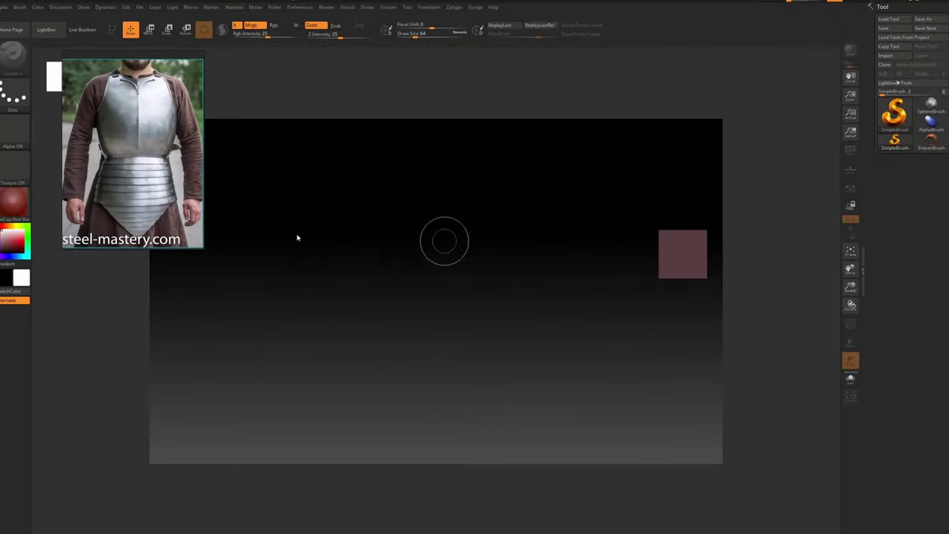
Enlarge the reference window so the second armor photo appears beside the lamellar breastplate
key("ctrl")
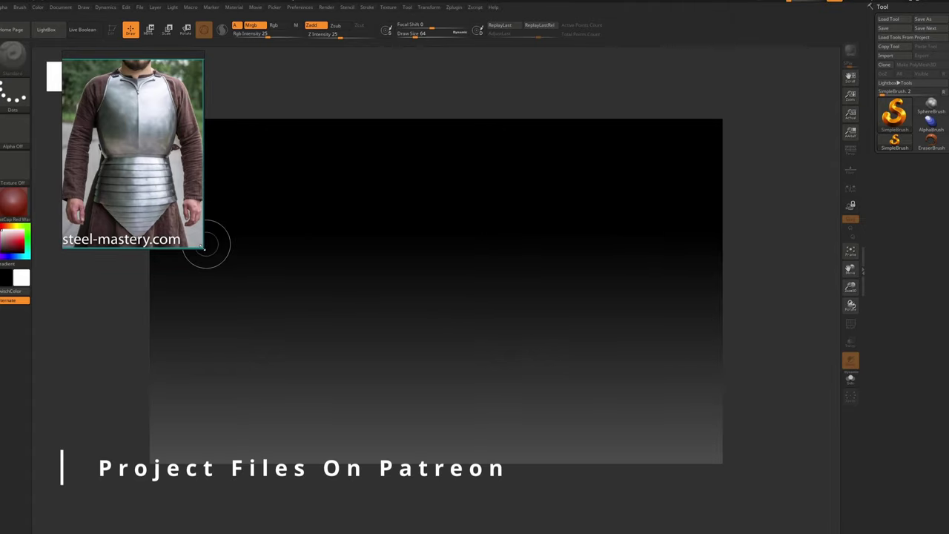
left_click_drag(202, 247, 411, 380)
scroll(211, 138, "up", 5)
scroll(222, 133, "down", 5)
scroll(284, 117, "up", 5)
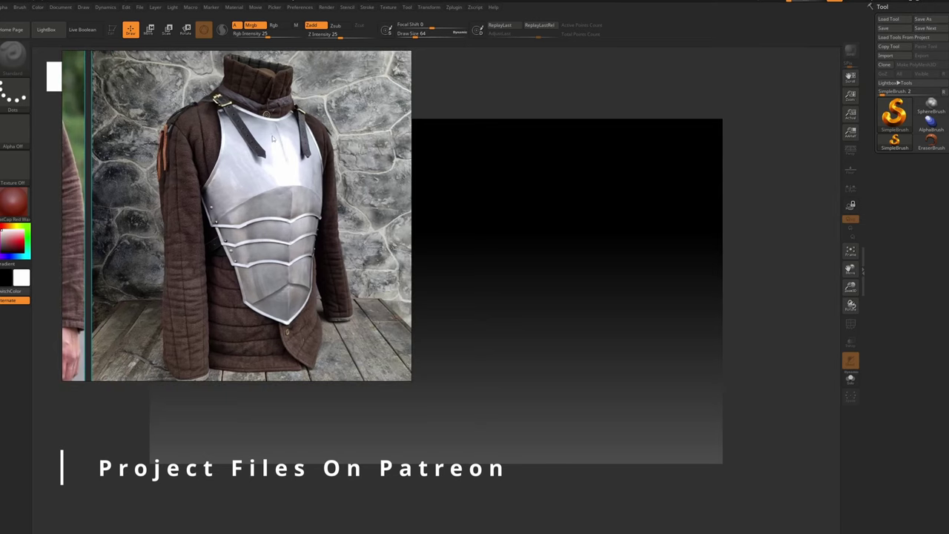
scroll(219, 207, "down", 2)
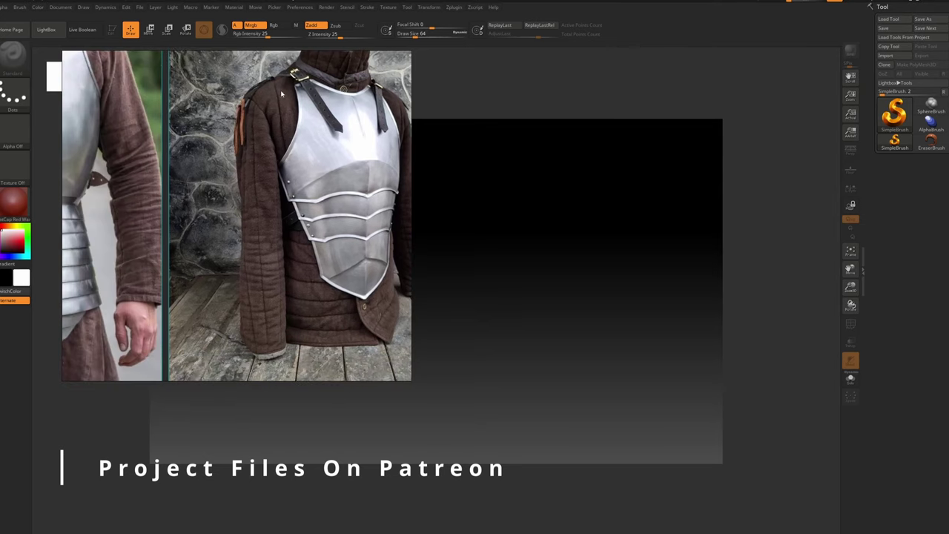
scroll(280, 234, "down", 1)
Pan the lamellar and padded-jacket breastplate photos until both fit in the viewer
middle_click_drag(136, 155, 239, 191)
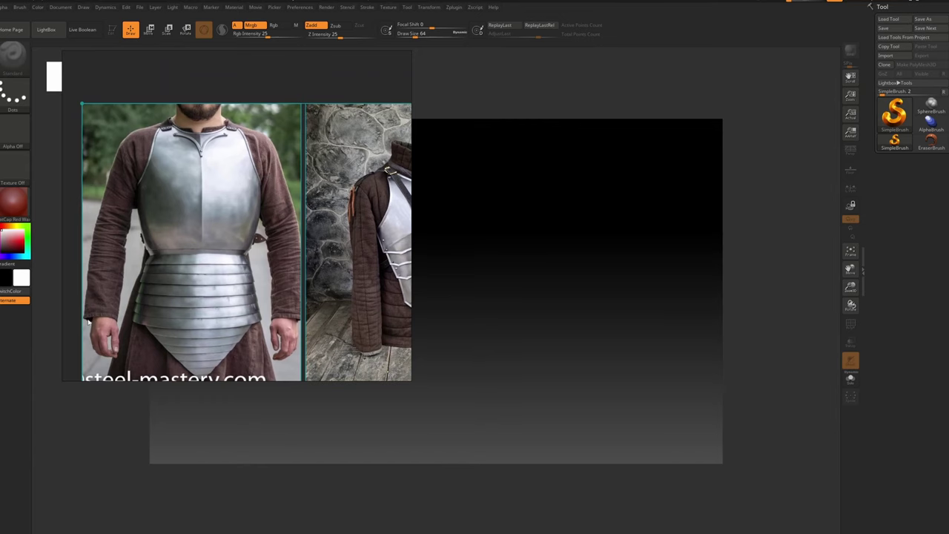
middle_click_drag(204, 297, 169, 280)
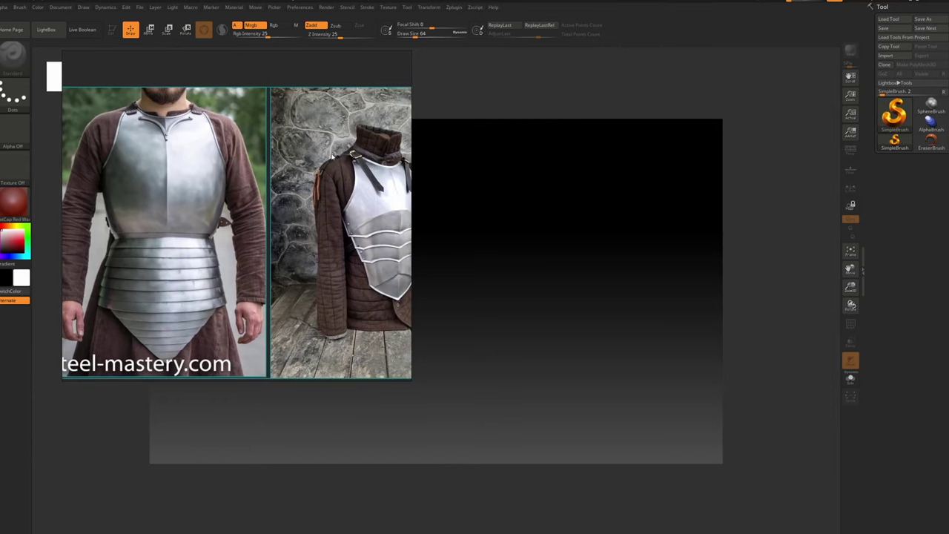
scroll(297, 172, "down", 1)
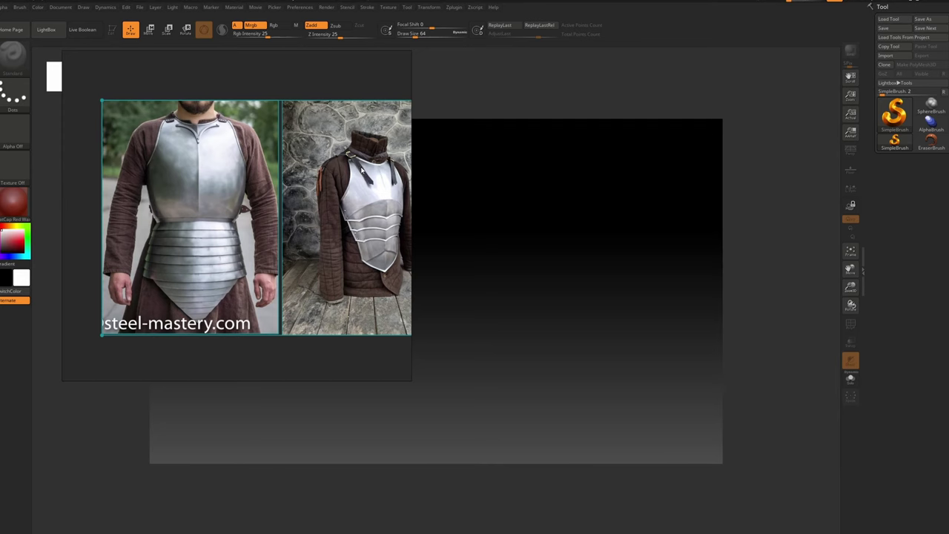
right_click_drag(362, 169, 322, 149)
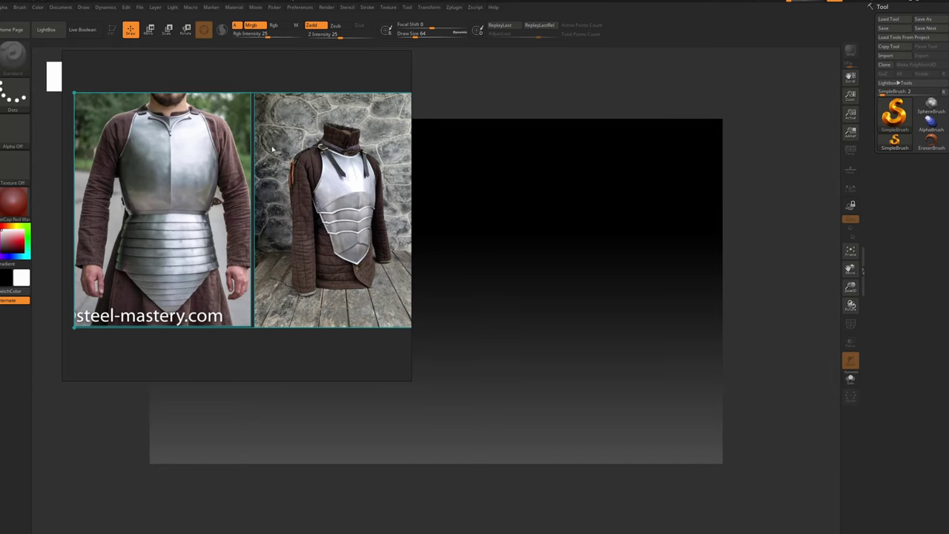
left_click_drag(126, 96, 107, 88)
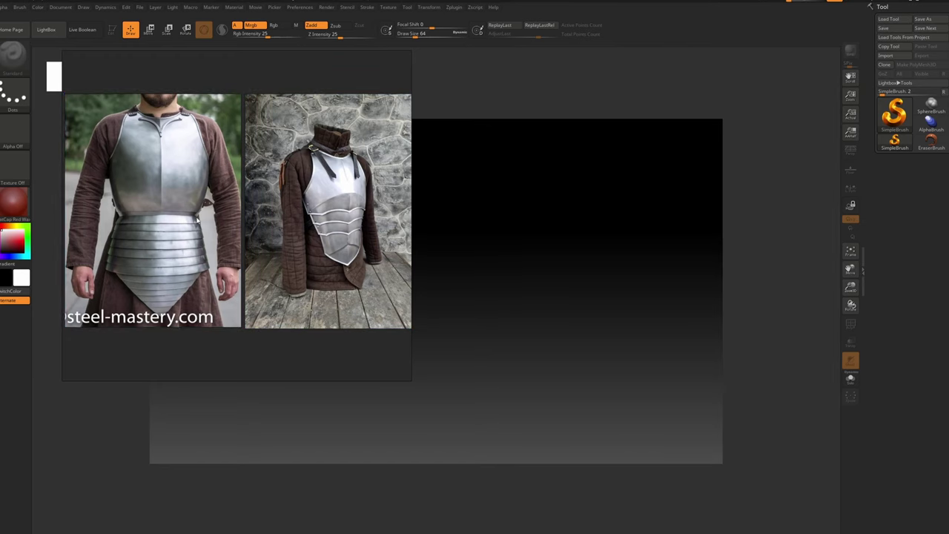
Zoom and pan inside the reference viewer to centre the lamellar breastplate's torso
scroll(134, 149, "up", 2)
scroll(255, 181, "down", 1)
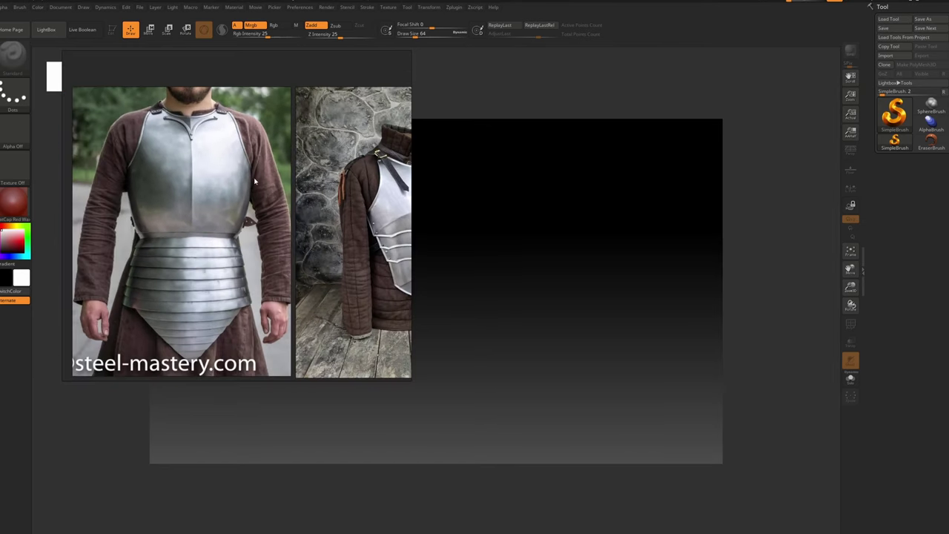
left_click_drag(226, 216, 258, 213)
scroll(259, 213, "down", 1)
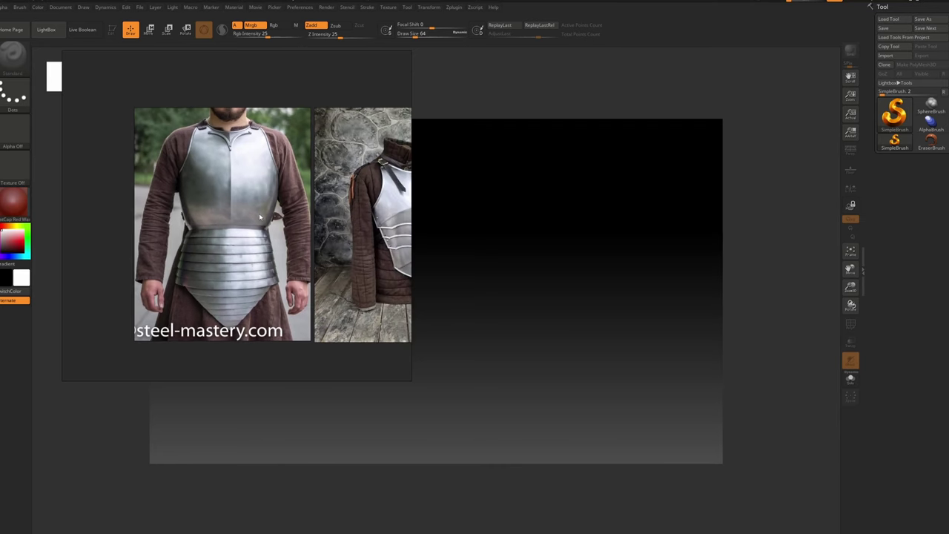
left_click_drag(358, 155, 333, 156)
scroll(204, 195, "up", 3)
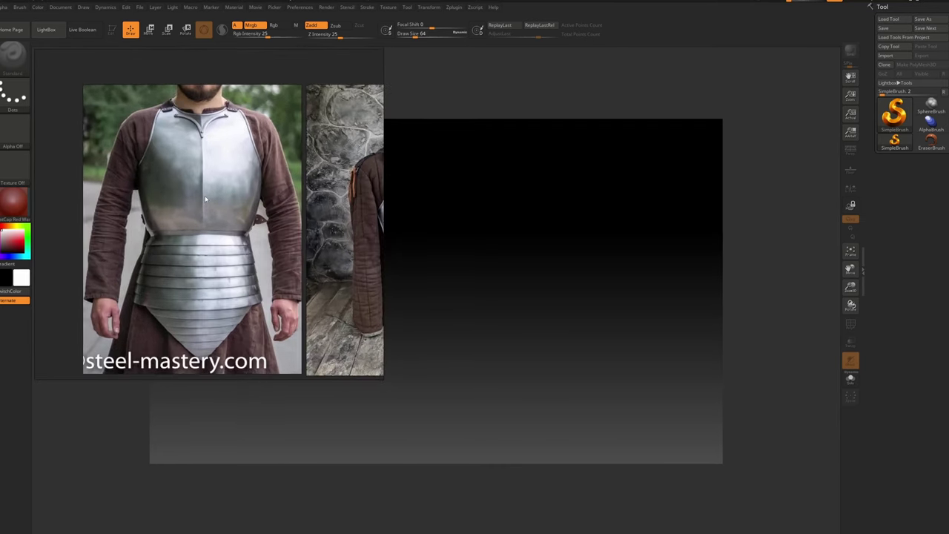
left_click_drag(204, 196, 232, 181)
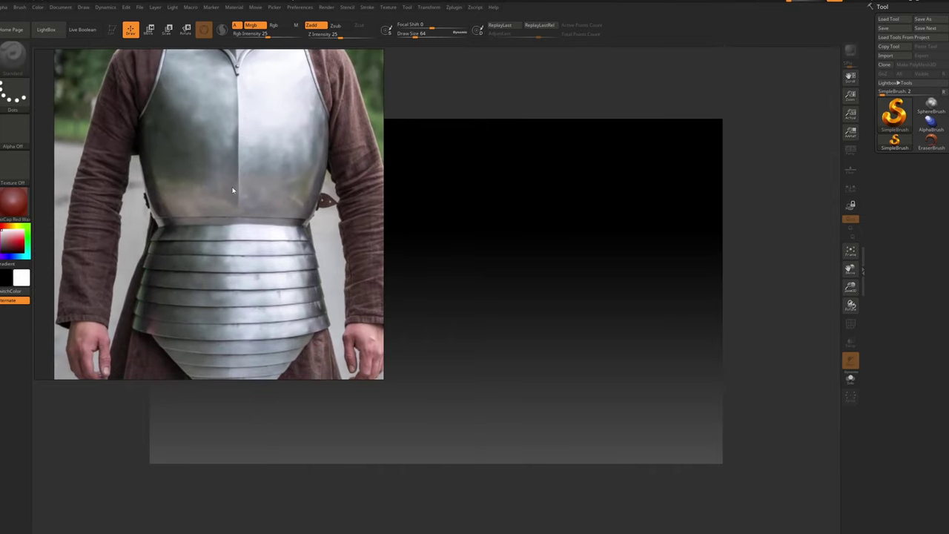
scroll(232, 190, "down", 2)
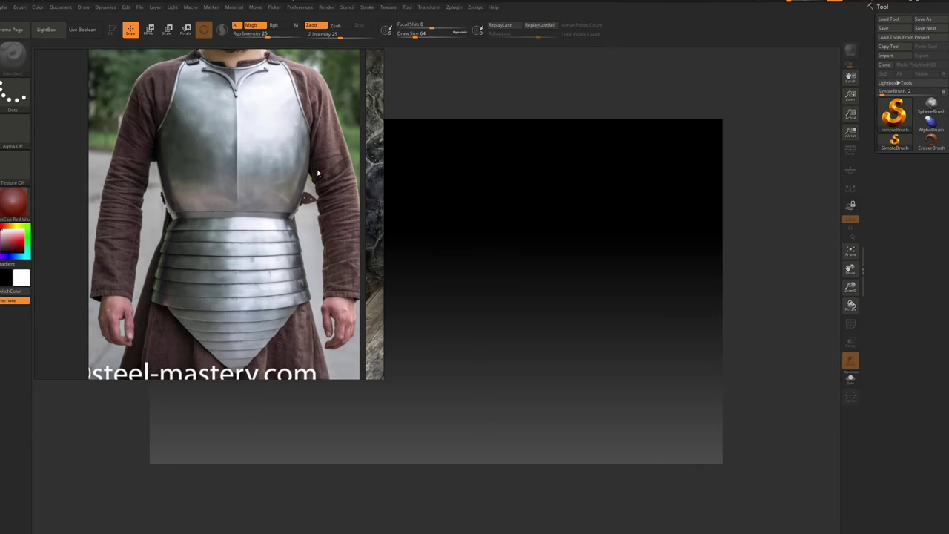
scroll(331, 178, "down", 2)
left_click_drag(286, 182, 252, 193)
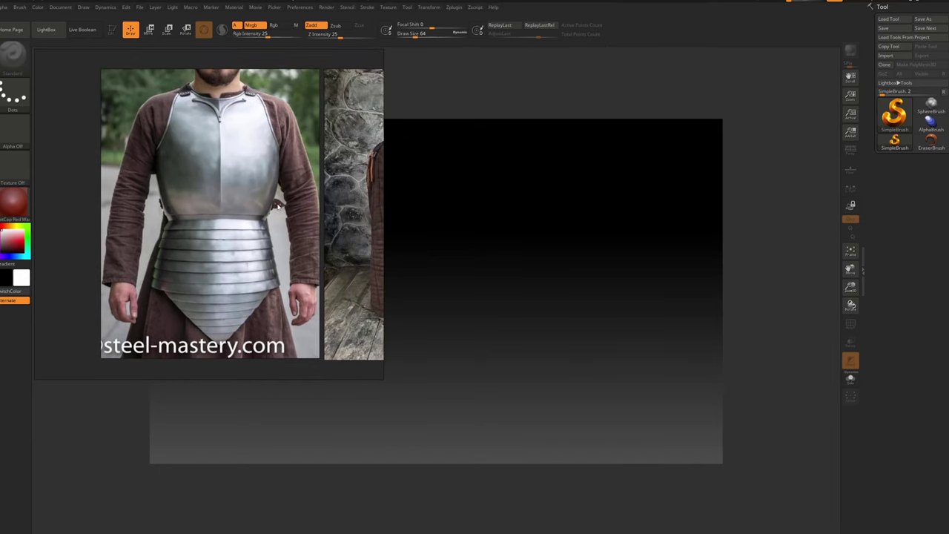
left_click_drag(243, 215, 197, 201)
scroll(222, 192, "up", 2)
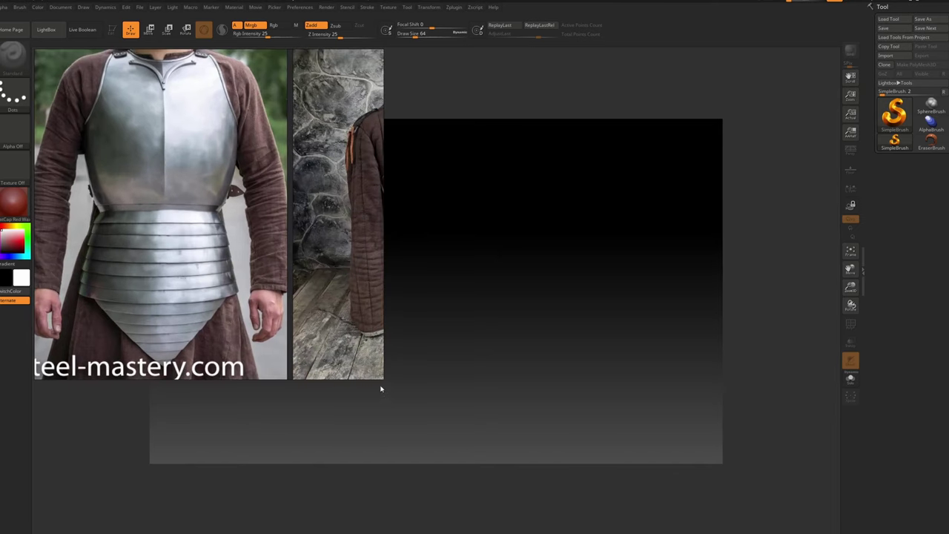
Narrow the reference window to hide the second photo and recentre the breastplate-with-faulds photo
left_click_drag(384, 379, 289, 381)
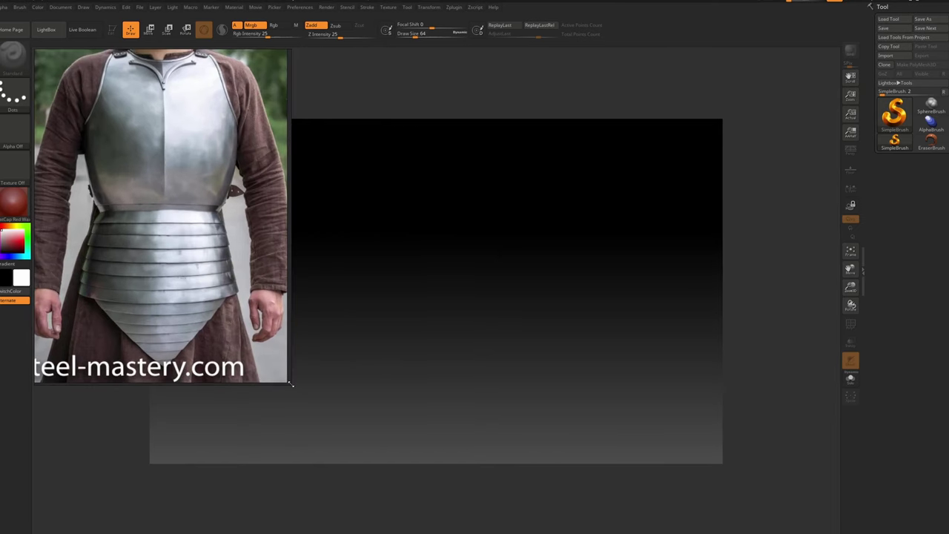
scroll(152, 221, "down", 2)
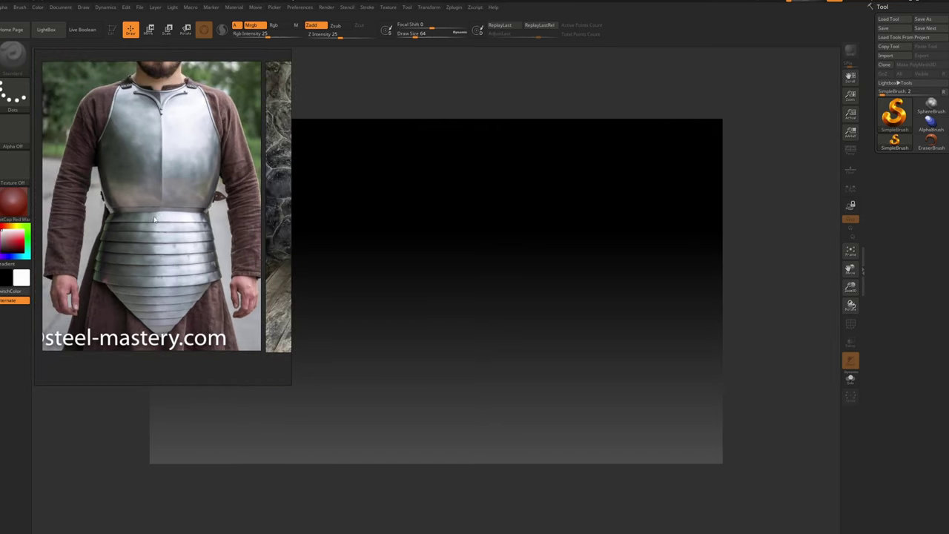
middle_click_drag(175, 158, 183, 168)
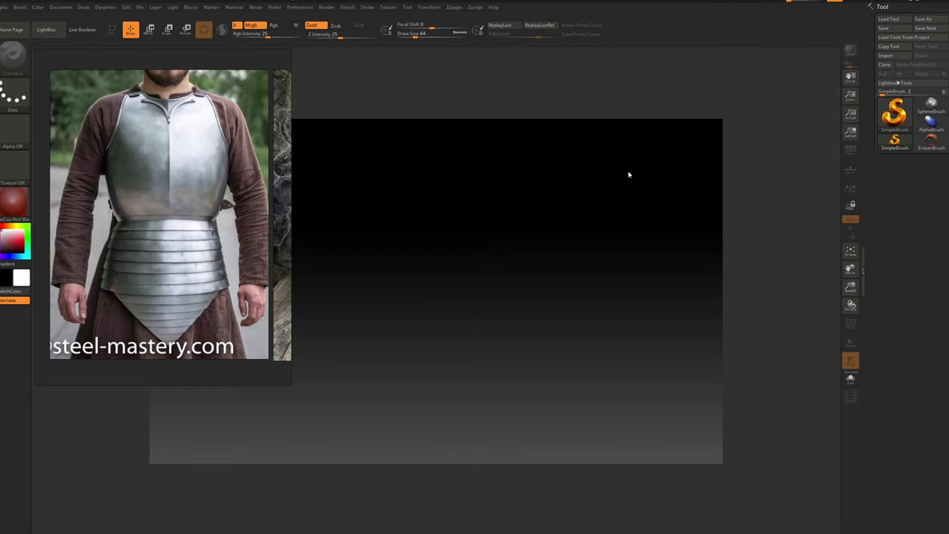
scroll(126, 213, "up", 2)
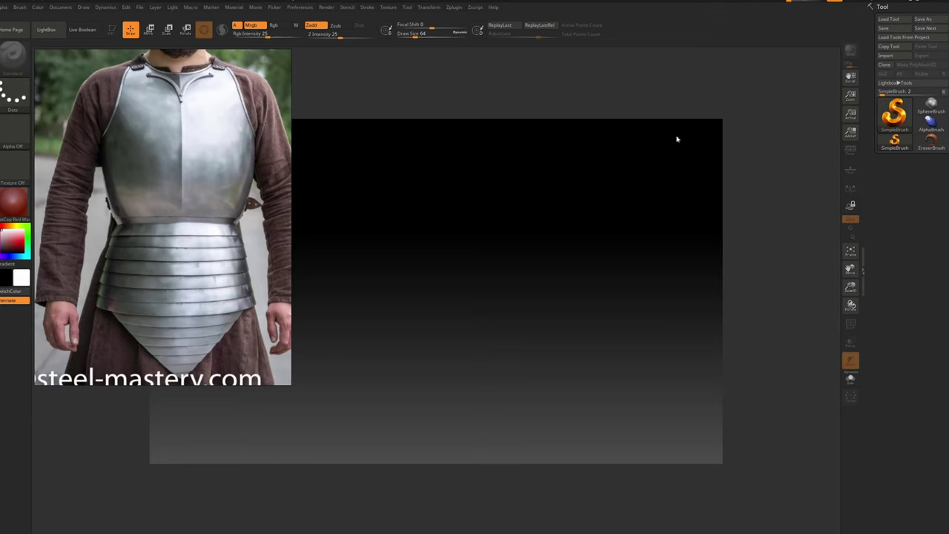
scroll(230, 212, "down", 2)
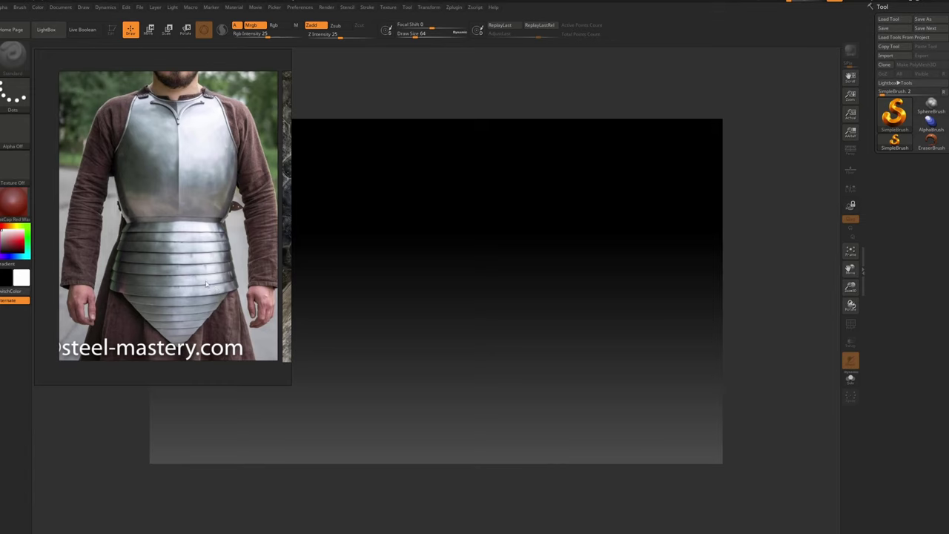
scroll(188, 268, "up", 1)
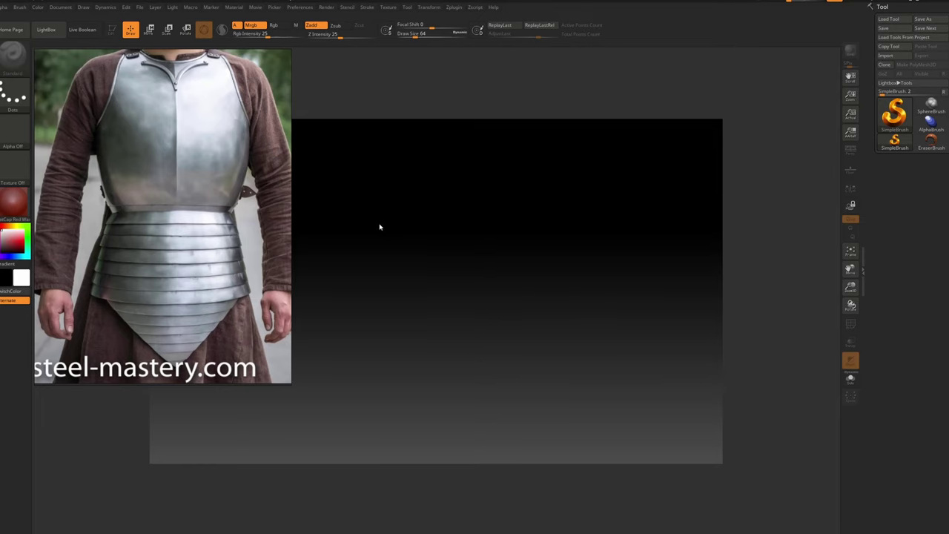
scroll(222, 192, "down", 2)
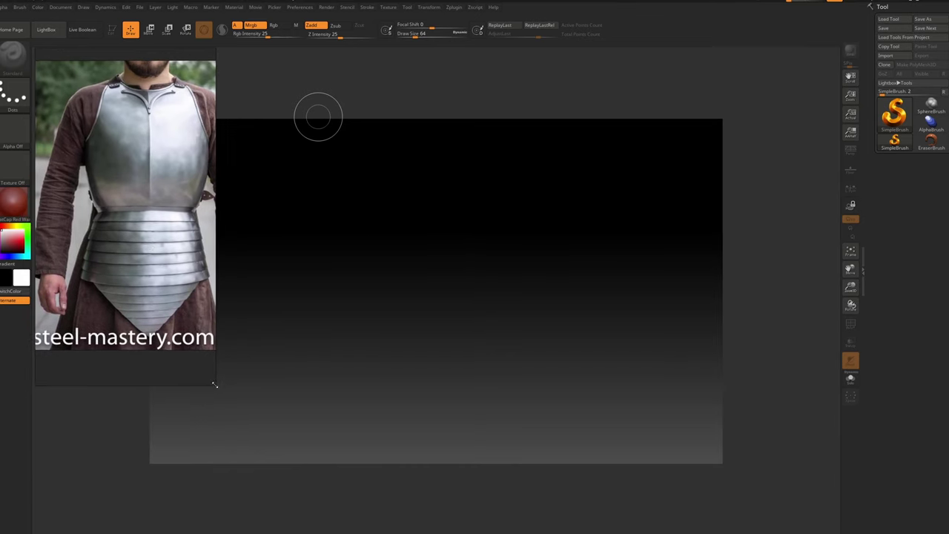
Shrink the breastplate reference panel, zoom its photo out, and move it lower on the left
left_click_drag(215, 385, 176, 320)
scroll(121, 220, "down", 1)
middle_click_drag(150, 226, 124, 223)
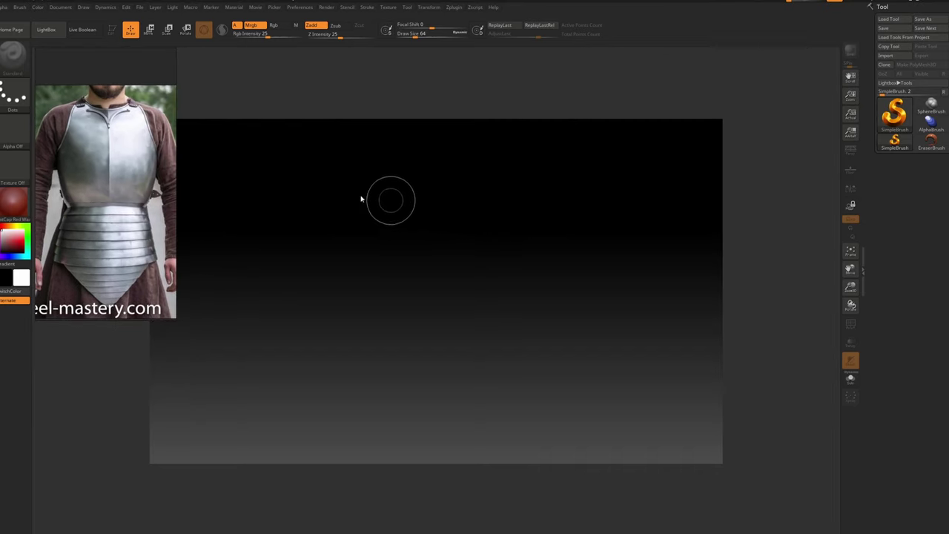
scroll(151, 147, "down", 1)
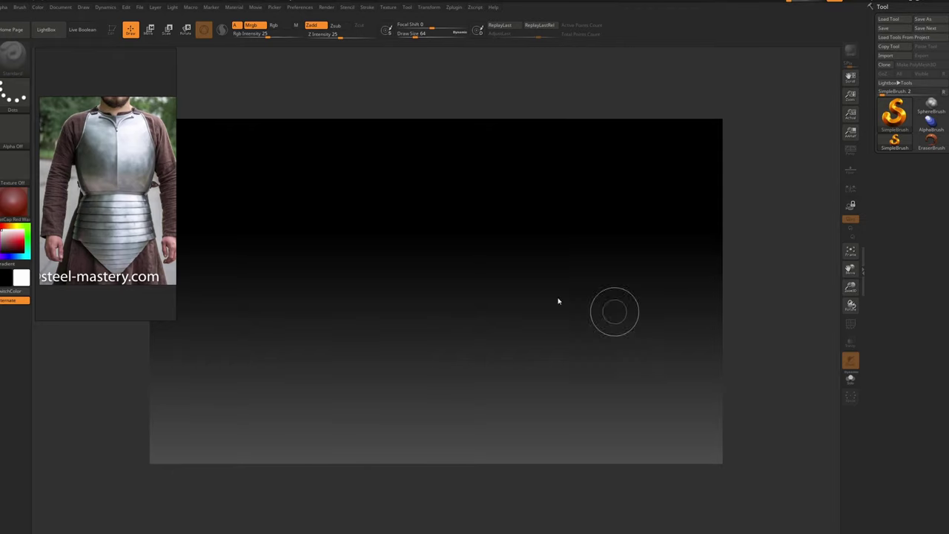
left_click_drag(91, 79, 87, 115)
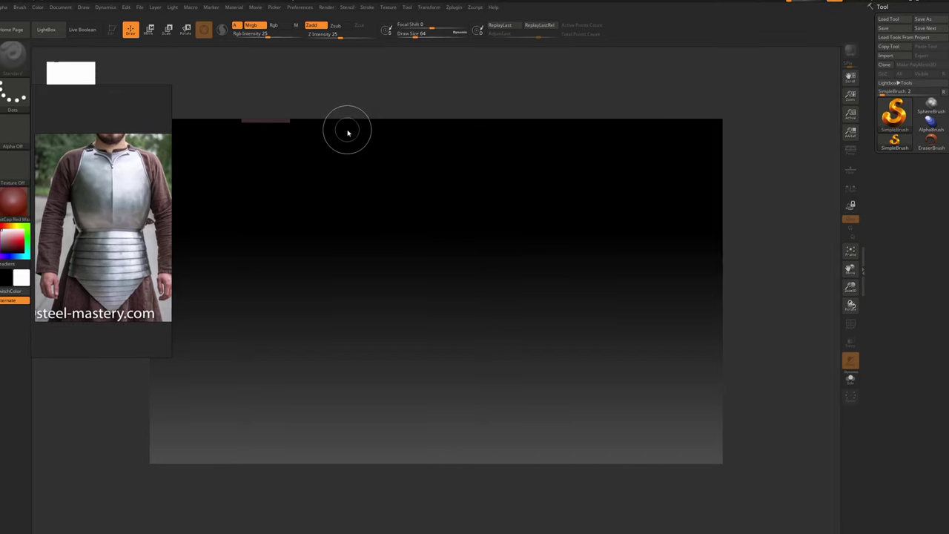
Load the Male.ZPR base mesh project, discarding unsaved changes
key("comma")
left_click_drag(132, 95, 106, 224)
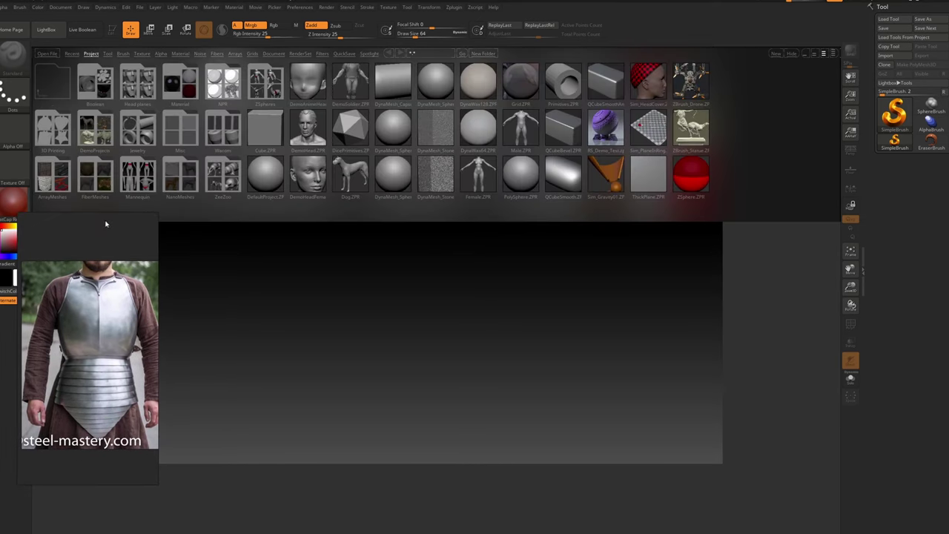
double_click(524, 127)
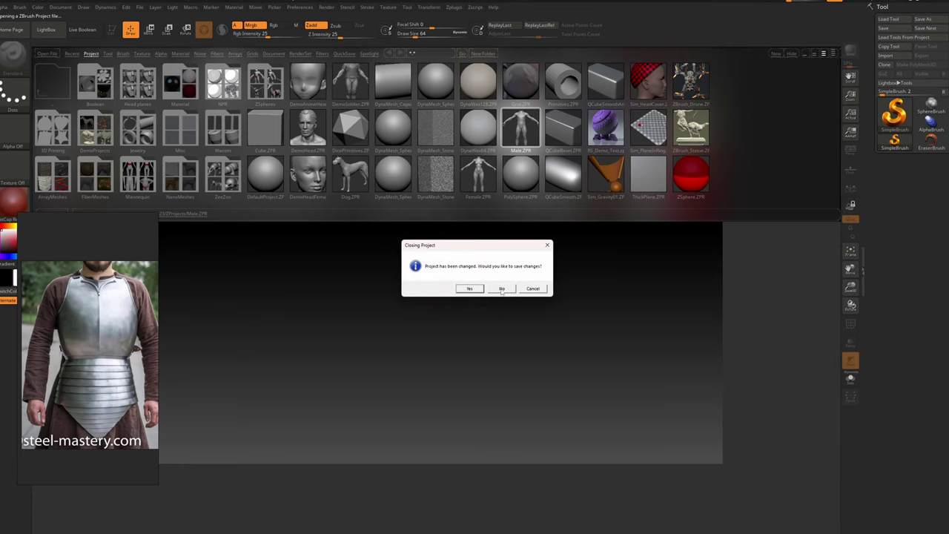
left_click(502, 289)
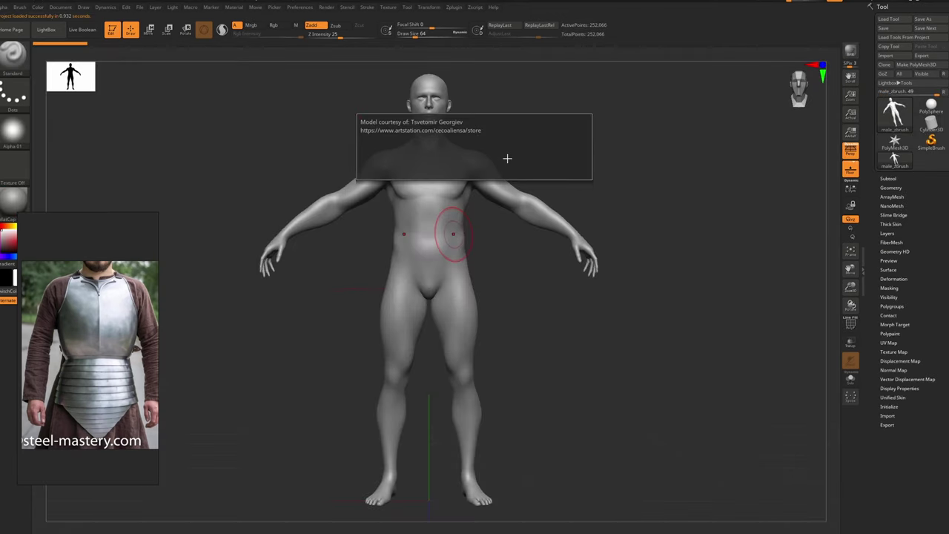
Turn off the floor grid and zoom out so the whole male figure fits
left_click_drag(388, 61, 514, 246)
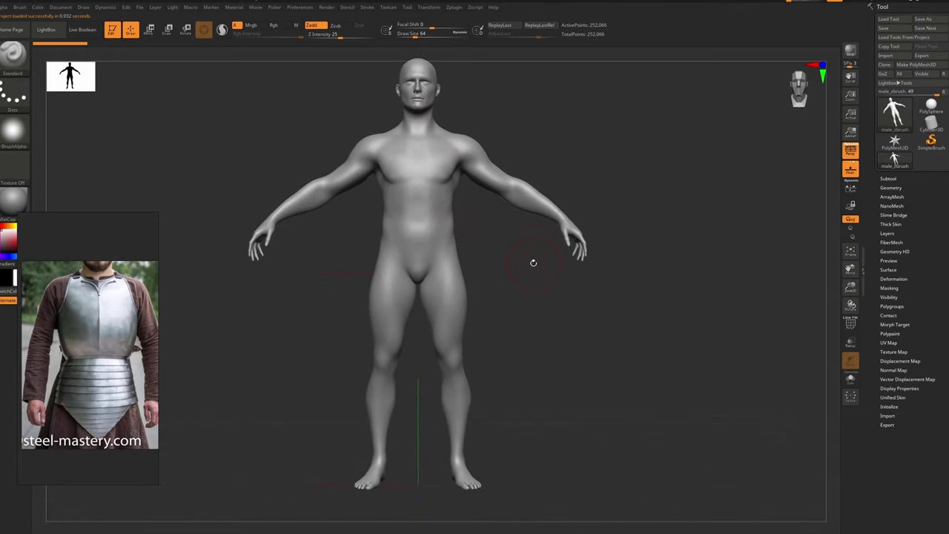
key("shift+p")
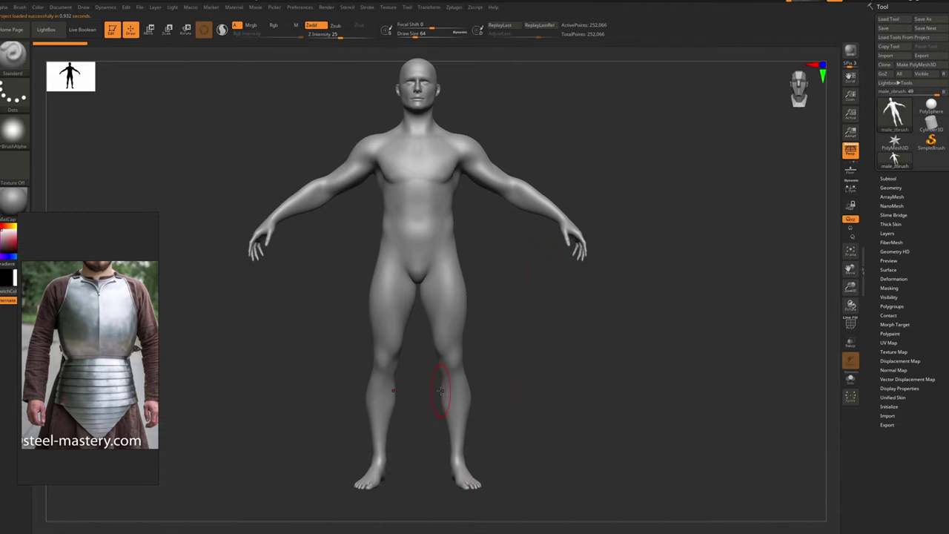
right_click_drag(444, 383, 439, 364, "ctrl")
mouse_move(439, 363)
right_mouse_down("alt")
mouse_move(452, 351)
mouse_move(454, 326)
right_mouse_up("alt")
right_click_drag(454, 326, 519, 185)
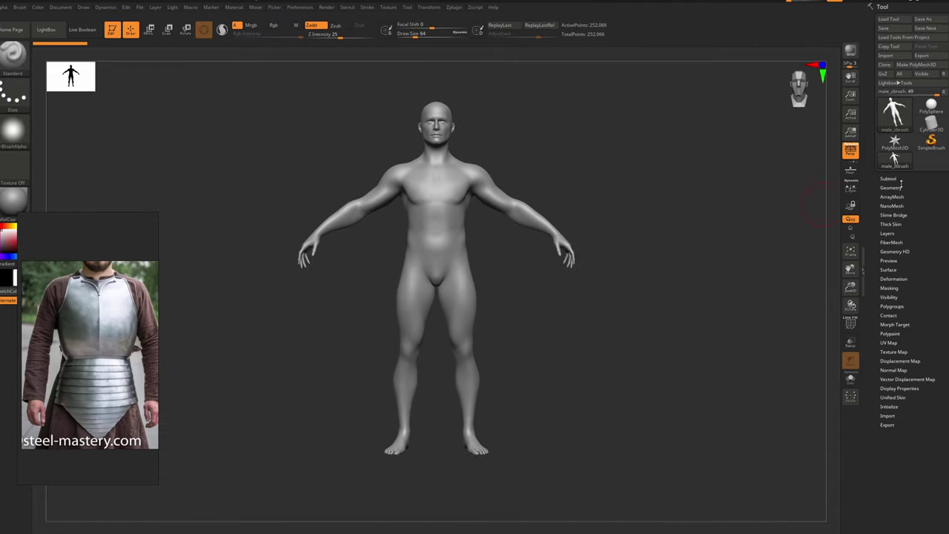
Drop the male mesh to SDiv 1 and delete higher levels, leaving 15,728 points
left_click(900, 187)
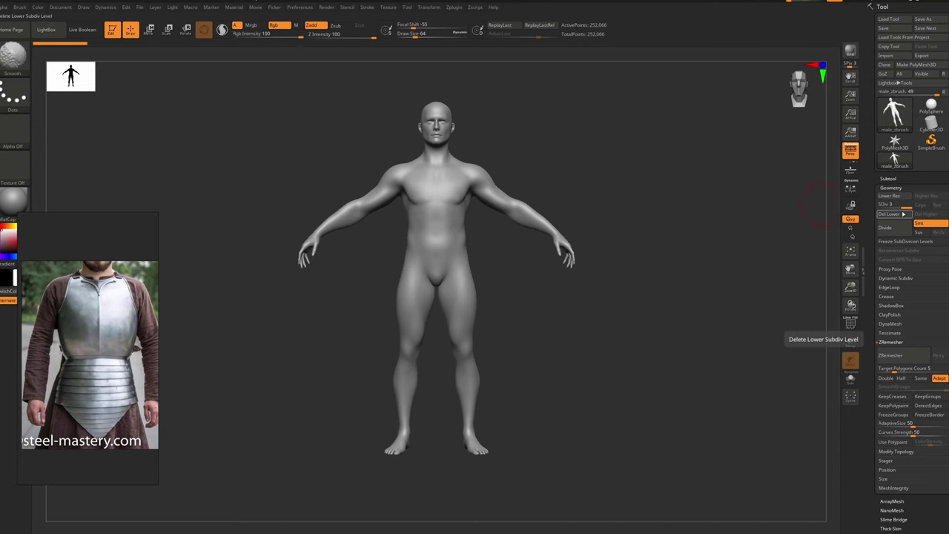
key("shift+d")
key("shift+d")
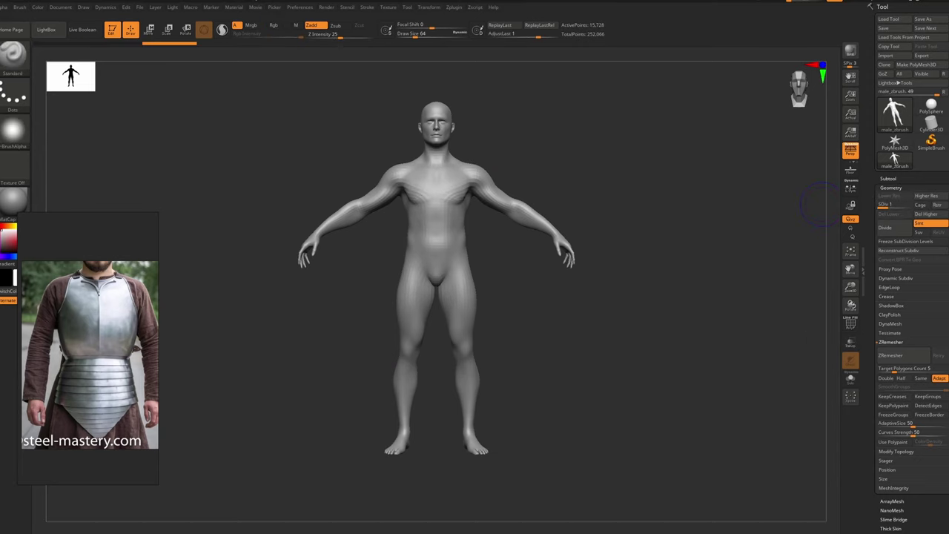
left_click(933, 216)
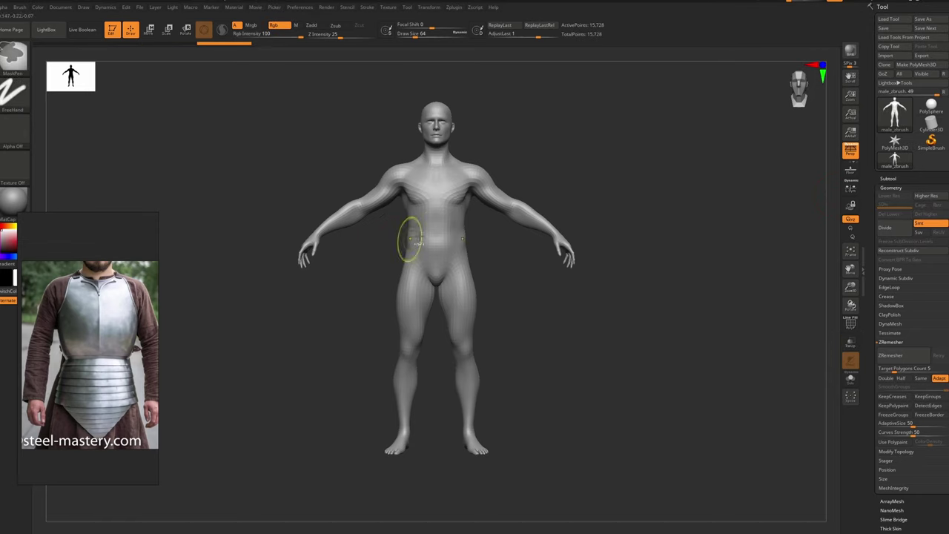
Move the reference photo window upward and zoom the view in on the torso
right_click_drag(408, 239, 480, 254, "ctrl")
right_click_drag(462, 180, 449, 244, "alt")
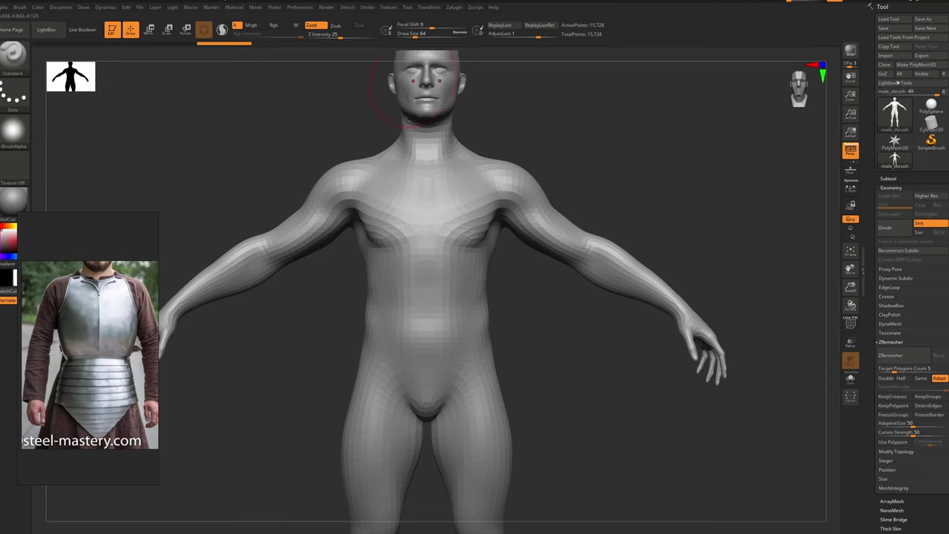
right_click_drag(395, 286, 428, 239, "ctrl")
left_click_drag(94, 337, 127, 208)
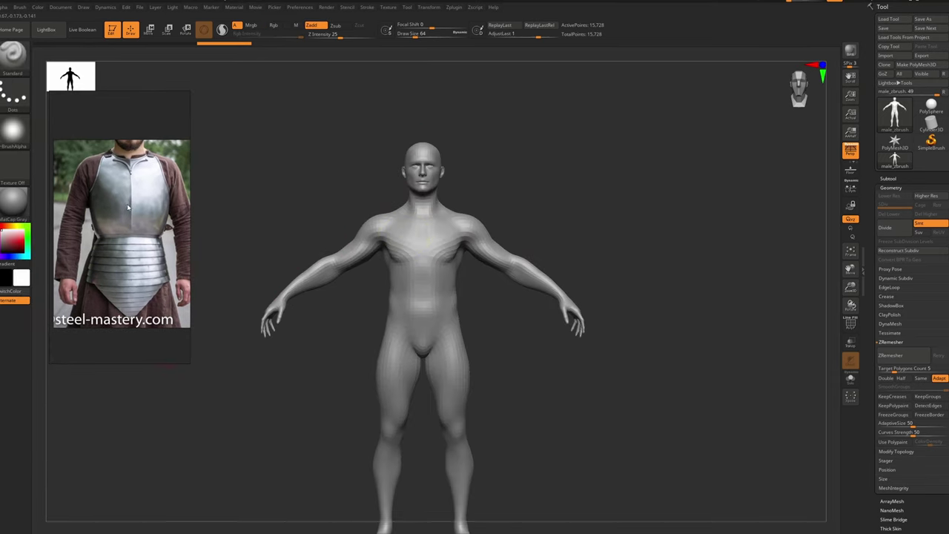
middle_click_drag(155, 223, 151, 219)
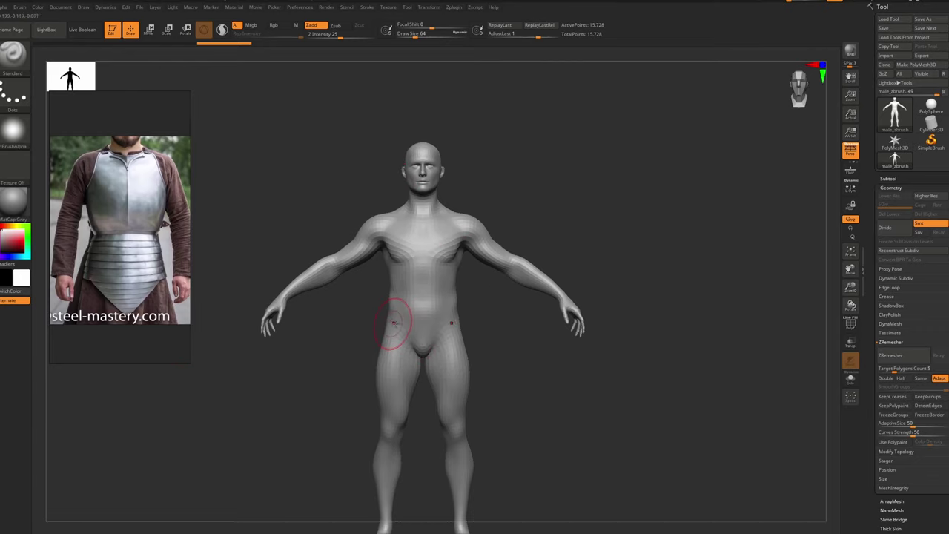
mouse_move(434, 322)
right_mouse_down("ctrl")
mouse_move(439, 363)
mouse_move(459, 292)
right_mouse_up("ctrl")
Show the PolyF wireframe and hide the lower back and hips with a rectangle selection
key("shift+f")
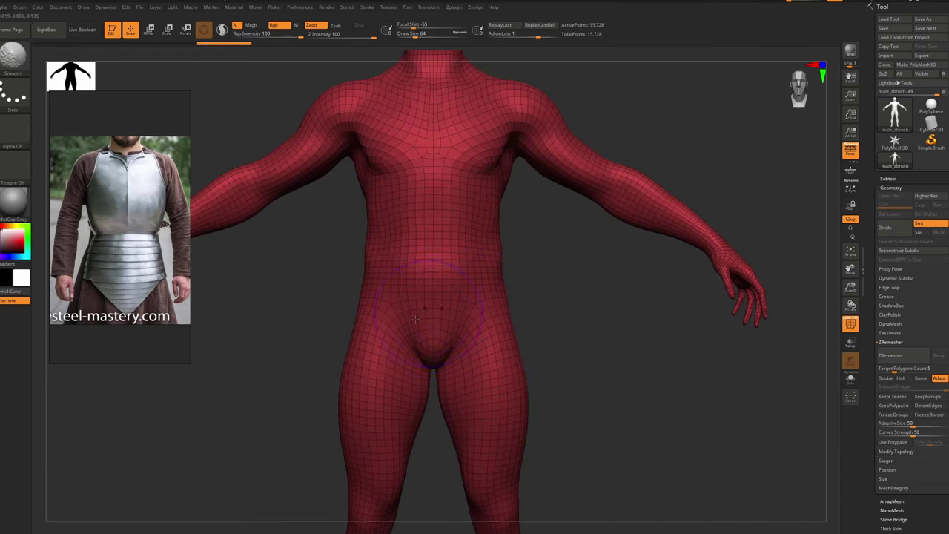
right_click_drag(438, 241, 495, 252)
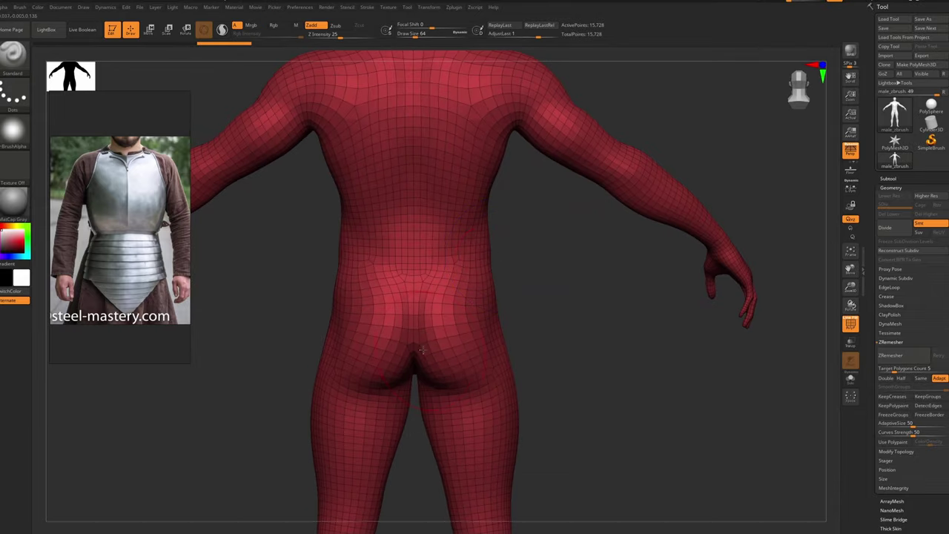
key("ctrl+shift")
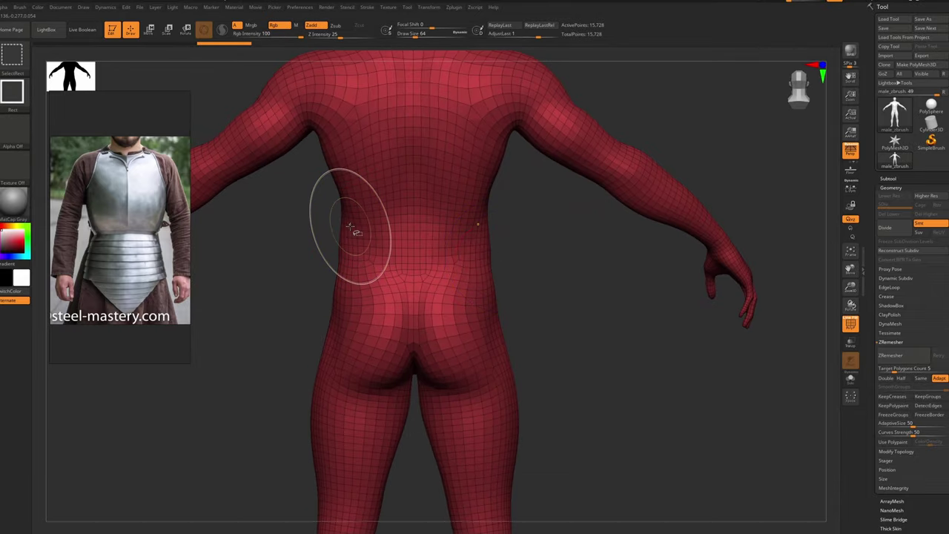
left_click_drag(304, 226, 612, 473, "ctrl+shift")
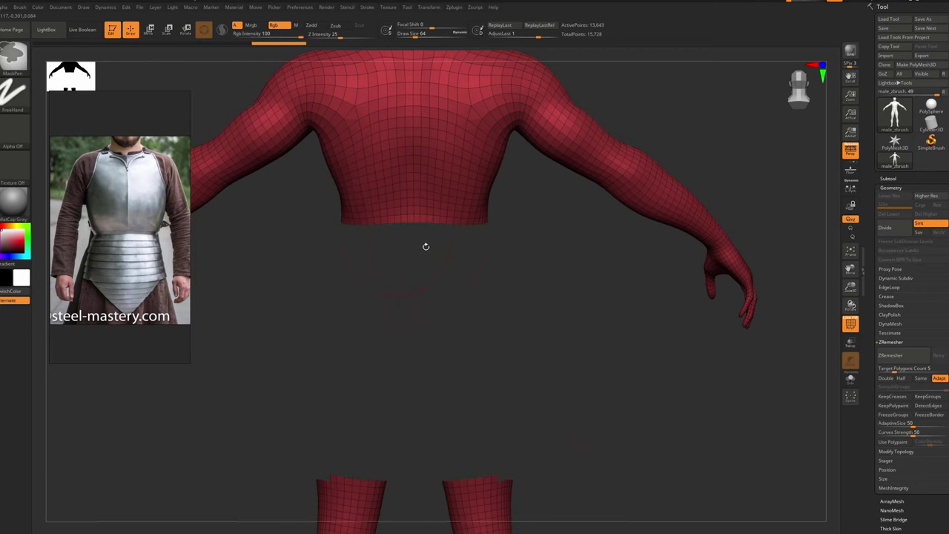
key("f")
left_click_drag(511, 245, 507, 208)
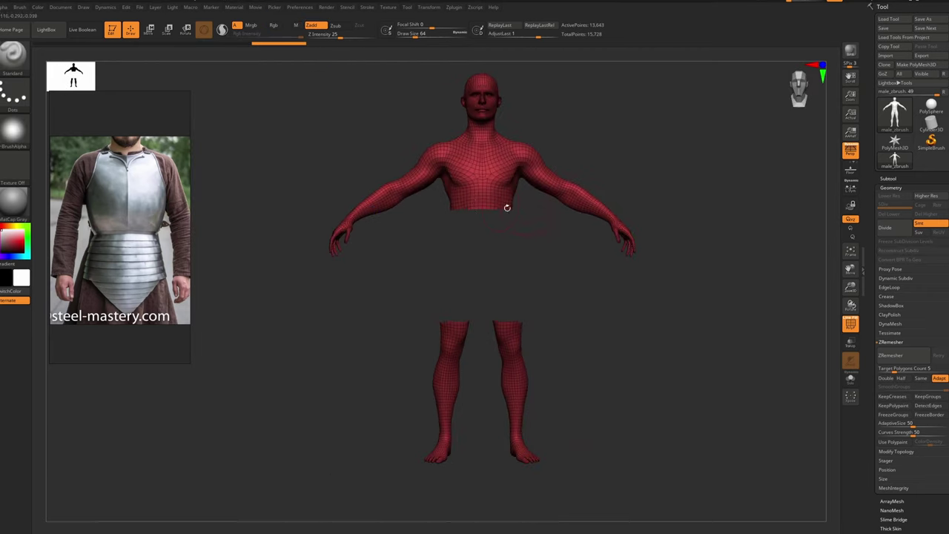
right_click_drag(506, 208, 482, 234, "ctrl")
Unhide the hidden hips so all 15,728 points show, and frame the model
right_click_drag(589, 268, 536, 239, "ctrl")
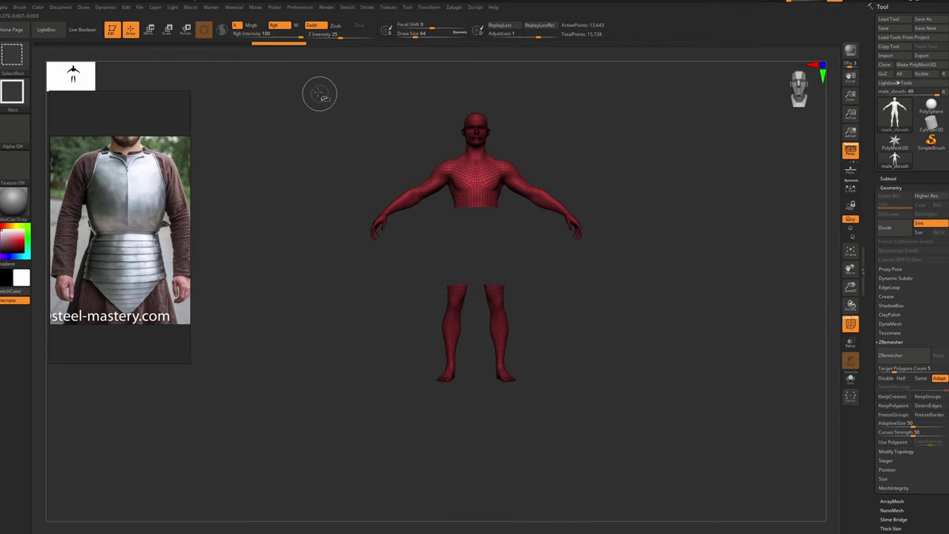
left_click_drag(304, 78, 701, 466, "ctrl+shift")
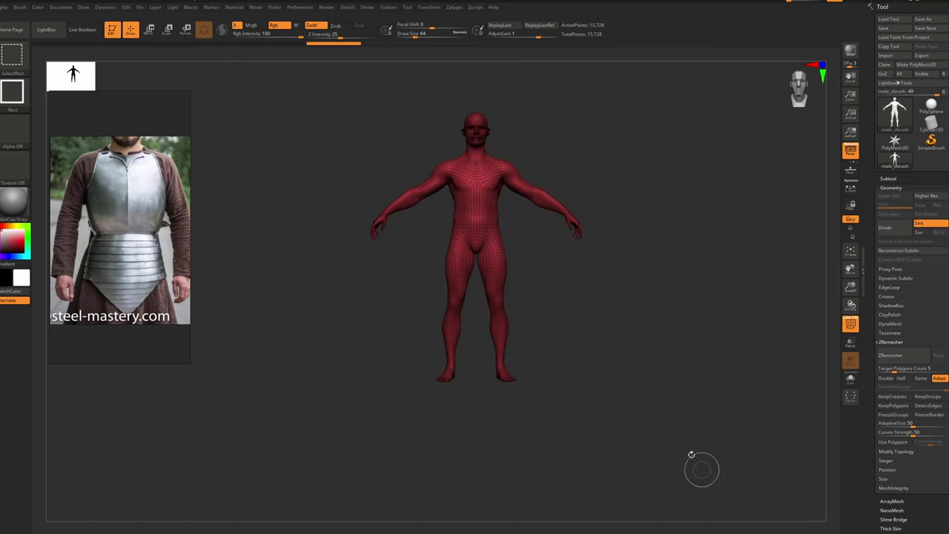
key("f")
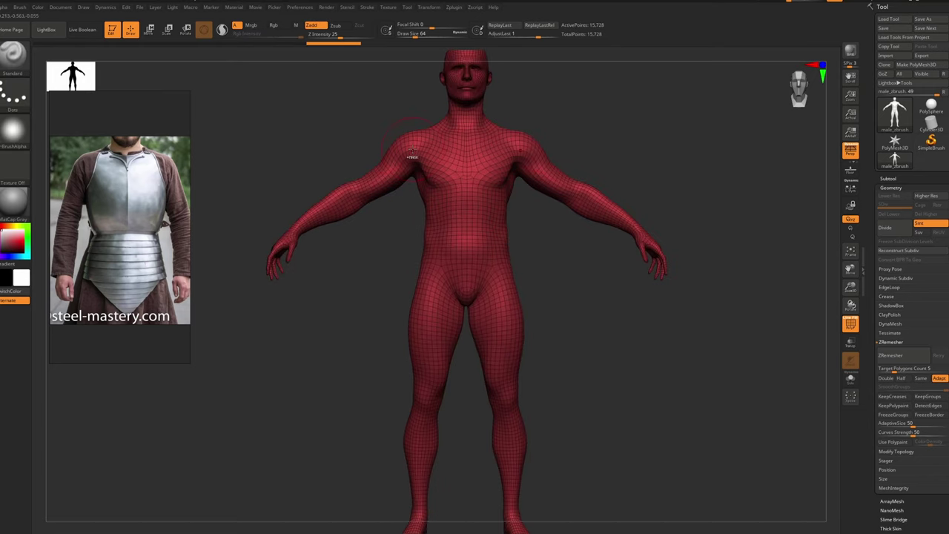
Choose SelectLasso from the selection brush list and dismiss its note
key("ctrl")
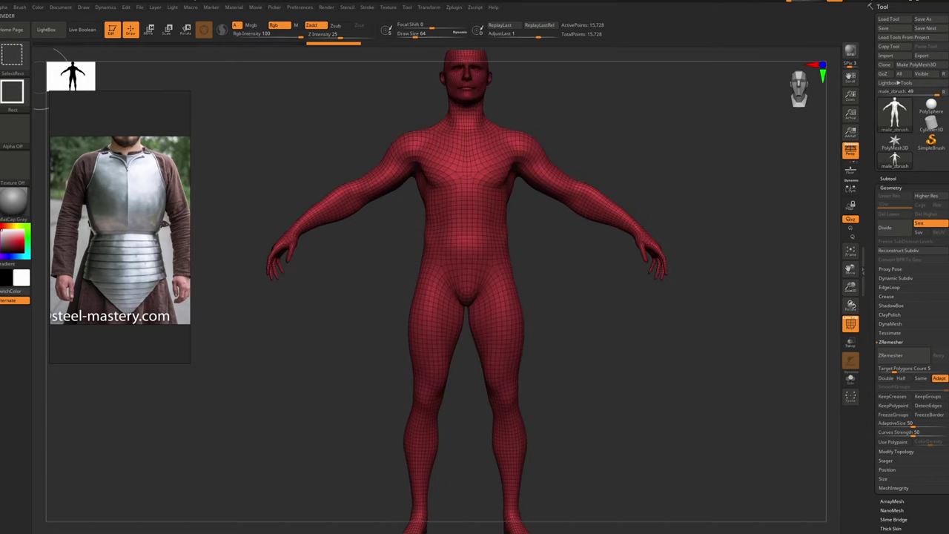
left_click(10, 65, "ctrl+shift")
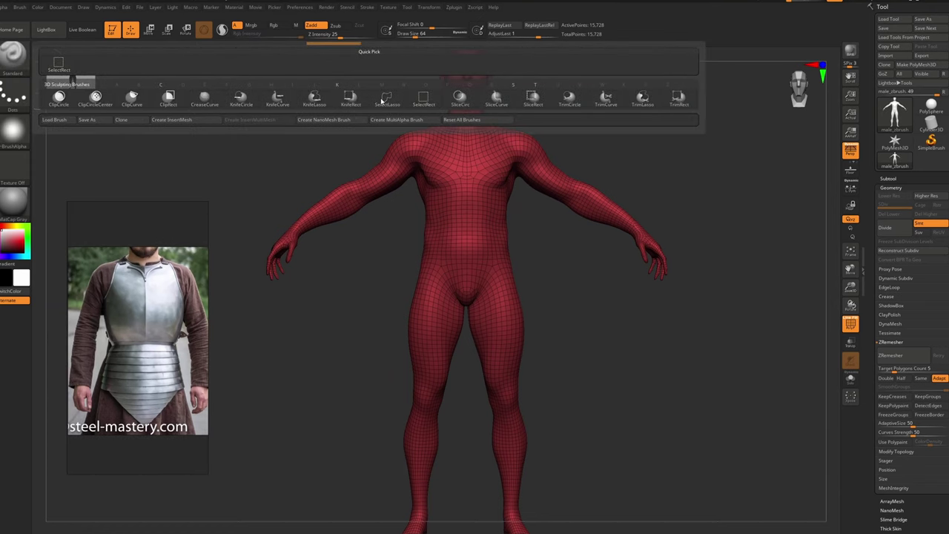
left_click(384, 101)
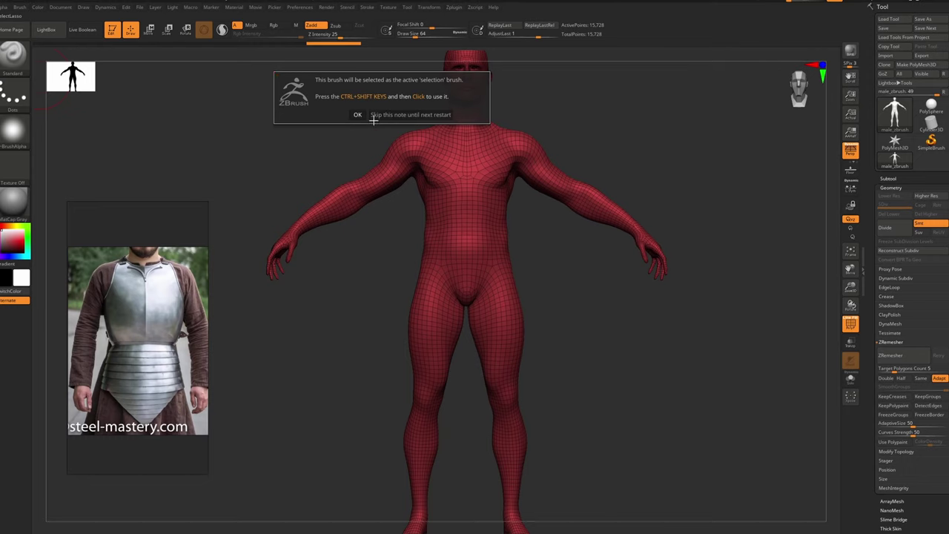
left_click(409, 115)
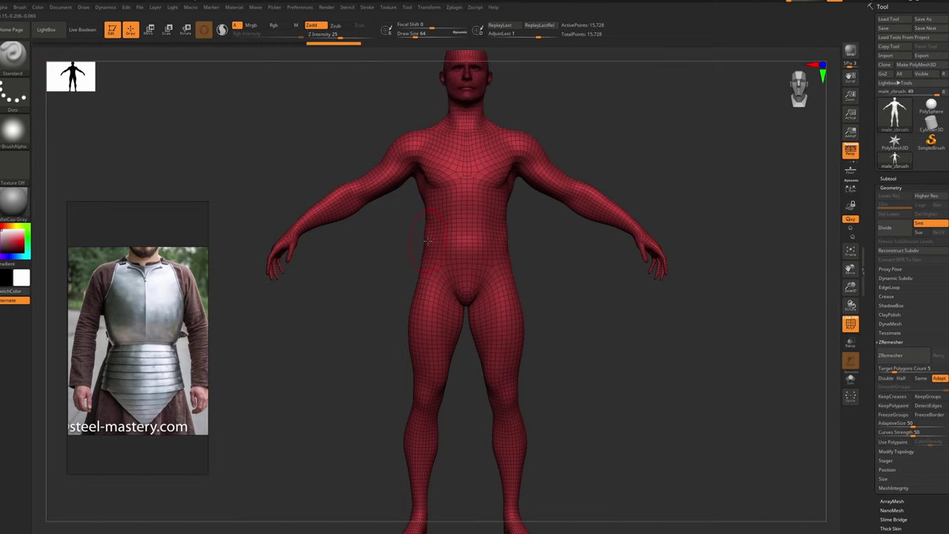
Test lasso mode by hiding a polygon loop around the waist, then bringing it back
key("ctrl+shift")
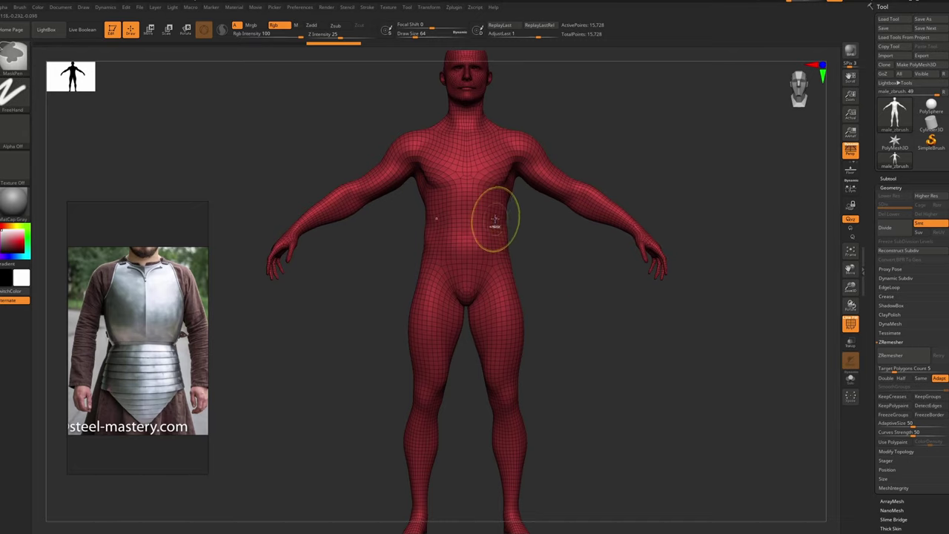
mouse_move(501, 212)
right_mouse_down("ctrl")
mouse_move(516, 286)
mouse_move(445, 295)
right_mouse_up("ctrl")
left_click(344, 255, "ctrl+shift")
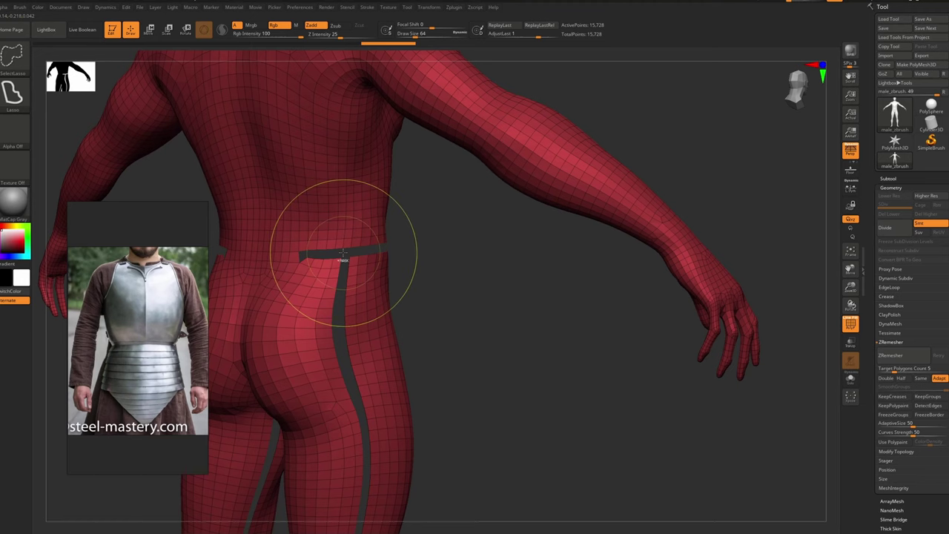
key("ctrl+z")
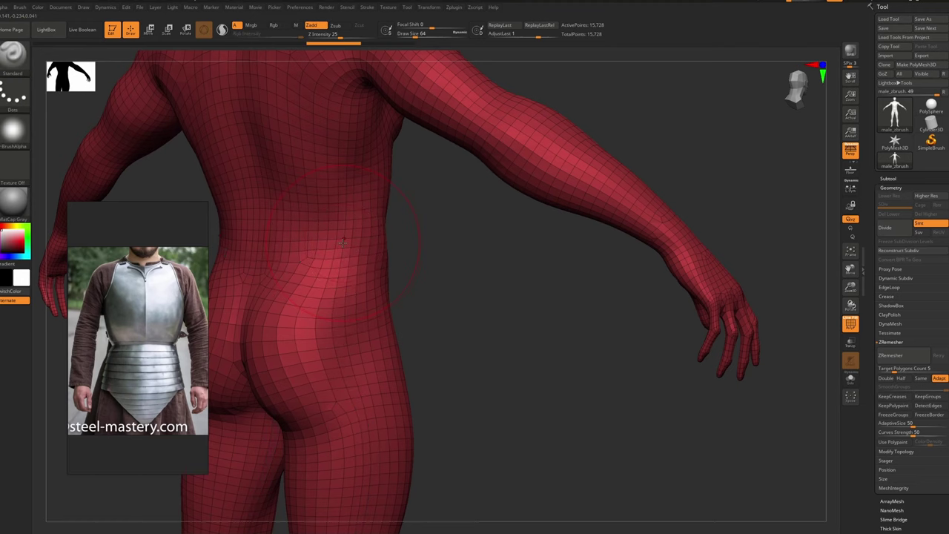
right_click_drag(342, 246, 495, 352, "ctrl")
left_click(305, 234, "ctrl+shift")
right_click_drag(447, 282, 442, 211, "ctrl")
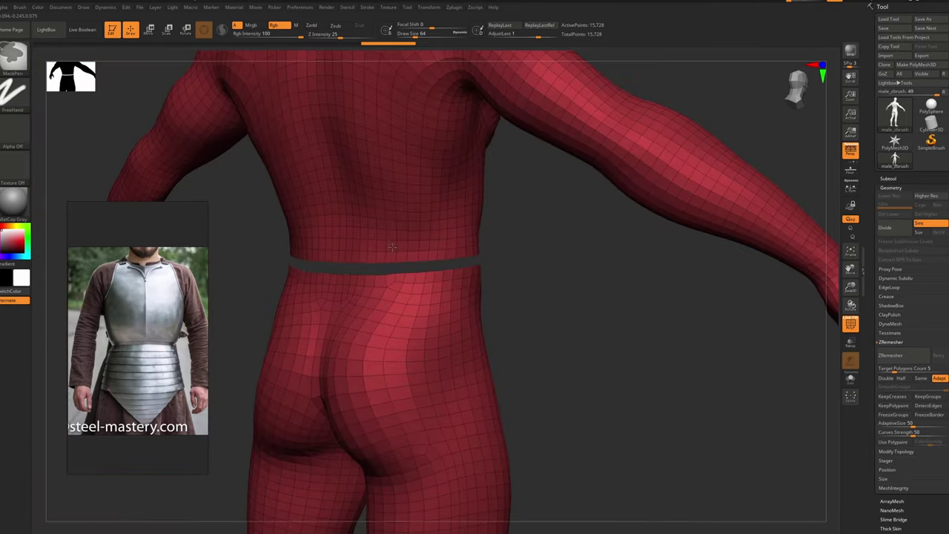
right_click_drag(512, 241, 558, 282)
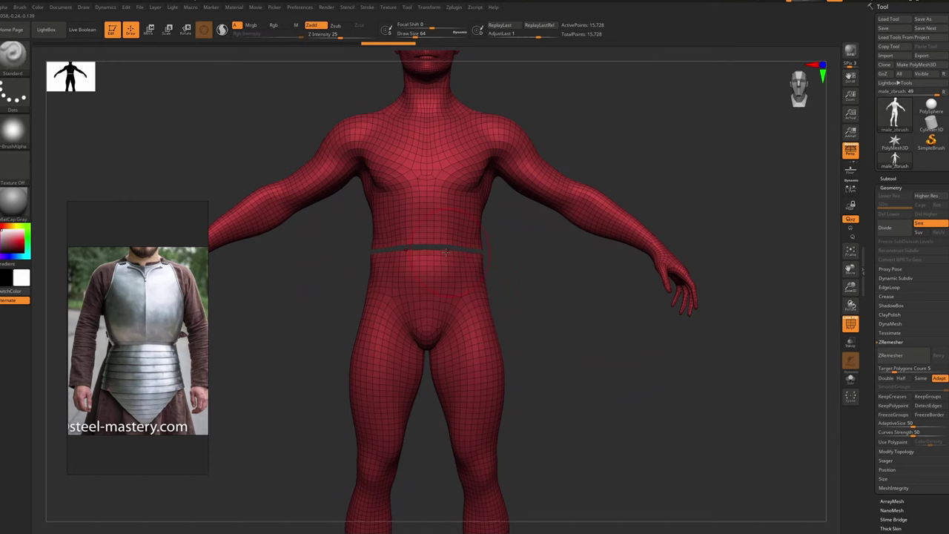
left_click(502, 285, "ctrl+shift")
right_click_drag(502, 289, 491, 289, "ctrl")
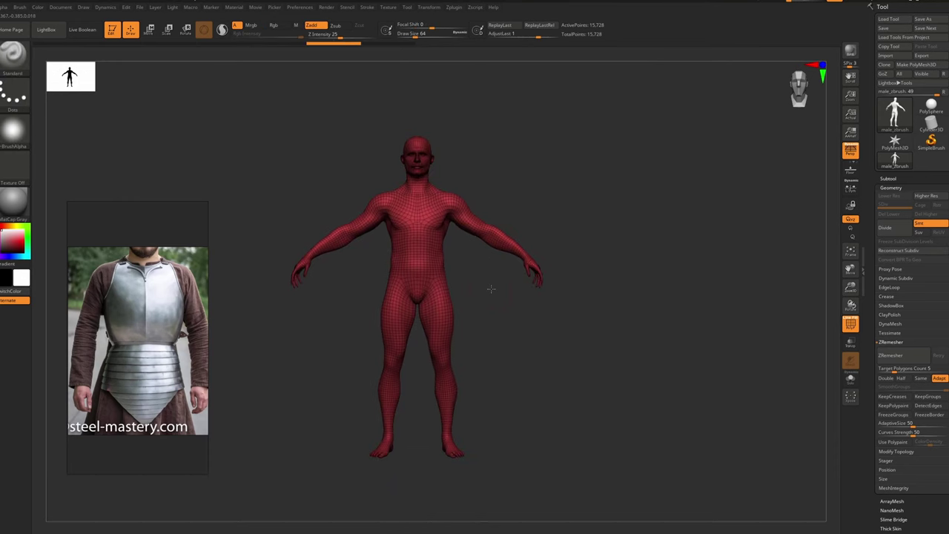
scroll(491, 289, "up", 5)
key("ctrl+shift")
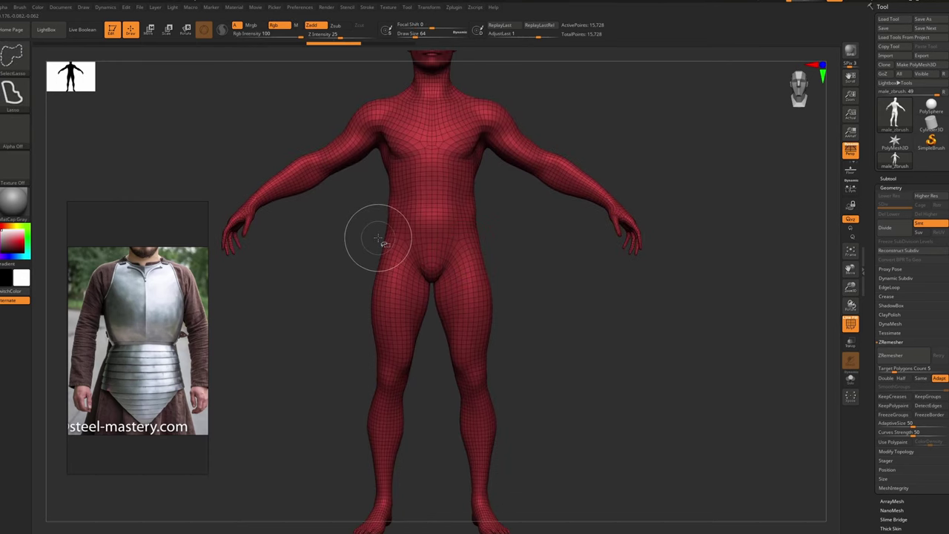
Lasso-hide the legs and hips, leaving head, torso and arms at 9,951 active points
key("ctrl+shift")
mouse_move(475, 234)
left_mouse_down("ctrl+alt+shift")
mouse_move(578, 512)
mouse_move(321, 233)
mouse_move(385, 234)
left_mouse_up("ctrl+alt+shift")
mouse_move(410, 193)
right_mouse_down()
mouse_move(500, 198)
mouse_move(448, 191)
mouse_move(493, 191)
right_mouse_up()
mouse_move(438, 169)
right_mouse_down("alt")
mouse_move(452, 263)
mouse_move(471, 289)
right_mouse_up("alt")
right_click_drag(460, 251, 819, 322)
scroll(947, 417, "down", 5)
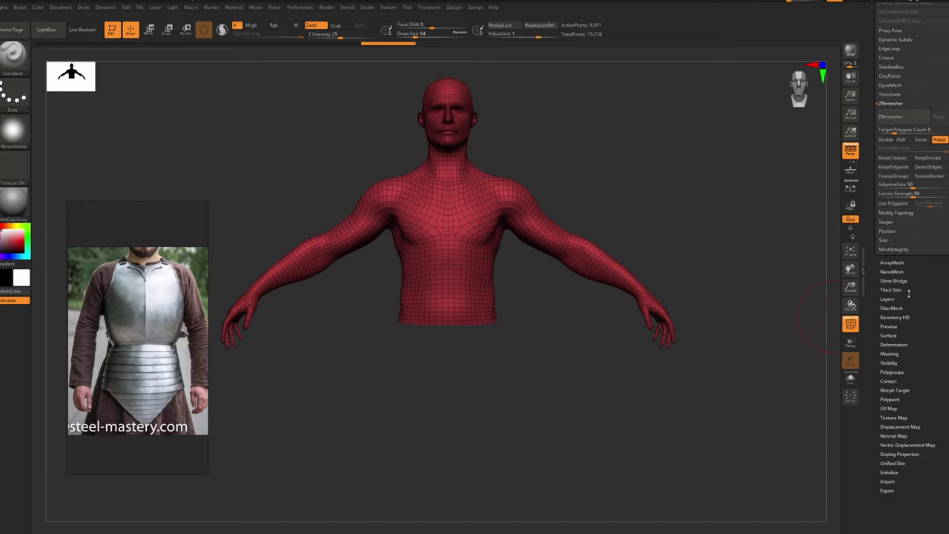
Delete the hidden legs and hips with Modify Topology > Del Hidden, then inspect the torso
left_click_drag(911, 335, 910, 433)
left_click(903, 201)
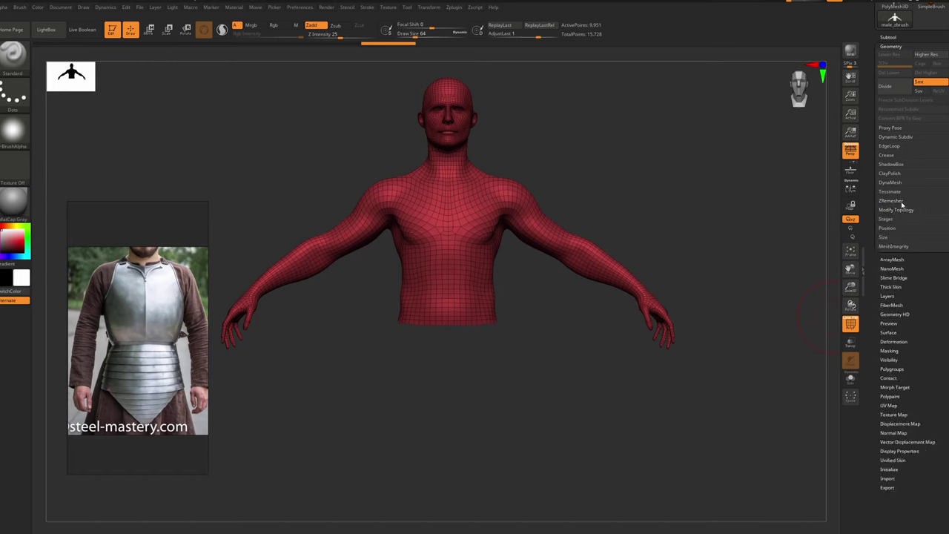
left_click(902, 209)
left_click(896, 246)
key("f")
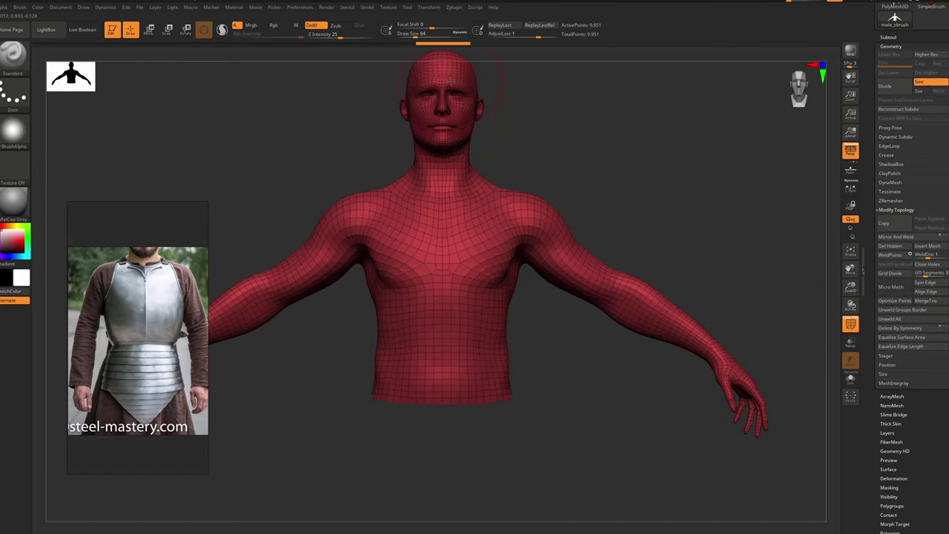
mouse_move(430, 85)
right_mouse_down()
mouse_move(458, 91)
mouse_move(436, 100)
right_mouse_up()
right_click_drag(455, 167, 456, 221, "alt")
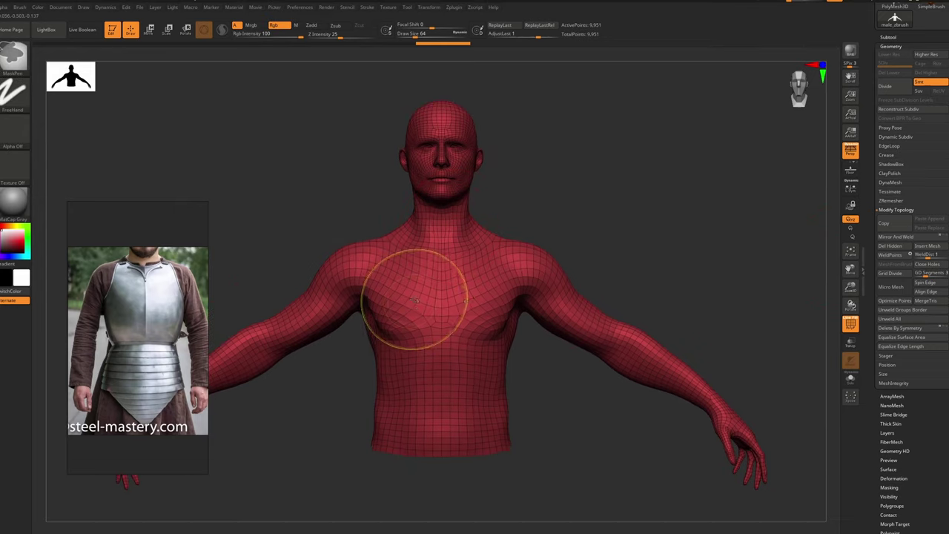
mouse_move(415, 299)
right_mouse_down("ctrl")
mouse_move(475, 178)
mouse_move(517, 255)
right_mouse_up("ctrl")
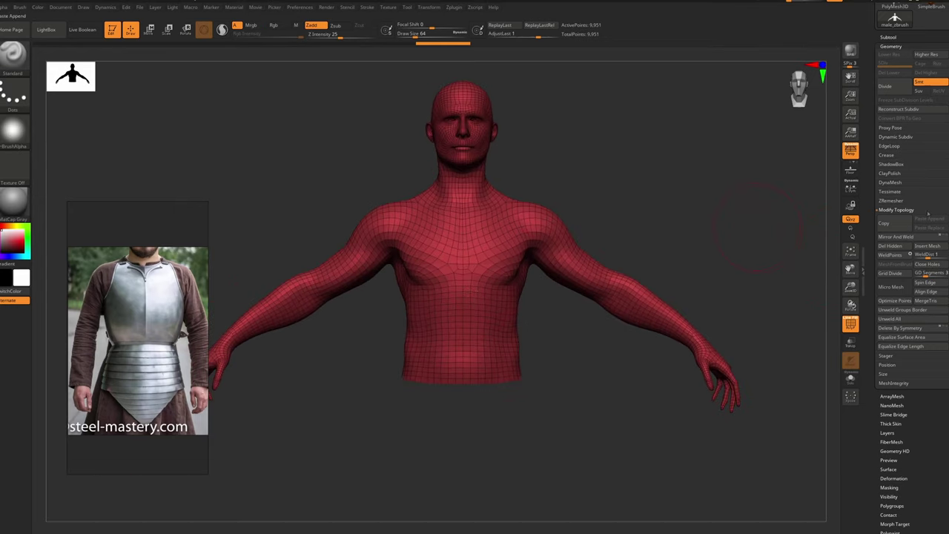
scroll(924, 219, "up", 3)
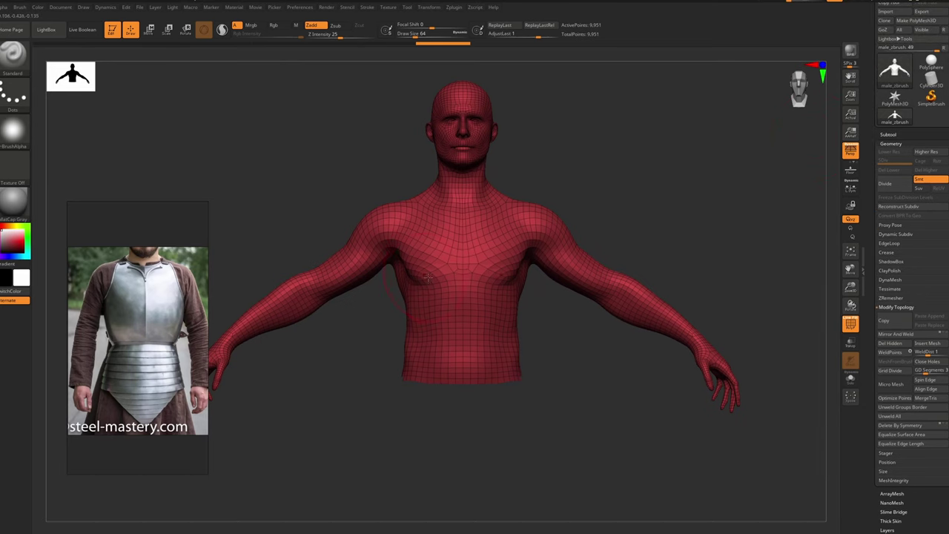
Shrink the reference photo into a small top-left crop and float the Brush palette out
mouse_move(451, 277)
right_mouse_down("ctrl")
mouse_move(470, 288)
mouse_move(474, 245)
mouse_move(479, 297)
right_mouse_up("ctrl")
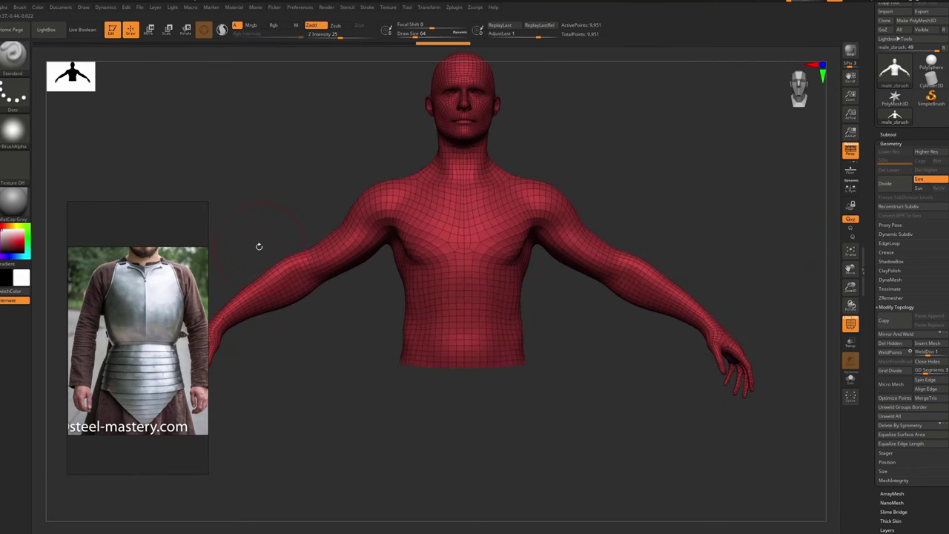
left_click_drag(126, 248, 129, 108)
right_click_drag(130, 106, 132, 106)
left_click_drag(212, 59, 163, 211)
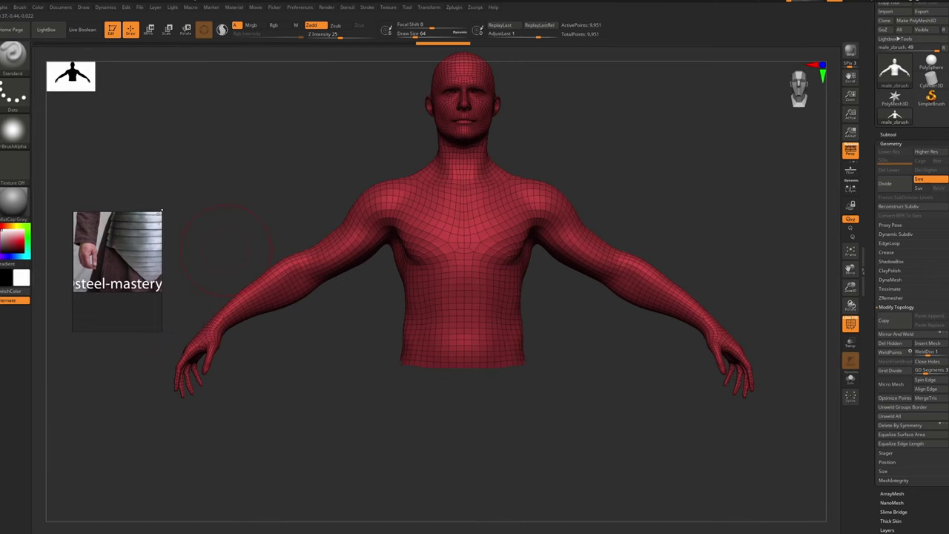
right_click_drag(132, 251, 247, 164)
left_click_drag(247, 164, 247, 151)
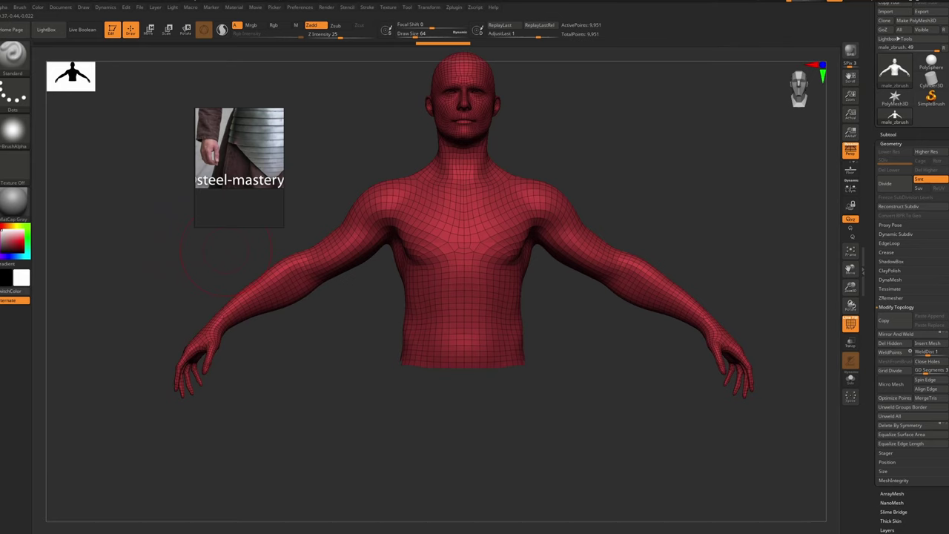
left_click(2, 268)
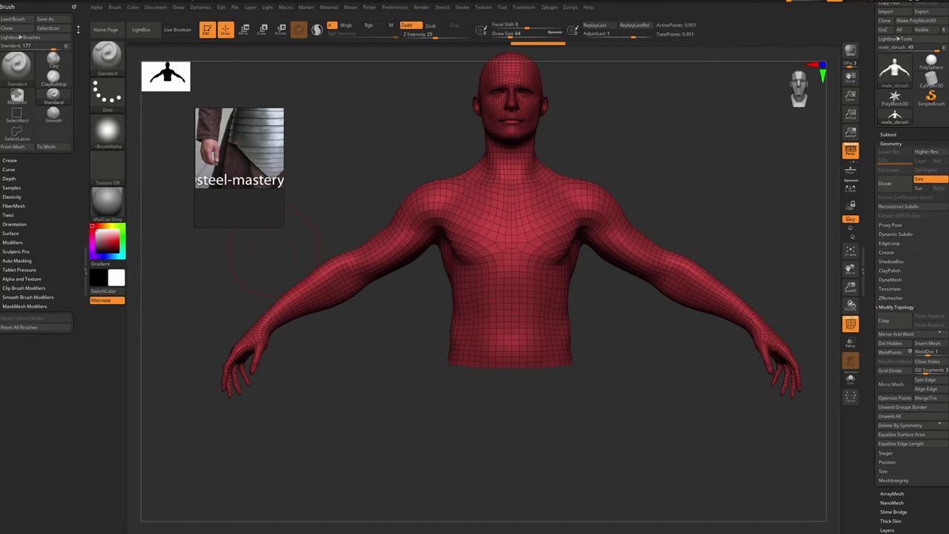
mouse_move(73, 6)
left_mouse_down()
mouse_move(265, 81)
mouse_move(483, 106)
mouse_move(474, 105)
left_mouse_up()
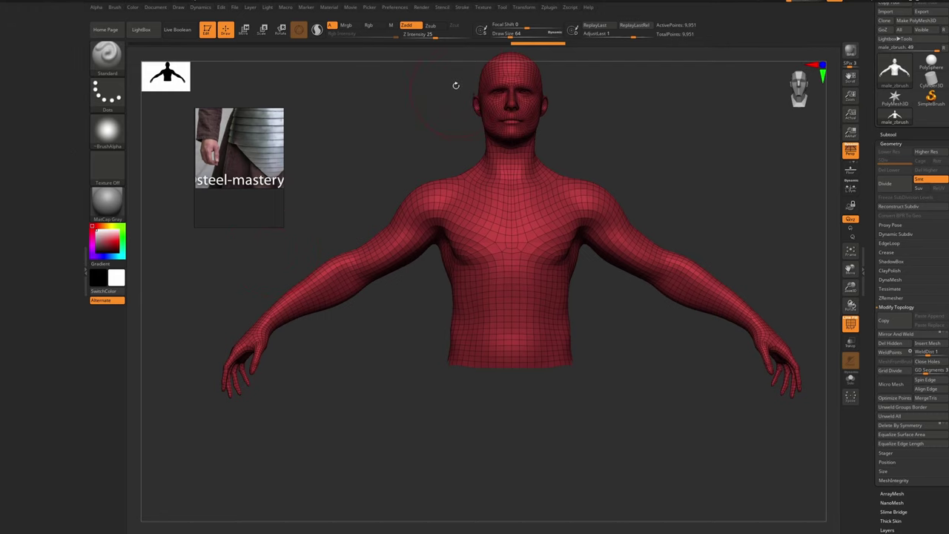
Enable Customize under Preferences > Config, then create a new custom menu titled FIX
left_click(396, 9)
left_click(405, 35)
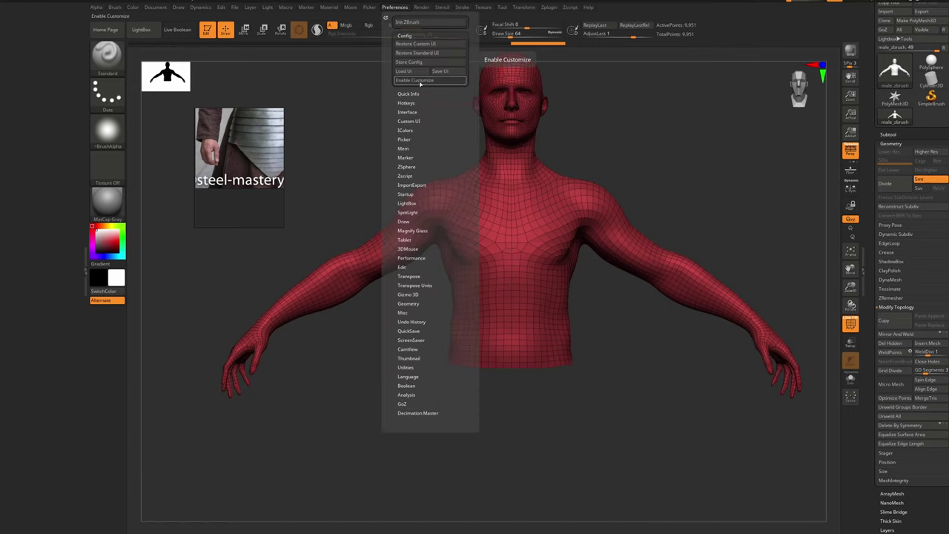
left_click(420, 81)
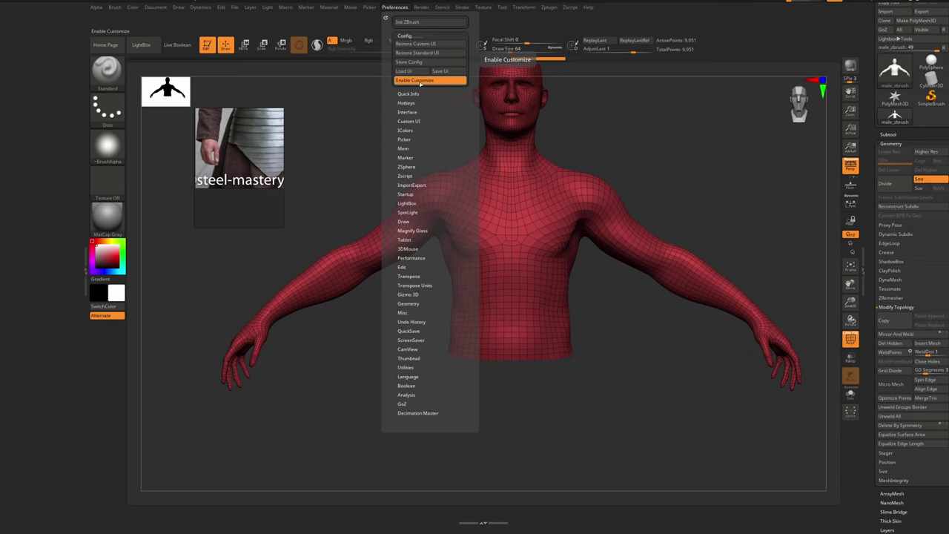
left_click(410, 121)
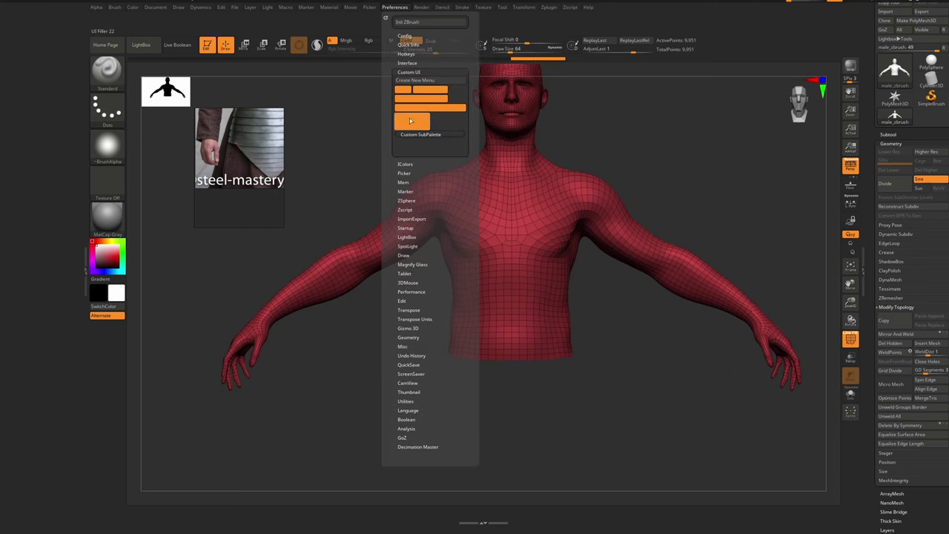
left_click(415, 80)
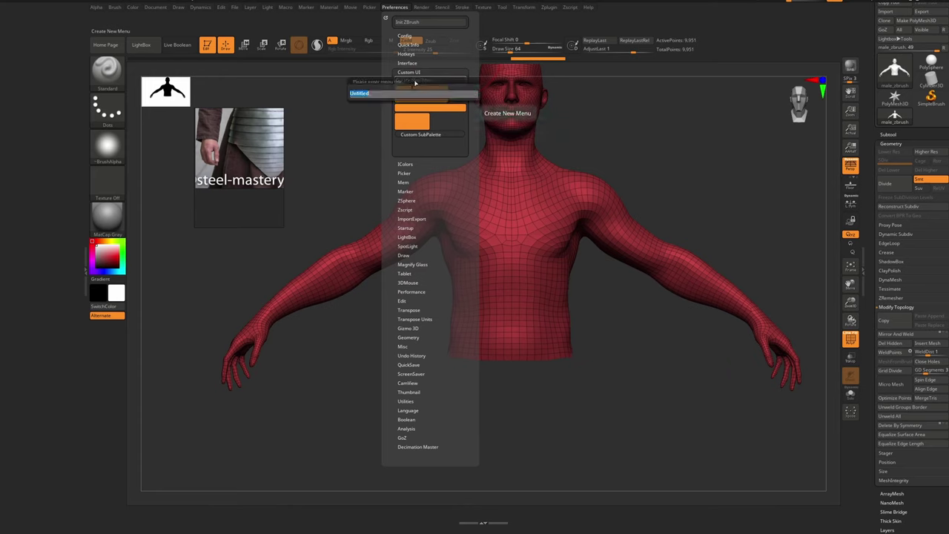
key("BackSpace")
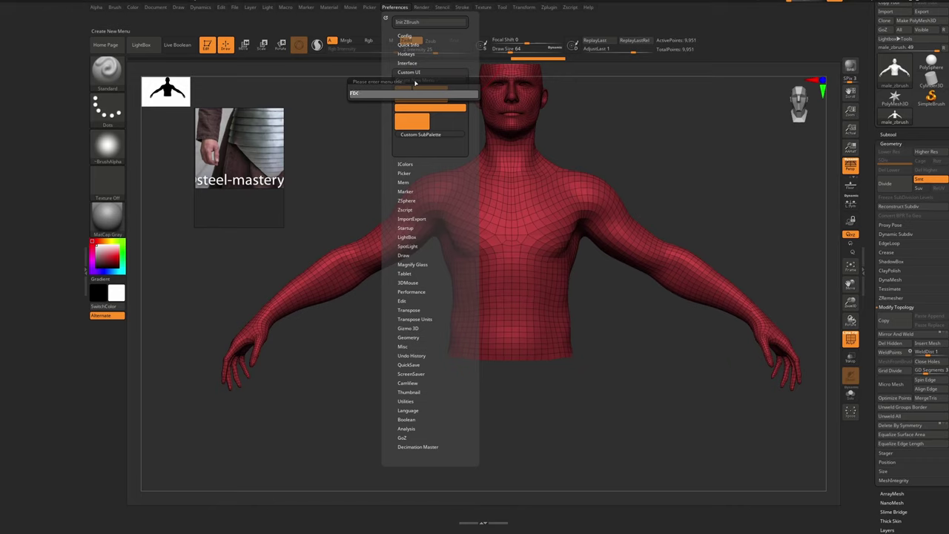
key("Return")
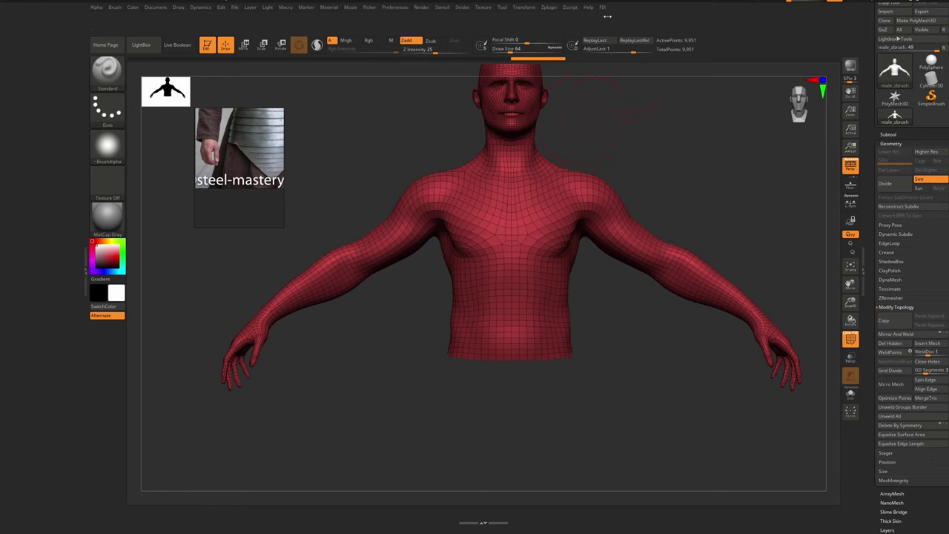
Place FIX between File and Layer, dock it in the left tray, and copy Del Hidden into it
left_click(605, 10)
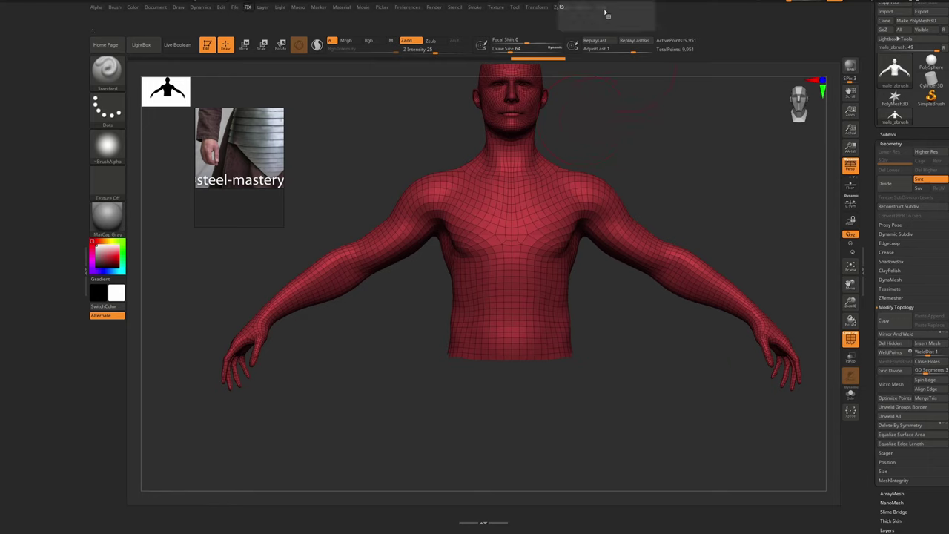
left_click(250, 9)
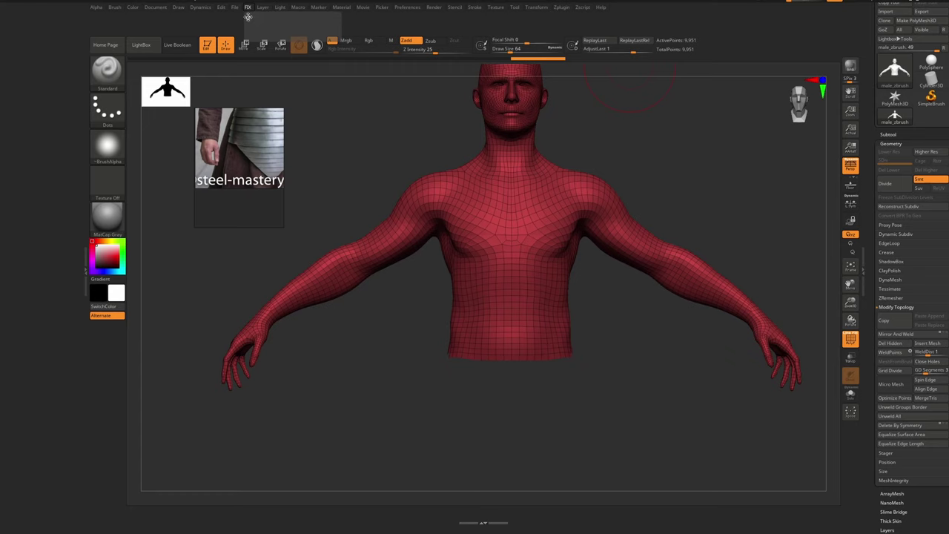
left_click_drag(249, 16, 30, 44)
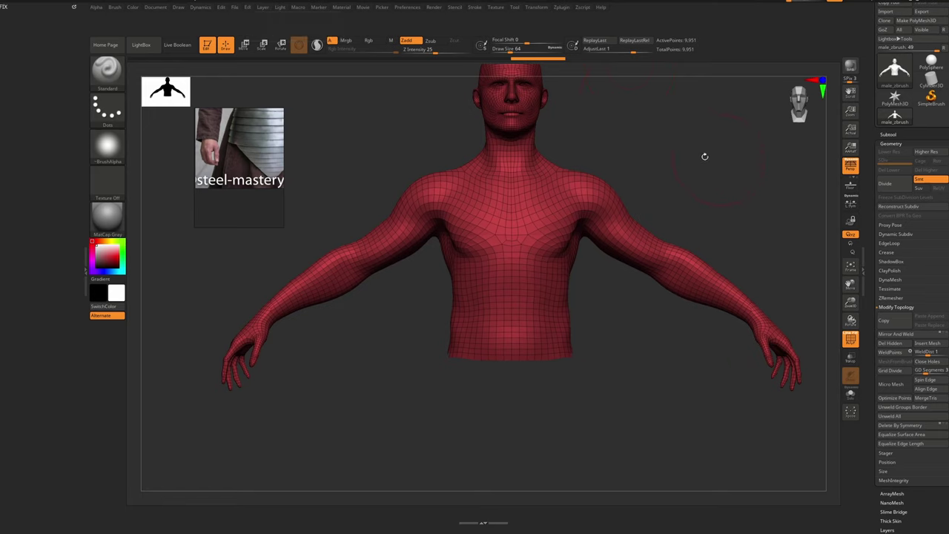
key("ctrl")
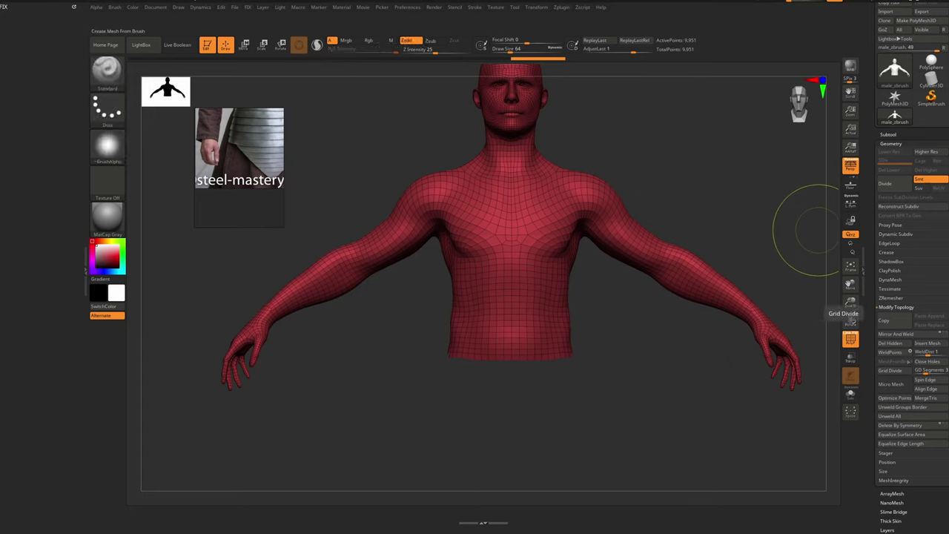
mouse_move(901, 347)
left_mouse_down("ctrl+alt")
mouse_move(778, 303)
mouse_move(874, 344)
mouse_move(890, 347)
mouse_move(898, 335)
mouse_move(771, 261)
mouse_move(358, 132)
mouse_move(111, 33)
mouse_move(15, 20)
mouse_move(77, 11)
mouse_move(77, 21)
mouse_move(19, 20)
left_mouse_up("ctrl+alt")
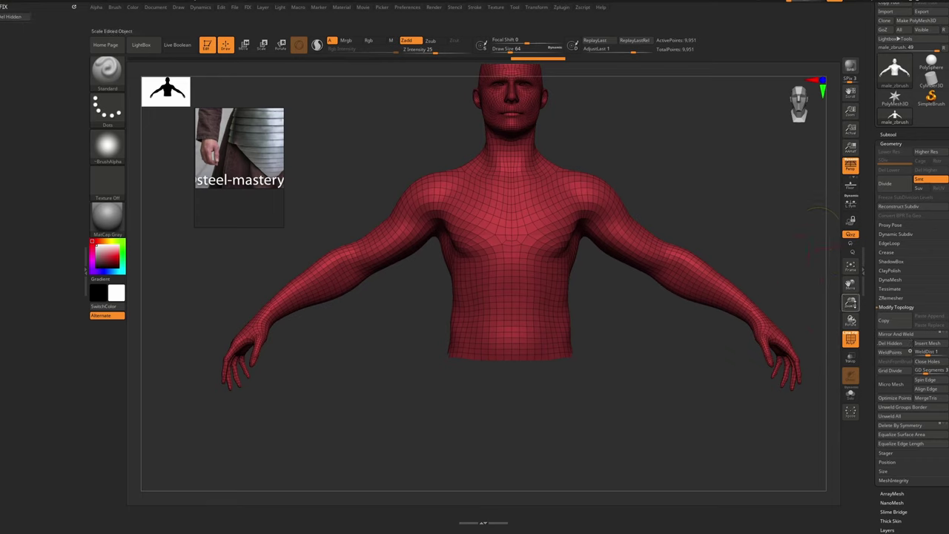
Add WeldPoints, WeldDist, Close Holes and Delete By Symmetry to FIX, swapping WeldPoints and Close Holes
key("ctrl")
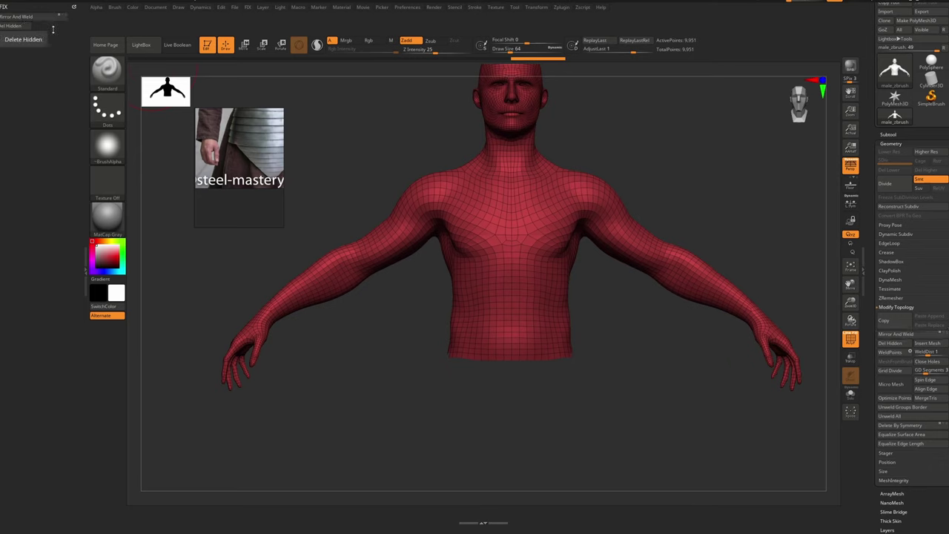
left_click_drag(898, 354, 49, 25, "ctrl+alt")
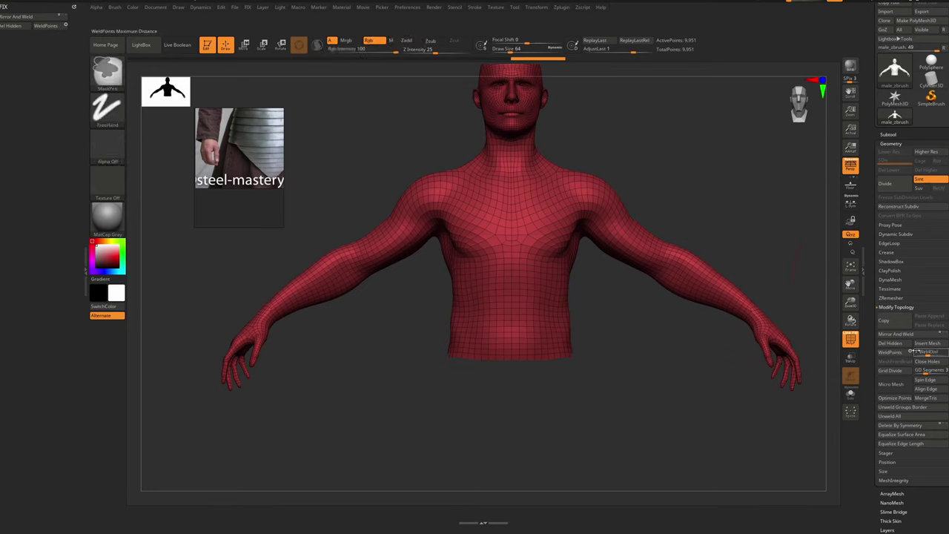
left_click_drag(926, 353, 39, 34, "ctrl+alt")
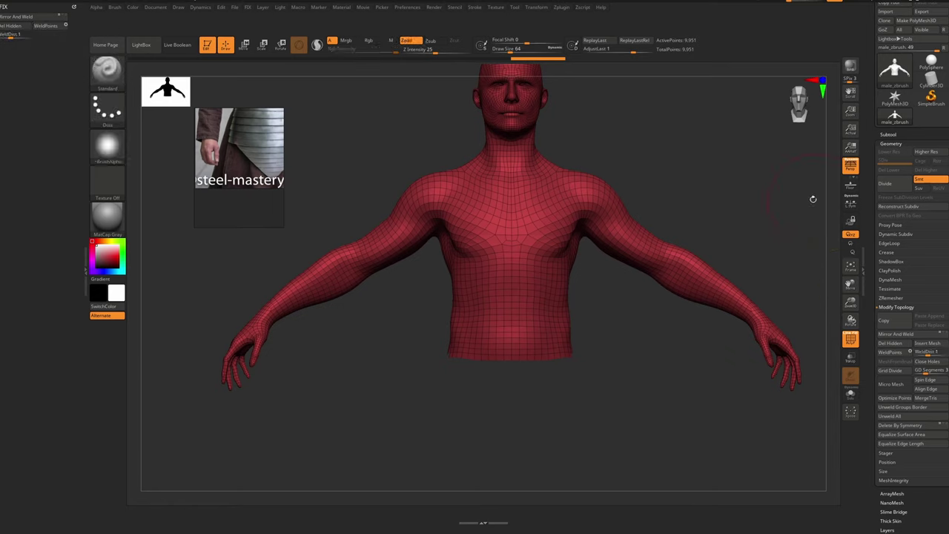
mouse_move(927, 361)
left_mouse_down("ctrl+alt")
mouse_move(52, 38)
mouse_move(61, 44)
left_mouse_up("ctrl+alt")
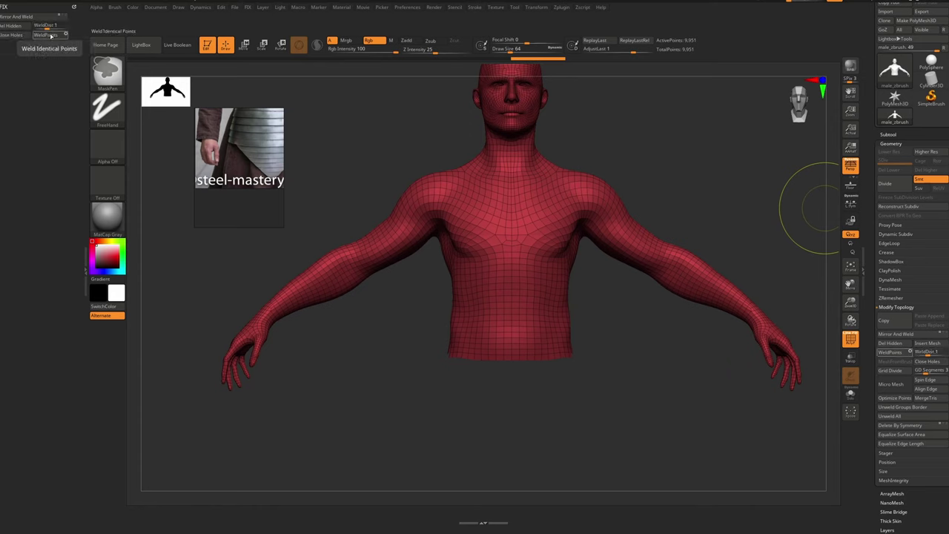
left_click_drag(51, 36, 28, 35, "ctrl+alt")
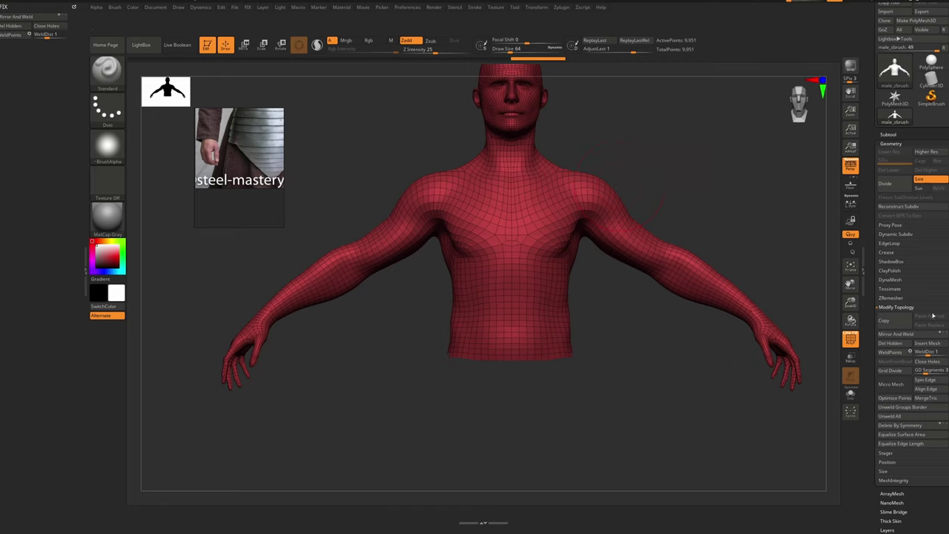
mouse_move(900, 425)
left_mouse_down("ctrl+alt")
mouse_move(482, 253)
mouse_move(52, 18)
mouse_move(32, 39)
left_mouse_up("ctrl+alt")
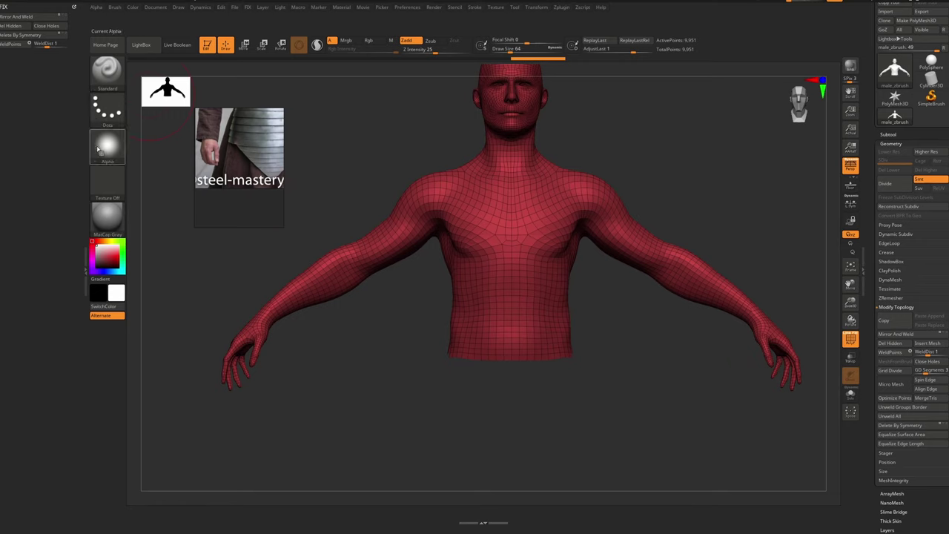
Turn off interface customization in Preferences > Config
left_click(411, 9)
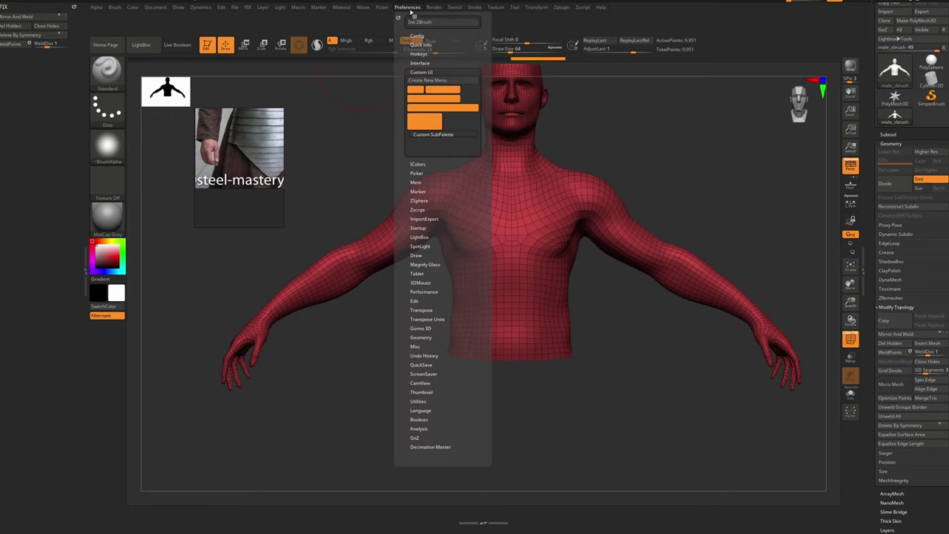
left_click(418, 35)
left_click(447, 79)
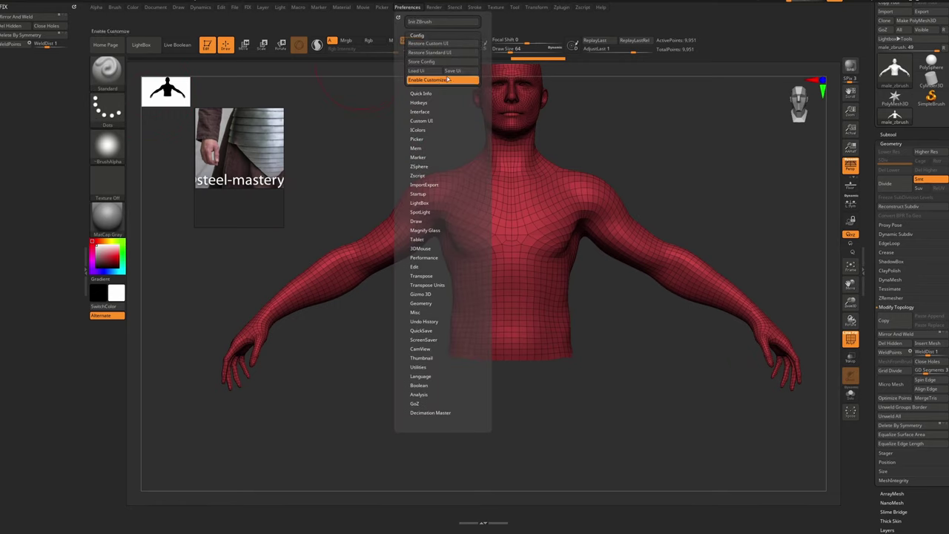
left_click(437, 80)
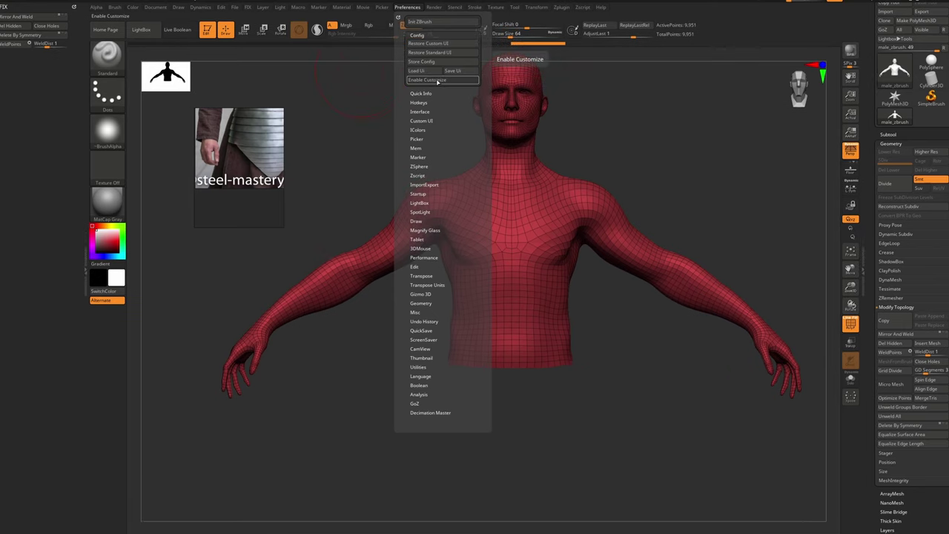
Dock the FIX menu in the tray and orbit the model around to its back
left_click(248, 8)
left_click(250, 15)
right_click_drag(453, 223, 480, 185)
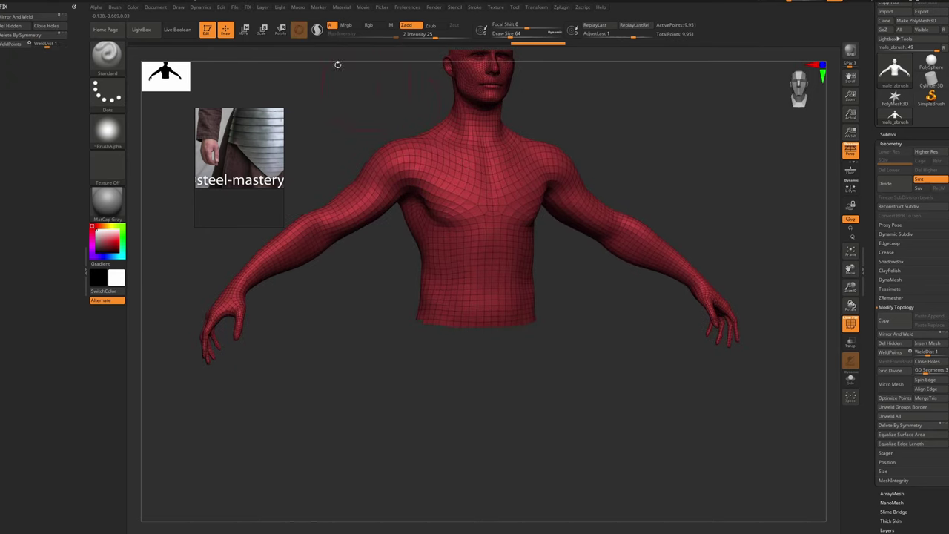
left_click(235, 7)
left_click(248, 8)
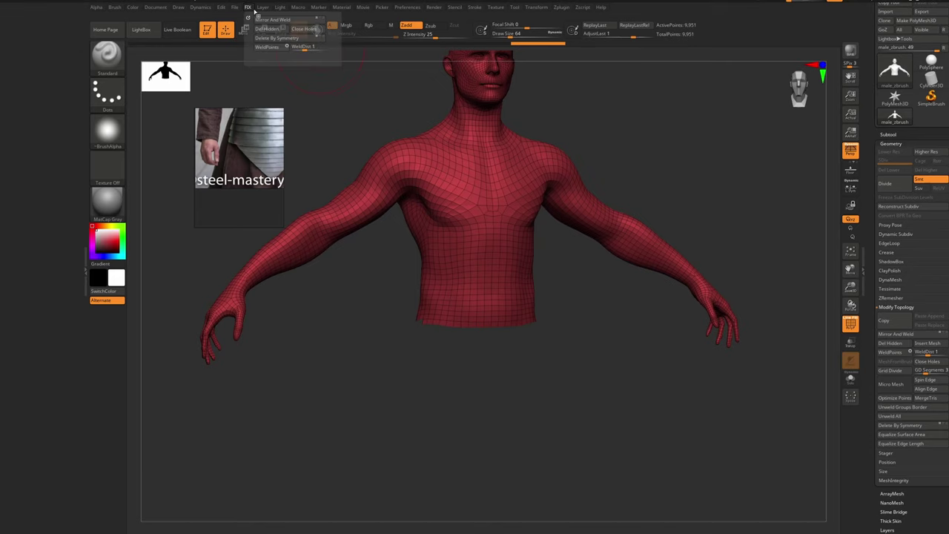
left_click(248, 18)
right_click_drag(484, 249, 426, 233, "ctrl")
mouse_move(425, 234)
left_mouse_down()
mouse_move(435, 266)
mouse_move(375, 238)
mouse_move(415, 130)
left_mouse_up()
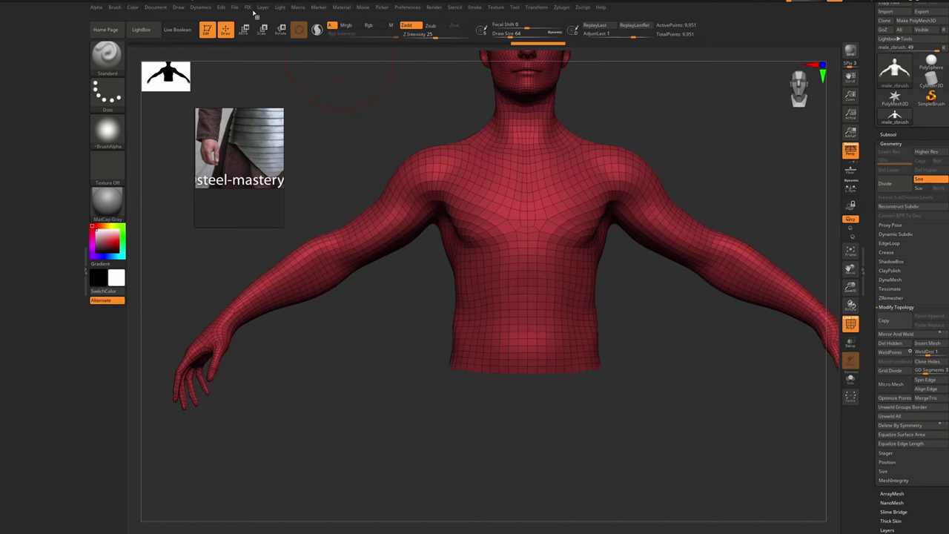
left_click_drag(411, 74, 365, 59, "alt")
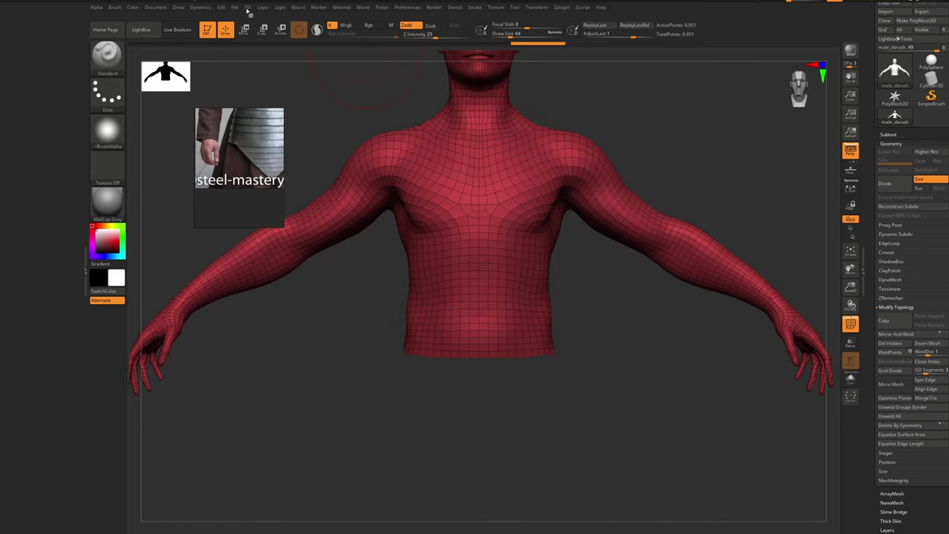
Assign F as the FIX menu hotkey, replacing its old use, and pop the menu up over the model
key("ctrl")
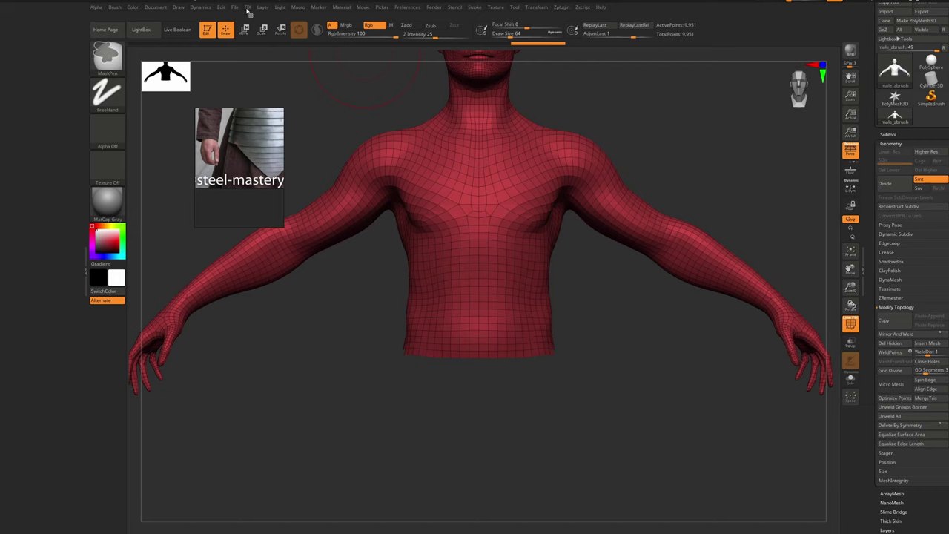
left_click(248, 11, "ctrl+alt")
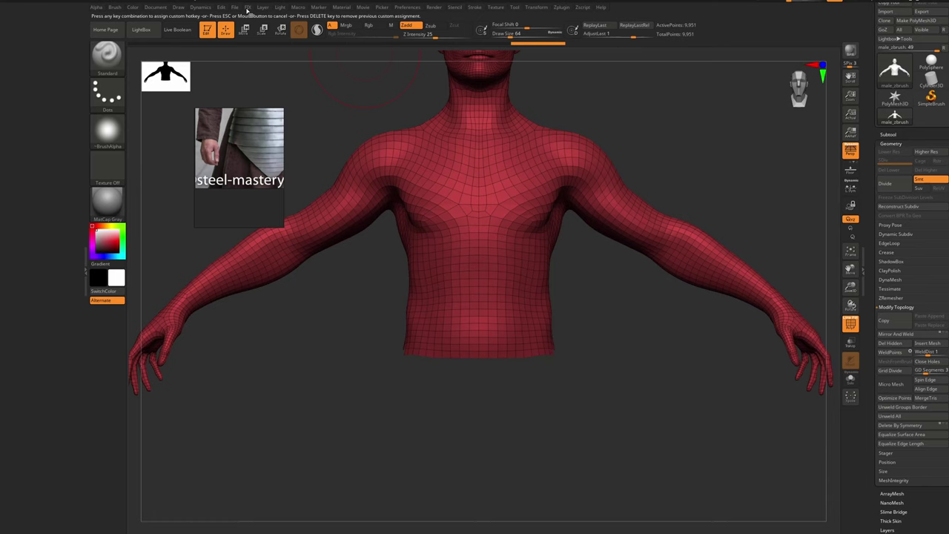
key("f")
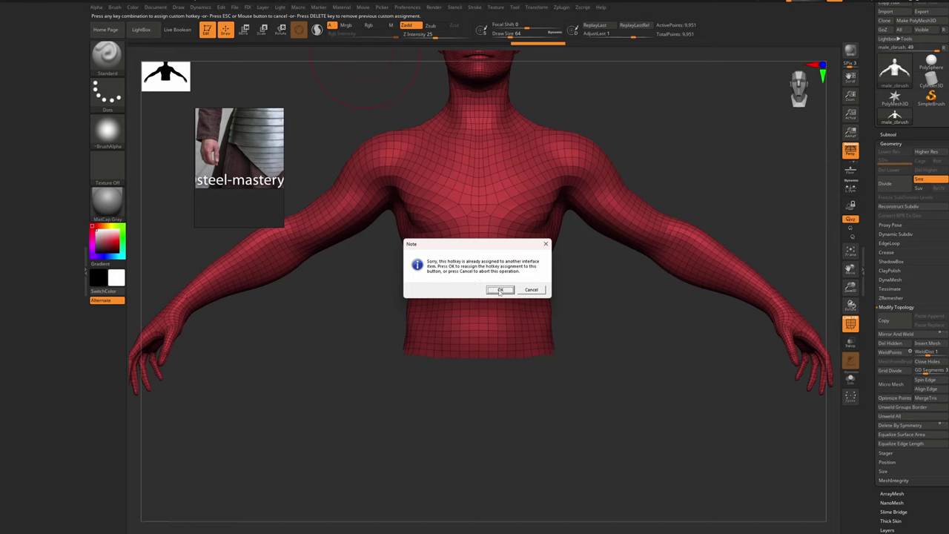
left_click(501, 290)
right_click_drag(481, 226, 461, 241, "ctrl")
right_click_drag(462, 241, 463, 263, "ctrl")
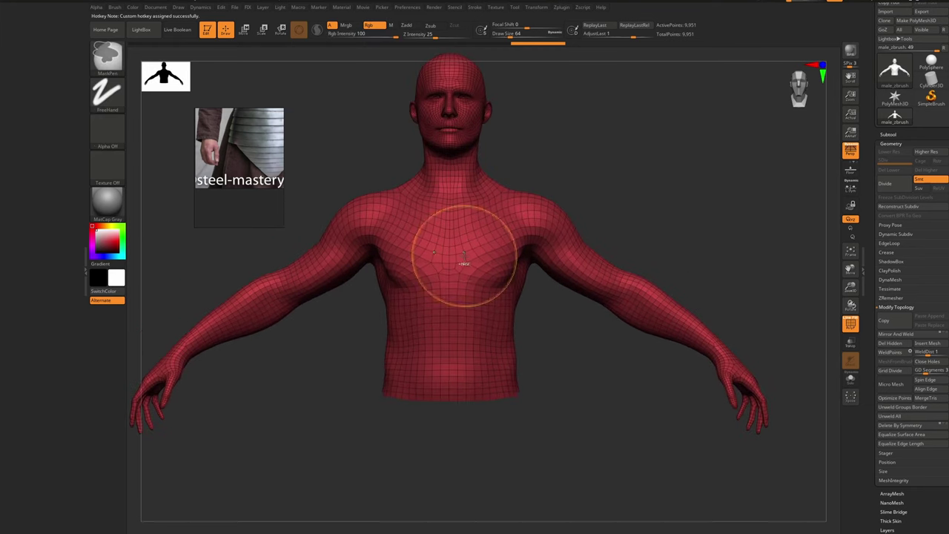
key("f")
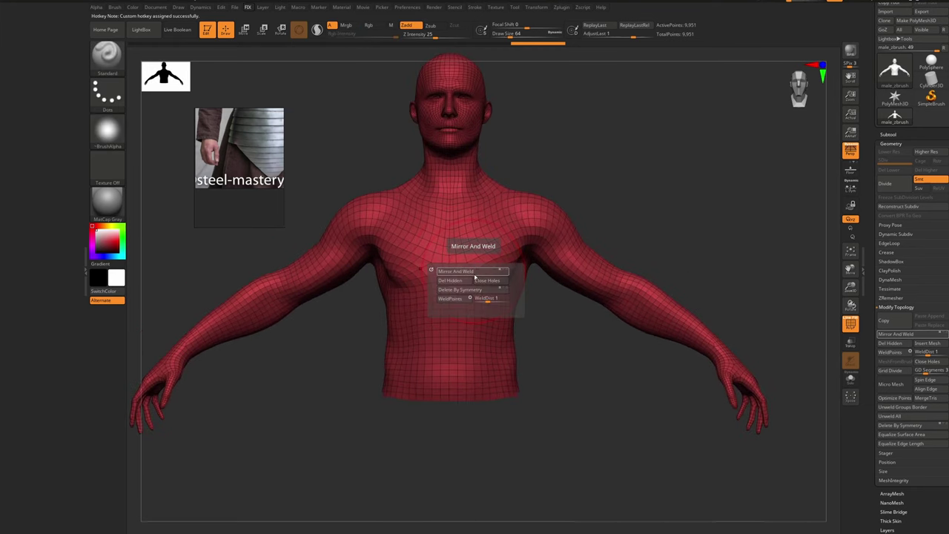
Step back and forward in history to check the legs, leaving them hidden on the torso
right_click_drag(445, 271, 520, 277)
key("f")
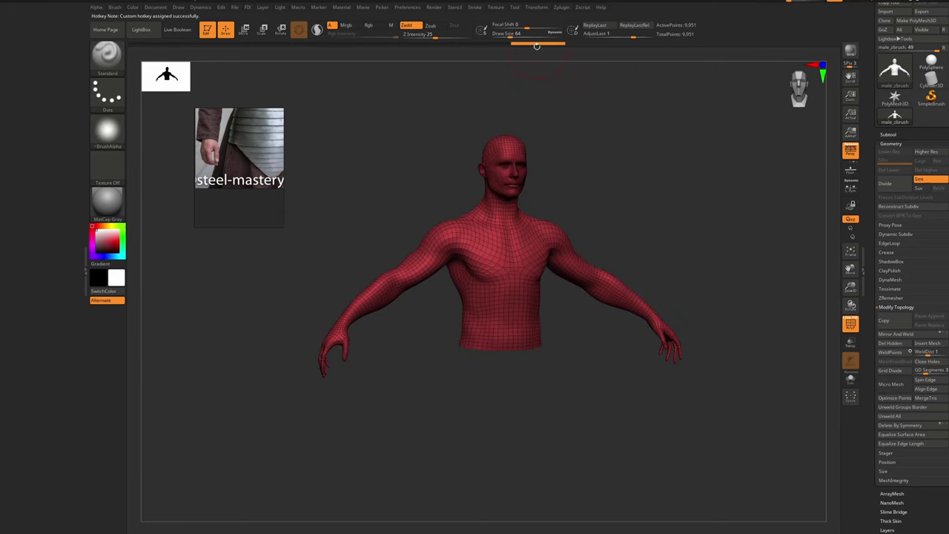
left_click(489, 44)
left_click(425, 46)
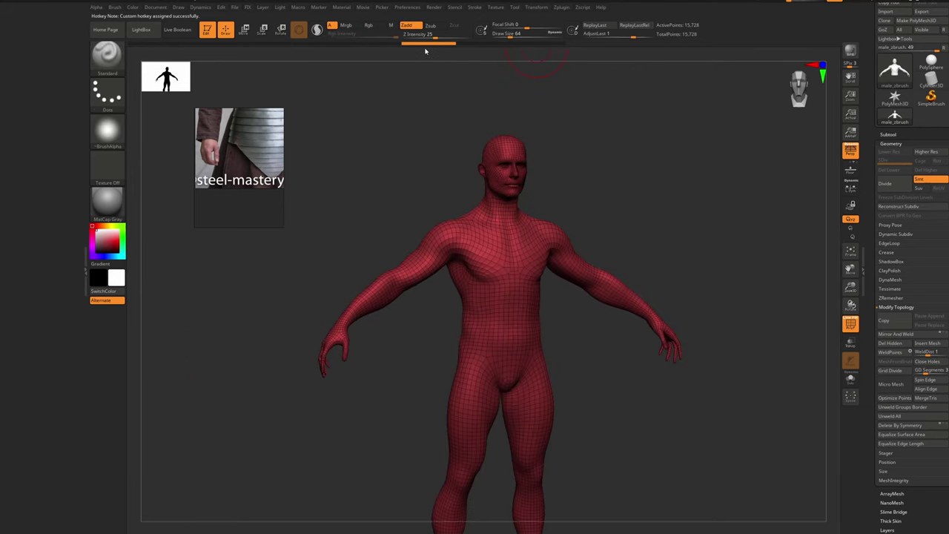
right_click_drag(492, 339, 494, 367, "ctrl")
mouse_move(494, 367)
right_mouse_down("alt")
mouse_move(483, 293)
mouse_move(505, 333)
right_mouse_up("alt")
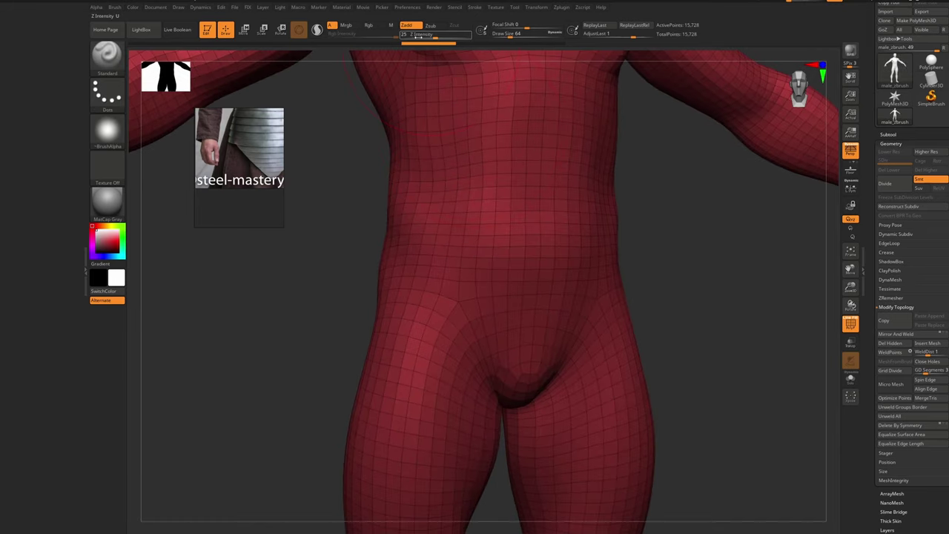
left_click(462, 47)
right_click_drag(515, 208, 488, 243, "ctrl")
left_click(891, 144)
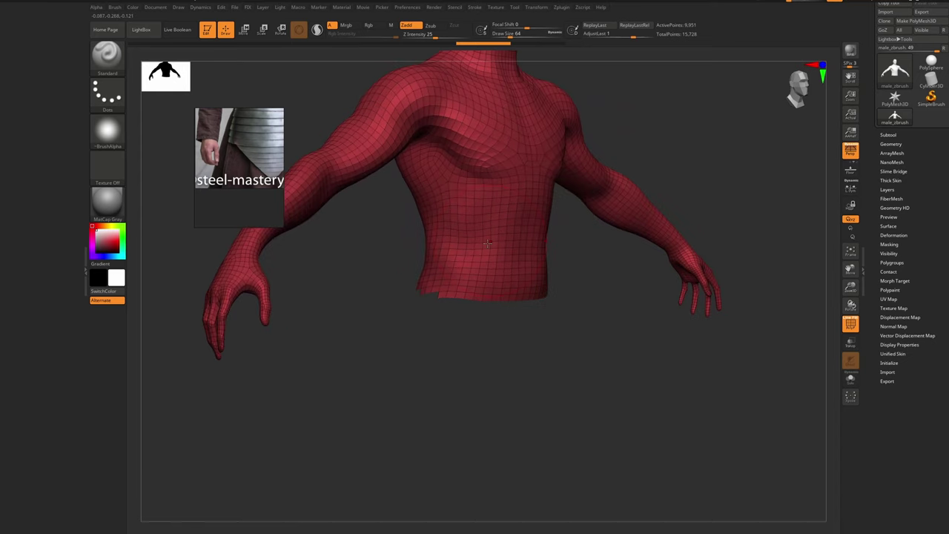
left_click(889, 143)
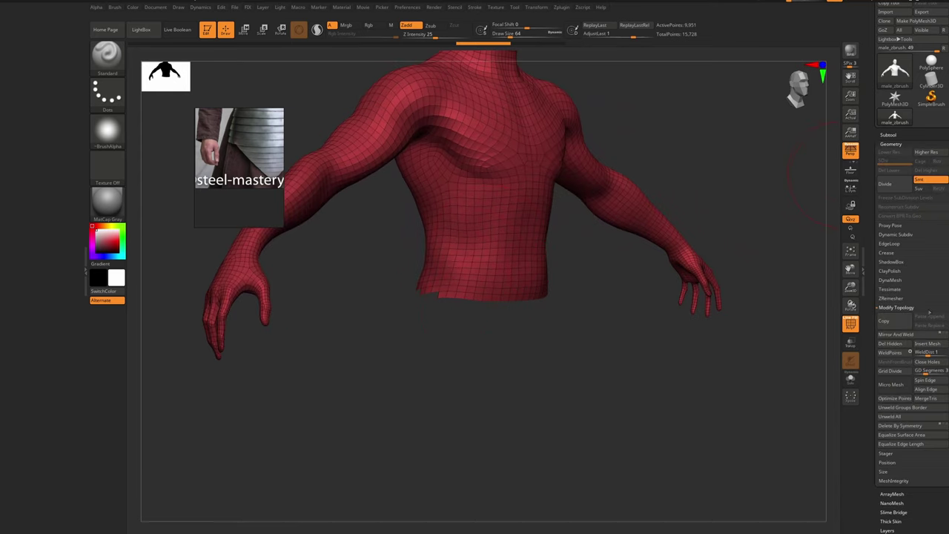
right_click_drag(448, 277, 467, 304)
Delete the hidden leg geometry from the repair pop-up, leaving a 9,951-point torso
key("space")
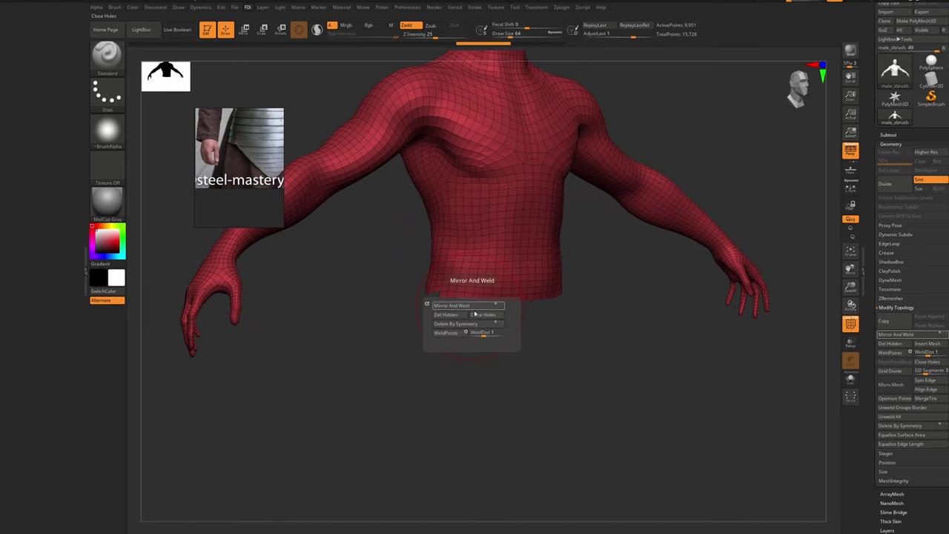
left_click(463, 316)
right_click_drag(593, 215, 511, 234)
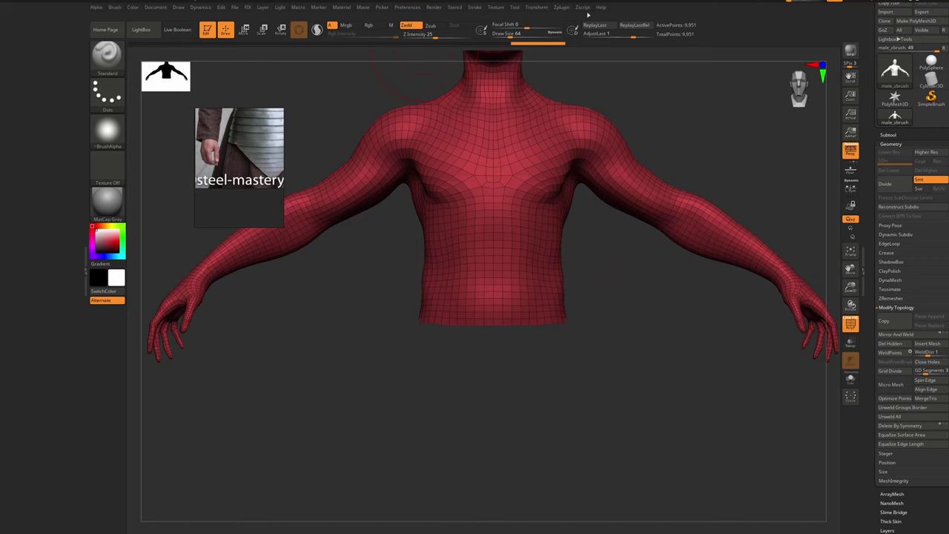
left_click(407, 8)
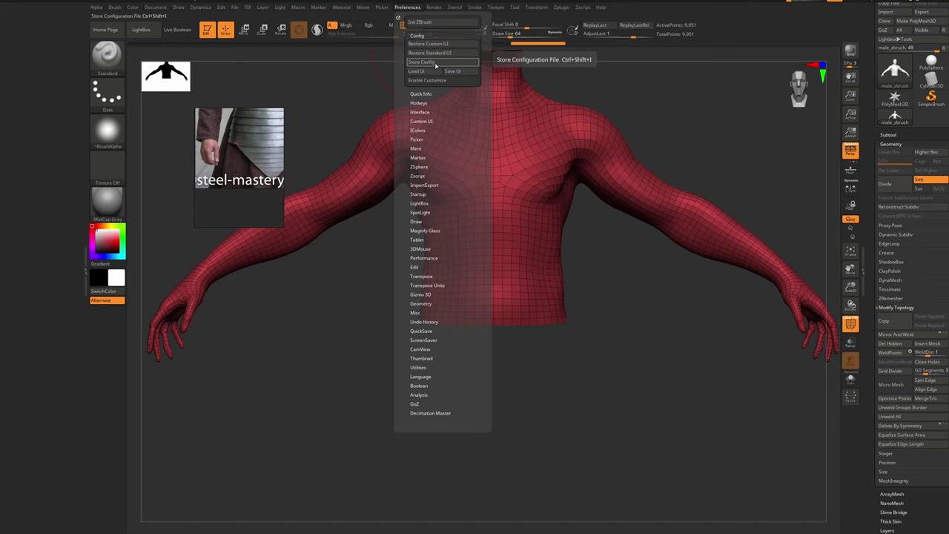
Store the interface configuration so the FIX menu loads at every startup
left_click(436, 65)
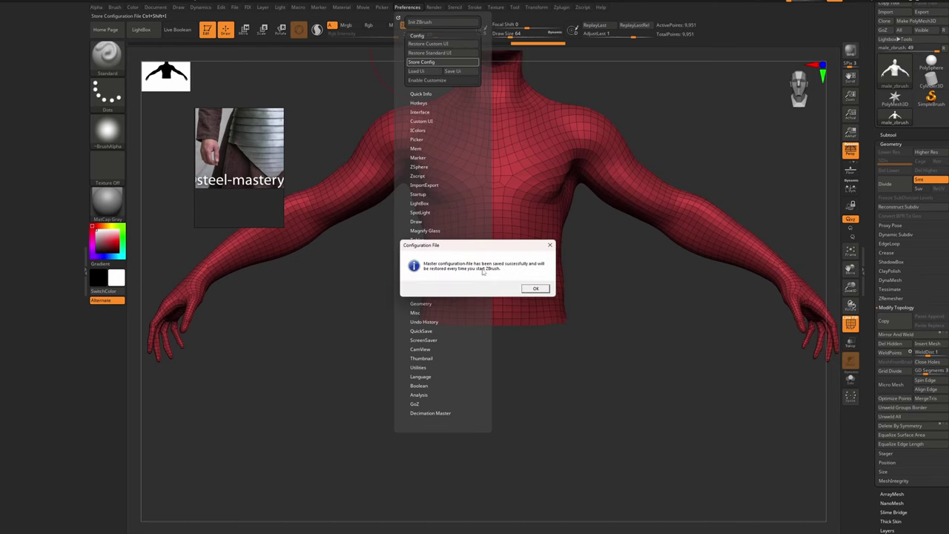
left_click(536, 289)
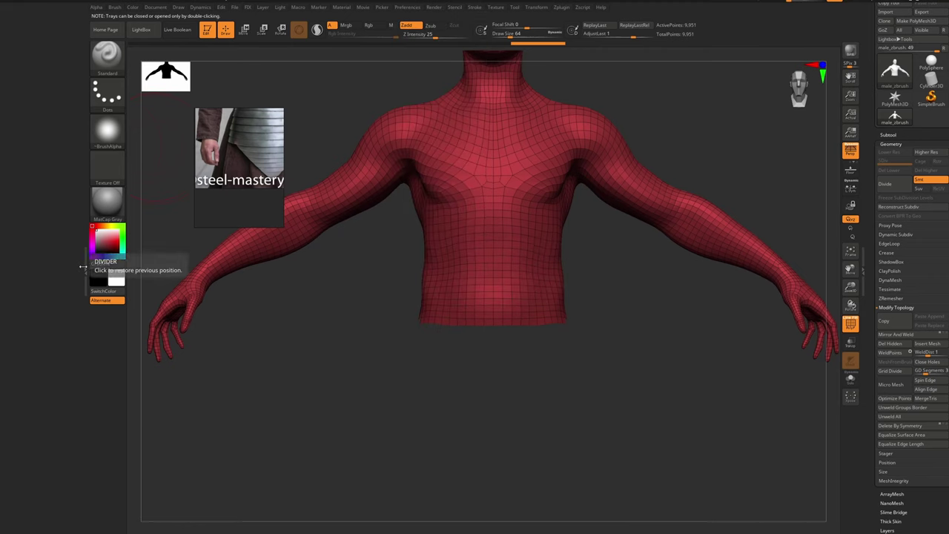
left_click(84, 267)
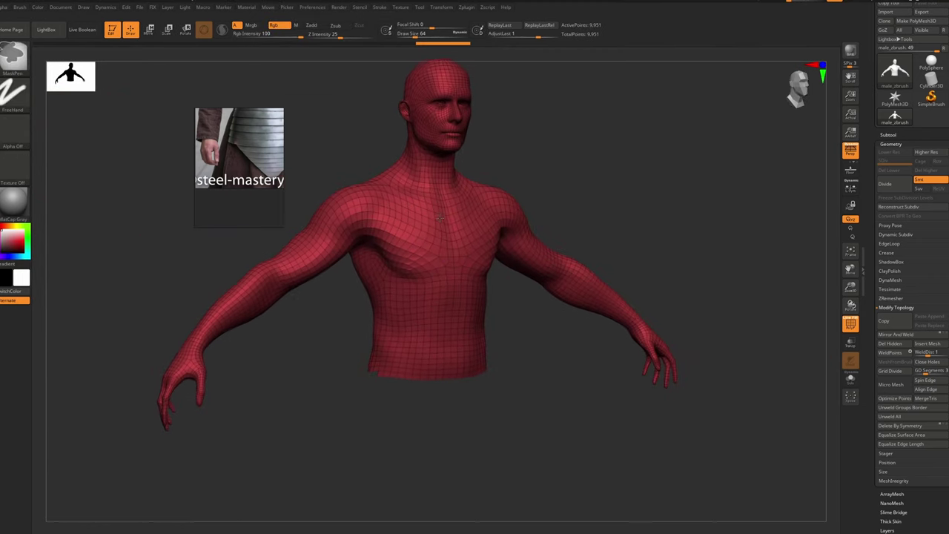
left_click_drag(440, 217, 525, 219)
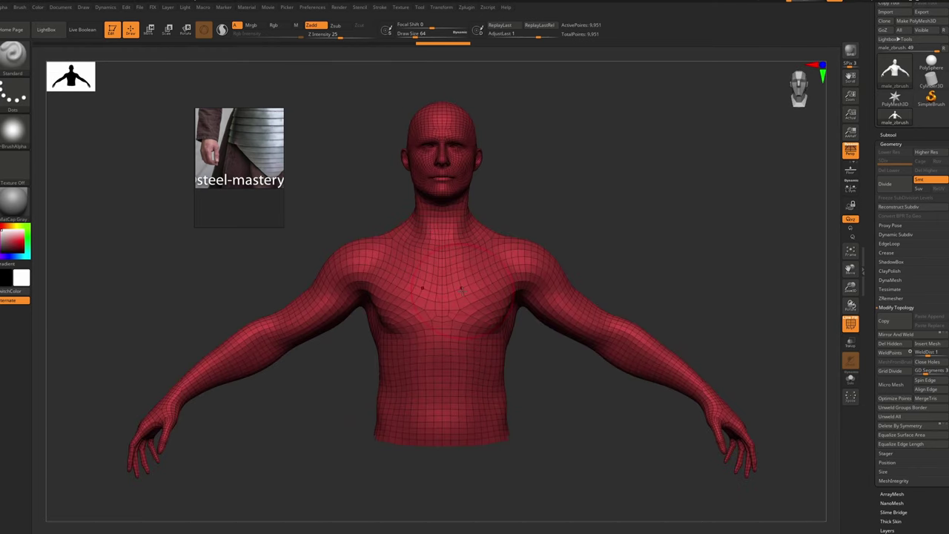
Enlarge the reference panel to show the full steel breastplate photo
key("super")
left_click(516, 530)
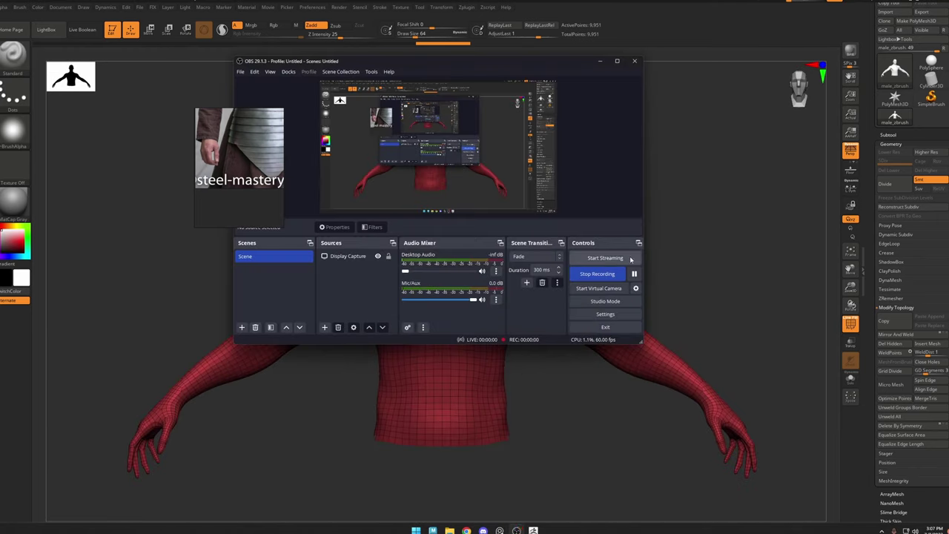
left_click(709, 218)
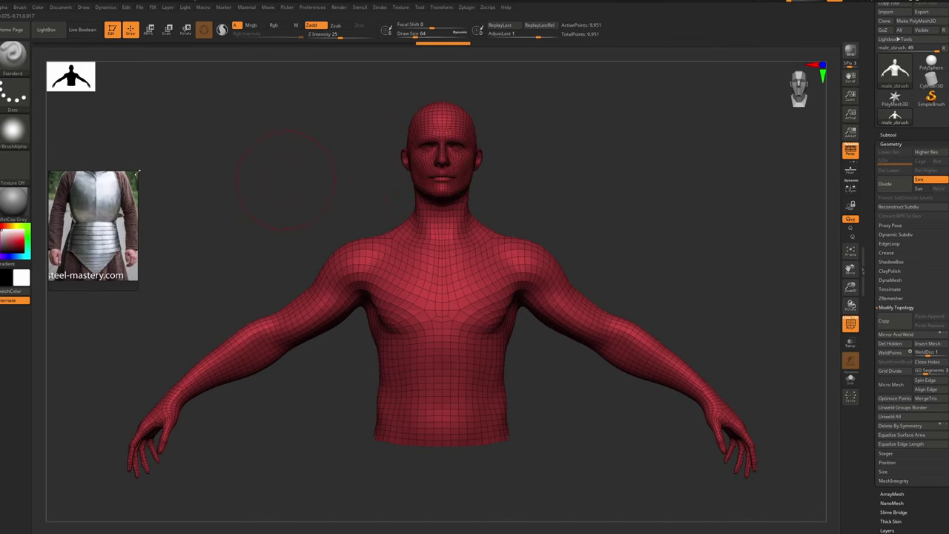
Scale the bust down in view and mark a screen-capture area around it
key("space")
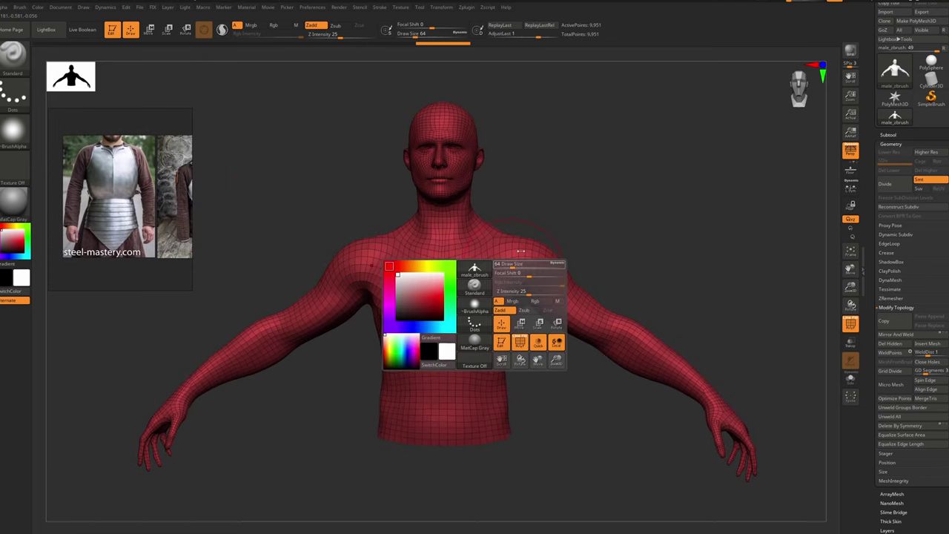
right_click_drag(521, 251, 563, 157, "ctrl")
key("Print")
left_click_drag(743, 91, 216, 440)
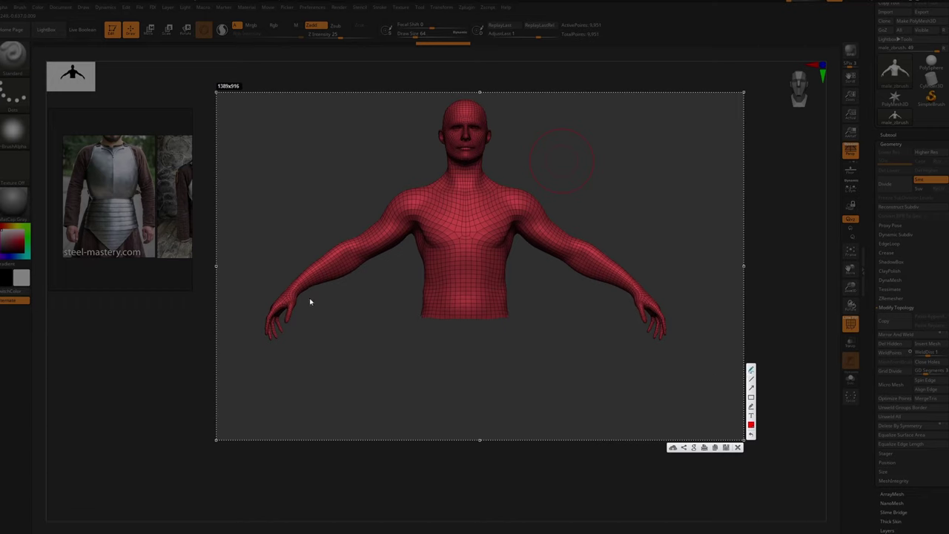
Sketch red breastplate lines over the shoulder, chest and arm, then close the overlay
left_click_drag(407, 218, 387, 228)
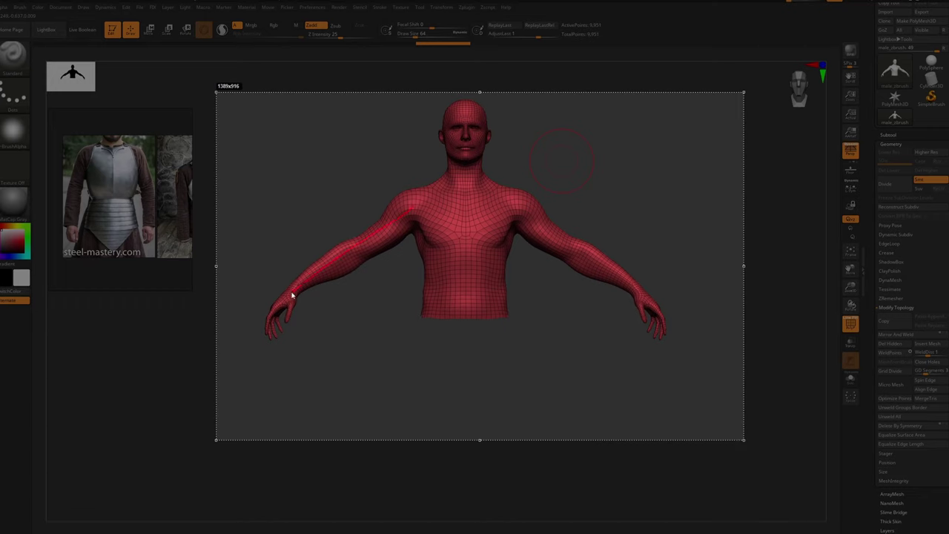
left_click_drag(292, 295, 294, 294)
left_click_drag(411, 210, 504, 207)
left_click_drag(620, 276, 664, 303)
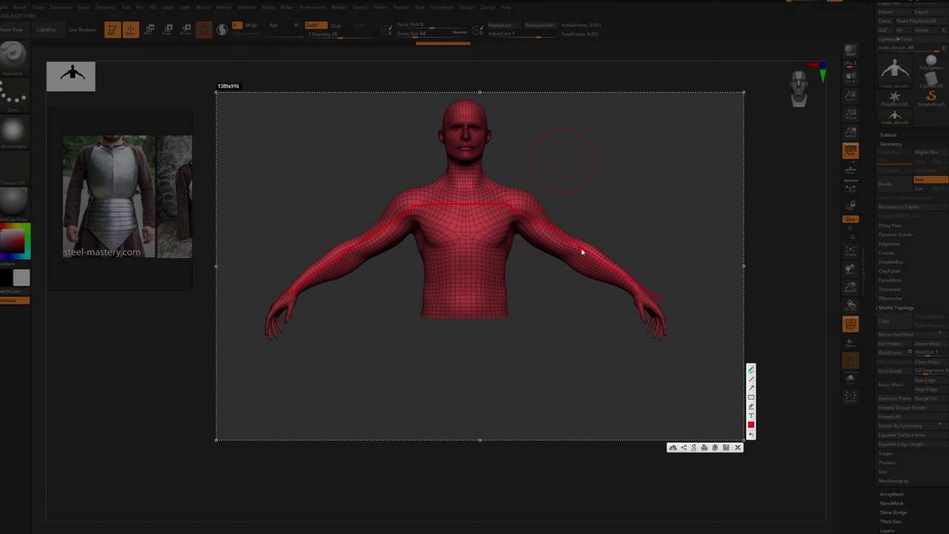
left_click_drag(508, 209, 547, 363)
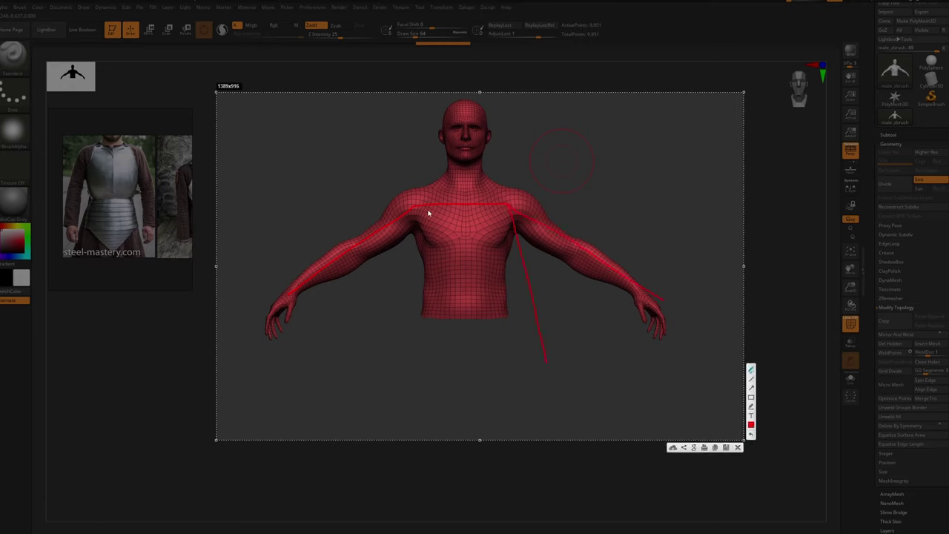
left_click_drag(411, 212, 390, 291)
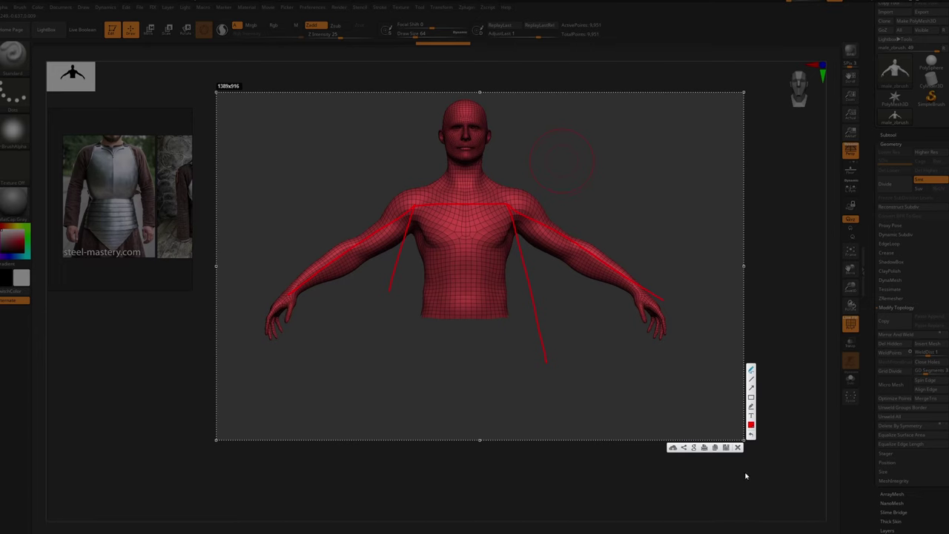
left_click(738, 448)
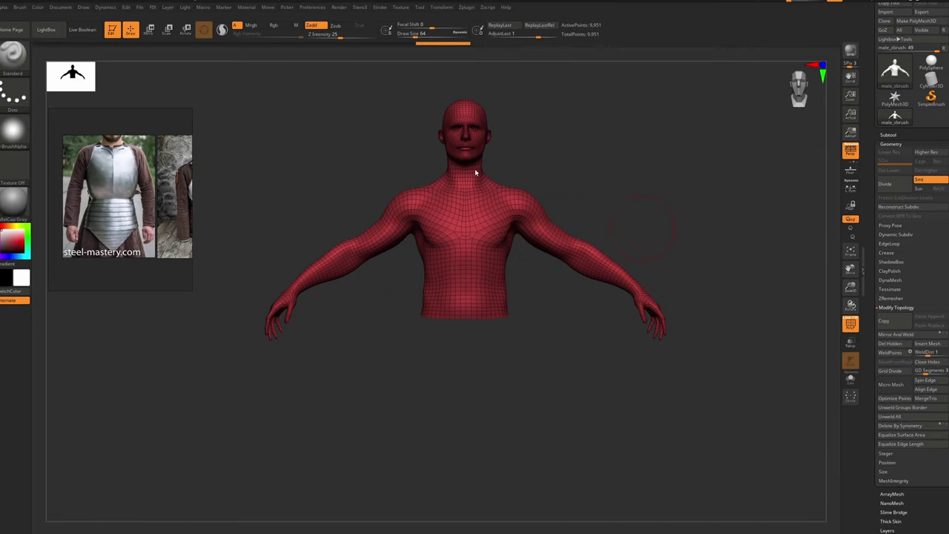
right_click_drag(476, 172, 488, 219, "ctrl")
Place the gizmo on the chest and toggle Gizmo 3D between gizmo and transpose line
key("w")
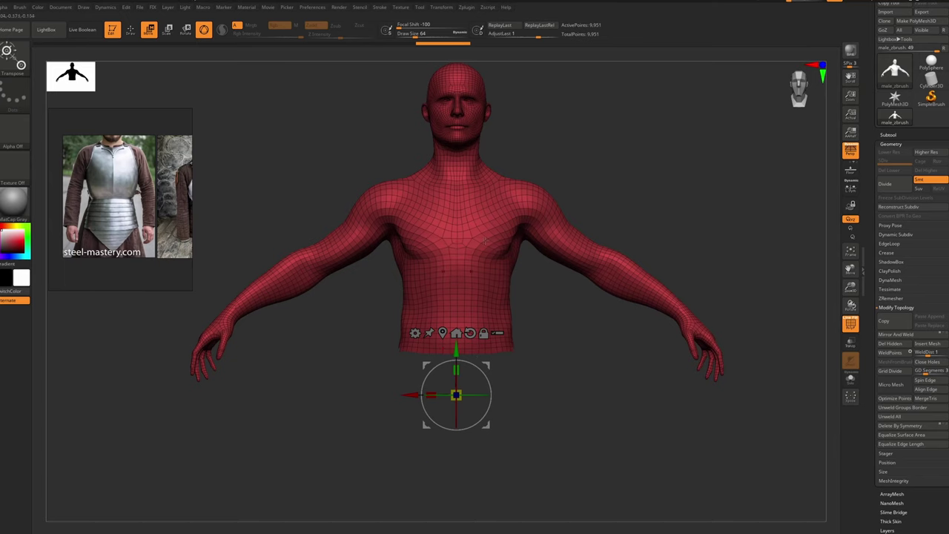
mouse_move(502, 196)
left_mouse_down()
mouse_move(560, 234)
mouse_move(568, 254)
left_mouse_up()
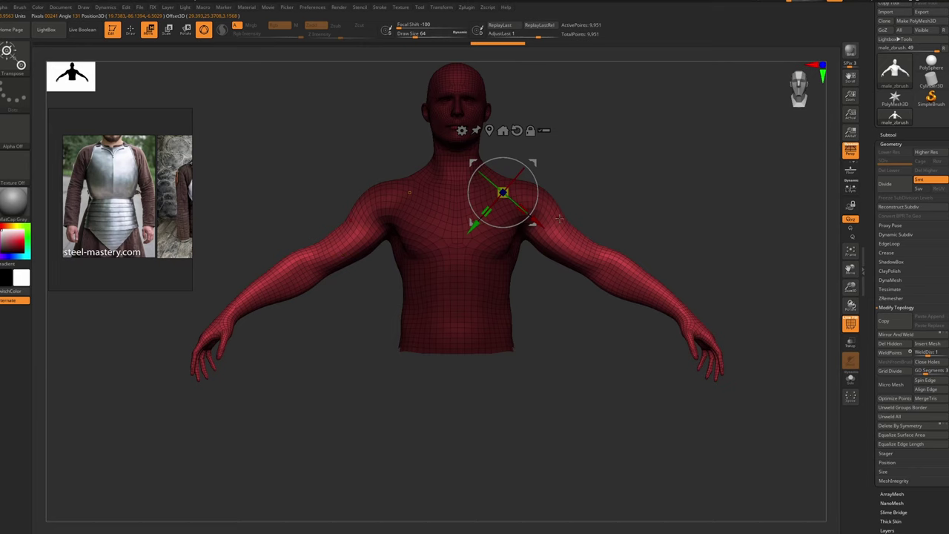
mouse_move(559, 219)
right_mouse_down()
mouse_move(519, 219)
mouse_move(558, 218)
right_mouse_up()
left_click(445, 9)
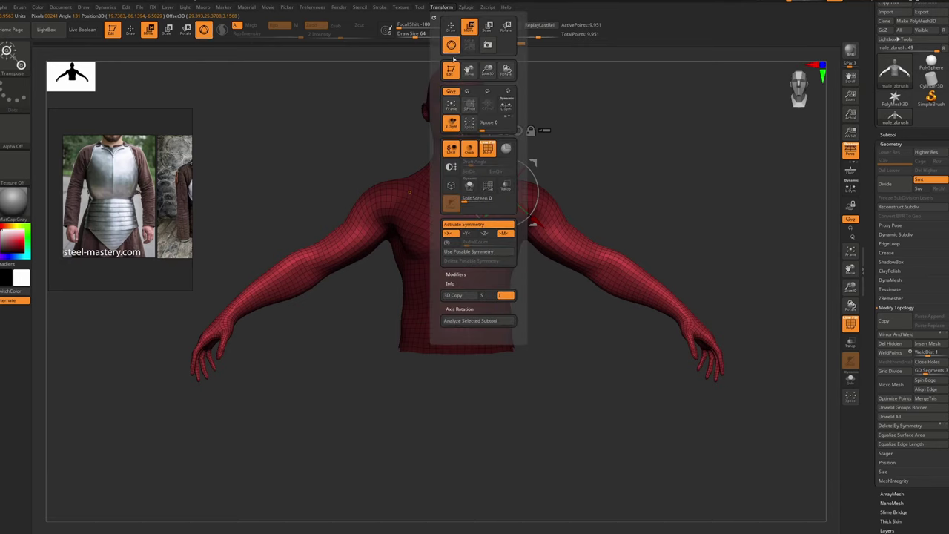
left_click(455, 50)
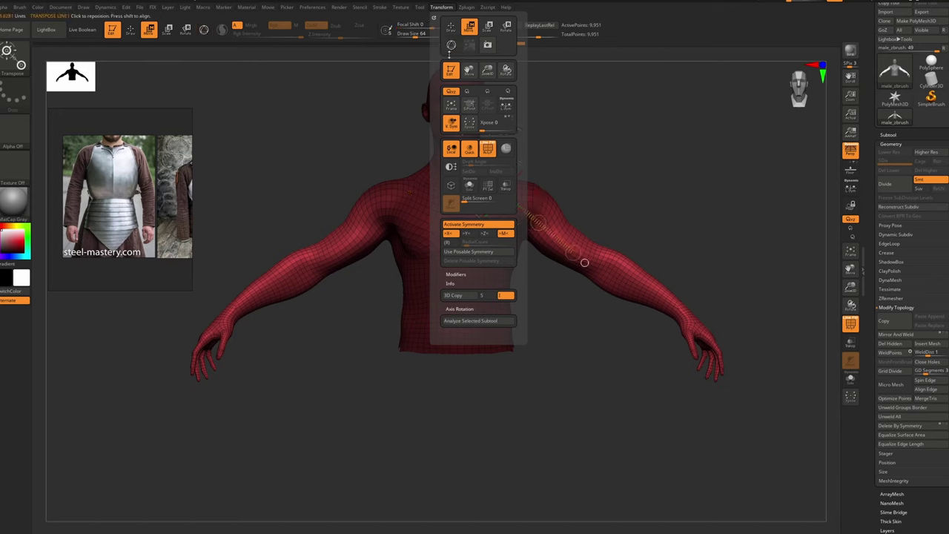
left_click(451, 51)
left_click(451, 53)
left_click(452, 52)
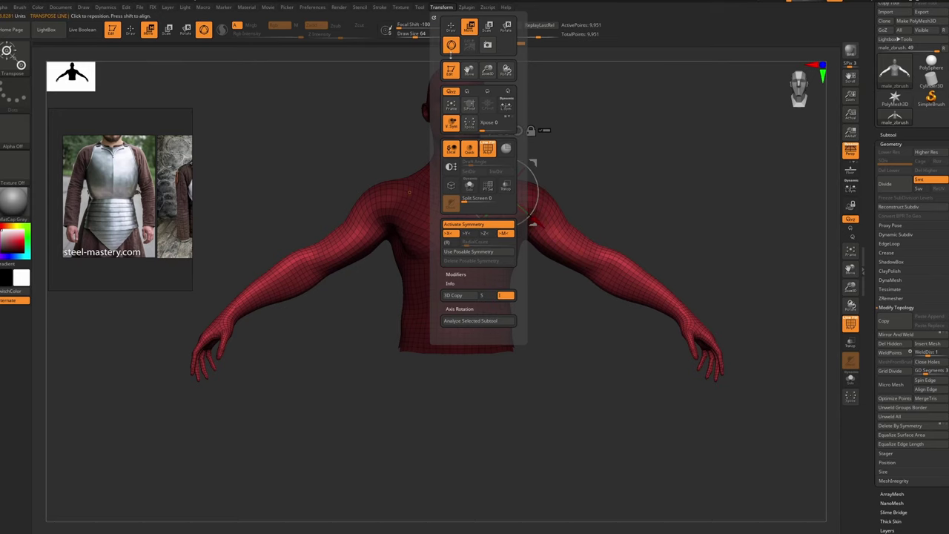
left_click(452, 52)
left_click(452, 48)
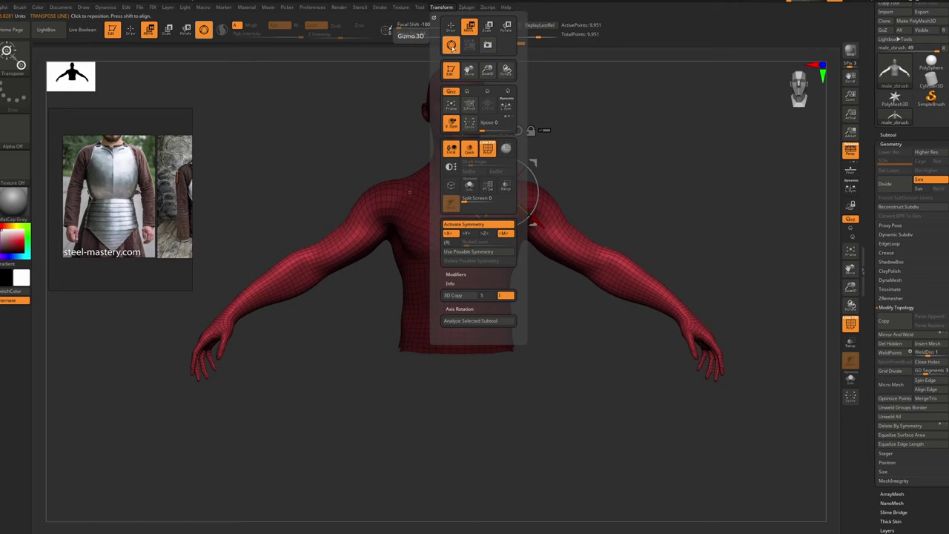
Assign Y as the Gizmo 3D hotkey, replacing its previous assignment
key("ctrl")
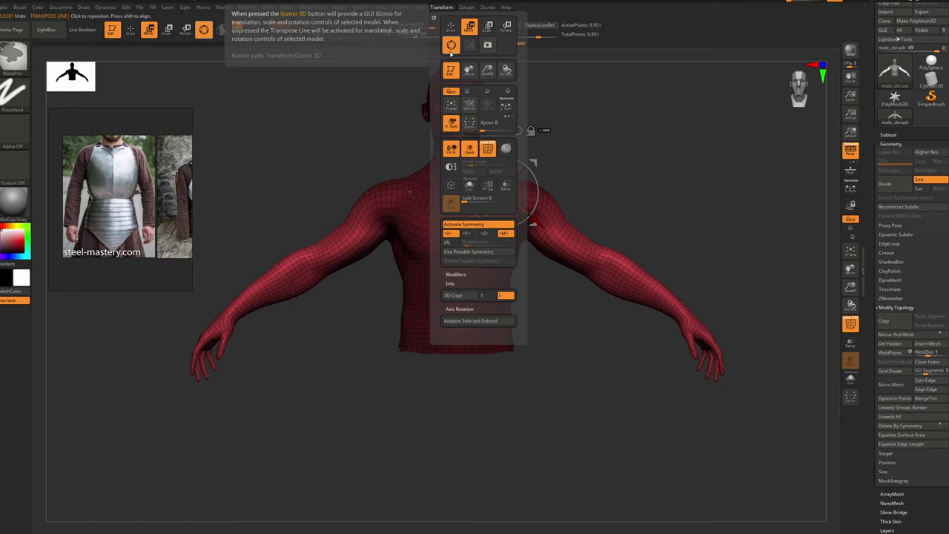
left_click(451, 46, "ctrl+alt")
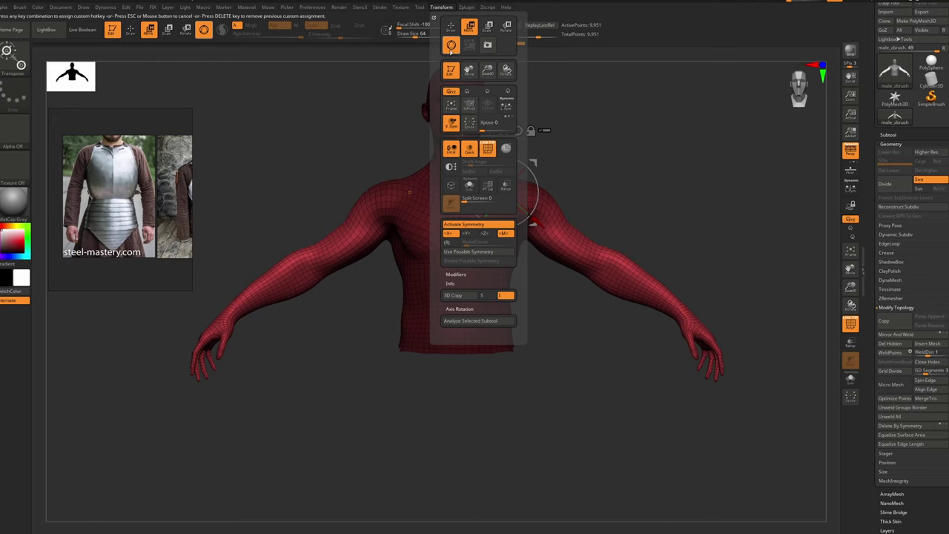
key("y")
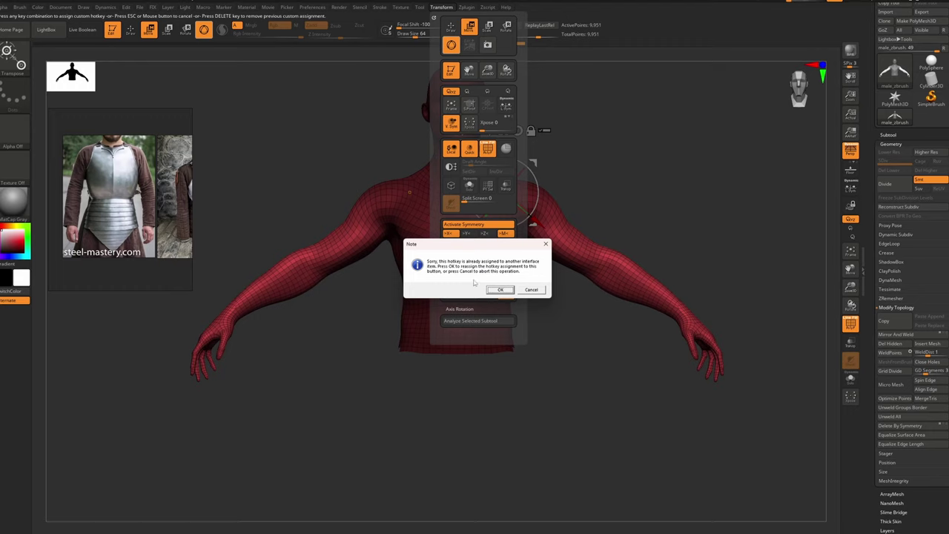
left_click(500, 290)
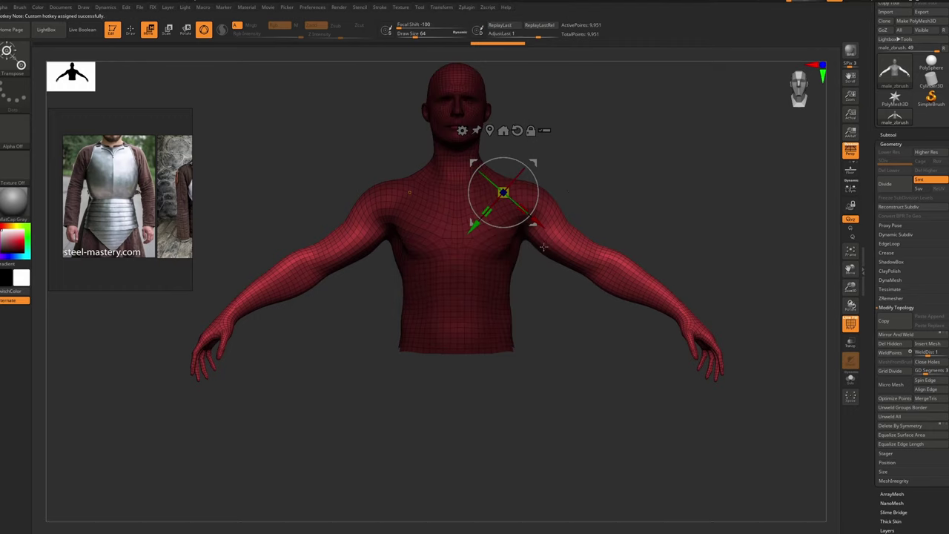
Switch to the transpose line, pick the Move brush at size ~73.9, and soften the shoulder mask
key("y")
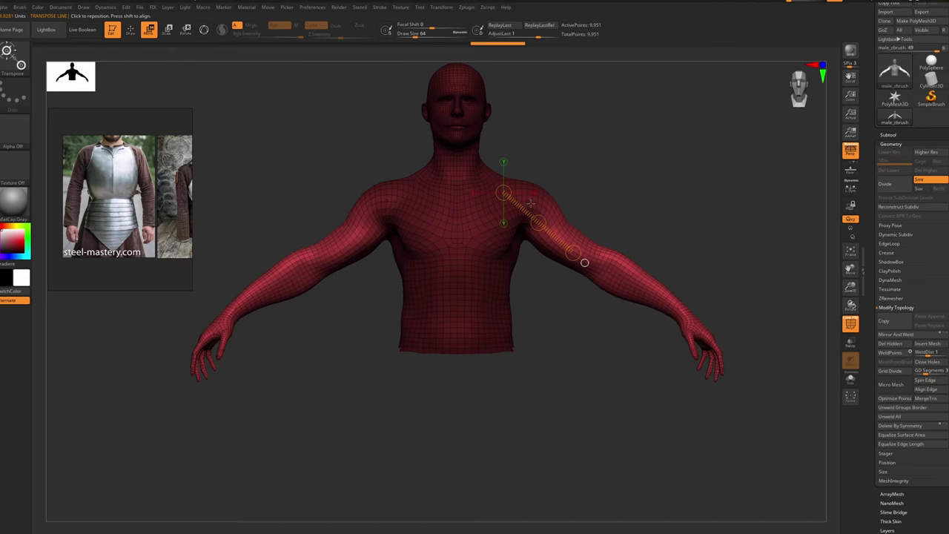
left_click_drag(528, 202, 693, 335)
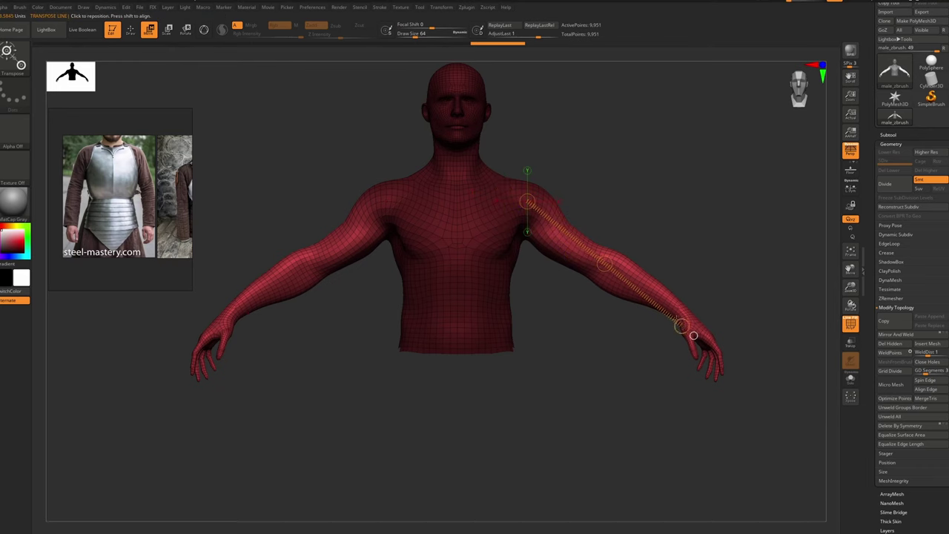
key("b")
key("m")
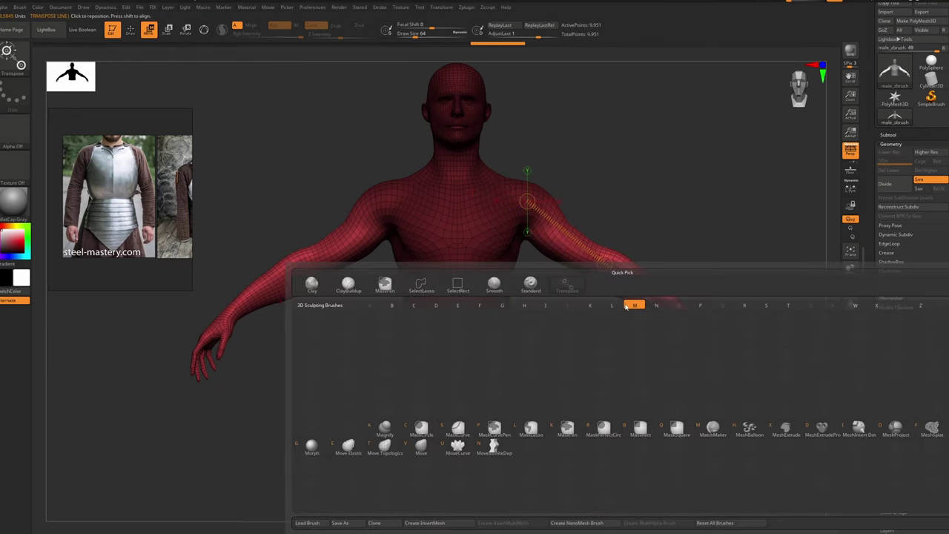
key("v")
key("s")
key("s")
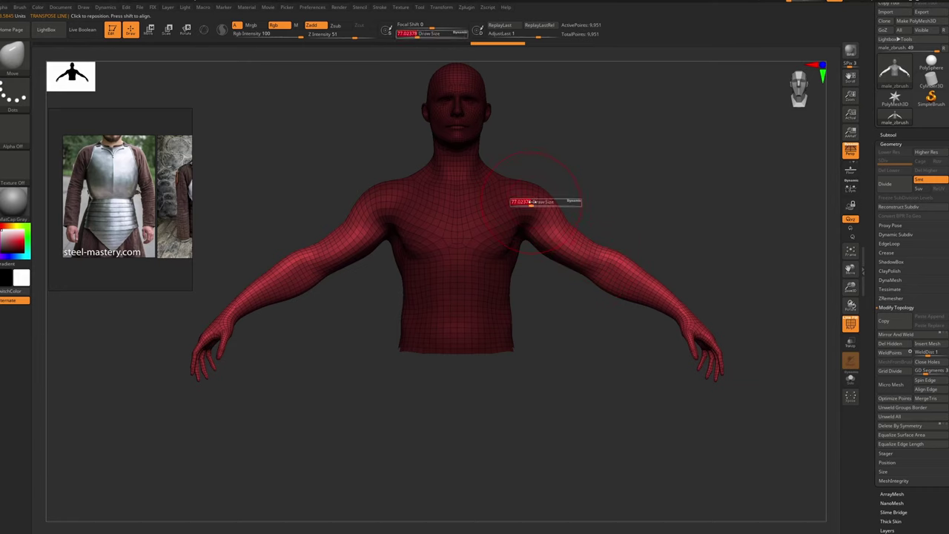
left_click_drag(533, 202, 531, 202)
right_click_drag(539, 214, 524, 224)
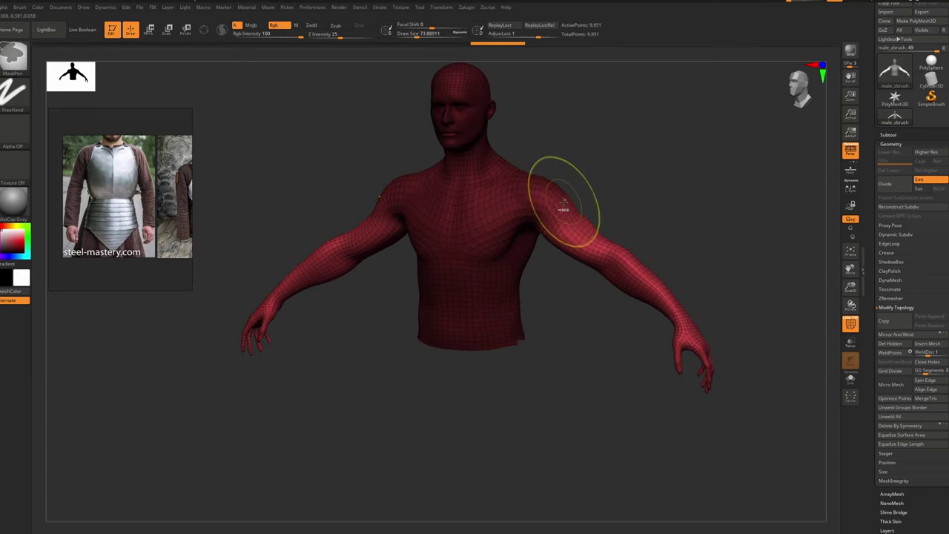
left_click(562, 203, "ctrl")
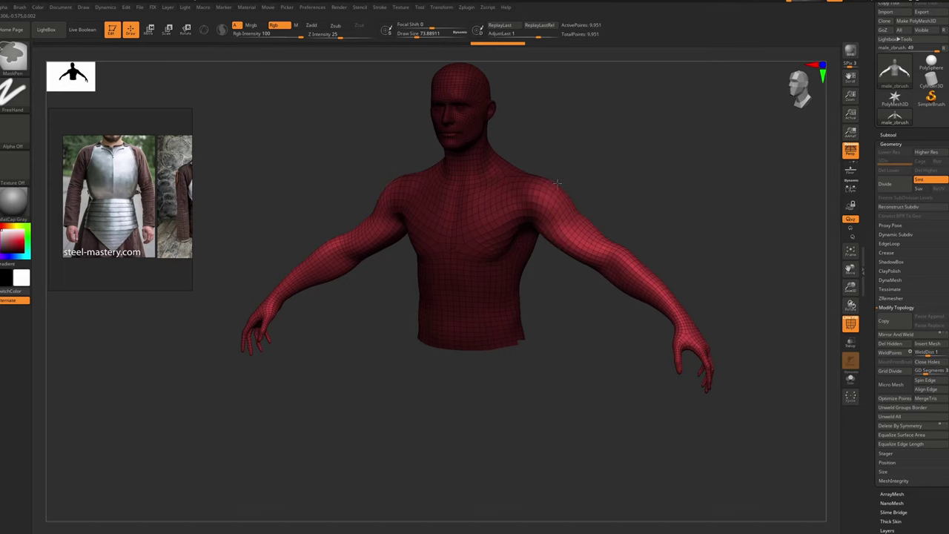
mouse_move(561, 227)
right_mouse_down()
mouse_move(579, 211)
mouse_move(561, 190)
right_mouse_up()
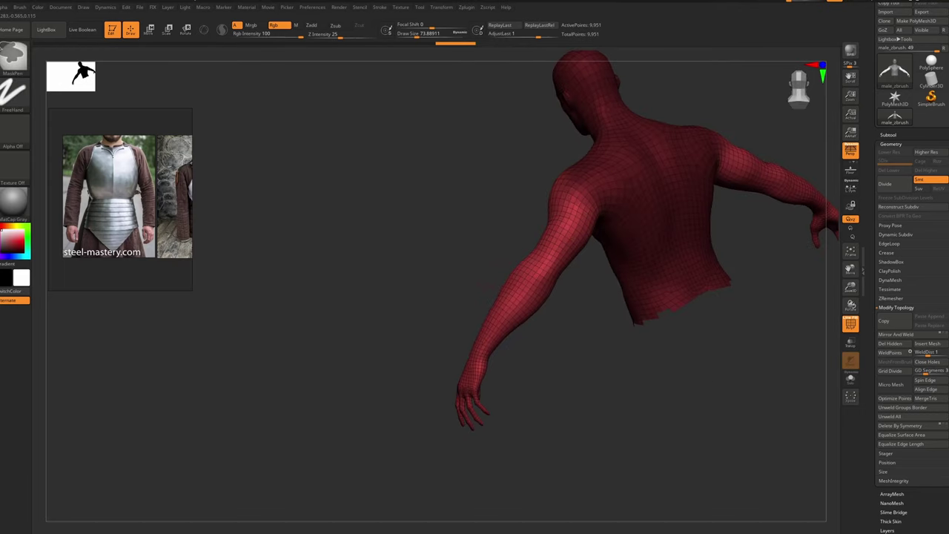
mouse_move(600, 224)
right_mouse_down()
mouse_move(619, 186)
mouse_move(635, 180)
mouse_move(530, 218)
right_mouse_up()
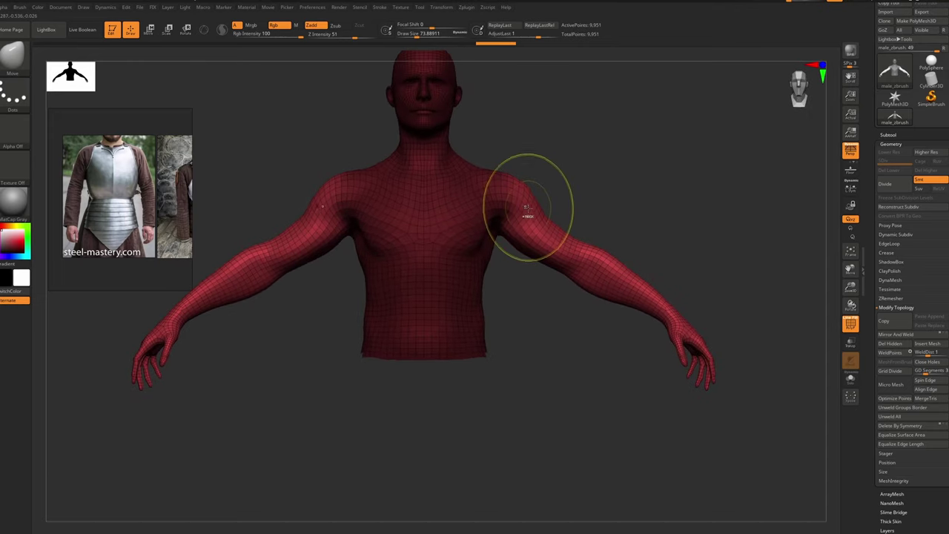
Rotate both arms down at the shoulders with a shoulder-to-wrist transpose line
key("w")
left_click_drag(502, 193, 682, 339)
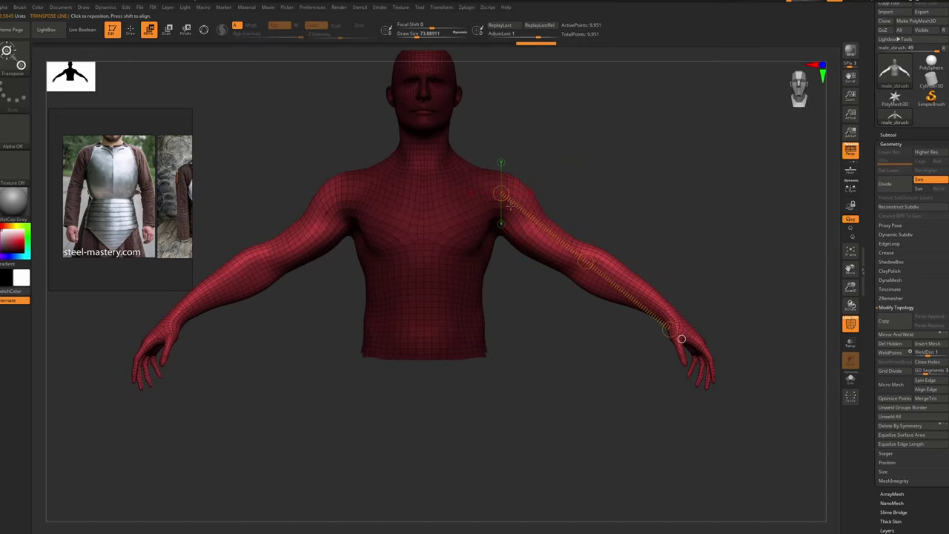
right_click_drag(547, 176, 521, 168, "ctrl")
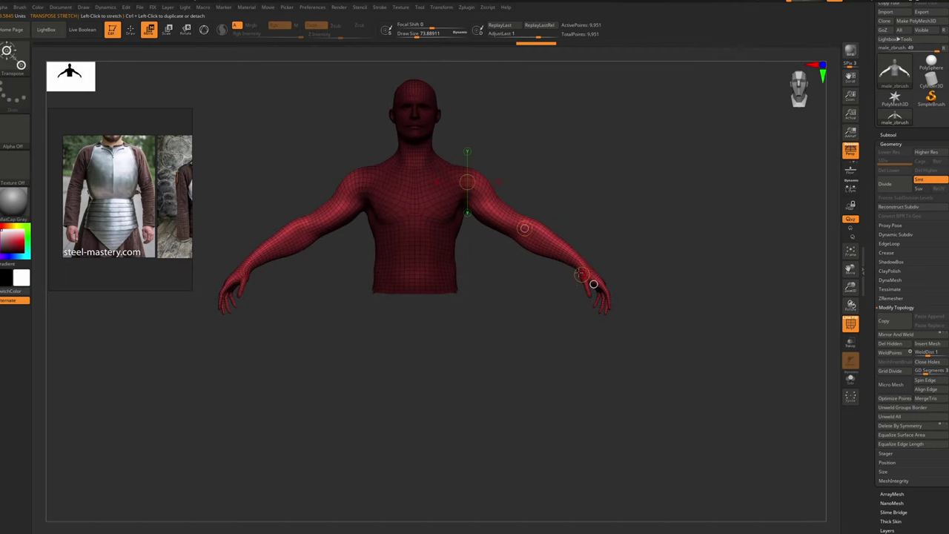
key("r")
left_click_drag(583, 275, 502, 369)
key("ctrl")
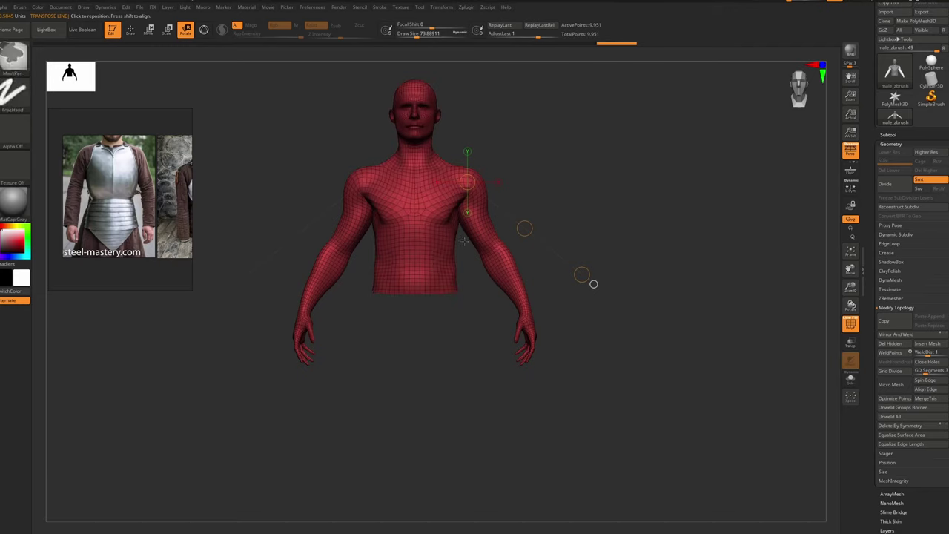
Clear the mask from the whole posed body
key("ctrl+z")
right_click_drag(476, 237, 494, 348, "ctrl")
key("ctrl")
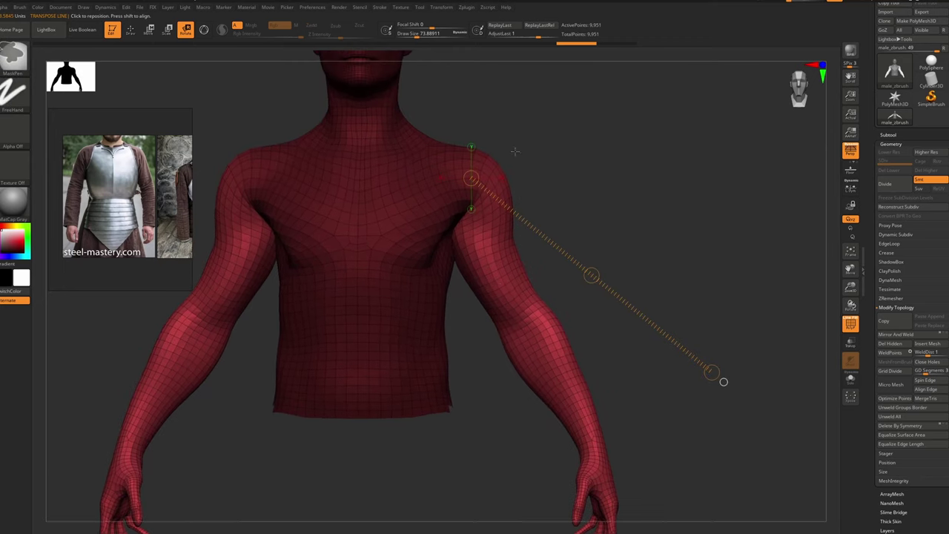
left_click_drag(468, 72, 410, 137, "ctrl")
left_click_drag(384, 181, 420, 147, "ctrl")
mouse_move(458, 98)
left_mouse_down("ctrl")
mouse_move(352, 193)
mouse_move(445, 89)
left_mouse_up("ctrl")
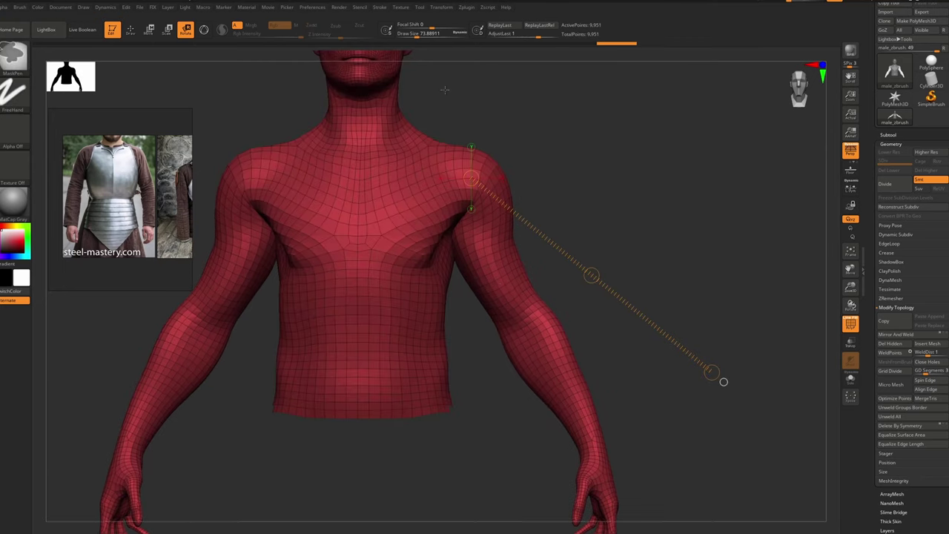
key("ctrl+z")
left_click_drag(513, 85, 698, 190, "ctrl")
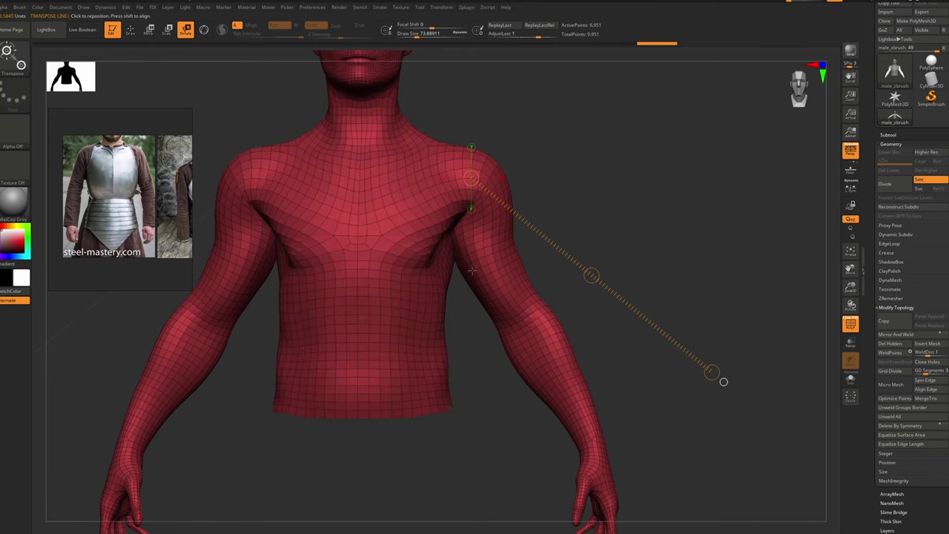
Switch to the Move brush and reduce Draw Size to about 32.7
key("b")
key("m")
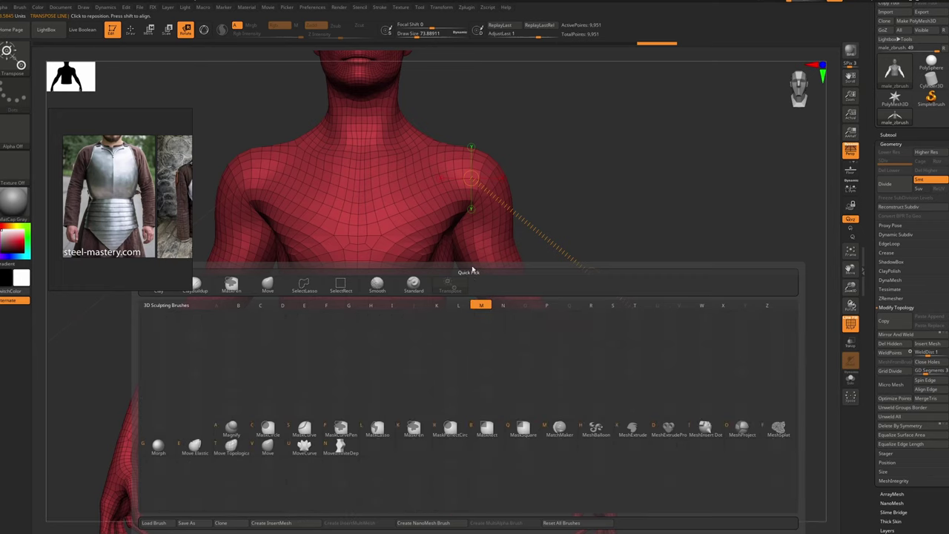
key("v")
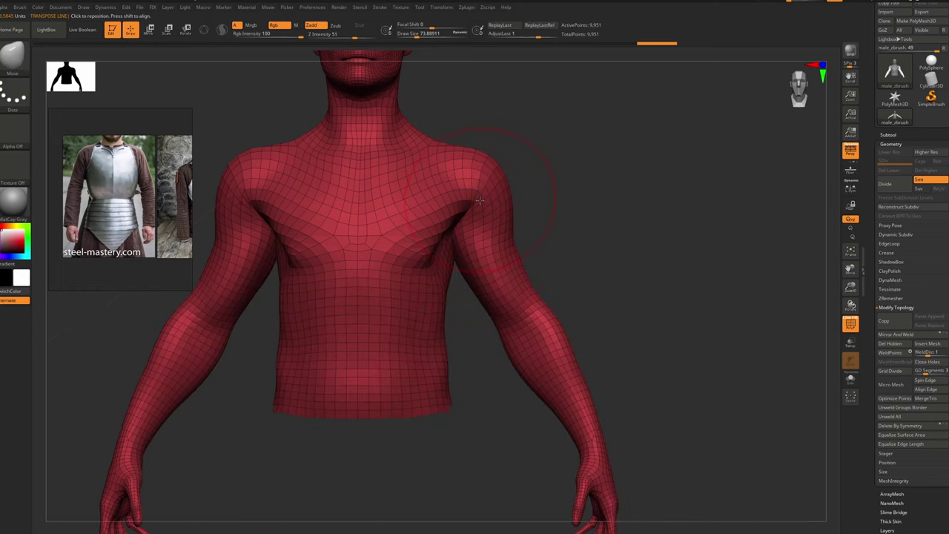
key("s")
left_click_drag(481, 202, 479, 202)
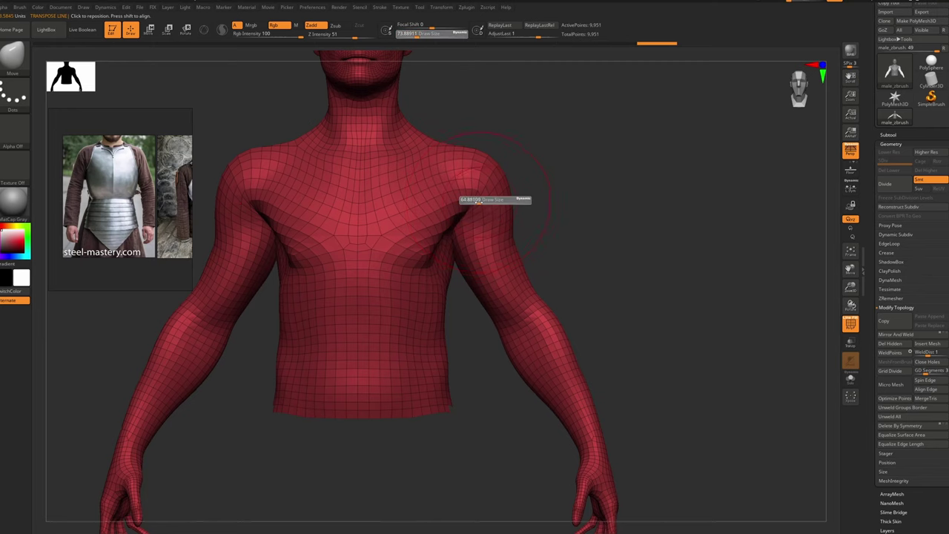
key("shift")
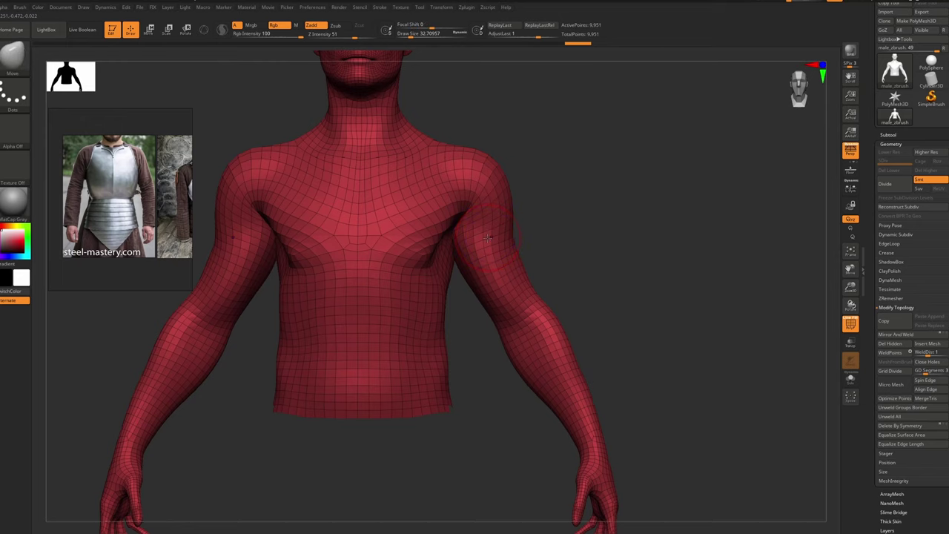
Turn off the PolyF wireframe and zoom in around the upper arm
key("shift+f")
mouse_move(482, 225)
right_mouse_down("ctrl")
mouse_move(469, 178)
mouse_move(485, 221)
right_mouse_up("ctrl")
key("shift")
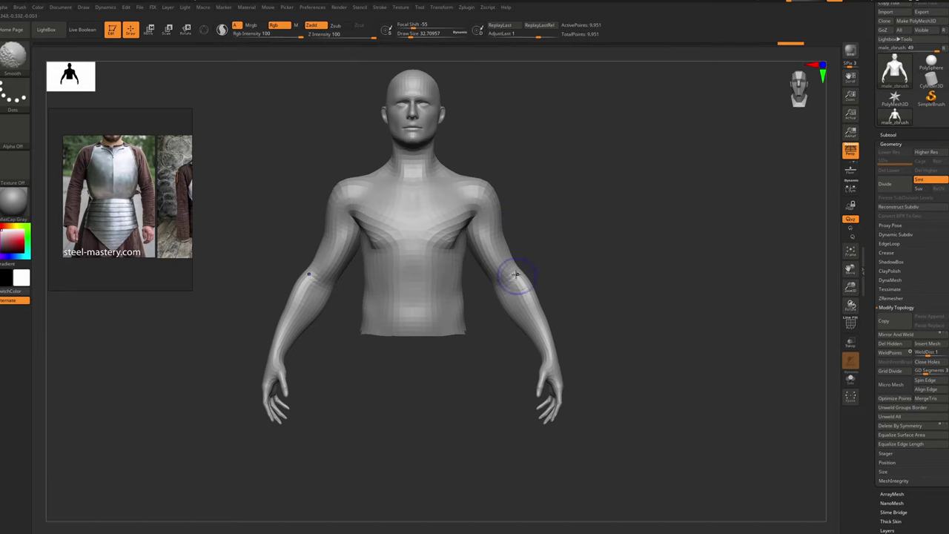
Pull the armpit into shape and smooth the chest, upper arm and shoulder with a brush of about 62
key("s")
left_click_drag(492, 223, 466, 233)
key("s")
mouse_move(465, 231)
left_mouse_down("shift")
mouse_move(453, 234)
mouse_move(484, 191)
mouse_move(449, 174)
mouse_move(455, 182)
left_mouse_up("shift")
key("s")
key("s")
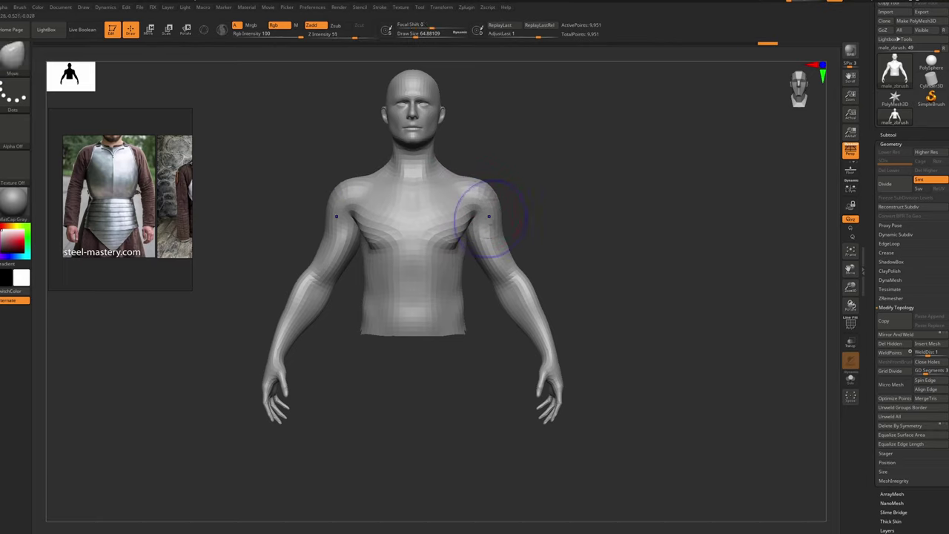
mouse_move(490, 218)
left_mouse_down("shift")
mouse_move(519, 280)
mouse_move(515, 301)
left_mouse_up("shift")
Turn the bust to a straight front view, reshape the lower chest, and raise Draw Size to about 120
key("s")
key("s")
key("s")
left_click_drag(367, 251, 368, 241)
key("s")
right_click_drag(359, 239, 370, 236)
key("s")
left_click_drag(371, 237, 377, 246)
right_click_drag(417, 263, 430, 264, "shift")
key("s")
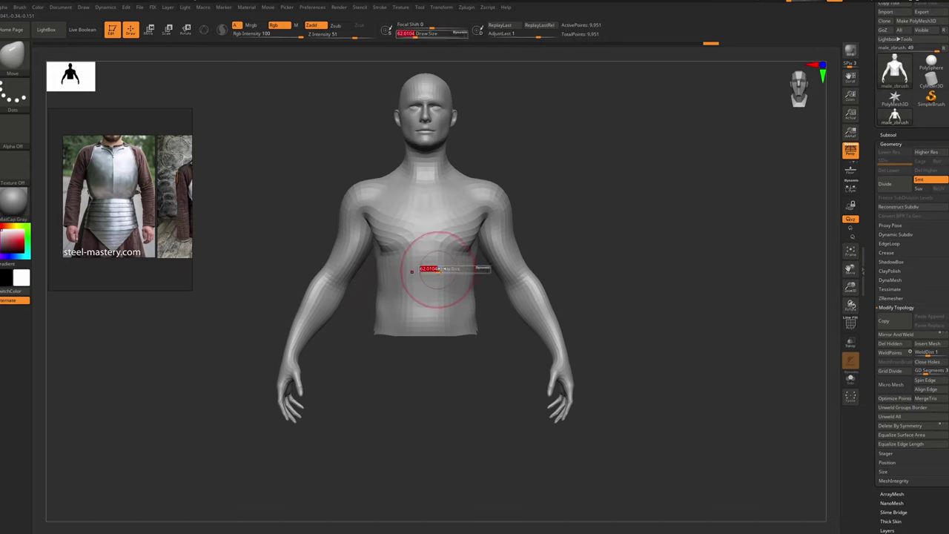
left_click_drag(444, 270, 449, 269)
Lower the model in the view and open the Dynamics menu palette
right_click_drag(435, 253, 435, 290, "alt")
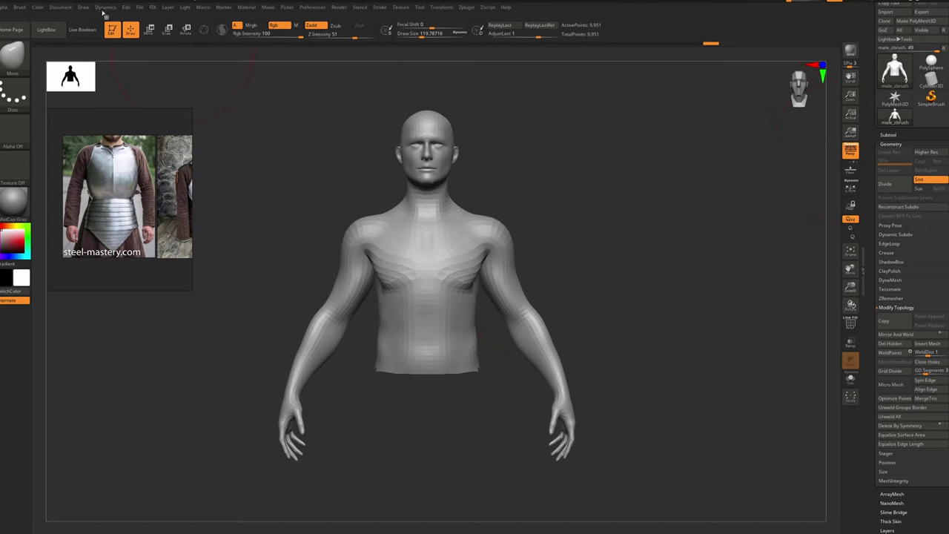
left_click(83, 7)
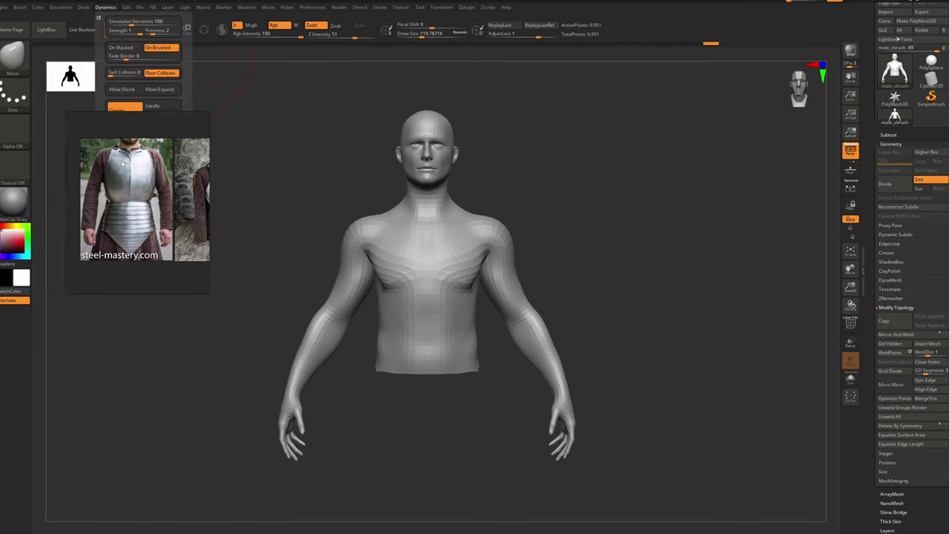
Place the reference image at the upper left and turn the figure to its back, brush size about 65
left_click(83, 6)
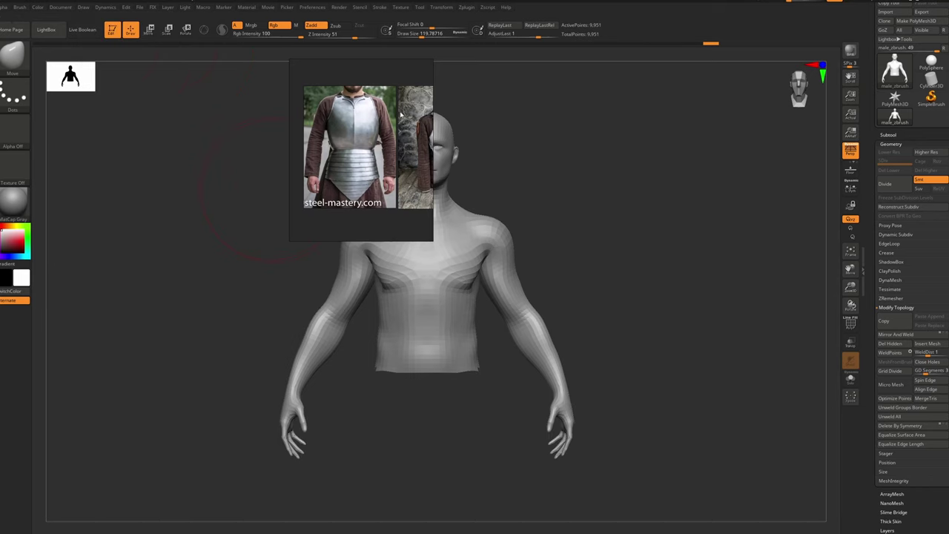
mouse_move(379, 132)
left_mouse_down()
mouse_move(220, 158)
mouse_move(157, 141)
left_mouse_up()
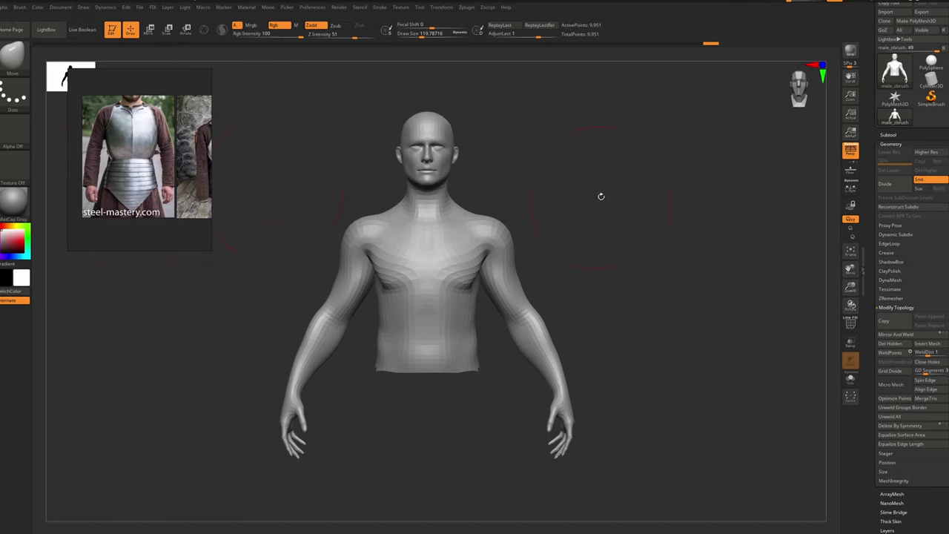
key("s")
left_click_drag(442, 286, 432, 285)
mouse_move(401, 401)
left_mouse_down()
mouse_move(474, 371)
mouse_move(563, 356)
left_mouse_up()
key("s")
left_click_drag(523, 258, 536, 268)
key("s")
key("s")
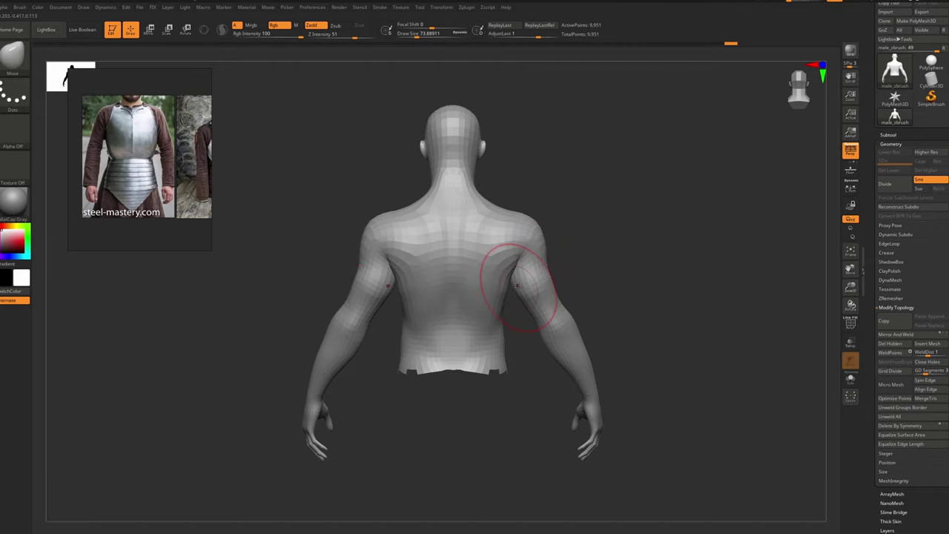
Choose Move Topological and reshape the inner arms and armpits with a brush of about 80
key("v")
key("v")
key("b")
key("m")
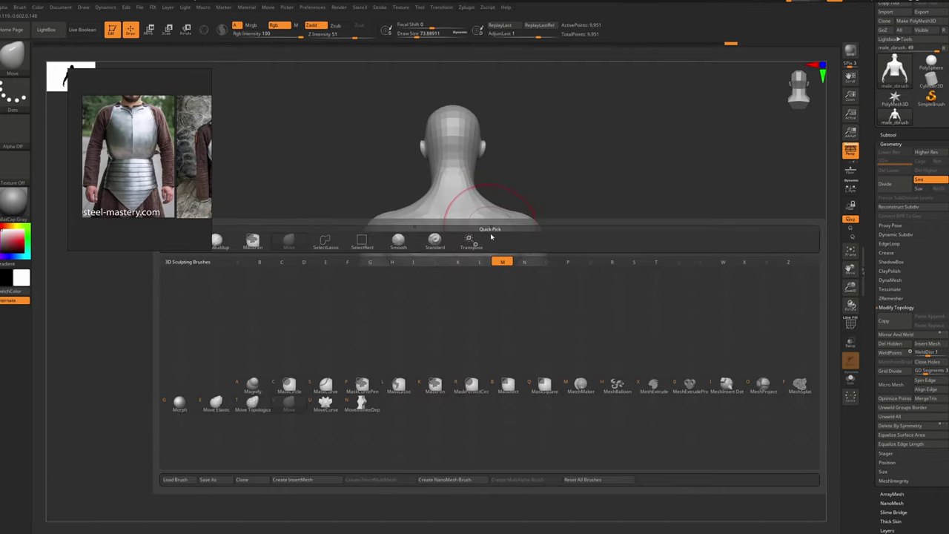
key("t")
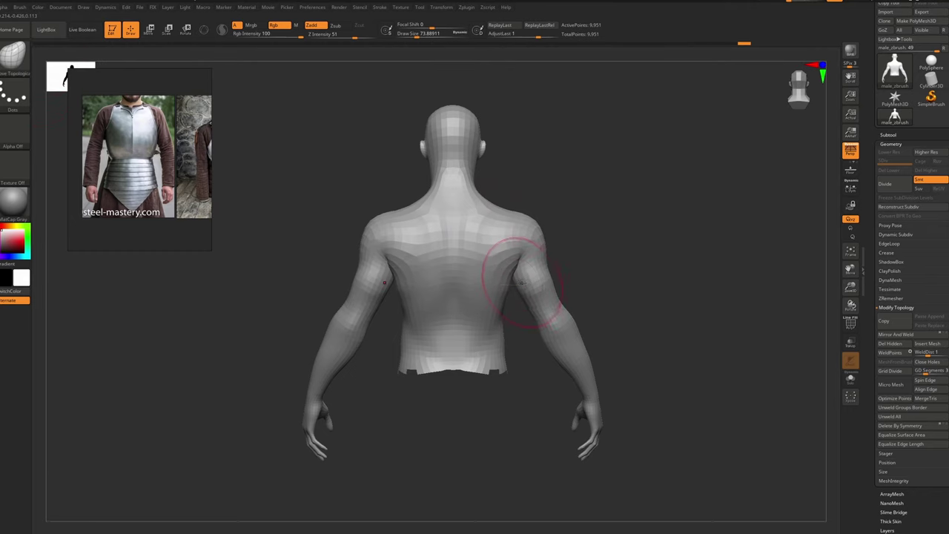
left_click_drag(522, 283, 510, 282)
key("s")
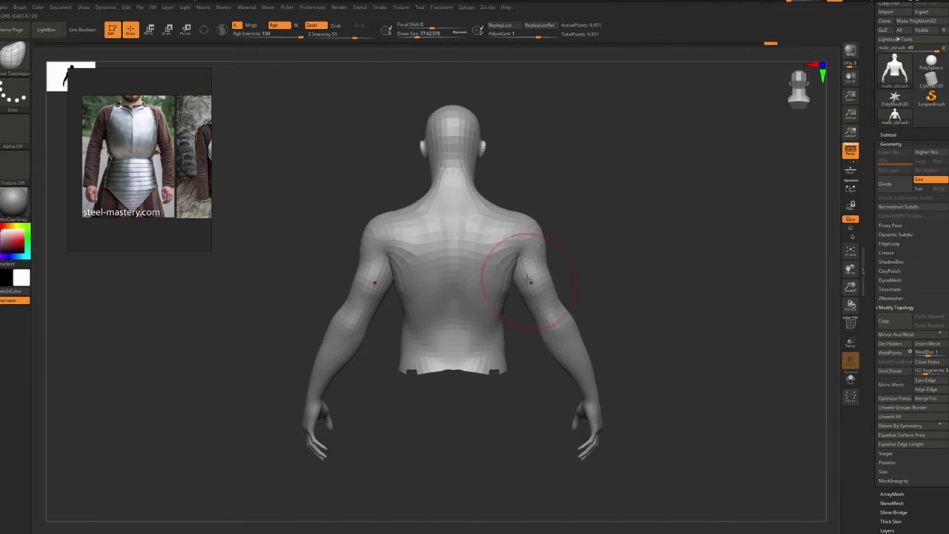
mouse_move(575, 231)
left_mouse_down("shift")
mouse_move(432, 201)
mouse_move(386, 204)
left_mouse_up("shift")
key("s")
left_click_drag(438, 266, 434, 270)
left_click_drag(560, 275, 566, 276)
key("s")
left_click_drag(573, 274, 577, 277)
Mask the torso by connected topology and draw a transpose line from shoulder to wrist
key("s")
left_click_drag(577, 284, 583, 284)
key("w")
left_click_drag(556, 219, 592, 295, "ctrl")
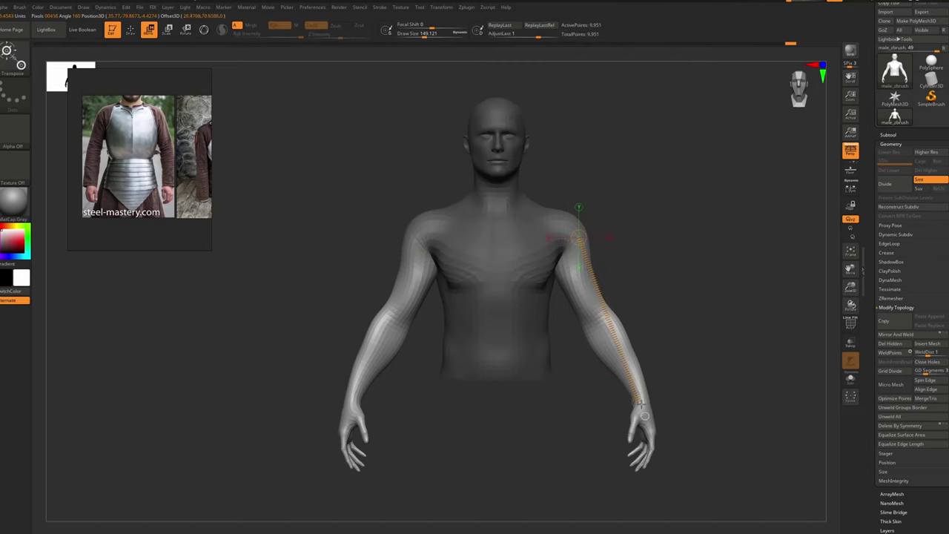
Rotate the arm inward toward the body with Transpose and clear the mask
key("r")
left_click_drag(644, 417, 726, 452)
key("q")
Nudge both shoulders into shape and smooth the neck with a smaller brush
left_click_drag(583, 239, 576, 236)
left_click_drag(562, 218, 560, 224)
right_click_drag(564, 235, 569, 252, "ctrl")
key("s")
left_click_drag(570, 252, 559, 253)
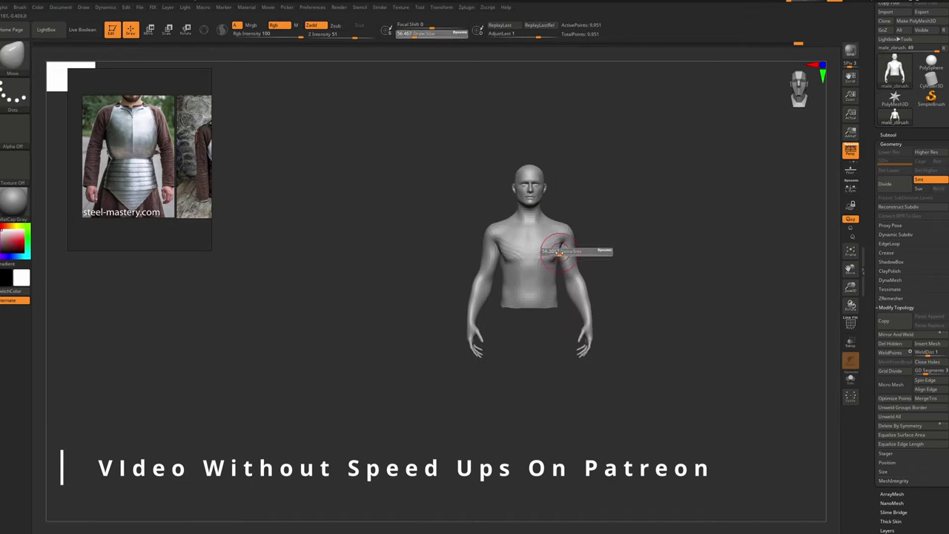
left_click_drag(526, 216, 535, 197, "shift")
right_click_drag(551, 275, 555, 243, "ctrl")
Orbit to inspect the figure from side, front and below, shrinking Draw Size to about 13
mouse_move(490, 226)
right_mouse_down()
mouse_move(571, 210)
mouse_move(490, 208)
right_mouse_up()
key("s")
right_click_drag(544, 186, 521, 183, "alt")
key("s")
left_click_drag(521, 183, 502, 184)
mouse_move(506, 312)
right_mouse_down("alt")
mouse_move(518, 243)
mouse_move(503, 220)
mouse_move(505, 249)
right_mouse_up("alt")
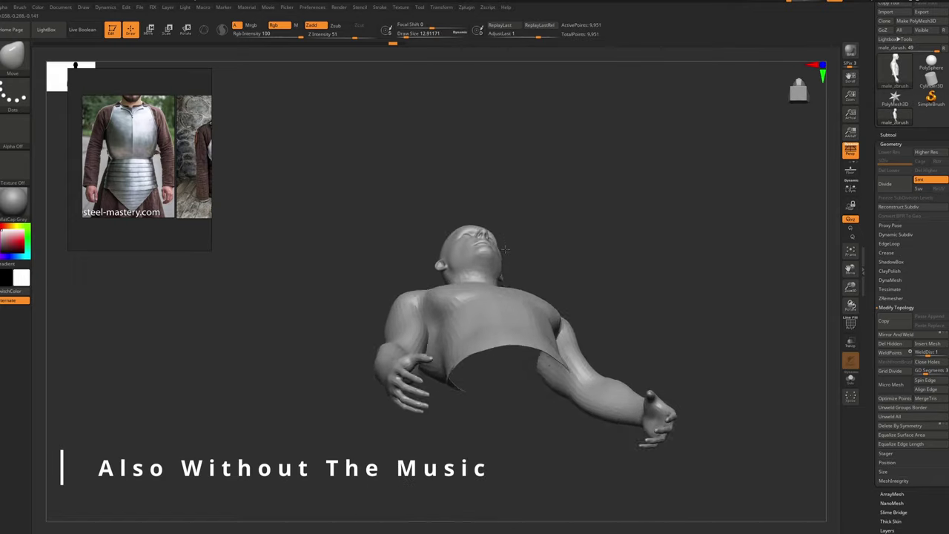
mouse_move(504, 250)
left_mouse_down()
mouse_move(497, 398)
mouse_move(475, 374)
mouse_move(503, 304)
mouse_move(508, 219)
mouse_move(505, 243)
left_mouse_up()
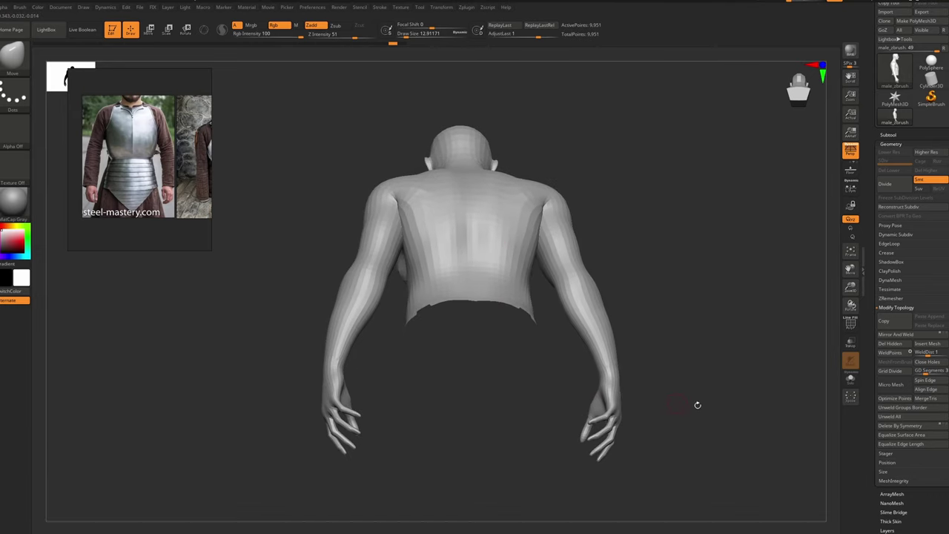
scroll(910, 520, "down", 5)
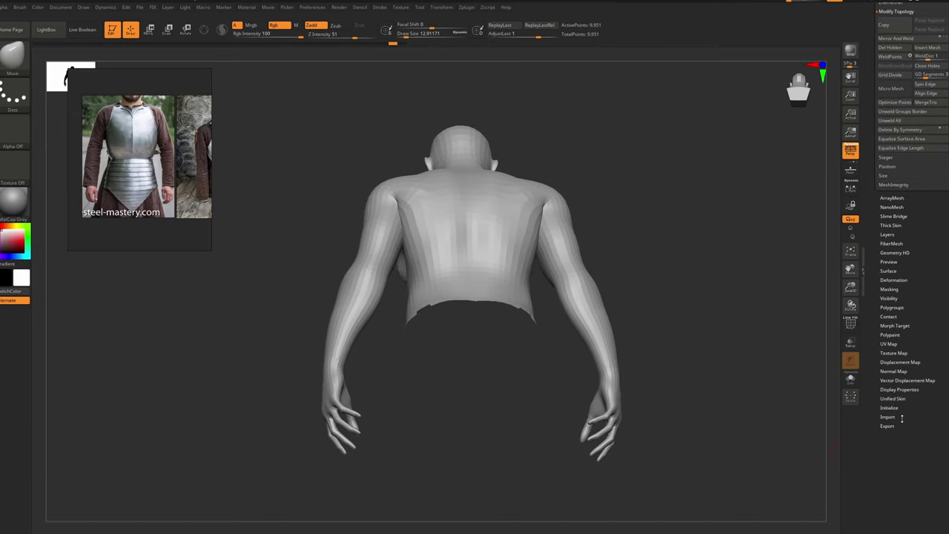
Turn on Double in Tool > Display Properties, assign it the D hotkey, and toggle it with D
left_click(899, 387)
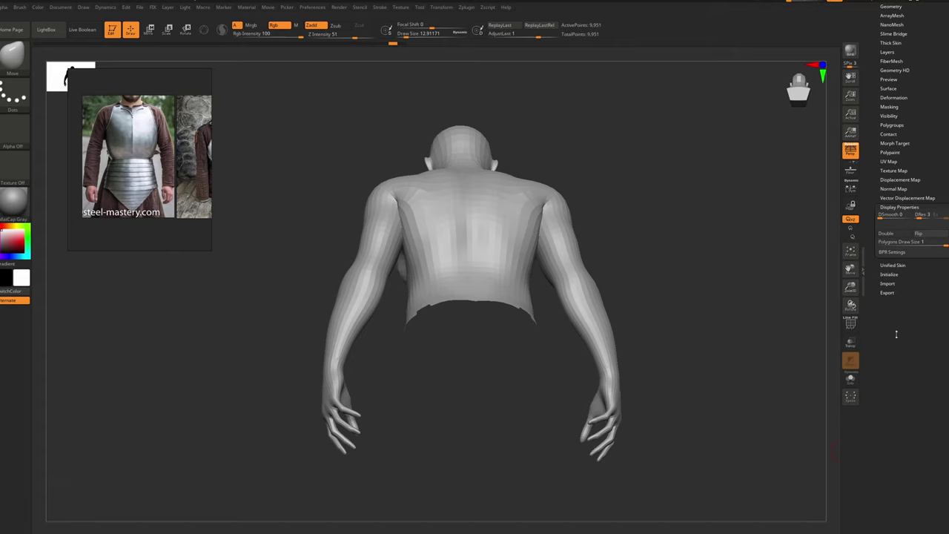
left_click(887, 241)
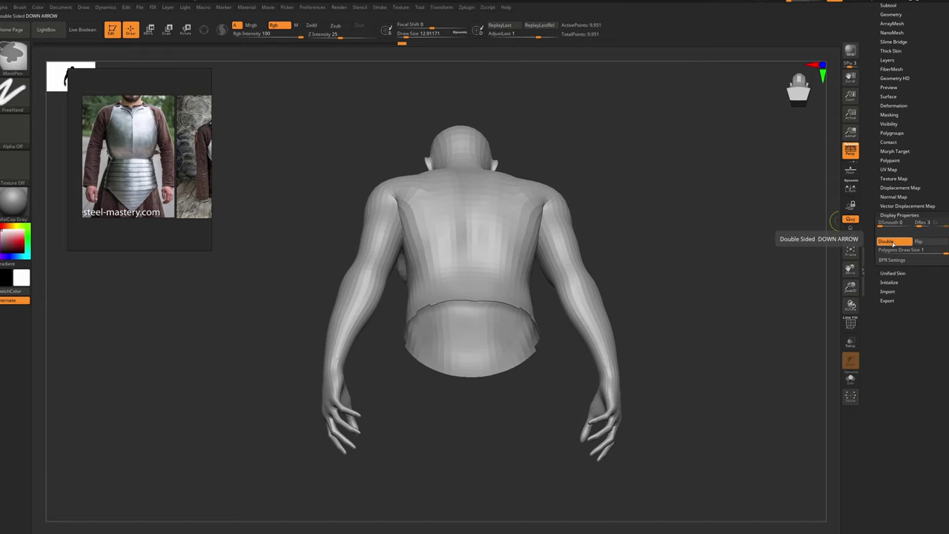
left_click(893, 243, "ctrl+alt")
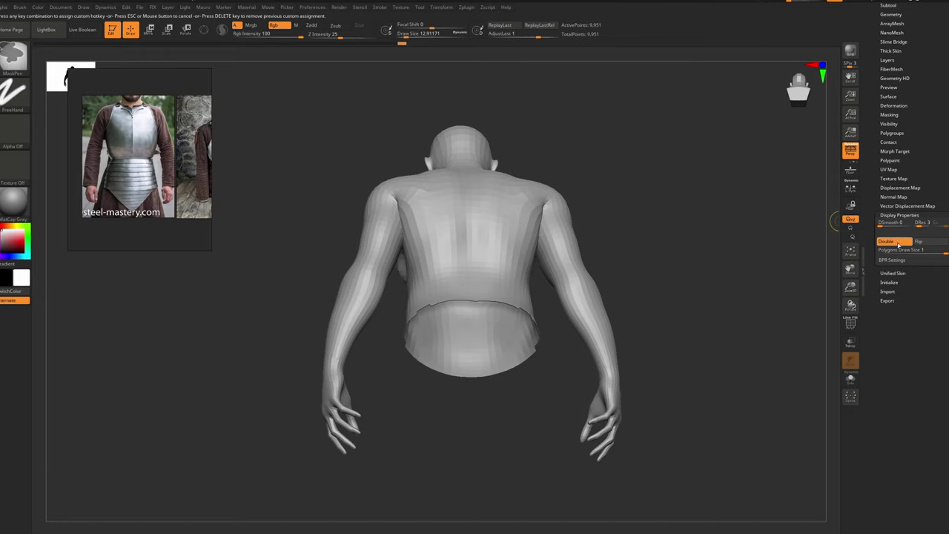
key("d")
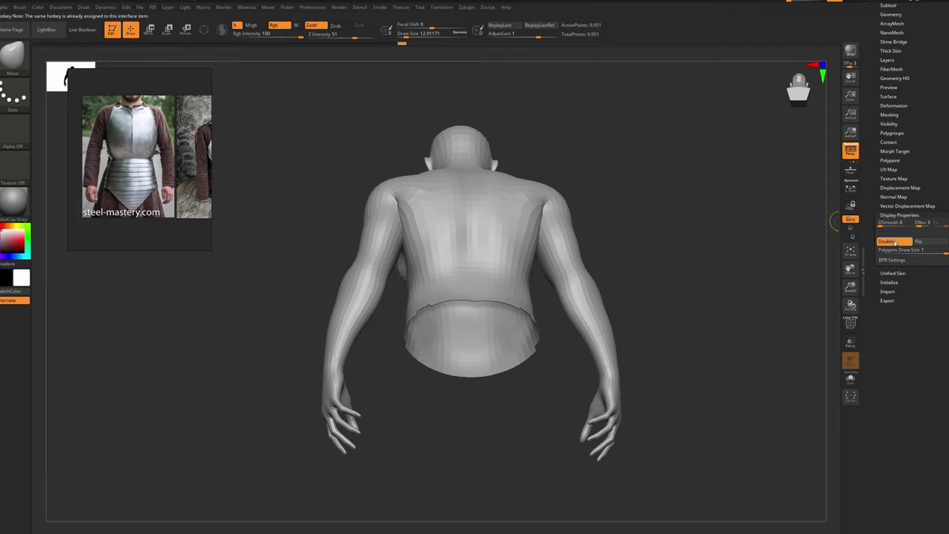
key("d")
key("d")
key("d")
key("d")
key("d")
key("d")
key("d")
key("d")
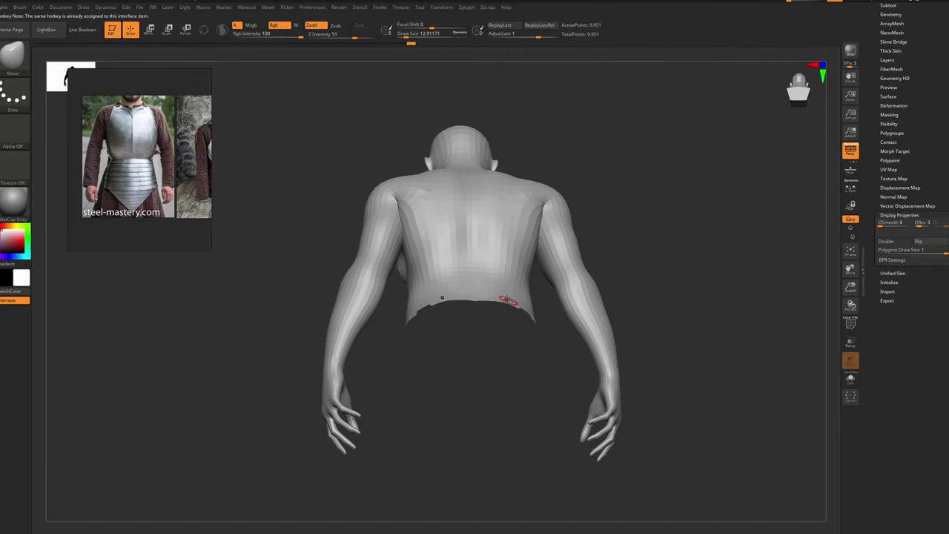
mouse_move(508, 299)
right_mouse_down()
mouse_move(504, 317)
mouse_move(511, 301)
mouse_move(519, 318)
mouse_move(549, 301)
right_mouse_up()
key("d")
key("d")
Set brush size to about 41 and orbit and zoom in on the head and neck
key("s")
left_click_drag(549, 301, 553, 301)
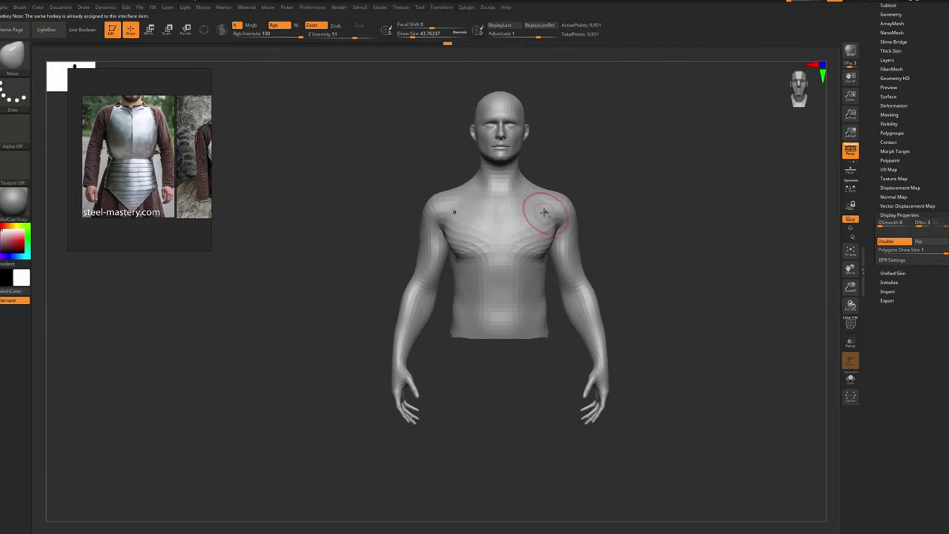
mouse_move(544, 215)
right_mouse_down("alt")
mouse_move(540, 236)
mouse_move(528, 200)
right_mouse_up("alt")
key("s")
left_click_drag(527, 200, 522, 202)
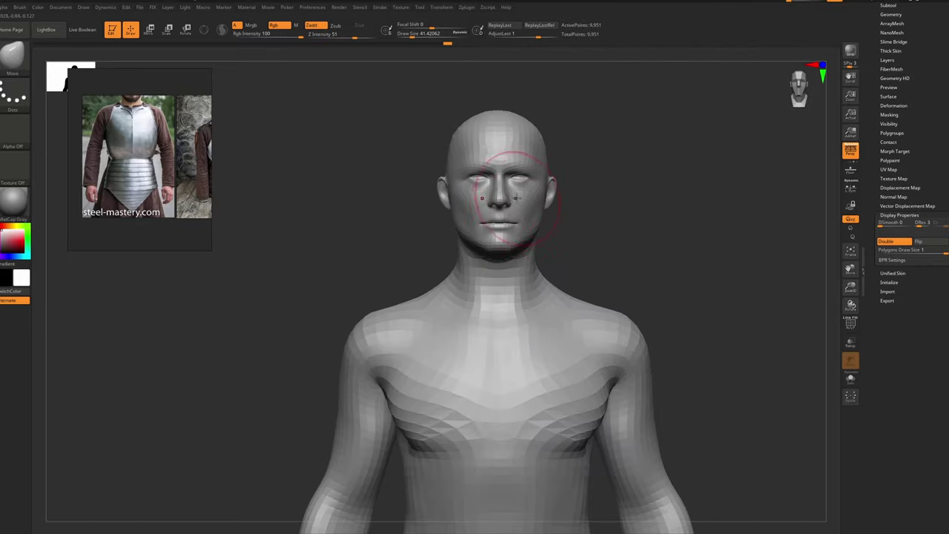
mouse_move(511, 202)
right_mouse_down()
mouse_move(543, 193)
mouse_move(497, 189)
mouse_move(506, 125)
right_mouse_up()
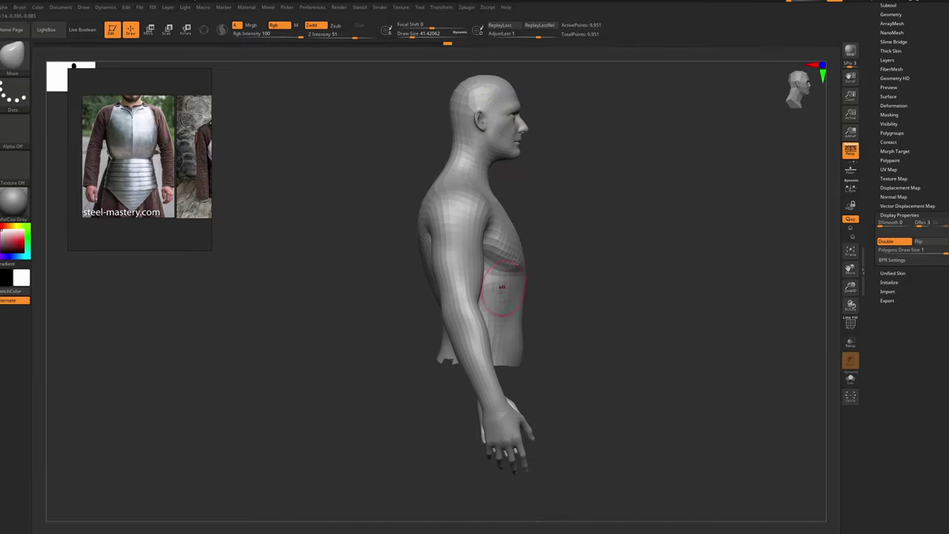
right_click_drag(491, 319, 454, 319)
right_click_drag(532, 317, 501, 290, "alt")
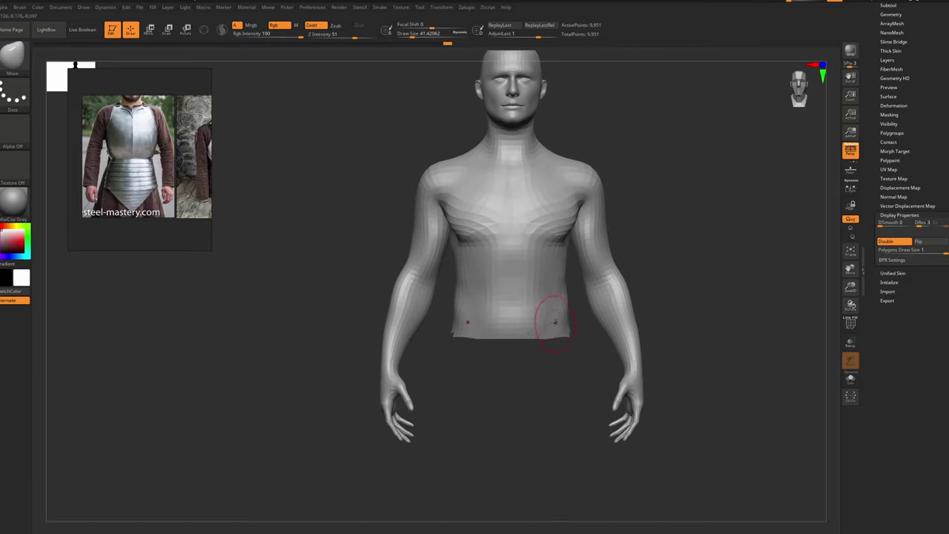
left_click_drag(555, 322, 540, 306)
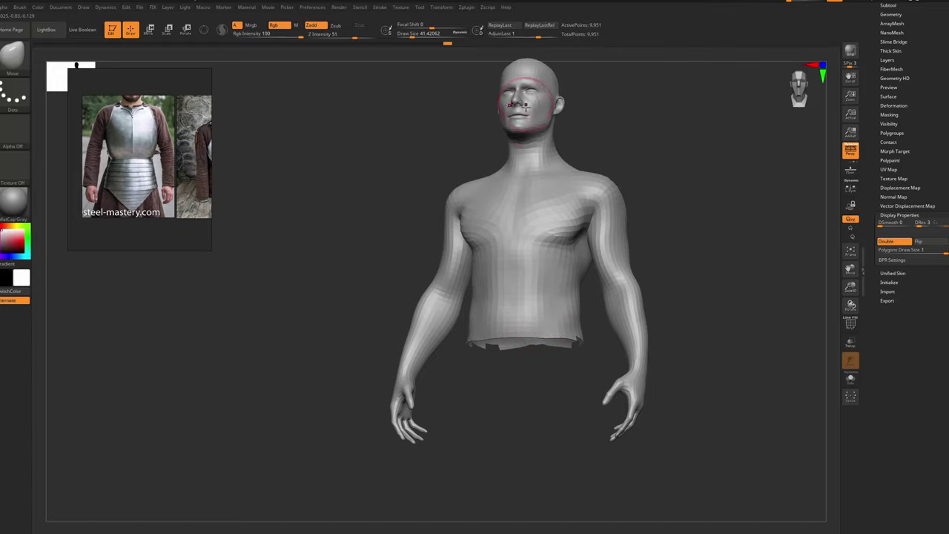
right_click_drag(525, 108, 509, 129)
mouse_move(520, 77)
right_mouse_down("ctrl")
mouse_move(527, 205)
mouse_move(525, 86)
right_mouse_up("ctrl")
mouse_move(560, 408)
right_mouse_down("alt")
mouse_move(557, 330)
mouse_move(570, 265)
mouse_move(549, 265)
right_mouse_up("alt")
right_click_drag(517, 72, 512, 172, "ctrl")
Show the polygon wireframe, shrink Draw Size to about 17, and pick the hPolish brush
key("shift+f")
key("s")
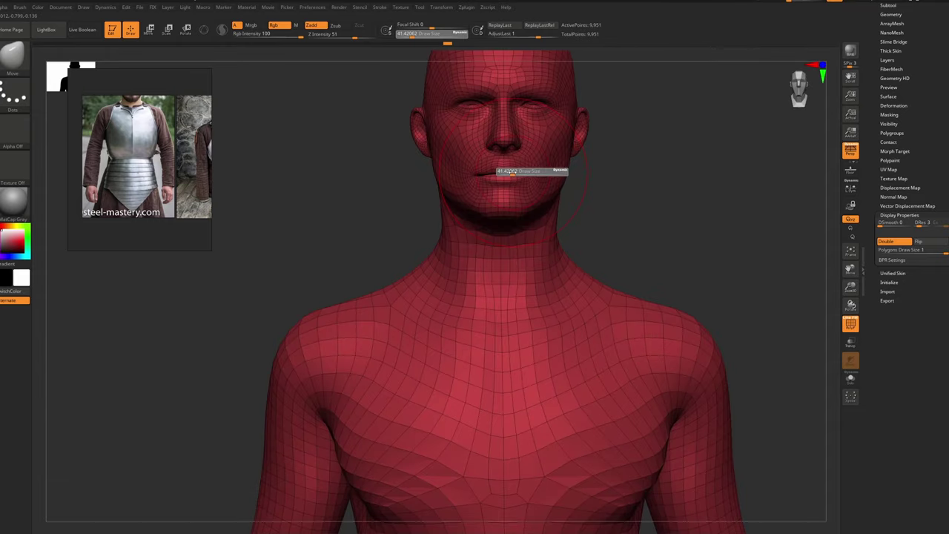
left_click_drag(508, 172, 505, 172)
right_click_drag(517, 95, 505, 187, "alt")
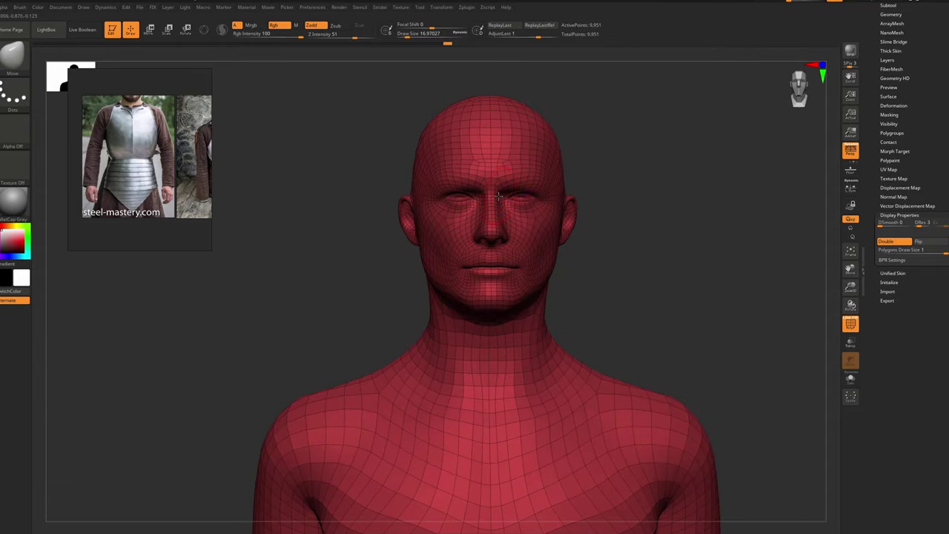
key("b")
key("h")
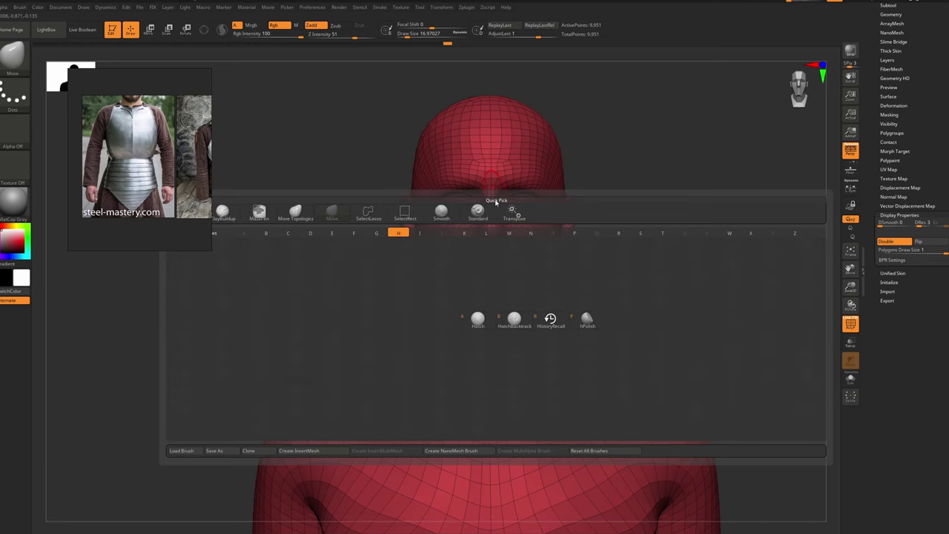
key("p")
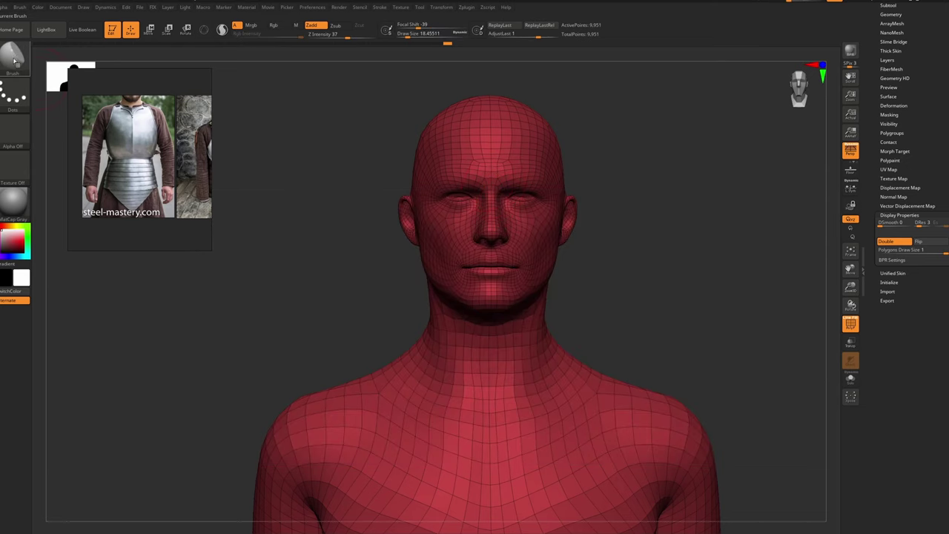
Hide the wireframe and smooth the eye sockets flat
key("bracketleft")
key("bracketright")
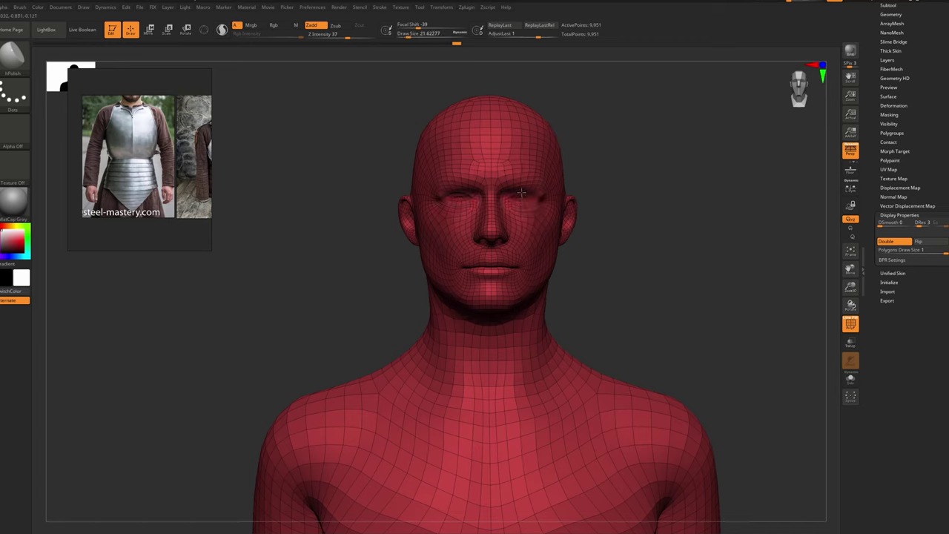
key("shift+f")
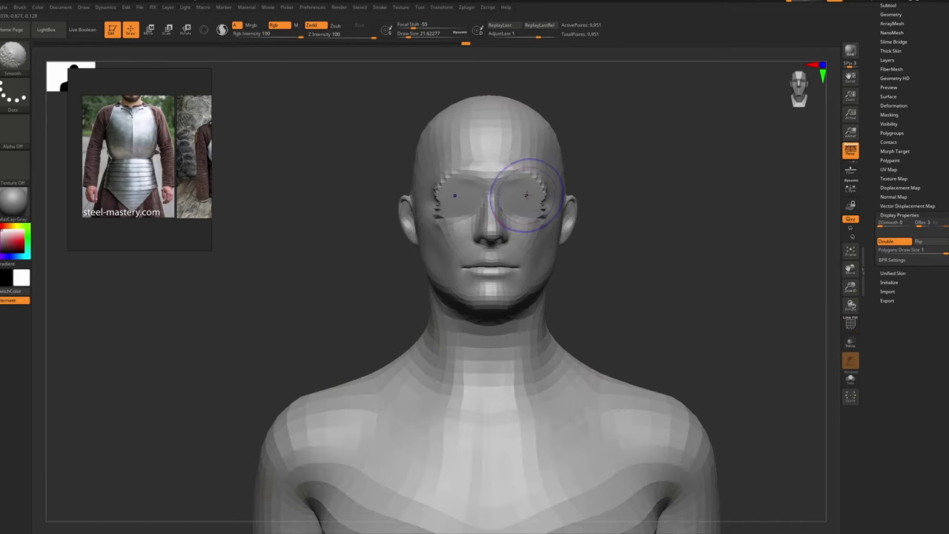
mouse_move(525, 195)
left_mouse_down()
mouse_move(511, 178)
mouse_move(540, 215)
mouse_move(523, 193)
mouse_move(489, 226)
mouse_move(492, 271)
mouse_move(502, 266)
left_mouse_up()
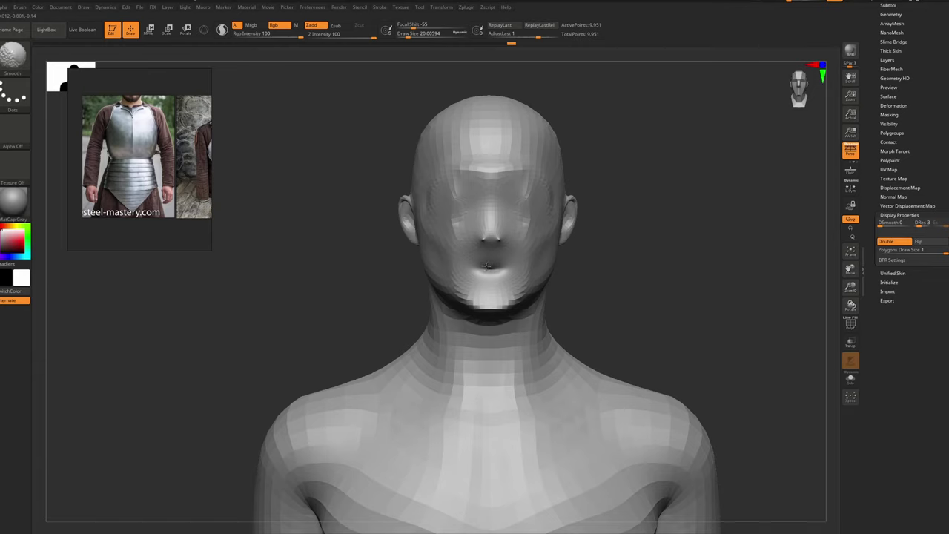
right_click_drag(486, 266, 545, 267)
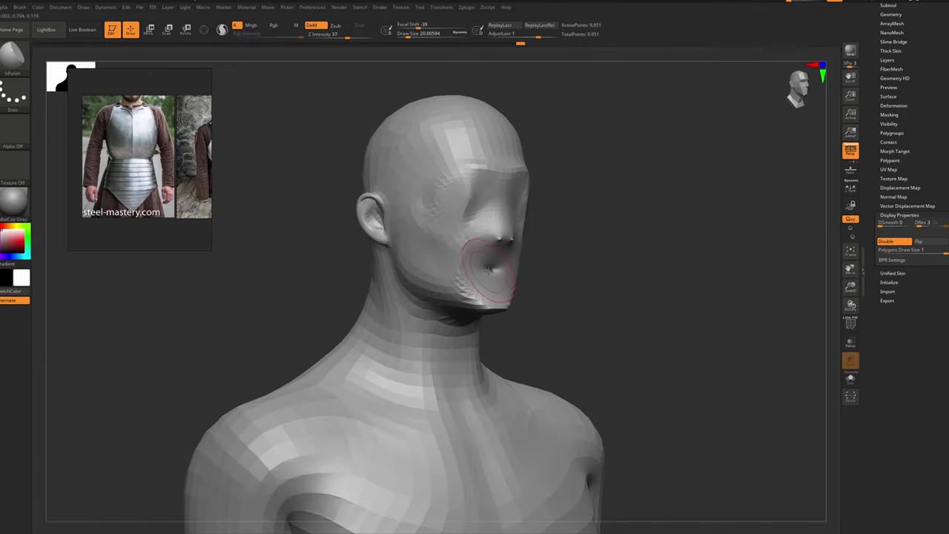
With a smaller Move brush flatten the mouth and lips, then smooth the cheeks
key("b")
key("m")
key("v")
key("bracketleft")
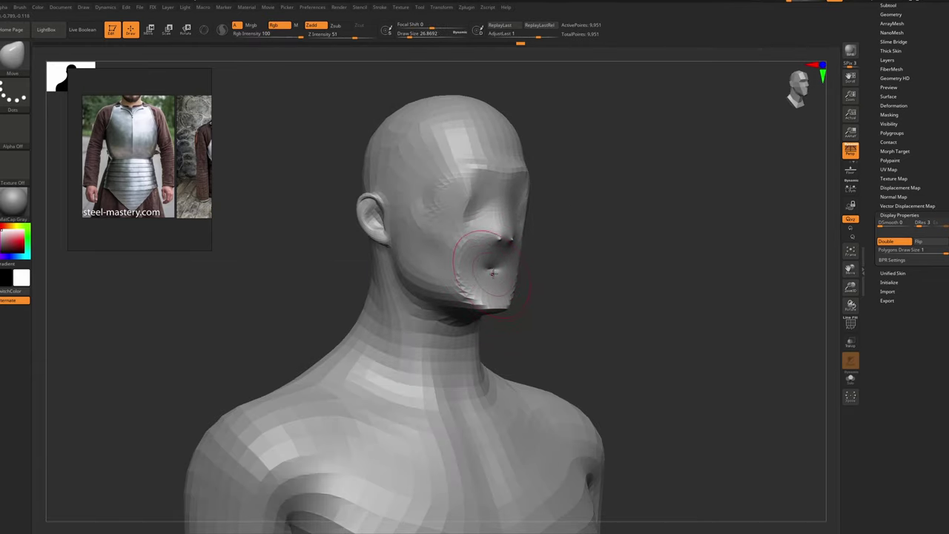
key("bracketleft")
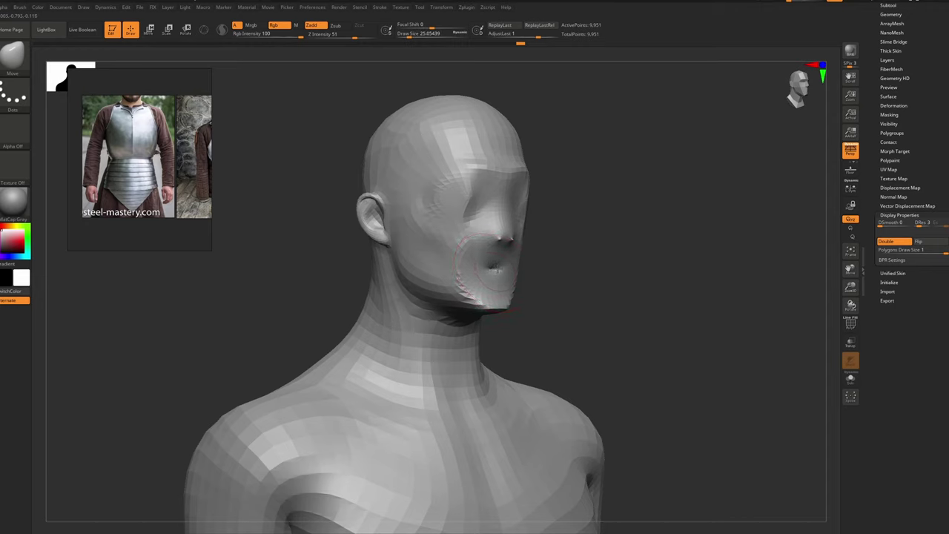
left_click_drag(491, 267, 483, 268)
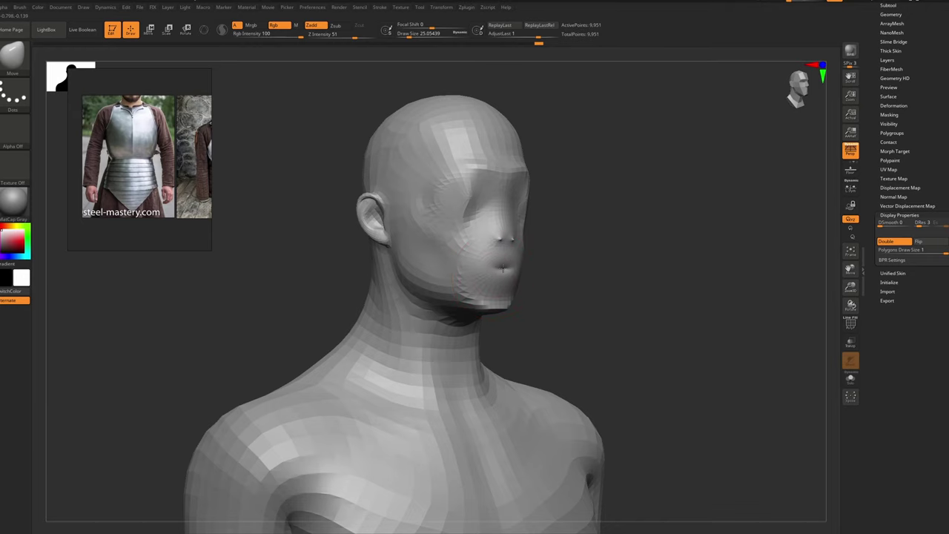
key("shift")
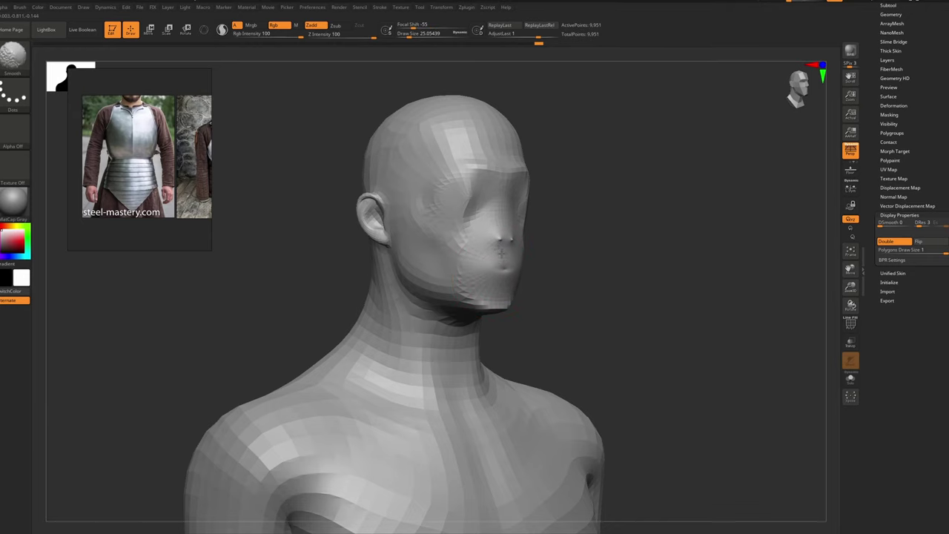
left_click_drag(454, 225, 436, 223, "shift")
From the front, smooth the eye areas at size 20, then reduce the brush to about 14
left_click_drag(593, 356, 556, 354, "shift")
key("s")
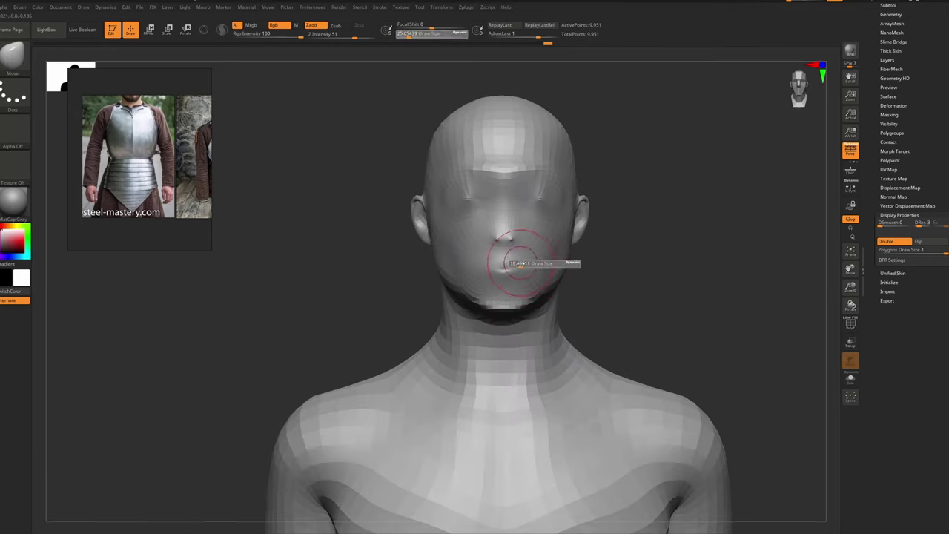
left_click_drag(507, 266, 505, 265)
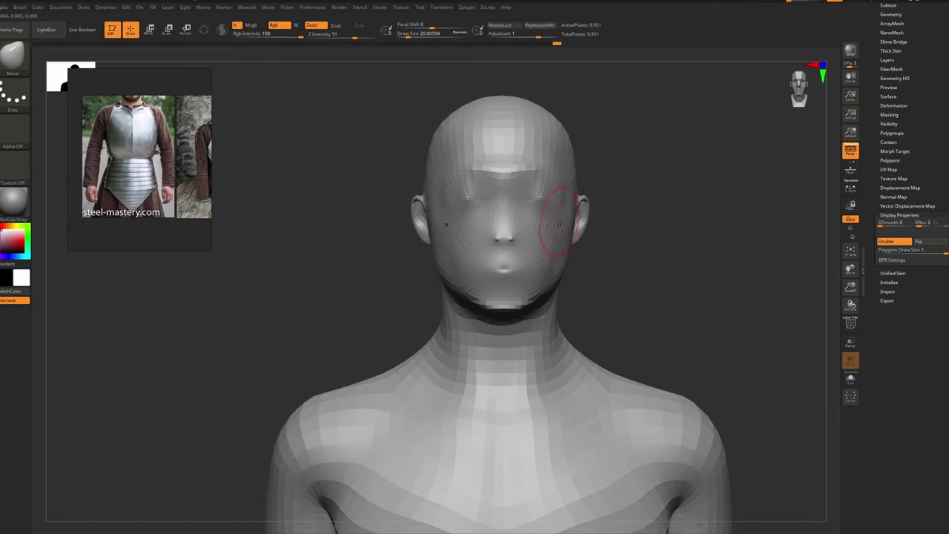
left_click_drag(539, 190, 540, 192, "shift")
key("s")
left_click_drag(562, 224, 583, 215)
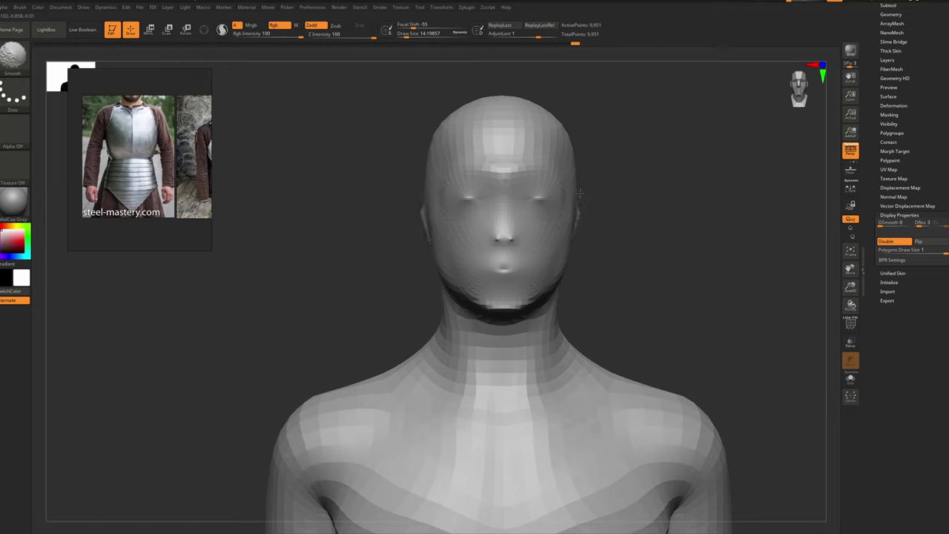
left_click_drag(602, 220, 568, 223)
Press the ear edge inward and pull the back waist hem down level
right_click_drag(566, 227, 486, 326, "ctrl")
right_click_drag(486, 326, 445, 305, "alt")
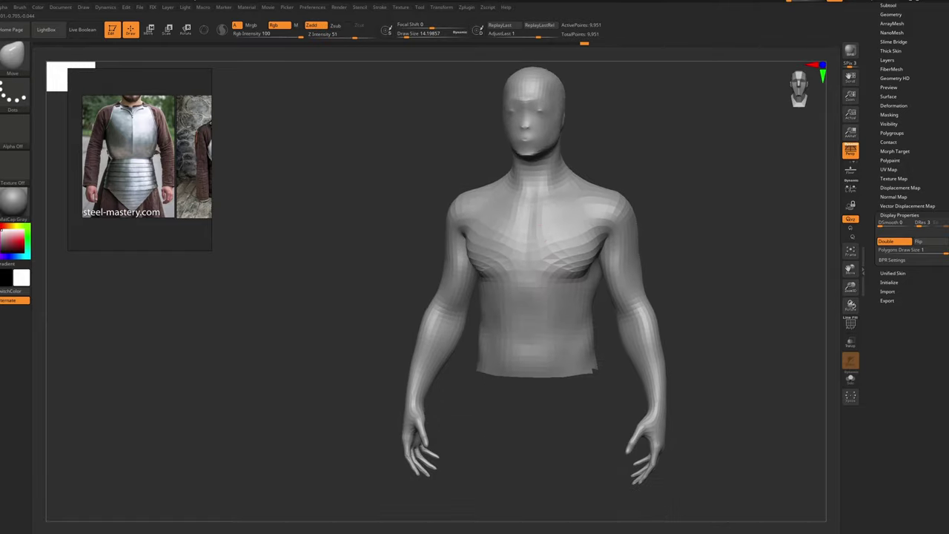
right_click_drag(393, 337, 509, 361)
left_click_drag(508, 361, 477, 356)
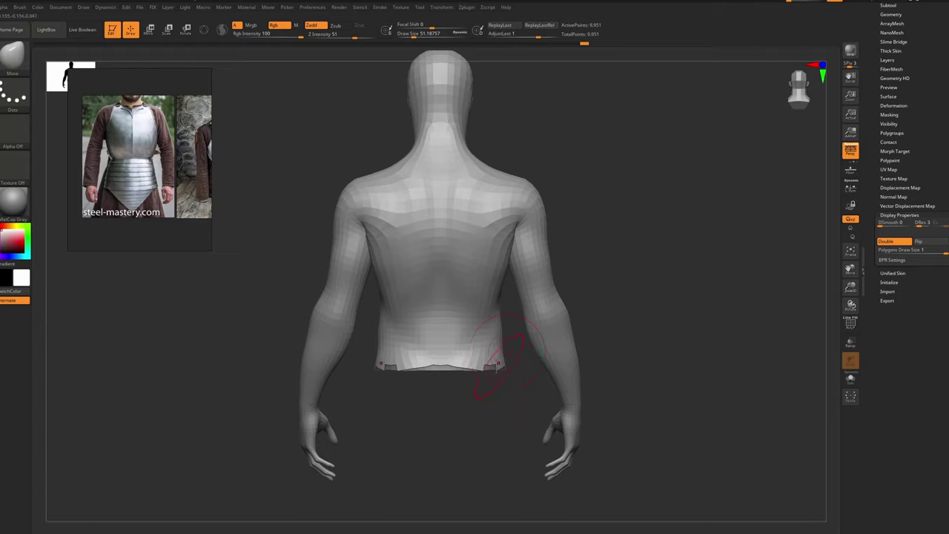
left_click_drag(445, 359, 446, 364)
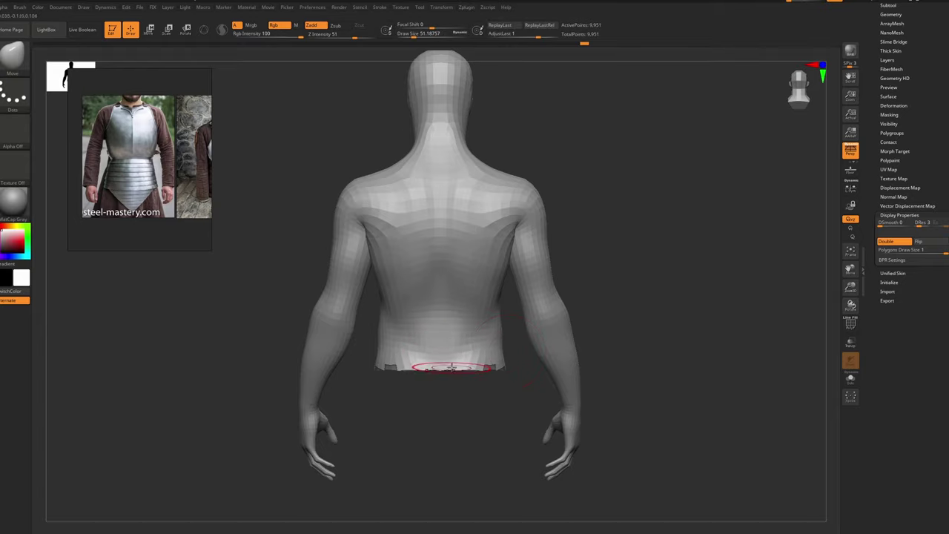
key("[")
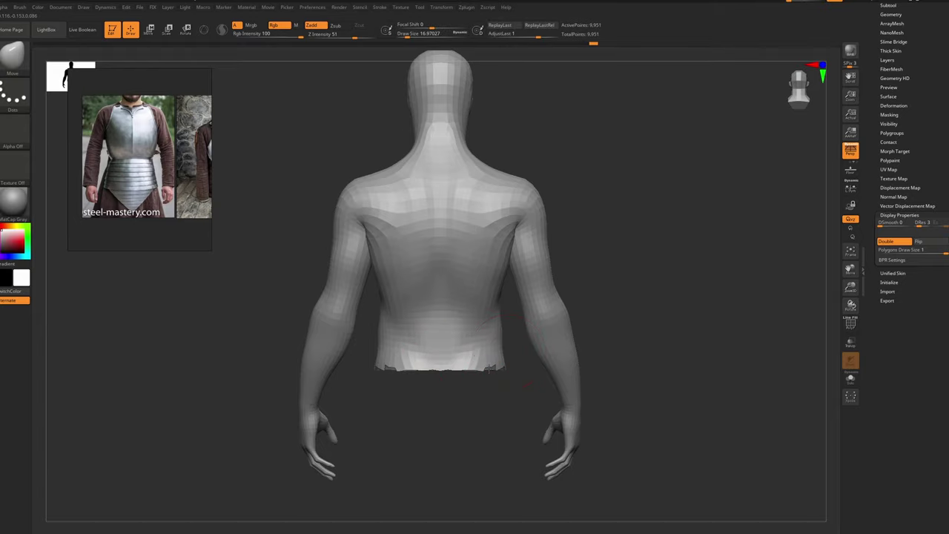
right_click_drag(494, 371, 514, 369)
Invert the mask so only the waist band is free, blur its edge, and open Tool > Deformation
right_click_drag(426, 362, 485, 365)
mouse_move(486, 365)
left_mouse_down()
mouse_move(403, 371)
mouse_move(296, 357)
left_mouse_up()
key("ctrl")
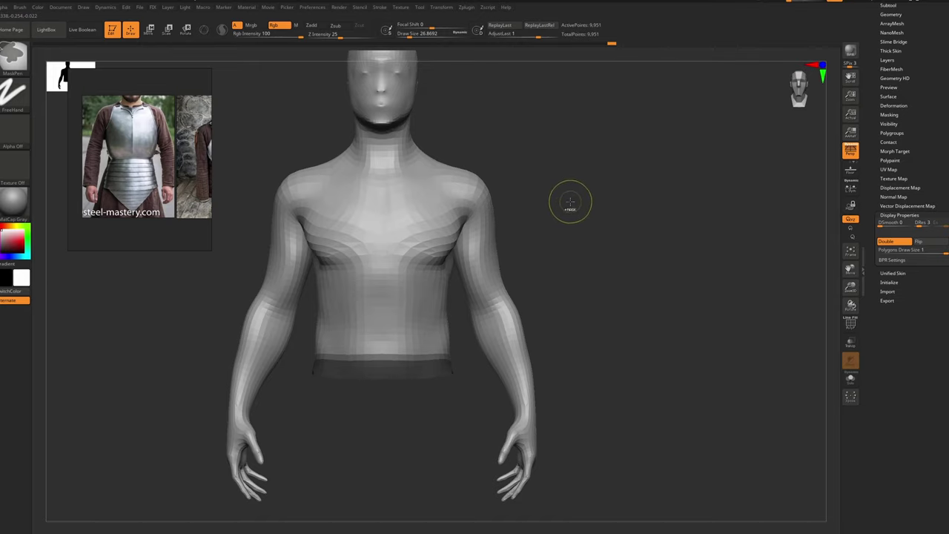
left_click(569, 204, "ctrl")
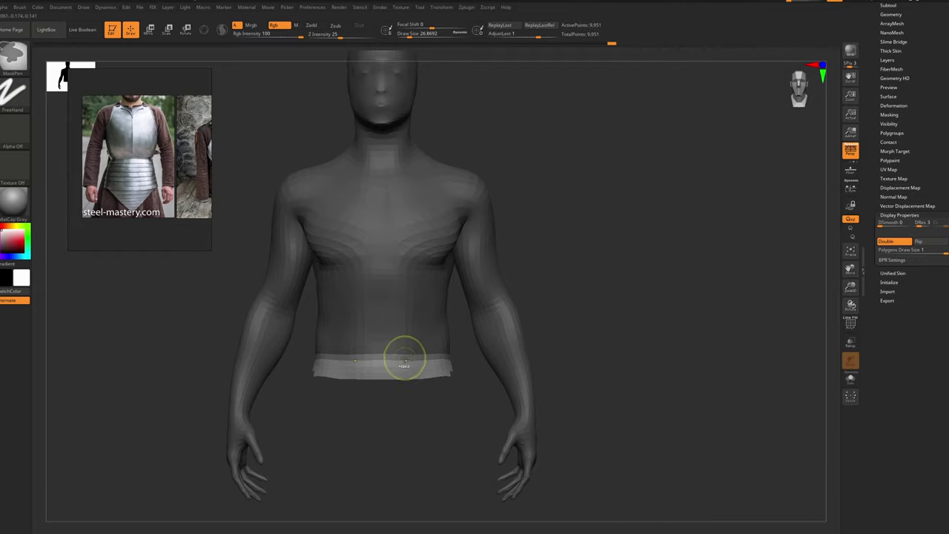
left_click(405, 359, "ctrl")
mouse_move(384, 356)
right_mouse_down()
mouse_move(412, 356)
mouse_move(377, 348)
mouse_move(524, 279)
right_mouse_up()
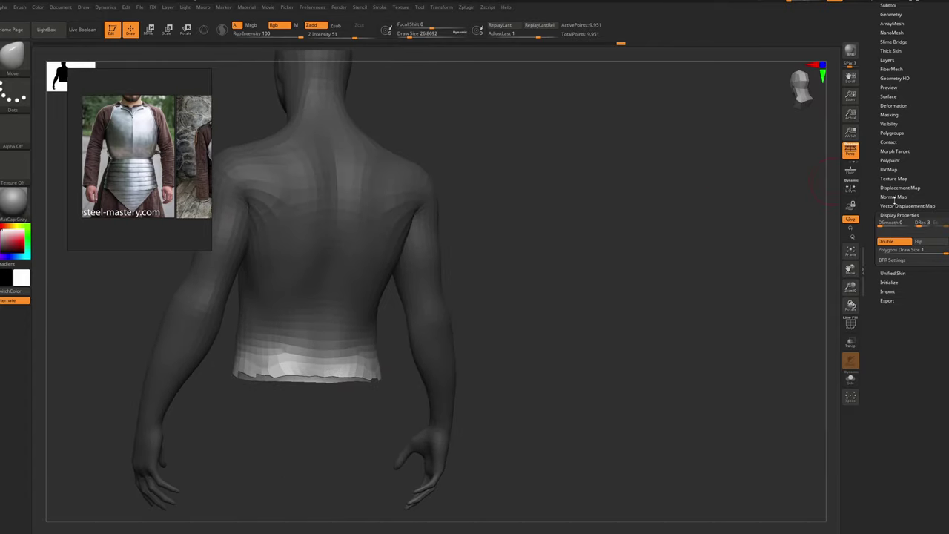
left_click(898, 214)
left_click(894, 105)
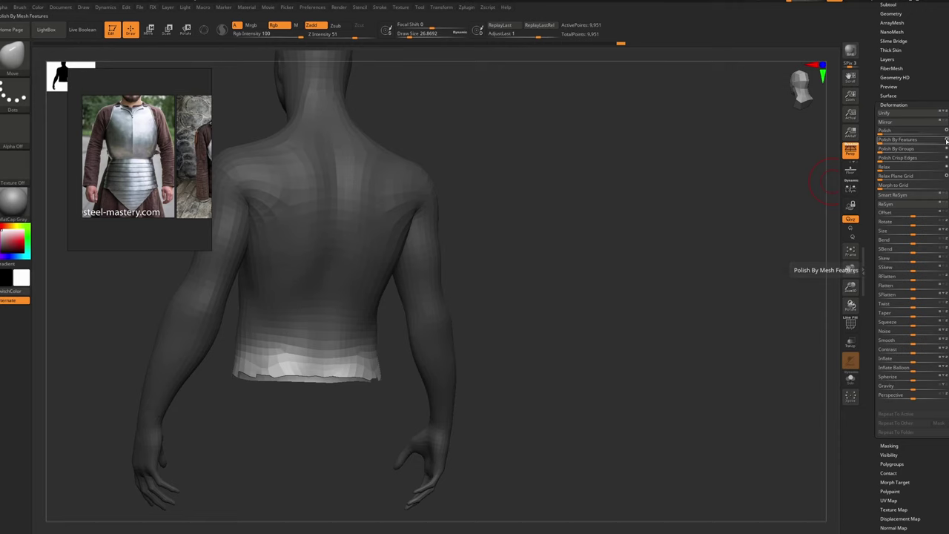
Polish the ragged waist hem smooth with feature-preserving polish and clear the body's mask
left_click(895, 140)
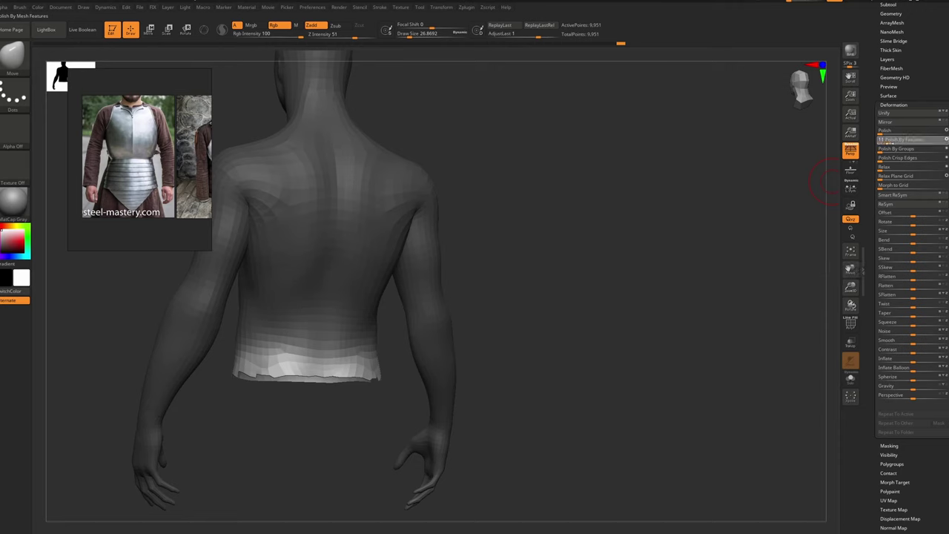
left_click(891, 142)
right_click_drag(335, 368, 321, 369, "shift")
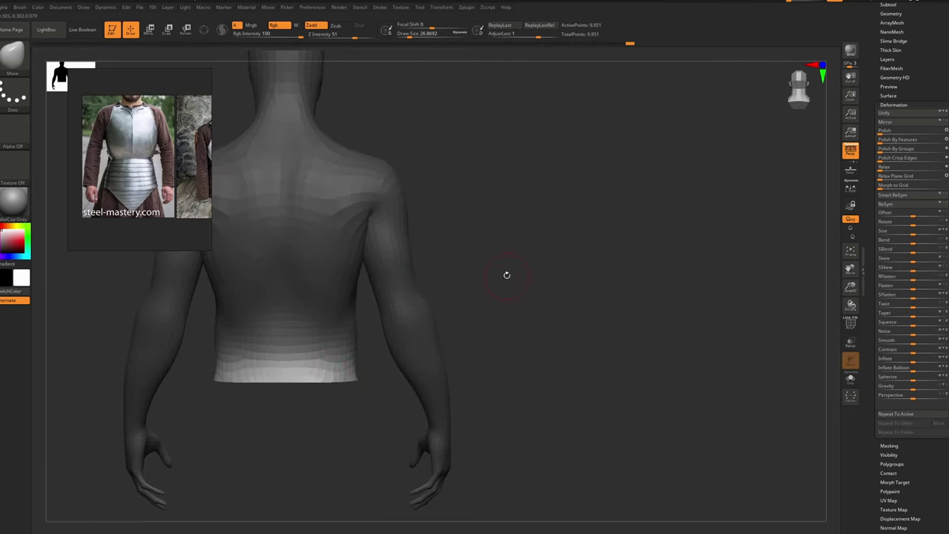
key("ctrl")
mouse_move(483, 251)
left_mouse_down("ctrl")
mouse_move(593, 363)
mouse_move(661, 413)
left_mouse_up("ctrl")
Enlarge the brush to about 56 and inspect the open waist from below in wireframe
key("s")
left_click_drag(351, 300, 358, 300)
key("s")
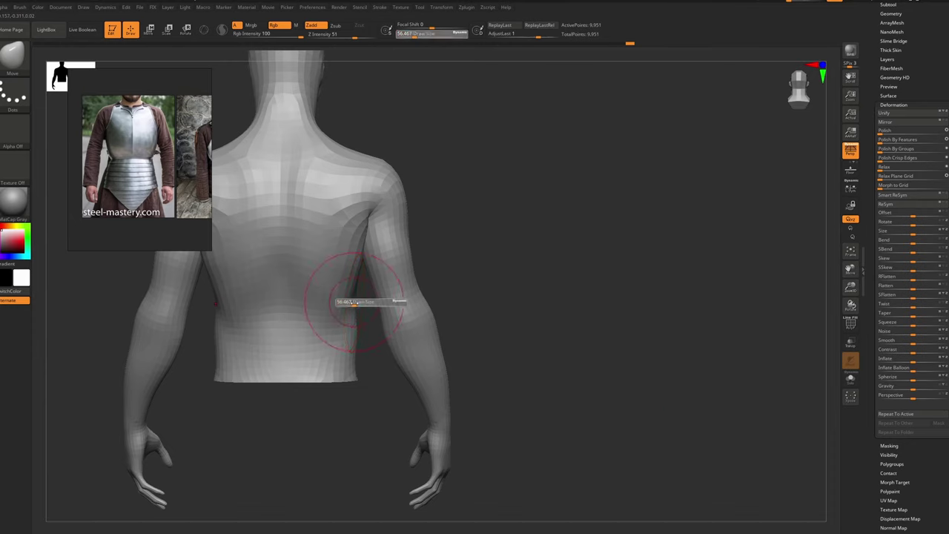
right_click_drag(356, 303, 422, 313)
left_click_drag(421, 313, 396, 322, "shift")
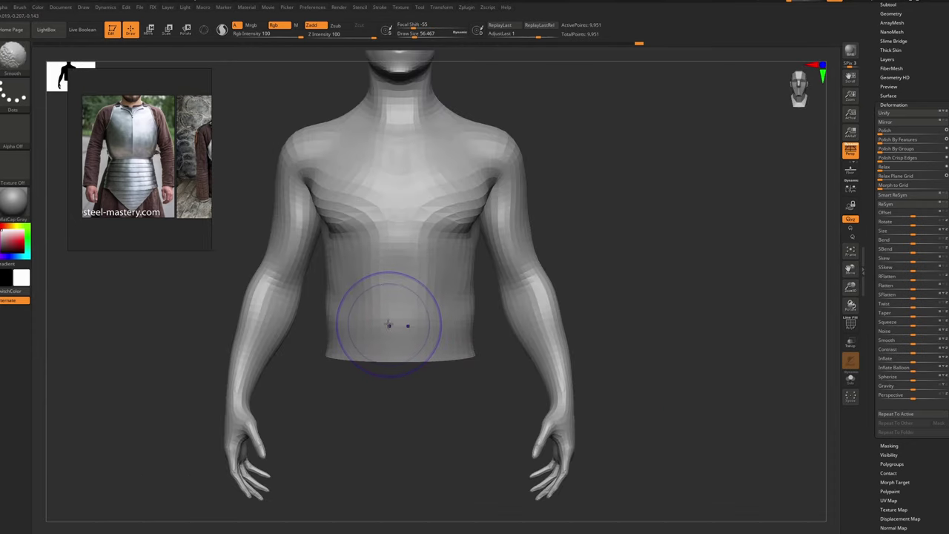
key("shift+f")
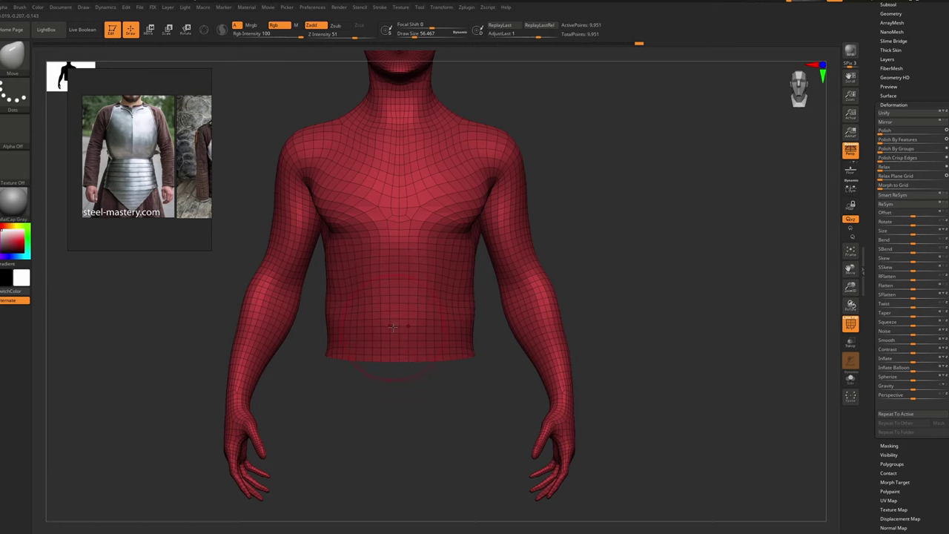
right_click_drag(397, 330, 411, 303)
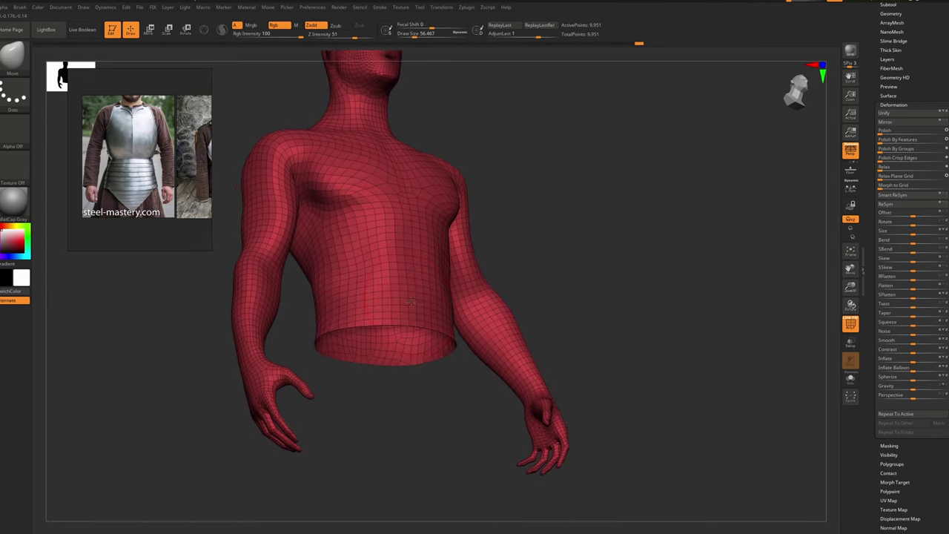
mouse_move(386, 367)
right_mouse_down("ctrl")
mouse_move(396, 392)
mouse_move(387, 342)
mouse_move(427, 325)
right_mouse_up("ctrl")
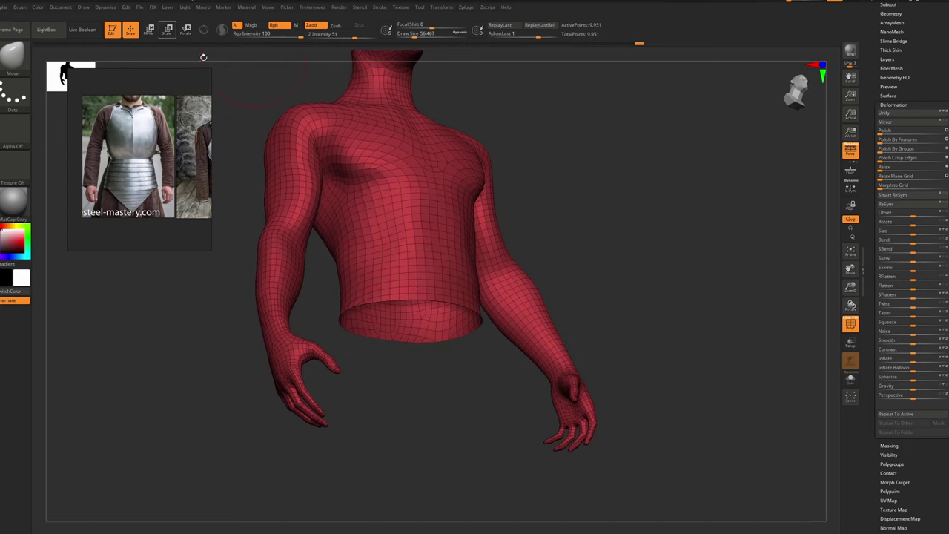
Cap the open waist with Close Holes, check the cap, and set brush size to about 41
key("f")
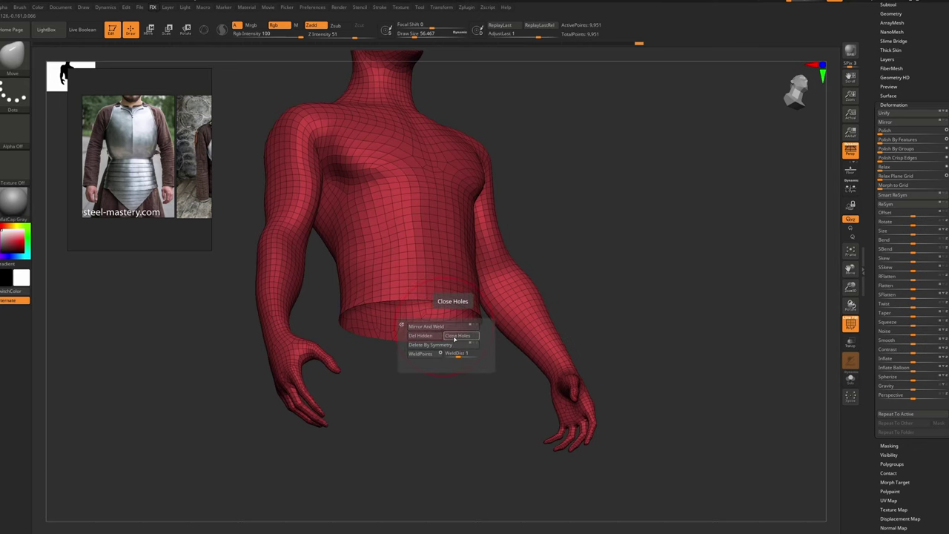
left_click(454, 337)
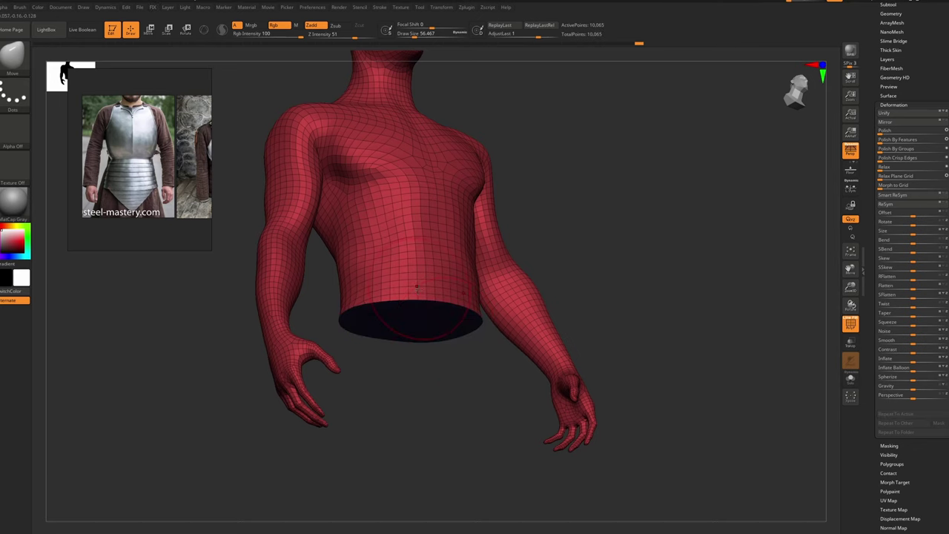
right_click_drag(445, 326, 393, 413)
right_click_drag(405, 132, 430, 129)
key("shift+f")
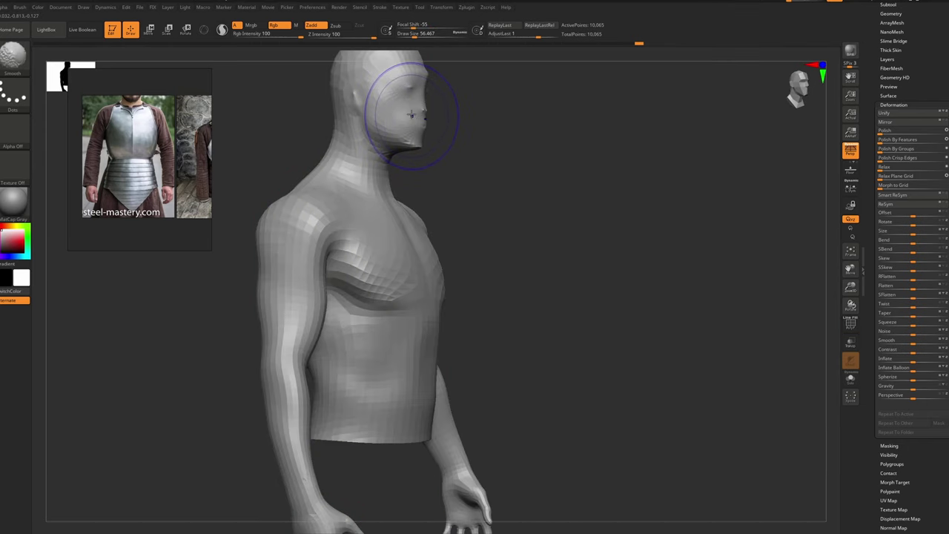
key("shift+f")
key("s")
left_click(413, 113)
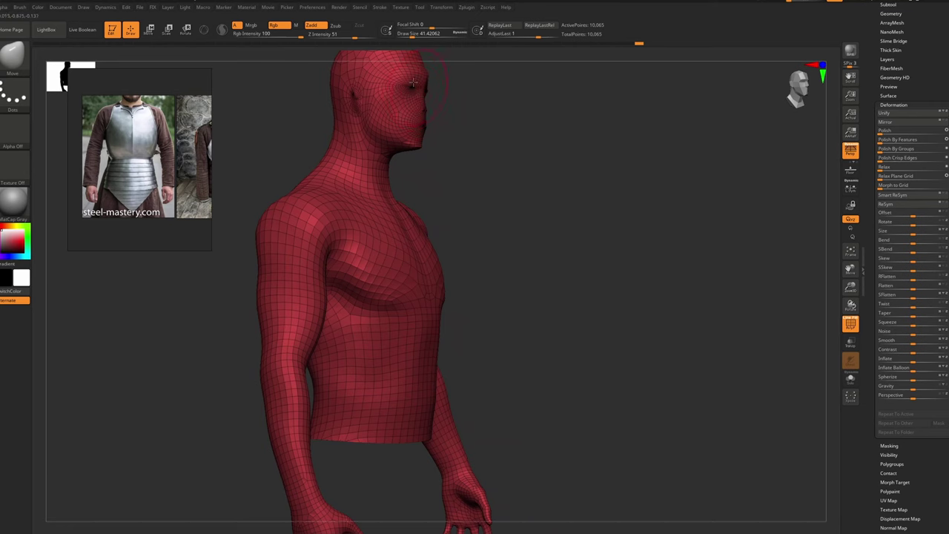
mouse_move(409, 83)
right_mouse_down("shift")
mouse_move(420, 89)
mouse_move(406, 97)
mouse_move(416, 100)
right_mouse_up("shift")
Start the OBS recording
key("super")
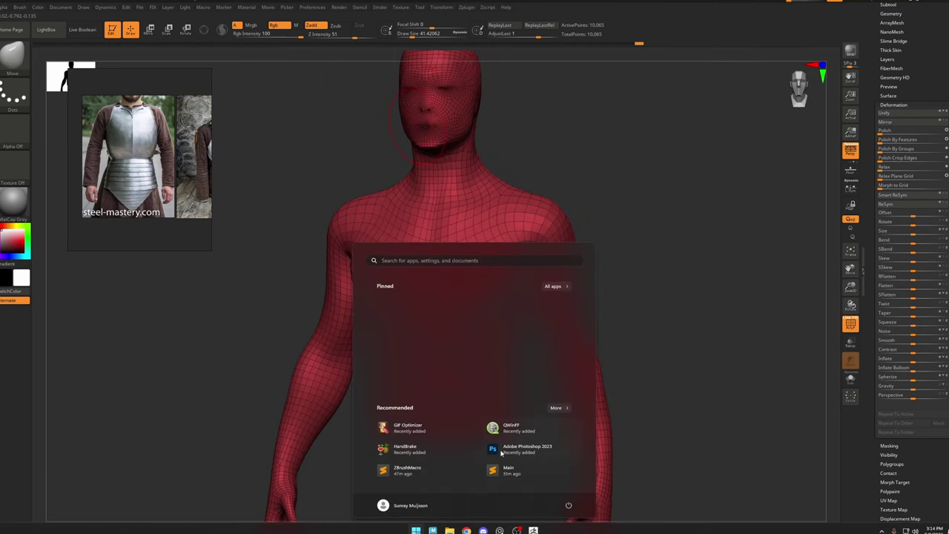
left_click(520, 531)
left_click(599, 275)
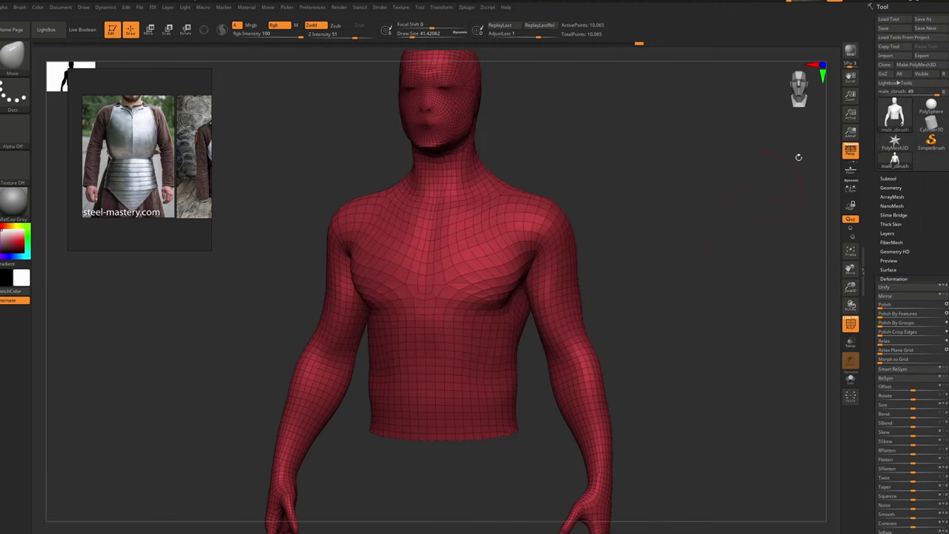
Begin Save As and browse to D:\Projects\Characters
left_click_drag(461, 177, 495, 163)
left_click_drag(475, 90, 629, 72)
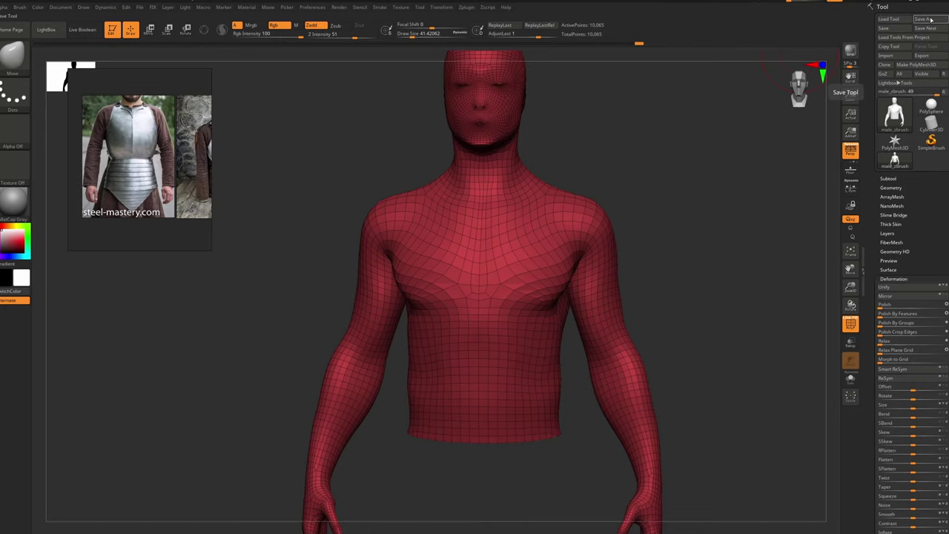
left_click(930, 20)
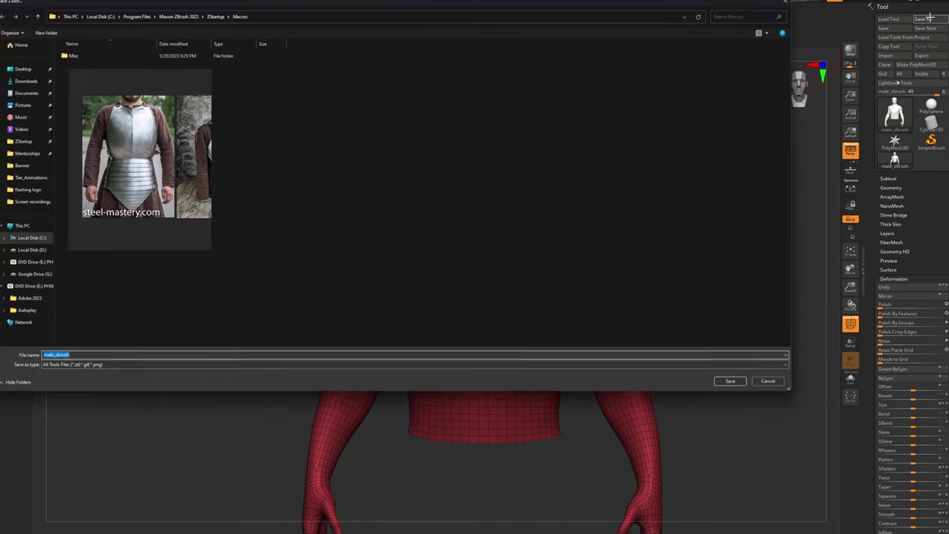
left_click_drag(371, 1, 534, 68)
left_click(194, 317)
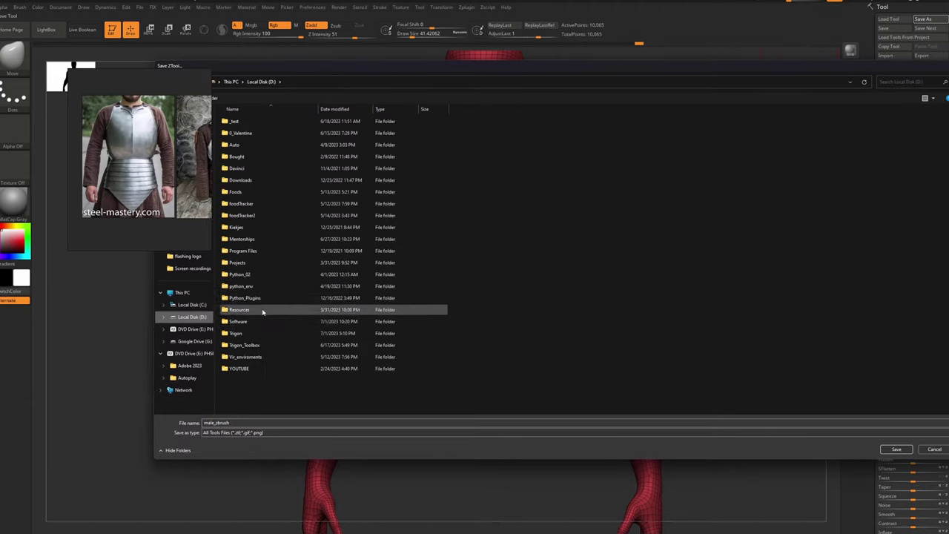
double_click(245, 262)
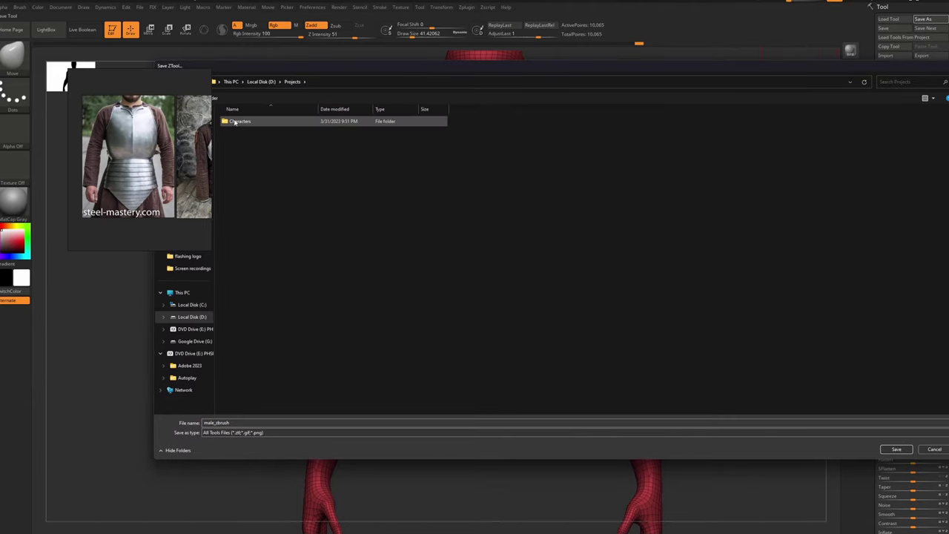
double_click(273, 126)
Create an Armor folder in Characters and a ZBrush folder inside Armor
right_click(276, 163)
mouse_move(296, 241)
left_click(383, 244)
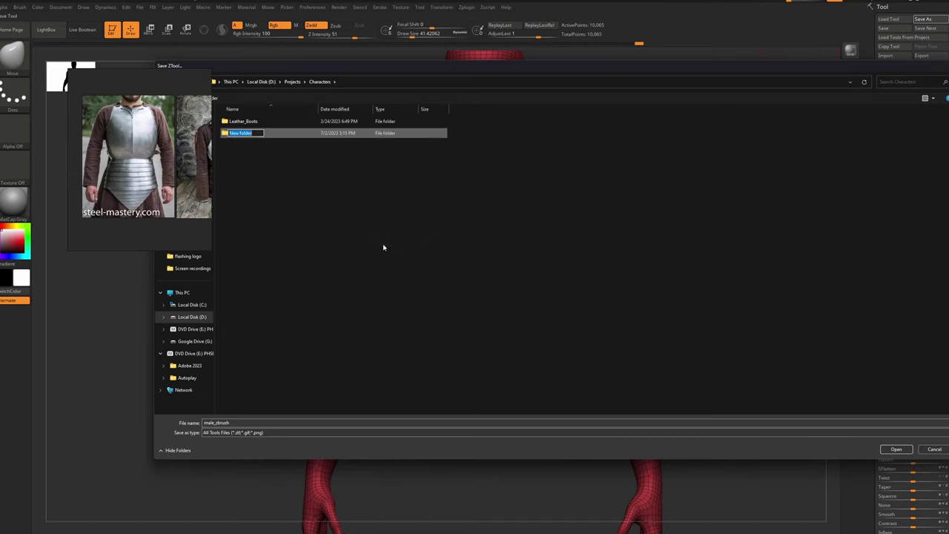
type("Armor")
key("Return")
double_click(339, 121)
right_click(345, 163)
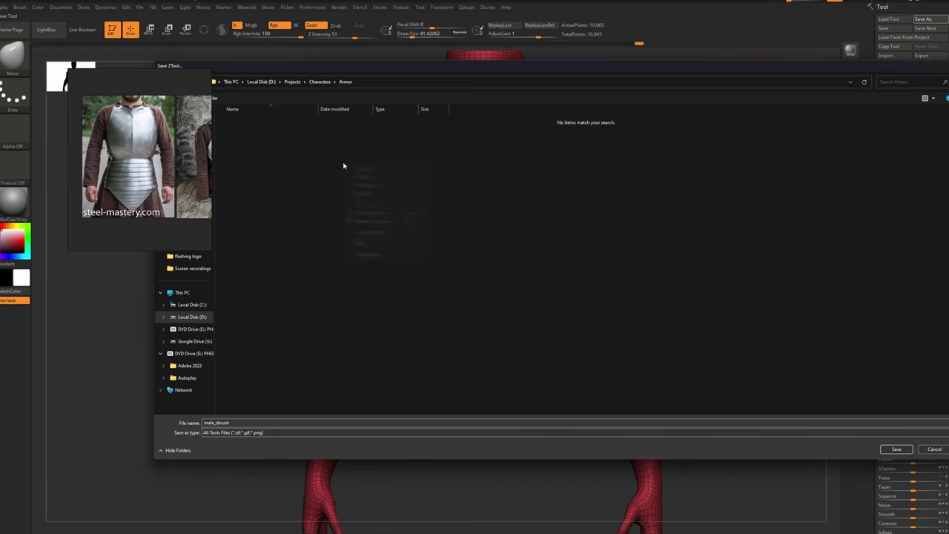
mouse_move(385, 244)
left_click(449, 244)
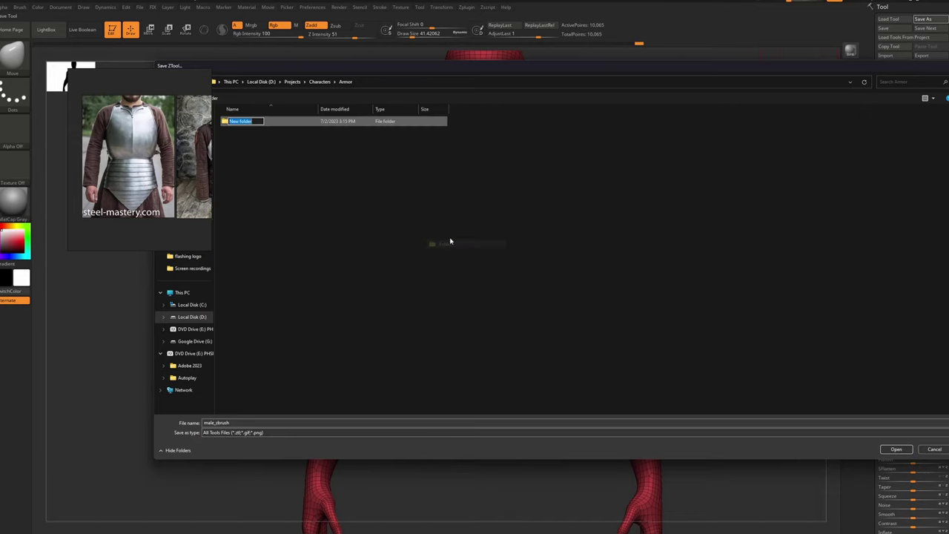
type("ZBrush")
key("Return")
Inside the ZBrush folder, create ZTL and Brushes folders
right_click_drag(180, 147, 133, 155)
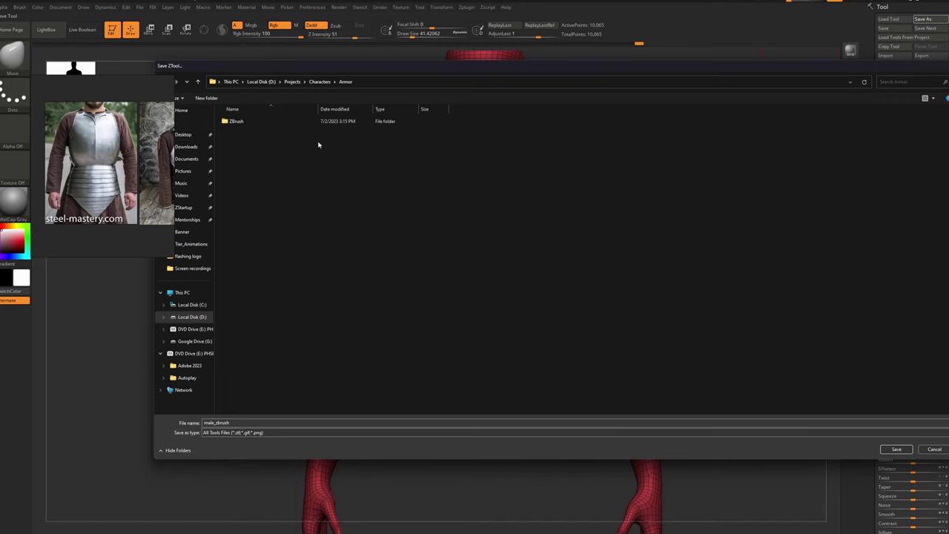
double_click(268, 122)
right_click(269, 150)
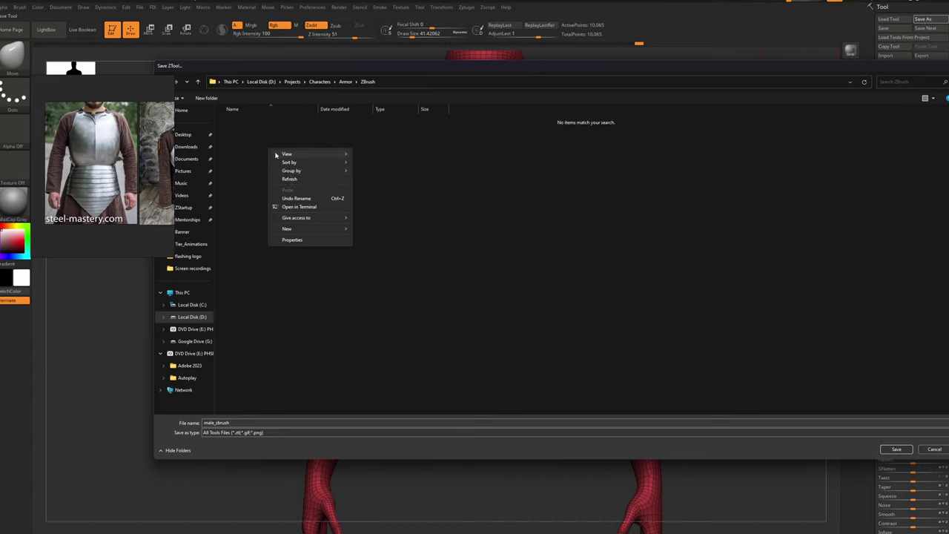
mouse_move(330, 229)
left_click(371, 229)
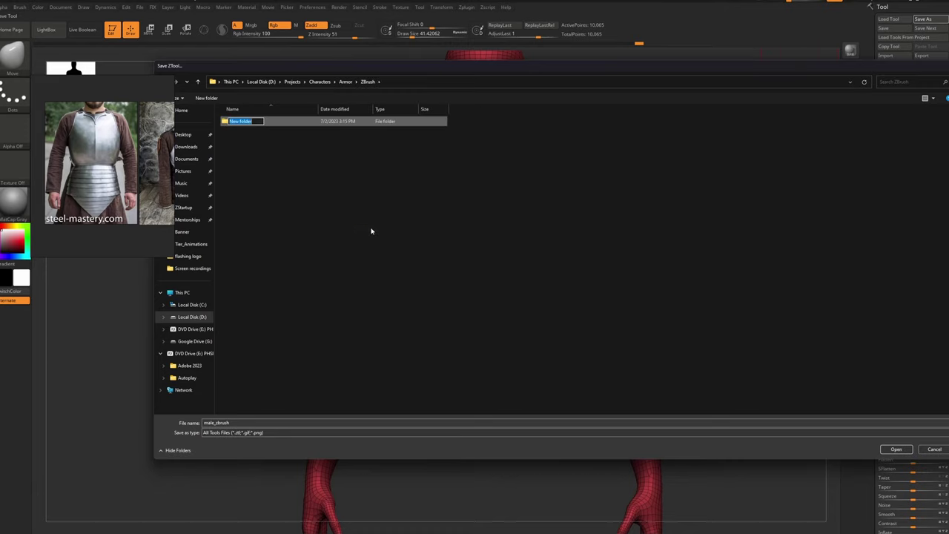
type("ZTL")
key("Return")
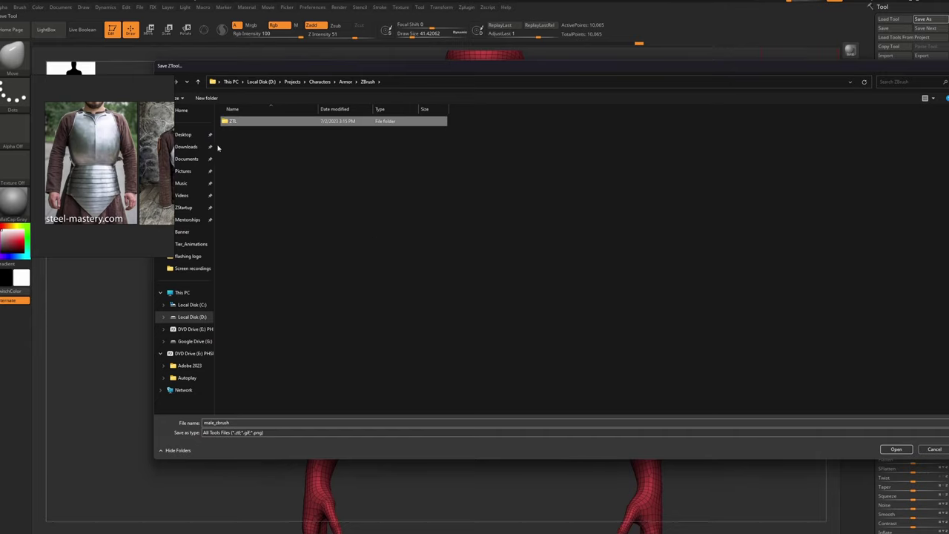
right_click(277, 146)
mouse_move(312, 223)
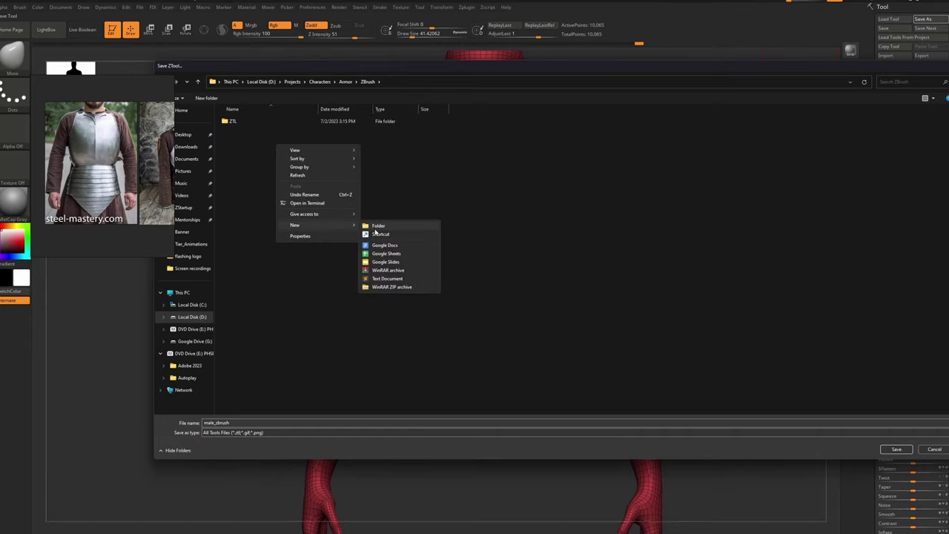
left_click(376, 225)
type("Brush")
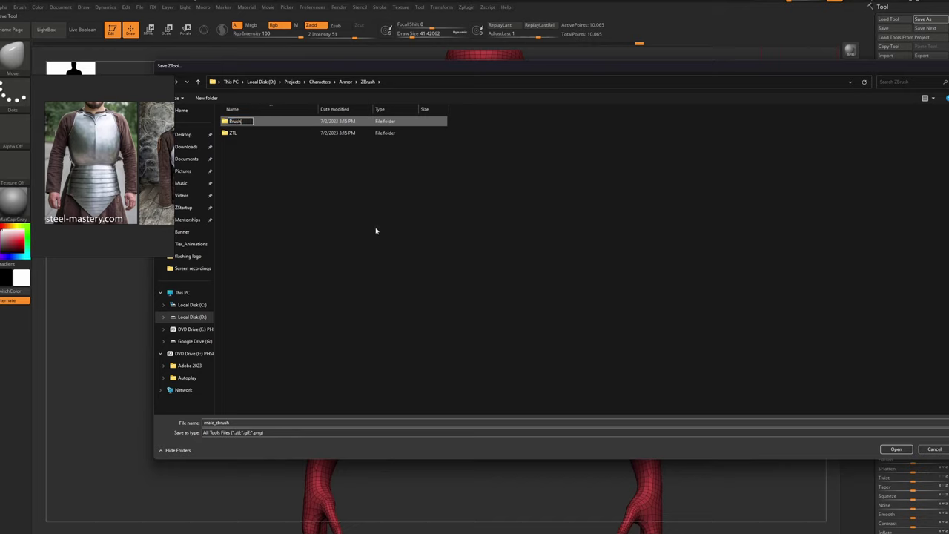
type("es")
key("Return")
Add a Displacements folder alongside ZTL and Brushes
right_click(321, 201)
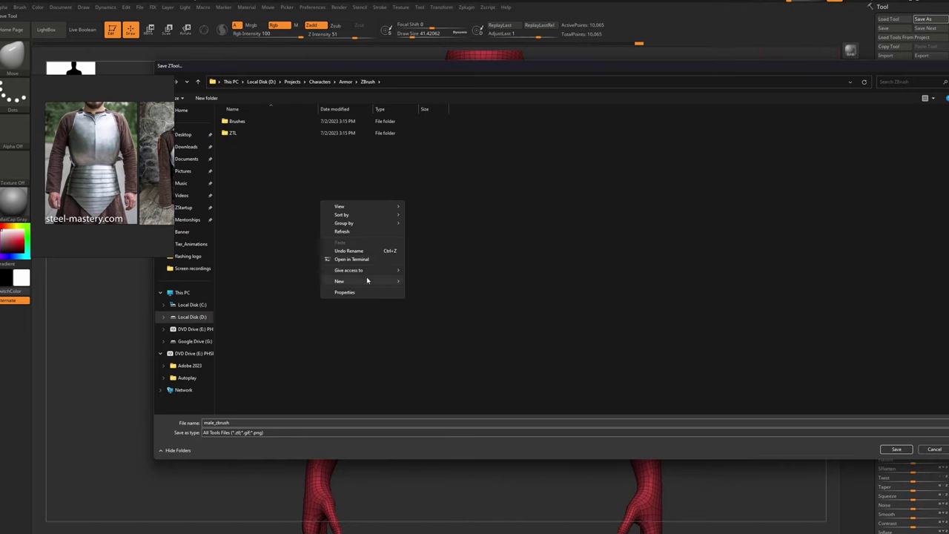
mouse_move(366, 281)
left_click(424, 282)
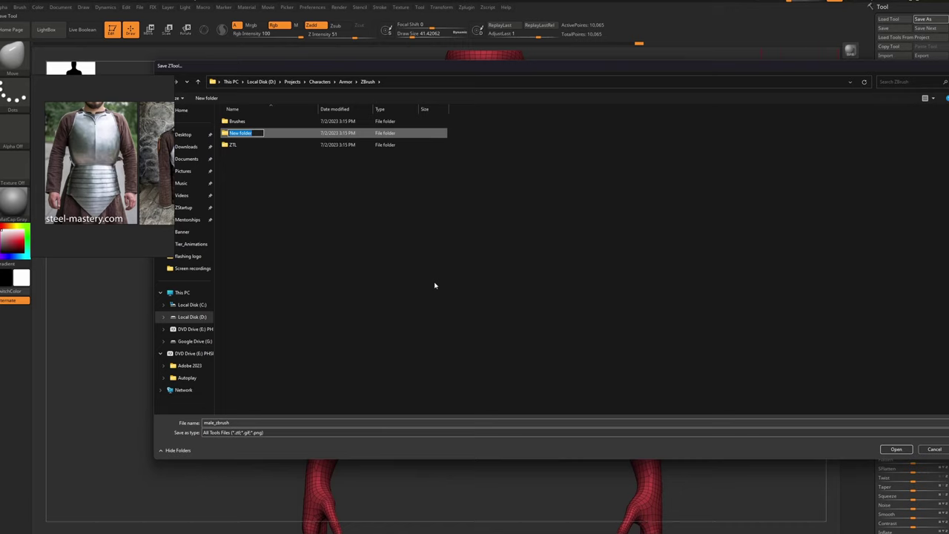
type("Displacements")
key("Return")
left_click(305, 195)
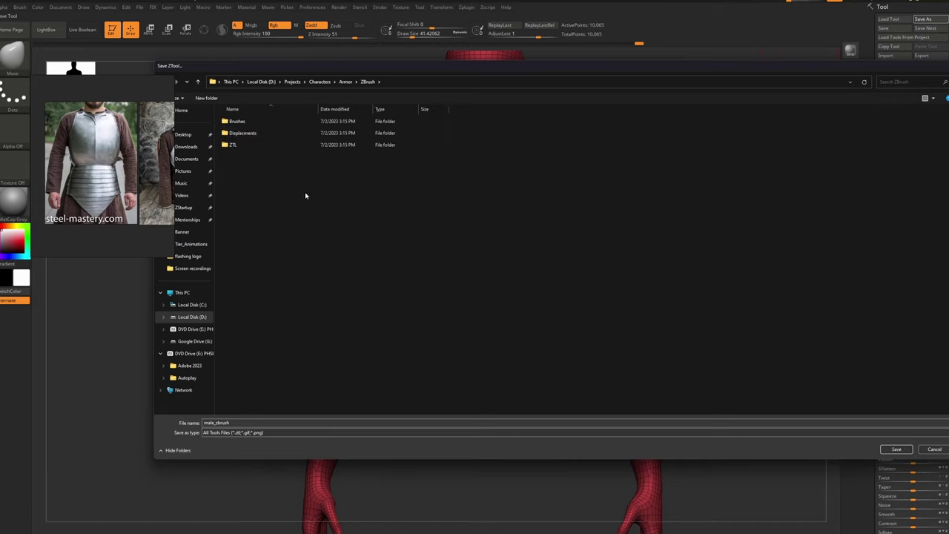
Save the model as Armor in the ZTL folder
left_click(232, 144)
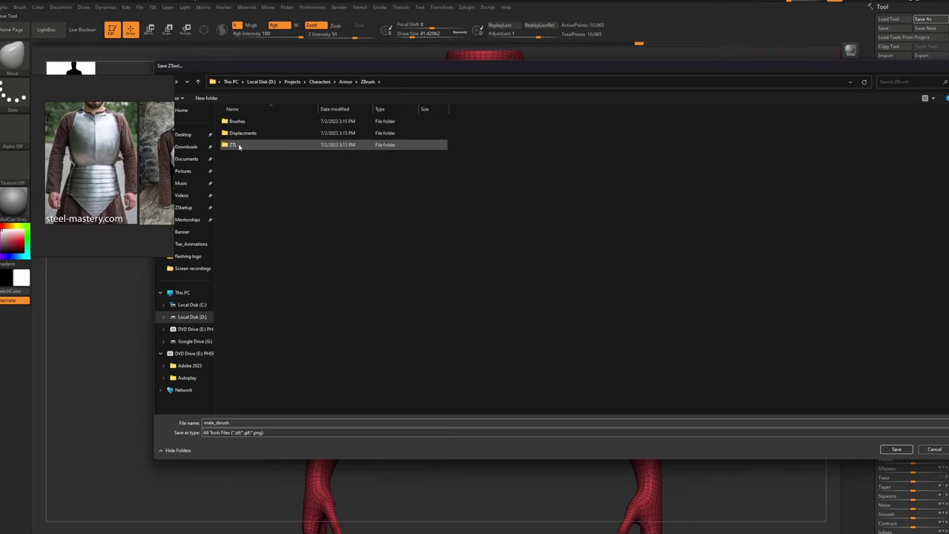
double_click(239, 146)
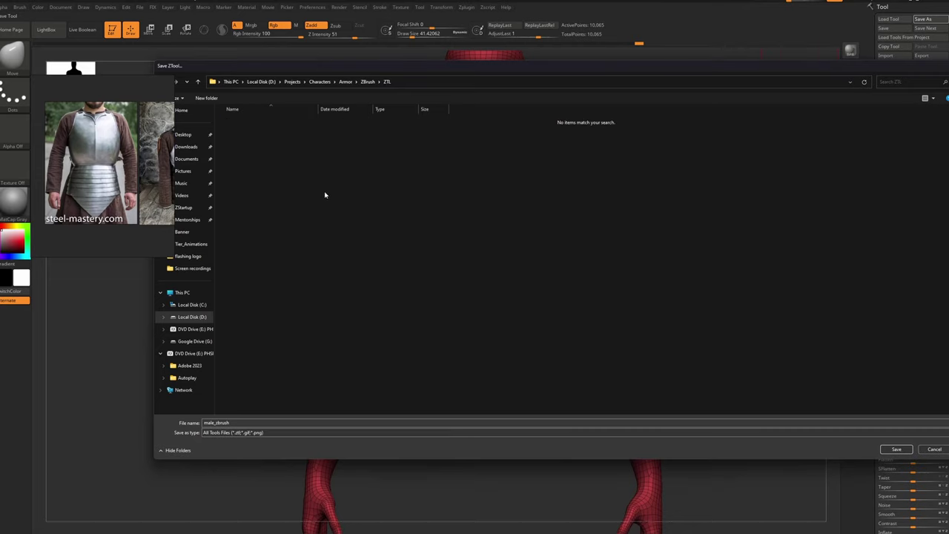
double_click(276, 424)
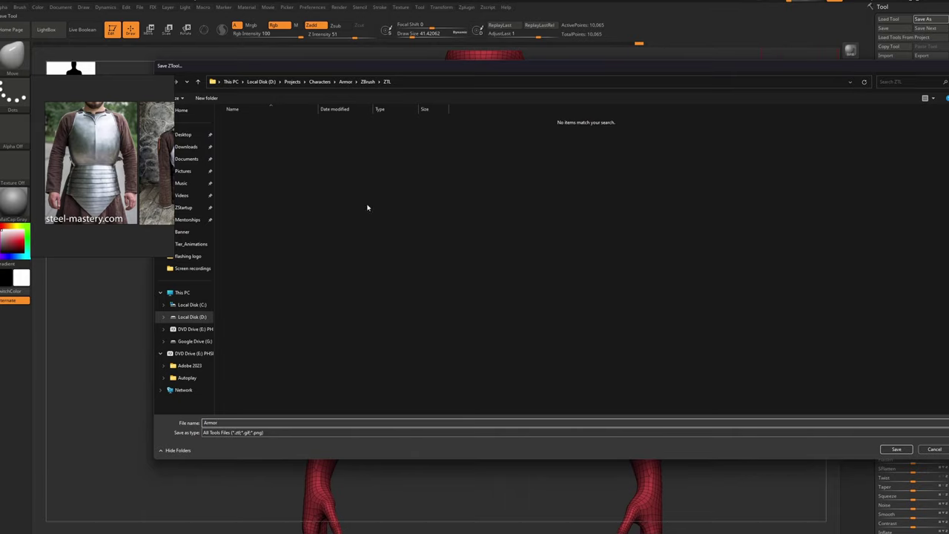
left_click(894, 450)
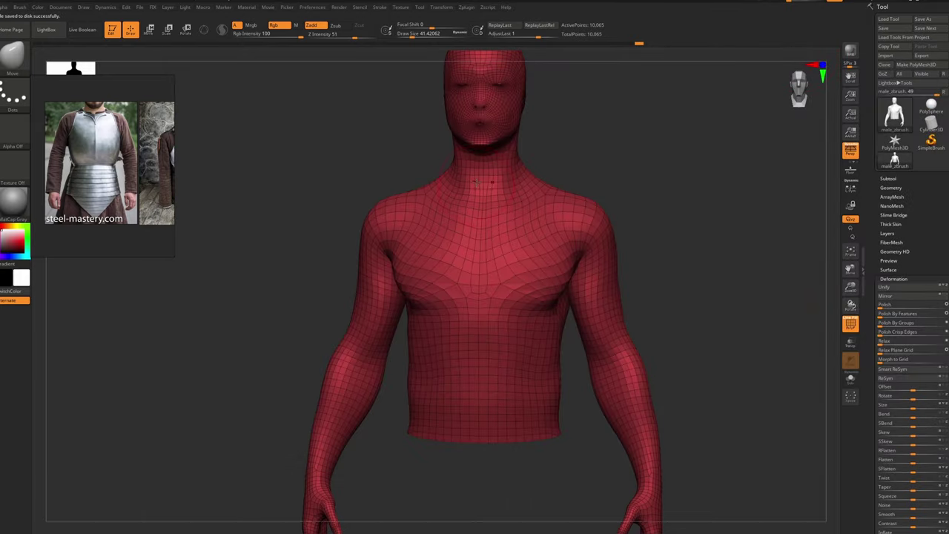
Rename the subtool to Body
mouse_move(477, 182)
right_mouse_down()
mouse_move(540, 186)
mouse_move(475, 182)
right_mouse_up()
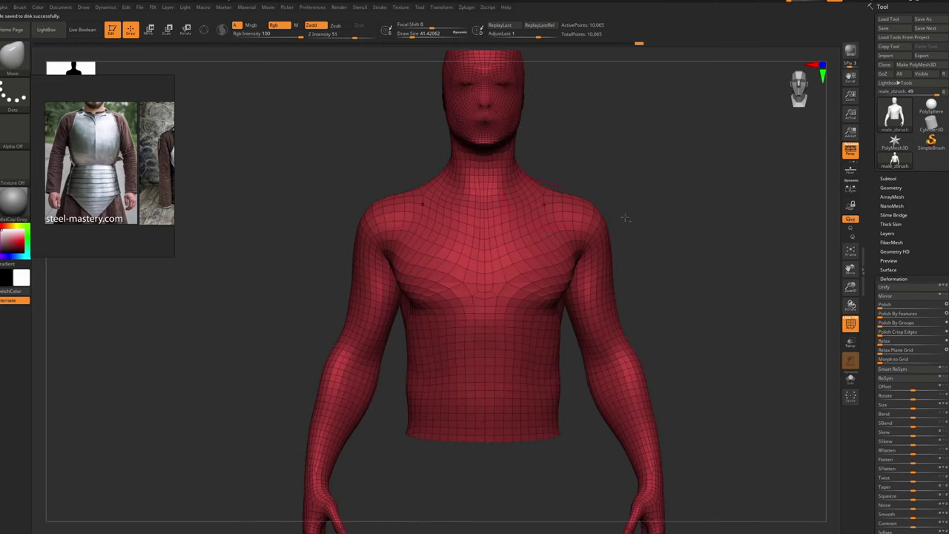
left_click(889, 178)
mouse_move(905, 114)
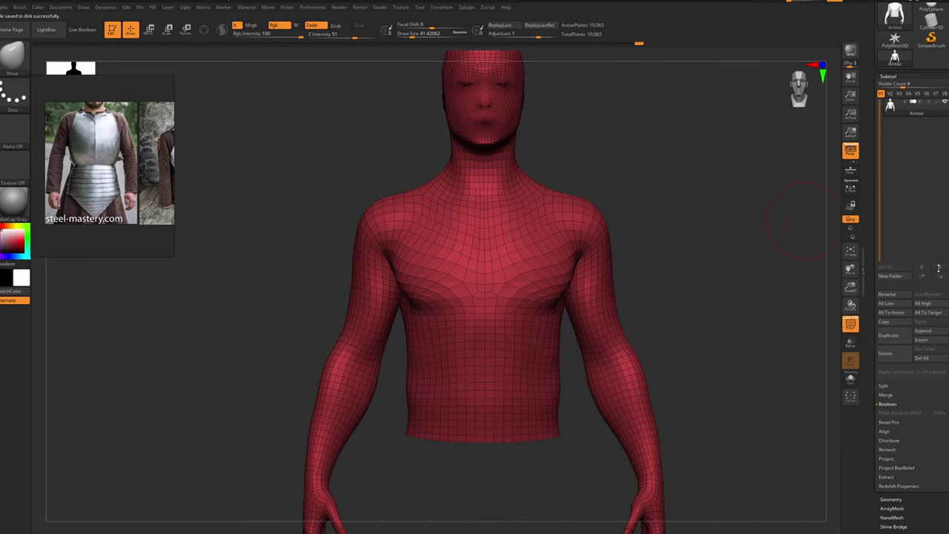
left_click(898, 295)
type("B")
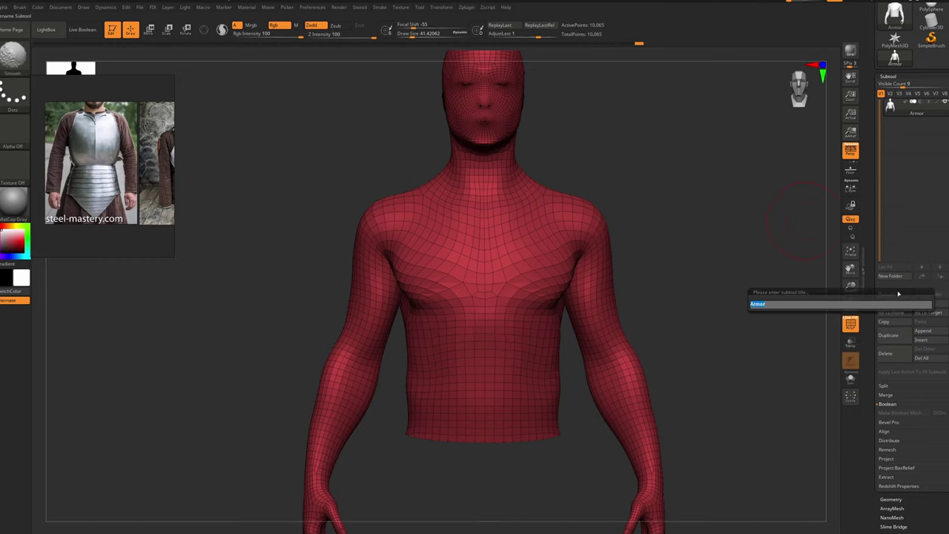
type("ody")
key("Return")
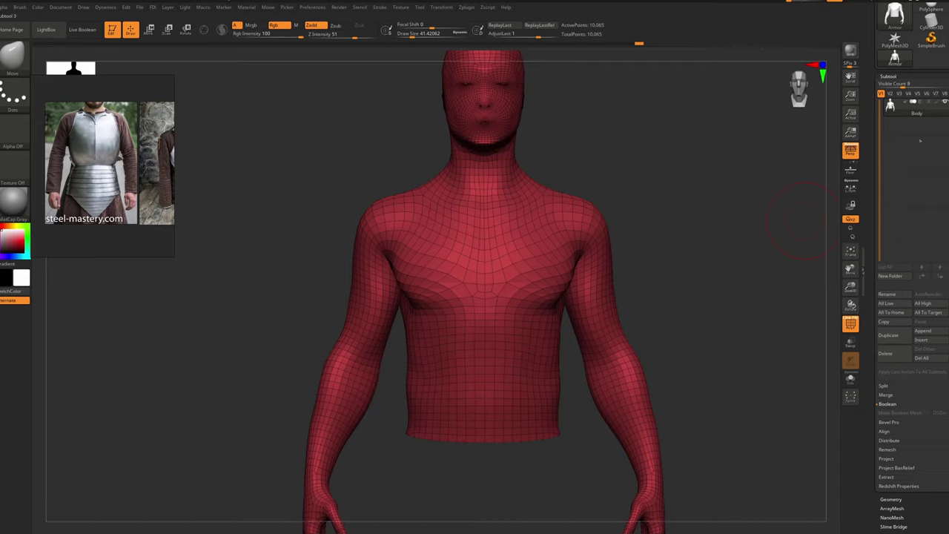
Save the model over the existing Armor file in ZTL
scroll(921, 141, "up", 5)
left_click(922, 18)
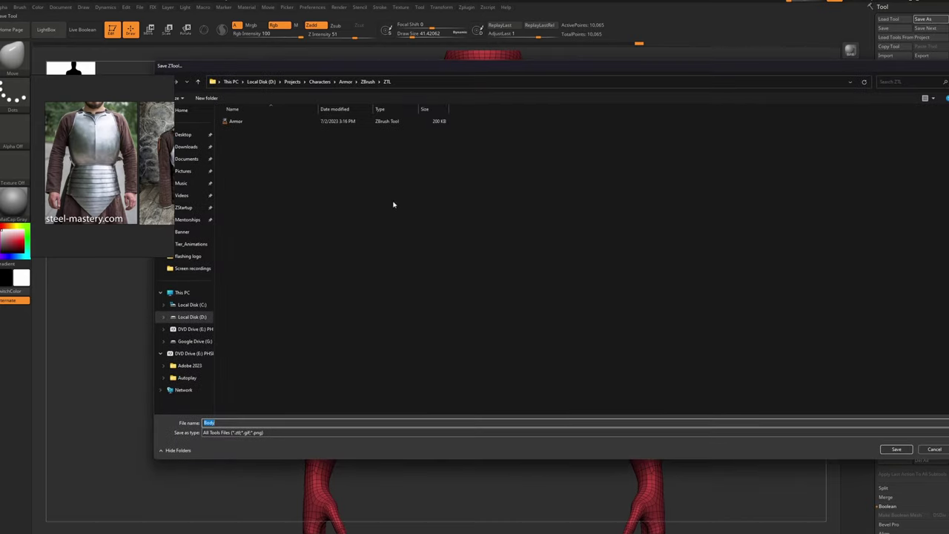
double_click(236, 122)
left_click(493, 261)
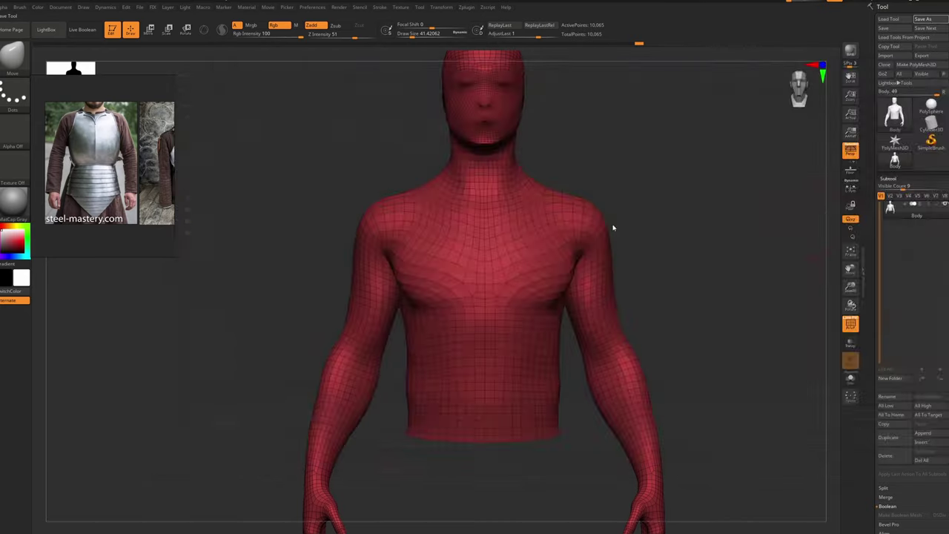
mouse_move(904, 217)
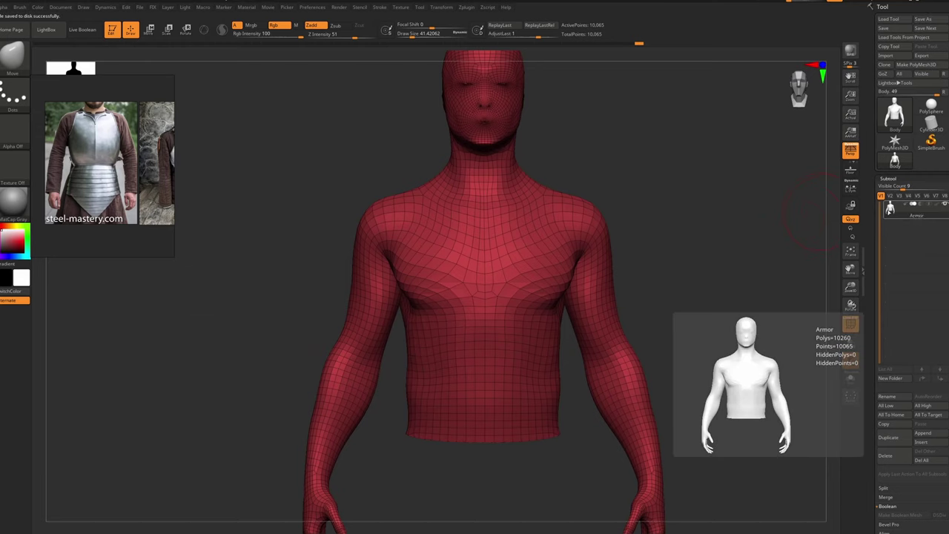
Append a Sphere3D subtool and scale it down to about 0.19 with the 3D gizmo
left_click(923, 433)
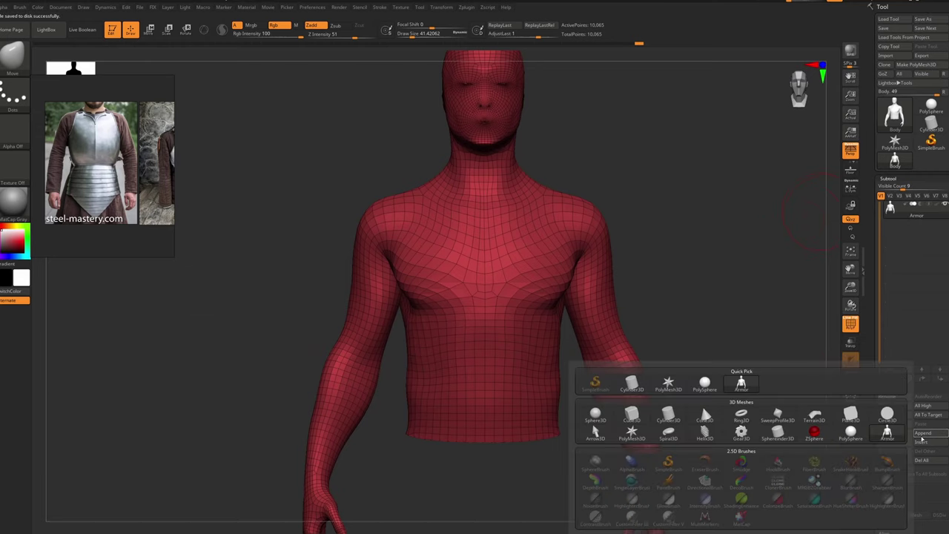
left_click(596, 415)
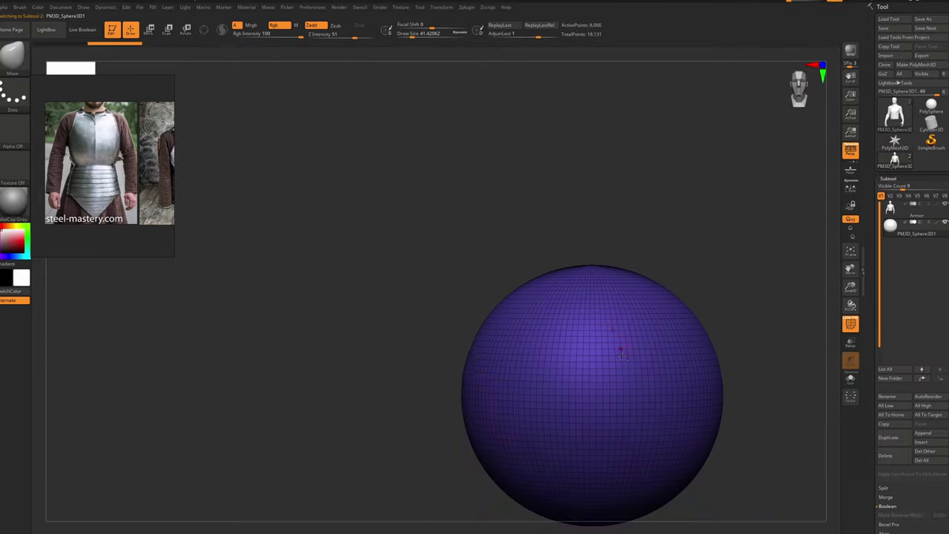
right_click_drag(623, 356, 551, 242, "alt")
key("w")
left_click_drag(517, 272, 574, 280)
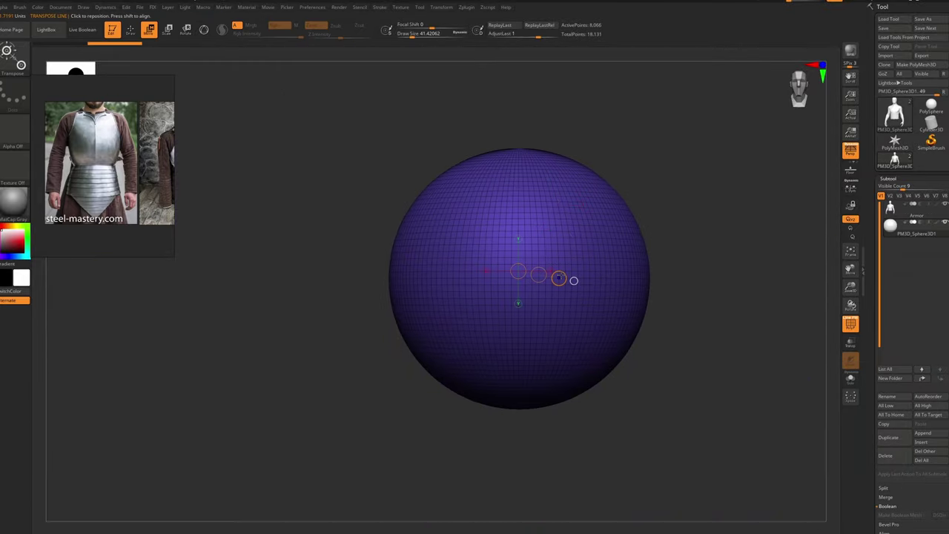
key("y")
left_click_drag(518, 270, 401, 253)
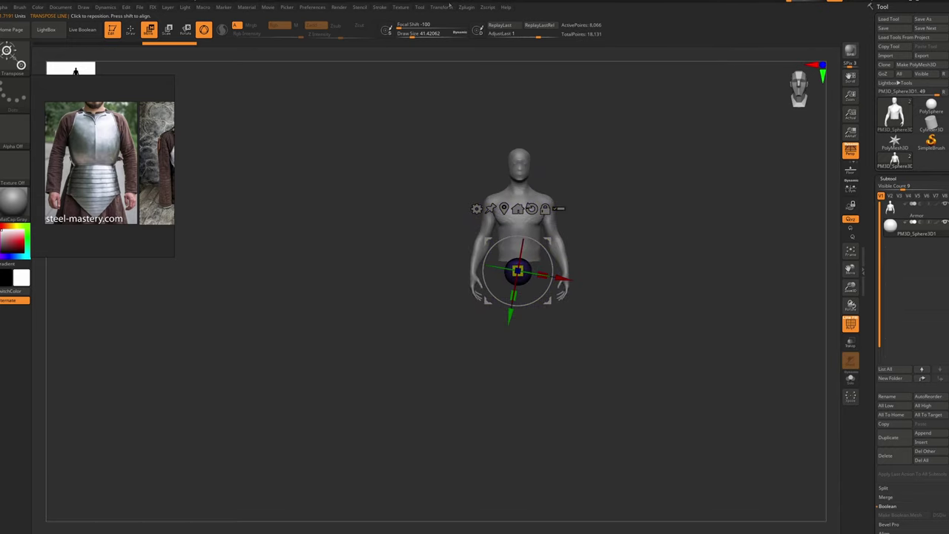
left_click(448, 9)
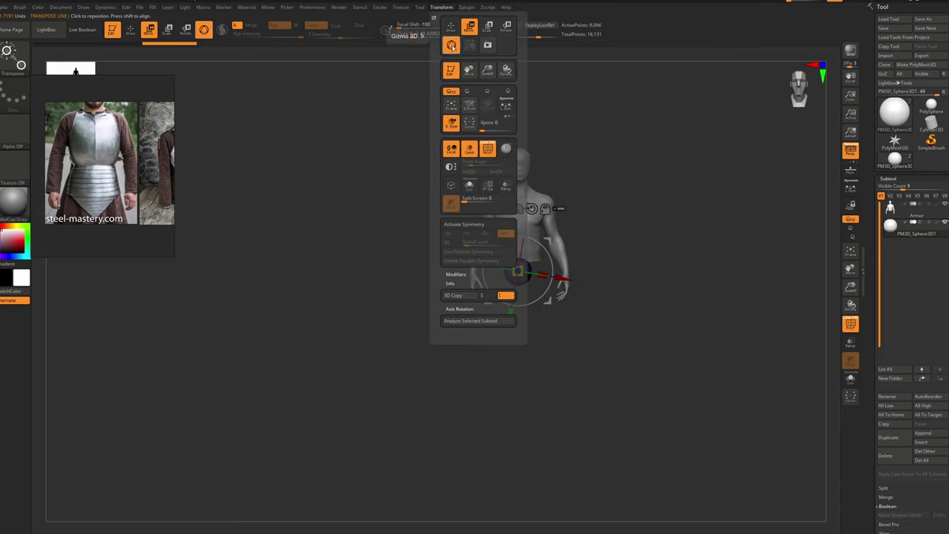
Move the sphere up into the figure's chest and recentre the gizmo
left_click_drag(595, 193, 622, 268)
left_click_drag(553, 247, 334, 152)
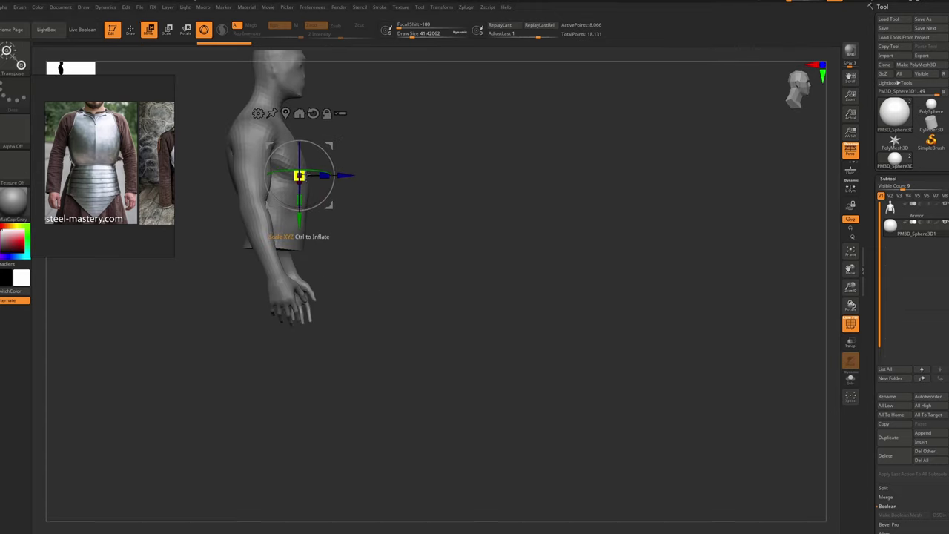
left_click(284, 112)
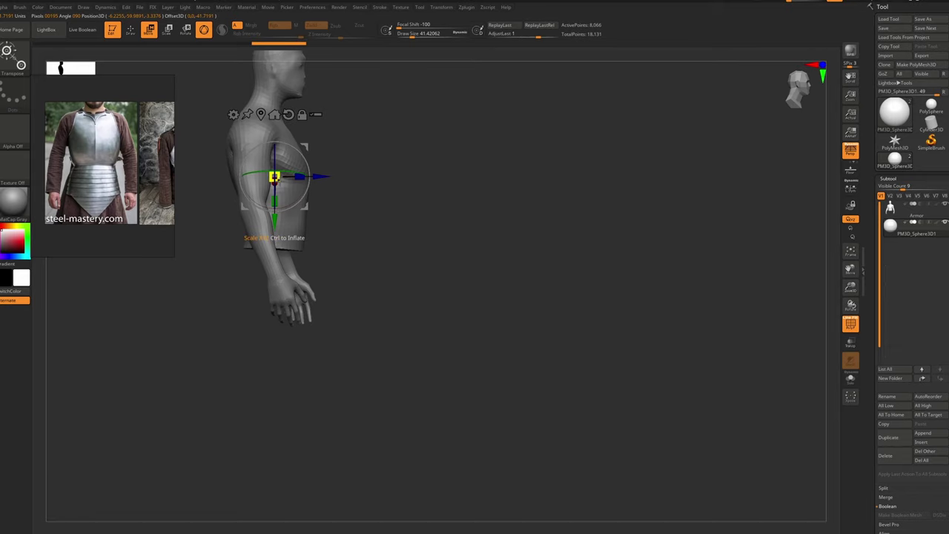
right_click_drag(450, 200, 505, 237, "shift")
left_click_drag(505, 236, 485, 230)
Check the sphere with the body hidden, then reorder it above the body subtool
left_click(947, 223)
left_click_drag(543, 233, 630, 222)
left_click(945, 204)
left_click_drag(896, 231, 894, 201)
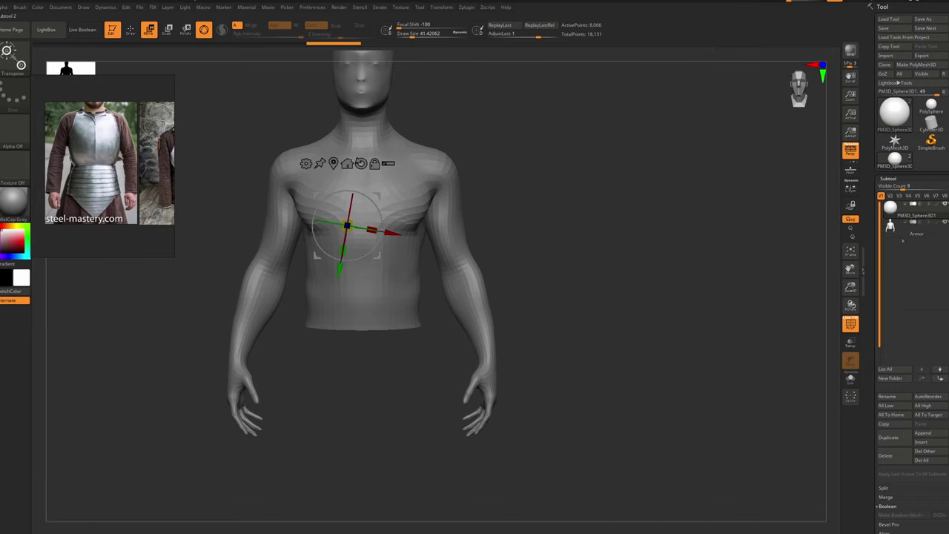
left_click(917, 233)
left_click(893, 396)
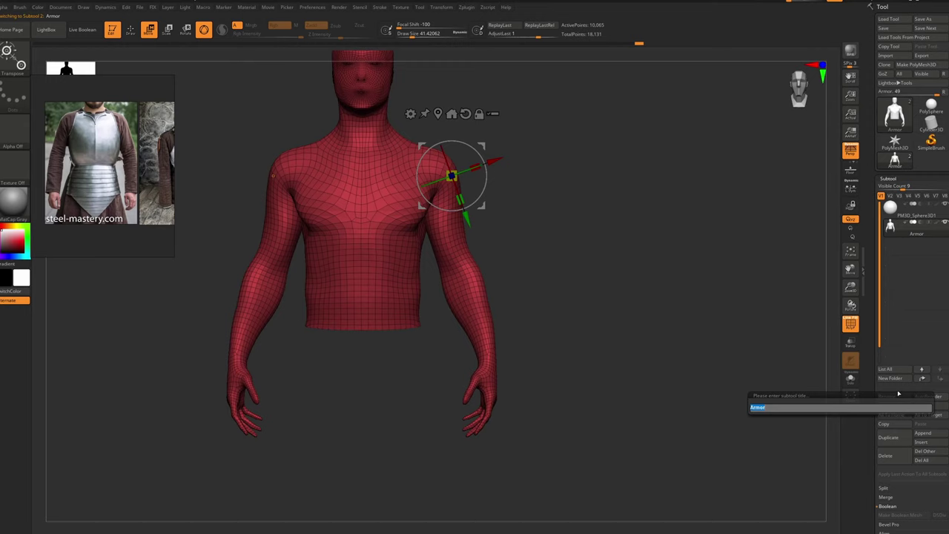
Confirm the Body name, select the sphere subtool, and save over Armor.ztl
key("Return")
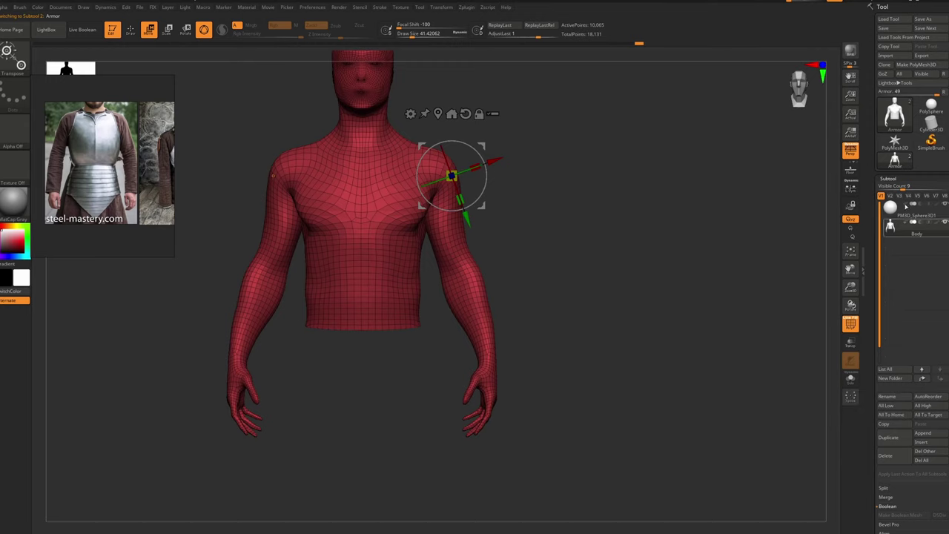
left_click(914, 212)
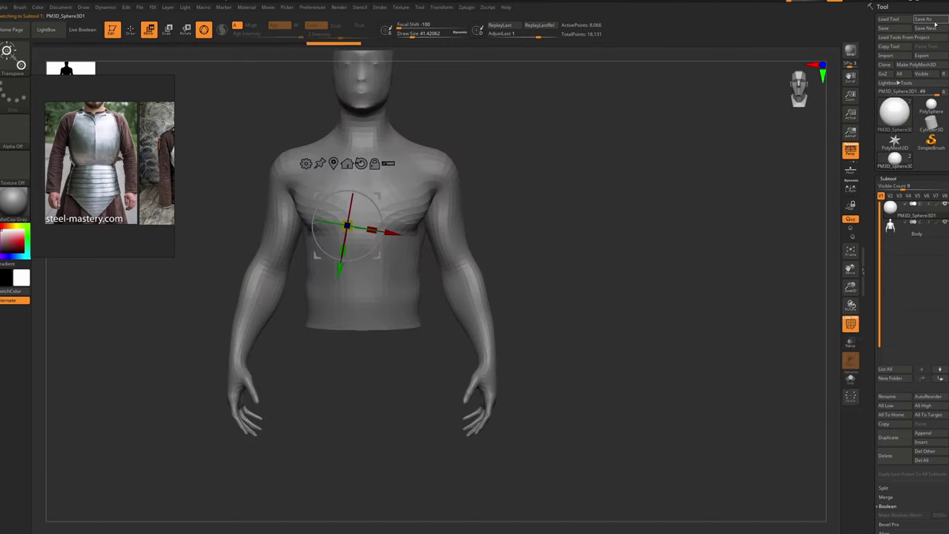
left_click(931, 21)
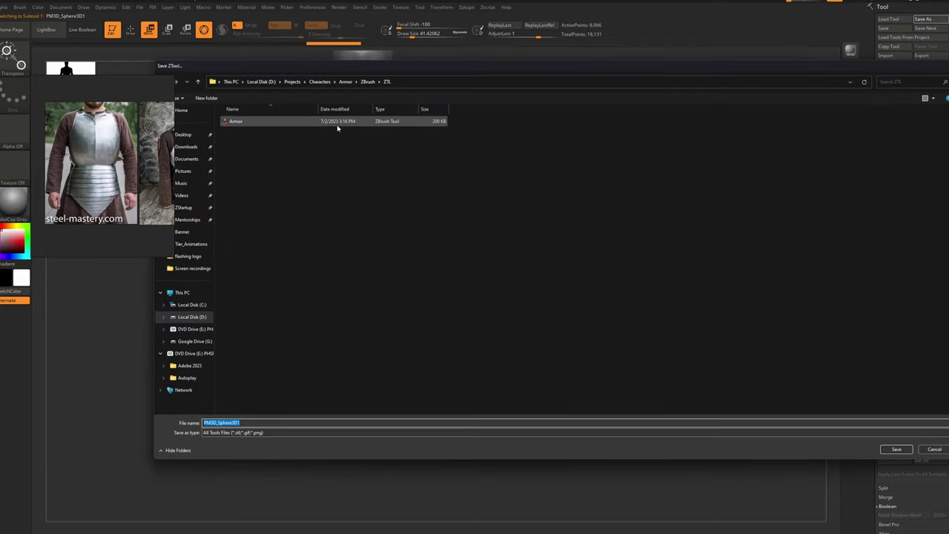
double_click(307, 127)
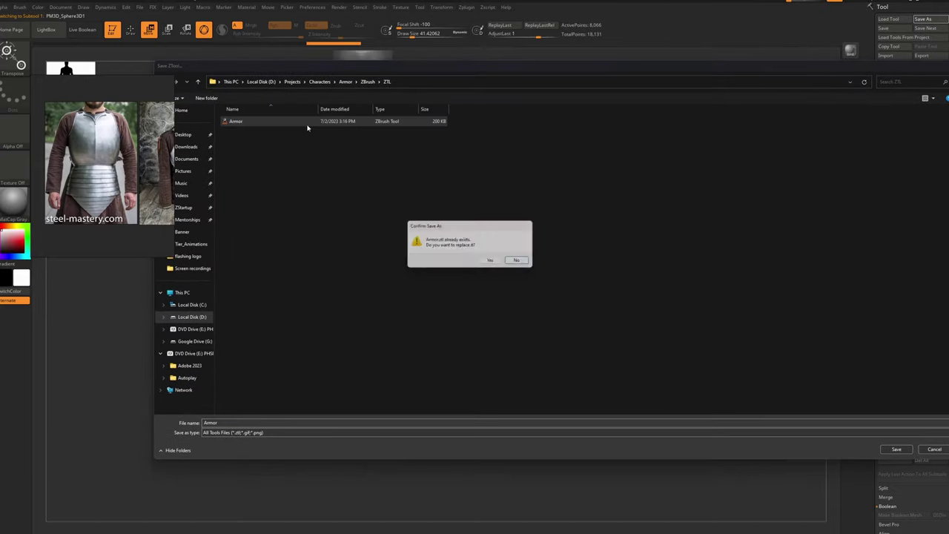
left_click(491, 261)
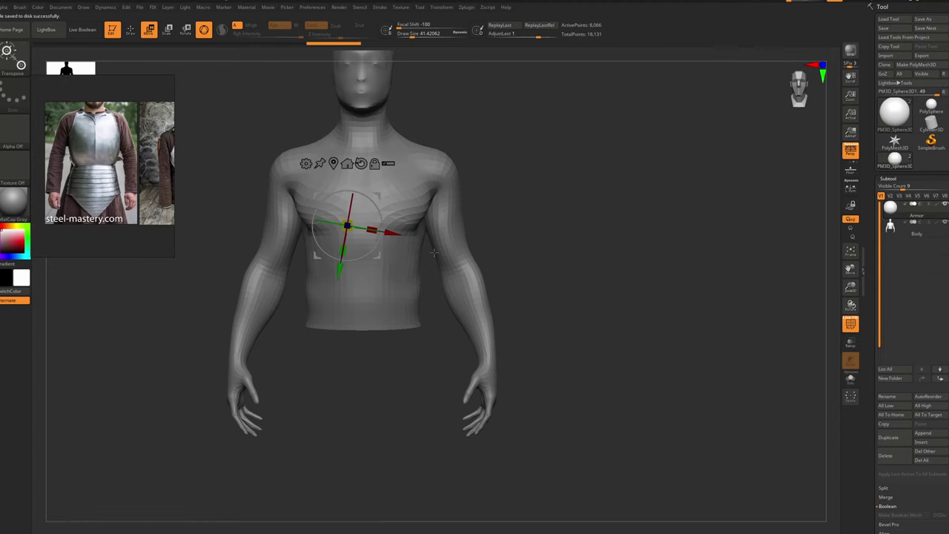
right_click_drag(443, 247, 520, 257, "ctrl")
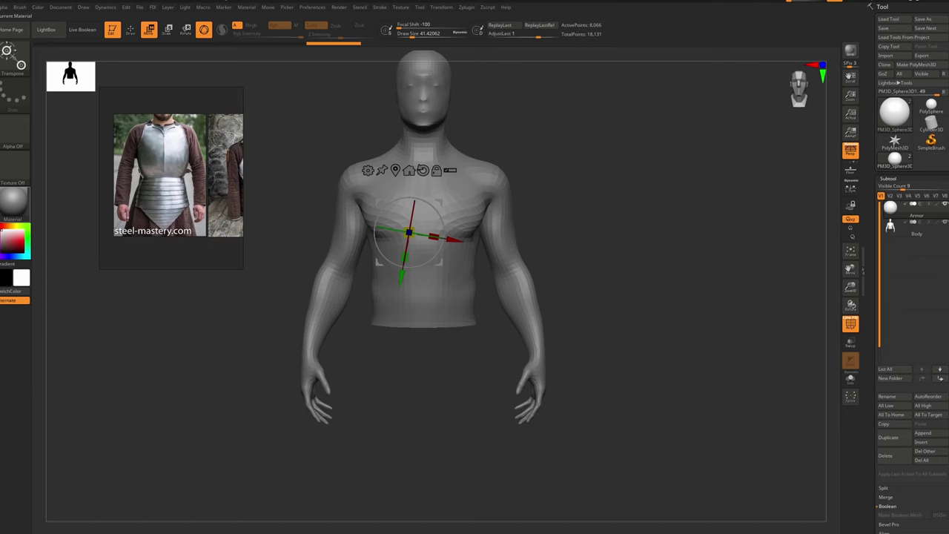
Dock the Zplugin palette in the left tray, expand Trigon Toolbox, then switch to the browser
left_click(0, 269)
right_click_drag(162, 180, 218, 192)
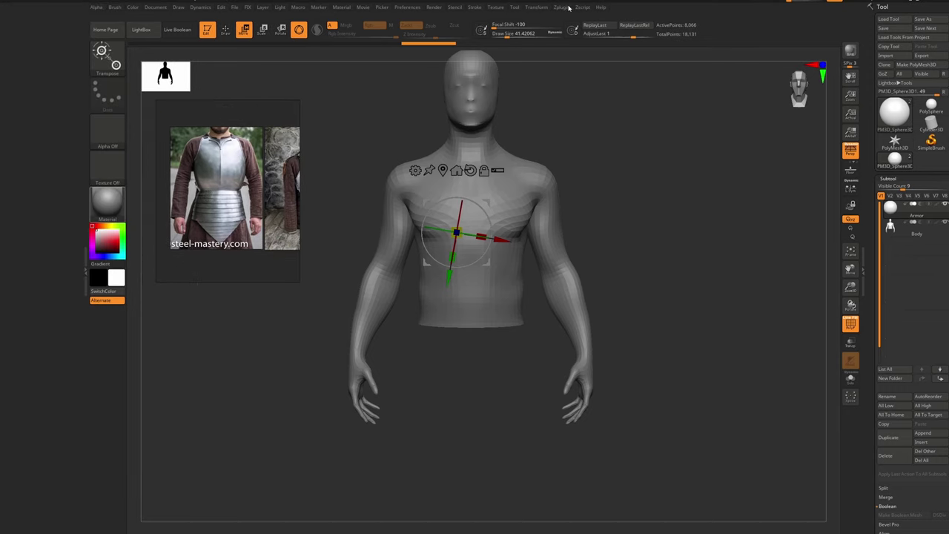
left_click(561, 7)
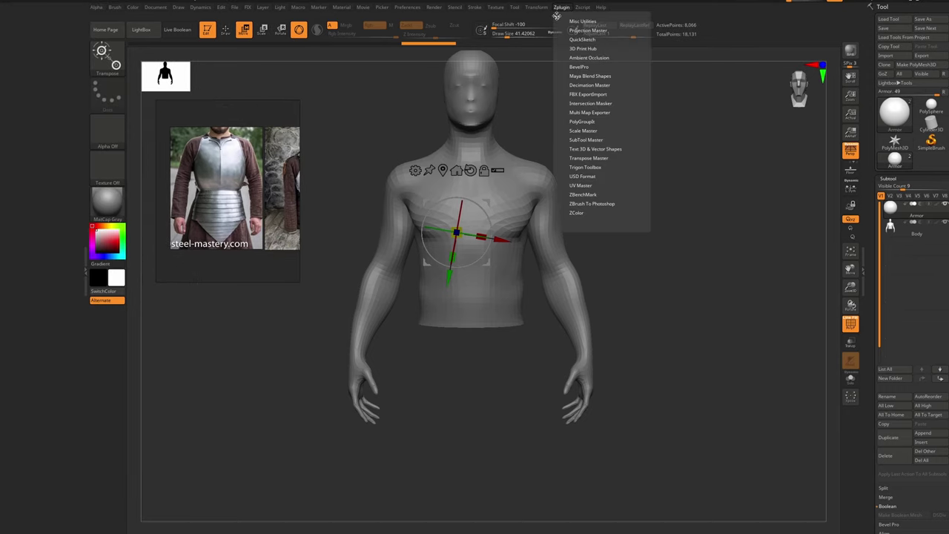
left_click_drag(557, 16, 12, 153)
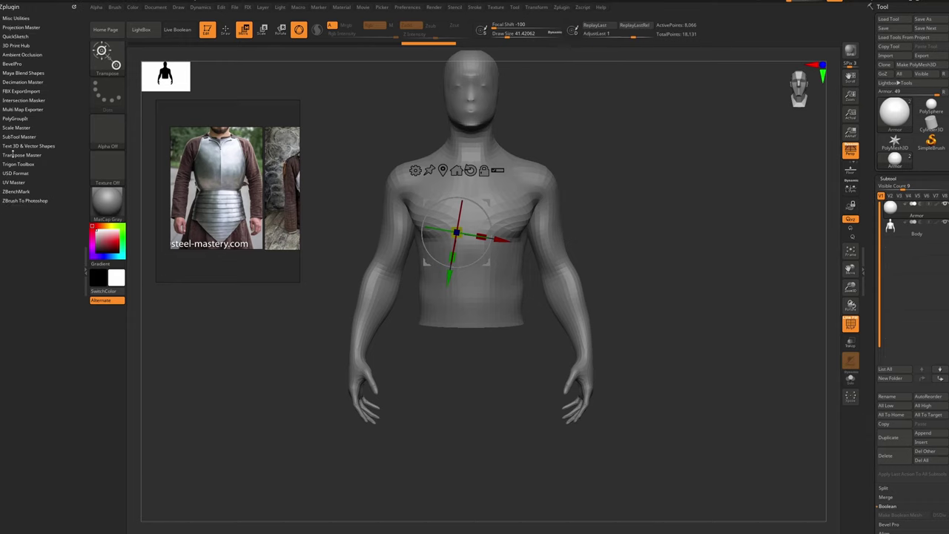
left_click(21, 163)
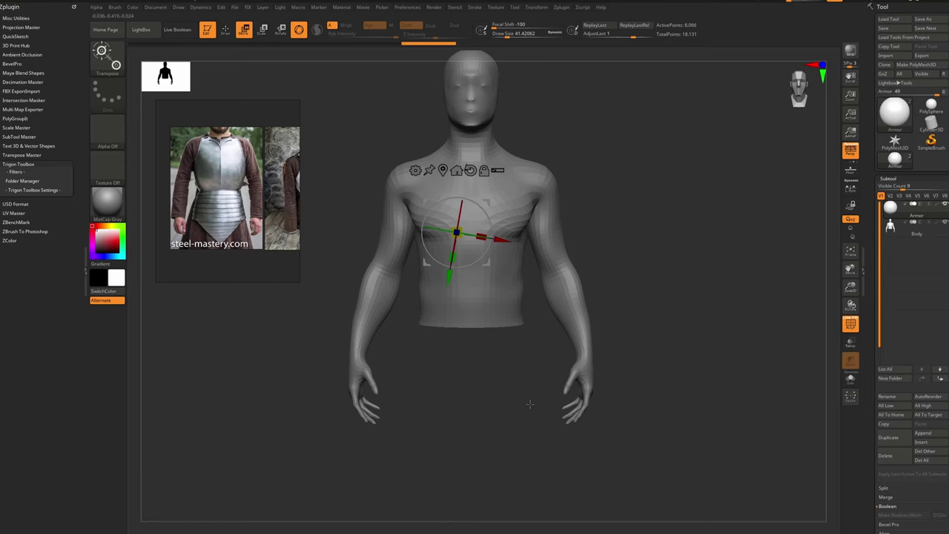
key("super")
left_click(518, 528)
Open the Trigon Toolbox product page and review its included plugins, including Dynamic Tools
left_click(634, 274)
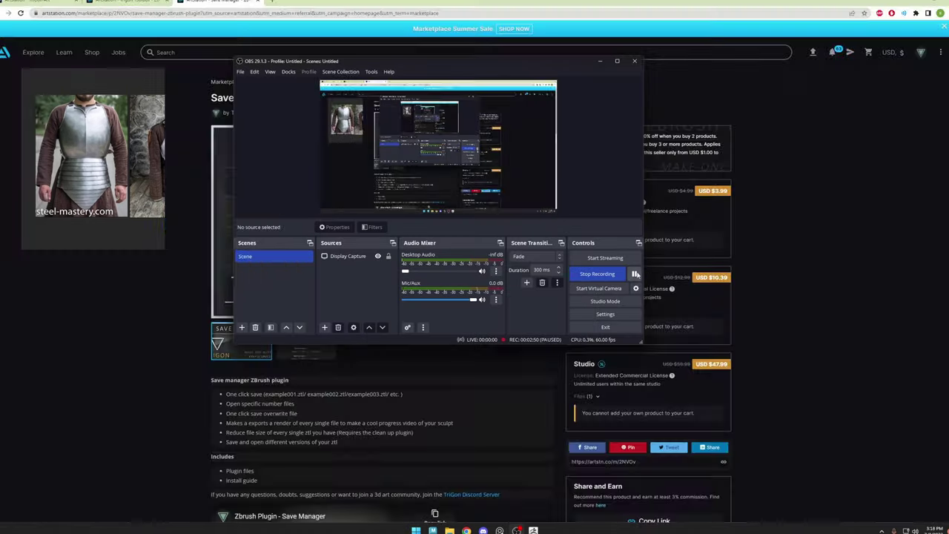
left_click(835, 225)
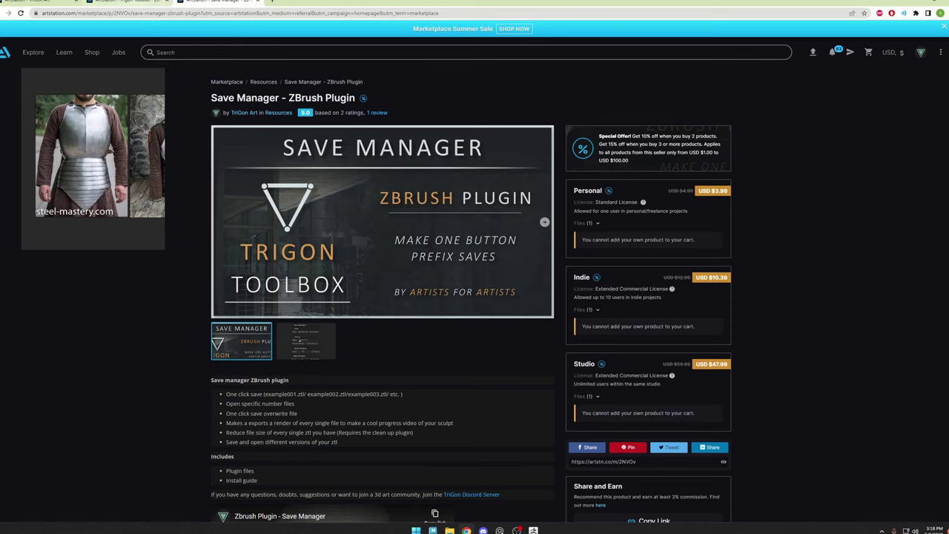
left_click(137, 1)
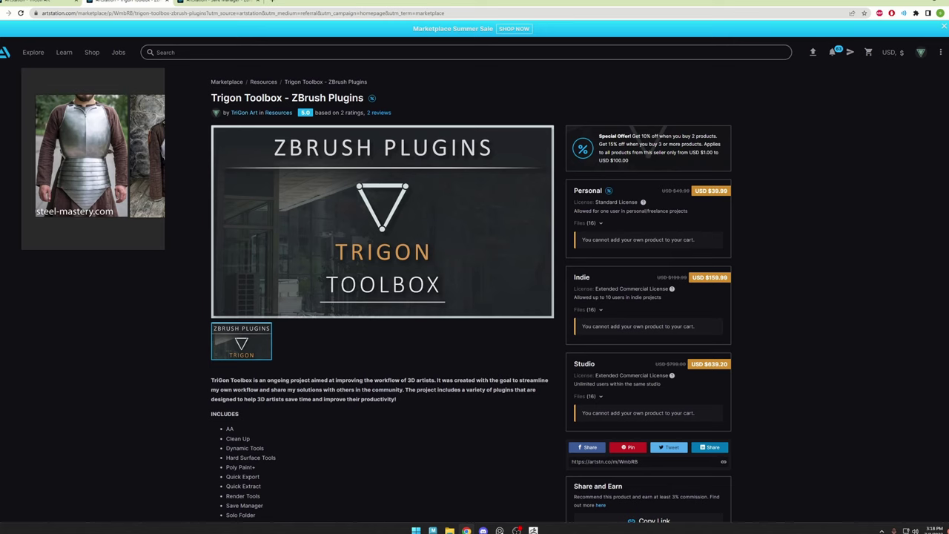
scroll(237, 320, "down", 3)
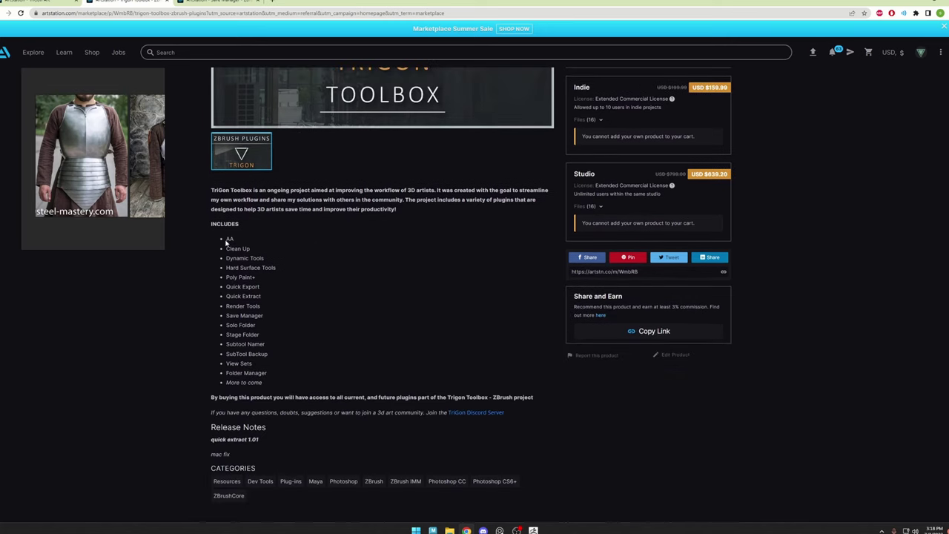
left_click_drag(227, 241, 283, 387)
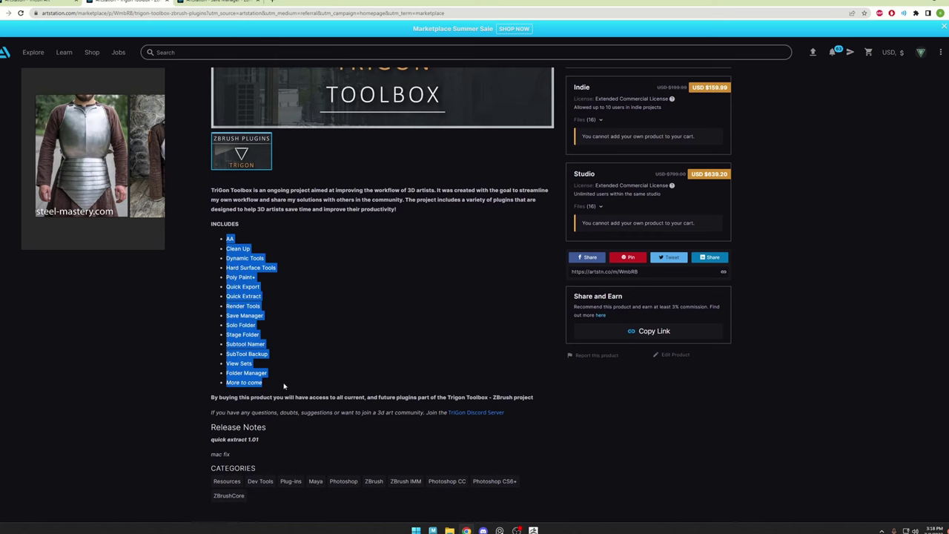
left_click(282, 385)
scroll(276, 377, "up", 2)
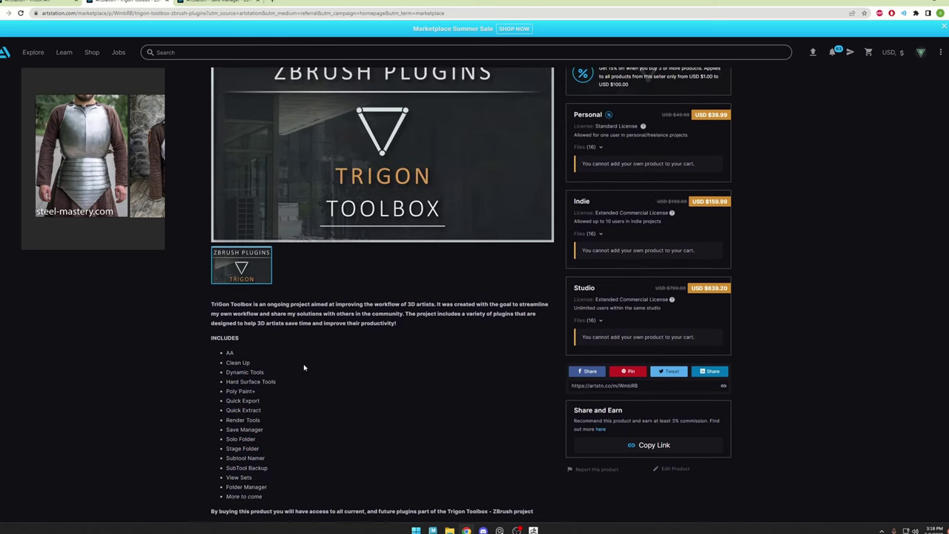
left_click_drag(226, 372, 265, 458)
left_click(280, 450)
scroll(304, 415, "up", 1)
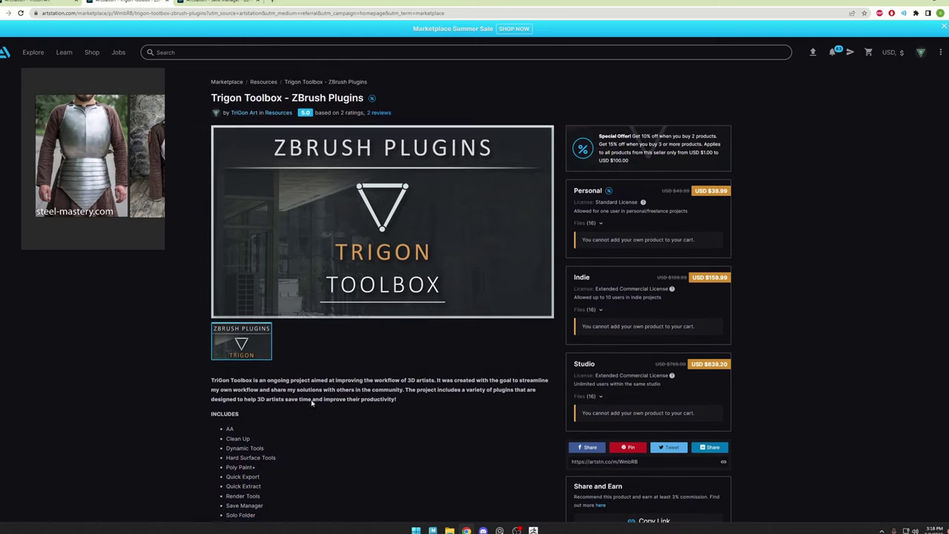
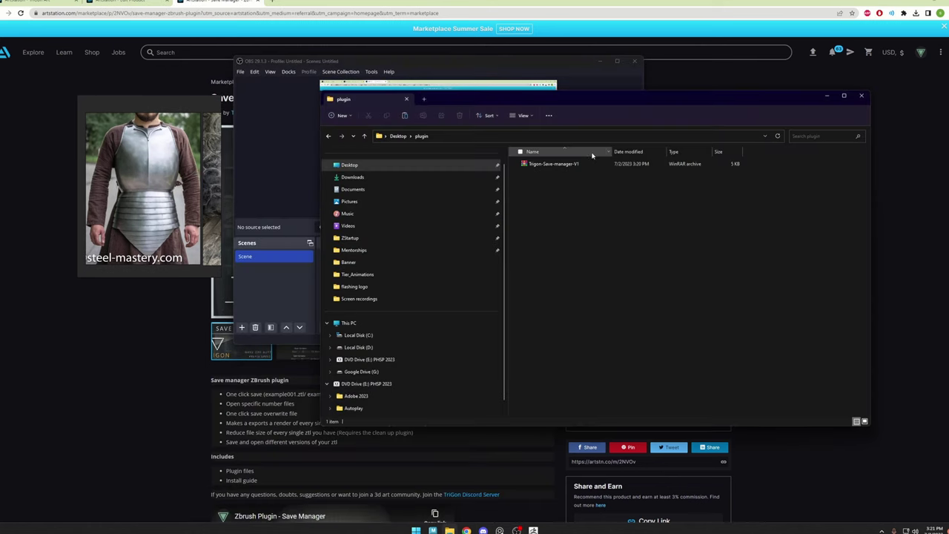
Extract the save manager plugin archive to its own folder and read its Install Guide
left_click(553, 163)
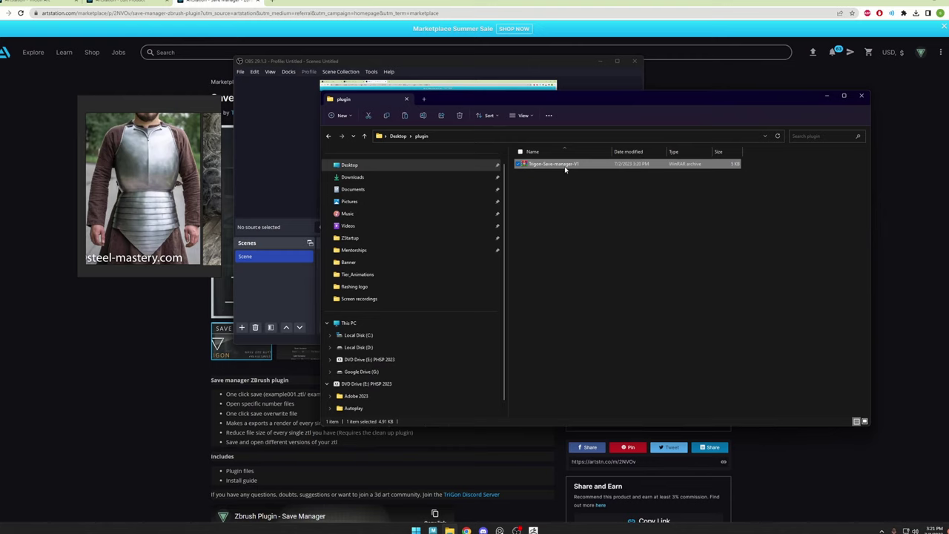
right_click(565, 170)
mouse_move(632, 279)
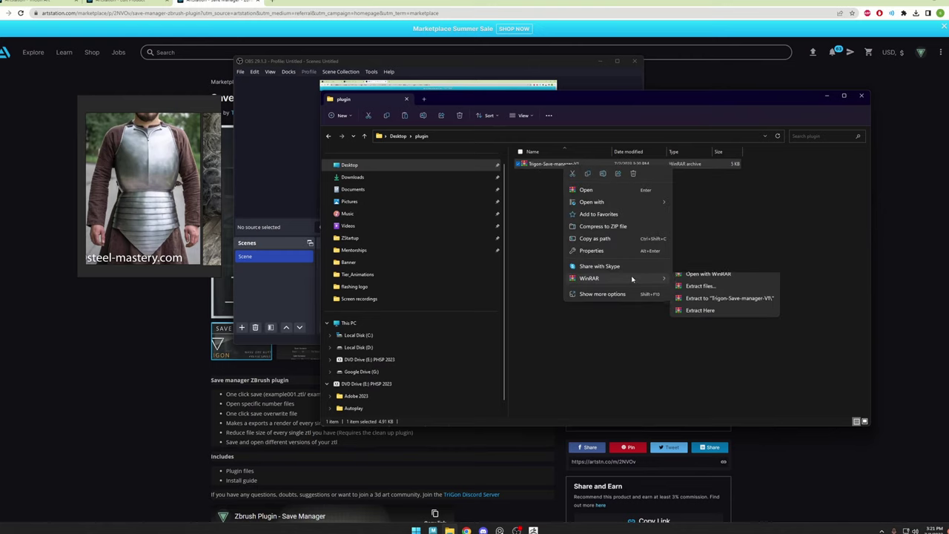
left_click(729, 298)
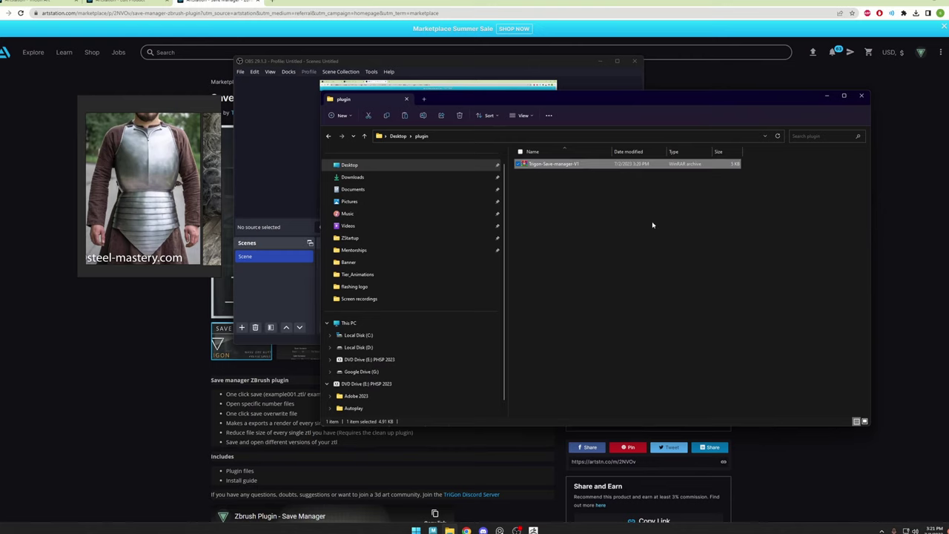
double_click(567, 164)
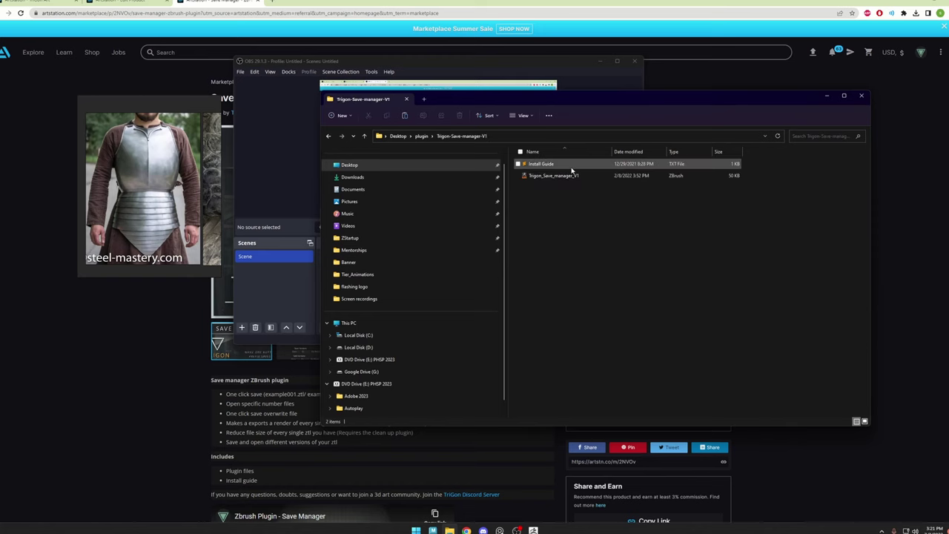
double_click(575, 166)
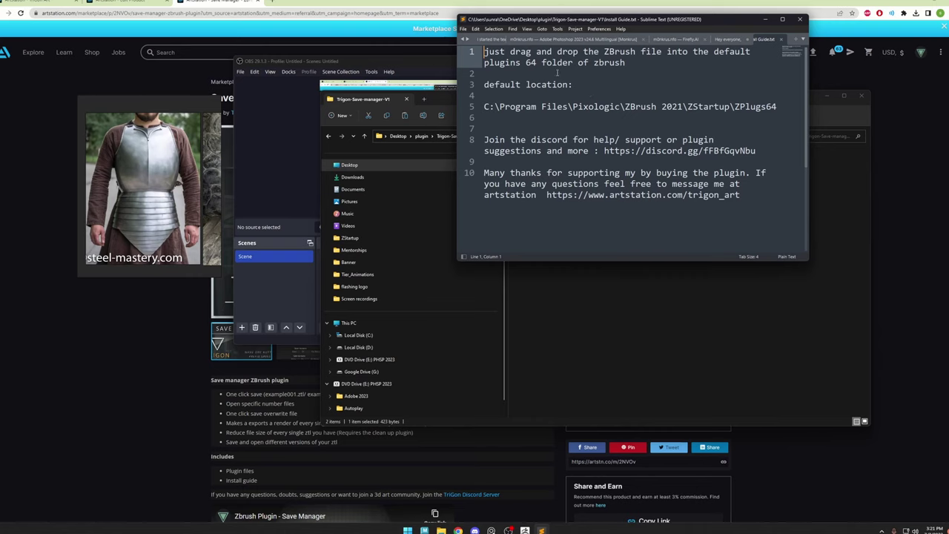
left_click(800, 20)
Locate the ZBrush 2023.1.1 install folder and open ZStartup\ZPlugs64
key("super")
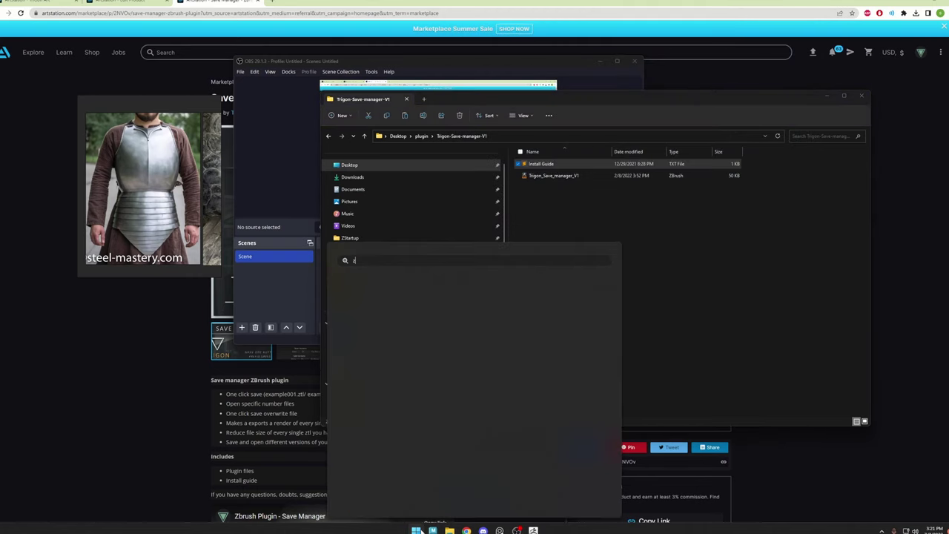
type("zbrush 2023.1.1")
right_click(394, 318)
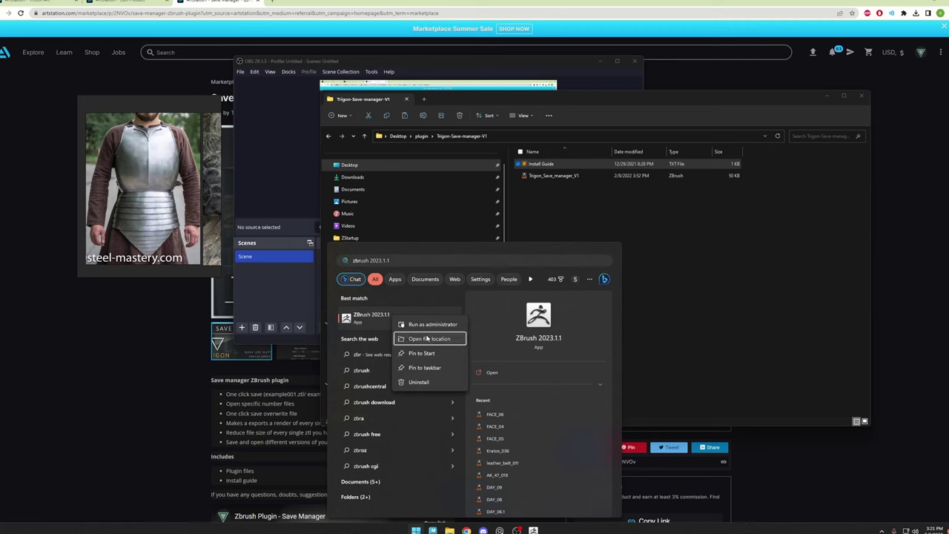
left_click(429, 339)
right_click(544, 168)
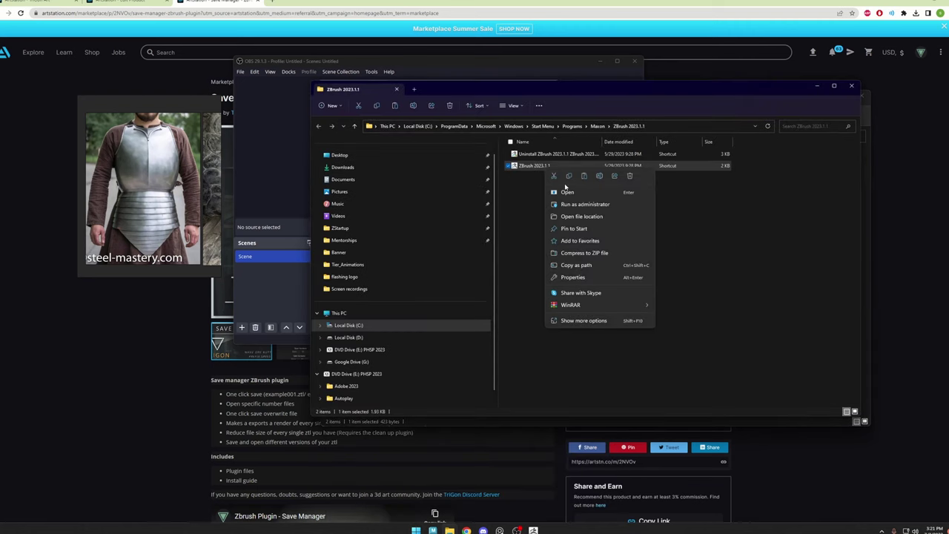
left_click(590, 216)
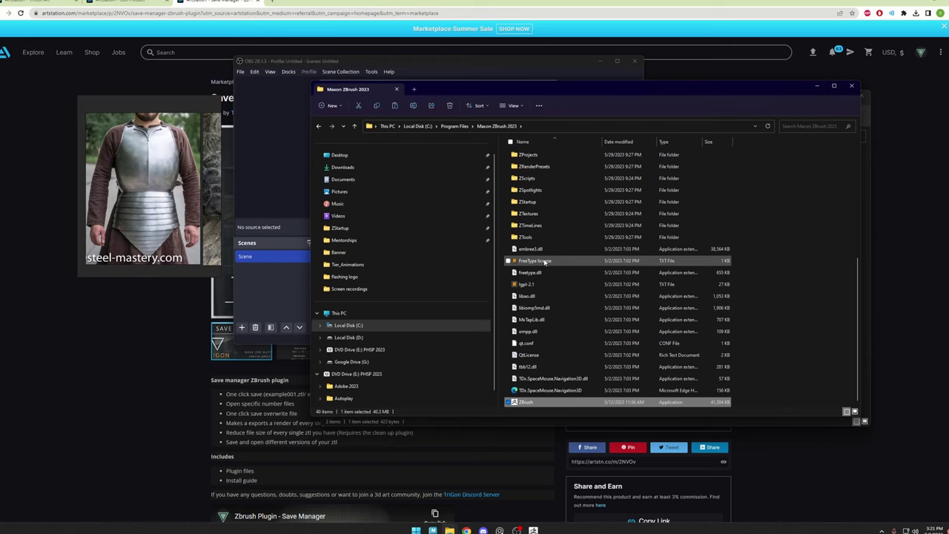
double_click(534, 207)
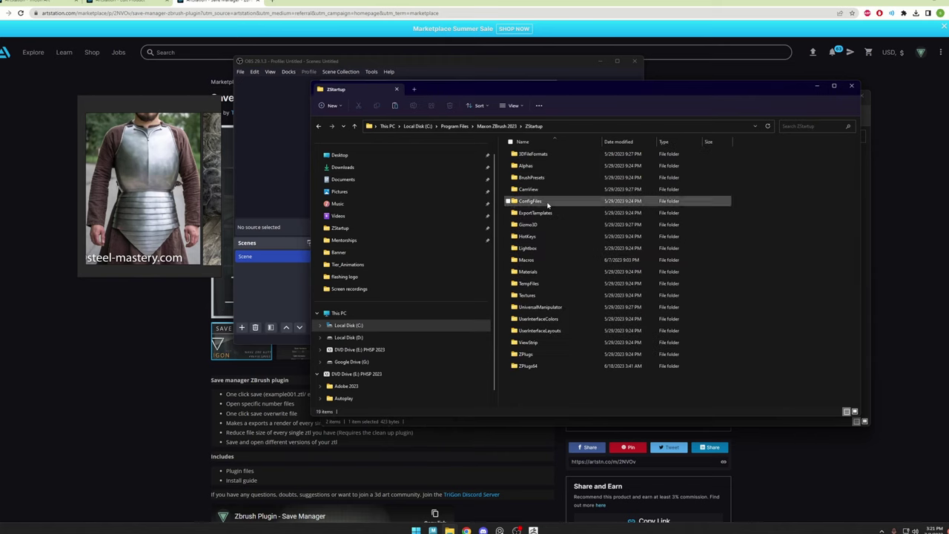
double_click(582, 365)
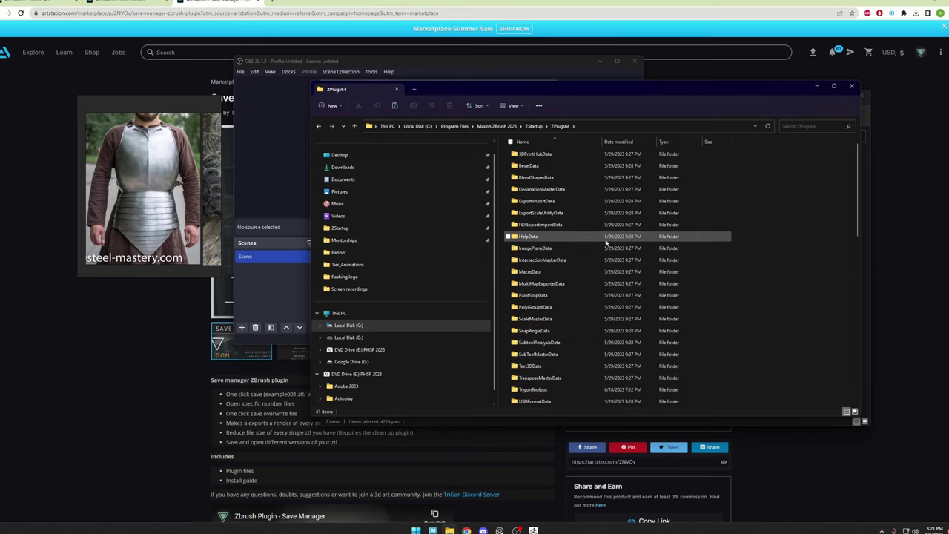
scroll(608, 241, "down", 10)
Move the Trigon_Save_manager_V1 plugin file into the ZPlugs64 folder
left_click_drag(719, 94, 509, 178)
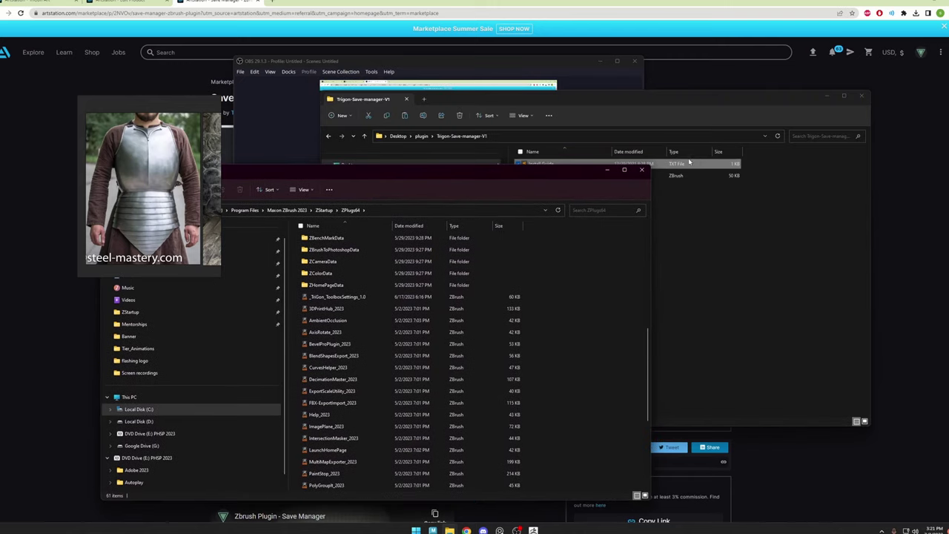
left_click(709, 108)
left_click(619, 176)
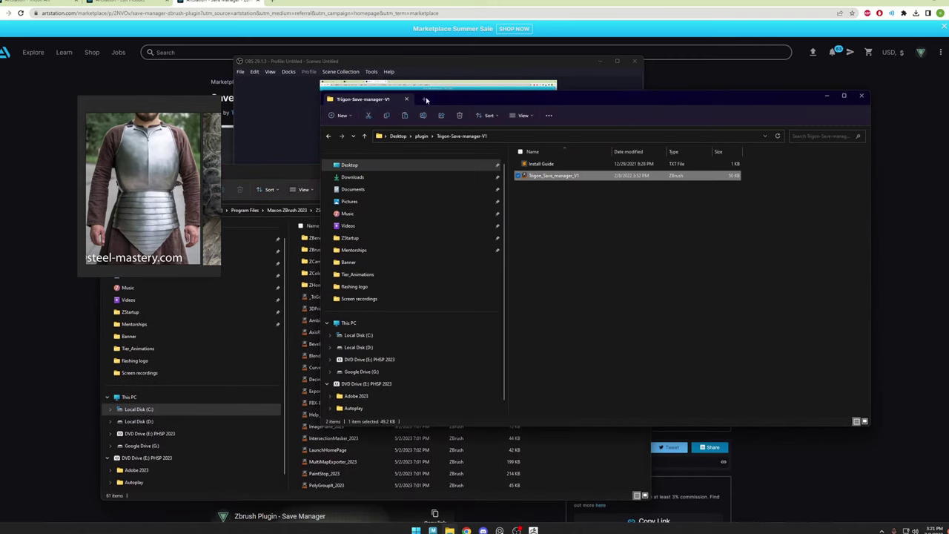
left_click_drag(427, 100, 648, 107)
left_click_drag(771, 182, 540, 452)
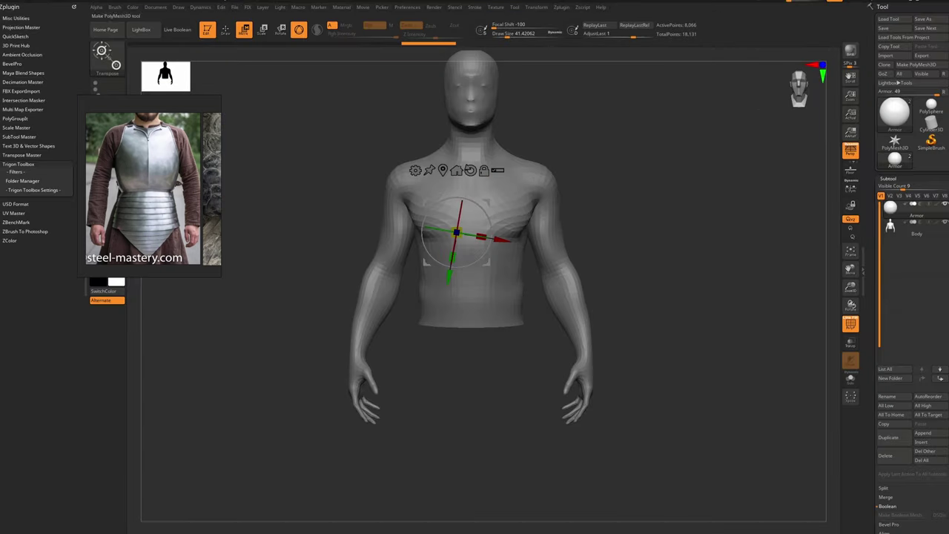
Save the tool over the existing Armor file, confirming the replacement
left_click(923, 18)
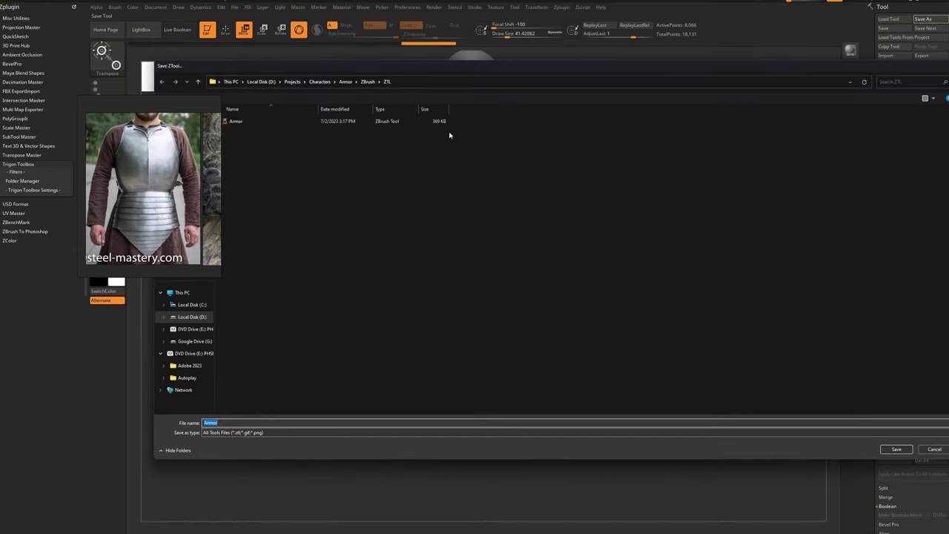
double_click(352, 123)
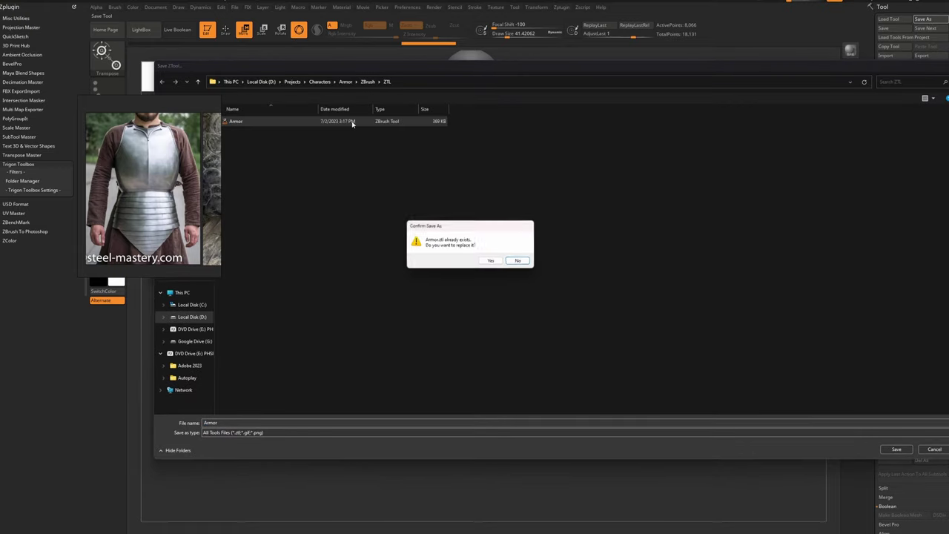
left_click(491, 263)
Store the current configuration and hotkeys as startup defaults
left_click(407, 6)
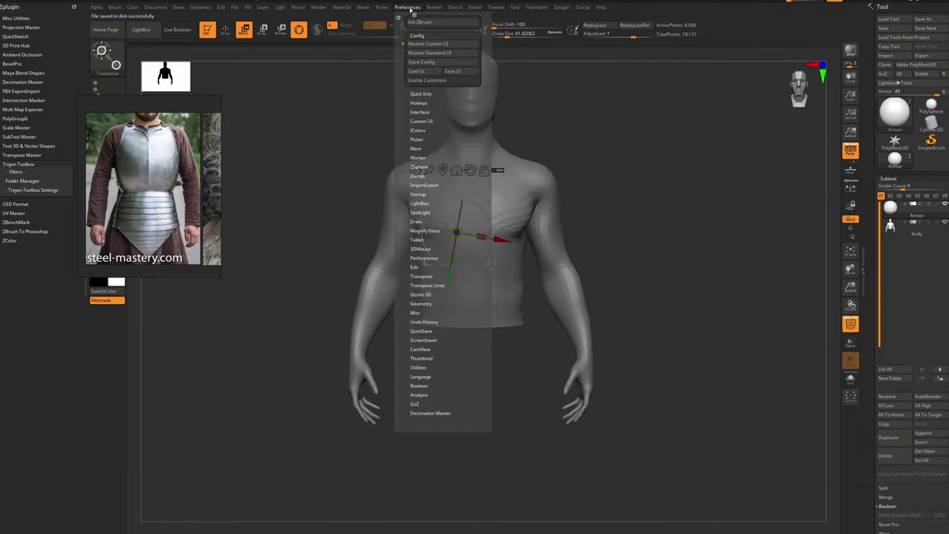
left_click(433, 64)
left_click(535, 289)
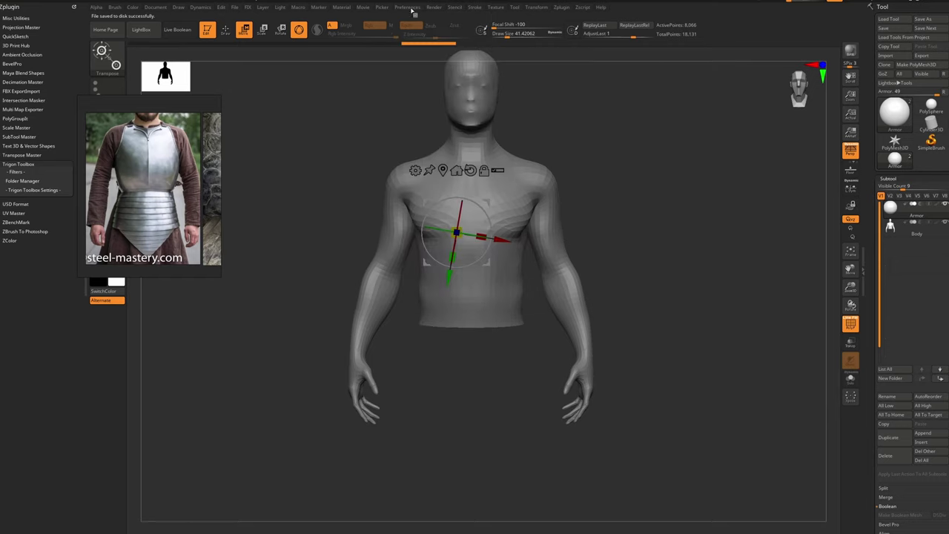
left_click(413, 8)
left_click(419, 103)
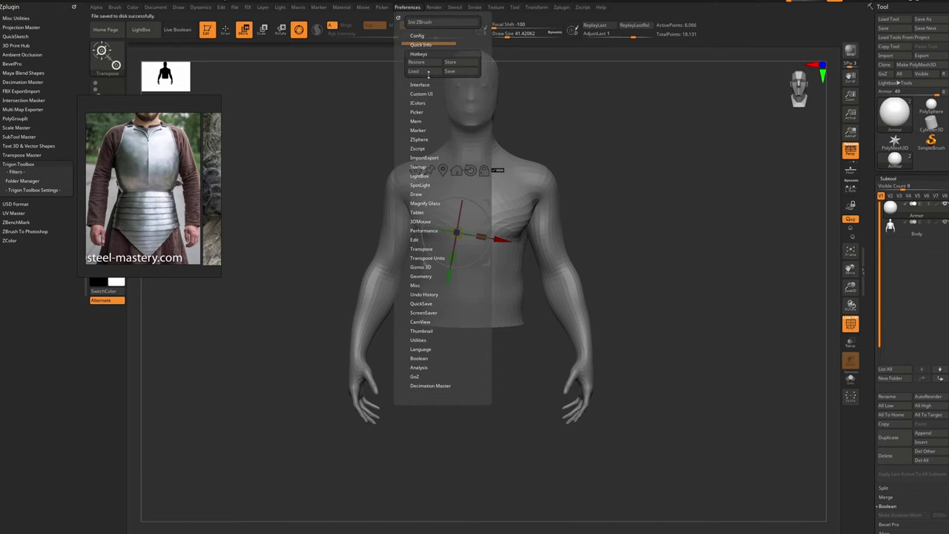
left_click(454, 62)
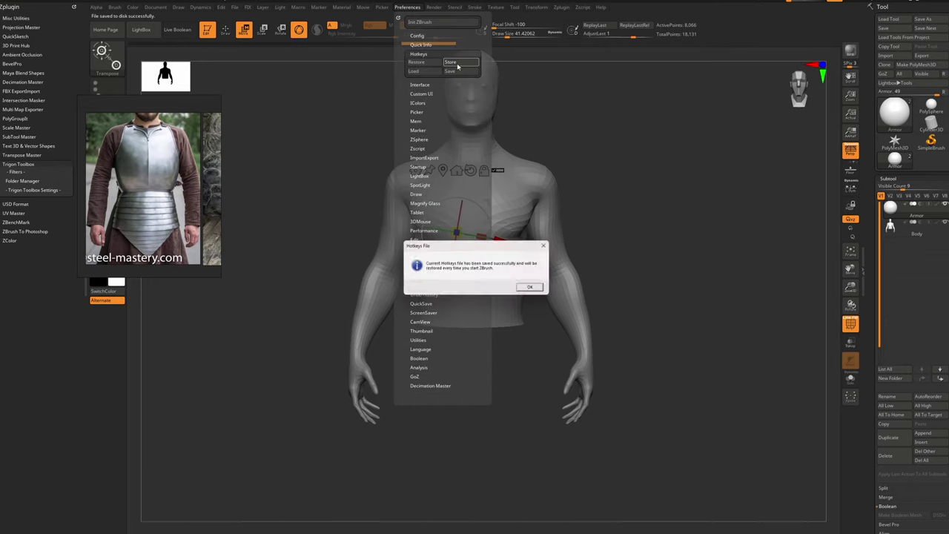
left_click(526, 291)
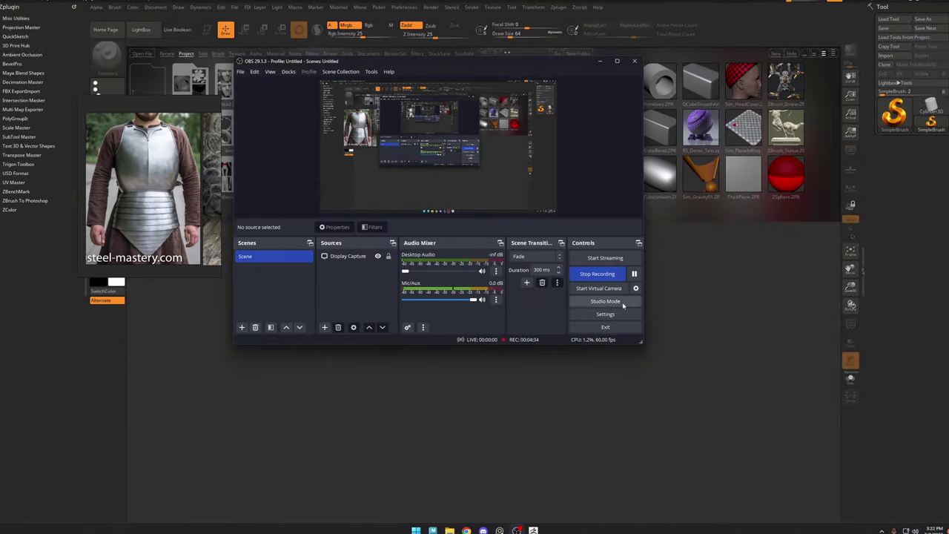
Load the saved Armor tool and draw it on the canvas in Edit mode
left_click(718, 270)
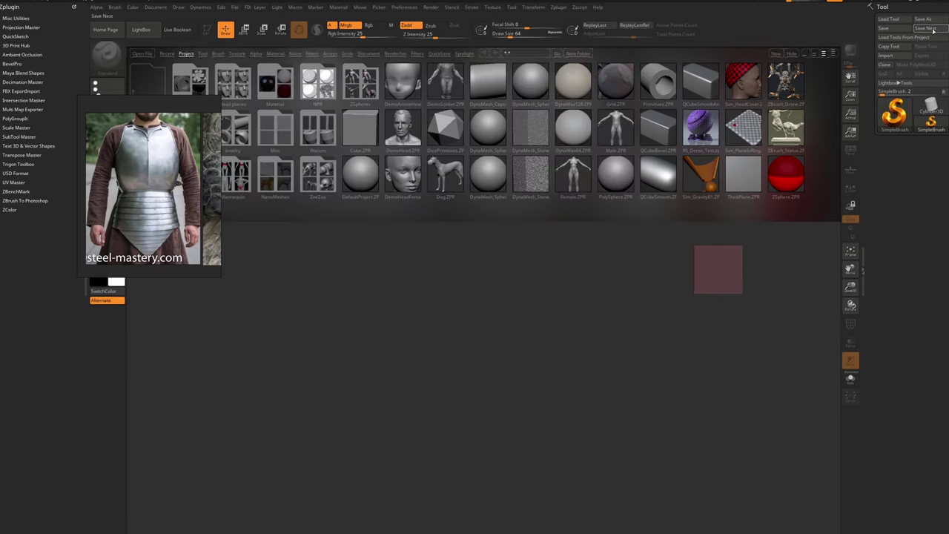
left_click(890, 19)
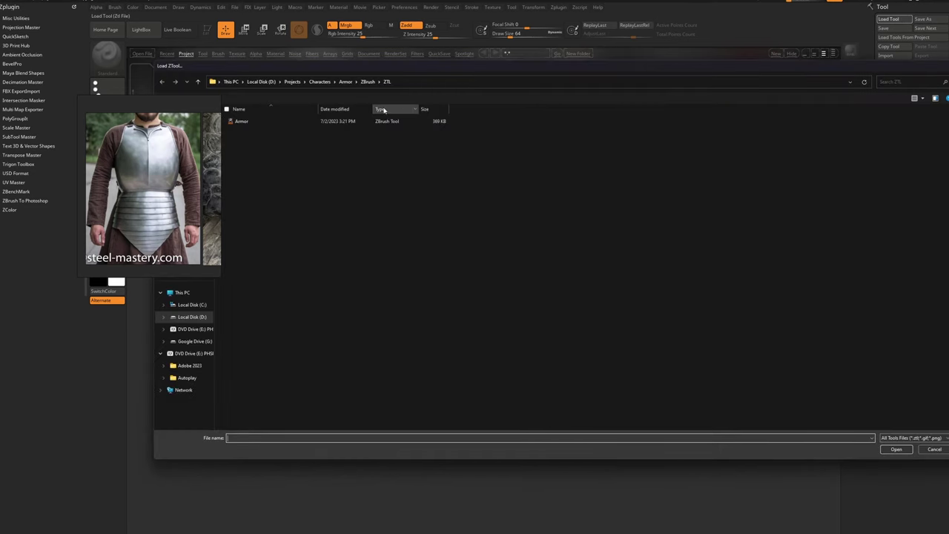
double_click(298, 121)
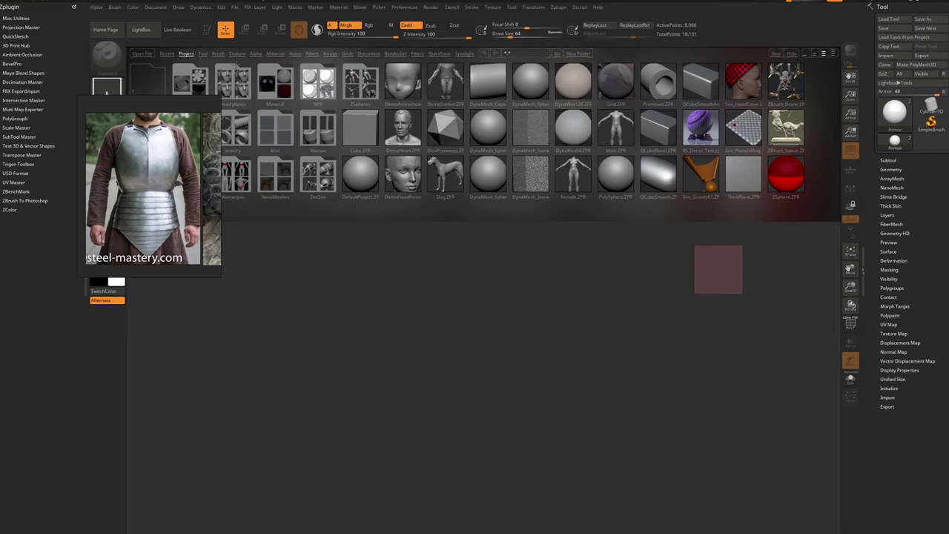
key("comma")
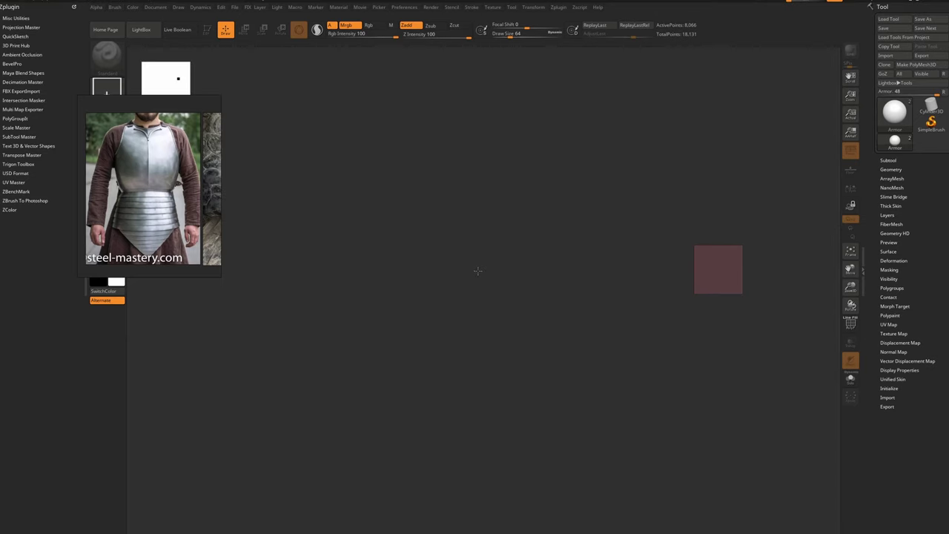
left_click_drag(478, 275, 491, 495)
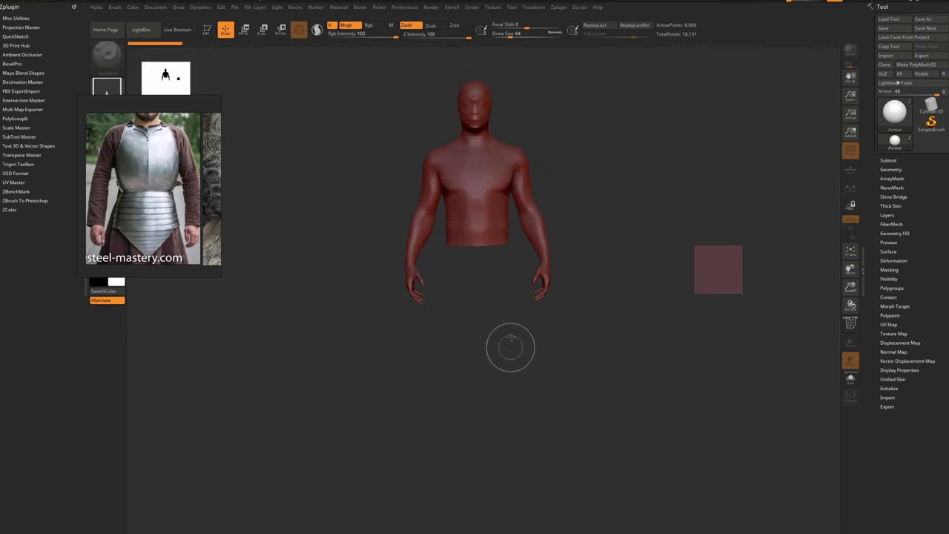
key("t")
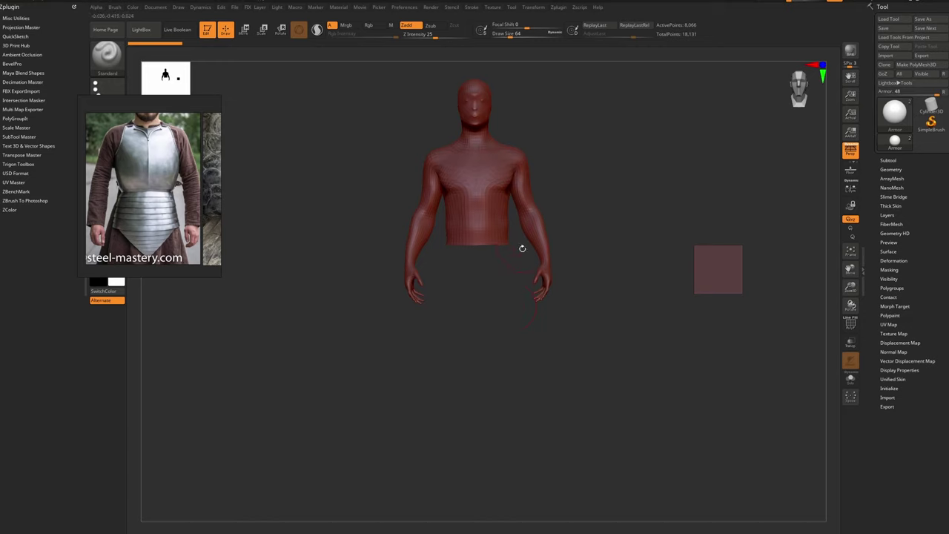
Frame the torso in front view and switch its material to the grey BasicMaterial
key("ctrl")
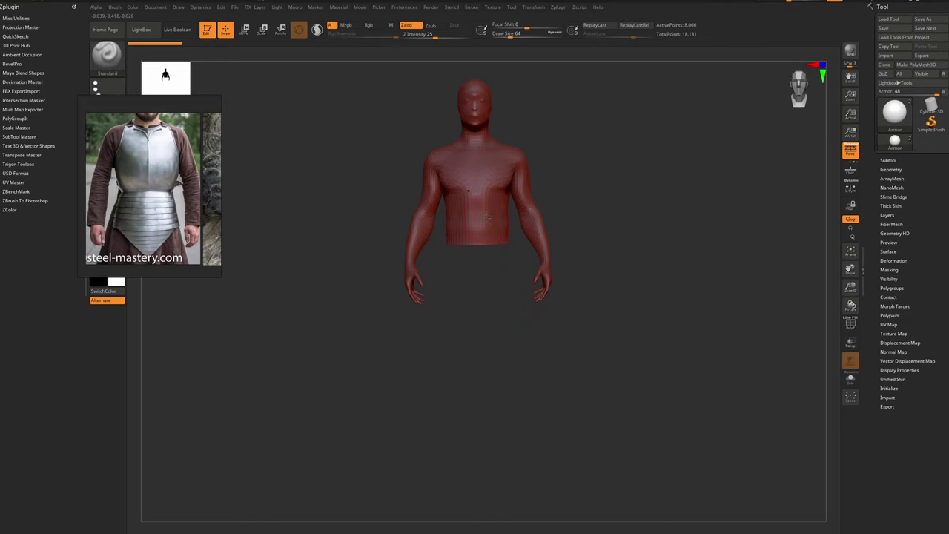
mouse_move(486, 235)
right_mouse_down("ctrl")
mouse_move(492, 212)
mouse_move(480, 153)
right_mouse_up("ctrl")
right_click_drag(481, 153, 475, 233, "alt")
key("space")
left_click(458, 364)
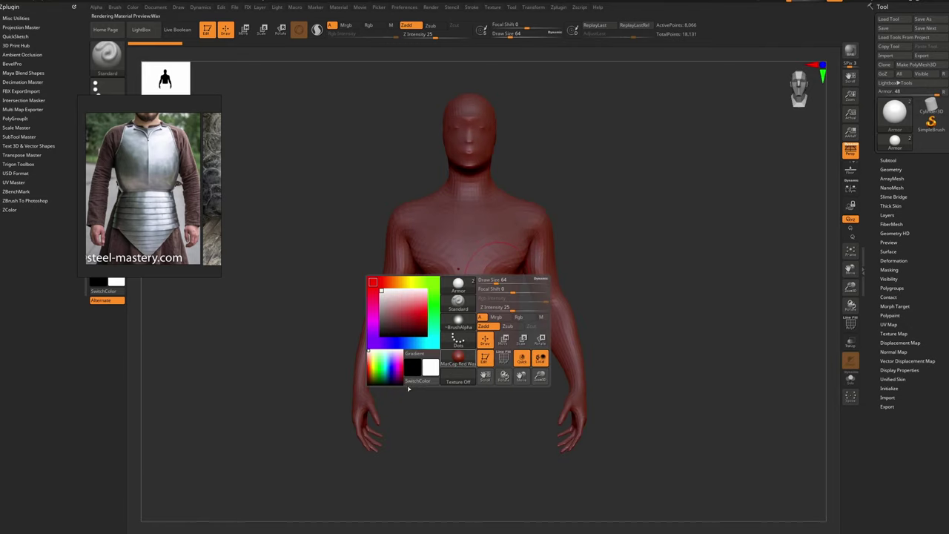
left_click(421, 366)
right_click_drag(483, 244, 426, 267)
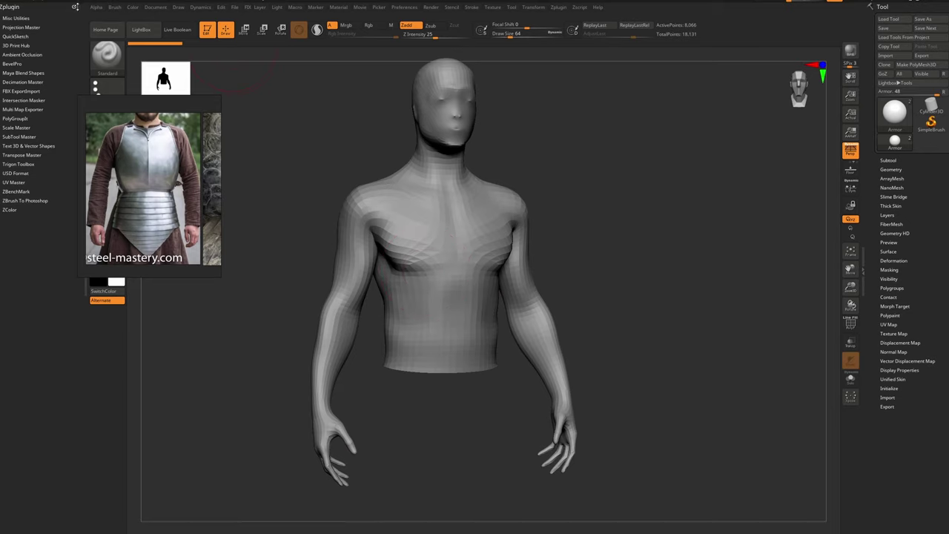
left_click(74, 7)
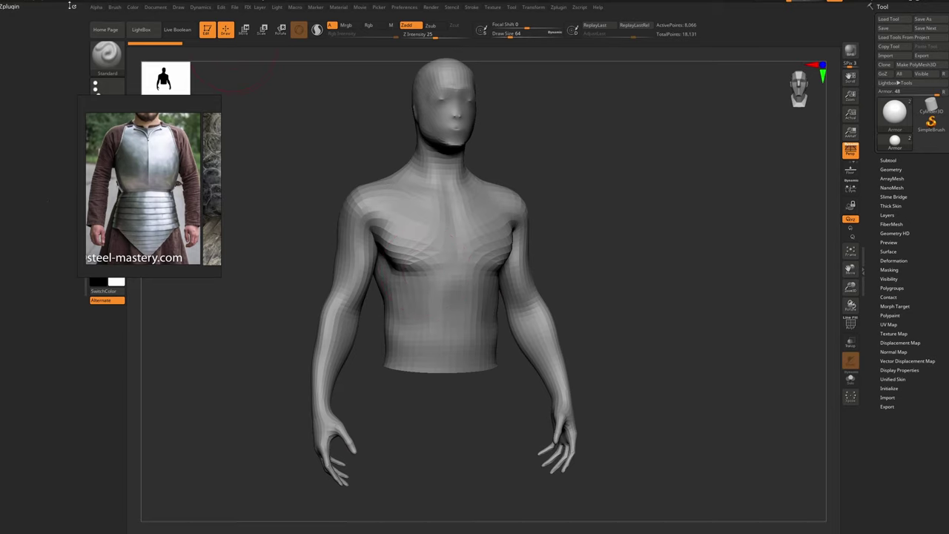
Dock the Zplugin palette and save a numbered version with Trigon Toolbox's Save Manager
left_click(561, 7)
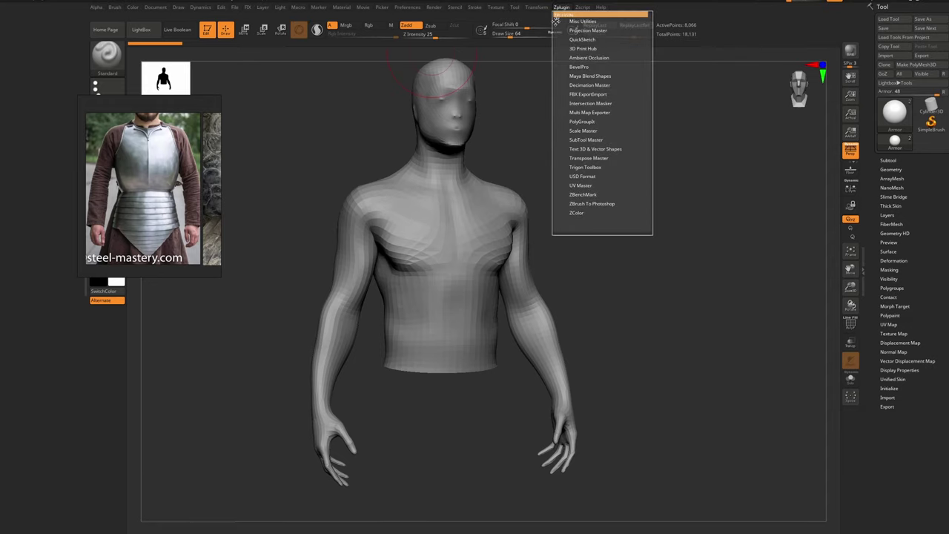
left_click_drag(558, 14, 44, 75)
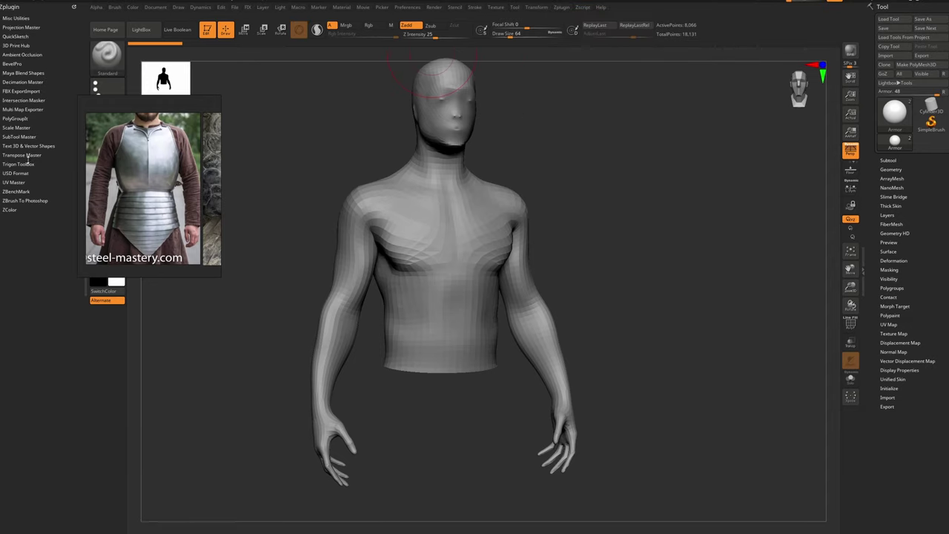
left_click(17, 164)
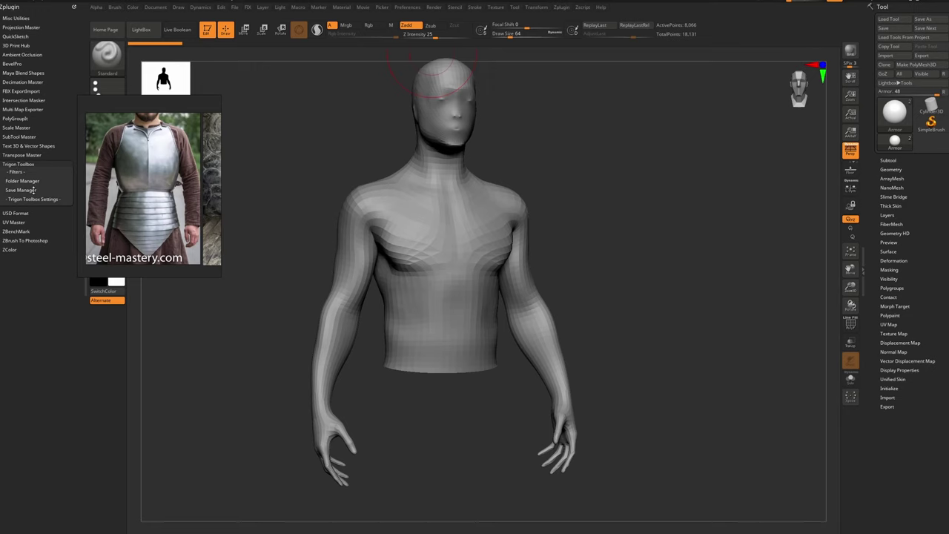
left_click(23, 190)
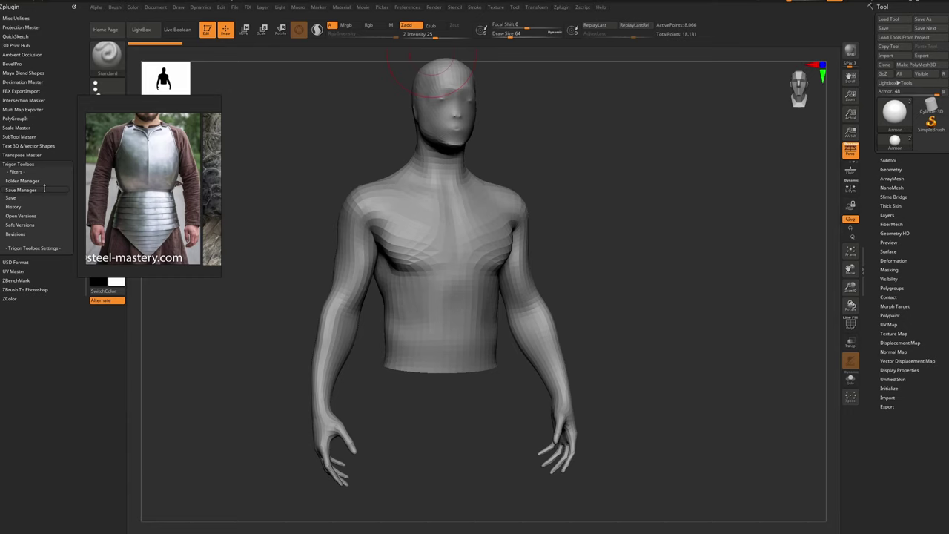
left_click(17, 198)
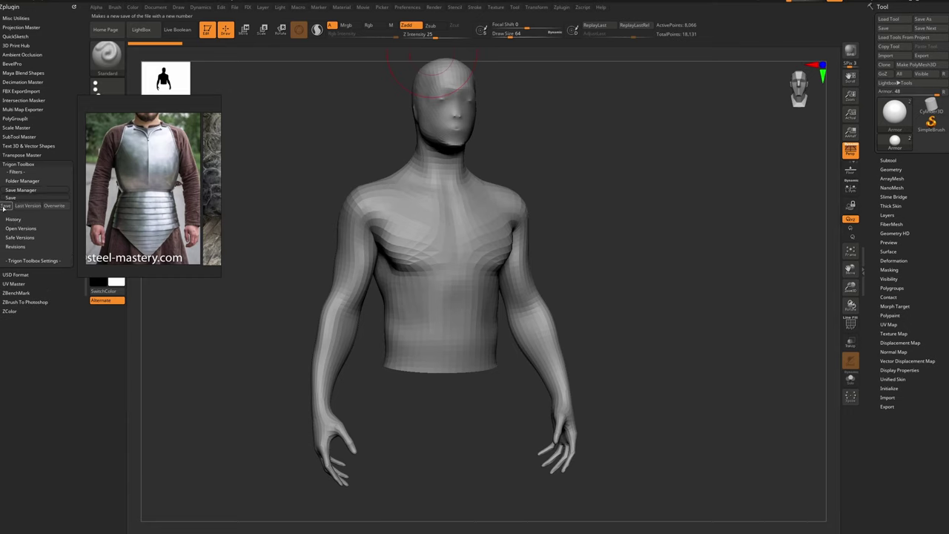
left_click(8, 206)
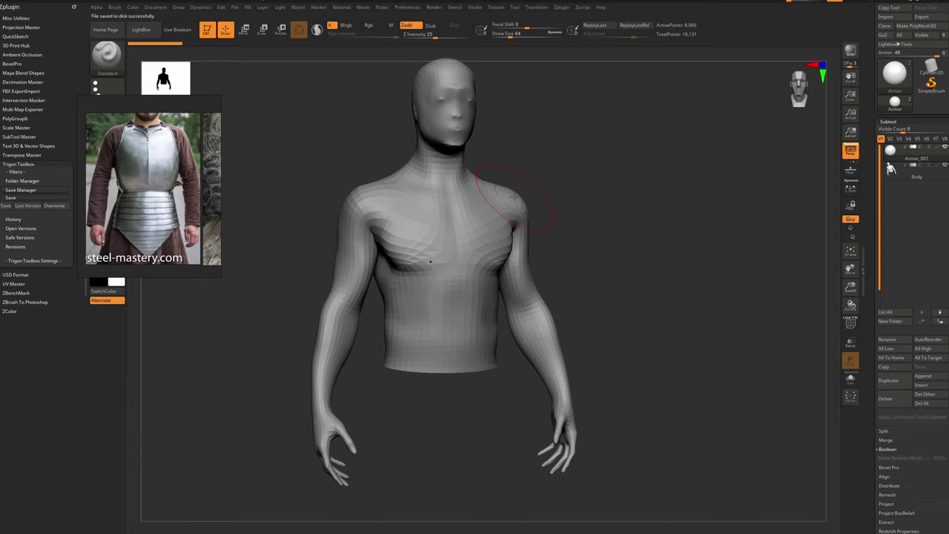
Square the view to the front and pause the screen recording
right_click_drag(496, 211, 481, 205, "shift")
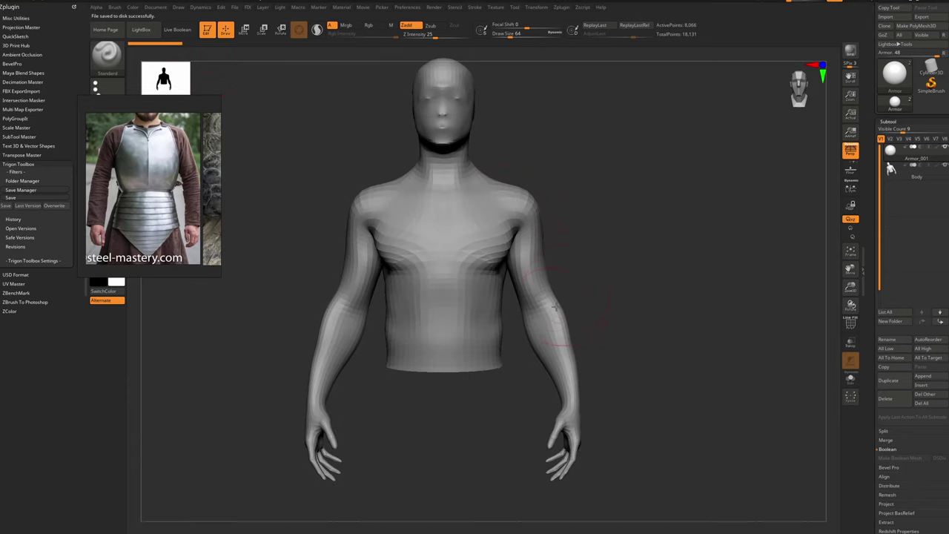
key("super")
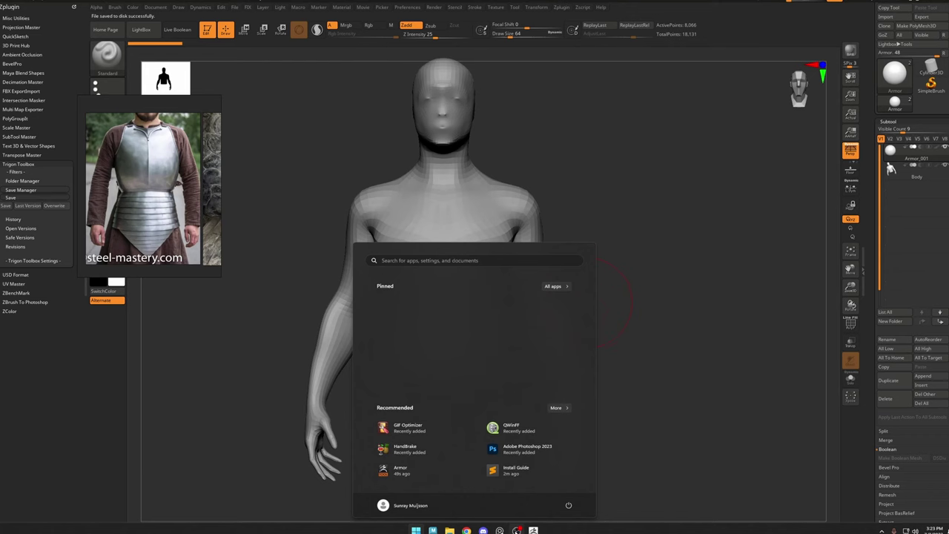
left_click(517, 530)
Pause the recording and check Armor and Armor_001 in the ZTL folder
left_click(635, 274)
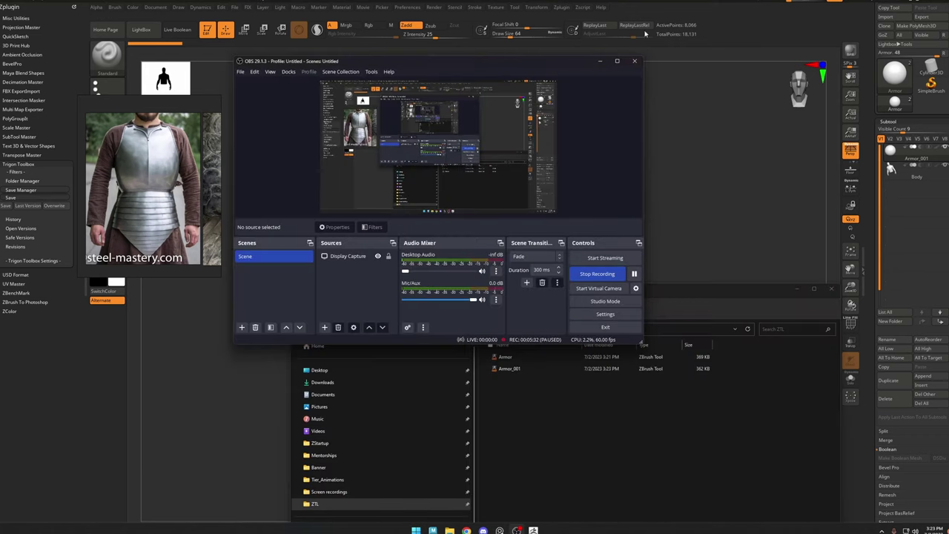
left_click(599, 60)
left_click_drag(606, 293, 626, 133)
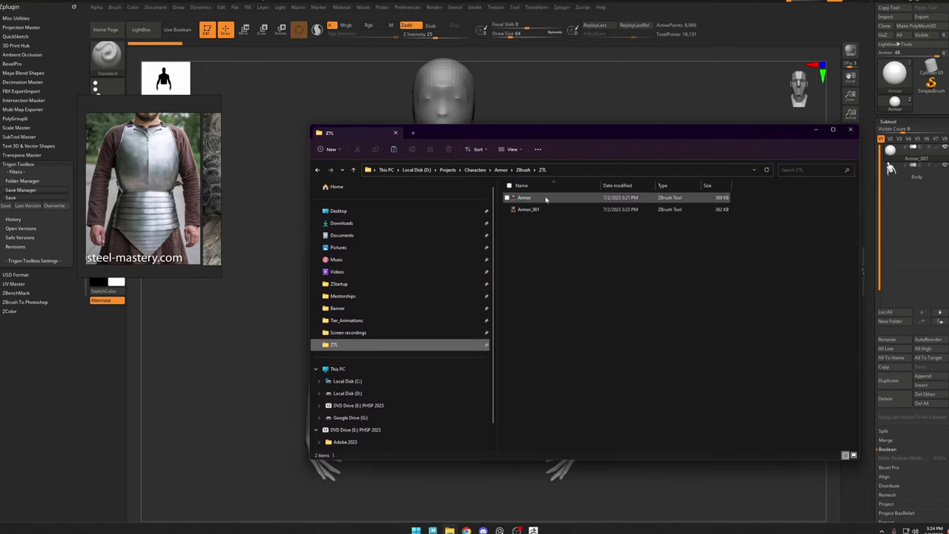
left_click(551, 198)
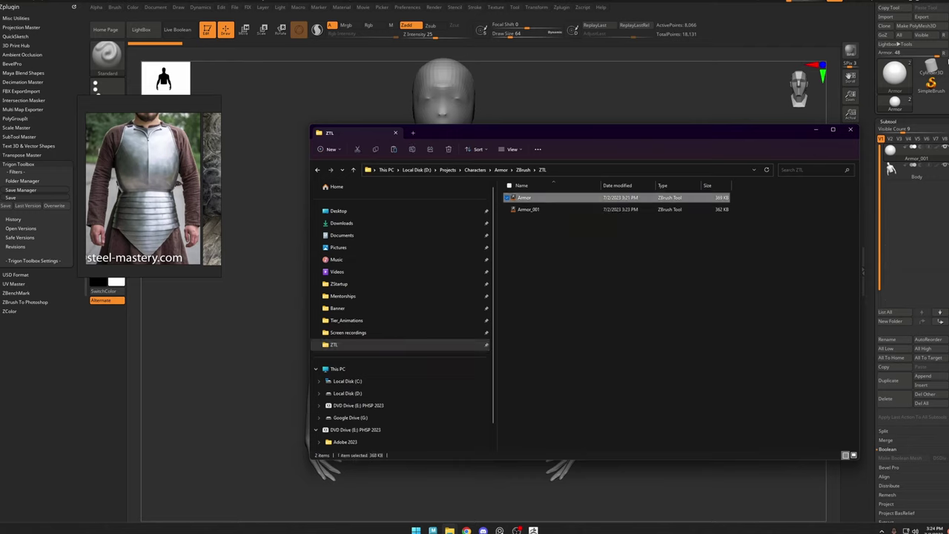
left_click(532, 211)
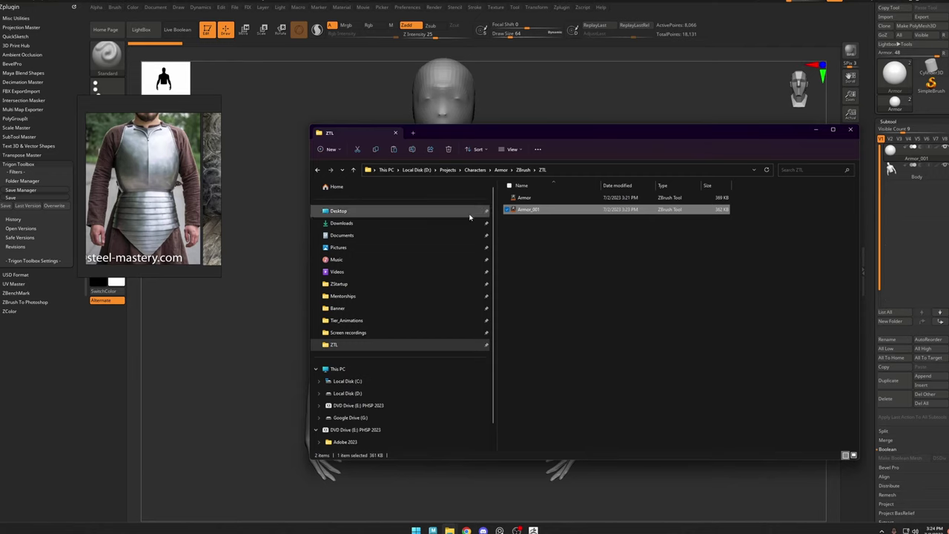
Save another numbered version and confirm Armor_002 appears beside Armor_001
left_click(8, 209)
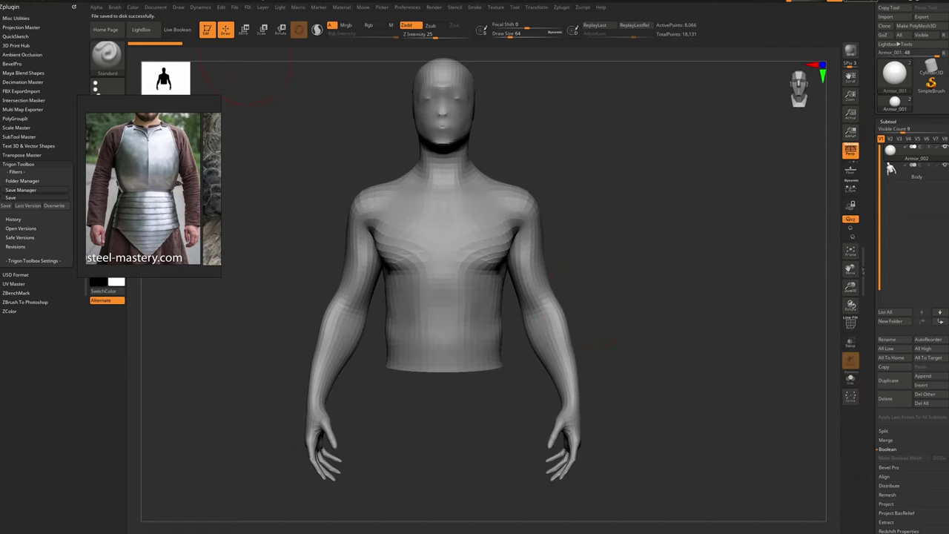
key("super")
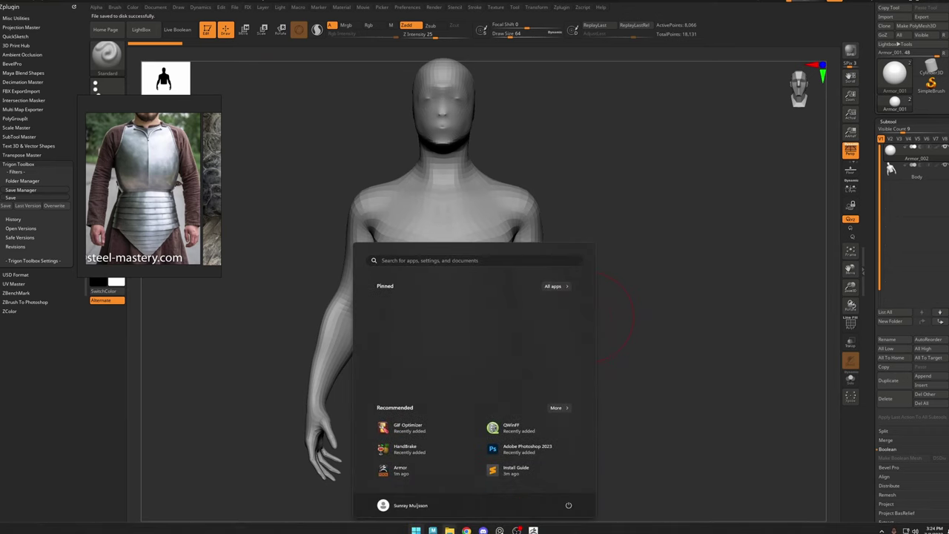
mouse_move(450, 530)
left_click(489, 482)
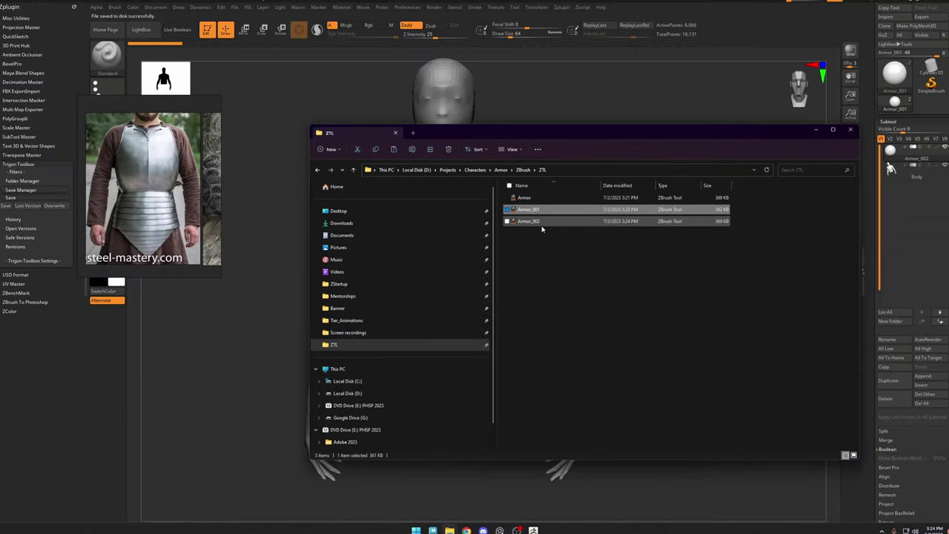
left_click(595, 219)
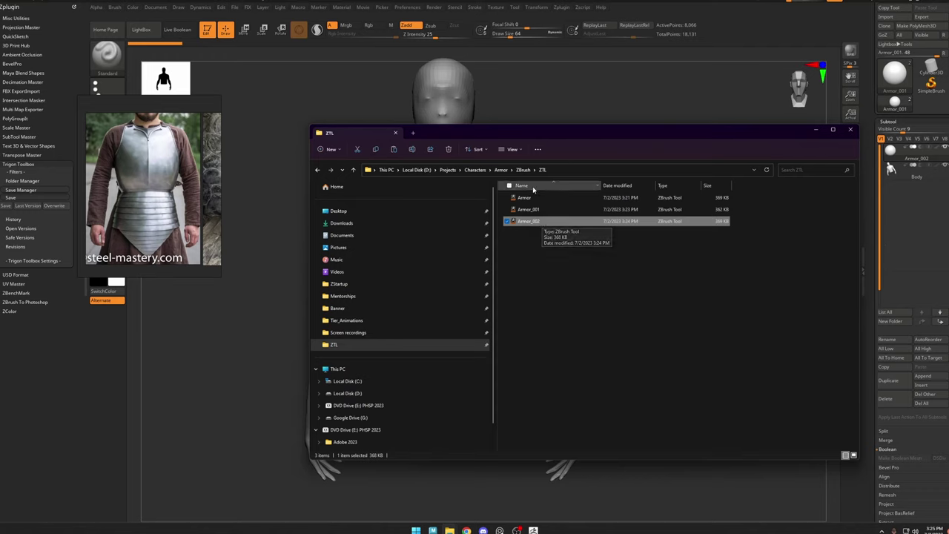
left_click_drag(576, 271, 531, 214)
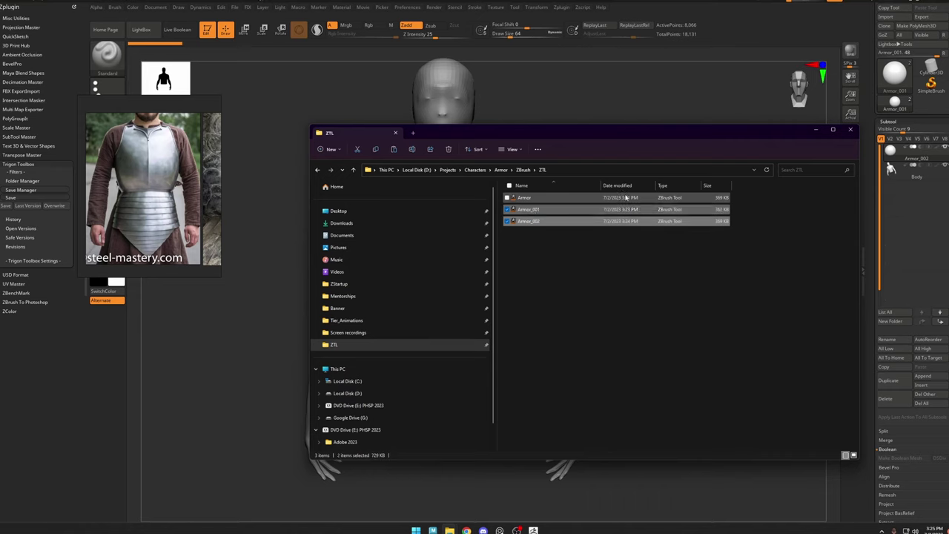
Return to ZBrush from File Explorer and the recording app
left_click(815, 131)
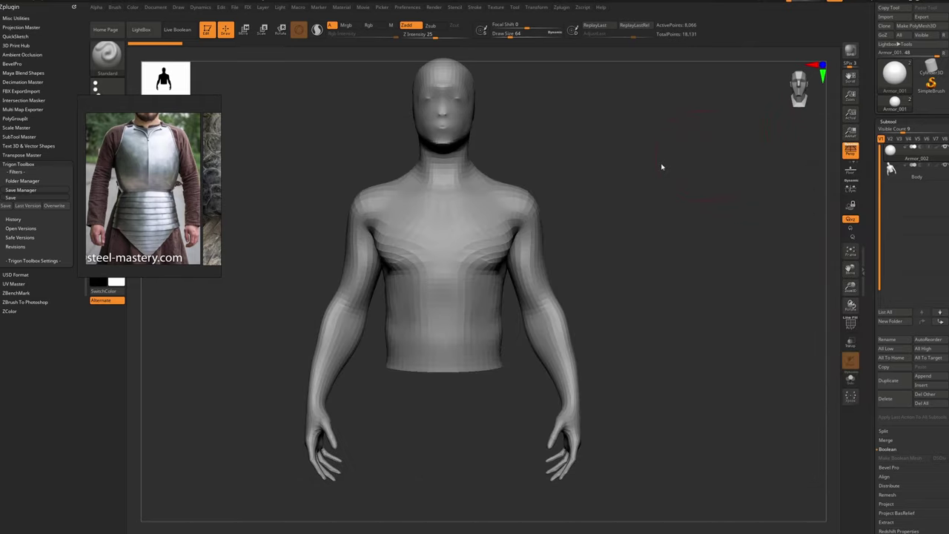
left_click_drag(482, 207, 468, 121)
right_click_drag(454, 110, 558, 273, "ctrl")
key("super")
left_click(518, 531)
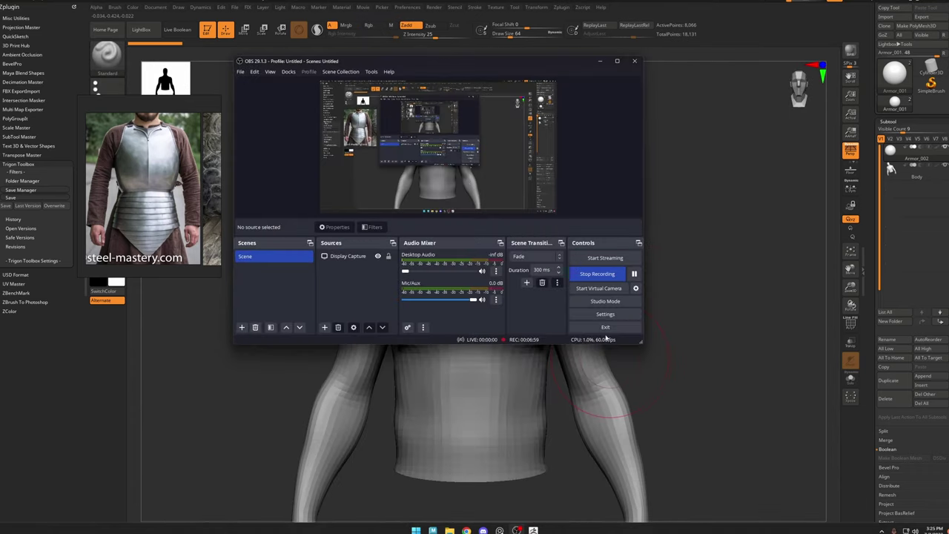
left_click(697, 244)
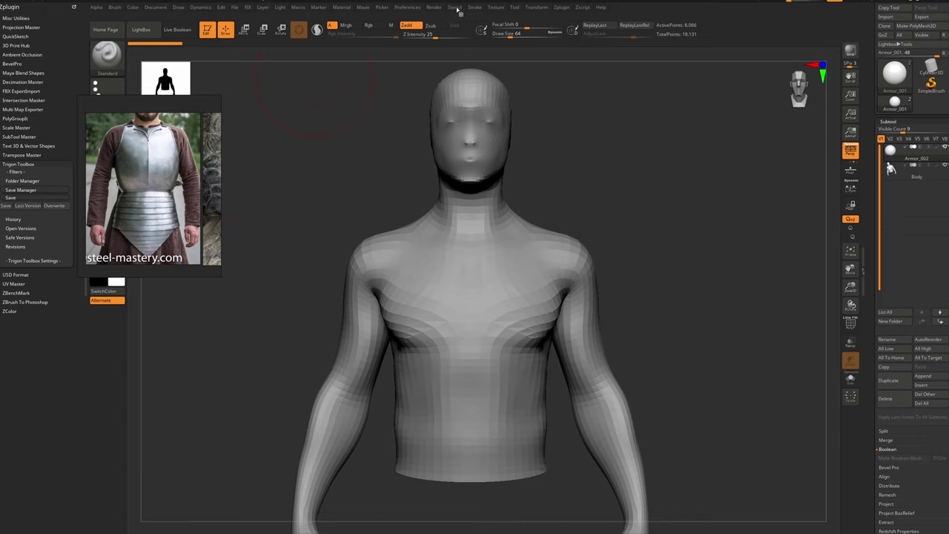
Restore the custom UI, reposition the reference image, and shelve the numbered-save button
left_click(412, 9)
left_click(417, 35)
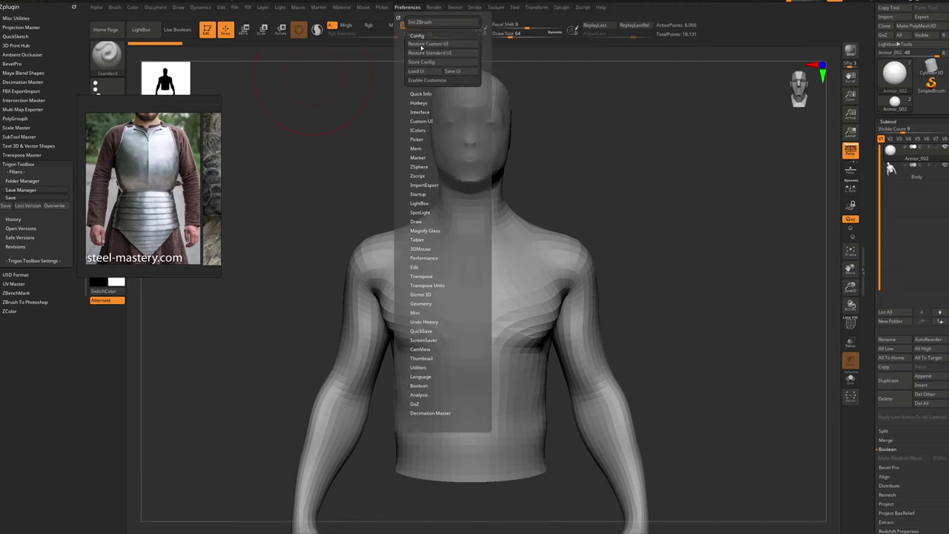
left_click(423, 45)
left_click_drag(131, 168, 376, 164)
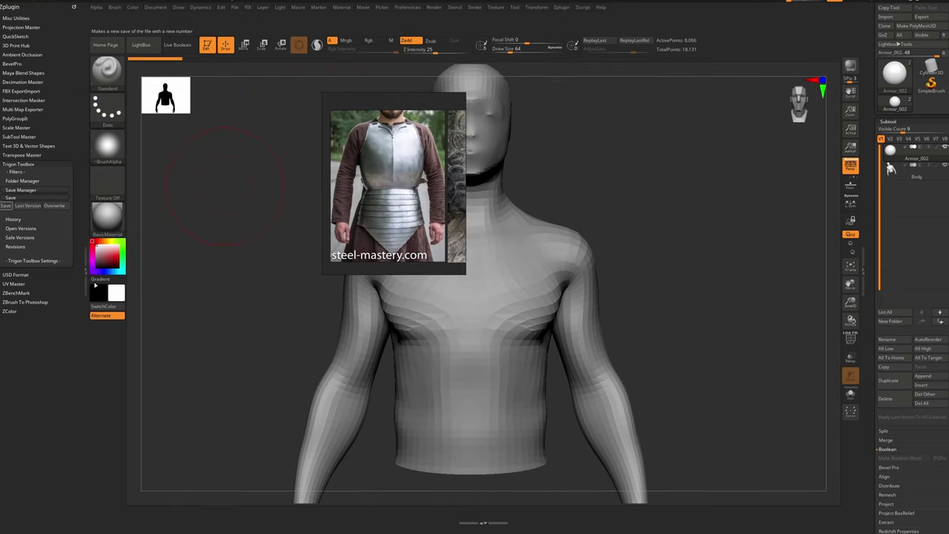
mouse_move(6, 208)
left_mouse_down("ctrl+alt")
mouse_move(96, 273)
mouse_move(95, 352)
mouse_move(95, 335)
left_mouse_up("ctrl+alt")
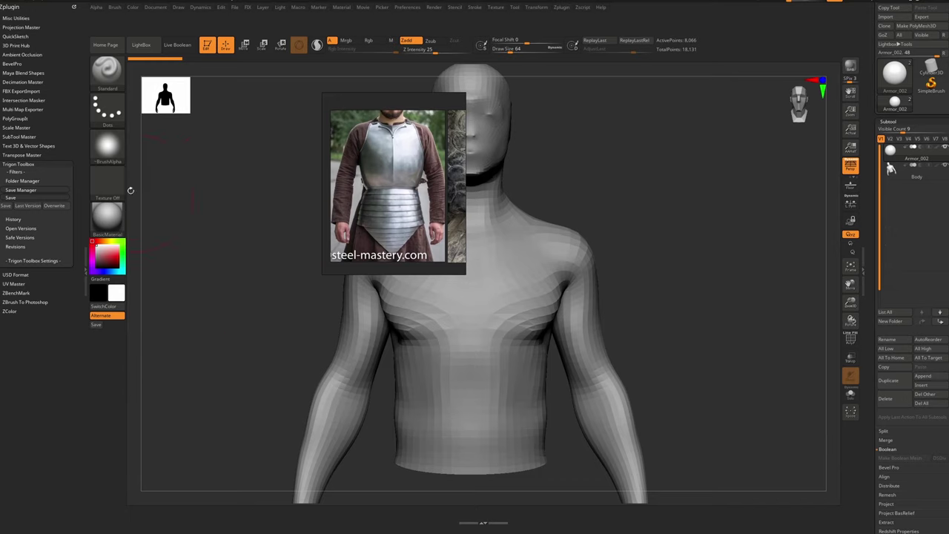
left_click(86, 265)
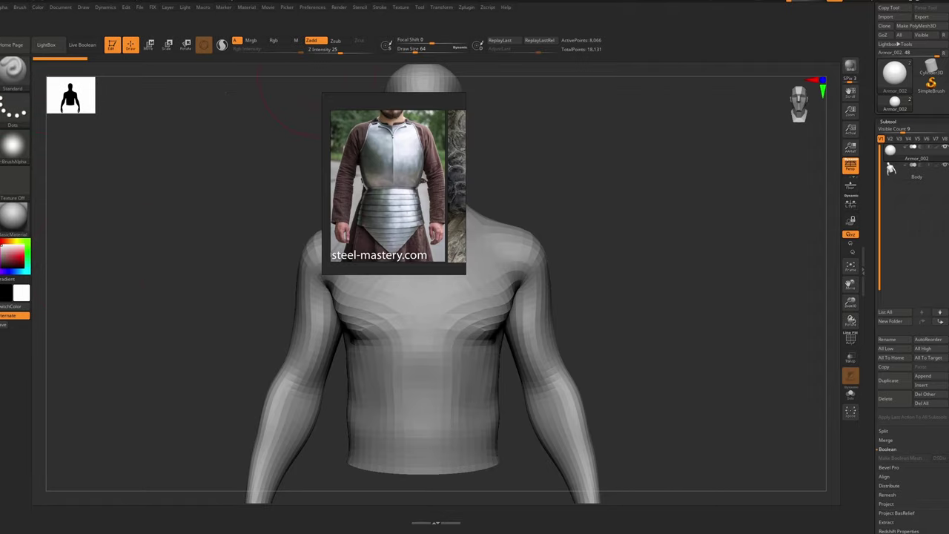
Frame the body in a straight front view with the wireframe turned off
left_click(312, 7)
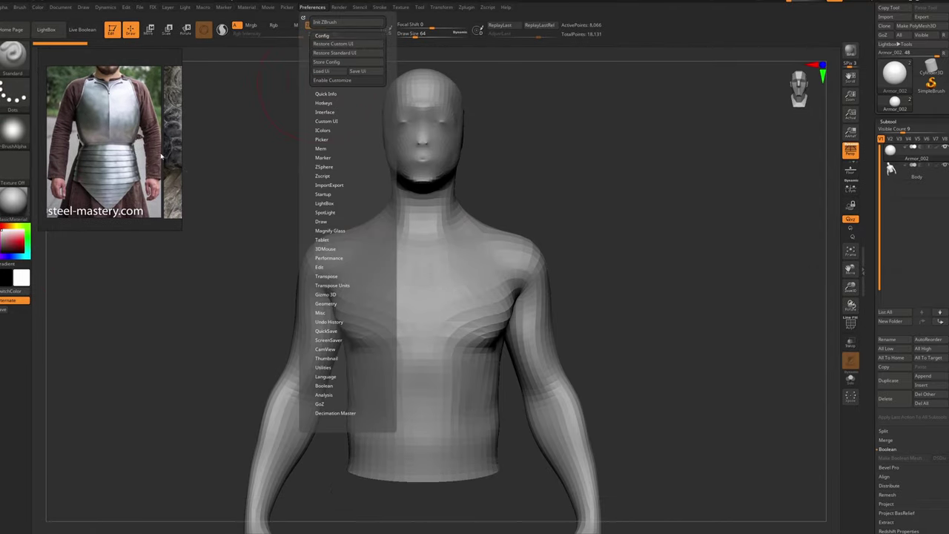
left_click_drag(163, 293, 230, 297)
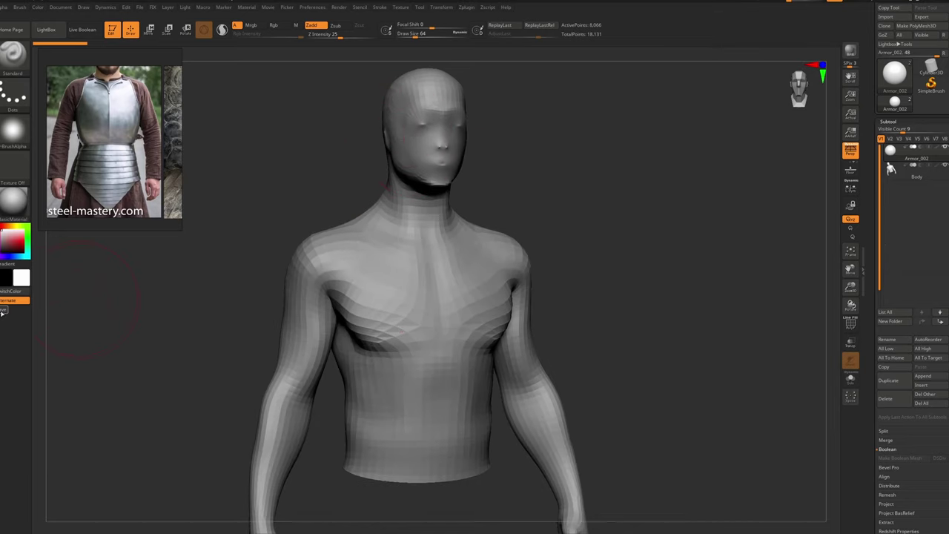
mouse_move(458, 256)
right_mouse_down("ctrl")
mouse_move(446, 227)
mouse_move(434, 276)
right_mouse_up("ctrl")
key("shift+f")
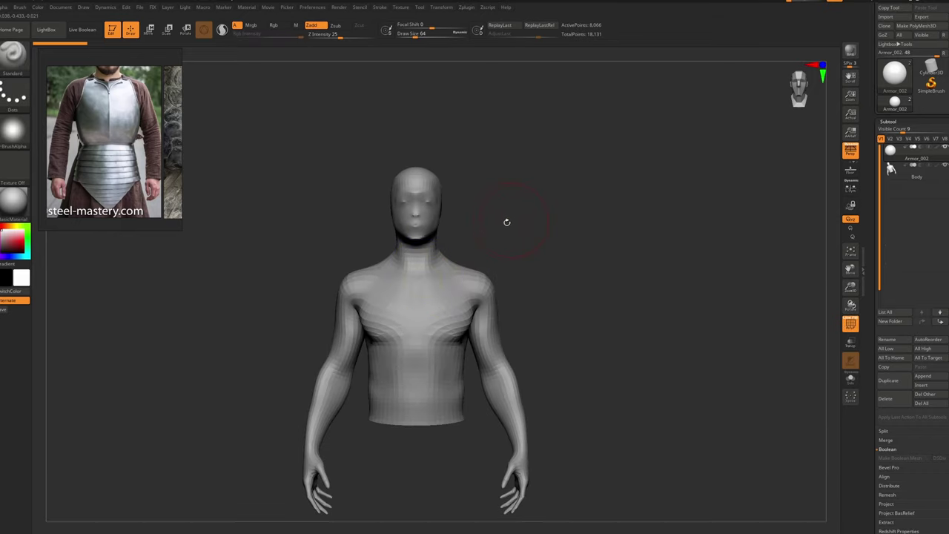
right_click_drag(506, 223, 462, 272, "ctrl")
key("shift+f")
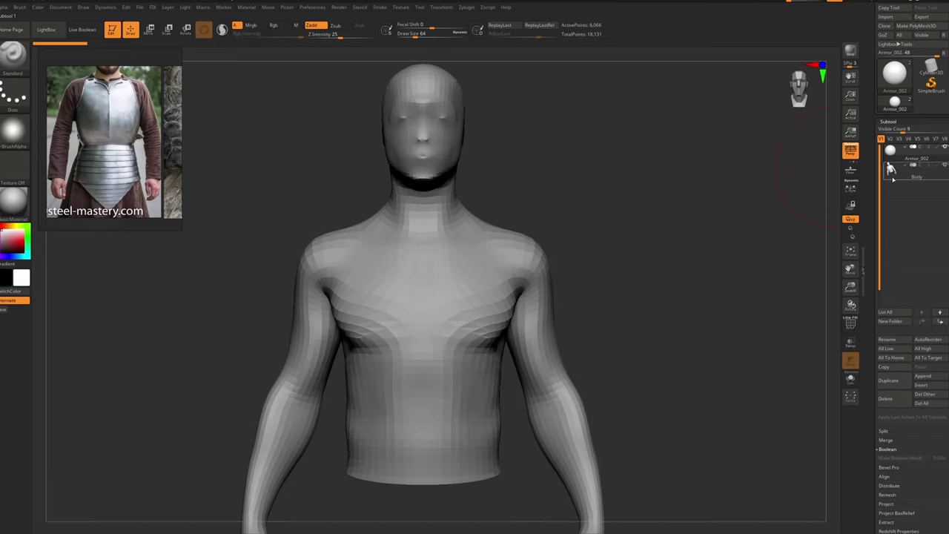
Select the Body subtool, show the wireframe, and set the brush size to about 3
left_click(909, 172)
key("shift+f")
mouse_move(436, 249)
right_mouse_down()
mouse_move(443, 216)
mouse_move(416, 138)
mouse_move(382, 202)
mouse_move(397, 210)
mouse_move(403, 168)
mouse_move(459, 176)
mouse_move(464, 227)
right_mouse_up()
key("s")
left_click_drag(462, 227, 442, 227)
mouse_move(504, 280)
right_mouse_down("ctrl")
mouse_move(519, 240)
mouse_move(479, 223)
right_mouse_up("ctrl")
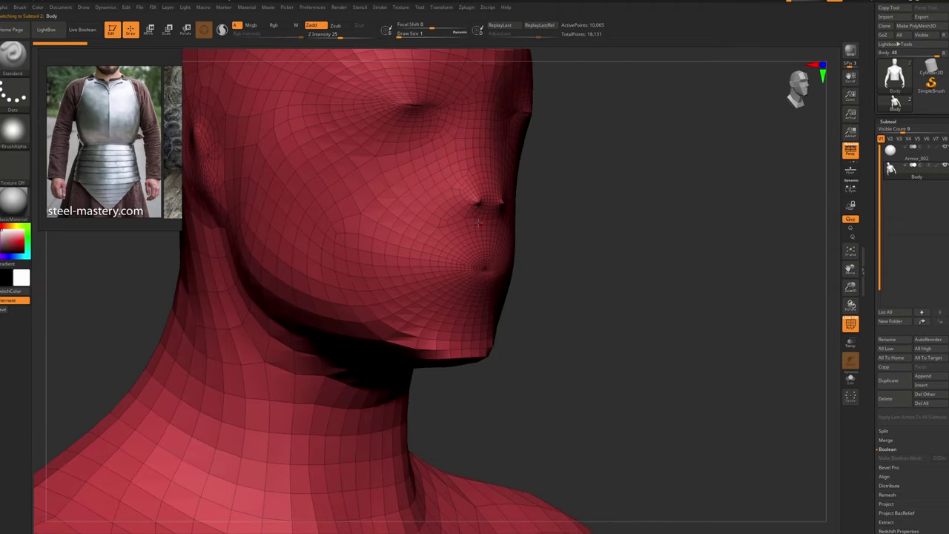
key("b")
key("s")
key("m")
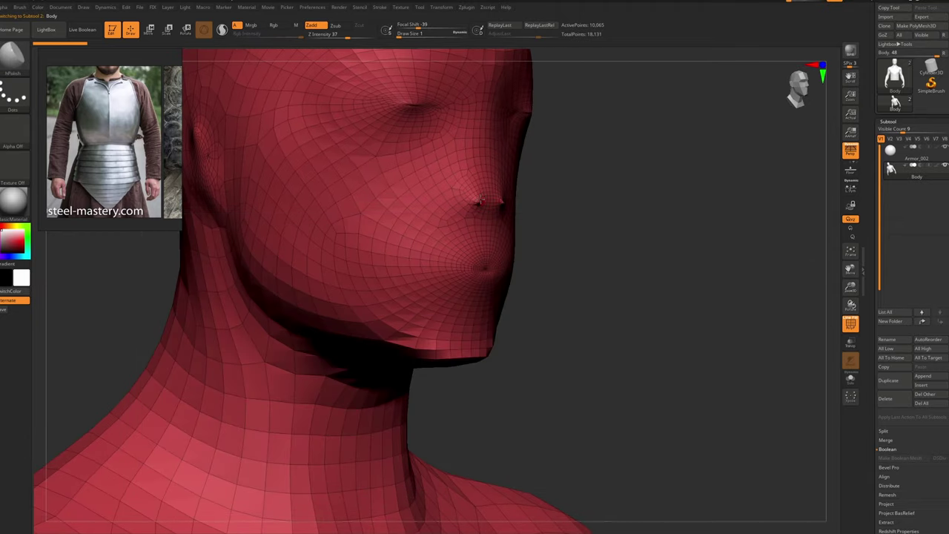
left_click_drag(480, 202, 485, 203, "shift")
key("bracketright")
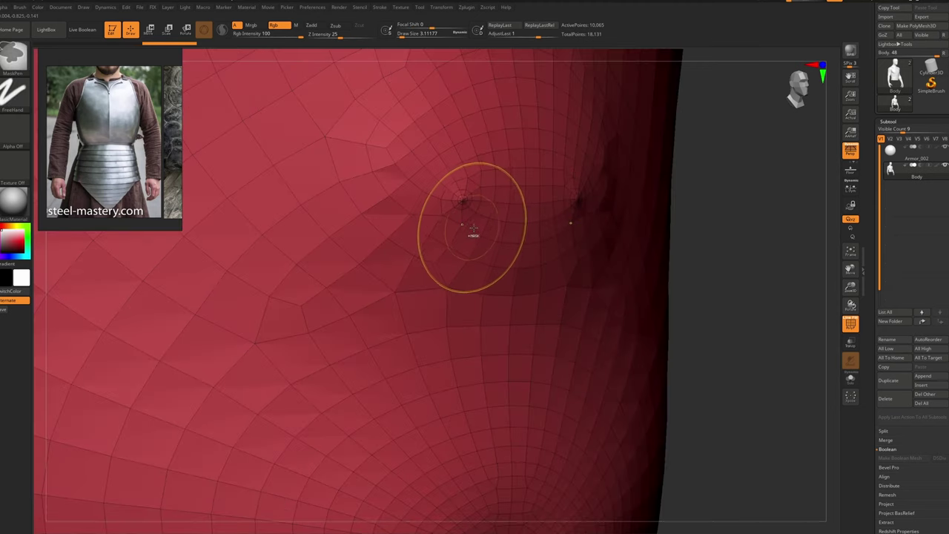
Smooth out the two pinched dimples, then hide the wireframe
mouse_move(467, 233)
left_mouse_down()
mouse_move(461, 210)
mouse_move(470, 208)
left_mouse_up()
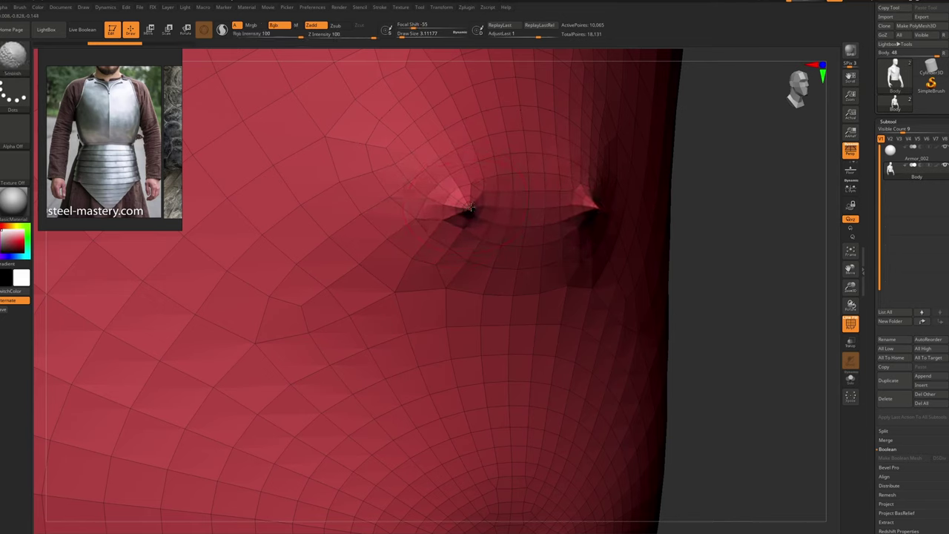
left_click_drag(470, 210, 468, 200)
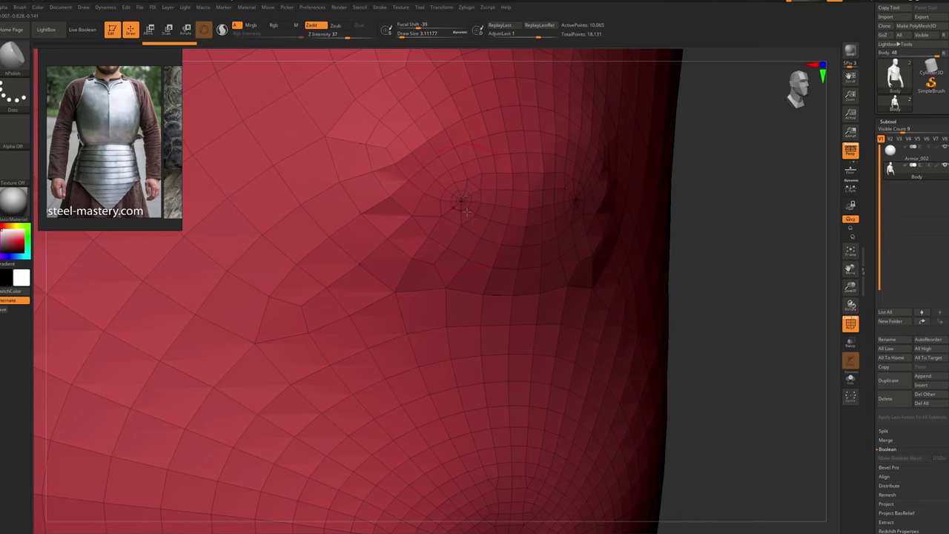
right_click_drag(460, 201, 489, 245, "ctrl")
mouse_move(489, 245)
right_mouse_down("shift")
mouse_move(502, 240)
mouse_move(486, 356)
mouse_move(480, 251)
mouse_move(461, 223)
mouse_move(485, 215)
right_mouse_up("shift")
key("shift+f")
left_click_drag(938, 479, 938, 327)
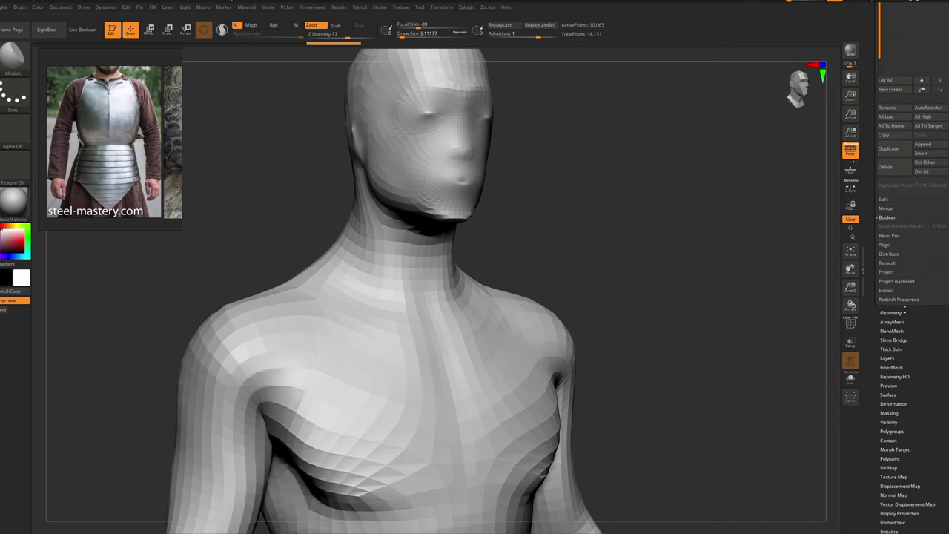
Run ZRemesher on the body with the Same polygon count option
left_click(891, 394)
key("shift")
key("shift+f")
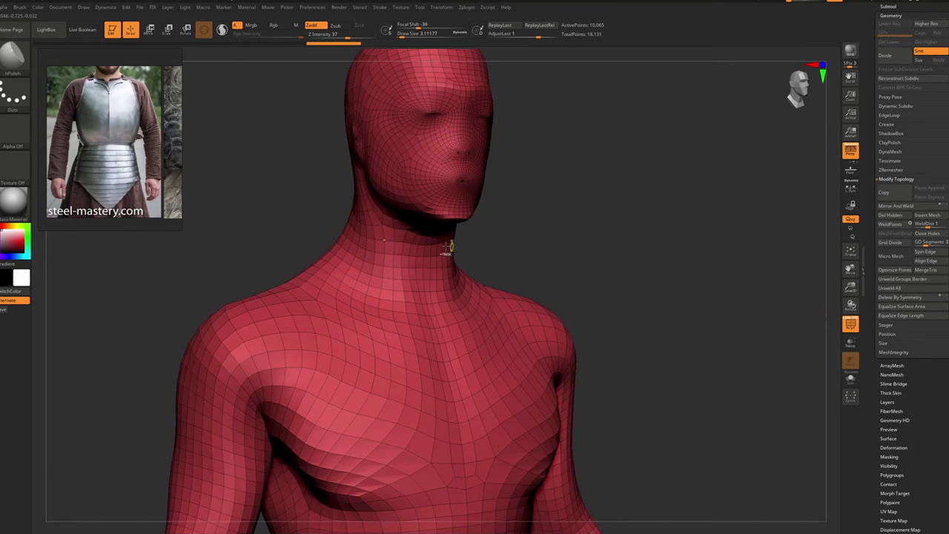
right_click_drag(448, 248, 465, 280, "ctrl")
right_click_drag(411, 393, 439, 267, "ctrl")
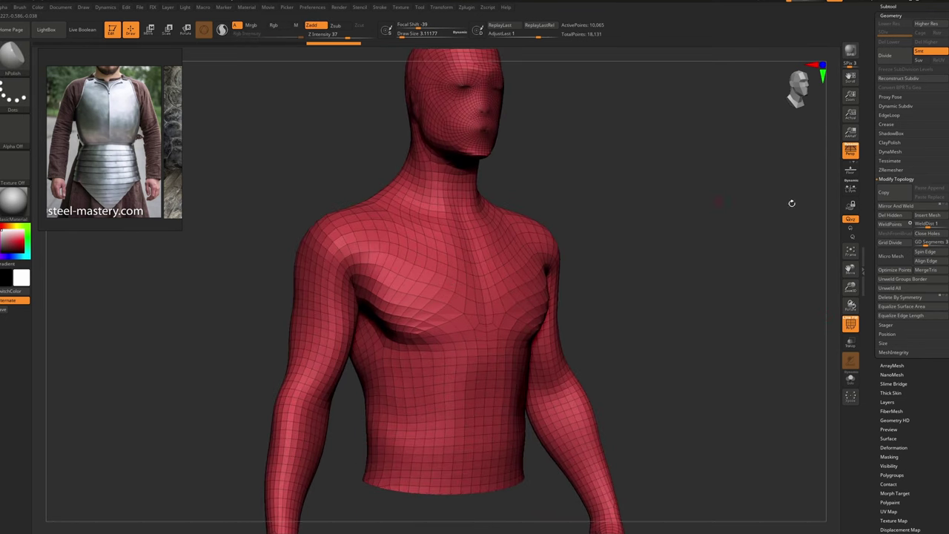
left_click(890, 161)
left_click(891, 197)
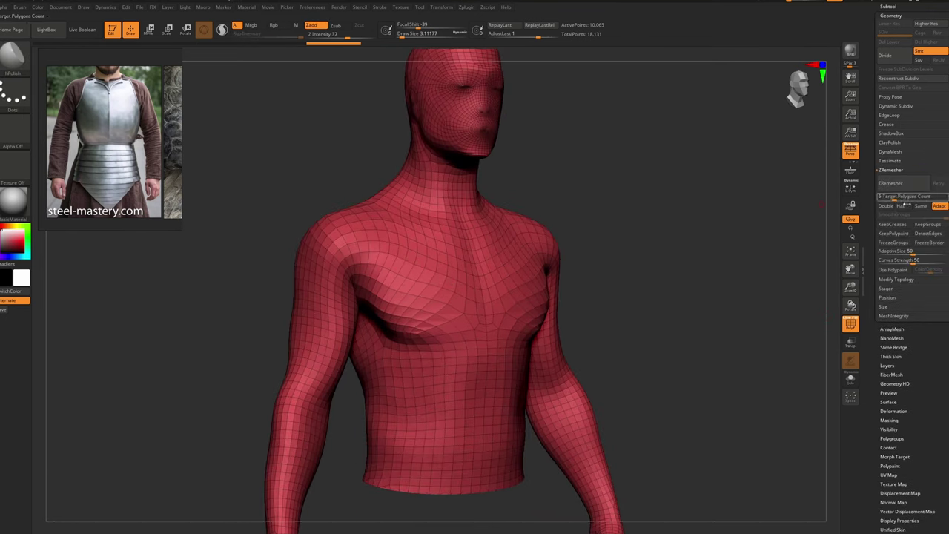
left_click(924, 207)
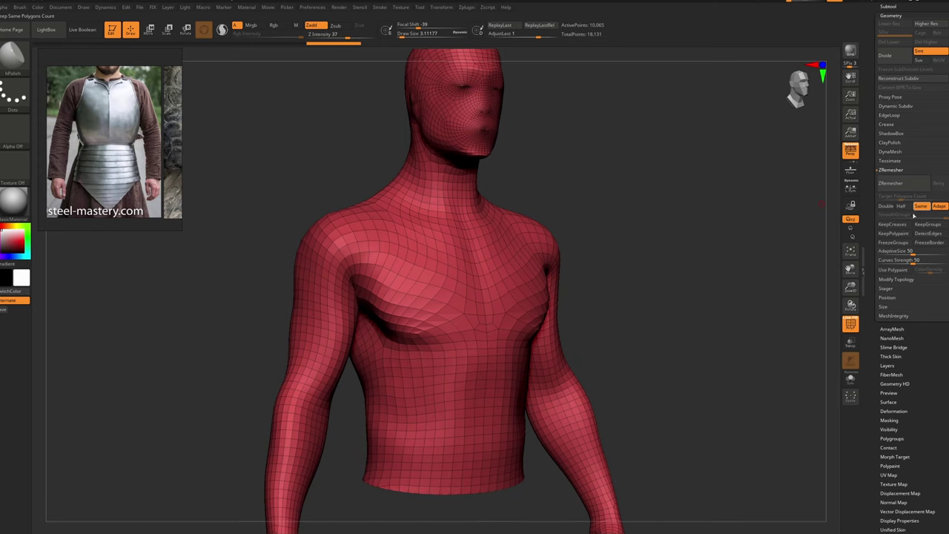
left_click(894, 183)
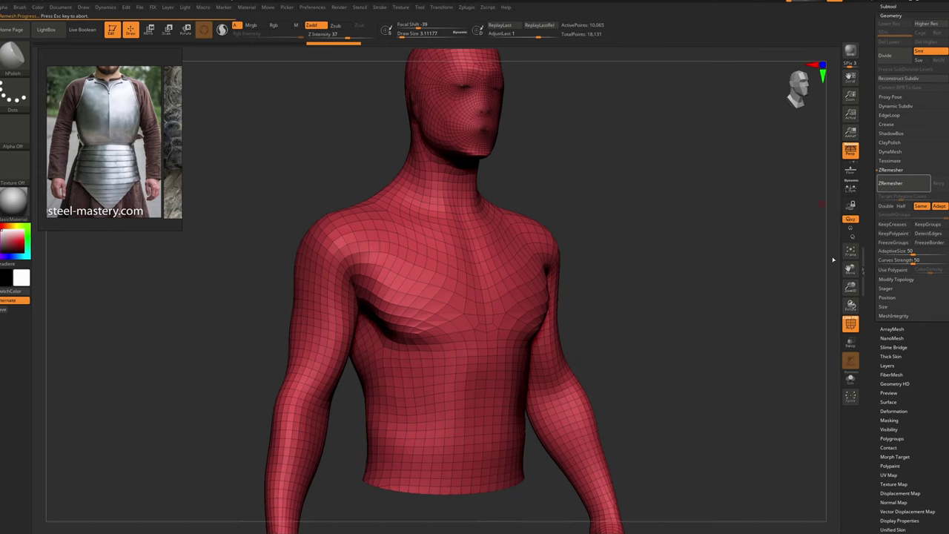
Smooth the faceted head and polish the torso via Deformation
right_click_drag(465, 121, 450, 339)
right_click_drag(460, 220, 496, 369, "alt")
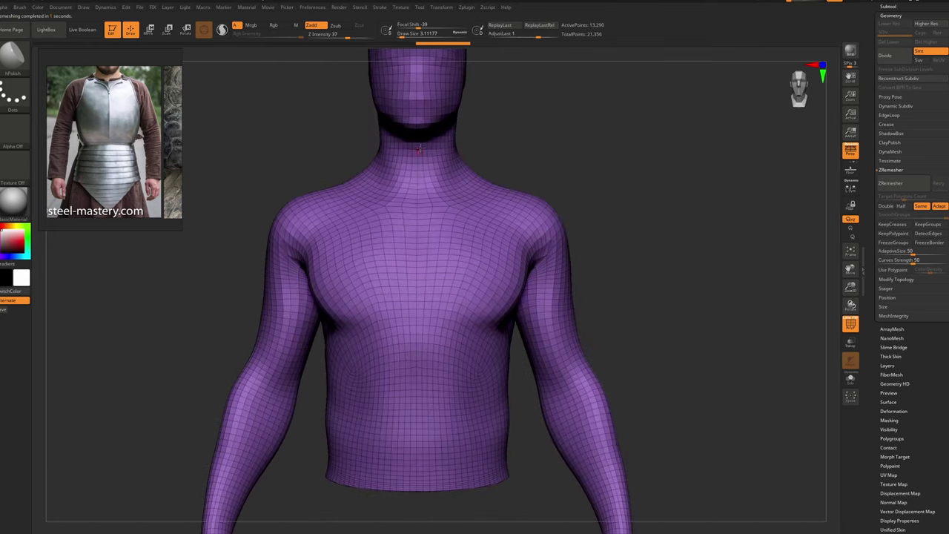
mouse_move(485, 139)
right_mouse_down("alt")
mouse_move(486, 250)
mouse_move(556, 250)
right_mouse_up("alt")
left_click_drag(425, 146, 416, 201, "shift")
left_click_drag(354, 167, 358, 184, "shift")
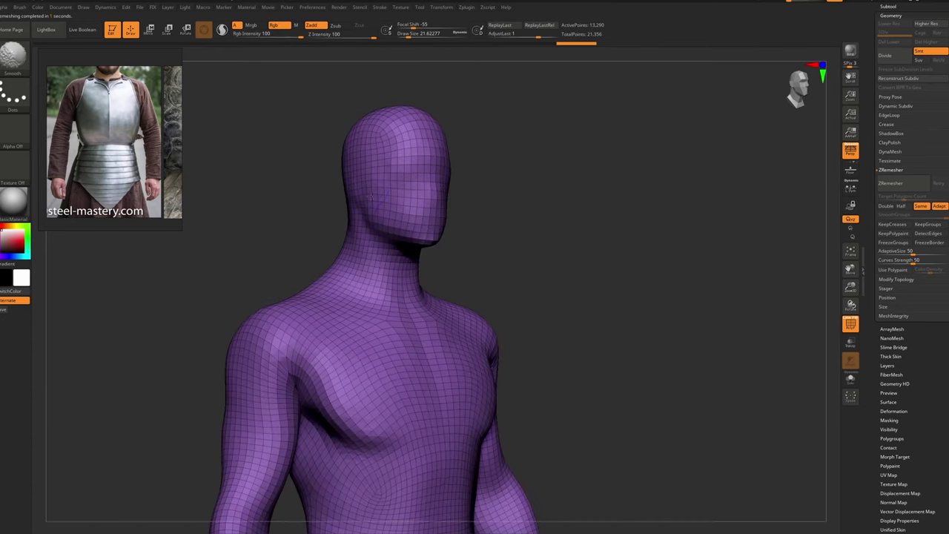
mouse_move(460, 312)
right_mouse_down("alt")
mouse_move(477, 275)
mouse_move(480, 202)
right_mouse_up("alt")
left_click(893, 411)
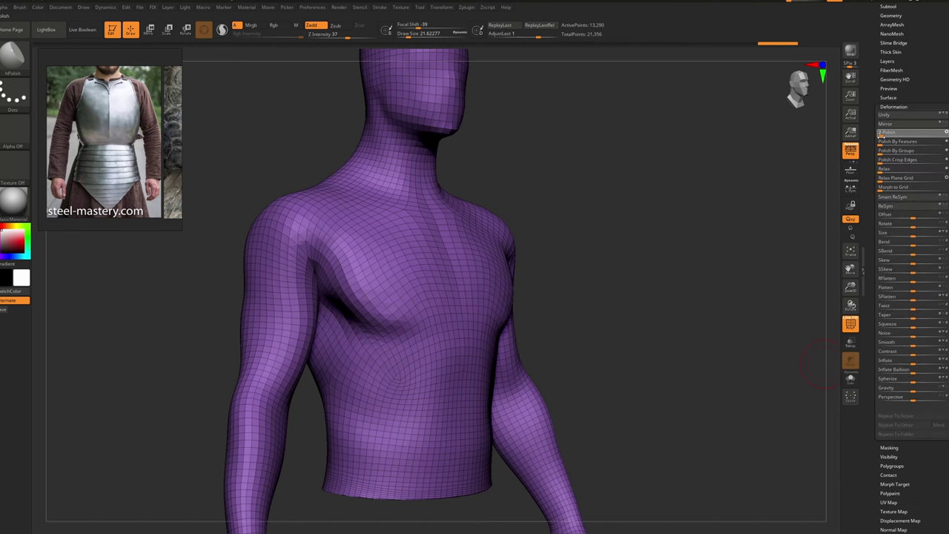
left_click_drag(881, 136, 884, 138)
right_click_drag(584, 354, 545, 354, "shift")
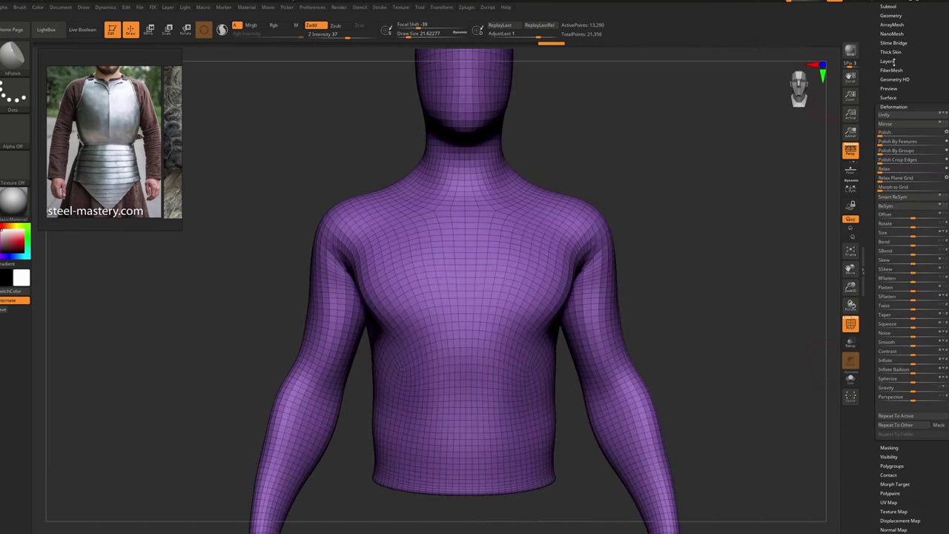
ZRemesh again with Adapt off, giving 13,186 active points
left_click_drag(906, 29, 905, 40)
double_click(894, 28)
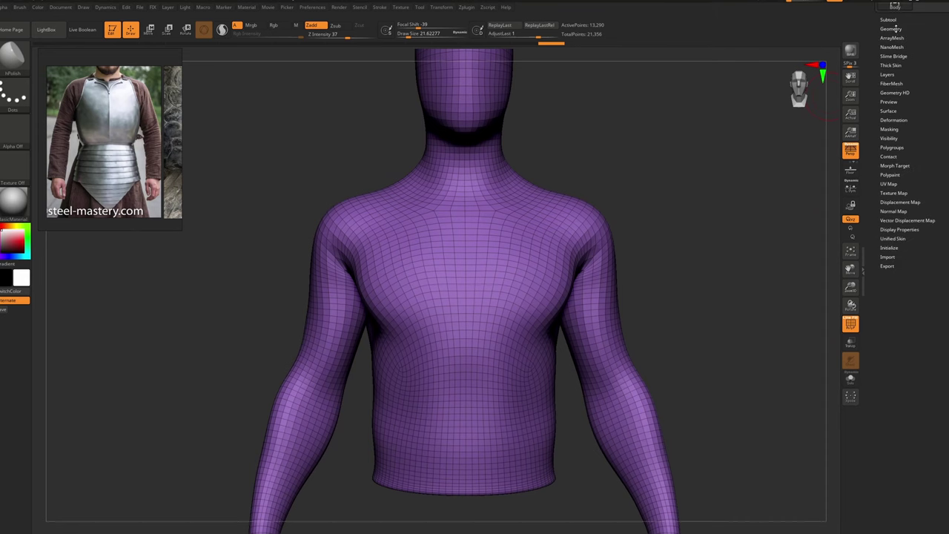
left_click(896, 28)
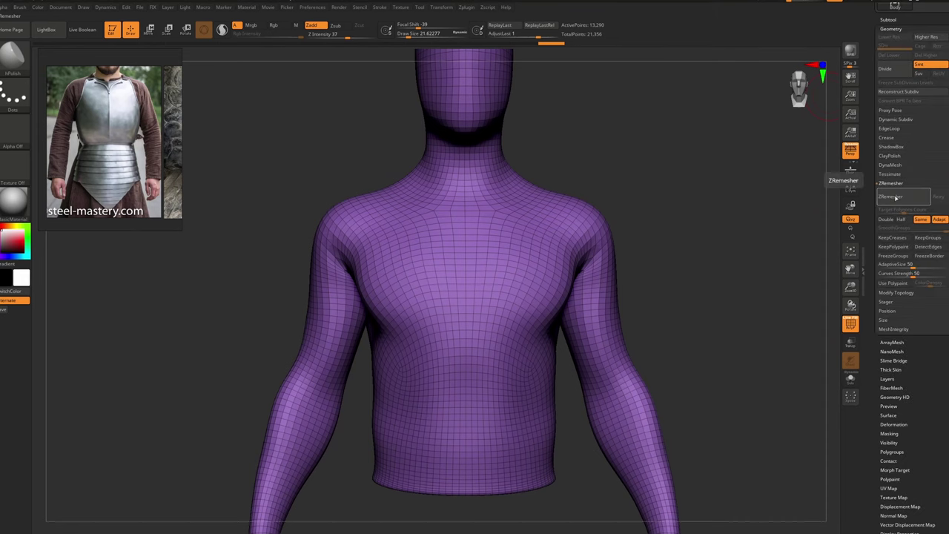
left_click(896, 197)
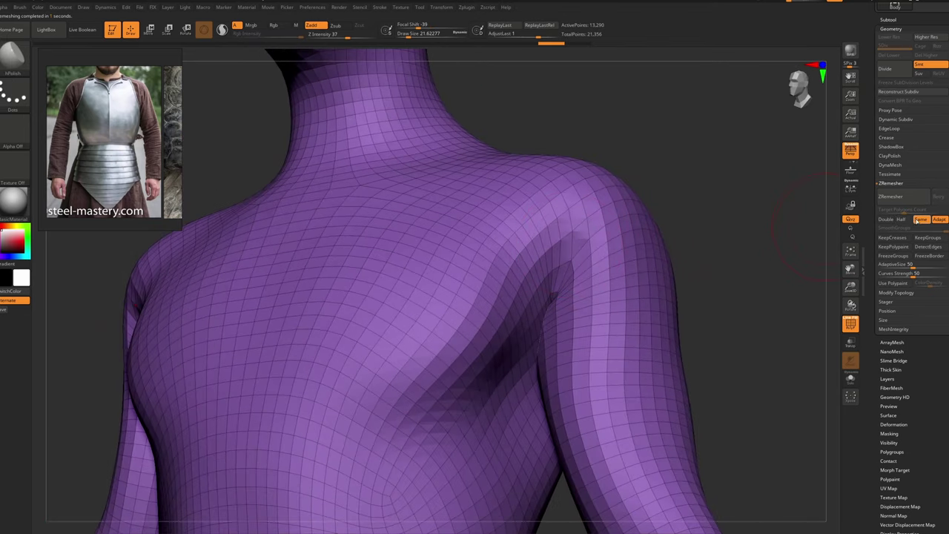
left_click(939, 220)
left_click(896, 196)
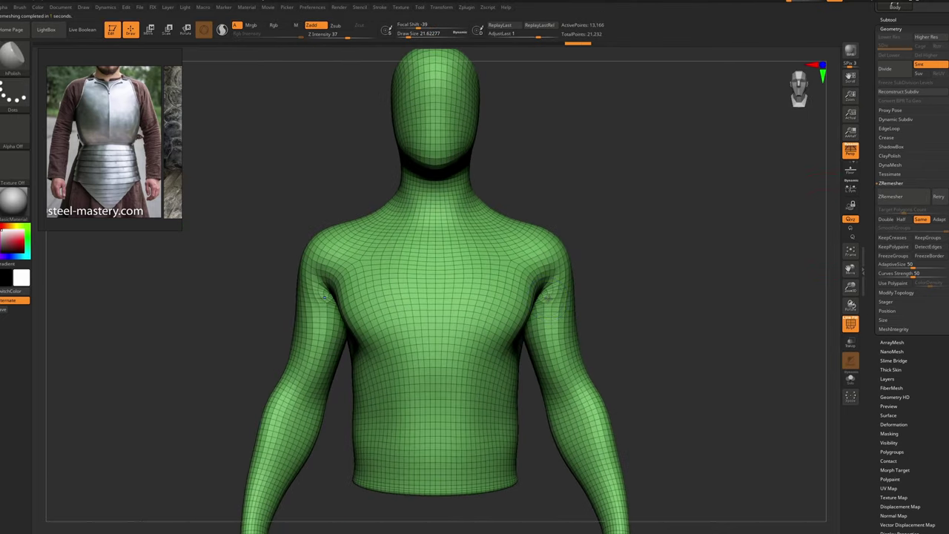
Undo the second remesh and turn off the polygon wireframe display
key("ctrl+z")
mouse_move(549, 301)
right_mouse_down("alt")
mouse_move(554, 266)
mouse_move(536, 205)
mouse_move(520, 238)
mouse_move(504, 215)
mouse_move(536, 264)
right_mouse_up("alt")
right_click_drag(536, 264, 473, 152, "ctrl")
right_click_drag(473, 152, 549, 160)
mouse_move(371, 365)
right_mouse_down()
mouse_move(504, 345)
mouse_move(372, 314)
right_mouse_up()
right_click_drag(372, 315, 375, 370, "ctrl")
key("shift+f")
right_click_drag(417, 343, 458, 249, "ctrl")
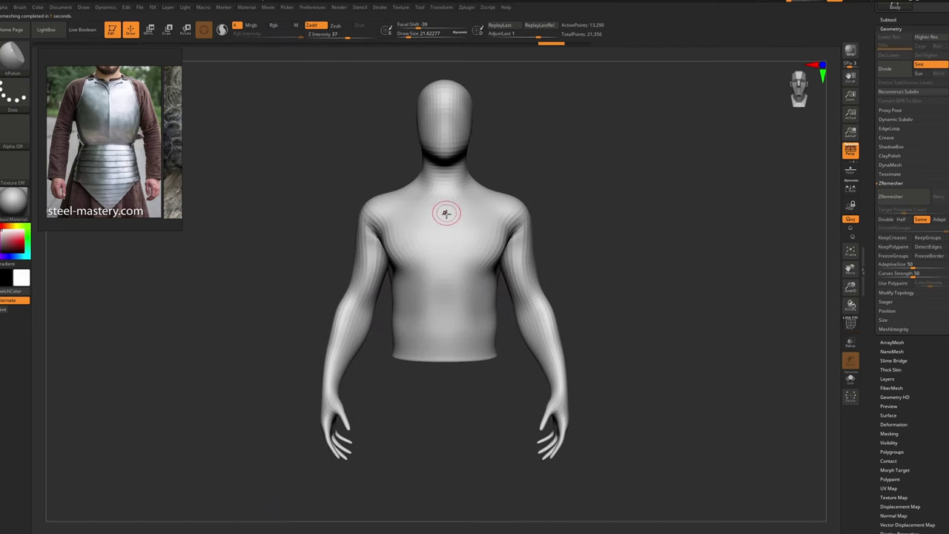
mouse_move(446, 213)
right_mouse_down()
mouse_move(438, 230)
mouse_move(446, 167)
right_mouse_up()
Smooth the head surface with a larger brush
key("s")
left_click_drag(456, 119, 461, 123)
left_click_drag(456, 133, 444, 146)
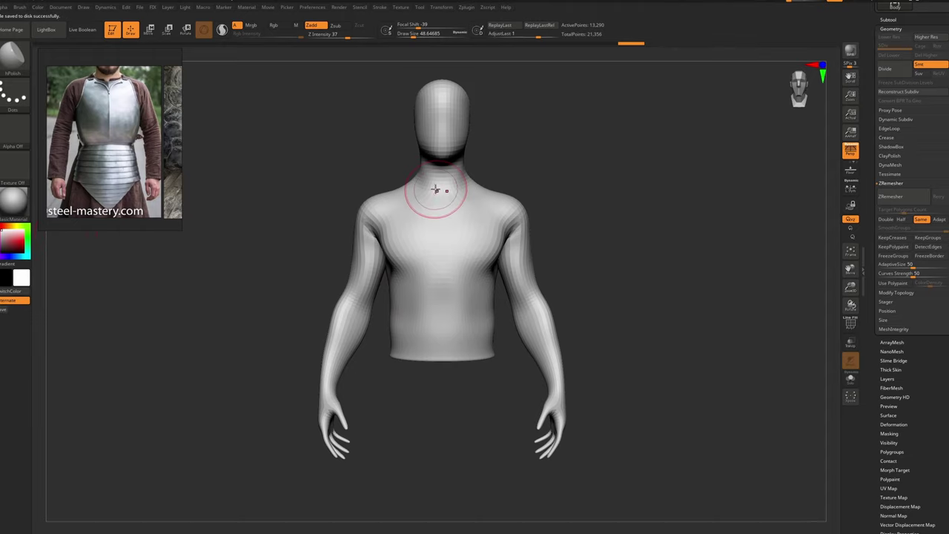
left_click_drag(519, 195, 540, 200)
key("super")
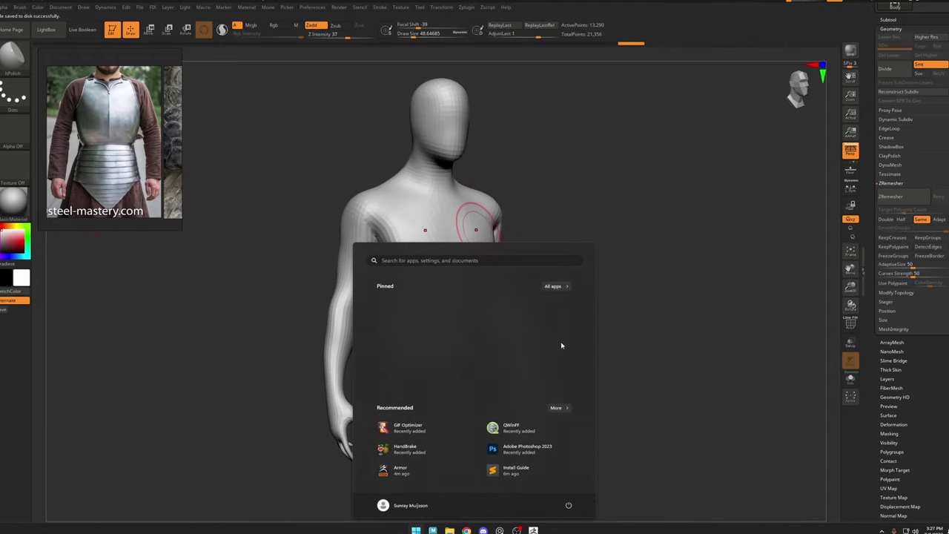
left_click(519, 529)
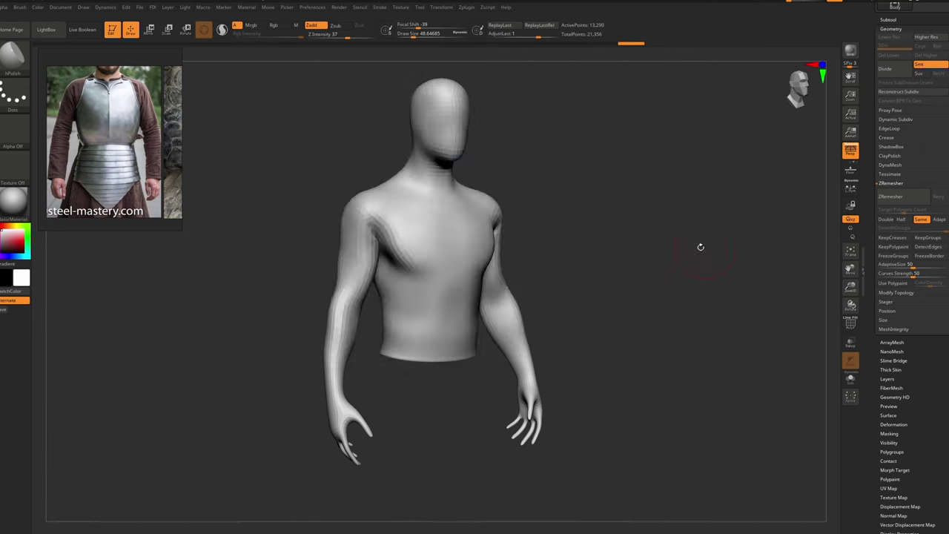
From a front view, paint a mask over the entire body
left_click_drag(699, 244, 430, 207)
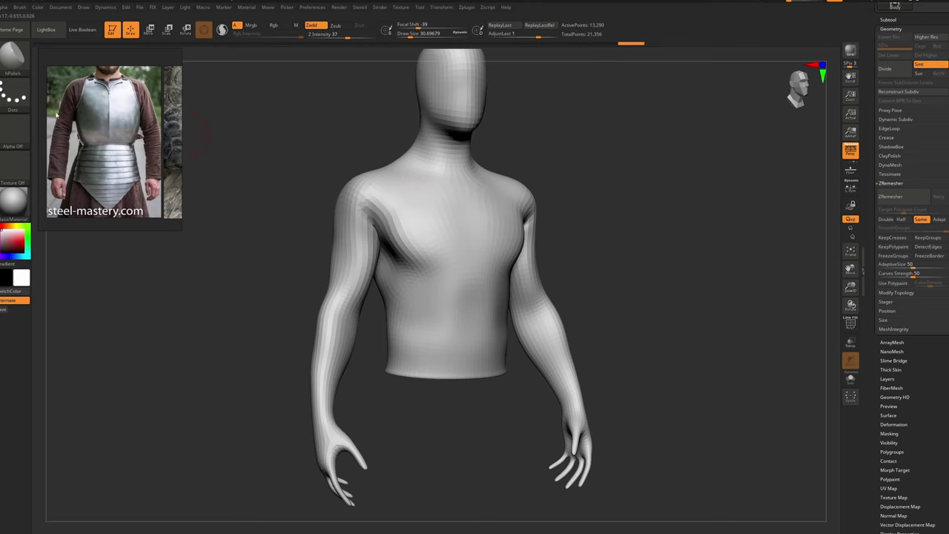
right_click_drag(377, 318, 349, 324, "shift")
right_click_drag(346, 361, 355, 340, "alt")
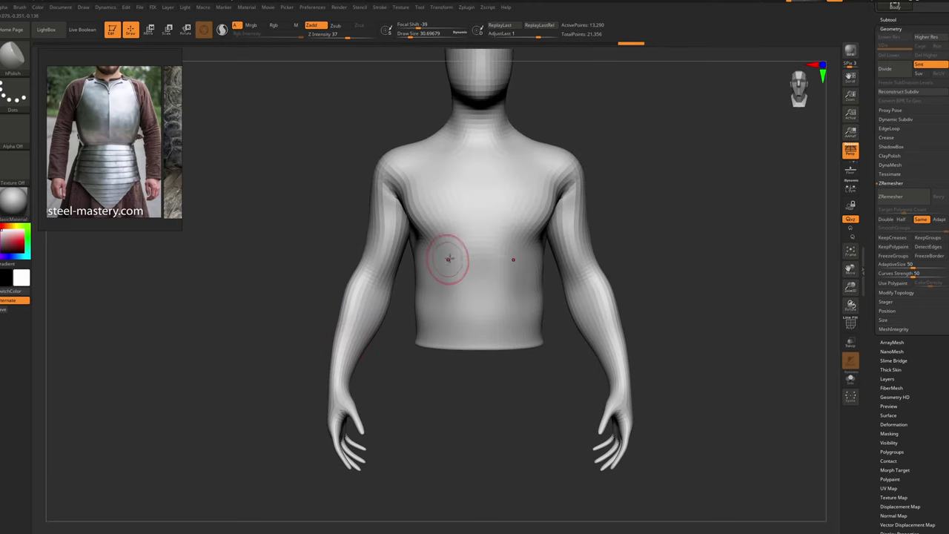
key("bracketright")
key("bracketright")
key("bracketright")
mouse_move(478, 260)
left_mouse_down("ctrl")
mouse_move(475, 276)
mouse_move(483, 216)
mouse_move(468, 165)
mouse_move(476, 199)
left_mouse_up("ctrl")
right_click_drag(473, 252, 464, 191, "ctrl")
mouse_move(655, 114)
left_mouse_down("ctrl")
mouse_move(547, 185)
mouse_move(201, 481)
left_mouse_up("ctrl")
right_click_drag(476, 217, 492, 246, "ctrl")
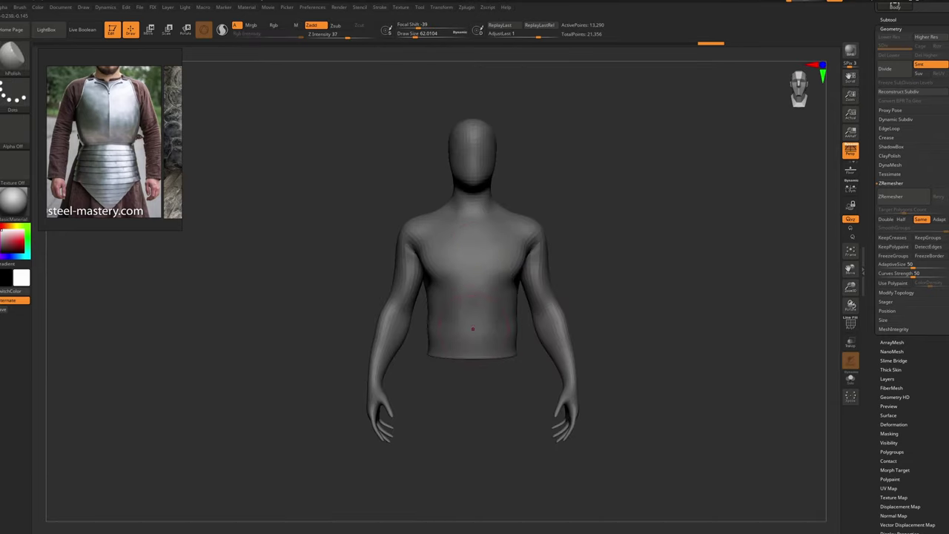
mouse_move(473, 329)
right_mouse_down("alt")
mouse_move(501, 267)
mouse_move(504, 191)
right_mouse_up("alt")
Shrink the brush to about 27 and unmask both hands
key("s")
mouse_move(515, 316)
left_mouse_down()
mouse_move(523, 315)
mouse_move(508, 318)
left_mouse_up()
key("ctrl")
right_click_drag(510, 234, 514, 275, "shift")
key("s")
left_click_drag(514, 276, 502, 277)
right_click_drag(423, 377, 459, 378)
left_click_drag(454, 392, 374, 318, "ctrl")
right_click_drag(425, 321, 433, 280, "shift")
Unmask the head, then check the back and return to the front
right_click_drag(491, 160, 442, 251, "alt")
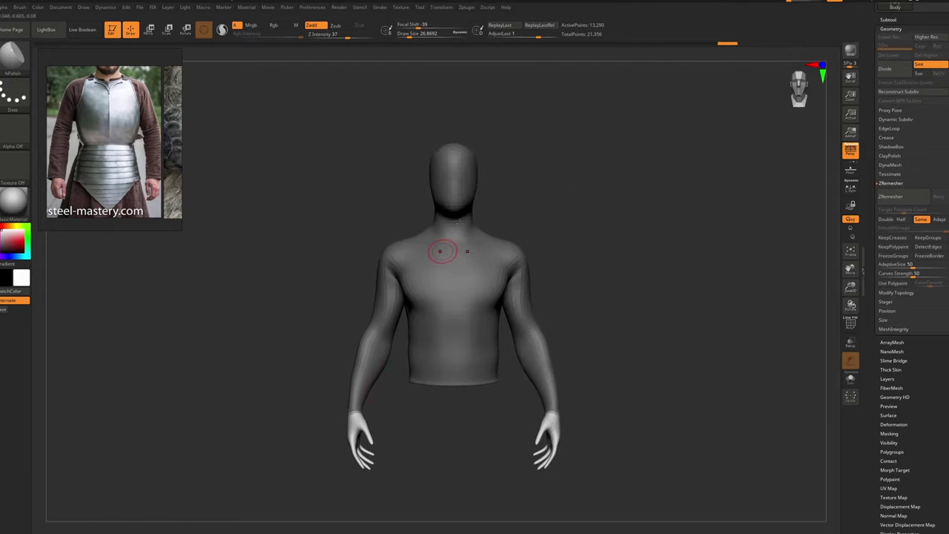
left_click_drag(528, 105, 408, 221, "ctrl+alt")
right_click_drag(442, 241, 519, 214, "alt")
right_click_drag(520, 213, 508, 231, "ctrl")
right_click_drag(445, 204, 490, 222)
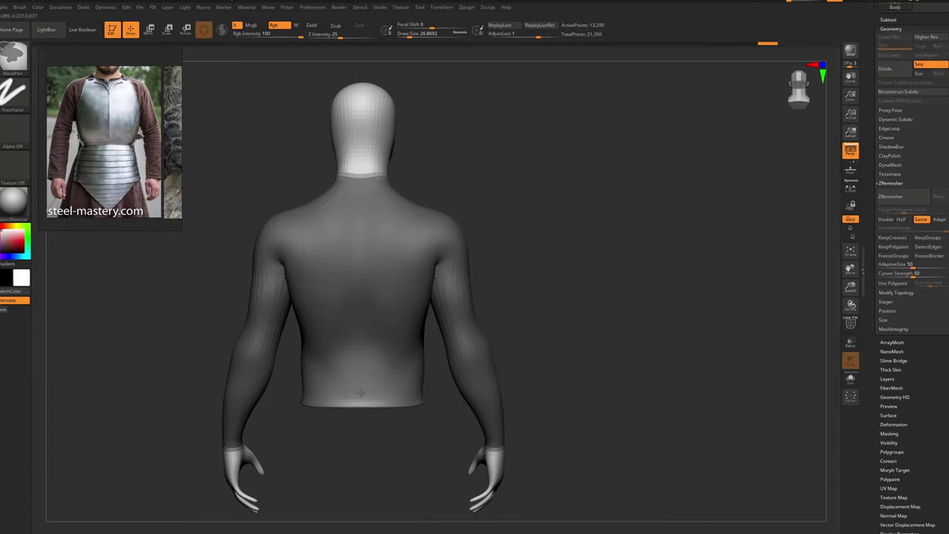
right_click_drag(416, 369, 429, 326, "ctrl")
right_click_drag(428, 291, 499, 250, "alt")
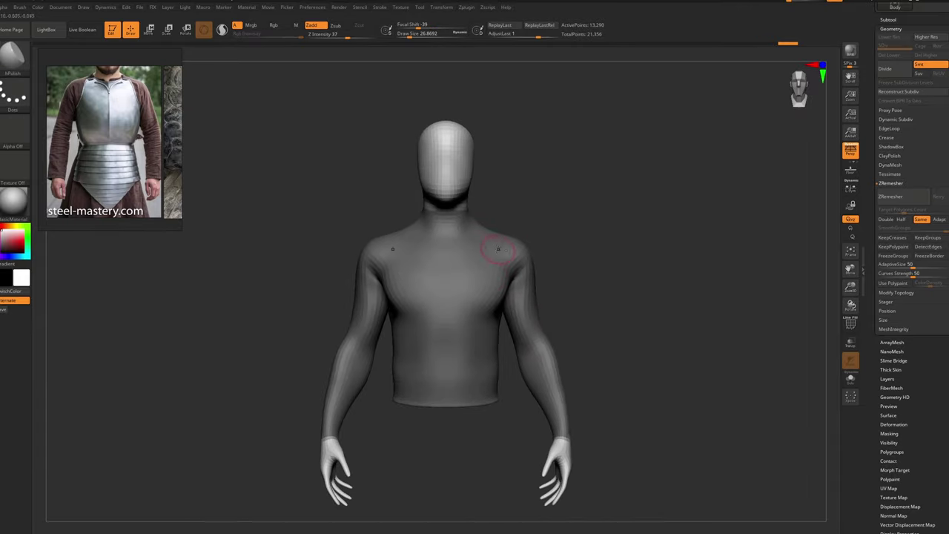
Extract a Thick 0 shell from the masked torso and arms, accepting it as Extract0
left_click(897, 183)
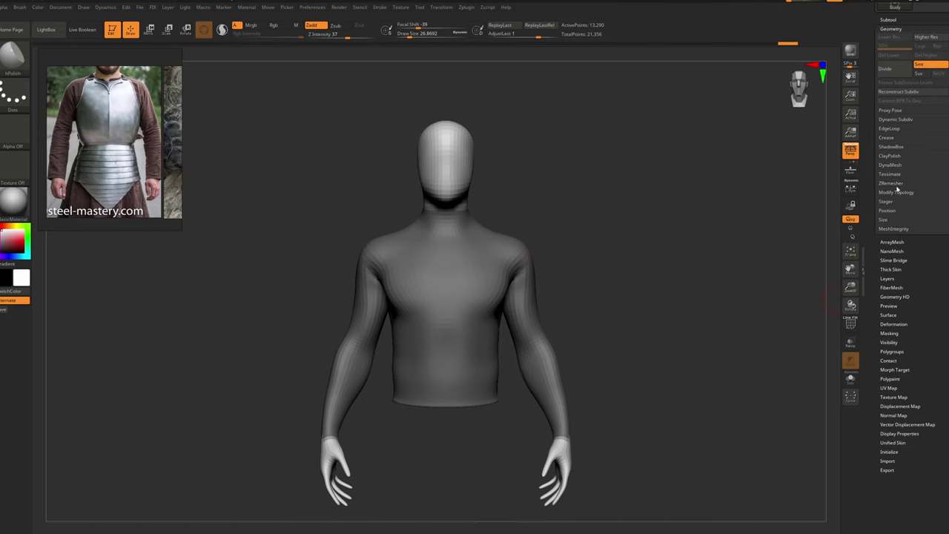
left_click_drag(896, 24, 895, 20)
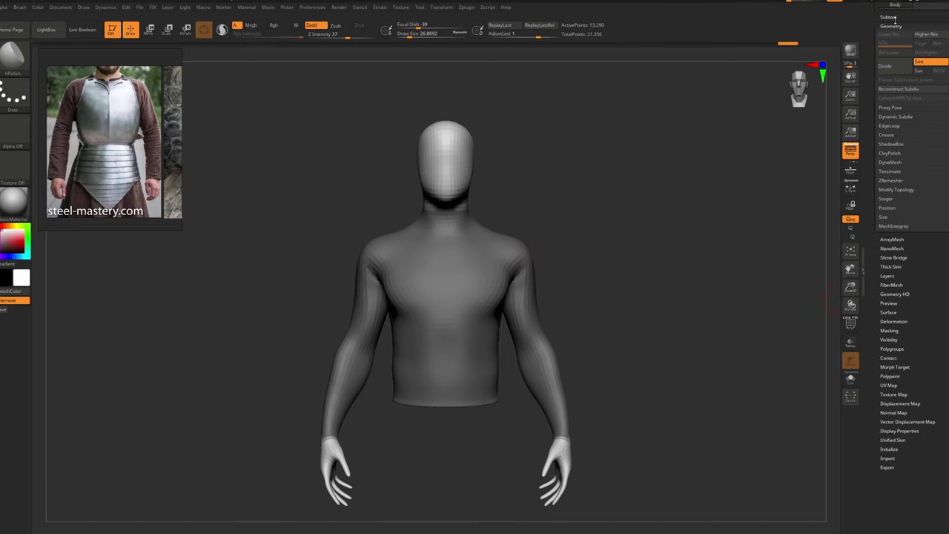
left_click(888, 17)
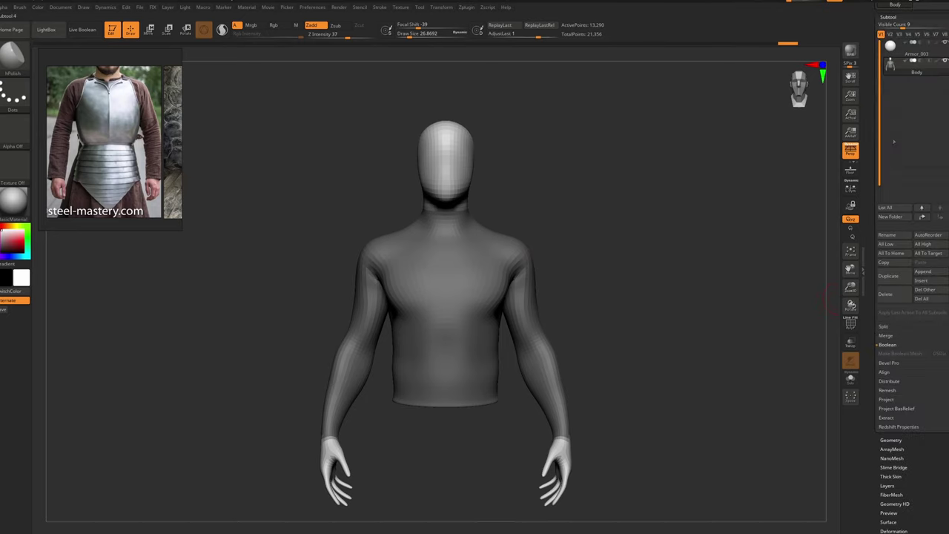
left_click(889, 419)
right_click_drag(653, 256, 661, 310, "ctrl")
right_click_drag(602, 249, 676, 232, "alt")
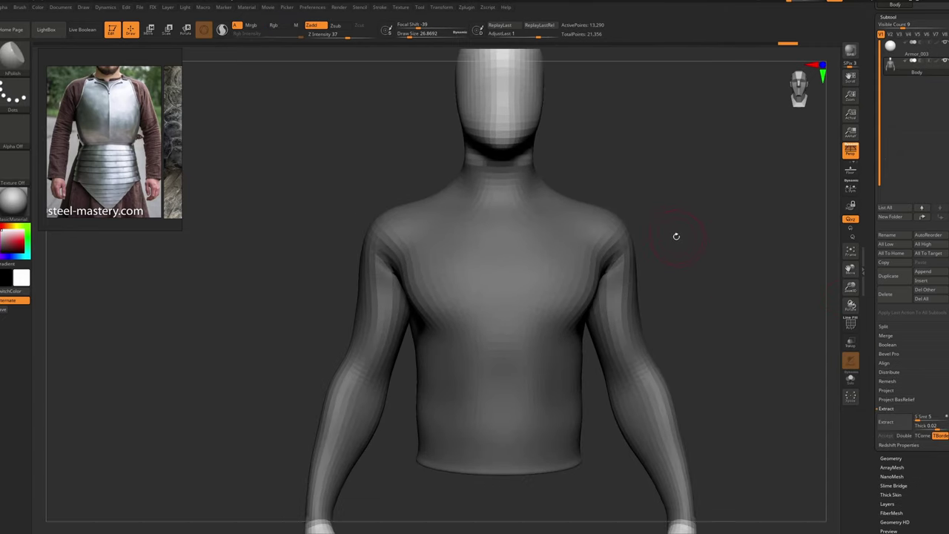
left_click(939, 427)
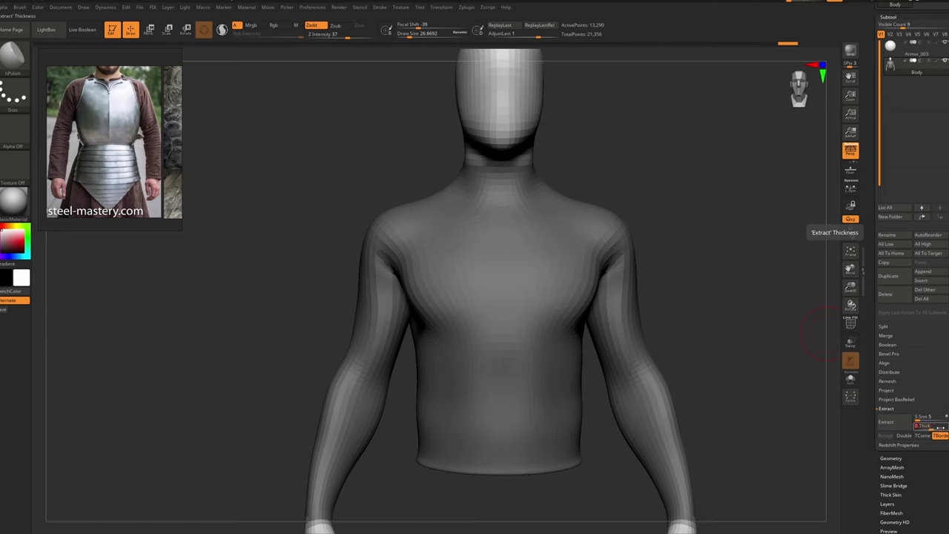
key("Return")
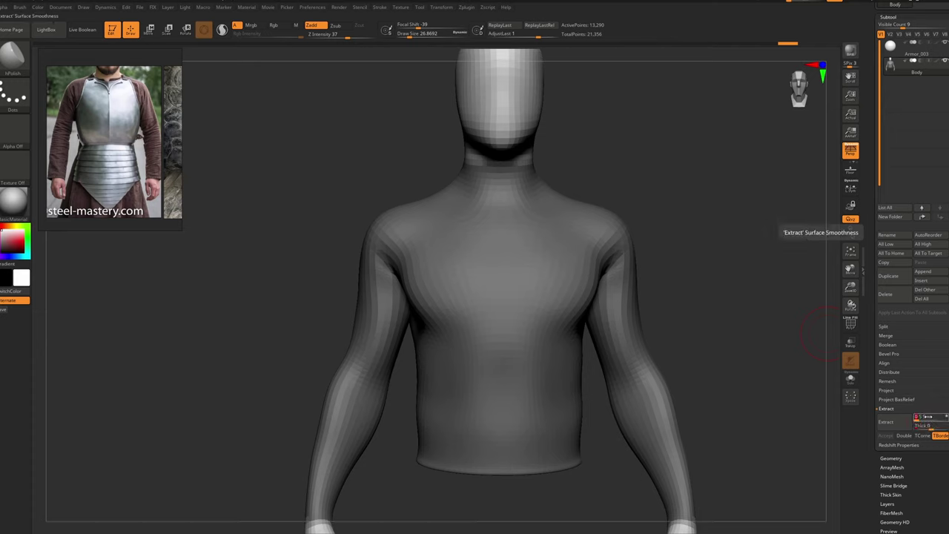
left_click(895, 422)
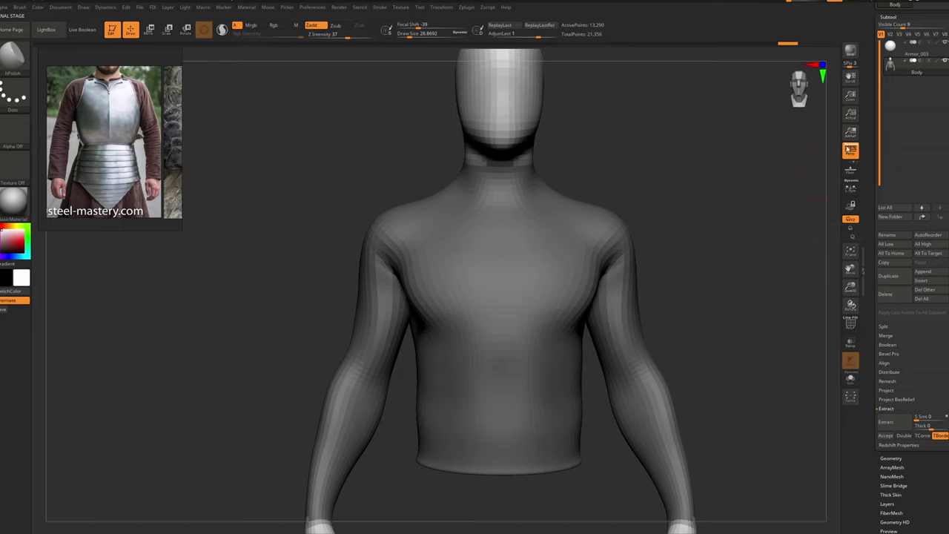
left_click(888, 436)
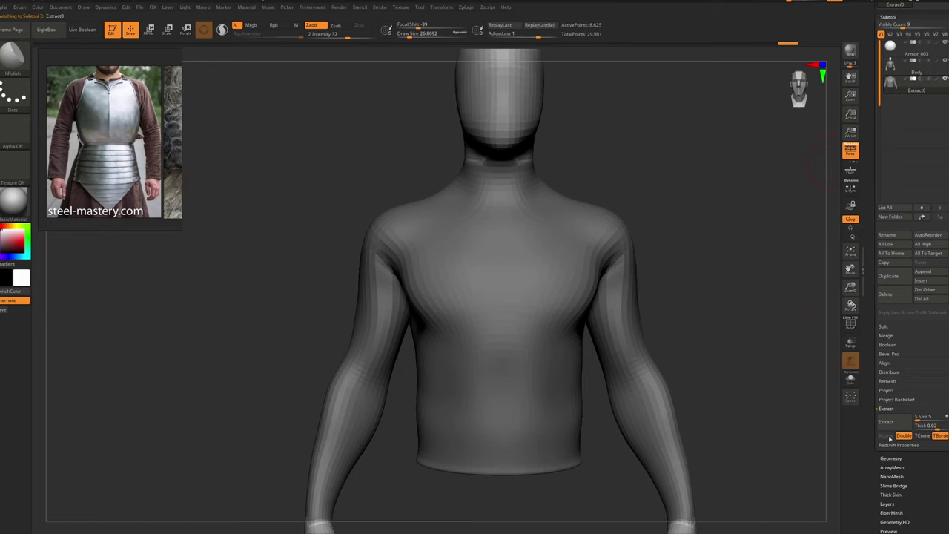
right_click_drag(453, 218, 498, 228)
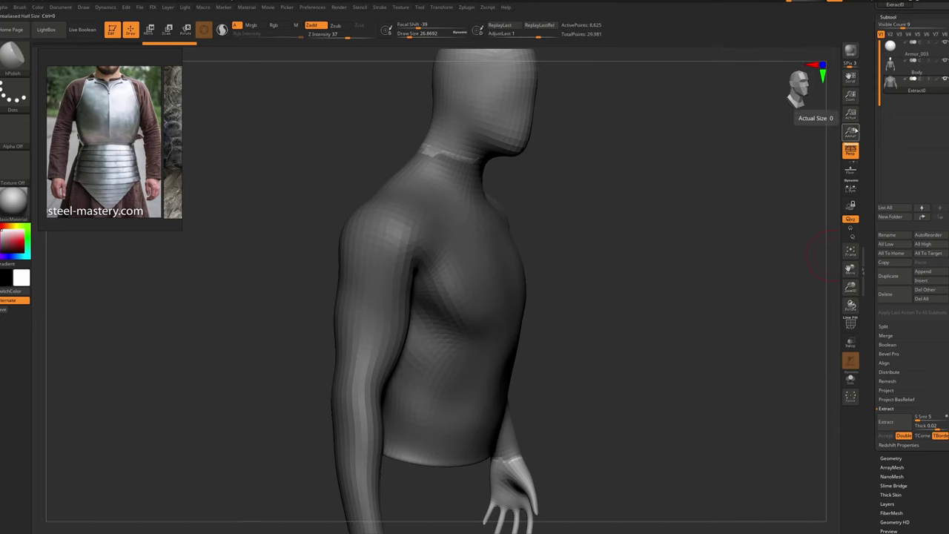
Turn on Solo mode for the shell and try assigning it an Alt+S hotkey
left_click(851, 379)
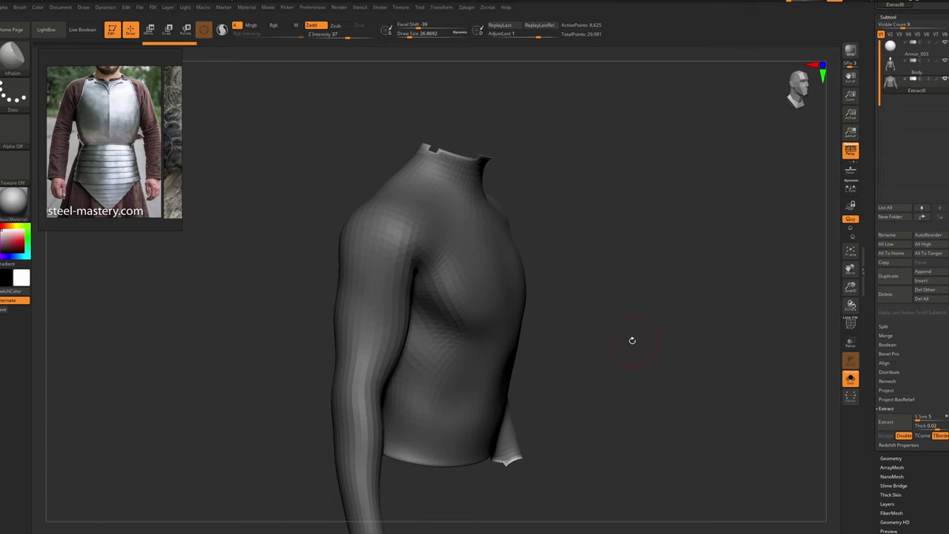
key("ctrl")
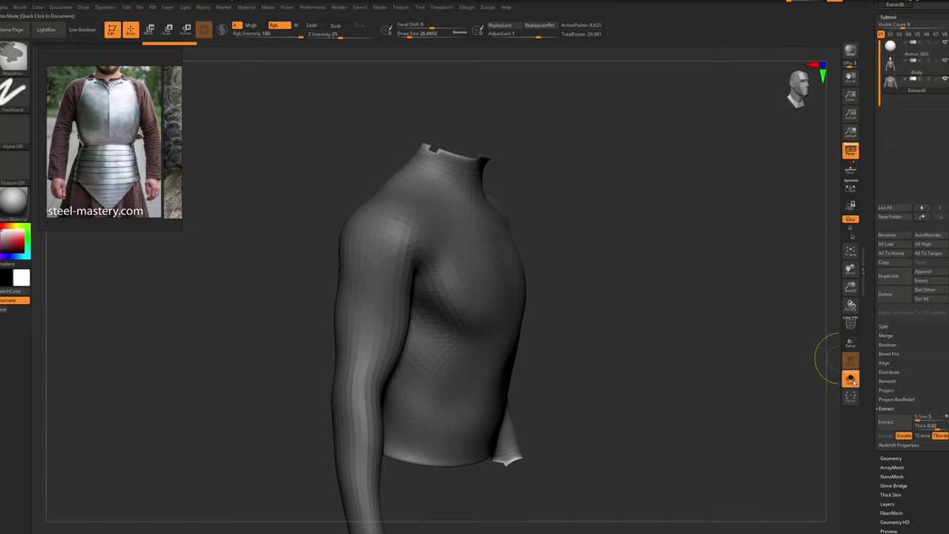
left_click(851, 379, "ctrl+alt")
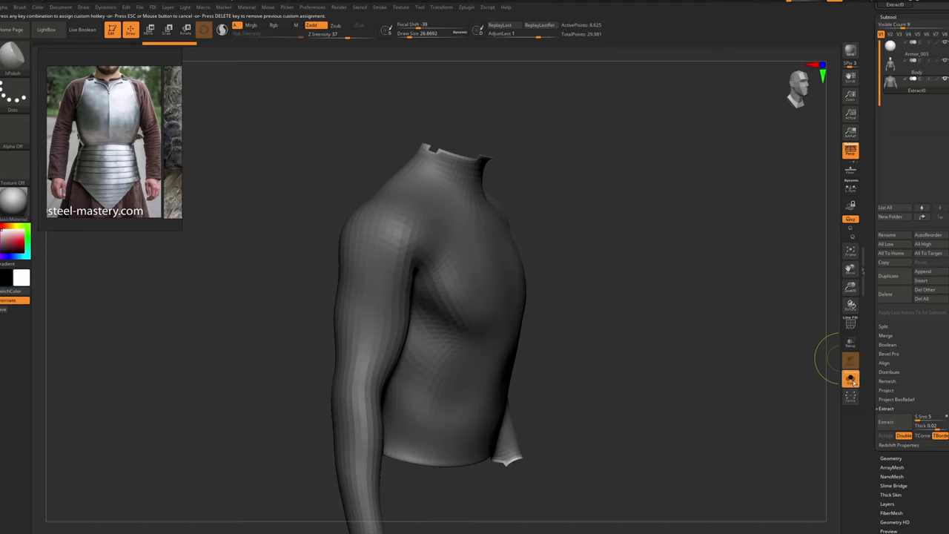
key("alt+s")
key("alt+s")
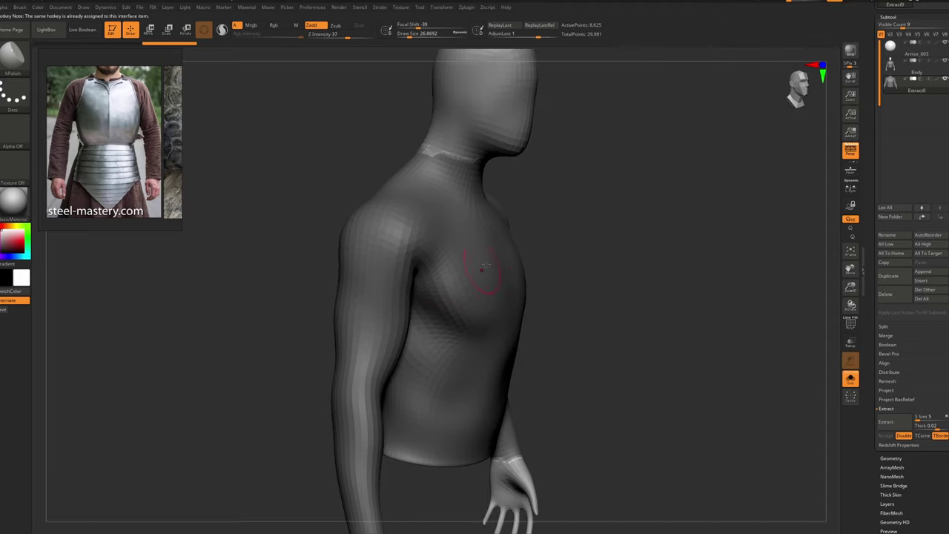
key("alt+s")
key("alt+s")
key("alt+s")
key("alt+s")
key("alt+s")
mouse_move(485, 222)
right_mouse_down()
mouse_move(449, 215)
mouse_move(489, 216)
mouse_move(572, 181)
right_mouse_up()
key("alt+s")
key("alt+s")
Clear the mask from the shell and inspect its bottom opening
left_click_drag(544, 110, 697, 237, "ctrl")
right_click_drag(509, 270, 496, 229)
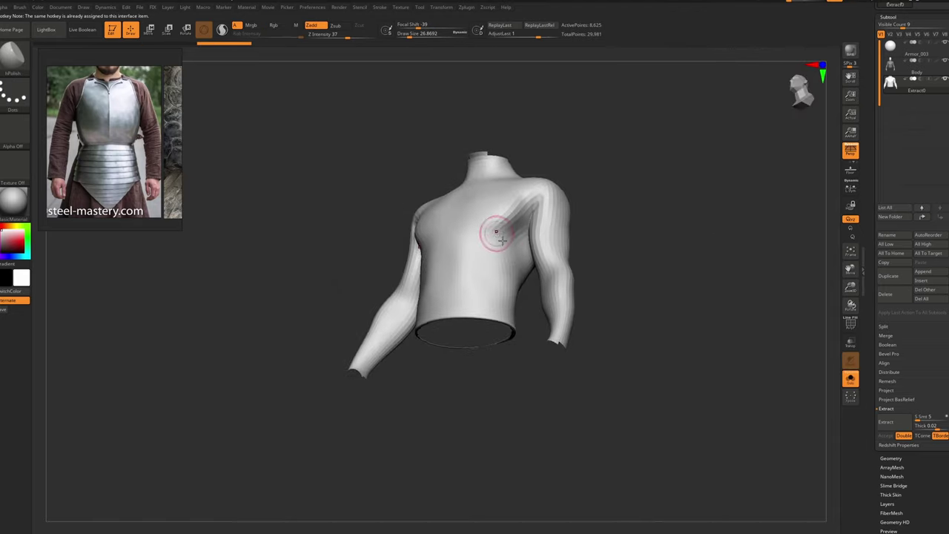
right_click_drag(493, 305, 487, 322)
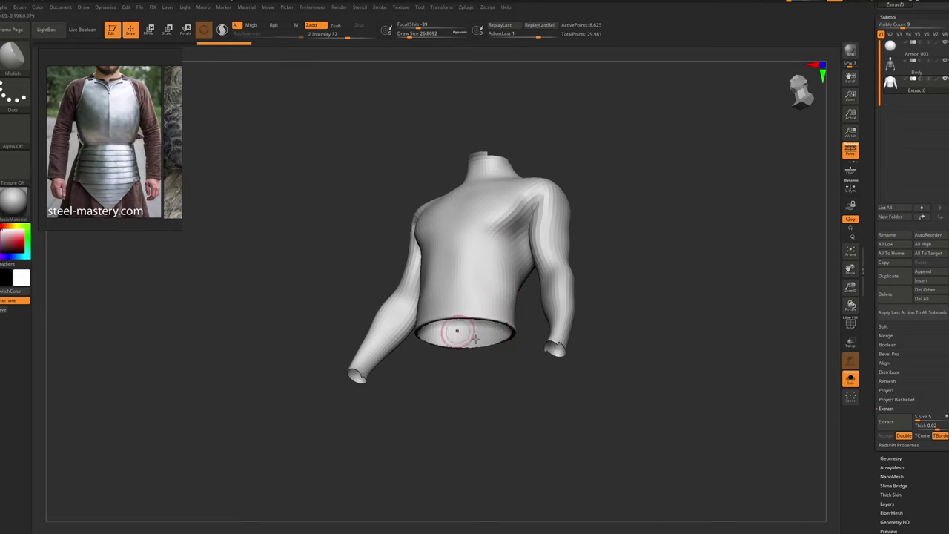
scroll(913, 457, "down", 6)
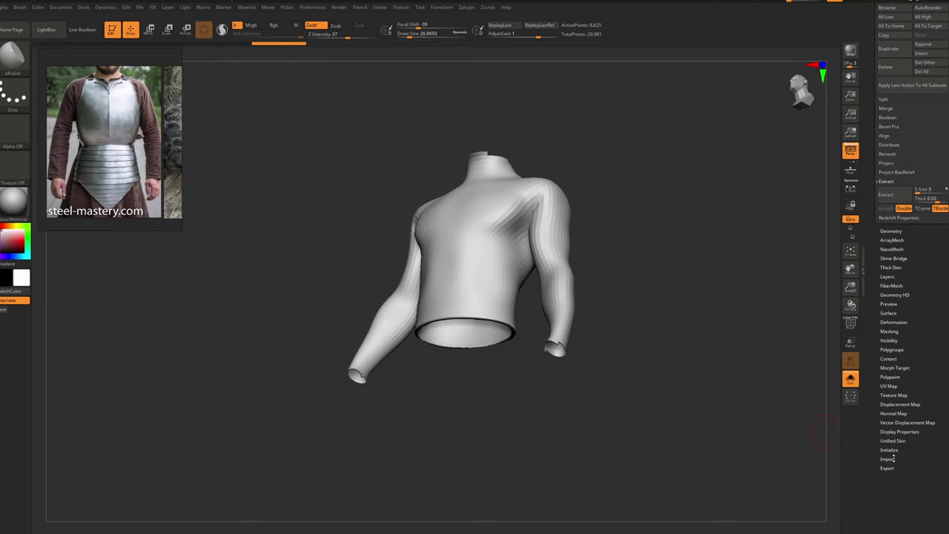
Show PolyF wireframe on the torso shell and inspect it from several angles
left_click(899, 431)
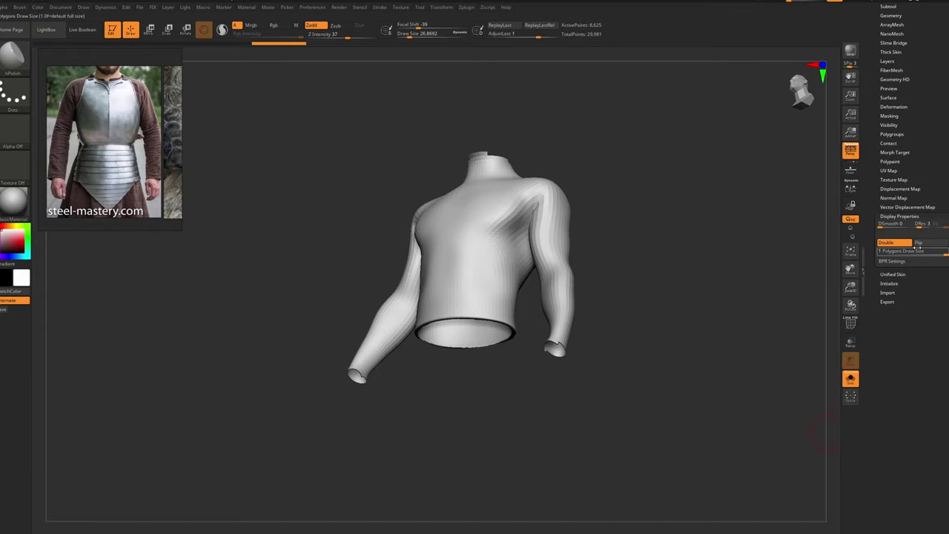
right_click_drag(587, 360, 468, 356, "ctrl")
key("shift+f")
right_click_drag(467, 356, 460, 224, "ctrl")
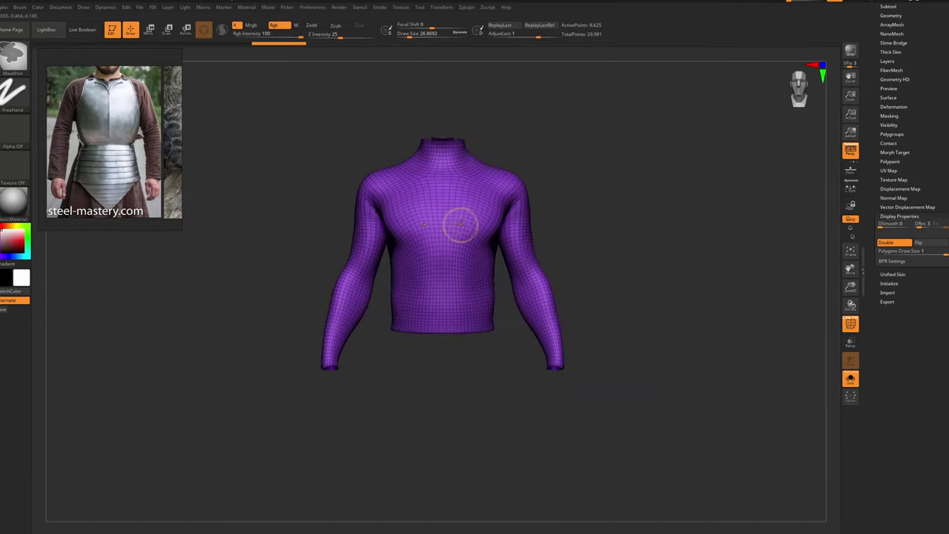
right_click_drag(444, 166, 445, 267, "alt")
right_click_drag(430, 223, 430, 190)
key("shift+f")
right_click_drag(445, 159, 447, 89, "ctrl")
key("shift+f")
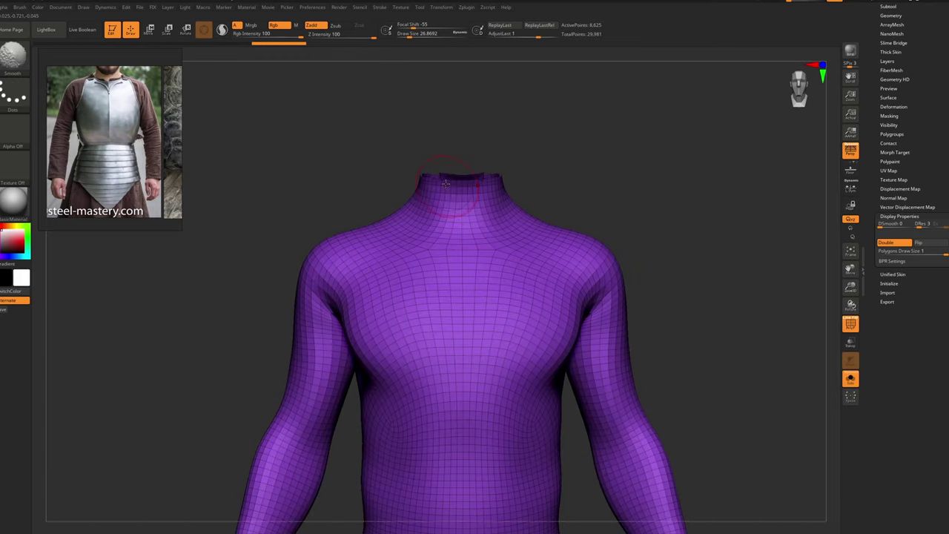
right_click_drag(445, 183, 449, 174)
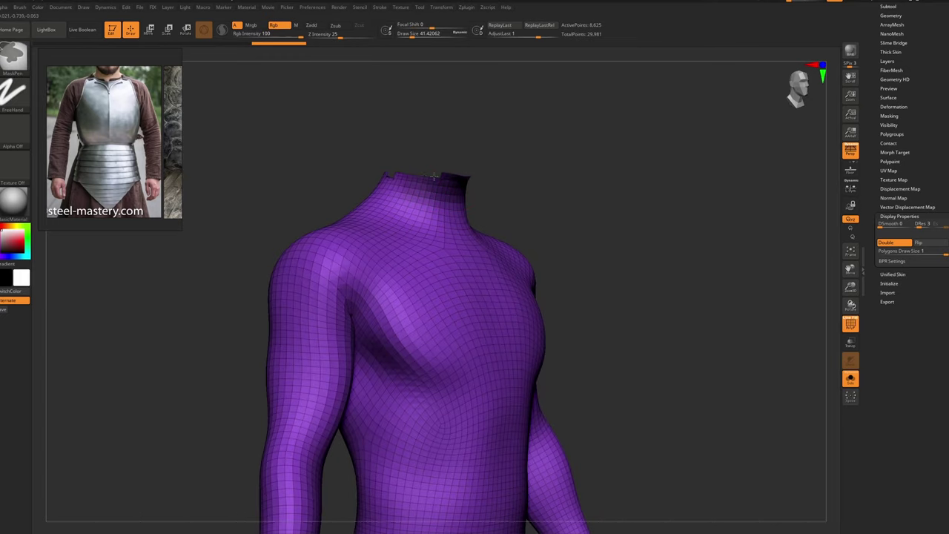
mouse_move(380, 177)
right_mouse_down()
mouse_move(415, 159)
mouse_move(377, 177)
mouse_move(487, 205)
mouse_move(547, 138)
mouse_move(525, 182)
right_mouse_up()
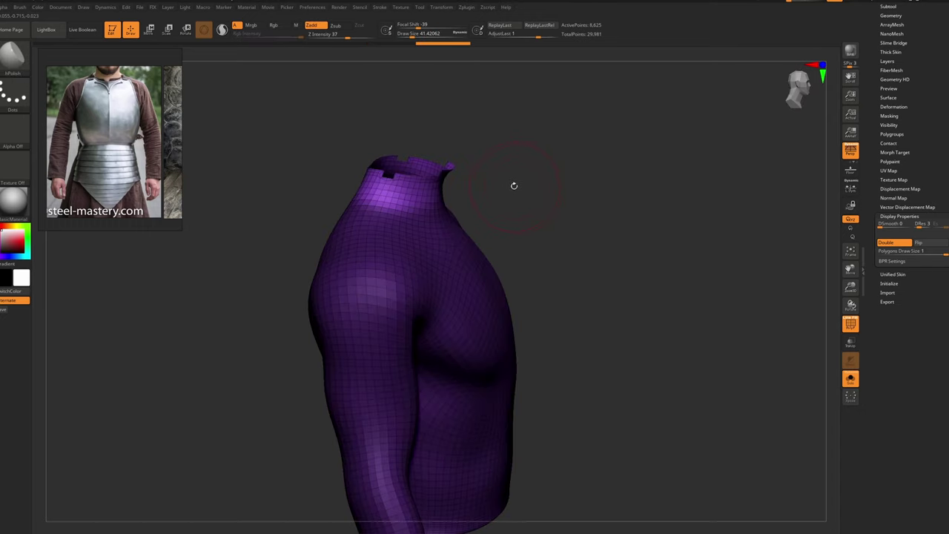
Polish the ragged neck edge by features, then mask the sleeve cuffs and invert the mask
left_click(908, 108)
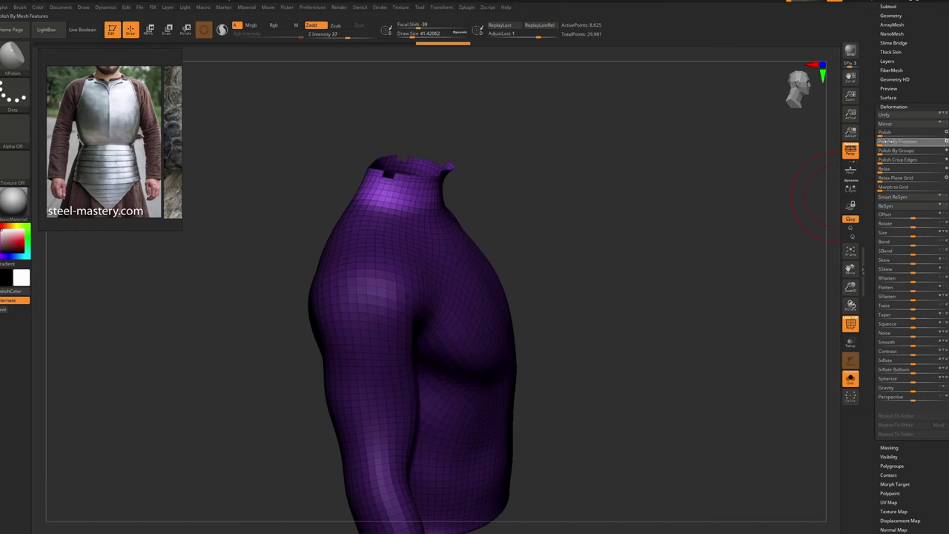
left_click_drag(887, 142, 893, 141)
right_click_drag(660, 193, 468, 229)
left_click_drag(402, 344, 398, 340, "ctrl")
left_click(489, 334, "ctrl")
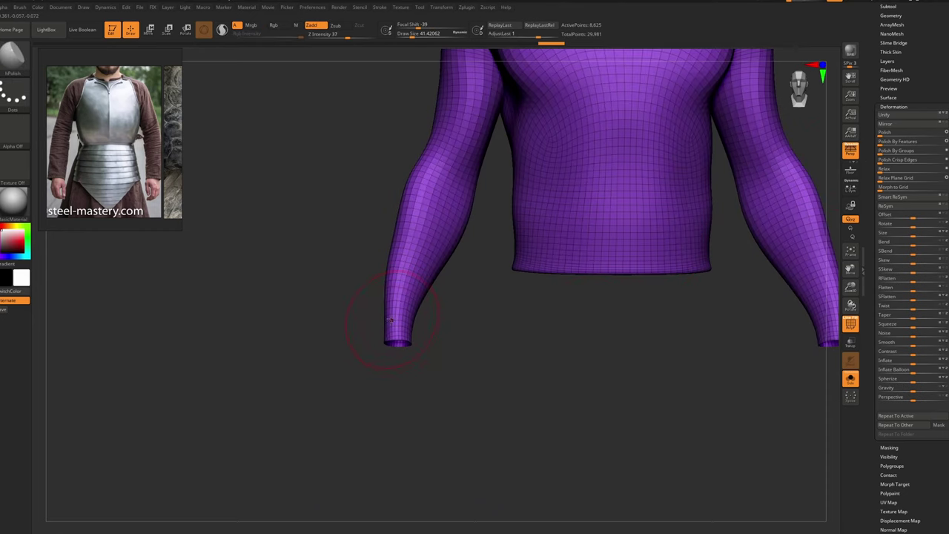
Switch to the Inflat brush at size 80 or larger
key("b")
key("i")
key("n")
key("s")
left_click_drag(393, 326, 401, 338)
key("s")
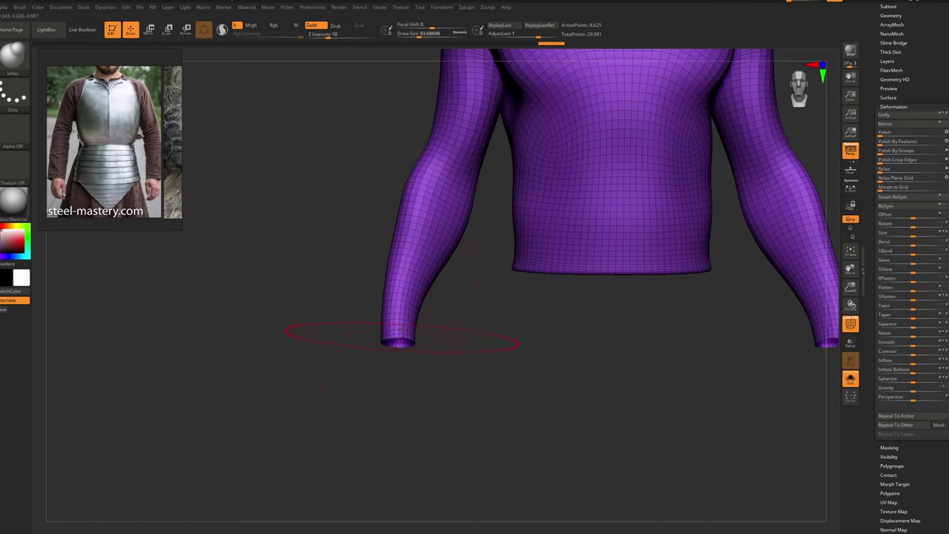
right_click_drag(493, 275, 515, 222, "ctrl")
right_click_drag(565, 254, 483, 300, "alt")
mouse_move(483, 300)
right_mouse_down()
mouse_move(523, 208)
mouse_move(468, 267)
mouse_move(464, 203)
mouse_move(441, 272)
mouse_move(451, 326)
mouse_move(444, 267)
mouse_move(451, 311)
right_mouse_up()
mouse_move(451, 311)
right_mouse_down("ctrl")
mouse_move(455, 252)
mouse_move(472, 281)
mouse_move(443, 220)
right_mouse_up("ctrl")
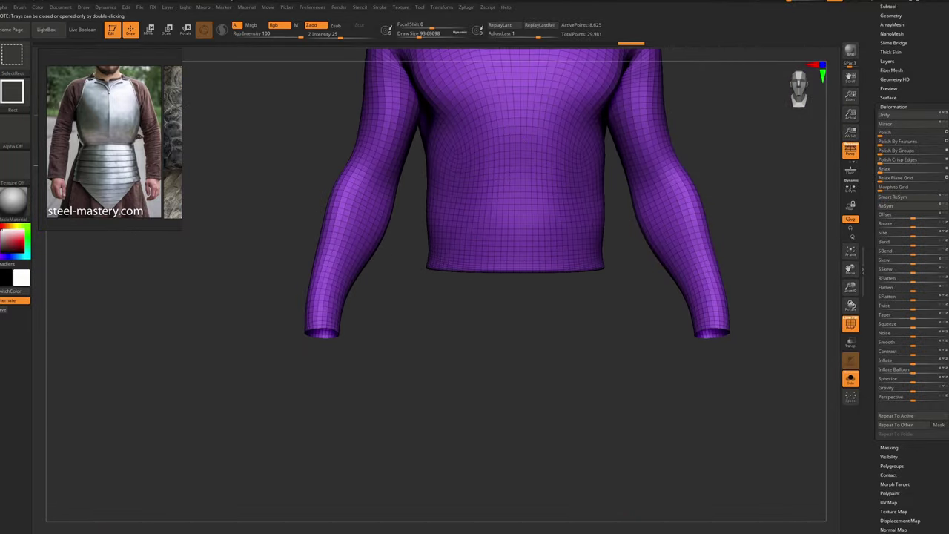
Hide an edge loop near the shirt hem with a lasso selection
left_click(9, 62)
left_click(378, 105)
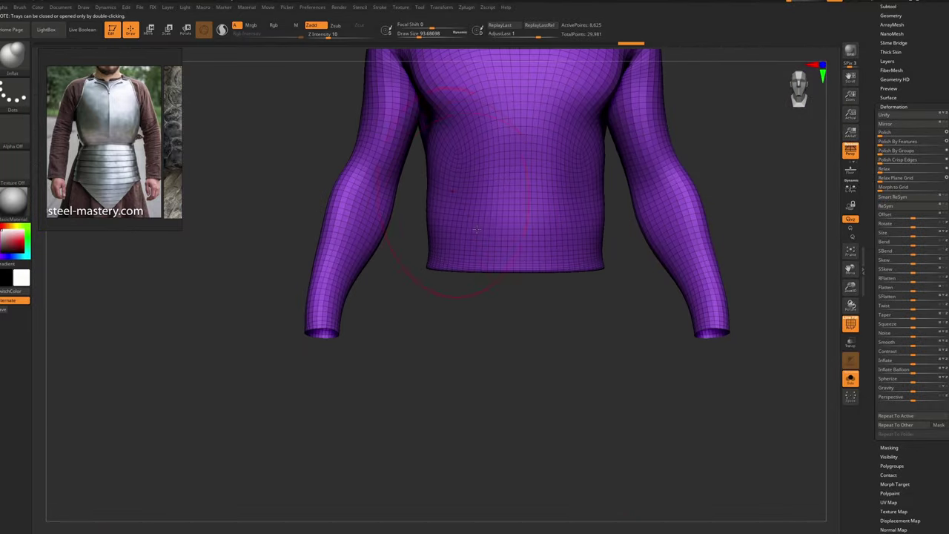
scroll(455, 267, "up", 3)
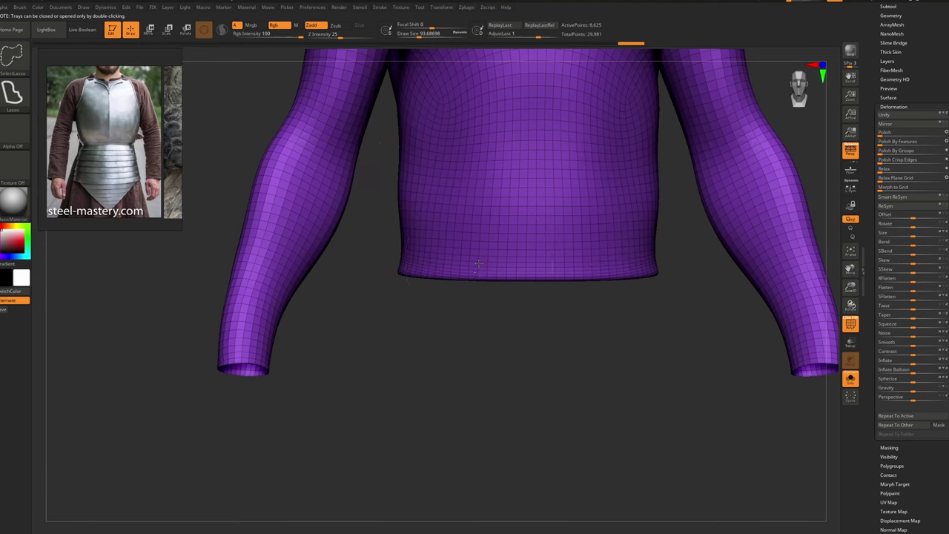
left_click(483, 268, "ctrl+shift")
right_click_drag(484, 269, 572, 219)
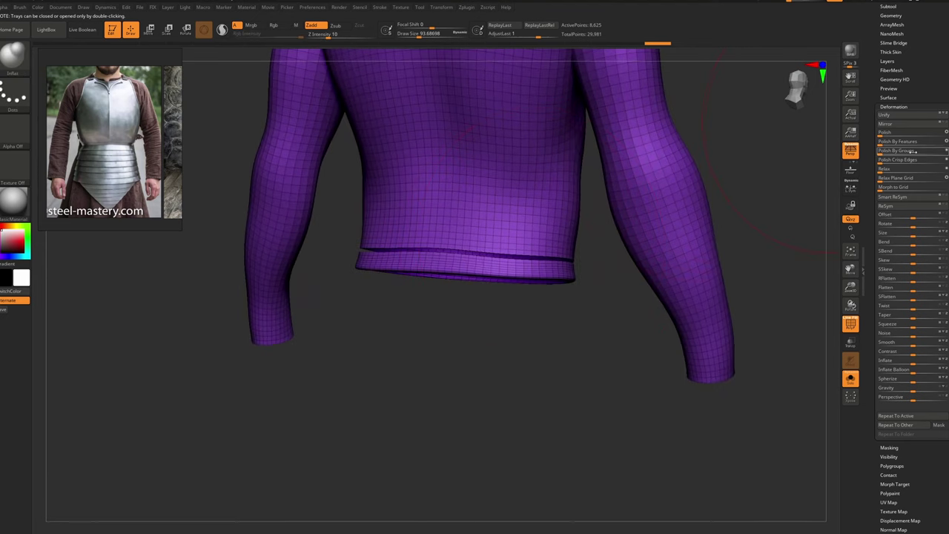
left_click(923, 107)
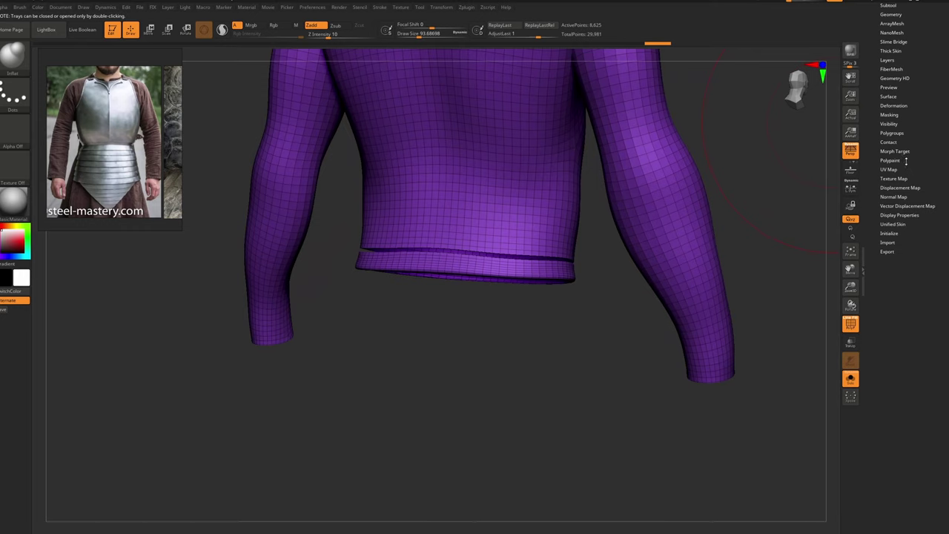
Delete the hidden hem band and split the shirt into Auto Groups polygroups
scroll(909, 143, "up", 2)
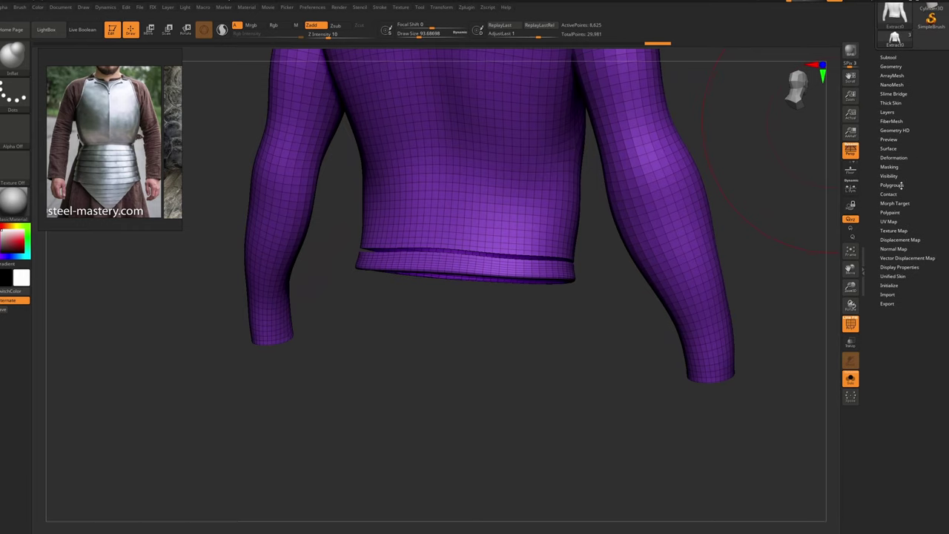
left_click(893, 185)
left_click(895, 193)
right_click_drag(569, 277, 640, 296)
left_click(896, 193)
left_click(901, 195)
right_click_drag(640, 296, 698, 215)
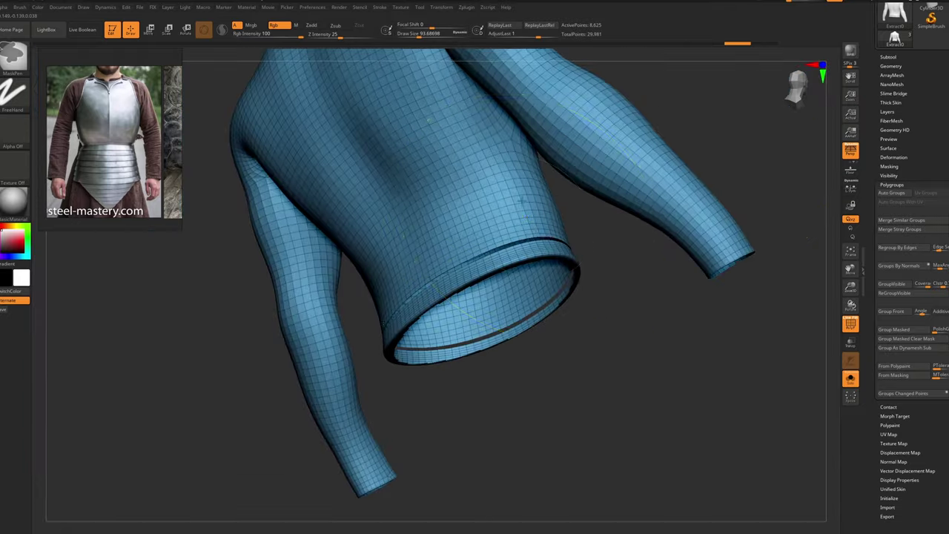
left_click(519, 265)
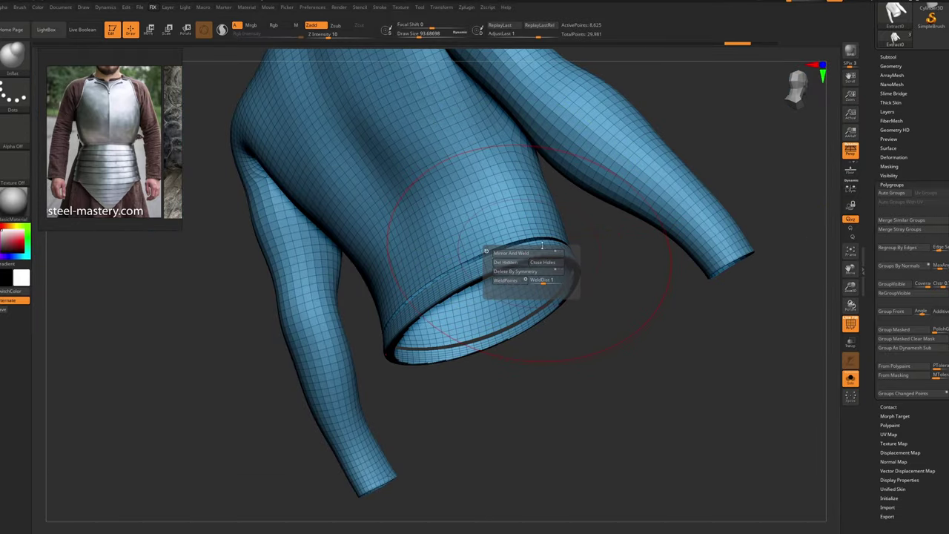
left_click(893, 192)
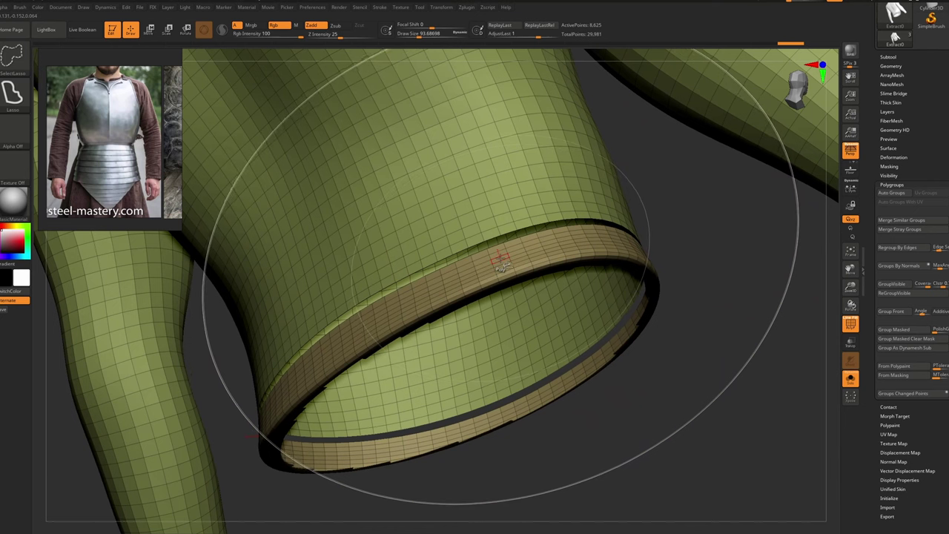
With SelectRect, isolate the thin ring at the sleeve cuff
left_click(28, 70)
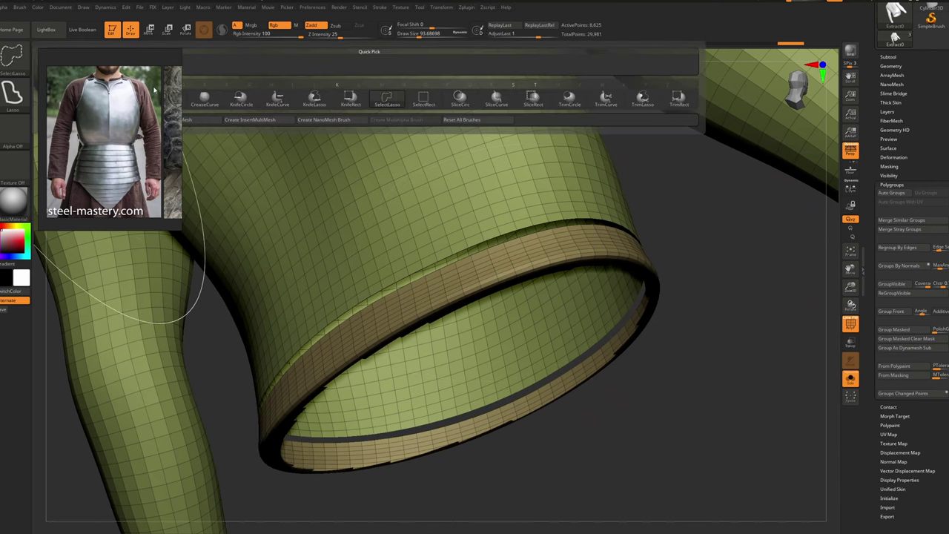
left_click(6, 59, "ctrl+shift")
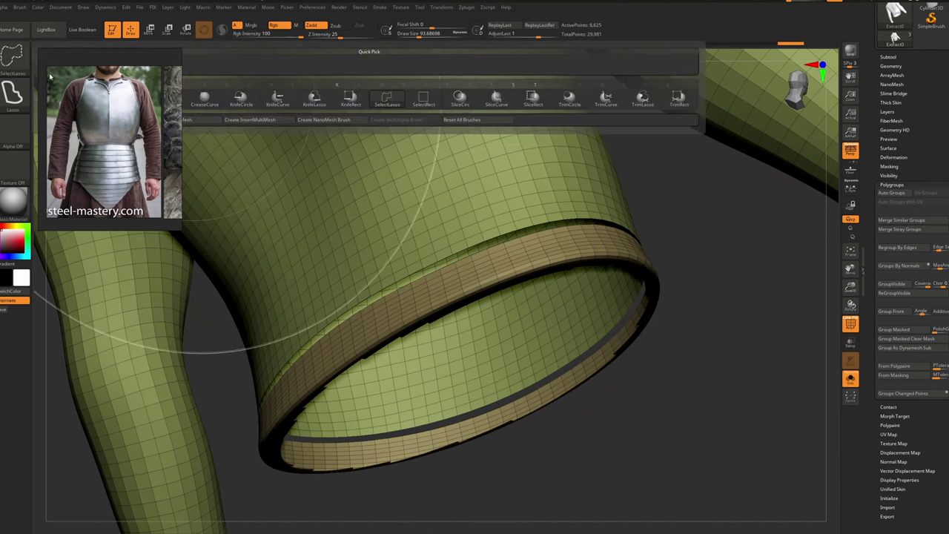
left_click(423, 98)
left_click(571, 274, "ctrl+shift")
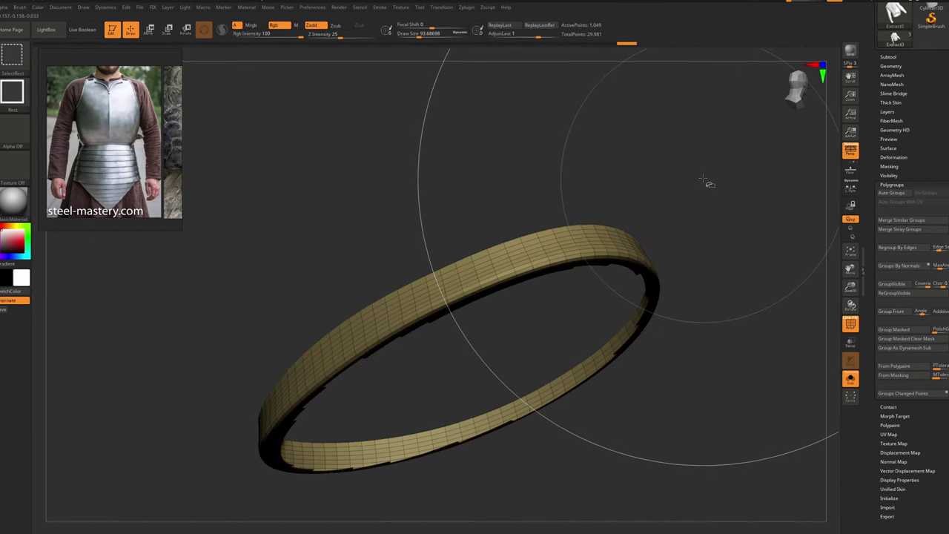
left_click_drag(702, 174, 780, 259, "ctrl+alt+shift")
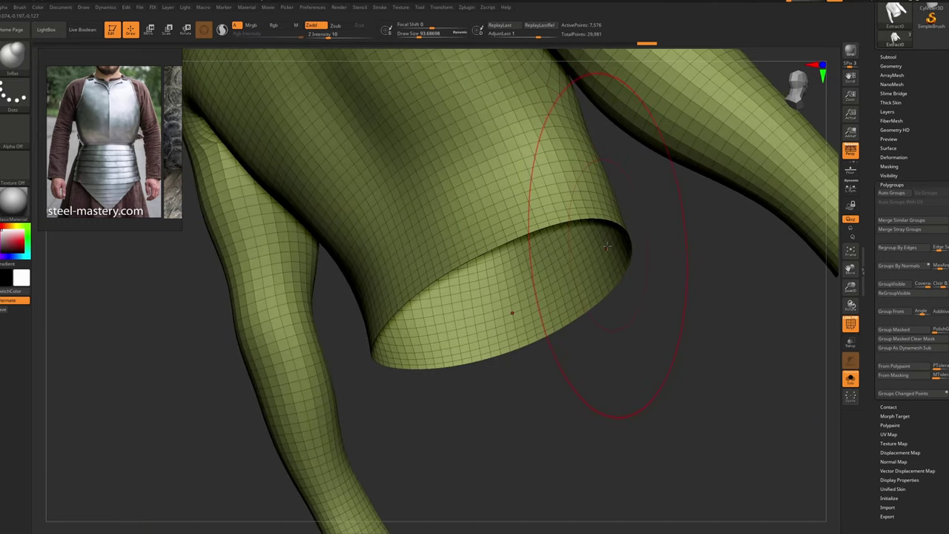
Delete the hidden cuff ring with Del Hidden from the fix menu
key("f")
left_click(593, 255)
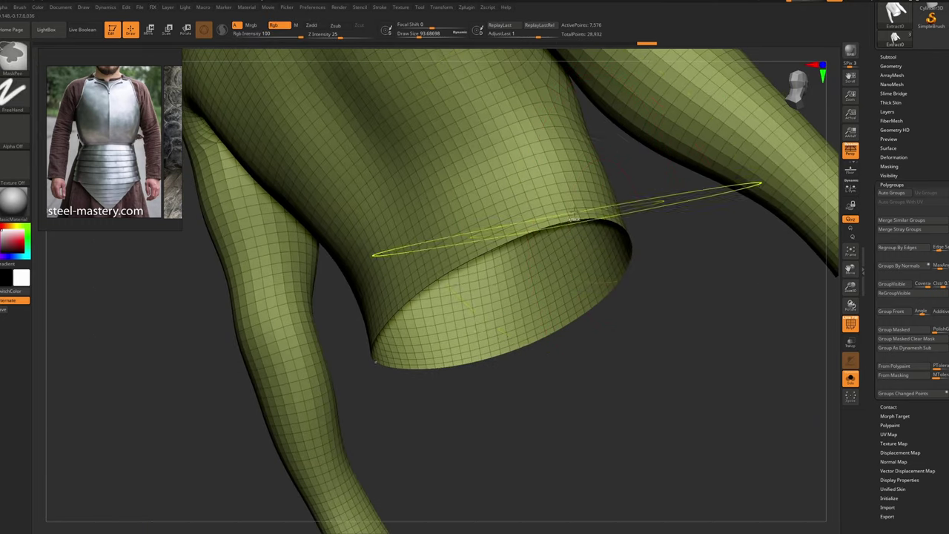
right_click_drag(579, 176, 528, 237, "alt")
key("f")
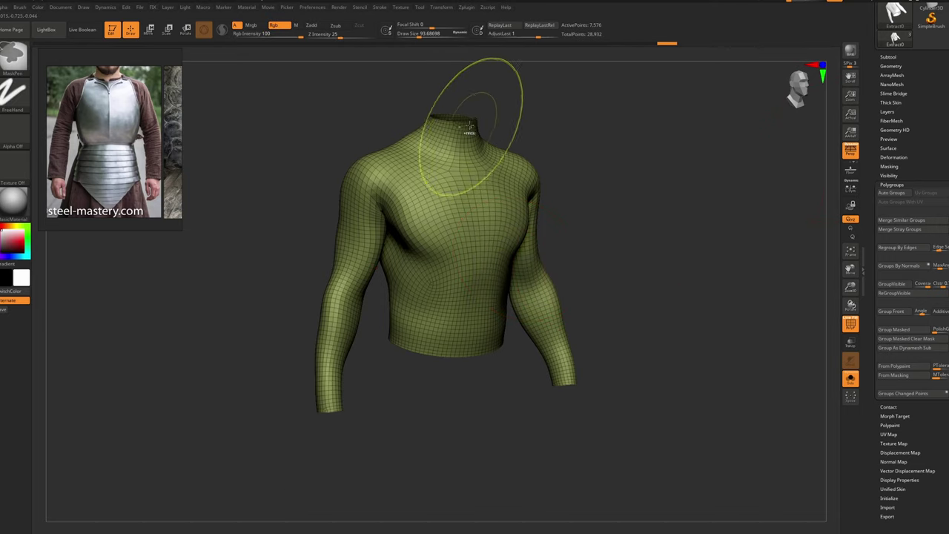
Orbit the shirt shell from front to back and front again to check it
right_click_drag(503, 125, 509, 204, "ctrl")
right_click_drag(519, 244, 474, 248, "shift")
right_click_drag(512, 286, 520, 225, "ctrl")
right_click_drag(521, 225, 511, 181, "alt")
key("shift")
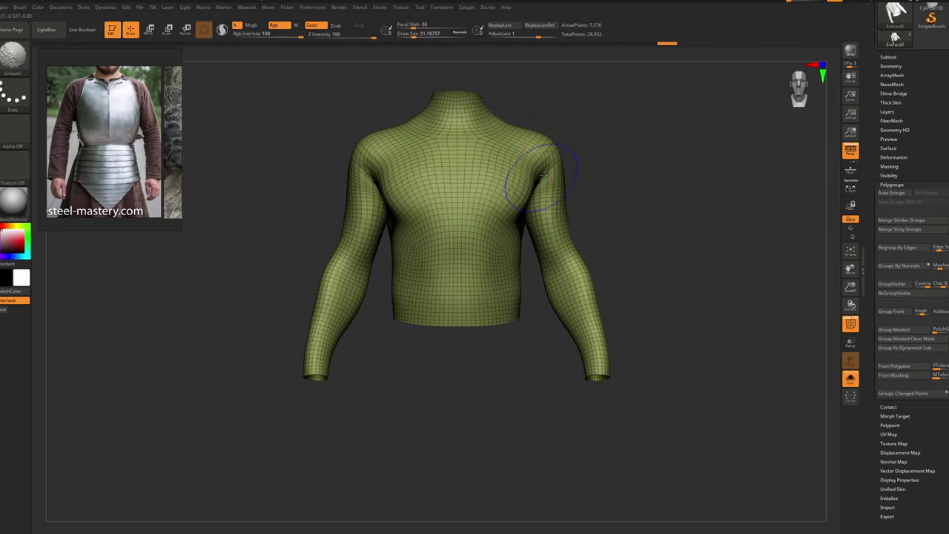
right_click_drag(615, 259, 475, 232)
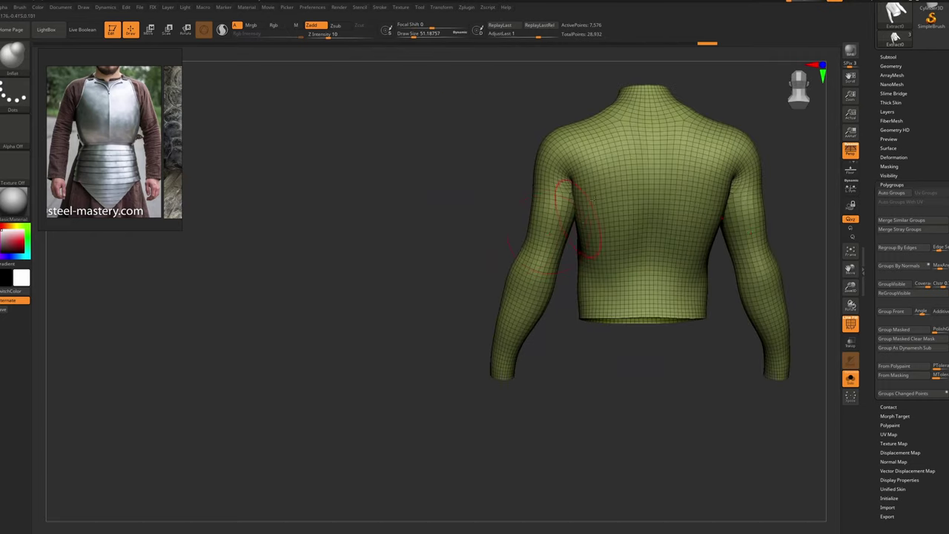
right_click_drag(595, 202, 482, 236, "alt")
right_click_drag(596, 170, 693, 109)
Run ZRemesher with Half twice to give the shirt a coarser mesh
left_click(892, 66)
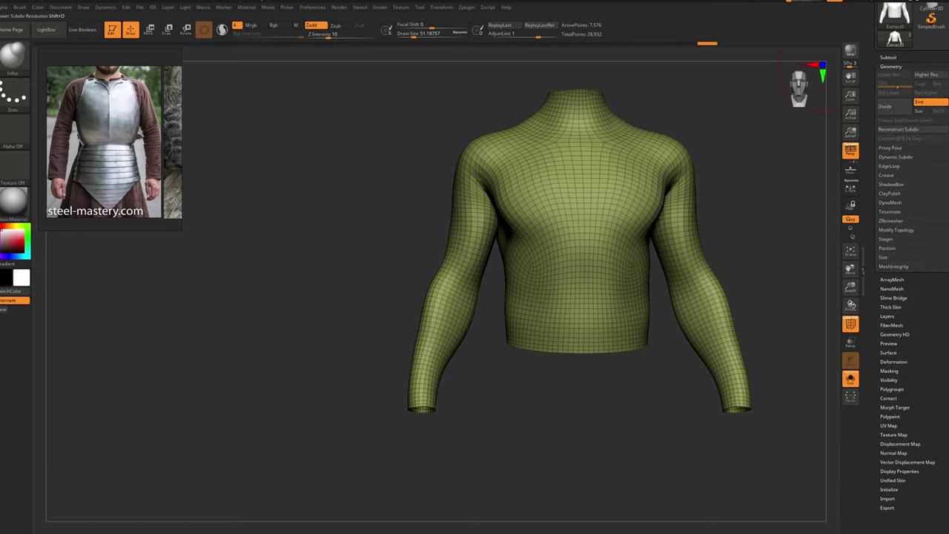
left_click(892, 221)
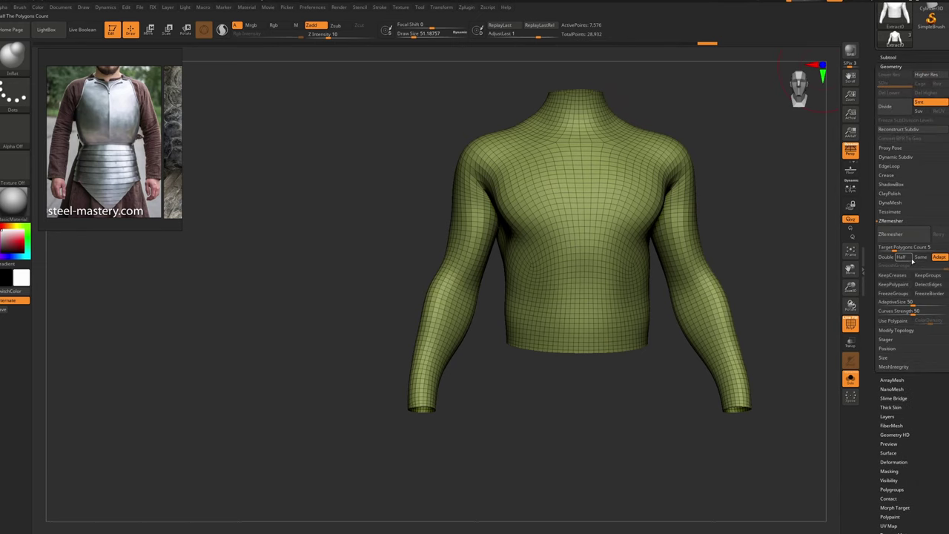
left_click(911, 234)
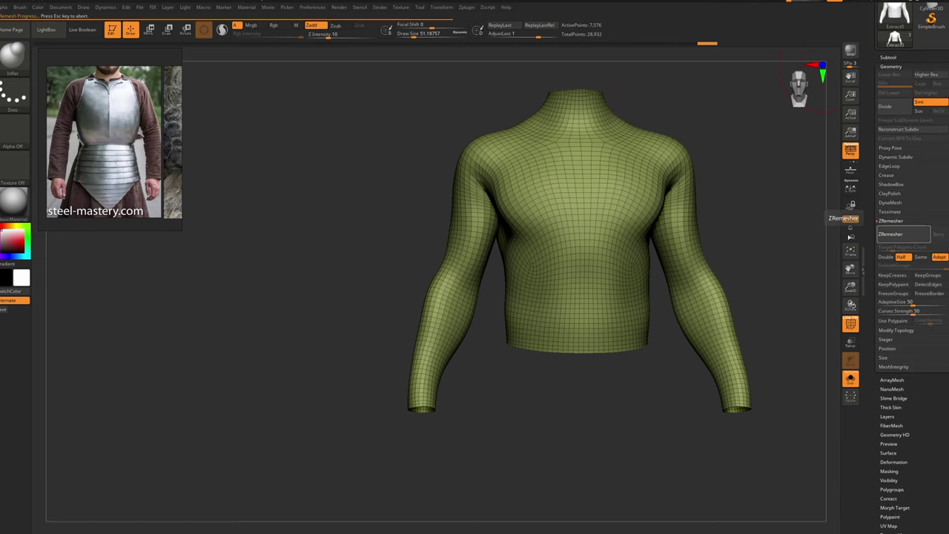
mouse_move(619, 234)
right_mouse_down()
mouse_move(635, 220)
mouse_move(619, 221)
right_mouse_up()
left_click(936, 222)
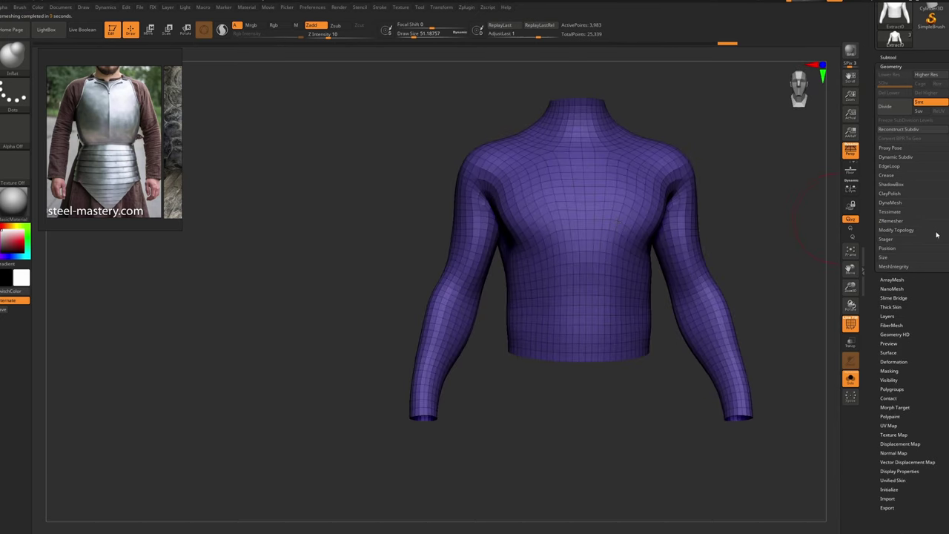
left_click(891, 233)
left_click(891, 245)
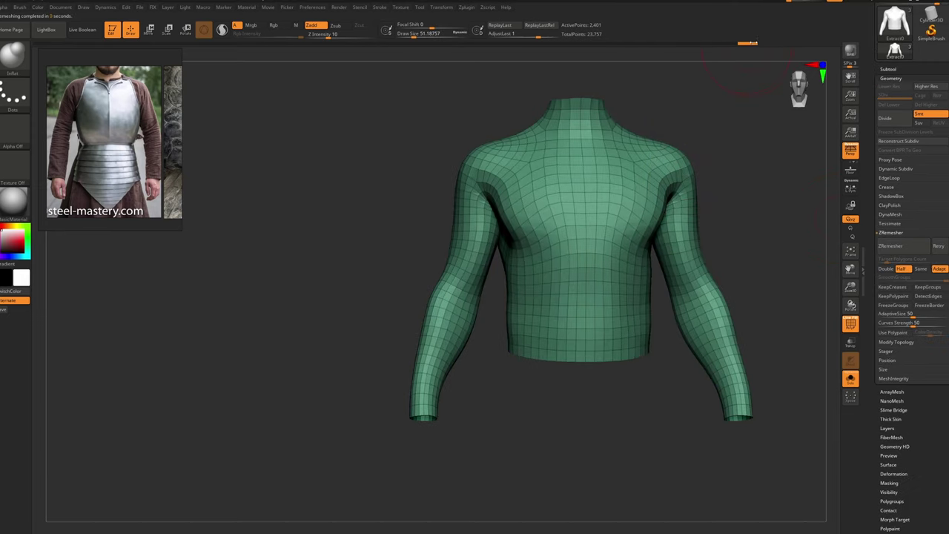
Compare the denser and coarser remeshes in undo history, keeping the coarse 2,401-point one
left_click_drag(745, 44, 736, 45)
left_click(736, 46)
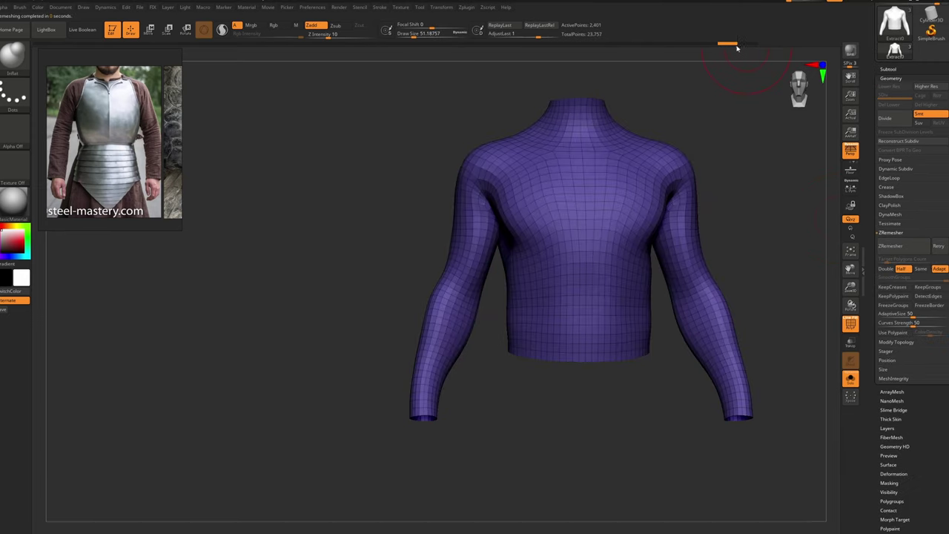
left_click(750, 46)
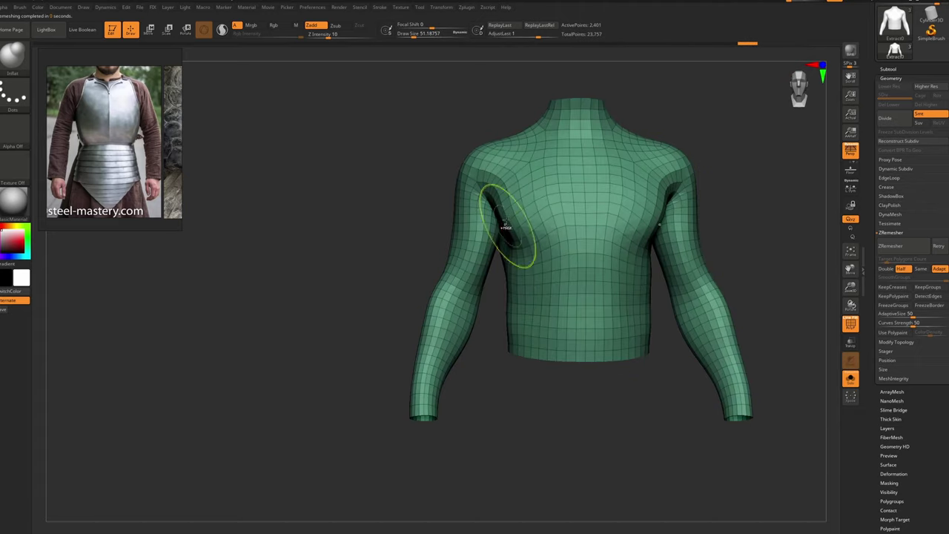
mouse_move(507, 225)
right_mouse_down("ctrl")
mouse_move(492, 220)
mouse_move(545, 212)
mouse_move(496, 211)
right_mouse_up("ctrl")
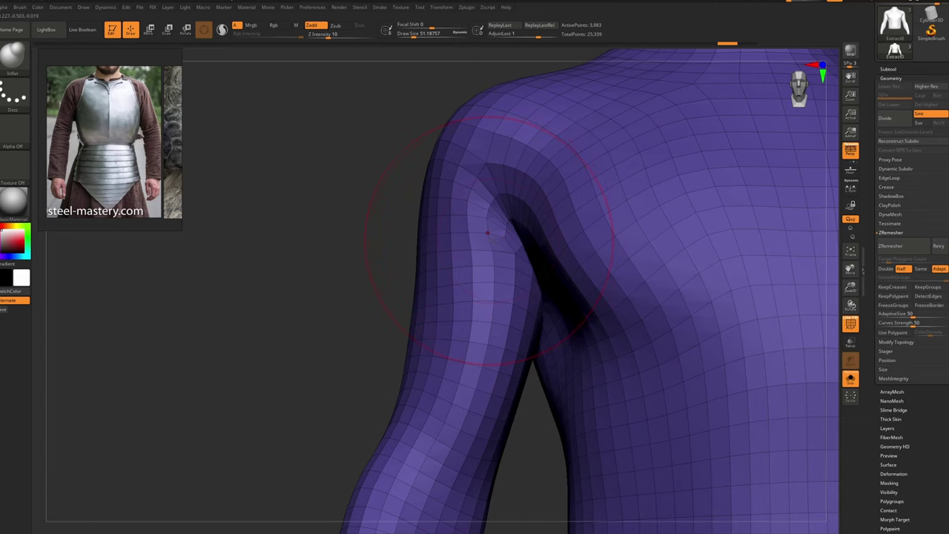
right_click_drag(518, 244, 522, 195, "ctrl")
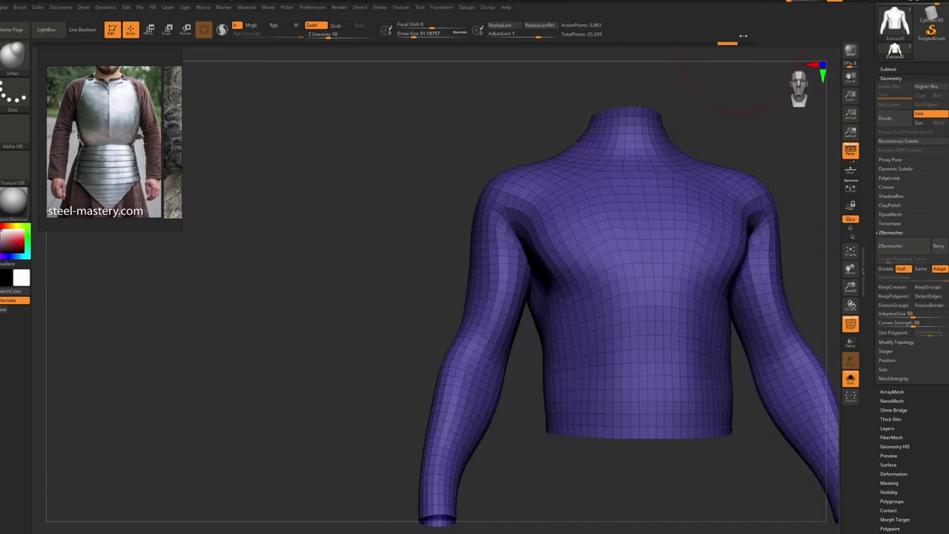
left_click(755, 42)
Smooth both armpits from the back, then show the full body around the shirt
right_click_drag(619, 176, 594, 152, "ctrl")
mouse_move(593, 152)
right_mouse_down()
mouse_move(619, 167)
mouse_move(595, 207)
mouse_move(608, 210)
right_mouse_up()
mouse_move(517, 202)
left_mouse_down("shift")
mouse_move(554, 222)
mouse_move(545, 223)
left_mouse_up("shift")
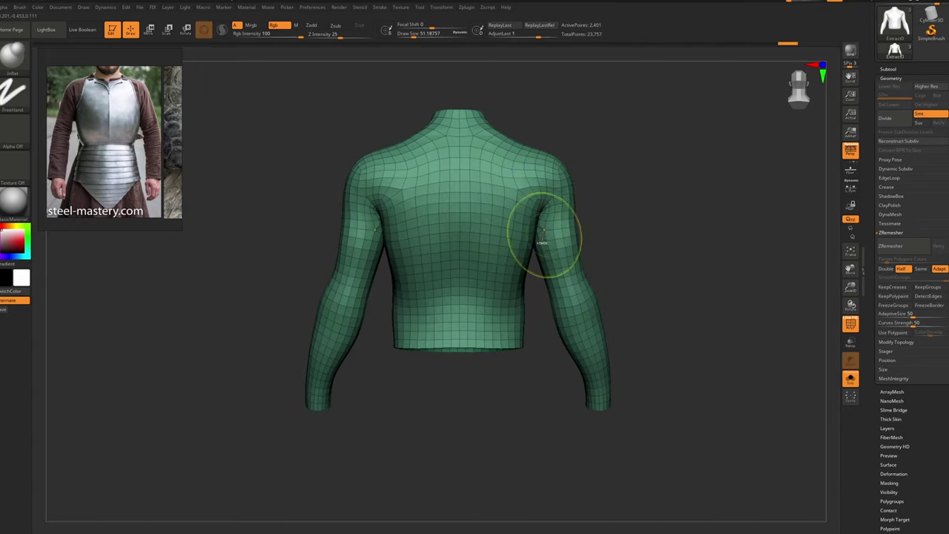
right_click_drag(542, 241, 519, 215, "ctrl")
right_click_drag(520, 215, 571, 268)
right_click_drag(571, 268, 504, 253, "alt")
key("shift+f")
key("shift+f")
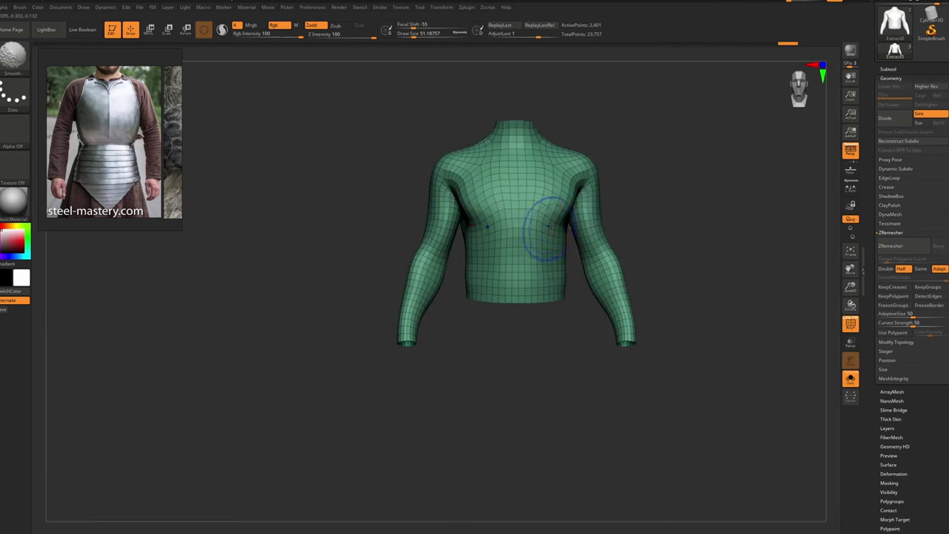
key("alt+s")
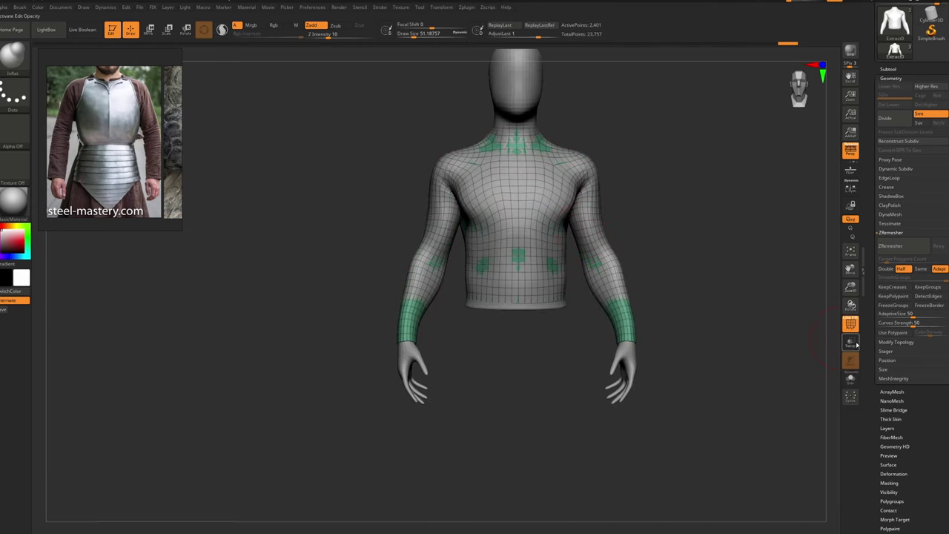
Toggle Solo to compare the shirt alone and over the body
left_click(850, 360)
left_click(851, 361)
left_click(850, 361)
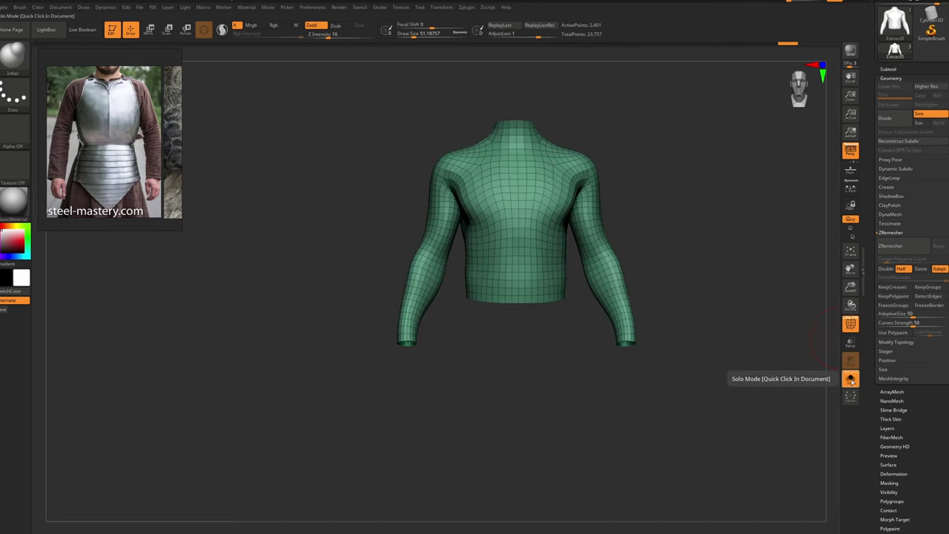
left_click(851, 361)
right_click_drag(545, 167, 492, 199)
Inflate the shirt with the line transform so it covers the body
key("w")
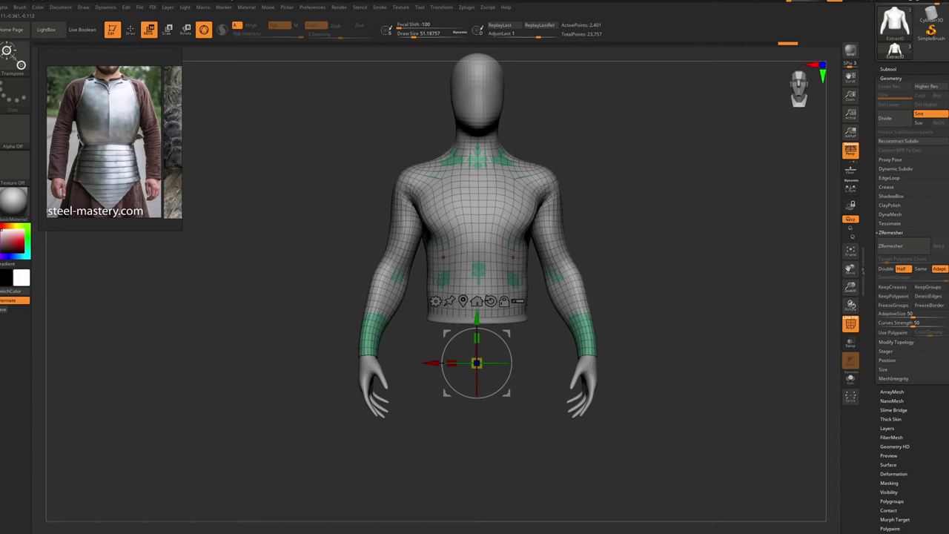
key("y")
key("y")
key("y")
key("y")
key("y")
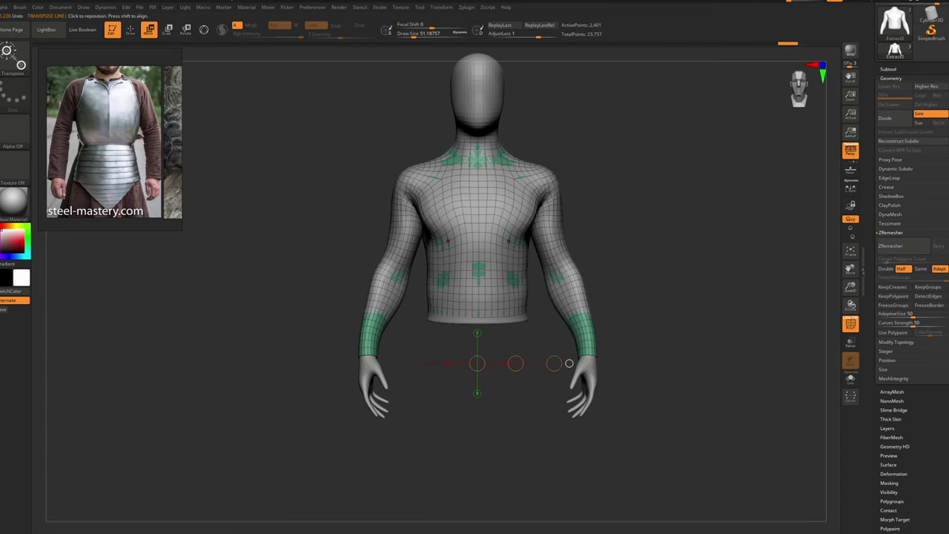
left_click_drag(560, 174, 625, 110)
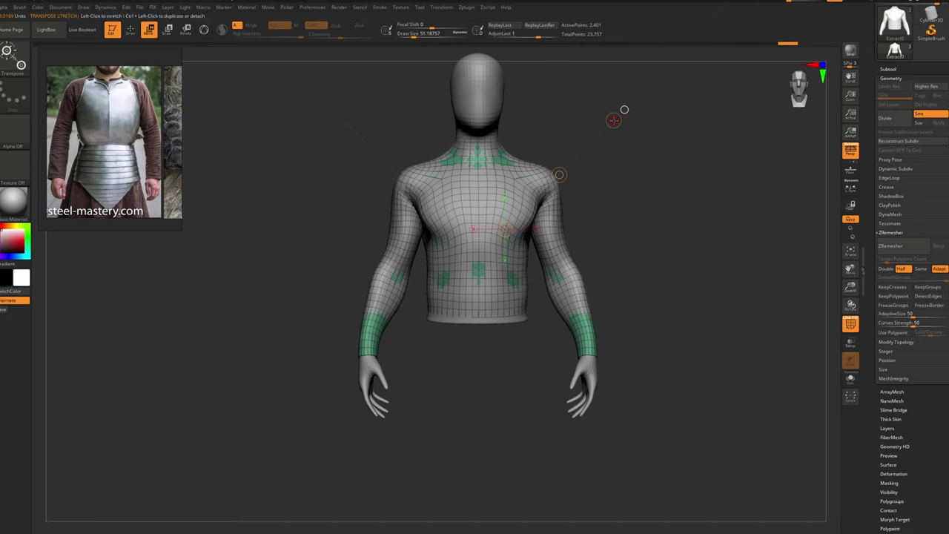
left_click_drag(613, 120, 616, 120)
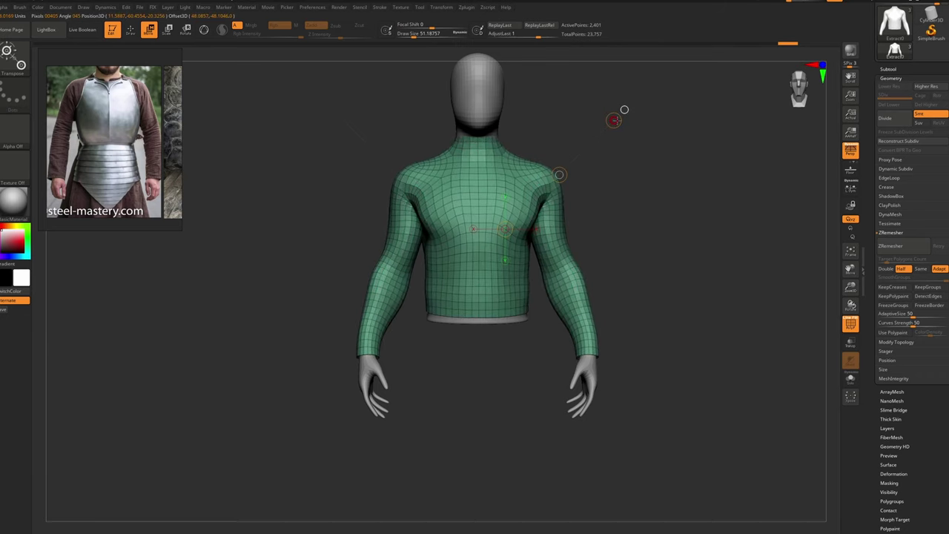
mouse_move(637, 245)
left_mouse_down()
mouse_move(719, 256)
mouse_move(637, 256)
left_mouse_up()
left_click_drag(551, 302, 584, 267)
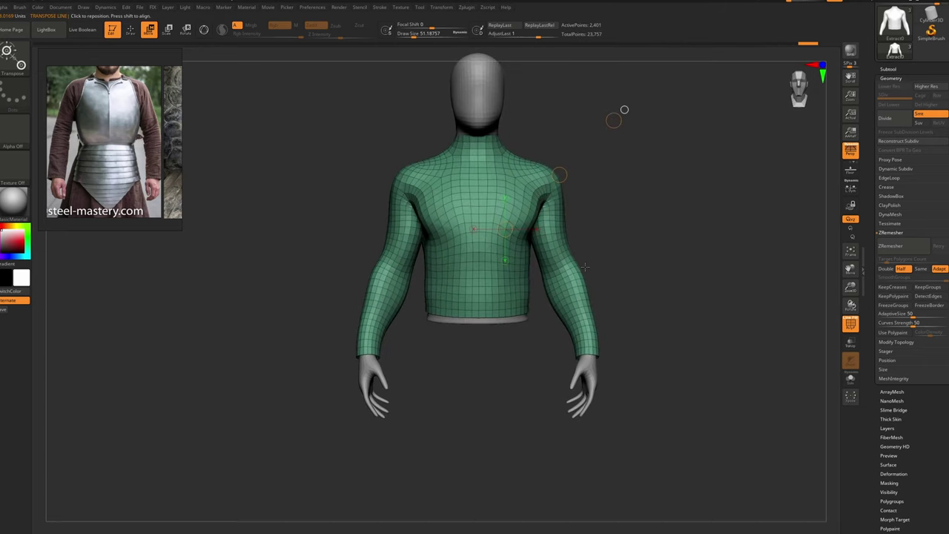
key("shift+f")
Pull the back neckline up with the Move brush and save the project
left_click_drag(625, 110, 357, 135)
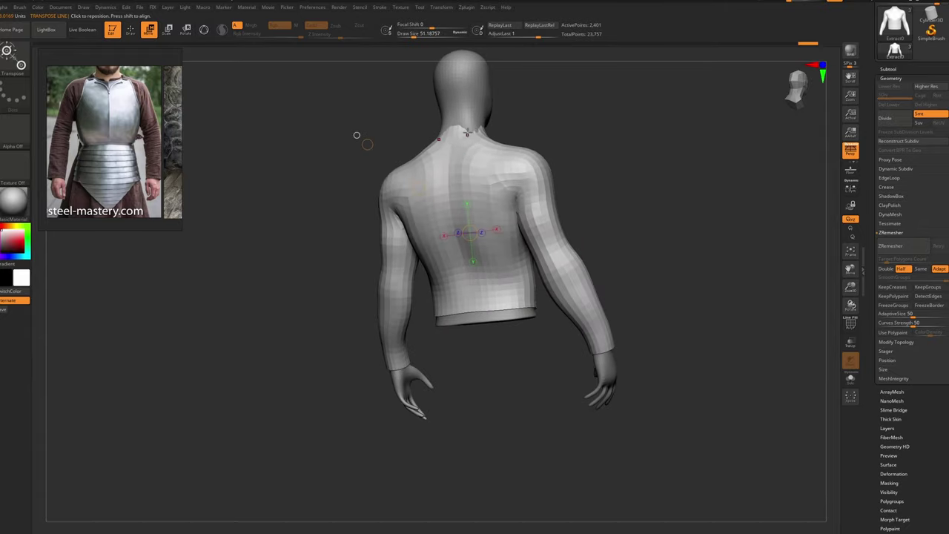
key("b")
key("m")
key("v")
key("space")
left_click_drag(469, 133, 482, 124)
mouse_move(593, 174)
left_mouse_down()
mouse_move(423, 193)
mouse_move(321, 236)
left_mouse_up()
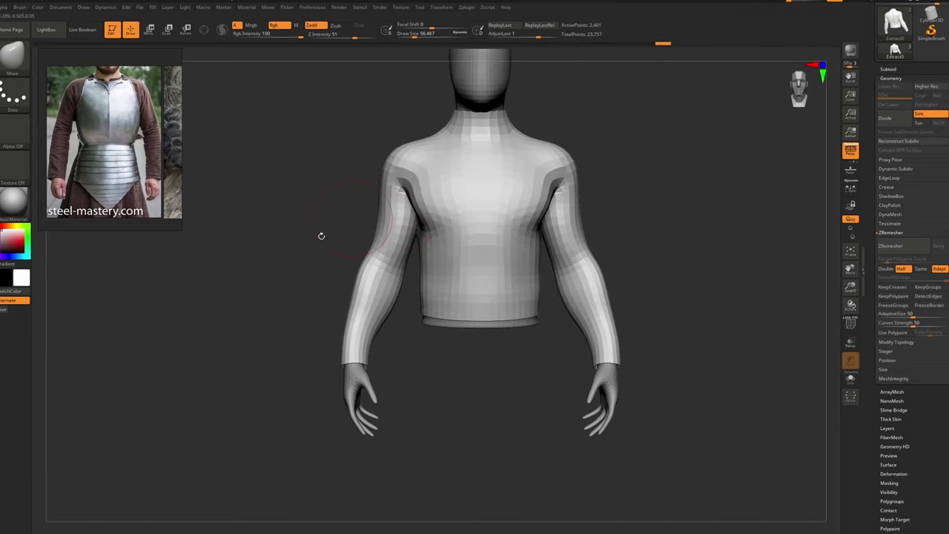
left_click(4, 311)
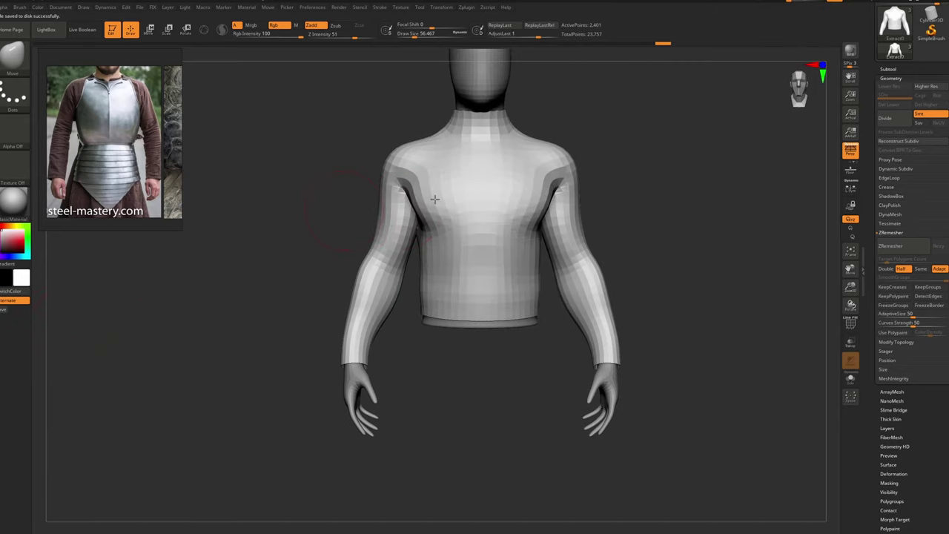
Bring up the ArtStation Quick Extract plugin page with its Personal, Indie and Studio prices
key("super")
left_click(517, 530)
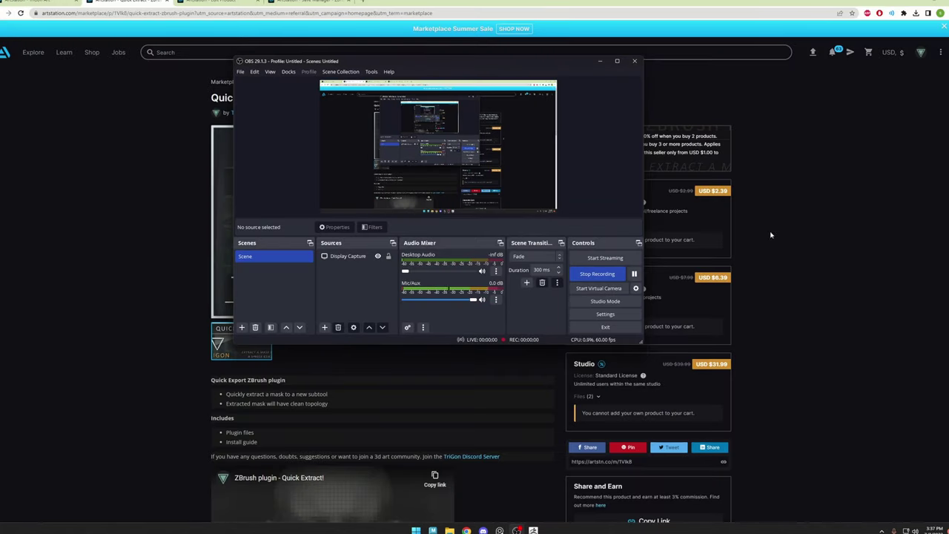
left_click(769, 233)
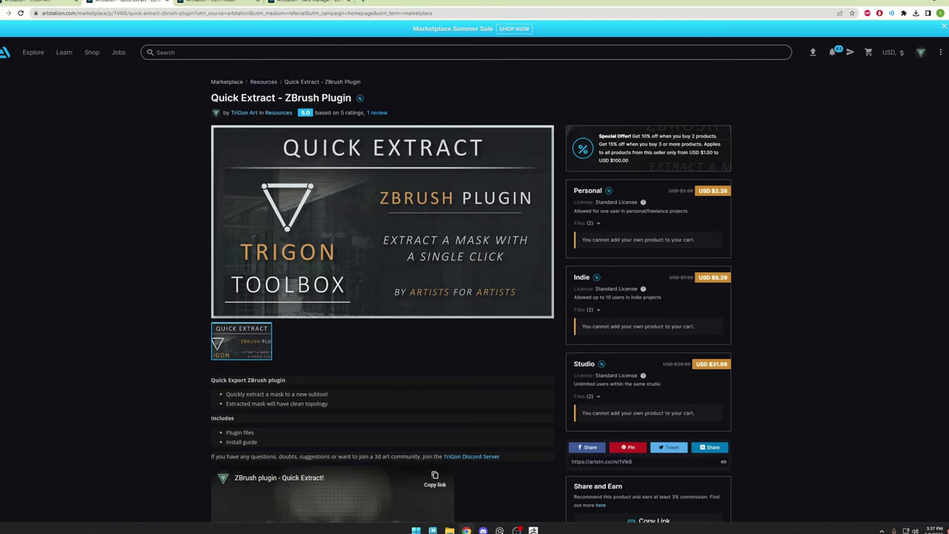
Return to ZBrush and make Body the active subtool
left_click(916, 1)
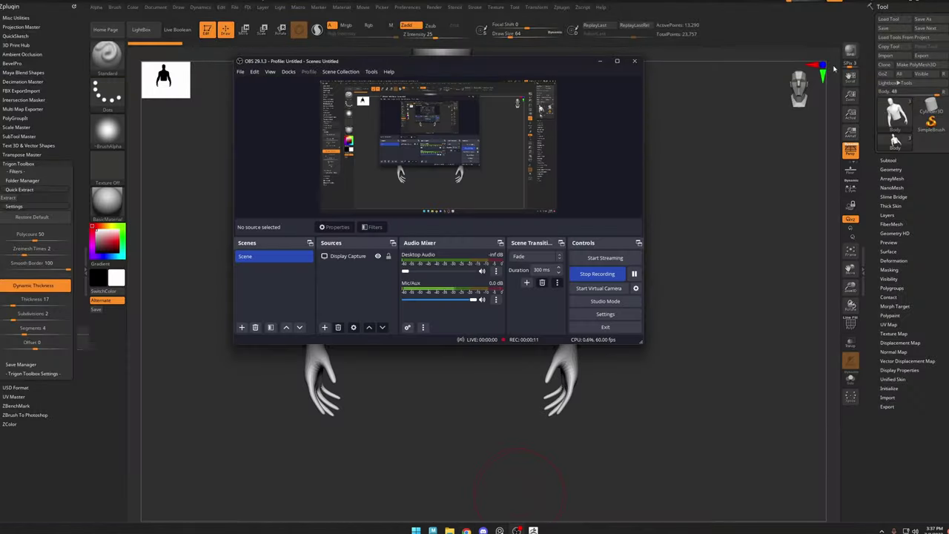
left_click(768, 219)
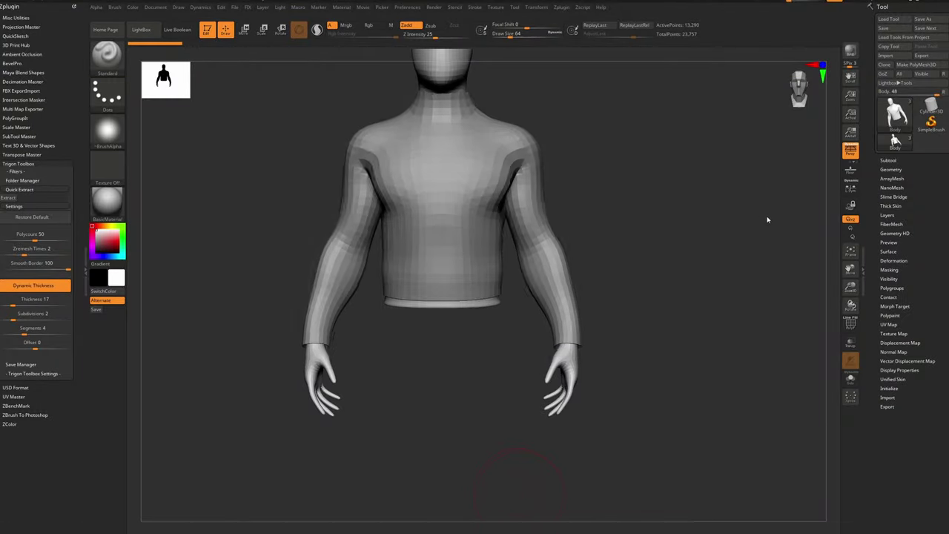
left_click(446, 195, "alt")
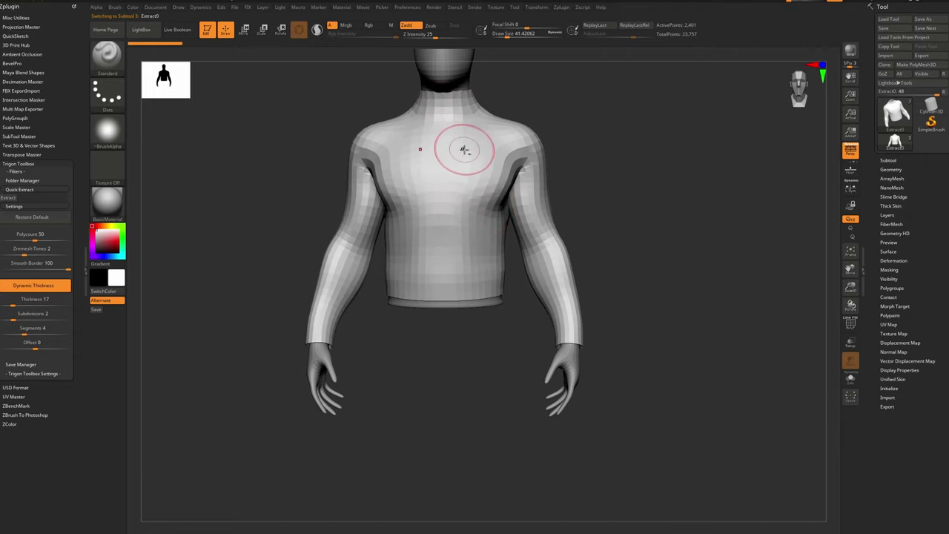
right_click_drag(464, 151, 460, 187, "alt")
right_click_drag(386, 161, 343, 170)
key("alt+s")
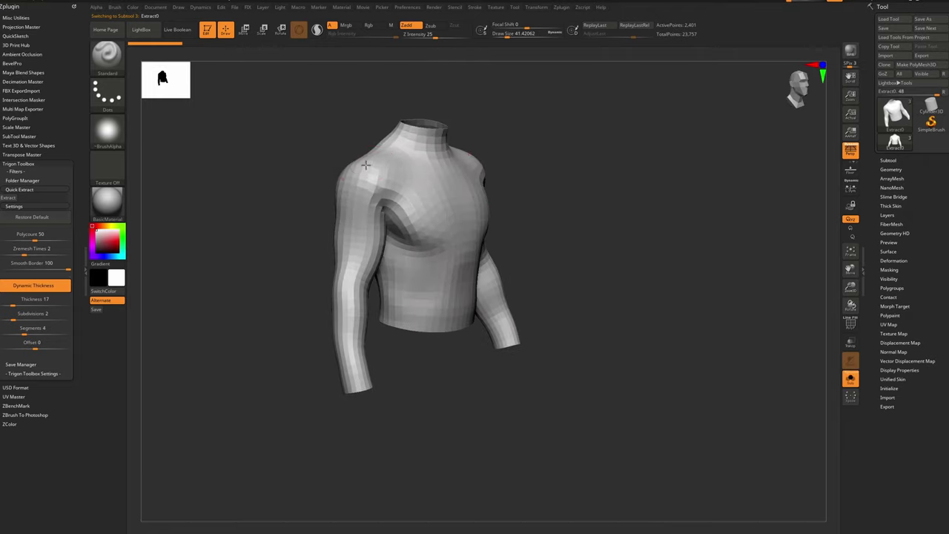
key("alt+s")
left_click(431, 131, "alt")
right_click_drag(436, 181, 417, 180, "shift")
Isolate Body and mask the entire body with a mask rectangle
key("alt+s")
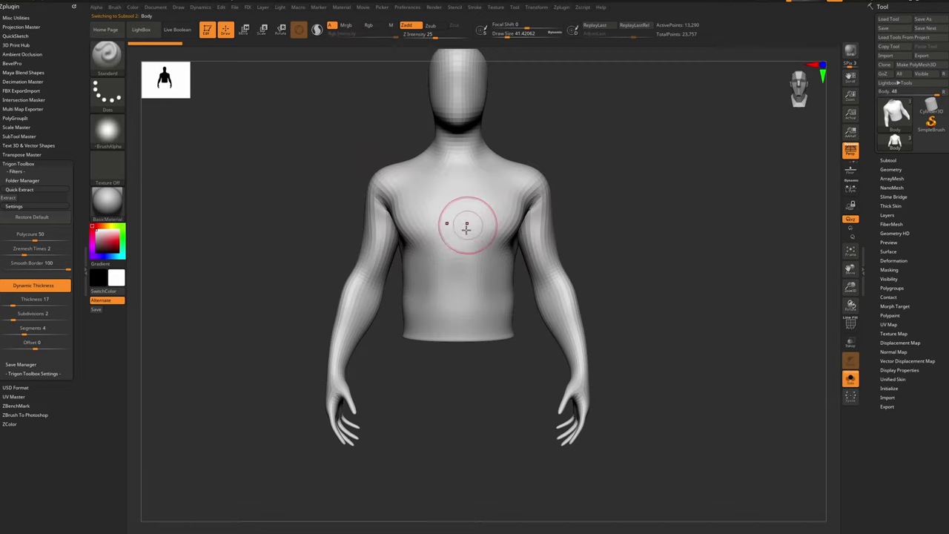
key("s")
left_click_drag(466, 227, 463, 227)
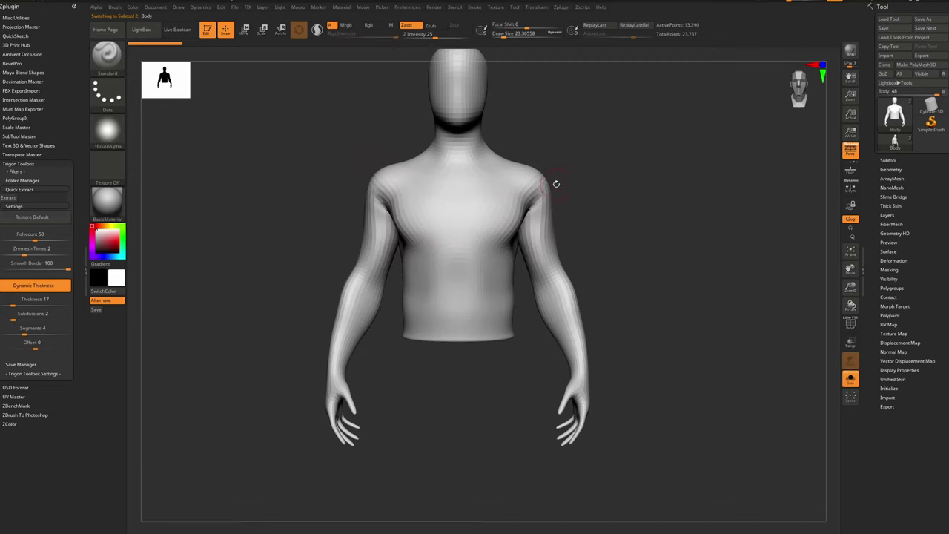
key("s")
left_click_drag(355, 321, 364, 321)
right_click_drag(371, 307, 361, 276, "ctrl")
left_click_drag(464, 360, 582, 431, "ctrl")
left_click_drag(429, 336, 289, 139, "ctrl")
right_click_drag(360, 221, 413, 256, "ctrl")
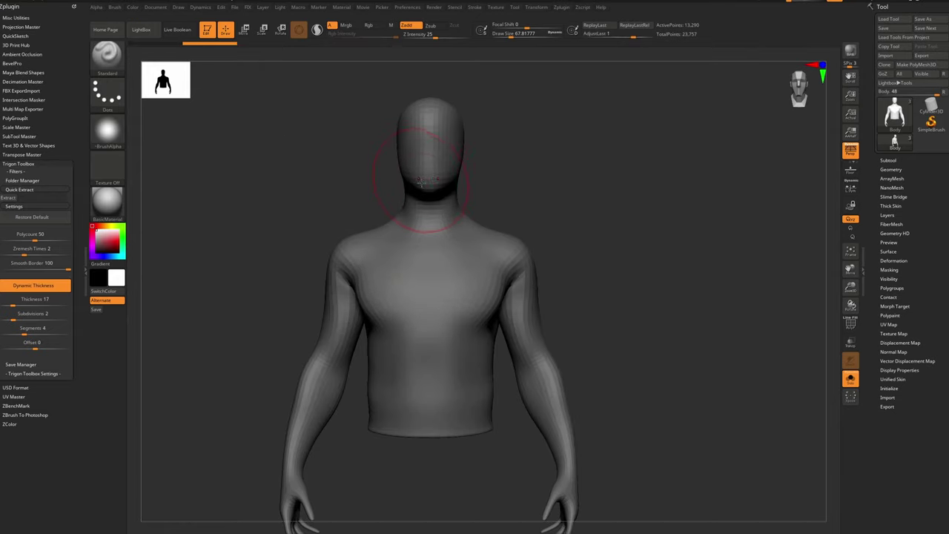
Unmask the head and both hands
key("s")
left_click_drag(434, 182, 441, 142)
right_click_drag(420, 143, 489, 141)
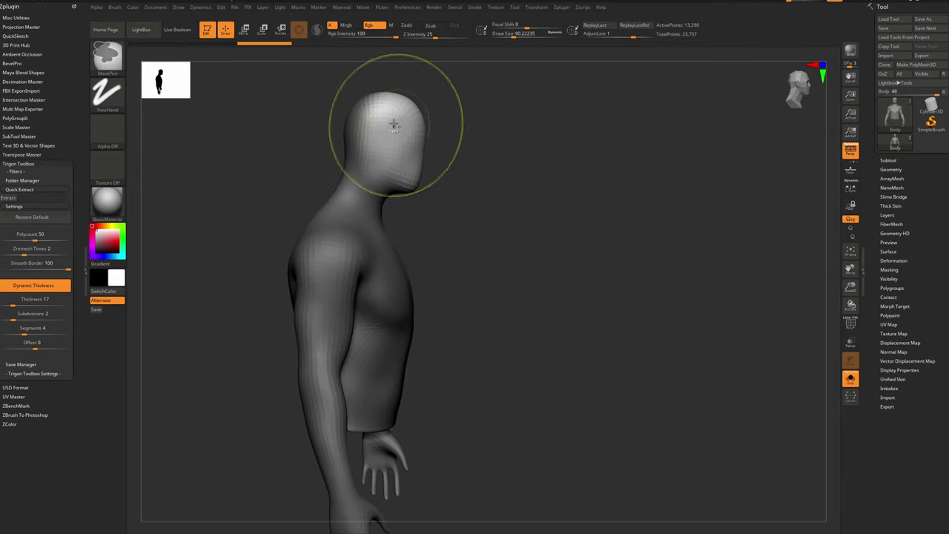
left_click_drag(394, 123, 393, 131, "ctrl+alt")
mouse_move(357, 474)
right_mouse_down("alt")
mouse_move(392, 333)
mouse_move(348, 346)
right_mouse_up("alt")
right_click(389, 344)
left_click_drag(404, 360, 427, 404, "ctrl+alt")
left_click_drag(508, 439, 365, 354, "ctrl+alt")
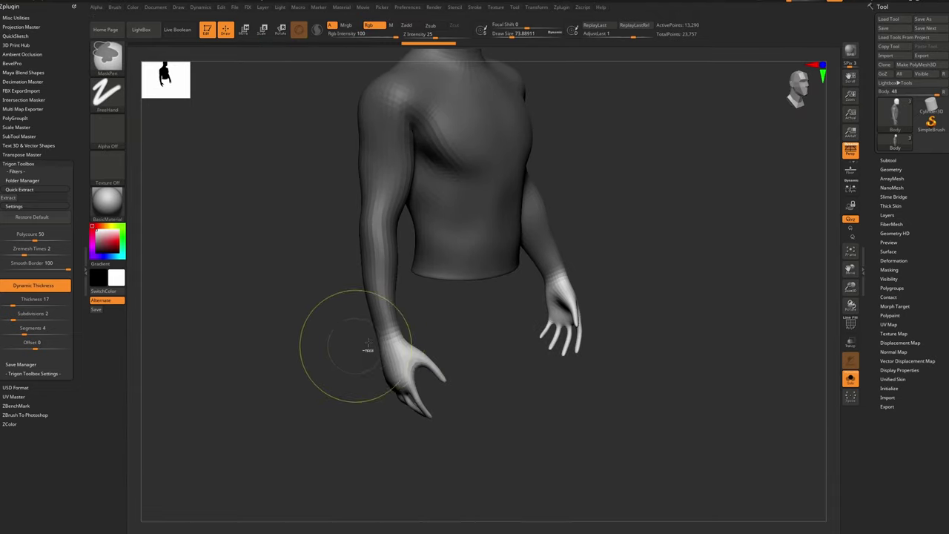
left_click_drag(408, 333, 363, 297)
left_click(362, 290, "ctrl")
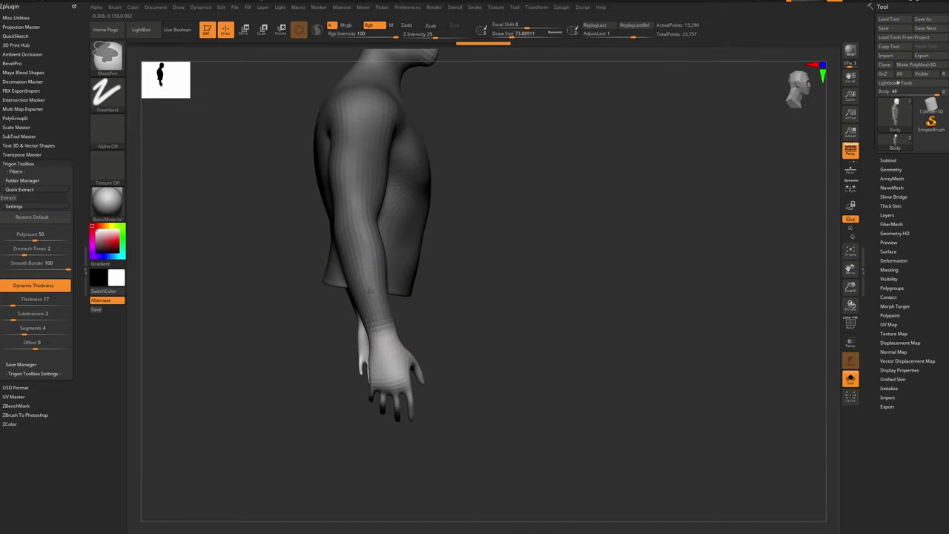
Unmask the bottom strip of the waist from the back view
mouse_move(377, 294)
right_mouse_down()
mouse_move(404, 291)
mouse_move(445, 248)
mouse_move(430, 237)
right_mouse_up()
key("s")
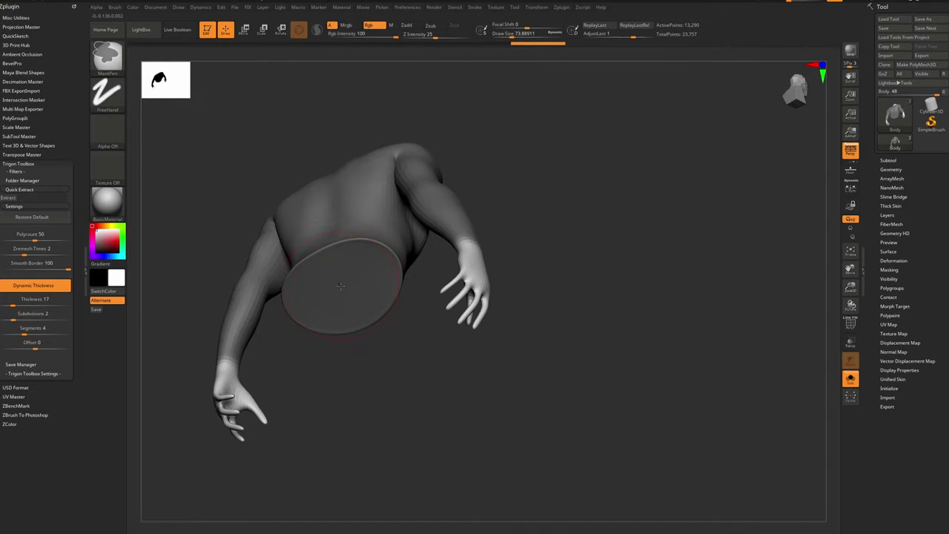
key("s")
left_click(345, 290, "ctrl")
right_click_drag(346, 291, 405, 301, "shift")
left_click_drag(404, 300, 261, 255, "ctrl+alt")
mouse_move(260, 255)
right_mouse_down("shift")
mouse_move(304, 243)
mouse_move(379, 268)
right_mouse_up("shift")
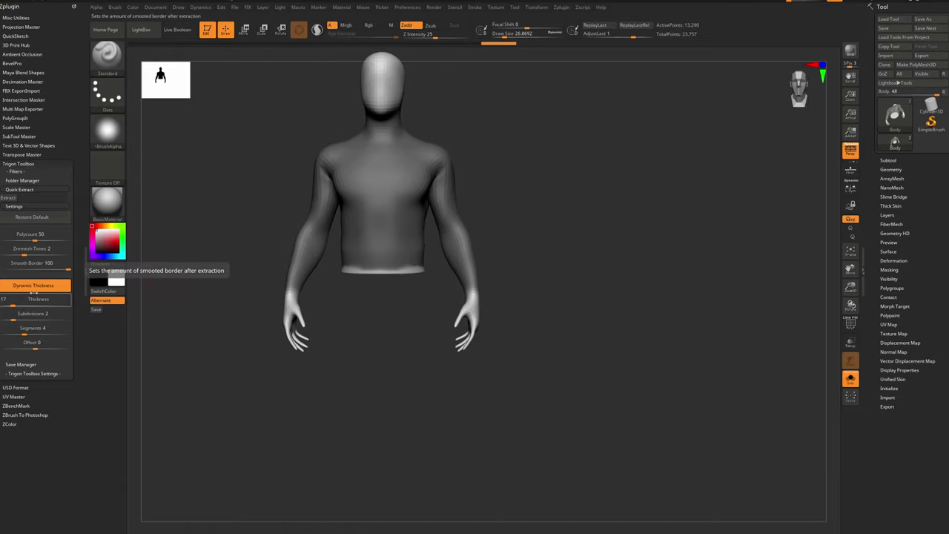
Set Quick Extract Polycount to 10 and extract a low-poly shirt from the mask
left_click_drag(28, 235, 11, 239)
right_click_drag(358, 221, 395, 245, "ctrl")
left_click_drag(415, 283, 456, 295, "ctrl")
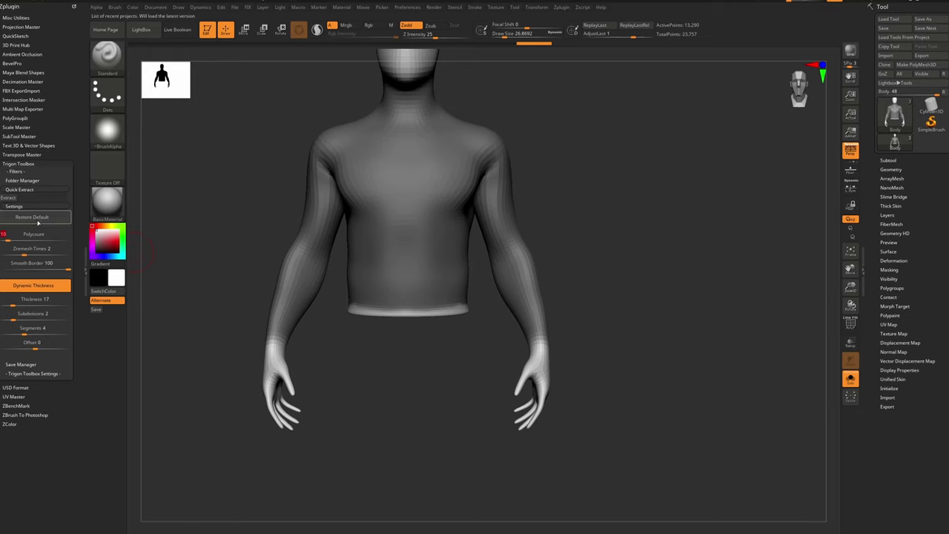
left_click(10, 197)
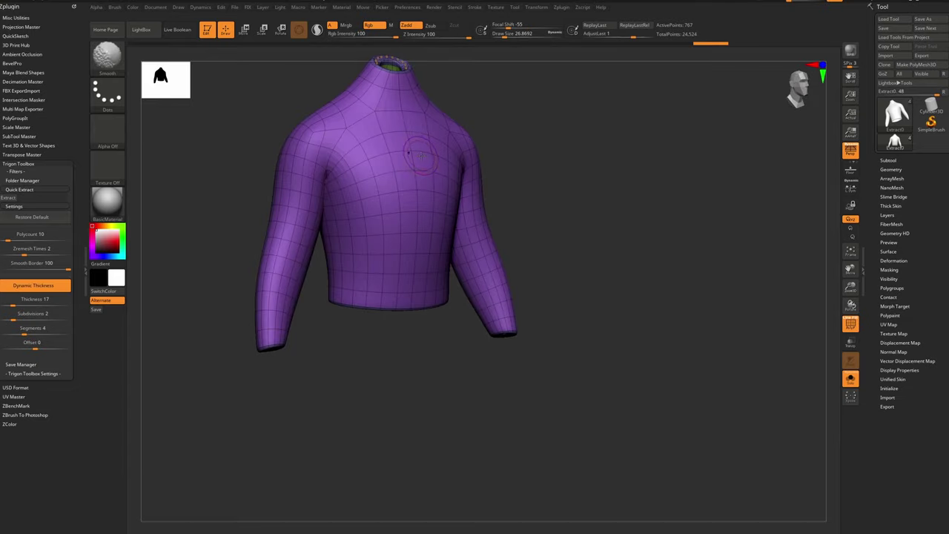
right_click_drag(401, 168, 414, 260)
left_click_drag(413, 260, 412, 218, "shift")
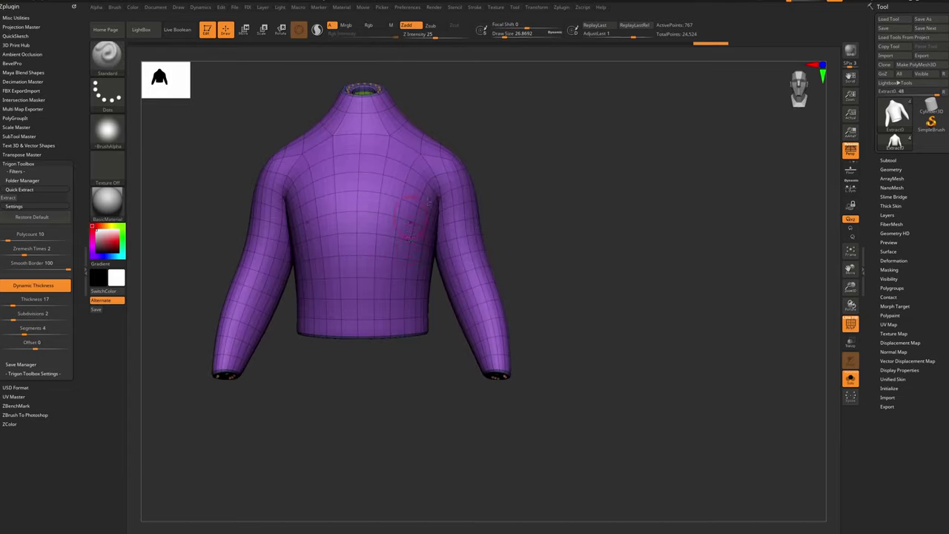
Delete the new low-poly shirt subtool, confirming with OK
left_click(901, 159)
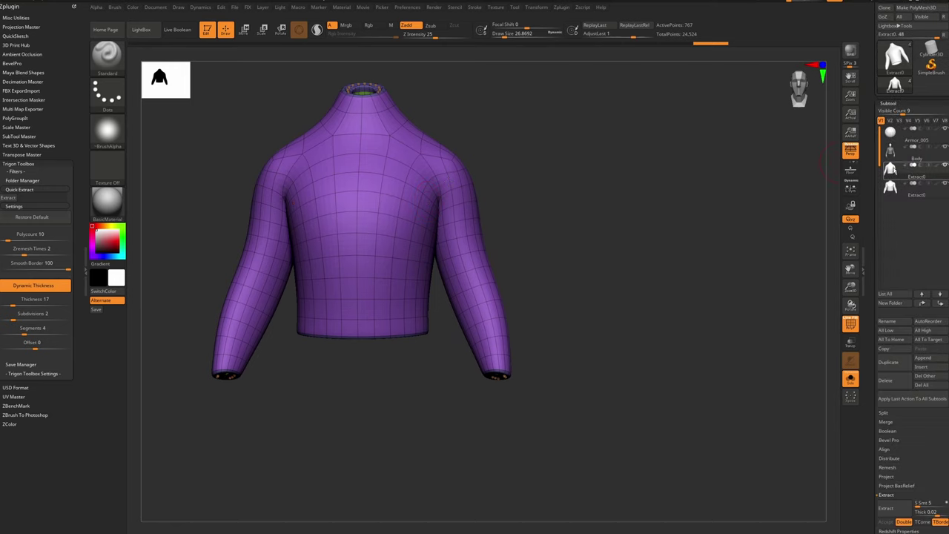
right_click_drag(361, 136, 345, 141)
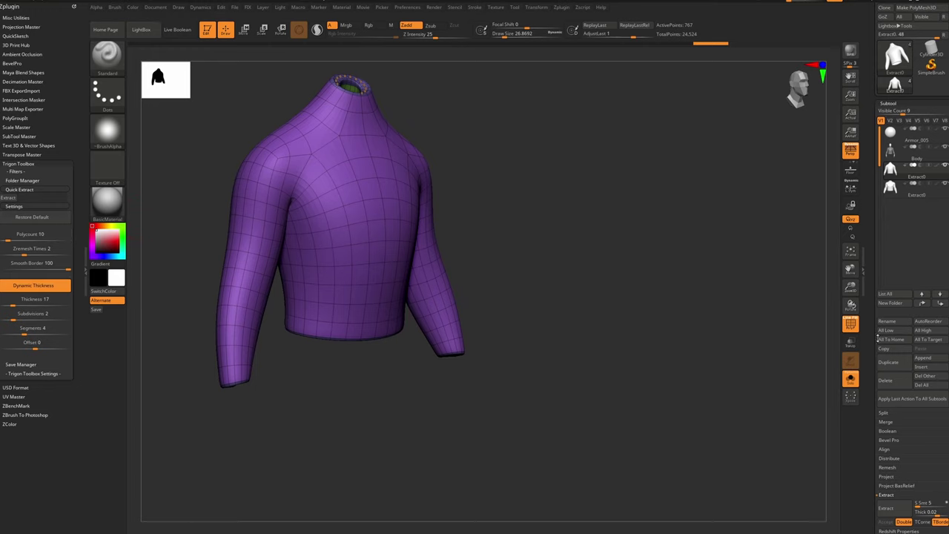
left_click(893, 382)
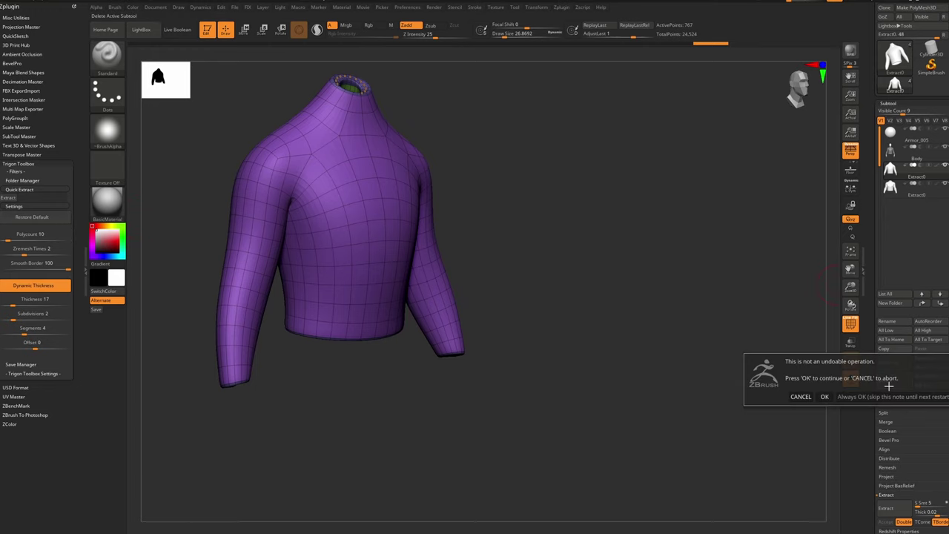
left_click(826, 396)
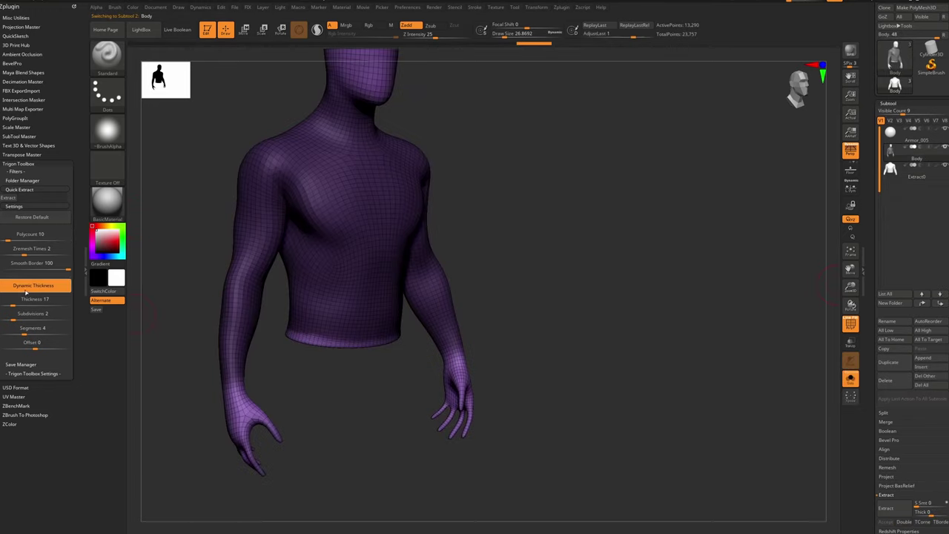
Quick Extract a 1,699-point Extract1 shell at Thickness 5 and Polycount 31
left_click_drag(26, 294, 3, 305)
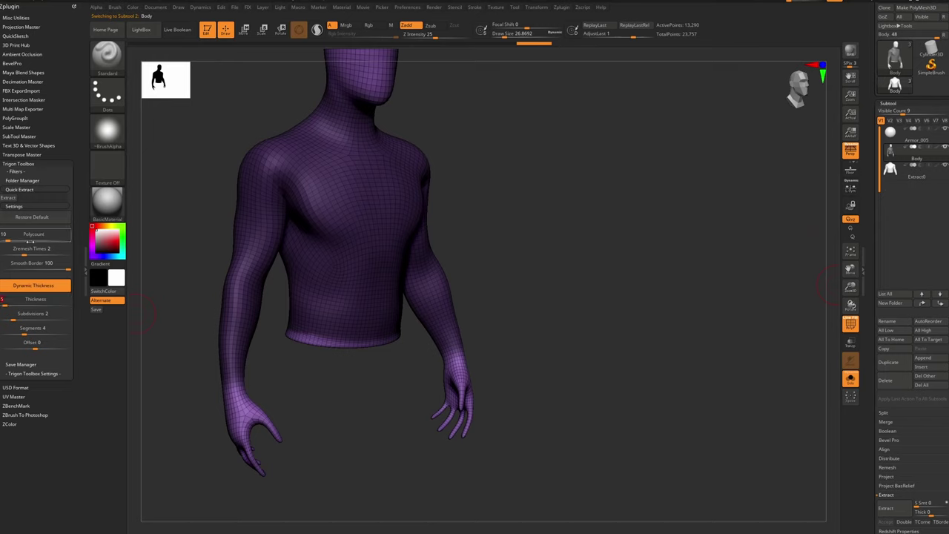
left_click_drag(5, 235, 3, 235)
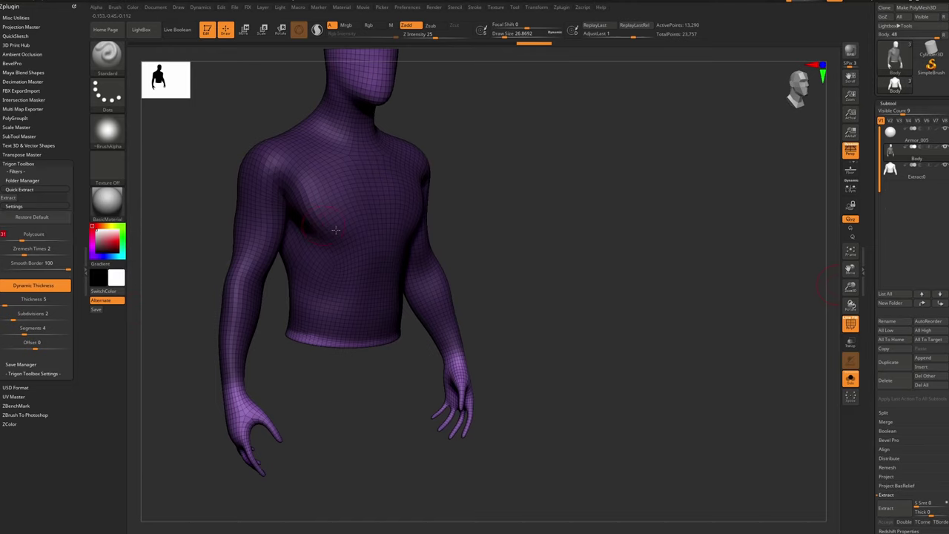
left_click(11, 189)
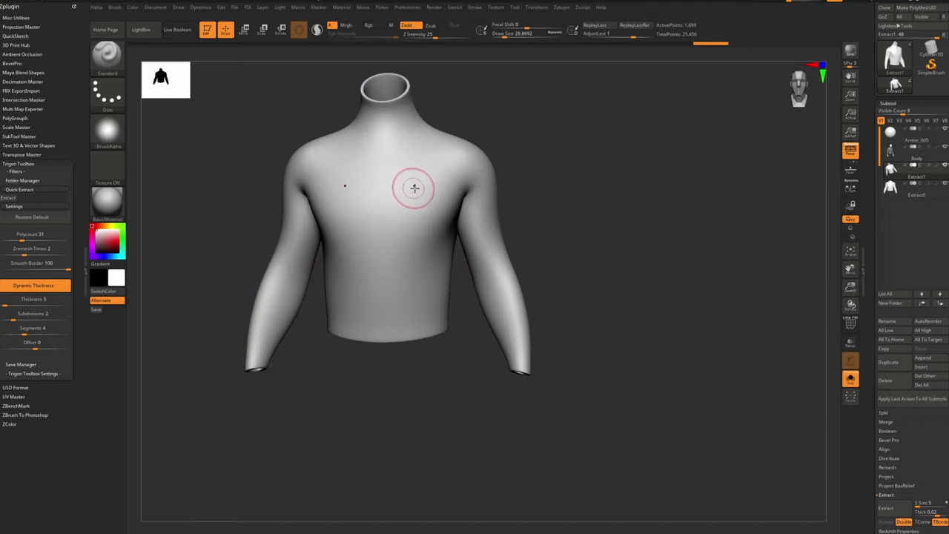
Reposition the new shirt on the body with the line-style move transform
left_click(946, 188)
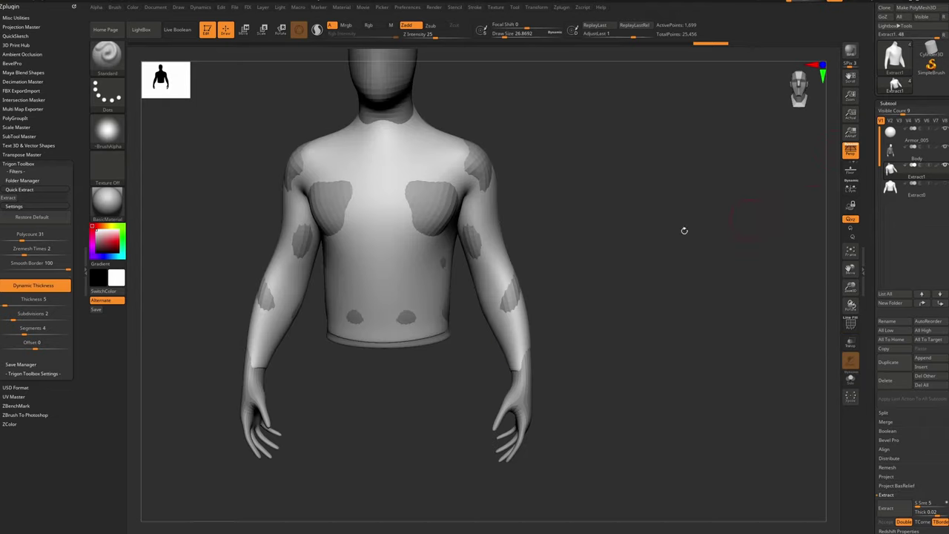
key("w")
key("y")
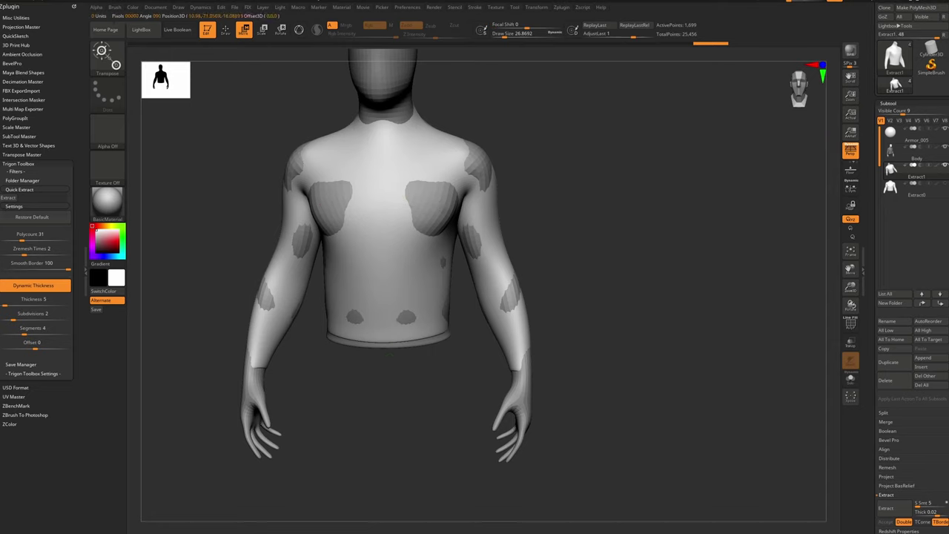
left_click_drag(409, 201, 497, 233)
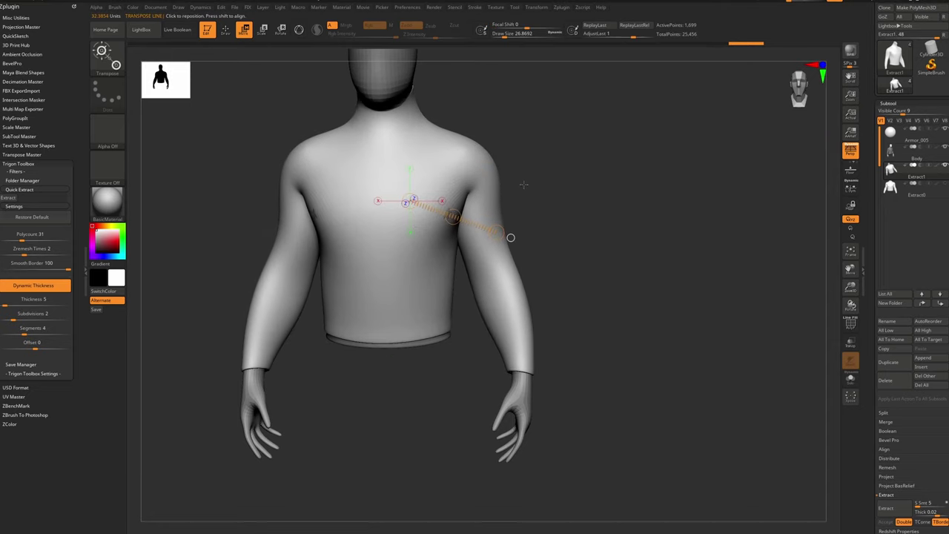
right_click_drag(492, 175, 506, 172)
Isolate the Extract0 subtool and delete it, confirming the removal
left_click(891, 190)
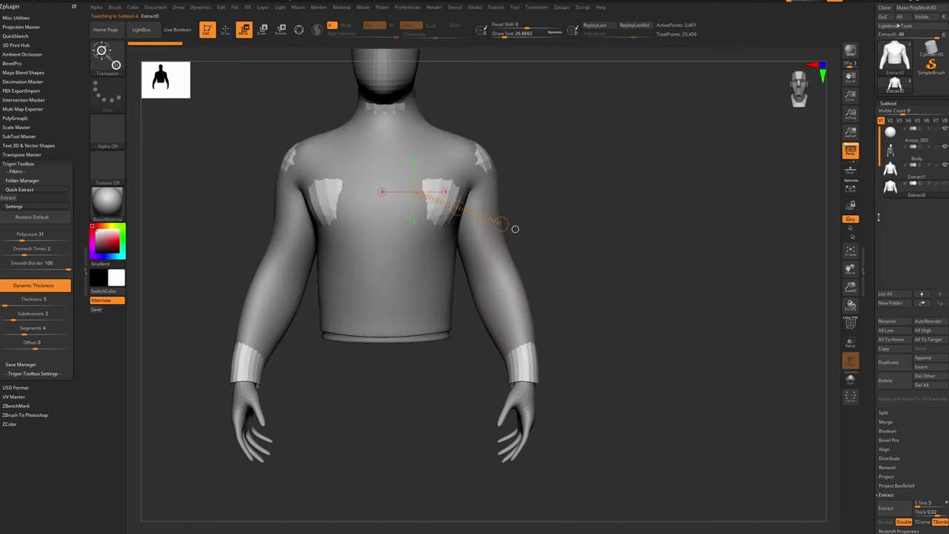
key("alt+shift+s")
key("shift+f")
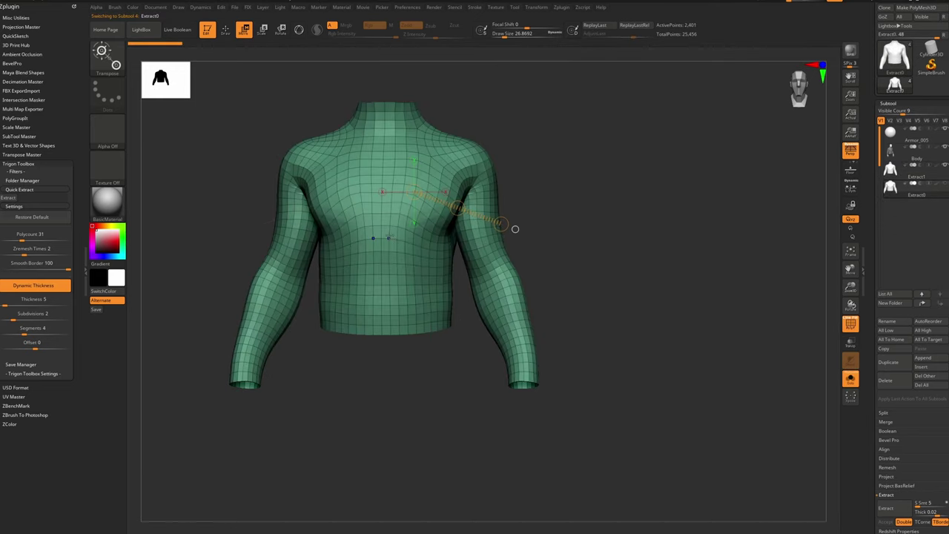
left_click(886, 381)
left_click(825, 392)
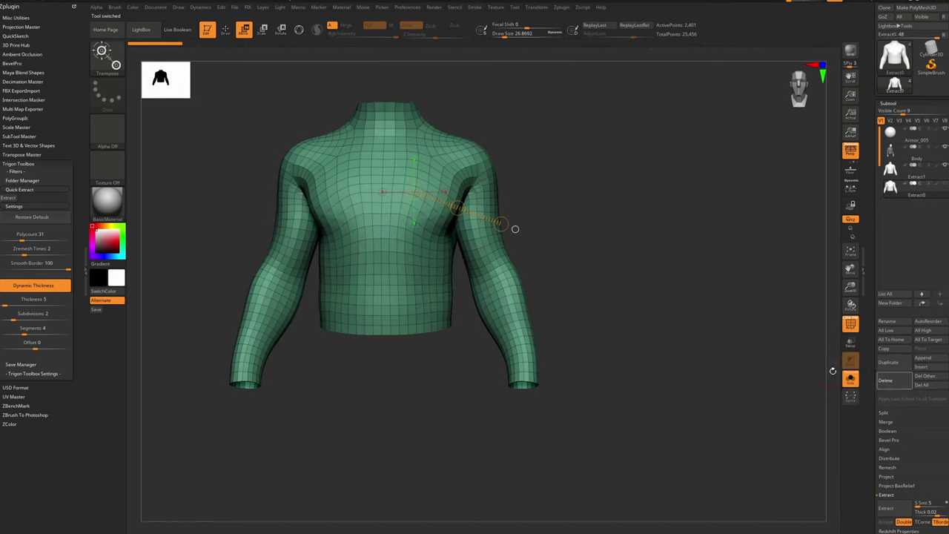
Inspect the Extract1 shirt's wireframe from three-quarter and front views
right_click_drag(408, 167, 445, 172)
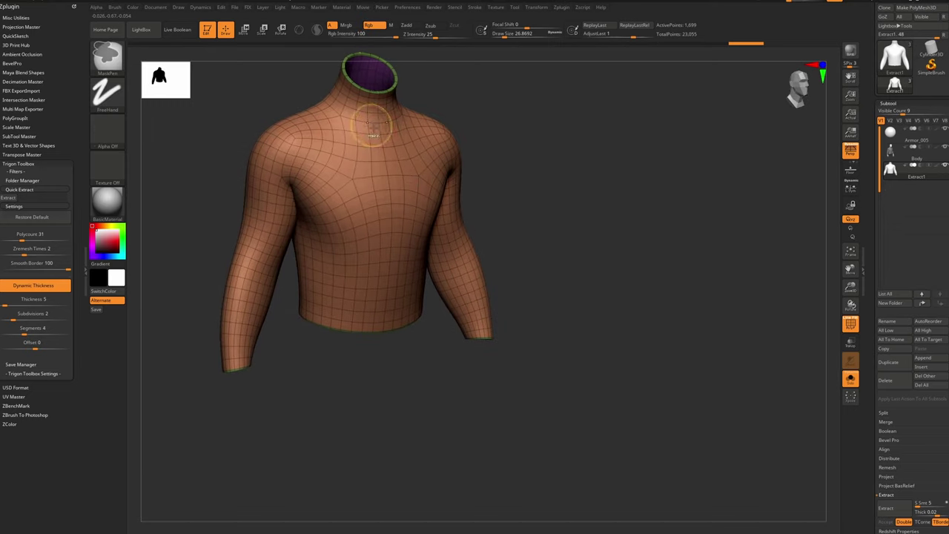
key("shift+f")
mouse_move(378, 123)
right_mouse_down("ctrl")
mouse_move(393, 170)
mouse_move(321, 212)
mouse_move(298, 191)
right_mouse_up("ctrl")
key("shift+f")
key("shift+f")
key("shift+f")
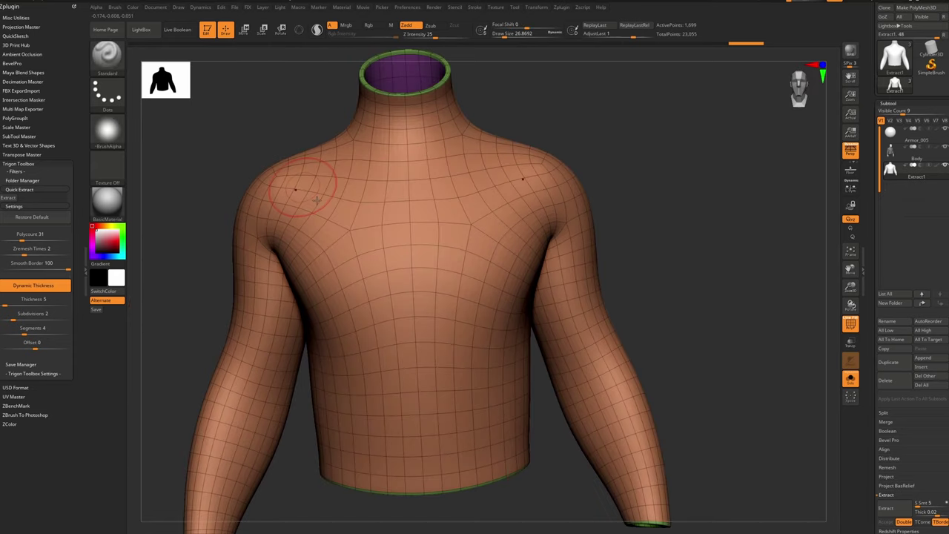
key("shift+d")
right_click_drag(379, 230, 386, 225)
Activate Dynamic Subdiv on the shirt and inspect its thickened neck and cuffs
key("d")
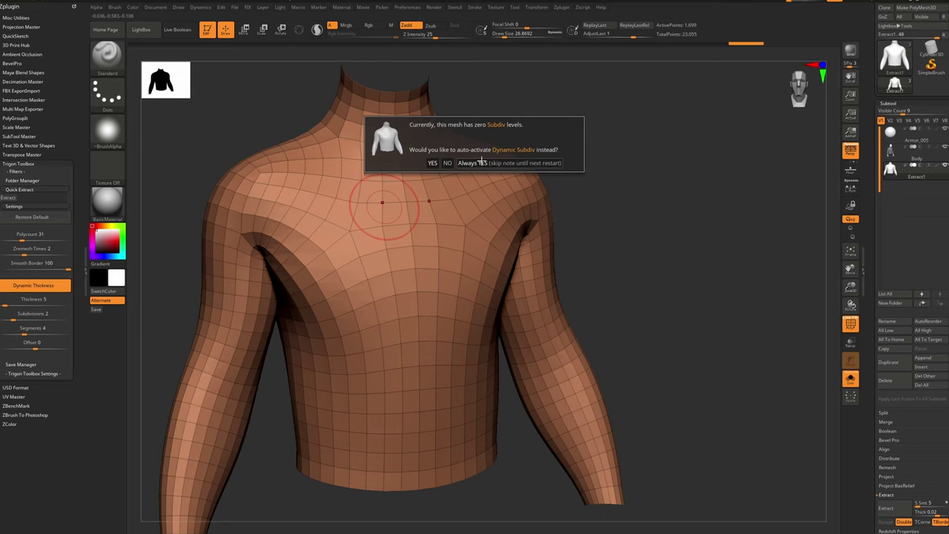
left_click(485, 164)
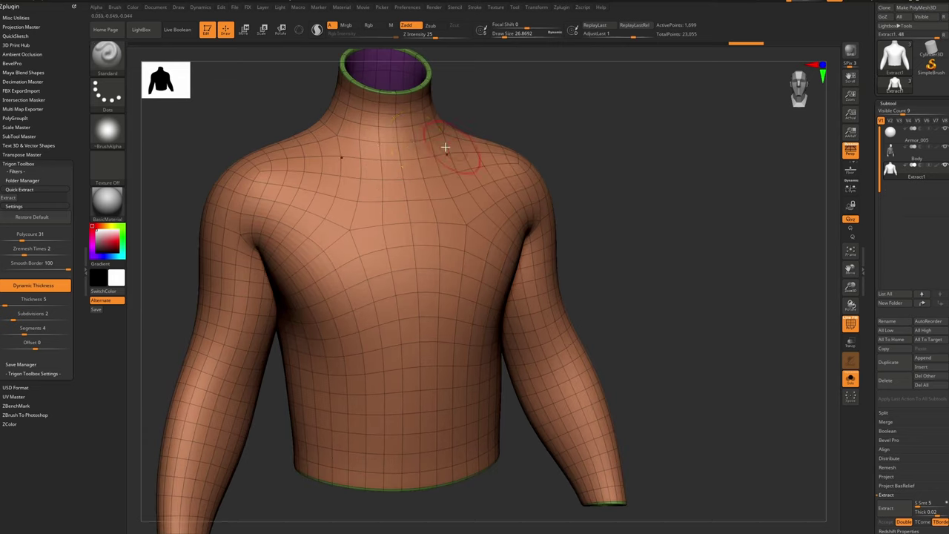
mouse_move(447, 149)
right_mouse_down("ctrl")
mouse_move(434, 111)
mouse_move(409, 132)
mouse_move(403, 178)
mouse_move(464, 166)
right_mouse_up("ctrl")
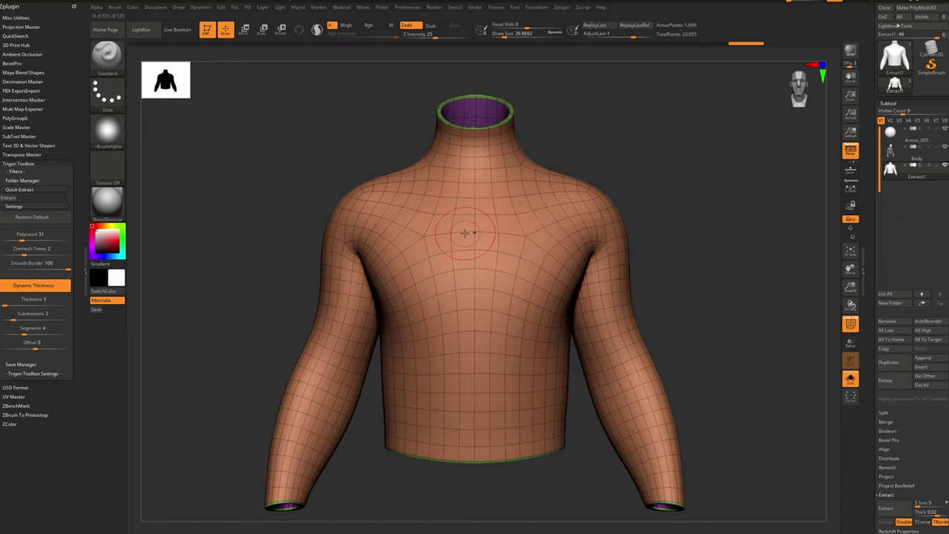
right_click_drag(485, 142, 462, 153)
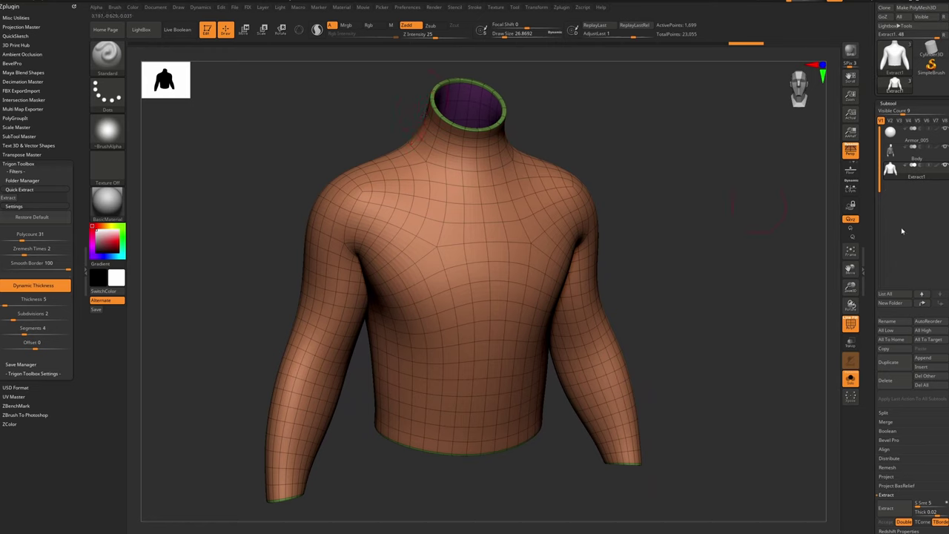
left_click_drag(924, 528, 915, 363)
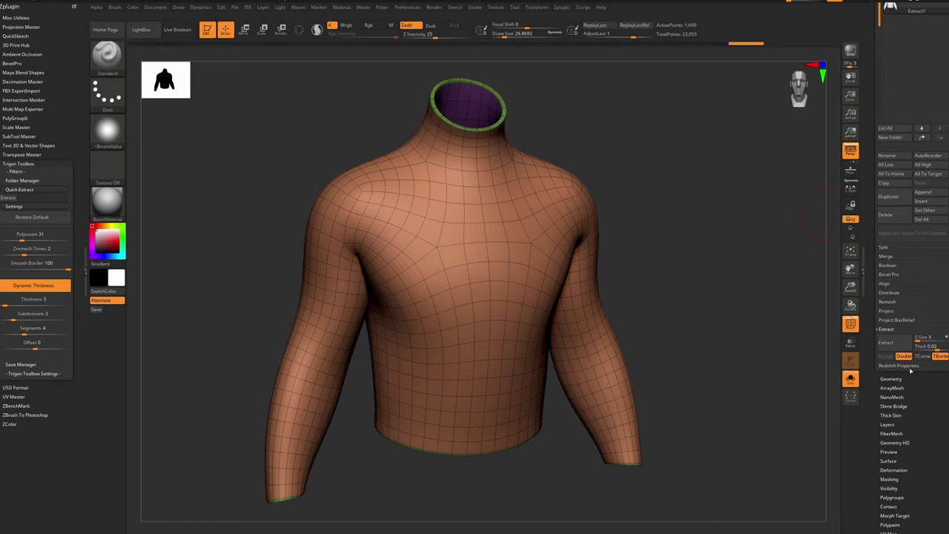
left_click(898, 380)
scroll(898, 379, "down", 5)
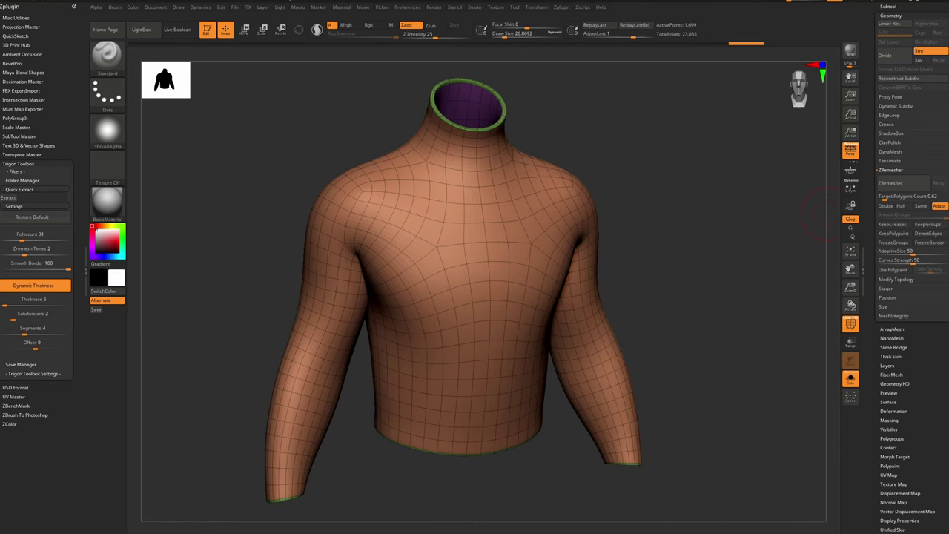
Expand Dynamic Subdiv and compare the shell with it on and off
scroll(907, 117, "up", 1)
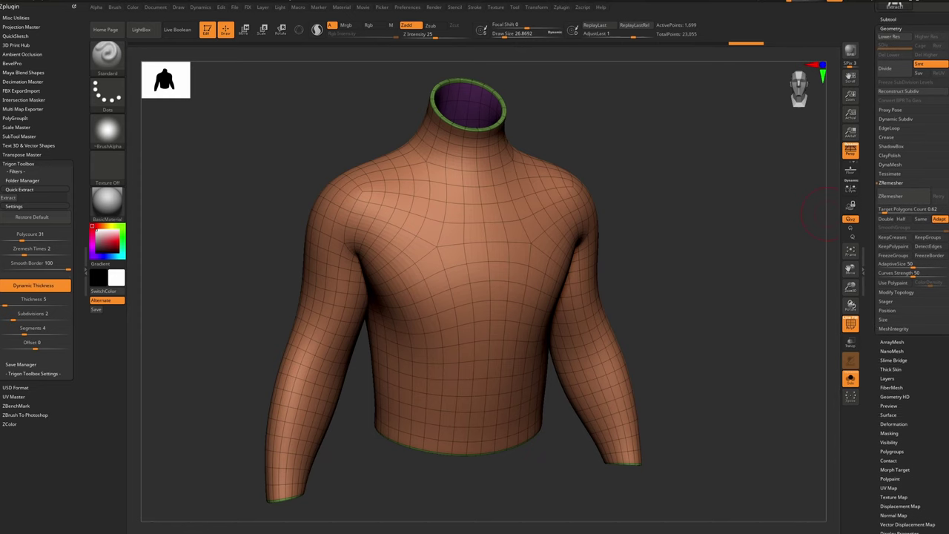
left_click(897, 119)
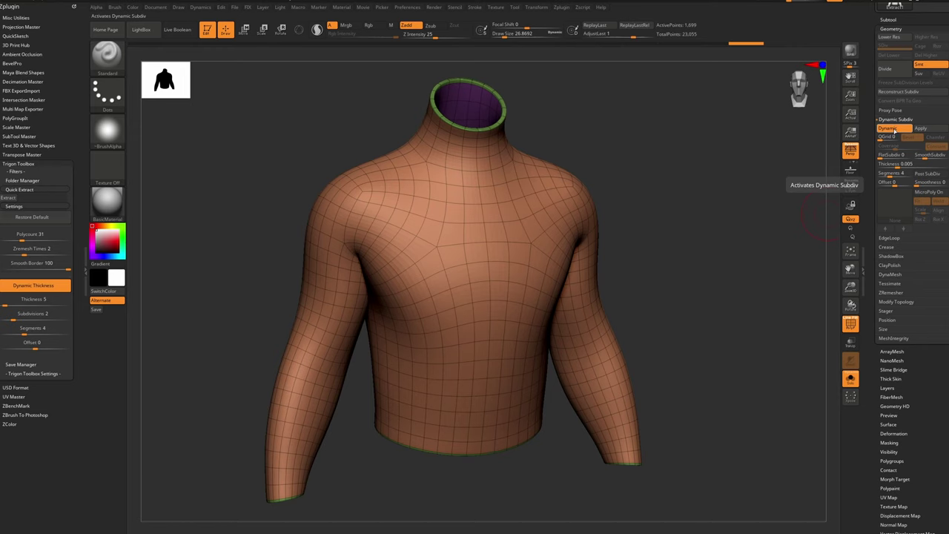
left_click(894, 131)
left_click(894, 131)
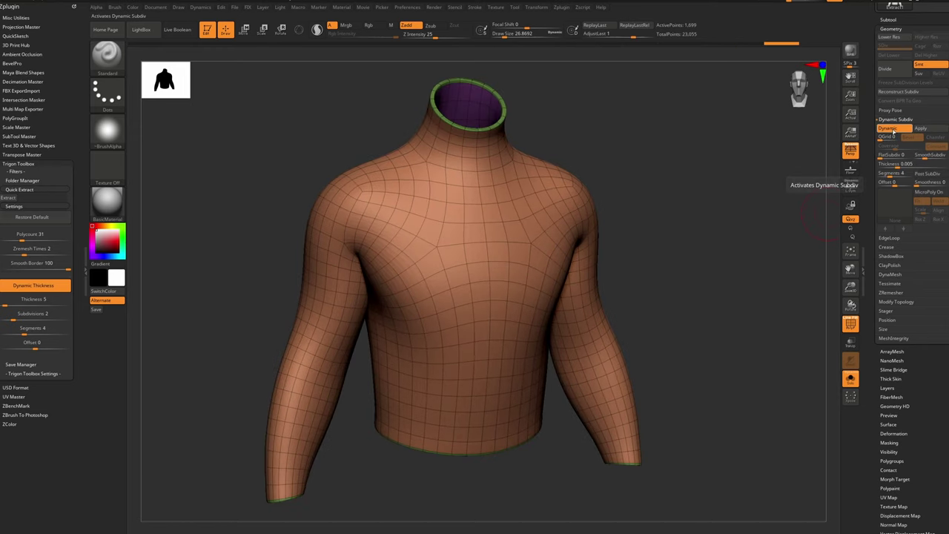
left_click(893, 130)
left_click(894, 130)
left_click(888, 128)
left_click(888, 128)
Set the Dynamic Subdiv thickness to 0
left_click(901, 167)
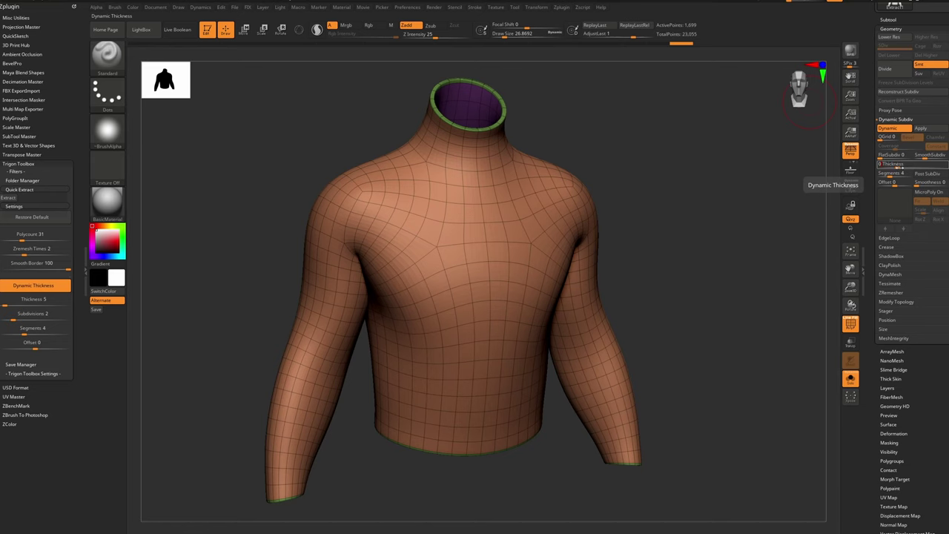
key("Return")
key("shift+d")
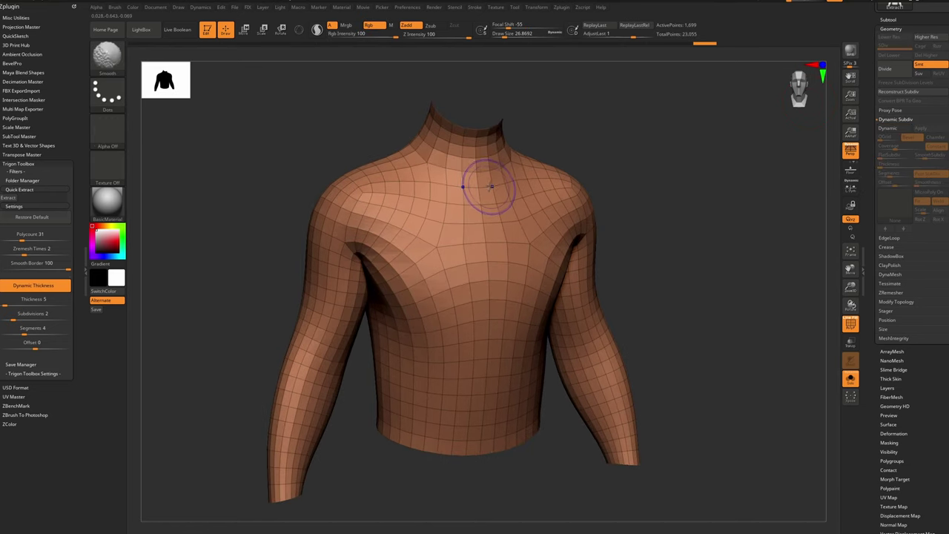
key("d")
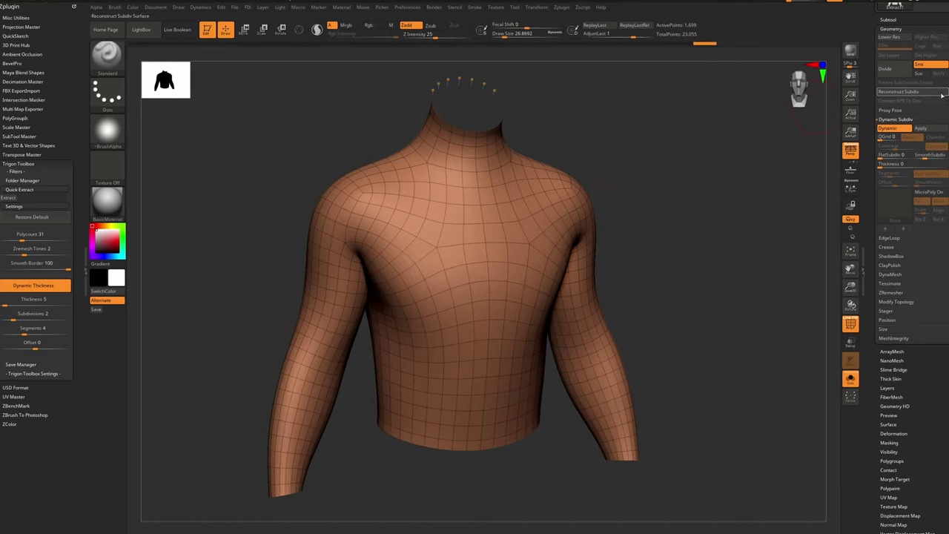
Reconstruct Subdiv, subdivide to level 3 (26,650 points), and place a snapshot copy beside it
left_click(940, 92)
left_click(885, 68)
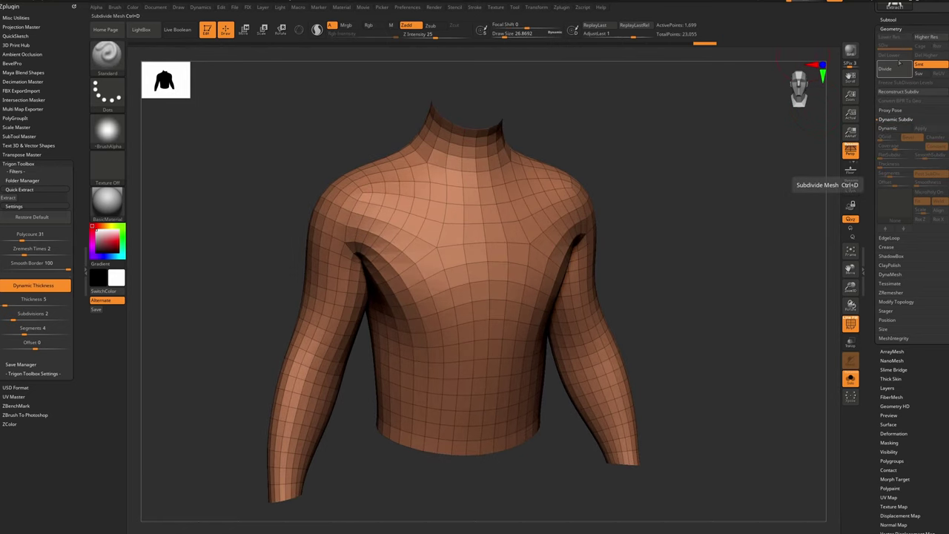
key("ctrl+d")
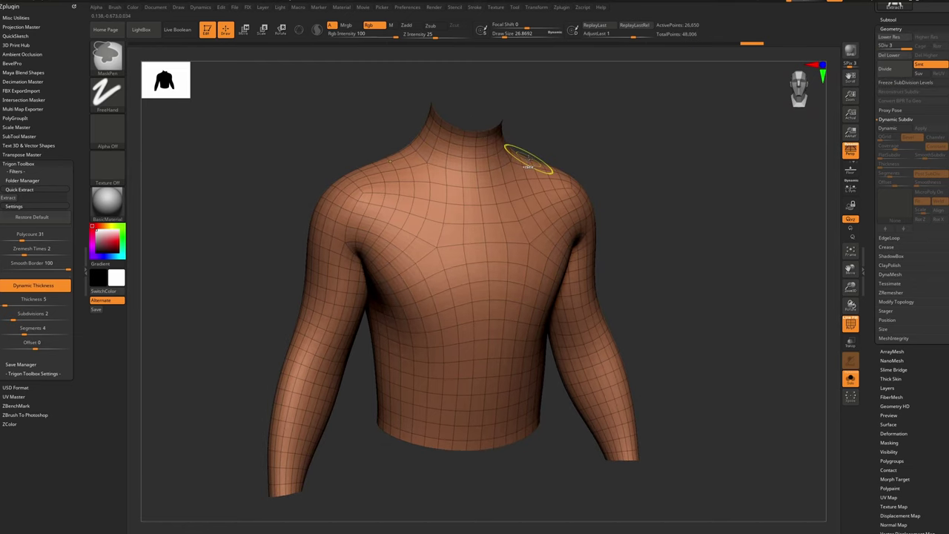
key("space")
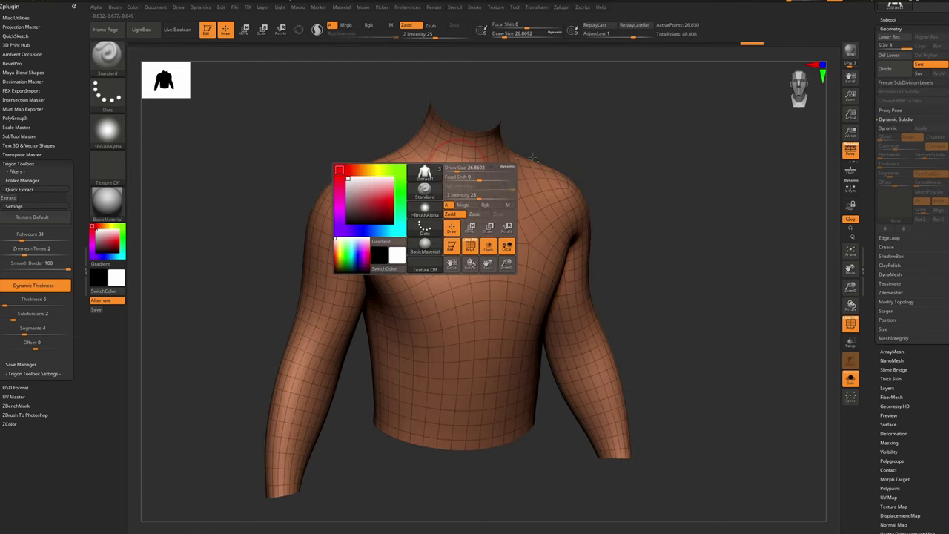
mouse_move(486, 172)
left_mouse_down()
mouse_move(534, 175)
mouse_move(484, 174)
left_mouse_up()
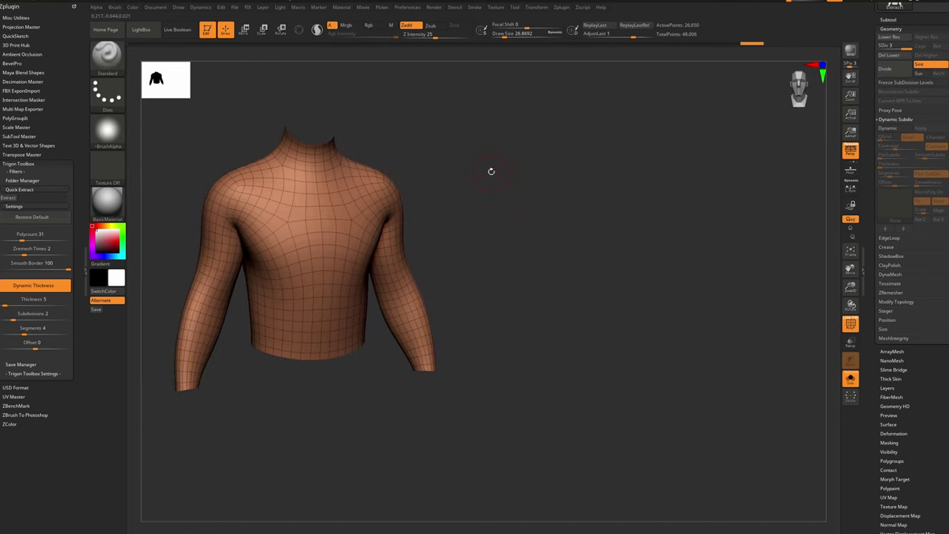
key("shift+s")
left_click_drag(417, 197, 716, 204, "alt")
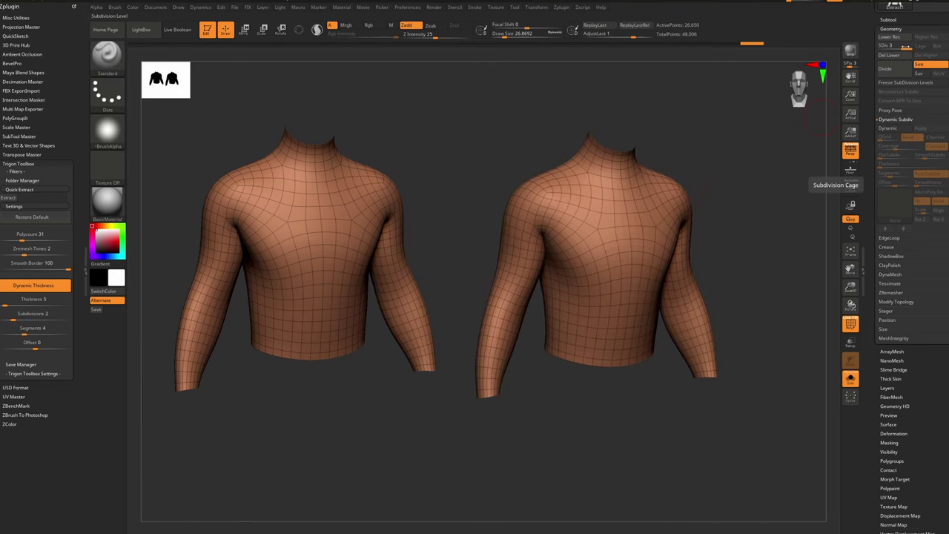
Step back to the low-poly Dynamic Subdiv shell and set SmoothSubdiv to 3
left_click_drag(739, 46, 703, 46)
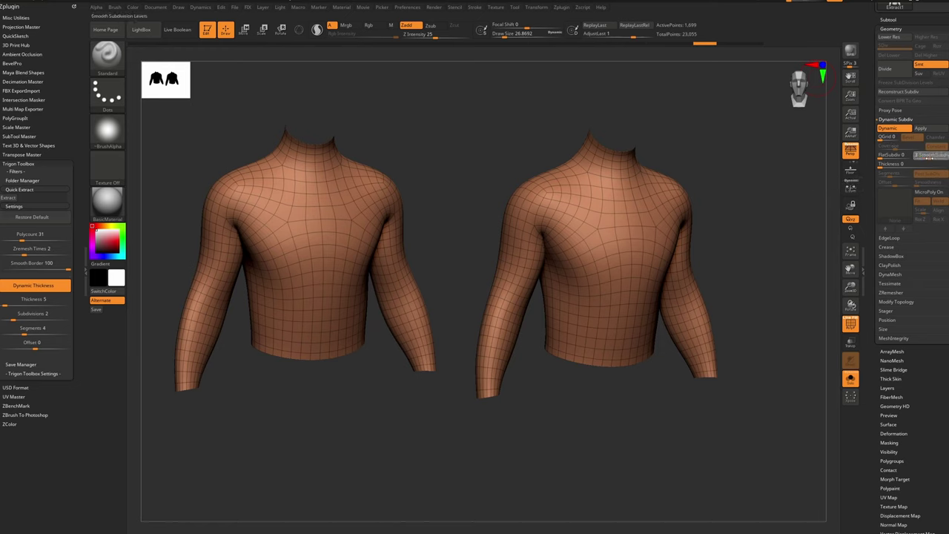
left_click(929, 155)
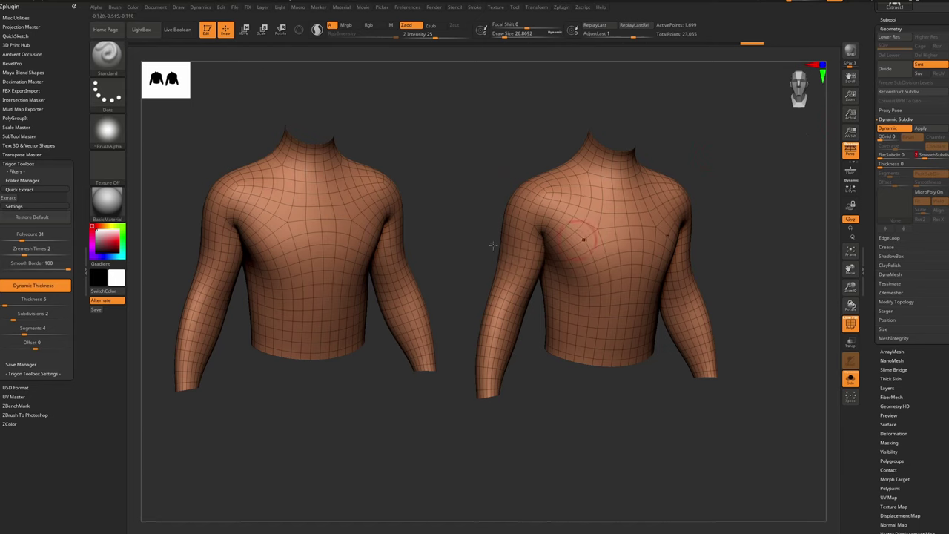
right_click_drag(564, 217, 593, 208)
mouse_move(618, 214)
left_mouse_down()
mouse_move(566, 215)
mouse_move(594, 239)
left_mouse_up()
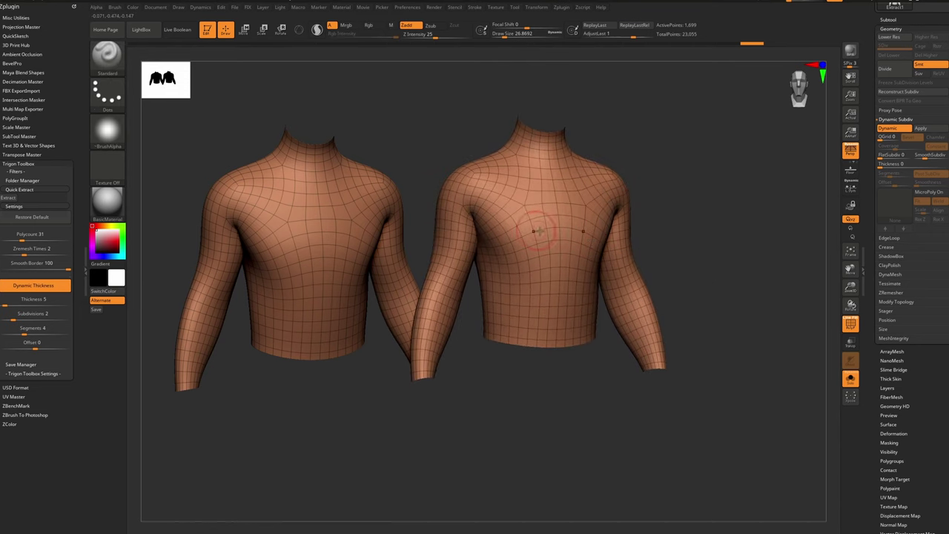
right_click_drag(526, 157, 570, 161)
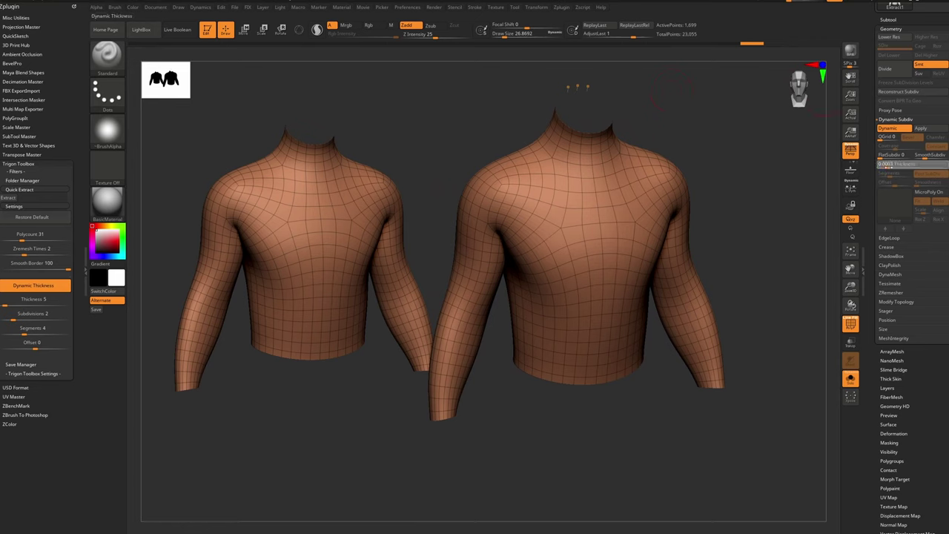
Enable Dynamic Subdiv Thickness at 0.005 and turn PolyFrame off
left_click(890, 164)
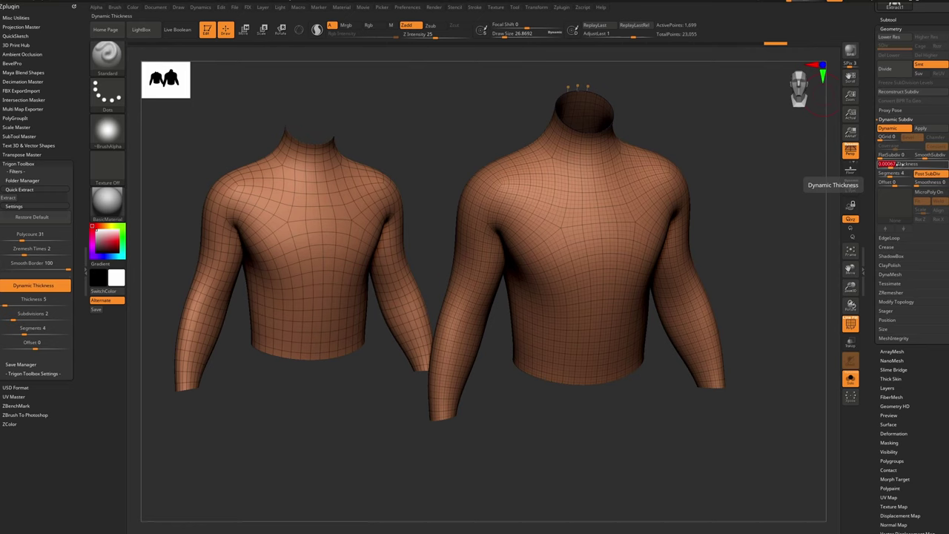
type("0.005")
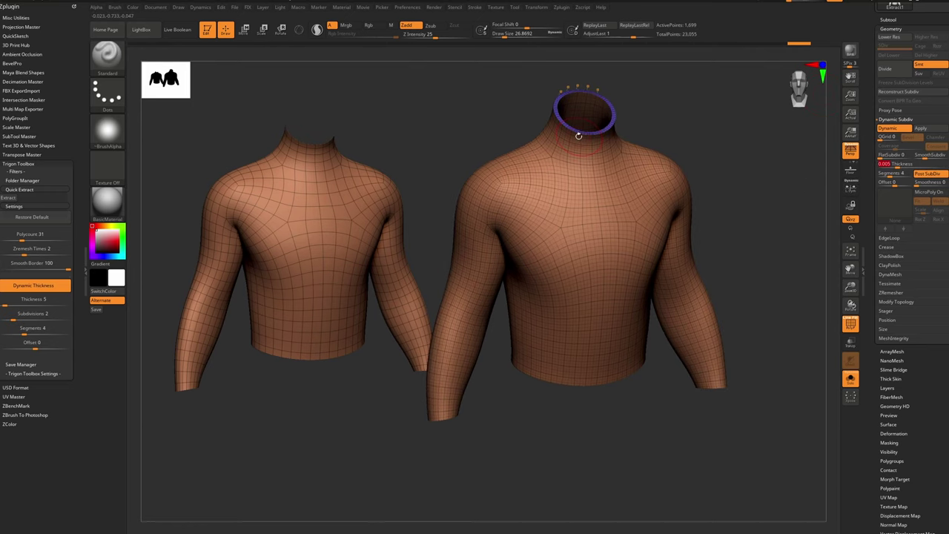
key("shift+f")
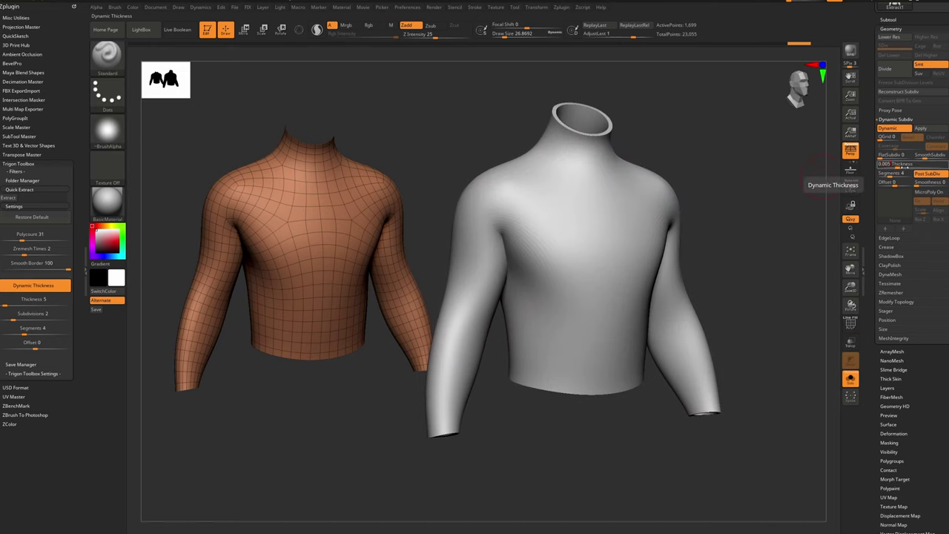
Inspect the neck rim's thickness, compare with Post SubDiv toggled, and leave it off
type("3")
key("Return")
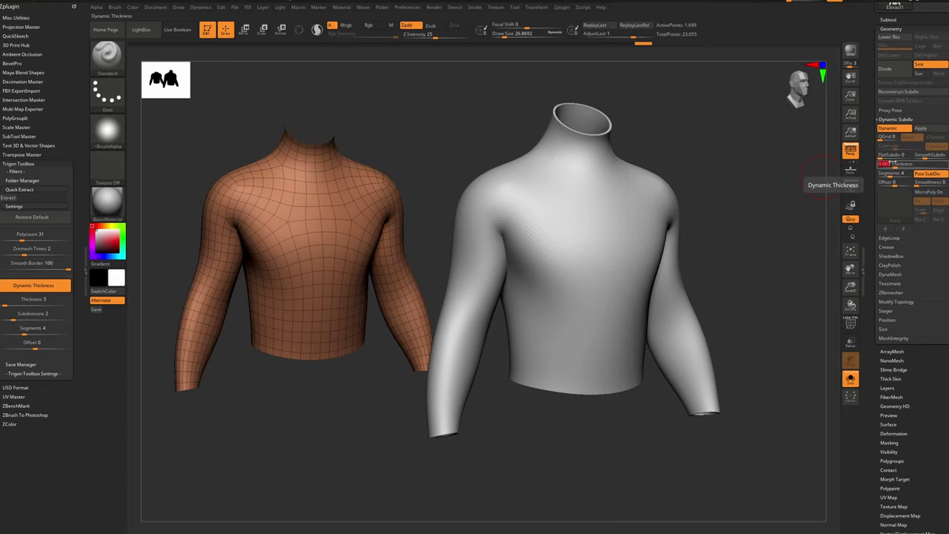
mouse_move(586, 127)
right_mouse_down("ctrl")
mouse_move(593, 195)
mouse_move(646, 196)
right_mouse_up("ctrl")
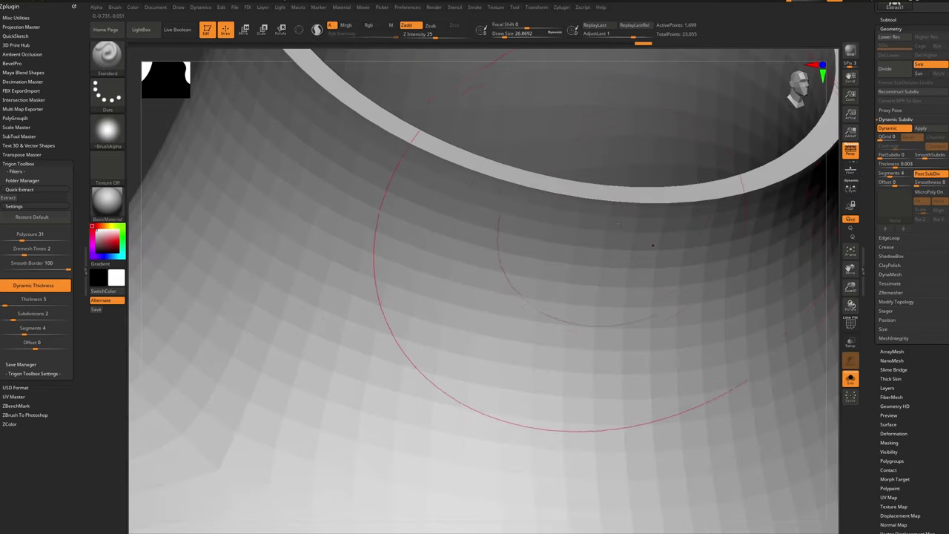
right_click_drag(653, 245, 592, 194, "ctrl")
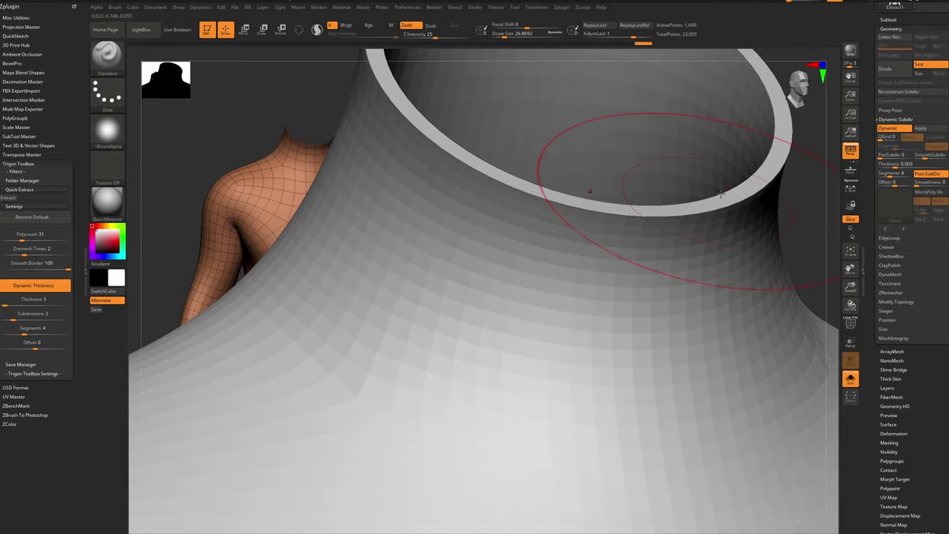
left_click(929, 174)
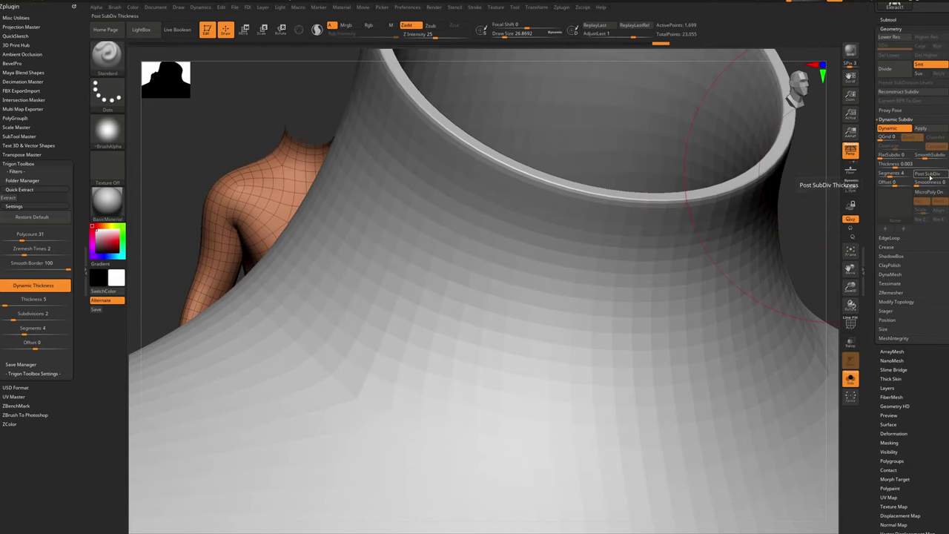
left_click(929, 175)
left_click(929, 174)
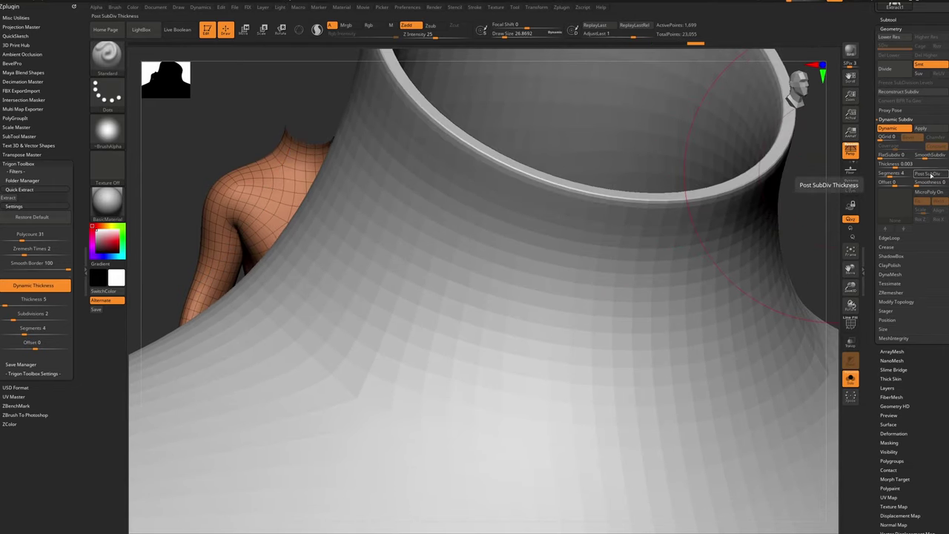
key("shift+f")
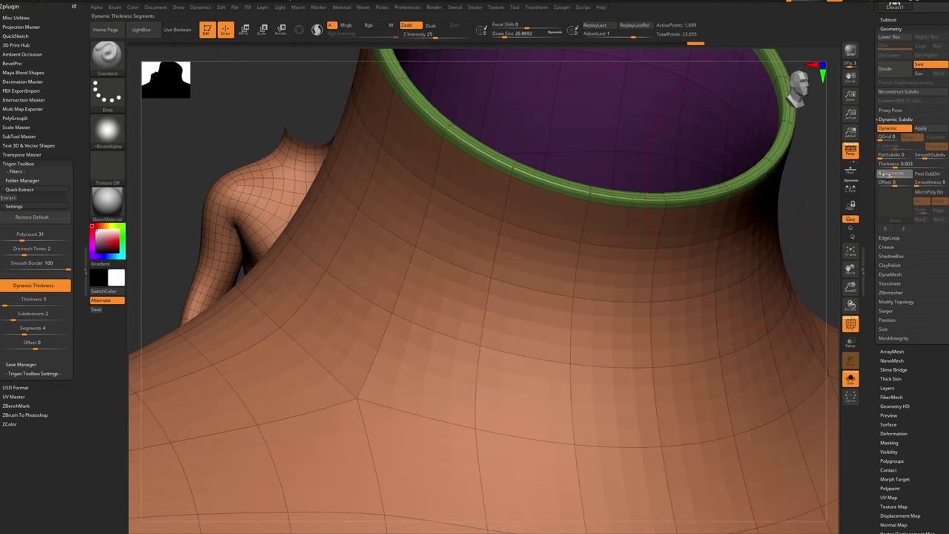
Set the thickness segments to 2 and the thickness to 0.004
left_click_drag(884, 173, 913, 175)
key("shift+f")
right_click_drag(657, 204, 579, 289, "ctrl")
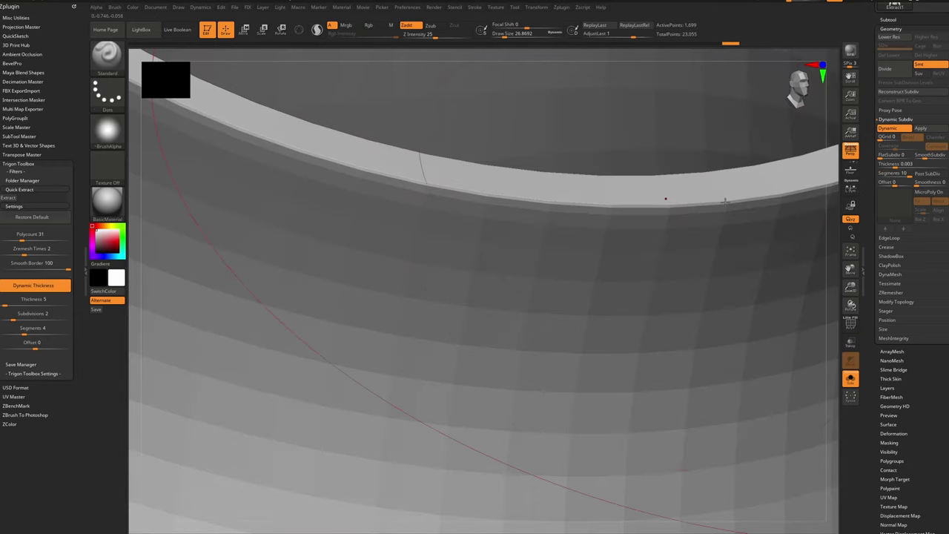
left_click_drag(903, 175, 874, 176)
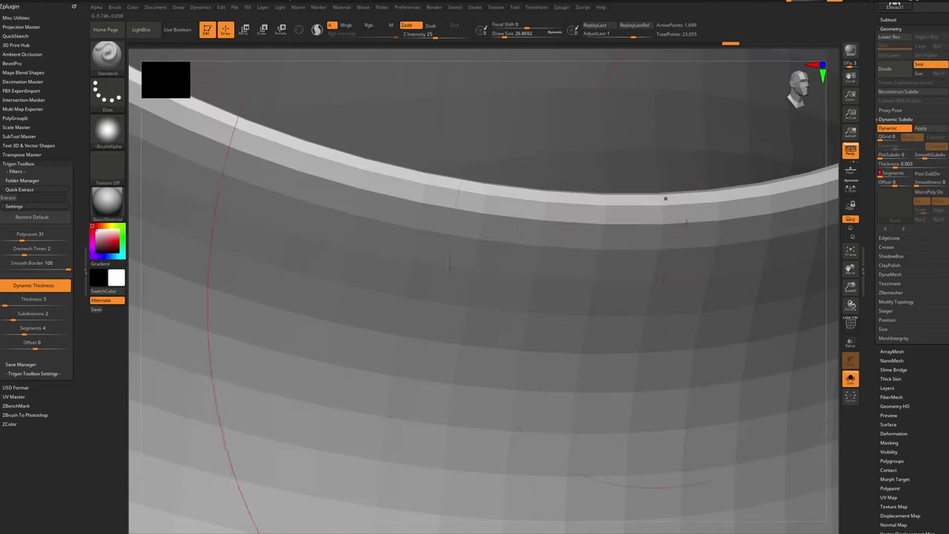
right_click_drag(666, 198, 648, 165, "ctrl")
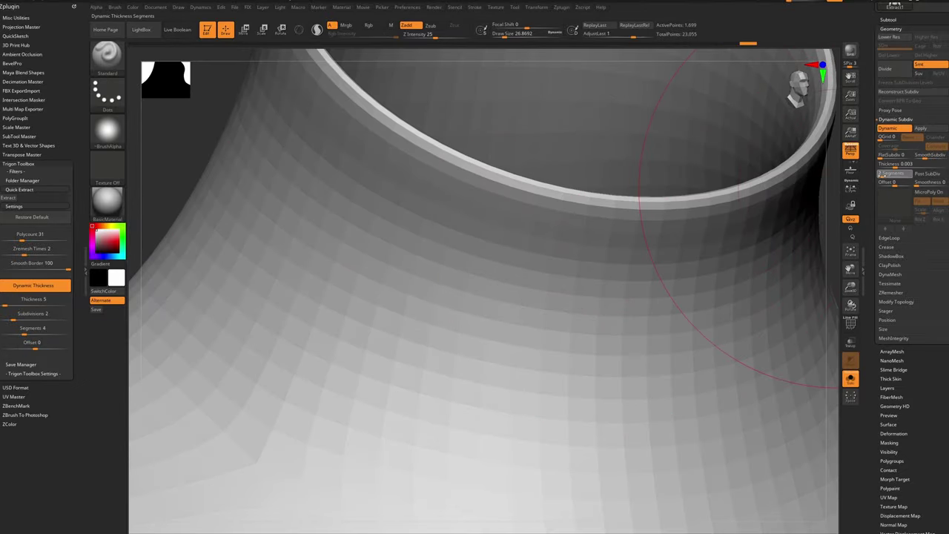
left_click_drag(881, 174, 883, 175)
right_click_drag(784, 220, 734, 211, "ctrl")
left_click(898, 164)
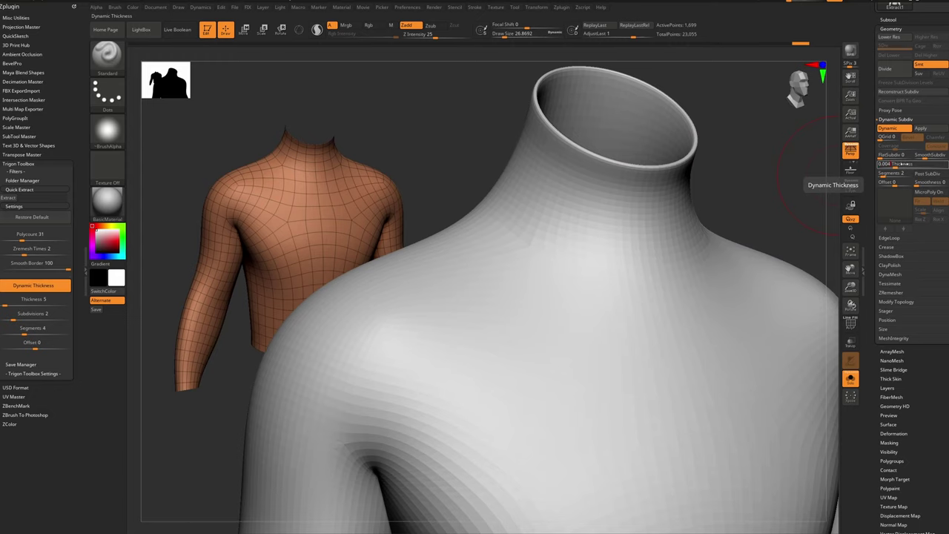
key("Return")
Show the base mesh with its wireframe and clear the leftover snapshot copy
right_click_drag(752, 195, 521, 213, "ctrl")
right_click_drag(521, 212, 439, 256)
key("shift+d")
key("shift+f")
key("ctrl+n")
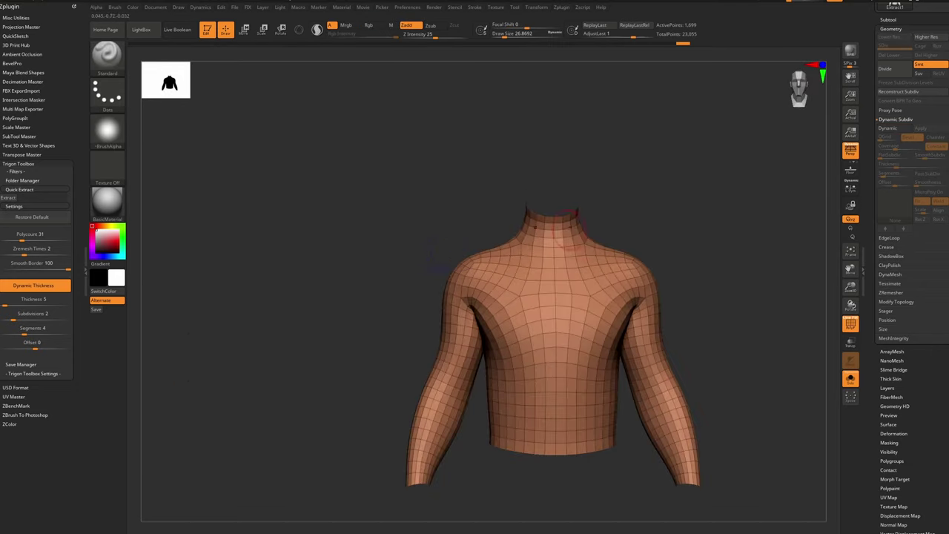
Turn Dynamic Subdiv on, apply it as real geometry, then undo the conversion
key("d")
mouse_move(569, 242)
right_mouse_down("ctrl")
mouse_move(586, 269)
mouse_move(554, 238)
right_mouse_up("ctrl")
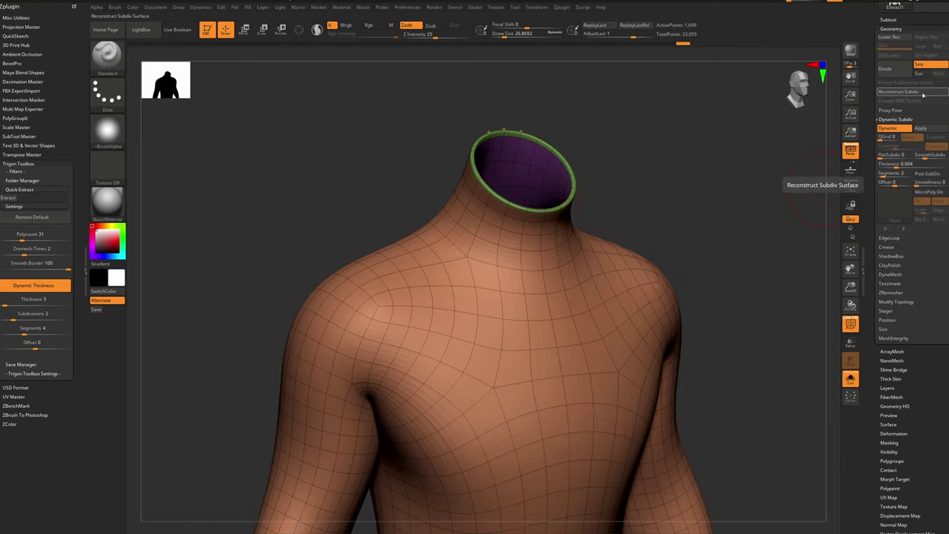
left_click(920, 129)
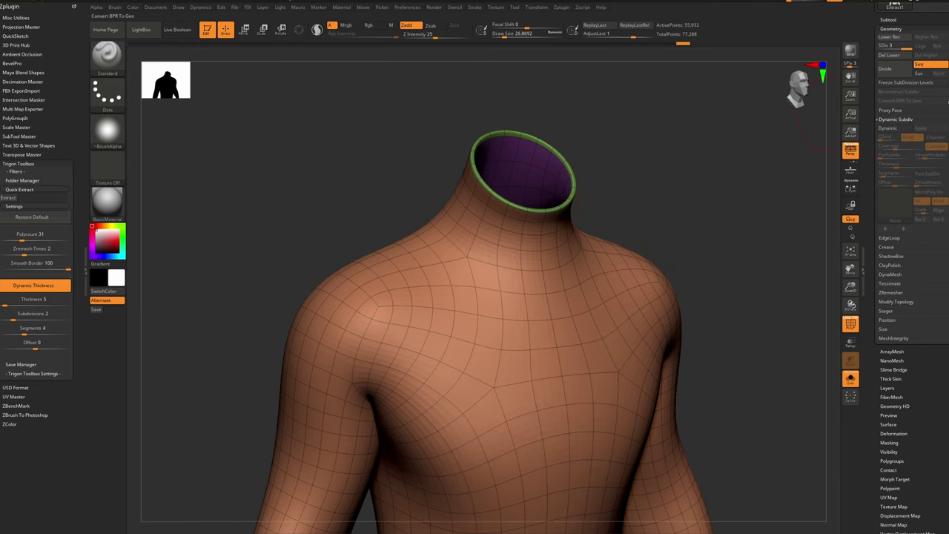
left_click_drag(898, 45, 835, 83)
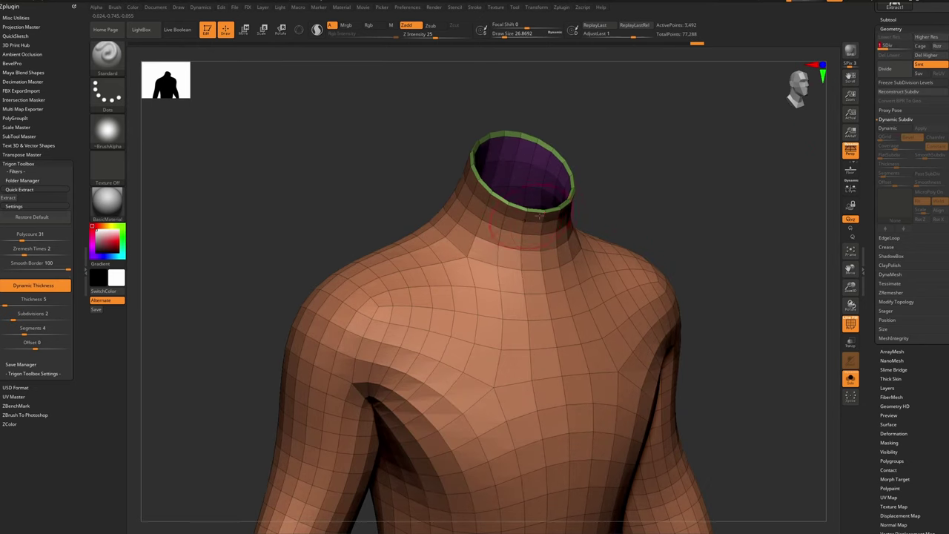
mouse_move(549, 209)
right_mouse_down()
mouse_move(490, 212)
mouse_move(566, 205)
right_mouse_up()
key("ctrl+z")
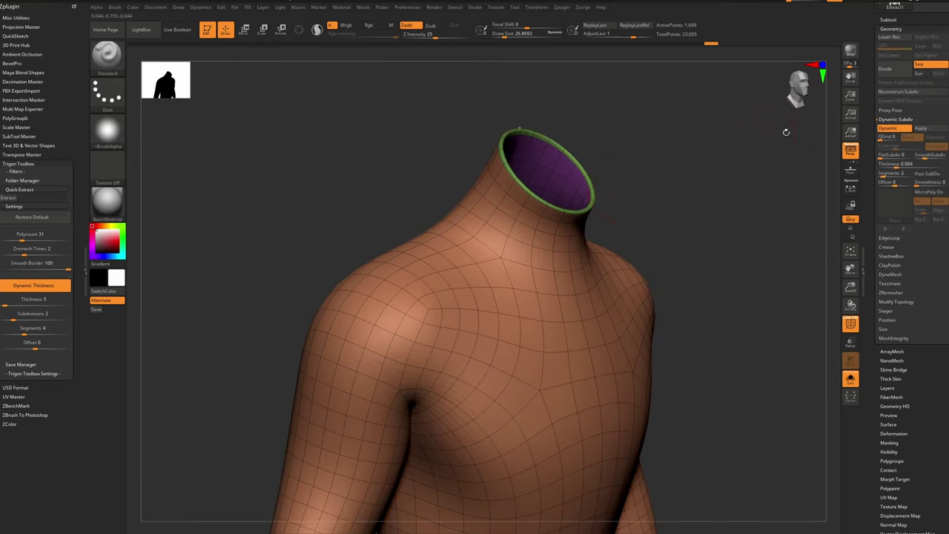
Check the base mesh, re-enable Dynamic Subdiv, and turn Solo off to show the mannequin
right_click_drag(786, 132, 715, 141)
right_click_drag(593, 349, 482, 180, "ctrl")
right_click_drag(471, 241, 527, 250)
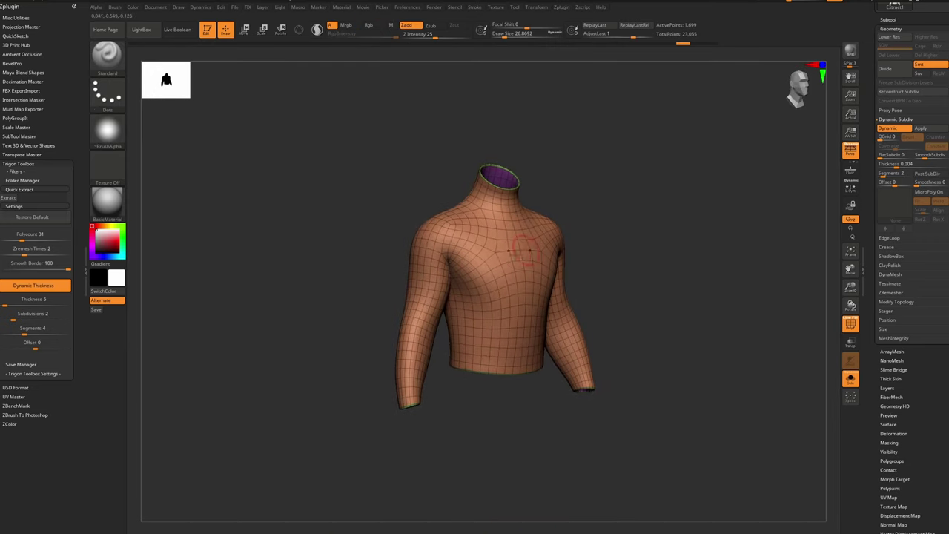
key("shift+d")
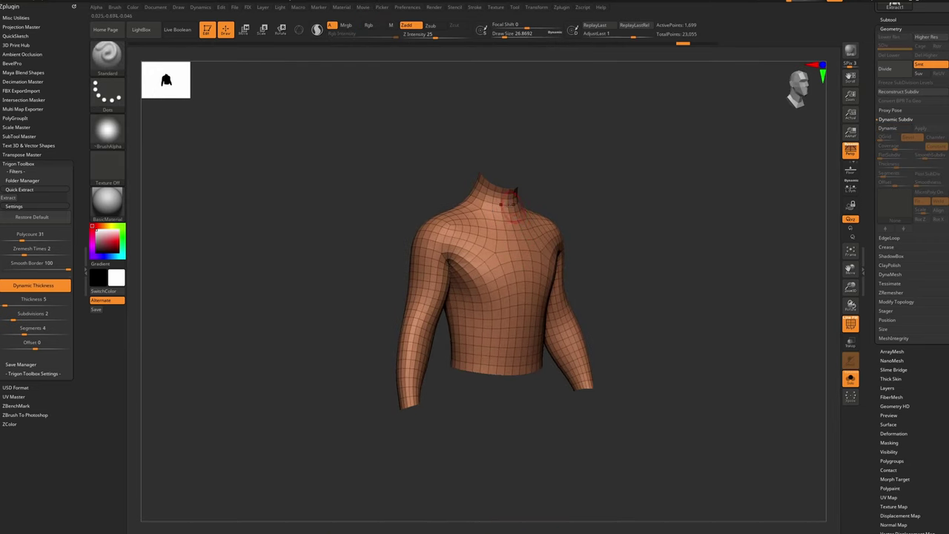
key("d")
left_click(850, 379)
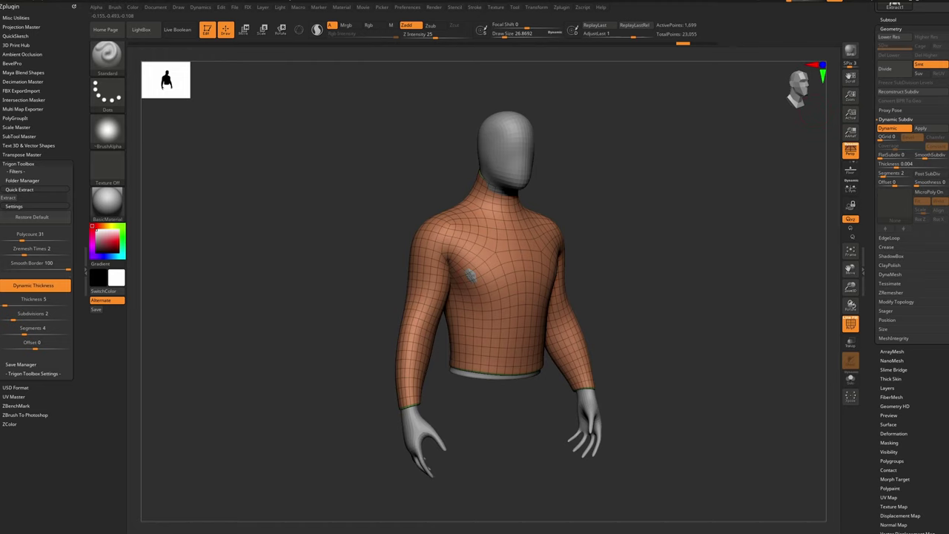
Hide the wireframe and push the shell's shoulder onto the body with the Move brush
mouse_move(630, 289)
right_mouse_down("shift")
mouse_move(451, 275)
mouse_move(504, 265)
mouse_move(476, 250)
mouse_move(491, 306)
mouse_move(472, 298)
right_mouse_up("shift")
key("shift+f")
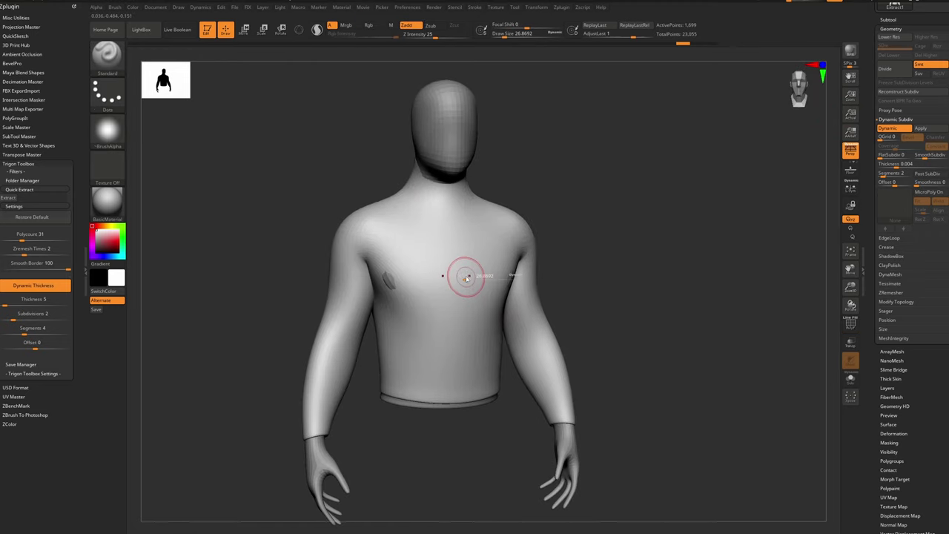
key("b")
key("m")
key("v")
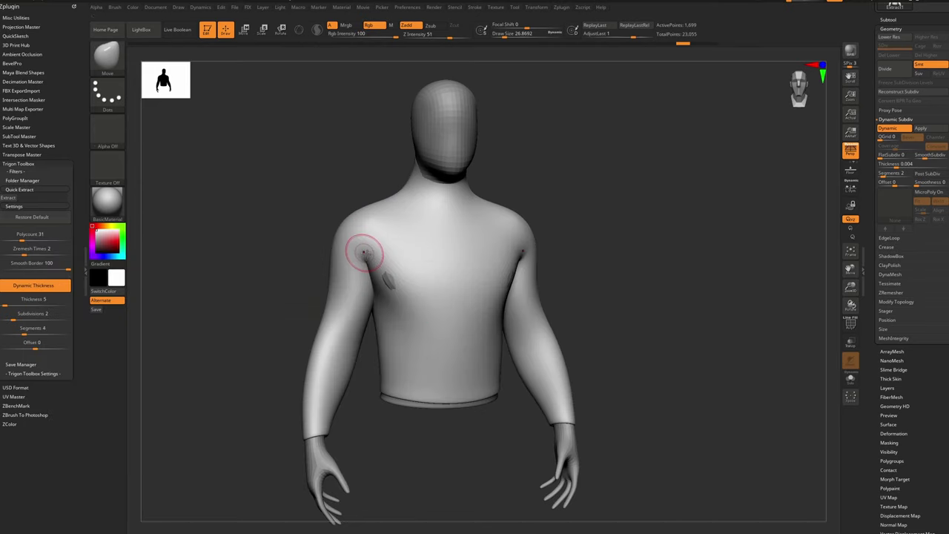
mouse_move(373, 269)
right_mouse_down()
mouse_move(399, 280)
mouse_move(452, 176)
mouse_move(396, 166)
mouse_move(412, 218)
mouse_move(450, 196)
right_mouse_up()
Open the breastplate reference photo, zoom it, and place it at the canvas's top left
key("super")
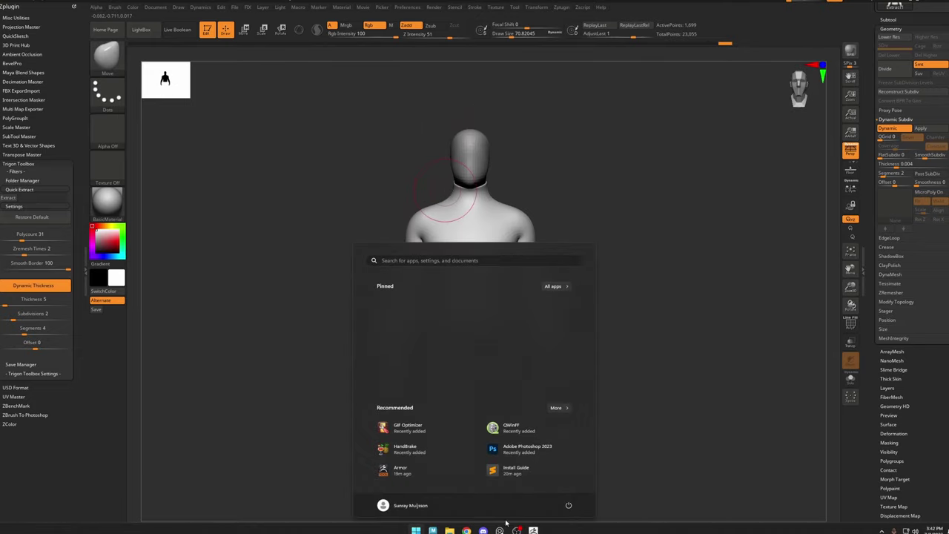
left_click(501, 531)
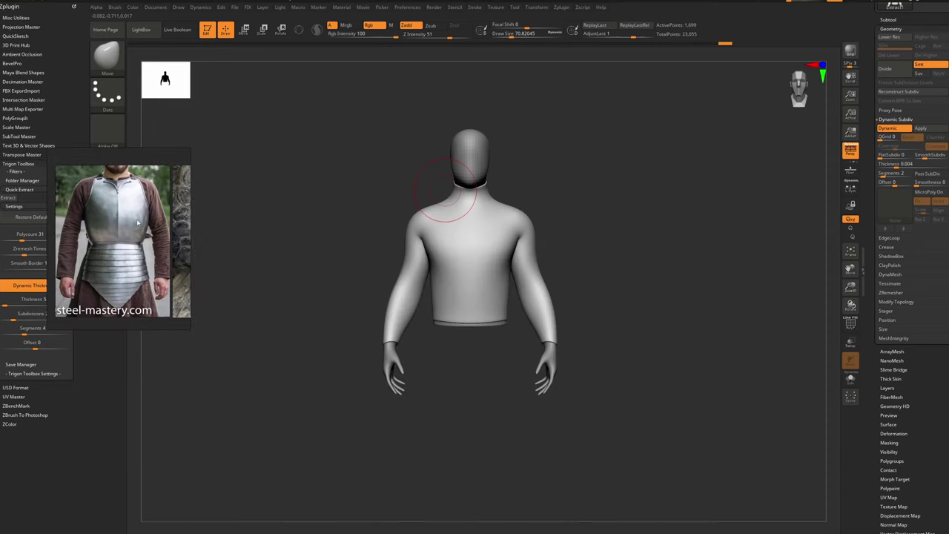
scroll(138, 223, "down", 2)
scroll(123, 205, "up", 2)
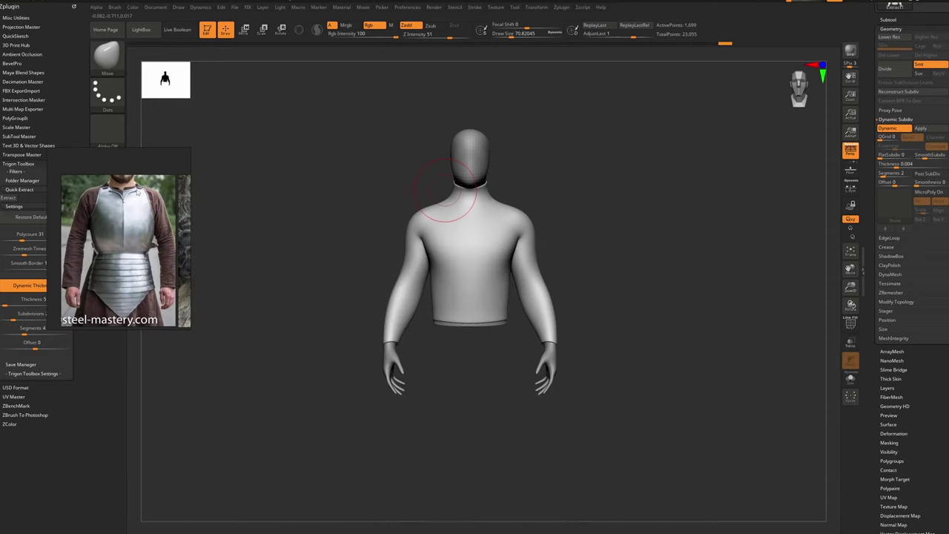
left_click_drag(124, 163, 207, 77)
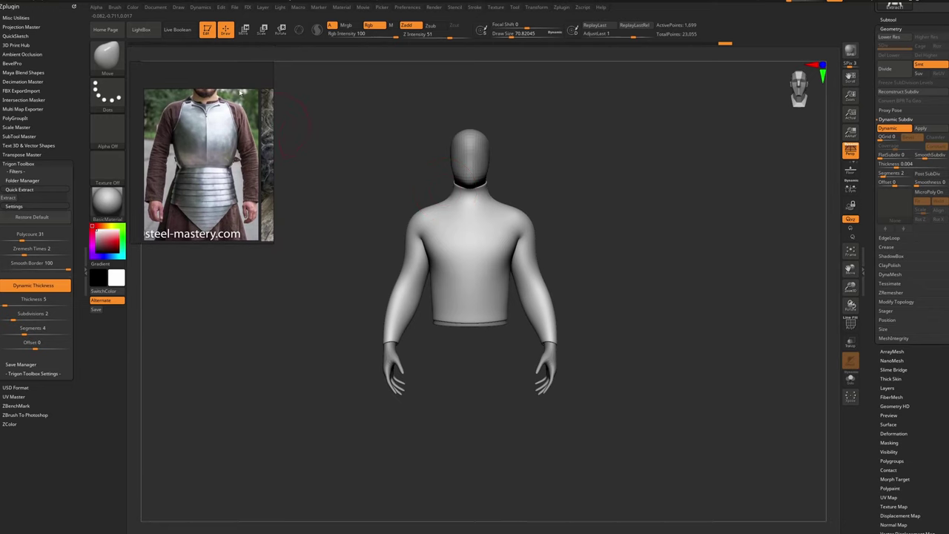
scroll(178, 126, "up", 2)
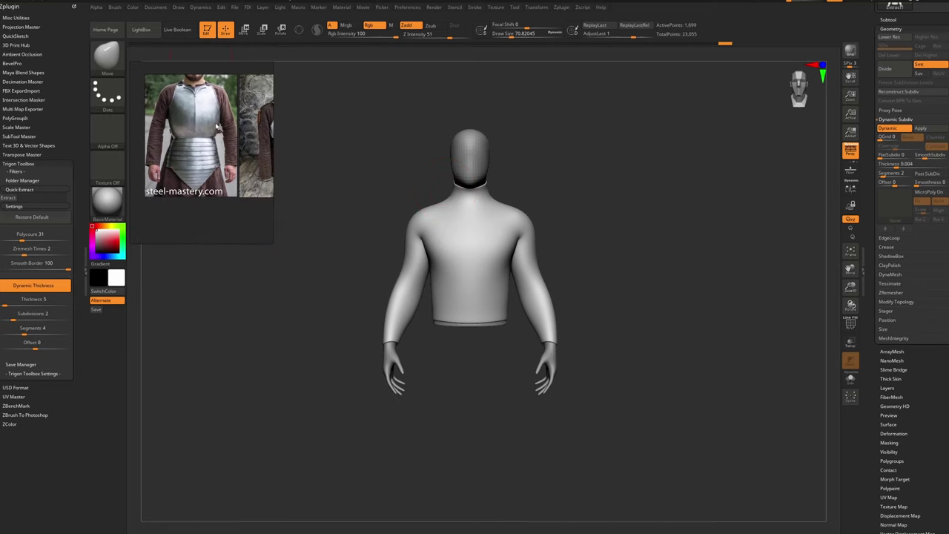
left_click_drag(214, 121, 231, 139)
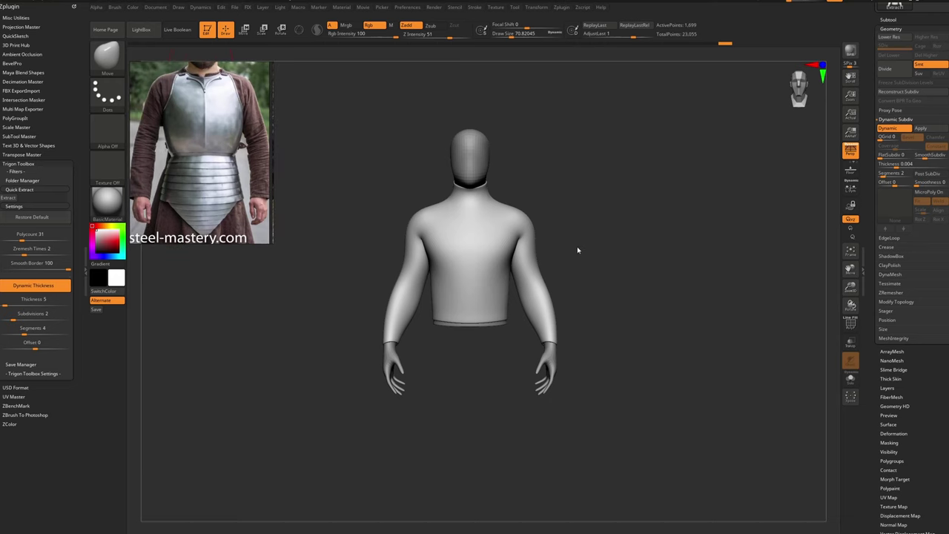
Pick another entry from the Start menu and click in the window that appears
key("super")
left_click(517, 530)
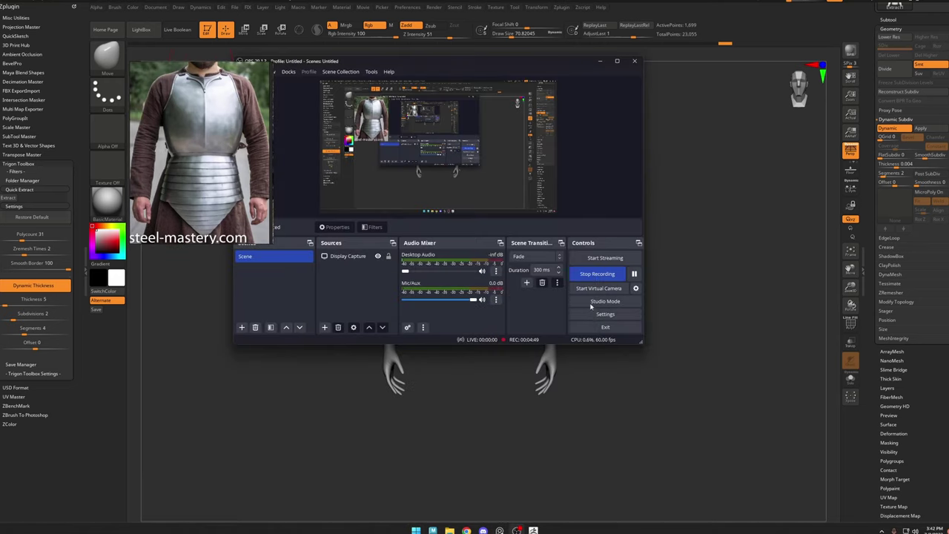
left_click(598, 274)
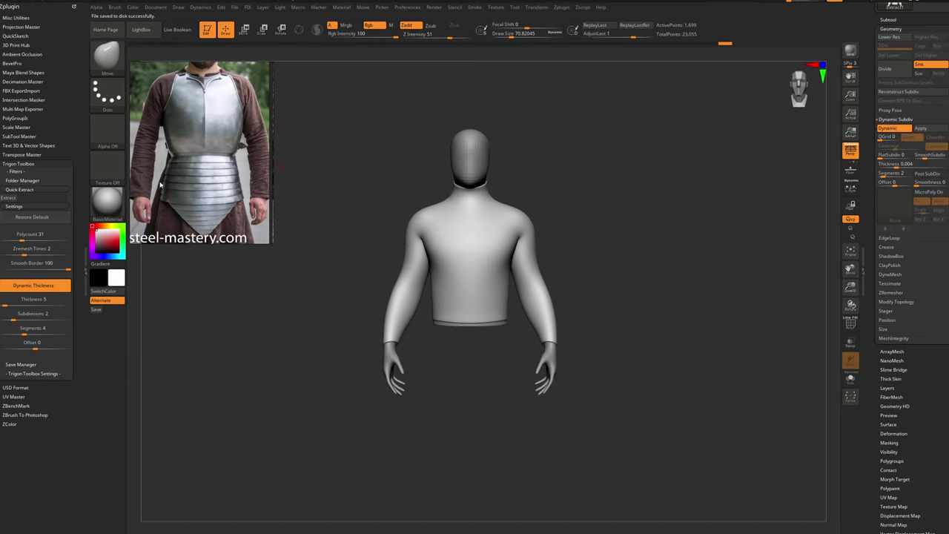
Pin Trigon Toolbox's Extract button beside Save on the left shelf, disable customizing, and select Body
left_click(10, 200, "ctrl+alt")
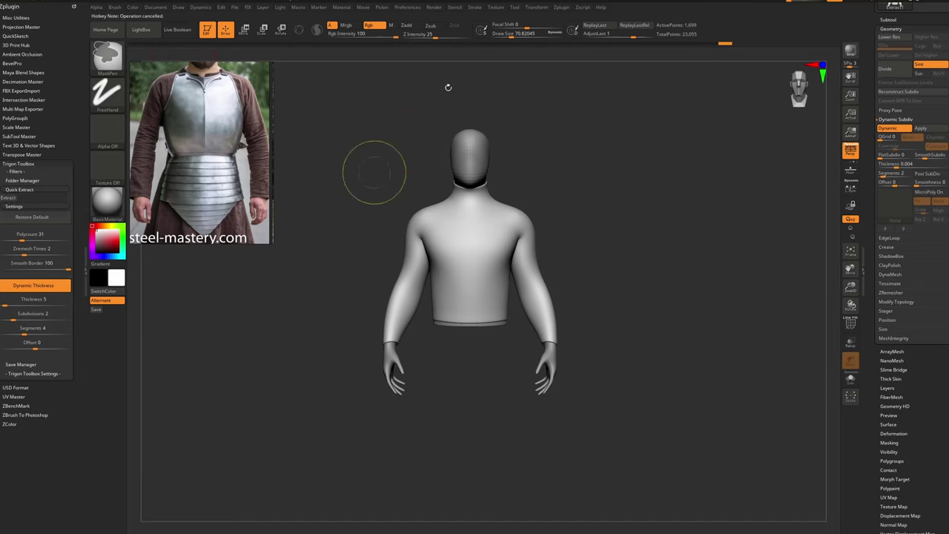
left_click(407, 7)
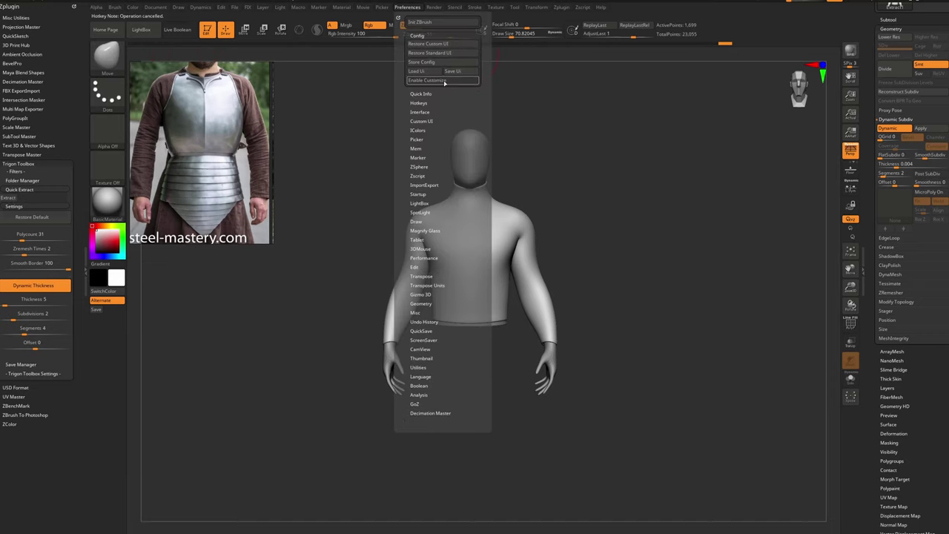
key("ctrl")
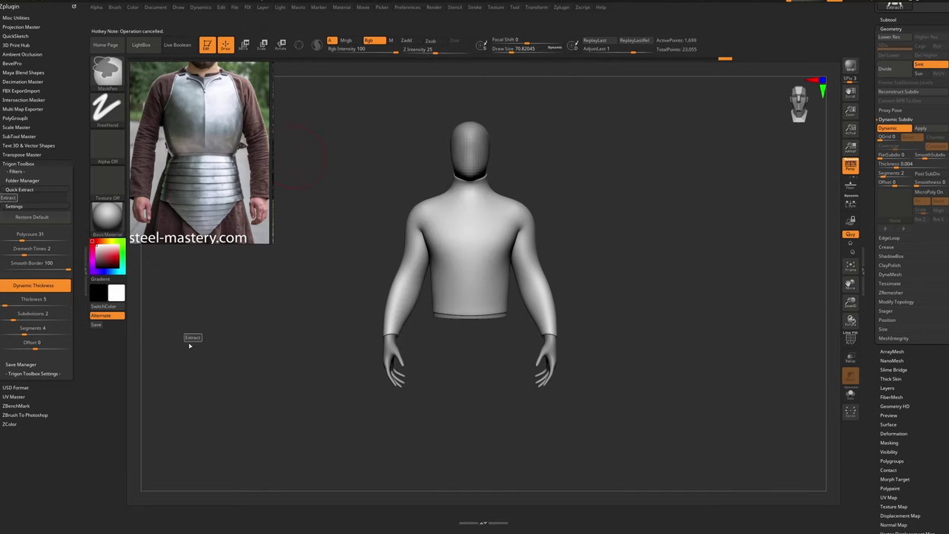
left_click_drag(189, 345, 112, 327, "ctrl+alt")
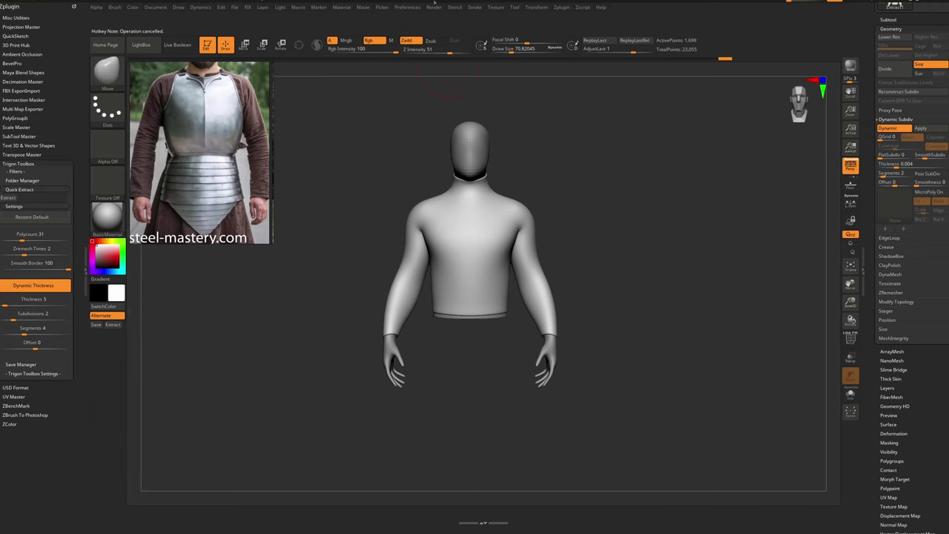
mouse_move(405, 9)
left_click(449, 83)
right_click_drag(539, 227, 549, 177, "ctrl")
left_click(513, 206, "alt")
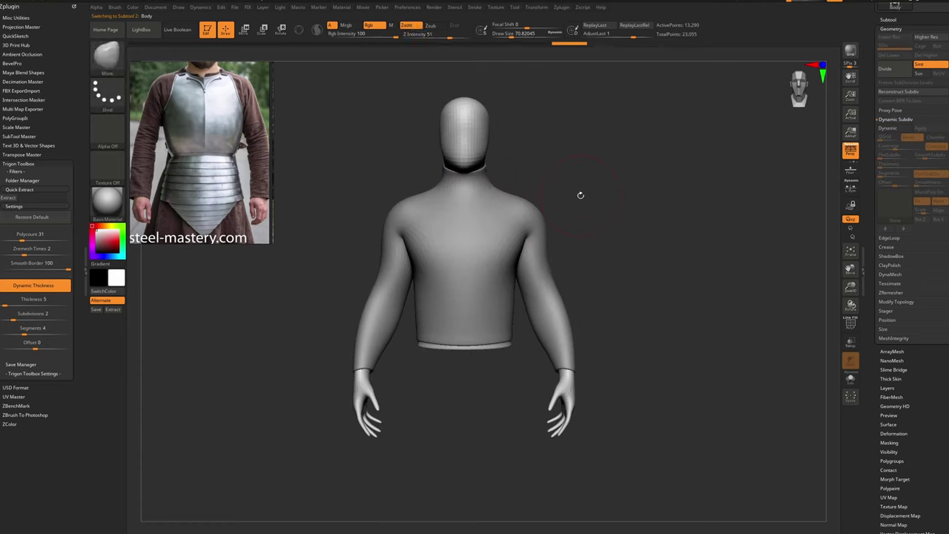
Try masking the Extract1 shirt's upper chest, check its wireframe, then undo the mask
left_click(473, 226, "alt")
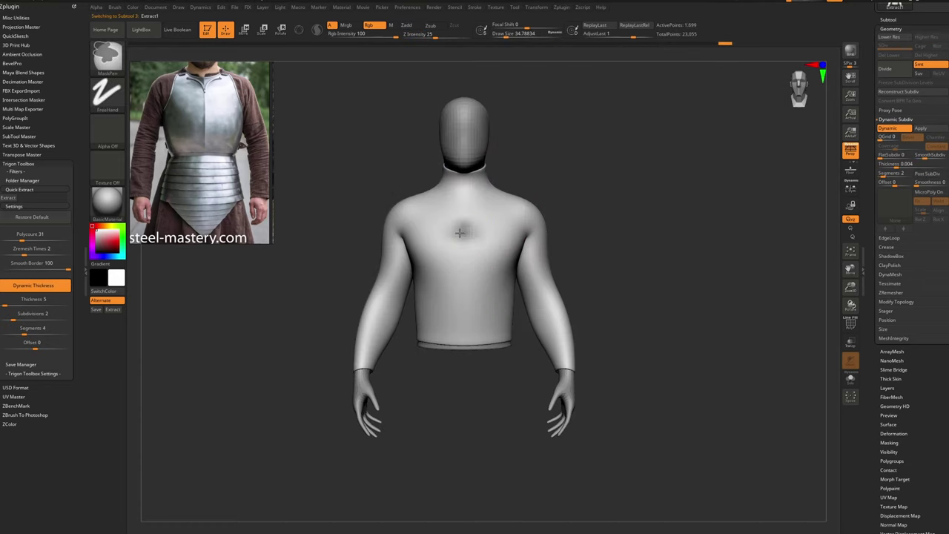
mouse_move(459, 233)
left_mouse_down("ctrl")
mouse_move(445, 226)
mouse_move(439, 249)
left_mouse_up("ctrl")
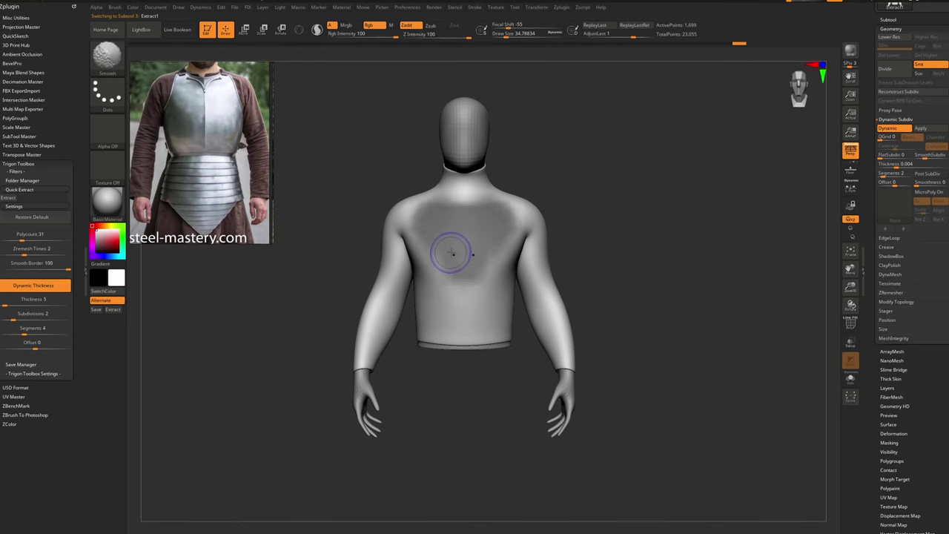
key("shift+d")
key("shift+f")
key("shift+f")
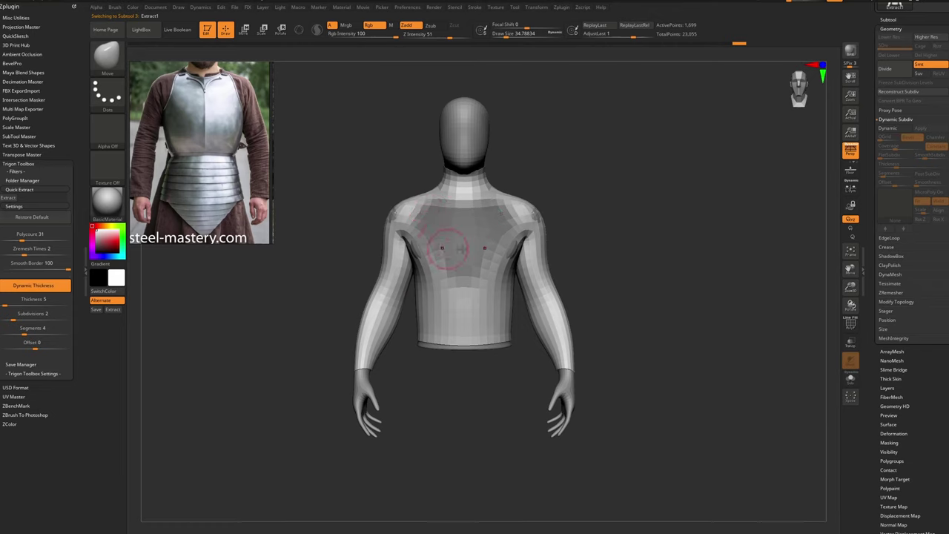
key("ctrl+z")
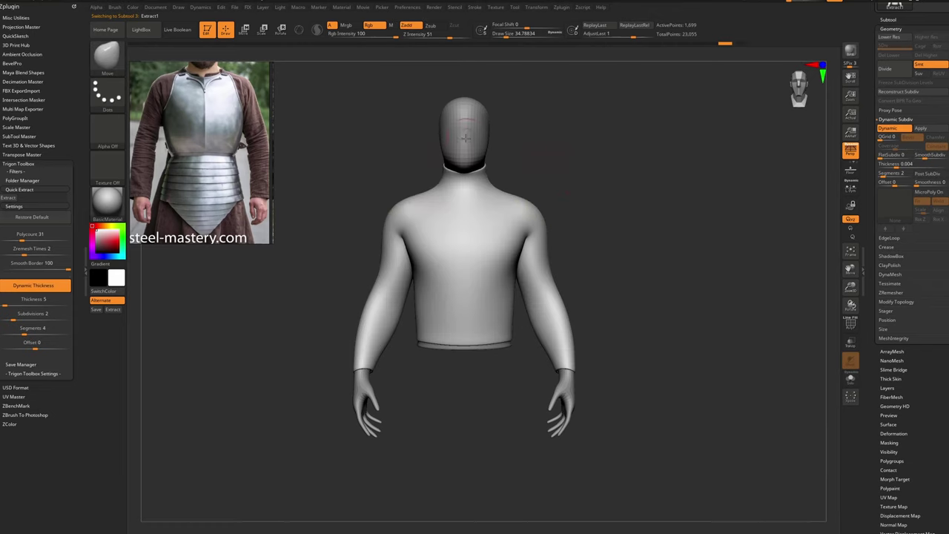
Solo the Body, mask its chest and abdomen with a size-35 brush, and extract the masked area
left_click(466, 152, "alt")
mouse_move(548, 153)
left_mouse_down()
mouse_move(487, 153)
mouse_move(532, 141)
left_mouse_up()
key("s")
left_click_drag(457, 220, 461, 223)
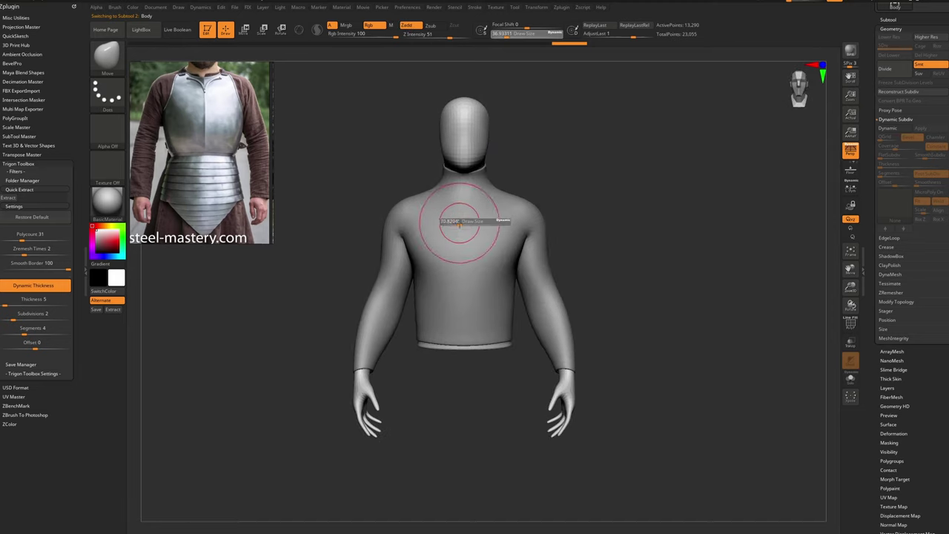
right_click_drag(463, 211, 472, 205, "alt")
key("alt+s")
key("ctrl")
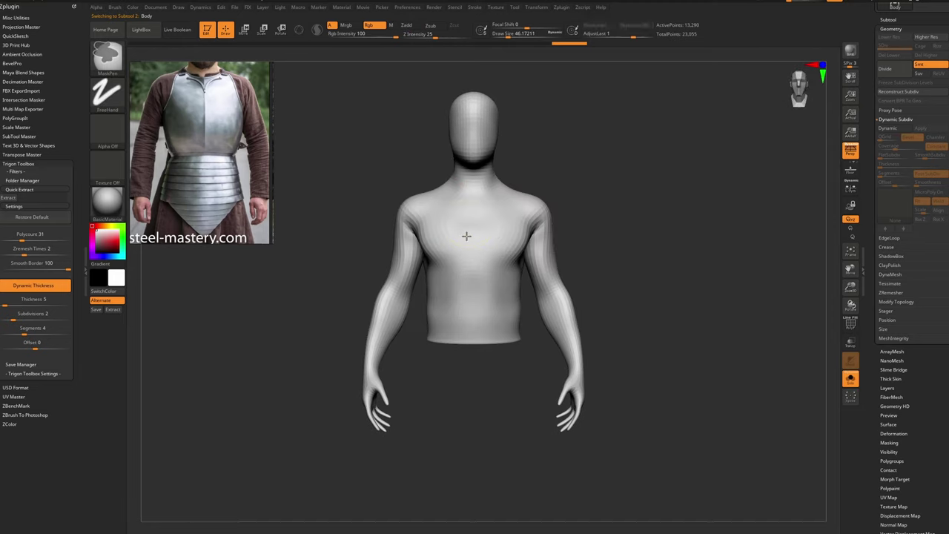
mouse_move(481, 225)
left_mouse_down("ctrl")
mouse_move(480, 311)
mouse_move(463, 315)
left_mouse_up("ctrl")
key("s")
mouse_move(449, 211)
left_mouse_down()
mouse_move(436, 211)
mouse_move(474, 198)
left_mouse_up()
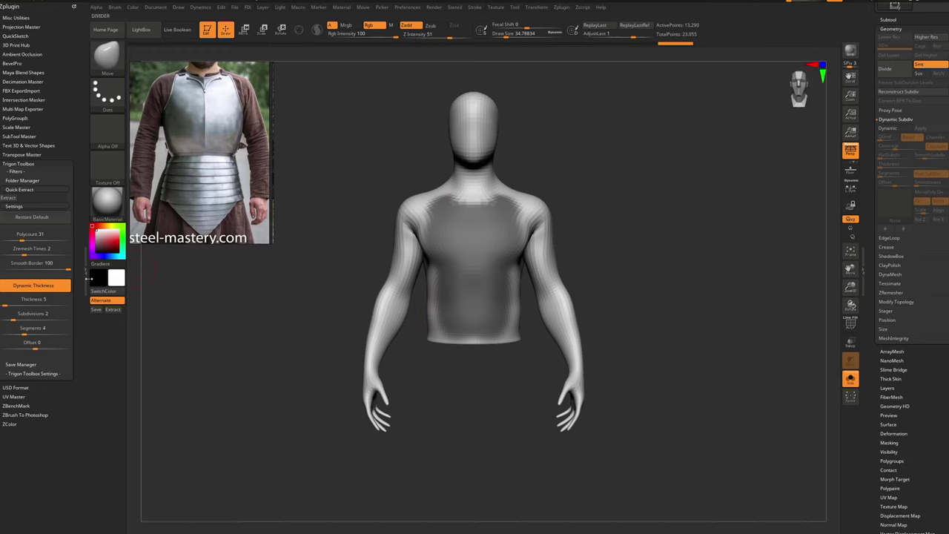
left_click(113, 309)
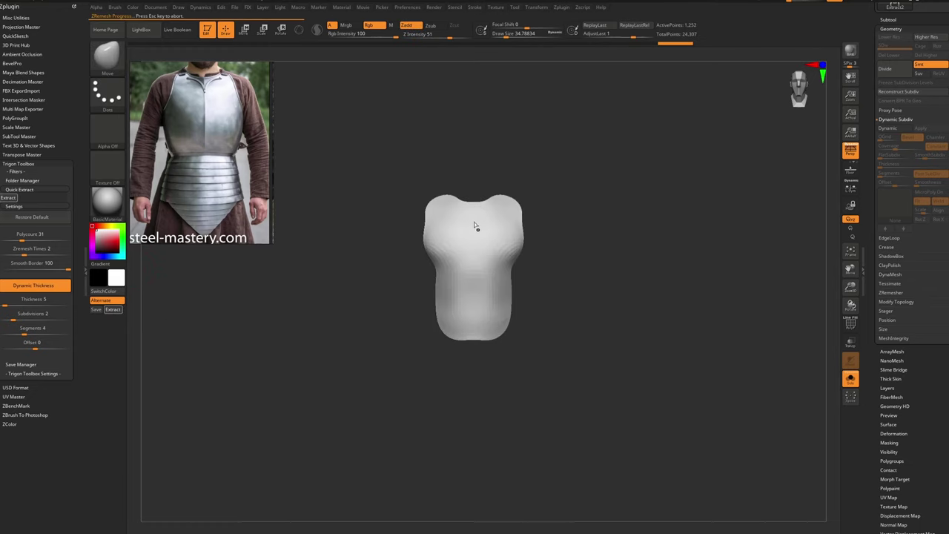
right_click_drag(474, 219, 496, 224)
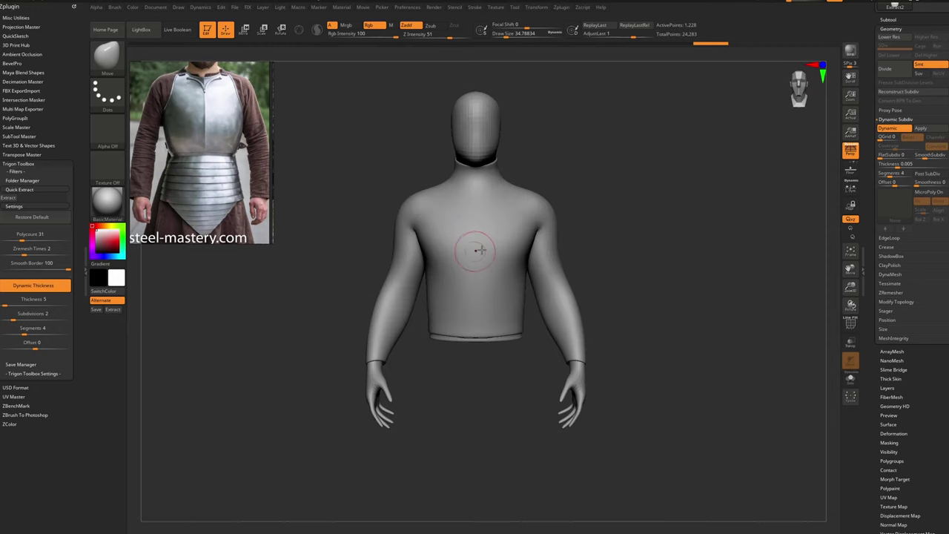
Inflate the shell outward from the torso along a Transpose Move line across the chest
key("w")
left_click_drag(487, 251, 581, 146)
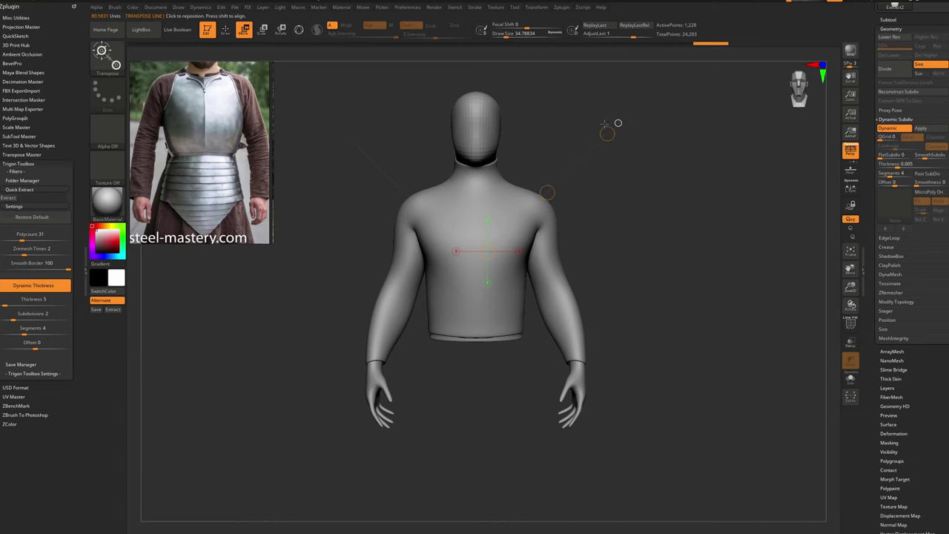
right_click_drag(608, 133, 614, 131)
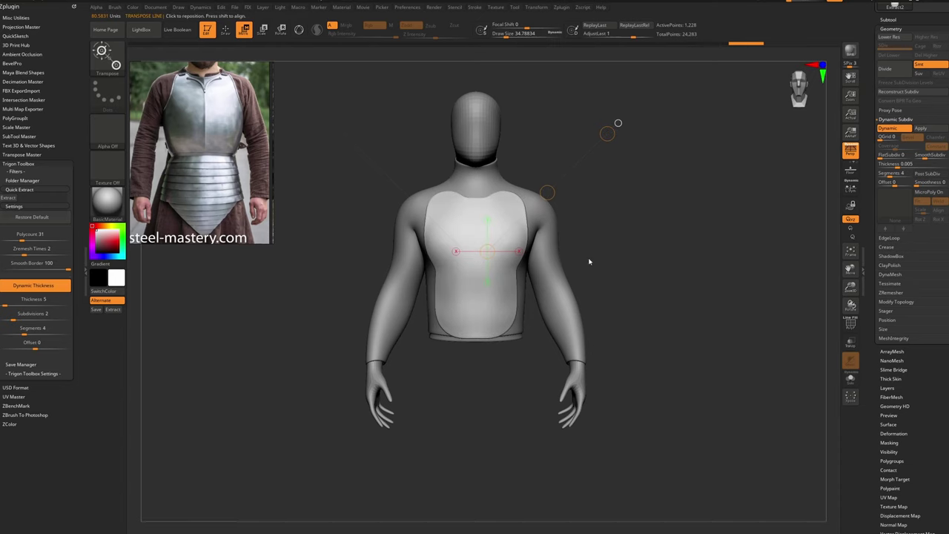
Pull the plate's lower corner out with a size-59 Move brush and smooth the chest surface
key("b")
key("m")
key("s")
left_click_drag(496, 298, 520, 322)
key("s")
key("s")
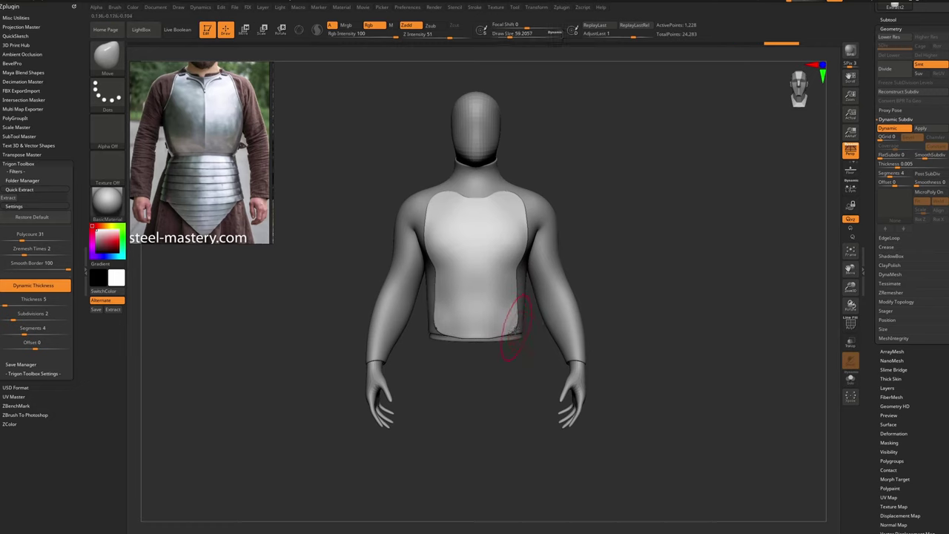
right_click_drag(536, 327, 518, 330)
left_click_drag(518, 336, 524, 343)
key("shift")
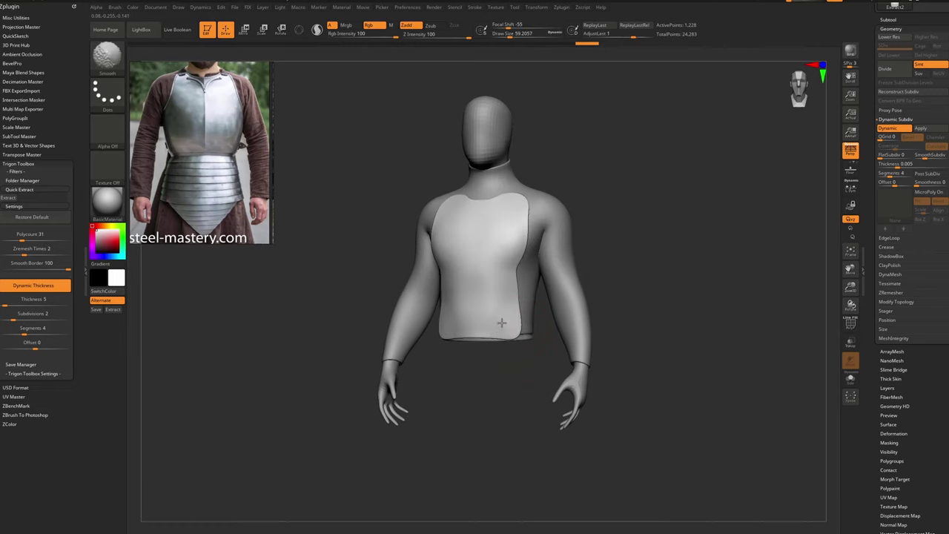
left_click_drag(467, 253, 470, 269, "shift")
With the wireframe shown, pull the plate's waist away from the body using a size-77 Move brush
key("shift+f")
right_click_drag(459, 297, 512, 312)
key("shift+f")
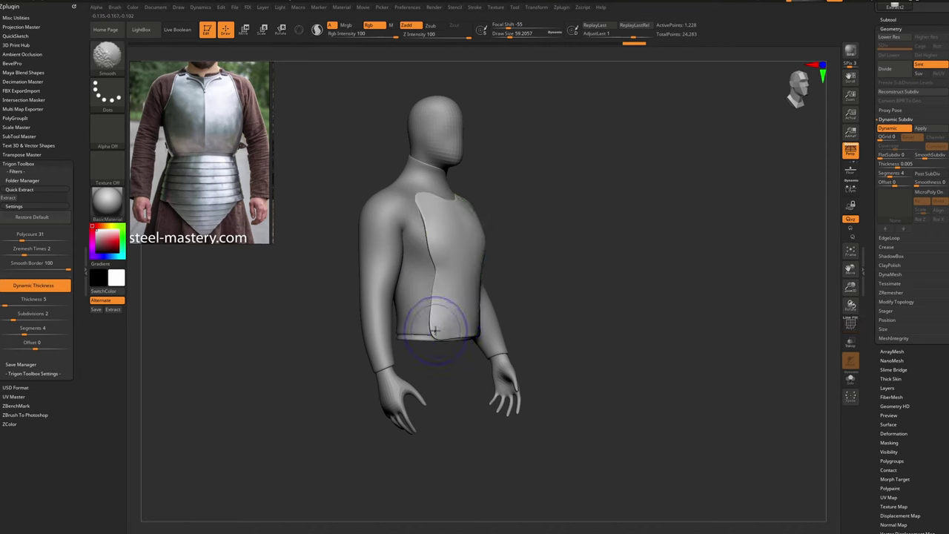
key("shift+f")
key("s")
left_click_drag(442, 324, 433, 324)
key("shift+d")
right_click_drag(443, 328, 440, 349, "ctrl")
key("s")
left_click_drag(439, 339, 433, 339)
key("bracketleft")
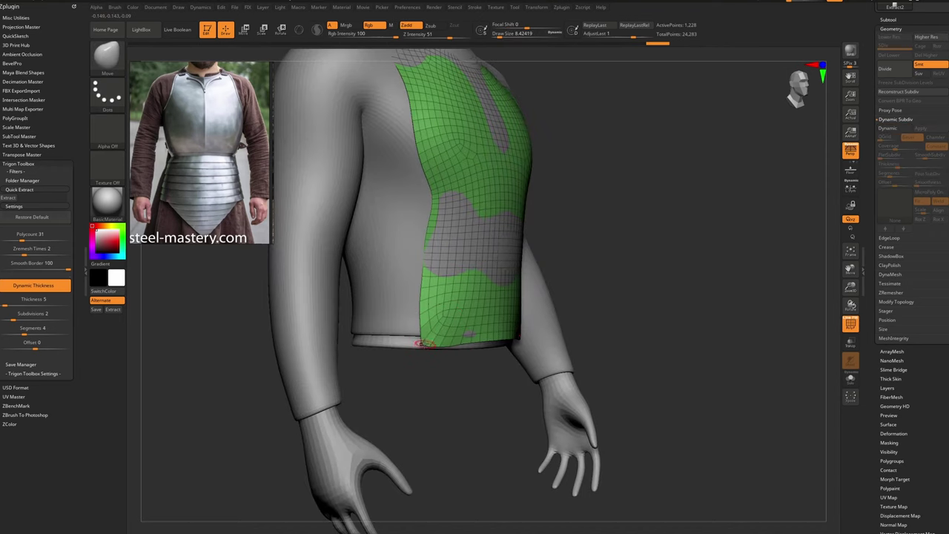
key("s")
mouse_move(420, 350)
left_mouse_down()
mouse_move(429, 349)
mouse_move(427, 300)
mouse_move(437, 299)
left_mouse_up()
key("s")
key("s")
left_click_drag(439, 252, 447, 250)
Raise and widen the chest plate and refine its side edge from a three-quarter view
mouse_move(447, 250)
right_mouse_down("ctrl")
mouse_move(458, 206)
mouse_move(496, 202)
right_mouse_up("ctrl")
key("shift+f")
mouse_move(495, 186)
left_mouse_down()
mouse_move(498, 169)
mouse_move(512, 169)
left_mouse_up()
left_click_drag(525, 200, 528, 231)
right_click_drag(529, 233, 498, 233)
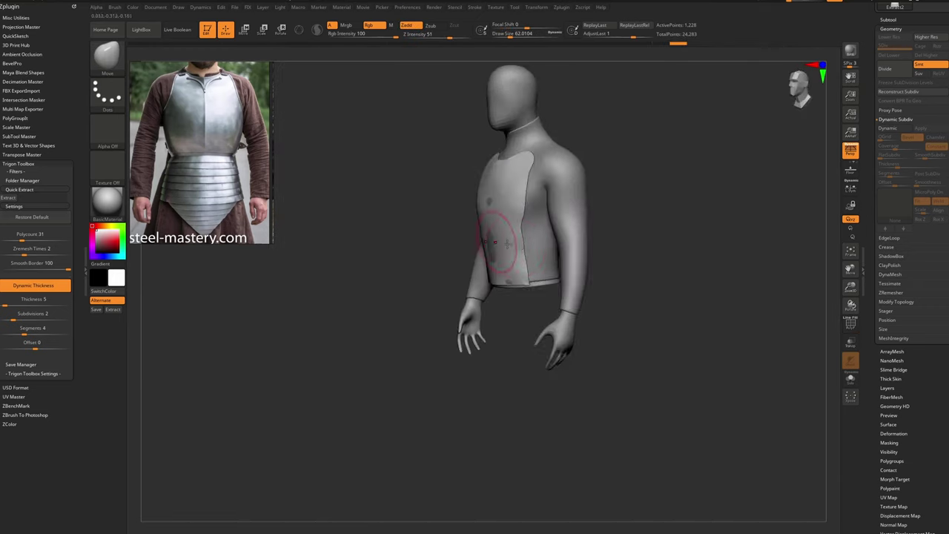
mouse_move(525, 243)
left_mouse_down()
mouse_move(535, 247)
mouse_move(520, 261)
left_mouse_up()
Smooth the plate's lower side, pull in its side spike, and smooth the armpit edge
key("b")
key("m")
key("v")
right_click_drag(474, 223, 536, 221)
key("shift+f")
key("s")
left_click_drag(442, 222, 430, 223)
mouse_move(430, 223)
right_mouse_down("ctrl")
mouse_move(431, 256)
mouse_move(429, 208)
right_mouse_up("ctrl")
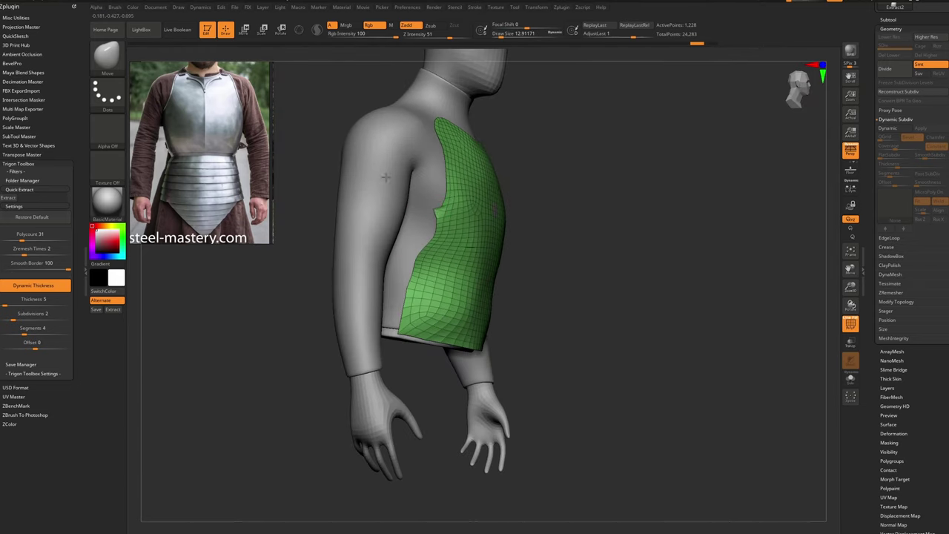
key("s")
left_click_drag(415, 202, 418, 202)
mouse_move(436, 210)
left_mouse_down()
mouse_move(421, 204)
mouse_move(436, 231)
mouse_move(417, 231)
mouse_move(442, 198)
left_mouse_up()
key("s")
key("s")
key("s")
left_click_drag(447, 187, 448, 165)
Nudge the plate's shoulder corner with a larger Move brush of about 80-83.5
key("s")
left_click_drag(448, 161, 452, 162)
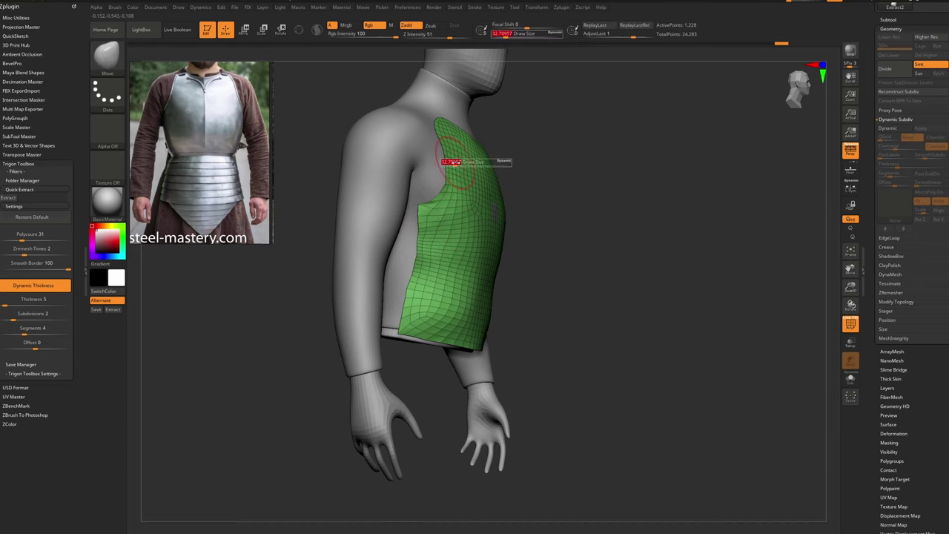
right_click_drag(437, 111, 400, 116)
key("s")
left_click_drag(438, 119, 434, 122)
key("s")
left_click_drag(418, 254, 424, 255)
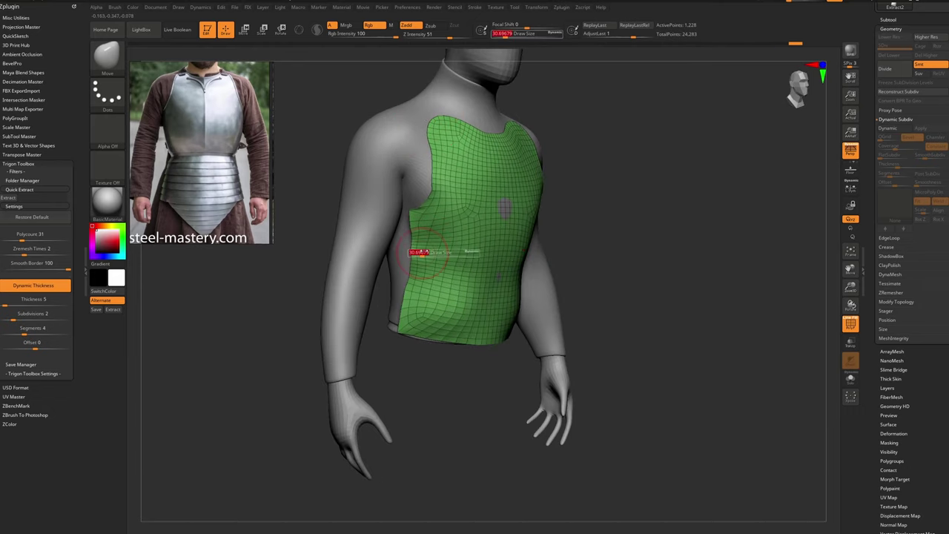
mouse_move(393, 256)
right_mouse_down()
mouse_move(437, 263)
mouse_move(393, 271)
right_mouse_up()
key("shift+f")
right_click_drag(498, 210, 499, 174, "ctrl")
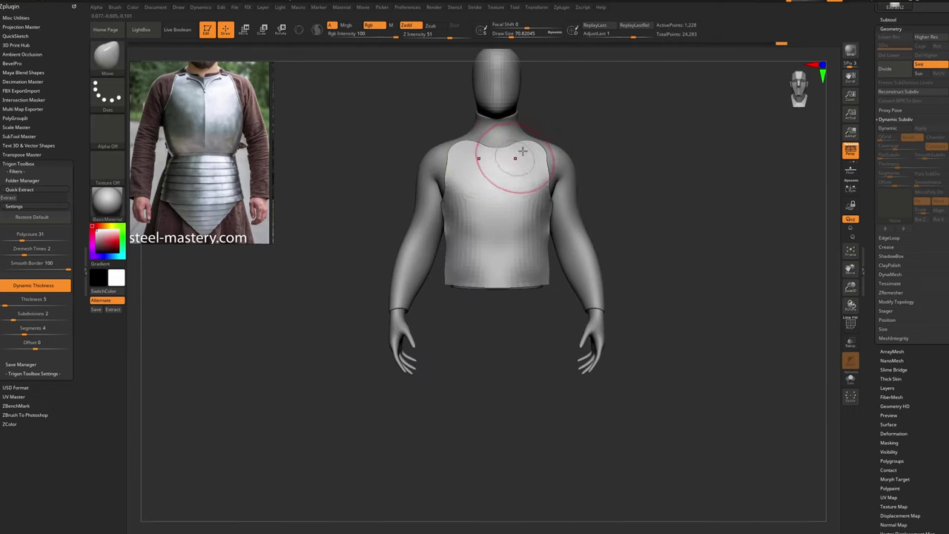
left_click_drag(521, 150, 529, 147)
key("s")
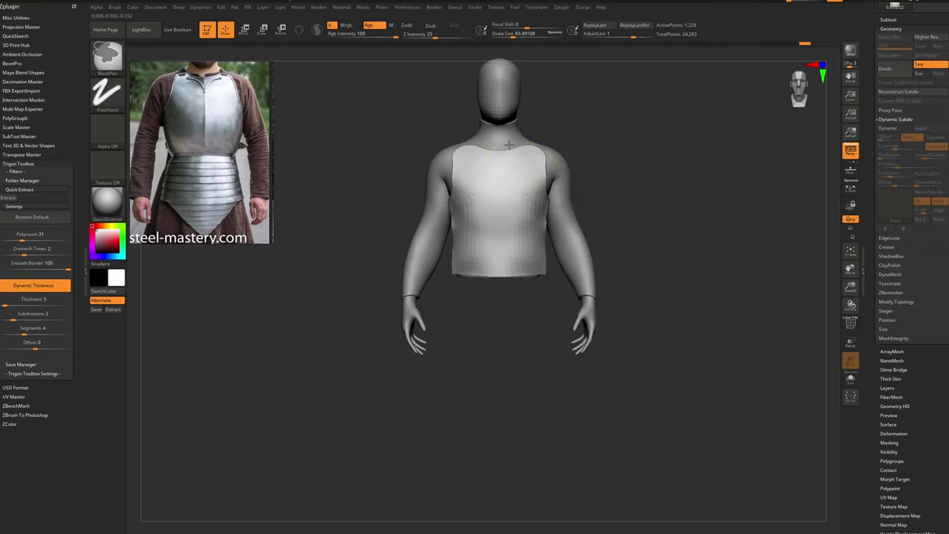
right_click_drag(542, 146, 511, 216)
Flip the breastplate's normals in Solo view, turn on PolyFrame, and move the reference photo right
key("alt+s")
key("alt+f")
key("alt+s")
key("shift+f")
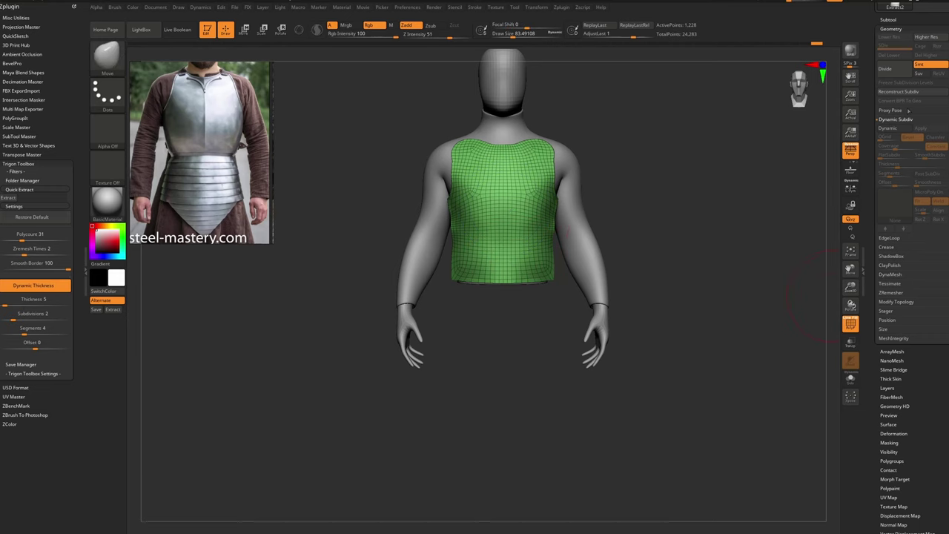
left_click_drag(193, 133, 252, 146)
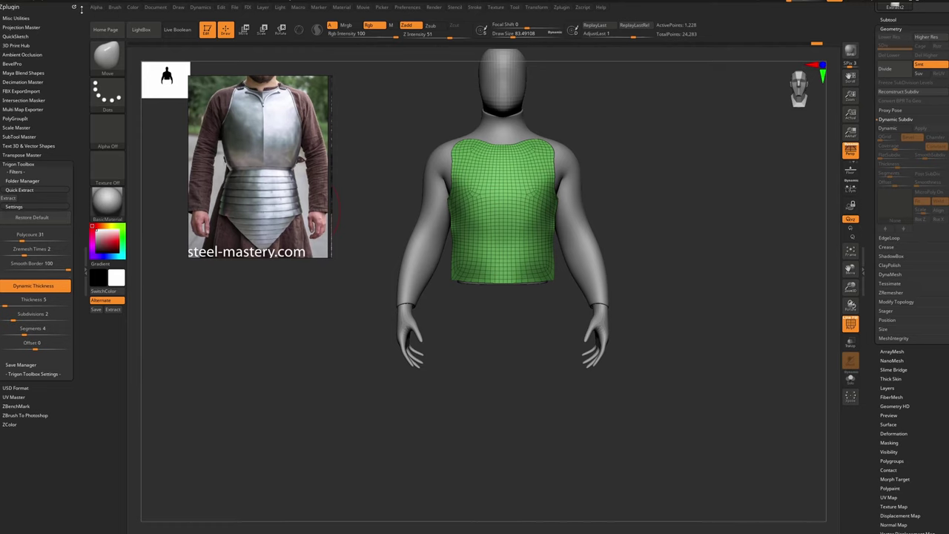
Enable Customize, create the 'rem' custom menu, and dock it from the menu bar into the left tray
left_click(408, 8)
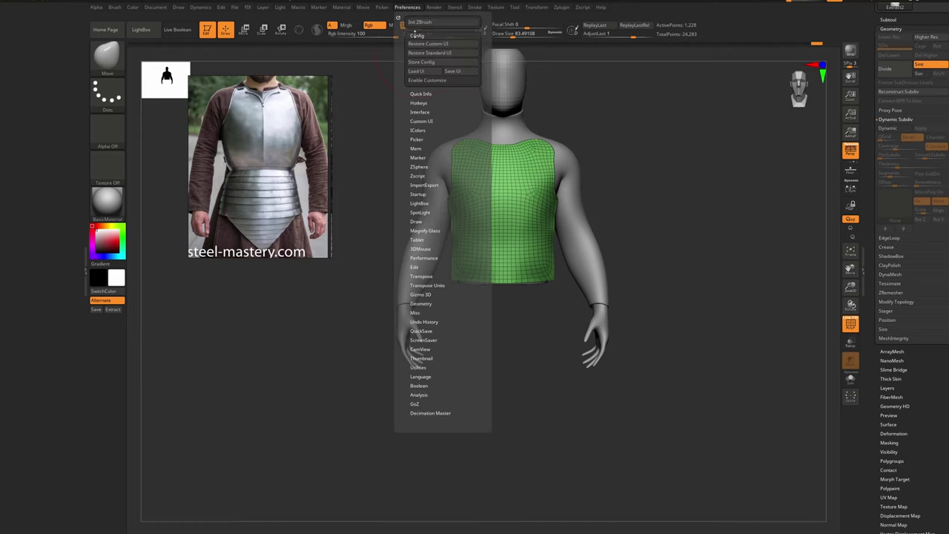
left_click(432, 82)
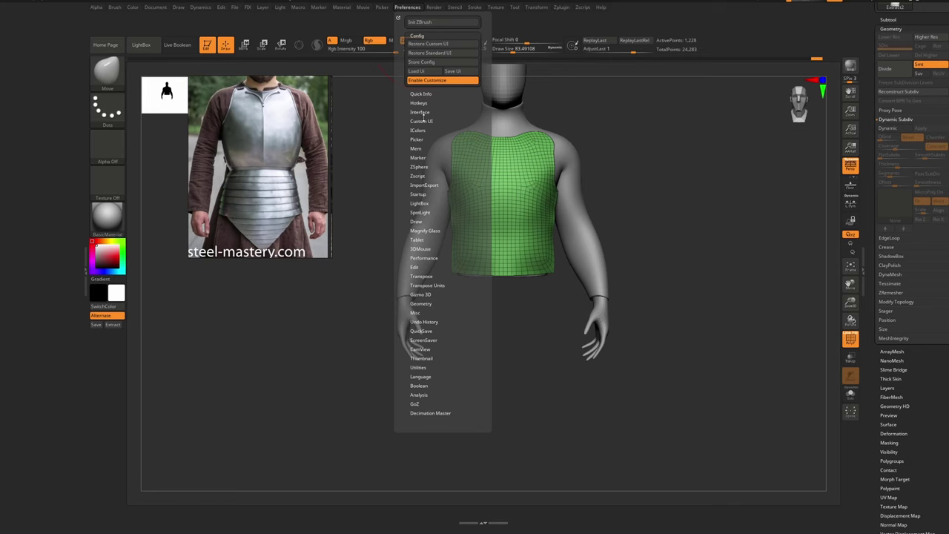
left_click(422, 120)
left_click(424, 83)
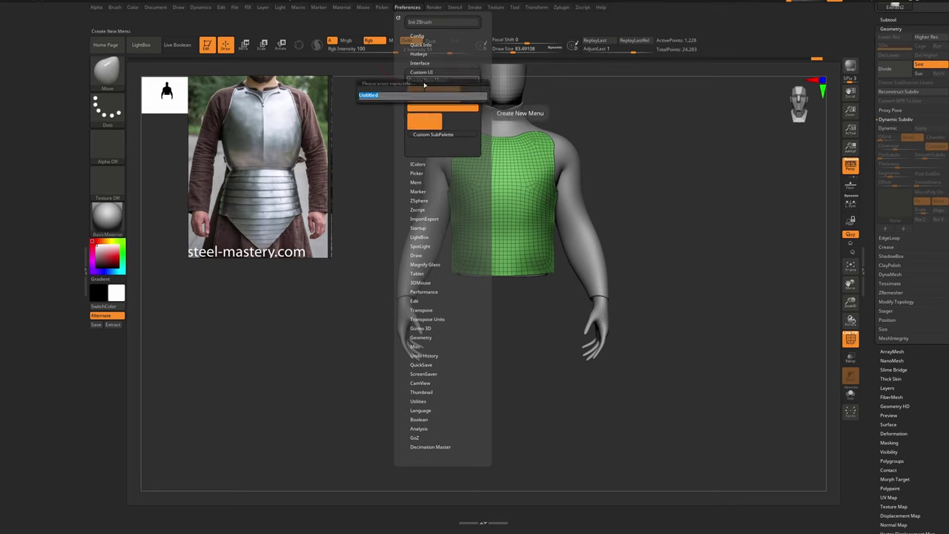
key("shift")
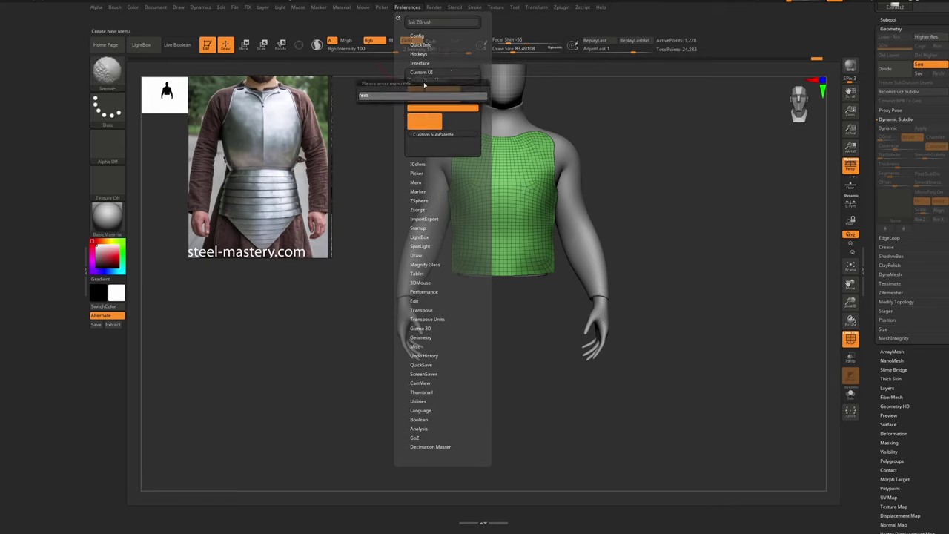
key("Return")
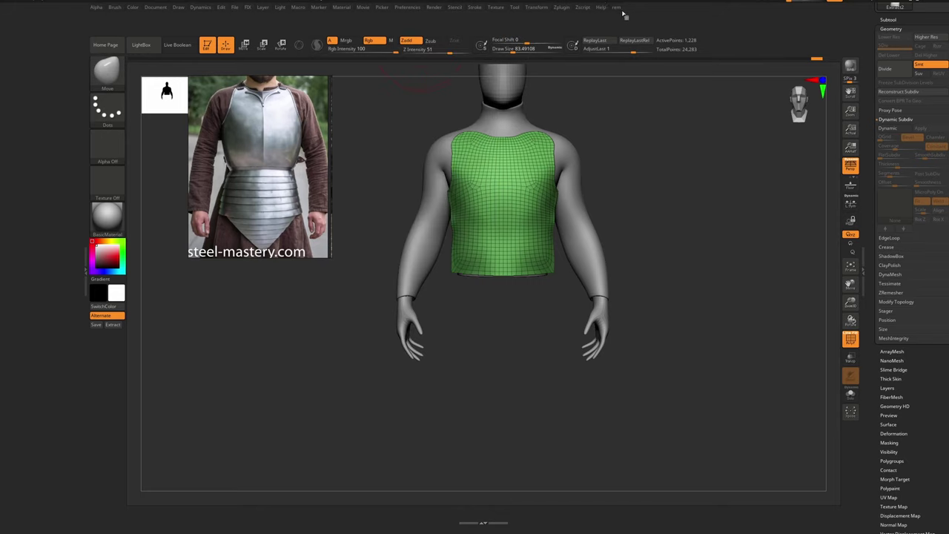
left_click(617, 10)
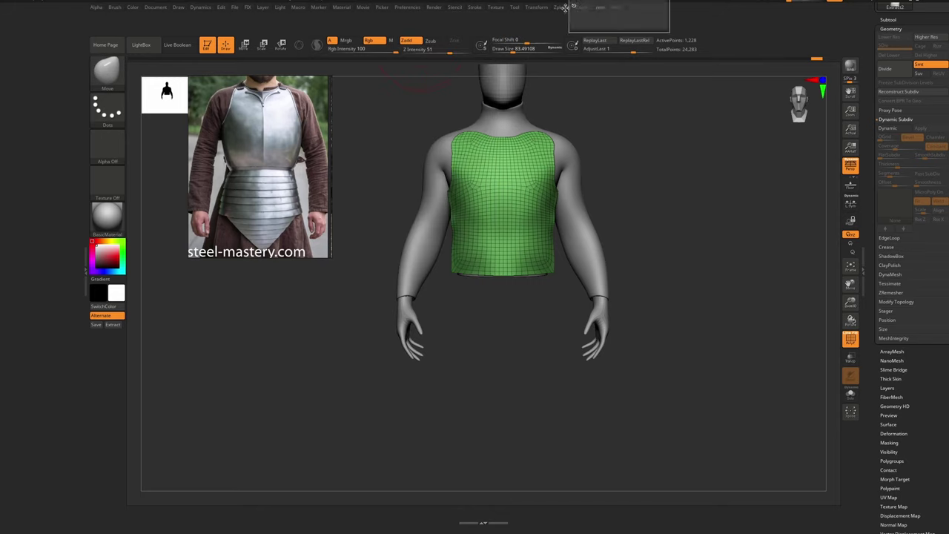
left_click_drag(565, 8, 20, 45)
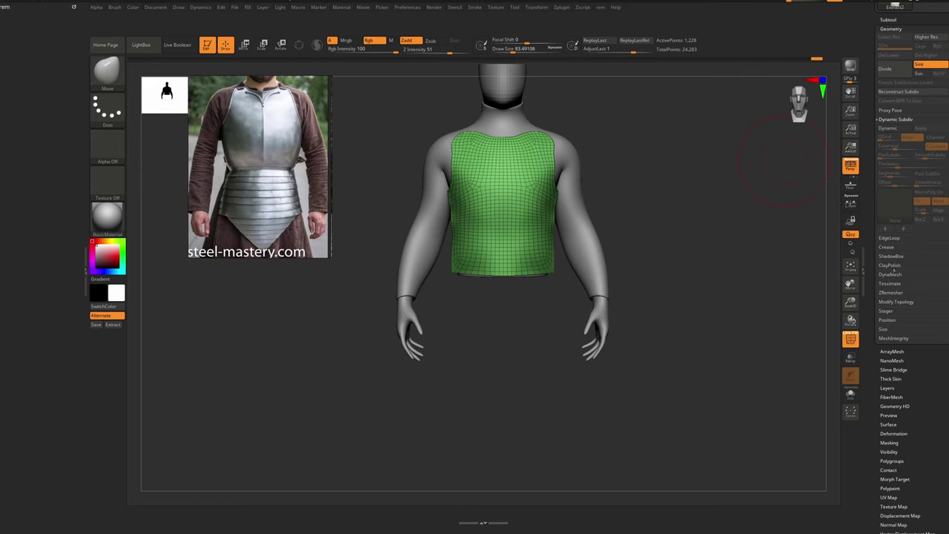
Add ZRemesher, Retry, Target Polygons, Half/Same/Double, Adapt, Smooth Groups and Keep Creases to rem
left_click(892, 292)
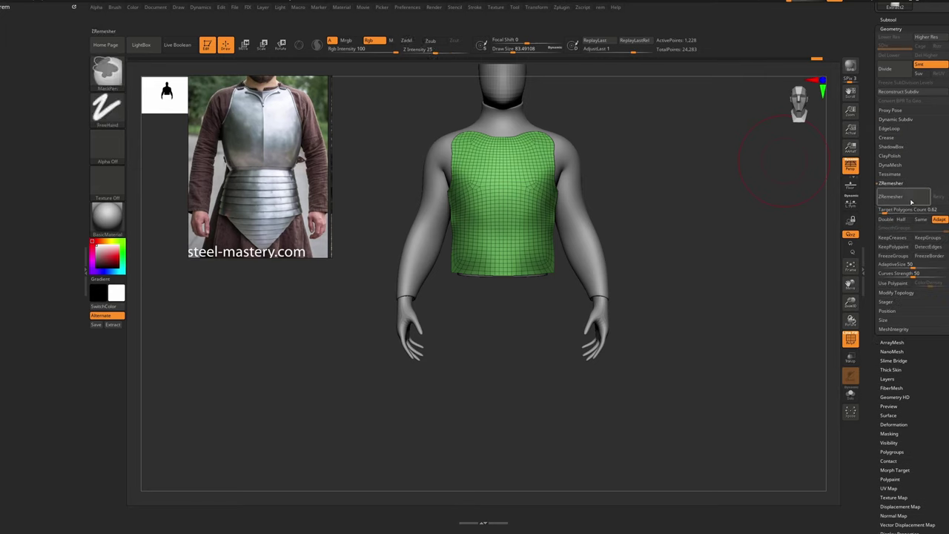
mouse_move(902, 196)
left_mouse_down("ctrl+alt")
mouse_move(853, 181)
mouse_move(486, 178)
mouse_move(63, 43)
mouse_move(46, 23)
left_mouse_up("ctrl+alt")
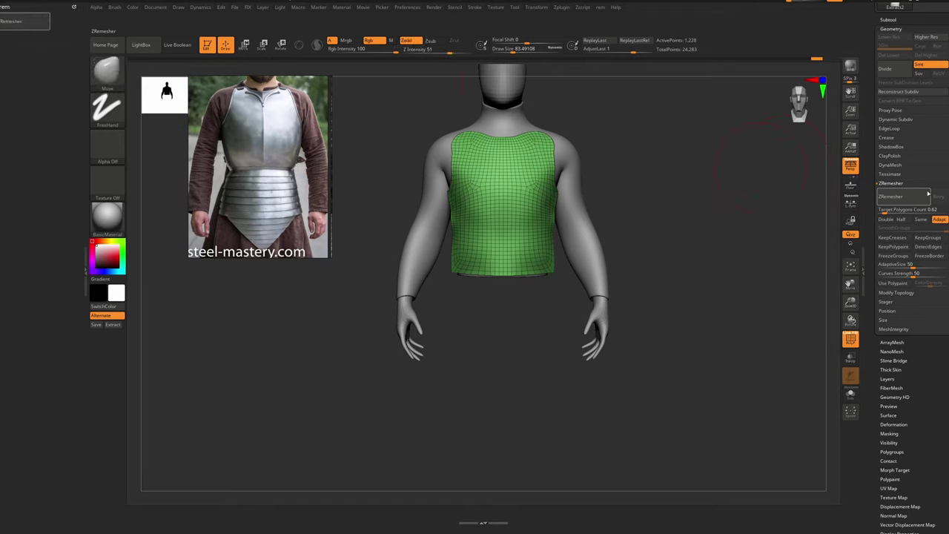
mouse_move(939, 196)
left_mouse_down("ctrl+alt")
mouse_move(678, 162)
mouse_move(72, 22)
left_mouse_up("ctrl+alt")
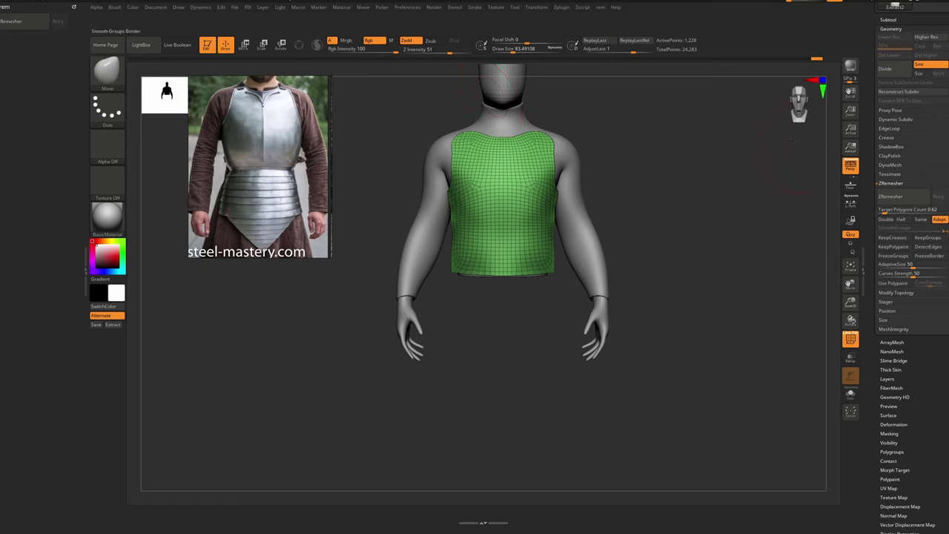
mouse_move(907, 209)
left_mouse_down("ctrl+alt")
mouse_move(37, 34)
mouse_move(37, 45)
left_mouse_up("ctrl+alt")
left_click_drag(921, 220, 54, 72, "ctrl+alt")
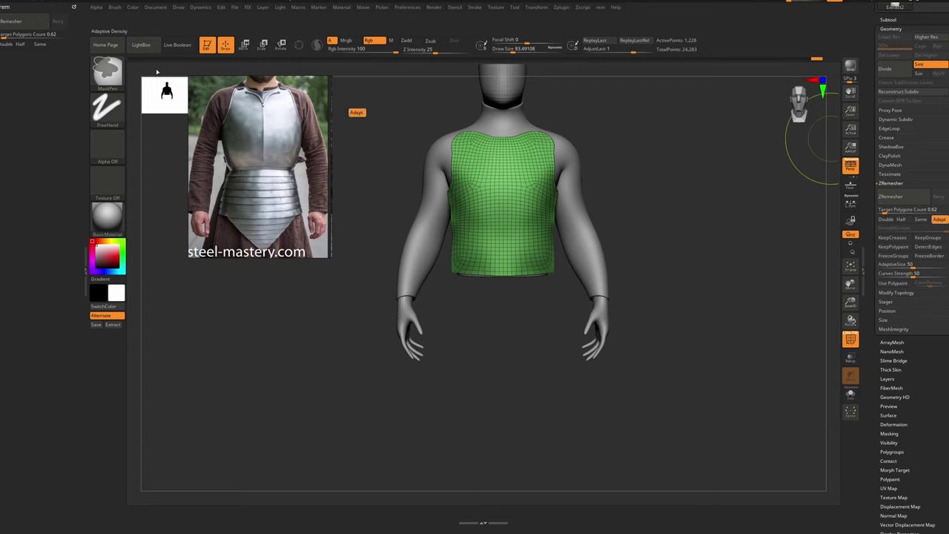
left_click_drag(158, 71, 58, 44, "ctrl+alt")
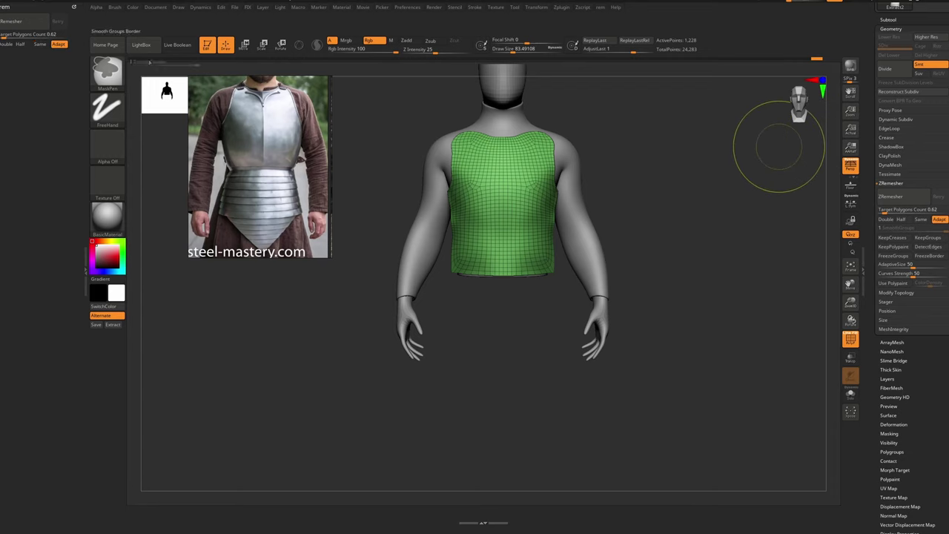
left_click_drag(30, 47, 31, 48, "ctrl+alt")
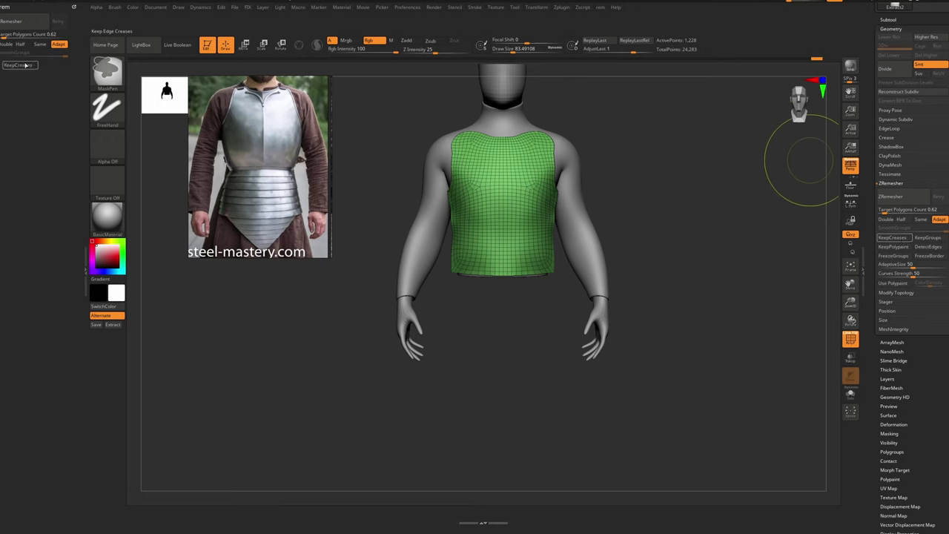
left_click_drag(25, 65, 25, 64, "ctrl+alt")
Add Keep Groups, Keep Polypaint, Detect Edges, Freeze options, Adaptive Size, Curves Strength, Use Polypaint and Color Density
left_click_drag(928, 238, 49, 63, "ctrl+alt")
left_click_drag(893, 247, 15, 70, "ctrl+alt")
left_click_drag(936, 247, 49, 72, "ctrl+alt")
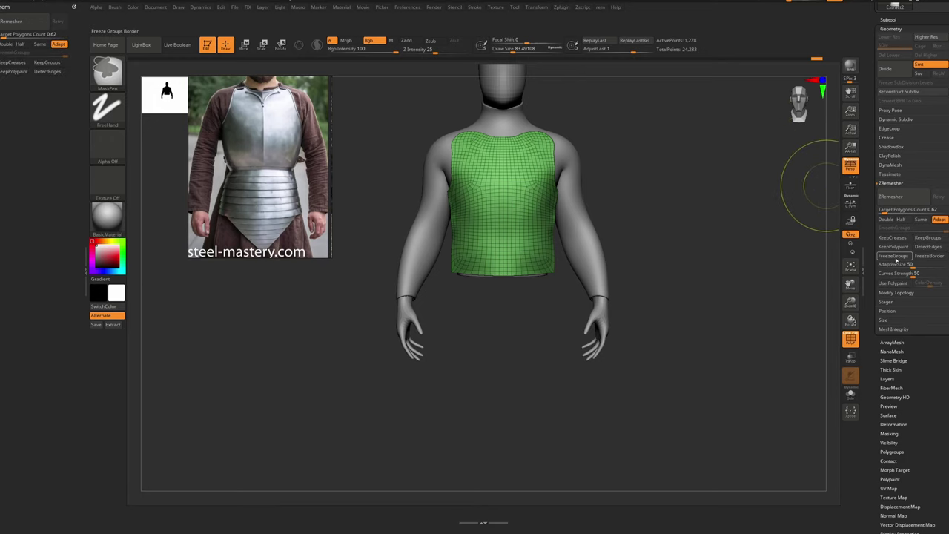
left_click_drag(896, 259, 51, 76, "ctrl+alt")
left_click_drag(929, 256, 38, 88, "ctrl+alt")
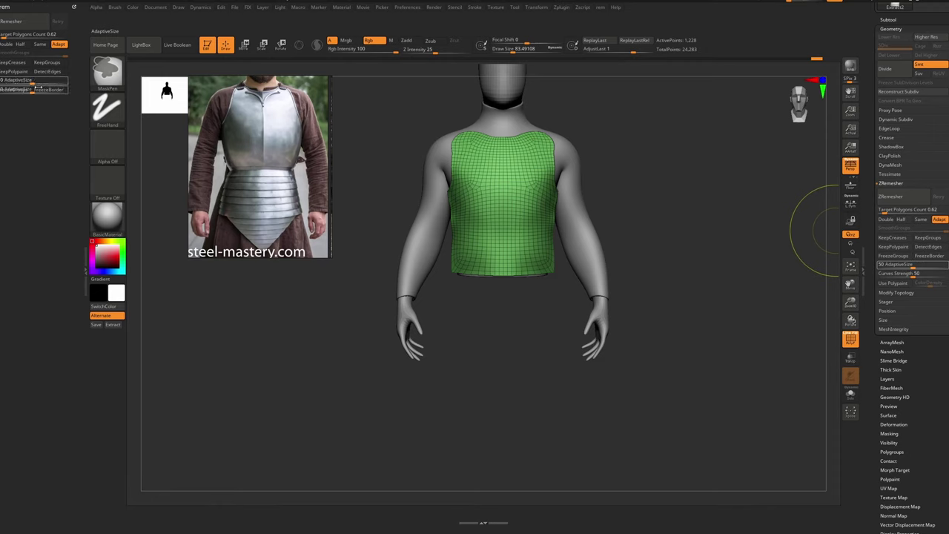
left_click_drag(897, 273, 41, 96, "ctrl+alt")
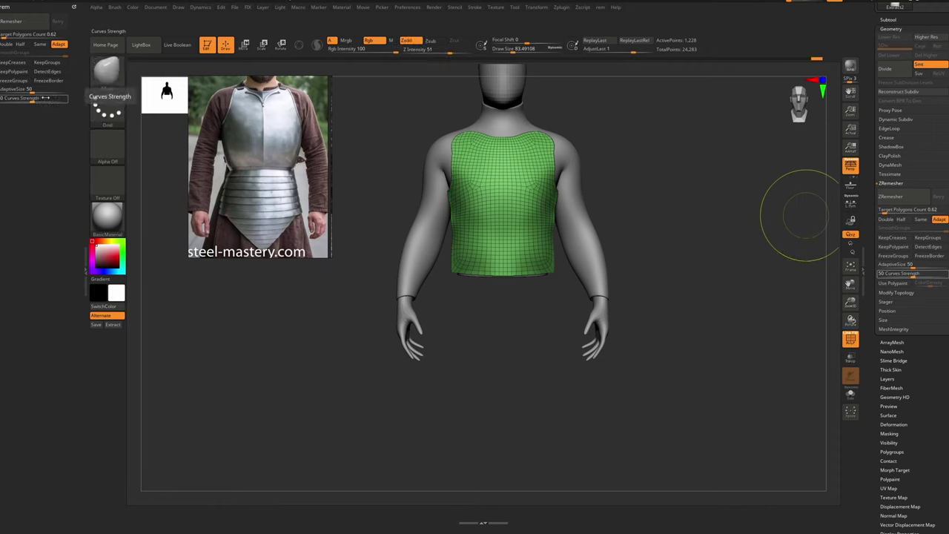
left_click_drag(894, 283, 15, 108, "ctrl+alt")
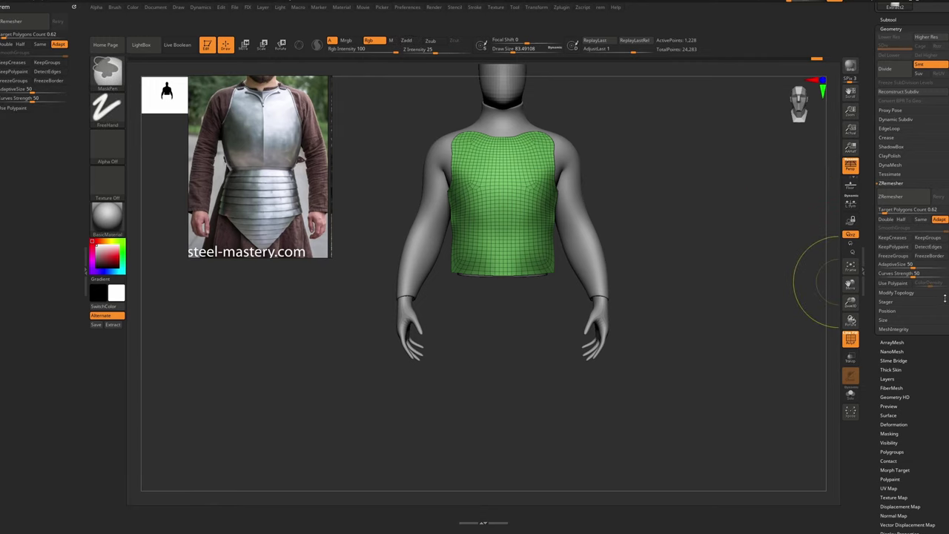
left_click_drag(381, 185, 53, 109, "ctrl+alt")
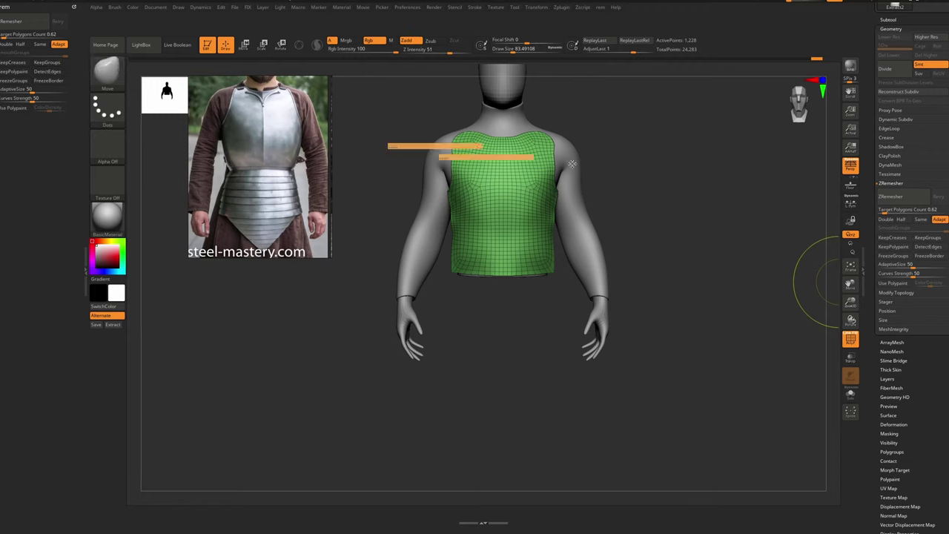
Turn off Enable Customize and assign hotkey 1 to the rem menu
left_click(406, 7)
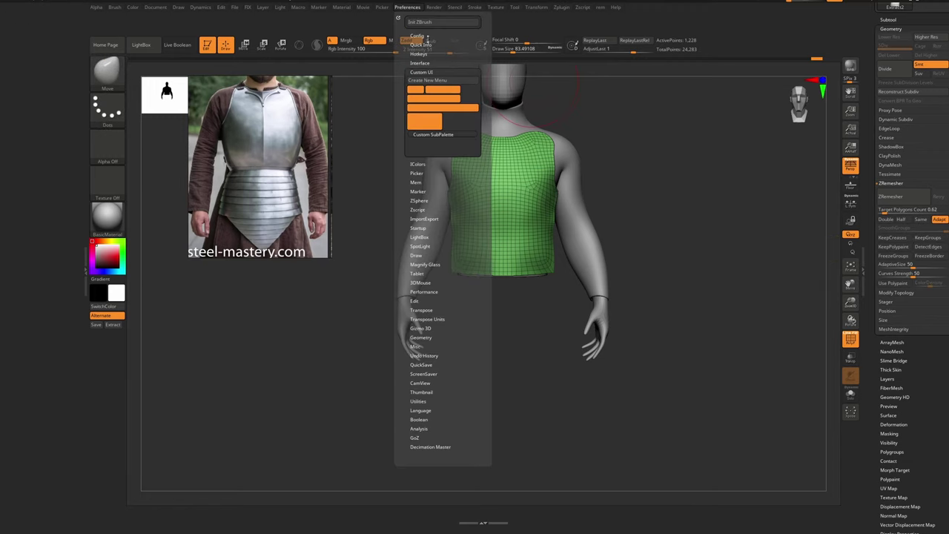
left_click(427, 37)
left_click(444, 80)
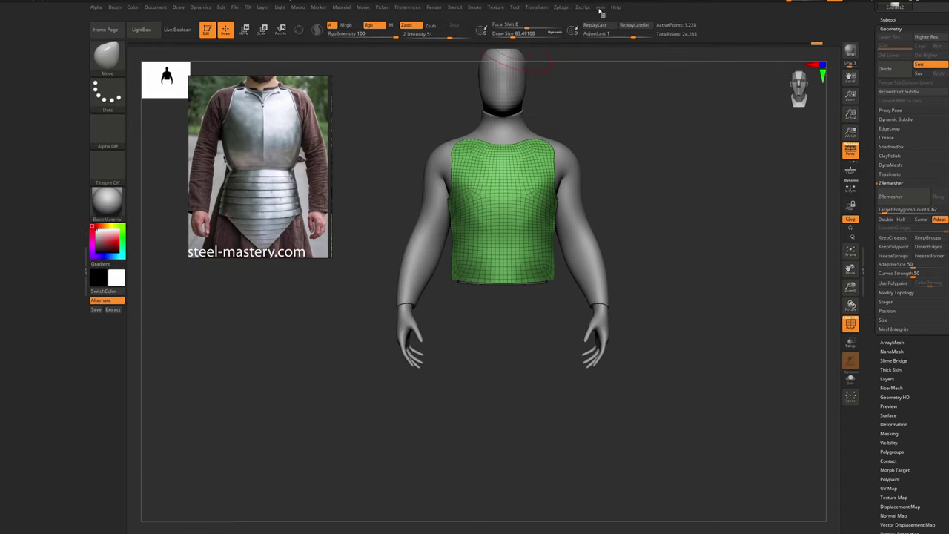
left_click(599, 9, "ctrl+alt")
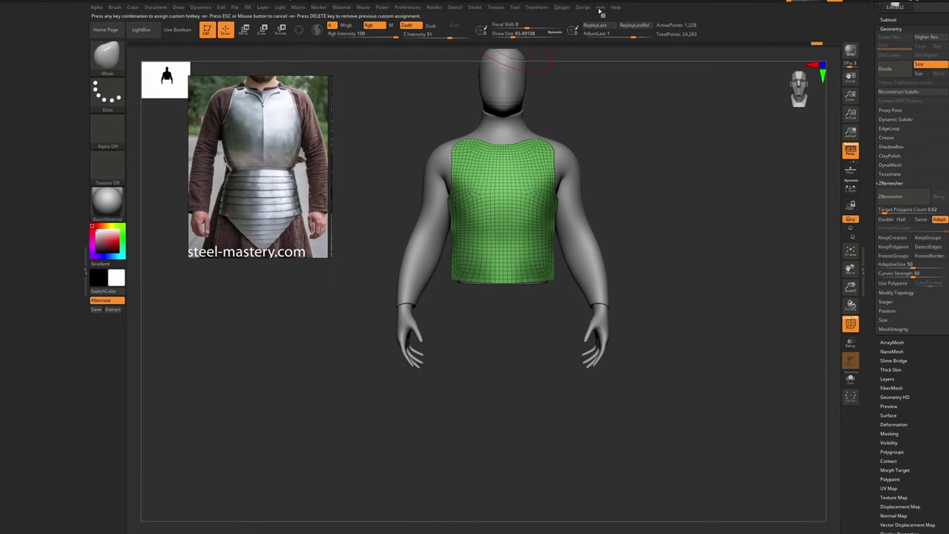
key("1")
left_click(499, 290)
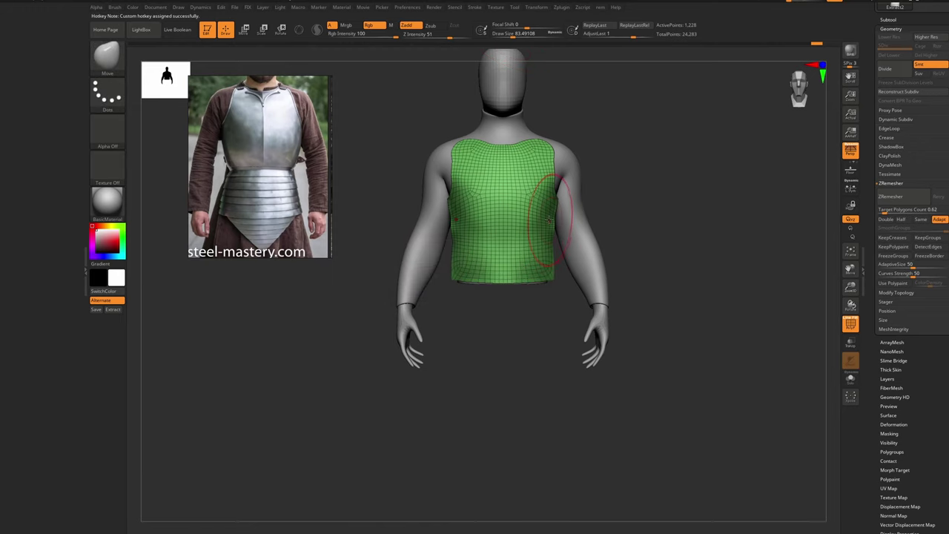
Remesh the chest piece twice with ZRemesher at Half, down to 273 points
right_click_drag(508, 199, 513, 208)
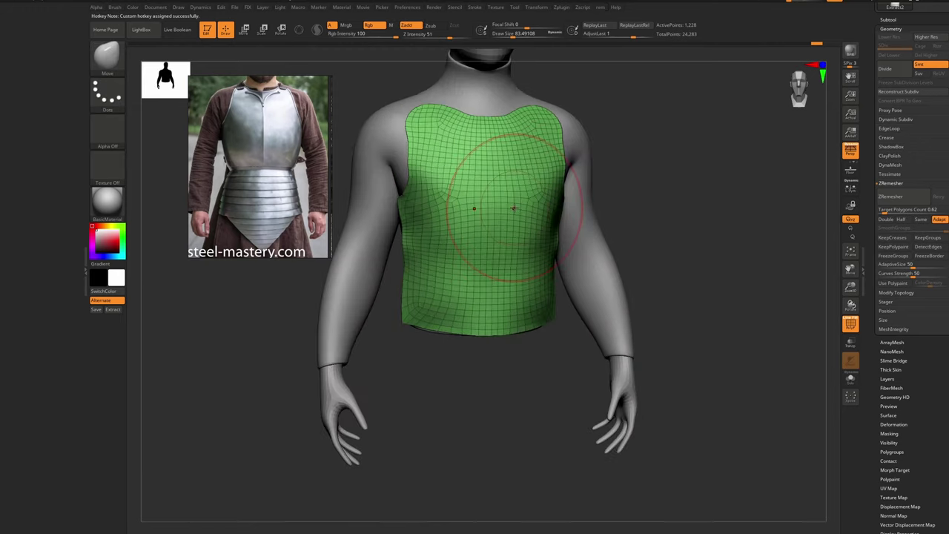
key("d")
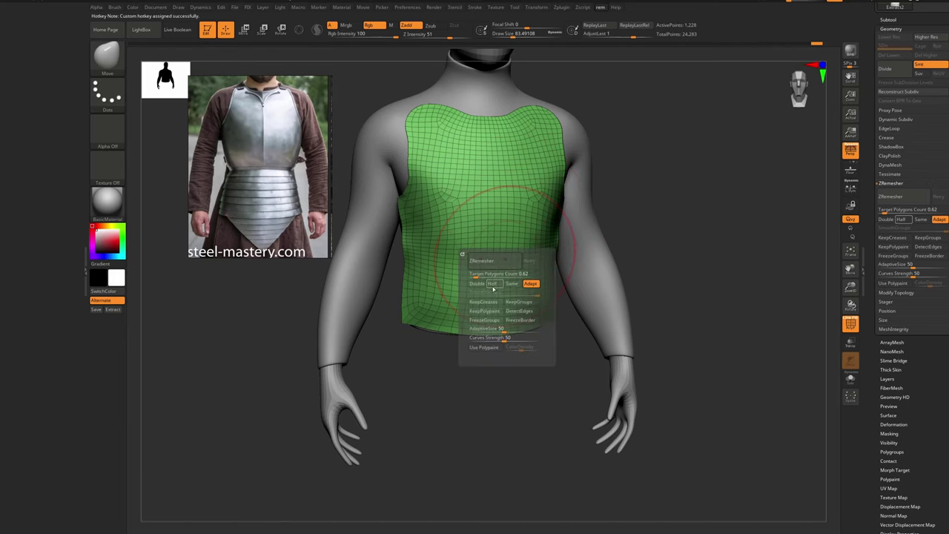
left_click(492, 283)
left_click(481, 262)
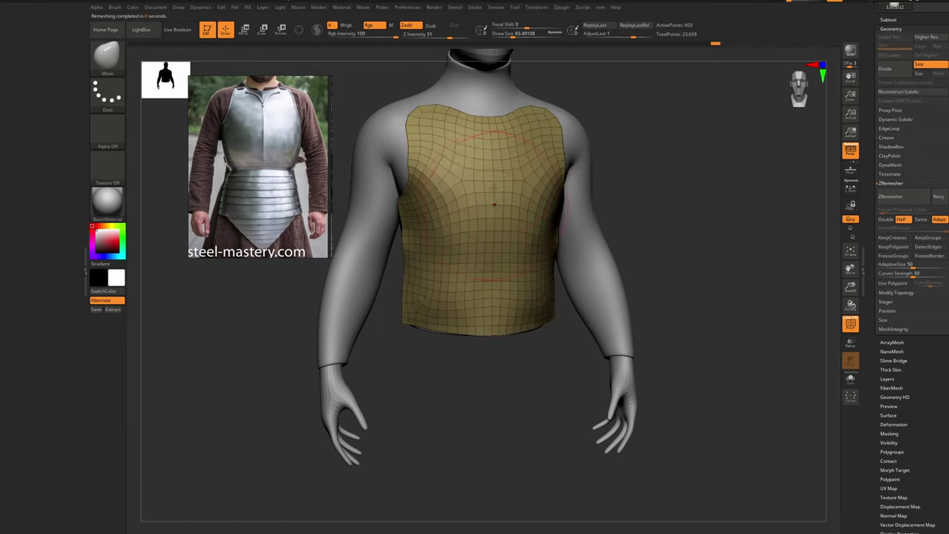
right_click_drag(497, 196, 495, 190)
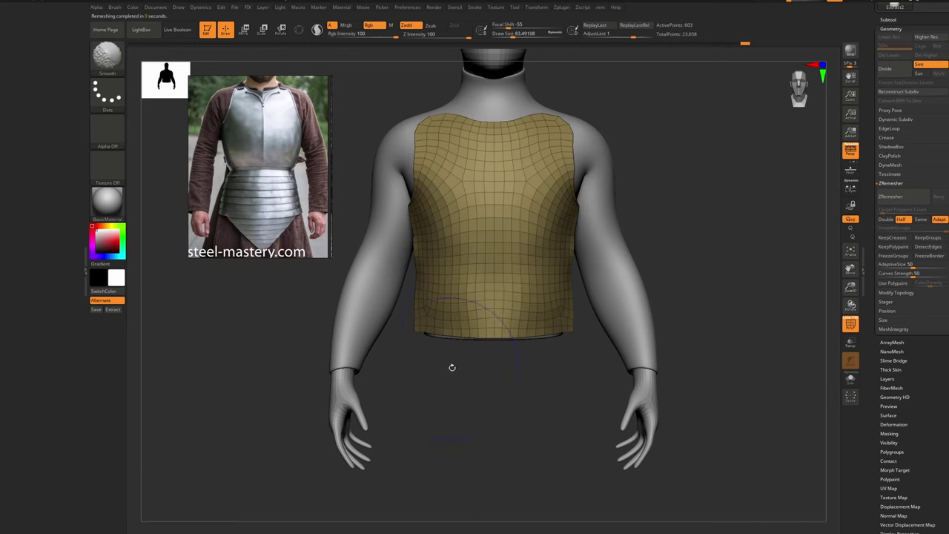
key("ctrl+r")
left_click(431, 333)
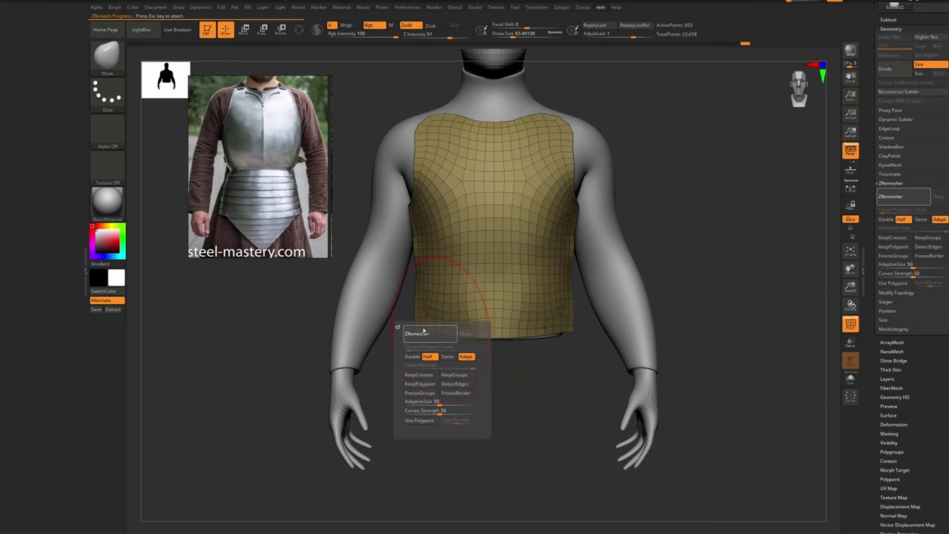
right_click_drag(386, 198, 434, 195)
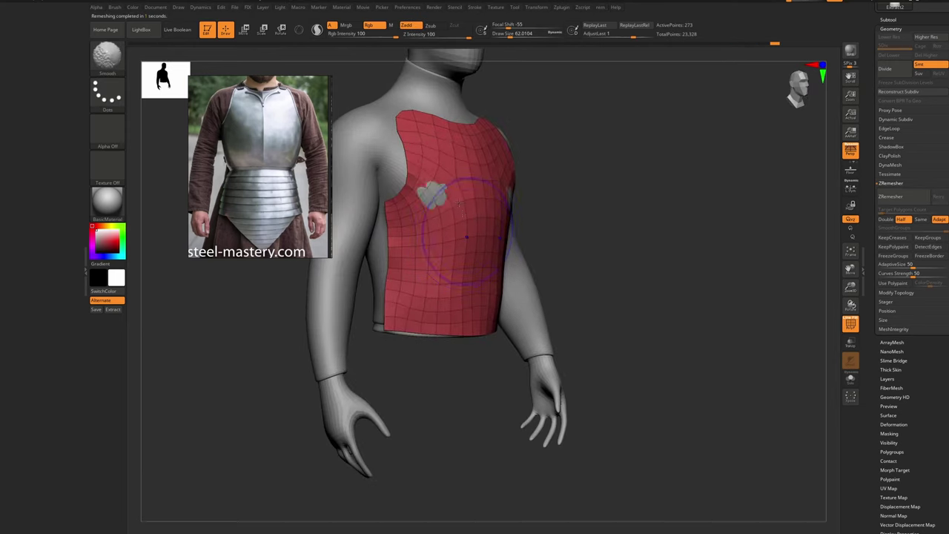
Pull the chest piece's shoulder corners outward with the Move brush
key("shift+f")
key("s")
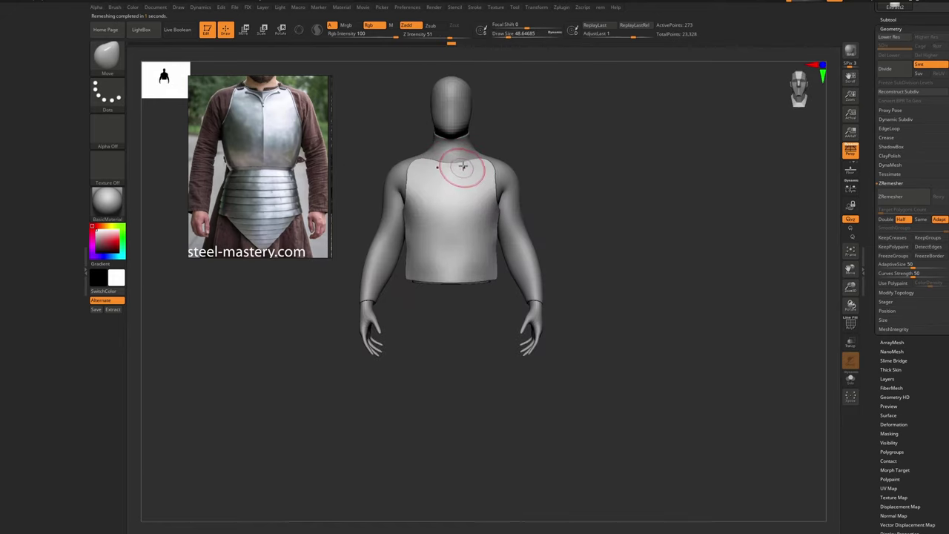
key("s")
left_click_drag(463, 166, 489, 163)
key("s")
key("bracketright")
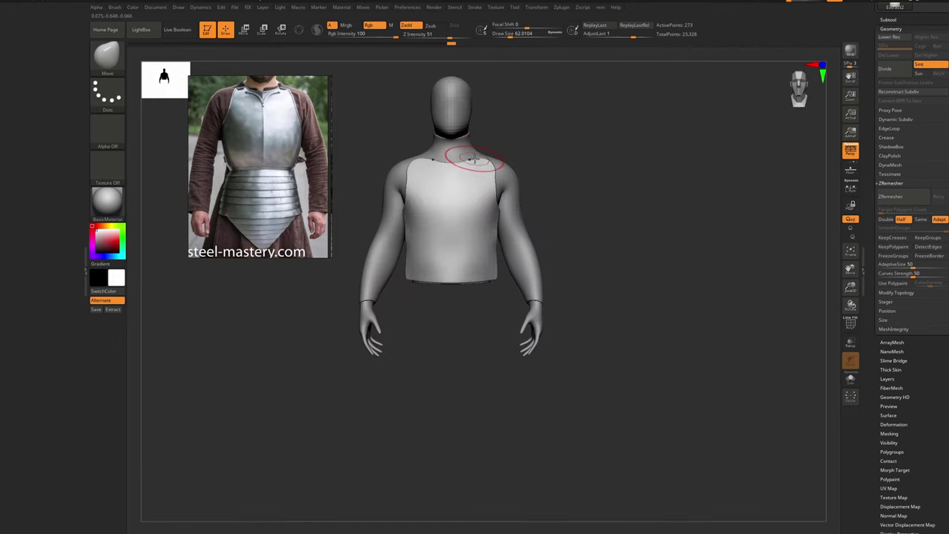
Select the Extract1 shirt, move its collar wider, and solo it
left_click(463, 149, "alt")
key("bracketright")
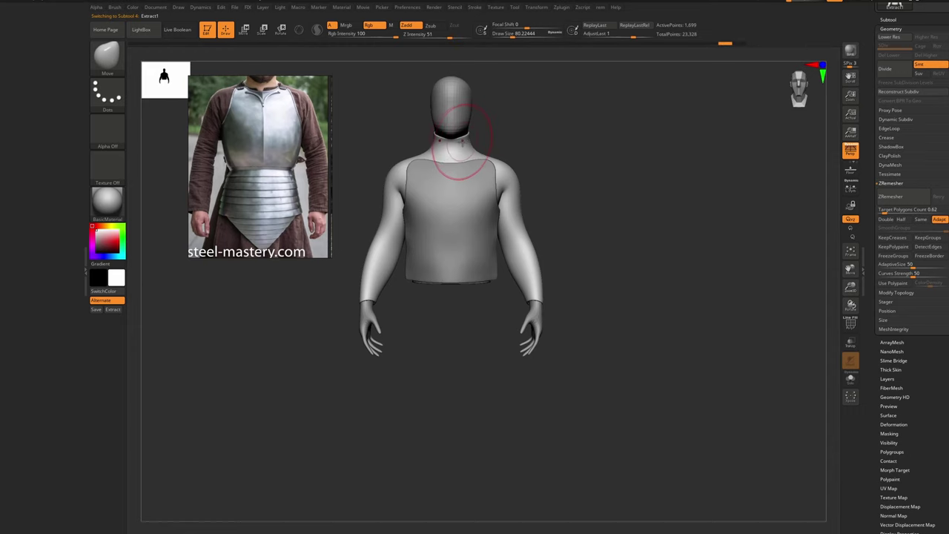
mouse_move(446, 152)
right_mouse_down("ctrl")
mouse_move(453, 149)
mouse_move(460, 172)
right_mouse_up("ctrl")
key("bracketleft")
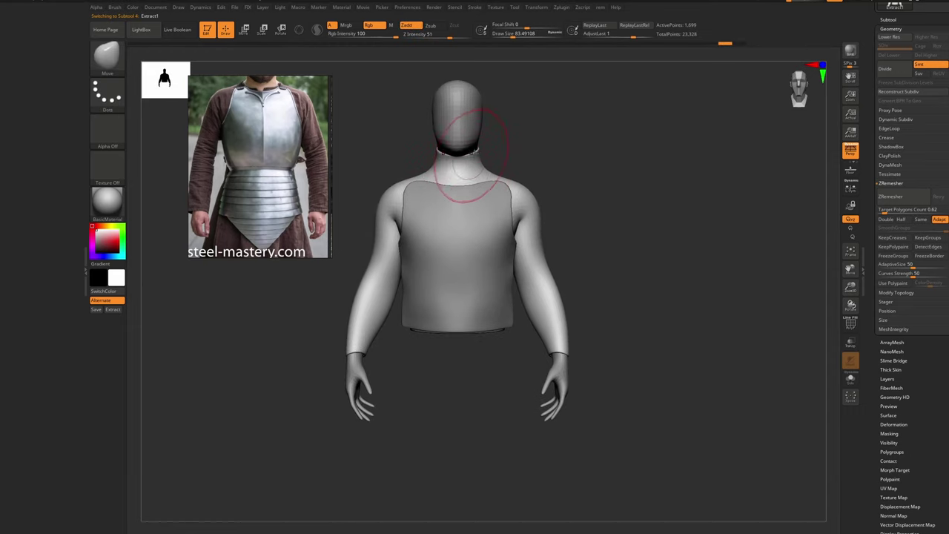
left_click_drag(470, 169, 475, 165)
key("s")
left_click_drag(494, 153, 484, 161)
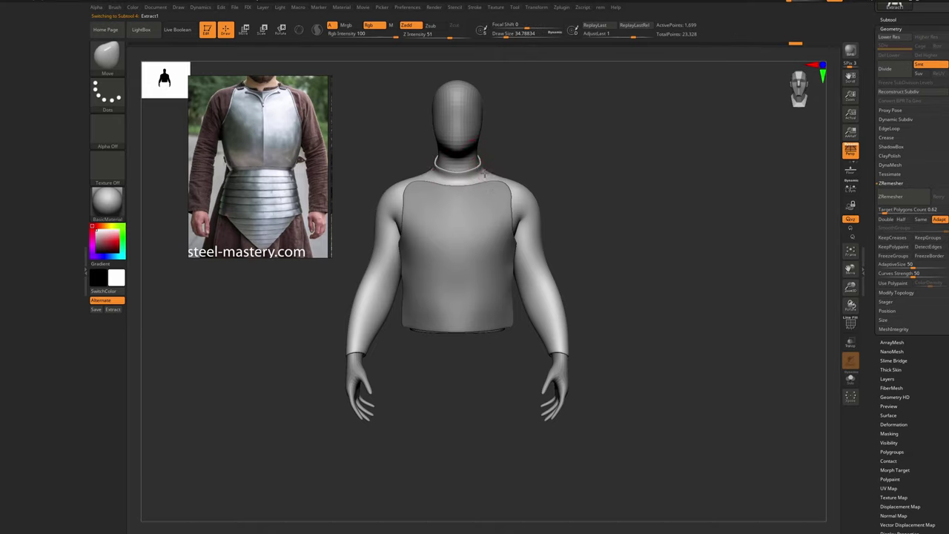
key("shift+f")
mouse_move(480, 175)
right_mouse_down("ctrl")
mouse_move(475, 191)
mouse_move(440, 191)
mouse_move(448, 180)
right_mouse_up("ctrl")
key("shift+s")
Remesh the shirt with ZRemesher at the same polygon density
key("shift+f")
key("s")
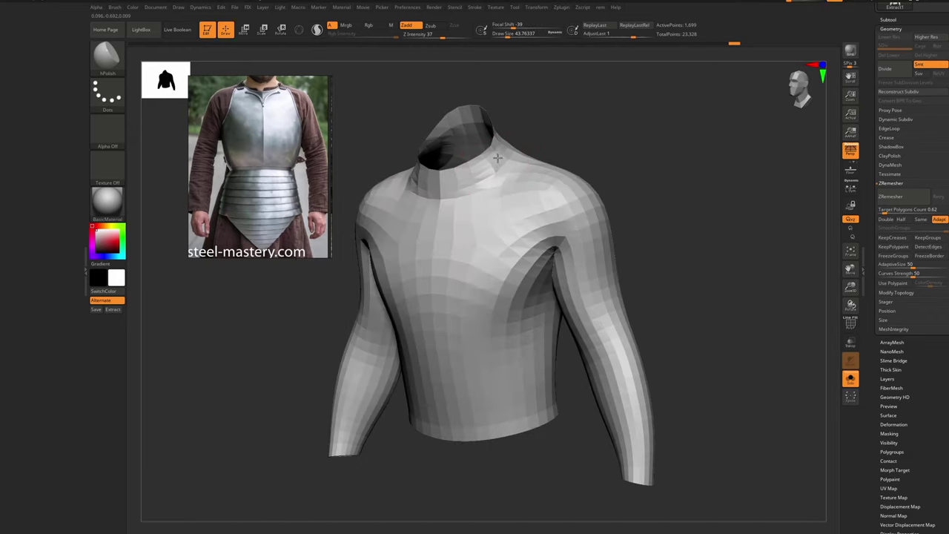
right_click_drag(497, 157, 515, 136)
key("ctrl+r")
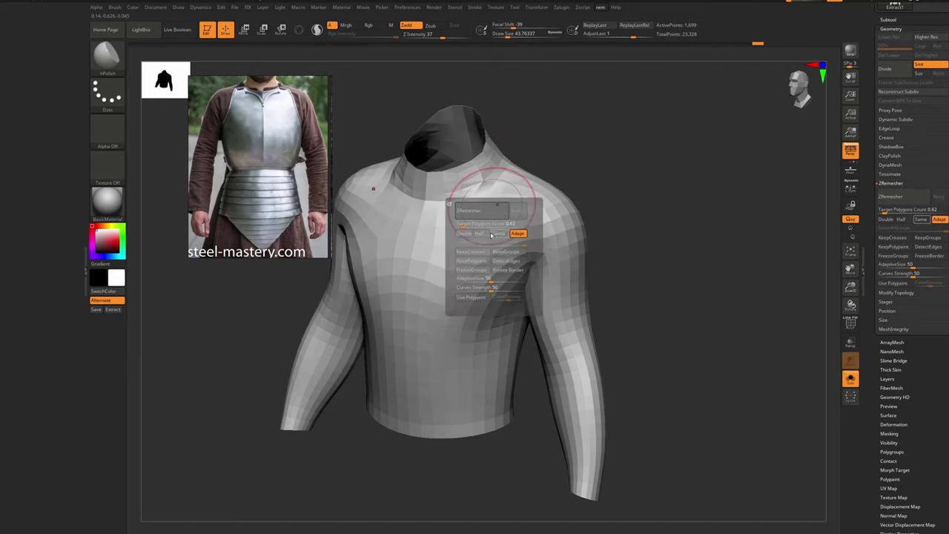
left_click(479, 234)
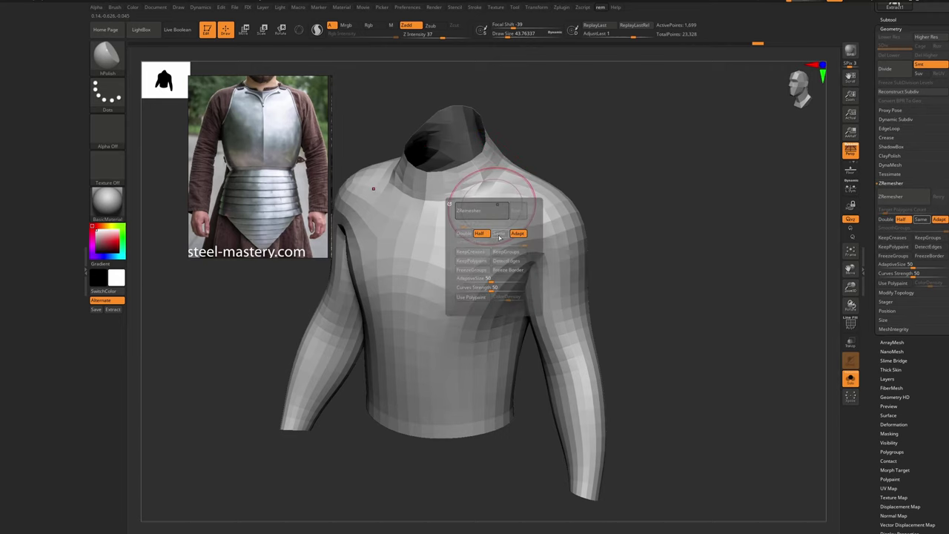
left_click(500, 236)
left_click(496, 211)
mouse_move(451, 163)
right_mouse_down()
mouse_move(478, 183)
mouse_move(463, 185)
mouse_move(485, 178)
right_mouse_up()
Isolate the shirt's collar edge loops with SelectLasso and inverted visibility
key("shift+f")
key("ctrl+shift")
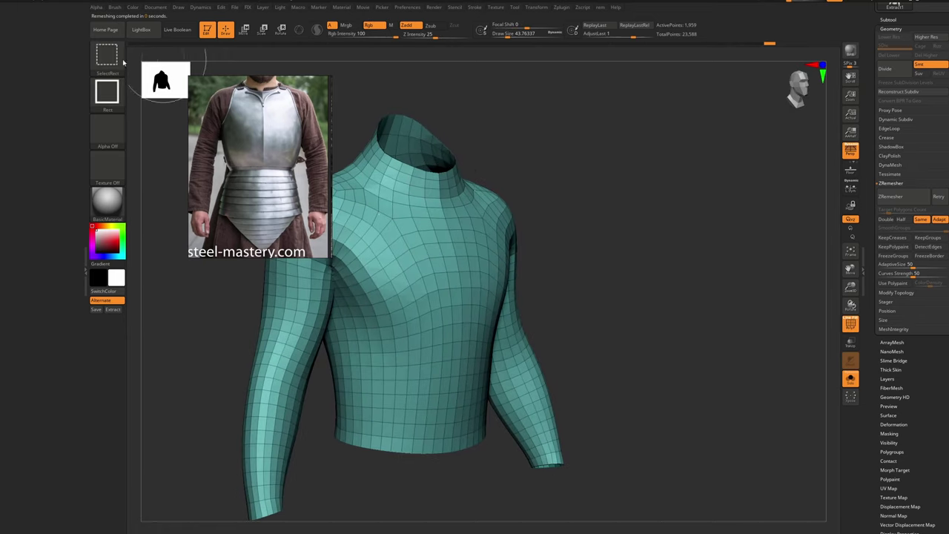
left_click(119, 67)
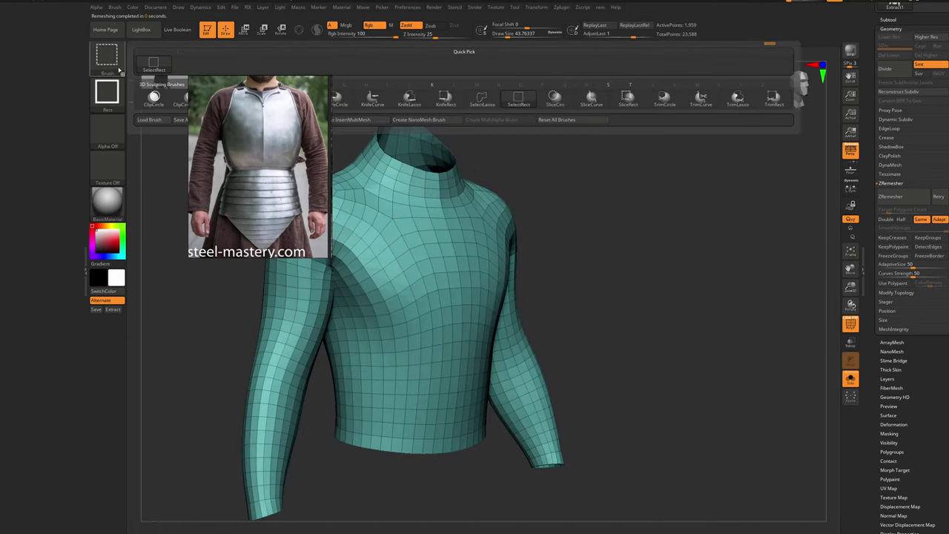
left_click(480, 104)
left_click(400, 172, "ctrl+shift")
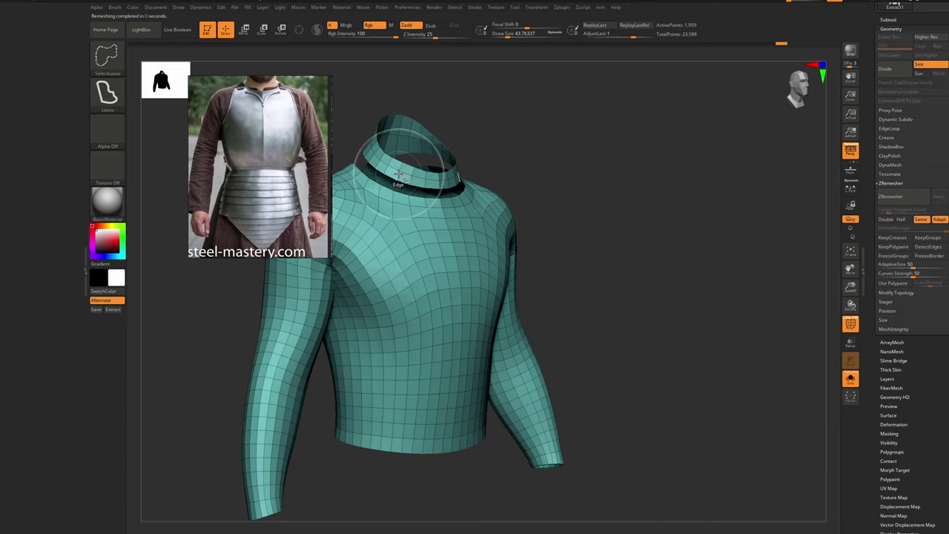
left_click(400, 169, "ctrl+shift")
left_click(402, 191, "ctrl+shift")
left_click_drag(489, 123, 516, 140, "ctrl+shift")
mouse_move(510, 182)
right_mouse_down()
mouse_move(452, 180)
mouse_move(504, 178)
mouse_move(505, 197)
mouse_move(510, 191)
right_mouse_up()
Hide the last collar loop from the back and delete the hidden collar geometry
left_click(505, 168, "ctrl+shift")
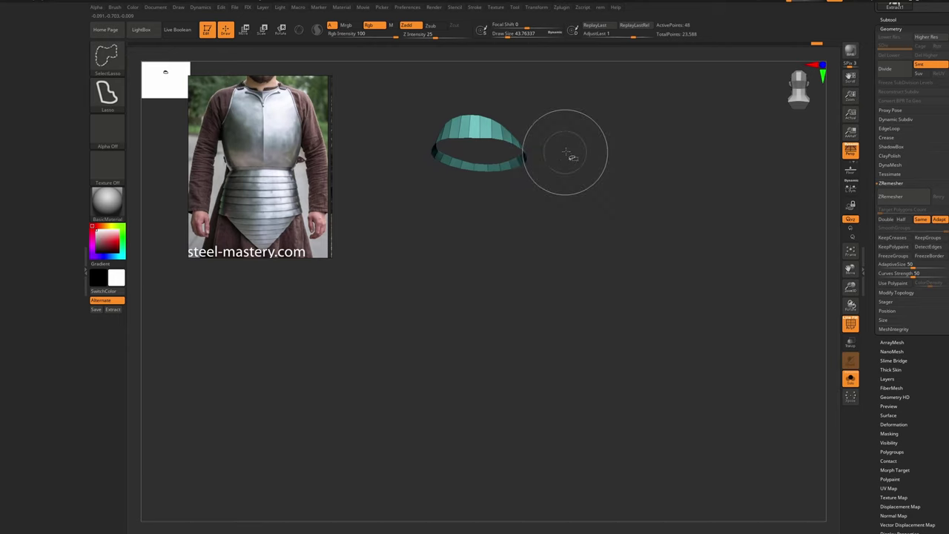
left_click_drag(568, 152, 580, 171, "ctrl+shift")
right_click_drag(504, 167, 445, 173)
right_click_drag(605, 203, 570, 205, "alt")
key("2")
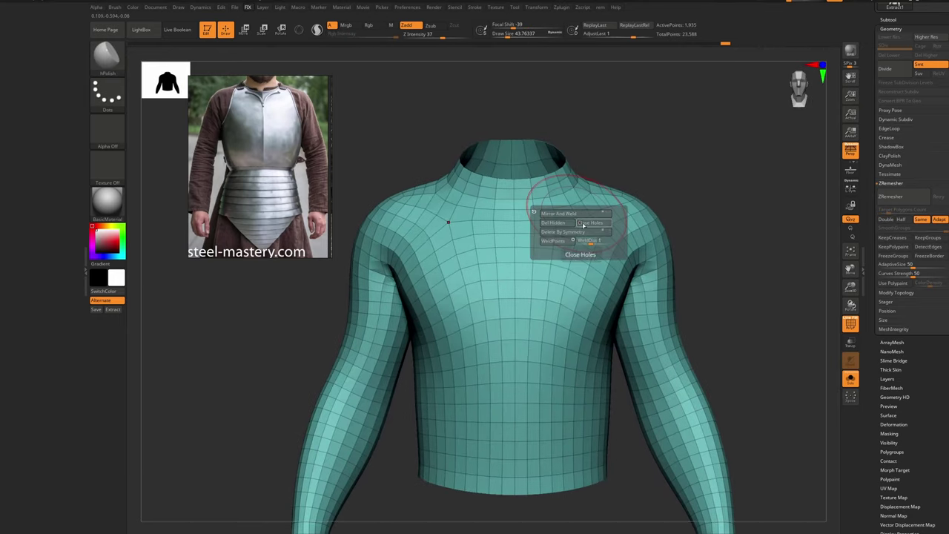
left_click(574, 223)
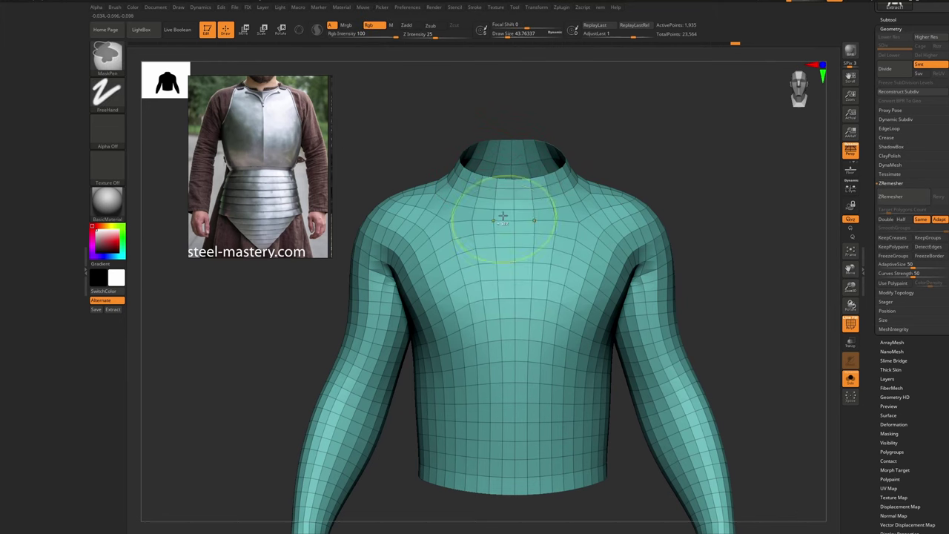
Turn off PolyF and Solo so the full mannequin shows again
key("b")
key("m")
key("v")
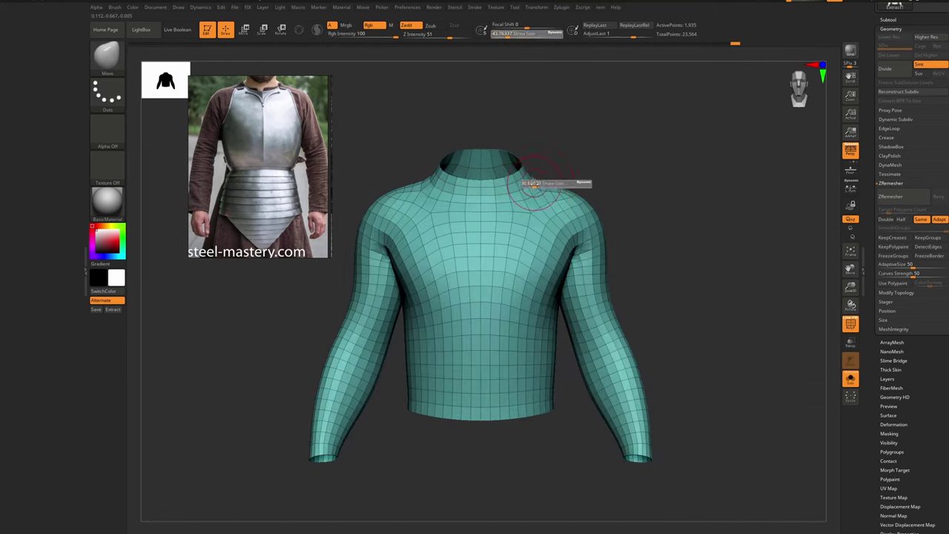
key("shift+f")
key("s")
left_click_drag(526, 190, 512, 197)
Smoothly subdivide the sleeve mesh and resize the brush at a three-quarter view
key("alt+s")
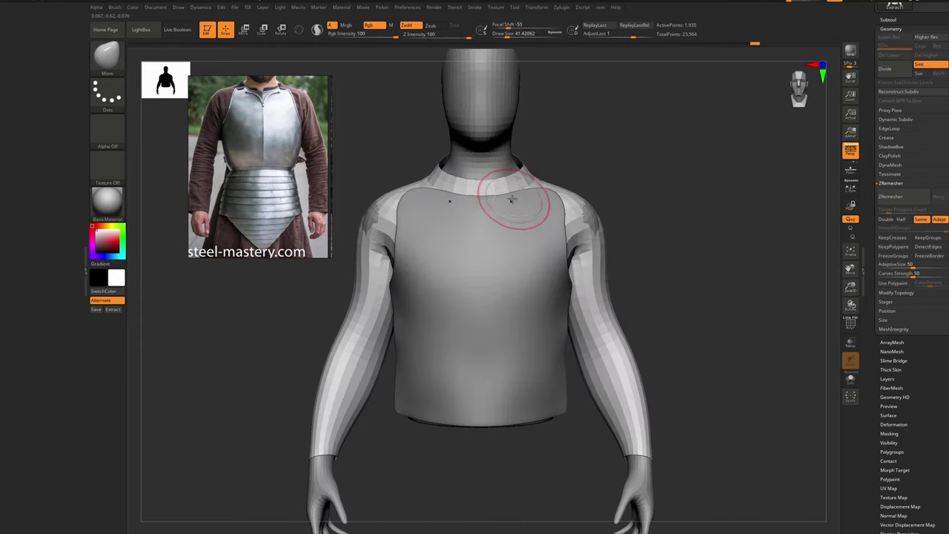
key("s")
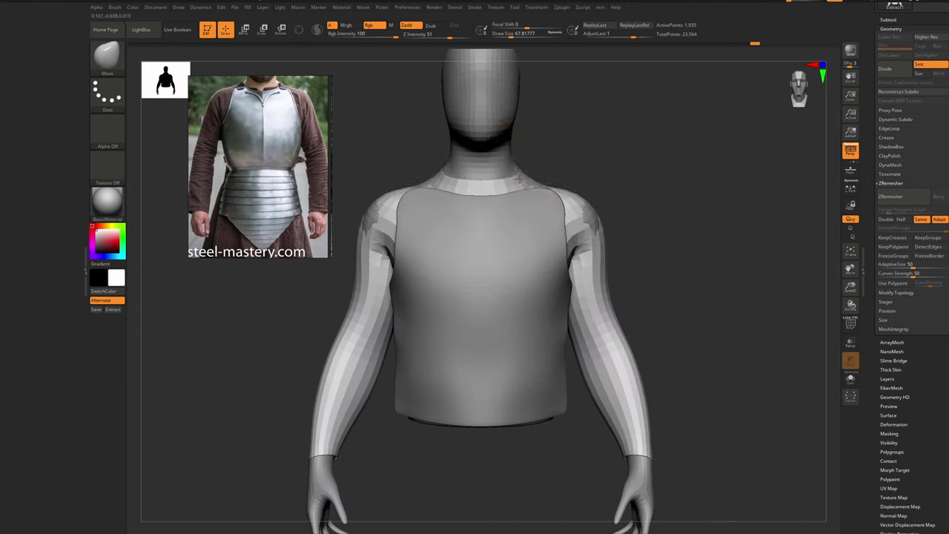
key("d")
key("s")
left_click_drag(532, 190, 542, 189)
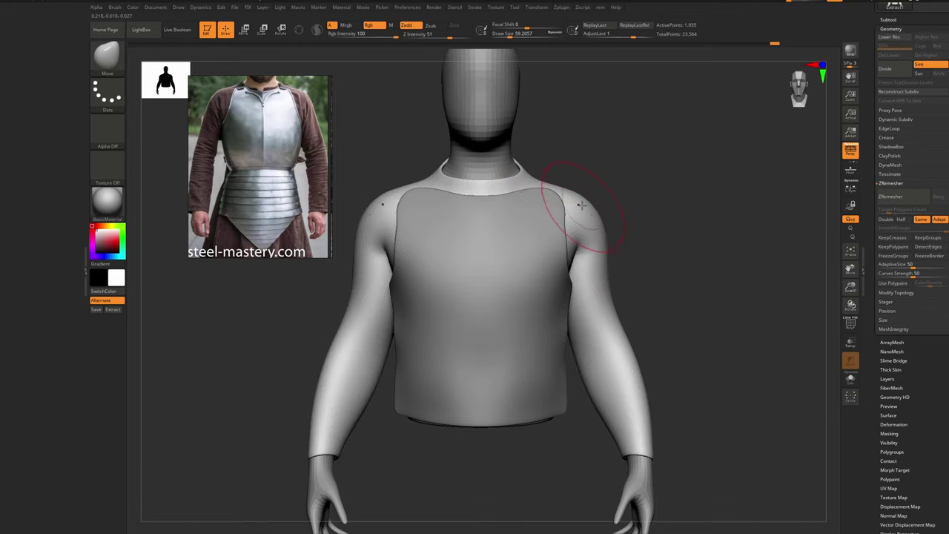
mouse_move(501, 181)
right_mouse_down()
mouse_move(485, 195)
mouse_move(492, 187)
right_mouse_up()
key("s")
left_click_drag(493, 185, 483, 183)
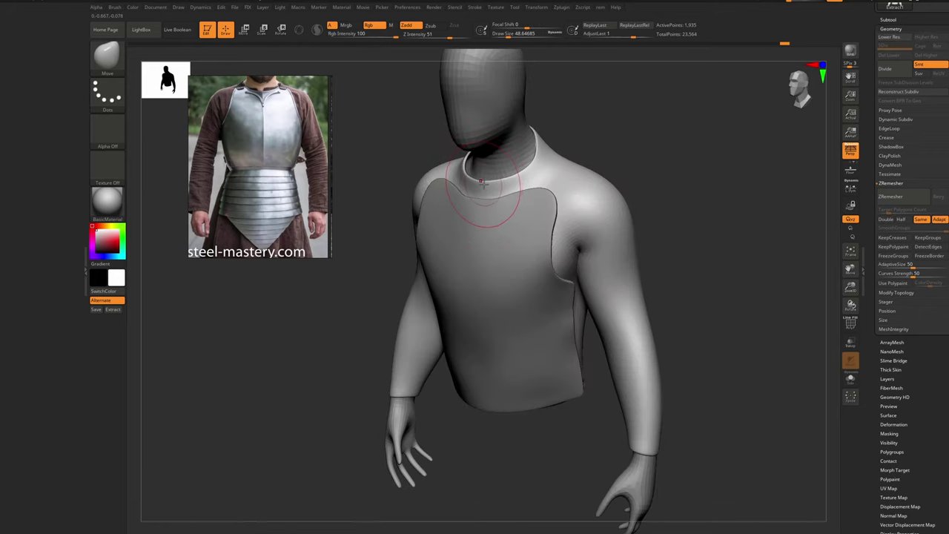
right_click_drag(499, 186, 511, 213, "shift")
Select the breastplate extract, show the subtool list, and move the reference photo to the corner
left_click(507, 215, "alt")
right_click_drag(443, 231, 645, 114)
left_click(896, 21)
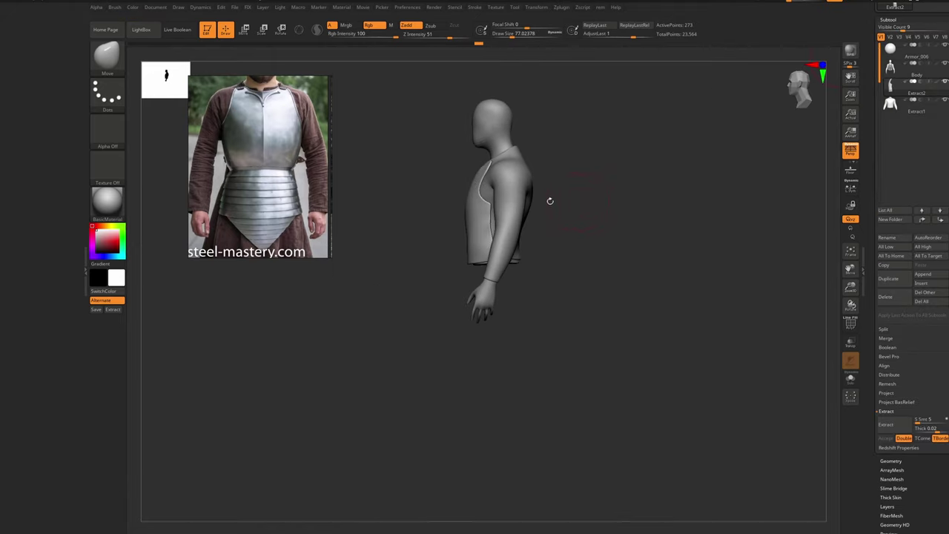
mouse_move(549, 201)
right_mouse_down()
mouse_move(451, 165)
mouse_move(537, 161)
right_mouse_up()
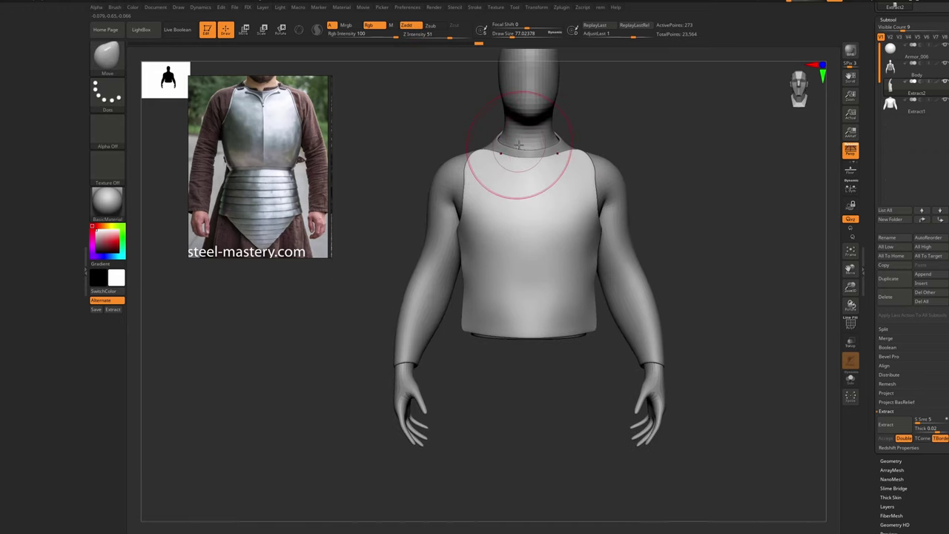
key("super")
left_click(518, 529)
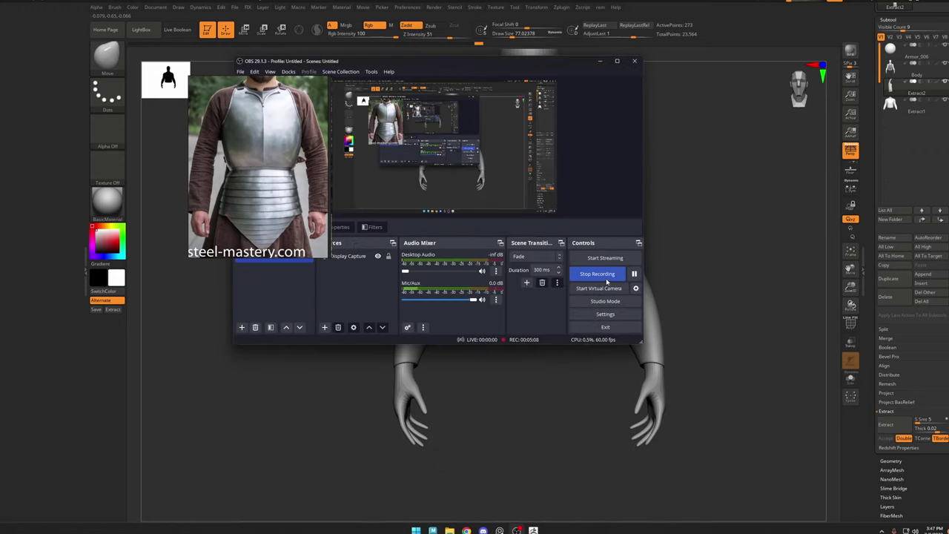
left_click(605, 277)
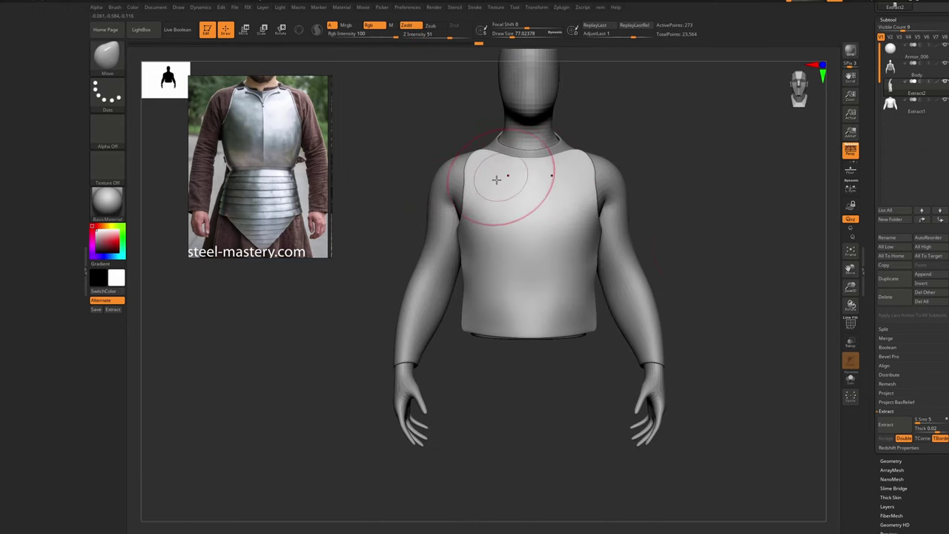
right_click_drag(269, 139, 214, 114)
mouse_move(505, 191)
right_mouse_down()
mouse_move(589, 190)
mouse_move(504, 172)
right_mouse_up()
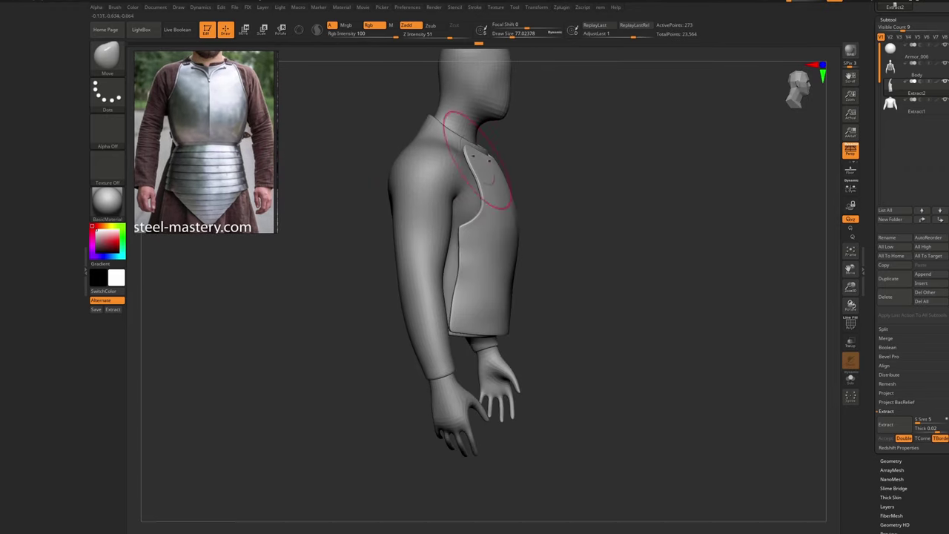
Select the shirt, then the breastplate extract, and reposition the reference photo
key("super")
key("super")
left_click(434, 154, "alt")
right_click_drag(434, 155, 405, 163)
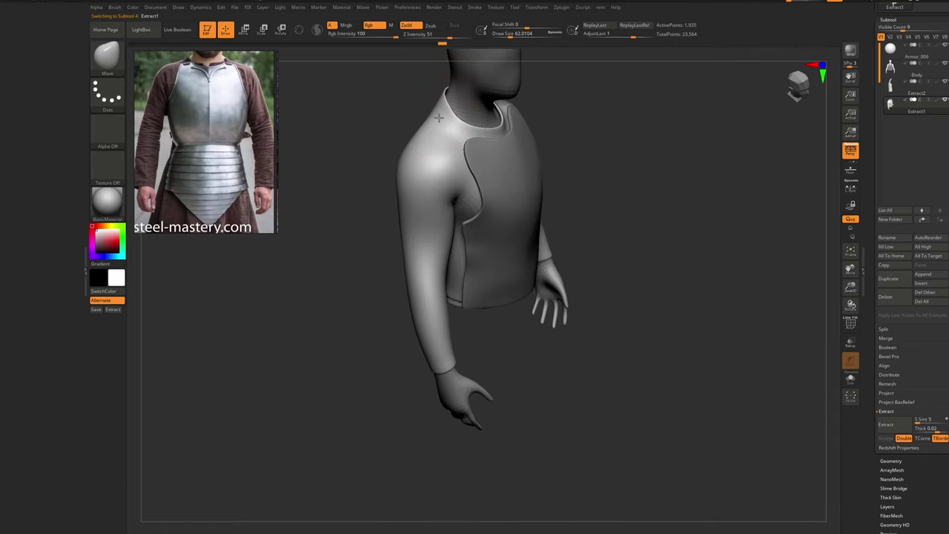
left_click_drag(439, 117, 488, 165)
right_click_drag(473, 158, 486, 165, "ctrl")
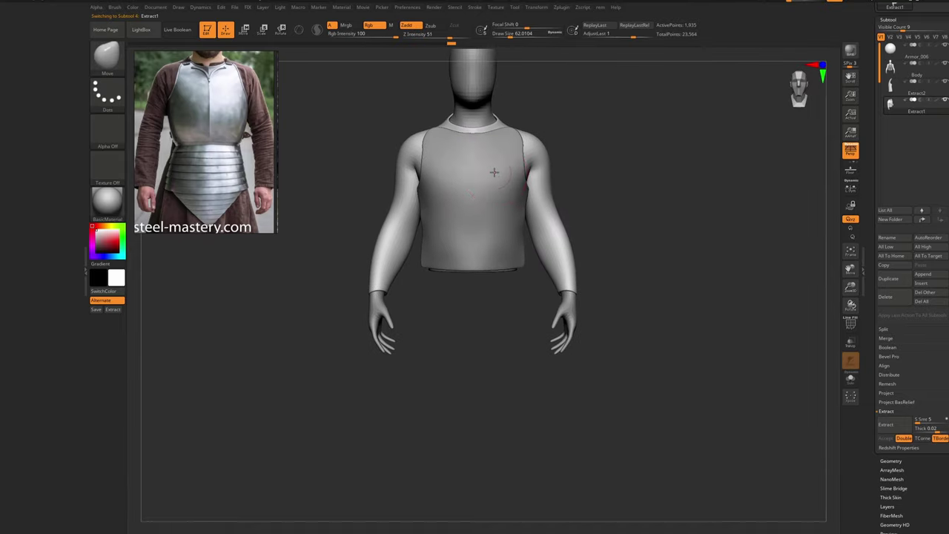
left_click(495, 172, "alt")
right_click_drag(256, 111, 284, 132)
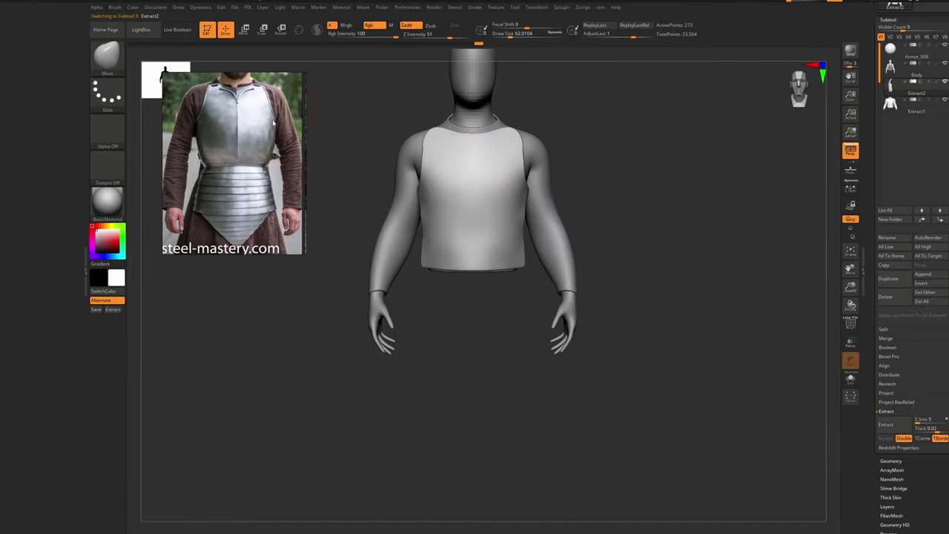
Dock the Color palette in the left tray, select the shirt, and pick muted red R150 G87 B87
left_click(135, 8)
left_click_drag(131, 16, 41, 124)
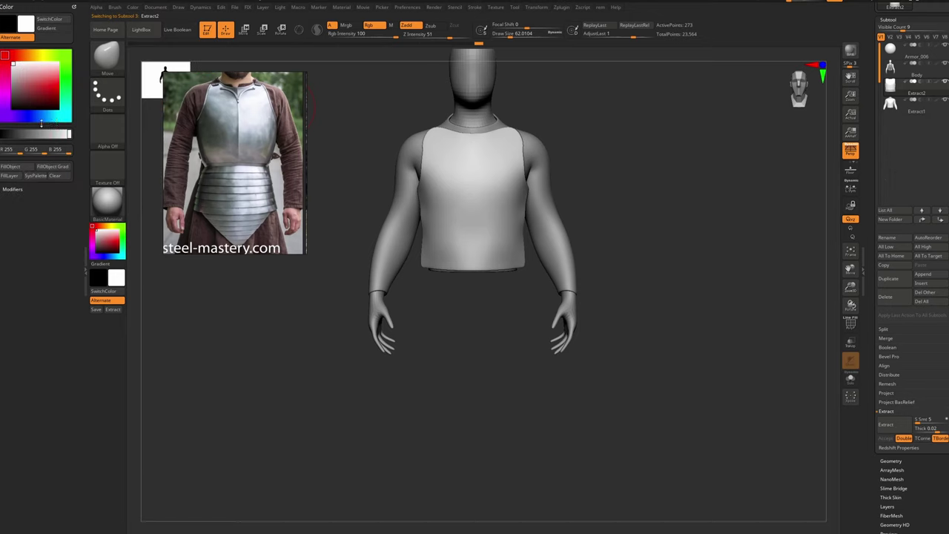
right_click_drag(261, 145, 255, 135)
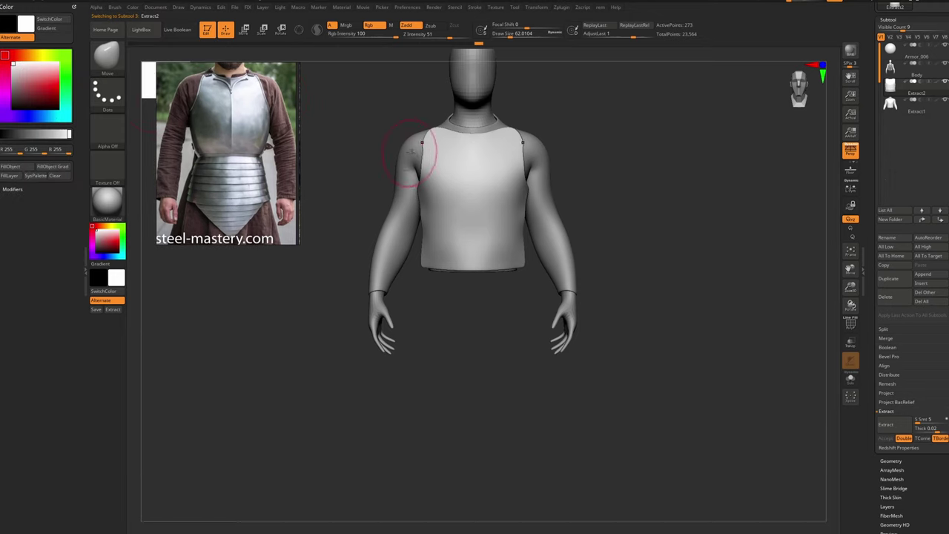
key("super")
left_click(659, 227)
left_click(551, 195, "alt")
right_click_drag(541, 188, 571, 224, "ctrl")
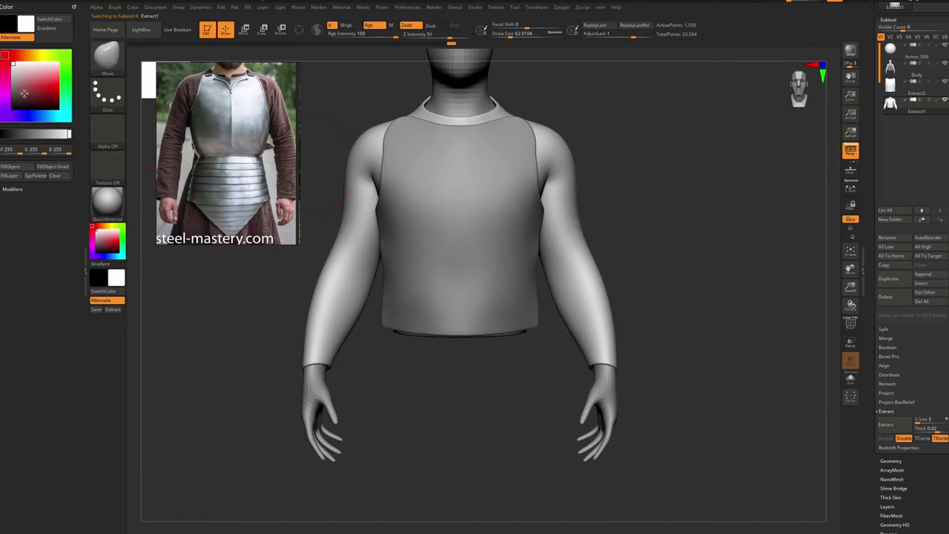
left_click(23, 87)
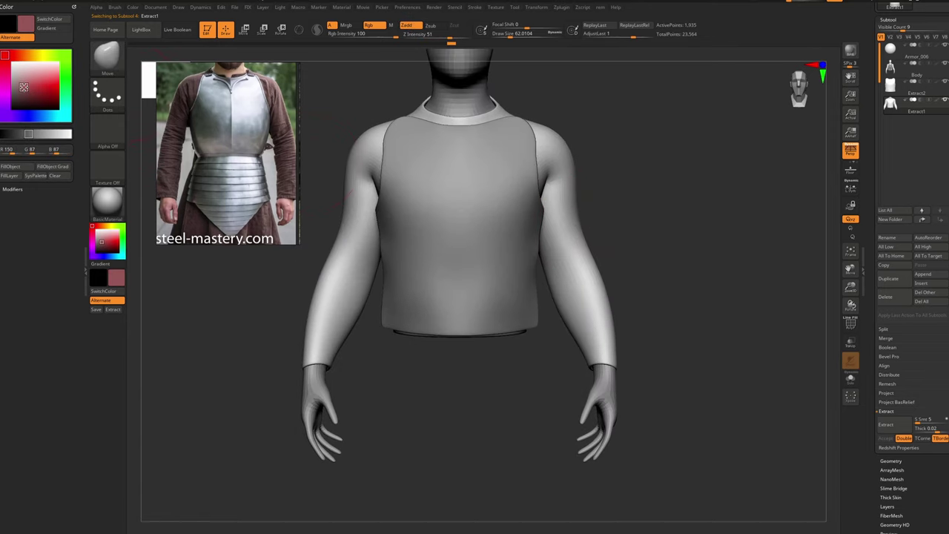
Darken the colour to deep maroon, then fill the breastplate extract with light grey R179
left_click_drag(24, 87, 23, 95)
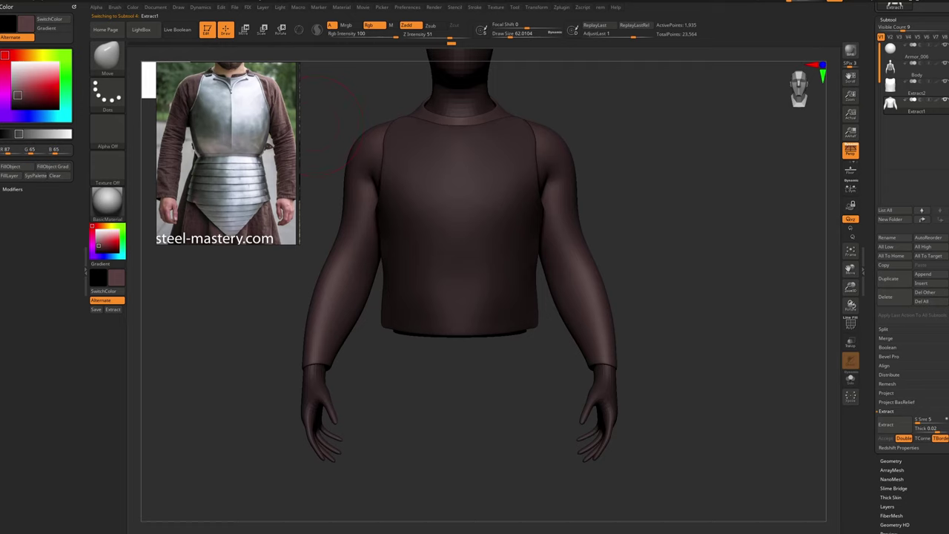
left_click(526, 173, "alt")
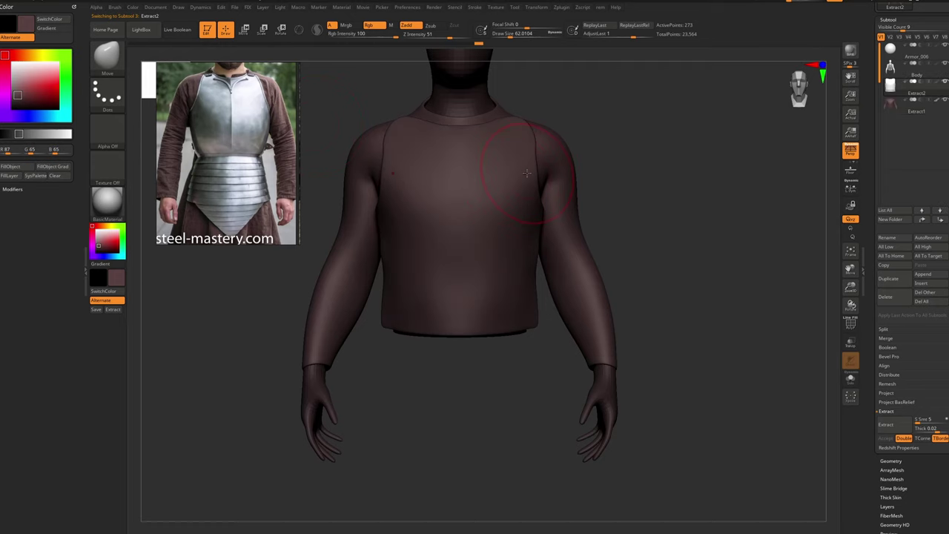
key("space")
left_click_drag(15, 80, 11, 75)
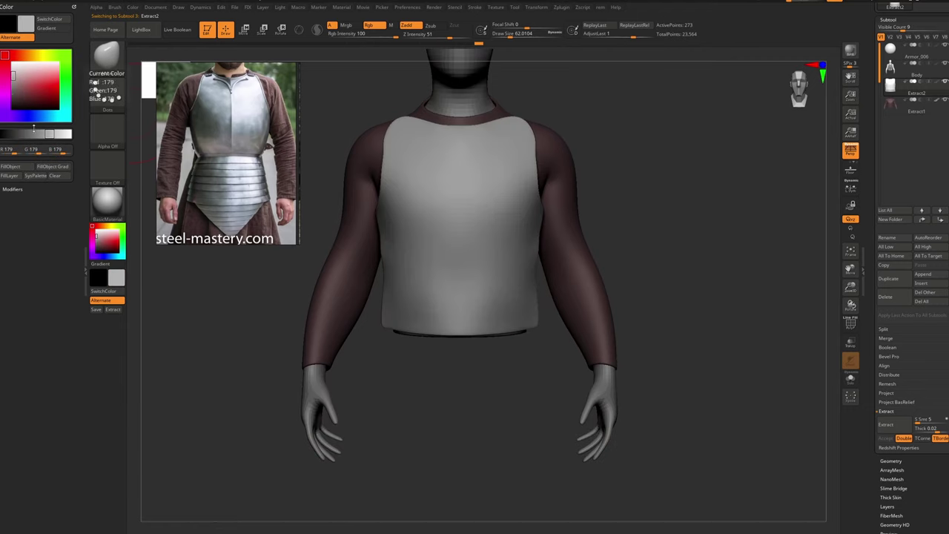
left_click(28, 166)
right_click_drag(390, 82, 382, 161, "alt")
Fill the mannequin body with dark grey R46
left_click(455, 122, "alt")
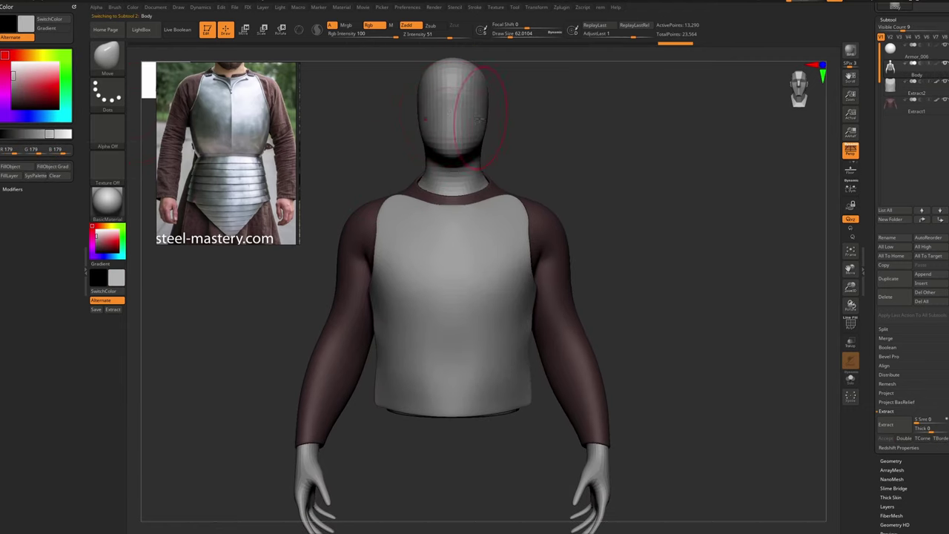
mouse_move(455, 122)
right_mouse_down()
mouse_move(477, 126)
mouse_move(456, 122)
right_mouse_up()
right_click(468, 235)
left_click_drag(345, 246, 339, 245)
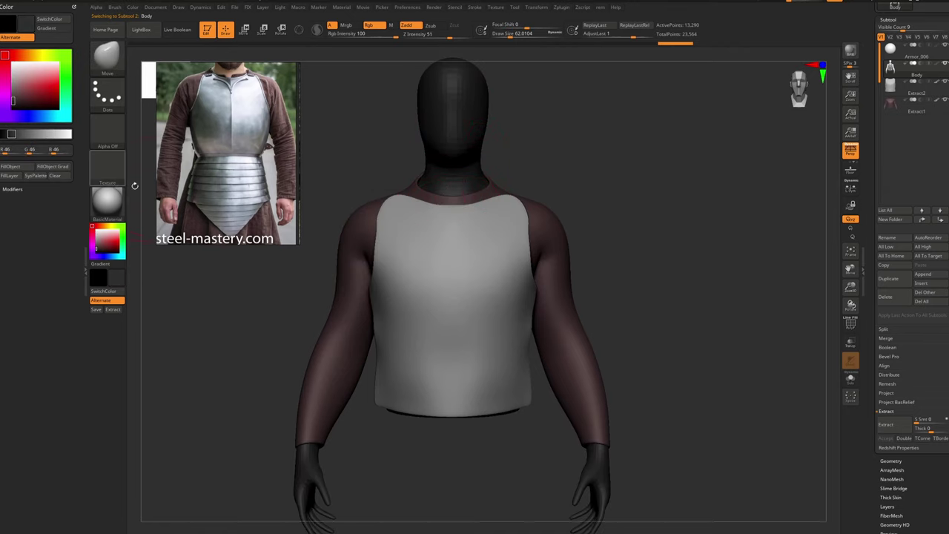
left_click(8, 169)
right_click_drag(470, 256, 489, 141, "ctrl")
Inspect the mannequin's head and torso from several angles, then open the Document menu
right_click_drag(490, 141, 494, 174, "ctrl")
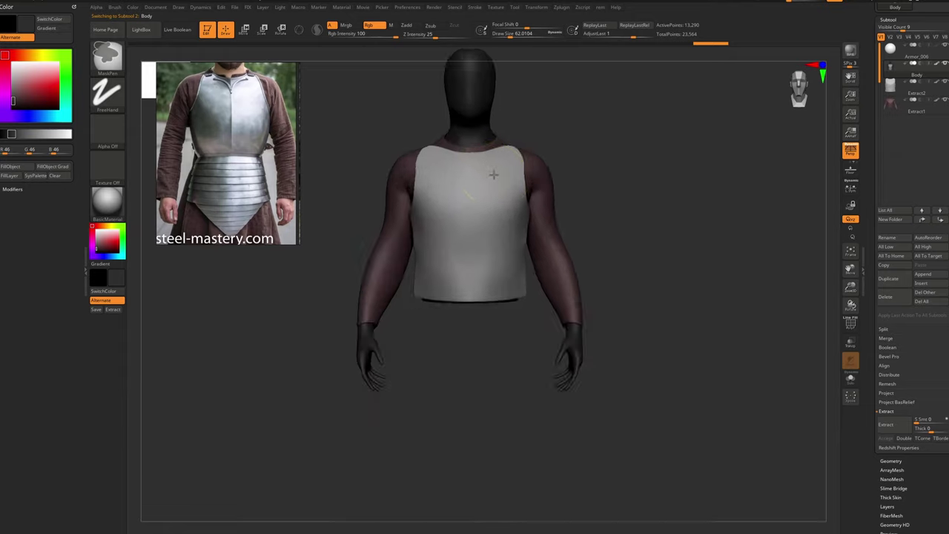
right_click_drag(471, 126, 473, 159, "alt")
mouse_move(472, 105)
right_mouse_down("ctrl")
mouse_move(498, 176)
mouse_move(476, 113)
right_mouse_up("ctrl")
right_click_drag(548, 242, 538, 190, "alt")
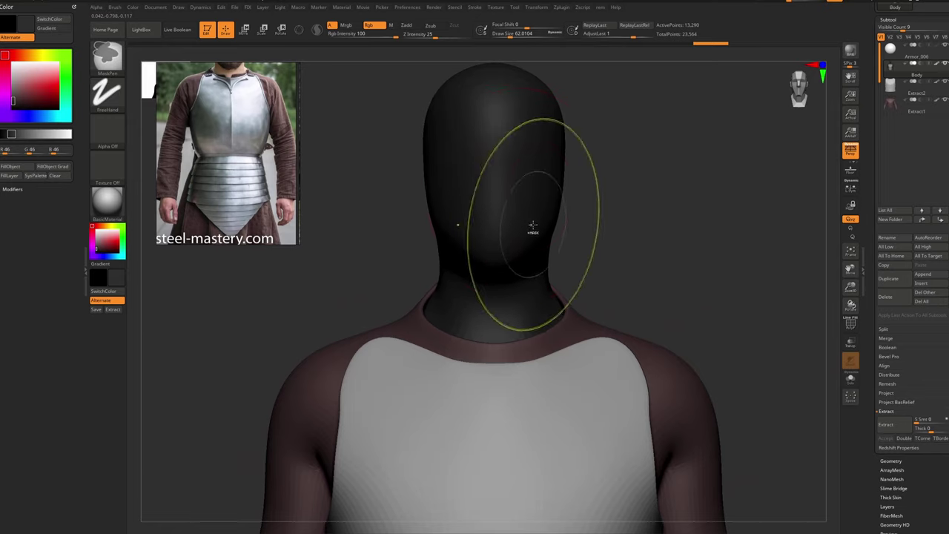
right_click_drag(531, 227, 526, 165, "ctrl")
right_click_drag(512, 279, 497, 212, "alt")
mouse_move(497, 211)
right_mouse_down()
mouse_move(544, 214)
mouse_move(508, 213)
mouse_move(496, 146)
mouse_move(511, 213)
mouse_move(486, 214)
right_mouse_up()
left_click_drag(485, 214, 522, 232)
right_click_drag(522, 231, 494, 194, "alt")
right_click_drag(494, 195, 523, 218, "ctrl")
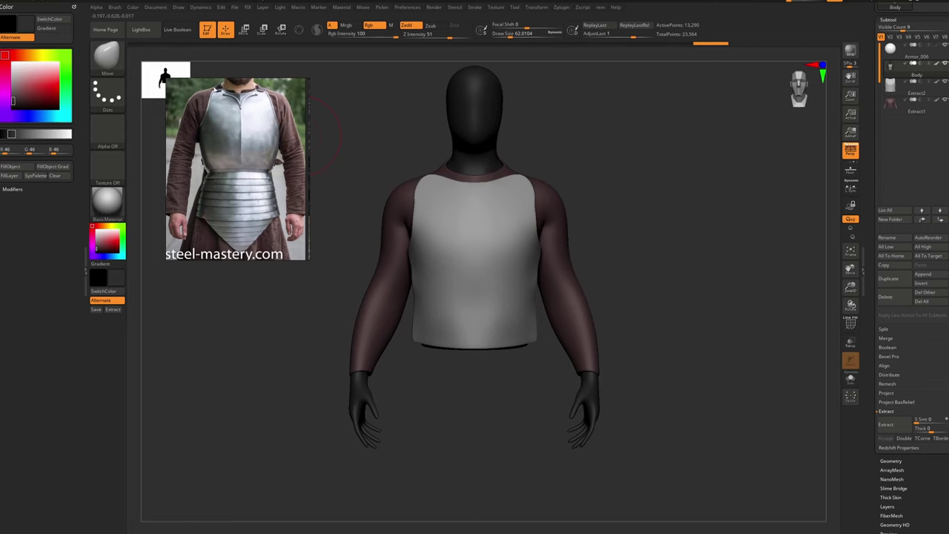
left_click(155, 7)
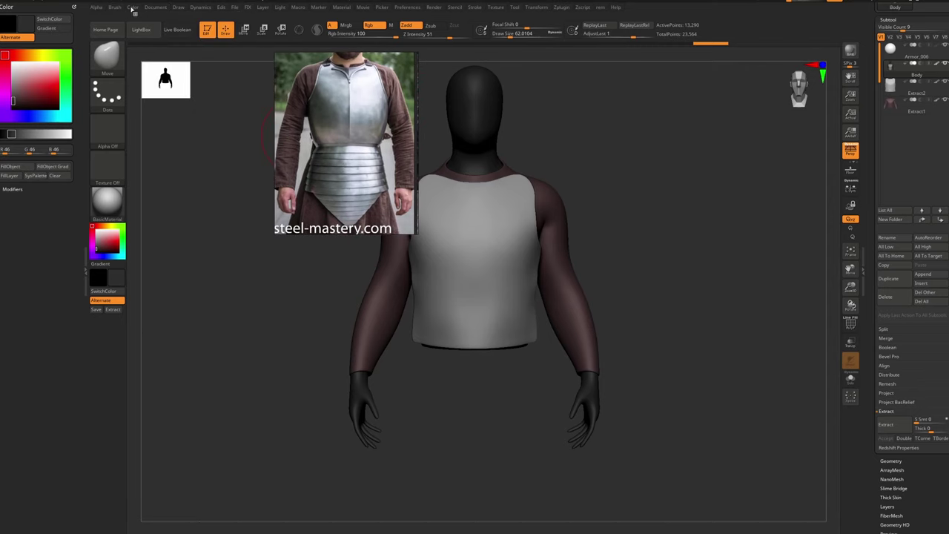
Set the document background to mid grey and move the reference photo to the top-left corner
left_click(160, 9)
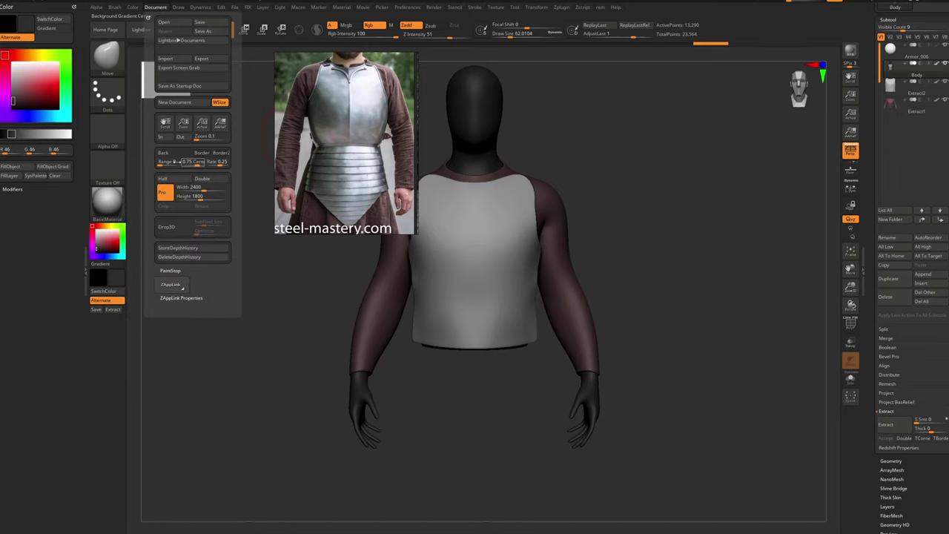
left_click_drag(178, 154, 31, 138)
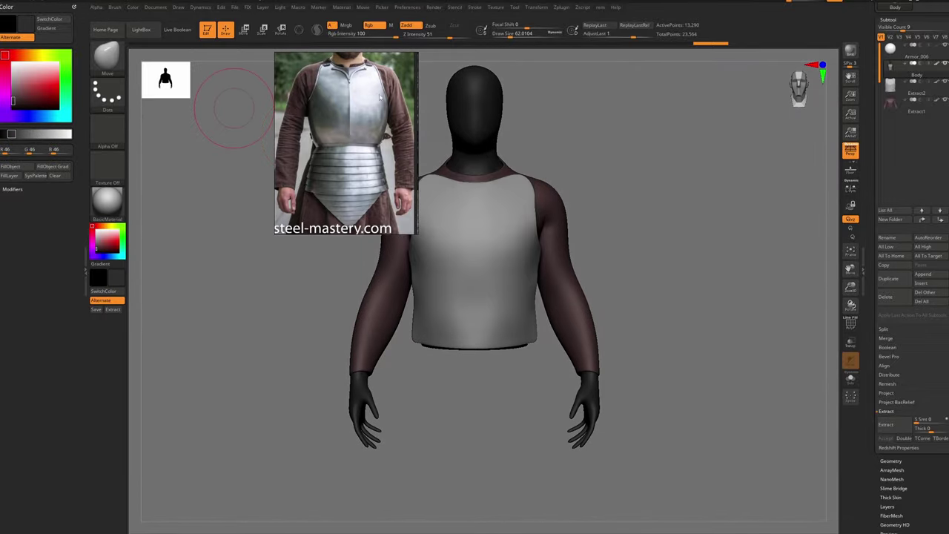
left_click_drag(402, 98, 260, 98)
mouse_move(519, 156)
left_mouse_down()
mouse_move(407, 154)
mouse_move(547, 144)
mouse_move(488, 158)
mouse_move(478, 148)
left_mouse_up()
Turn on a second light, reposition the light, and set Intensity to about 1.008
left_click(280, 7)
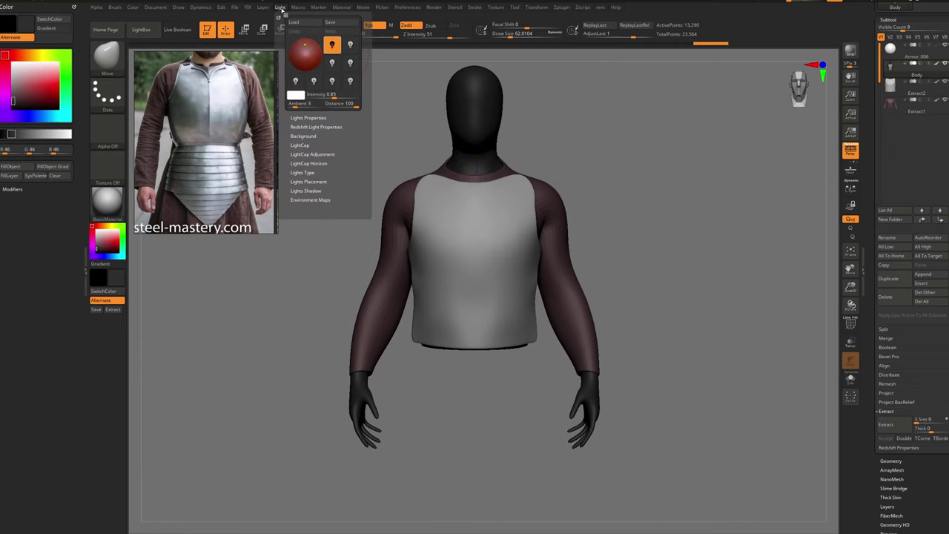
left_click(351, 46)
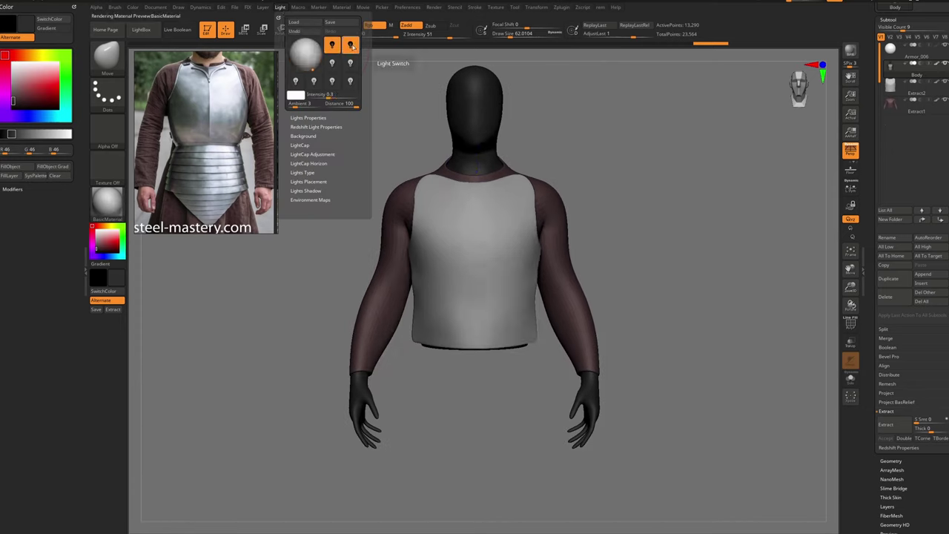
left_click(306, 54)
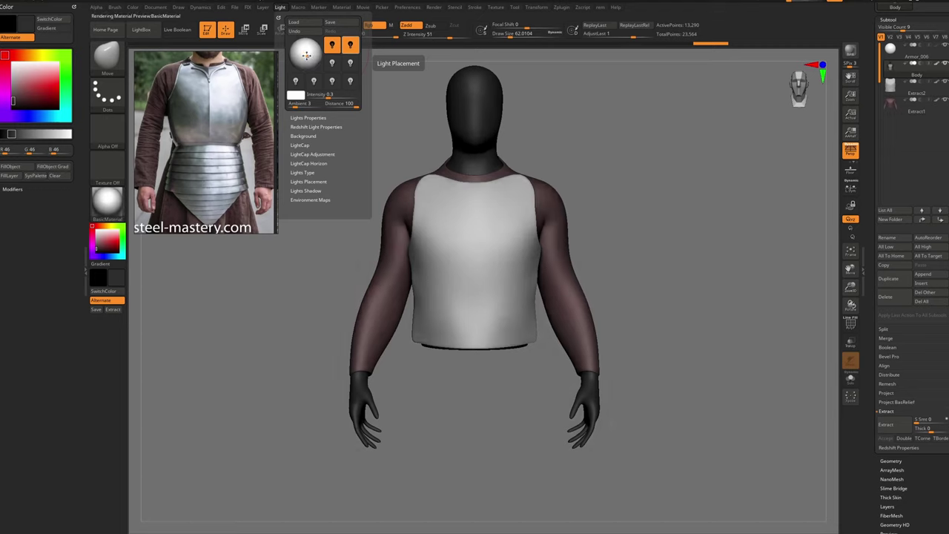
left_click(307, 54)
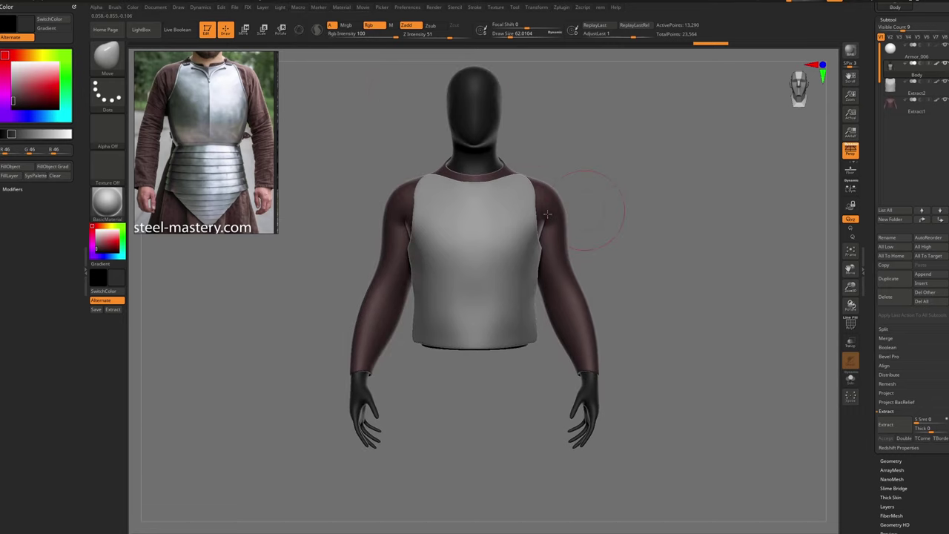
left_click(286, 8)
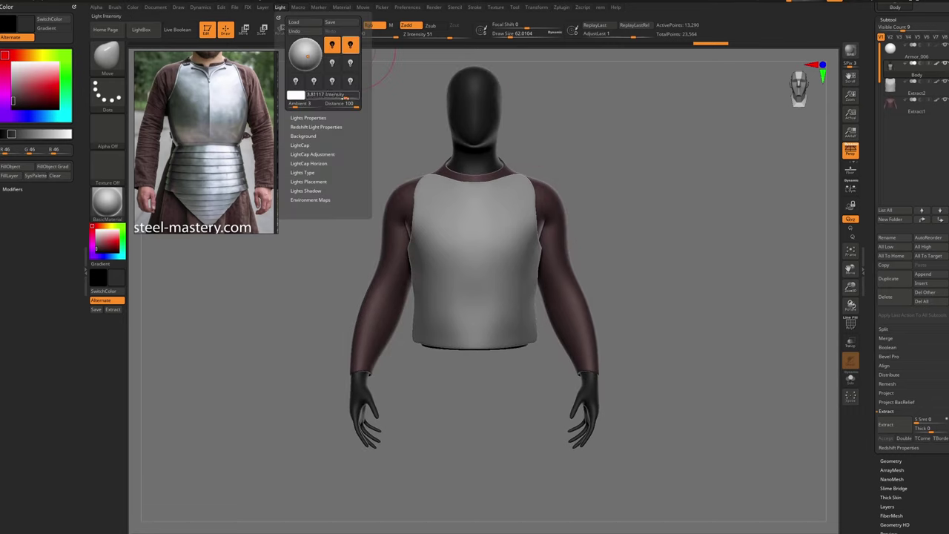
left_click(336, 96)
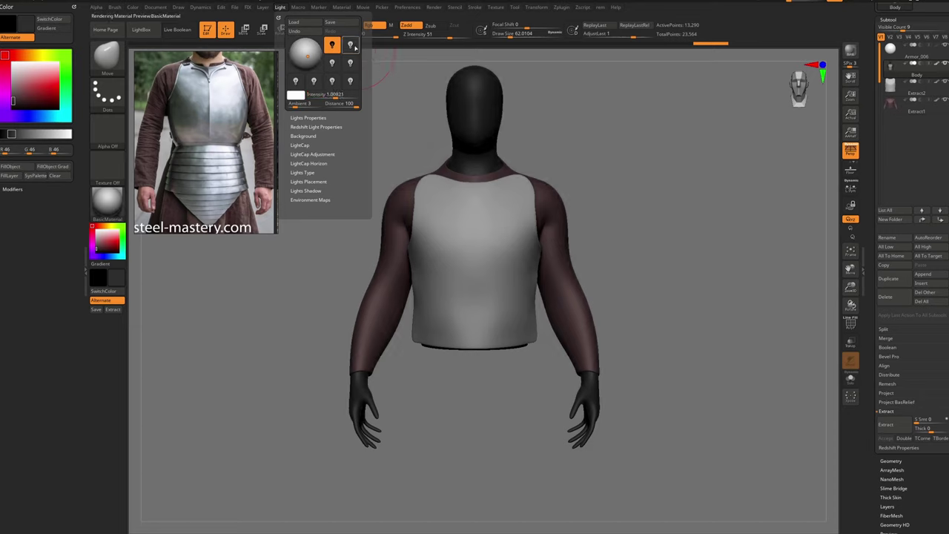
Select the breastplate and pull its side edges inward with a symmetric Move brush at size 48
left_click_drag(550, 162, 497, 206)
mouse_move(499, 207)
right_mouse_down("shift")
mouse_move(529, 215)
mouse_move(520, 245)
mouse_move(492, 179)
mouse_move(493, 189)
right_mouse_up("shift")
left_click(483, 241, "alt")
right_click_drag(483, 241, 455, 185, "ctrl")
right_click_drag(458, 341, 447, 293, "ctrl")
right_click_drag(446, 293, 481, 281)
key("s")
left_click_drag(450, 277, 442, 276)
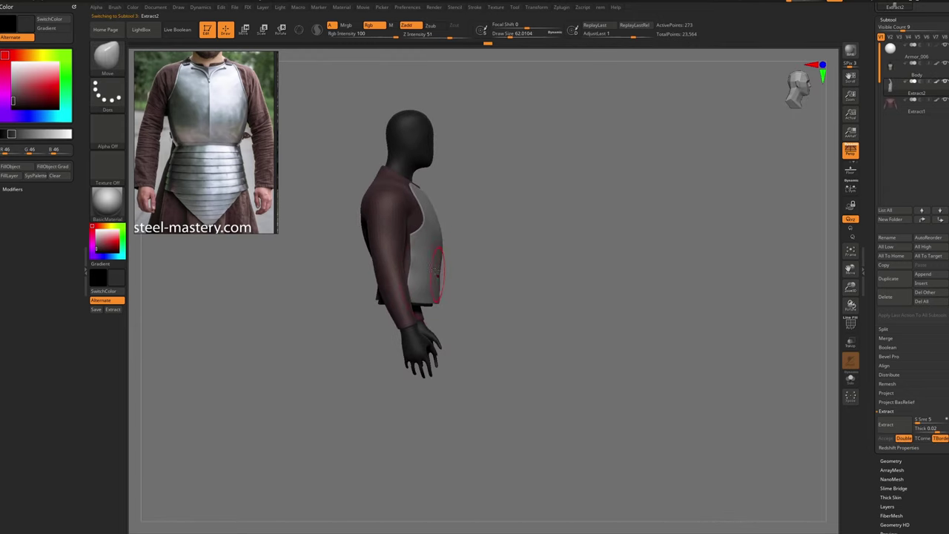
mouse_move(442, 273)
right_mouse_down("ctrl")
mouse_move(442, 298)
mouse_move(410, 276)
right_mouse_up("ctrl")
key("s")
left_click_drag(407, 264, 404, 262)
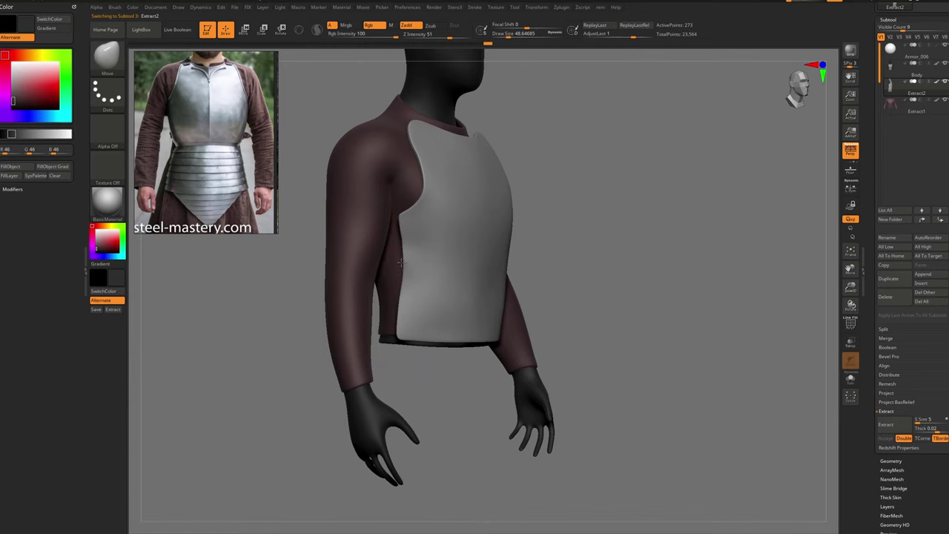
right_click_drag(401, 262, 390, 255, "shift")
left_click_drag(406, 252, 414, 254)
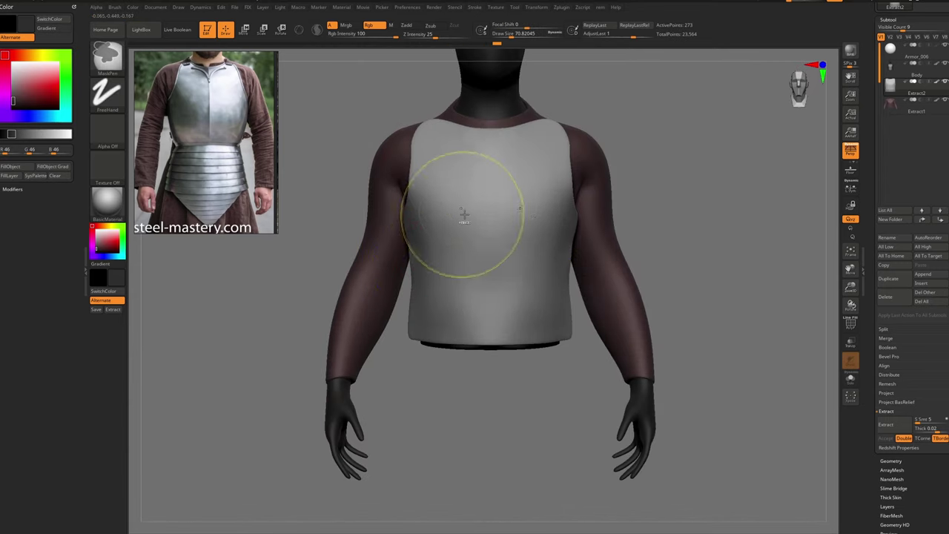
Show PolyFrame and smooth the breastplate's edges with the brush at size 41
right_click_drag(463, 214, 475, 207, "ctrl")
right_click_drag(475, 207, 441, 195, "alt")
key("shift+f")
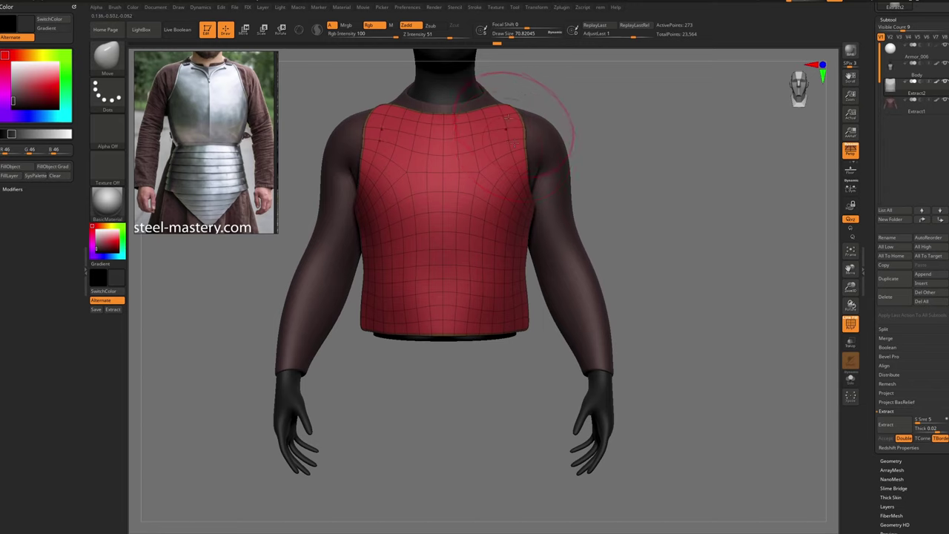
key("s")
left_click_drag(518, 113, 516, 112)
key("shift+f")
right_click_drag(466, 147, 430, 155)
key("shift+f")
mouse_move(471, 118)
right_mouse_down("alt")
mouse_move(416, 178)
mouse_move(502, 162)
right_mouse_up("alt")
right_click_drag(502, 163, 496, 148, "ctrl")
Hide the wireframe and orbit around the breastplate to check the reshaped edges
left_click_drag(444, 275, 411, 183, "shift")
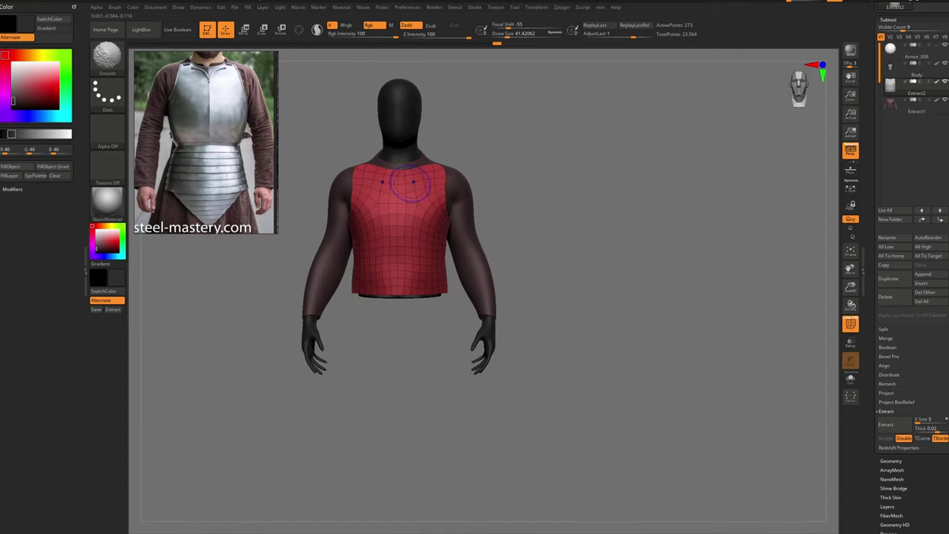
right_click_drag(410, 183, 568, 208)
key("shift+f")
scroll(384, 186, "up", 1, "ctrl")
scroll(468, 212, "up", 1, "ctrl")
scroll(466, 213, "down", 1, "ctrl")
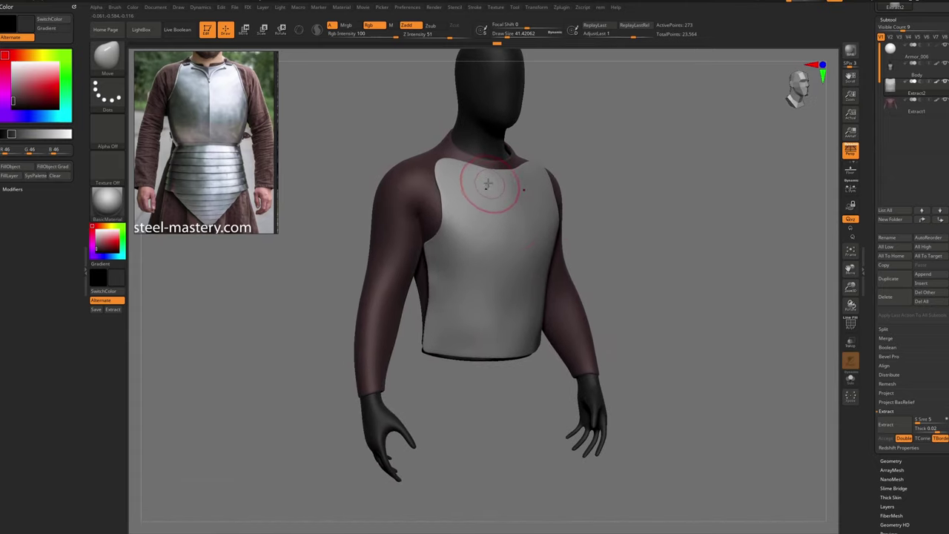
right_click_drag(487, 184, 455, 180, "ctrl")
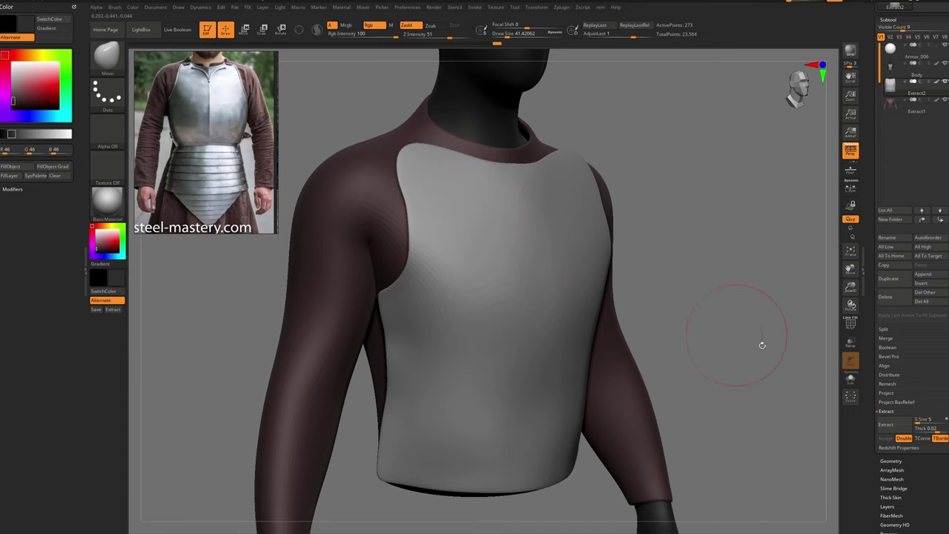
right_click_drag(483, 243, 428, 198)
left_click(414, 183, "alt")
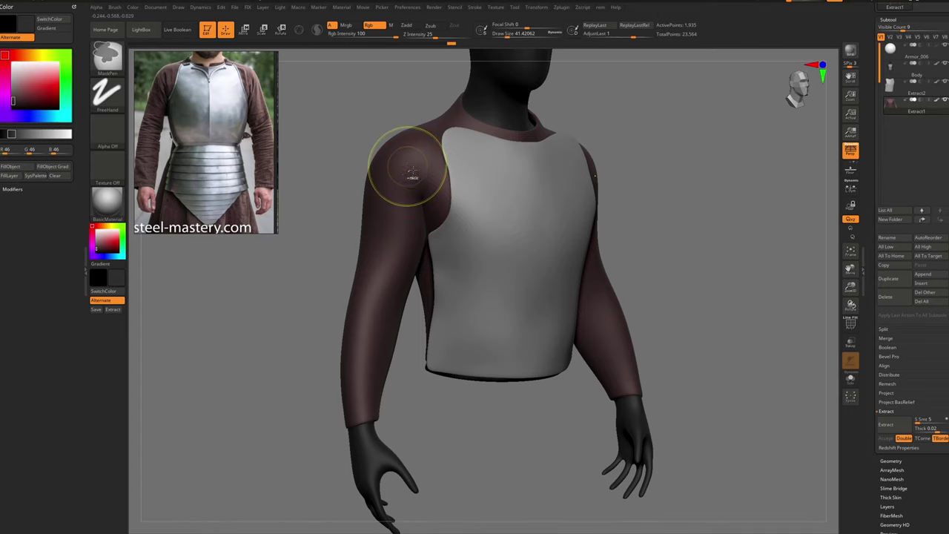
mouse_move(412, 176)
right_mouse_down("ctrl")
mouse_move(419, 189)
mouse_move(410, 157)
mouse_move(443, 179)
mouse_move(469, 178)
mouse_move(420, 152)
mouse_move(442, 172)
mouse_move(427, 162)
right_mouse_up("ctrl")
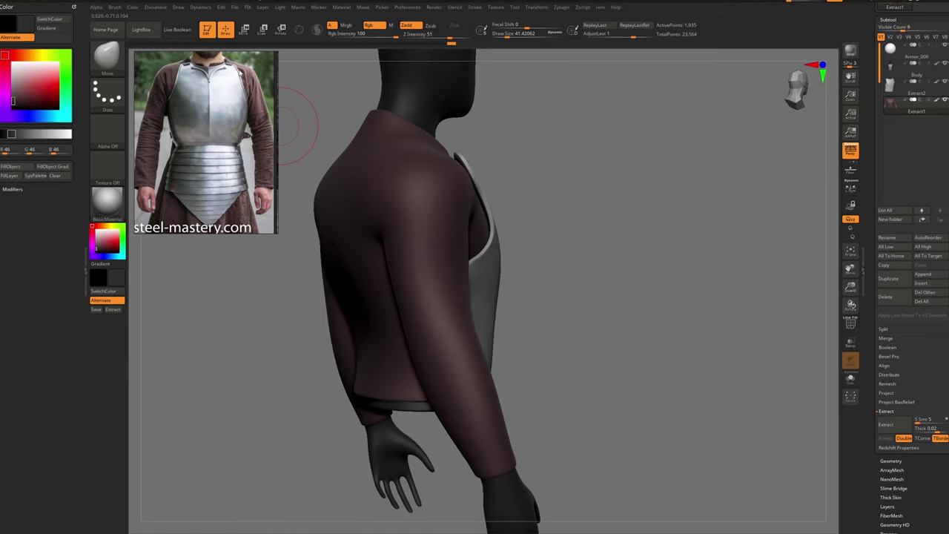
right_click_drag(441, 215, 334, 195)
left_click(468, 225, "alt")
right_click_drag(468, 225, 439, 174, "ctrl")
right_click_drag(439, 174, 457, 202, "ctrl")
right_click_drag(457, 202, 405, 180, "alt")
right_click_drag(404, 180, 403, 185, "ctrl")
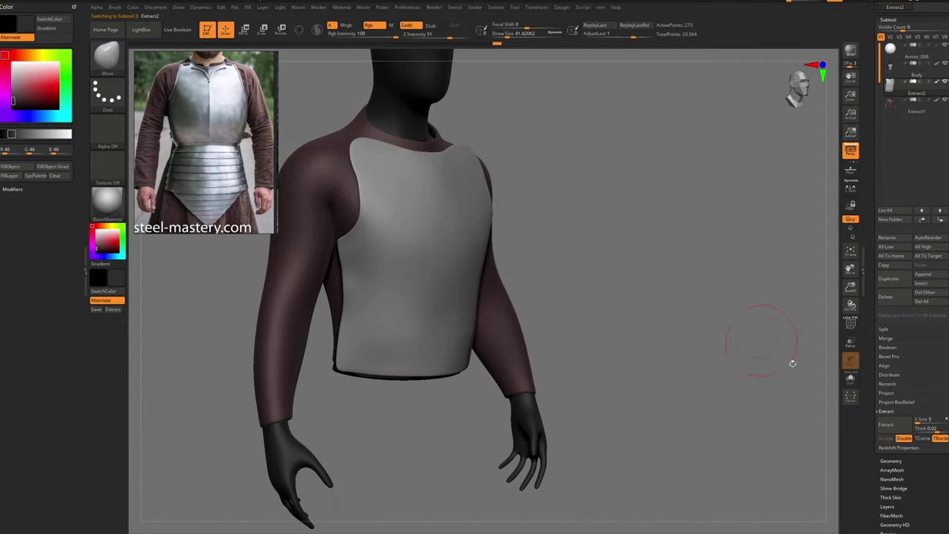
right_click_drag(697, 327, 542, 220)
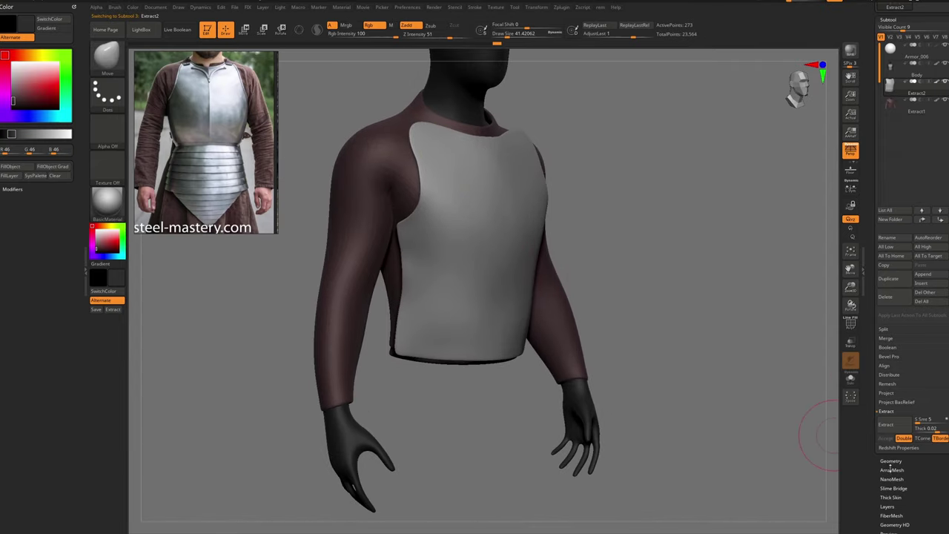
left_click_drag(902, 470, 905, 393)
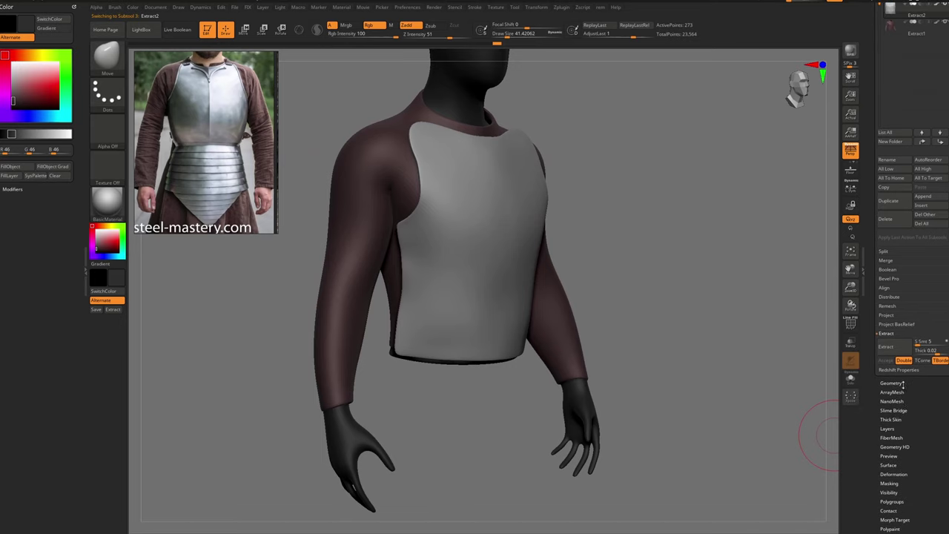
Turn on Enable Customize in Preferences > Config and create a new custom menu titled DYN
left_click(899, 383)
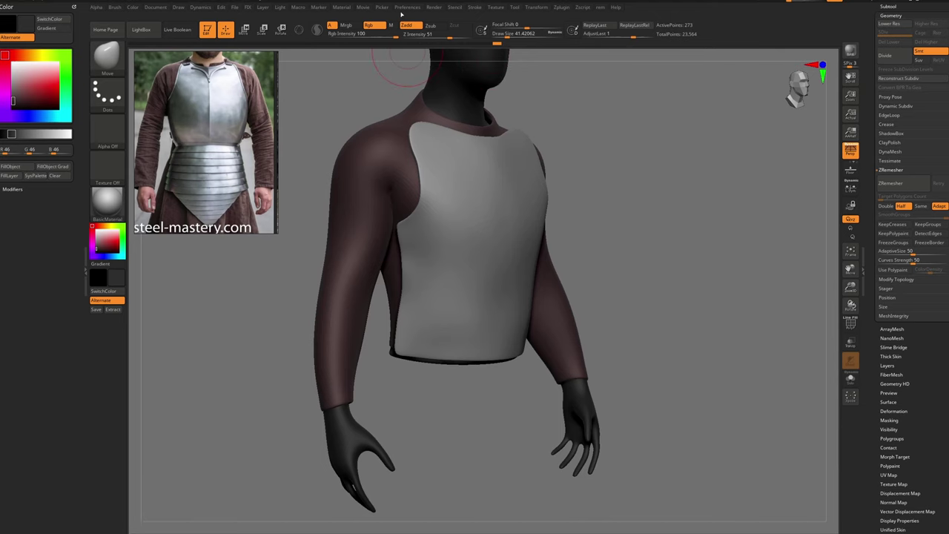
left_click(407, 7)
left_click(421, 81)
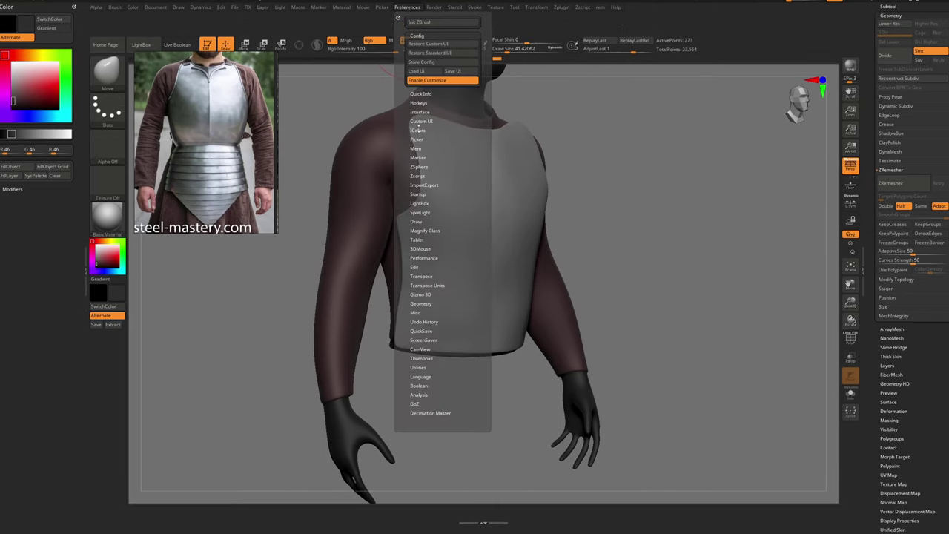
left_click(420, 121)
left_click(426, 97)
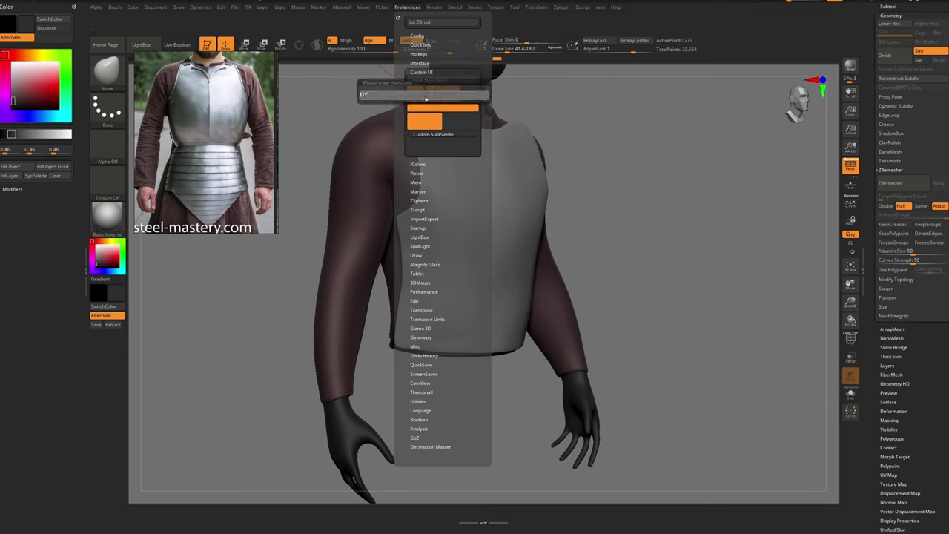
key("Return")
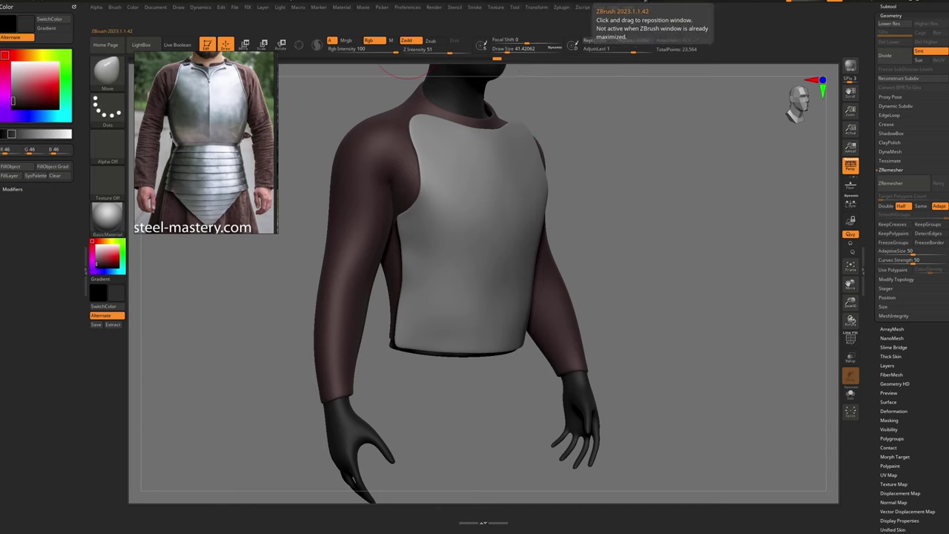
Dock the DYN menu in the left tray and expand the Geometry > DynaMesh settings
left_click(193, 16)
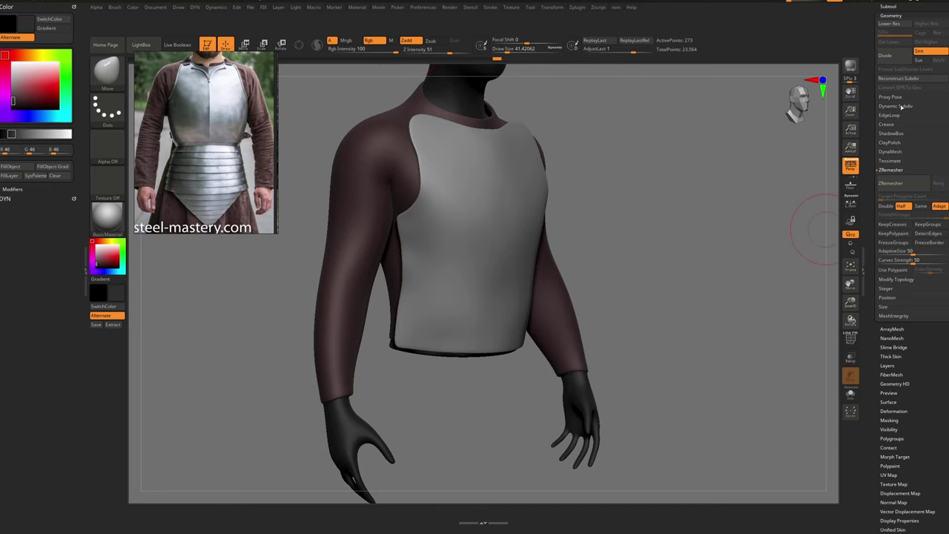
left_click(901, 170)
left_click_drag(897, 230, 897, 252)
scroll(892, 252, "up", 2)
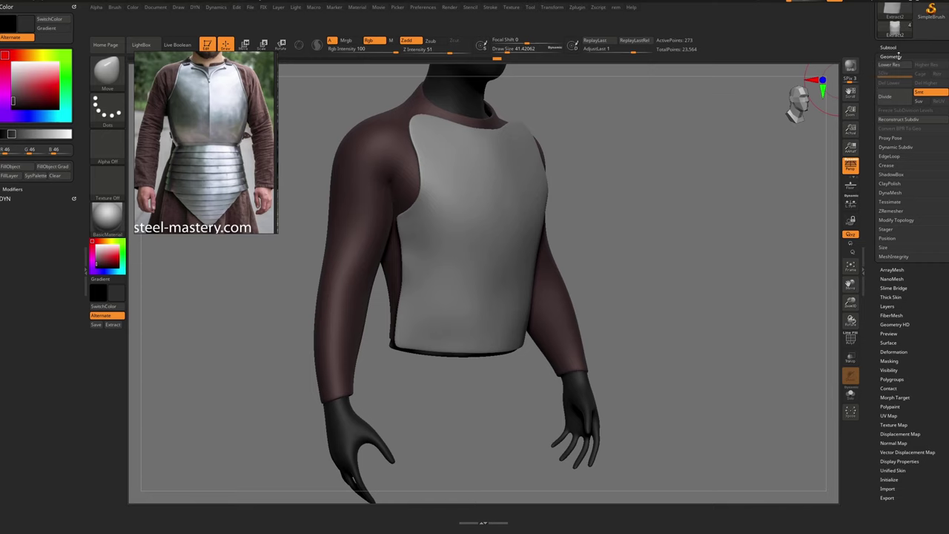
left_click(899, 56)
left_click(899, 55)
left_click(896, 193)
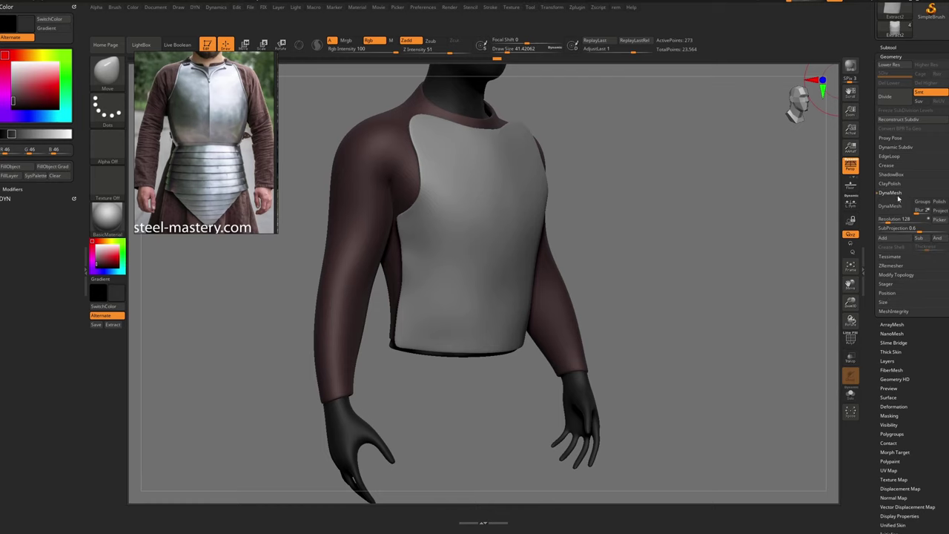
Copy DynaMesh, Resolution 128, Blur, Polish and Picker into the DYN menu
left_click_drag(898, 209, 611, 199, "ctrl+alt")
left_click_drag(66, 163, 13, 210, "ctrl+alt")
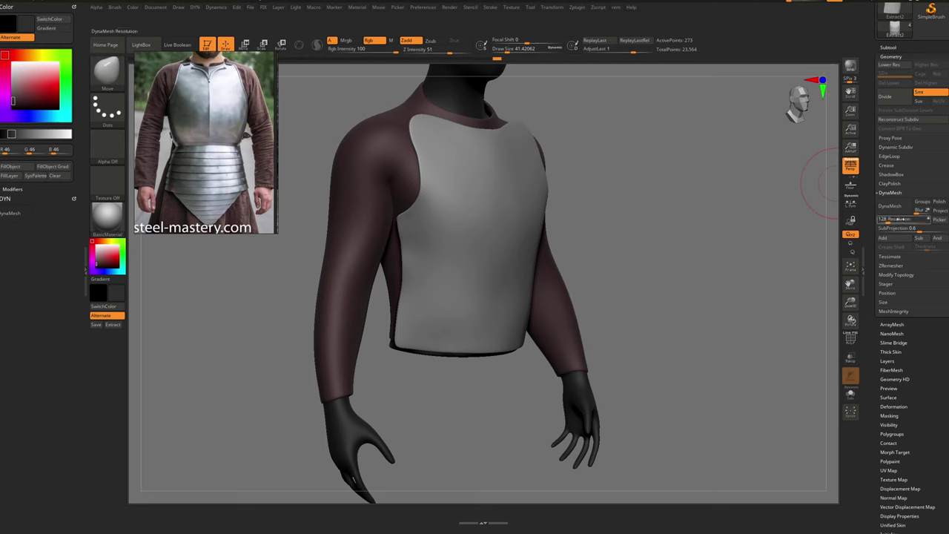
mouse_move(893, 219)
left_mouse_down("ctrl+alt")
mouse_move(819, 231)
mouse_move(102, 212)
left_mouse_up("ctrl+alt")
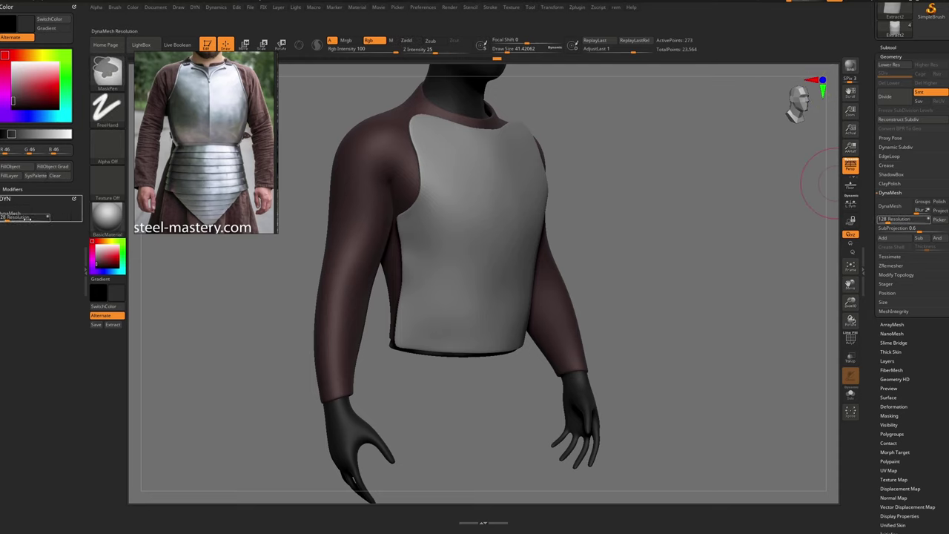
left_click_drag(27, 219, 30, 221, "ctrl+alt")
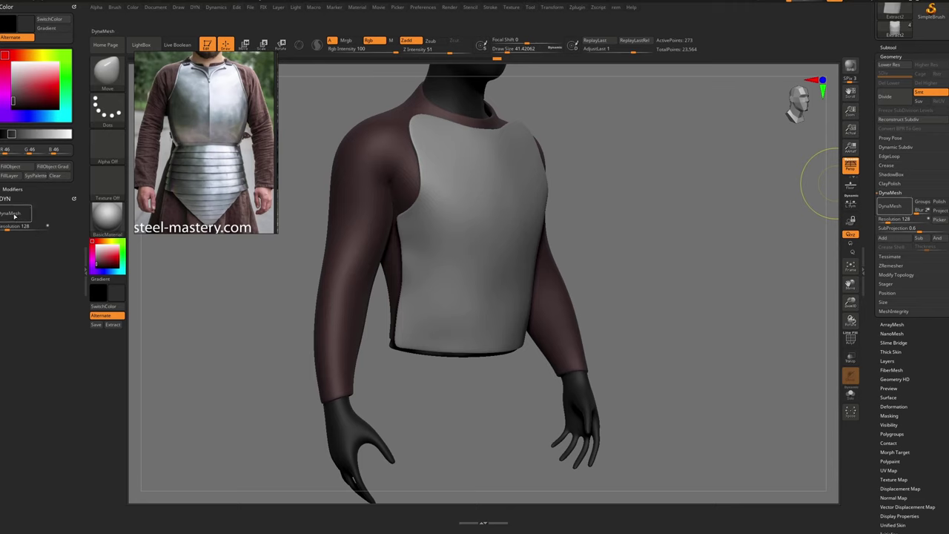
left_click_drag(27, 226, 27, 217, "ctrl+alt")
key("Return")
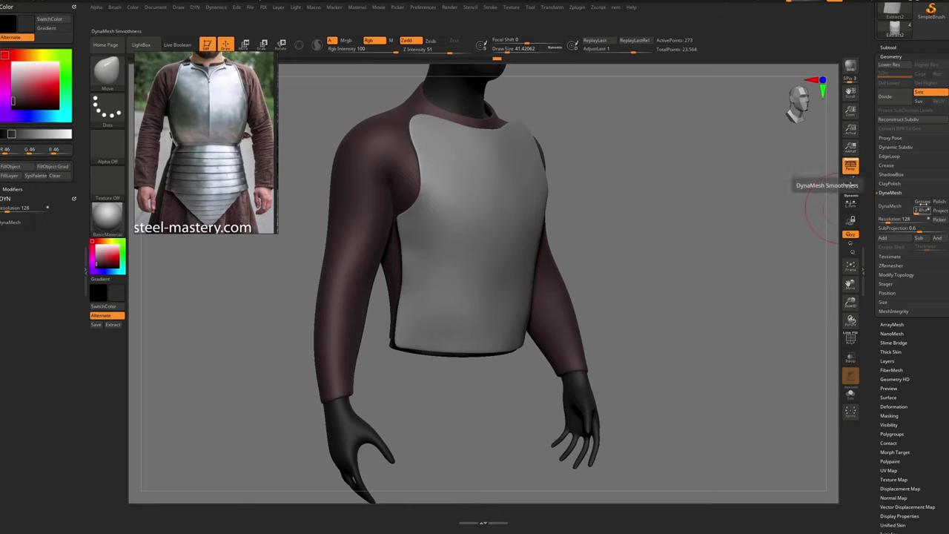
key("ctrl")
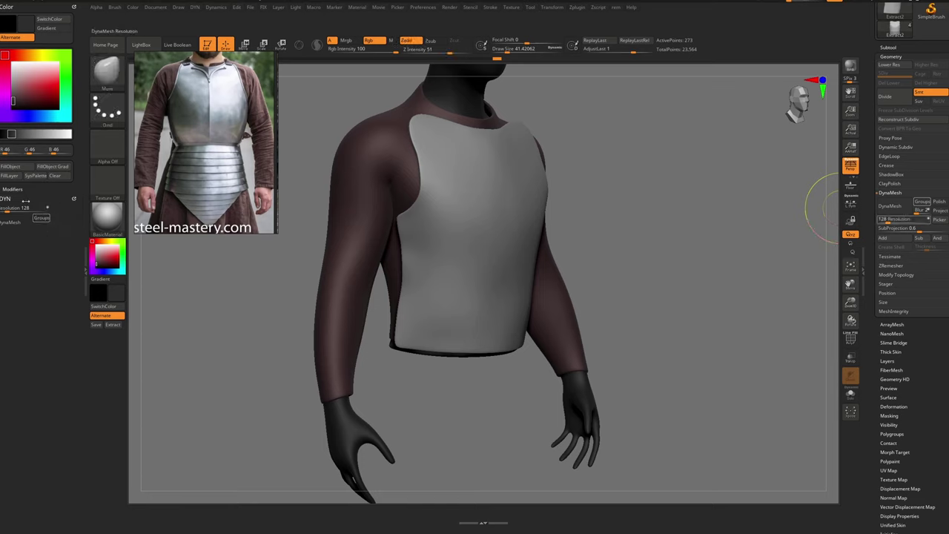
key("ctrl")
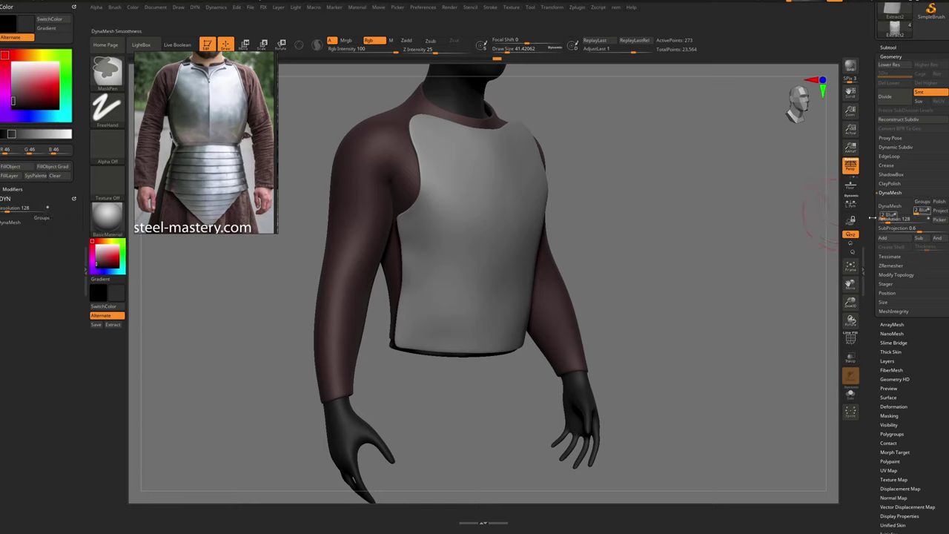
left_click_drag(37, 223, 40, 221, "ctrl+alt")
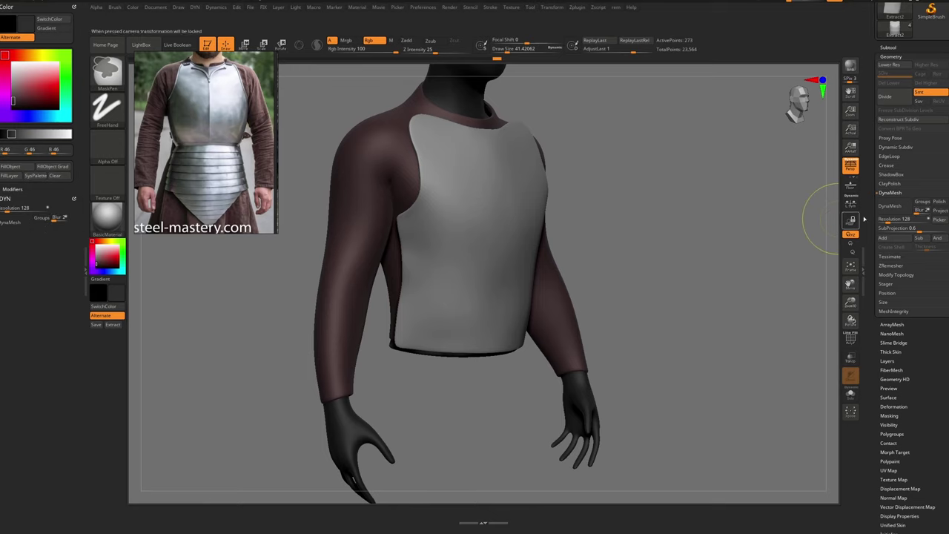
left_click_drag(935, 205, 59, 221, "ctrl+alt")
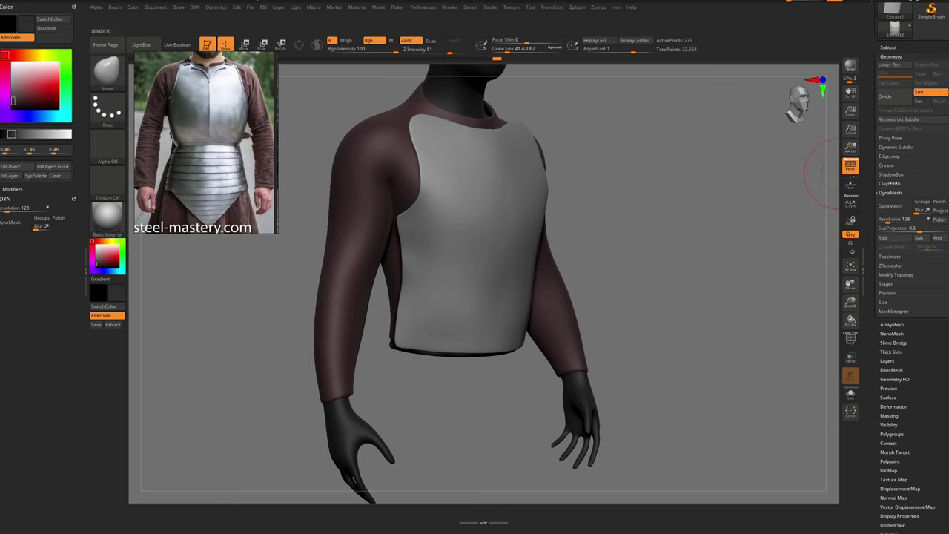
left_click_drag(325, 249, 66, 224, "ctrl+alt")
Collapse the left tray and turn off Enable Customize in Preferences > Config
left_click(73, 199)
left_click_drag(76, 8, 380, 202)
left_click(80, 252)
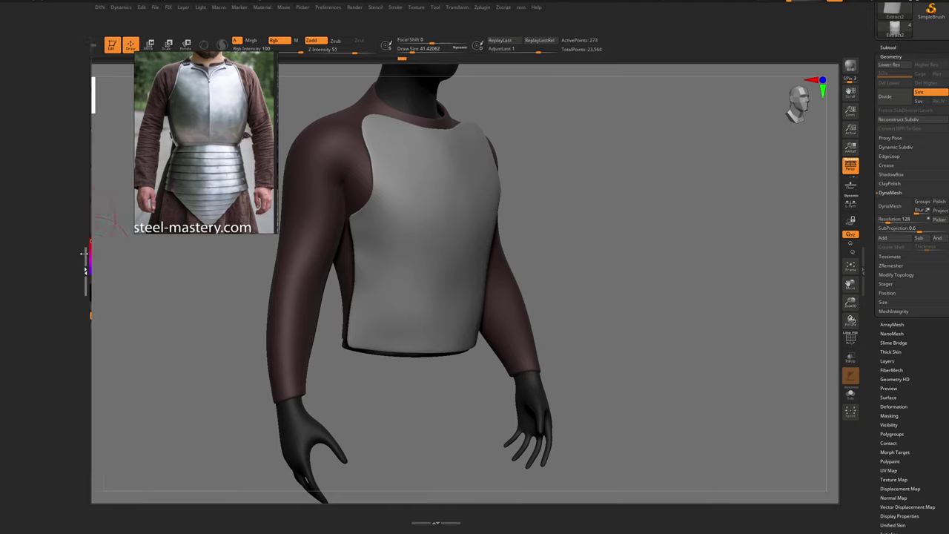
left_click(333, 7)
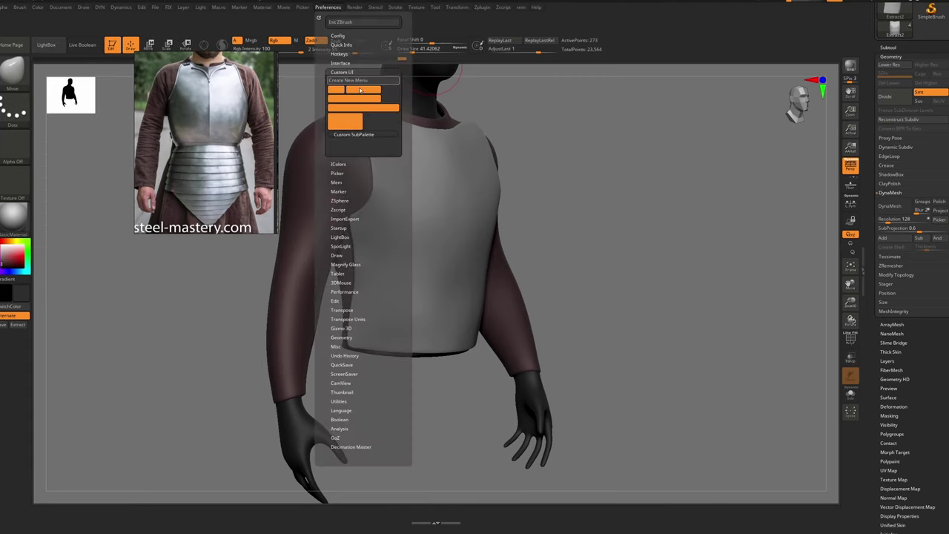
left_click(338, 35)
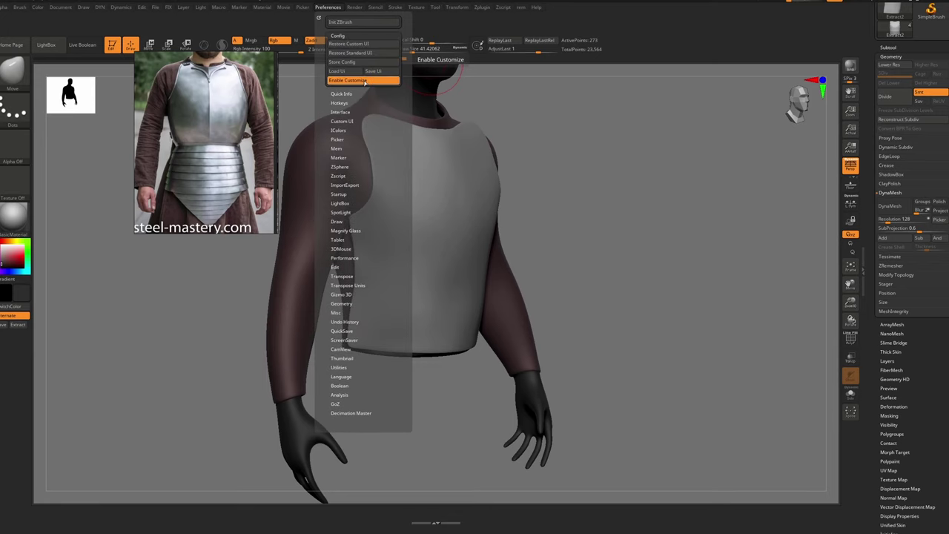
left_click(364, 80)
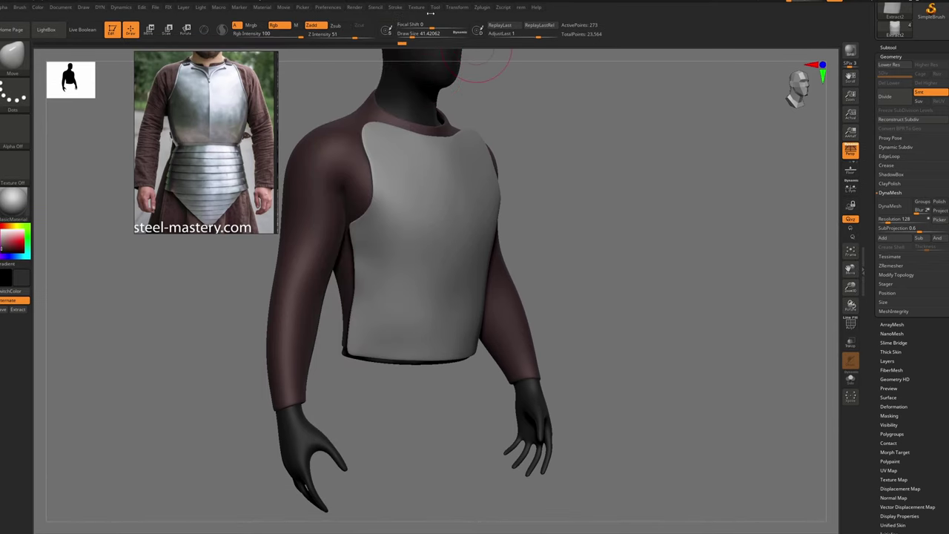
Assign the D hotkey to the DYN menu and test the popup
left_click(101, 10, "ctrl+alt")
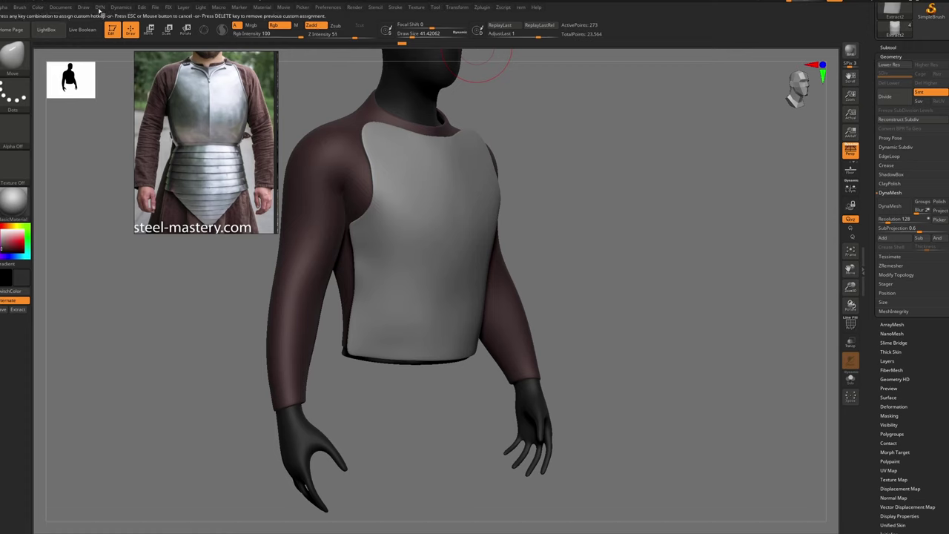
key("d")
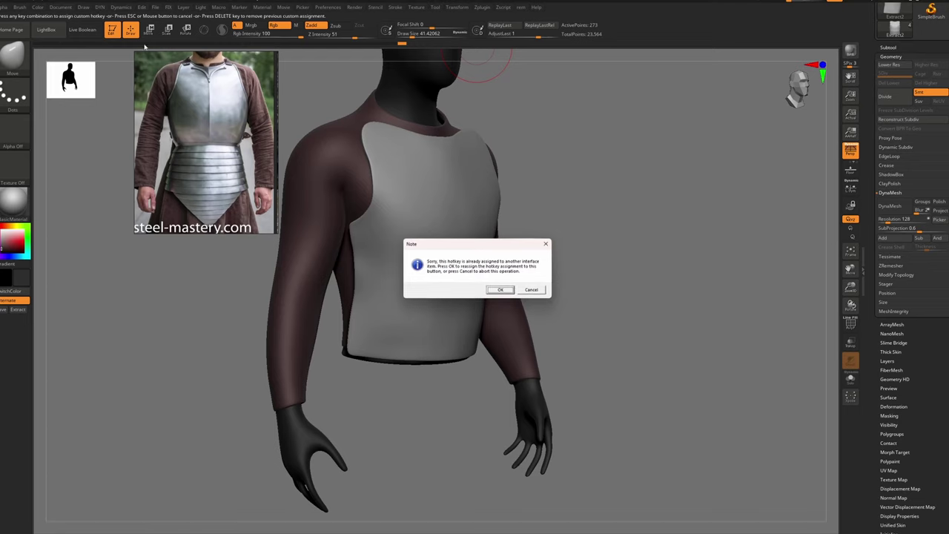
left_click(489, 288)
key("d")
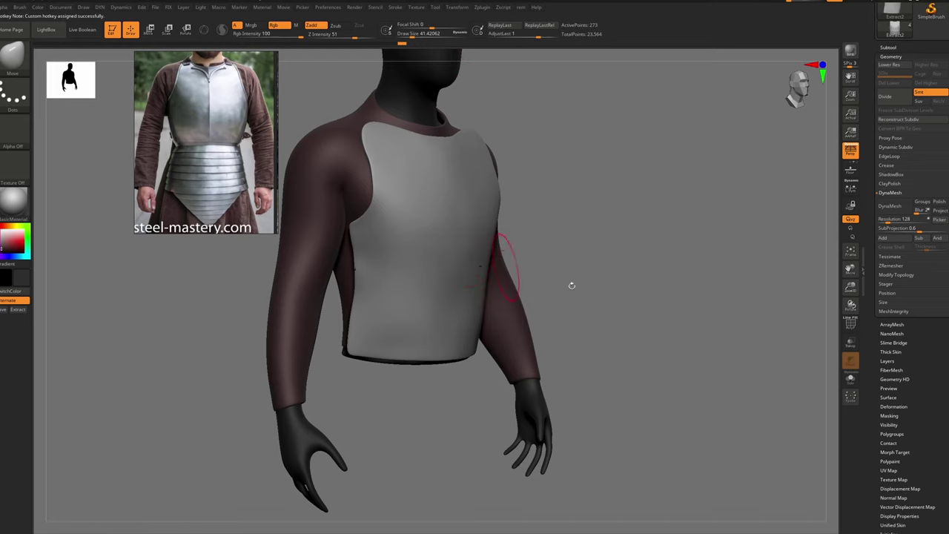
key("d")
key("d")
key("shift")
key("shift+f")
right_click_drag(469, 217, 404, 217, "shift")
right_click_drag(531, 217, 460, 220)
DynaMesh the breastplate from the D popup and solo it
right_click_drag(459, 220, 512, 137, "ctrl")
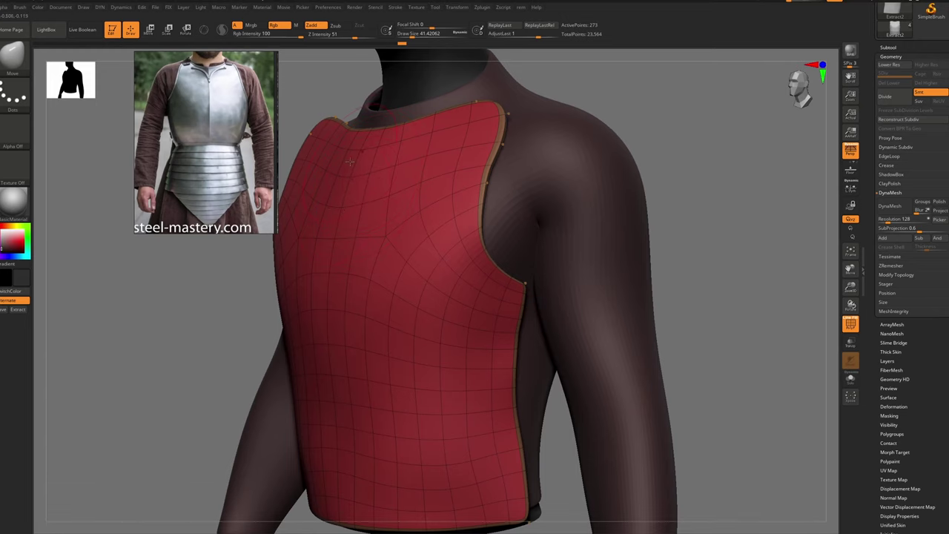
right_click_drag(408, 203, 442, 163, "ctrl")
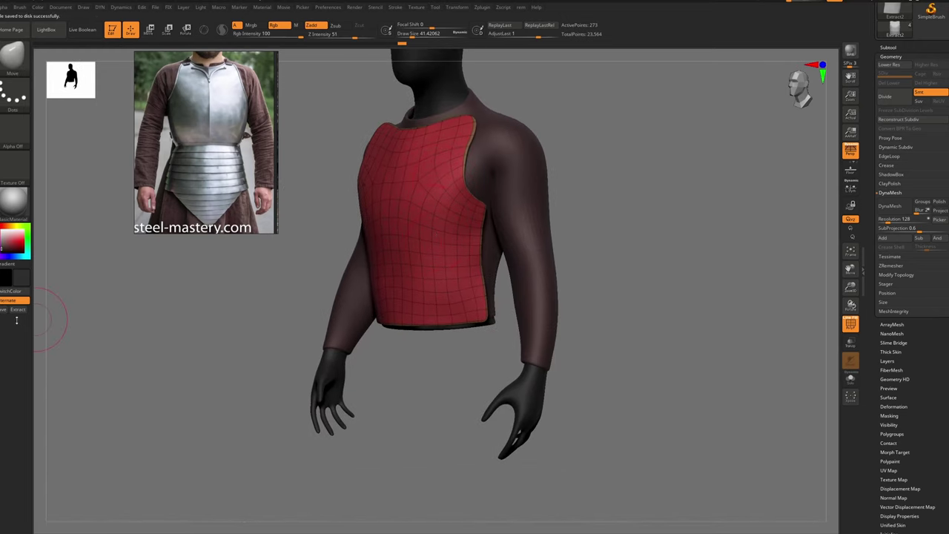
key("d")
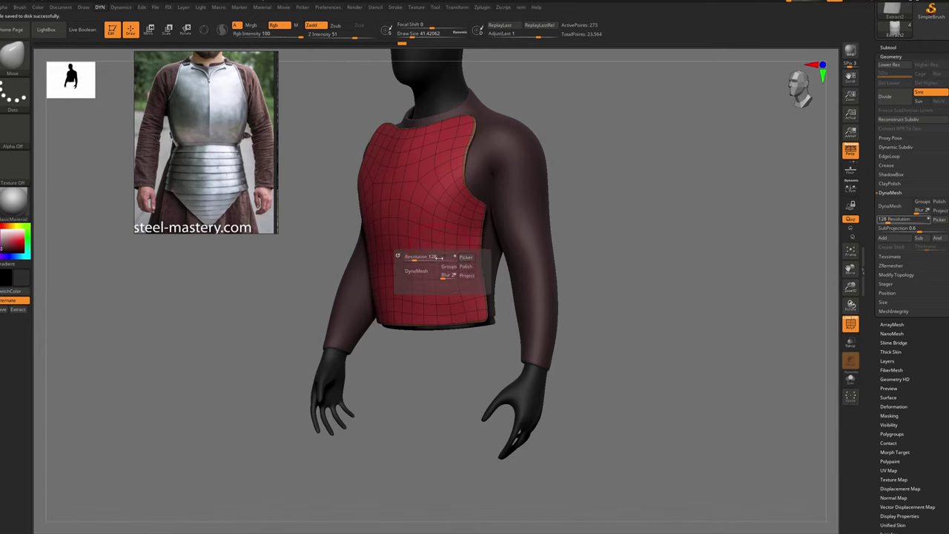
left_click(426, 270)
right_click_drag(415, 215, 464, 207)
right_click_drag(447, 119, 561, 187, "ctrl")
key("alt+s")
Undo the remesh back to 273 points and toggle the Dynamic Subdiv preview on and off
key("d")
key("ctrl+z")
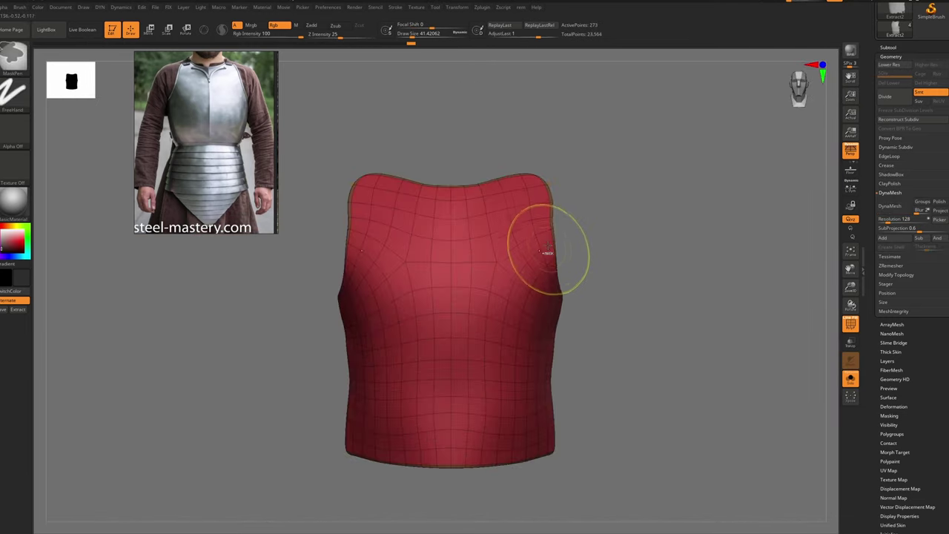
right_click_drag(517, 224, 502, 214)
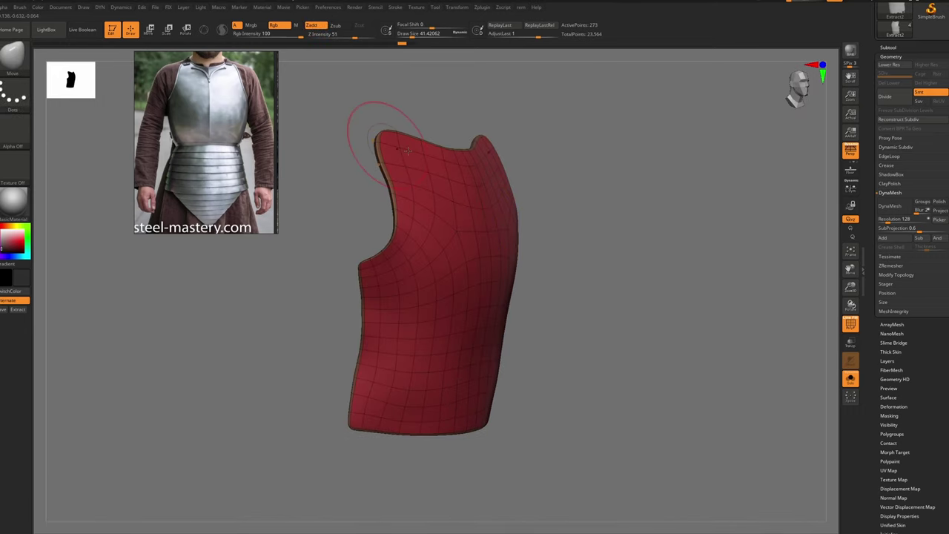
key("shift+d")
mouse_move(436, 223)
right_mouse_down()
mouse_move(469, 221)
mouse_move(449, 216)
right_mouse_up()
key("d")
key("shift+d")
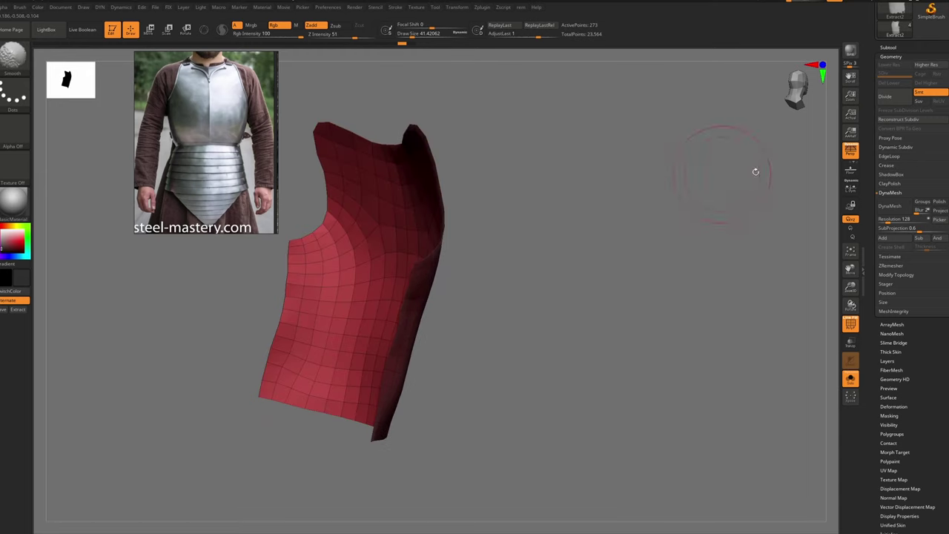
Expand Dynamic Subdiv settings and compare the plate with dynamic subdivision on and off
left_click(903, 146)
key("shift+f")
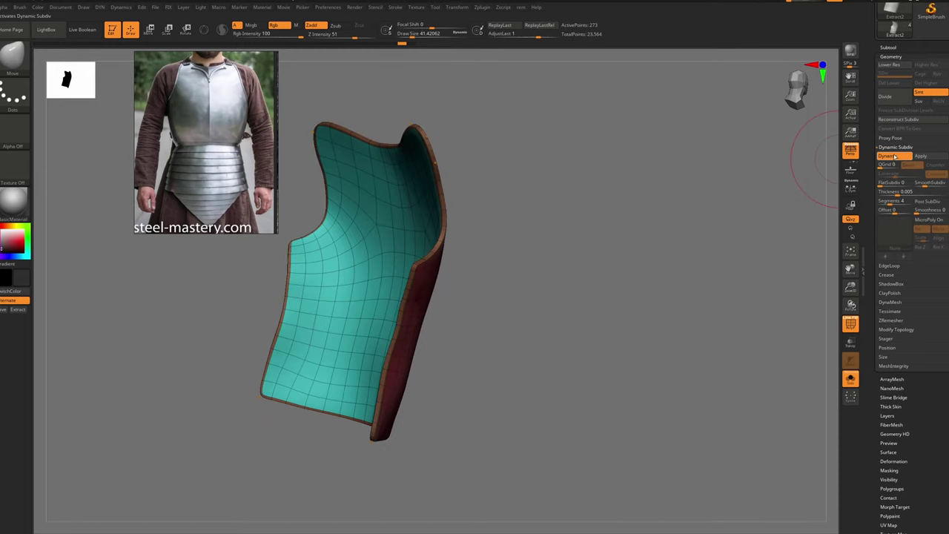
key("shift+f")
key("d")
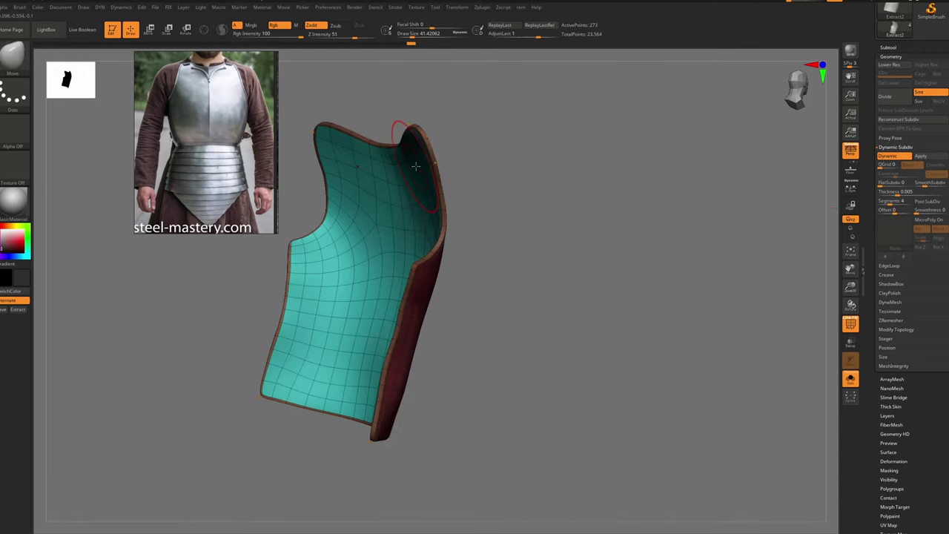
key("shift+d")
key("shift+f")
key("d")
key("shift+d")
right_click_drag(435, 195, 430, 133)
right_click_drag(430, 134, 396, 83)
right_click_drag(416, 327, 432, 269, "ctrl")
mouse_move(432, 269)
right_mouse_down("alt")
mouse_move(483, 184)
mouse_move(483, 202)
mouse_move(470, 105)
mouse_move(483, 153)
mouse_move(474, 147)
mouse_move(493, 148)
mouse_move(482, 139)
right_mouse_up("alt")
Apply dynamic subdivision to the plate, inspect it, then undo it
key("d")
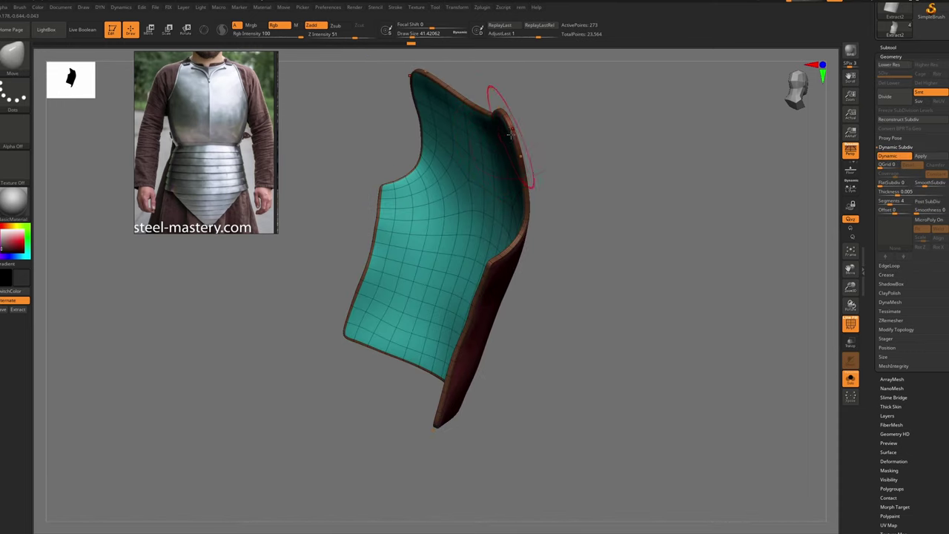
left_click_drag(510, 133, 486, 102)
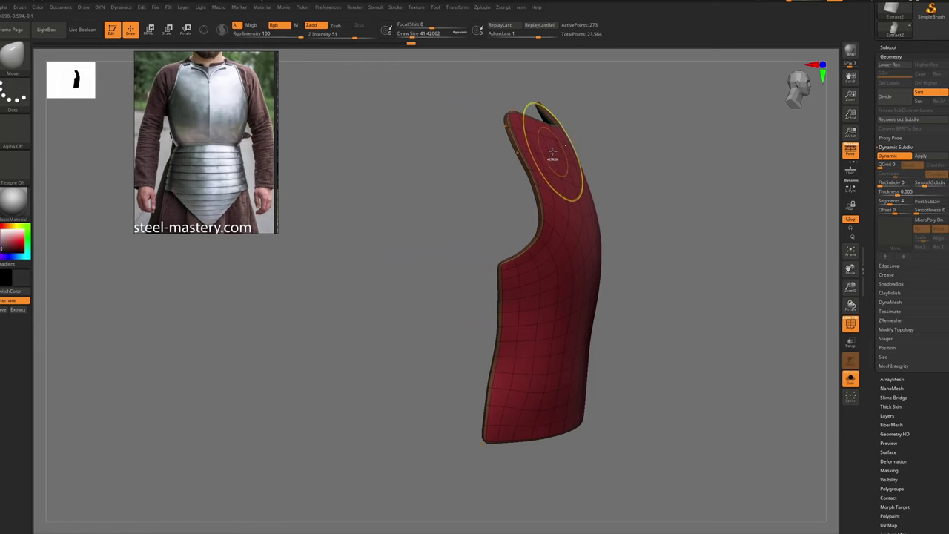
left_click(917, 156)
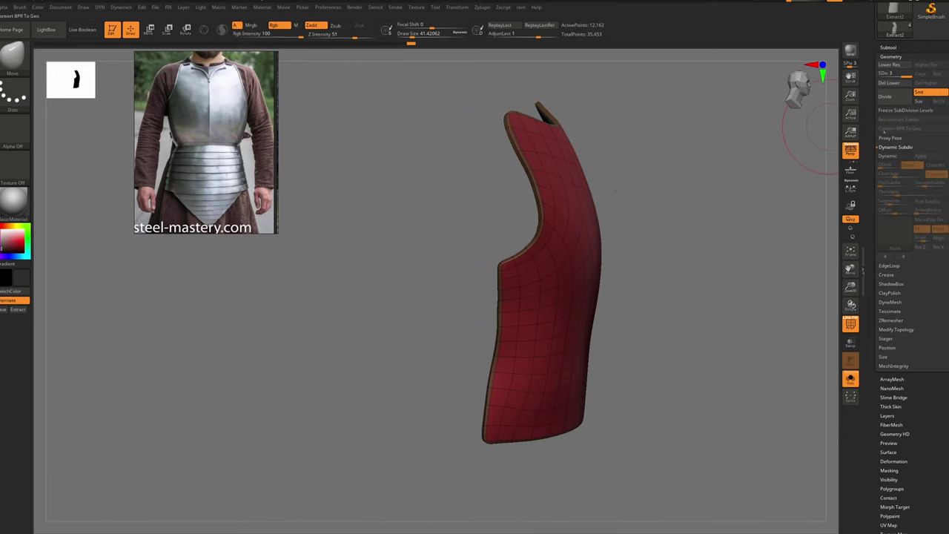
right_click_drag(605, 171, 504, 155, "alt")
right_click_drag(453, 182, 356, 183)
right_click_drag(527, 178, 430, 179)
right_click_drag(500, 153, 512, 183)
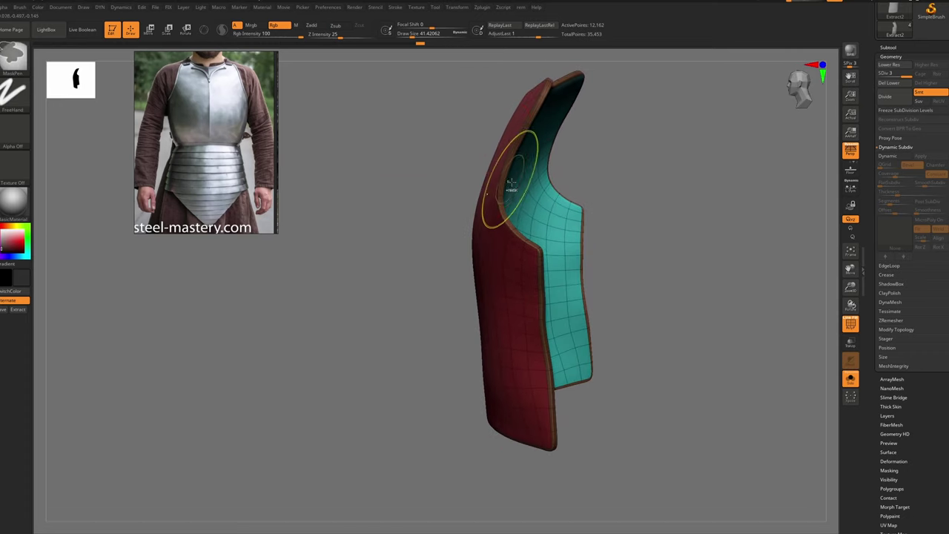
key("ctrl+z")
Set Thickness to about 0.00998, apply it, hide PolyFrame and unsolo the mannequin
key("d")
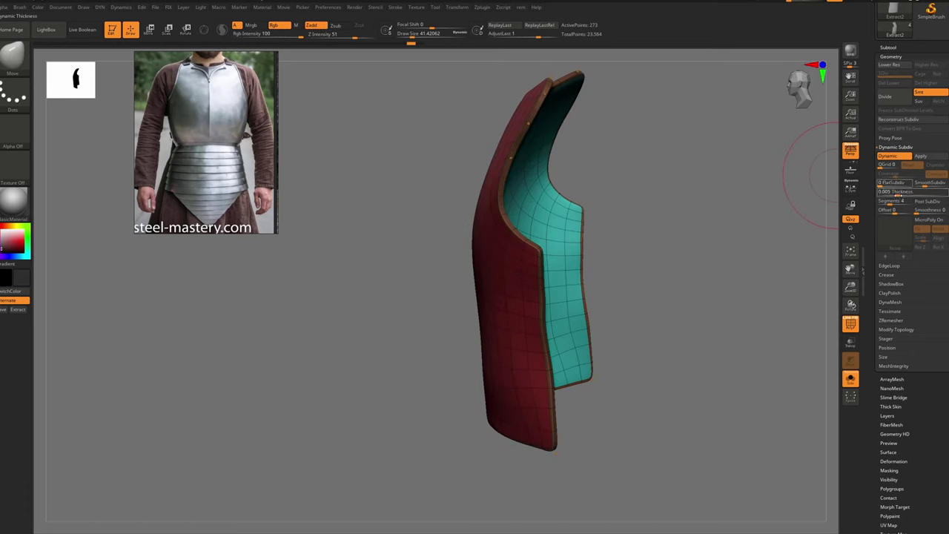
left_click(898, 191)
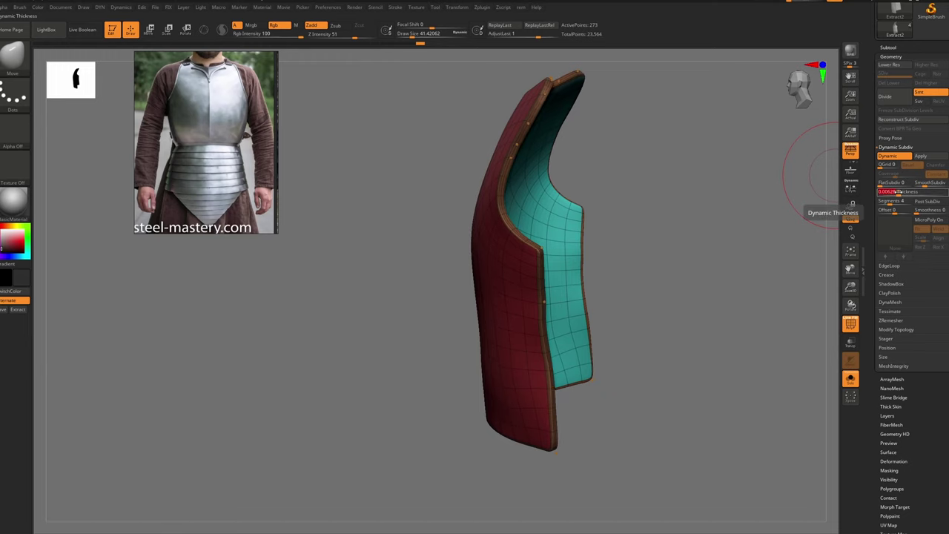
left_click(899, 192)
left_click_drag(899, 191, 903, 192)
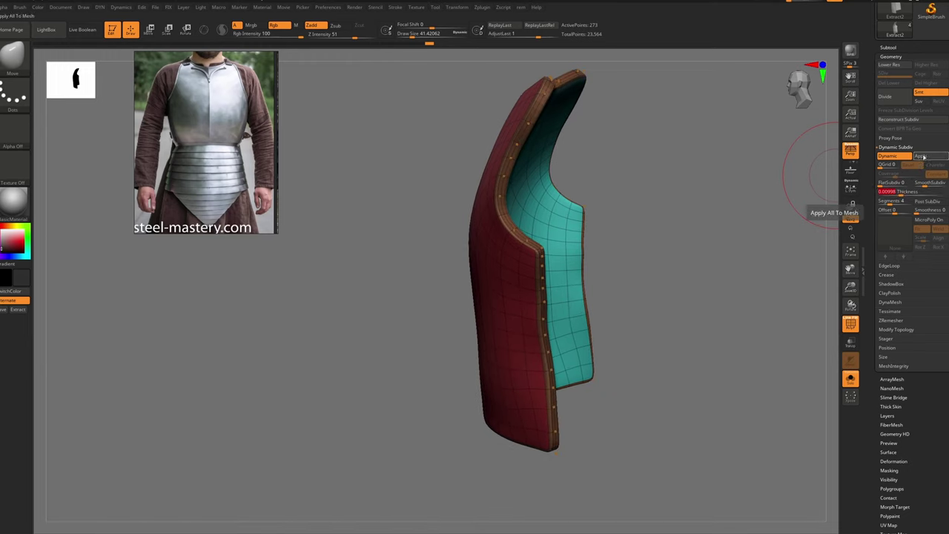
left_click(921, 157)
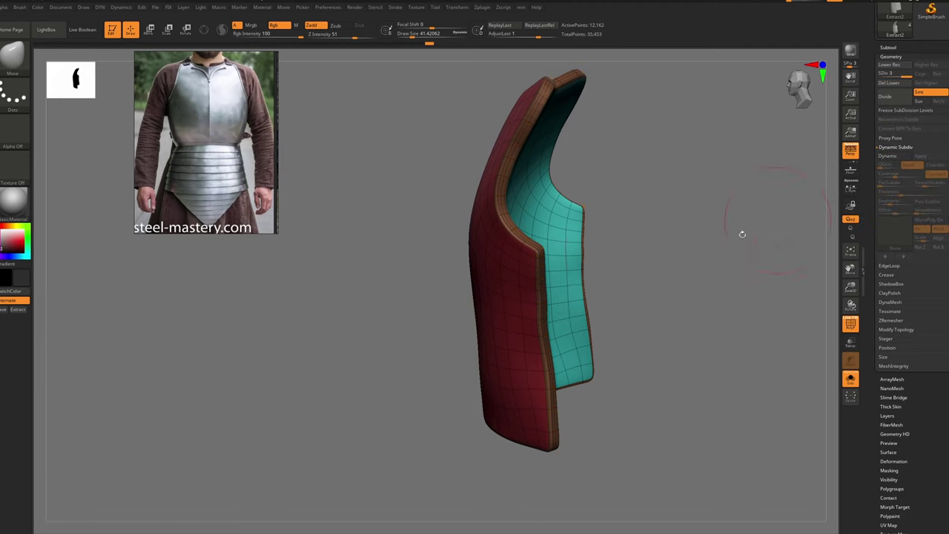
mouse_move(510, 205)
right_mouse_down()
mouse_move(555, 201)
mouse_move(568, 187)
mouse_move(504, 189)
mouse_move(546, 203)
right_mouse_up()
key("shift+f")
key("alt+s")
Enlarge the brush to about 64.88, select DamStandard, and show the polygon wireframe on the chest plate
key("s")
left_click_drag(460, 168, 464, 168)
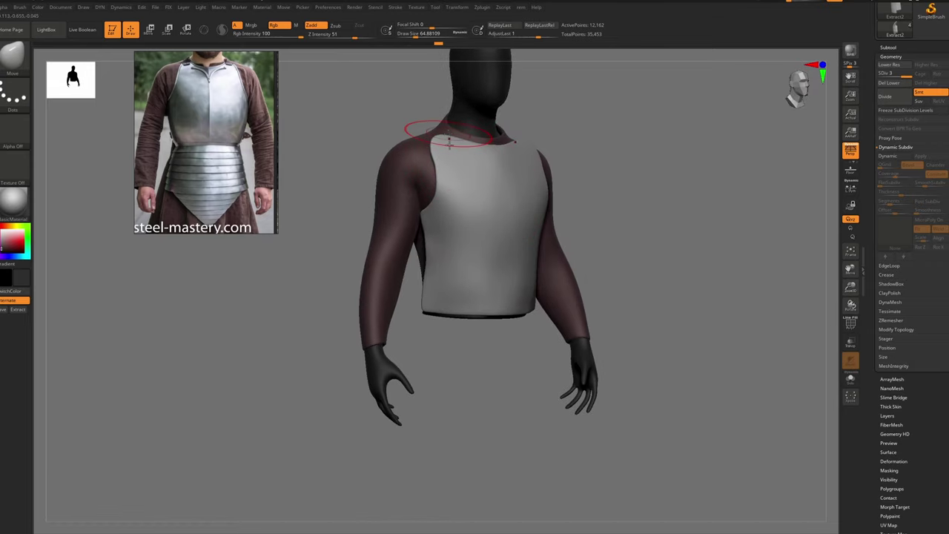
key("b")
key("d")
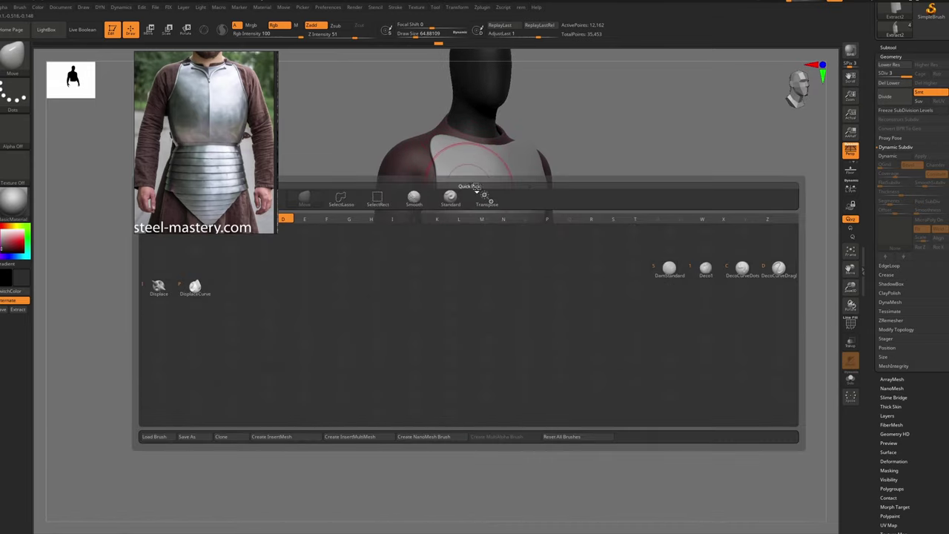
key("s")
key("shift+f")
right_click_drag(494, 205, 503, 209, "ctrl")
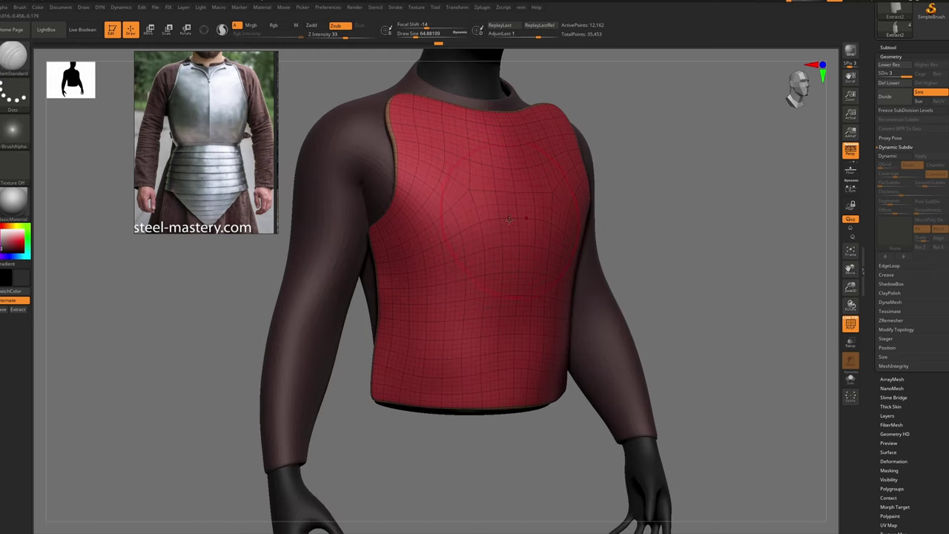
DynaMesh the vest, then remesh it again at a coarser density and hide the wireframe
key("d")
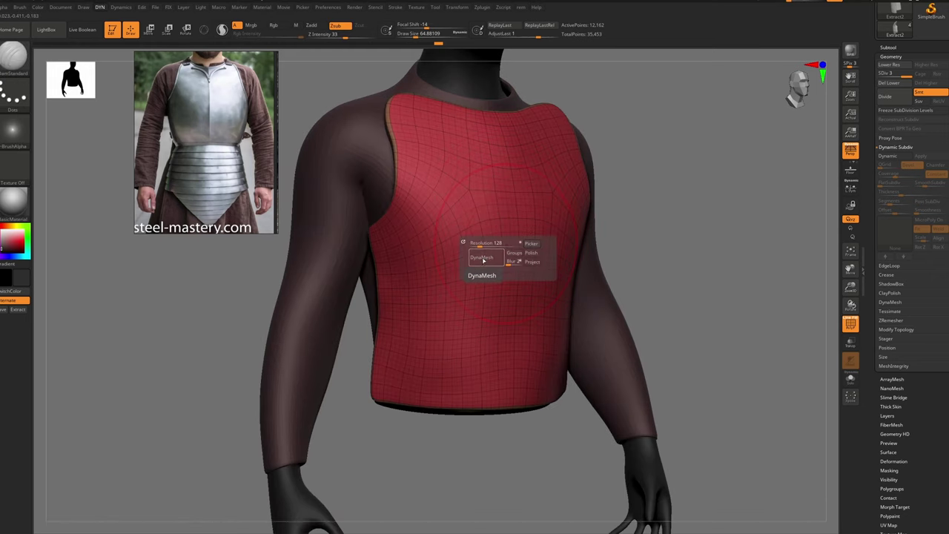
left_click(482, 259)
left_click(473, 277)
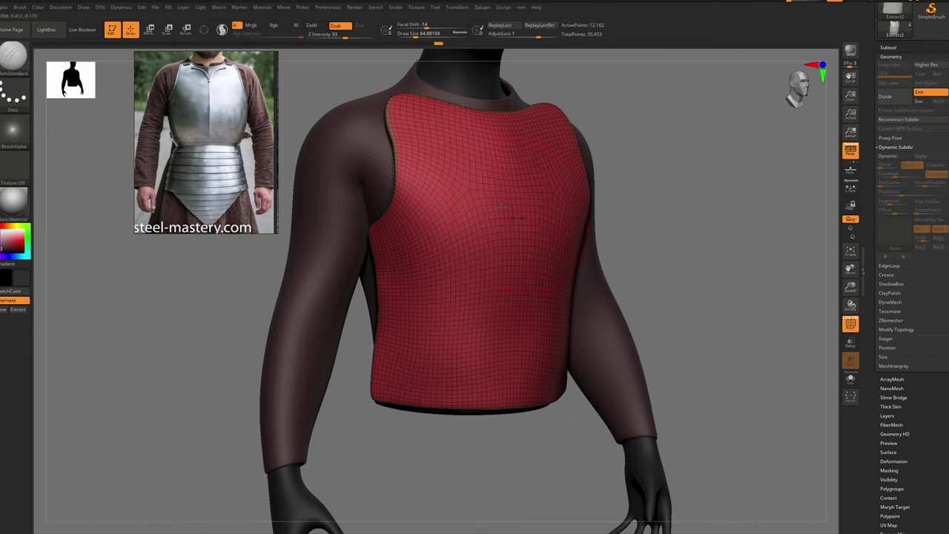
key("alt+d")
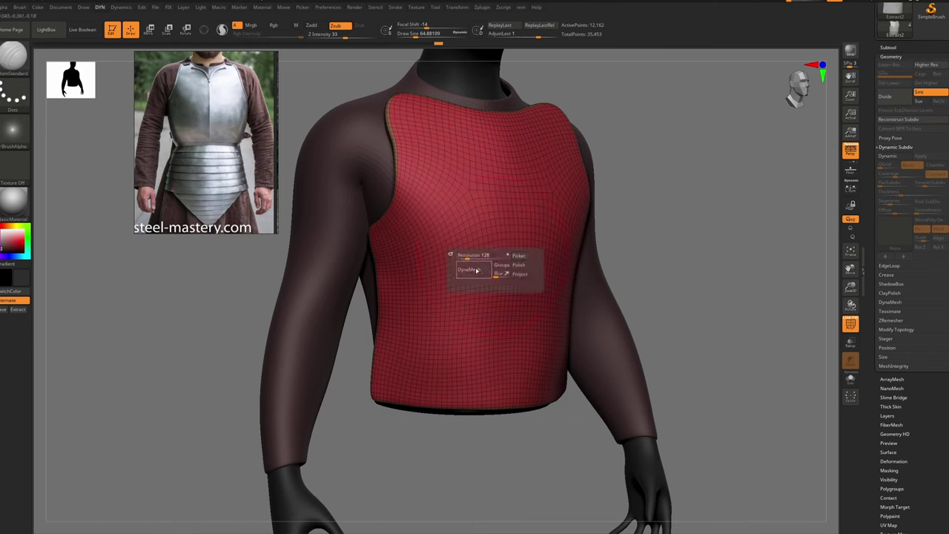
left_click(475, 270)
left_click_drag(652, 137, 490, 121)
right_click_drag(415, 144, 494, 148)
key("shift+f")
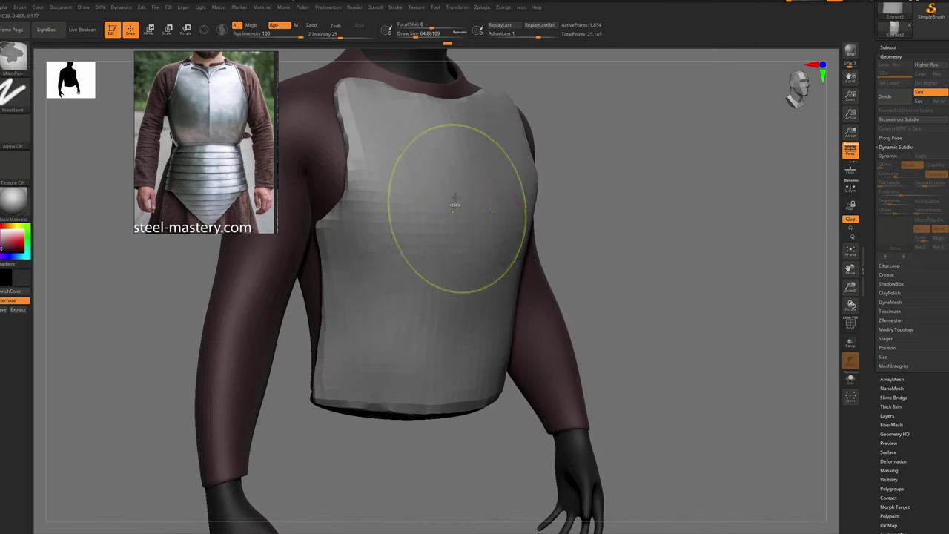
Shrink the brush to about 21.6, undo a test chest stroke, and subdivide the vest
key("s")
left_click_drag(450, 175, 443, 175)
left_click_drag(453, 135, 469, 254)
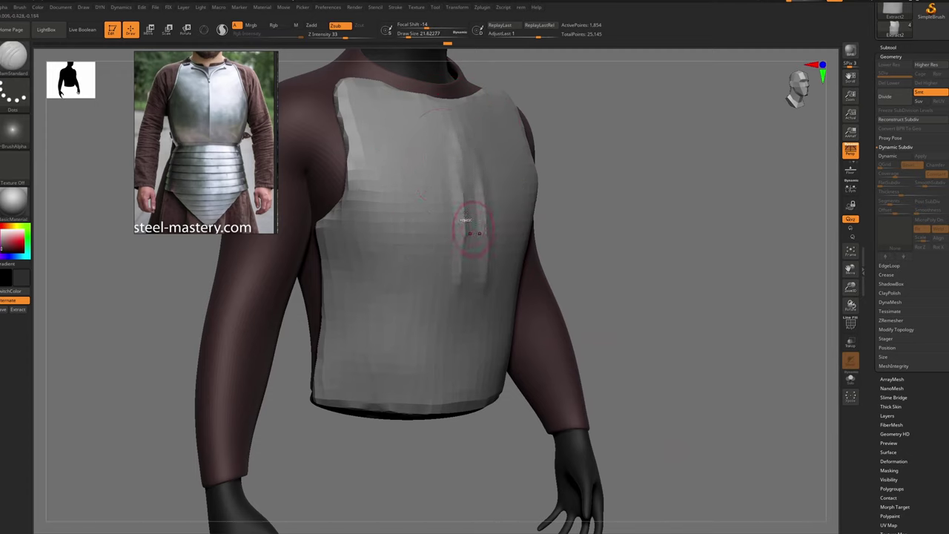
key("ctrl+z")
key("ctrl+d")
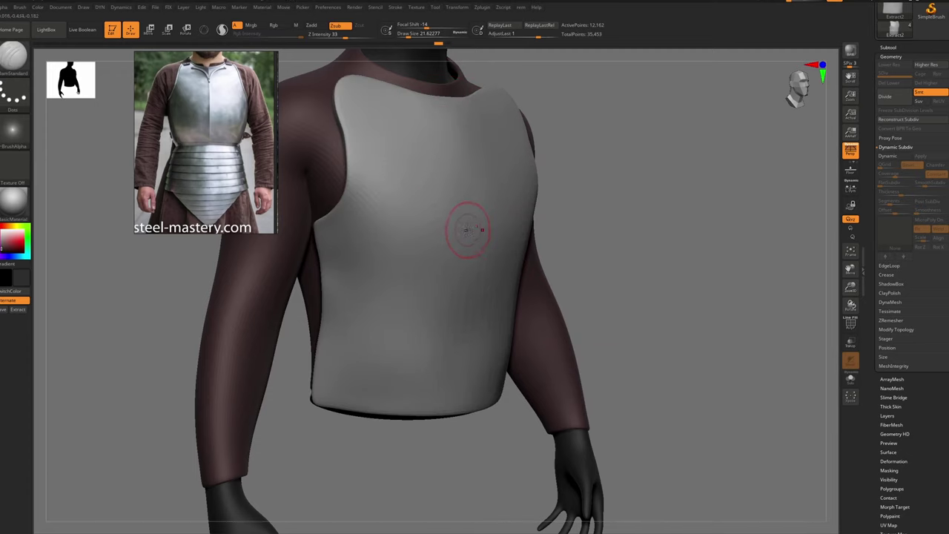
Raise the DynaMesh resolution from 128 to 160, remesh the chest plate, then undo it
key("d")
left_click_drag(445, 240, 445, 238)
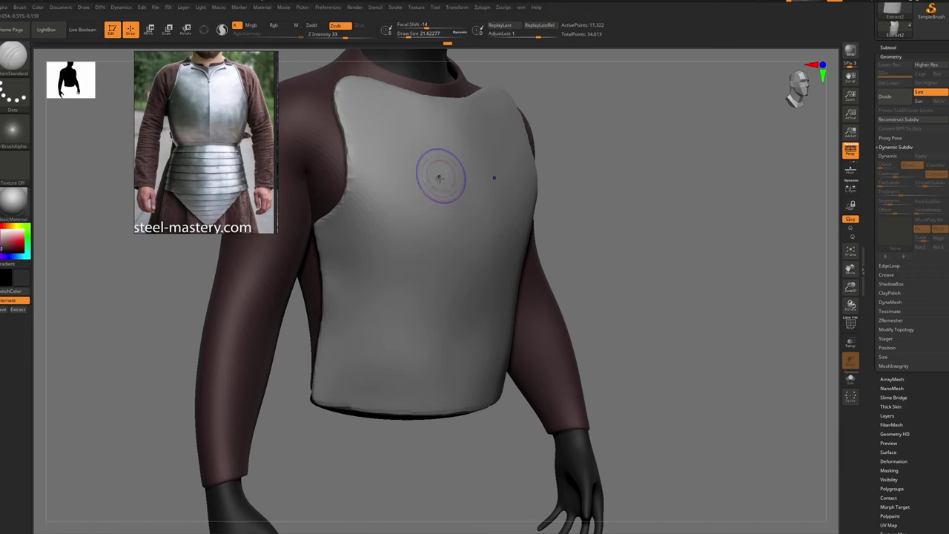
key("shift+f")
right_click_drag(440, 180, 459, 196, "ctrl")
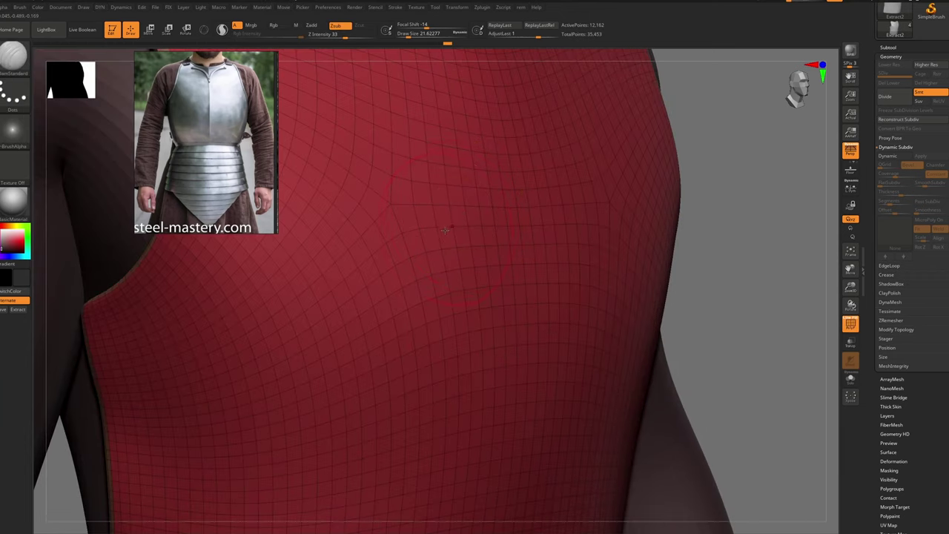
key("d")
left_click(413, 248)
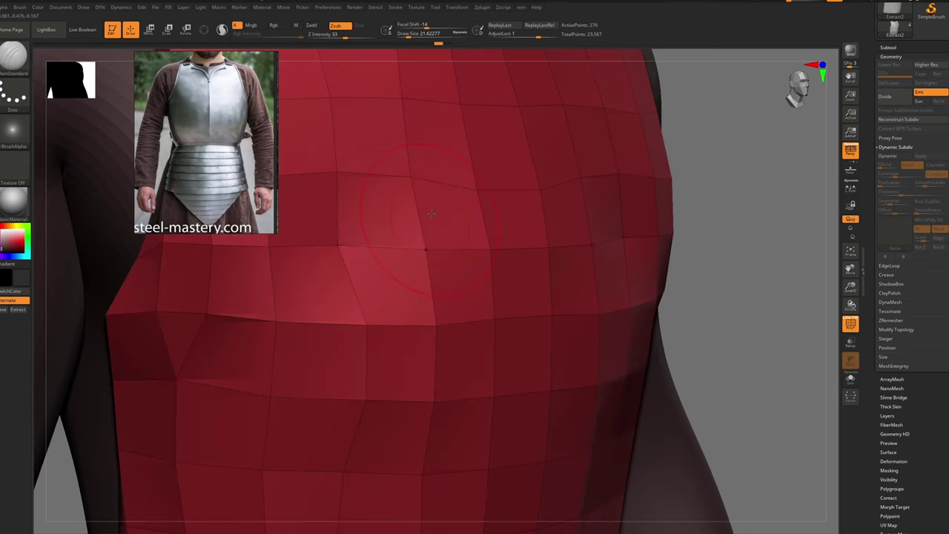
right_click_drag(449, 228, 420, 198, "ctrl")
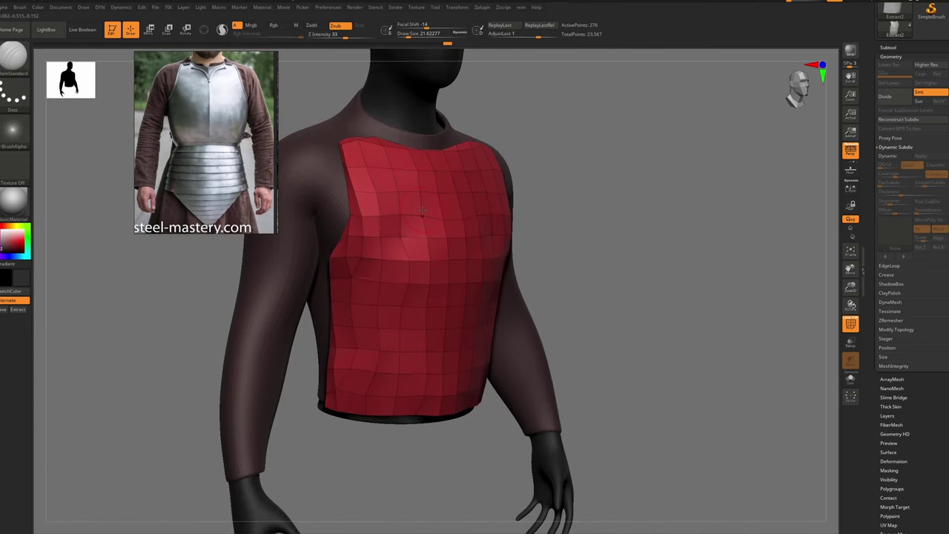
right_click_drag(459, 239, 470, 296, "ctrl")
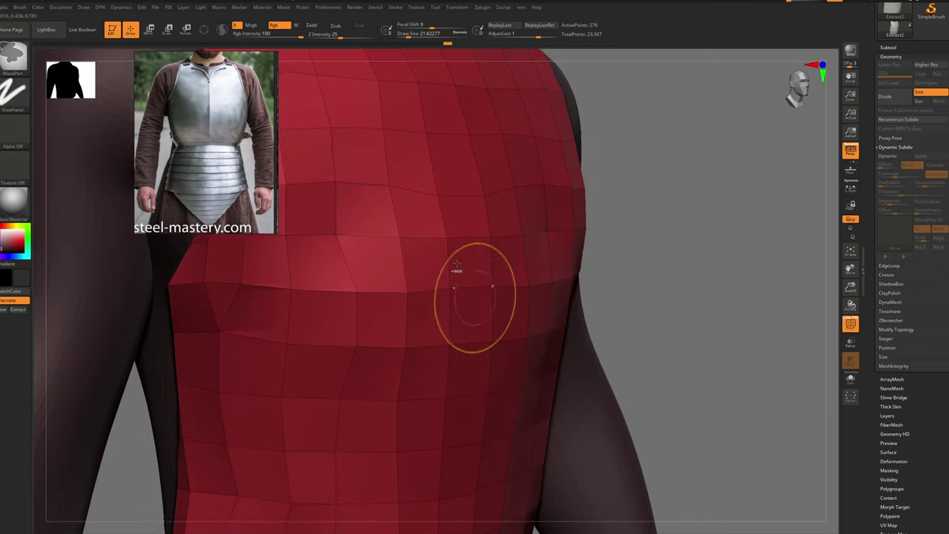
key("ctrl+z")
Undo an overly dense remesh and settle on a moderate resolution of about 19,068 points, wireframe off
key("shift+d")
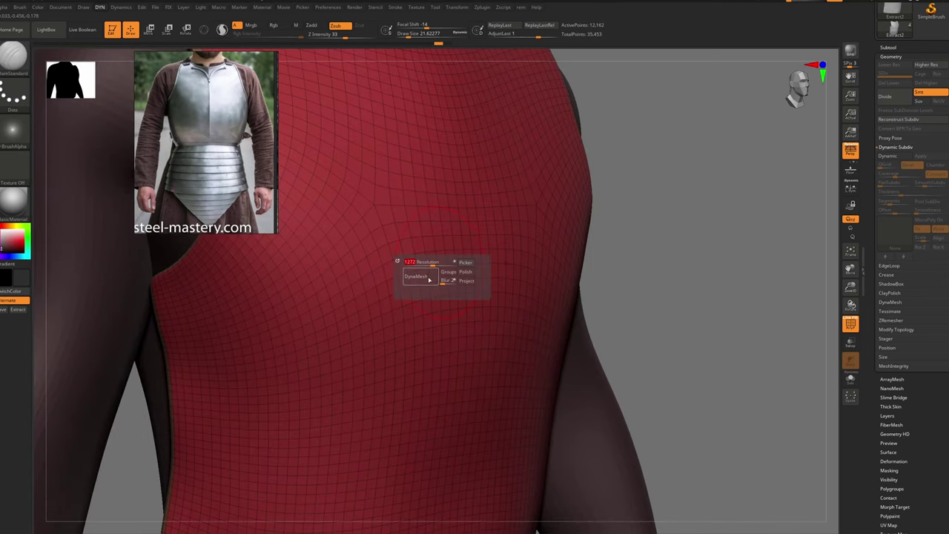
left_click(429, 277)
right_click_drag(420, 217, 452, 236, "ctrl")
key("ctrl+z")
key("shift+d")
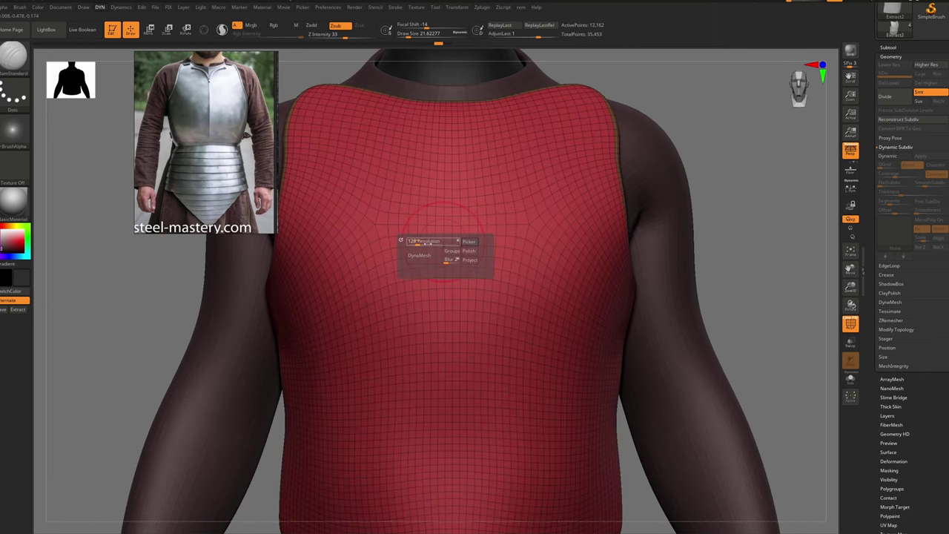
left_click_drag(424, 242, 416, 242)
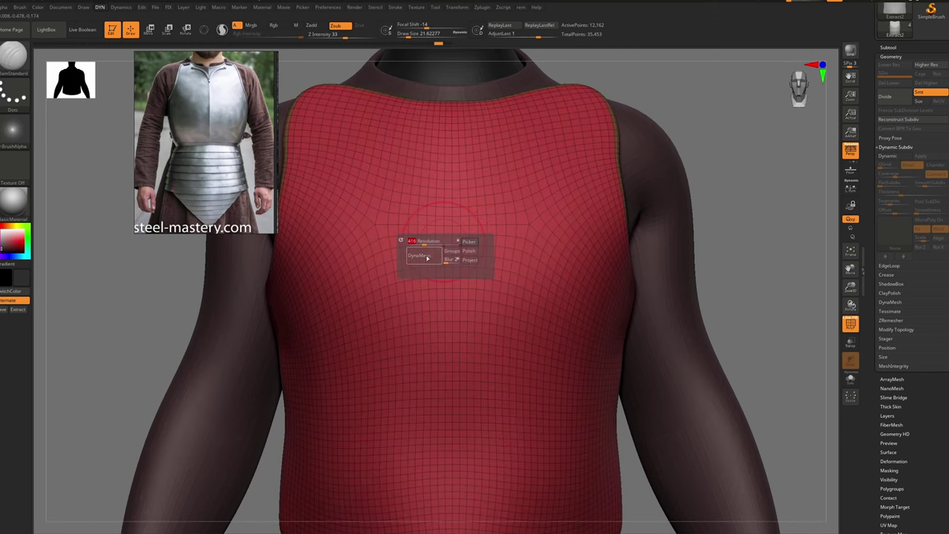
left_click(424, 257)
mouse_move(445, 213)
right_mouse_down("ctrl")
mouse_move(443, 176)
mouse_move(454, 210)
right_mouse_up("ctrl")
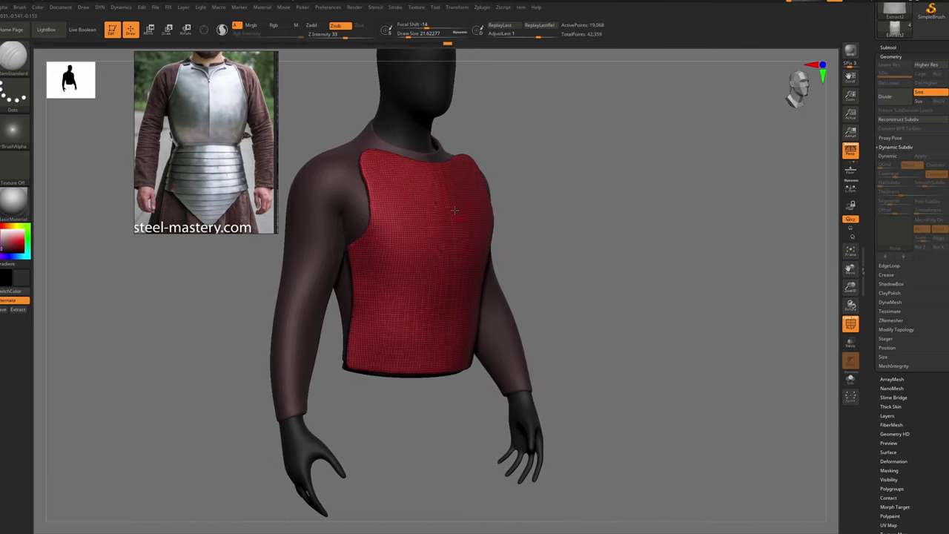
key("shift+f")
Move the reference photo left and down, reframe the figure, and set the brush to about 77
key("s")
left_click_drag(453, 221, 449, 220)
right_click_drag(449, 220, 431, 209, "shift")
right_click_drag(228, 175, 147, 202)
right_click_drag(386, 222, 410, 195)
right_click_drag(410, 194, 210, 256)
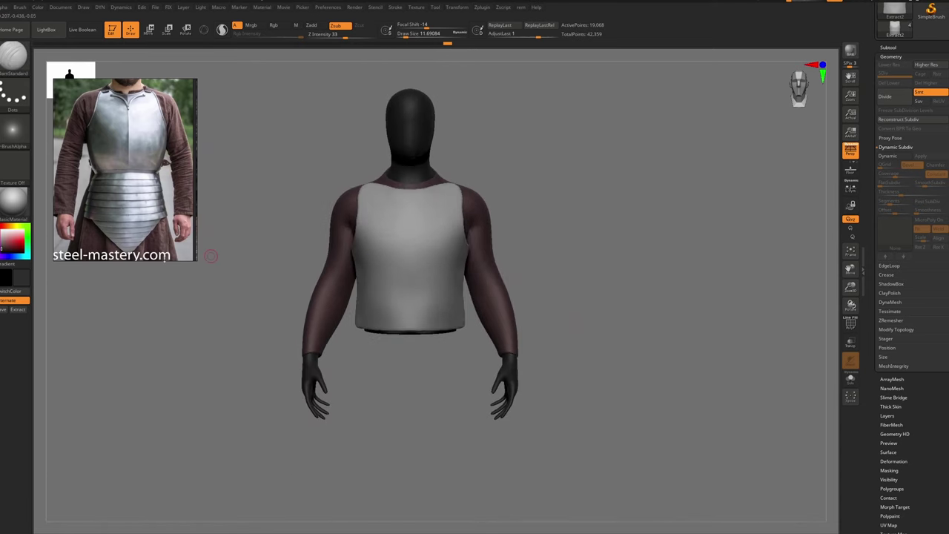
key("super")
left_click(522, 528)
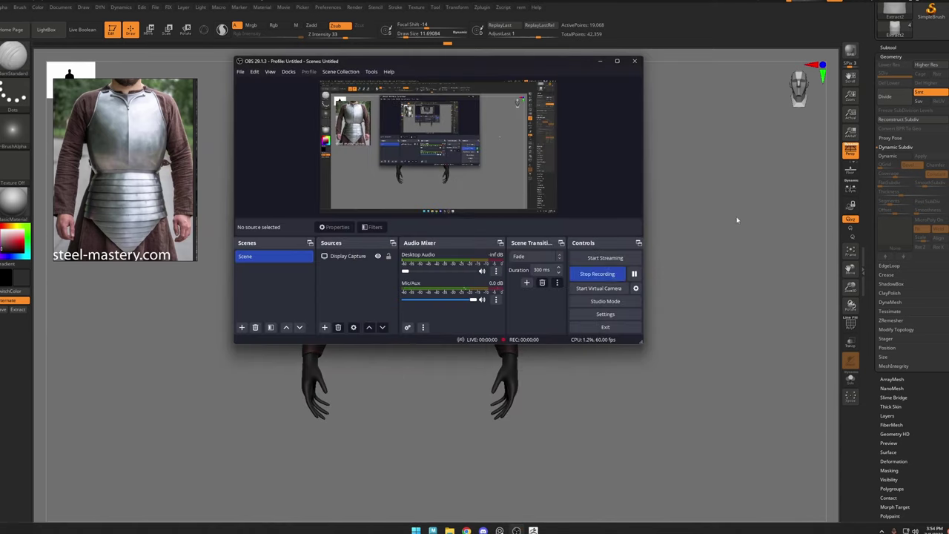
left_click(737, 220)
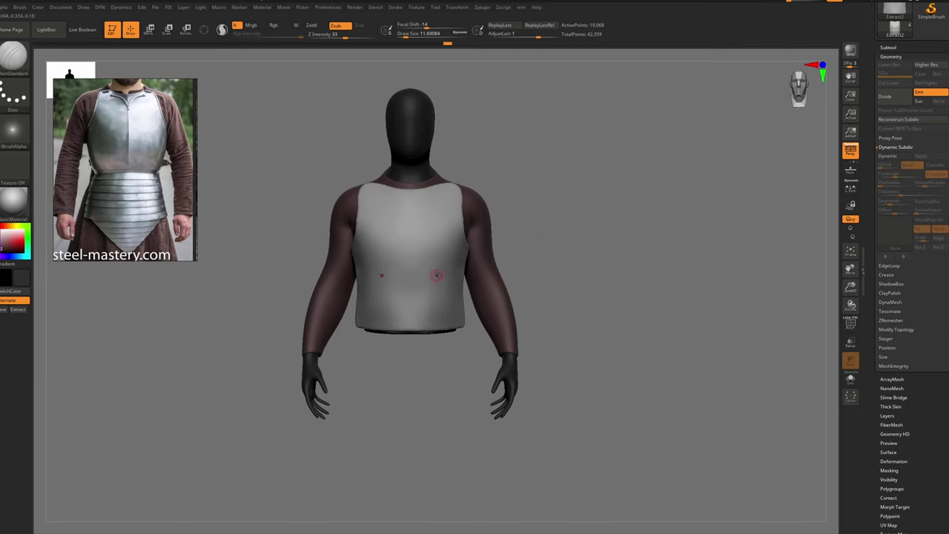
key("s")
left_click_drag(437, 275, 445, 291)
With the Move brush at about 127.8, pull the vest's bottom edge downward
key("b")
key("m")
key("v")
key("s")
mouse_move(438, 329)
left_mouse_down()
mouse_move(436, 353)
mouse_move(421, 353)
mouse_move(408, 372)
left_mouse_up()
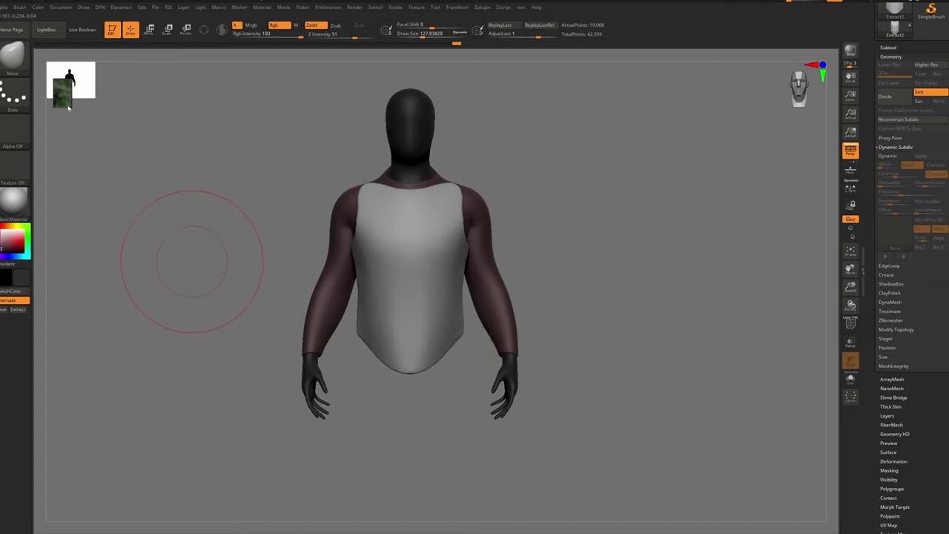
Resize the brush to about 68 and pull the vest's neckline lower
key("s")
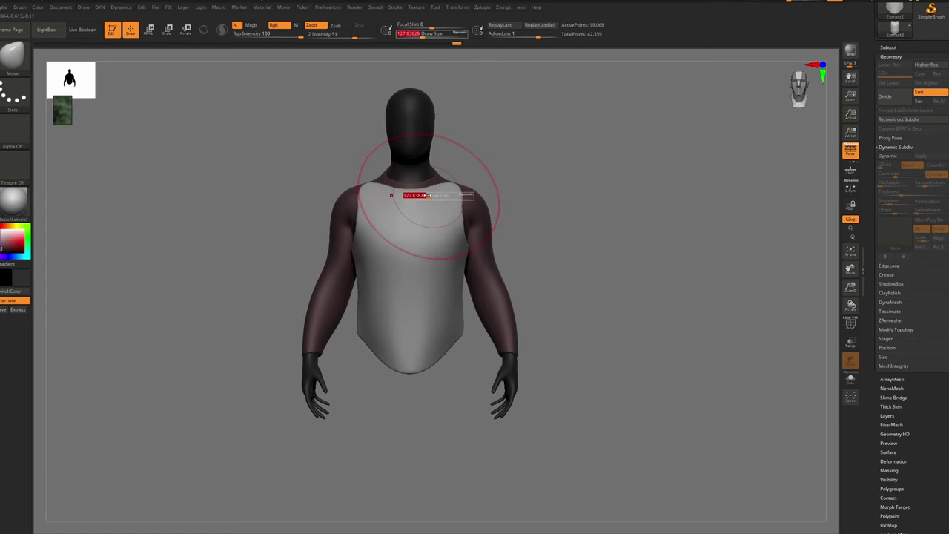
left_click_drag(431, 198, 416, 198)
right_click_drag(426, 194, 436, 227)
key("s")
left_click_drag(419, 189, 419, 198)
key("s")
left_click_drag(418, 193, 418, 199)
right_click_drag(420, 209, 418, 208, "shift")
With a smaller brush, sharpen and widen the vest's shoulder corners
key("s")
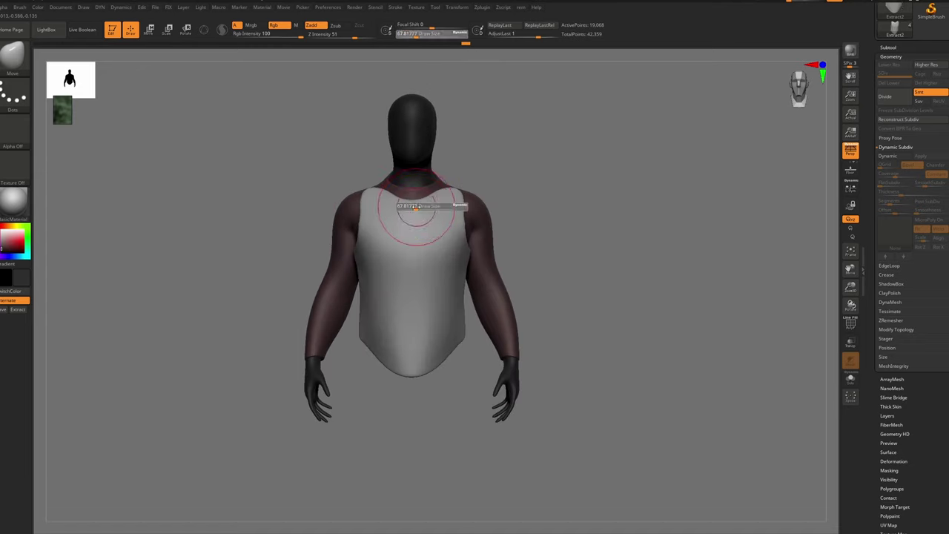
key("[")
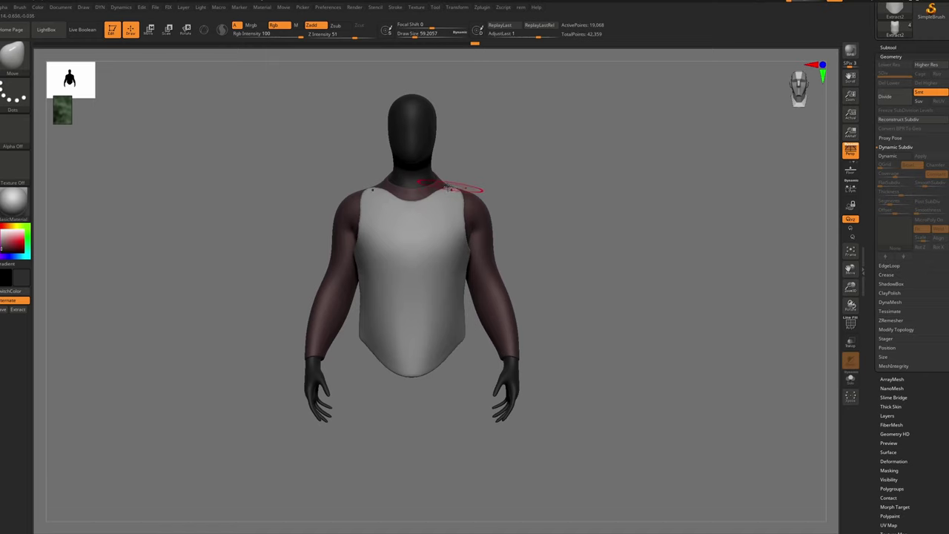
key("bracketleft")
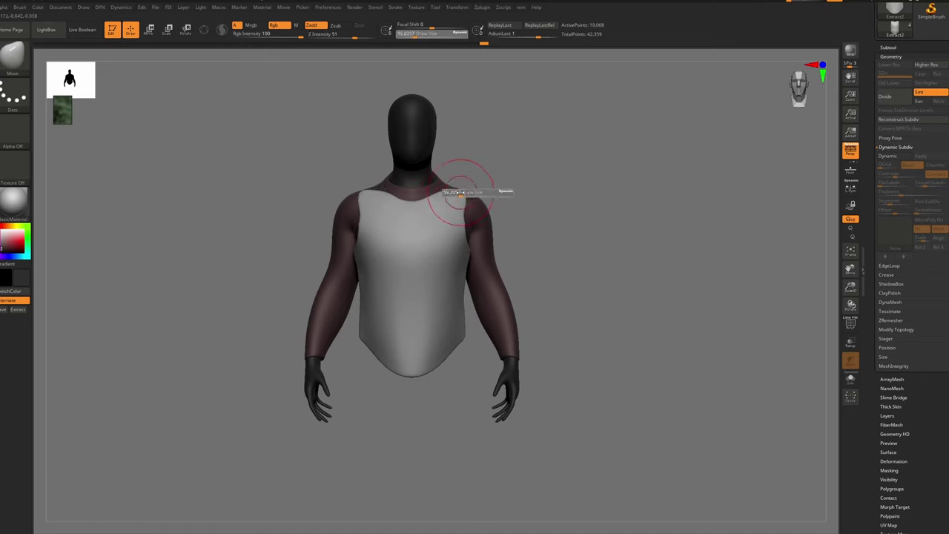
key("[")
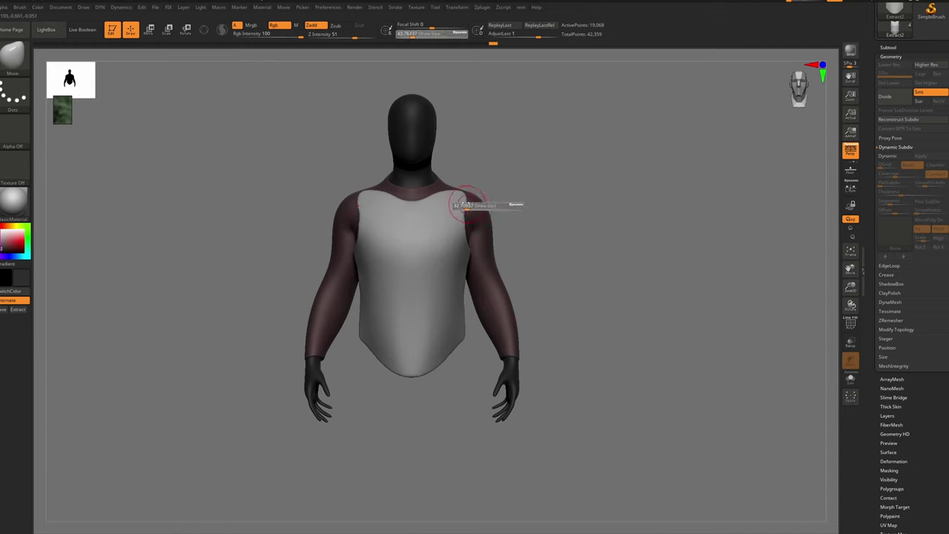
mouse_move(461, 204)
left_mouse_down()
mouse_move(470, 195)
mouse_move(460, 193)
mouse_move(474, 195)
left_mouse_up()
key("]")
key("]")
key("s")
Raise the vest's shoulder straps and reshape the armholes
key("s")
left_click_drag(467, 210, 471, 210)
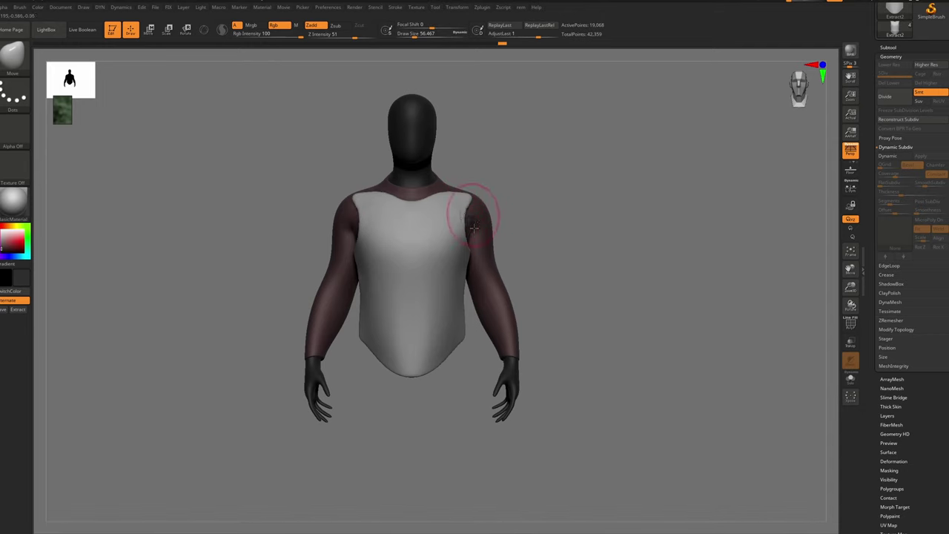
key("s")
Pull the vest's waist inward and refine the waist line
key("s")
left_click_drag(446, 194, 454, 193)
key("s")
right_click_drag(460, 186, 439, 201)
left_click_drag(439, 200, 437, 194)
right_click_drag(437, 195, 461, 200, "shift")
left_click_drag(469, 210, 464, 209)
key("s")
left_click_drag(456, 191, 460, 195)
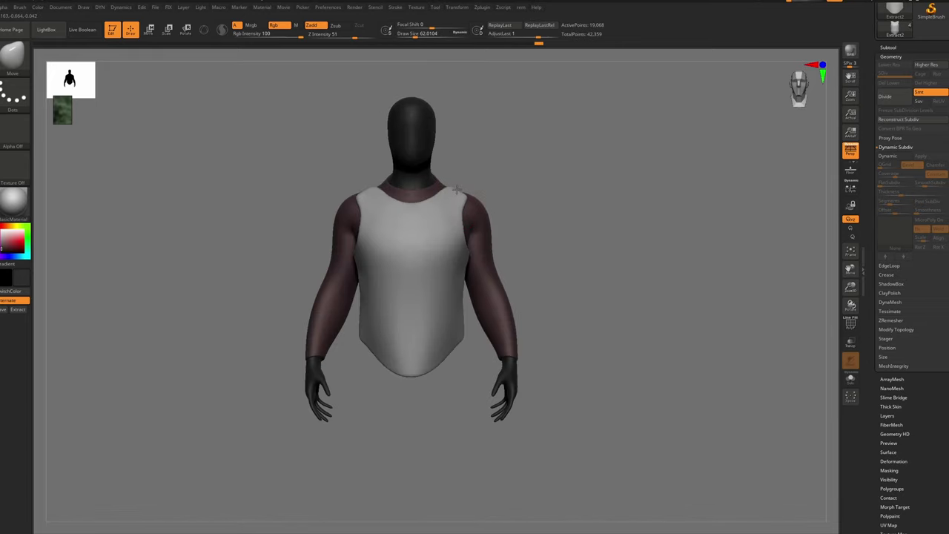
right_click_drag(428, 292, 428, 253, "alt")
left_click_drag(487, 294, 480, 294)
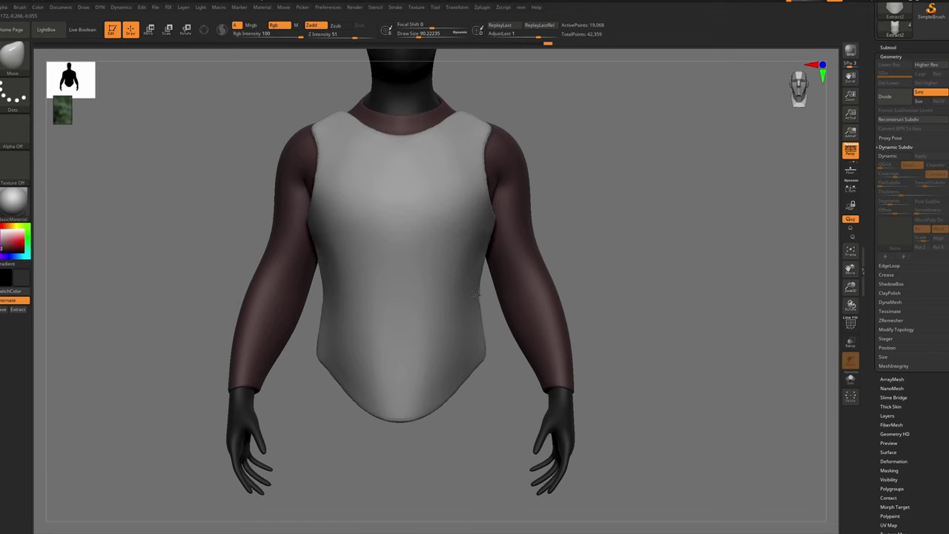
mouse_move(400, 293)
right_mouse_down("ctrl")
mouse_move(419, 256)
mouse_move(402, 246)
right_mouse_up("ctrl")
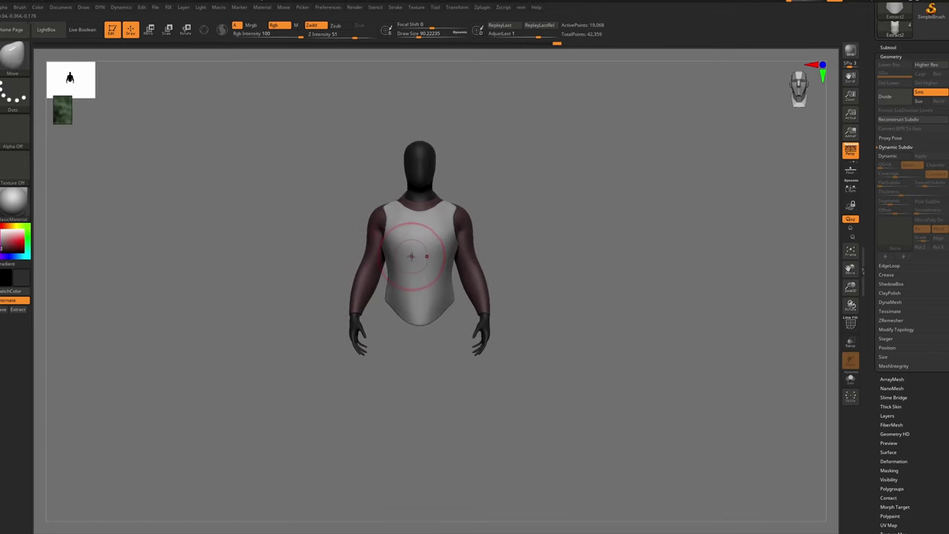
Switch to DamStandard at about size 23 and test a short crease on the chest
key("b")
key("d")
key("s")
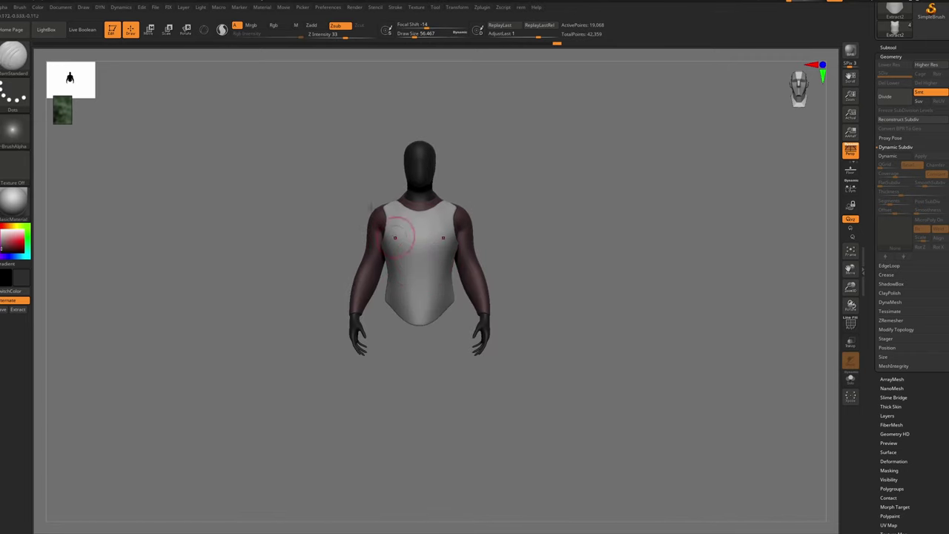
right_click_drag(425, 232, 430, 273, "ctrl")
key("s")
left_click_drag(423, 253, 413, 253)
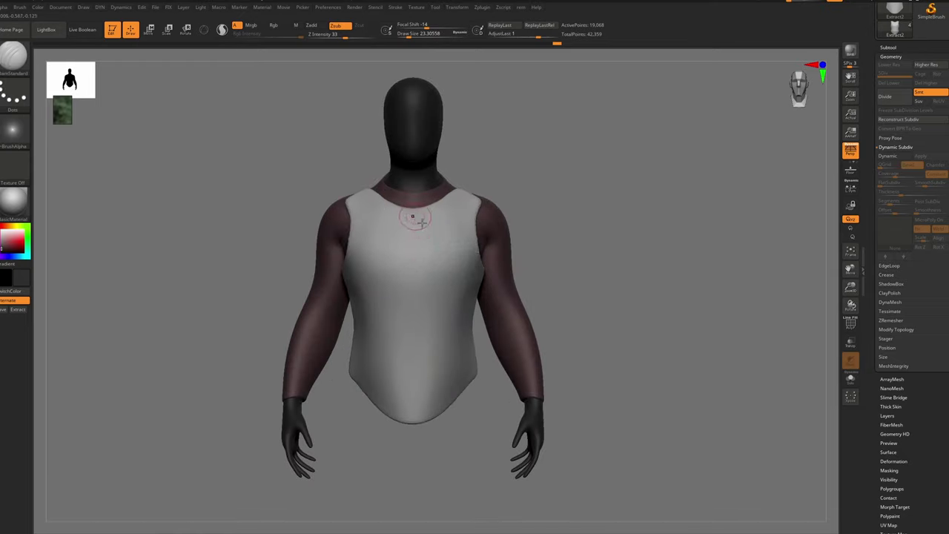
right_click_drag(413, 220, 453, 224)
mouse_move(418, 220)
left_mouse_down()
mouse_move(392, 366)
mouse_move(382, 315)
left_mouse_up()
Carve mirrored creases down each side of the chest, then undo them
key("ctrl+z")
key("ctrl+z")
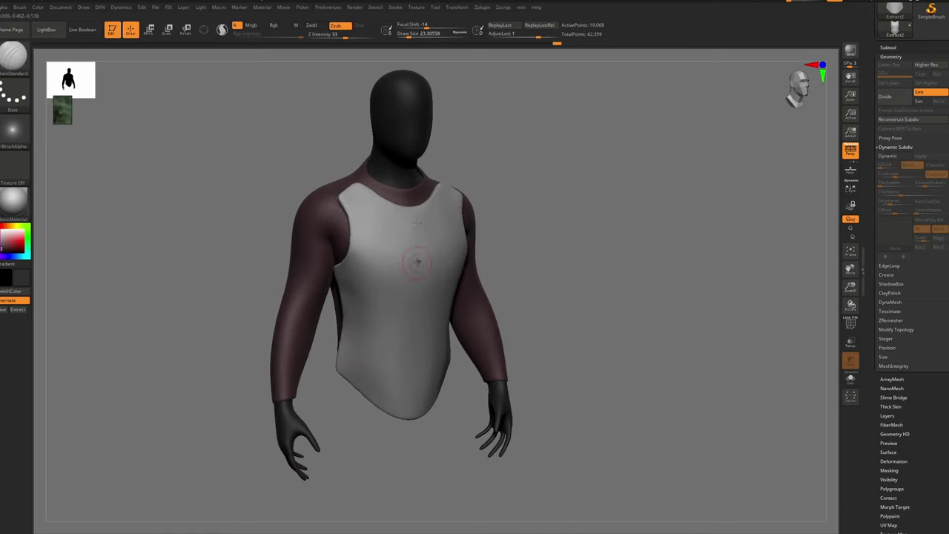
key("s")
left_click_drag(418, 262, 415, 263)
left_click_drag(393, 224, 395, 323)
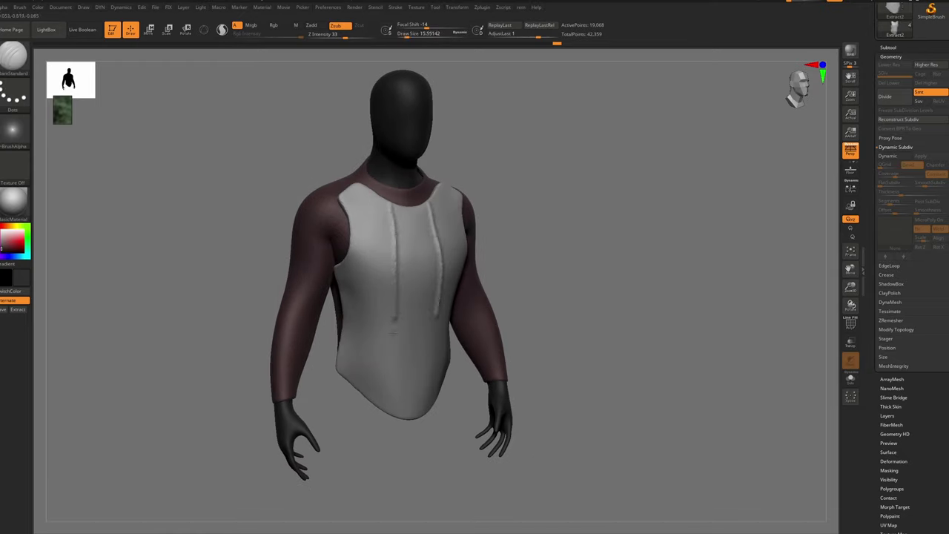
right_click_drag(412, 273, 403, 258)
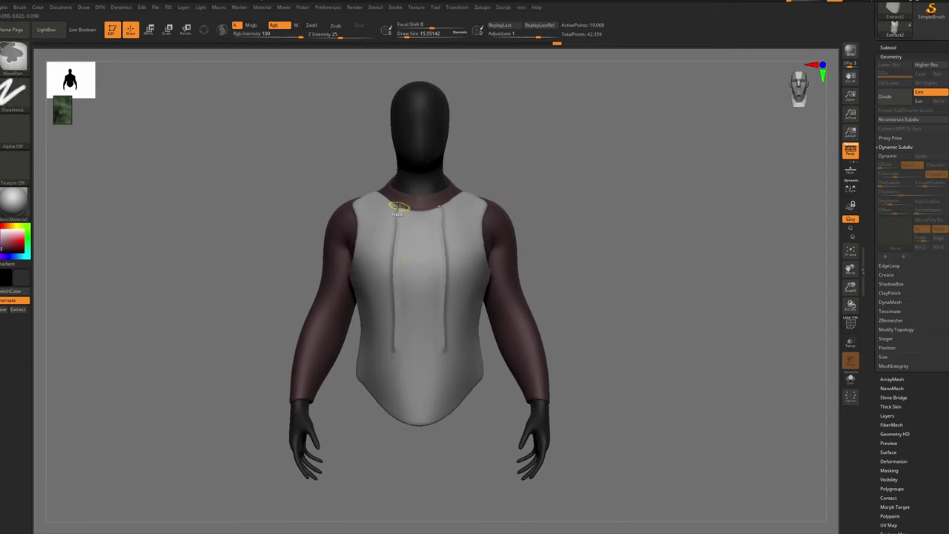
key("ctrl+z")
Carve a straight centre seam down the torso, undo it, and lower the brush size to 11.69
mouse_move(68, 121)
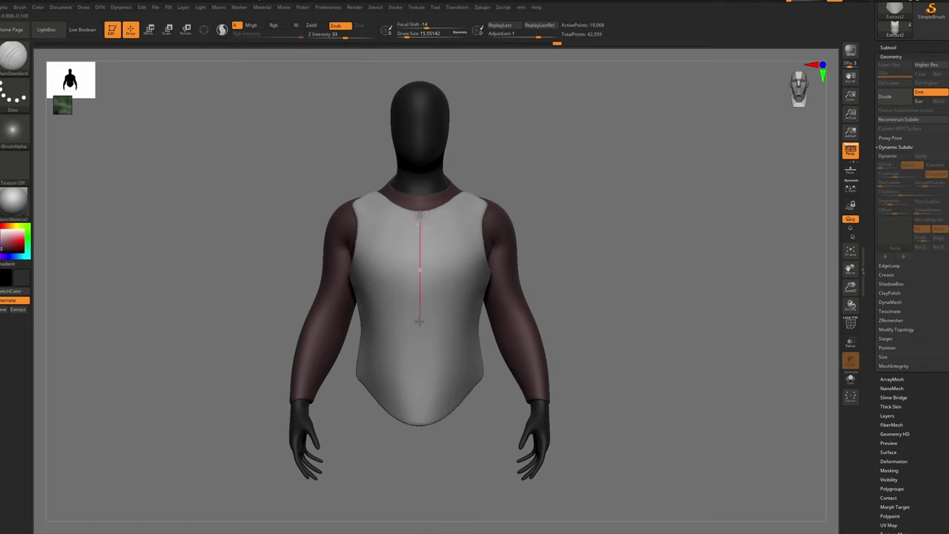
left_click_drag(437, 287, 419, 407)
left_click(418, 429)
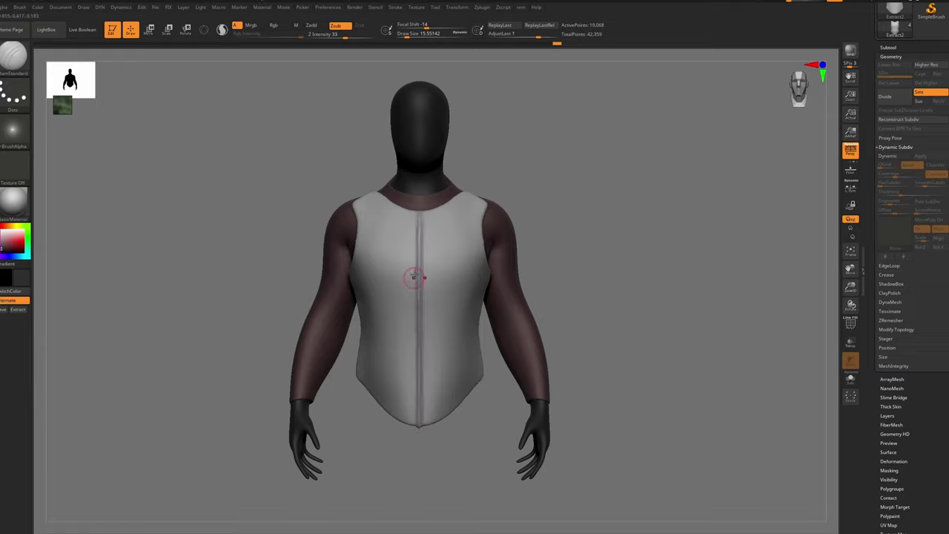
mouse_move(414, 277)
right_mouse_down()
mouse_move(435, 281)
mouse_move(382, 279)
mouse_move(443, 277)
mouse_move(412, 276)
right_mouse_up()
right_click_drag(412, 276, 404, 257, "ctrl")
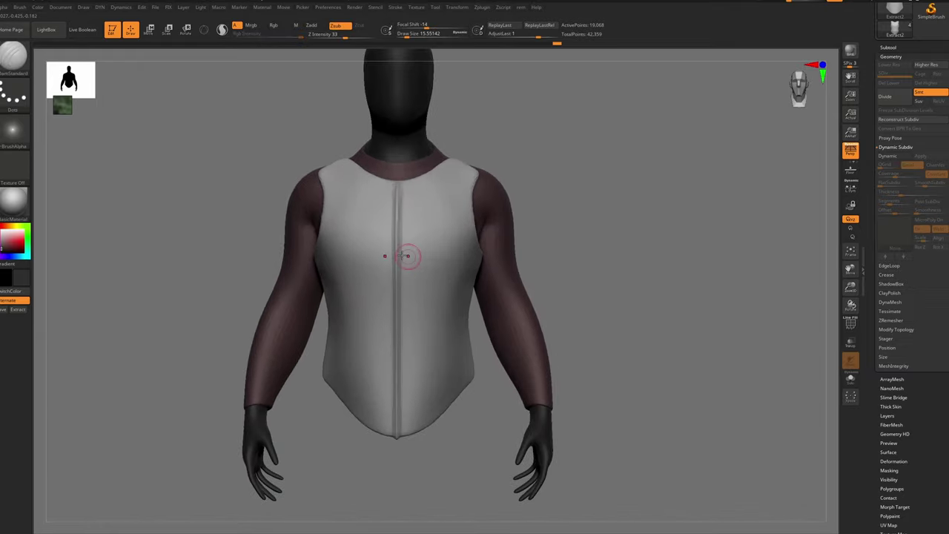
key("ctrl+z")
key("s")
left_click(404, 243)
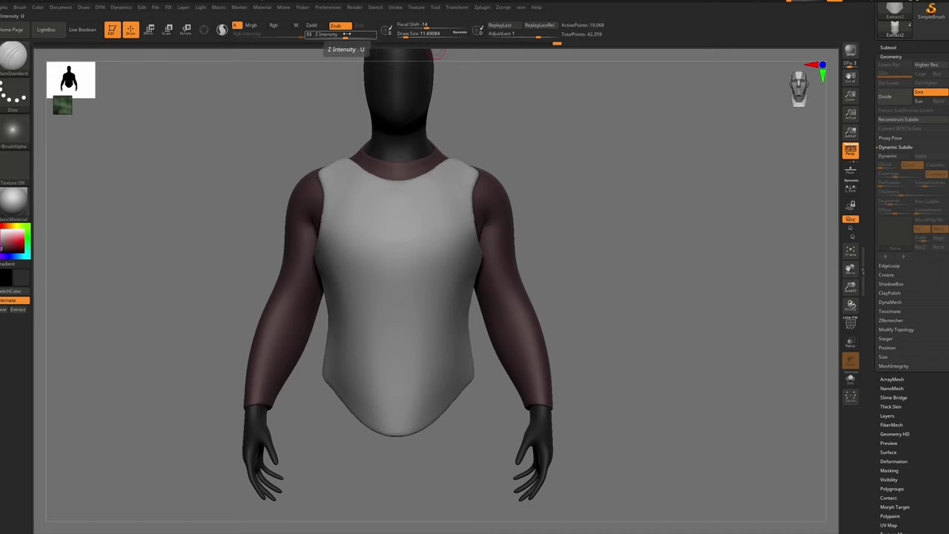
Assign U as a custom Z Intensity hotkey, test it, then open the Start menu
left_click(347, 34, "ctrl+alt")
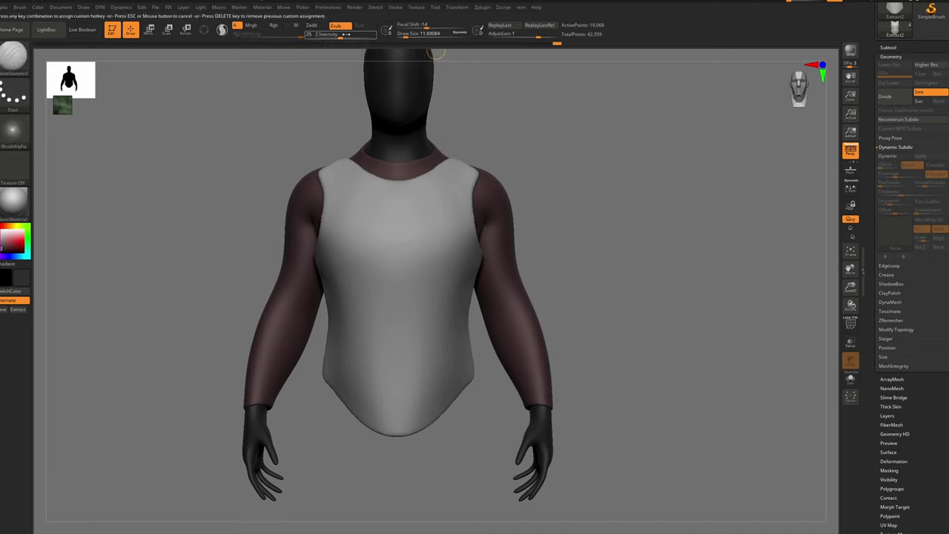
key("u")
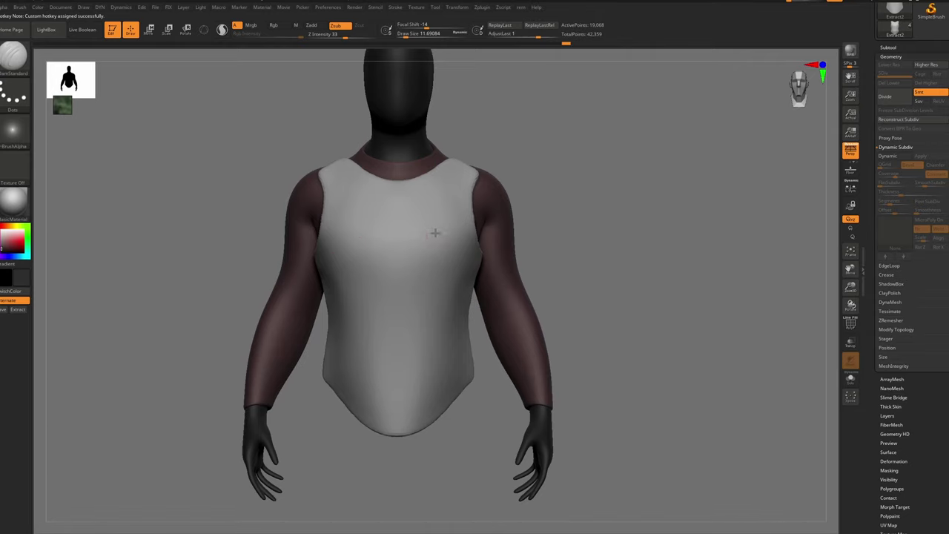
right_click_drag(412, 166, 404, 134, "ctrl")
right_click_drag(404, 134, 418, 133)
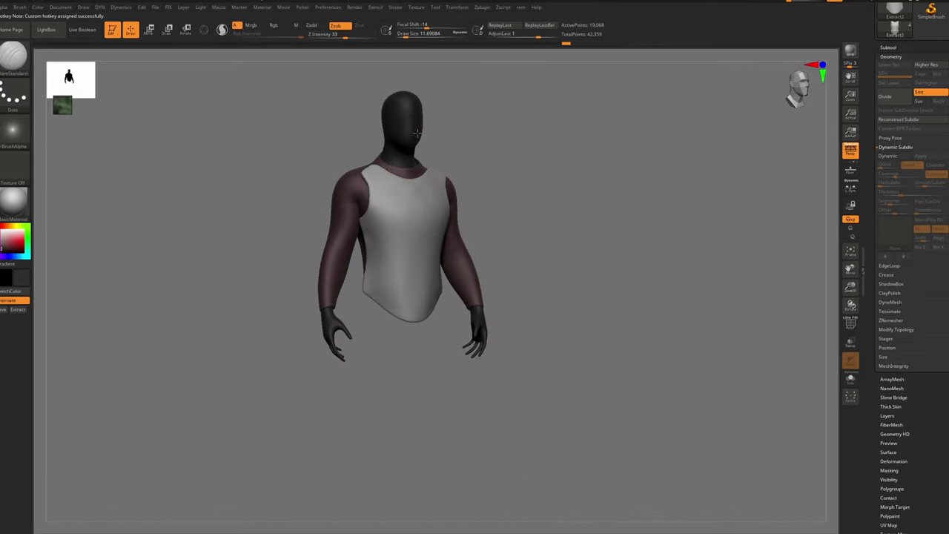
key("u")
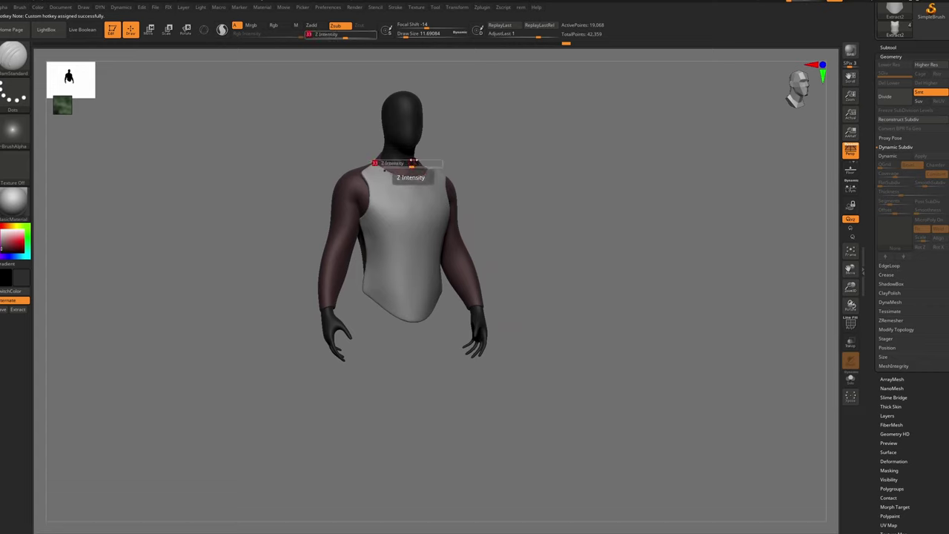
key("u")
right_click_drag(442, 151, 421, 167, "alt")
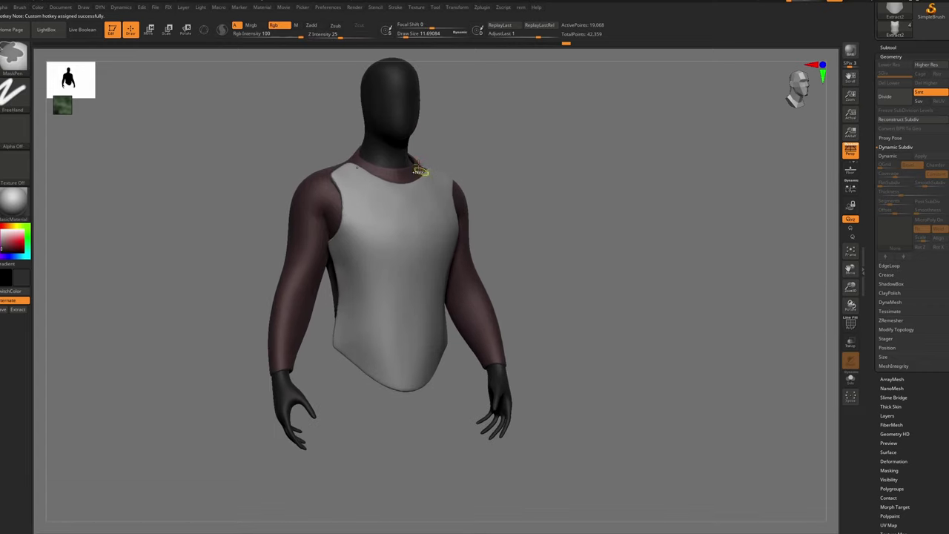
key("super")
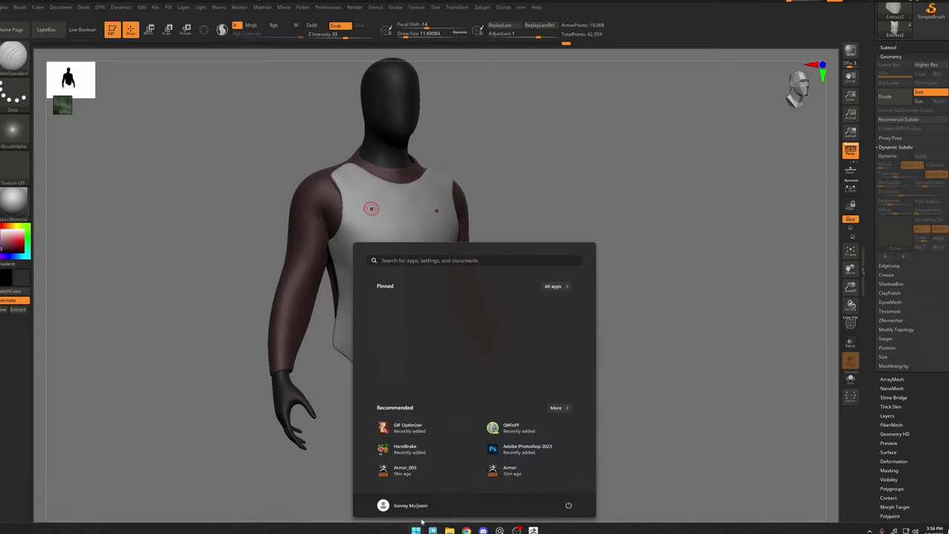
In Wacom Tablet Properties, change the pen's double-click switch to the ] keystroke and close the window
type("wa")
left_click(388, 322)
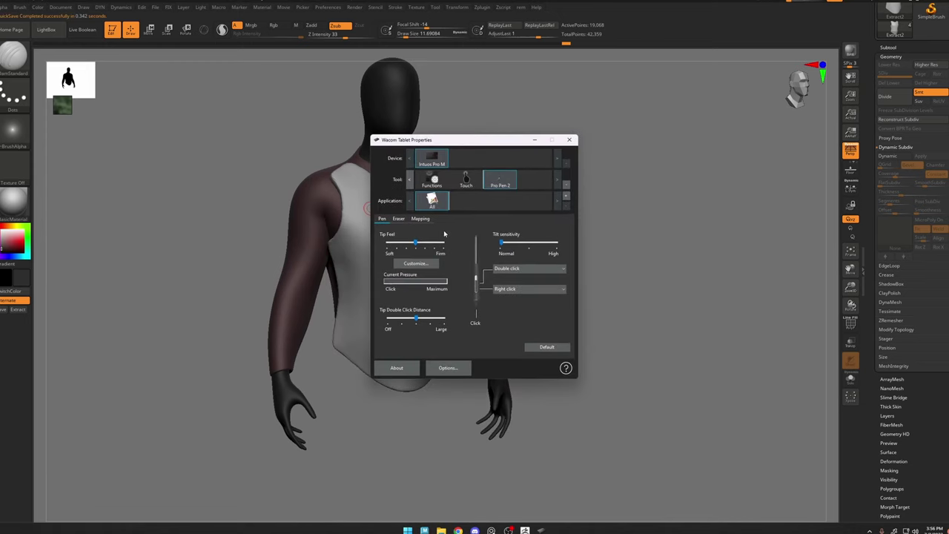
left_click(529, 274)
mouse_move(536, 289)
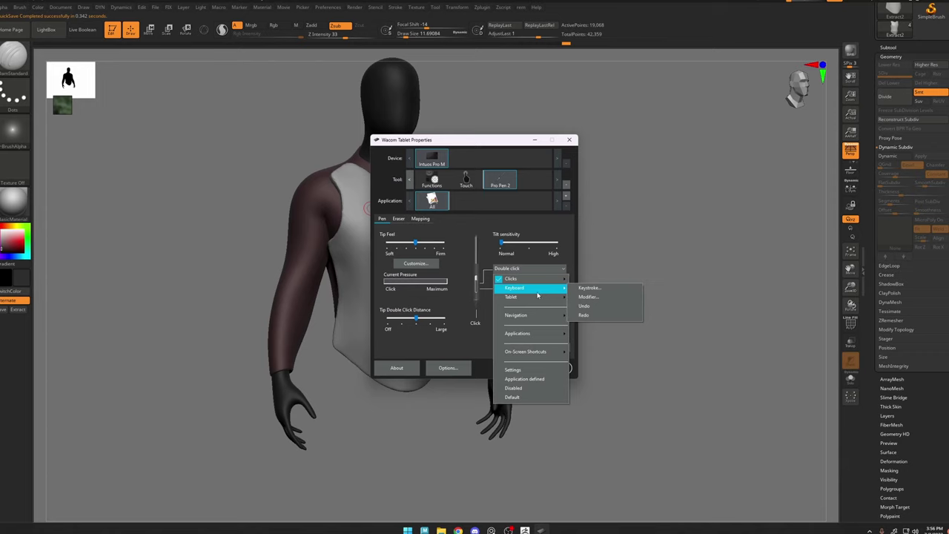
left_click(589, 287)
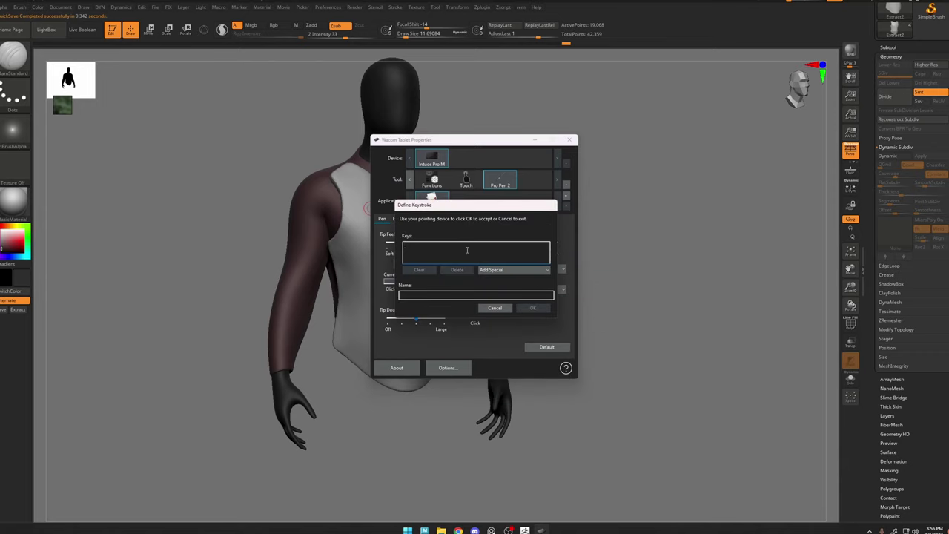
type("]")
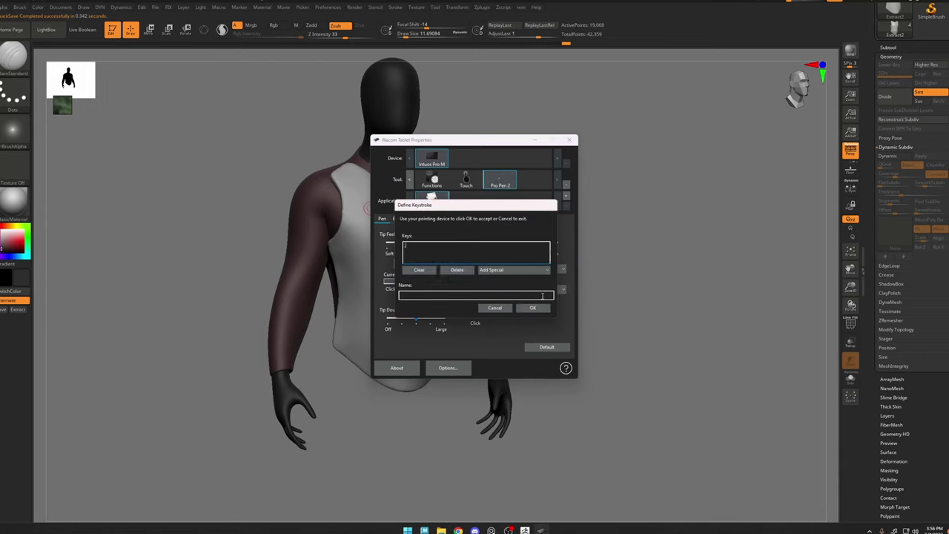
left_click(532, 308)
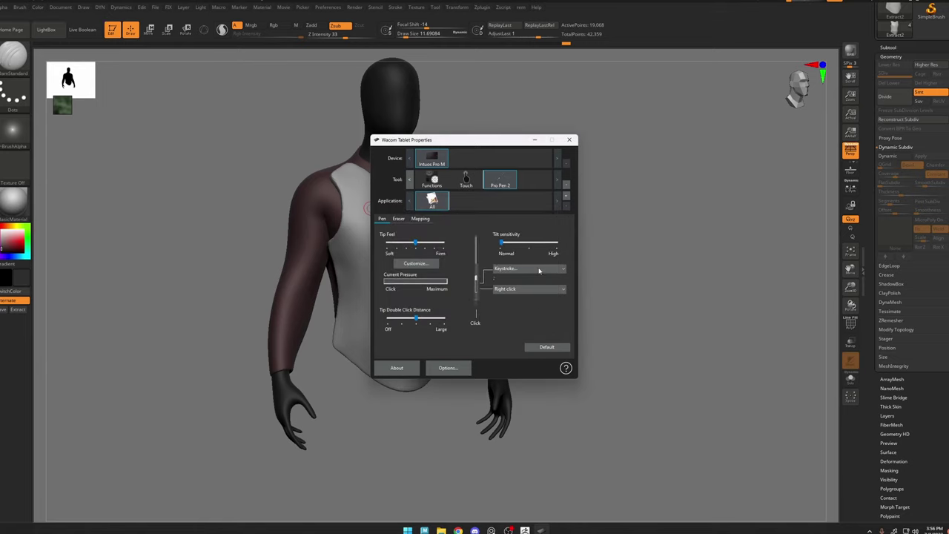
left_click(569, 139)
left_click_drag(561, 221, 534, 236)
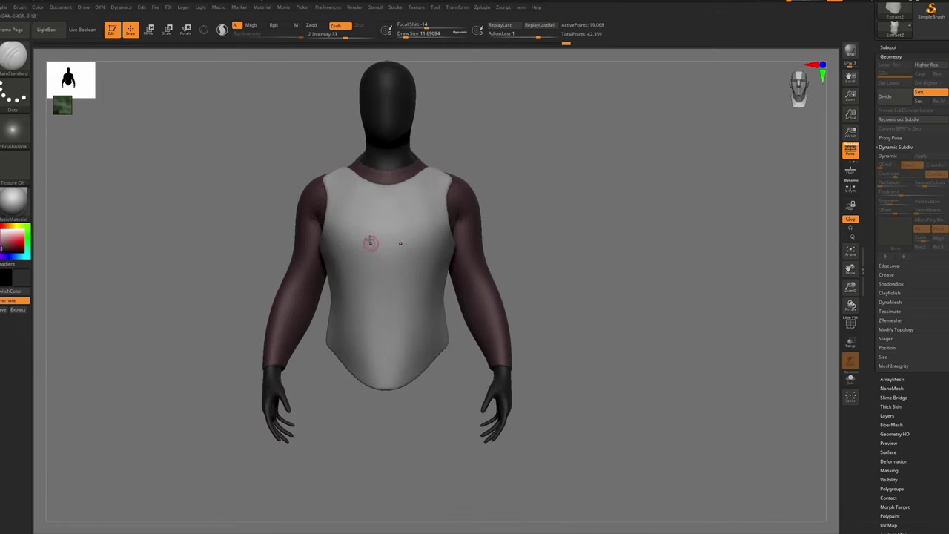
Set Z Intensity to 38, then try a vertical chest groove and undo it
key("u")
key("u")
left_click_drag(401, 241, 401, 245)
right_click_drag(402, 248, 426, 215, "ctrl")
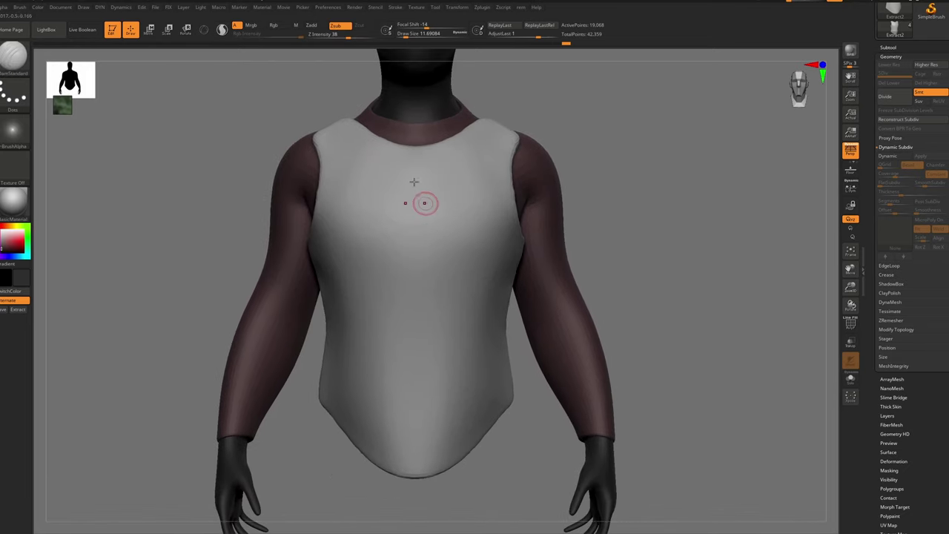
left_click_drag(413, 222, 416, 337)
key("ctrl+z")
Adjust the brush size, settling on 18.46 with the vest in front view
key("s")
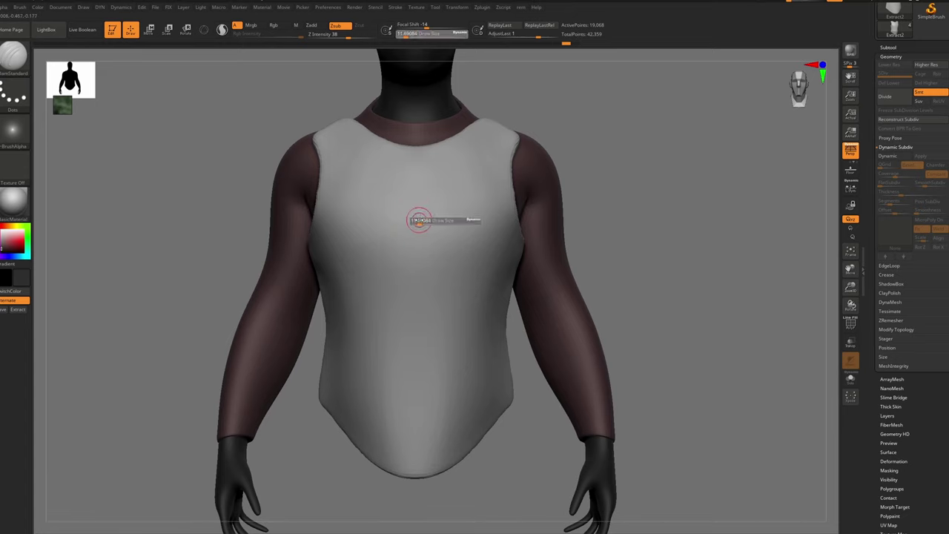
left_click(415, 219)
left_click_drag(421, 456, 421, 457)
key("ctrl+z")
right_click_drag(482, 256, 420, 250)
key("s")
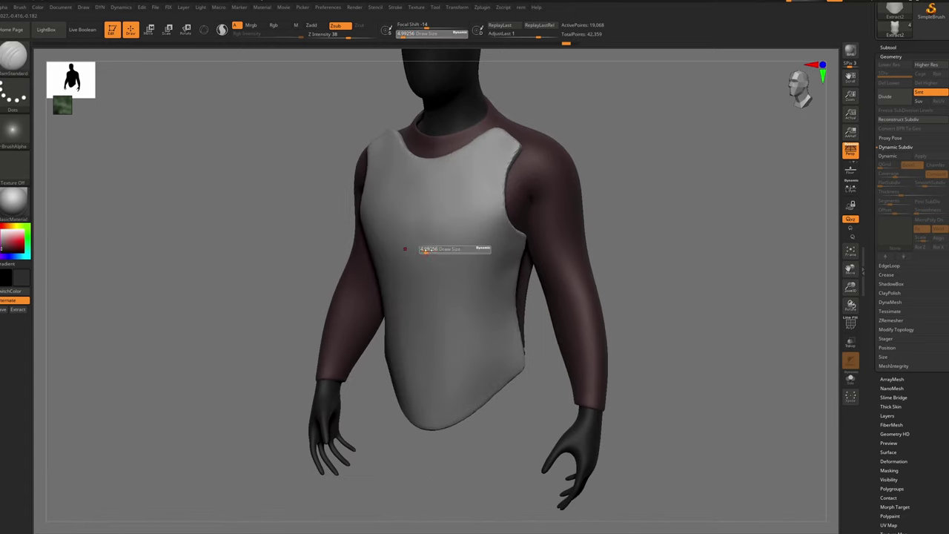
left_click_drag(420, 250, 424, 250)
right_click_drag(424, 249, 428, 232, "shift")
key("s")
left_click(427, 233)
Raise DynaMesh resolution from 416 to 528 and remesh the vest to about 42,646 points
key("d")
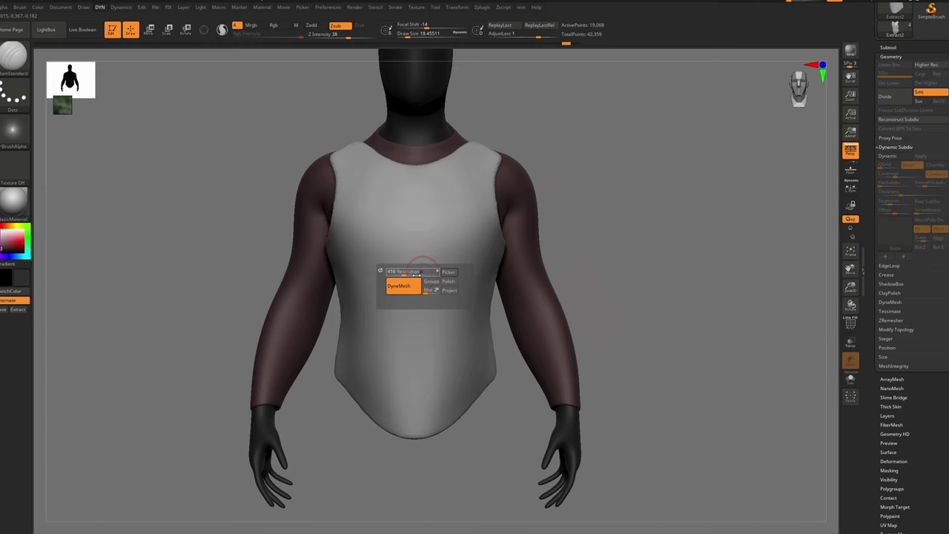
left_click_drag(404, 273, 405, 275)
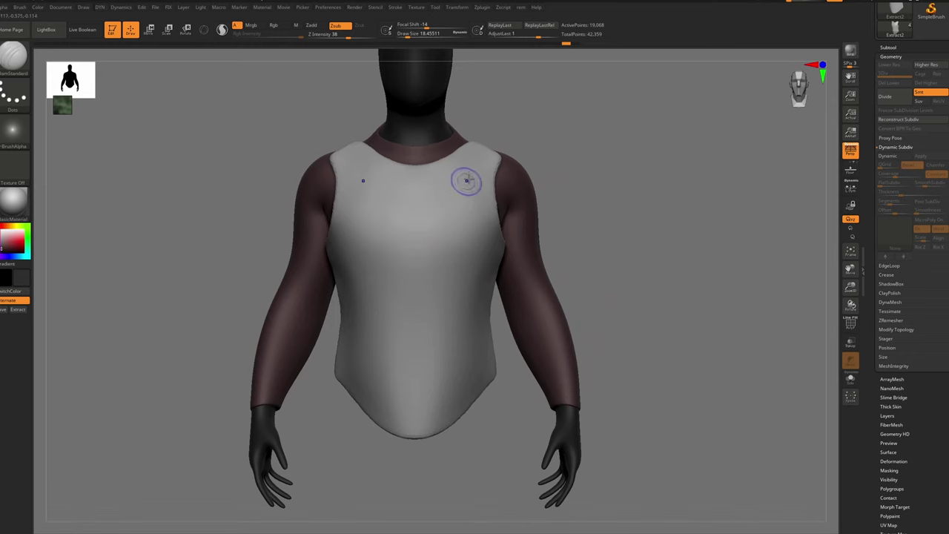
key("shift+f")
right_click_drag(520, 154, 606, 57, "ctrl")
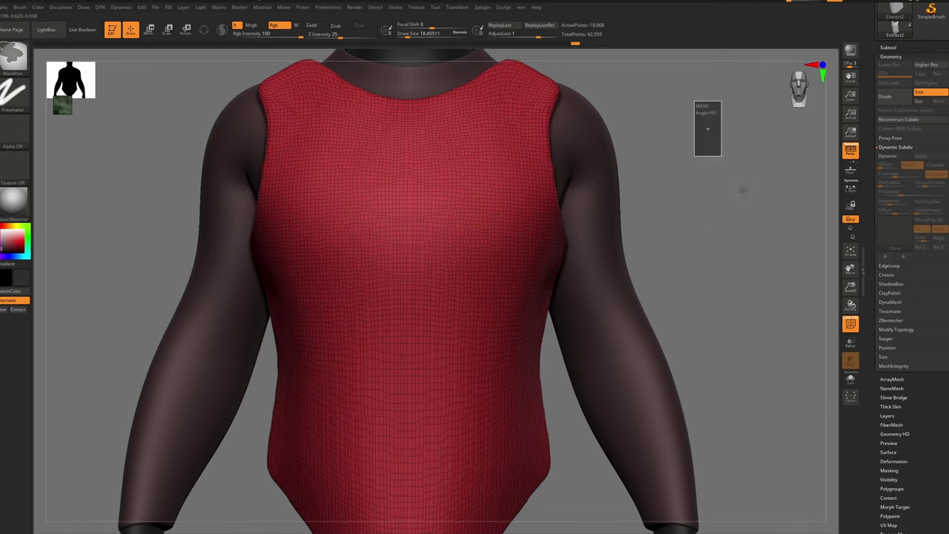
left_click_drag(681, 138, 662, 175, "ctrl")
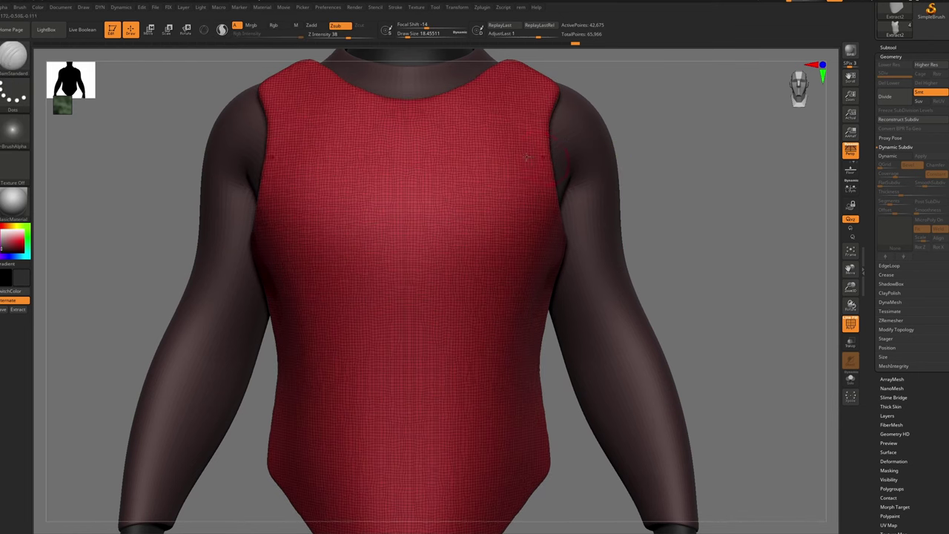
right_click_drag(471, 163, 440, 206, "ctrl")
mouse_move(431, 164)
right_mouse_down()
mouse_move(459, 169)
mouse_move(437, 164)
right_mouse_up()
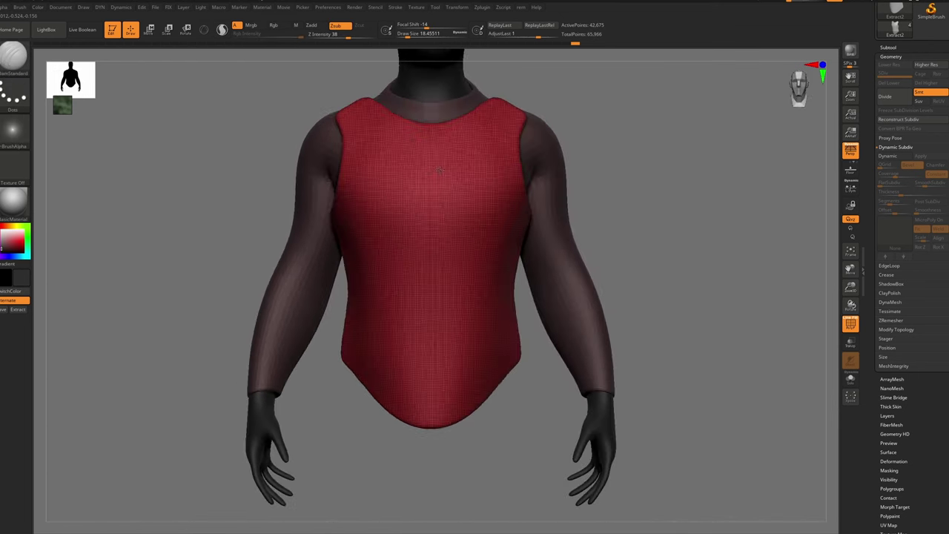
key("shift+f")
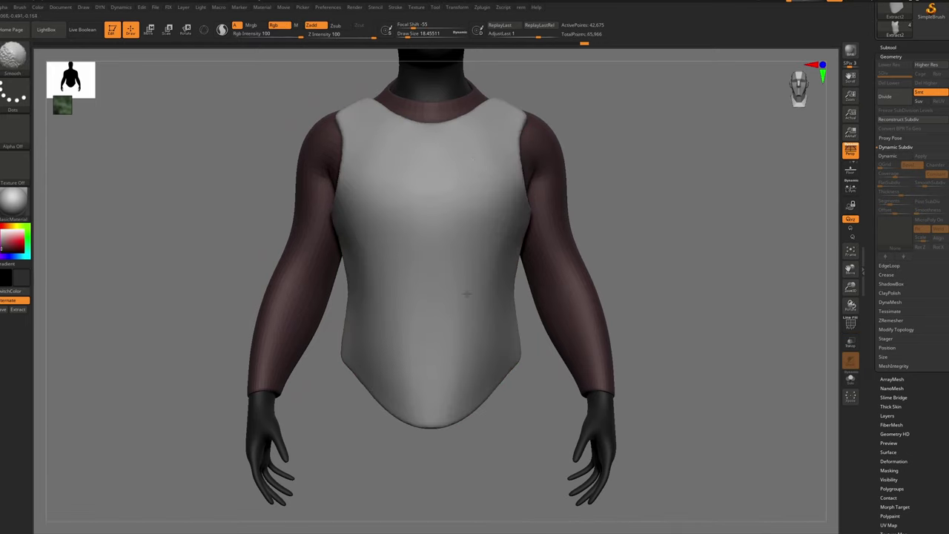
left_click_drag(726, 62, 648, 187, "ctrl")
Reduce the brush size to 5.75 and show the polygon wireframe on the upper vest
key("s")
left_click_drag(429, 165, 421, 166)
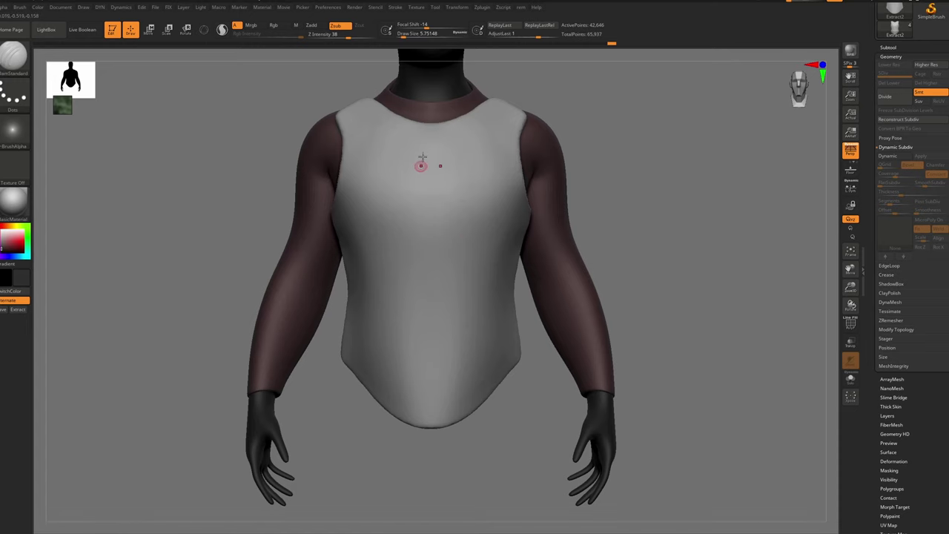
key("shift")
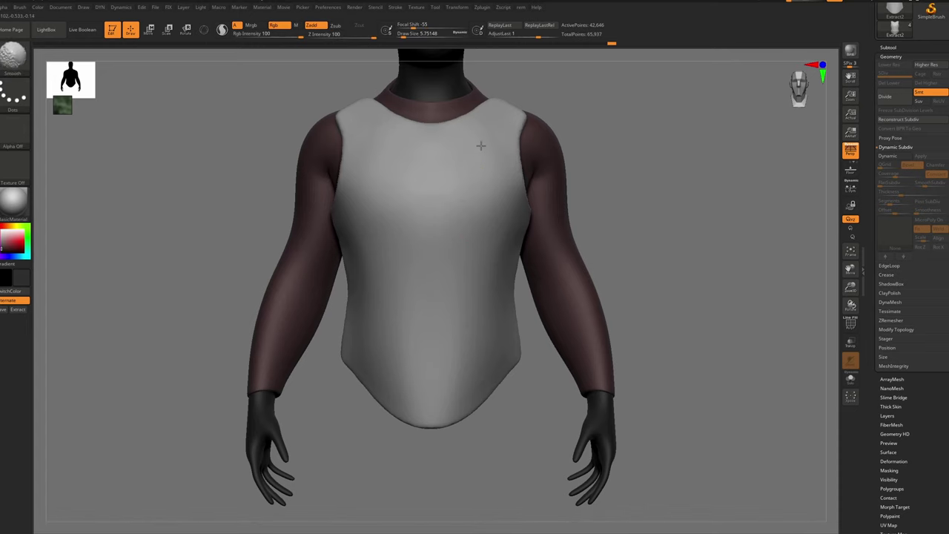
key("shift+f")
right_click_drag(504, 189, 514, 230, "ctrl")
Mask the upper vest, clear the mask from the chest, and re-DynaMesh the vest twice
left_click_drag(678, 65, 356, 315, "ctrl")
left_click_drag(678, 73, 477, 224, "ctrl")
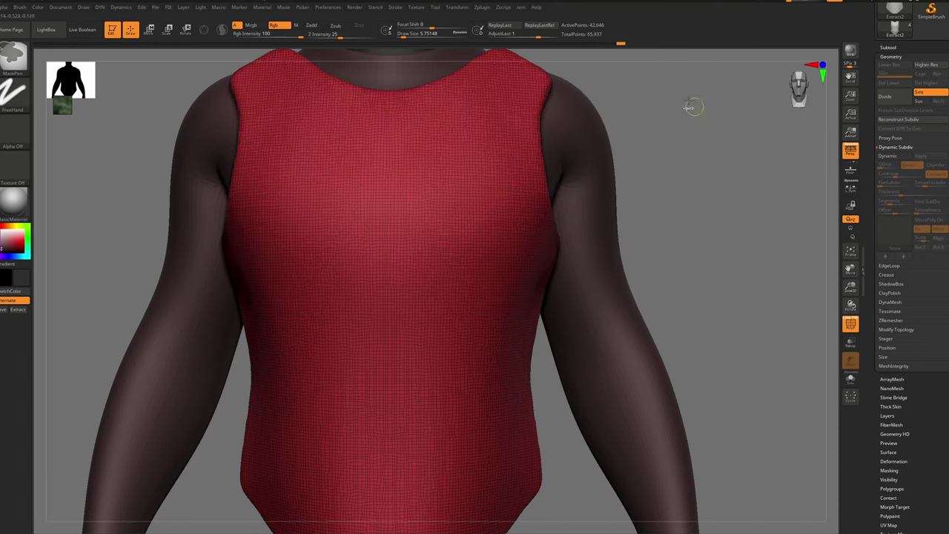
left_click_drag(670, 100, 738, 194, "ctrl")
left_click_drag(712, 110, 728, 201, "ctrl")
right_click_drag(464, 211, 460, 186, "ctrl")
key("shift+f")
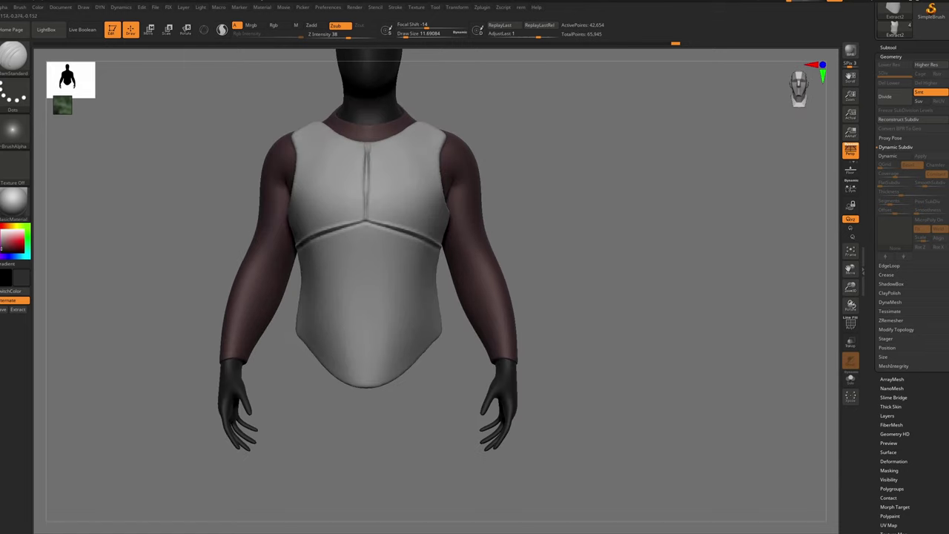
Try a diagonal groove across both sides of the chest, then undo it
left_click_drag(712, 312, 712, 245, "alt")
left_click_drag(442, 221, 540, 270)
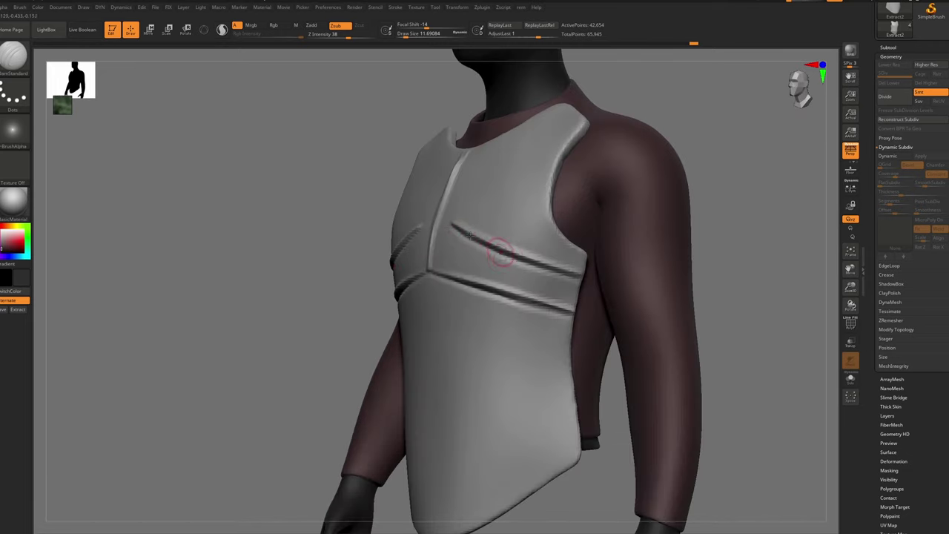
key("ctrl")
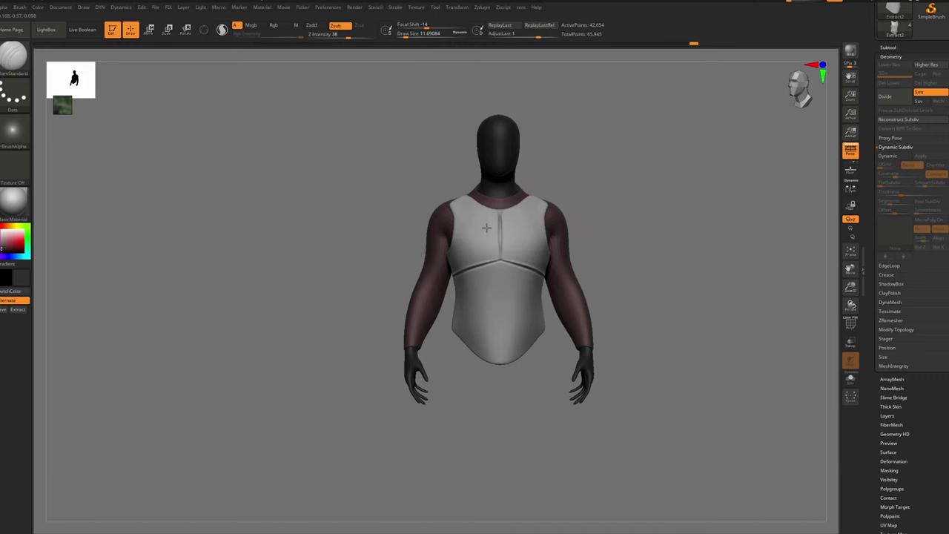
left_click_drag(742, 311, 742, 223, "alt")
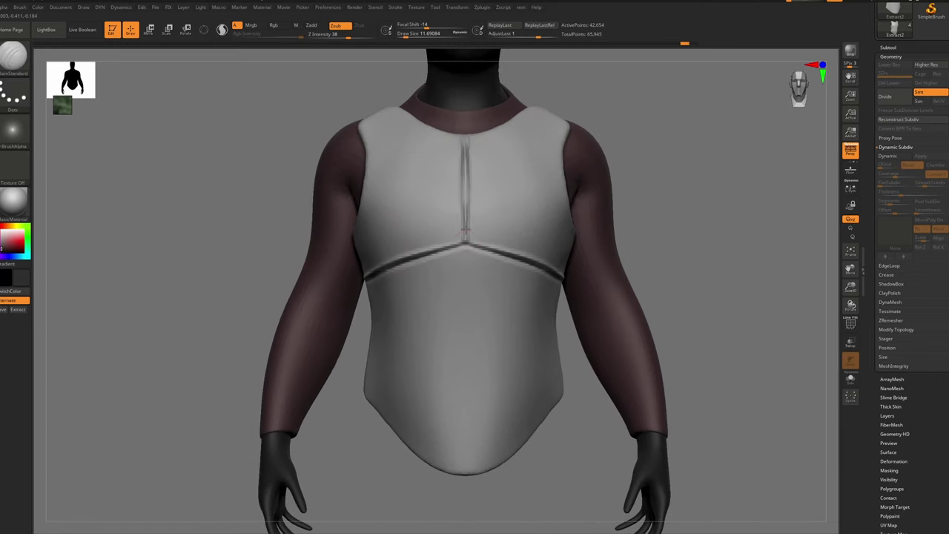
key("shift")
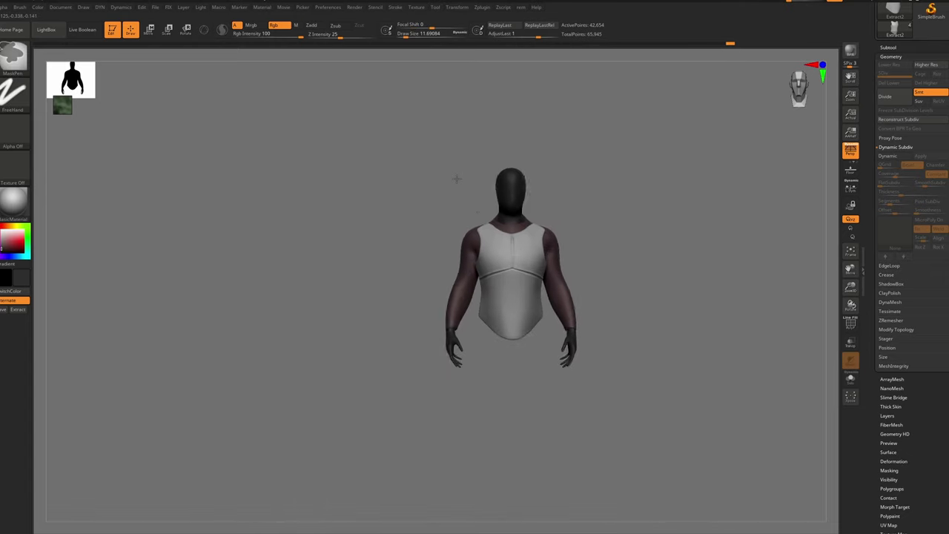
Set the brush to about 23 and smooth the armhole edge, mirrored to both sides
left_click_drag(455, 178, 471, 237)
mouse_move(471, 237)
right_mouse_down("ctrl")
mouse_move(422, 235)
mouse_move(464, 237)
mouse_move(455, 224)
right_mouse_up("ctrl")
key("s")
left_click_drag(456, 225, 461, 225)
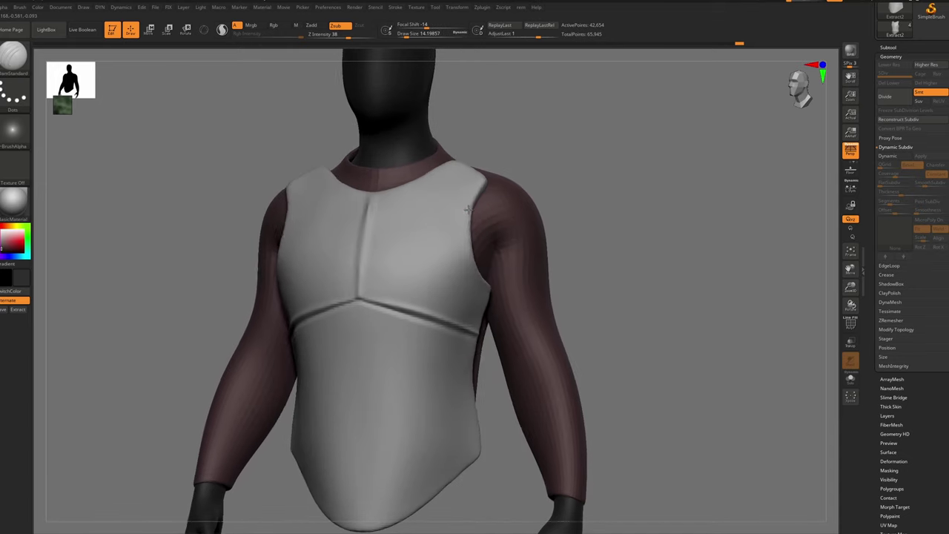
key("s")
left_click_drag(478, 184, 483, 179)
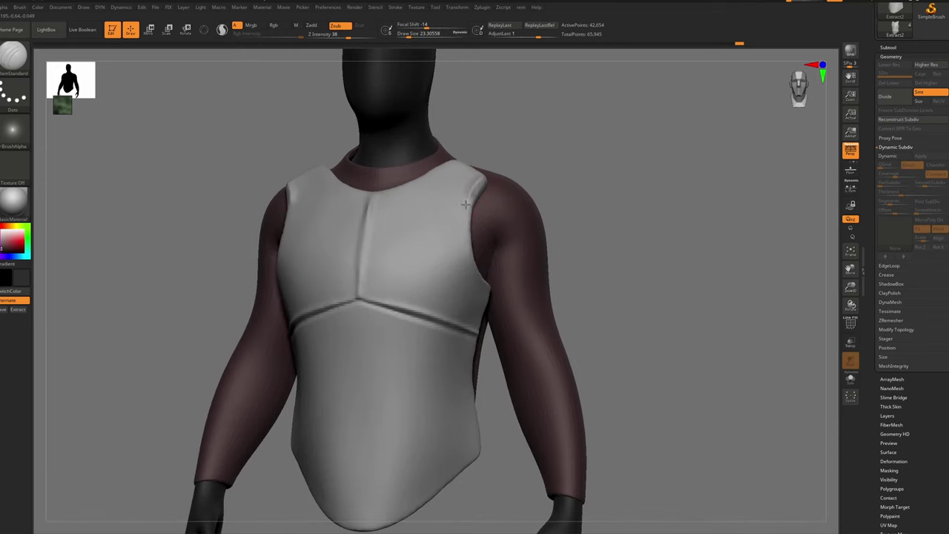
left_click_drag(480, 275, 482, 189)
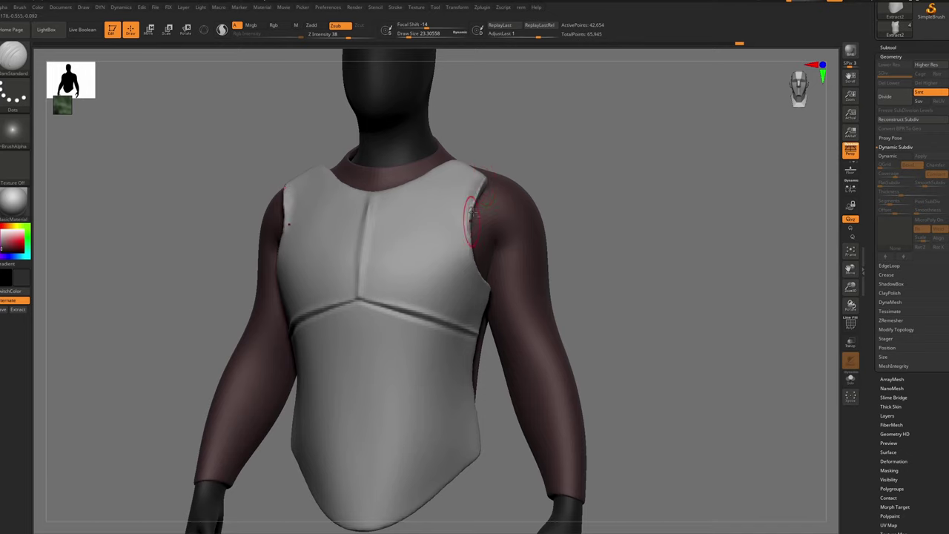
right_click_drag(486, 271, 426, 263)
Smooth the armhole edge again from the front and open the LightBox library
left_click_drag(466, 254, 469, 250, "shift")
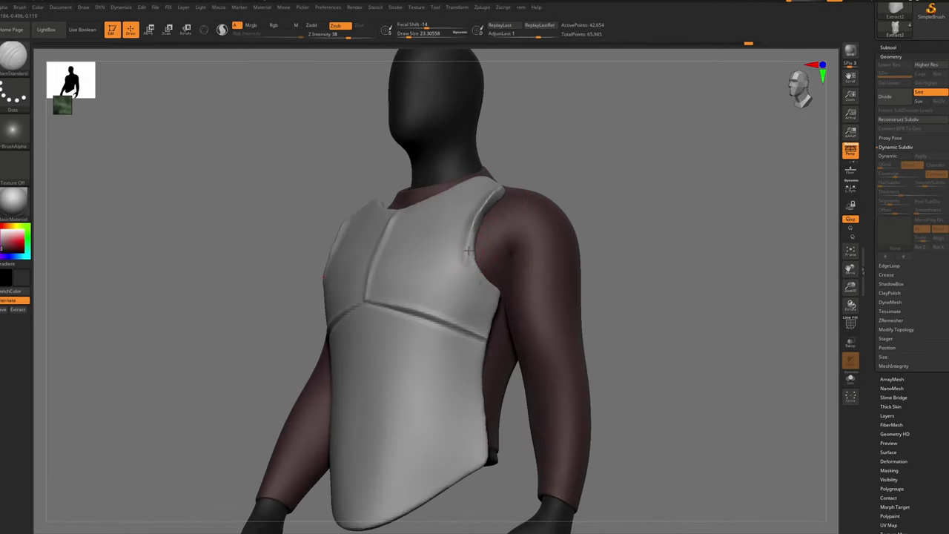
right_click_drag(490, 275, 484, 269, "shift")
key("s")
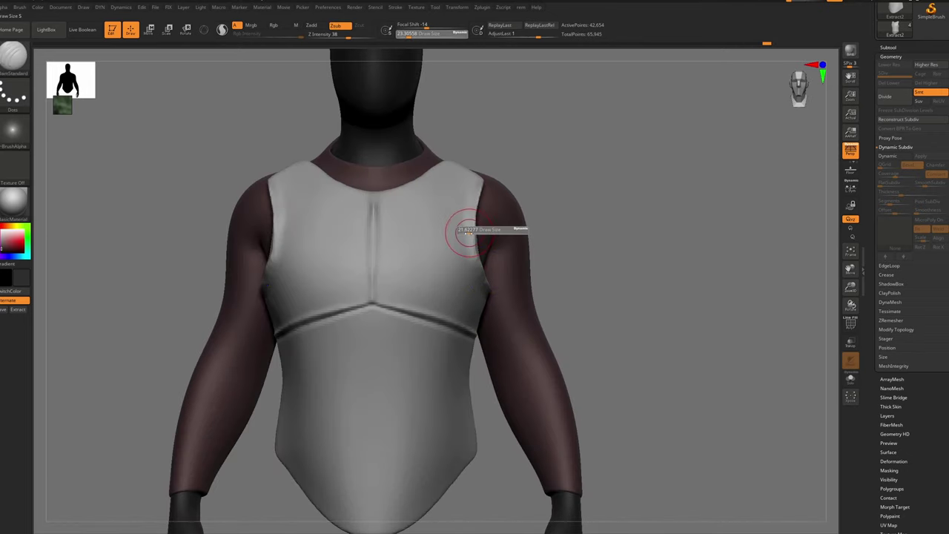
left_click_drag(464, 228, 473, 251)
right_click_drag(471, 255, 479, 238, "ctrl")
right_click_drag(455, 238, 452, 262, "ctrl")
right_click_drag(454, 246, 478, 230, "alt")
key("comma")
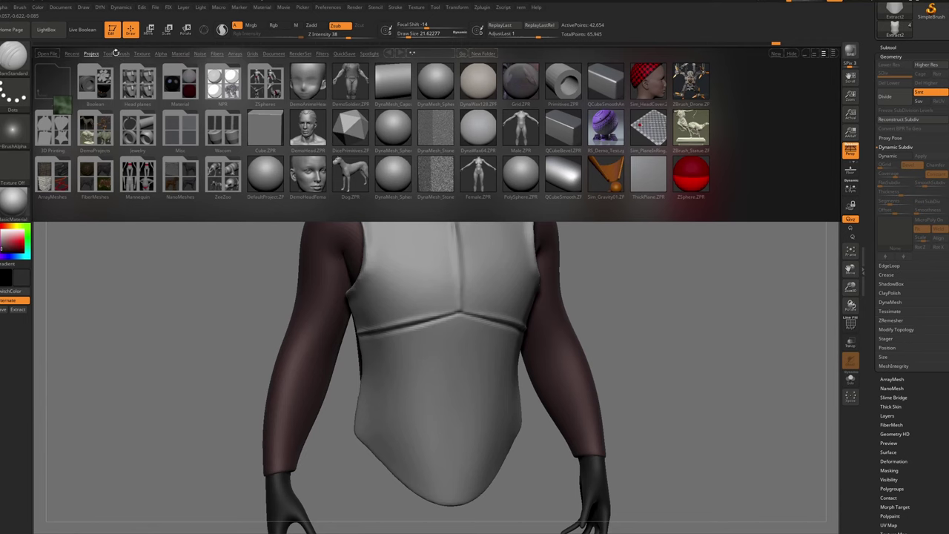
Load SmoothDirectional from LightBox's Smooth brush folder and turn the view toward the chest seam
left_click(121, 54)
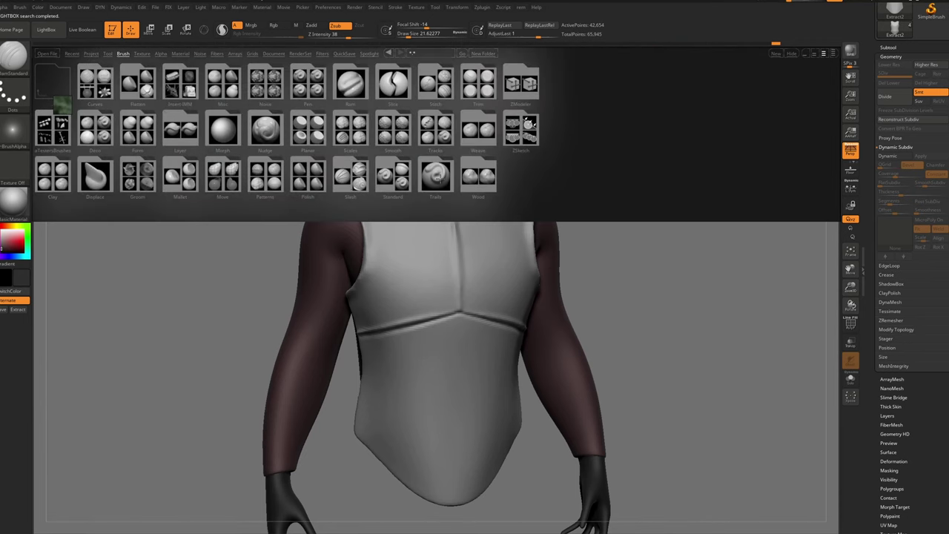
left_click(393, 126)
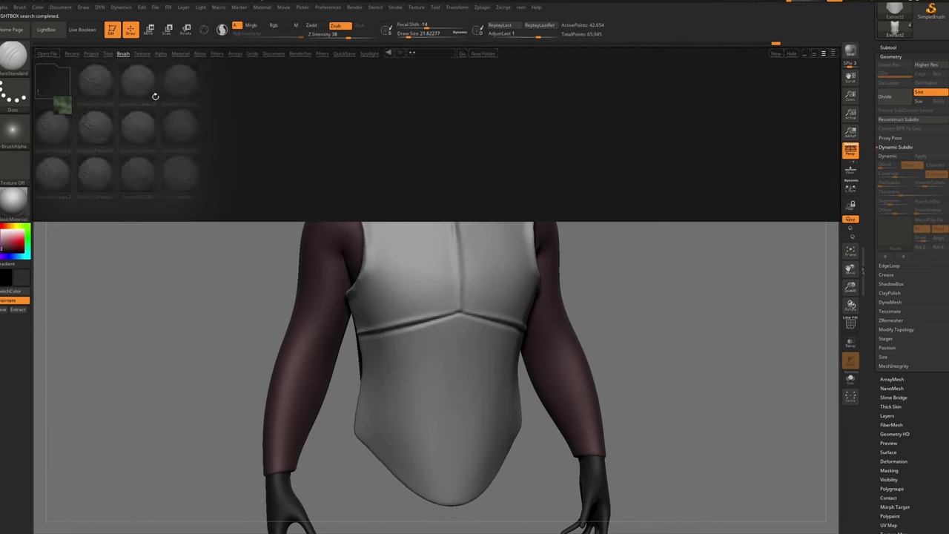
double_click(181, 87)
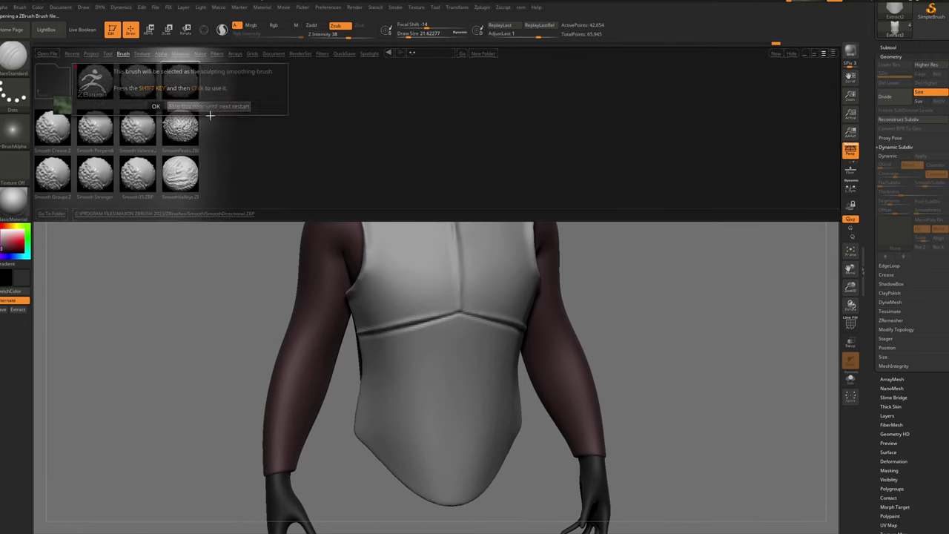
mouse_move(428, 310)
right_mouse_down("ctrl")
mouse_move(460, 276)
mouse_move(519, 270)
right_mouse_up("ctrl")
left_click_drag(500, 269, 328, 311, "shift")
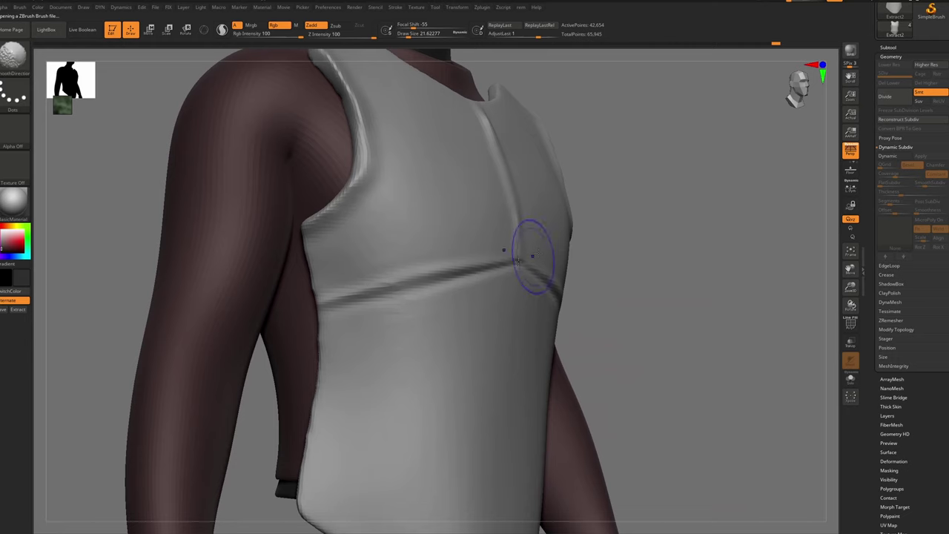
Try softening and flattening the chest groove, then undo it to keep the seam sharp
key("ctrl+z")
left_click_drag(512, 264, 346, 295, "shift")
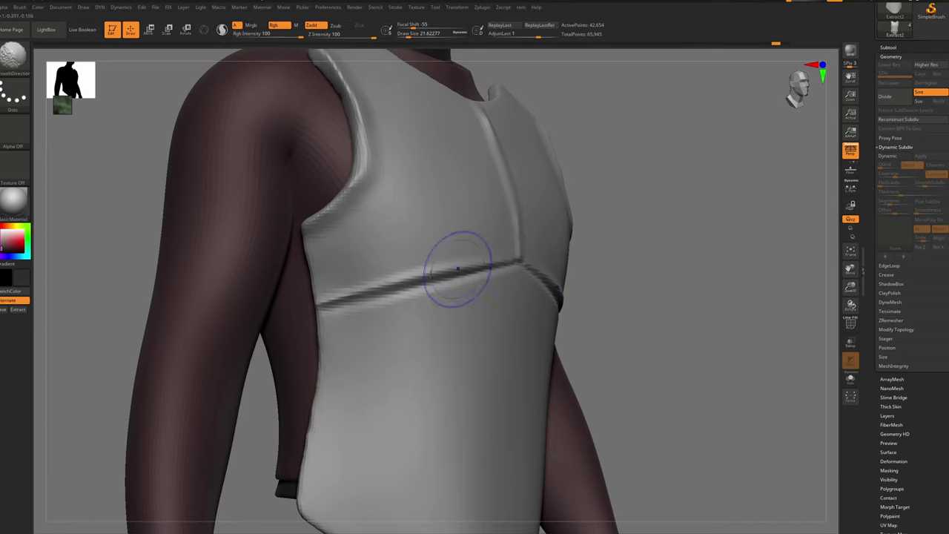
mouse_move(502, 263)
left_mouse_down("shift")
mouse_move(414, 289)
mouse_move(518, 275)
left_mouse_up("shift")
key("ctrl")
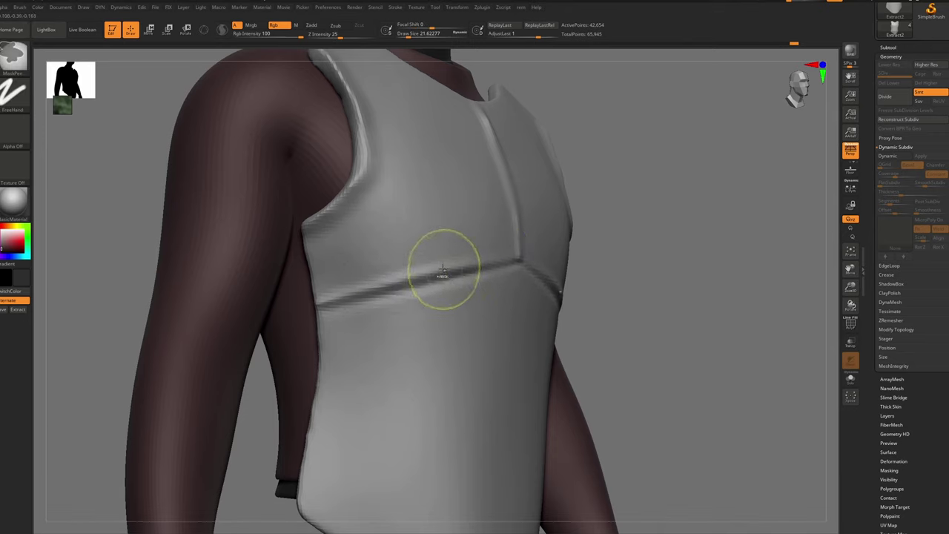
mouse_move(420, 243)
left_mouse_down("shift")
mouse_move(378, 256)
mouse_move(385, 278)
left_mouse_up("shift")
key("ctrl+z")
right_click_drag(458, 271, 445, 229, "ctrl")
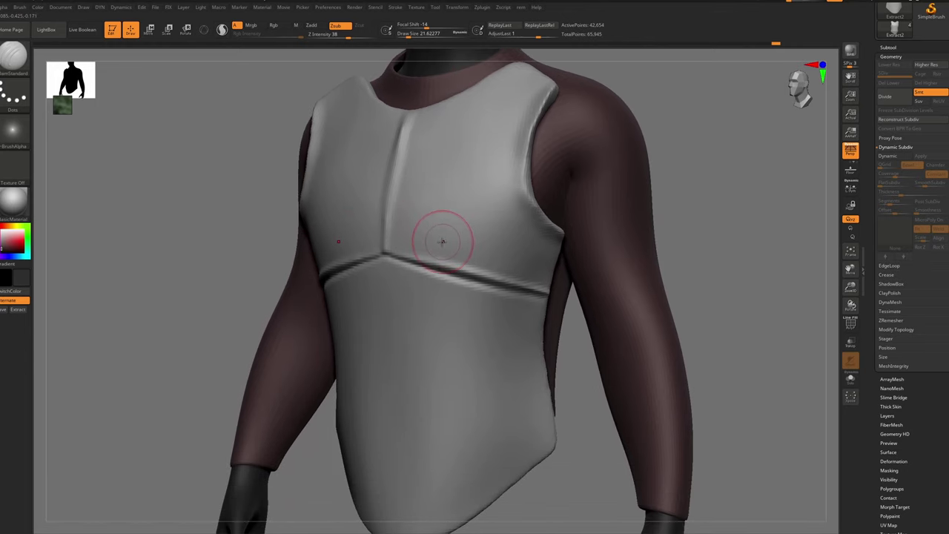
Remesh the breastplate to 92,943 points and re-cut the chest crease with a 10.5 brush
key("d")
left_click_drag(418, 264, 422, 265)
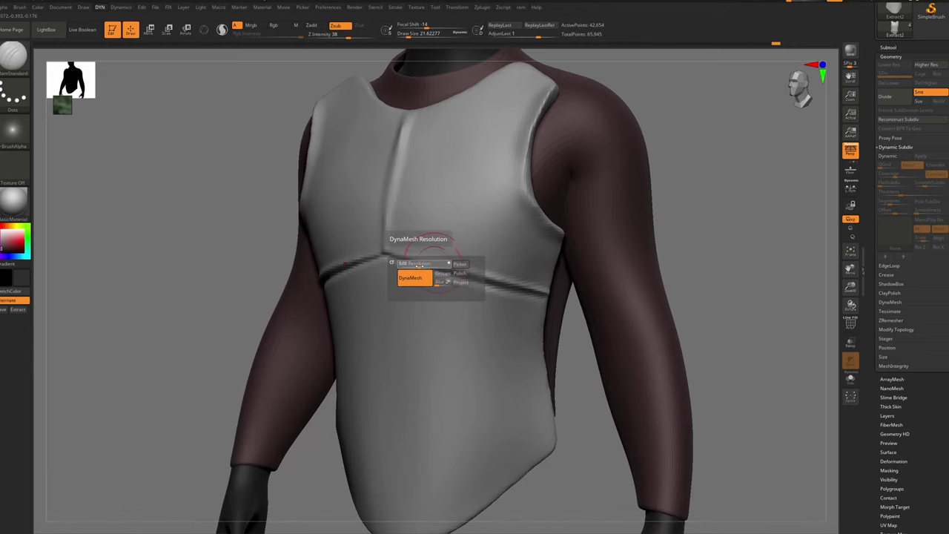
left_click_drag(759, 114, 784, 172, "ctrl")
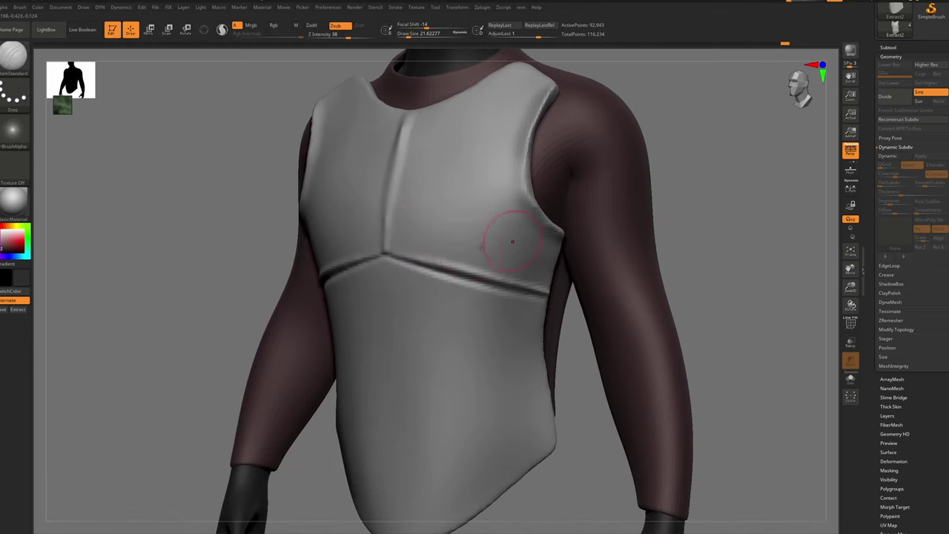
key("s")
left_click_drag(438, 252, 450, 280)
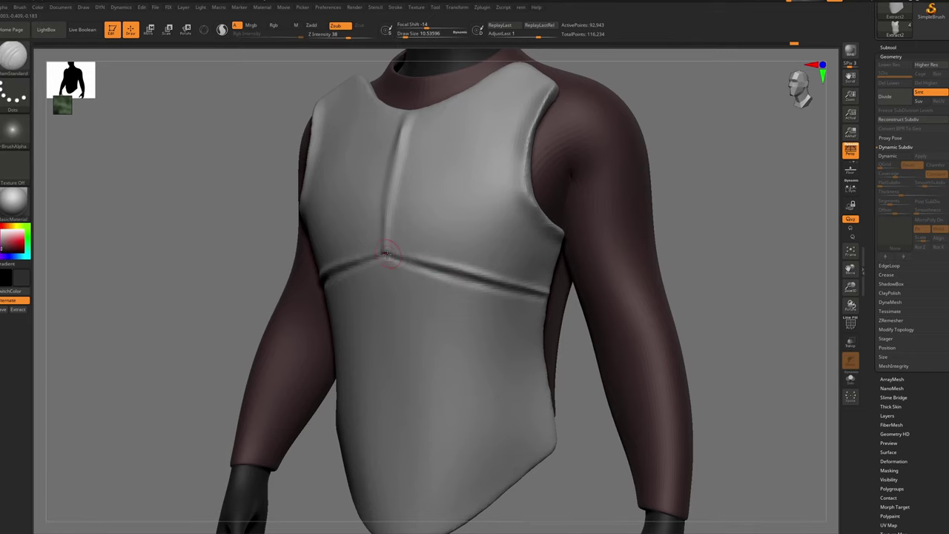
left_click_drag(385, 255, 479, 279)
mouse_move(445, 252)
right_mouse_down("ctrl")
mouse_move(428, 180)
mouse_move(428, 226)
right_mouse_up("ctrl")
right_click_drag(427, 226, 549, 226)
Carve grooves along both armhole edges, then shrink the brush to about 7.5
key("bracketright")
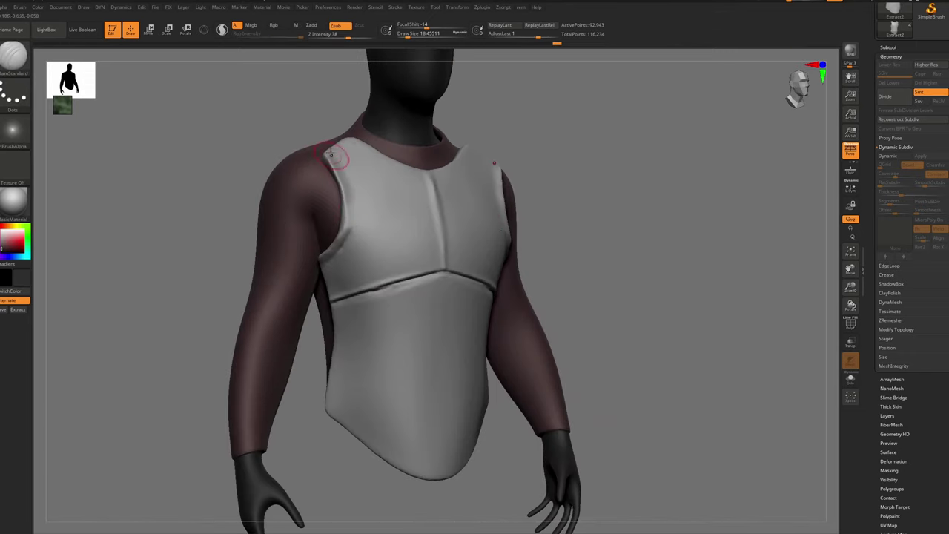
left_click_drag(335, 157, 353, 220)
key("s")
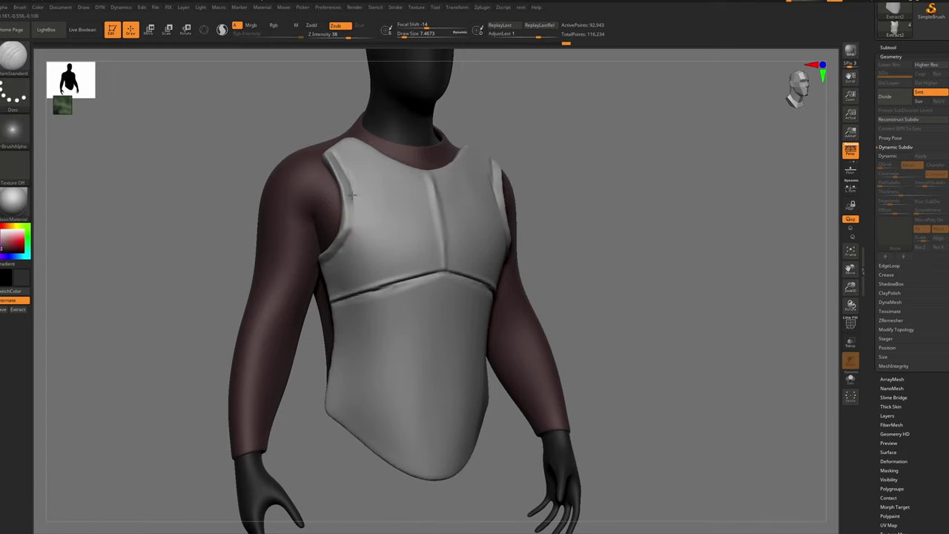
key("shift")
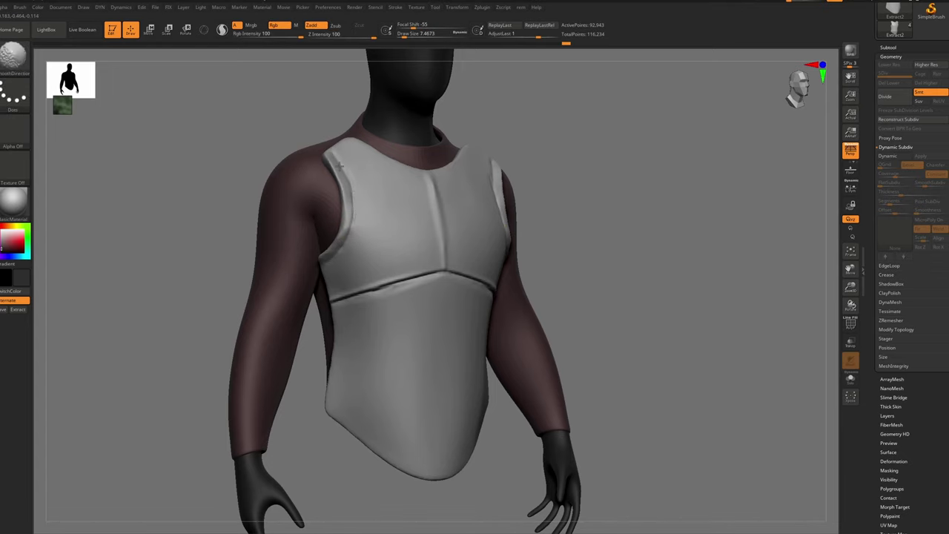
mouse_move(367, 241)
right_mouse_down("ctrl")
mouse_move(389, 216)
mouse_move(366, 206)
mouse_move(389, 245)
right_mouse_up("ctrl")
mouse_move(418, 182)
right_mouse_down("ctrl")
mouse_move(405, 199)
mouse_move(420, 196)
right_mouse_up("ctrl")
With a brush of about 17, carve, deepen and smooth the mirrored neckline creases
key("s")
left_click_drag(361, 186, 364, 186)
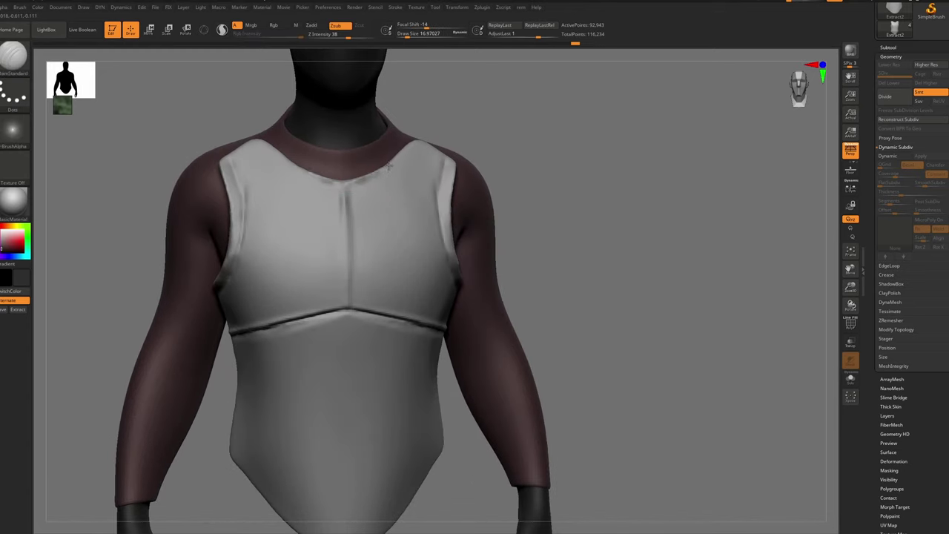
left_click_drag(417, 141, 409, 149)
right_click_drag(415, 144, 354, 189, "alt")
mouse_move(354, 194)
left_mouse_down()
mouse_move(333, 219)
mouse_move(301, 228)
mouse_move(325, 221)
left_mouse_up()
mouse_move(349, 210)
right_mouse_down("ctrl")
mouse_move(373, 158)
mouse_move(364, 191)
right_mouse_up("ctrl")
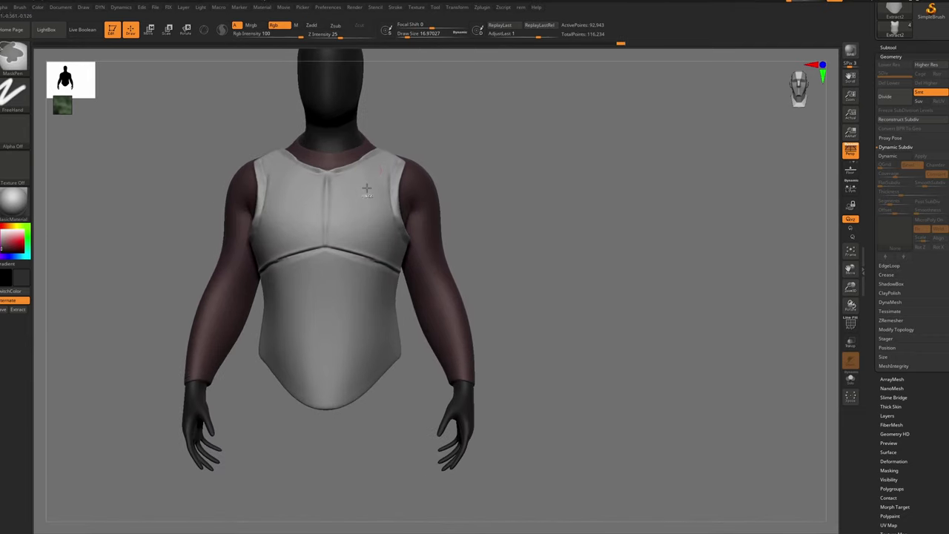
Switch to the Move brush and bring up the quick settings menu
key("b")
key("m")
key("v")
key("space")
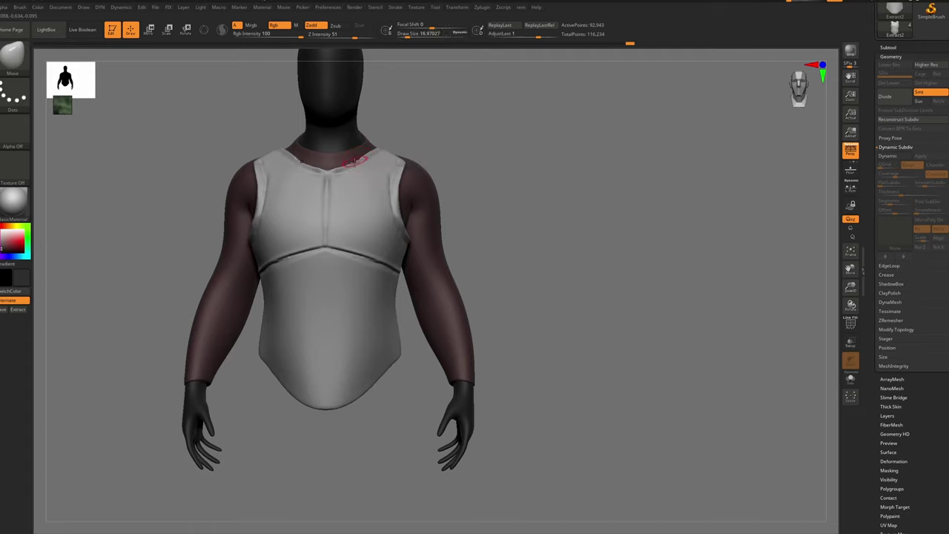
Enlarge the Move brush to about 41 and pull the neckline into shape
key("s")
left_click_drag(354, 161, 359, 162)
key("s")
left_click_drag(368, 153, 373, 152)
mouse_move(401, 158)
right_mouse_down()
mouse_move(383, 162)
mouse_move(407, 159)
right_mouse_up()
Nudge the armhole edge into shape with a brush of about 97, then reduce it to 77
key("bracketright")
key("bracketright")
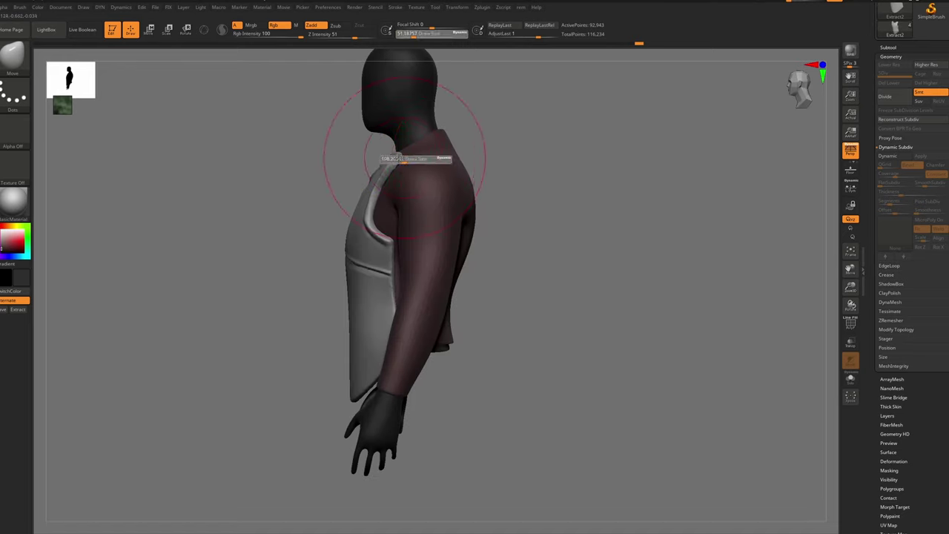
key("s")
left_click_drag(371, 223, 380, 222)
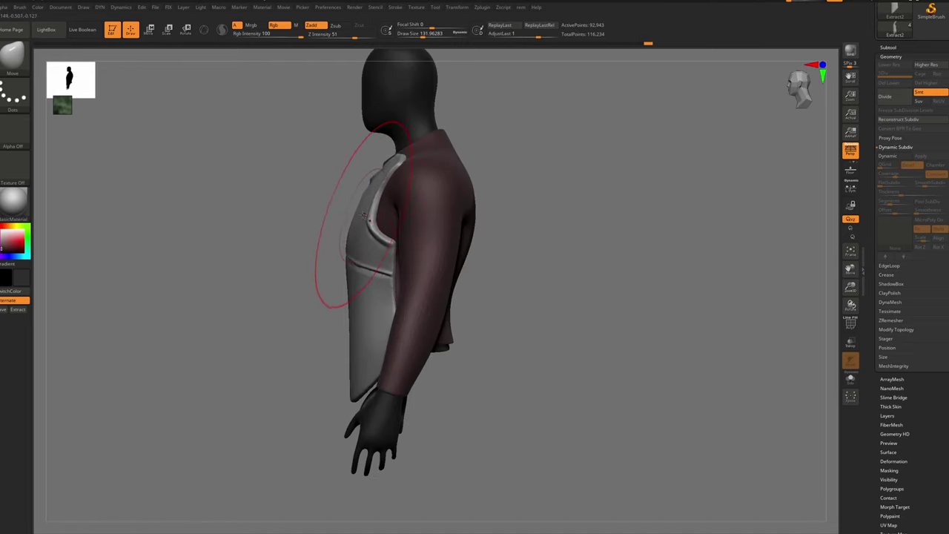
right_click_drag(344, 220, 355, 226)
key("s")
left_click_drag(354, 225, 342, 226)
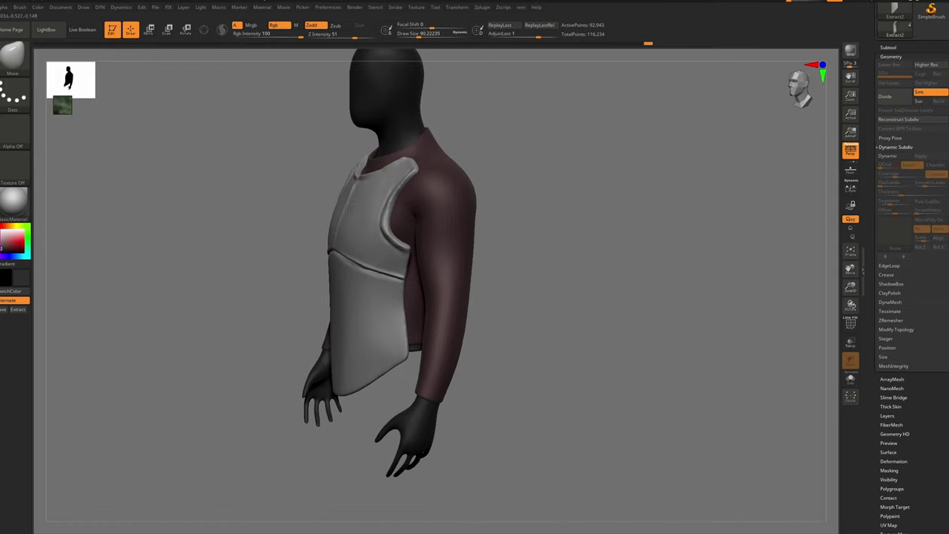
right_click_drag(350, 256, 381, 259, "shift")
right_click_drag(334, 298, 365, 281, "alt")
Switch back to DamStandard and shrink the brush to about 14
key("b")
key("d")
key("s")
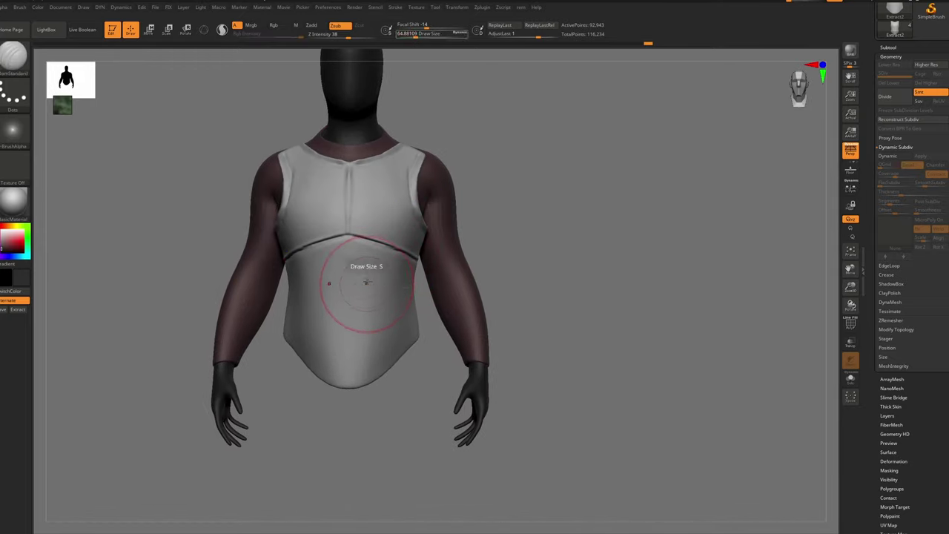
key("s")
left_click_drag(341, 301, 332, 301)
right_click_drag(302, 298, 322, 303)
Carve a curved groove across the lower breastplate, marking off a bottom band
mouse_move(277, 293)
left_mouse_down()
mouse_move(323, 312)
mouse_move(388, 304)
left_mouse_up()
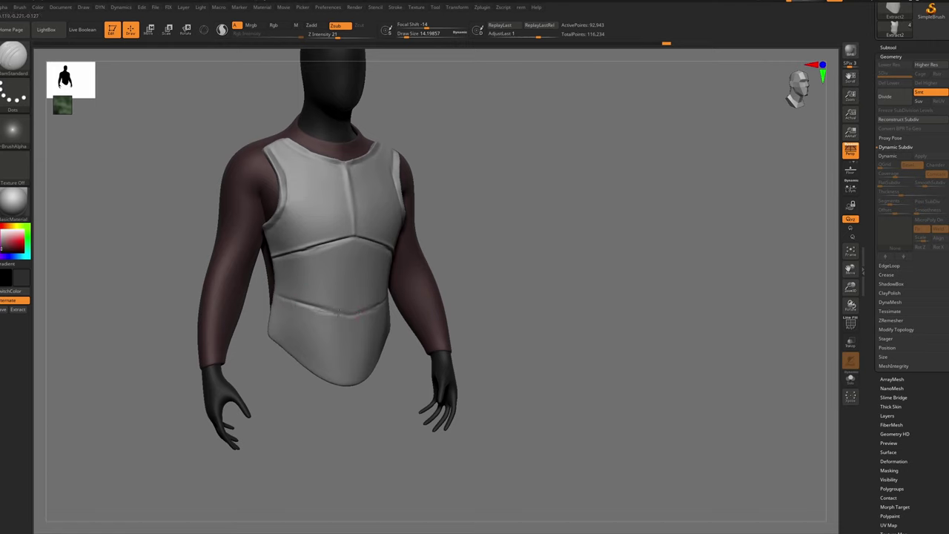
key("ctrl+z")
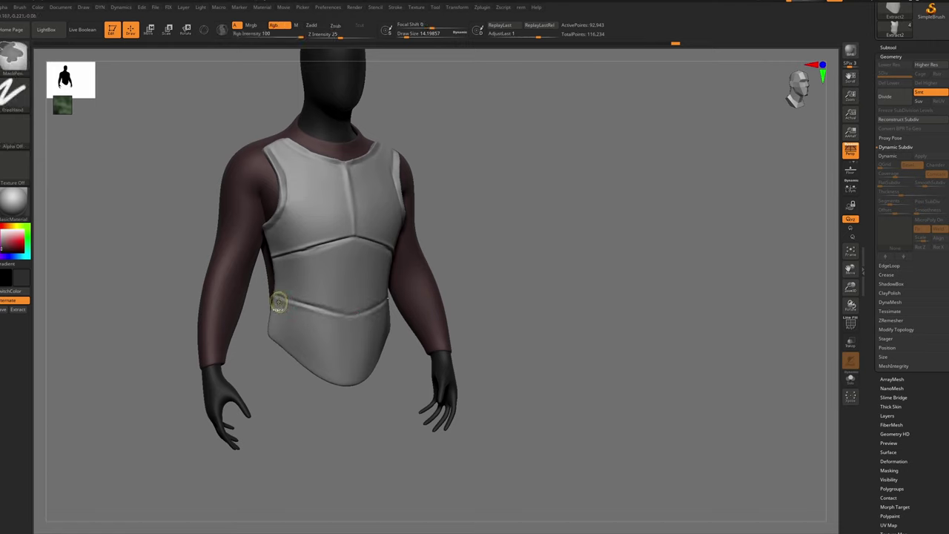
left_click_drag(277, 299, 335, 315)
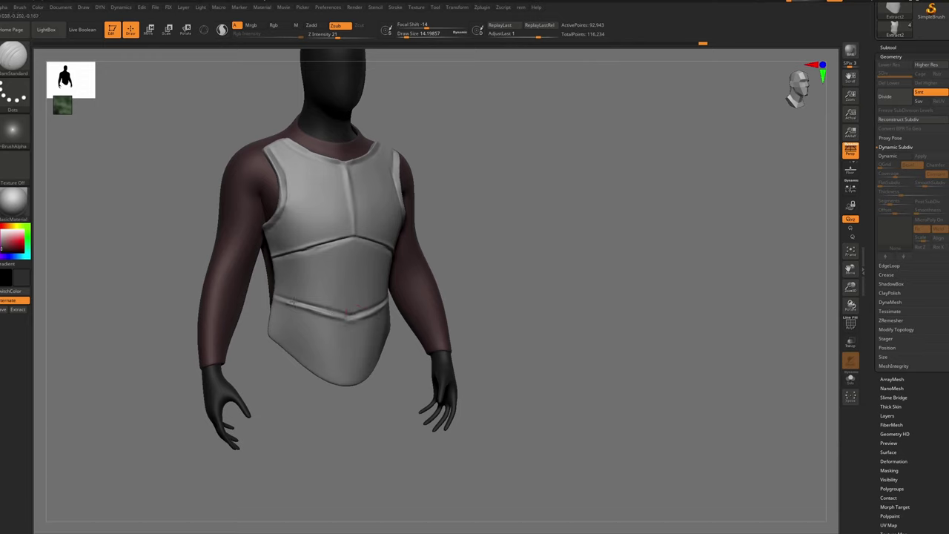
right_click_drag(342, 321, 343, 263, "shift")
right_click_drag(328, 313, 380, 349)
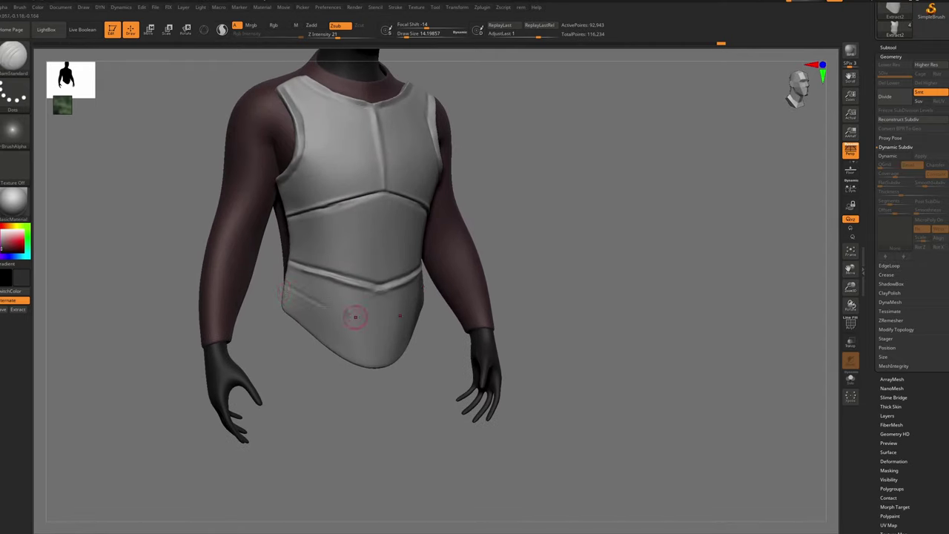
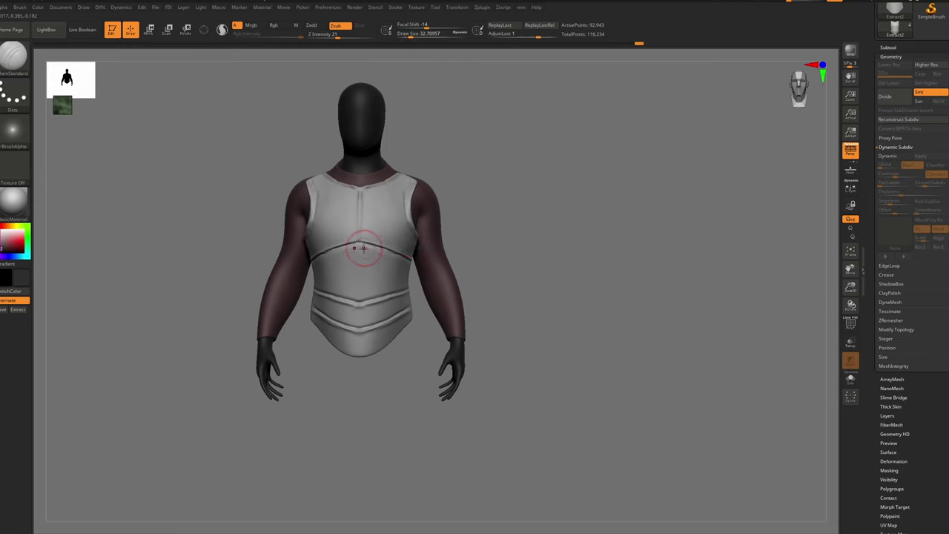
Cut the chest-plate seam deeper with DamStandard, then turn to a straight front view of the torso
right_click_drag(364, 249, 353, 271)
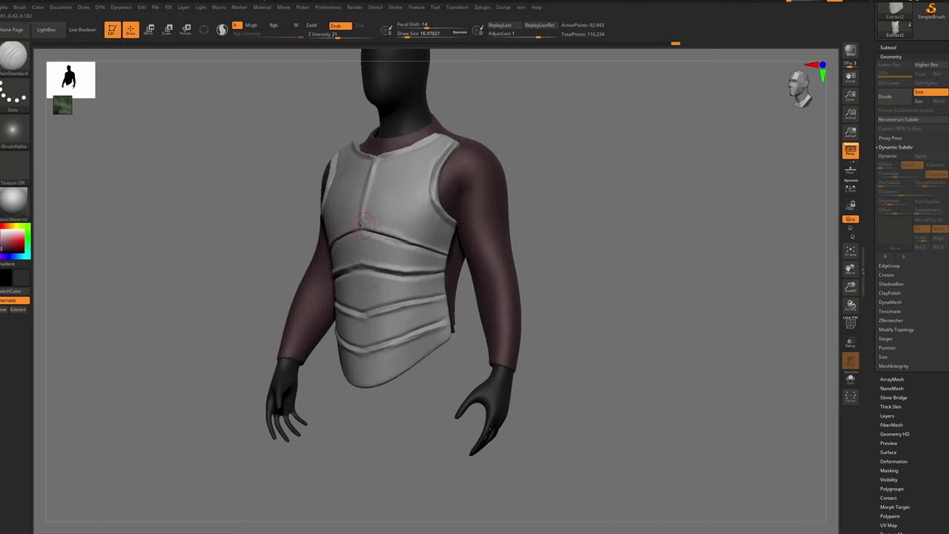
mouse_move(334, 237)
left_mouse_down()
mouse_move(386, 235)
mouse_move(440, 249)
left_mouse_up()
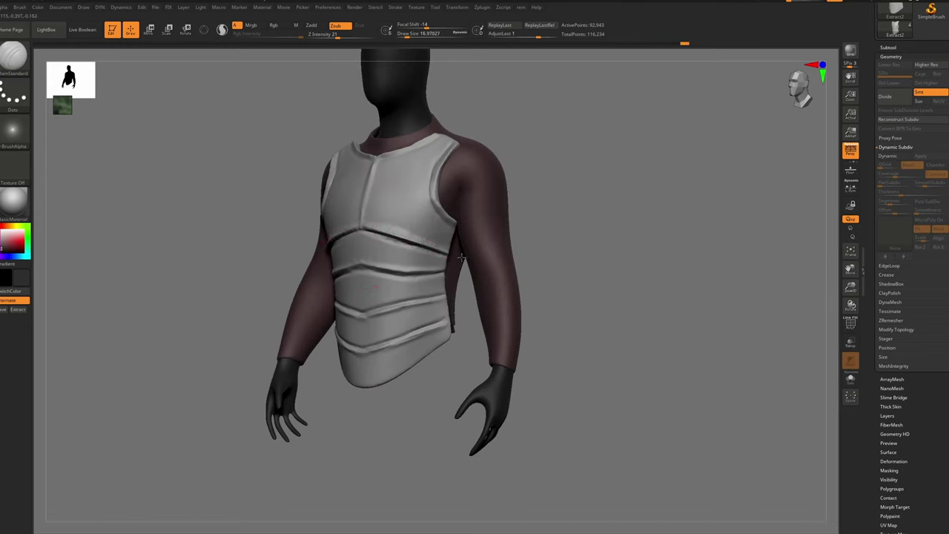
right_click_drag(403, 247, 336, 223)
key("s")
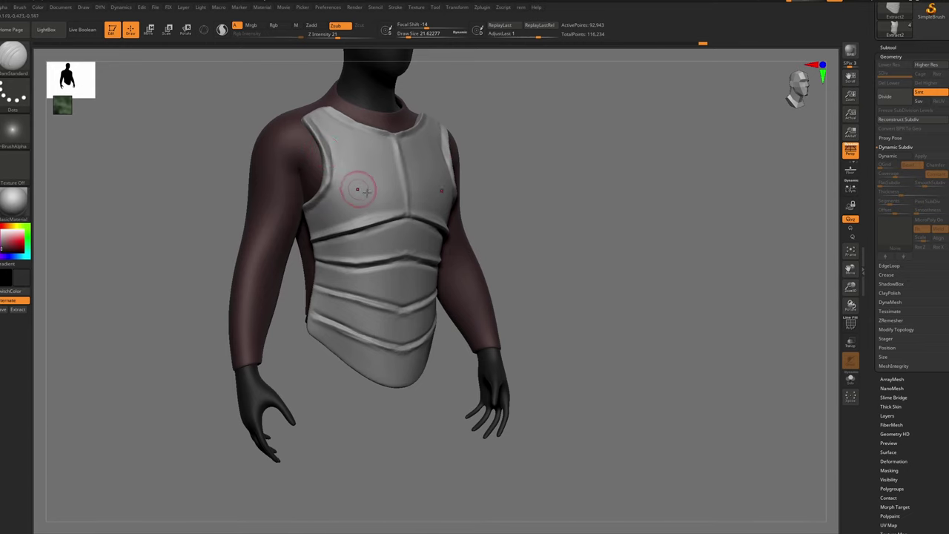
right_click_drag(358, 191, 445, 252)
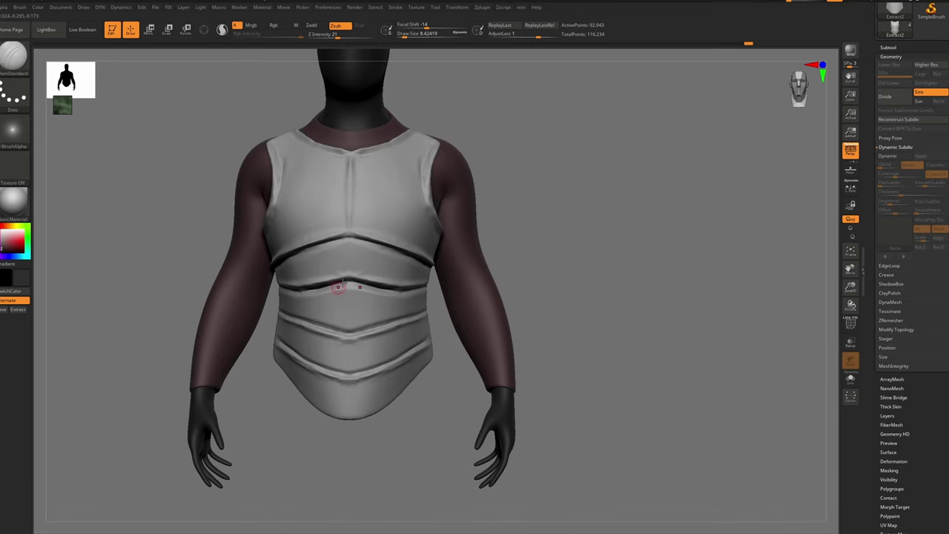
With the Move brush at about 41, pull the third crease's centre up and reshape its sides symmetrically
key("b")
key("m")
key("v")
key("s")
mouse_move(370, 342)
left_mouse_down()
mouse_move(381, 342)
mouse_move(355, 327)
mouse_move(392, 326)
left_mouse_up()
key("s")
key("s")
mouse_move(394, 329)
left_mouse_down()
mouse_move(403, 320)
mouse_move(359, 321)
left_mouse_up()
Briefly pick a directional smoothing brush, then use Move again to nudge the lowest crease into shape
key("s")
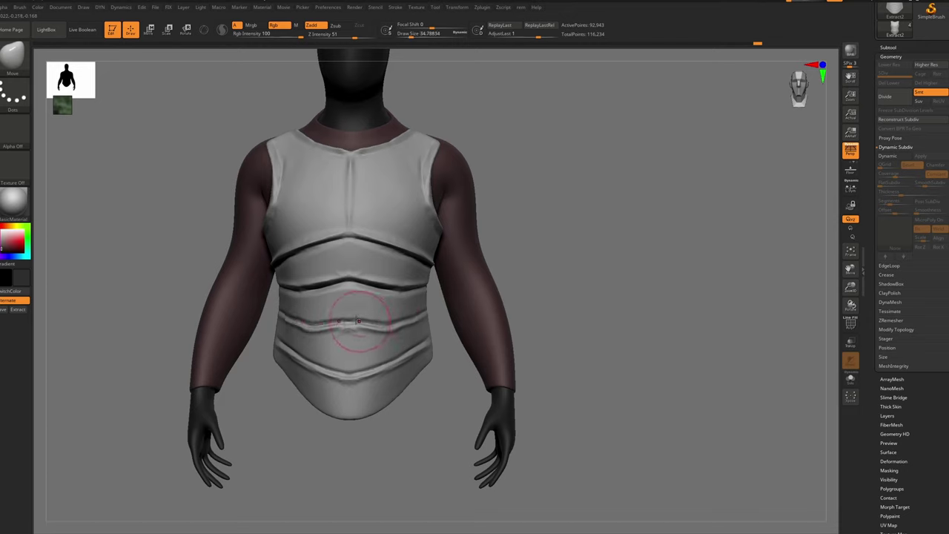
key("b")
key("s")
key("d")
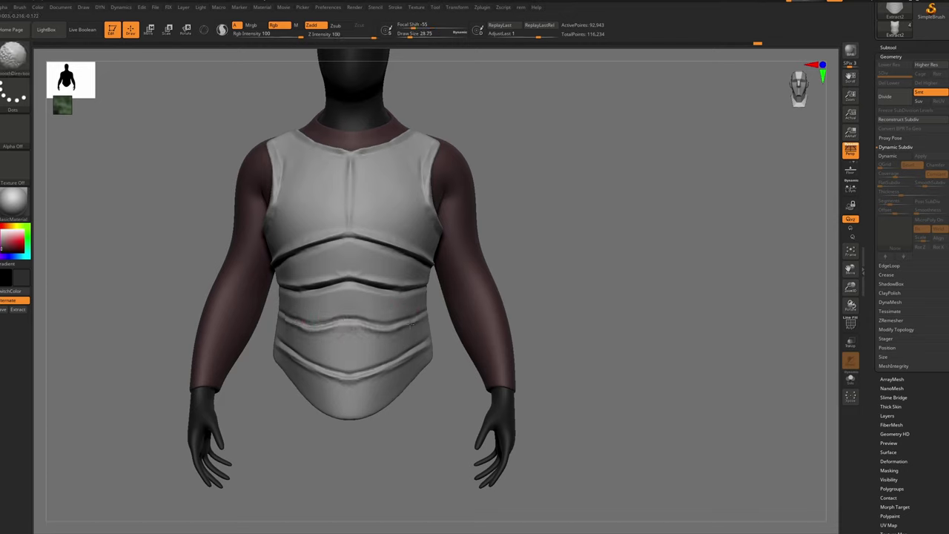
key("b")
key("m")
key("v")
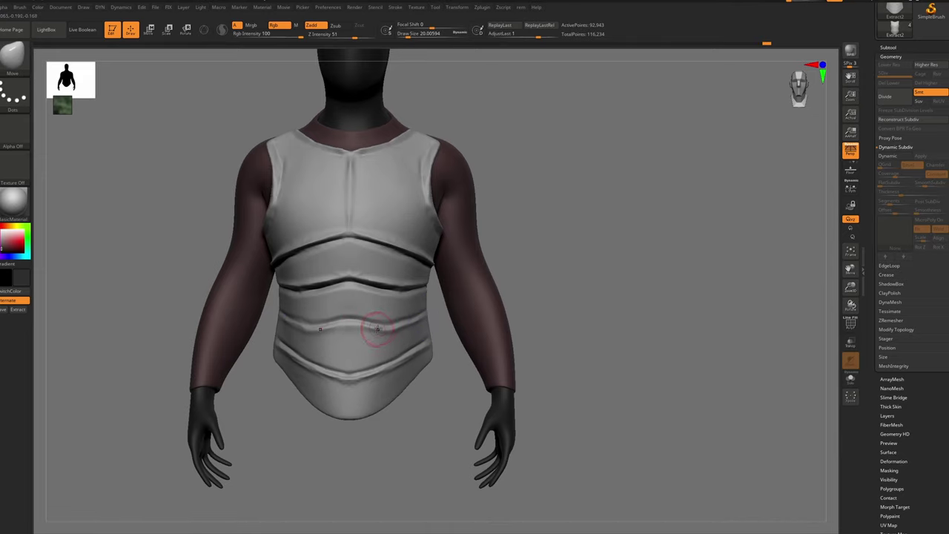
key("s")
left_click_drag(357, 364, 350, 371)
key("s")
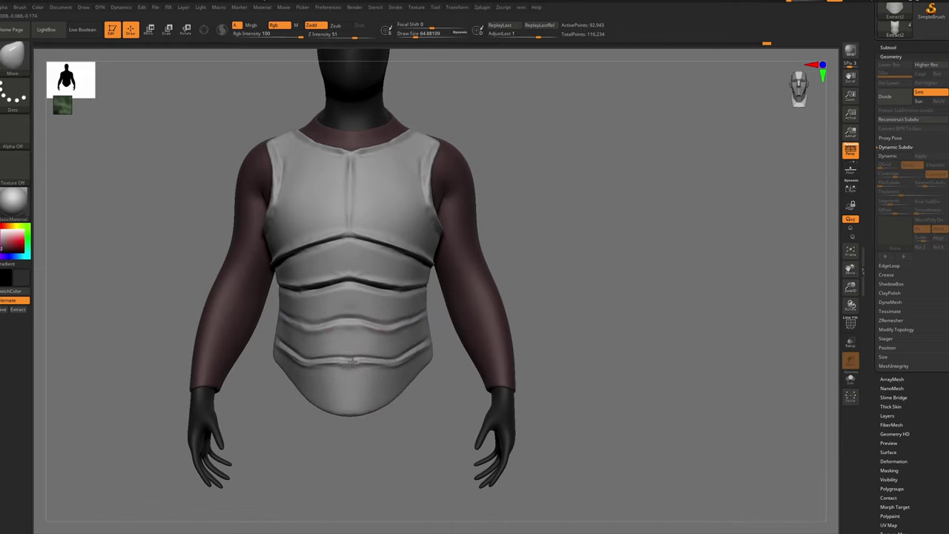
Undo the last stroke and return to DamStandard with the brush at about 18
mouse_move(350, 393)
right_mouse_down("ctrl")
mouse_move(372, 329)
mouse_move(367, 348)
right_mouse_up("ctrl")
key("ctrl+z")
right_click_drag(366, 348, 397, 345)
key("b")
key("d")
key("s")
key("s")
left_click_drag(312, 329, 324, 335)
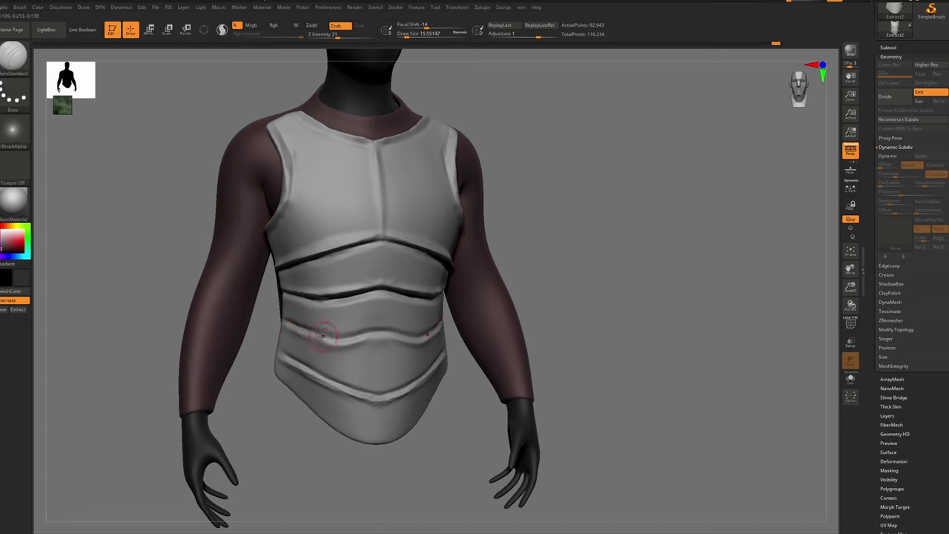
left_click_drag(602, 199, 644, 235, "ctrl")
key("s")
left_click_drag(314, 318, 316, 318)
Remesh the breastplate with DynaMesh from the custom popup and set the brush to about 14
key("d")
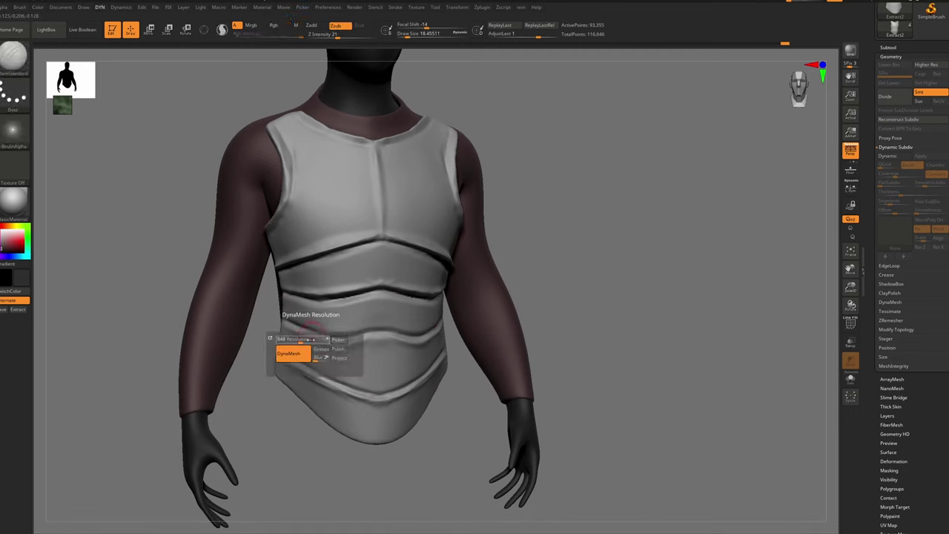
left_click(289, 353)
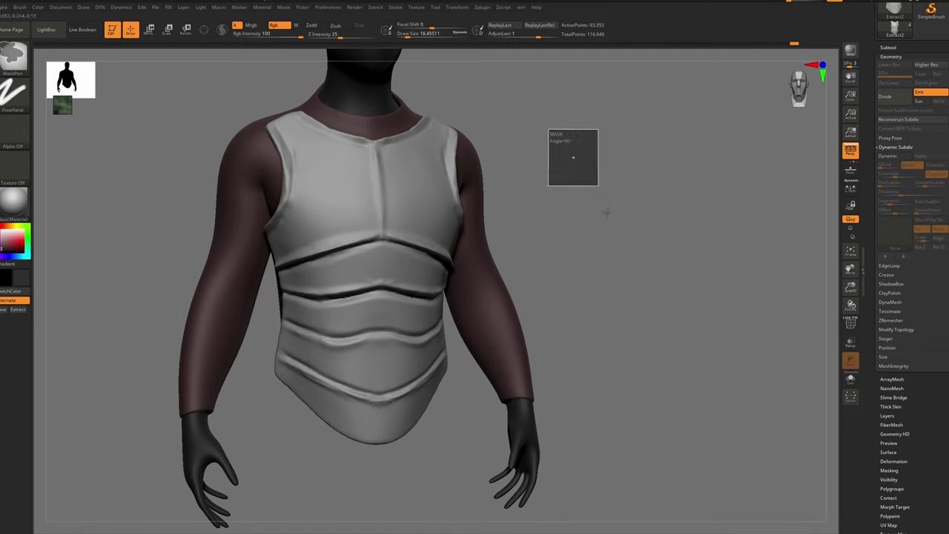
key("s")
left_click_drag(317, 328, 306, 328)
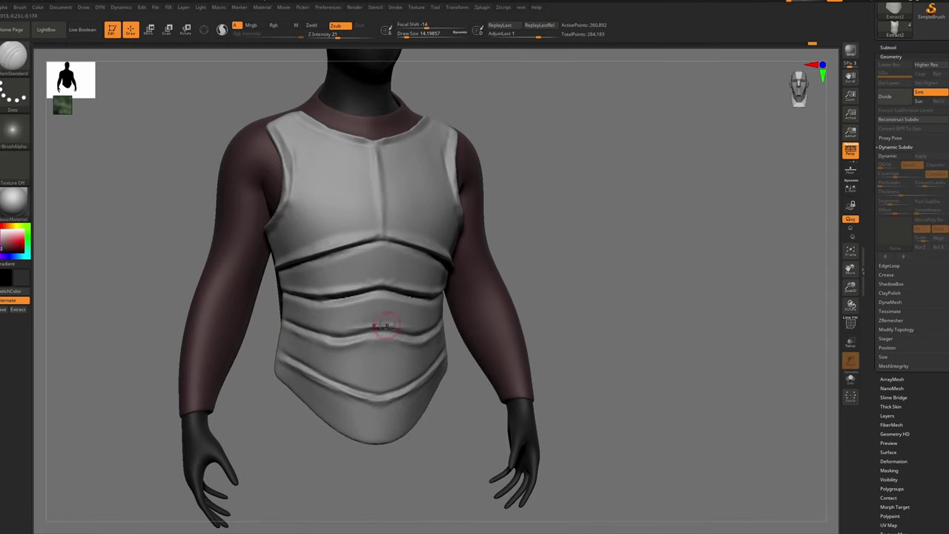
Deepen the lowest torso crease toward its centre with DamStandard at about size 28
right_click_drag(439, 322, 426, 327)
key("s")
left_click(415, 331)
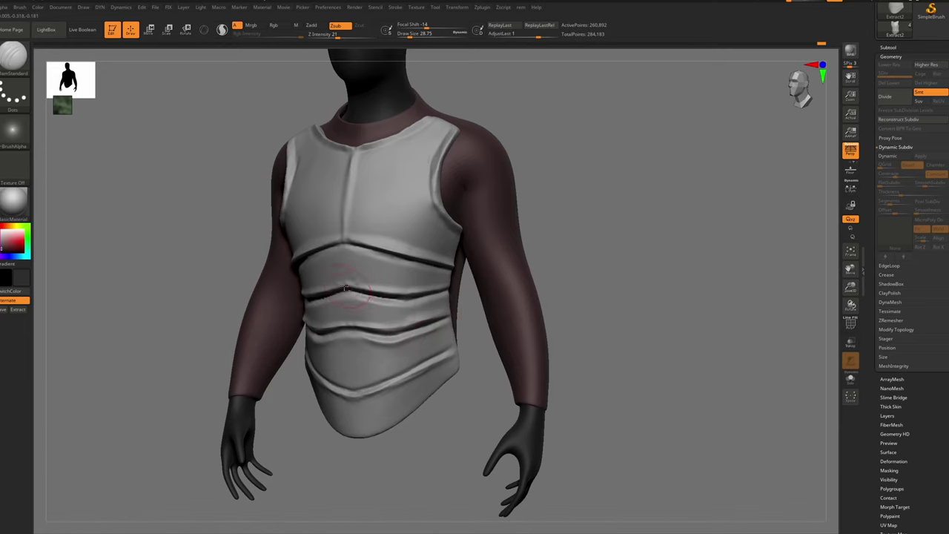
left_click_drag(395, 294, 409, 286)
mouse_move(412, 290)
right_mouse_down("ctrl")
mouse_move(351, 257)
mouse_move(408, 278)
right_mouse_up("ctrl")
mouse_move(407, 278)
right_mouse_down("ctrl")
mouse_move(410, 338)
mouse_move(353, 349)
mouse_move(369, 369)
mouse_move(342, 342)
right_mouse_up("ctrl")
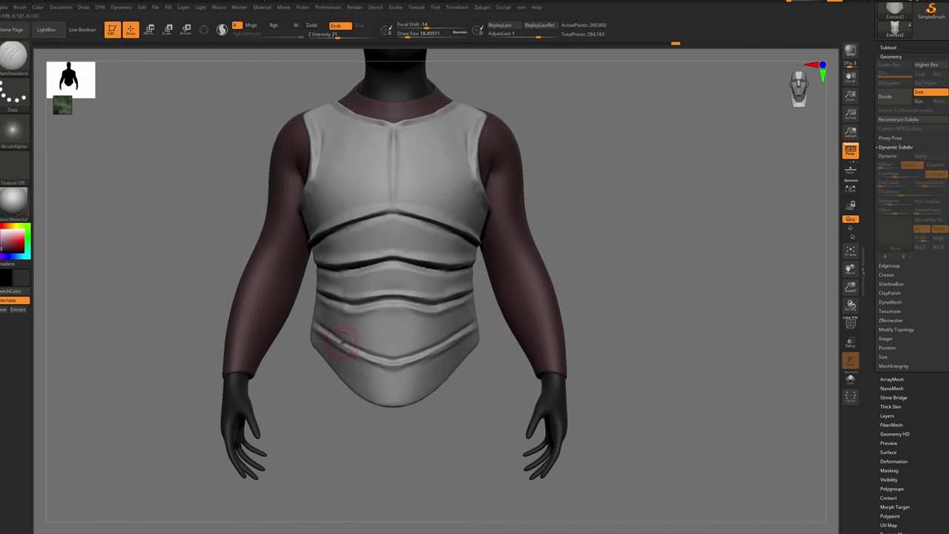
left_click_drag(339, 336, 394, 356)
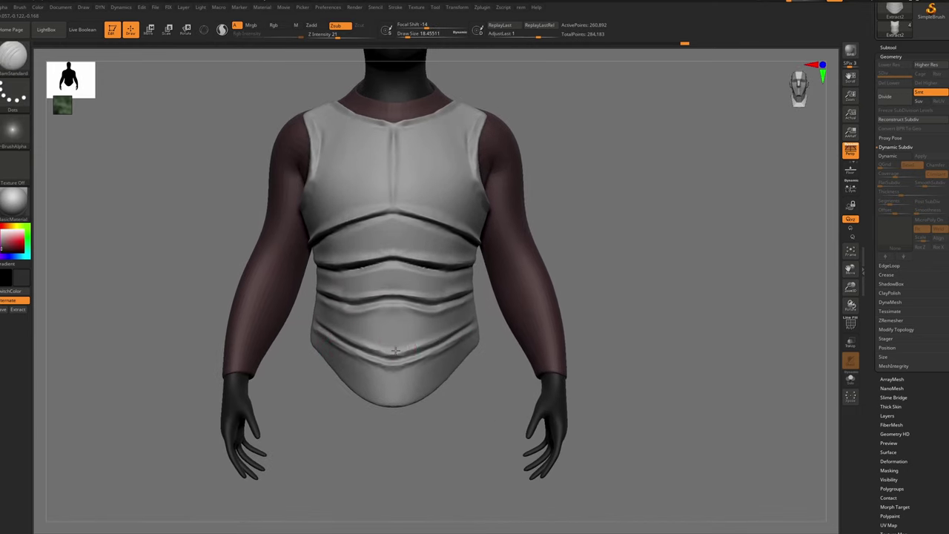
right_click_drag(328, 332, 313, 326)
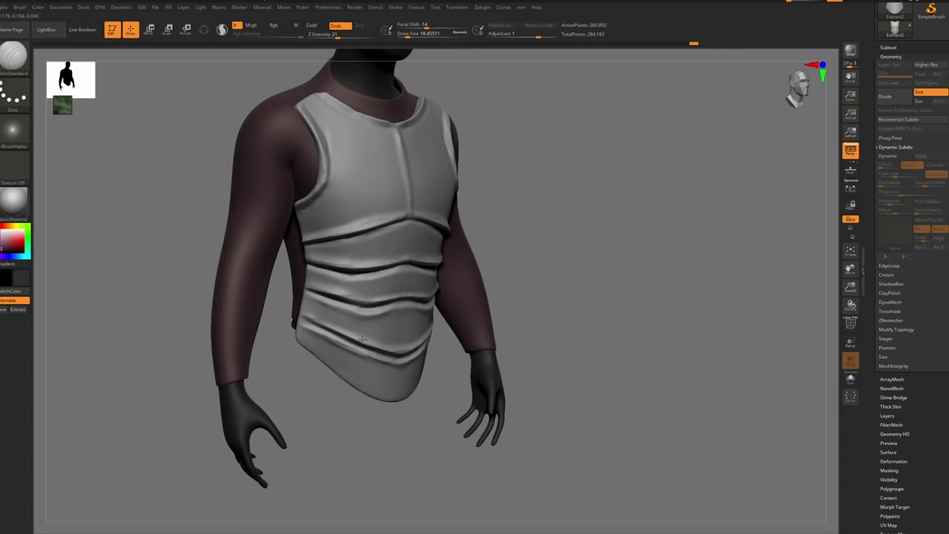
right_click_drag(389, 344, 395, 319)
Mask along the lower-torso groove, invert it, and pull the lower band upward with Move at about 87
key("s")
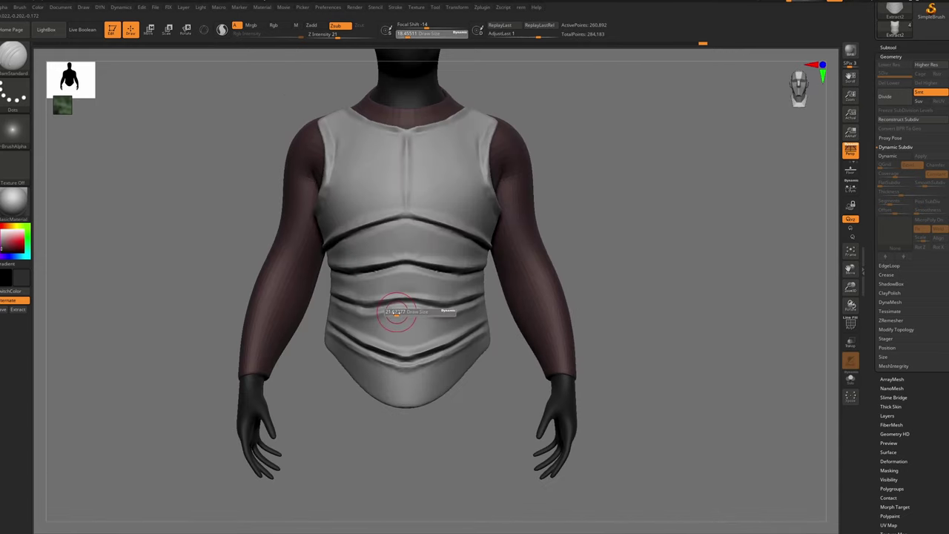
key("s")
left_click(421, 313)
mouse_move(416, 312)
left_mouse_down("ctrl")
mouse_move(463, 316)
mouse_move(476, 307)
left_mouse_up("ctrl")
left_click(608, 231, "ctrl")
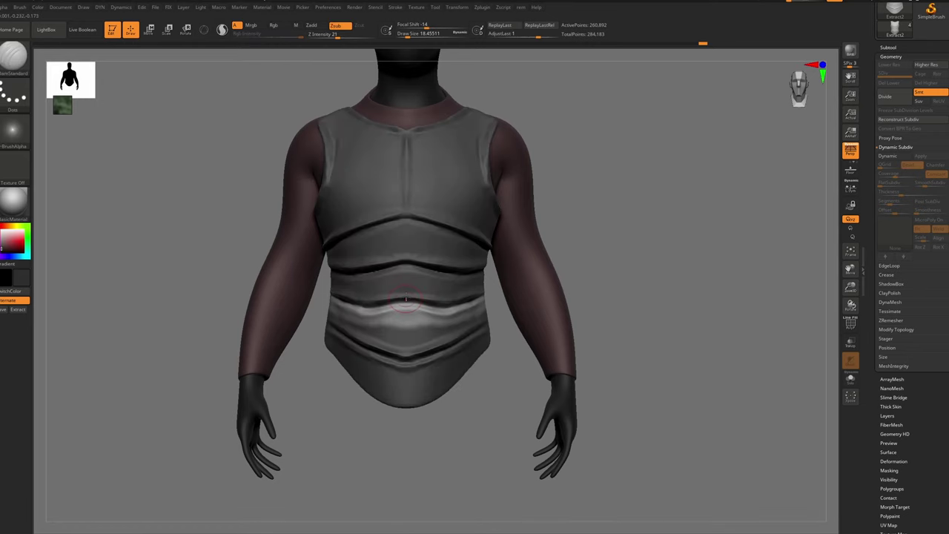
key("b")
key("m")
key("v")
key("s")
left_click(444, 306)
mouse_move(461, 308)
left_mouse_down()
mouse_move(453, 292)
mouse_move(430, 293)
mouse_move(480, 287)
left_mouse_up()
Clear the mask and shrink the brush to about 10
left_click(623, 190, "ctrl")
key("s")
left_click(413, 305)
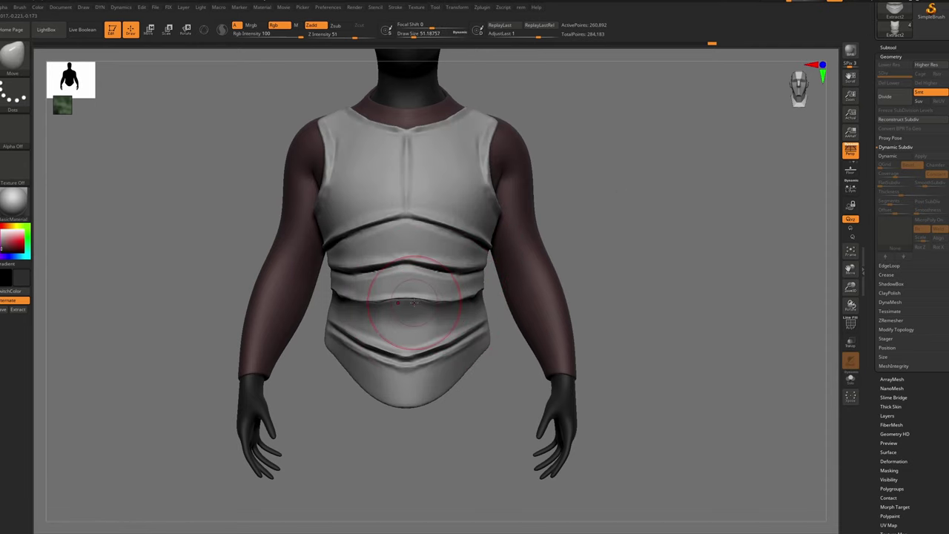
key("bracketleft")
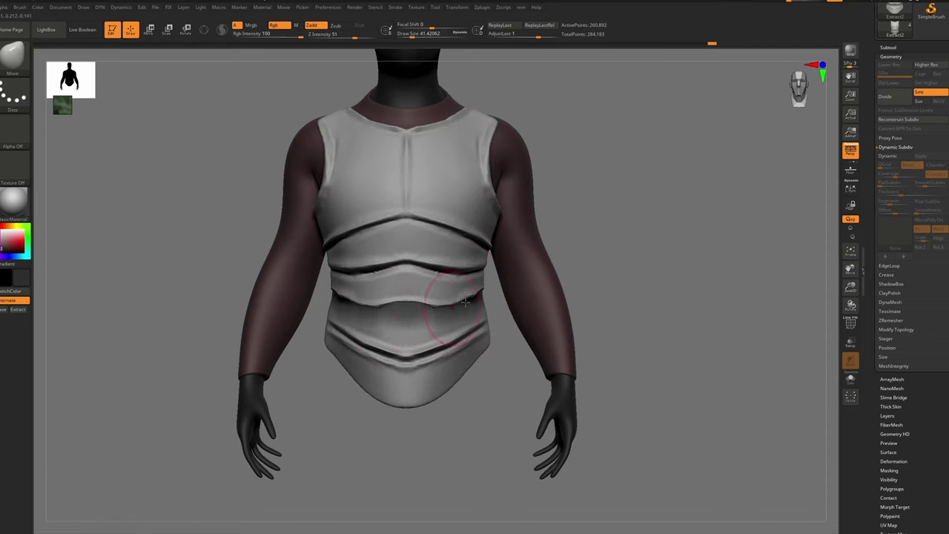
left_click_drag(611, 186, 635, 208, "ctrl")
key("s")
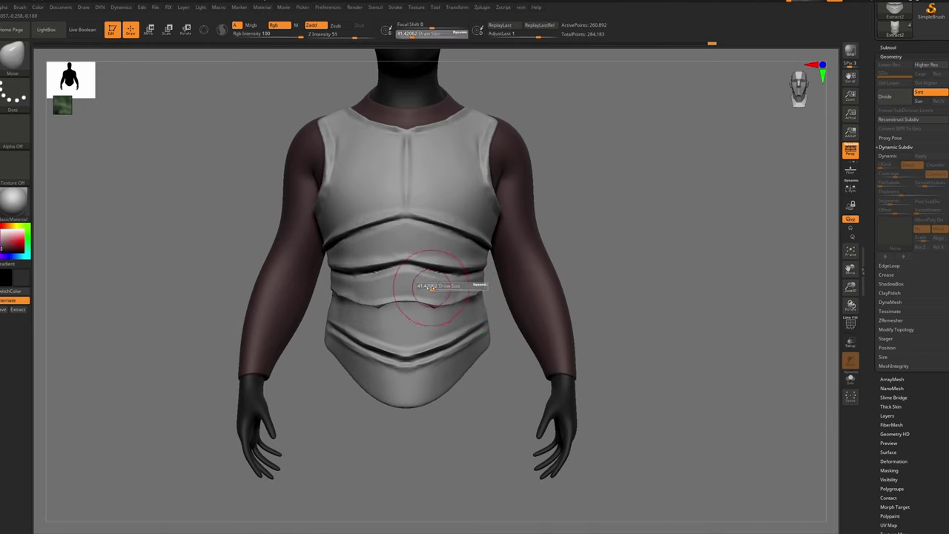
left_click(405, 282)
Mask the middle band, invert it, and pull it upward with Move at about 77, then clear the mask
key("ctrl")
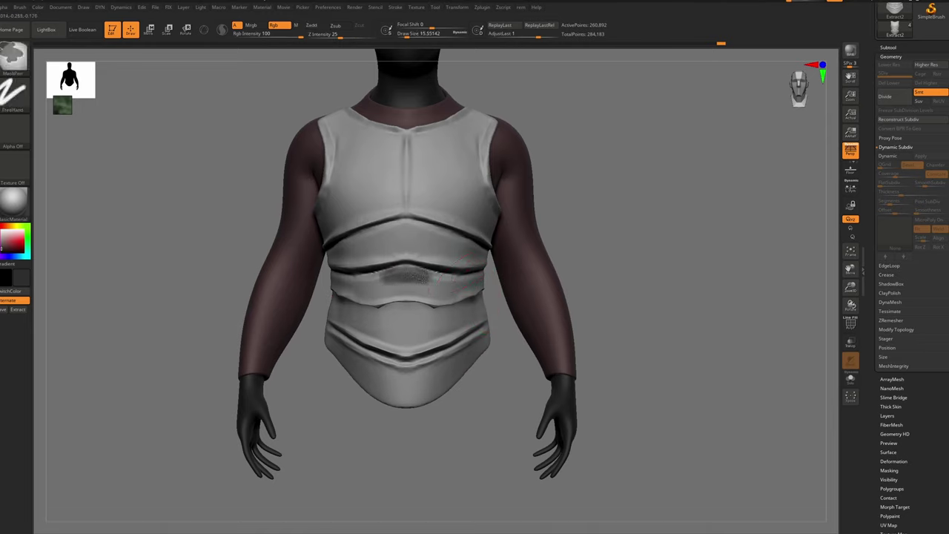
left_click_drag(420, 277, 447, 281, "ctrl")
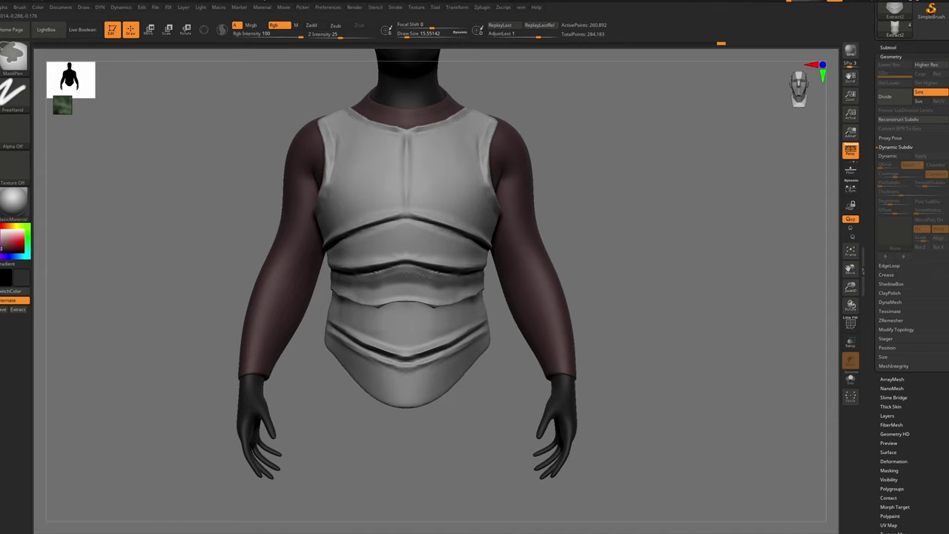
left_click(632, 177, "ctrl")
key("s")
left_click(432, 272)
left_click_drag(438, 270, 437, 253)
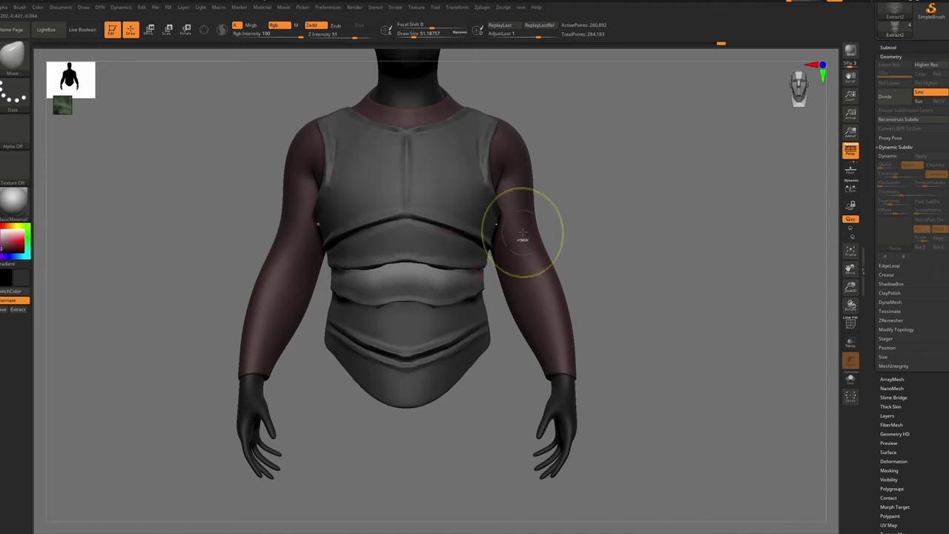
left_click_drag(614, 172, 619, 178, "ctrl")
left_click_drag(407, 266, 407, 263)
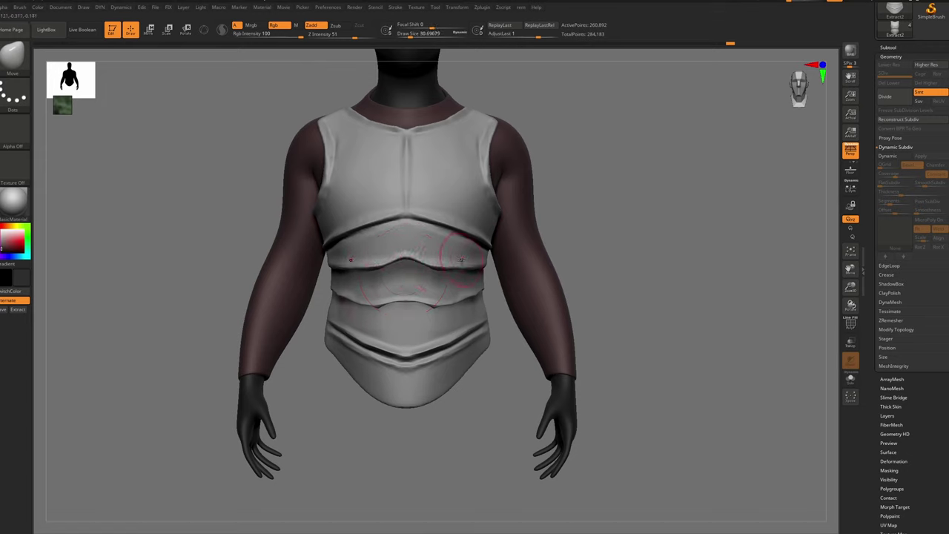
left_click_drag(613, 163, 636, 240, "ctrl")
Mask across the lower band with a brush of about 14 and invert the mask
key("s")
key("s")
mouse_move(380, 327)
left_mouse_down()
mouse_move(372, 327)
mouse_move(381, 341)
left_mouse_up()
key("s")
mouse_move(405, 374)
left_mouse_down("ctrl")
mouse_move(339, 347)
mouse_move(405, 370)
left_mouse_up("ctrl")
key("s")
key("ctrl+z")
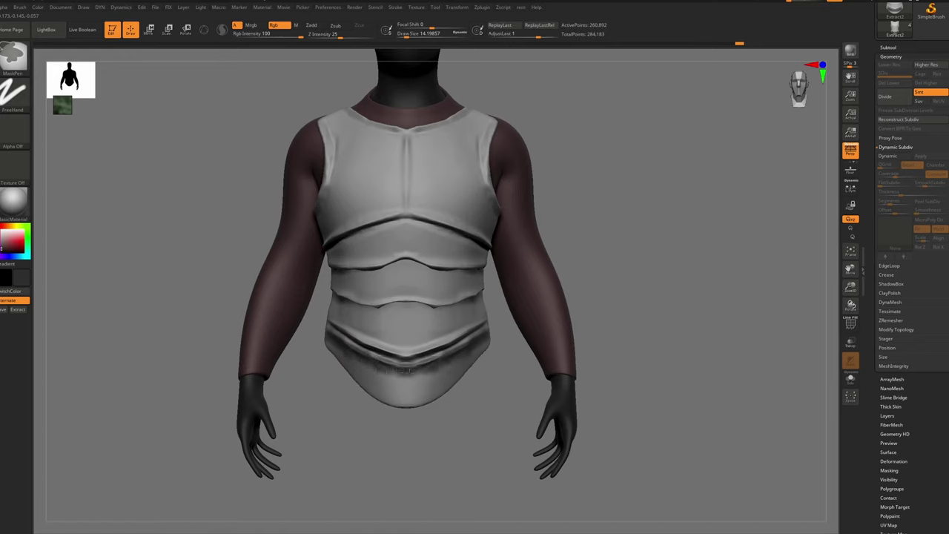
mouse_move(605, 189)
left_mouse_down("ctrl")
mouse_move(613, 199)
mouse_move(637, 186)
left_mouse_up("ctrl")
key("ctrl+z")
key("ctrl+z")
left_click(604, 207, "ctrl")
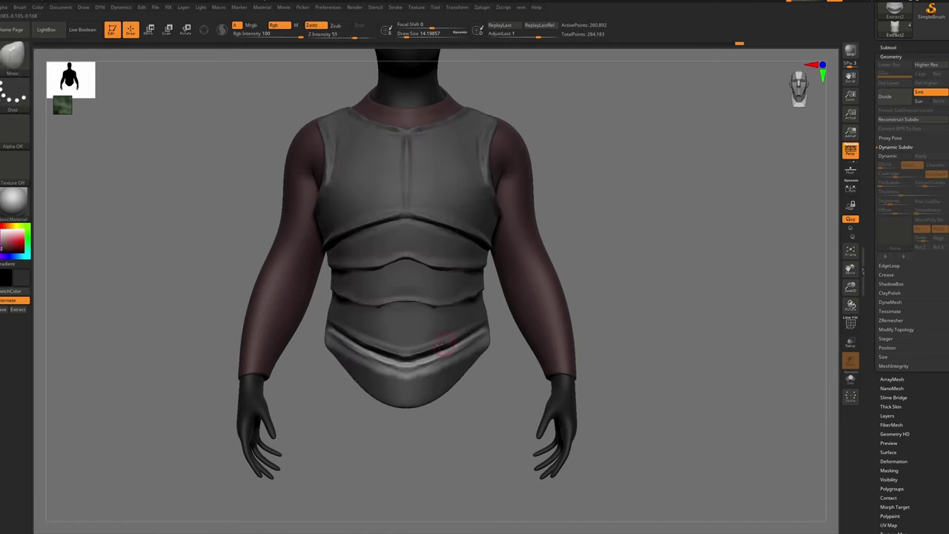
Push the lower plate's rim upward and close its gap, then clear the mask
key("s")
mouse_move(436, 339)
left_mouse_down()
mouse_move(445, 340)
mouse_move(434, 348)
mouse_move(449, 342)
left_mouse_up()
key("s")
mouse_move(456, 341)
left_mouse_down()
mouse_move(456, 330)
mouse_move(480, 327)
left_mouse_up()
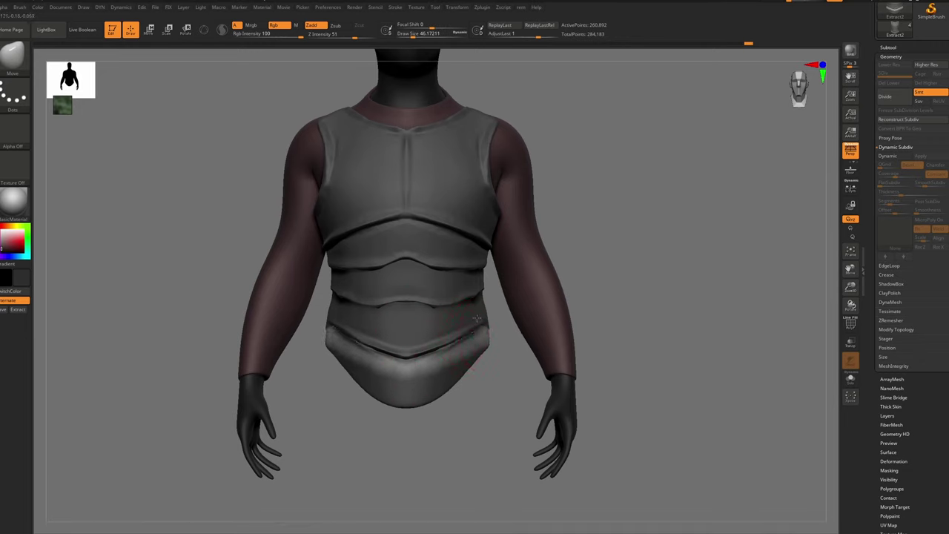
left_click_drag(582, 226, 642, 256, "ctrl")
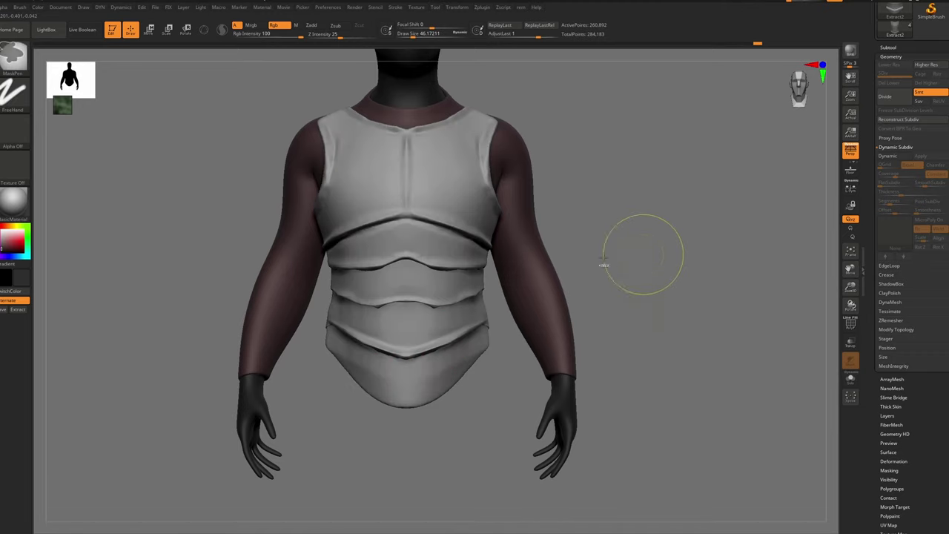
mouse_move(478, 348)
right_mouse_down("ctrl")
mouse_move(461, 300)
mouse_move(446, 327)
mouse_move(448, 359)
mouse_move(443, 327)
right_mouse_up("ctrl")
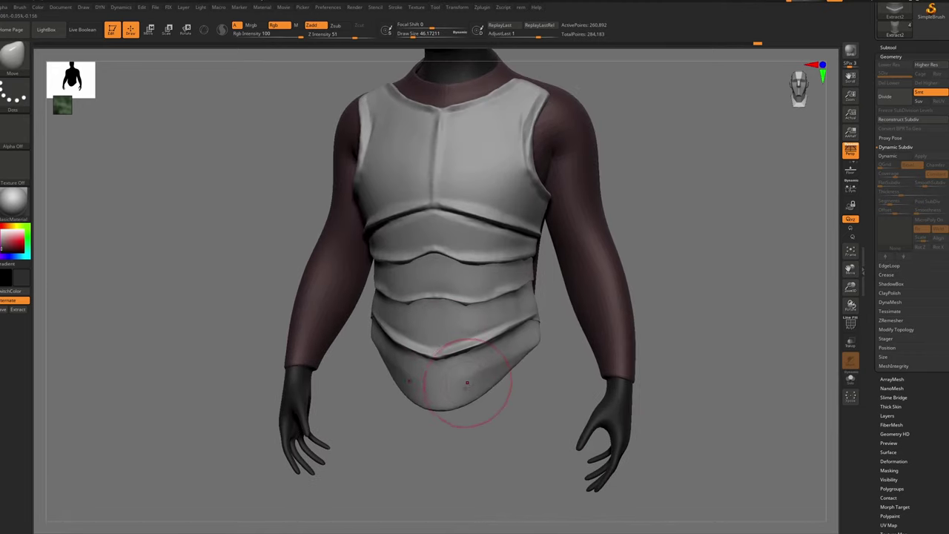
Switch to hPolish and shrink it to about 20
key("b")
key("h")
key("p")
key("s")
left_click_drag(426, 382, 420, 382)
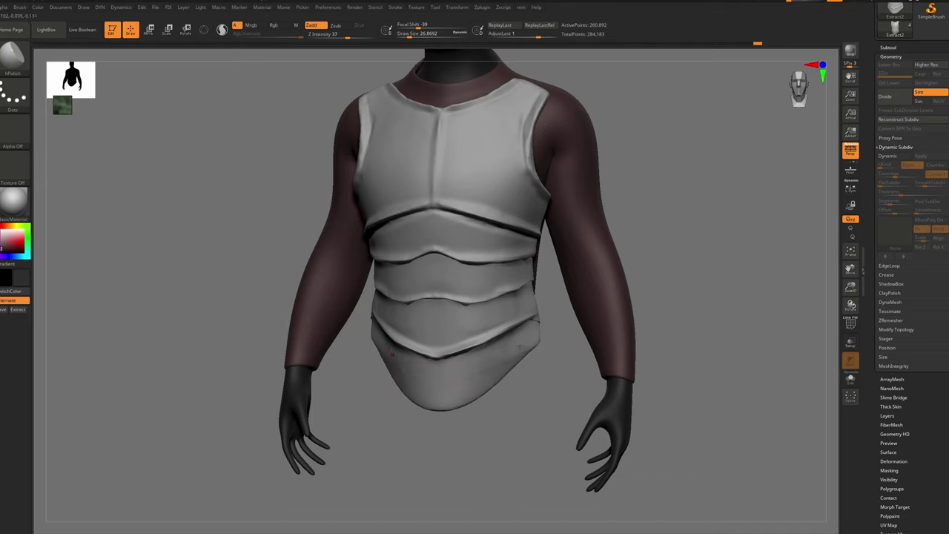
key("bracketleft")
key("bracketleft")
Inflate the plate edge along the crease with the Inflate brush
mouse_move(528, 290)
right_mouse_down("ctrl")
mouse_move(459, 284)
mouse_move(537, 247)
mouse_move(509, 286)
mouse_move(531, 282)
mouse_move(515, 275)
right_mouse_up("ctrl")
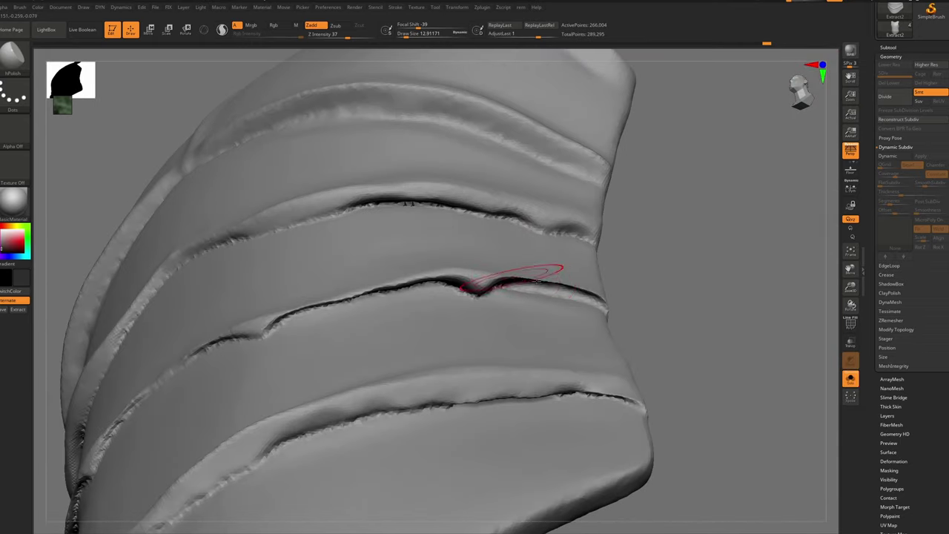
key("b")
key("i")
key("n")
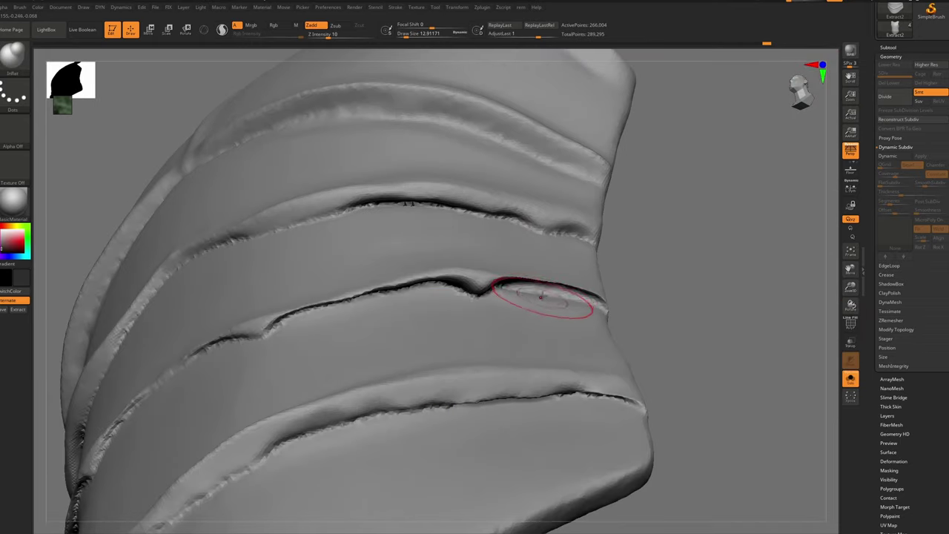
key("s")
mouse_move(515, 278)
left_mouse_down()
mouse_move(580, 293)
mouse_move(556, 291)
left_mouse_up()
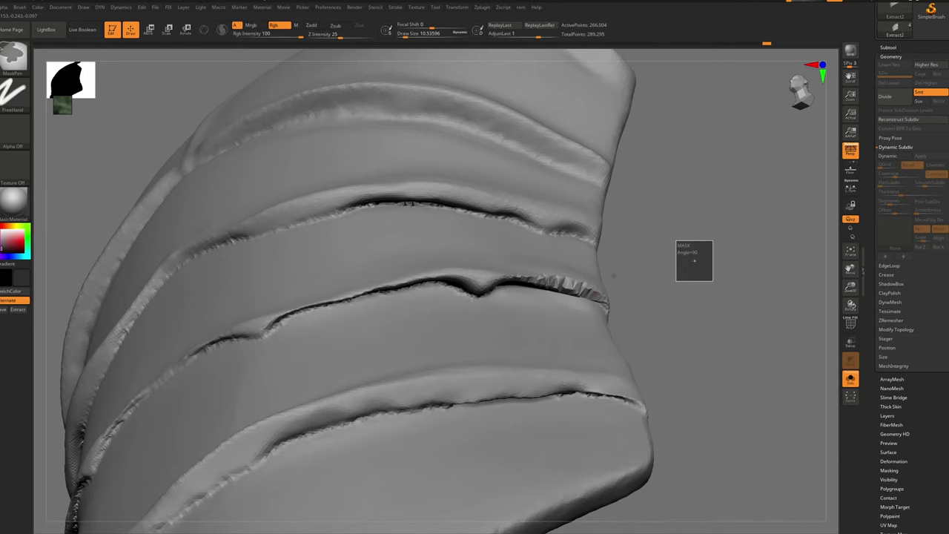
Shrink the brush and select the Dam Standard crease-cutting brush
right_click_drag(686, 256, 653, 230, "ctrl")
right_click_drag(514, 296, 502, 309)
key("s")
left_click_drag(519, 304, 514, 305)
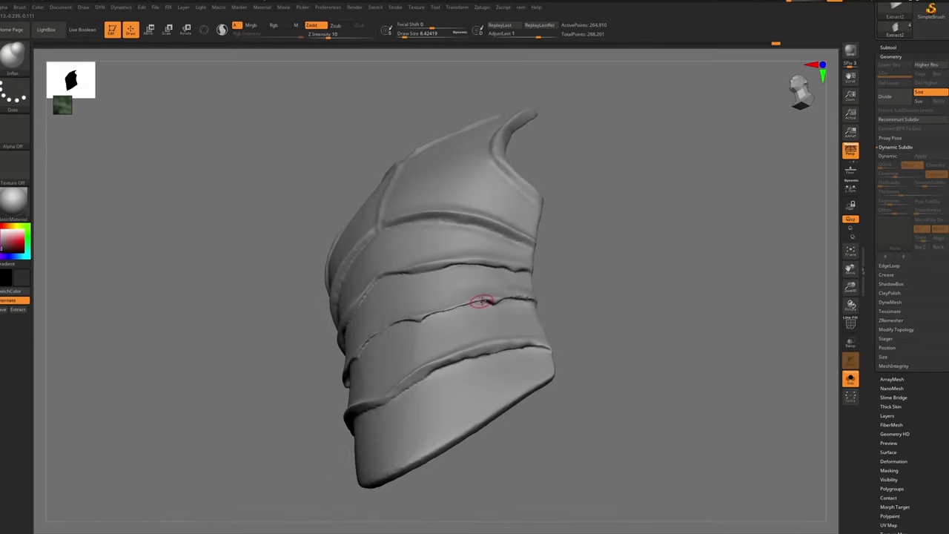
key("b")
key("d")
key("s")
Inflate and even out the lower edge of the middle crease from the front
right_click_drag(496, 310, 503, 325, "ctrl")
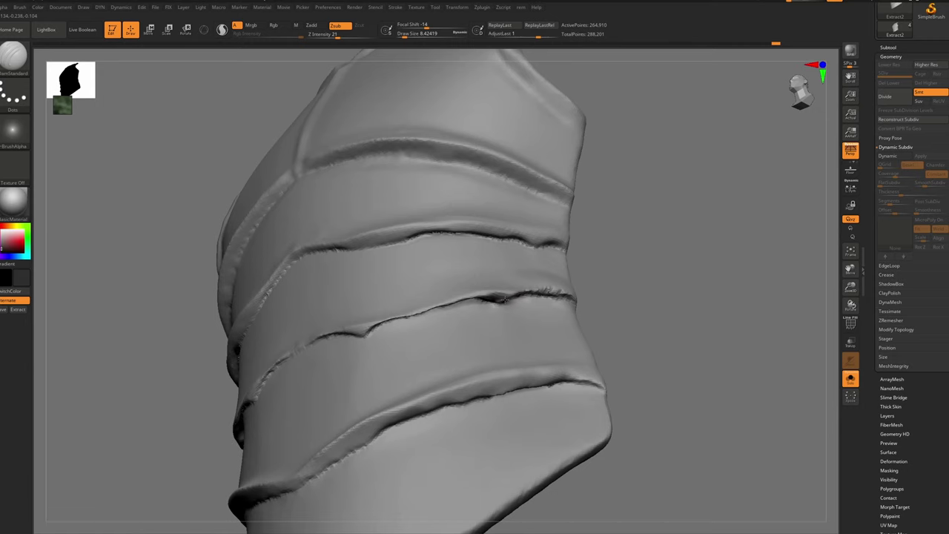
mouse_move(495, 301)
right_mouse_down("ctrl")
mouse_move(482, 259)
mouse_move(512, 261)
mouse_move(475, 292)
right_mouse_up("ctrl")
key("b")
key("i")
key("n")
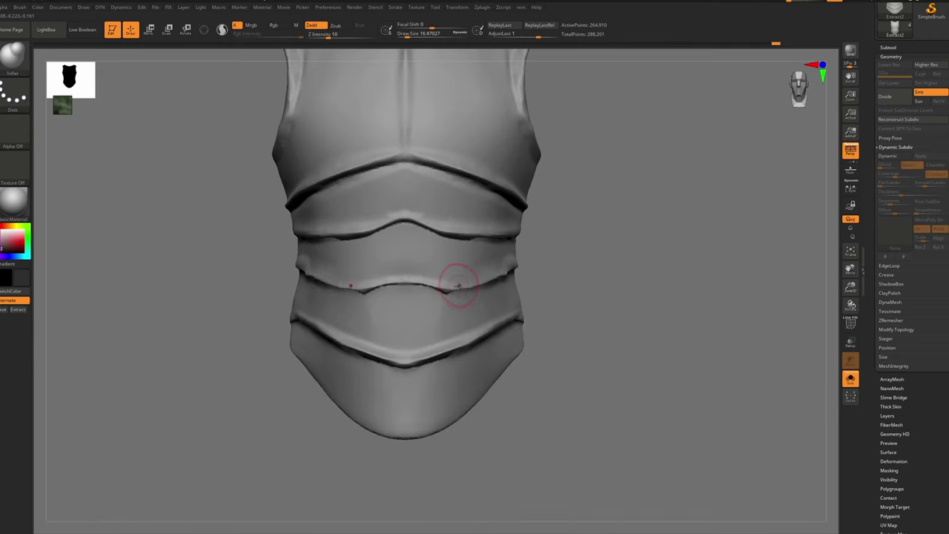
mouse_move(507, 277)
left_mouse_down()
mouse_move(489, 285)
mouse_move(409, 274)
left_mouse_up()
right_click_drag(517, 261, 554, 212, "ctrl")
Even out the armour surface, briefly showing the body, then isolate the armour facing front
left_click_drag(572, 206, 596, 278, "ctrl")
right_click_drag(503, 250, 506, 269, "ctrl")
left_click_drag(581, 231, 604, 270, "ctrl")
key("alt+s")
mouse_move(492, 220)
right_mouse_down()
mouse_move(502, 220)
mouse_move(477, 218)
mouse_move(485, 197)
mouse_move(511, 307)
right_mouse_up()
key("alt+s")
right_click_drag(517, 259, 475, 214)
Mask the band under the chest ridge, invert it, and pull its upper edge up with Move
key("s")
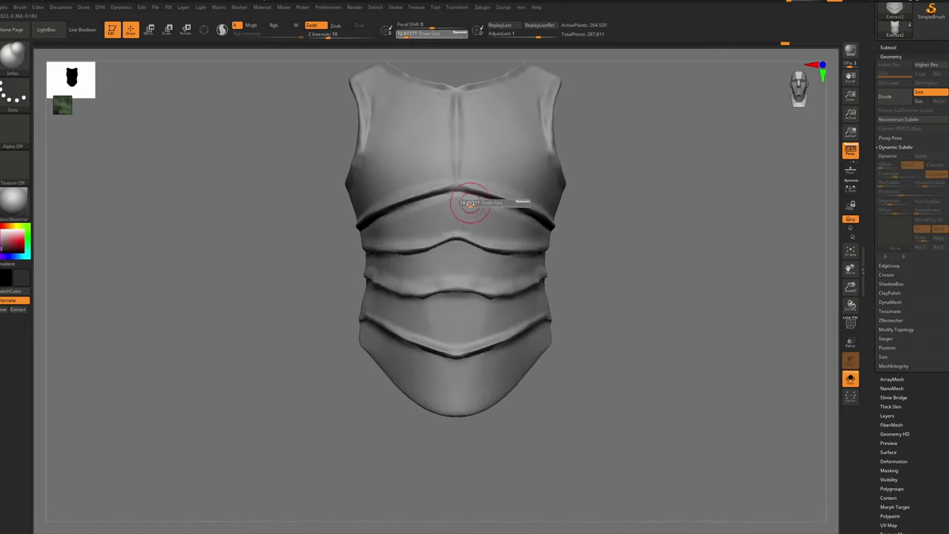
key("ctrl")
left_click_drag(464, 198, 509, 213, "ctrl")
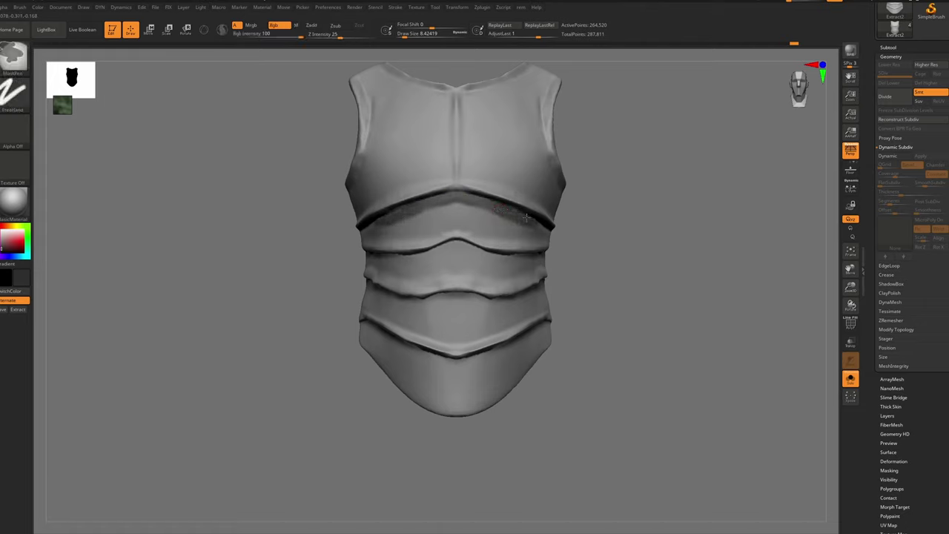
left_click(584, 238, "ctrl")
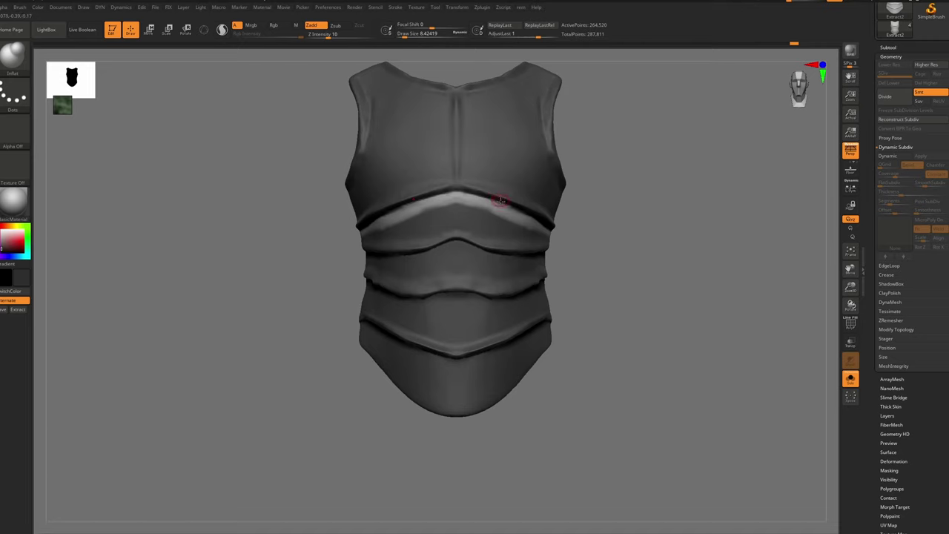
key("b")
key("m")
key("v")
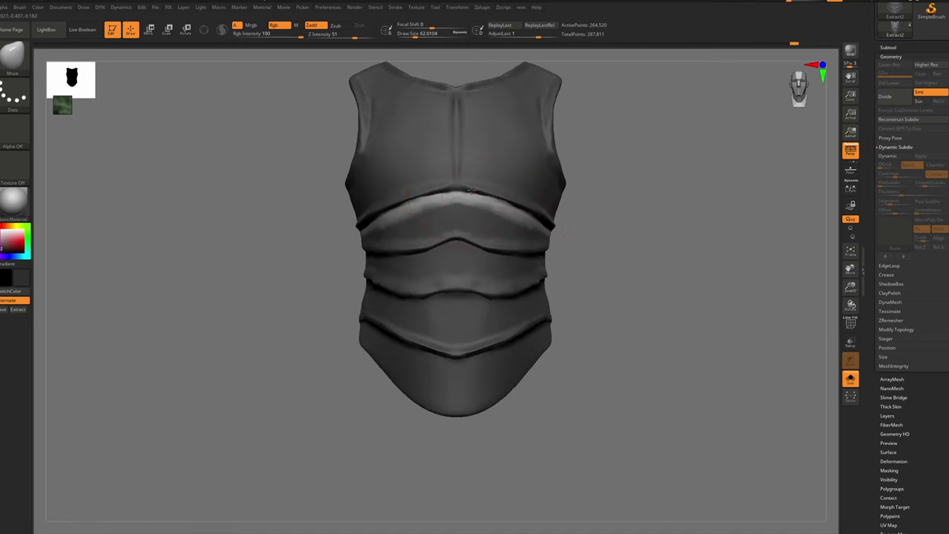
left_click_drag(470, 191, 468, 182)
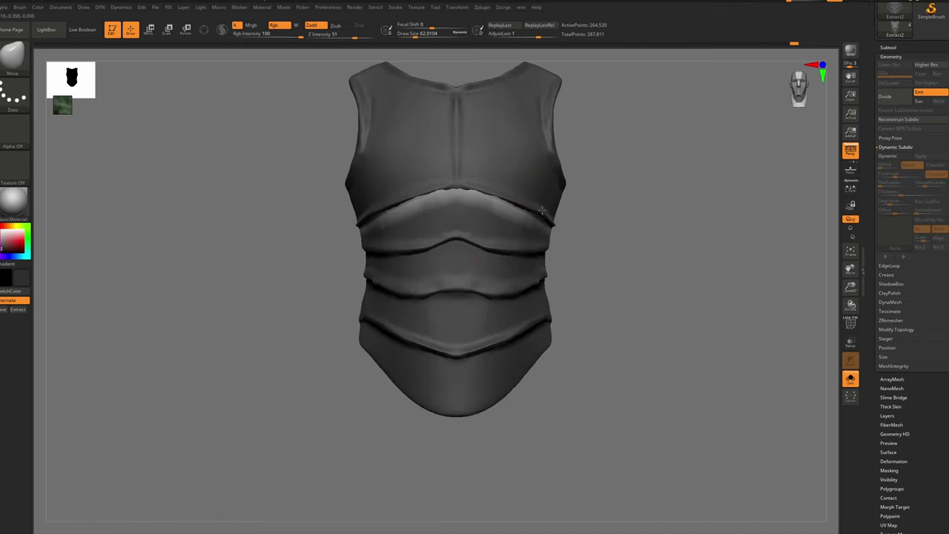
left_click_drag(626, 178, 634, 195, "ctrl")
Select the Inflate brush at draw size 20 and frame the torso from the front
left_click_drag(544, 178, 530, 170)
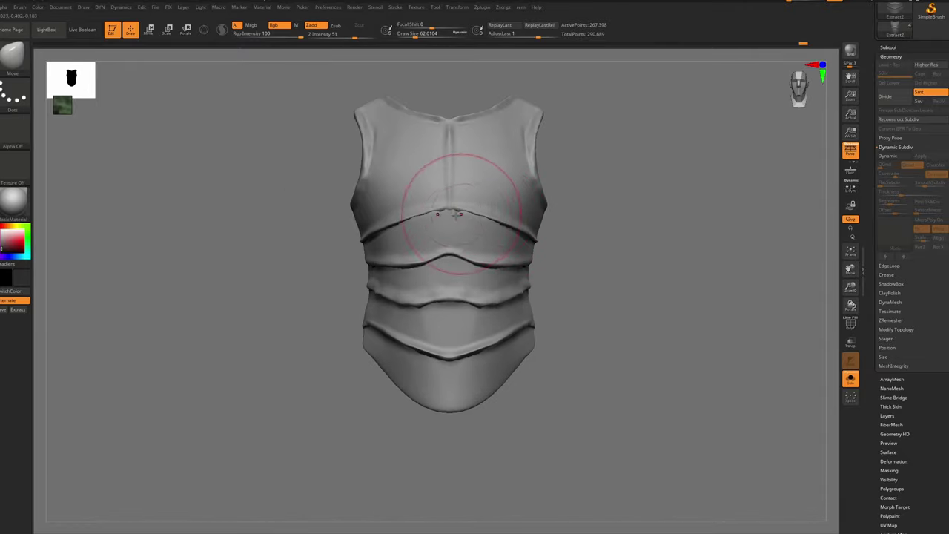
key("b")
key("i")
key("n")
key("s")
left_click_drag(489, 220, 460, 220)
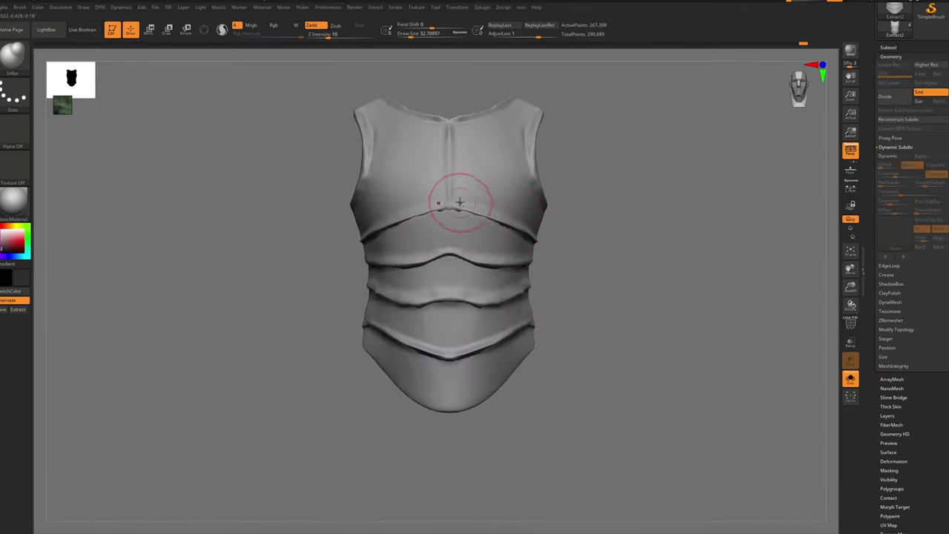
left_click_drag(564, 223, 534, 215)
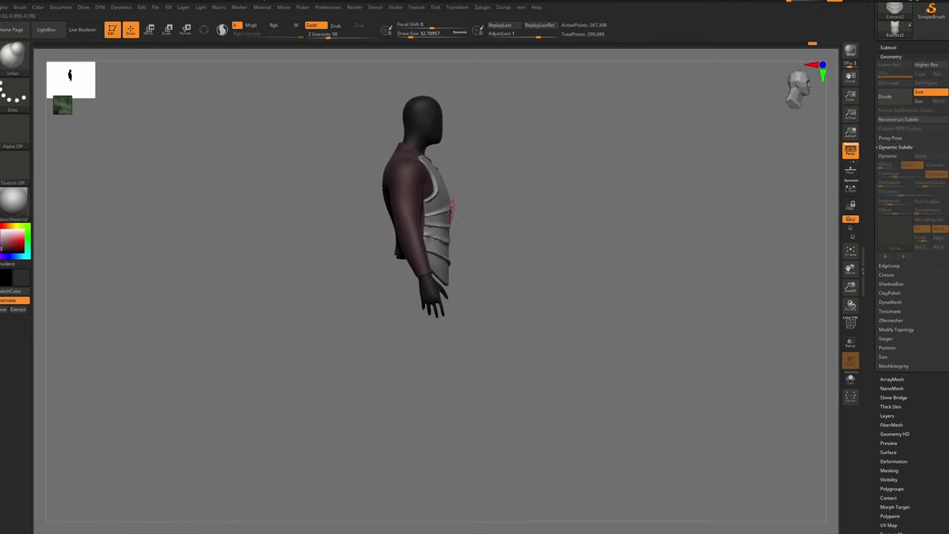
right_click_drag(465, 158, 449, 206, "ctrl")
key("s")
mouse_move(449, 205)
left_mouse_down()
mouse_move(416, 197)
mouse_move(477, 211)
mouse_move(333, 221)
left_mouse_up()
Select Move at size about 30, mask the second, third and lowest plate seams, and invert the mask
key("b")
key("m")
key("v")
key("s")
key("s")
key("s")
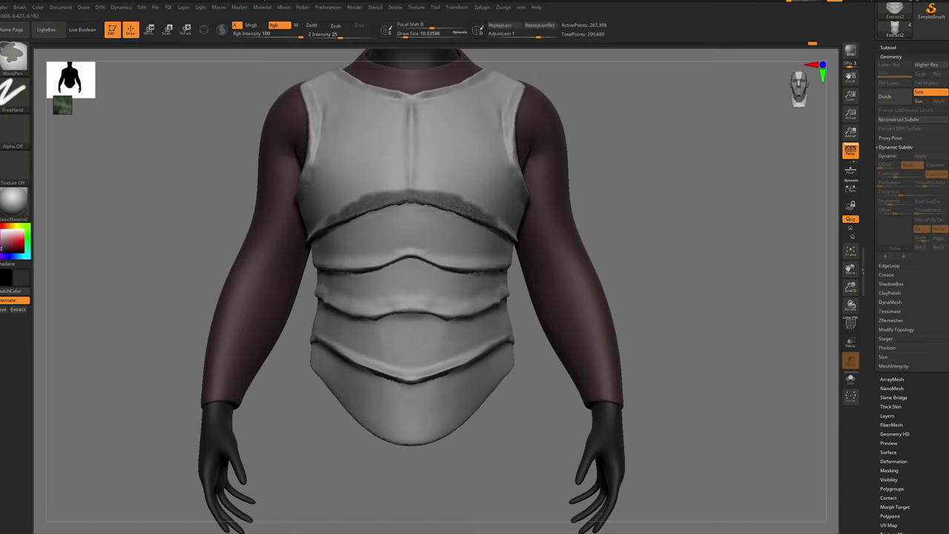
left_click_drag(417, 255, 330, 262, "ctrl")
left_click_drag(416, 303, 338, 304, "ctrl")
mouse_move(413, 371)
left_mouse_down("ctrl")
mouse_move(425, 377)
mouse_move(470, 356)
left_mouse_up("ctrl")
left_click(545, 382, "ctrl")
Push the plate edges and tips outward on both sides, then clear the mask
left_click_drag(545, 382, 671, 368)
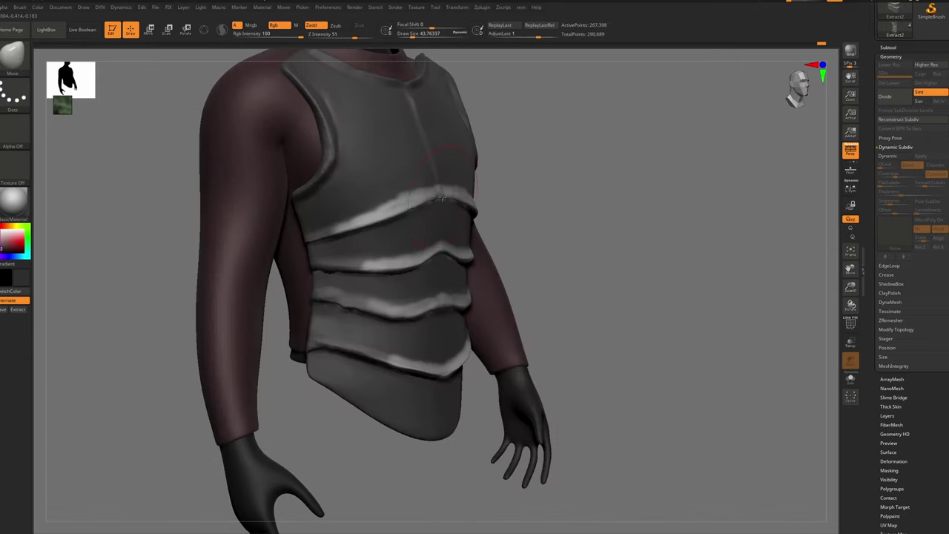
left_click_drag(436, 201, 439, 194)
left_click_drag(593, 215, 473, 201)
right_click_drag(474, 200, 427, 208)
left_click_drag(449, 263, 443, 253)
left_click_drag(451, 307, 446, 301)
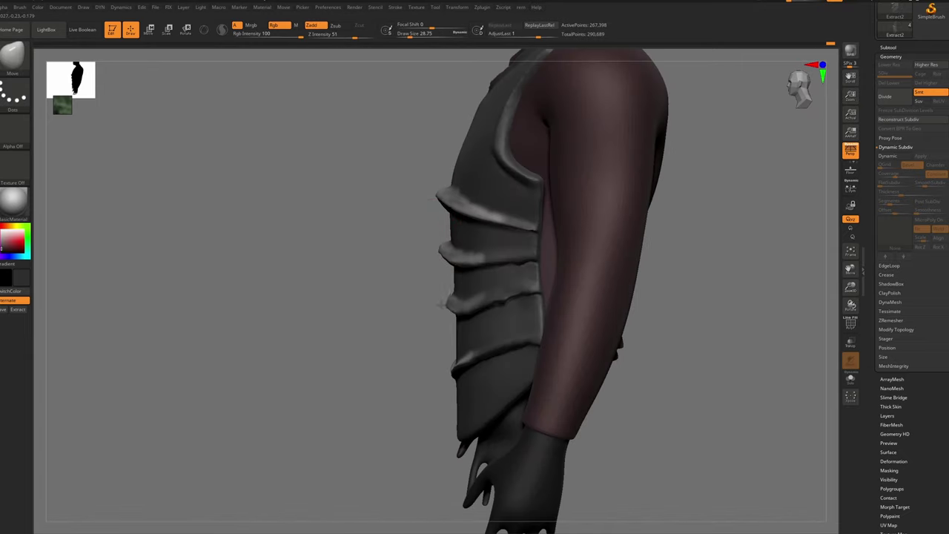
mouse_move(446, 304)
right_mouse_down()
mouse_move(474, 319)
mouse_move(463, 363)
right_mouse_up()
mouse_move(463, 363)
right_mouse_down("ctrl")
mouse_move(443, 327)
mouse_move(594, 297)
right_mouse_up("ctrl")
left_click_drag(619, 249, 639, 266, "ctrl")
right_click_drag(393, 297, 505, 312)
Select the hPolish brush and line up an exact side view of the chest plates
right_click_drag(504, 312, 463, 231, "ctrl")
mouse_move(475, 260)
right_mouse_down("ctrl")
mouse_move(474, 339)
mouse_move(419, 242)
right_mouse_up("ctrl")
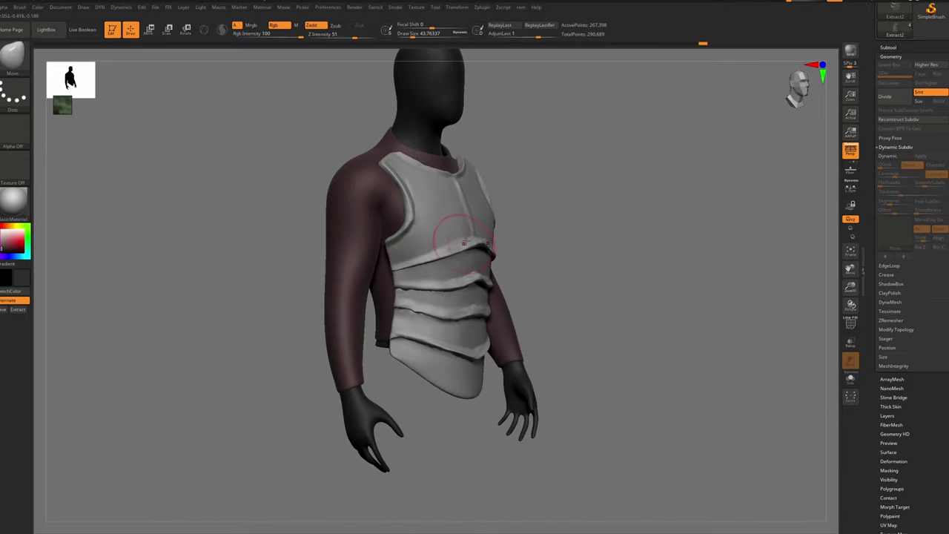
key("b")
key("h")
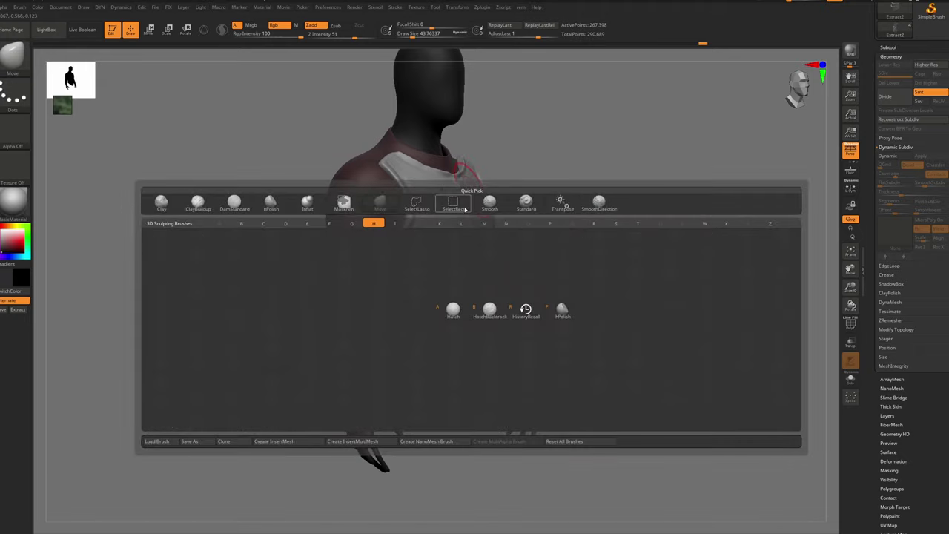
key("p")
right_click_drag(473, 212, 489, 215)
mouse_move(489, 215)
right_mouse_down("alt")
mouse_move(504, 311)
mouse_move(530, 310)
mouse_move(445, 231)
right_mouse_up("alt")
right_click_drag(445, 231, 445, 275, "ctrl")
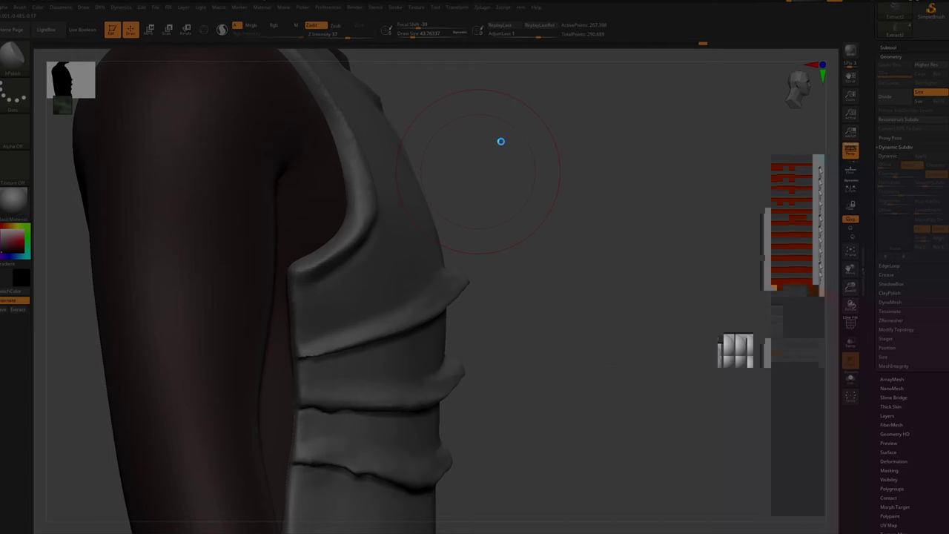
Capture the shoulder area as a screenshot and circle the plate tip in red
left_click_drag(530, 108, 323, 410)
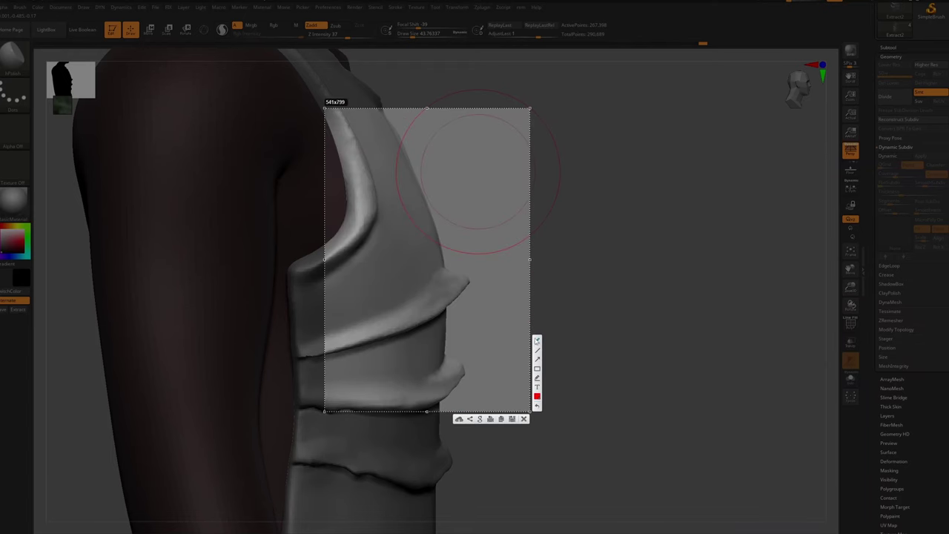
mouse_move(431, 218)
left_mouse_down()
mouse_move(443, 260)
mouse_move(497, 292)
left_mouse_up()
left_click_drag(451, 256, 451, 270)
key("Escape")
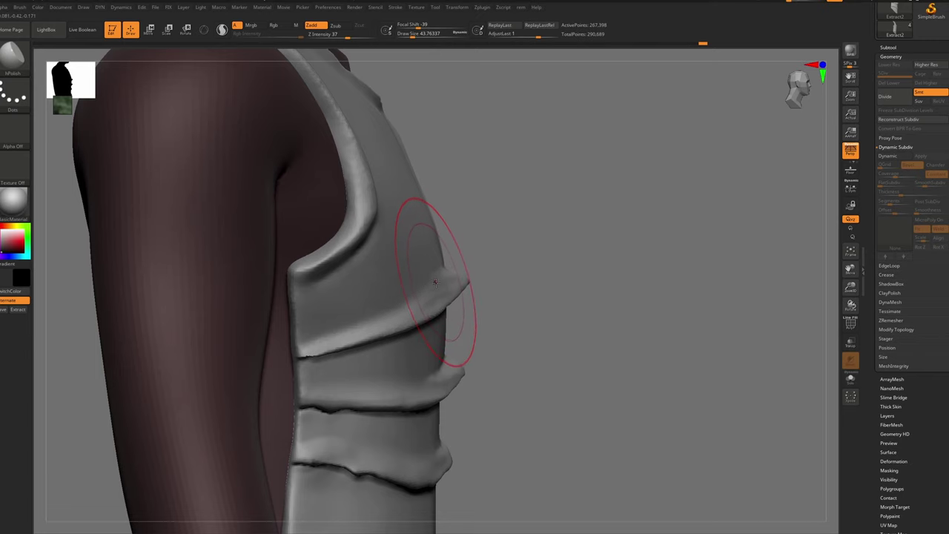
Keep hPolish, set its size to 20, and rotate to a three-quarter front view
key("b")
key("p")
key("space")
left_click_drag(446, 272, 437, 272)
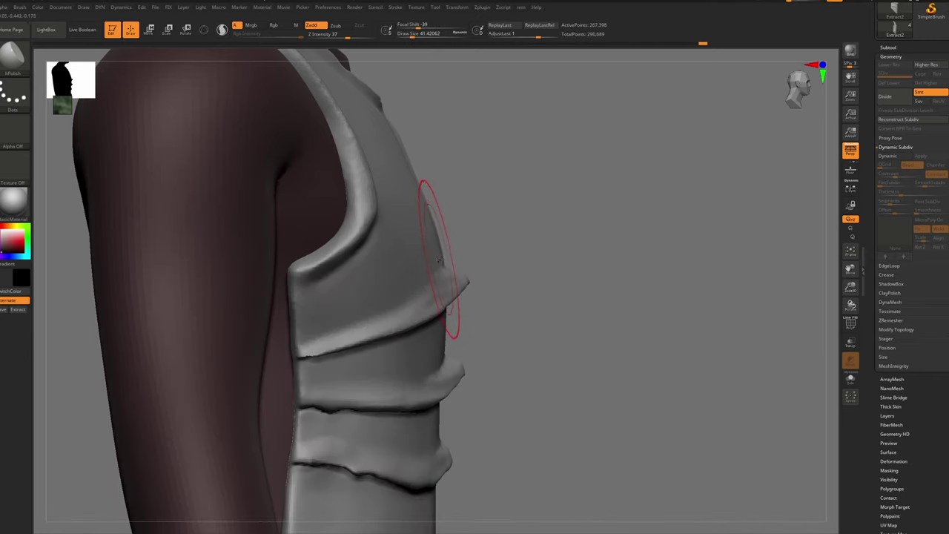
left_click_drag(456, 232, 389, 245)
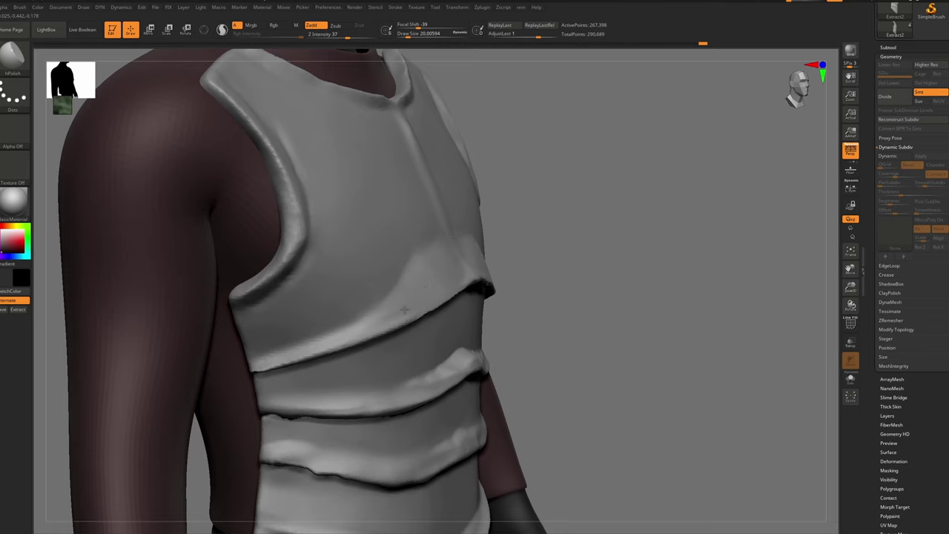
Polish and smooth the chest plate's lower edge and a plate strip's ridge
left_click_drag(404, 310, 262, 350)
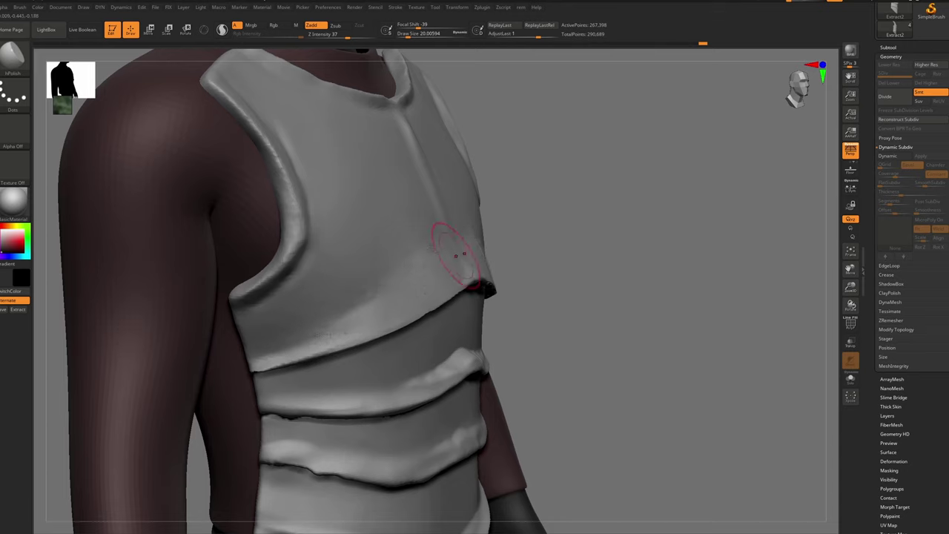
mouse_move(423, 244)
left_mouse_down("shift")
mouse_move(408, 223)
mouse_move(432, 258)
left_mouse_up("shift")
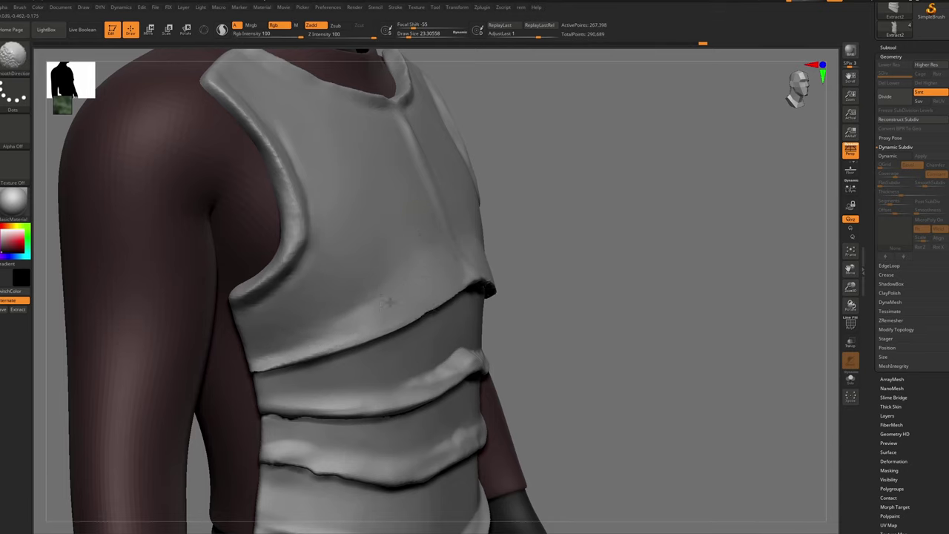
mouse_move(390, 302)
left_mouse_down("shift")
mouse_move(449, 282)
mouse_move(360, 340)
mouse_move(372, 317)
mouse_move(407, 319)
left_mouse_up("shift")
right_click_drag(453, 297, 451, 259, "ctrl")
right_click_drag(451, 260, 476, 274)
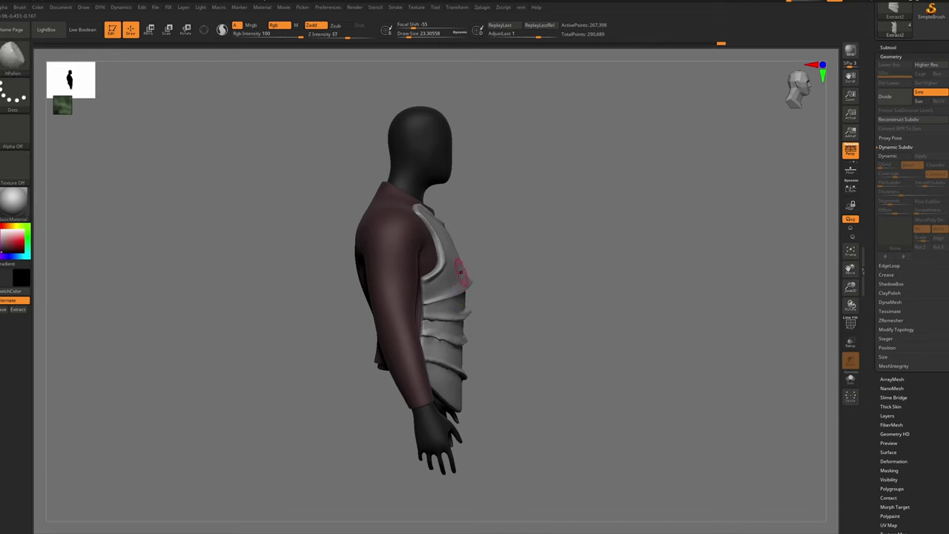
mouse_move(460, 273)
right_mouse_down("ctrl")
mouse_move(462, 319)
mouse_move(430, 327)
right_mouse_up("ctrl")
left_click_drag(488, 346, 495, 354)
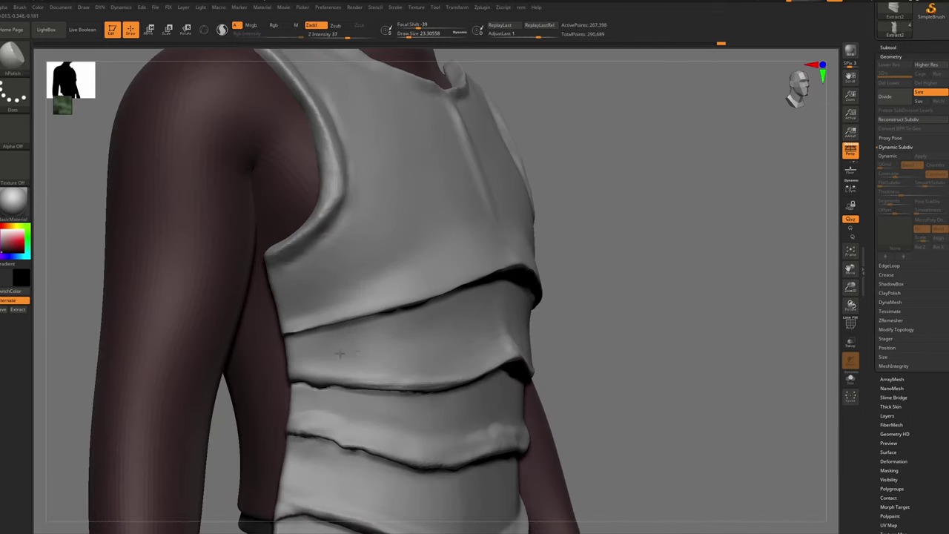
Screenshot the vest with a red mark on the rough edge, then reframe the vest
key("Print")
left_click_drag(616, 220, 360, 446)
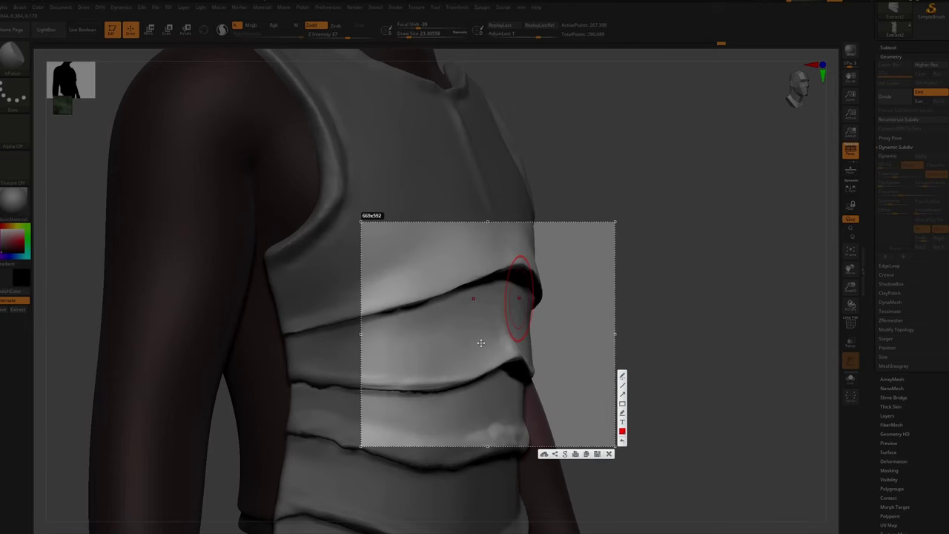
mouse_move(477, 357)
left_mouse_down()
mouse_move(480, 349)
mouse_move(387, 362)
left_mouse_up()
left_click(608, 456)
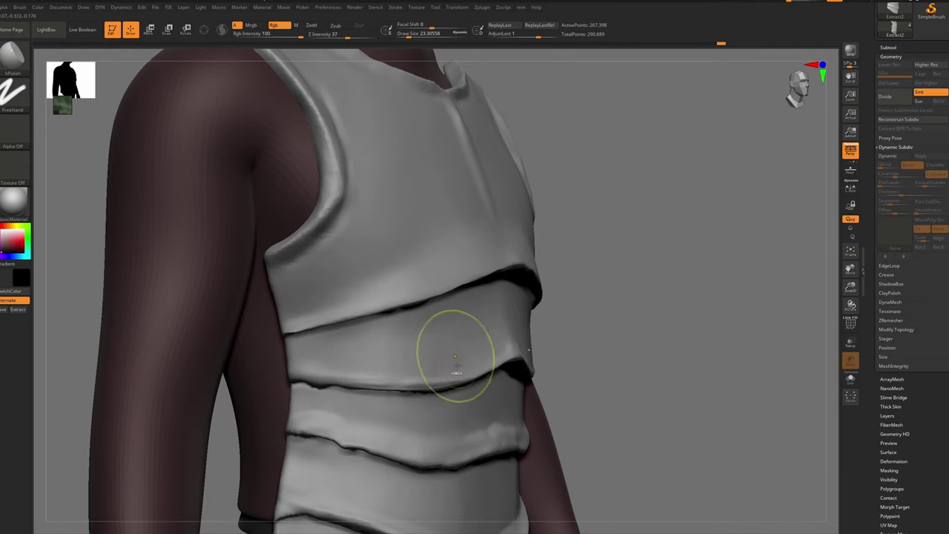
right_click_drag(455, 359, 475, 363, "ctrl")
mouse_move(475, 363)
right_mouse_down("alt")
mouse_move(455, 317)
mouse_move(459, 356)
right_mouse_up("alt")
right_click_drag(459, 356, 443, 348)
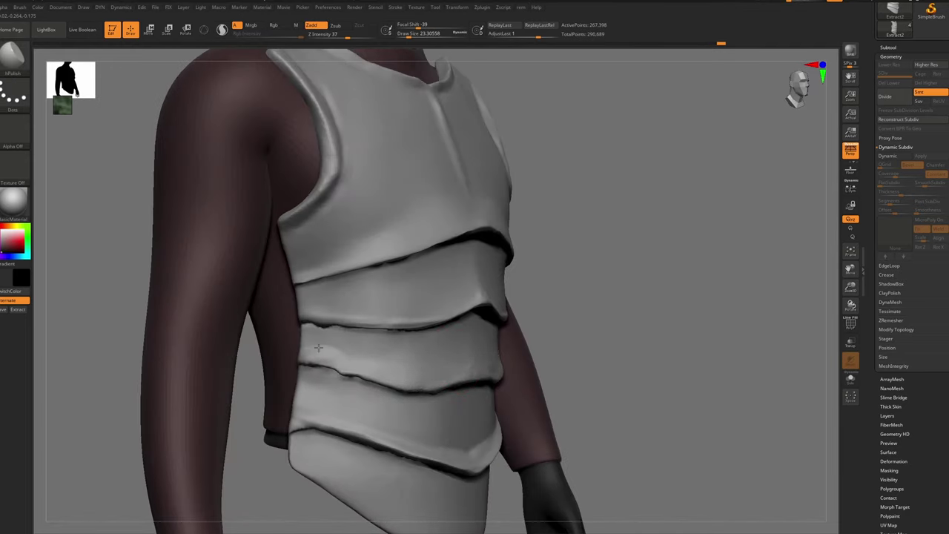
Smooth the lower fold and pull the plate's lower edge into shape with Move
mouse_move(433, 361)
left_mouse_down("shift")
mouse_move(345, 370)
mouse_move(359, 375)
left_mouse_up("shift")
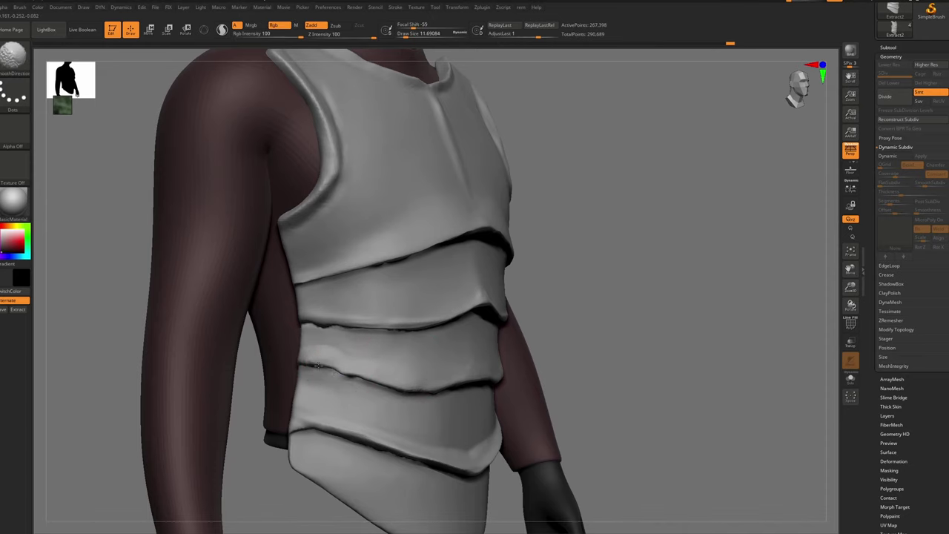
key("b")
key("m")
key("v")
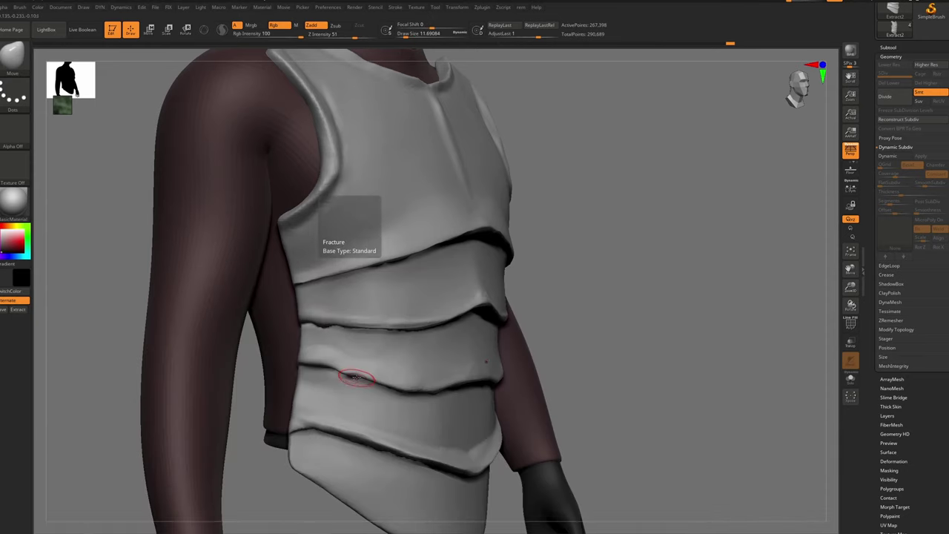
key("s")
mouse_move(354, 376)
left_mouse_down()
mouse_move(361, 373)
mouse_move(332, 365)
left_mouse_up()
key("s")
Shift-smooth the jagged plate edges and soften the lower plate edge from several angles
key("shift")
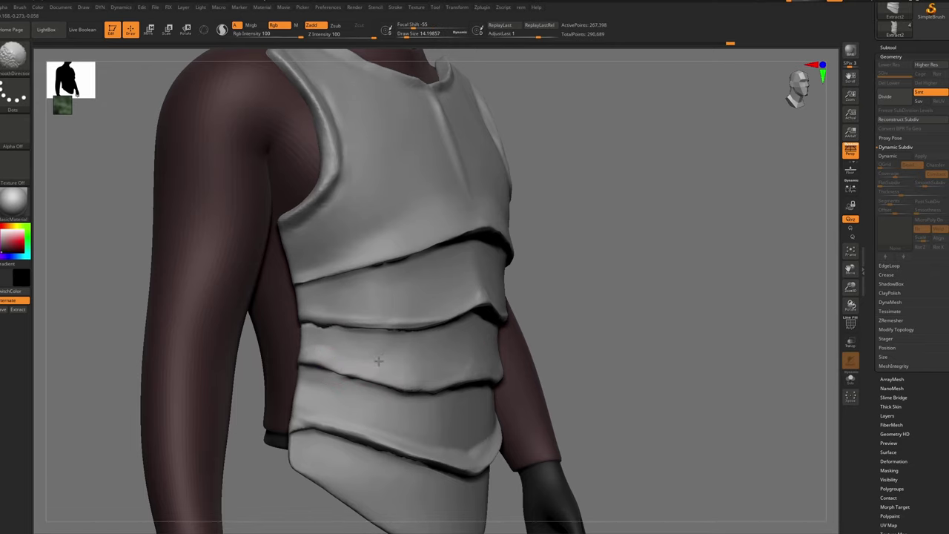
left_click_drag(377, 330, 348, 327, "shift")
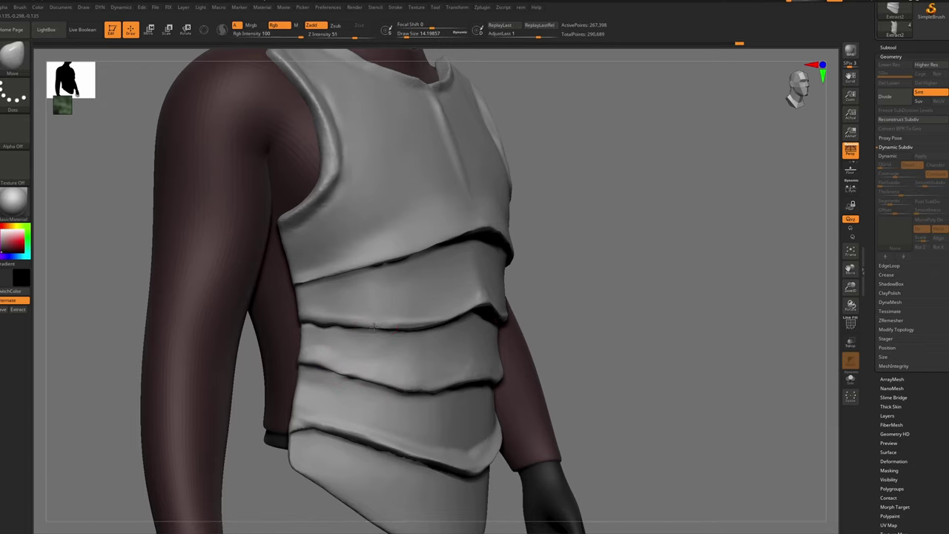
right_click_drag(374, 327, 438, 343)
mouse_move(438, 343)
right_mouse_down("ctrl")
mouse_move(449, 360)
mouse_move(443, 339)
right_mouse_up("ctrl")
left_click_drag(442, 339, 441, 335)
right_click_drag(442, 332, 445, 321)
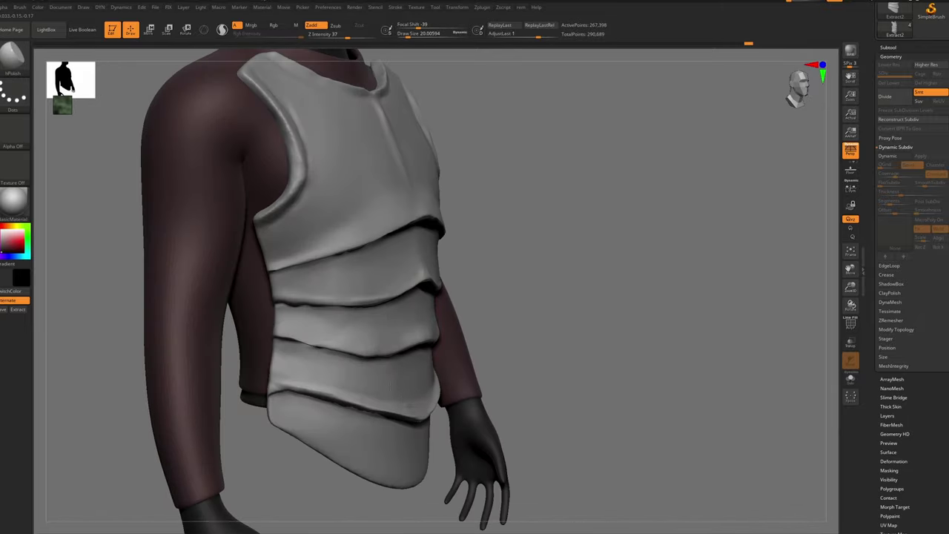
left_click_drag(351, 404, 288, 388)
right_click_drag(334, 396, 415, 385, "shift")
right_click_drag(416, 386, 363, 233, "ctrl")
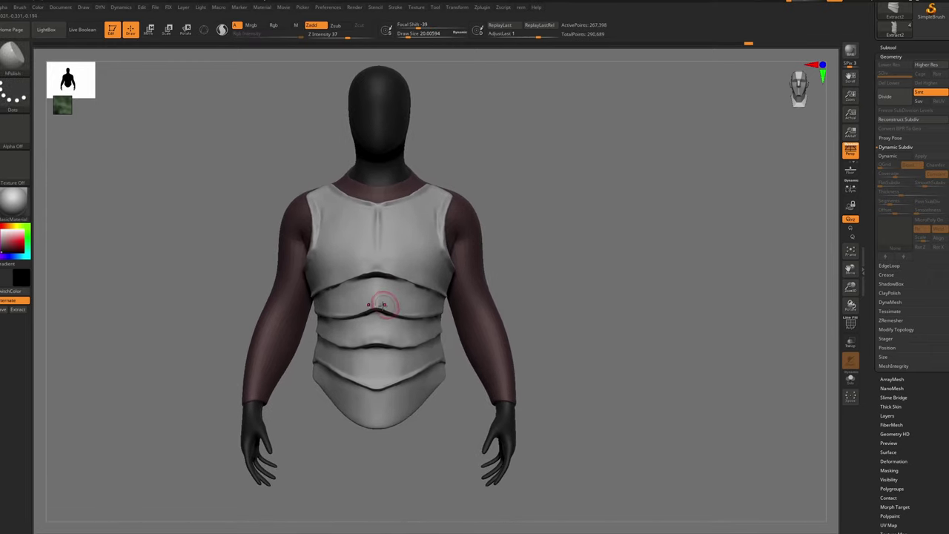
Pick DamStandard at a small size and carve a crease down the chest centreline
key("b")
key("d")
key("s")
right_click_drag(386, 289, 376, 258)
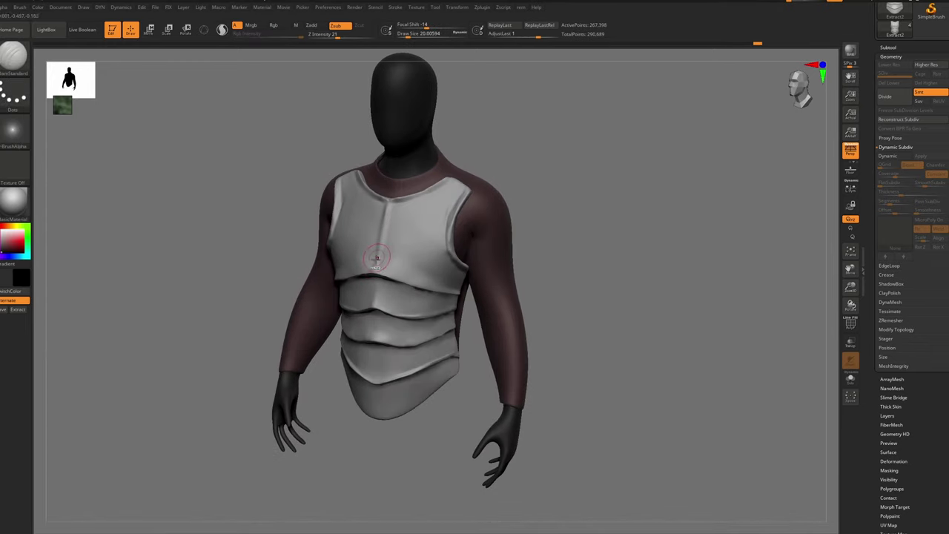
key("s")
left_click(376, 261)
left_click_drag(374, 274, 383, 243)
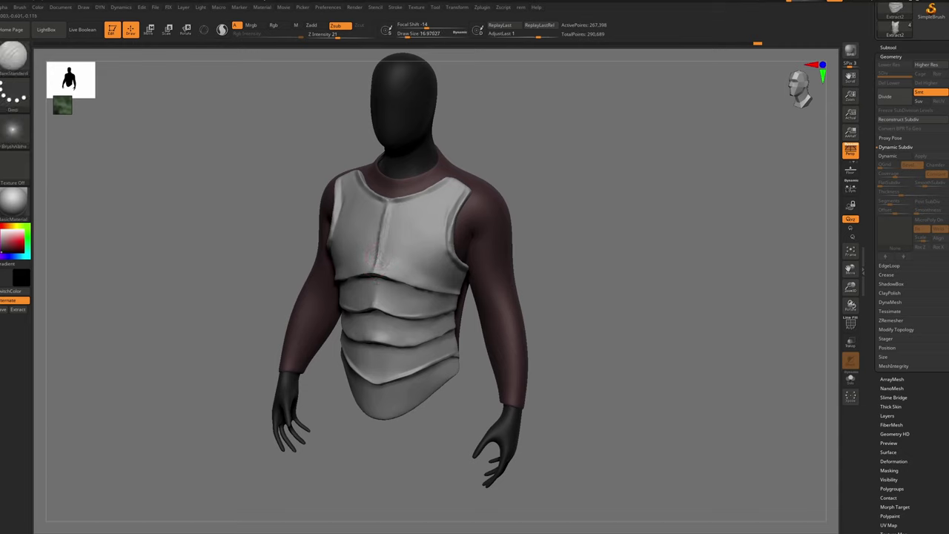
key("[")
With a slightly smaller brush, carve short vertical creases on the middle ridge and lower plate
mouse_move(371, 353)
right_mouse_down()
mouse_move(383, 322)
mouse_move(382, 305)
mouse_move(372, 310)
right_mouse_up()
key("[")
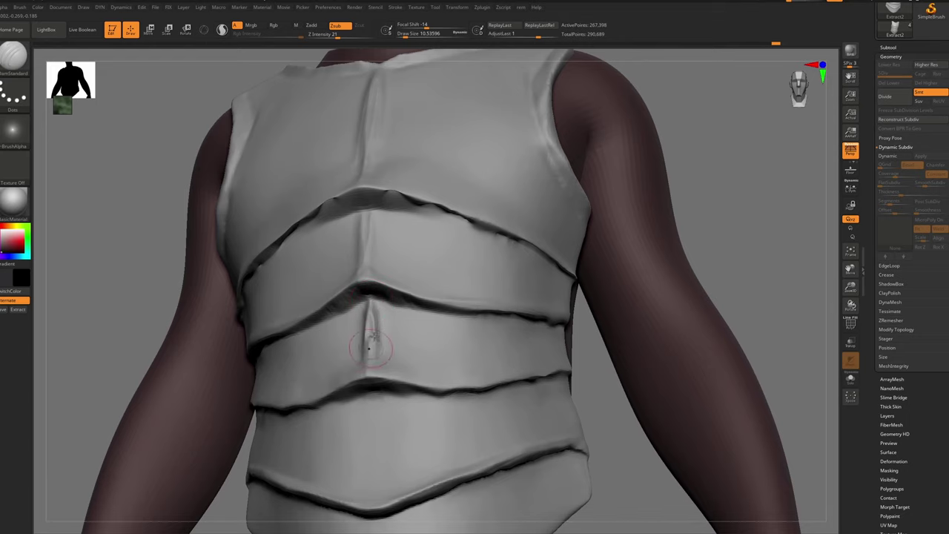
left_click_drag(369, 323, 369, 333)
mouse_move(368, 388)
right_mouse_down("ctrl")
mouse_move(363, 311)
mouse_move(348, 280)
mouse_move(349, 289)
right_mouse_up("ctrl")
left_click_drag(353, 295, 352, 237)
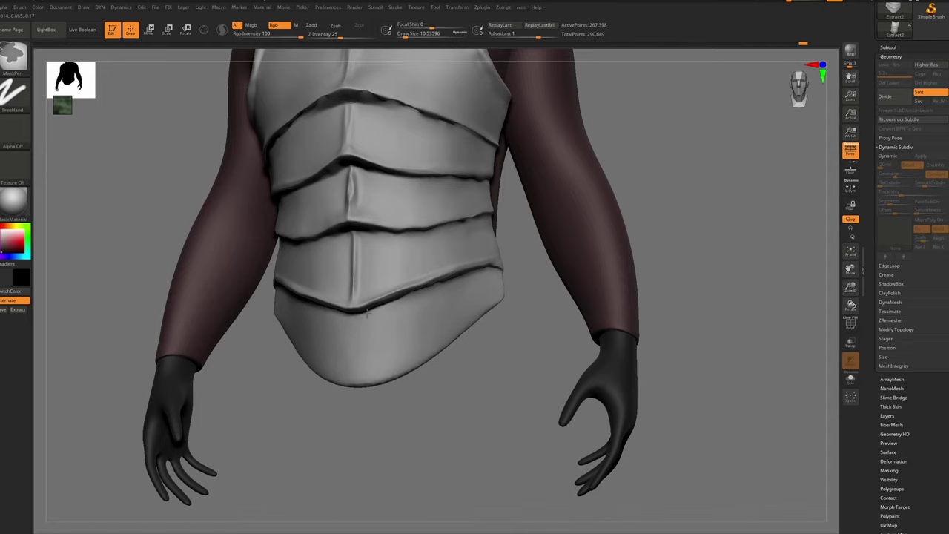
right_click_drag(355, 296, 356, 319, "ctrl")
mouse_move(356, 319)
right_mouse_down()
mouse_move(413, 321)
mouse_move(442, 396)
mouse_move(357, 337)
mouse_move(319, 239)
right_mouse_up()
mouse_move(378, 326)
right_mouse_down("ctrl")
mouse_move(391, 361)
mouse_move(368, 385)
mouse_move(379, 339)
right_mouse_up("ctrl")
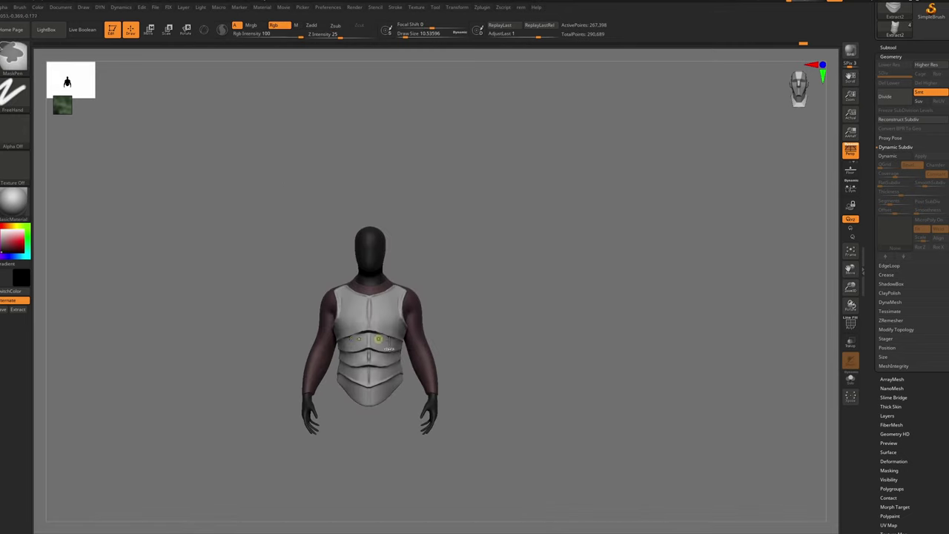
right_click_drag(394, 394, 417, 427, "ctrl")
mouse_move(417, 428)
right_mouse_down("alt")
mouse_move(416, 384)
mouse_move(362, 357)
right_mouse_up("alt")
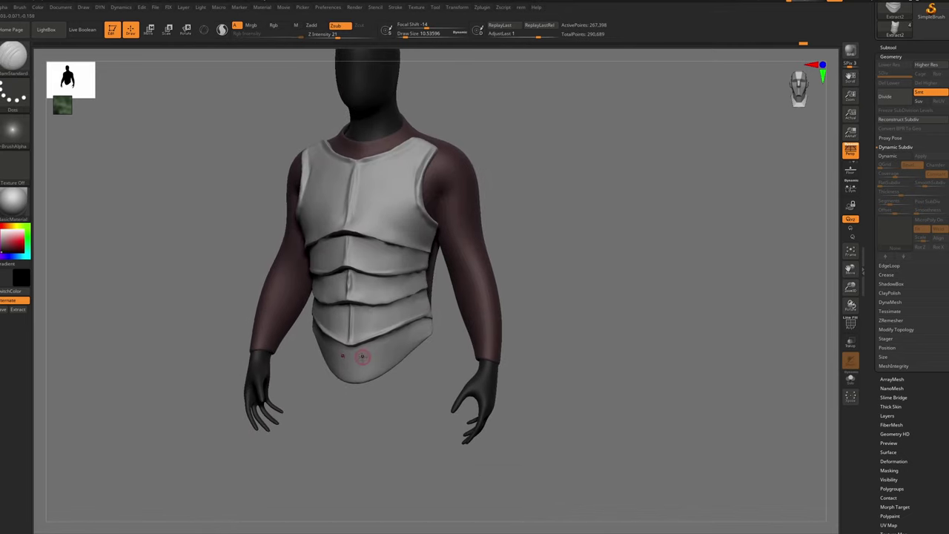
Switch to hPolish at size 20 and polish the surface around the crease
key("b")
key("m")
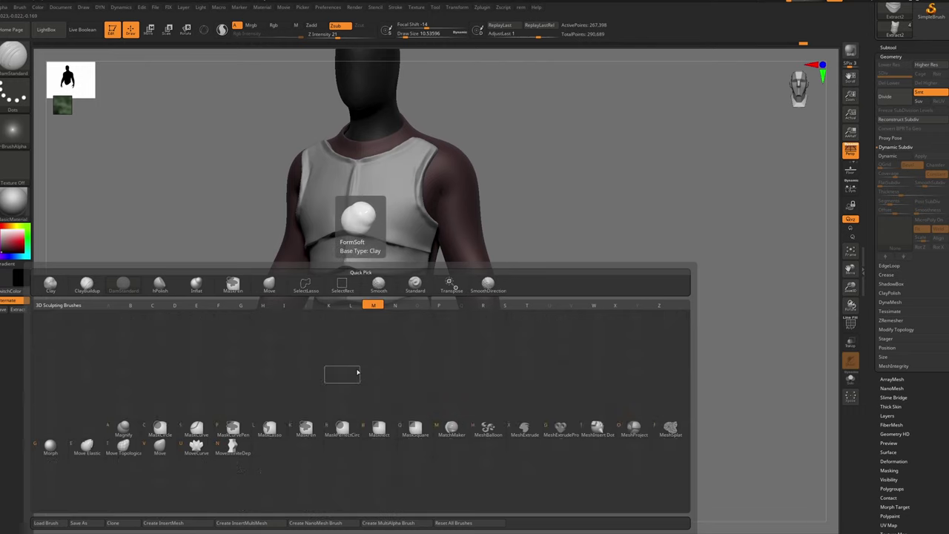
key("l")
left_click(331, 384)
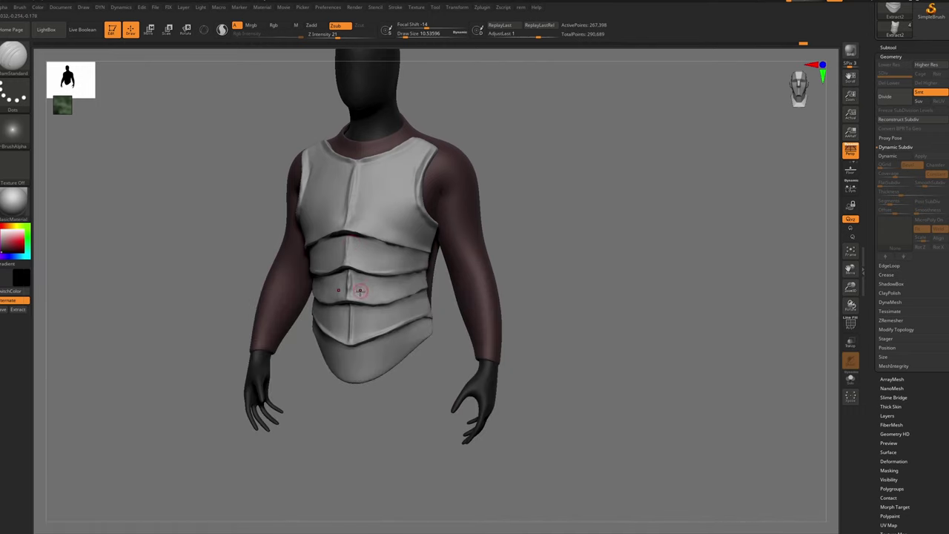
key("b")
key("h")
key("p")
key("s")
left_click(356, 309)
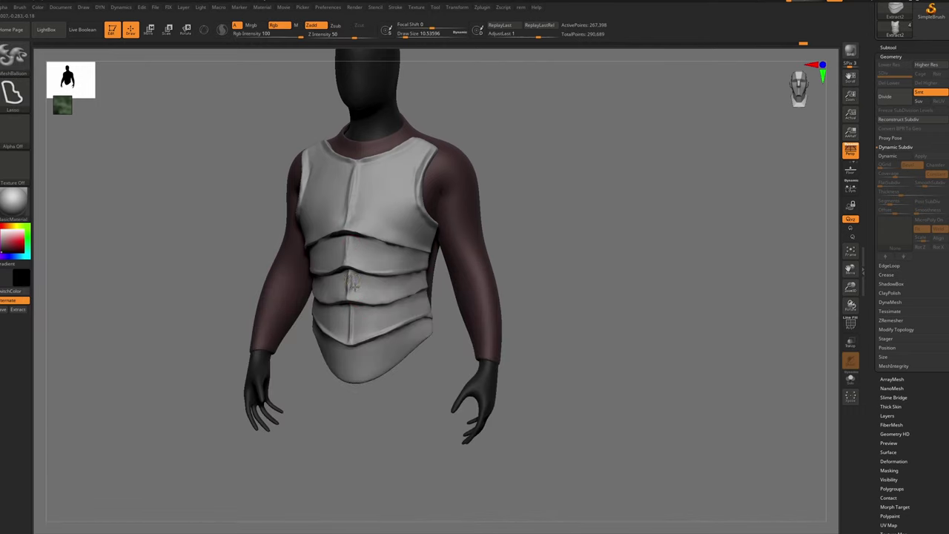
right_click_drag(353, 279, 354, 293, "ctrl")
key("s")
mouse_move(355, 293)
left_mouse_down()
mouse_move(364, 293)
mouse_move(352, 282)
mouse_move(351, 297)
left_mouse_up()
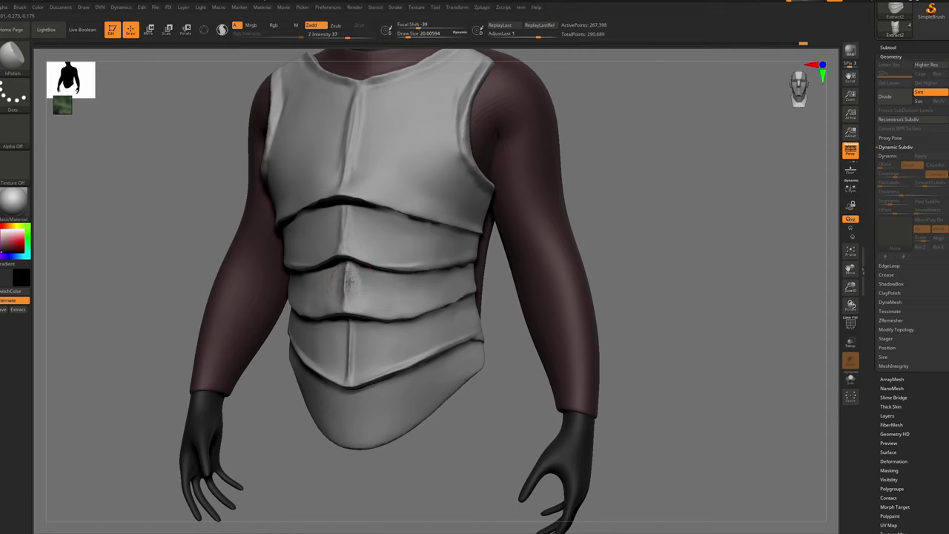
key("[")
key("shift")
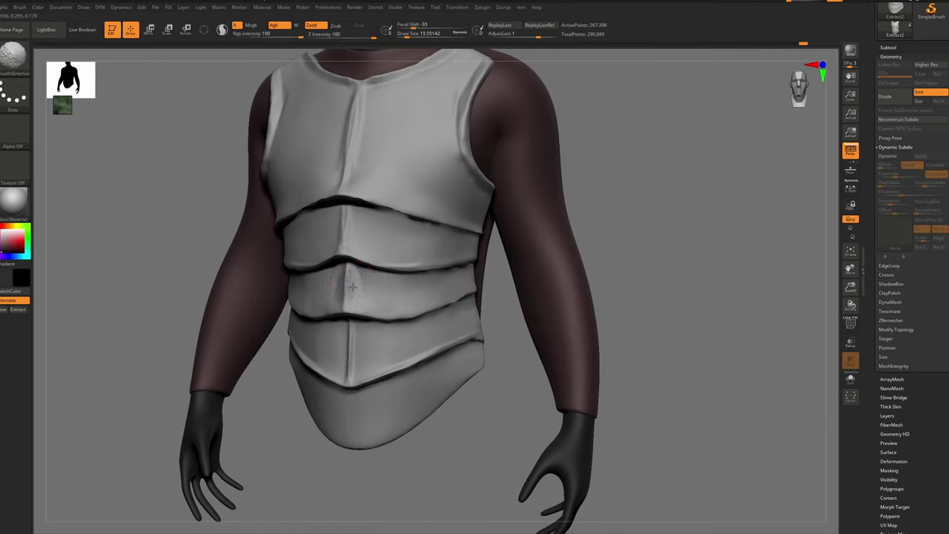
Soften the area around the crease and undo a trial wrinkle on the right chest plate
left_click_drag(352, 287, 362, 282, "shift")
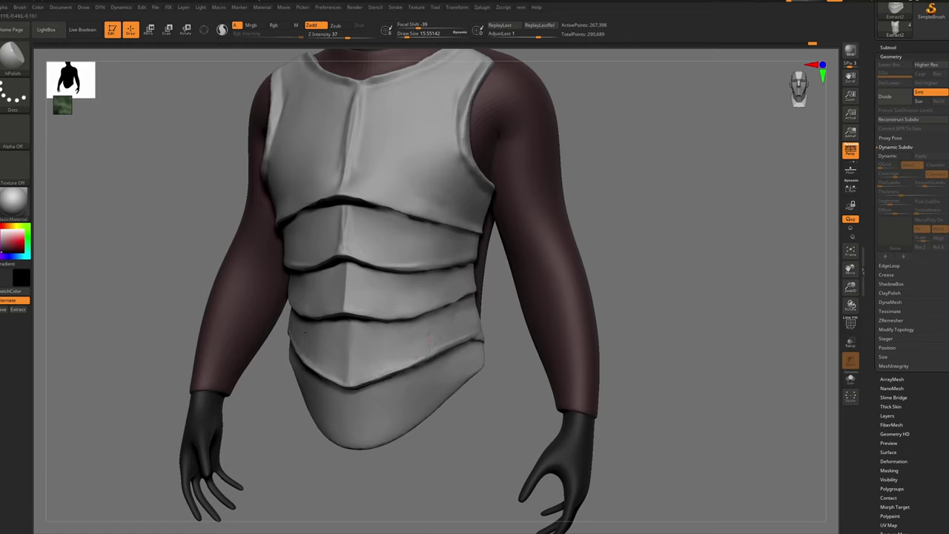
left_click_drag(415, 179, 418, 191)
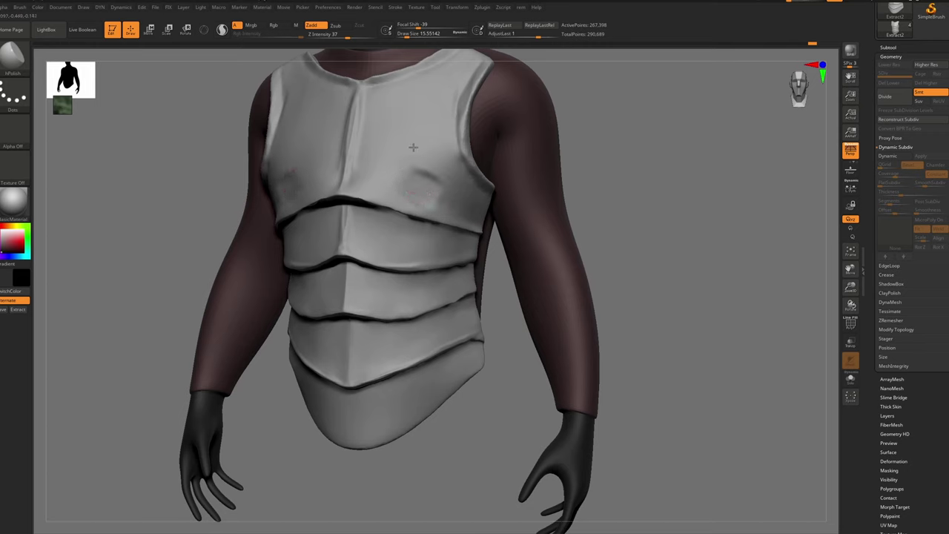
key("ctrl+z")
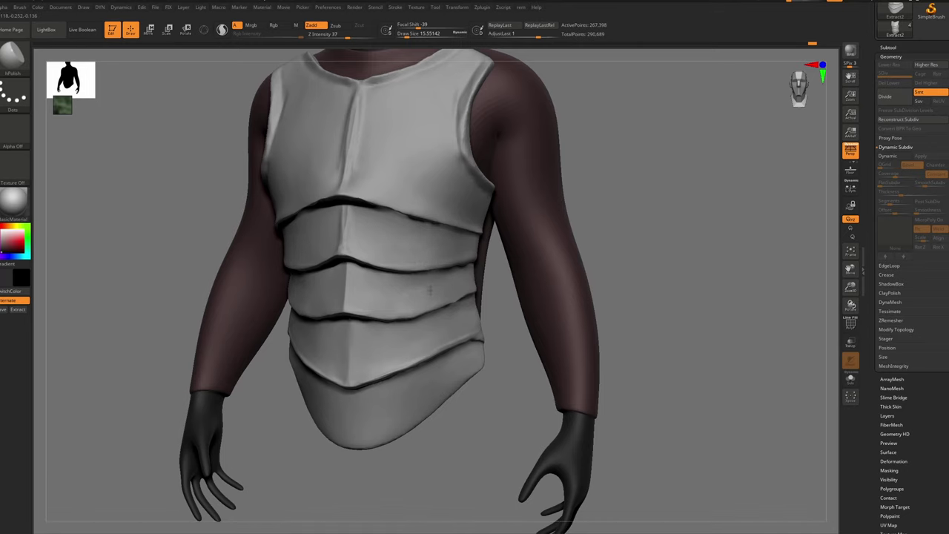
Lower the hPolish brush to about 12.9 and polish the chest ridge
key("f")
right_click_drag(430, 291, 435, 275, "shift")
key("s")
left_click_drag(405, 254, 401, 254)
right_click_drag(398, 254, 381, 261)
left_click_drag(381, 261, 392, 264)
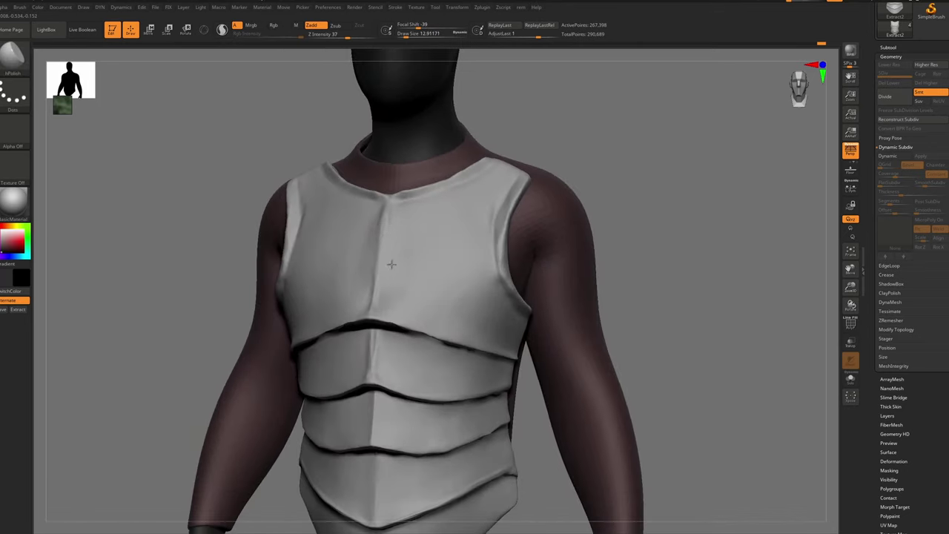
key("f")
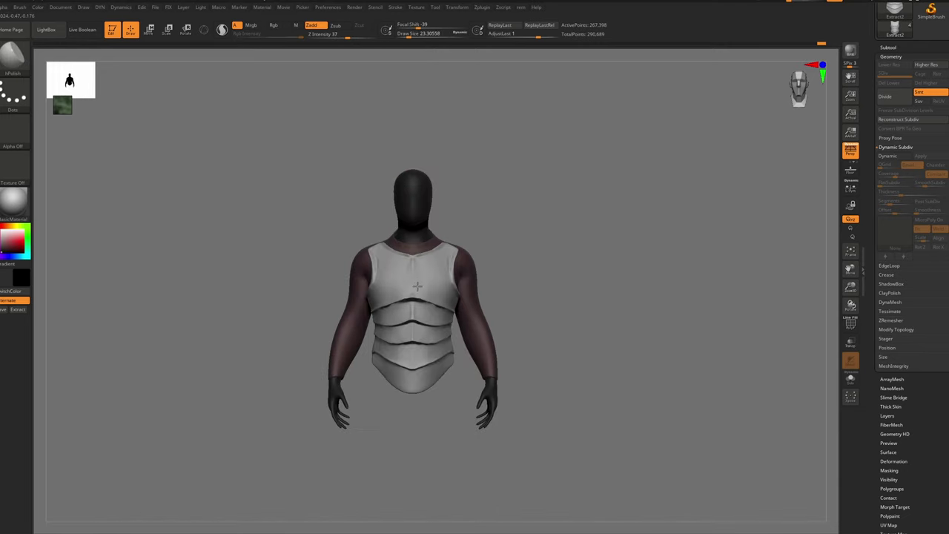
Orbit around the figure to inspect it from the side, front and back
right_click_drag(425, 284, 445, 284)
right_click_drag(445, 283, 414, 163, "alt")
right_click_drag(413, 163, 426, 244)
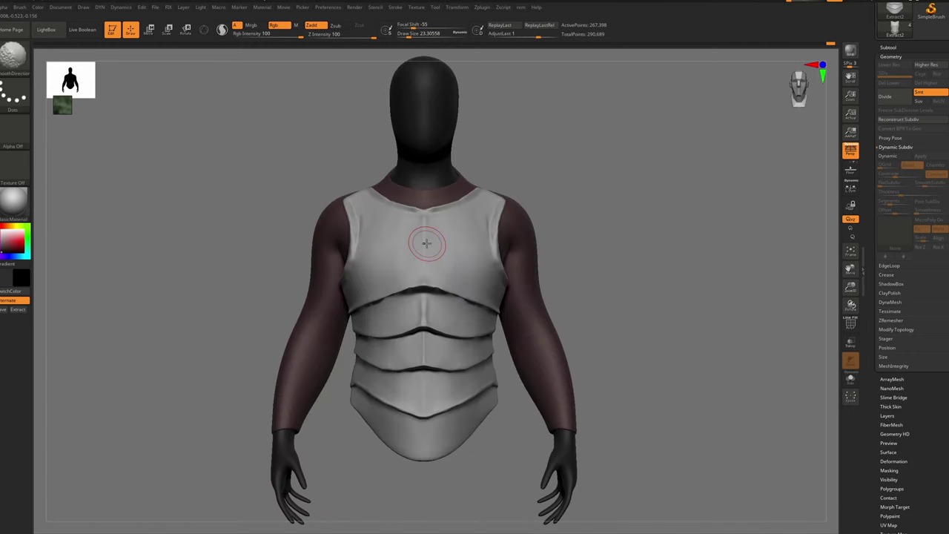
key("super")
left_click(511, 530)
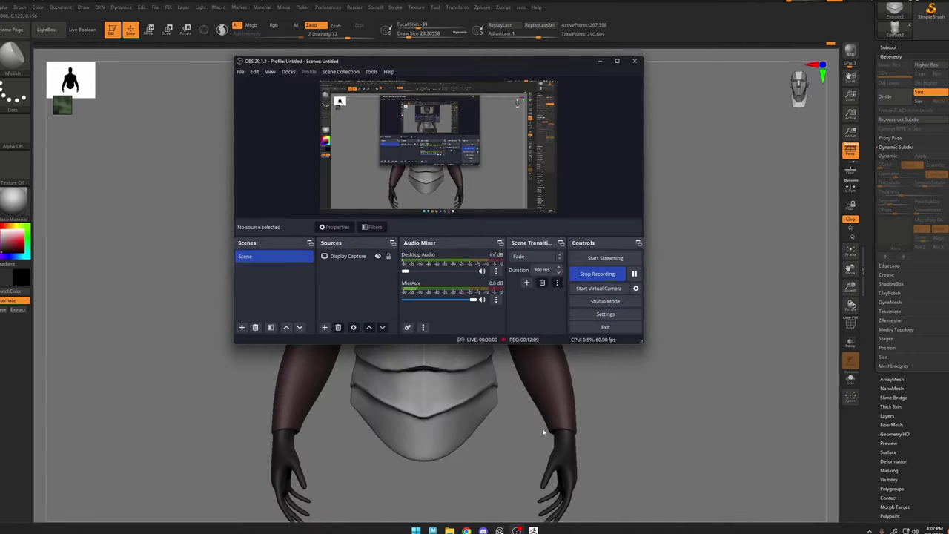
left_click(602, 275)
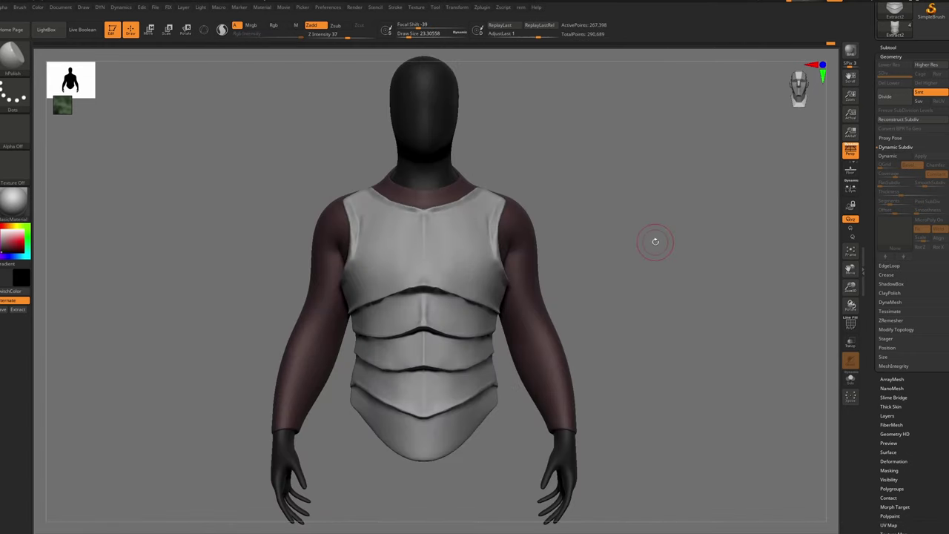
mouse_move(445, 267)
right_mouse_down("ctrl")
mouse_move(438, 246)
mouse_move(493, 279)
mouse_move(491, 267)
mouse_move(488, 291)
right_mouse_up("ctrl")
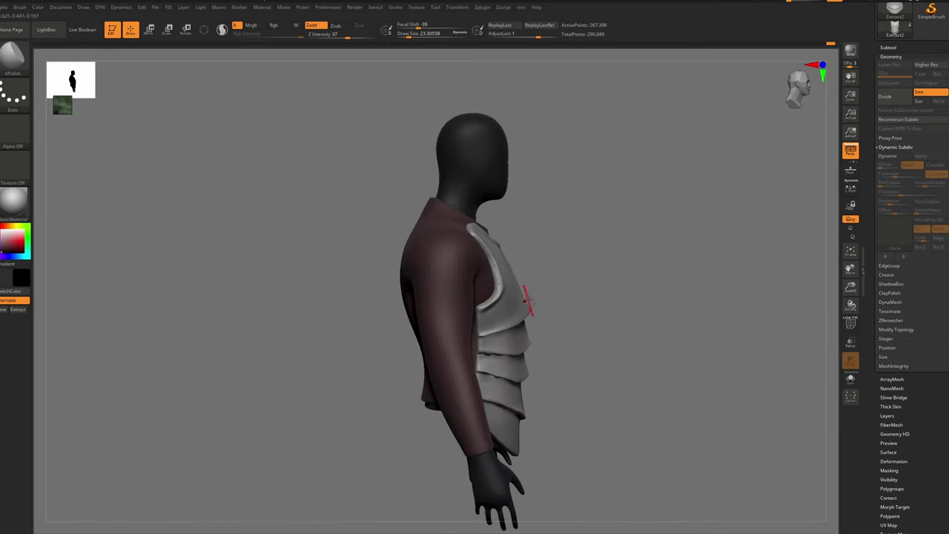
Duplicate the breastplate subtool and rotate the copy 180° around the body with the transpose line
left_click(889, 47)
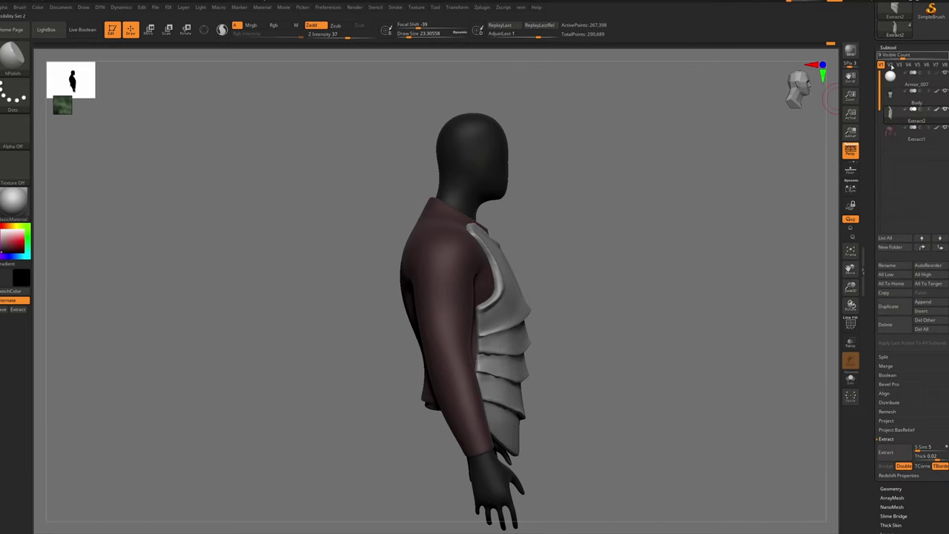
left_click(890, 308)
right_click_drag(585, 245, 536, 279)
key("w")
left_click_drag(530, 262, 659, 261)
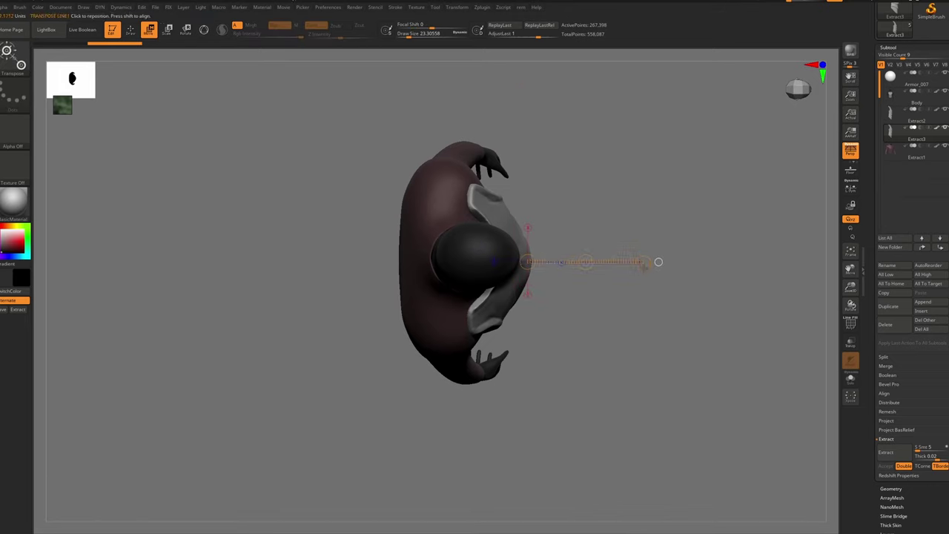
key("r")
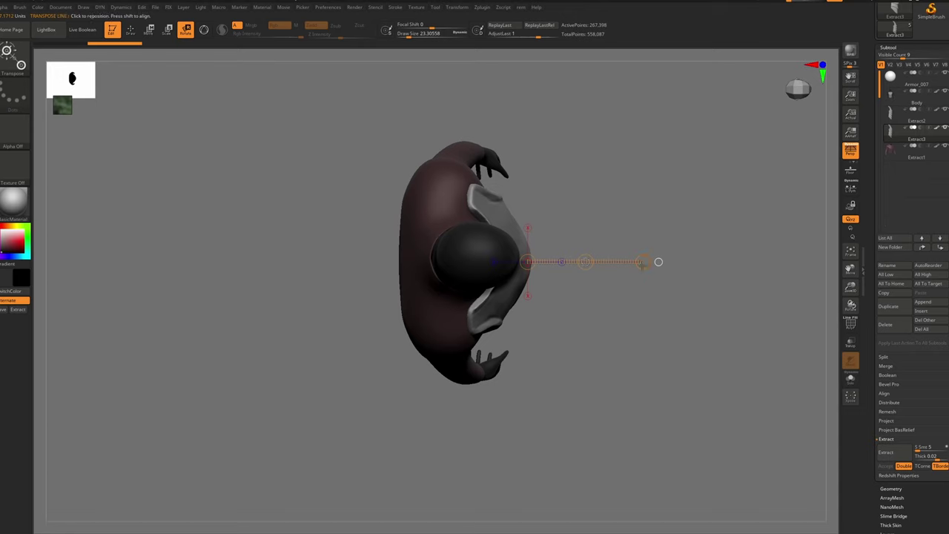
left_click_drag(643, 262, 605, 216)
key("ctrl+z")
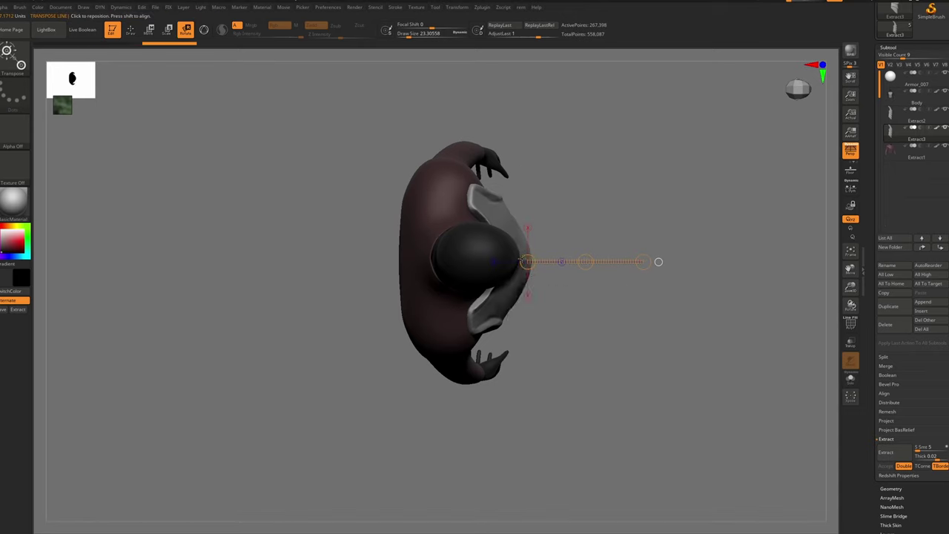
left_click_drag(643, 261, 469, 346)
left_click_drag(457, 337, 449, 268)
left_click(659, 262)
Move the rotated breastplate copy behind the body
key("w")
left_click_drag(629, 272, 479, 271)
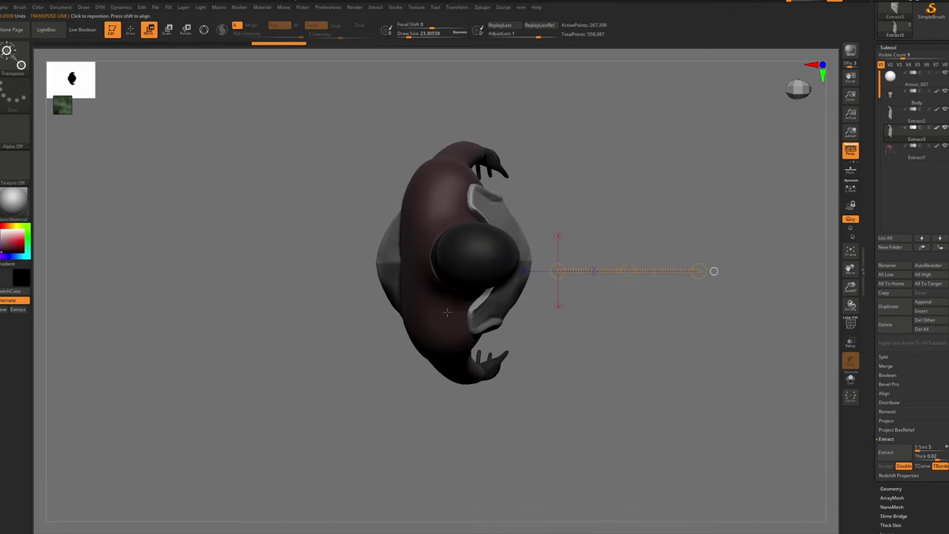
left_click_drag(460, 422, 458, 324, "shift")
With the Move brush at about 124, pull the back plate up over both shoulders
key("b")
key("m")
key("v")
left_click_drag(319, 258, 475, 250)
key("s")
left_click_drag(420, 221, 413, 199)
key("s")
mouse_move(431, 244)
left_mouse_down()
mouse_move(442, 190)
mouse_move(424, 185)
left_mouse_up()
left_click_drag(430, 222, 443, 209)
Reduce the Move brush to 83 and pull the back plate's lower edge down
left_click_drag(578, 236, 438, 236)
right_click_drag(435, 236, 426, 198, "ctrl")
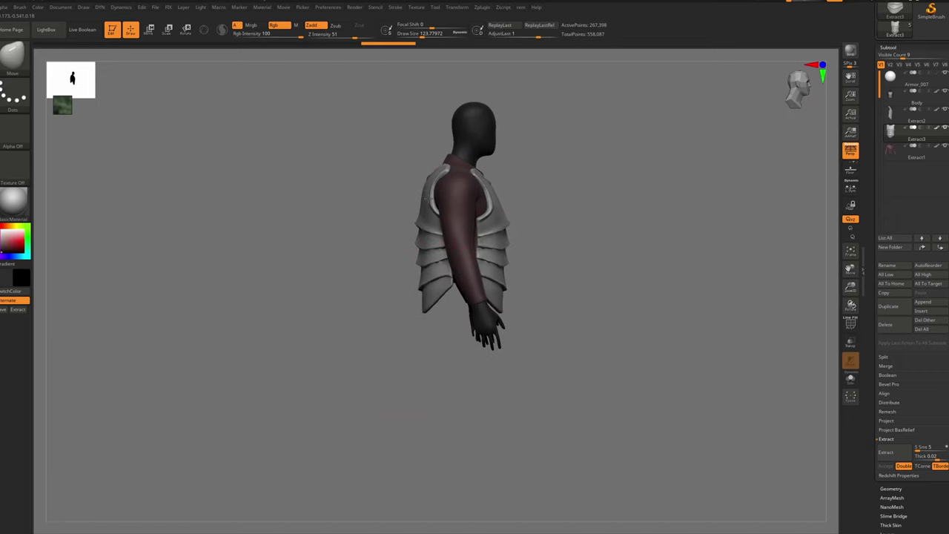
left_click_drag(423, 231, 421, 231)
mouse_move(422, 231)
right_mouse_down("ctrl")
mouse_move(430, 273)
mouse_move(449, 247)
mouse_move(511, 254)
mouse_move(485, 257)
mouse_move(469, 239)
mouse_move(489, 239)
right_mouse_up("ctrl")
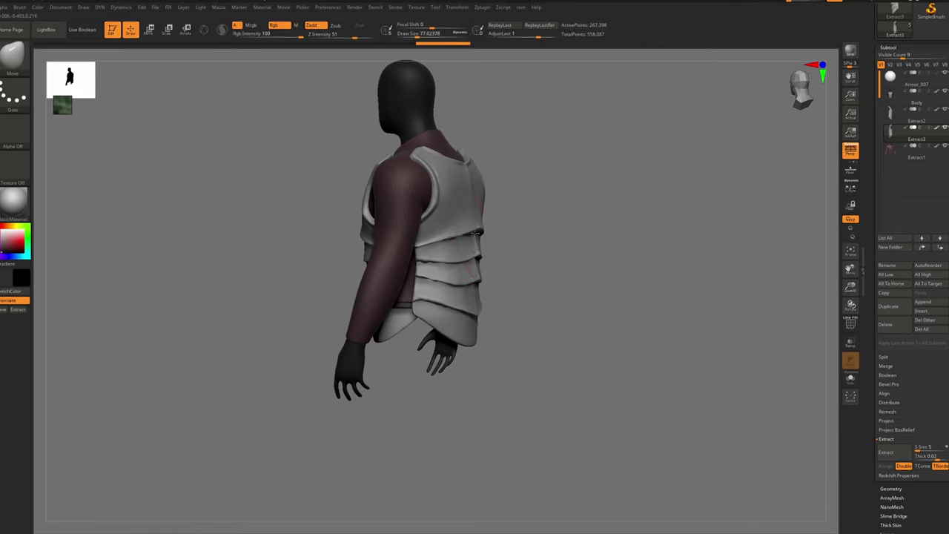
left_click_drag(475, 234, 475, 239)
key("s")
left_click_drag(482, 235, 452, 247)
Pull the plate's lower edge down further and deepen the crease on the lower back
key("s")
left_click_drag(455, 251, 448, 252)
right_click_drag(449, 245, 493, 243)
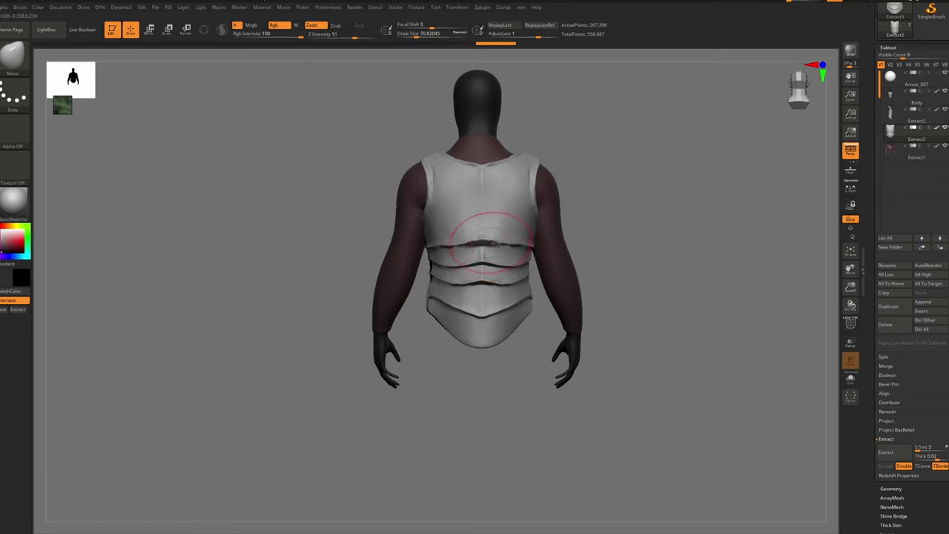
left_click_drag(499, 245, 495, 243)
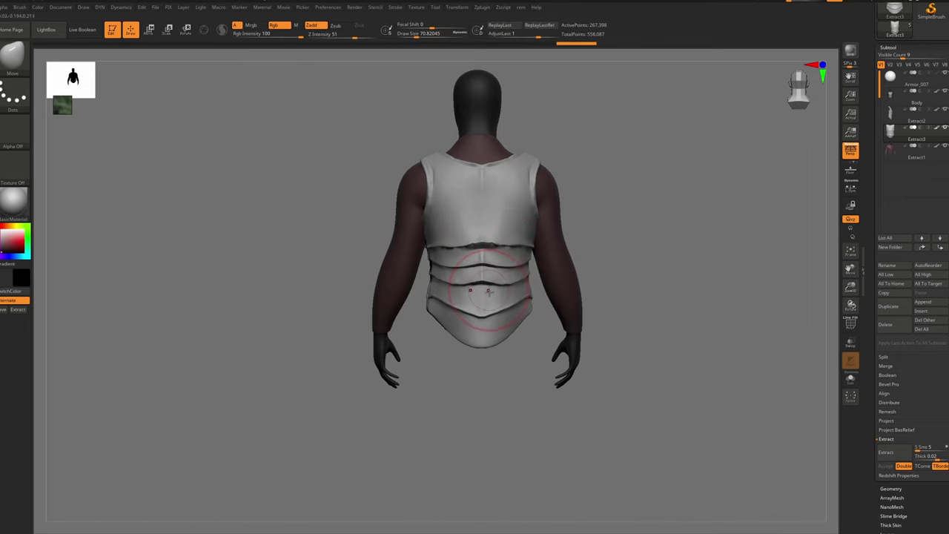
Switch to hPolish, turn off Dynamic Subdiv, and smooth the lower-back ridges
key("b")
key("h")
key("p")
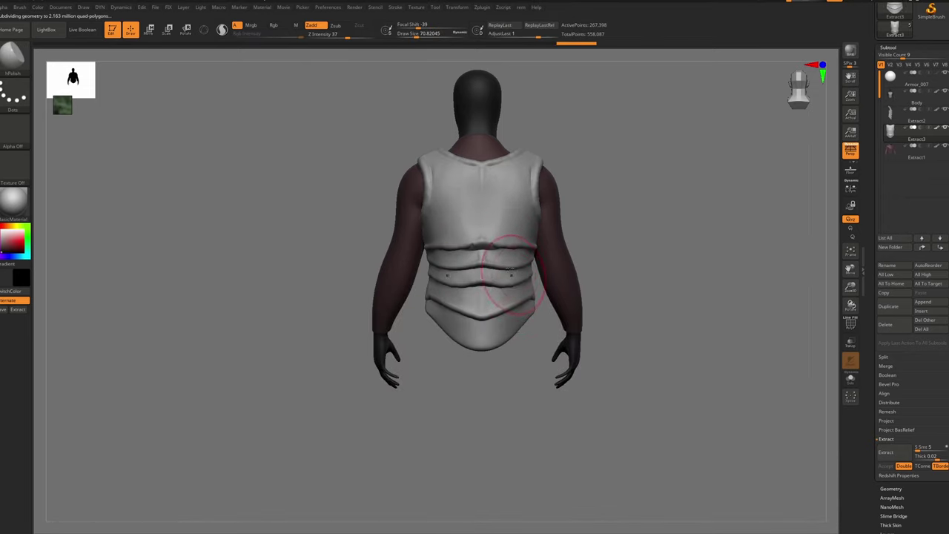
key("shift+d")
key("s")
left_click(502, 285)
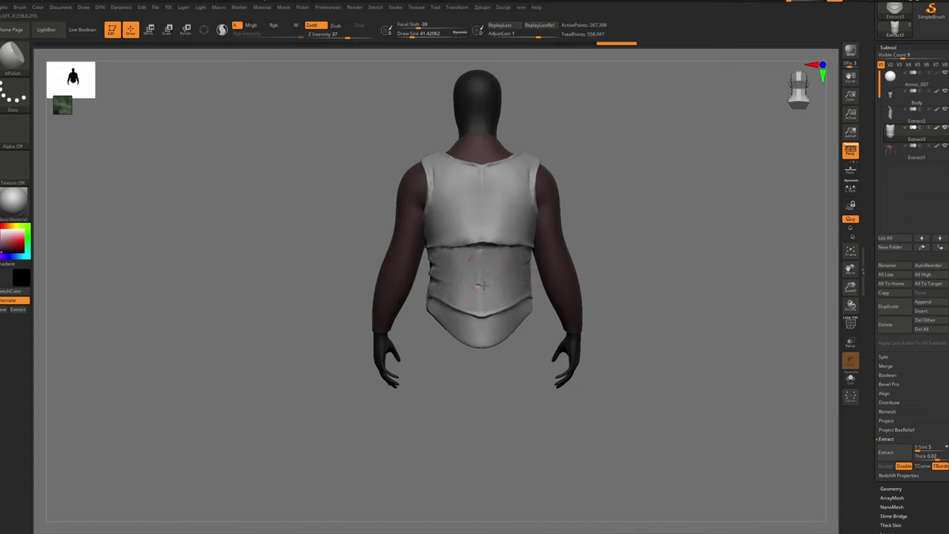
key("shift")
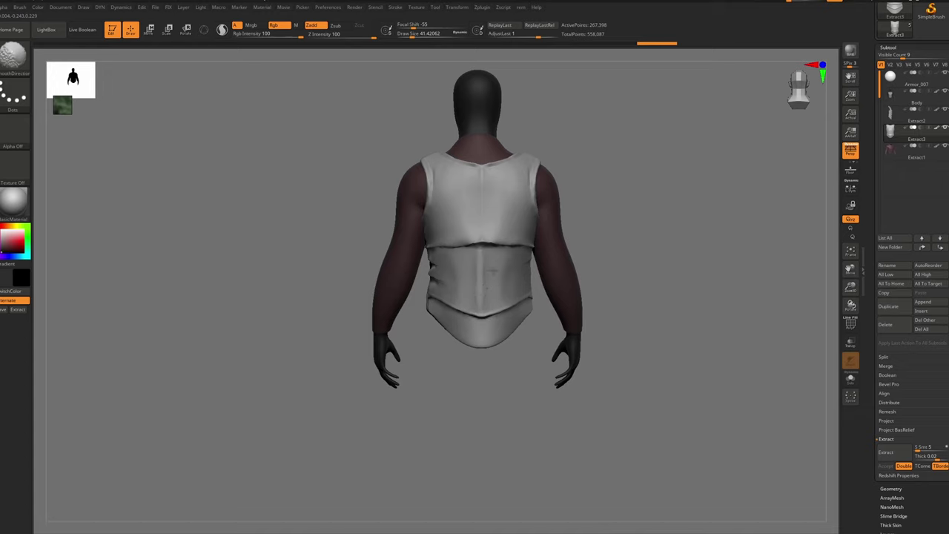
left_click_drag(486, 289, 486, 273, "shift")
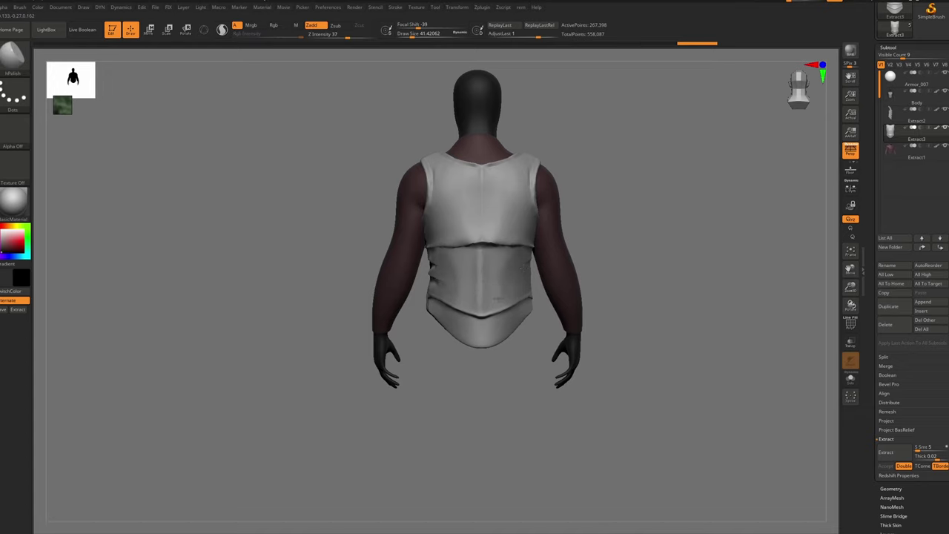
Run Mirror And Weld on the armour from the custom FIX popup
key("f")
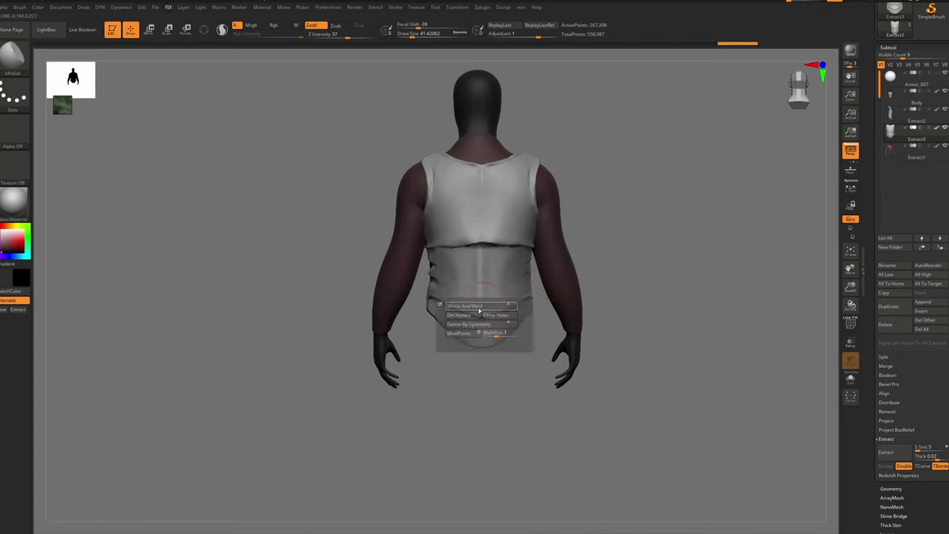
left_click(481, 311)
key("shift")
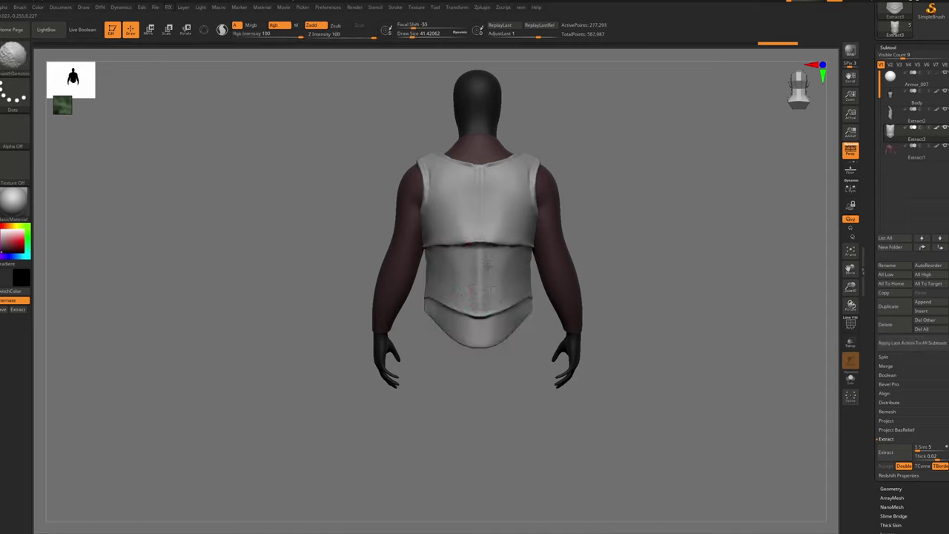
Smooth away the remaining creases on the mid-back of the armour
right_click_drag(502, 238, 653, 241)
left_click_drag(486, 227, 492, 243)
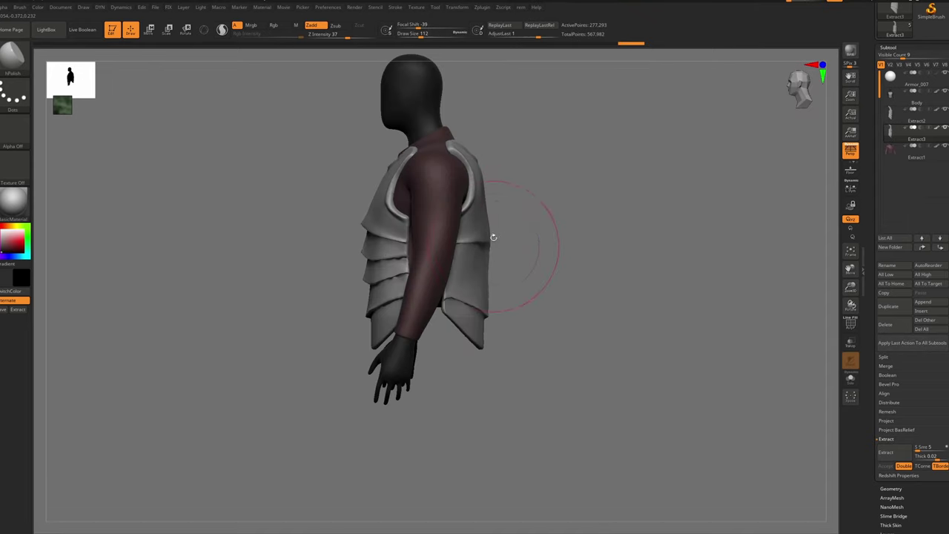
right_click_drag(593, 245, 489, 241)
left_click_drag(457, 222, 482, 252)
right_click_drag(438, 268, 486, 279)
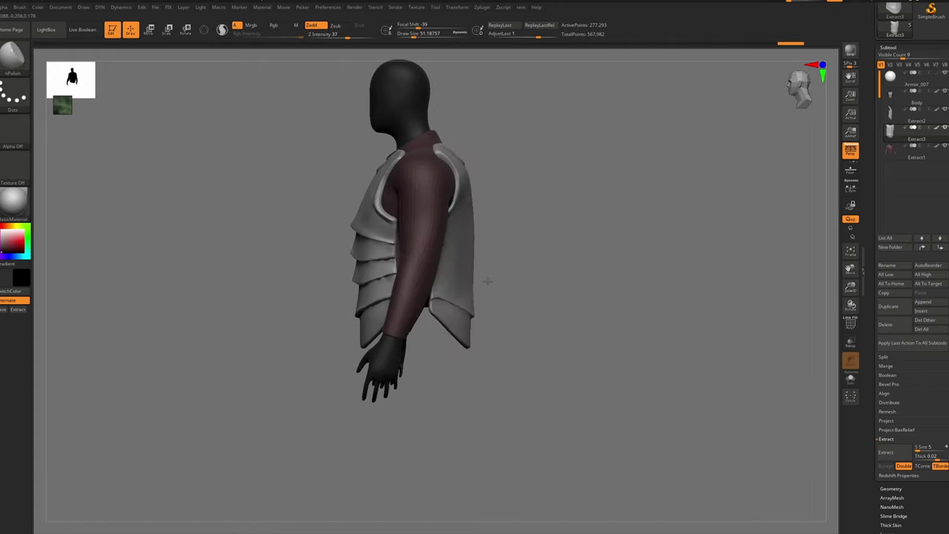
Solo the armour, ClipCurve off its bottom end, and delete the hidden geometry
key("alt+s")
key("ctrl+shift")
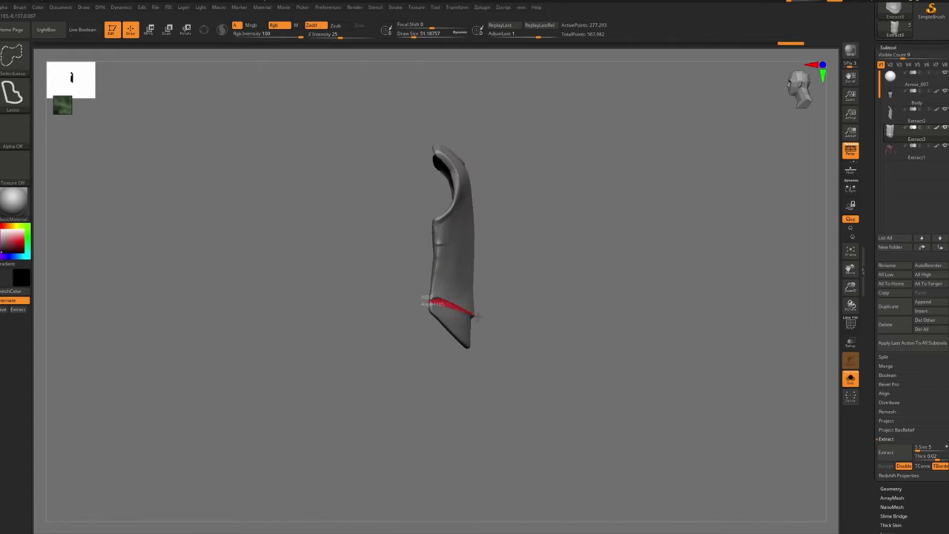
left_click_drag(509, 368, 510, 368)
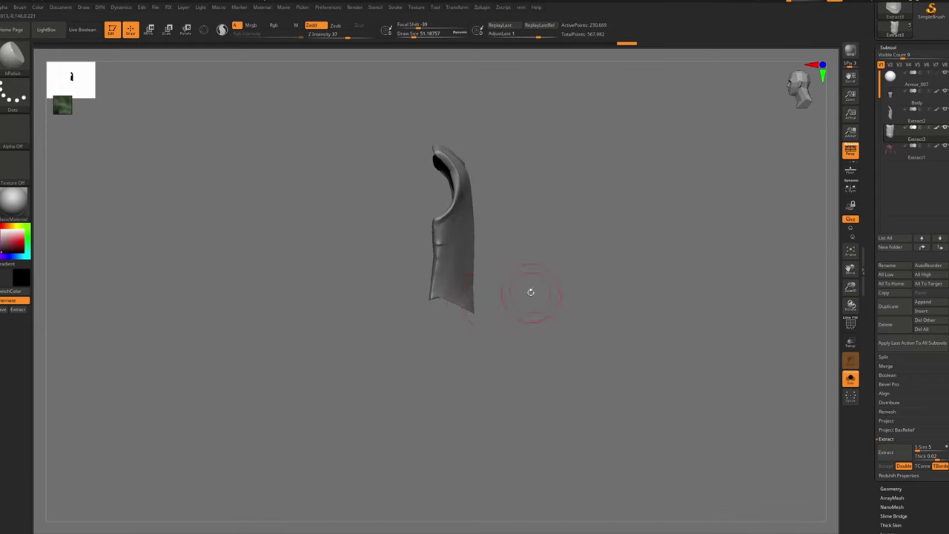
key("d")
left_click(538, 323)
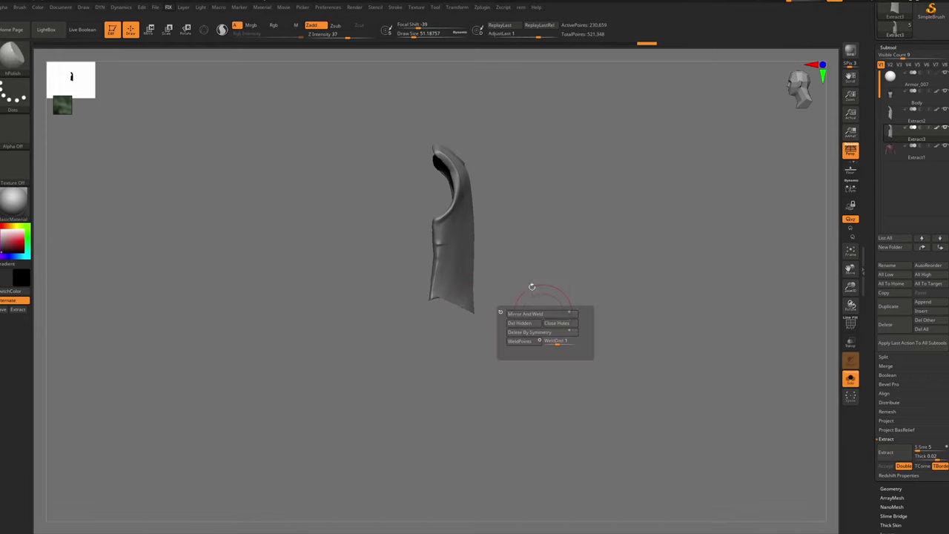
right_click_drag(499, 273, 464, 260)
left_click_drag(463, 260, 494, 254)
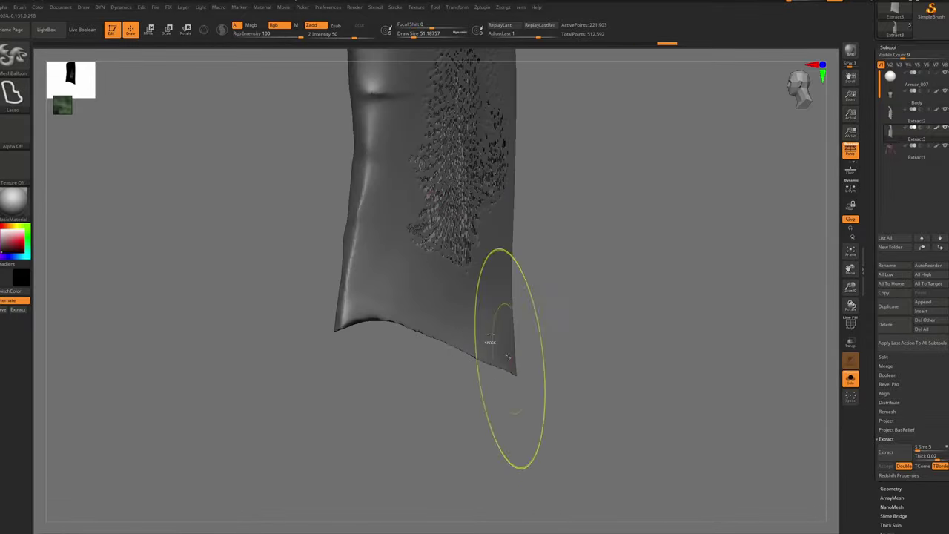
mouse_move(508, 358)
right_mouse_down()
mouse_move(467, 211)
mouse_move(491, 250)
right_mouse_up()
left_click_drag(489, 250, 483, 249)
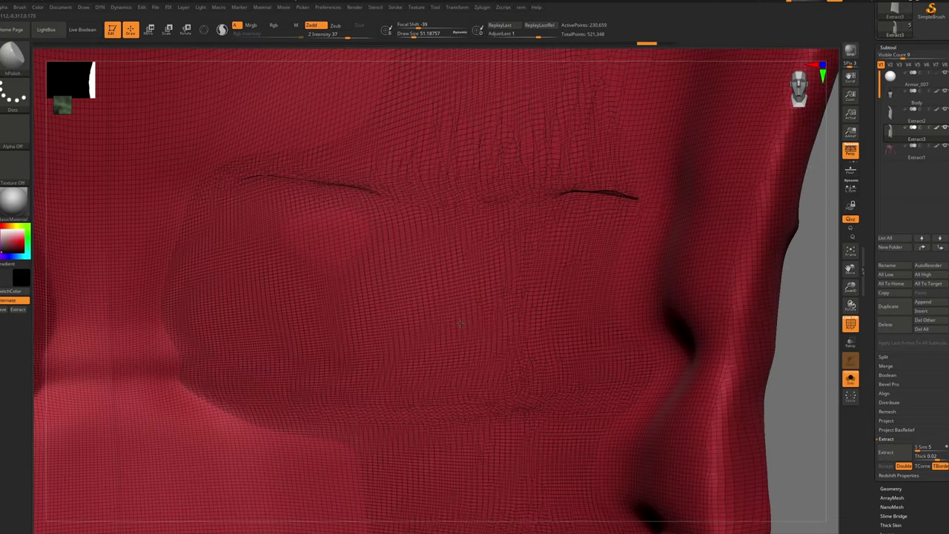
With an enlarged Inflat brush, inflate the chest areas of the back plate
mouse_move(460, 323)
right_mouse_down("ctrl")
mouse_move(446, 276)
mouse_move(436, 307)
mouse_move(445, 306)
right_mouse_up("ctrl")
key("b")
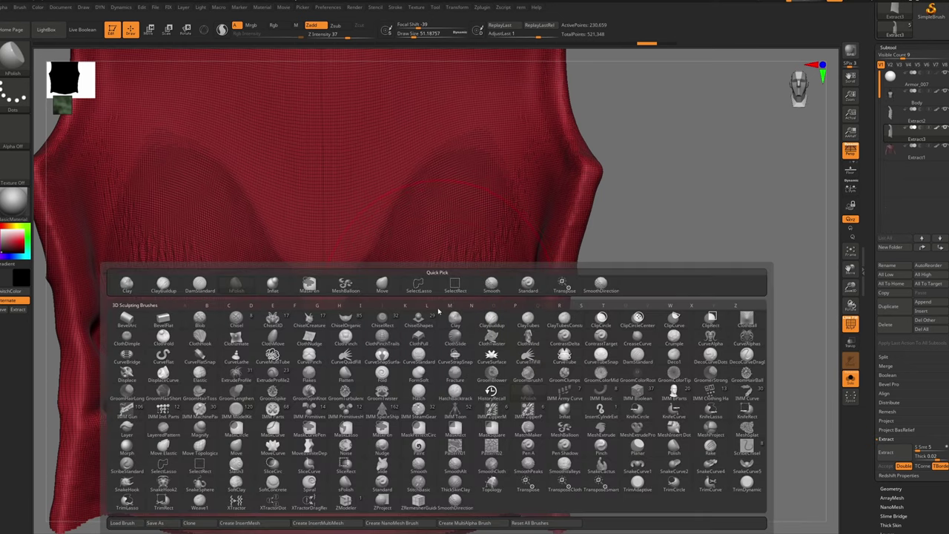
key("i")
key("n")
key("ctrl+z")
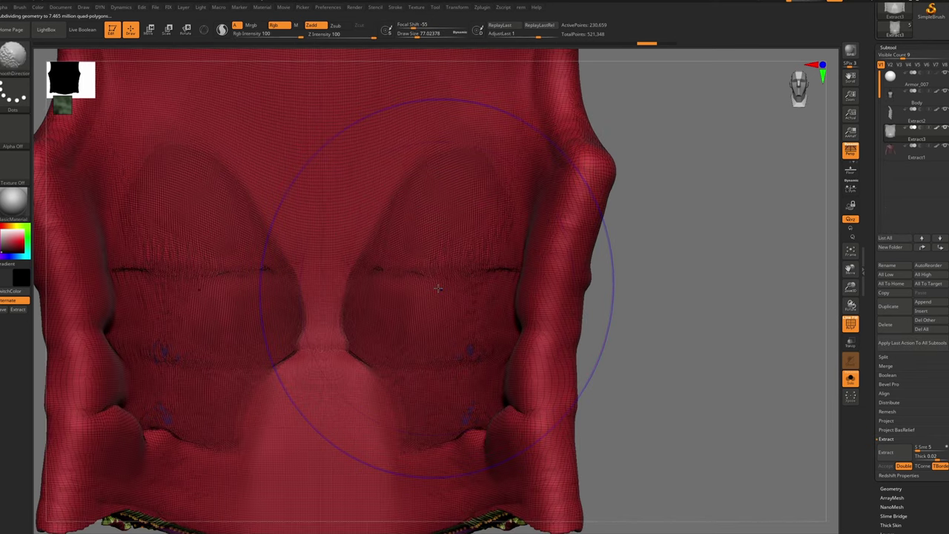
key("ctrl+shift+z")
key("s")
mouse_move(437, 292)
left_mouse_down()
mouse_move(434, 249)
mouse_move(482, 340)
left_mouse_up()
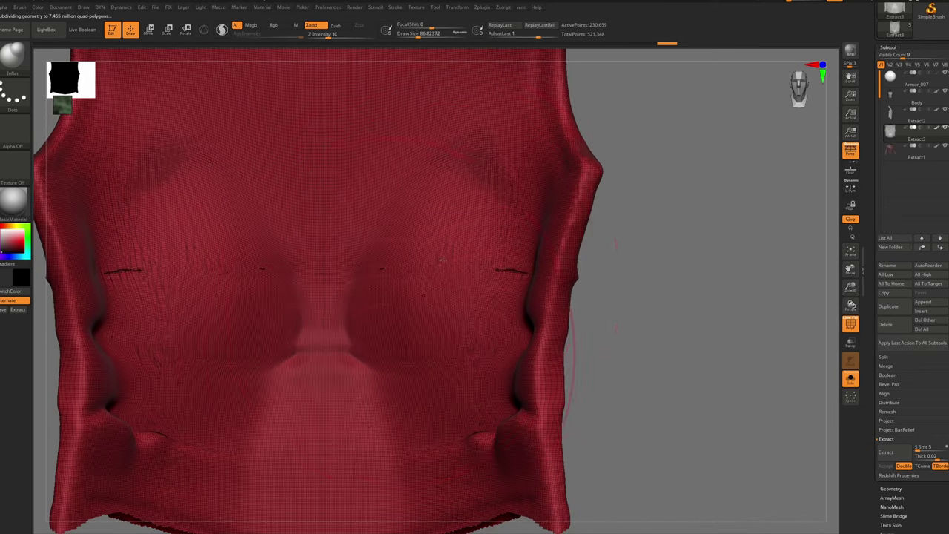
left_click_drag(443, 260, 541, 244)
DynaMesh the torso piece twice to remesh it evenly
left_click_drag(652, 328, 684, 279, "ctrl")
right_click_drag(534, 371, 526, 288, "ctrl")
right_click_drag(527, 287, 437, 286)
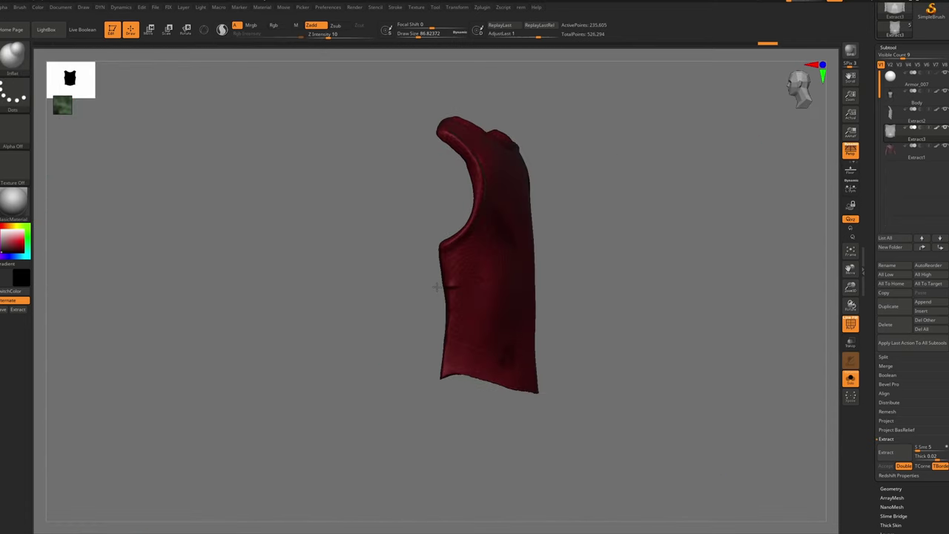
left_click_drag(437, 287, 502, 236)
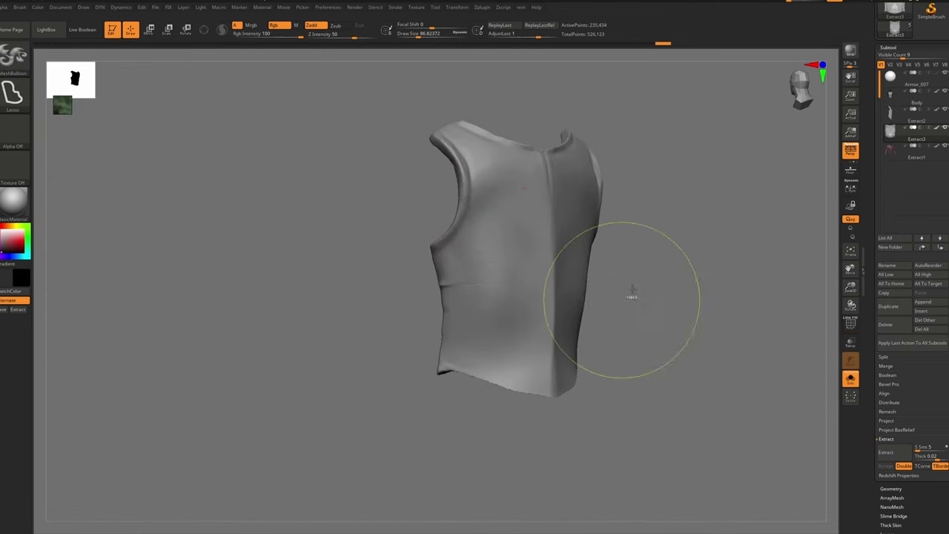
left_click_drag(631, 297, 668, 327, "ctrl")
Turn Solo off to show the whole figure from the back, then select hPolish
key("alt+s")
right_click_drag(521, 269, 475, 260, "ctrl")
right_click_drag(475, 260, 441, 299, "shift")
key("b")
key("h")
key("p")
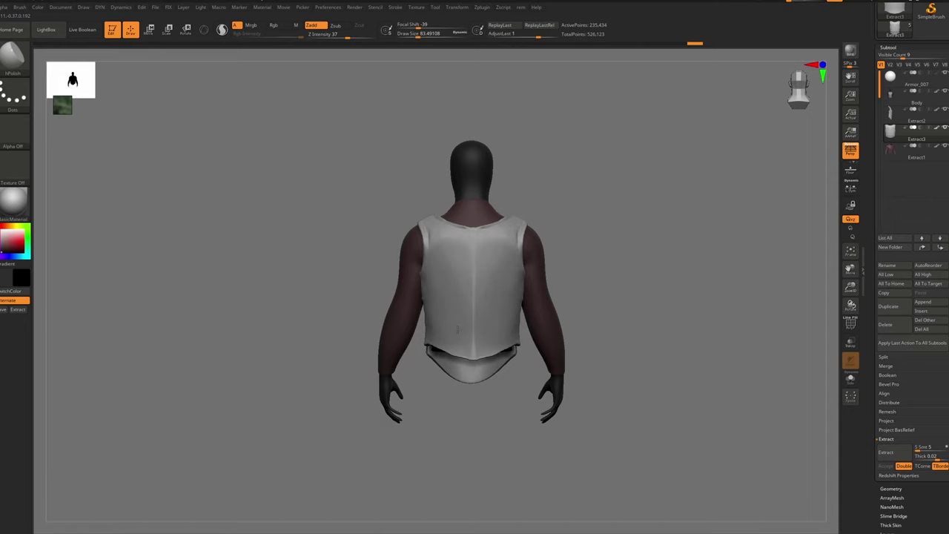
left_click_drag(458, 328, 467, 306)
Select the Move brush and push the back plate inward near the shoulders, resizing the brush
key("b")
key("m")
key("v")
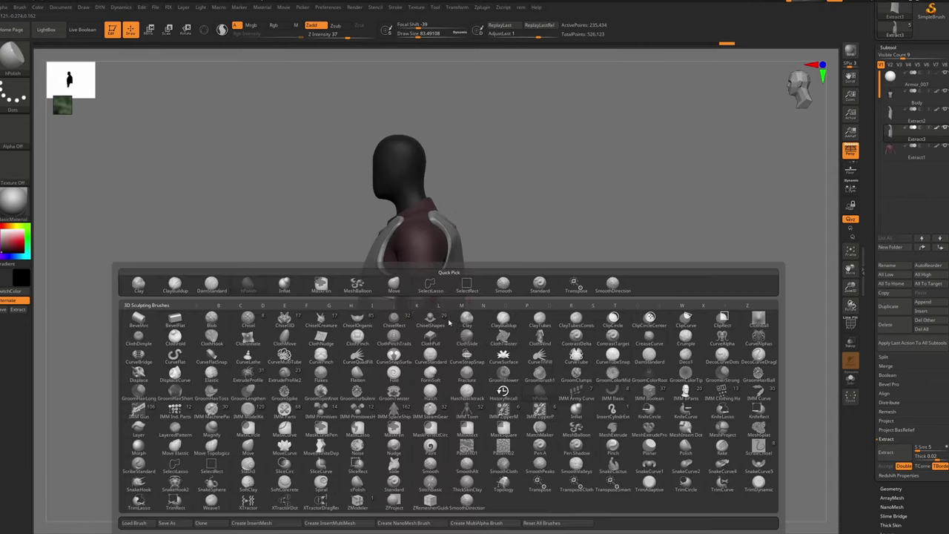
mouse_move(461, 318)
left_mouse_down()
mouse_move(467, 324)
mouse_move(451, 321)
left_mouse_up()
key("s")
key("s")
mouse_move(496, 303)
left_mouse_down()
mouse_move(466, 298)
mouse_move(454, 277)
mouse_move(491, 253)
left_mouse_up()
key("s")
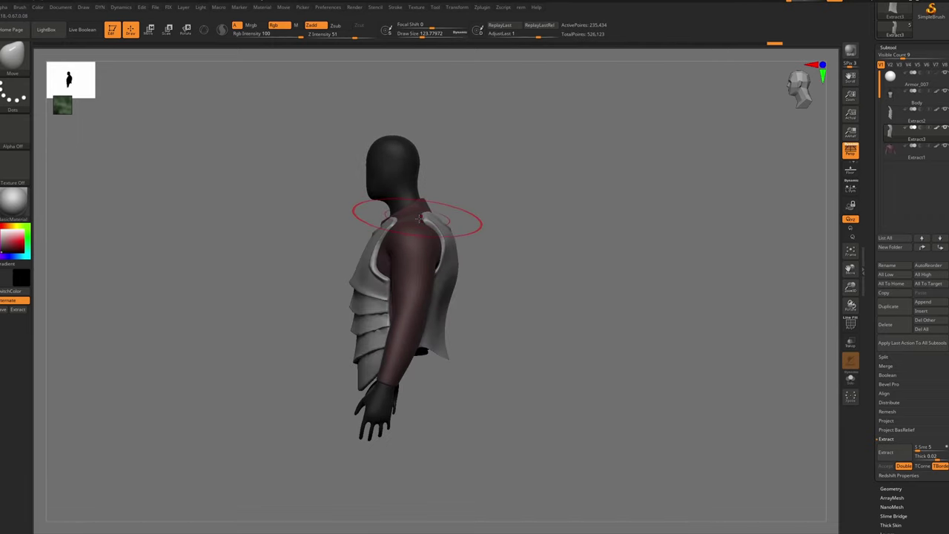
key("s")
left_click_drag(430, 215, 424, 214)
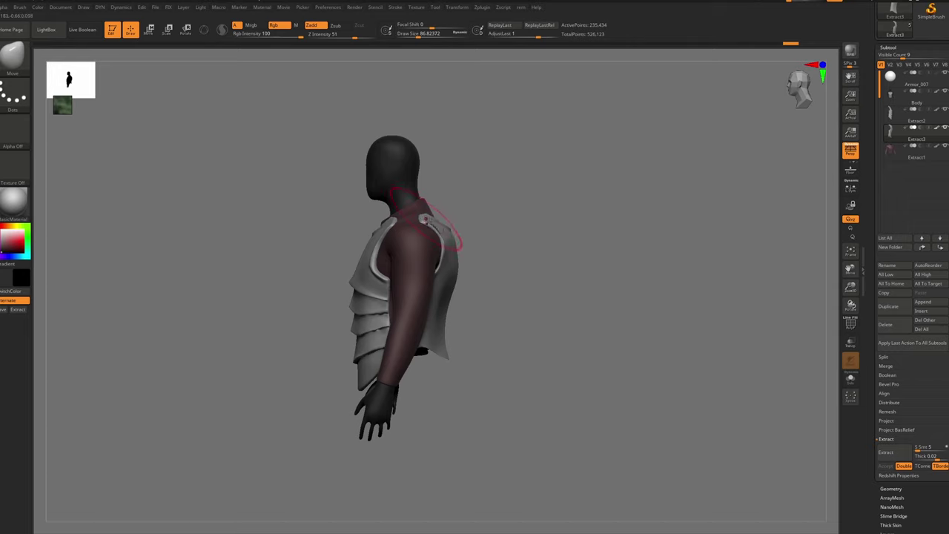
key("bracketright")
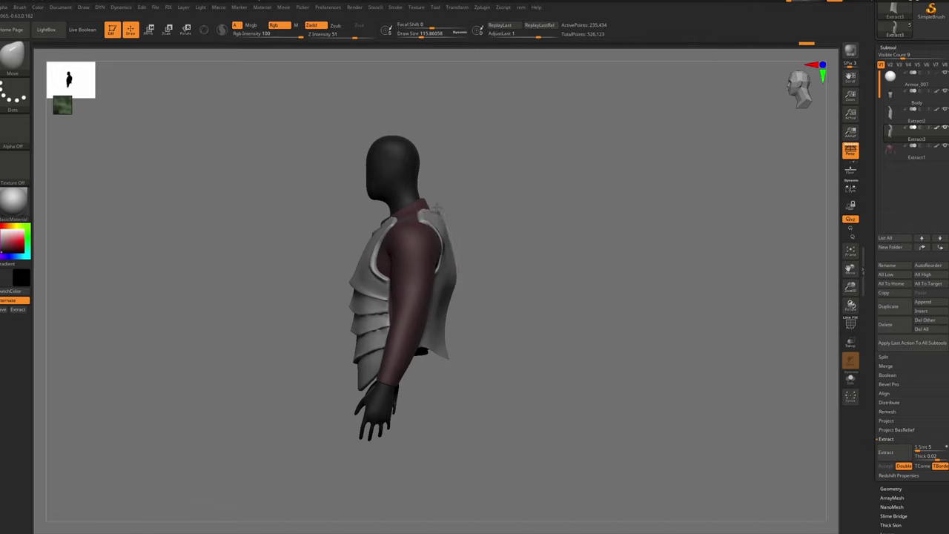
mouse_move(452, 219)
left_mouse_down()
mouse_move(449, 231)
mouse_move(515, 223)
left_mouse_up()
key("bracketleft")
key("bracketleft")
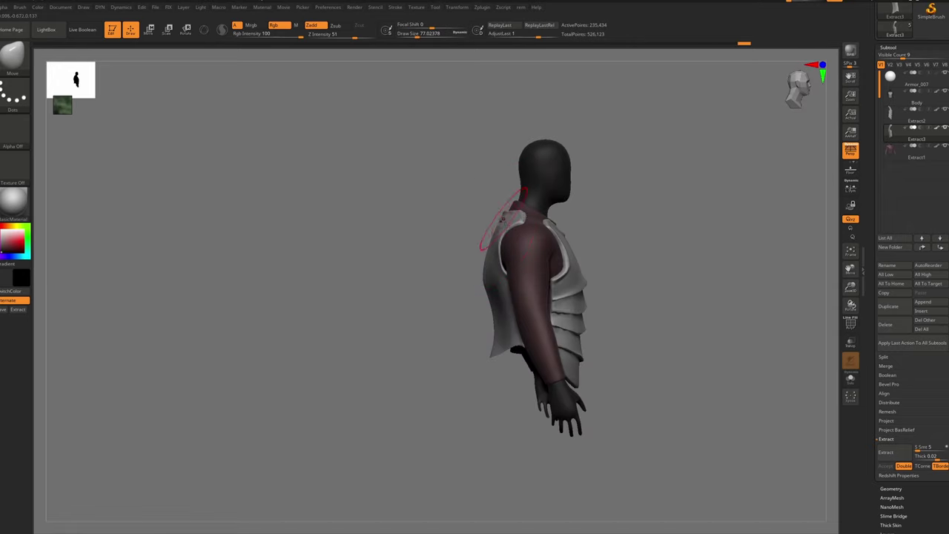
Tuck the lower back armour edge in toward the body, reshaping it into a rounded hem
left_click_drag(499, 255, 492, 255)
left_click_drag(490, 282, 500, 320)
key("s")
left_click_drag(500, 321, 502, 321)
key("s")
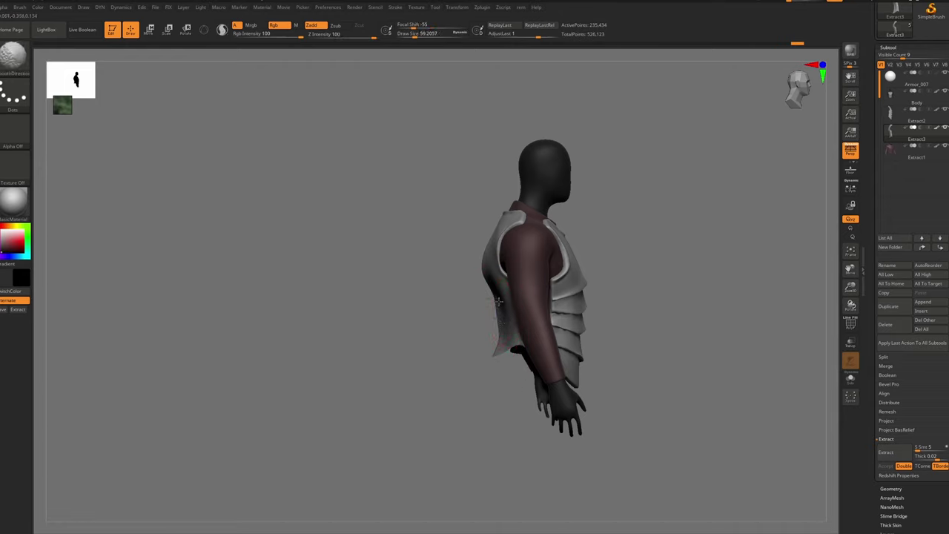
key("s")
left_click_drag(482, 287, 479, 275)
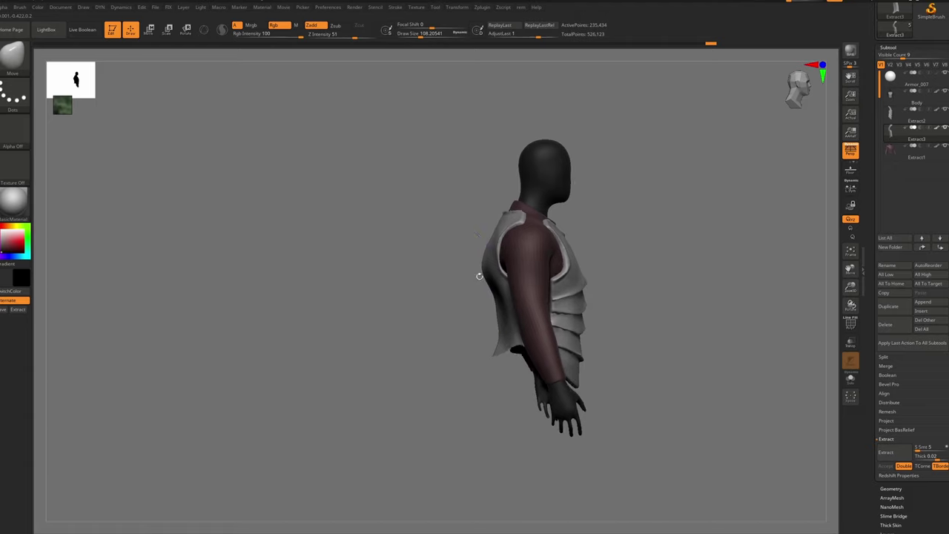
key("s")
left_click_drag(501, 319, 495, 319)
key("s")
left_click_drag(499, 353, 500, 354)
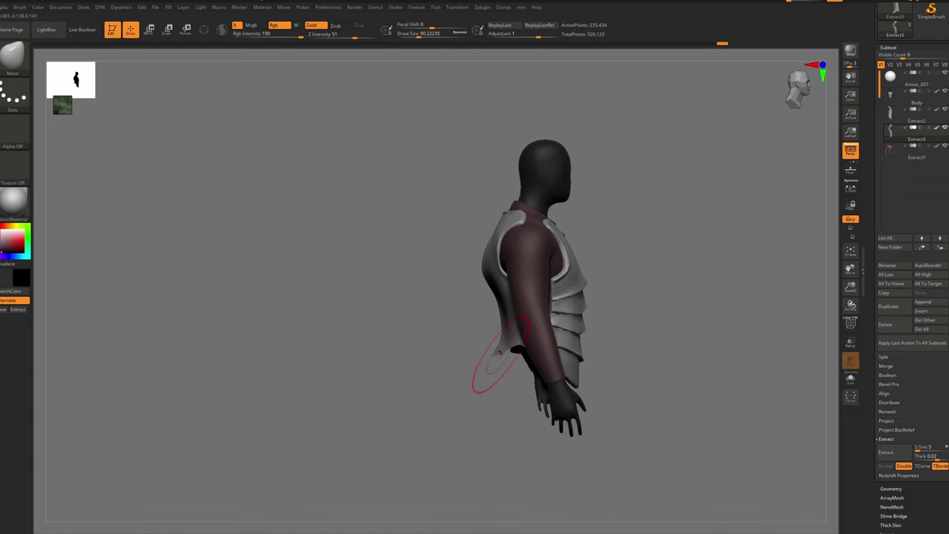
right_click_drag(498, 354, 646, 254)
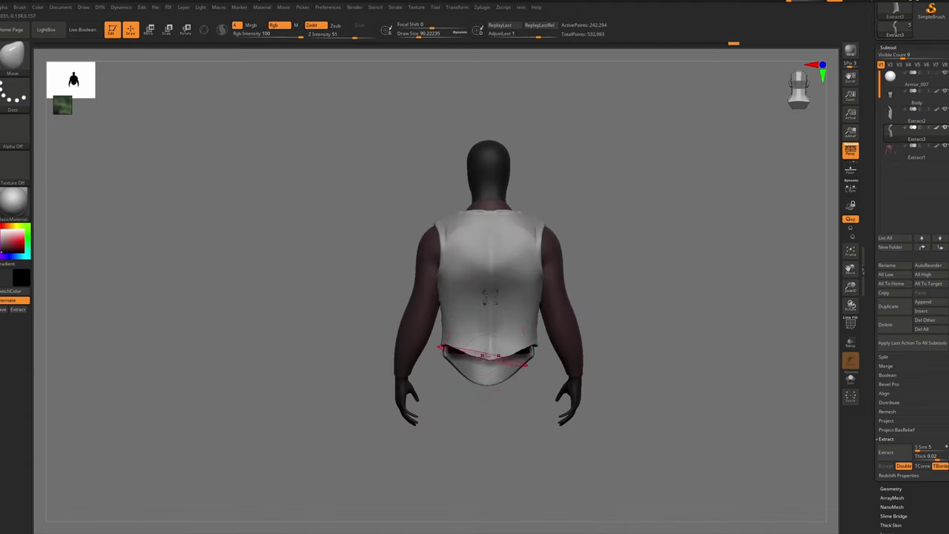
Frame the torso from the back and side, then reselect the Move brush
mouse_move(487, 350)
right_mouse_down()
mouse_move(508, 302)
mouse_move(495, 331)
right_mouse_up()
mouse_move(496, 331)
right_mouse_down("ctrl")
mouse_move(482, 315)
mouse_move(471, 333)
right_mouse_up("ctrl")
mouse_move(471, 334)
right_mouse_down()
mouse_move(468, 284)
mouse_move(468, 328)
right_mouse_up()
left_click_drag(467, 328, 608, 227, "shift")
key("w")
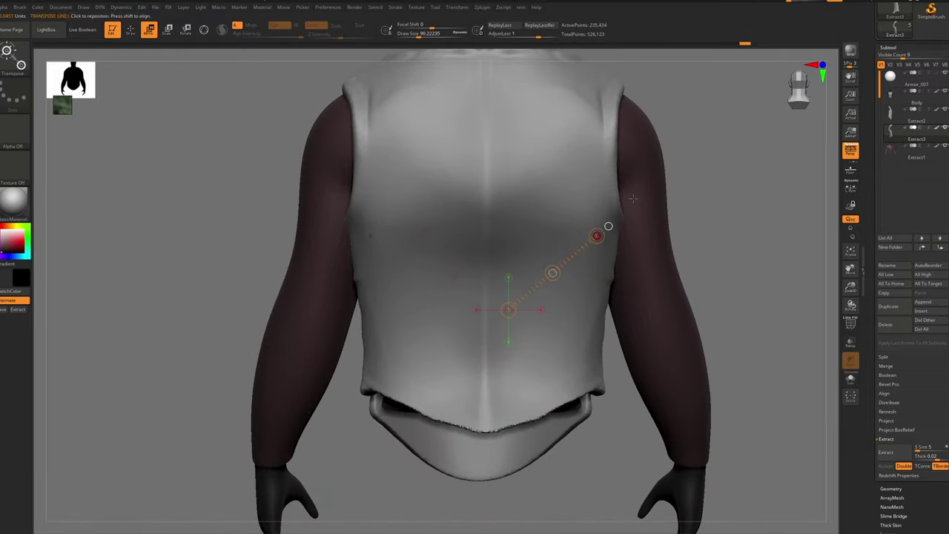
key("b")
key("m")
key("v")
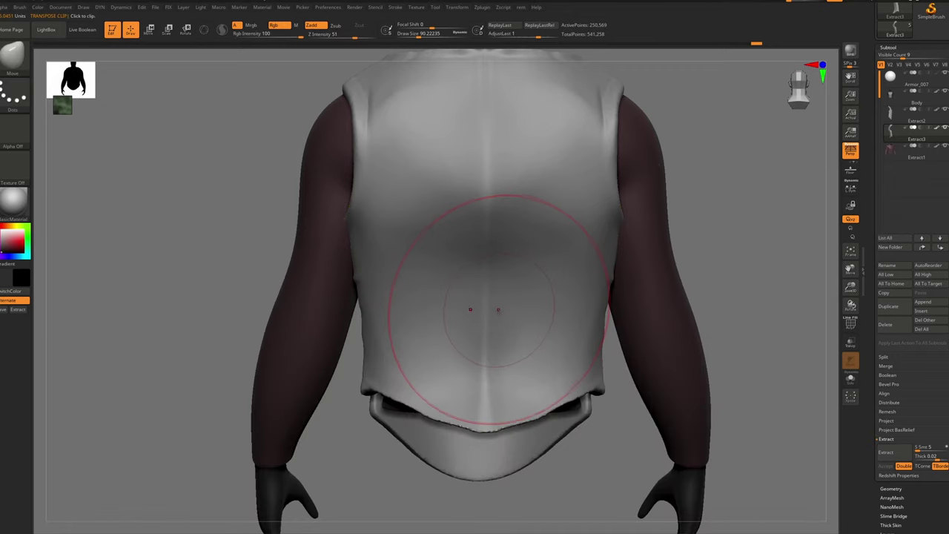
right_click_drag(499, 311, 501, 365, "shift")
key("b")
key("m")
key("v")
Pull the lower-back flap outward and reshape its edge so it tapers behind the waist
left_click_drag(505, 416, 523, 419)
right_click_drag(524, 419, 516, 389, "ctrl")
key("s")
left_click_drag(516, 387, 508, 390)
key("s")
left_click_drag(523, 409, 519, 409)
key("]")
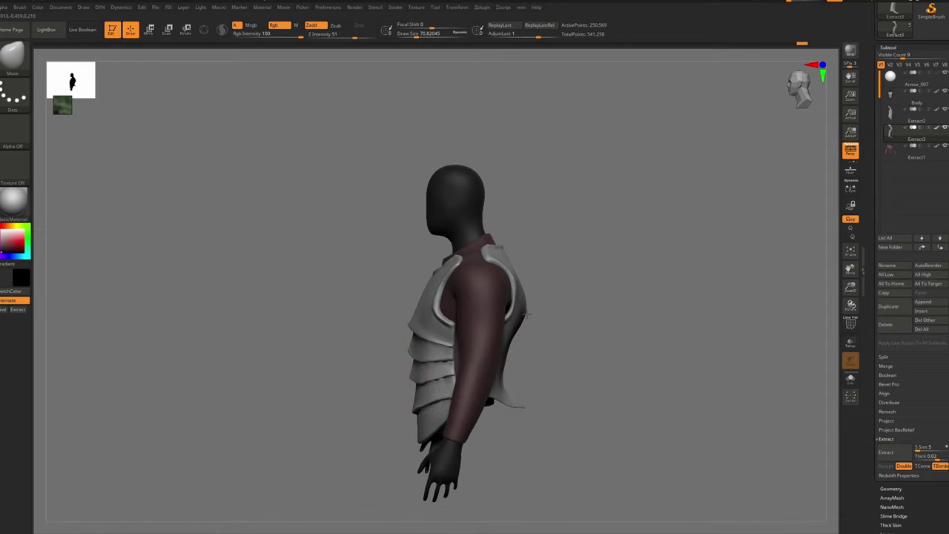
Pull the back armour's shoulder edge down to hug the tunic, adjusting brush size
right_click_drag(513, 330, 478, 325)
key("s")
left_click_drag(509, 262, 512, 263)
mouse_move(474, 256)
right_mouse_down()
mouse_move(508, 249)
mouse_move(468, 267)
mouse_move(541, 256)
right_mouse_up()
right_click_drag(541, 255, 546, 236, "ctrl")
key("s")
left_click_drag(541, 225, 570, 235)
key("s")
left_click(554, 233)
key("s")
left_click_drag(566, 235, 559, 234)
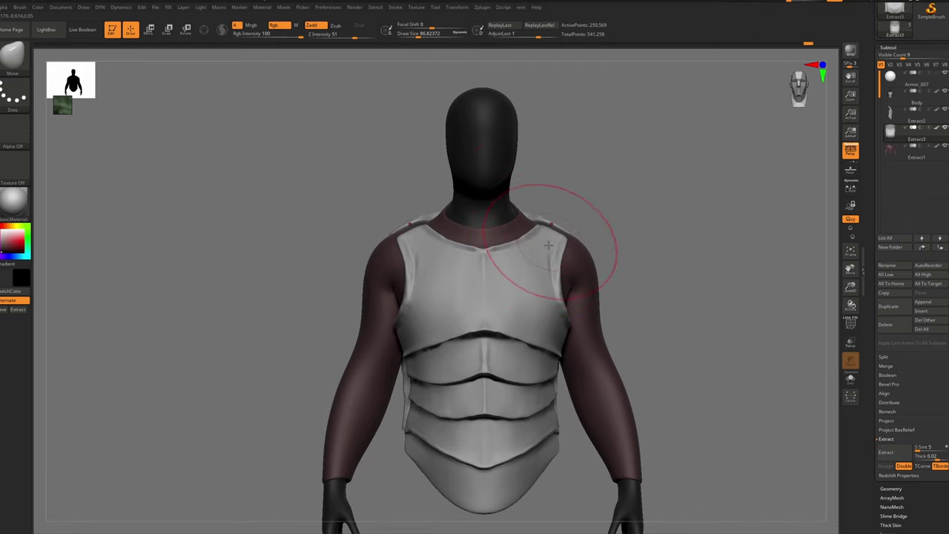
Turn off perspective and change the Draw palette's camera focal length for a flatter view
key("p")
key("p")
right_click_drag(544, 243, 533, 215)
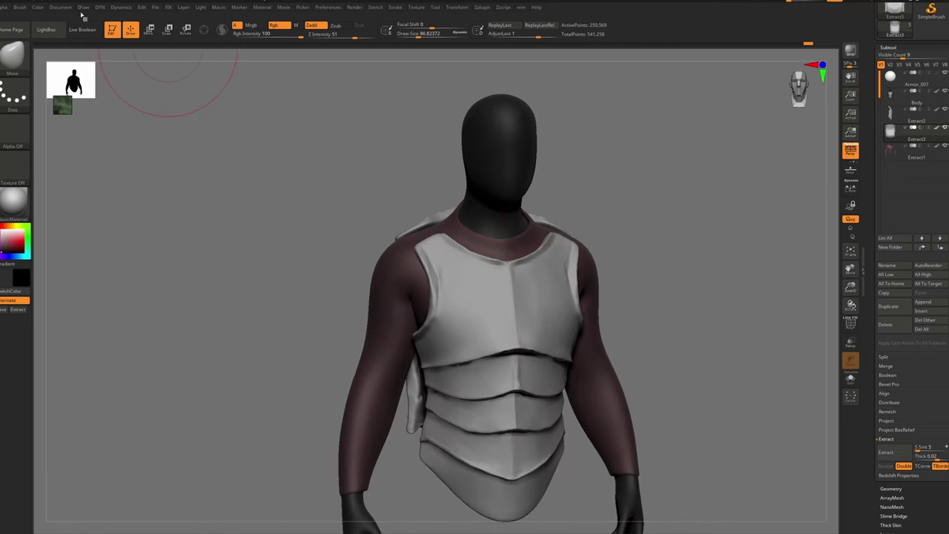
left_click(83, 8)
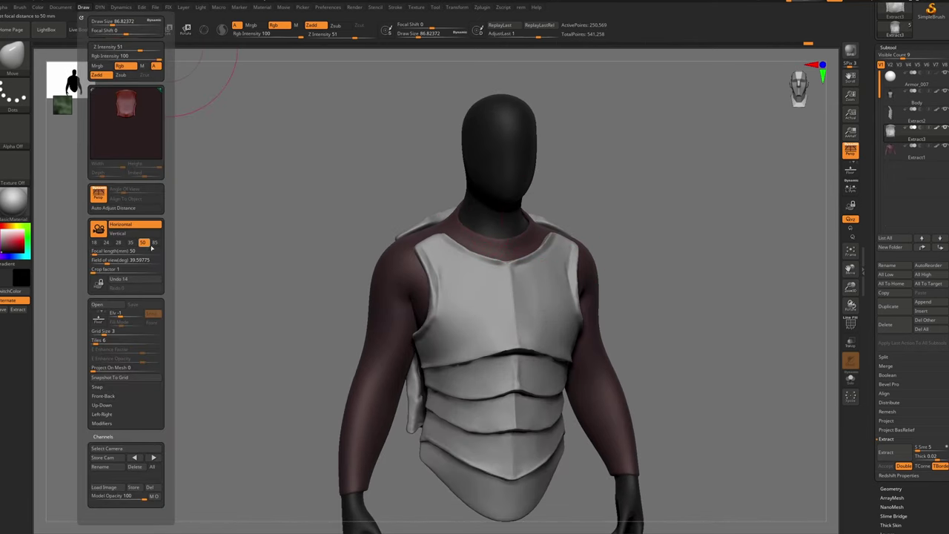
left_click(152, 244)
Shift the back collar edges, then make the tunic's Extract1 subtool active
right_click_drag(454, 218, 426, 216, "alt")
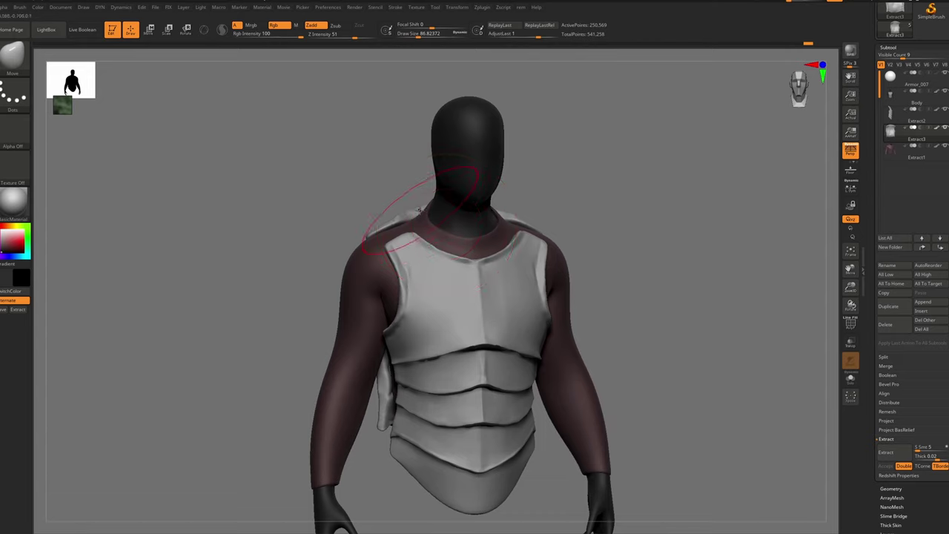
left_click_drag(420, 211, 403, 226)
right_click_drag(403, 226, 311, 227)
right_click_drag(474, 222, 504, 229, "ctrl")
left_click(509, 229, "alt")
mouse_move(697, 228)
right_mouse_down()
mouse_move(610, 226)
mouse_move(696, 229)
right_mouse_up()
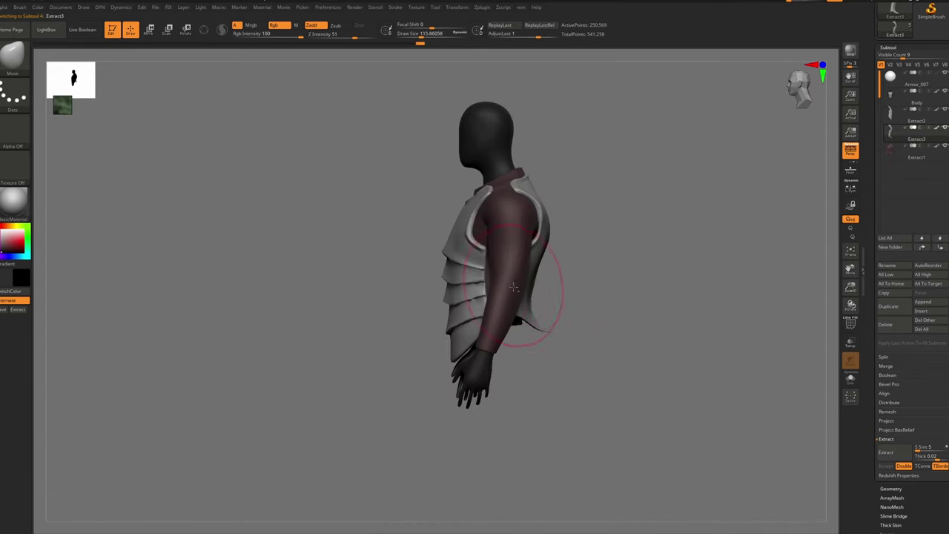
right_click_drag(514, 287, 441, 289)
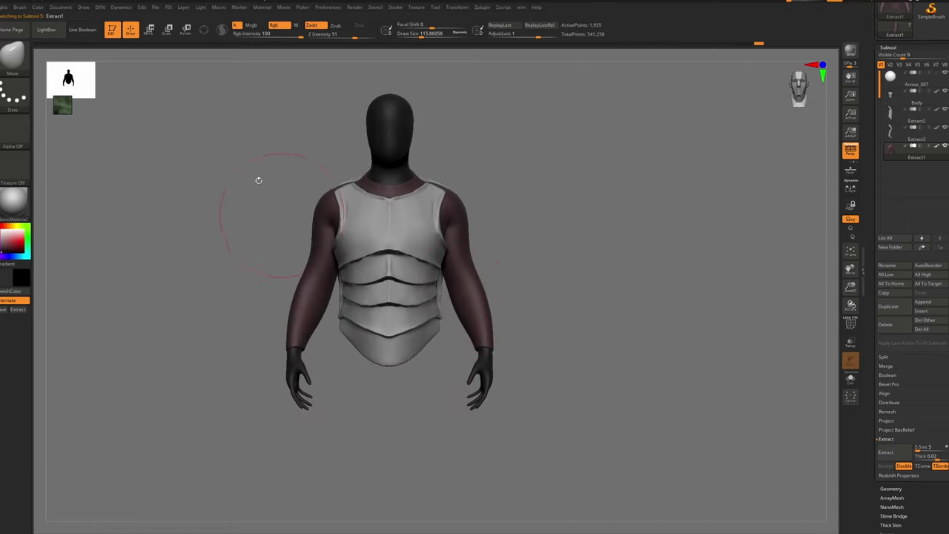
Enlarge the armour reference photo and isolate the tunic on its own
left_click_drag(72, 114, 211, 353)
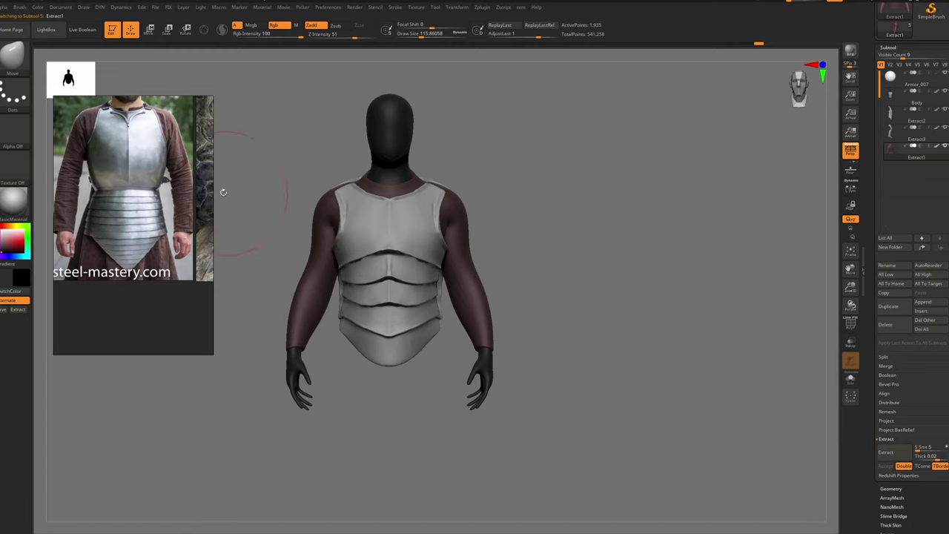
right_click_drag(427, 278, 457, 319)
key("space")
key("shift+s")
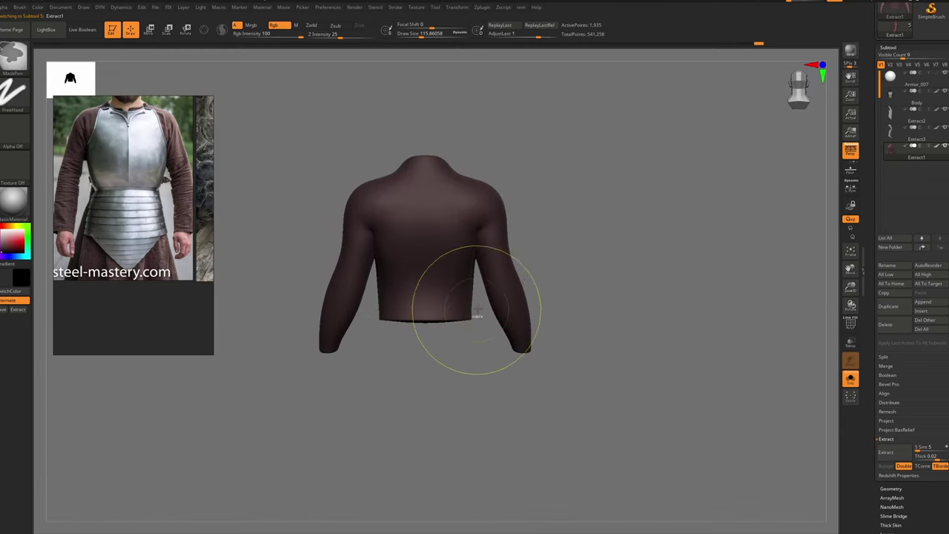
Mask and invert to free the tunic hem, then stretch it downward with a transpose move
left_click_drag(478, 308, 380, 357, "ctrl")
left_click(428, 360, "ctrl")
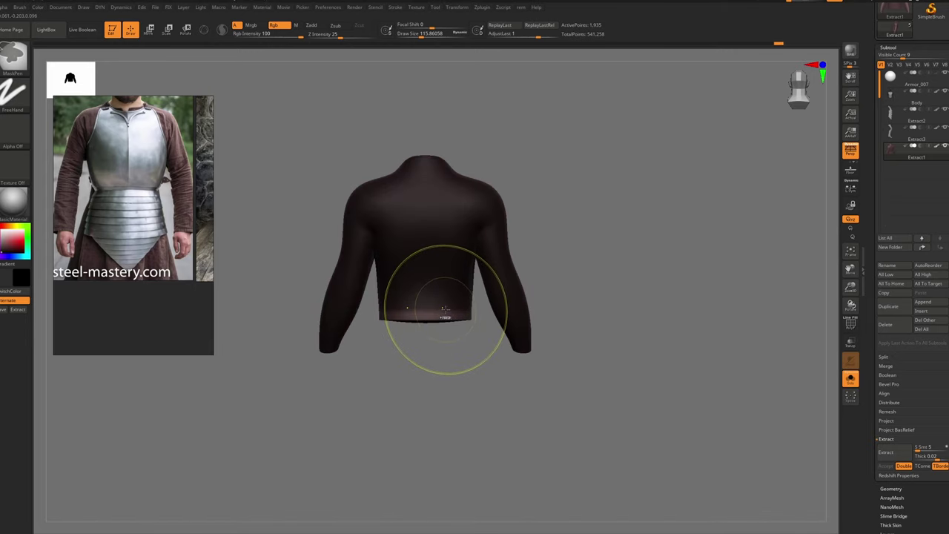
key("w")
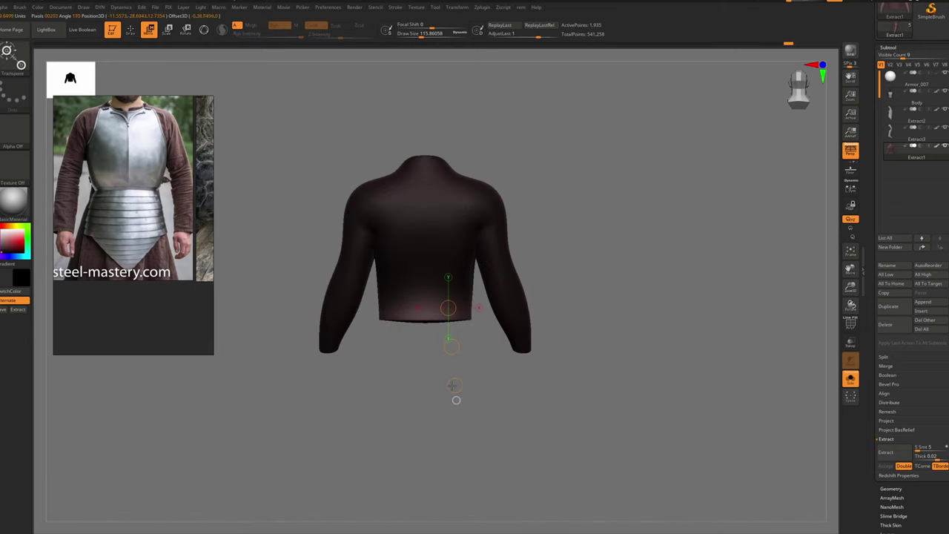
left_click_drag(448, 407, 448, 460)
right_click_drag(564, 423, 405, 352)
key("alt+s")
left_click_drag(403, 352, 419, 395)
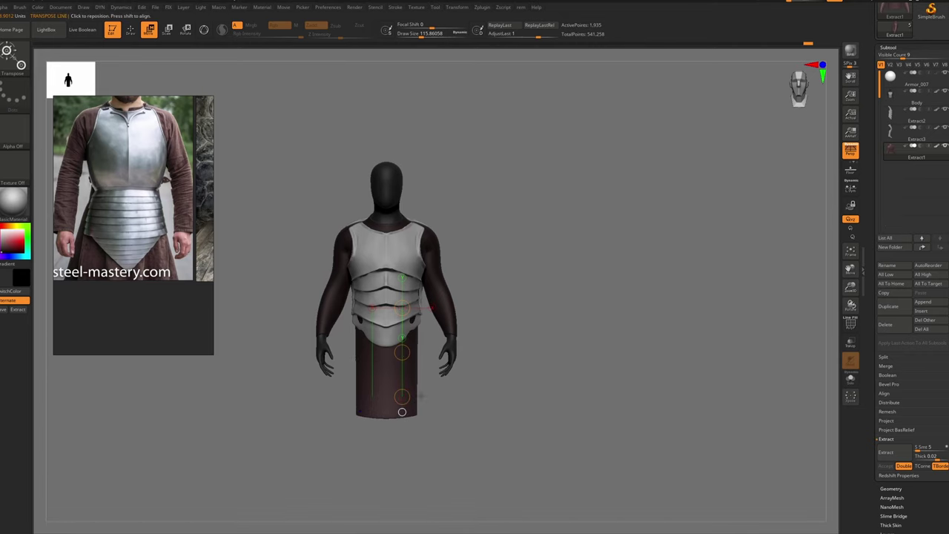
Flare the skirt hem outward with the Move brush and clear the mask
key("b")
key("m")
key("v")
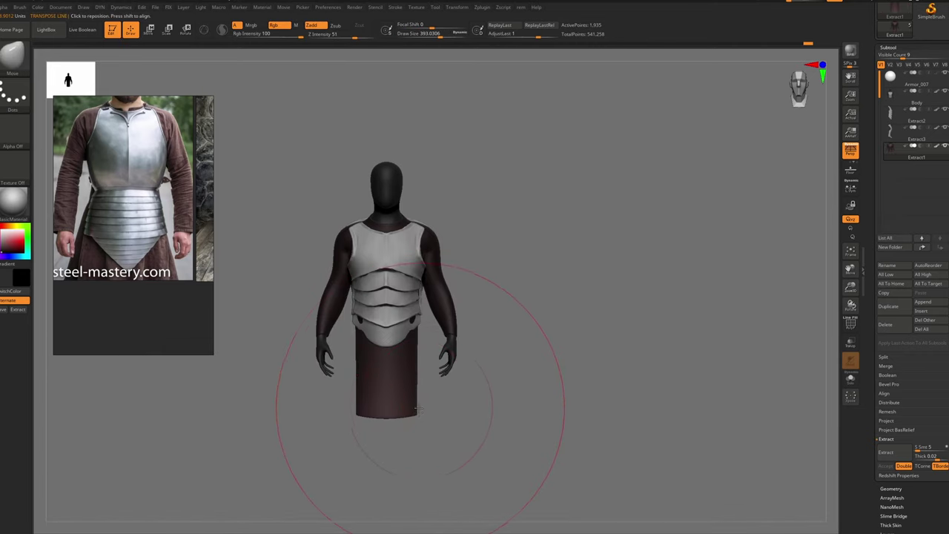
mouse_move(422, 408)
left_mouse_down()
mouse_move(436, 400)
mouse_move(451, 409)
left_mouse_up()
mouse_move(477, 275)
left_mouse_down("ctrl")
mouse_move(480, 334)
mouse_move(381, 334)
left_mouse_up("ctrl")
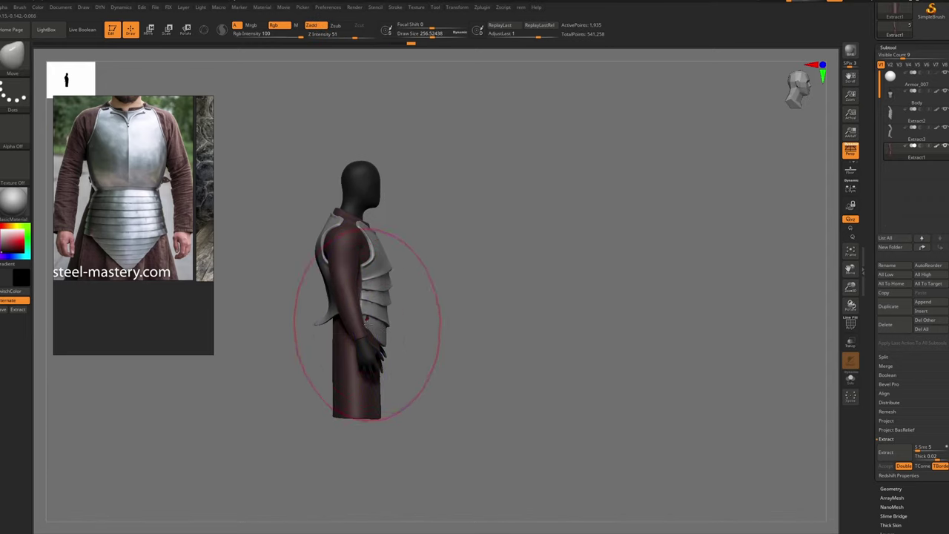
Pull the skirt sides and robe waist inward with a smaller Move Topological brush
right_click_drag(369, 321, 357, 328)
key("s")
left_click_drag(357, 329, 349, 328)
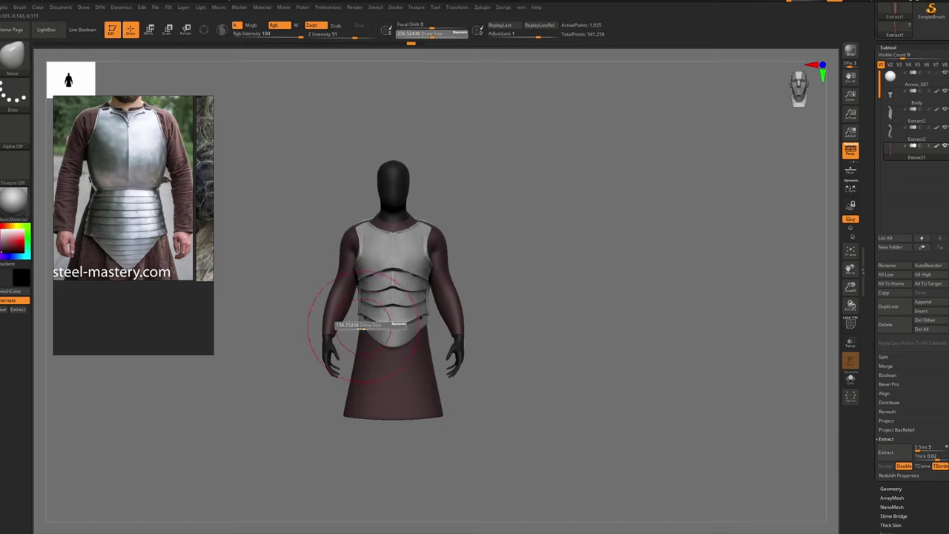
key("b")
key("m")
key("t")
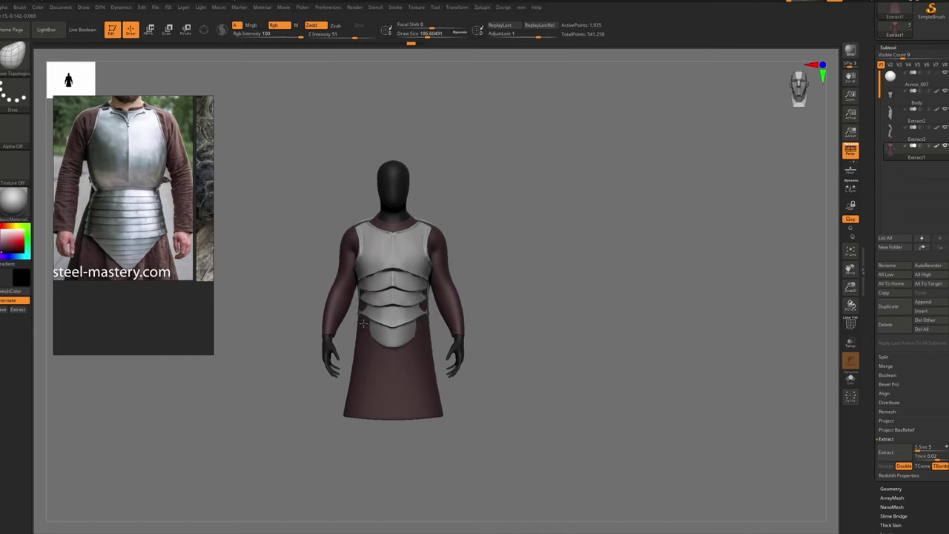
left_click_drag(363, 323, 371, 325)
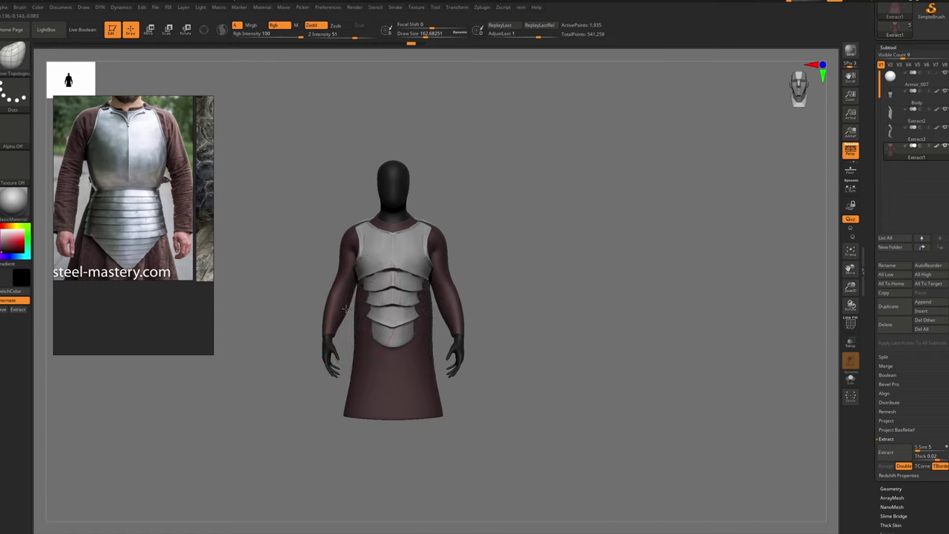
left_click_drag(347, 309, 356, 311)
Solo the robe with PolyFrame on and pull its sides outward with the Move brush
key("alt+s")
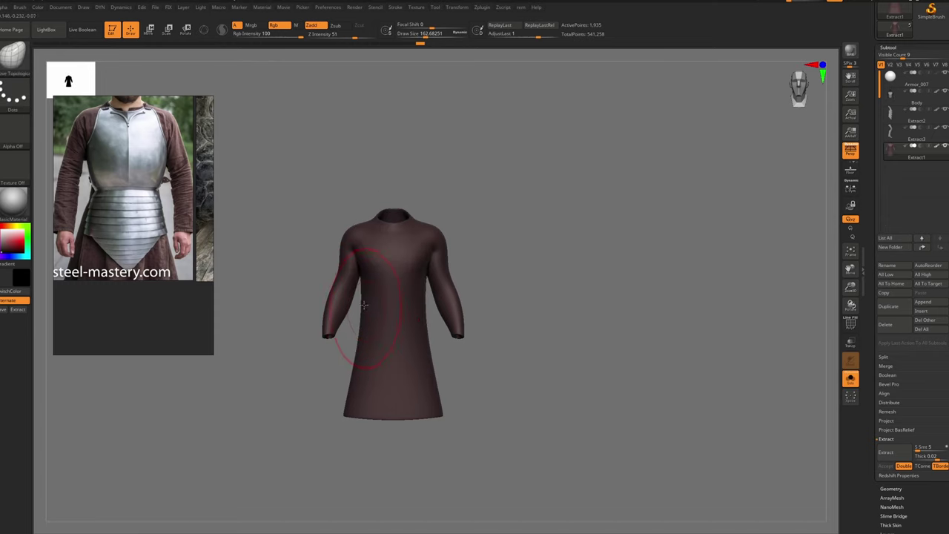
right_click_drag(388, 315, 393, 336, "ctrl")
key("shift+f")
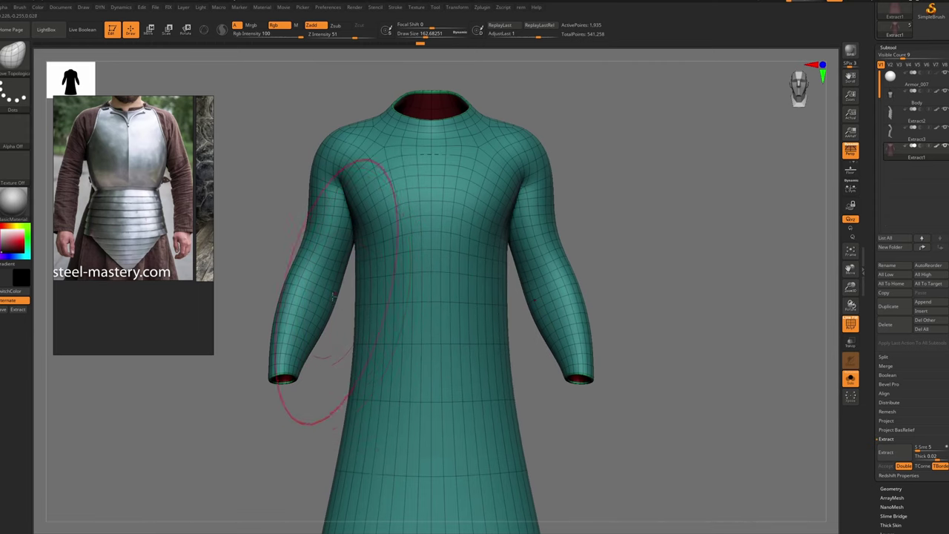
key("b")
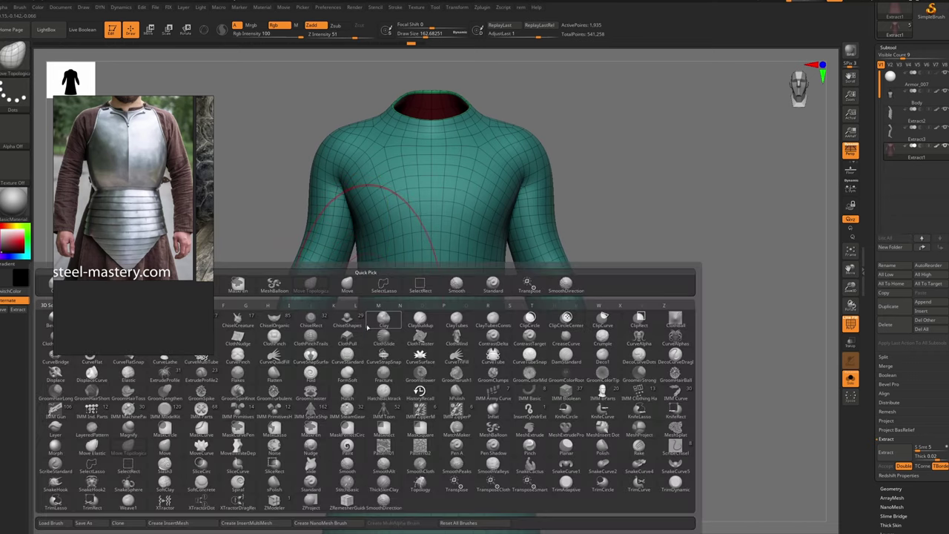
key("m")
key("v")
key("space")
mouse_move(367, 305)
left_mouse_down()
mouse_move(341, 302)
mouse_move(381, 313)
mouse_move(359, 307)
left_mouse_up()
key("shift+f")
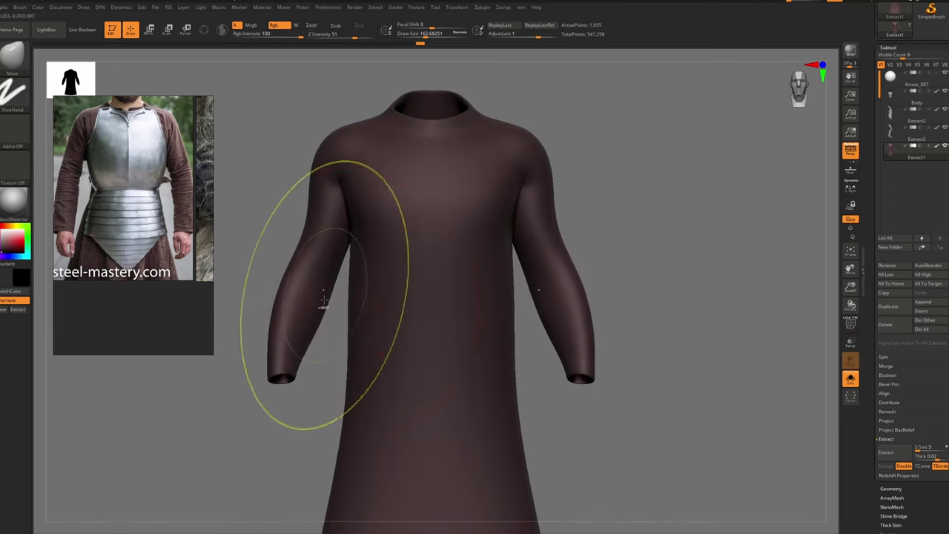
Pull the robe waist inward with the Move Topological brush at size 97, showing the wireframe again
key("b")
key("m")
key("t")
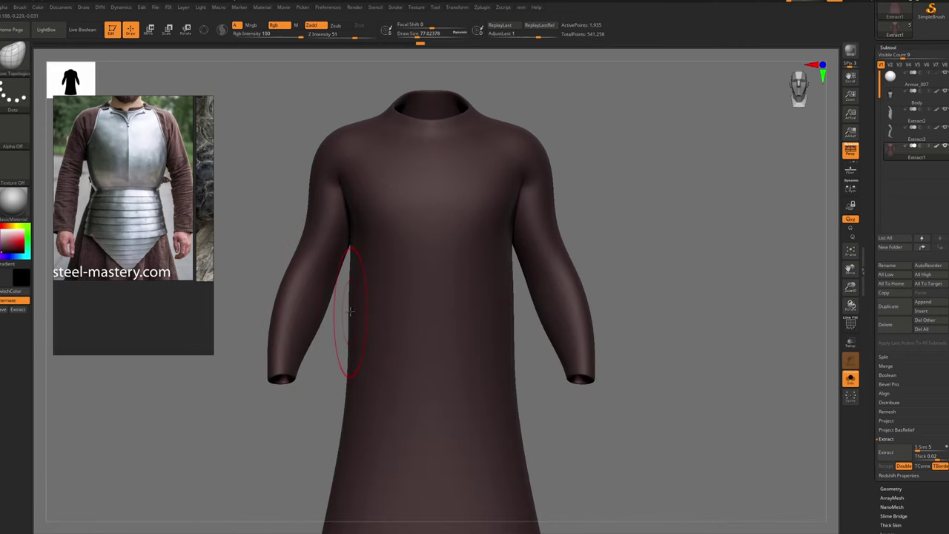
key("bracketright")
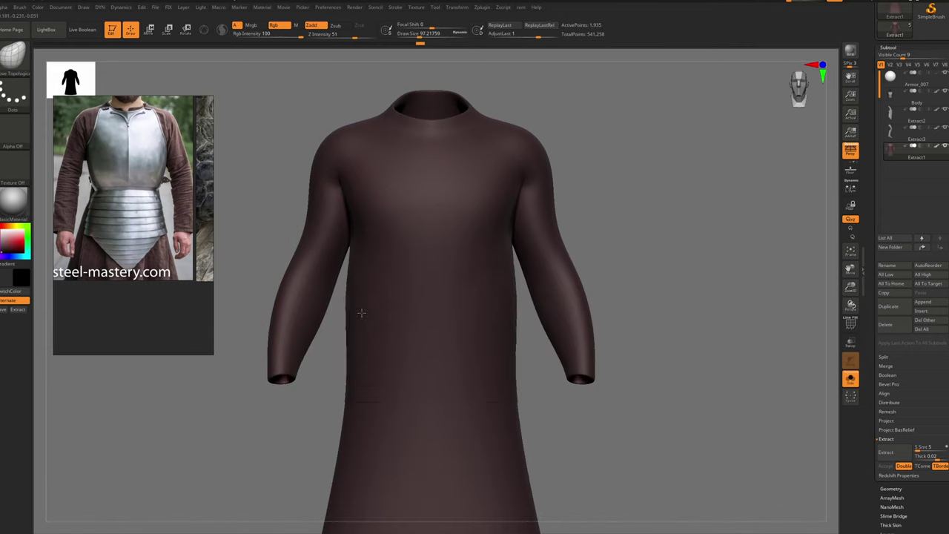
left_click_drag(299, 301, 357, 303)
key("shift+f")
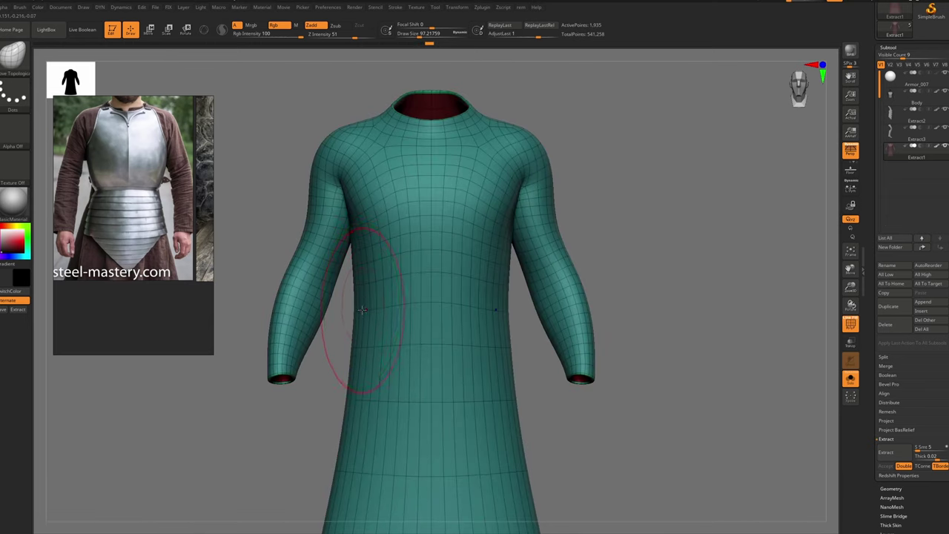
Capture the torso and sketch red guide strokes over the waist, then close the annotation overlay
key("Print")
left_click_drag(226, 139, 528, 439)
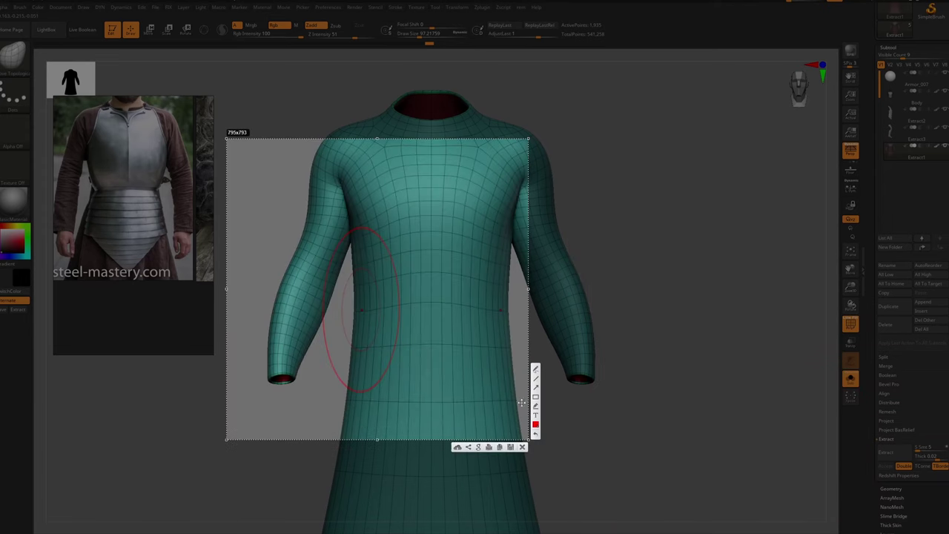
mouse_move(370, 232)
left_mouse_down()
mouse_move(387, 243)
mouse_move(386, 228)
mouse_move(367, 298)
left_mouse_up()
left_click_drag(392, 260, 367, 298)
left_click_drag(401, 329, 361, 304)
left_click_drag(380, 372, 361, 320)
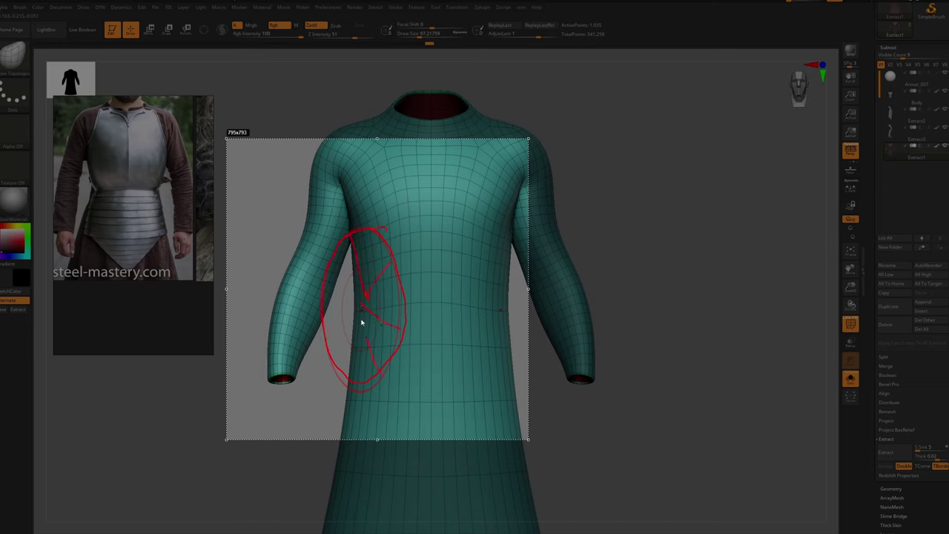
left_click_drag(332, 291, 366, 298)
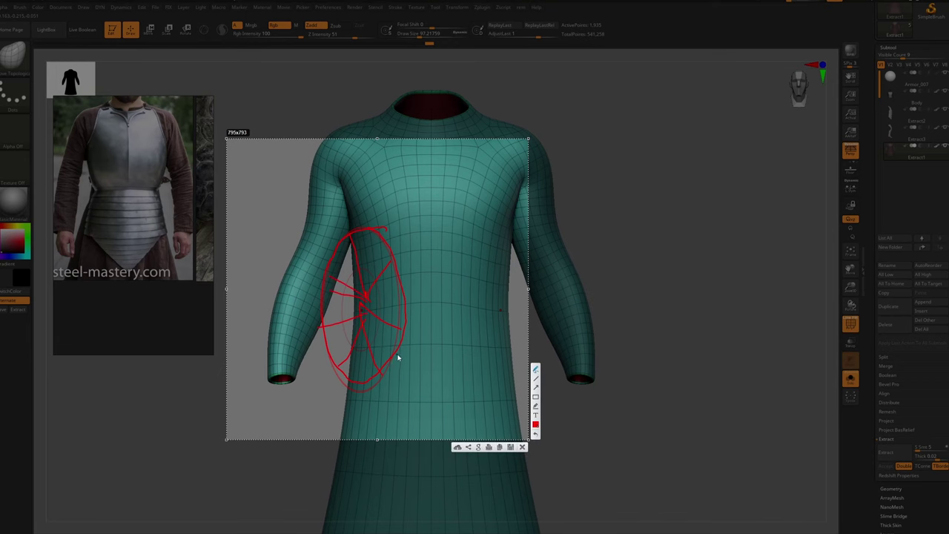
left_click(523, 447)
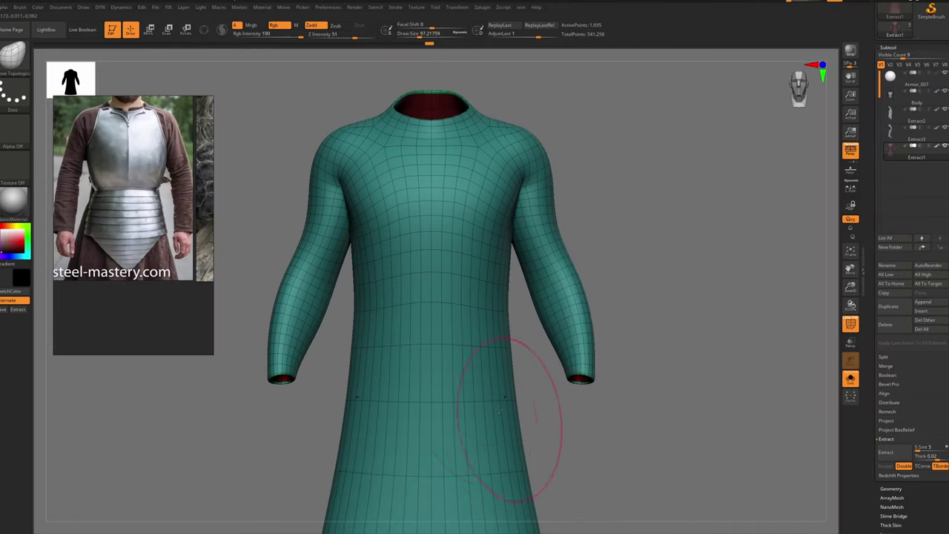
Capture the robe's left side, mark it in red, close the overlay and frame the whole robe
key("Print")
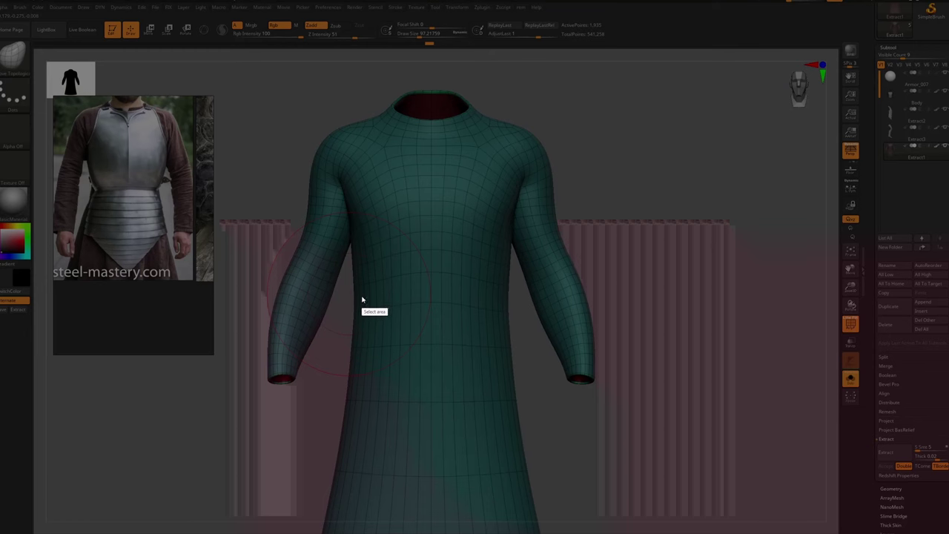
left_click_drag(381, 317, 466, 407)
left_click(459, 413)
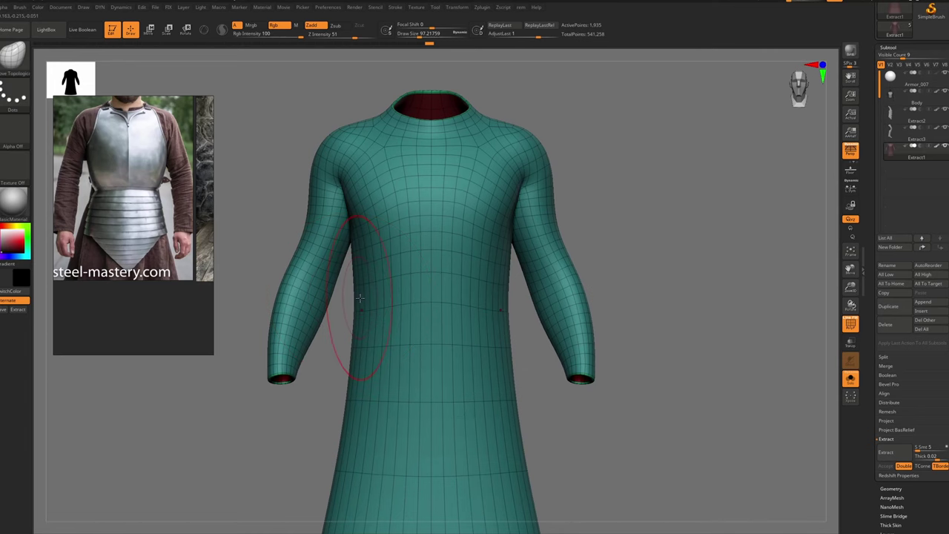
key("F1")
left_click_drag(270, 163, 422, 425)
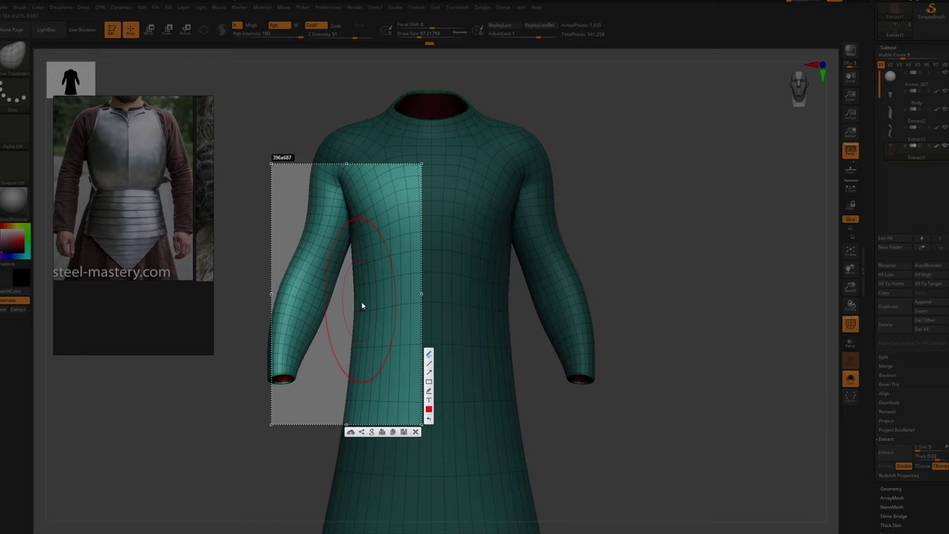
left_click_drag(332, 253, 330, 296)
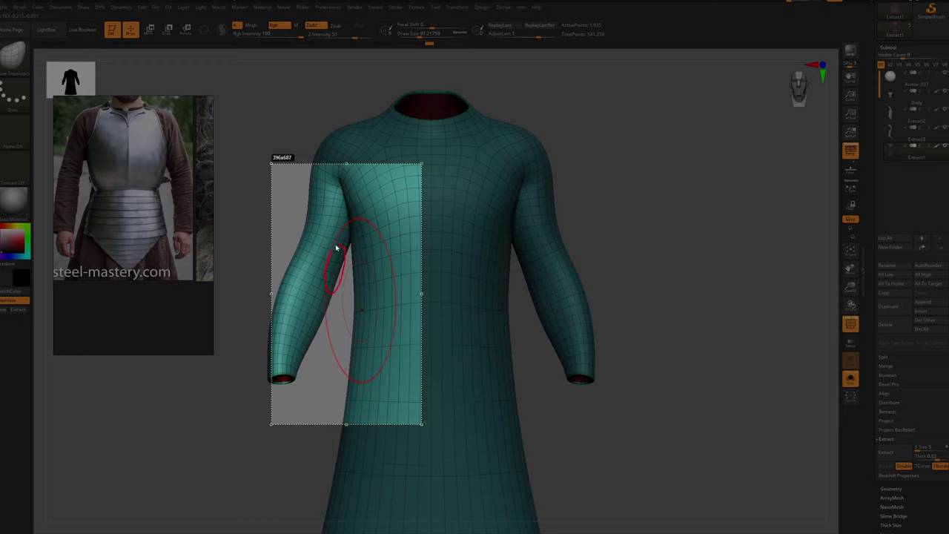
left_click_drag(336, 246, 323, 295)
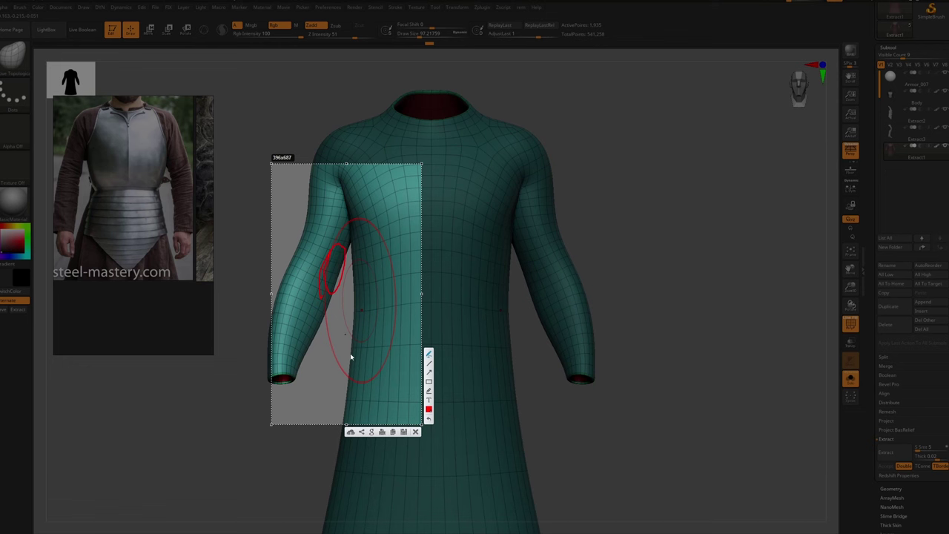
left_click(417, 432)
right_click_drag(407, 348, 443, 303, "ctrl")
Remesh the robe with ZRemesher from the custom 'r' popup, then hide PolyFrame and exit Solo
key("r")
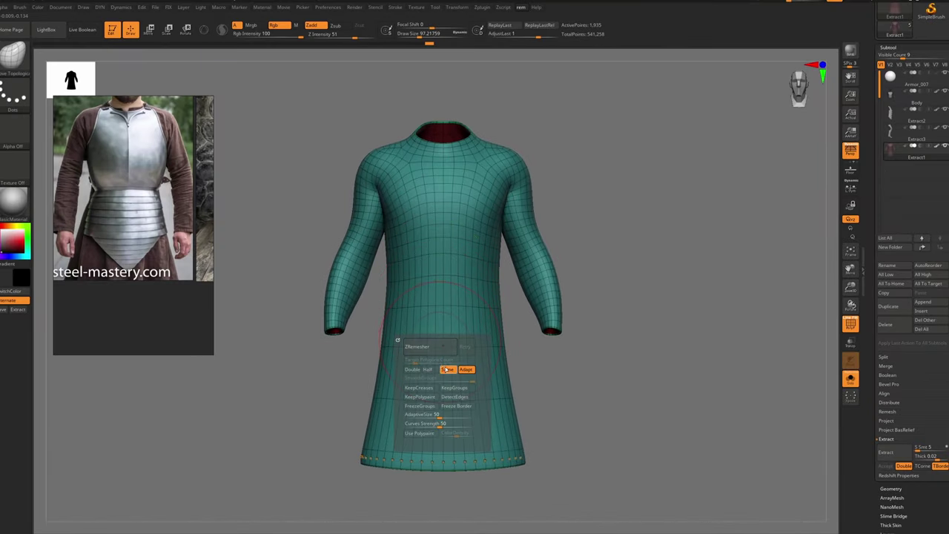
left_click(418, 346)
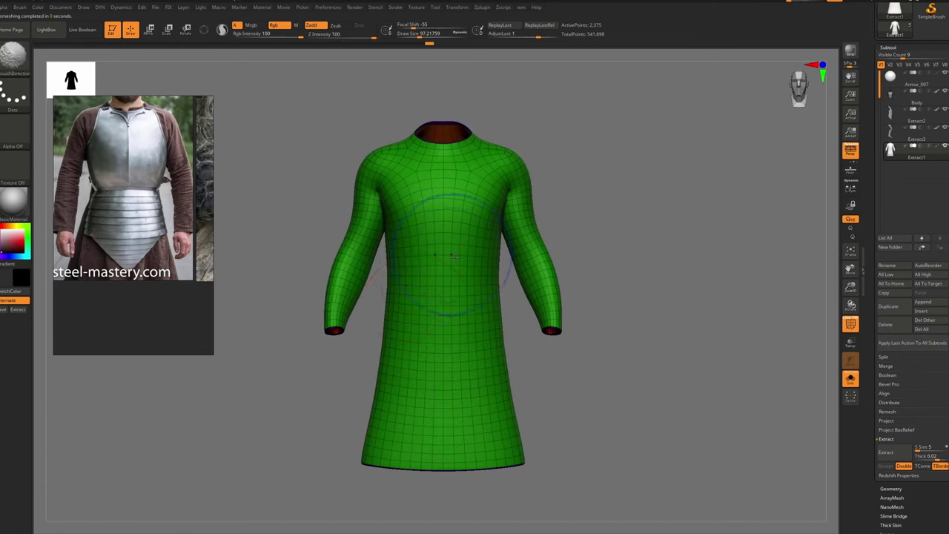
key("shift+f")
key("alt+s")
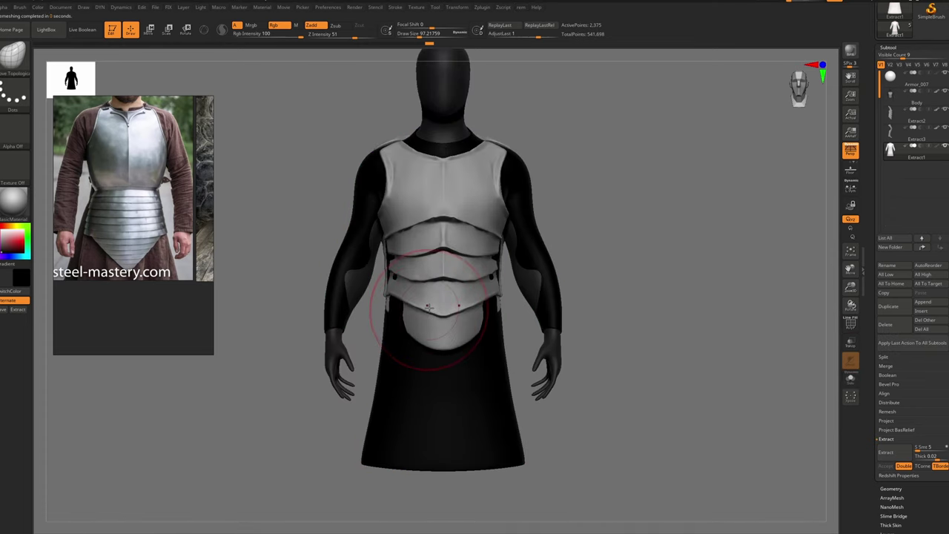
mouse_move(419, 309)
right_mouse_down("ctrl")
mouse_move(445, 259)
mouse_move(512, 301)
right_mouse_up("ctrl")
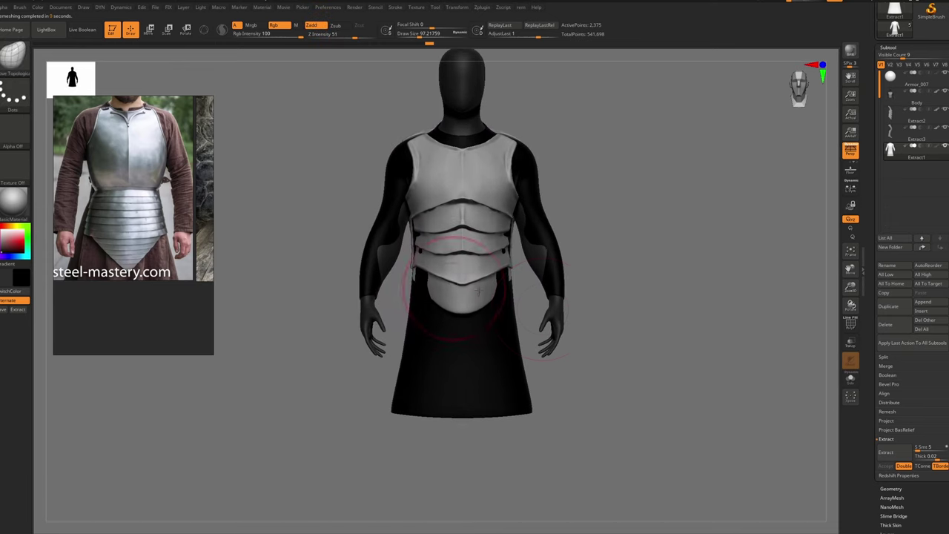
With Move Topological, pull the robe's front and back hem down and out, brush about 245
left_click(890, 489)
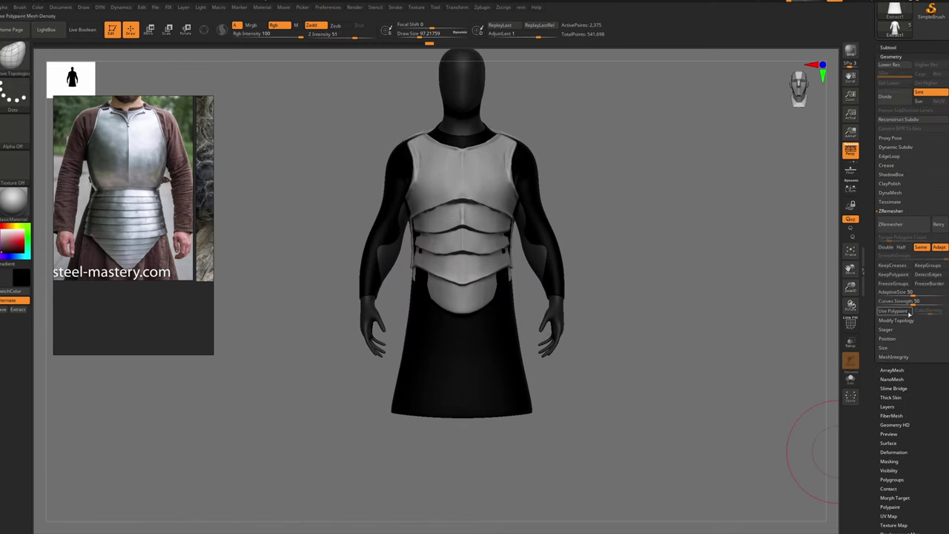
key("ctrl")
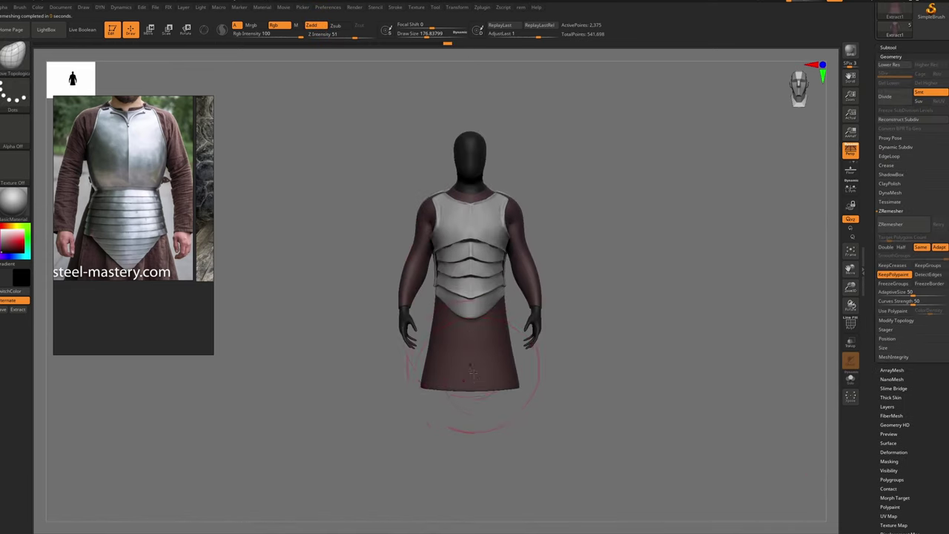
mouse_move(472, 373)
left_mouse_down()
mouse_move(473, 405)
mouse_move(518, 398)
left_mouse_up()
key("s")
right_click_drag(475, 393, 504, 384, "shift")
key("s")
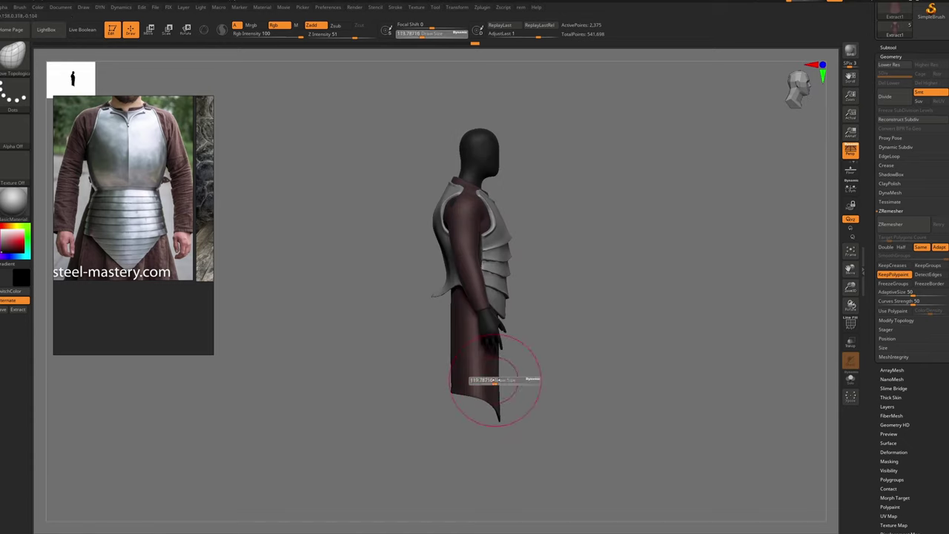
left_click_drag(494, 383, 504, 384)
left_click_drag(450, 389, 437, 390)
right_click_drag(489, 371, 529, 360)
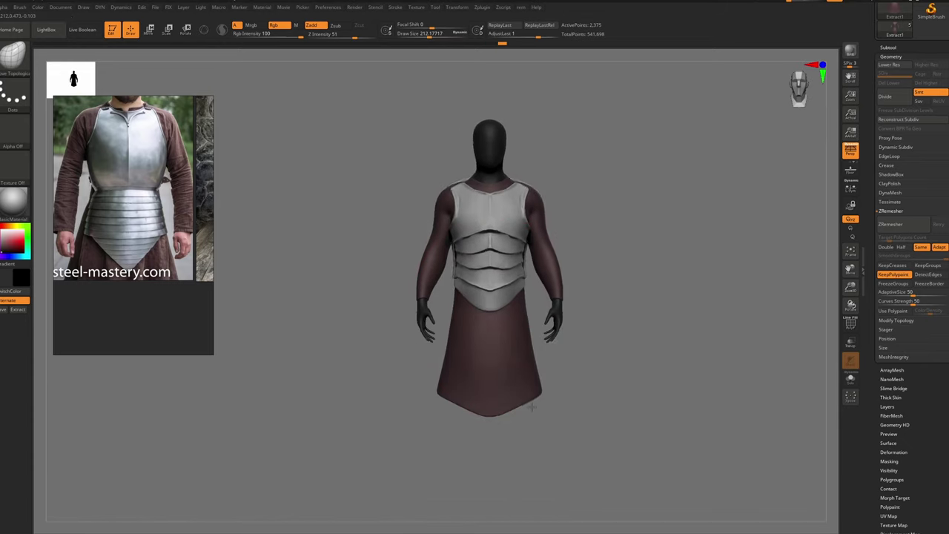
key("s")
left_click_drag(534, 407, 539, 435)
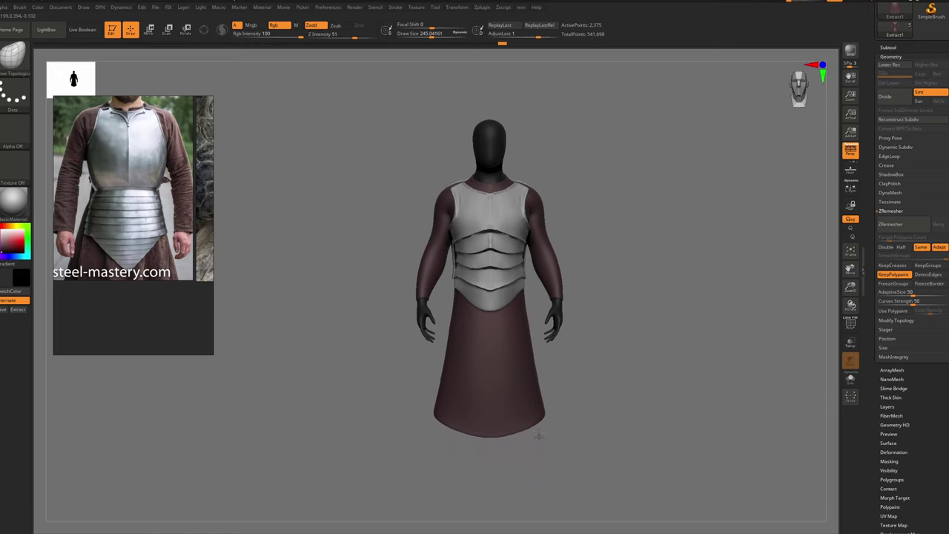
Widen the robe's hem evenly on both sides and pull it slightly lower
right_click_drag(527, 388, 499, 408, "ctrl")
mouse_move(541, 308)
right_mouse_down("ctrl")
mouse_move(491, 323)
mouse_move(494, 302)
right_mouse_up("ctrl")
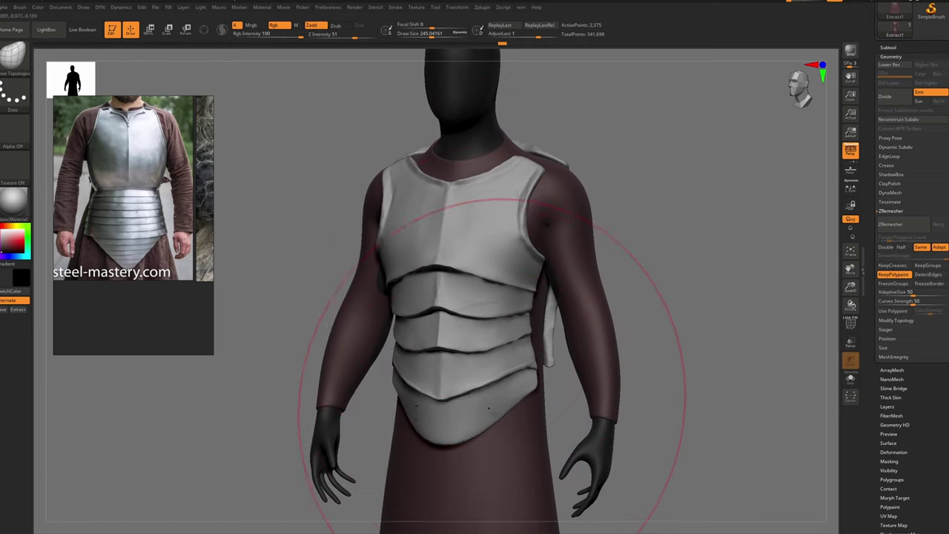
key("s")
mouse_move(532, 432)
right_mouse_down()
mouse_move(519, 370)
mouse_move(539, 400)
right_mouse_up()
left_click_drag(517, 417, 527, 420)
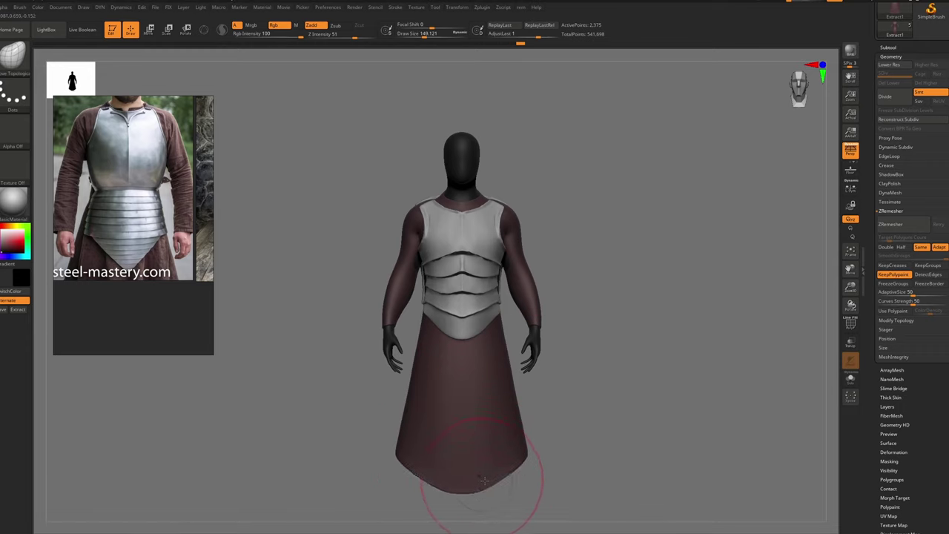
key("s")
mouse_move(486, 480)
left_mouse_down()
mouse_move(498, 480)
mouse_move(502, 466)
mouse_move(496, 479)
left_mouse_up()
Select the Body, view it solo briefly, then turn Solo off again
key("s")
left_click(531, 344, "alt")
key("alt+s")
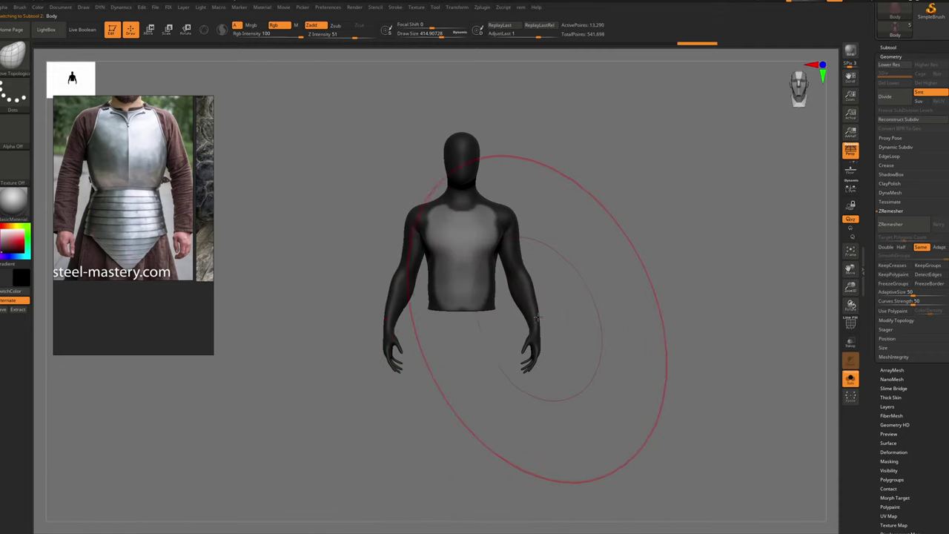
right_click_drag(537, 317, 569, 225, "ctrl")
key("alt+s")
right_click_drag(536, 290, 578, 301)
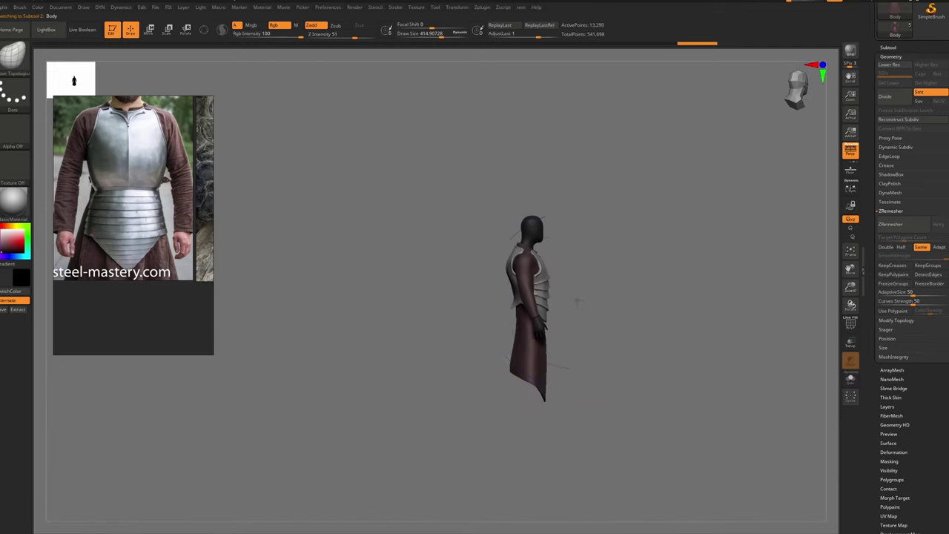
Switch to the robe and pull its back hem down with a brush of about 300
left_click(515, 376, "alt")
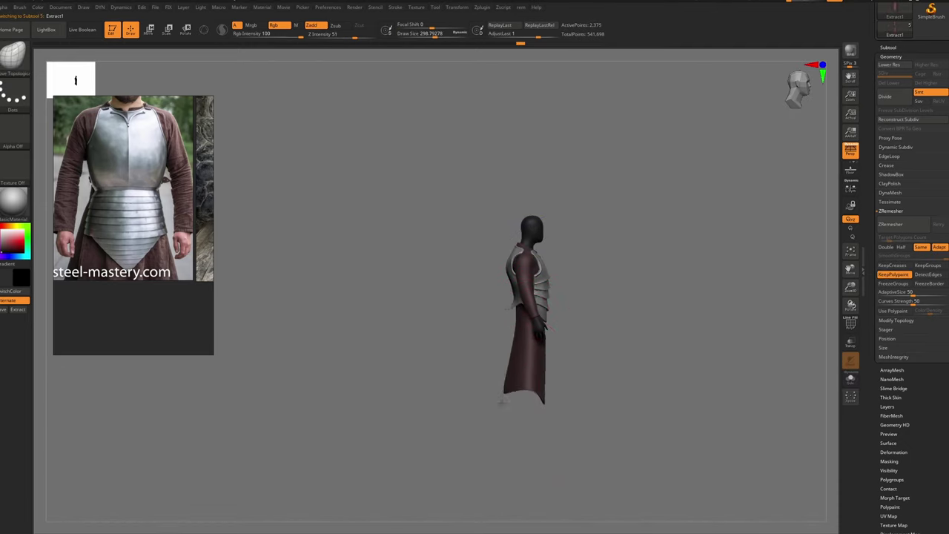
right_click_drag(539, 408, 489, 397)
key("s")
left_click_drag(539, 401, 591, 405)
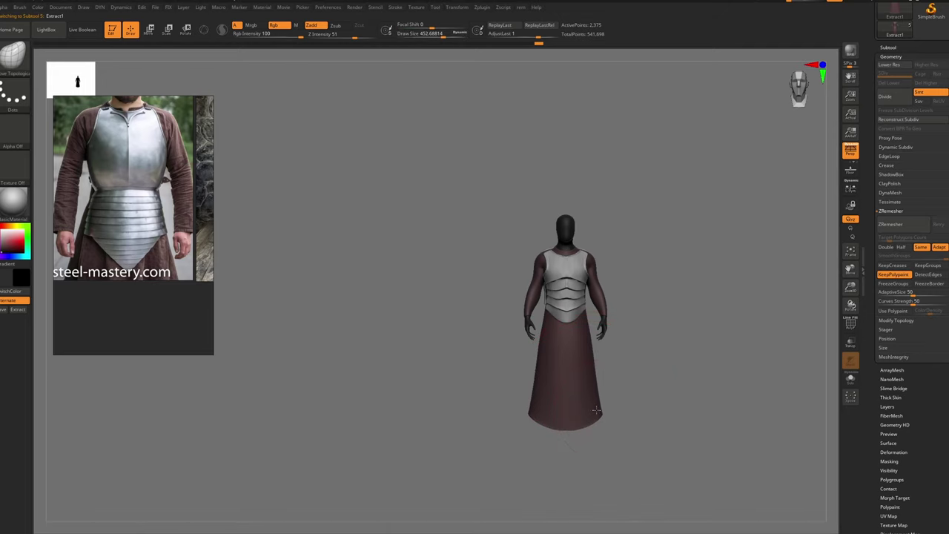
right_click_drag(587, 396, 566, 379, "ctrl")
right_click_drag(566, 379, 454, 381, "alt")
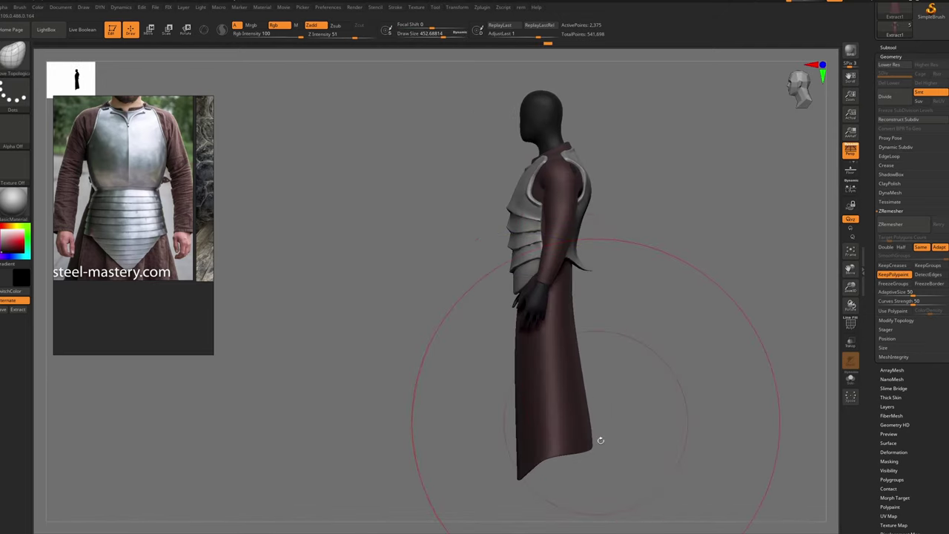
key("s")
mouse_move(598, 447)
left_mouse_down()
mouse_move(575, 446)
mouse_move(600, 443)
left_mouse_up()
Frame the torso, select the breastplate and pull its sides outward
right_click_drag(559, 318, 583, 280)
right_click_drag(583, 281, 550, 363, "ctrl")
right_click_drag(550, 364, 504, 308)
right_click_drag(505, 307, 533, 346, "ctrl")
key("Tab")
mouse_move(533, 346)
right_mouse_down("alt")
mouse_move(540, 308)
mouse_move(571, 315)
mouse_move(517, 338)
right_mouse_up("alt")
key("Tab")
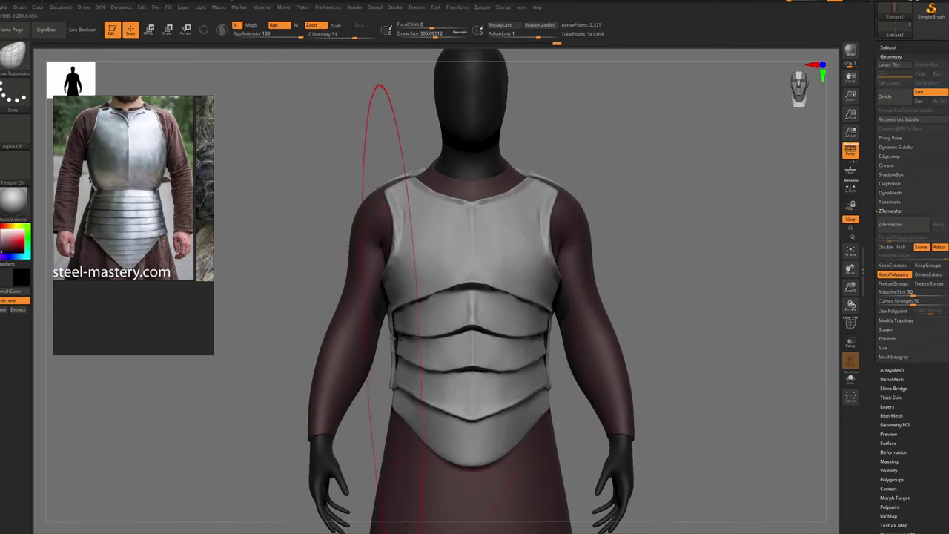
left_click(391, 344, "alt")
mouse_move(391, 344)
right_mouse_down()
mouse_move(423, 339)
mouse_move(388, 357)
right_mouse_up()
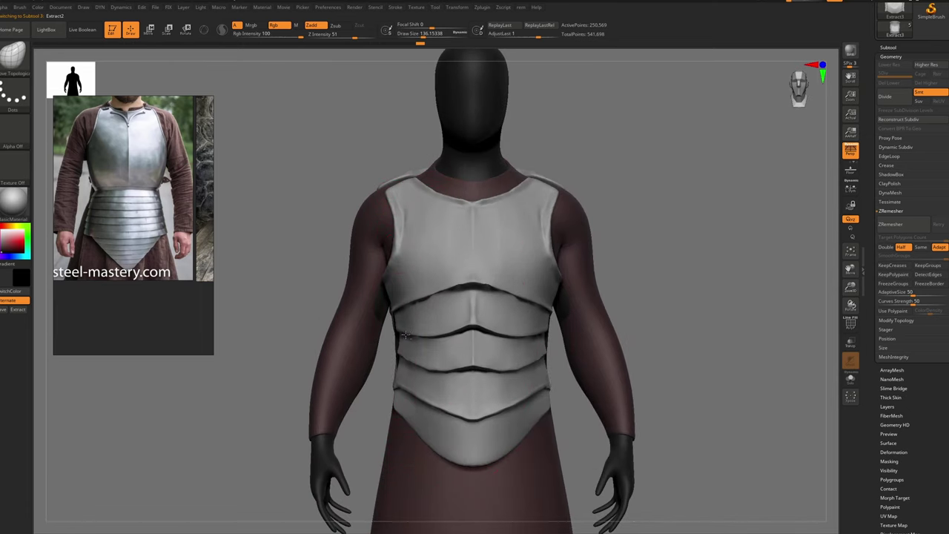
left_click_drag(405, 312, 393, 310)
Pull the lowest plate's tip down with an 87 brush and refine the breastplate's side contours
right_click_drag(421, 319, 453, 324, "ctrl")
key("s")
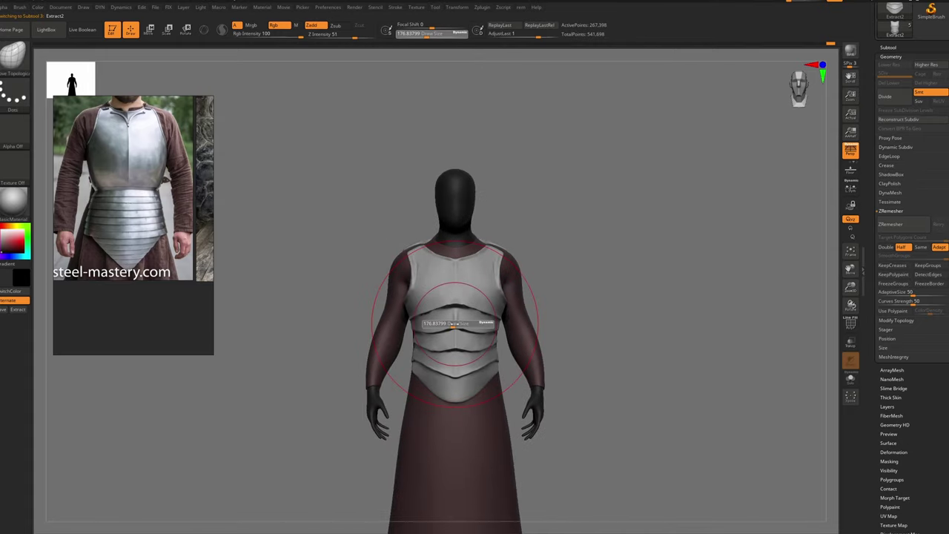
key("shift")
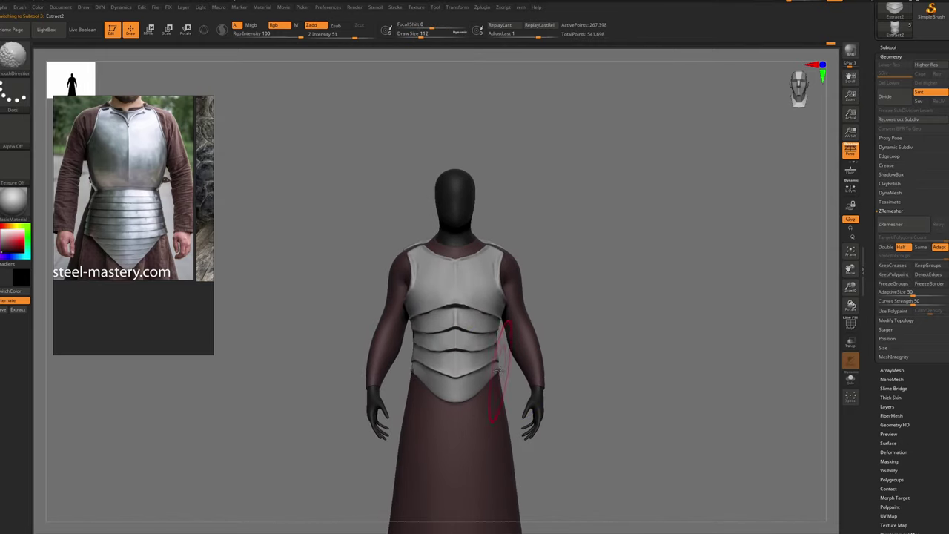
right_click_drag(495, 361, 485, 365, "ctrl")
key("s")
left_click_drag(484, 365, 482, 365)
left_click_drag(454, 359, 454, 381)
mouse_move(469, 377)
right_mouse_down("ctrl")
mouse_move(469, 327)
mouse_move(486, 386)
right_mouse_up("ctrl")
left_click_drag(490, 331, 488, 330)
left_click_drag(491, 289, 492, 285)
Select the robe, then switch back to the armour plates subtool
left_click(521, 321, "alt")
right_click(520, 322)
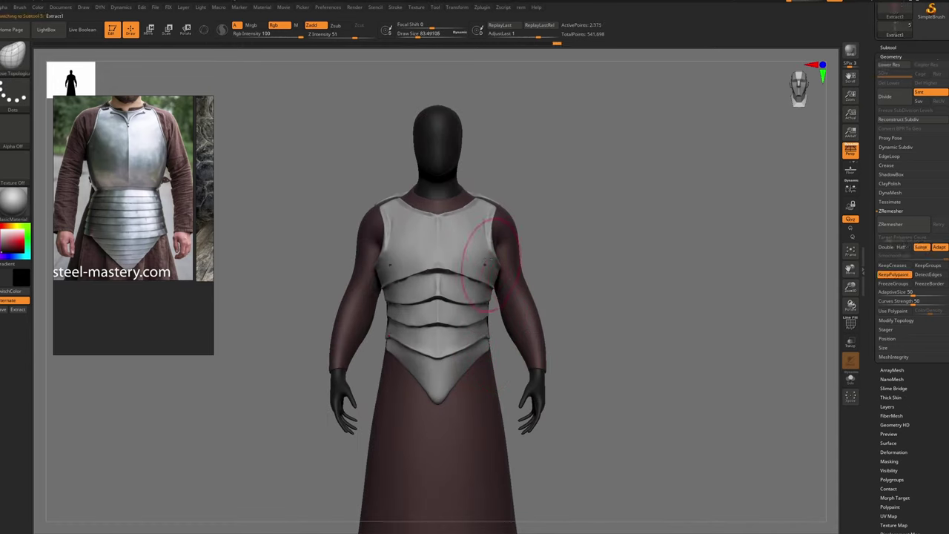
right_click_drag(510, 263, 482, 287)
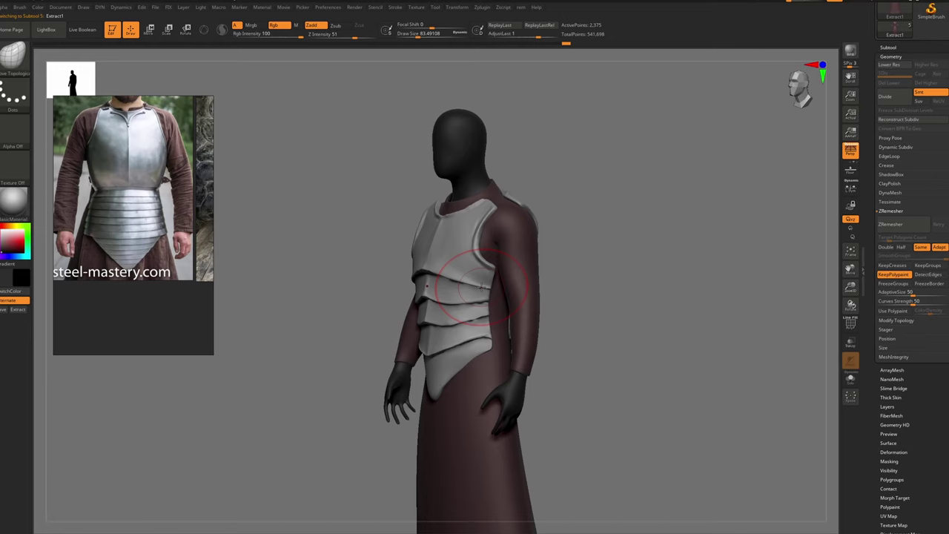
left_click(501, 212, "alt")
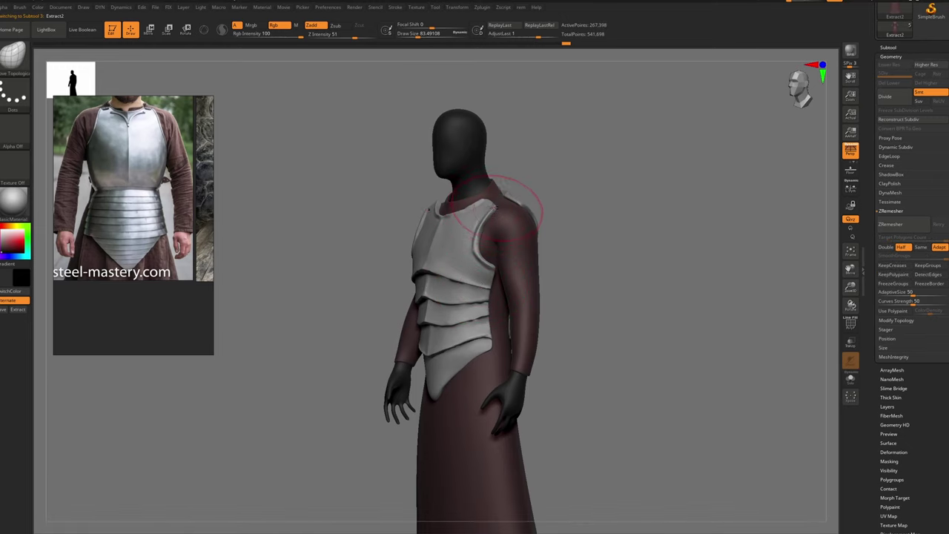
Nudge the robe's shoulder and pick the DamStandard brush
left_click_drag(494, 208, 489, 213)
mouse_move(481, 256)
right_mouse_down()
mouse_move(423, 297)
mouse_move(482, 344)
mouse_move(452, 312)
right_mouse_up()
key("b")
key("d")
key("s")
right_click(452, 312)
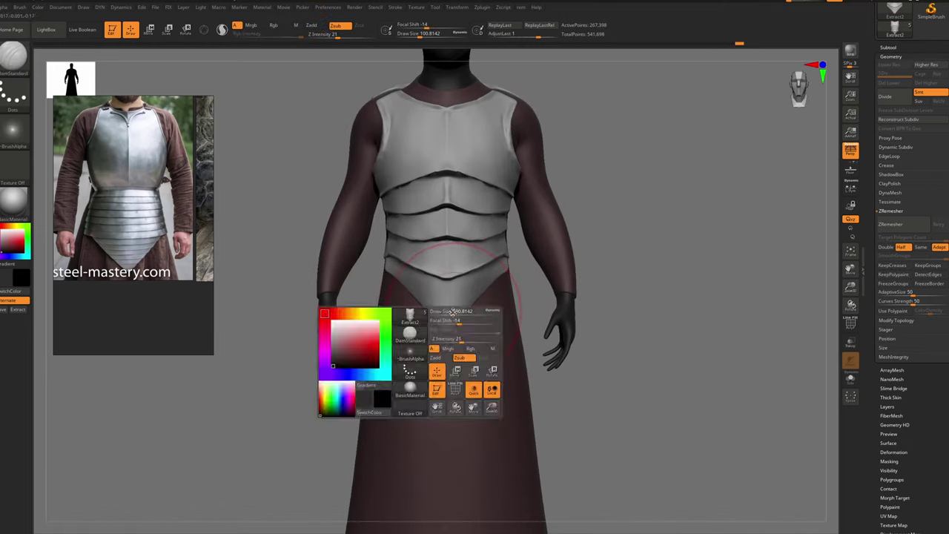
key("s")
Subdivide the armour for finer detail and return to DamStandard carving inward
key("b")
key("h")
key("p")
left_click(452, 313, "alt")
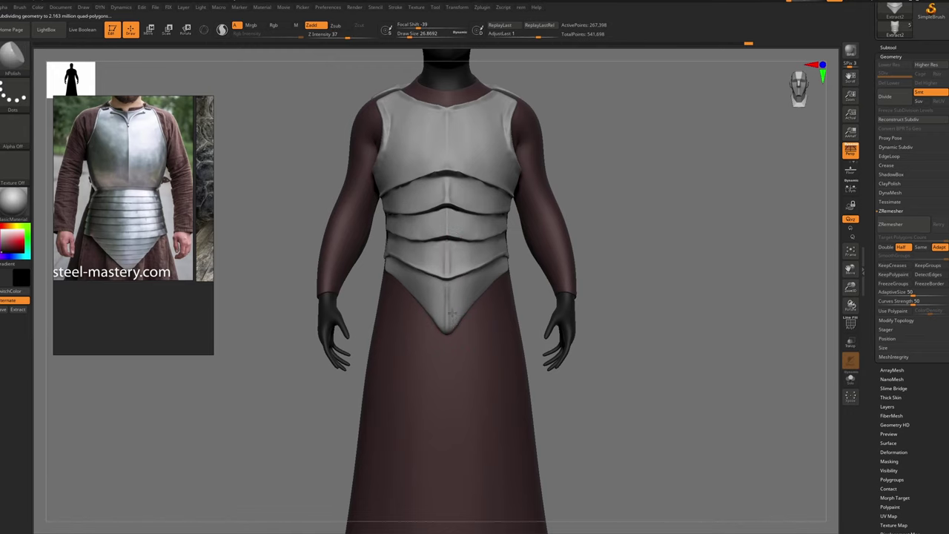
key("b")
key("d")
key("s")
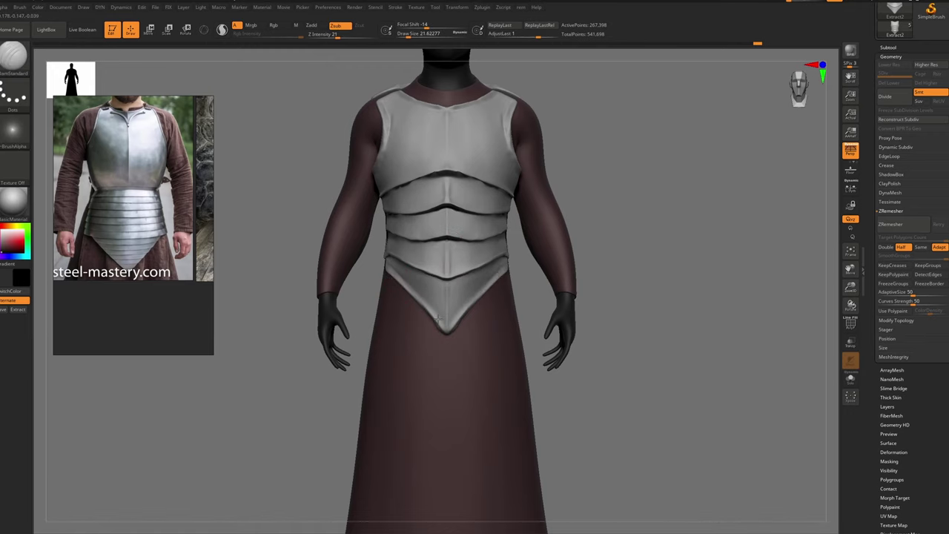
Carve horizontal lame grooves across the breastplate, undoing one stray chest-plate stroke
right_click_drag(420, 293, 464, 296)
right_click_drag(463, 297, 419, 267, "ctrl")
right_click_drag(419, 267, 458, 308, "ctrl")
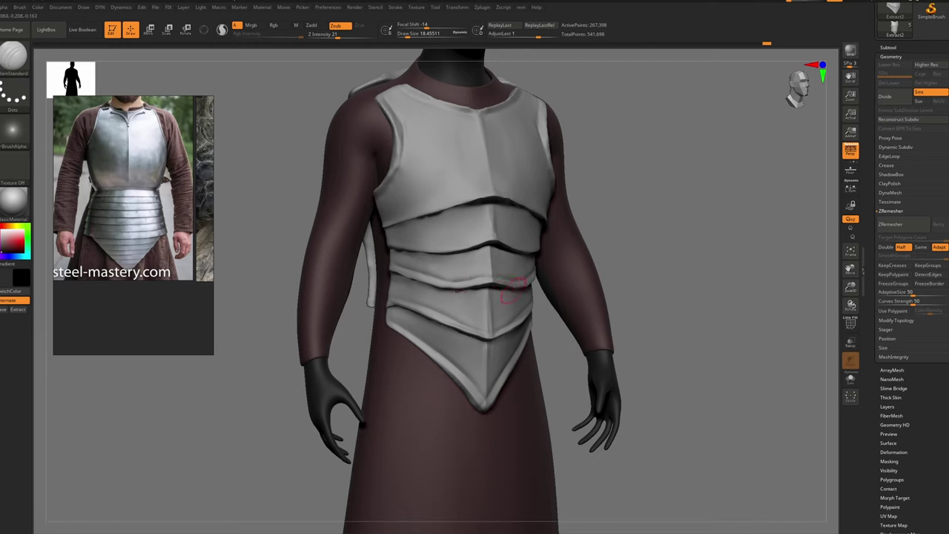
right_click_drag(516, 291, 377, 265)
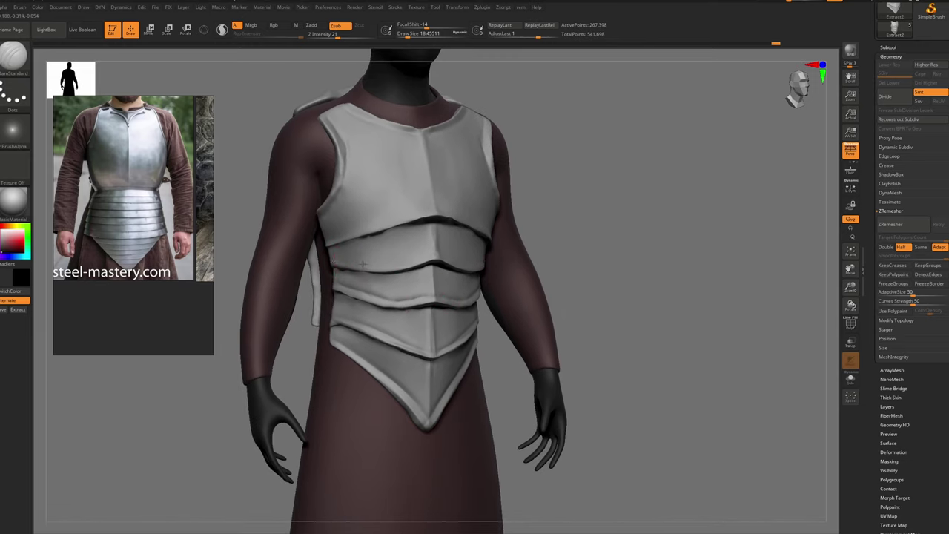
left_click_drag(420, 253, 386, 261)
left_click_drag(394, 257, 353, 266, "shift")
right_click_drag(415, 267, 416, 186, "ctrl")
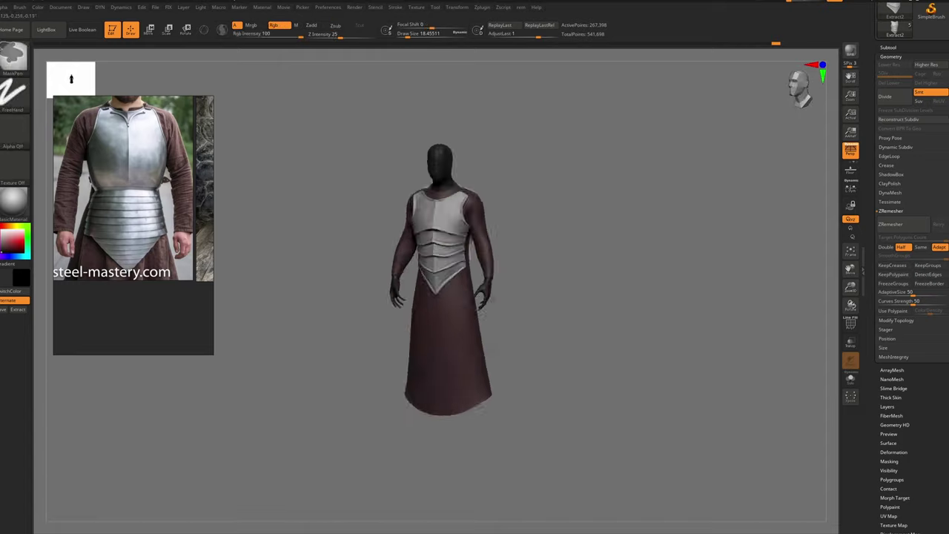
right_click_drag(474, 200, 415, 196)
left_click_drag(412, 194, 444, 198)
right_click_drag(497, 215, 380, 185)
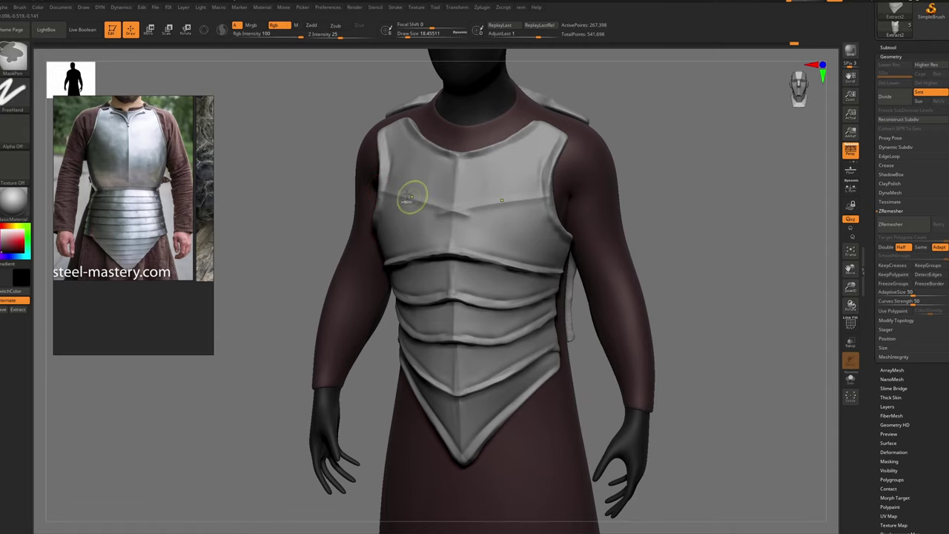
key("ctrl+z")
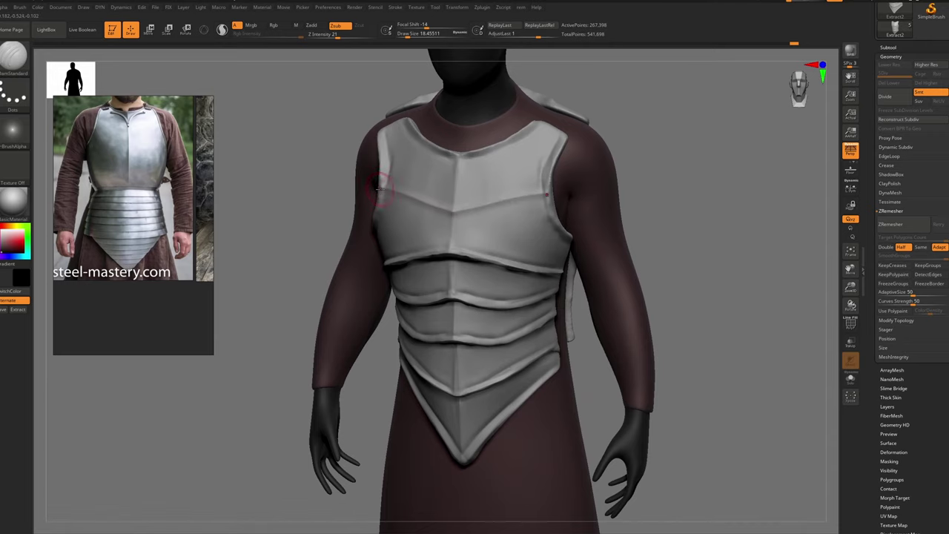
mouse_move(453, 220)
right_mouse_down("ctrl")
mouse_move(430, 170)
mouse_move(466, 180)
mouse_move(396, 206)
mouse_move(507, 213)
mouse_move(531, 135)
mouse_move(531, 157)
mouse_move(489, 201)
right_mouse_up("ctrl")
Invert the mask over chest and straps, then reselect DamStandard at a smaller size
key("b")
key("m")
key("v")
left_click(532, 134, "ctrl")
key("b")
key("d")
key("s")
key("space")
left_click_drag(521, 236, 516, 236)
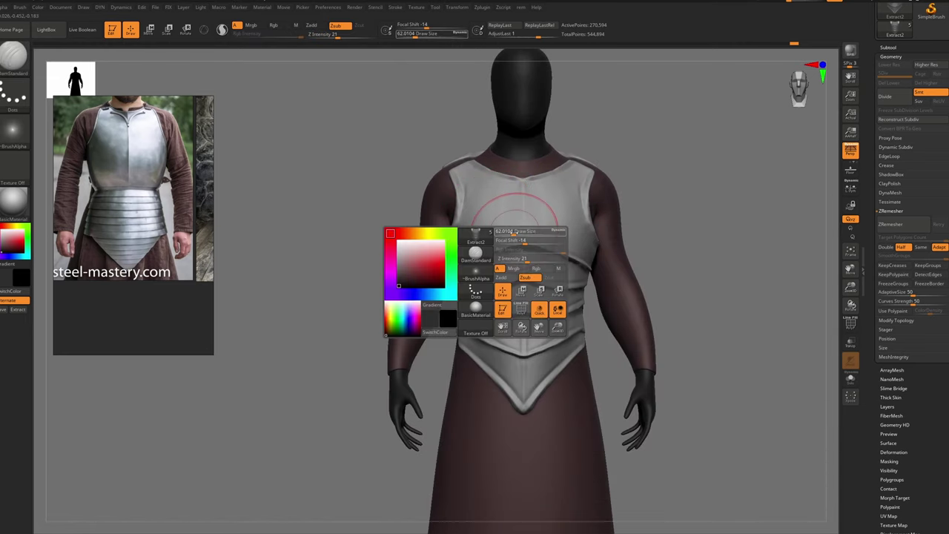
right_click_drag(511, 238, 481, 276, "alt")
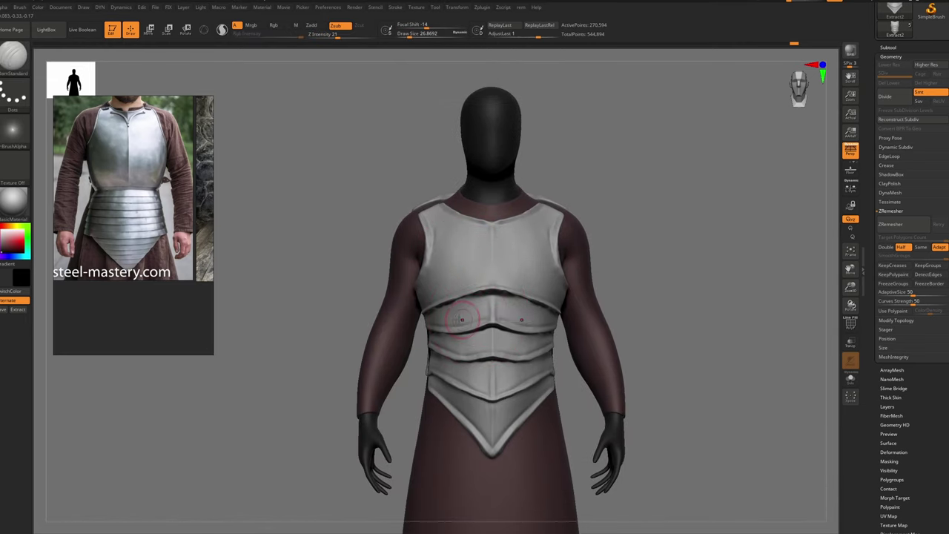
right_click_drag(493, 310, 445, 310)
mouse_move(496, 384)
right_mouse_down()
mouse_move(534, 356)
mouse_move(512, 259)
mouse_move(572, 267)
right_mouse_up()
Select Extract3 with the Move brush and tune Draw Size while orbiting the figure
key("b")
key("m")
key("v")
left_click(535, 276, "alt")
key("space")
left_click_drag(572, 225, 580, 224)
right_click_drag(585, 238, 583, 193, "ctrl")
right_click_drag(631, 230, 585, 226)
right_click_drag(563, 227, 595, 227)
mouse_move(643, 252)
right_mouse_down()
mouse_move(613, 264)
mouse_move(620, 346)
mouse_move(582, 317)
right_mouse_up()
left_click_drag(586, 315, 585, 315)
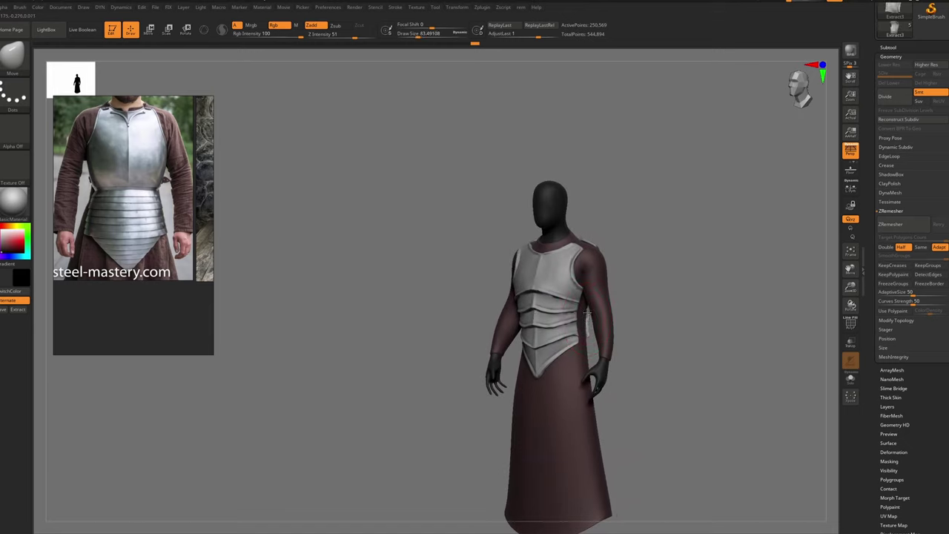
right_click_drag(582, 307, 541, 293)
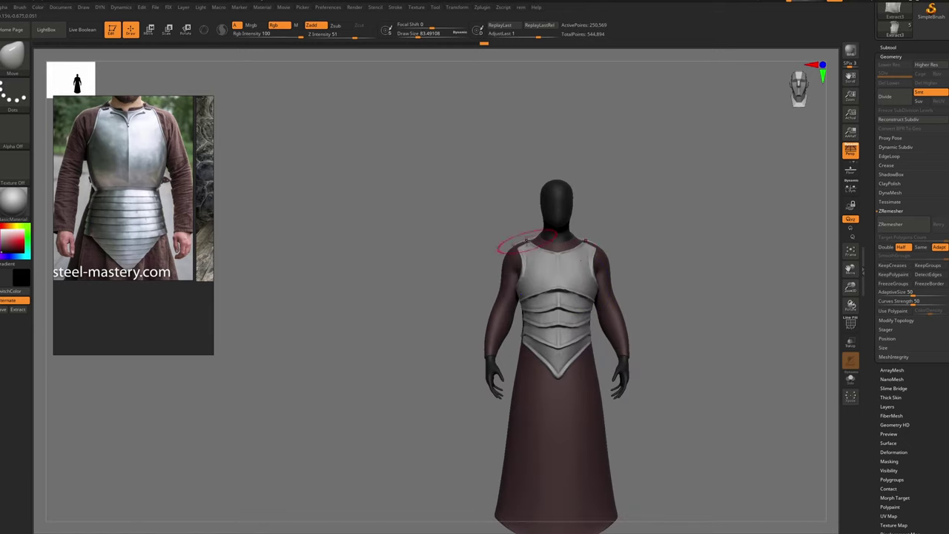
key("bracketleft")
mouse_move(519, 250)
right_mouse_down()
mouse_move(574, 251)
mouse_move(507, 249)
right_mouse_up()
key("super")
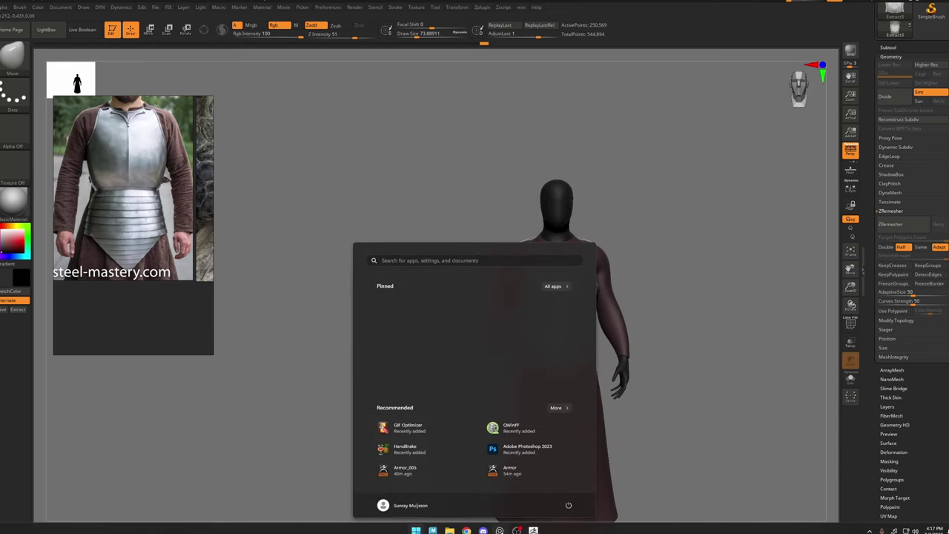
Select the Extract1 breastplate piece and turn the figure to a side view
left_click(517, 530)
left_click(699, 244)
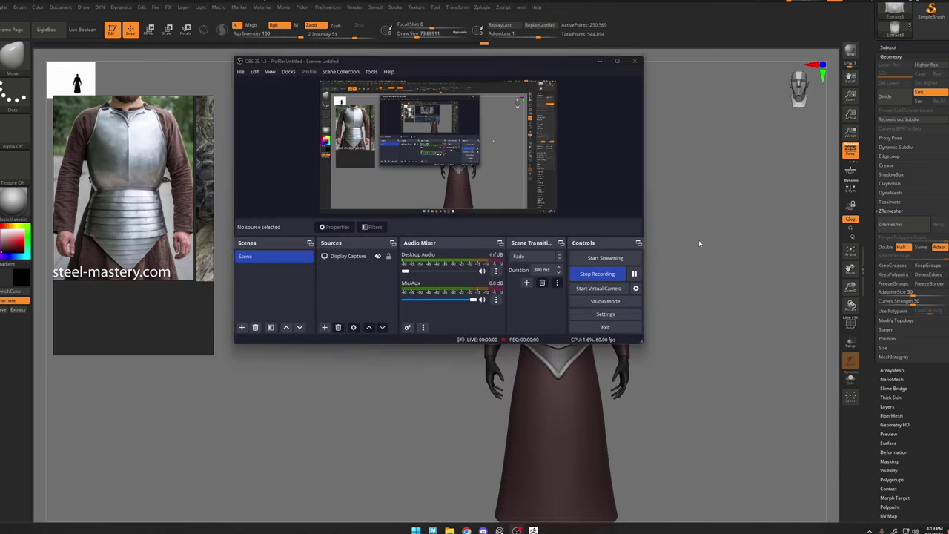
right_click_drag(557, 242, 521, 292, "ctrl")
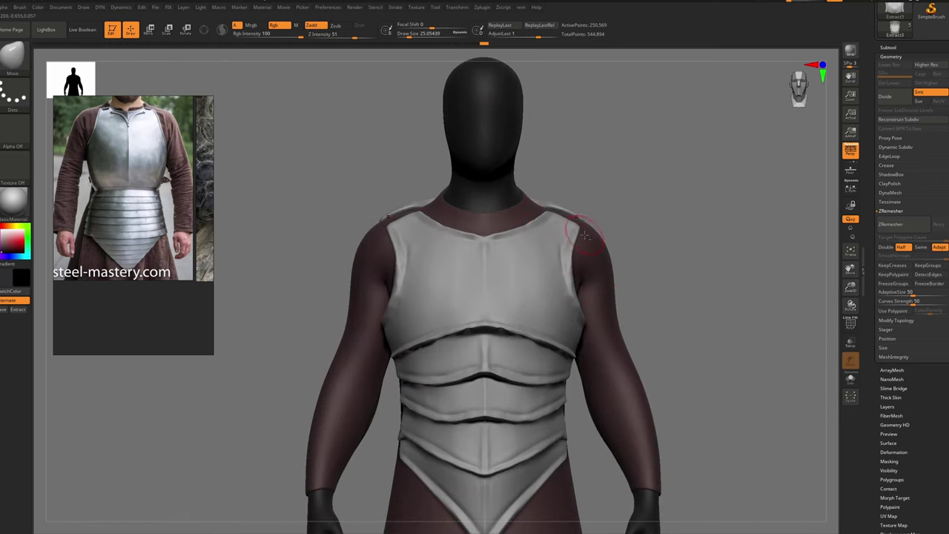
left_click(576, 246, "alt")
right_click_drag(581, 254, 534, 247, "ctrl")
right_click_drag(534, 247, 556, 248, "alt")
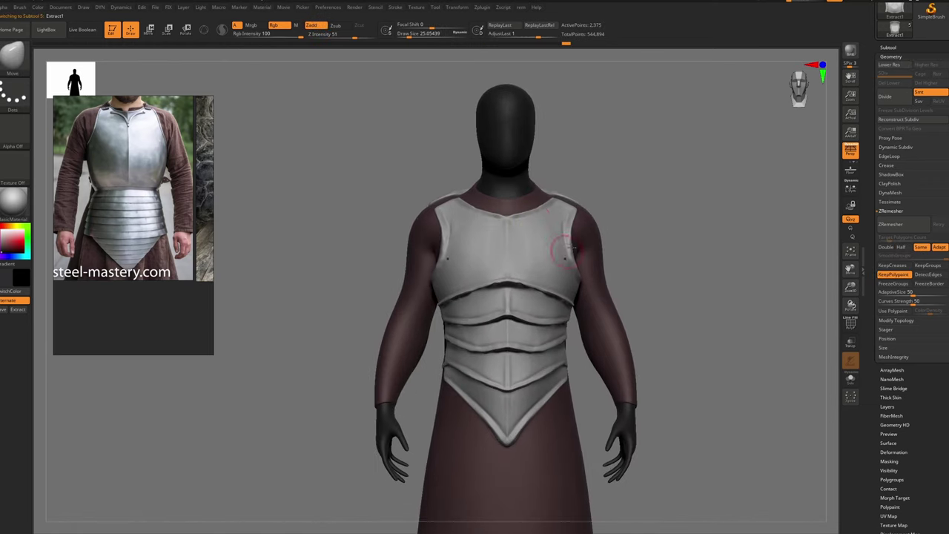
right_click_drag(565, 212, 527, 218)
right_click_drag(585, 200, 562, 256, "alt")
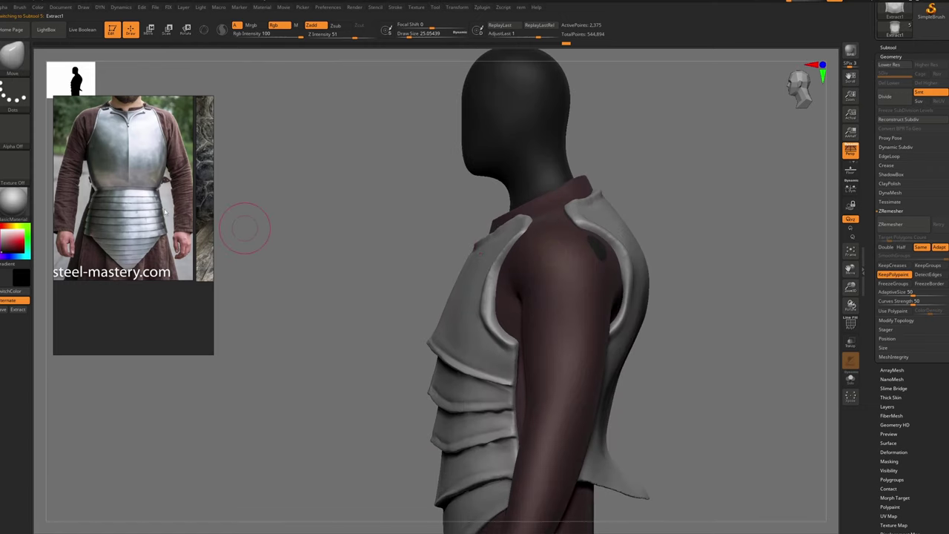
Browse the breastplate reference photos, framing the collar area
scroll(133, 120, "up", 5)
middle_click_drag(129, 142, 125, 194)
scroll(169, 133, "down", 5)
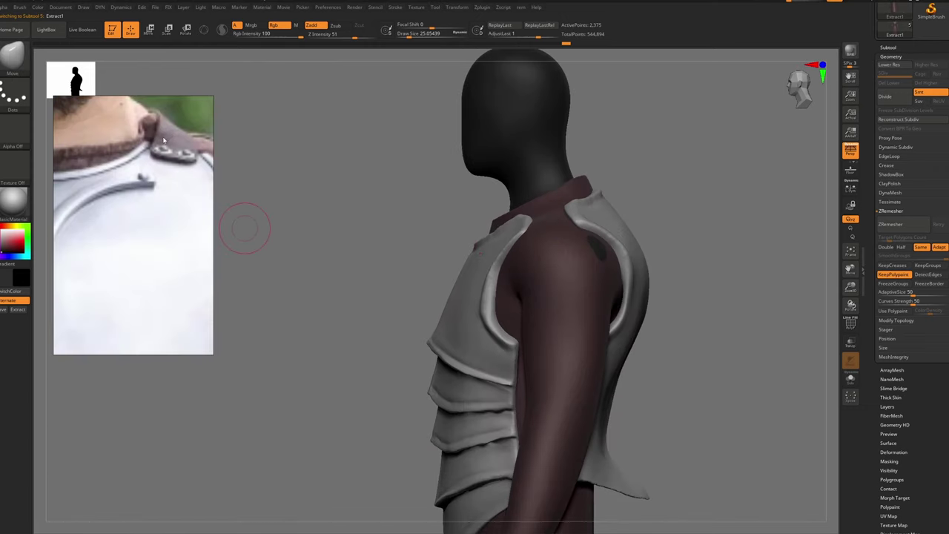
scroll(119, 150, "down", 3)
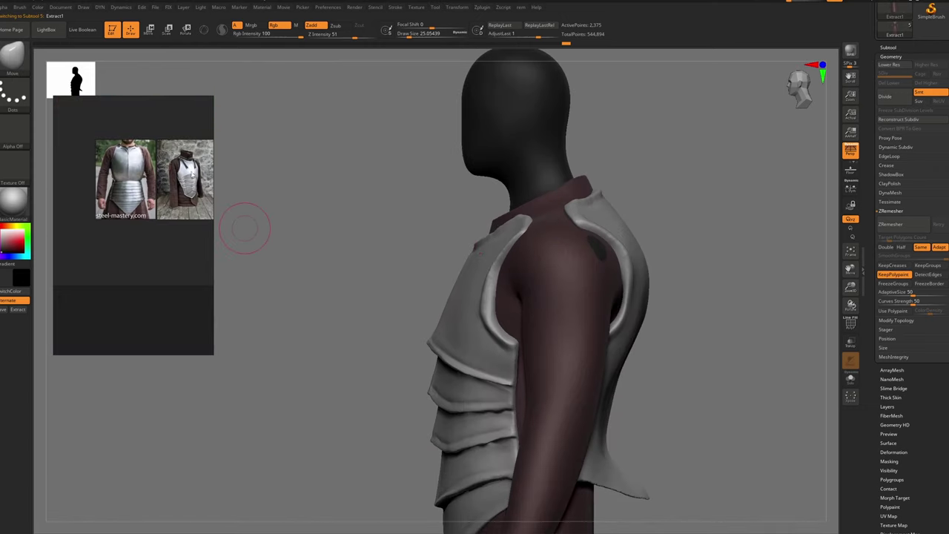
scroll(163, 148, "up", 6)
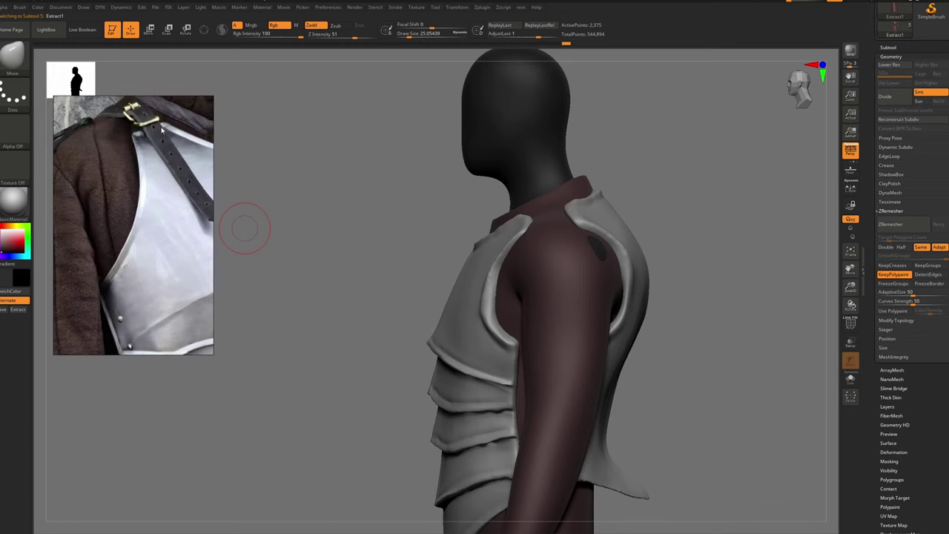
scroll(173, 146, "down", 4)
scroll(102, 136, "up", 5)
scroll(102, 135, "down", 4)
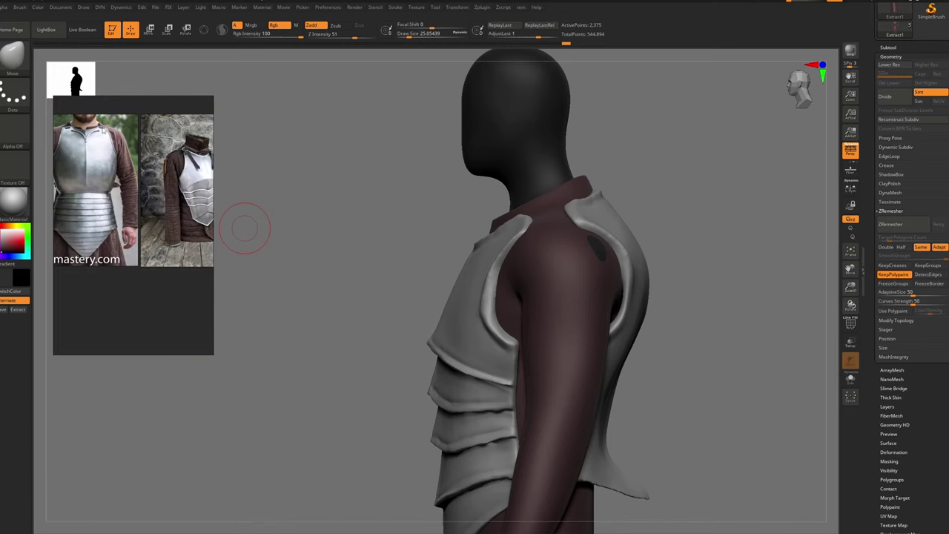
scroll(172, 147, "up", 5)
scroll(160, 150, "up", 2)
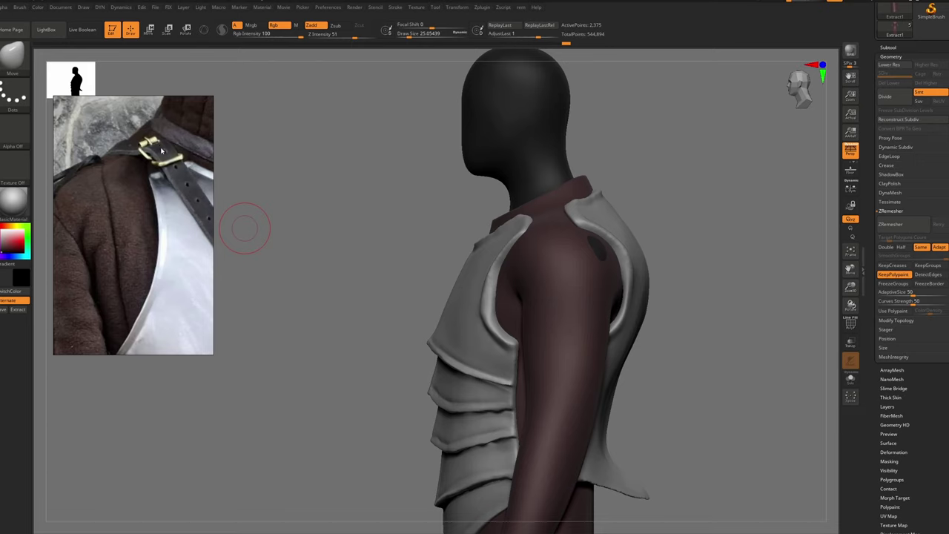
scroll(162, 158, "down", 2)
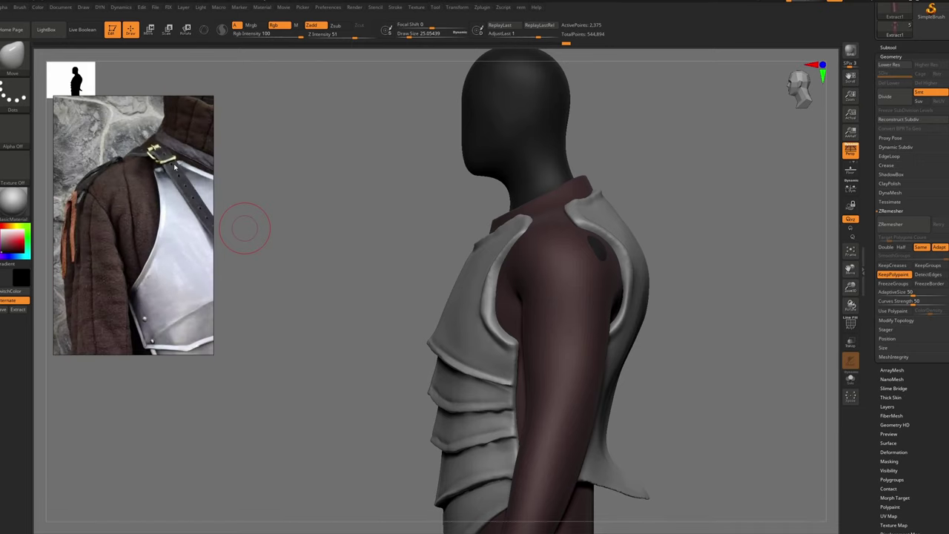
Centre the reference on the strap buckle, then turn the model back to front view
middle_click_drag(173, 164, 136, 154)
scroll(124, 139, "up", 2)
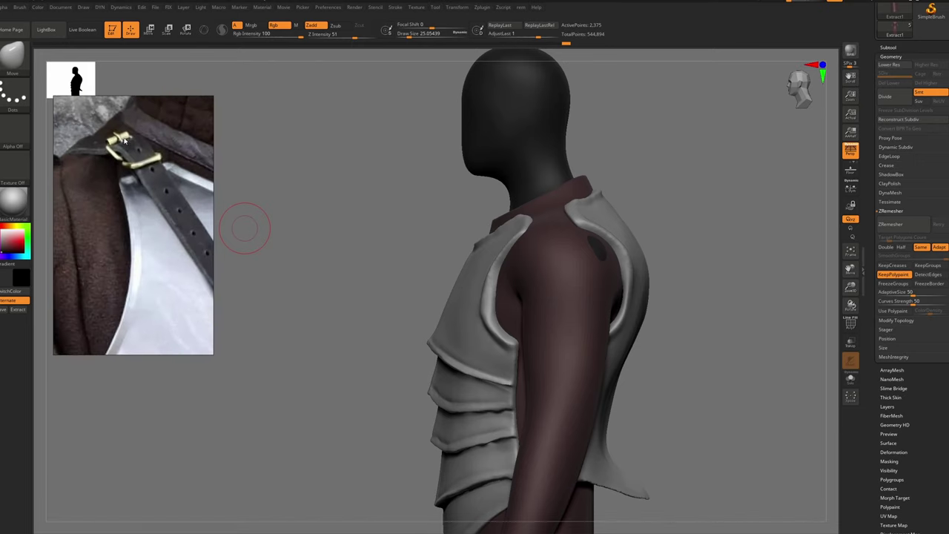
scroll(126, 141, "down", 5)
middle_click_drag(56, 132, 82, 139)
scroll(136, 152, "up", 4)
scroll(131, 129, "down", 5)
scroll(83, 139, "up", 4)
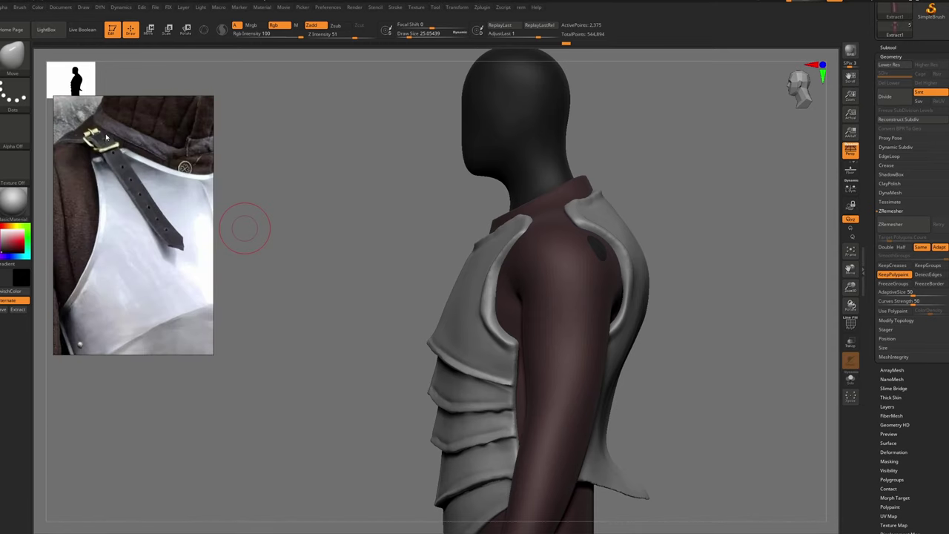
left_click_drag(244, 220, 531, 254)
On Extract2, mask a strap patch on each shoulder and extract them as Extract3
left_click(543, 251, "alt")
key("s")
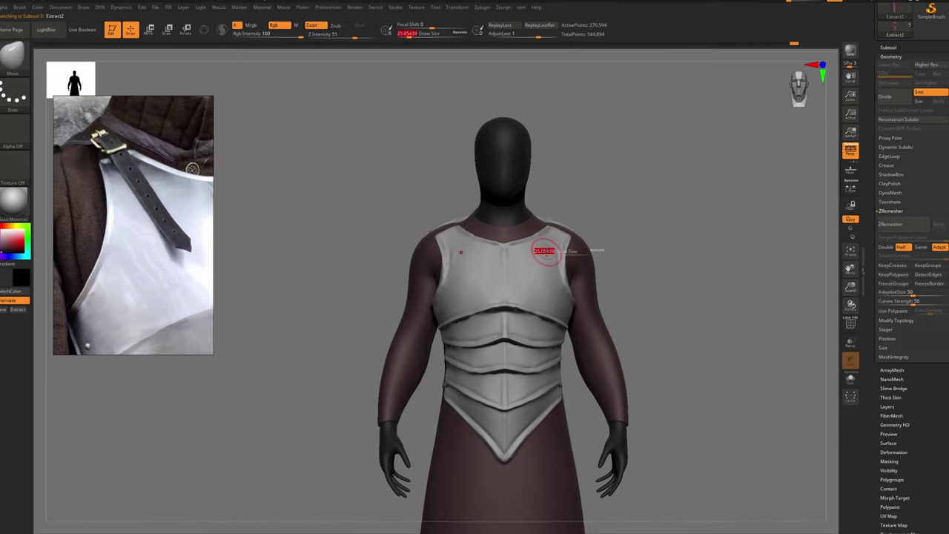
mouse_move(545, 255)
right_mouse_down("ctrl")
mouse_move(447, 270)
mouse_move(408, 246)
right_mouse_up("ctrl")
key("s")
left_click(437, 264)
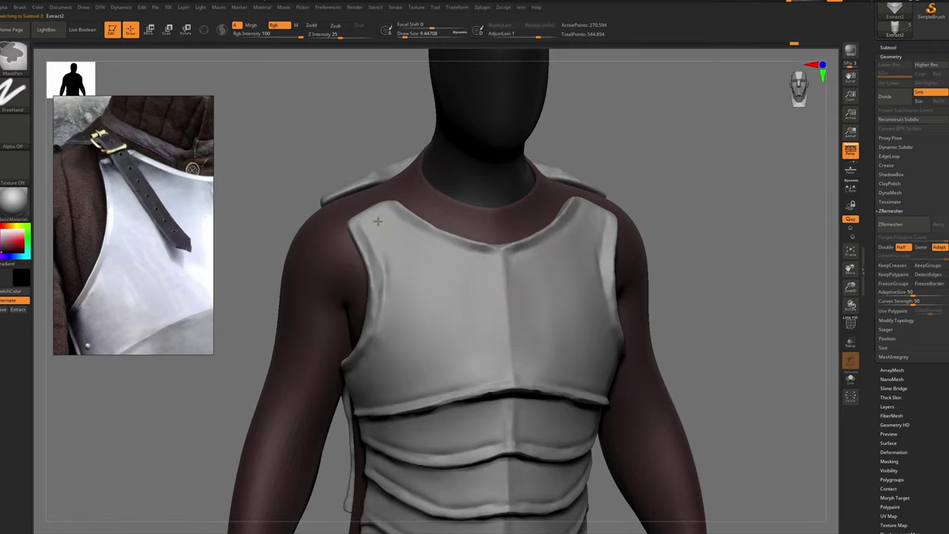
left_click(380, 226, "ctrl")
left_click(591, 220, "ctrl")
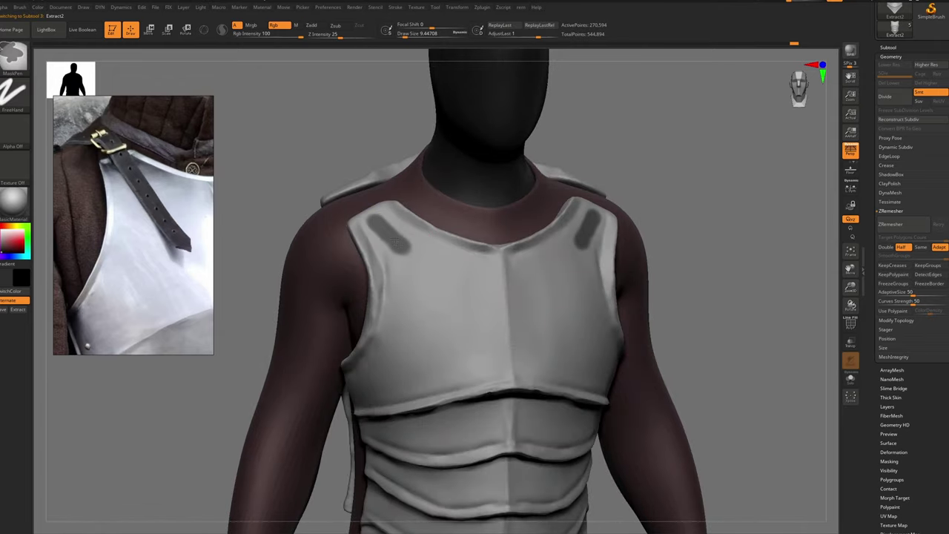
key("super")
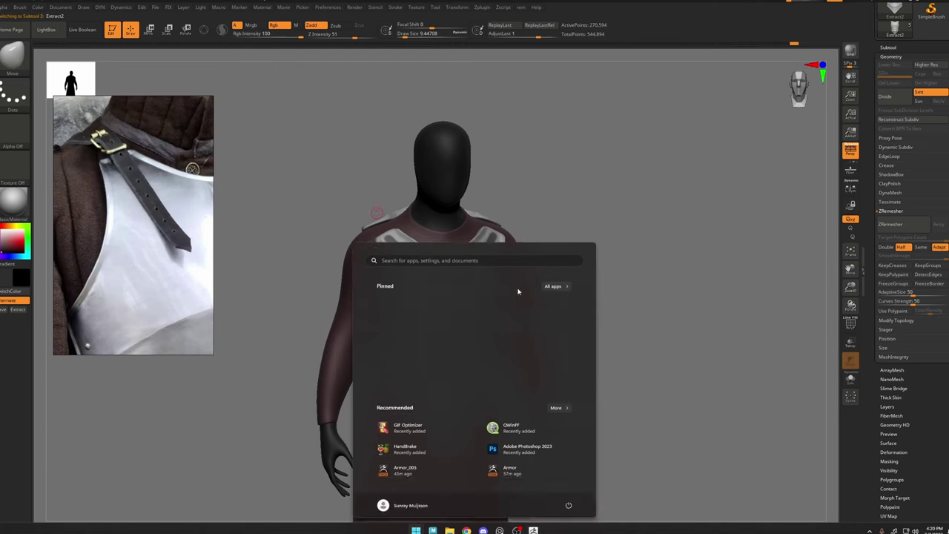
left_click(517, 529)
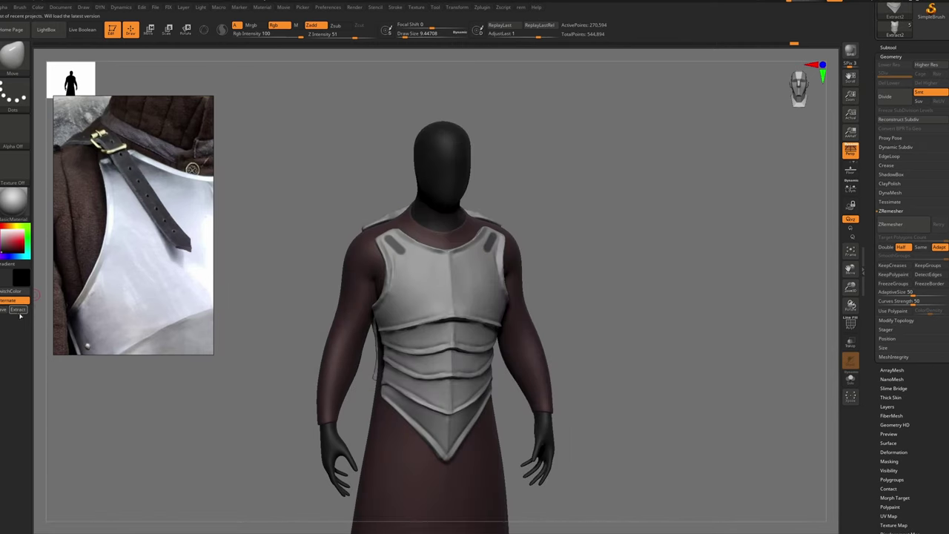
left_click(20, 312)
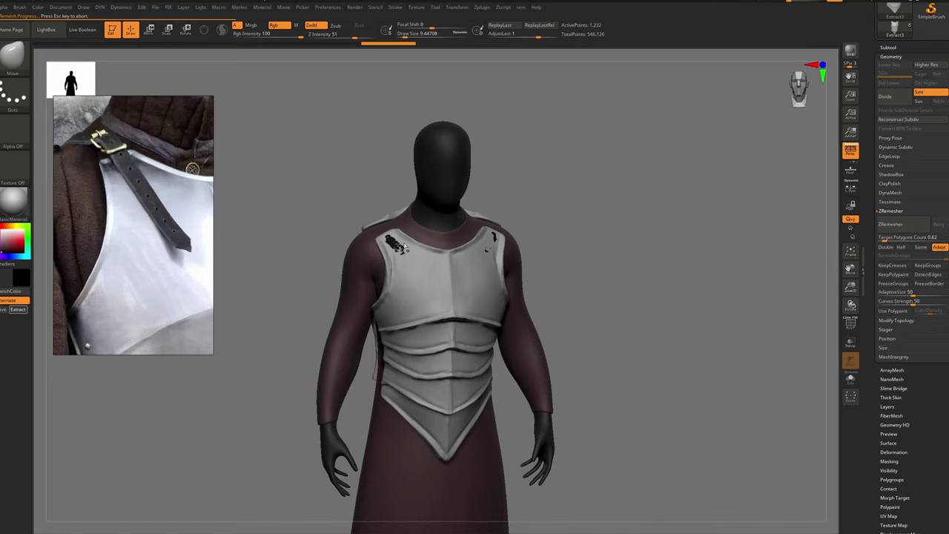
Colour the Extract3 shoulder patches a dull brown leather tone (RGB 101, 87, 68)
right_click_drag(396, 245, 490, 232, "ctrl")
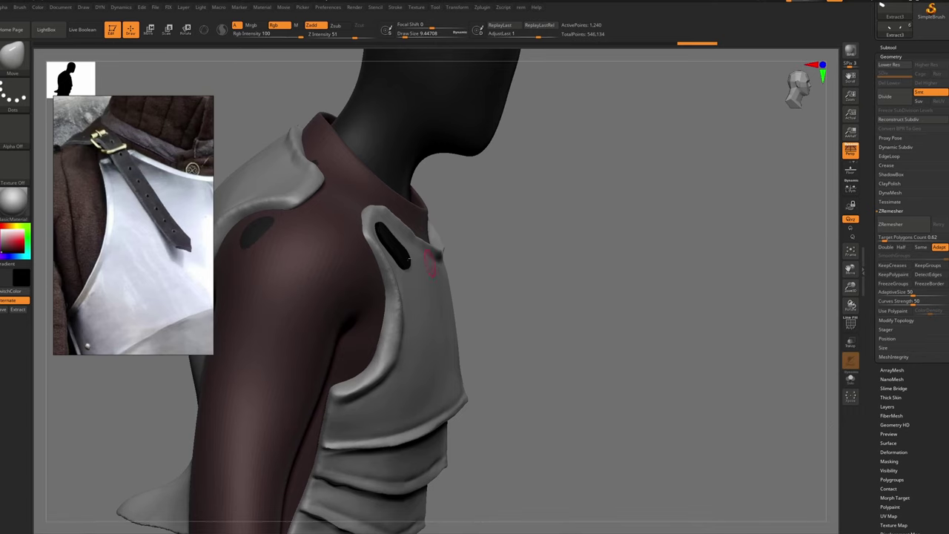
mouse_move(409, 259)
right_mouse_down()
mouse_move(398, 250)
mouse_move(415, 280)
mouse_move(412, 253)
right_mouse_up()
right_click_drag(482, 275, 433, 273, "shift")
key("space")
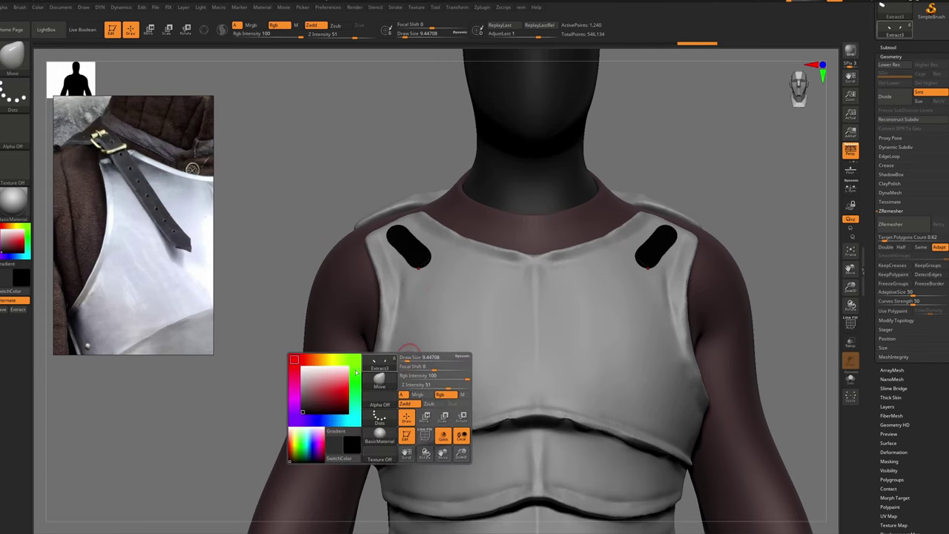
left_click(319, 360)
left_click(313, 398)
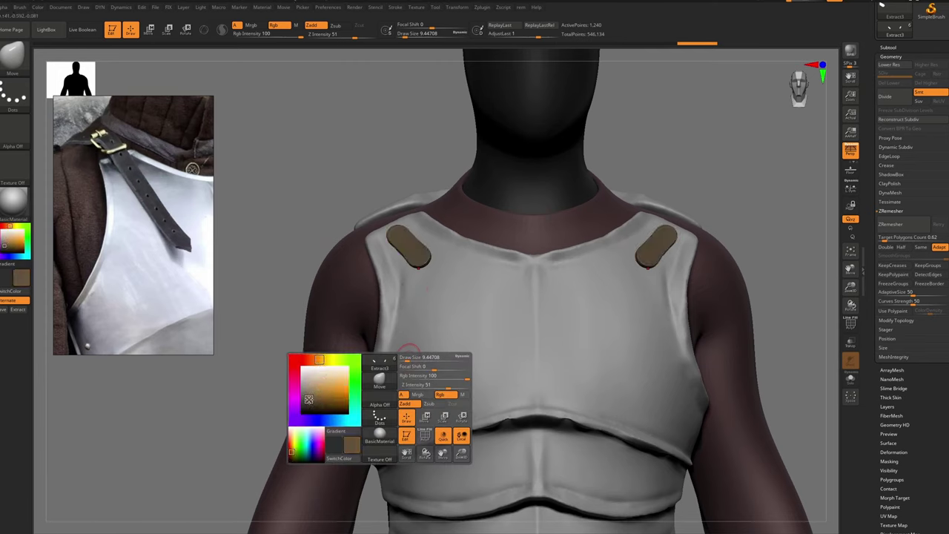
left_click_drag(309, 398, 308, 400)
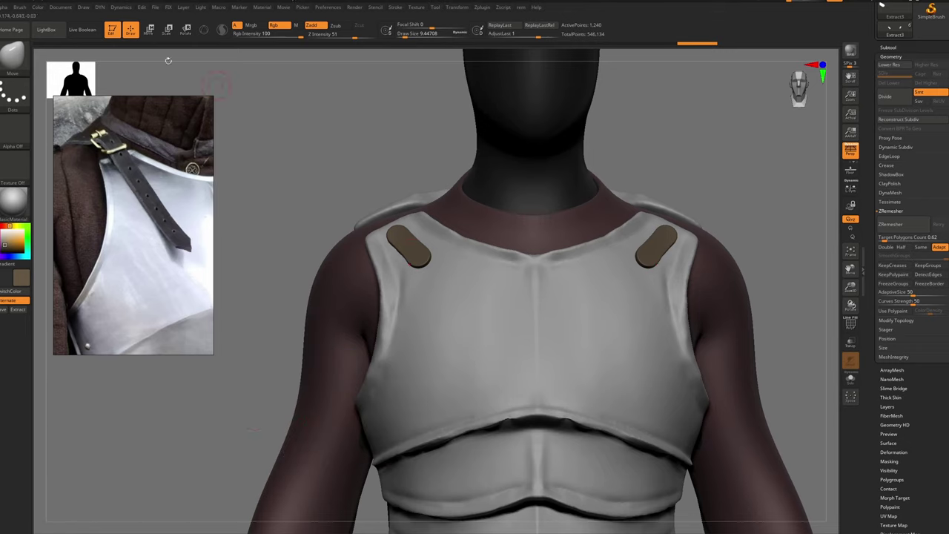
With customization enabled, add brush, stroke and alpha selectors to the shelf and remove colour controls
left_click(328, 7)
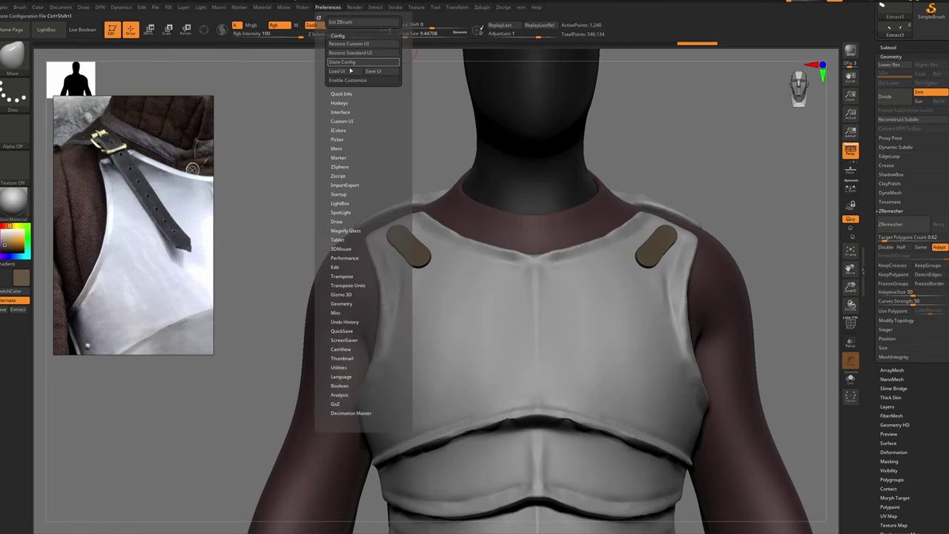
left_click(346, 80)
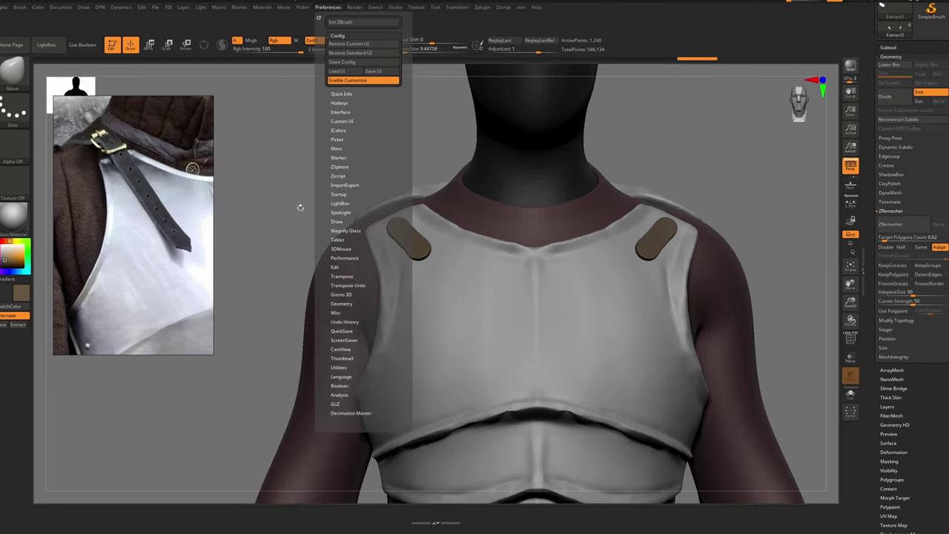
mouse_move(15, 73)
left_mouse_down("ctrl+alt")
mouse_move(126, 334)
mouse_move(61, 518)
mouse_move(52, 508)
left_mouse_up("ctrl+alt")
left_click_drag(14, 109, 85, 498, "ctrl+alt")
left_click_drag(50, 224, 130, 506, "ctrl+alt")
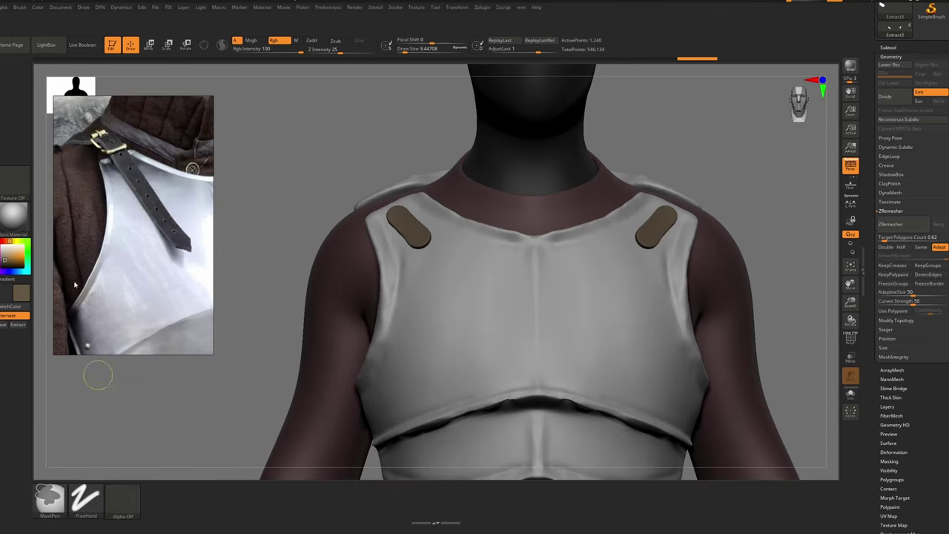
left_click_drag(11, 184, 330, 162, "ctrl+alt")
left_click_drag(15, 215, 336, 165, "ctrl+alt")
left_click_drag(15, 256, 395, 141, "ctrl+alt")
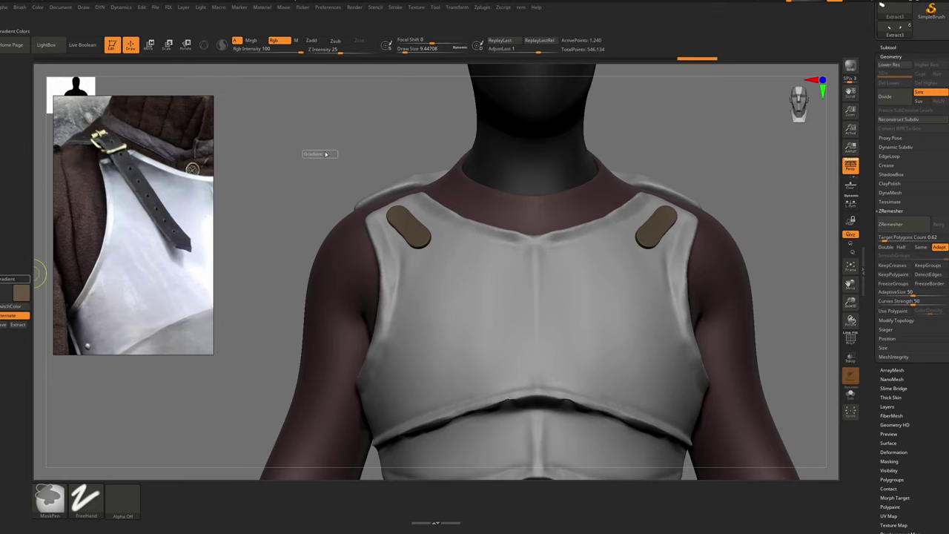
left_click_drag(24, 291, 255, 233, "ctrl+alt")
left_click_drag(14, 316, 248, 252, "ctrl+alt")
mouse_move(4, 324)
left_mouse_down("ctrl+alt")
mouse_move(144, 490)
mouse_move(160, 489)
left_mouse_up("ctrl+alt")
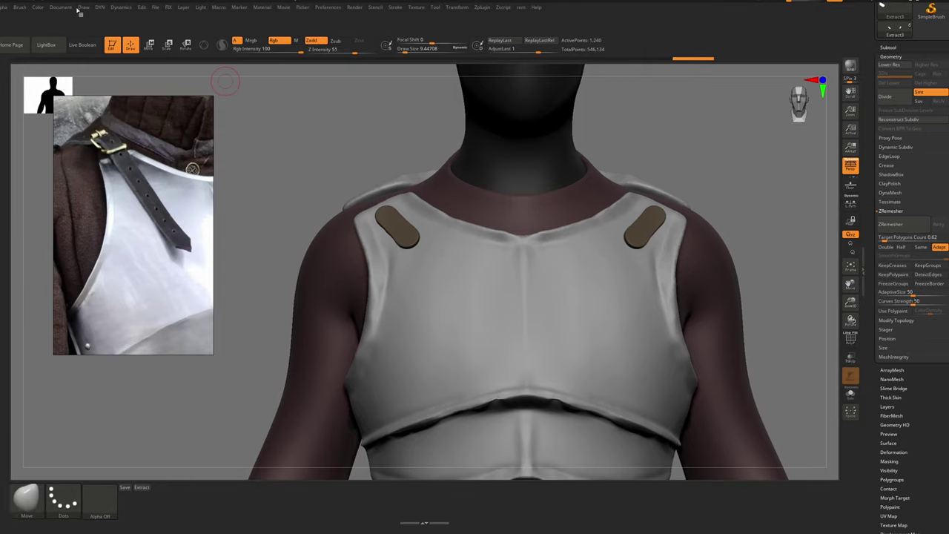
Add the FillObject command from the Color palette to the custom shelf
left_click(37, 6)
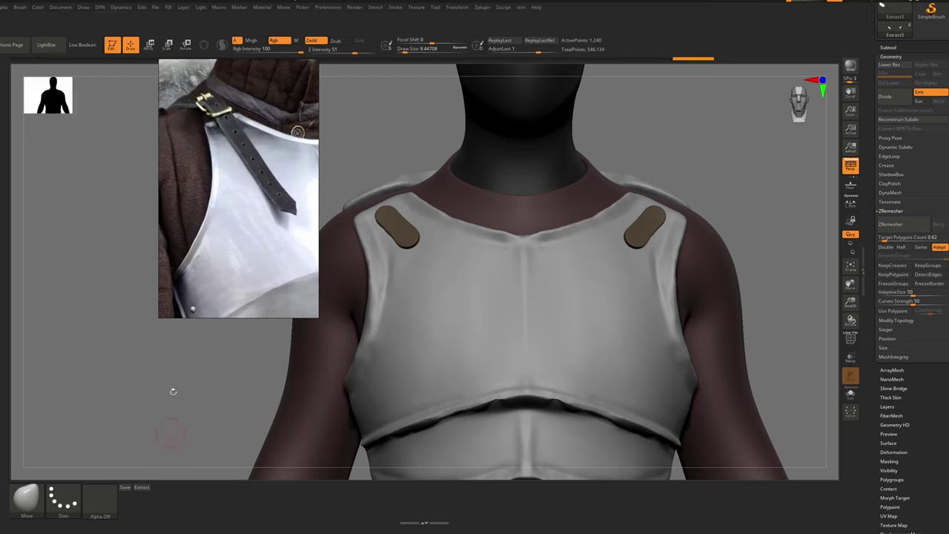
left_click(38, 7)
key("ctrl")
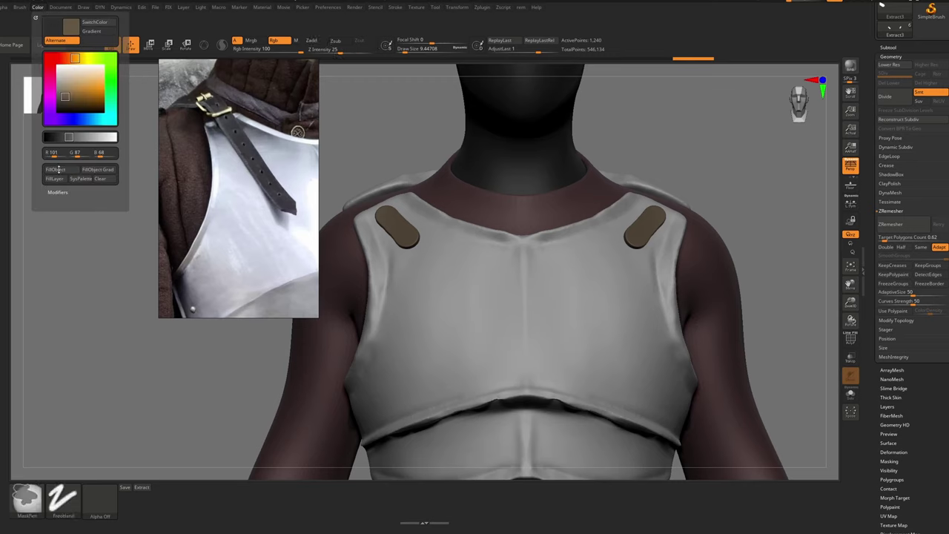
mouse_move(145, 307)
left_mouse_down("ctrl+alt")
mouse_move(126, 510)
mouse_move(132, 497)
left_mouse_up("ctrl+alt")
Turn off customization, save the interface configuration, and reframe the shoulder straps
left_click(339, 8)
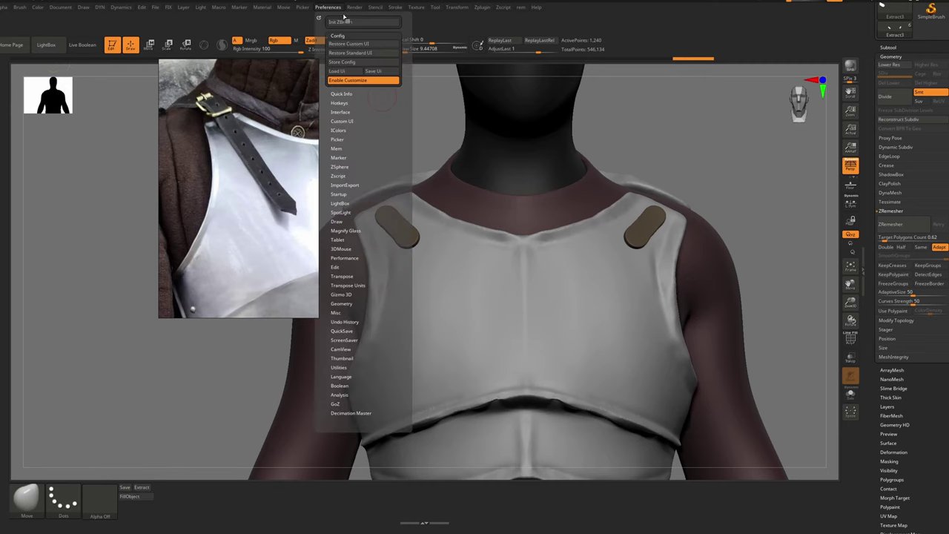
left_click(357, 80)
left_click(358, 63)
right_click_drag(300, 143, 137, 313)
right_click_drag(405, 230, 364, 227)
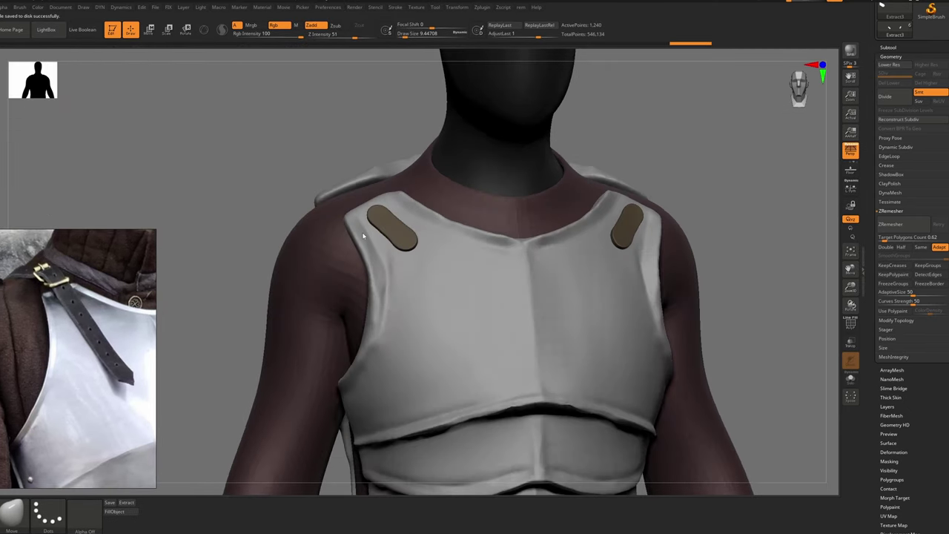
right_click_drag(134, 313, 133, 235)
right_click_drag(394, 222, 428, 267, "ctrl")
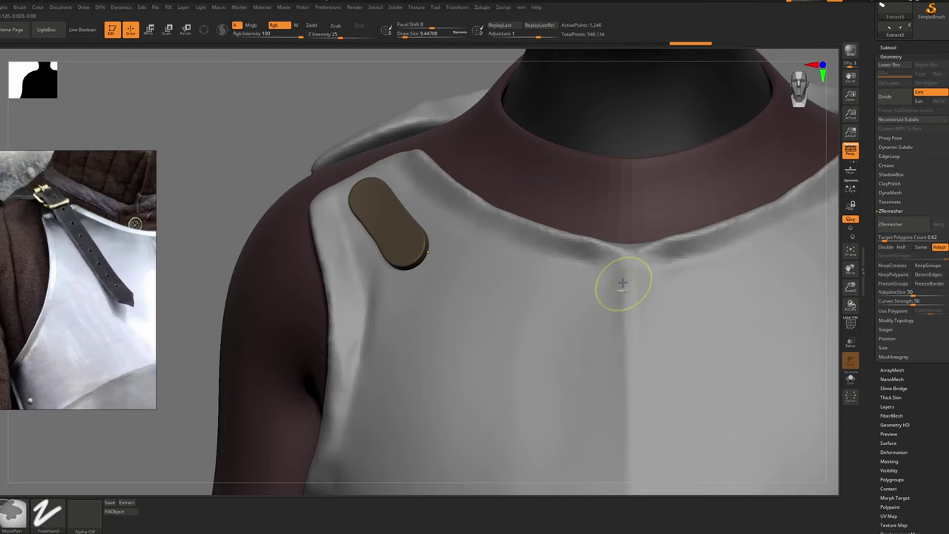
right_click_drag(616, 267, 594, 226, "ctrl")
right_click_drag(482, 258, 552, 256)
mouse_move(418, 248)
right_mouse_down("ctrl")
mouse_move(430, 272)
mouse_move(412, 225)
right_mouse_up("ctrl")
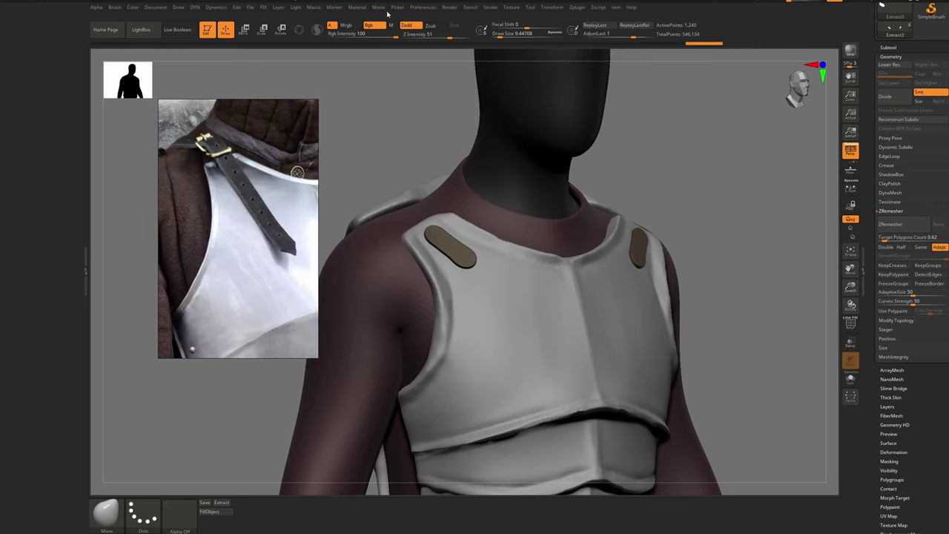
Re-enable customization and create a new empty custom menu named DS
left_click(423, 8)
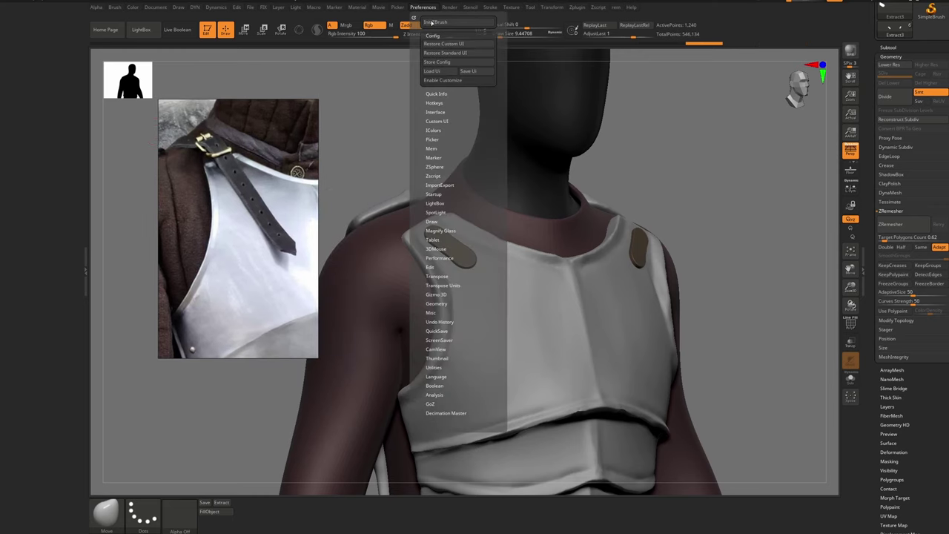
left_click(451, 81)
left_click(437, 120)
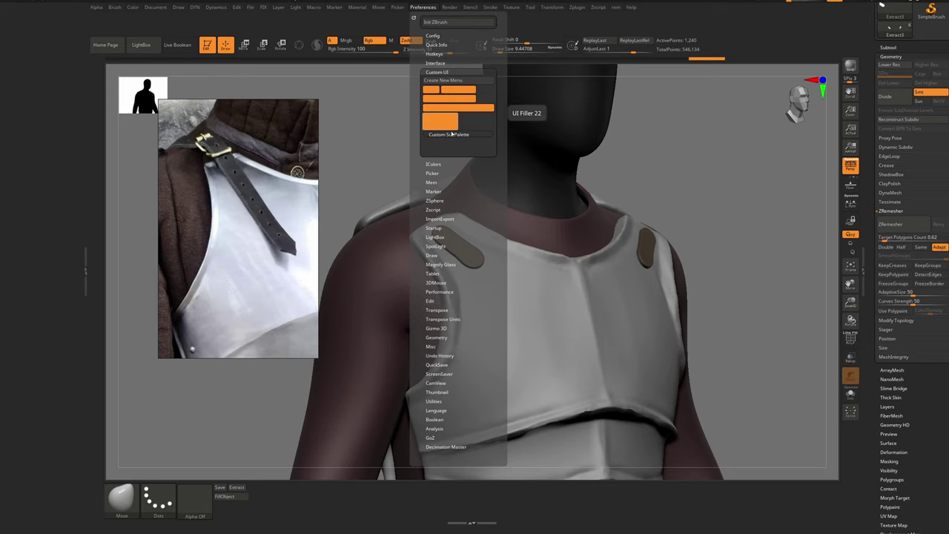
left_click(451, 81)
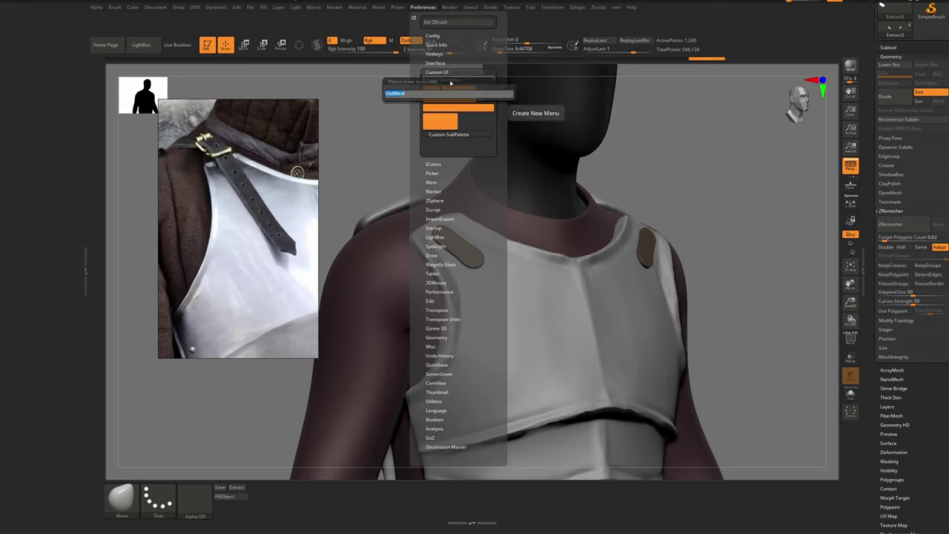
type("DS")
key("Return")
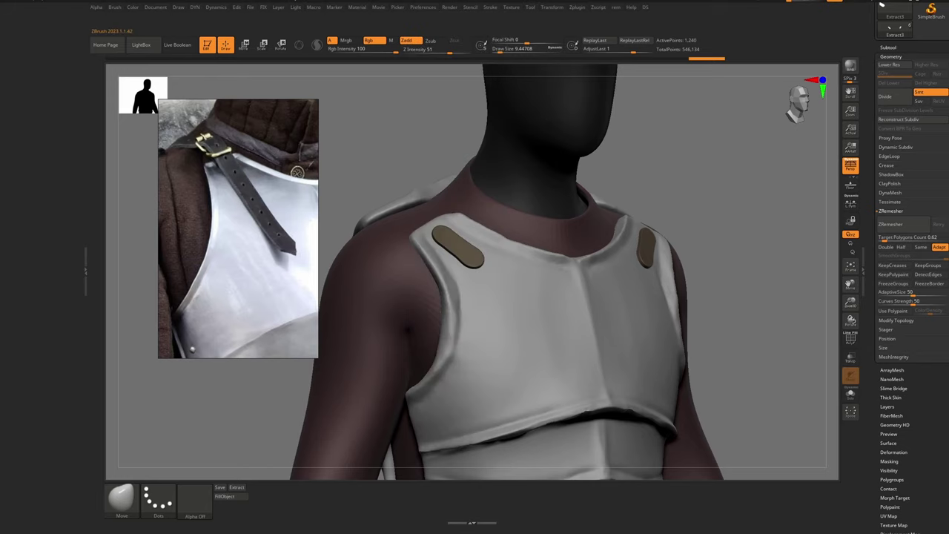
left_click(645, 8)
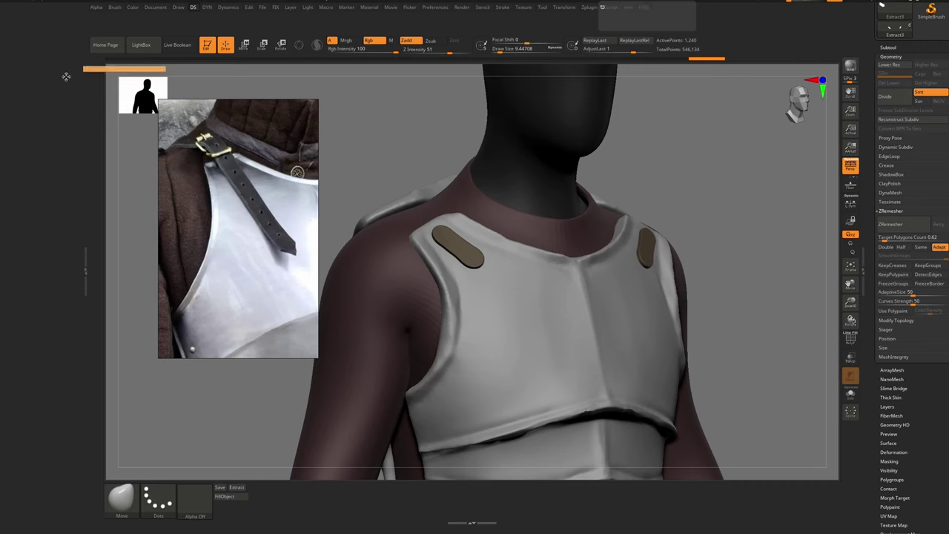
Dock the DS menu and add Dynamic Subdiv controls: Dynamic, Apply, SmoothSubdiv, Segments, Smoothness, MicroPoly
left_click_drag(66, 77, 57, 76)
left_click(896, 149)
left_click_drag(895, 156, 16, 19, "ctrl+alt")
left_click_drag(924, 156, 52, 26, "ctrl+alt")
left_click_drag(924, 183, 30, 26, "ctrl+alt")
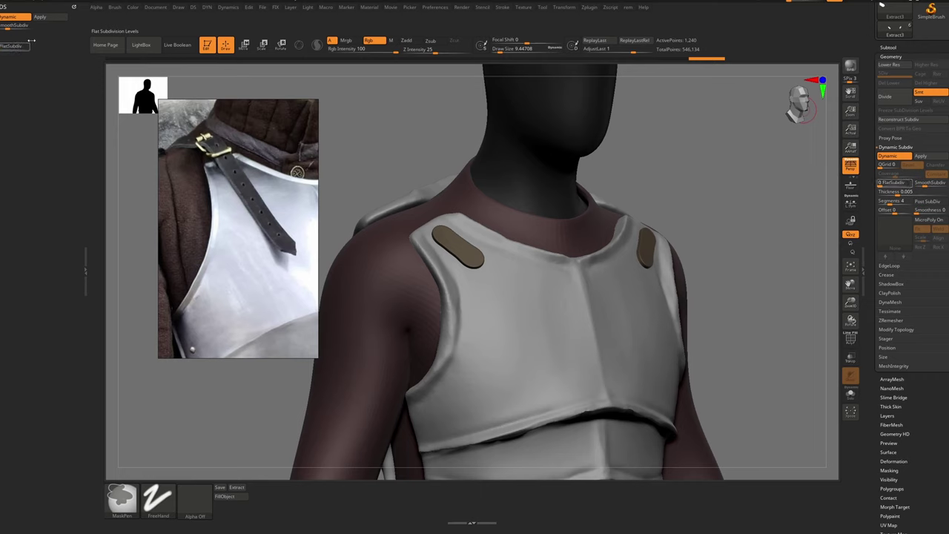
left_click_drag(895, 183, 18, 34, "ctrl+alt")
left_click_drag(892, 201, 16, 46, "ctrl+alt")
left_click_drag(927, 202, 61, 47, "ctrl+alt")
left_click_drag(890, 210, 17, 49, "ctrl+alt")
left_click_drag(930, 210, 52, 49, "ctrl+alt")
left_click_drag(929, 220, 45, 73, "ctrl+alt")
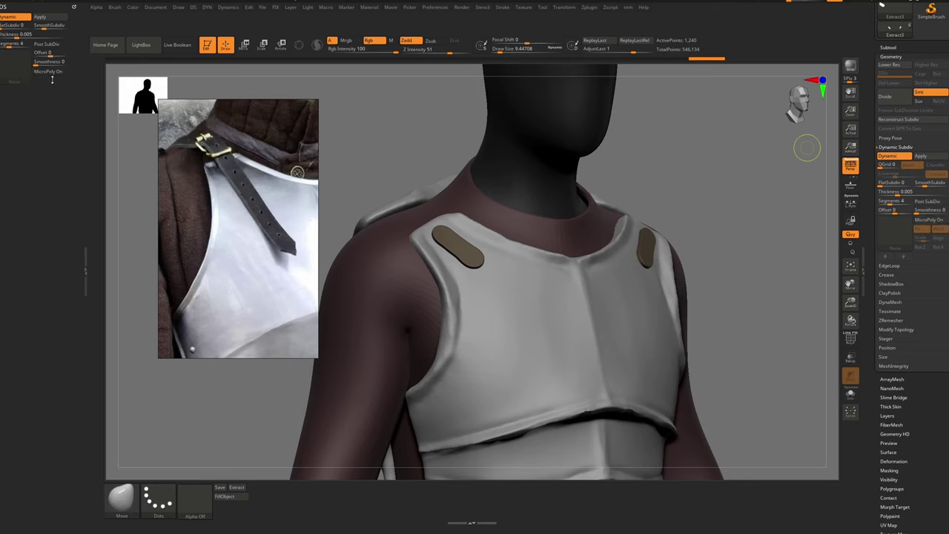
left_click_drag(940, 230, 58, 80, "ctrl+alt")
left_click_drag(921, 238, 398, 113, "ctrl+alt")
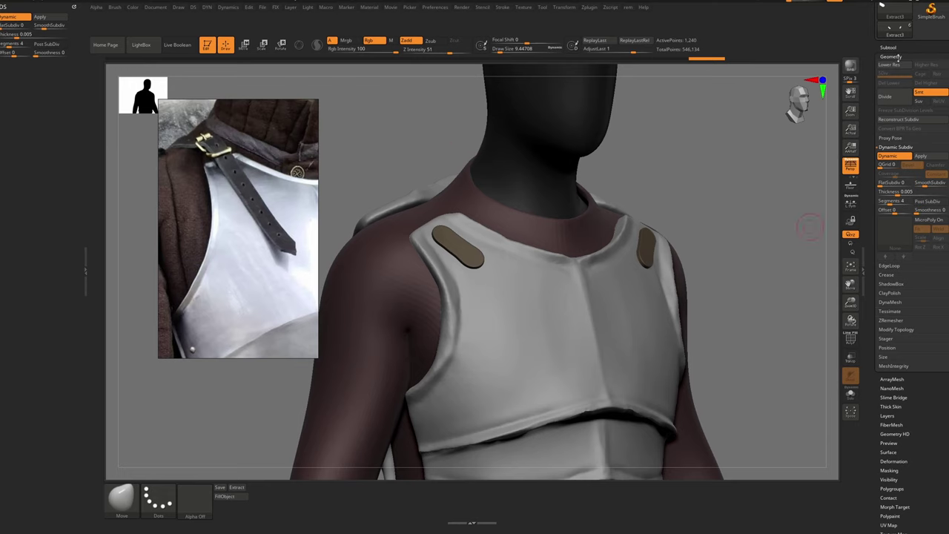
Expose the Crease settings in the Tool Geometry palette
left_click(889, 47)
left_click_drag(901, 204, 901, 157)
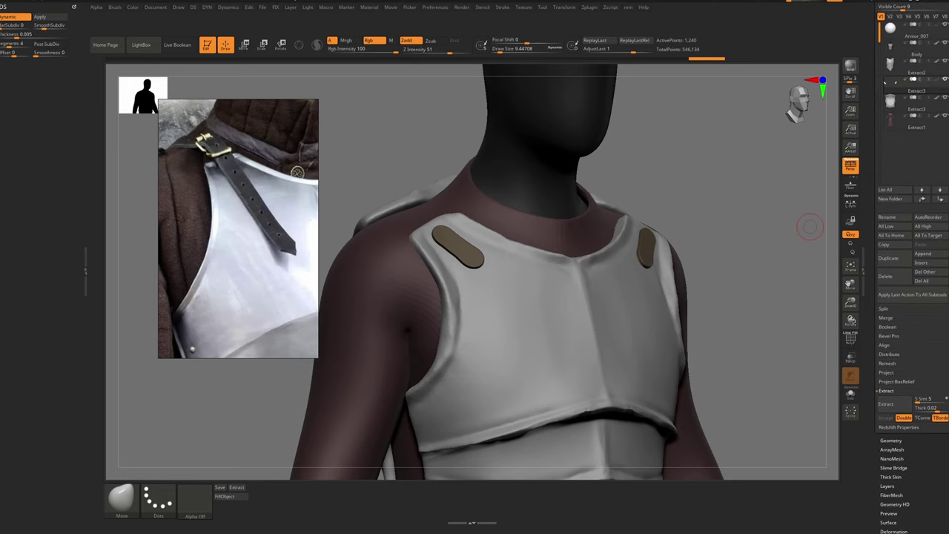
left_click_drag(917, 366, 917, 341)
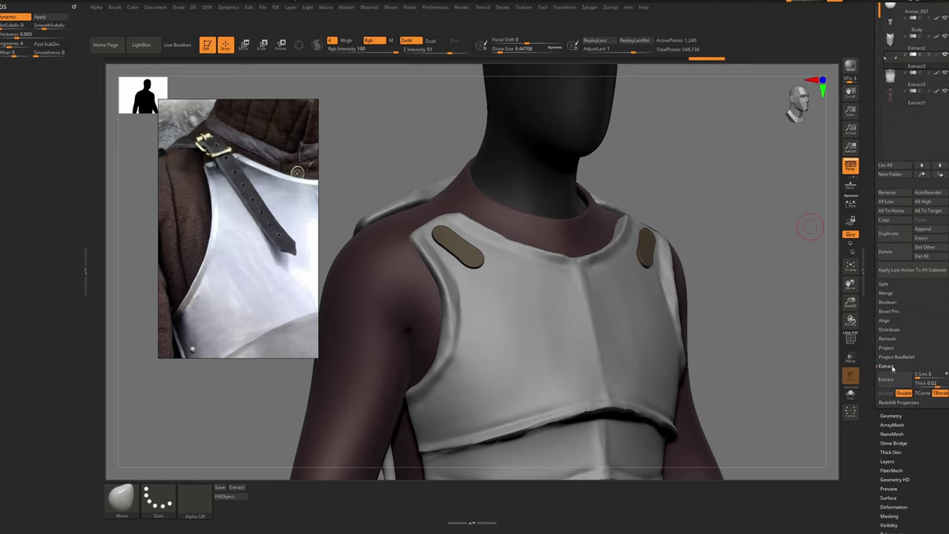
left_click(893, 368)
left_click(898, 388)
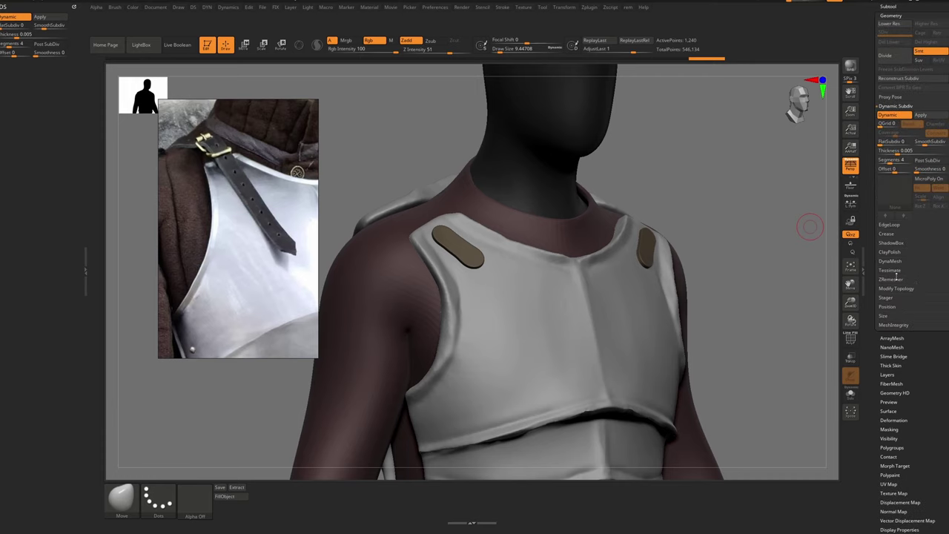
left_click(893, 235)
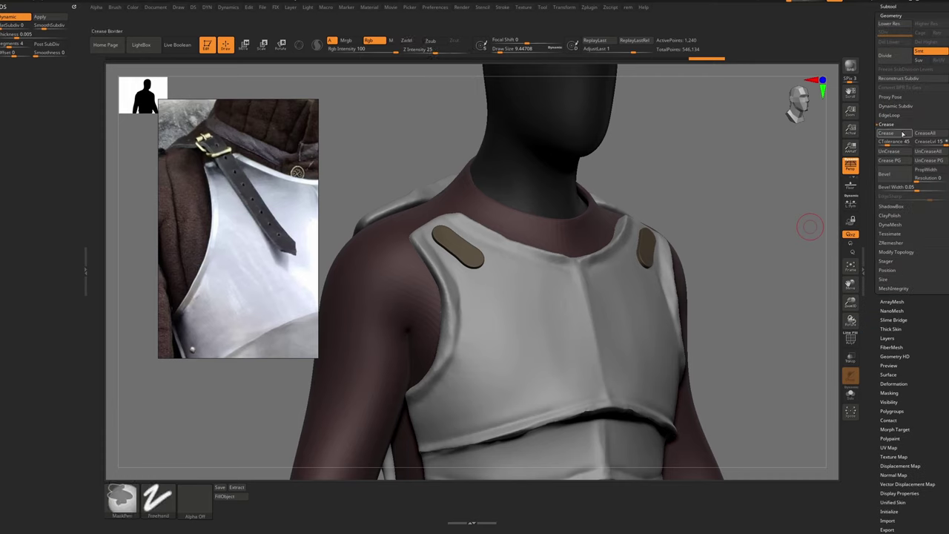
Add Crease, CreaseAll, CreaseLvl, UnCrease, Crease PG and CTolerance to DS and arrange them
left_click_drag(20, 58, 20, 57, "ctrl+alt")
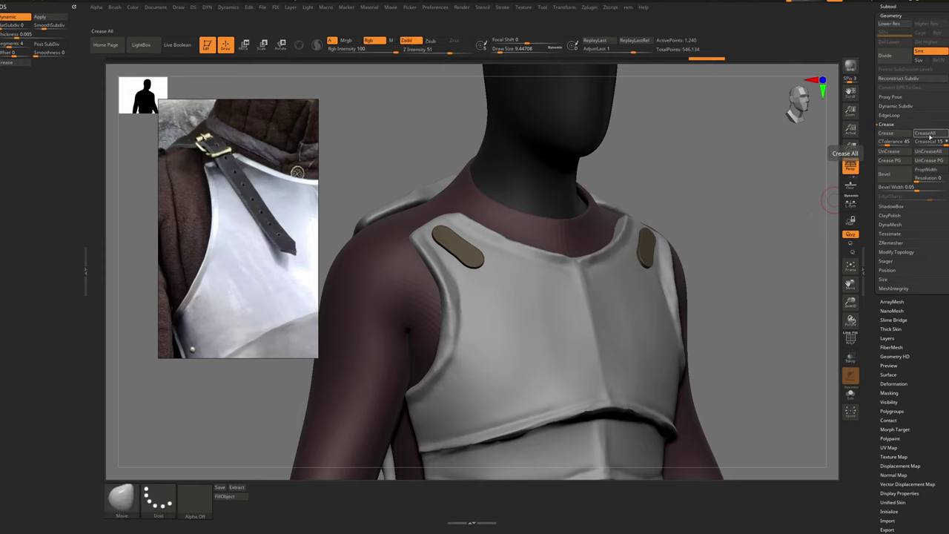
left_click_drag(930, 138, 50, 62, "ctrl+alt")
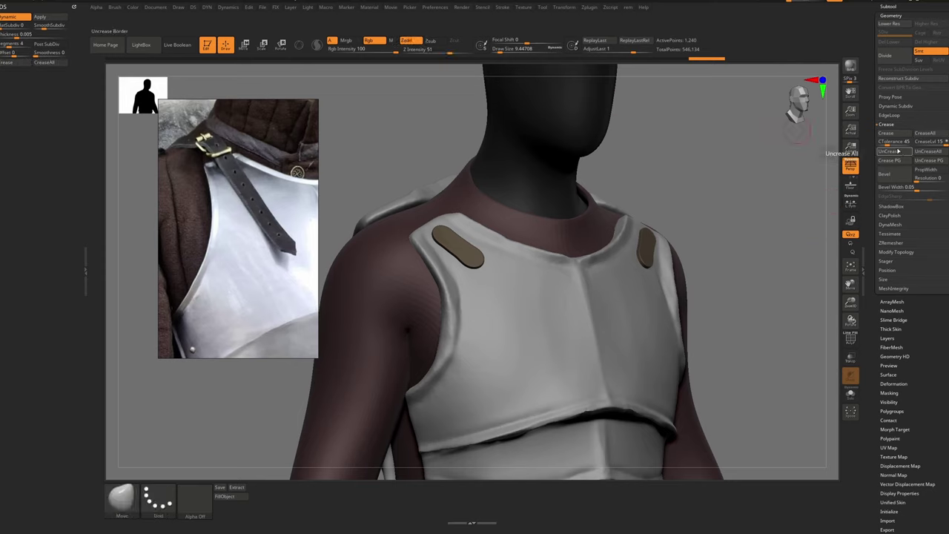
left_click_drag(930, 142, 49, 71, "ctrl+alt")
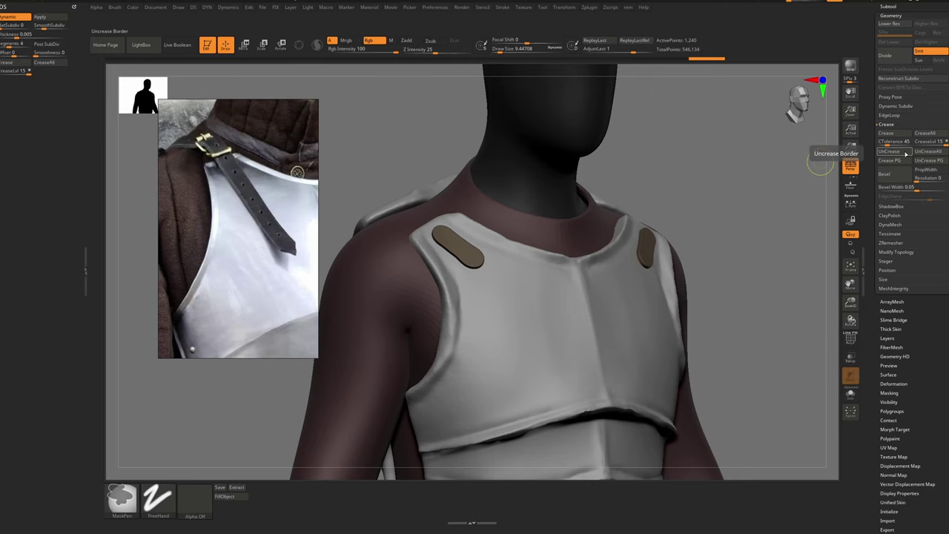
left_click_drag(889, 151, 67, 78, "ctrl+alt")
mouse_move(890, 160)
left_mouse_down("ctrl+alt")
mouse_move(418, 134)
mouse_move(21, 78)
left_mouse_up("ctrl+alt")
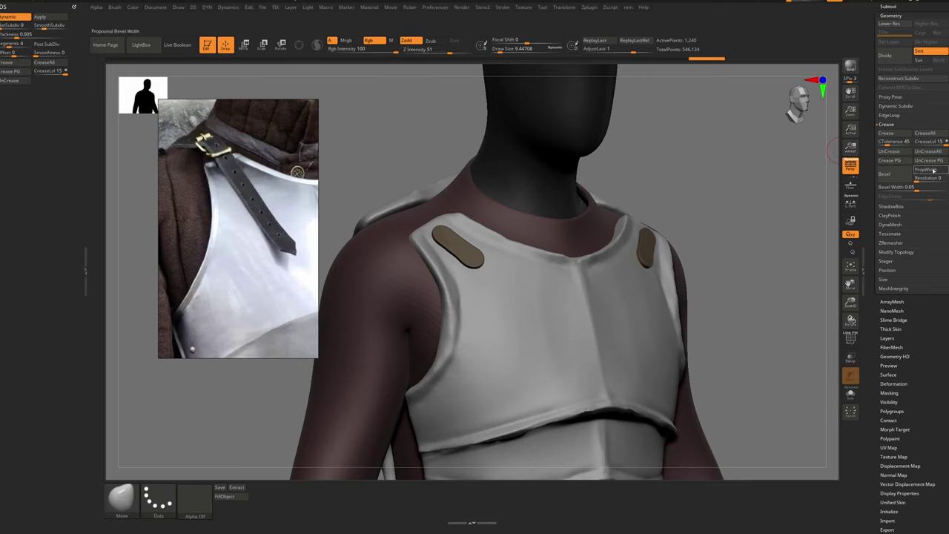
left_click_drag(894, 142, 16, 74, "ctrl+alt")
mouse_move(48, 72)
left_mouse_down("ctrl+alt")
mouse_move(29, 83)
mouse_move(41, 64)
left_mouse_up("ctrl+alt")
left_click_drag(16, 72, 36, 77, "ctrl+alt")
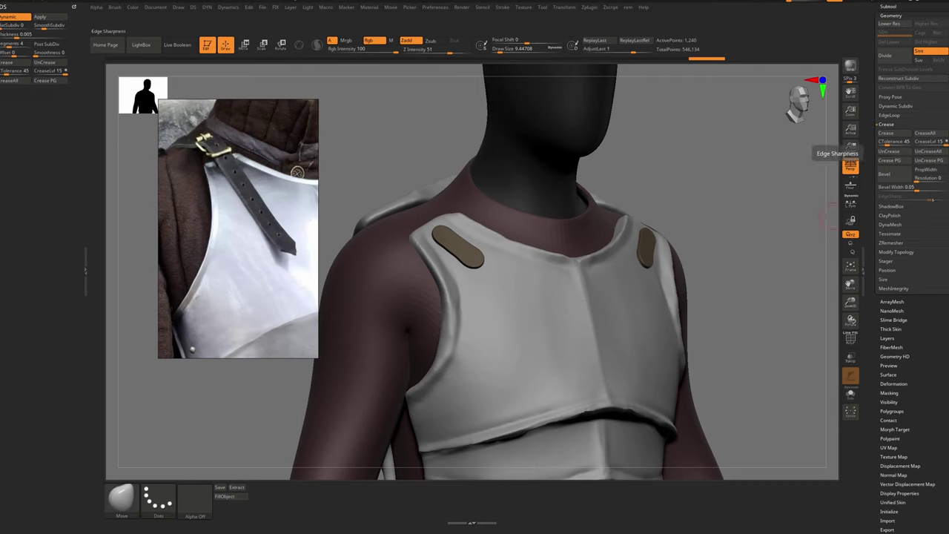
Switch interface customization off again
mouse_move(436, 7)
left_click(446, 36)
left_click(457, 81)
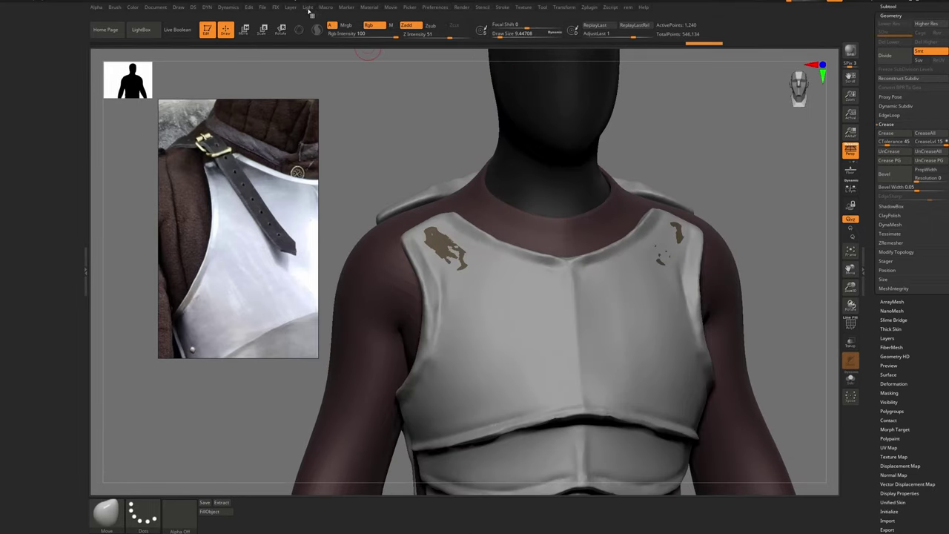
Try binding the DS menu to Ctrl+D, then Ctrl+Shift+D, dismissing the conflict warning
left_click(192, 9, "ctrl+alt")
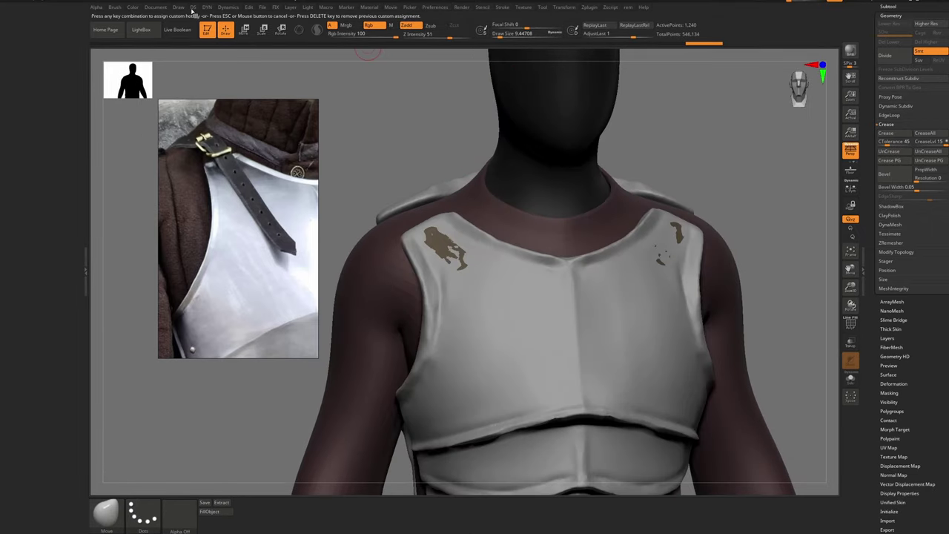
key("ctrl+d")
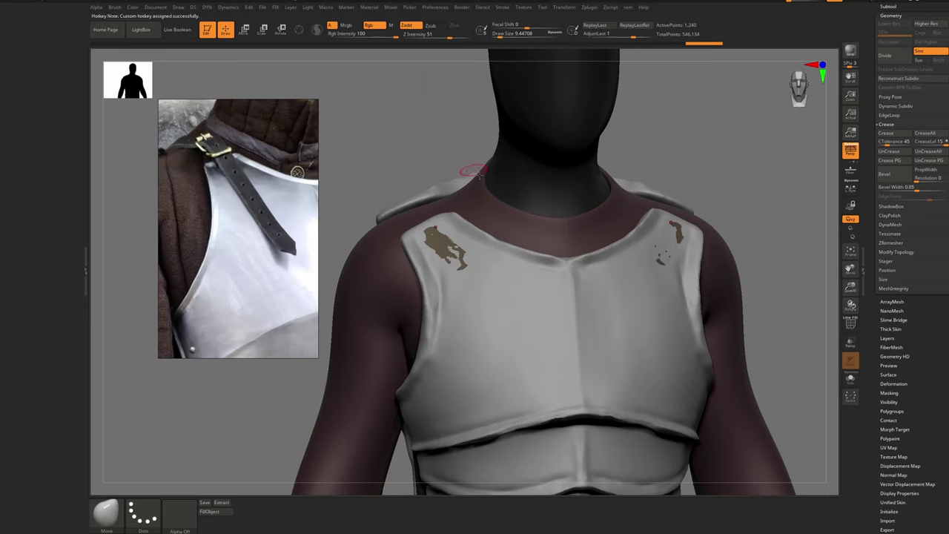
key("ctrl+d")
left_click(194, 8, "ctrl+alt")
key("ctrl+shift+d")
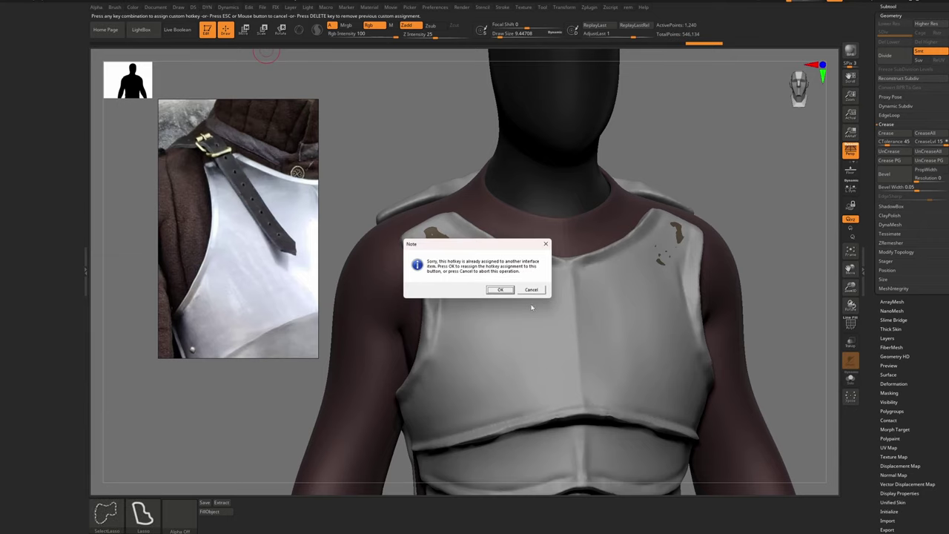
left_click(531, 289)
left_click(447, 236, "alt")
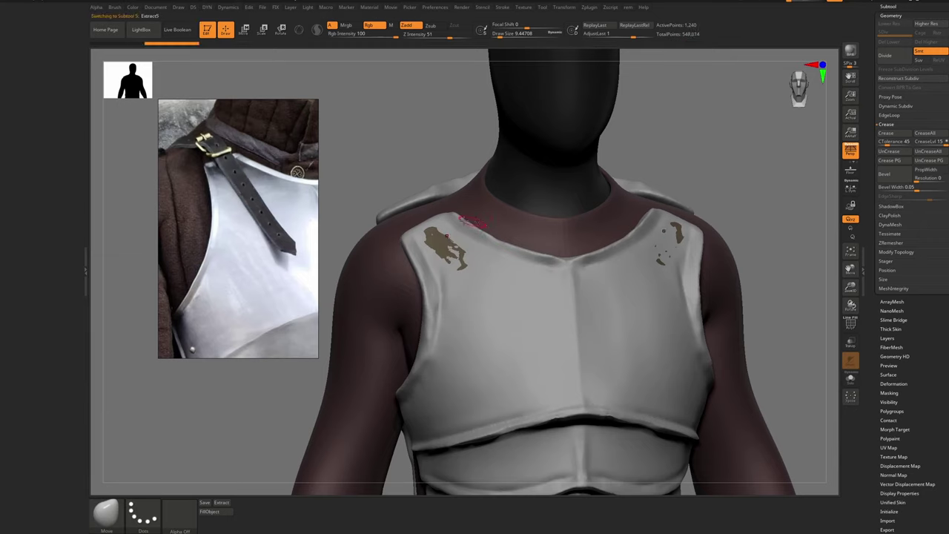
key("ctrl+shift+d")
right_click_drag(420, 190, 422, 183, "ctrl")
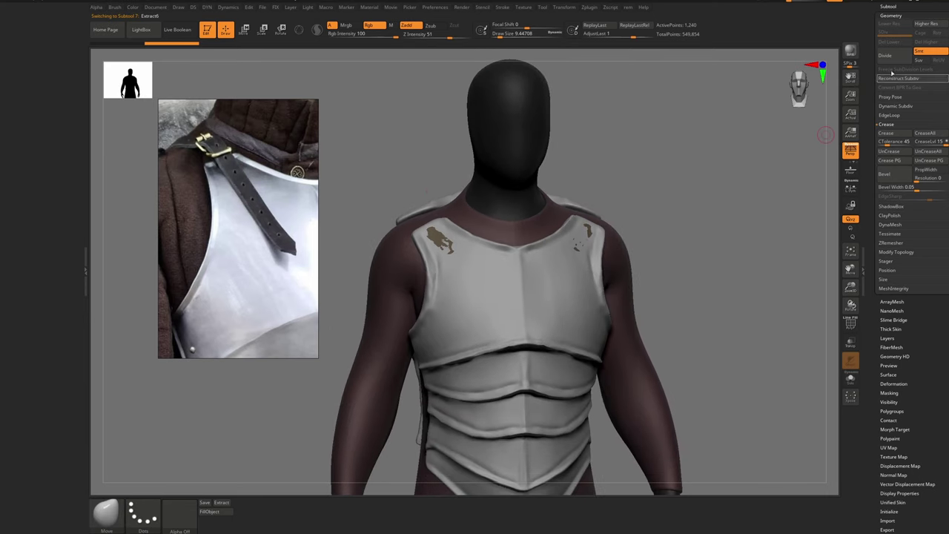
Delete the leftover subtools Extract4 through Extract7
left_click(890, 7)
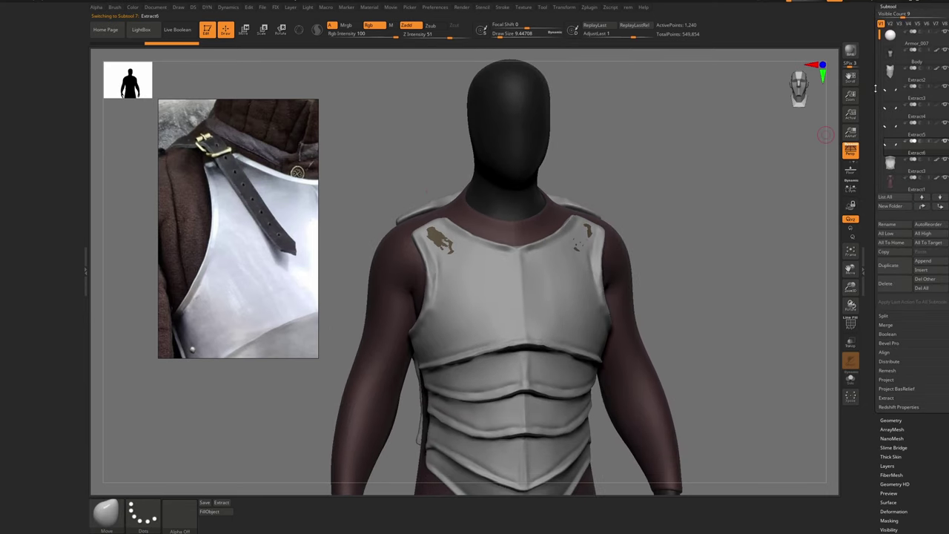
mouse_move(898, 90)
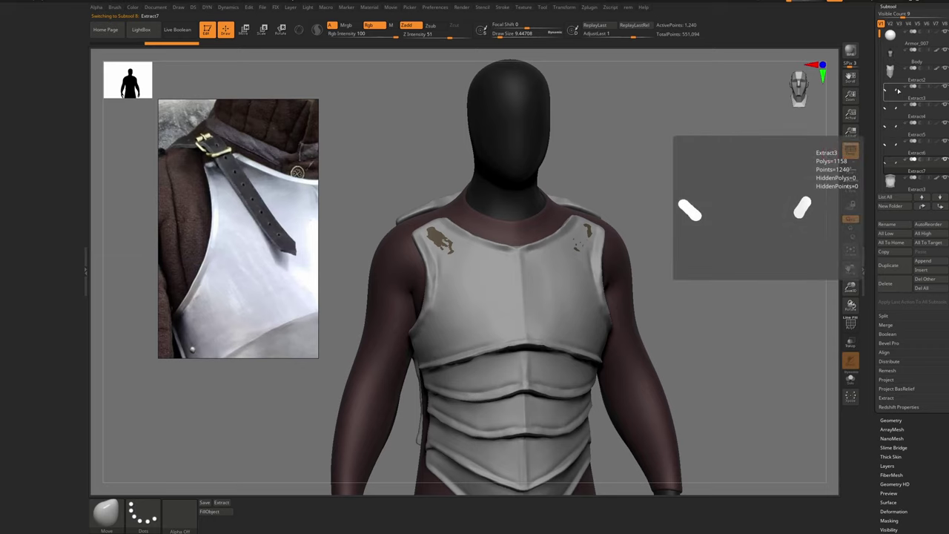
left_click(897, 107)
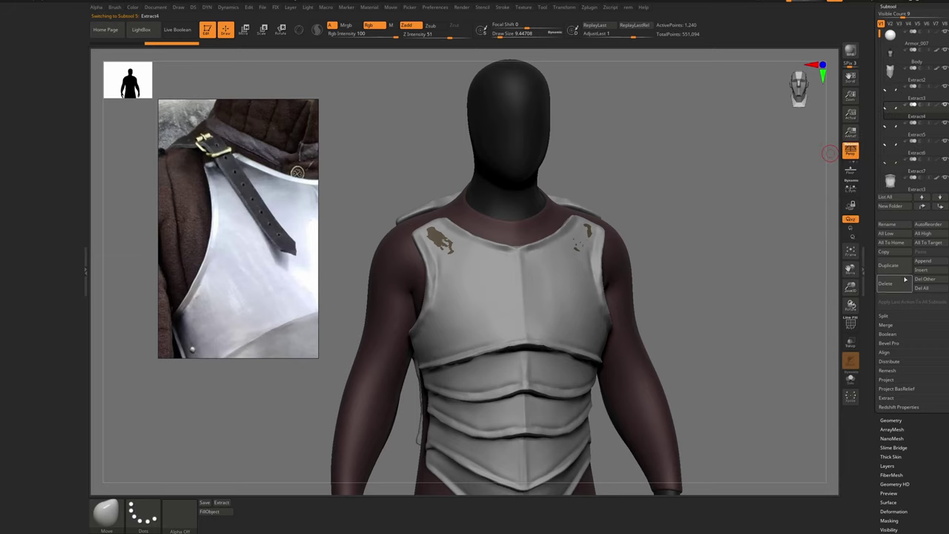
left_click(885, 283)
left_click(823, 298)
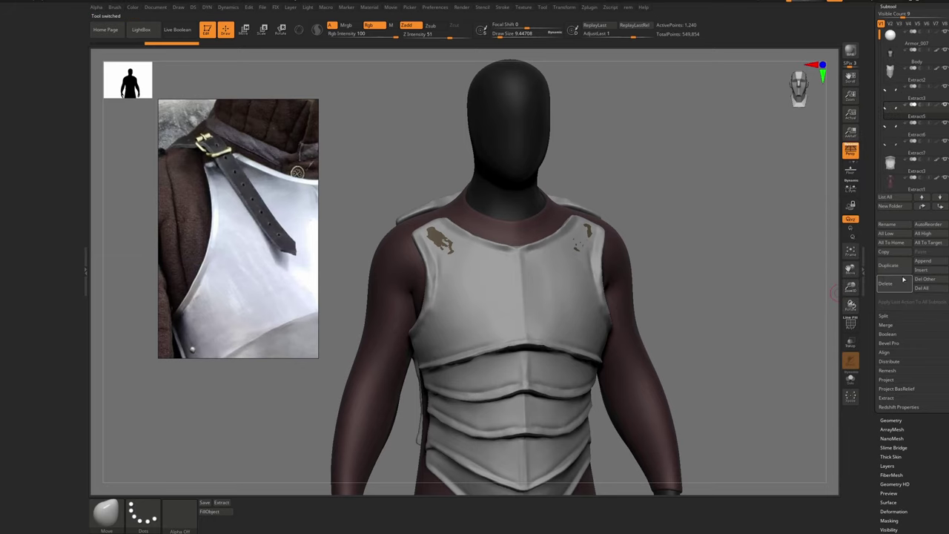
left_click(886, 283)
left_click(824, 296)
left_click(896, 283)
left_click(826, 298)
left_click(894, 284)
left_click(825, 298)
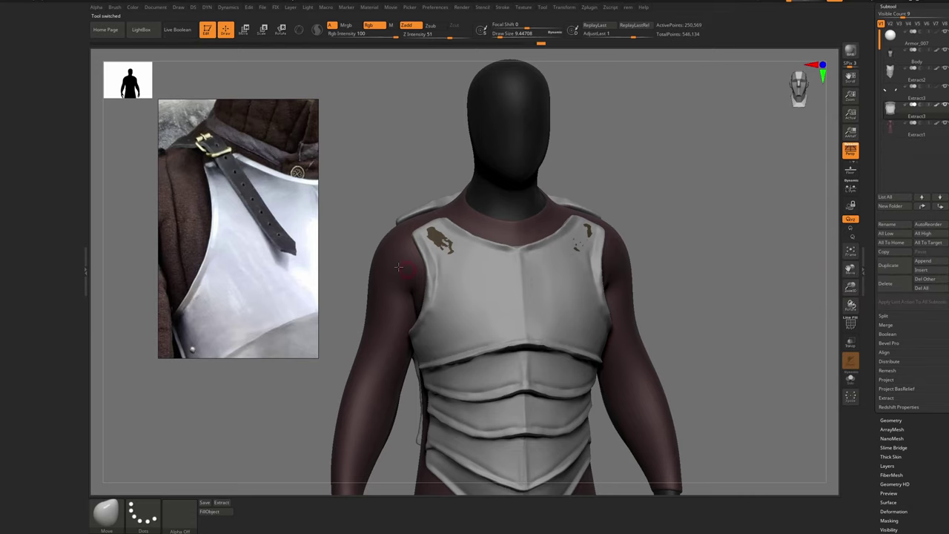
Bind DS to Ctrl+D, enable Dynamic subdivision from it, and select the Extract3 shoulder pads
left_click(193, 7, "ctrl+alt")
key("ctrl+d")
key("ctrl+d")
key("ctrl+d")
right_click_drag(525, 233, 512, 248, "ctrl")
key("d")
left_click(434, 242, "alt")
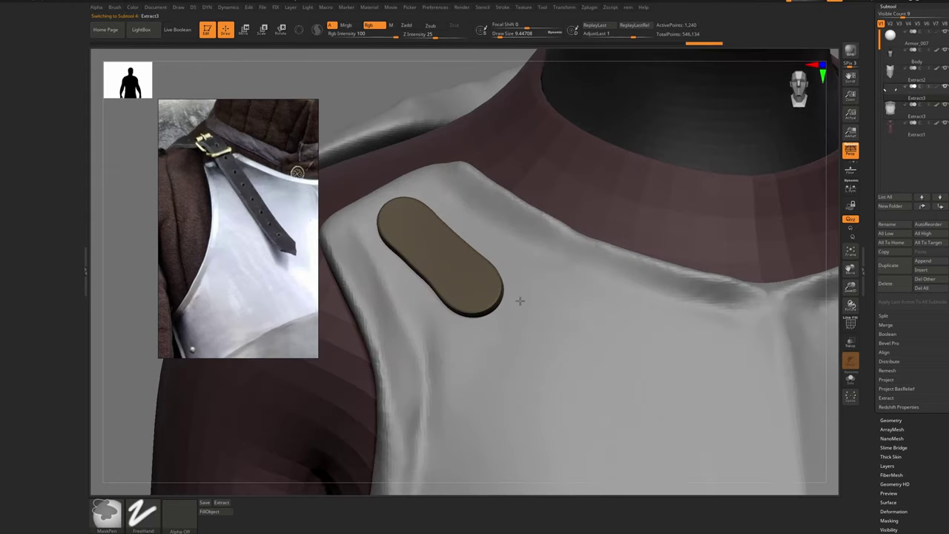
key("space")
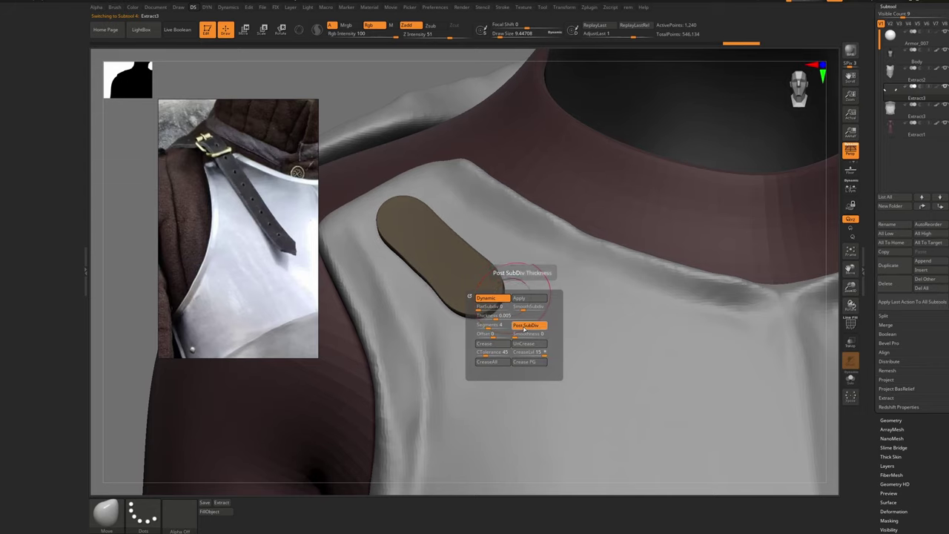
Lower the shoulder pad's Dynamic Thickness in the DS popup
right_click_drag(465, 236, 439, 296)
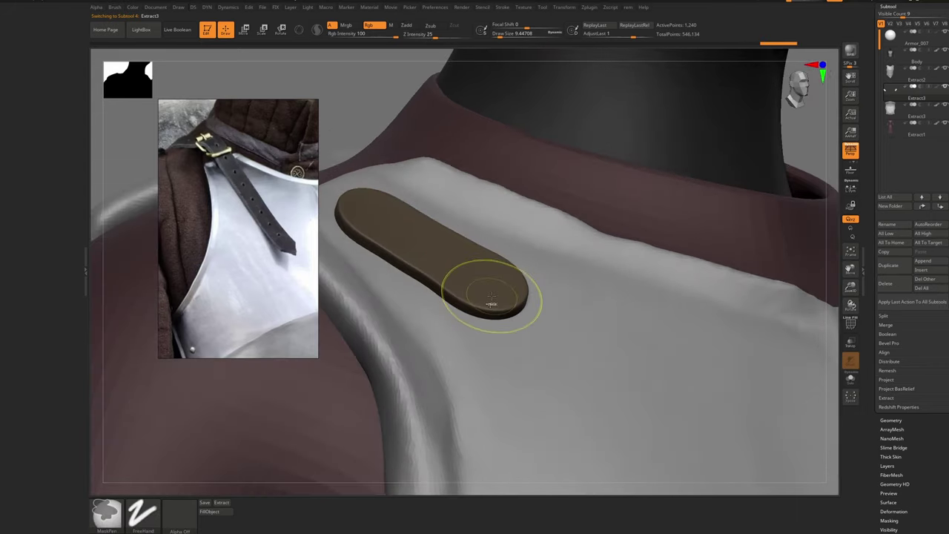
key("space")
left_click_drag(475, 314, 476, 315)
left_click(477, 315)
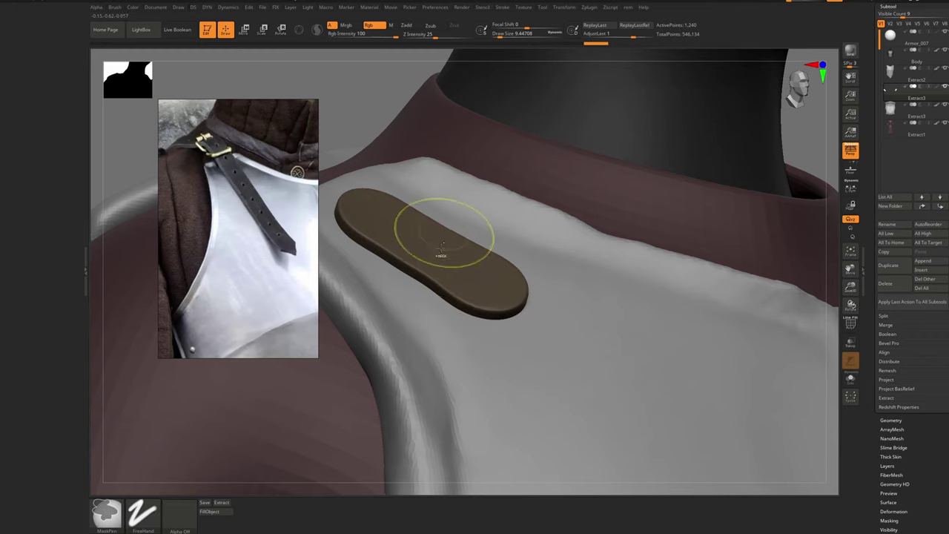
right_click_drag(441, 248, 429, 258, "ctrl")
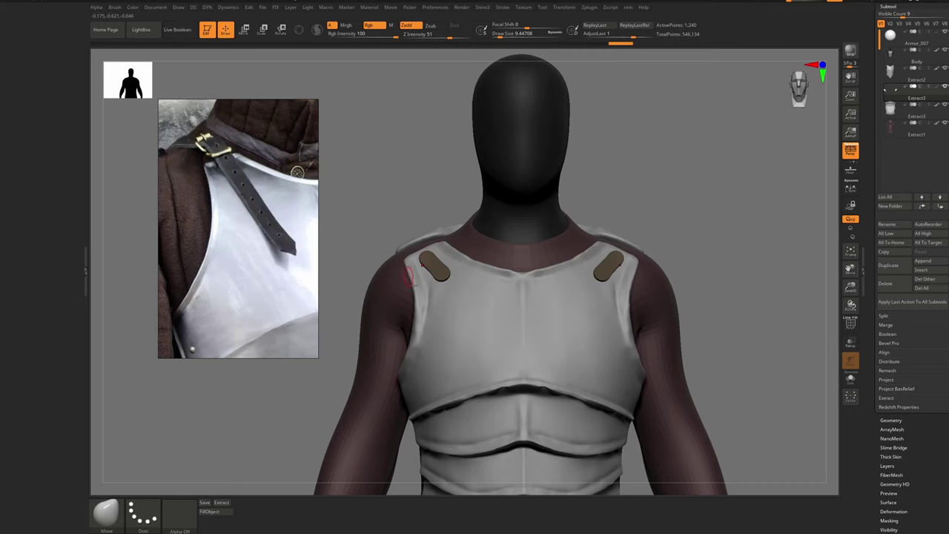
Switch to the Move brush (B, M, V) and enlarge its Draw Size
key("b")
key("m")
key("v")
key("s")
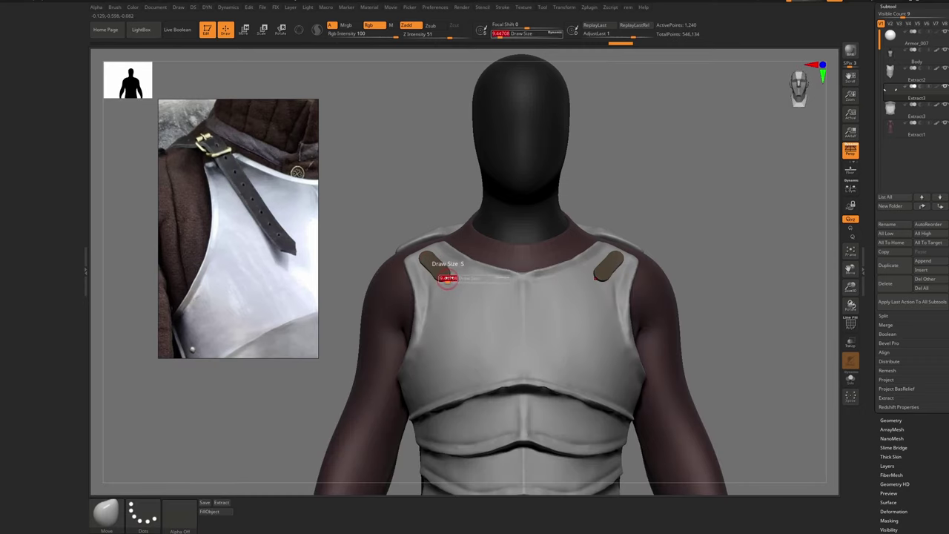
left_click_drag(447, 279, 454, 279)
right_click_drag(507, 279, 636, 212)
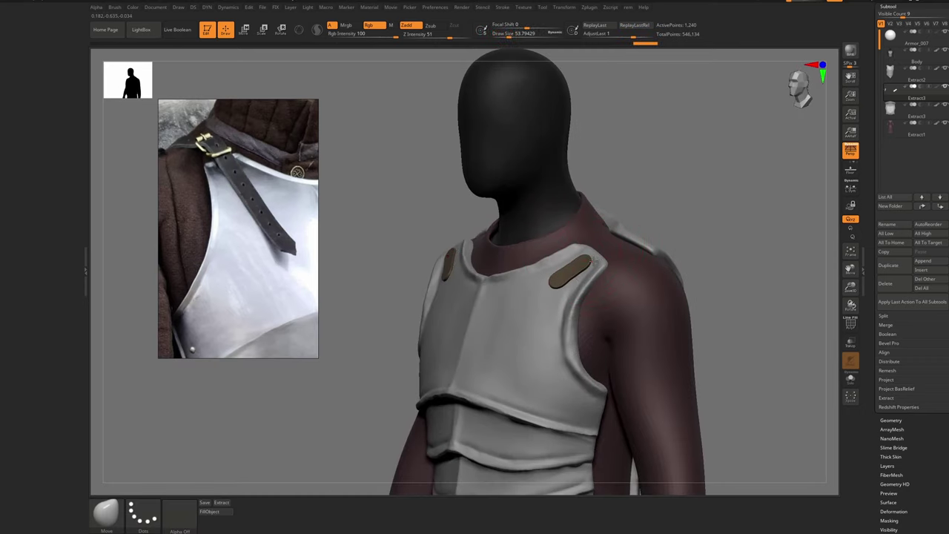
Pull the shoulder pad out into a strap with the Move brush, resizing as needed
key("s")
left_click_drag(608, 258, 587, 255)
key("s")
left_click_drag(594, 255, 601, 252)
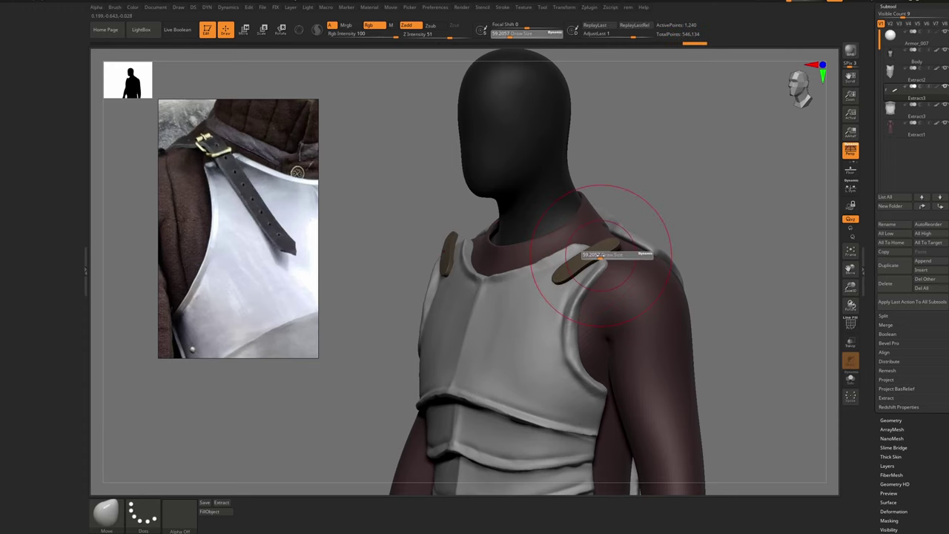
mouse_move(630, 252)
right_mouse_down()
mouse_move(608, 257)
mouse_move(639, 269)
right_mouse_up()
Reduce the strap's Dynamic Thickness further to make it thinner
key("d")
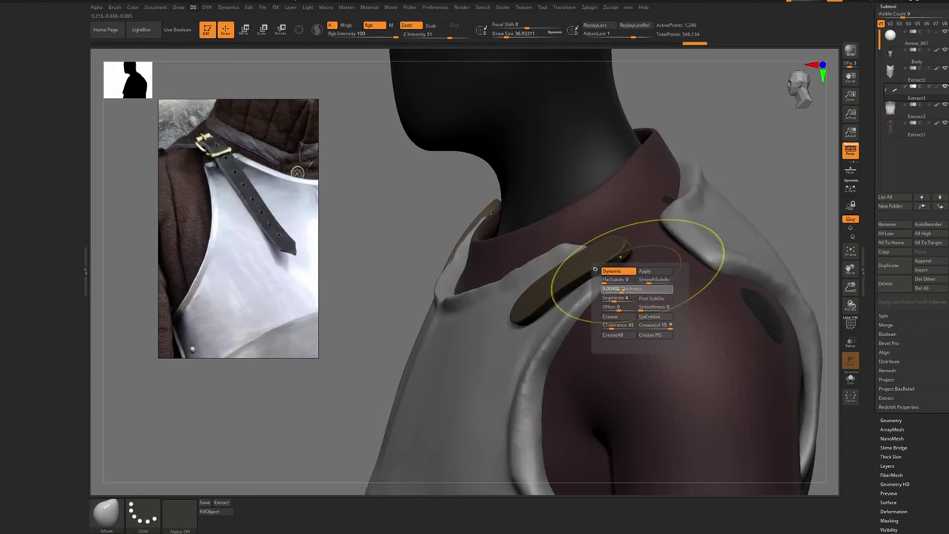
left_click(619, 289)
left_click_drag(618, 290, 615, 289)
From a side view, pull the strap back over the shoulder toward the back
mouse_move(605, 249)
right_mouse_down("ctrl")
mouse_move(574, 238)
mouse_move(537, 250)
right_mouse_up("ctrl")
key("s")
mouse_move(545, 242)
left_mouse_down()
mouse_move(599, 237)
mouse_move(526, 246)
mouse_move(535, 250)
left_mouse_up()
key("s")
key("s")
mouse_move(531, 252)
left_mouse_down()
mouse_move(545, 245)
mouse_move(534, 272)
left_mouse_up()
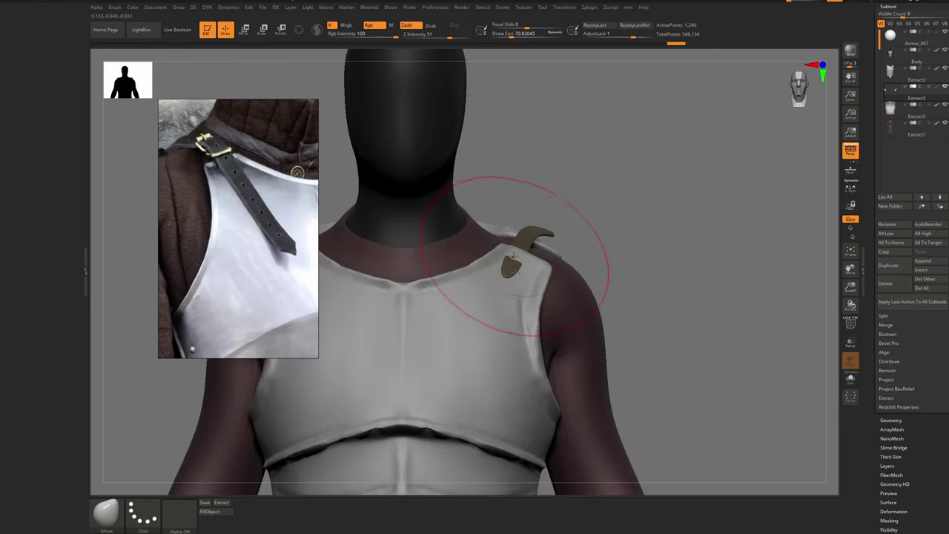
mouse_move(545, 238)
left_mouse_down()
mouse_move(586, 229)
mouse_move(572, 275)
left_mouse_up()
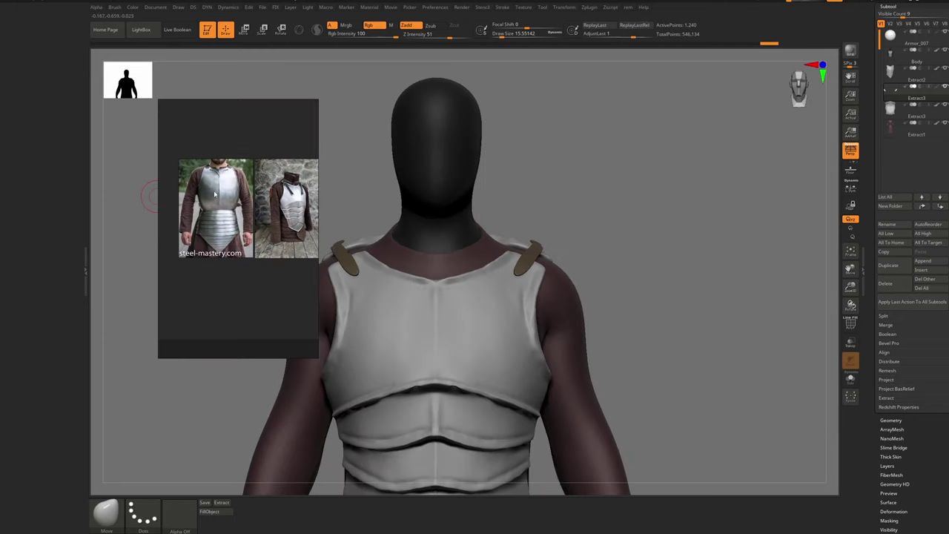
scroll(212, 170, "up", 9)
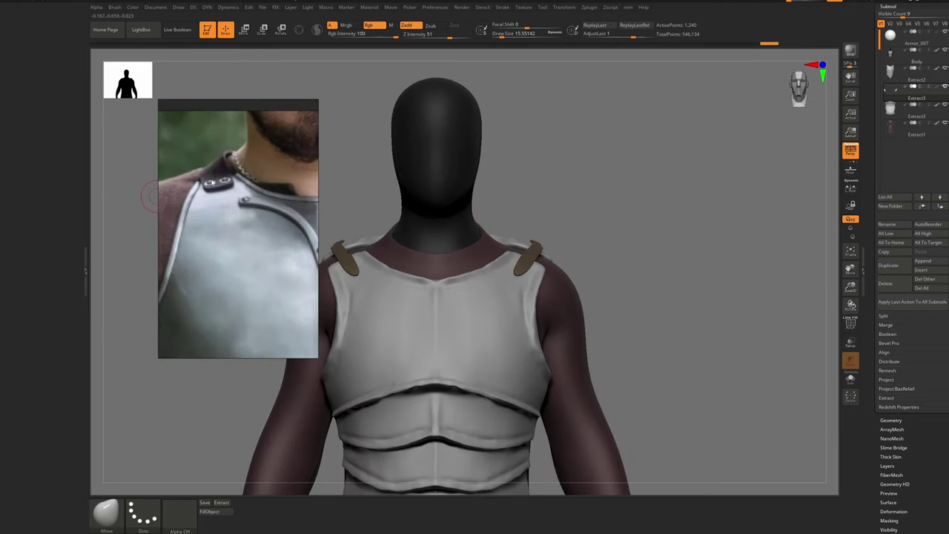
Refine the strap's shape on the shoulder with a slightly smaller Move brush
key("s")
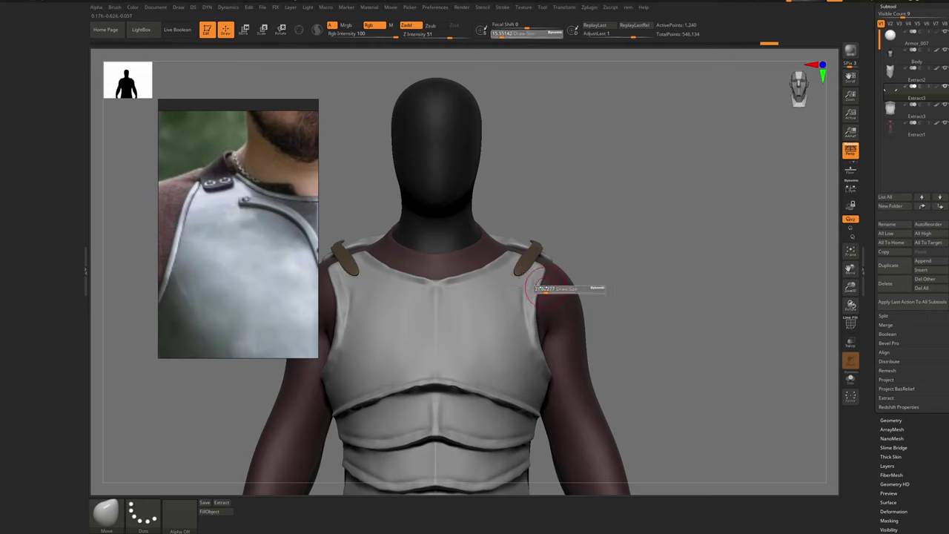
left_click_drag(537, 290, 534, 290)
mouse_move(536, 281)
right_mouse_down()
mouse_move(514, 283)
mouse_move(514, 275)
right_mouse_up()
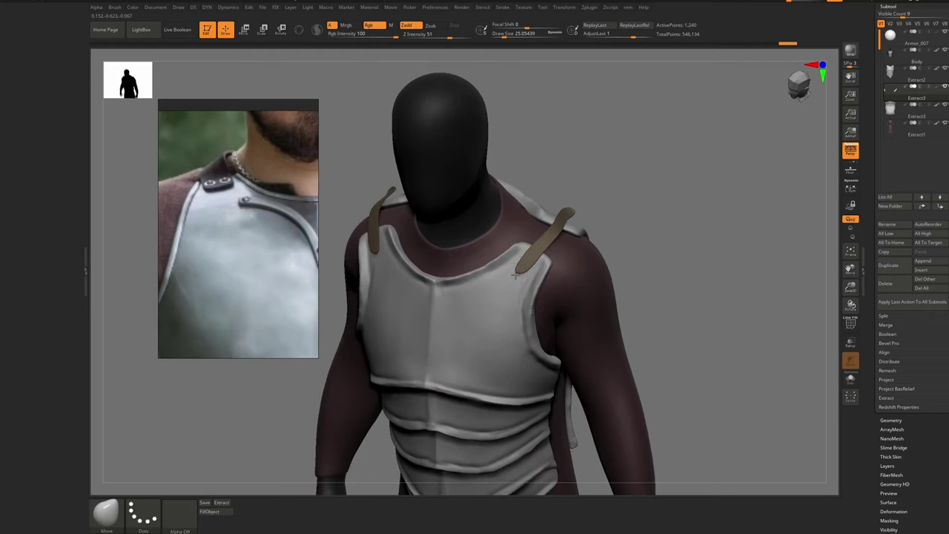
key("s")
left_click_drag(527, 262, 532, 263)
left_click_drag(529, 262, 525, 262)
key("bracketleft")
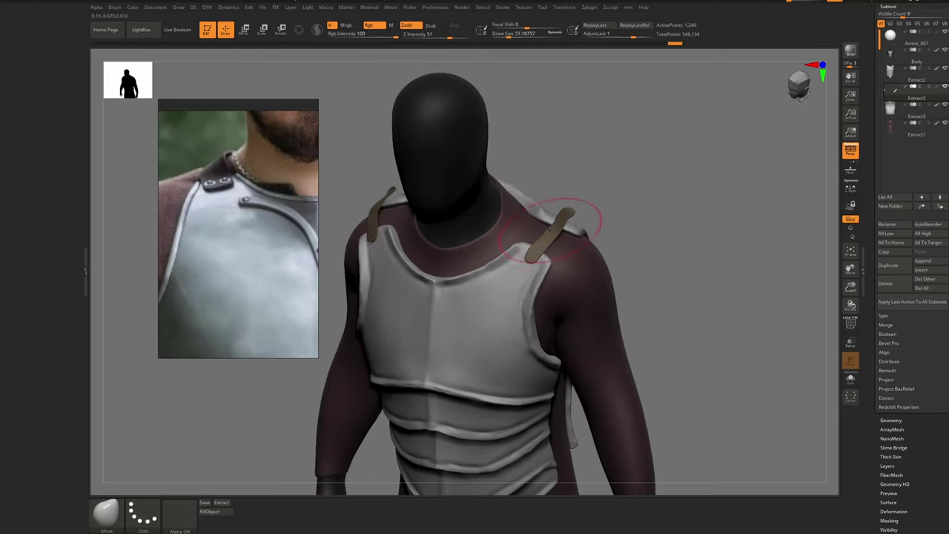
key("super")
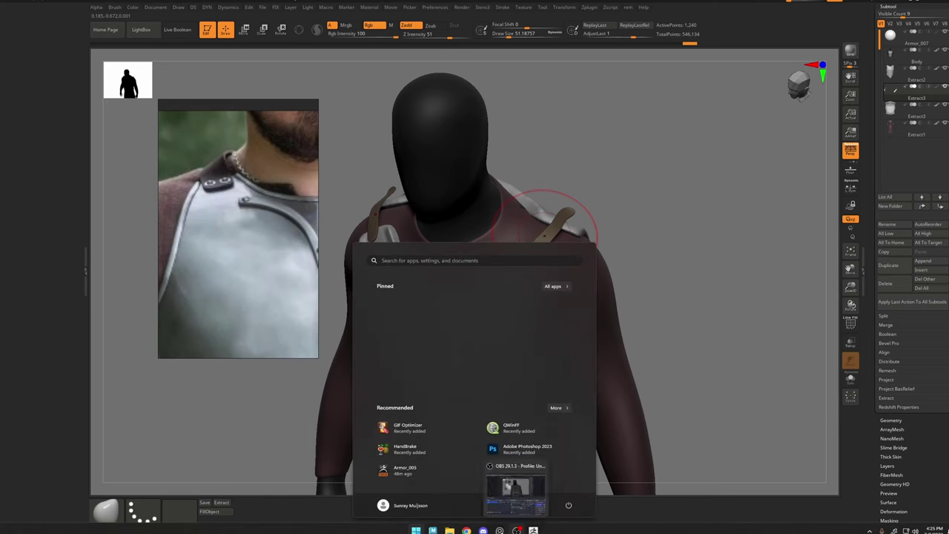
left_click(517, 530)
Show the strap's polyframe and shorten the strap's end with Move
left_click(634, 275)
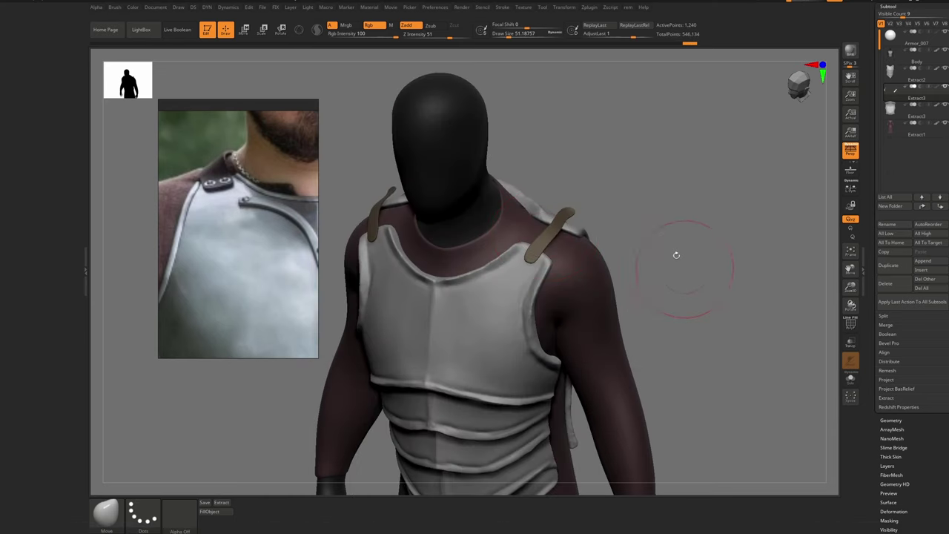
right_click_drag(553, 249, 548, 278, "ctrl")
key("shift+f")
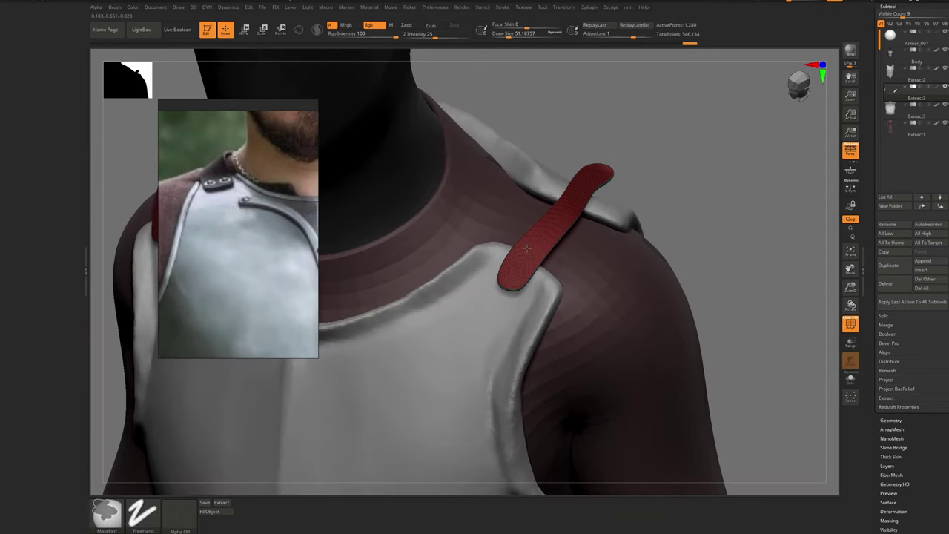
left_click_drag(519, 245, 525, 254, "shift")
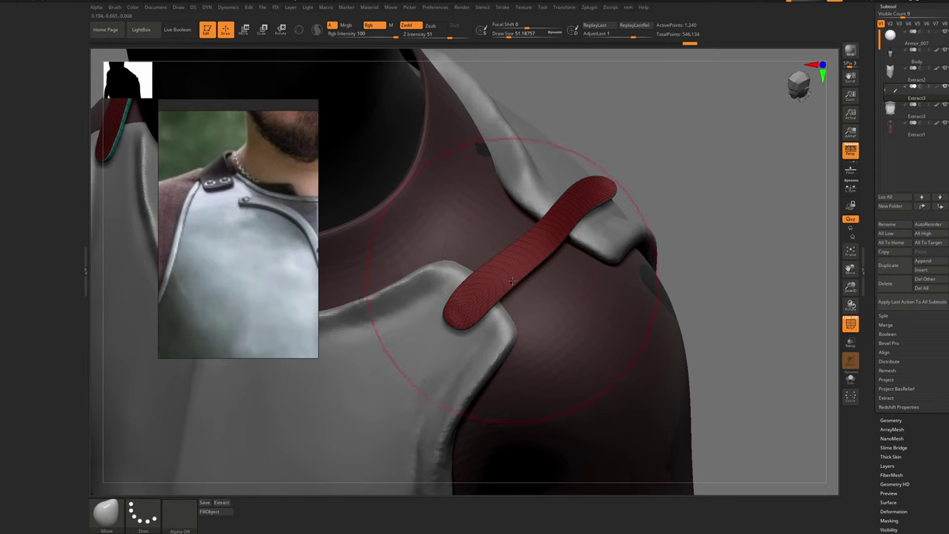
ZRemesh the strap at Half target density, twice for a coarser mesh
key("ctrl+r")
left_click(502, 308)
left_click(511, 291)
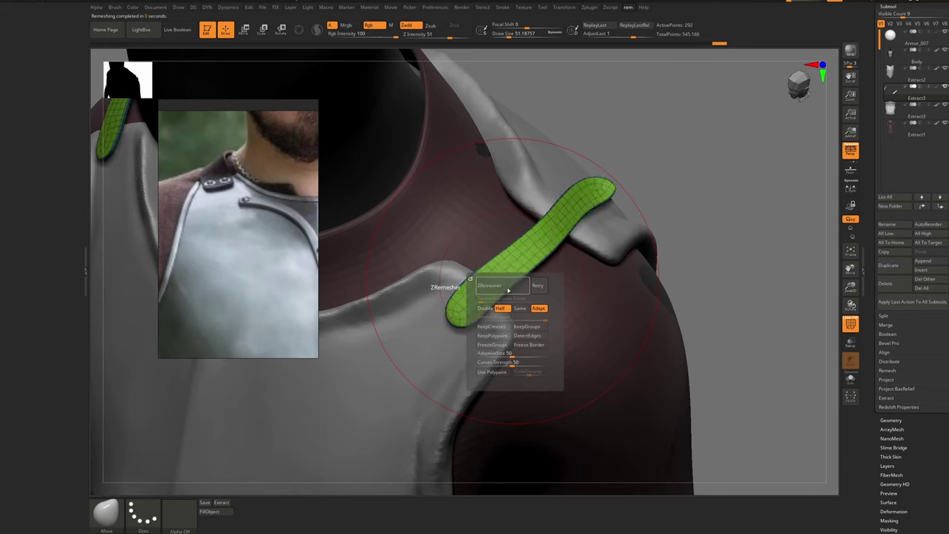
left_click(508, 290)
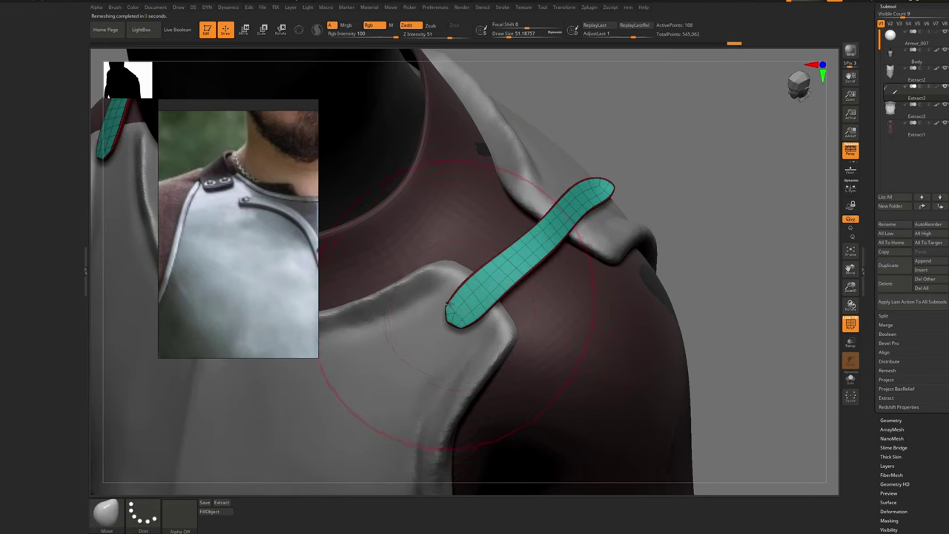
Solo the strap, lasso-hide its tip and delete the hidden polygons
key("alt+s")
mouse_move(480, 331)
left_mouse_down("ctrl+alt+shift")
mouse_move(445, 290)
mouse_move(454, 334)
left_mouse_up("ctrl+alt+shift")
mouse_move(571, 220)
right_mouse_down()
mouse_move(549, 242)
mouse_move(564, 255)
right_mouse_up()
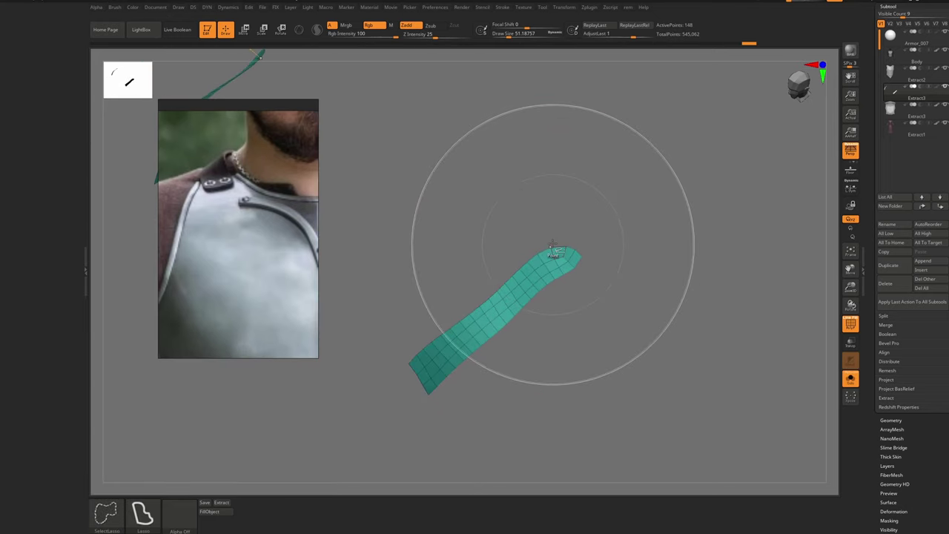
left_click_drag(554, 242, 580, 277, "ctrl+alt+shift")
key("space")
key("ctrl+f")
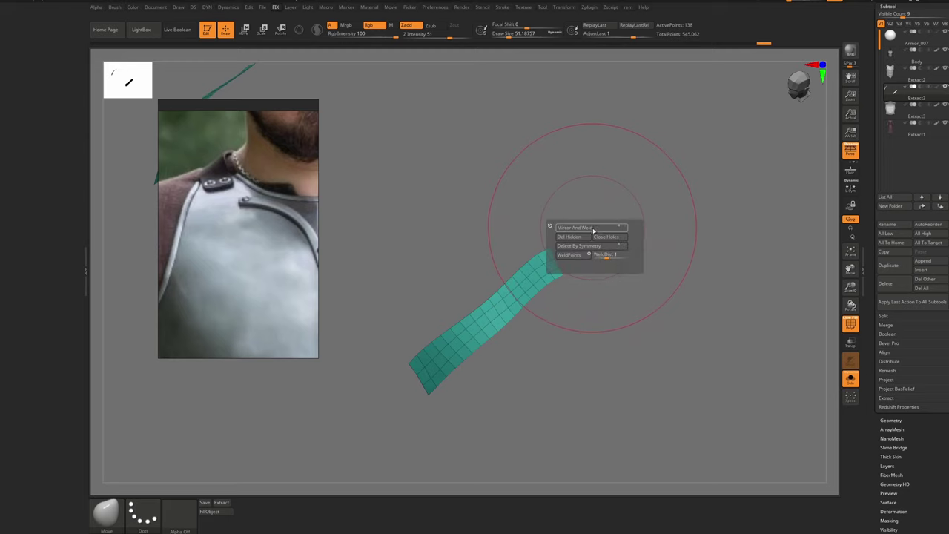
left_click(570, 238)
Nudge the trimmed strap end into shape with a small Move brush
key("b")
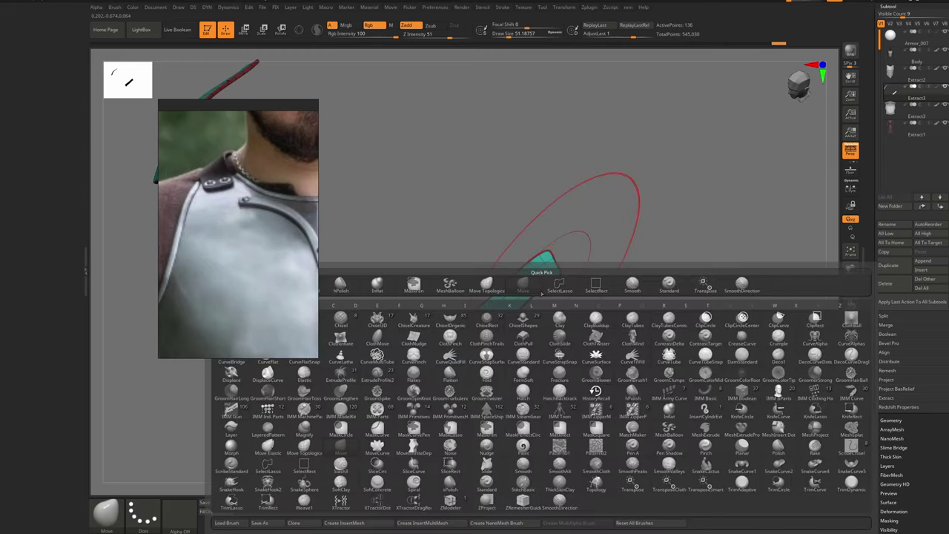
key("s")
left_click_drag(555, 275, 564, 270)
key("s")
left_click_drag(564, 270, 557, 269)
left_click_drag(561, 269, 567, 265)
key("s")
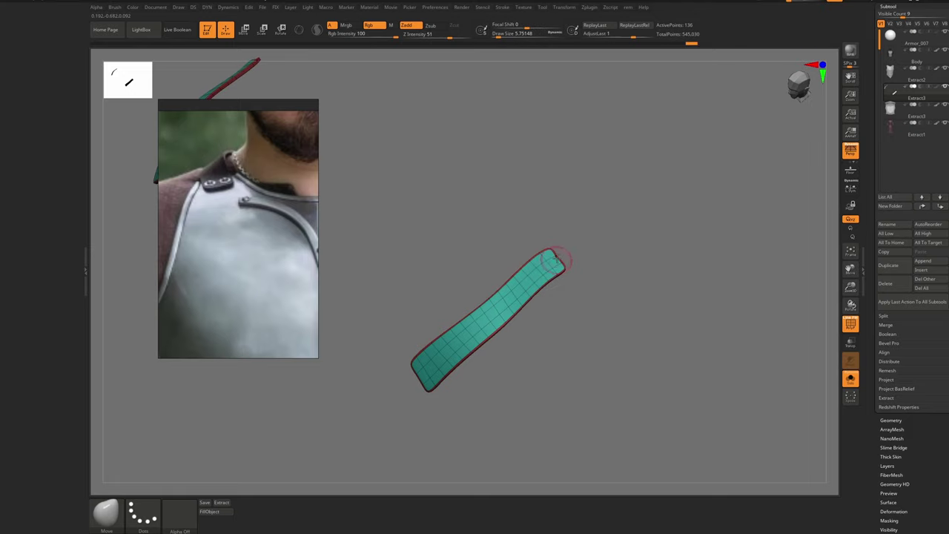
Turn off polyframe and Solo, then nudge the strap's lower end
key("shift+f")
right_click_drag(540, 259, 520, 196, "alt")
key("alt+s")
right_click_drag(548, 289, 509, 260)
key("s")
left_click_drag(507, 259, 512, 259)
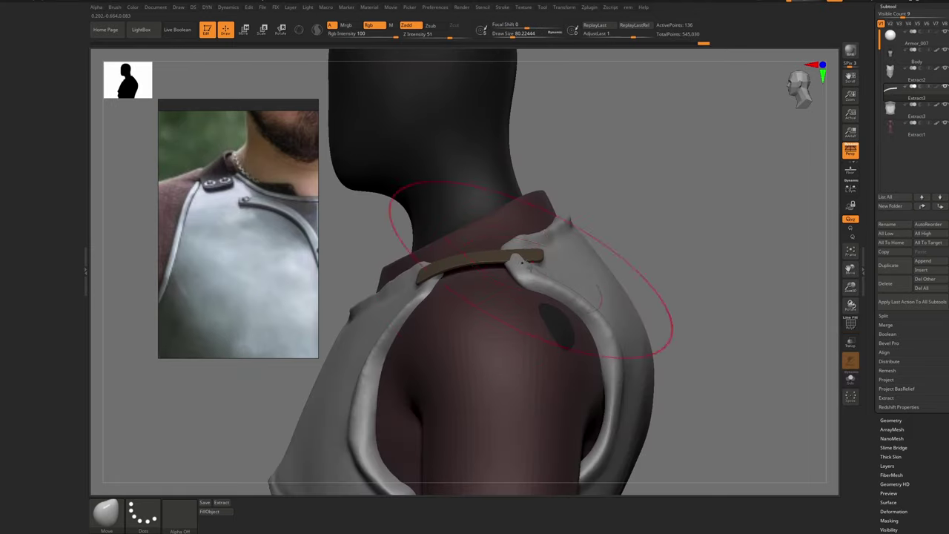
right_click_drag(334, 270, 417, 273)
left_click_drag(419, 274, 413, 279)
Bend the strap's upper end over the guard rim at Draw Size 15.5; enable Preferences customization
right_click_drag(461, 256, 475, 219)
key("s")
left_click_drag(483, 211, 481, 199)
key("s")
key("s")
left_click_drag(484, 194, 481, 194)
key("s")
left_click(463, 239)
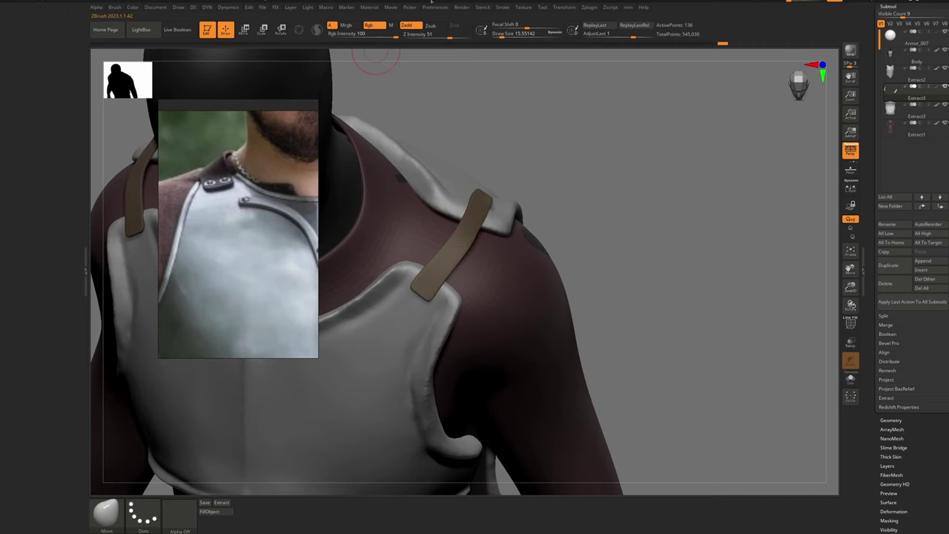
left_click(442, 7)
left_click(454, 81)
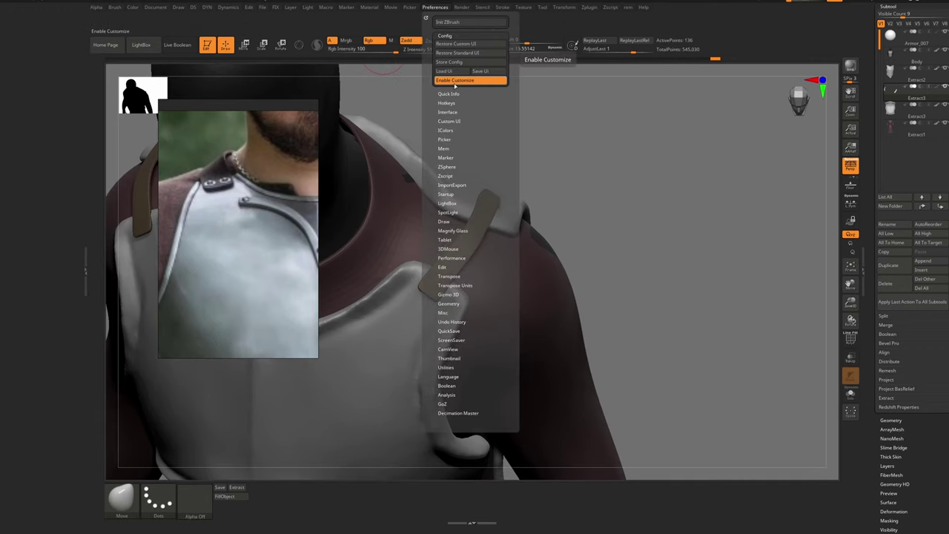
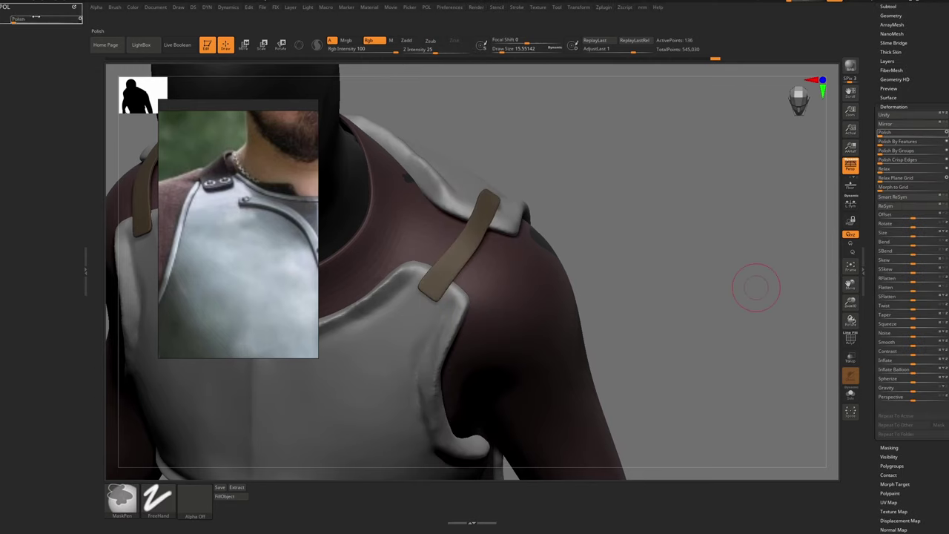
Drag the Polish, Polish By Features and Relax sliders into the POL menu, then exit customize mode
left_click_drag(36, 16, 36, 17, "ctrl+alt")
left_click_drag(896, 142, 31, 17, "ctrl+alt")
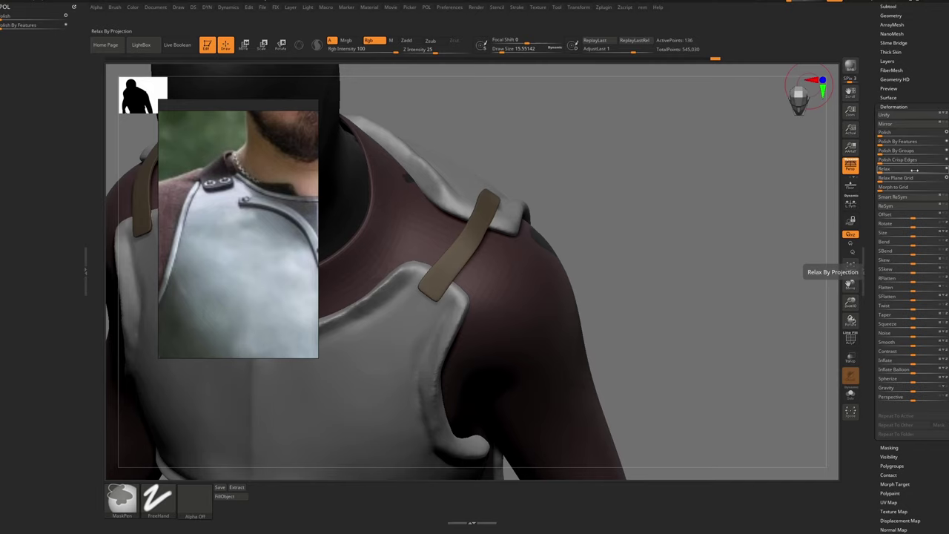
left_click_drag(36, 25, 37, 32, "ctrl+alt")
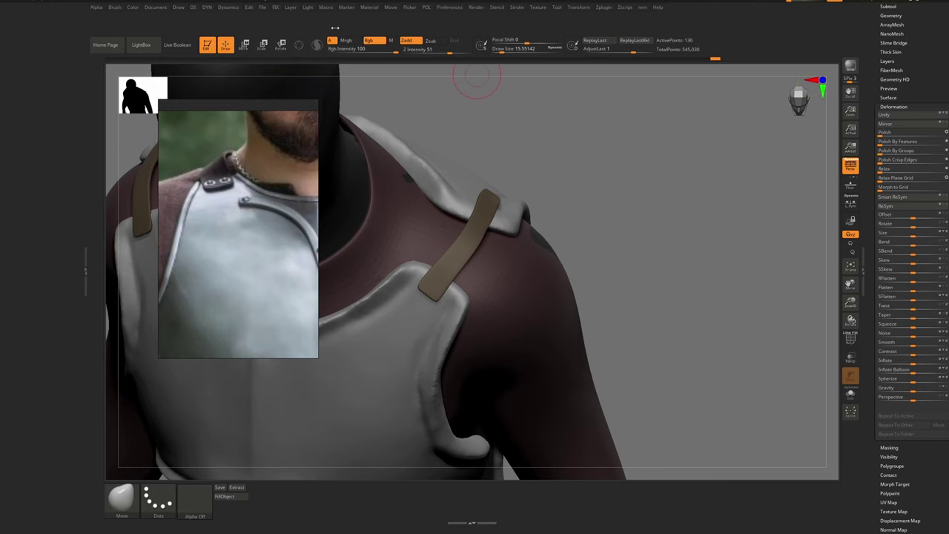
left_click(449, 8)
left_click(460, 36)
left_click(472, 79)
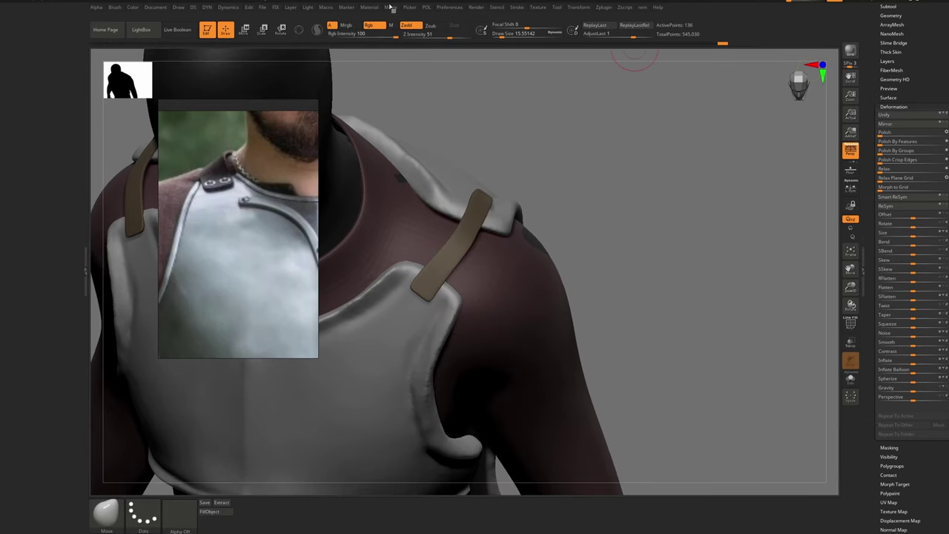
Assign hotkey 1 to the POL menu, replacing the existing assignment, and test it
left_click(426, 7, "ctrl+alt")
key("1")
left_click(500, 289)
key("1")
Mask the strap's lower end and invert the mask onto the straps
key("ctrl")
left_click_drag(426, 297, 419, 295, "ctrl")
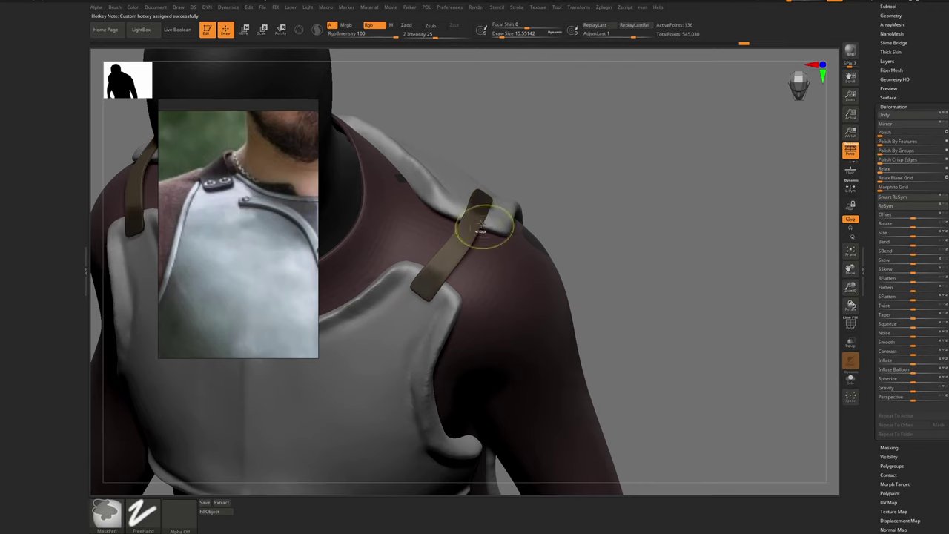
left_click(661, 231, "ctrl")
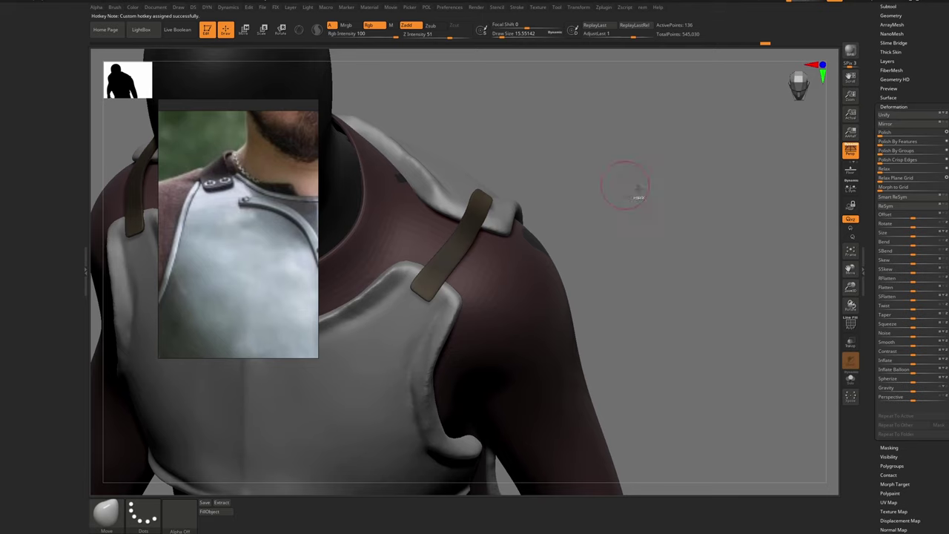
Clear the strap mask, shrink the brush and check the shoulder from above
left_click_drag(638, 191, 621, 231, "ctrl")
key("p")
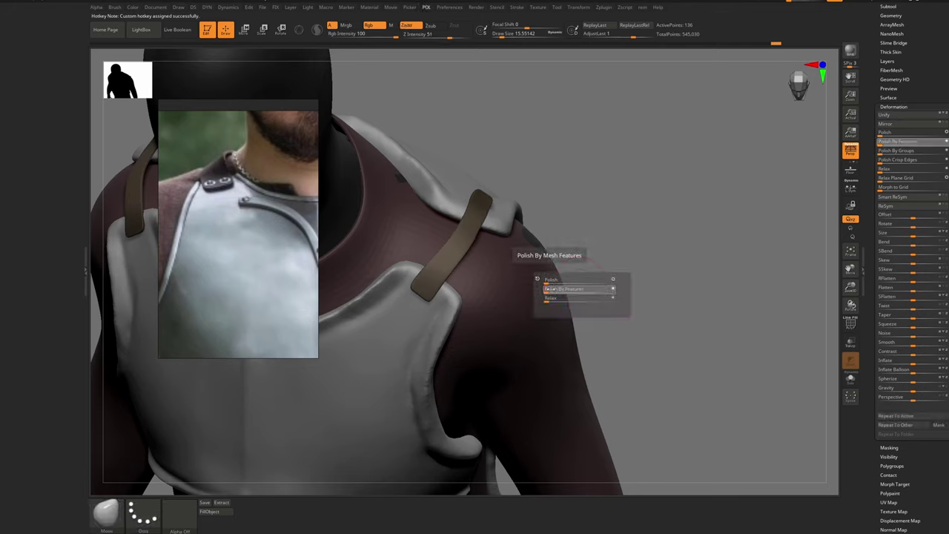
left_click_drag(576, 206, 561, 225, "ctrl")
left_click_drag(419, 289, 421, 295, "ctrl")
key("ctrl+z")
key("bracketleft")
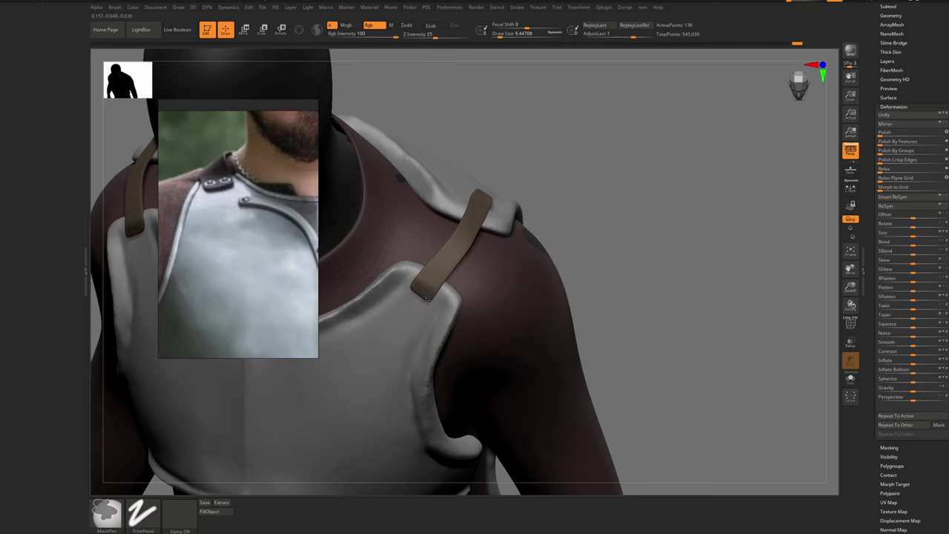
right_click_drag(427, 299, 379, 349)
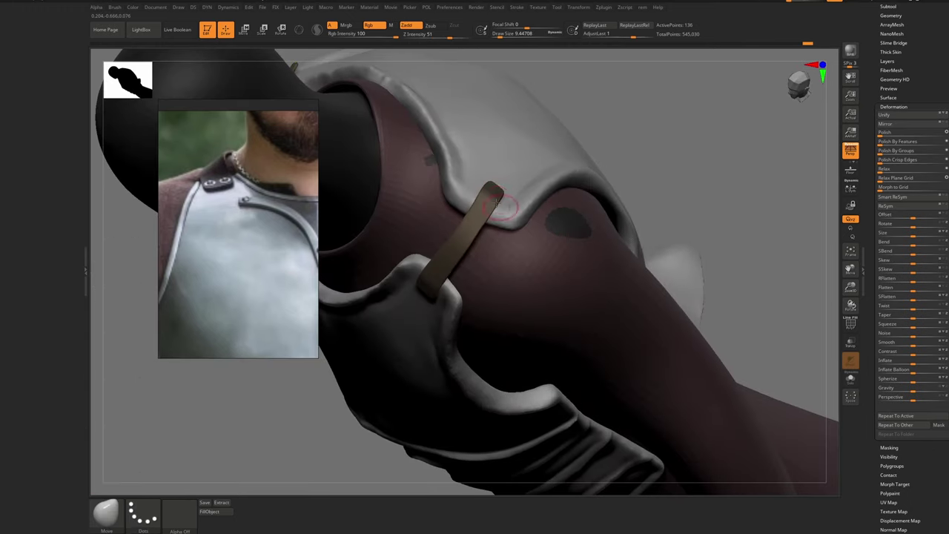
right_click_drag(511, 205, 505, 235)
Apply Polish By Features at strength 5 to the strap from the POL menu
key("p")
left_click(535, 256)
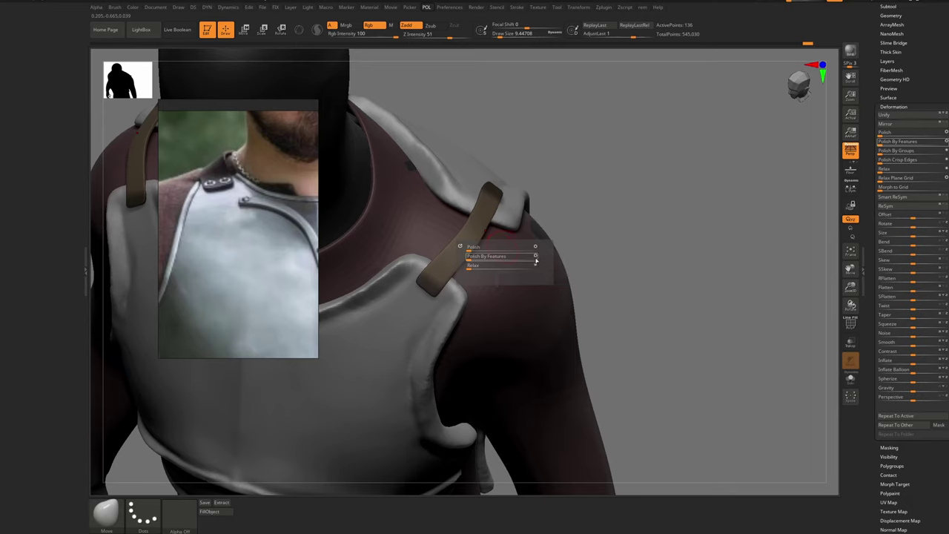
left_click(473, 256)
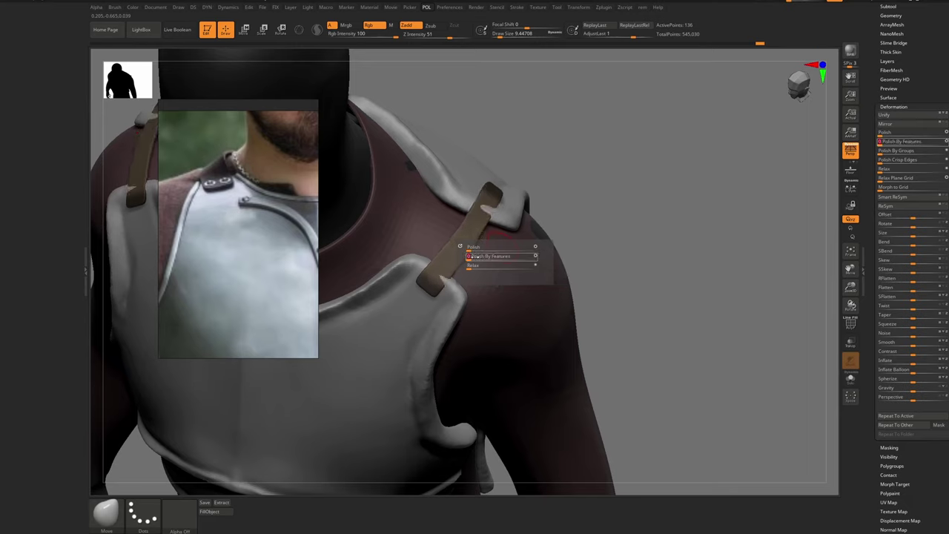
Pull the straps outward above the shoulder plates with a larger Move brush
key("s")
left_click_drag(471, 232, 482, 220)
mouse_move(560, 164)
left_mouse_down()
mouse_move(572, 127)
mouse_move(571, 190)
left_mouse_up()
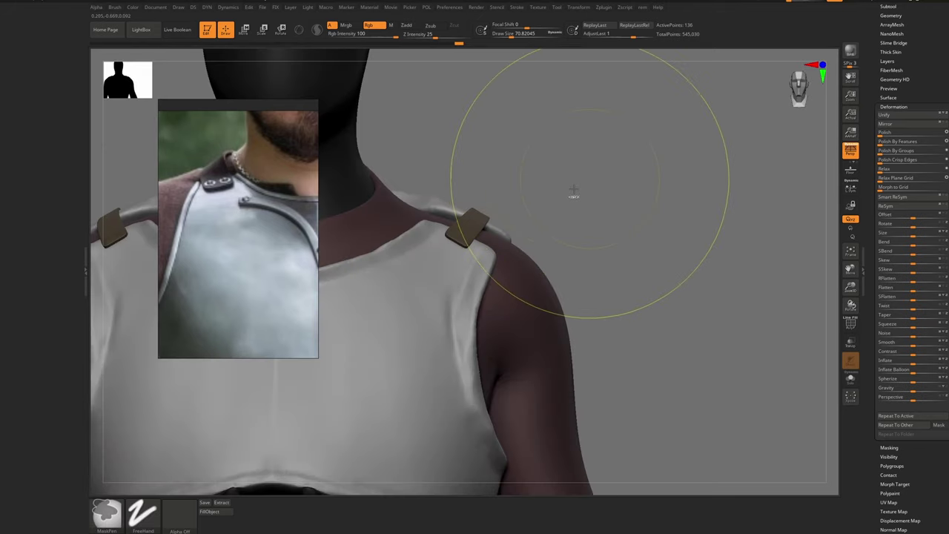
Slide the reference photo to the left edge and frame the shoulder strap from above
left_click_drag(572, 231, 557, 200, "alt")
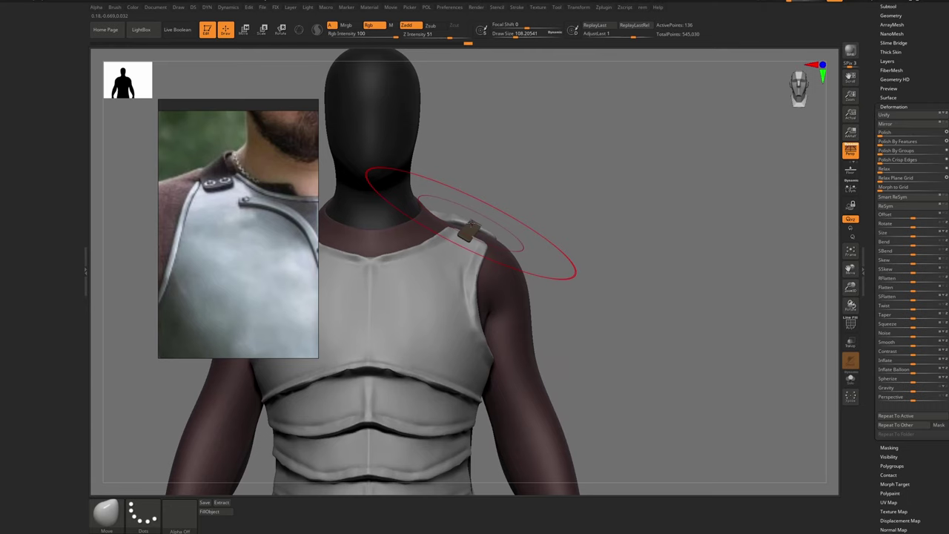
right_click_drag(291, 291, 187, 288)
left_click_drag(516, 236, 466, 237)
key("s")
key("s")
key("s")
right_click_drag(469, 236, 484, 224)
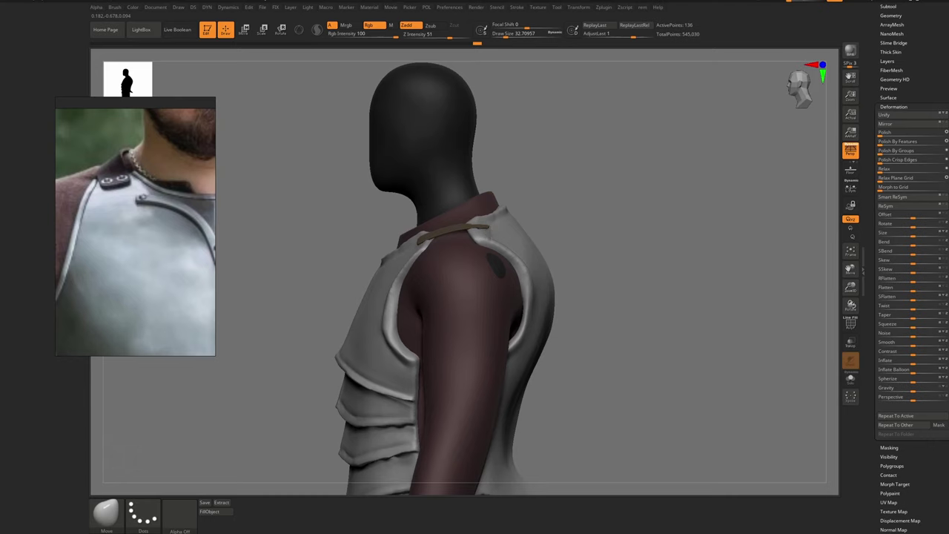
right_click_drag(479, 225, 454, 215, "ctrl")
right_click_drag(454, 215, 446, 249)
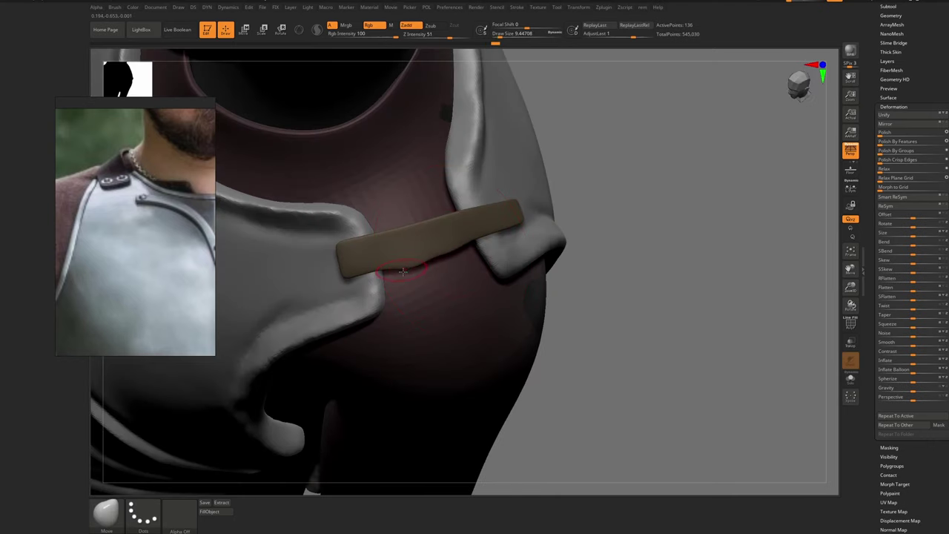
Undo the recent strap reshaping and try bending the strap's outer end, then undo it
key("ctrl+z")
key("ctrl+z")
key("ctrl+z")
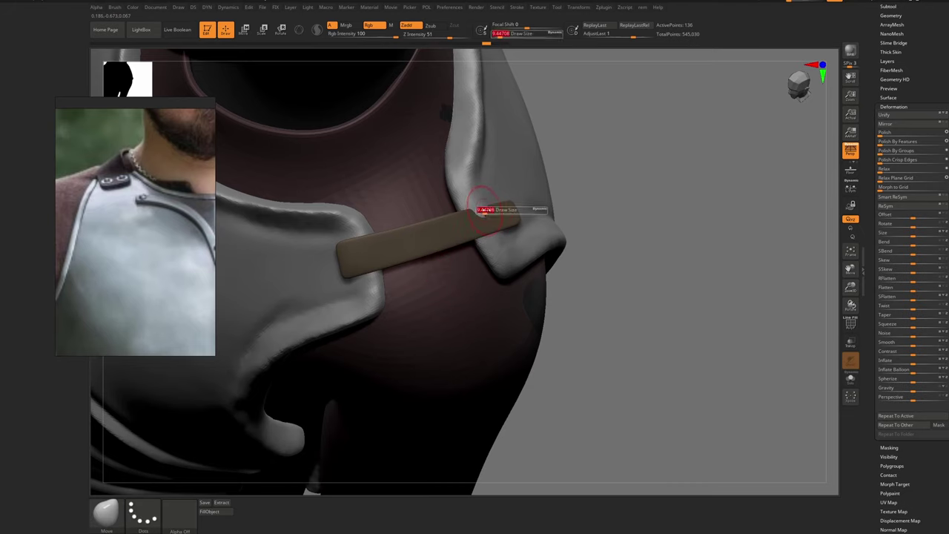
left_click_drag(483, 212, 488, 212)
right_click_drag(489, 219, 485, 256, "ctrl")
left_click_drag(506, 279, 508, 283)
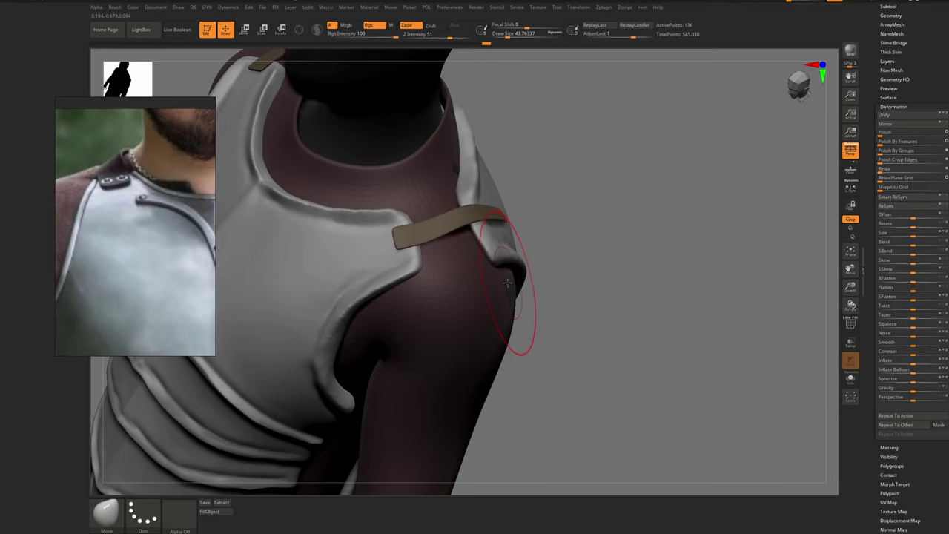
key("ctrl+z")
Polish the strap smoother, then tone the polish back with AdjustLast to thicken it
key("p")
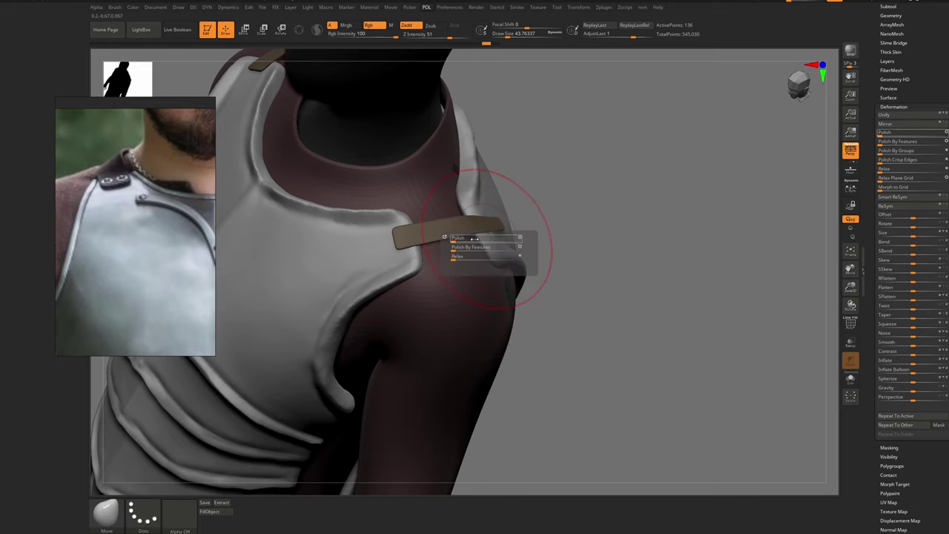
left_click_drag(500, 239, 502, 239)
right_click_drag(514, 230, 480, 223)
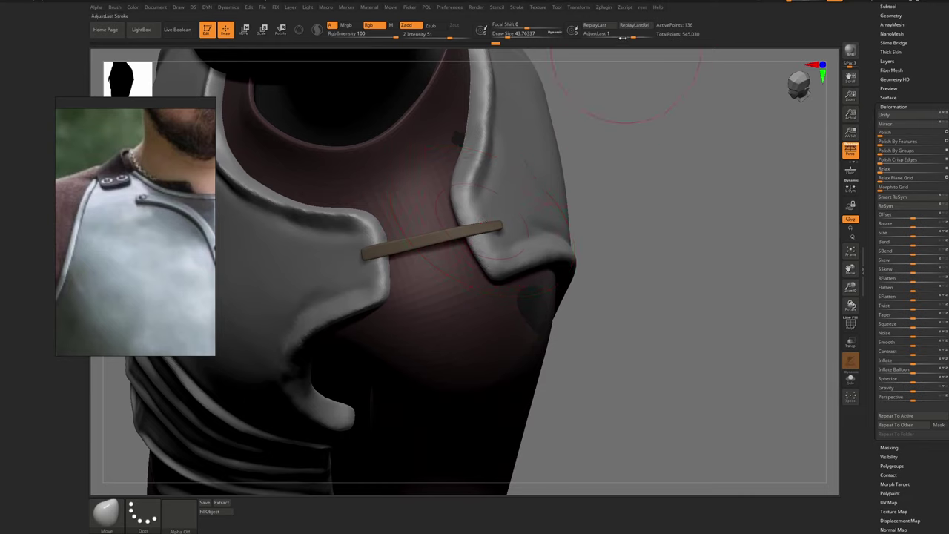
mouse_move(632, 35)
left_mouse_down()
mouse_move(589, 35)
mouse_move(606, 35)
mouse_move(485, 219)
left_mouse_up()
Pull the strap's upper right edge upward so it rounds over the breastplate edge
right_click_drag(485, 219, 492, 271, "ctrl")
right_click_drag(492, 270, 496, 292)
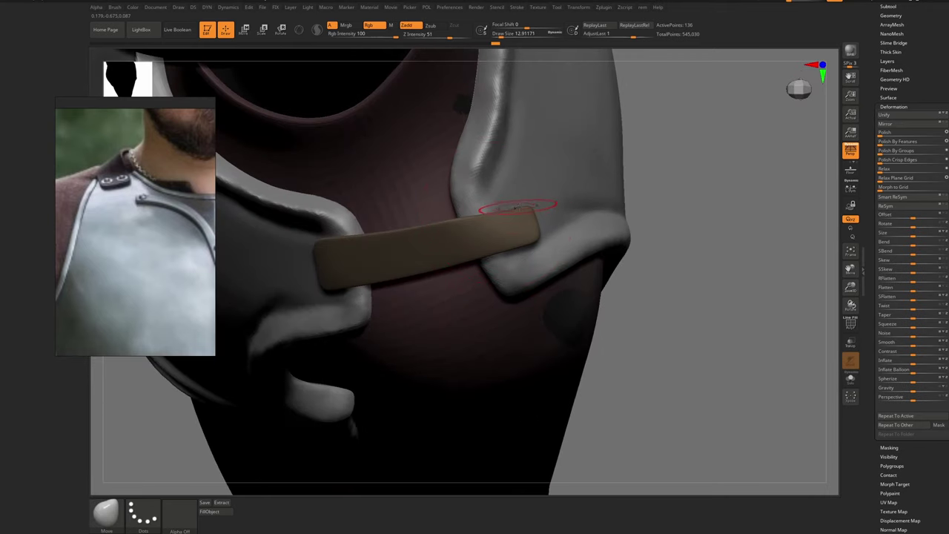
key("s")
left_click_drag(518, 198, 504, 203)
right_click_drag(443, 222, 497, 250)
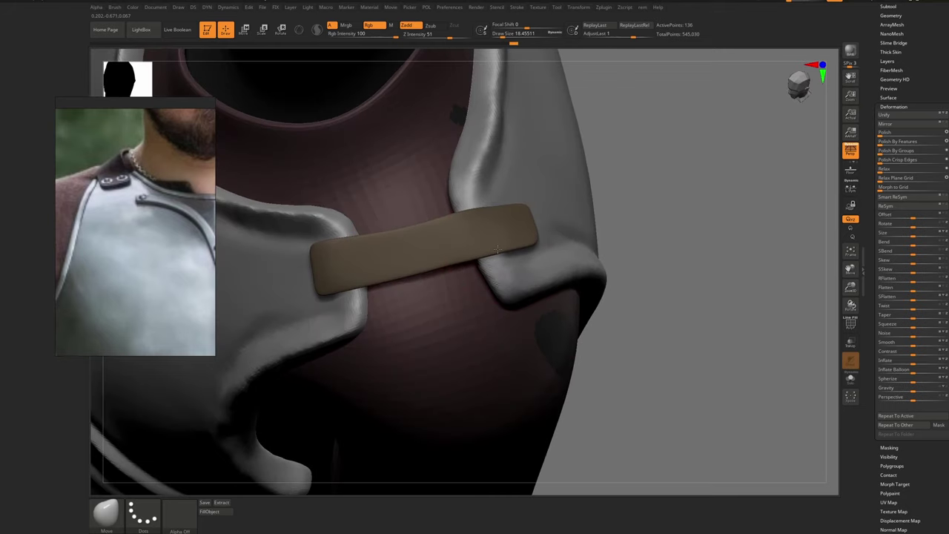
Mask the strap's left end, test Polish By Features strengths, then clear the mask
key("ctrl")
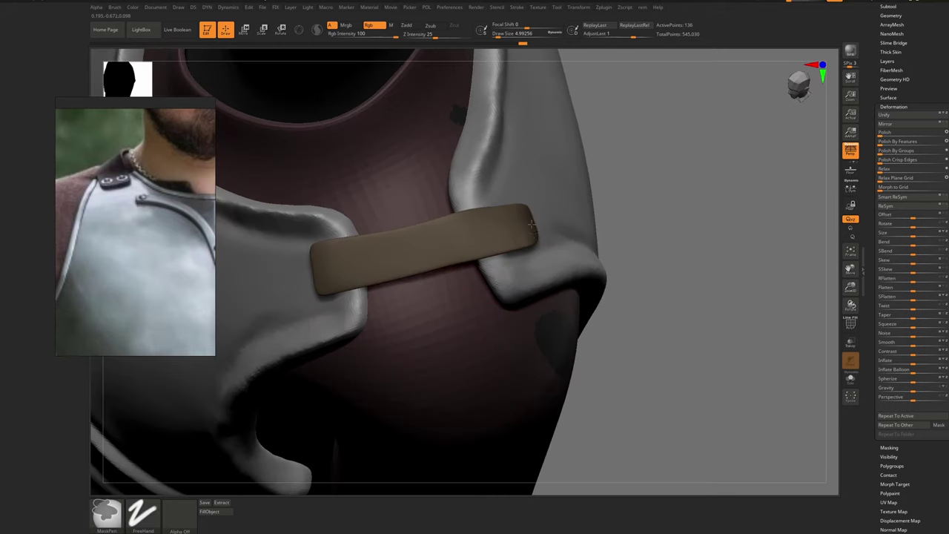
key("]")
left_click_drag(314, 260, 308, 246, "ctrl")
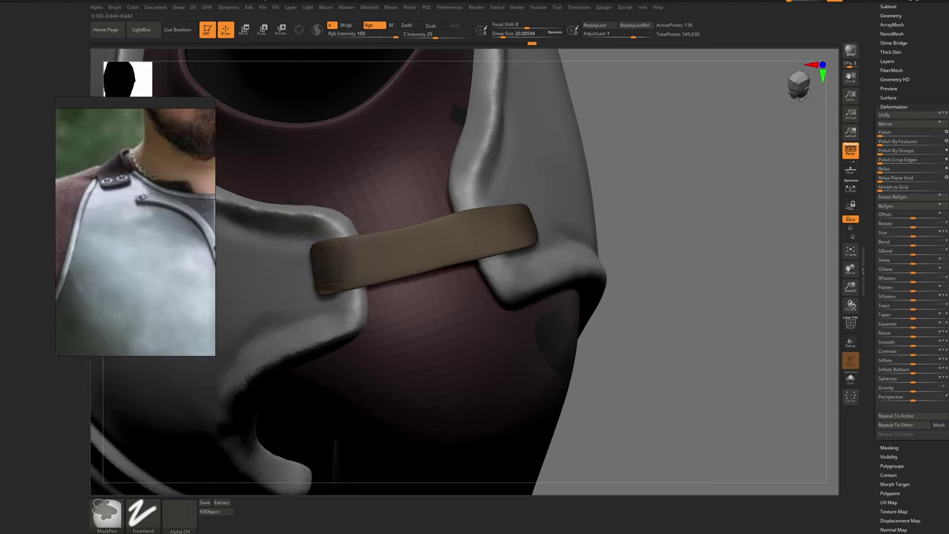
left_click(714, 199, "ctrl")
left_click(709, 210, "ctrl")
key("p")
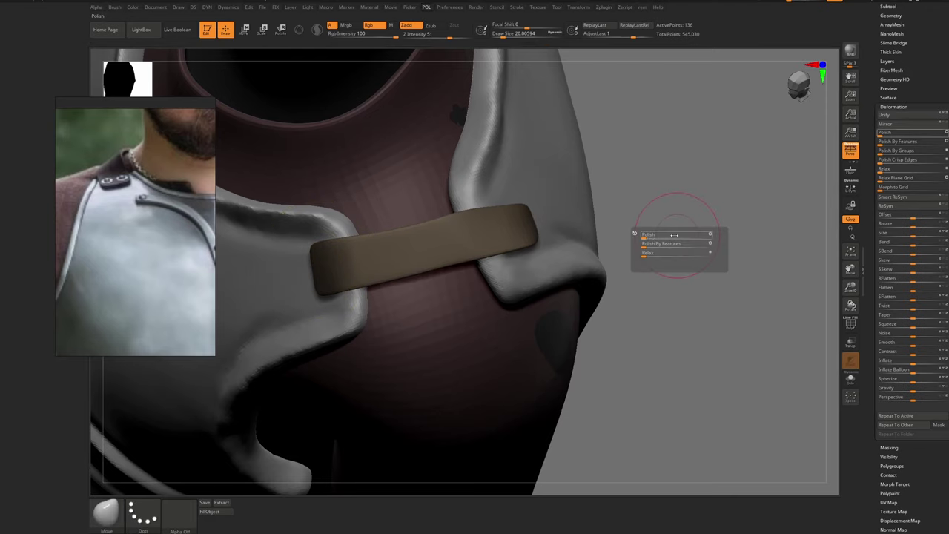
left_click(648, 244)
left_click(648, 243)
key("ctrl+z")
left_click(649, 244)
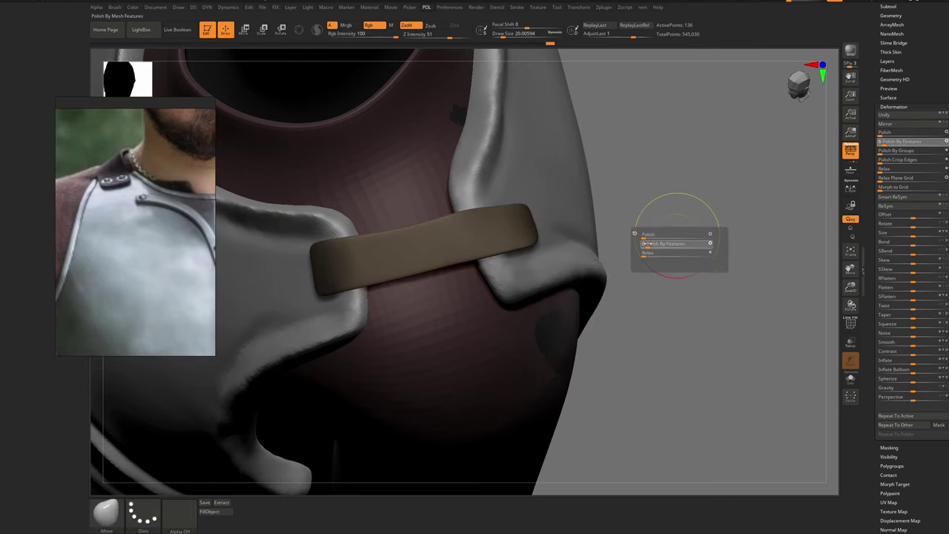
left_click_drag(644, 191, 628, 222, "ctrl")
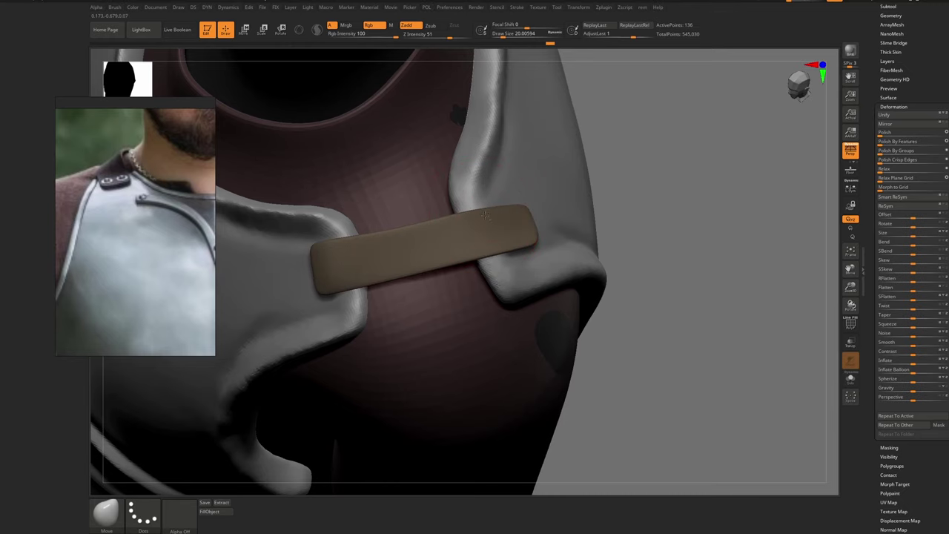
Turn on Polyframe wireframe and bring up the robe mesh on its own
key("shift+f")
key("shift+d")
key("s")
right_click_drag(514, 219, 522, 244)
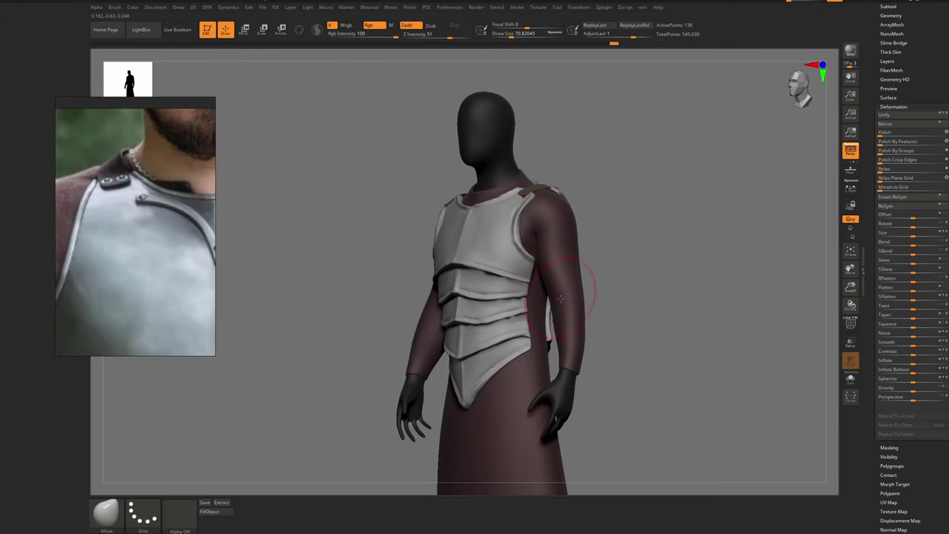
right_click_drag(513, 311, 581, 297)
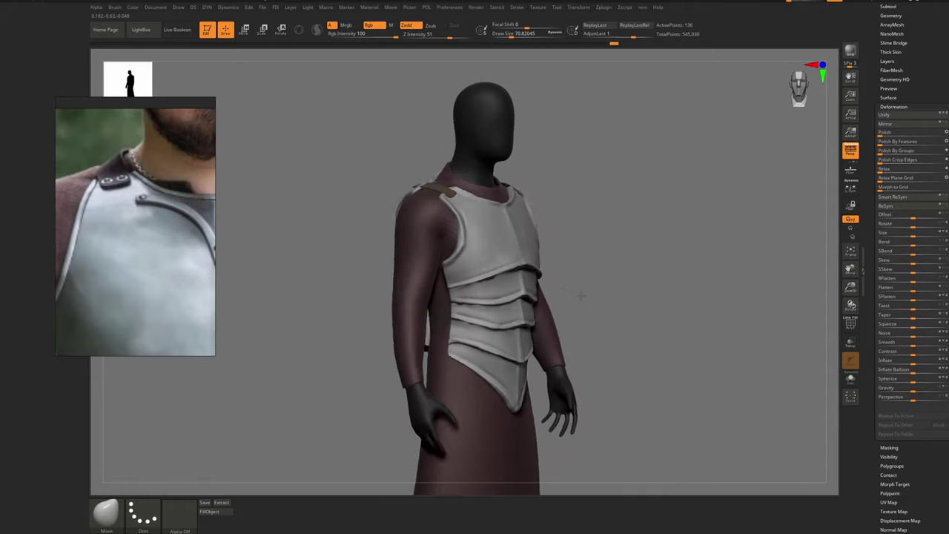
left_click_drag(581, 297, 593, 297)
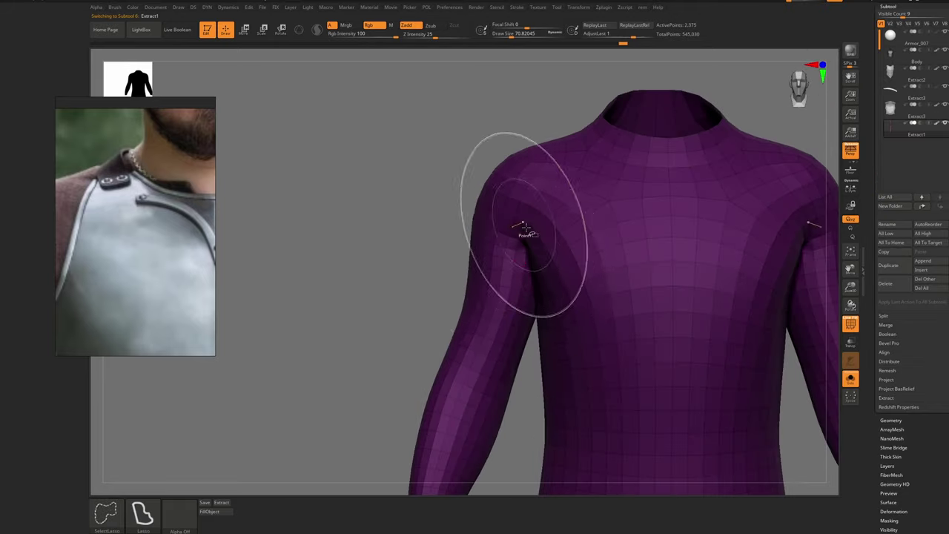
Hide the sleeves' upper-arm polygon loops and re-isolate the robe mesh
left_click(526, 227, "ctrl+shift")
right_click_drag(526, 227, 558, 236)
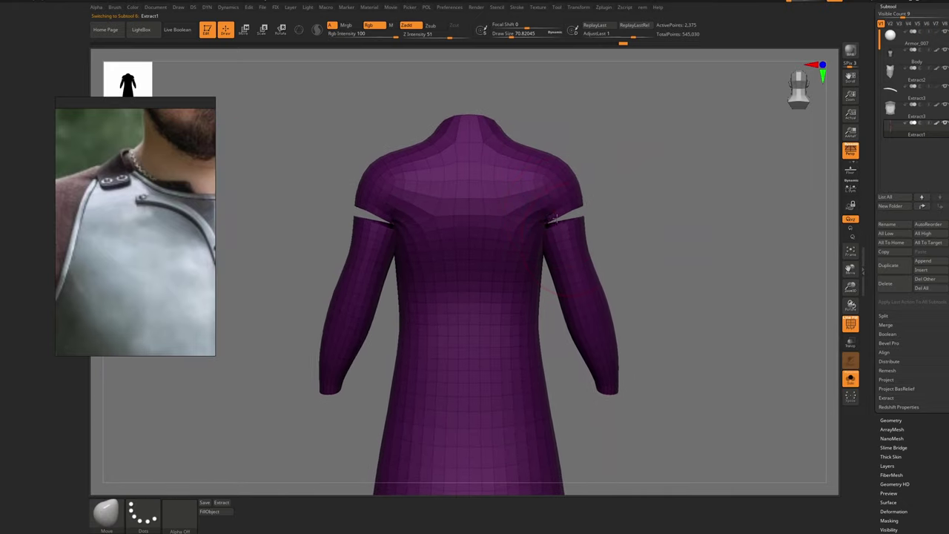
key("ctrl+shift+s")
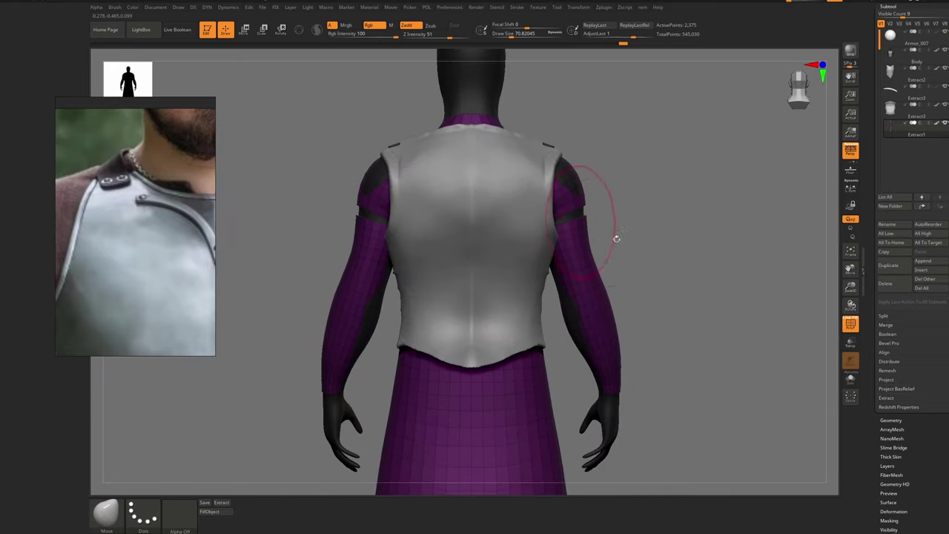
key("ctrl+shift+s")
right_click_drag(573, 223, 593, 212, "ctrl")
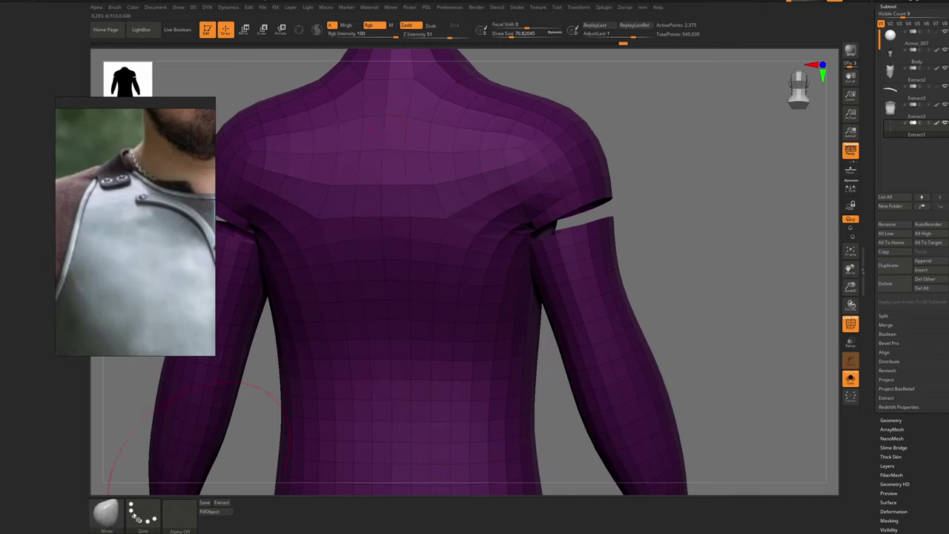
Move the reference photo aside, collapse the left tray and frame the robe
right_click_drag(119, 169, 172, 189)
left_click(86, 254)
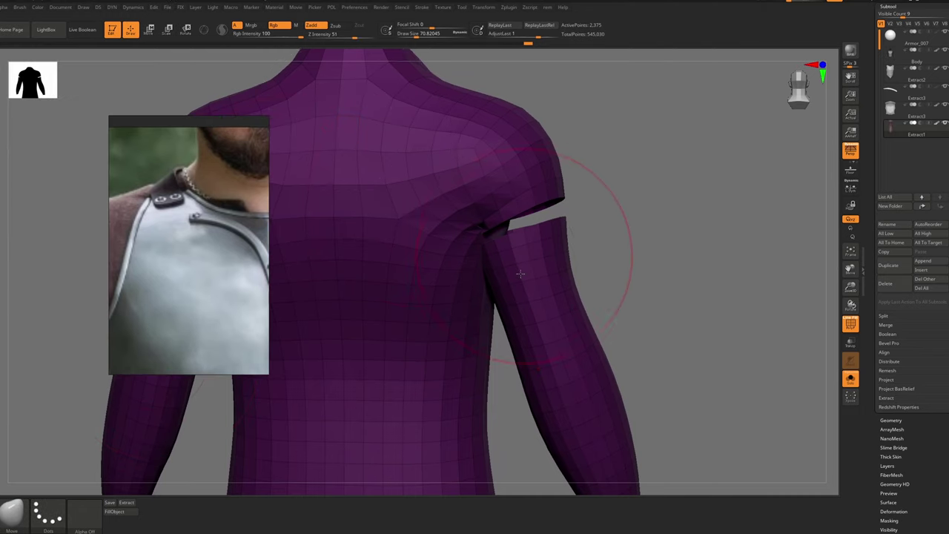
right_click_drag(549, 223, 638, 229, "alt")
mouse_move(638, 228)
right_mouse_down("ctrl")
mouse_move(610, 207)
mouse_move(606, 221)
mouse_move(598, 194)
right_mouse_up("ctrl")
scroll(921, 475, "down", 5)
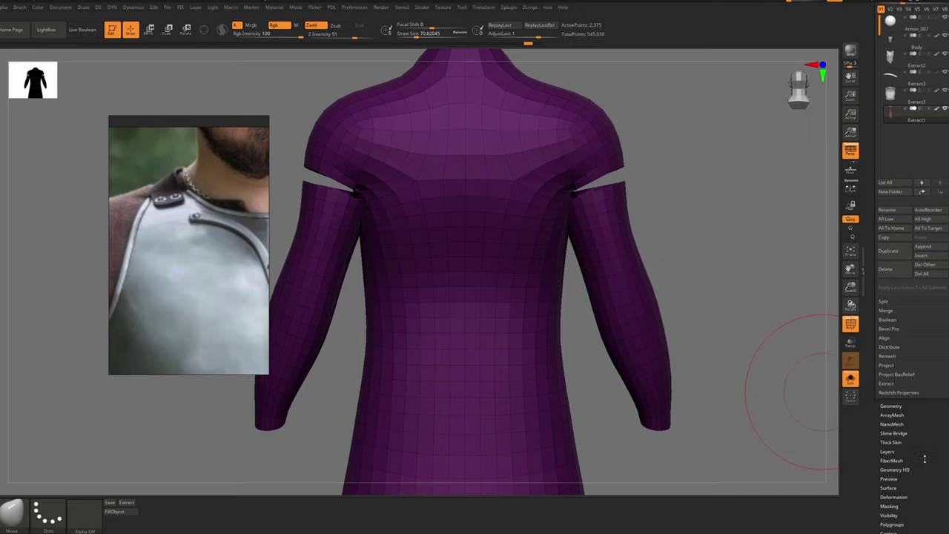
Assign Ctrl+Shift+X to Grow and Ctrl+Shift+S to Shrink visibility
left_click(894, 424)
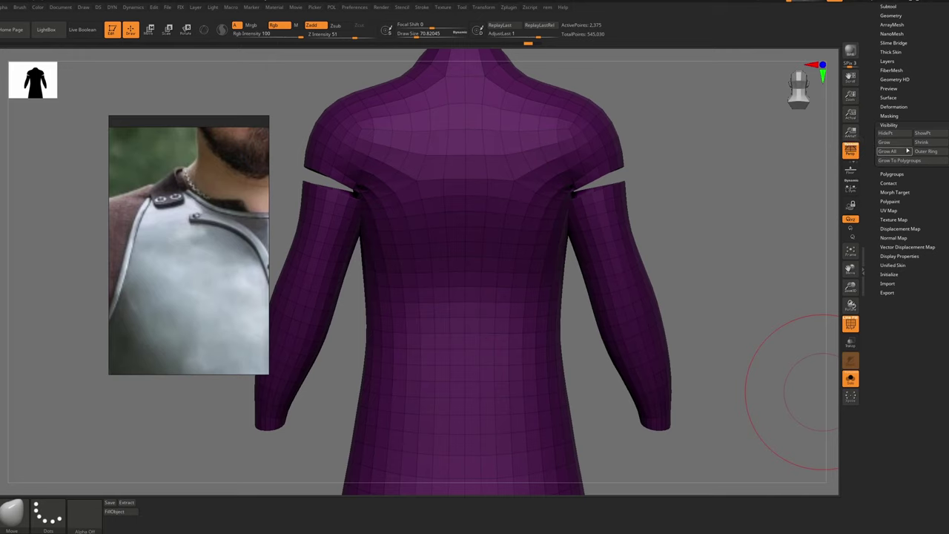
key("ctrl")
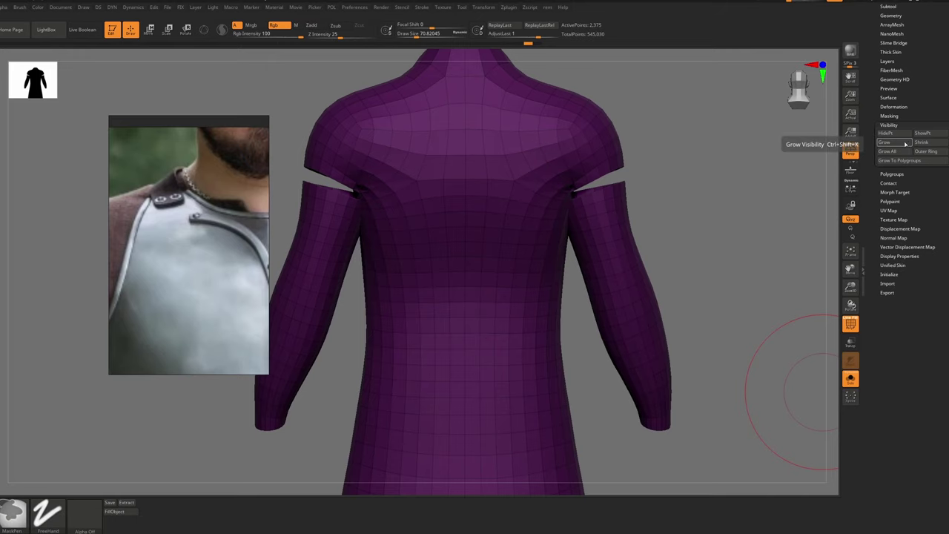
right_click_drag(593, 221, 598, 208, "ctrl")
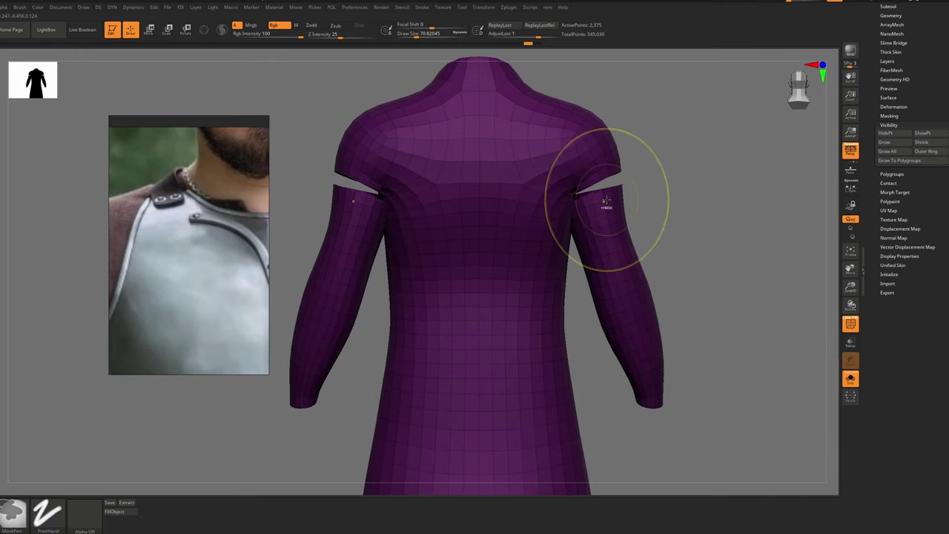
left_click(885, 143, "ctrl+alt")
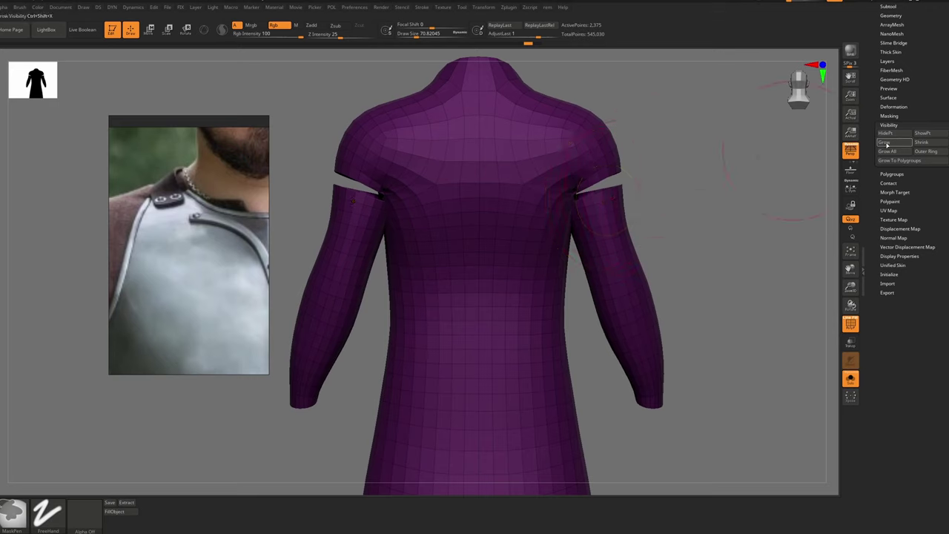
key("ctrl+shift+x")
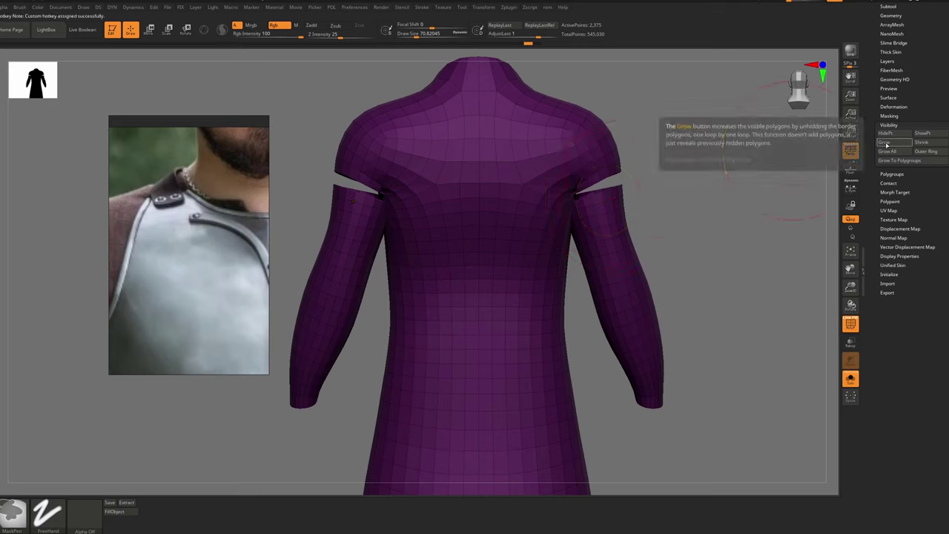
left_click(924, 142, "ctrl+alt")
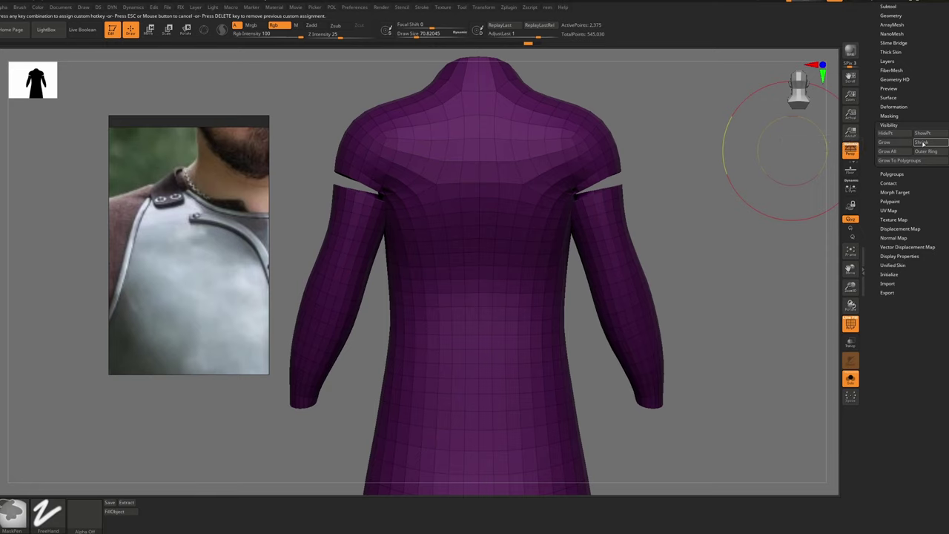
key("ctrl+shift+s")
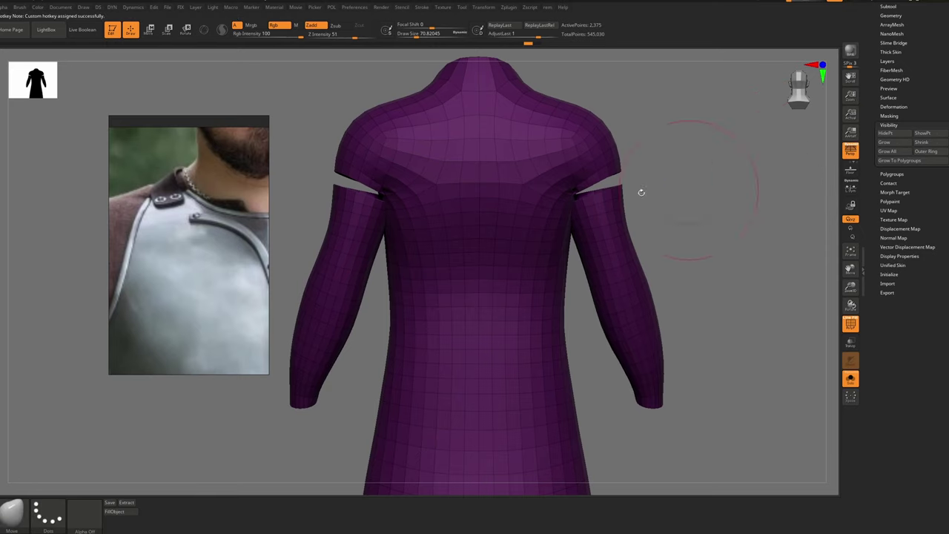
Test the Shrink and Grow hotkeys, trimming the robe's shoulder caps back one loop
key("ctrl+shift+z")
key("ctrl+shift+x")
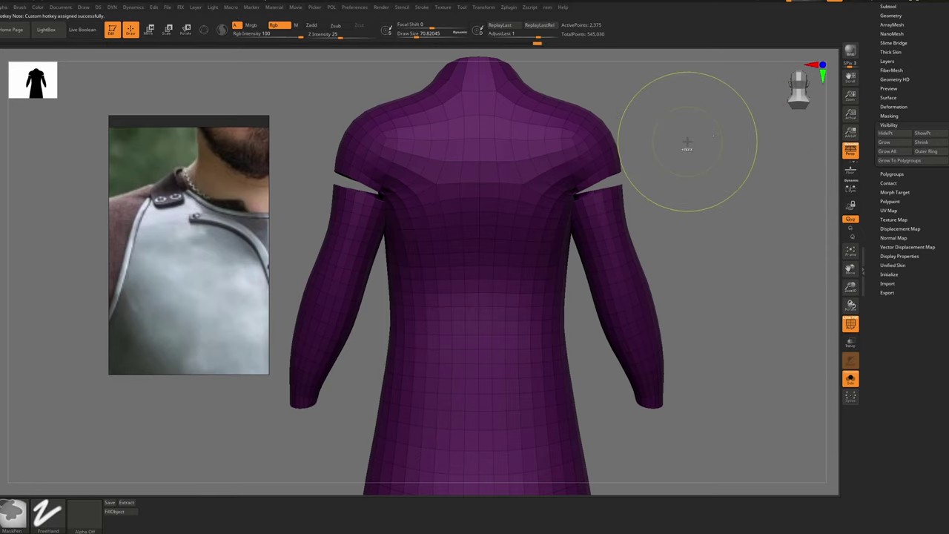
key("ctrl+shift+s")
key("ctrl+shift+s")
key("ctrl+shift+x")
key("ctrl+shift+s")
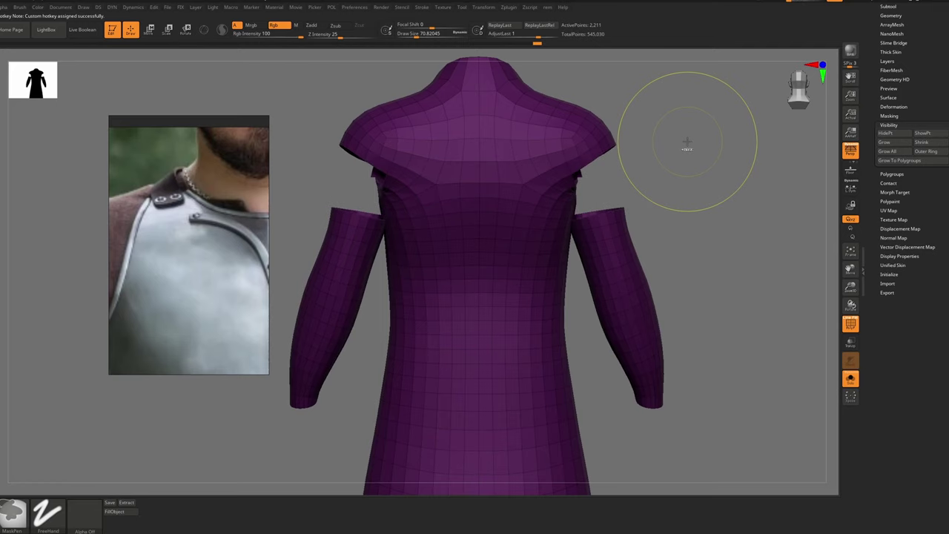
key("ctrl+shift+x")
mouse_move(621, 273)
right_mouse_down()
mouse_move(556, 282)
mouse_move(608, 273)
right_mouse_up()
key("ctrl+shift+s")
key("ctrl+shift+x")
right_click_drag(670, 194, 631, 223)
left_click_drag(631, 223, 709, 239)
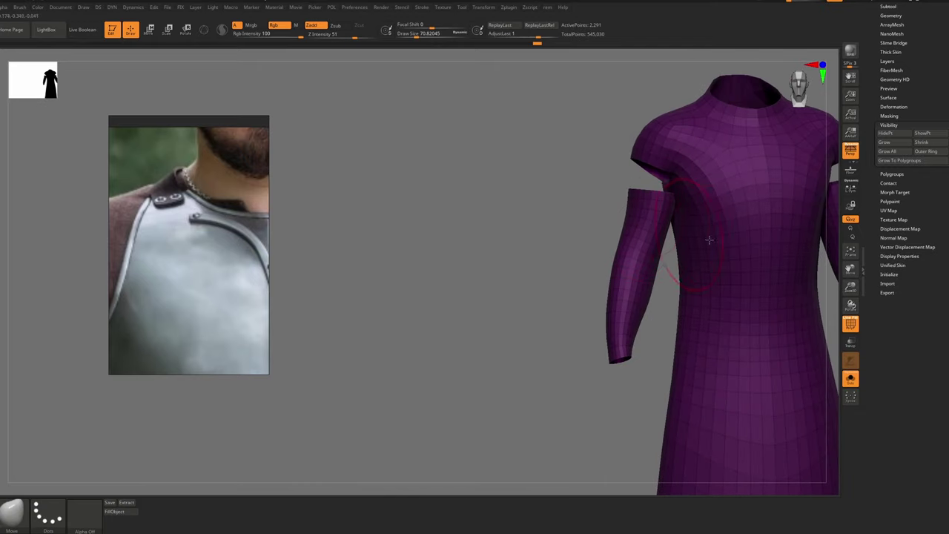
Hide both sleeves with rectangle selection and give the robe body its own polygroup
left_click(898, 124)
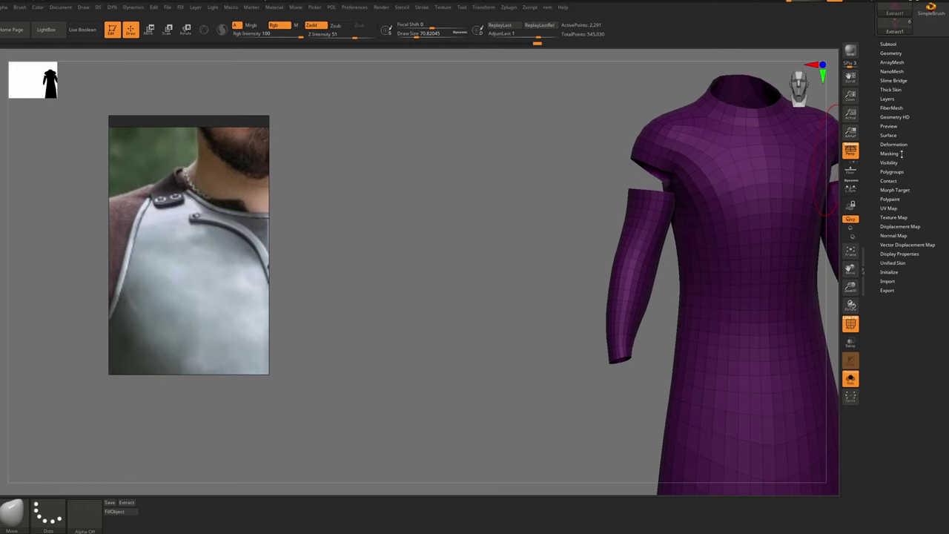
left_click(893, 171)
right_click_drag(703, 220, 565, 265, "alt")
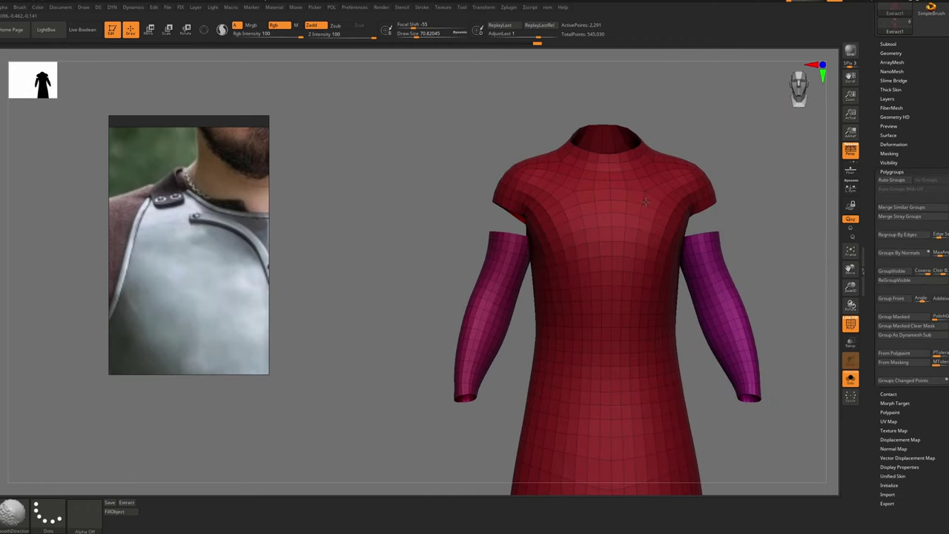
left_click(15, 511, "ctrl+shift")
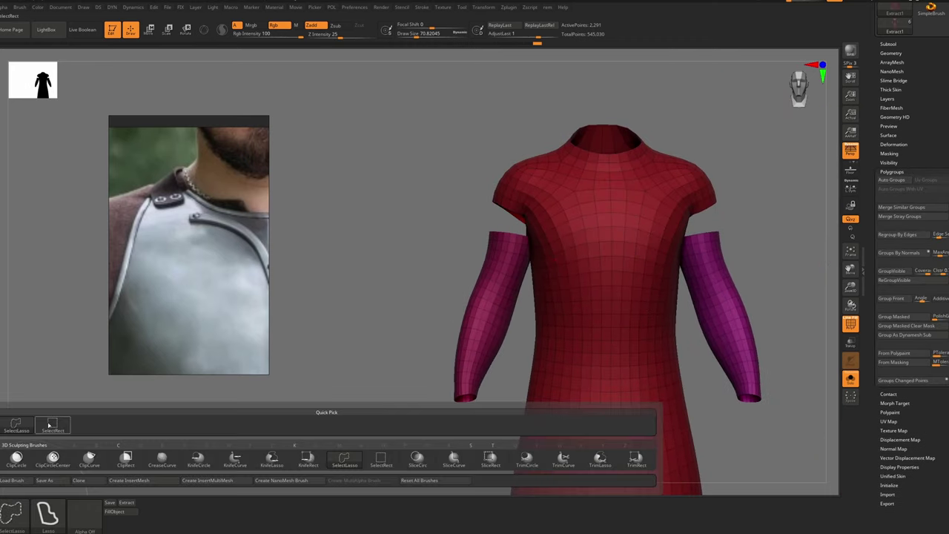
left_click(52, 425, "ctrl+shift")
left_click(499, 295, "ctrl+shift")
left_click(701, 276, "ctrl+shift")
right_click_drag(701, 277, 621, 248, "alt")
key("ctrl+w")
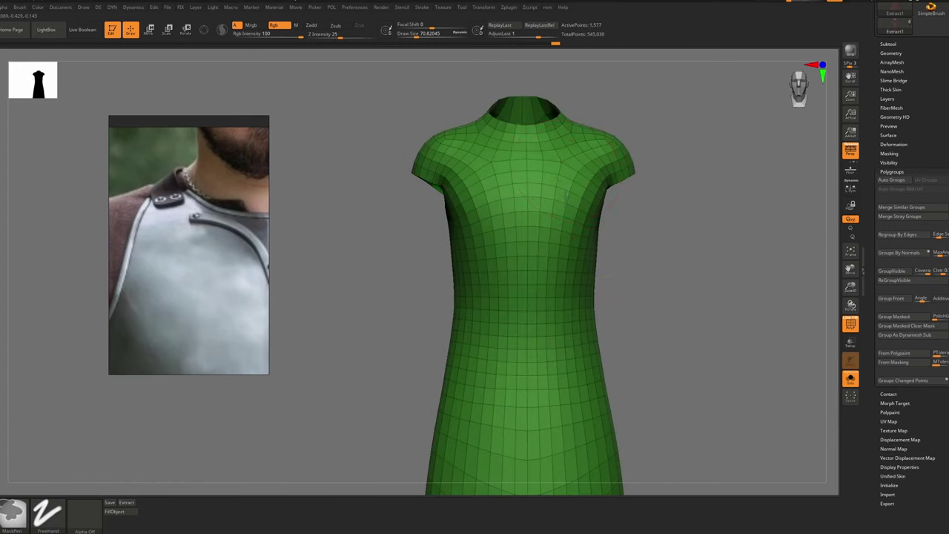
Hide the robe body and assign the sleeves a new polygroup
mouse_move(531, 171)
right_mouse_down("ctrl")
mouse_move(550, 179)
mouse_move(550, 208)
right_mouse_up("ctrl")
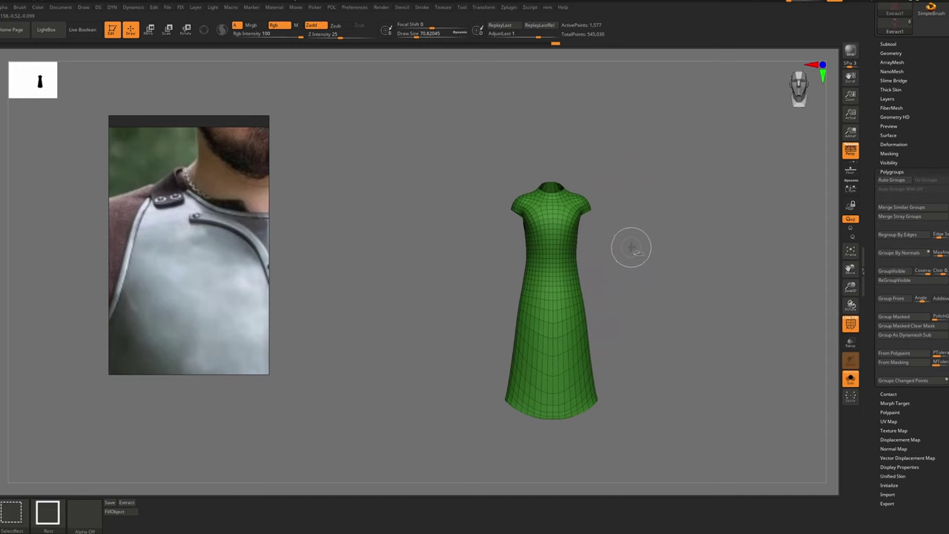
mouse_move(628, 254)
right_mouse_down("alt")
mouse_move(628, 288)
mouse_move(560, 268)
right_mouse_up("alt")
key("ctrl+shift")
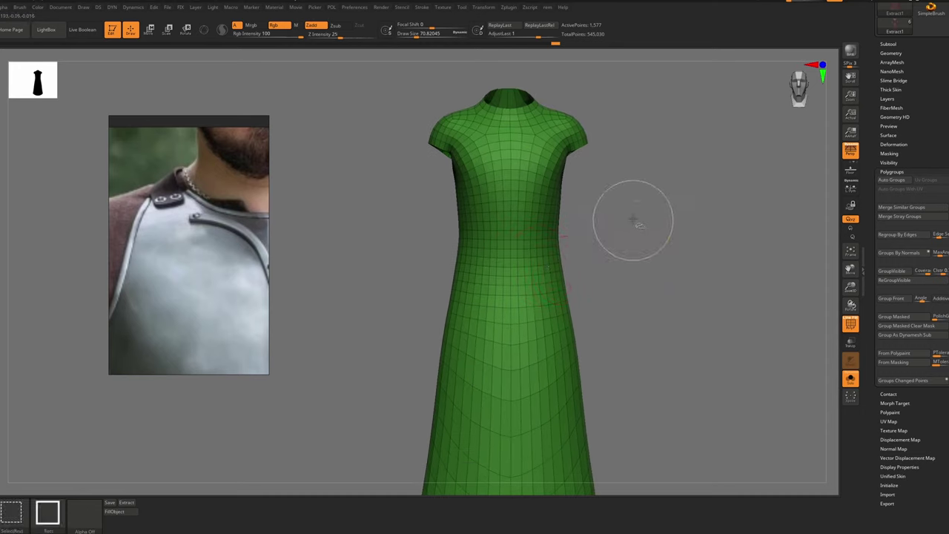
left_click_drag(621, 197, 692, 276, "ctrl+shift")
key("ctrl")
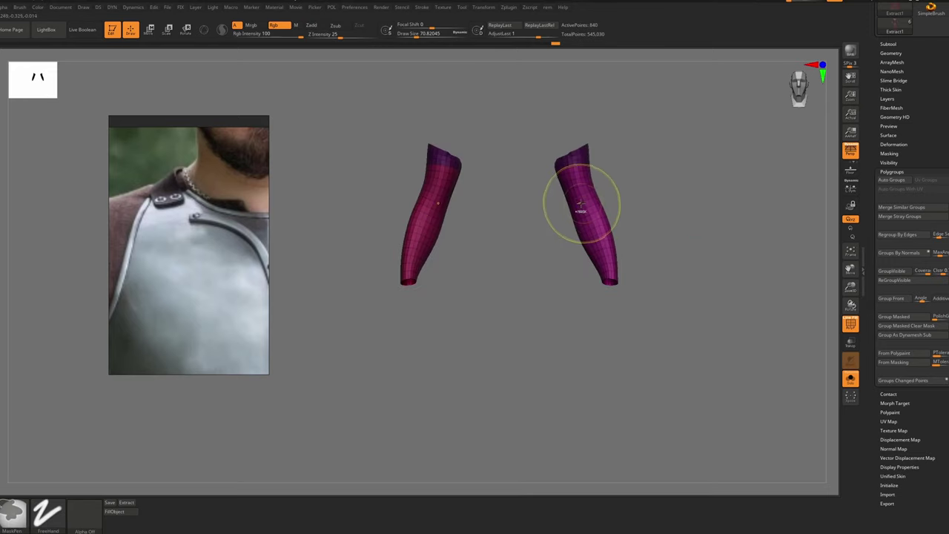
key("ctrl+w")
key("ctrl+w")
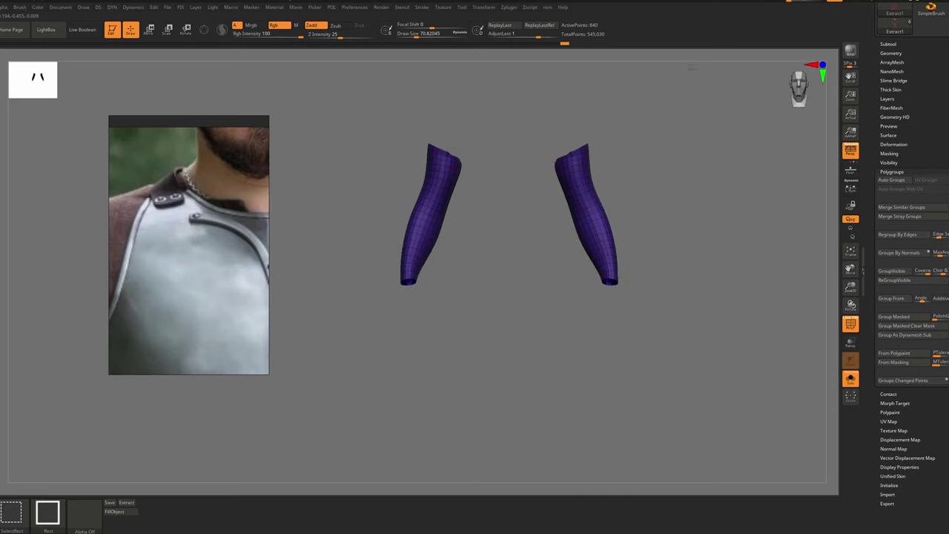
Toggle the robe body and sleeve visibility to check the groups, leaving only the body shown
left_click(248, 471, "ctrl+shift")
mouse_move(531, 189)
right_mouse_down()
mouse_move(555, 191)
mouse_move(552, 200)
right_mouse_up()
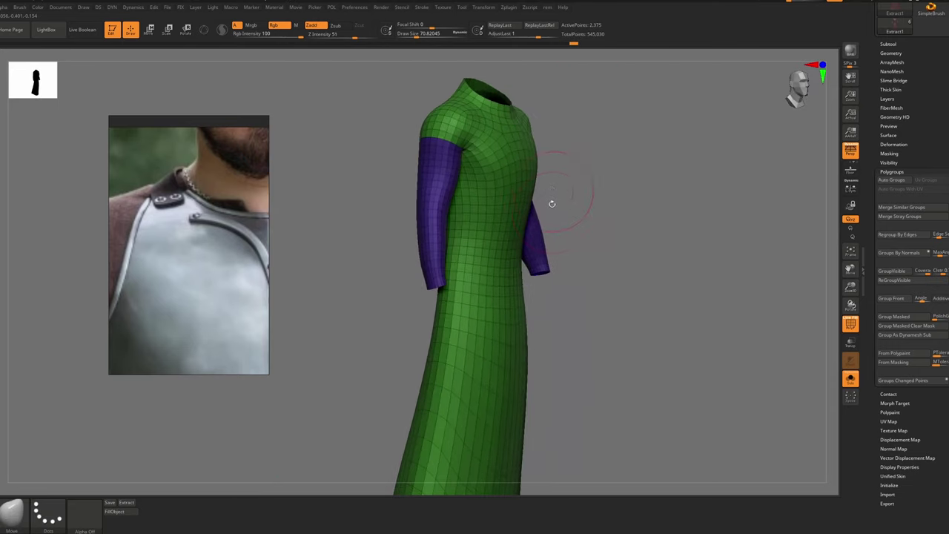
right_click_drag(462, 144, 443, 157, "shift")
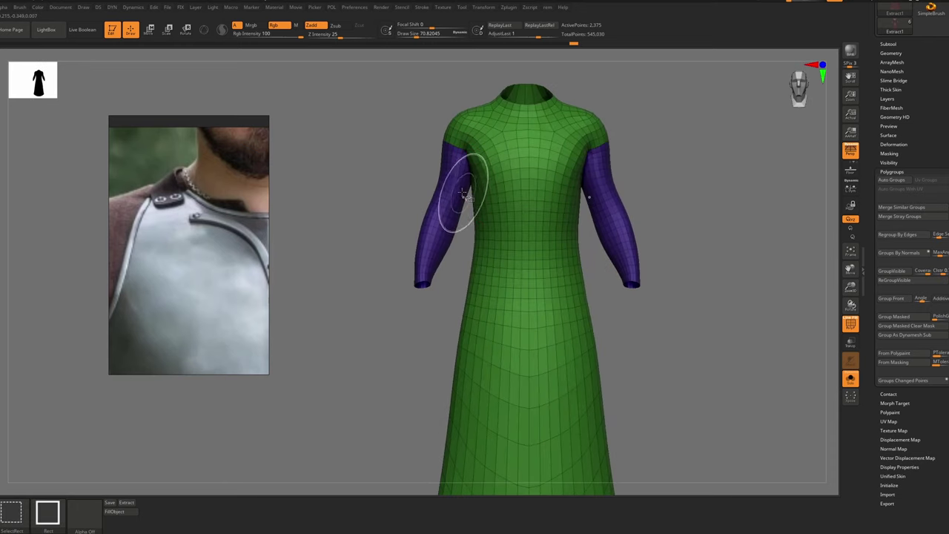
left_click(459, 184, "ctrl+shift")
left_click(492, 219, "ctrl+shift")
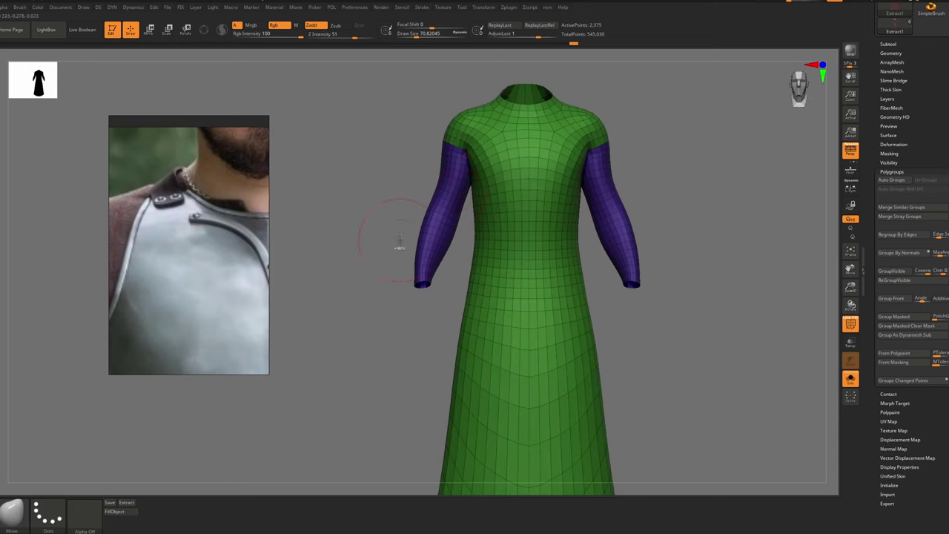
key("ctrl+shift")
left_click(436, 200, "ctrl+shift")
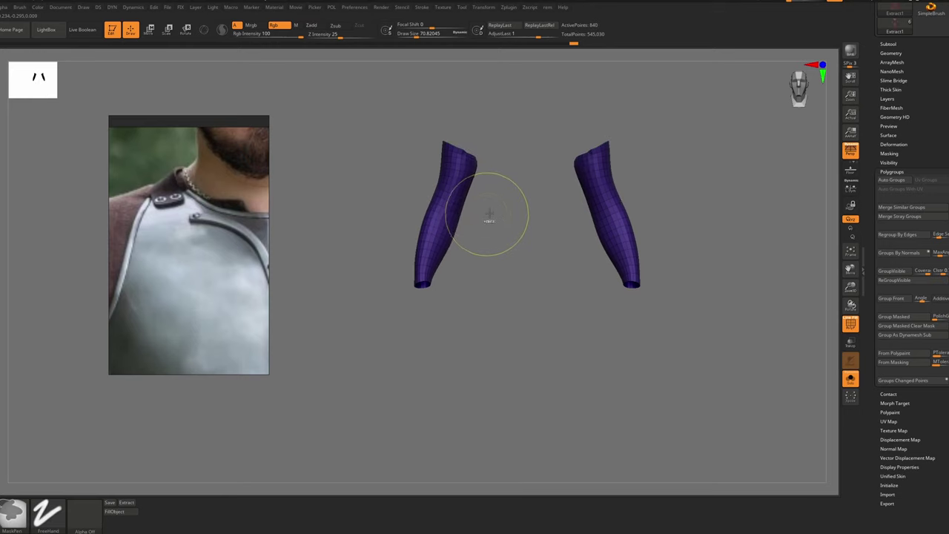
left_click(488, 215, "ctrl+shift")
left_click(455, 202, "ctrl+shift")
left_click(454, 202, "ctrl+shift")
Turn off Solo to show all subtools again and view the figure from the side
key("shift+f")
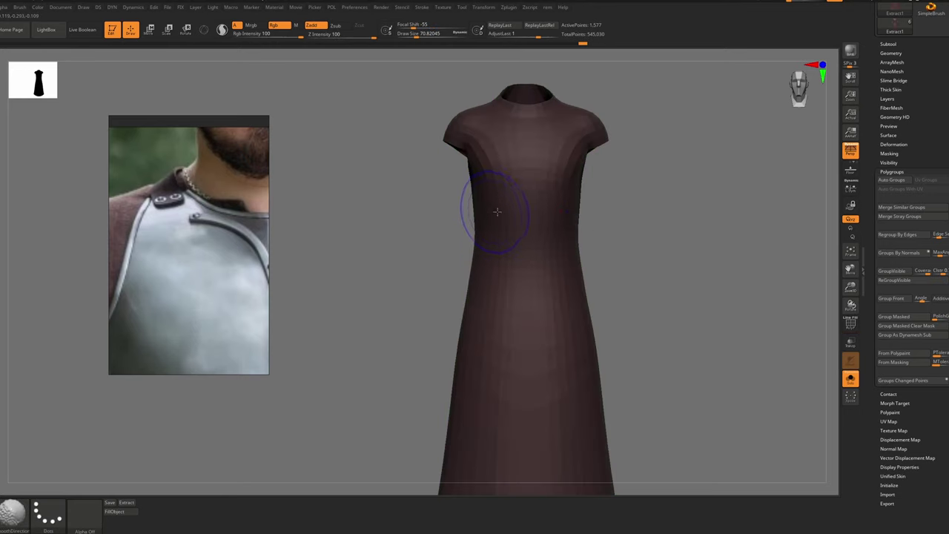
key("alt+s")
right_click_drag(496, 204, 466, 157, "shift")
key("shift+f")
Isolate the Body mesh in Solo, choose lasso selection and show its PolyFrame wireframe
key("alt+s")
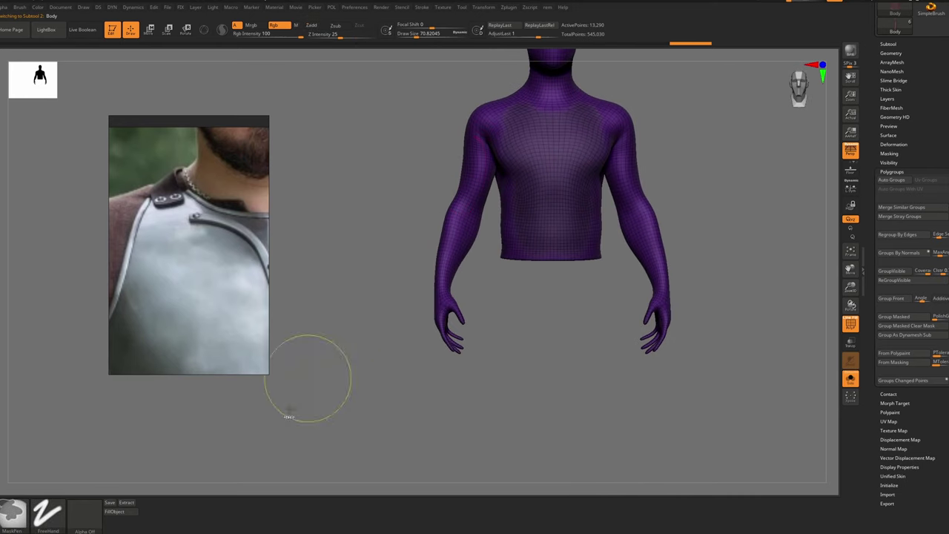
left_click(11, 511, "ctrl+shift")
left_click(17, 424, "ctrl+shift")
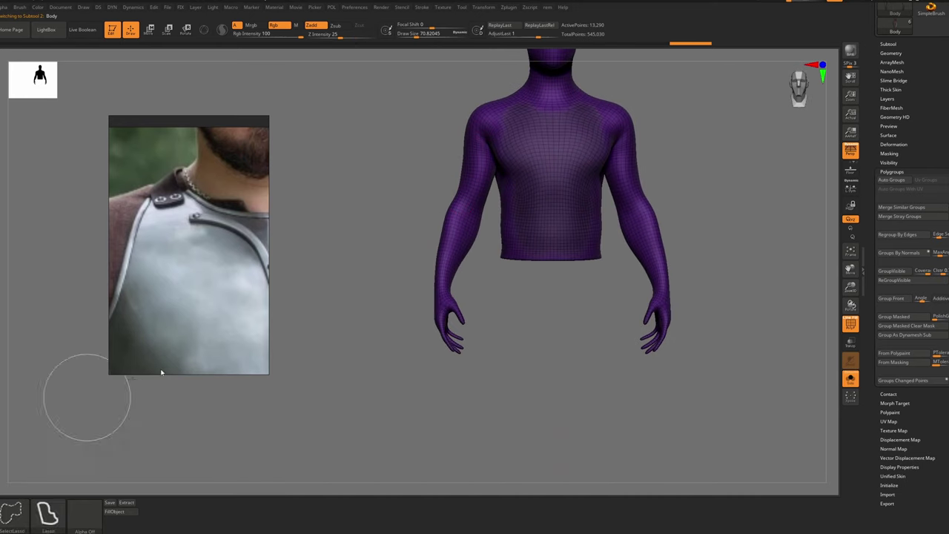
right_click_drag(589, 134, 680, 276, "ctrl")
key("shift+d")
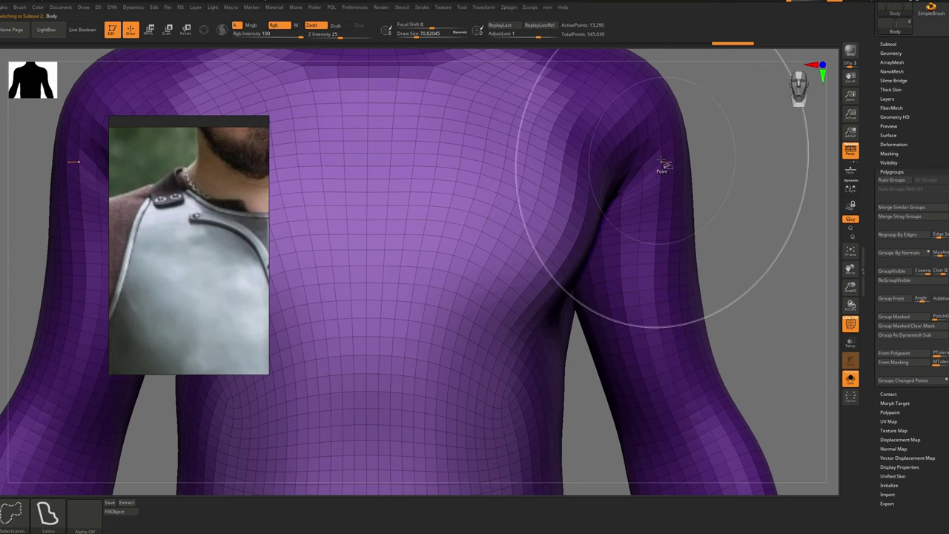
Test hiding edge loops across the shoulders and arms to find where the arms begin
left_click(662, 165, "ctrl+shift")
right_click_drag(667, 183, 592, 194)
key("ctrl+z")
left_click(660, 191, "ctrl+shift")
key("ctrl+z")
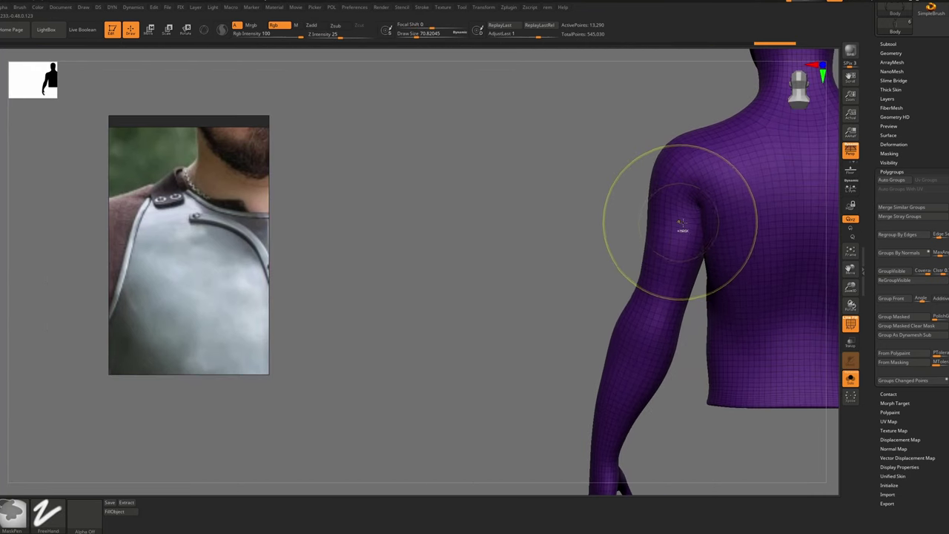
mouse_move(682, 222)
right_mouse_down("ctrl")
mouse_move(690, 227)
mouse_move(639, 123)
mouse_move(703, 175)
right_mouse_up("ctrl")
left_click(687, 232, "ctrl+shift")
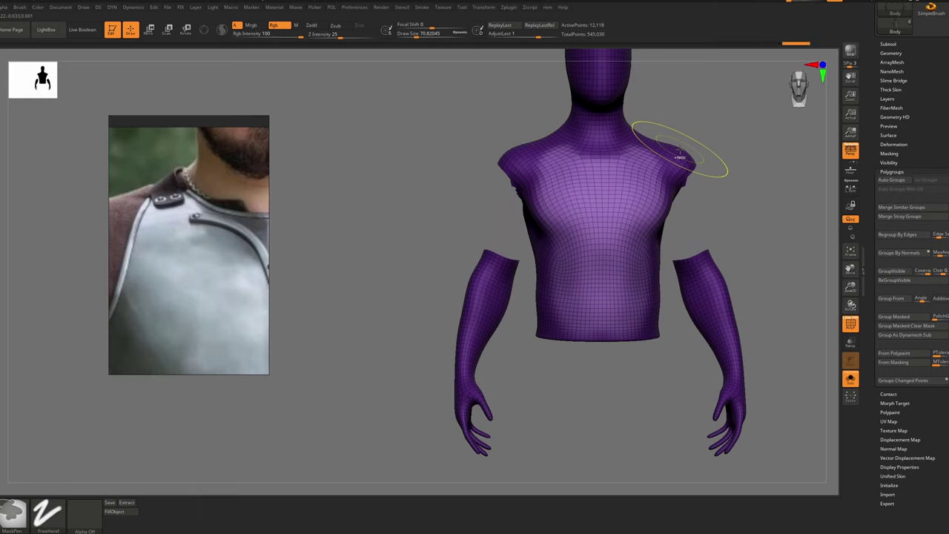
key("ctrl+shift+s")
right_click_drag(549, 193, 538, 319)
right_click_drag(538, 319, 519, 277, "ctrl")
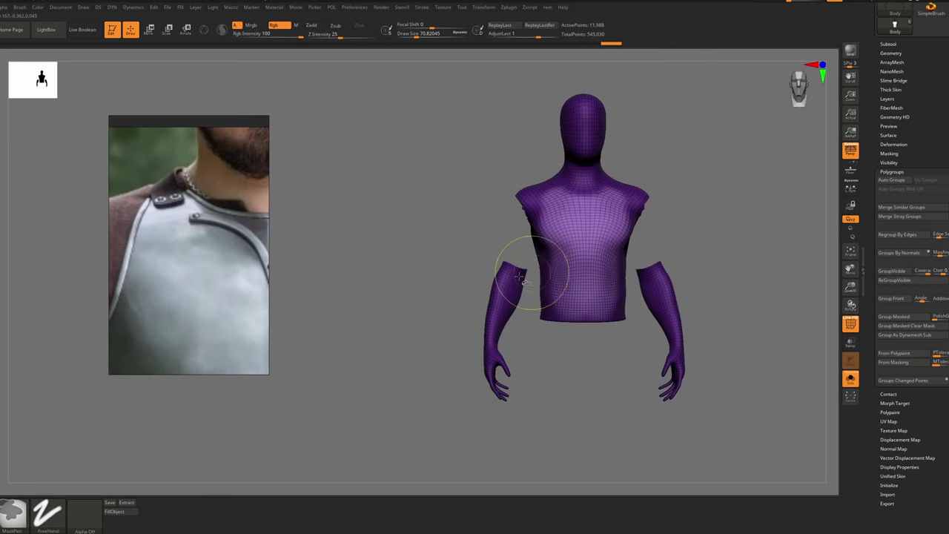
Hide the torso so only the arms show, and group them with Ctrl+W
mouse_move(519, 256)
left_mouse_down("ctrl+alt+shift")
mouse_move(486, 252)
mouse_move(528, 326)
mouse_move(430, 250)
mouse_move(482, 248)
left_mouse_up("ctrl+alt+shift")
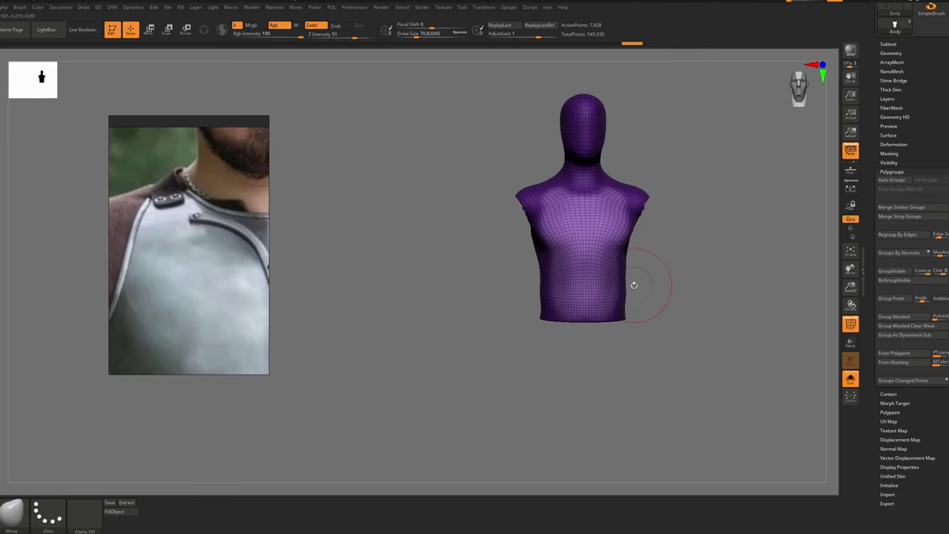
left_click_drag(705, 155, 695, 191, "ctrl+shift")
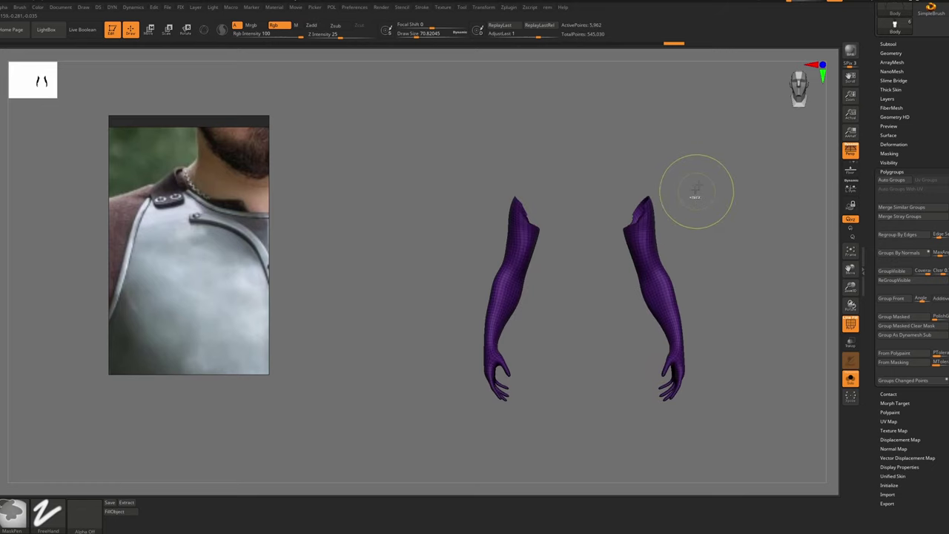
key("ctrl+w")
mouse_move(752, 94)
left_mouse_down("ctrl+alt+shift")
mouse_move(553, 125)
mouse_move(784, 287)
mouse_move(775, 245)
left_mouse_up("ctrl+alt+shift")
right_click_drag(602, 218, 614, 228)
left_click(615, 224, "ctrl+shift")
key("ctrl+w")
Show the whole body again, and turn off Solo and PolyFrame to show the armoured figure
left_click_drag(700, 96, 449, 136, "ctrl+alt+shift")
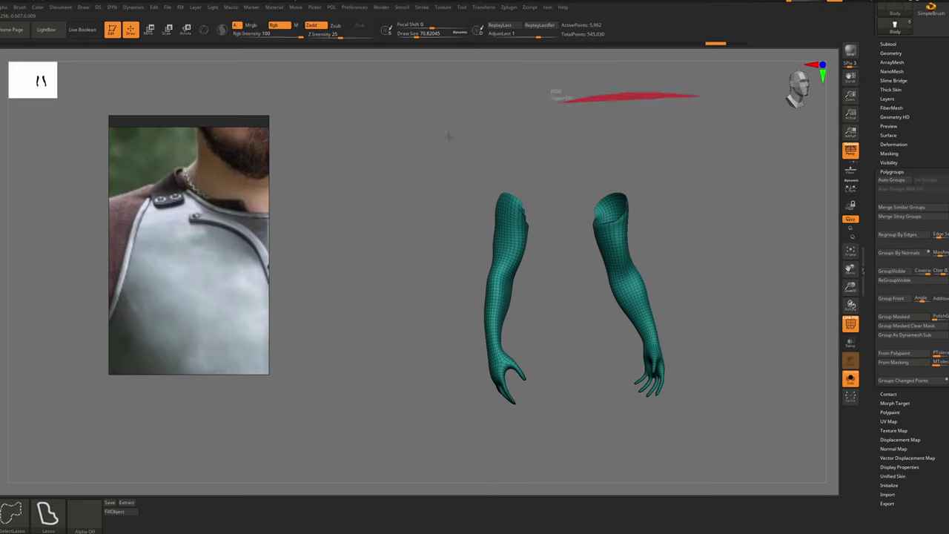
mouse_move(294, 299)
left_mouse_down("ctrl+alt+shift")
mouse_move(767, 264)
mouse_move(356, 167)
left_mouse_up("ctrl+alt+shift")
left_click_drag(398, 205, 454, 208, "shift")
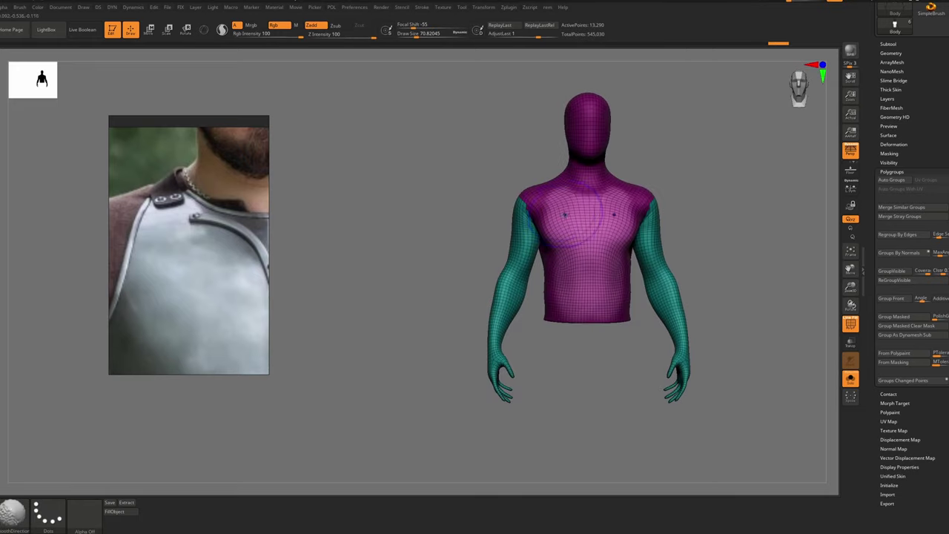
left_click(12, 513, "ctrl+shift")
left_click(851, 379)
key("shift+f")
right_click_drag(572, 250, 568, 297)
Select the breastplate piece and set the brush size to about 35
left_click(573, 244, "alt")
right_click_drag(504, 249, 574, 255)
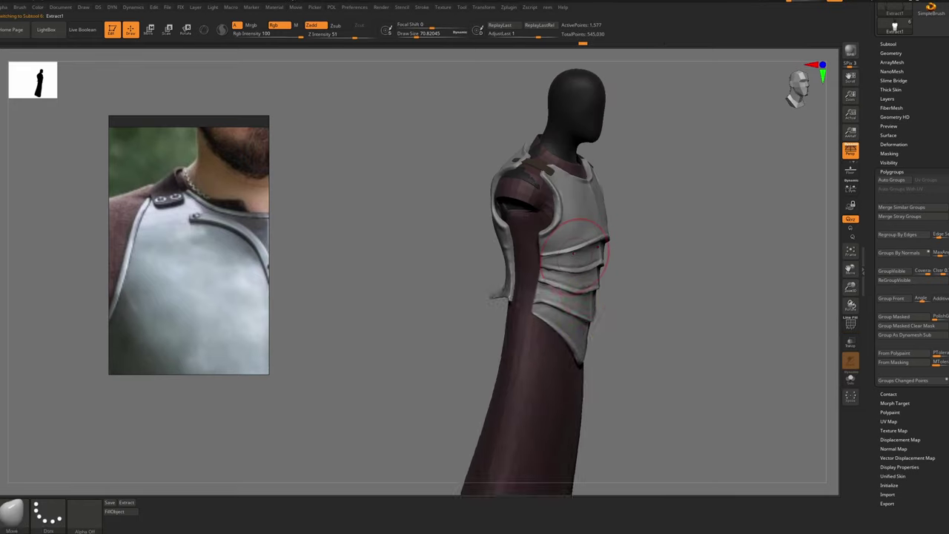
left_click(532, 526)
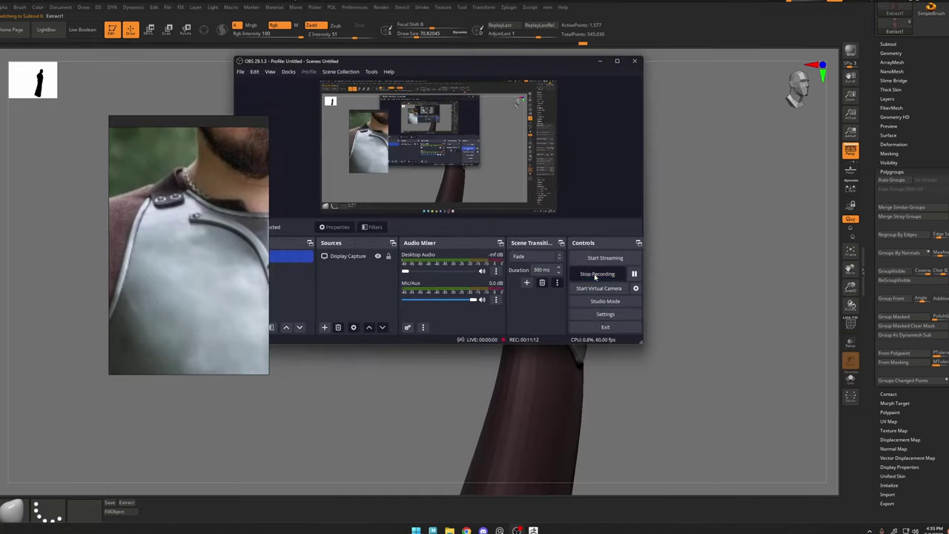
left_click(653, 260)
right_click_drag(653, 260, 593, 260)
mouse_move(593, 259)
right_mouse_down("ctrl")
mouse_move(604, 229)
mouse_move(536, 229)
right_mouse_up("ctrl")
key("s")
left_click_drag(569, 239, 562, 239)
right_click_drag(623, 245, 579, 249)
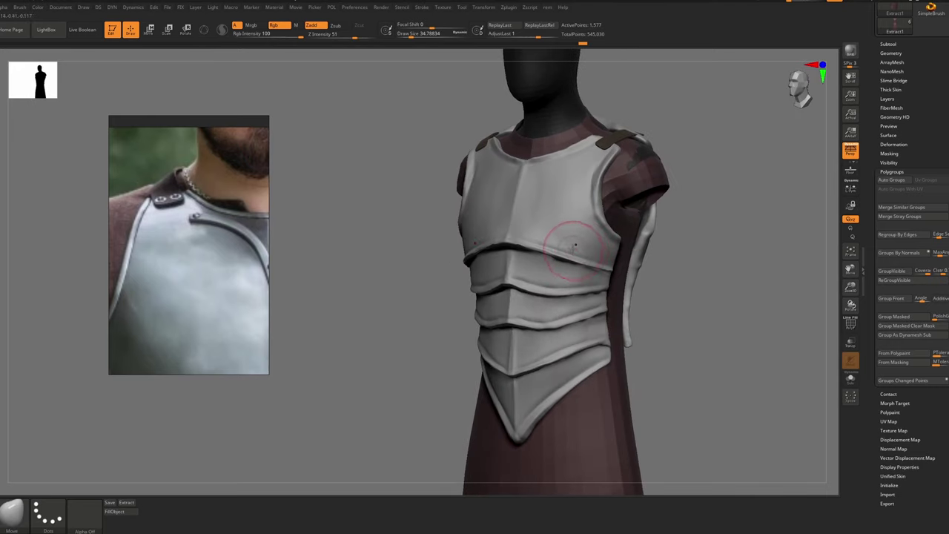
right_click_drag(574, 250, 514, 244)
mouse_move(663, 260)
right_mouse_down("alt")
mouse_move(551, 256)
mouse_move(519, 235)
mouse_move(610, 238)
mouse_move(604, 212)
mouse_move(586, 263)
right_mouse_up("alt")
With DamStandard, cut a crease across the back armour after undoing earlier attempts
key("b")
key("d")
key("s")
key("ctrl")
key("ctrl+z")
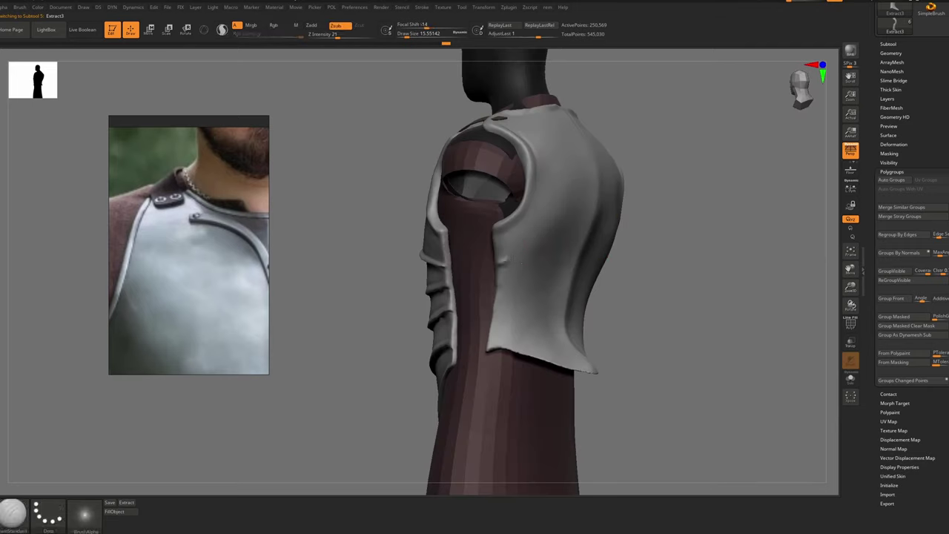
key("ctrl+z")
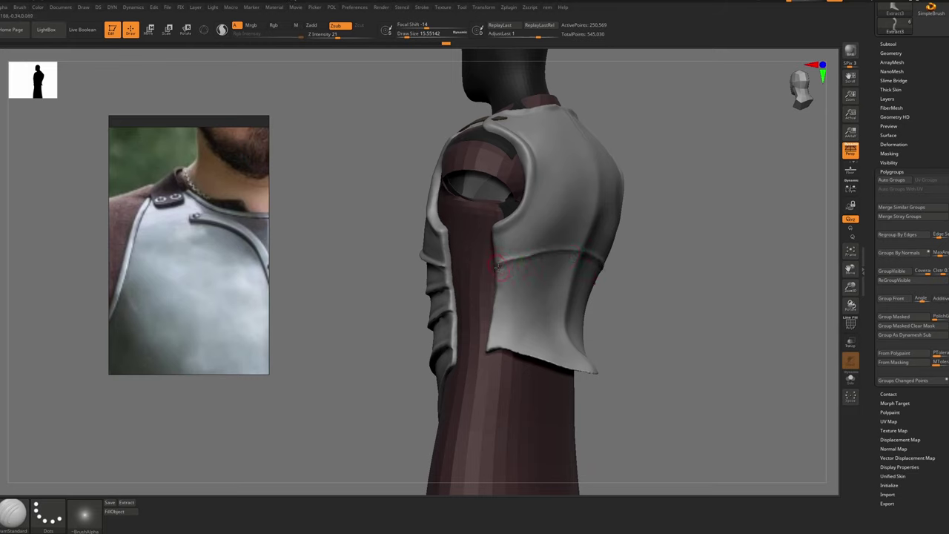
left_click_drag(570, 252, 586, 255)
mouse_move(586, 255)
right_mouse_down("ctrl")
mouse_move(605, 227)
mouse_move(583, 226)
right_mouse_up("ctrl")
mouse_move(582, 226)
right_mouse_down("ctrl")
mouse_move(590, 250)
mouse_move(615, 232)
right_mouse_up("ctrl")
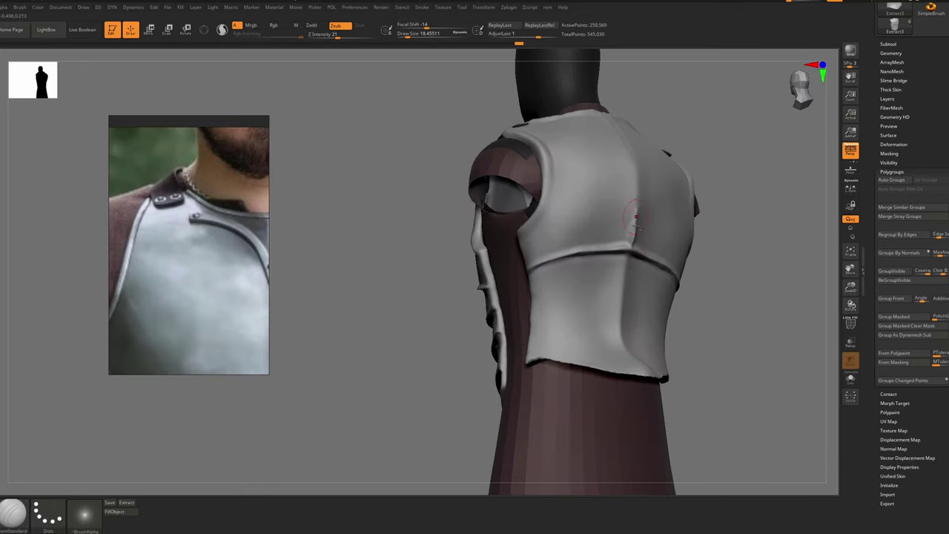
Try hPolish and Move, then cut a DamStandard groove along the armour's lower edge
key("b")
key("h")
key("p")
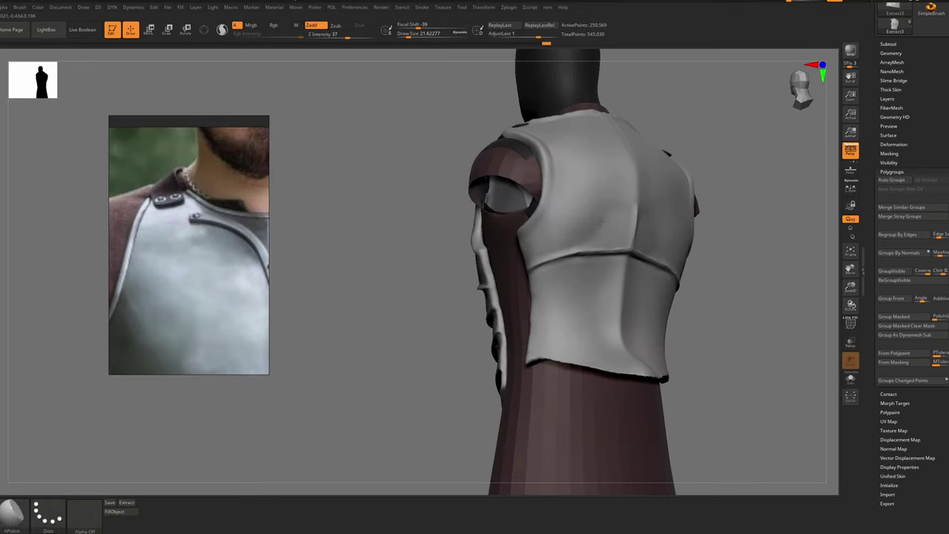
right_click_drag(601, 221, 645, 222)
key("b")
key("m")
key("v")
mouse_move(525, 286)
right_mouse_down()
mouse_move(482, 282)
mouse_move(523, 198)
mouse_move(546, 216)
mouse_move(509, 269)
mouse_move(487, 255)
mouse_move(524, 252)
mouse_move(515, 266)
mouse_move(557, 261)
right_mouse_up()
key("b")
key("d")
key("s")
key("s")
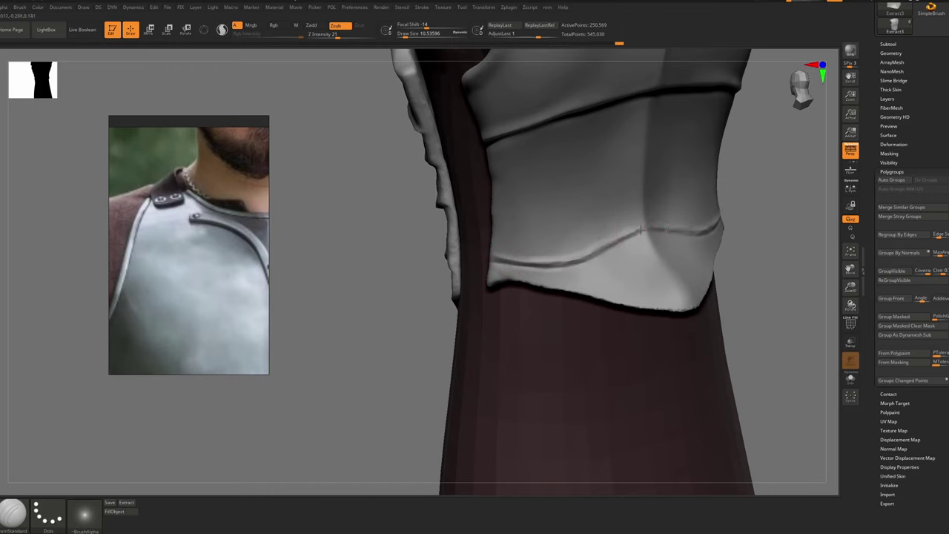
left_click_drag(641, 230, 709, 230)
Cut further grooves across the back plate from both sides with a slightly larger brush
mouse_move(593, 282)
right_mouse_down("ctrl")
mouse_move(581, 222)
mouse_move(591, 250)
mouse_move(600, 248)
right_mouse_up("ctrl")
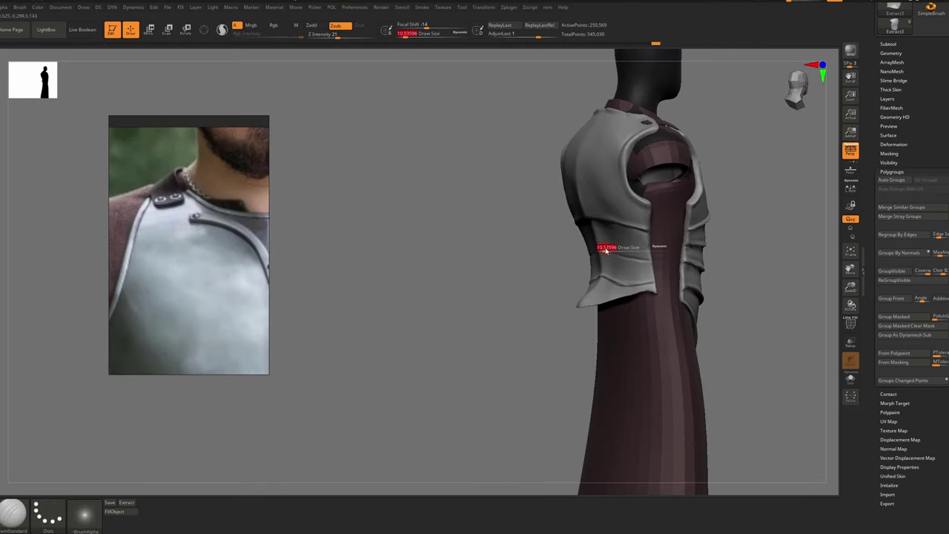
left_click_drag(606, 251, 608, 251)
left_click_drag(595, 254, 647, 260)
mouse_move(594, 253)
right_mouse_down("ctrl")
mouse_move(578, 195)
mouse_move(582, 252)
right_mouse_up("ctrl")
mouse_move(582, 252)
right_mouse_down()
mouse_move(616, 260)
mouse_move(578, 264)
right_mouse_up()
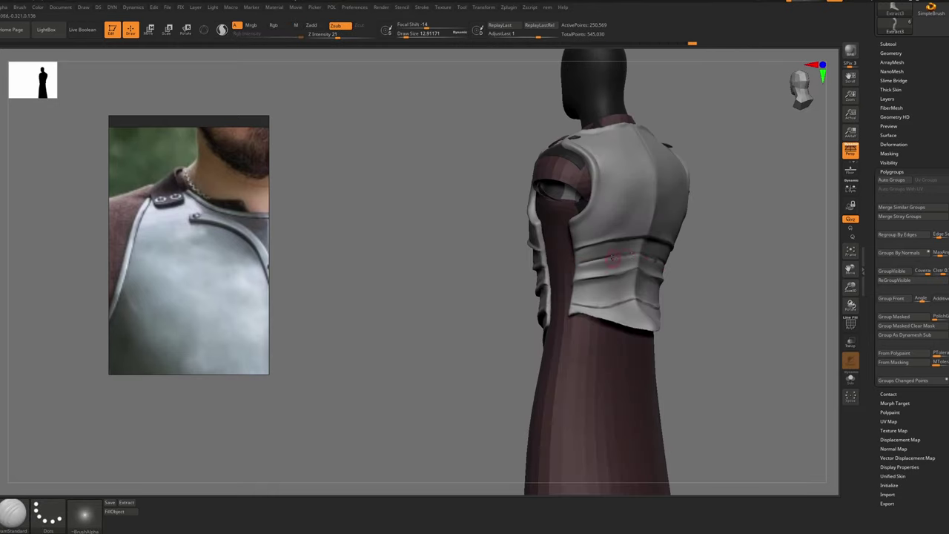
left_click_drag(640, 254, 664, 255)
mouse_move(597, 254)
right_mouse_down("ctrl")
mouse_move(595, 201)
mouse_move(598, 256)
right_mouse_up("ctrl")
right_click_drag(598, 256, 567, 267)
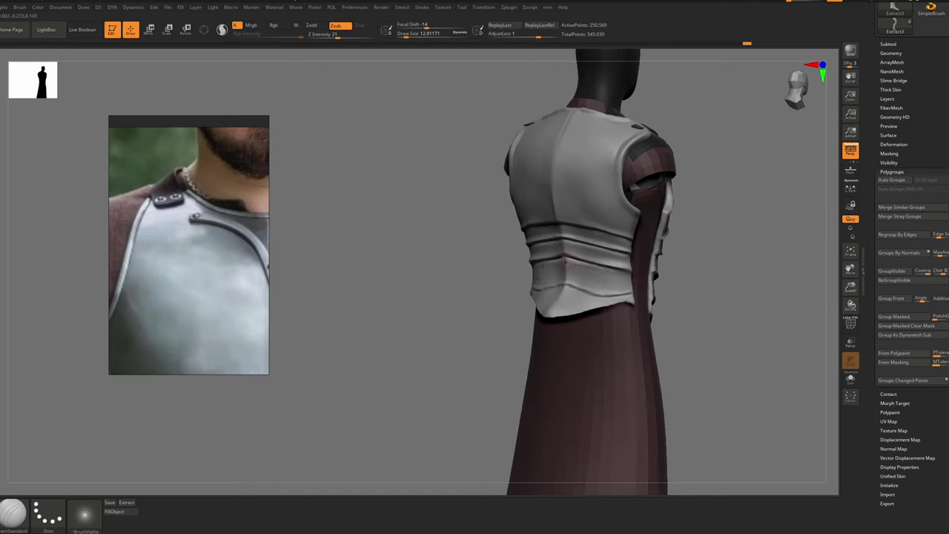
left_click_drag(563, 260, 626, 270)
Reshape the back plate's lower corner with an enlarged Move brush
key("b")
key("m")
key("v")
right_click_drag(564, 263, 582, 265)
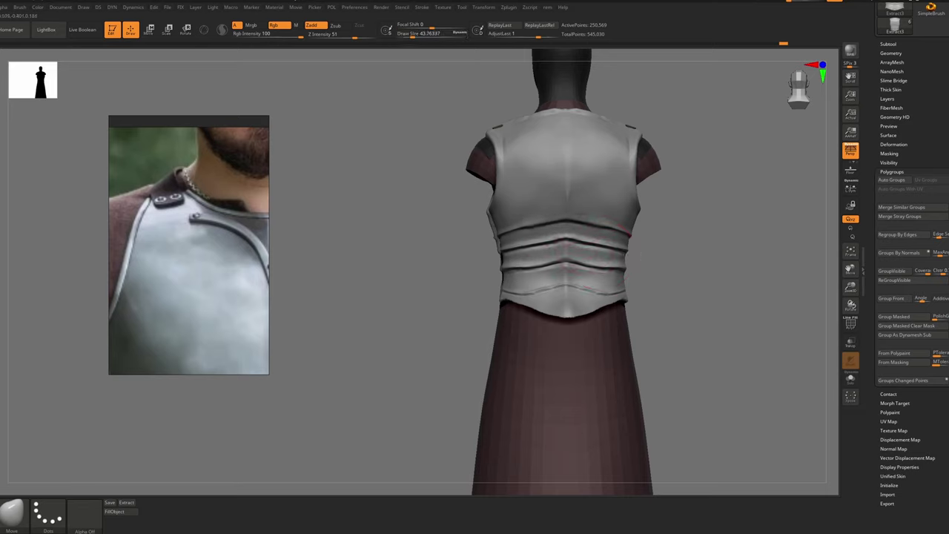
right_click_drag(630, 252, 600, 218)
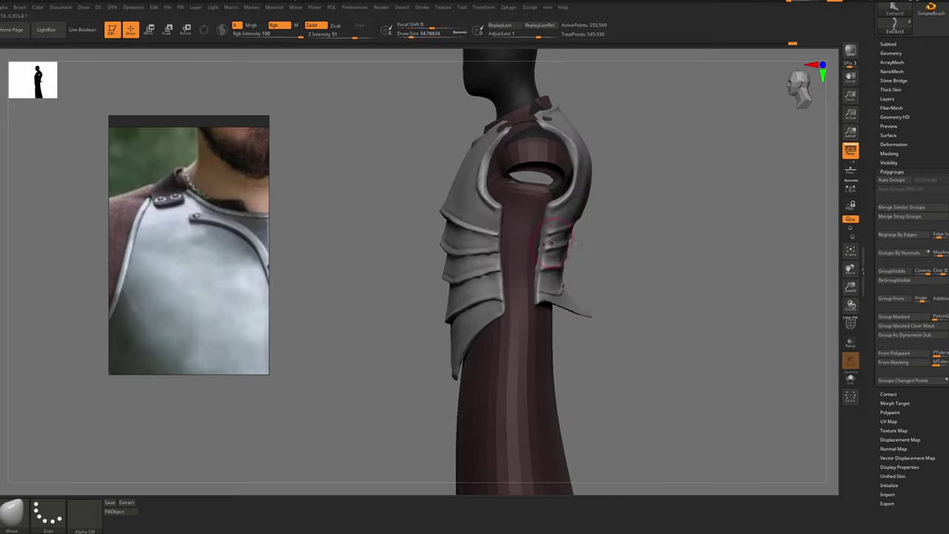
right_click_drag(551, 243, 561, 265)
left_click_drag(540, 303, 547, 300)
mouse_move(547, 299)
right_mouse_down()
mouse_move(564, 285)
mouse_move(534, 267)
mouse_move(549, 221)
right_mouse_up()
mouse_move(543, 263)
right_mouse_down("ctrl")
mouse_move(561, 231)
mouse_move(385, 248)
mouse_move(621, 275)
mouse_move(610, 236)
right_mouse_up("ctrl")
Cut another DamStandard crease across the back plate
key("b")
key("d")
key("s")
left_click_drag(609, 237, 525, 230)
right_click_drag(526, 231, 535, 211, "ctrl")
right_click_drag(535, 211, 578, 267, "shift")
mouse_move(579, 267)
right_mouse_down()
mouse_move(609, 265)
mouse_move(553, 263)
mouse_move(593, 278)
right_mouse_up()
right_click_drag(488, 300, 494, 212)
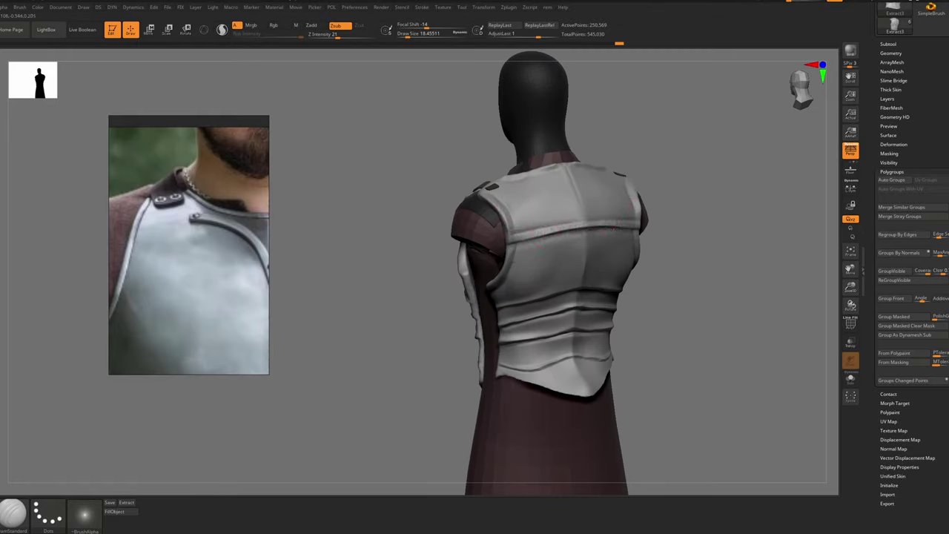
Orbit around the armoured figure, select the strap, then the back armour piece
right_click_drag(544, 284, 520, 306)
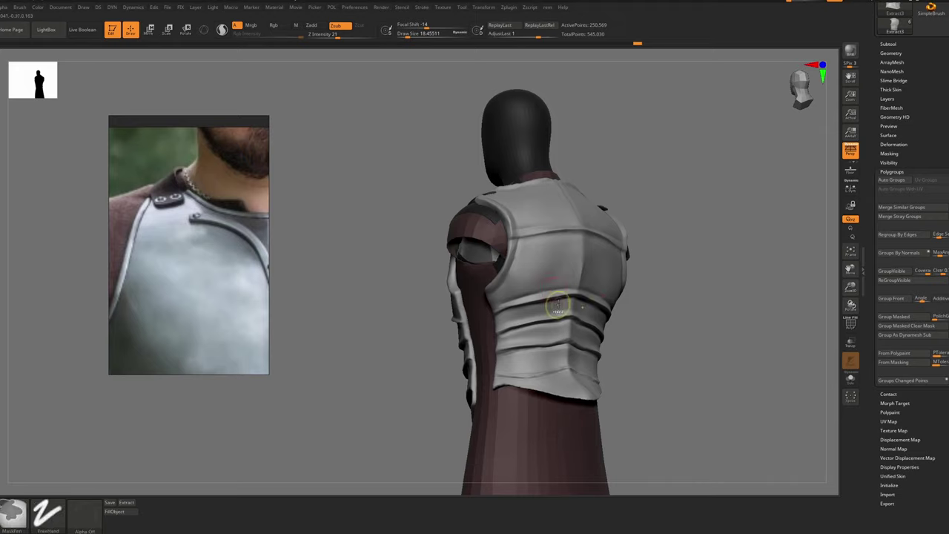
mouse_move(556, 306)
right_mouse_down()
mouse_move(530, 273)
mouse_move(557, 298)
mouse_move(591, 302)
mouse_move(593, 364)
right_mouse_up()
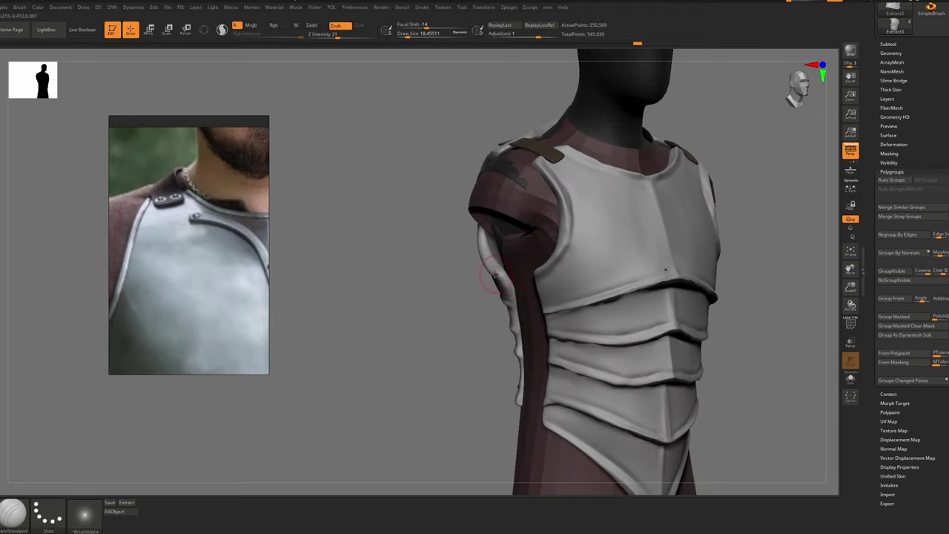
right_click_drag(460, 296, 520, 293)
left_click(509, 176, "alt")
mouse_move(510, 176)
right_mouse_down("ctrl")
mouse_move(494, 169)
mouse_move(482, 184)
mouse_move(523, 137)
mouse_move(602, 154)
right_mouse_up("ctrl")
left_click(476, 195, "alt")
Select the strap piece with the Move brush and bring up the SubTool list
key("b")
key("m")
key("v")
left_click(508, 183, "alt")
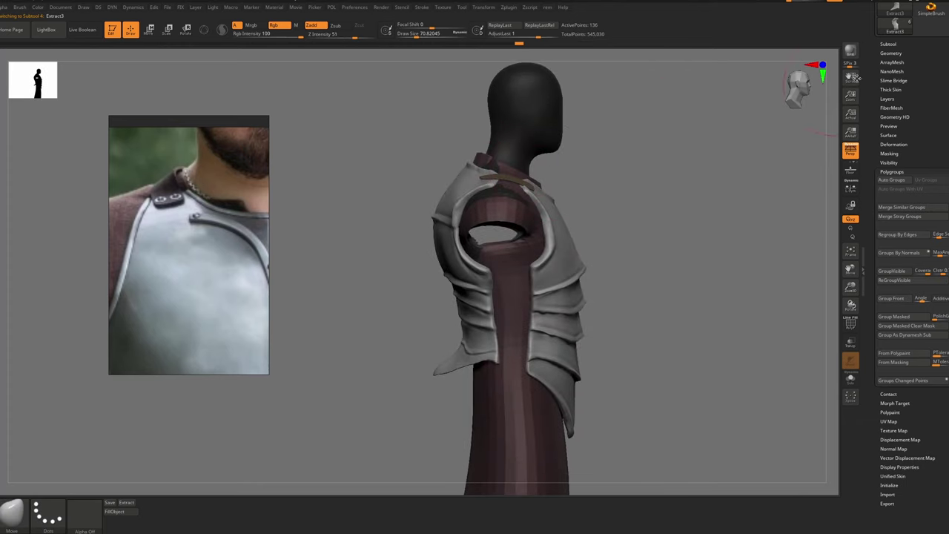
left_click(889, 44)
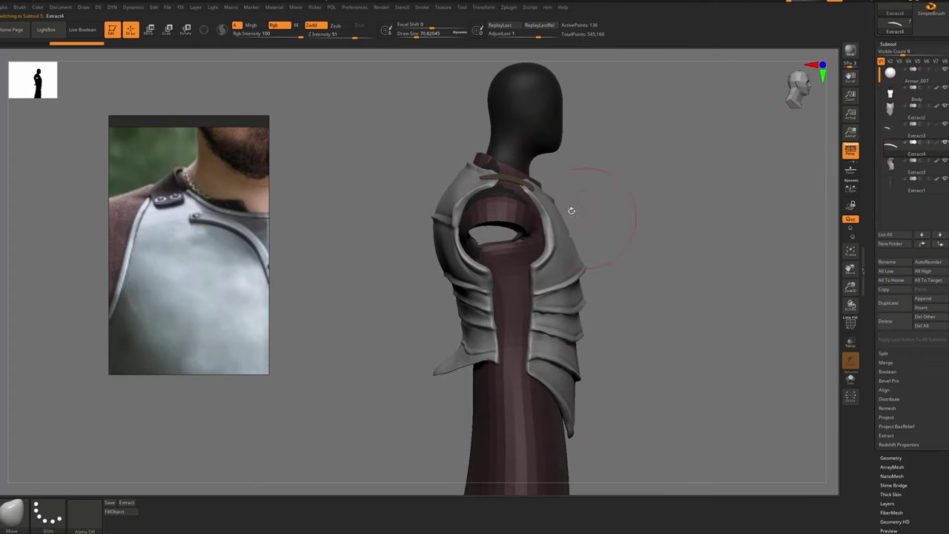
right_click_drag(572, 210, 531, 186, "shift")
Rotate the strap with Transpose so it lies horizontally across the side
key("w")
left_click_drag(530, 184, 592, 159)
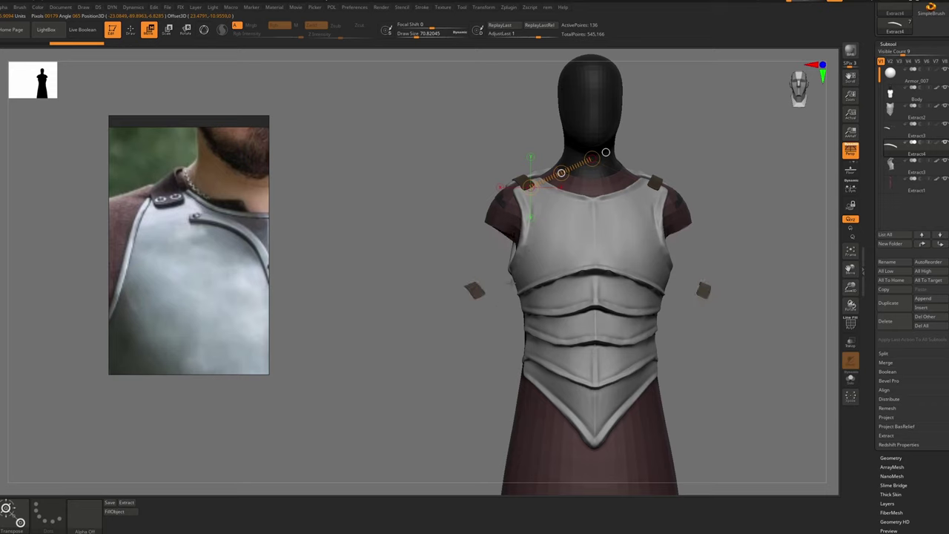
key("r")
left_click_drag(510, 286, 588, 281)
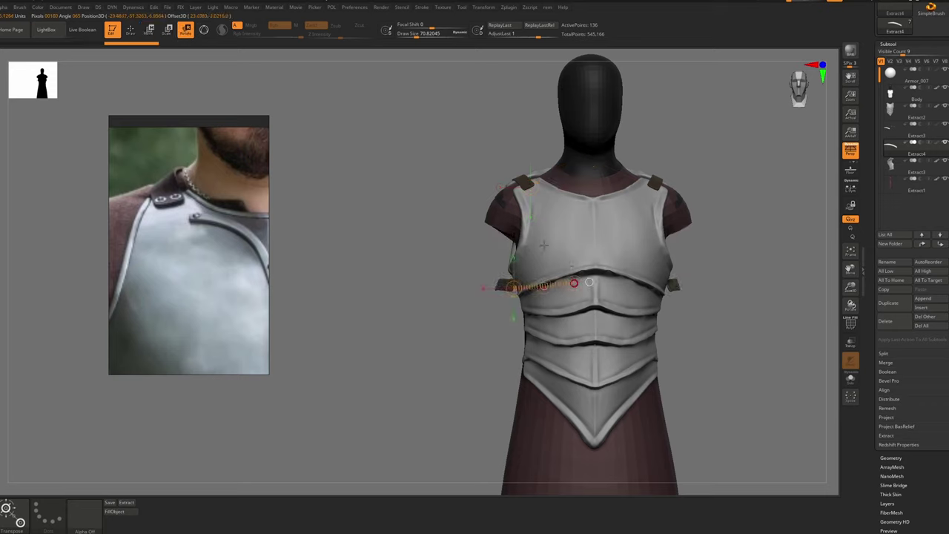
left_click_drag(509, 226, 509, 224)
mouse_move(561, 264)
right_mouse_down()
mouse_move(632, 280)
mouse_move(573, 282)
right_mouse_up()
left_click_drag(573, 282, 570, 288)
Move the strap into position below the armhole along the figure's side
key("w")
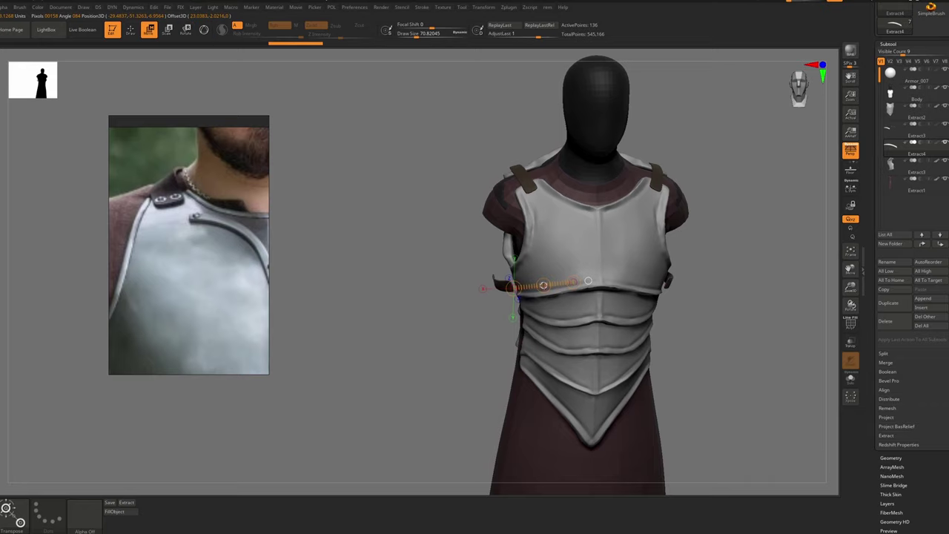
right_click_drag(565, 288, 540, 201)
key("r")
mouse_move(541, 288)
left_mouse_down("shift")
mouse_move(542, 204)
mouse_move(534, 221)
left_mouse_up("shift")
key("w")
right_click_drag(534, 221, 578, 264)
left_click_drag(554, 268, 560, 262)
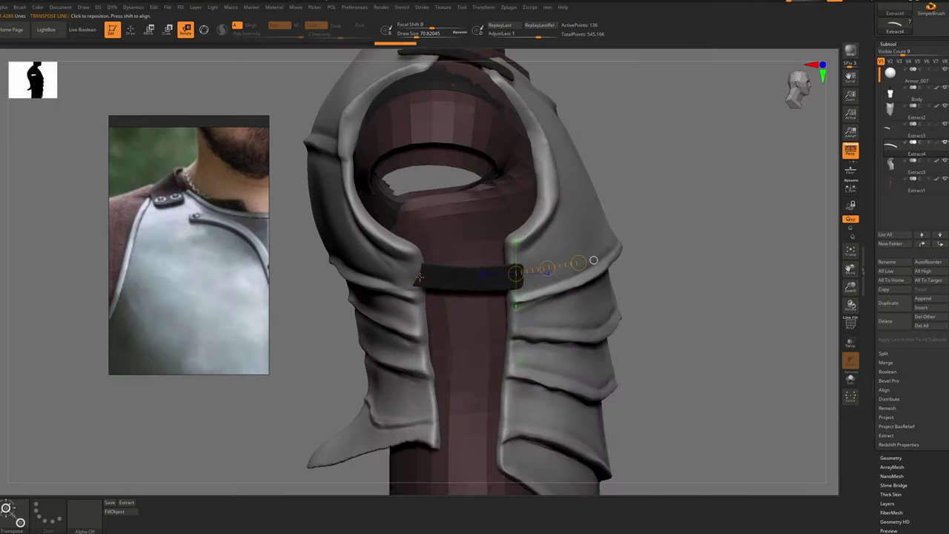
Pull the strap's left end outward and draw the back plate edge toward it with Move
key("q")
key("b")
key("m")
key("v")
mouse_move(418, 278)
left_mouse_down()
mouse_move(409, 278)
mouse_move(438, 277)
left_mouse_up()
right_click_drag(439, 349, 439, 297, "ctrl")
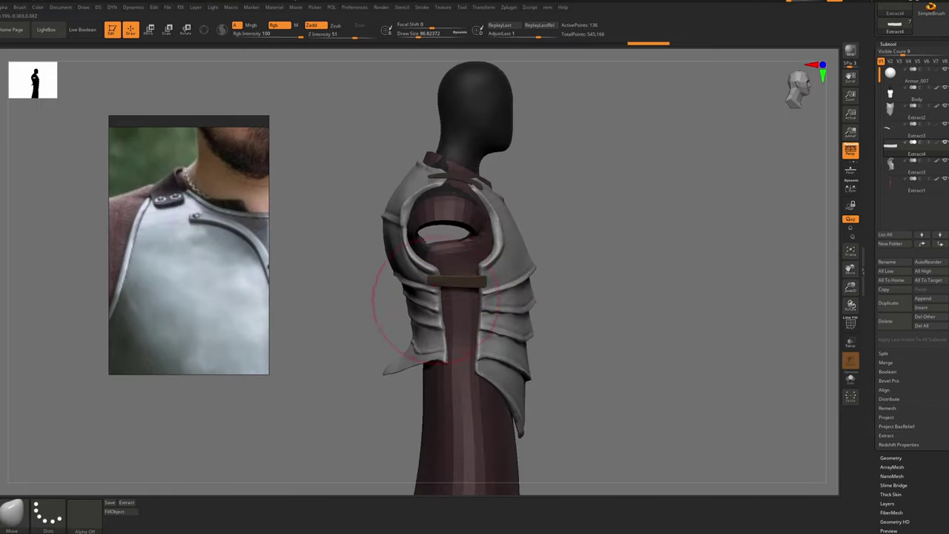
left_click(437, 298, "alt")
left_click_drag(438, 300, 445, 300)
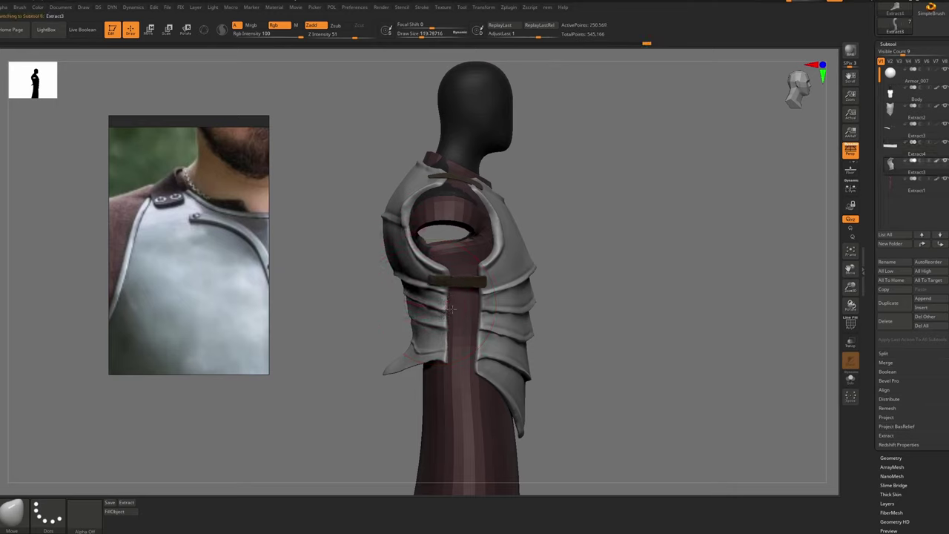
right_click_drag(435, 350, 429, 277, "alt")
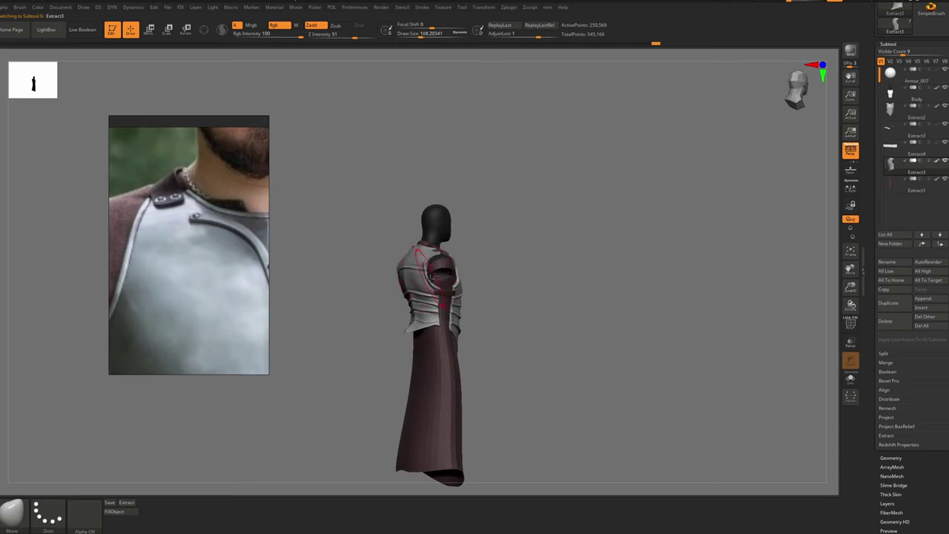
Set the brush size to about 87, then 100, and shrink the reference photo to a top-left thumbnail
key("s")
left_click_drag(429, 279, 427, 279)
mouse_move(429, 278)
right_mouse_down()
mouse_move(467, 274)
mouse_move(439, 243)
mouse_move(382, 304)
right_mouse_up()
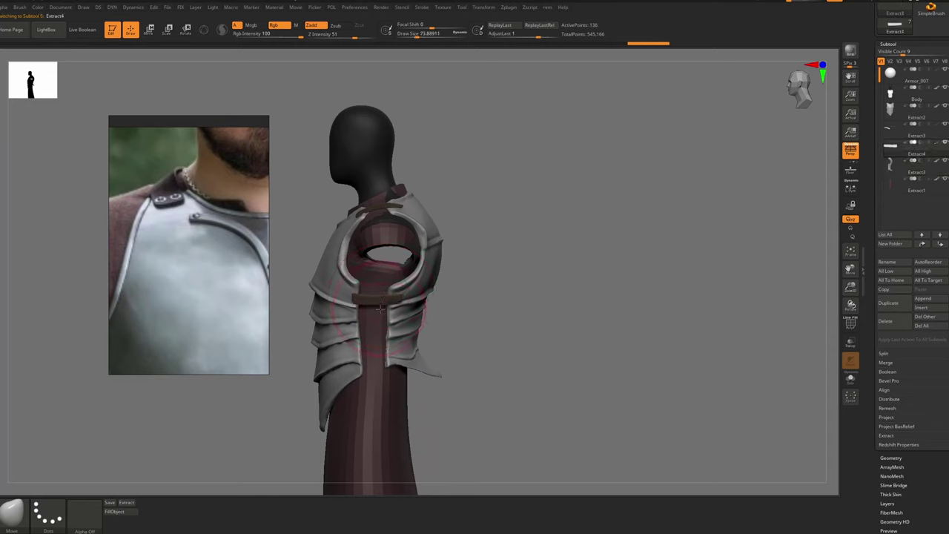
key("s")
left_click_drag(379, 302, 382, 301)
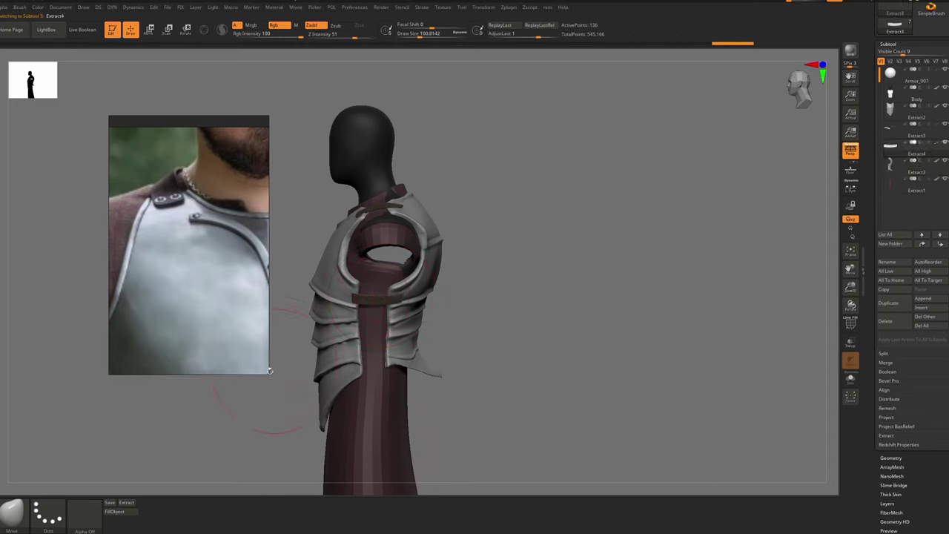
left_click_drag(268, 378, 171, 281)
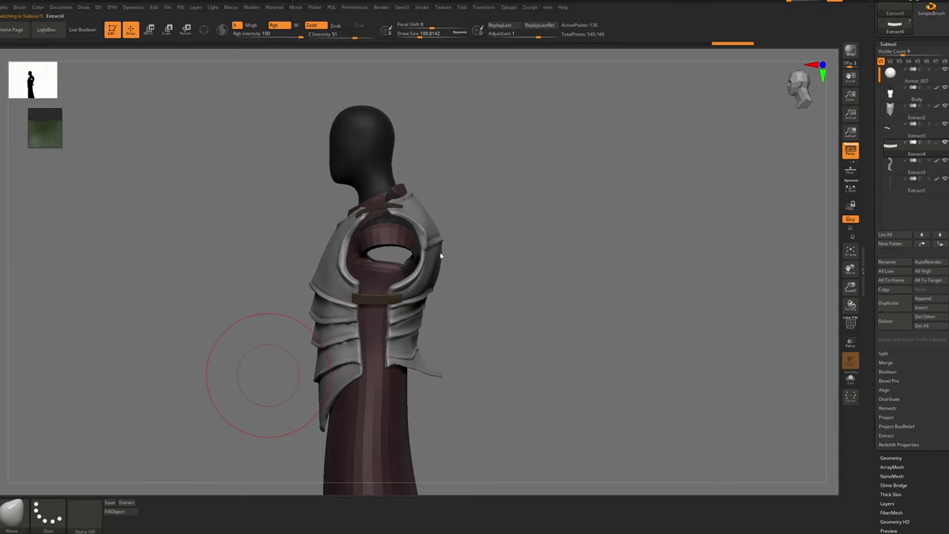
key("space")
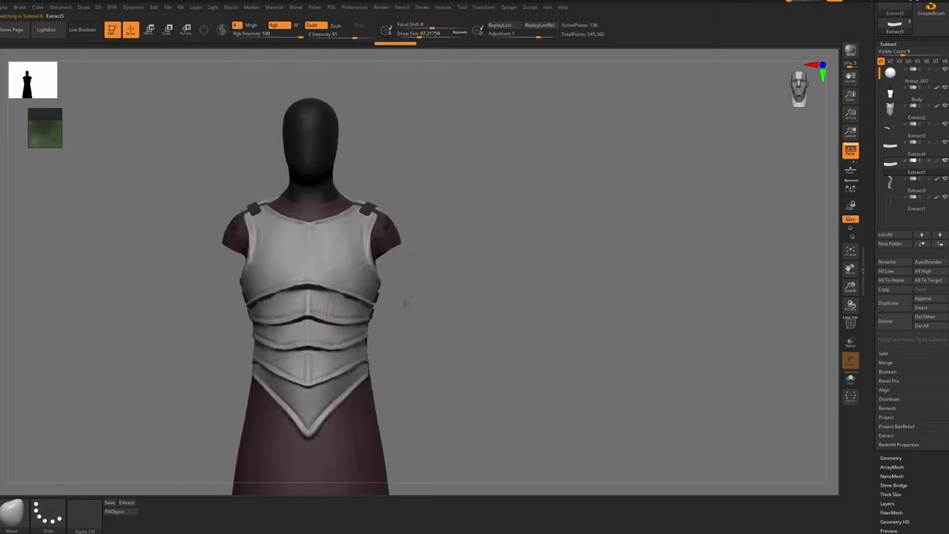
Duplicate the bottom sleeve strap and move the copy lower on the arm's side
left_click_drag(406, 303, 831, 300)
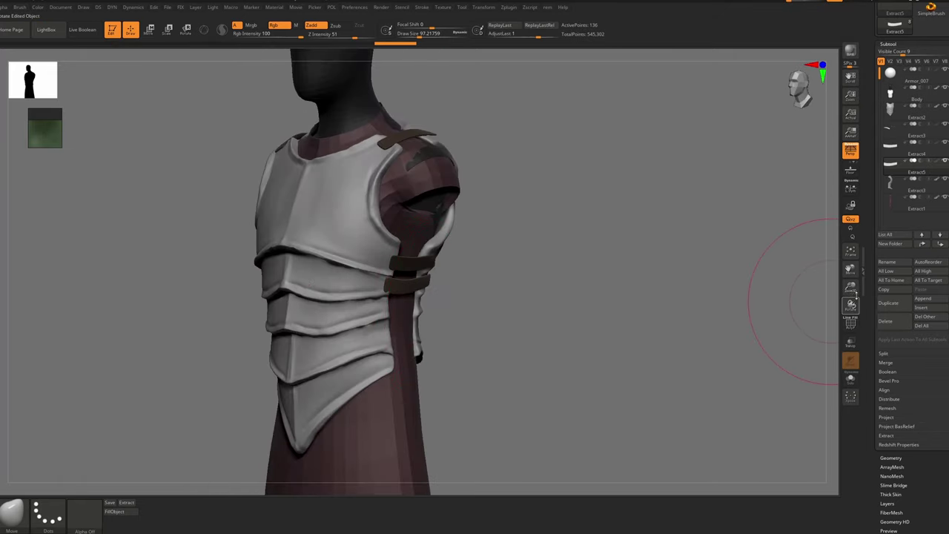
left_click_drag(742, 304, 482, 293)
key("s")
left_click_drag(411, 284, 426, 288)
mouse_move(409, 287)
left_mouse_down()
mouse_move(407, 325)
mouse_move(402, 310)
left_mouse_up()
Resize the brush and reposition the bottom strap on the sleeve
key("s")
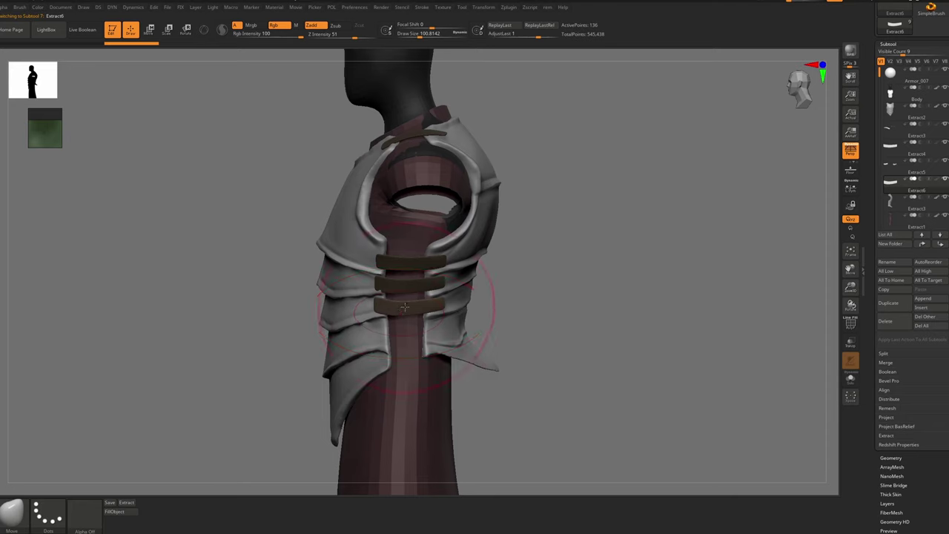
key("[")
key("[")
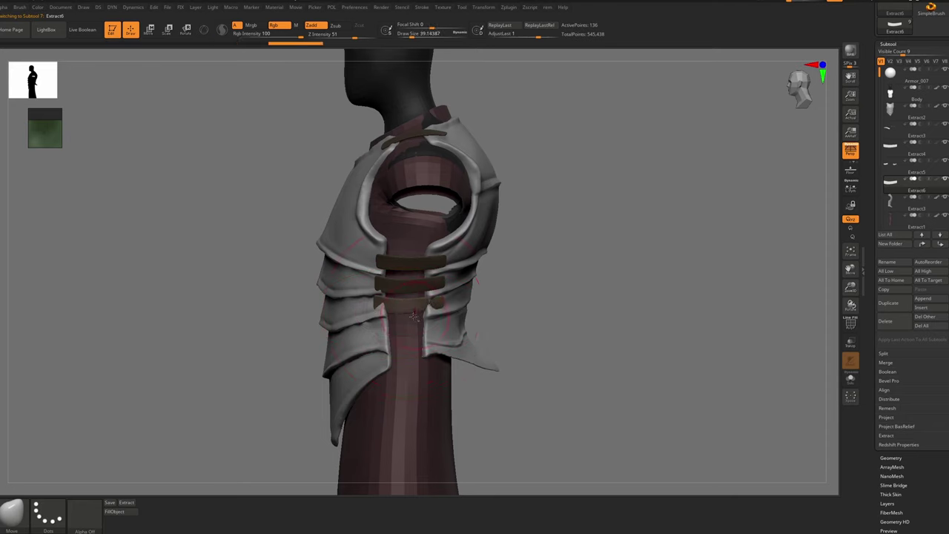
key("bracketright")
left_click_drag(385, 307, 437, 304)
Pull a new copy of the bottom strap downward and shape its ends around the sleeve
left_click_drag(598, 301, 621, 271, "alt")
key("ctrl+shift+d")
key("bracketright")
key("bracketright")
left_click_drag(396, 269, 397, 295)
key("bracketleft")
key("bracketleft")
left_click_drag(401, 305, 455, 297)
Select the third strap and the shoulder armour plate, zooming in on the sleeve straps
left_click(396, 276, "alt")
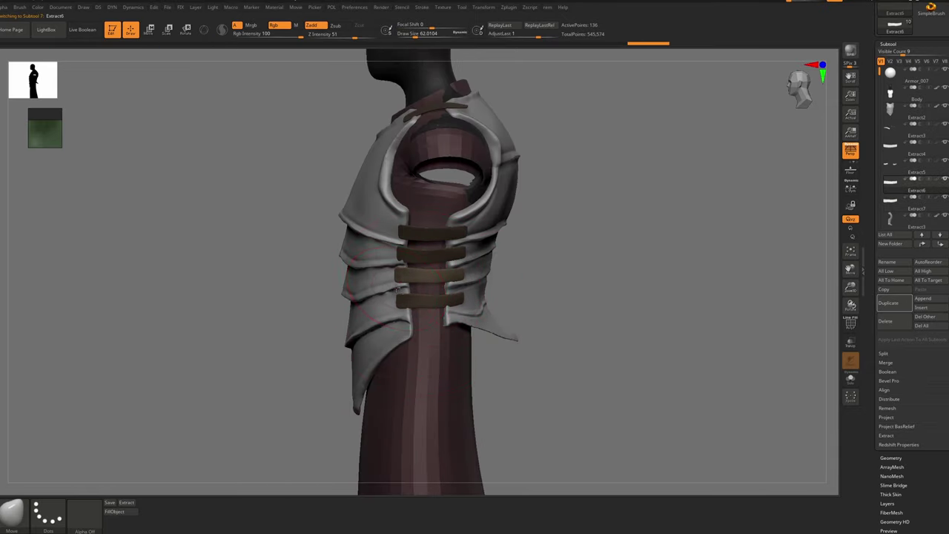
left_click(398, 290, "alt")
right_click_drag(400, 267, 413, 284, "ctrl")
key("s")
left_click_drag(414, 284, 407, 285)
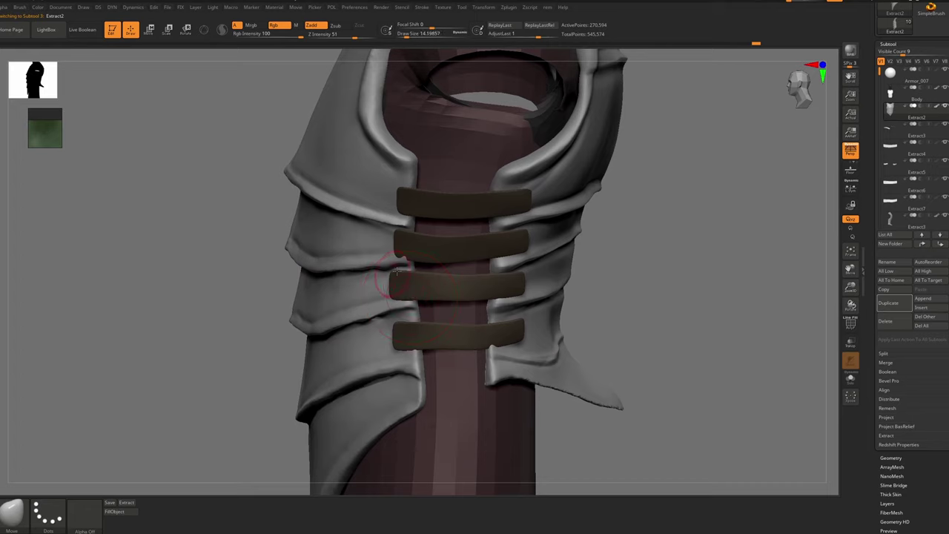
key("s")
left_click(409, 258, "alt")
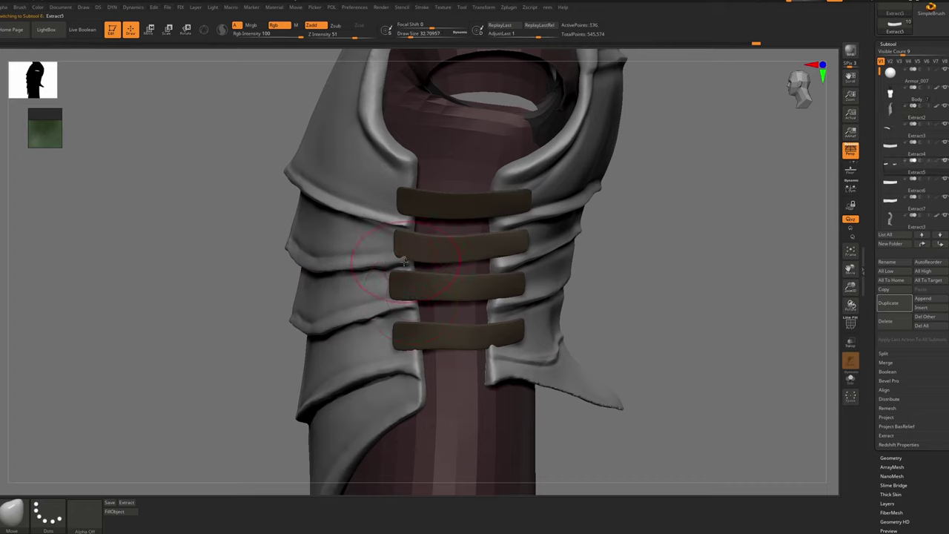
key("Print")
left_click_drag(558, 207, 327, 371)
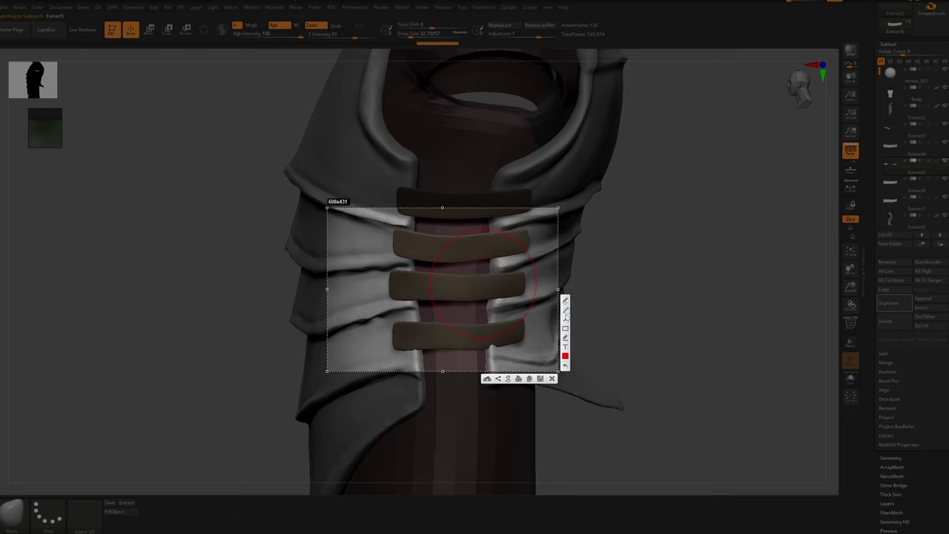
mouse_move(505, 296)
left_mouse_down()
mouse_move(517, 302)
mouse_move(504, 275)
left_mouse_up()
left_click_drag(510, 271, 521, 273)
mouse_move(404, 275)
left_mouse_down()
mouse_move(408, 265)
mouse_move(393, 269)
left_mouse_up()
left_click_drag(410, 301, 394, 311)
left_click(552, 379)
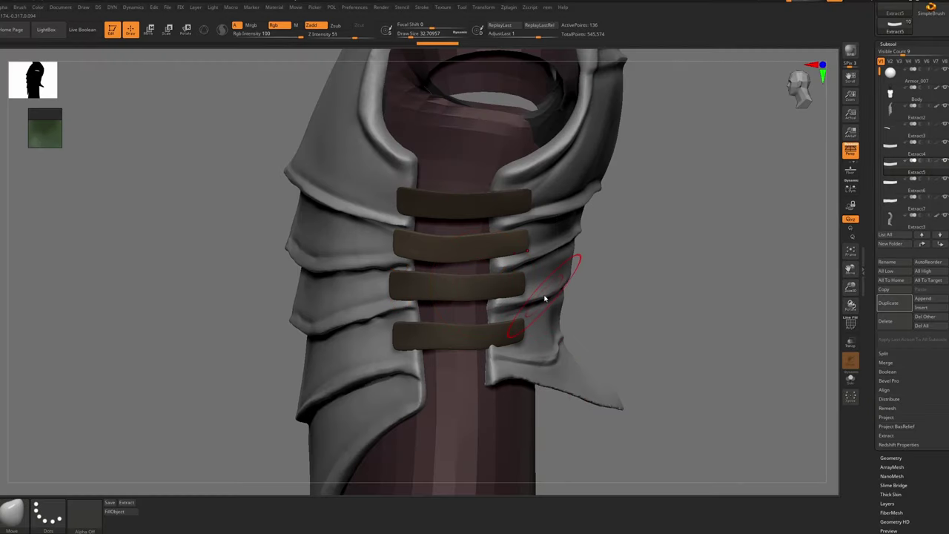
Select another armour piece and switch to the Move brush at an adjusted size
left_click(545, 298, "alt")
key("b")
key("m")
key("v")
key("space")
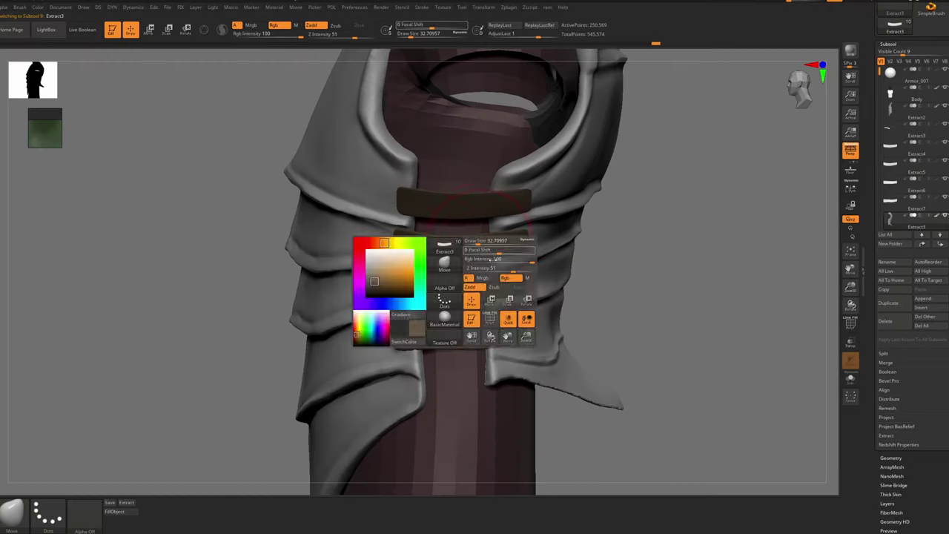
key("s")
left_click_drag(501, 268, 503, 269)
key("s")
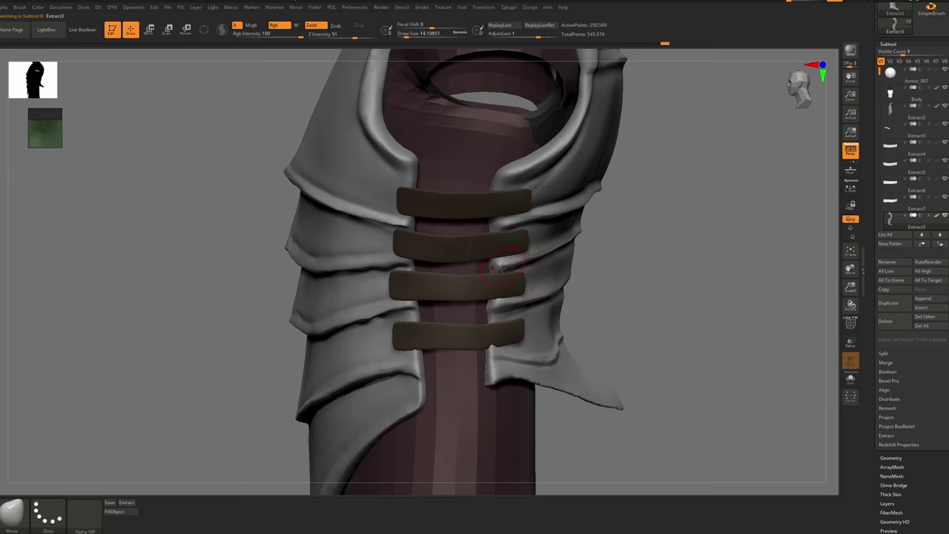
key("bracketright")
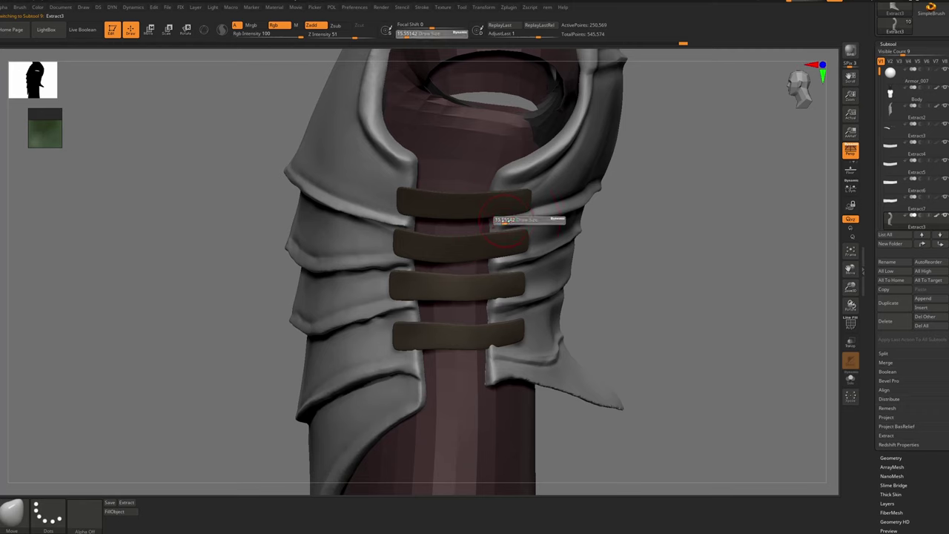
key("bracketright")
Smooth the shoulder armour plate's edges, shrinking the brush as needed
key("ctrl+shift+d")
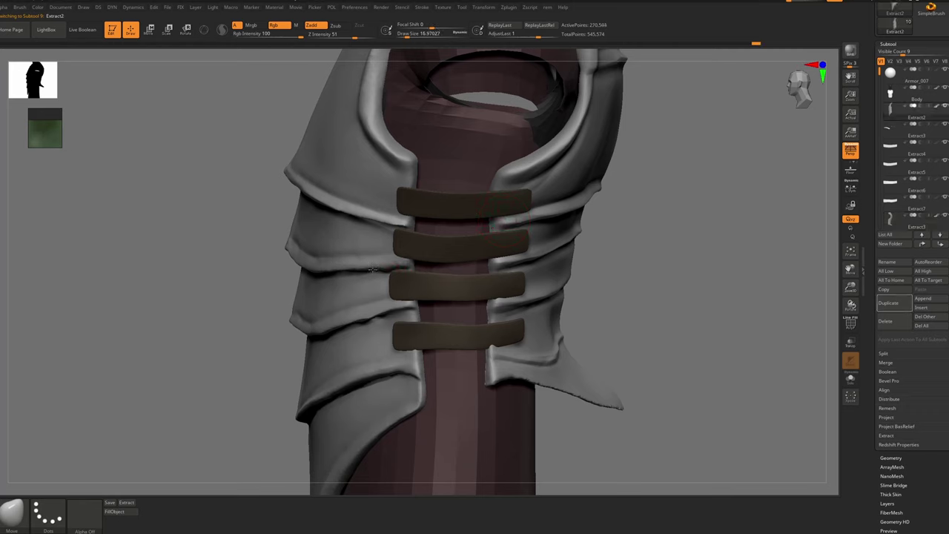
key("bracketright")
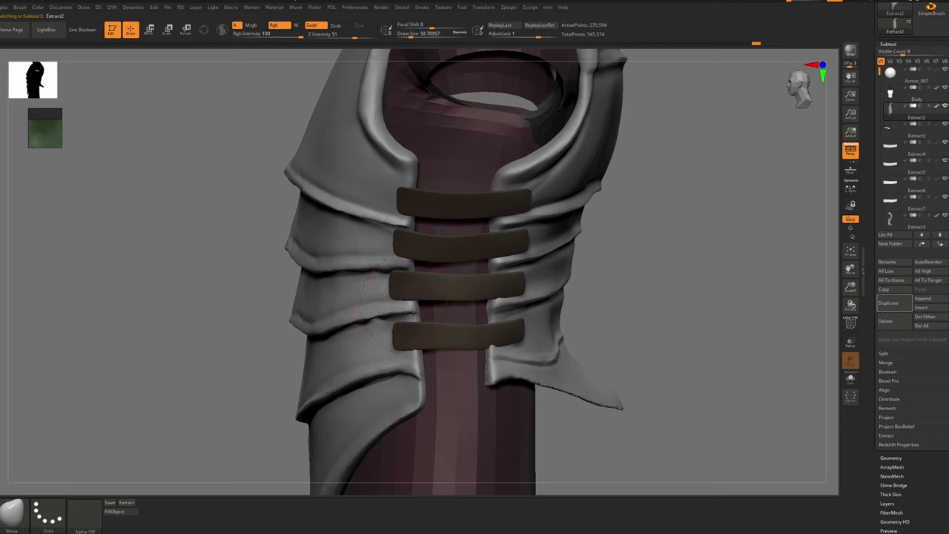
key("bracketleft")
key("bracketleft")
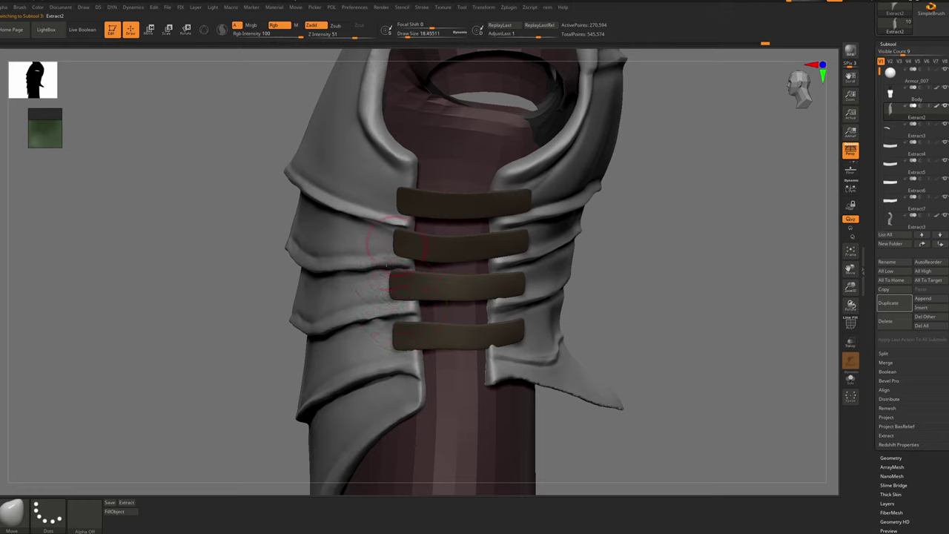
key("shift")
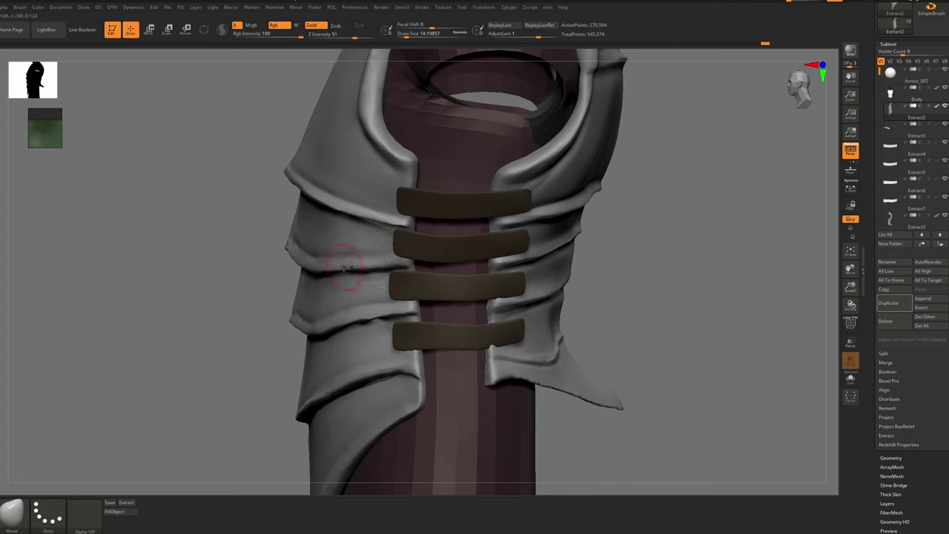
key("ctrl+z")
key("bracketleft")
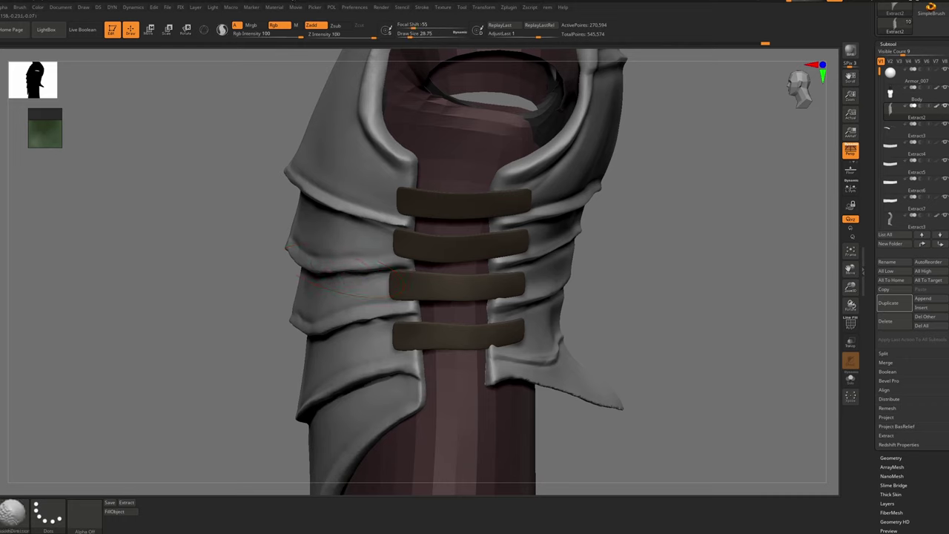
key("bracketleft")
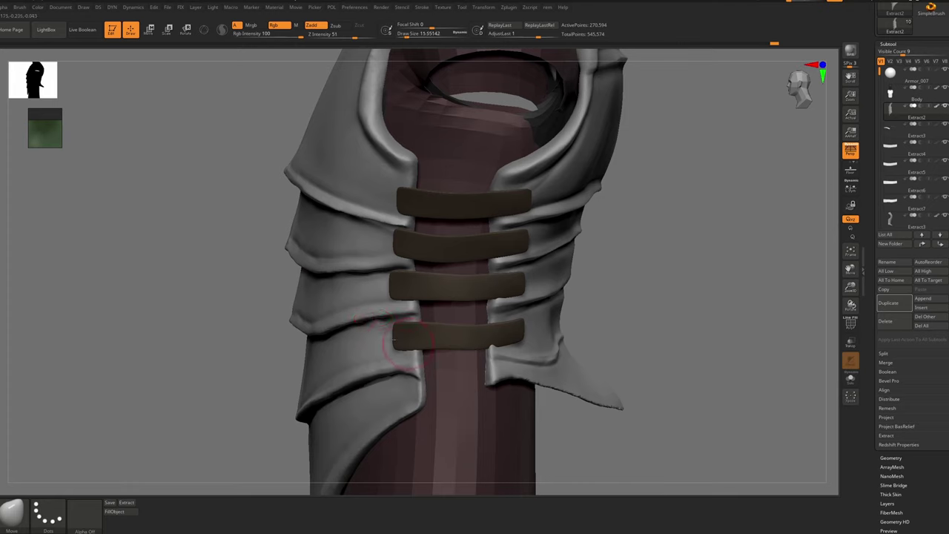
Set a smaller Draw Size for refining the plate edges
key("s")
left_click(408, 359)
key("s")
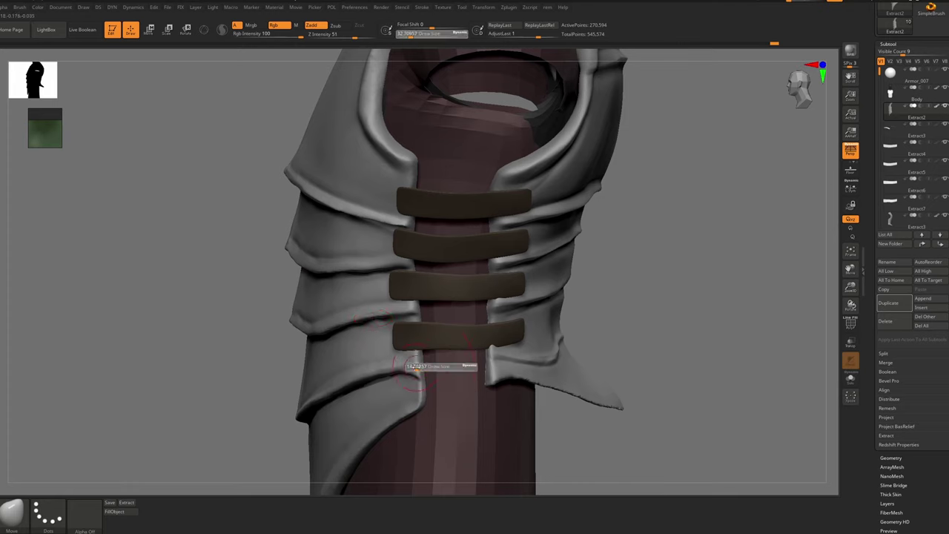
left_click(415, 367)
key("bracketleft")
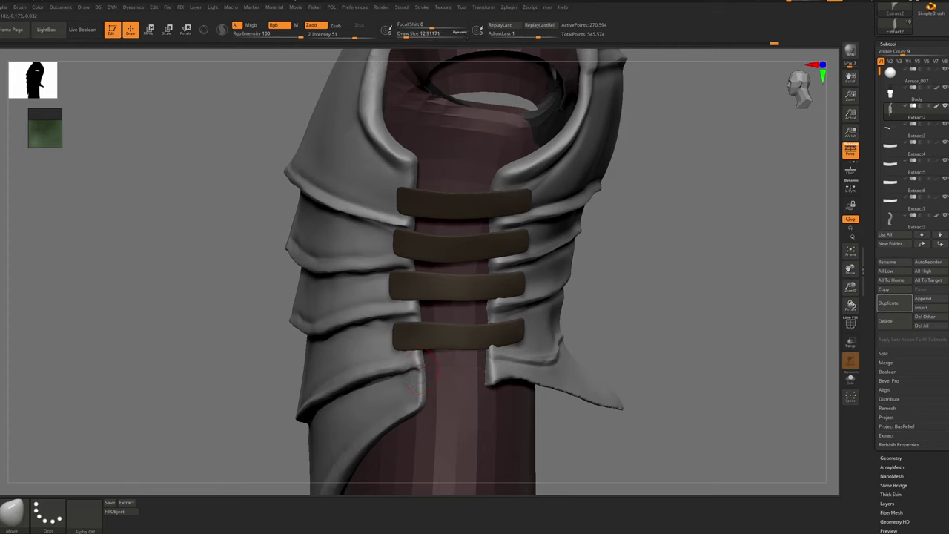
Nudge the left plate edges and the second strap with a larger brush
left_click(449, 254, "alt")
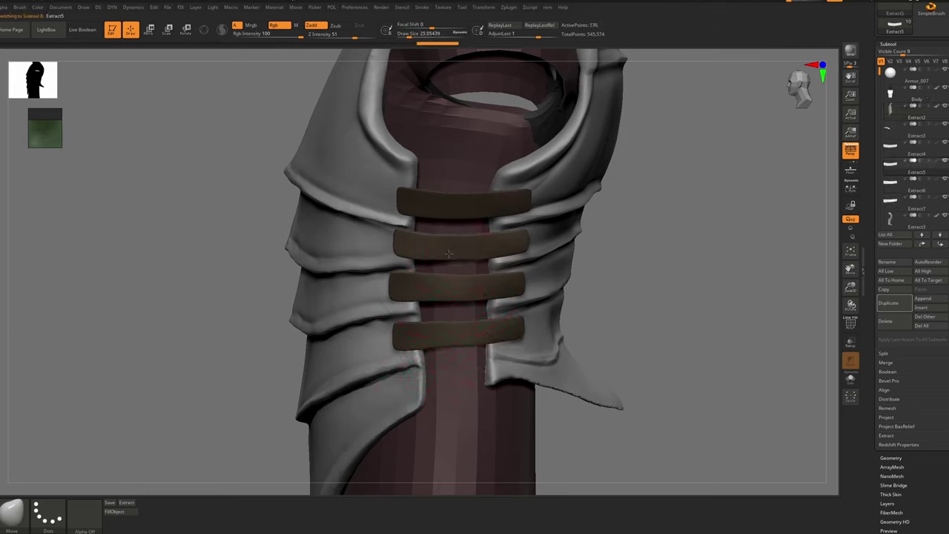
key("s")
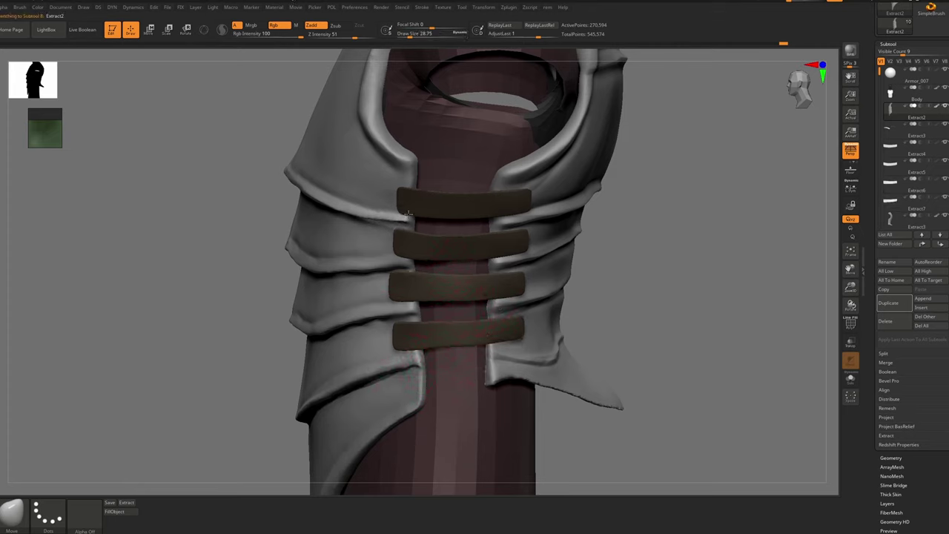
key("s")
mouse_move(408, 214)
left_mouse_down()
mouse_move(403, 246)
mouse_move(442, 242)
left_mouse_up()
left_click(407, 223)
left_click(411, 248, "alt")
key("s")
left_click(423, 246)
Adjust the top strap with a smaller brush, then return to a full front view of the figure
left_click(432, 206, "alt")
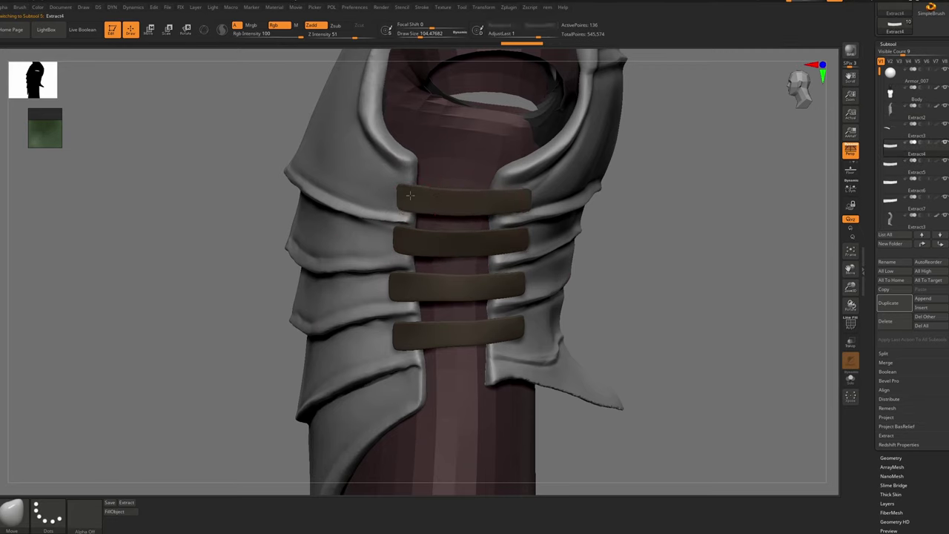
key("s")
left_click(405, 191)
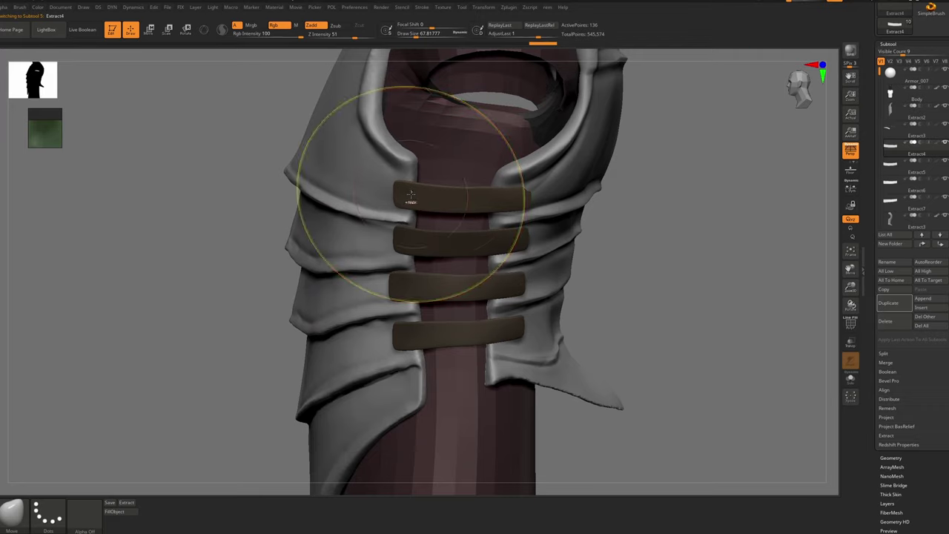
right_click_drag(410, 193, 471, 189, "ctrl")
right_click_drag(472, 190, 478, 222, "ctrl")
Save the project as Armor_008
key("super")
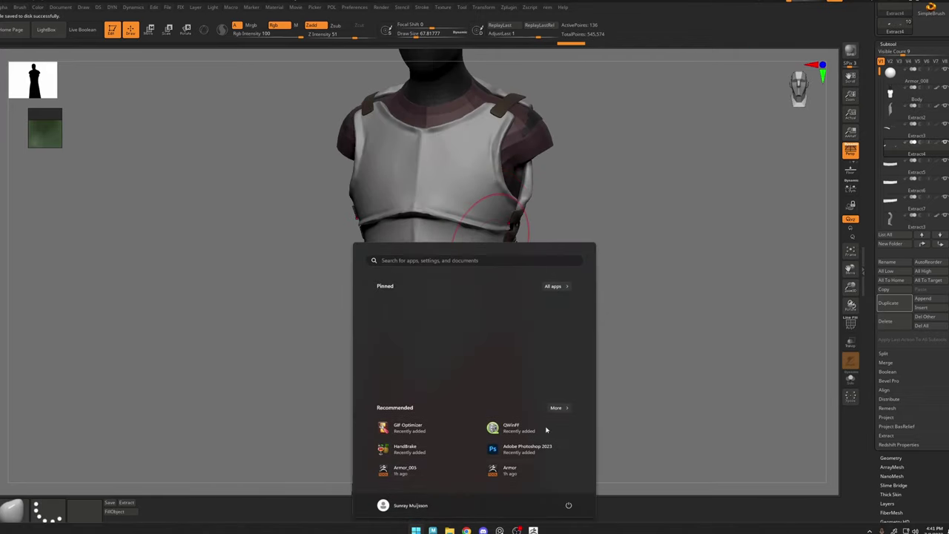
key("ctrl+s")
key("Return")
Solo the robe to inspect it, then show everything and frame the torso from the front
mouse_move(412, 233)
right_mouse_down()
mouse_move(508, 223)
mouse_move(490, 188)
mouse_move(521, 202)
mouse_move(539, 123)
right_mouse_up()
key("alt+s")
left_click_drag(560, 116, 355, 429, "ctrl+alt+shift")
right_click_drag(355, 430, 380, 478, "ctrl")
key("alt+s")
right_click_drag(401, 210, 449, 241)
right_click_drag(450, 241, 376, 204)
right_click_drag(375, 204, 379, 176, "ctrl")
right_click_drag(449, 172, 382, 175, "alt")
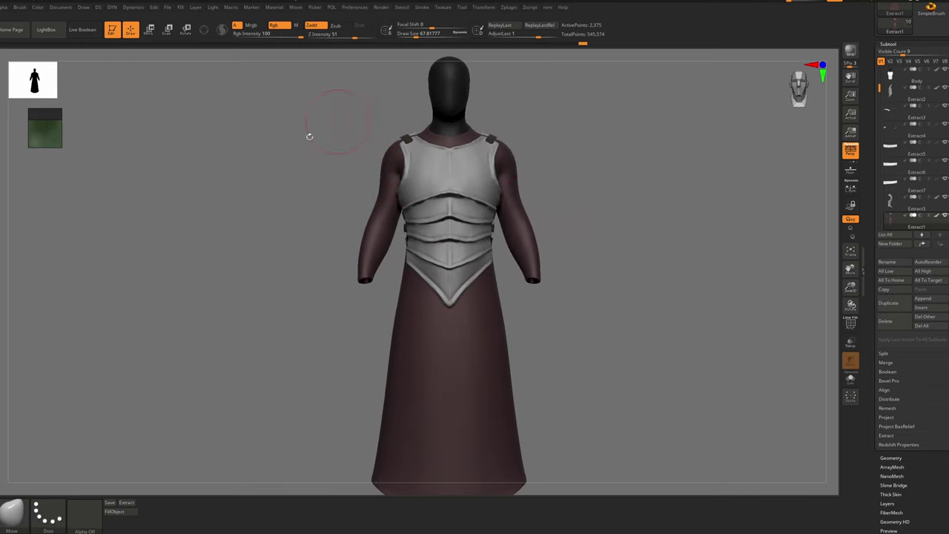
Enlarge the reference image window and pan it to show the breastplate photo
left_click_drag(62, 148, 186, 312)
scroll(95, 212, "down", 3)
middle_click_drag(95, 214, 86, 187)
left_click_drag(187, 109, 203, 83)
middle_click_drag(141, 196, 141, 163)
right_click_drag(511, 182, 505, 228, "ctrl")
Solo the body mannequin and mask its torso area
key("ctrl+d")
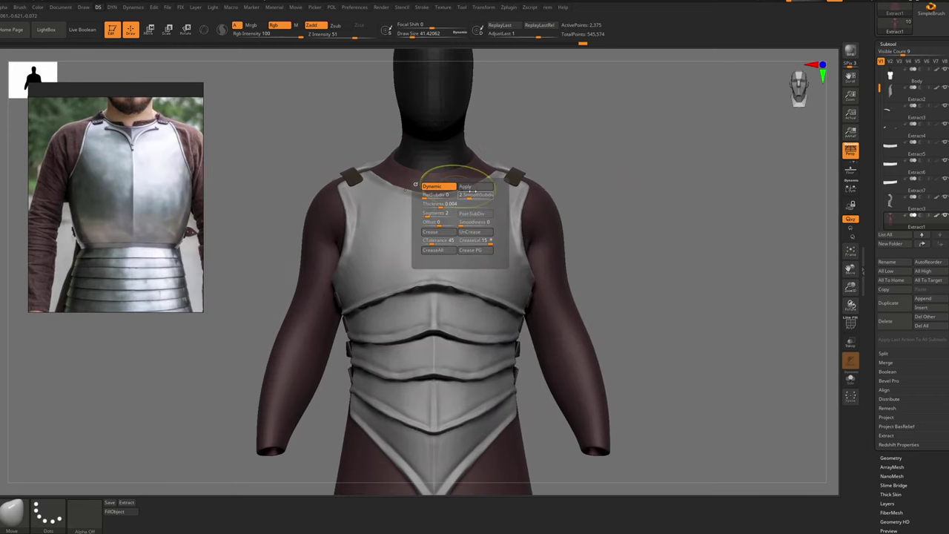
left_click(466, 145, "alt")
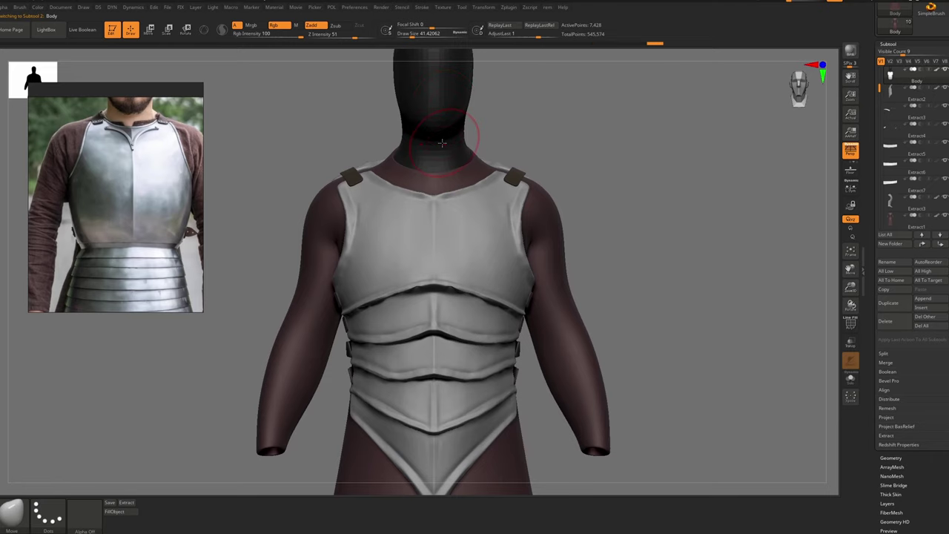
key("alt+s")
right_click_drag(443, 143, 500, 78, "ctrl")
left_click_drag(526, 62, 305, 314, "ctrl+alt+shift")
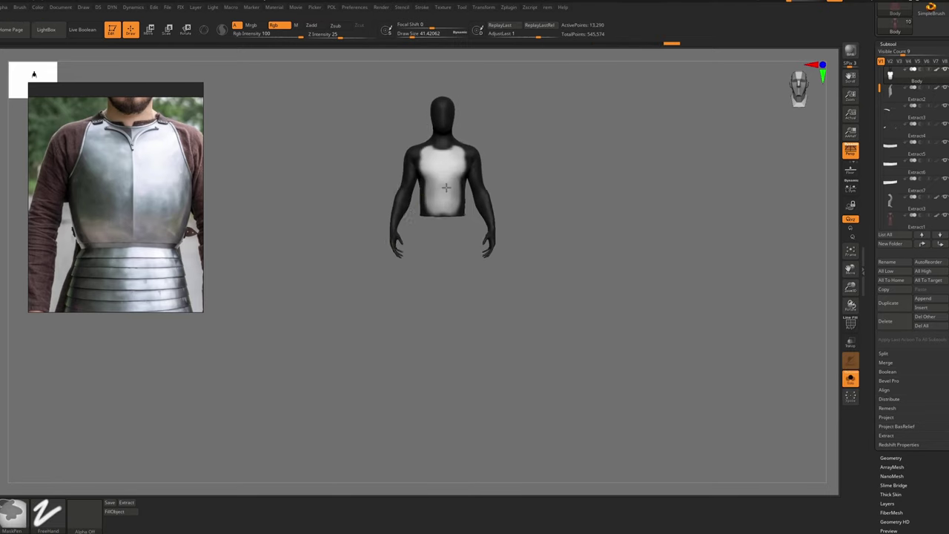
right_click_drag(446, 188, 381, 273, "ctrl")
Fill the mannequin's unmasked head and hands with solid black, then show all pieces again
right_click(381, 273)
left_click_drag(324, 259, 398, 158)
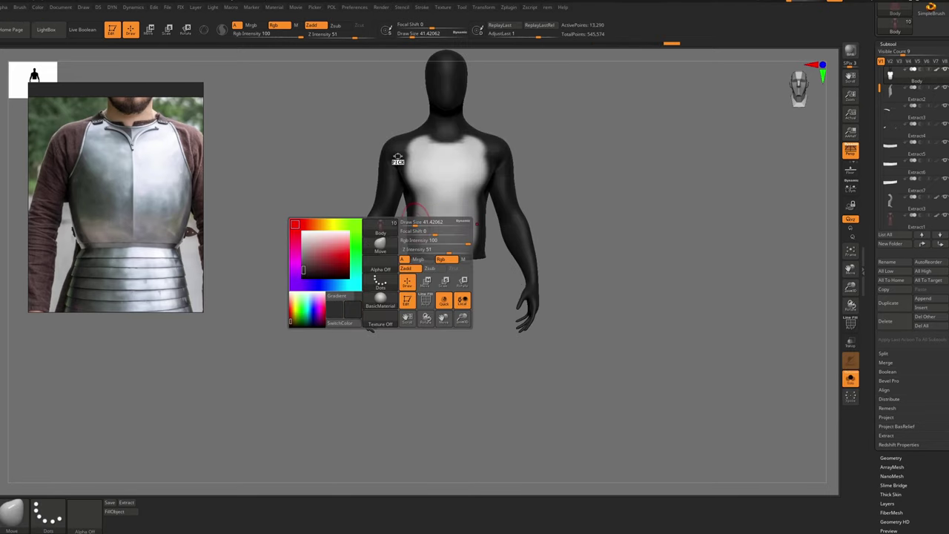
left_click(118, 509)
right_click_drag(423, 108, 465, 141, "ctrl")
key("alt+s")
Select the robe, apply Dynamic Subdivision, and bring up its DynaMesh settings
left_click(460, 194, "alt")
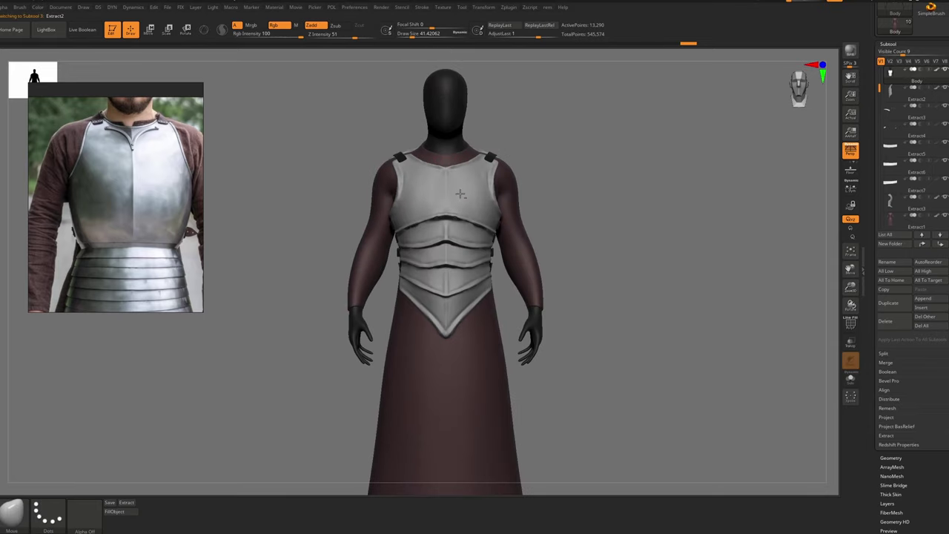
left_click(521, 178, "alt")
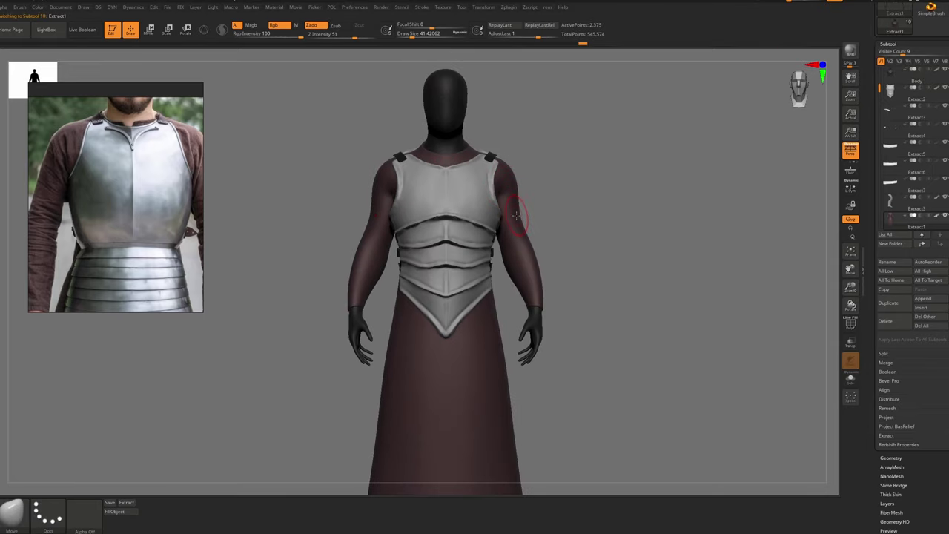
key("ctrl+d")
left_click(536, 236)
right_click_drag(509, 201, 506, 232, "ctrl")
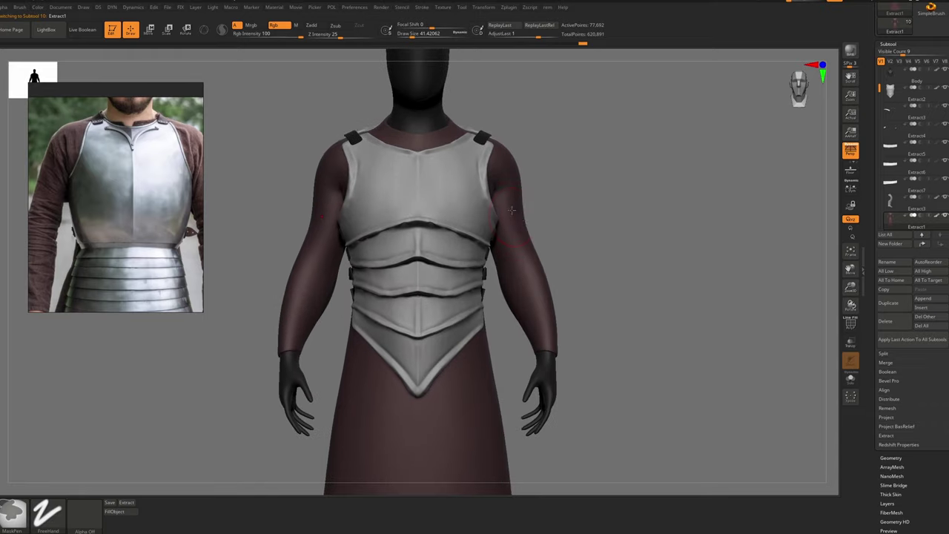
key("d")
left_click(487, 242)
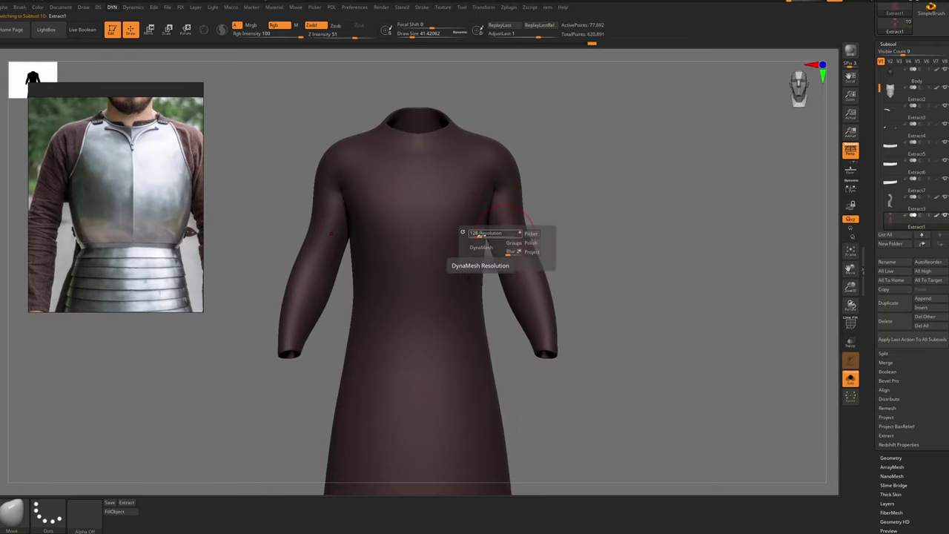
Set DynaMesh resolution to 400 and delete the robe's lower subdivision levels
type("400")
left_click(486, 248)
left_click_drag(541, 191, 567, 210)
left_click(890, 458)
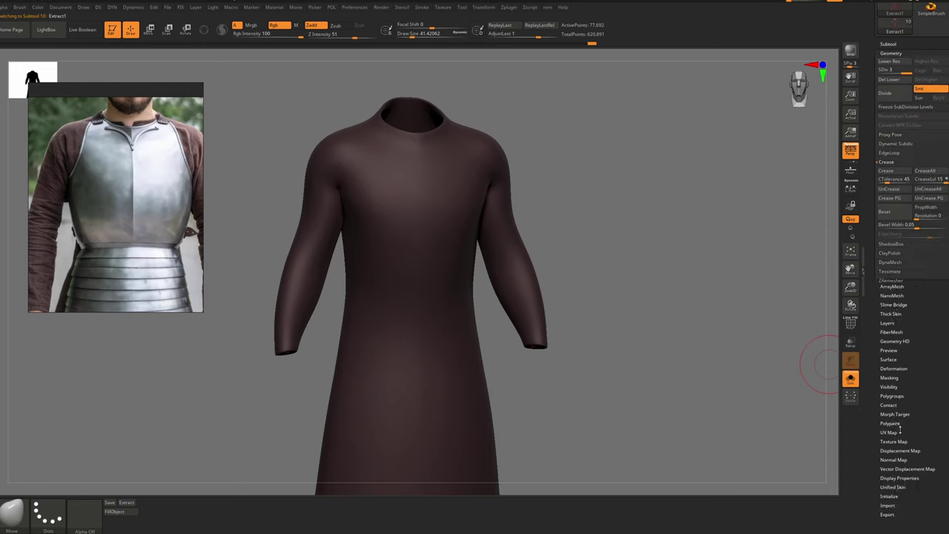
left_click(896, 80)
right_click_drag(472, 192, 473, 206, "ctrl")
Try a DynaMesh remesh of the robe, undo it, and inspect the armpit wireframe
key("d")
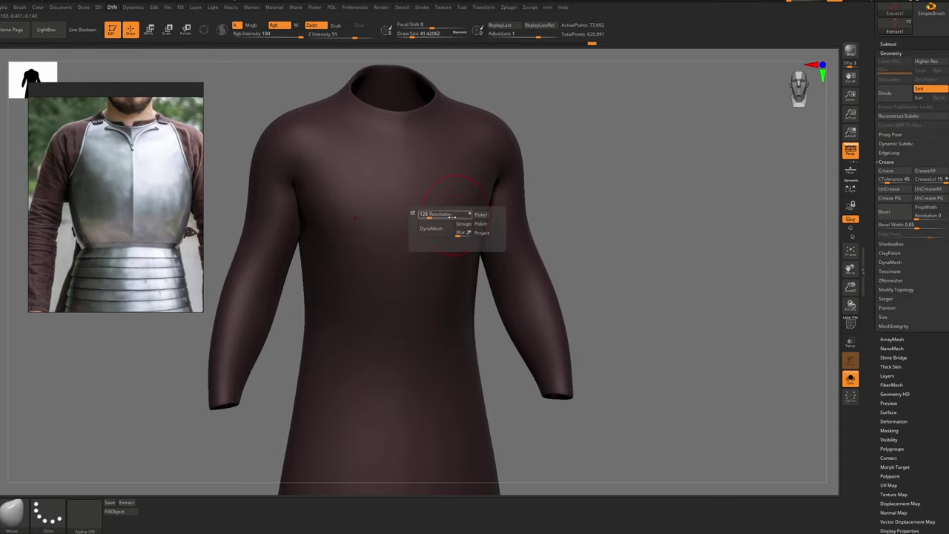
key("d")
left_click(412, 258)
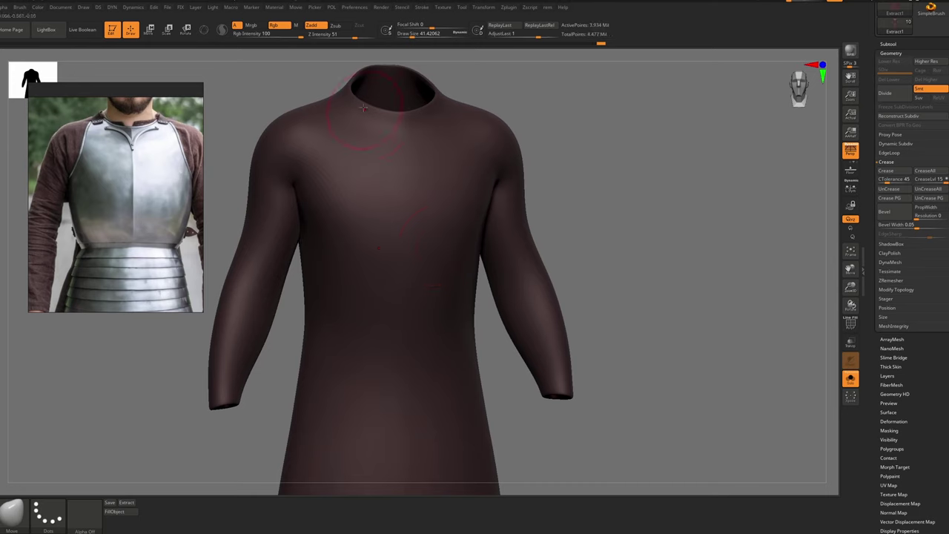
key("space")
key("ctrl+z")
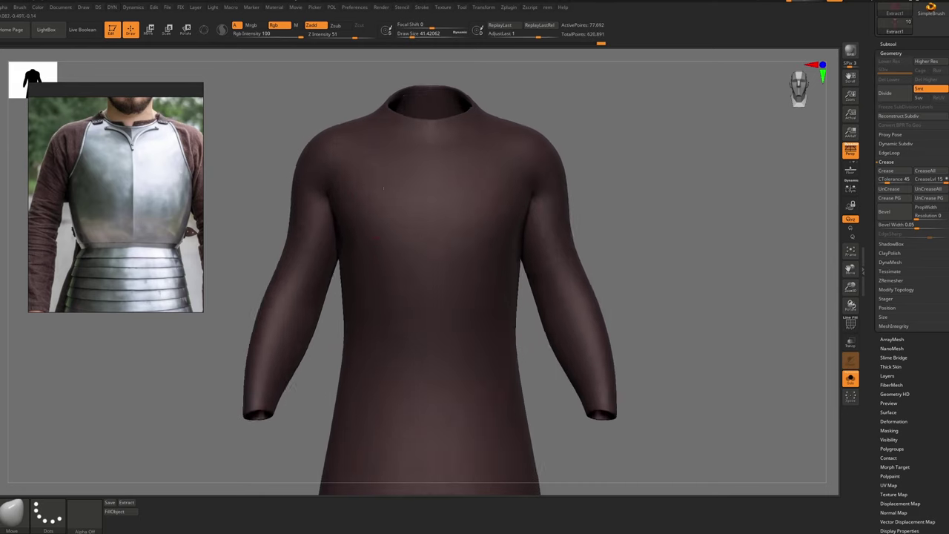
key("shift+f")
key("shift+f")
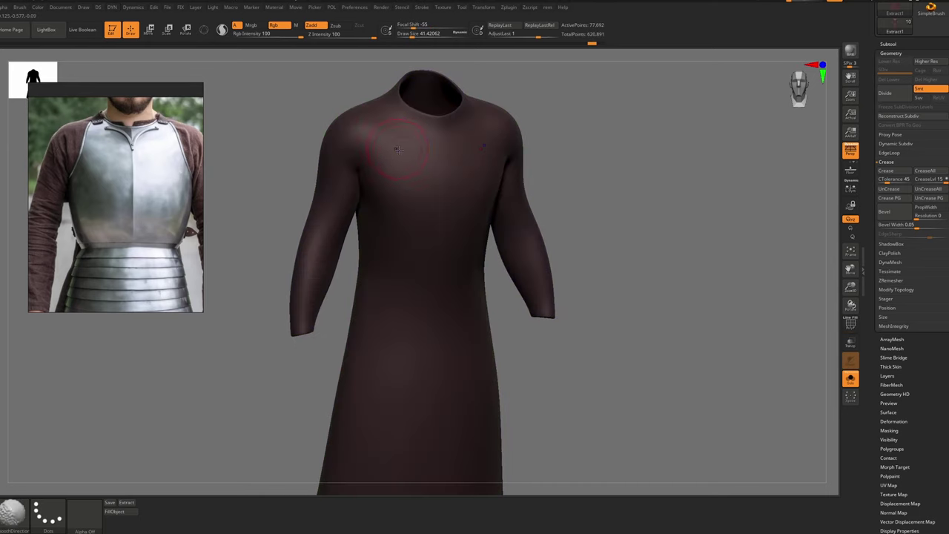
right_click_drag(376, 137, 392, 166, "alt")
mouse_move(357, 208)
right_mouse_down("ctrl")
mouse_move(396, 283)
mouse_move(413, 292)
mouse_move(399, 339)
right_mouse_up("ctrl")
key("shift+f")
key("shift+f")
right_click_drag(405, 246, 467, 195, "ctrl")
Subdivide the robe to SDiv 3, picking the DamStandard brush in between
key("ctrl+d")
key("b")
key("d")
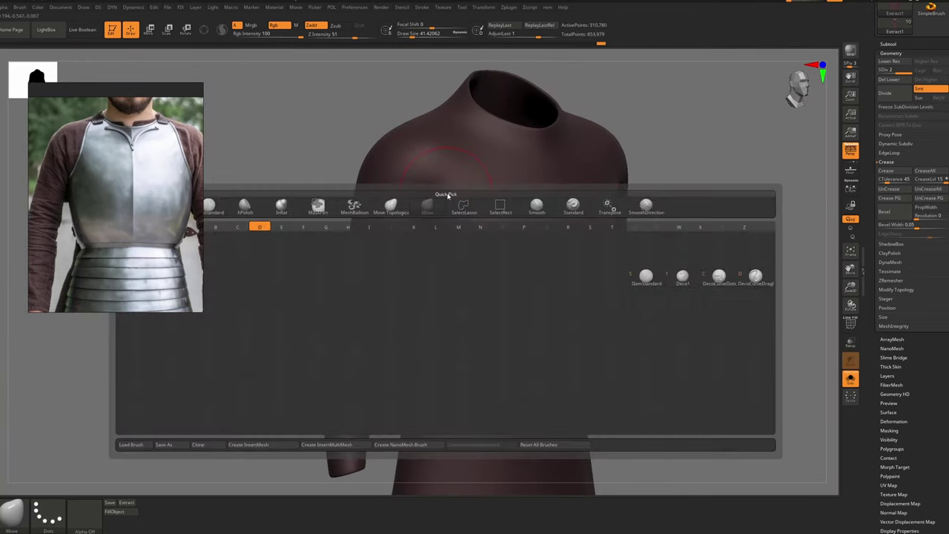
key("s")
key("s")
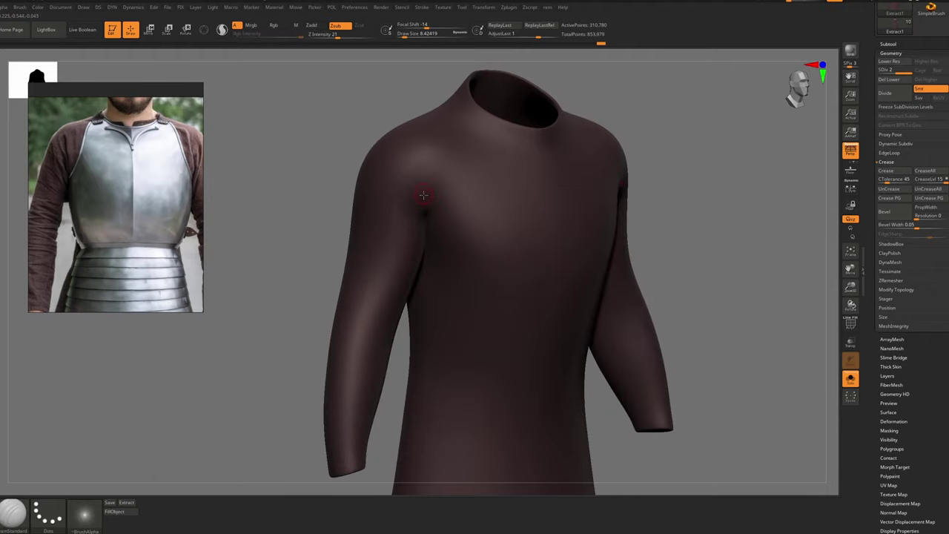
key("ctrl+d")
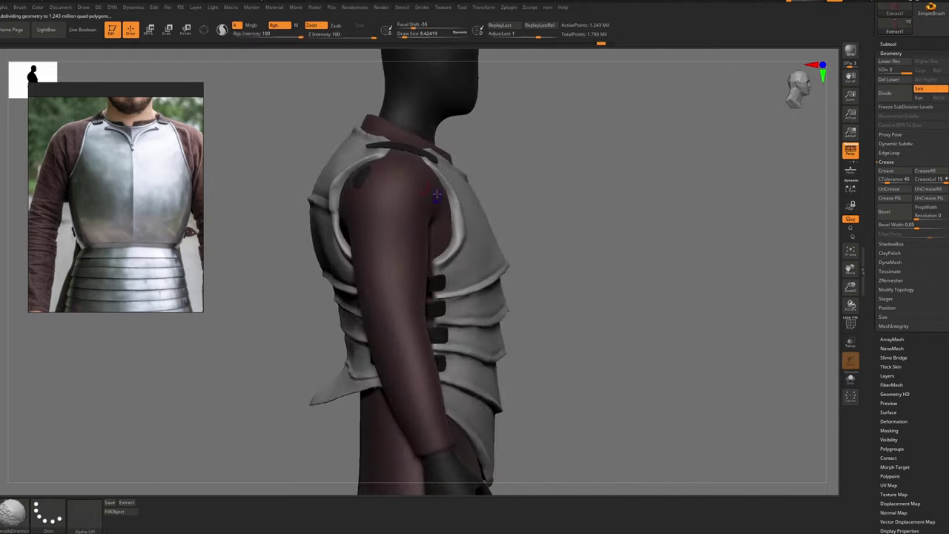
Switch back to the Move brush and enlarge it to about 80
key("b")
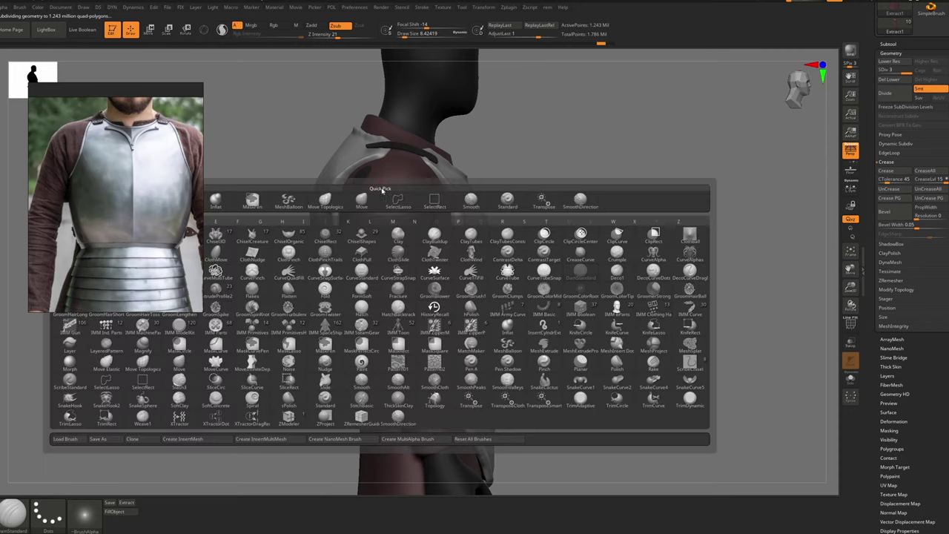
key("m")
key("v")
key("s")
left_click_drag(399, 185, 381, 177)
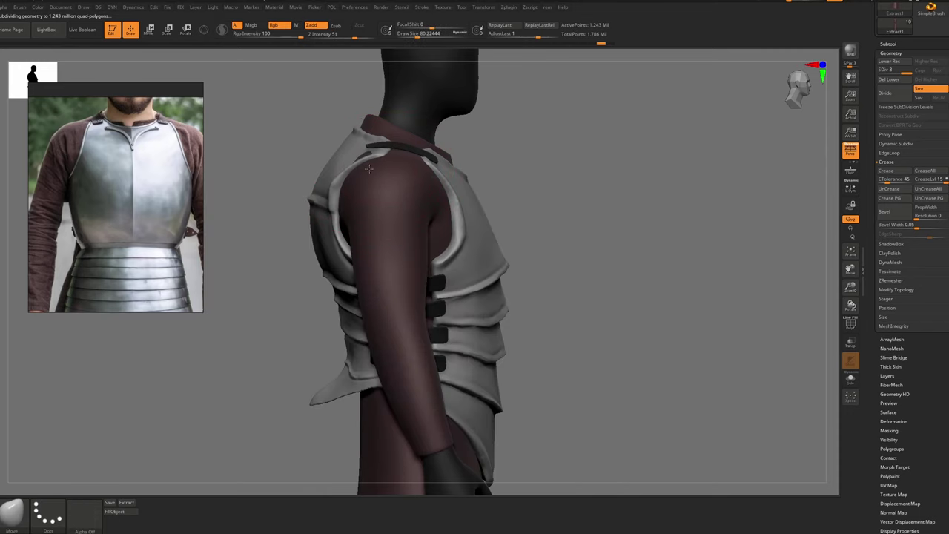
Select the robe subtool Extract1 and pick the DamStandard brush at about size 10.5
left_click(366, 160, "alt")
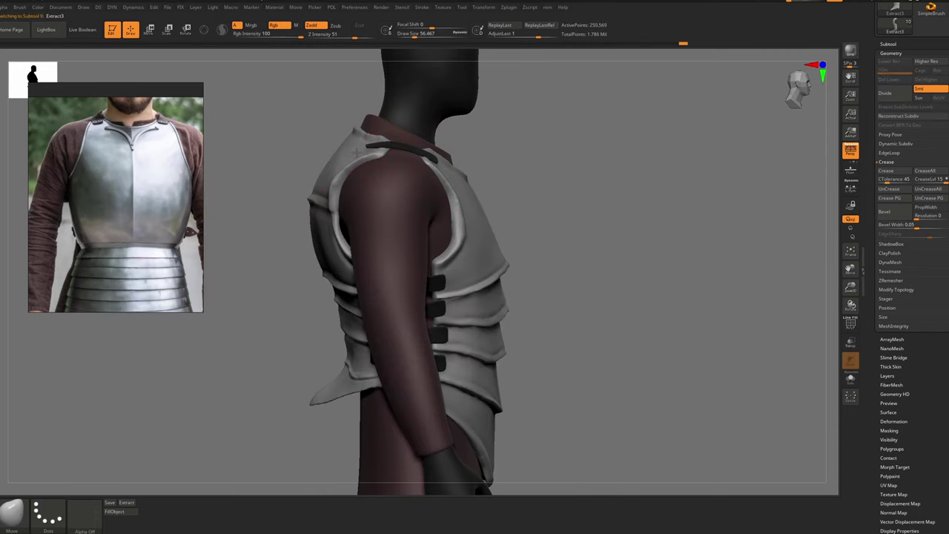
left_click(417, 206, "alt")
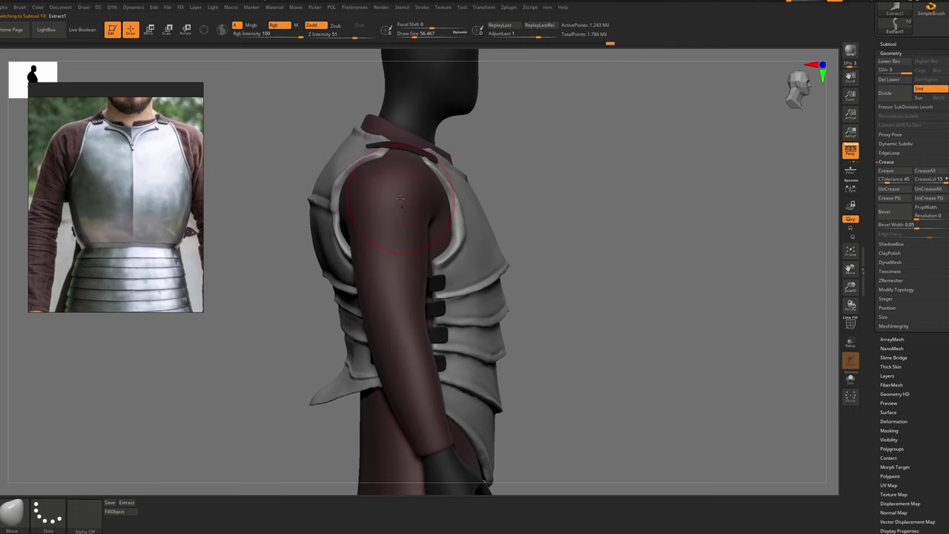
key("b")
key("d")
key("s")
key("s")
left_click_drag(427, 205, 419, 205)
right_click_drag(478, 196, 391, 194)
key("s")
key("bracketleft")
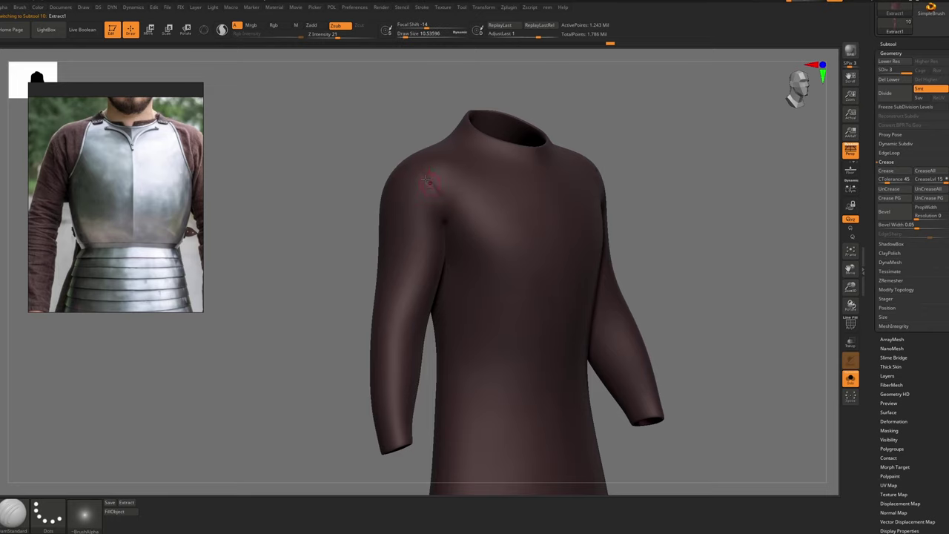
Carve a thin crease line across the robe's back shoulder
right_click_drag(440, 236, 402, 158)
mouse_move(430, 185)
right_mouse_down()
mouse_move(377, 161)
mouse_move(350, 167)
right_mouse_up()
left_click_drag(350, 167, 336, 197)
mouse_move(336, 198)
right_mouse_down()
mouse_move(406, 174)
mouse_move(364, 172)
right_mouse_up()
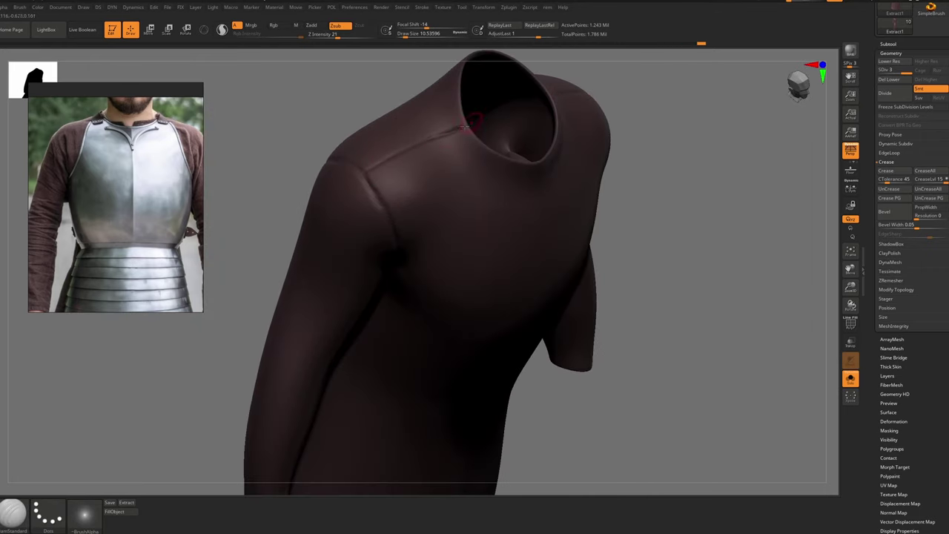
mouse_move(419, 146)
right_mouse_down("ctrl")
mouse_move(423, 309)
mouse_move(457, 264)
mouse_move(445, 214)
mouse_move(452, 120)
right_mouse_up("ctrl")
Hide the sleeves and carve two fold lines into the robe's upper torso
left_click(453, 206, "ctrl+shift")
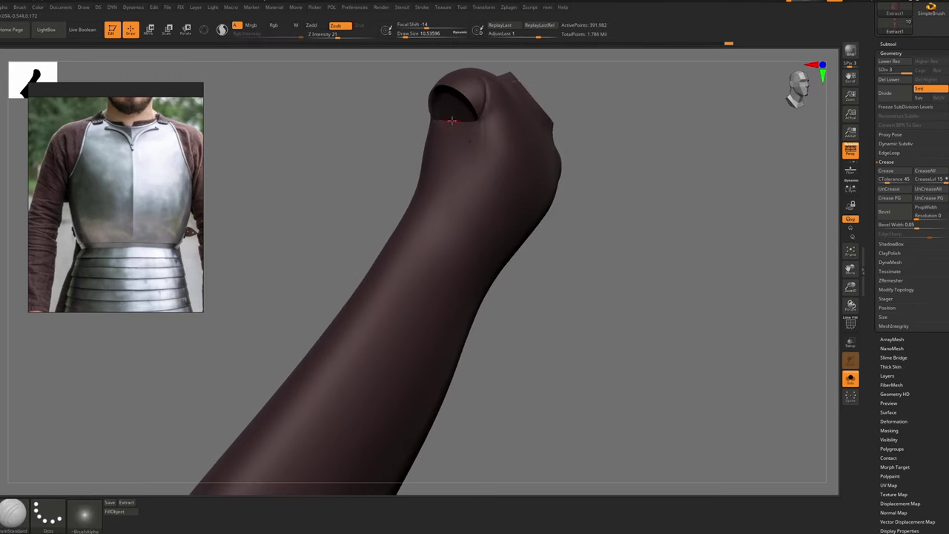
right_click_drag(430, 187, 446, 139)
left_click_drag(446, 139, 446, 166)
left_click_drag(453, 238, 453, 281)
mouse_move(453, 223)
right_mouse_down("ctrl")
mouse_move(434, 245)
mouse_move(462, 271)
mouse_move(440, 186)
mouse_move(415, 156)
right_mouse_up("ctrl")
Bring the robe's sleeves, the armour and the mannequin back into view
key("alt+s")
key("alt+s")
mouse_move(416, 156)
right_mouse_down("ctrl")
mouse_move(432, 166)
mouse_move(393, 249)
mouse_move(470, 182)
mouse_move(396, 98)
right_mouse_up("ctrl")
left_click(397, 229, "ctrl+shift")
key("alt+s")
key("alt+s")
left_click_drag(373, 84, 676, 440, "ctrl+alt+shift")
right_click_drag(519, 244, 531, 311, "ctrl")
Orbit the figure from a low frontal view to a three-quarter back view to inspect the creases
right_click_drag(453, 208, 415, 163)
right_click_drag(416, 163, 407, 304)
right_click_drag(407, 304, 398, 262)
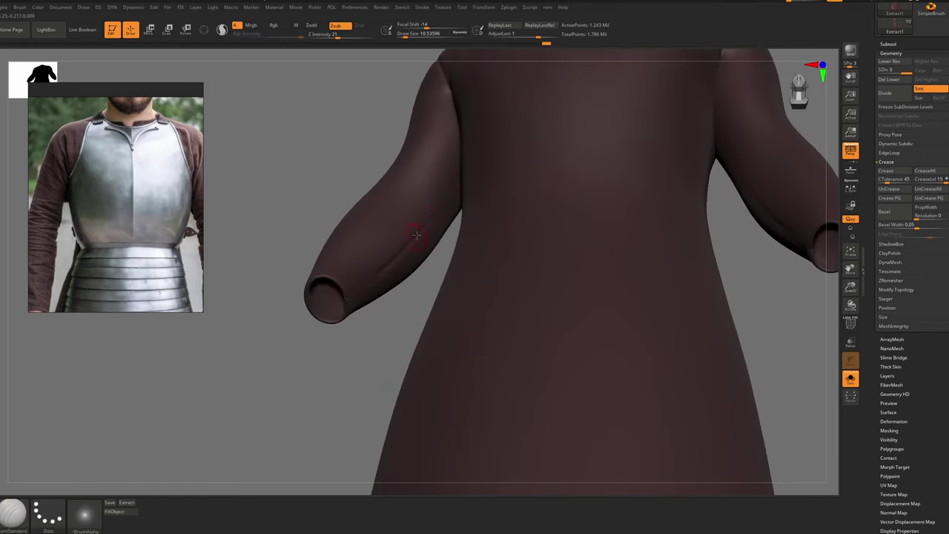
right_click_drag(451, 190, 440, 223)
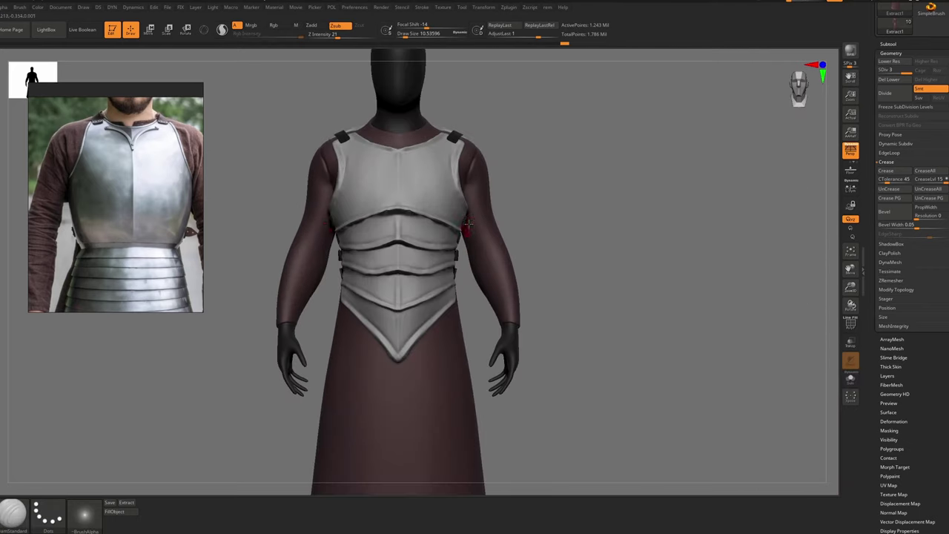
right_click_drag(468, 223, 431, 241)
Pick the Move Topological brush and set its size to about 39
key("b")
key("m")
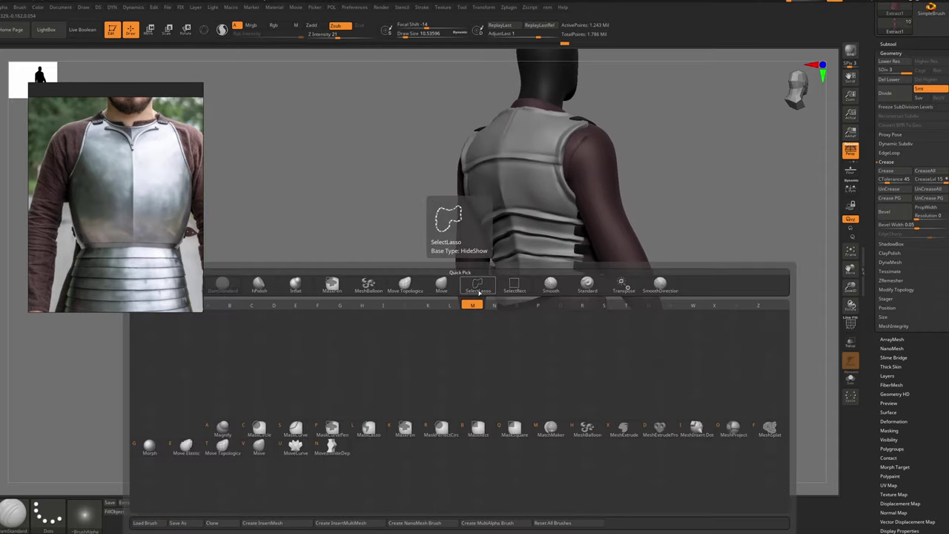
key("t")
key("s")
left_click_drag(510, 292, 504, 292)
right_click_drag(481, 281, 503, 323, "shift")
key("s")
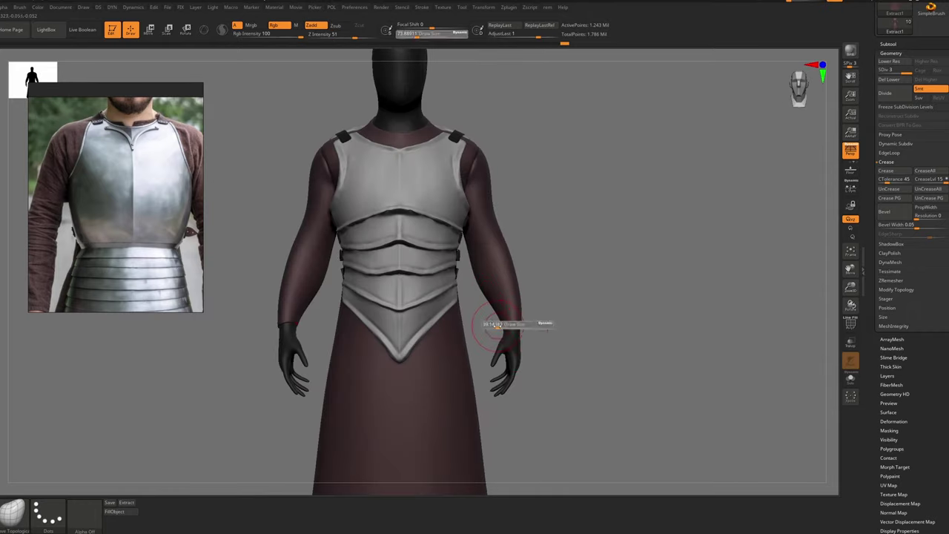
left_click_drag(503, 323, 495, 324)
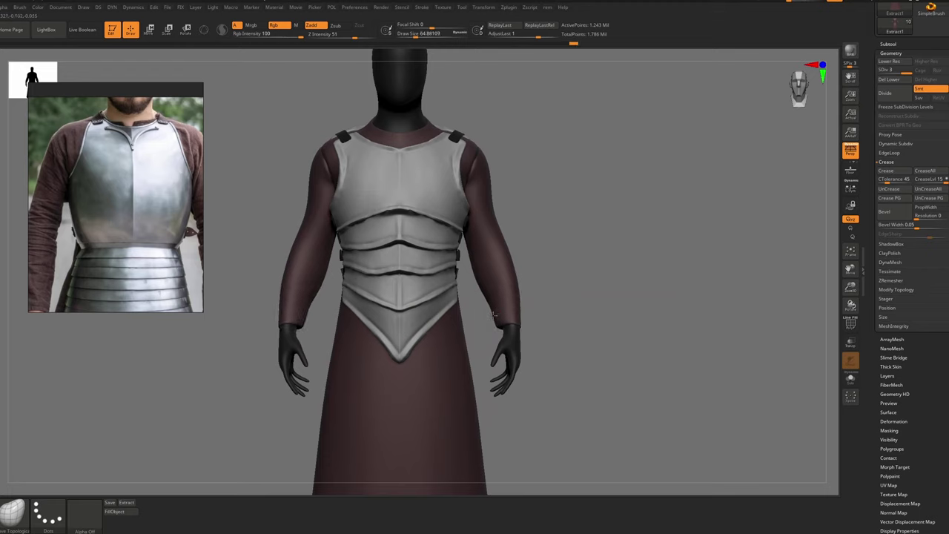
scroll(149, 267, "down", 2)
scroll(67, 298, "up", 2)
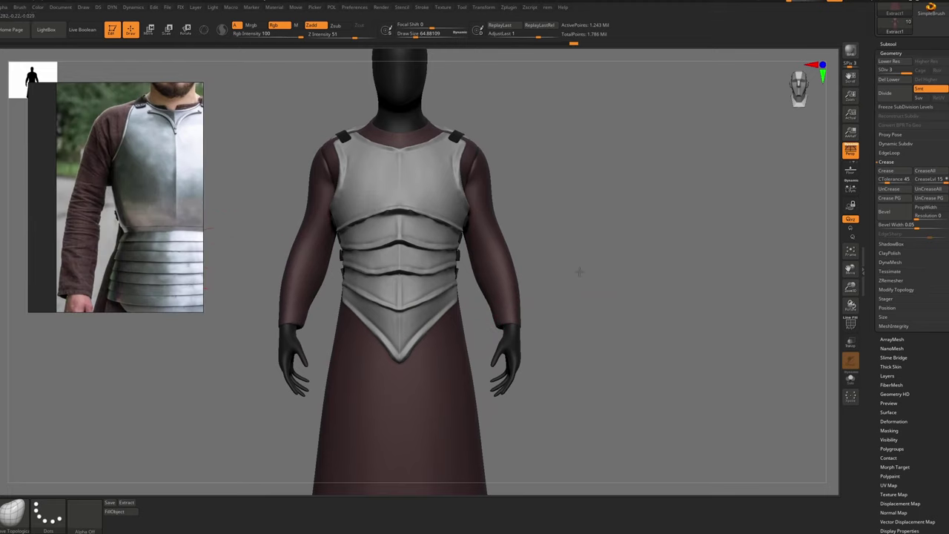
Drop the robe to its lowest level and try Reconstruct Subdiv twice, checking the polygroup wireframe
key("shift+d")
key("shift+d")
key("shift+f")
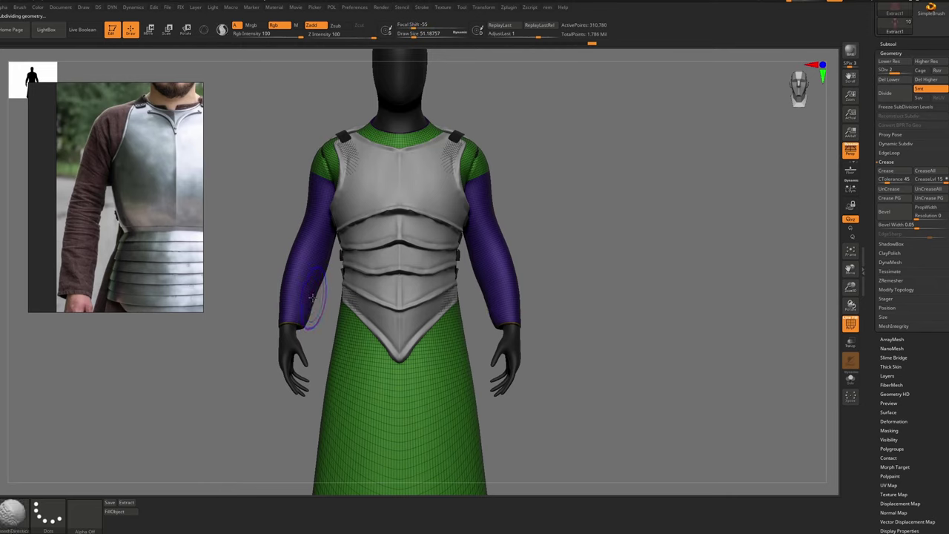
key("shift+f")
left_click(901, 117)
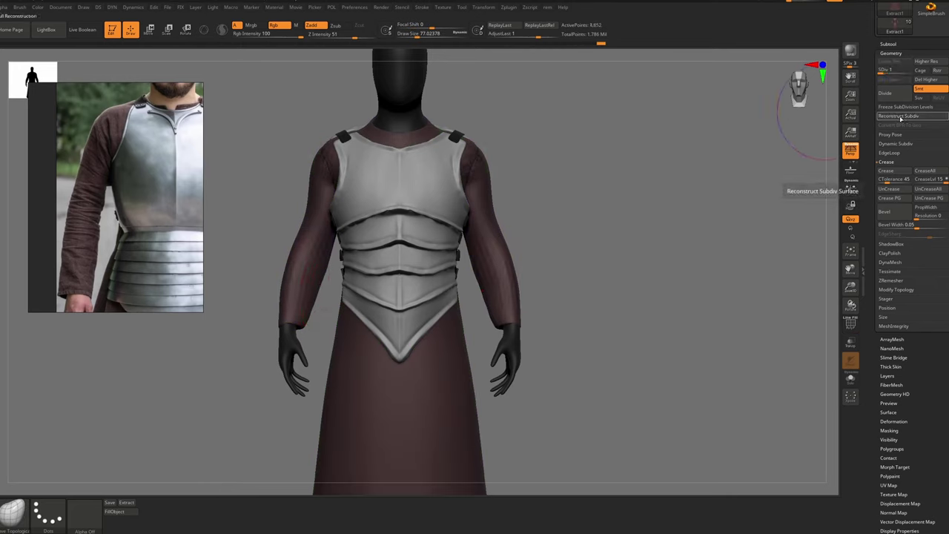
left_click(901, 118)
key("shift+f")
key("s")
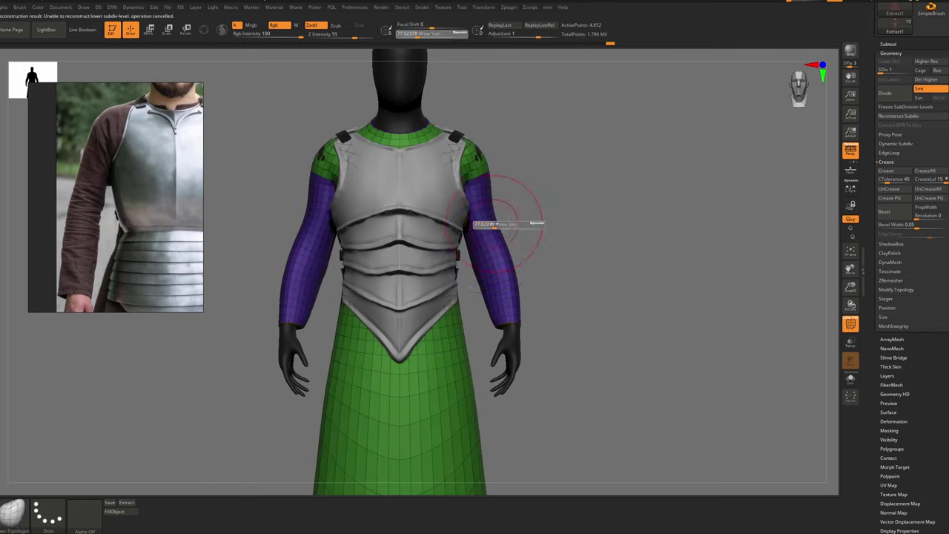
left_click_drag(495, 224, 493, 224)
key("shift+f")
key("d")
key("d")
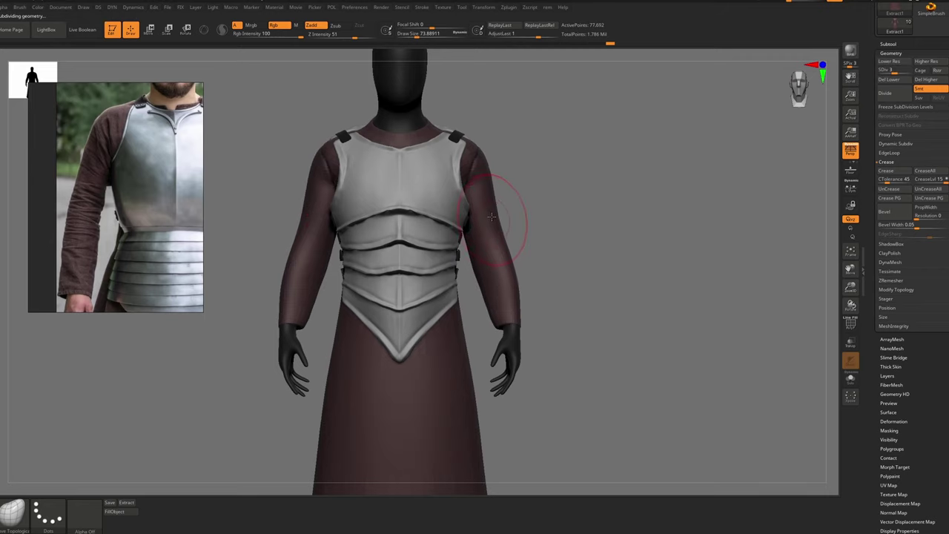
key("bracketright")
key("bracketright")
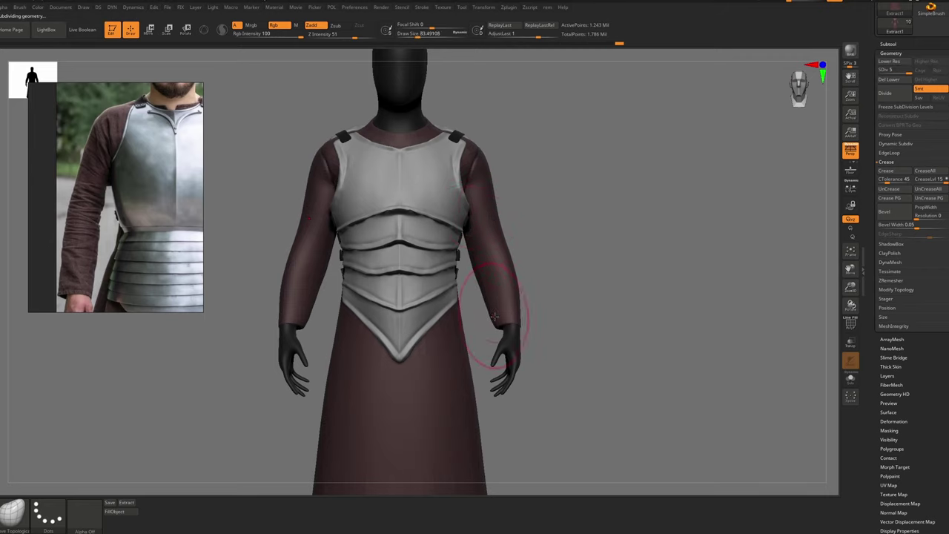
At subdivision level 3, pull both sleeves outward symmetrically, enlarging the brush to about 128
key("shift+d")
key("shift+d")
key("s")
key("s")
mouse_move(509, 316)
left_mouse_down()
mouse_move(519, 331)
mouse_move(479, 333)
left_mouse_up()
right_click_drag(508, 335, 511, 335, "shift")
left_click_drag(520, 319, 526, 316)
left_click_drag(500, 233, 506, 228)
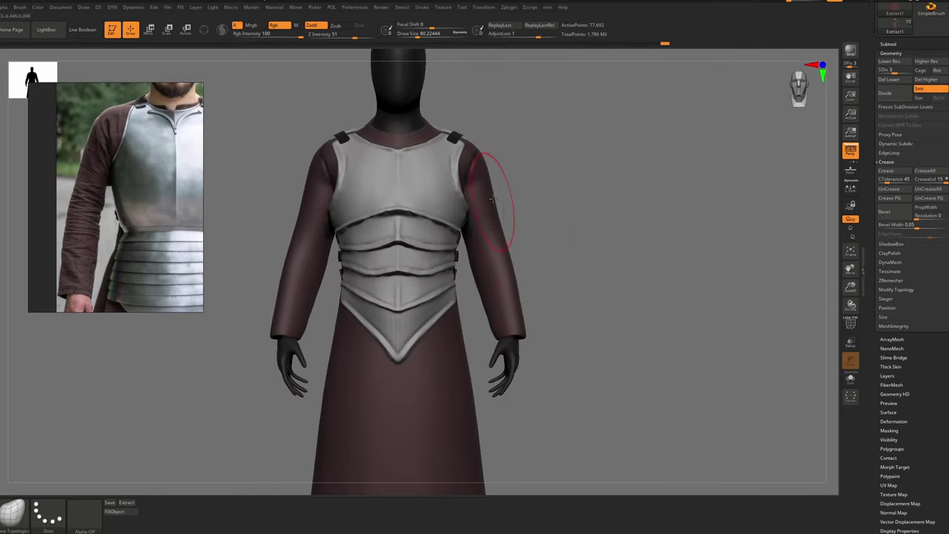
right_click_drag(482, 211, 502, 200, "ctrl")
key("s")
left_click_drag(502, 227, 508, 227)
mouse_move(507, 215)
right_mouse_down("ctrl")
mouse_move(509, 251)
mouse_move(488, 244)
mouse_move(520, 255)
mouse_move(542, 280)
mouse_move(489, 210)
mouse_move(486, 241)
right_mouse_up("ctrl")
right_click_drag(429, 143, 405, 155, "ctrl")
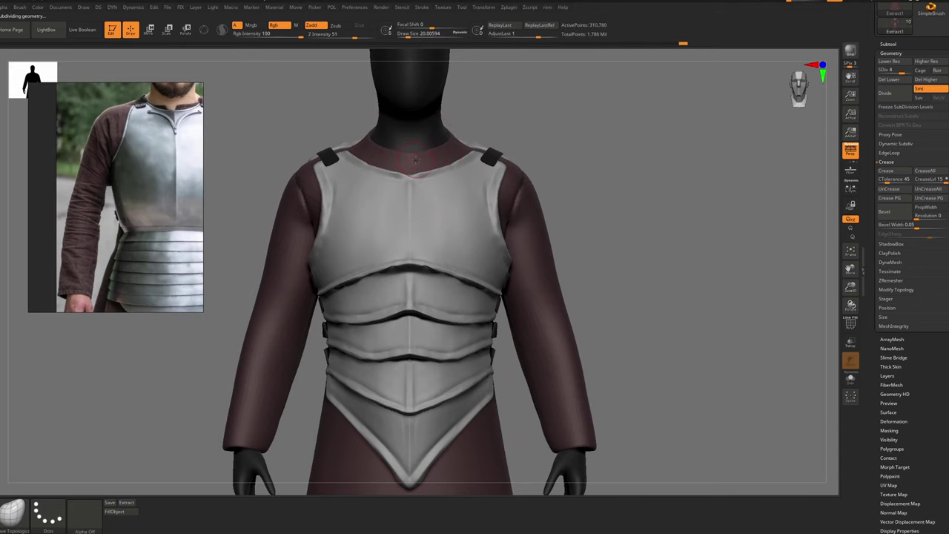
Raise the robe's subdivision level, check it in Solo, and delete its lower subdivision levels
key("d")
key("alt+s")
right_click_drag(414, 161, 474, 168)
key("alt+s")
mouse_move(404, 186)
right_mouse_down("ctrl")
mouse_move(430, 175)
mouse_move(351, 178)
right_mouse_up("ctrl")
key("alt+s")
key("alt+s")
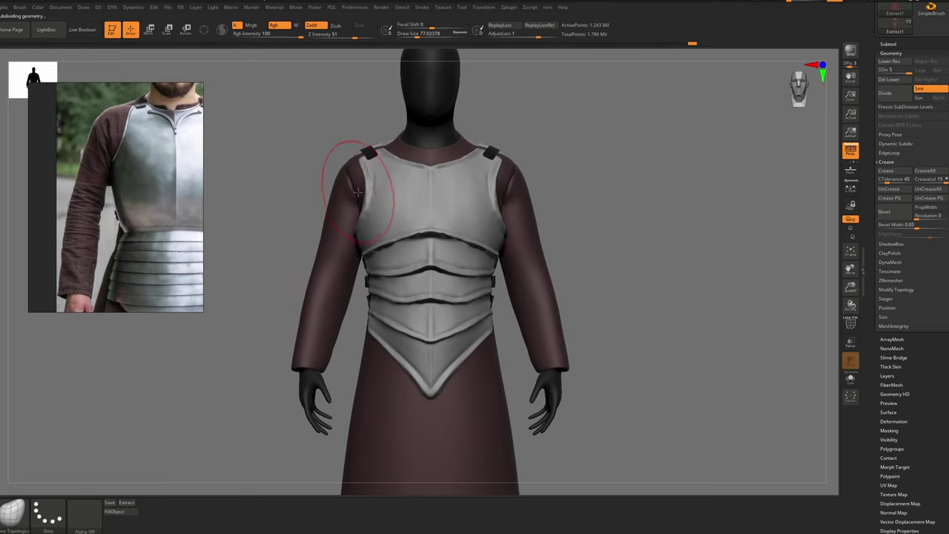
left_click(903, 82)
Step the robe down a subdivision level and switch to a slightly smaller plain Move brush
key("alt+f")
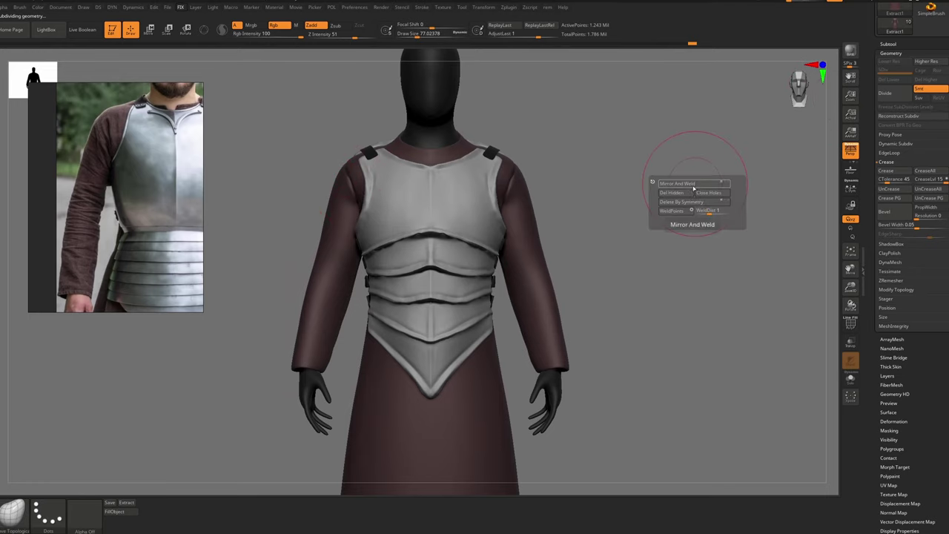
left_click(696, 184)
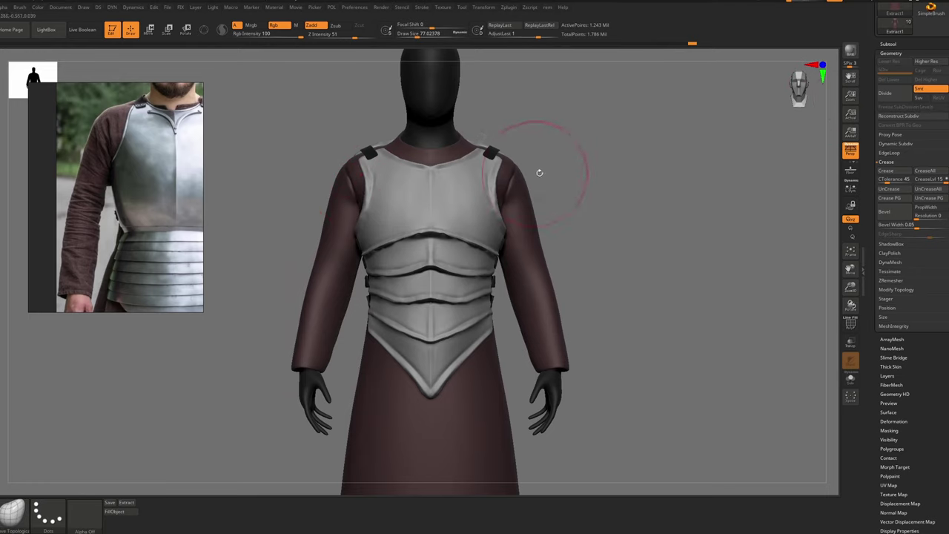
key("bracketleft")
key("bracketleft")
key("bracketleft")
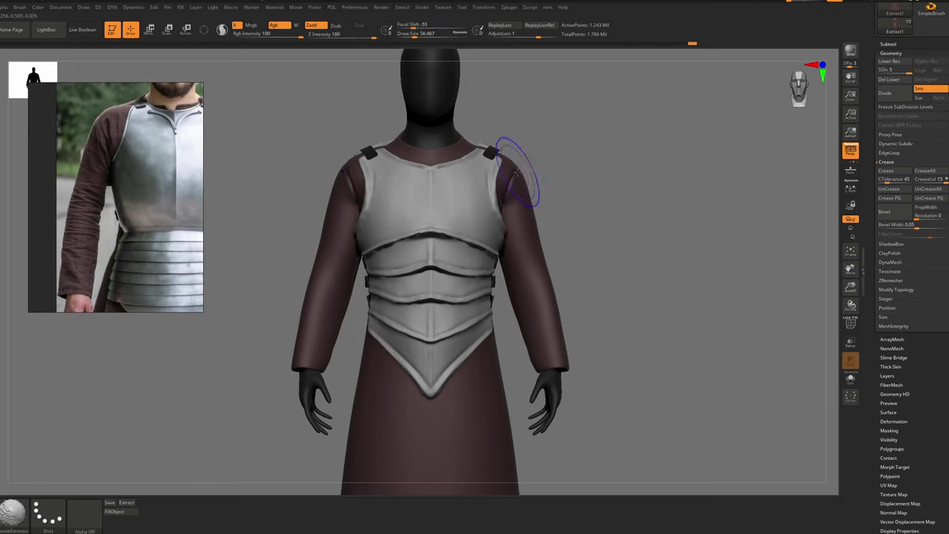
key("shift+d")
key("shift+d")
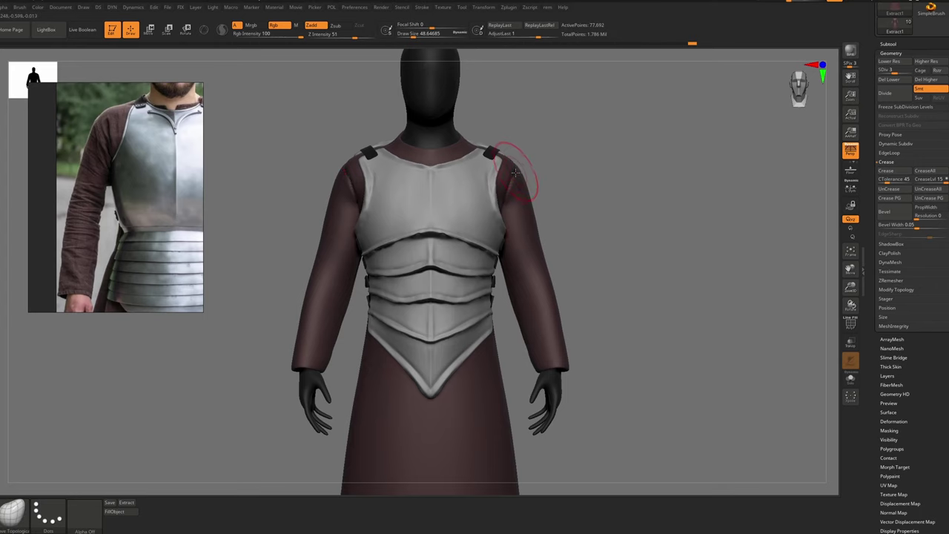
key("b")
key("m")
key("v")
key("space")
left_click_drag(521, 170, 519, 167)
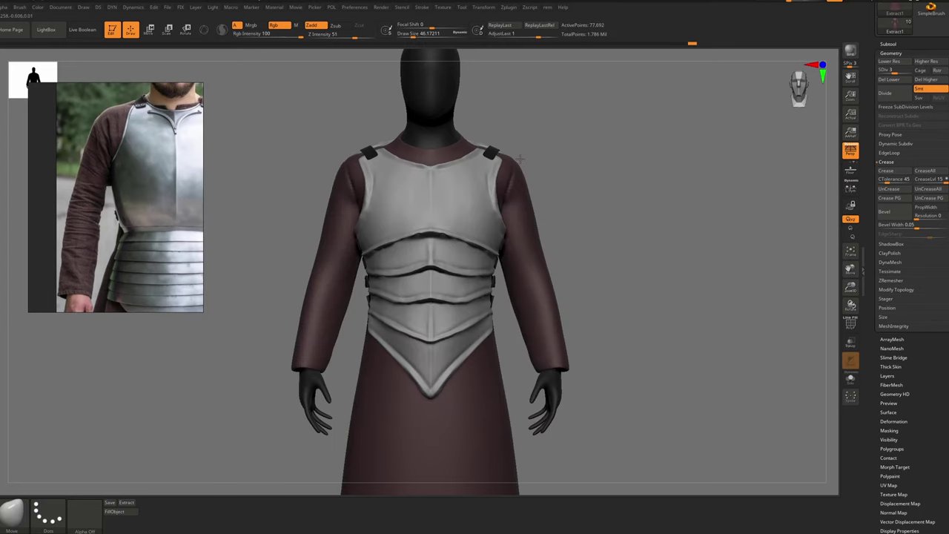
scroll(522, 158, "down", 3)
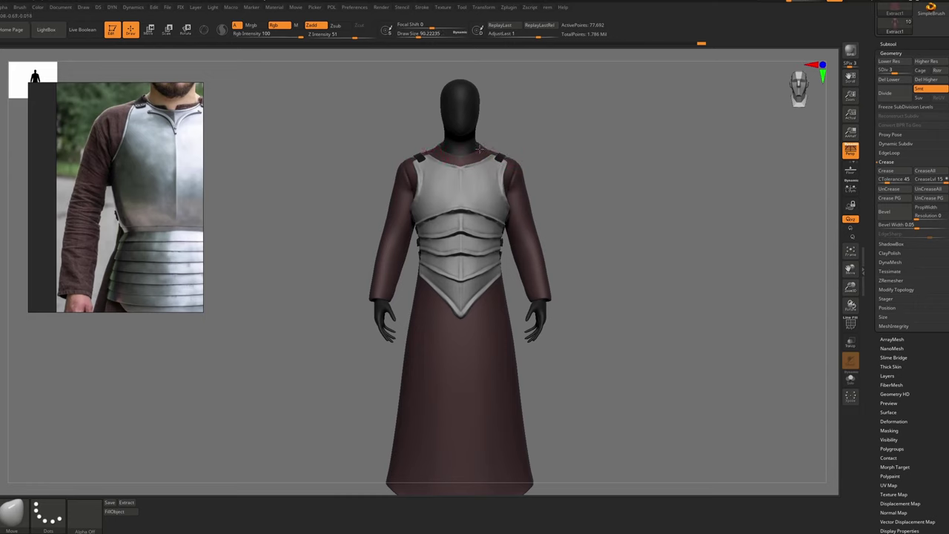
Reshape the shoulder straps and nudge the chest plate's edge into place
left_click_drag(502, 159, 496, 165)
left_click(462, 208, "alt")
key("s")
left_click_drag(461, 209, 465, 211)
scroll(465, 210, "down", 4)
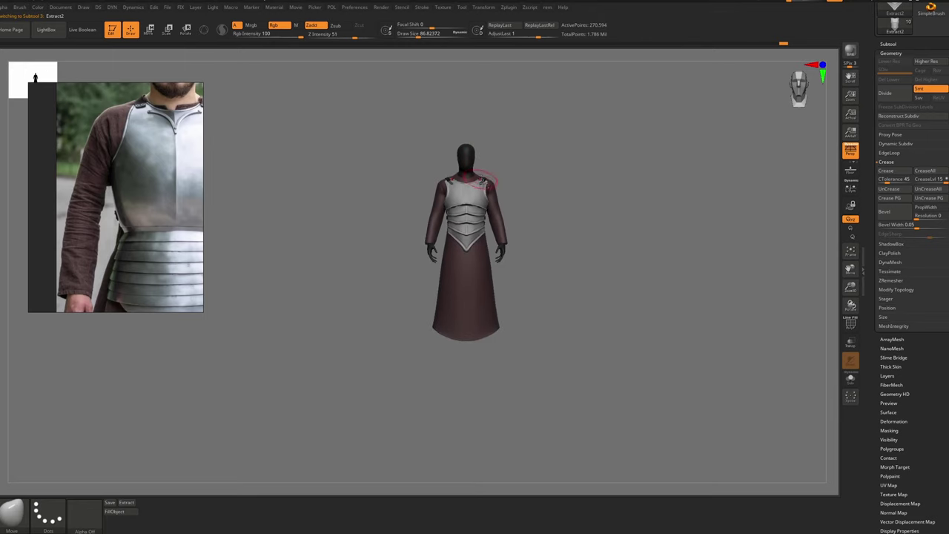
Frame the figure and reshape both robe sleeves
key("f")
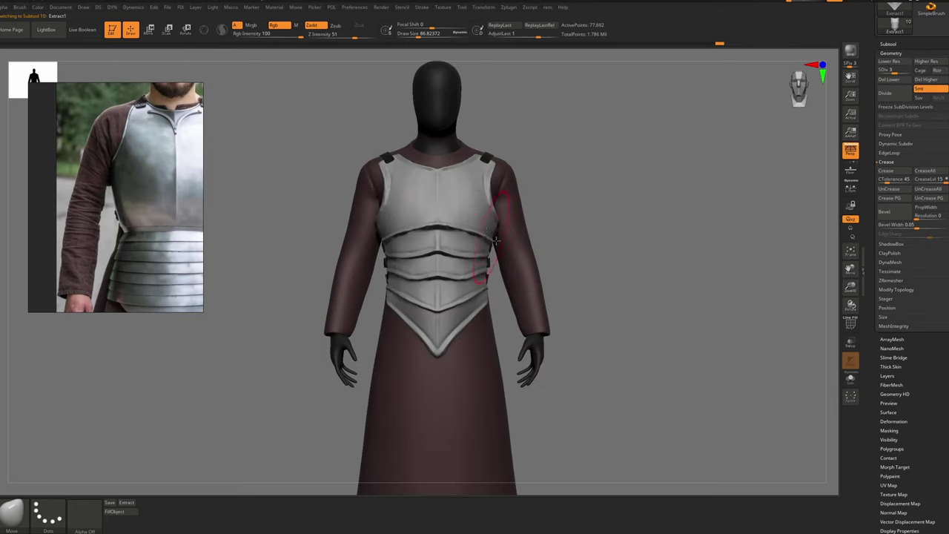
key("s")
left_click_drag(525, 325, 531, 326)
left_click_drag(515, 295, 518, 283)
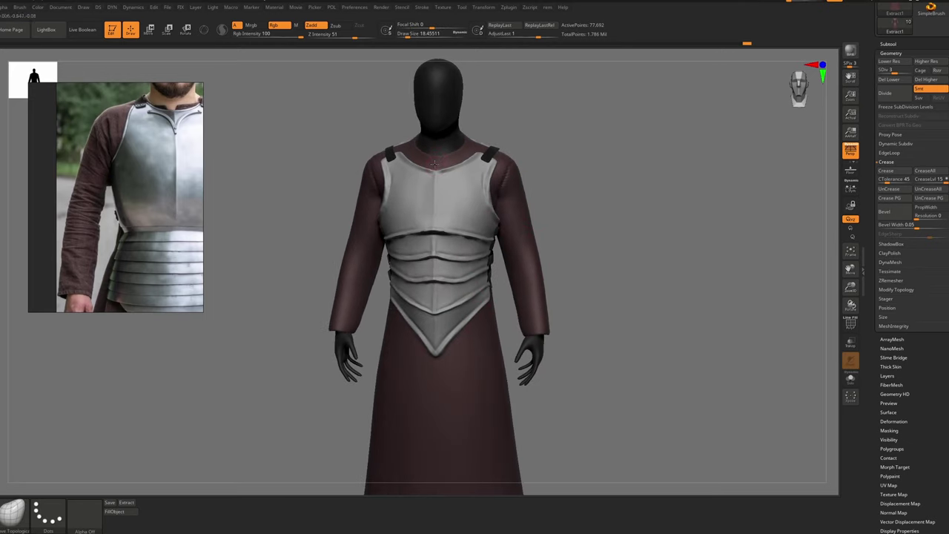
Pull the robe's neckline into shape from the front and raise it to its highest subdivision level
right_click_drag(442, 164, 439, 170, "shift")
left_click_drag(440, 170, 448, 173)
mouse_move(452, 173)
right_mouse_down("ctrl")
mouse_move(522, 140)
mouse_move(477, 155)
right_mouse_up("ctrl")
key("d")
key("d")
key("s")
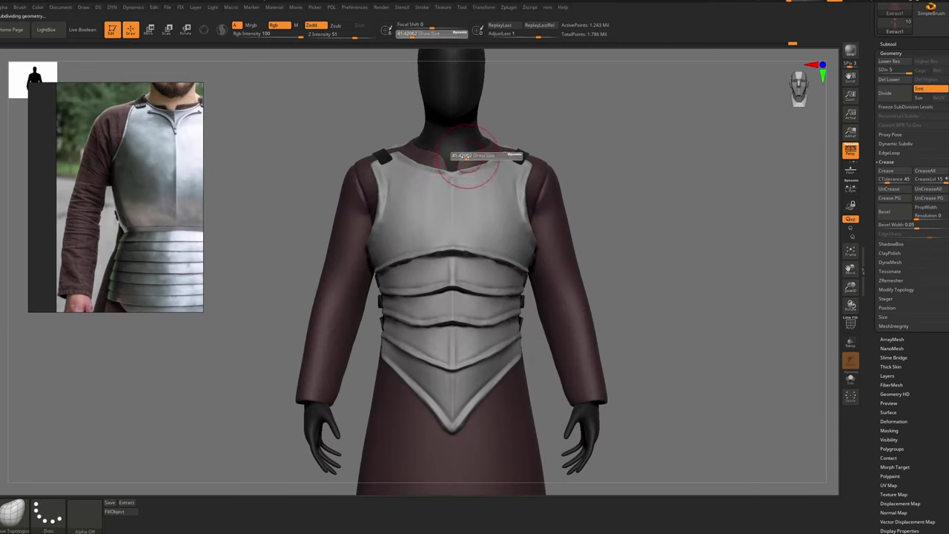
left_click_drag(477, 155, 460, 158)
right_click_drag(460, 158, 455, 160, "ctrl")
key("f")
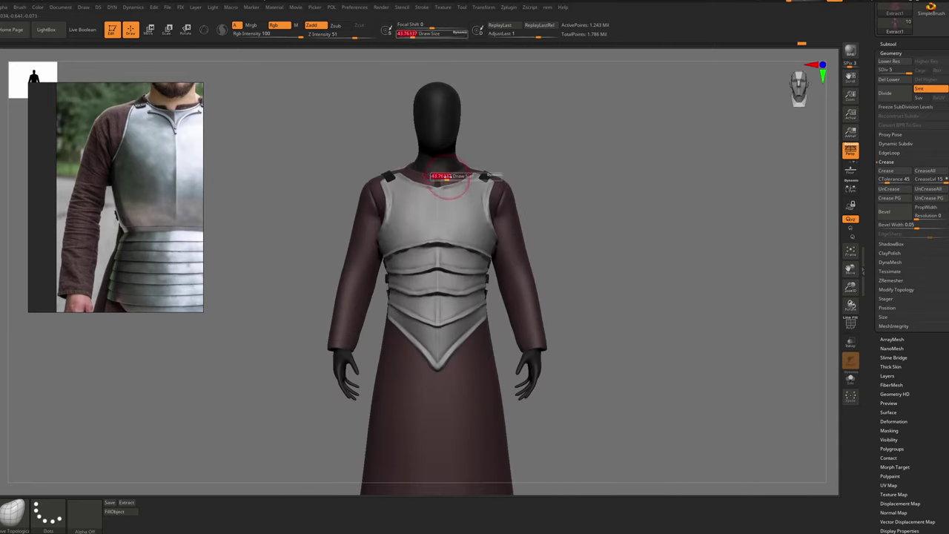
Select the robe, set the brush size to about 86.8, and drop it to subdivision level 1
key("s")
mouse_move(453, 178)
left_mouse_down()
mouse_move(460, 185)
mouse_move(473, 173)
left_mouse_up()
left_click(461, 195, "alt")
key("s")
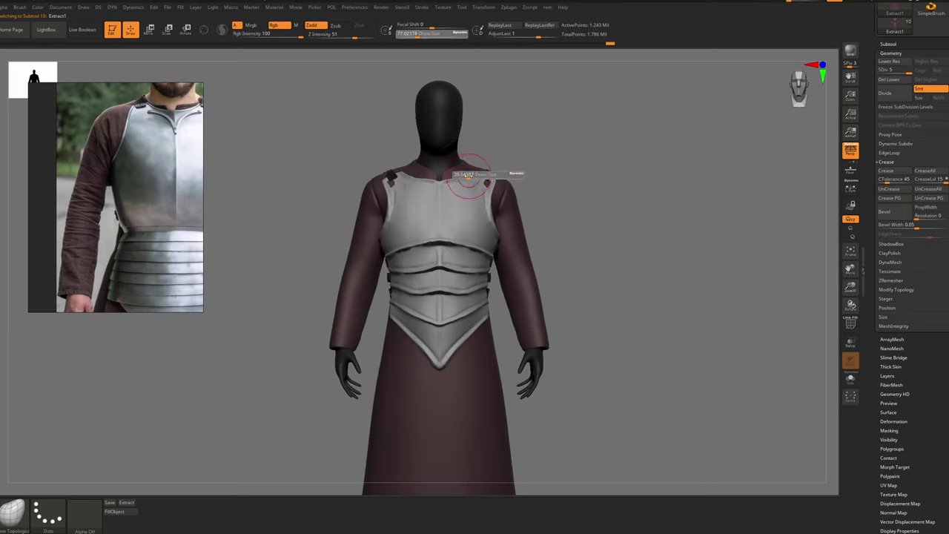
right_click_drag(479, 174, 481, 166, "ctrl")
mouse_move(480, 166)
right_mouse_down()
mouse_move(486, 176)
mouse_move(421, 170)
mouse_move(515, 148)
mouse_move(446, 206)
right_mouse_up()
right_click_drag(467, 174, 546, 191, "ctrl")
key("s")
left_click_drag(547, 191, 556, 190)
mouse_move(556, 191)
right_mouse_down()
mouse_move(496, 218)
mouse_move(530, 226)
right_mouse_up()
right_click_drag(531, 227, 555, 221, "ctrl")
right_click_drag(555, 221, 469, 225, "alt")
key("shift+d")
key("shift+d")
key("shift+d")
key("shift+d")
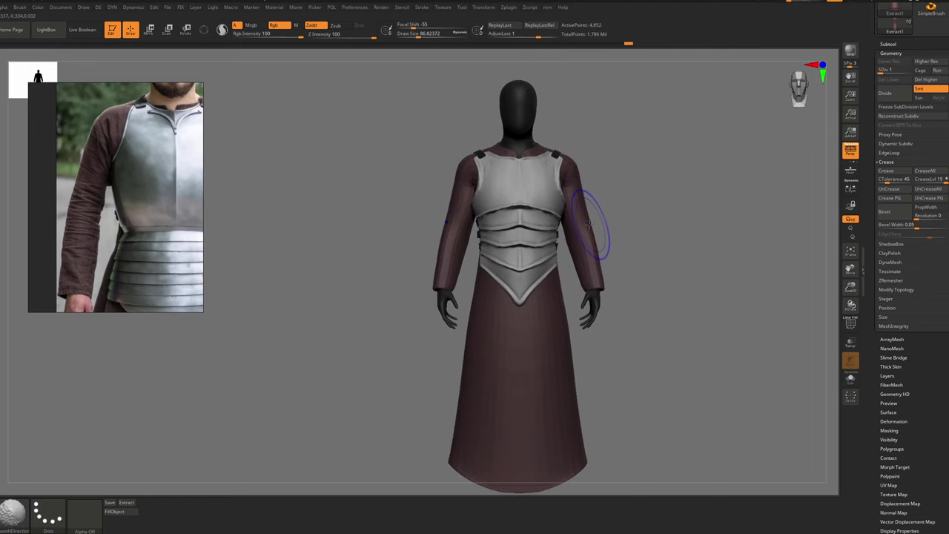
Solo the robe and mask its sleeves with a transpose line from shoulder to wrist
mouse_move(585, 228)
right_mouse_down("ctrl")
mouse_move(597, 242)
mouse_move(572, 225)
right_mouse_up("ctrl")
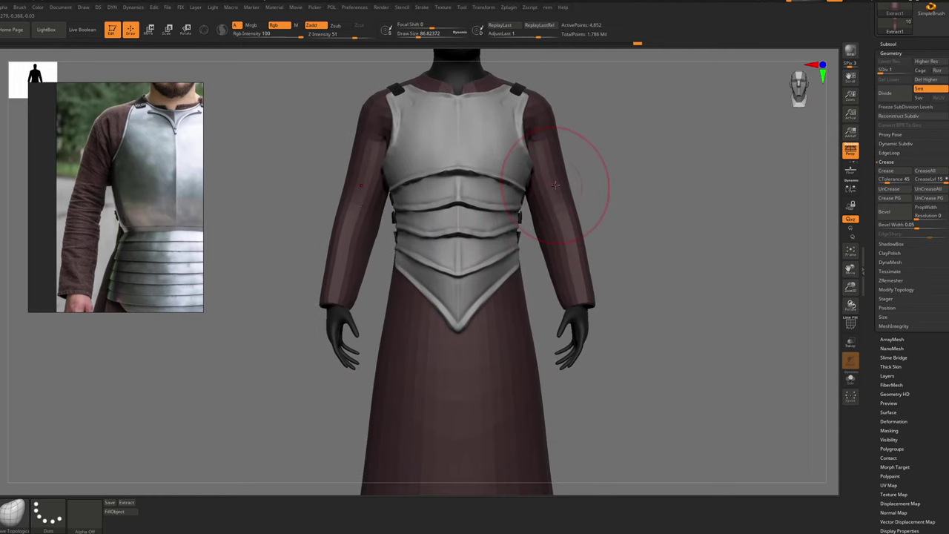
key("d")
key("w")
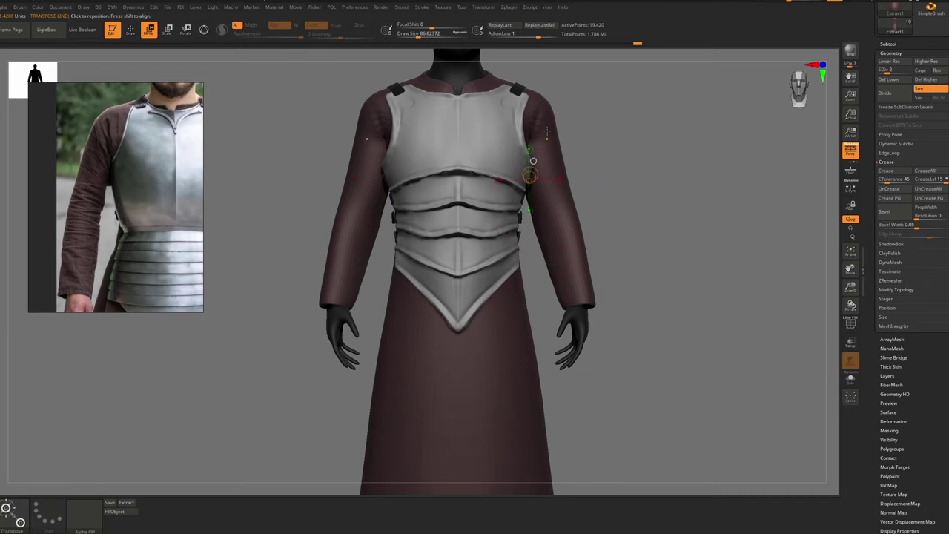
left_click_drag(534, 108, 559, 193, "ctrl")
key("alt+s")
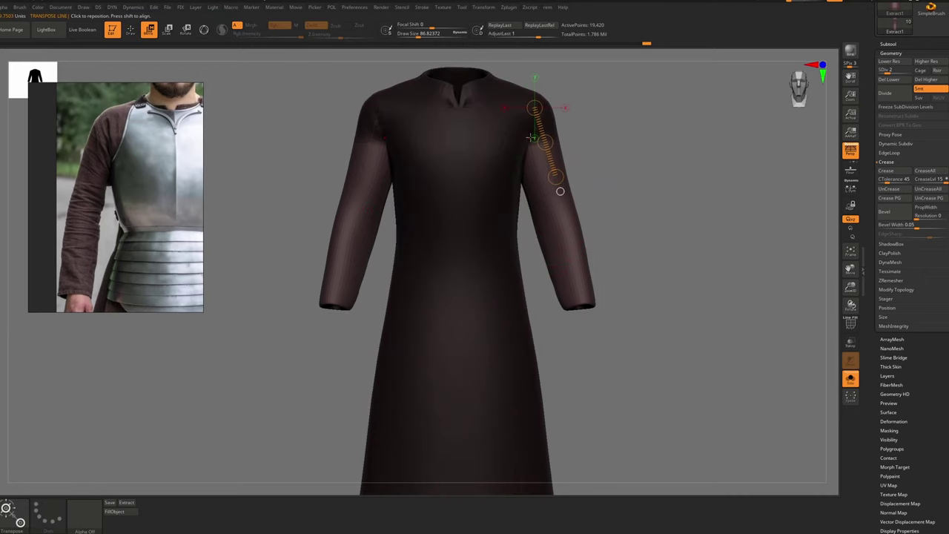
left_click_drag(526, 134, 582, 324, "ctrl")
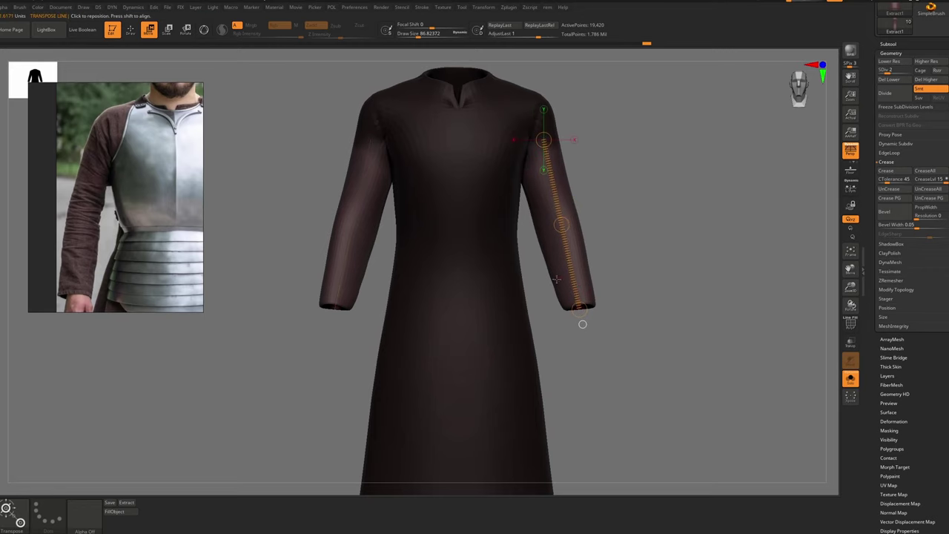
Crumple both sleeves into cloth wrinkles with the TransposeCloth gizmo
key("b")
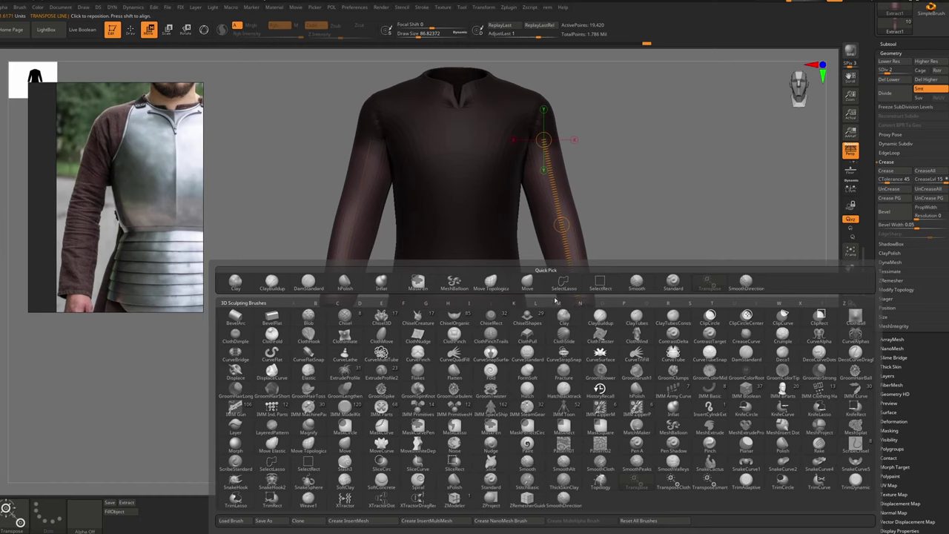
key("t")
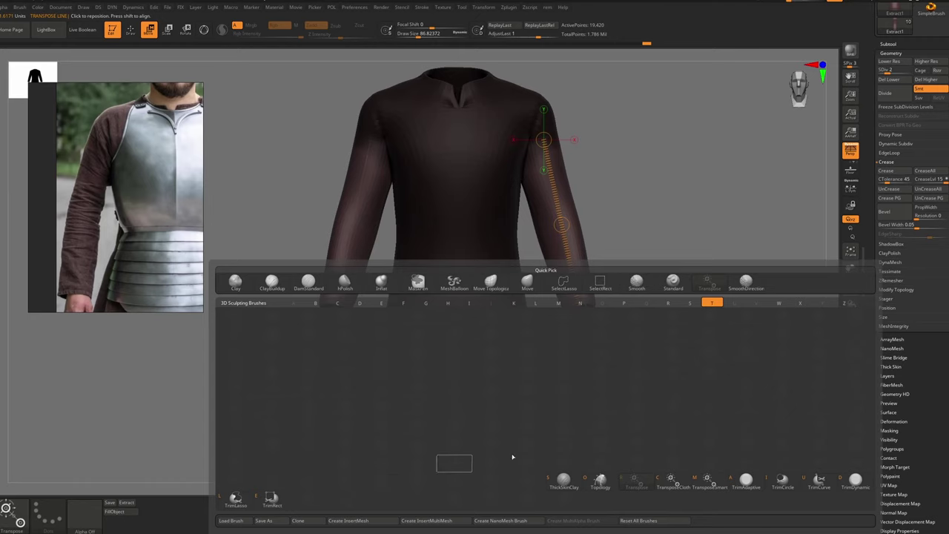
left_click(675, 482)
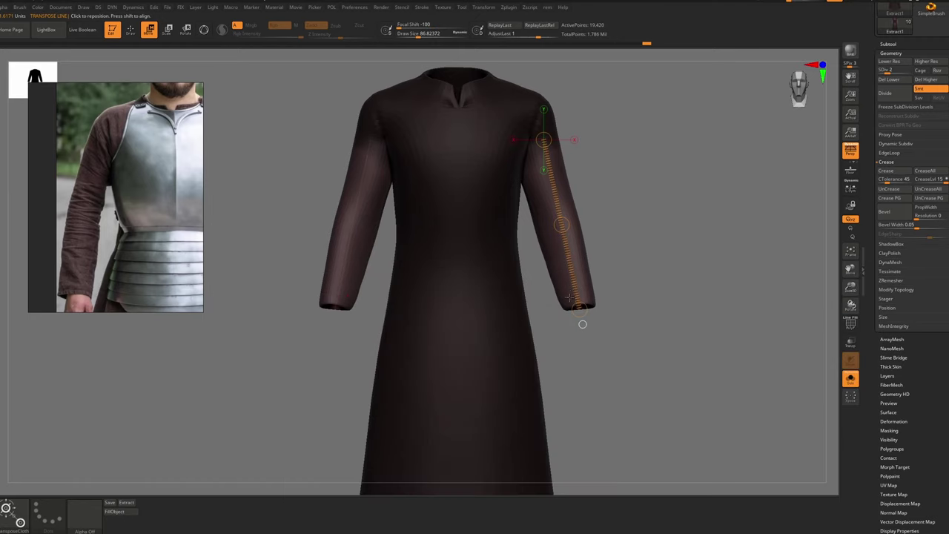
key("y")
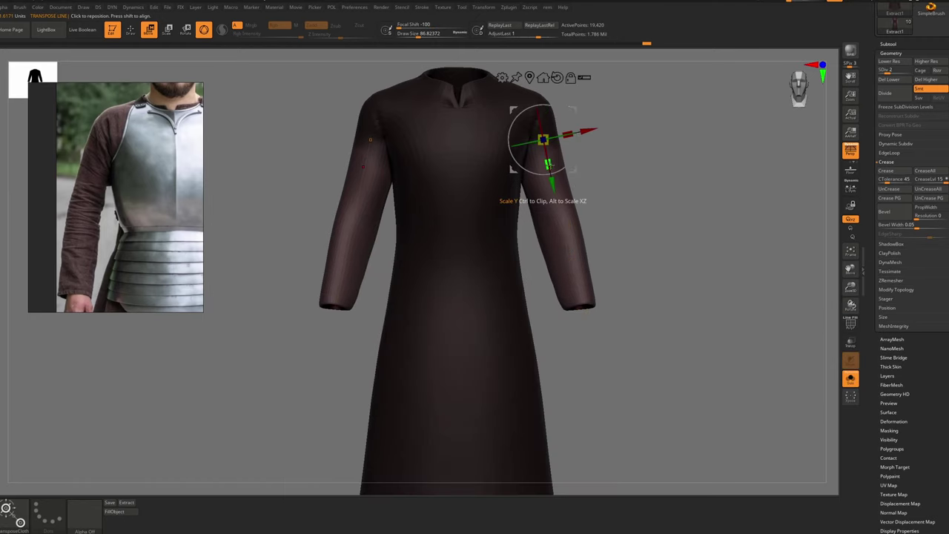
left_click_drag(547, 165, 534, 172)
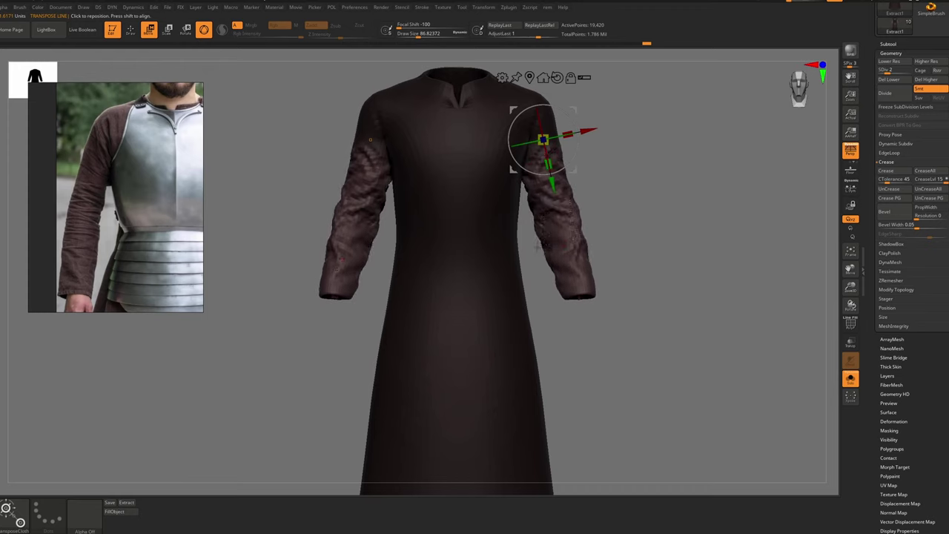
Switch back to Transpose and stretch the wrinkled sleeves back to wrist length
key("b")
key("t")
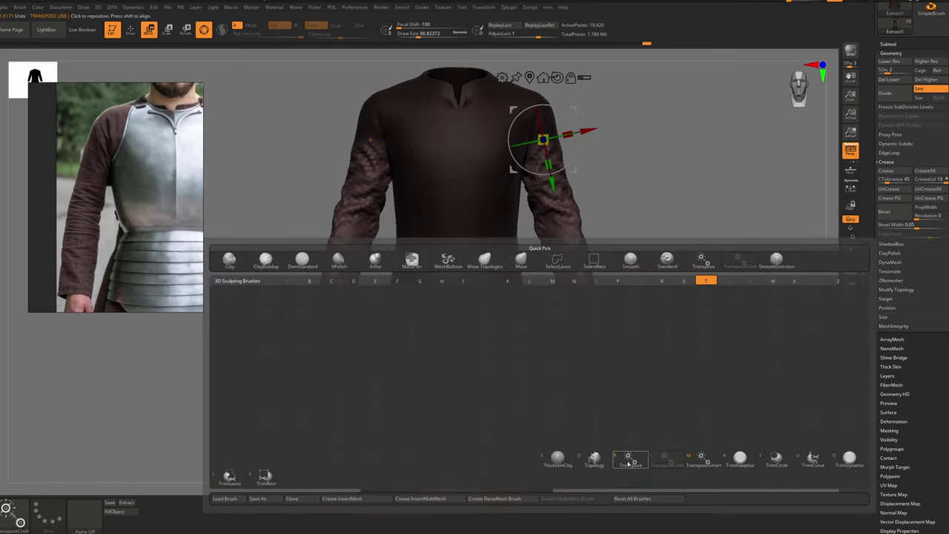
left_click(629, 462)
left_click_drag(550, 163, 549, 171)
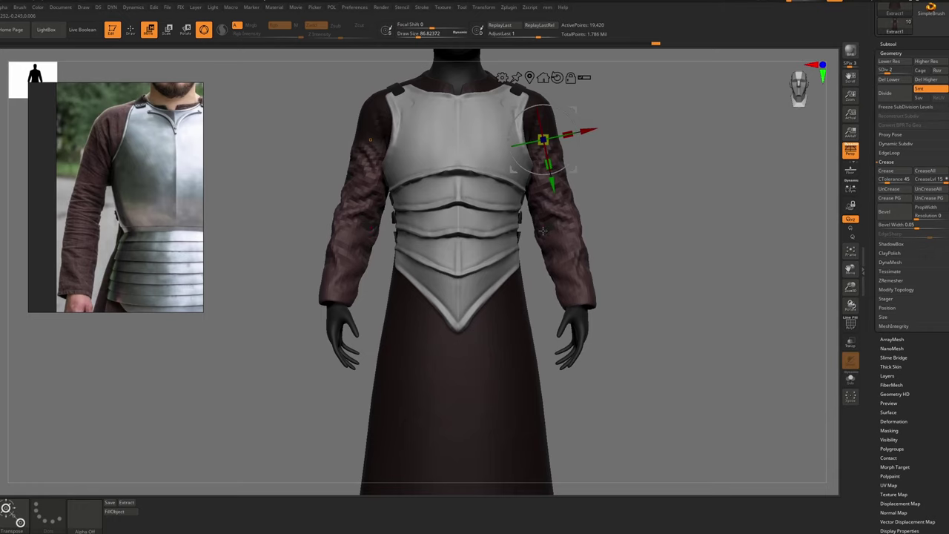
Clear the sleeve mask, pick Move Topological at about size 153, and return to the top subdivision level
key("b")
left_click_drag(604, 187, 626, 254, "ctrl")
key("b")
key("m")
key("t")
key("s")
left_click_drag(551, 243, 560, 243)
key("d")
key("d")
key("d")
mouse_move(561, 224)
right_mouse_down("ctrl")
mouse_move(568, 175)
mouse_move(581, 170)
mouse_move(603, 191)
right_mouse_up("ctrl")
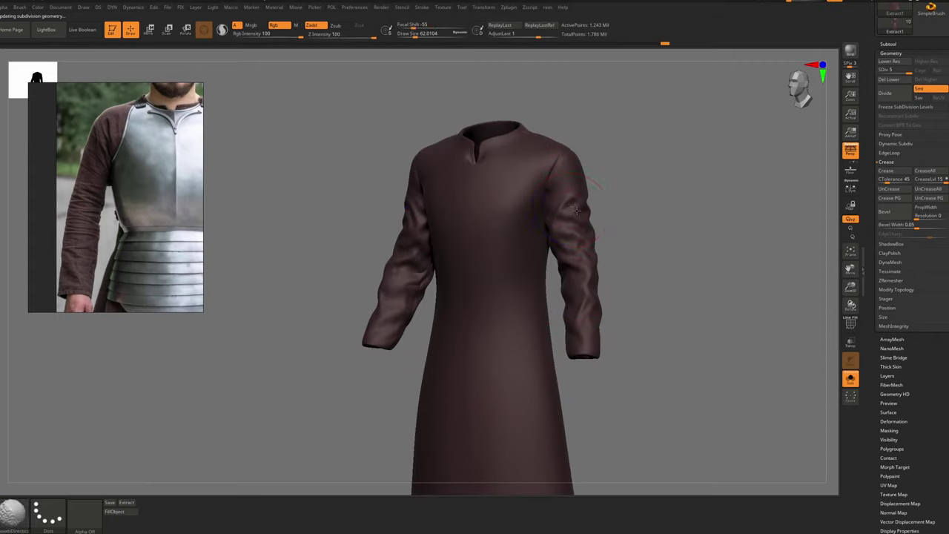
Compare the robe's subdivision levels, then toggle between the solo robe and the full armoured figure
key("shift+d")
key("shift+d")
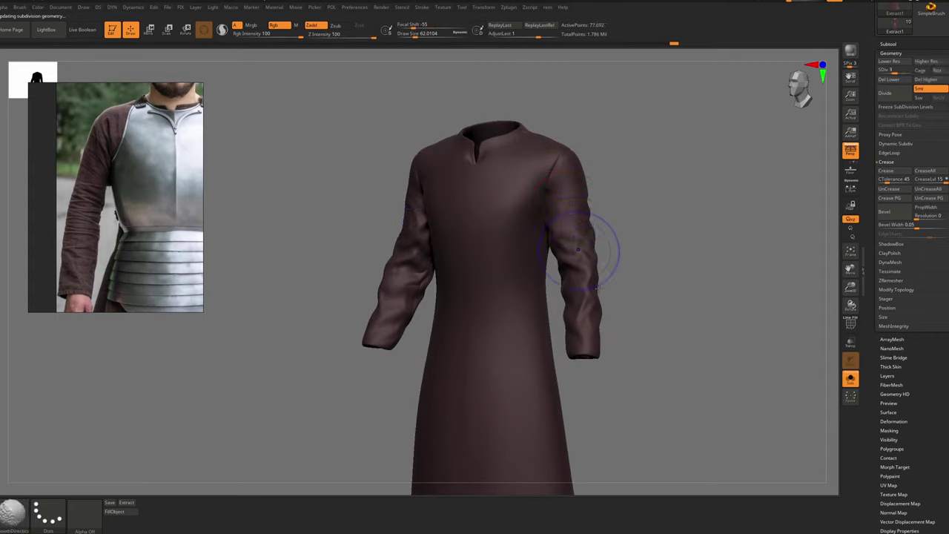
key("d")
key("d")
left_click_drag(600, 233, 568, 195)
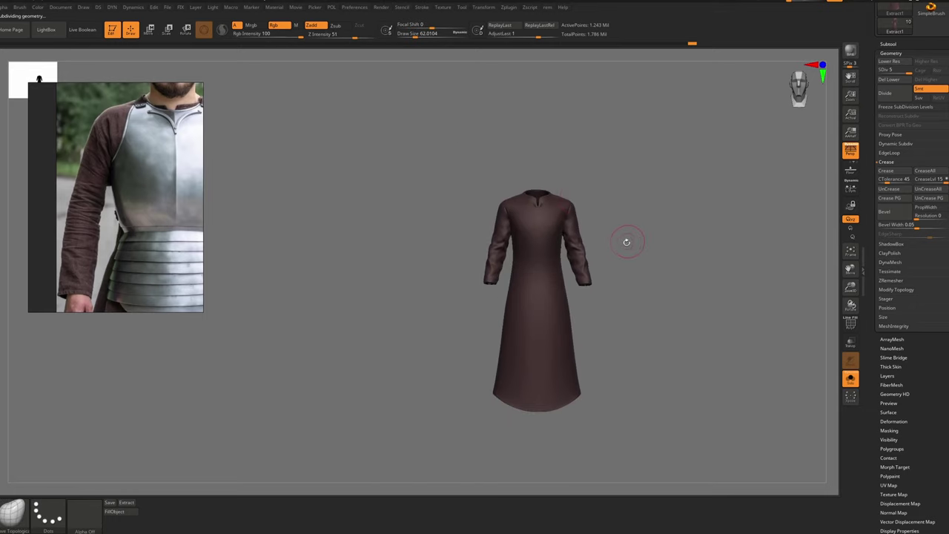
left_click_drag(626, 242, 622, 241)
key("alt+s")
right_click_drag(600, 232, 567, 215, "ctrl")
key("alt+s")
key("ctrl+shift+s")
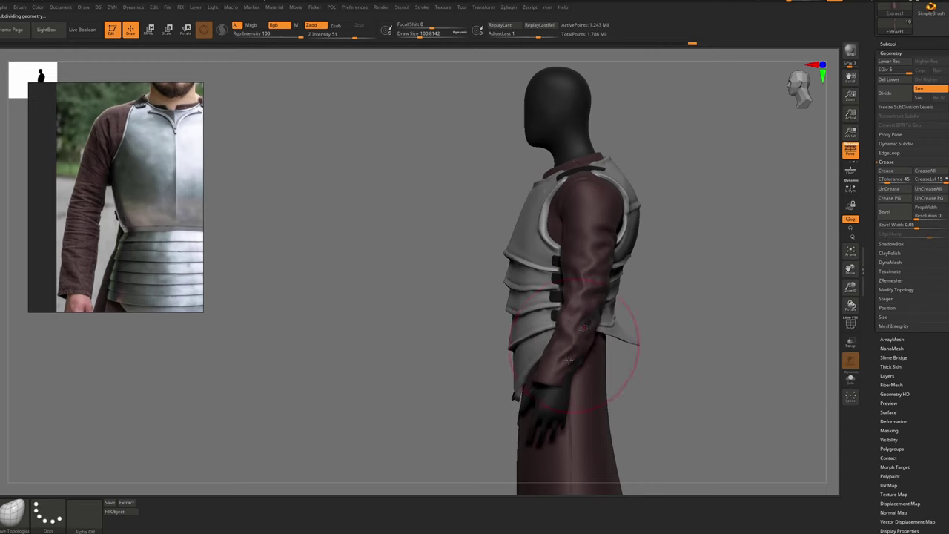
Shrink the brush to about 56 and push out the dents in the isolated robe's sleeve
key("s")
left_click_drag(572, 384, 578, 375)
key("s")
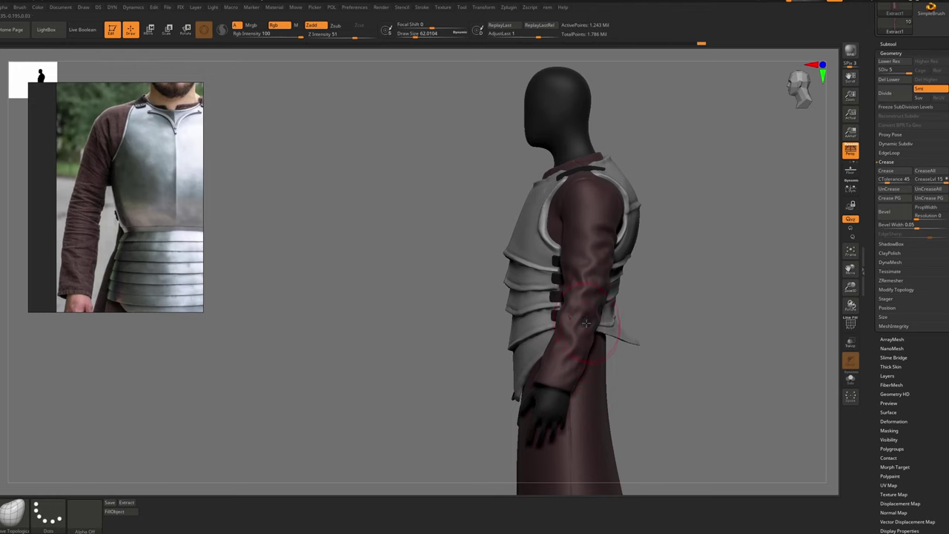
right_click_drag(581, 311, 607, 296)
key("s")
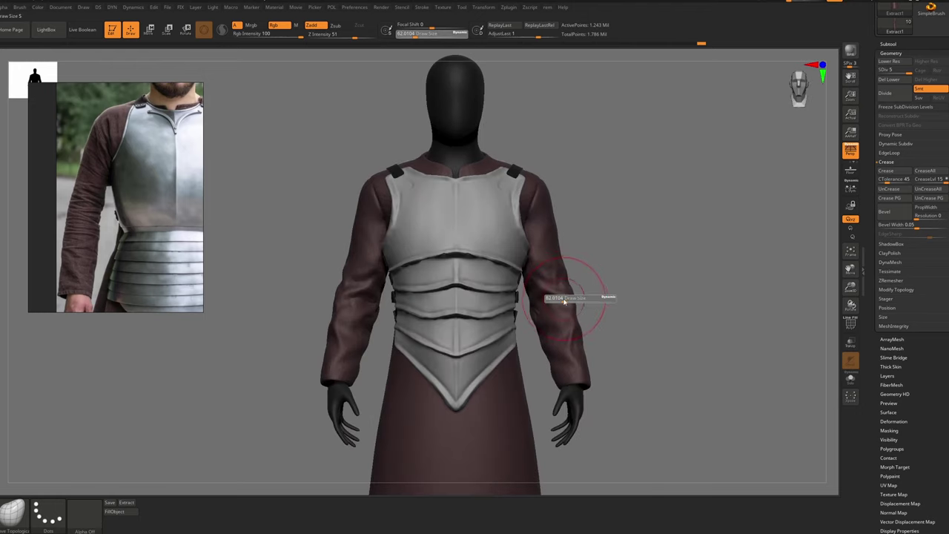
left_click_drag(576, 298, 570, 299)
key("alt+s")
right_click_drag(544, 308, 550, 317, "ctrl")
key("shift+f")
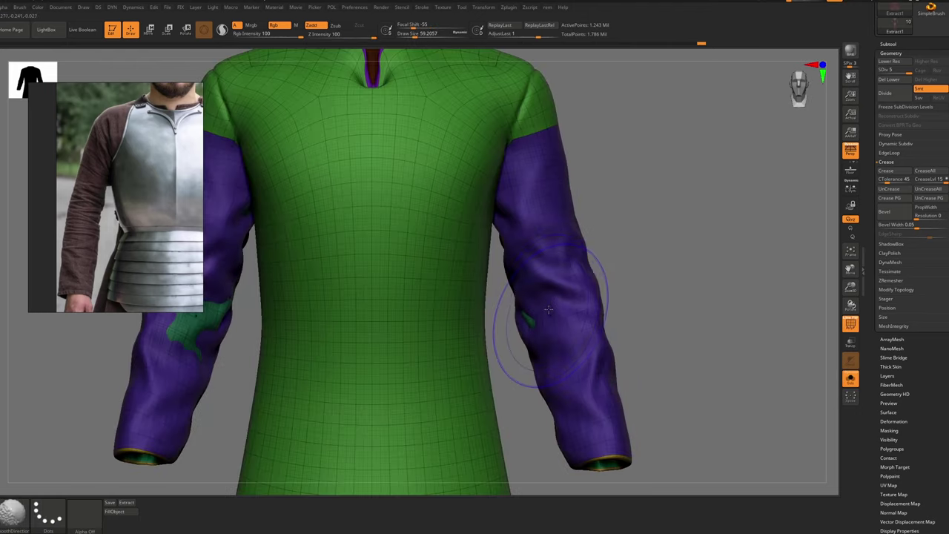
left_click_drag(531, 322, 516, 321)
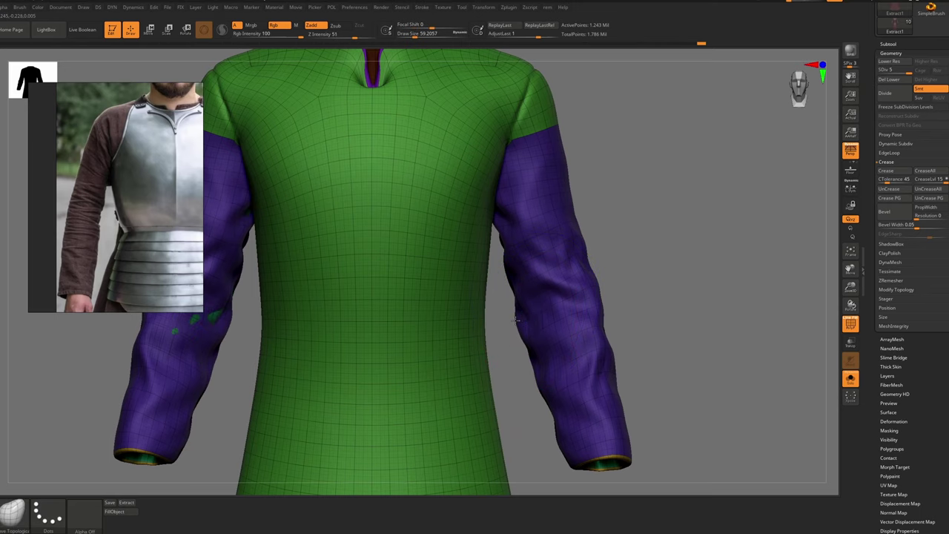
key("shift+f")
Return to a smaller Standard brush and rotate the robe back to the front
mouse_move(551, 212)
right_mouse_down()
mouse_move(512, 193)
mouse_move(541, 199)
mouse_move(513, 216)
mouse_move(525, 218)
right_mouse_up()
key("b")
key("s")
key("t")
right_click(511, 216)
key("s")
left_click_drag(525, 218, 513, 220)
right_click_drag(512, 223, 545, 194, "ctrl")
mouse_move(545, 195)
right_mouse_down()
mouse_move(562, 199)
mouse_move(525, 190)
mouse_move(558, 191)
mouse_move(572, 165)
mouse_move(571, 185)
right_mouse_up()
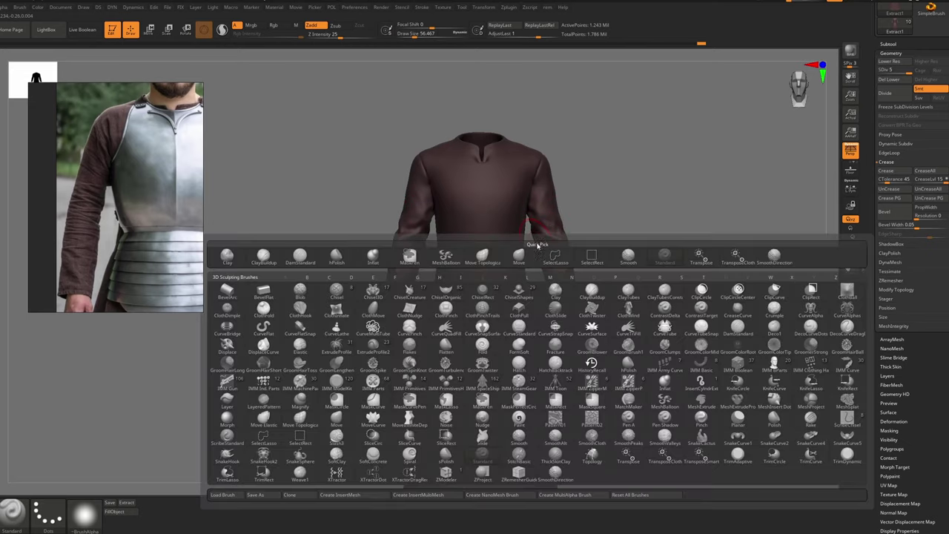
With the Move brush at size about 62, nudge the right sleeve inward
key("b")
key("m")
key("v")
key("s")
left_click_drag(541, 243, 544, 243)
mouse_move(550, 234)
left_mouse_down()
mouse_move(565, 243)
mouse_move(562, 234)
left_mouse_up()
key("s")
key("s")
key("s")
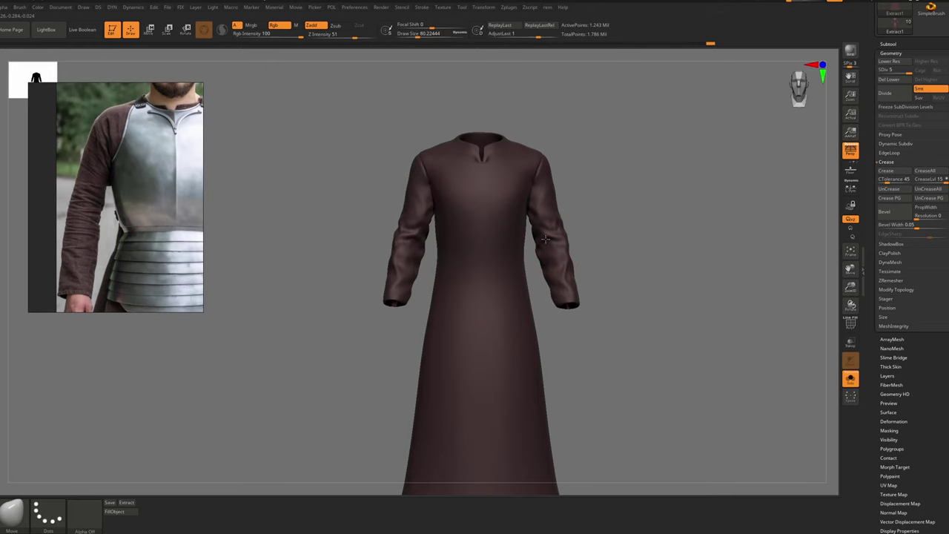
Select the Move Topological brush and start a screen capture
key("b")
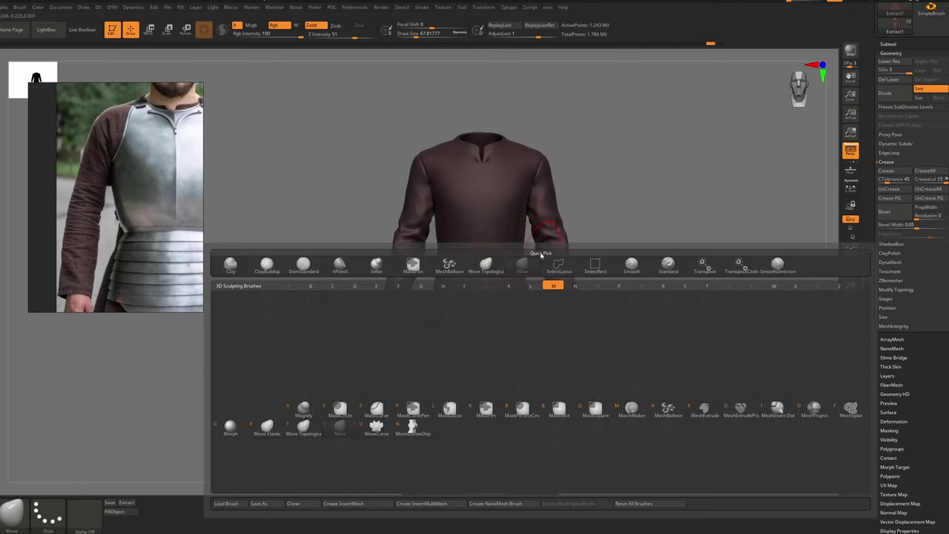
key("m")
key("t")
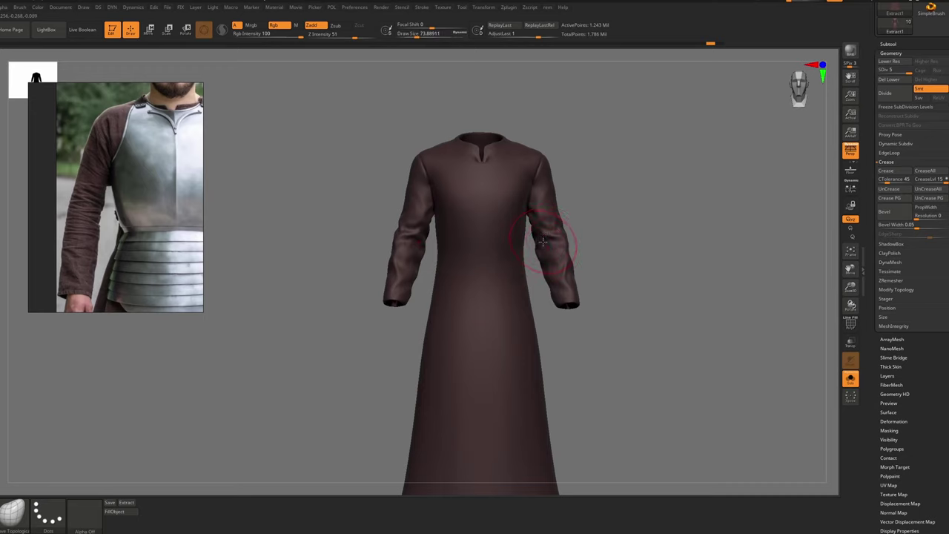
key("Print")
Capture the robe and sketch red strap, plate-edge and vertical guide lines, then close it
left_click_drag(635, 46, 230, 488)
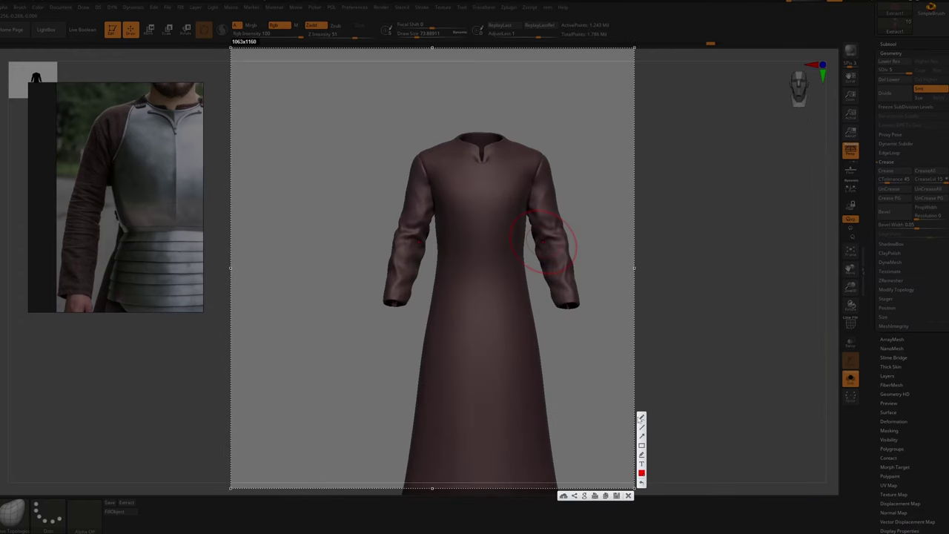
left_click_drag(331, 132, 290, 234)
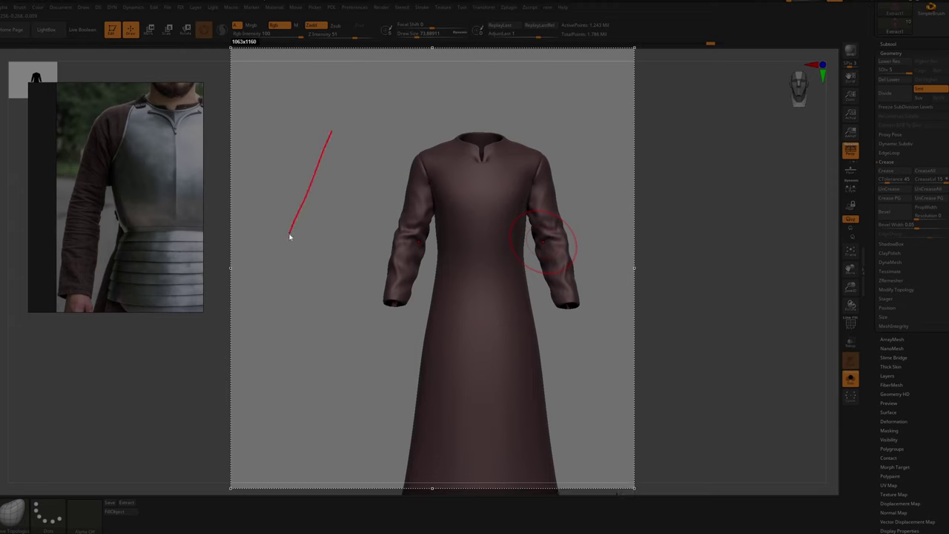
left_click_drag(371, 130, 402, 226)
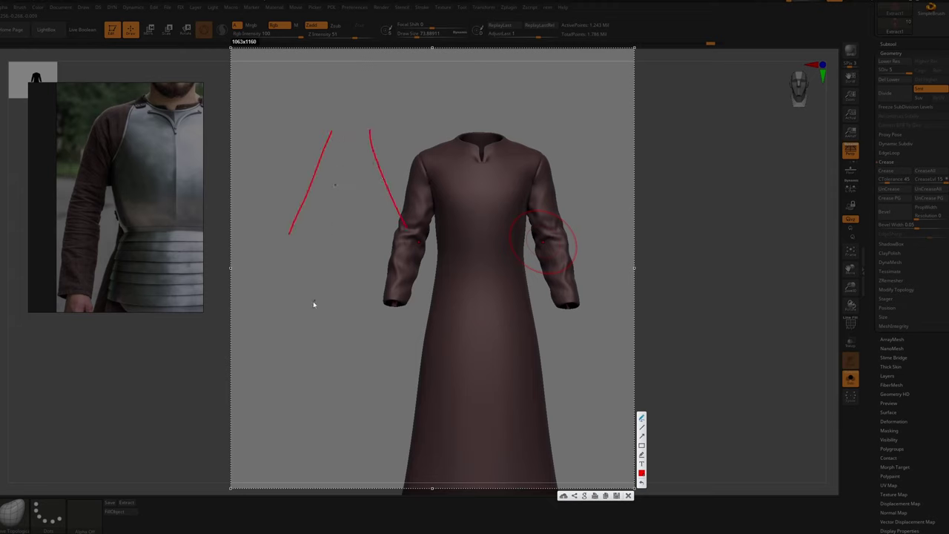
left_click_drag(325, 281, 278, 318)
left_click_drag(272, 259, 271, 256)
left_click_drag(375, 304, 338, 350)
left_click_drag(396, 264, 397, 264)
left_click_drag(405, 312, 404, 419)
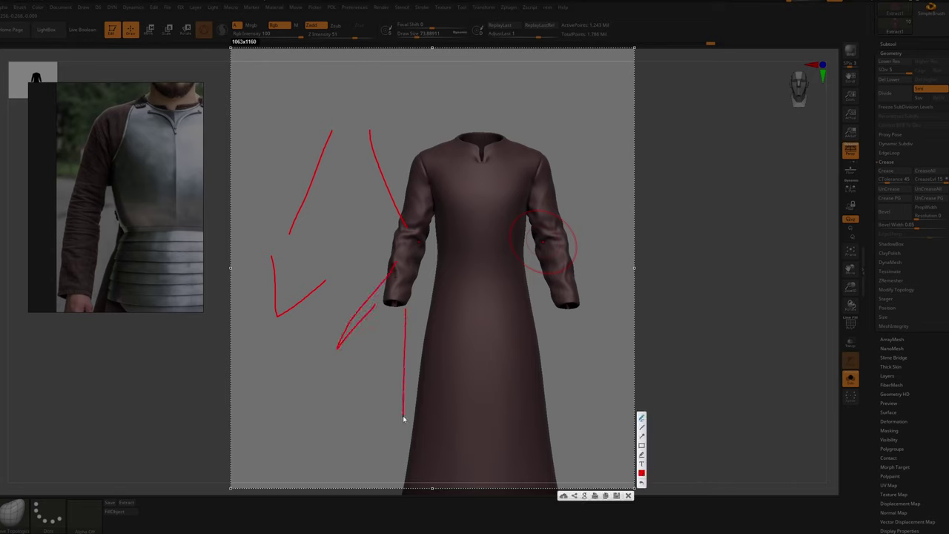
left_click_drag(556, 345, 568, 78)
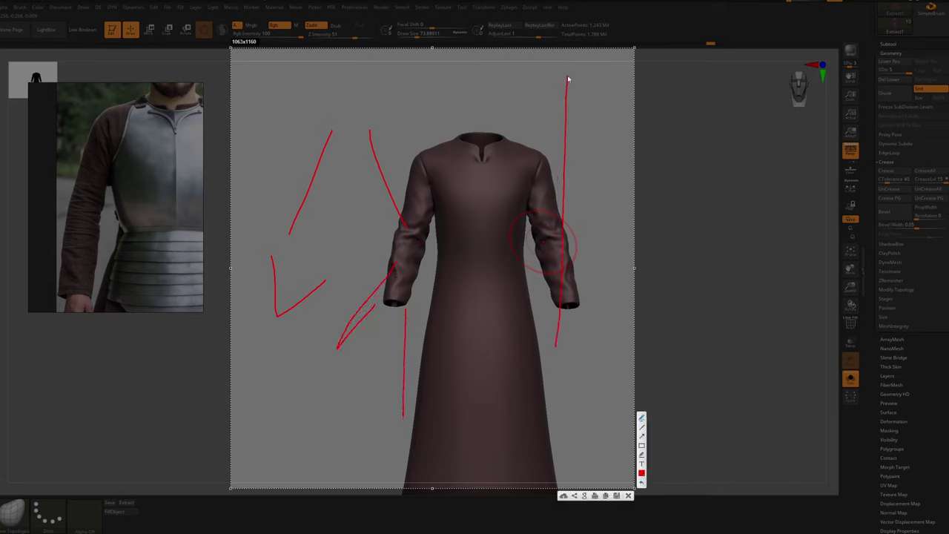
left_click(628, 495)
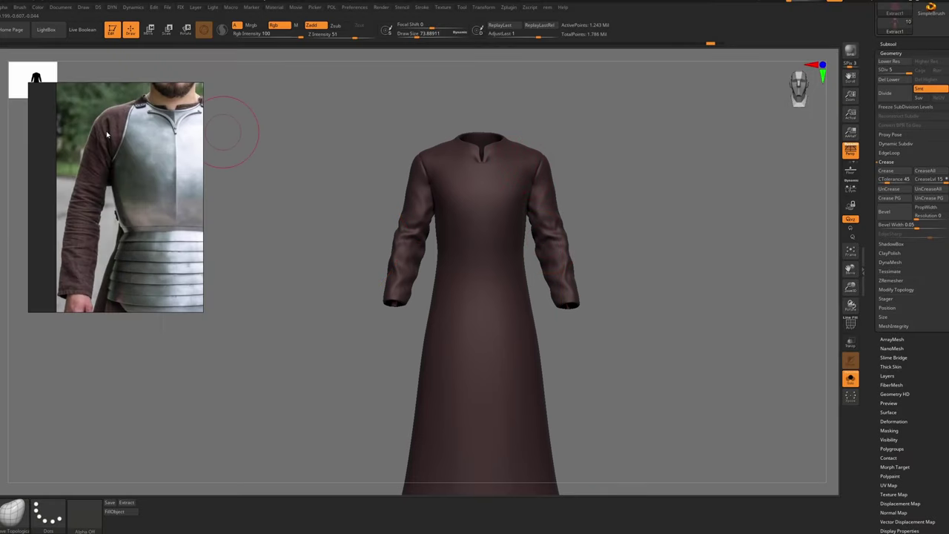
Orbit the robe around to its back and return to a near-front view
right_click_drag(524, 177, 487, 168)
key("super")
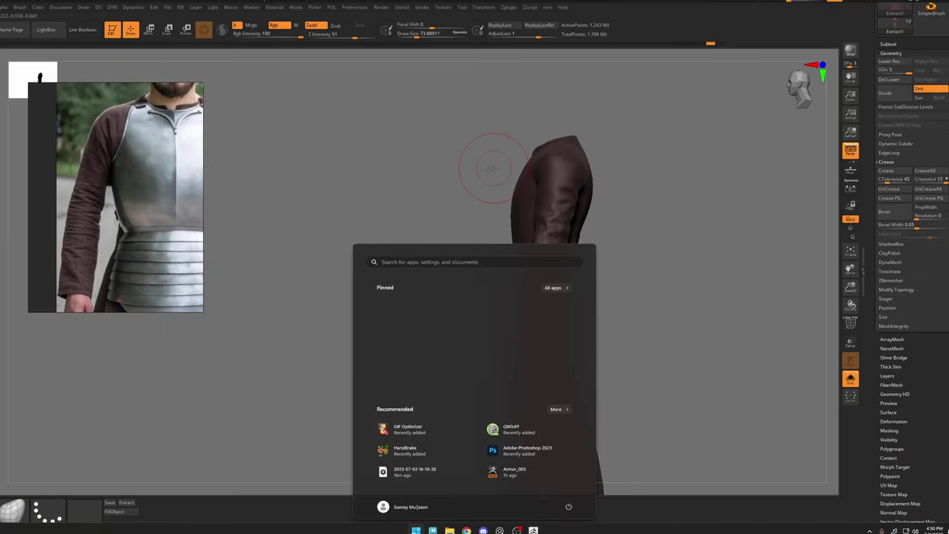
mouse_move(558, 191)
right_mouse_down()
mouse_move(478, 194)
mouse_move(489, 230)
right_mouse_up()
key("s")
left_click_drag(584, 221, 562, 220)
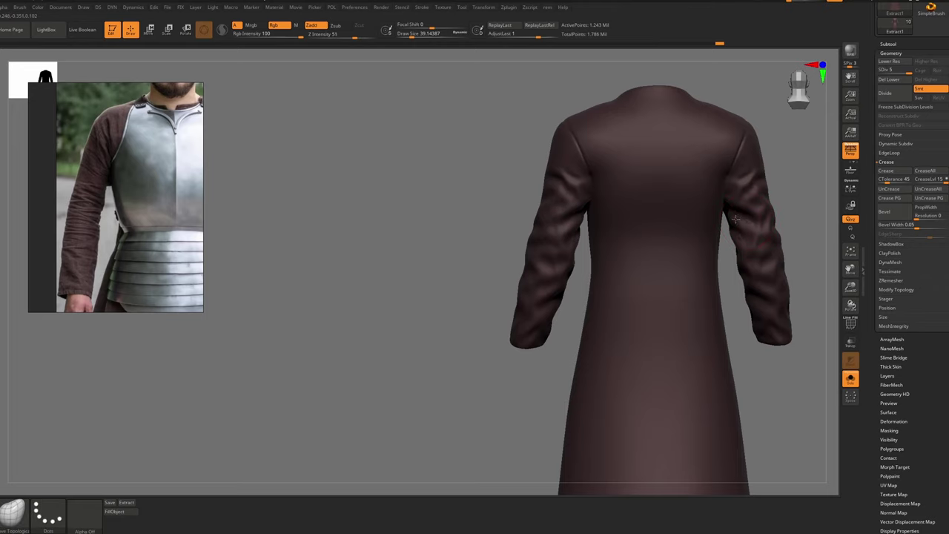
right_click_drag(718, 219, 474, 199)
right_click_drag(609, 228, 620, 227)
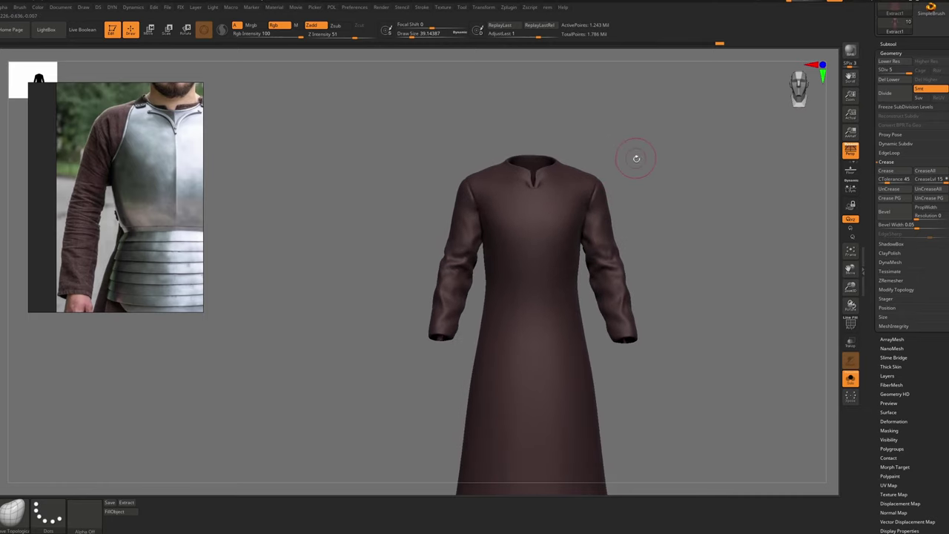
Capture the upper robe and draw red fold lines down the left shoulder and right sleeve
key("Print")
left_click_drag(685, 117, 369, 373)
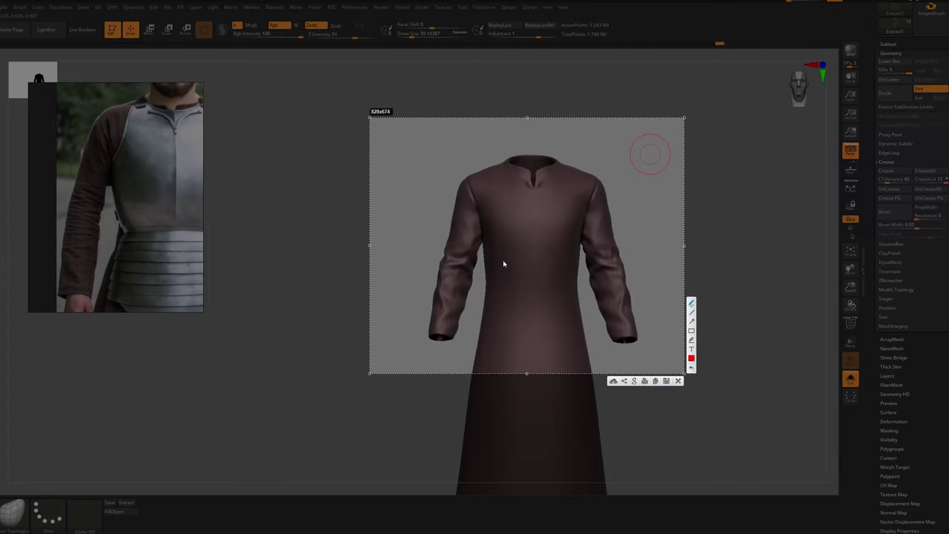
left_click_drag(465, 188, 475, 246)
left_click_drag(464, 184, 466, 261)
mouse_move(594, 190)
left_mouse_down()
mouse_move(584, 261)
mouse_move(602, 186)
mouse_move(595, 292)
left_mouse_up()
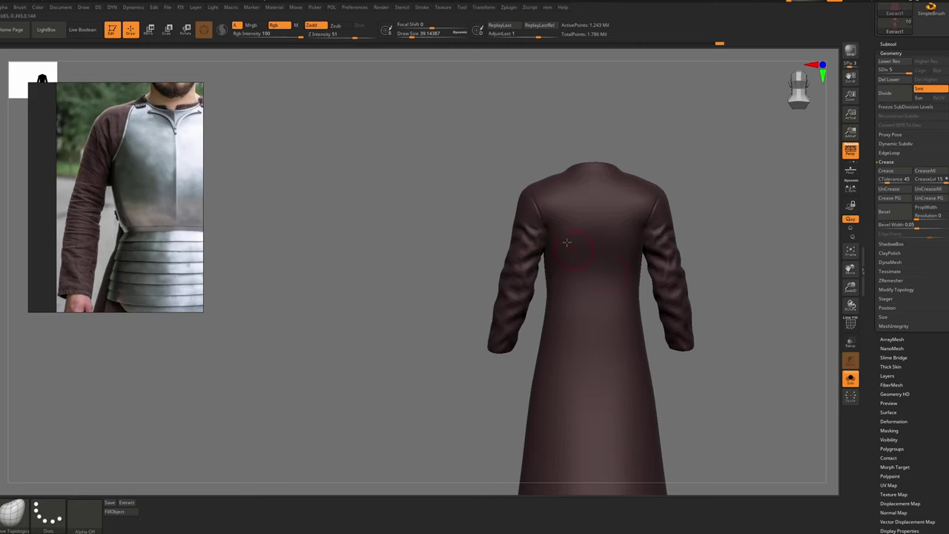
Select the Standard brush at size about 18 and frame the robe's upper back and sleeves
right_click_drag(567, 243, 532, 239, "alt")
key("b")
key("s")
key("t")
key("s")
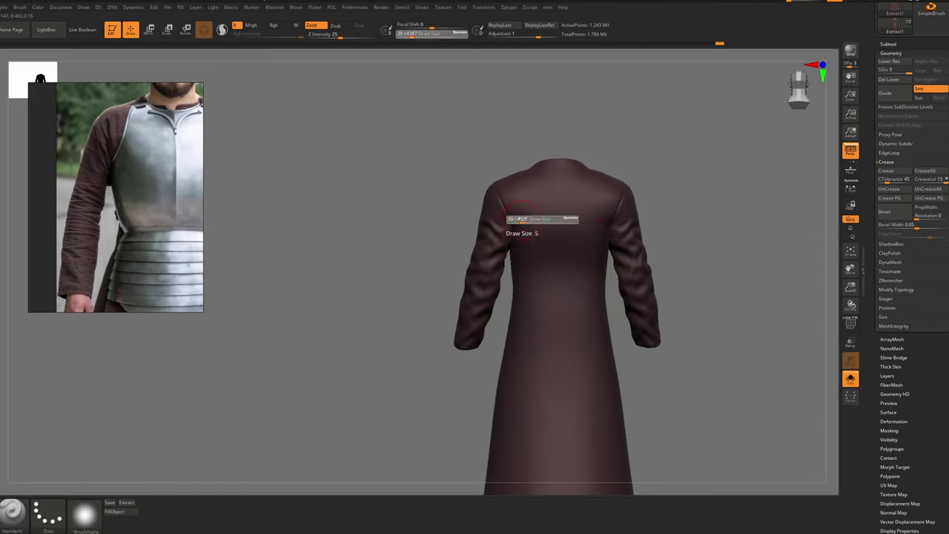
right_click_drag(517, 200, 512, 220, "ctrl")
key("s")
mouse_move(512, 219)
left_mouse_down()
mouse_move(479, 212)
mouse_move(508, 211)
mouse_move(492, 208)
left_mouse_up()
key("s")
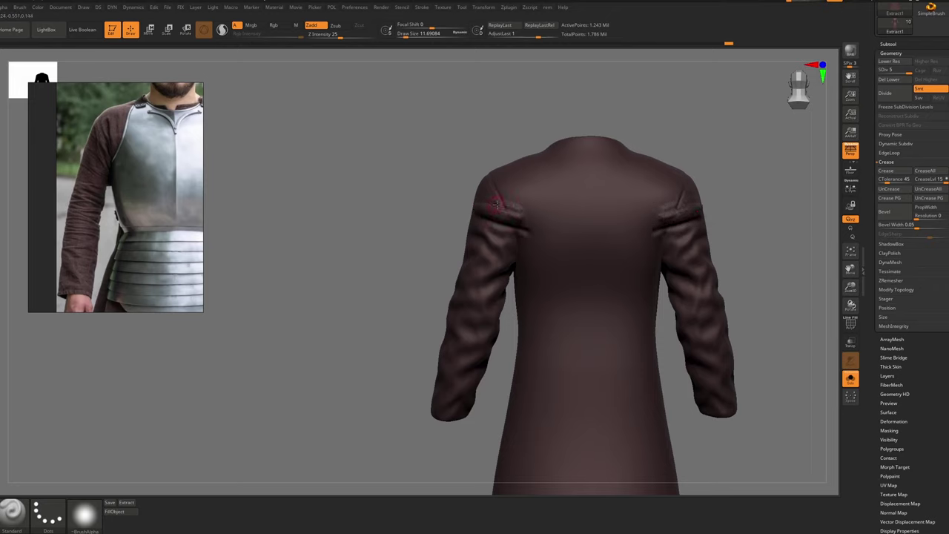
right_click_drag(491, 211, 475, 163, "ctrl")
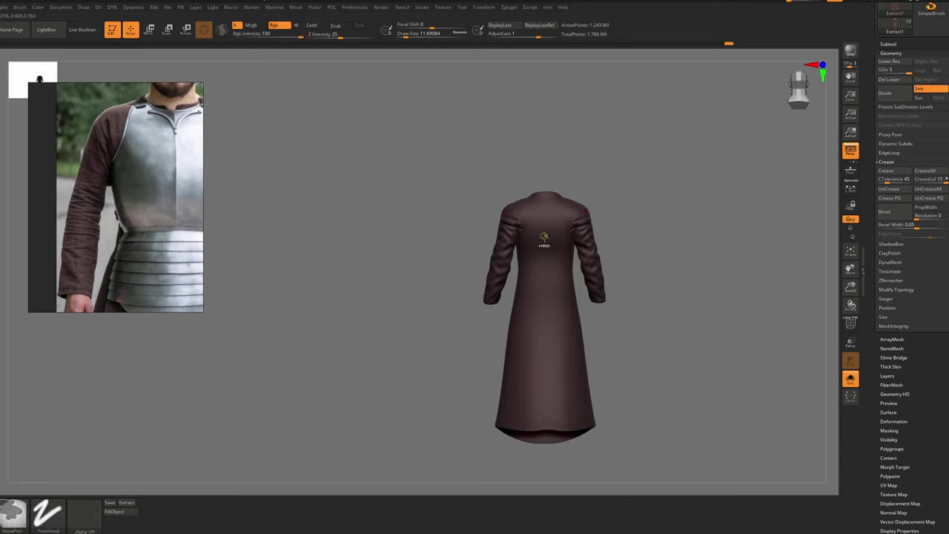
right_click_drag(518, 222, 511, 249, "ctrl")
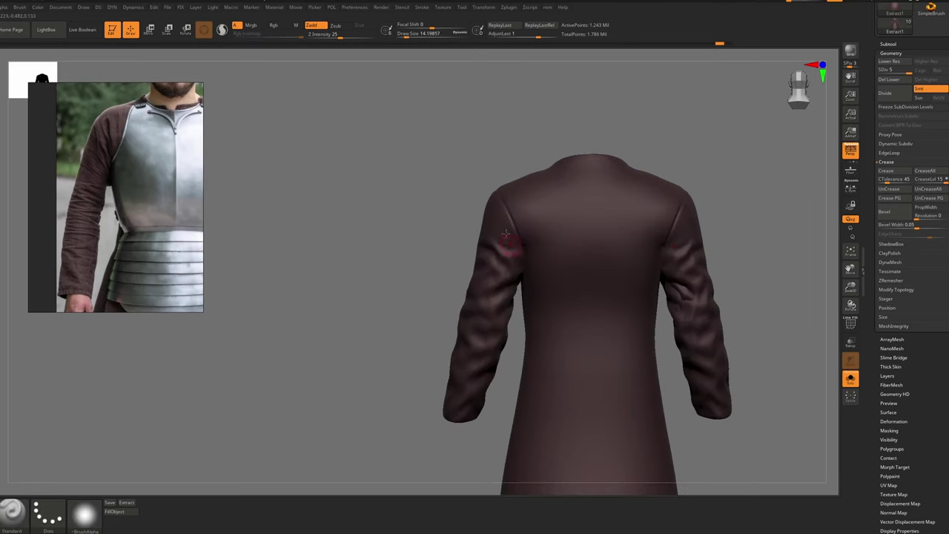
Sculpt a fold into the upper sleeve, undo it, and redo it with a brush near 21.6
mouse_move(505, 220)
left_mouse_down()
mouse_move(482, 240)
mouse_move(493, 233)
mouse_move(472, 283)
left_mouse_up()
key("ctrl+z")
key("ctrl+z")
key("ctrl+z")
key("ctrl+z")
key("s")
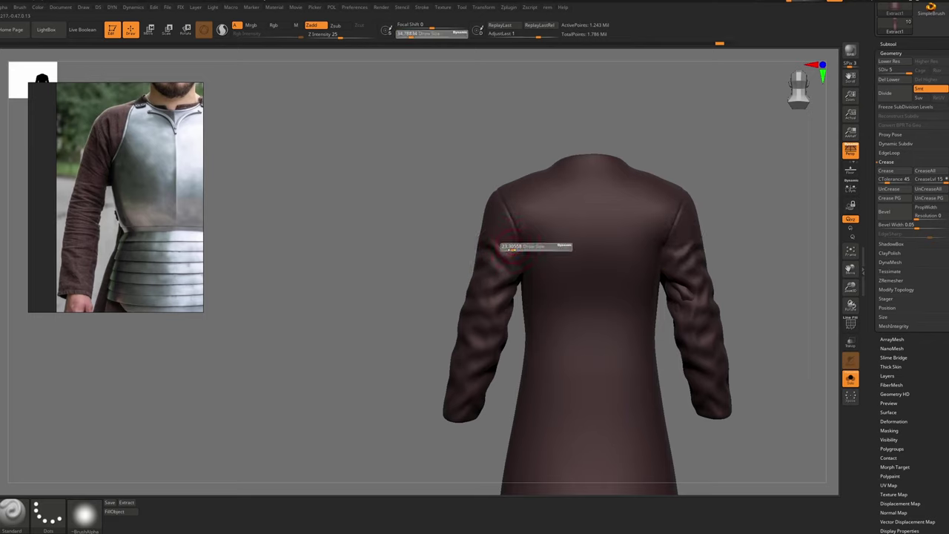
left_click(513, 249)
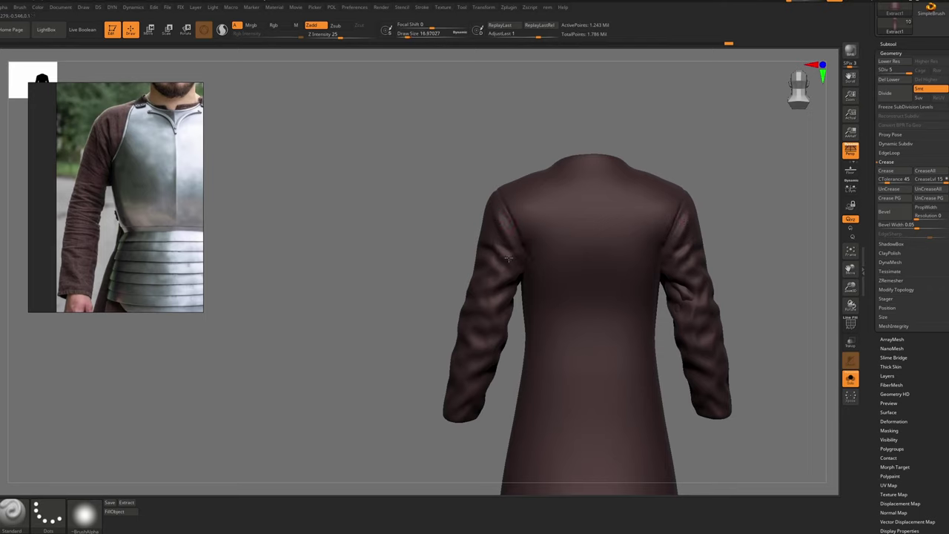
key("s")
left_click(495, 234)
left_click_drag(495, 244, 506, 268)
Set the brush to about 20 and smooth the sleeve crease from a three-quarter back view
left_click_drag(370, 245, 475, 244)
right_click_drag(471, 239, 440, 204)
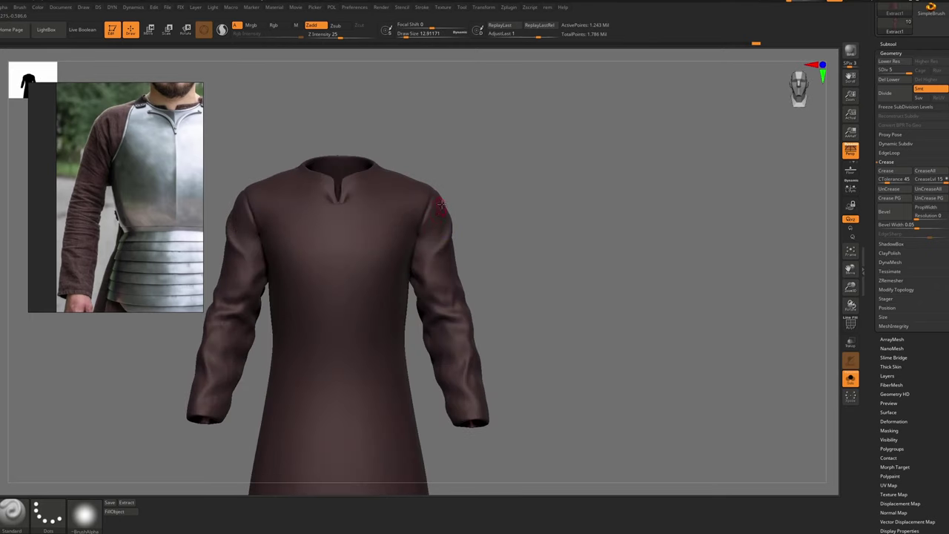
key("s")
left_click(433, 264)
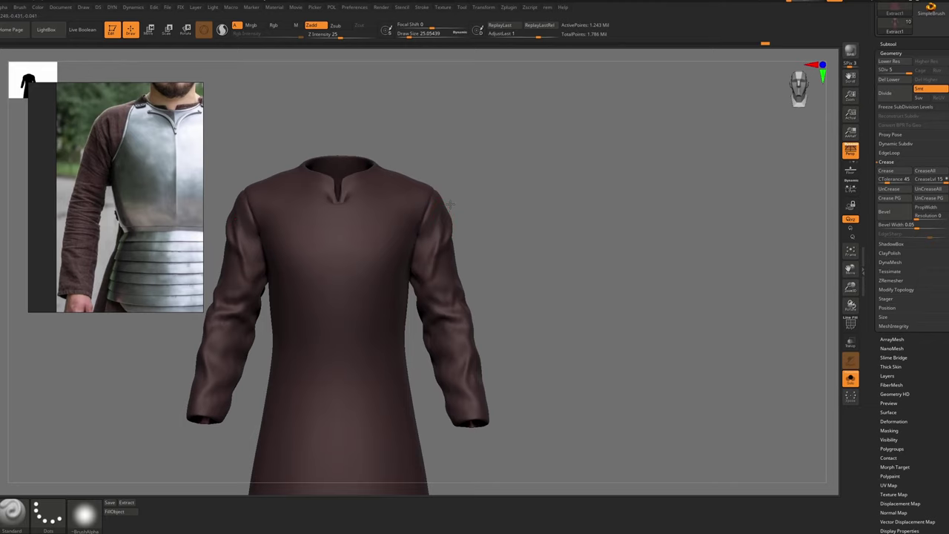
key("s")
left_click(430, 255)
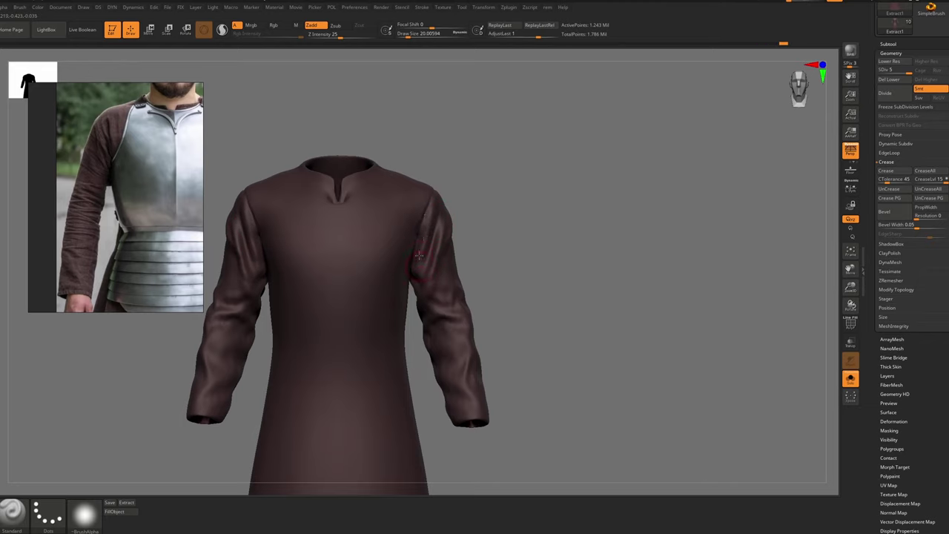
mouse_move(419, 255)
right_mouse_down()
mouse_move(429, 218)
mouse_move(437, 221)
right_mouse_up()
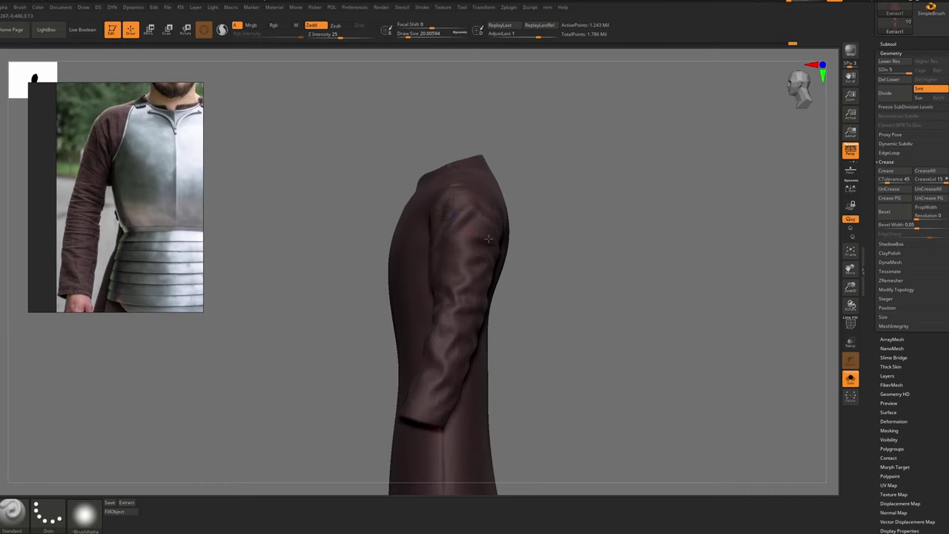
right_click_drag(484, 239, 478, 242)
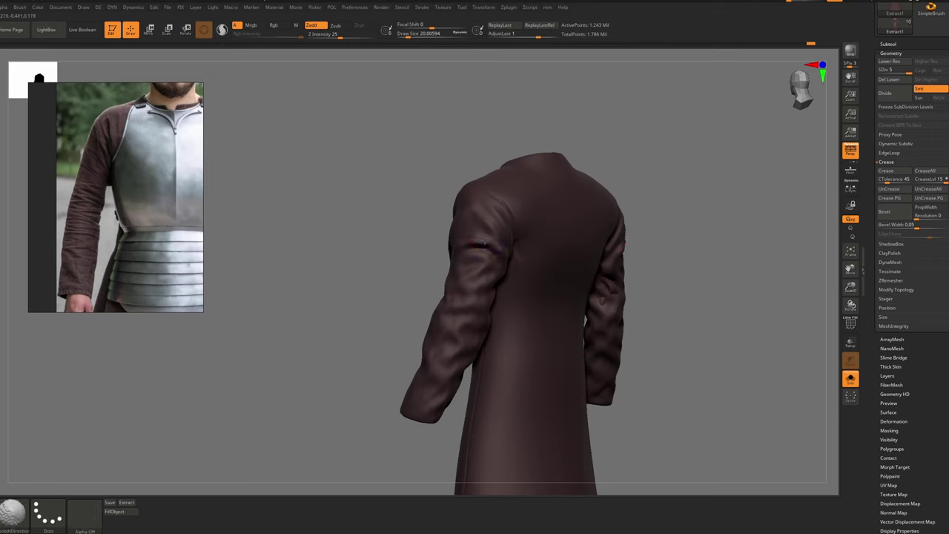
mouse_move(489, 248)
left_mouse_down("shift")
mouse_move(502, 249)
mouse_move(497, 236)
left_mouse_up("shift")
Set the brush size to about 17 and orbit to inspect the sleeve and torso
key("s")
key("s")
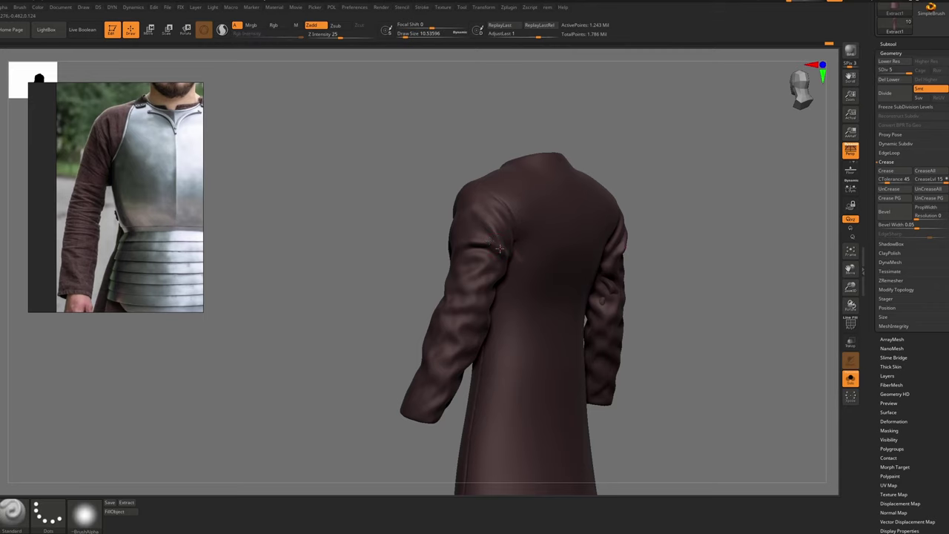
mouse_move(491, 245)
right_mouse_down("ctrl")
mouse_move(495, 261)
mouse_move(480, 234)
right_mouse_up("ctrl")
key("s")
left_click_drag(481, 234, 487, 234)
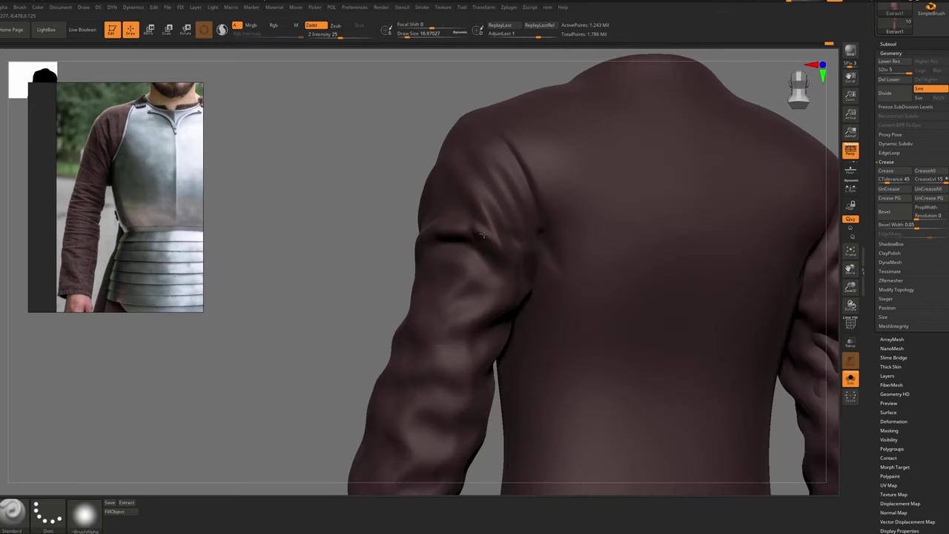
right_click_drag(508, 251, 451, 232)
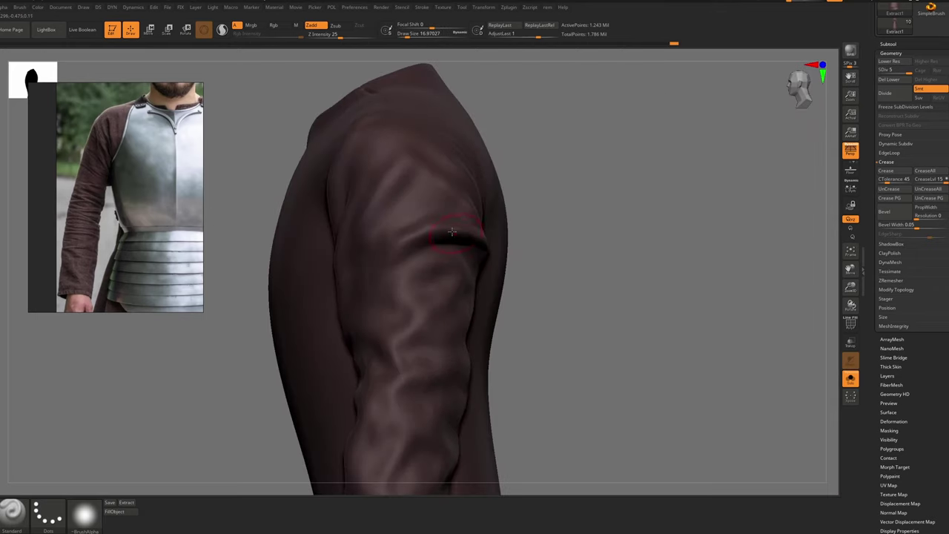
right_click_drag(384, 252, 379, 277)
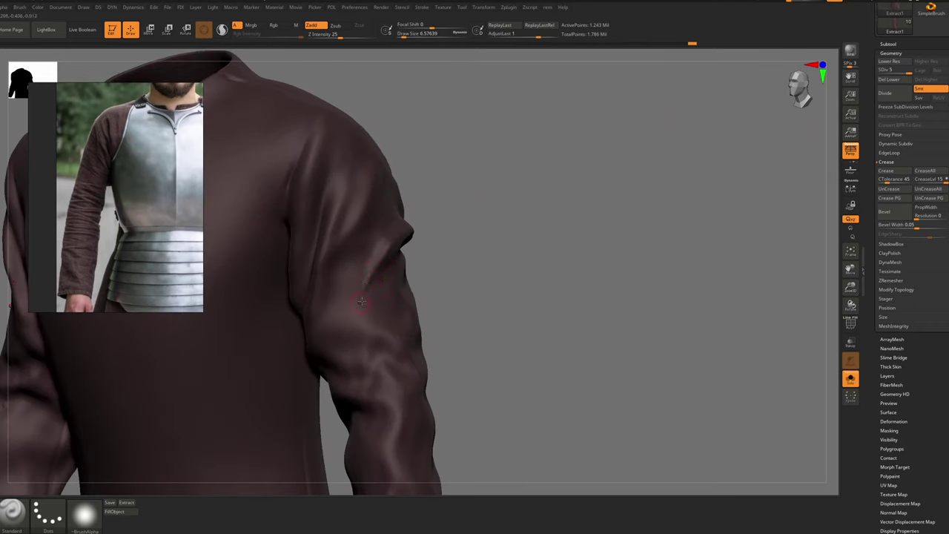
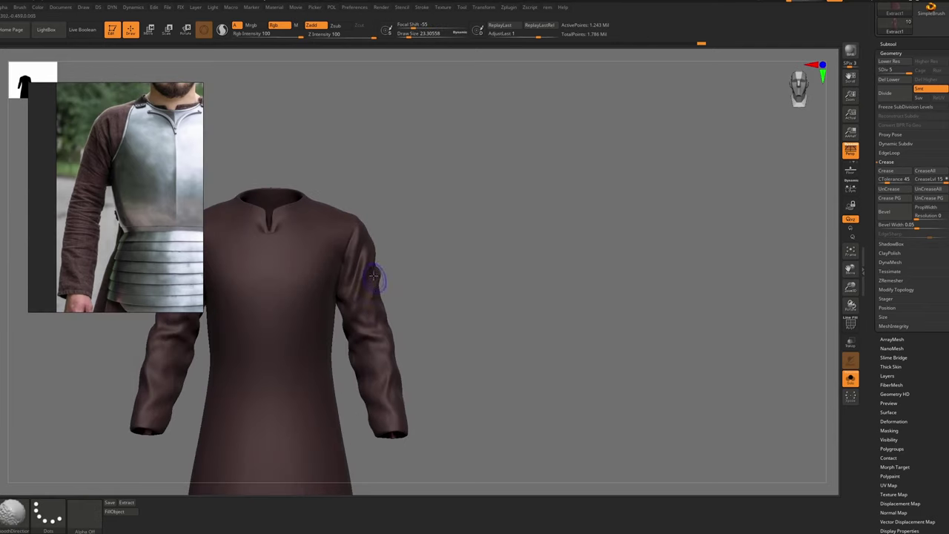
Extend the fold line along the sleeve, shrinking the brush to about 6.6 for finer detail
mouse_move(374, 275)
right_mouse_down()
mouse_move(351, 261)
mouse_move(391, 257)
right_mouse_up()
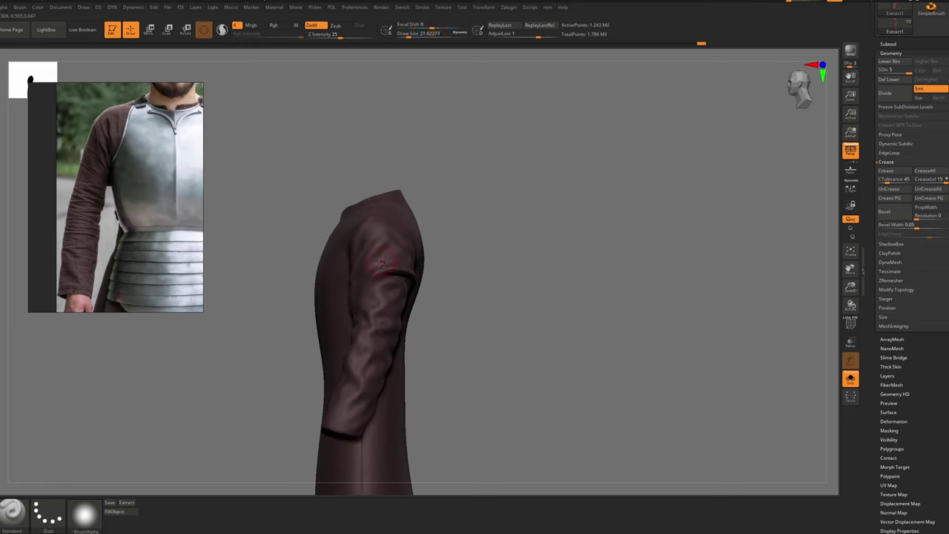
key("s")
left_click_drag(396, 257, 374, 270)
right_click_drag(408, 280, 371, 274, "ctrl")
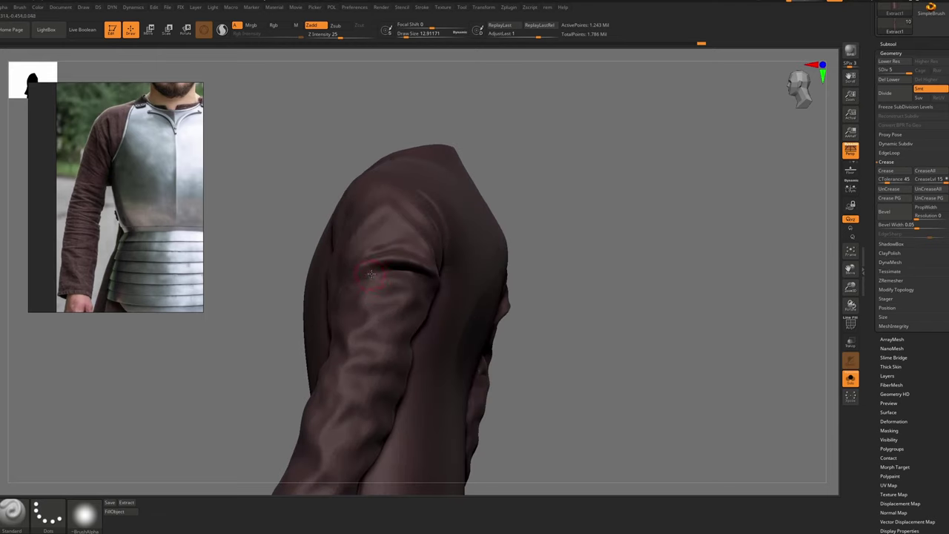
key("s")
left_click_drag(416, 269, 405, 269)
right_click_drag(405, 269, 406, 264)
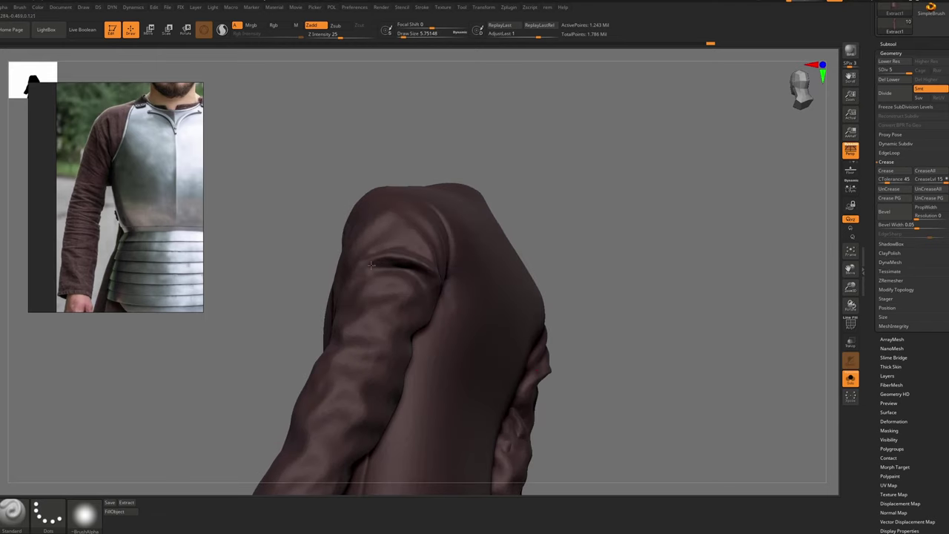
key("s")
left_click_drag(371, 264, 389, 267)
key("s")
mouse_move(394, 260)
right_mouse_down()
mouse_move(401, 266)
mouse_move(357, 275)
mouse_move(402, 257)
right_mouse_up()
Smooth the sleeve surface at a lower subdivision level, then step back up one level
key("shift+d")
key("shift+d")
key("s")
left_click_drag(413, 287, 422, 287)
left_click_drag(404, 276, 400, 264, "shift")
right_click_drag(401, 267, 349, 273)
left_click(851, 379)
left_click(851, 379)
key("d")
left_click_drag(433, 275, 439, 270, "shift")
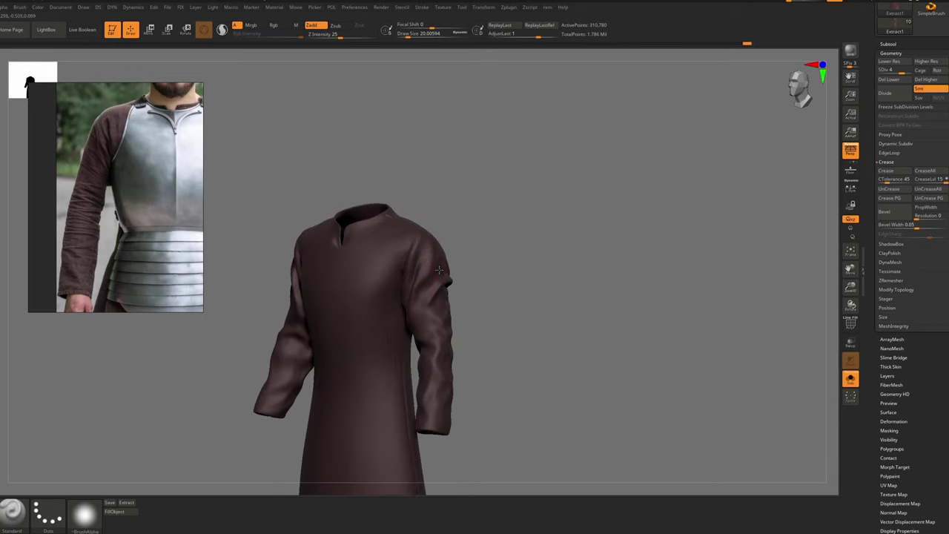
Polish and smooth the sleeve folds with the hPolish brush
key("b")
key("h")
key("p")
right_click_drag(440, 270, 459, 270, "ctrl")
key("shift")
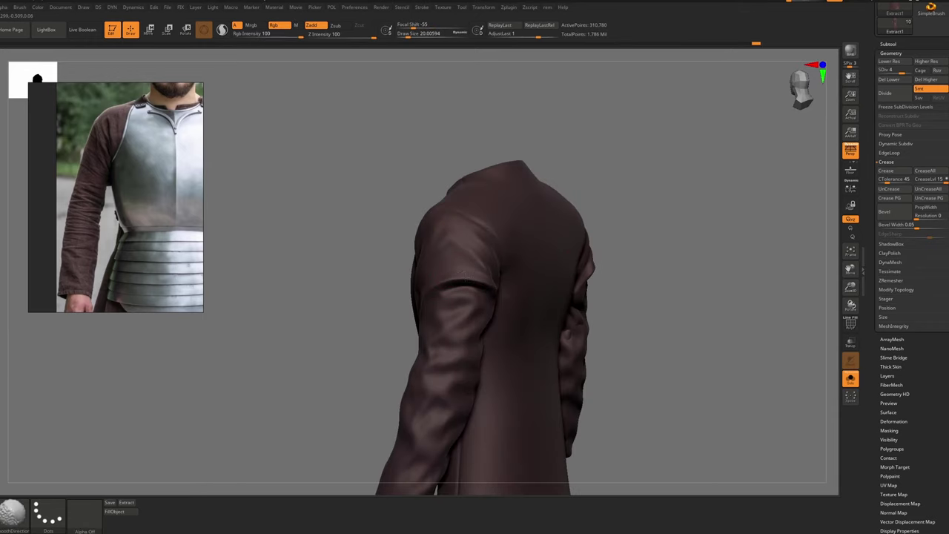
key("b")
key("h")
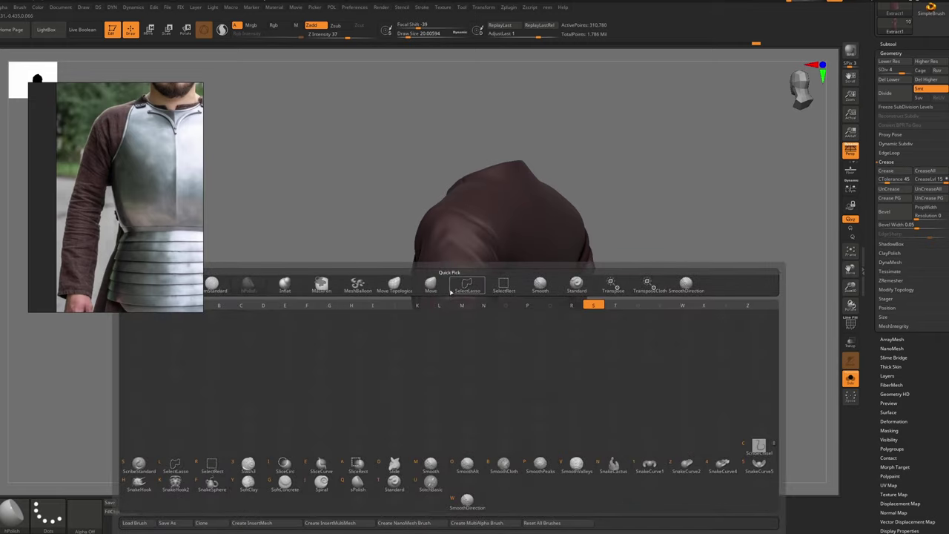
key("p")
Switch to the Inflat brush at size about 14 and turn the robe to a three-quarter view
key("b")
key("i")
key("n")
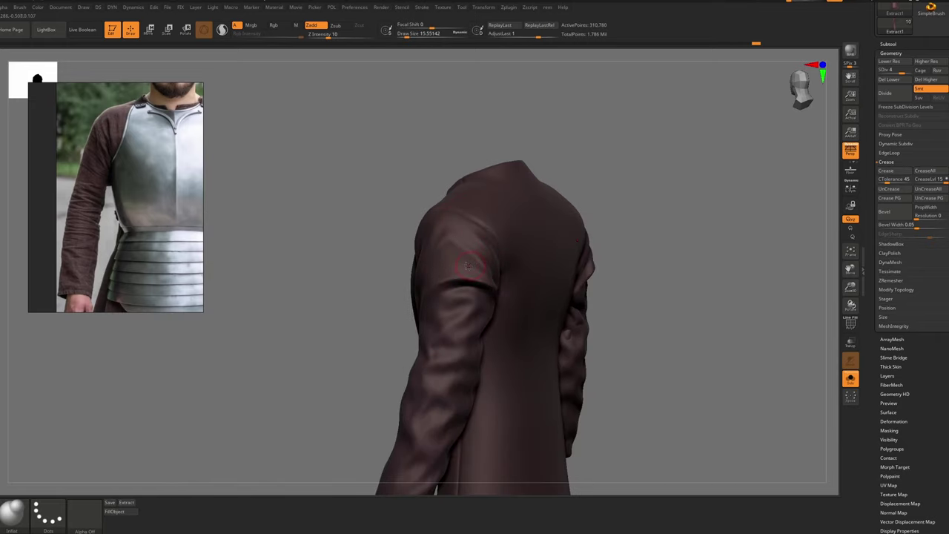
key("s")
left_click_drag(460, 279, 468, 279)
mouse_move(446, 295)
right_mouse_down("shift")
mouse_move(424, 292)
mouse_move(434, 292)
mouse_move(428, 304)
right_mouse_up("shift")
right_click_drag(428, 305, 425, 305, "shift")
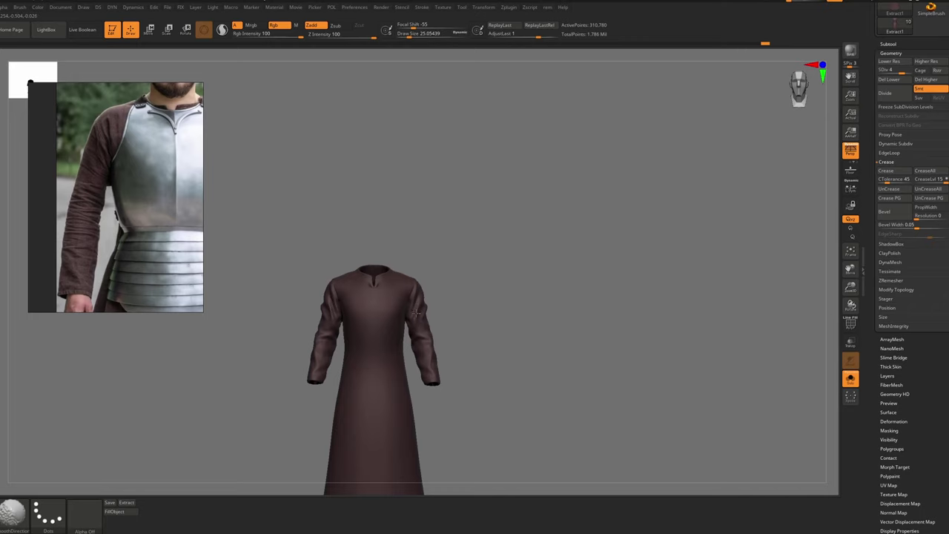
Reshape and smooth the sleeve with the Move brush at size about 56, viewing from the back
key("b")
key("m")
key("v")
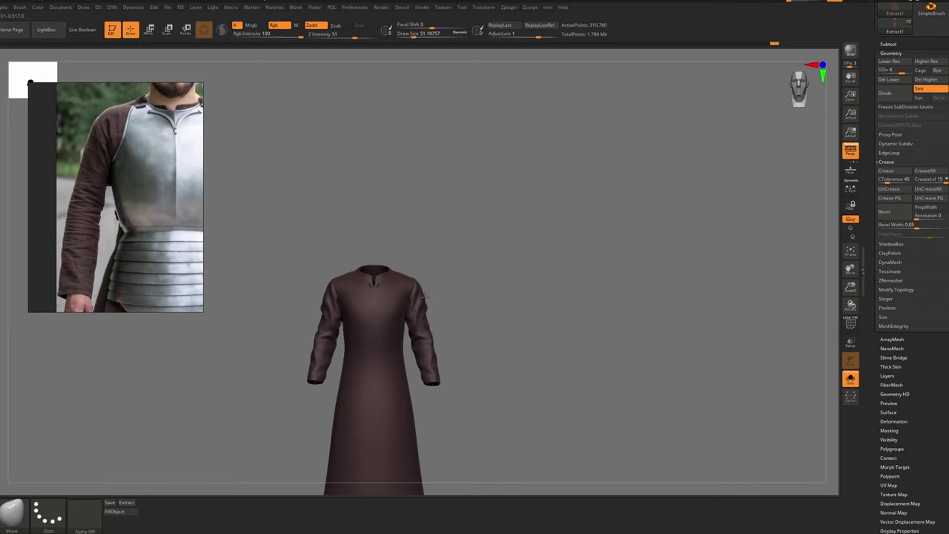
key("]")
key("shift")
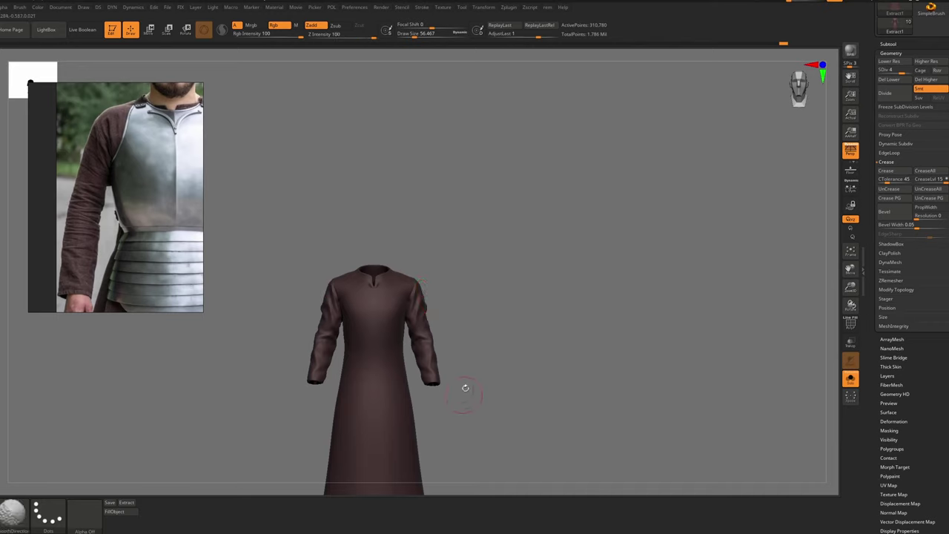
mouse_move(465, 388)
right_mouse_down("ctrl")
mouse_move(434, 328)
mouse_move(403, 297)
mouse_move(482, 318)
mouse_move(450, 327)
mouse_move(439, 309)
mouse_move(464, 332)
right_mouse_up("ctrl")
key("alt+s")
Take a smaller Standard brush on the upper arm and hide the torso, leaving only the sleeves
key("b")
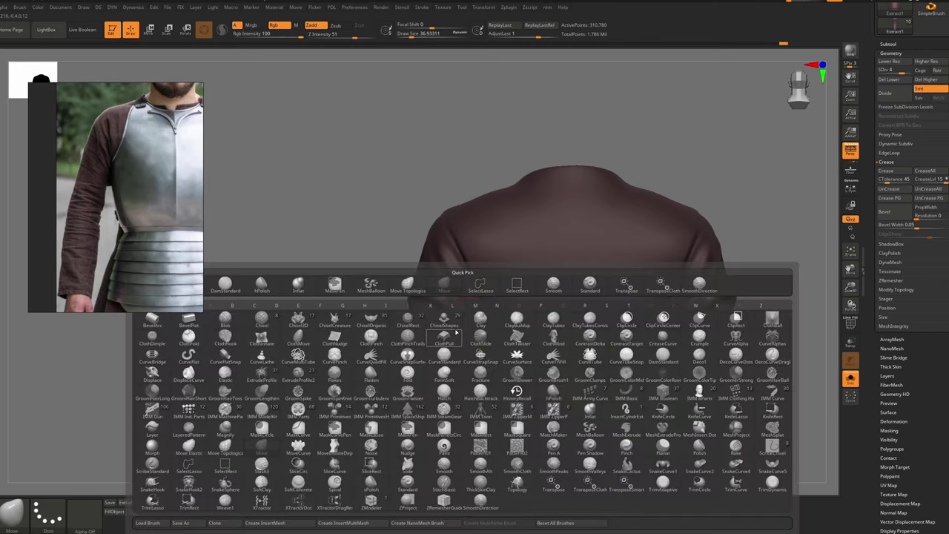
key("s")
key("t")
key("space")
key("s")
left_click_drag(457, 331, 453, 329)
right_click_drag(452, 329, 464, 315, "ctrl")
key("s")
left_click_drag(464, 315, 462, 314)
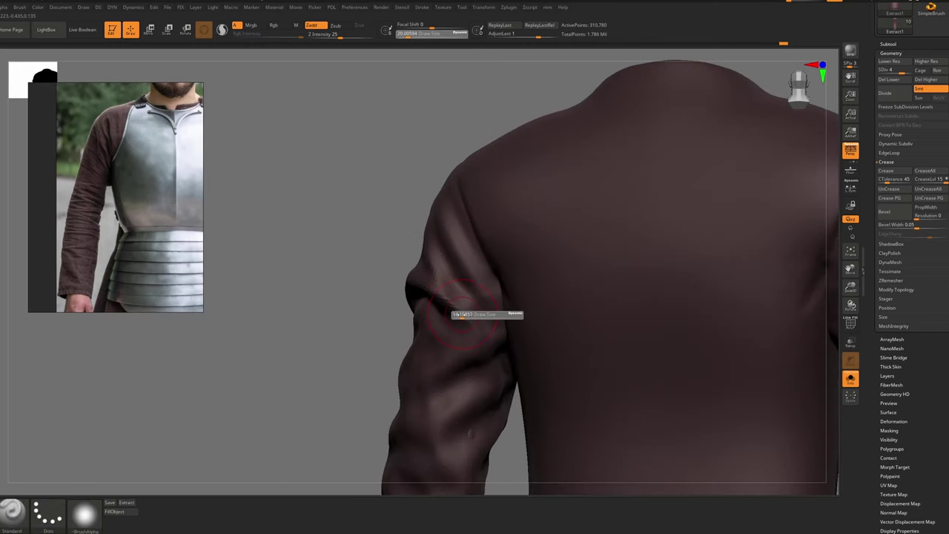
left_click(459, 314)
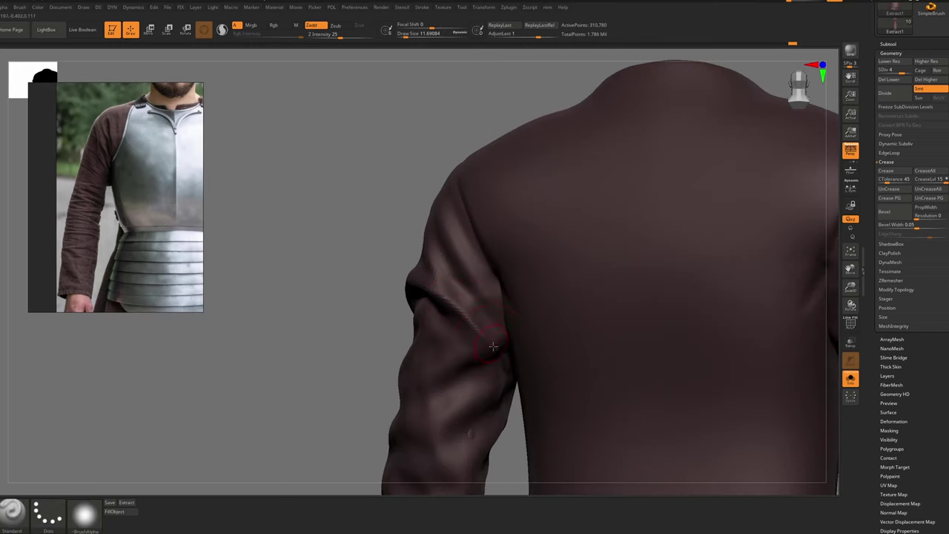
left_click(492, 346, "ctrl+shift")
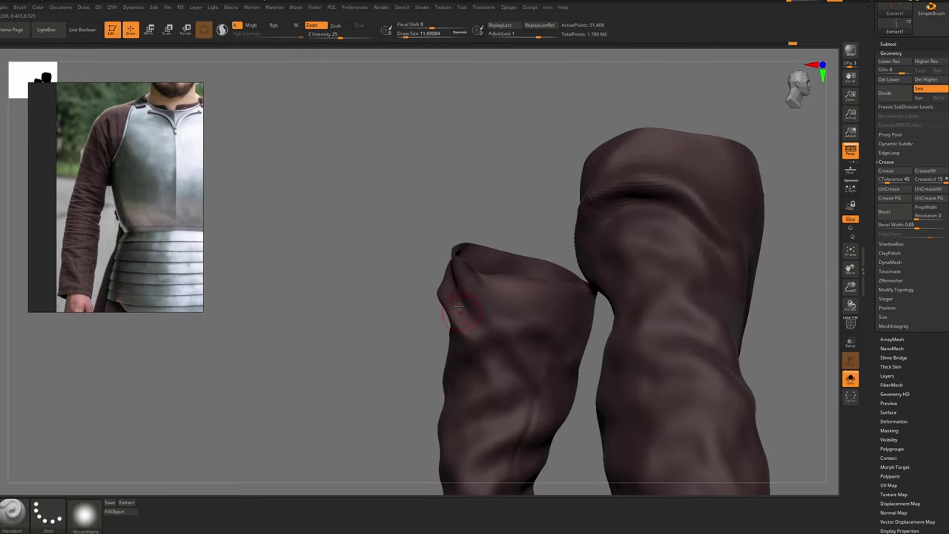
Sculpt a crease across the sleeve and deepen the fold on the right sleeve
left_click_drag(463, 334, 494, 351)
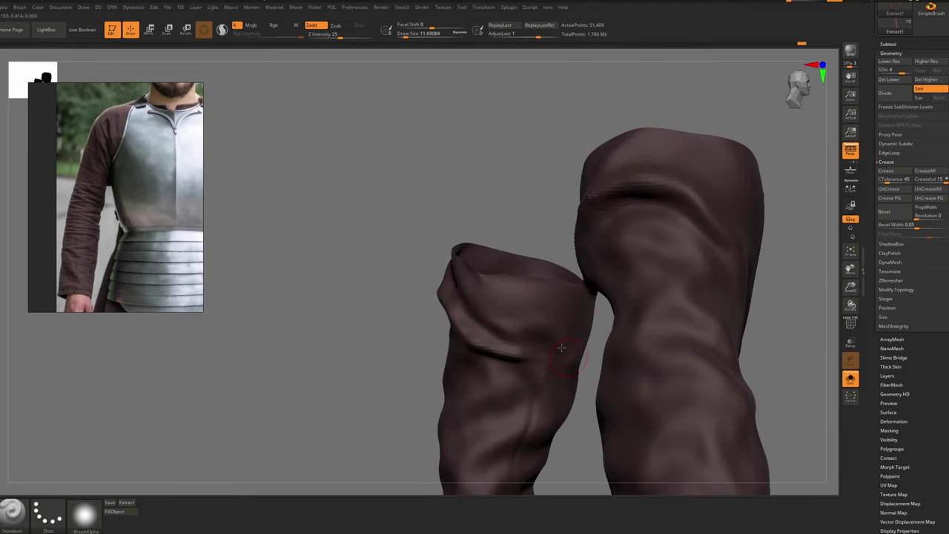
right_click_drag(561, 347, 471, 302)
right_click_drag(510, 331, 478, 326)
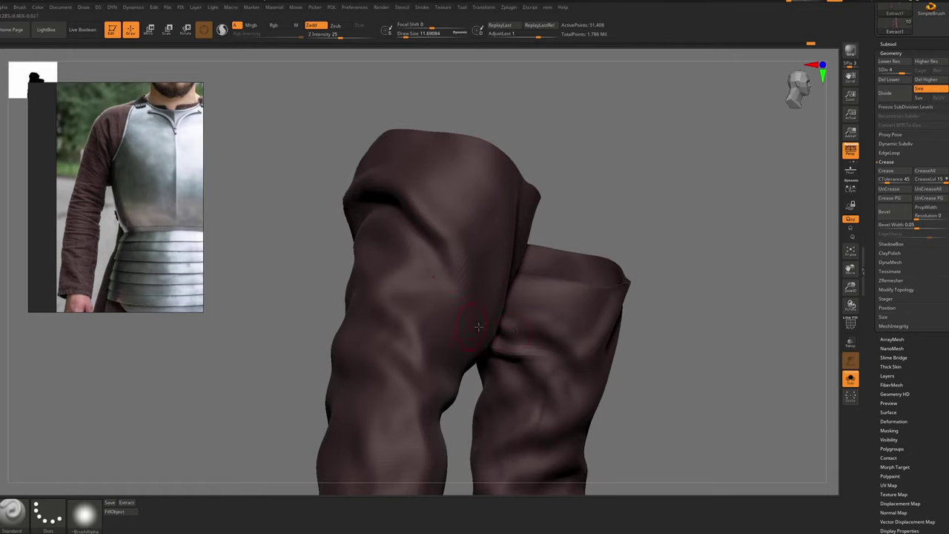
key("space")
right_click_drag(558, 331, 505, 345)
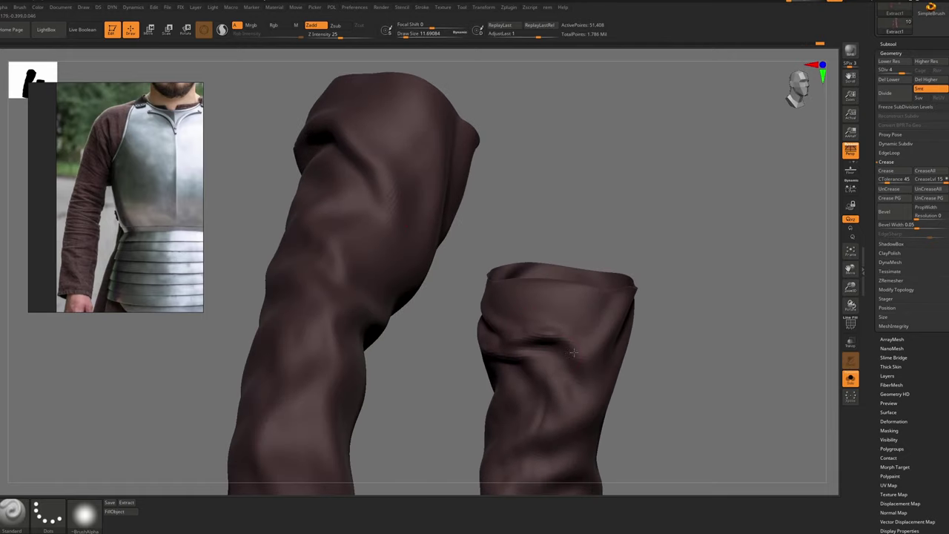
mouse_move(573, 353)
left_mouse_down()
mouse_move(524, 361)
mouse_move(534, 370)
left_mouse_up()
Capture the sleeve area and sketch fold outlines over it as an annotation
key("F1")
left_click_drag(671, 239, 422, 508)
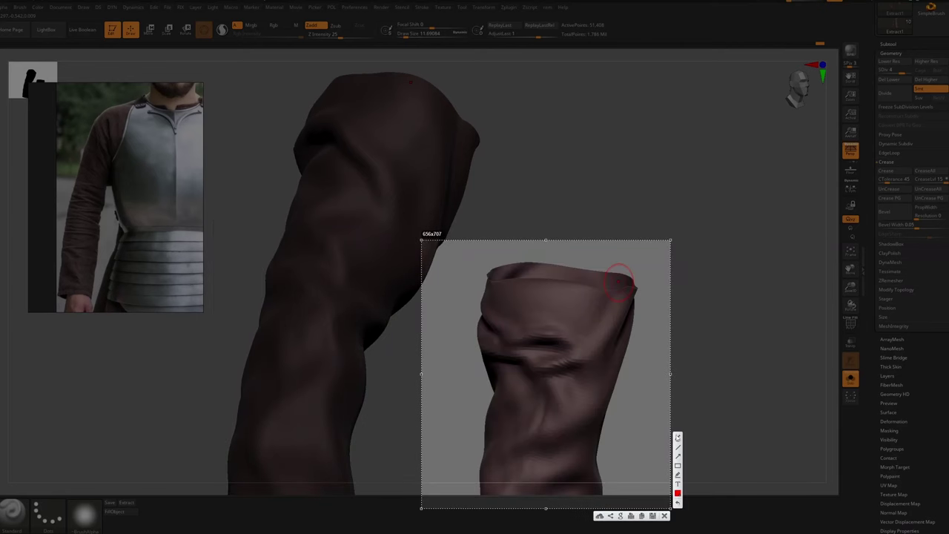
mouse_move(513, 346)
left_mouse_down()
mouse_move(533, 363)
mouse_move(507, 346)
left_mouse_up()
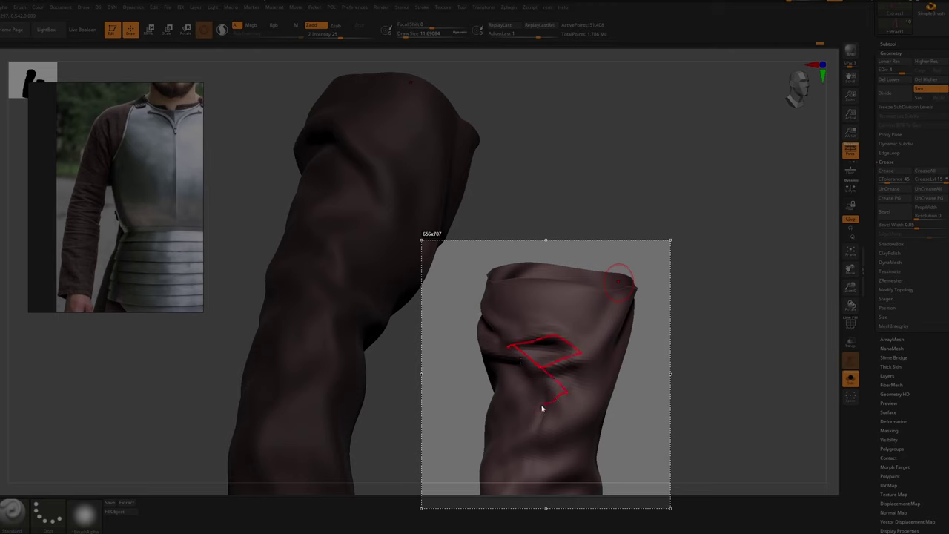
left_click_drag(506, 382, 540, 376)
mouse_move(508, 346)
left_mouse_down()
mouse_move(486, 355)
mouse_move(534, 371)
left_mouse_up()
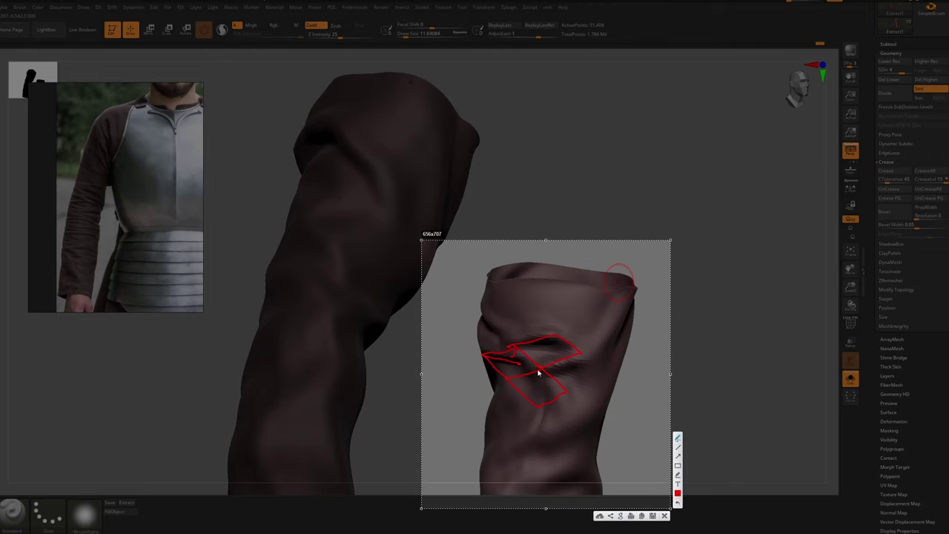
left_click(664, 515)
Add a subdivision level with Ctrl+D and sculpt several new folds into the sleeves
key("ctrl+d")
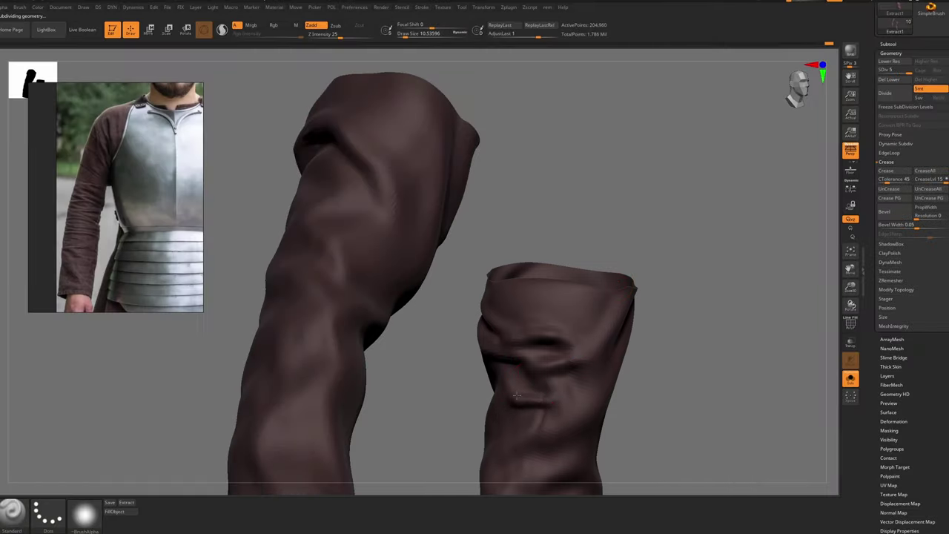
left_click_drag(588, 390, 562, 396)
right_click_drag(562, 396, 608, 371)
left_click_drag(620, 320, 565, 304)
right_click_drag(565, 304, 533, 307)
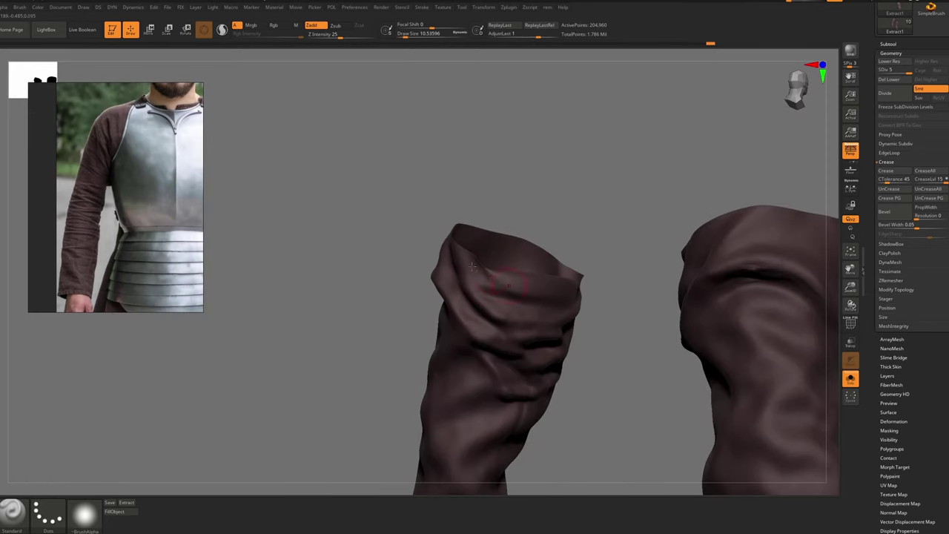
right_click_drag(548, 298, 548, 271, "ctrl")
mouse_move(548, 270)
right_mouse_down()
mouse_move(528, 318)
mouse_move(513, 260)
mouse_move(485, 280)
mouse_move(452, 223)
right_mouse_up()
Reveal the whole tunic again, face it front, and set the brush to about 11.7
key("alt+s")
key("alt+s")
left_click_drag(405, 200, 570, 401, "ctrl+alt+shift")
mouse_move(570, 401)
right_mouse_down()
mouse_move(519, 297)
mouse_move(564, 283)
right_mouse_up()
left_click_drag(565, 282, 579, 306)
right_click_drag(580, 306, 583, 345, "ctrl")
key("s")
left_click_drag(583, 345, 585, 344)
Add short fold strokes on the sleeve with brush sizes about 30.7 and 23.3, then smooth
right_click_drag(604, 355, 552, 314)
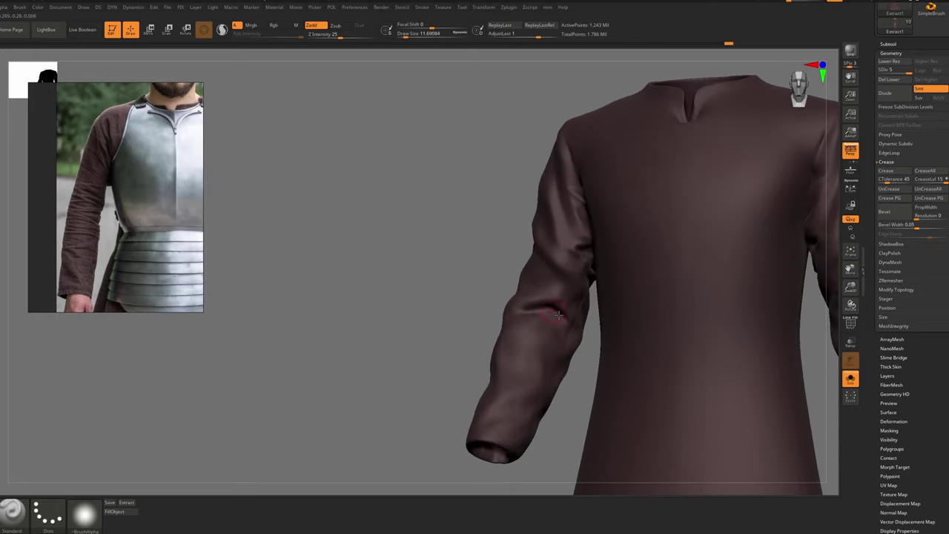
key("bracketright")
key("bracketright")
left_click_drag(520, 312, 532, 294)
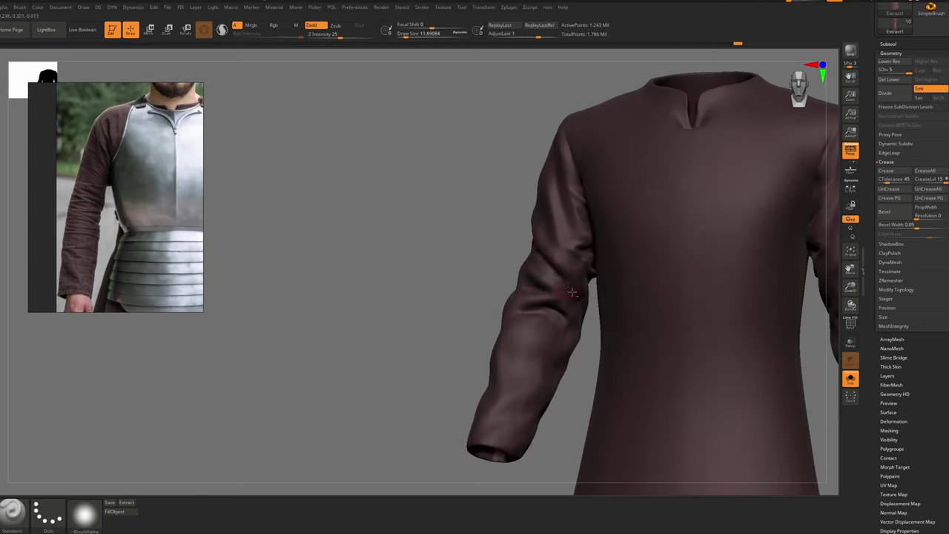
right_click_drag(587, 301, 547, 261, "ctrl")
right_click_drag(615, 269, 643, 299, "ctrl")
key("s")
left_click(652, 298)
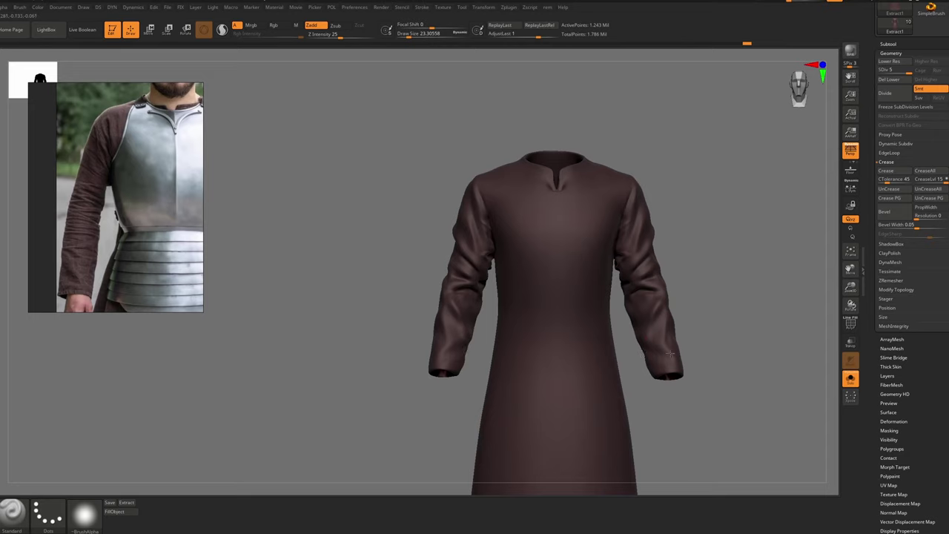
key("shift")
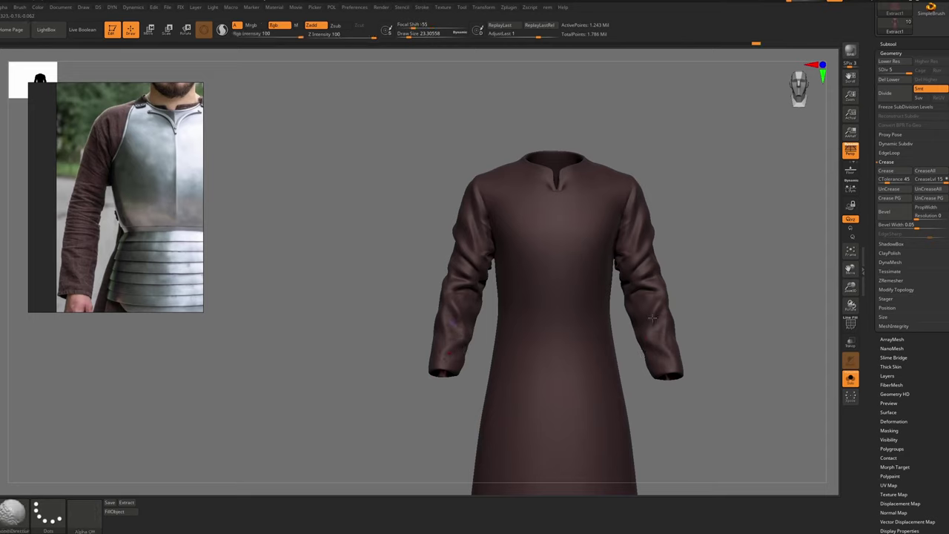
Switch to the Standard brush and set its size to about 77
key("s")
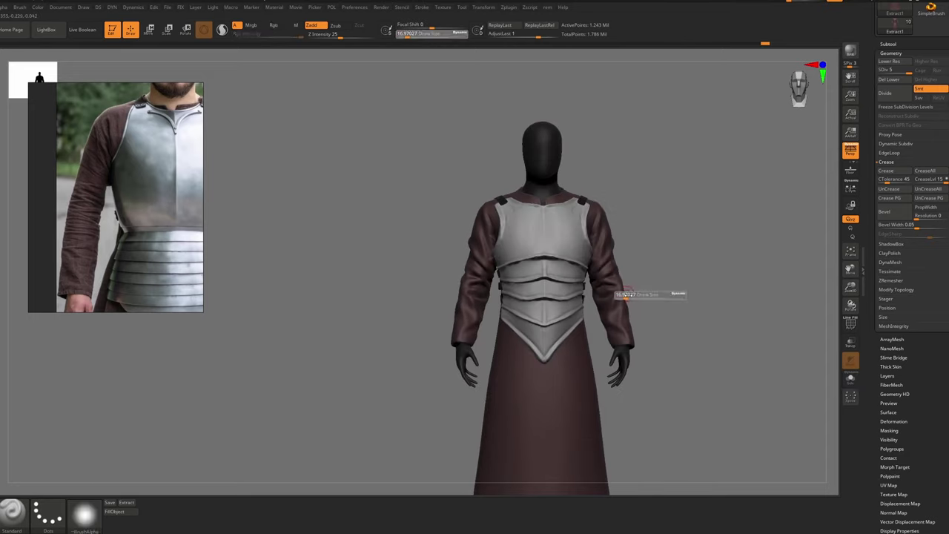
key("shift")
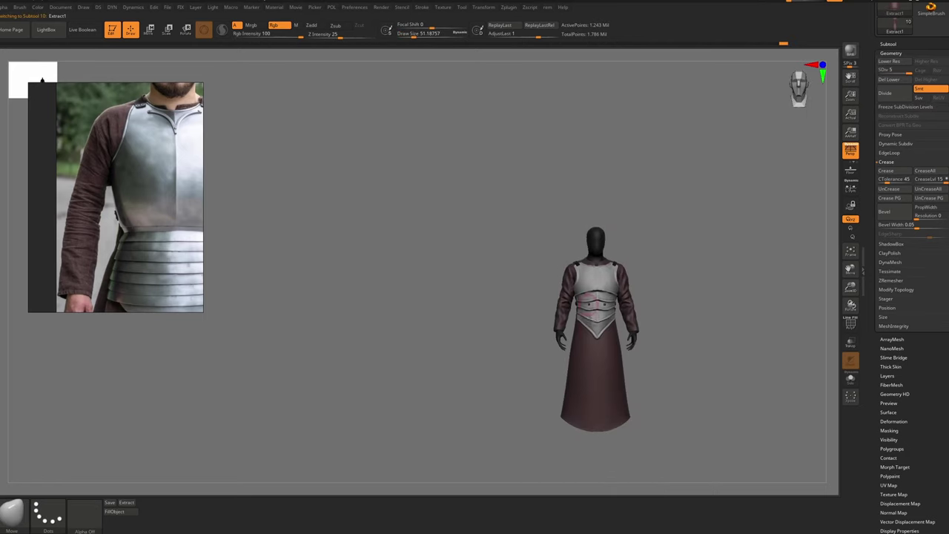
mouse_move(585, 317)
right_mouse_down("ctrl")
mouse_move(587, 326)
mouse_move(576, 326)
right_mouse_up("ctrl")
key("b")
key("s")
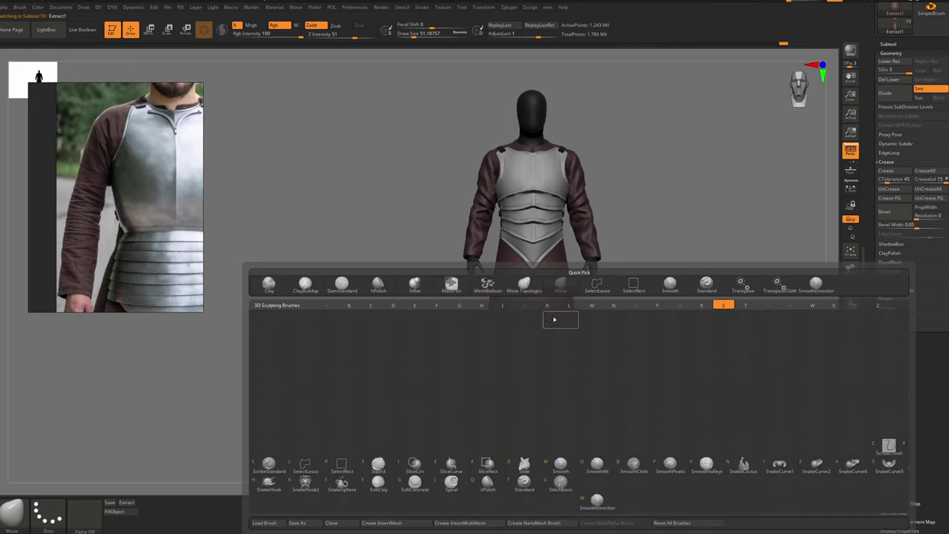
key("t")
key("s")
left_click(564, 297)
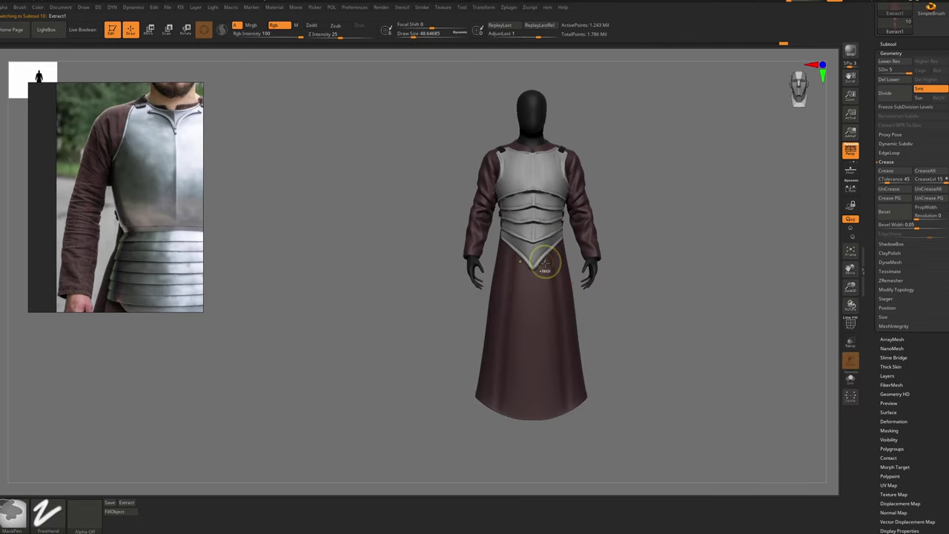
key("bracketright")
key("bracketright")
key("bracketright")
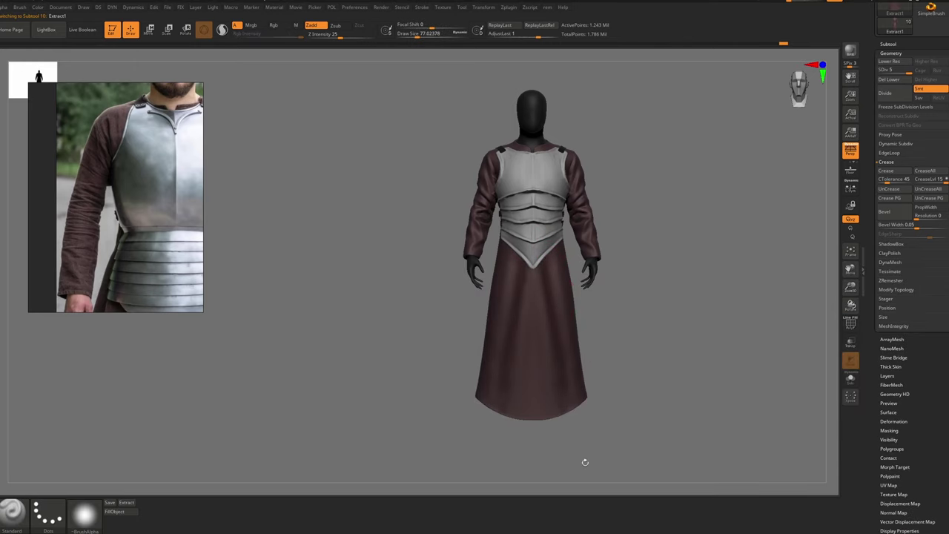
Sculpt four folds into the robe's back, including from a three-quarter angle
key("alt+s")
key("shift+ctrl+s")
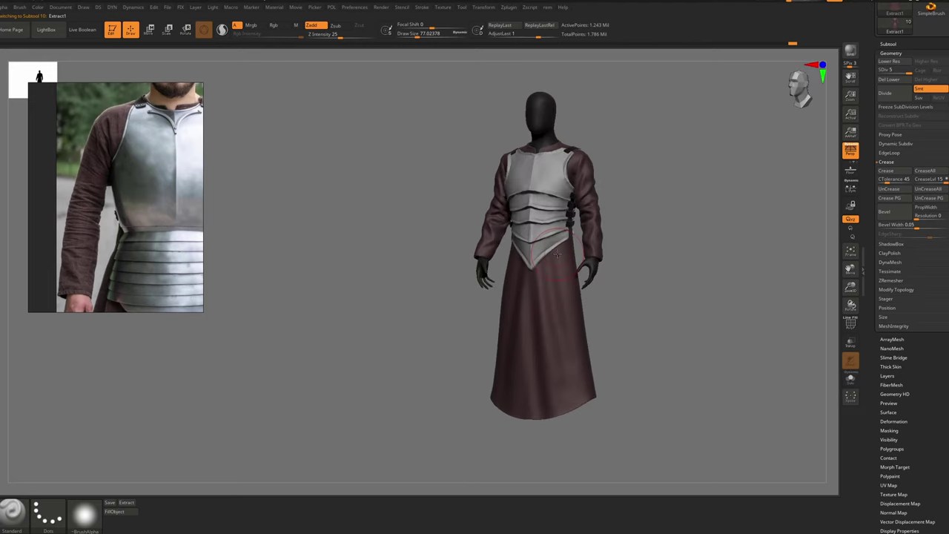
right_click_drag(580, 379, 492, 247)
key("shift+ctrl+s")
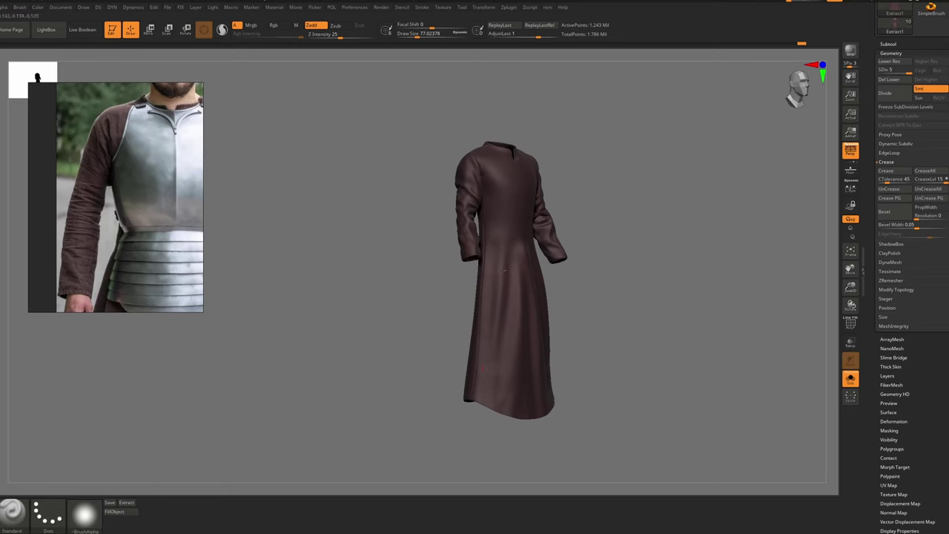
right_click_drag(528, 335, 445, 319)
key("shift+ctrl+s")
right_click_drag(567, 305, 504, 301)
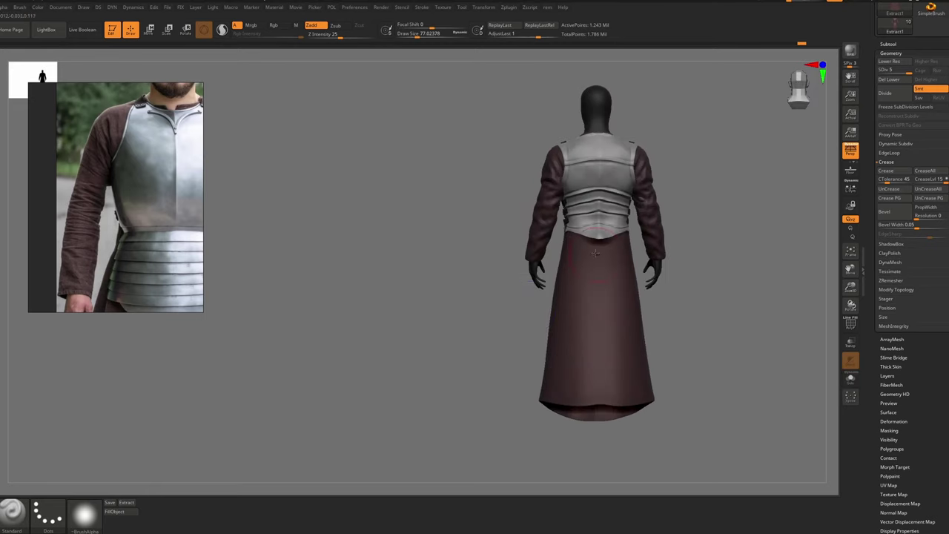
mouse_move(598, 241)
left_mouse_down()
mouse_move(600, 300)
mouse_move(598, 260)
left_mouse_up()
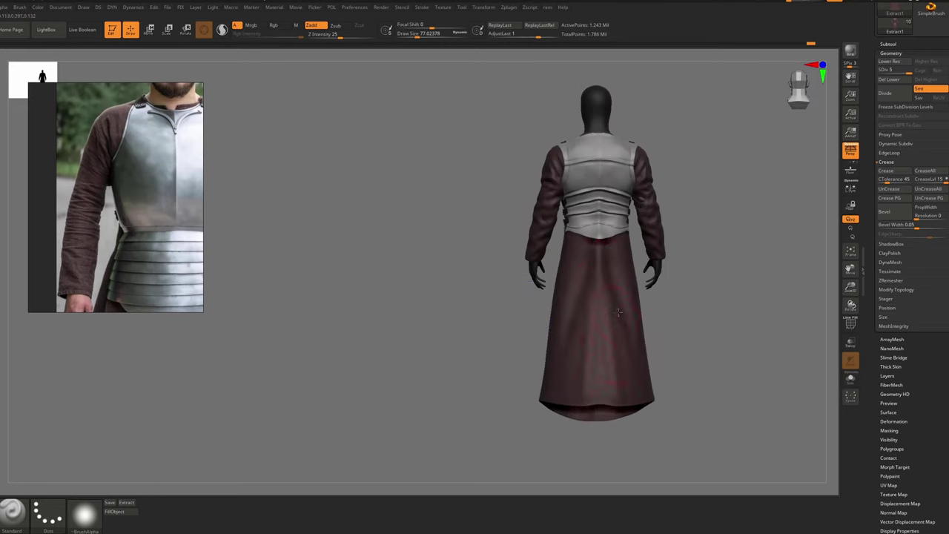
right_click_drag(601, 297, 552, 293)
left_click_drag(647, 378, 627, 260)
right_click_drag(593, 297, 641, 300)
left_click_drag(576, 379, 573, 255)
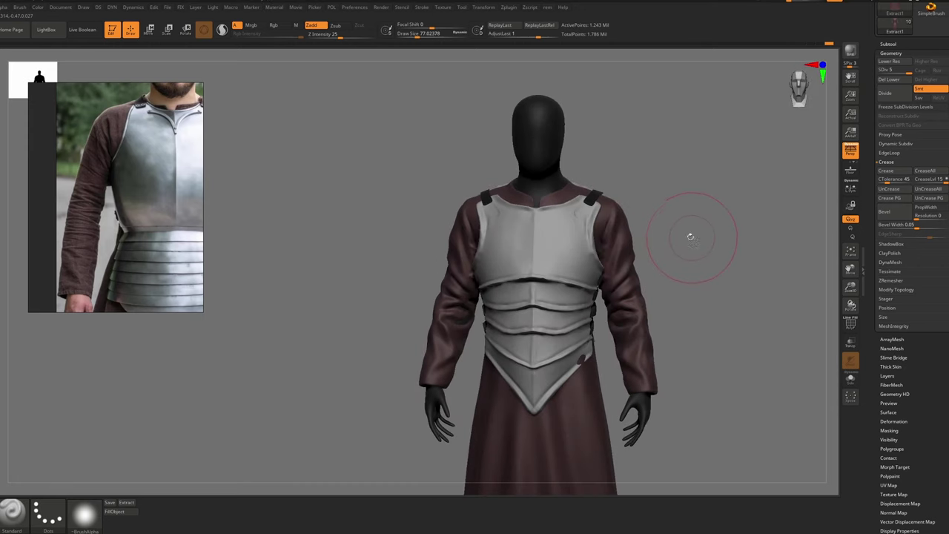
Reshape the lower breastplate plate's corners with a smaller Move brush
key("b")
key("m")
key("v")
right_click(583, 366)
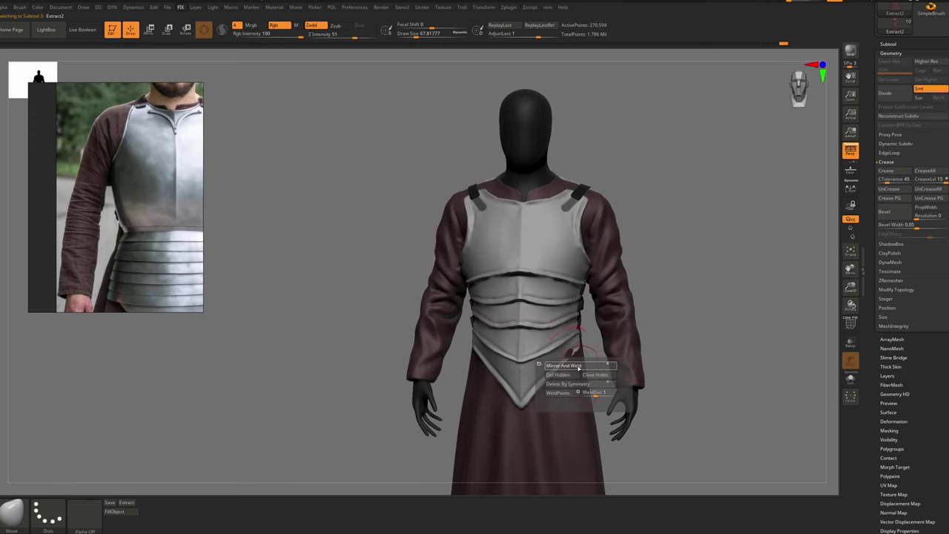
left_click(567, 342, "alt")
key("s")
left_click_drag(571, 357, 568, 361)
right_click_drag(563, 353, 517, 256, "ctrl")
Select the robe and pull its hem lower with an enlarged Move brush
right_click_drag(564, 386, 523, 356, "alt")
mouse_move(523, 356)
right_mouse_down("ctrl")
mouse_move(560, 475)
mouse_move(540, 367)
mouse_move(515, 358)
right_mouse_up("ctrl")
left_click(513, 360, "alt")
key("s")
key("s")
mouse_move(500, 364)
left_mouse_down()
mouse_move(525, 365)
mouse_move(514, 377)
mouse_move(518, 405)
left_mouse_up()
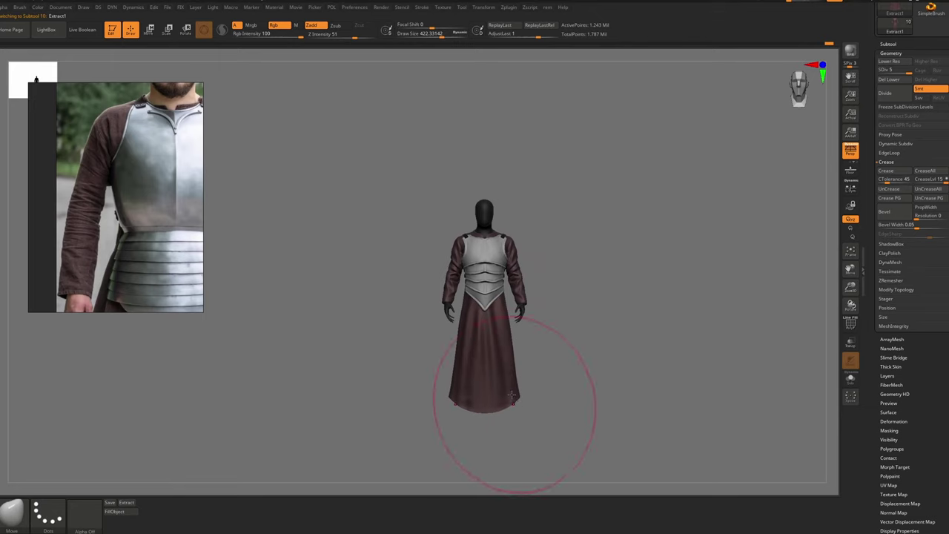
Orbit around the figure to a three-quarter view, then return it to the front
right_click_drag(512, 394, 535, 325, "ctrl")
right_click_drag(528, 362, 495, 311)
right_click_drag(498, 274, 505, 297, "ctrl")
right_click(506, 296)
key("super")
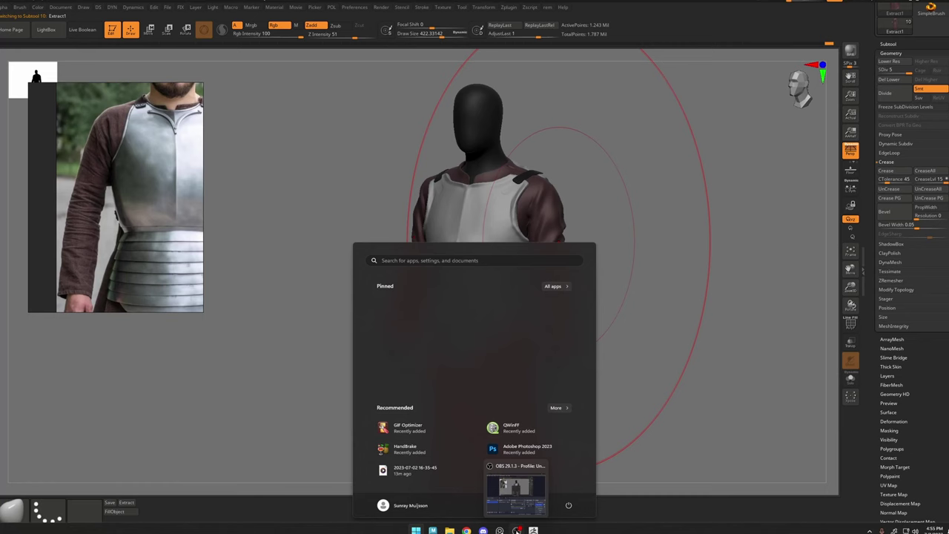
left_click(516, 530)
left_click(669, 244)
mouse_move(561, 233)
right_mouse_down("shift")
mouse_move(549, 269)
mouse_move(564, 241)
right_mouse_up("shift")
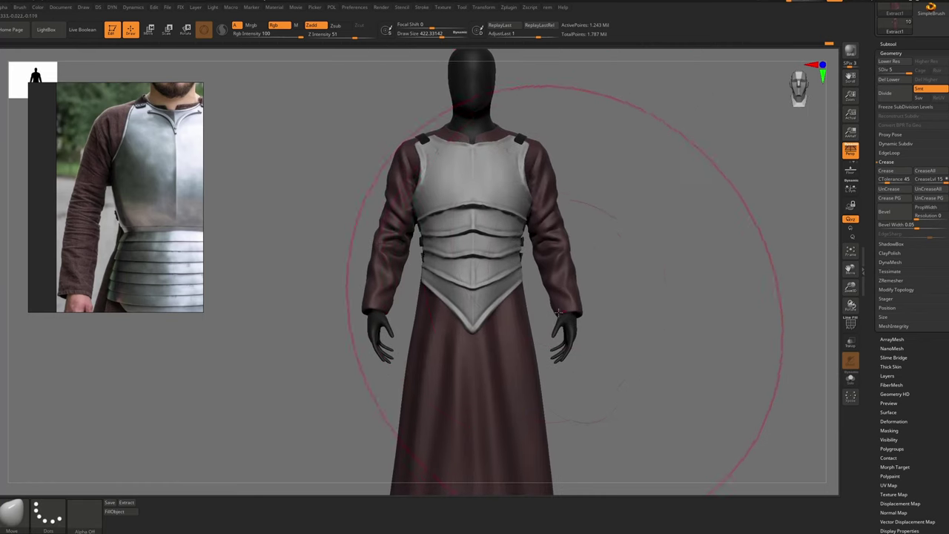
Activate the Extract2 armour piece and inspect it with the body hidden, then unhide the body
left_click(566, 335, "alt")
left_click(888, 44)
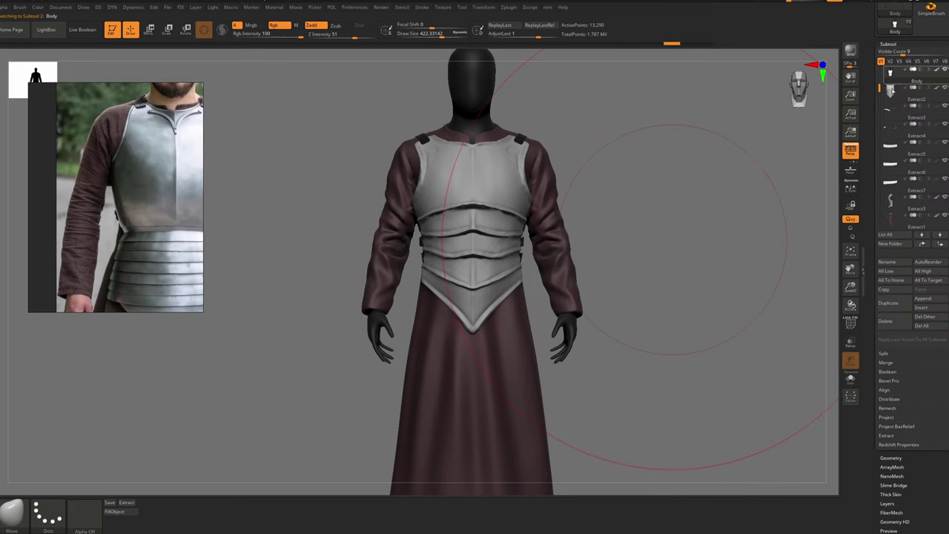
left_click(906, 92)
left_click(945, 70)
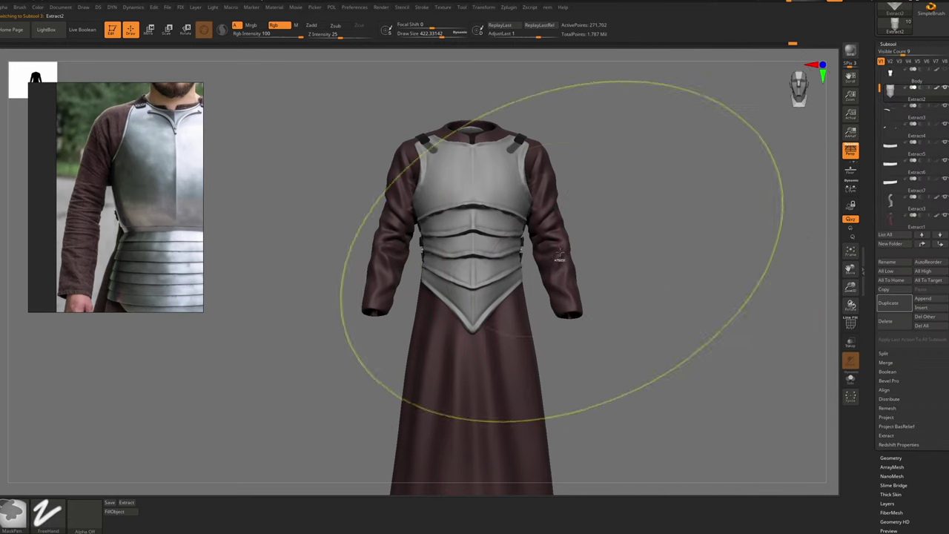
right_click_drag(562, 250, 565, 223, "ctrl")
right_click_drag(565, 222, 553, 229)
right_click_drag(553, 229, 556, 250, "ctrl")
right_click_drag(569, 191, 605, 178)
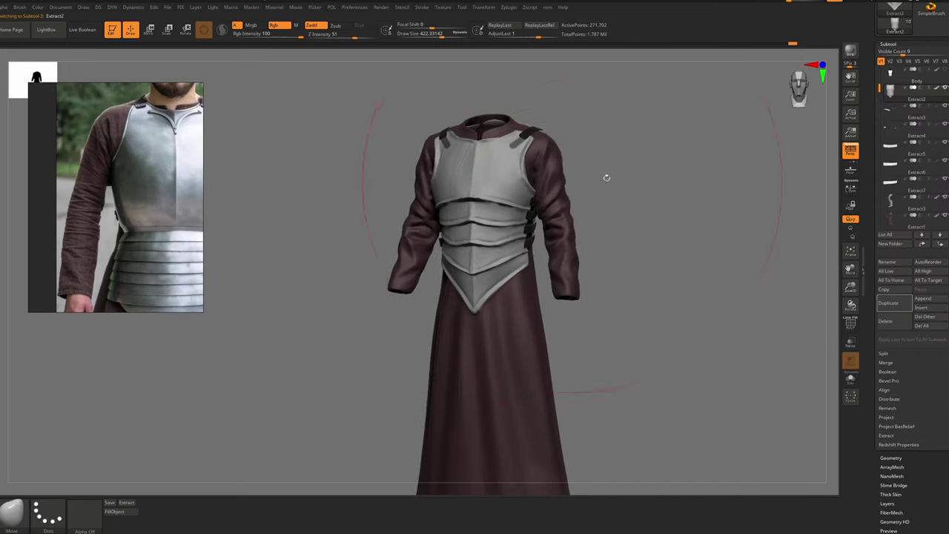
left_click(944, 72)
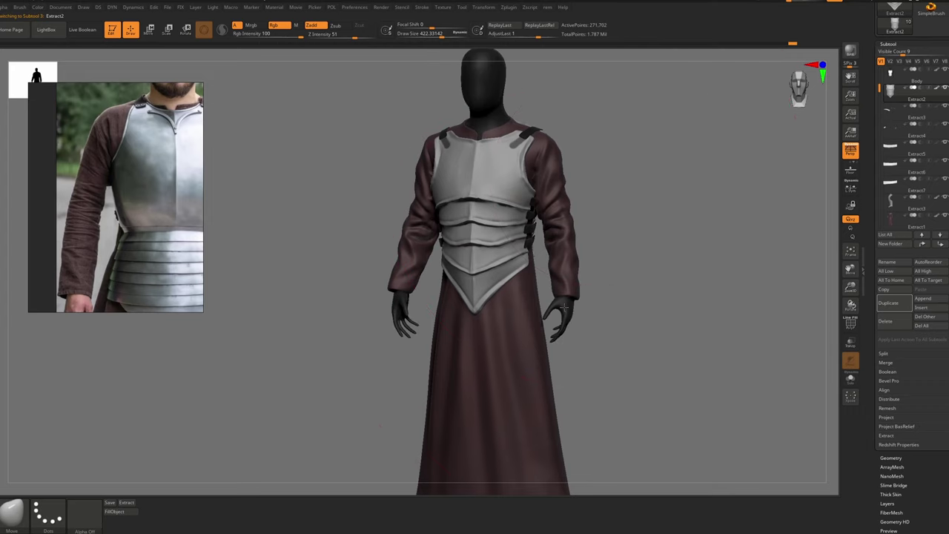
Pose the hand with Transpose action lines drawn from the forearm and wrist
left_click(567, 299, "alt")
mouse_move(567, 298)
right_mouse_down("ctrl")
mouse_move(568, 313)
mouse_move(569, 281)
right_mouse_up("ctrl")
mouse_move(568, 245)
right_mouse_down()
mouse_move(548, 241)
mouse_move(573, 244)
right_mouse_up()
key("w")
key("y")
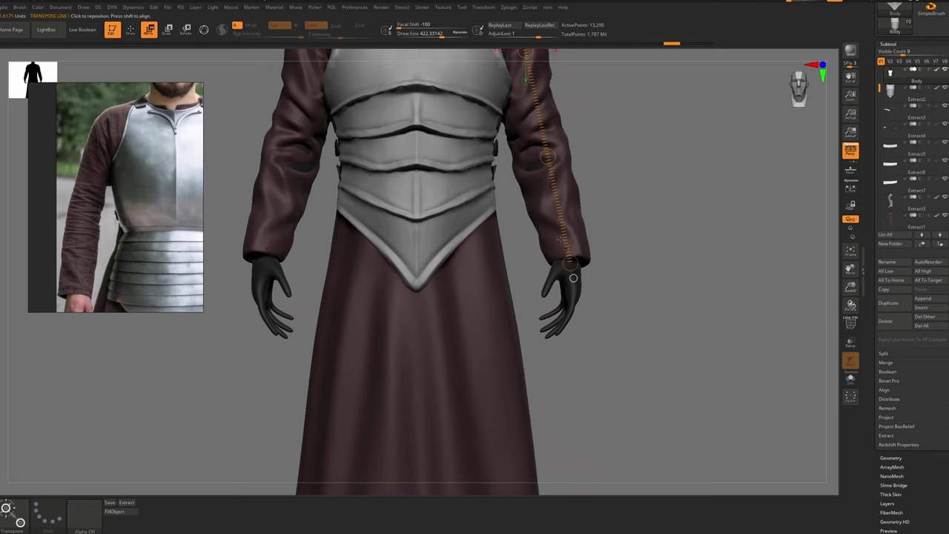
left_click_drag(555, 232, 574, 297)
key("alt+s")
mouse_move(574, 269)
right_mouse_down()
mouse_move(592, 260)
mouse_move(580, 261)
right_mouse_up()
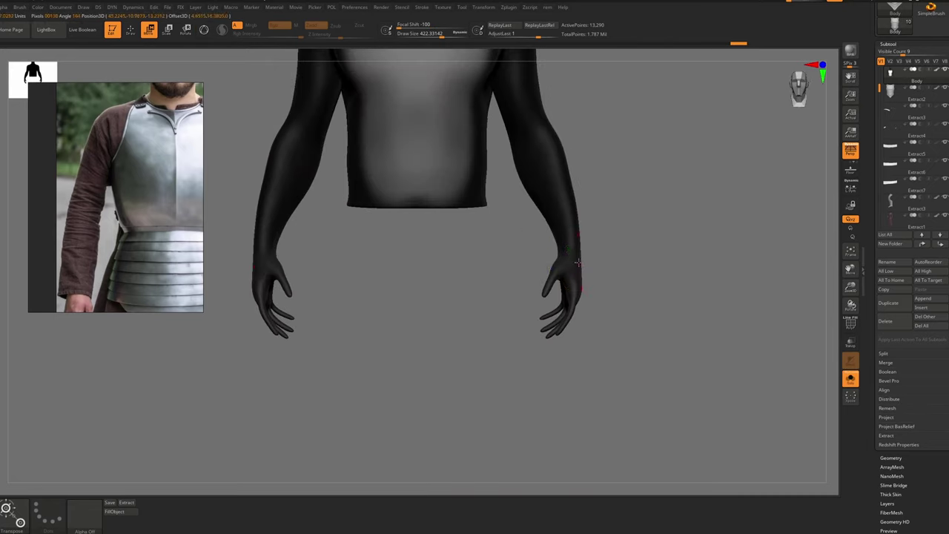
mouse_move(580, 261)
left_mouse_down()
mouse_move(633, 354)
mouse_move(617, 327)
left_mouse_up()
right_click_drag(660, 265, 578, 184)
key("alt+s")
mouse_move(578, 184)
right_mouse_down("shift")
mouse_move(529, 197)
mouse_move(547, 189)
right_mouse_up("shift")
Return to sculpting with Extract2 active, and shrink and reposition the reference photo
key("q")
key("s")
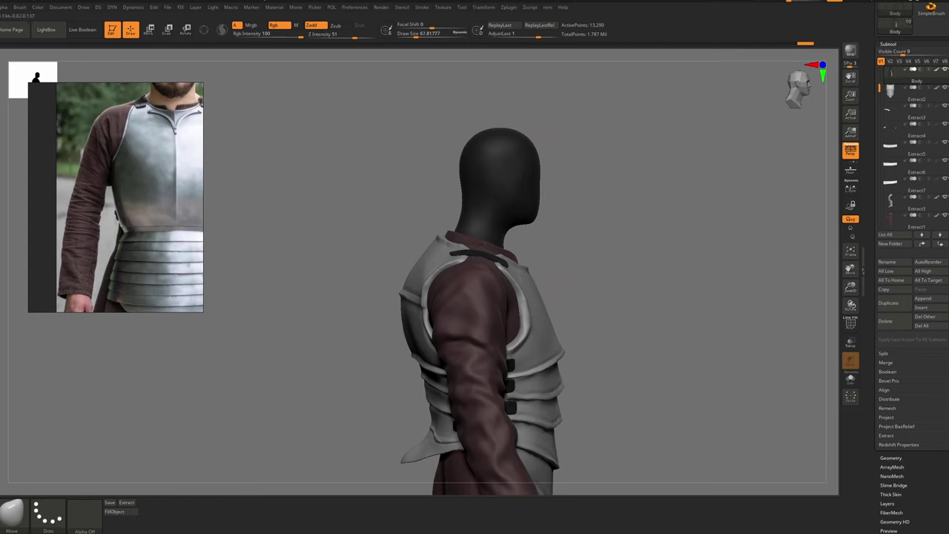
left_click(425, 297, "alt")
right_click_drag(428, 296, 396, 258, "ctrl")
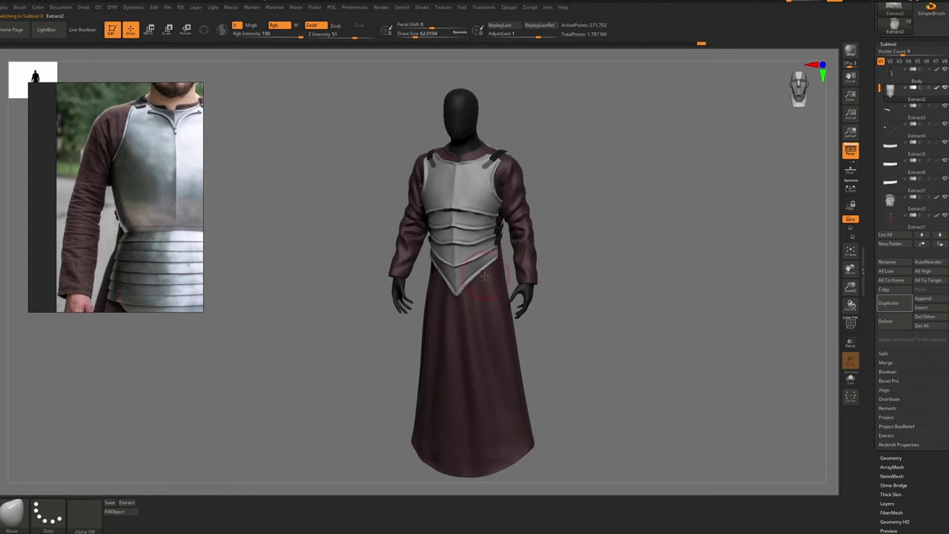
left_click(473, 261, "alt")
right_click_drag(473, 263, 488, 268, "shift")
mouse_move(498, 215)
right_mouse_down("ctrl")
mouse_move(507, 238)
mouse_move(491, 233)
right_mouse_up("ctrl")
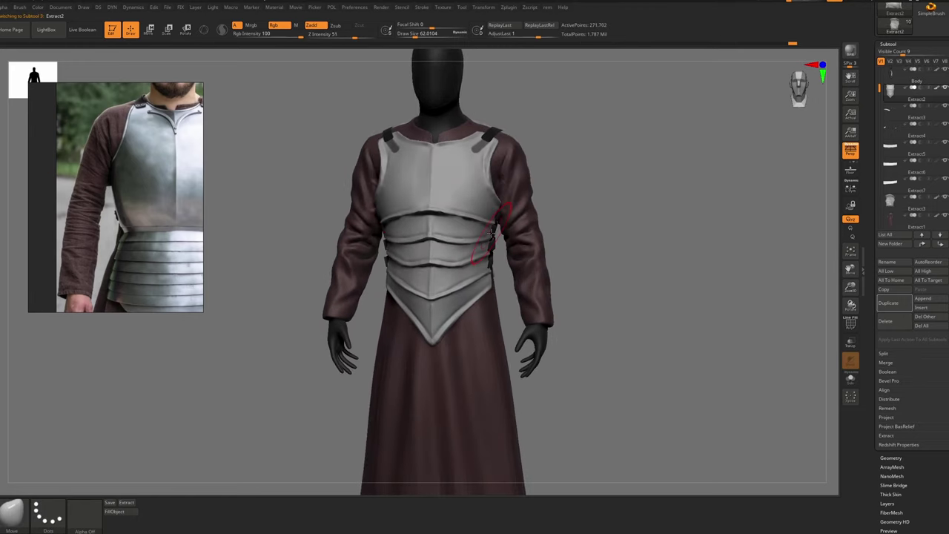
scroll(126, 243, "down", 5)
middle_click_drag(126, 243, 105, 222)
right_click_drag(454, 248, 467, 243)
mouse_move(467, 243)
right_mouse_down("ctrl")
mouse_move(475, 192)
mouse_move(468, 172)
right_mouse_up("ctrl")
Select the robe and set the brush size to about 48.6
left_click(467, 256, "alt")
right_click_drag(467, 256, 485, 284, "ctrl")
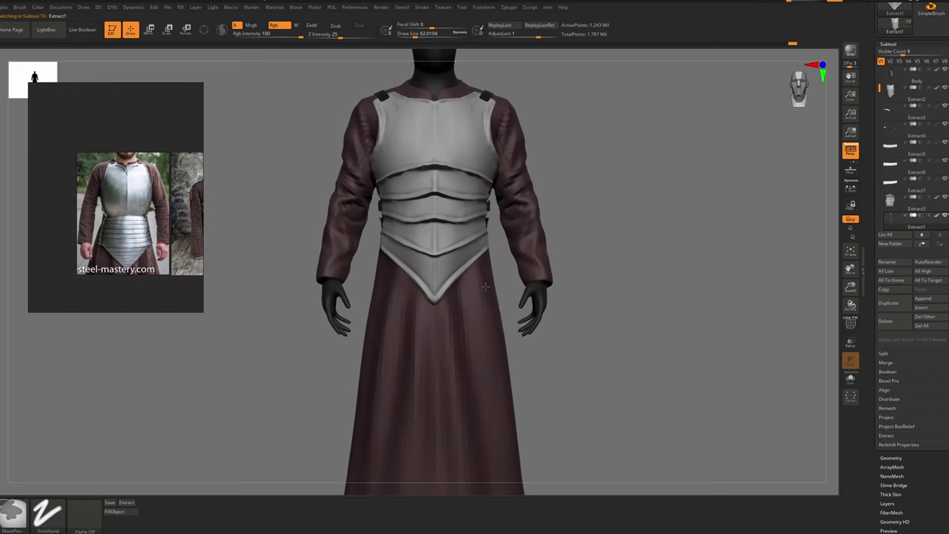
mouse_move(483, 208)
right_mouse_down("alt")
mouse_move(486, 315)
mouse_move(445, 324)
right_mouse_up("alt")
right_click_drag(469, 223, 460, 238, "alt")
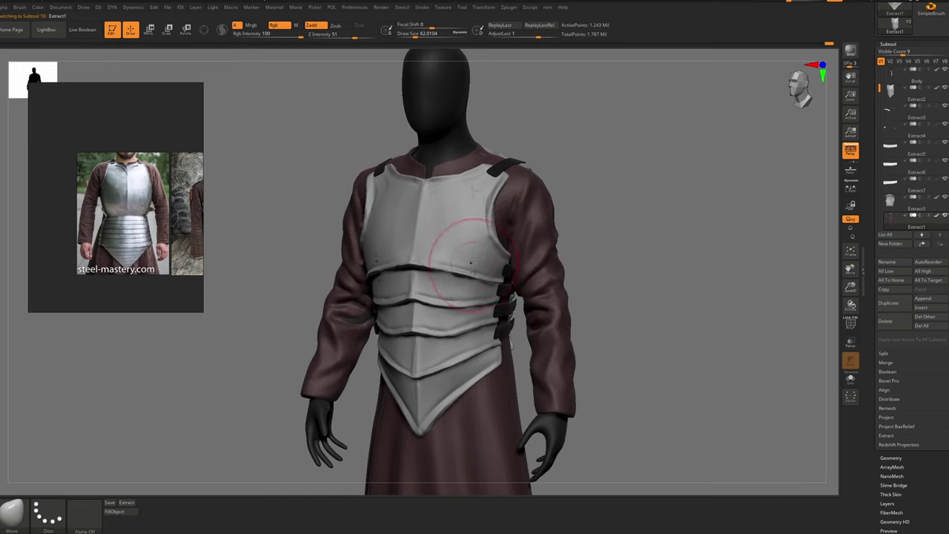
key("s")
left_click_drag(475, 305, 472, 304)
mouse_move(477, 428)
right_mouse_down("alt")
mouse_move(458, 274)
mouse_move(473, 276)
right_mouse_up("alt")
right_click_drag(473, 276, 451, 311, "alt")
key("s")
left_click_drag(450, 311, 455, 319)
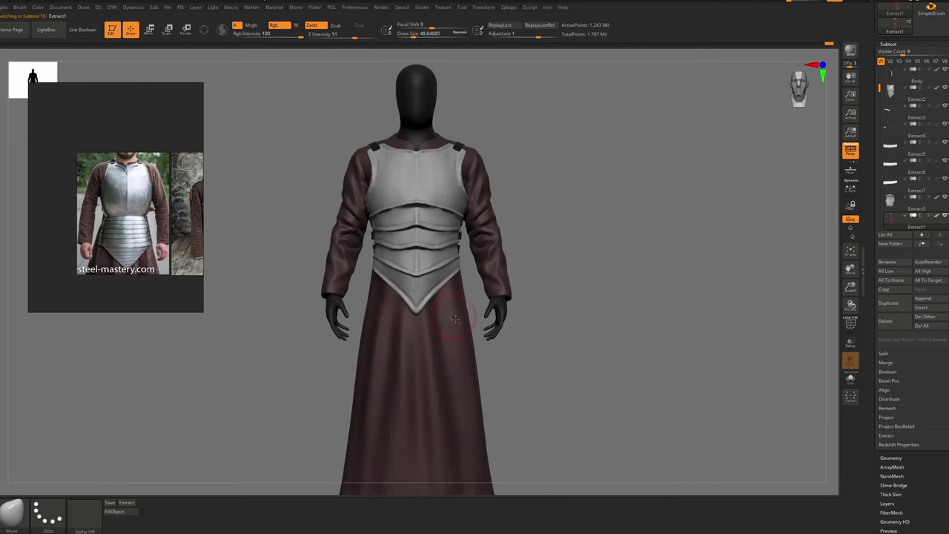
Mask a patch on the soloed robe's front below the waist and extract it
key("alt+s")
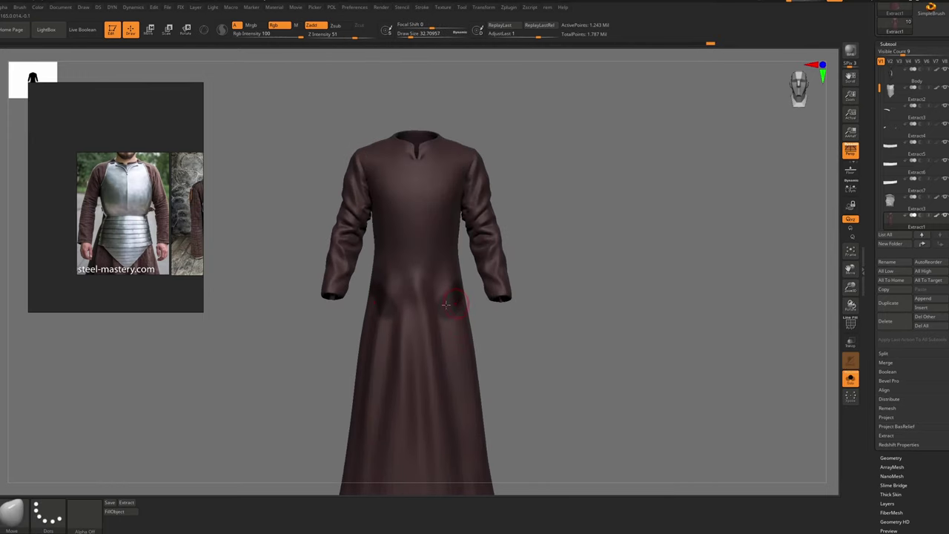
right_click_drag(453, 297, 430, 297)
key("shift+s")
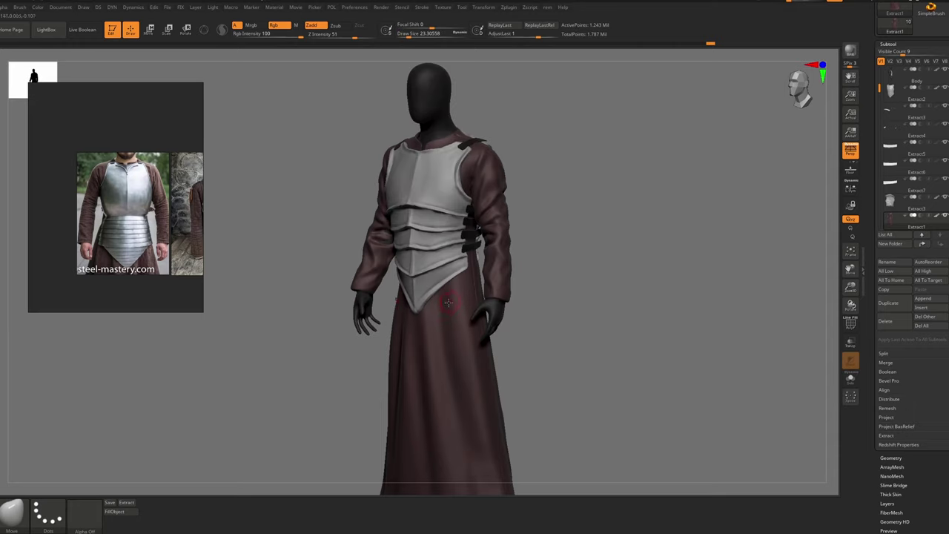
key("shift+s")
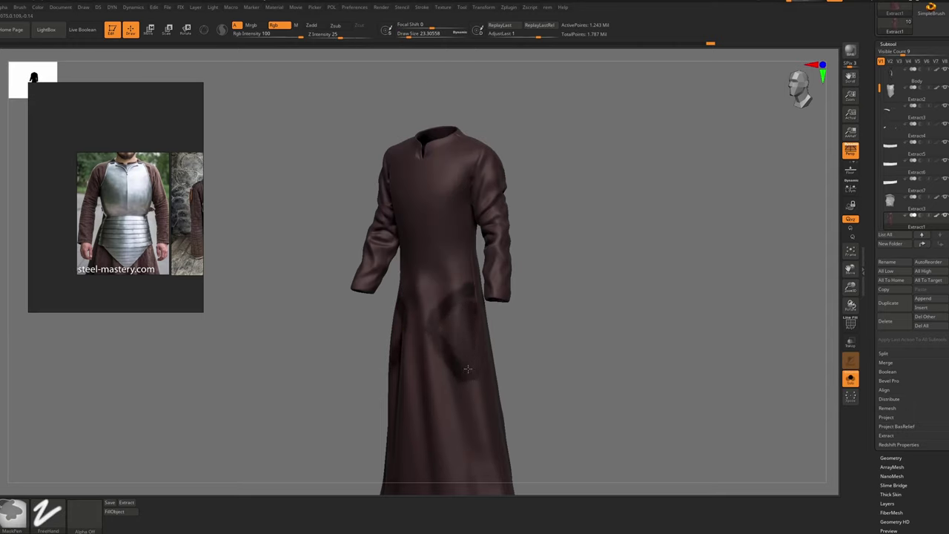
left_click_drag(455, 344, 467, 370, "ctrl")
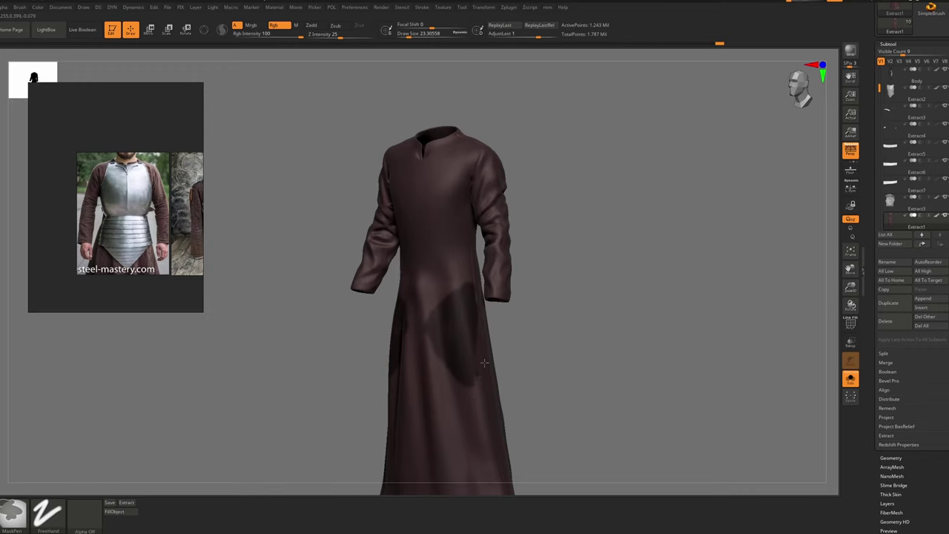
key("shift+s")
right_click_drag(438, 359, 467, 354)
right_click_drag(467, 355, 443, 310, "ctrl")
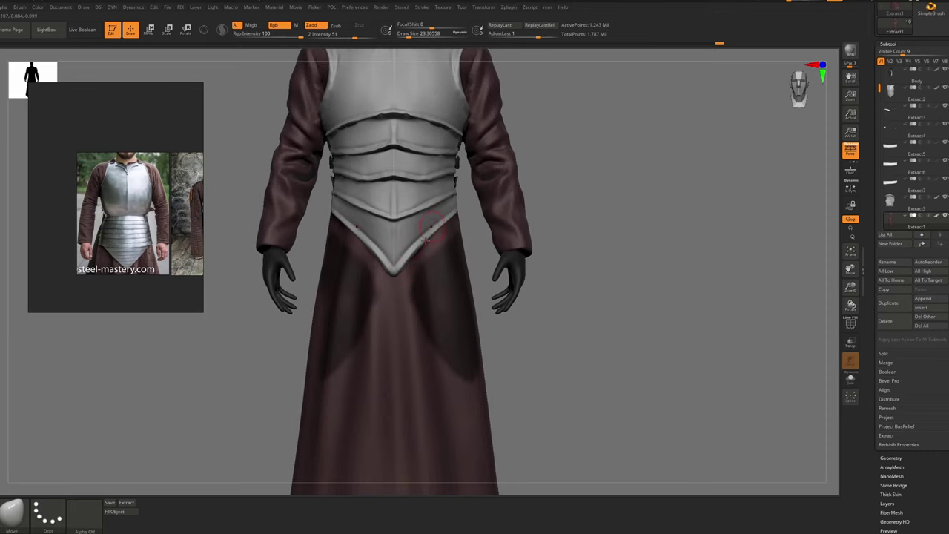
right_click_drag(426, 240, 401, 349, "ctrl")
left_click(133, 502)
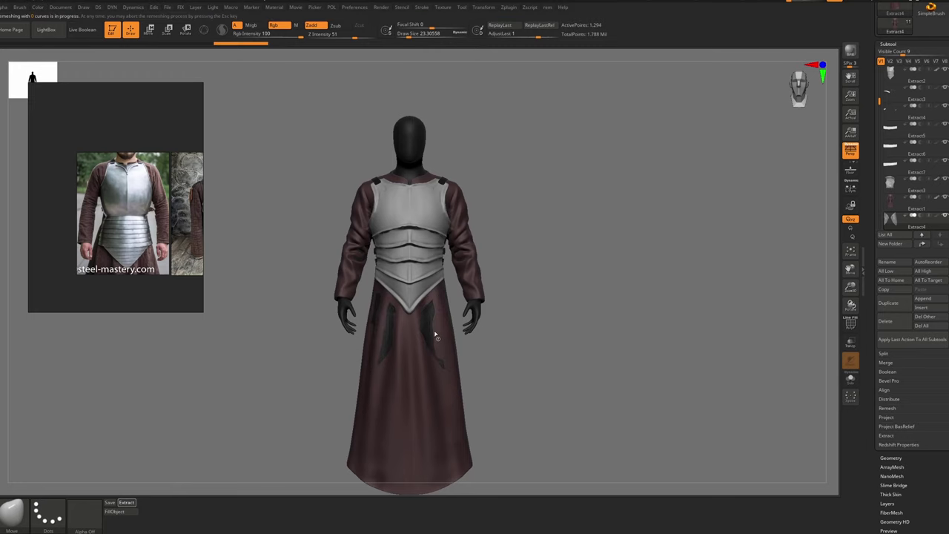
Inflate both thigh pads with a transpose line to give them thickness
right_click_drag(432, 322, 433, 338, "ctrl")
key("w")
left_click_drag(428, 336, 480, 292)
right_click_drag(481, 291, 492, 291)
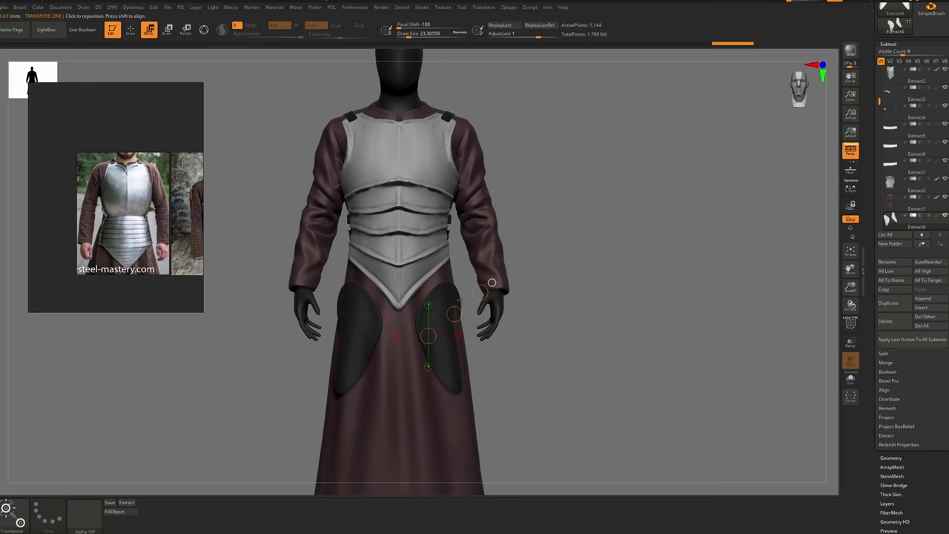
Pick the breastplate's grey and fill the thigh tassets with it
key("b")
key("m")
key("v")
key("space")
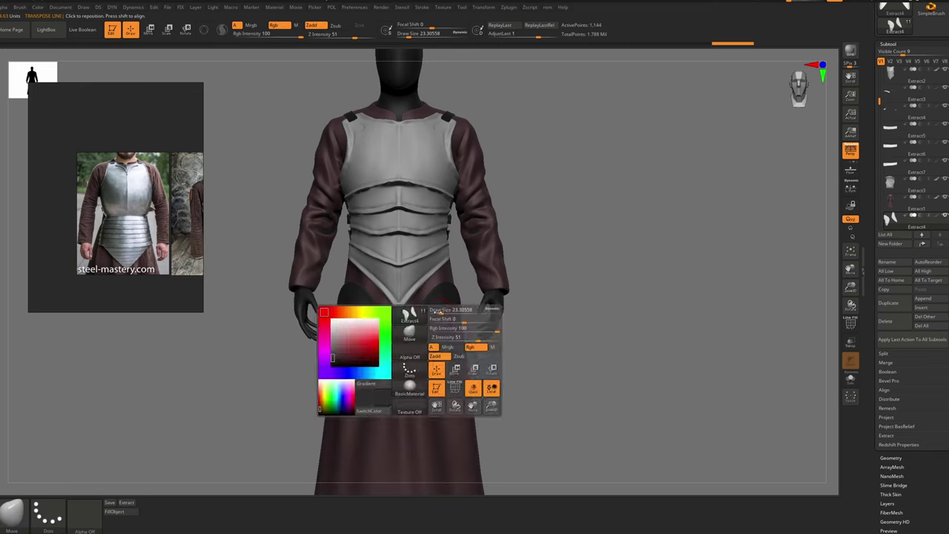
left_click_drag(390, 266, 389, 267)
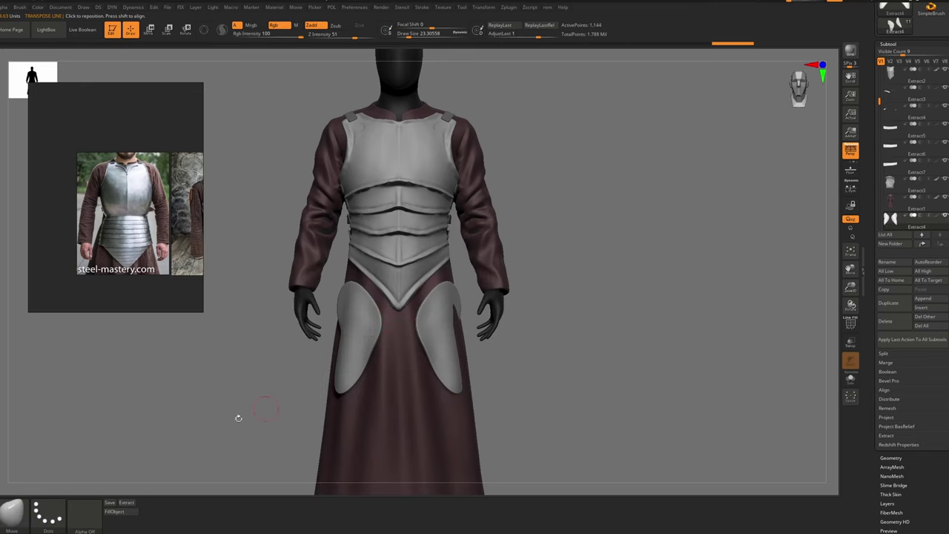
left_click(126, 514)
Pick a dark brown and fill each shoulder and side strap piece with it
left_click_drag(254, 329, 326, 330)
left_click(344, 234, "alt")
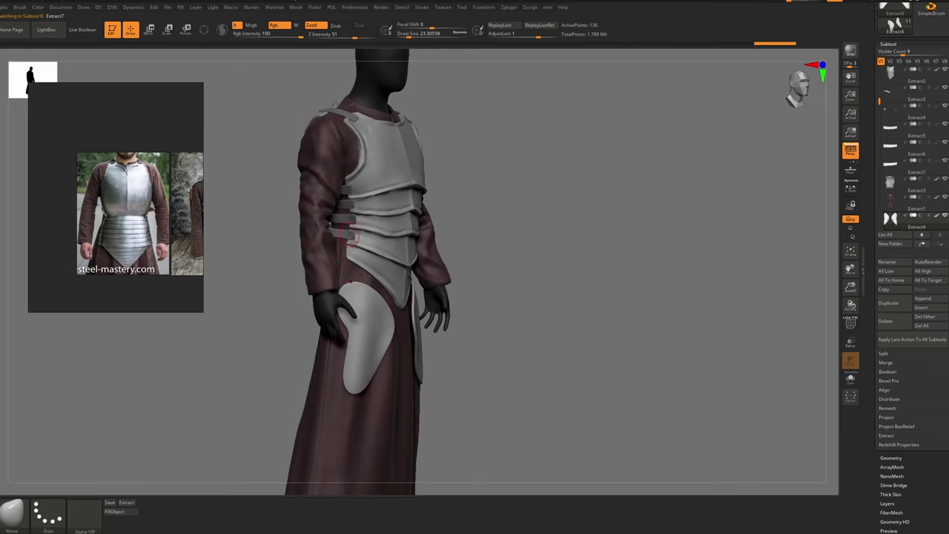
key("space")
left_click(263, 307)
left_click_drag(268, 330, 264, 338)
left_click(117, 517)
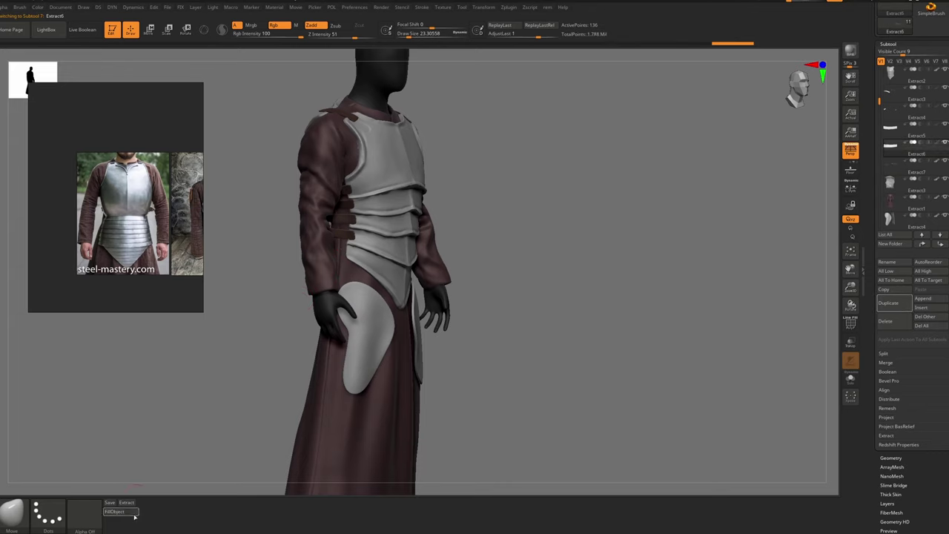
left_click(131, 514)
left_click(346, 190, "alt")
left_click(122, 513)
left_click(340, 121, "alt")
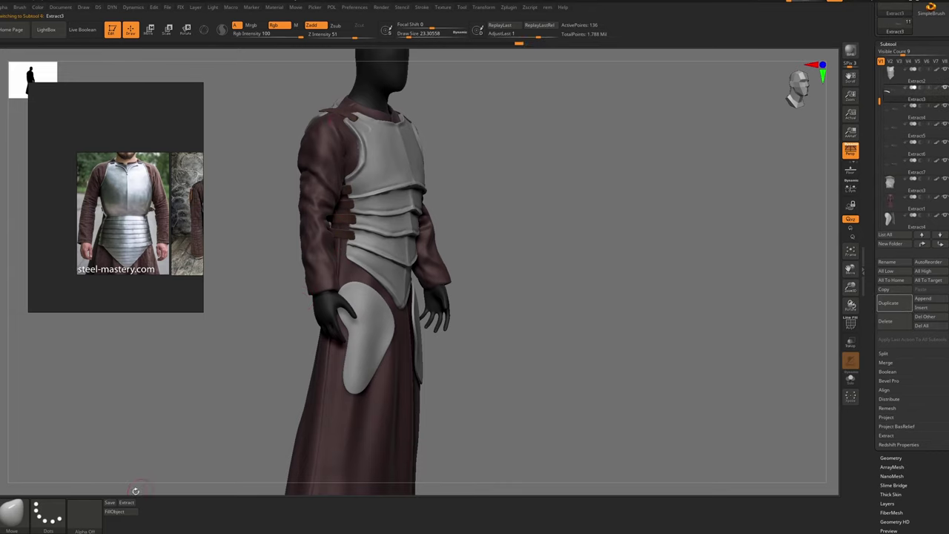
left_click(130, 511)
Centre the whole figure in a front view and open the Preferences menu
right_click_drag(271, 360, 223, 359, "shift")
right_click_drag(401, 252, 372, 238, "alt")
right_click_drag(373, 238, 371, 155, "ctrl")
right_click_drag(371, 156, 424, 242, "alt")
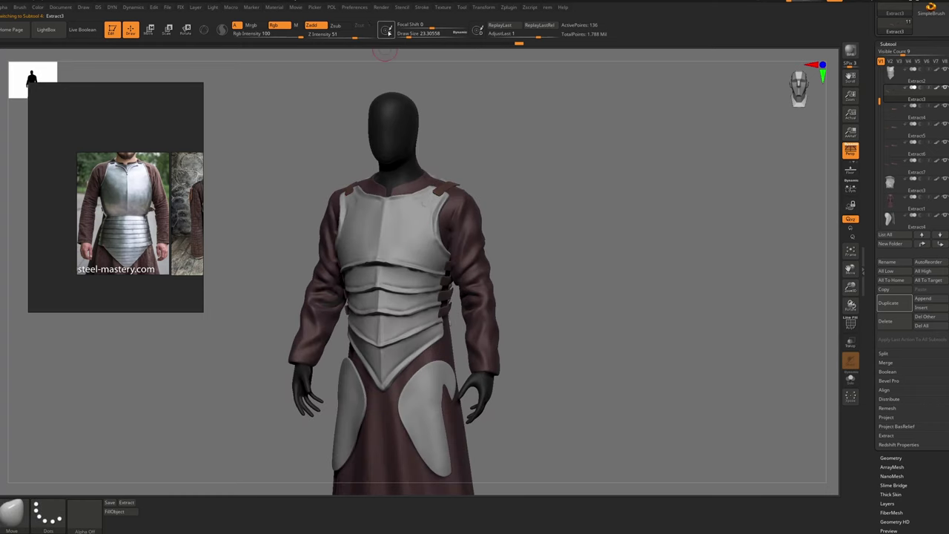
left_click(355, 7)
With Enable Customize on, add Preview AO Occlusion, Quality and Intensity to the bottom shelf
left_click(373, 81)
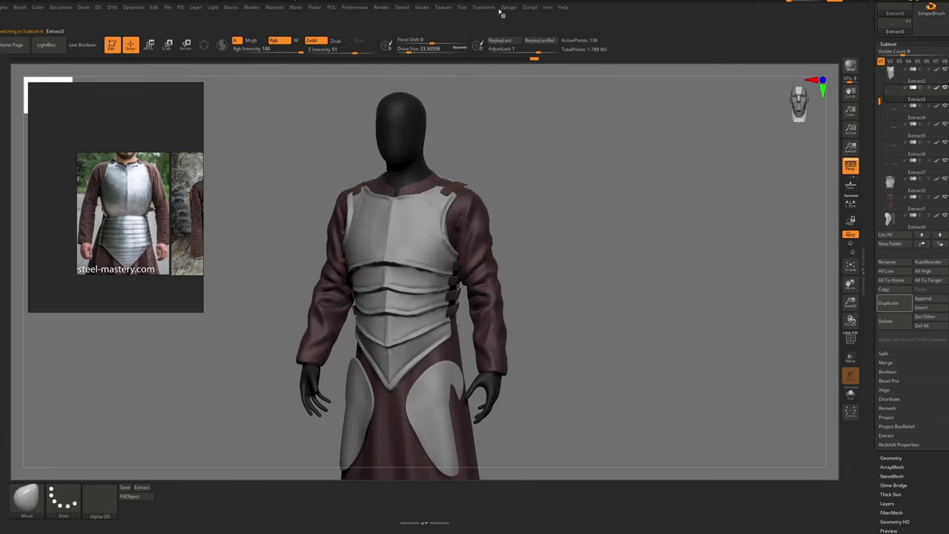
left_click(381, 8)
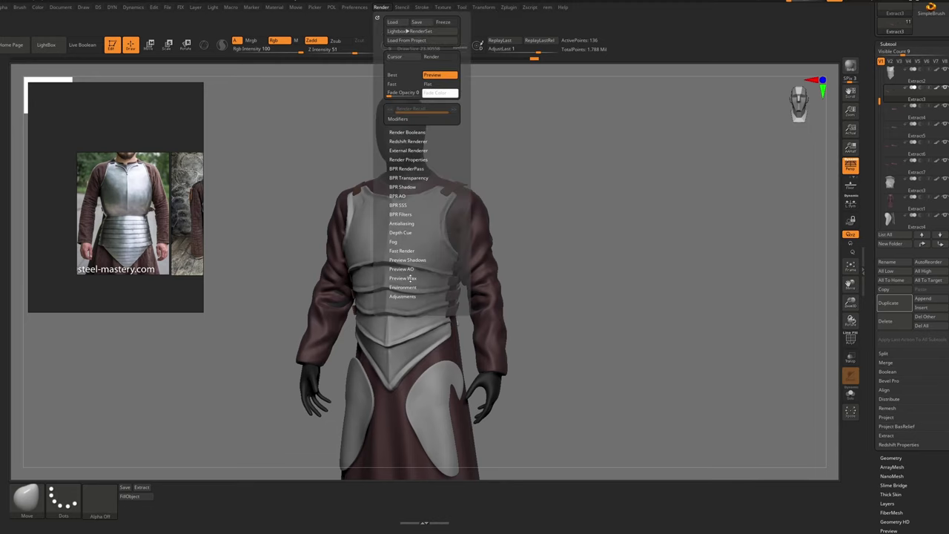
left_click(401, 268)
left_click_drag(398, 277, 194, 488, "ctrl+alt")
left_click(354, 7)
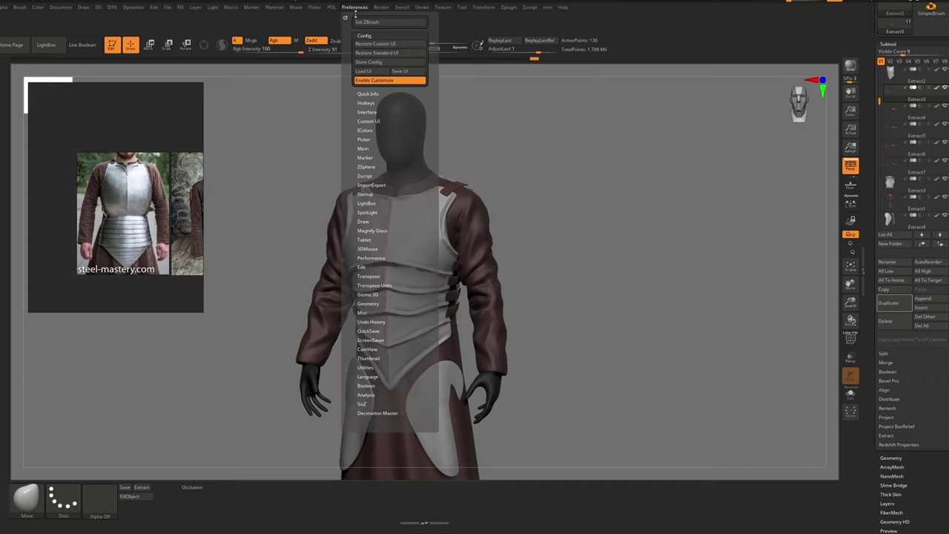
left_click(382, 7)
left_click_drag(433, 277, 222, 488, "ctrl+alt")
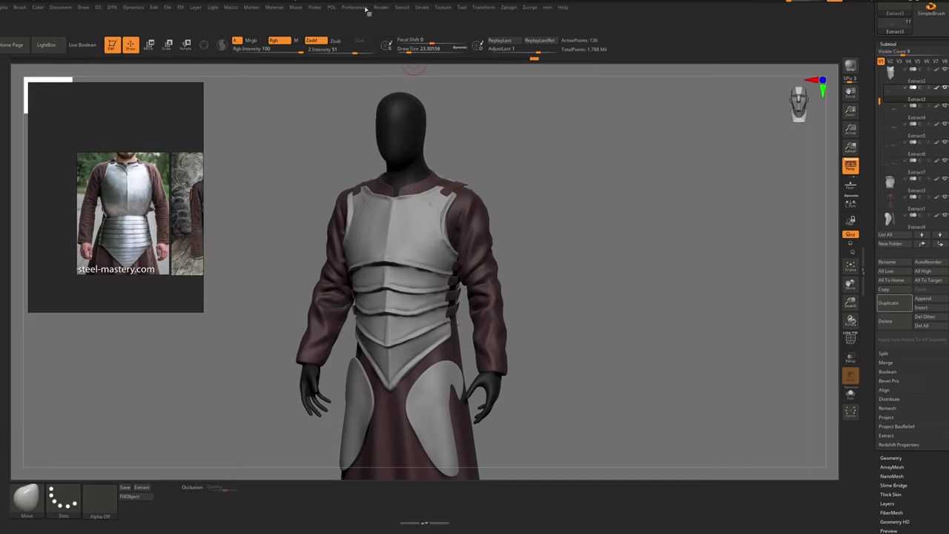
left_click(380, 7)
left_click_drag(406, 286, 210, 500, "ctrl+alt")
left_click(355, 9)
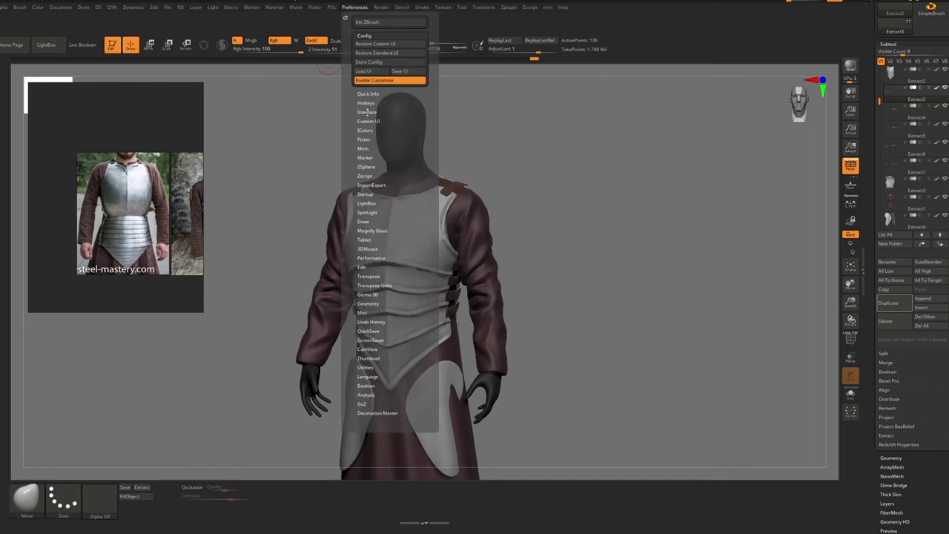
left_click(388, 80)
Turn ambient occlusion on and place the Quality slider beside the Occlusion toggle
left_click(186, 504)
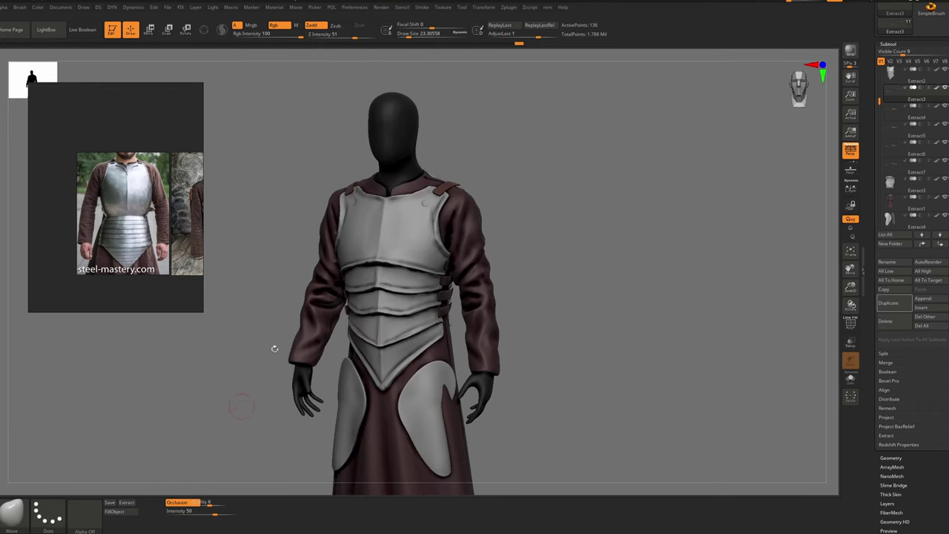
right_click_drag(396, 253, 462, 210, "alt")
right_click_drag(462, 210, 452, 186, "ctrl")
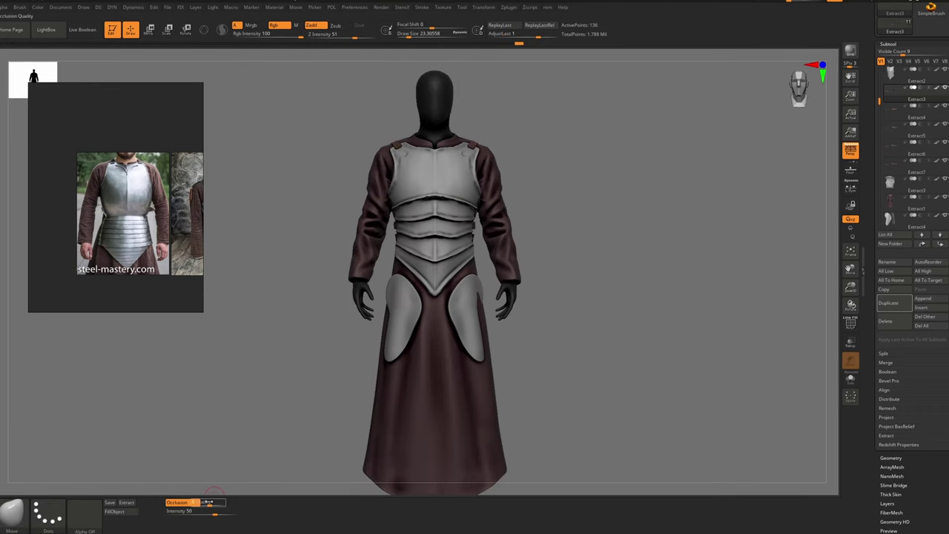
left_click(354, 8)
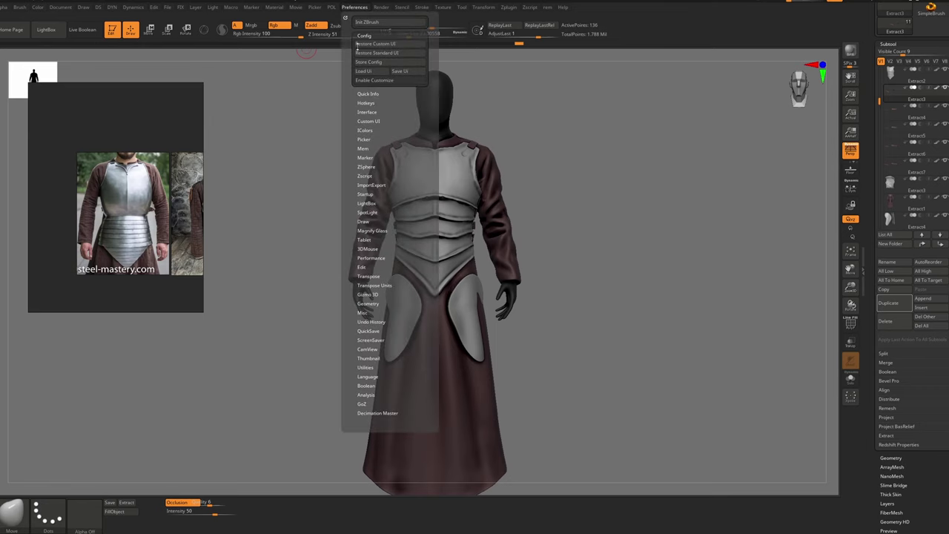
left_click(392, 81)
left_click_drag(250, 489, 251, 489, "ctrl+alt")
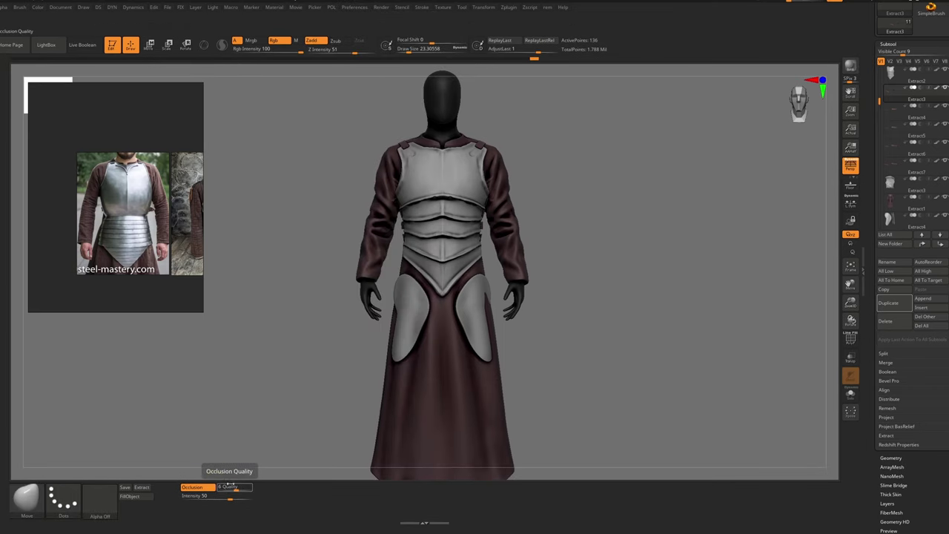
left_click(355, 7)
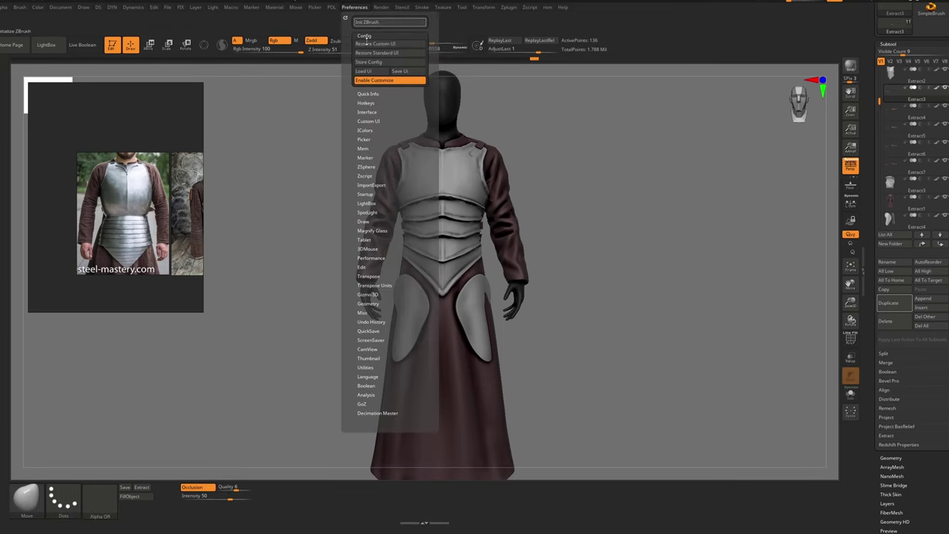
left_click(391, 82)
Raise the occlusion Intensity to 12 and compare the torso with occlusion off and on
right_click_drag(242, 430, 225, 439, "ctrl")
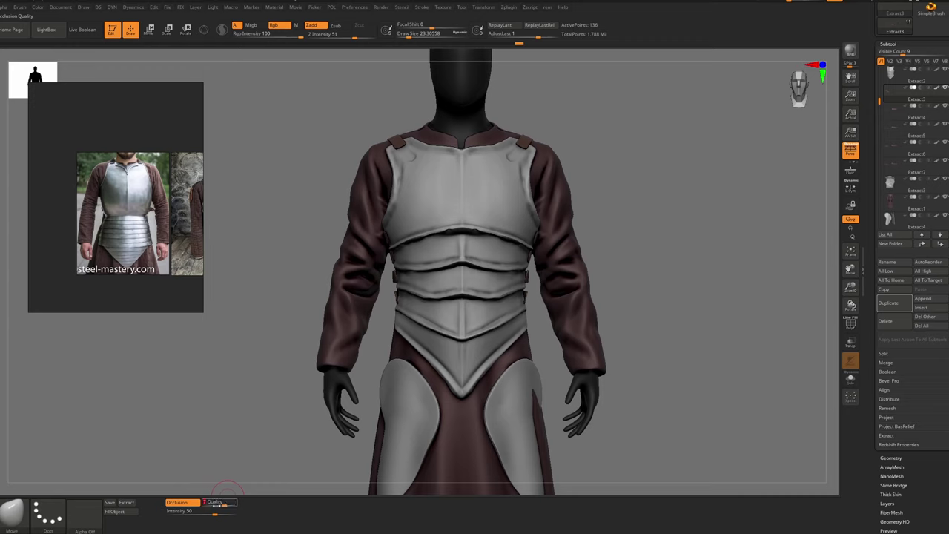
left_click_drag(188, 513, 191, 512)
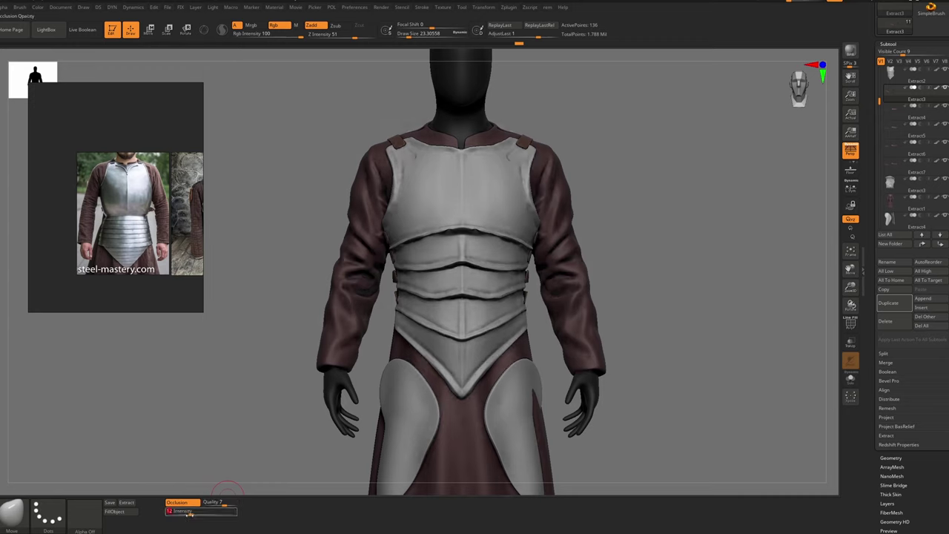
left_click(193, 507)
left_click(194, 506)
left_click(195, 507)
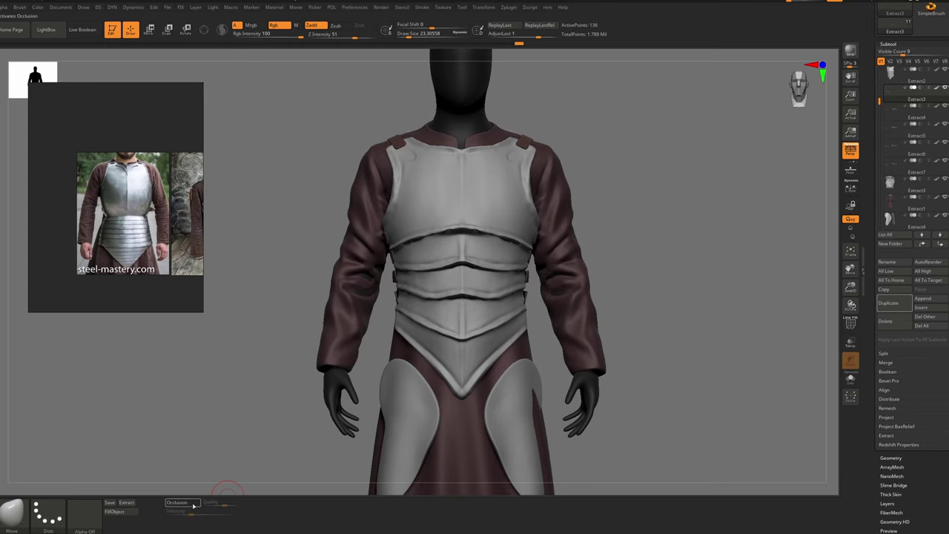
left_click(191, 502)
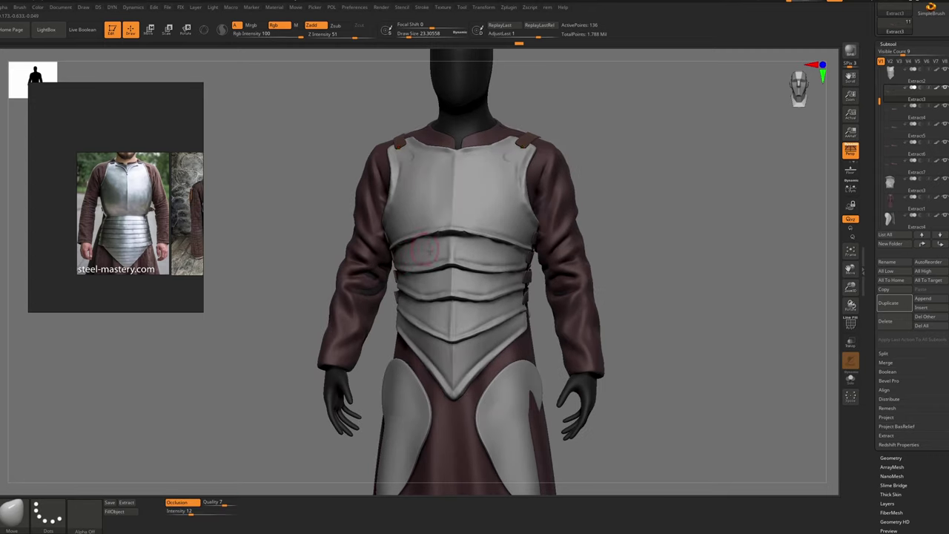
mouse_move(386, 271)
right_mouse_down("ctrl")
mouse_move(393, 200)
mouse_move(427, 206)
mouse_move(398, 299)
mouse_move(437, 255)
right_mouse_up("ctrl")
Isolate and frame the thigh plates with their polygroup wireframe showing
left_click(197, 507)
left_click(198, 506)
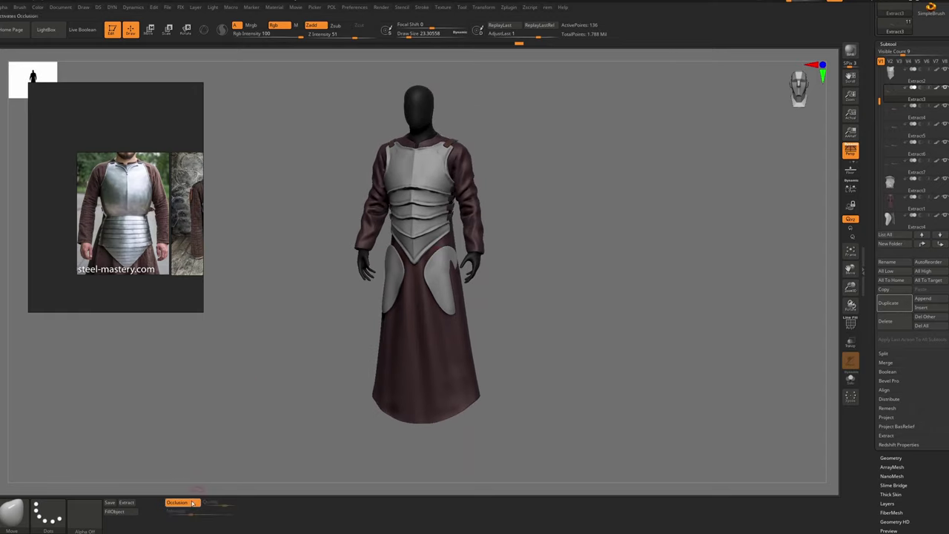
left_click(444, 282, "alt")
key("alt+s")
key("f")
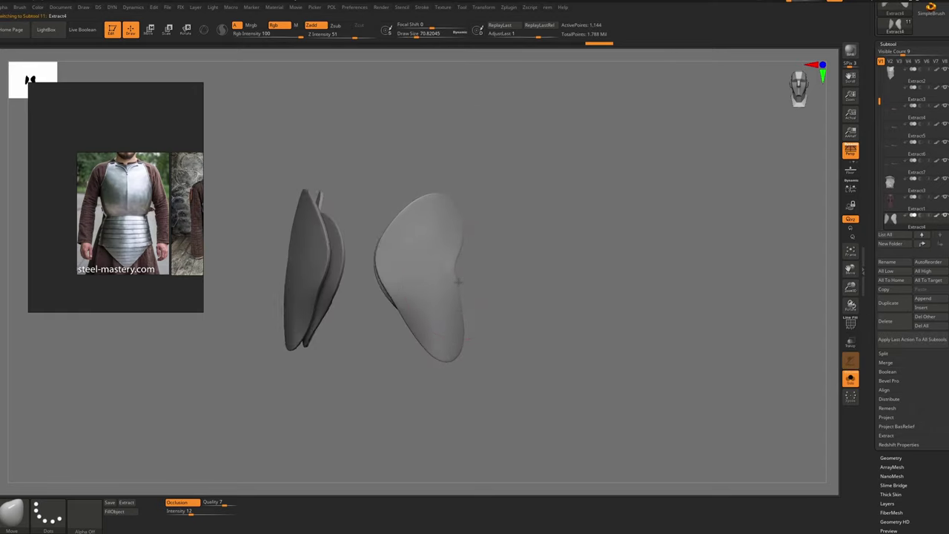
mouse_move(458, 282)
right_mouse_down()
mouse_move(426, 263)
mouse_move(439, 261)
mouse_move(429, 254)
right_mouse_up()
key("shift+f")
key("F1")
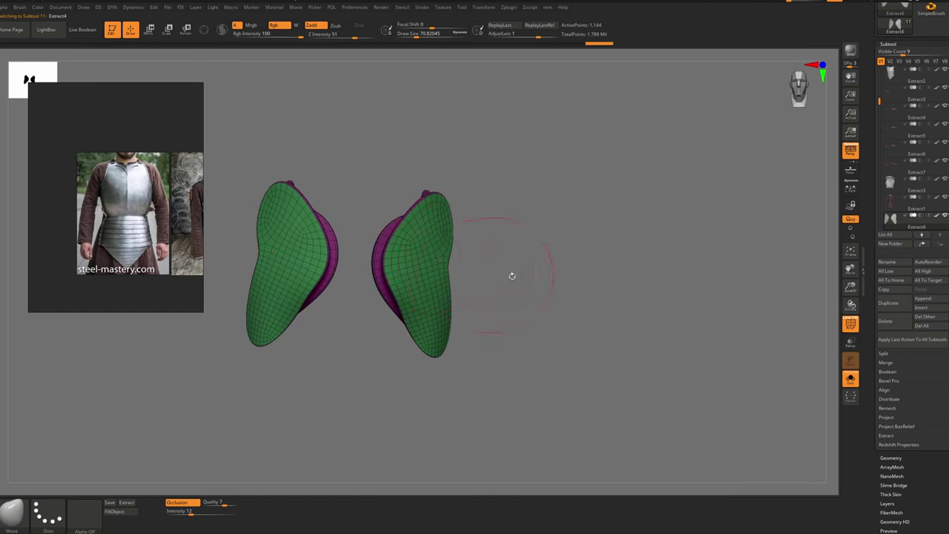
scroll(900, 448, "down", 2)
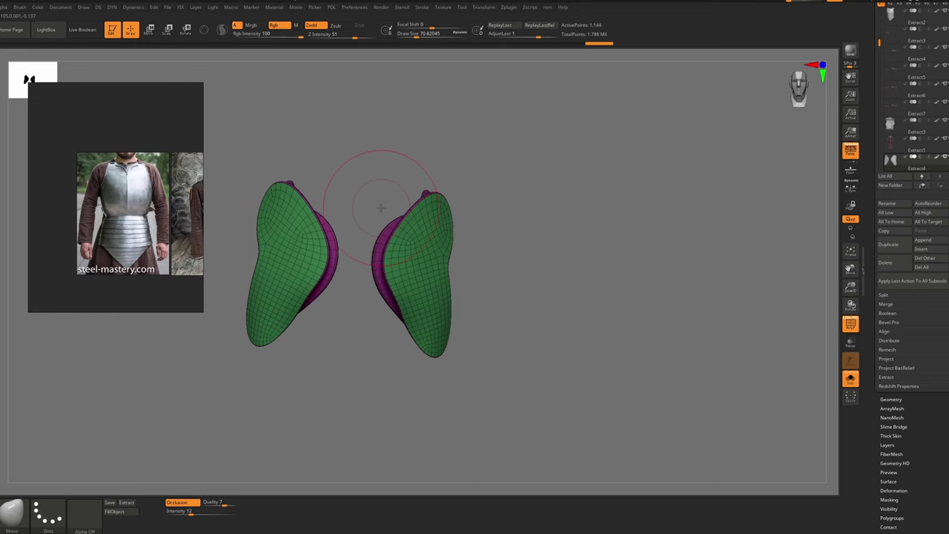
Create a new custom menu named PG and open it in the left tray
left_click(354, 6)
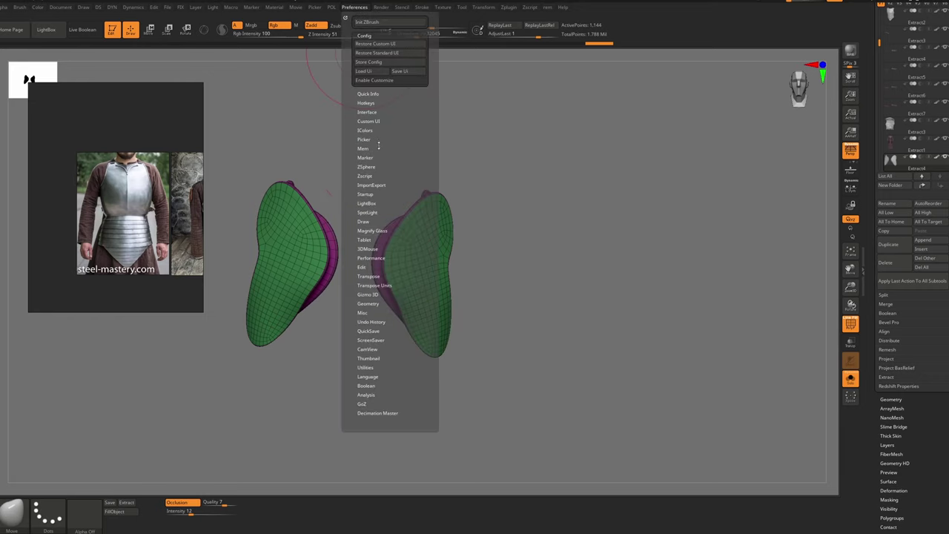
left_click(374, 81)
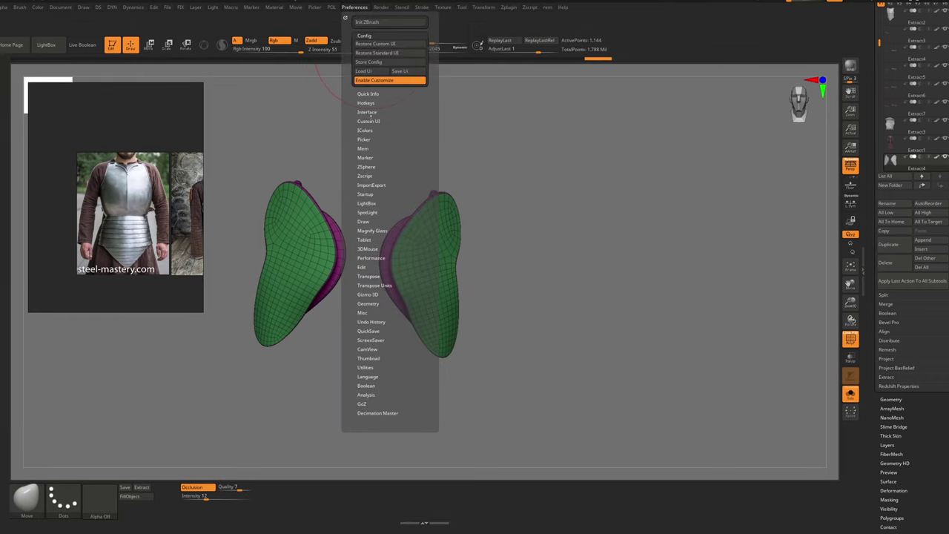
left_click(369, 121)
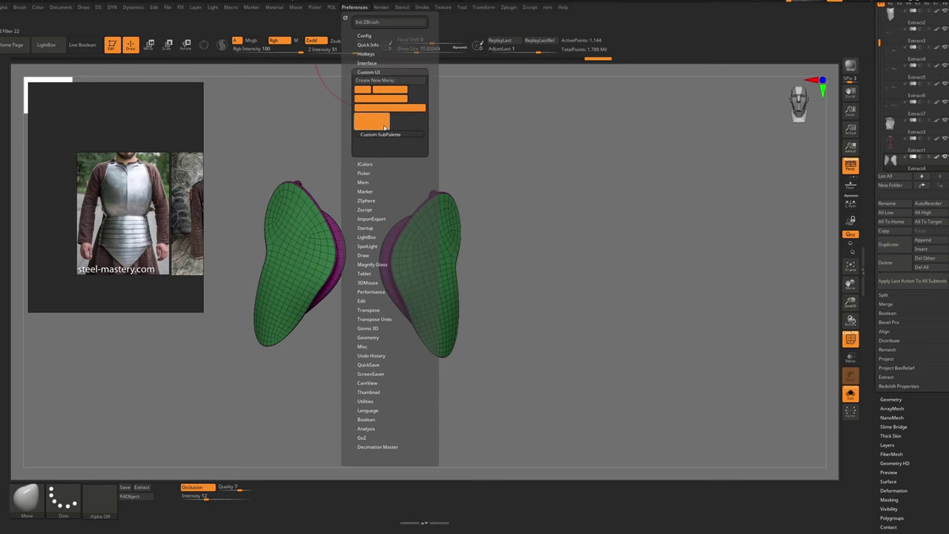
left_click(376, 83)
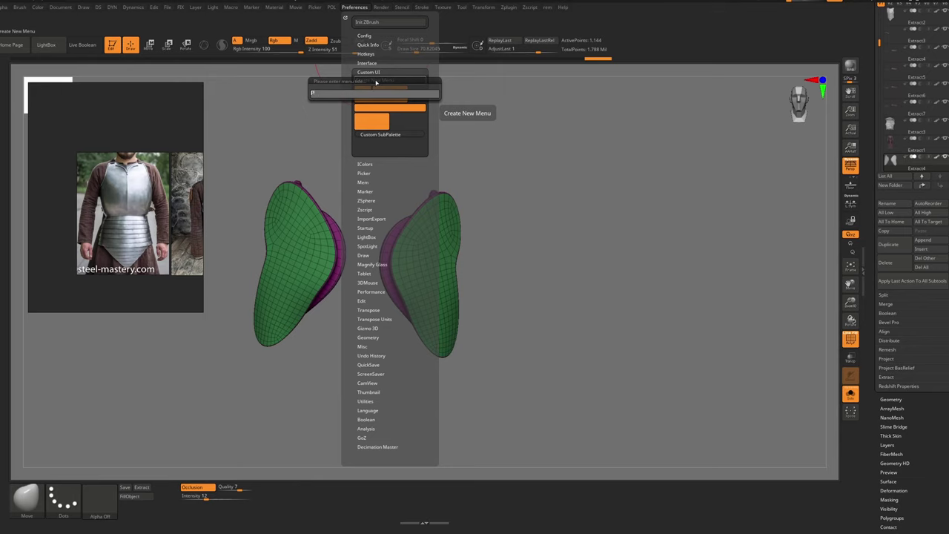
key("Return")
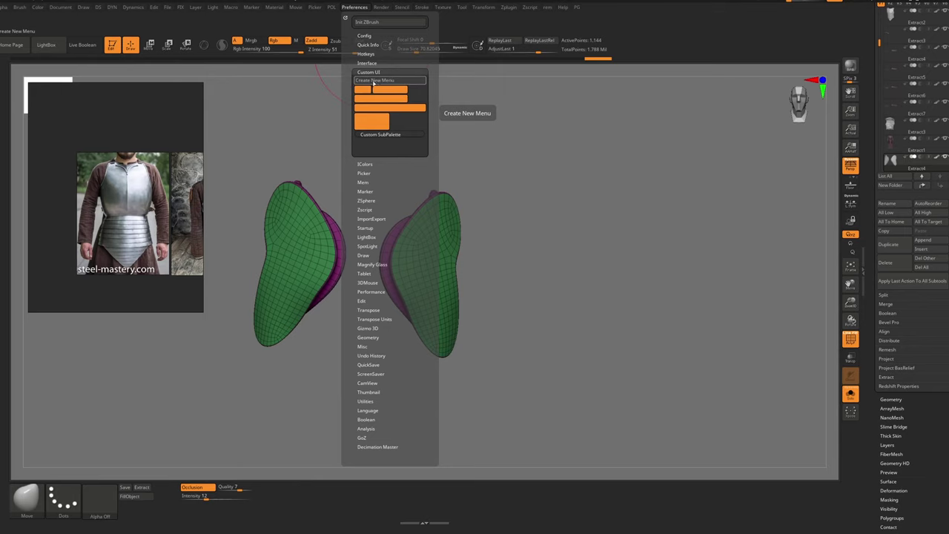
left_click(5, 199)
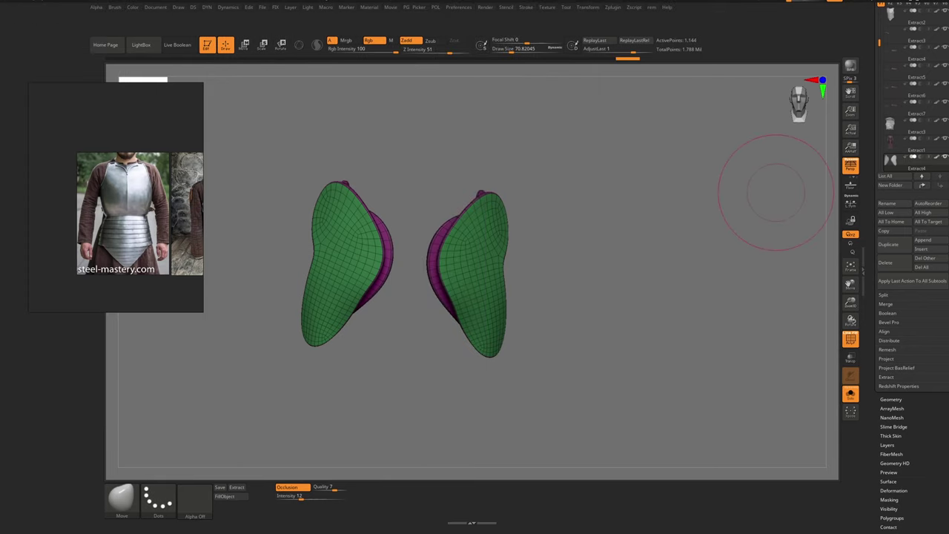
right_click_drag(131, 190, 243, 222)
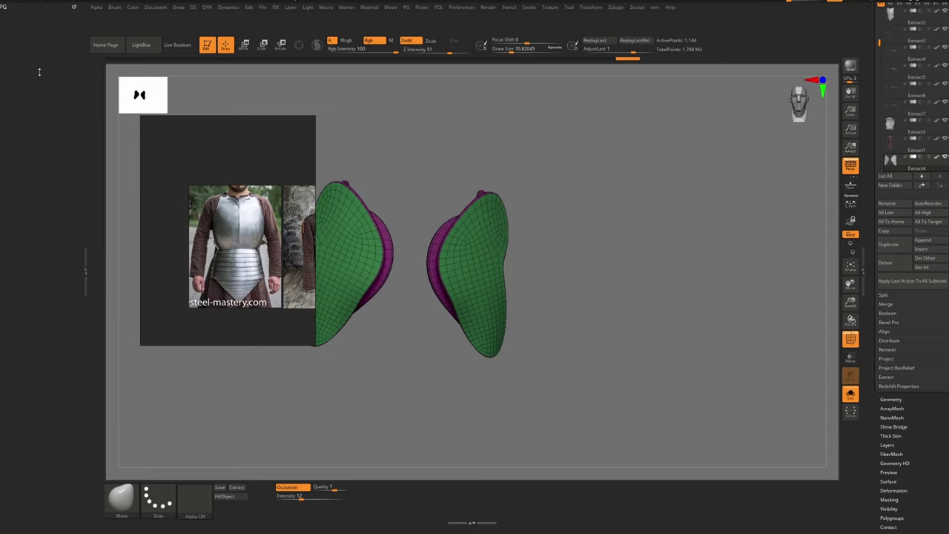
scroll(907, 413, "down", 5)
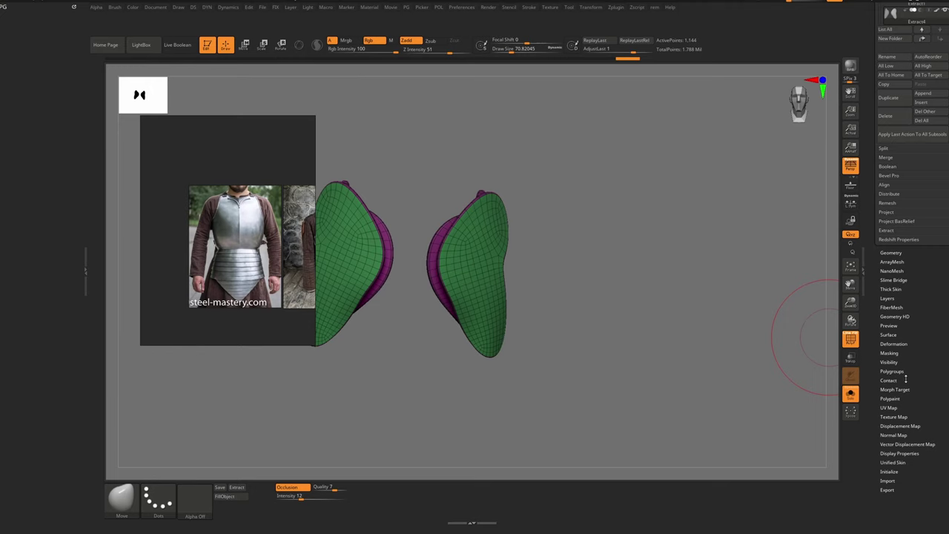
Add Uv Groups, Auto Groups With UV, Merge Similar, Merge Stray, Groups By Normals and MaxAngle to PG
left_click(901, 372)
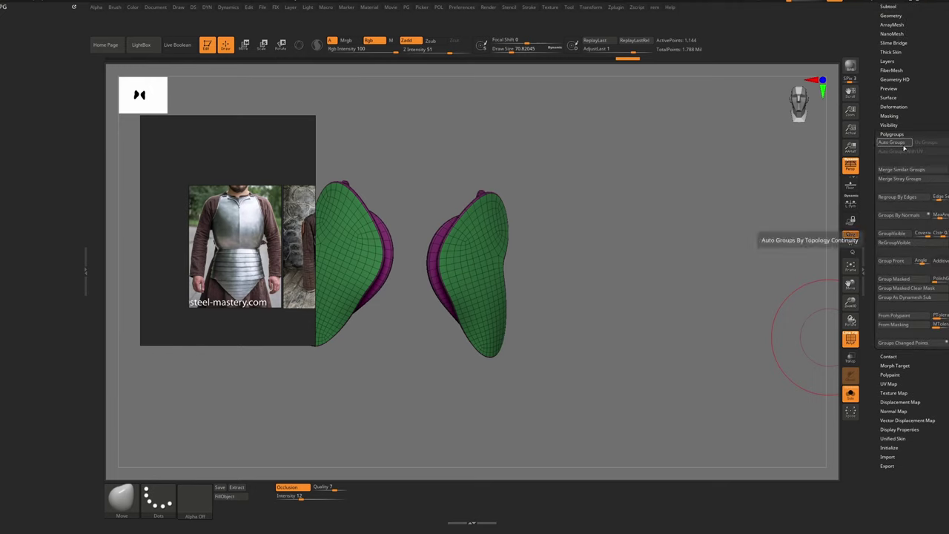
key("ctrl")
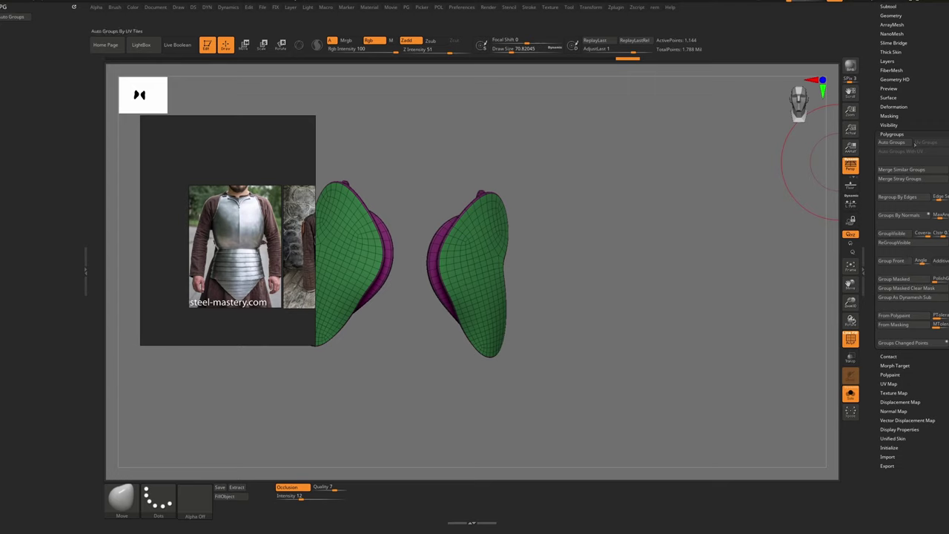
mouse_move(926, 144)
left_mouse_down("ctrl+alt")
mouse_move(142, 49)
mouse_move(41, 22)
left_mouse_up("ctrl+alt")
left_click_drag(909, 170, 32, 25, "ctrl+alt")
left_click_drag(907, 179, 33, 41, "ctrl+alt")
left_click_drag(903, 215, 33, 51, "ctrl+alt")
left_click_drag(938, 215, 59, 53, "ctrl+alt")
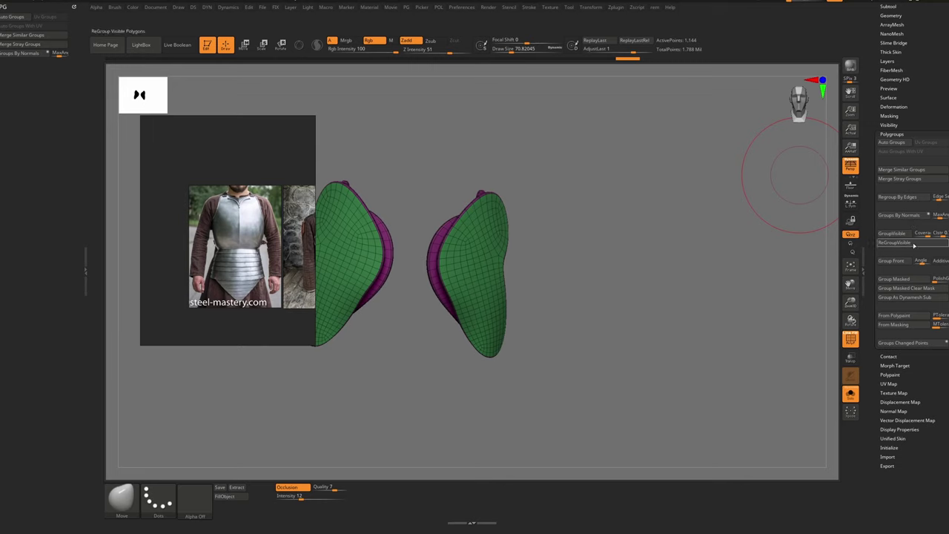
key("ctrl")
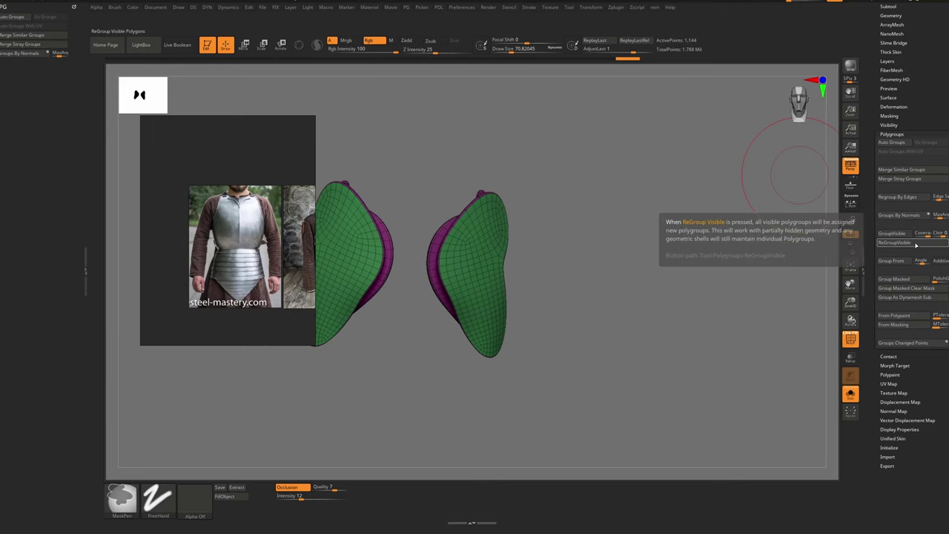
mouse_move(939, 261)
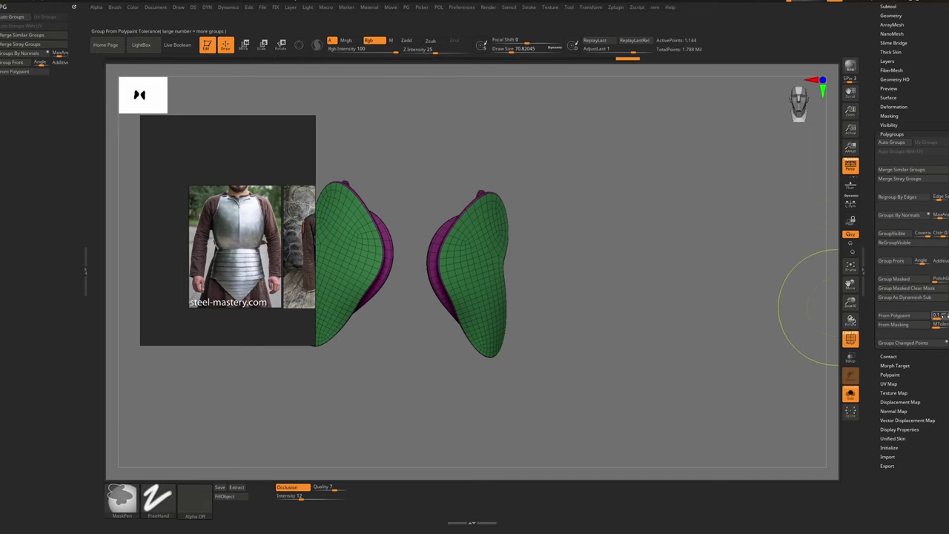
Turn off Enable Customize, store the config, and assign hotkey 1 to the PG menu
left_click(462, 7)
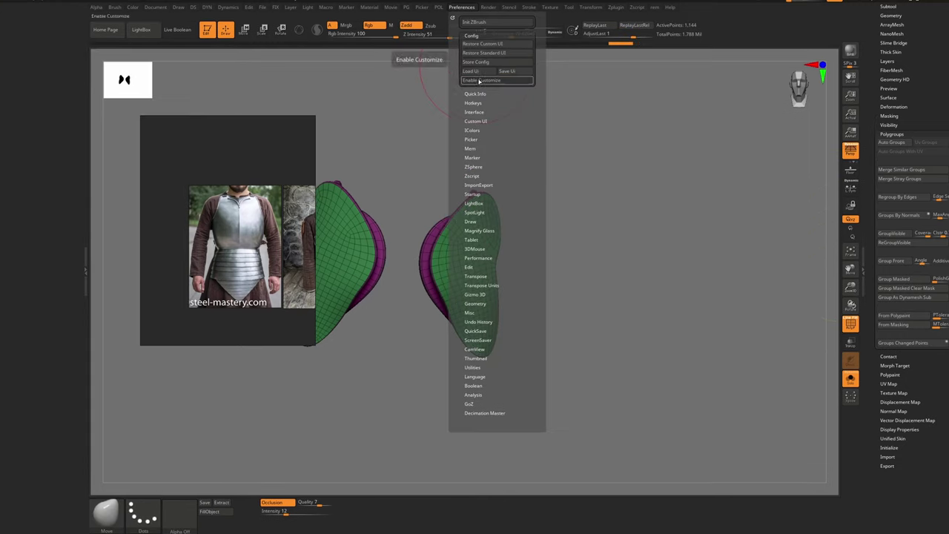
left_click(476, 62)
left_click(536, 289)
left_click(406, 7, "ctrl+alt")
key("1")
left_click(499, 289)
key("1")
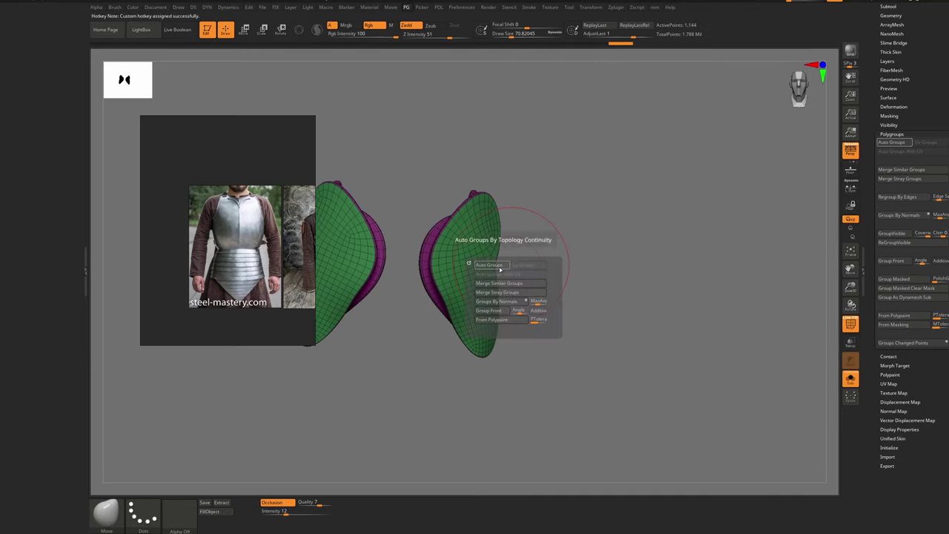
Auto-group the plates, isolate the brown group, delete hidden, then Mirror And Weld
left_click(500, 270)
right_click_drag(483, 218, 469, 249, "ctrl")
left_click(470, 248, "ctrl+shift")
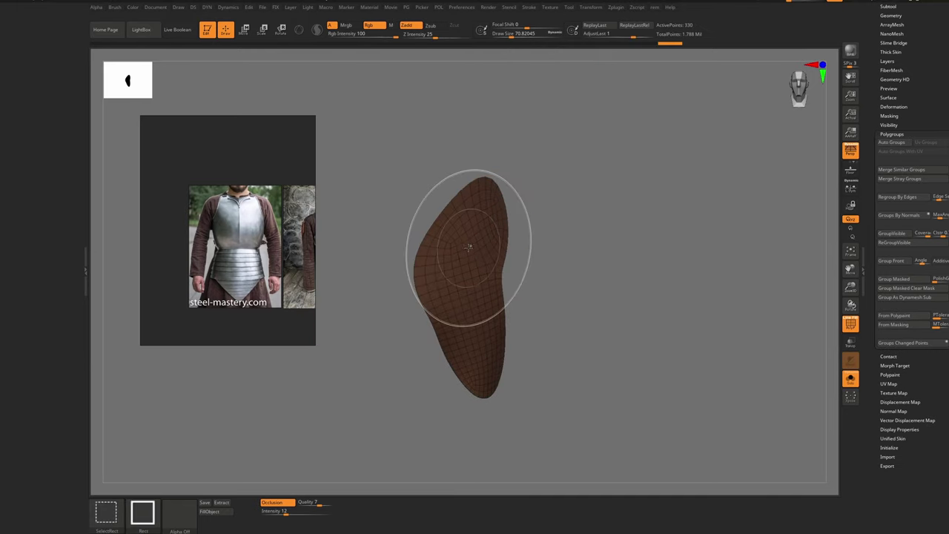
key("2")
left_click(542, 268)
left_click(542, 258)
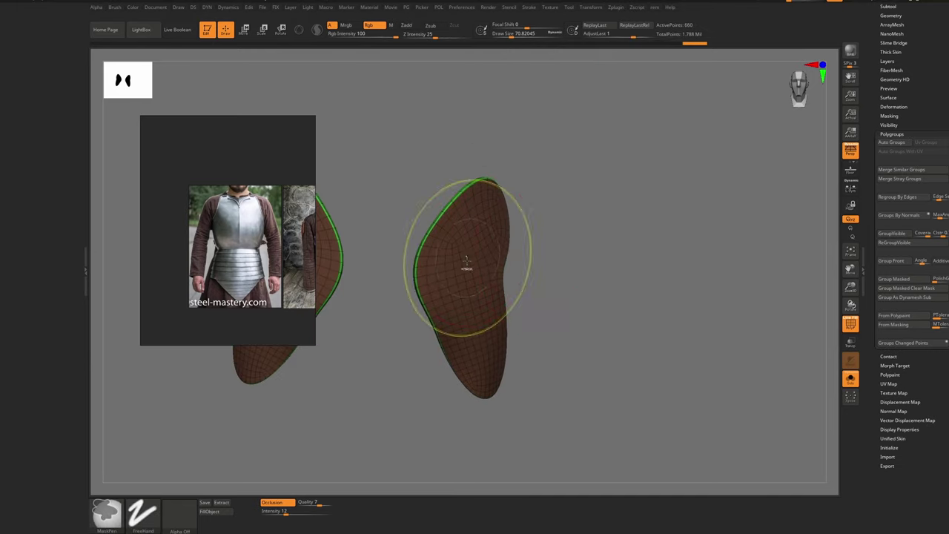
Shape the mirrored thigh plate edges and bring back the rest of the body
right_click_drag(466, 261, 475, 200, "ctrl")
left_click_drag(472, 249, 480, 237, "shift")
mouse_move(481, 234)
right_mouse_down("ctrl")
mouse_move(458, 266)
mouse_move(516, 250)
right_mouse_up("ctrl")
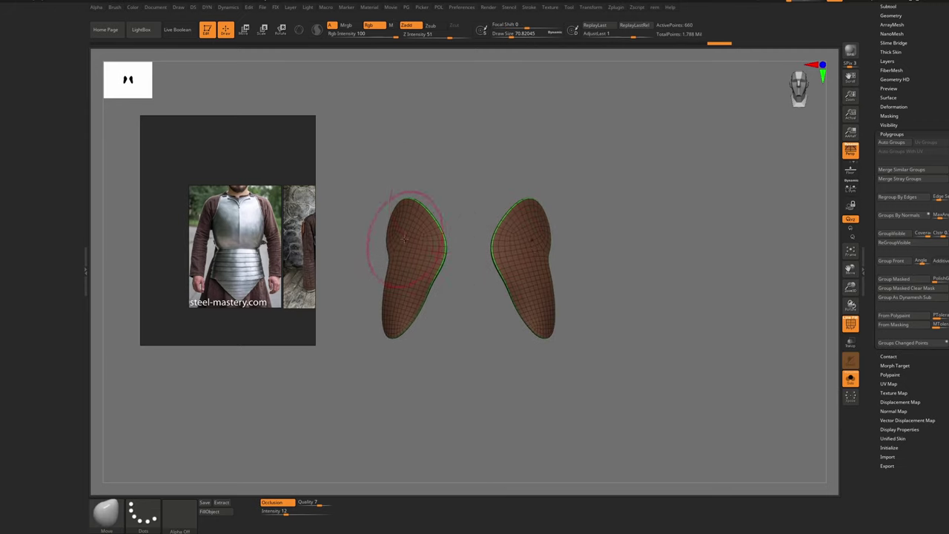
right_click_drag(404, 238, 420, 260, "ctrl")
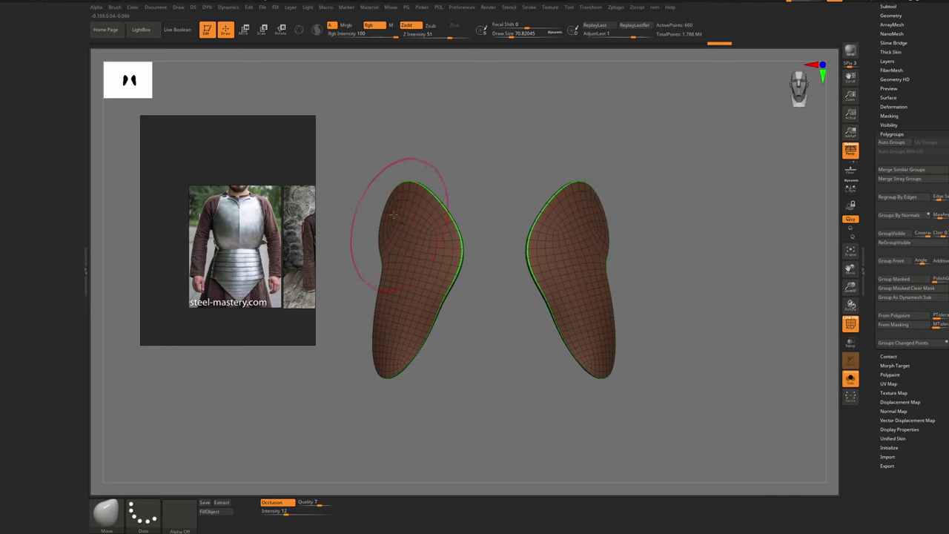
key("shift+f")
key("shift+f")
right_click_drag(596, 250, 589, 282)
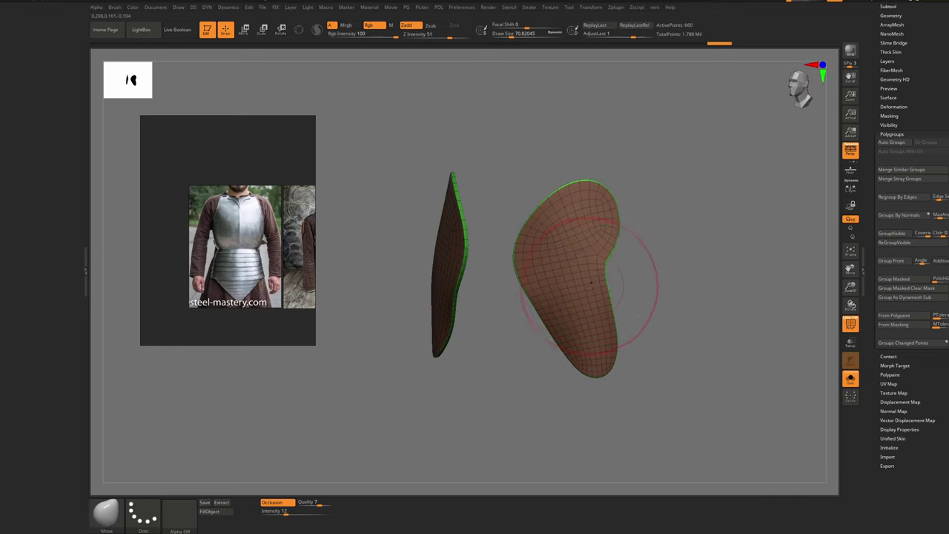
key("shift+f")
key("alt+s")
key("s")
left_click_drag(608, 269, 602, 269)
left_click_drag(615, 321, 628, 324)
Frame the character and stretch the thigh plates lower down the robe
key("f")
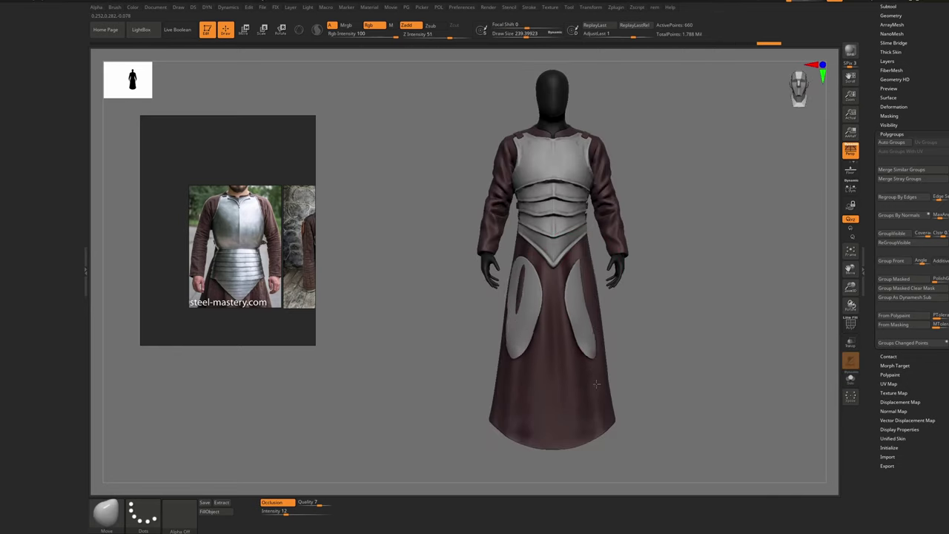
key("s")
left_click_drag(584, 356, 578, 356)
left_click_drag(589, 347, 595, 377)
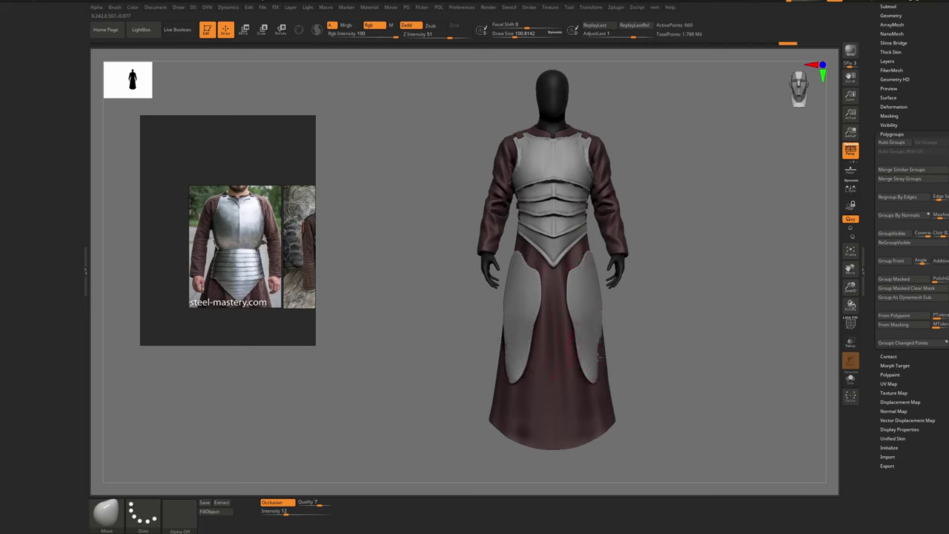
right_click_drag(652, 356, 605, 355)
left_click_drag(591, 352, 601, 353)
Remesh the thigh plates, keeping colours, and give them the breastplate's grey
key("4")
left_click(599, 385)
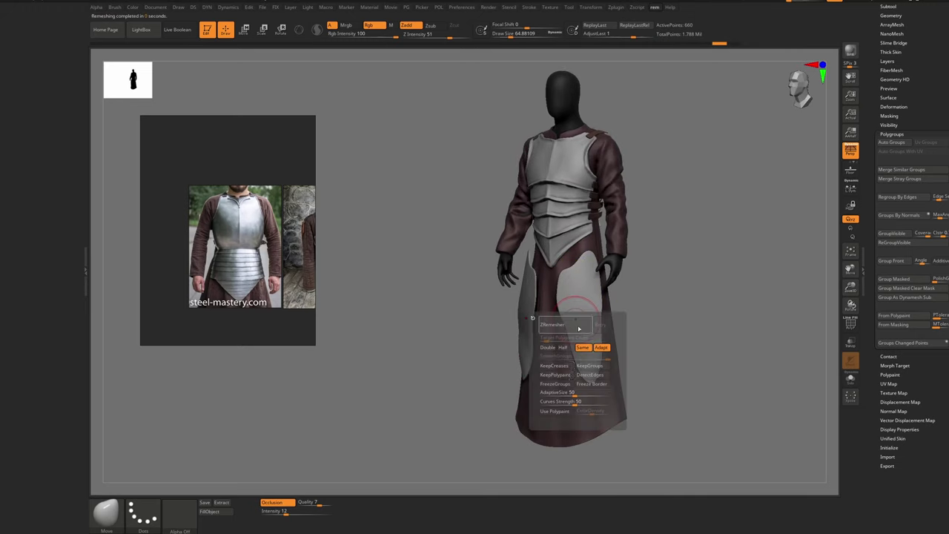
left_click(555, 374)
key("space")
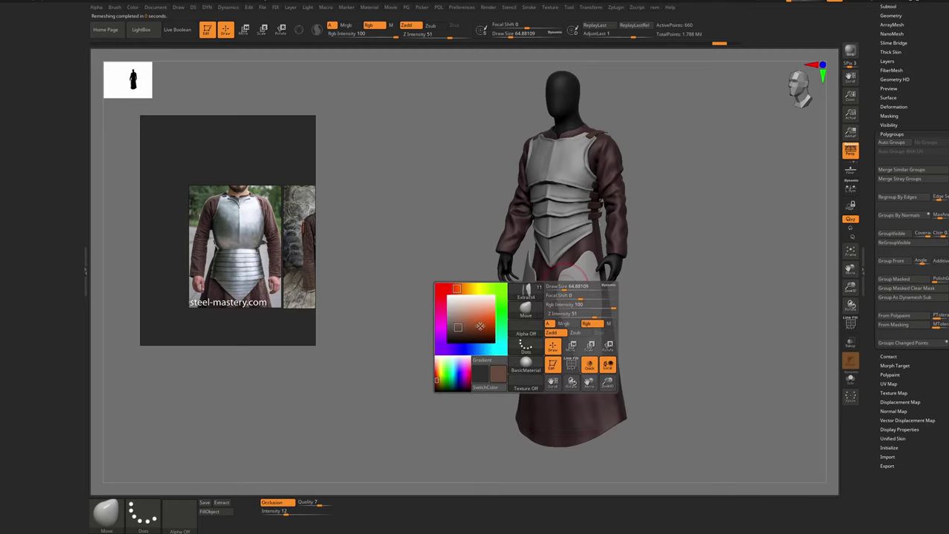
left_click_drag(481, 324, 572, 208)
key("r")
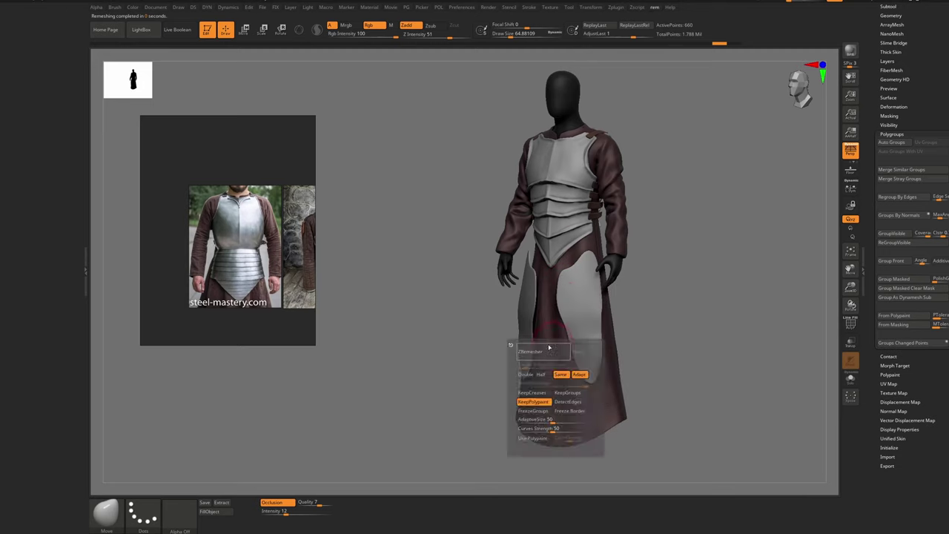
left_click(551, 358)
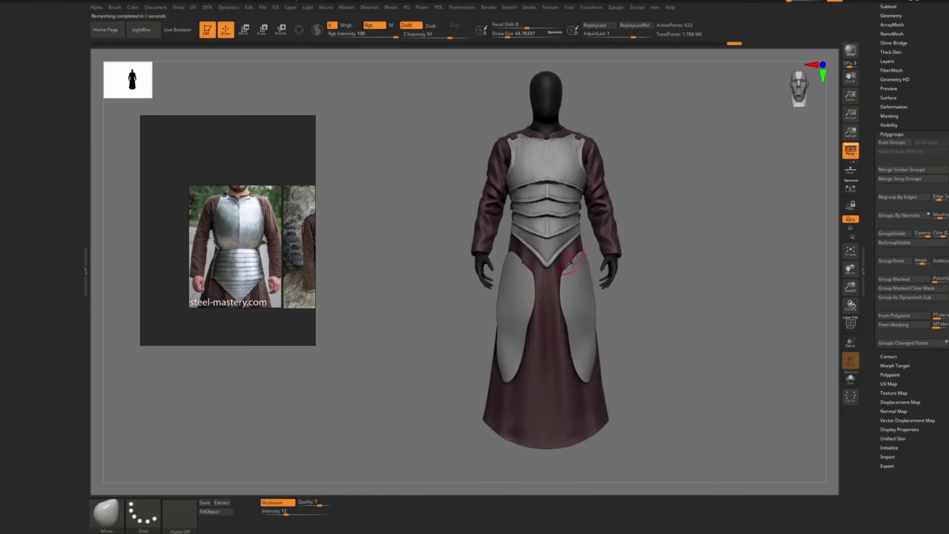
Pull both plates inward, fix the dent, and drag the plate bottoms down
key("bracketright")
left_click_drag(585, 277, 581, 280)
key("bracketleft")
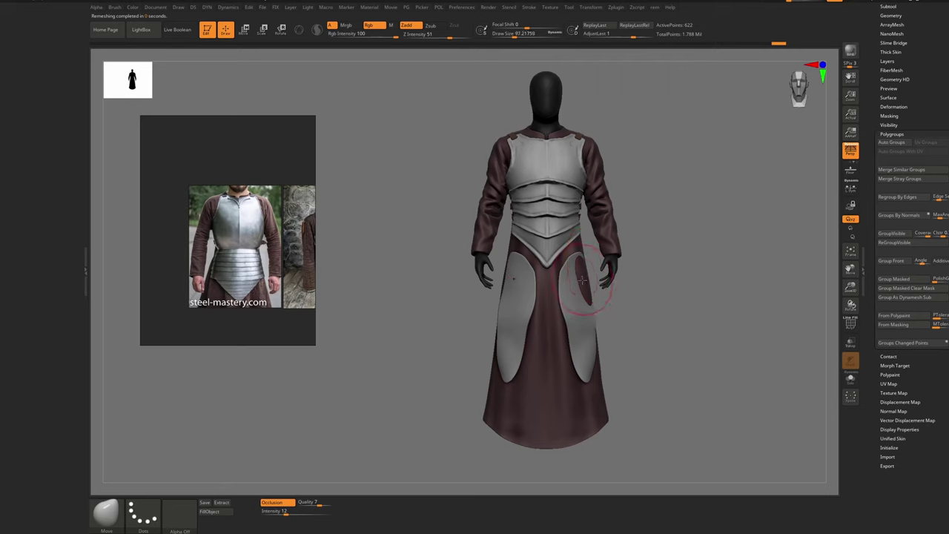
key("bracketright")
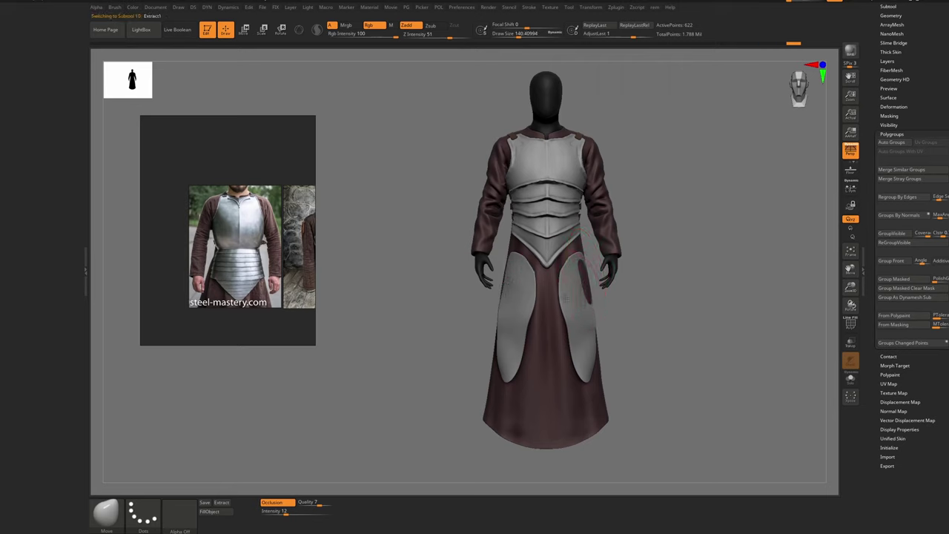
left_click_drag(565, 297, 567, 300)
key("bracketright")
left_click_drag(579, 364, 584, 396)
mouse_move(593, 386)
right_mouse_down()
mouse_move(565, 361)
mouse_move(592, 342)
right_mouse_up()
key("s")
left_click_drag(571, 303, 561, 305)
right_click_drag(590, 305, 563, 306)
left_click_drag(567, 304, 572, 318)
key("bracketright")
Switch to the hPolish brush and view the plates from straight front
key("b")
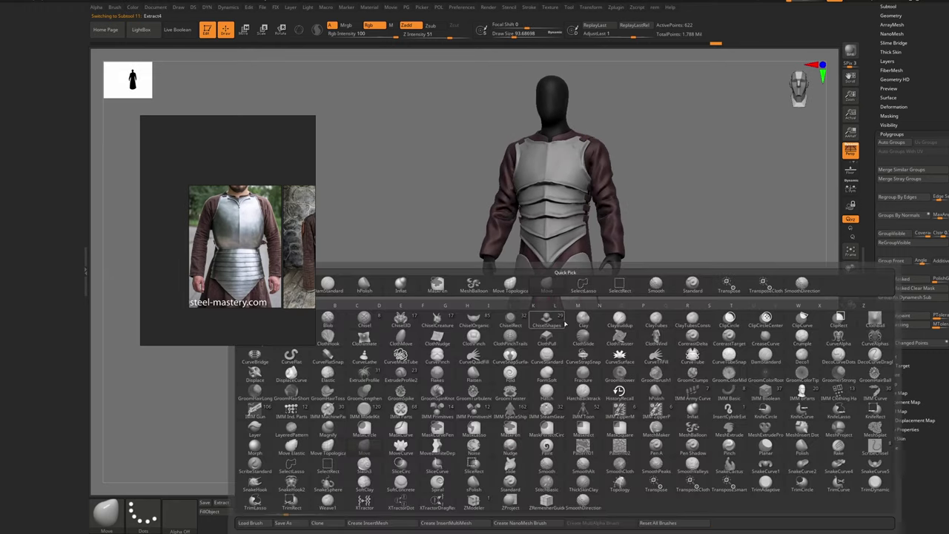
key("h")
key("p")
key("space")
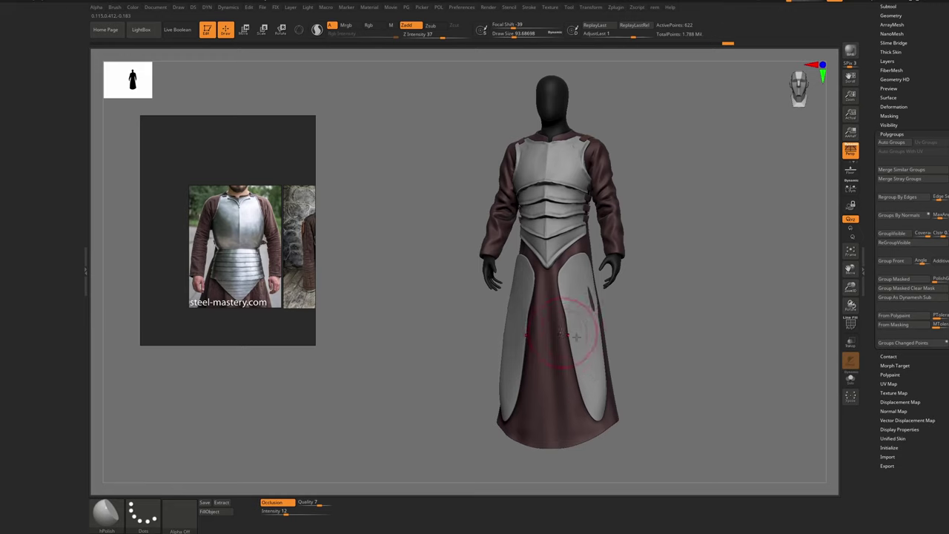
left_click_drag(576, 338, 572, 297)
key("bracketright")
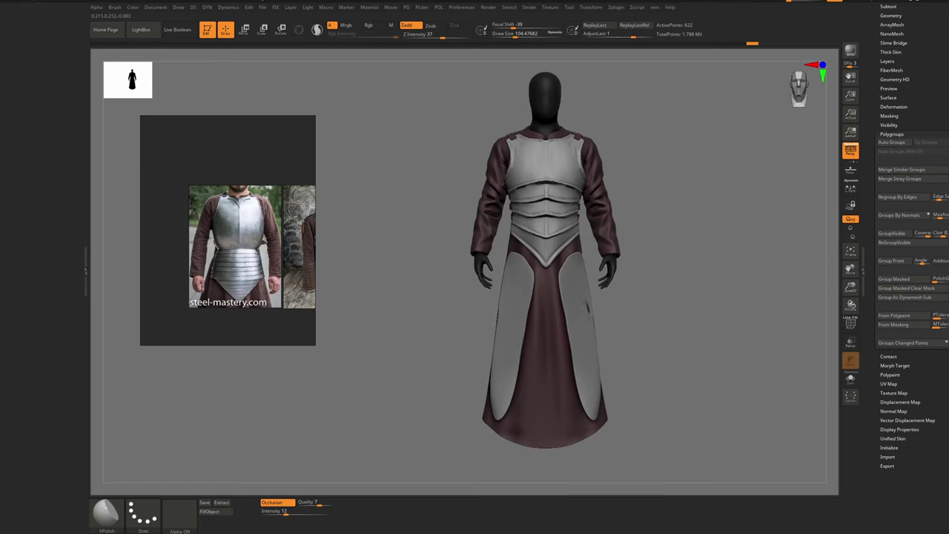
With a larger Move brush, push the thigh plates into a new shape, then undo it
key("b")
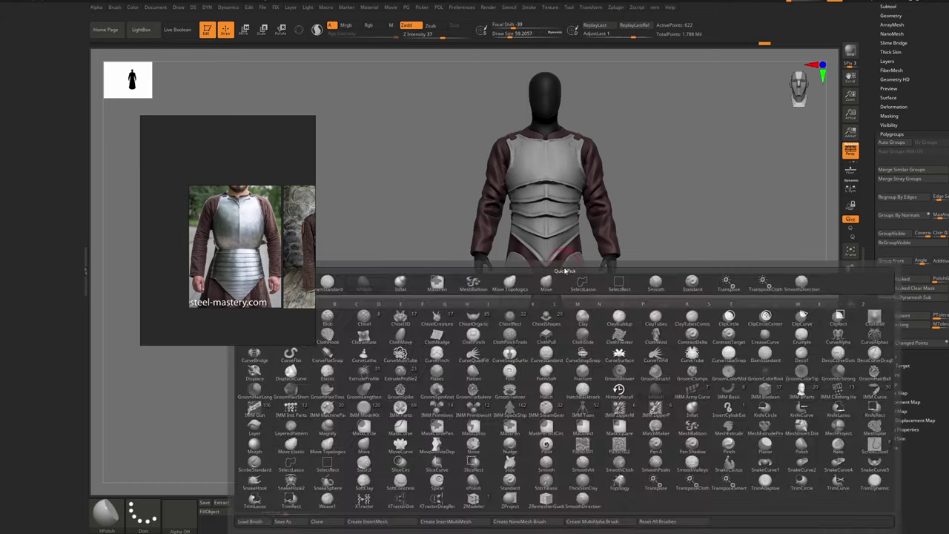
key("m")
key("v")
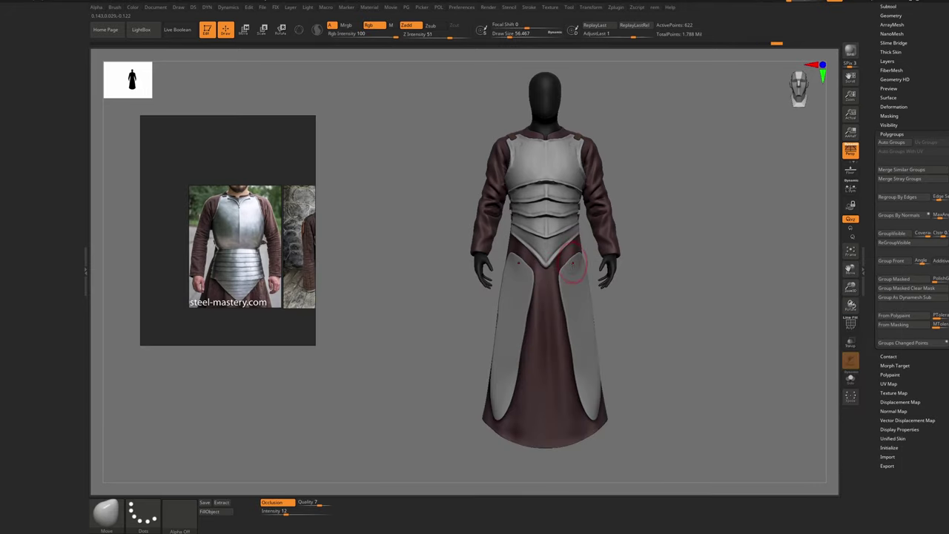
right_click_drag(572, 304, 593, 315)
right_click_drag(532, 329, 508, 330)
key("s")
left_click_drag(534, 334, 540, 333)
key("s")
left_click_drag(529, 352, 541, 330)
key("s")
key("s")
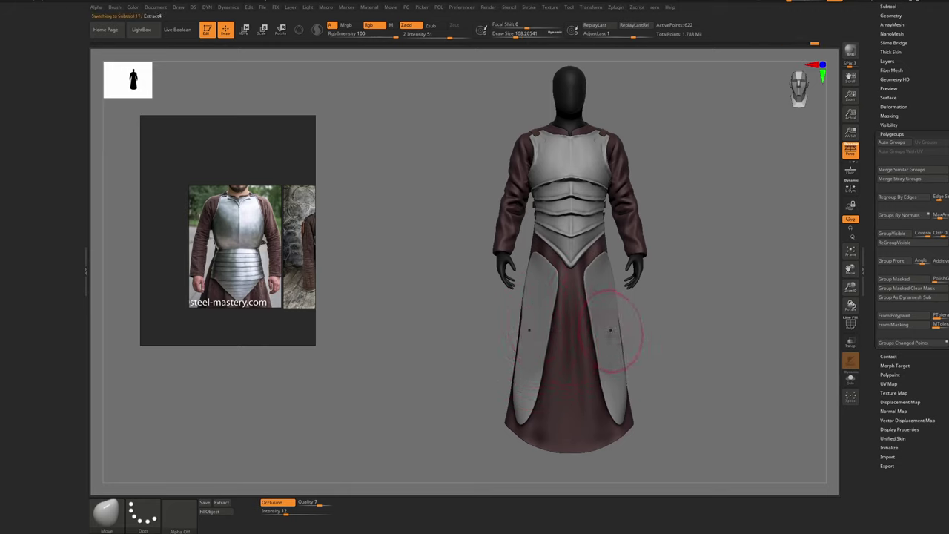
key("s")
mouse_move(608, 378)
left_mouse_down()
mouse_move(627, 379)
mouse_move(611, 313)
mouse_move(602, 312)
left_mouse_up()
key("ctrl+z")
key("s")
key("s")
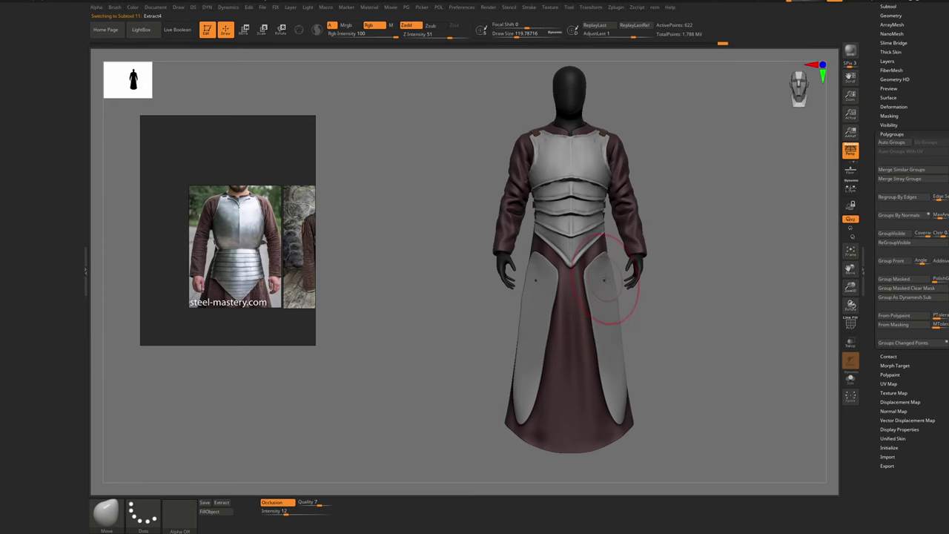
Return to the Move brush and select the Extract4, then Extract1, subtools
key("b")
key("b")
key("h")
key("p")
key("s")
mouse_move(547, 282)
right_mouse_down()
mouse_move(540, 340)
mouse_move(602, 336)
mouse_move(638, 282)
mouse_move(631, 341)
right_mouse_up()
left_click(601, 335, "alt")
key("b")
key("m")
key("v")
right_click_drag(631, 341, 569, 308)
key("s")
left_click(586, 324, "alt")
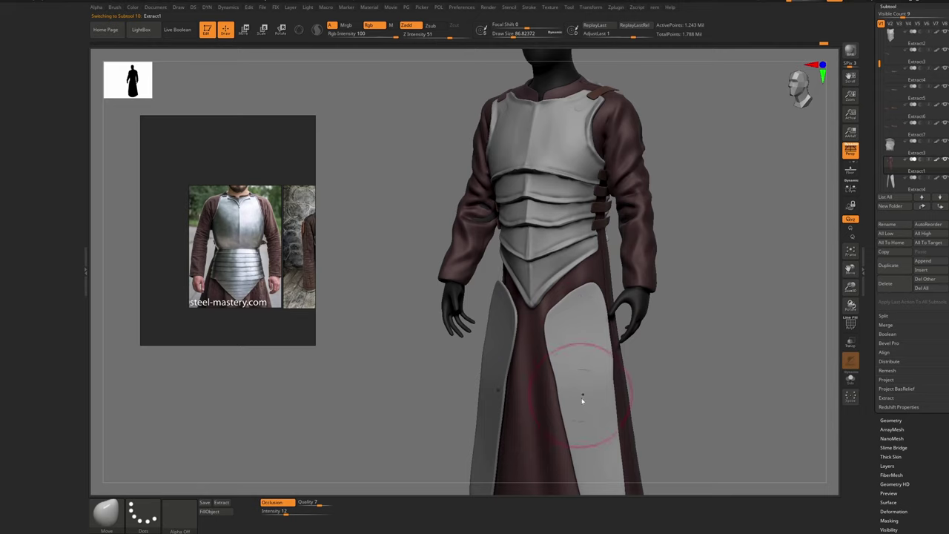
Select the Extract4 thigh plates and smooth their surface with a resized brush
left_click(575, 371, "alt")
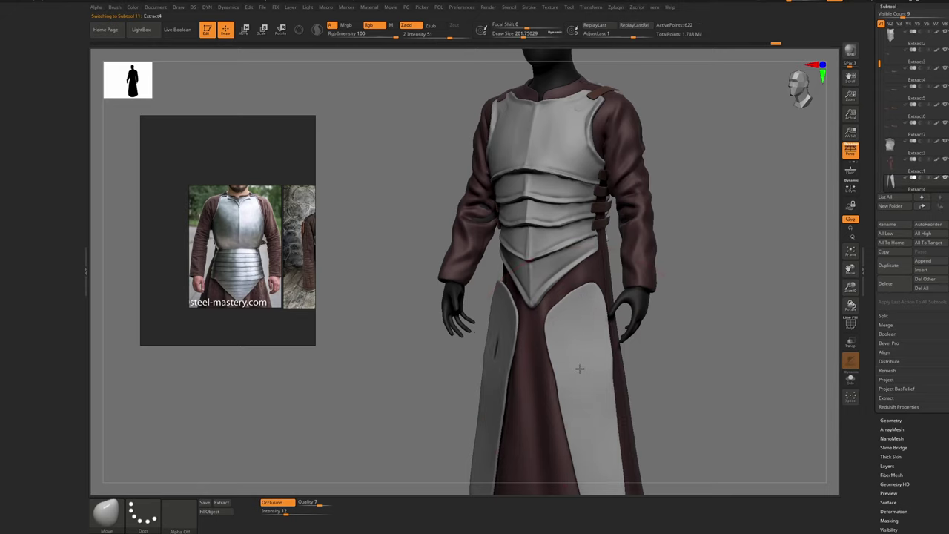
right_click_drag(583, 371, 582, 330, "ctrl")
key("s")
key("s")
left_click_drag(588, 347, 602, 382)
key("s")
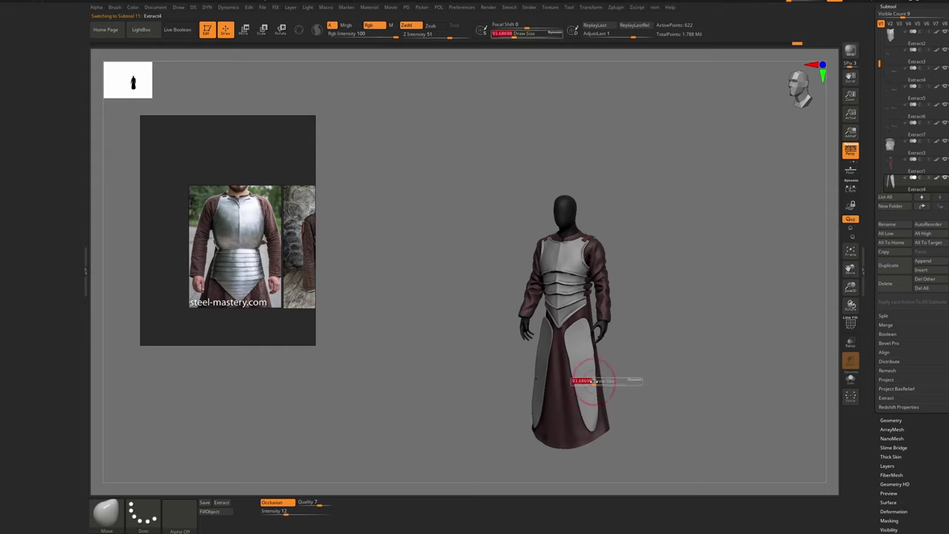
mouse_move(603, 370)
right_mouse_down()
mouse_move(595, 290)
mouse_move(561, 346)
mouse_move(550, 337)
mouse_move(555, 404)
mouse_move(578, 386)
right_mouse_up()
left_click_drag(578, 386, 556, 438, "shift")
right_click_drag(604, 423, 602, 383, "ctrl")
Apply Polish from the POL popup to flatten the thigh plates and smooth a lower edge
key("p")
left_click(582, 387)
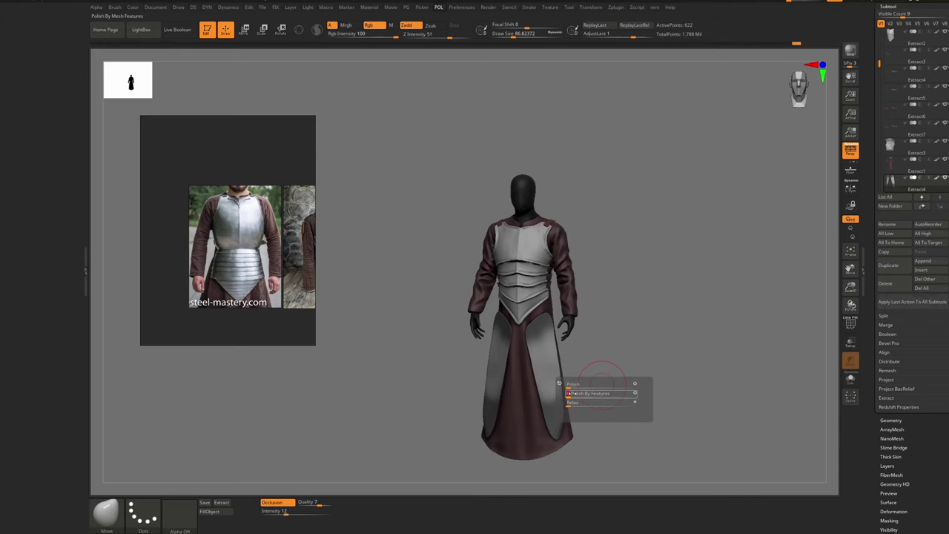
left_click_drag(560, 408, 560, 426, "shift")
mouse_move(562, 404)
right_mouse_down()
mouse_move(568, 382)
mouse_move(531, 326)
mouse_move(572, 371)
mouse_move(532, 395)
mouse_move(608, 389)
mouse_move(545, 401)
right_mouse_up()
Move the thigh plates slightly upward under the breastplate and QuickSave the project
key("s")
mouse_move(545, 400)
left_mouse_down()
mouse_move(554, 400)
mouse_move(544, 360)
left_mouse_up()
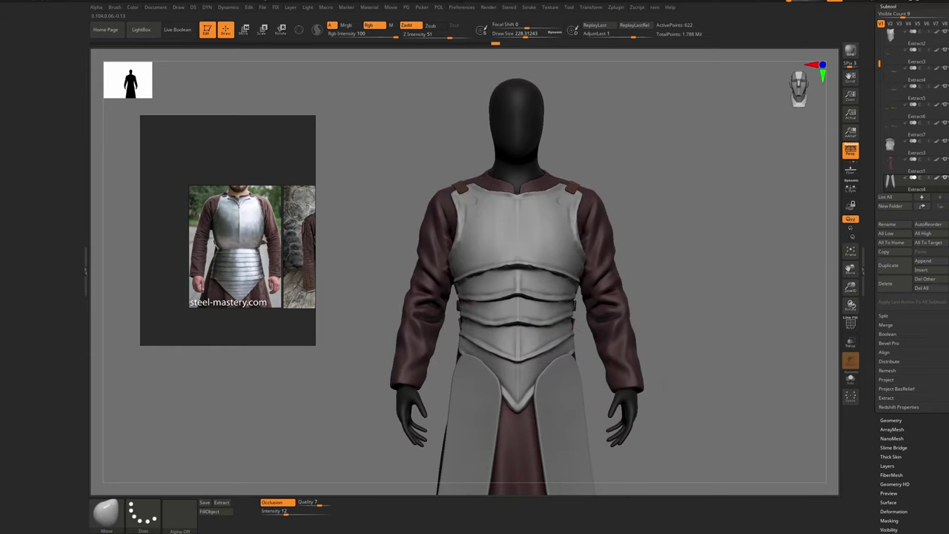
right_click_drag(547, 375, 524, 329, "ctrl")
key("ctrl+s")
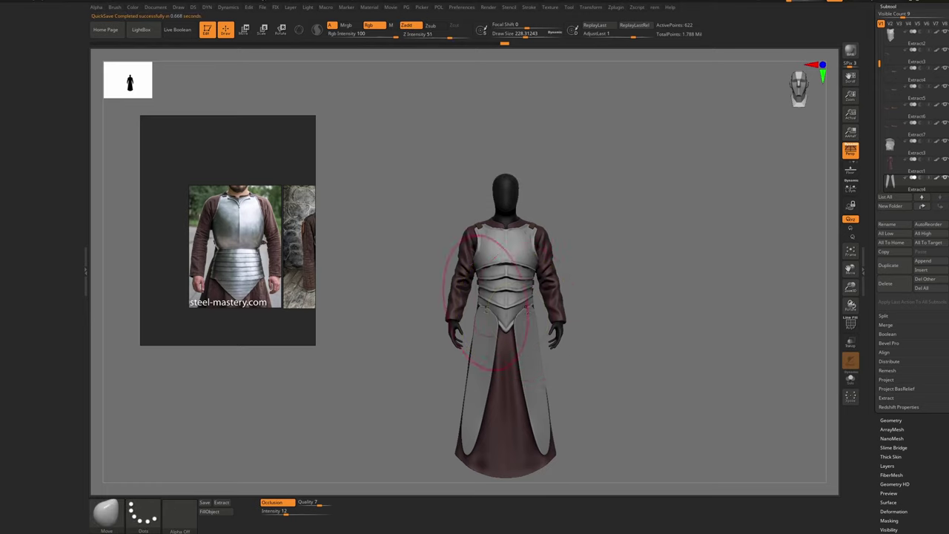
Switch to a smaller DamStandard brush and frame the figure from the front
key("s")
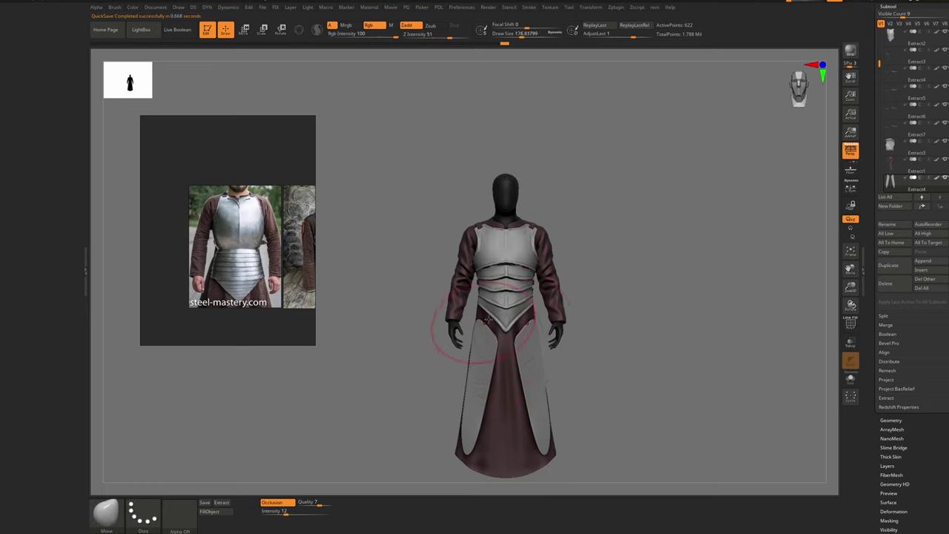
key("b")
key("d")
key("s")
key("s")
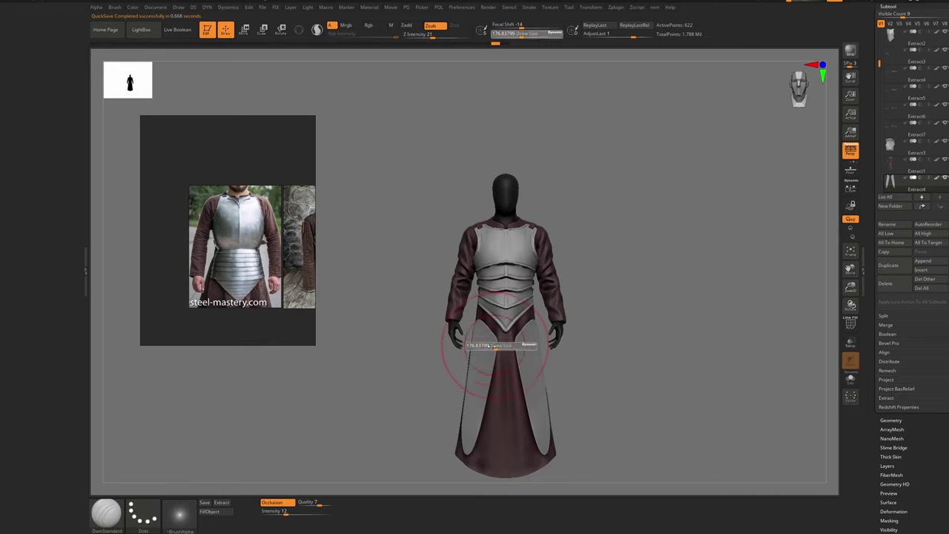
left_click_drag(486, 347, 481, 348)
mouse_move(481, 348)
right_mouse_down("ctrl")
mouse_move(482, 423)
mouse_move(481, 281)
mouse_move(464, 244)
right_mouse_up("ctrl")
right_click_drag(465, 244, 466, 178, "ctrl")
mouse_move(527, 327)
right_mouse_down()
mouse_move(468, 327)
mouse_move(520, 327)
right_mouse_up()
right_click_drag(520, 253, 540, 339, "ctrl")
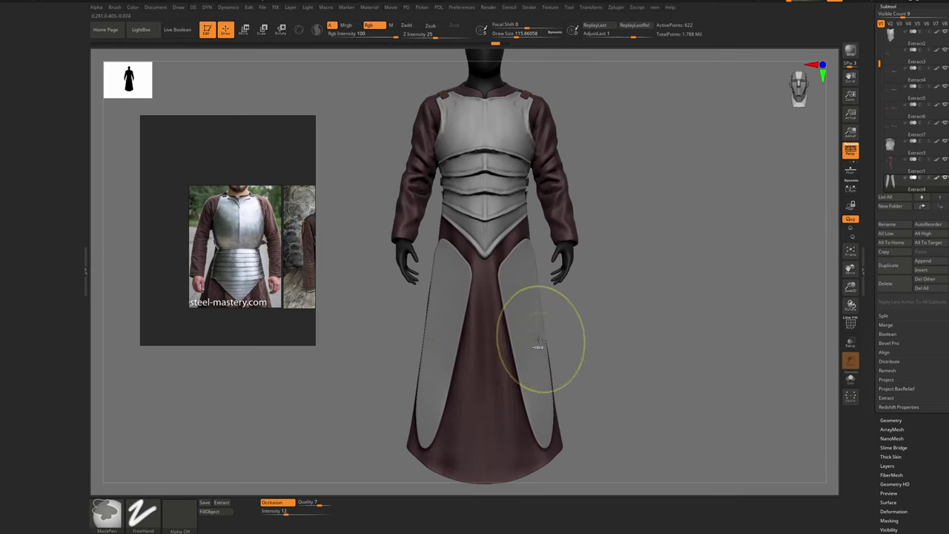
Apply dynamic subdivision to the thigh plates, test a DynaMesh remesh, then undo it
key("d")
left_click(551, 340)
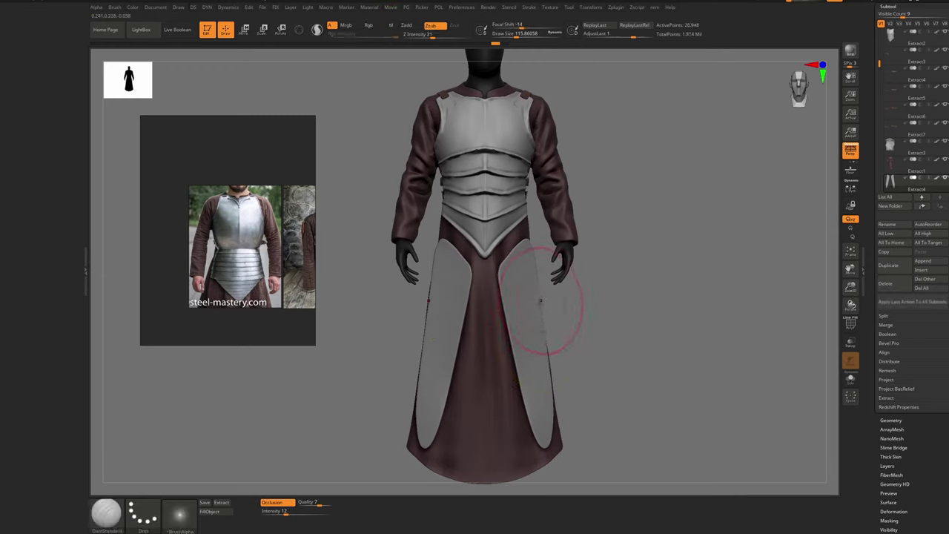
key("d")
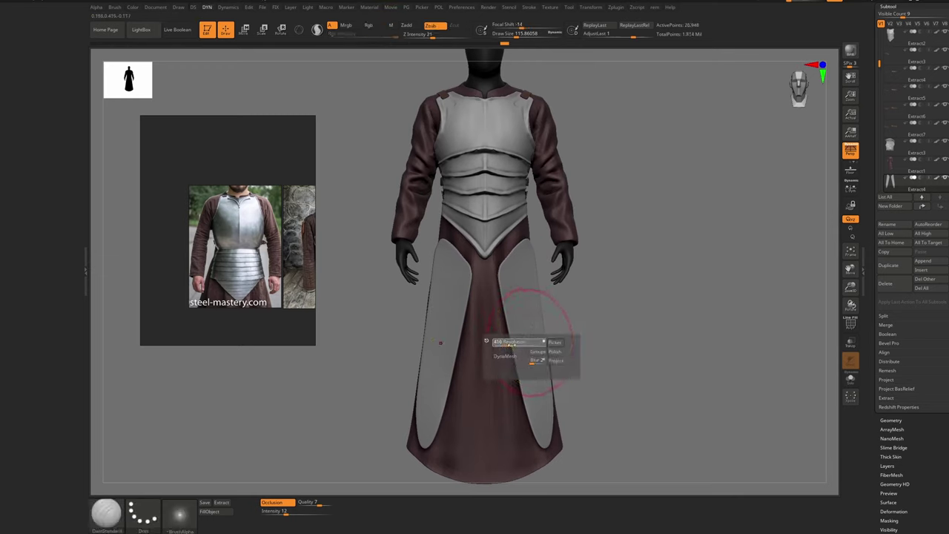
key("shift+d")
key("shift+d")
key("s")
right_click_drag(528, 287, 545, 323, "ctrl")
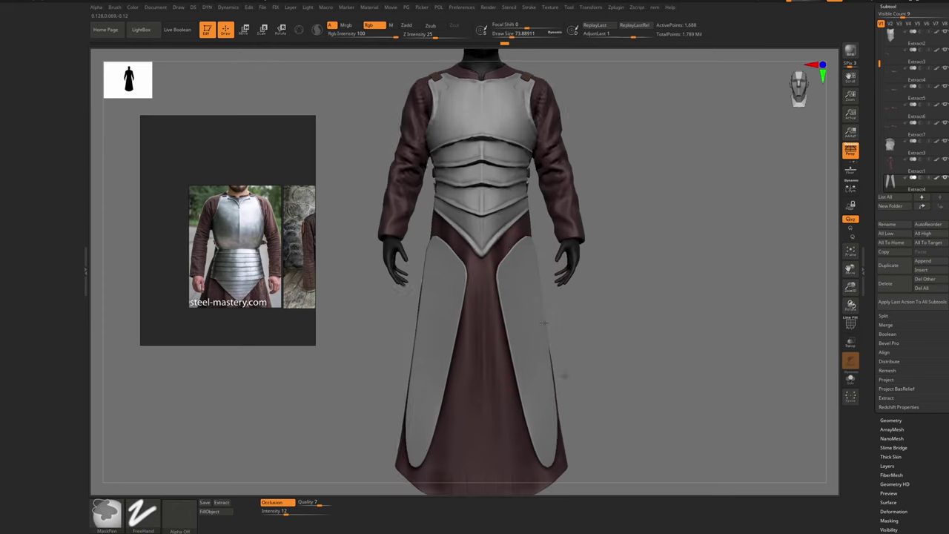
key("ctrl+z")
Delete the lower subdivision levels in Geometry settings, then undo back to the earlier mesh
left_click(892, 419)
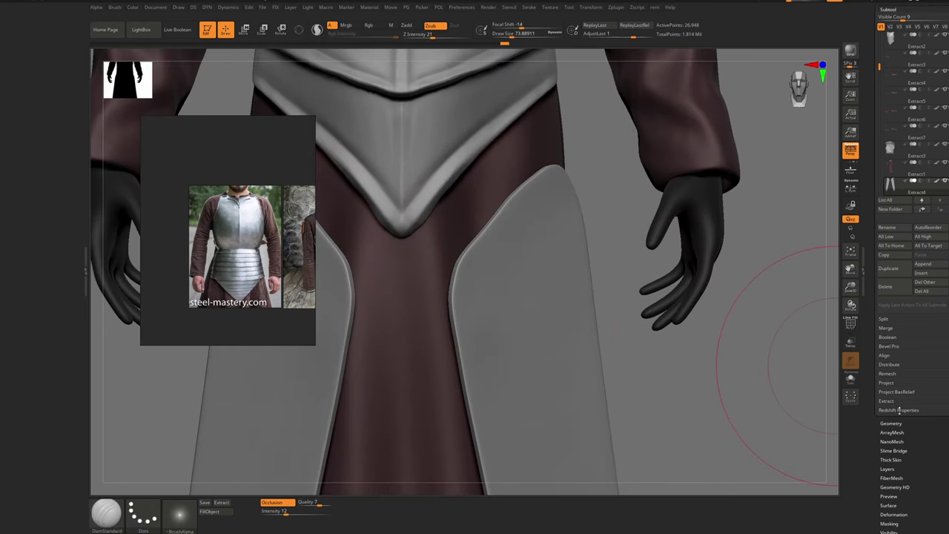
left_click(894, 43)
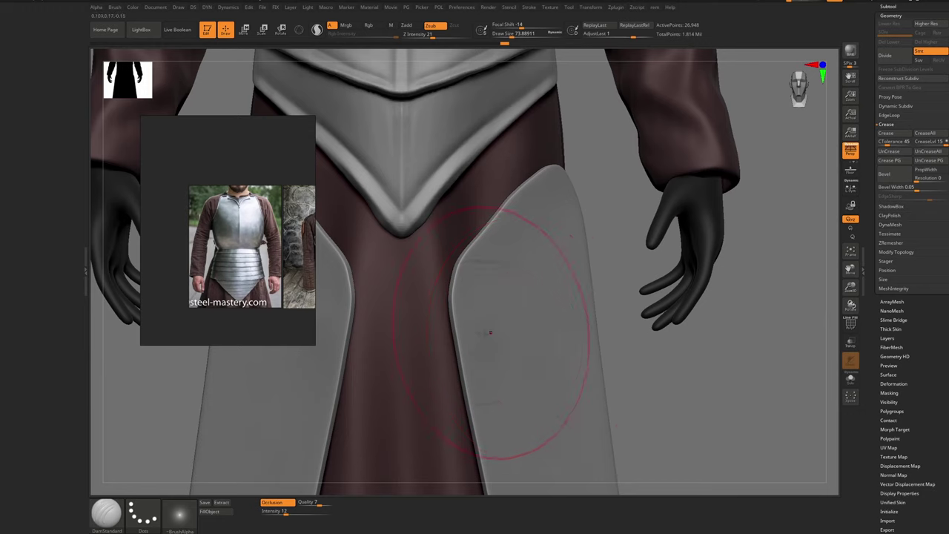
key("d")
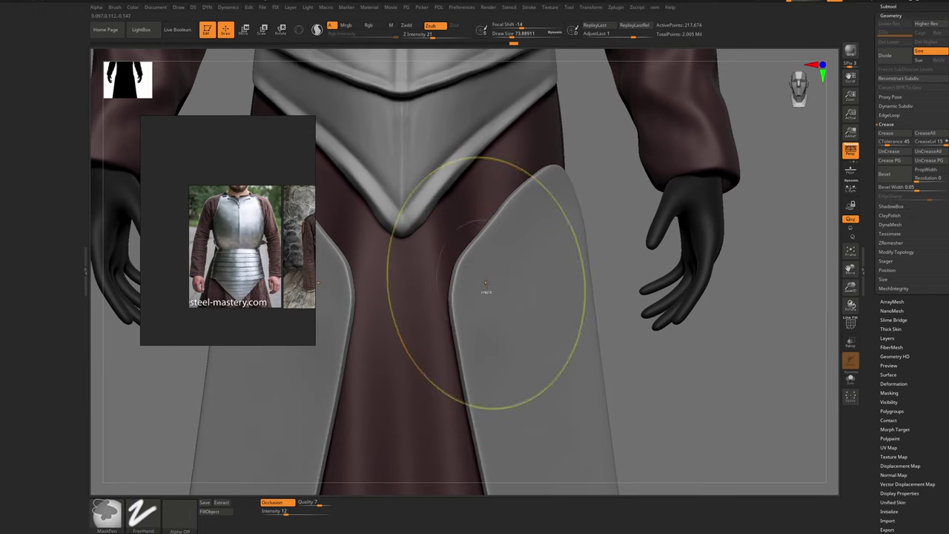
key("ctrl+z")
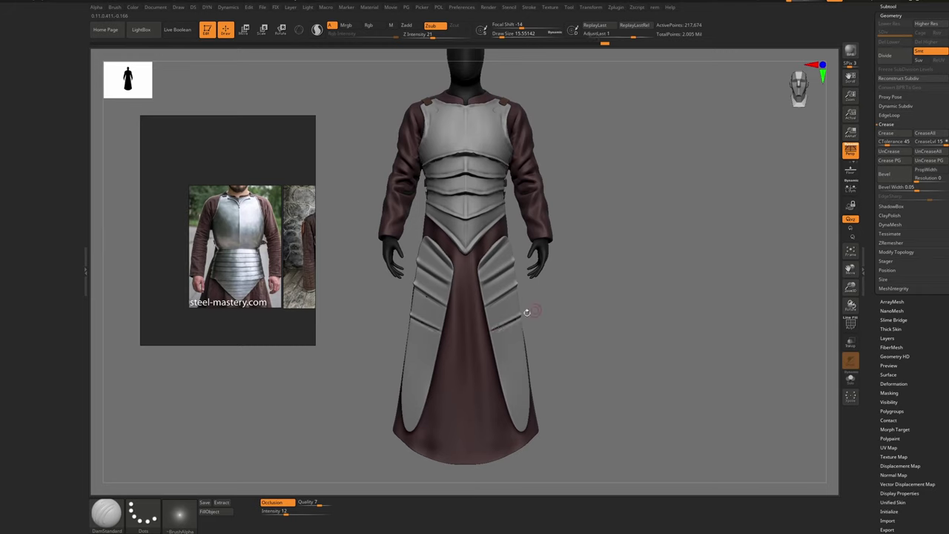
Carve raised horizontal ridges across the thigh plates with DamStandard, undoing stray strokes
left_click_drag(522, 313, 492, 327)
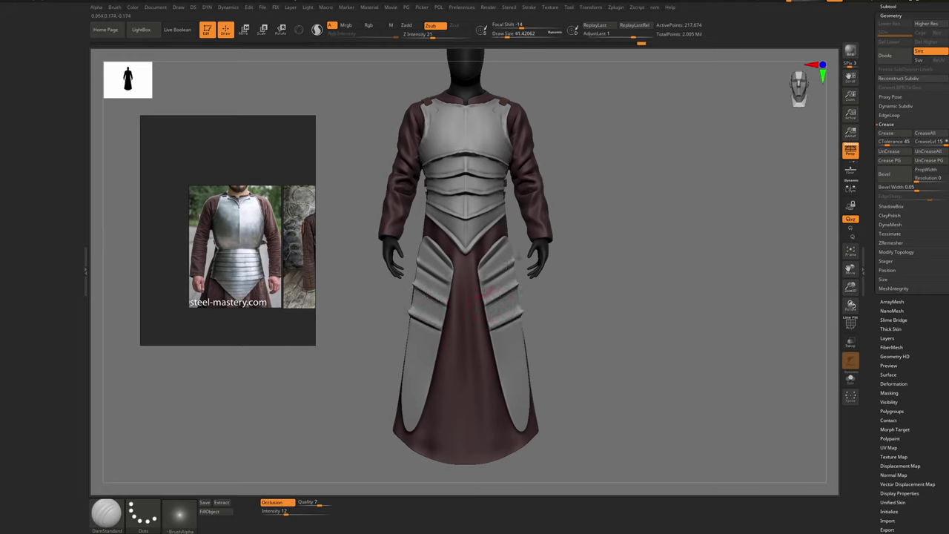
mouse_move(496, 312)
right_mouse_down("ctrl")
mouse_move(492, 246)
mouse_move(482, 248)
right_mouse_up("ctrl")
mouse_move(482, 248)
right_mouse_down("ctrl")
mouse_move(484, 291)
mouse_move(494, 286)
mouse_move(487, 300)
mouse_move(495, 303)
mouse_move(492, 259)
mouse_move(486, 324)
mouse_move(472, 262)
right_mouse_up("ctrl")
key("s")
key("s")
left_click_drag(472, 263, 471, 262)
left_click_drag(471, 285, 457, 230)
right_click_drag(466, 267, 492, 257)
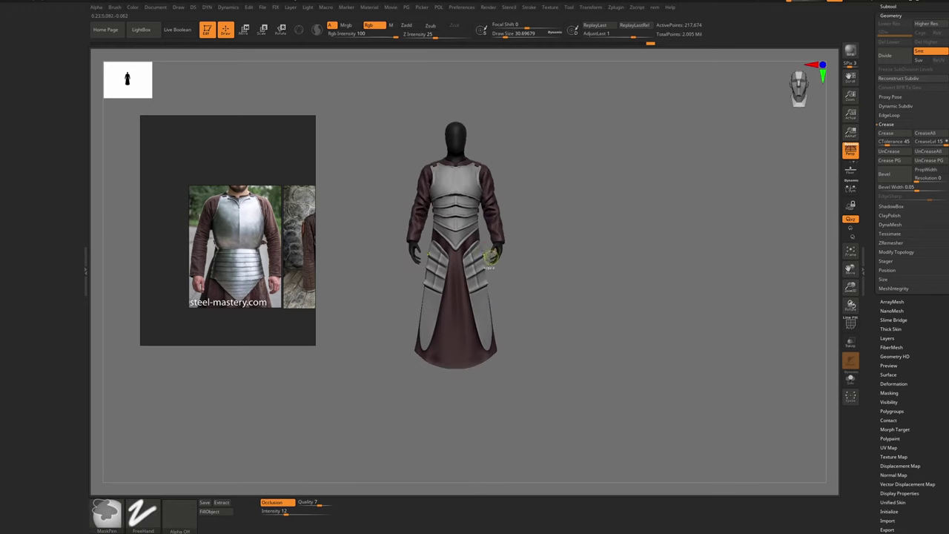
left_click(477, 259, "alt")
left_click_drag(477, 258, 472, 276)
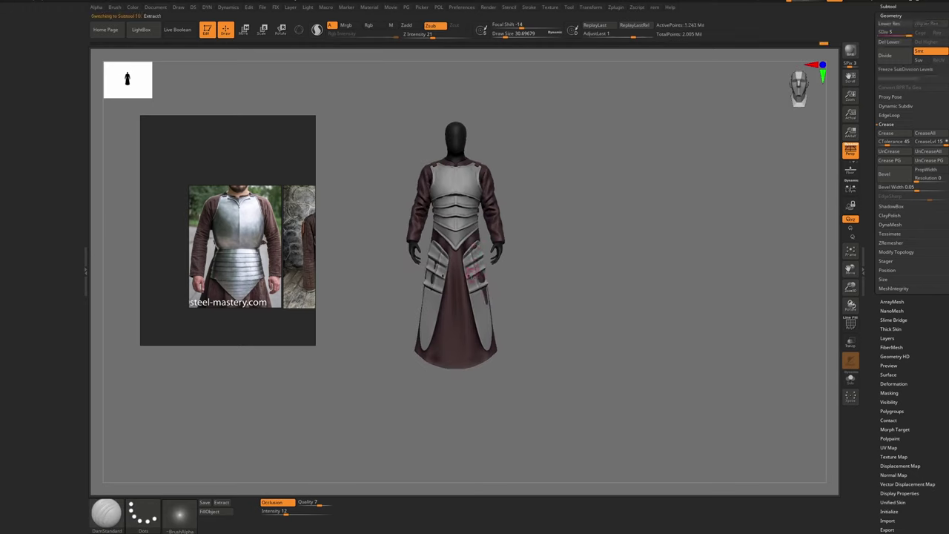
key("ctrl+z")
Reselect the Extract4 thigh plates and turn on Solo to show only them
left_click(492, 299, "alt")
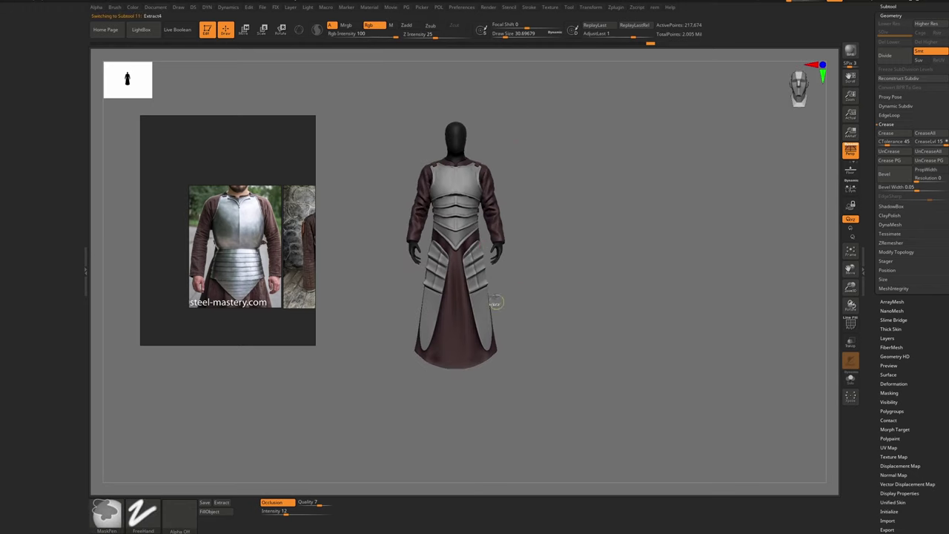
right_click_drag(480, 259, 480, 283, "ctrl")
key("s")
left_click_drag(505, 260, 508, 260)
mouse_move(496, 329)
right_mouse_down("ctrl")
mouse_move(496, 277)
mouse_move(519, 383)
mouse_move(507, 297)
mouse_move(461, 277)
mouse_move(479, 268)
mouse_move(477, 293)
mouse_move(472, 270)
mouse_move(491, 316)
mouse_move(486, 264)
right_mouse_up("ctrl")
key("alt+s")
key("alt+s")
key("alt+s")
right_click_drag(487, 265, 451, 248)
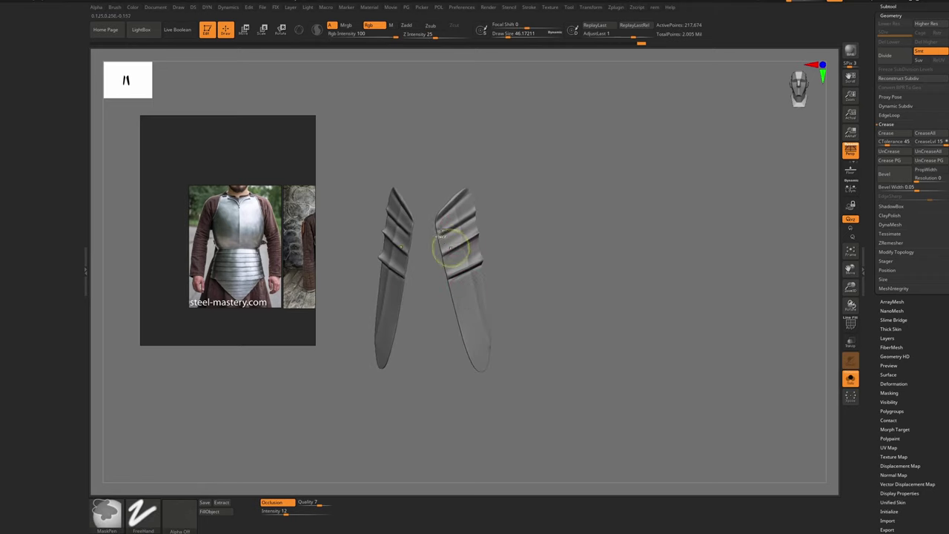
Select MaskLasso, mask the outer half of the right plate, and invert the mask
left_click(108, 511, "ctrl")
left_click(125, 461, "ctrl")
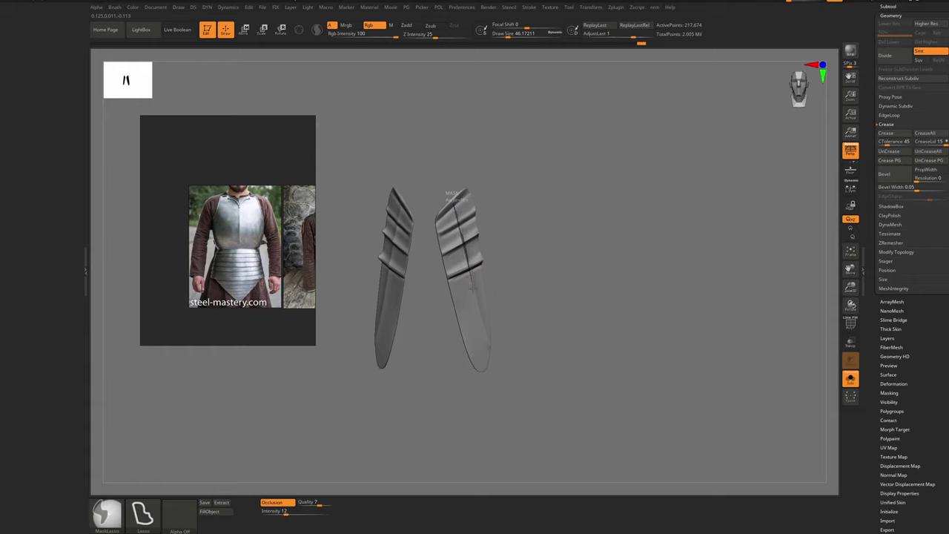
mouse_move(482, 326)
left_mouse_down("ctrl")
mouse_move(526, 329)
mouse_move(475, 141)
left_mouse_up("ctrl")
left_click(494, 221, "ctrl")
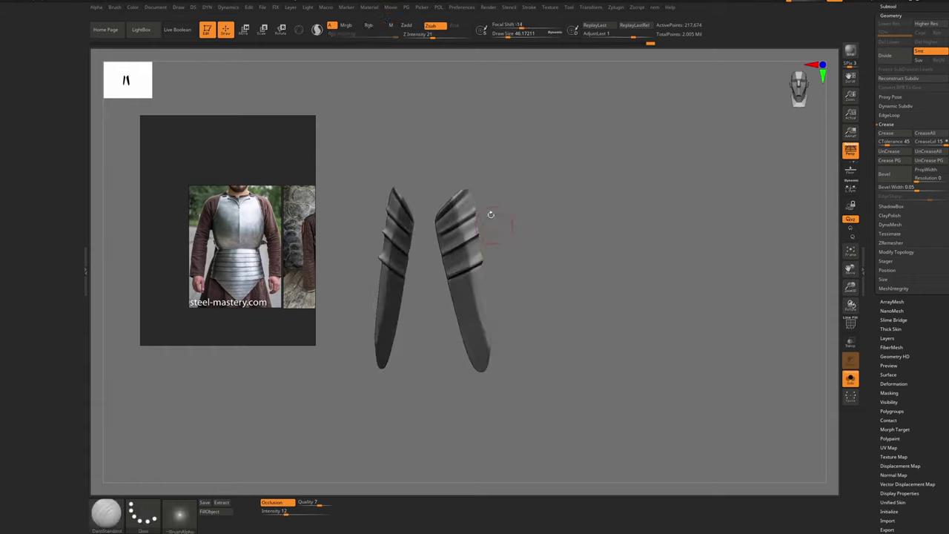
right_click_drag(493, 215, 498, 300)
Draw a Transpose line along the plate, rotate the unmasked part, and turn Solo off
right_click(440, 183)
mouse_move(440, 182)
right_mouse_down("ctrl")
mouse_move(450, 202)
mouse_move(513, 237)
right_mouse_up("ctrl")
key("w")
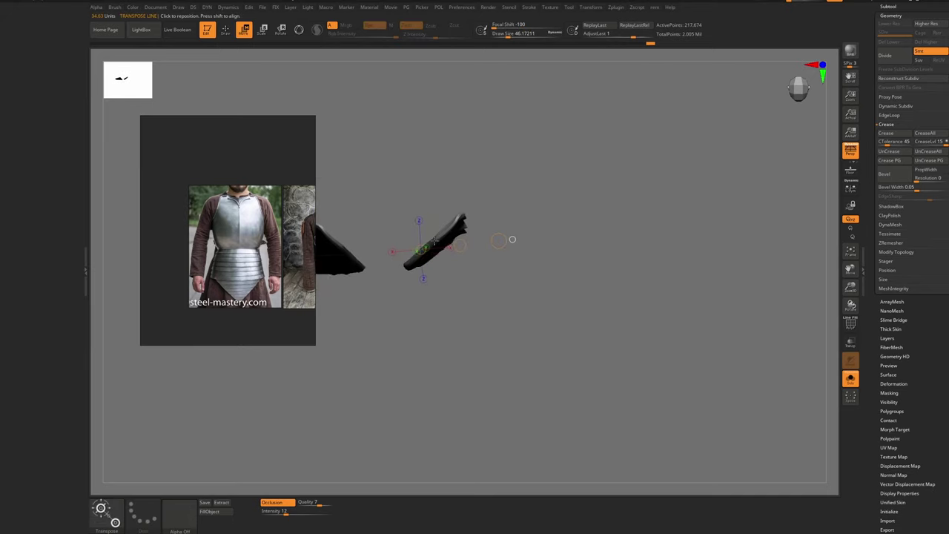
key("space")
left_click_drag(434, 239, 472, 186)
key("r")
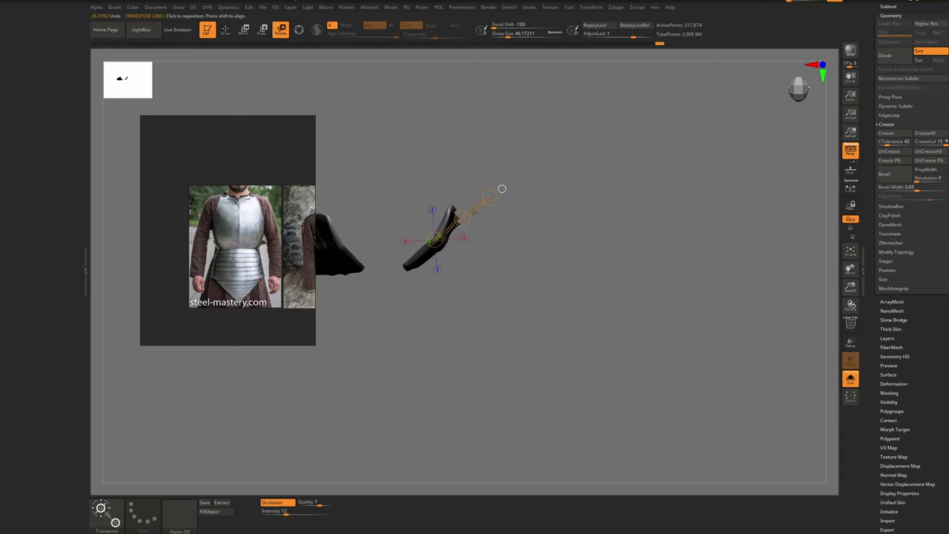
right_click_drag(485, 245, 484, 194, "shift")
mouse_move(483, 342)
right_mouse_down("ctrl")
mouse_move(483, 298)
mouse_move(469, 311)
mouse_move(452, 308)
right_mouse_up("ctrl")
key("alt+s")
Use the Move brush at about 268 to pull the thigh plates' lower sections outward symmetrically
key("b")
key("m")
key("v")
key("s")
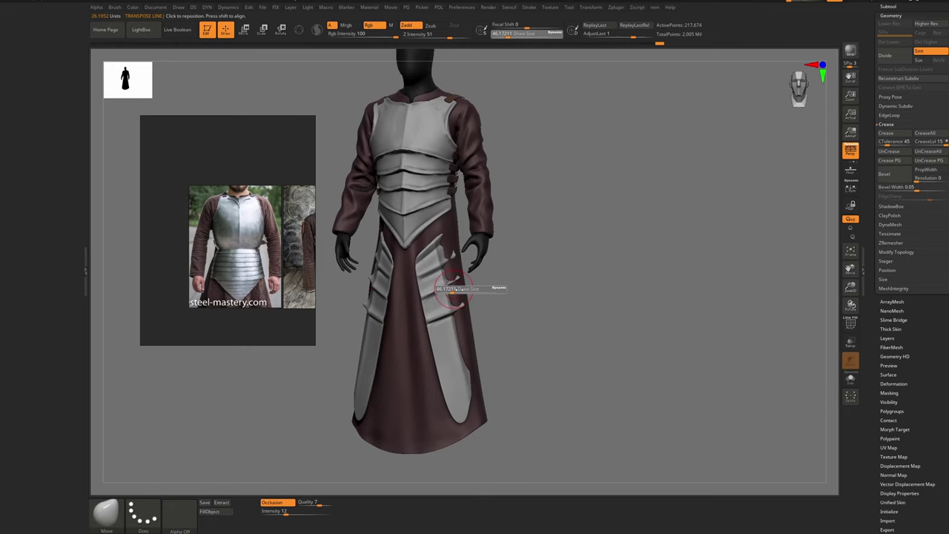
left_click_drag(447, 290, 456, 290)
right_click_drag(454, 293, 475, 286)
key("s")
mouse_move(456, 268)
left_mouse_down()
mouse_move(448, 280)
mouse_move(458, 282)
left_mouse_up()
key("s")
Reshape the plates at brush size about 153, undo it, and reselect the thigh plates
key("s")
left_click_drag(456, 316, 460, 315)
left_click_drag(471, 383, 482, 387)
mouse_move(490, 388)
right_mouse_down("ctrl")
mouse_move(471, 307)
mouse_move(462, 318)
right_mouse_up("ctrl")
key("s")
left_click_drag(460, 318, 453, 289)
key("s")
key("ctrl+z")
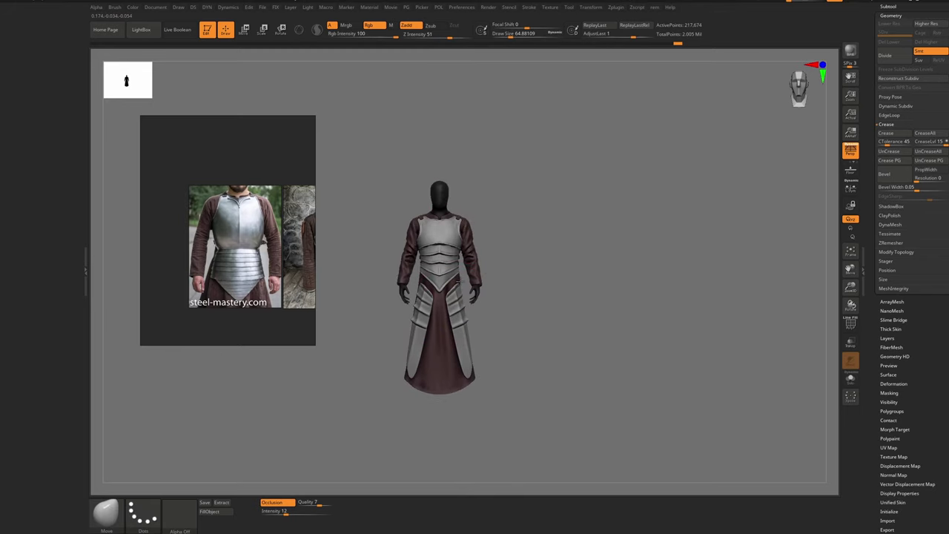
left_click(453, 280, "alt")
left_click(460, 300, "alt")
mouse_move(454, 279)
right_mouse_down("ctrl")
mouse_move(458, 300)
mouse_move(468, 272)
right_mouse_up("ctrl")
Reduce the brush to about 132, then switch to DamStandard at about 21.6
key("s")
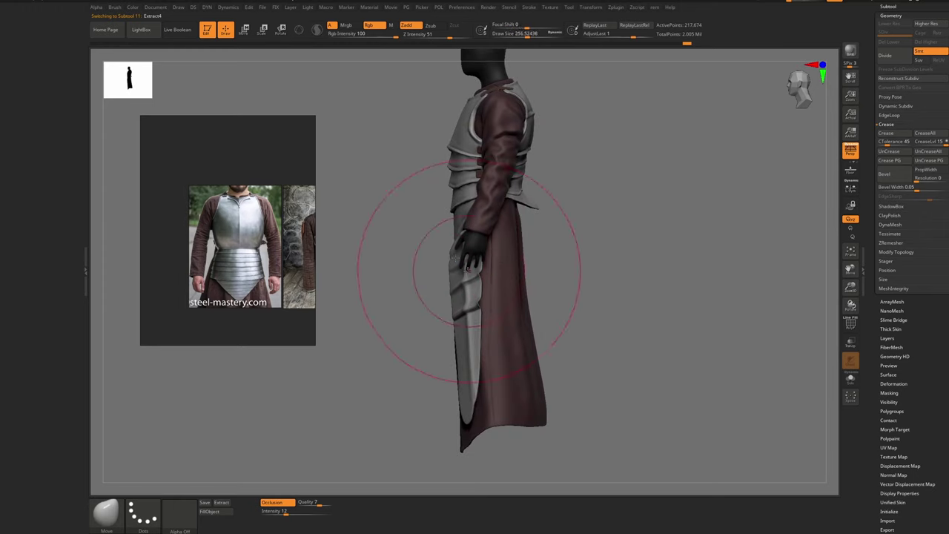
left_click_drag(468, 271, 465, 272)
right_click_drag(464, 273, 465, 275)
key("s")
left_click_drag(485, 298, 474, 298)
mouse_move(466, 286)
right_mouse_down("ctrl")
mouse_move(459, 261)
mouse_move(466, 276)
right_mouse_up("ctrl")
key("s")
left_click_drag(471, 273, 462, 274)
key("s")
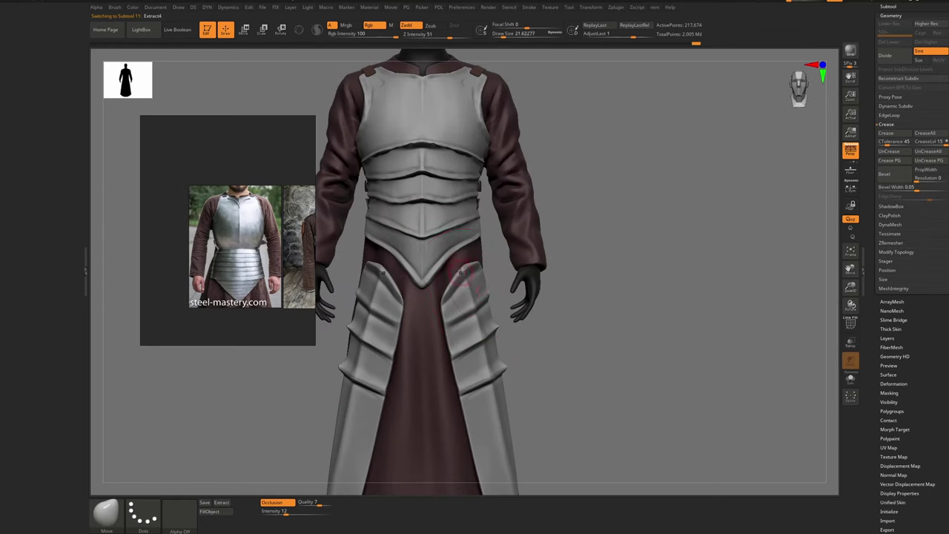
key("b")
key("d")
key("s")
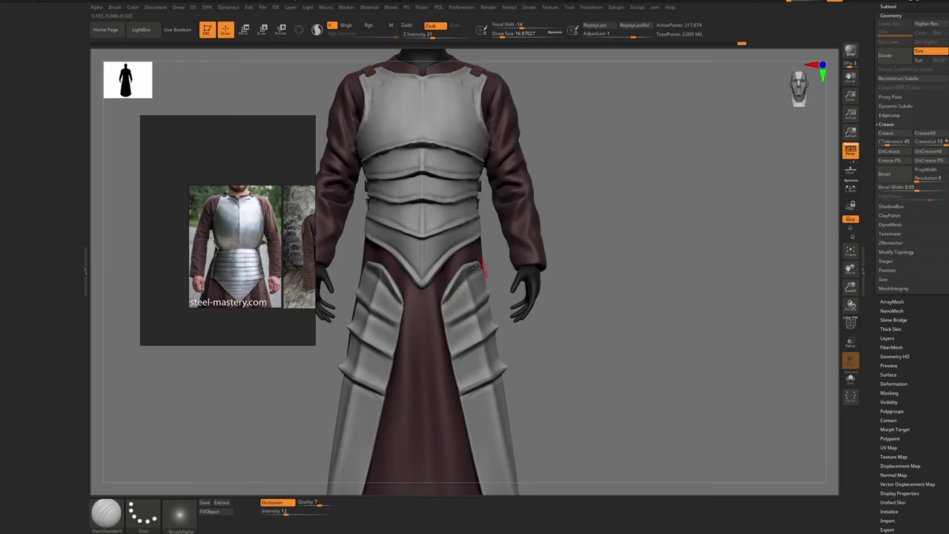
Carve a sharp groove near the right thigh plate with DamStandard
left_click_drag(478, 267, 482, 264)
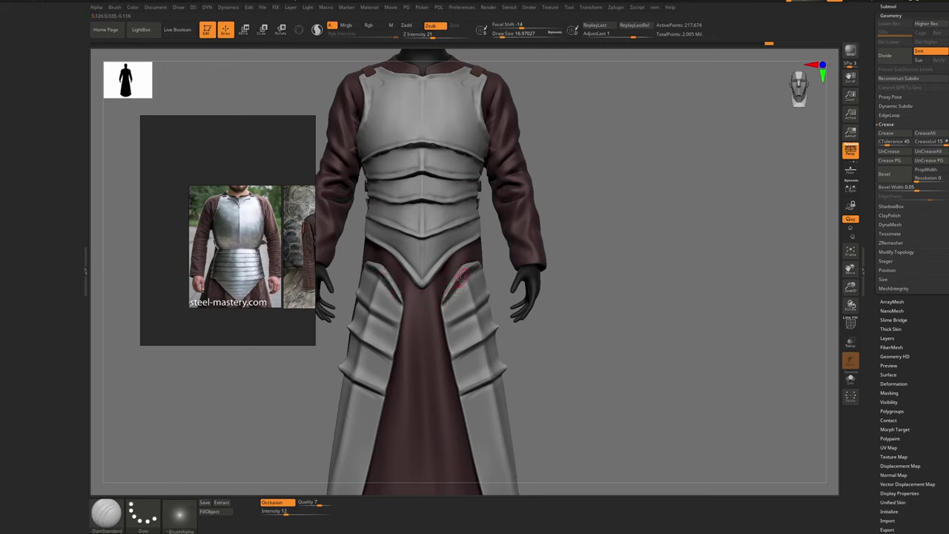
right_click_drag(479, 295, 463, 280, "ctrl")
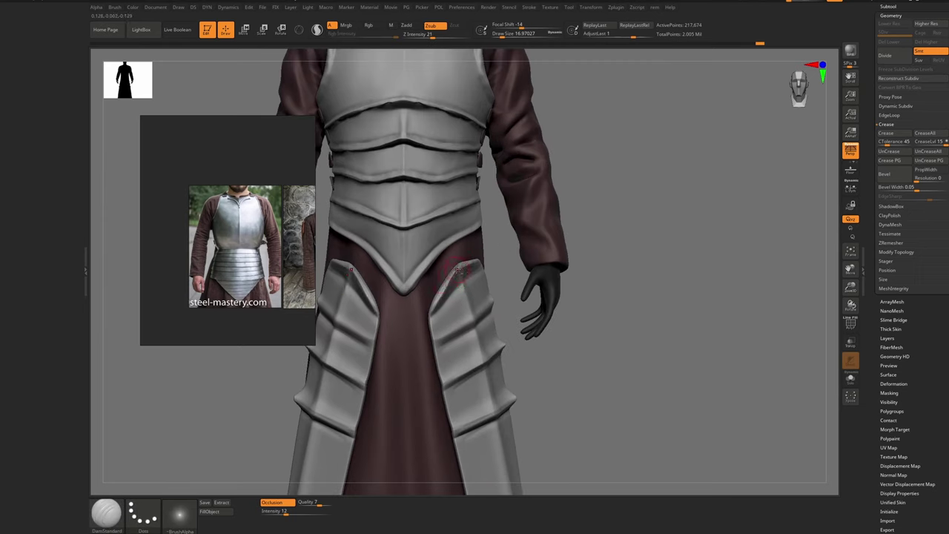
mouse_move(458, 269)
right_mouse_down("ctrl")
mouse_move(512, 260)
mouse_move(475, 263)
mouse_move(501, 266)
mouse_move(512, 297)
mouse_move(488, 322)
right_mouse_up("ctrl")
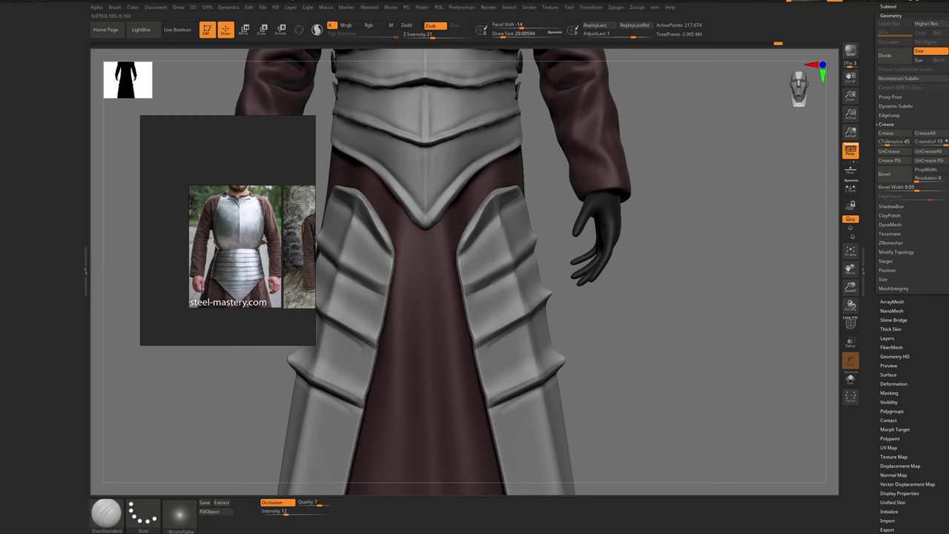
right_click_drag(524, 270, 505, 261)
Solo the thigh plates and deepen the lower groove across them
key("alt+s")
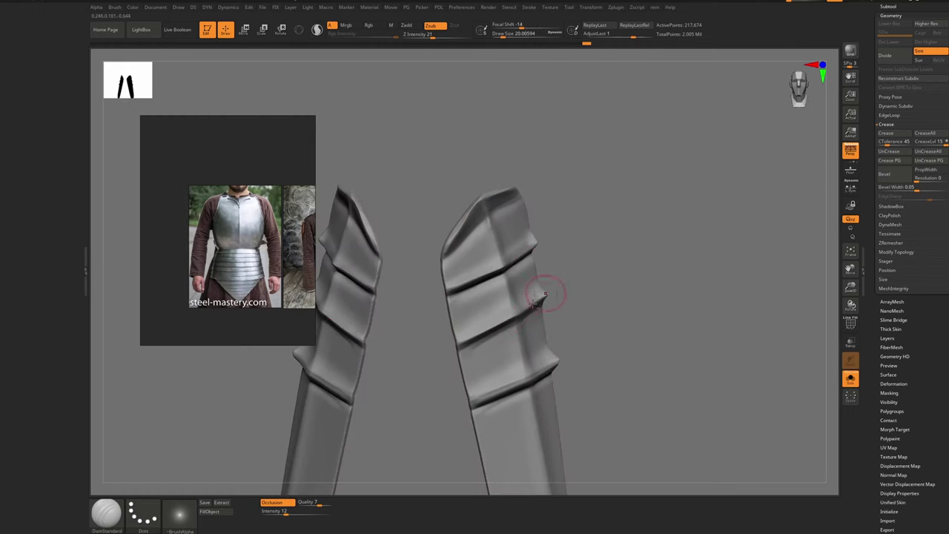
right_click_drag(515, 355, 548, 281, "alt")
left_click_drag(564, 309, 515, 324)
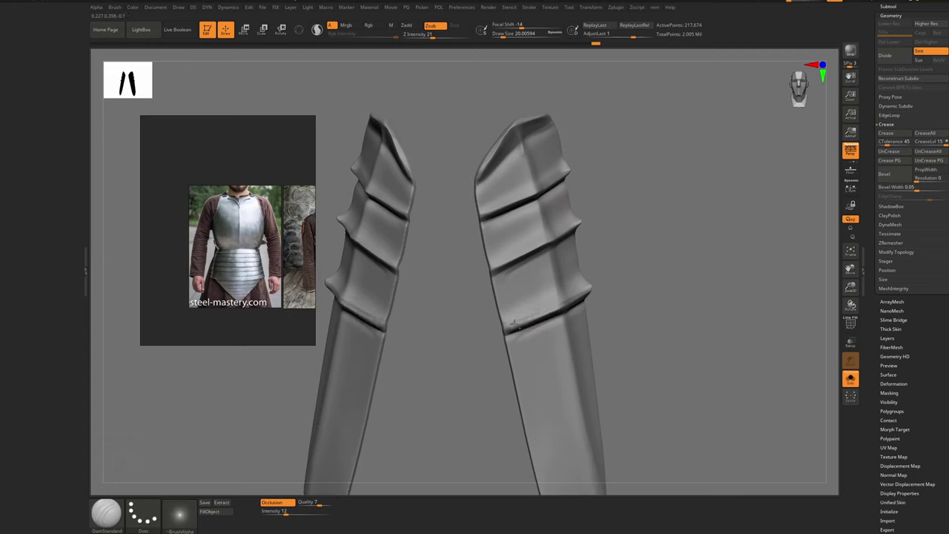
left_click_drag(591, 291, 594, 288)
mouse_move(592, 289)
right_mouse_down("alt")
mouse_move(544, 326)
mouse_move(519, 276)
mouse_move(486, 241)
mouse_move(511, 342)
right_mouse_up("alt")
Turn Solo off and review the grooved thigh armour on the whole figure
key("alt+s")
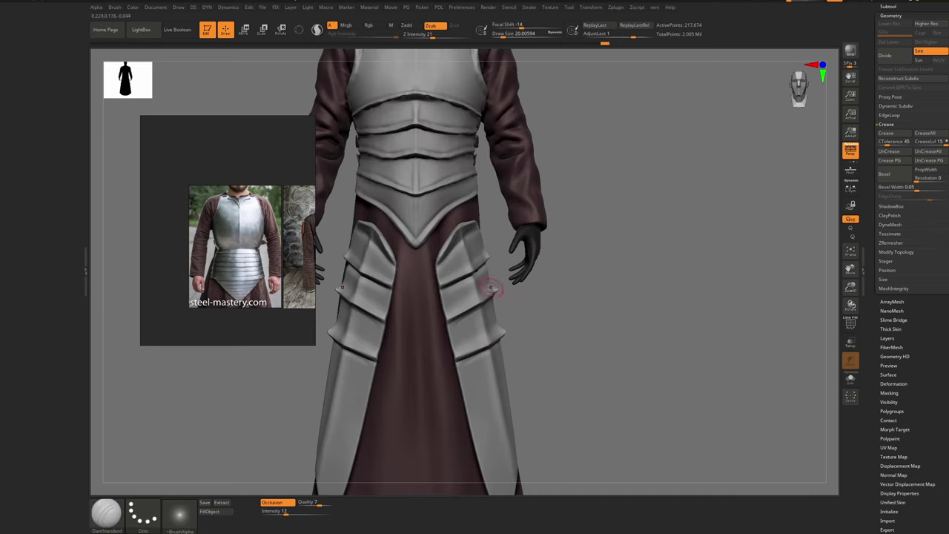
right_click_drag(492, 284, 502, 341, "ctrl")
right_click_drag(501, 341, 536, 371, "alt")
mouse_move(535, 371)
right_mouse_down("ctrl")
mouse_move(511, 246)
mouse_move(545, 316)
right_mouse_up("ctrl")
key("b")
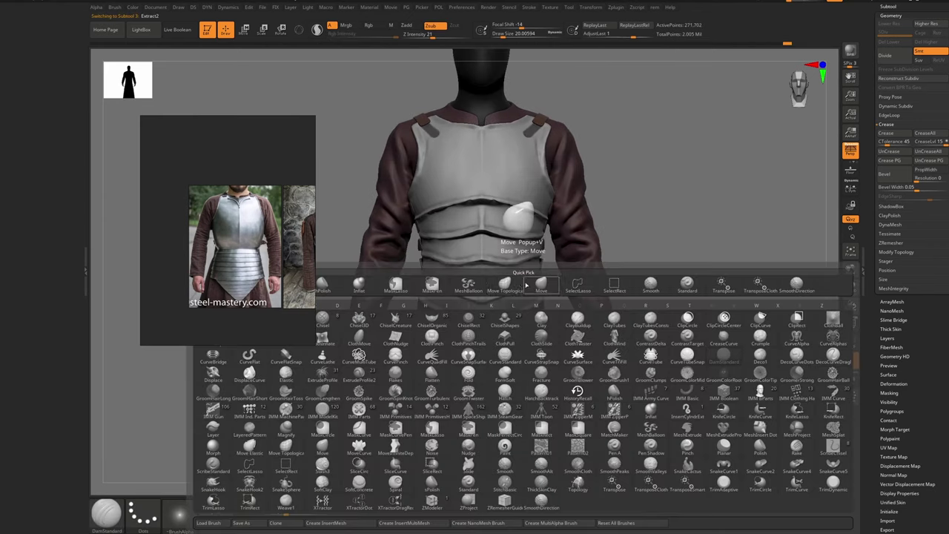
key("m")
key("v")
key("space")
left_click_drag(549, 271, 545, 273)
key("s")
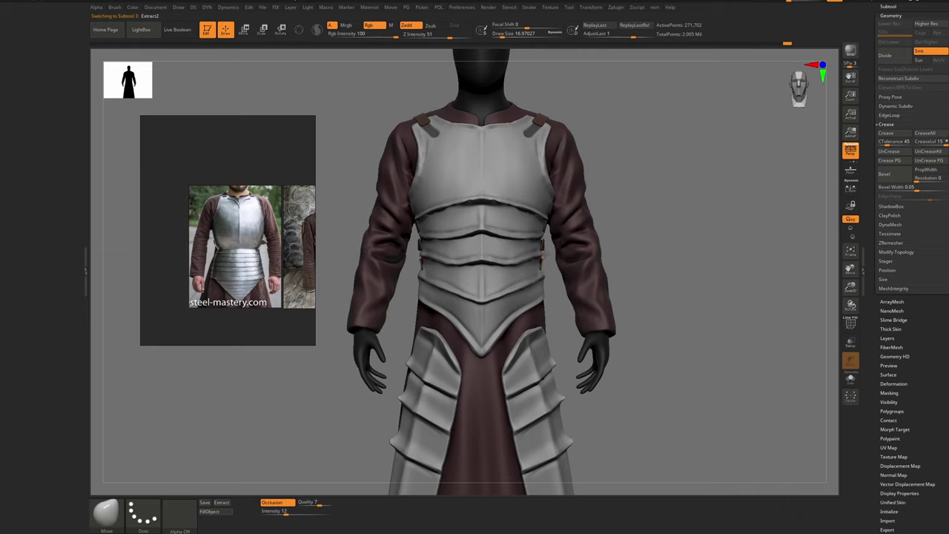
key("alt+s")
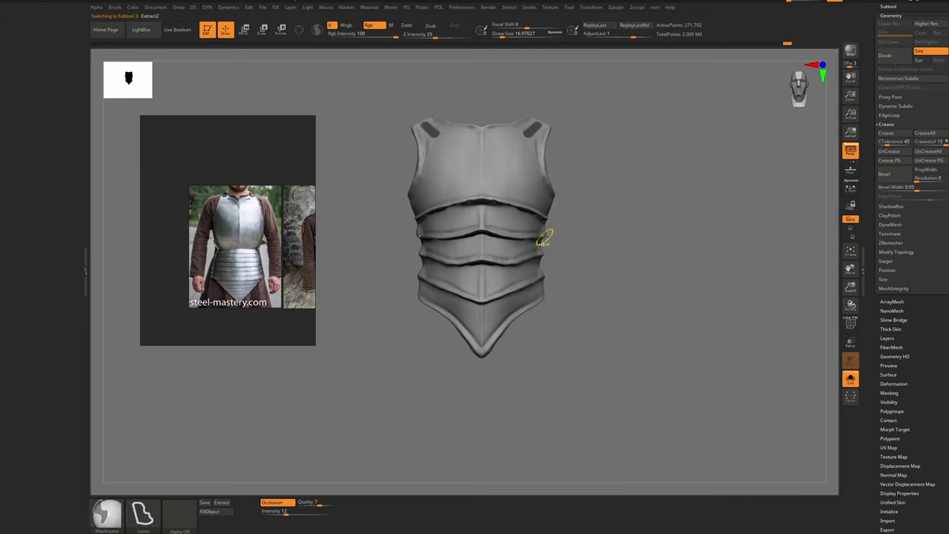
key("s")
right_click_drag(548, 238, 544, 237)
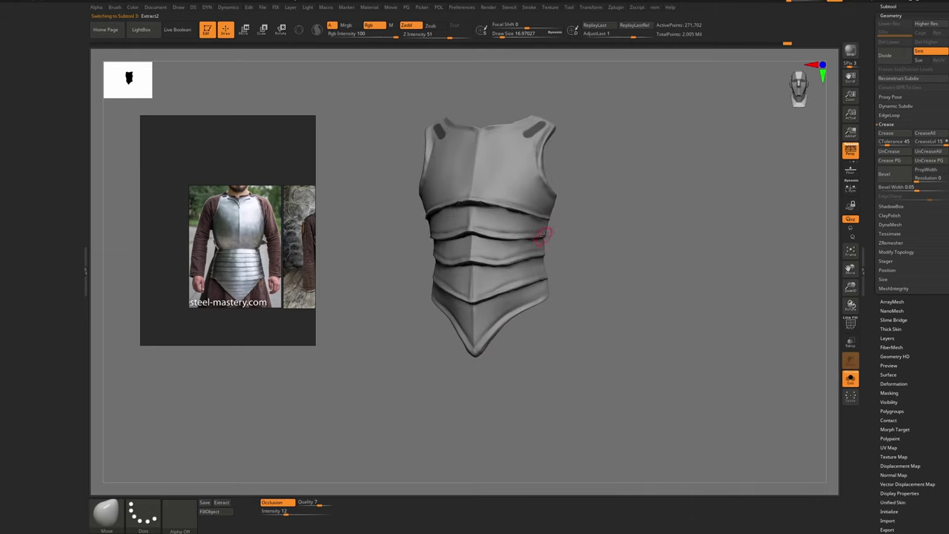
right_click_drag(548, 279, 545, 298)
key("alt+s")
left_click(552, 362, "alt")
Nudge a thigh plate's edge outward with Move, then switch to the hPolish brush
right_click_drag(557, 384, 523, 322, "alt")
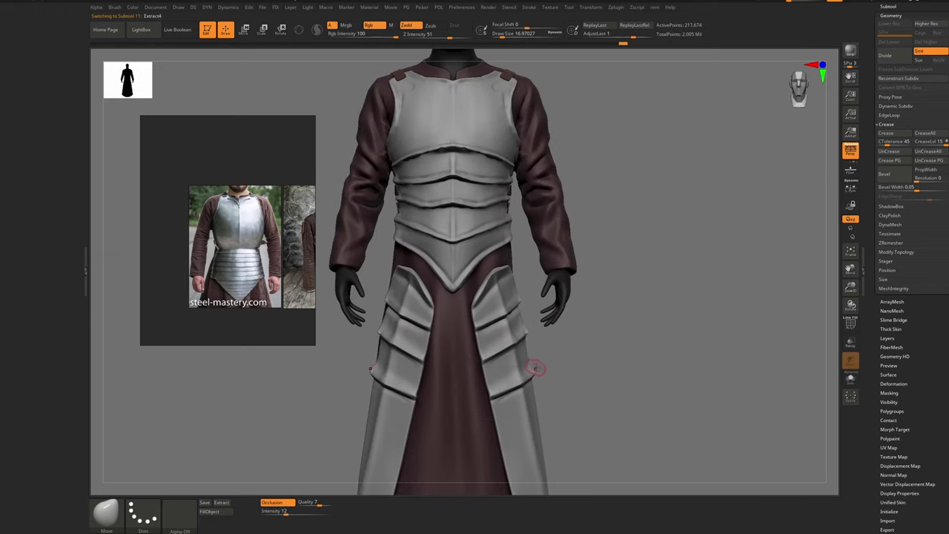
left_click_drag(540, 367, 531, 367)
key("b")
key("h")
key("p")
key("s")
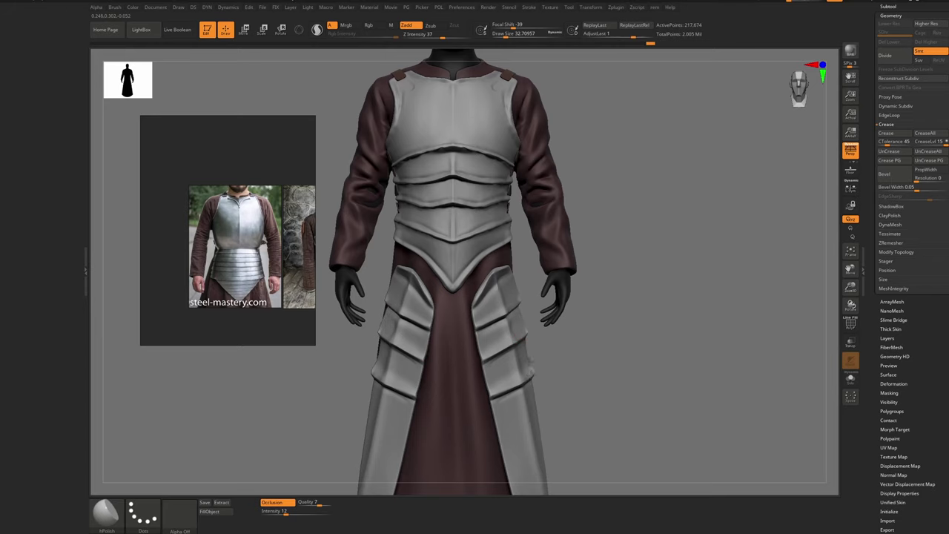
Orbit and zoom around the figure to review the thigh plates from the side
right_click_drag(525, 364, 490, 323, "ctrl")
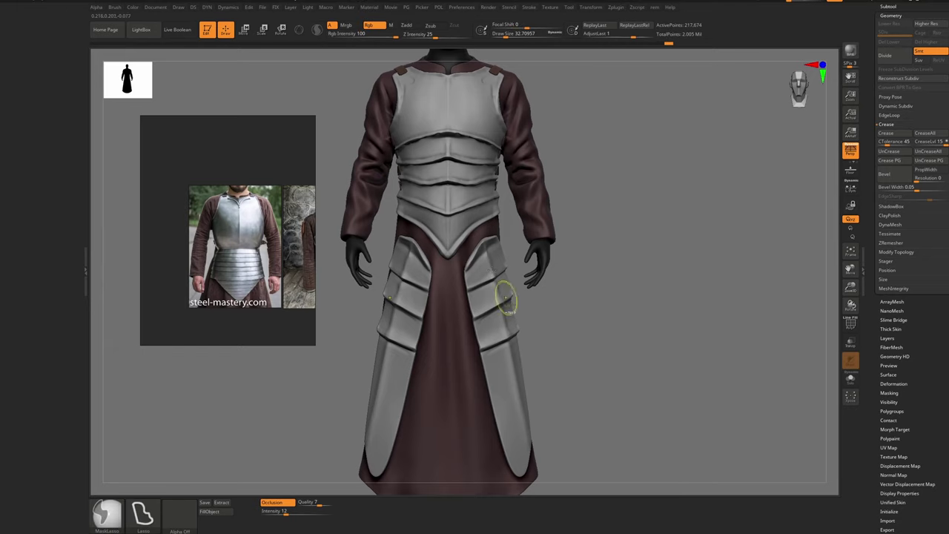
mouse_move(508, 295)
right_mouse_down("ctrl")
mouse_move(496, 229)
mouse_move(516, 267)
mouse_move(481, 278)
right_mouse_up("ctrl")
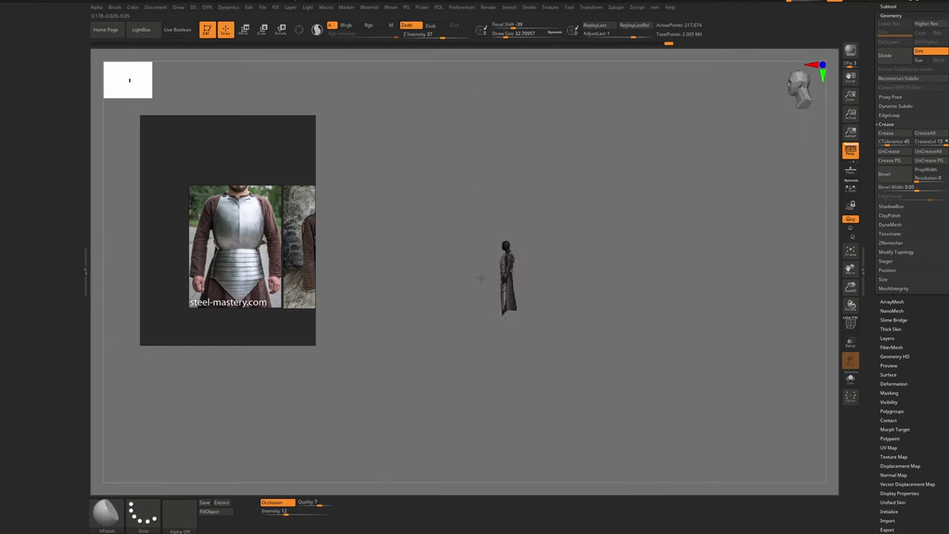
right_click_drag(486, 241, 510, 280, "ctrl")
right_click_drag(479, 243, 550, 253)
right_click_drag(519, 279, 514, 371, "ctrl")
key("shift+s")
key("s")
right_click_drag(522, 261, 523, 269)
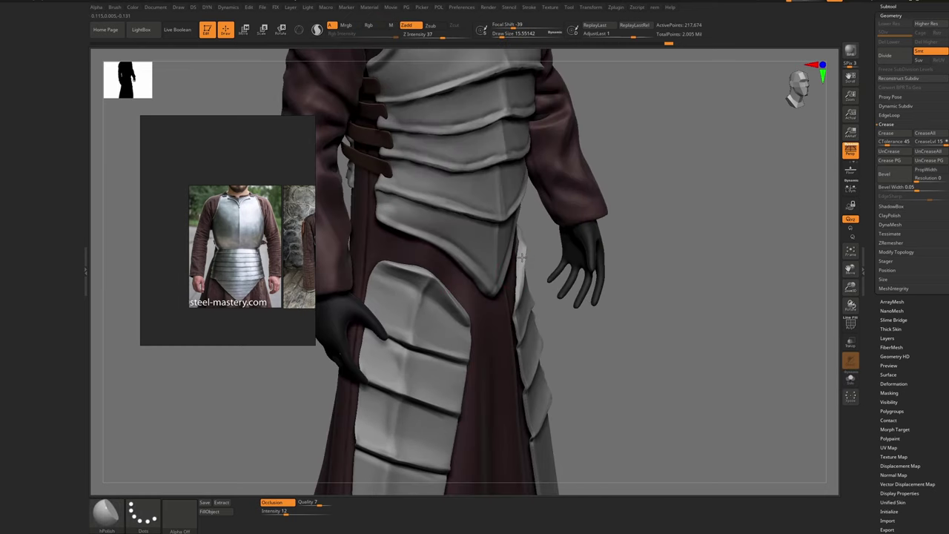
Look down on the armor from above and enlarge the brush to about 43.8
right_click_drag(524, 241, 532, 230)
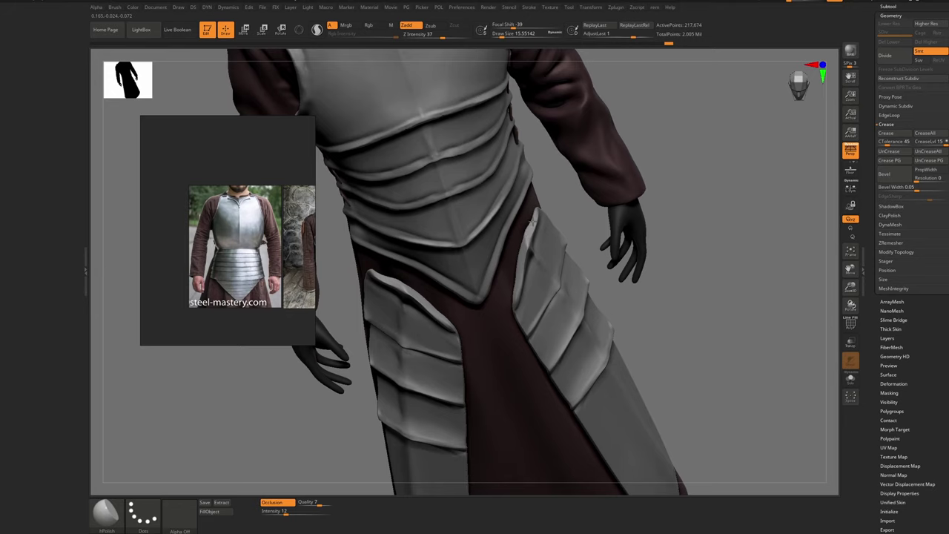
right_click_drag(531, 222, 535, 175)
right_click_drag(536, 175, 538, 200)
mouse_move(538, 201)
right_mouse_down()
mouse_move(557, 206)
mouse_move(578, 334)
mouse_move(517, 363)
mouse_move(515, 277)
mouse_move(486, 282)
right_mouse_up()
right_click_drag(487, 281, 501, 335, "ctrl")
key("s")
left_click(558, 221)
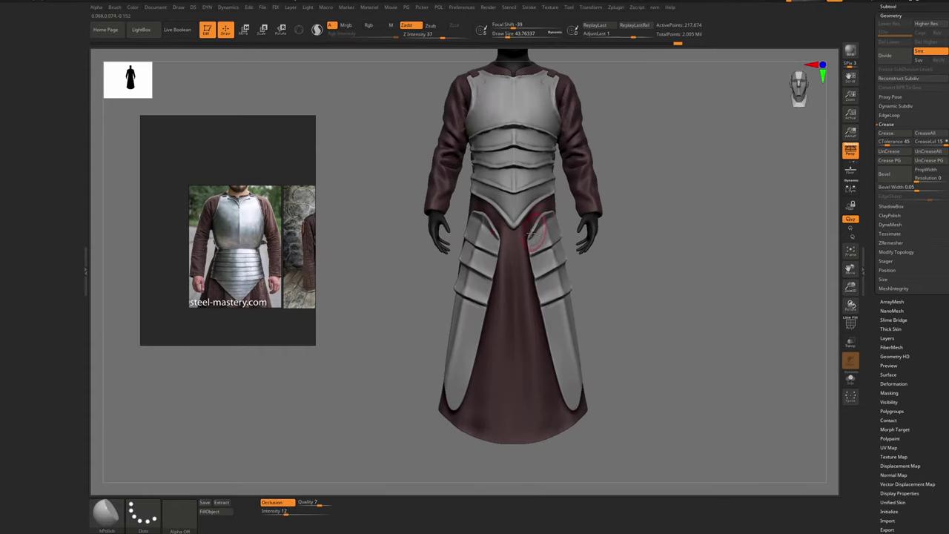
Switch to the Move brush and shift the waist plate's lower edges symmetrically
key("b")
key("m")
key("v")
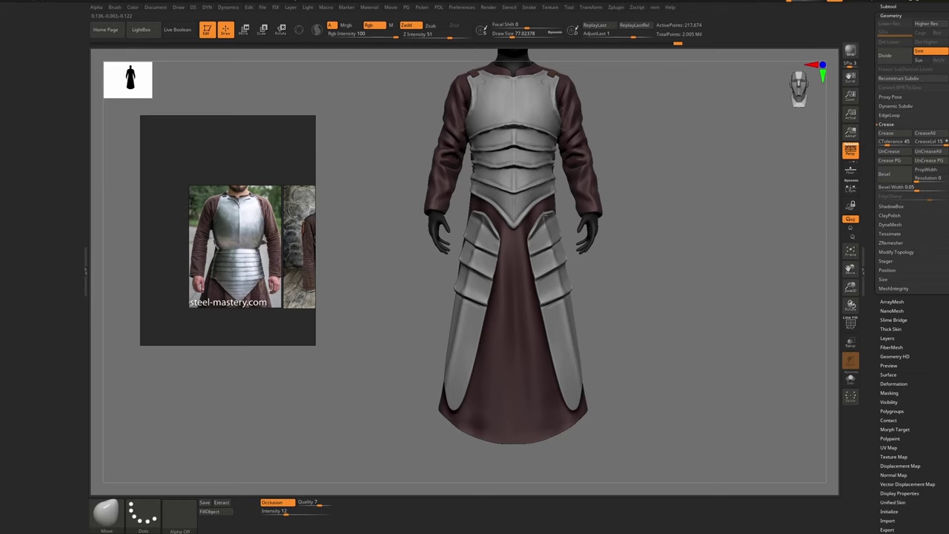
left_click(550, 204, "alt")
left_click_drag(551, 198, 550, 199)
right_click_drag(555, 198, 512, 199)
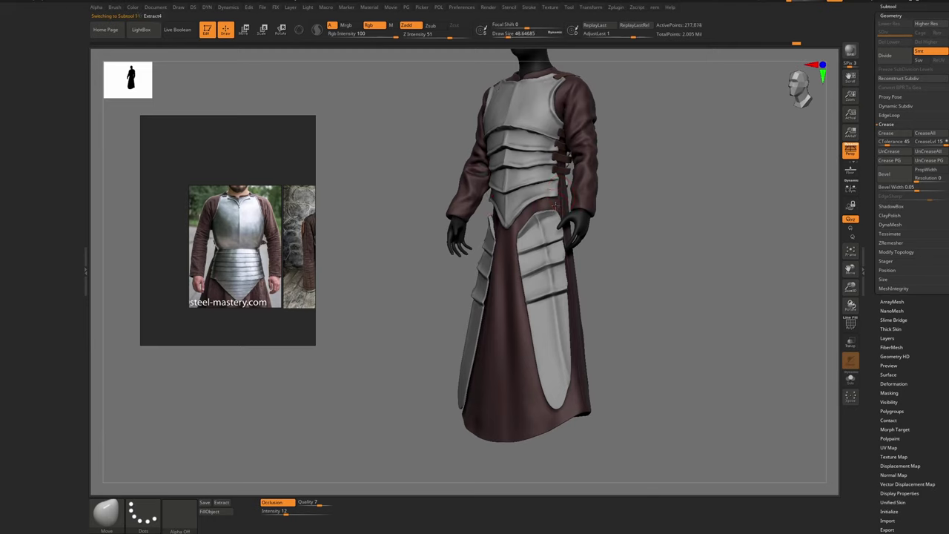
right_click_drag(553, 216, 552, 219)
Frame the waist armor and adjust the brush size, trying 46, 15.6, 23 and 39
key("s")
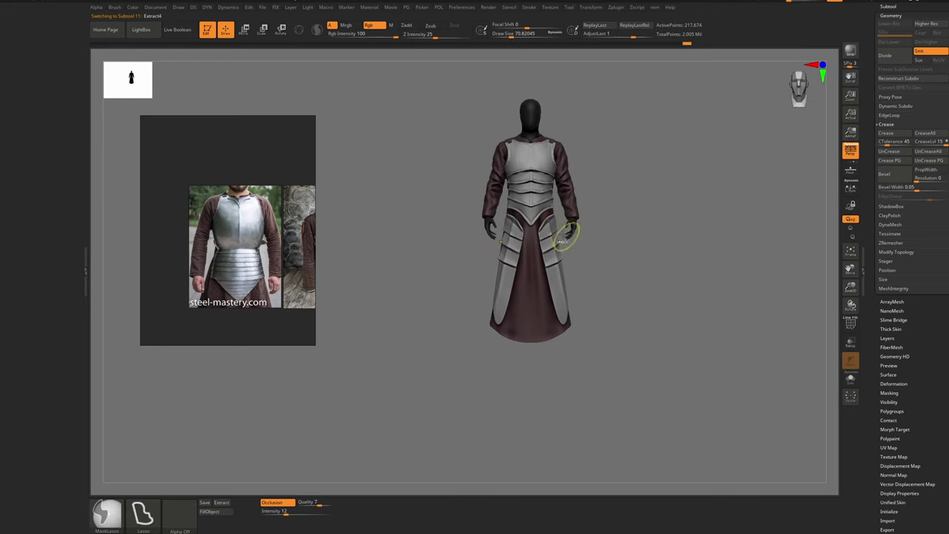
mouse_move(568, 238)
right_mouse_down("ctrl")
mouse_move(558, 223)
mouse_move(565, 242)
right_mouse_up("ctrl")
key("s")
left_click_drag(565, 239, 561, 234)
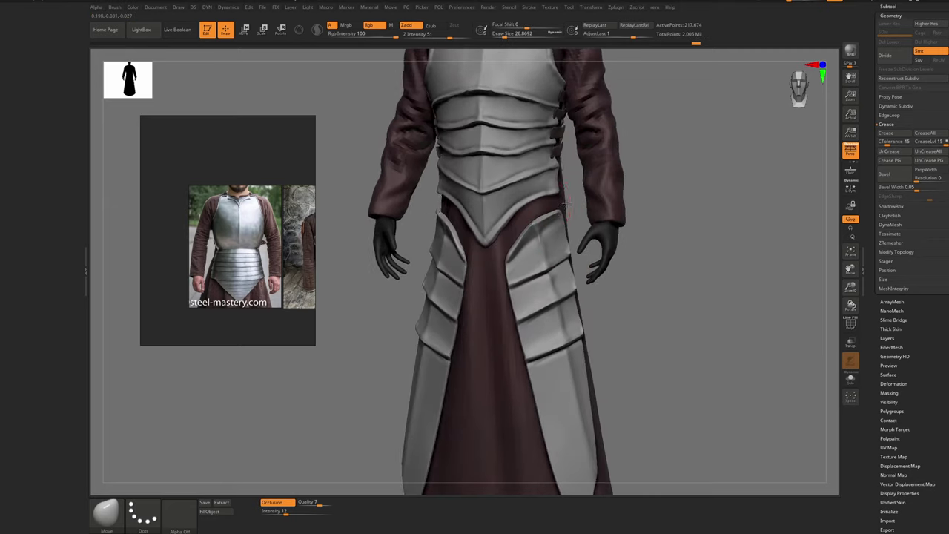
right_click_drag(565, 210, 561, 213)
key("s")
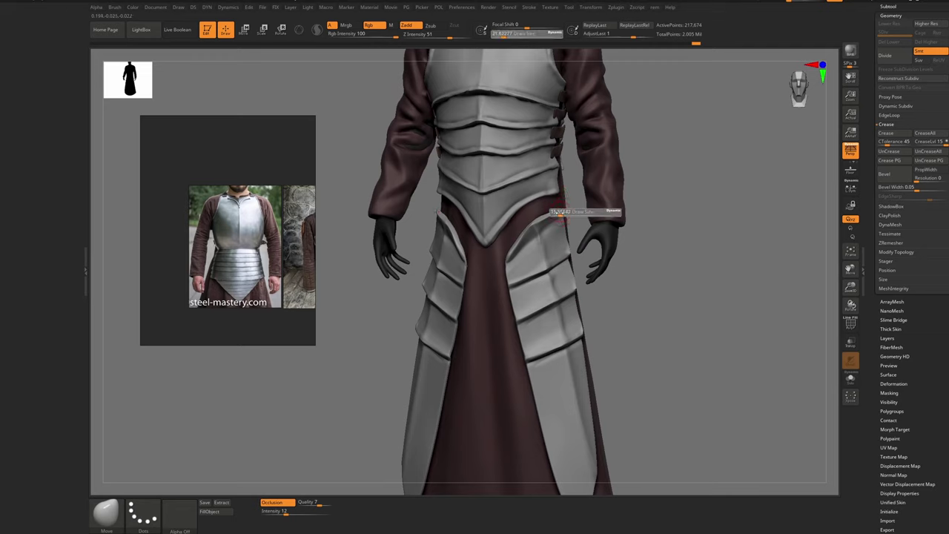
key("s")
left_click_drag(560, 211, 559, 213)
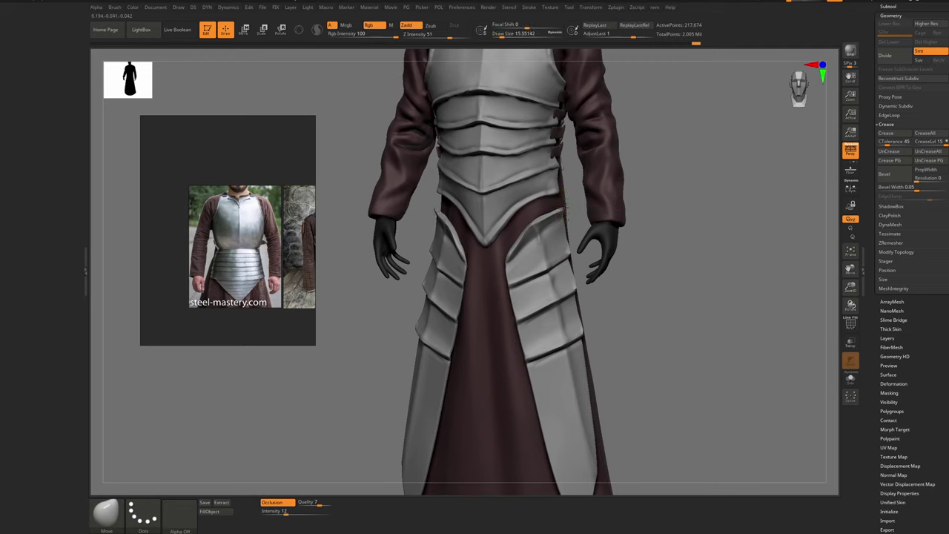
right_click_drag(555, 210, 562, 212, "shift")
key("s")
left_click_drag(559, 212, 560, 213)
key("bracketright")
key("bracketright")
key("bracketright")
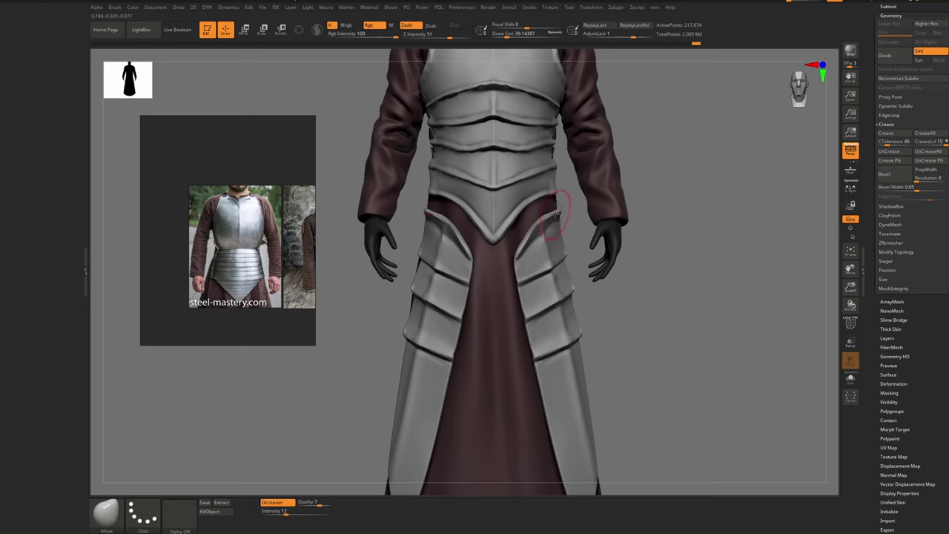
mouse_move(555, 214)
right_mouse_down("ctrl")
mouse_move(558, 191)
mouse_move(560, 201)
right_mouse_up("ctrl")
Make Extract2 active, set Draw Size to about 15, and carve a DamStandard crease along its edge
left_click(558, 199, "alt")
key("s")
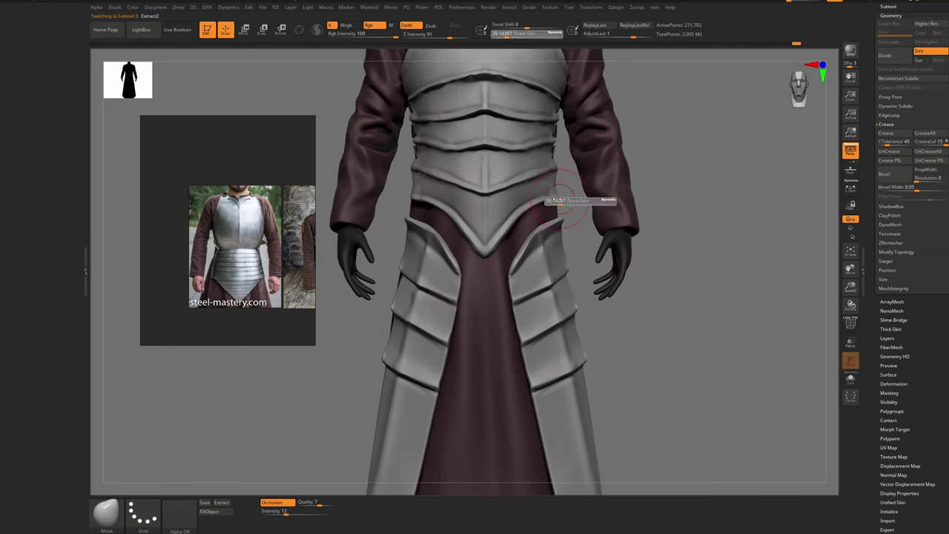
left_click_drag(562, 201, 559, 201)
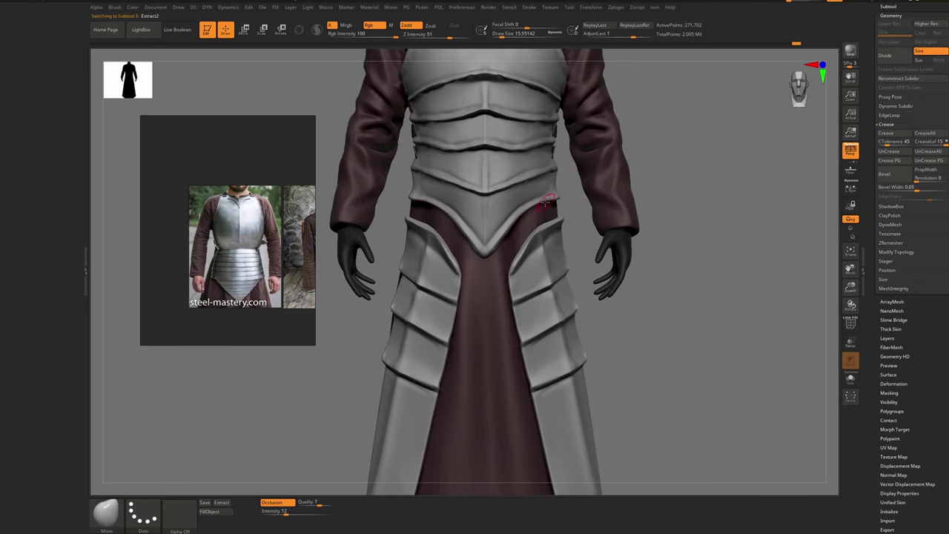
key("b")
right_click_drag(545, 203, 544, 183)
key("b")
key("d")
key("s")
left_click_drag(545, 202, 561, 191)
Zoom out around the waist and make the Extract4 strap the active subtool
mouse_move(561, 191)
right_mouse_down("ctrl")
mouse_move(538, 180)
mouse_move(547, 222)
right_mouse_up("ctrl")
right_click_drag(547, 222, 511, 214)
left_click(498, 269, "alt")
left_click(490, 265, "alt")
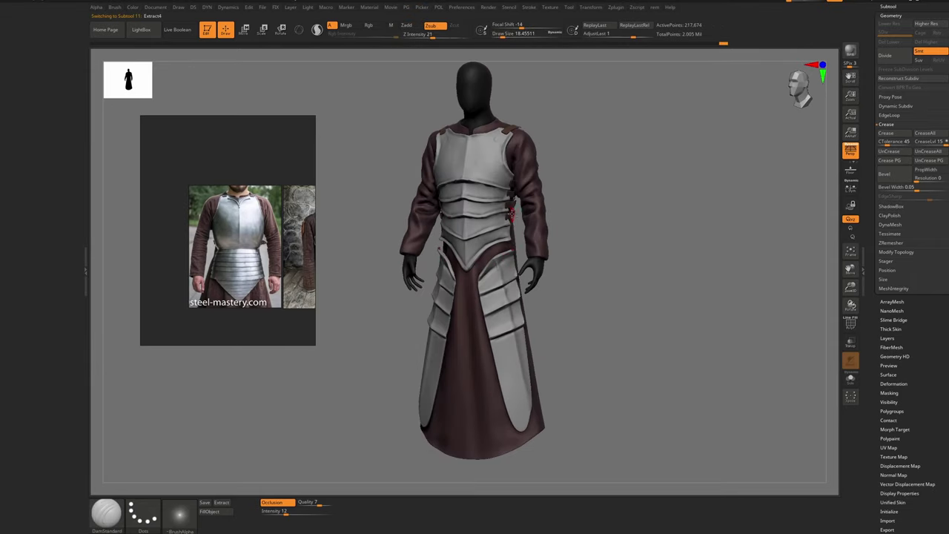
Create a new subtool folder named Straps
left_click(888, 6)
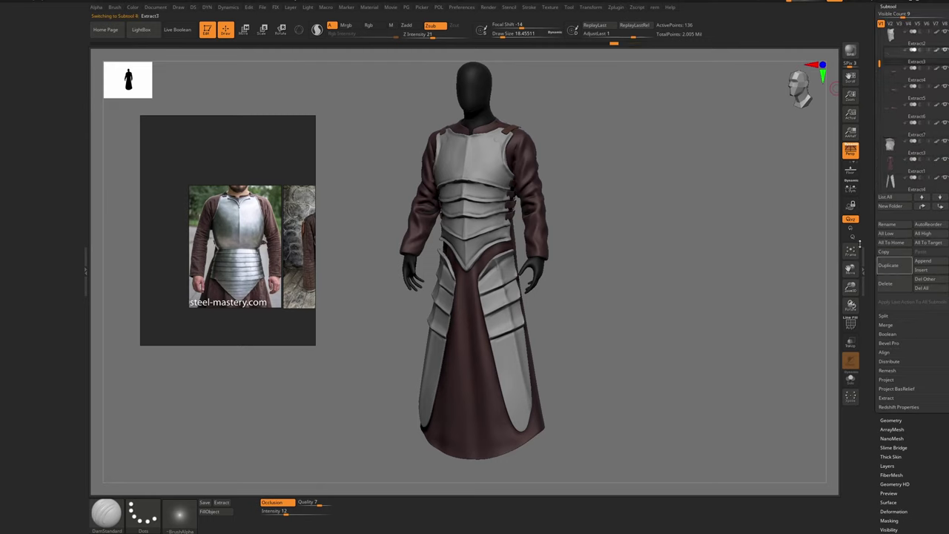
left_click(897, 208)
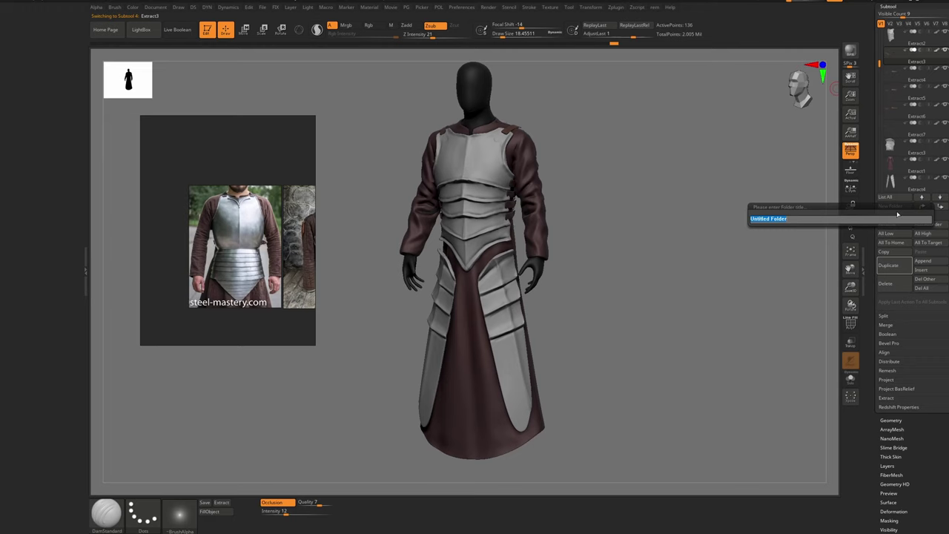
type("Straps")
key("Return")
Move Extract4, Extract5 and Extract7 into the Straps folder
left_click_drag(895, 133, 895, 126)
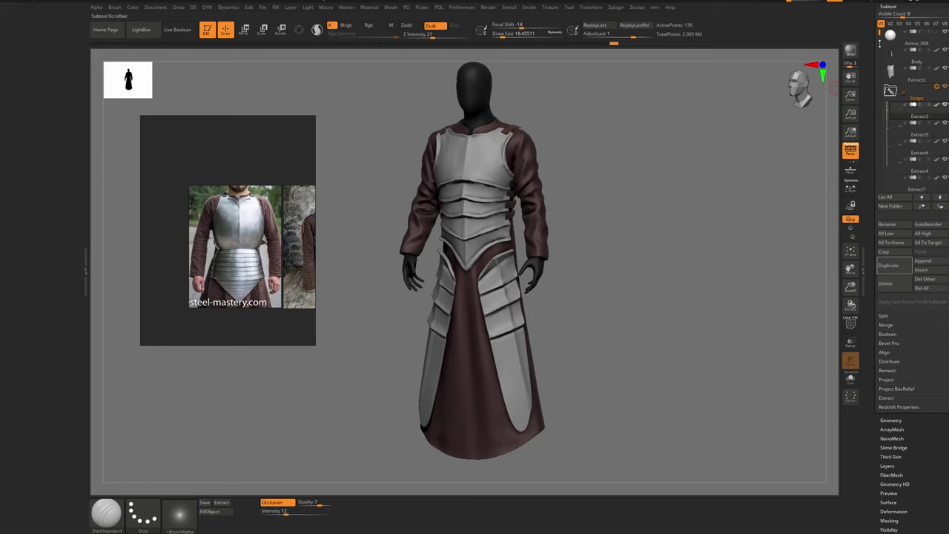
left_click_drag(880, 43, 880, 52)
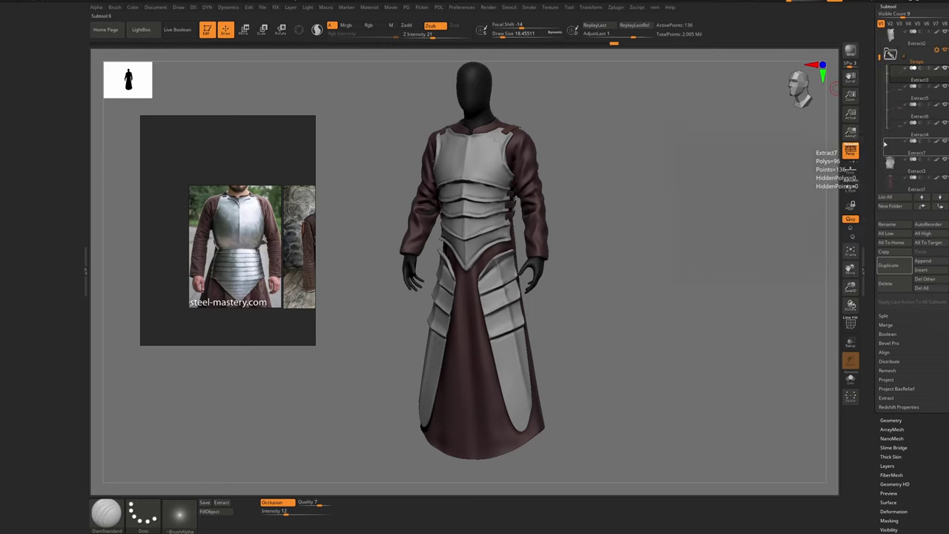
left_click_drag(886, 145, 887, 127)
right_click_drag(488, 152, 575, 154)
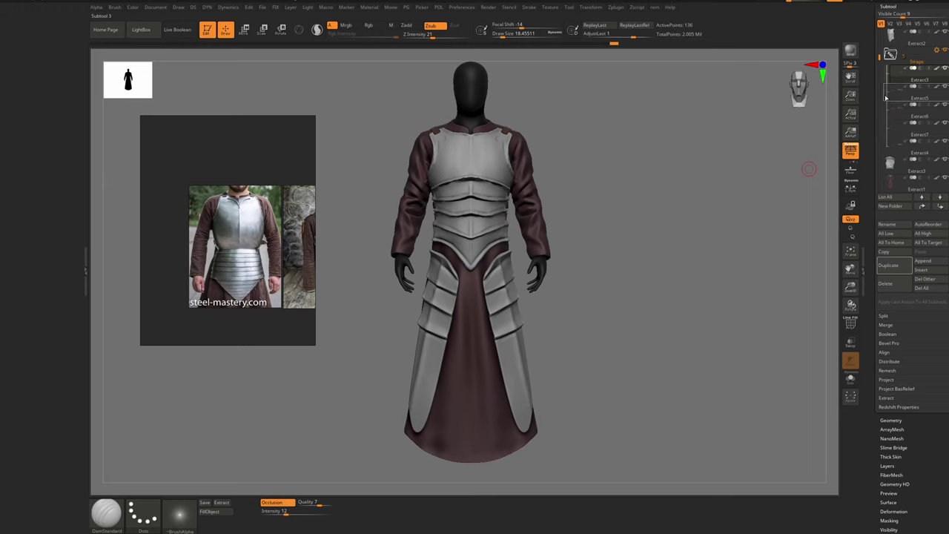
Briefly solo the straps to check them, then duplicate the strap as Extract4_1
left_click(851, 379)
left_click(850, 379)
left_click(892, 272)
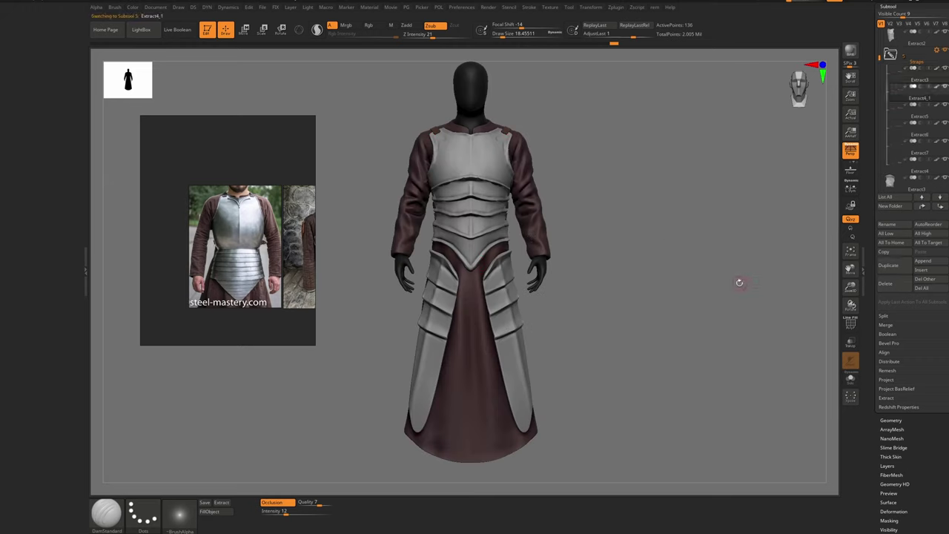
Lower the duplicated strap toward the hip and tilt it into place
right_click_drag(504, 222, 485, 221, "shift")
key("w")
mouse_move(515, 129)
left_mouse_down()
mouse_move(571, 113)
mouse_move(542, 155)
left_mouse_up()
mouse_move(476, 266)
left_mouse_down()
mouse_move(529, 257)
mouse_move(518, 232)
mouse_move(544, 253)
left_mouse_up()
key("r")
right_click_drag(544, 253, 553, 289, "ctrl")
right_click_drag(552, 252, 635, 247)
mouse_move(480, 259)
left_mouse_down()
mouse_move(550, 253)
mouse_move(567, 219)
left_mouse_up()
Raise the strap up the hip and shift it to the right
key("w")
left_click_drag(514, 257, 500, 195)
right_click_drag(512, 232, 493, 246, "ctrl")
mouse_move(479, 247)
left_mouse_down()
mouse_move(551, 233)
mouse_move(536, 240)
left_mouse_up()
mouse_move(537, 238)
right_mouse_down()
mouse_move(535, 223)
mouse_move(522, 250)
right_mouse_up()
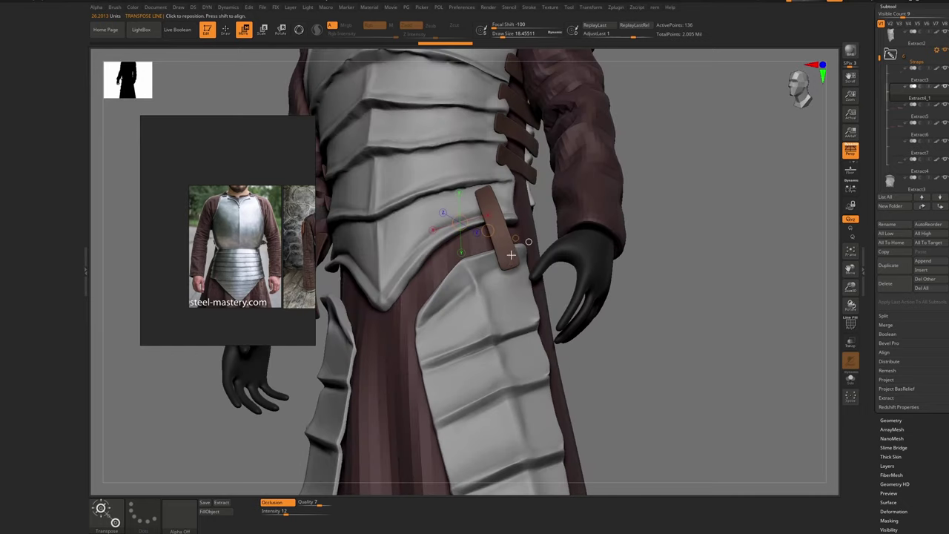
mouse_move(507, 263)
left_mouse_down()
mouse_move(546, 248)
mouse_move(547, 263)
left_mouse_up()
Rotate the strap clockwise so it lies against the waist armor
key("r")
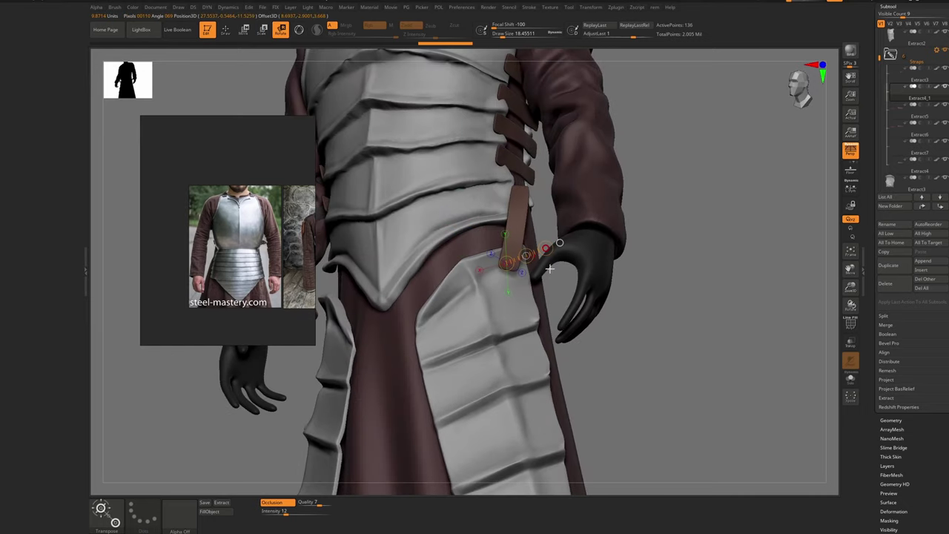
mouse_move(549, 269)
right_mouse_down()
mouse_move(557, 293)
mouse_move(513, 265)
right_mouse_up()
mouse_move(513, 269)
left_mouse_down()
mouse_move(562, 272)
mouse_move(556, 205)
mouse_move(549, 227)
mouse_move(517, 249)
left_mouse_up()
right_click_drag(515, 286, 517, 261, "ctrl")
left_click_drag(519, 266, 563, 241)
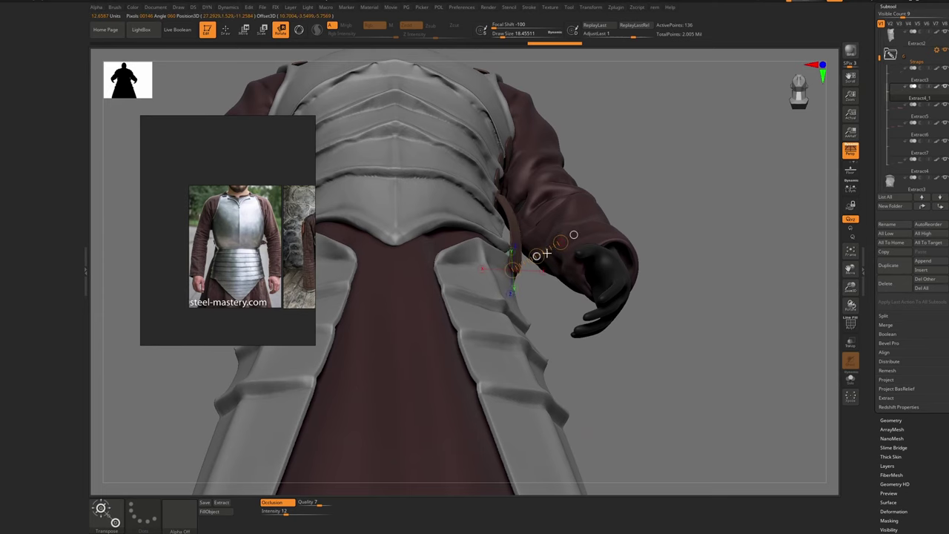
right_click_drag(537, 198, 511, 238)
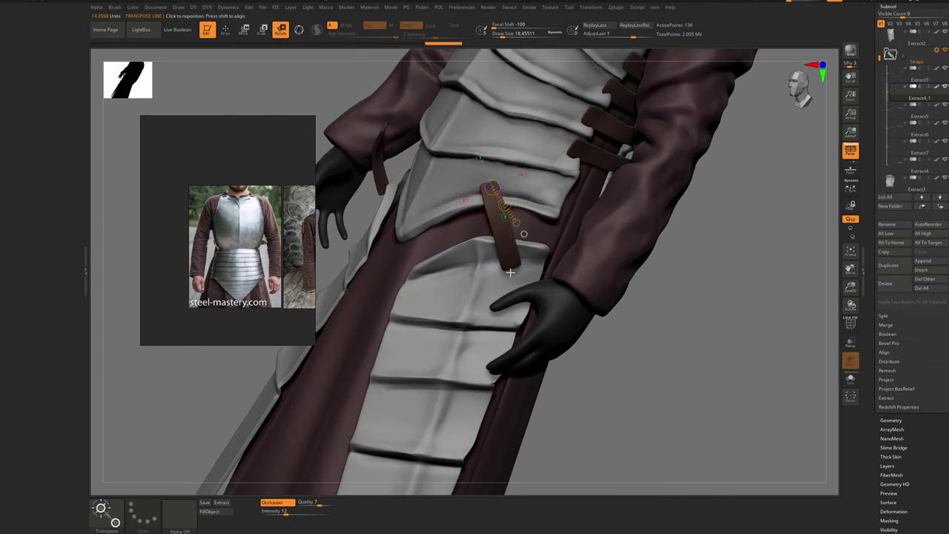
left_click_drag(526, 265, 542, 189)
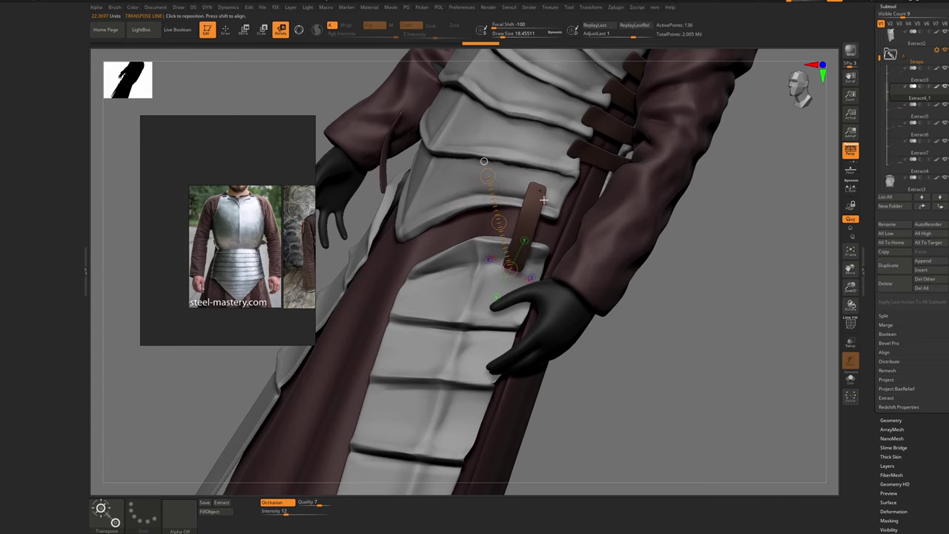
right_click_drag(575, 228, 526, 247)
Move the strap slightly left to finalize its position at the hip
key("w")
mouse_move(527, 265)
left_mouse_down()
mouse_move(548, 220)
mouse_move(524, 238)
left_mouse_up()
right_click_drag(550, 261, 510, 273)
left_click_drag(512, 266, 505, 193)
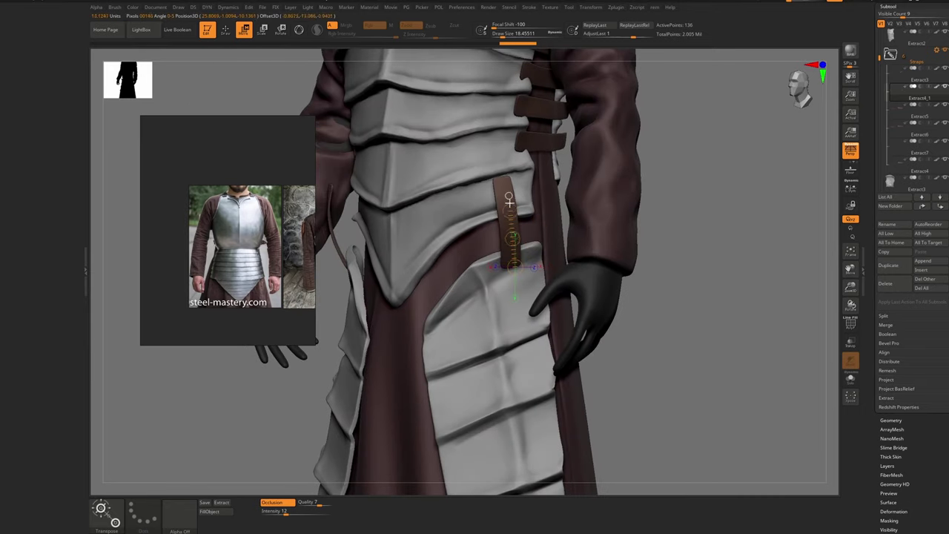
key("r")
key("w")
right_click_drag(496, 191, 547, 215)
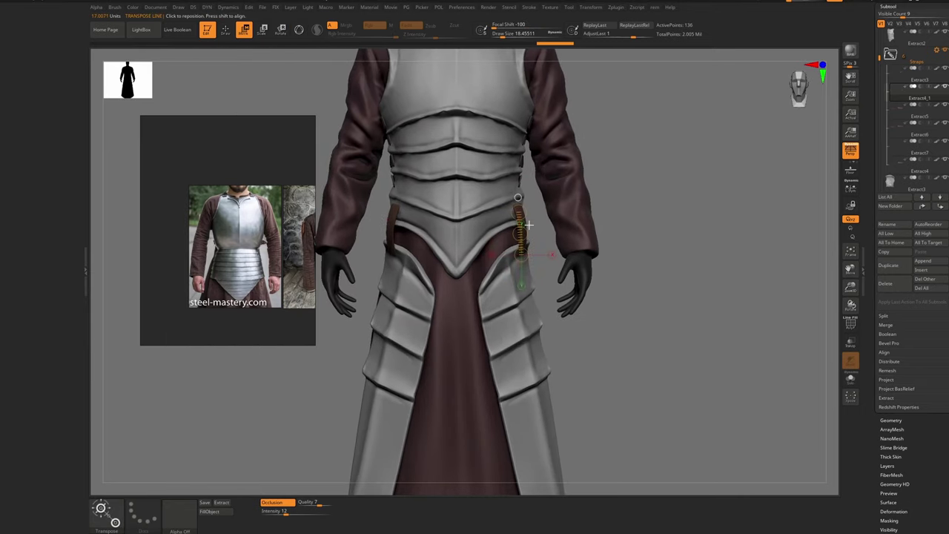
Switch to the Move brush and pull both waist straps inward symmetrically
key("b")
key("m")
key("v")
key("s")
mouse_move(529, 229)
left_mouse_down()
mouse_move(505, 240)
mouse_move(519, 249)
left_mouse_up()
Reshape the strap with the Move brush at size about 87, pulling its lower end into place
key("s")
key("s")
left_click_drag(520, 250, 519, 251)
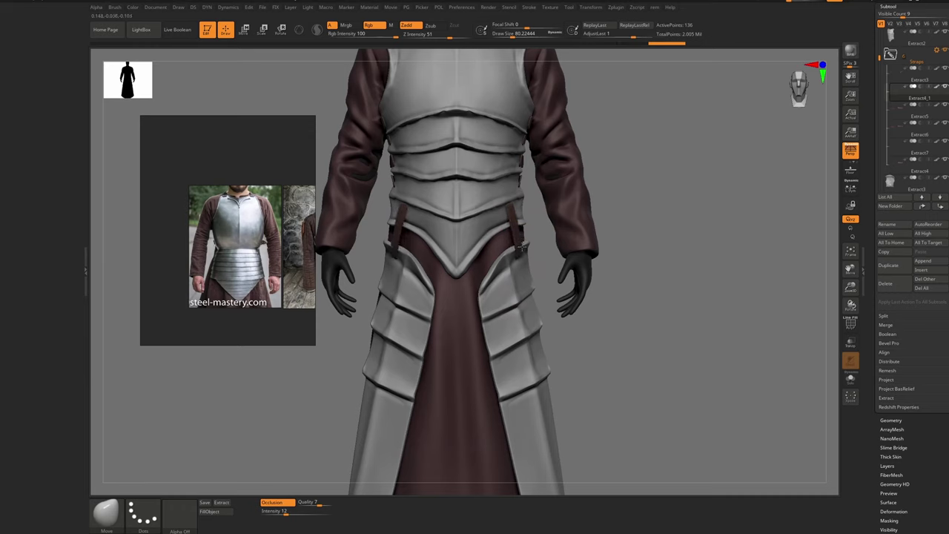
key("s")
right_click_drag(510, 216, 463, 217)
key("s")
left_click_drag(522, 214, 527, 214)
left_click_drag(521, 218, 528, 219)
key("s")
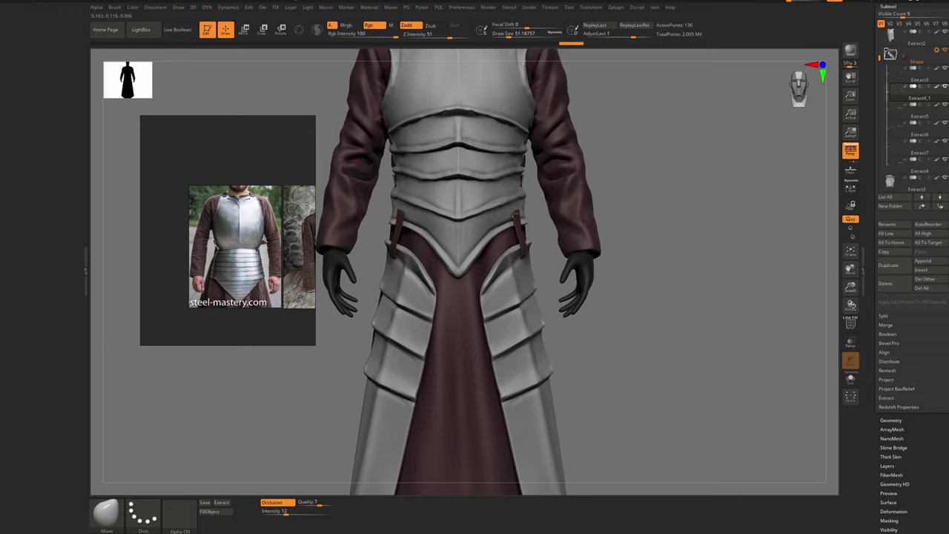
left_click_drag(512, 215, 513, 216)
right_click_drag(513, 216, 466, 217)
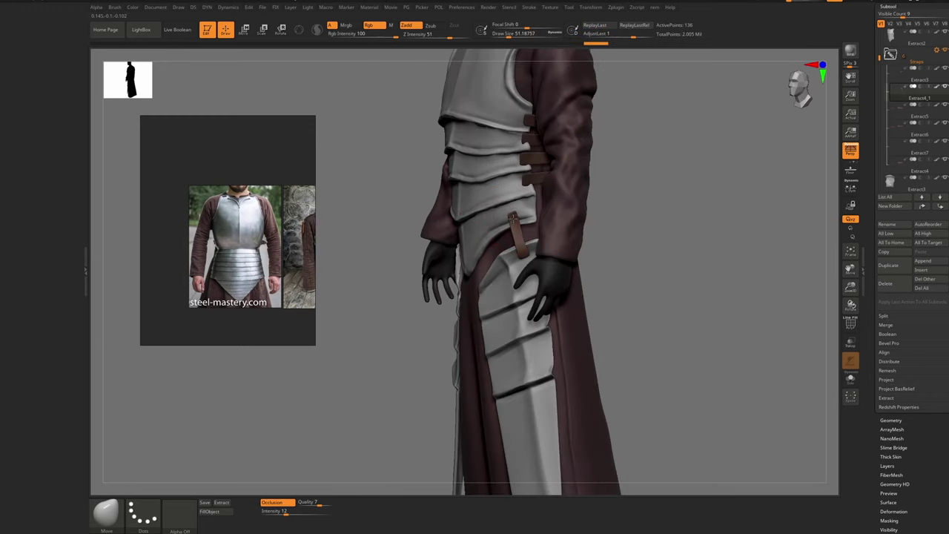
right_click_drag(519, 234, 562, 233)
right_click_drag(562, 233, 562, 286, "ctrl")
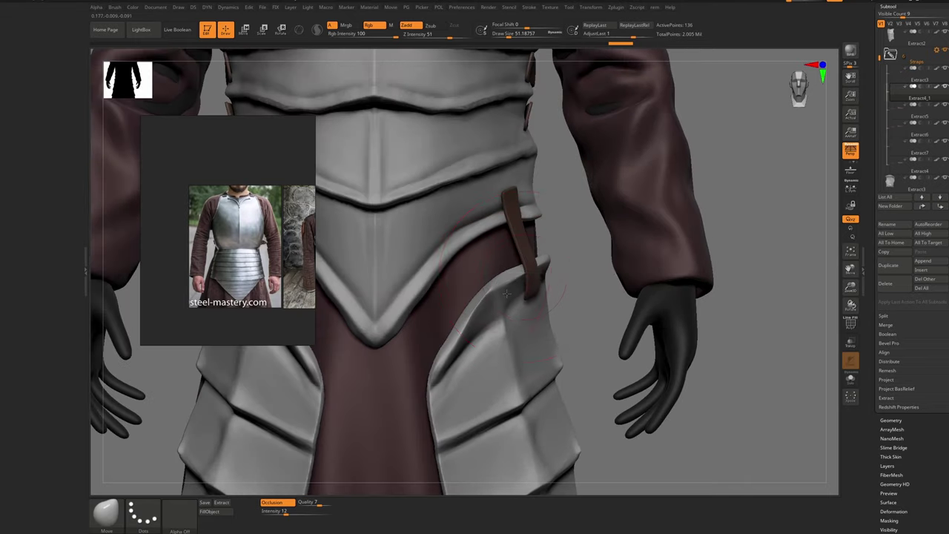
Make Extract4_1 active again and refine its shape, resizing the brush from about 7 upward
left_click(531, 378, "alt")
right_click_drag(530, 379, 524, 324, "ctrl")
left_click(519, 234, "alt")
right_click_drag(520, 234, 512, 258, "ctrl")
left_click_drag(512, 258, 517, 256)
mouse_move(517, 256)
right_mouse_down()
mouse_move(545, 214)
mouse_move(529, 171)
mouse_move(529, 223)
right_mouse_up()
key("s")
right_click_drag(530, 222, 511, 215)
key("s")
left_click_drag(514, 206, 547, 206)
mouse_move(547, 215)
right_mouse_down()
mouse_move(631, 264)
mouse_move(548, 256)
mouse_move(575, 252)
right_mouse_up()
Duplicate the strap as Extract4_2 and shift the copy beside the first, brush size 112
key("ctrl+shift+d")
key("s")
left_click_drag(513, 243, 501, 256)
left_click_drag(502, 256, 472, 255)
right_click_drag(470, 254, 504, 237, "shift")
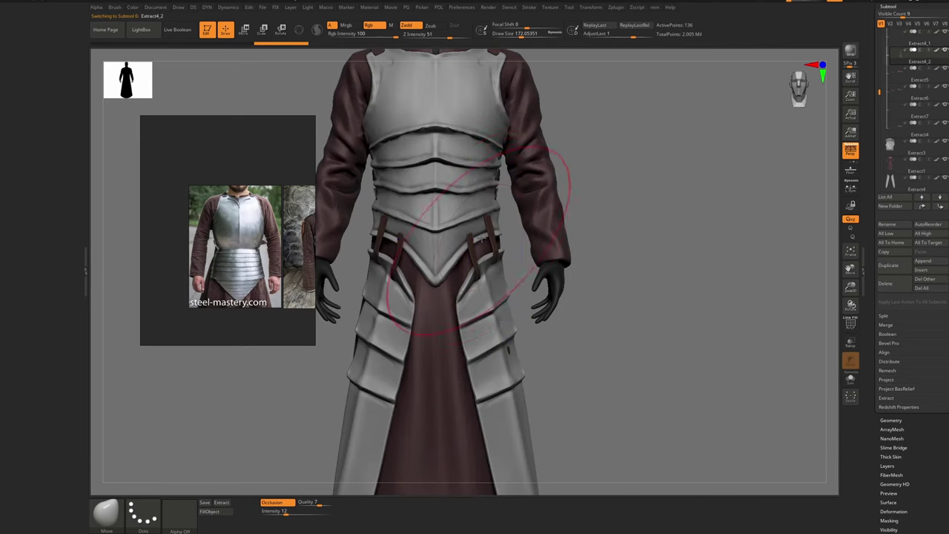
key("s")
left_click_drag(475, 239, 466, 256)
key("s")
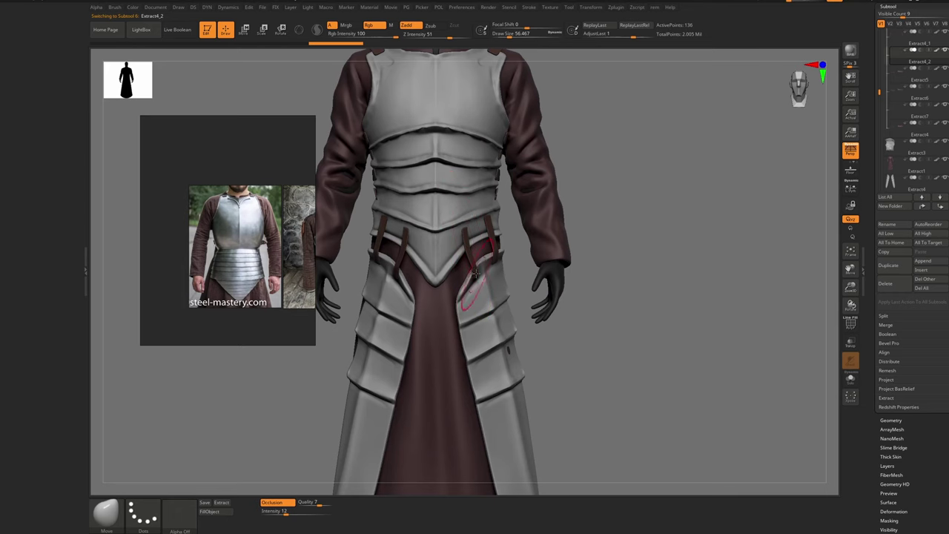
mouse_move(512, 282)
right_mouse_down()
mouse_move(473, 271)
mouse_move(474, 297)
mouse_move(475, 280)
right_mouse_up()
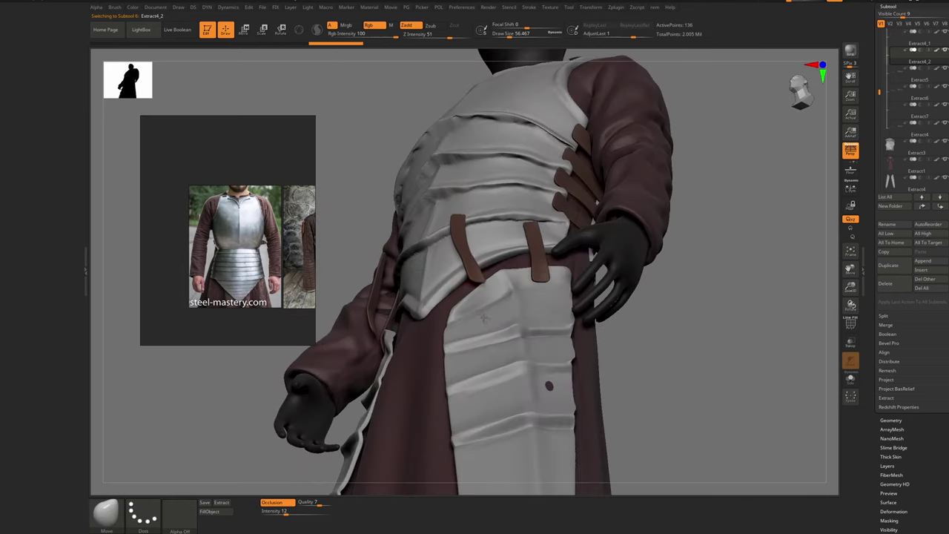
left_click_drag(479, 276, 470, 278)
key("ctrl+z")
Nudge the lower strap right and down, then smooth its surface
key("s")
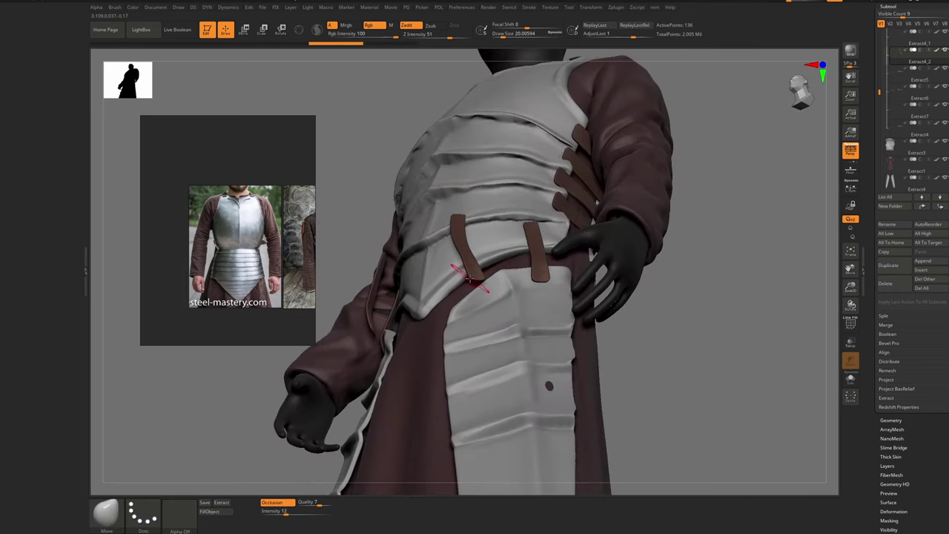
left_click_drag(476, 318, 480, 315)
key("s")
left_click_drag(474, 280, 481, 279)
left_click_drag(475, 281, 481, 284)
left_click_drag(470, 257, 478, 280, "shift")
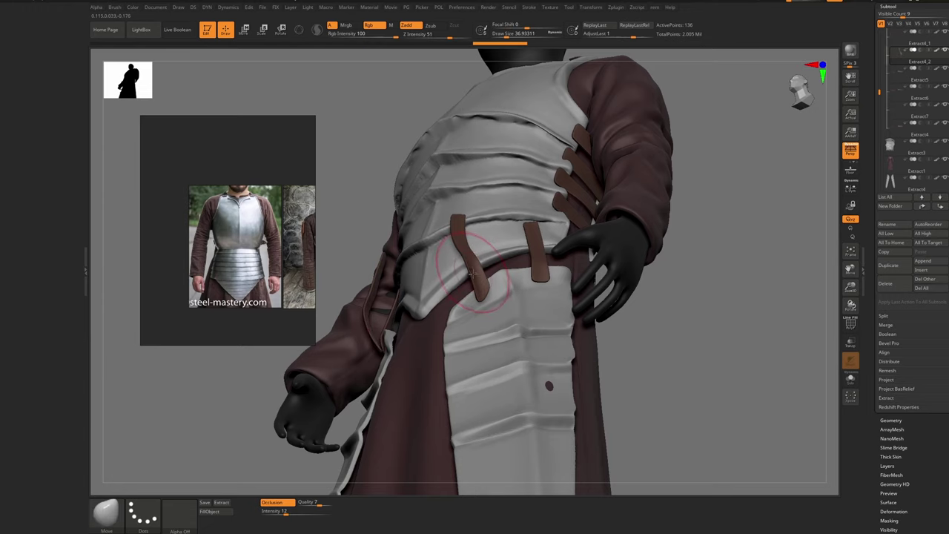
Select the hPolish brush
key("b")
key("h")
key("p")
key("s")
left_click_drag(479, 282, 475, 281)
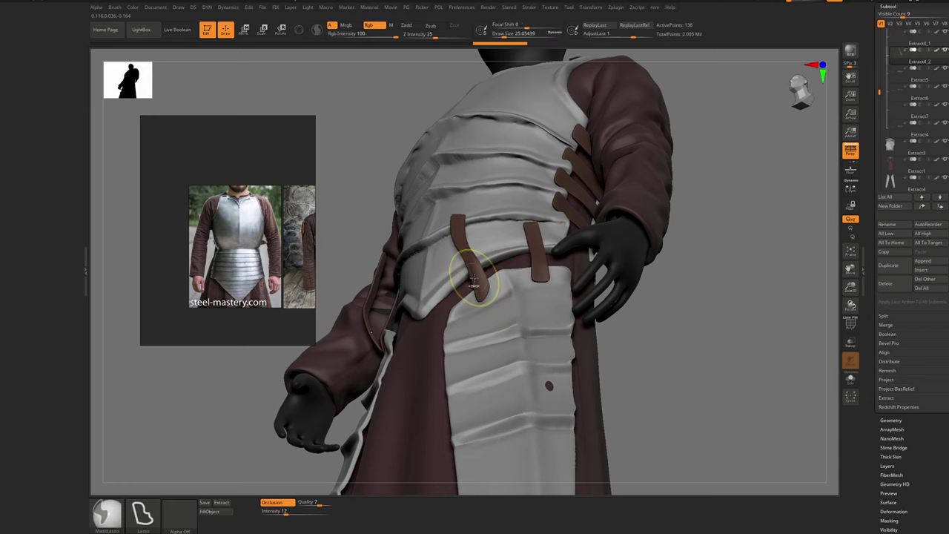
right_click_drag(471, 262, 477, 276, "ctrl")
key("Print")
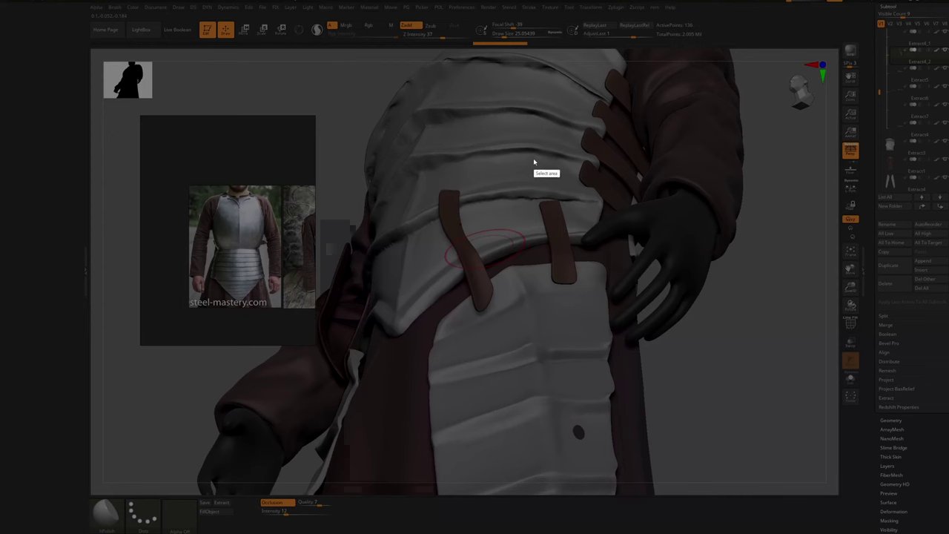
left_click_drag(531, 160, 389, 379)
mouse_move(475, 269)
left_mouse_down()
mouse_move(469, 277)
mouse_move(489, 272)
mouse_move(488, 287)
mouse_move(494, 282)
left_mouse_up()
left_click_drag(486, 272, 494, 291)
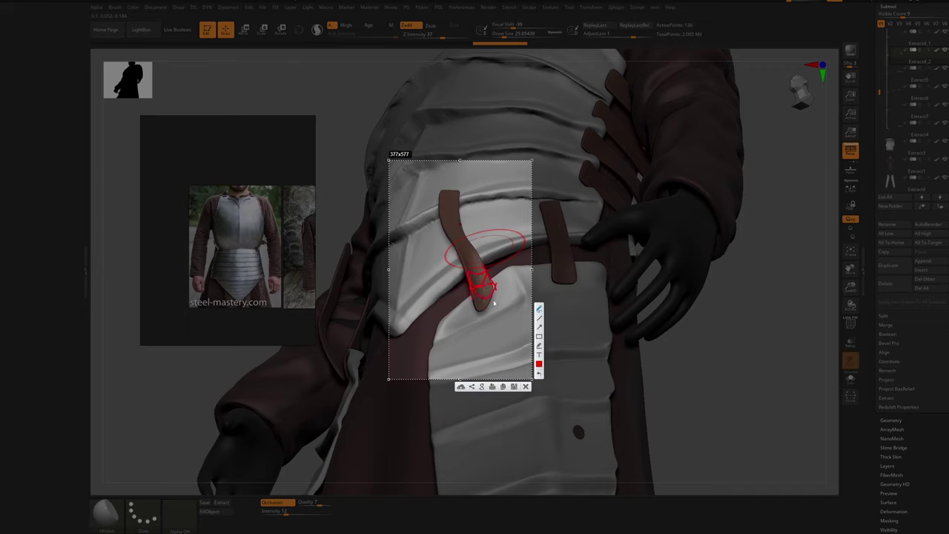
left_click(526, 386)
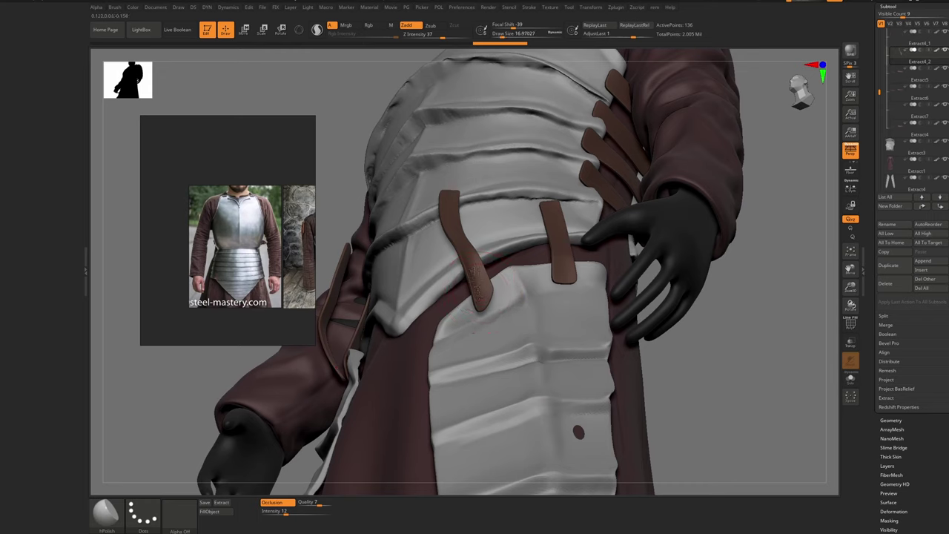
left_click_drag(475, 270, 469, 254)
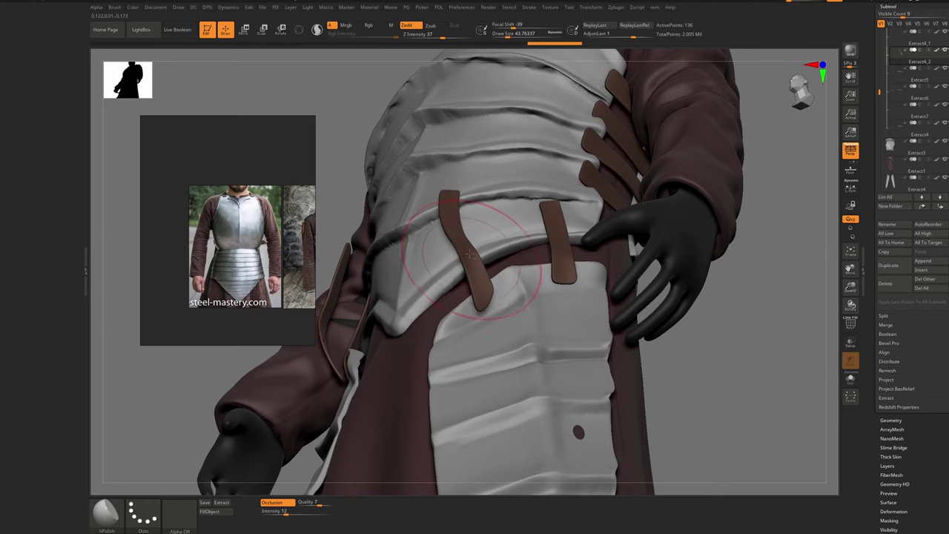
key("ctrl+z")
key("ctrl+z")
key("b")
Drag the waist strap ends downward with Move to lengthen them
key("m")
key("t")
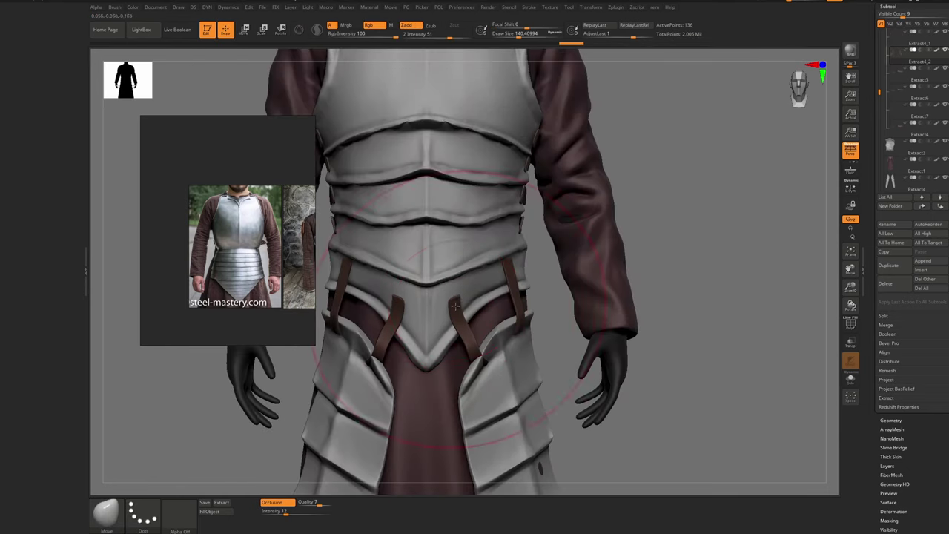
mouse_move(477, 356)
left_mouse_down()
mouse_move(482, 365)
mouse_move(464, 387)
mouse_move(482, 367)
left_mouse_up()
left_click(483, 392, "alt")
left_click(473, 348, "alt")
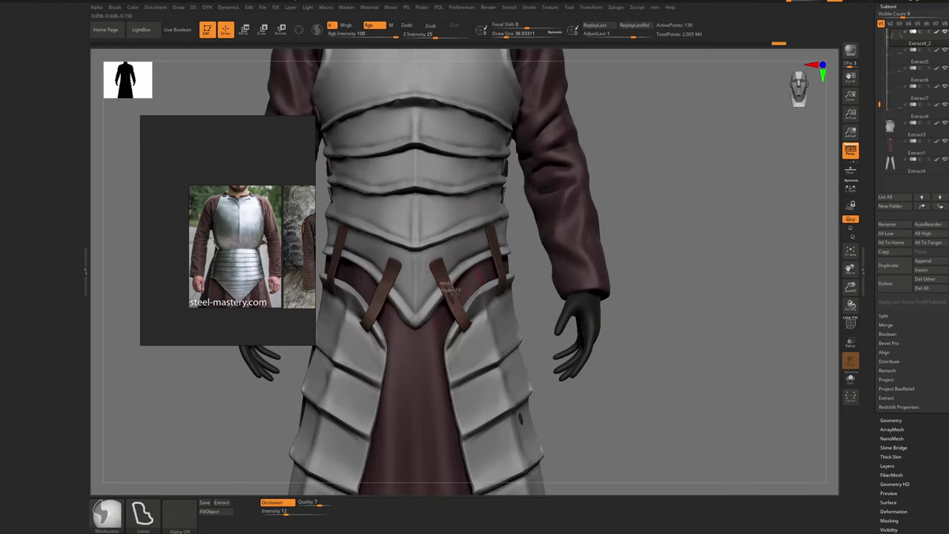
Clear the mask on the straps with freehand masking and apply Polish By Features
left_click(108, 512)
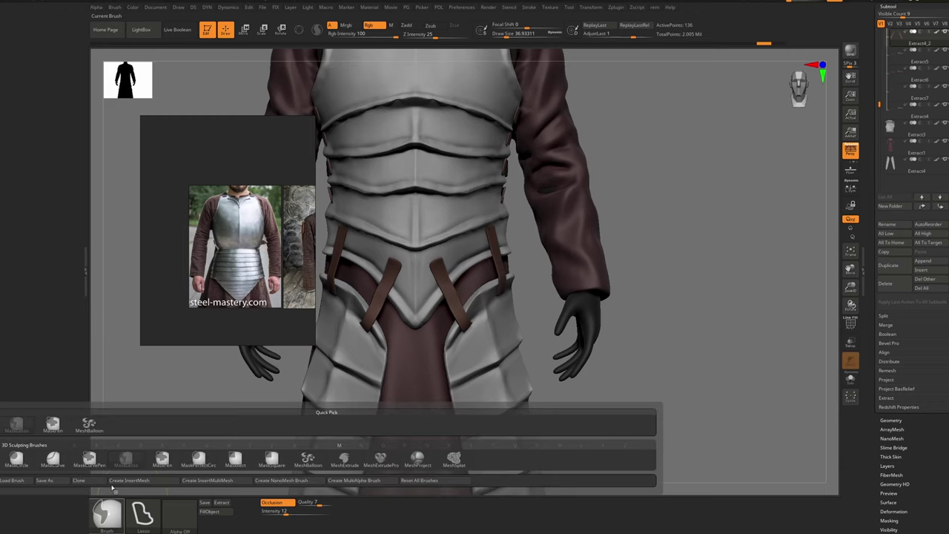
left_click(52, 424)
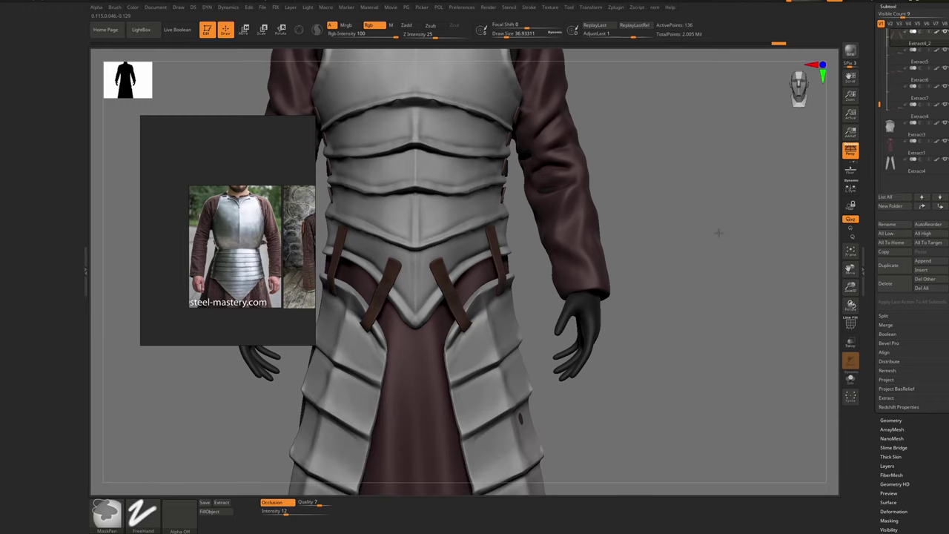
left_click_drag(719, 233, 671, 260, "ctrl")
key("p")
left_click(638, 279)
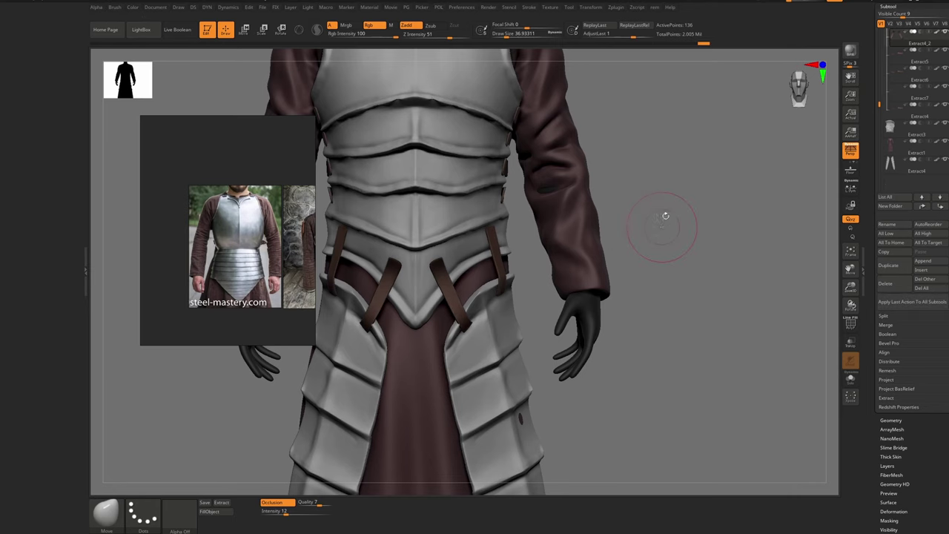
right_click_drag(460, 317, 457, 304, "ctrl")
On the Extract4 tasset plates, nudge and smooth the mirrored edges at brush size about 20
key("s")
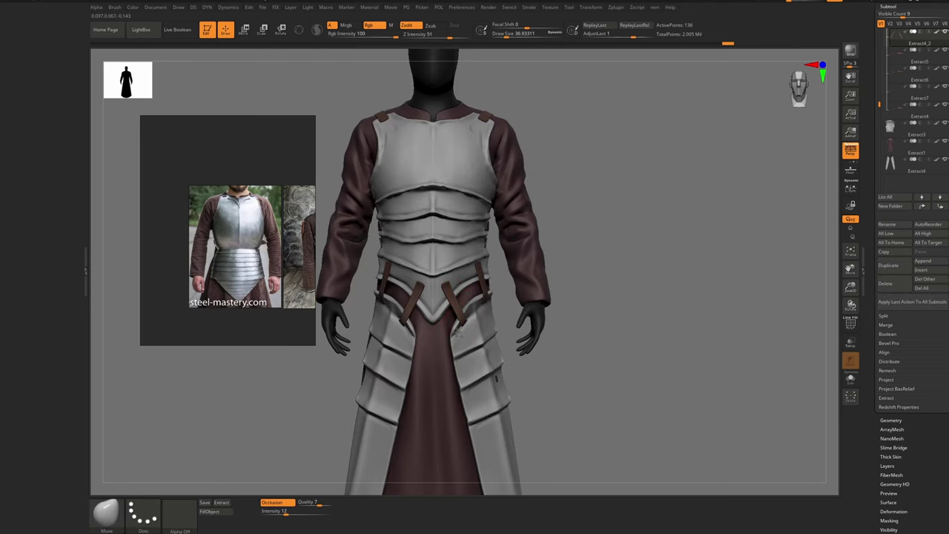
left_click(457, 329, "alt")
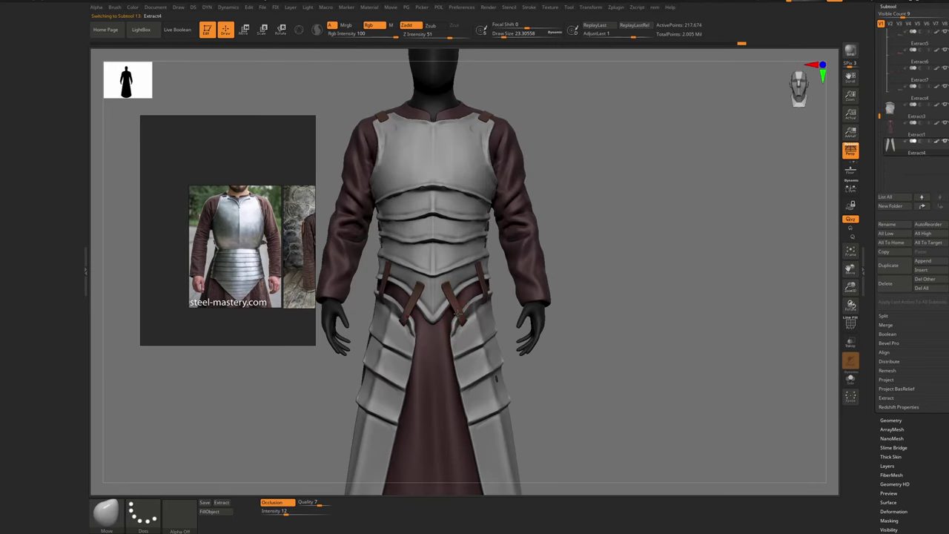
left_click_drag(453, 334, 457, 332)
mouse_move(457, 332)
right_mouse_down("ctrl")
mouse_move(457, 300)
mouse_move(453, 311)
right_mouse_up("ctrl")
key("s")
left_click(447, 292)
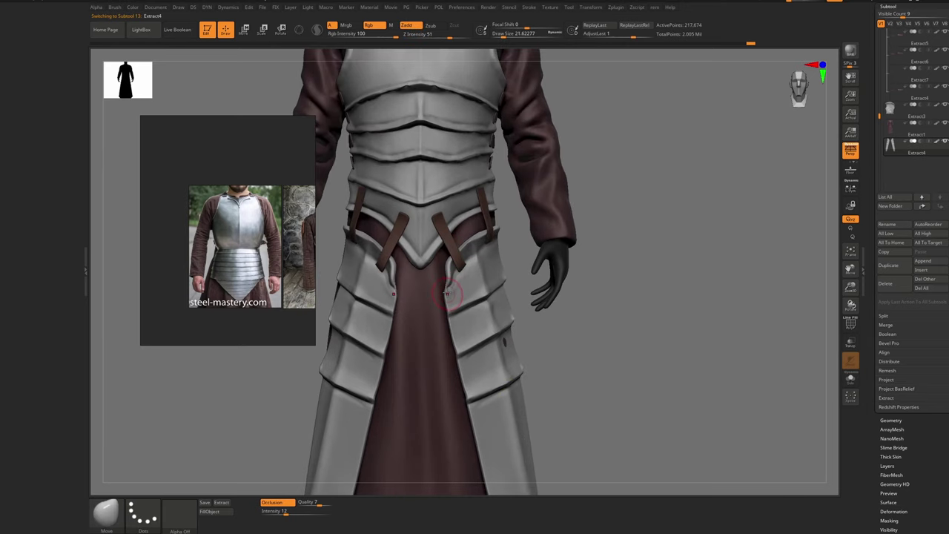
key("s")
left_click(449, 288)
key("shift")
Nudge both front straps up and left over the plate, with brush sizes around 41–51
left_click(463, 264, "alt")
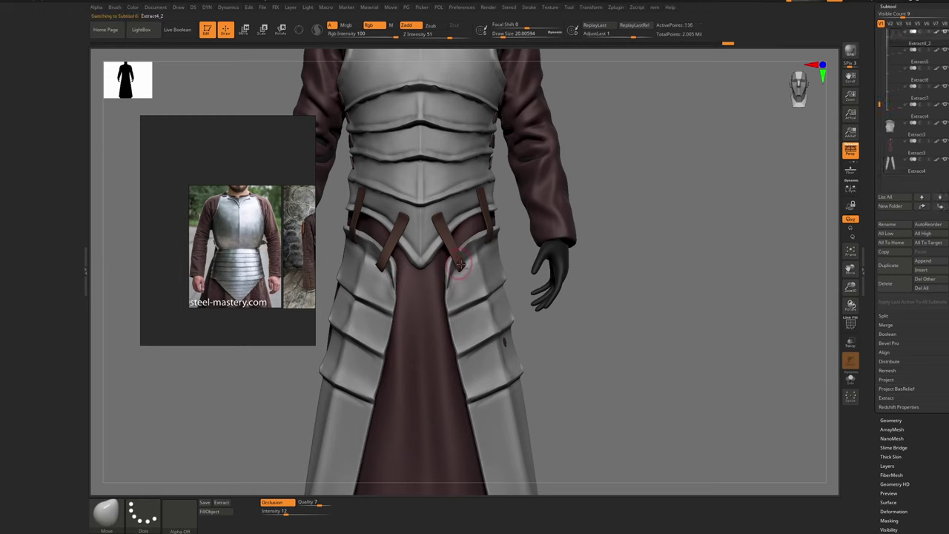
key("s")
left_click(462, 263)
left_click_drag(461, 266, 459, 258)
key("s")
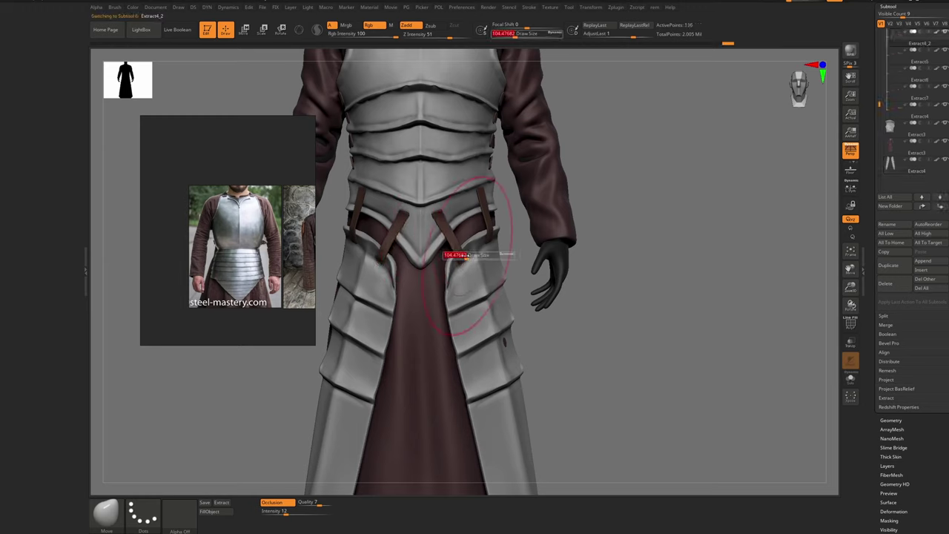
left_click(461, 262)
key("s")
left_click(450, 240)
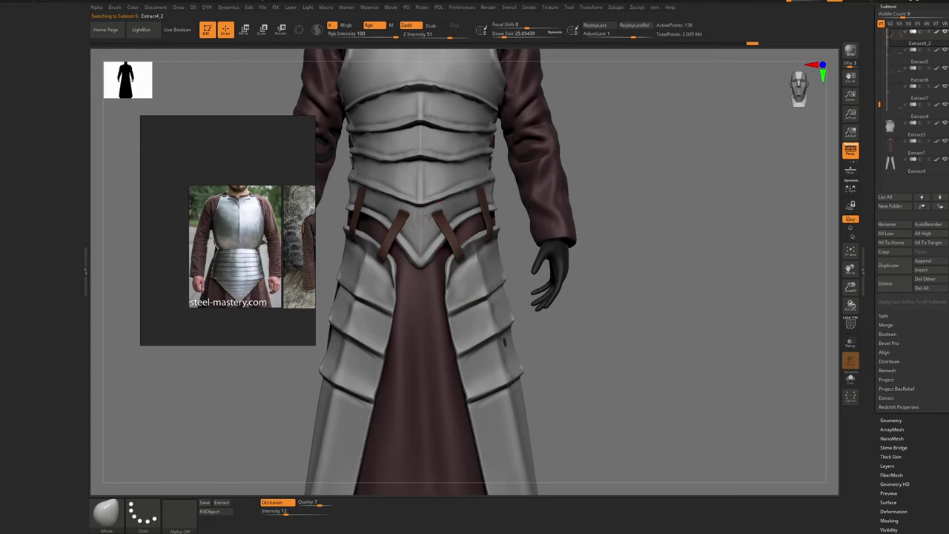
key("s")
left_click(440, 215)
Duplicate the strap subtool and check it from a three-quarter view
key("ctrl+shift+d")
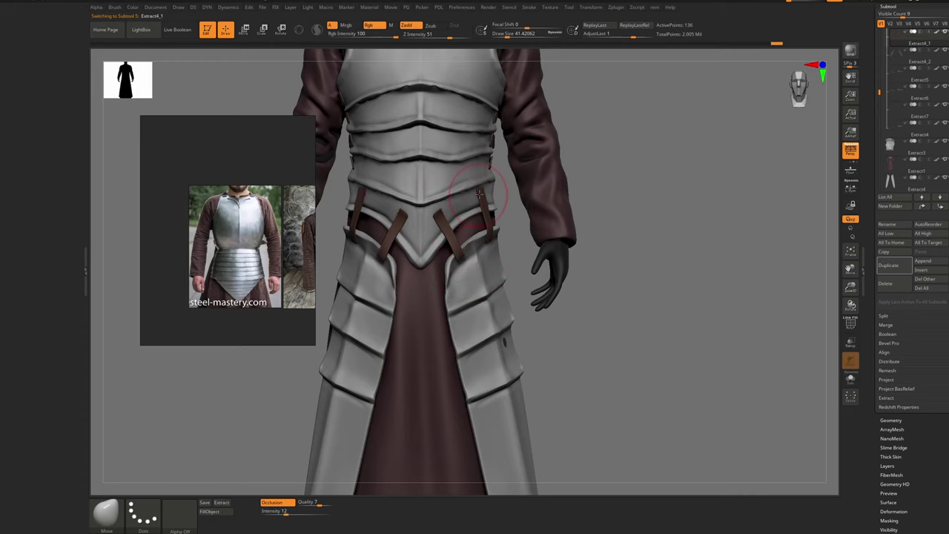
right_click_drag(477, 205, 408, 198)
key("s")
left_click(477, 195)
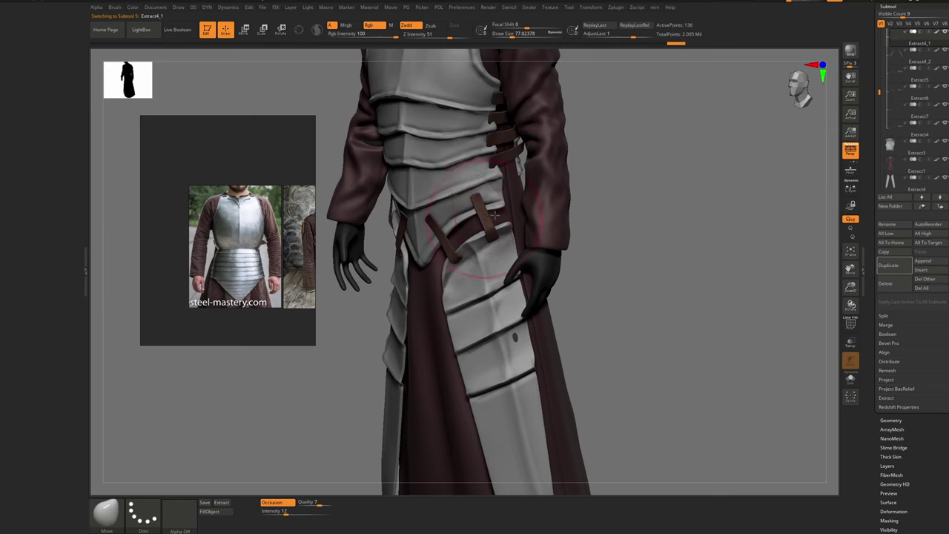
right_click_drag(494, 215, 479, 204, "shift")
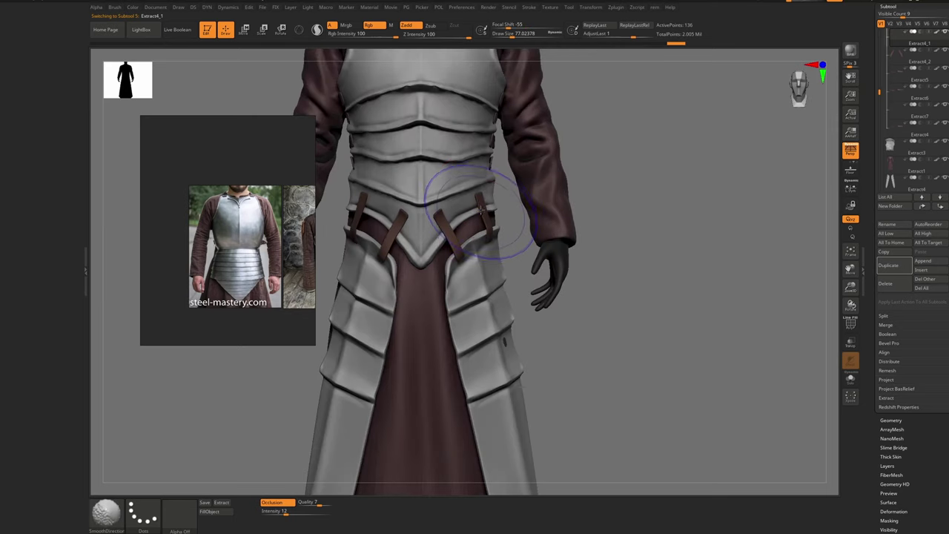
left_click(438, 215, "alt")
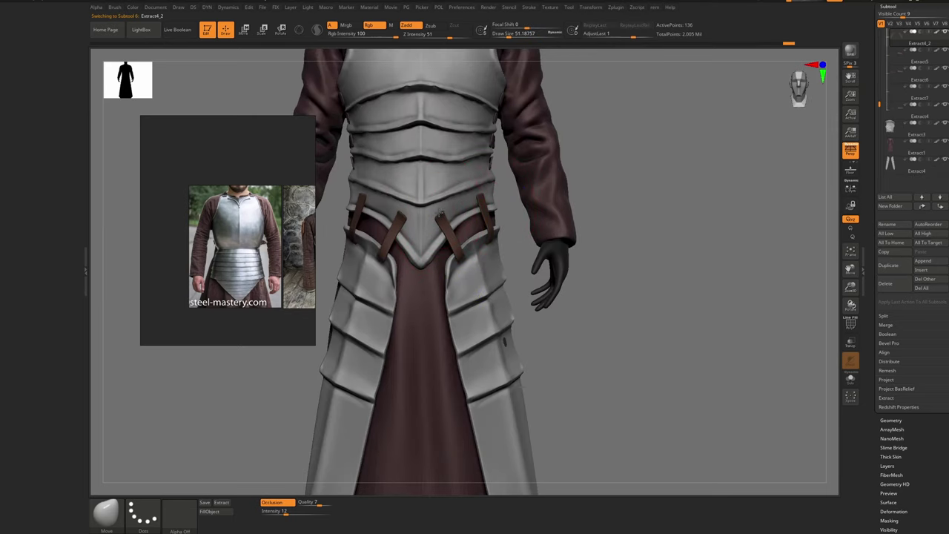
key("Print")
mouse_move(577, 101)
left_mouse_down()
mouse_move(302, 283)
mouse_move(255, 326)
left_mouse_up()
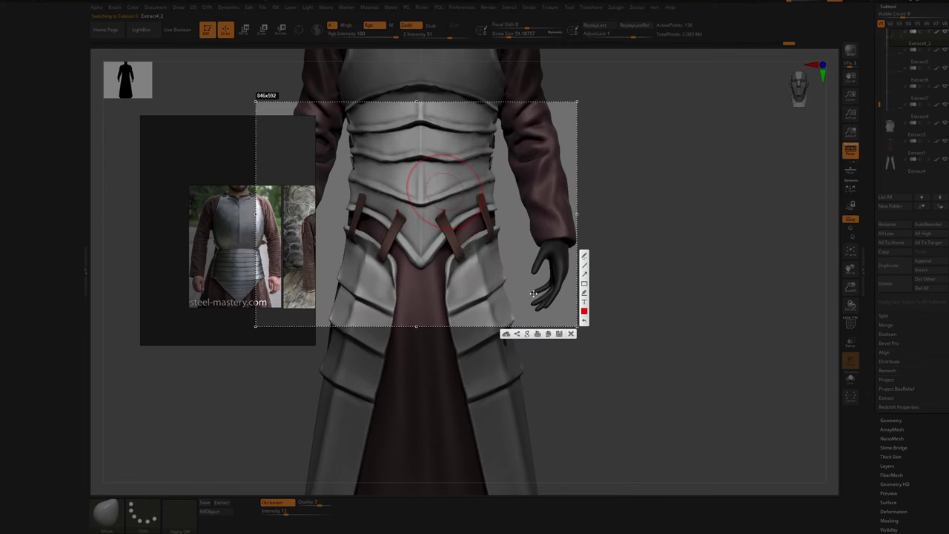
left_click_drag(426, 227, 489, 195)
left_click_drag(408, 219, 408, 220)
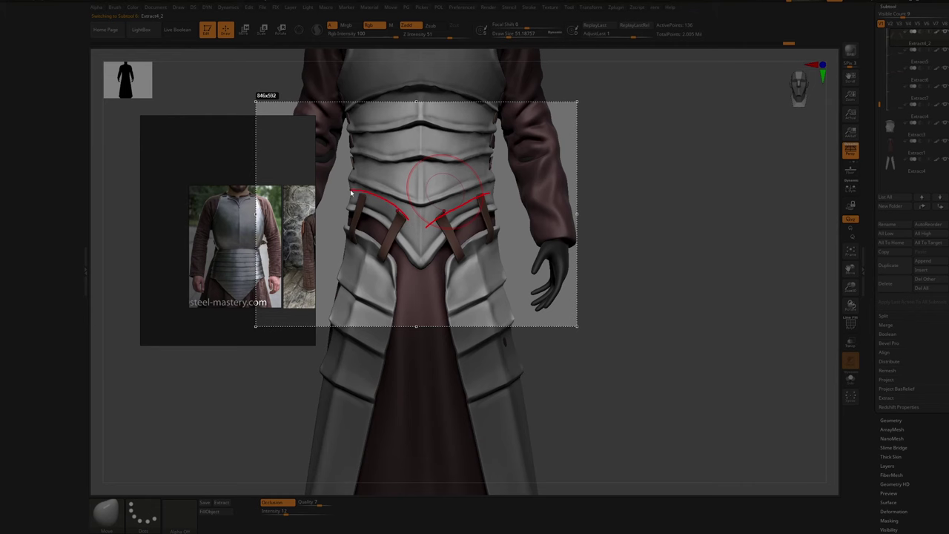
left_click_drag(350, 191, 350, 191)
left_click(570, 334)
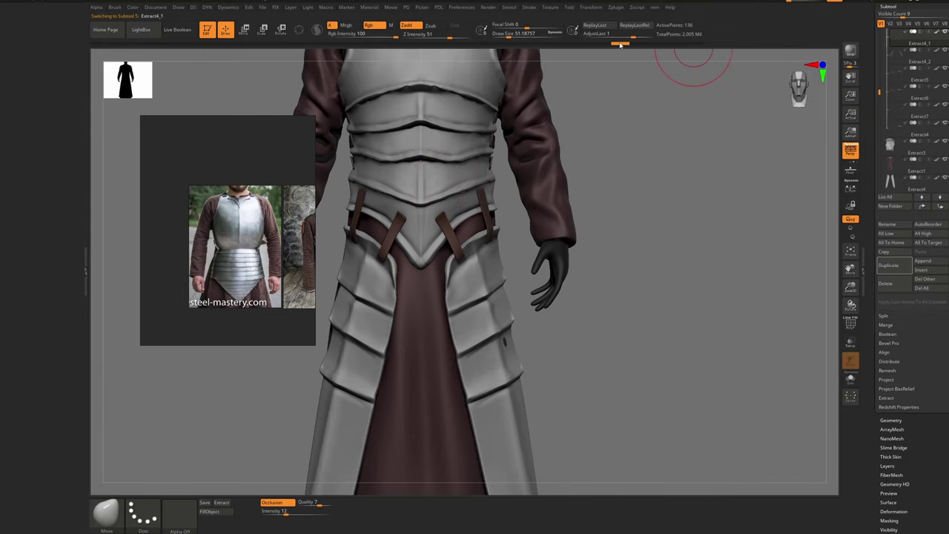
key("Print")
left_click_drag(209, 96, 615, 294)
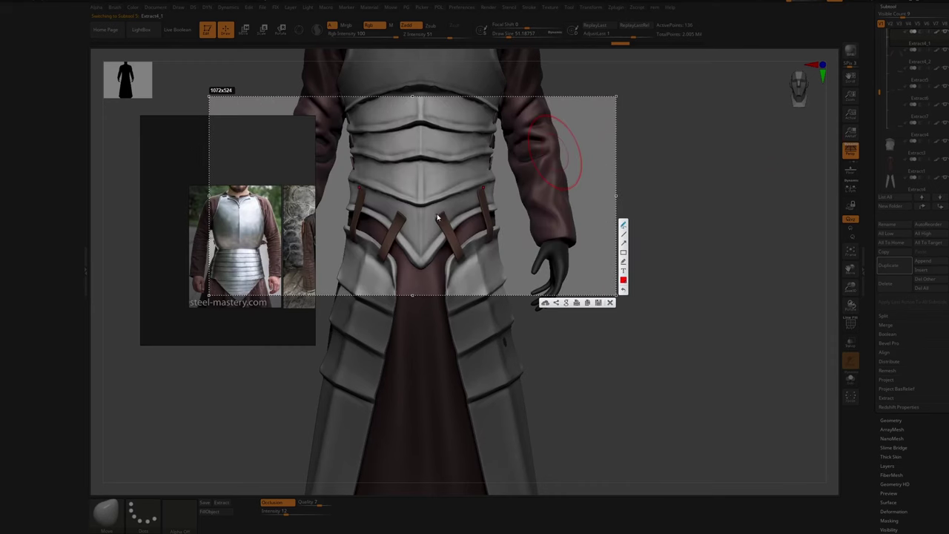
key("ctrl+c")
left_click_drag(486, 187, 478, 189)
left_click_drag(444, 223, 491, 209)
key("Escape")
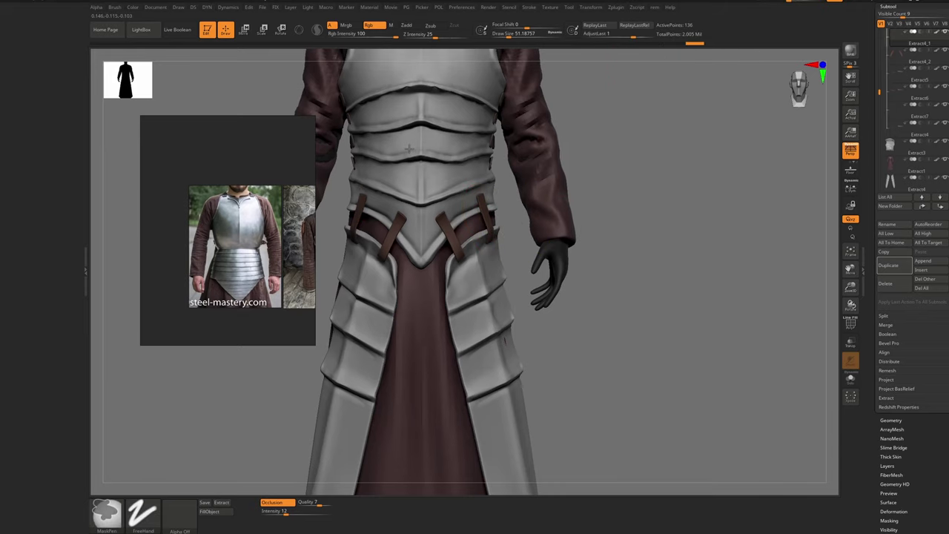
key("f")
left_click(494, 229, "alt")
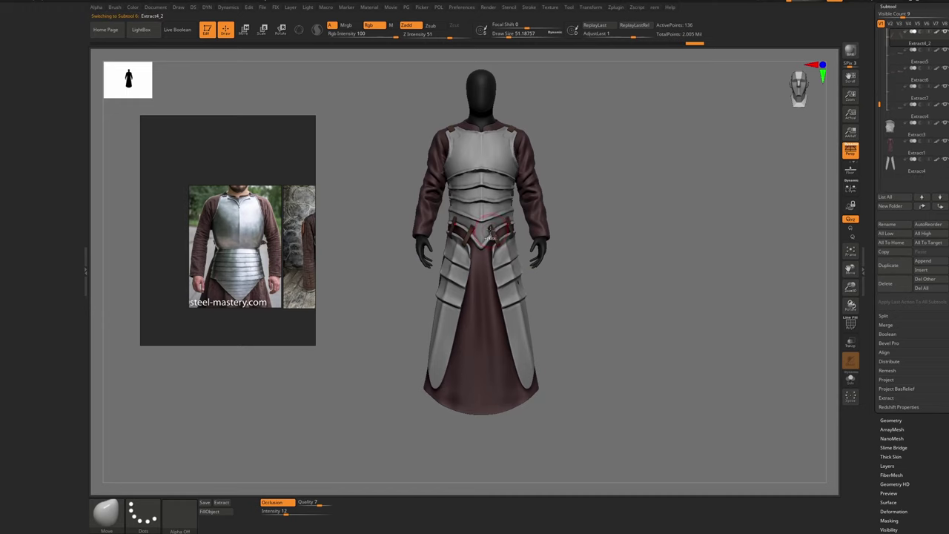
right_click_drag(490, 227, 540, 298, "ctrl")
key("s")
left_click_drag(513, 259, 511, 259)
mouse_move(511, 259)
right_mouse_down("ctrl")
mouse_move(493, 212)
mouse_move(505, 200)
mouse_move(545, 285)
right_mouse_up("ctrl")
mouse_move(545, 285)
right_mouse_down()
mouse_move(572, 307)
mouse_move(540, 312)
mouse_move(509, 278)
mouse_move(534, 256)
right_mouse_up()
left_click(537, 315, "alt")
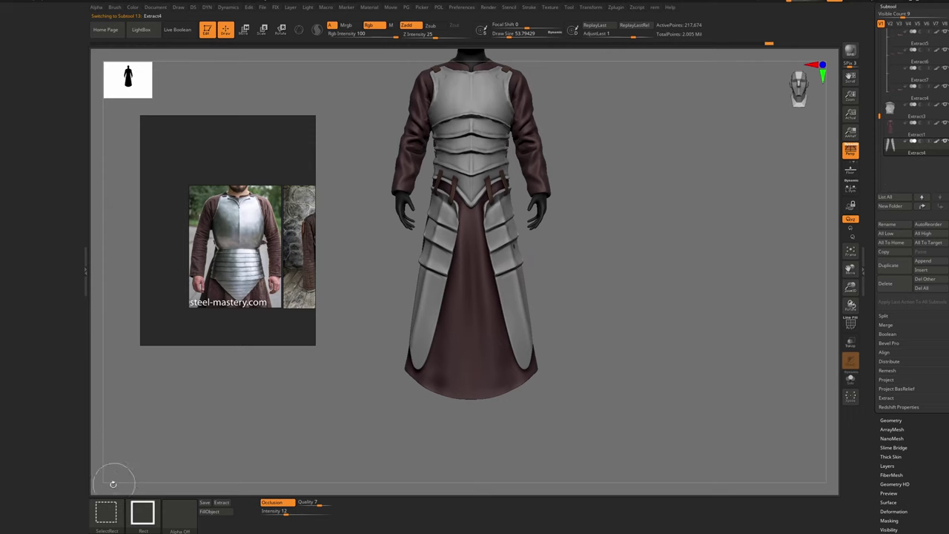
left_click(111, 509, "ctrl+shift")
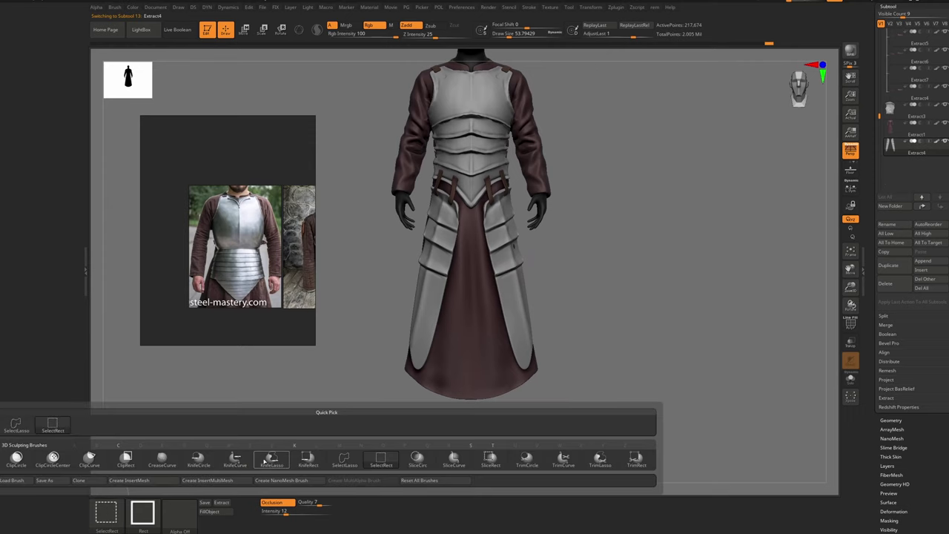
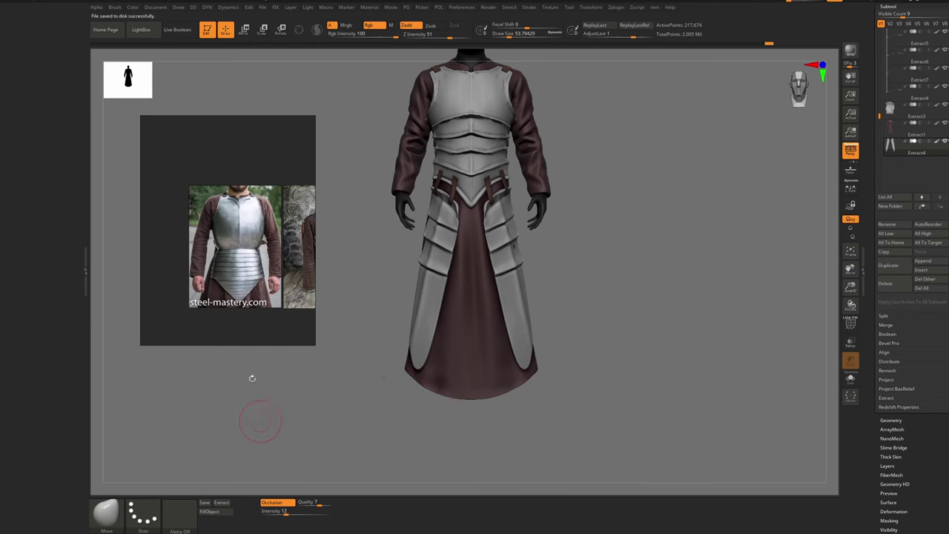
Bring back the folder of saved armor files, then minimize it again
key("super")
left_click(450, 531)
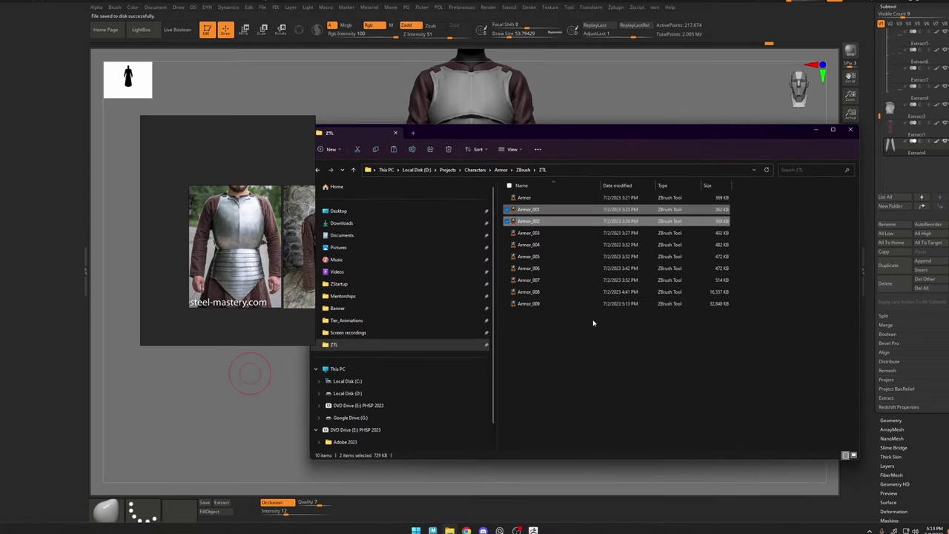
left_click(816, 129)
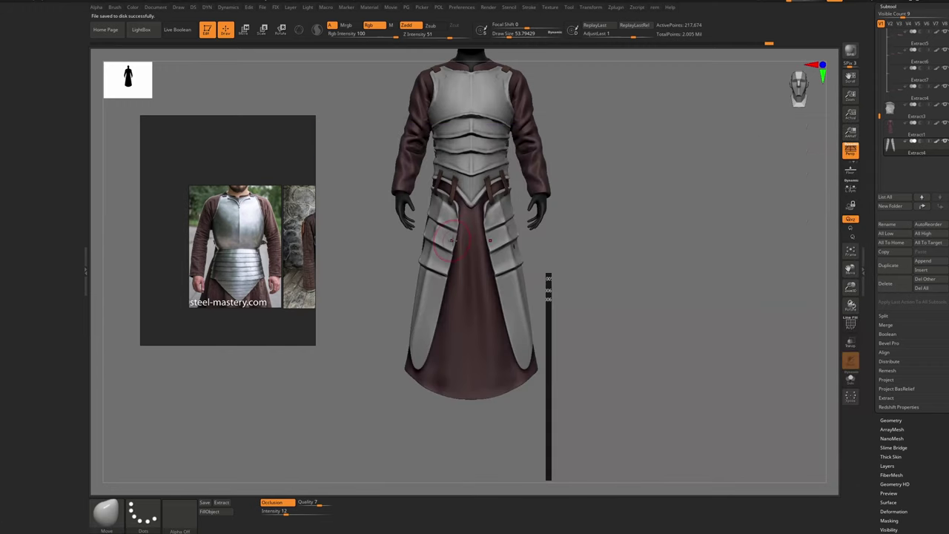
Choose the KnifeCurve brush from the Ctrl+Shift quick pick
left_click_drag(437, 251, 471, 281)
key("ctrl+shift")
left_click(107, 512)
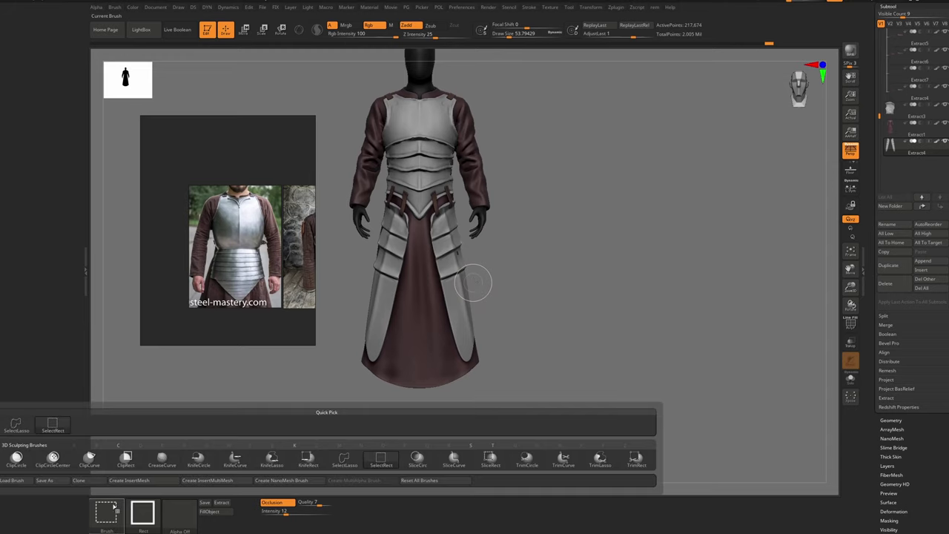
left_click(107, 517)
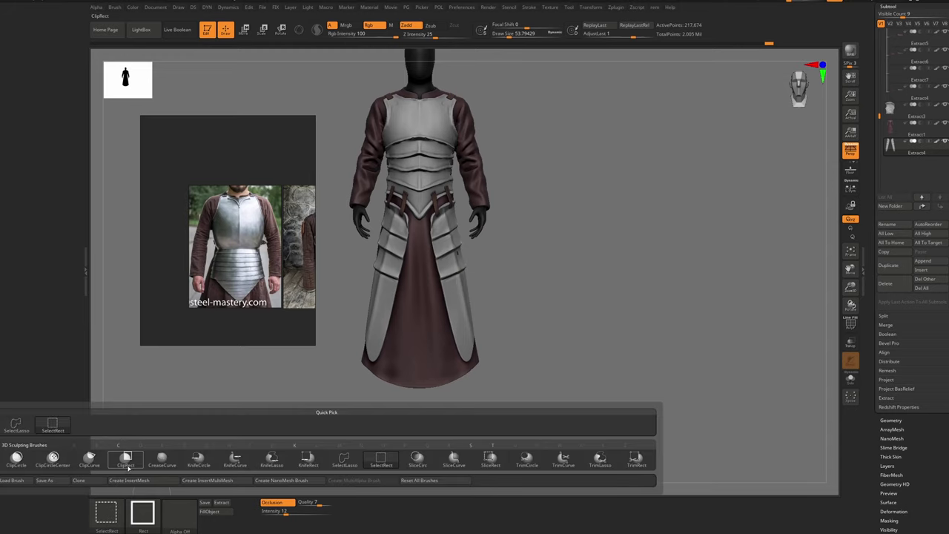
left_click(234, 459, "ctrl+shift")
Draw a curve across the thigh plate and isolate the two side plates
right_click_drag(454, 273, 490, 269, "ctrl")
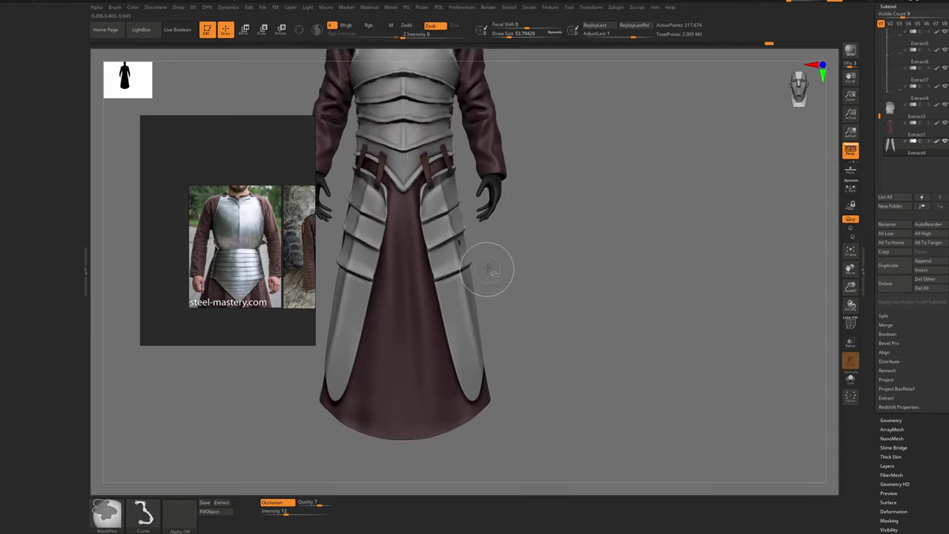
left_click_drag(490, 261, 432, 283, "ctrl+shift")
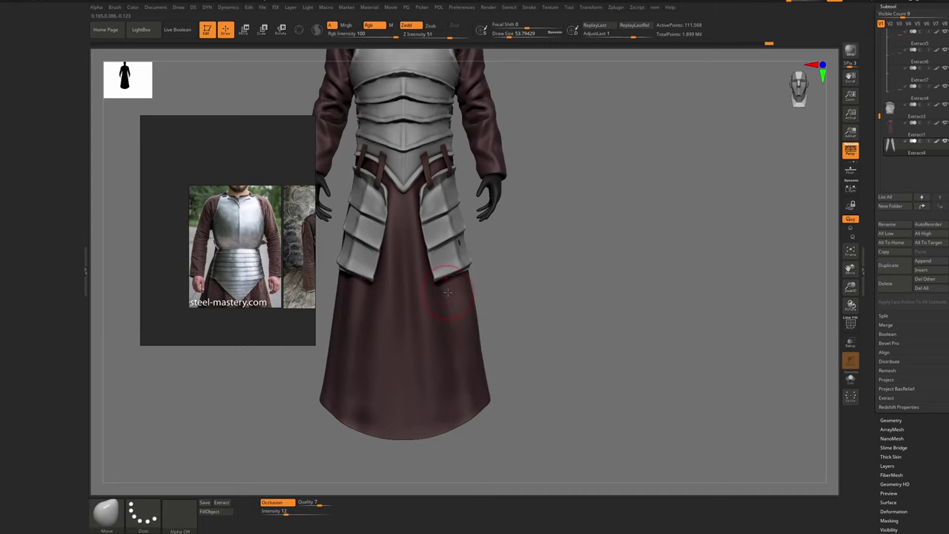
left_click(448, 281, "ctrl+shift")
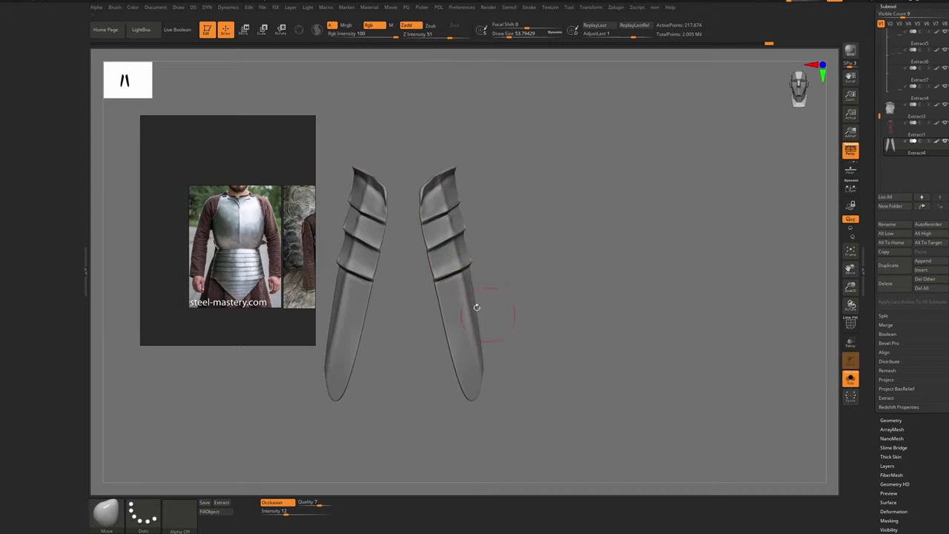
At brush size about 17, KnifeCurve-cut the right plate across its third ledge
key("ctrl+shift")
right_click(463, 270, "ctrl+shift")
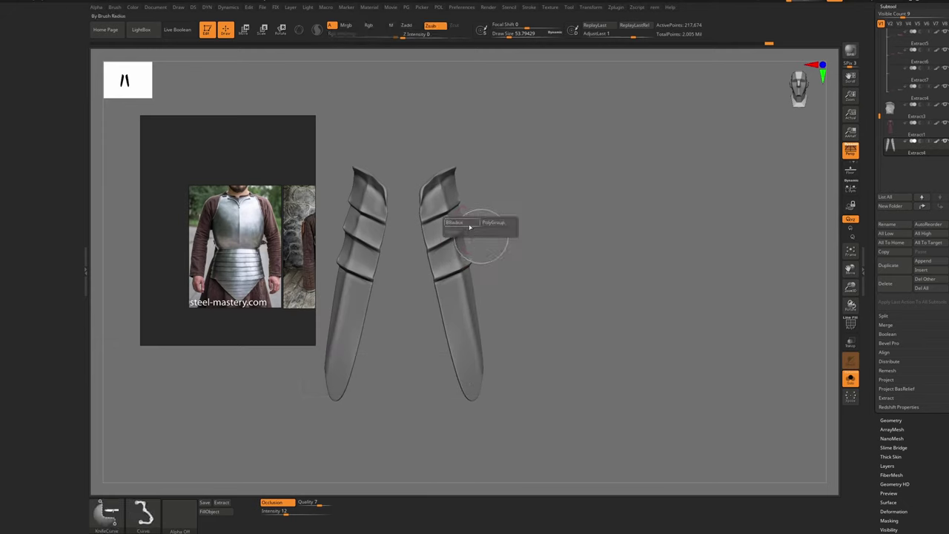
mouse_move(466, 226)
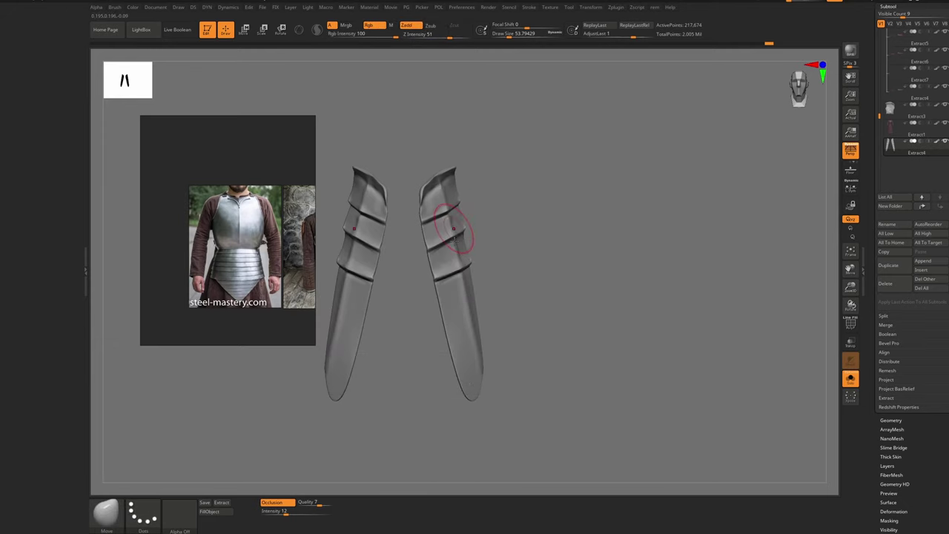
key("s")
left_click_drag(473, 265, 465, 267)
right_click_drag(466, 267, 461, 271)
mouse_move(461, 271)
left_mouse_down()
mouse_move(470, 269)
mouse_move(423, 288)
left_mouse_up()
key("ctrl+z")
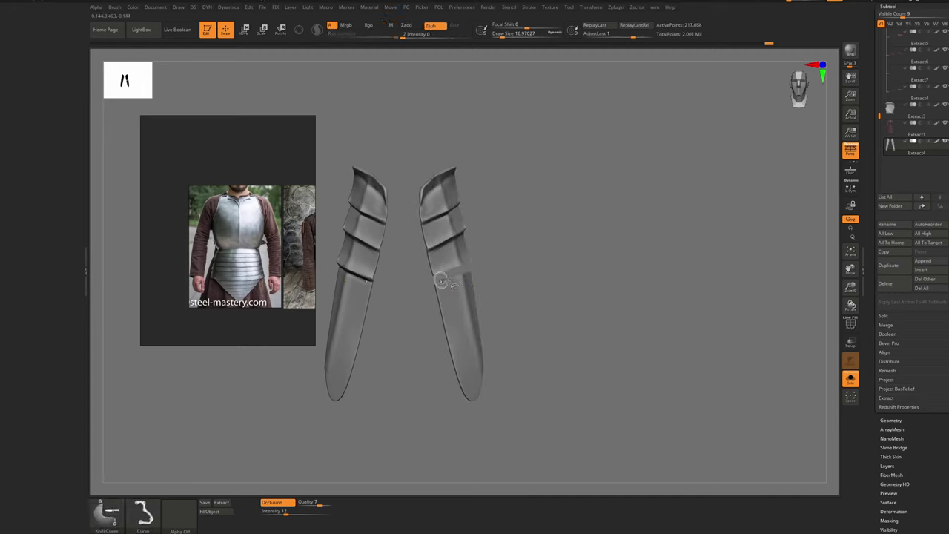
left_click_drag(441, 281, 427, 286, "ctrl+shift")
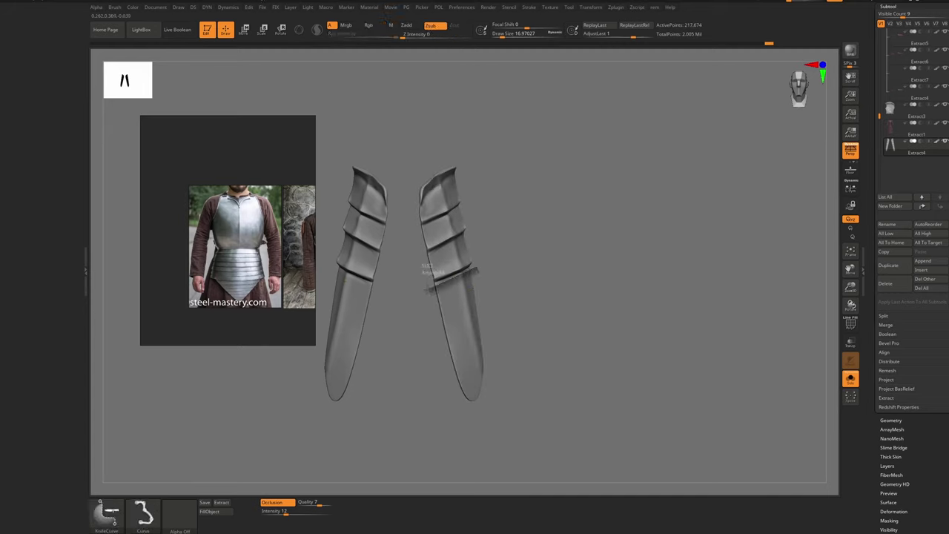
mouse_move(468, 267)
right_mouse_down("ctrl")
mouse_move(470, 274)
mouse_move(454, 245)
mouse_move(473, 298)
right_mouse_up("ctrl")
Apply Polygroups Auto Groups and Mirror And Weld to the cut plates
key("g")
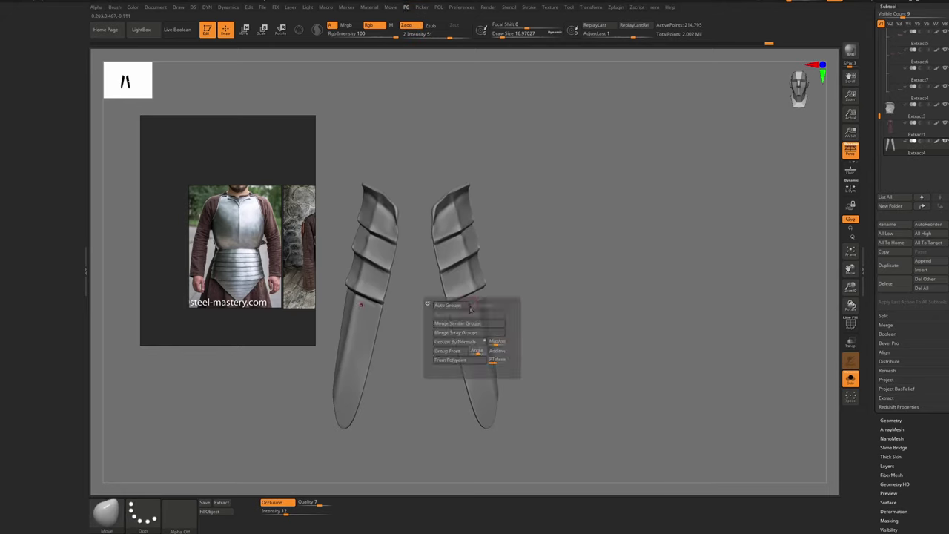
left_click(465, 305)
key("shift+f")
key("f")
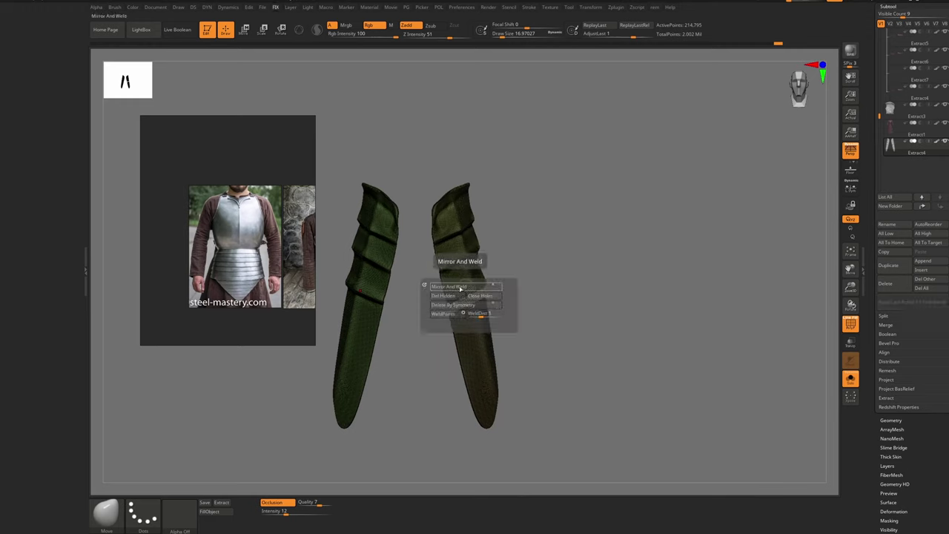
left_click(461, 287)
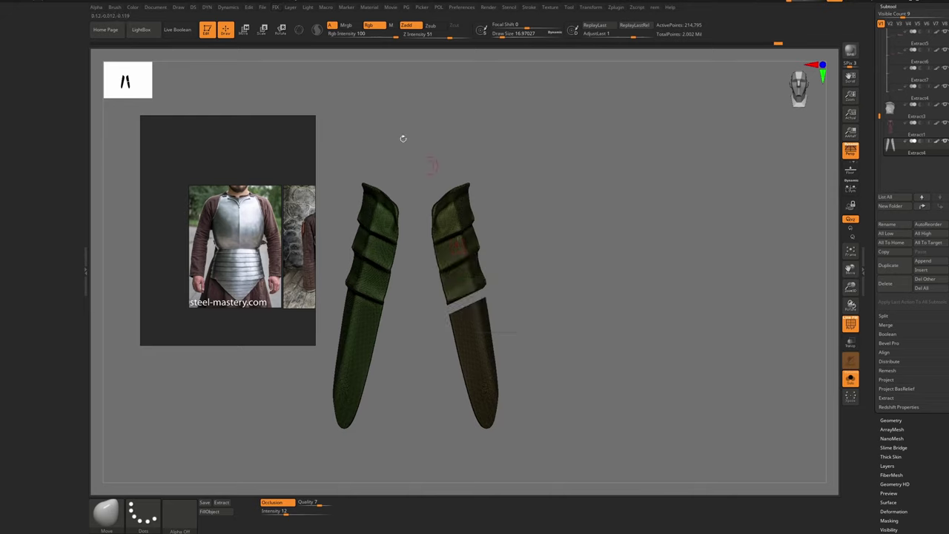
Dock the FIX menu in the side tray and turn on Enable Customize
left_click(276, 7)
left_click_drag(275, 16, 30, 44)
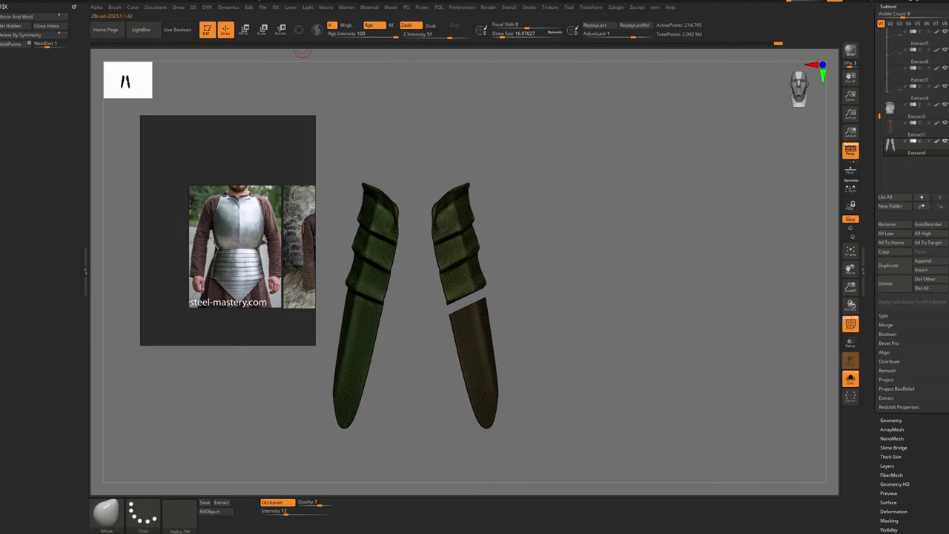
left_click(462, 7)
left_click(482, 80)
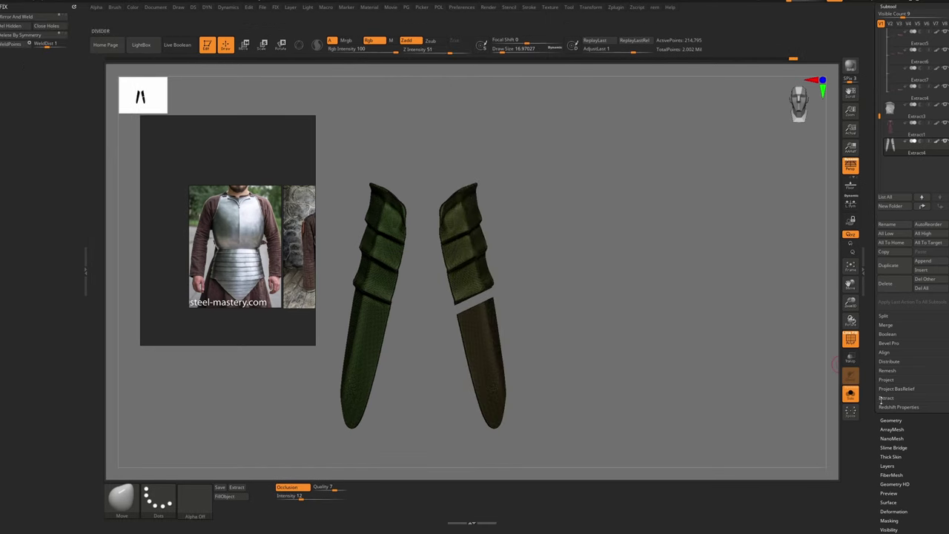
Add Mirror, Unify and Smart ReSym to the custom FIX menu
left_click(896, 455)
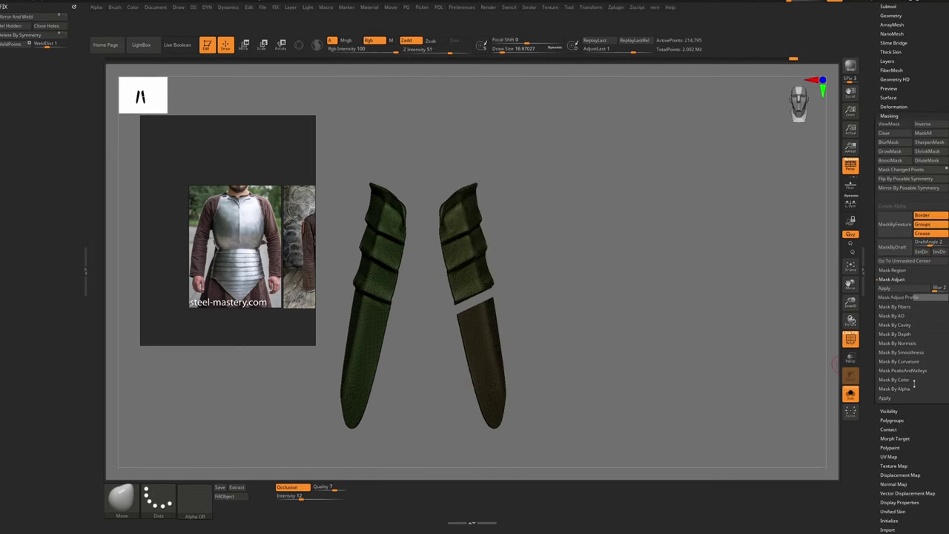
left_click(894, 106)
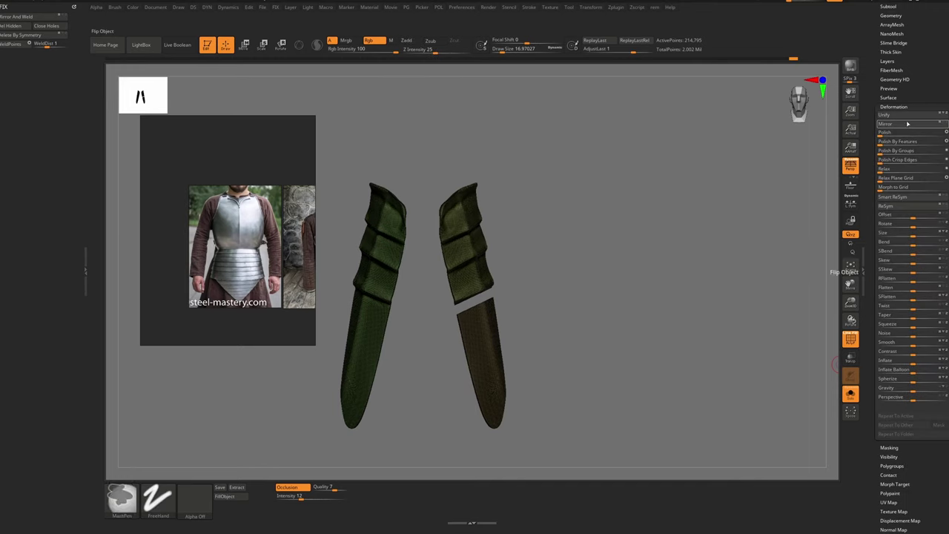
left_click_drag(909, 123, 32, 15, "ctrl+alt")
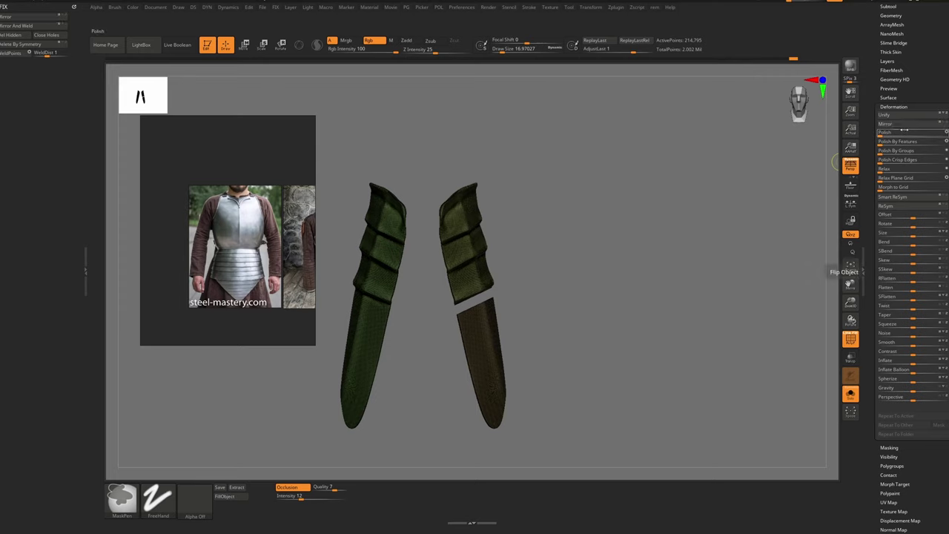
left_click_drag(887, 115, 31, 60, "ctrl+alt")
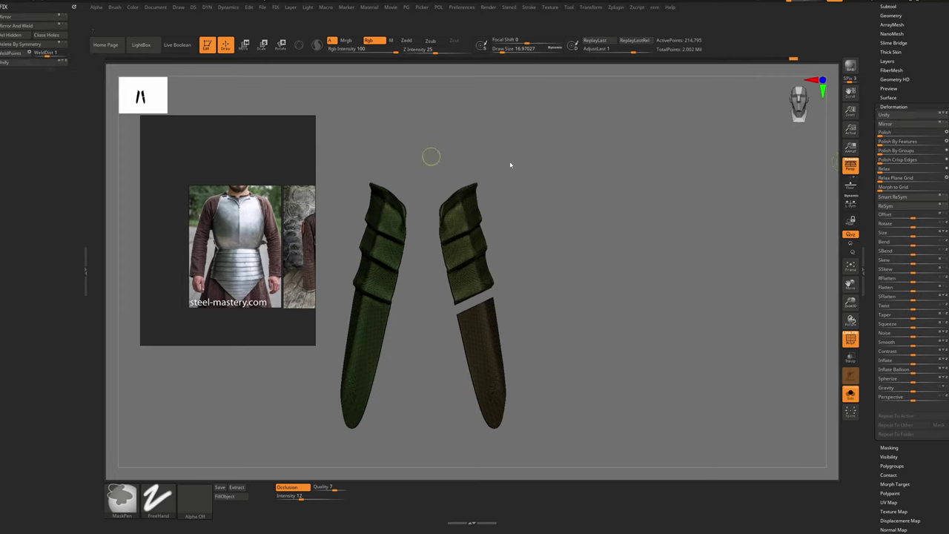
left_click_drag(894, 196, 30, 30, "ctrl+alt")
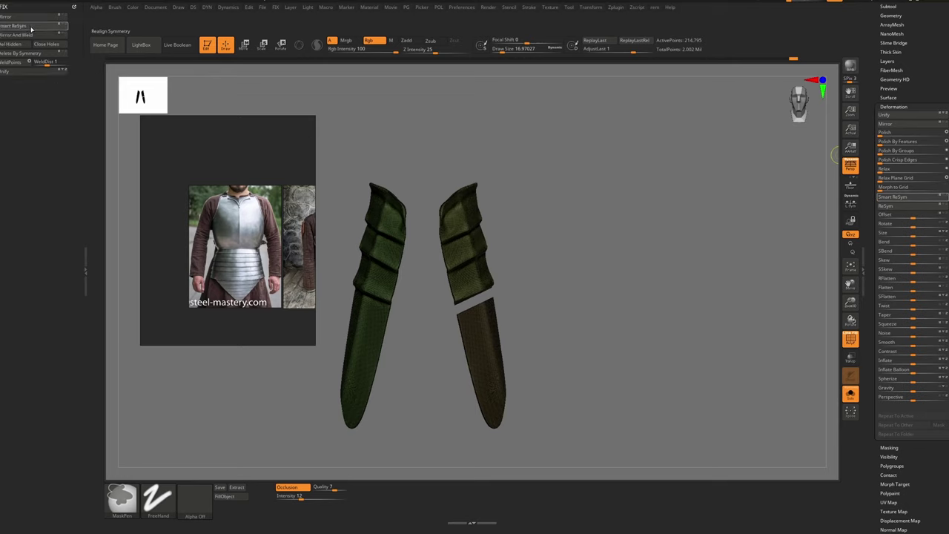
Collapse the FIX menu, close the left tray and turn off Enable Customize
mouse_move(74, 7)
left_mouse_down()
mouse_move(234, 116)
mouse_move(319, 152)
left_mouse_up()
left_click(85, 256)
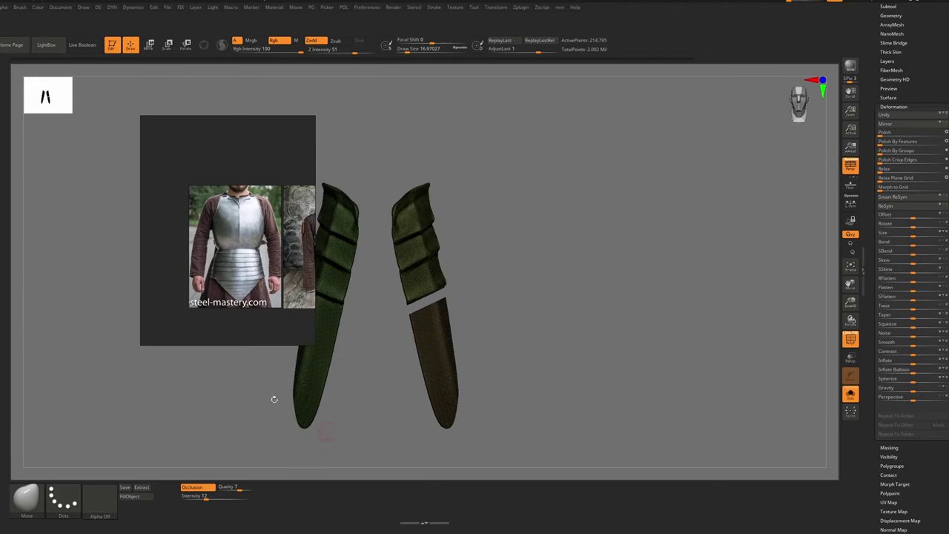
left_click(370, 9)
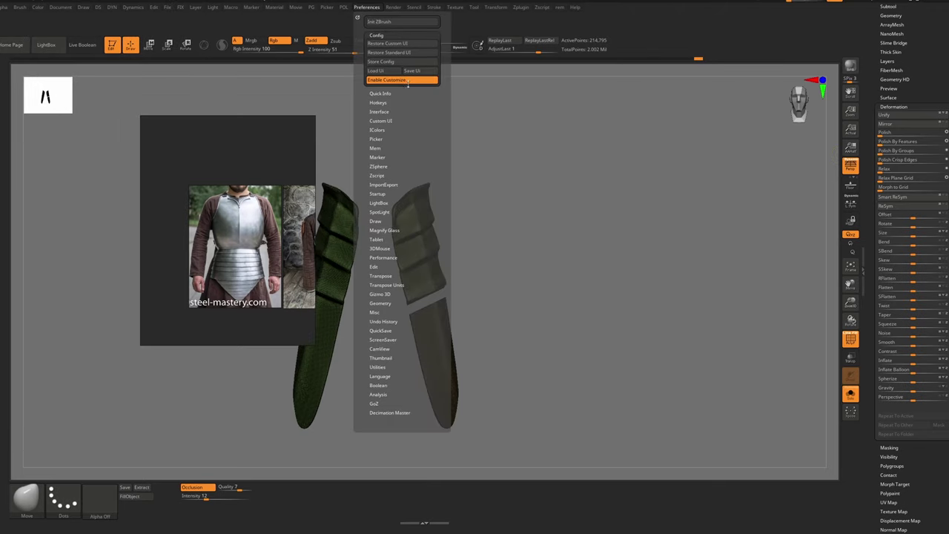
left_click(405, 81)
Mirror the cut onto the left plate and regroup the pieces into new polygroups
left_click_drag(439, 255, 521, 245, "alt")
key("ctrl+f")
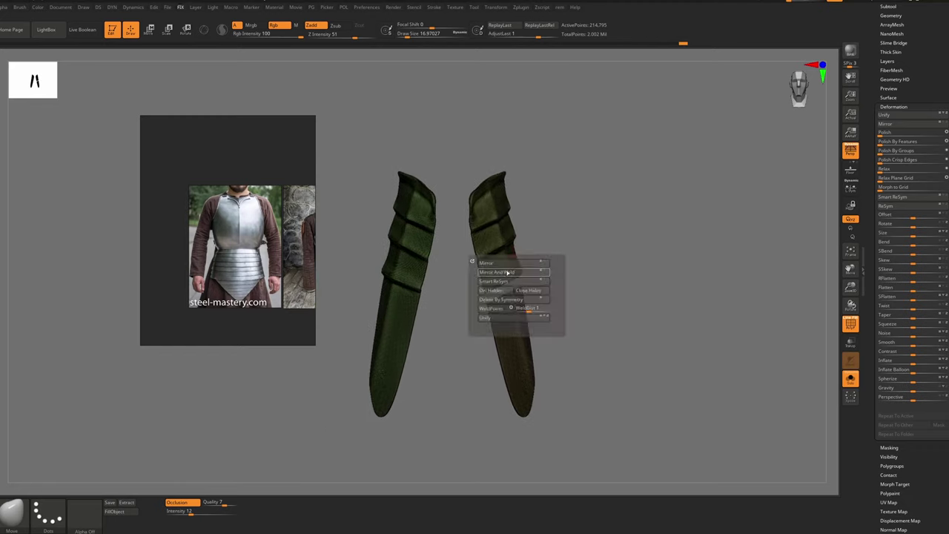
left_click(510, 273)
key("shift+f")
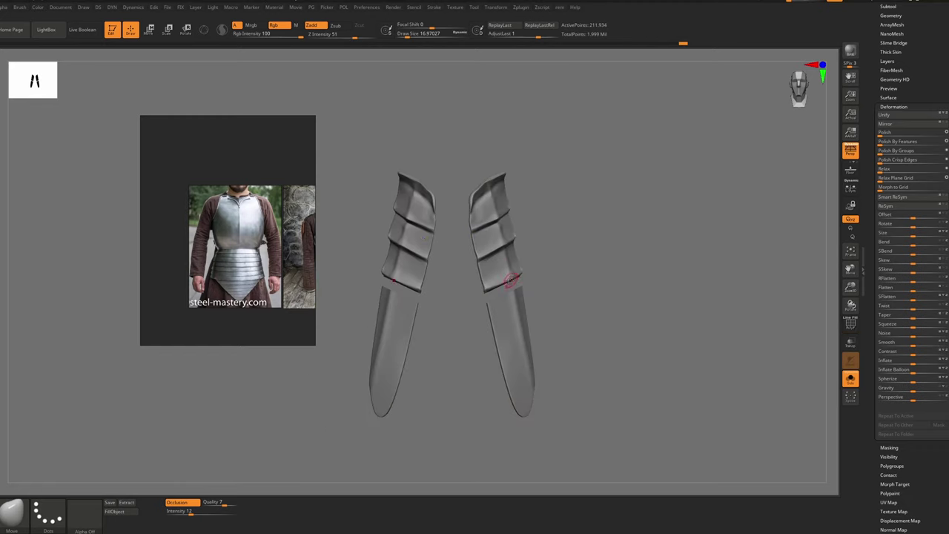
key("ctrl+g")
left_click(501, 283)
key("shift+f")
key("shift+f")
key("shift+f")
Make the right upper plate piece's polygroup match the left one
key("ctrl+f")
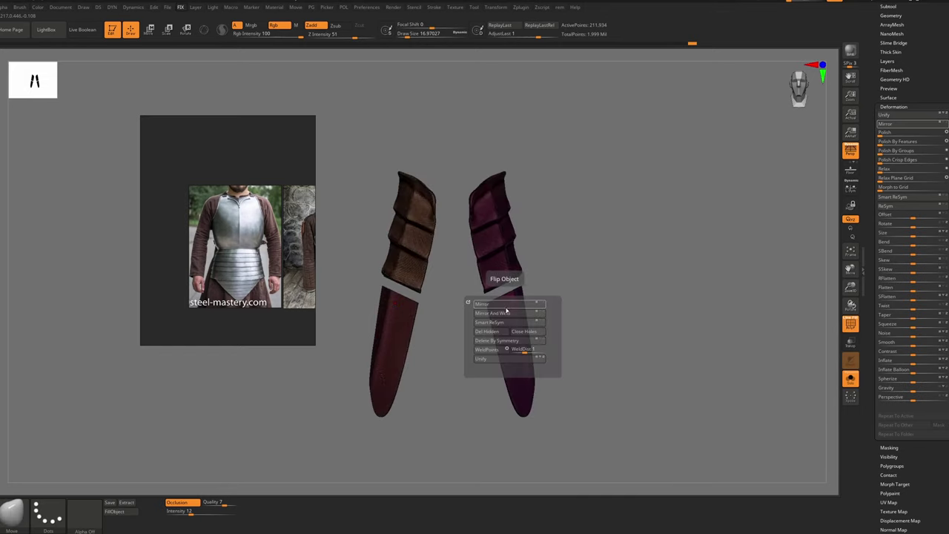
left_click(507, 312)
right_click_drag(487, 264, 436, 280, "ctrl")
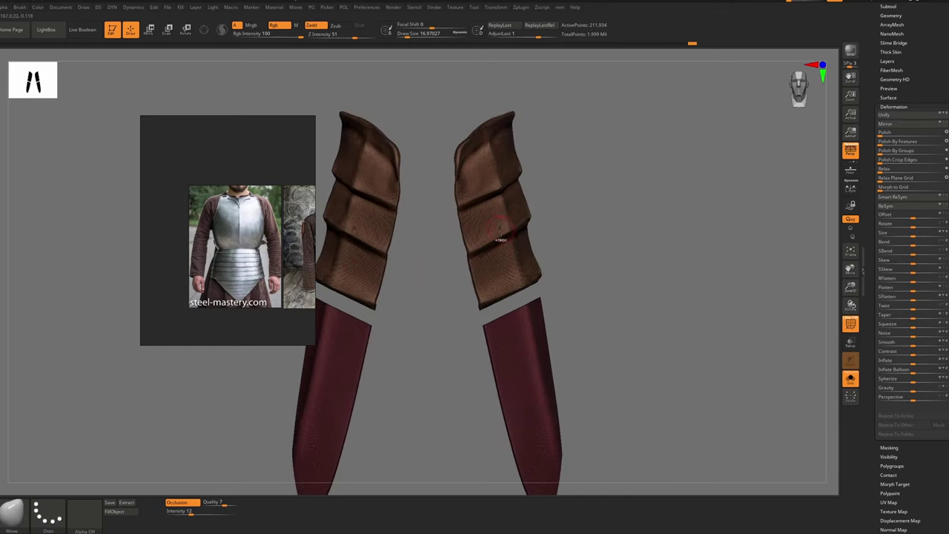
key("ctrl+z")
right_click_drag(496, 267, 538, 339, "alt")
left_click(512, 282, "ctrl+shift")
key("ctrl+z")
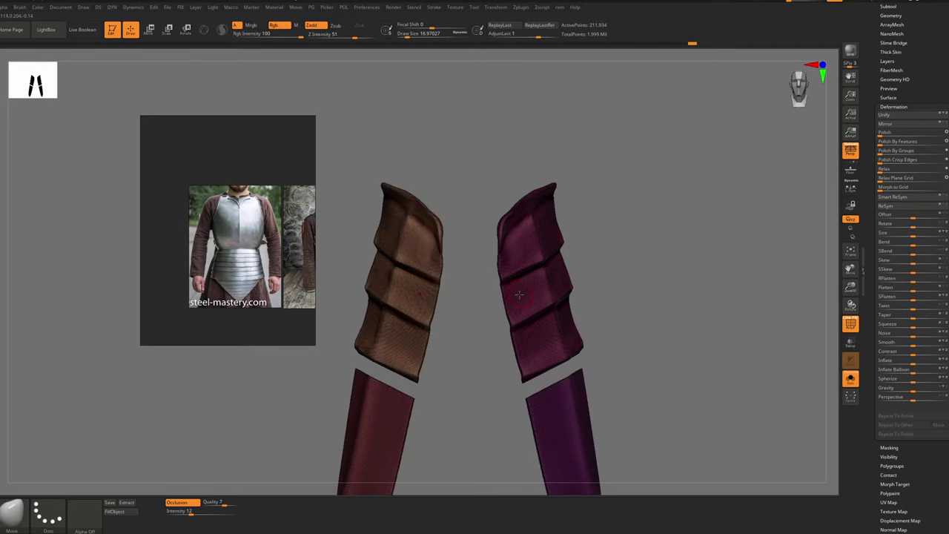
right_click(519, 295)
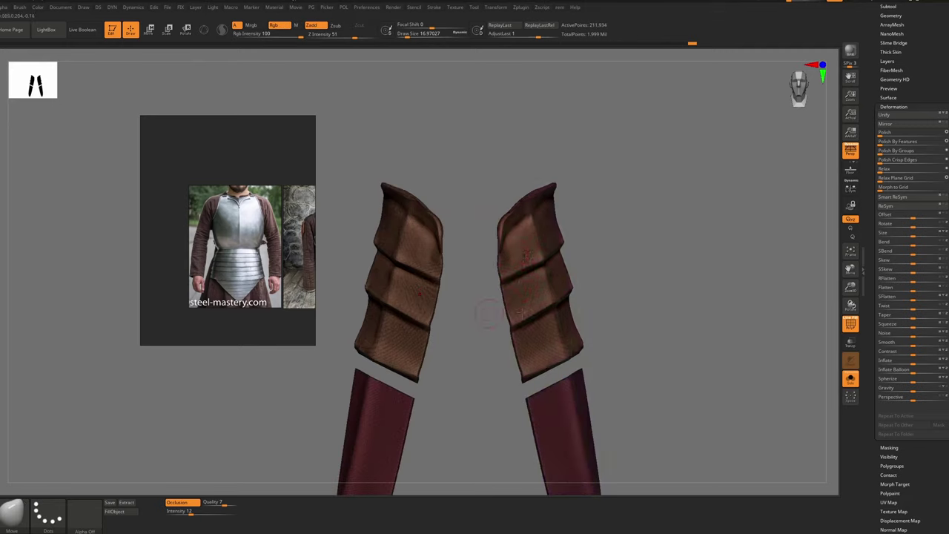
mouse_move(573, 286)
right_mouse_down("ctrl")
mouse_move(586, 259)
mouse_move(525, 285)
right_mouse_up("ctrl")
Open the left tray and dock the FIX menu into it permanently
right_click_drag(512, 246, 533, 253, "ctrl")
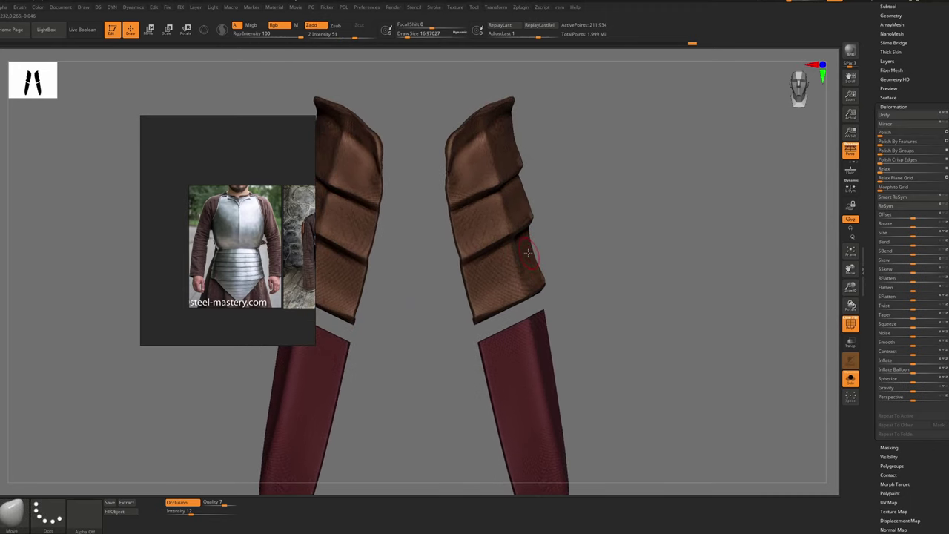
key("f")
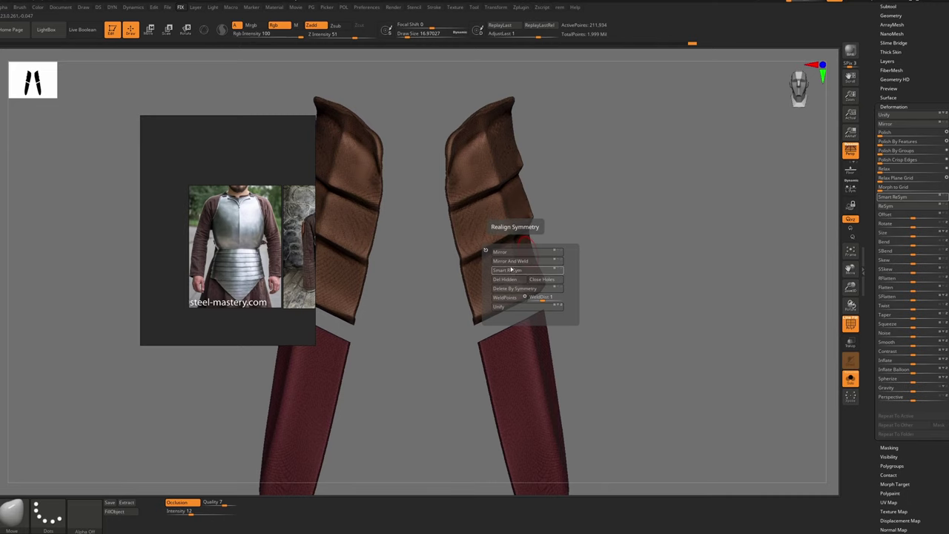
double_click(3, 194)
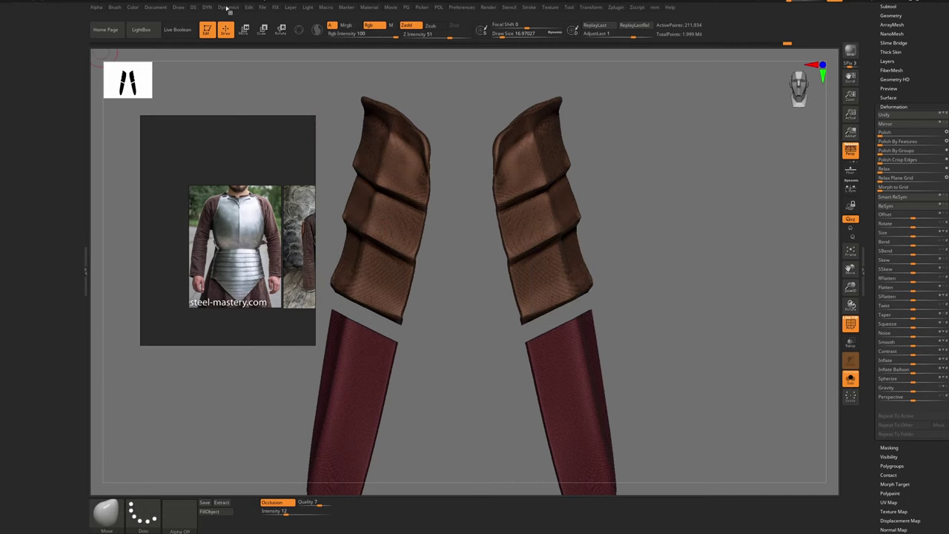
left_click(277, 17)
Add Groups Split and Split Hidden from Subtool > Split to the FIX menu
left_click_drag(899, 62, 900, 93)
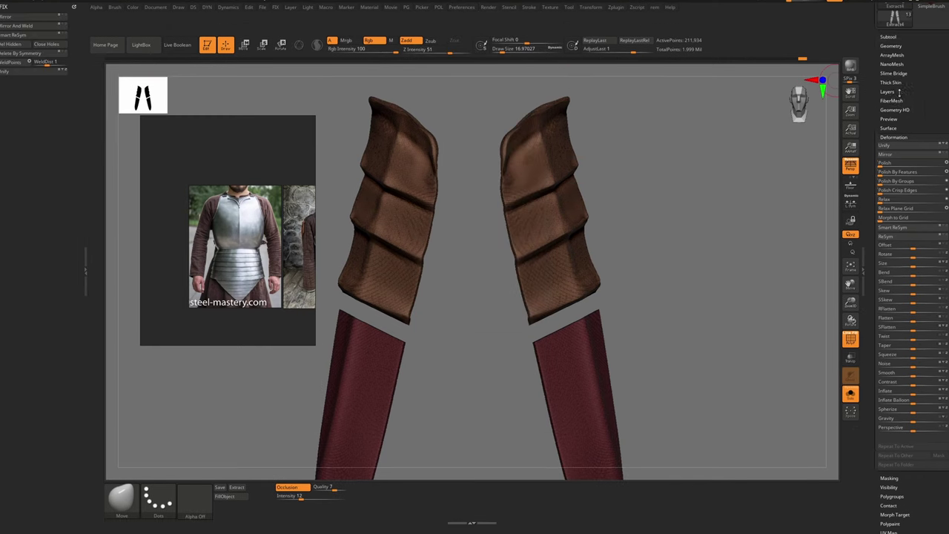
left_click(888, 36)
mouse_move(929, 358)
left_mouse_down("ctrl+alt")
mouse_move(844, 341)
mouse_move(191, 140)
mouse_move(10, 44)
left_mouse_up("ctrl+alt")
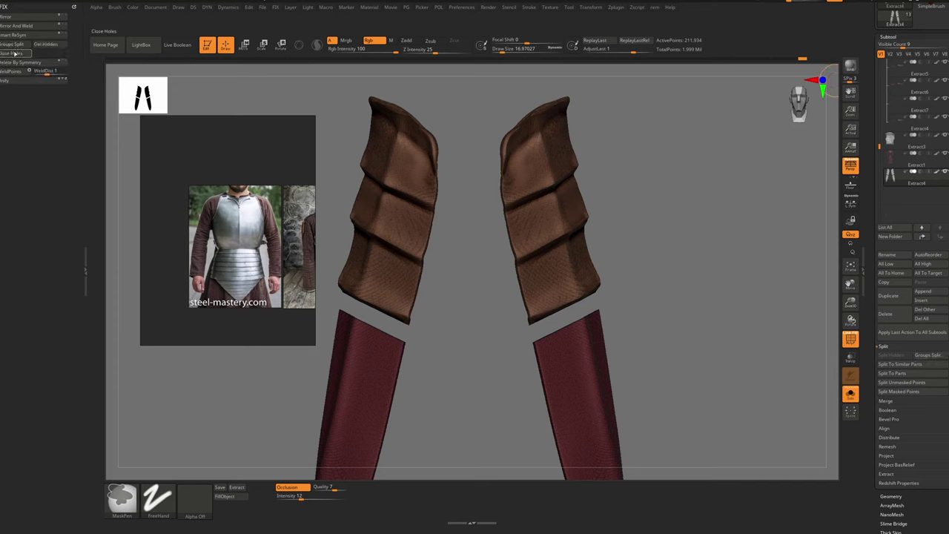
key("ctrl")
left_click_drag(52, 49, 49, 46, "ctrl+alt")
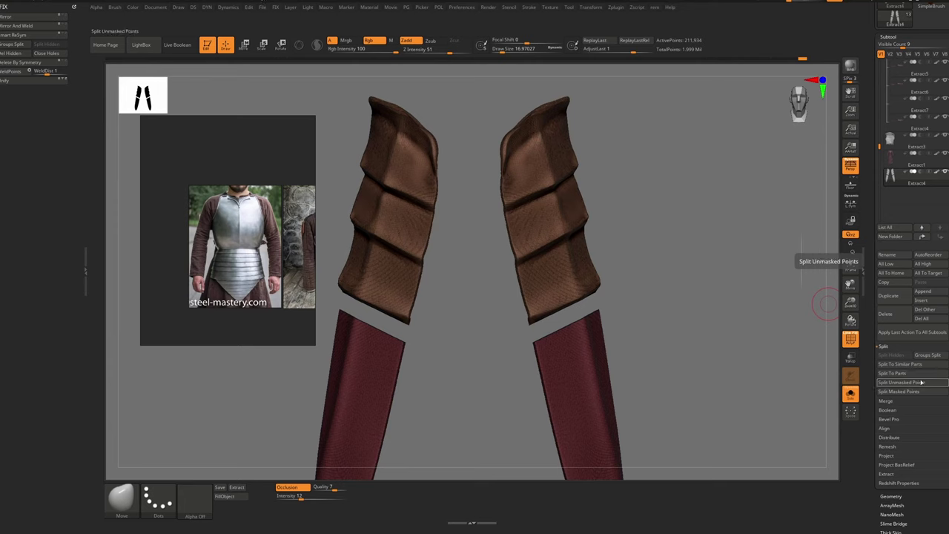
Turn off Preferences > Config > Enable Customize
key("ctrl")
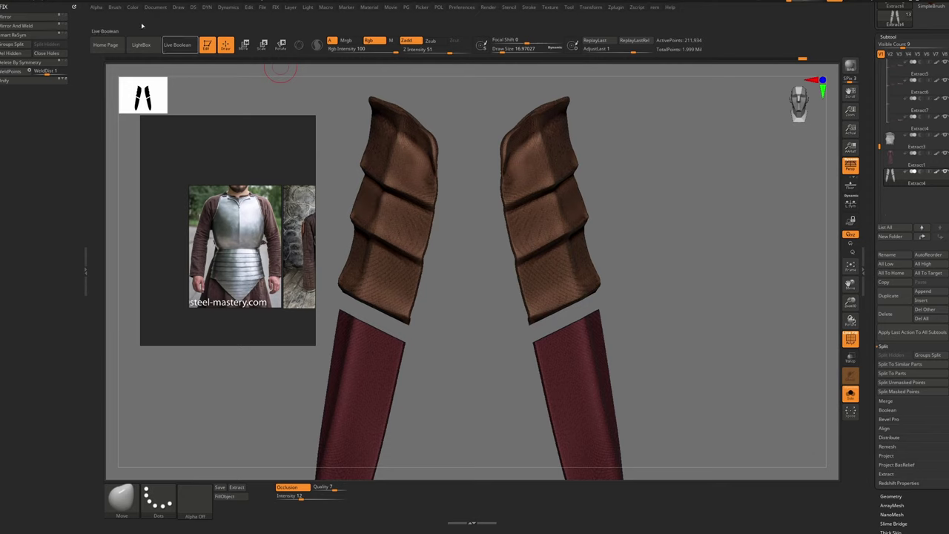
left_click(461, 7)
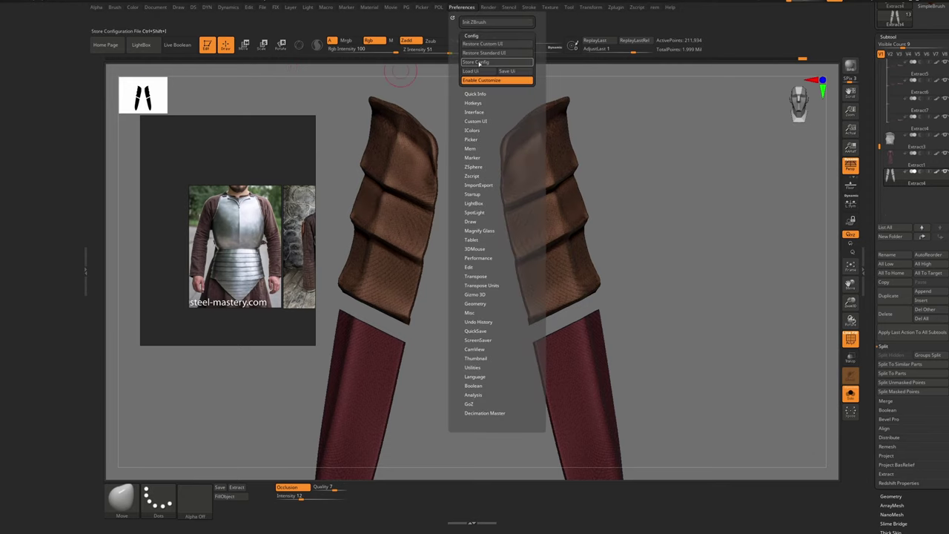
left_click(481, 82)
Run Groups Split from the FIX menu on the thigh plates
right_click_drag(513, 259, 517, 238, "ctrl")
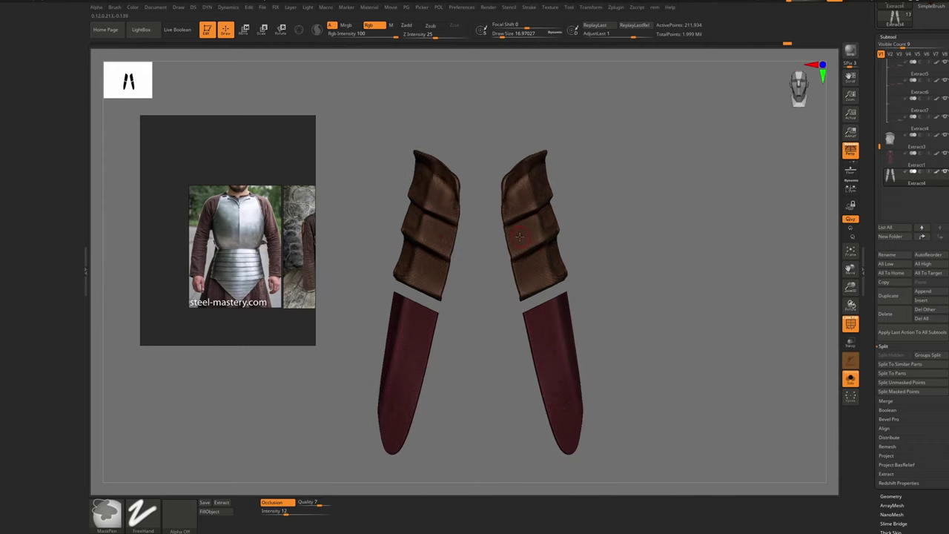
key("f")
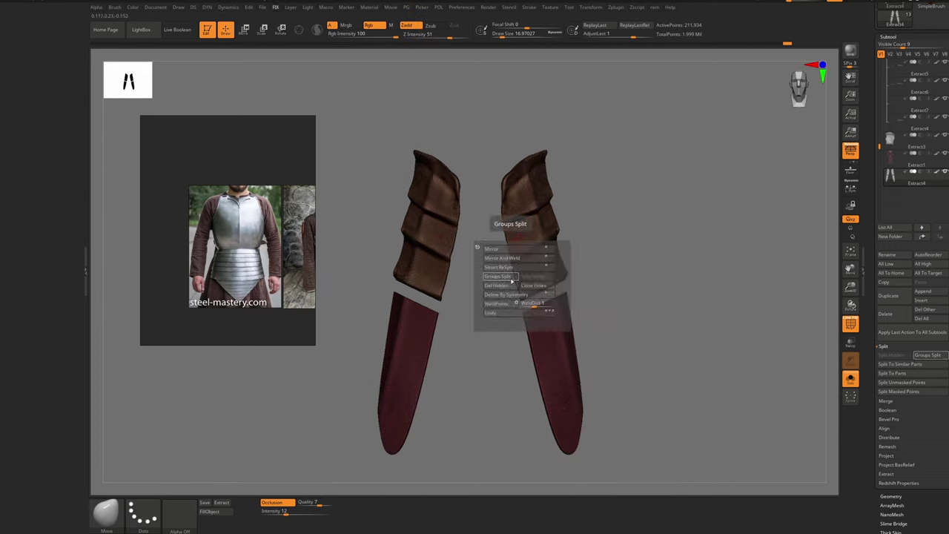
left_click(511, 277)
Confirm the Groups Split, inspect the separated plates, then show the whole character
left_click(505, 294)
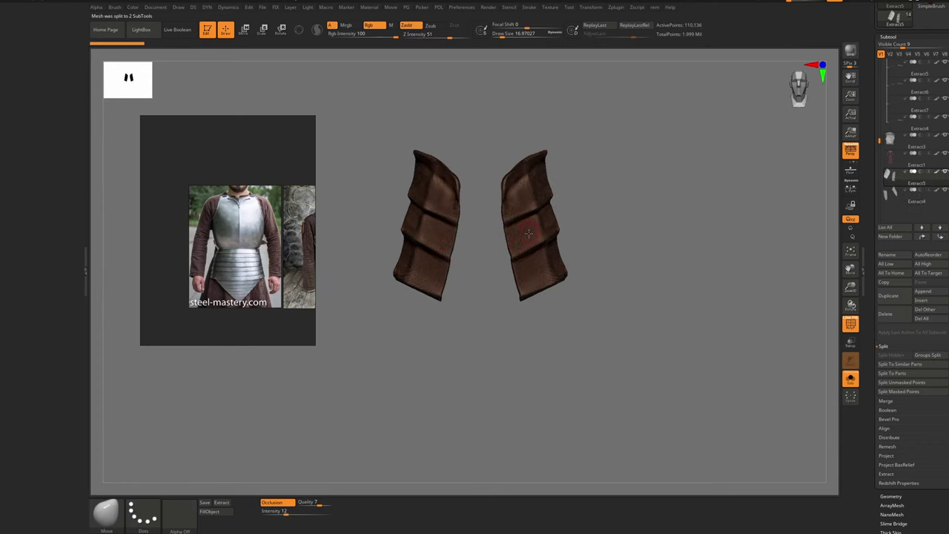
mouse_move(529, 232)
right_mouse_down()
mouse_move(473, 240)
mouse_move(523, 244)
right_mouse_up()
mouse_move(523, 245)
right_mouse_down("ctrl")
mouse_move(530, 285)
mouse_move(563, 260)
mouse_move(495, 232)
mouse_move(540, 242)
right_mouse_up("ctrl")
key("shift+f")
key("ctrl+s")
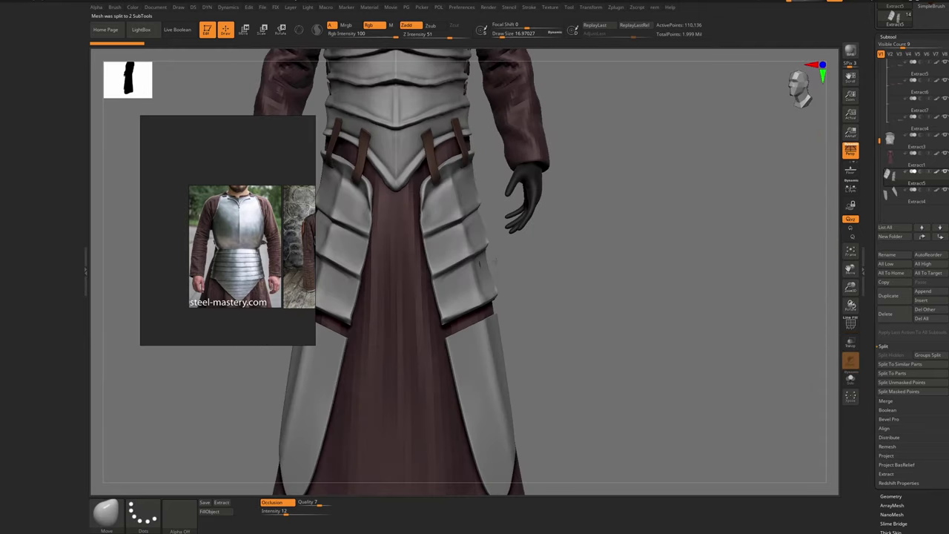
right_click_drag(540, 315, 515, 343, "ctrl")
Move the Extract4 lower tasset plates down with transpose, then select and isolate Body
left_click(496, 302, "alt")
right_click_drag(504, 290, 521, 297, "alt")
left_click_drag(510, 295, 510, 300)
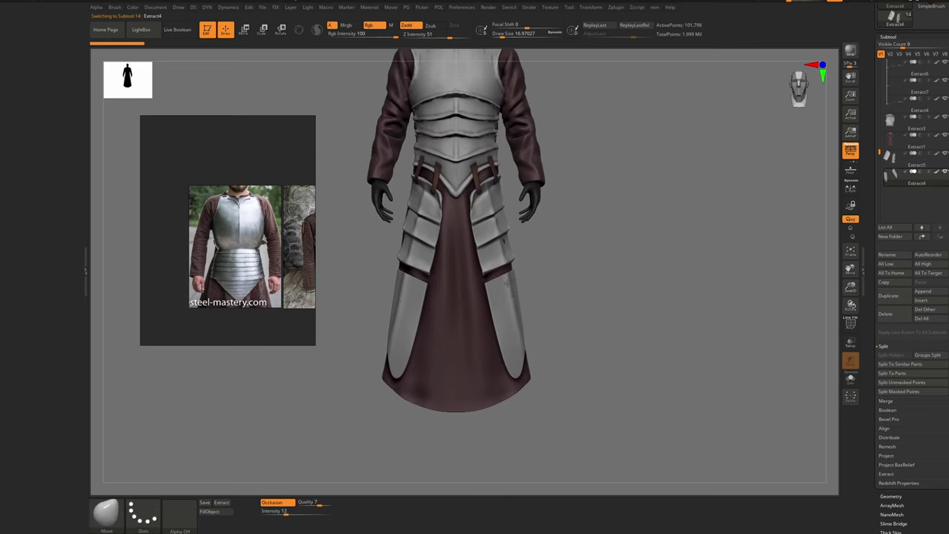
key("w")
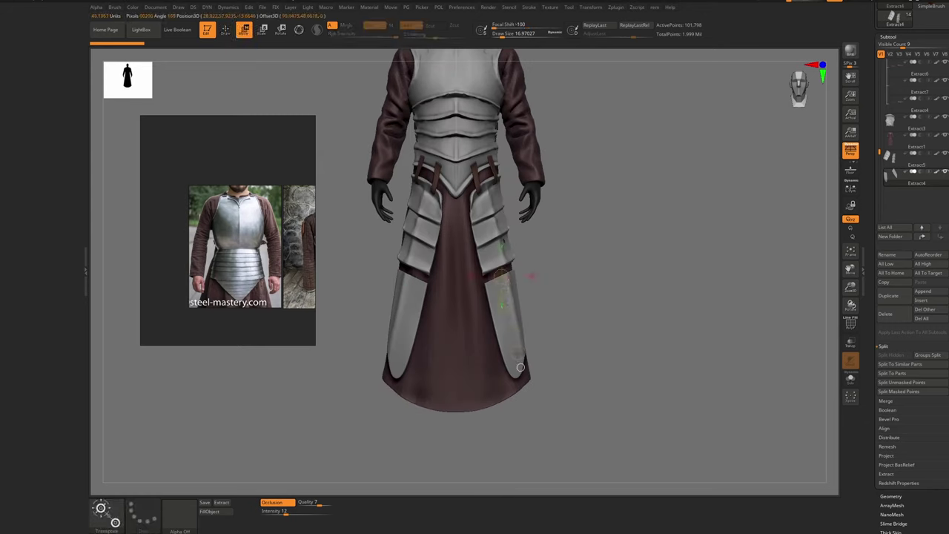
left_click_drag(520, 367, 522, 373)
left_click_drag(510, 318, 513, 335)
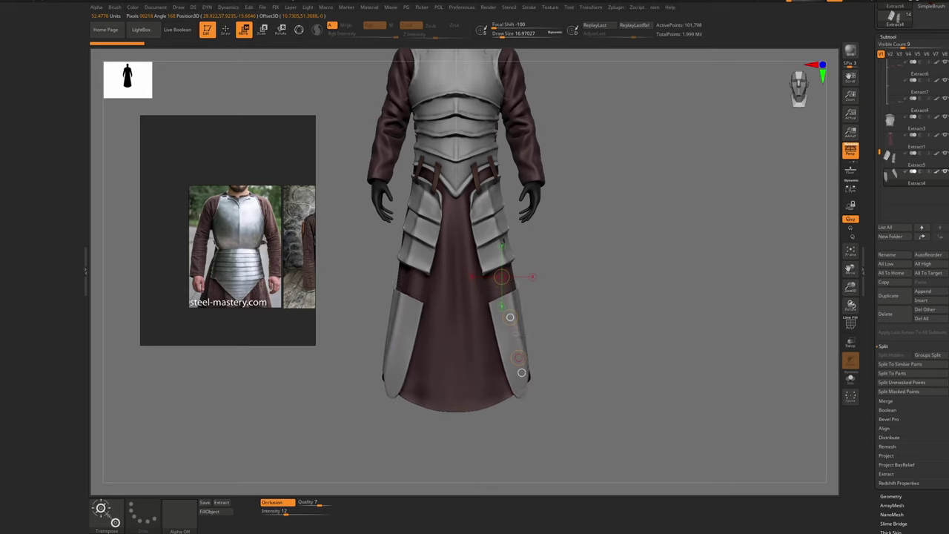
right_click_drag(544, 244, 549, 289, "ctrl")
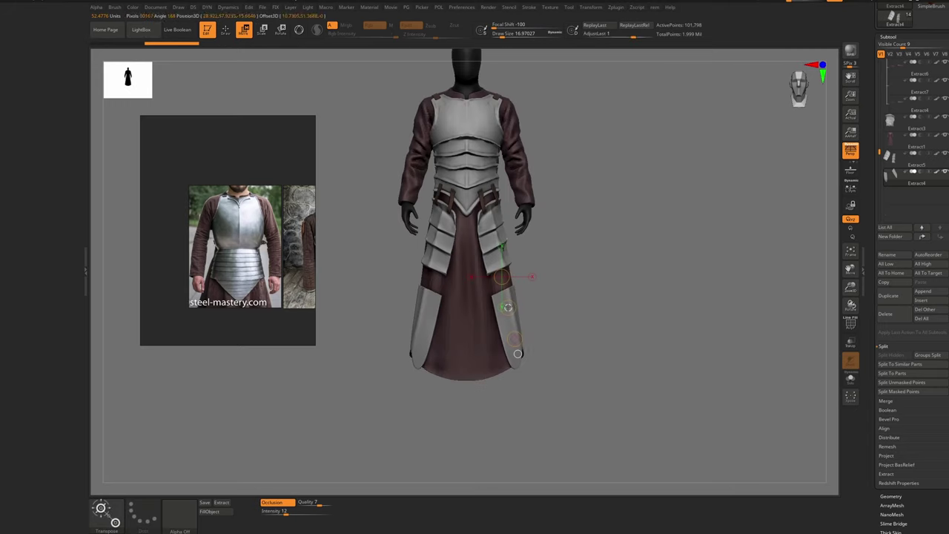
left_click_drag(508, 308, 509, 310)
right_click_drag(555, 256, 531, 254)
right_click_drag(468, 262, 489, 241, "ctrl")
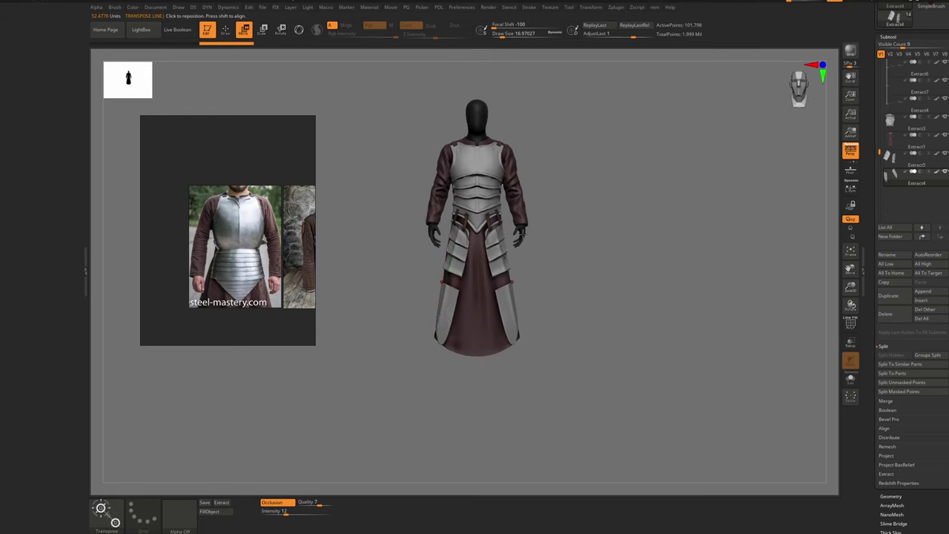
left_click(523, 236, "alt")
key("alt+s")
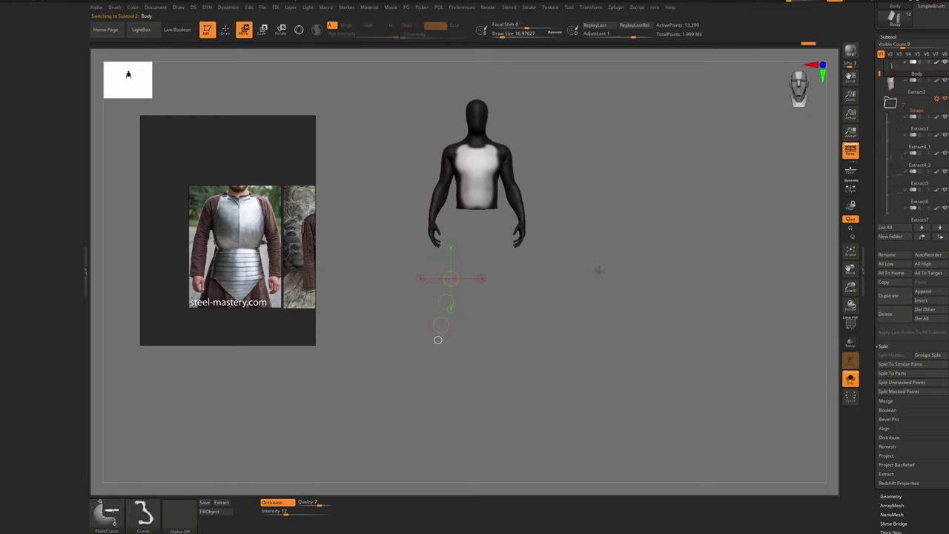
Duplicate the Body subtool and delete the original Body
left_click_drag(599, 272, 363, 45, "ctrl+shift")
left_click(110, 511)
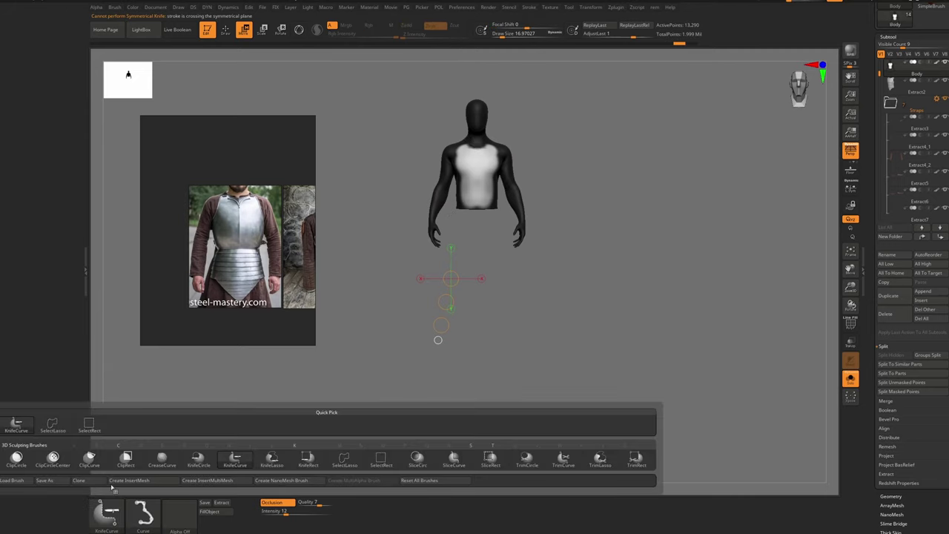
left_click(81, 421)
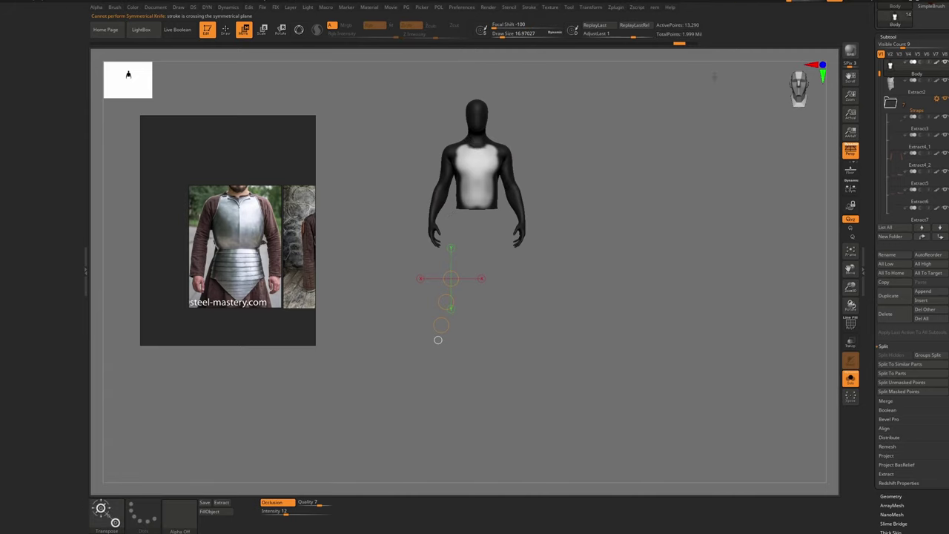
left_click(891, 298)
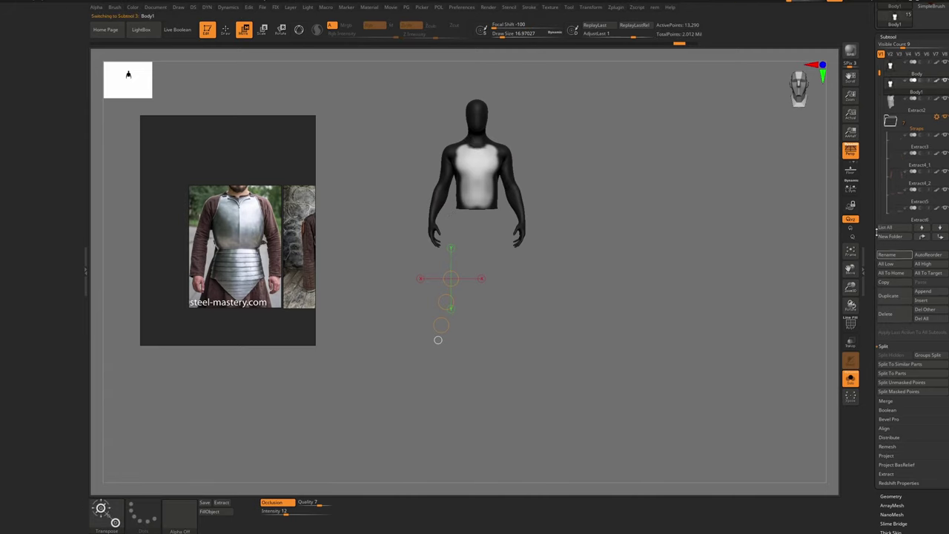
left_click(890, 75)
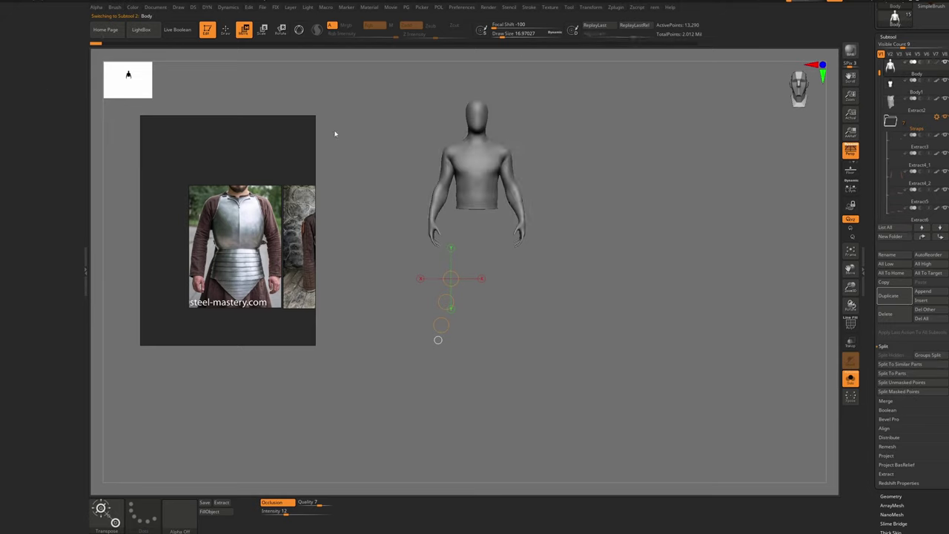
left_click_drag(606, 83, 279, 353, "ctrl+alt+shift")
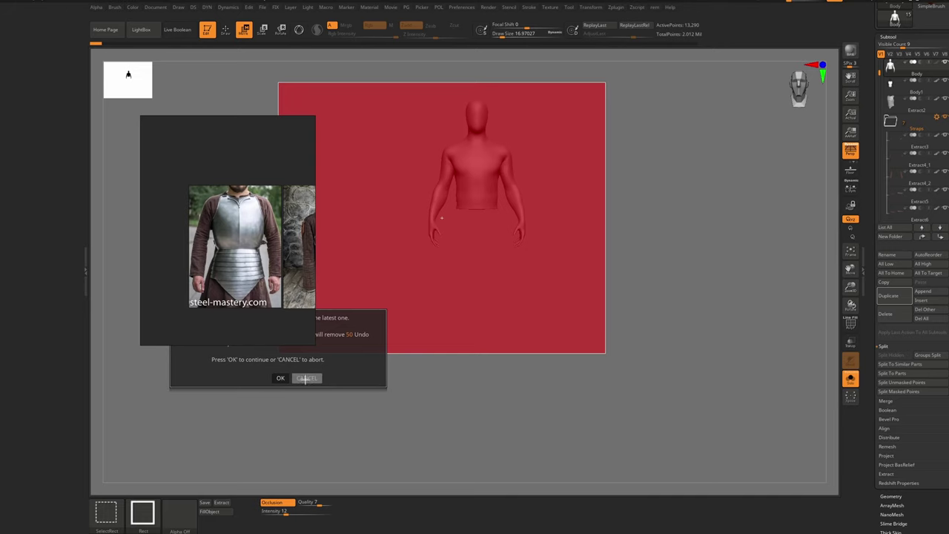
left_click(283, 377)
left_click(885, 314)
left_click(825, 335)
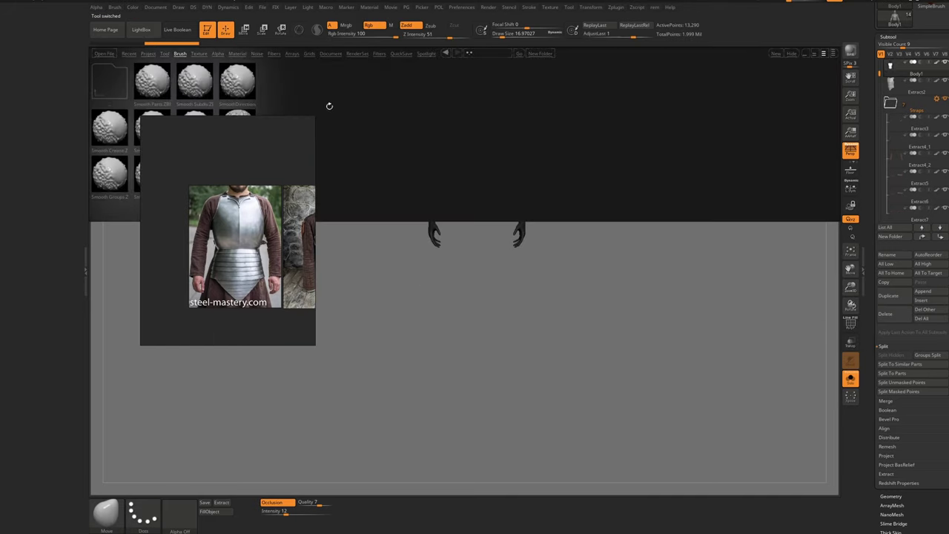
Save the robed figure as a new numbered version
left_click(148, 54)
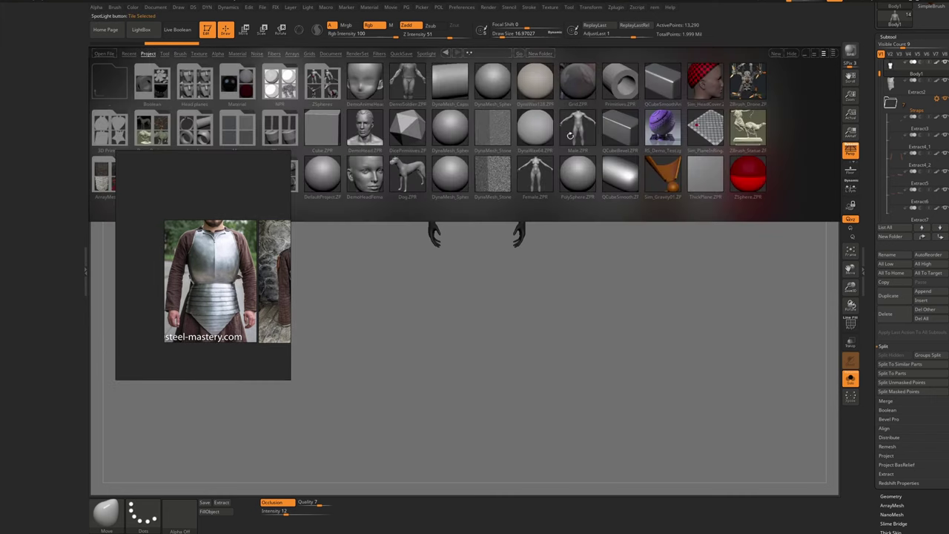
key("comma")
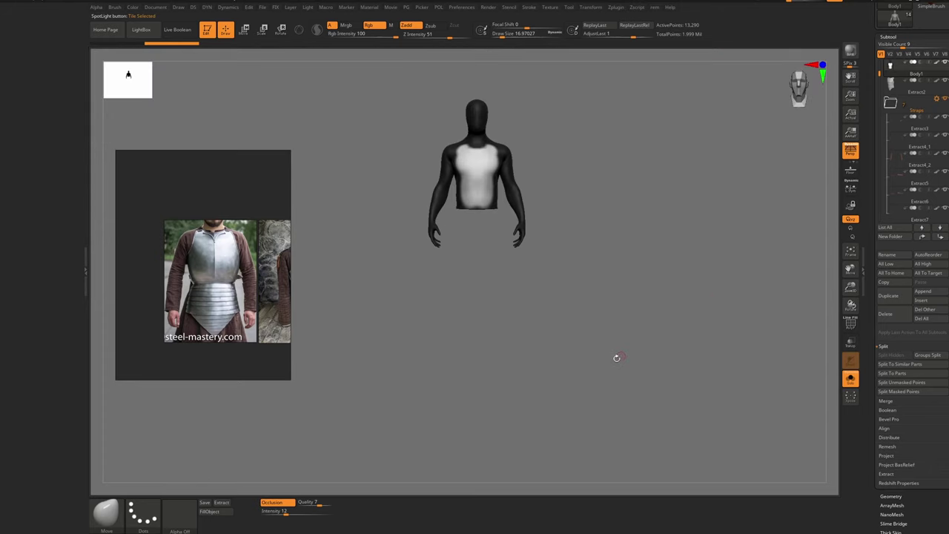
left_click(209, 504)
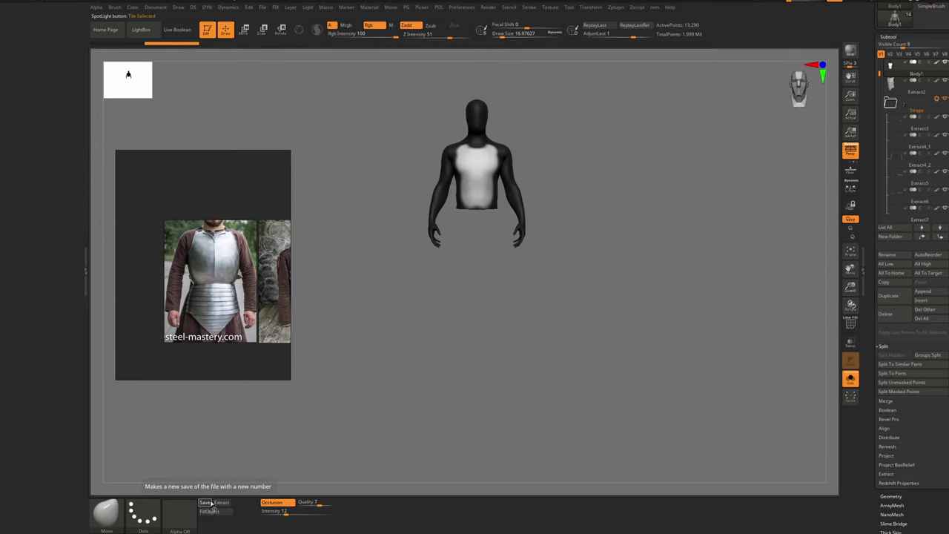
Open the Male.ZPR sample project from Lightbox, declining to save changes
right_click_drag(474, 304, 554, 254, "ctrl")
key("comma")
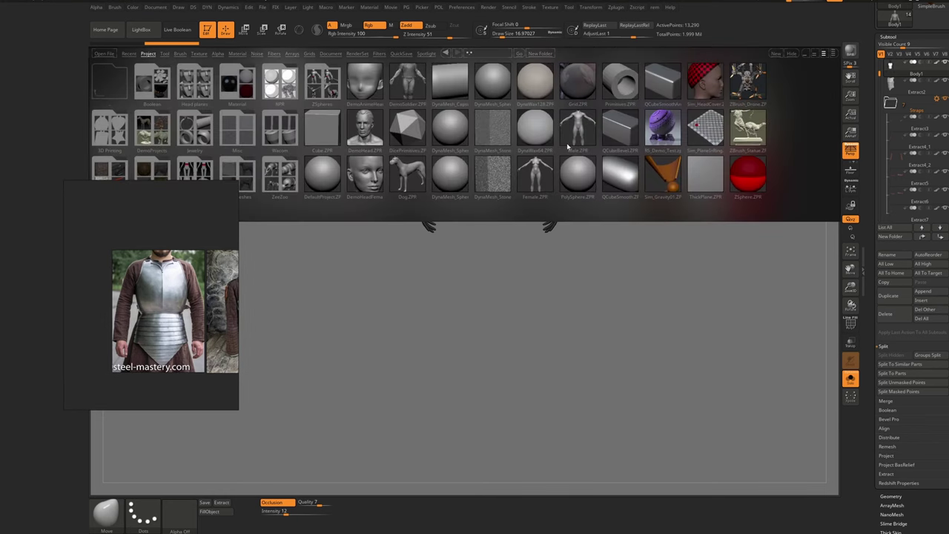
double_click(570, 141)
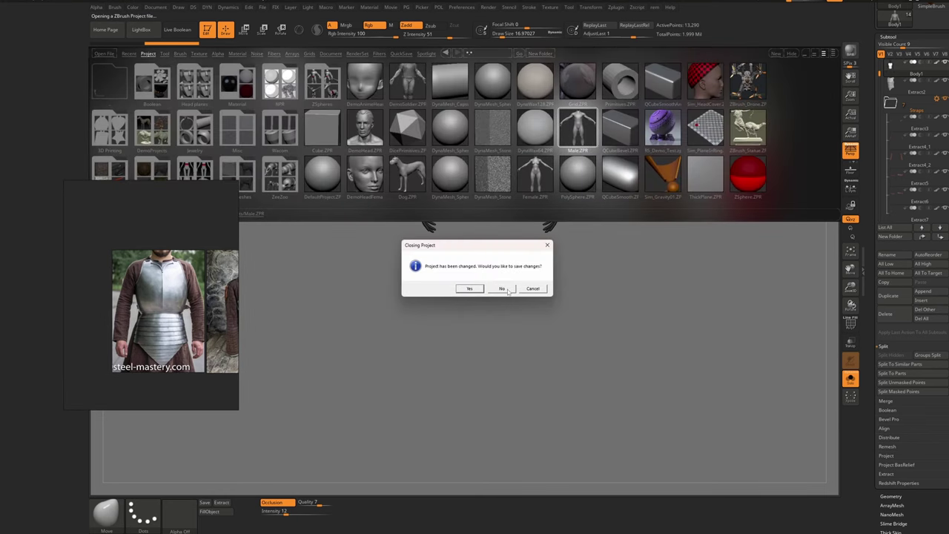
left_click(502, 289)
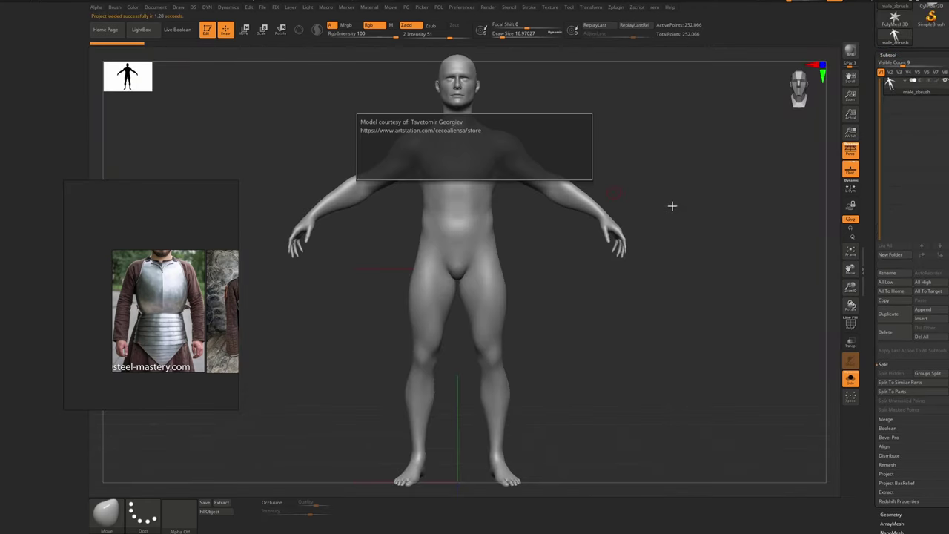
Save the bare male body tool as 0_BODY
scroll(932, 27, "up", 5)
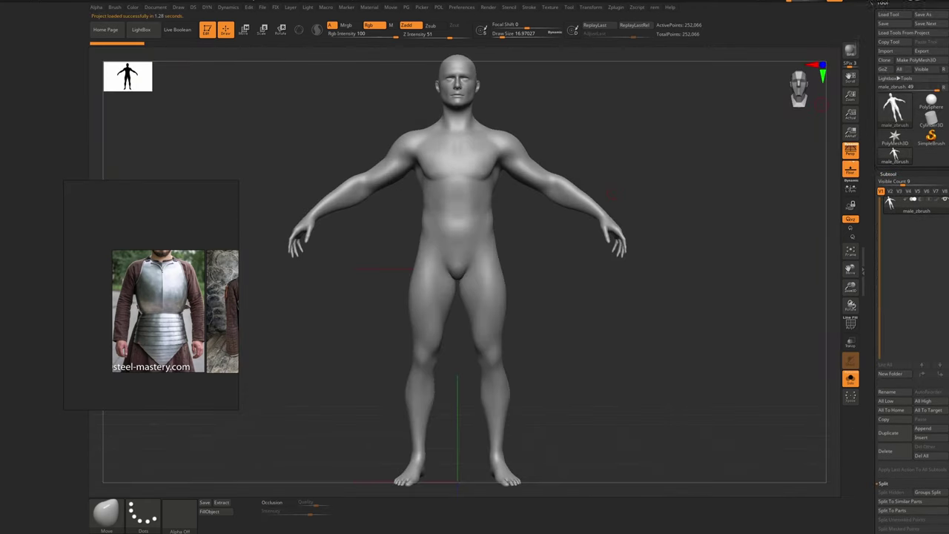
left_click(924, 18)
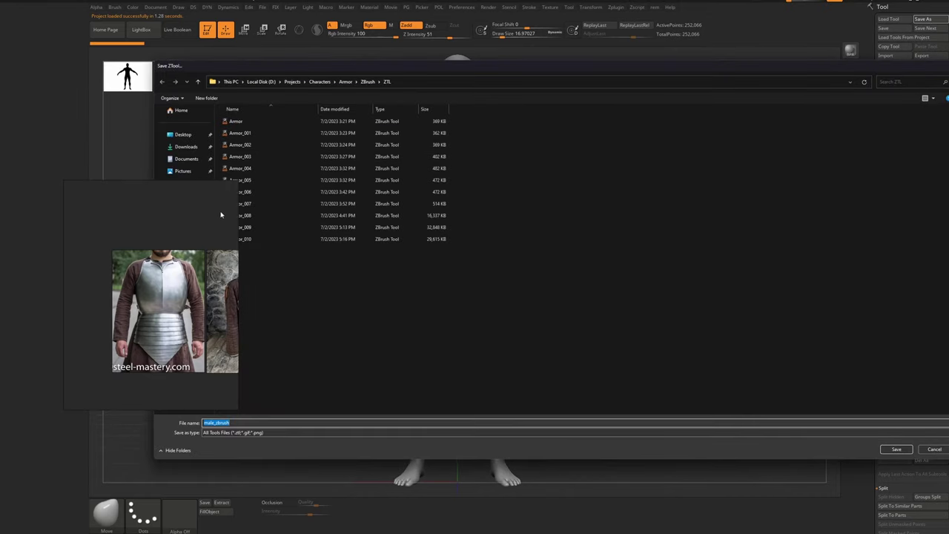
right_click_drag(221, 215, 177, 222)
left_click(261, 422)
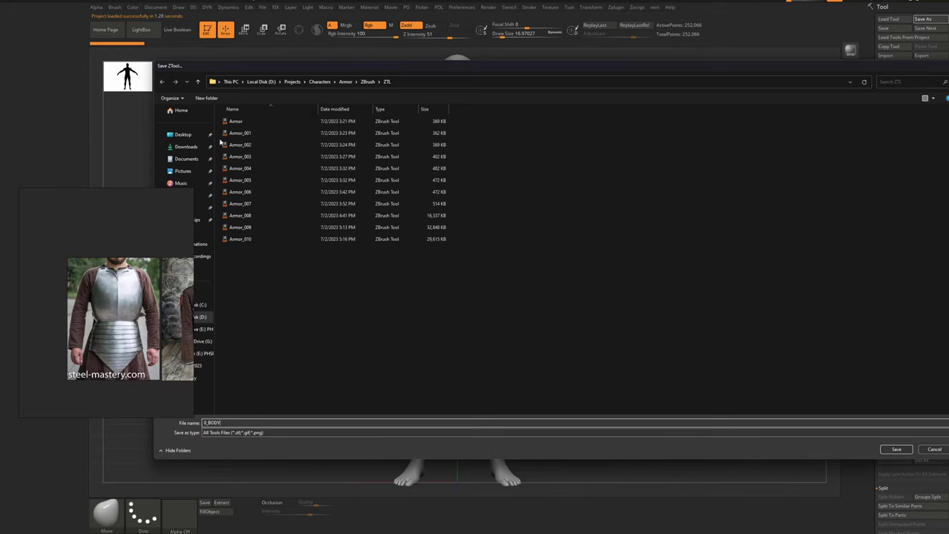
left_click(899, 449)
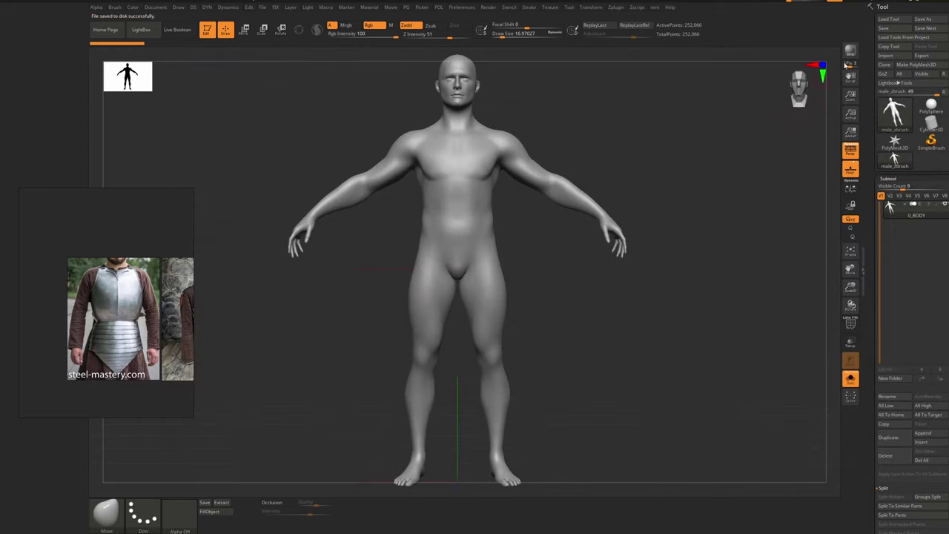
Load the Armor_010.ztl tool and hide the floor grid
left_click(900, 20)
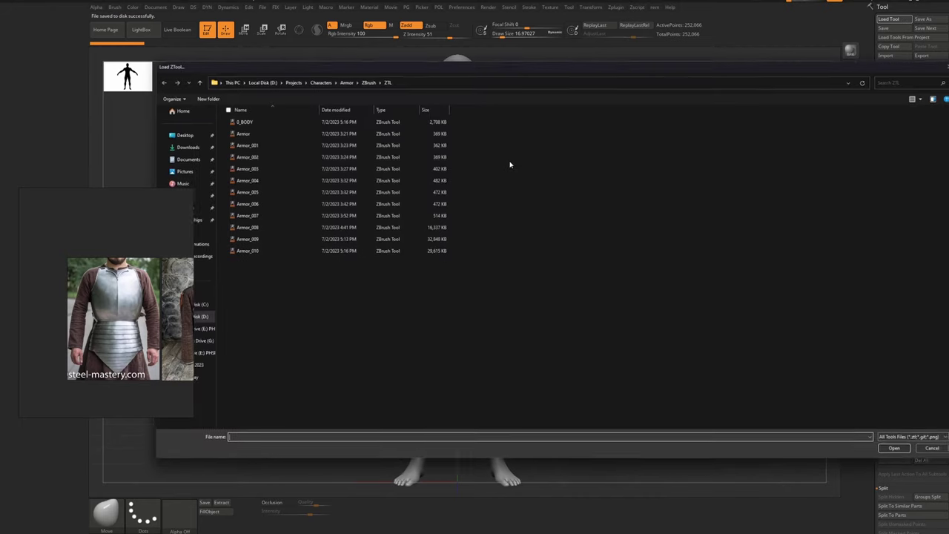
double_click(313, 253)
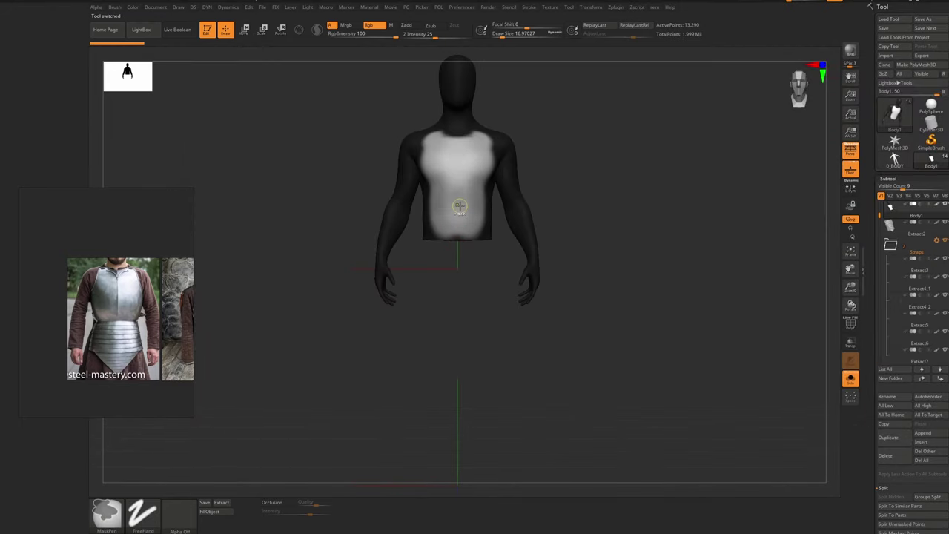
key("shift+p")
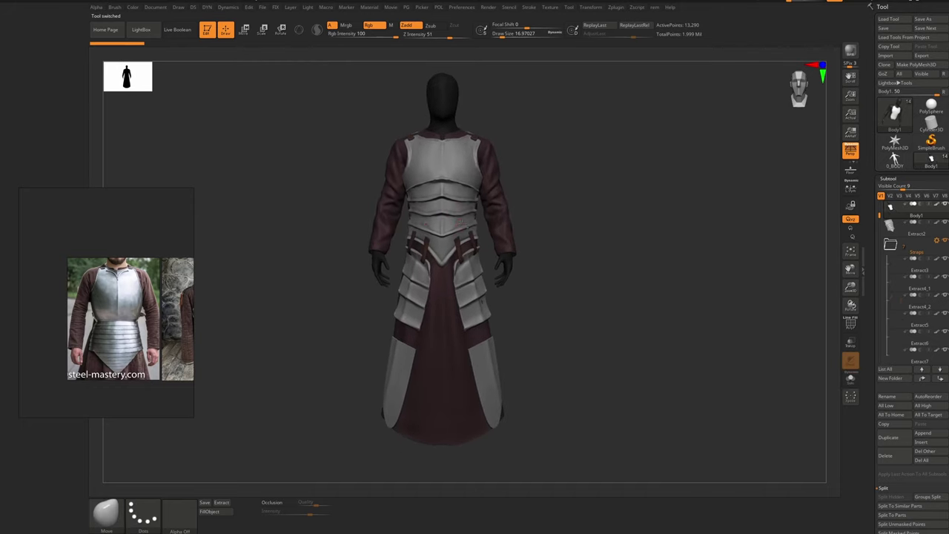
Set the Document background to a grey picked from the canvas
right_click_drag(461, 222, 458, 227)
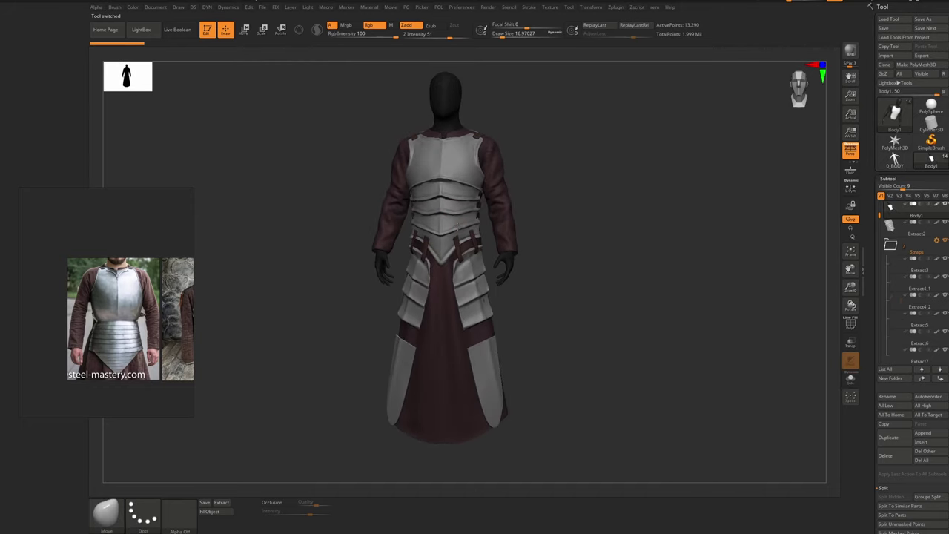
left_click(154, 7)
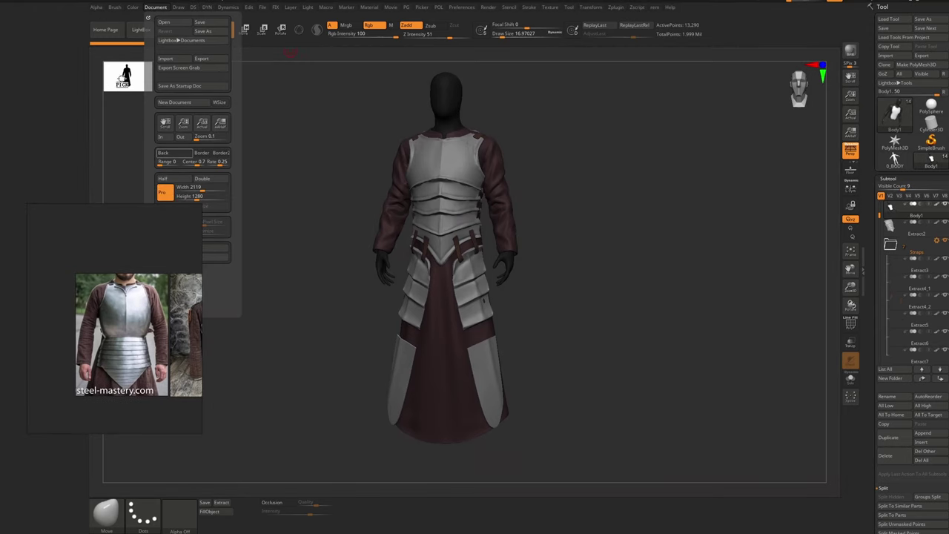
left_click_drag(122, 80, 264, 30)
left_click(161, 8)
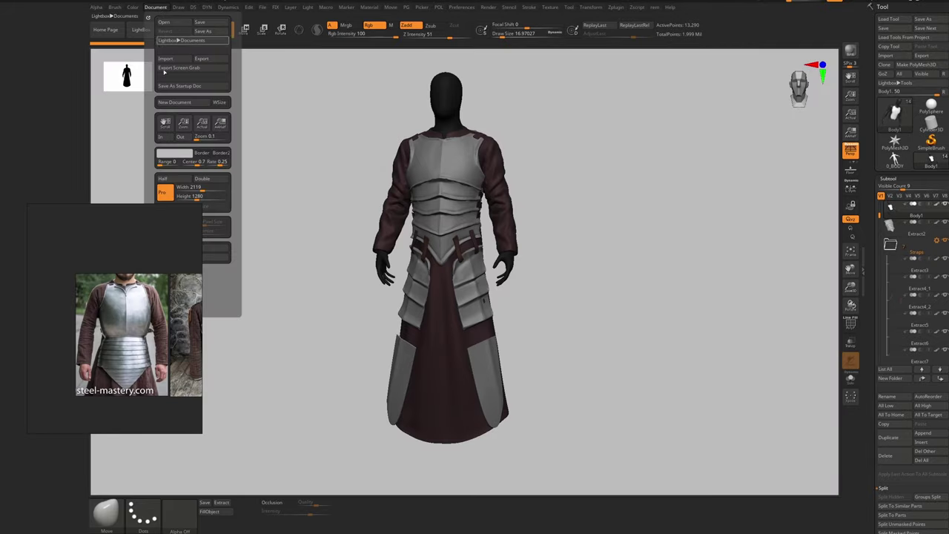
left_click_drag(175, 153, 188, 158)
right_click_drag(495, 194, 482, 194, "ctrl")
right_click_drag(482, 194, 450, 196)
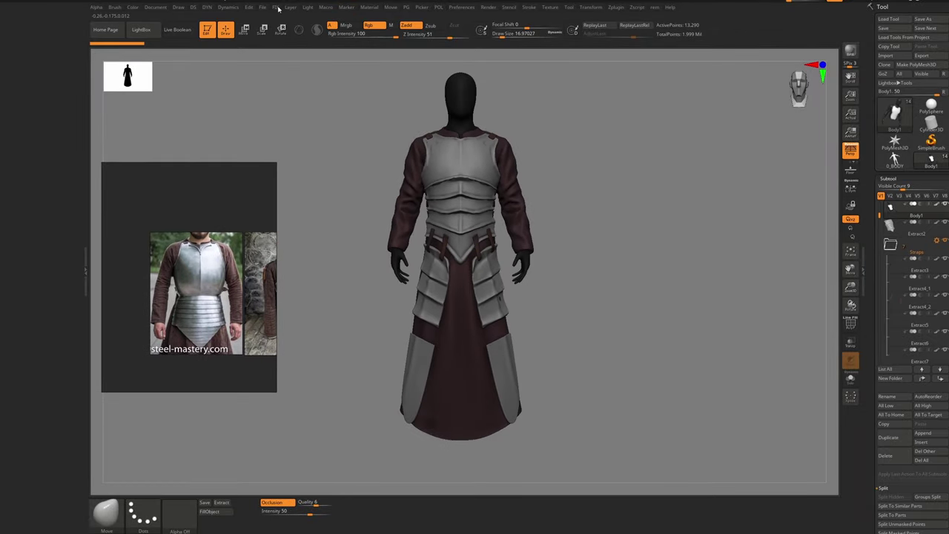
Bring up the Render and Light menus to adjust the scene lights
key("super")
left_click(490, 10)
mouse_move(467, 153)
right_mouse_down()
mouse_move(486, 162)
mouse_move(416, 163)
mouse_move(472, 154)
right_mouse_up()
left_click(308, 8)
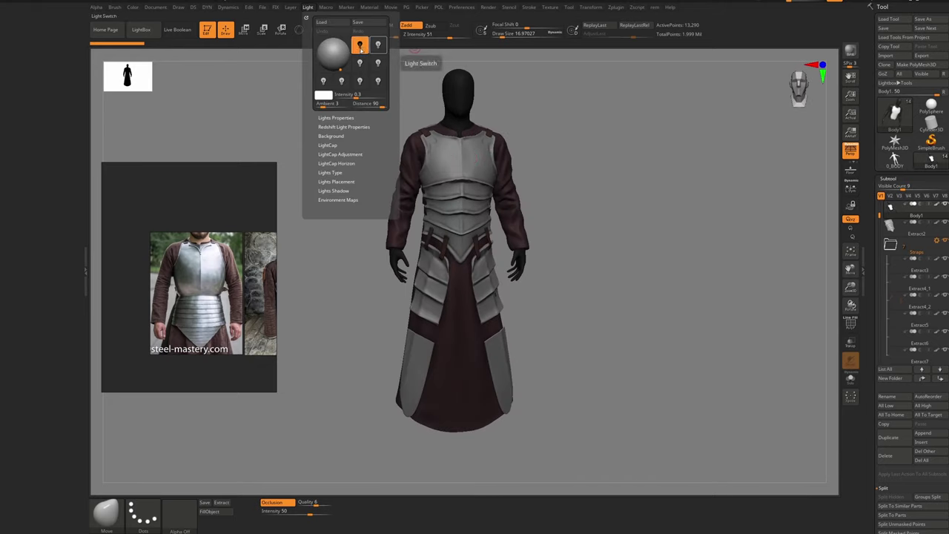
Try lights 2 and 3, placing light 2 in front at about 1.7 intensity, then switch it off
left_click(377, 46)
left_click(377, 46)
left_click_drag(342, 61, 333, 54)
left_click_drag(357, 91, 366, 94)
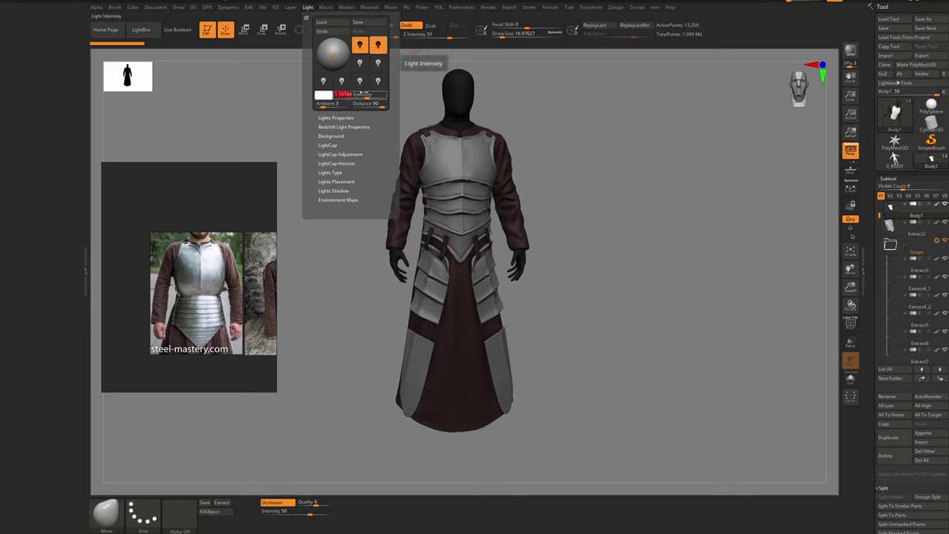
left_click(380, 50)
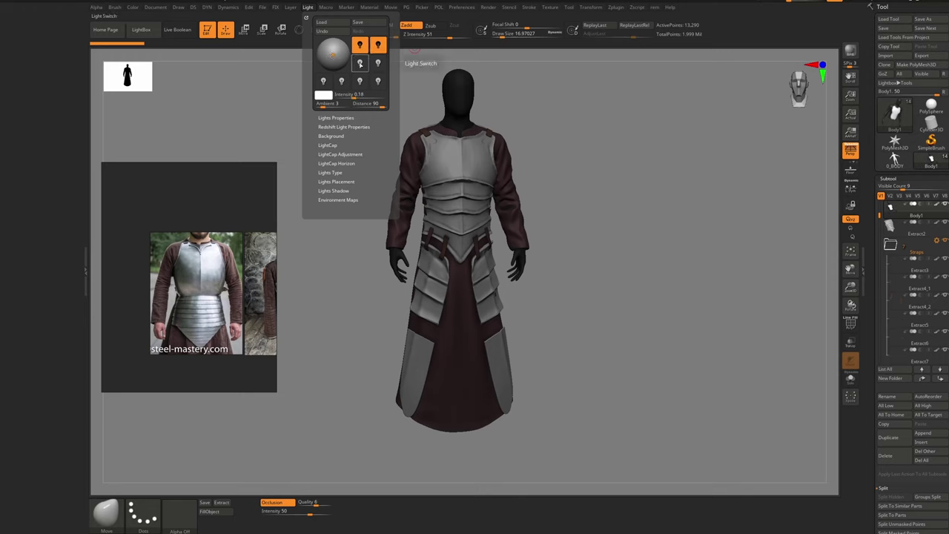
left_click(361, 64)
left_click(359, 65)
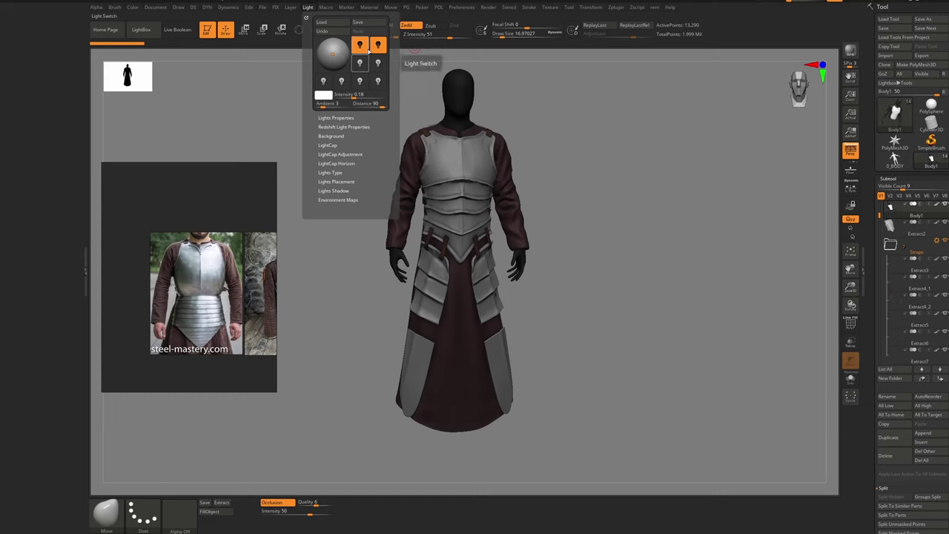
left_click(360, 81)
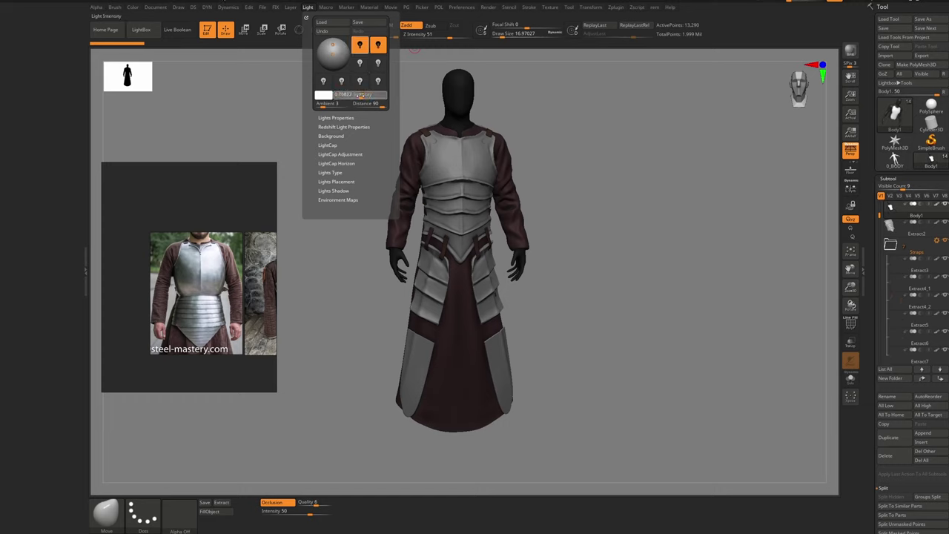
left_click(378, 46)
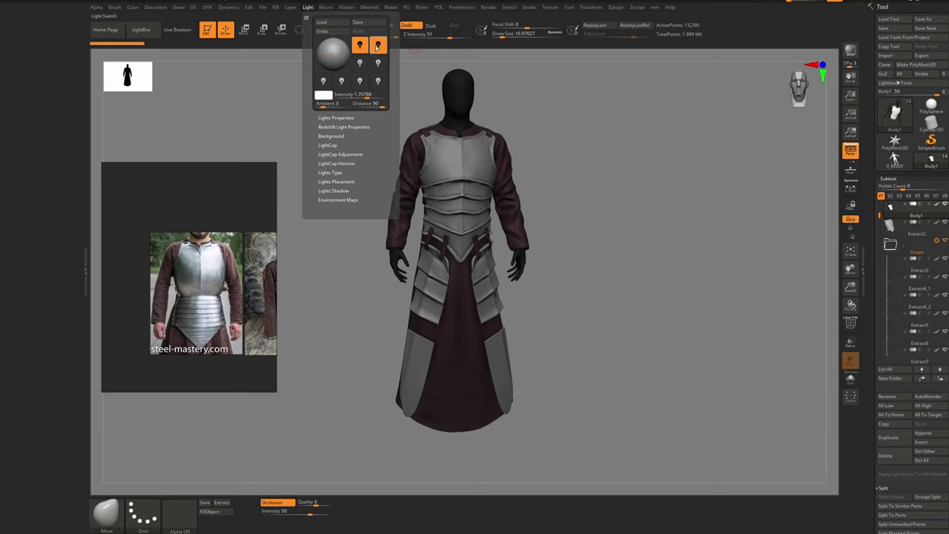
left_click(376, 46)
Assign BasicMaterial to the figure from the Spacebar material list
right_click_drag(482, 145, 478, 164)
key("space")
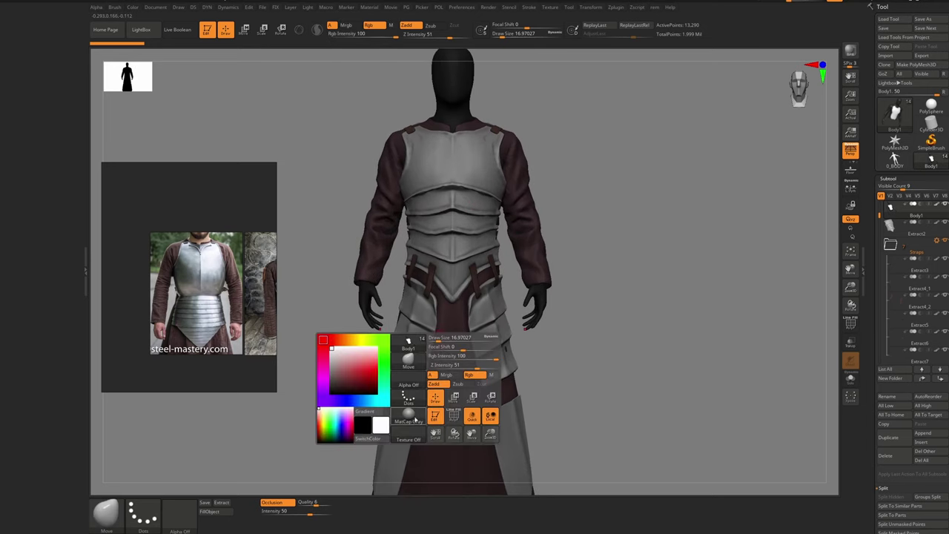
left_click(414, 411)
left_click(419, 362)
key("space")
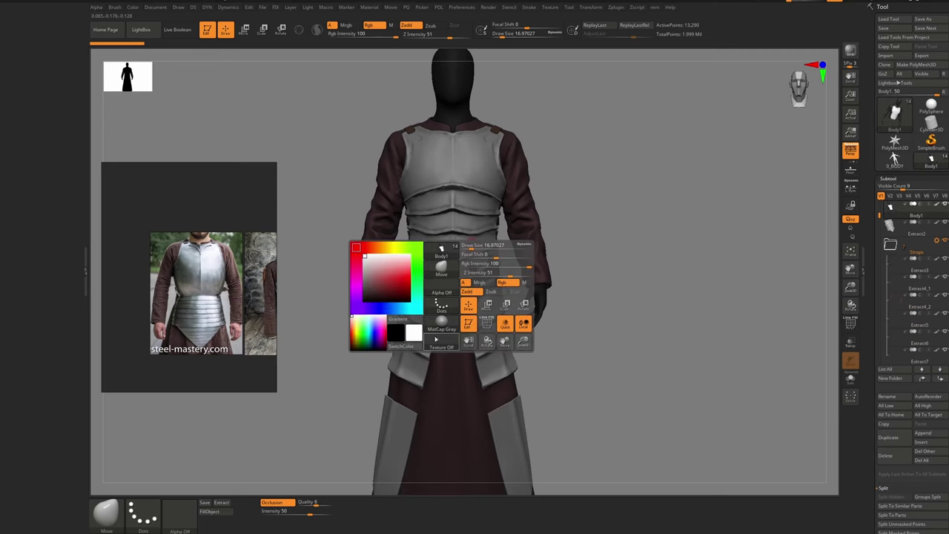
left_click(442, 327)
left_click(429, 364)
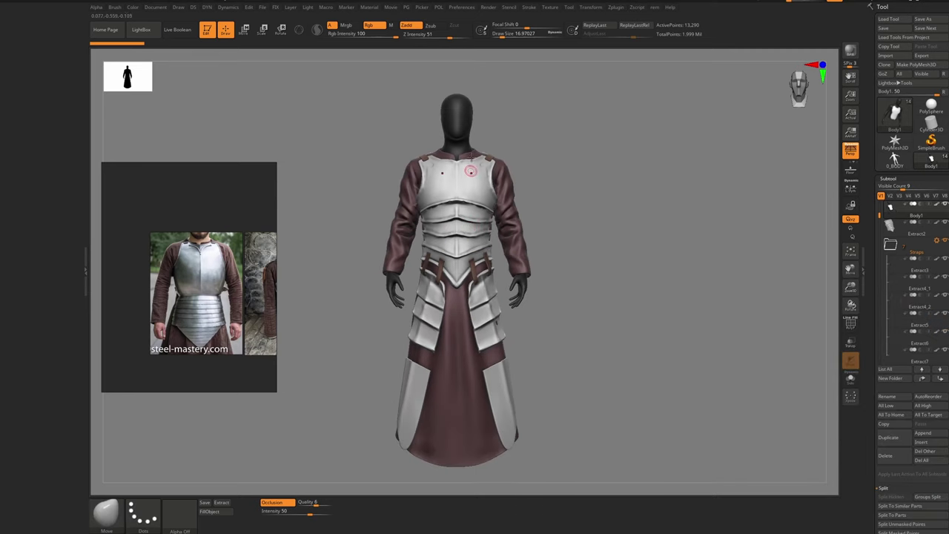
Re-enable light 2, lower its intensity to about 0.75, and orbit the figure to three-quarter
left_click(327, 10)
mouse_move(309, 8)
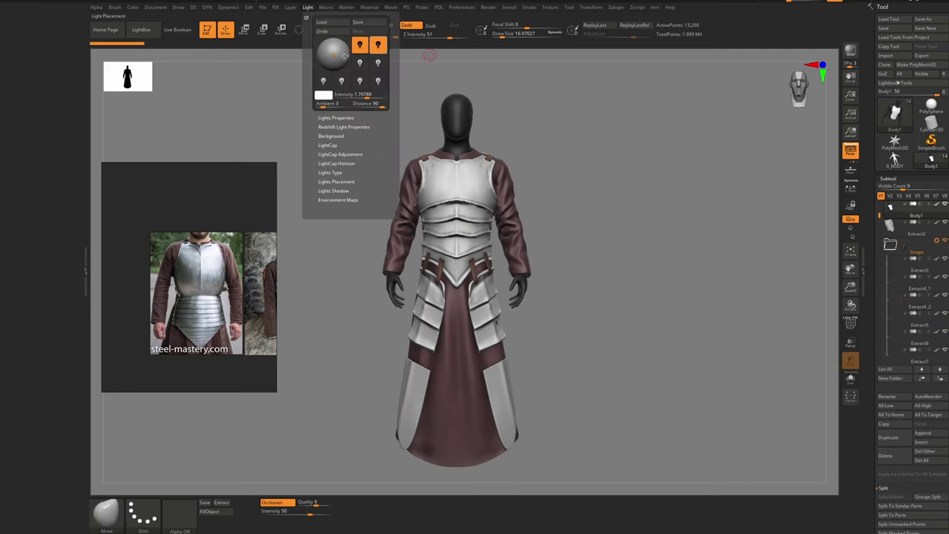
left_click(378, 46)
left_click(378, 46)
left_click(361, 46)
left_click_drag(366, 96, 362, 96)
right_click_drag(484, 164, 472, 217)
left_click_drag(472, 217, 479, 215)
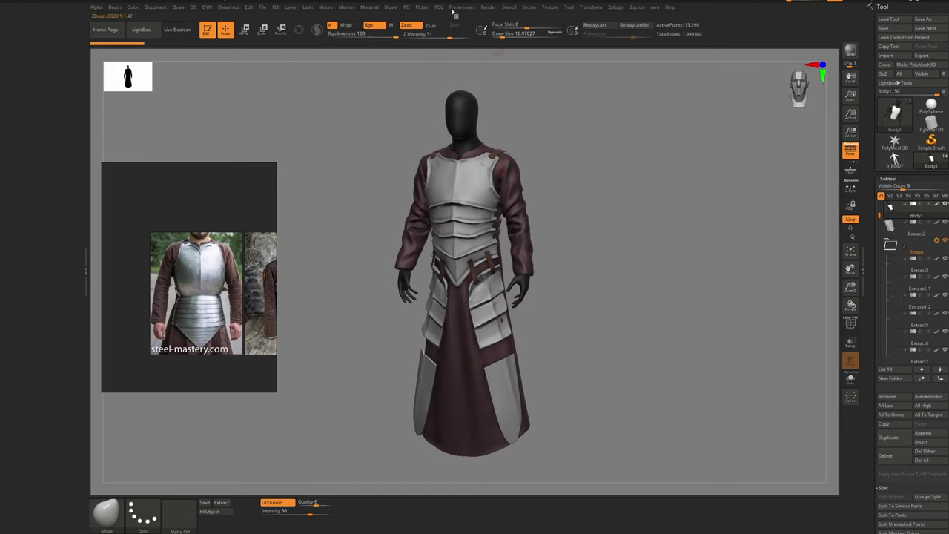
left_click_drag(526, 141, 559, 13)
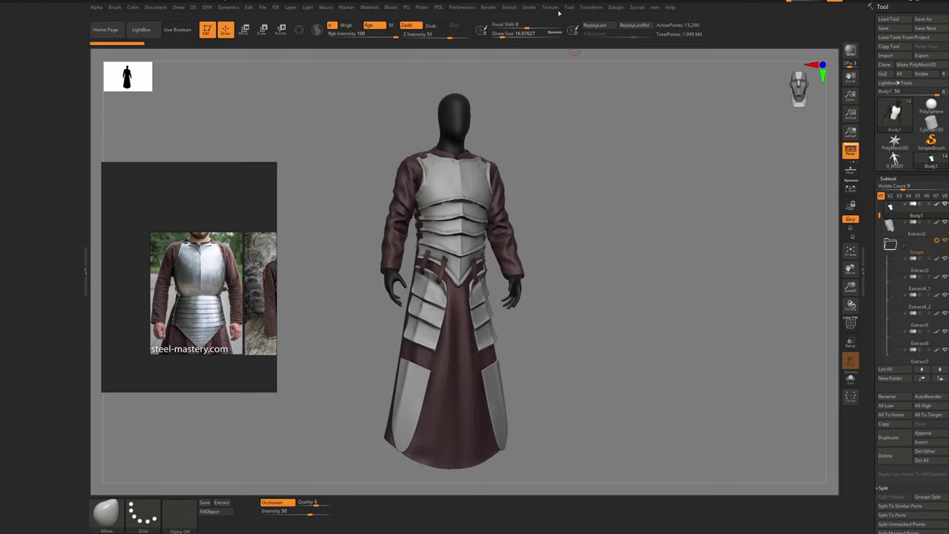
Dock Render settings, enable the colour Adjustments and lower the render contrast
left_click(489, 7)
left_click_drag(486, 12, 42, 261)
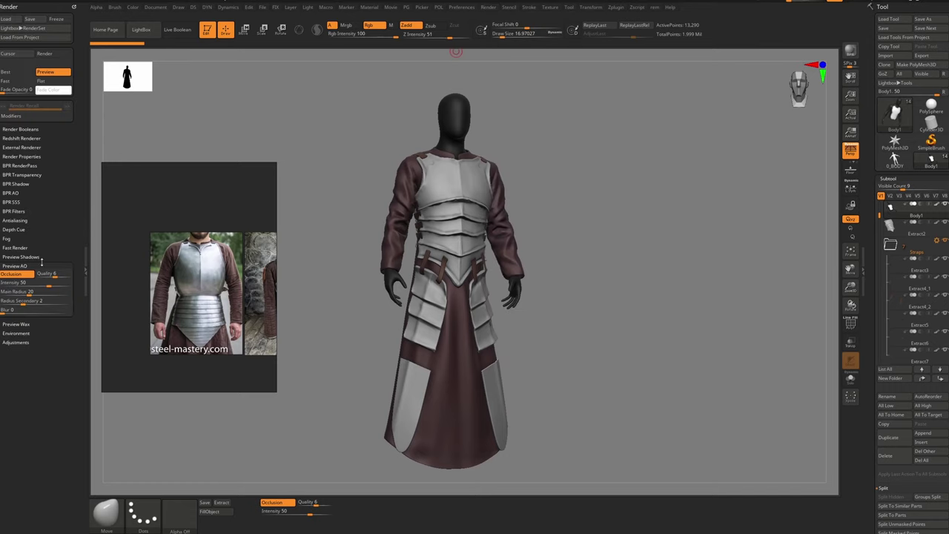
left_click(27, 342)
left_click(27, 302)
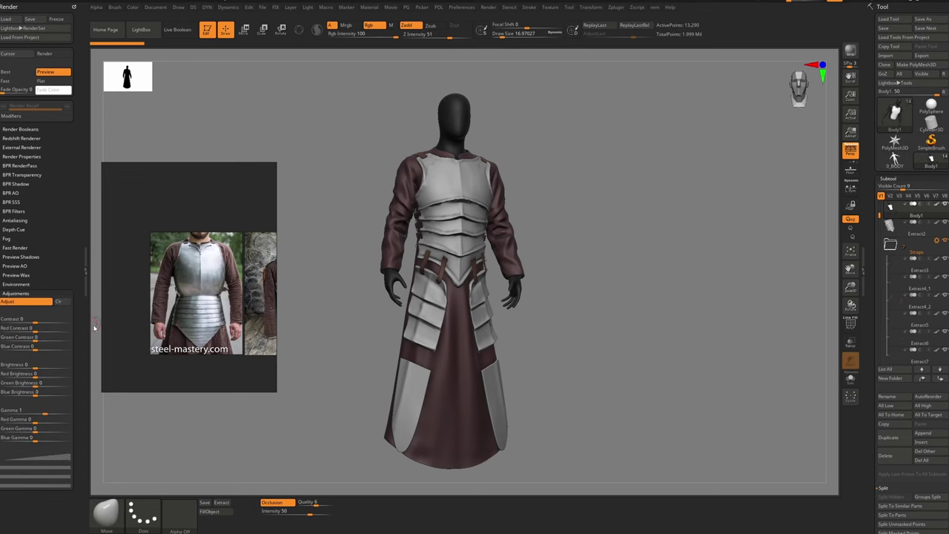
left_click_drag(59, 321, 57, 323)
Reduce the brush size to 112
key("space")
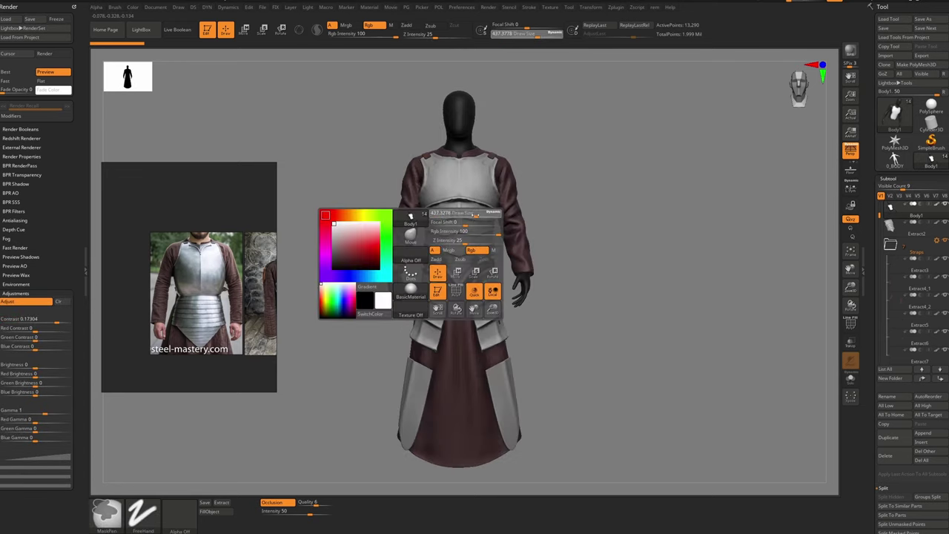
key("s")
left_click_drag(473, 219, 454, 222)
key("s")
mouse_move(454, 224)
right_mouse_down("ctrl")
mouse_move(461, 246)
mouse_move(441, 222)
right_mouse_up("ctrl")
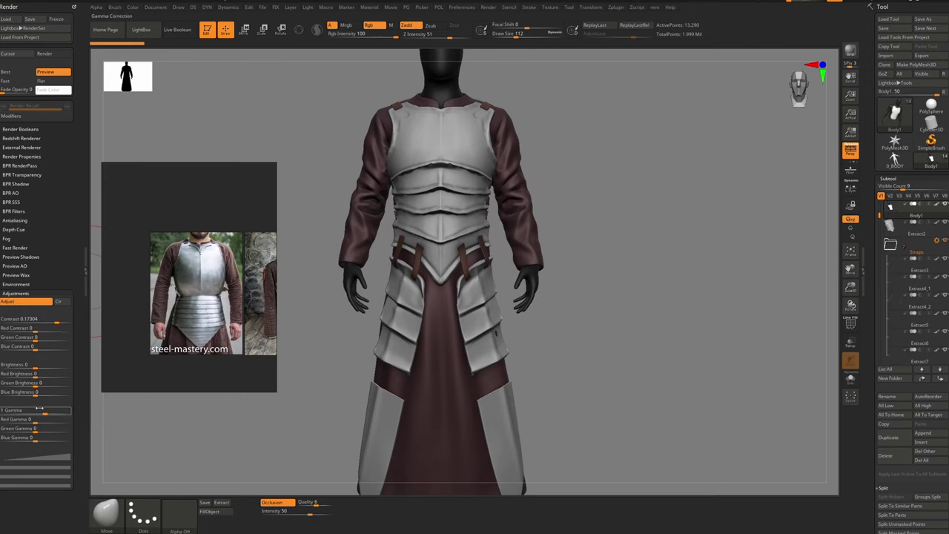
Nudge the render brightness slightly and set gamma to about 0.88
left_click_drag(36, 369, 47, 370)
left_click_drag(46, 410, 45, 410)
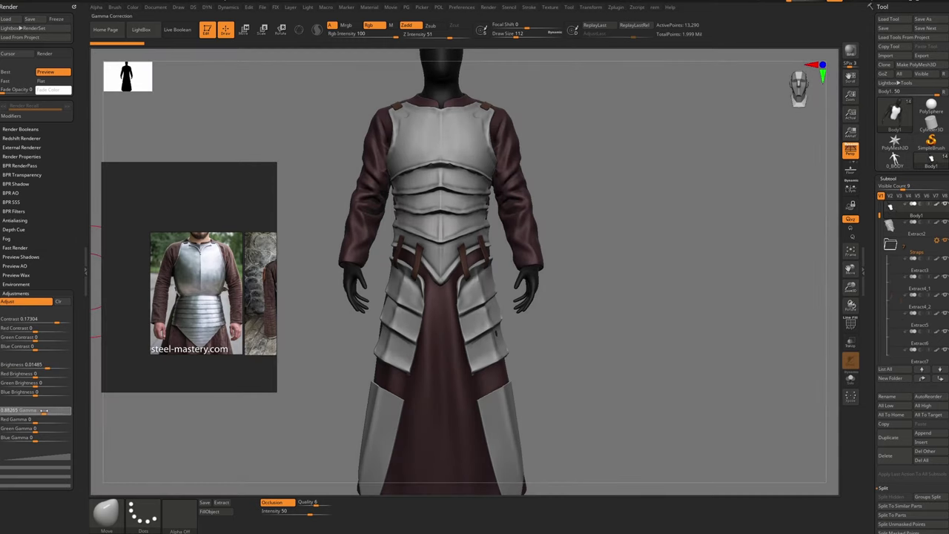
left_click(46, 451)
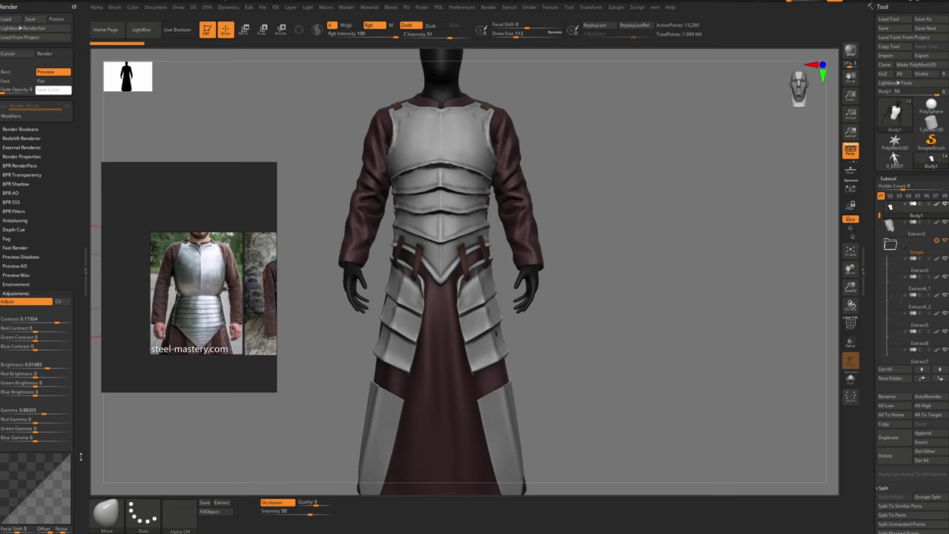
left_click_drag(81, 457, 28, 454)
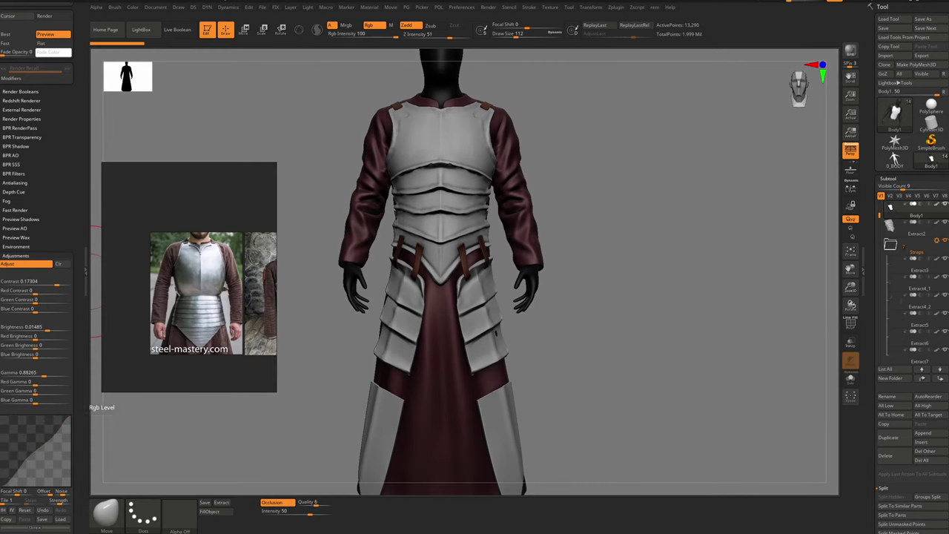
Lower the adjustment curve's top-right point, toggle Adjust to compare, and collapse the left tray
left_click_drag(1, 486, 1, 481)
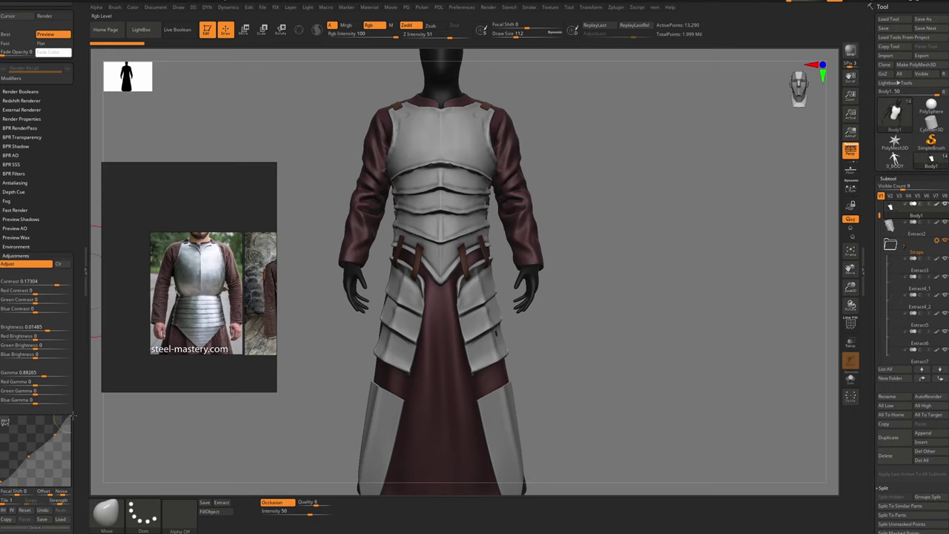
left_click_drag(71, 415, 71, 424)
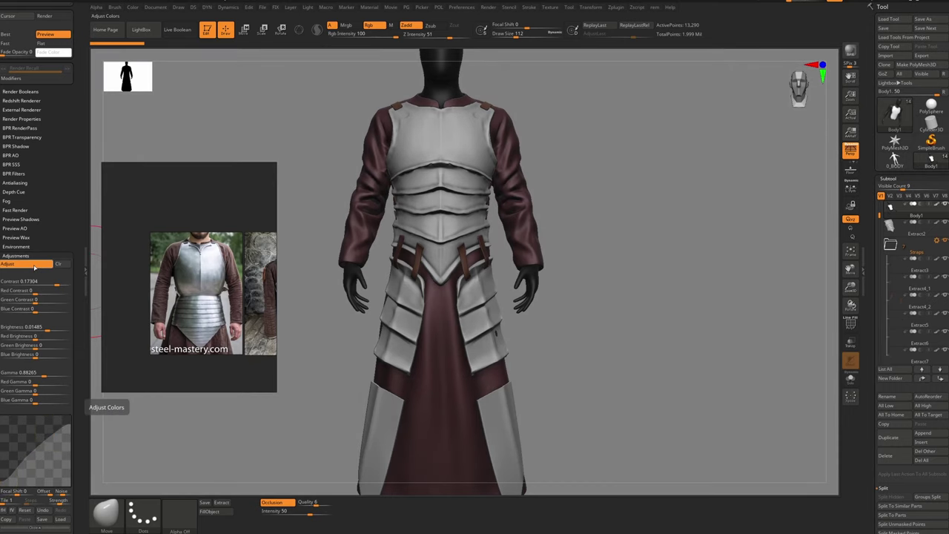
left_click(34, 267)
left_click(34, 267)
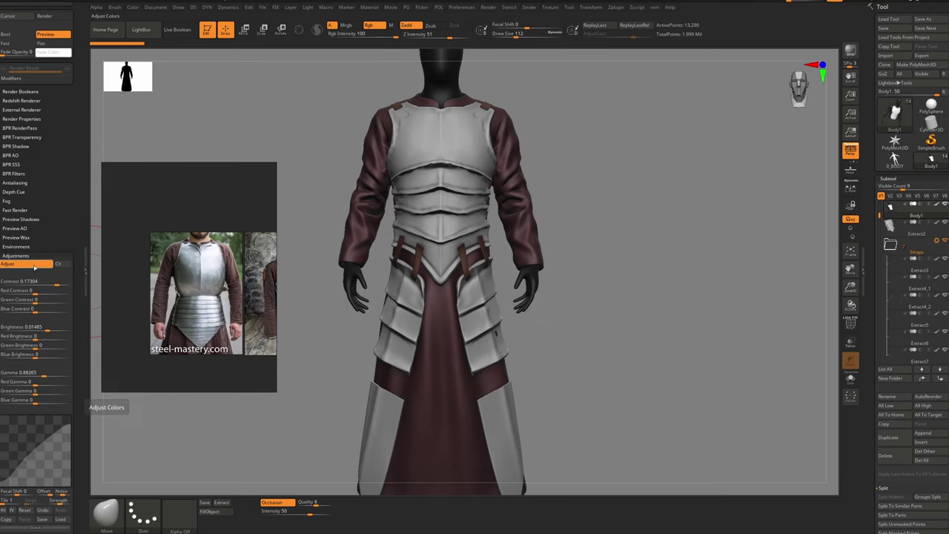
right_click_drag(389, 256, 299, 257, "ctrl")
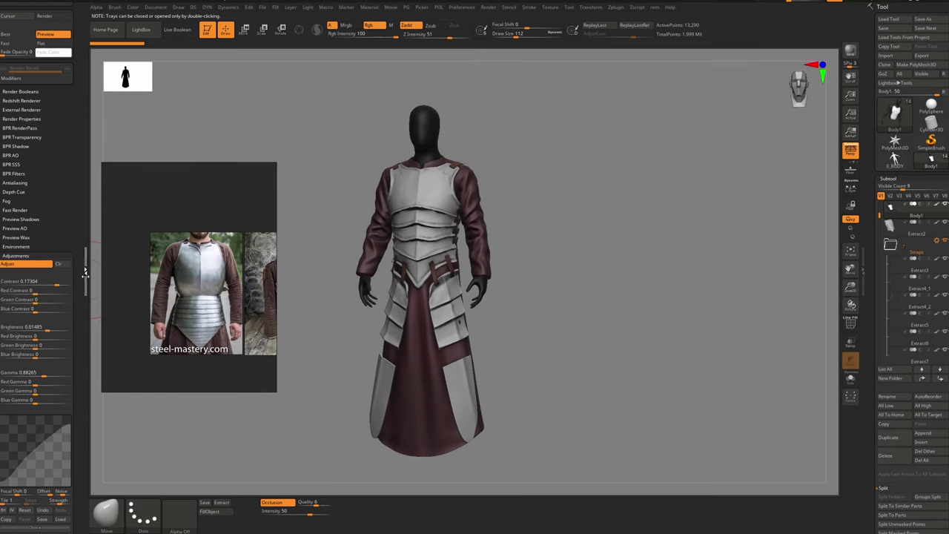
double_click(86, 272)
right_click_drag(311, 104, 465, 63)
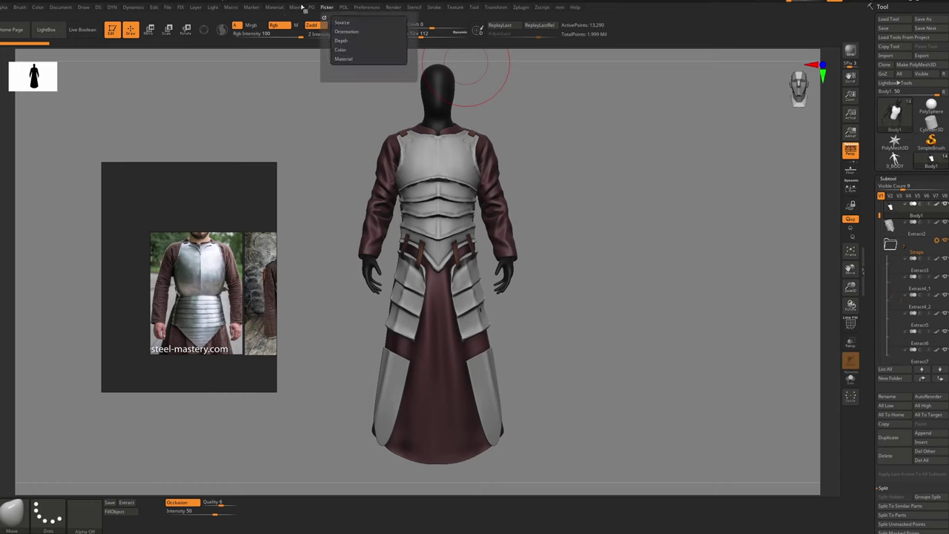
Drag the Light Intensity slider from 0.95 up to 1.1267
mouse_move(387, 7)
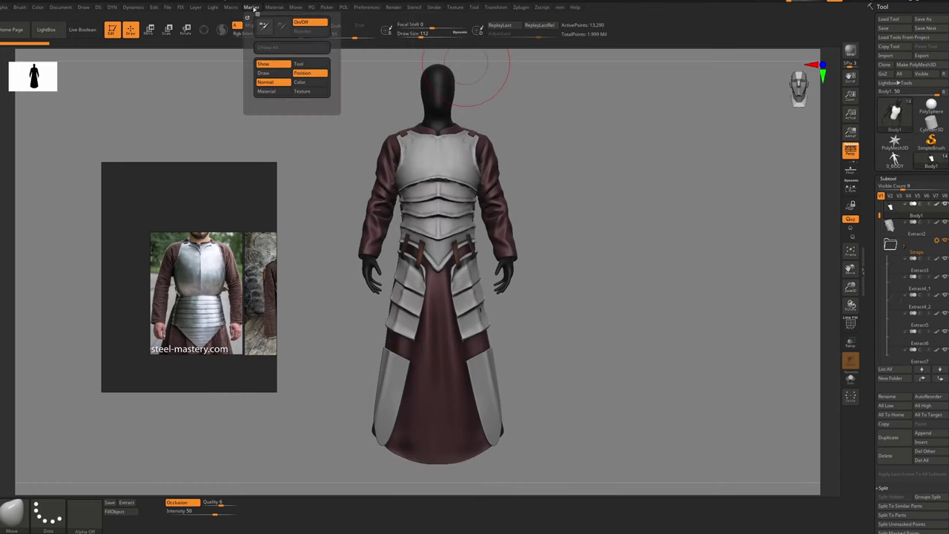
mouse_move(273, 7)
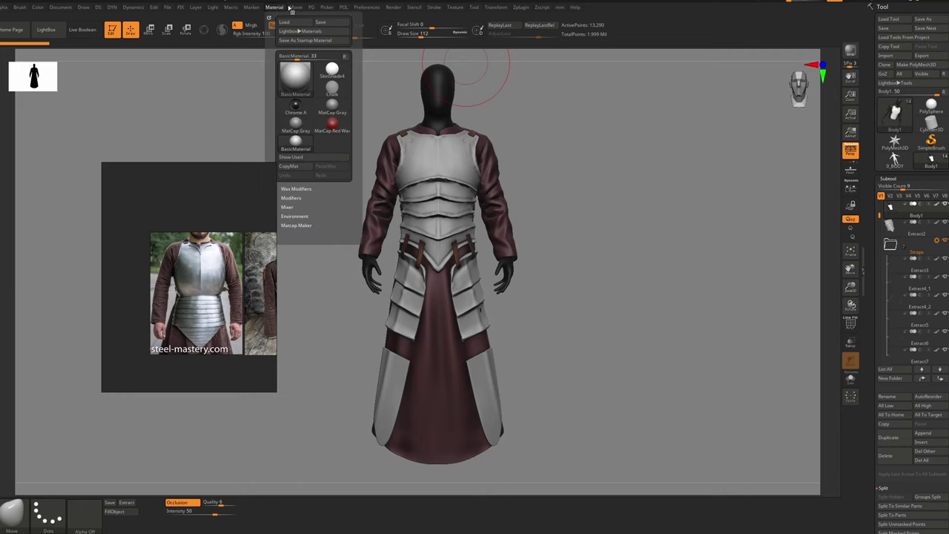
mouse_move(210, 16)
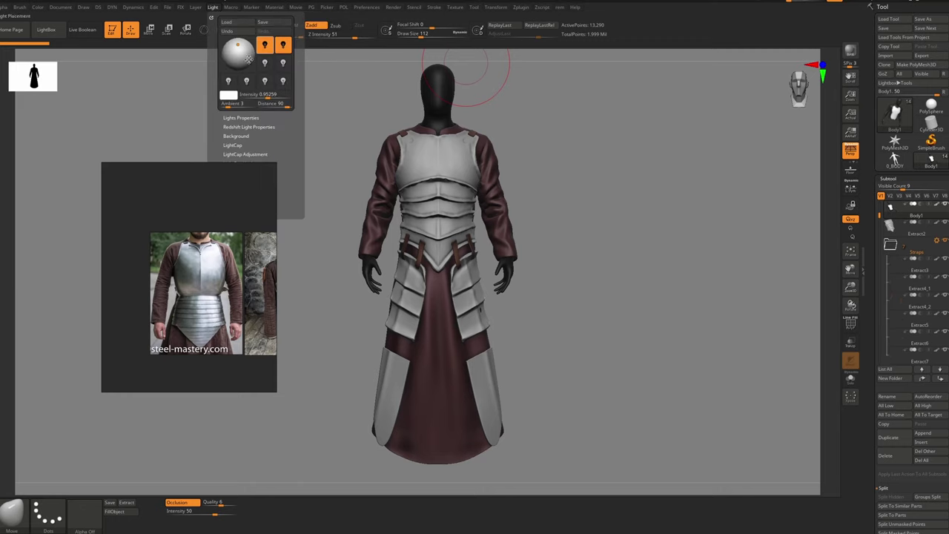
left_click(270, 96)
left_click_drag(268, 96, 266, 96)
mouse_move(499, 171)
right_mouse_down()
mouse_move(463, 182)
mouse_move(461, 197)
mouse_move(476, 186)
mouse_move(483, 205)
mouse_move(481, 167)
right_mouse_up()
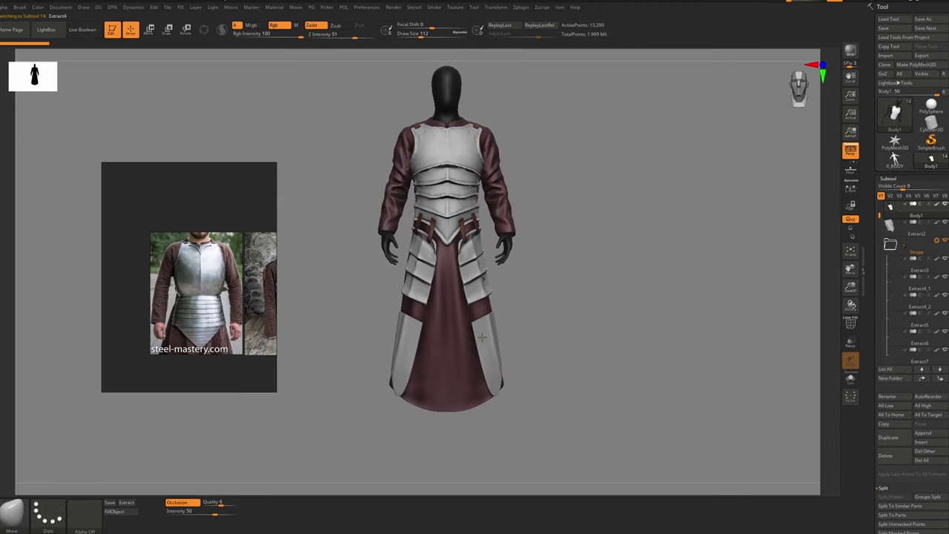
Copy the 0_BODY subtool and paste it into Extract4, then restore full visibility
left_click(894, 160)
left_click(900, 424)
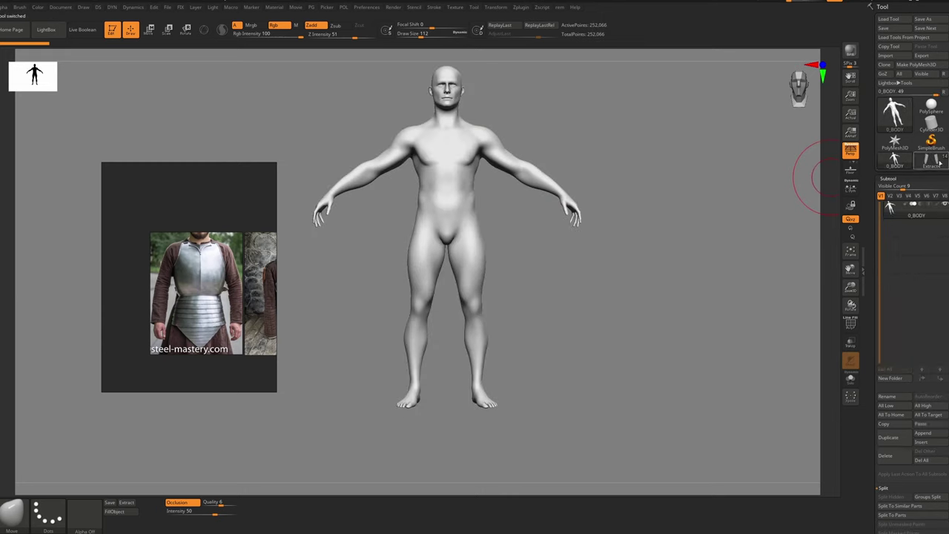
left_click(931, 160)
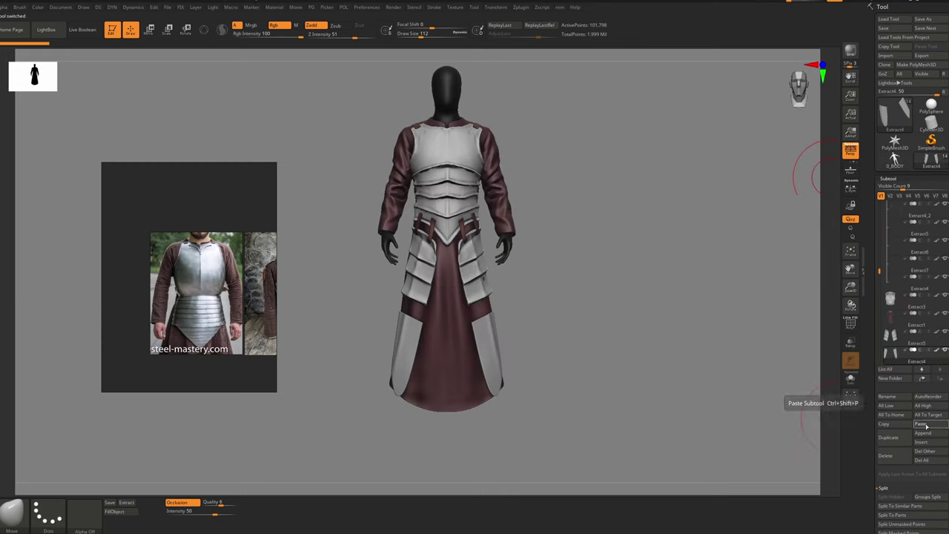
left_click(921, 424)
key("alt+s")
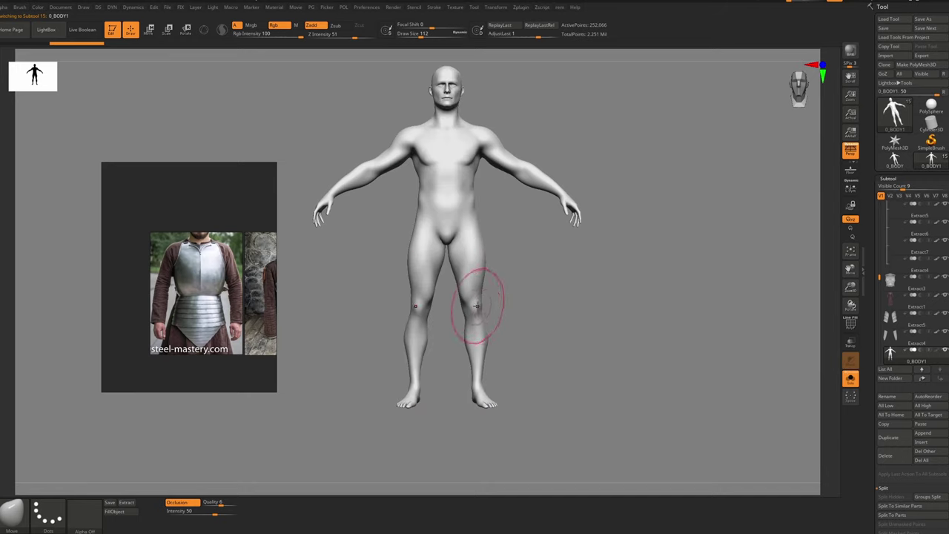
key("alt+s")
key("alt+s")
key("alt+s")
key("alt+s")
key("ctrl+shift+s")
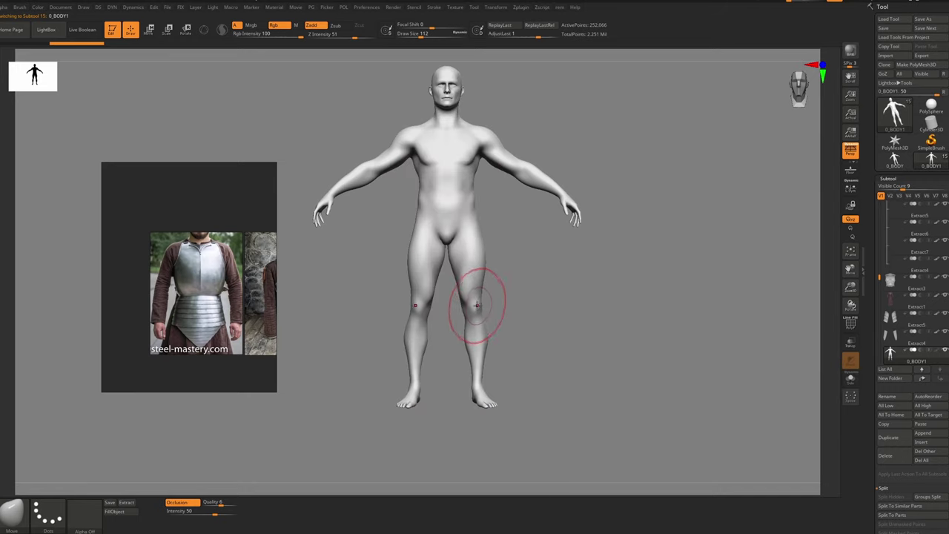
key("ctrl+shift+s")
key("ctrl+shift+s")
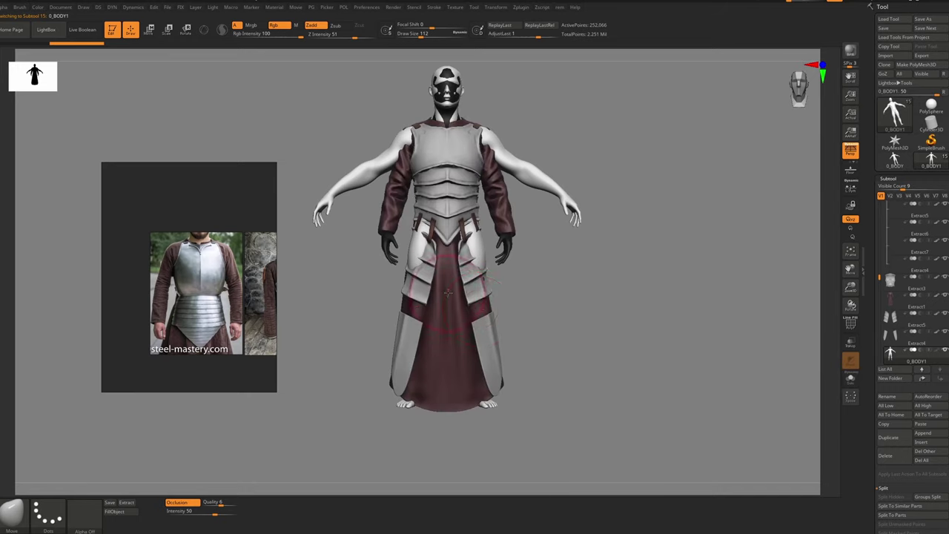
Pull the robe's back hem downward with the Move brush
right_click_drag(448, 293, 519, 306)
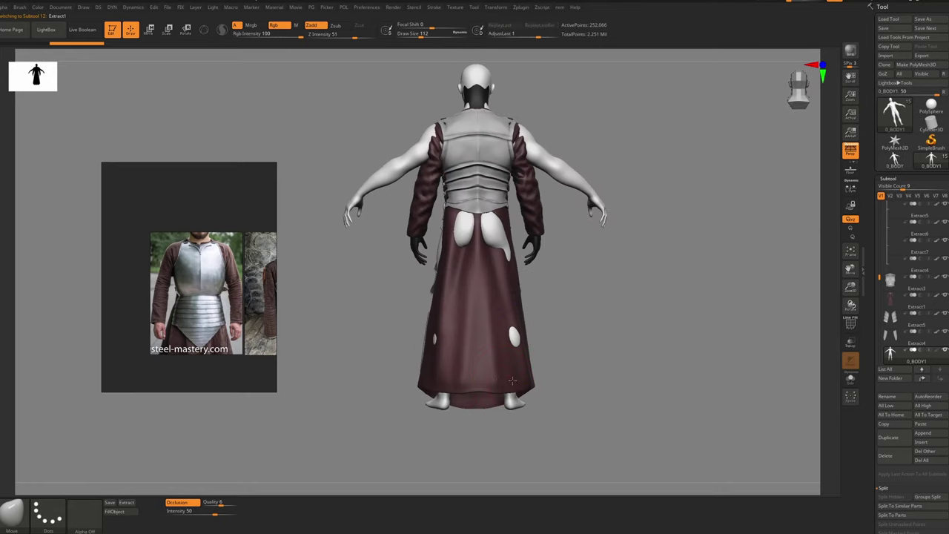
key("b")
key("m")
key("v")
key("space")
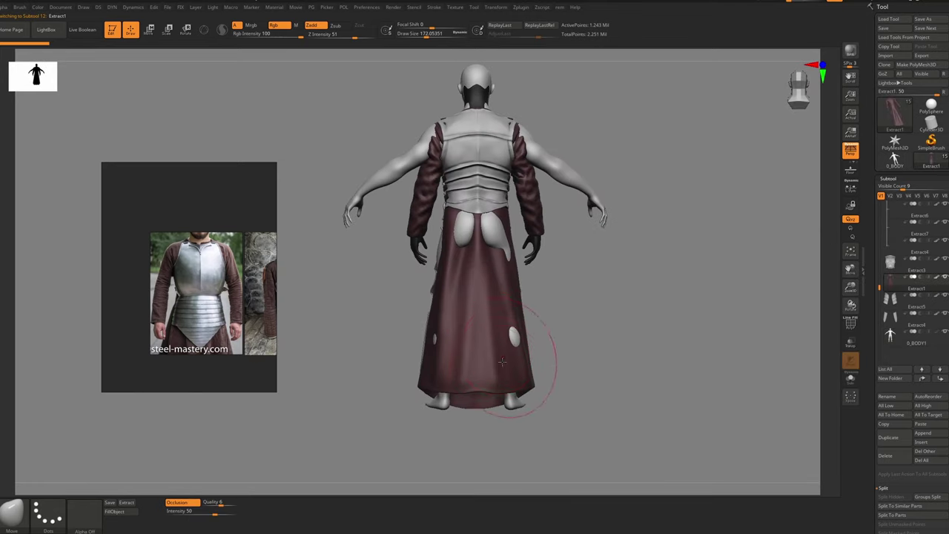
mouse_move(494, 397)
left_mouse_down()
mouse_move(500, 405)
mouse_move(541, 396)
mouse_move(448, 420)
left_mouse_up()
key("]")
key("bracketleft")
key("bracketright")
left_click_drag(549, 364, 592, 305)
Select the Extract4 leg plates and Extract5 thigh plates and reshape the thigh plates from the side
key("h")
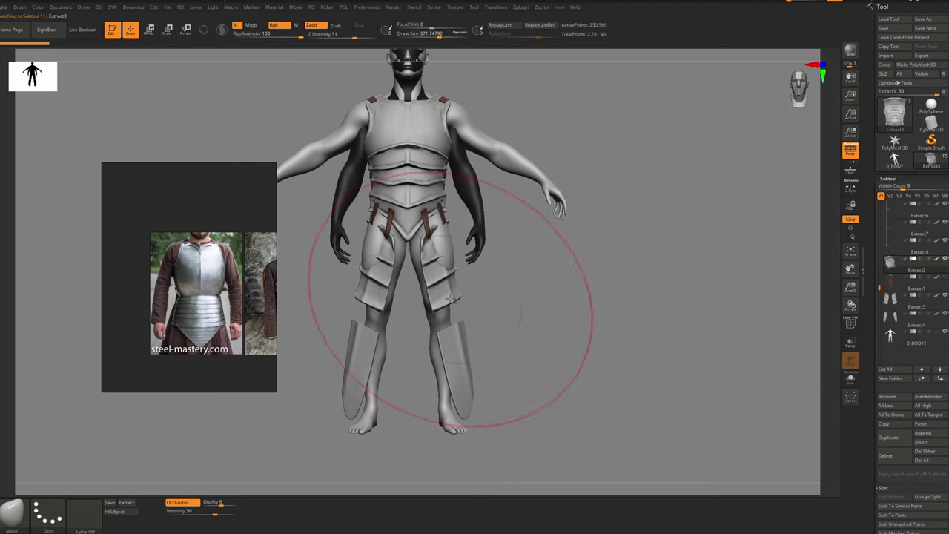
left_click(463, 362, "alt")
mouse_move(567, 371)
left_mouse_down()
mouse_move(482, 375)
mouse_move(455, 349)
mouse_move(502, 324)
mouse_move(452, 373)
mouse_move(467, 316)
mouse_move(437, 318)
left_mouse_up()
key("s")
left_click(451, 273, "alt")
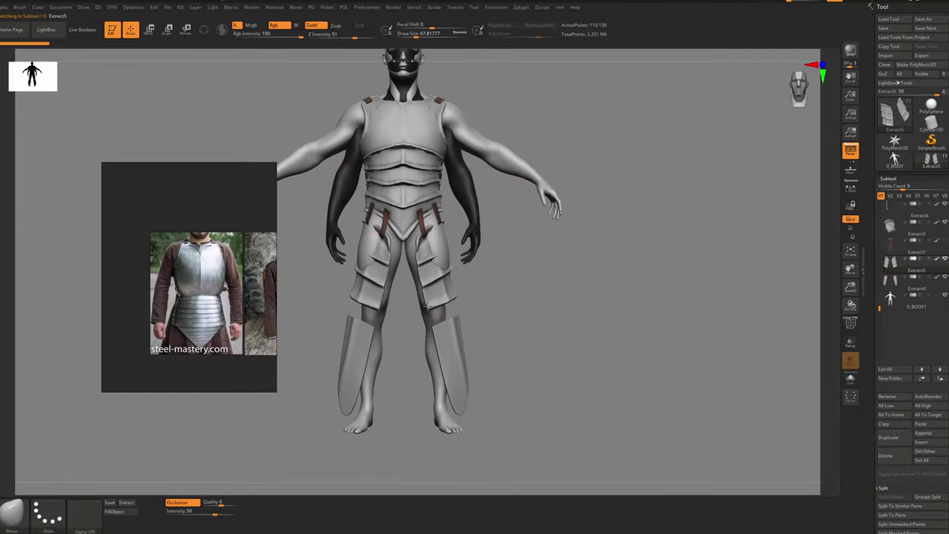
left_click_drag(454, 282, 448, 285)
left_click_drag(548, 356, 462, 357)
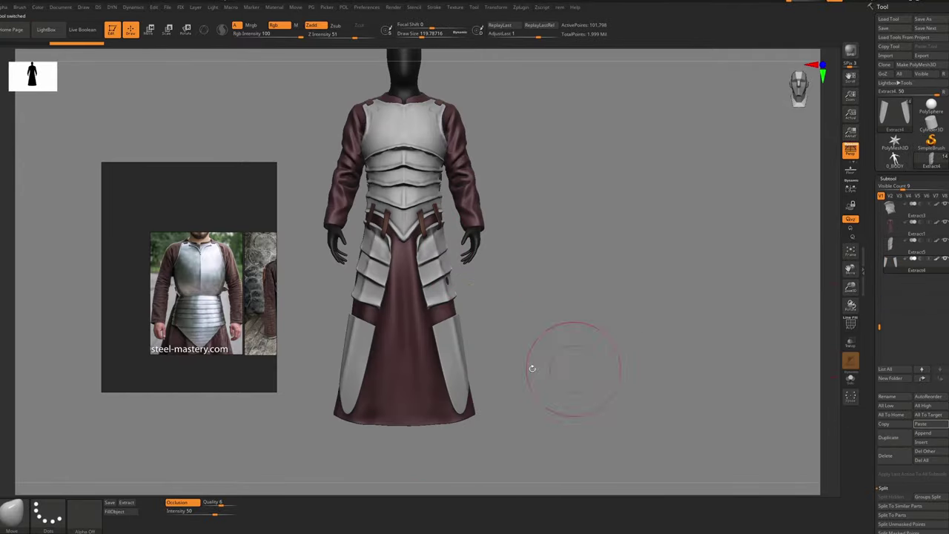
Switch to DamStandard and smooth the top edge of the right lower plate, brush size about 20
scroll(478, 319, "up", 5)
mouse_move(474, 318)
right_mouse_down()
mouse_move(483, 324)
mouse_move(470, 319)
mouse_move(474, 415)
mouse_move(479, 305)
right_mouse_up()
key("b")
key("d")
key("s")
left_click_drag(476, 321, 482, 185)
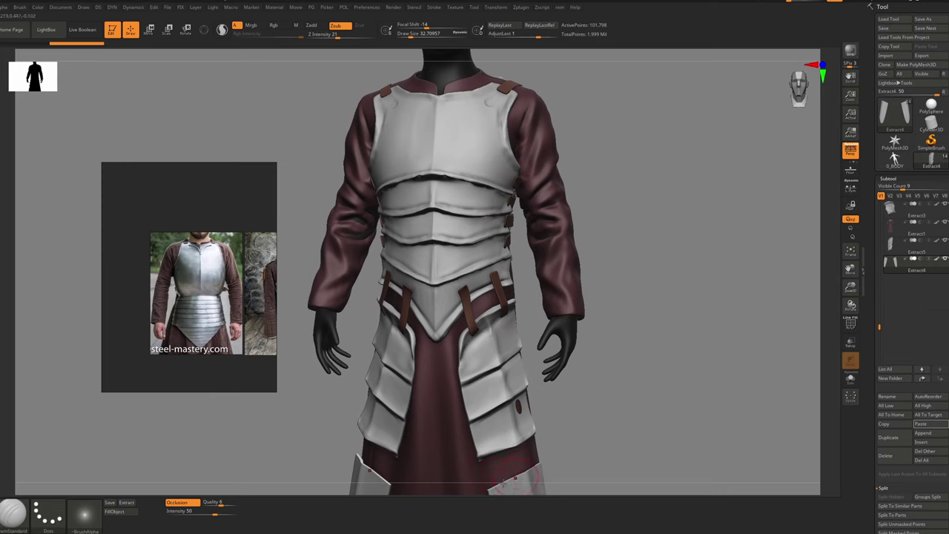
right_click_drag(512, 480, 486, 350, "alt")
right_click_drag(508, 426, 505, 356, "alt")
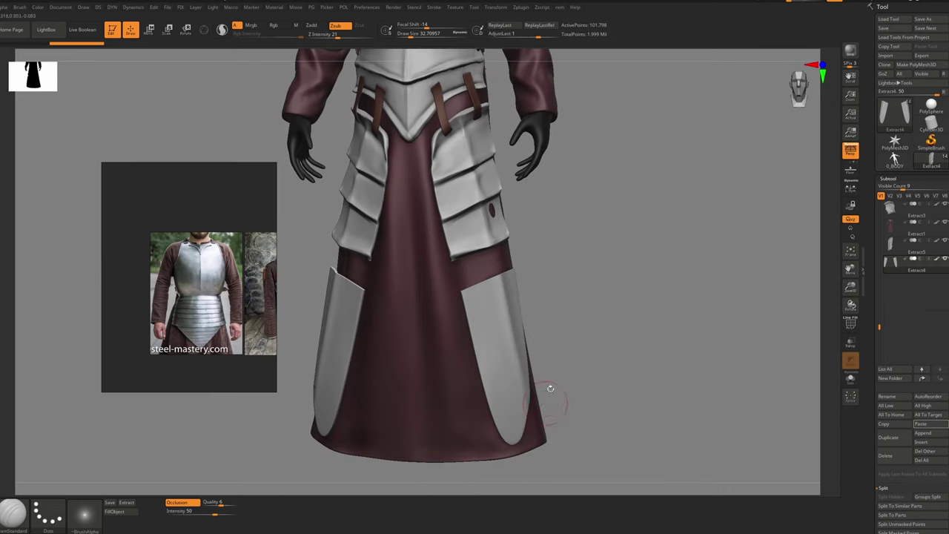
left_click_drag(511, 394, 487, 304)
right_click_drag(479, 296, 475, 286)
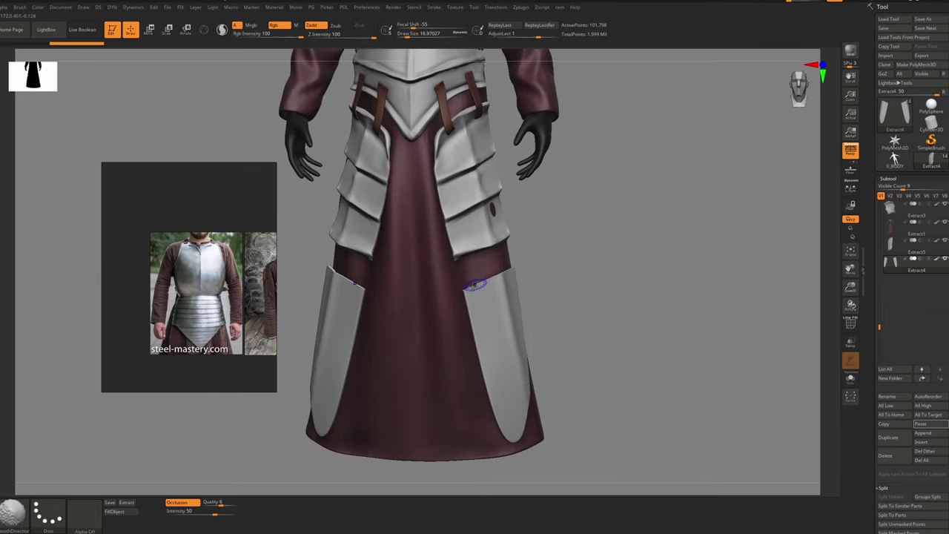
mouse_move(474, 287)
left_mouse_down("shift")
mouse_move(494, 287)
mouse_move(508, 272)
left_mouse_up("shift")
key("s")
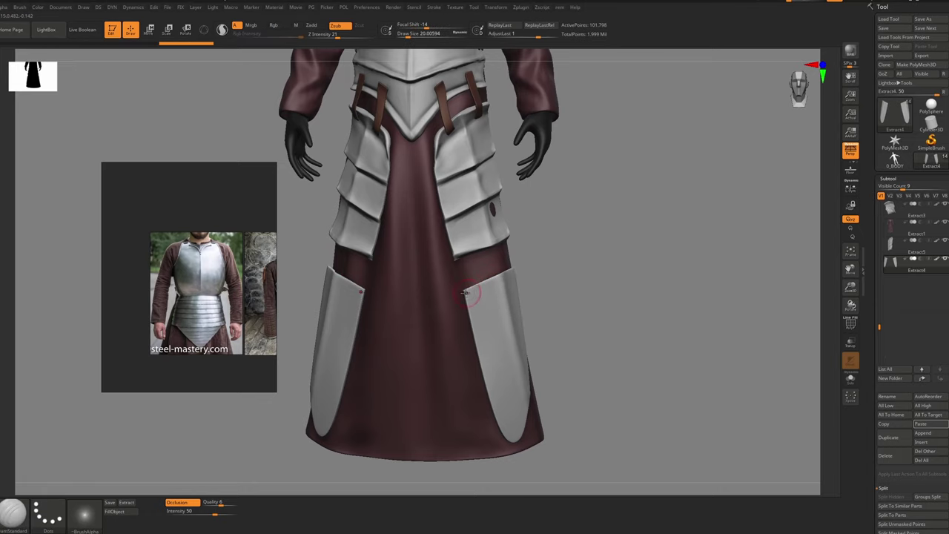
Carve a horizontal crease across the lower leg plate
mouse_move(567, 285)
left_mouse_down()
mouse_move(489, 295)
mouse_move(439, 323)
mouse_move(391, 333)
mouse_move(434, 329)
left_mouse_up()
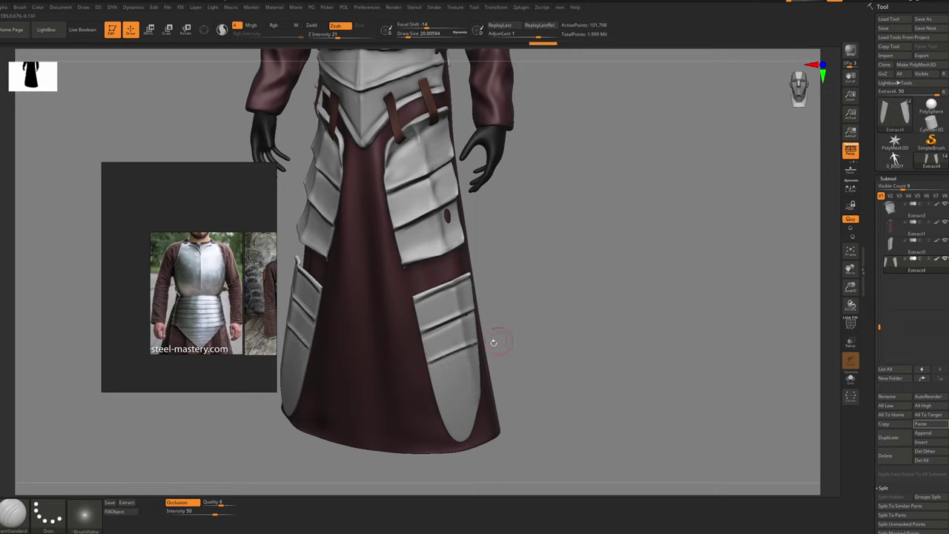
right_click_drag(477, 345, 452, 342, "ctrl")
right_click_drag(452, 341, 500, 468, "ctrl")
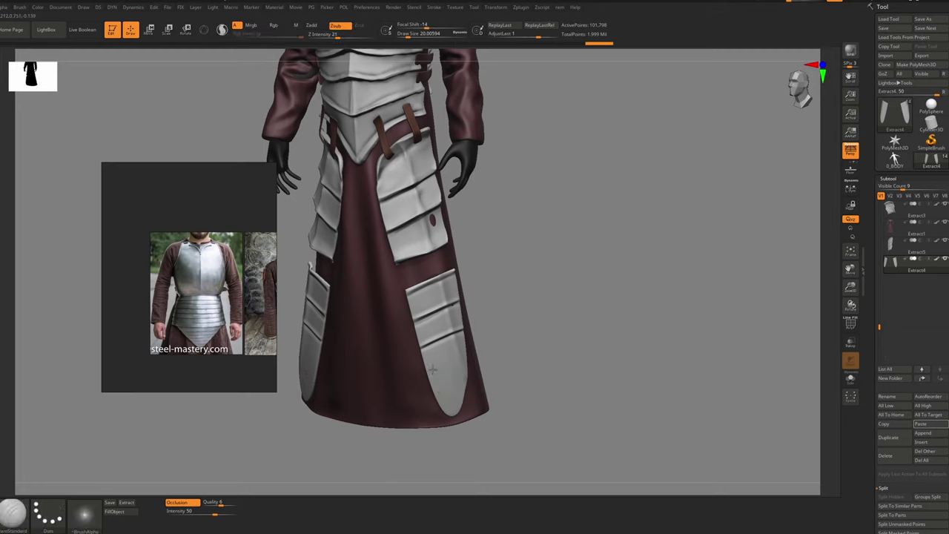
key("ctrl+z")
left_click_drag(428, 373, 460, 362)
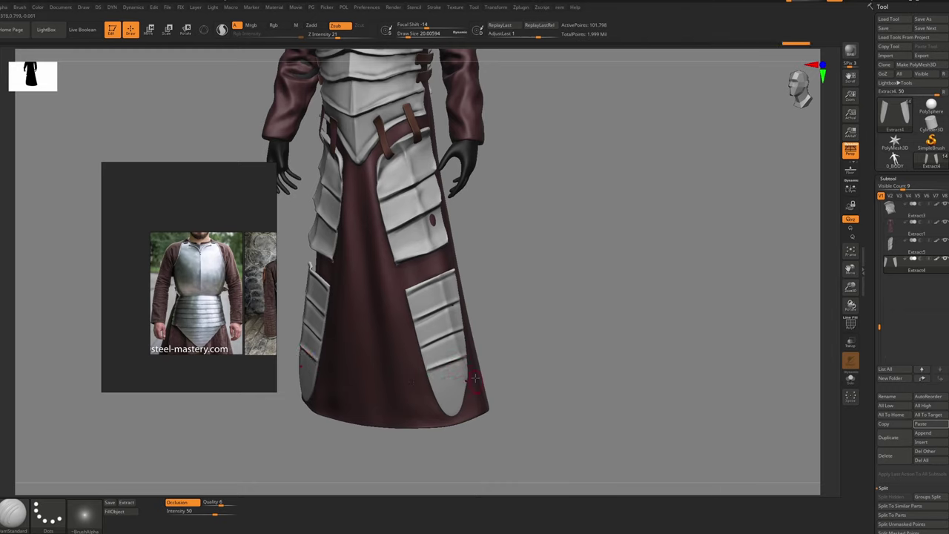
mouse_move(458, 373)
right_mouse_down()
mouse_move(481, 376)
mouse_move(483, 408)
mouse_move(442, 375)
mouse_move(460, 357)
mouse_move(477, 360)
mouse_move(461, 319)
mouse_move(461, 341)
right_mouse_up()
Nudge the lower plate edges with a smaller Move brush
key("b")
key("m")
key("v")
key("s")
key("s")
scroll(460, 319, "up", 4)
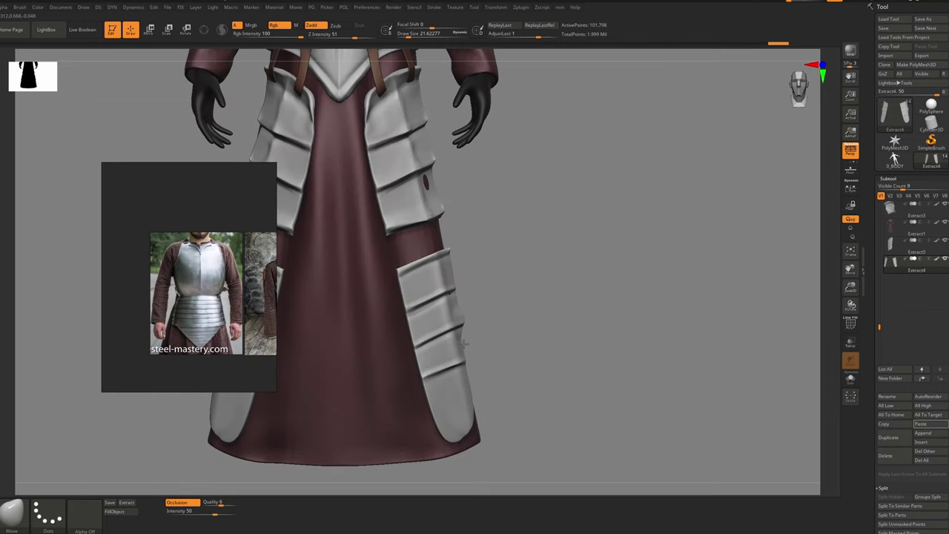
key("s")
left_click_drag(472, 358, 462, 331)
key("s")
left_click_drag(454, 289, 461, 280)
Nudge the plate edge into place and reframe the full figure
right_click_drag(461, 280, 451, 250, "ctrl")
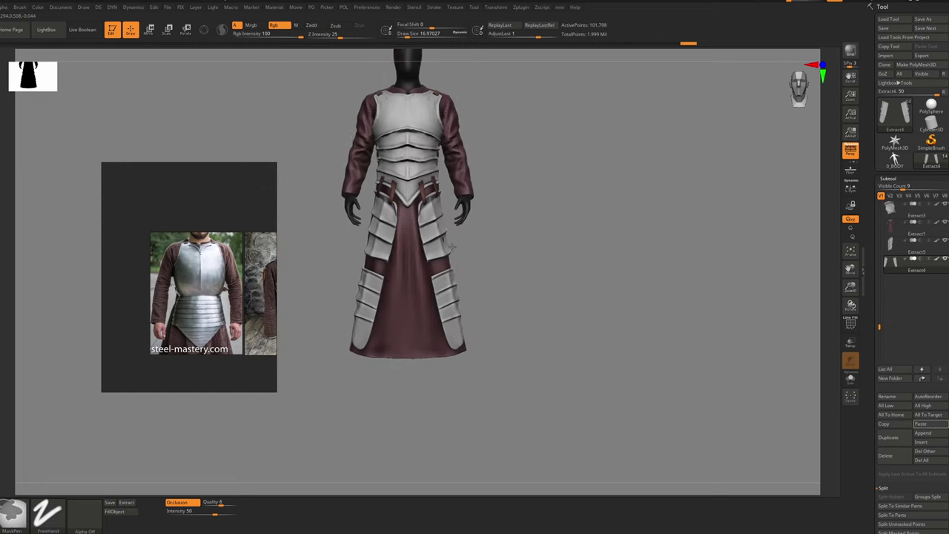
key("s")
left_click_drag(449, 272, 455, 272)
right_click_drag(452, 271, 460, 335, "alt")
key("s")
key("s")
key("s")
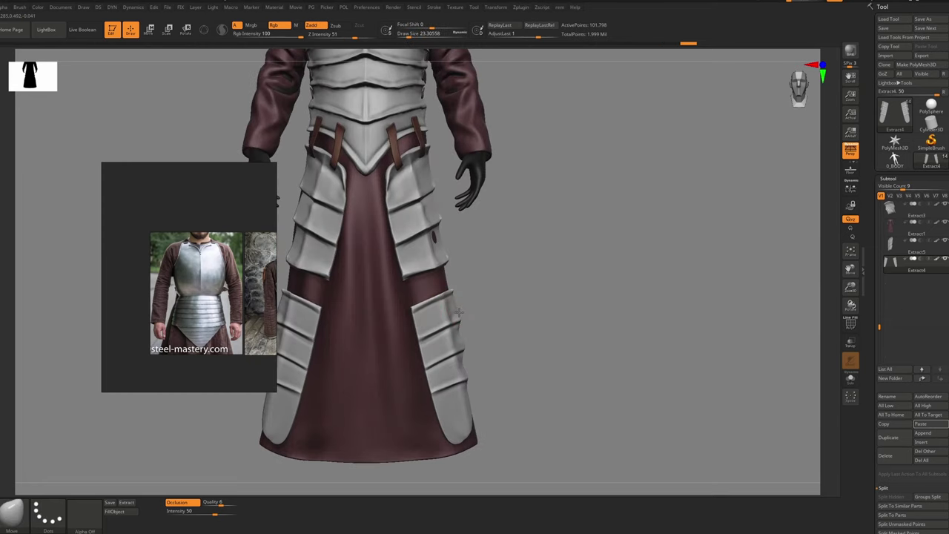
key("bracketleft")
Polish the right plate's edge with hPolish at a brush size of about 14
key("b")
key("h")
key("p")
left_click_drag(457, 310, 455, 310)
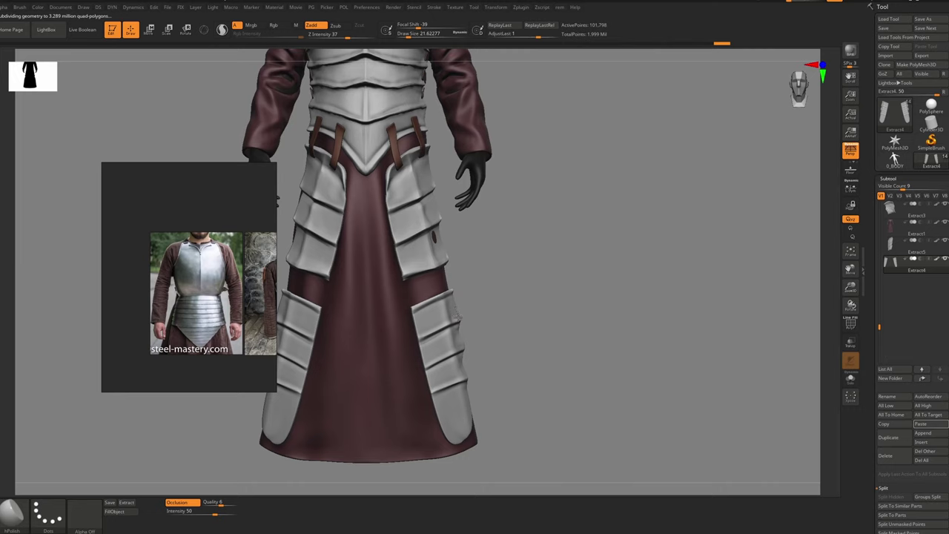
key("bracketleft")
key("bracketleft")
key("bracketleft")
key("bracketleft")
key("bracketleft")
key("bracketleft")
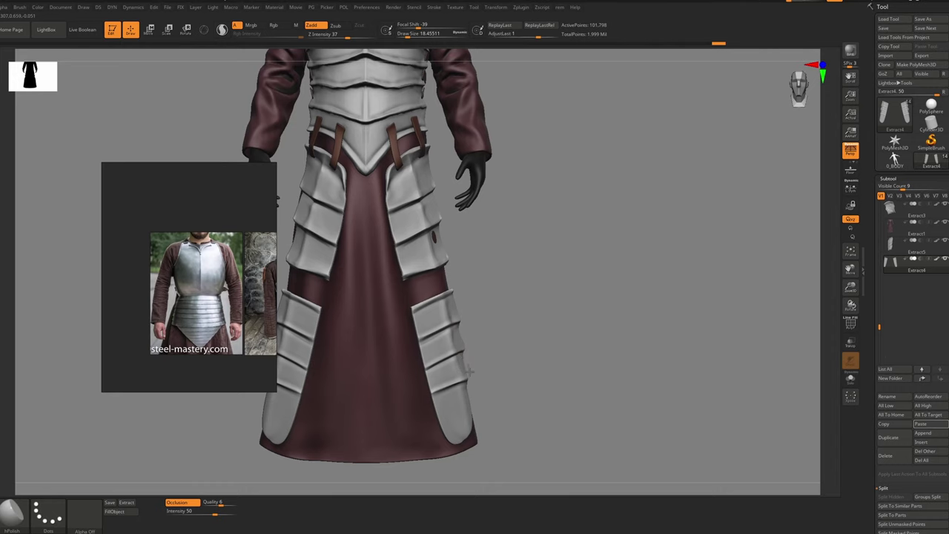
Pull the lower plate edge outward with the Move brush
key("b")
key("m")
key("v")
key("space")
left_click_drag(476, 382, 469, 381)
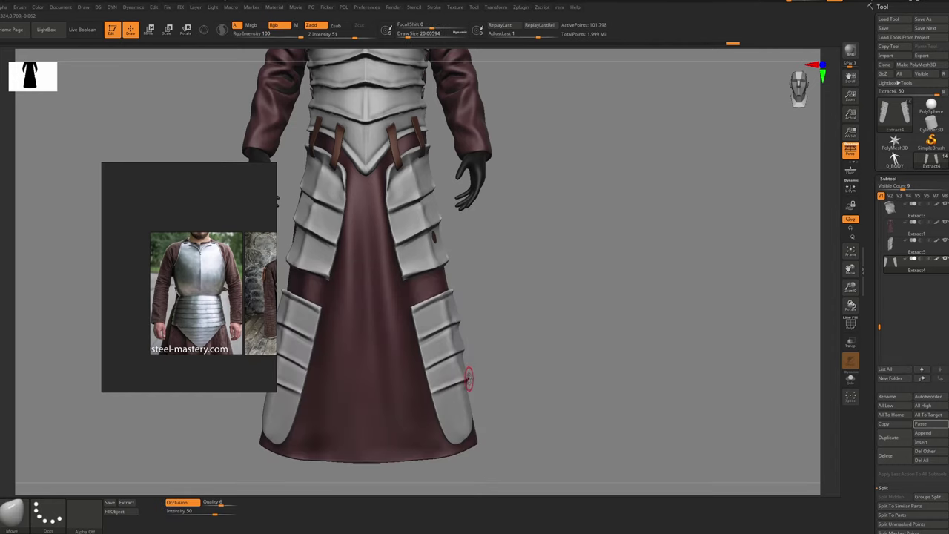
scroll(471, 382, "up", 3)
right_click_drag(471, 382, 468, 381)
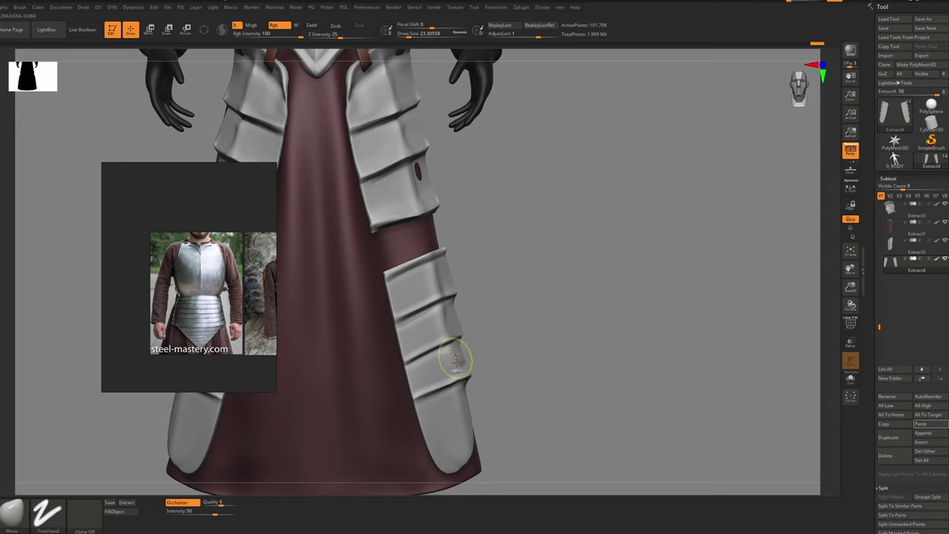
mouse_move(455, 363)
right_mouse_down("ctrl")
mouse_move(461, 356)
mouse_move(470, 376)
right_mouse_up("ctrl")
key("s")
left_click_drag(471, 377, 472, 378)
right_click_drag(472, 378, 472, 383)
left_click_drag(472, 383, 475, 383)
Carve a groove across the lower leg plate with DamStandard
key("b")
key("h")
key("p")
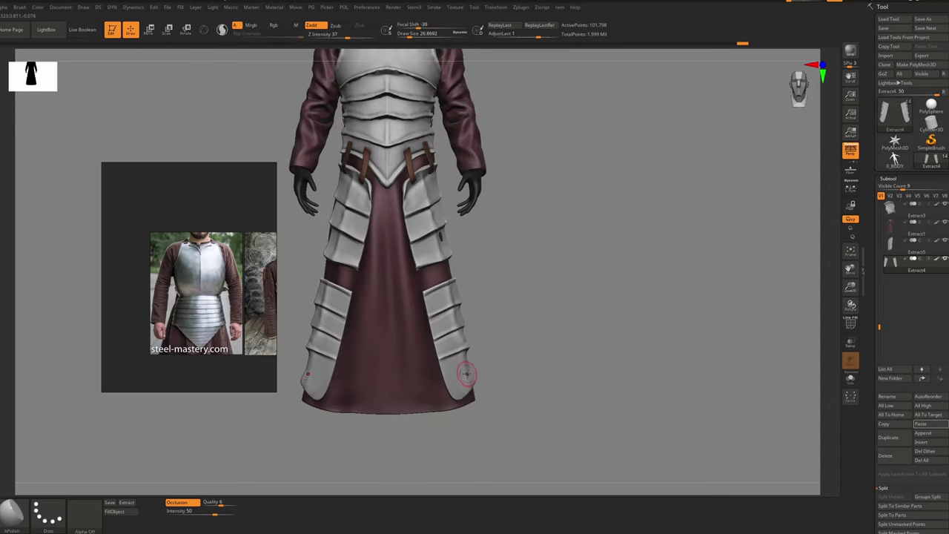
key("b")
key("d")
key("s")
right_click_drag(473, 431, 486, 365)
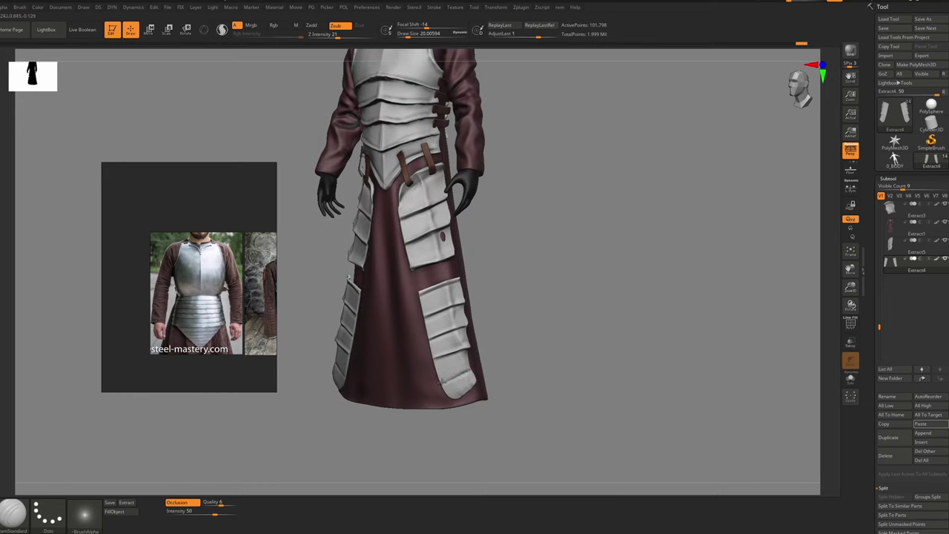
mouse_move(446, 381)
left_mouse_down()
mouse_move(469, 373)
mouse_move(456, 377)
left_mouse_up()
right_click_drag(446, 384, 452, 361)
With the Move brush on Extract5, pull the upper skirt plates' lower edge down
key("f")
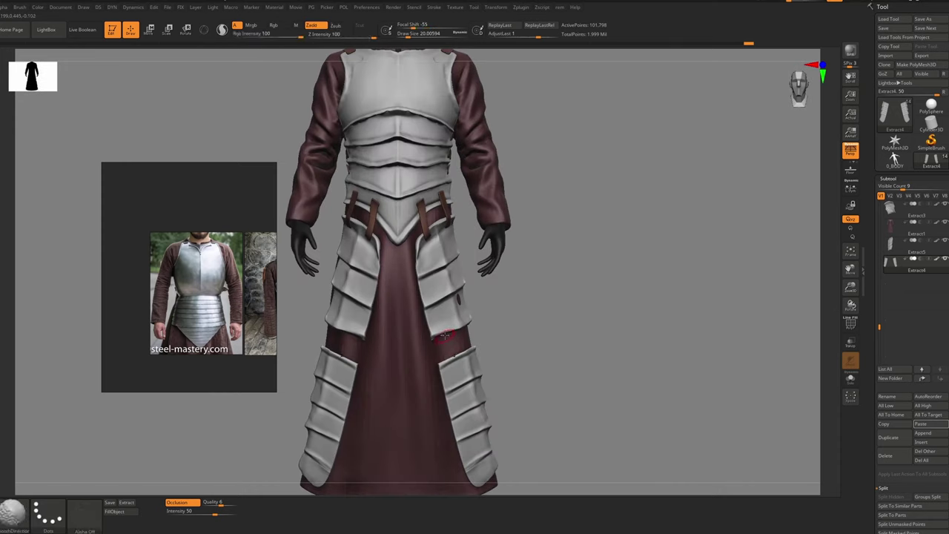
key("b")
left_click(438, 344)
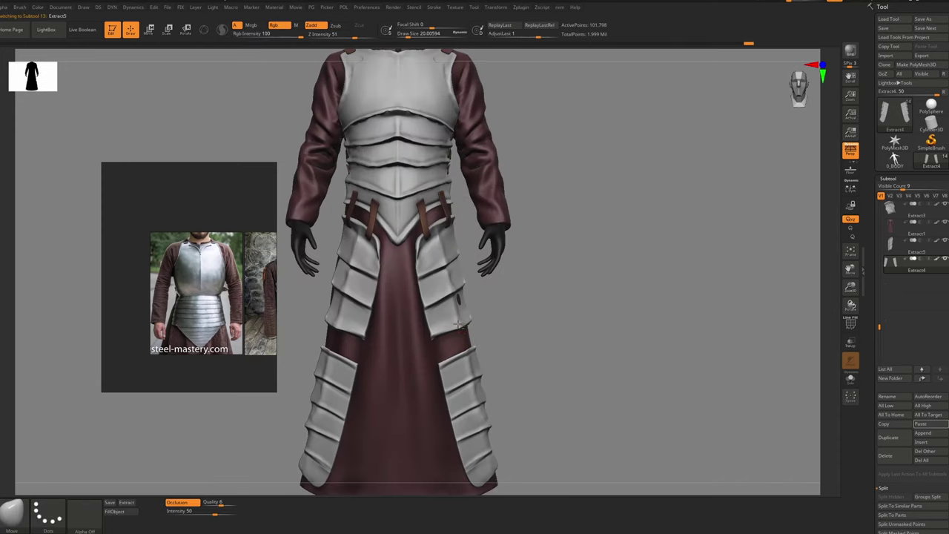
left_click(462, 331, "alt")
left_click_drag(460, 329, 461, 336)
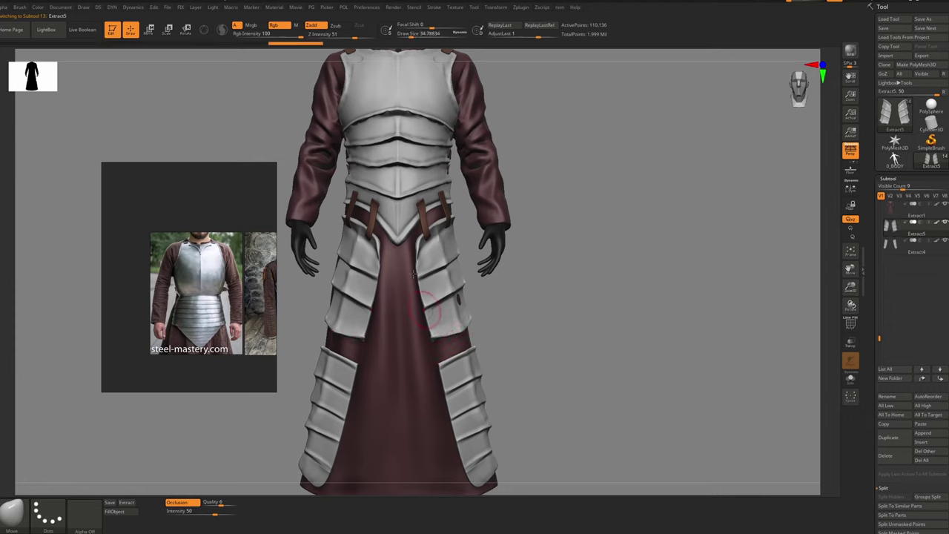
key("]")
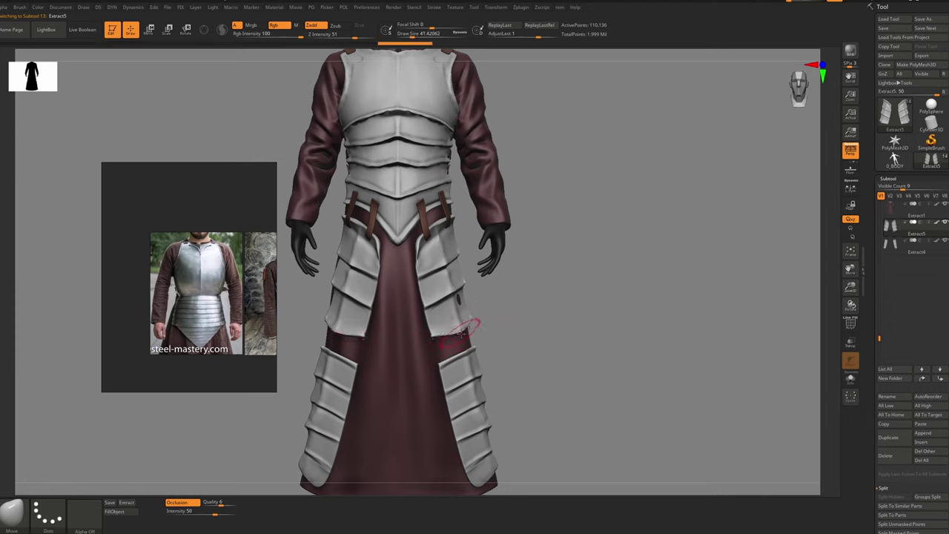
key("s")
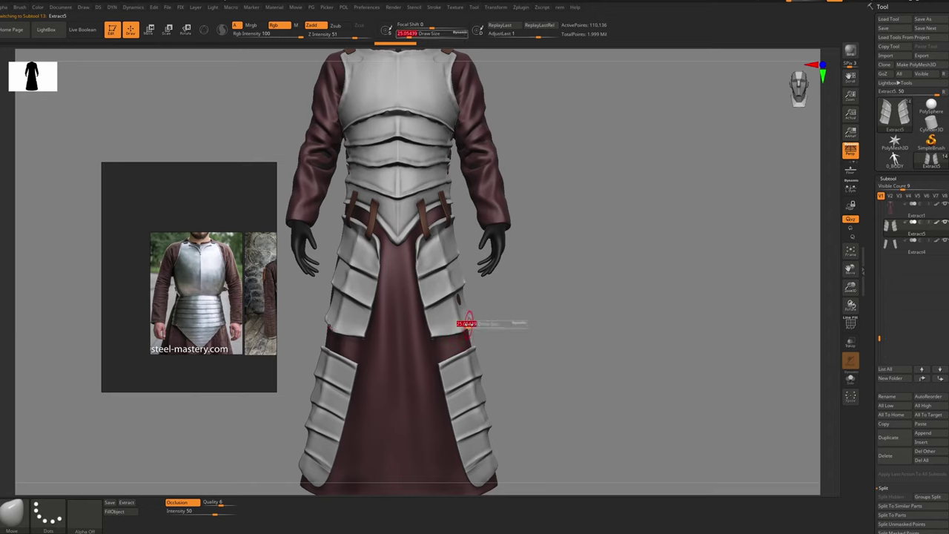
left_click_drag(471, 325, 465, 326)
mouse_move(468, 341)
right_mouse_down("ctrl")
mouse_move(452, 322)
mouse_move(450, 334)
right_mouse_up("ctrl")
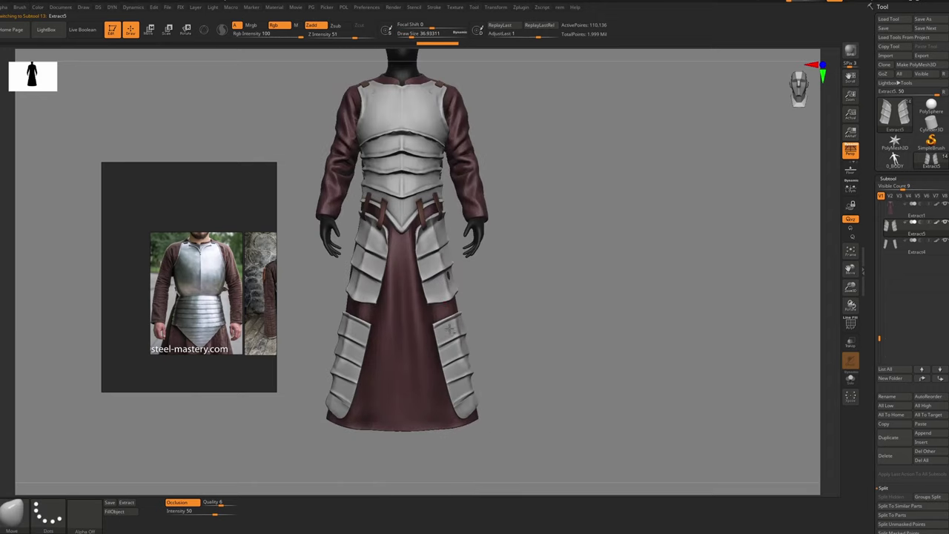
Reshape the Extract4 thigh plate with a resized Move brush
left_click(447, 329, "alt")
key("s")
key("s")
left_click_drag(436, 325, 438, 324)
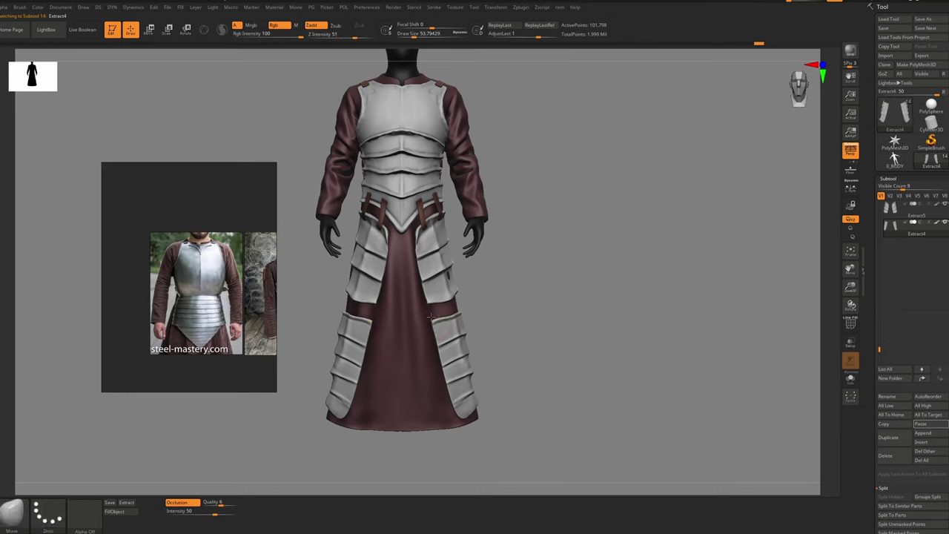
key("bracketleft")
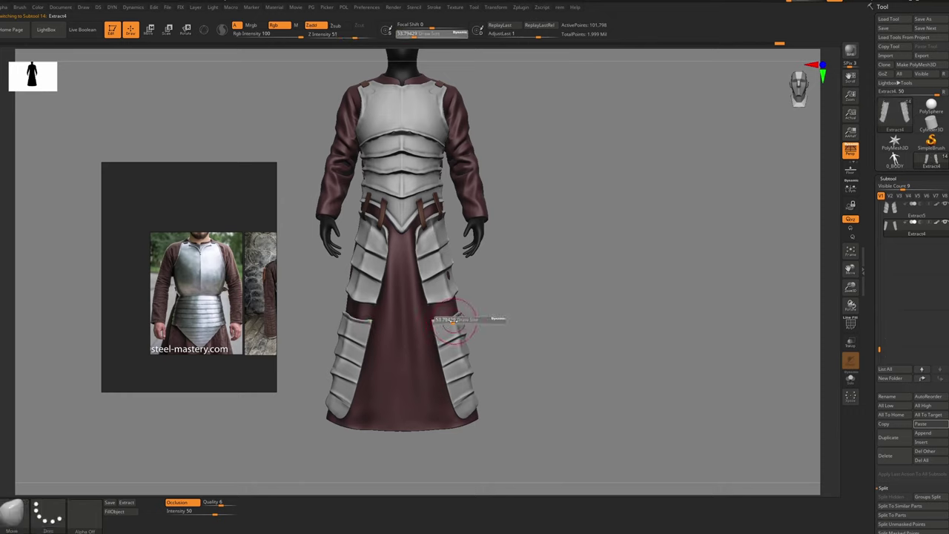
key("bracketleft")
key("bracketright")
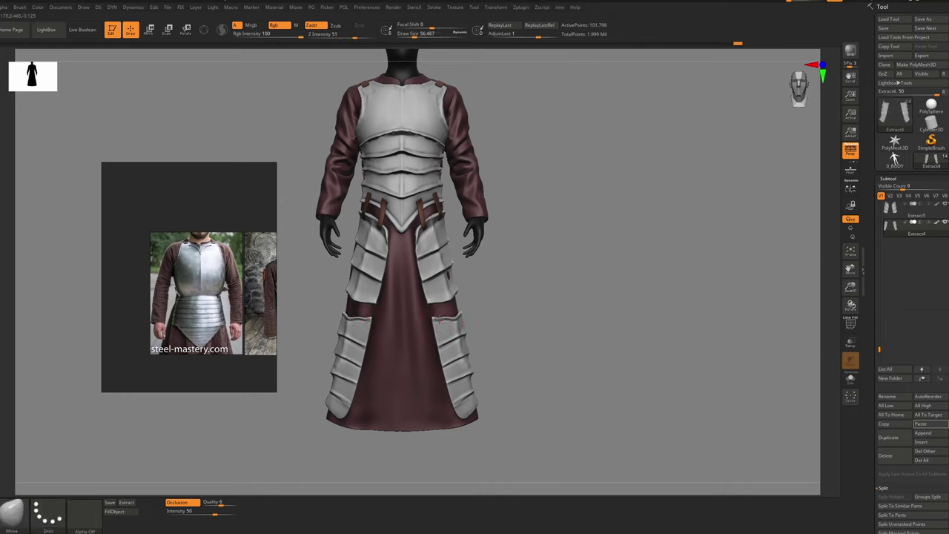
key("bracketright")
left_click_drag(446, 318, 446, 315)
left_click_drag(585, 315, 464, 315)
Refine the Extract4 lower leg armor further and inspect the figure from several angles
key("s")
left_click_drag(456, 315, 459, 313)
key("s")
key("bracketleft")
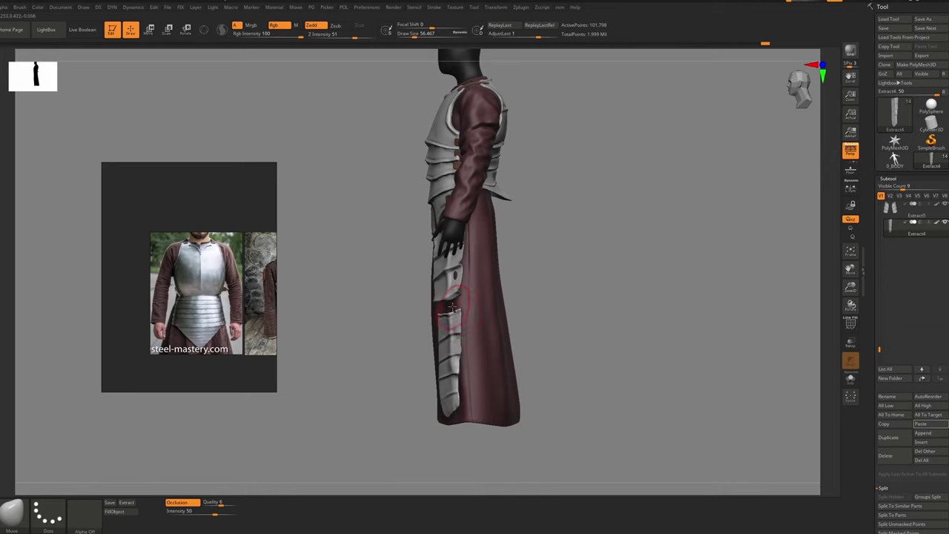
mouse_move(394, 316)
left_mouse_down()
mouse_move(460, 316)
mouse_move(436, 318)
left_mouse_up()
key("s")
key("bracketleft")
left_click(429, 318, "alt")
key("s")
mouse_move(436, 318)
right_mouse_down("ctrl")
mouse_move(440, 255)
mouse_move(459, 349)
right_mouse_up("ctrl")
right_click_drag(460, 348, 471, 363)
mouse_move(476, 383)
left_mouse_down()
mouse_move(467, 405)
mouse_move(534, 400)
left_mouse_up()
Select the Extract4_2 belt straps and duplicate them with Subtool > Duplicate
left_click(575, 174, "alt")
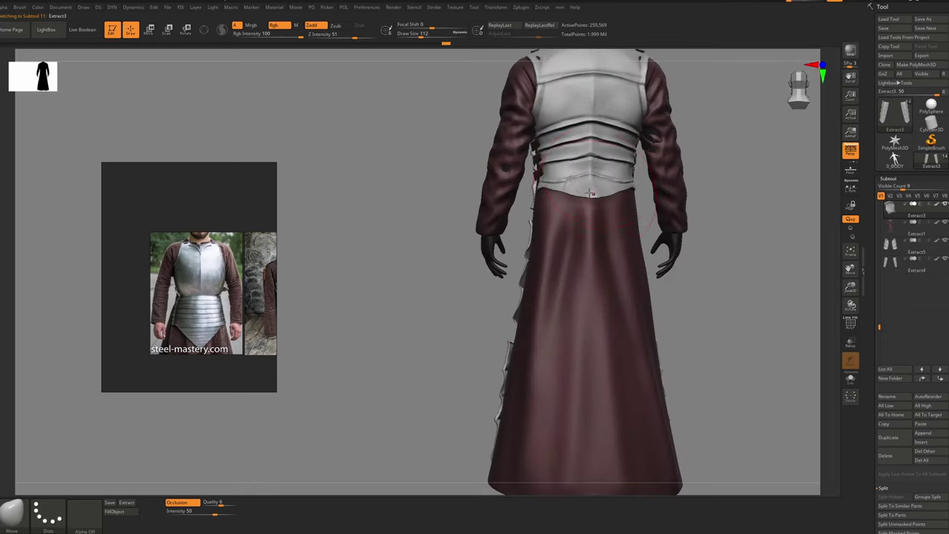
right_click_drag(534, 401, 530, 348, "ctrl")
mouse_move(531, 349)
left_mouse_down()
mouse_move(519, 296)
mouse_move(529, 263)
left_mouse_up()
left_click(530, 276, "alt")
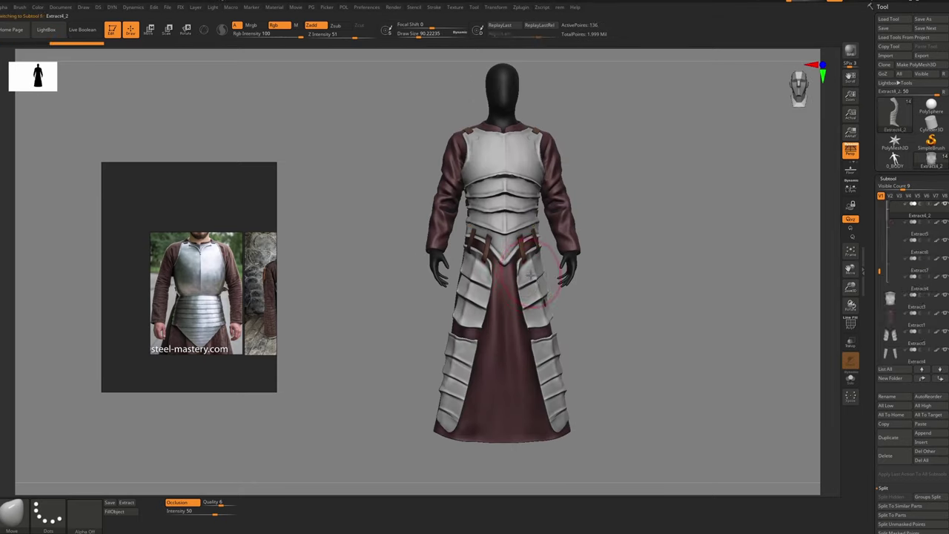
left_click(888, 437)
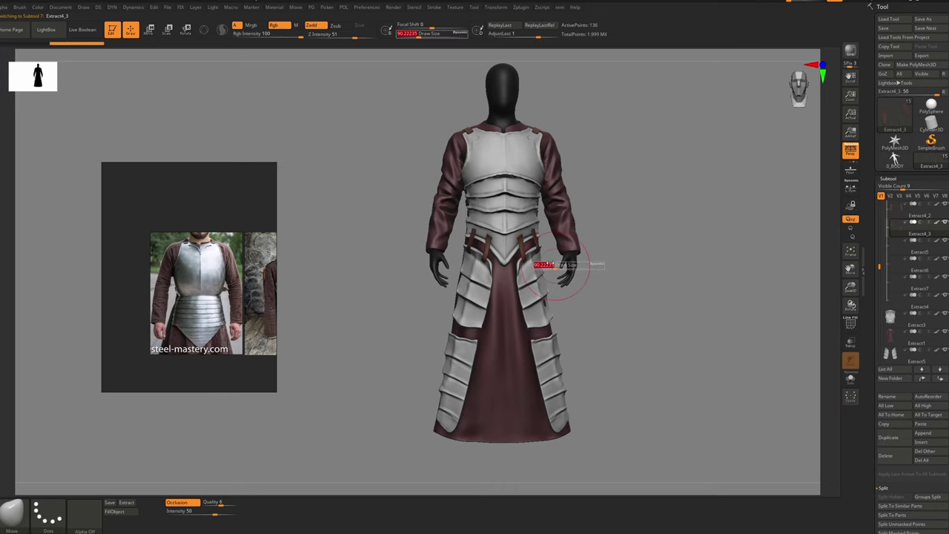
Move the duplicated straps down the skirt plates using Move Topological
mouse_move(549, 264)
left_mouse_down()
mouse_move(568, 263)
mouse_move(541, 272)
mouse_move(559, 276)
left_mouse_up()
key("s")
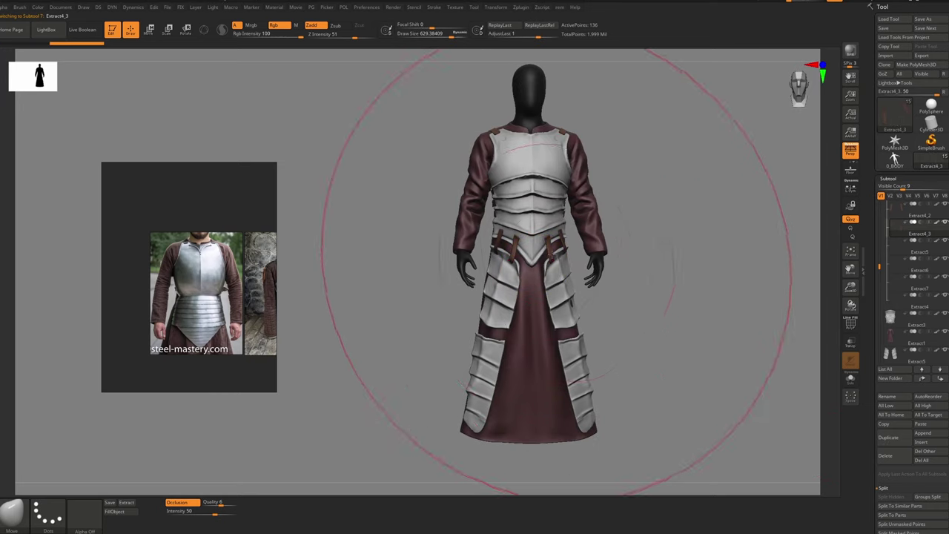
mouse_move(551, 346)
left_mouse_down()
mouse_move(552, 365)
mouse_move(580, 370)
left_mouse_up()
key("s")
key("bracketleft")
key("bracketleft")
key("bracketleft")
key("bracketleft")
key("bracketleft")
key("bracketleft")
key("bracketleft")
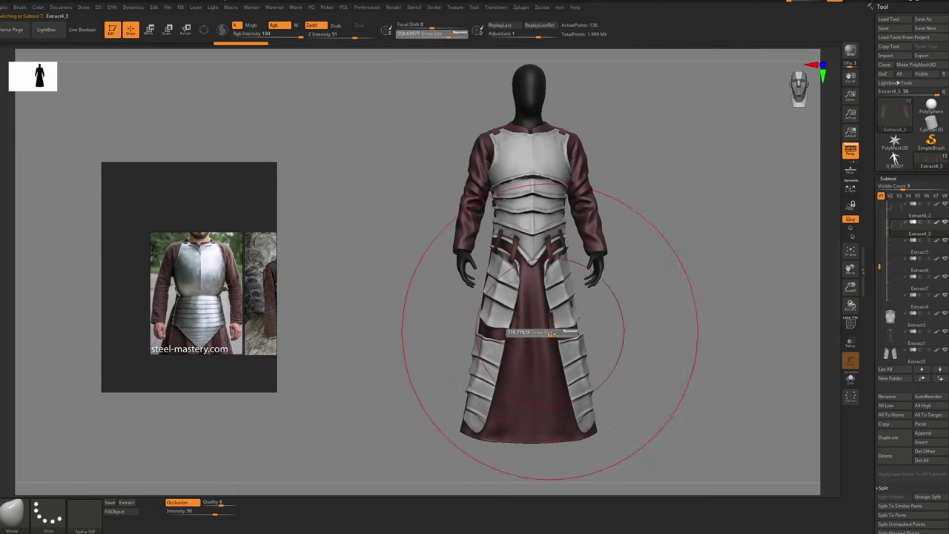
key("b")
key("m")
key("t")
key("s")
left_click_drag(564, 340, 549, 340)
left_click_drag(561, 334, 551, 331)
right_click_drag(590, 331, 512, 329)
right_click_drag(549, 329, 645, 328, "ctrl")
Polish the strap surface and nudge the duplicated straps into place
key("b")
key("h")
mouse_move(581, 324)
left_mouse_down("shift")
mouse_move(583, 343)
mouse_move(580, 316)
left_mouse_up("shift")
key("p")
key("b")
key("m")
key("t")
key("s")
right_click_drag(645, 334, 590, 343)
key("s")
left_click_drag(592, 347, 587, 348)
mouse_move(590, 348)
right_mouse_down("shift")
mouse_move(641, 348)
mouse_move(596, 360)
right_mouse_up("shift")
Rotate the lower strap copy with Transpose Rotate to follow the plate
left_click_drag(591, 336, 556, 297)
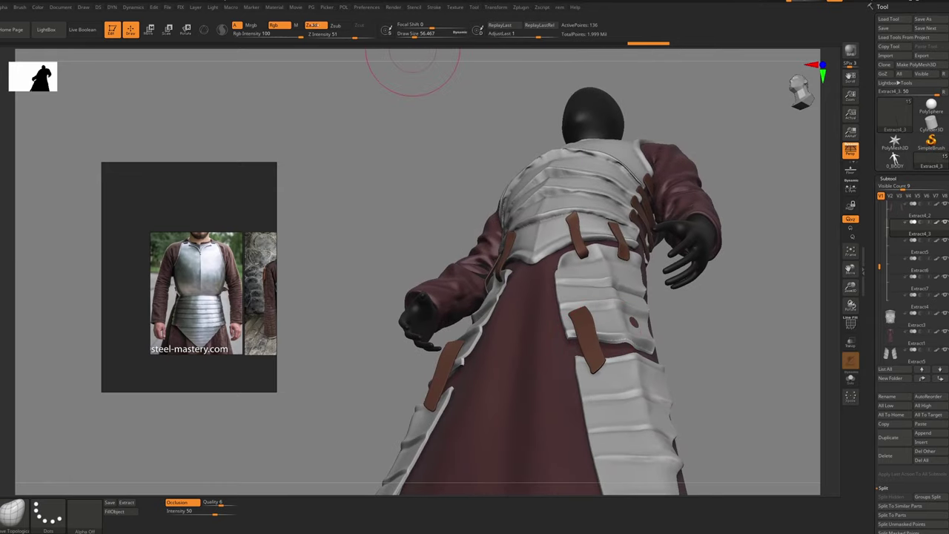
right_click_drag(628, 389, 598, 362)
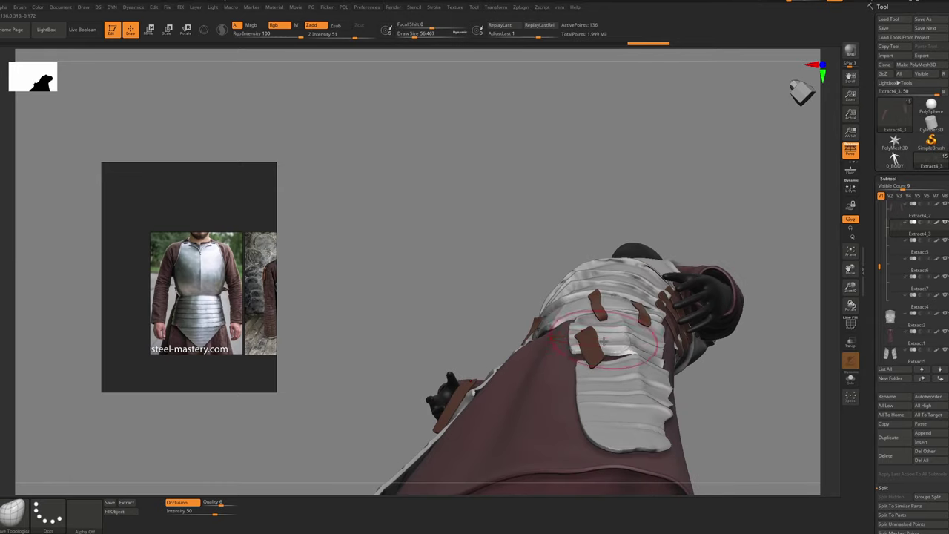
key("r")
left_click_drag(596, 360, 640, 336)
mouse_move(641, 336)
right_mouse_down()
mouse_move(627, 359)
mouse_move(589, 371)
right_mouse_up()
mouse_move(594, 376)
left_mouse_down()
mouse_move(652, 369)
mouse_move(625, 377)
left_mouse_up()
Move the lower strap down and rotate it around a vertical axis to sit on the plate
key("w")
mouse_move(625, 377)
right_mouse_down("shift")
mouse_move(634, 399)
mouse_move(617, 384)
right_mouse_up("shift")
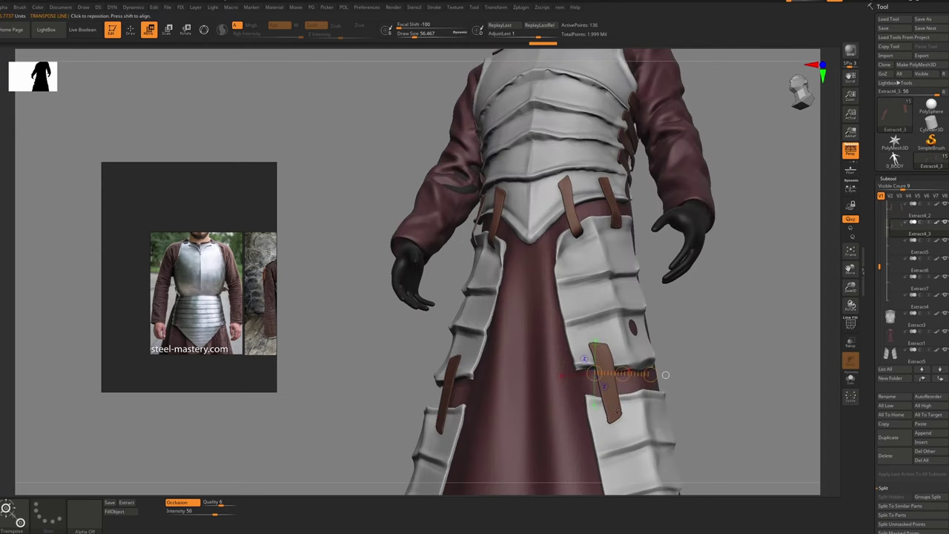
key("r")
left_click_drag(616, 409, 612, 359)
right_click_drag(612, 359, 620, 369)
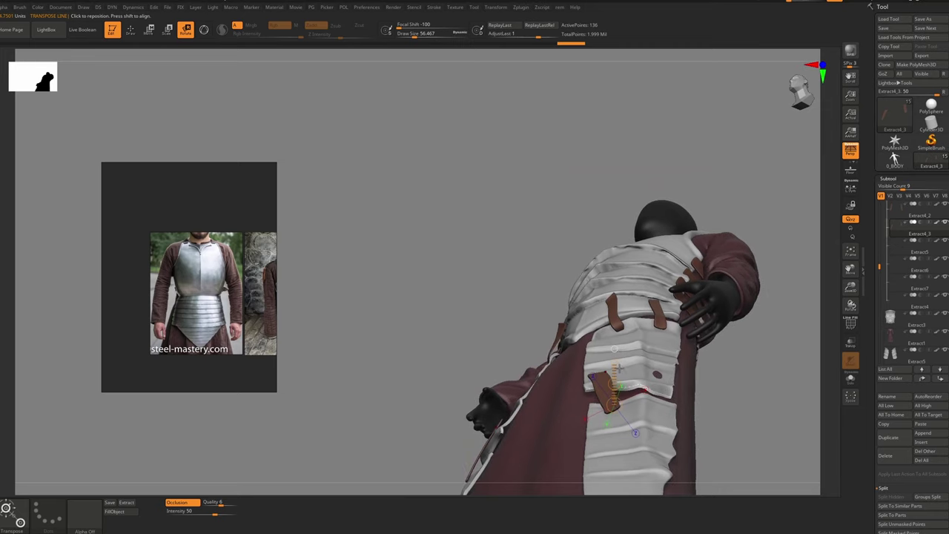
left_click_drag(606, 362, 605, 364)
right_click_drag(605, 363, 614, 389)
left_click_drag(596, 371, 600, 371)
key("q")
right_click_drag(599, 375, 630, 385, "shift")
left_click_drag(603, 404, 600, 401)
left_click_drag(601, 399, 595, 378)
Duplicate the lower strap and shift the copy along the skirt with Transpose Move
left_click(585, 377, "alt")
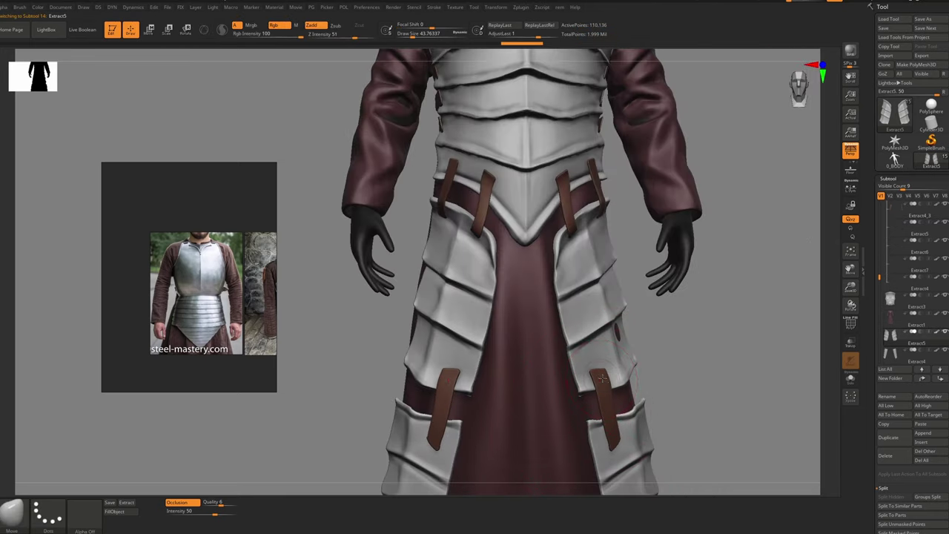
right_click_drag(599, 416, 599, 379, "ctrl")
left_click(601, 392, "alt")
left_click_drag(601, 392, 602, 390)
mouse_move(593, 390)
right_mouse_down("ctrl")
mouse_move(572, 324)
mouse_move(593, 393)
right_mouse_up("ctrl")
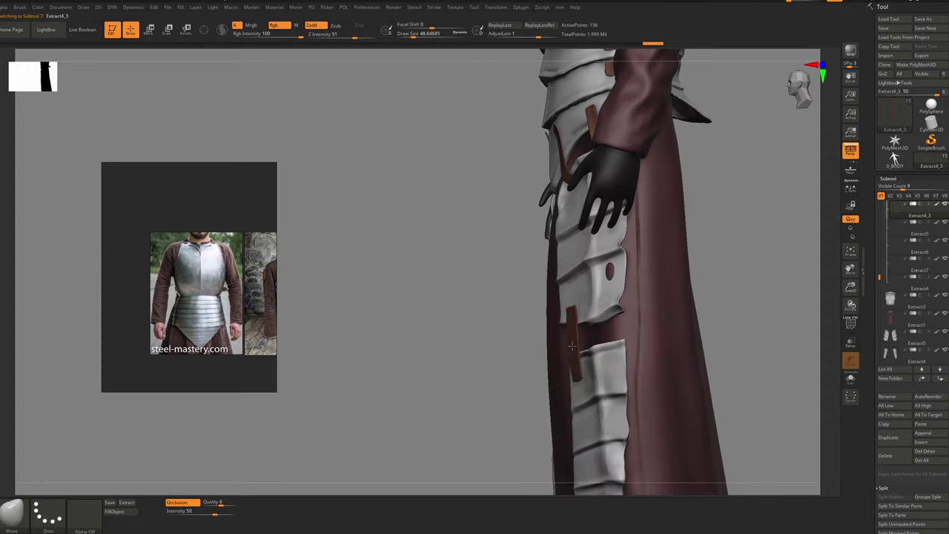
left_click(889, 437)
key("w")
right_click_drag(668, 334, 630, 316, "shift")
left_click_drag(599, 319, 617, 313)
right_click_drag(623, 315, 661, 282)
left_click_drag(631, 305, 677, 339)
mouse_move(656, 281)
right_mouse_down()
mouse_move(663, 288)
mouse_move(603, 339)
right_mouse_up()
Reshape the strap copy and nudge the lower straps' top ends with the Move brush
key("b")
key("m")
key("v")
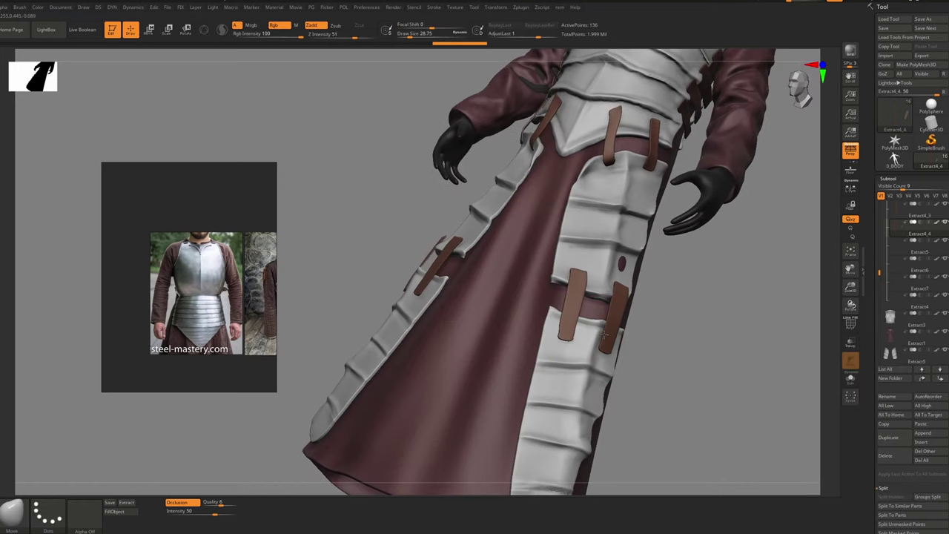
left_click_drag(605, 334, 601, 332)
key("s")
left_click_drag(602, 332, 617, 339)
left_click_drag(617, 289, 622, 284)
right_click_drag(660, 311, 616, 305)
key("s")
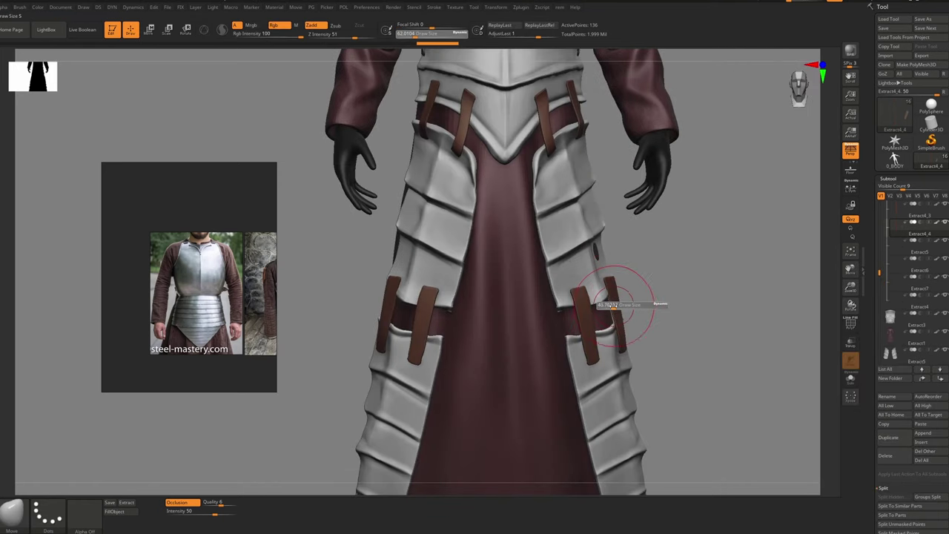
key("s")
left_click_drag(613, 305, 612, 284)
left_click_drag(614, 282, 608, 278)
key("s")
left_click_drag(610, 276, 612, 284)
key("s")
key("s")
left_click_drag(616, 288, 621, 288)
Solo the lower leg plates part, reshape it, then show all parts again
key("s")
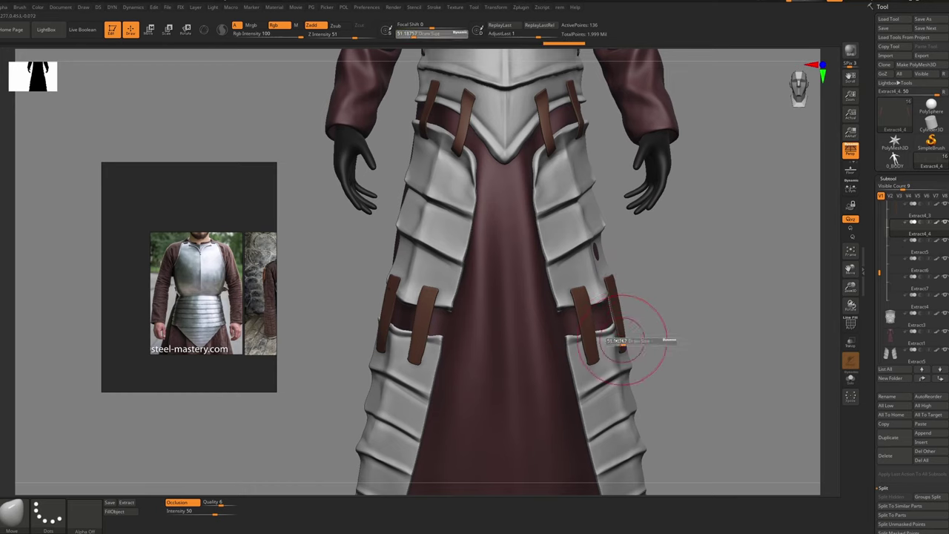
mouse_move(623, 343)
left_mouse_down()
mouse_move(567, 342)
mouse_move(588, 336)
left_mouse_up()
left_click(605, 334, "alt")
key("s")
key("s")
key("s")
key("s")
key("alt+shift+s")
key("s")
left_click_drag(590, 333, 588, 335)
key("s")
key("shift+ctrl+s")
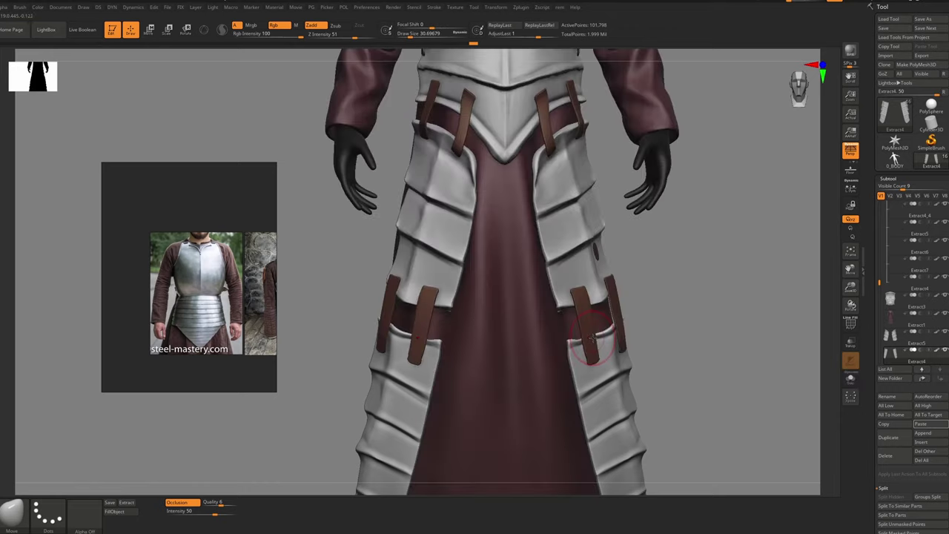
Nudge the lower plate's corner edges and zoom out to review the whole figure
key("bracketleft")
key("s")
left_click_drag(569, 342, 576, 347)
left_click_drag(575, 359, 582, 364)
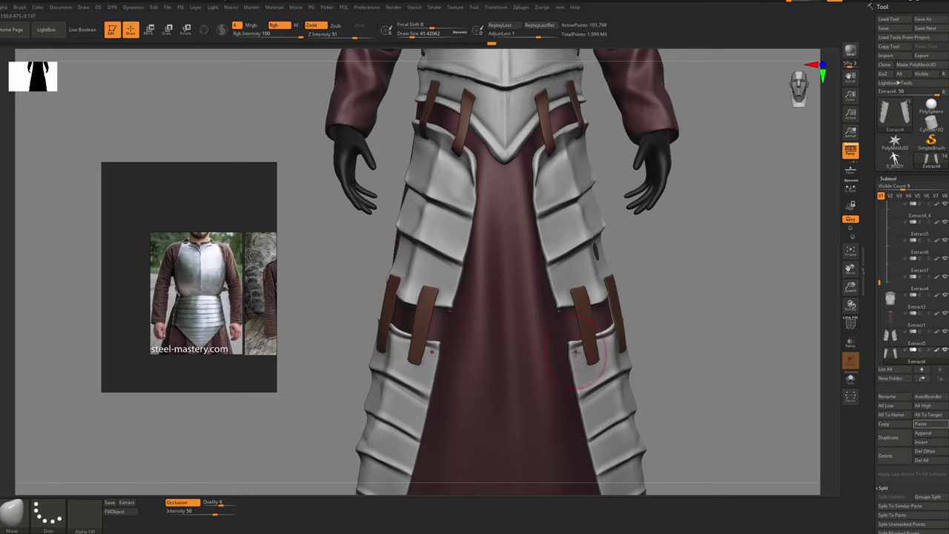
right_click_drag(584, 371, 586, 343, "ctrl")
key("s")
left_click_drag(583, 343, 588, 342)
right_click_drag(587, 341, 602, 290, "ctrl")
right_click_drag(628, 344, 547, 337, "ctrl")
Select the strap piece and set the brush size to about 112 while turning the figure
left_click(597, 333, "alt")
right_click_drag(599, 315, 610, 340, "ctrl")
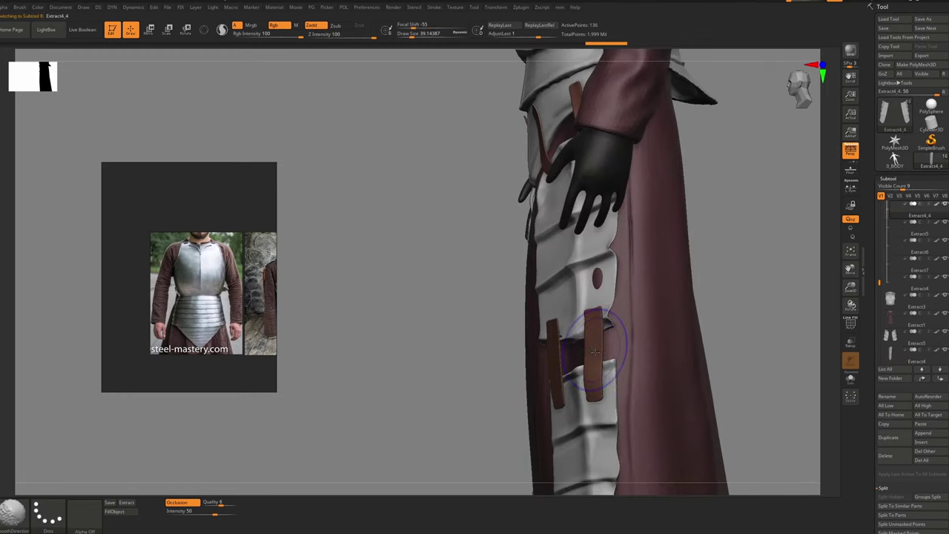
key("s")
left_click_drag(612, 344, 631, 350)
mouse_move(641, 354)
right_mouse_down()
mouse_move(587, 359)
mouse_move(618, 353)
right_mouse_up()
key("s")
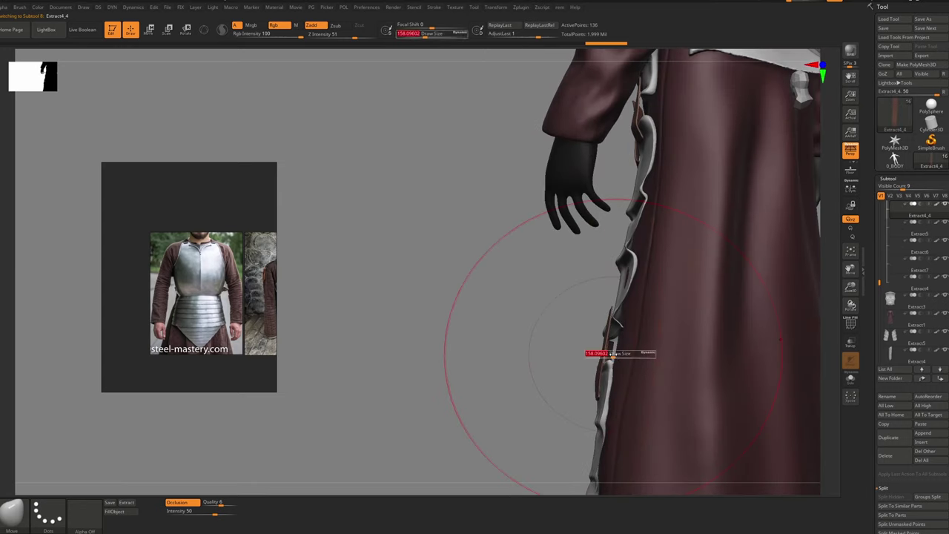
left_click_drag(610, 352, 603, 353)
mouse_move(608, 335)
right_mouse_down("ctrl")
mouse_move(602, 319)
mouse_move(612, 359)
right_mouse_up("ctrl")
Shrink the brush to about 59, then 27, while framing the armoured figure
key("s")
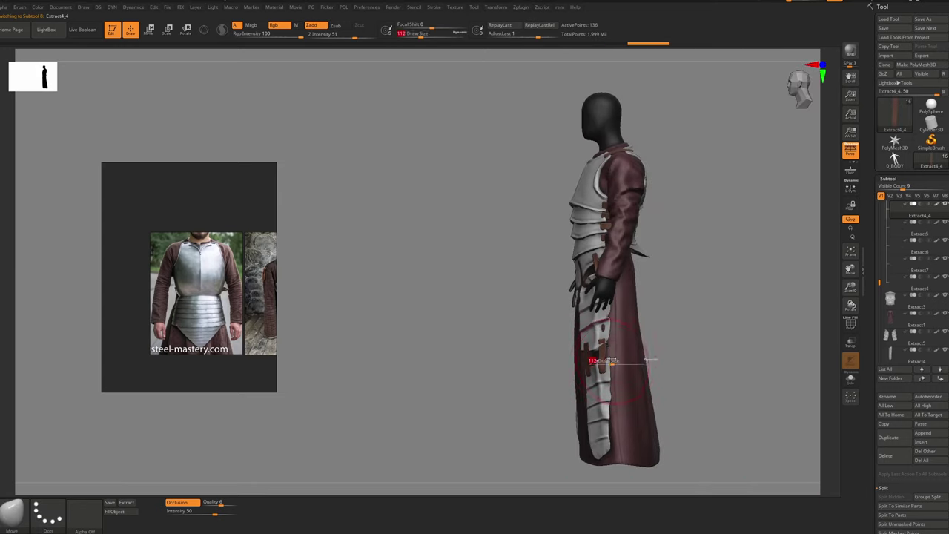
left_click_drag(602, 344, 598, 349)
right_click_drag(603, 346, 623, 348)
right_click_drag(623, 347, 609, 364, "ctrl")
key("s")
key("s")
left_click_drag(595, 368, 587, 368)
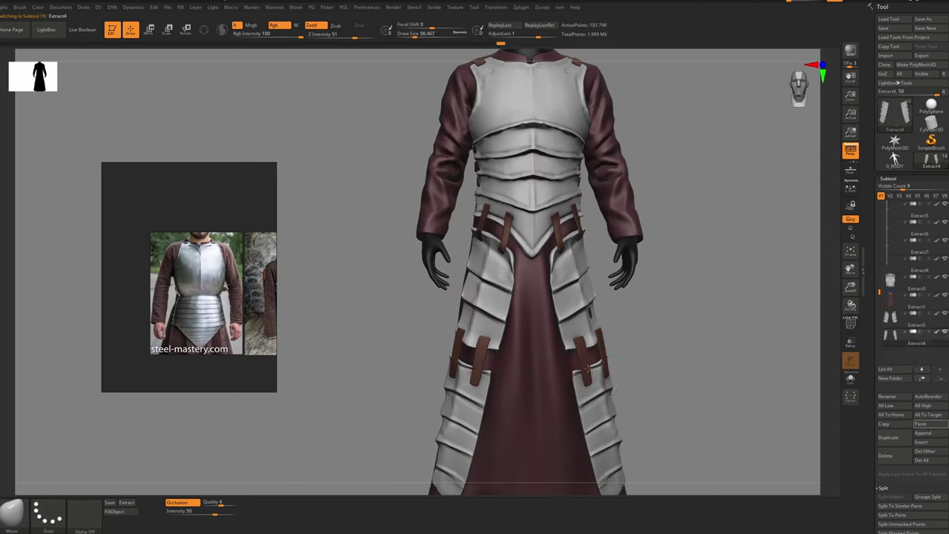
right_click_drag(587, 368, 573, 311, "ctrl")
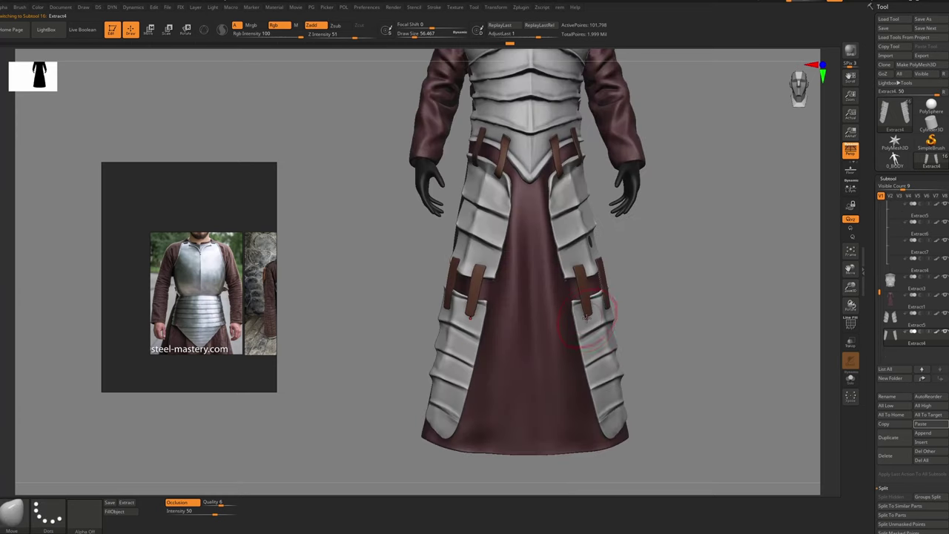
Switch to the hPolish brush at size about 37 and solo the leg armour plates
key("b")
key("h")
key("p")
key("s")
left_click_drag(599, 315, 596, 315)
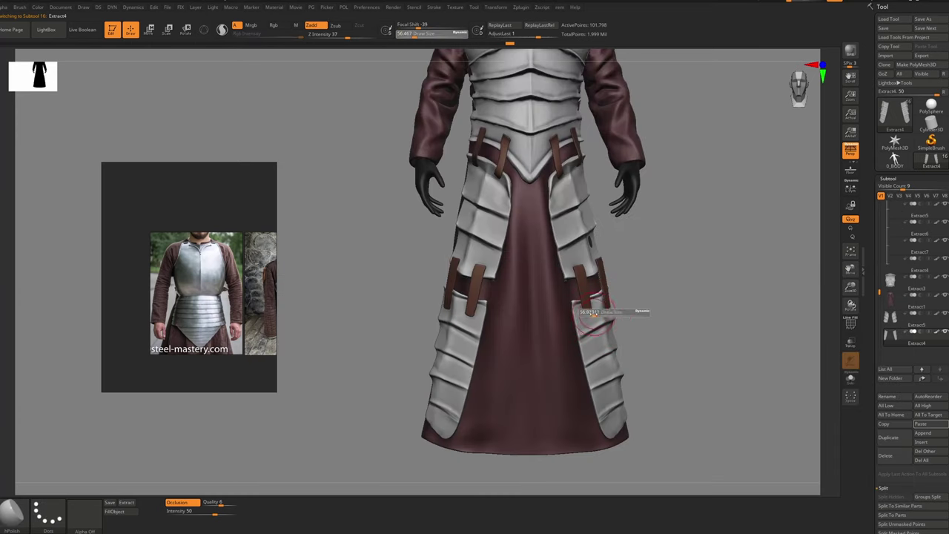
key("alt+s")
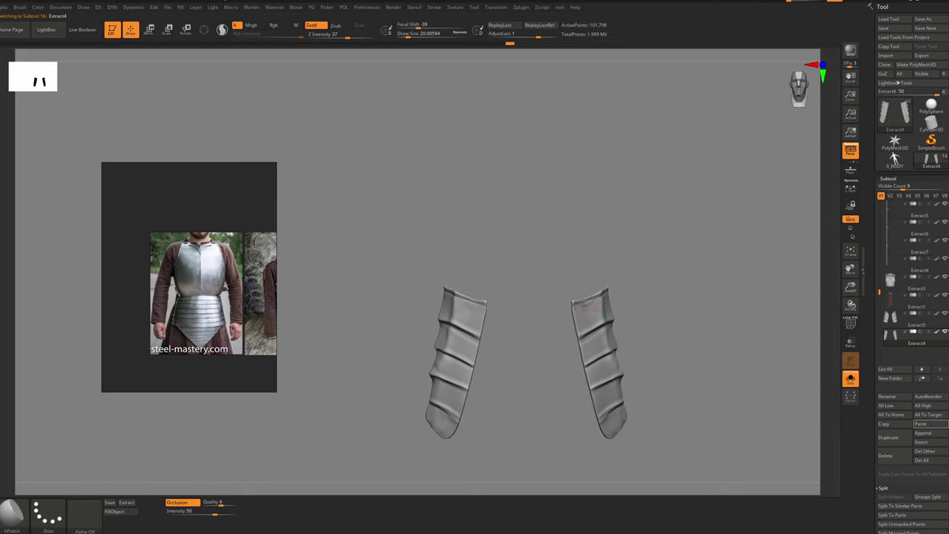
Enlarge the brush to about 49 and orbit around the leg plates, zooming on the lower body
key("bracketright")
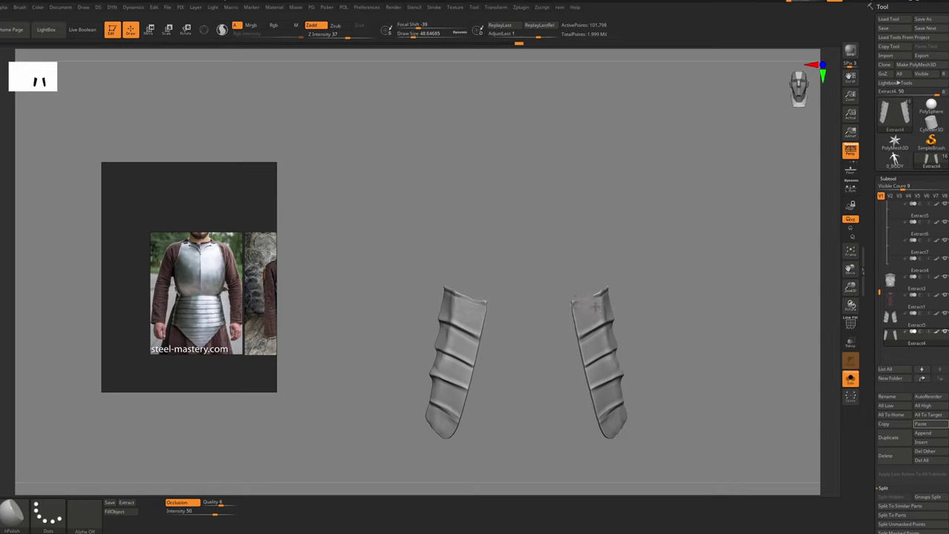
right_click_drag(600, 307, 571, 306)
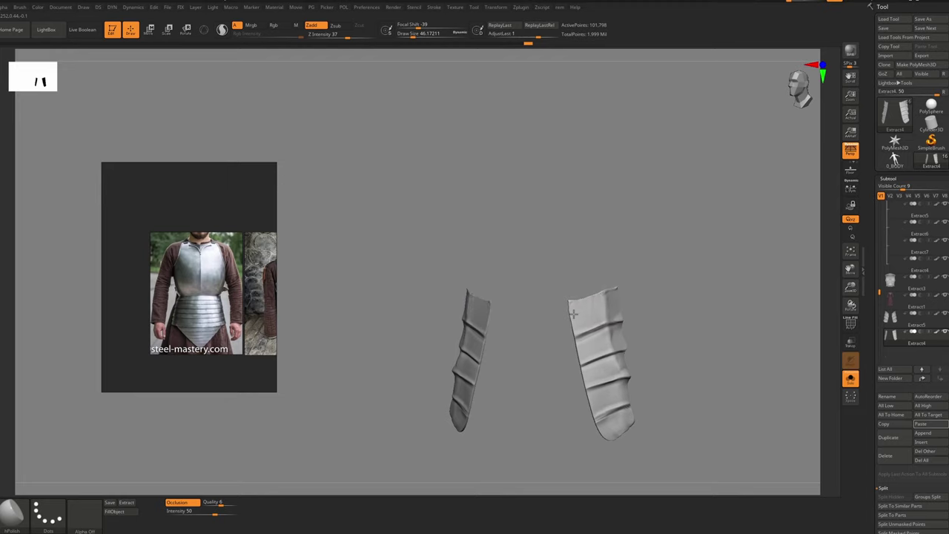
right_click_drag(573, 314, 608, 314)
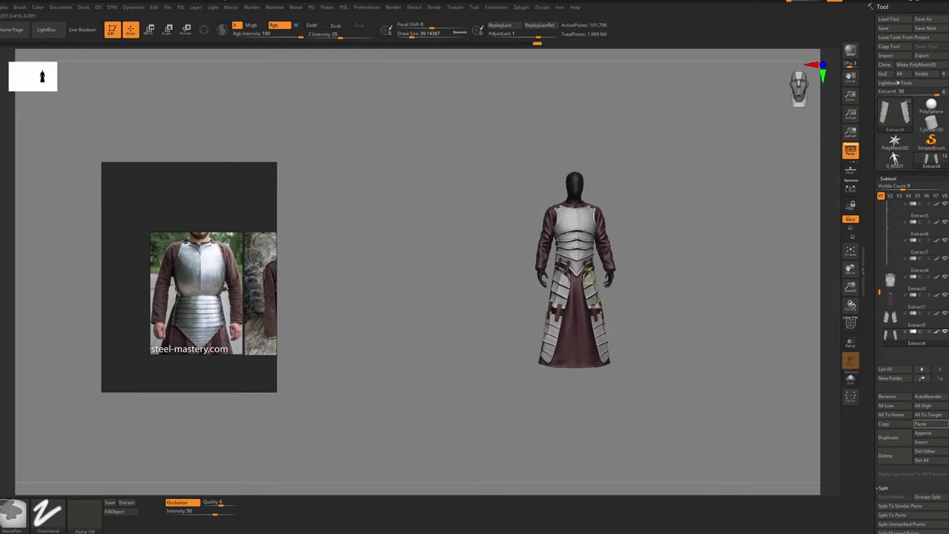
mouse_move(627, 319)
right_mouse_down("alt")
mouse_move(627, 341)
mouse_move(627, 296)
mouse_move(626, 319)
mouse_move(589, 303)
right_mouse_up("alt")
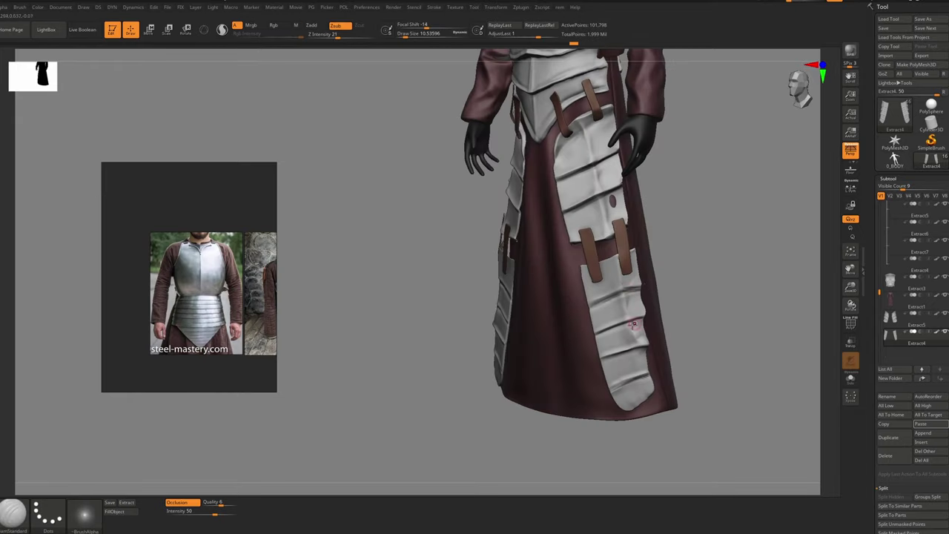
Switch to the hPolish brush and turn the figure to a side view
key("b")
key("h")
key("p")
right_click_drag(637, 324, 548, 289, "ctrl")
Select the inner shirt piece and pick the Move brush at a draw size of about 286
left_click(562, 377, "alt")
key("b")
key("m")
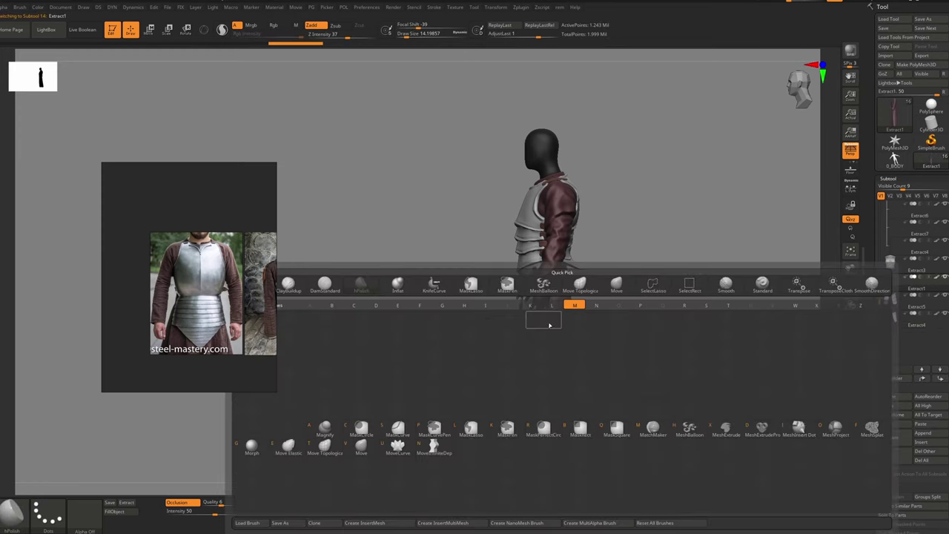
key("v")
key("s")
left_click_drag(557, 390, 571, 391)
right_click_drag(513, 436, 528, 438)
key("s")
left_click_drag(527, 438, 521, 438)
Pull the skirt's lower front outward with the Move brush
key("s")
left_click_drag(521, 438, 531, 387)
right_click_drag(531, 387, 505, 389)
left_click_drag(525, 415, 521, 404)
right_click_drag(522, 403, 547, 423)
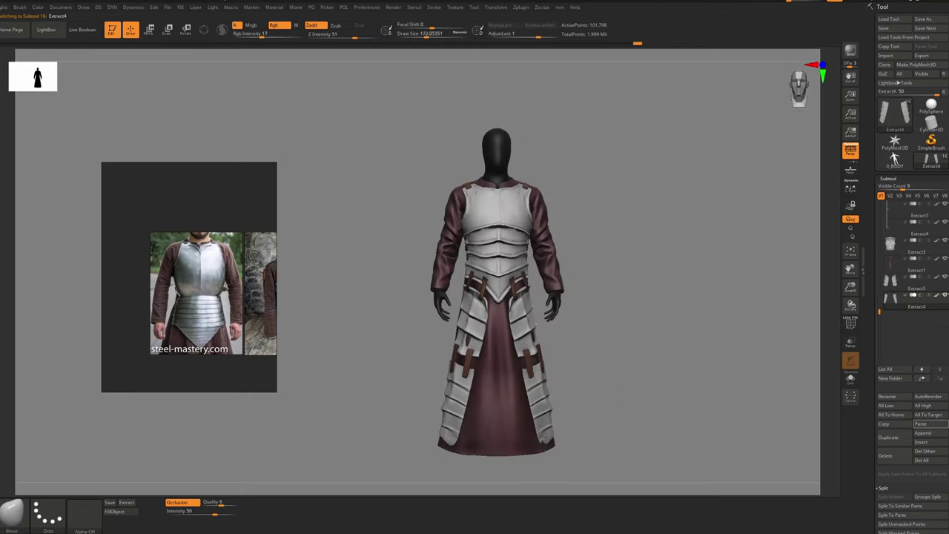
Reshape the leg armour plate edges, checking them from a three-quarter view
left_click_drag(538, 432, 534, 430)
key("s")
mouse_move(534, 431)
right_mouse_down("ctrl")
mouse_move(521, 408)
mouse_move(547, 412)
mouse_move(523, 401)
right_mouse_up("ctrl")
key("r")
left_click_drag(524, 383, 549, 384)
mouse_move(549, 384)
right_mouse_down()
mouse_move(536, 412)
mouse_move(484, 374)
mouse_move(562, 395)
right_mouse_up()
key("q")
left_click_drag(529, 395, 523, 393)
Select a leg armour plate from the armour pieces and zoom out to view it
left_click(511, 352, "alt")
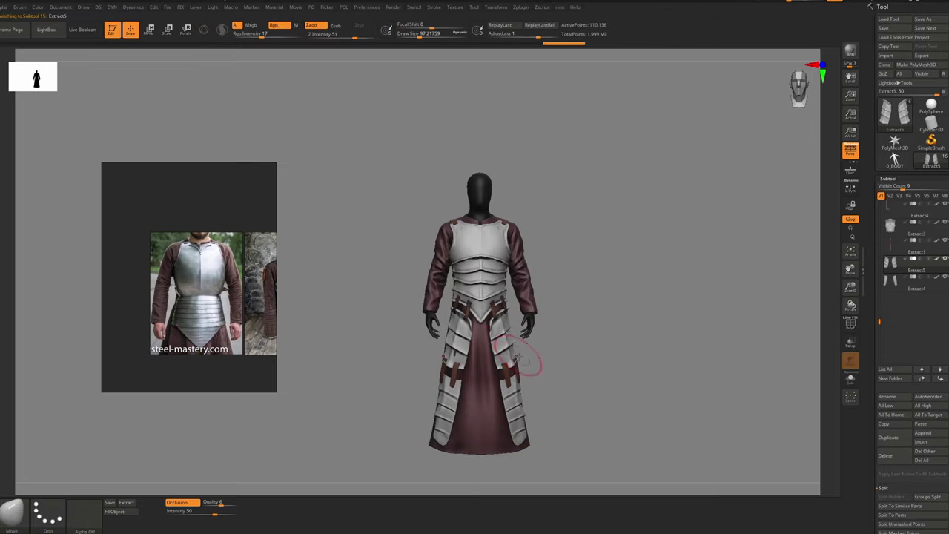
left_click(498, 361, "alt")
mouse_move(530, 360)
right_mouse_down()
mouse_move(504, 362)
mouse_move(522, 362)
mouse_move(527, 376)
right_mouse_up()
left_click(512, 374, "alt")
left_click(507, 375, "alt")
right_click_drag(526, 376, 485, 336, "ctrl")
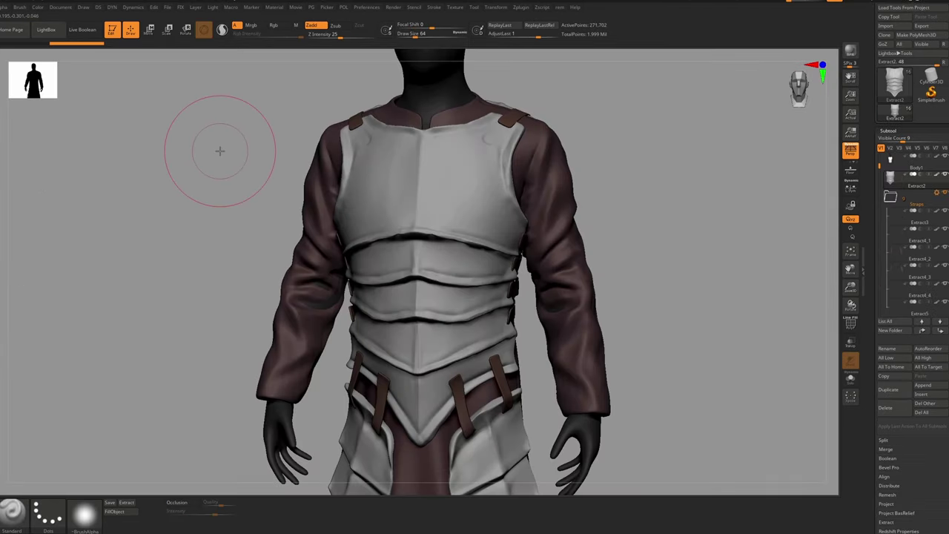
Smooth away the bump on the right side of the chest with a brush of about 22
key("s")
left_click_drag(493, 159, 485, 141)
key("s")
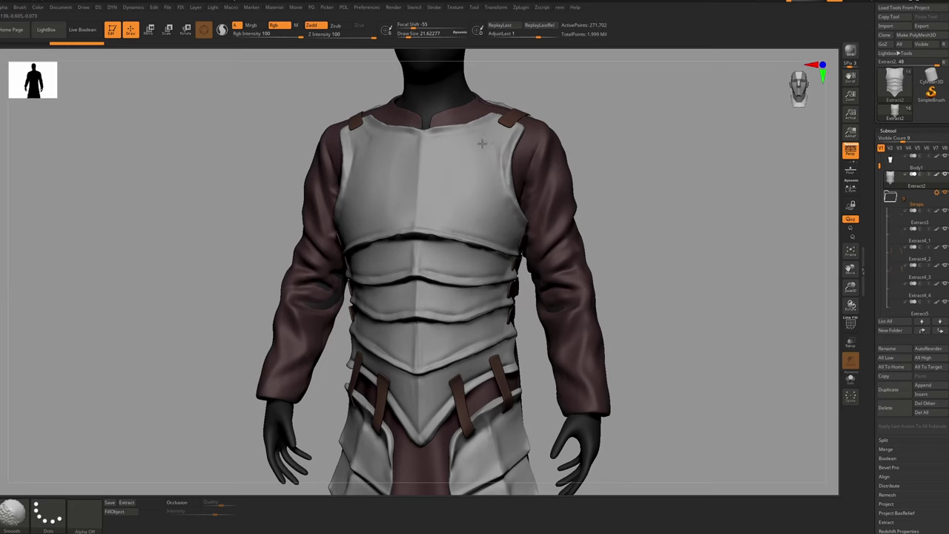
left_click_drag(480, 149, 493, 141, "shift")
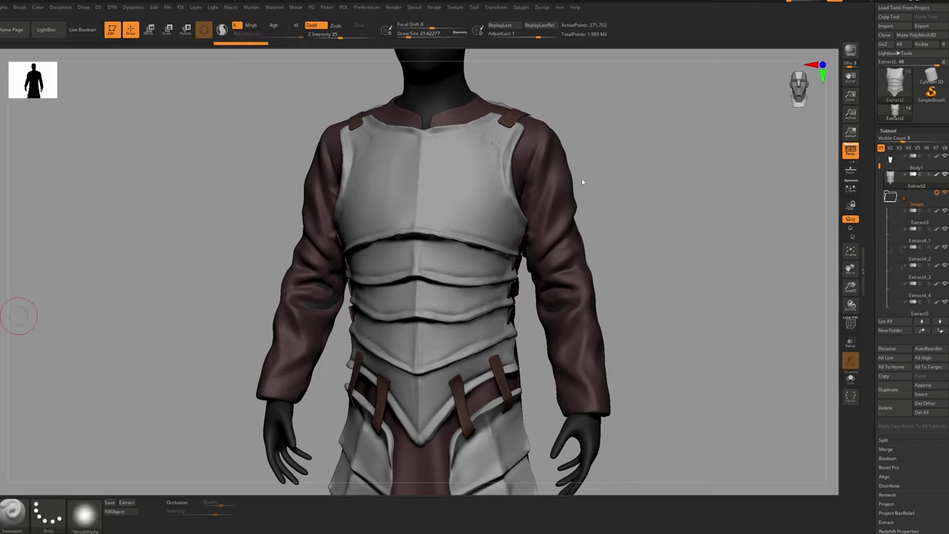
Set the brush to about 25, select the inner shirt and solo it, viewing its back
key("s")
left_click_drag(574, 197, 576, 197)
left_click(558, 194, "alt")
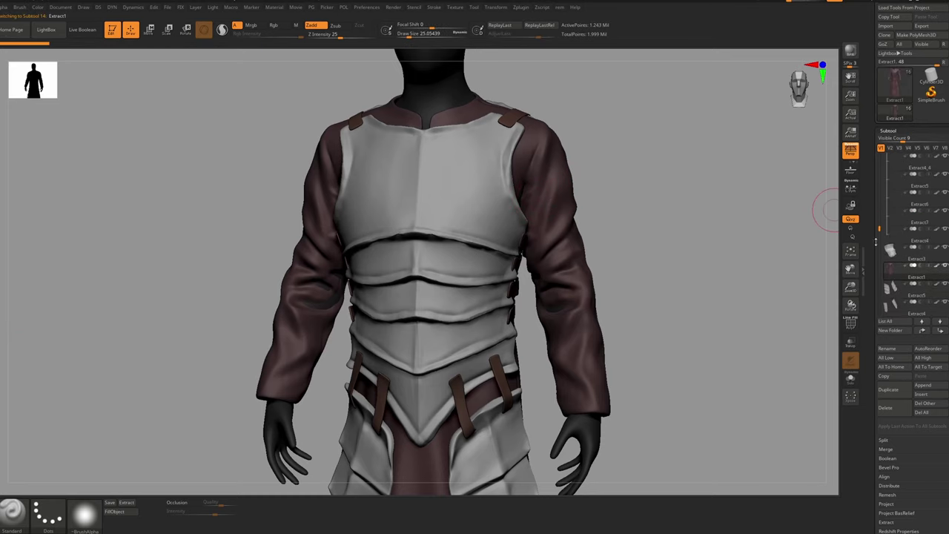
key("alt+s")
right_click_drag(531, 195, 469, 196)
Inspect the shirt's polygroups with PolyFrame while orbiting, then turn PolyFrame off
key("shift+f")
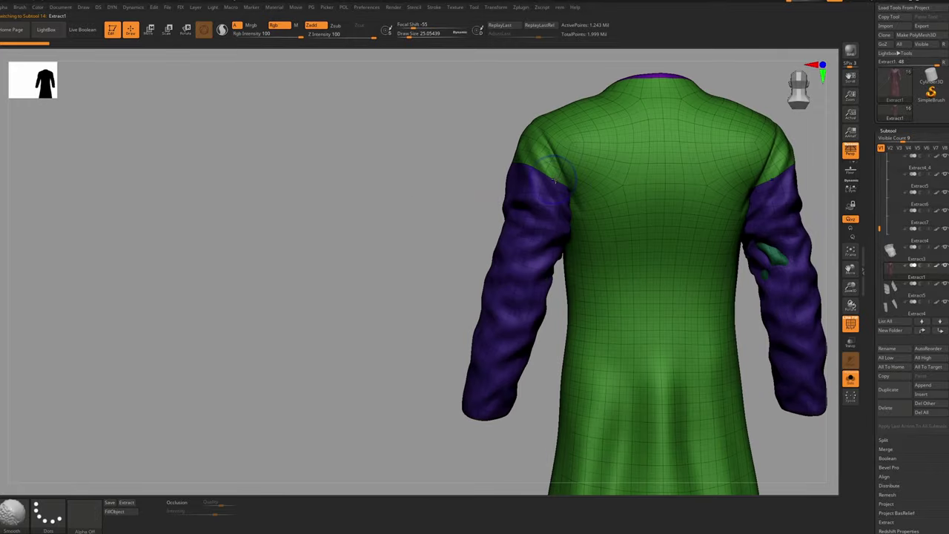
right_click_drag(548, 175, 535, 173)
left_click_drag(534, 172, 486, 175)
key("shift+f")
Zoom into the shirt's armpit, toggling the body polygroup, and shrink the brush to about 15.5
right_click_drag(486, 176, 474, 215, "ctrl")
left_click(473, 226, "ctrl+shift")
left_click(456, 263, "ctrl+shift")
right_click_drag(461, 265, 448, 280, "ctrl")
key("s")
left_click_drag(447, 279, 441, 266)
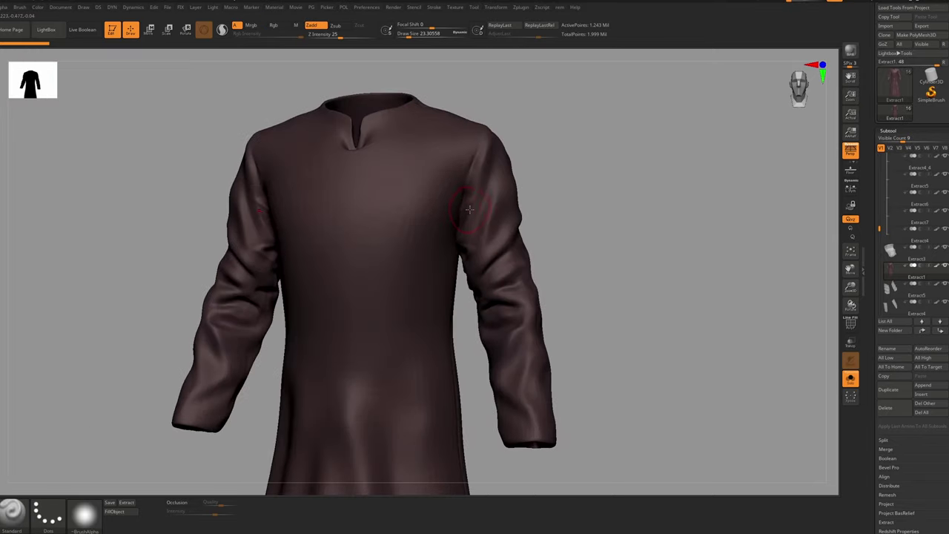
Frame the whole shirt from the front and start a screen snip
key("space")
left_click_drag(542, 137, 594, 229, "alt")
key("super+shift+s")
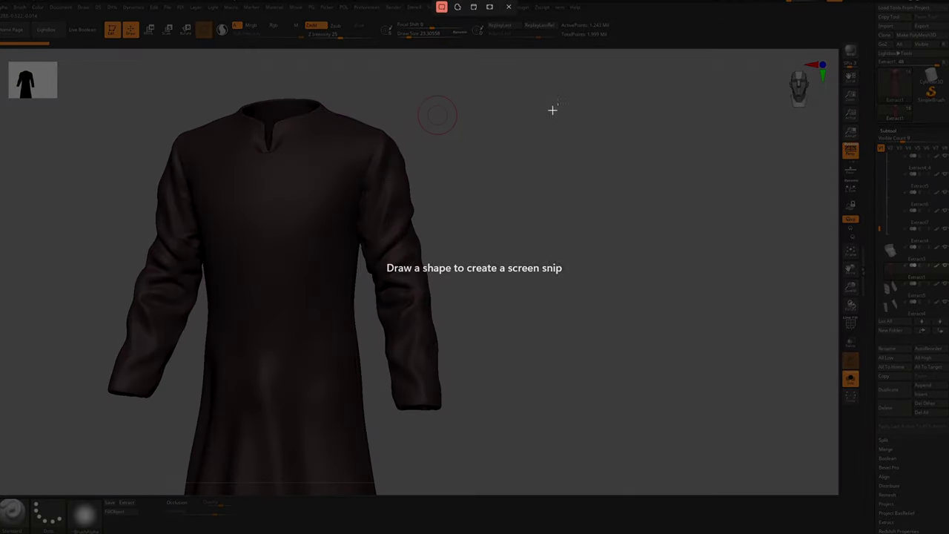
Capture a snip of the robe with the space beside it, after rectangular and freeform attempts
left_click_drag(563, 103, 96, 487)
key("super+shift+s")
left_click(458, 6)
mouse_move(678, 89)
left_mouse_down()
mouse_move(557, 386)
mouse_move(667, 303)
left_mouse_up()
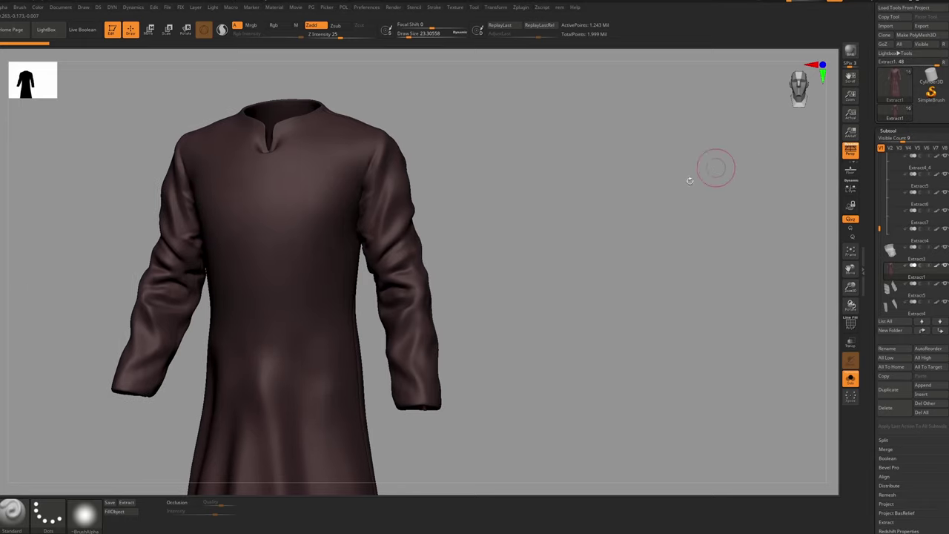
key("super+shift+s")
left_click_drag(713, 50, 145, 489)
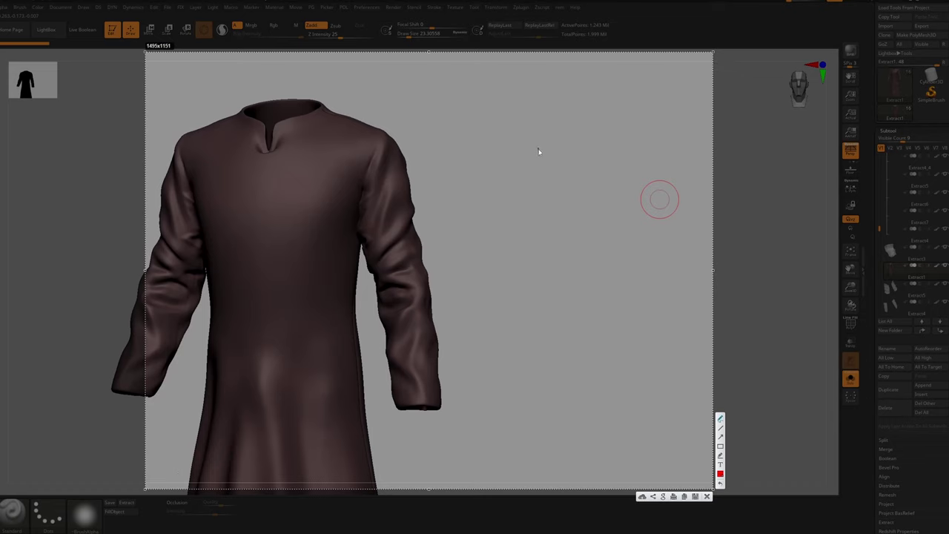
Sketch red sleeve and shoulder outlines and a shoulder seam on the snip
mouse_move(539, 152)
left_mouse_down()
mouse_move(516, 190)
mouse_move(539, 147)
mouse_move(554, 191)
left_mouse_up()
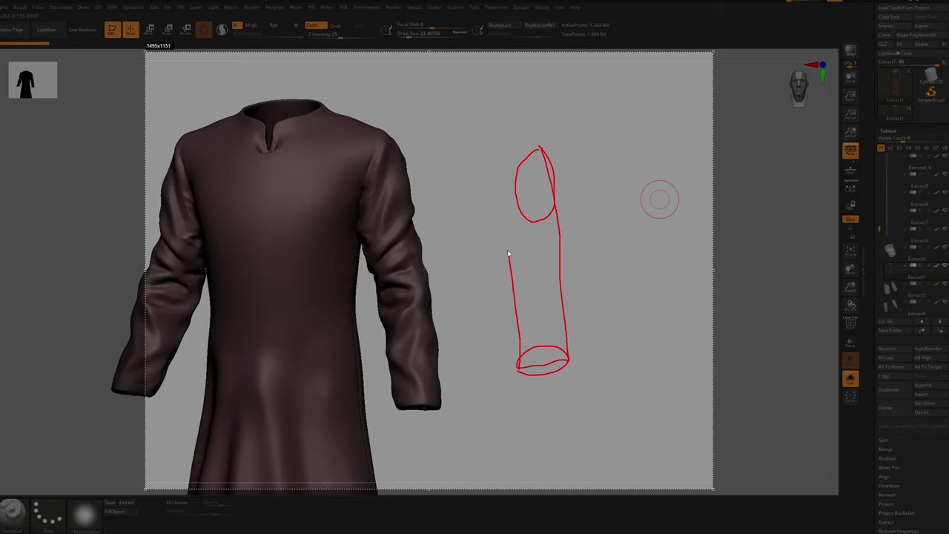
left_click_drag(503, 195, 500, 157)
left_click_drag(501, 213, 511, 206)
left_click_drag(482, 175, 513, 187)
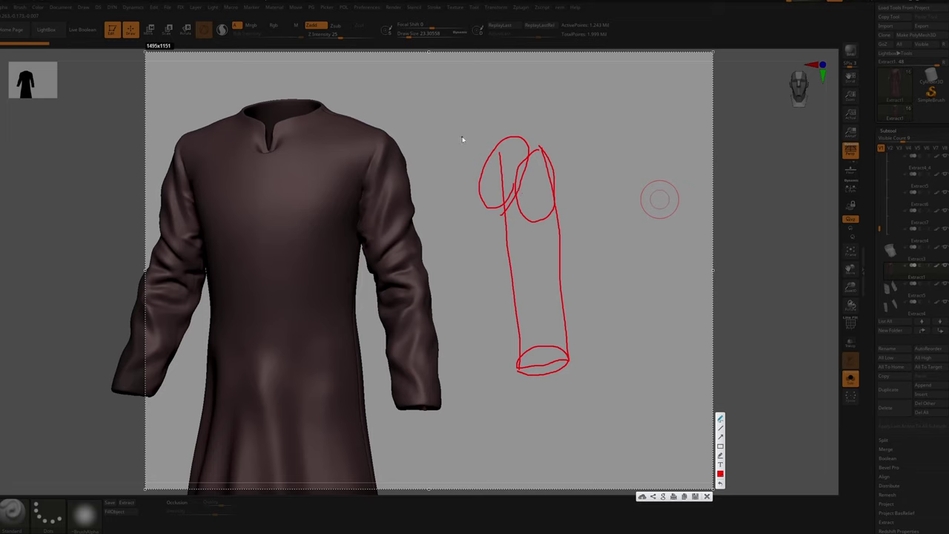
left_click_drag(462, 139, 451, 195)
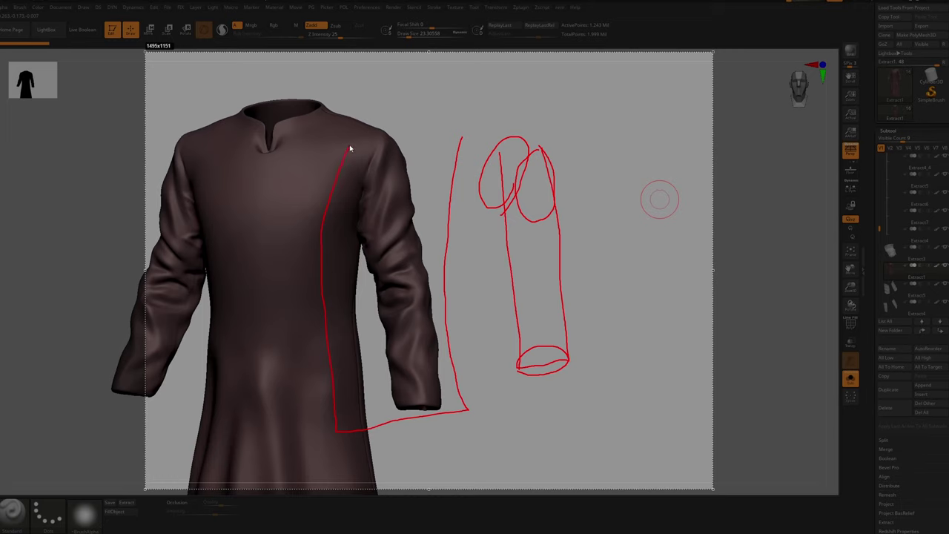
left_click_drag(454, 138, 462, 138)
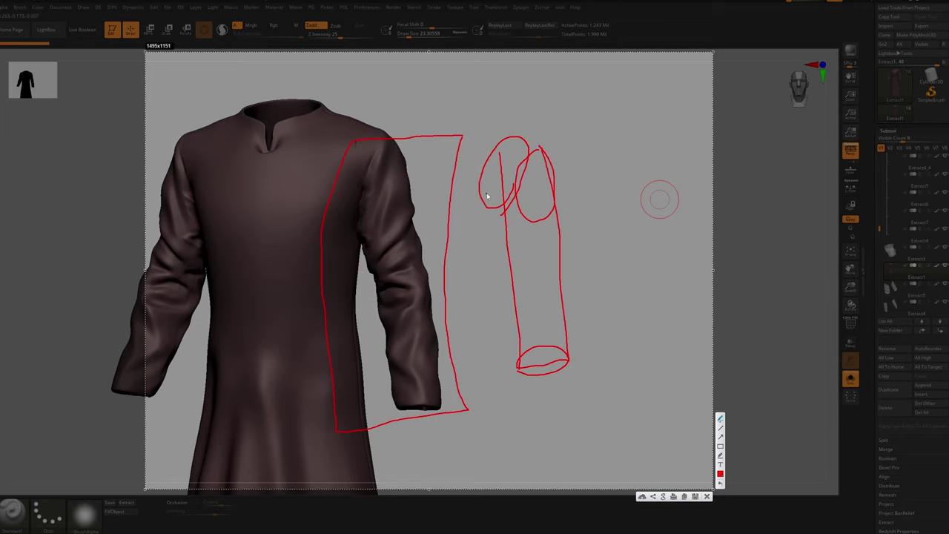
mouse_move(475, 207)
left_mouse_down()
mouse_move(496, 215)
mouse_move(454, 205)
mouse_move(460, 197)
left_mouse_up()
mouse_move(383, 140)
left_mouse_down()
mouse_move(377, 151)
mouse_move(383, 144)
left_mouse_up()
mouse_move(495, 211)
left_mouse_down()
mouse_move(509, 202)
mouse_move(489, 189)
left_mouse_up()
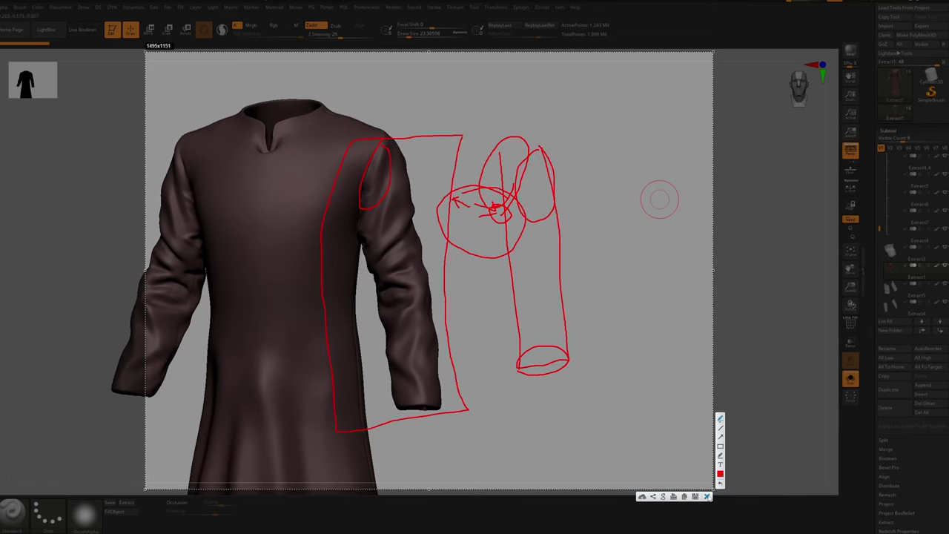
Show the full armoured figure again and face it front
left_click(706, 496)
right_click_drag(341, 225, 471, 280)
key("alt+s")
key("alt+s")
right_click_drag(472, 279, 479, 221)
Snip the robe and draw seam lines out from the right and left shoulders
key("Print")
left_click_drag(545, 166, 184, 456)
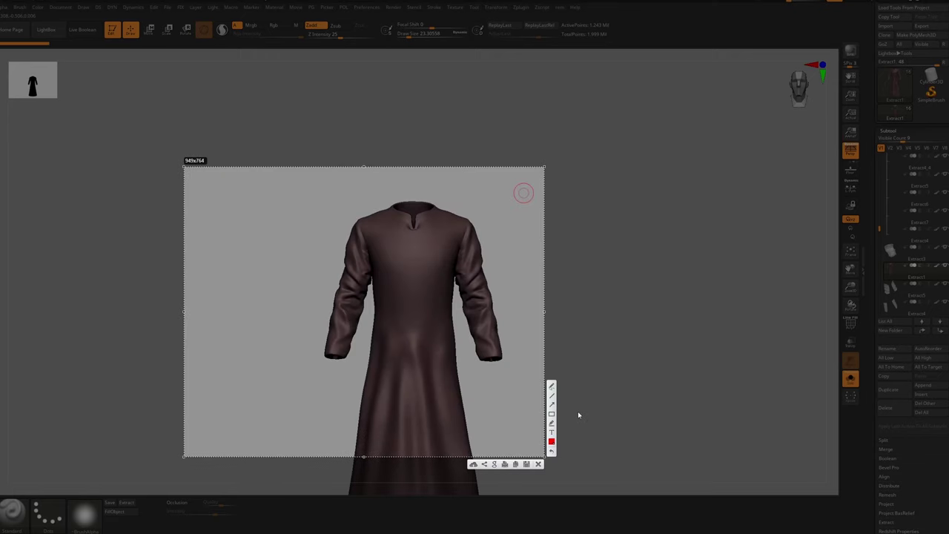
left_click_drag(463, 246, 550, 312)
mouse_move(363, 240)
left_mouse_down()
mouse_move(274, 299)
mouse_move(269, 286)
mouse_move(383, 248)
left_mouse_up()
left_click_drag(271, 274, 389, 201)
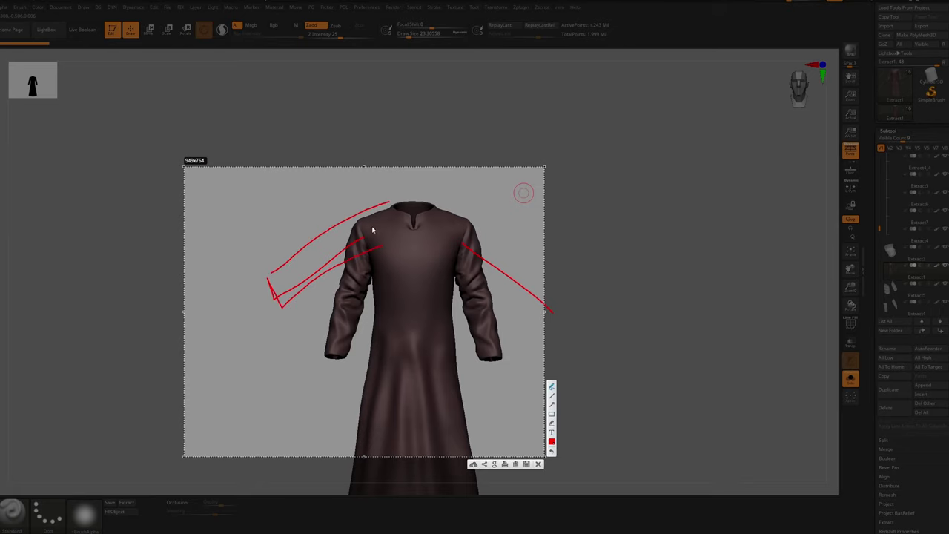
Return to ZBrush and orbit to a three-quarter view of the torso
left_click(538, 464)
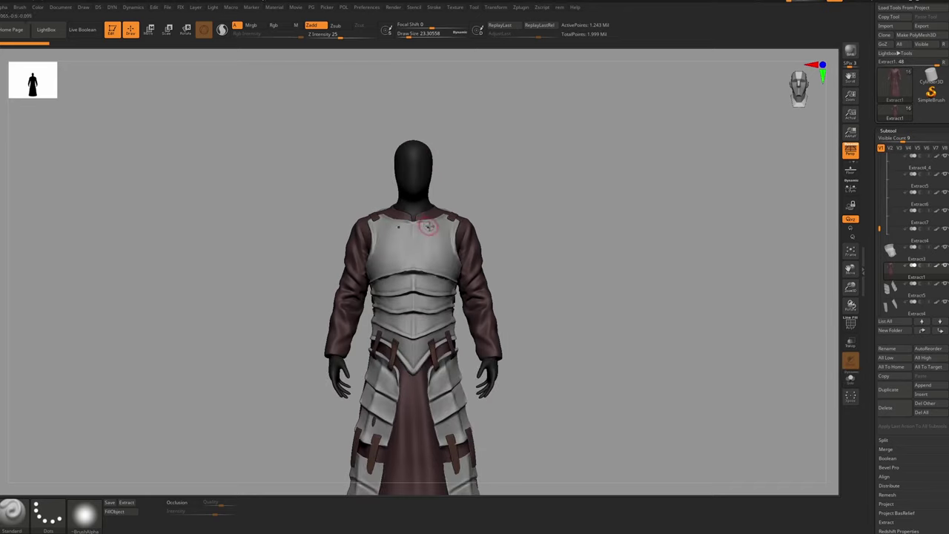
right_click_drag(428, 222, 430, 237, "ctrl")
right_click_drag(422, 203, 382, 259)
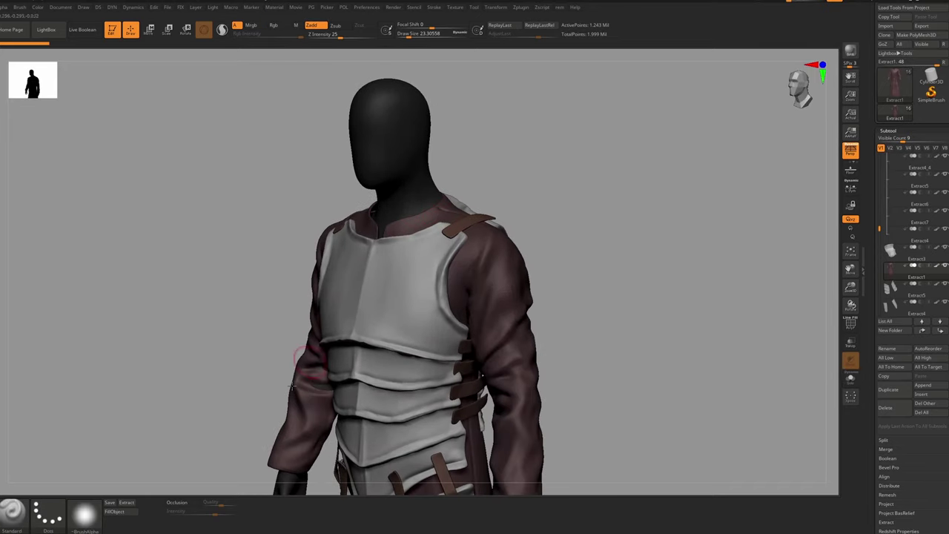
right_click_drag(413, 290, 437, 230, "alt")
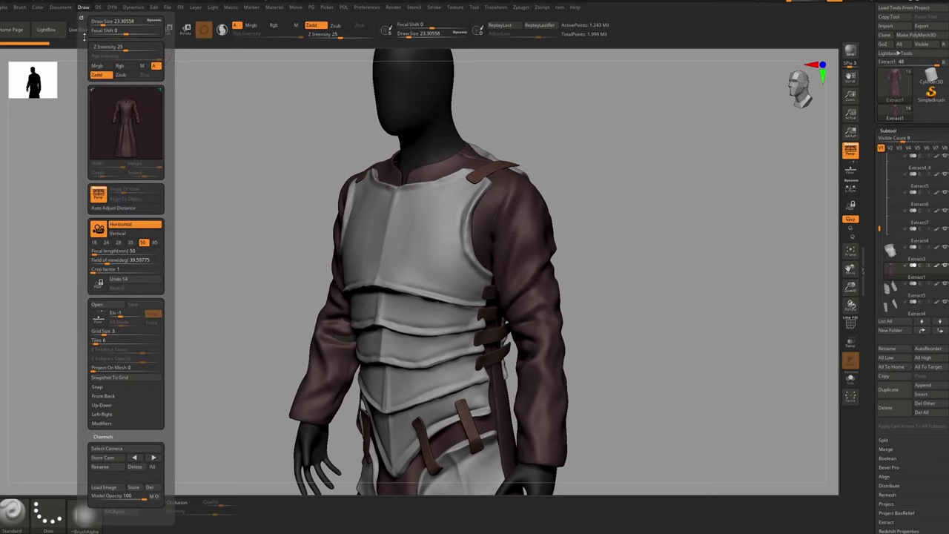
Set the camera focal length to 85 and zoom in on the chest from the front
left_click(83, 7)
left_click(153, 243)
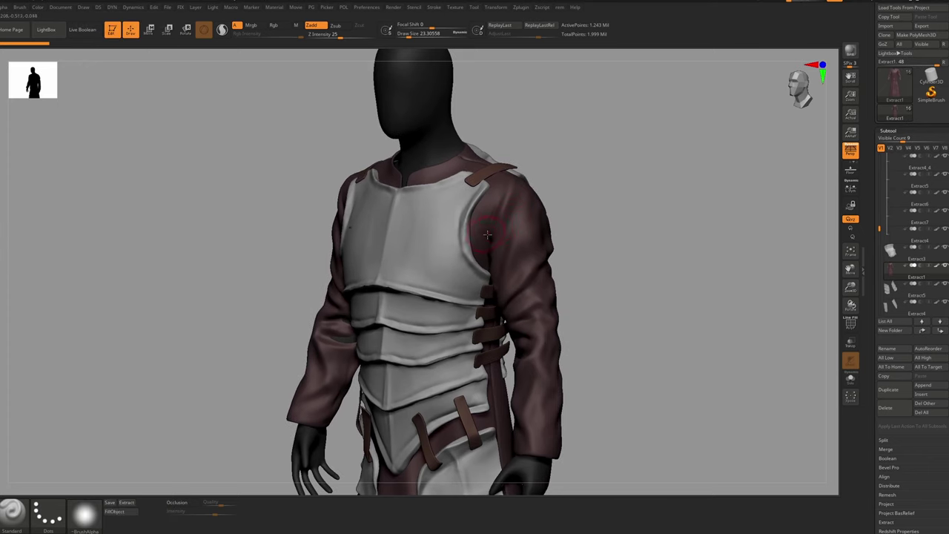
mouse_move(488, 234)
right_mouse_down("shift")
mouse_move(514, 229)
mouse_move(475, 295)
right_mouse_up("shift")
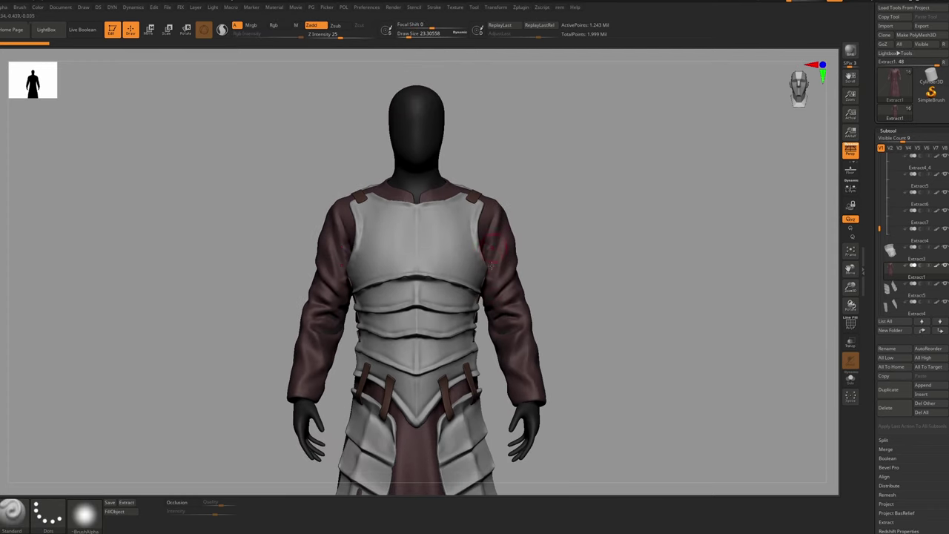
right_click_drag(507, 247, 516, 193)
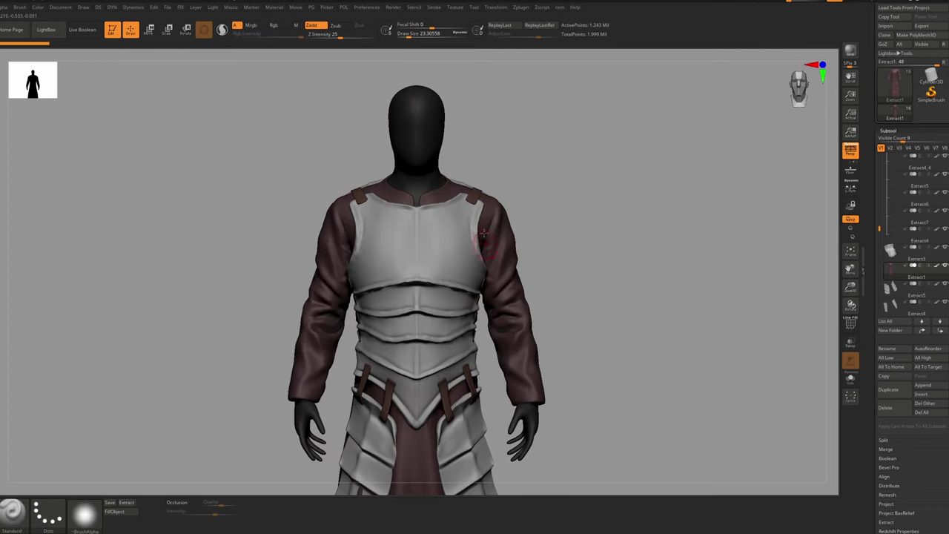
right_click_drag(485, 234, 448, 194, "shift")
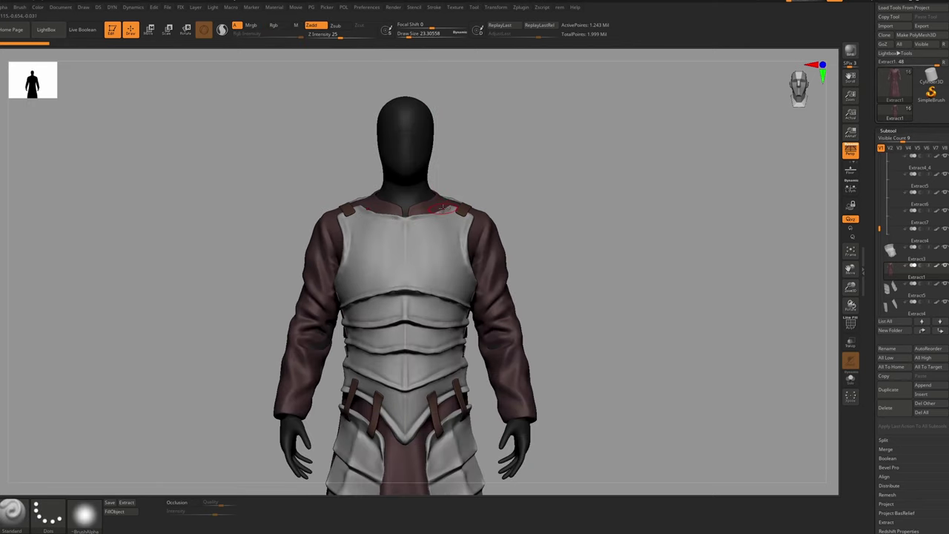
Switch to the DamStandard brush at a size of about 12.9
key("b")
key("d")
key("s")
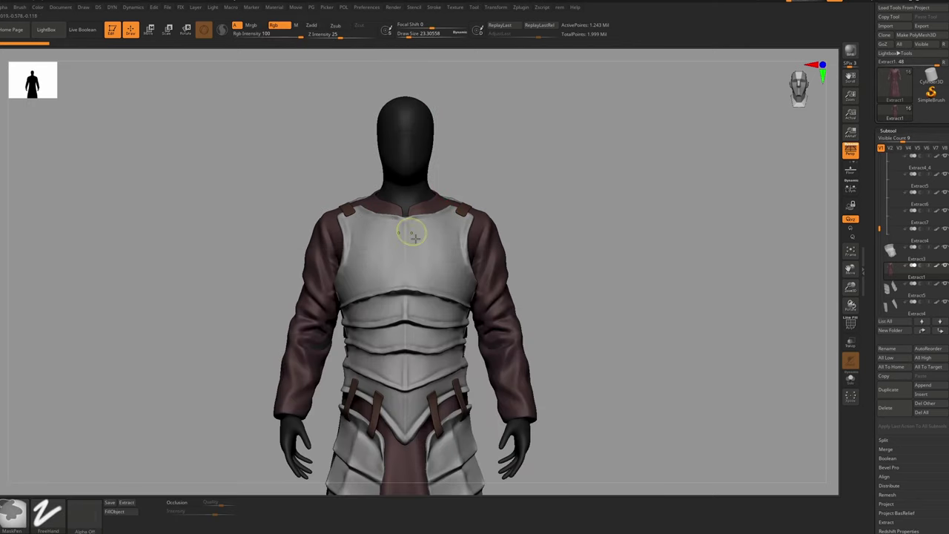
right_click_drag(413, 233, 411, 259, "ctrl")
key("s")
left_click_drag(399, 216, 396, 215)
right_click_drag(411, 207, 413, 218)
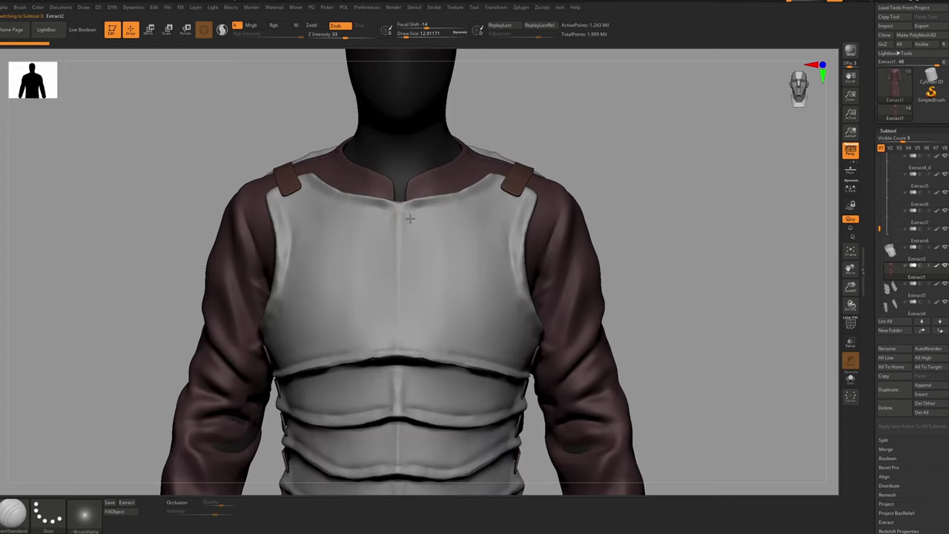
Make the breastplate active and adjust the brush to about 18.5, then 9.4
left_click(411, 217, "alt")
key("s")
left_click_drag(398, 207, 400, 208)
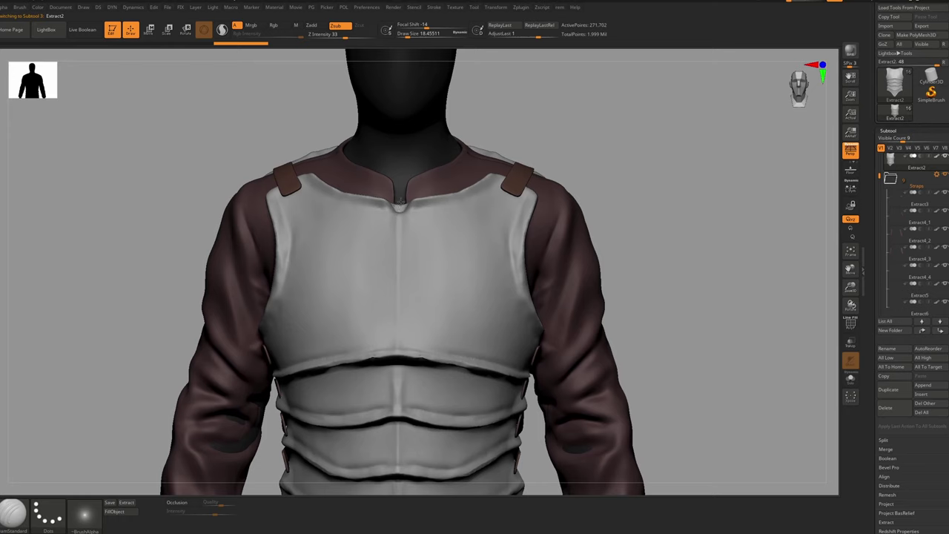
mouse_move(403, 201)
right_mouse_down("ctrl")
mouse_move(403, 171)
mouse_move(394, 227)
right_mouse_up("ctrl")
key("s")
left_click_drag(394, 227, 391, 227)
Try carving a notch at the breastplate collar, then undo it
right_click_drag(401, 222, 409, 185, "ctrl")
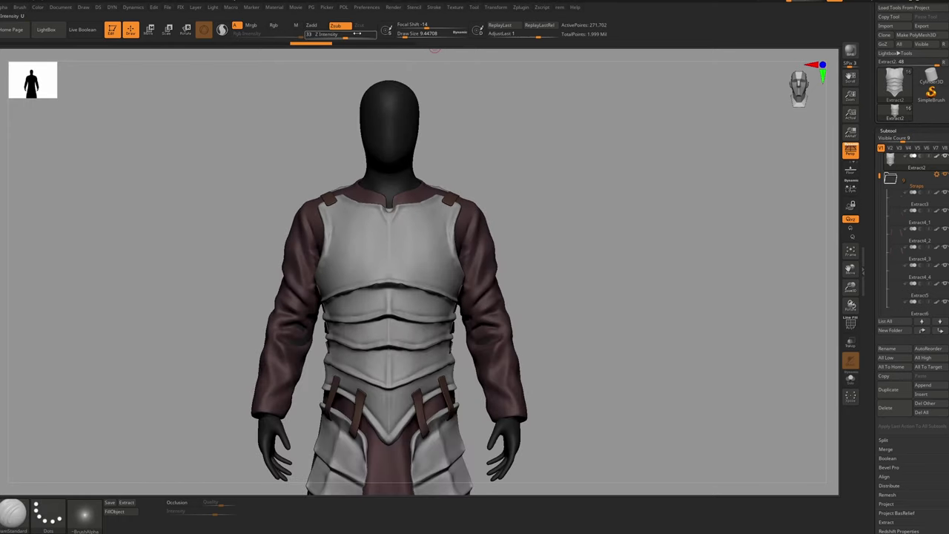
right_click_drag(437, 224, 415, 171)
right_click_drag(404, 174, 395, 209, "ctrl")
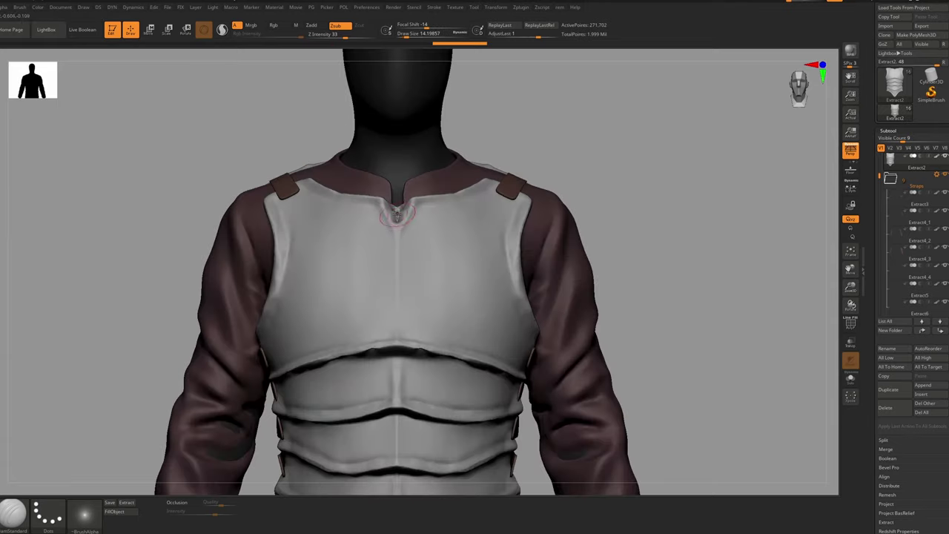
left_click_drag(396, 215, 397, 207)
right_click_drag(397, 210, 406, 174, "ctrl")
mouse_move(407, 174)
right_mouse_down()
mouse_move(439, 195)
mouse_move(439, 241)
right_mouse_up()
key("ctrl+z")
key("ctrl+z")
key("ctrl+z")
key("ctrl+z")
key("ctrl+z")
key("ctrl+z")
key("ctrl+z")
key("ctrl+z")
Select the shirt, shrink the brush to about 4.3, and subdivide to 4.972 million points
left_click(438, 208, "alt")
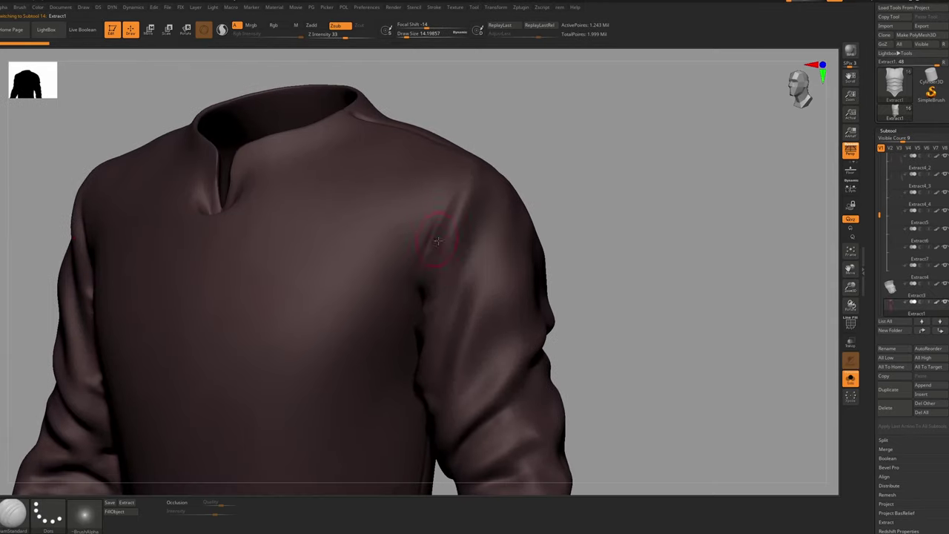
key("s")
left_click_drag(439, 233, 435, 234)
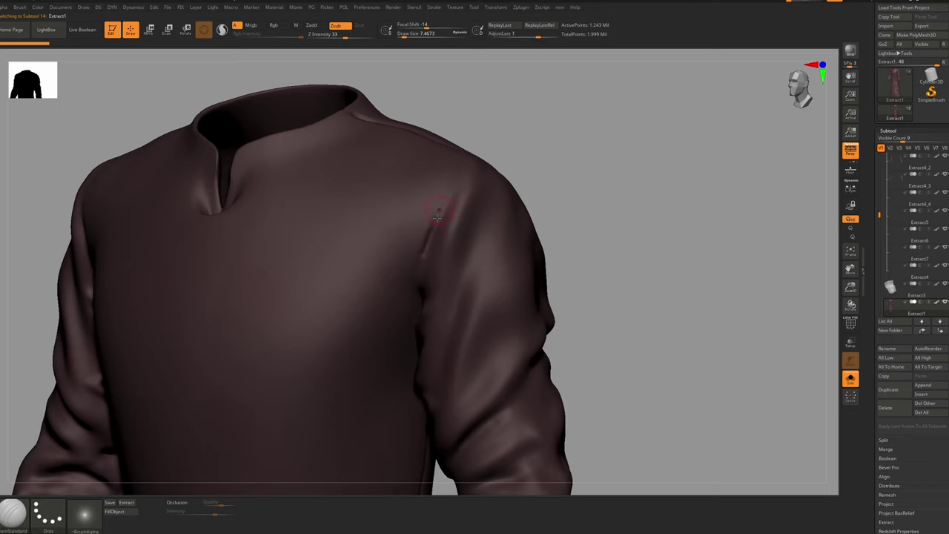
key("ctrl+d")
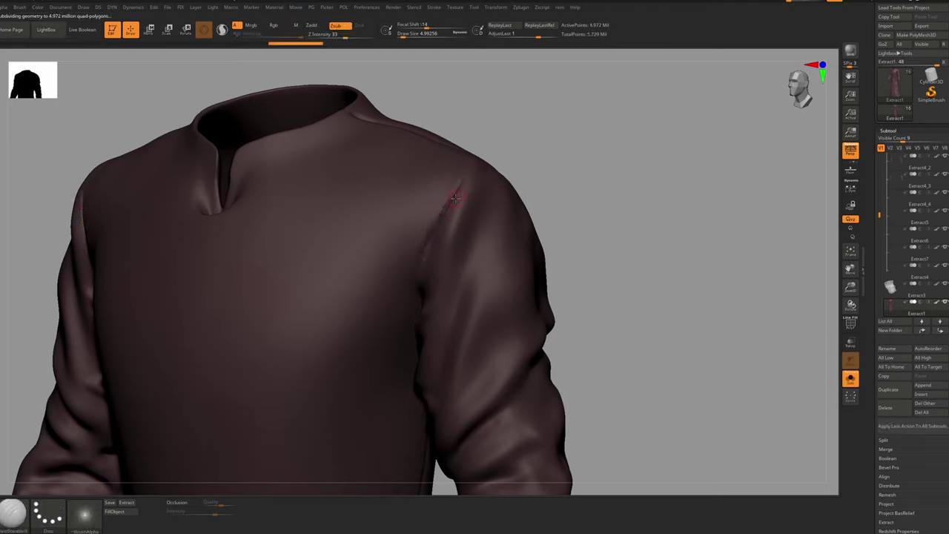
mouse_move(427, 225)
right_mouse_down("ctrl")
mouse_move(439, 200)
mouse_move(445, 225)
right_mouse_up("ctrl")
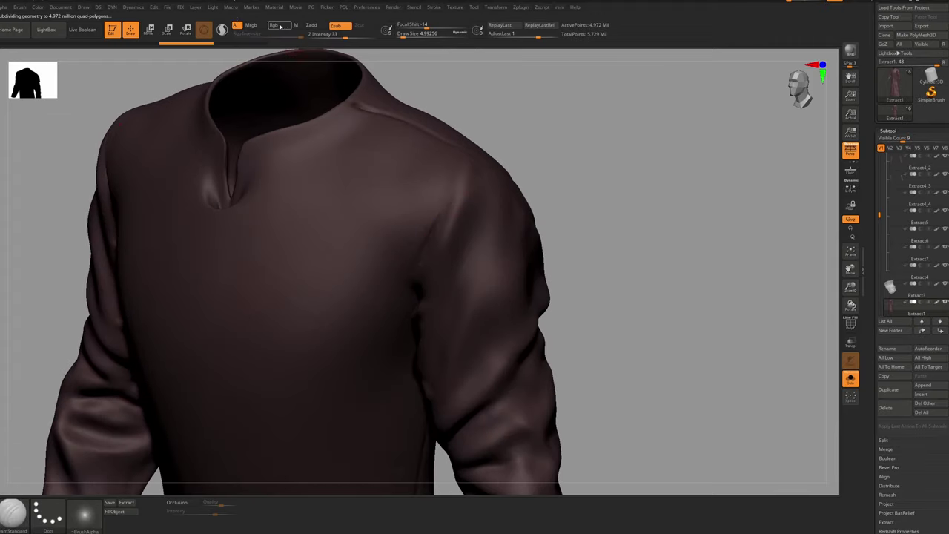
Enable Preferences > Config customize mode and Ctrl+Alt-drag the LazyMouse toggle onto the shelf
left_click(367, 6)
left_click(377, 35)
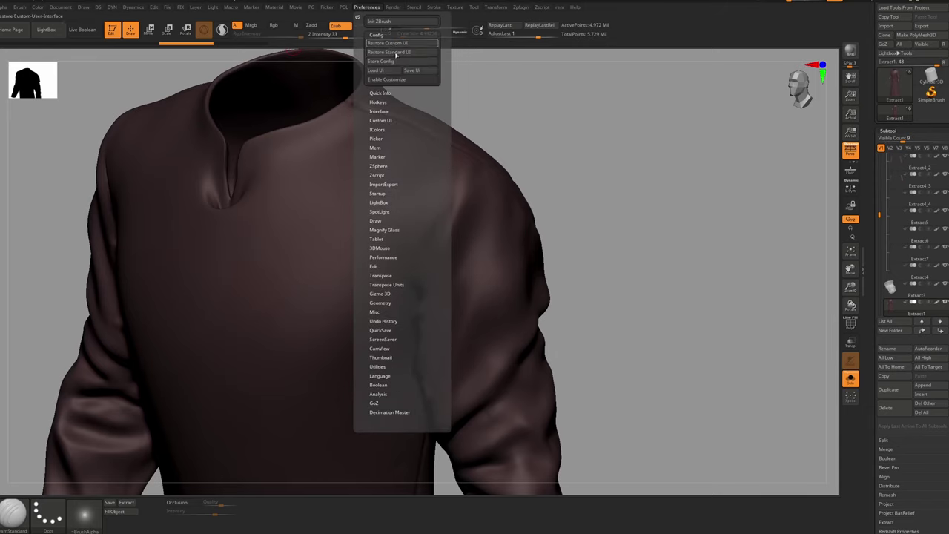
left_click(398, 53)
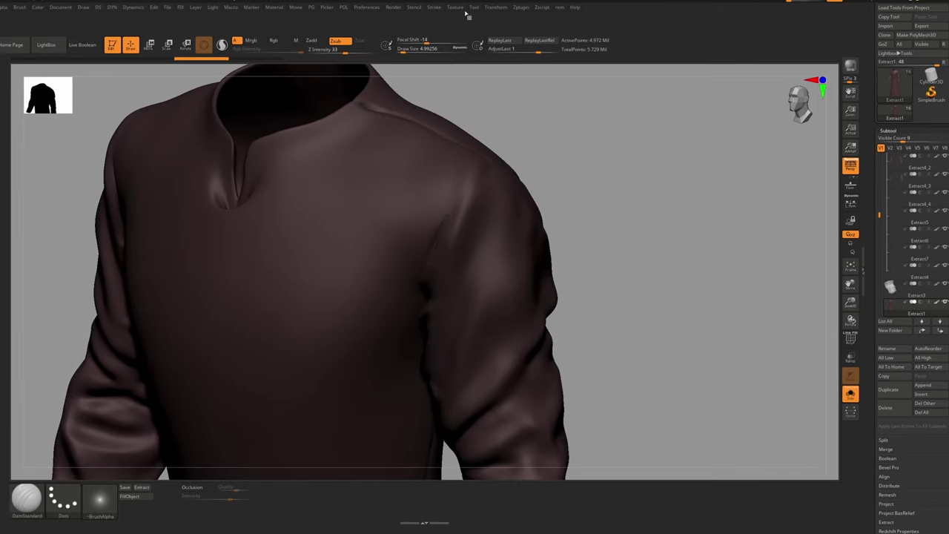
left_click(433, 7)
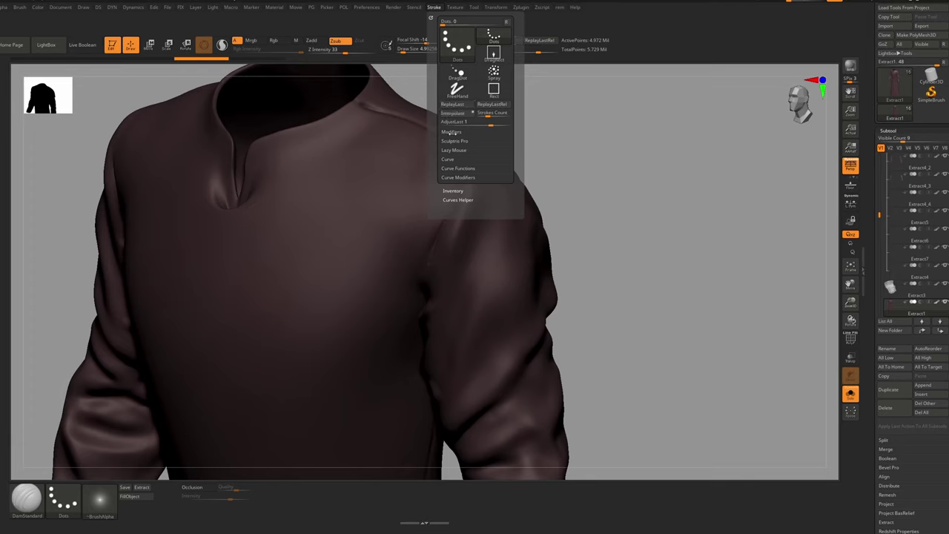
left_click(453, 150)
key("ctrl")
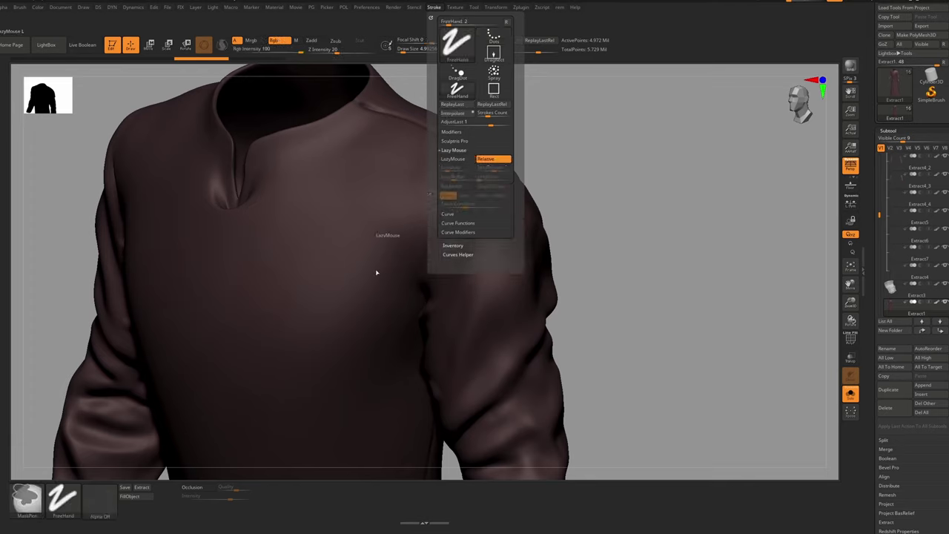
mouse_move(376, 273)
left_mouse_down("ctrl+alt")
mouse_move(262, 487)
mouse_move(271, 489)
left_mouse_up("ctrl+alt")
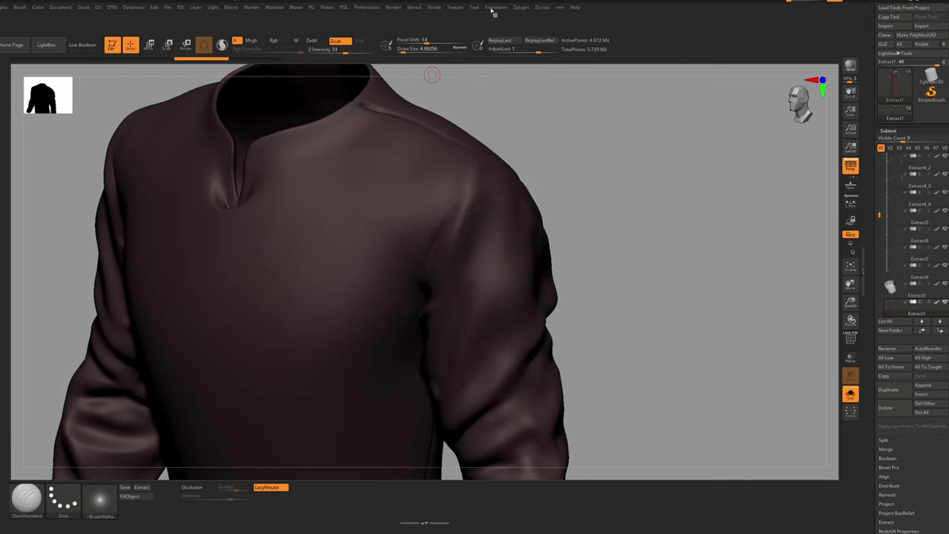
Add the LazyRadius slider to the shelf, then turn customize mode off
left_click(369, 8)
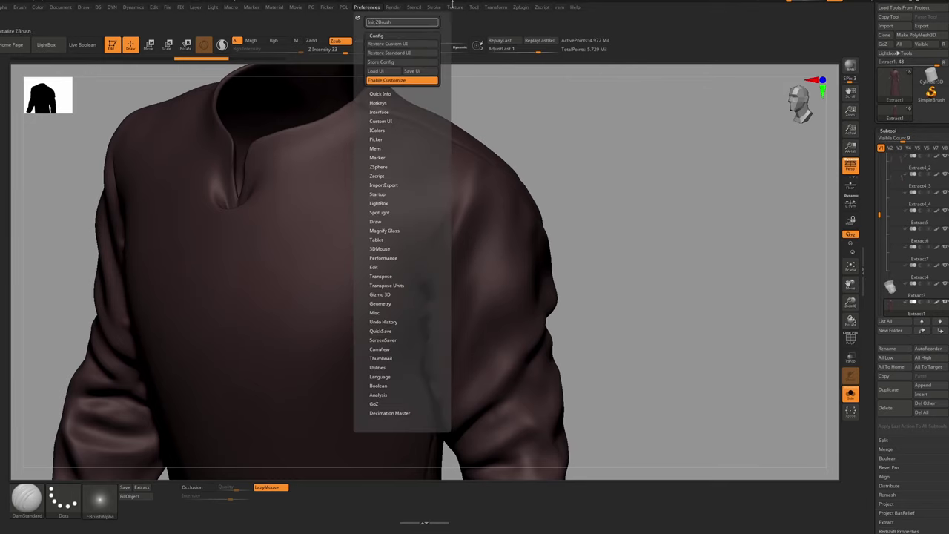
left_click(434, 6)
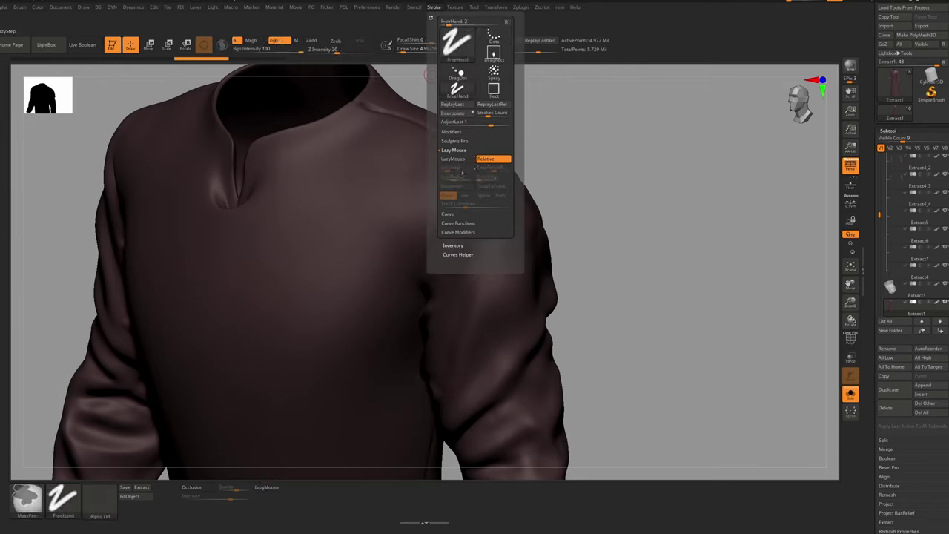
key("ctrl")
left_click_drag(422, 229, 276, 502, "ctrl+alt")
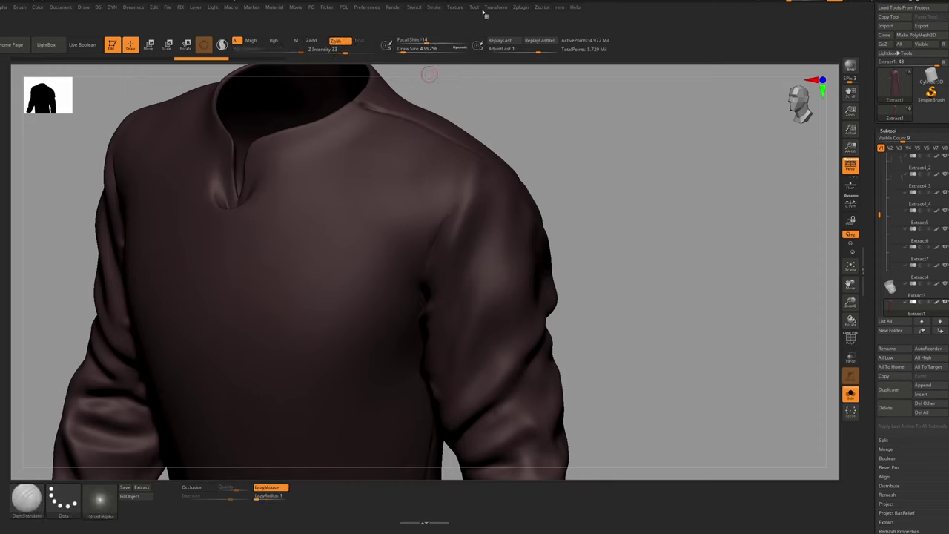
left_click(374, 8)
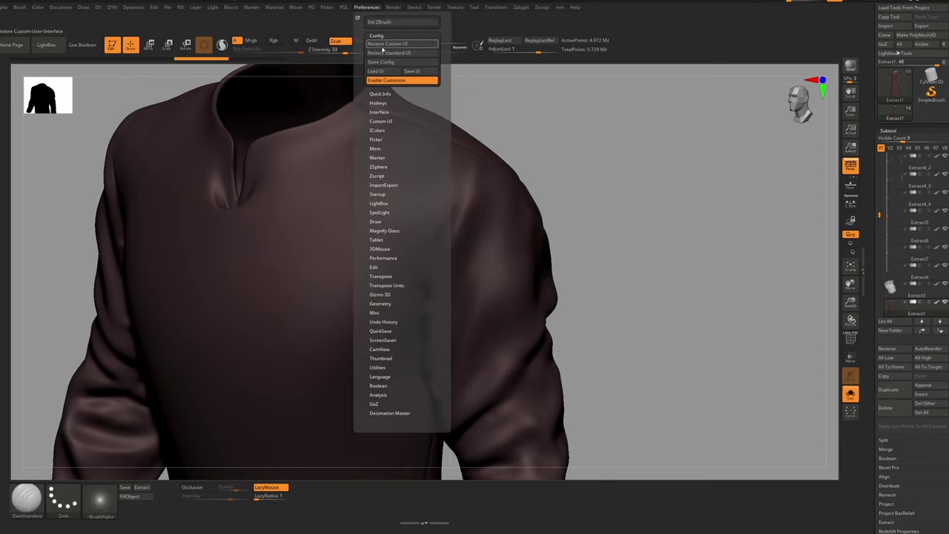
left_click(398, 80)
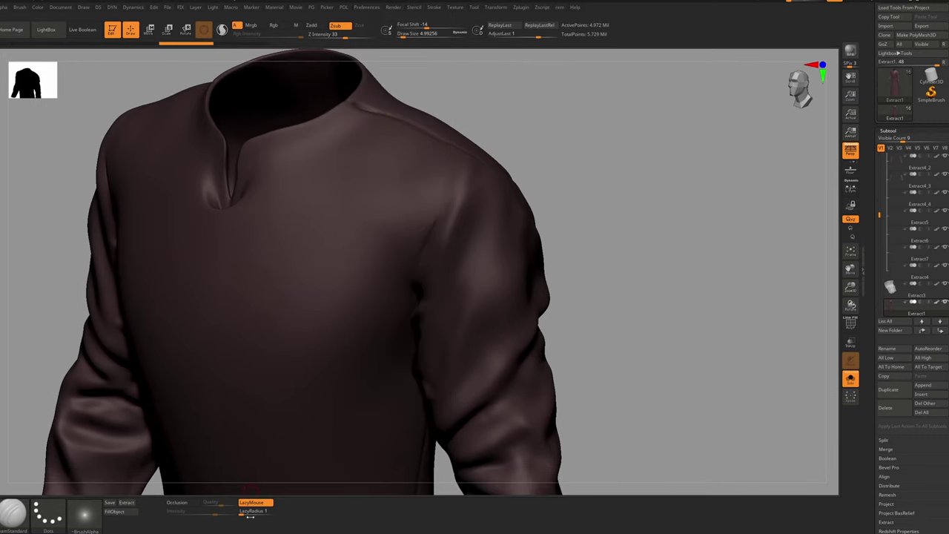
Zoom and orbit in on the robe's sleeve where it meets the shoulder
right_click_drag(444, 216, 414, 233, "ctrl")
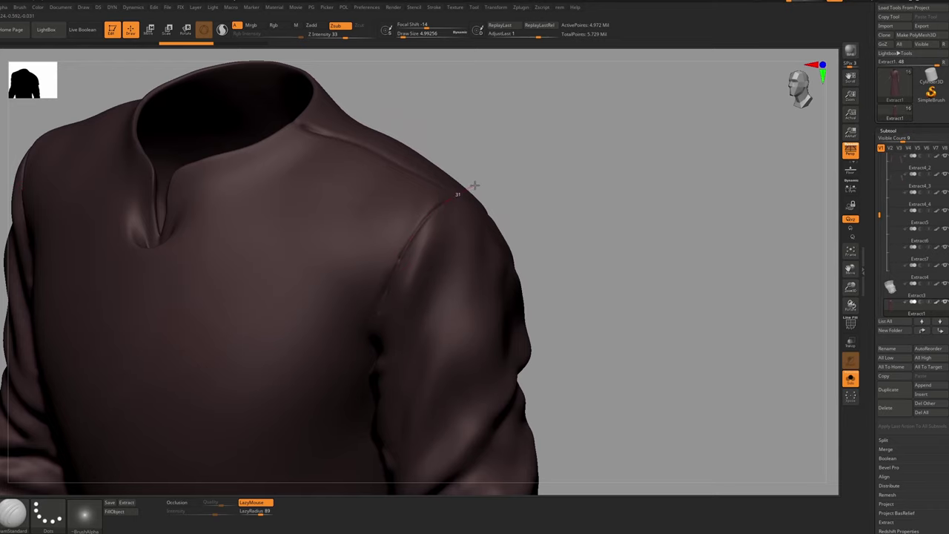
right_click_drag(486, 184, 388, 231)
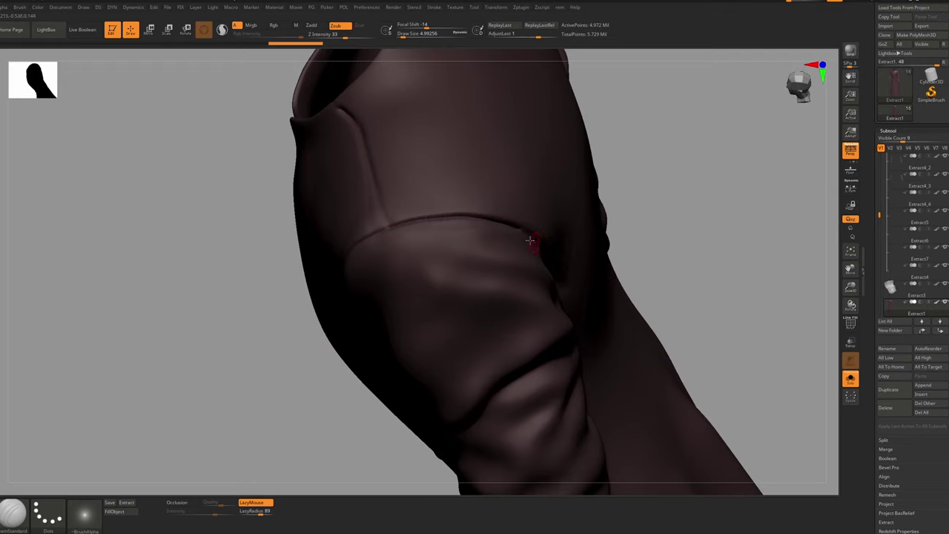
right_click_drag(530, 240, 436, 202)
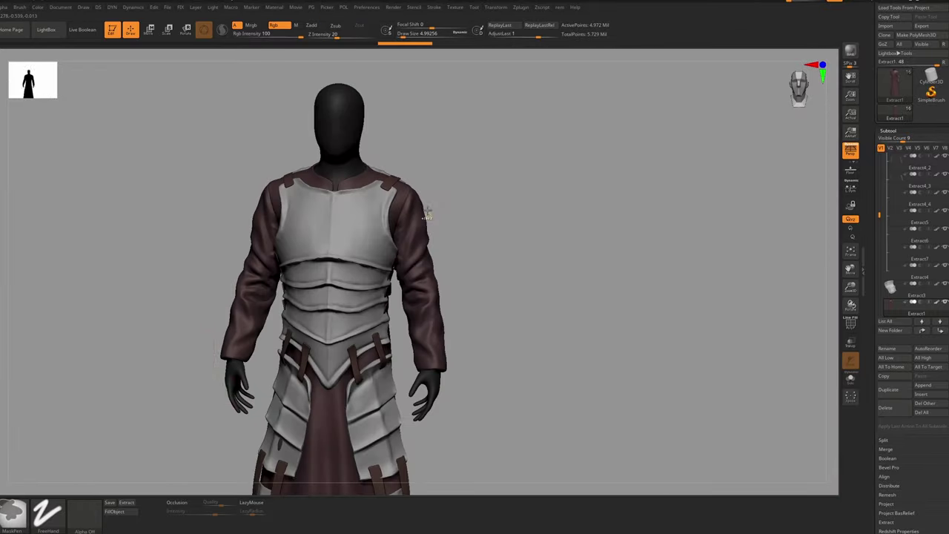
Switch to the Move brush, select the body subtool and toggle Solo on and off
key("b")
key("m")
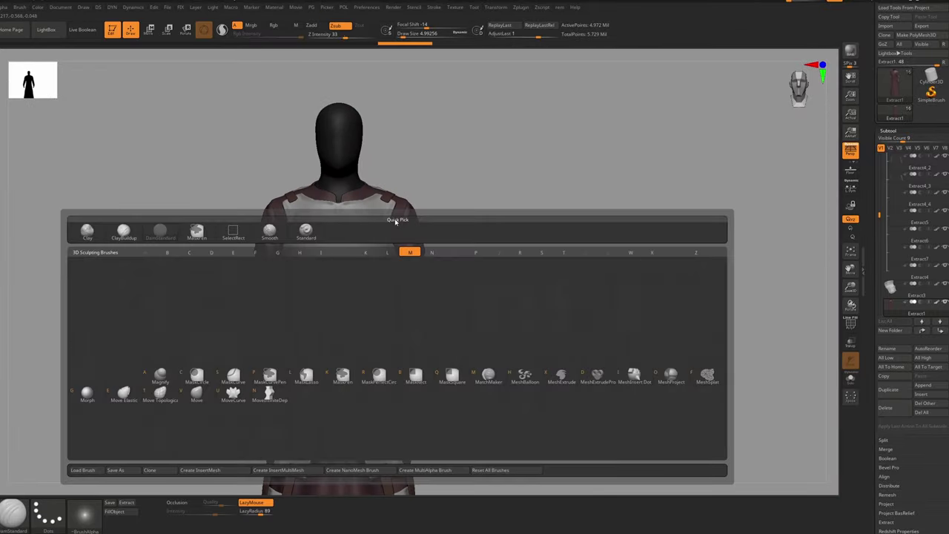
key("v")
left_click(357, 166, "alt")
key("alt+s")
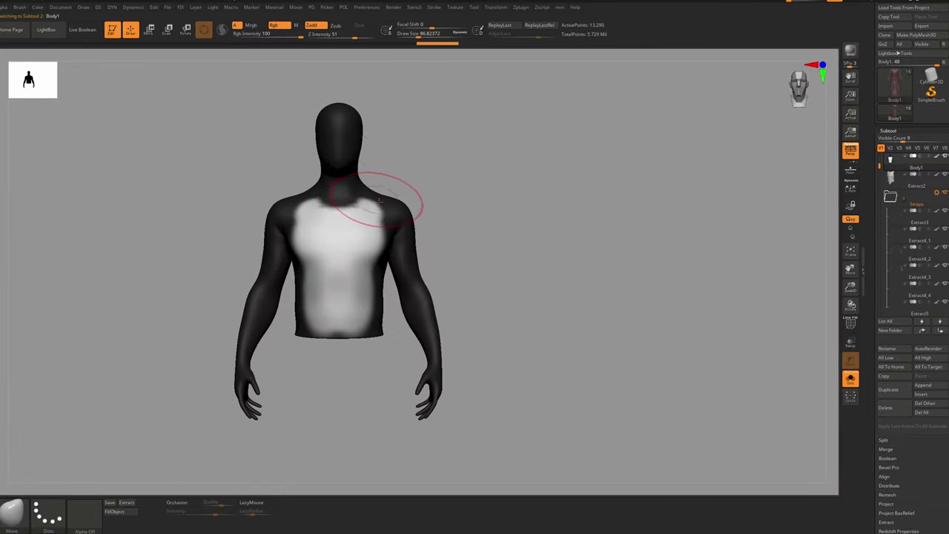
key("alt+s")
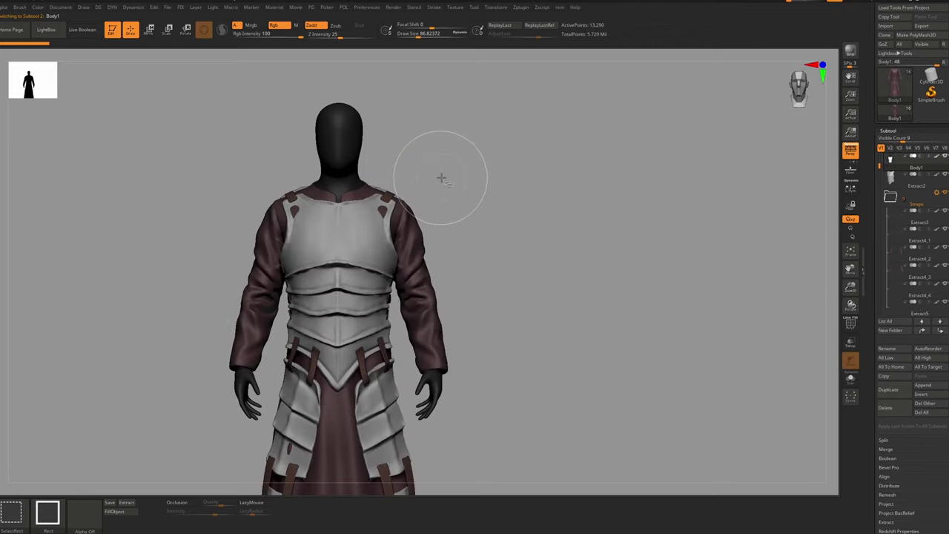
Hide chest and sleeve regions to check the clothing, unhide everything, and select the robe
left_click_drag(440, 178, 310, 265, "ctrl+alt+shift")
left_click_drag(424, 188, 374, 322, "ctrl+alt+shift")
left_click(410, 248, "ctrl+shift")
left_click(455, 178, "ctrl+shift")
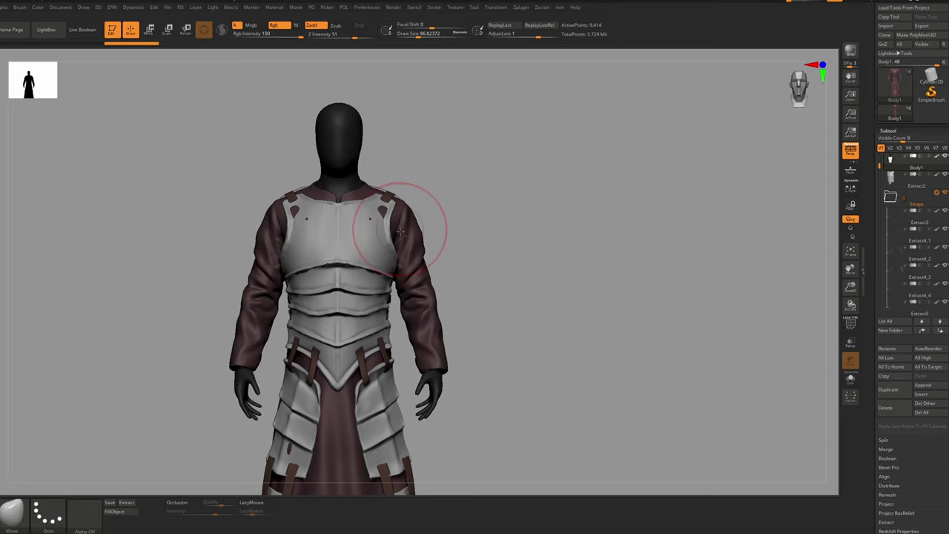
left_click(407, 211, "alt")
Enlarge the Move brush and reshape the robe's sleeve cuffs
key("s")
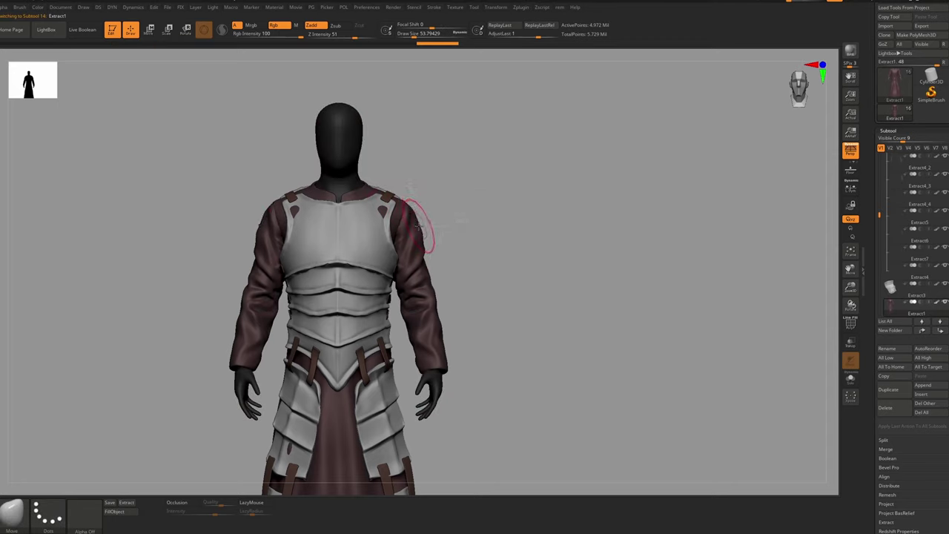
key("bracketright")
right_click_drag(421, 232, 415, 172, "ctrl")
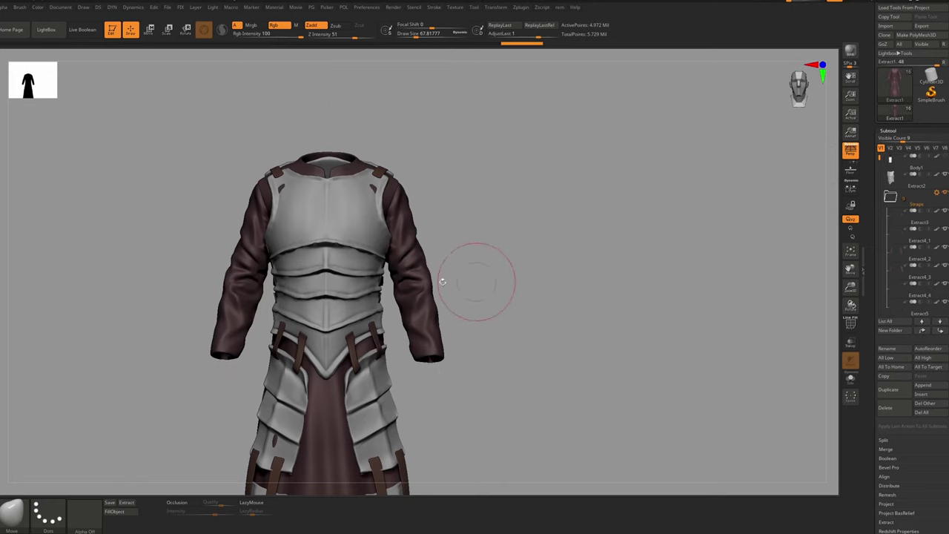
right_click_drag(477, 275, 402, 201, "ctrl")
key("s")
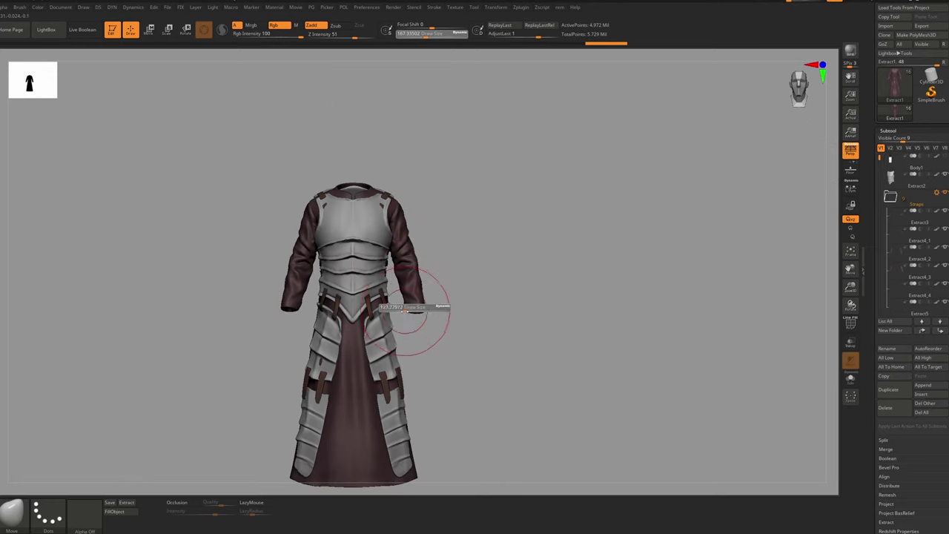
left_click_drag(415, 306, 417, 311)
left_click_drag(409, 259, 405, 245)
Turn on occlusion-aware masking, set intensity 13, and push the back collar patch under the armor
left_click(180, 503)
left_click_drag(214, 511, 191, 512)
key("s")
left_click_drag(411, 207, 390, 194)
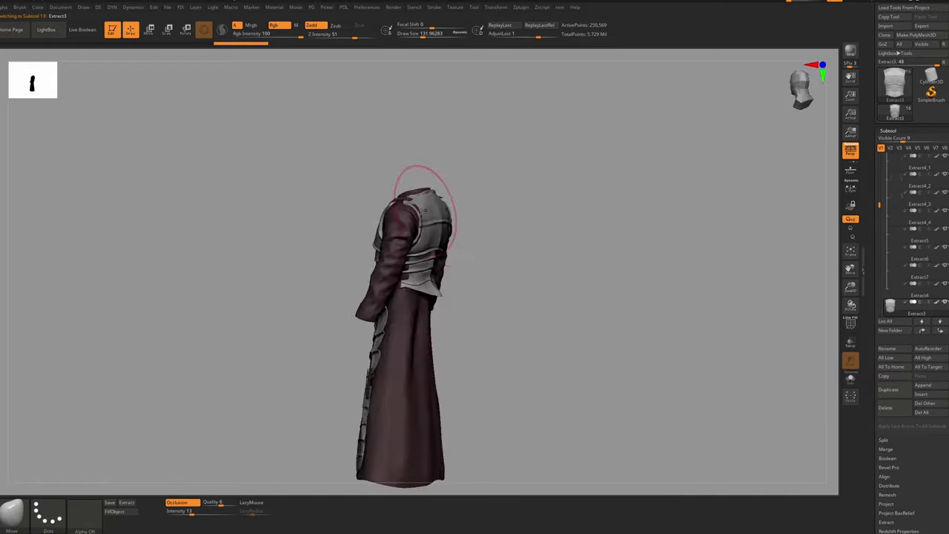
right_click_drag(425, 210, 393, 212)
left_click_drag(424, 210, 421, 214)
right_click_drag(437, 215, 424, 216)
left_click(449, 202, "alt")
left_click_drag(452, 201, 456, 197)
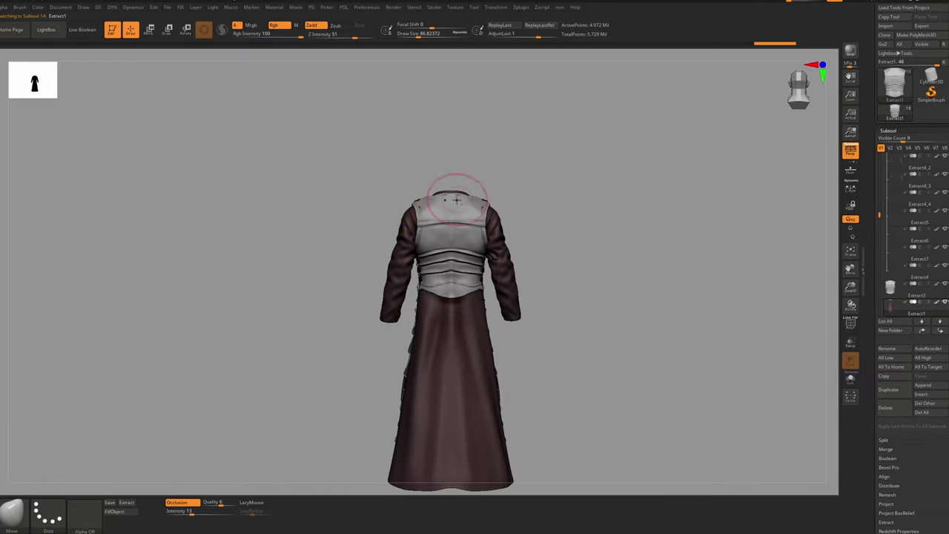
mouse_move(455, 198)
right_mouse_down()
mouse_move(428, 184)
mouse_move(517, 218)
mouse_move(472, 235)
mouse_move(456, 212)
mouse_move(469, 213)
right_mouse_up()
Solo the robe, check its polygroups, set brush size about 39, and compare subdivision levels
key("alt+s")
key("shift+f")
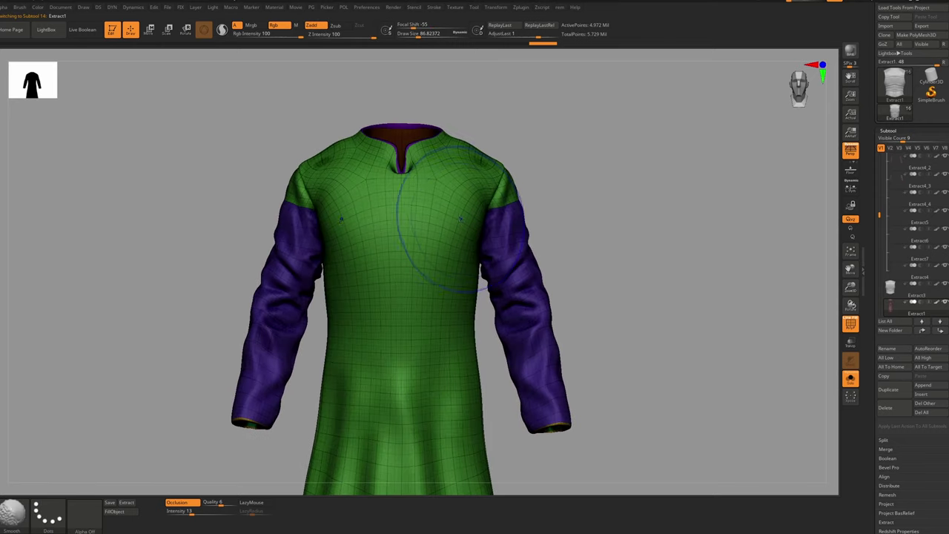
key("shift+f")
key("s")
left_click_drag(466, 208, 449, 209)
right_click_drag(448, 184, 438, 181)
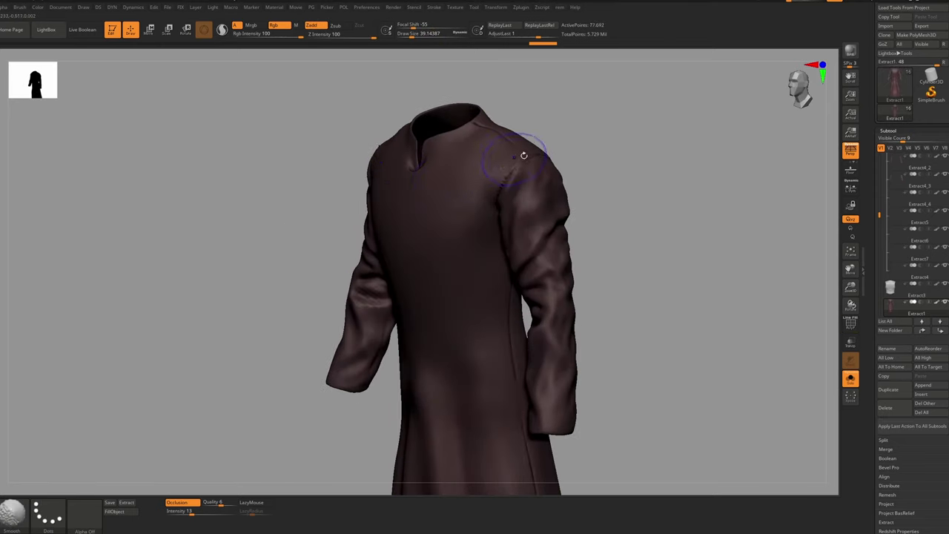
key("shift+d")
key("shift+d")
key("d")
key("d")
key("d")
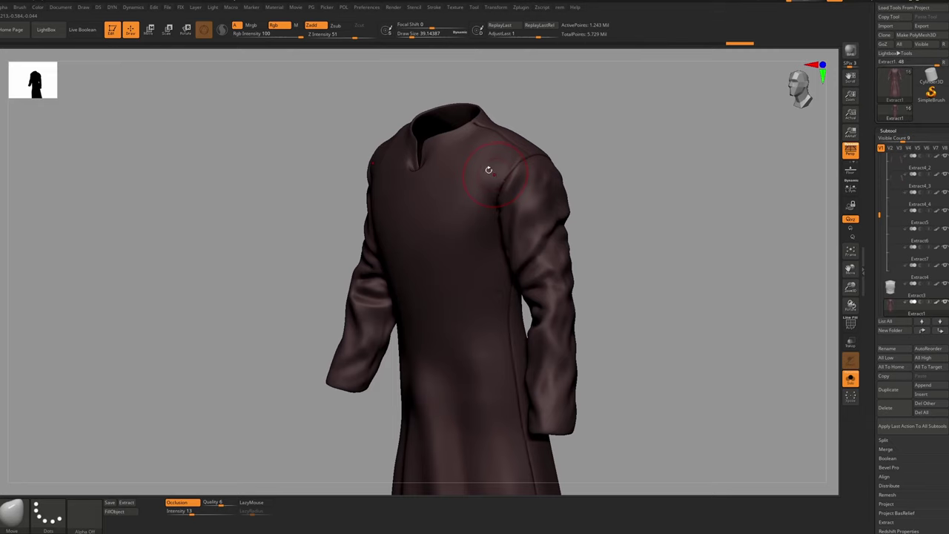
key("shift+f")
key("shift+f")
Mask the sleeves with a Transpose line at the shoulder, then clear the mask at lower subdivision
key("w")
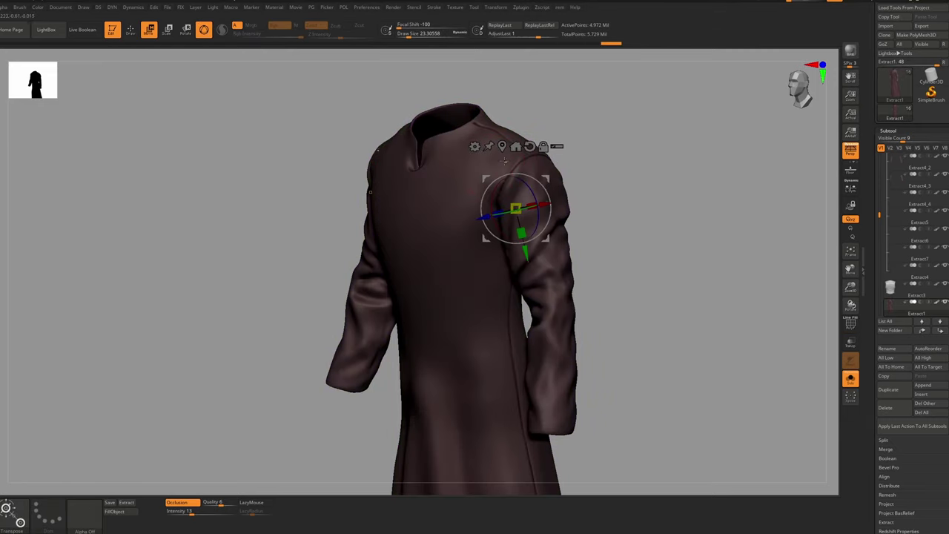
key("y")
right_click_drag(489, 175, 522, 184)
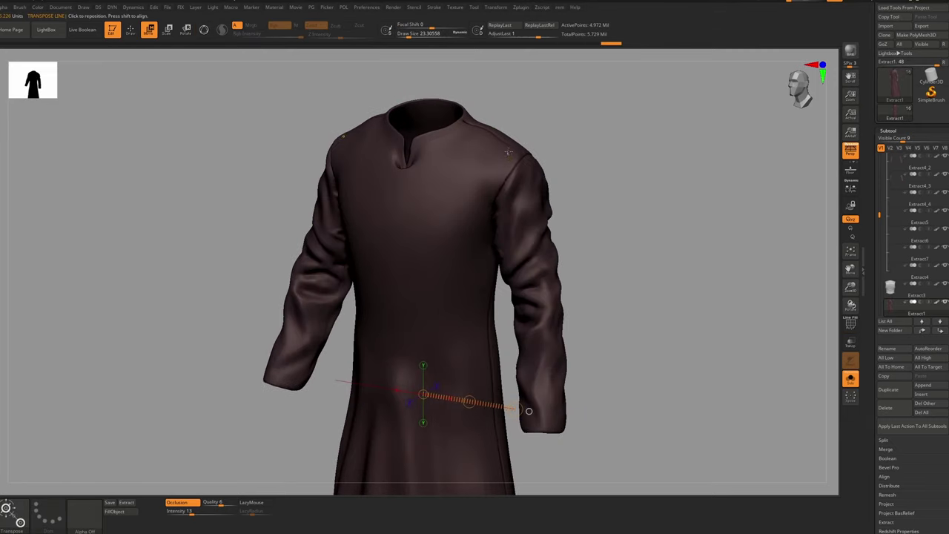
left_click_drag(530, 196, 531, 198, "ctrl")
key("w")
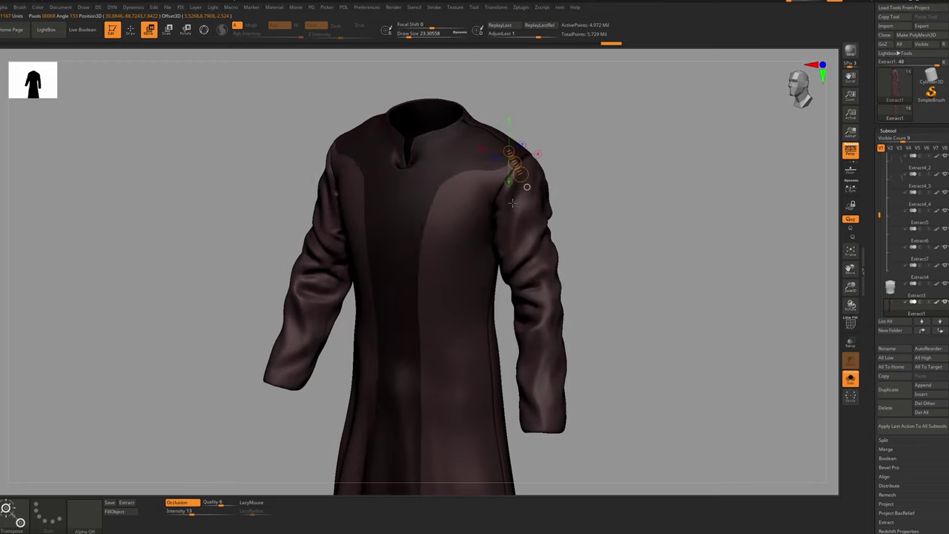
key("ctrl+shift+z")
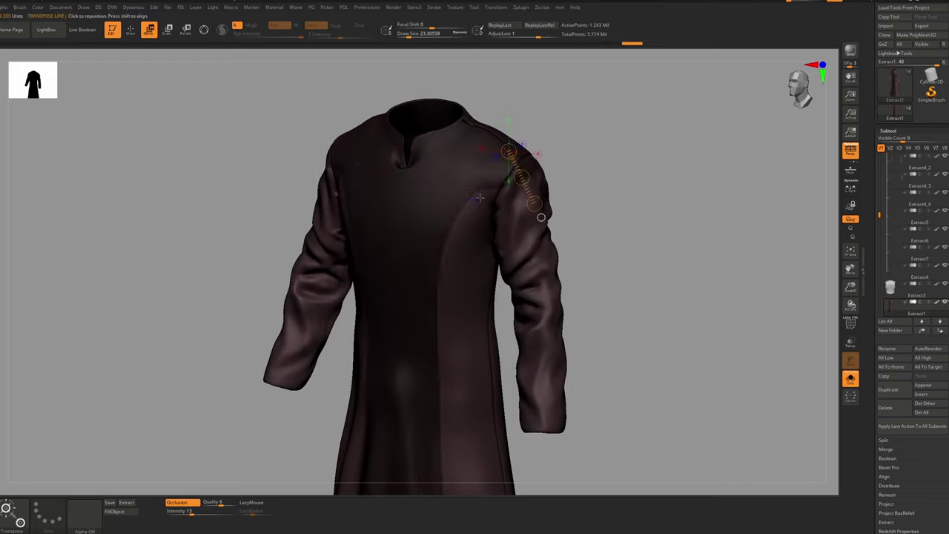
left_click_drag(558, 177, 585, 200, "ctrl")
key("shift+d")
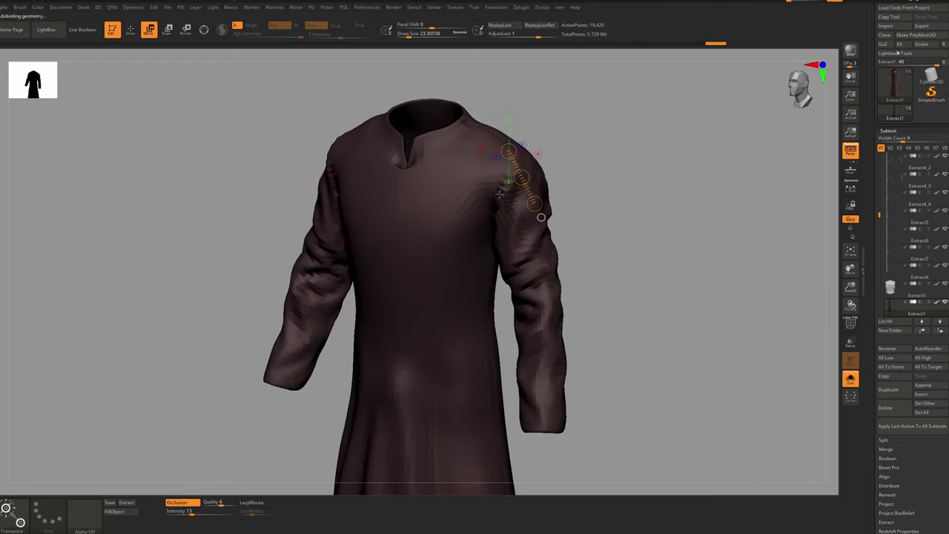
Draw a topological mask across the robe's front from the shoulder and check it with PolyF
right_click_drag(499, 182, 426, 169, "alt")
key("shift+d")
mouse_move(426, 151)
left_mouse_down("ctrl")
mouse_move(485, 220)
mouse_move(488, 210)
left_mouse_up("ctrl")
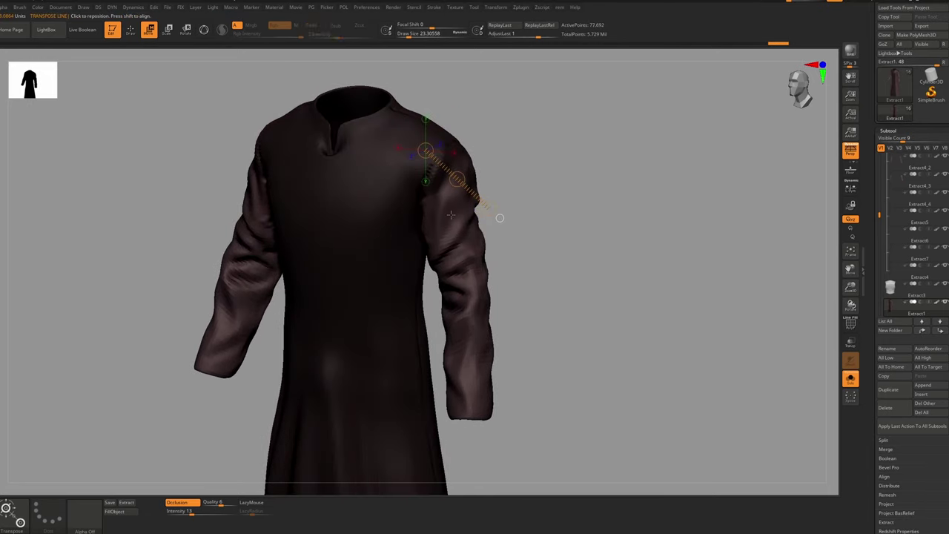
right_click_drag(451, 216, 443, 213)
scroll(442, 213, "up", 10)
key("shift+f")
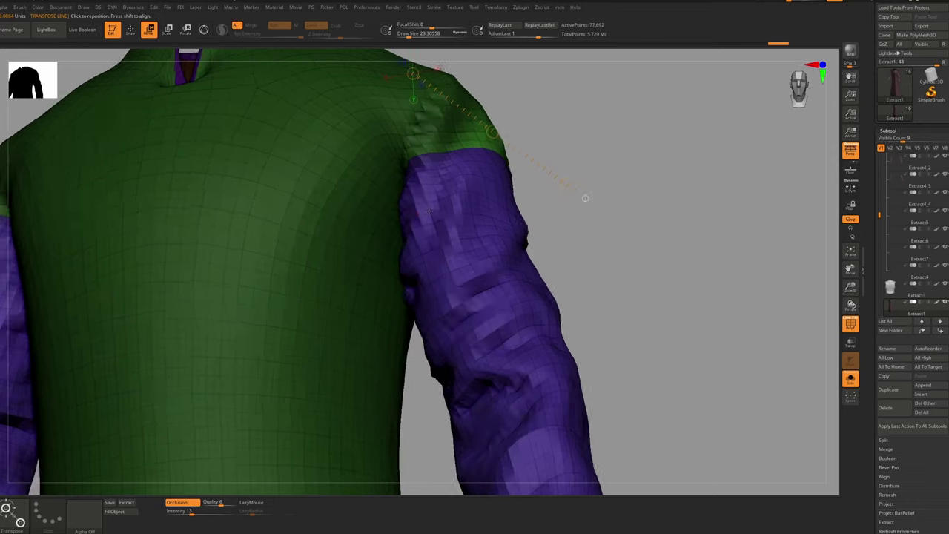
scroll(434, 208, "down", 10)
key("shift+f")
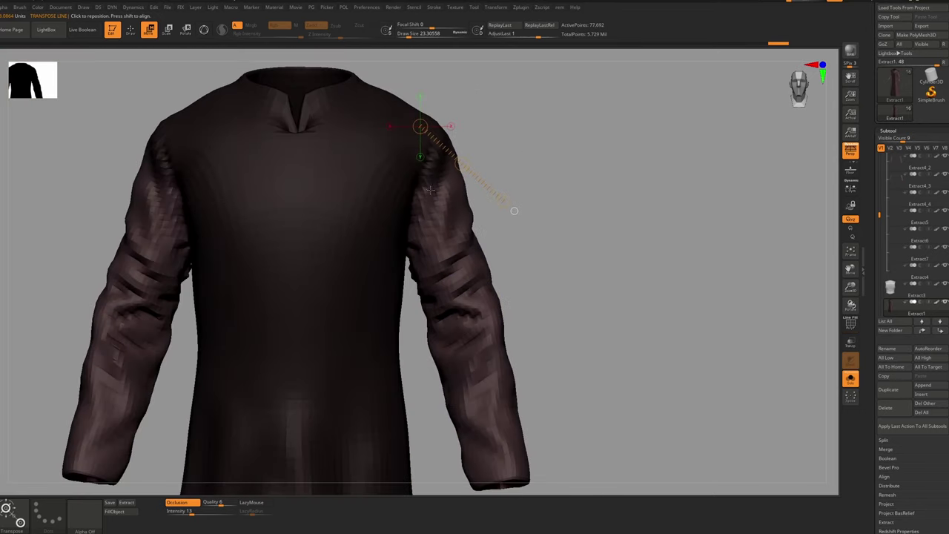
Subdivide the robe to about 1.24 million points and rotate to a back view
key("b")
key("m")
key("v")
right_click_drag(452, 196, 423, 191)
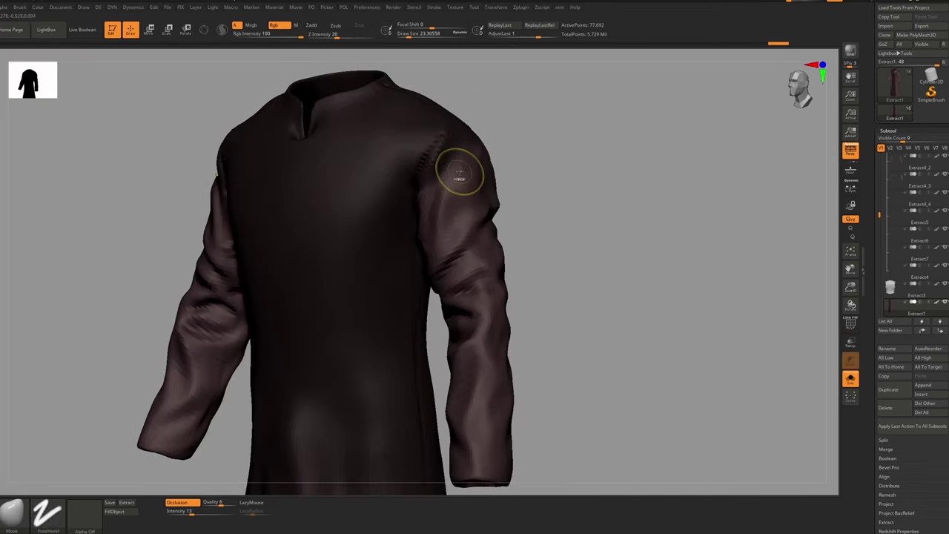
key("ctrl+d")
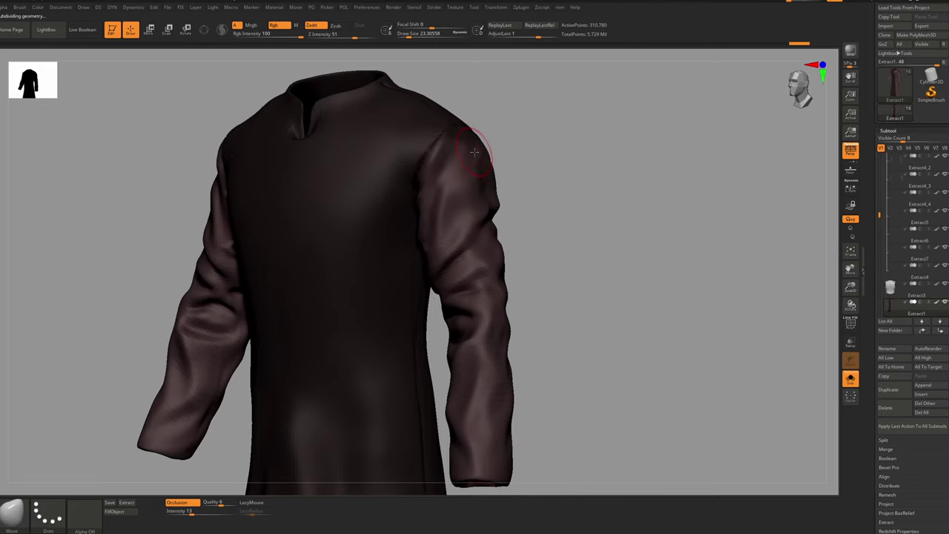
right_click_drag(475, 152, 421, 147)
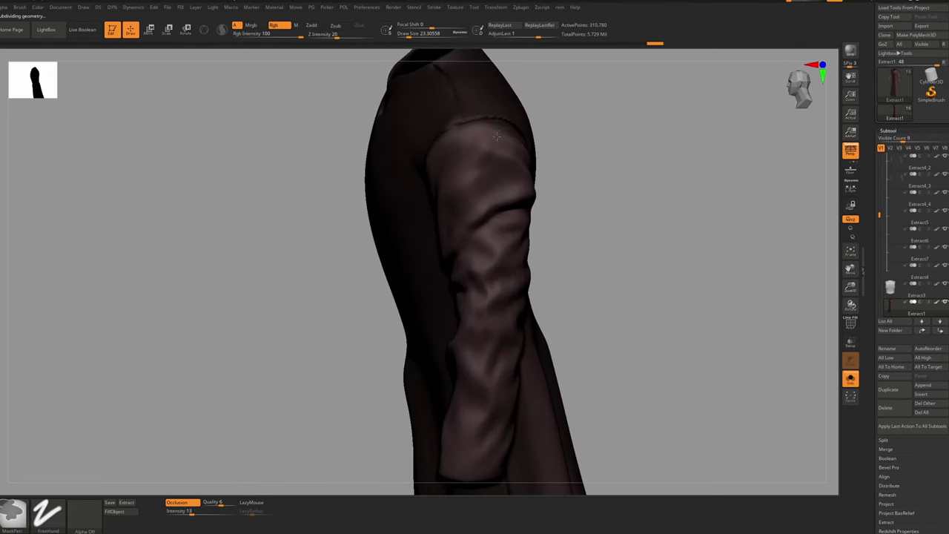
mouse_move(470, 142)
right_mouse_down()
mouse_move(522, 152)
mouse_move(525, 176)
right_mouse_up()
Paint a mask down the coat's back torso with the brush
key("b")
key("s")
key("t")
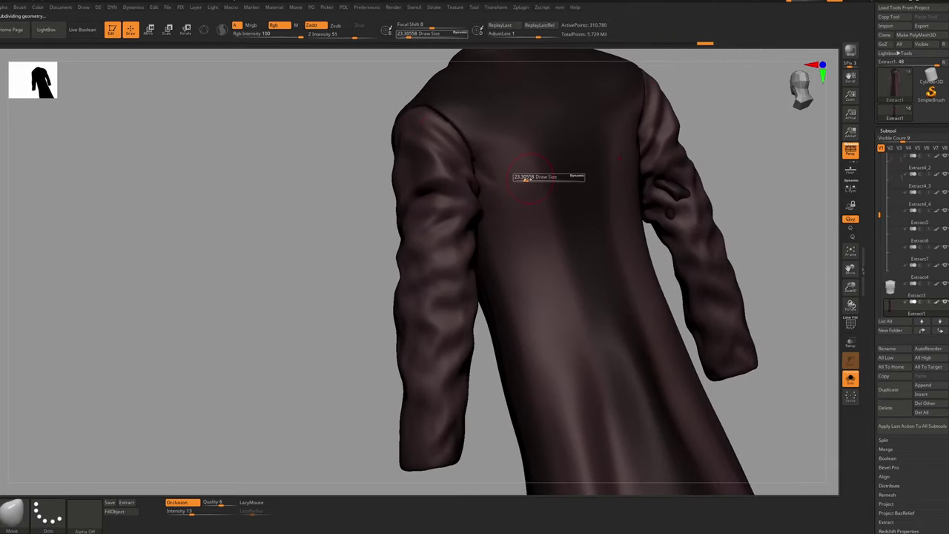
key("s")
mouse_move(534, 254)
left_mouse_down()
mouse_move(539, 286)
mouse_move(542, 224)
mouse_move(529, 217)
mouse_move(530, 160)
left_mouse_up()
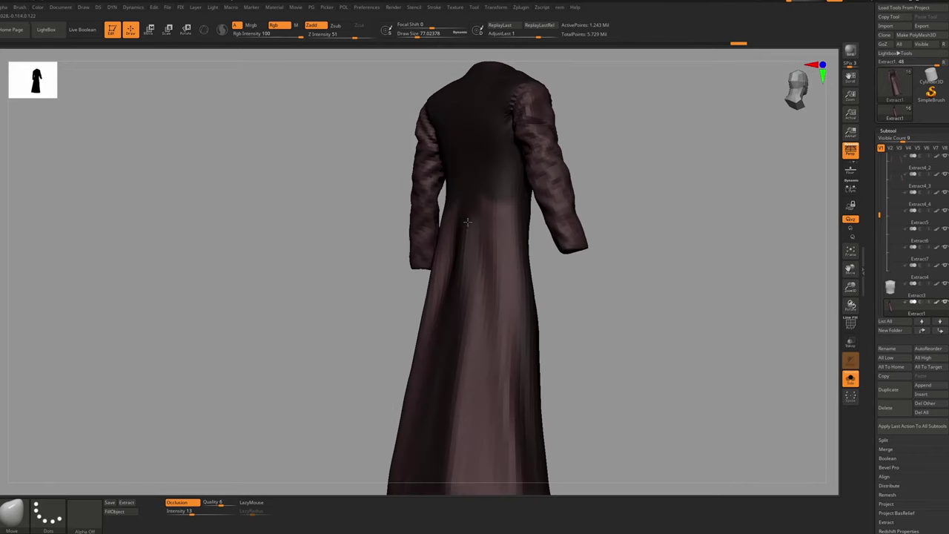
mouse_move(467, 186)
left_mouse_down("ctrl")
mouse_move(497, 275)
mouse_move(484, 469)
left_mouse_up("ctrl")
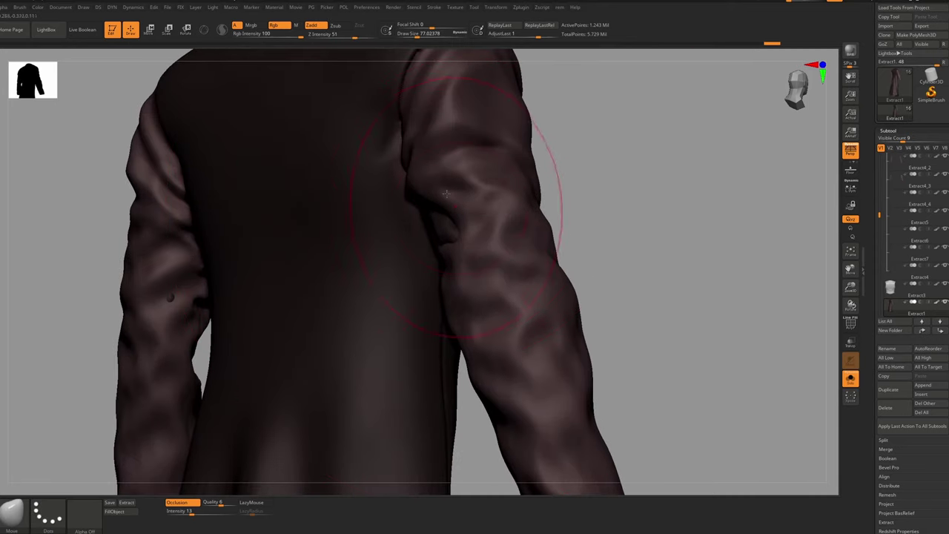
Finish masking the torso, group it with Ctrl+W, and display the polygroups
key("s")
left_click_drag(466, 139, 458, 139)
key("ctrl")
right_click_drag(381, 141, 382, 161)
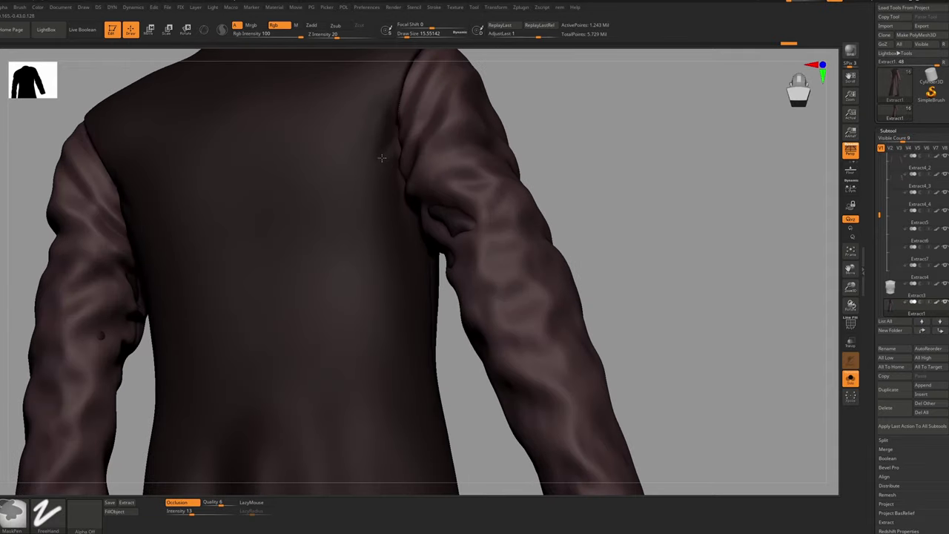
right_click_drag(384, 250, 377, 217, "ctrl")
key("ctrl+w")
key("shift+f")
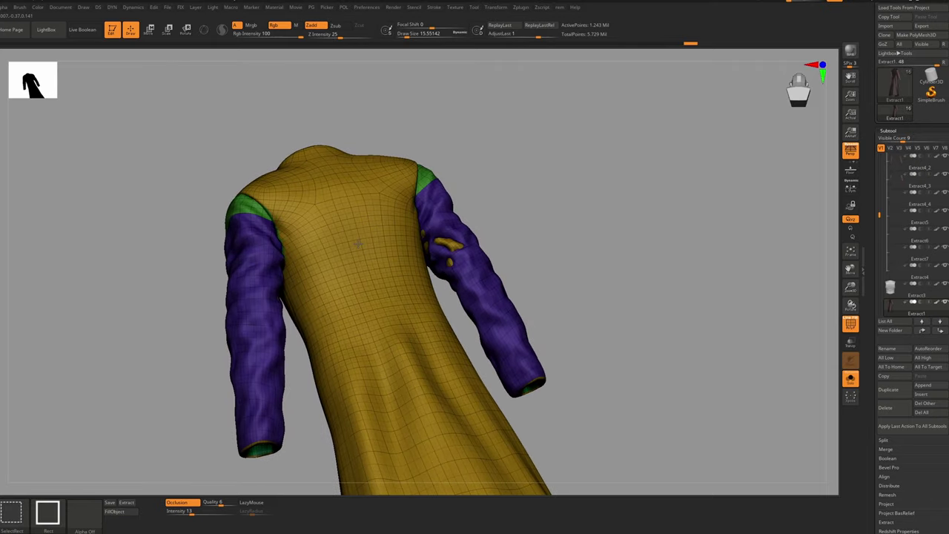
Isolate the torso group, inspect the shoulders, and undo the last two steps
left_click(357, 245, "ctrl+shift")
right_click_drag(352, 245, 334, 267)
mouse_move(333, 267)
right_mouse_down()
mouse_move(310, 286)
mouse_move(331, 276)
mouse_move(370, 203)
mouse_move(267, 282)
mouse_move(377, 257)
mouse_move(354, 192)
mouse_move(423, 237)
right_mouse_up()
key("ctrl+z")
key("ctrl+z")
key("ctrl+z")
key("ctrl+z")
key("shift+f")
Show polygroup colours and frame the coat's neck and shoulders
mouse_move(347, 364)
right_mouse_down("alt")
mouse_move(379, 259)
mouse_move(366, 293)
right_mouse_up("alt")
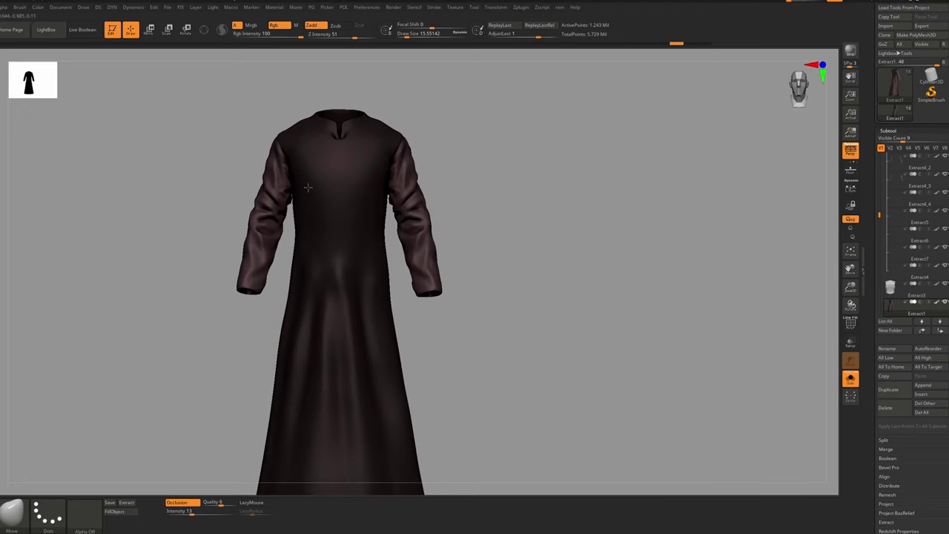
key("shift+f")
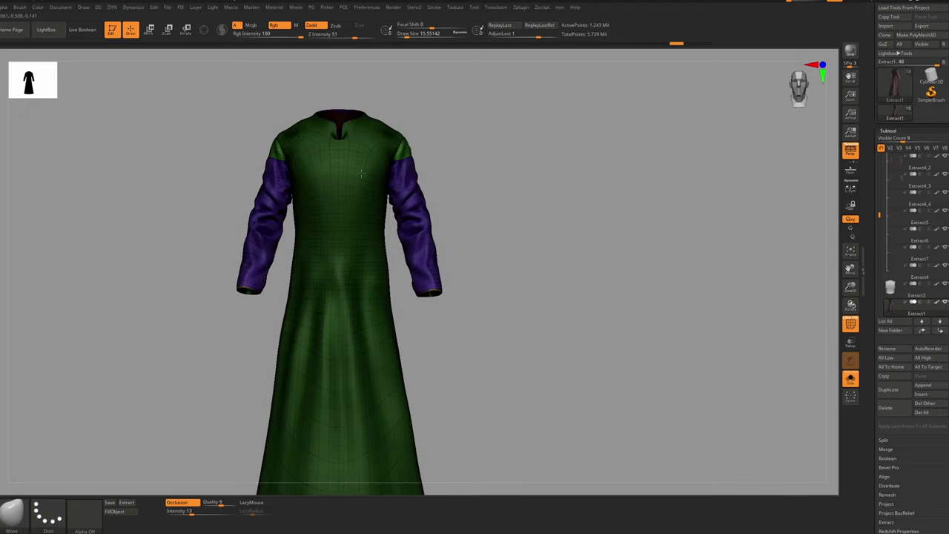
right_click_drag(346, 288, 439, 434, "ctrl")
right_click_drag(439, 434, 459, 454)
right_click_drag(356, 370, 346, 296, "ctrl")
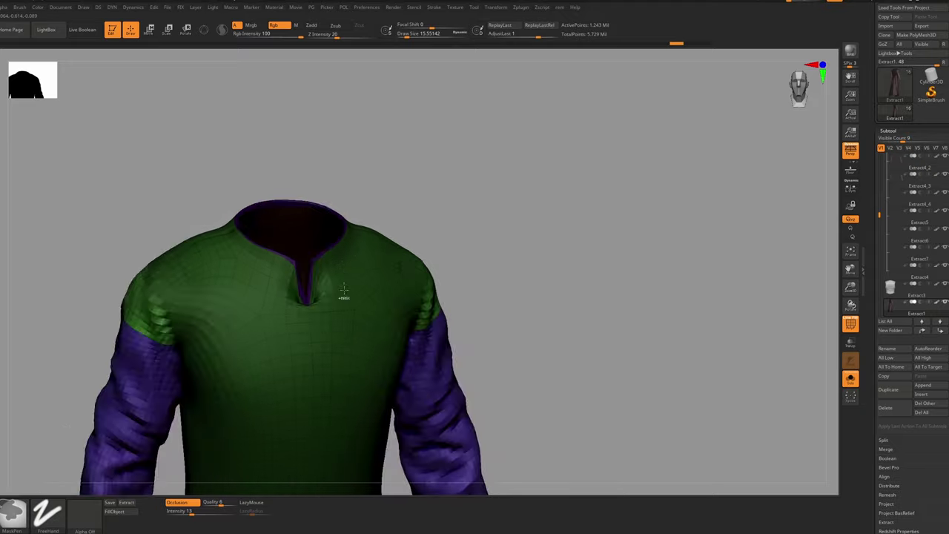
right_click_drag(297, 326, 319, 249, "alt")
Hide the sleeves to inspect the green torso from the side, then bring them back
left_click(306, 224, "ctrl+shift")
right_click_drag(198, 244, 214, 188)
key("shift+f")
key("shift+f")
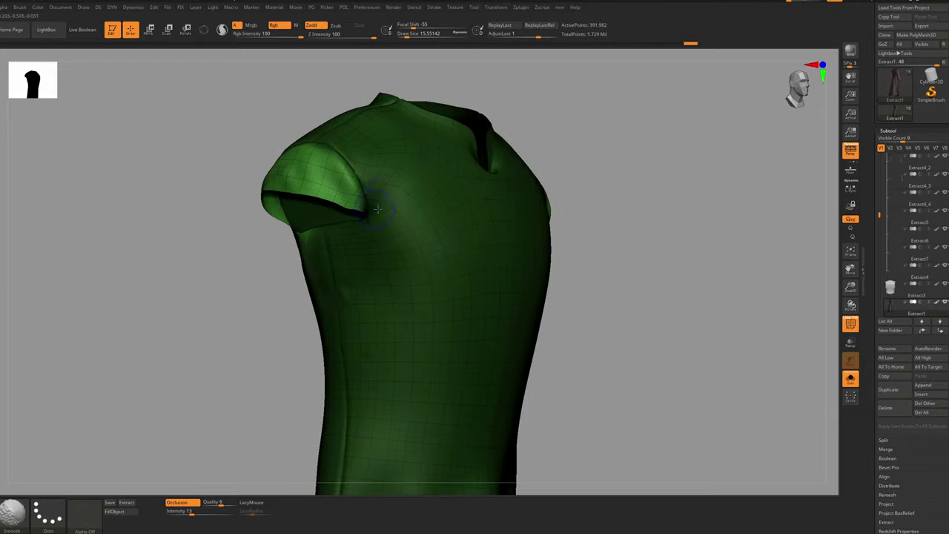
key("shift+f")
right_click_drag(419, 204, 422, 92, "ctrl")
left_click_drag(541, 104, 256, 530, "ctrl+alt+shift")
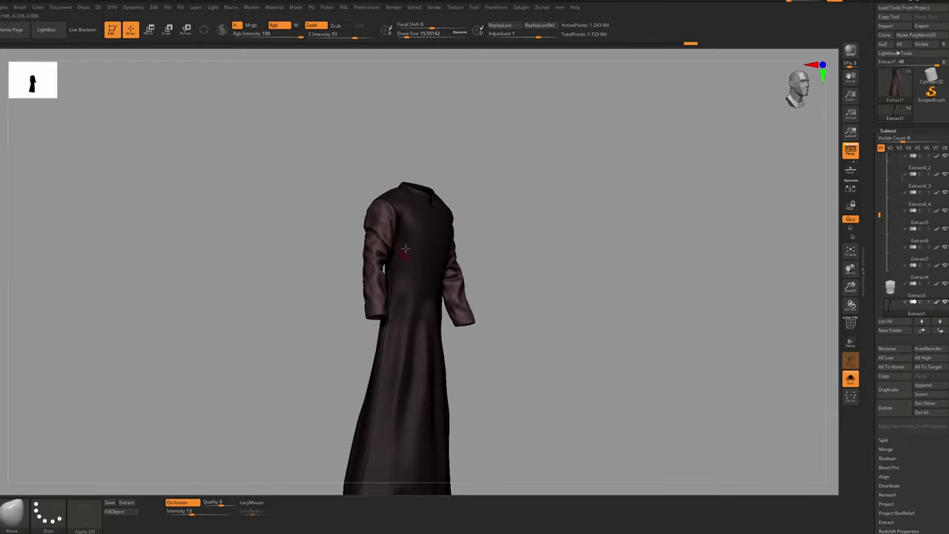
right_click_drag(416, 119, 420, 204, "ctrl")
key("shift+f")
Isolate the green torso polygroup, frame it full length, and extract the Extract0 tunic
right_click_drag(435, 166, 474, 378)
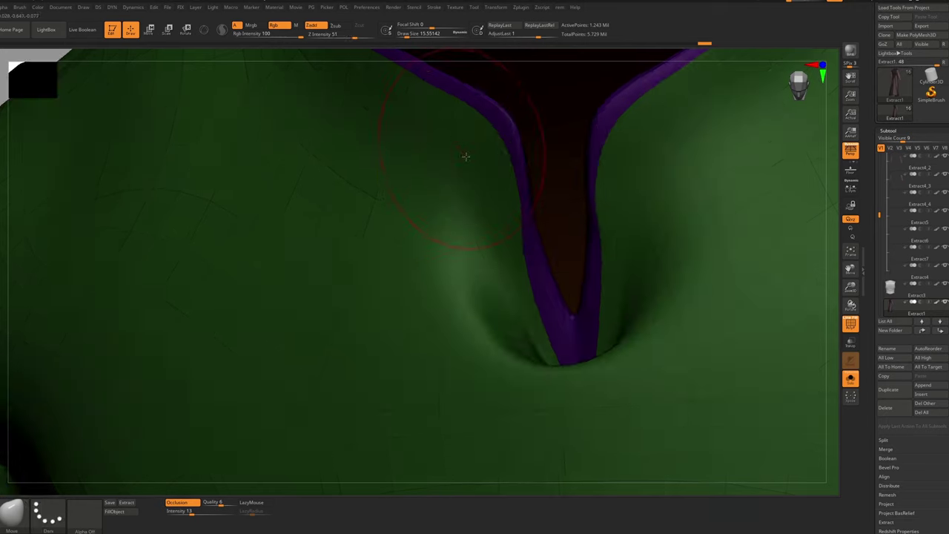
right_click_drag(431, 226, 425, 134, "ctrl")
left_click(417, 263, "ctrl+shift")
right_click_drag(432, 264, 424, 182, "ctrl")
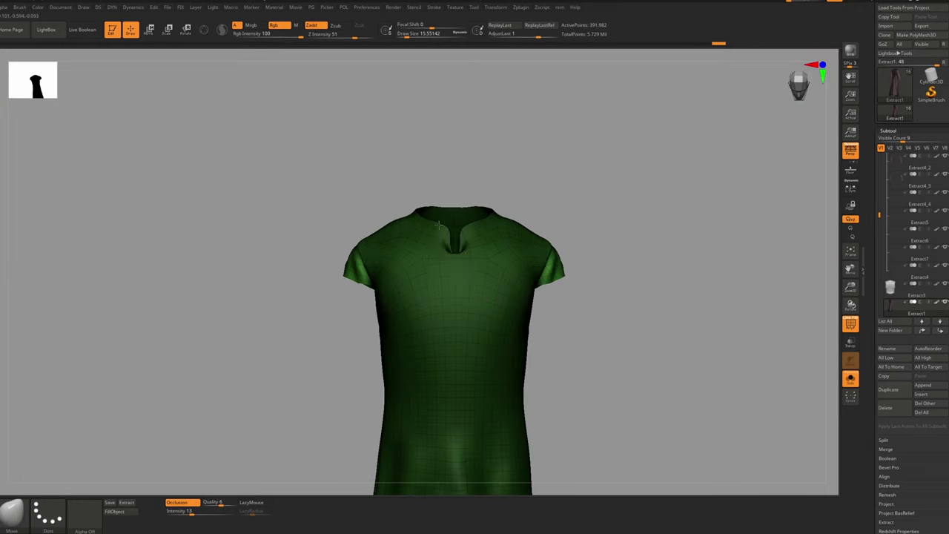
right_click_drag(419, 245, 376, 112, "ctrl")
right_click_drag(420, 293, 408, 256, "ctrl")
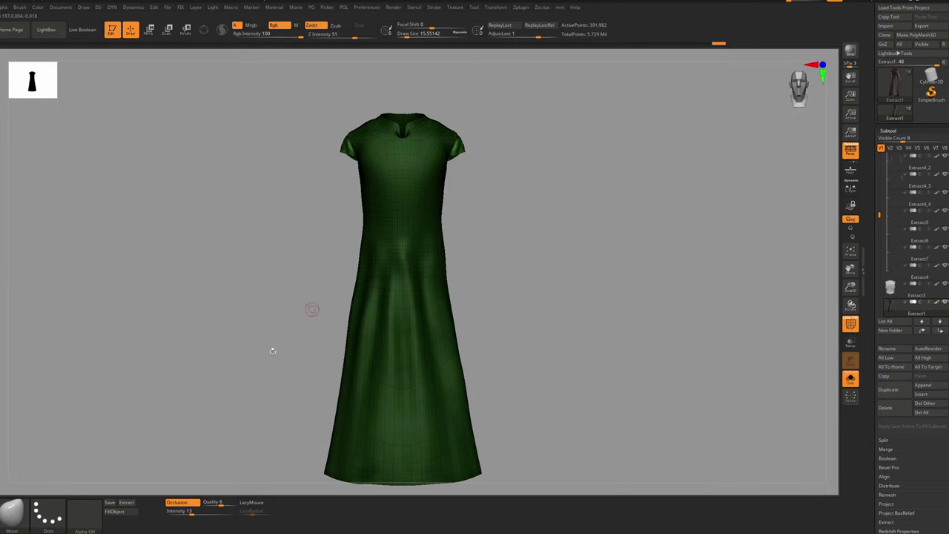
left_click(127, 503)
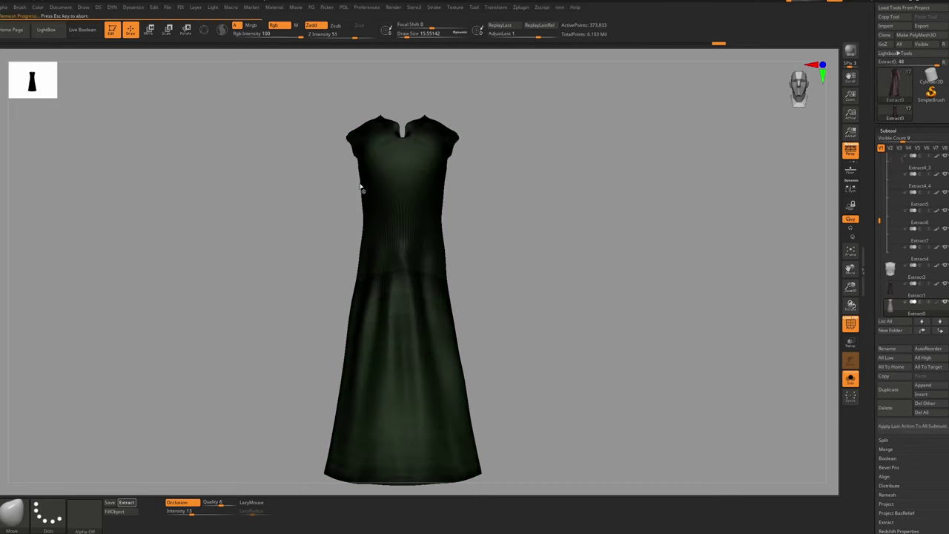
Accept the extracted tunic layer and show the robe beside it again
right_click_drag(401, 164, 407, 182)
key("shift+d")
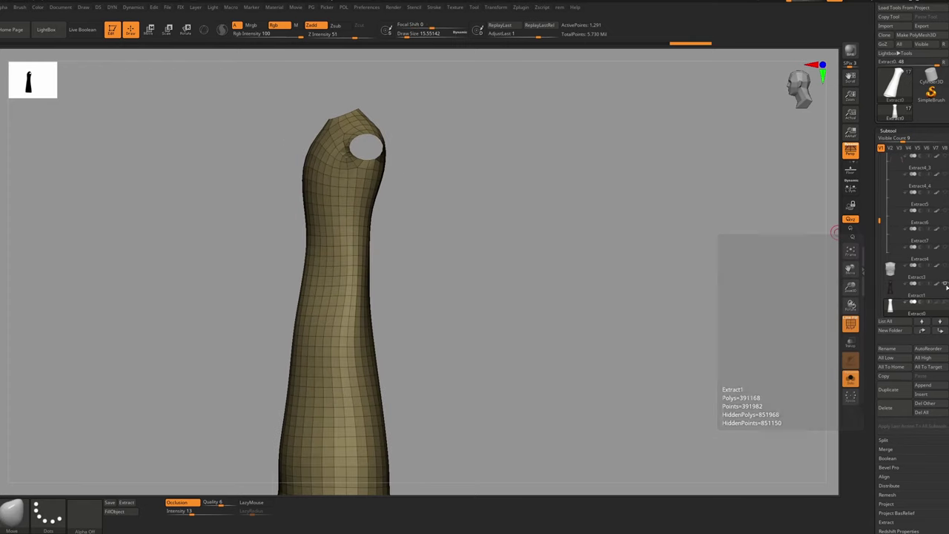
left_click(945, 301)
key("s")
Inflate the tunic out through the robe with a Transpose line
left_click(364, 184)
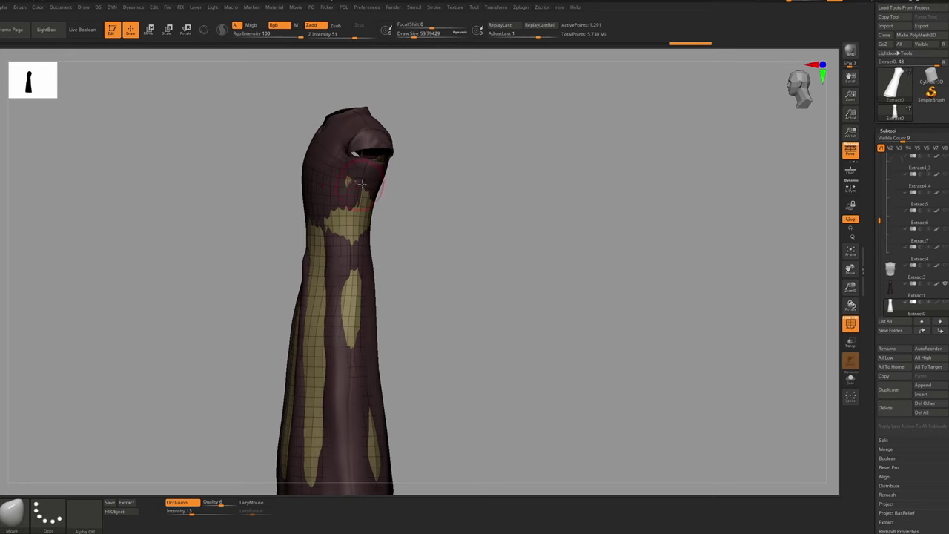
right_click_drag(364, 185, 408, 171, "shift")
key("w")
key("y")
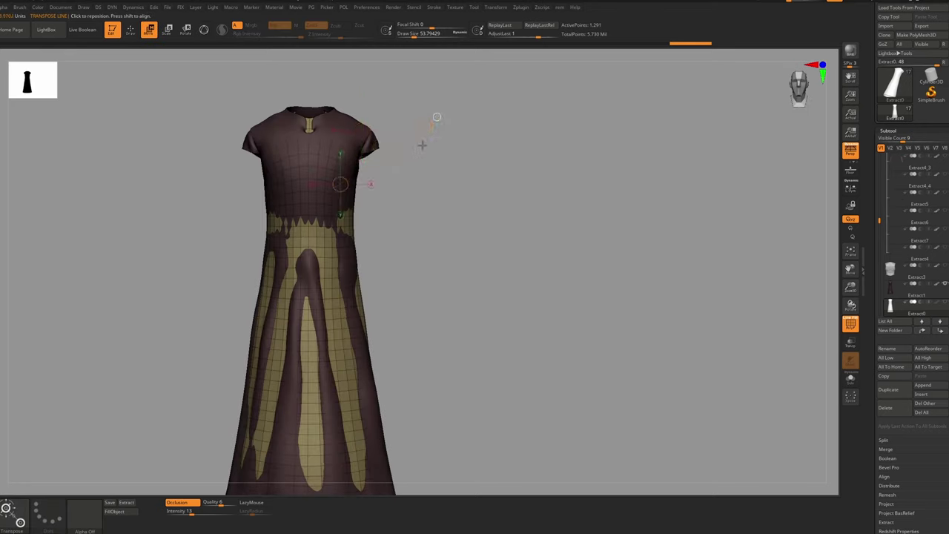
left_click_drag(424, 126, 432, 124)
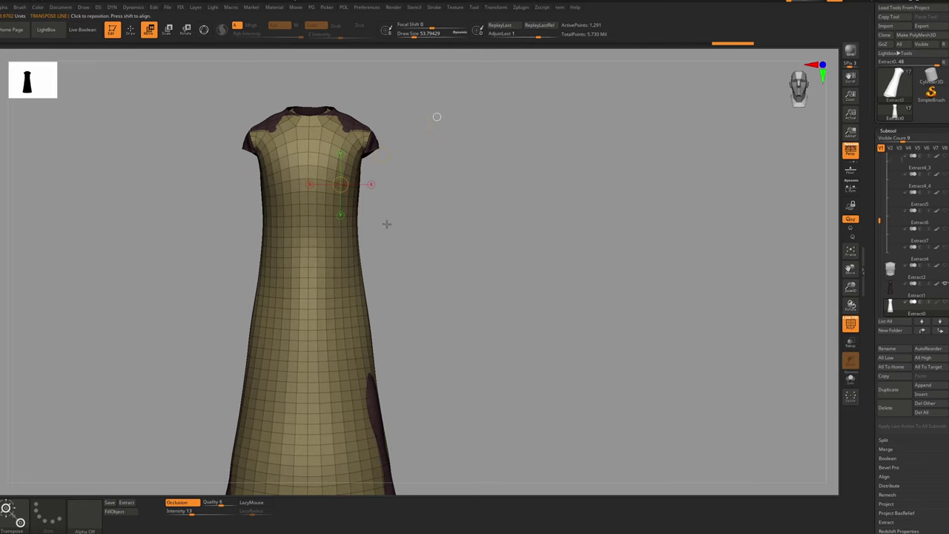
right_click_drag(391, 242, 399, 229, "ctrl")
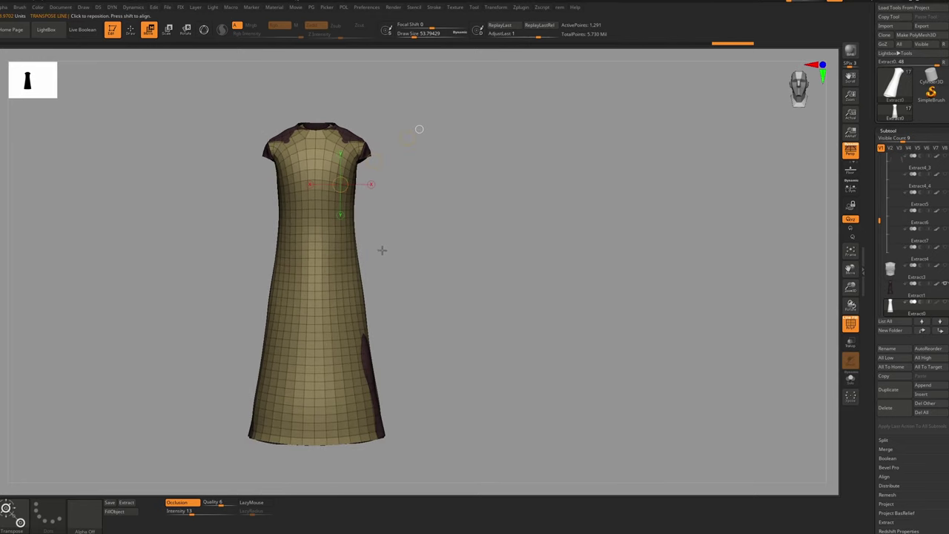
Fine-tune the tunic's thickness against the robe with the Transpose brush
key("b")
left_click(438, 186)
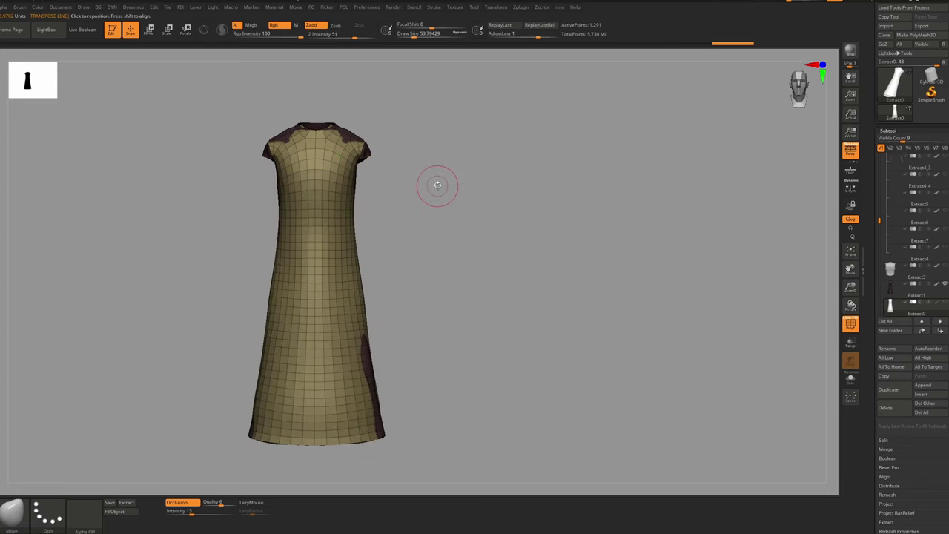
key("b")
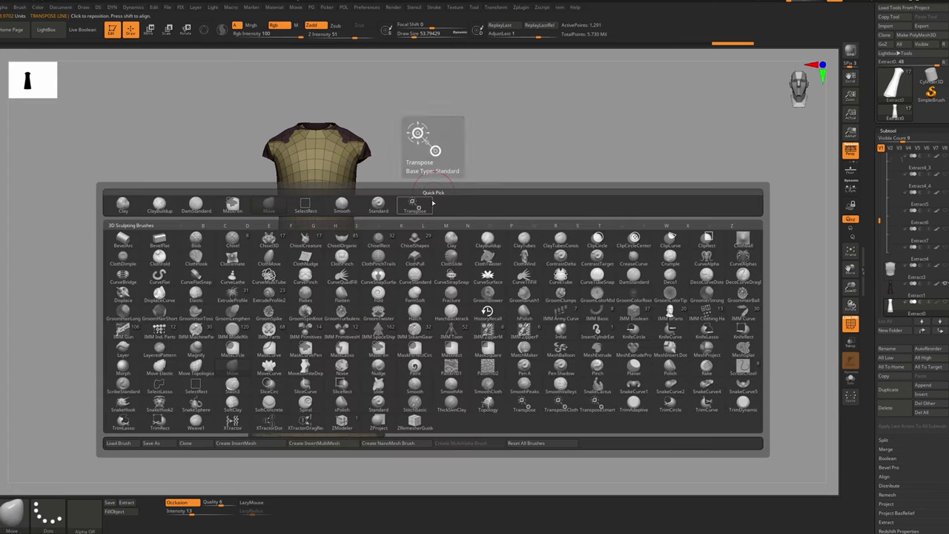
key("t")
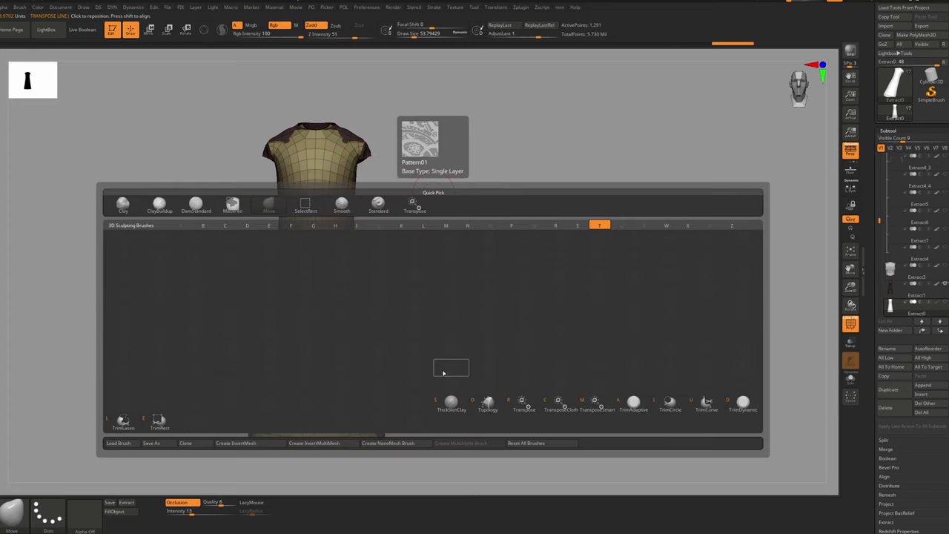
left_click(524, 406)
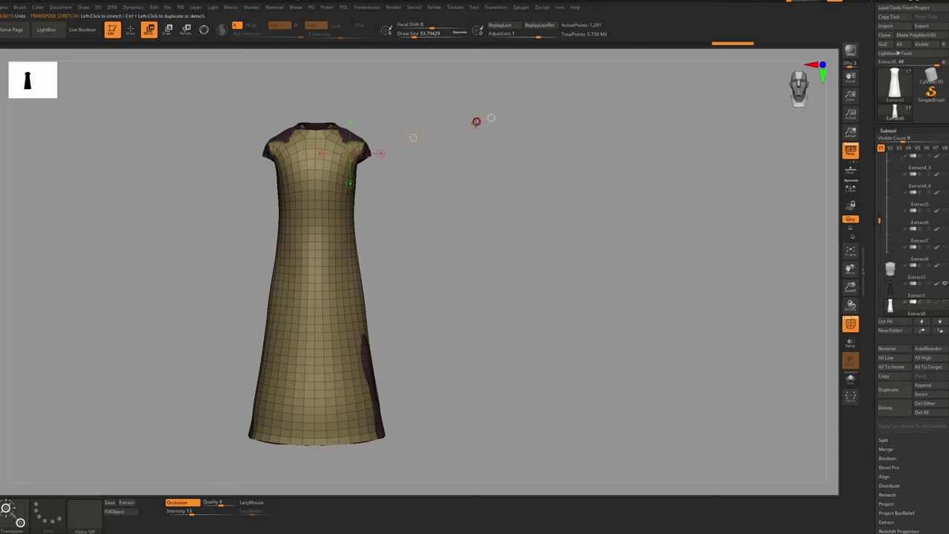
mouse_move(476, 124)
right_mouse_down()
mouse_move(496, 115)
mouse_move(477, 120)
right_mouse_up()
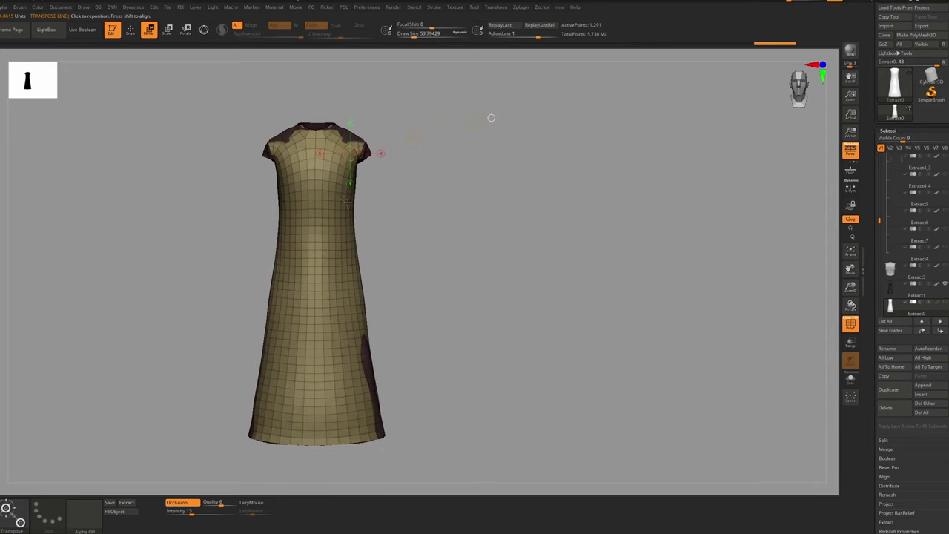
Reshape the tunic's shoulders with the Move brush
key("q")
left_click(357, 135, "alt")
left_click(919, 286)
mouse_move(361, 131)
right_mouse_down("ctrl")
mouse_move(362, 174)
mouse_move(332, 164)
right_mouse_up("ctrl")
mouse_move(352, 131)
left_mouse_down()
mouse_move(339, 123)
mouse_move(317, 138)
left_mouse_up()
key("bracketright")
key("bracketleft")
Pull the tunic surface into shape from a top-down and sideways view
right_click_drag(316, 139, 313, 136)
key("bracketright")
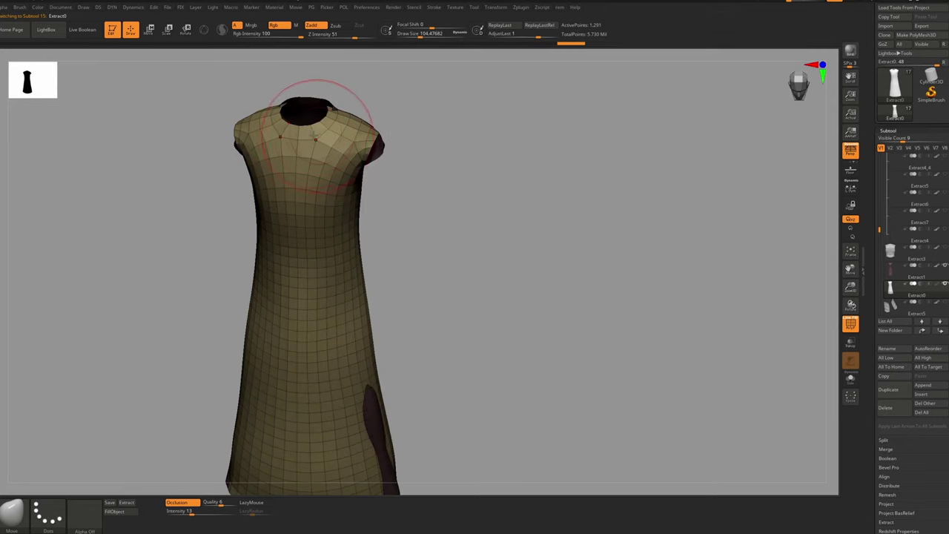
left_click_drag(316, 135, 318, 131)
key("bracketleft")
right_click_drag(318, 132, 386, 101)
left_click_drag(386, 101, 390, 99)
mouse_move(390, 99)
right_mouse_down()
mouse_move(449, 134)
mouse_move(404, 138)
right_mouse_up()
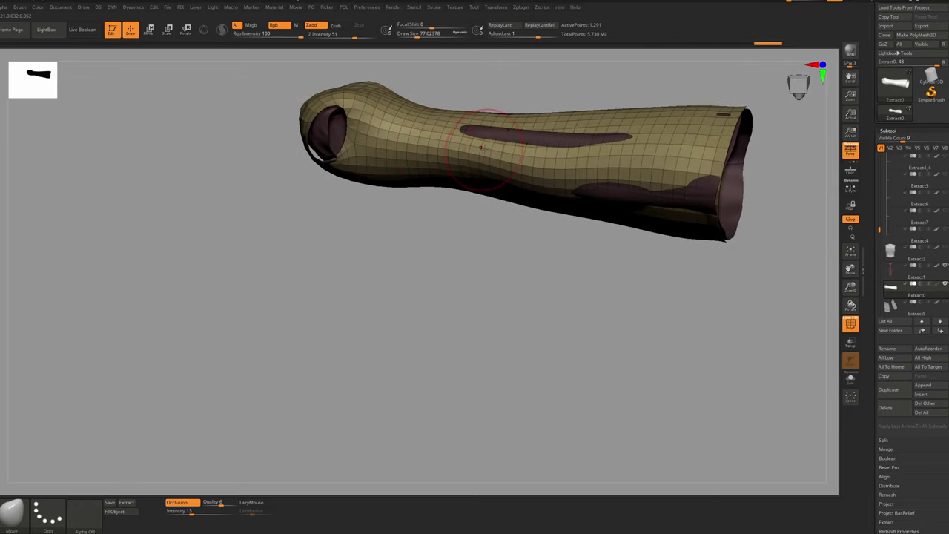
Pull the tunic edge up over the exposed robe patch and reframe the tunic
key("bracketright")
key("bracketright")
left_click_drag(494, 150, 498, 140)
left_click_drag(579, 139, 581, 131)
mouse_move(505, 132)
left_mouse_down()
mouse_move(502, 152)
mouse_move(536, 190)
mouse_move(555, 174)
mouse_move(521, 187)
left_mouse_up()
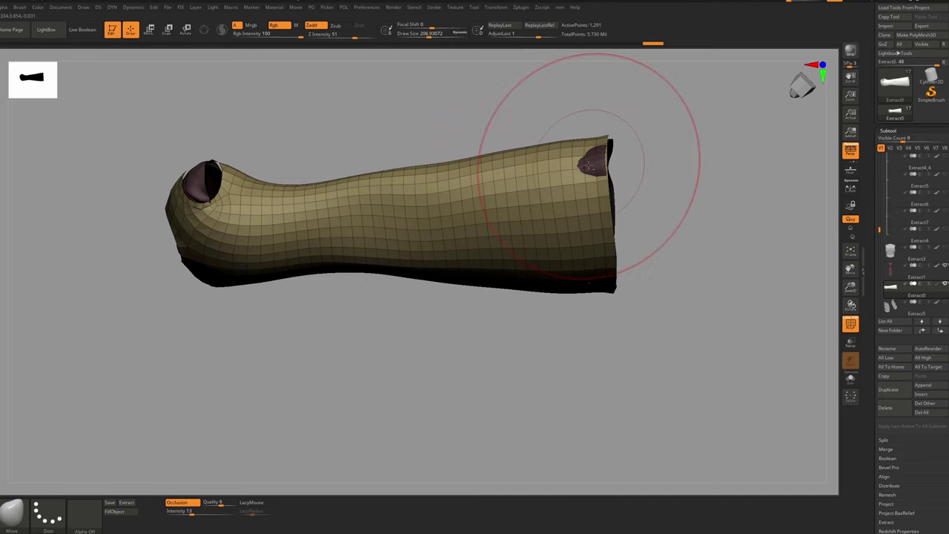
mouse_move(589, 163)
left_mouse_down()
mouse_move(549, 126)
mouse_move(428, 191)
mouse_move(434, 141)
mouse_move(386, 221)
left_mouse_up()
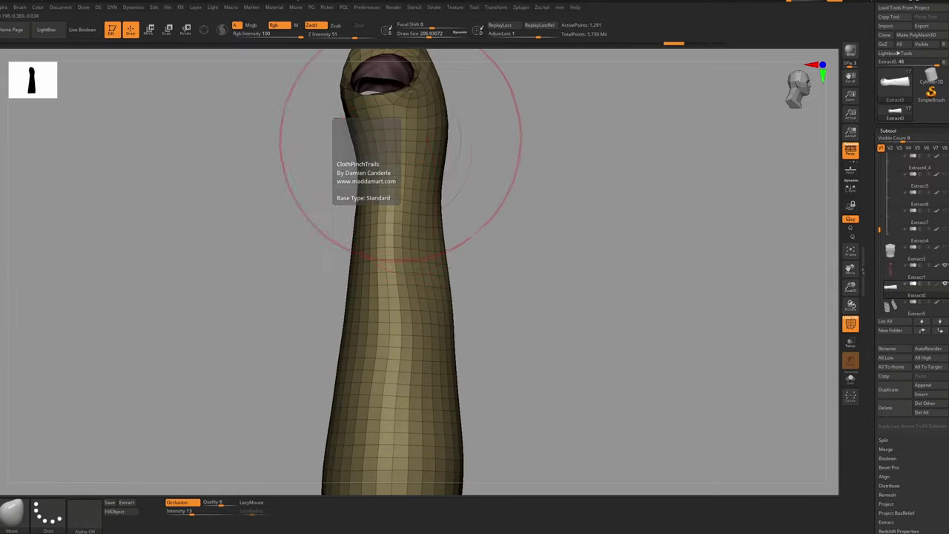
mouse_move(340, 175)
left_mouse_down("alt")
mouse_move(349, 75)
mouse_move(361, 220)
left_mouse_up("alt")
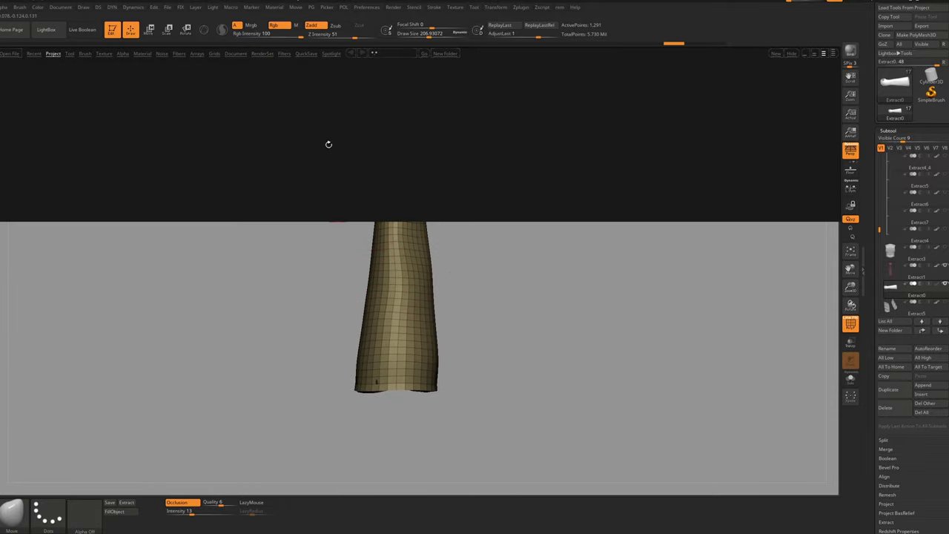
Load the SmoothPeaks brush and smooth the tunic's distorted side
left_click(85, 53)
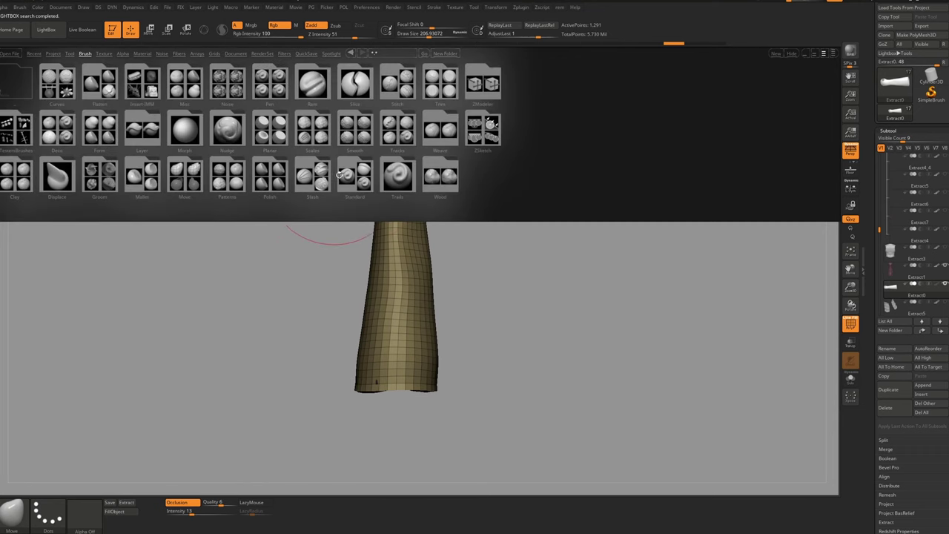
left_click(360, 137)
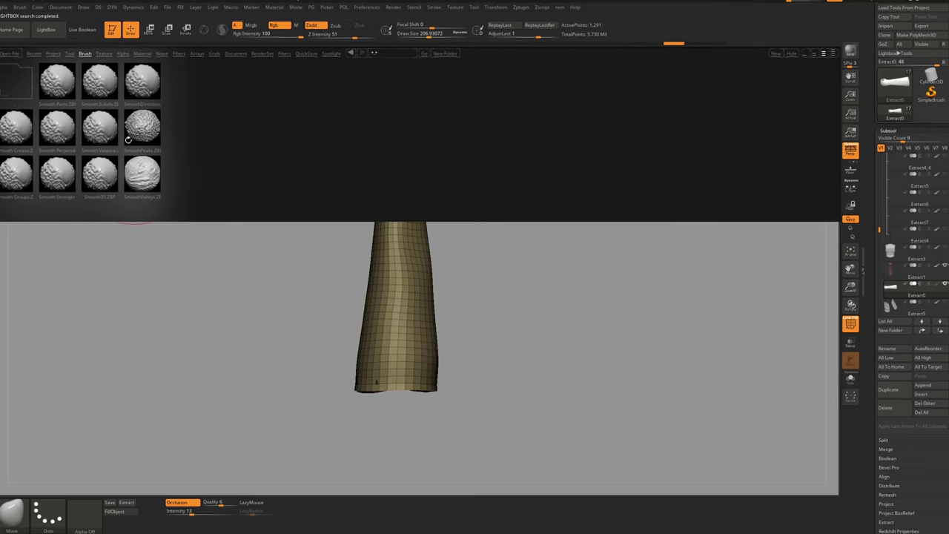
double_click(128, 139)
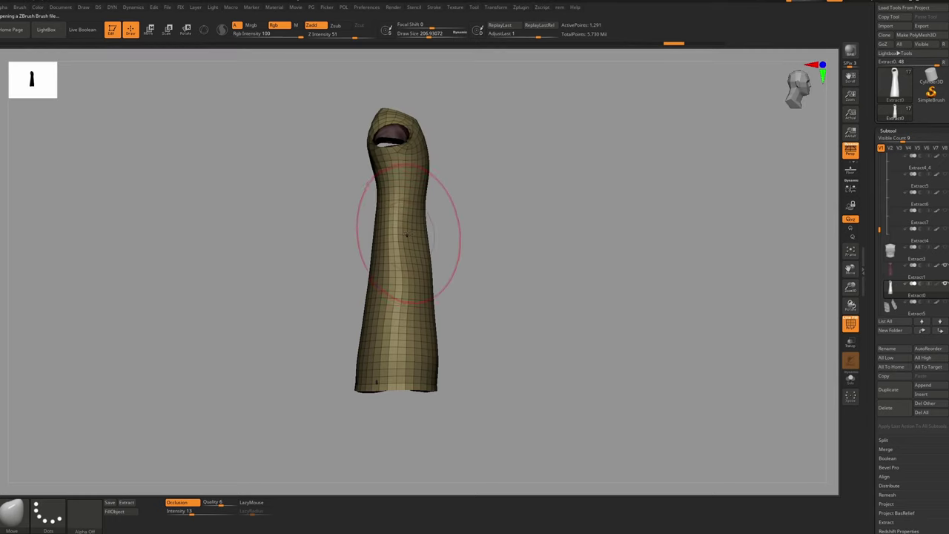
mouse_move(396, 201)
left_mouse_down("shift")
mouse_move(395, 245)
mouse_move(398, 187)
left_mouse_up("shift")
left_click_drag(394, 243, 394, 305, "shift")
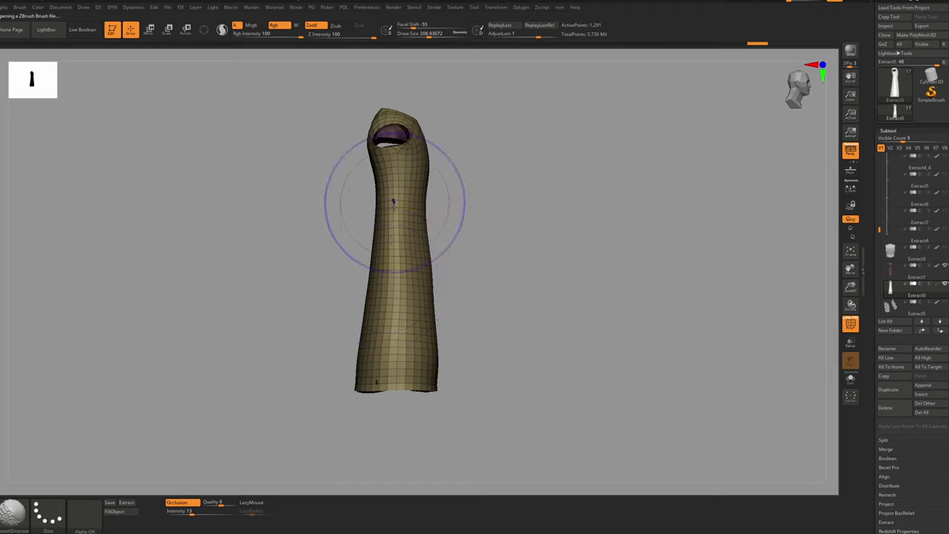
key("ctrl+z")
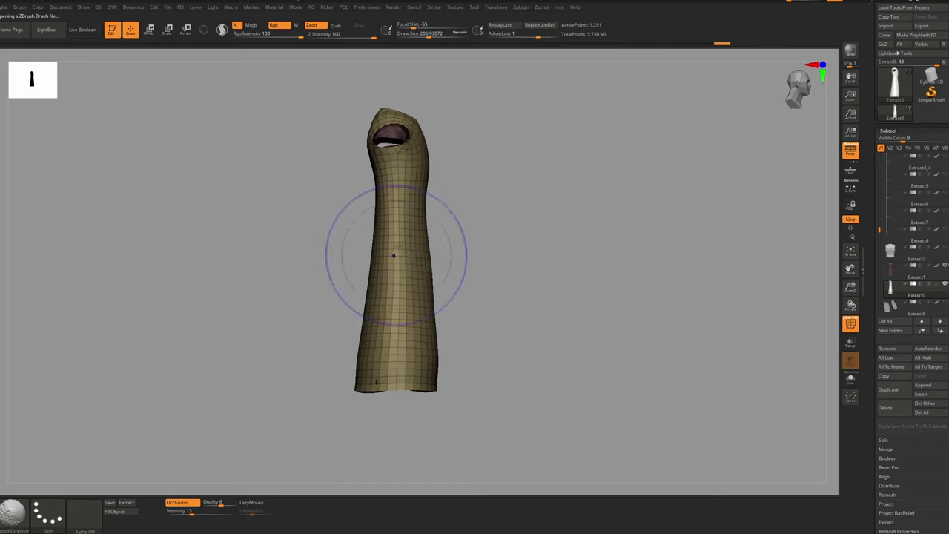
key("ctrl+shift+z")
Frame the whole tunic and return to the Standard brush
right_click_drag(401, 278, 379, 261)
right_click_drag(458, 275, 439, 241, "ctrl")
right_click_drag(439, 241, 438, 251, "ctrl")
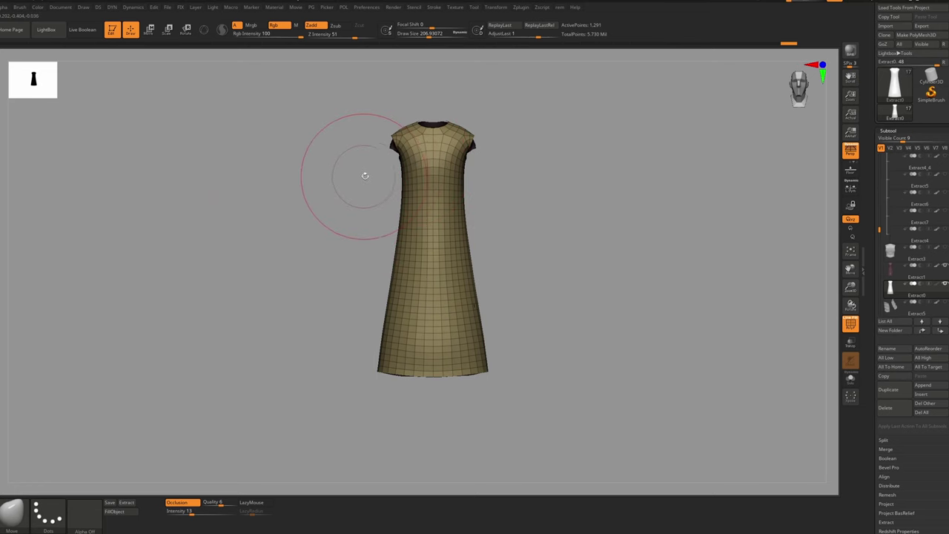
key("b")
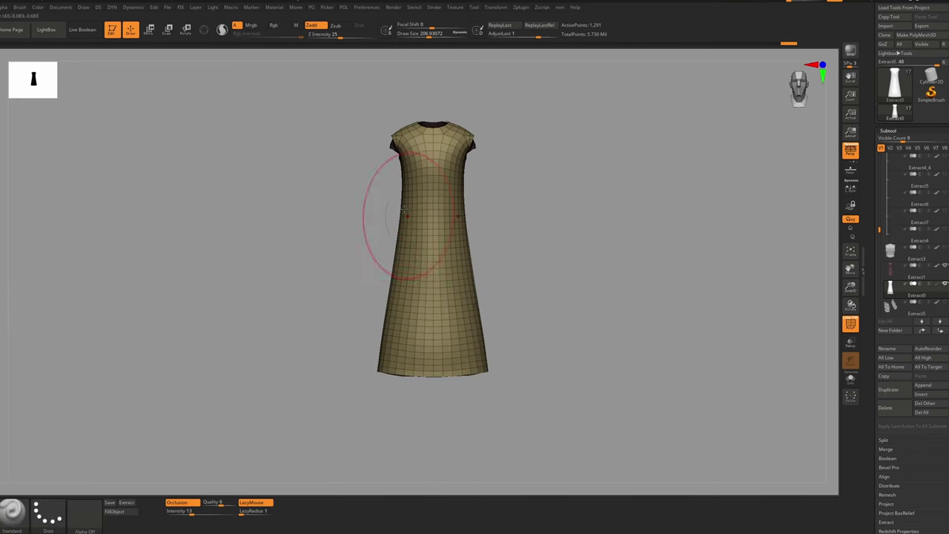
key("b")
key("s")
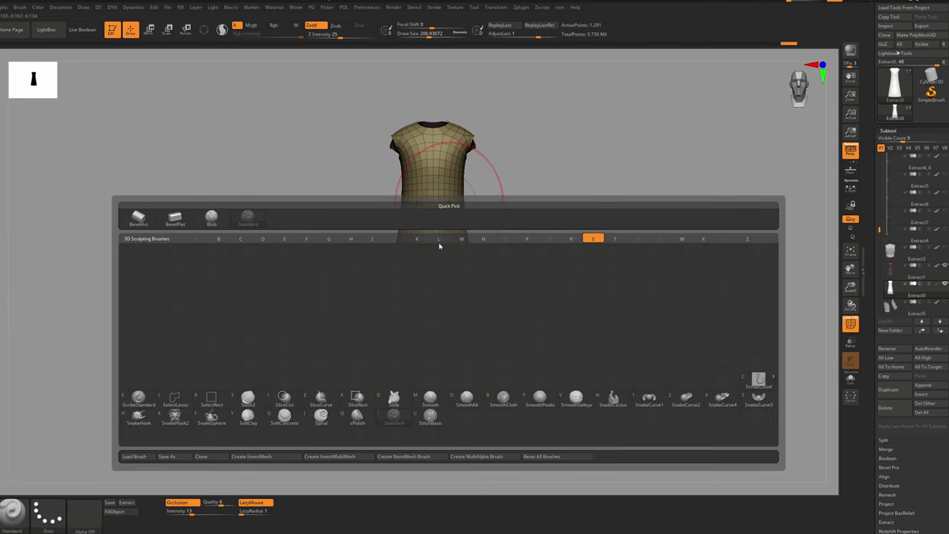
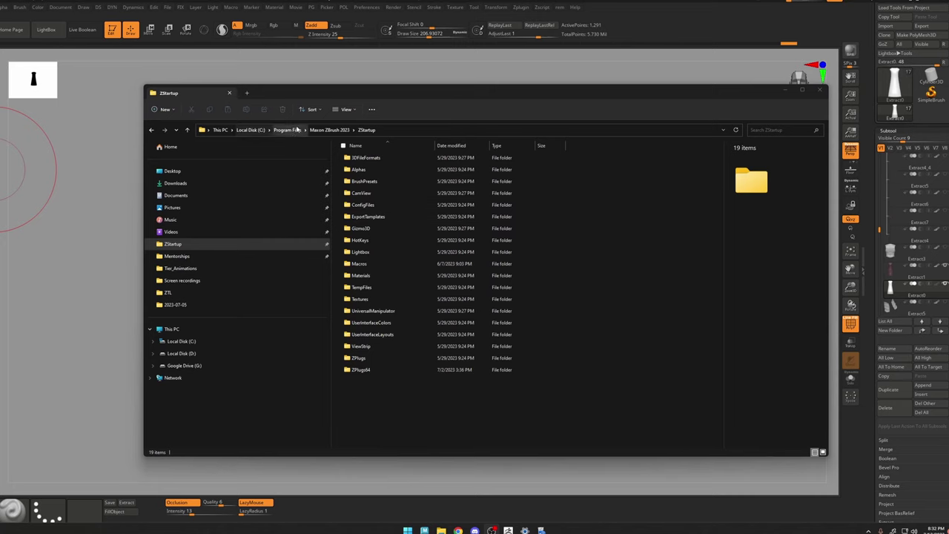
Open the ZBrushes folder in the Maxon ZBrush 2023 install and compare with ZBrush's brush list
left_click(343, 132)
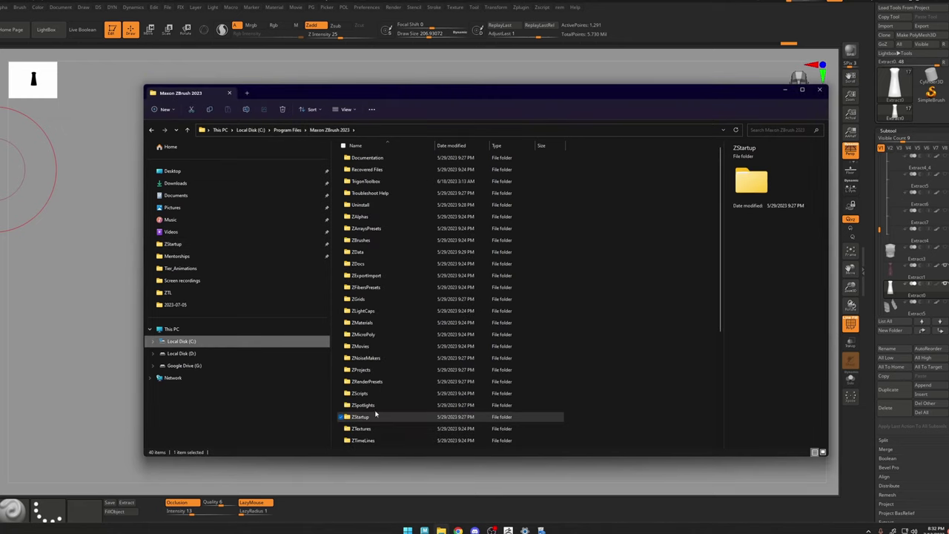
double_click(363, 240)
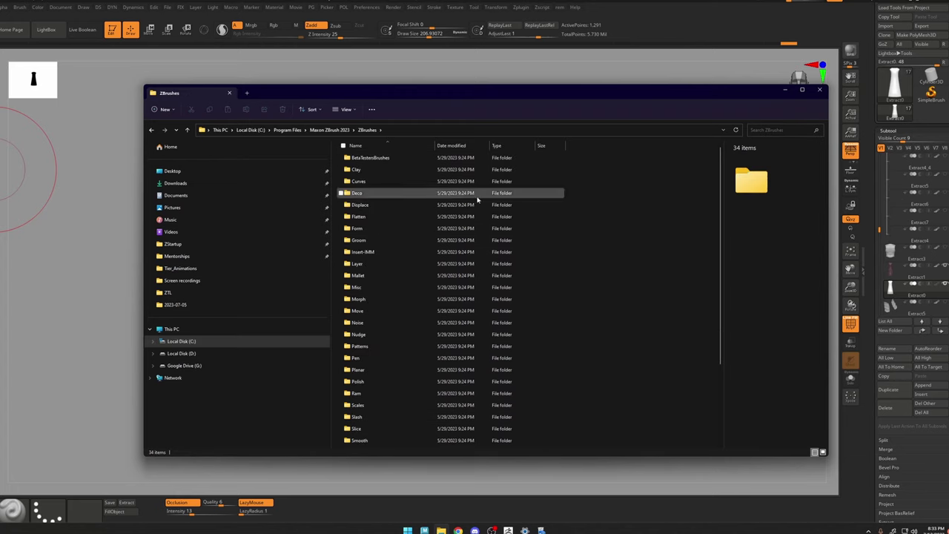
left_click(645, 65)
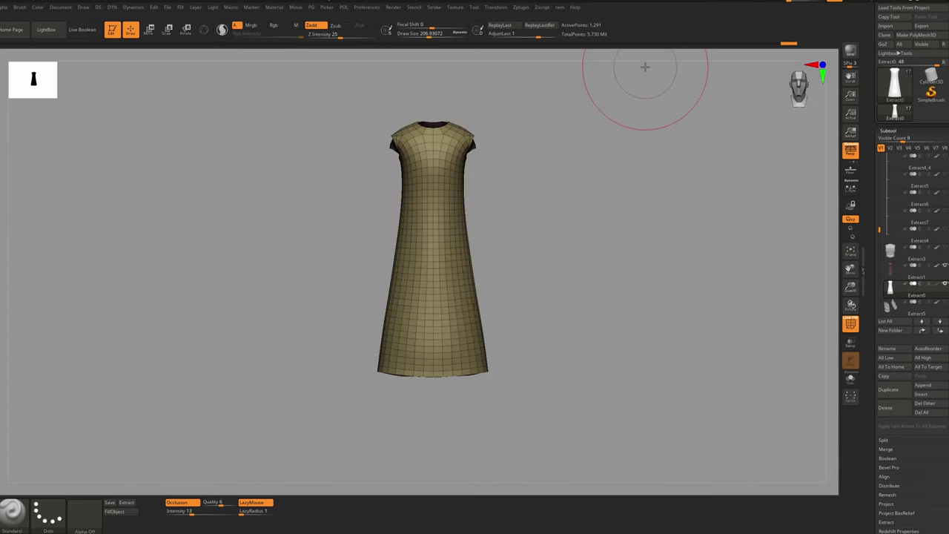
key("comma")
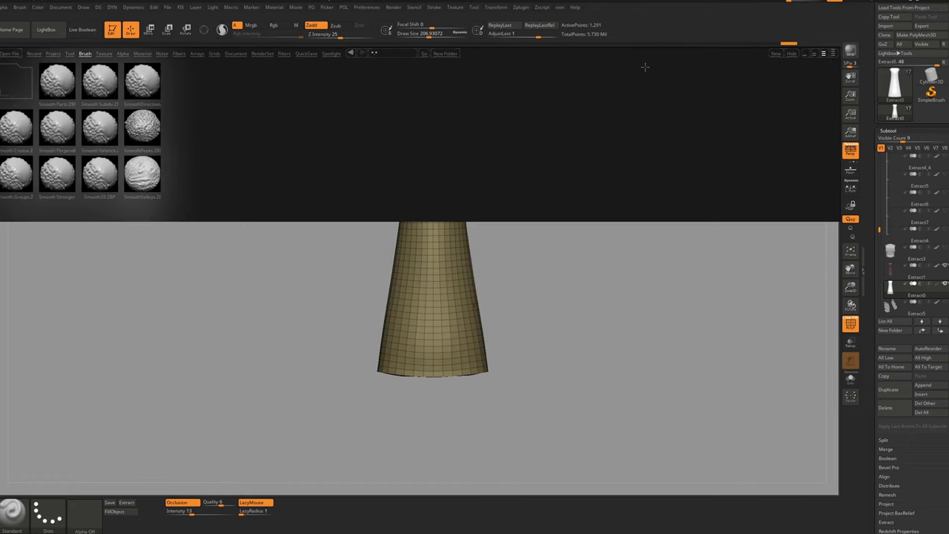
left_click(27, 82)
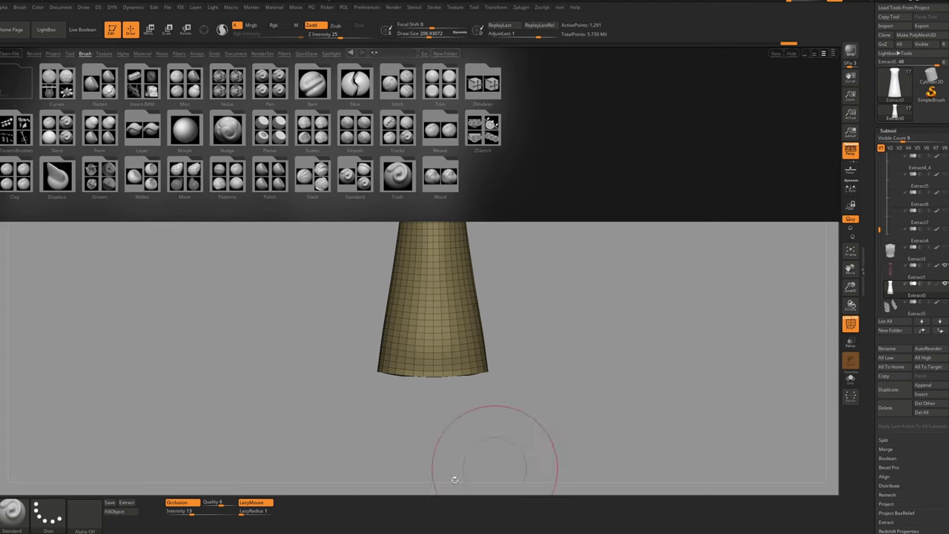
key("comma")
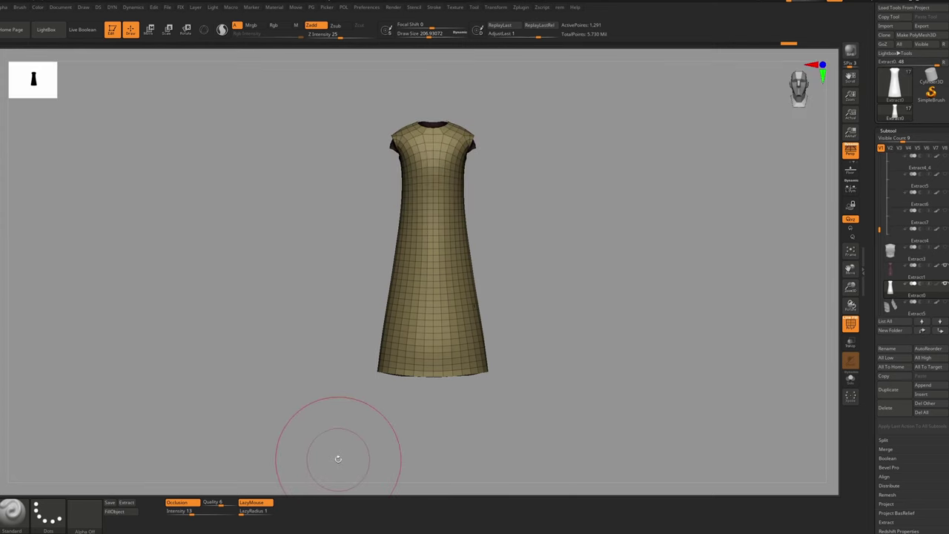
key("super")
left_click(441, 530)
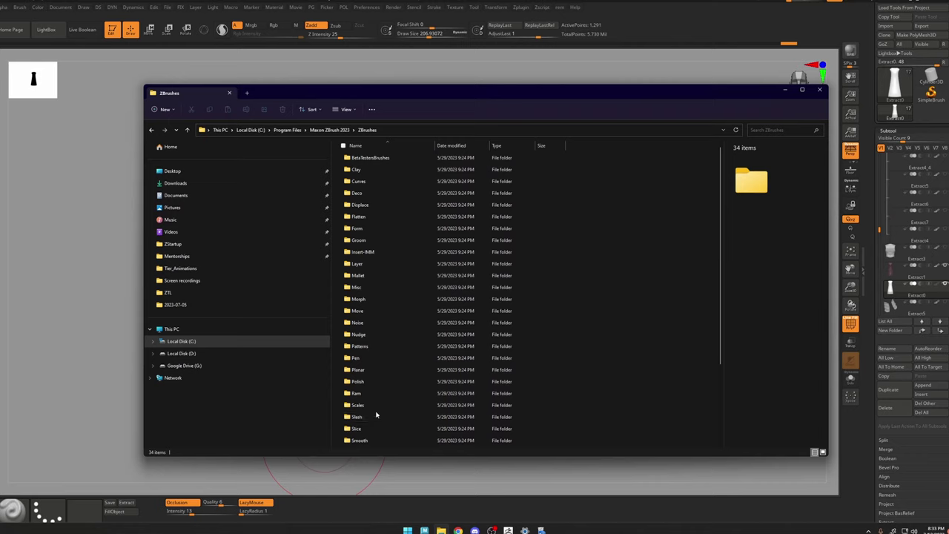
Copy the Smooth Stronger and SmoothDirectional brush files from the Smooth folder
double_click(381, 439)
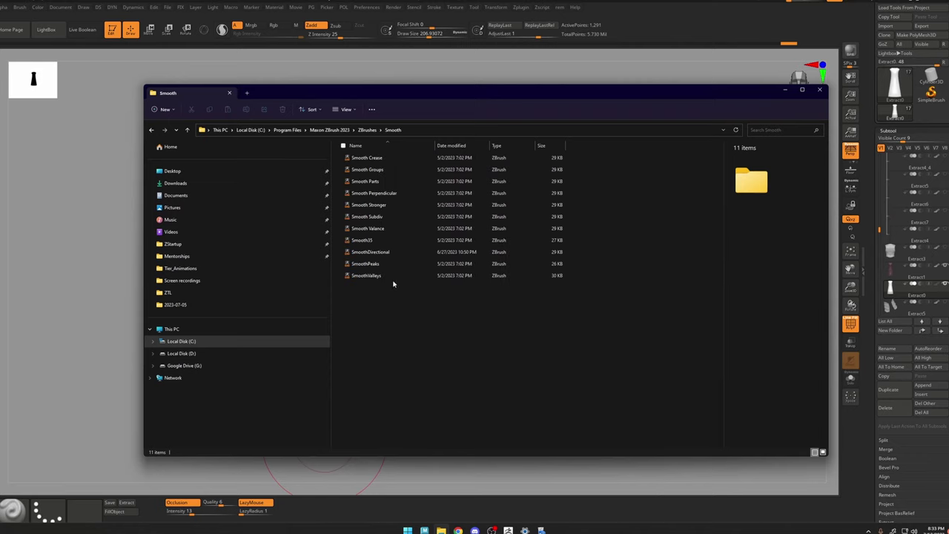
left_click(380, 252)
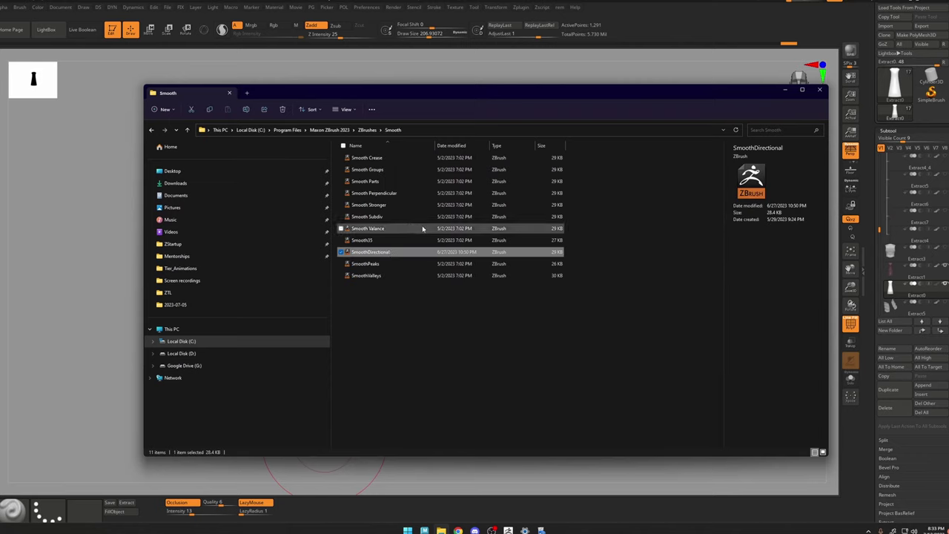
left_click(398, 205, "ctrl")
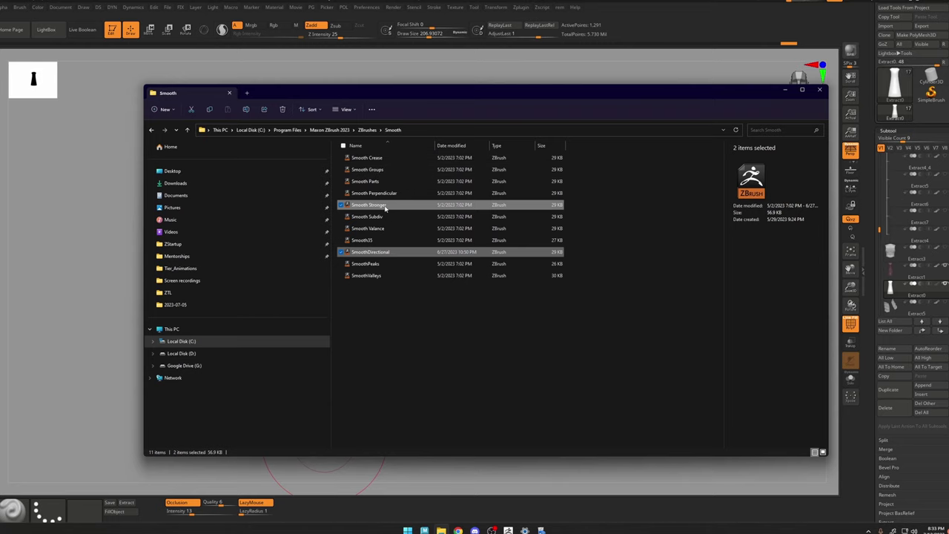
right_click(386, 209)
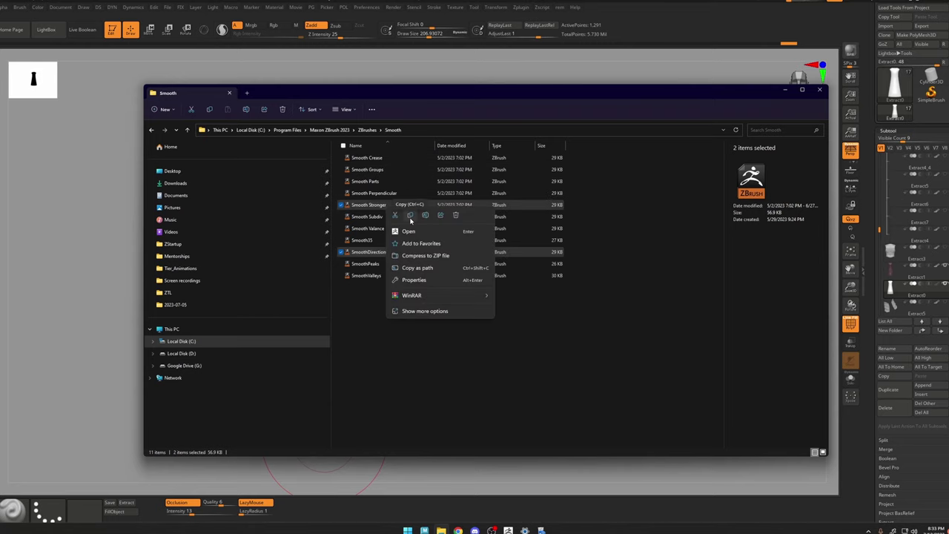
left_click(410, 215)
Paste both brush files into ZStartup > BrushPresets and minimize File Explorer
left_click(330, 130)
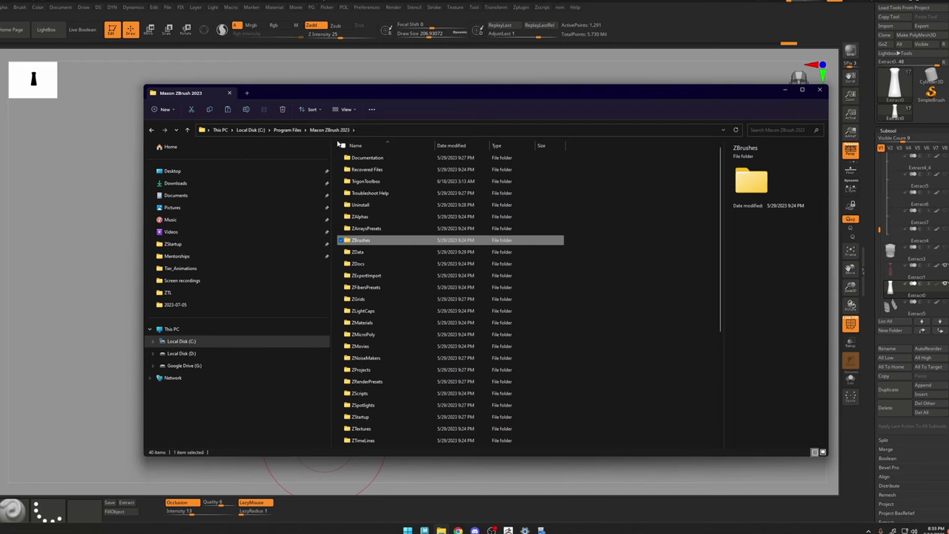
scroll(398, 297, "down", 5)
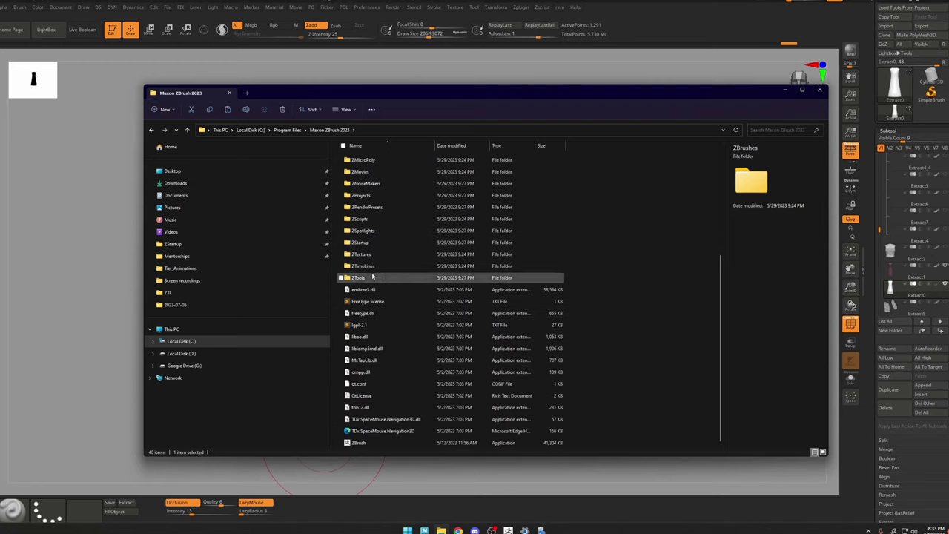
double_click(375, 242)
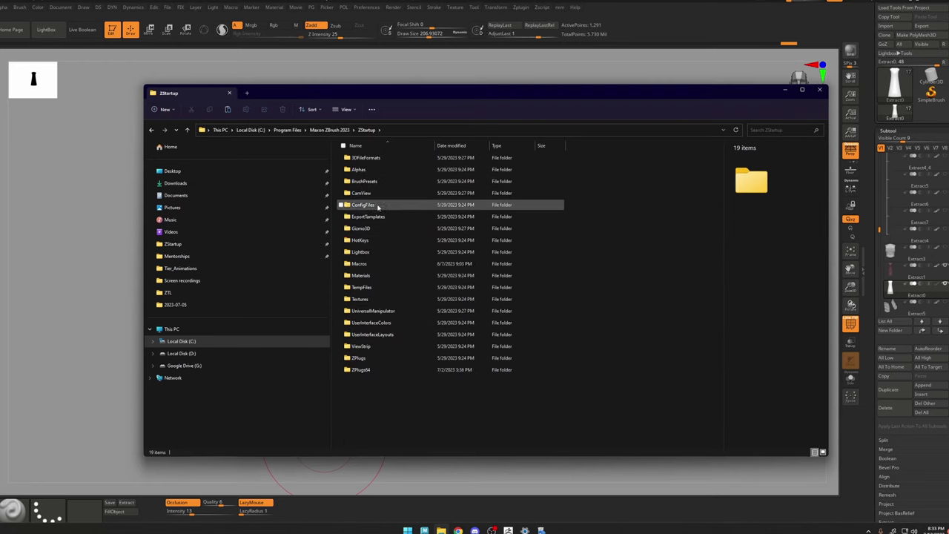
double_click(367, 181)
right_click(441, 210)
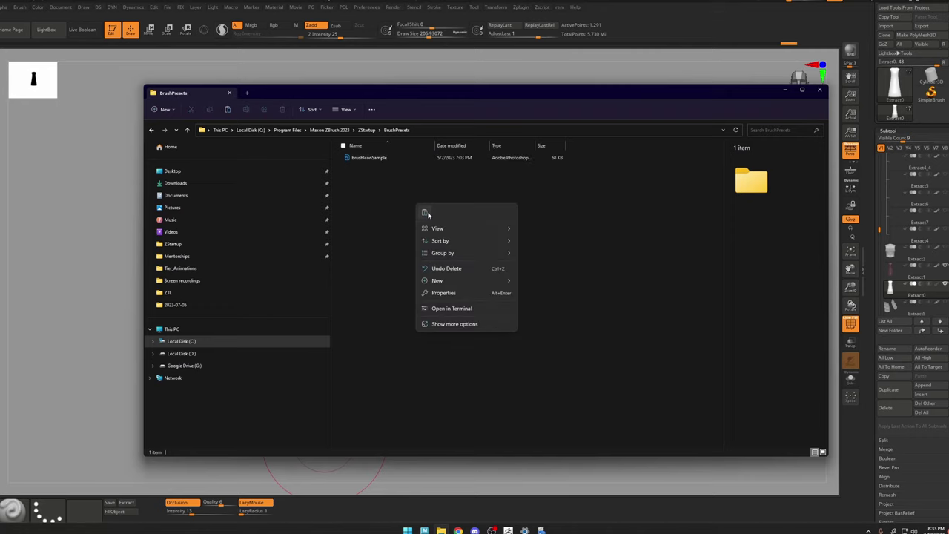
left_click(427, 214)
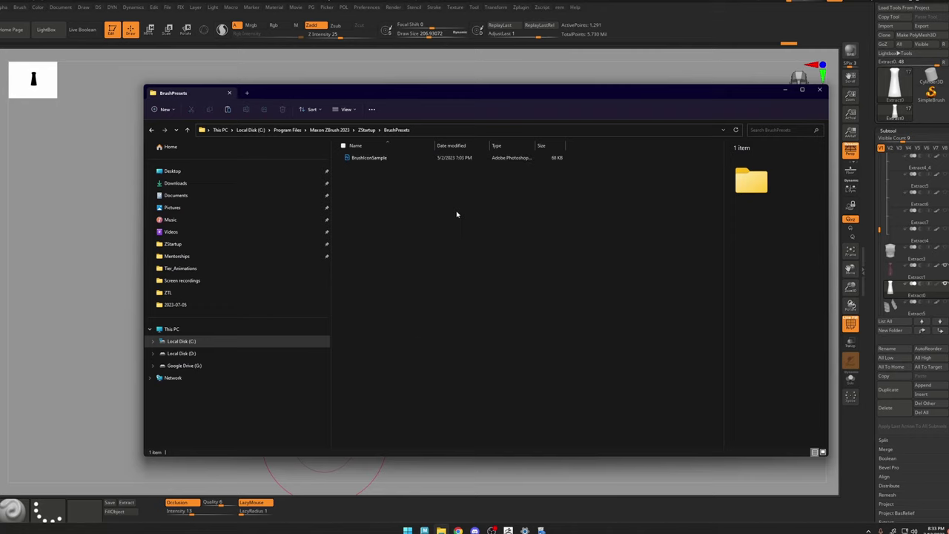
left_click(785, 89)
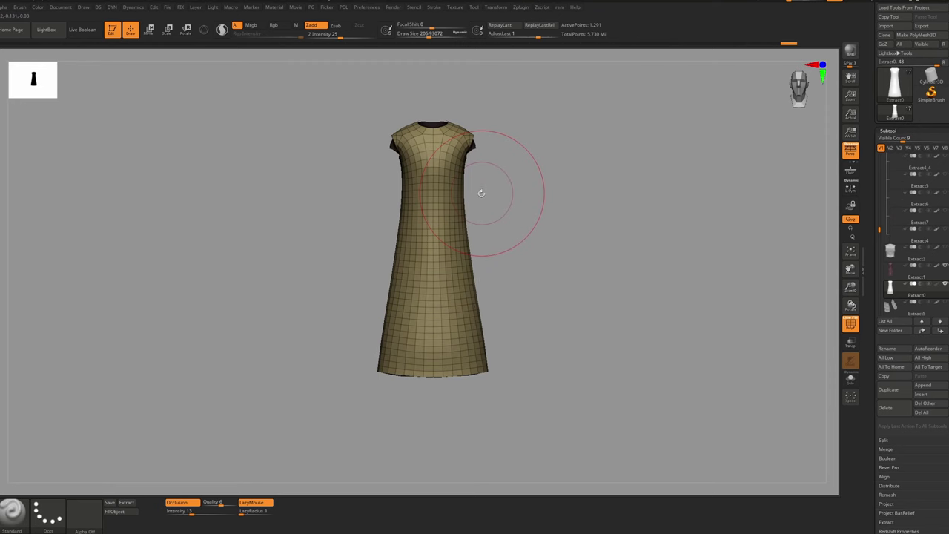
Load the Smooth Stronger and SmoothDirectional brushes from the brush picker
key("b")
key("s")
key("b")
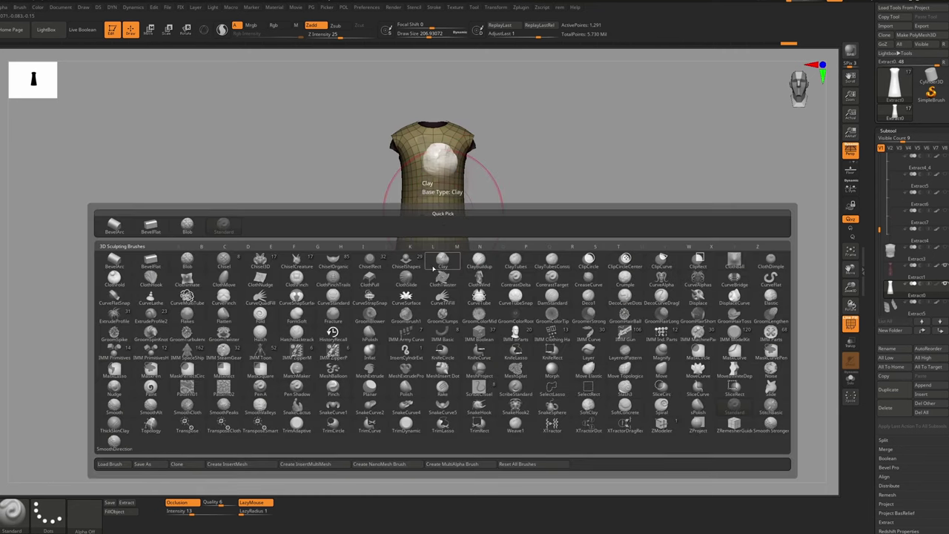
key("s")
mouse_move(124, 448)
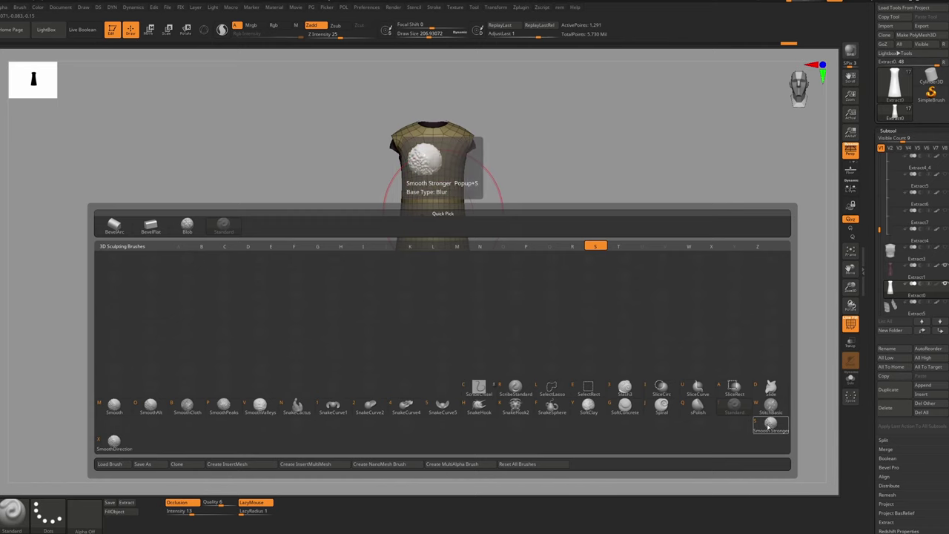
left_click(768, 427)
key("b")
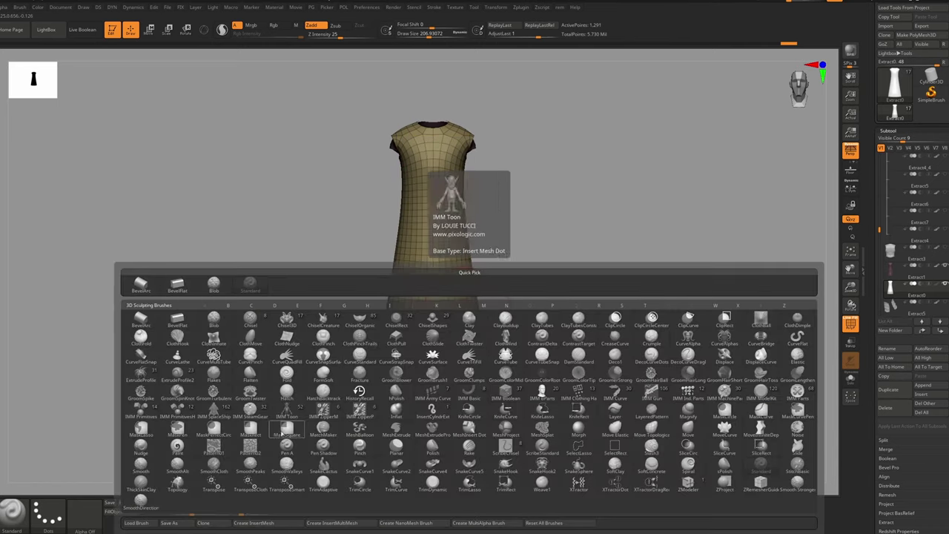
key("s")
left_click(140, 501)
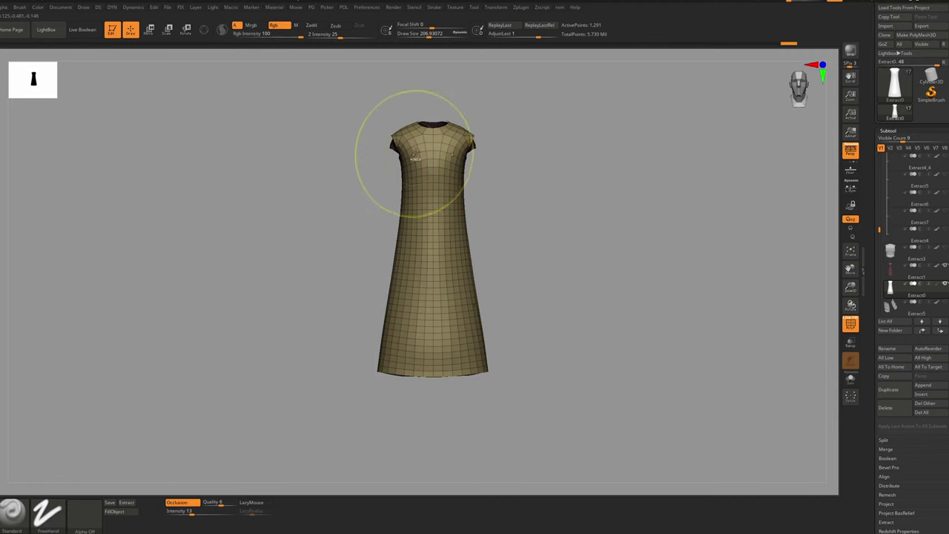
Zoom in on the armhole and shrink the brush size to about 94
right_click_drag(414, 156, 474, 165, "ctrl")
mouse_move(369, 168)
right_mouse_down("ctrl")
mouse_move(364, 201)
mouse_move(360, 189)
right_mouse_up("ctrl")
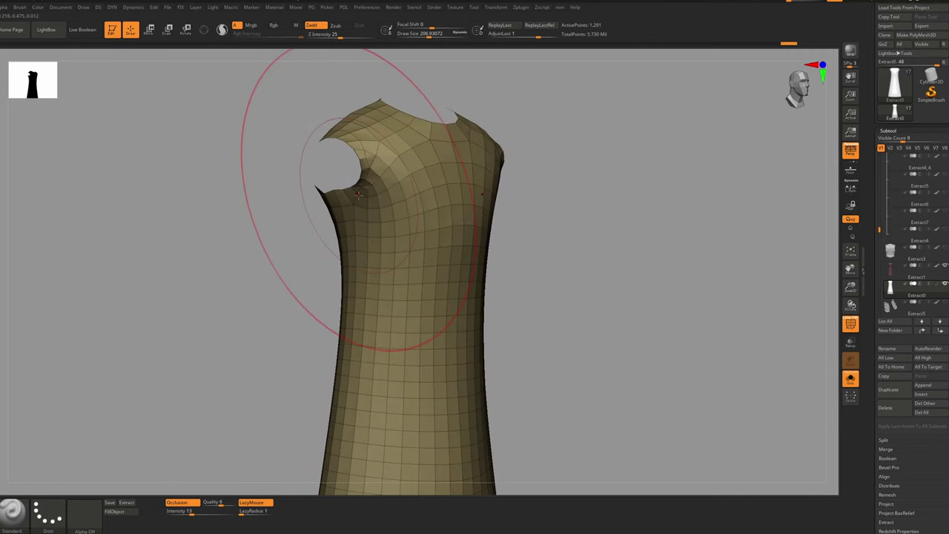
key("d")
key("s")
left_click_drag(341, 218, 330, 218)
key("s")
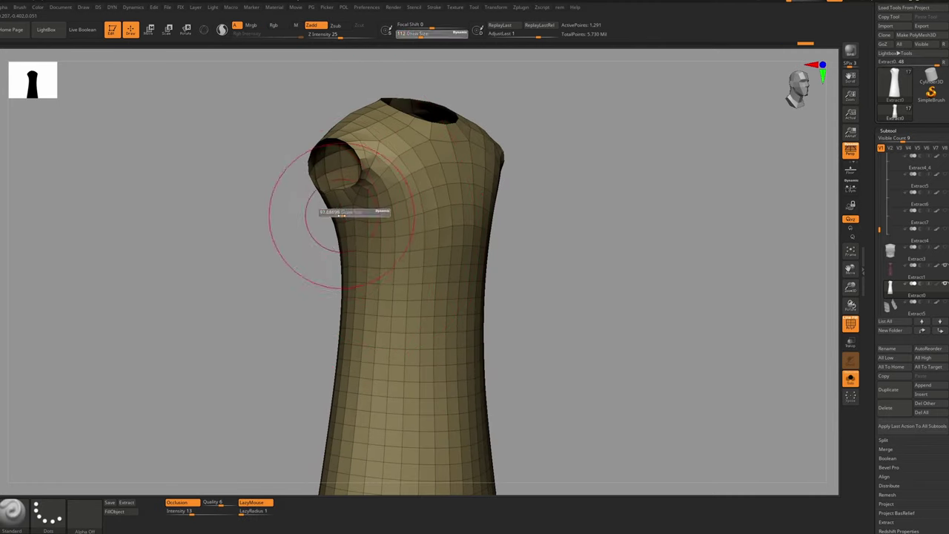
right_click_drag(339, 212, 354, 216)
Switch to the Move Topological brush and rotate the dress to show the side armhole
key("b")
key("m")
key("t")
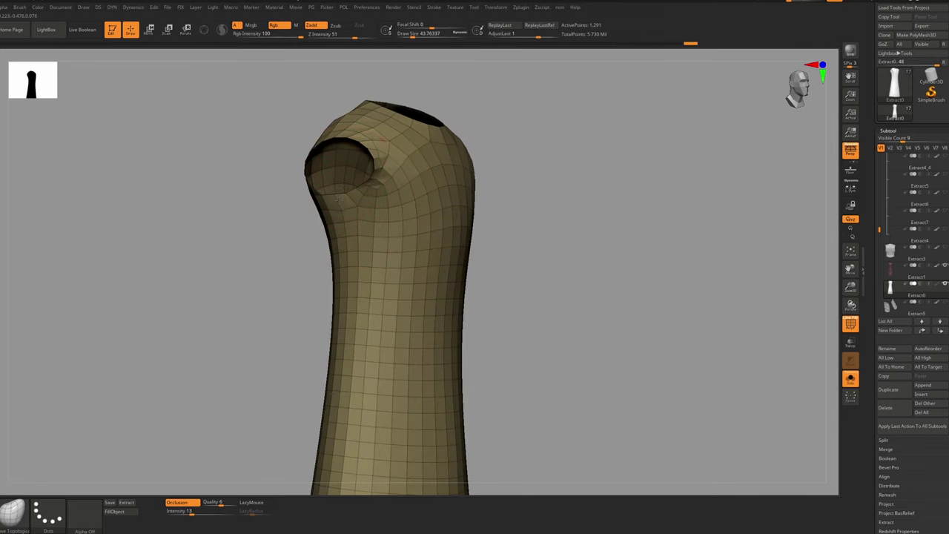
right_click_drag(356, 221, 354, 204, "ctrl")
mouse_move(354, 204)
right_mouse_down()
mouse_move(327, 204)
mouse_move(327, 226)
right_mouse_up()
mouse_move(377, 166)
right_mouse_down()
mouse_move(401, 170)
mouse_move(394, 186)
mouse_move(384, 164)
mouse_move(375, 175)
mouse_move(440, 186)
mouse_move(429, 175)
right_mouse_up()
Capture the dress and sketch red marks around the armhole, neckline, chest and front
key("Print")
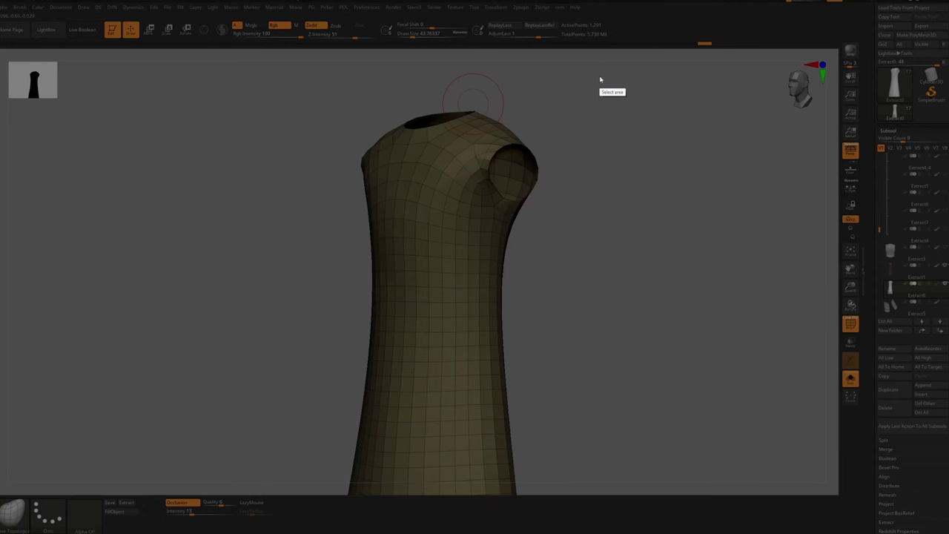
left_click_drag(603, 72, 201, 360)
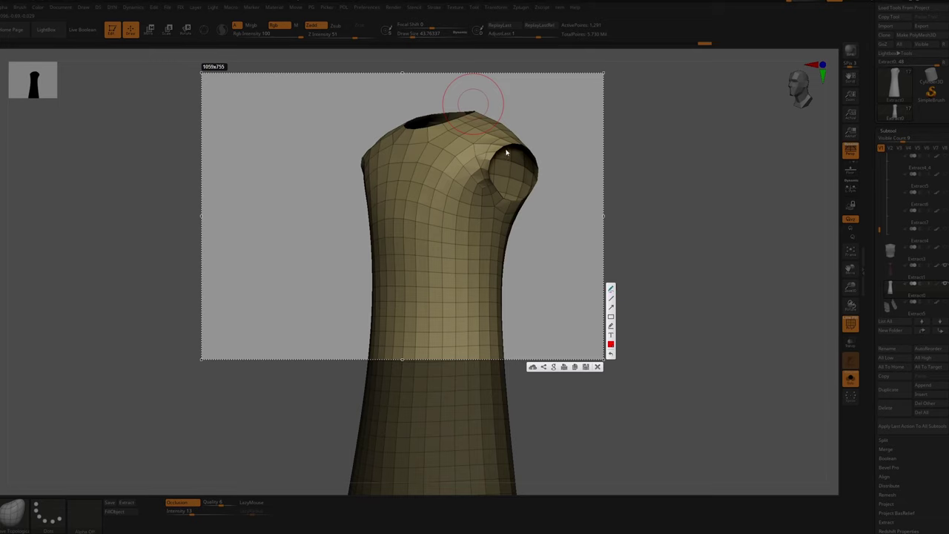
left_click_drag(518, 142, 513, 141)
left_click_drag(471, 115, 459, 129)
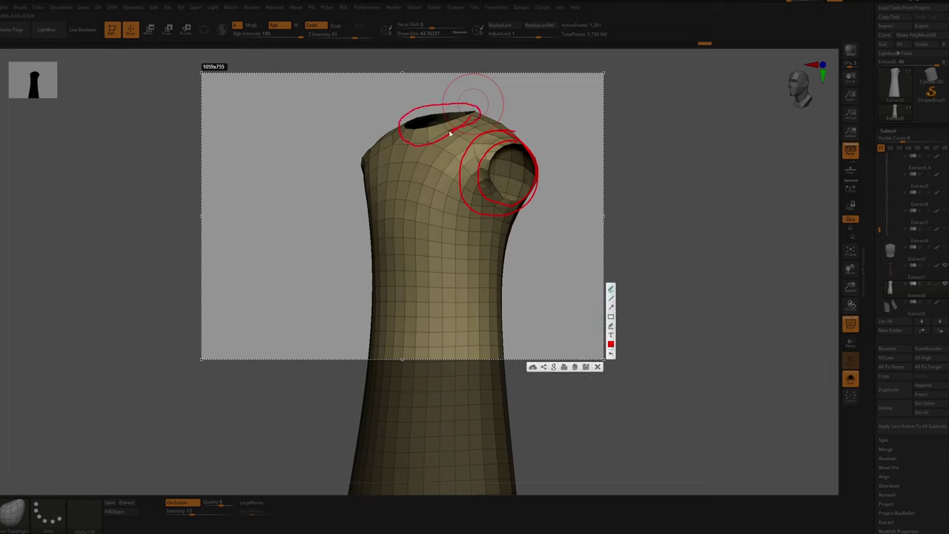
left_click_drag(392, 146, 470, 153)
left_click_drag(457, 151, 478, 148)
left_click_drag(468, 149, 449, 175)
left_click_drag(452, 158, 439, 319)
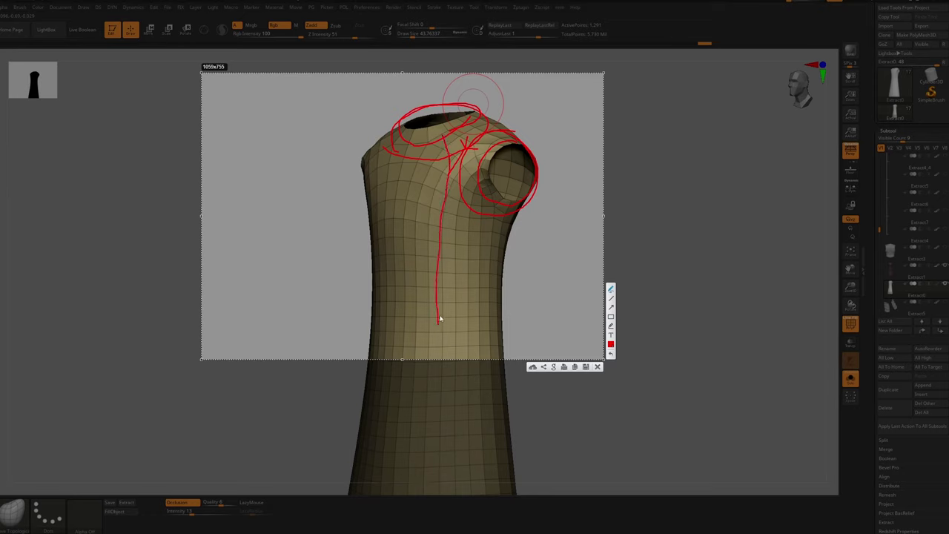
left_click_drag(426, 133, 426, 143)
left_click_drag(488, 180, 473, 192)
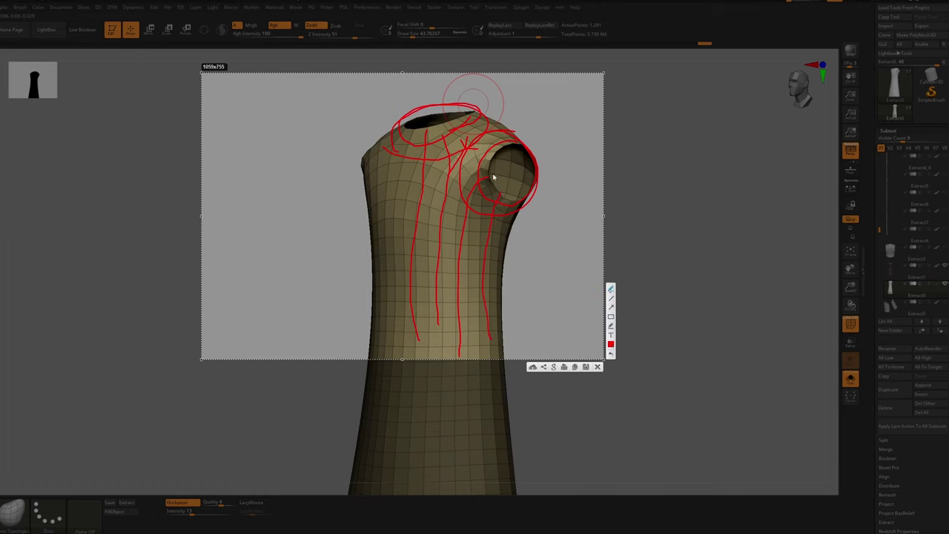
left_click(597, 367)
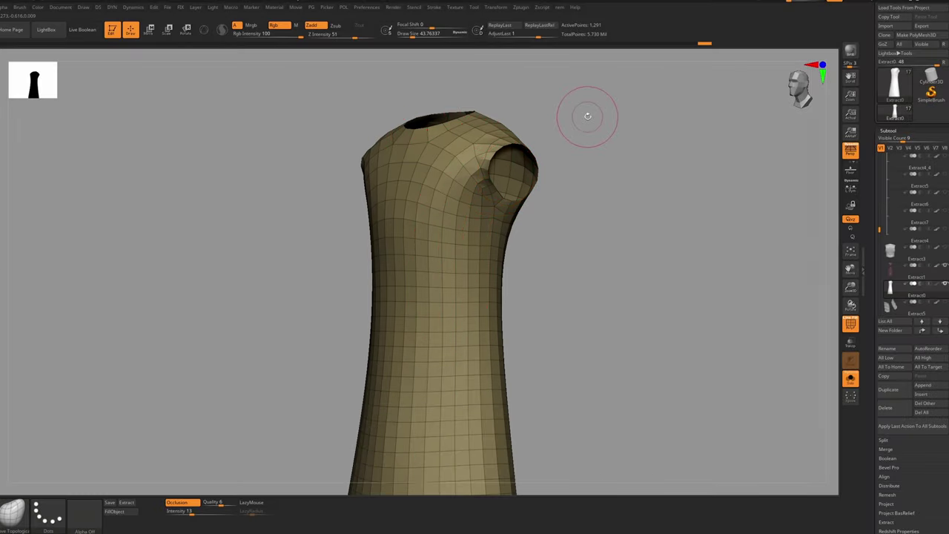
Capture the torso again and draw a red armhole line crossed by tick marks
key("Print")
left_click_drag(588, 81, 396, 260)
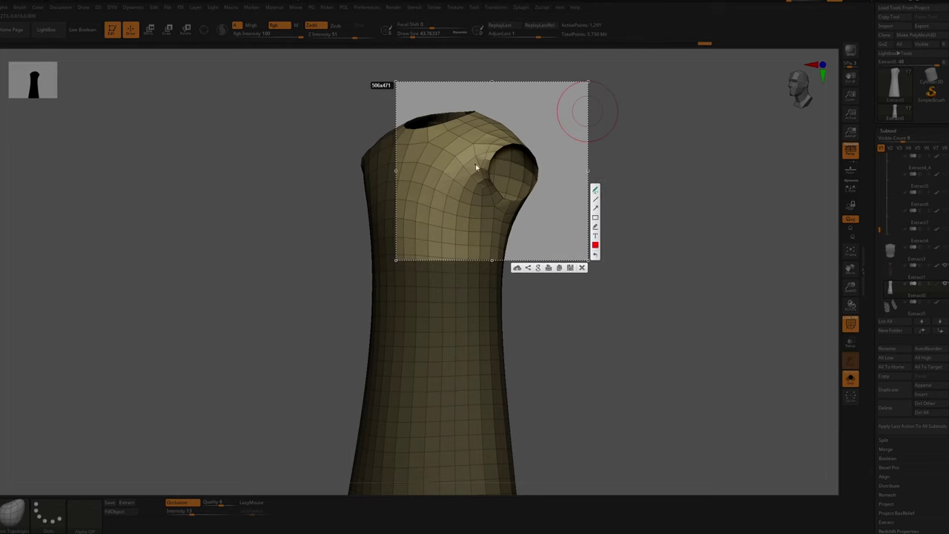
mouse_move(481, 167)
left_mouse_down()
mouse_move(503, 135)
mouse_move(487, 182)
mouse_move(506, 214)
left_mouse_up()
left_click_drag(480, 172, 499, 157)
Dismiss the capture and run ZRemesher at the Same polygon count, retrying twice
left_click(582, 267)
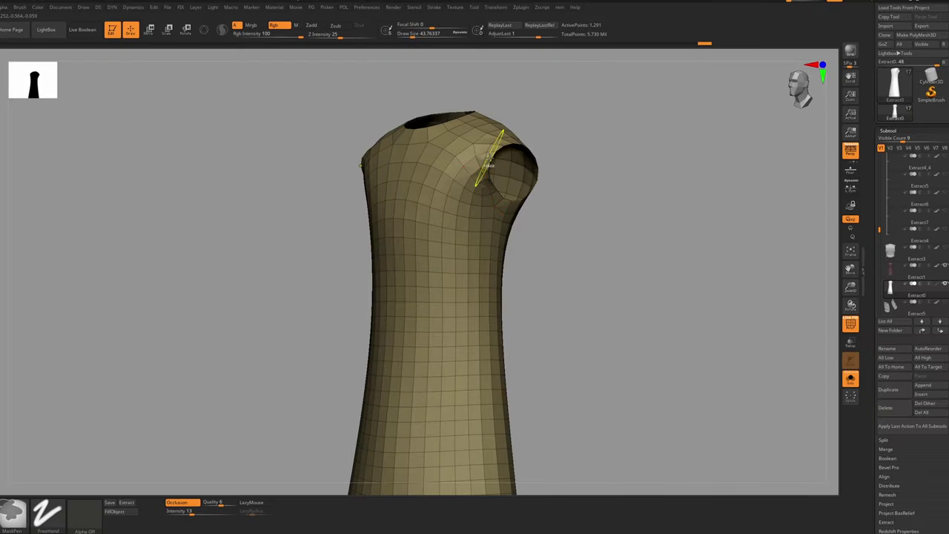
mouse_move(490, 158)
right_mouse_down("ctrl")
mouse_move(491, 181)
mouse_move(471, 178)
right_mouse_up("ctrl")
right_click_drag(662, 167, 615, 156)
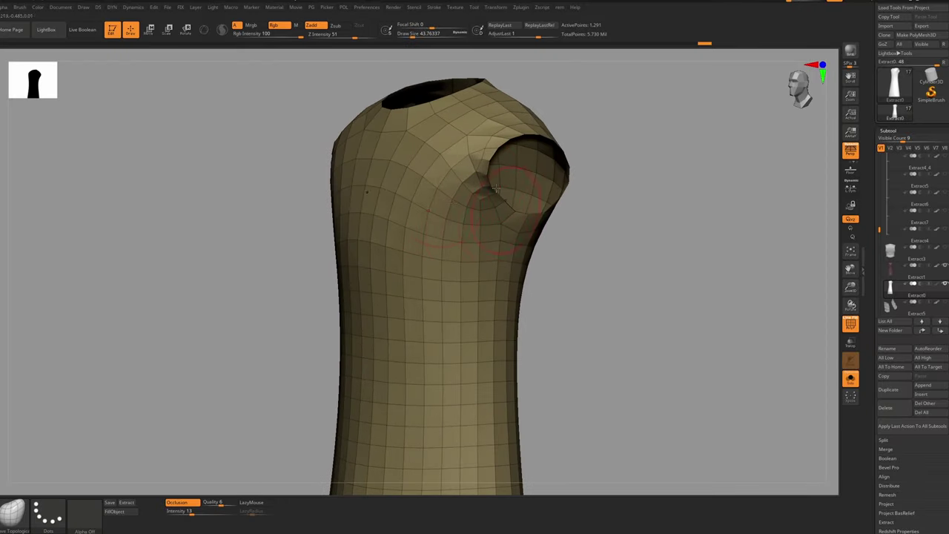
right_click_drag(433, 141, 491, 152)
right_click_drag(475, 181, 436, 136, "ctrl")
right_click_drag(440, 202, 411, 154, "alt")
right_click_drag(410, 155, 438, 172, "ctrl")
key("r")
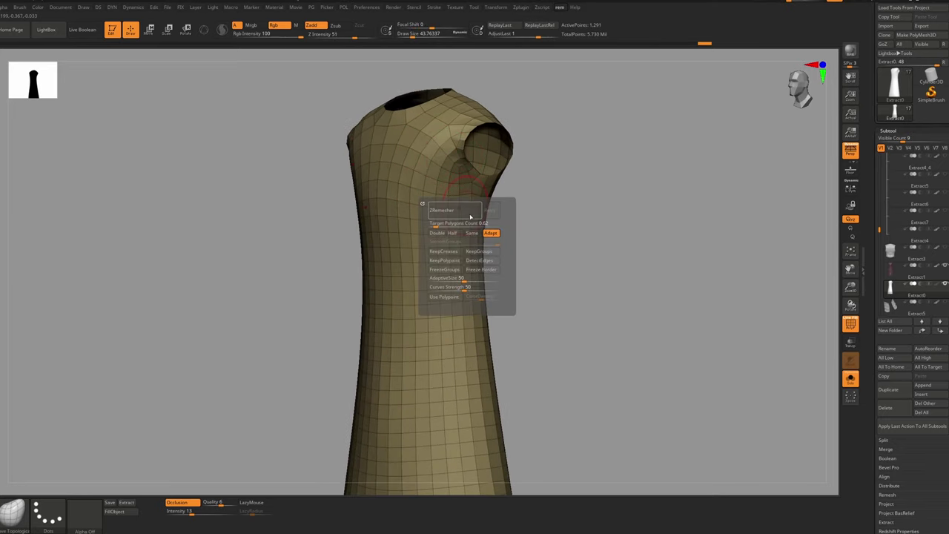
left_click(471, 233)
left_click(477, 212)
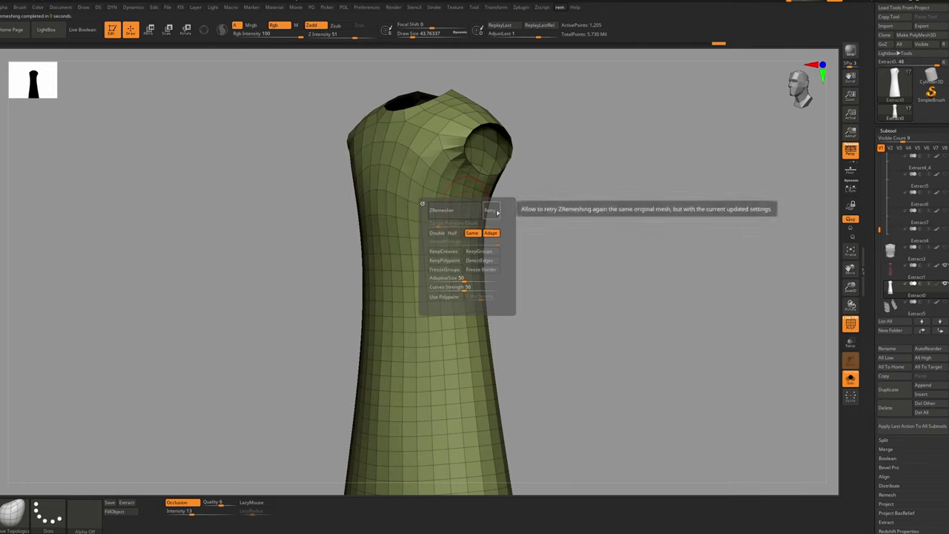
left_click(495, 211)
left_click(495, 211)
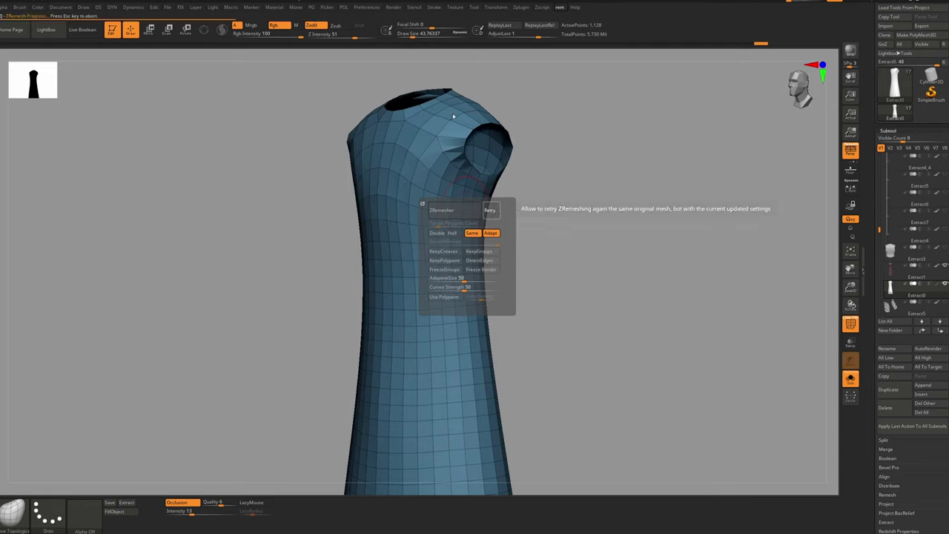
Inspect the topology, then remesh the dress at Double the polygon count
mouse_move(436, 137)
right_mouse_down()
mouse_move(538, 141)
mouse_move(341, 145)
mouse_move(437, 147)
mouse_move(386, 147)
mouse_move(415, 132)
mouse_move(392, 138)
mouse_move(404, 170)
right_mouse_up()
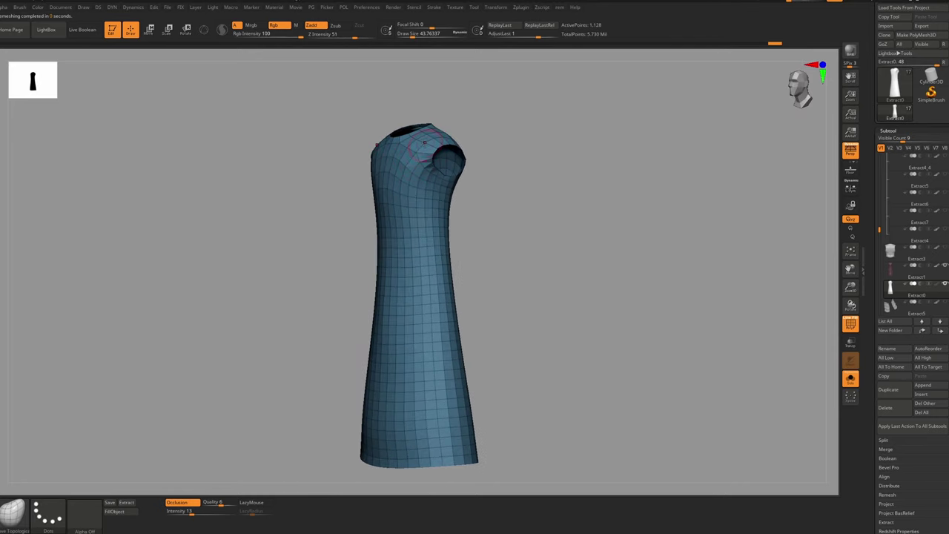
right_click_drag(438, 419, 499, 404)
key("r")
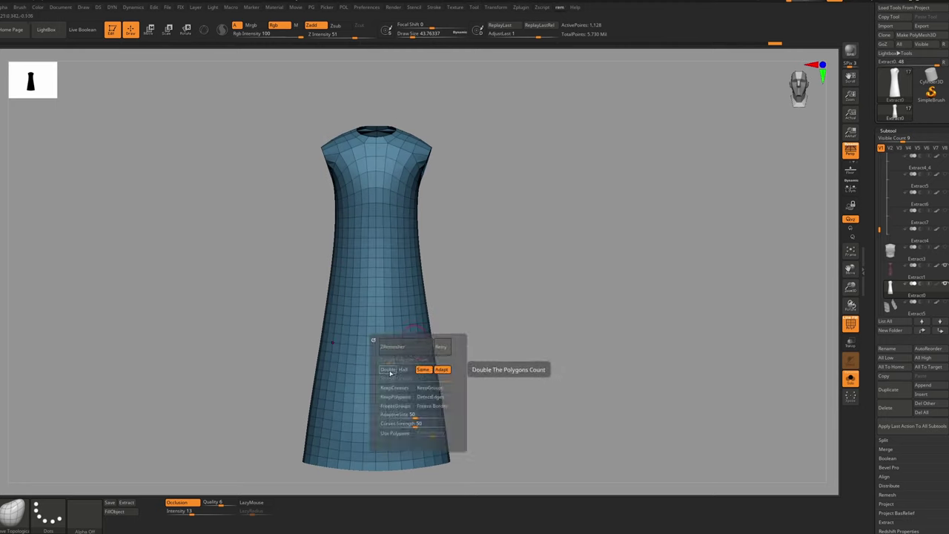
left_click(387, 369)
left_click(400, 347)
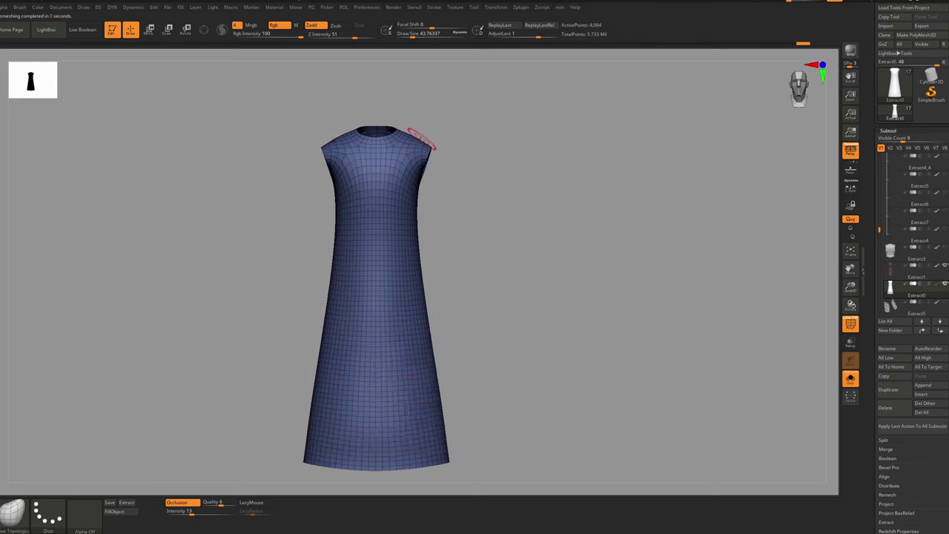
Check the back of the dress and remesh it at Half the polygon count
right_click_drag(426, 138, 356, 158)
right_click_drag(456, 128, 413, 171, "ctrl")
mouse_move(413, 170)
right_mouse_down("alt")
mouse_move(377, 176)
mouse_move(401, 167)
mouse_move(375, 189)
mouse_move(378, 212)
mouse_move(368, 178)
mouse_move(392, 206)
mouse_move(394, 191)
right_mouse_up("alt")
key("z")
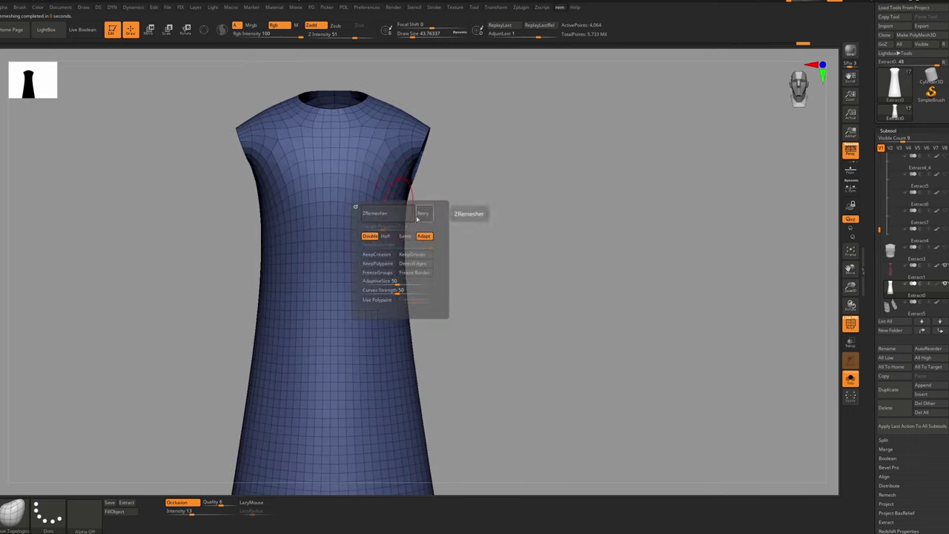
left_click(389, 238)
left_click(393, 222)
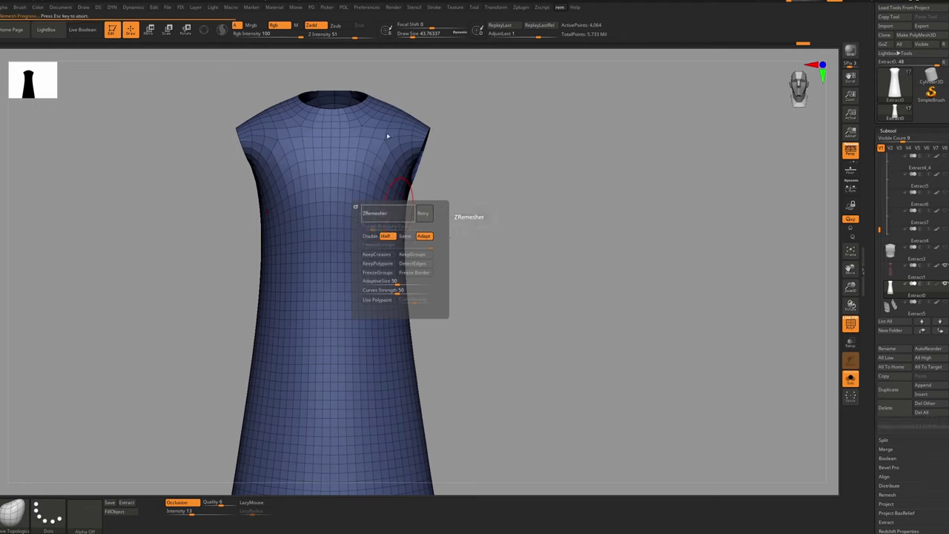
Return to the Same target and retry ZRemesher for an even quad grid of about 4,064 points
mouse_move(461, 144)
left_mouse_down()
mouse_move(286, 141)
mouse_move(377, 148)
mouse_move(434, 138)
mouse_move(369, 142)
mouse_move(438, 153)
mouse_move(379, 150)
left_mouse_up()
key("space")
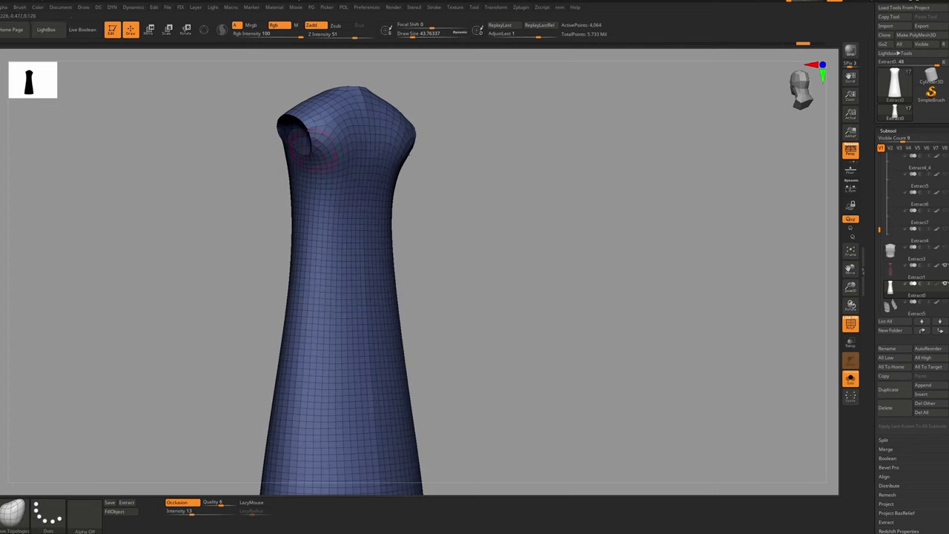
key("r")
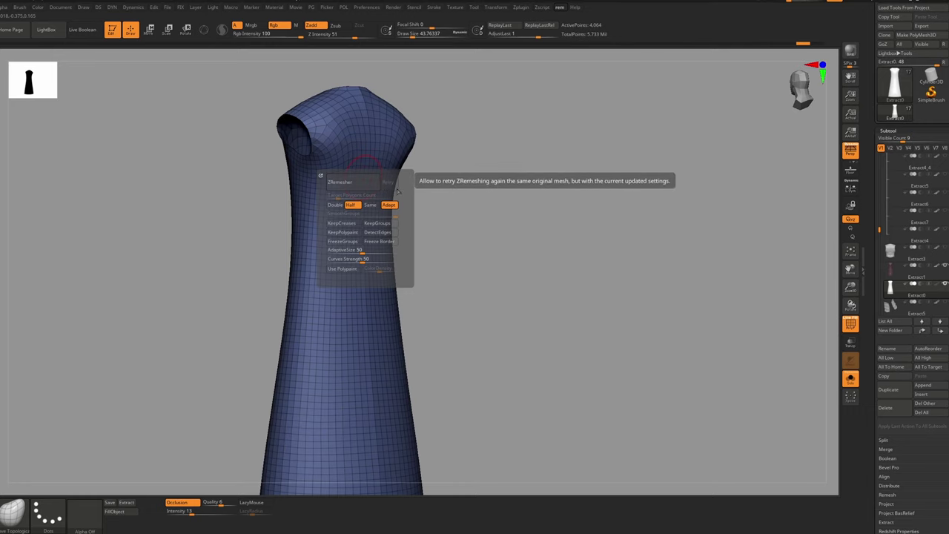
left_click(370, 205)
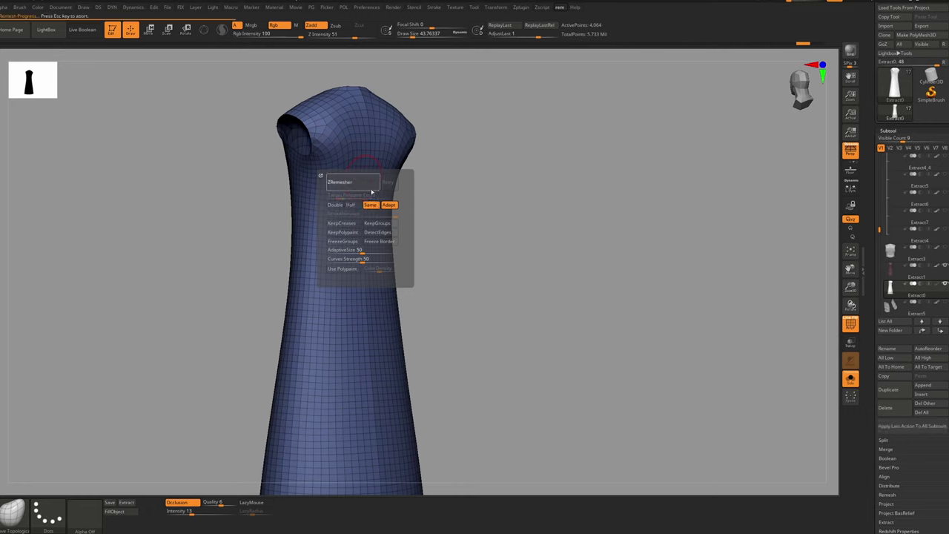
left_click(392, 184)
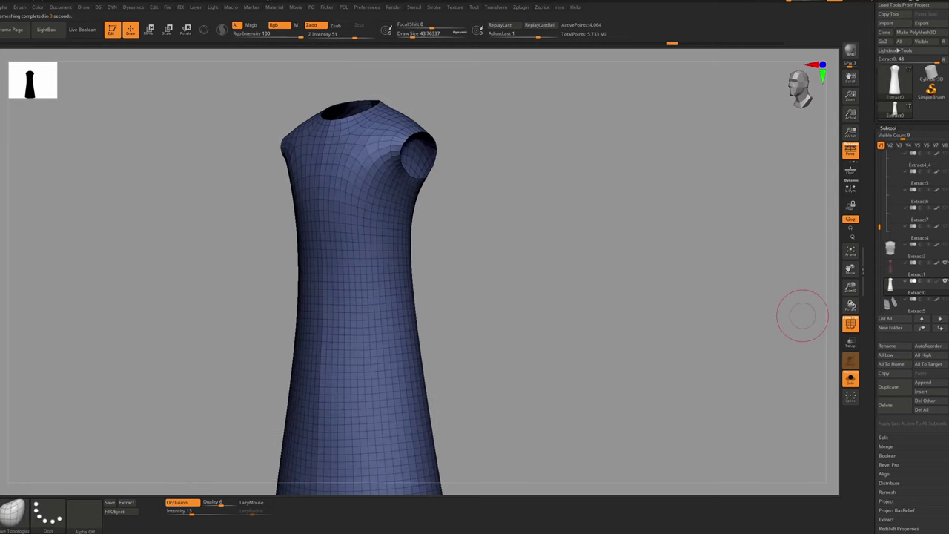
Add one edge loop along every polygroup border with GroupsLoops, then inspect the armhole
scroll(918, 312, "down", 5)
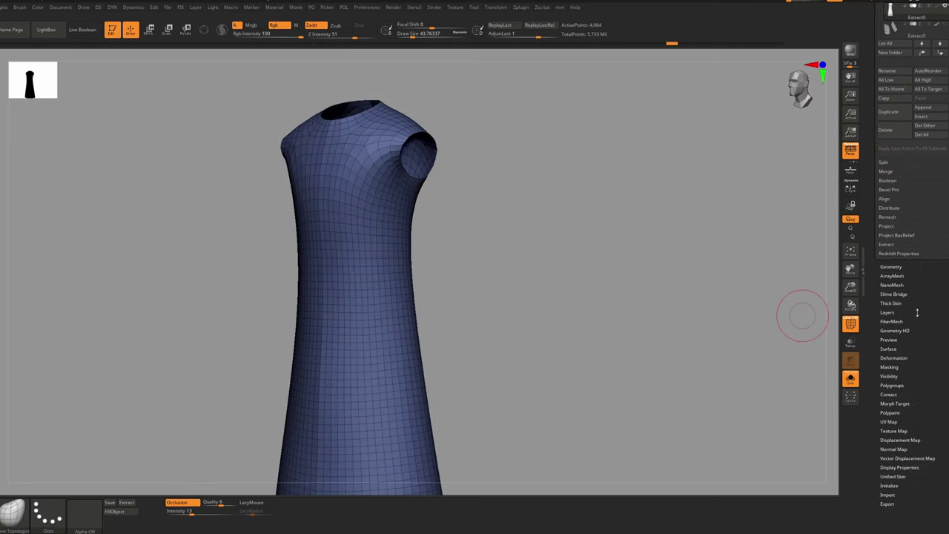
left_click(892, 266)
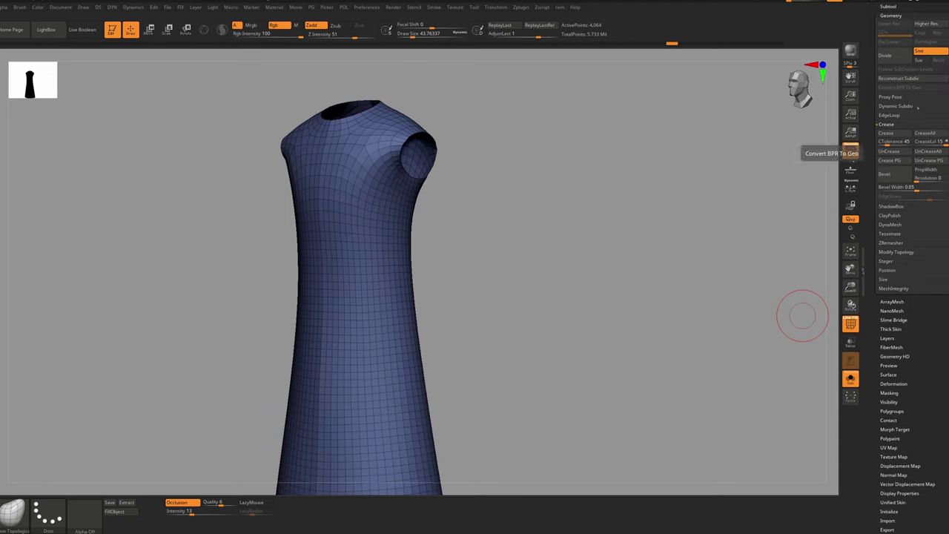
left_click(890, 115)
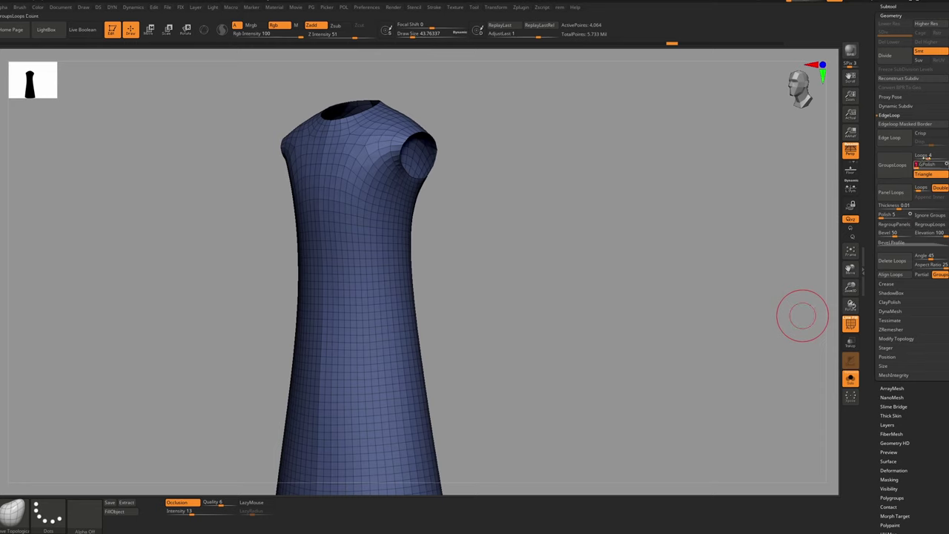
key("Return")
left_click(893, 172)
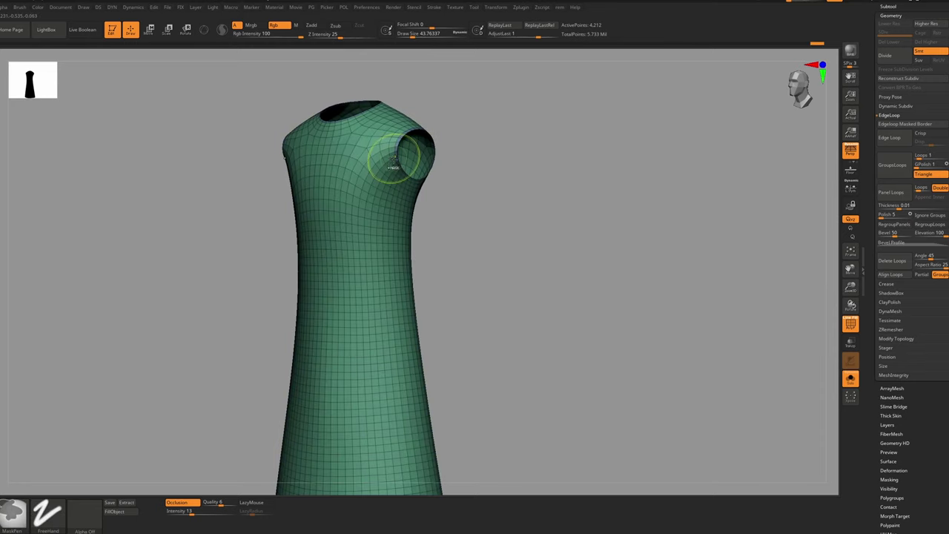
right_click_drag(396, 161, 406, 211, "ctrl")
right_click_drag(530, 212, 439, 209)
right_click_drag(401, 169, 467, 134)
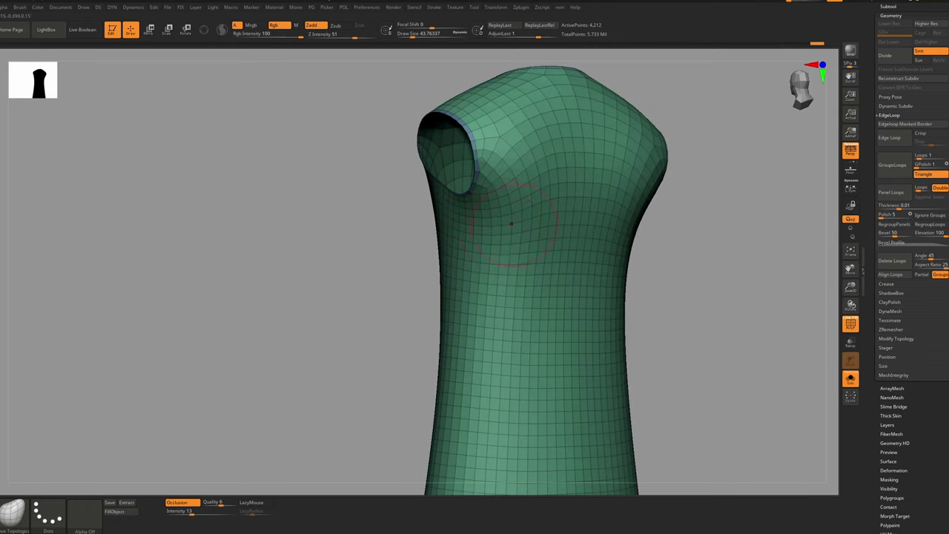
key("r")
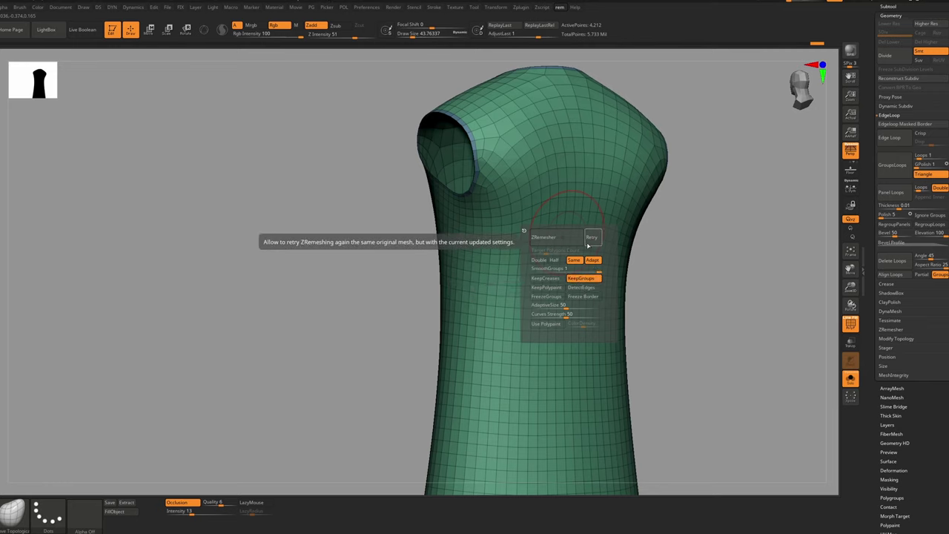
Remesh the garment keeping its border loops, check the armhole, and retry
left_click(577, 242)
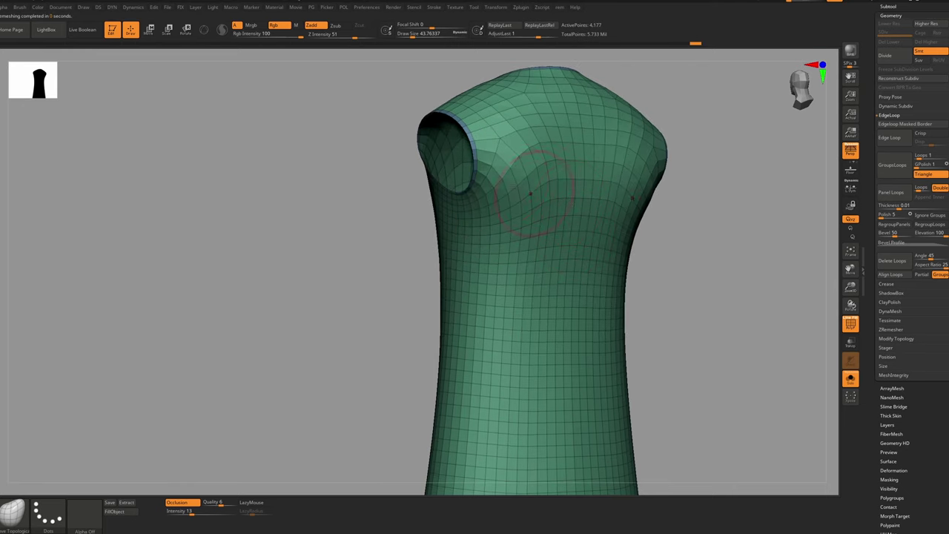
right_click_drag(490, 132, 555, 169)
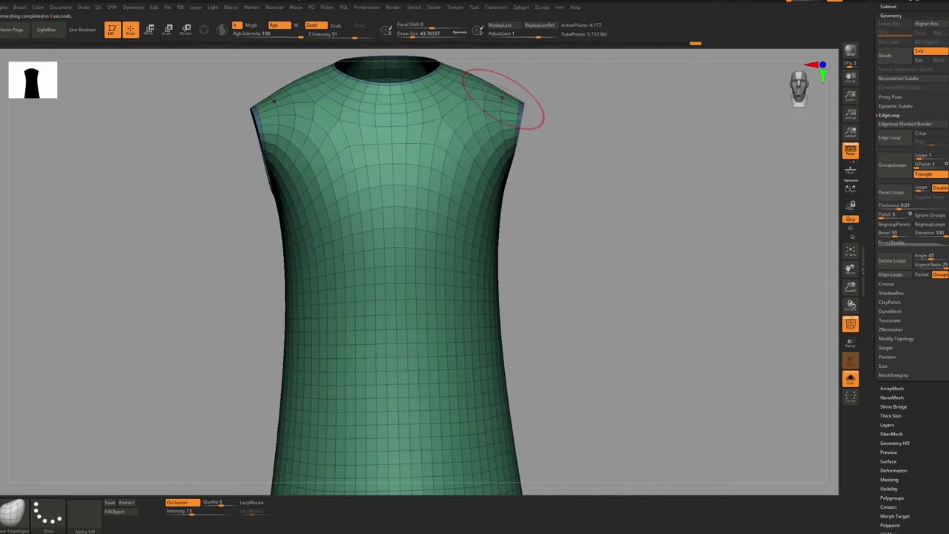
right_click_drag(495, 126, 495, 112)
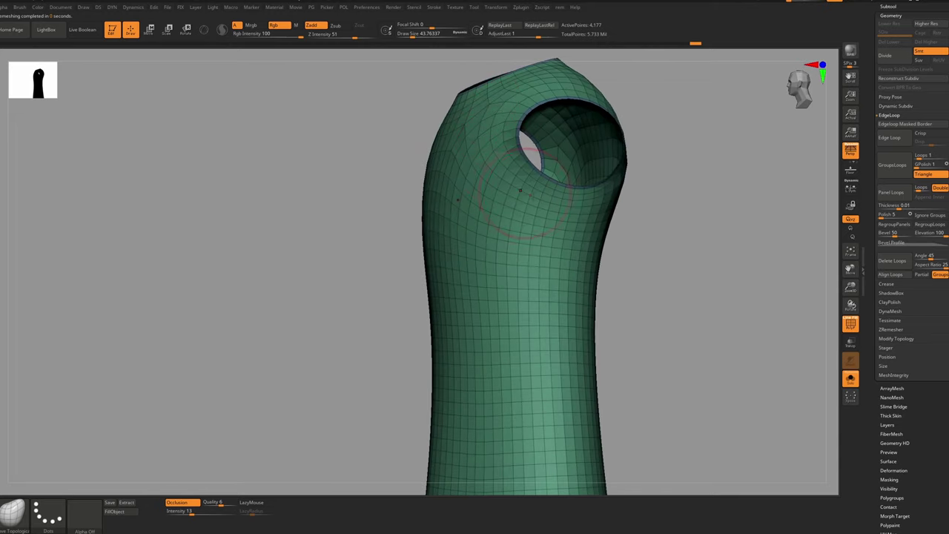
right_click_drag(531, 226, 570, 237, "ctrl")
key("z")
left_click(576, 253)
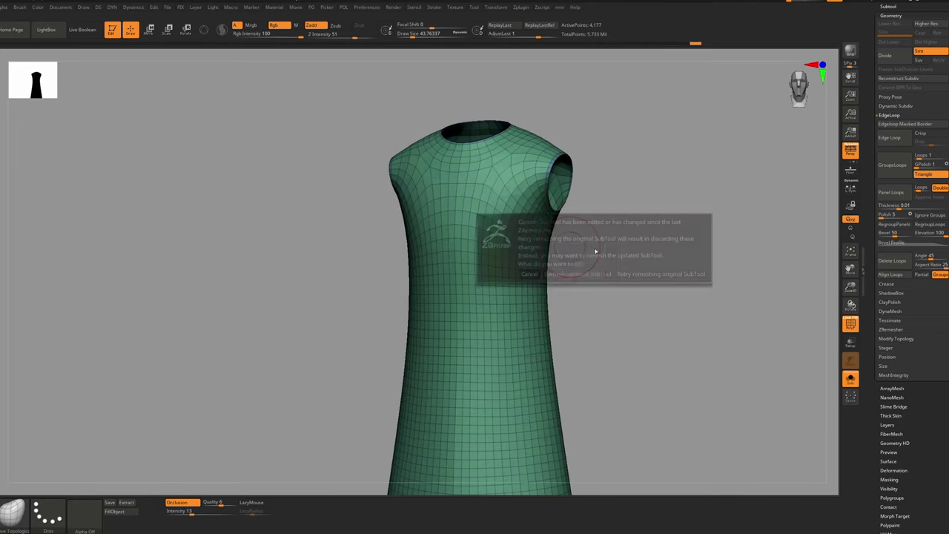
left_click(626, 271)
Retry the remesh once more and orbit to inspect the upper torso and shoulders
right_click_drag(520, 190, 531, 199)
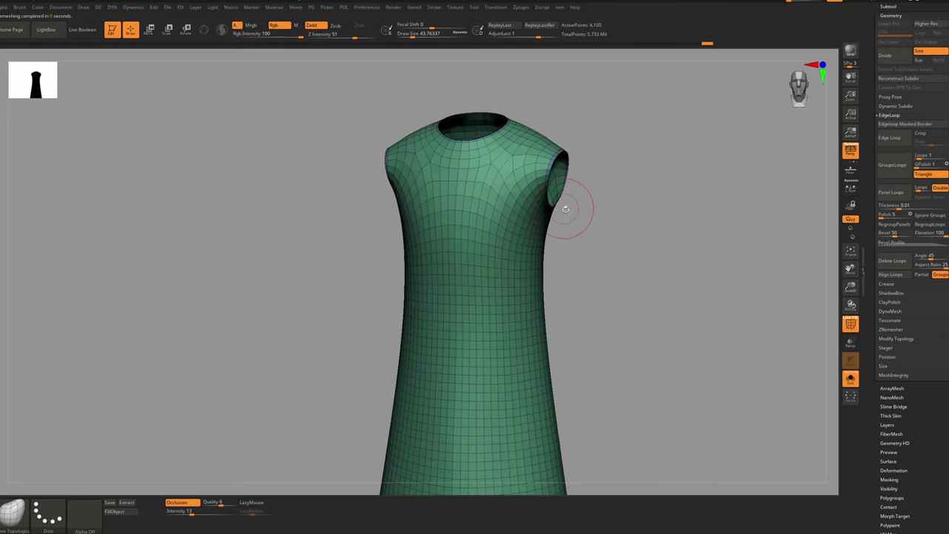
key("z")
left_click(585, 246)
left_click(633, 272)
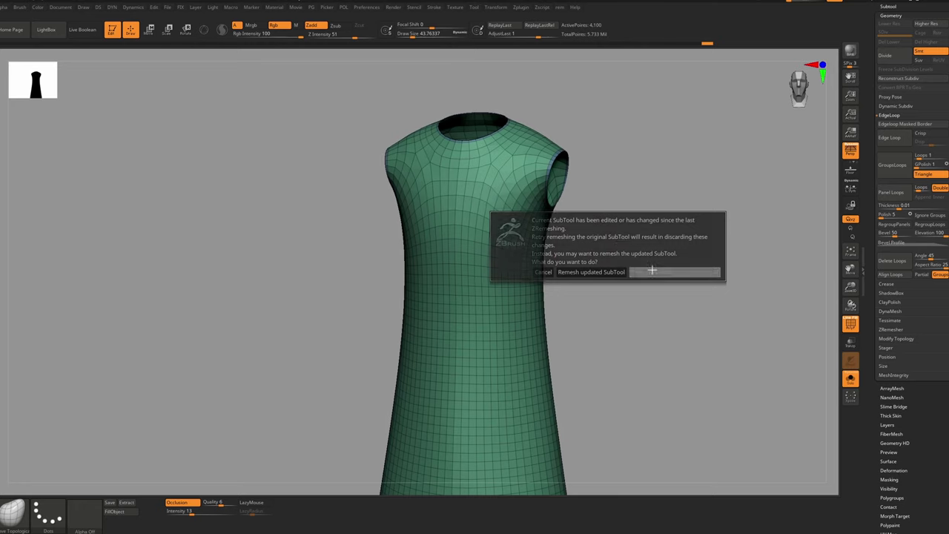
left_click_drag(565, 176, 534, 46)
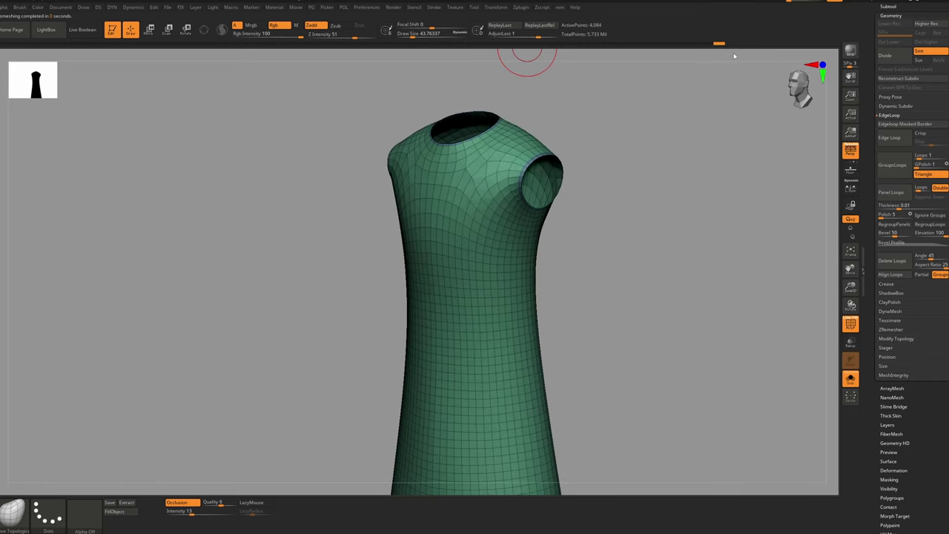
right_click_drag(508, 173, 522, 212, "ctrl")
right_click_drag(477, 187, 499, 179)
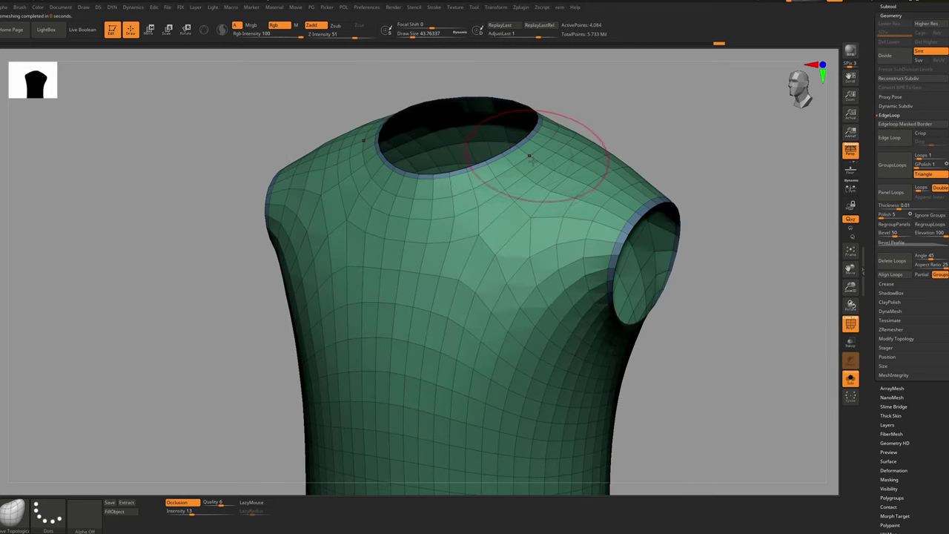
Capture the shoulder and collar area and mark the upper chest in red
key("Print")
left_click_drag(636, 83, 172, 305)
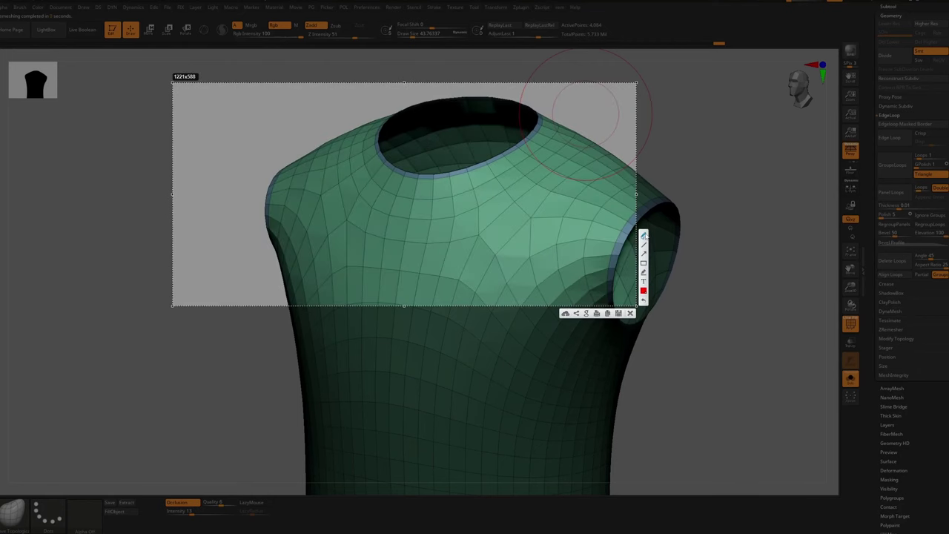
key("ctrl+c")
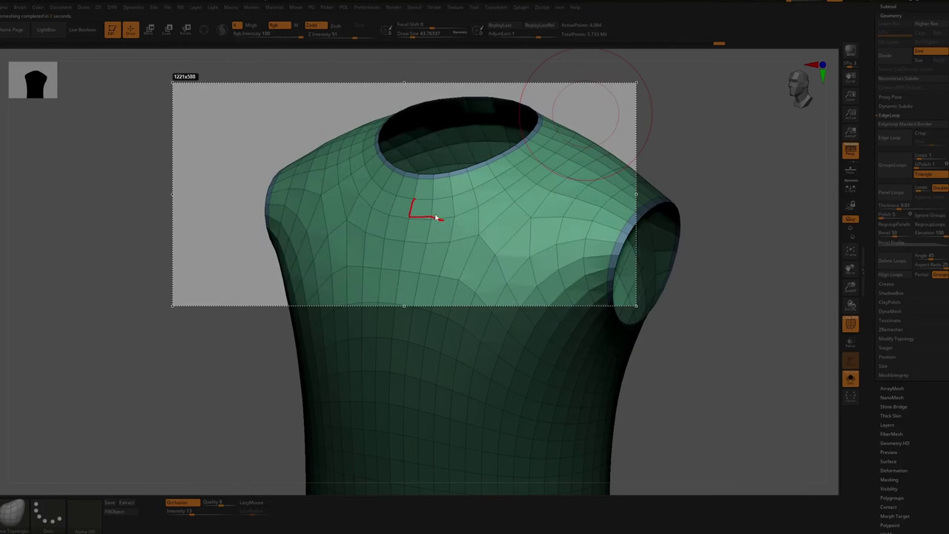
left_click_drag(416, 201, 435, 182)
left_click(633, 314)
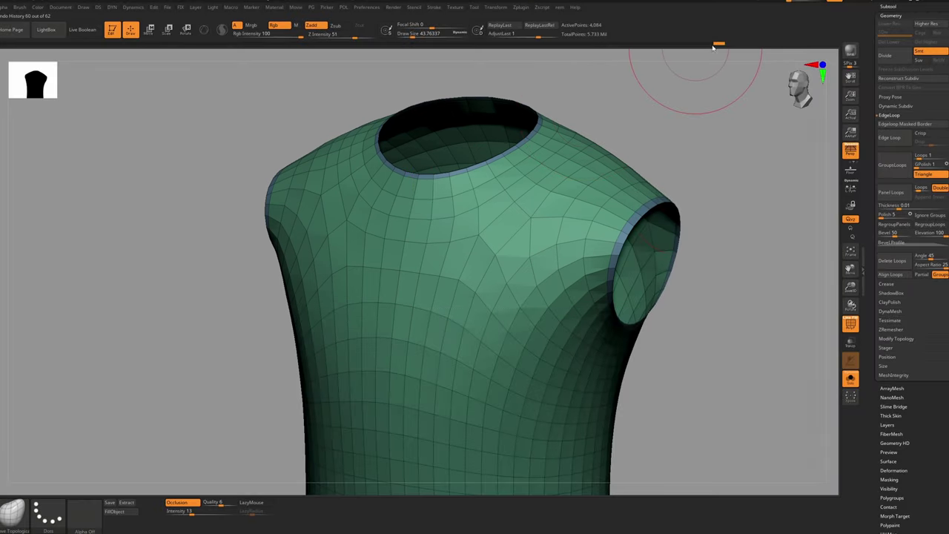
Scrub the undo history back to the 4,084-point version and frame the dress
mouse_move(707, 45)
left_mouse_down()
mouse_move(684, 45)
mouse_move(696, 46)
left_mouse_up()
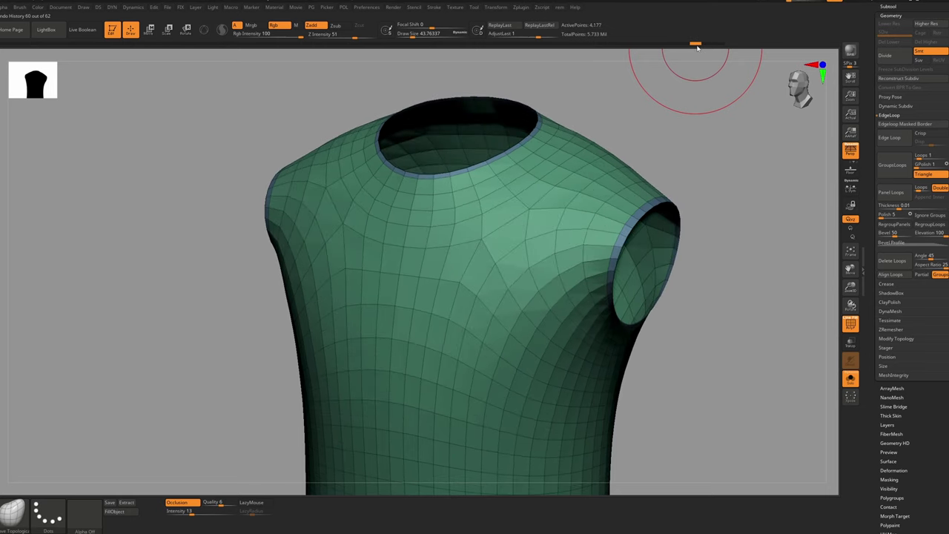
left_click(726, 45)
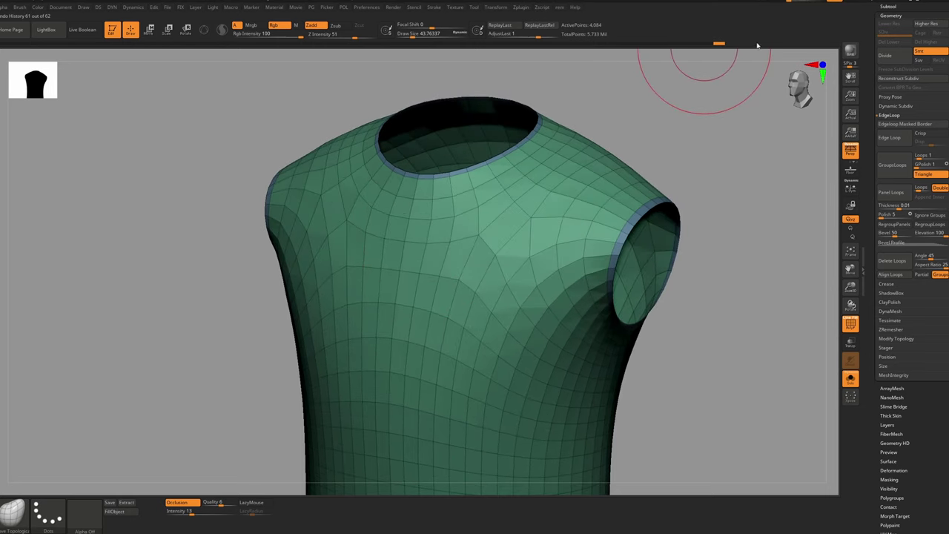
right_click_drag(471, 334, 468, 275, "ctrl")
right_click_drag(468, 275, 490, 328)
mouse_move(490, 328)
right_mouse_down("alt")
mouse_move(492, 251)
mouse_move(553, 261)
mouse_move(550, 215)
right_mouse_up("alt")
key("f")
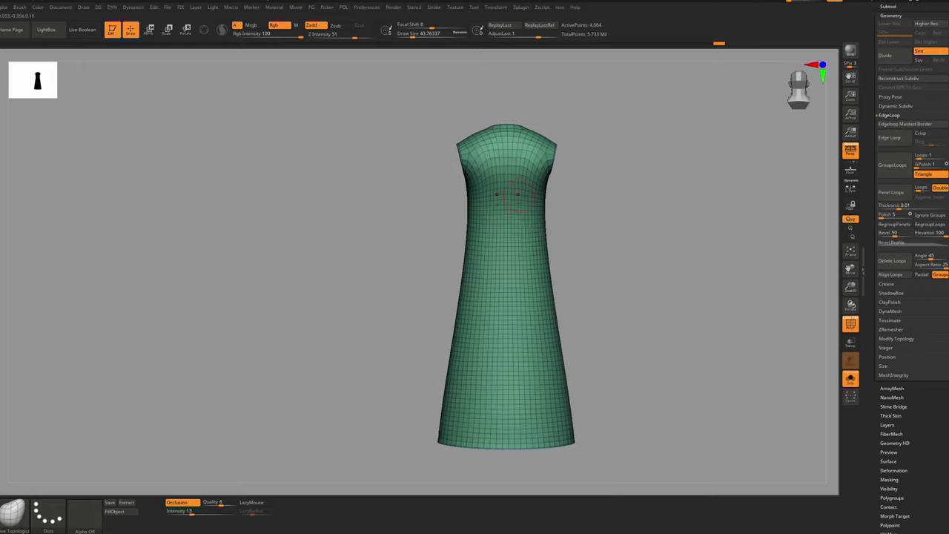
right_click_drag(514, 254, 569, 297)
Merge the dress into one polygroup with Ctrl+W and run ZRemesher
right_click_drag(587, 141, 585, 176, "ctrl")
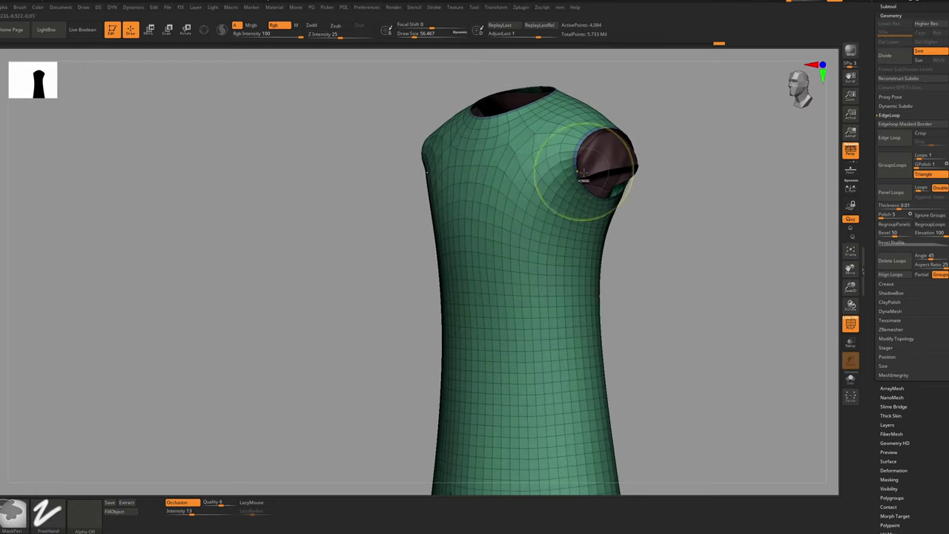
key("ctrl+w")
key("z")
left_click(589, 200)
right_click_drag(586, 215, 545, 212)
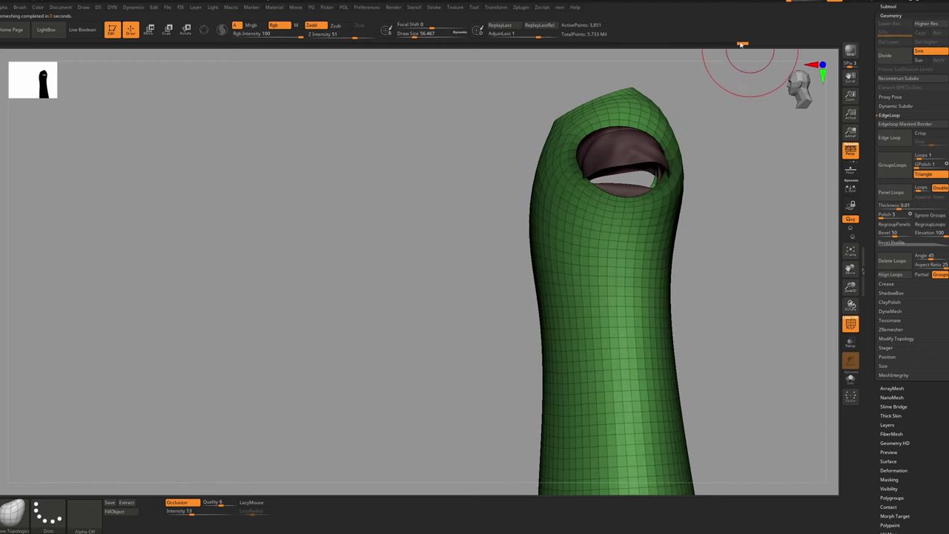
Step back in Undo History and rerun ZRemesher at a lower density
left_click(732, 43)
right_click_drag(593, 149, 636, 144)
key("z")
left_click(621, 171)
mouse_move(602, 215)
right_mouse_down()
mouse_move(561, 221)
mouse_move(587, 212)
mouse_move(567, 195)
mouse_move(602, 147)
mouse_move(579, 148)
right_mouse_up()
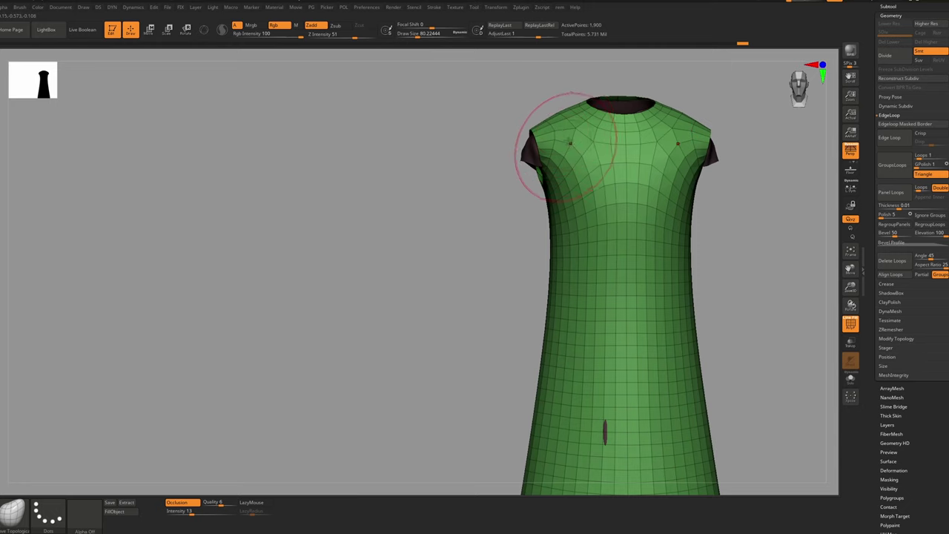
mouse_move(576, 147)
right_mouse_down("ctrl")
mouse_move(601, 215)
mouse_move(583, 154)
mouse_move(600, 139)
right_mouse_up("ctrl")
mouse_move(601, 139)
right_mouse_down("alt")
mouse_move(577, 137)
mouse_move(590, 114)
mouse_move(628, 158)
right_mouse_up("alt")
Return to the 4,084-point mesh and remesh the dress to 3,851 points
key("ctrl+d")
key("r")
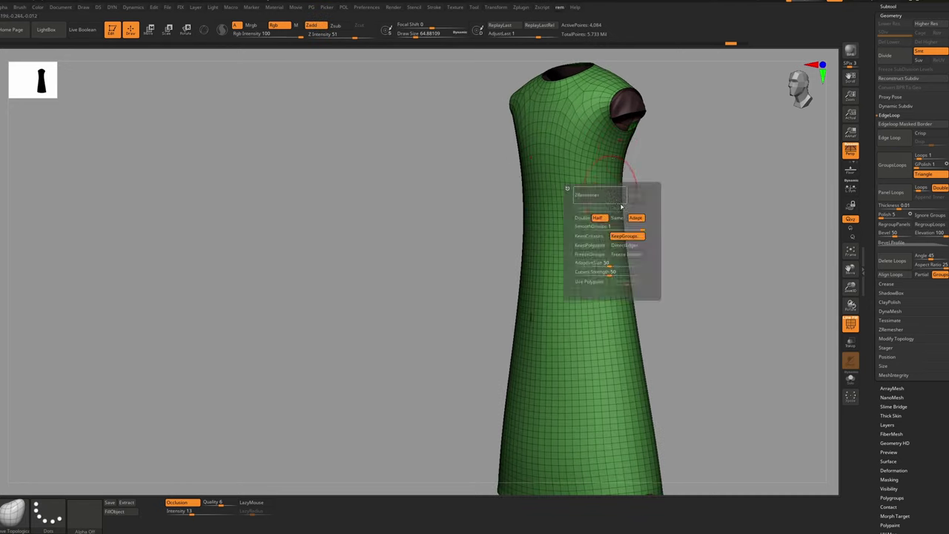
left_click(588, 195)
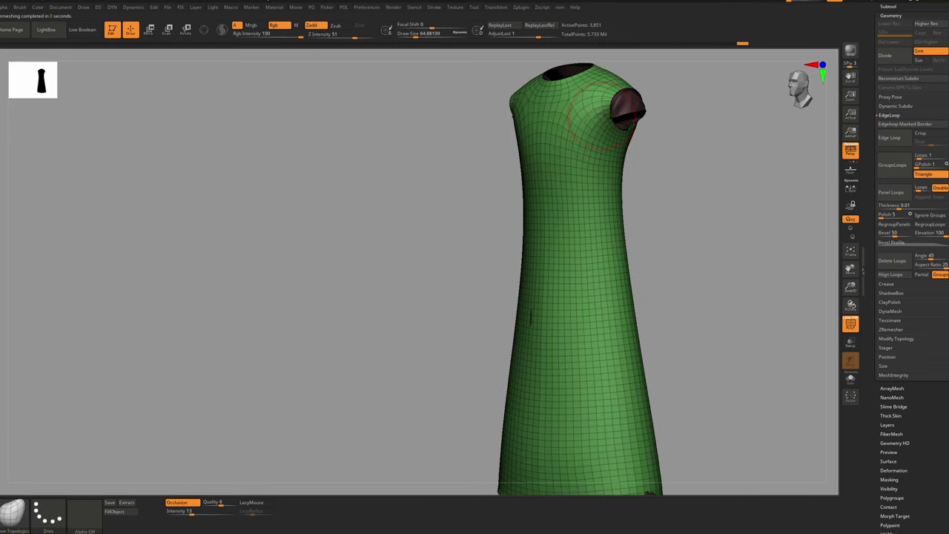
right_click_drag(593, 115, 630, 107)
Solo the dress subtool and inspect the neck and armhole openings
key("alt+s")
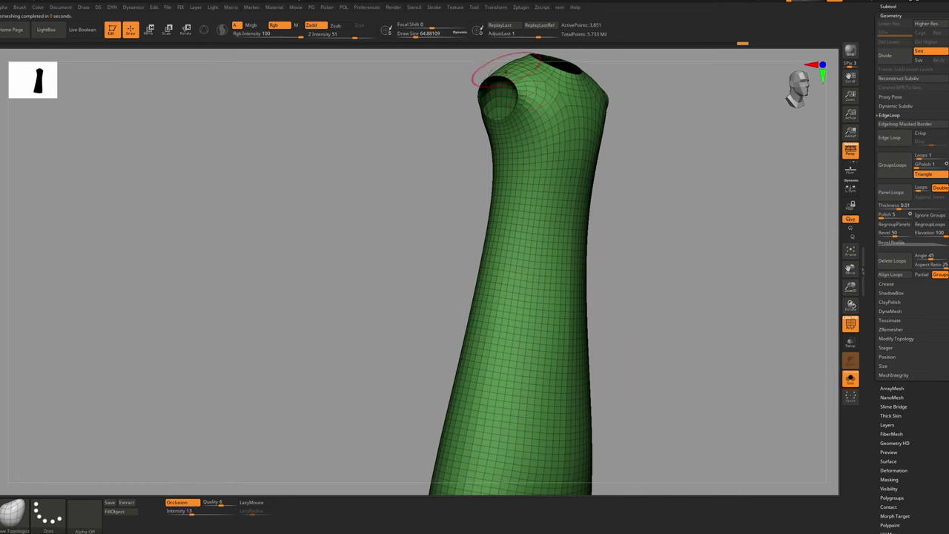
right_click_drag(501, 67, 525, 77)
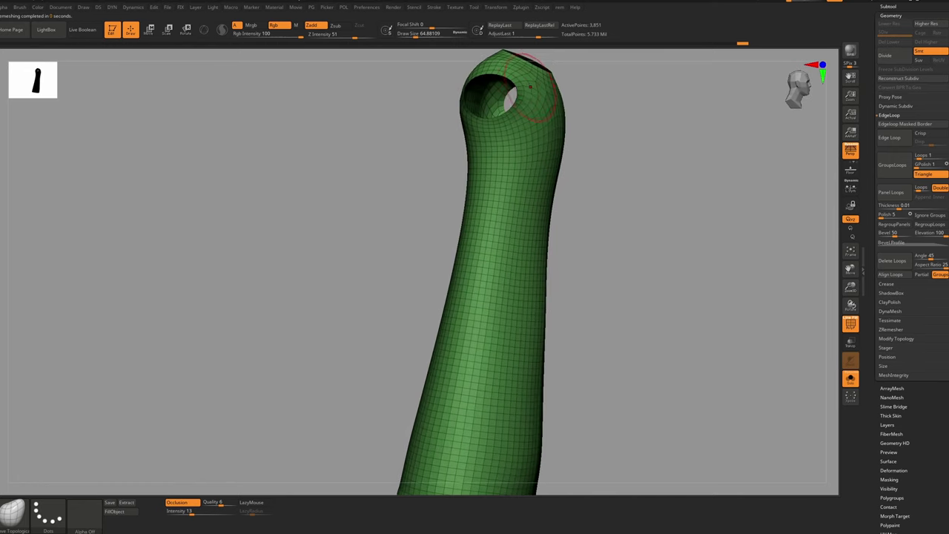
mouse_move(513, 139)
right_mouse_down()
mouse_move(547, 123)
mouse_move(563, 147)
mouse_move(574, 138)
right_mouse_up()
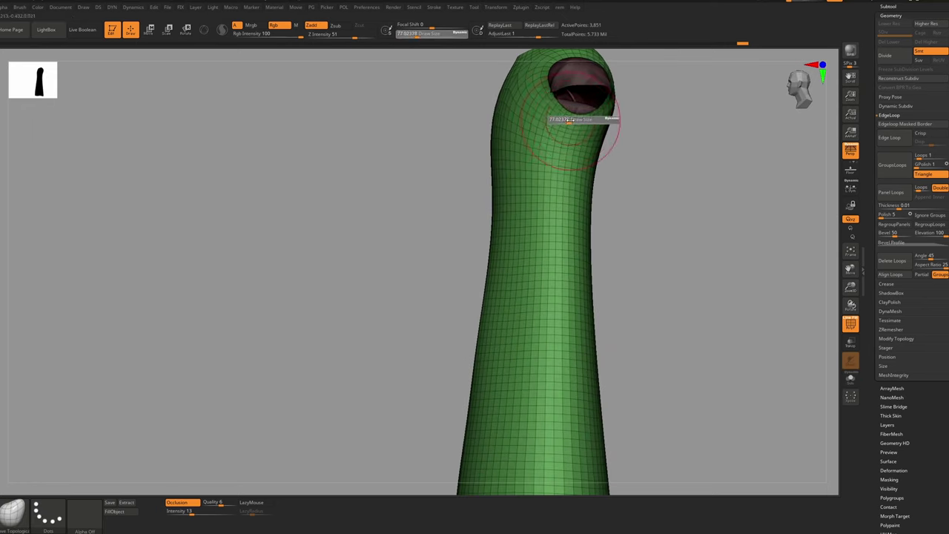
right_click_drag(550, 165, 565, 102)
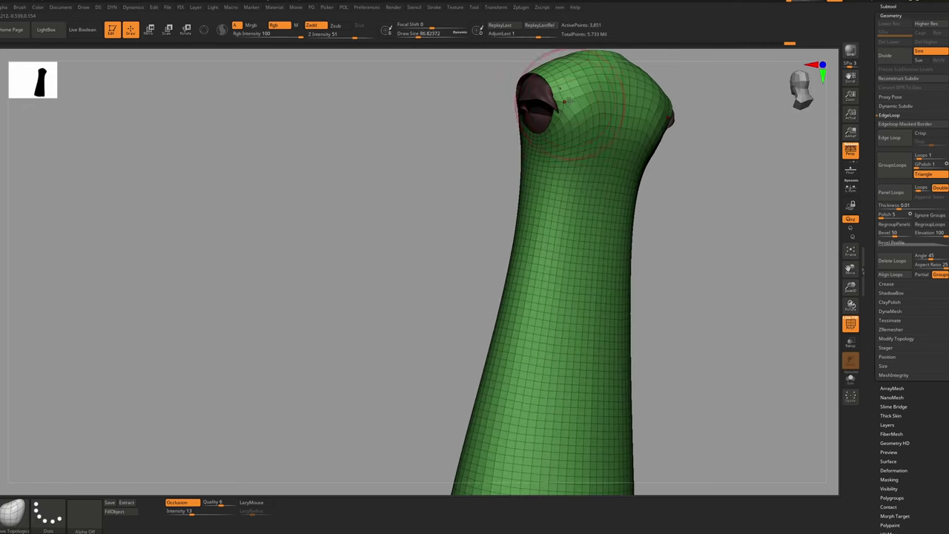
Adjust the brush draw size, ending at about 94
key("s")
left_click(565, 123)
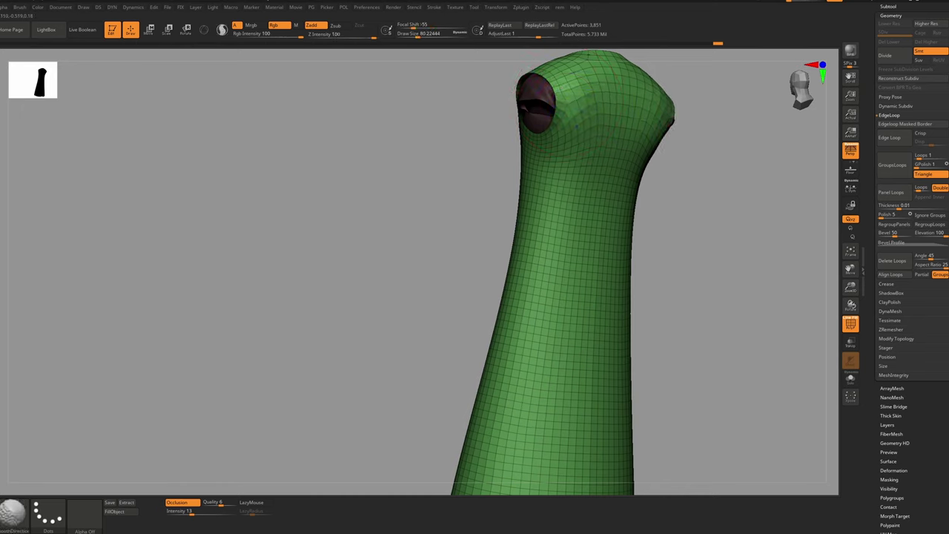
key("s")
left_click(596, 125)
key("s")
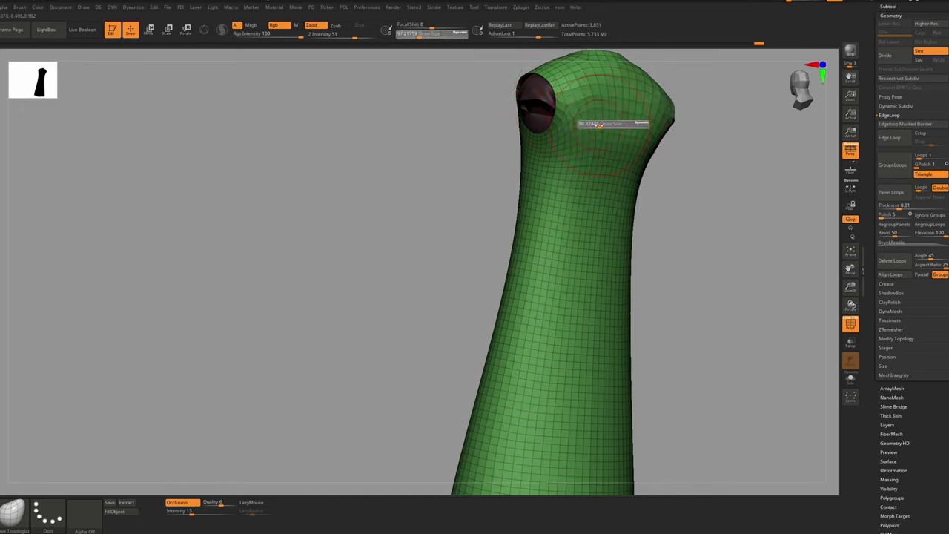
left_click(597, 124)
key("s")
left_click(603, 128)
Shift-smooth the topology down and around the neck with an enlarged brush
mouse_move(600, 145)
left_mouse_down("shift")
mouse_move(592, 186)
mouse_move(553, 231)
left_mouse_up("shift")
mouse_move(553, 231)
right_mouse_down("ctrl")
mouse_move(571, 211)
mouse_move(653, 182)
right_mouse_up("ctrl")
right_click_drag(653, 181, 603, 168, "shift")
key("bracketright")
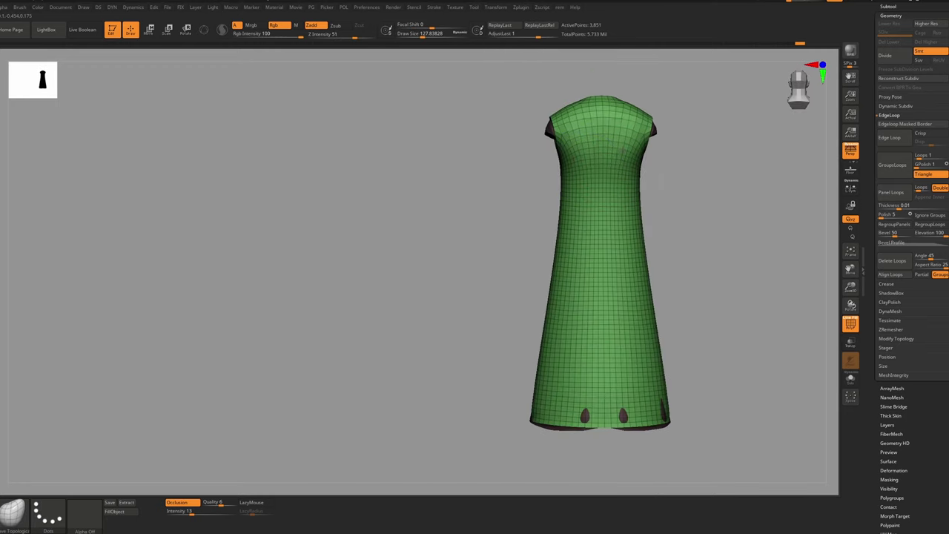
key("bracketright")
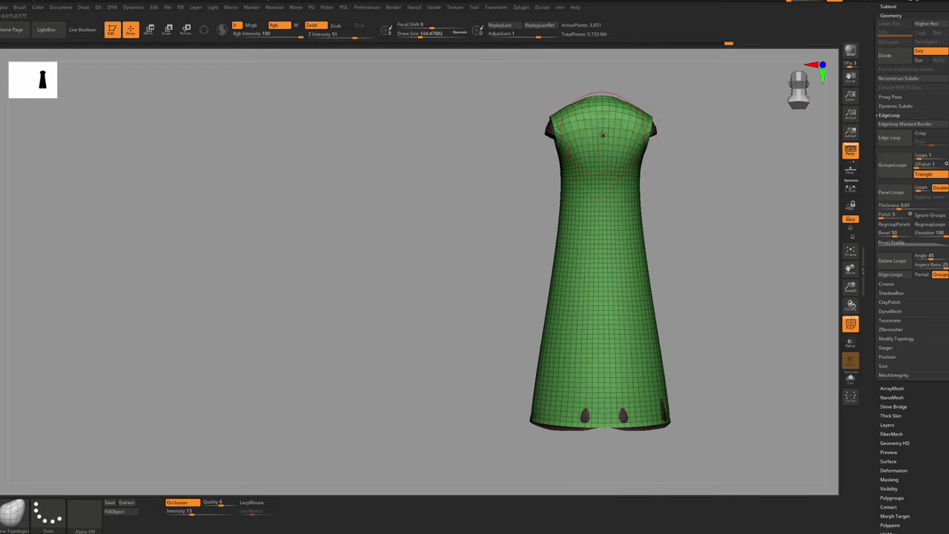
left_click_drag(597, 152, 580, 169, "shift")
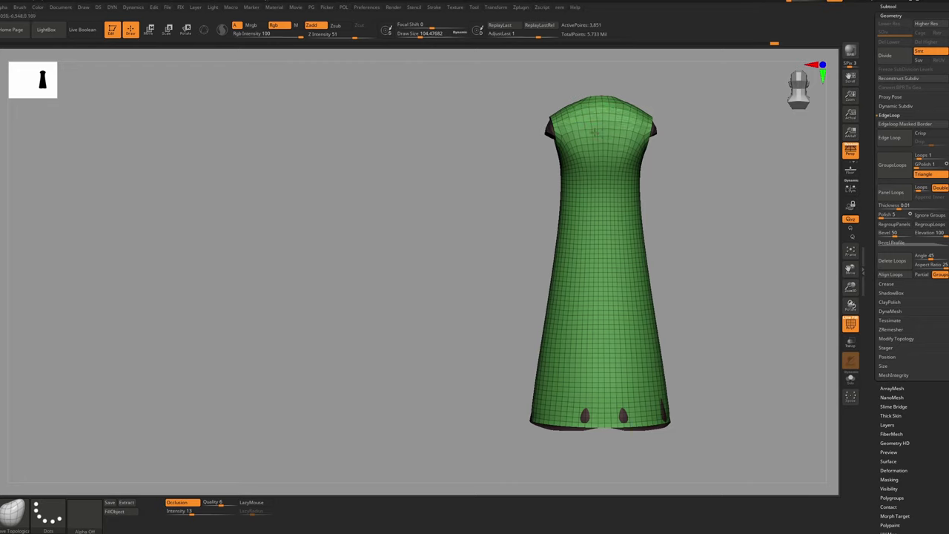
Relax the chest wireframe with SmoothDirectional at a smaller brush size
right_click_drag(579, 130, 648, 135)
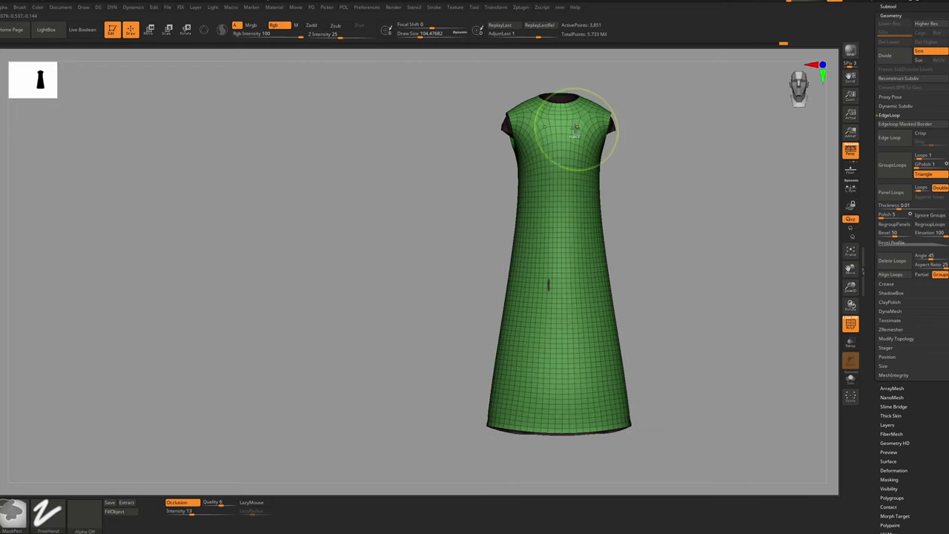
key("shift")
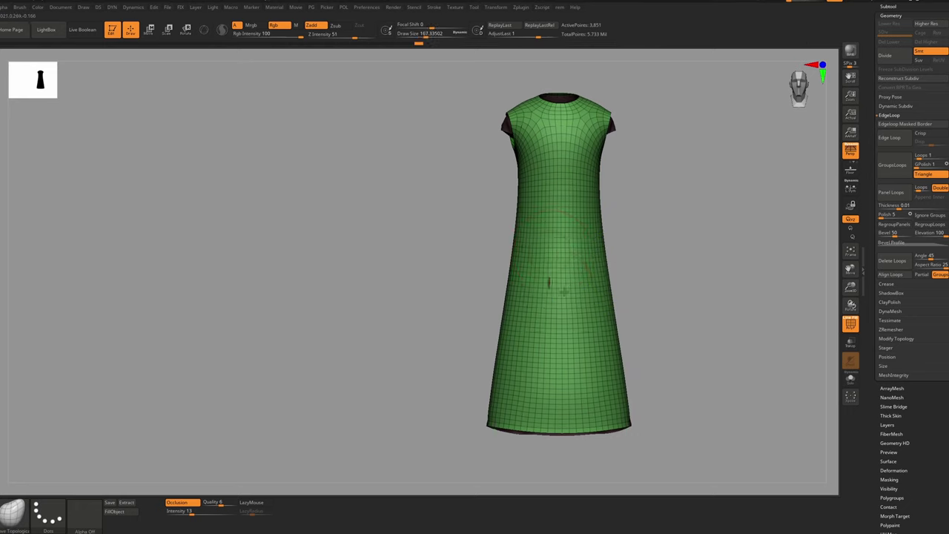
mouse_move(562, 178)
right_mouse_down("alt")
mouse_move(558, 209)
mouse_move(517, 148)
mouse_move(537, 151)
right_mouse_up("alt")
key("s")
mouse_move(537, 151)
left_mouse_down()
mouse_move(529, 150)
mouse_move(521, 196)
left_mouse_up()
key("shift")
mouse_move(520, 122)
left_mouse_down("shift")
mouse_move(510, 205)
mouse_move(583, 191)
mouse_move(599, 237)
left_mouse_up("shift")
Mask around the neckline with MaskPen and invert the mask
right_click_drag(544, 150, 523, 139)
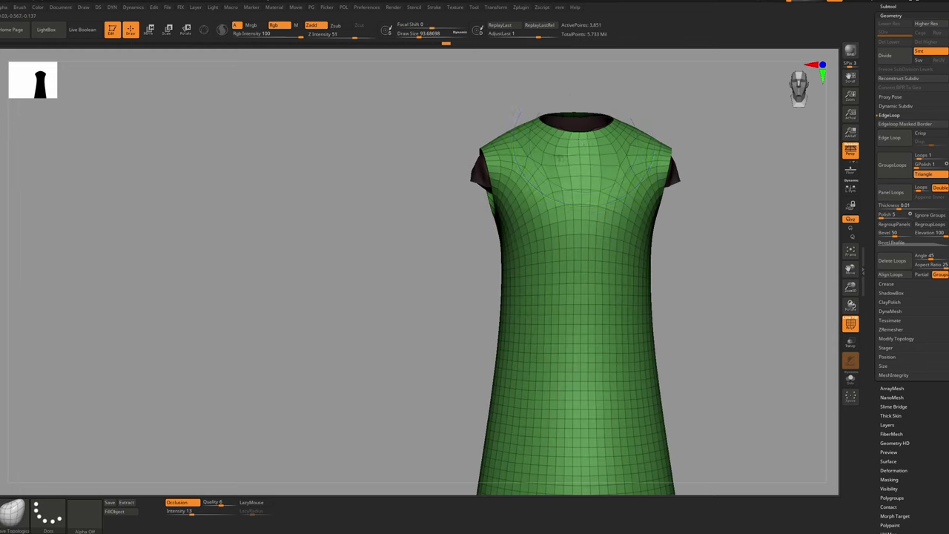
key("s")
mouse_move(571, 134)
left_mouse_down()
mouse_move(573, 145)
mouse_move(590, 138)
left_mouse_up()
right_click_drag(590, 138, 602, 160)
left_click_drag(617, 123, 584, 143, "ctrl")
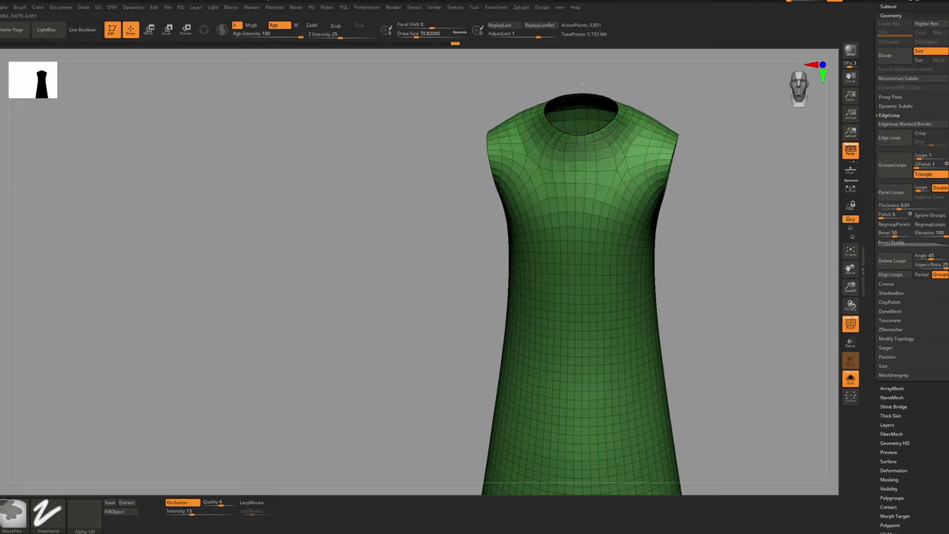
left_click(663, 87, "ctrl")
right_click_drag(666, 141, 669, 139)
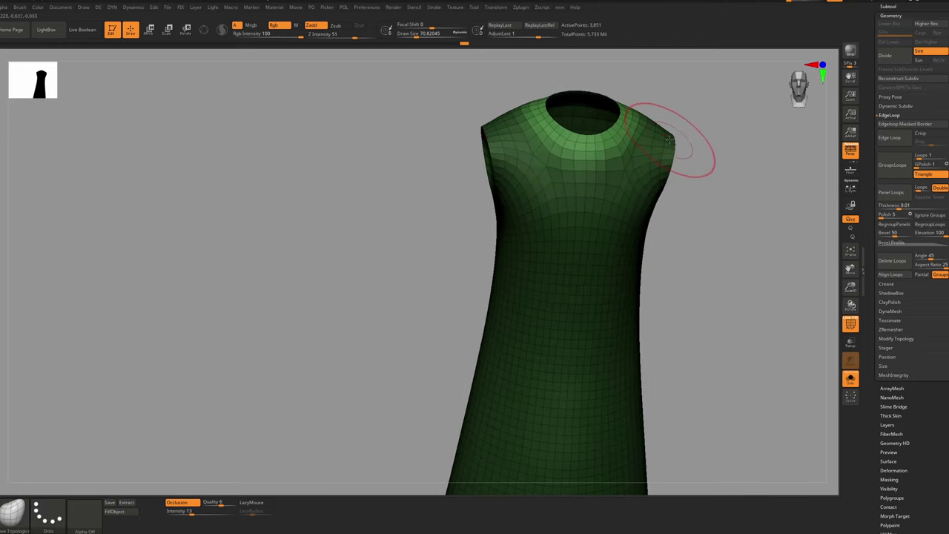
Assign the V key as a custom hotkey for the Deformation polish controls
key("v")
key("b")
key("ctrl")
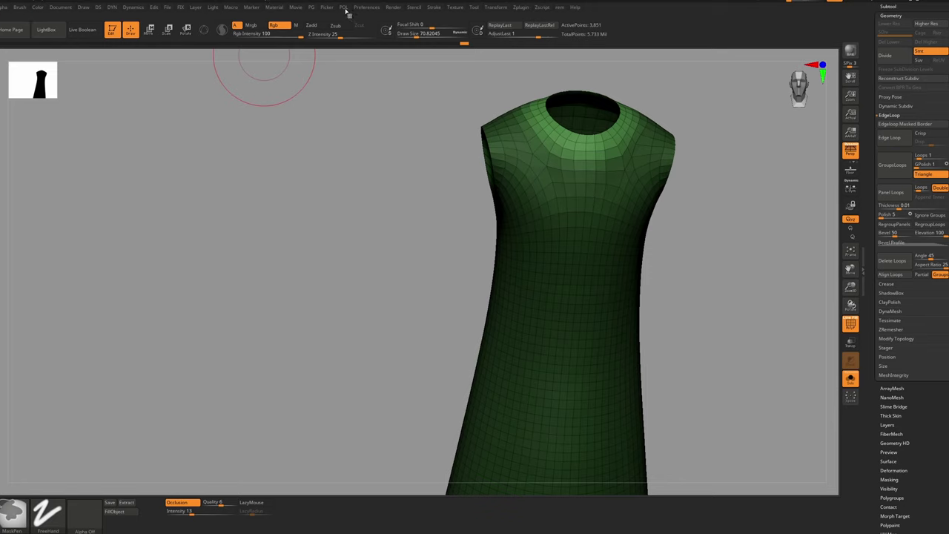
left_click(346, 11, "ctrl+alt")
key("v")
left_click(508, 289)
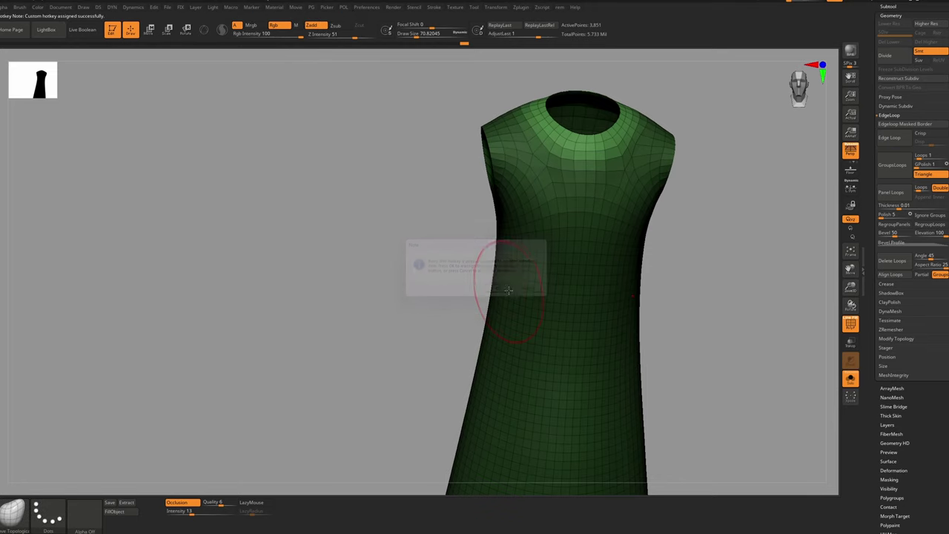
Apply Polish By Features to the neckline three times
key("v")
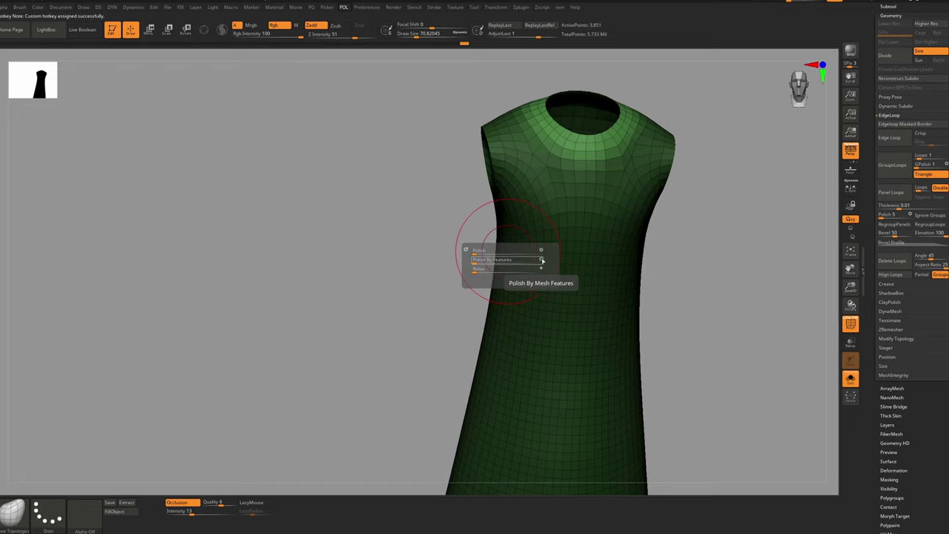
key("ctrl")
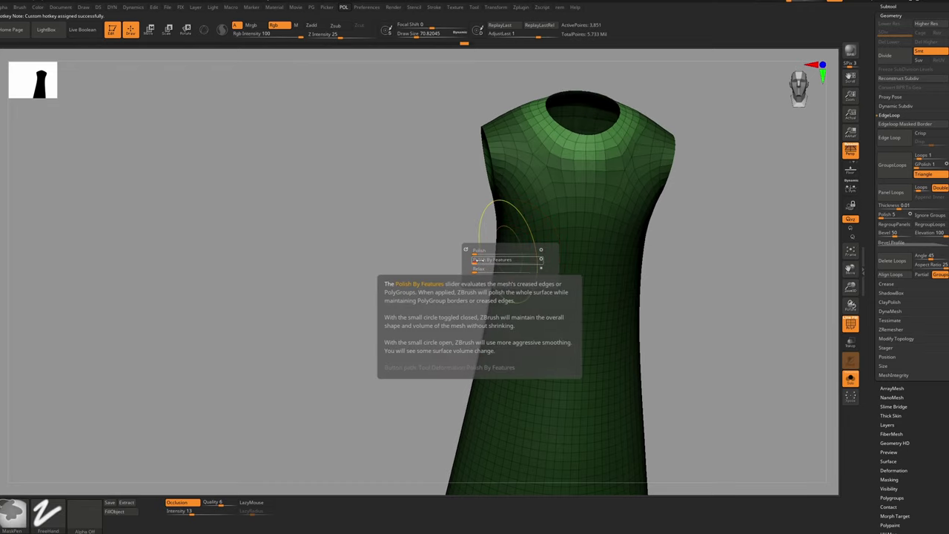
left_click(479, 260)
left_click(478, 260)
key("ctrl")
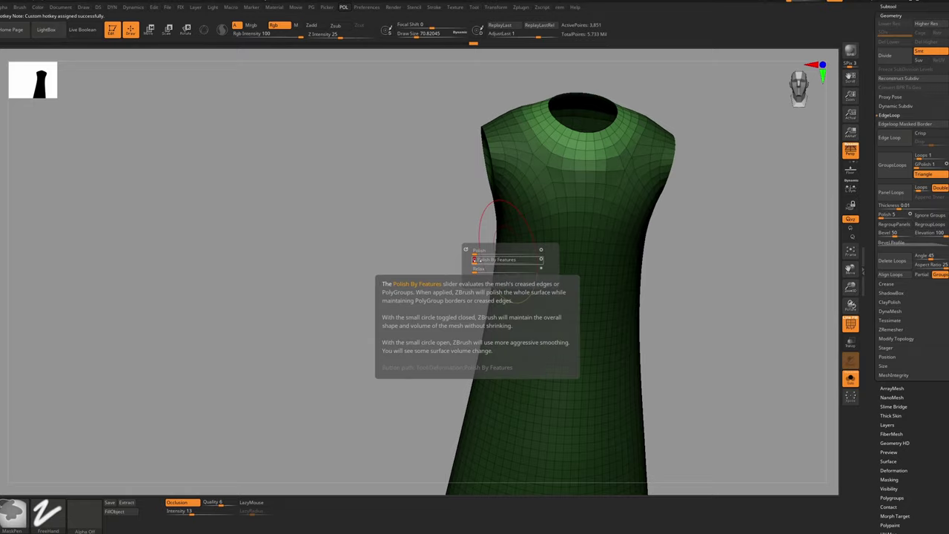
left_click(477, 260)
right_click_drag(479, 260, 480, 321, "ctrl")
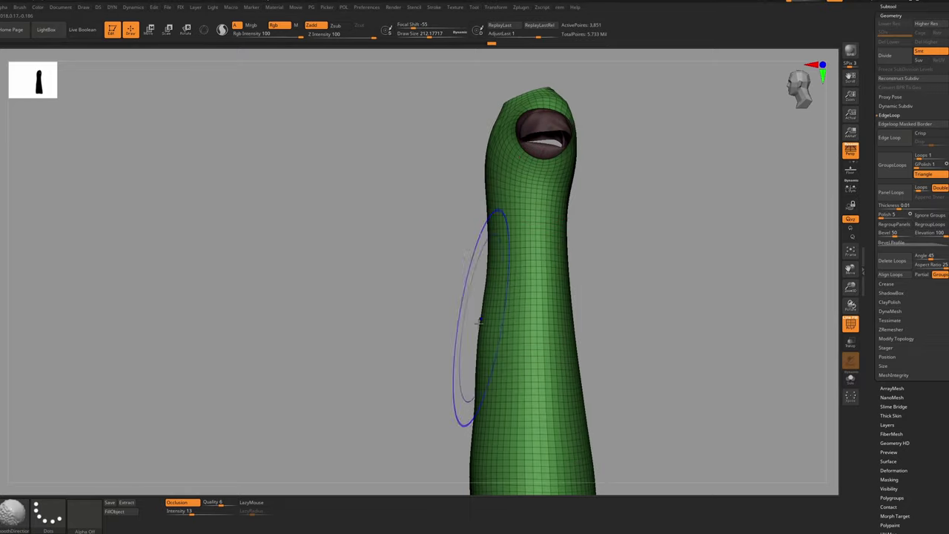
left_click_drag(479, 321, 487, 350, "shift")
mouse_move(496, 401)
right_mouse_down("alt")
mouse_move(502, 295)
mouse_move(562, 286)
right_mouse_up("alt")
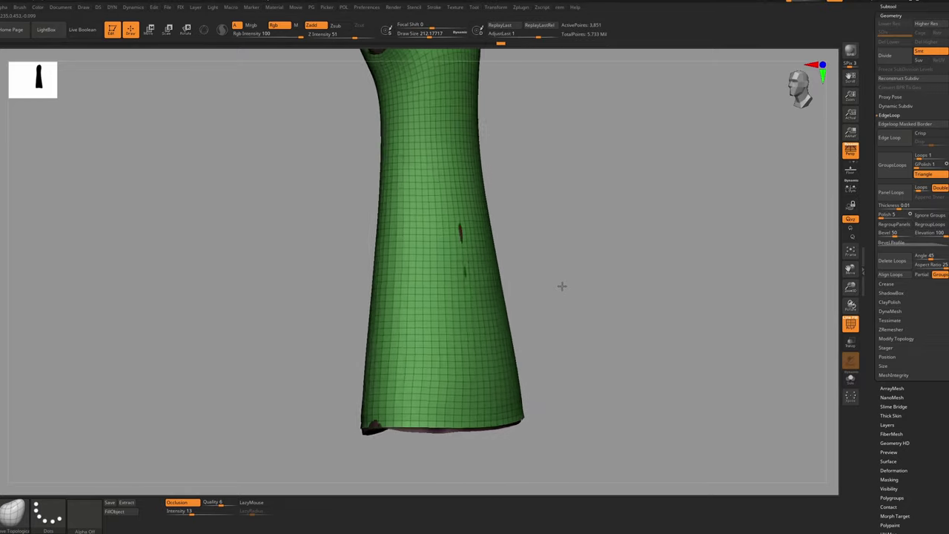
left_click_drag(562, 286, 600, 286)
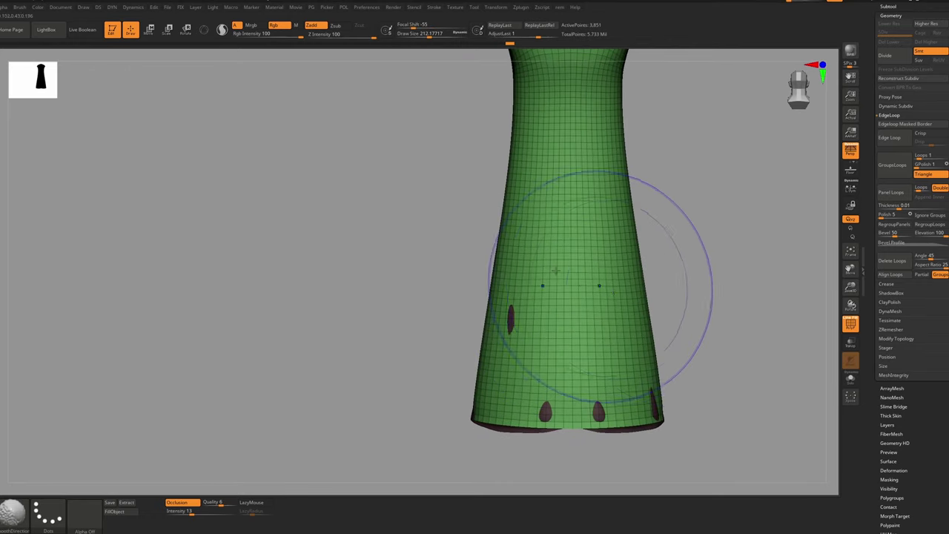
mouse_move(617, 236)
right_mouse_down("ctrl")
mouse_move(583, 182)
mouse_move(508, 196)
right_mouse_up("ctrl")
mouse_move(508, 196)
right_mouse_down("ctrl")
mouse_move(510, 205)
mouse_move(518, 134)
mouse_move(486, 137)
right_mouse_up("ctrl")
key("s")
mouse_move(552, 145)
left_mouse_down()
mouse_move(556, 94)
mouse_move(547, 119)
left_mouse_up()
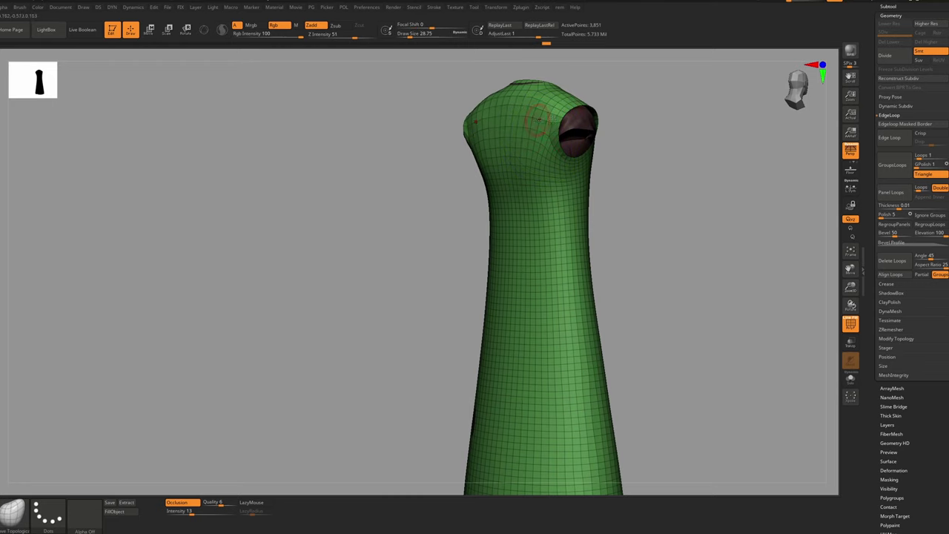
key("ctrl+p")
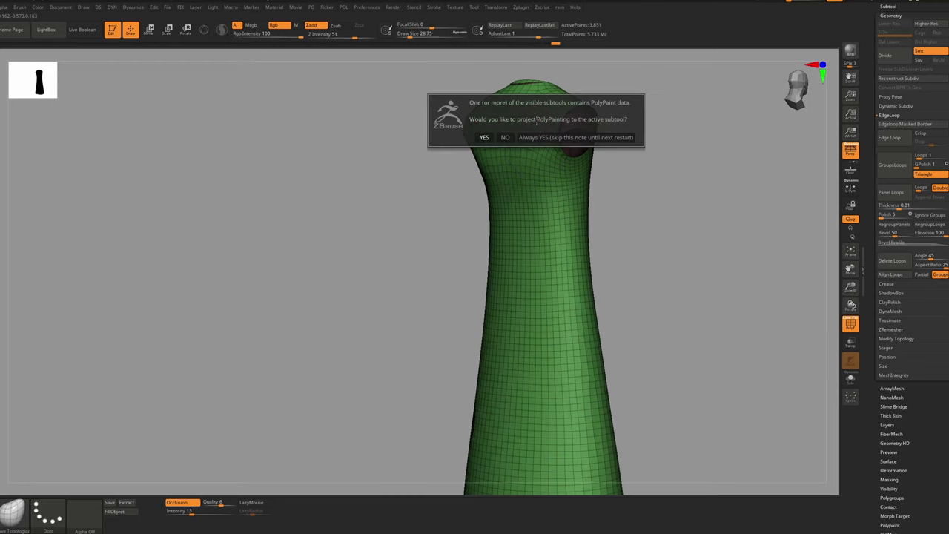
left_click(509, 140)
right_click_drag(598, 187, 518, 190)
left_click_drag(518, 190, 563, 148)
right_click_drag(568, 106, 731, 88)
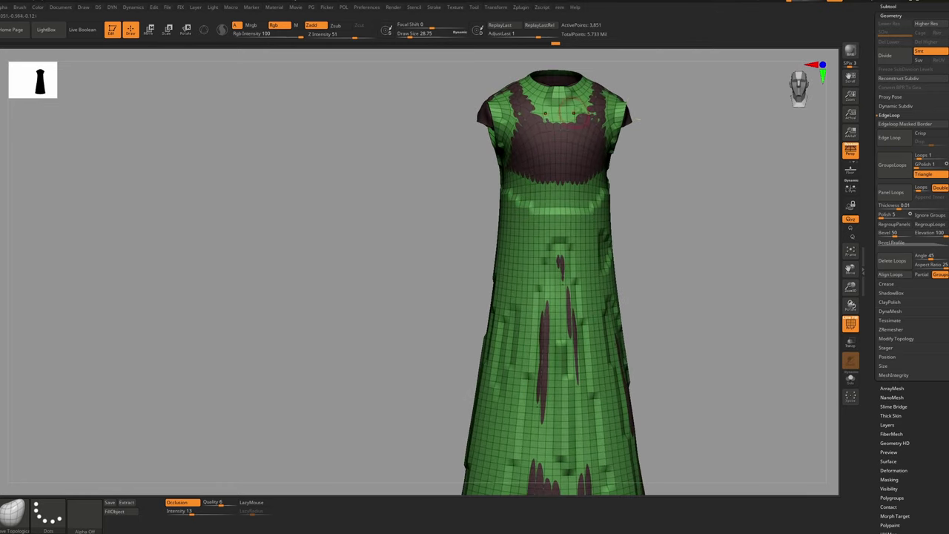
key("ctrl+z")
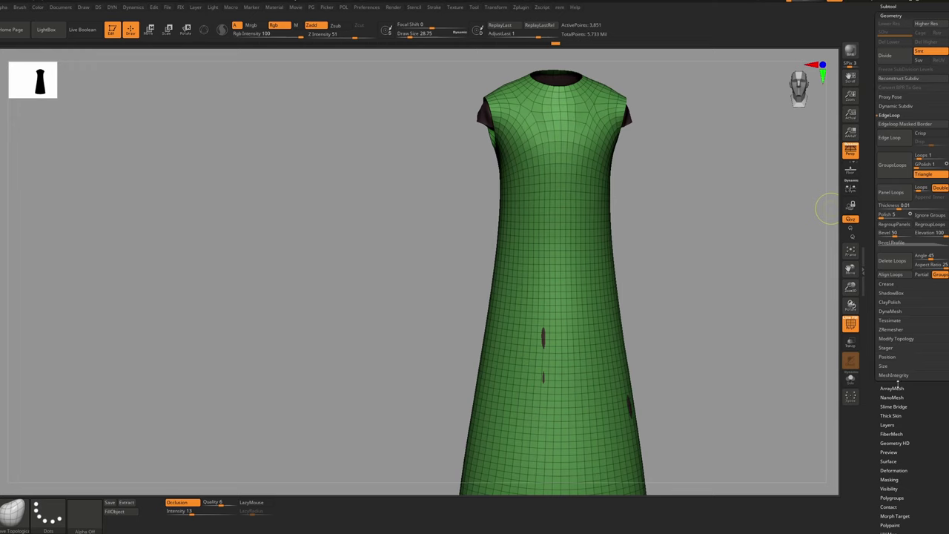
scroll(890, 104, "up", 5)
Place the Project Dist, Geometry and Color controls on the custom shelf
left_click(888, 103)
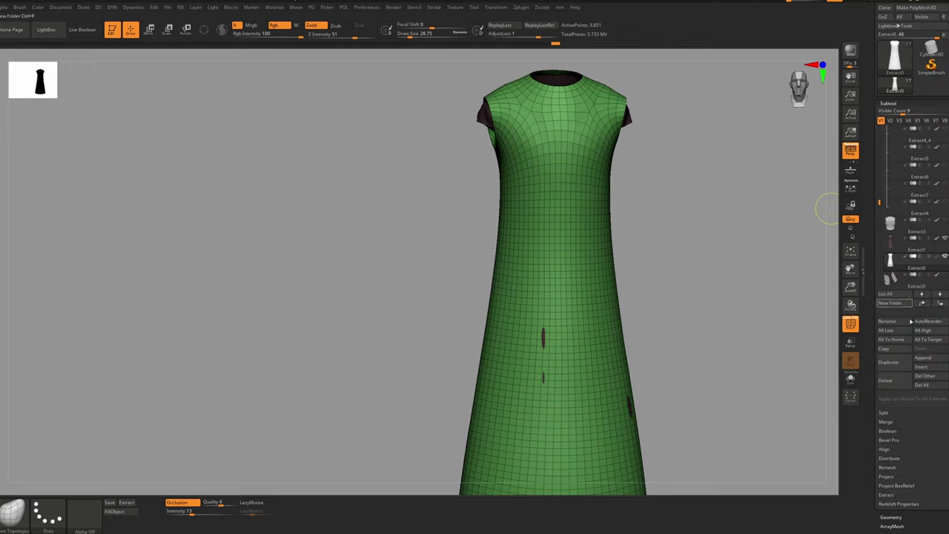
left_click(905, 477)
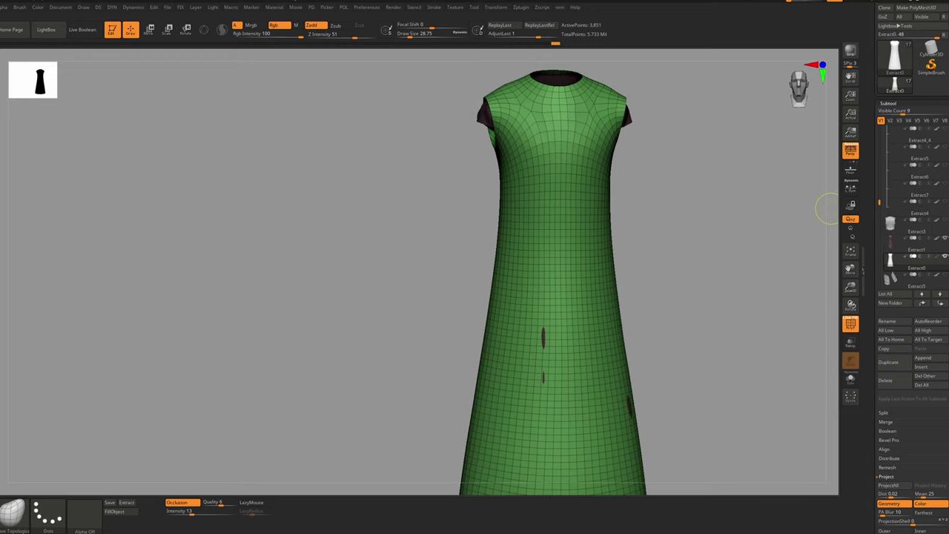
scroll(912, 296, "down", 2)
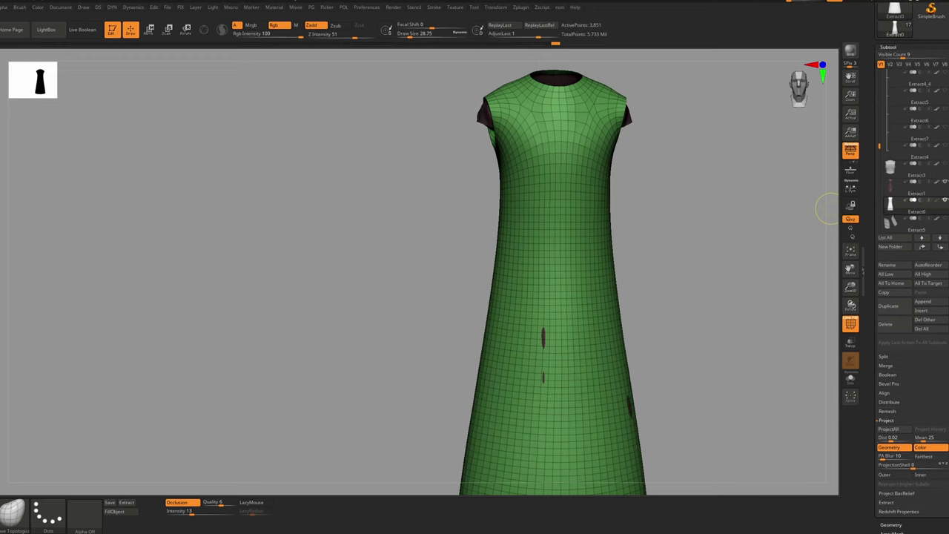
left_click(370, 10)
left_click(403, 81)
left_click_drag(891, 437, 792, 495, "ctrl+alt")
left_click_drag(895, 448, 793, 504, "ctrl+alt")
left_click_drag(923, 448, 796, 507, "ctrl+alt")
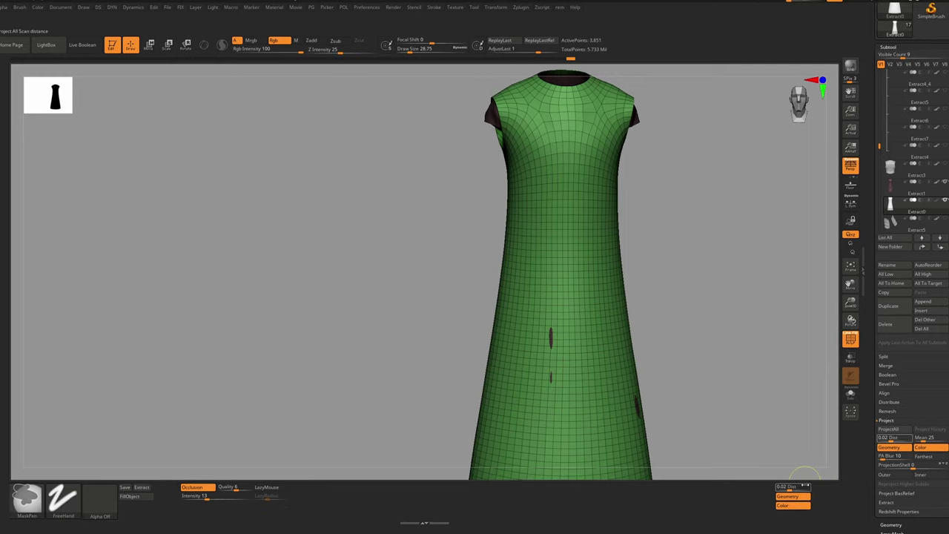
left_click(366, 7)
left_click(401, 80)
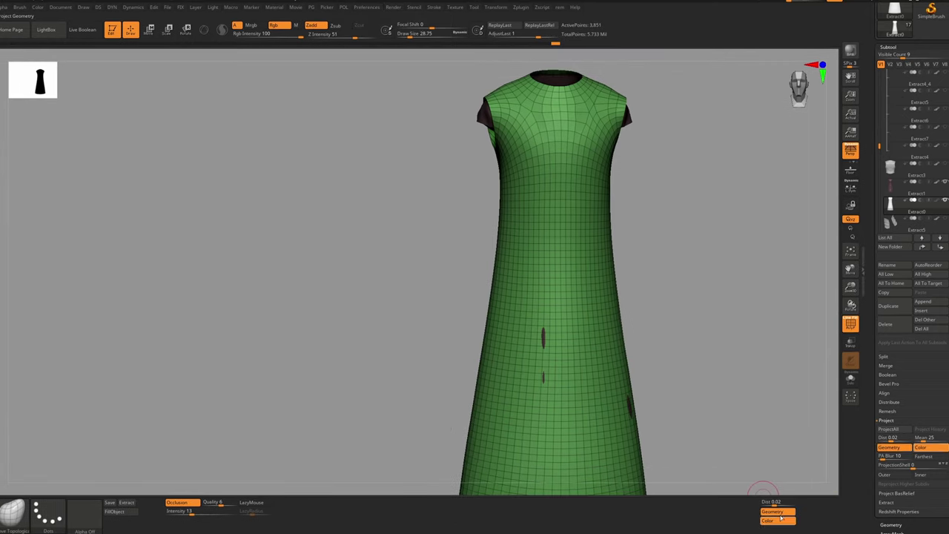
Turn Color projection off and set the projection distance to 1
left_click(778, 519)
right_click_drag(646, 277, 586, 191, "ctrl")
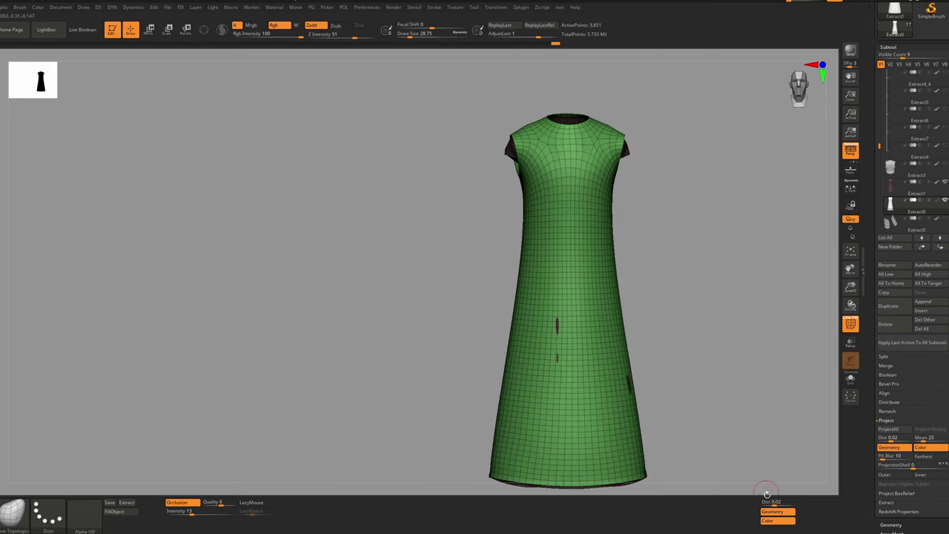
type("1")
key("Return")
Run ProjectAll to project the inner dress onto the tunic, answering Yes
right_click_drag(571, 220, 586, 234)
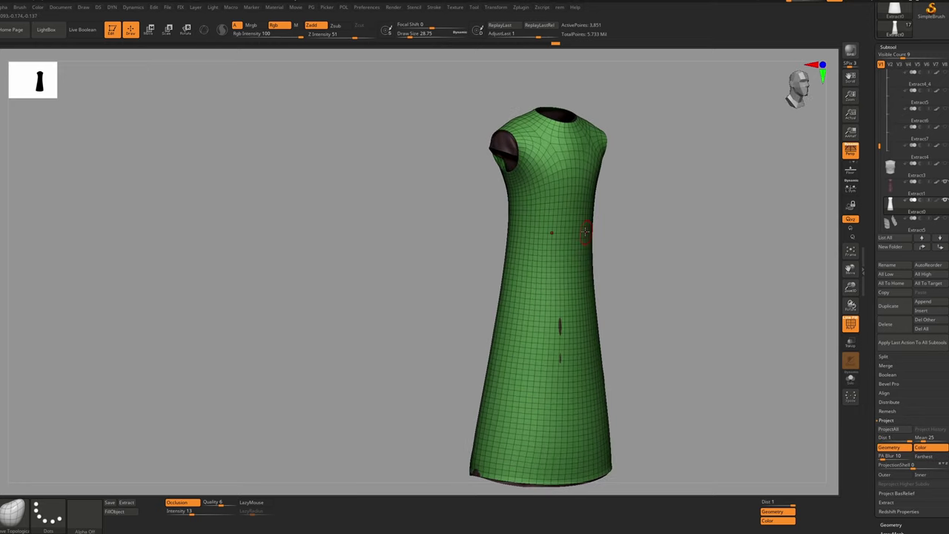
key("ctrl+shift+p")
left_click(593, 249)
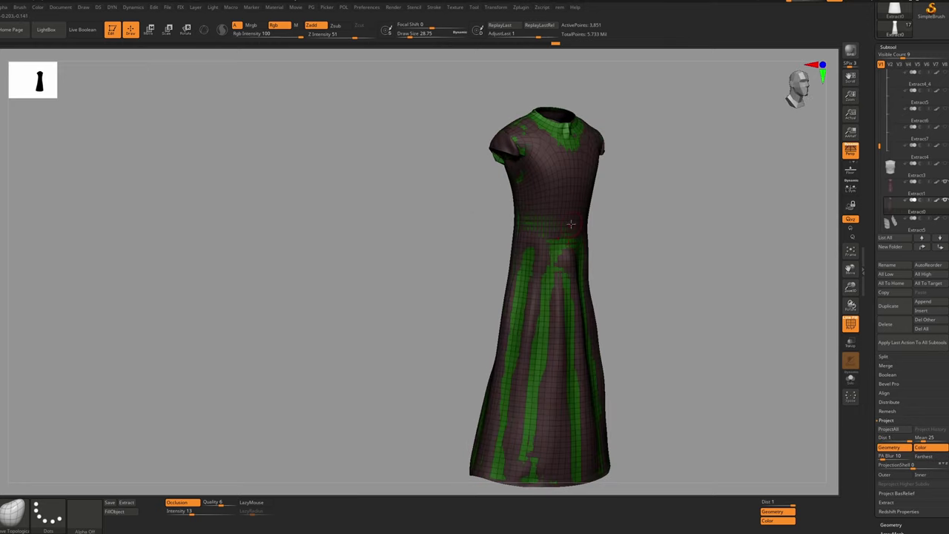
mouse_move(593, 248)
left_mouse_down()
mouse_move(586, 233)
mouse_move(667, 235)
left_mouse_up()
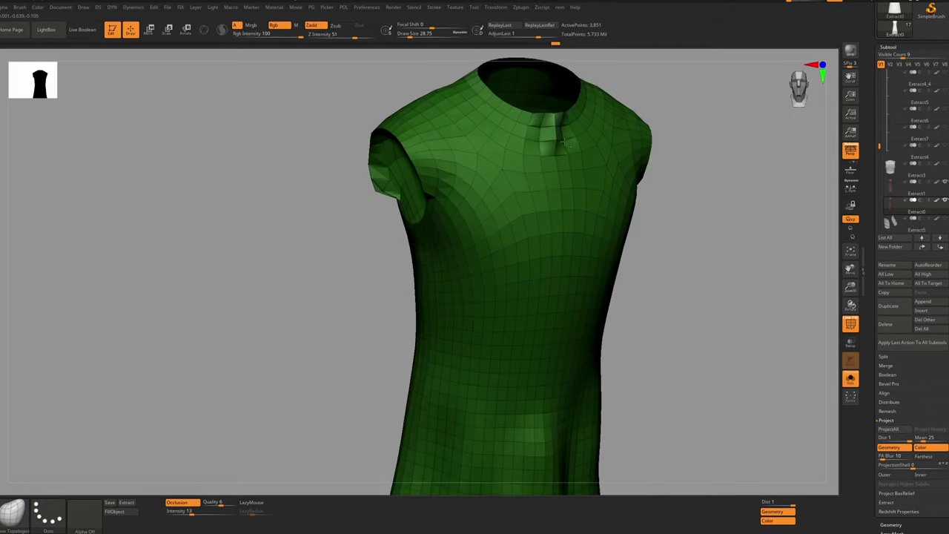
mouse_move(563, 142)
right_mouse_down()
mouse_move(571, 129)
mouse_move(465, 186)
mouse_move(538, 155)
mouse_move(528, 181)
mouse_move(500, 199)
right_mouse_up()
Solo the inner dress and turn off the PolyF wireframe display
key("alt+s")
key("shift+f")
right_click_drag(500, 199, 519, 194)
left_click_drag(523, 187, 522, 177, "ctrl")
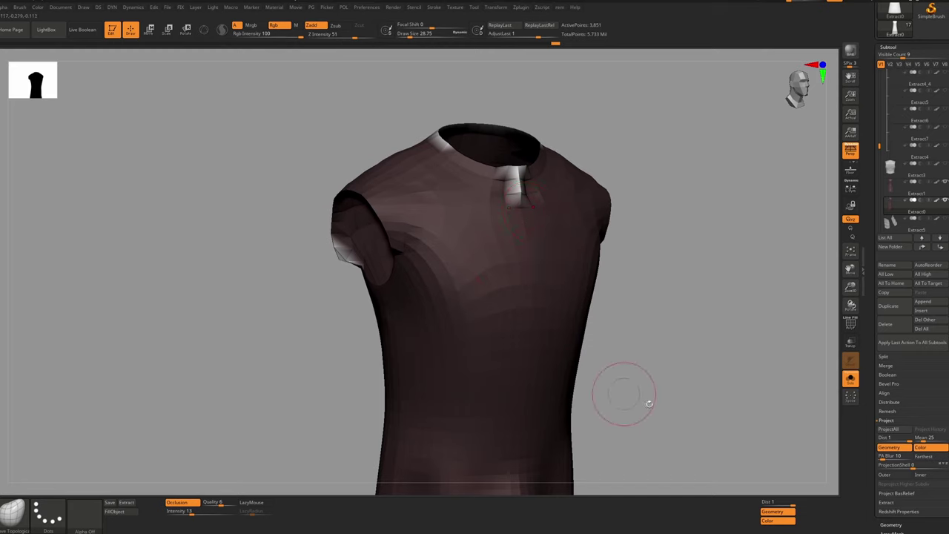
Add the Mask By Features button to the custom interface beside the distance setting
scroll(917, 406, "down", 5)
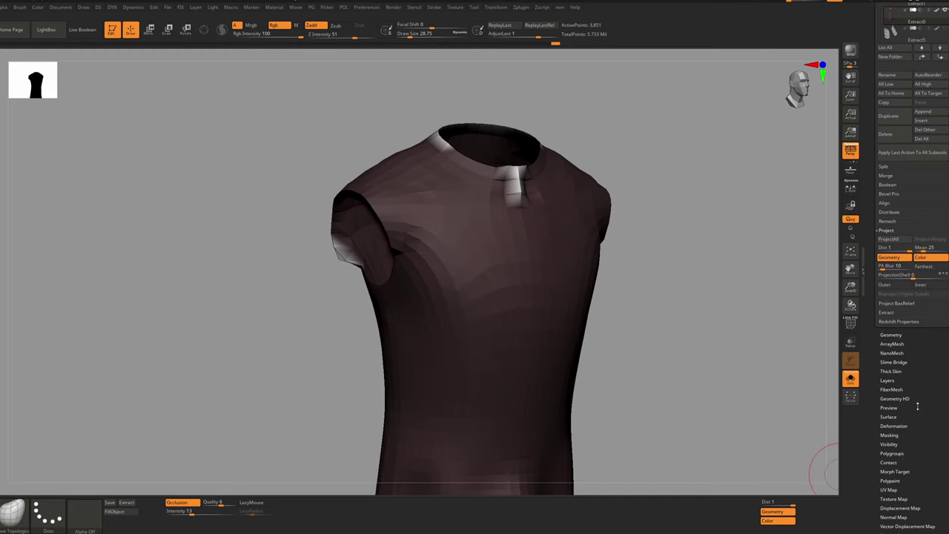
left_click(890, 435)
left_click(365, 7)
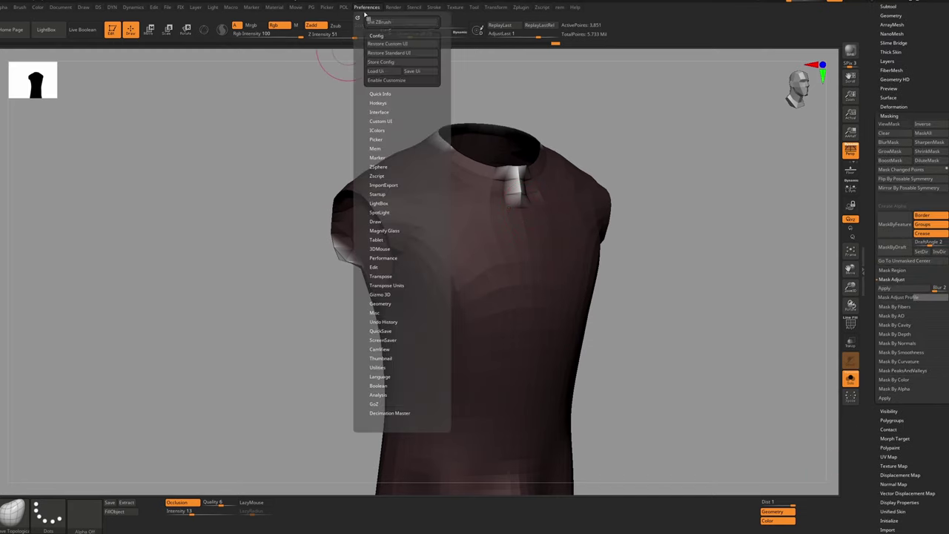
left_click(387, 73)
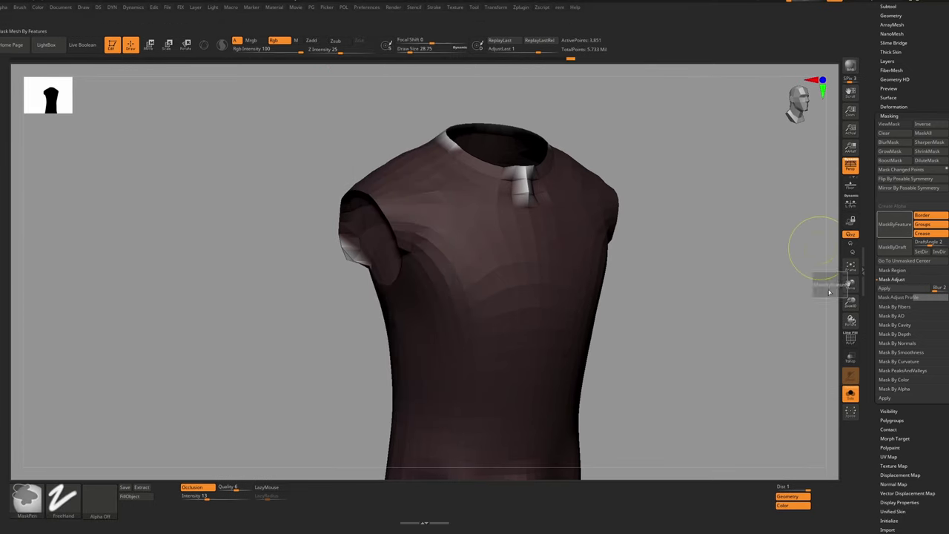
left_click_drag(740, 493, 749, 498, "ctrl+alt")
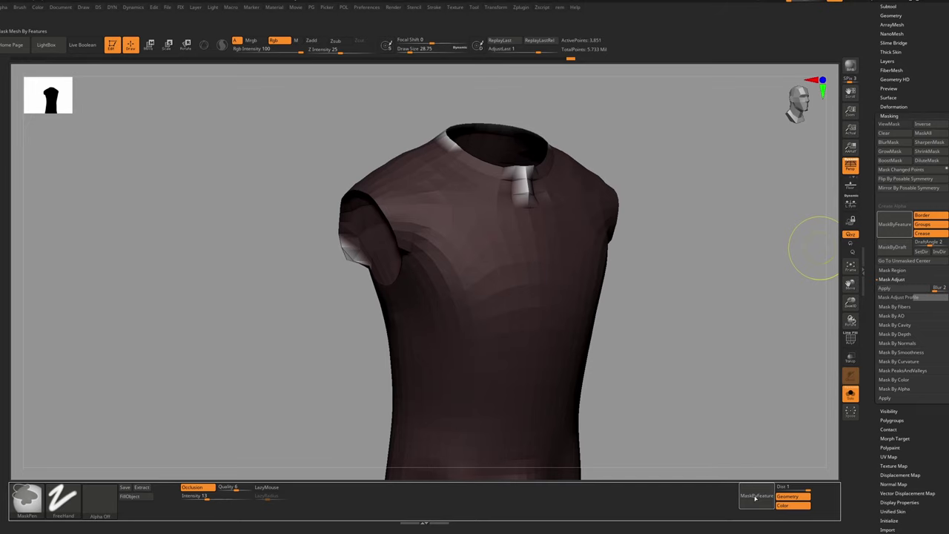
left_click(367, 8)
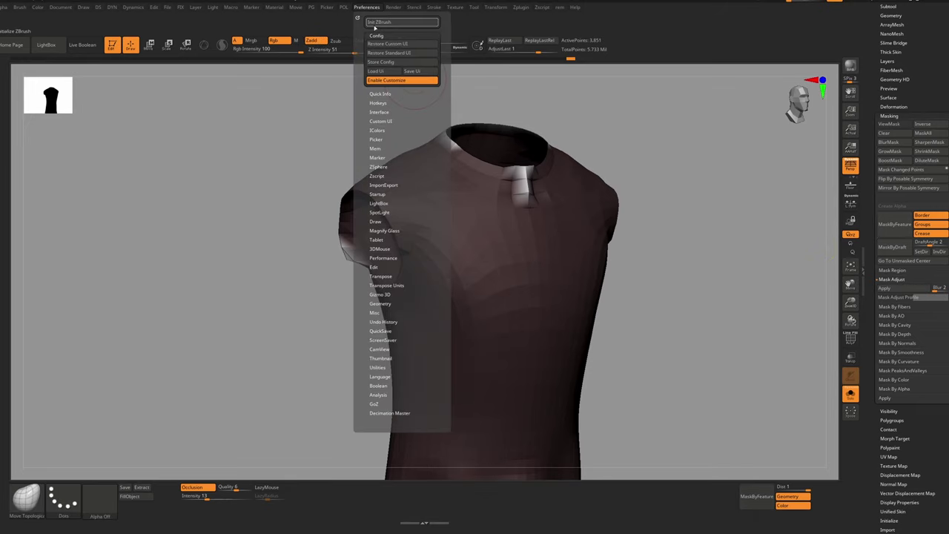
left_click(397, 80)
Mask the shirt, invert the mask and apply Polish By Features twice
key("shift+f")
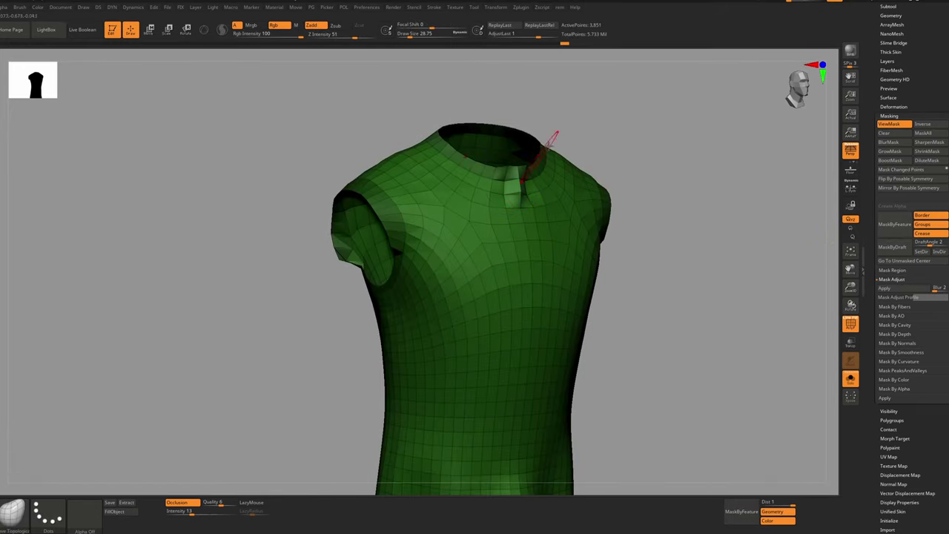
key("ctrl")
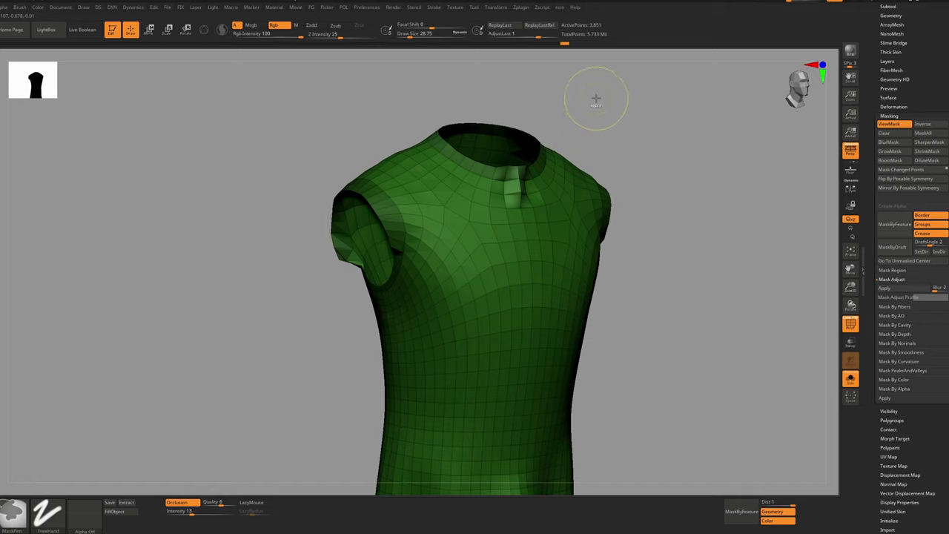
left_click(596, 98, "ctrl")
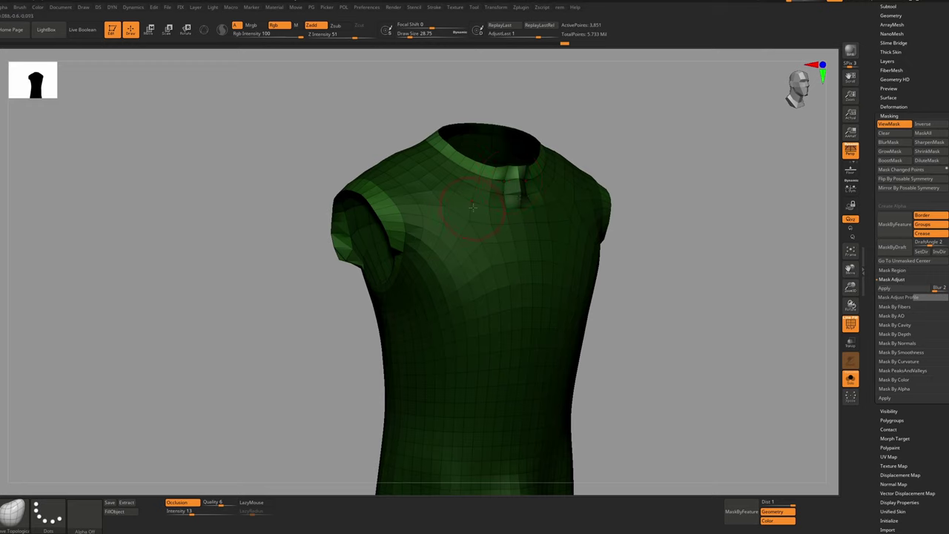
mouse_move(507, 197)
right_mouse_down("ctrl")
mouse_move(492, 179)
mouse_move(496, 198)
right_mouse_up("ctrl")
key("ctrl")
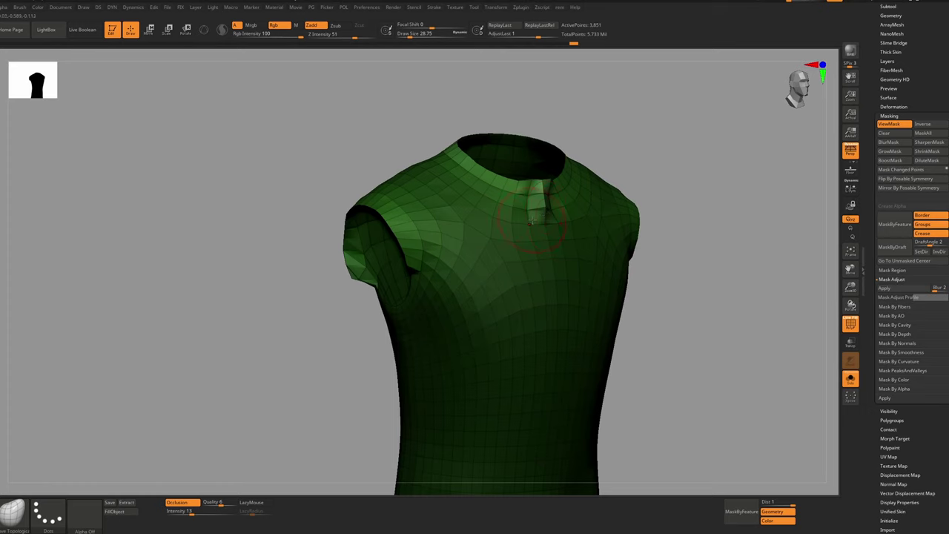
key("p")
left_click(500, 227)
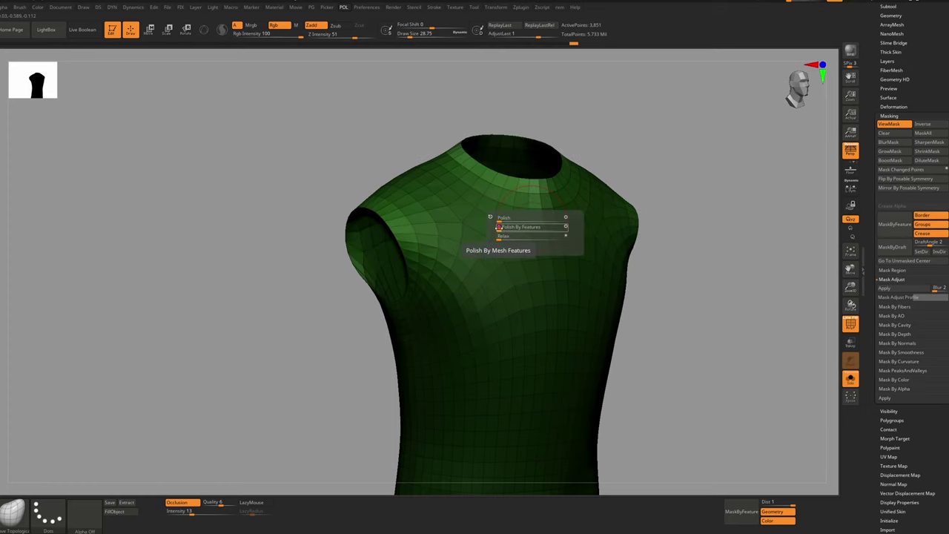
left_click(499, 227)
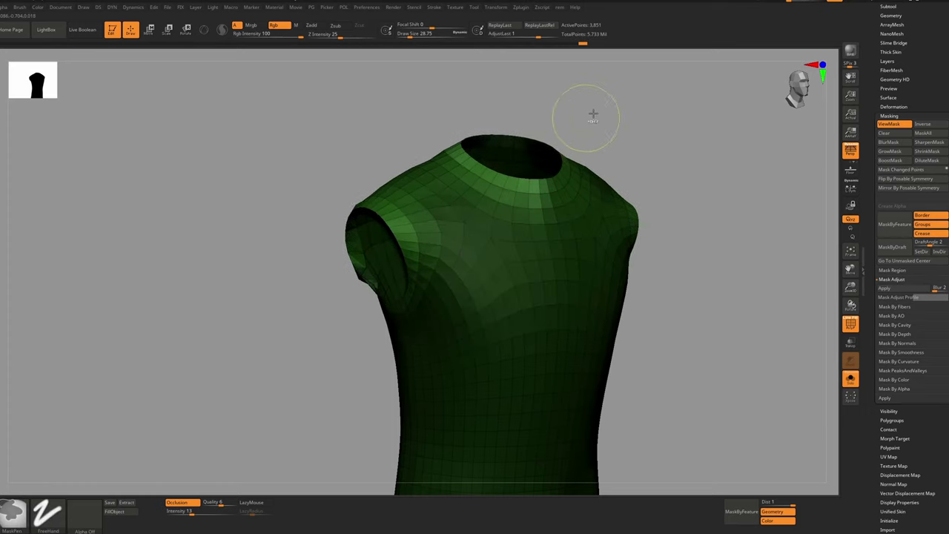
Polish the unmasked crease near the neck hole by features, then clear the mask
mouse_move(593, 112)
left_mouse_down()
mouse_move(479, 235)
mouse_move(377, 293)
mouse_move(351, 270)
mouse_move(360, 282)
left_mouse_up()
left_click(612, 202, "ctrl")
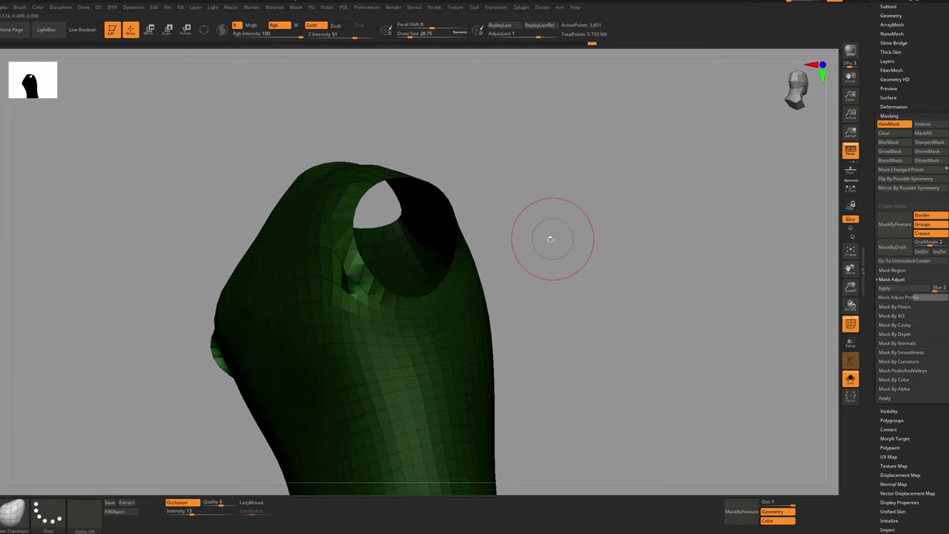
key("p")
left_click(504, 249)
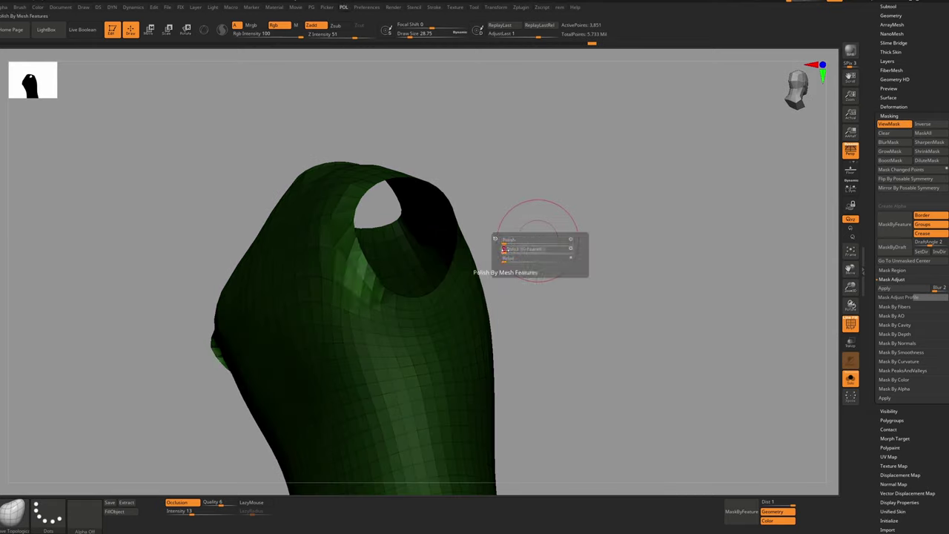
left_click(526, 173, "ctrl")
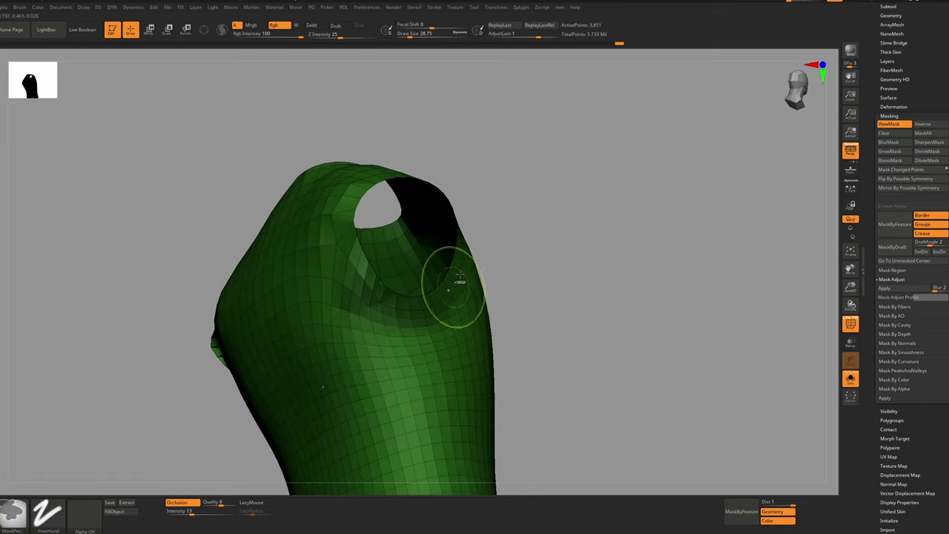
key("ctrl+a")
key("p")
left_click(518, 273, "ctrl")
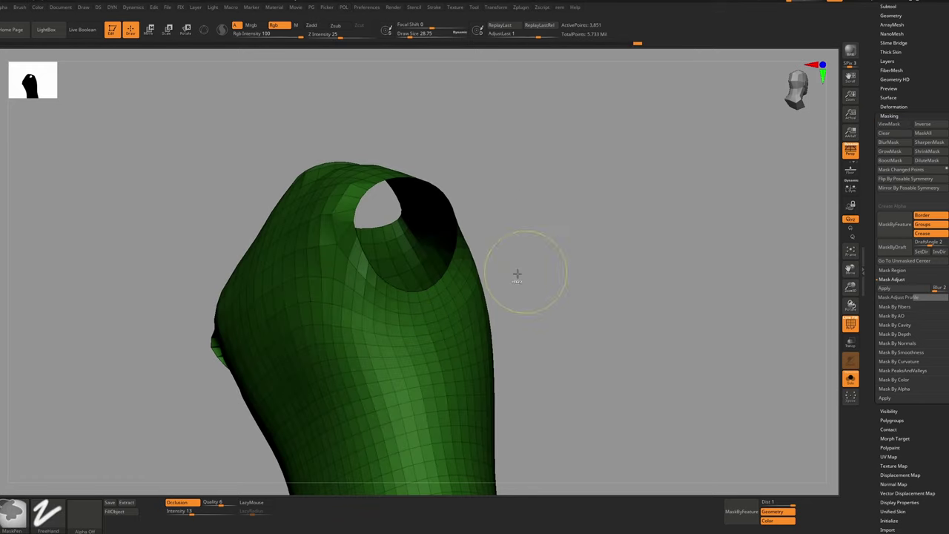
Inspect the garment from several angles, declining dynamic subdivision on the smooth preview
right_click_drag(518, 273, 403, 216)
left_click_drag(403, 216, 485, 209)
key("d")
left_click(447, 163)
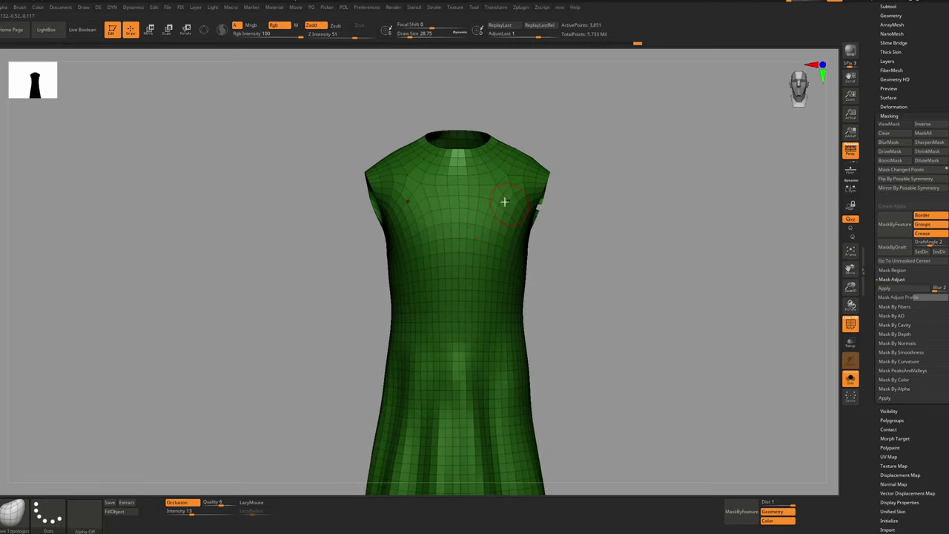
right_click_drag(506, 203, 484, 196)
right_click_drag(565, 180, 523, 226)
left_click_drag(523, 226, 631, 237)
right_click_drag(631, 237, 561, 242)
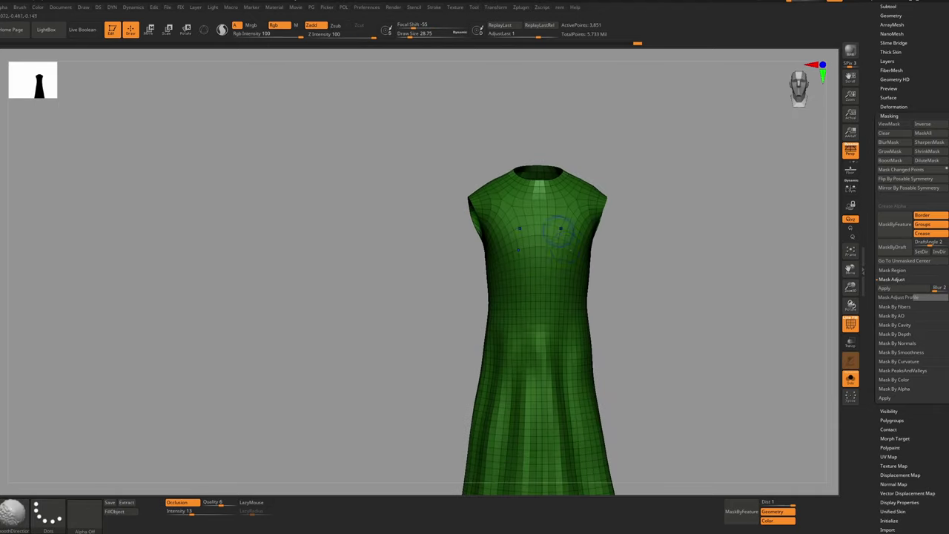
Mirror and weld the dress halves, with the brush set to about 53.8
key("f")
left_click(557, 253)
right_click_drag(568, 205, 540, 220)
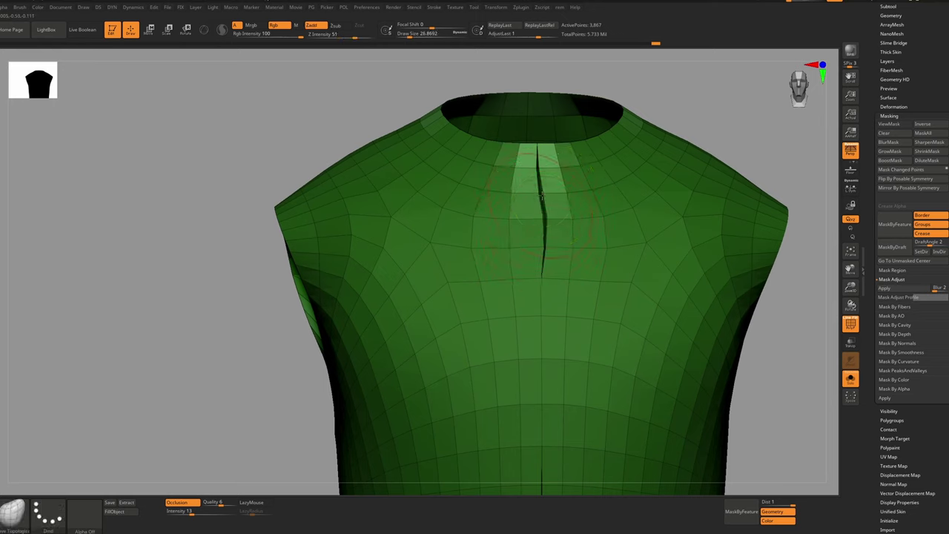
key("bracketleft")
key("bracketleft")
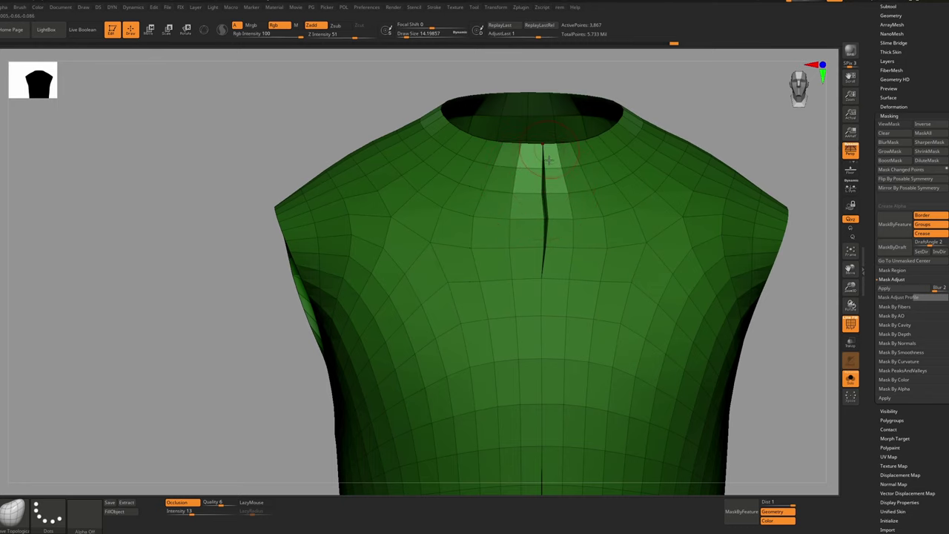
mouse_move(557, 238)
right_mouse_down("ctrl")
mouse_move(426, 383)
mouse_move(403, 250)
right_mouse_up("ctrl")
key("s")
left_click_drag(534, 230, 535, 235)
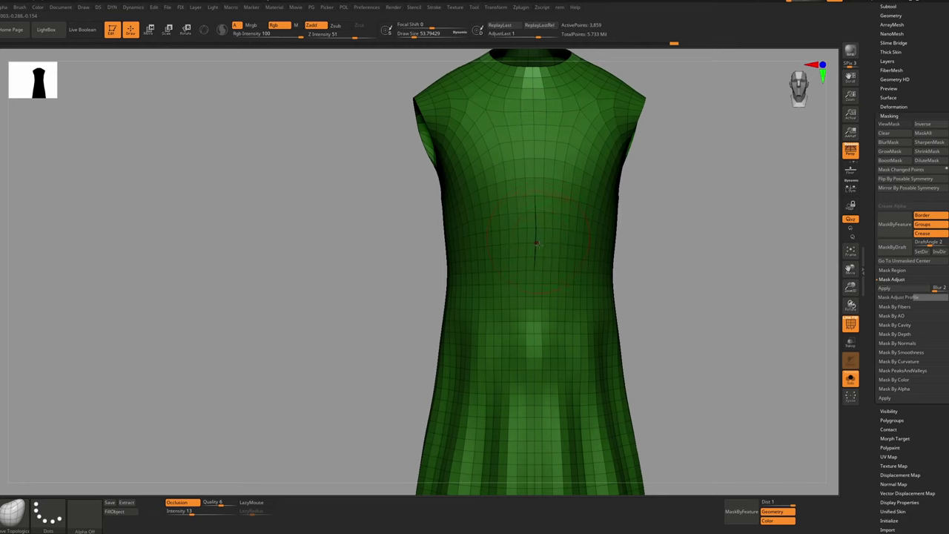
key("f")
left_click(538, 245)
key("f")
Smooth the central skirt folds and the area around the left armhole
right_click_drag(530, 248, 528, 334)
right_click_drag(528, 334, 441, 408, "alt")
right_click_drag(472, 166, 469, 268, "alt")
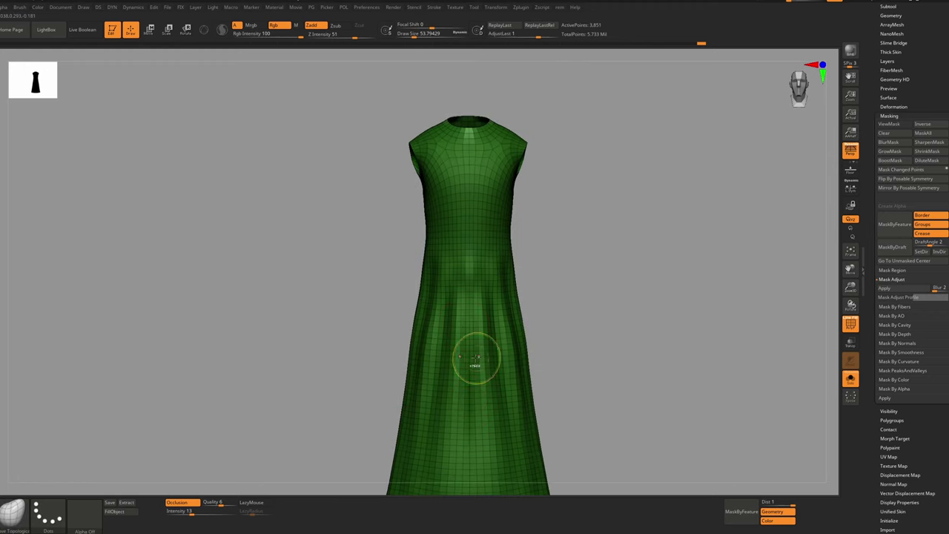
mouse_move(476, 357)
right_mouse_down("ctrl")
mouse_move(465, 410)
mouse_move(455, 318)
right_mouse_up("ctrl")
left_click_drag(455, 259, 458, 473, "shift")
mouse_move(472, 324)
right_mouse_down("ctrl")
mouse_move(475, 186)
mouse_move(460, 198)
mouse_move(445, 178)
mouse_move(388, 173)
right_mouse_up("ctrl")
mouse_move(454, 115)
right_mouse_down("ctrl")
mouse_move(455, 155)
mouse_move(445, 135)
right_mouse_up("ctrl")
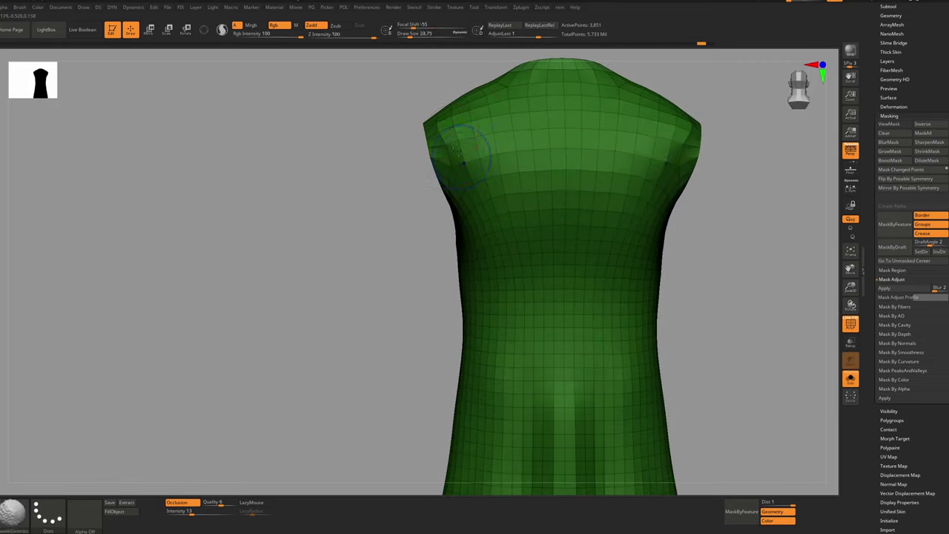
left_click_drag(460, 157, 442, 154, "shift")
Mask around the left armhole edge and polish it twice with Polish By Features
key("ctrl+z")
mouse_move(420, 155)
right_mouse_down()
mouse_move(486, 157)
mouse_move(480, 209)
right_mouse_up()
key("ctrl")
left_click(634, 219, "ctrl")
key("p")
left_click(447, 222)
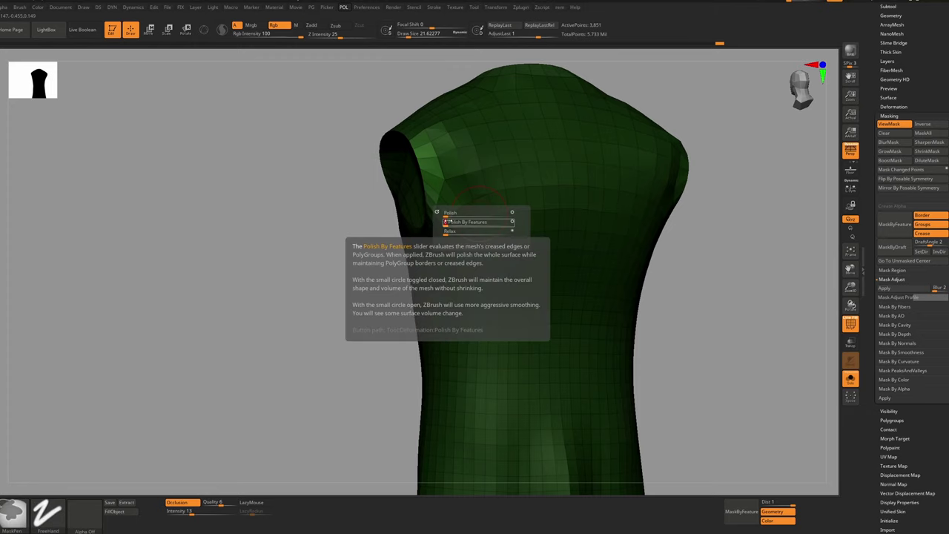
left_click(450, 224)
left_click_drag(439, 173, 442, 162, "shift")
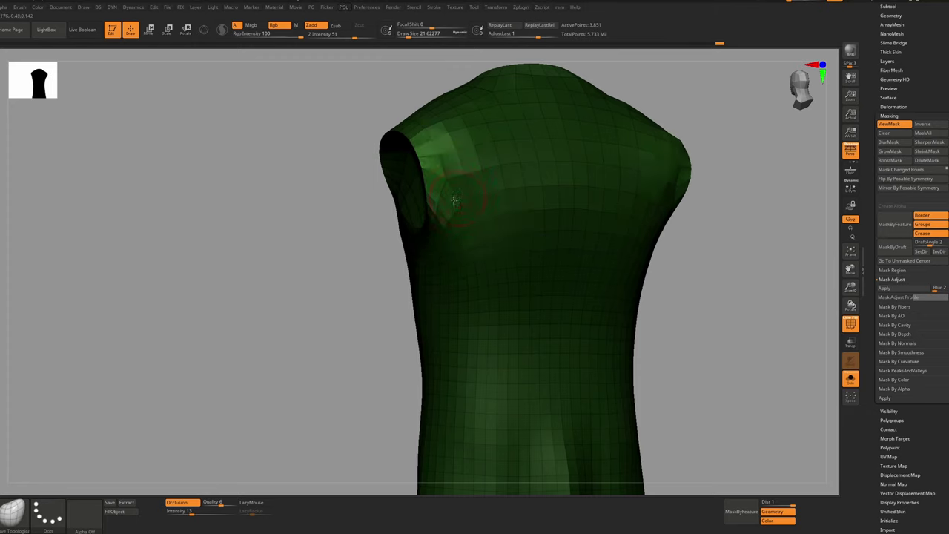
key("p")
left_click(429, 209)
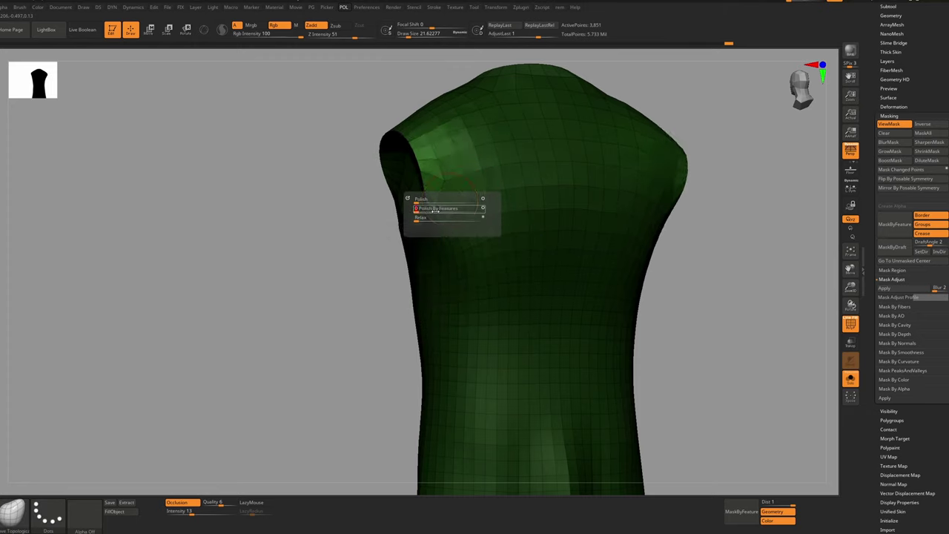
key("ctrl+h")
Set the brush to about 28.75 and frame the whole dress facing front
right_click_drag(561, 184, 421, 164)
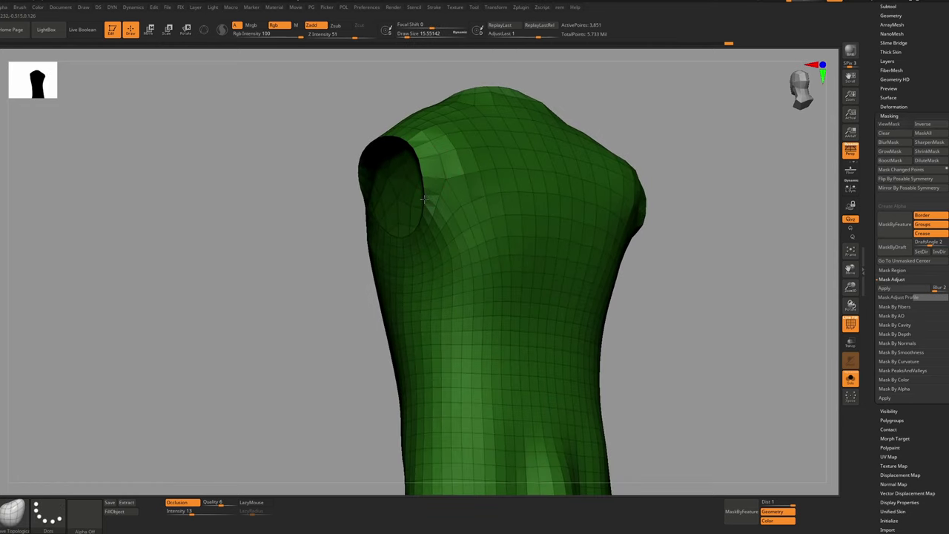
right_click_drag(424, 199, 436, 184)
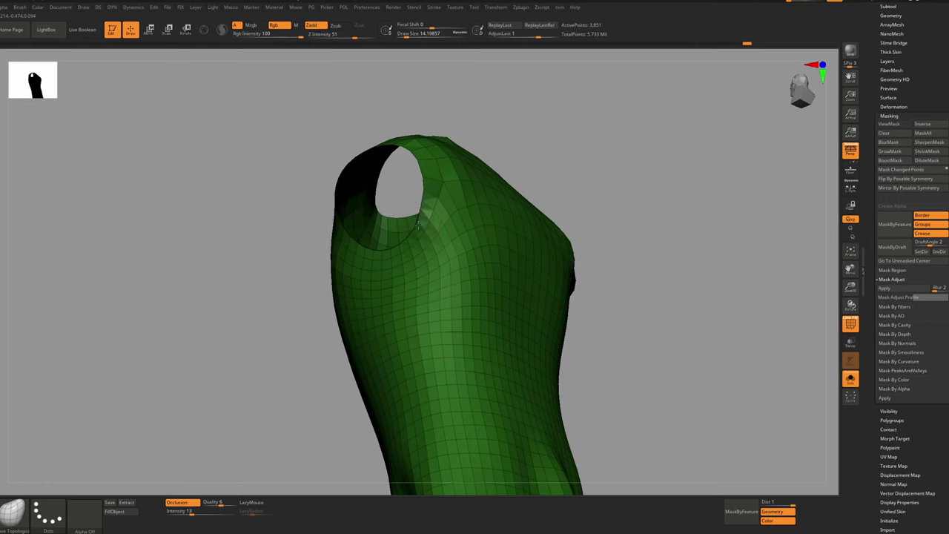
key("s")
left_click_drag(416, 225, 420, 225)
key("s")
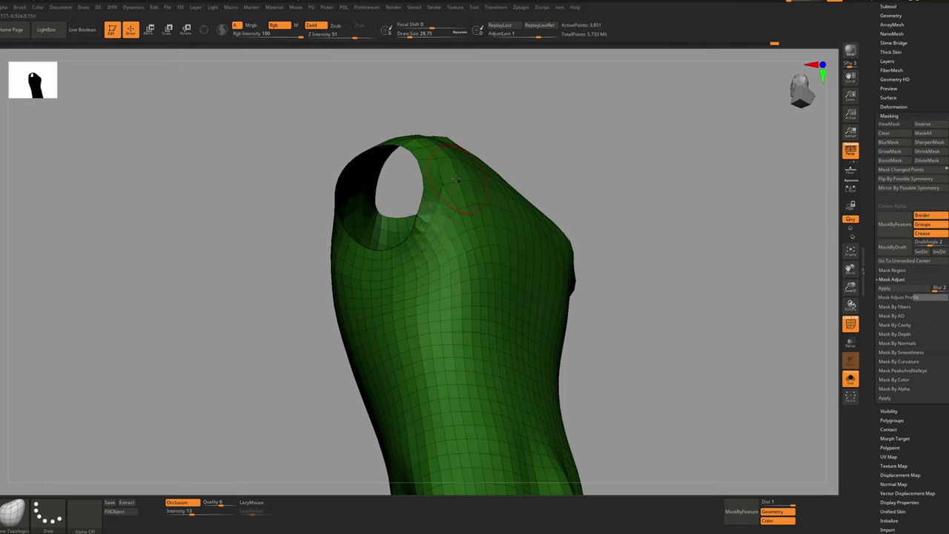
right_click_drag(473, 191, 460, 182)
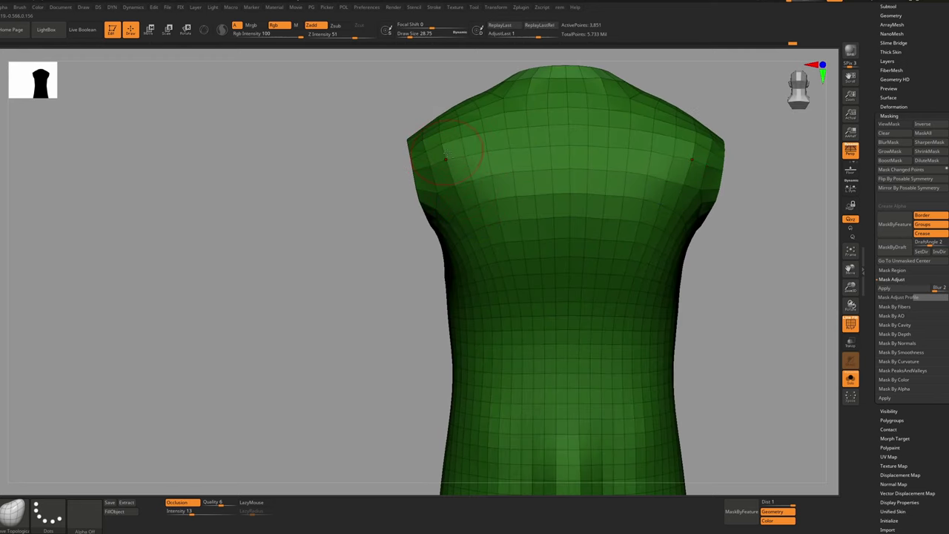
key("d")
left_click(445, 163)
key("f")
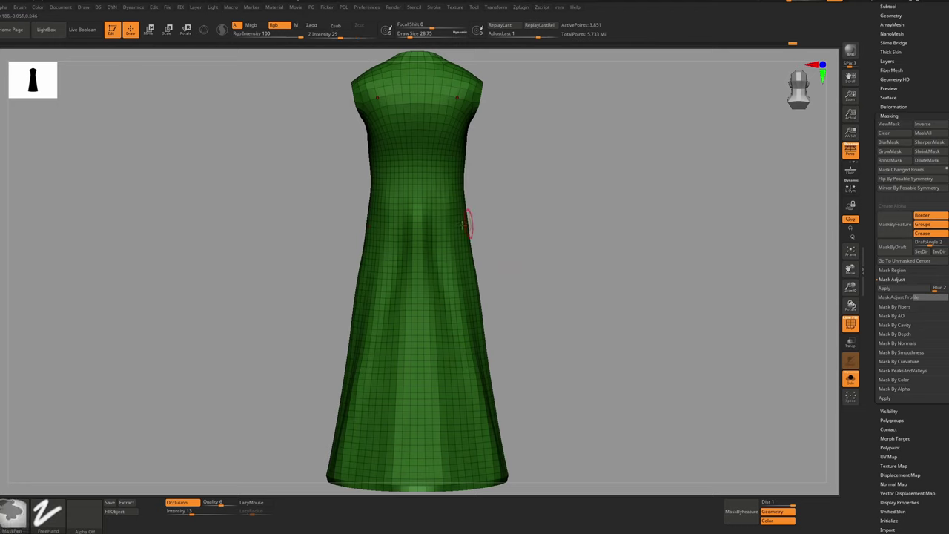
right_click_drag(466, 223, 540, 225)
right_click_drag(540, 225, 454, 214, "ctrl")
Reshape the neckline around the collar with a brush of about 59.2
left_click_drag(909, 68, 906, 94)
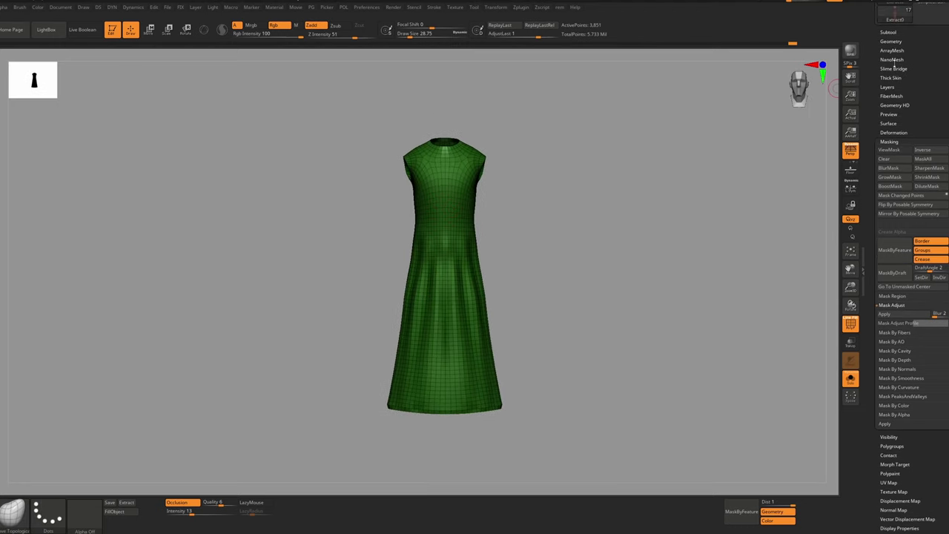
left_click(890, 32)
key("alt+s")
key("alt+s")
key("alt+s")
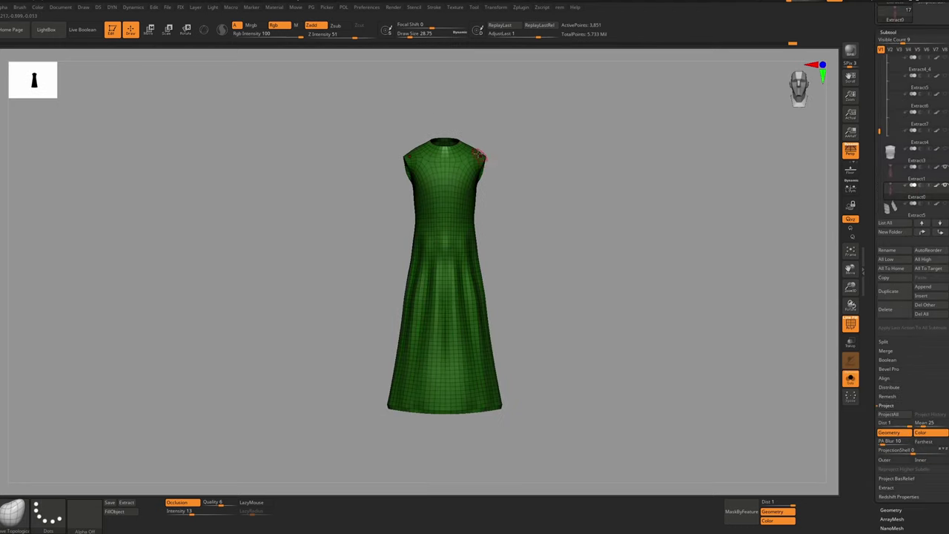
right_click_drag(479, 153, 469, 196, "ctrl")
mouse_move(449, 159)
left_mouse_down()
mouse_move(447, 146)
mouse_move(470, 152)
mouse_move(461, 145)
left_mouse_up()
key("s")
right_click_drag(459, 143, 460, 172)
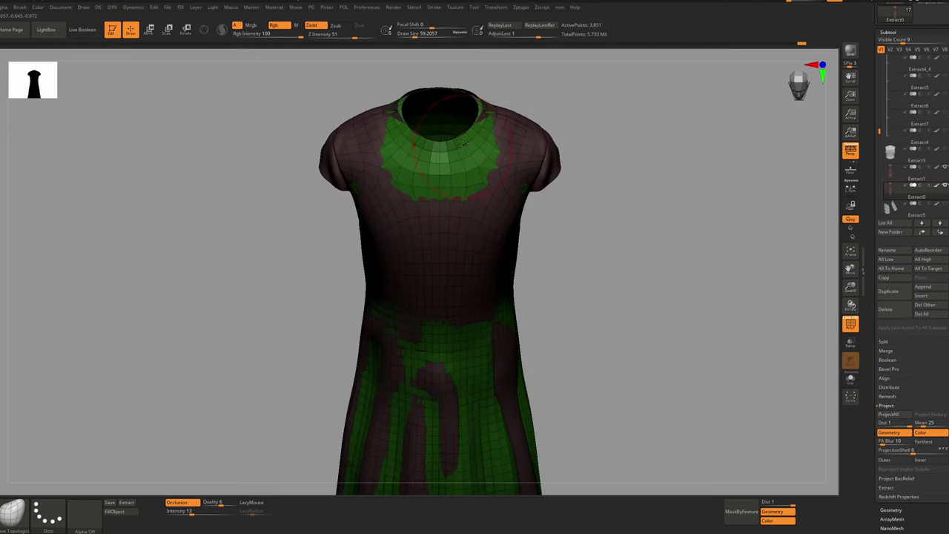
left_click_drag(461, 155, 459, 146)
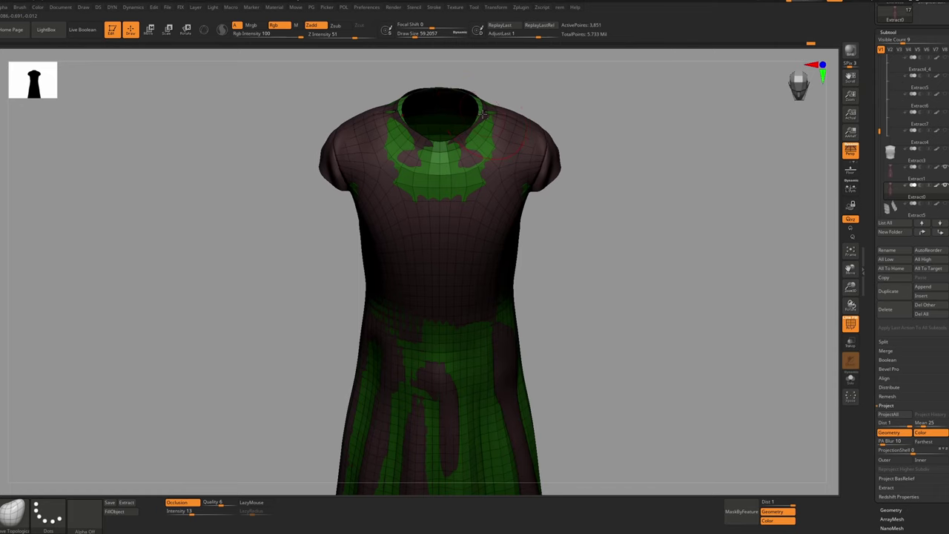
Select the Extract0 layer and show it in isolation
left_click(475, 148, "alt")
key("alt+s")
mouse_move(456, 150)
right_mouse_down("ctrl")
mouse_move(459, 167)
mouse_move(435, 162)
mouse_move(439, 144)
mouse_move(441, 208)
right_mouse_up("ctrl")
key("alt+s")
left_click(460, 157, "alt")
key("alt+s")
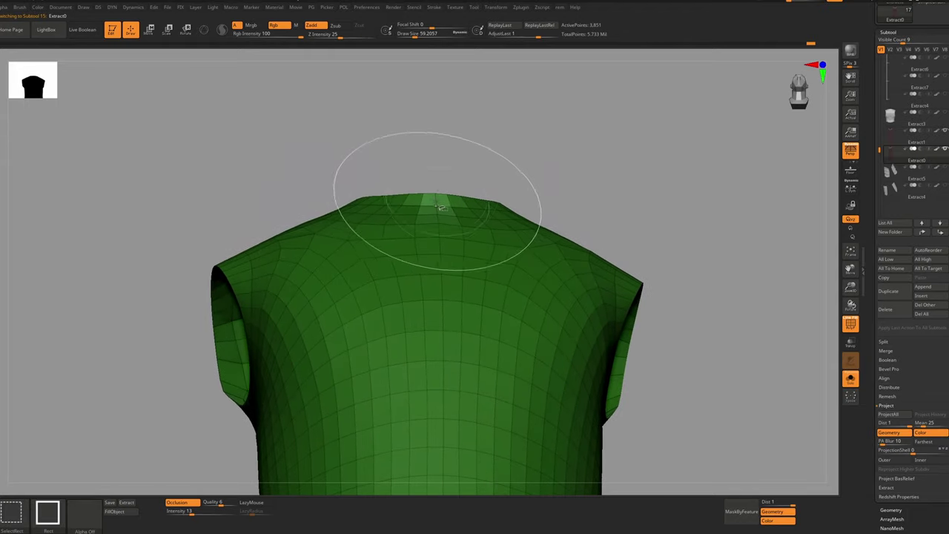
Cut a notch at the collar front by hiding and deleting those polygons
left_click_drag(425, 177, 443, 215, "ctrl+alt+shift")
right_click_drag(442, 214, 467, 249, "ctrl")
key("f")
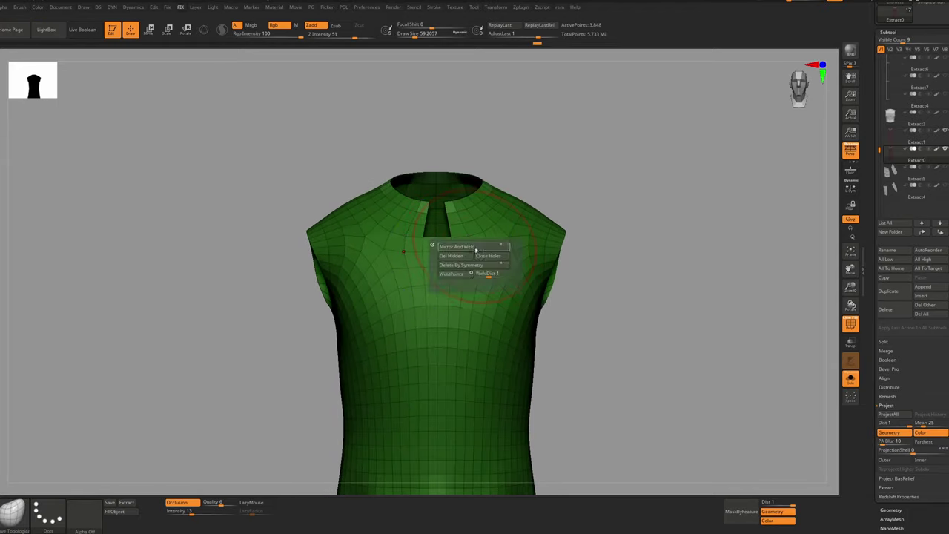
left_click(464, 258)
right_click_drag(435, 207, 434, 186, "ctrl")
left_click_drag(426, 198, 436, 197, "ctrl+alt+shift")
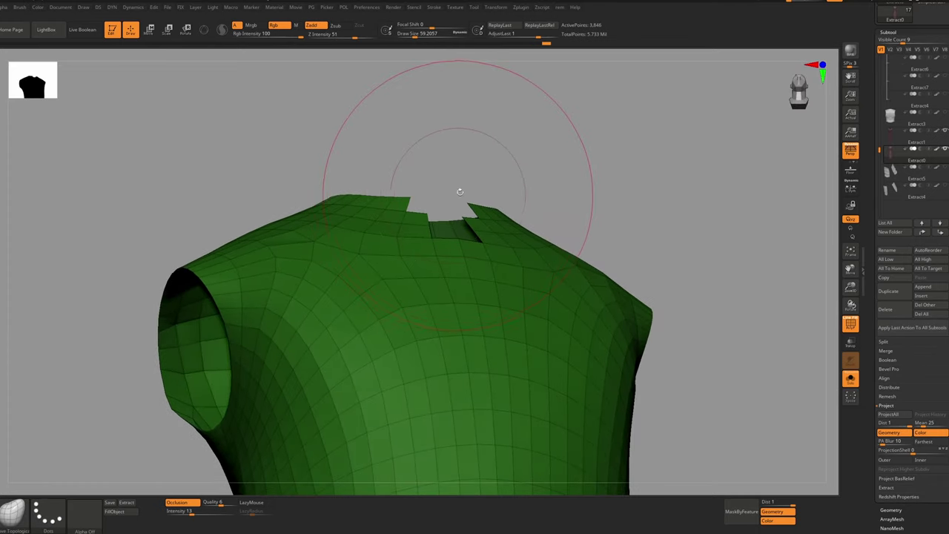
mouse_move(459, 191)
right_mouse_down()
mouse_move(453, 251)
mouse_move(467, 218)
right_mouse_up()
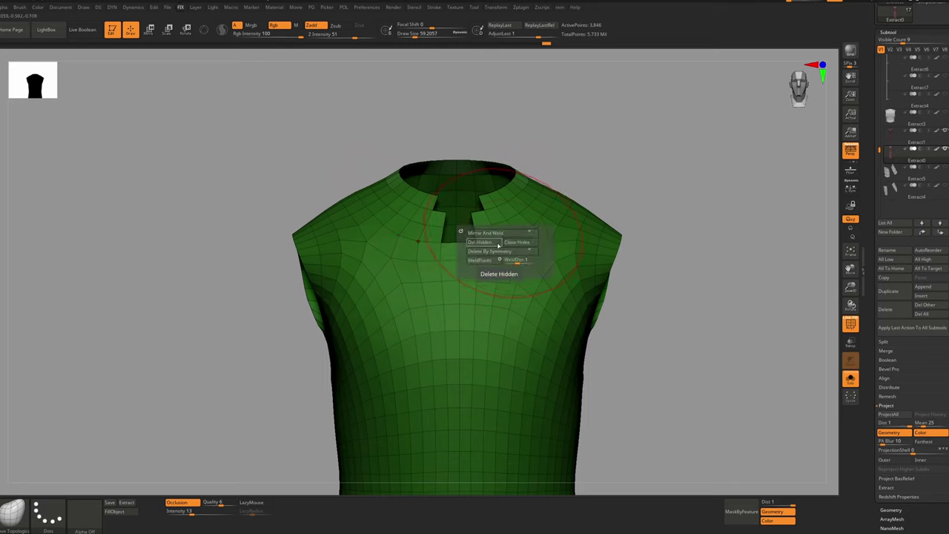
Round the notch into a smooth V with Polish By Features at brush 21.6, then ZRemesh
key("s")
left_click_drag(495, 218, 487, 218)
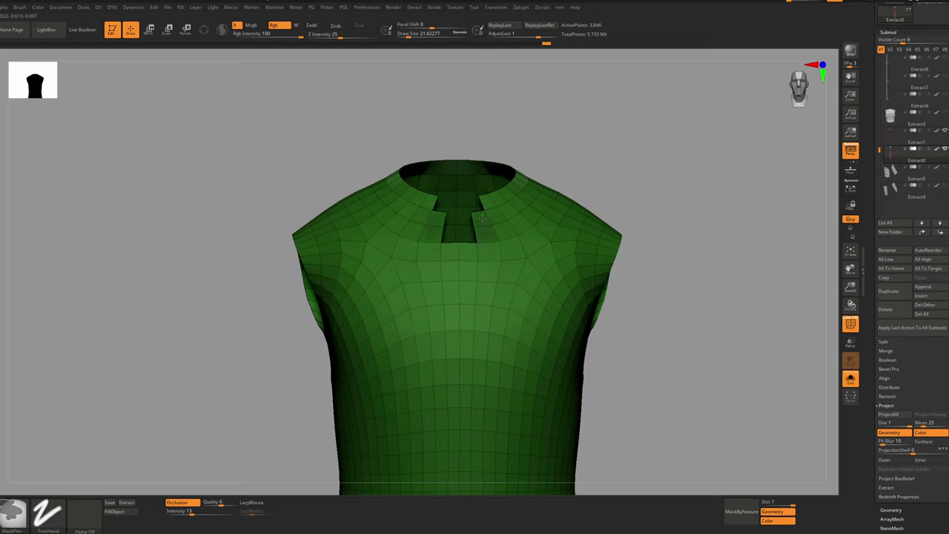
left_click(603, 150, "ctrl")
key("p")
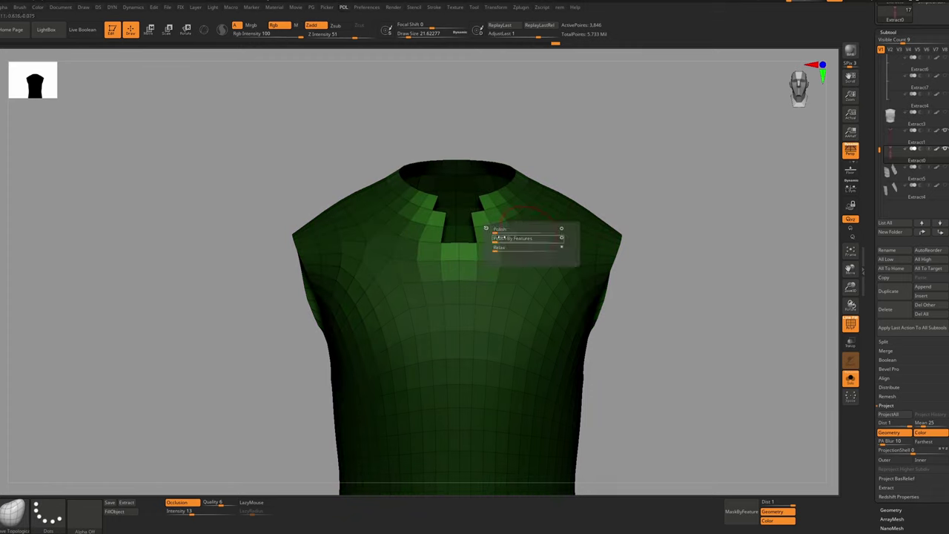
left_click(502, 238)
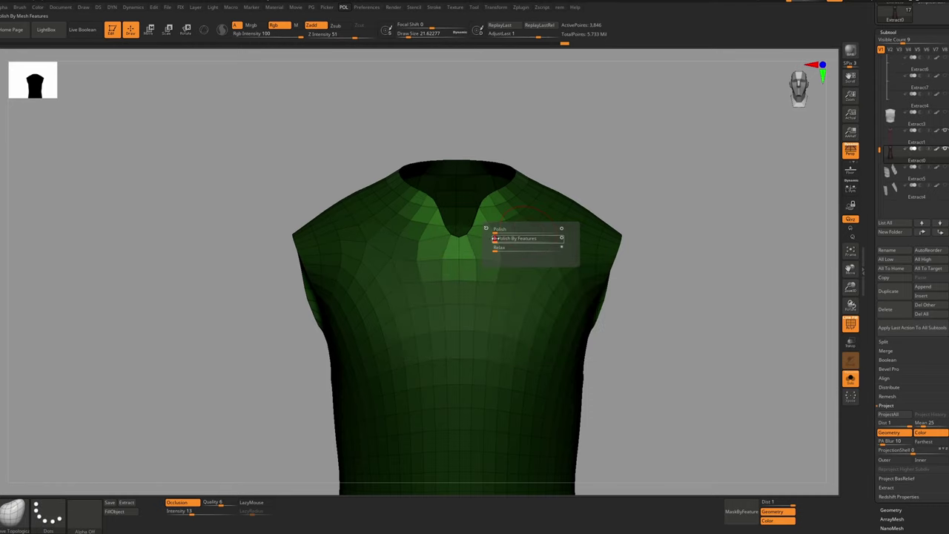
key("ctrl+shift+a")
right_click_drag(458, 242, 462, 194)
left_click(477, 222)
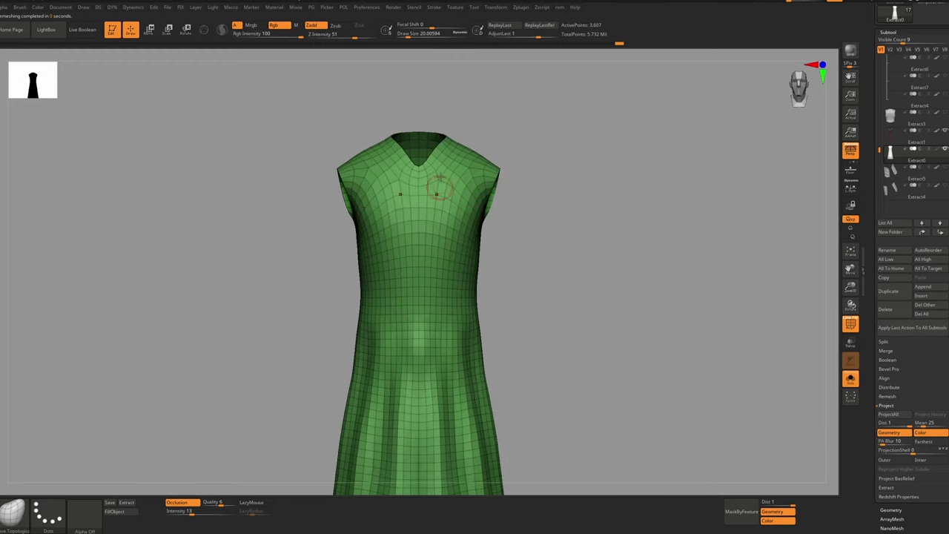
Sketch guide lines across chest and waist on a capture, then undo back to the notched neckline
key("Print")
left_click_drag(266, 84, 551, 348)
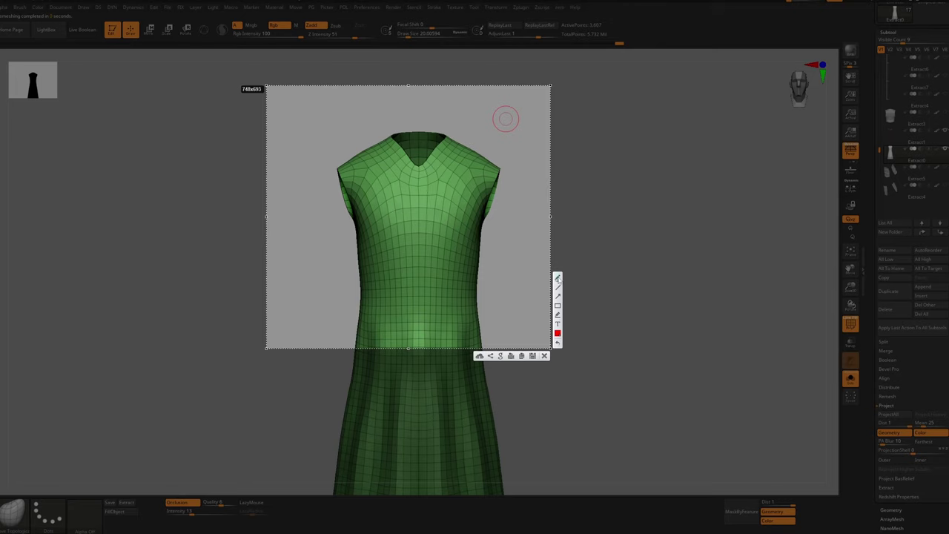
left_click_drag(357, 243, 393, 217)
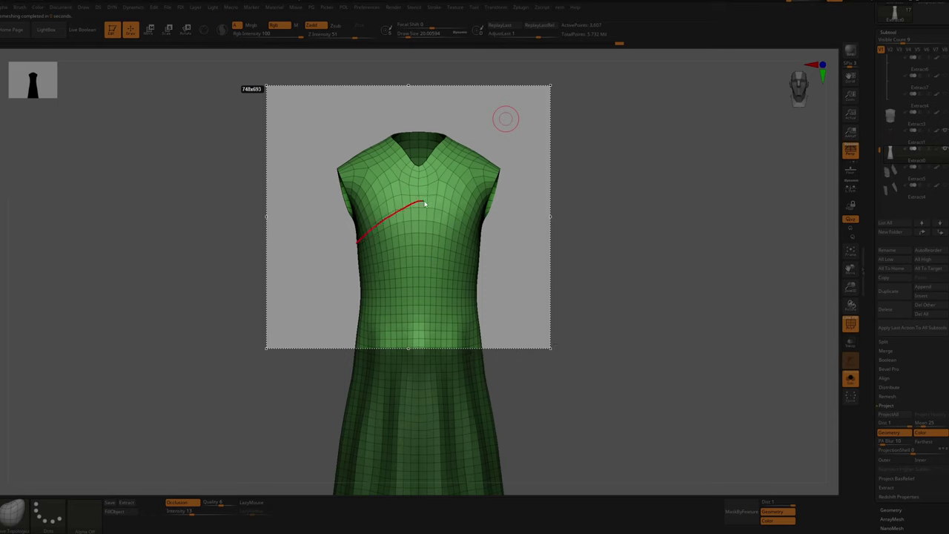
left_click_drag(476, 244, 478, 244)
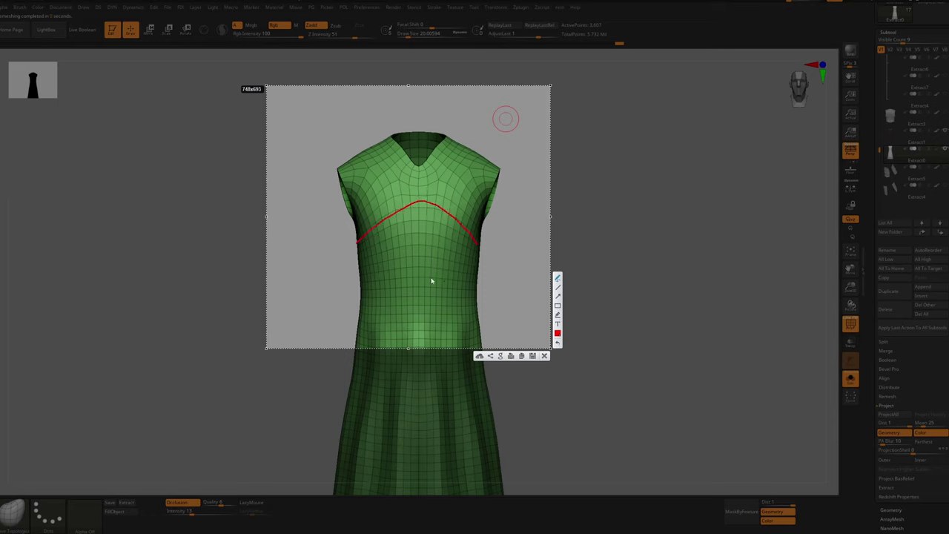
left_click_drag(357, 270, 542, 262)
mouse_move(358, 288)
left_mouse_down()
mouse_move(525, 280)
mouse_move(491, 306)
left_mouse_up()
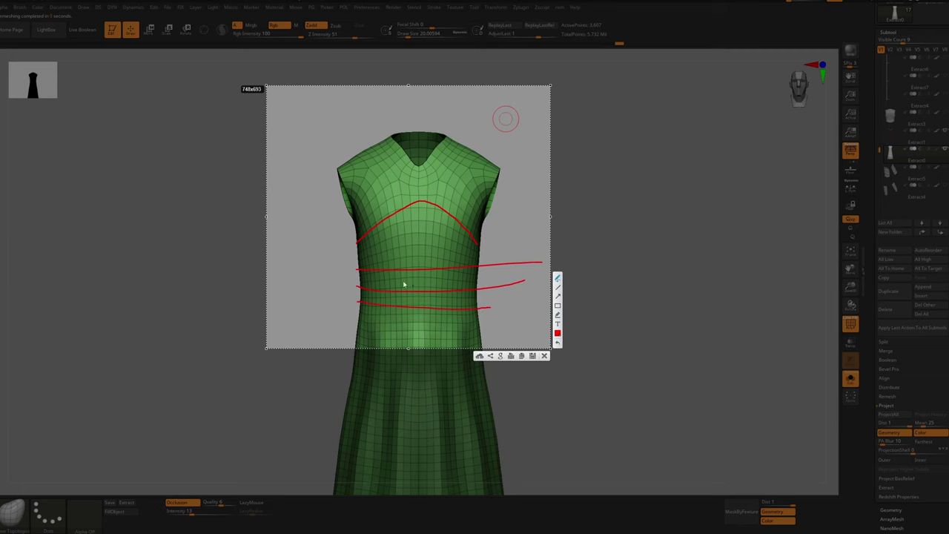
left_click(545, 356)
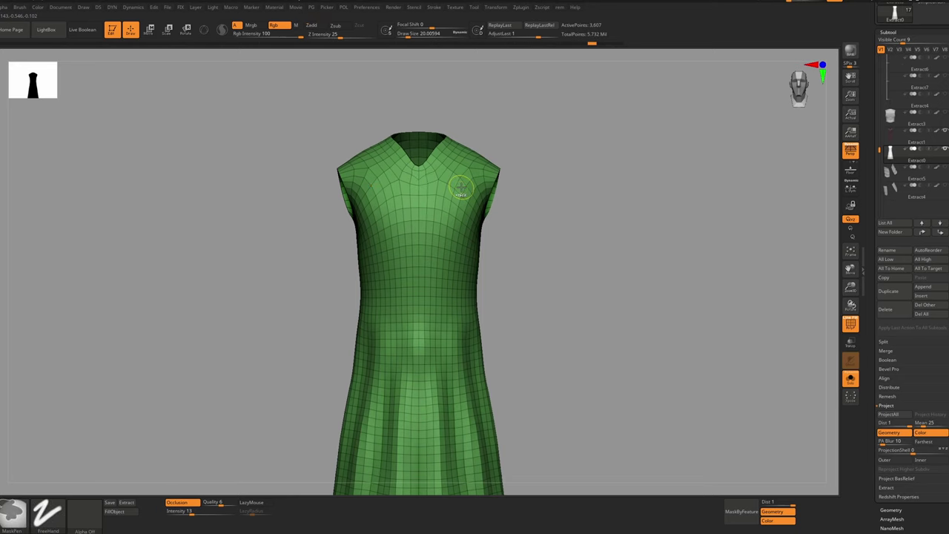
left_click(455, 216, "alt")
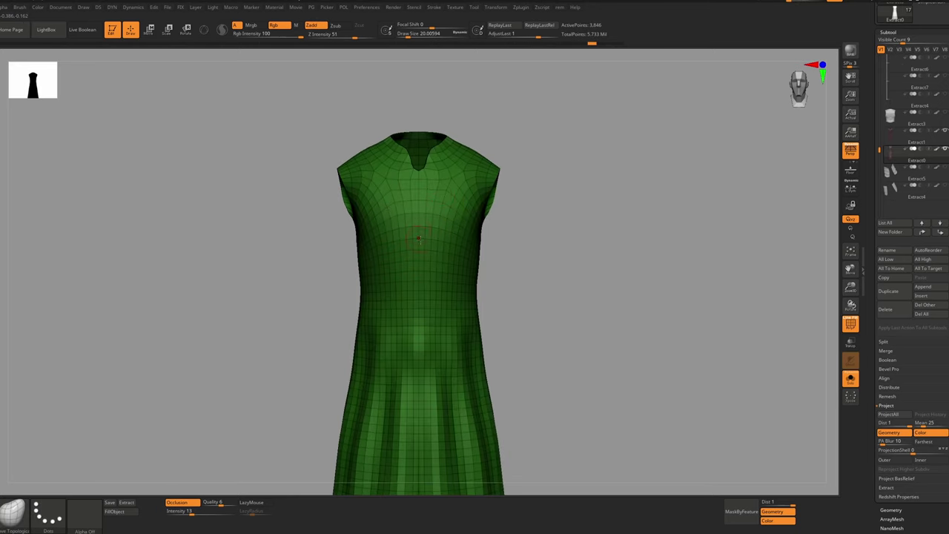
Switch to the ZRemesherGuide brush and draw a guide curve around the armhole rim
key("b")
key("z")
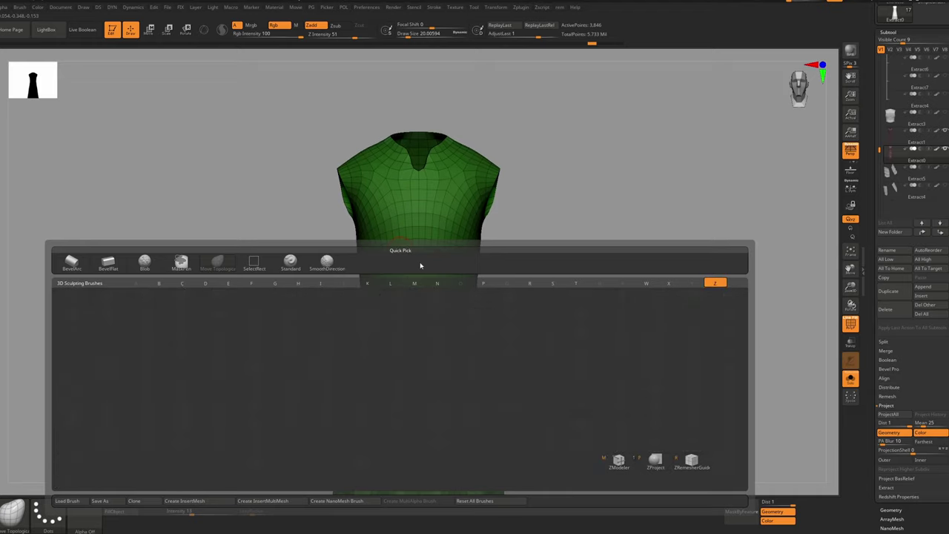
left_click(691, 459)
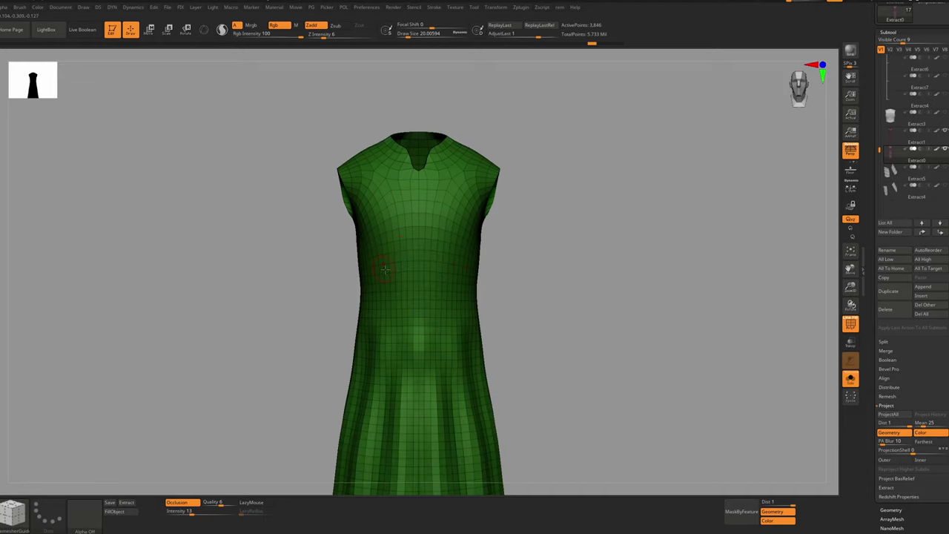
right_click_drag(419, 256, 335, 234)
left_click_drag(336, 222, 331, 216, "shift")
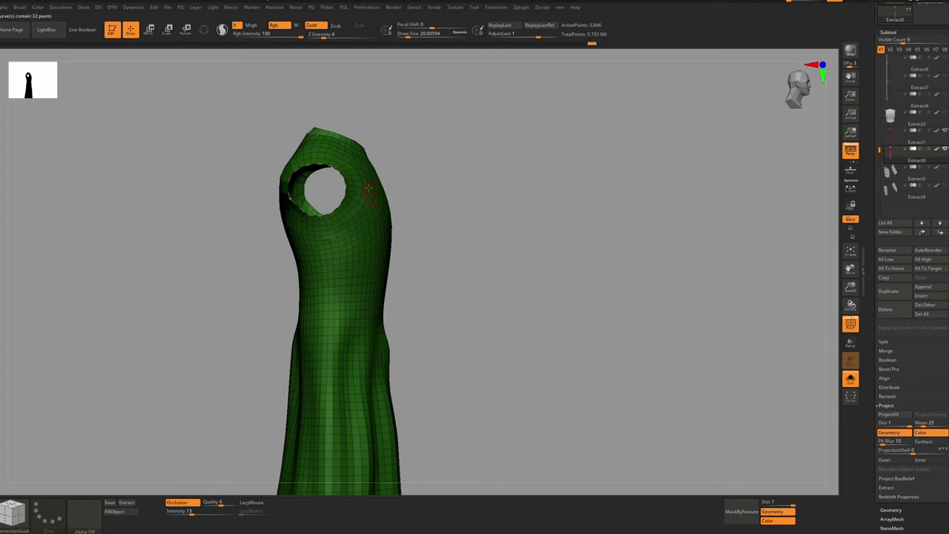
right_click_drag(360, 188, 359, 149)
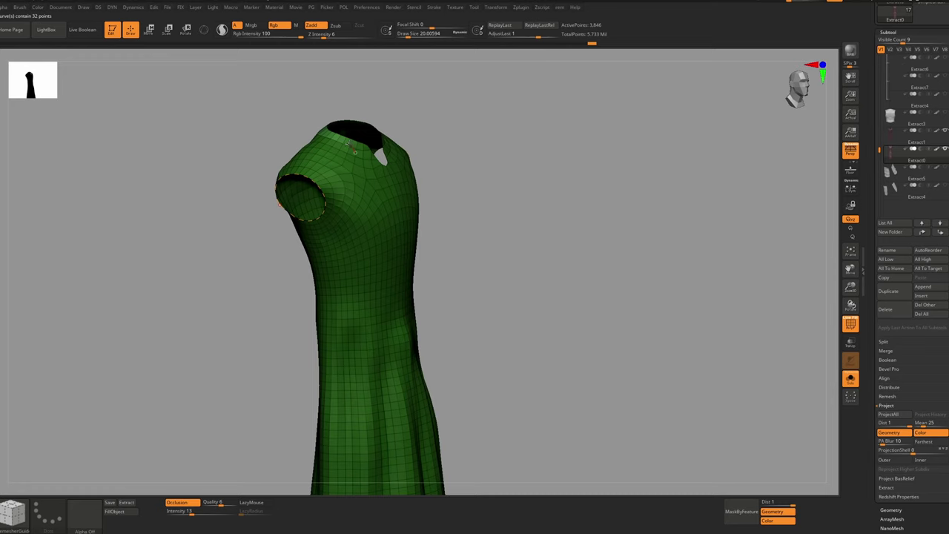
key("ctrl+z")
Turn on LazyMouse stroke smoothing and draw guide curves across the torso and chest front
right_click_drag(401, 282, 364, 352)
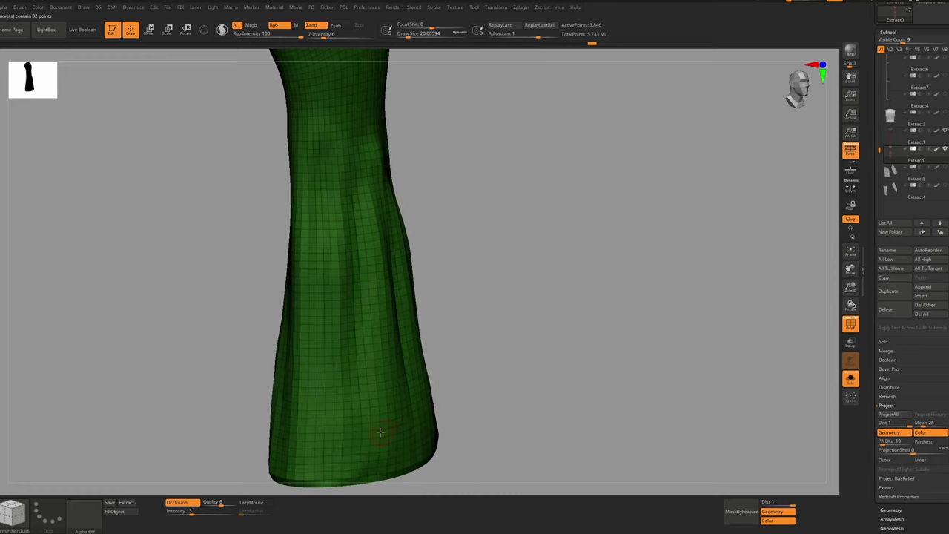
right_click_drag(379, 432, 298, 248)
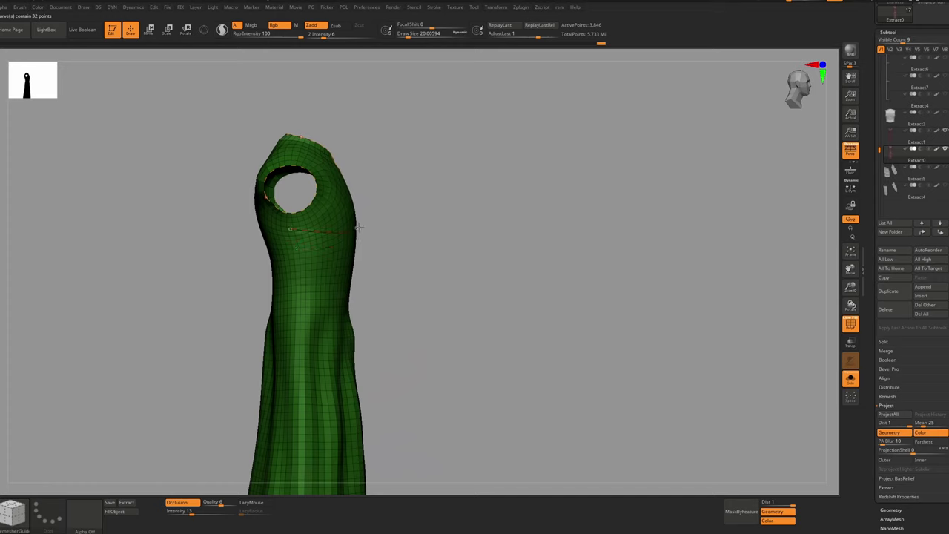
right_click_drag(355, 231, 369, 226)
key("l")
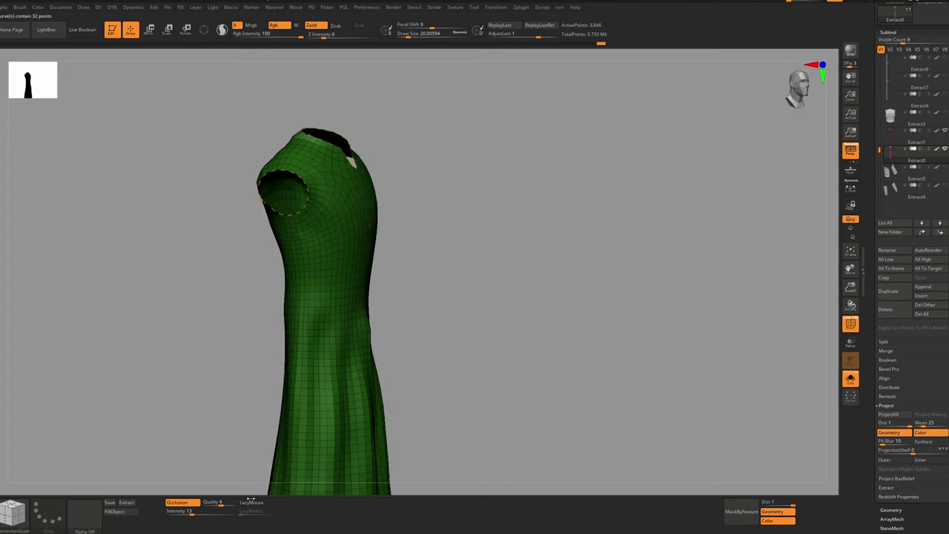
left_click_drag(280, 348, 311, 311)
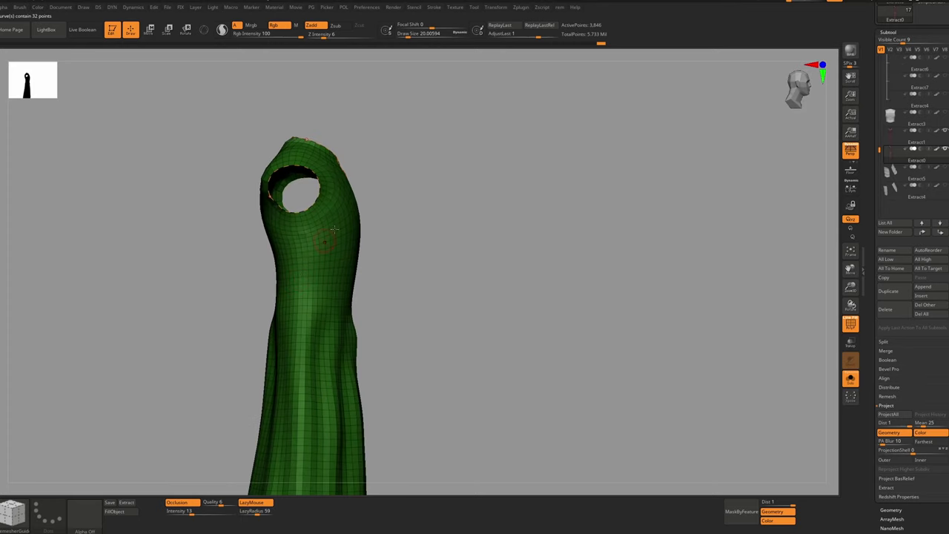
left_click_drag(357, 229, 296, 233)
right_click_drag(245, 231, 275, 222)
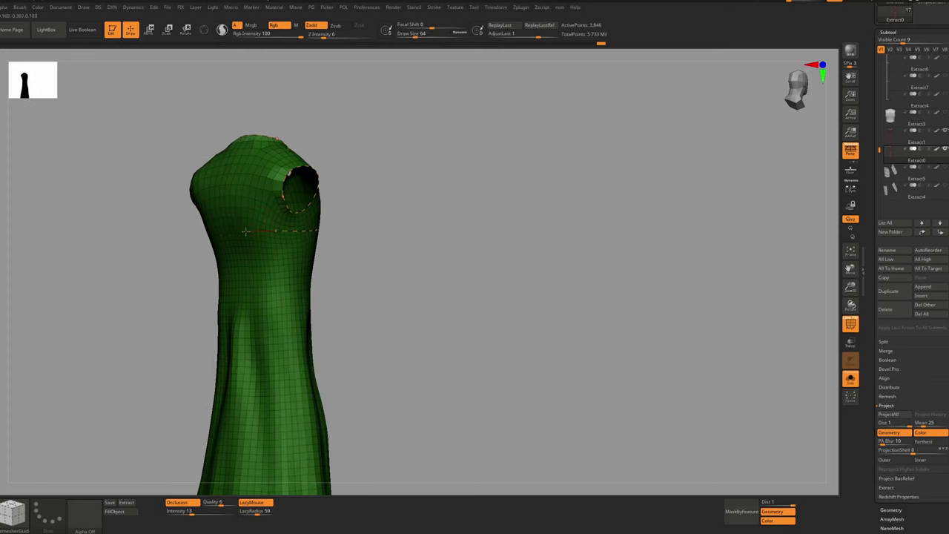
right_click_drag(263, 233, 362, 242)
left_click_drag(350, 226, 377, 224)
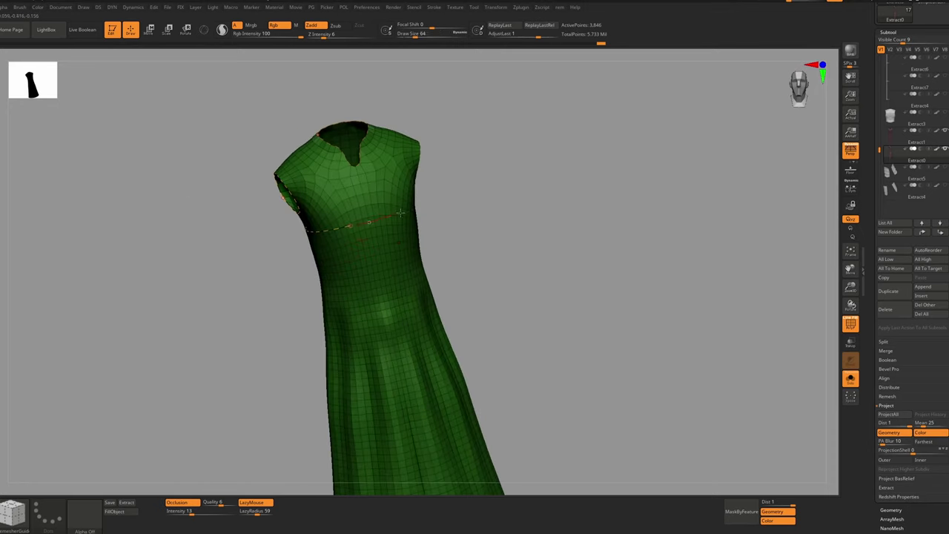
right_click_drag(405, 217, 384, 234)
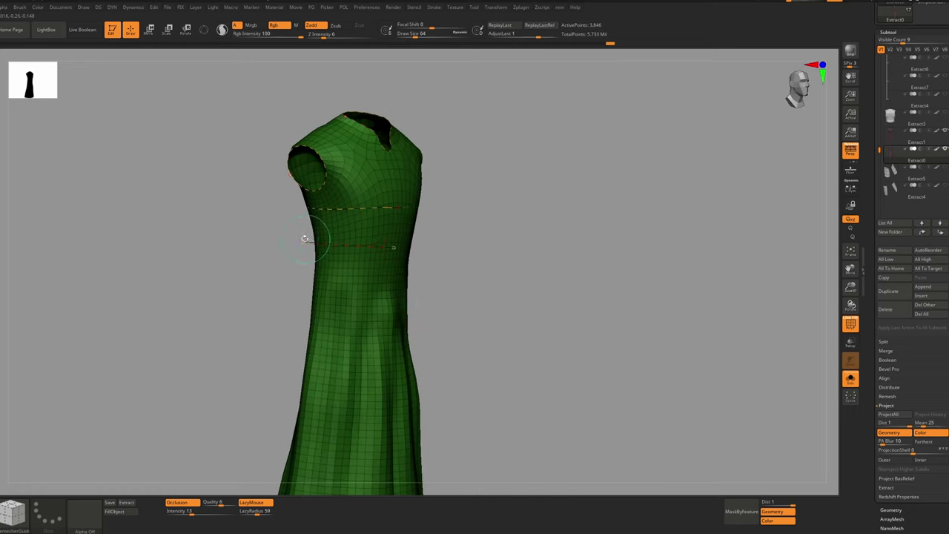
Draw a waist guide curve continuing around the side and back of the dress
right_click_drag(304, 239, 326, 240)
right_click_drag(451, 253, 438, 252)
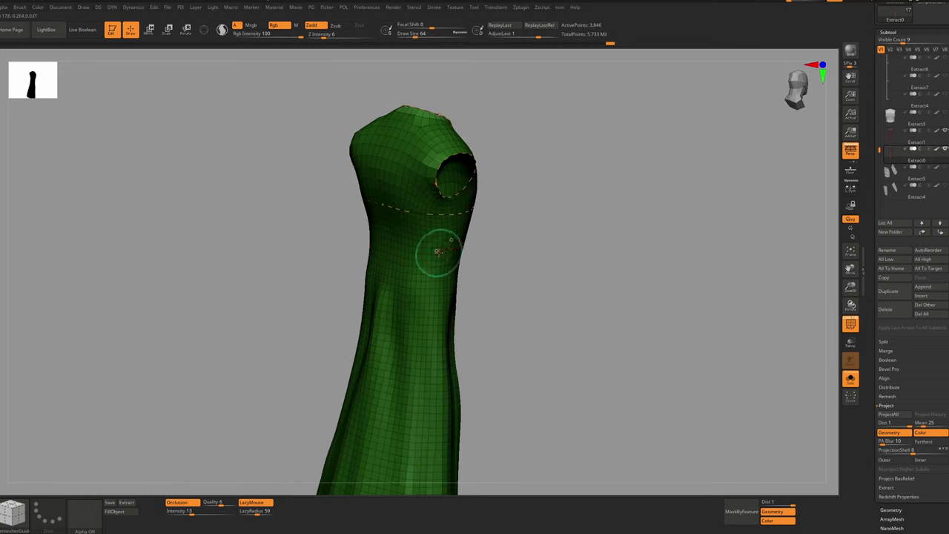
left_click_drag(438, 251, 406, 247)
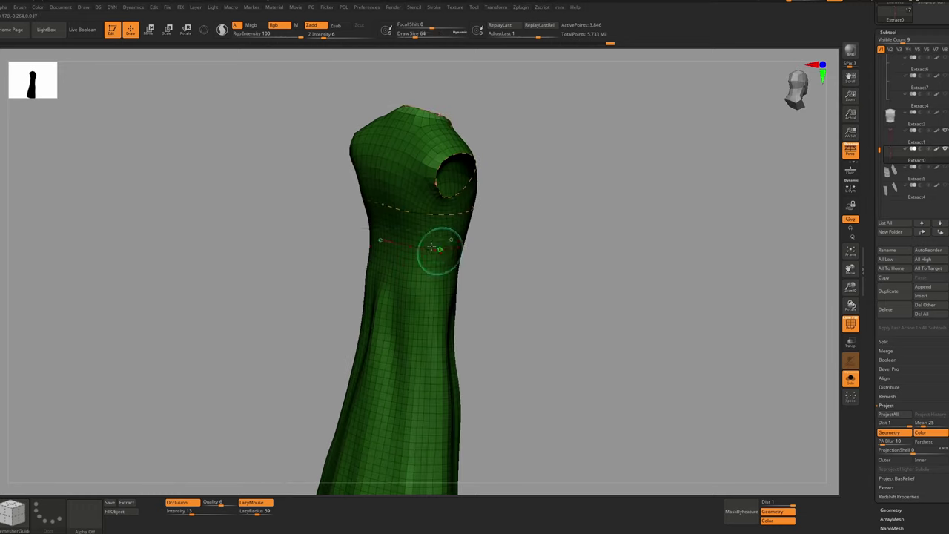
right_click_drag(439, 252, 381, 243)
right_click_drag(438, 241, 464, 247)
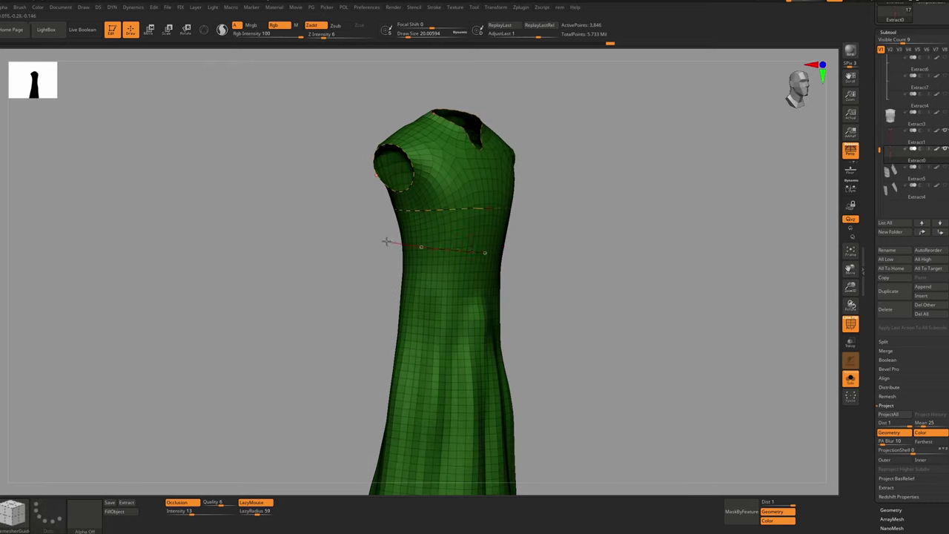
key("ctrl+z")
left_click_drag(380, 238, 378, 239)
right_click_drag(378, 238, 411, 246)
left_click_drag(410, 245, 376, 241)
right_click_drag(377, 241, 403, 245)
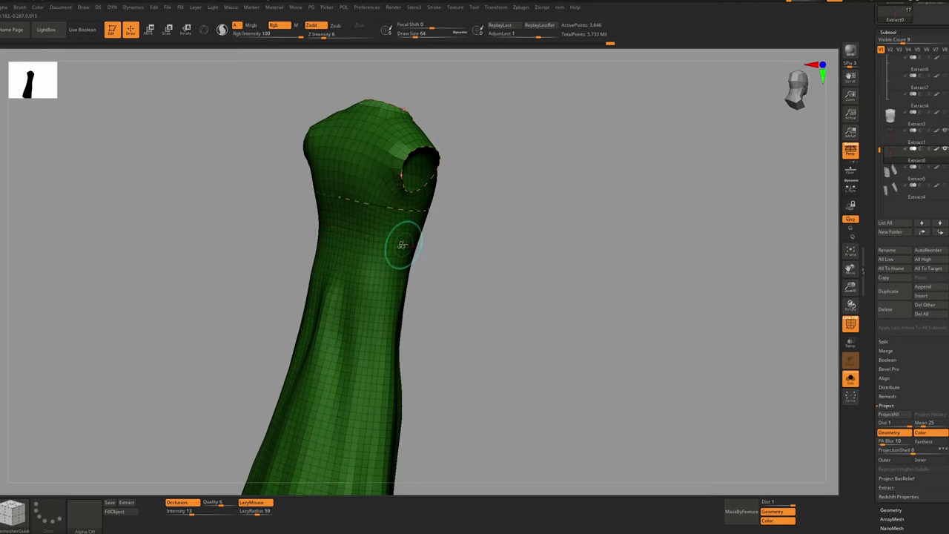
left_click_drag(404, 246, 380, 240)
mouse_move(376, 210)
right_mouse_down()
mouse_move(404, 211)
mouse_move(489, 154)
mouse_move(474, 194)
right_mouse_up()
left_click_drag(475, 195, 480, 150)
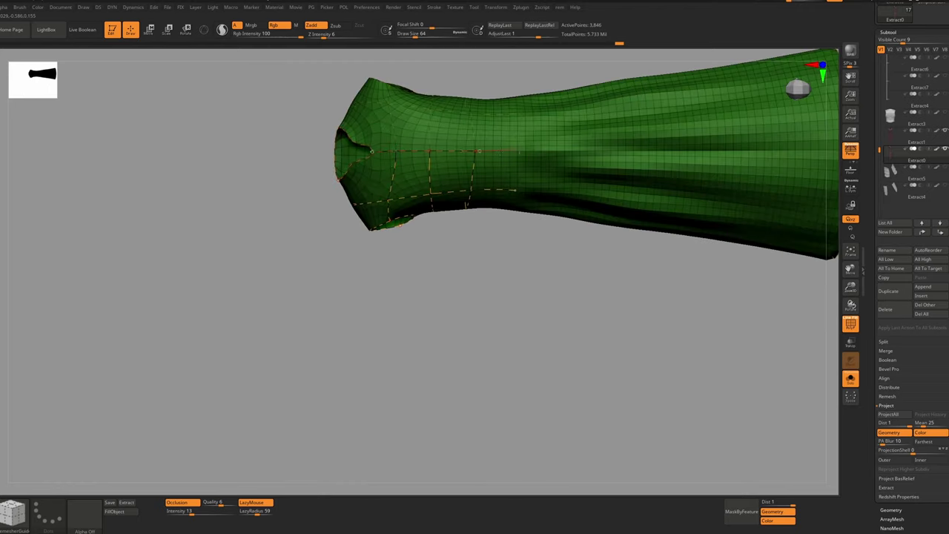
right_click_drag(480, 150, 322, 271)
Adjust brush size near the shoulder and try a centre-front guide line, then undo it
right_click_drag(323, 127, 328, 175)
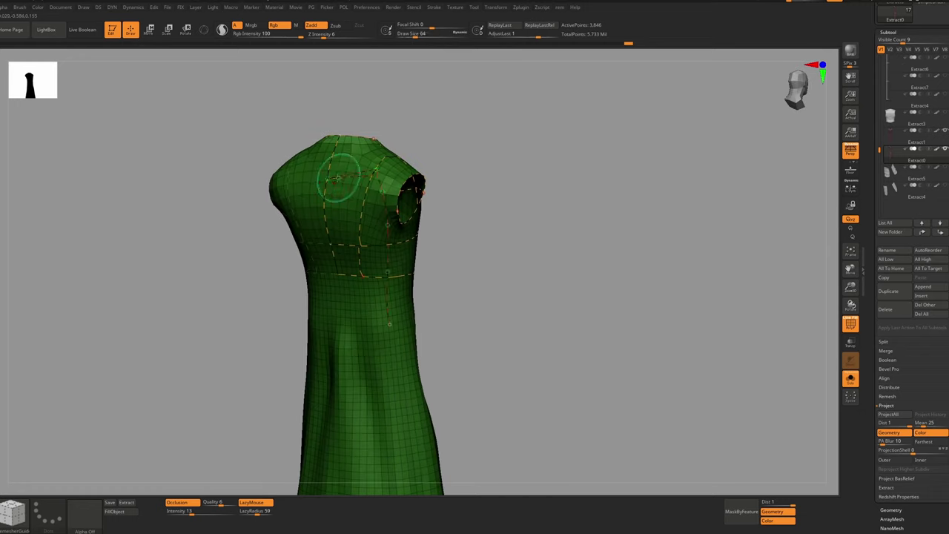
left_click_drag(328, 179, 325, 181)
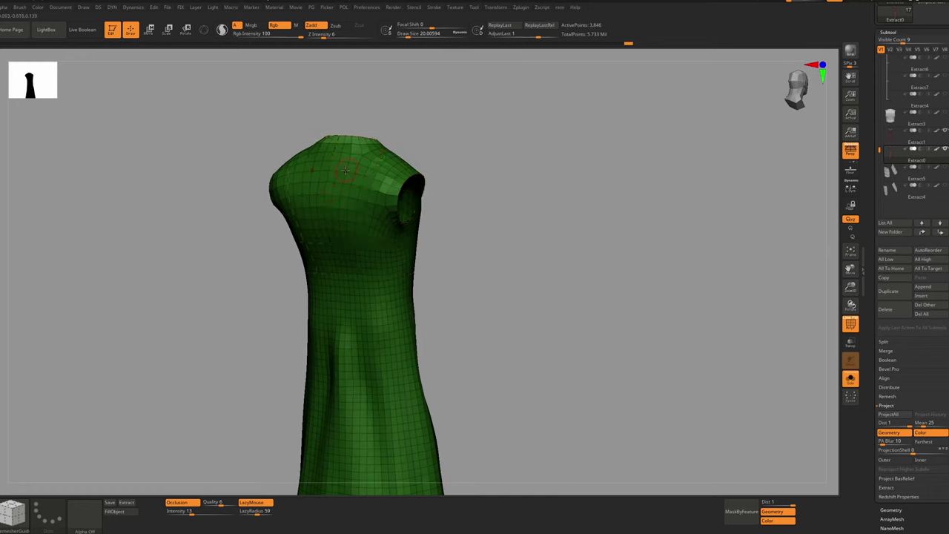
right_click_drag(346, 170, 312, 252)
key("bracketright")
key("bracketright")
key("bracketright")
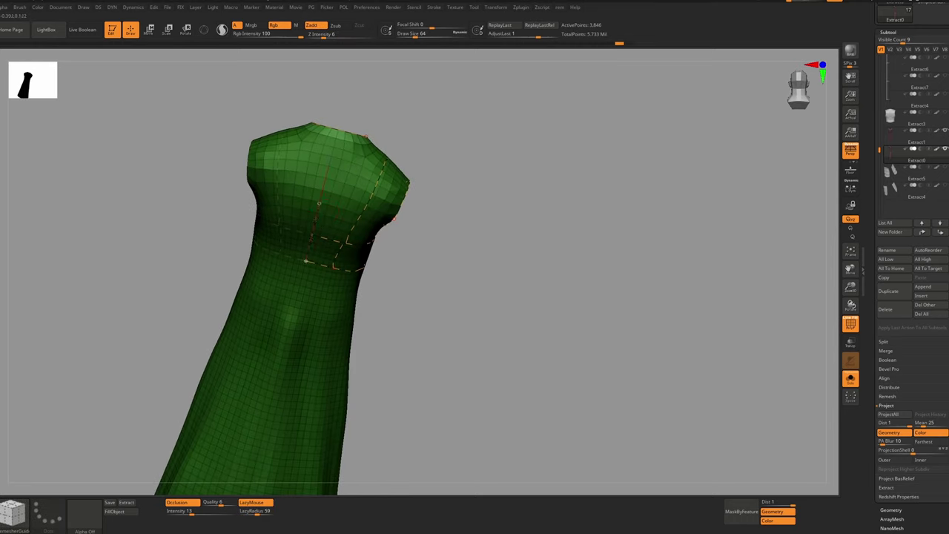
right_click_drag(393, 218, 329, 159)
key("bracketleft")
key("bracketleft")
key("bracketleft")
mouse_move(419, 212)
right_mouse_down()
mouse_move(404, 224)
mouse_move(356, 171)
mouse_move(455, 183)
mouse_move(415, 185)
mouse_move(430, 187)
mouse_move(450, 179)
right_mouse_up()
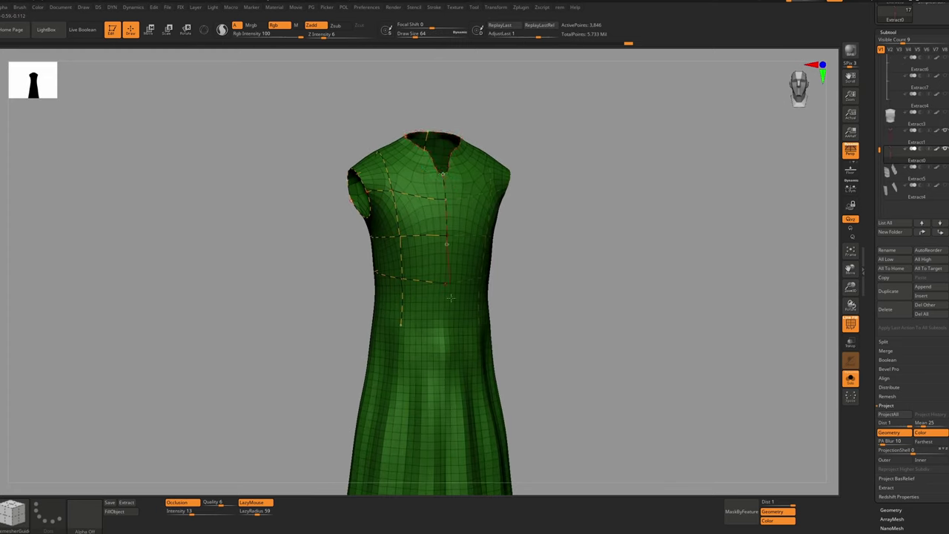
left_click_drag(450, 358, 443, 282)
key("ctrl+z")
right_click_drag(410, 180, 433, 254)
key("ctrl+r")
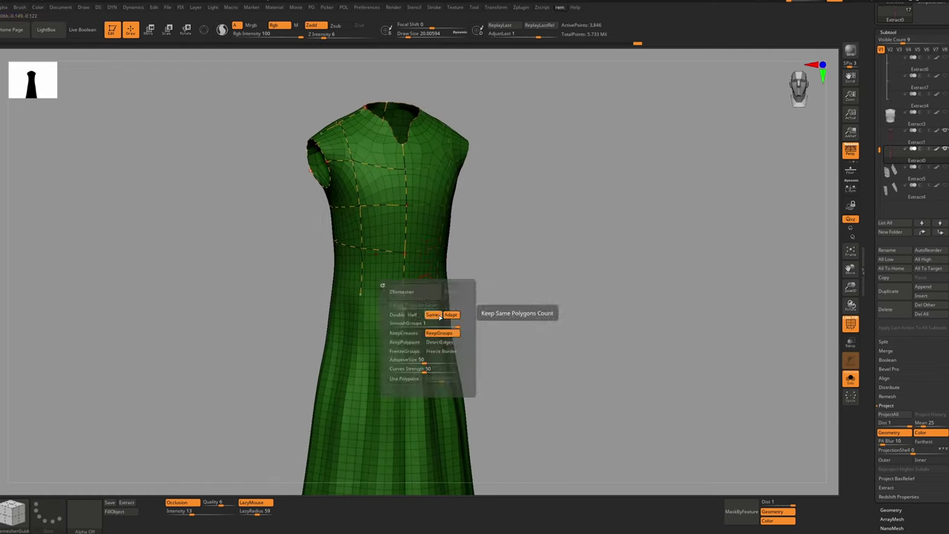
left_click(423, 297)
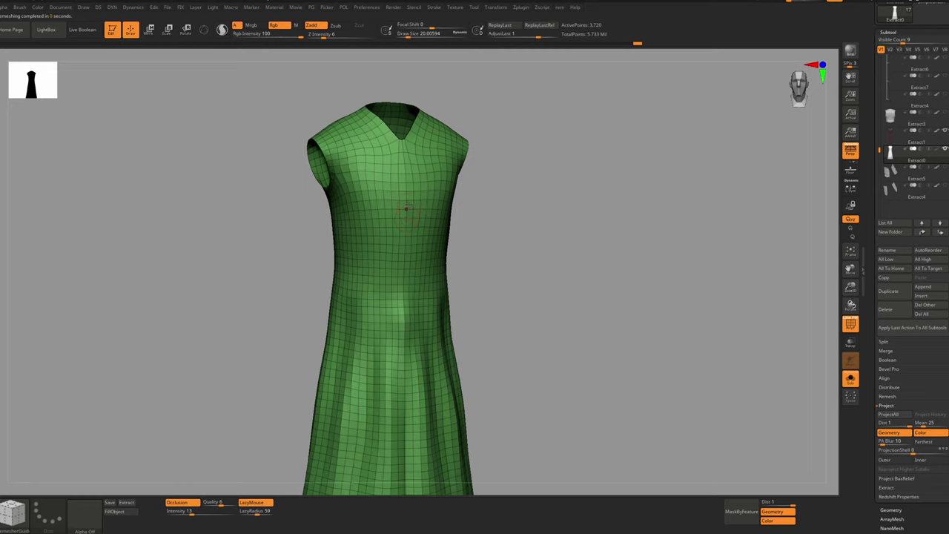
right_click_drag(397, 183, 415, 206)
right_click_drag(416, 206, 438, 197, "ctrl")
key("ctrl+z")
mouse_move(378, 193)
right_mouse_down()
mouse_move(309, 195)
mouse_move(324, 221)
right_mouse_up()
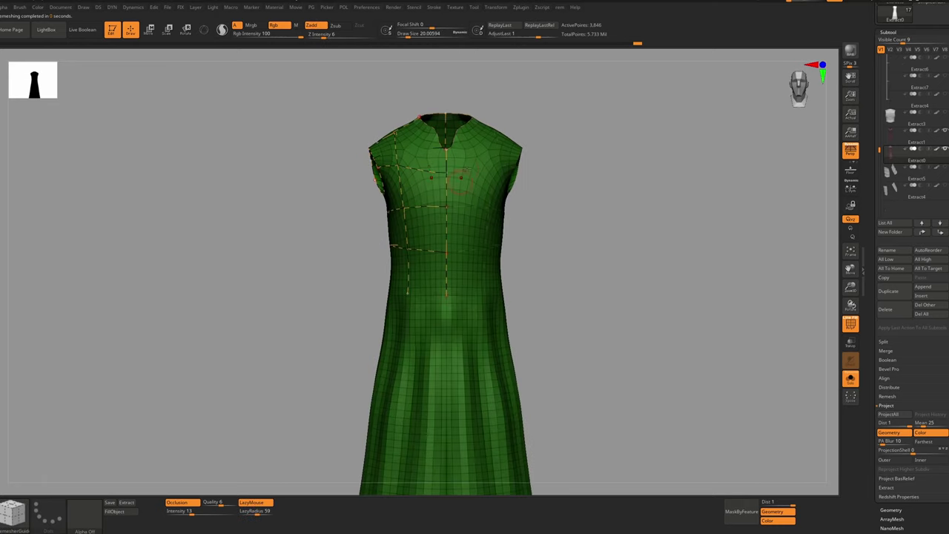
left_click(639, 43)
key("Print")
left_click_drag(603, 63, 327, 393)
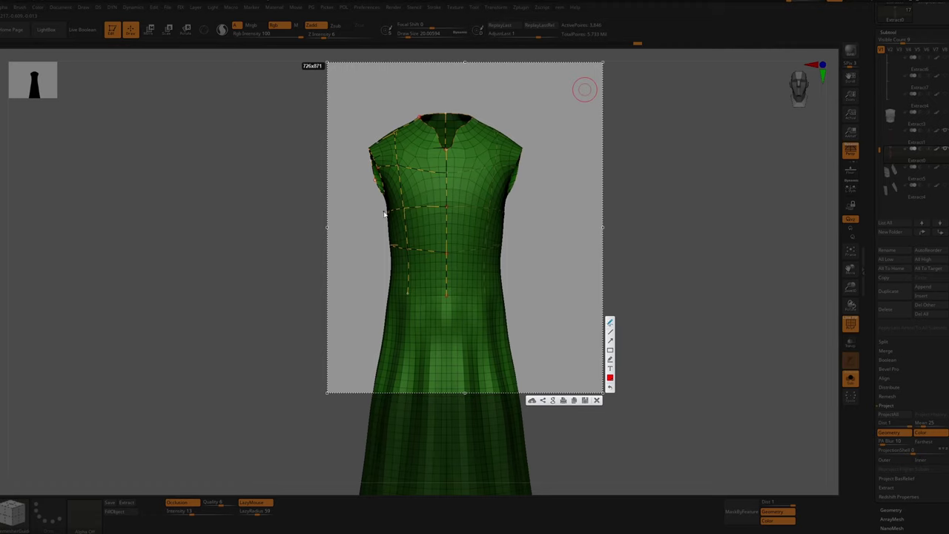
left_click_drag(383, 211, 384, 211)
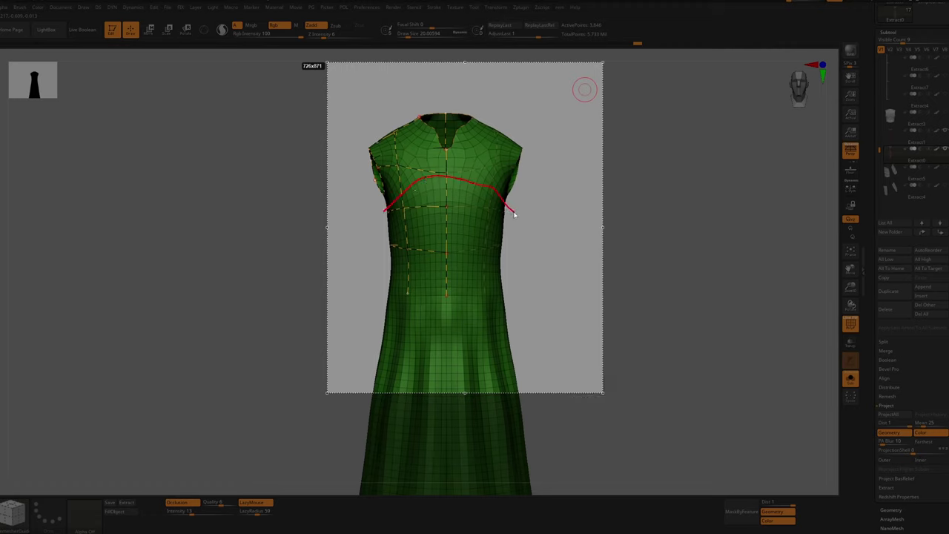
left_click_drag(385, 236, 404, 224)
left_click_drag(502, 237, 369, 230)
left_click_drag(510, 206, 464, 208)
left_click_drag(394, 212, 380, 210)
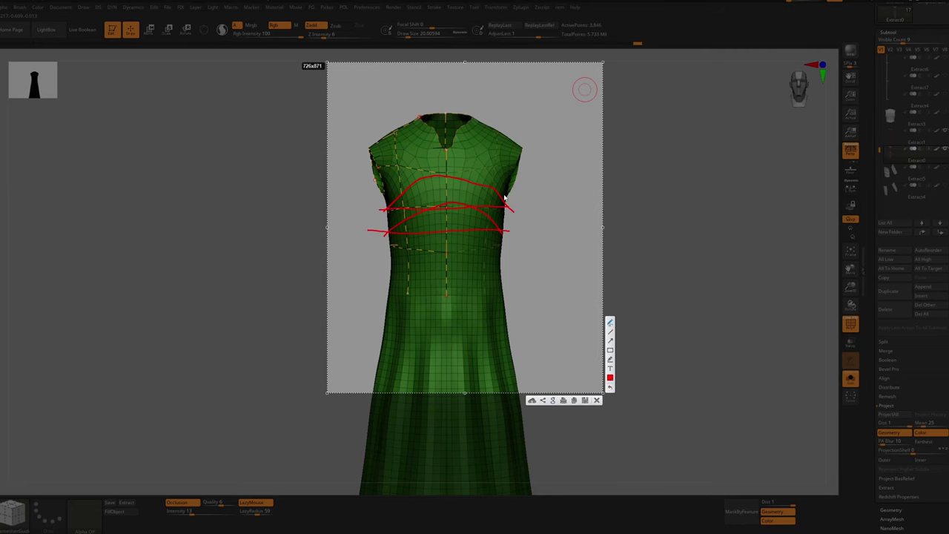
left_click_drag(504, 194, 339, 199)
left_click(597, 399)
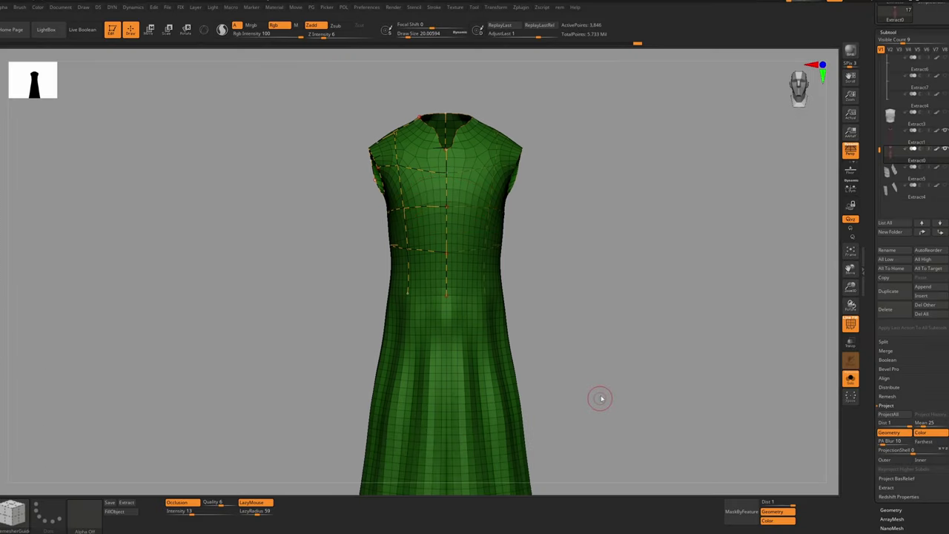
left_click(651, 46)
Undo back to the guided mesh and draw curves from the centre line around the neck opening
mouse_move(466, 171)
right_mouse_down("ctrl")
mouse_move(443, 169)
mouse_move(498, 192)
mouse_move(453, 174)
mouse_move(466, 169)
right_mouse_up("ctrl")
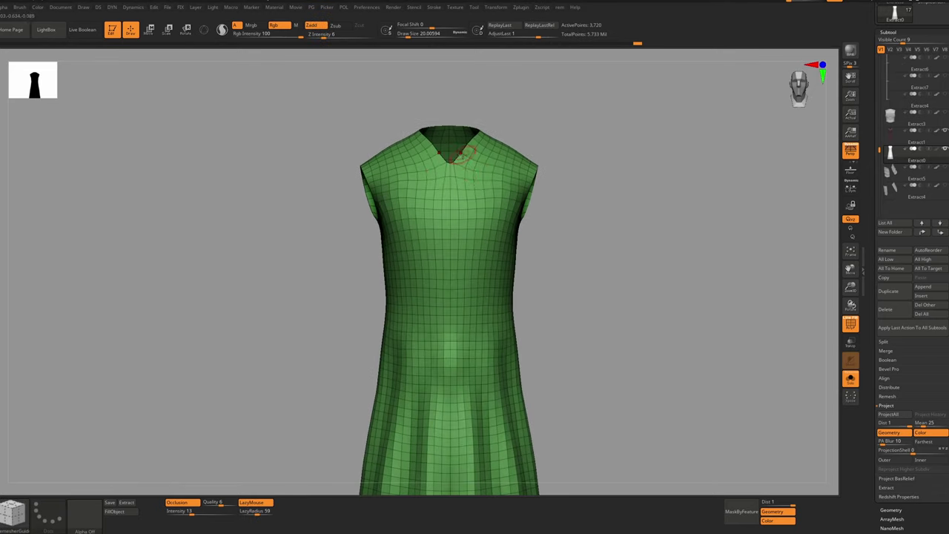
key("ctrl+z")
right_click_drag(470, 168, 414, 259)
left_click_drag(424, 258, 408, 254)
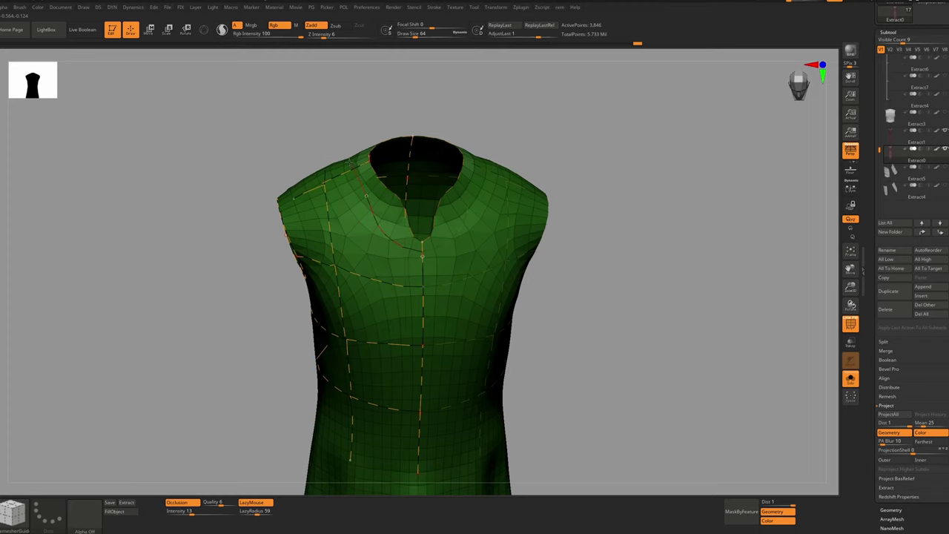
left_click_drag(346, 140, 346, 140)
mouse_move(364, 150)
right_mouse_down()
mouse_move(374, 205)
mouse_move(361, 220)
right_mouse_up()
mouse_move(359, 220)
left_mouse_down()
mouse_move(371, 152)
mouse_move(465, 214)
left_mouse_up()
right_click_drag(460, 215, 437, 122)
right_click_drag(363, 200, 399, 247)
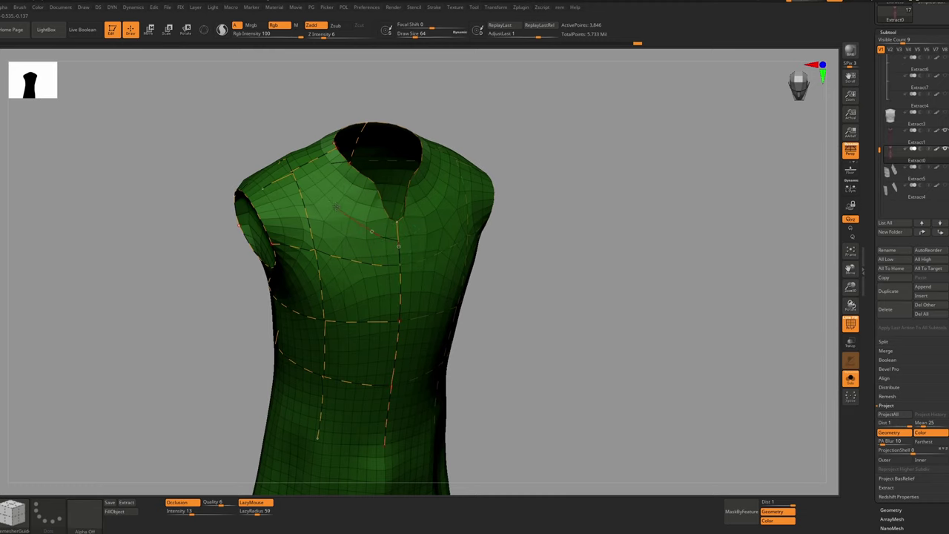
mouse_move(398, 246)
right_mouse_down()
mouse_move(318, 138)
mouse_move(353, 230)
mouse_move(472, 206)
mouse_move(460, 241)
right_mouse_up()
Run a trial ZRemesher with Keep Groups off, then undo it to restore the guides
key("r")
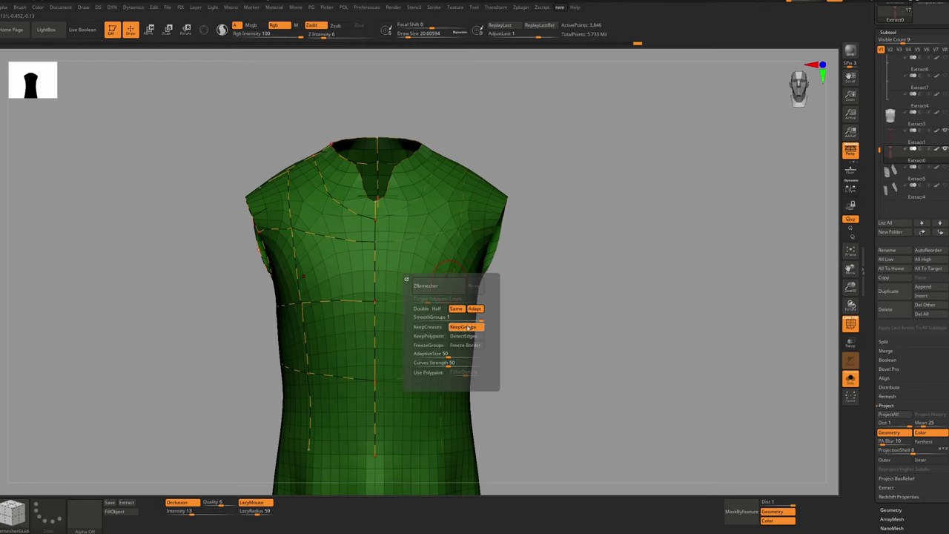
left_click(468, 327)
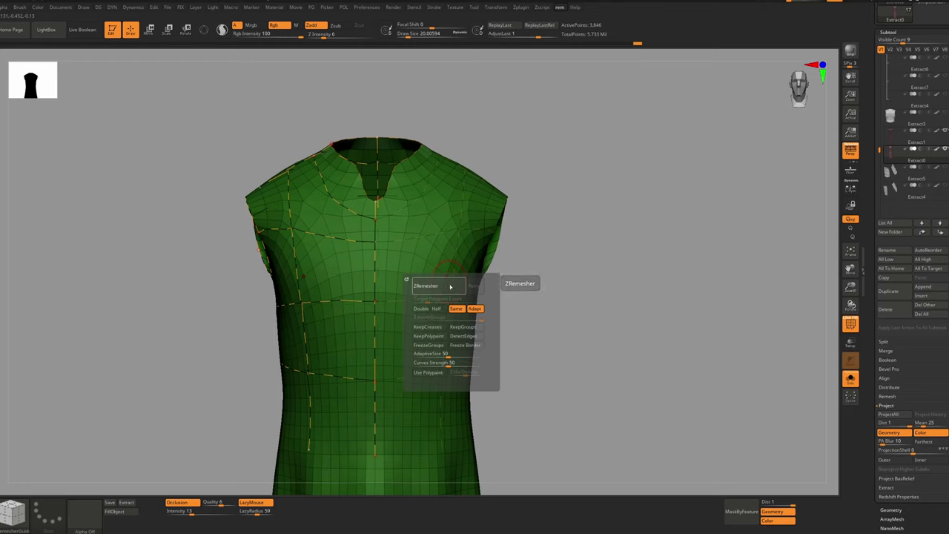
left_click(426, 285)
mouse_move(420, 220)
right_mouse_down("ctrl")
mouse_move(436, 182)
mouse_move(403, 194)
mouse_move(434, 201)
mouse_move(401, 205)
mouse_move(436, 191)
mouse_move(419, 195)
right_mouse_up("ctrl")
key("ctrl+z")
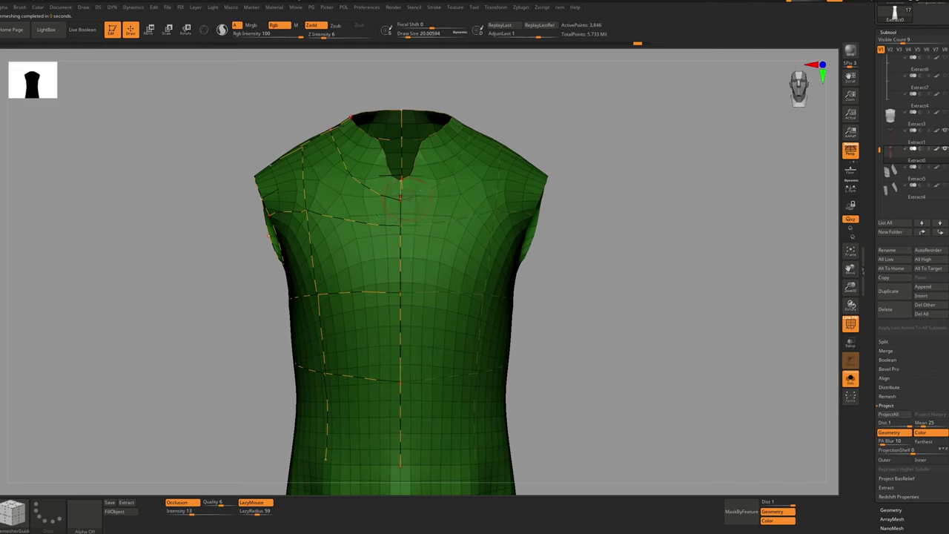
Add guide curves along the armhole edge, across the shoulder and on the front
right_click_drag(423, 187, 380, 164, "ctrl")
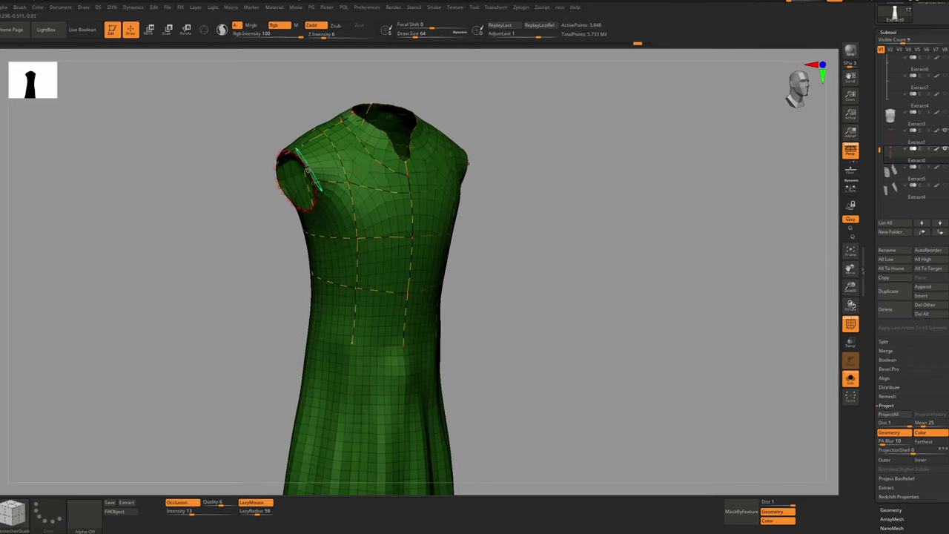
left_click_drag(306, 164, 342, 157)
left_click_drag(401, 114, 403, 113)
right_click_drag(414, 167, 388, 169)
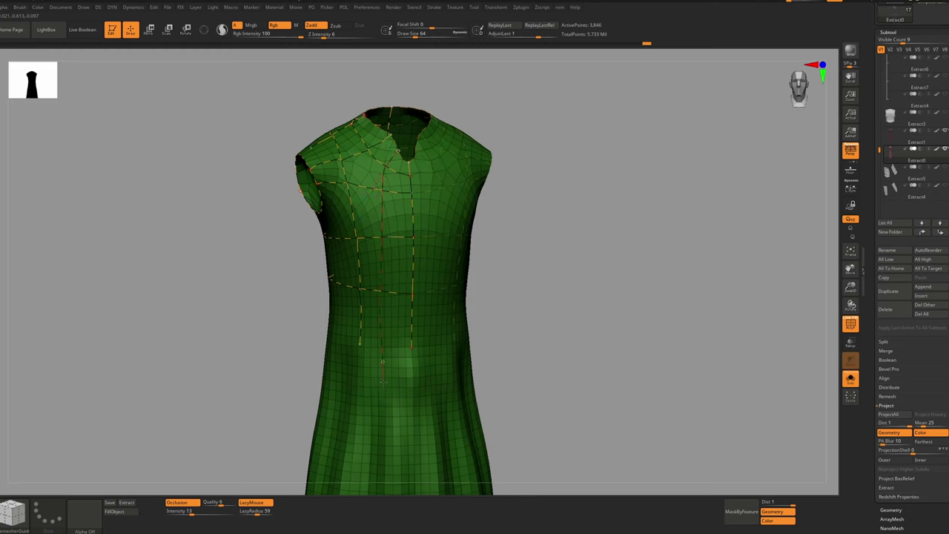
left_click_drag(384, 382, 384, 383)
right_click_drag(495, 233, 449, 227)
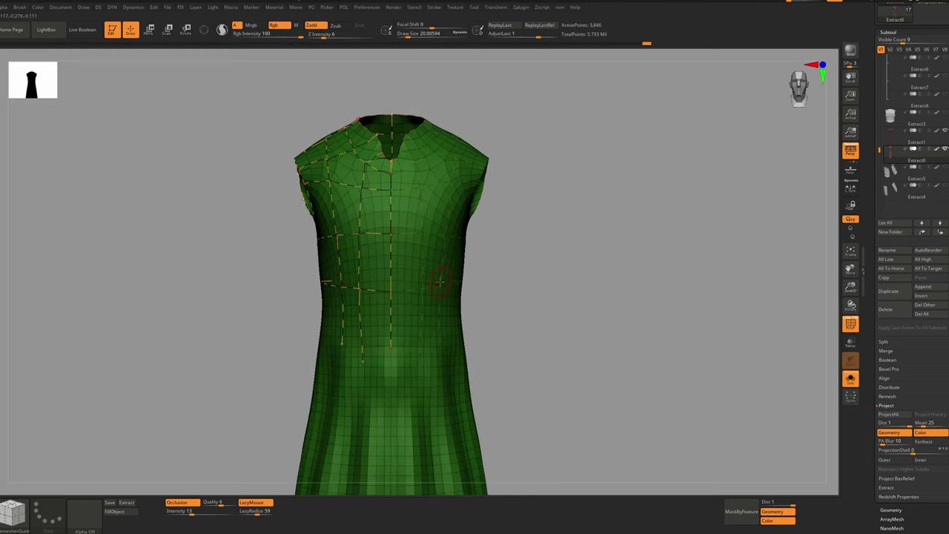
key("space")
Remesh the garment along the new guides and inspect the quad flow at the neckline
left_click(512, 286)
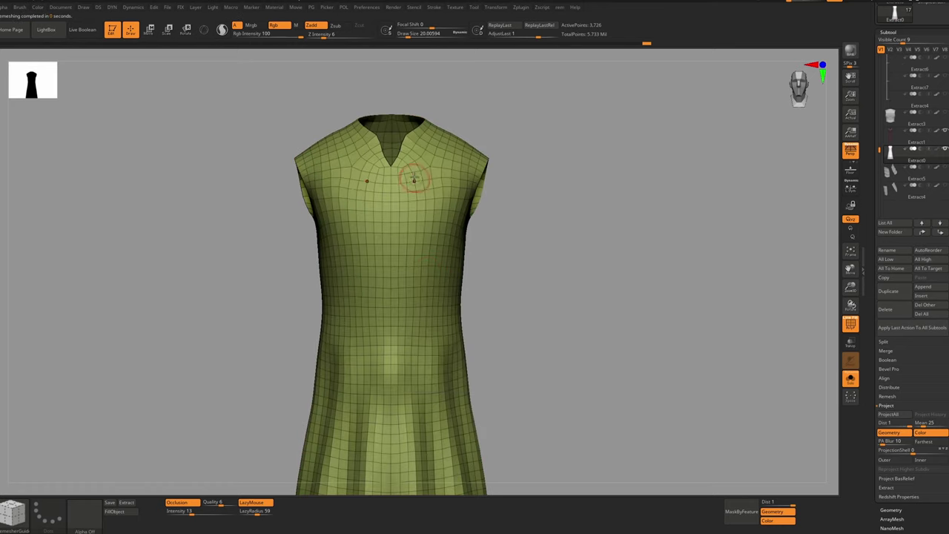
mouse_move(415, 179)
right_mouse_down("ctrl")
mouse_move(420, 135)
mouse_move(420, 180)
mouse_move(448, 180)
mouse_move(419, 183)
right_mouse_up("ctrl")
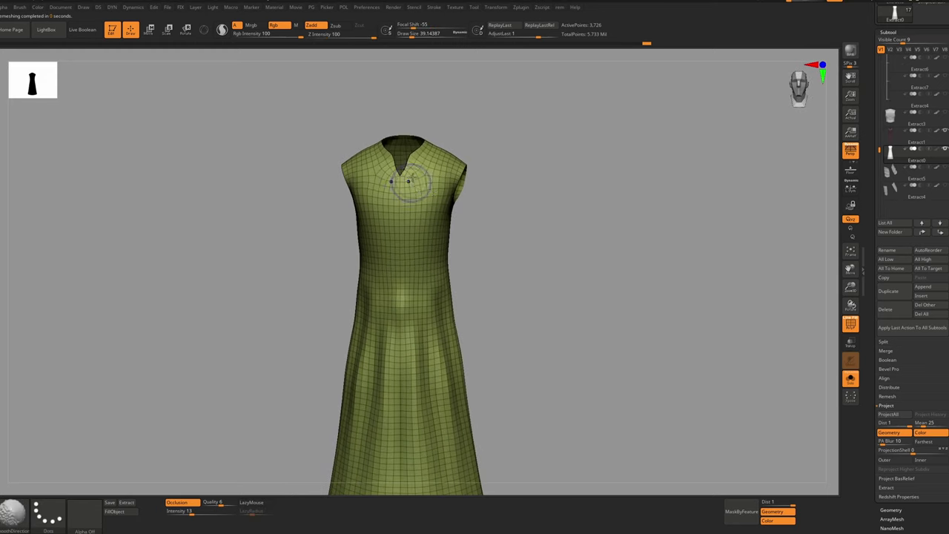
right_click_drag(405, 168, 405, 187, "ctrl")
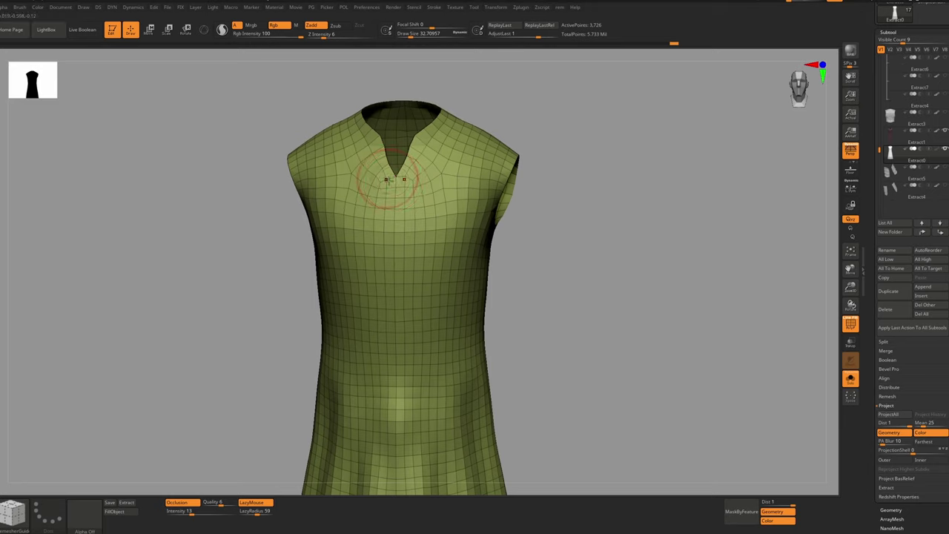
mouse_move(411, 180)
right_mouse_down()
mouse_move(447, 193)
mouse_move(407, 194)
mouse_move(405, 203)
mouse_move(417, 194)
right_mouse_up()
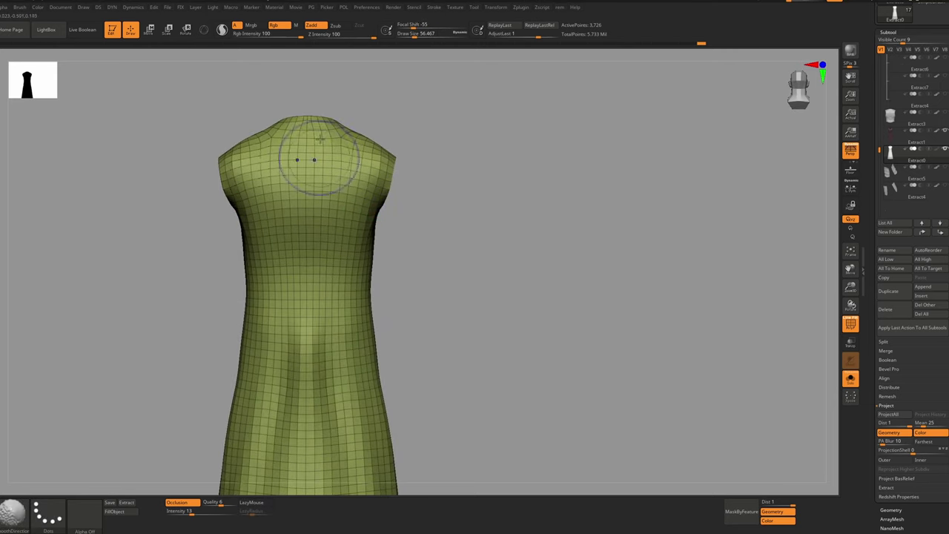
Enable LazyMouse and smooth the surface around the collar and back of the neckline
key("l")
right_click_drag(324, 169, 340, 162, "ctrl")
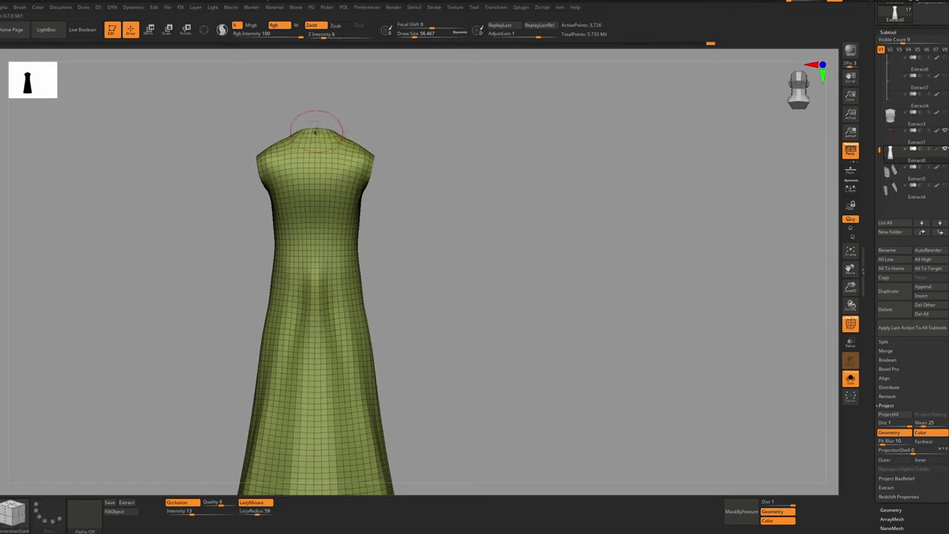
left_click_drag(333, 240, 318, 258, "shift")
right_click_drag(349, 274, 382, 170, "alt")
left_click_drag(371, 190, 364, 200)
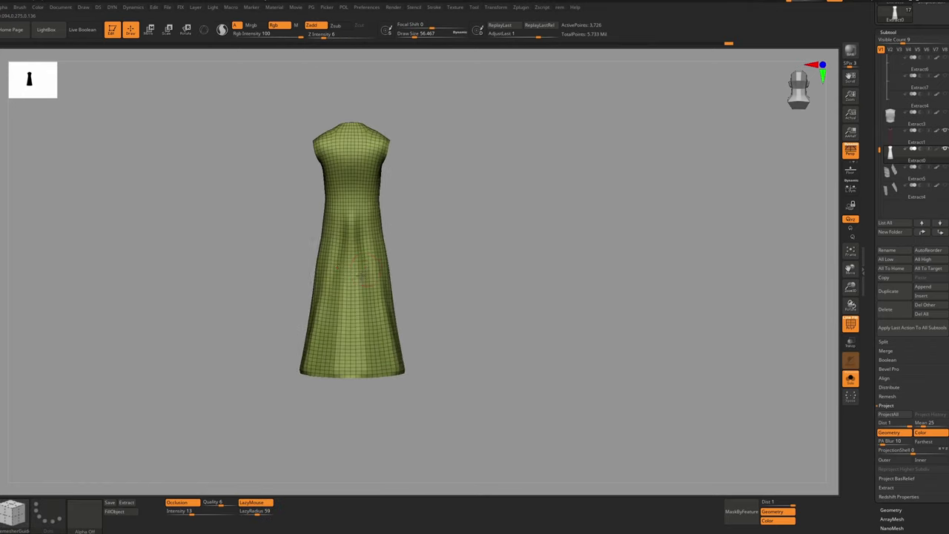
right_click_drag(363, 252, 279, 275)
mouse_move(381, 155)
right_mouse_down("ctrl")
mouse_move(379, 167)
mouse_move(382, 155)
right_mouse_up("ctrl")
Shrink the brush, switch to masking, and briefly compare with the other garments
key("s")
left_click_drag(378, 155, 372, 155)
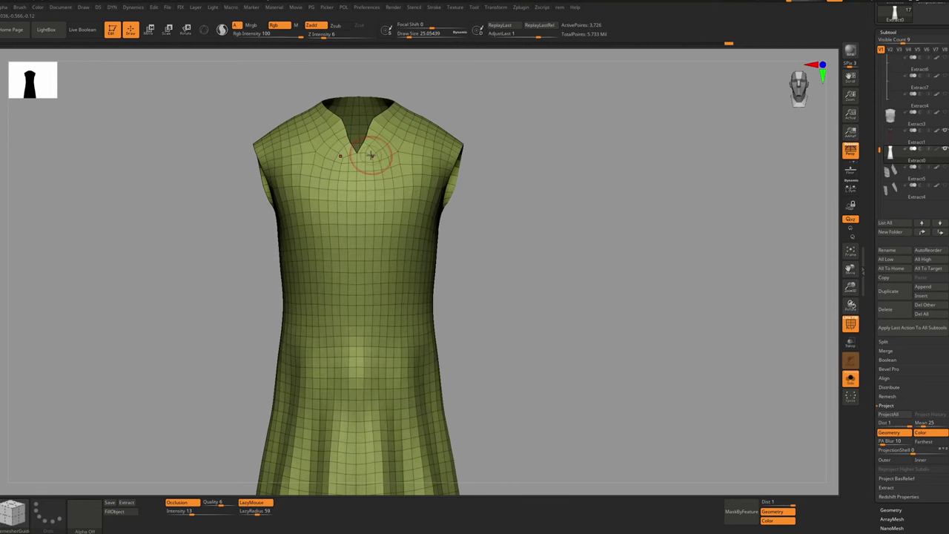
right_click_drag(356, 156, 366, 226, "alt")
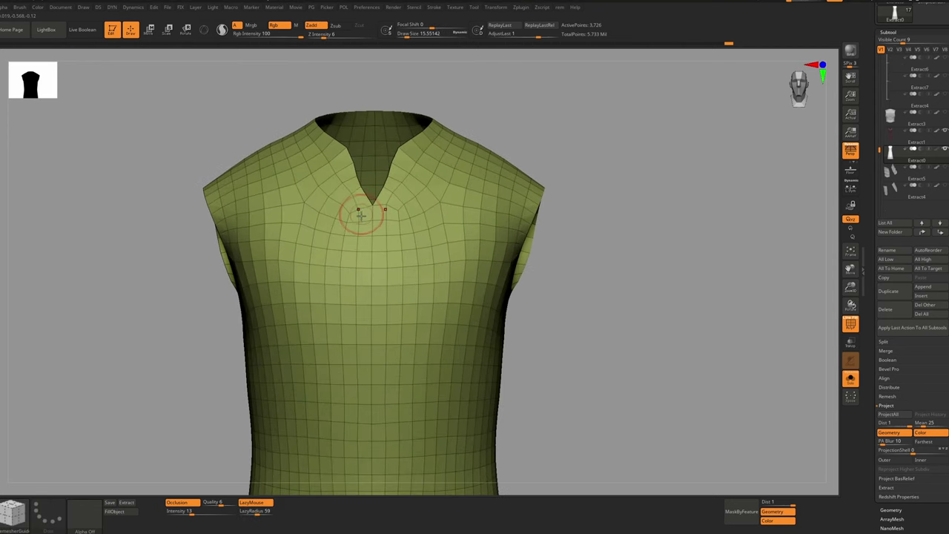
key("ctrl")
right_click_drag(380, 225, 402, 182, "alt")
key("alt+s")
key("alt+s")
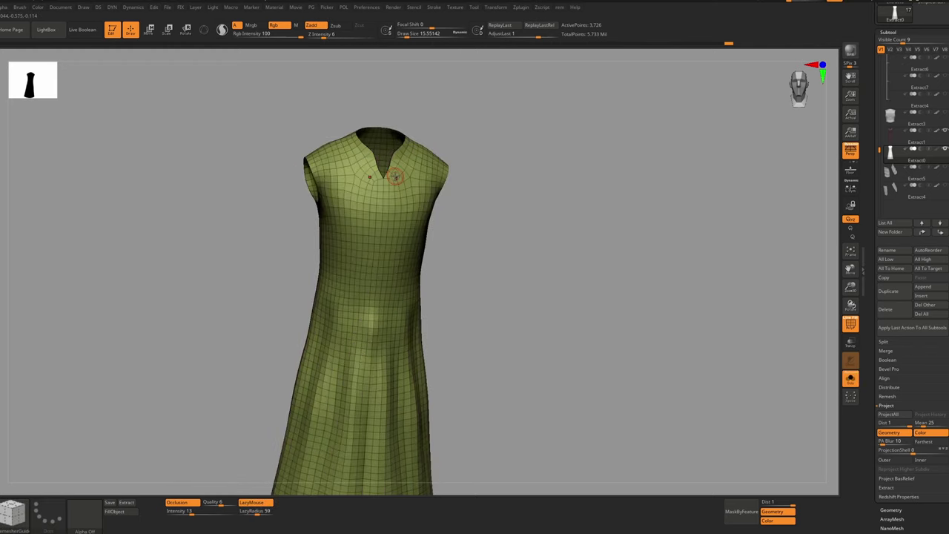
key("alt+s")
key("alt+s")
Reselect the inner garment Extract0 with polyframes shown and fit the whole dress in view
left_click(927, 139)
key("f")
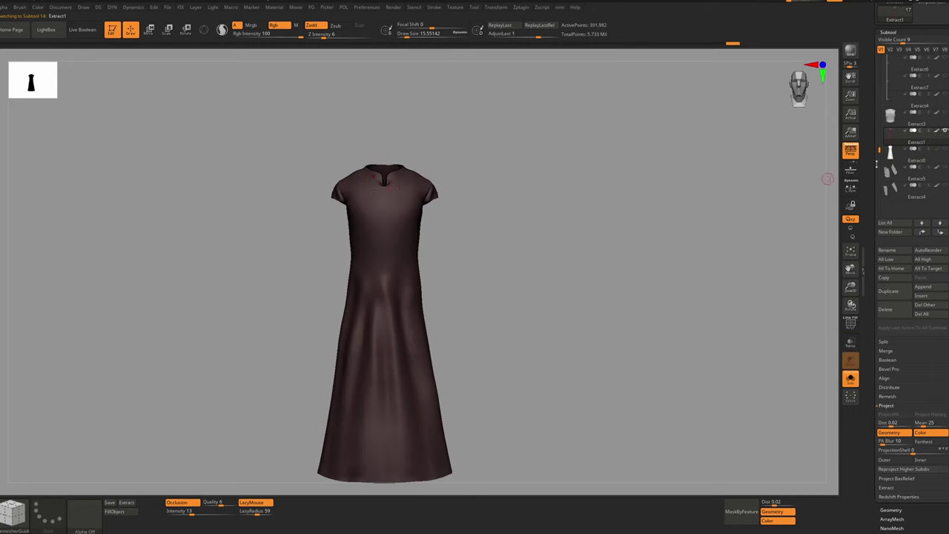
left_click(904, 159)
key("shift+f")
right_click_drag(380, 189, 391, 221, "ctrl")
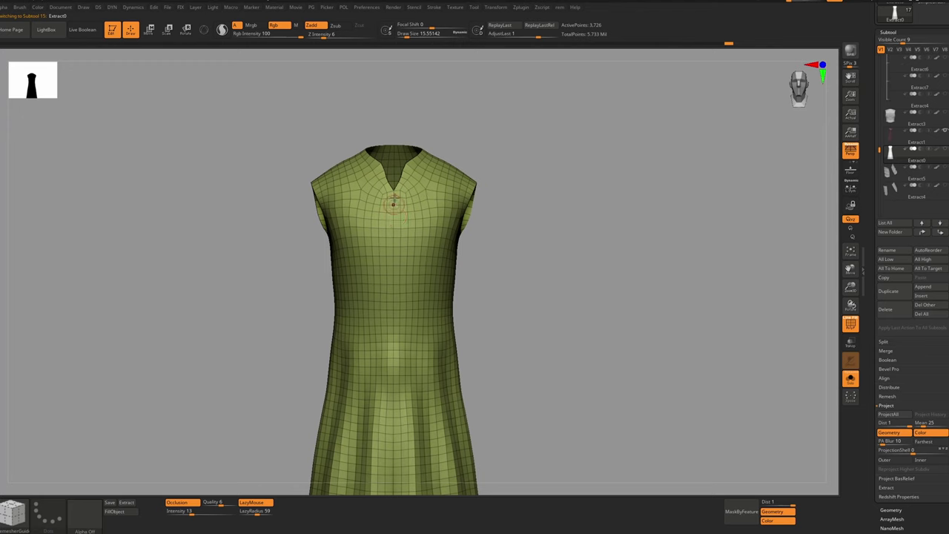
right_click_drag(393, 203, 393, 188, "ctrl")
right_click_drag(393, 189, 393, 129, "alt")
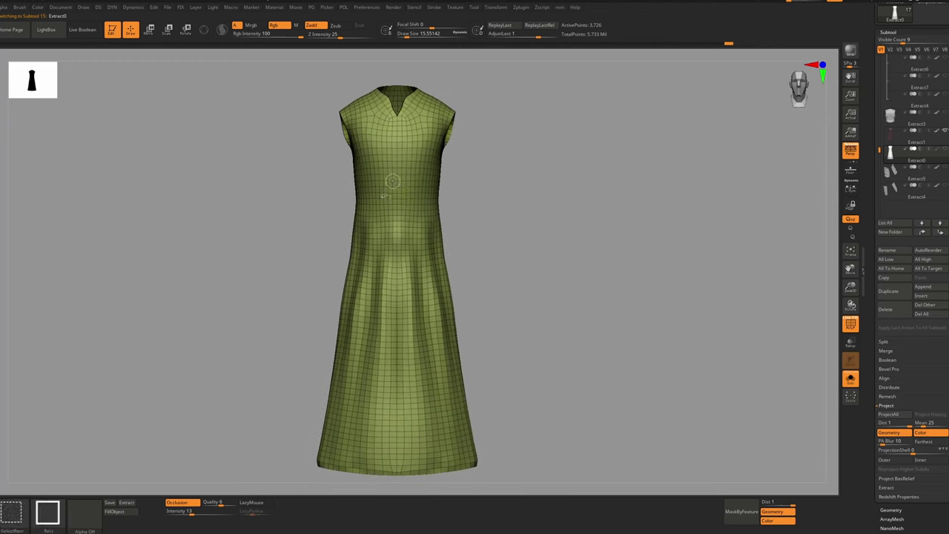
Use SelectLasso to test hiding the centre-front strip and neckline polygons
left_click(11, 512)
left_click(15, 510)
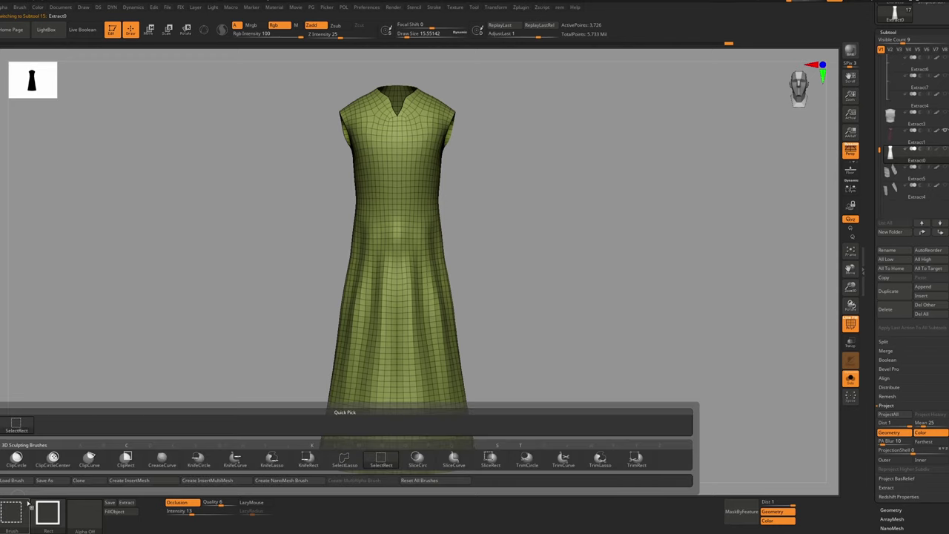
left_click(340, 464, "ctrl+shift")
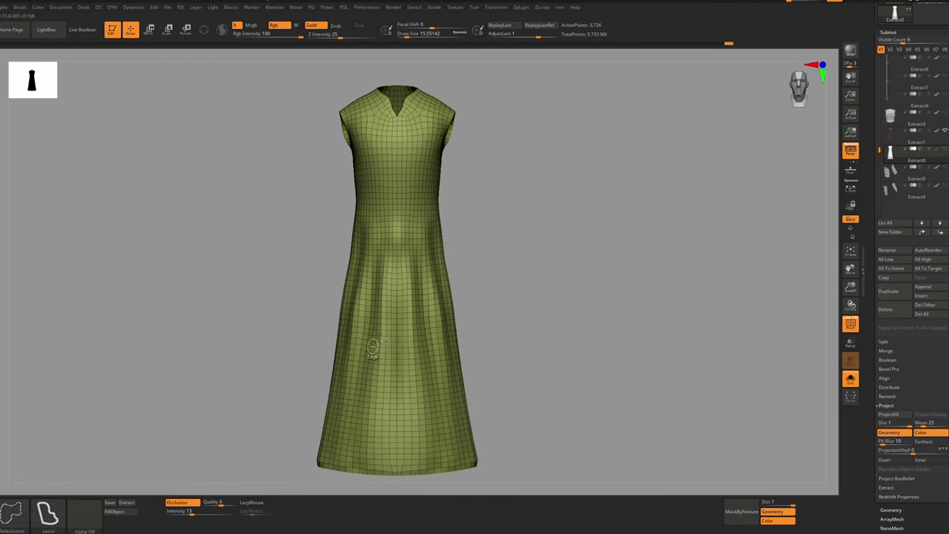
mouse_move(377, 185)
right_mouse_down("ctrl")
mouse_move(376, 229)
mouse_move(396, 257)
mouse_move(392, 289)
right_mouse_up("ctrl")
left_click(370, 193, "ctrl+shift")
right_click_drag(374, 197, 386, 121, "ctrl")
key("ctrl+z")
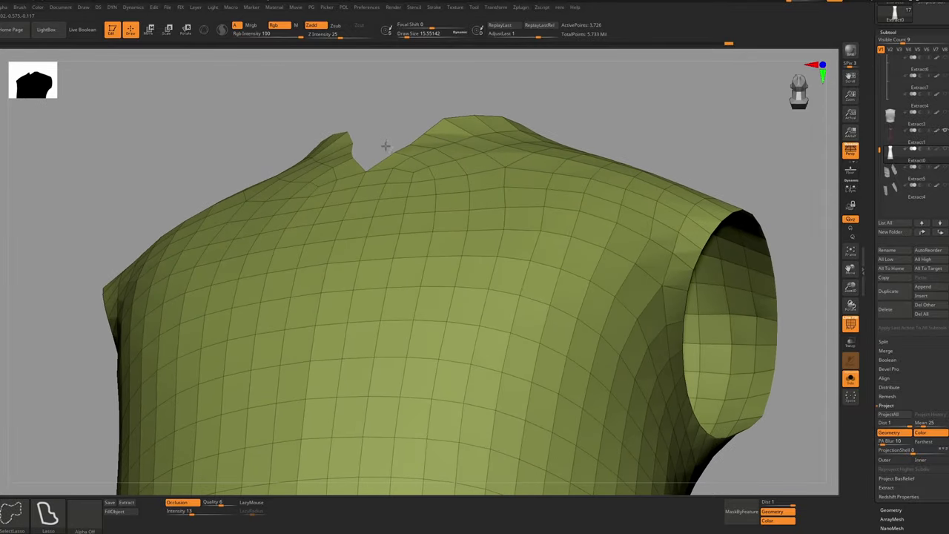
left_click_drag(399, 148, 401, 149, "ctrl+alt+shift")
mouse_move(403, 168)
right_mouse_down("ctrl")
mouse_move(402, 158)
mouse_move(407, 191)
mouse_move(395, 199)
mouse_move(395, 176)
right_mouse_up("ctrl")
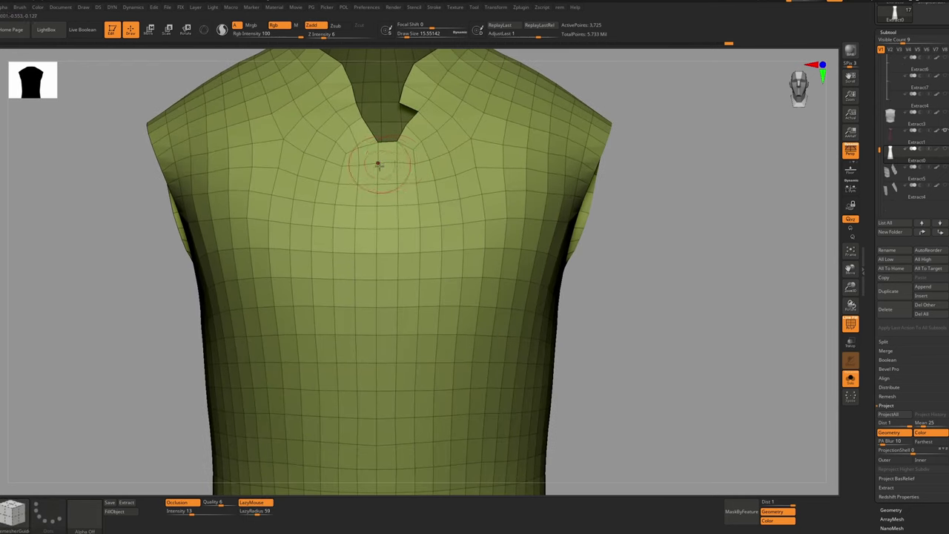
Insert a vertical ZModeler edge loop down the front and isolate the new centre strip
key("b")
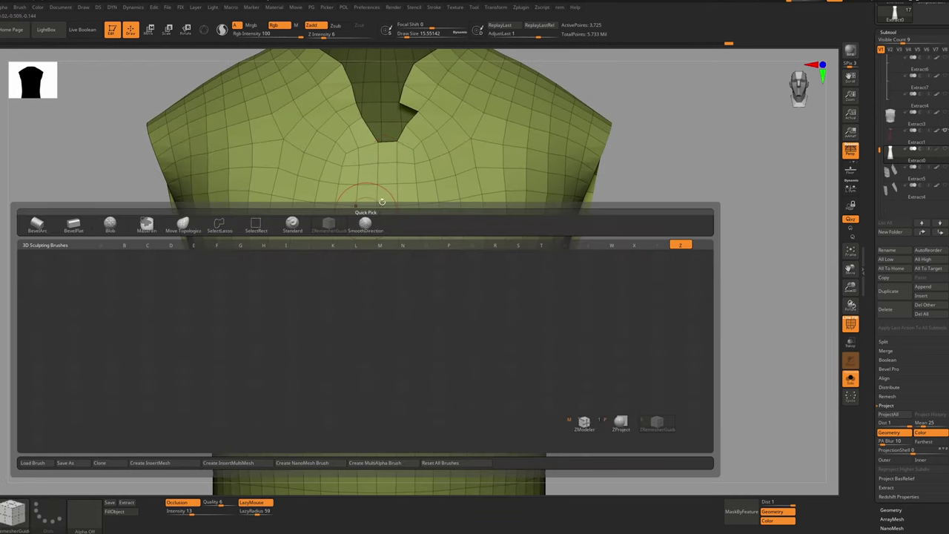
key("m")
left_click_drag(385, 164, 381, 165)
key("ctrl+shift")
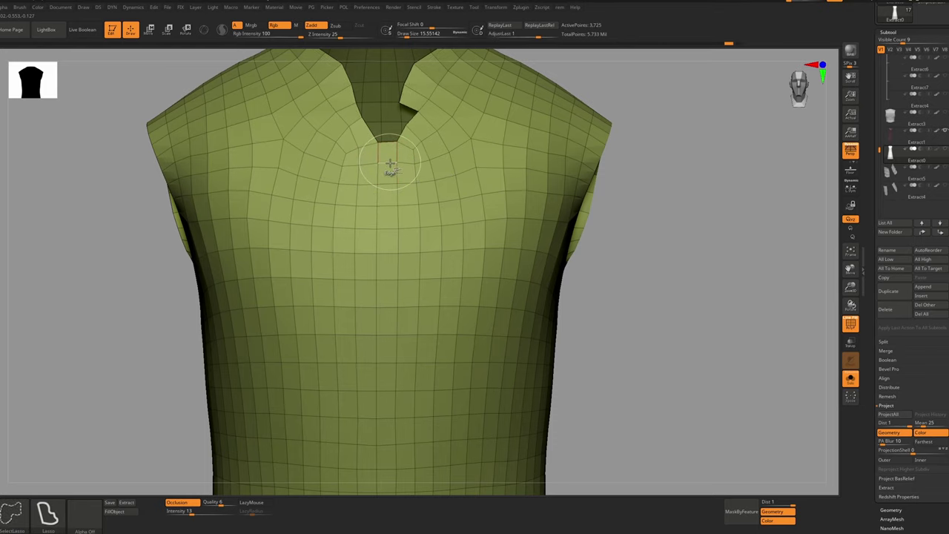
left_click(390, 163, "ctrl+shift")
left_click(445, 191, "ctrl+shift")
right_click_drag(445, 190, 525, 311, "ctrl")
left_click(484, 221)
Show the whole dress again, hide the thin centre strip, and bring up cleanup options
left_click(511, 230, "ctrl+shift")
mouse_move(512, 230)
right_mouse_down("ctrl")
mouse_move(506, 239)
mouse_move(430, 193)
mouse_move(405, 209)
mouse_move(467, 204)
mouse_move(474, 274)
right_mouse_up("ctrl")
left_click(402, 218, "ctrl+shift")
key("f")
left_click(461, 232)
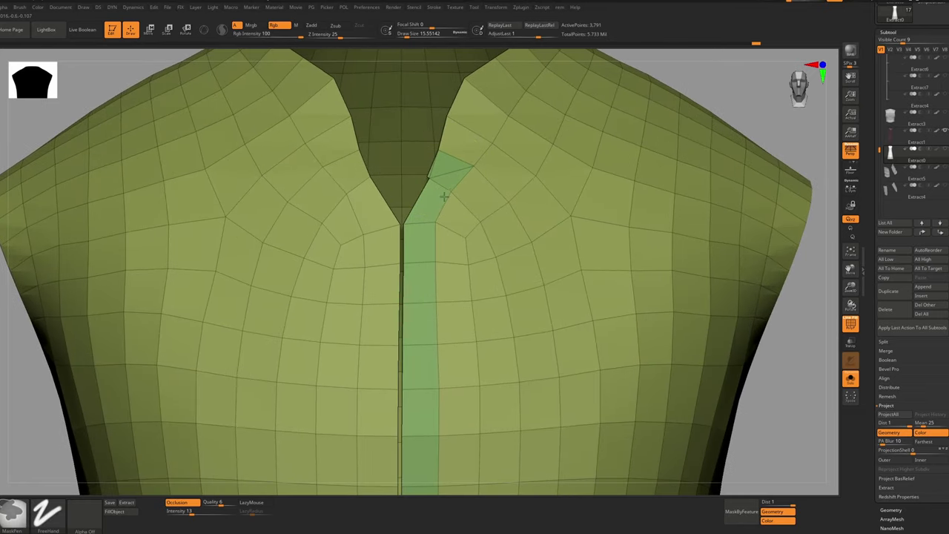
Shrink the draw size and delete the stray edge at the V-neck corner with ZModeler
right_click_drag(443, 180, 443, 199, "ctrl")
key("s")
left_click_drag(440, 184, 432, 184)
right_click_drag(439, 180, 461, 166, "ctrl")
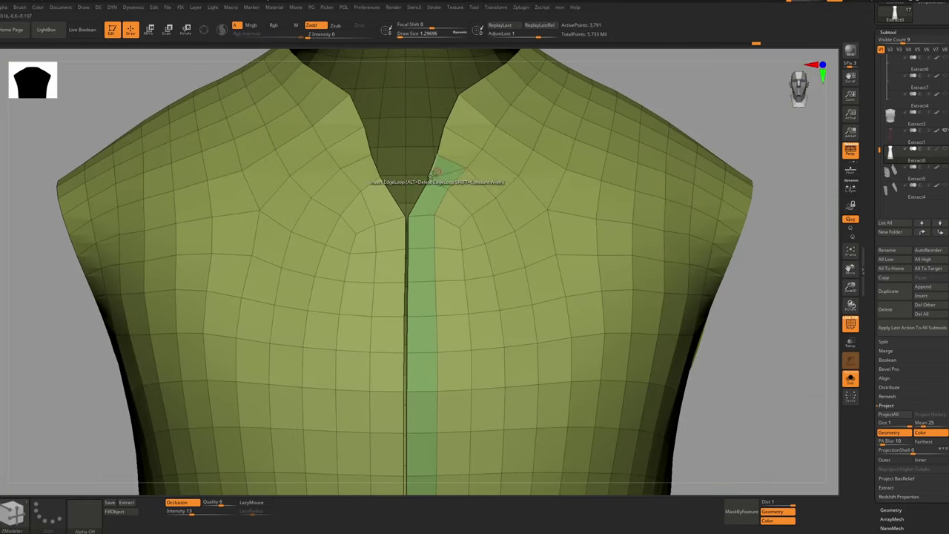
right_click_drag(445, 202, 432, 177, "alt")
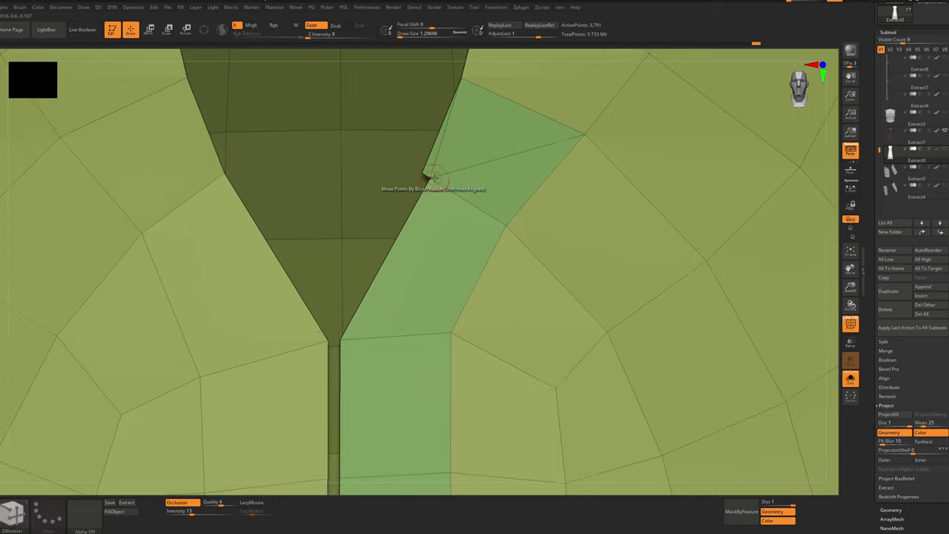
key("space")
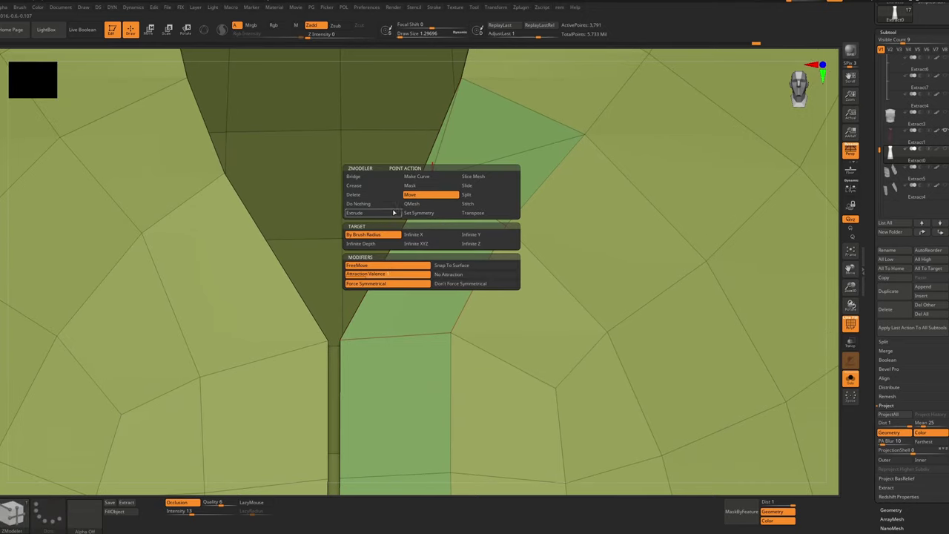
left_click(469, 203)
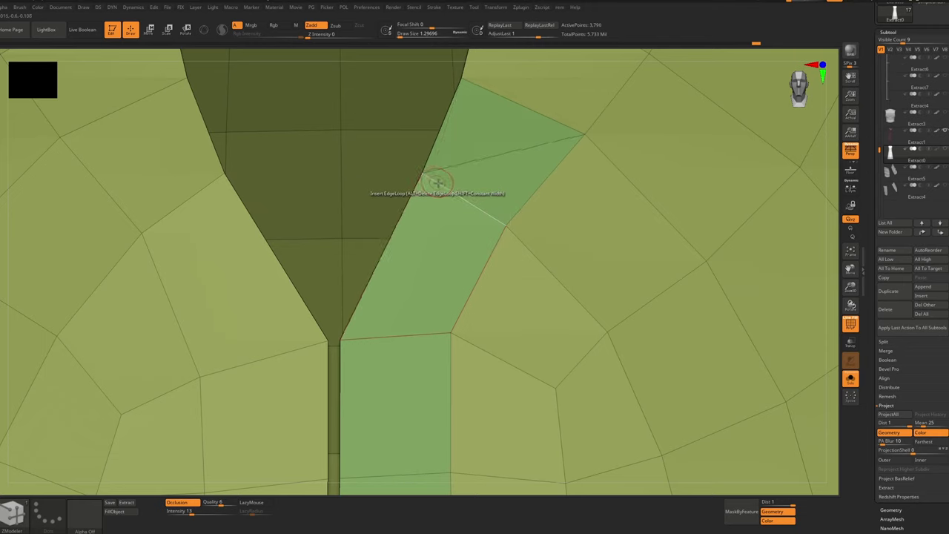
key("space")
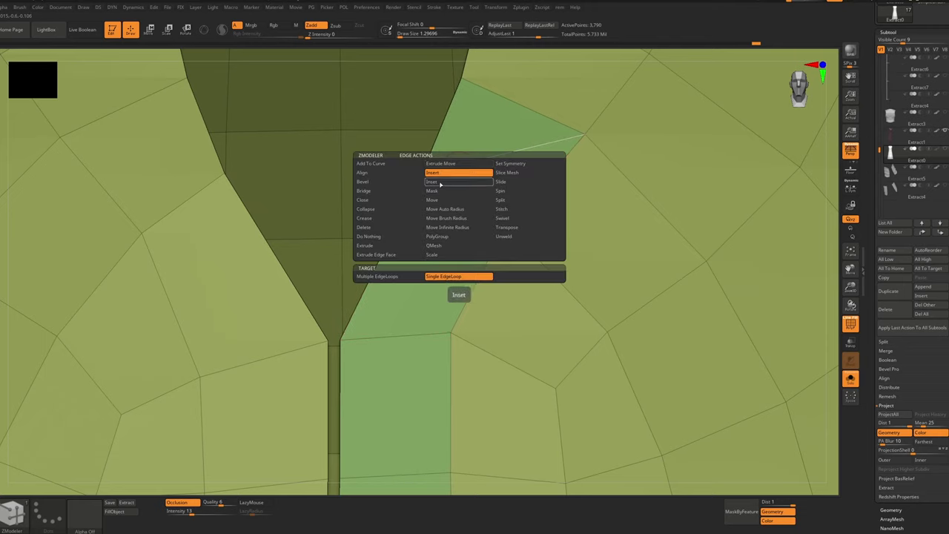
left_click(384, 227)
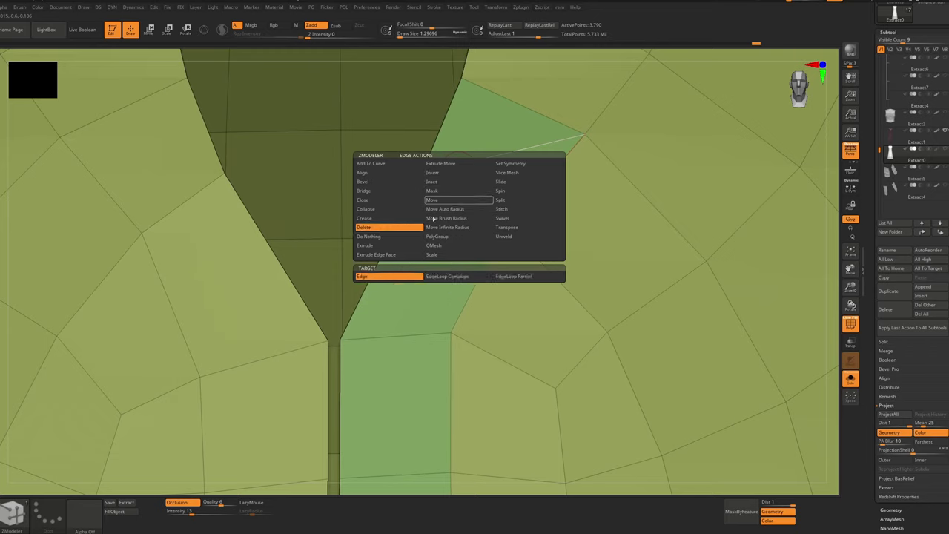
left_click(517, 148)
Merge the whole garment into one polygroup and switch to the Move brush
right_click_drag(518, 153, 553, 97, "ctrl")
key("ctrl+w")
right_click_drag(579, 186, 511, 194, "alt")
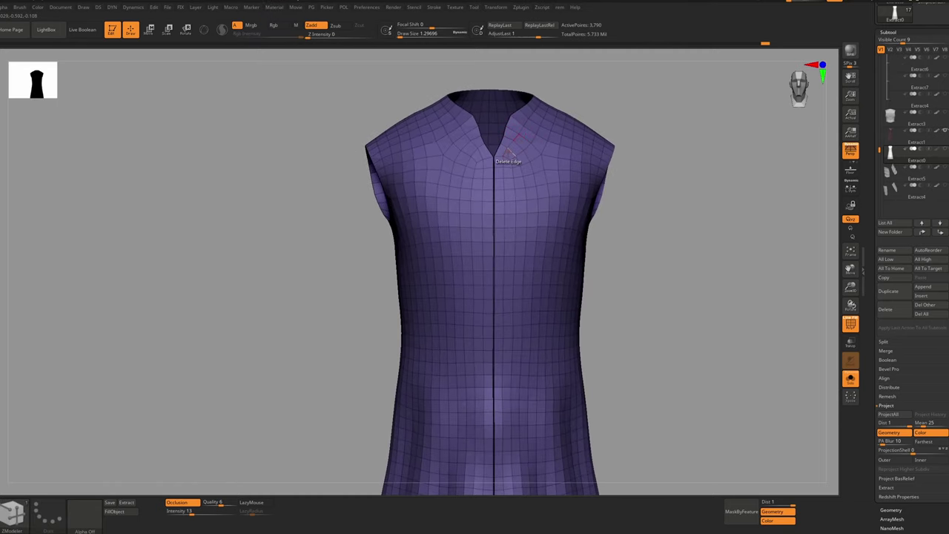
key("b")
key("m")
key("v")
right_click_drag(504, 155, 512, 125, "ctrl")
mouse_move(547, 165)
right_mouse_down()
mouse_move(524, 183)
mouse_move(502, 156)
right_mouse_up()
key("alt+s")
key("alt+s")
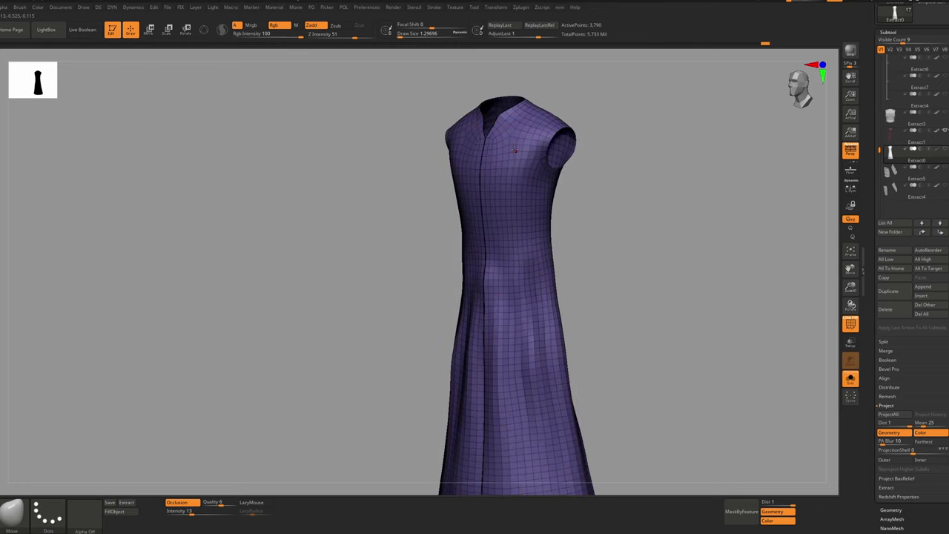
key("alt+s")
Enlarge the Move brush and push the inner layer's chest outward toward the tunic
key("b")
key("m")
key("v")
key("s")
left_click(514, 160)
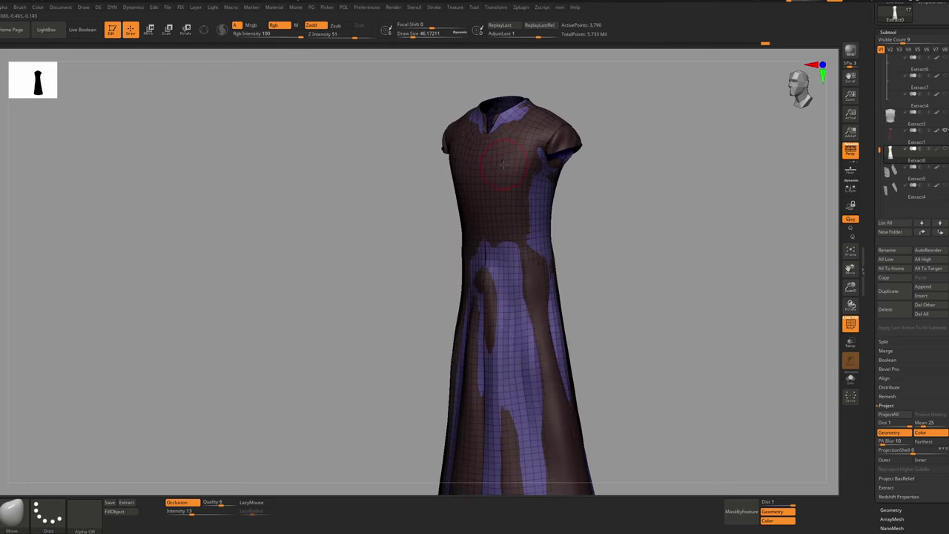
key("s")
left_click(521, 165)
right_click_drag(513, 180, 502, 169, "shift")
left_click_drag(502, 169, 510, 152, "alt")
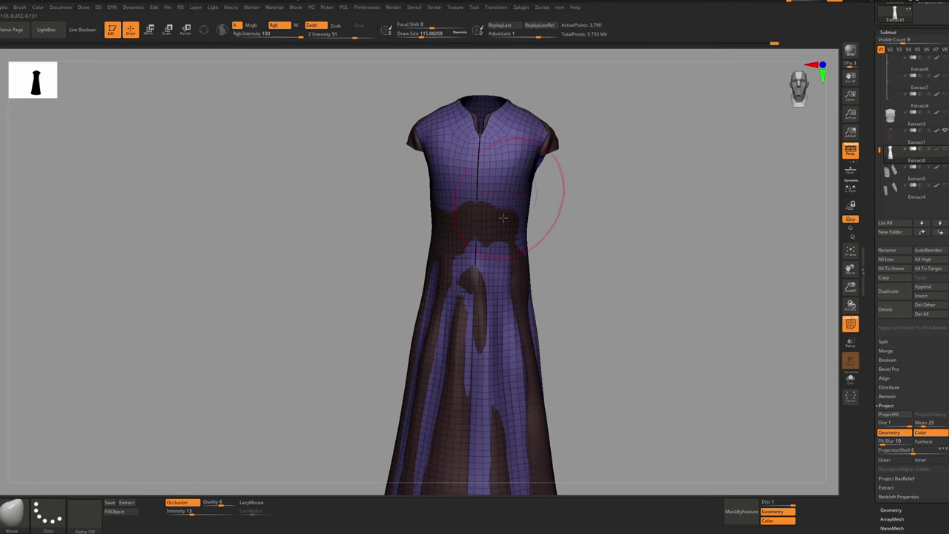
With an even larger brush, push the inner layer's waist outward and frame the whole dress
key("]")
left_click_drag(497, 248, 499, 240, "alt")
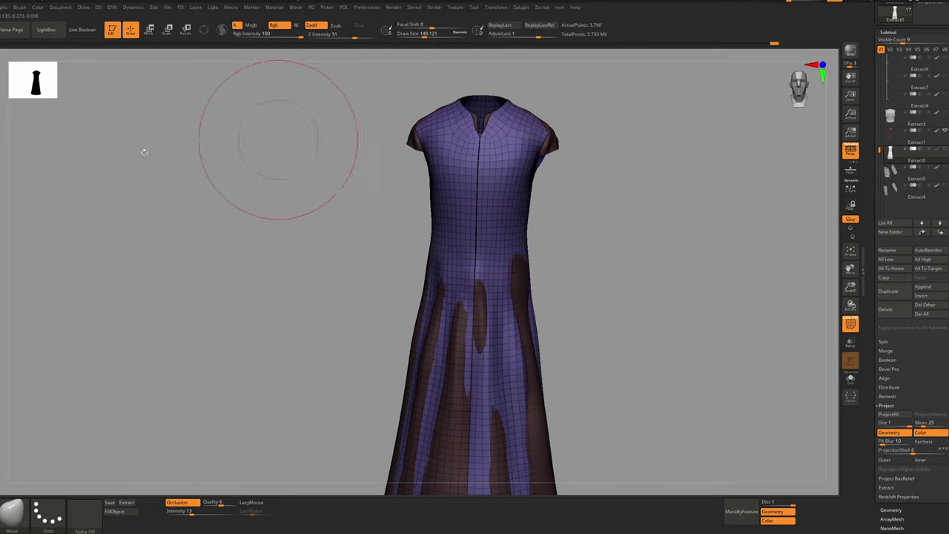
key("f")
right_click_drag(484, 231, 482, 176)
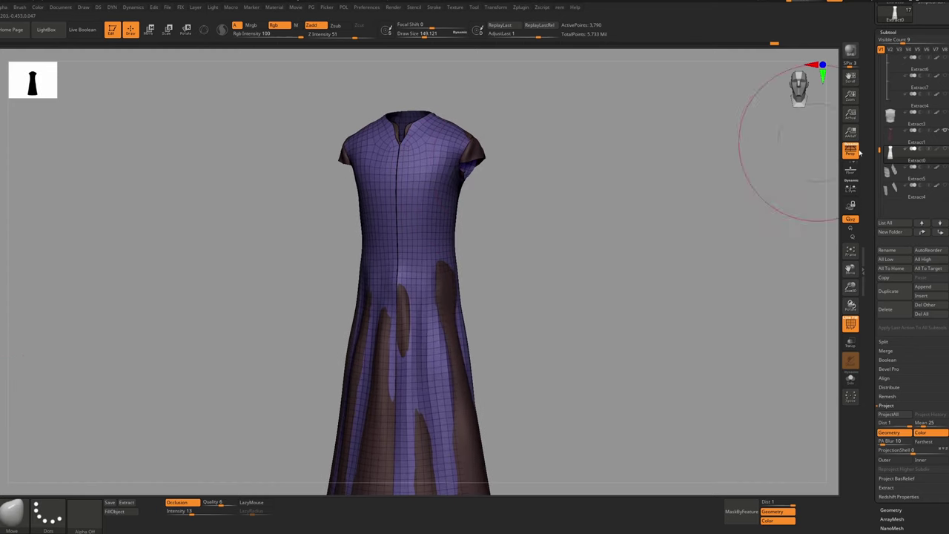
Make Extract1 the working tunic with PolyF off, lasso-hide part of it, then unhide it
left_click(895, 138)
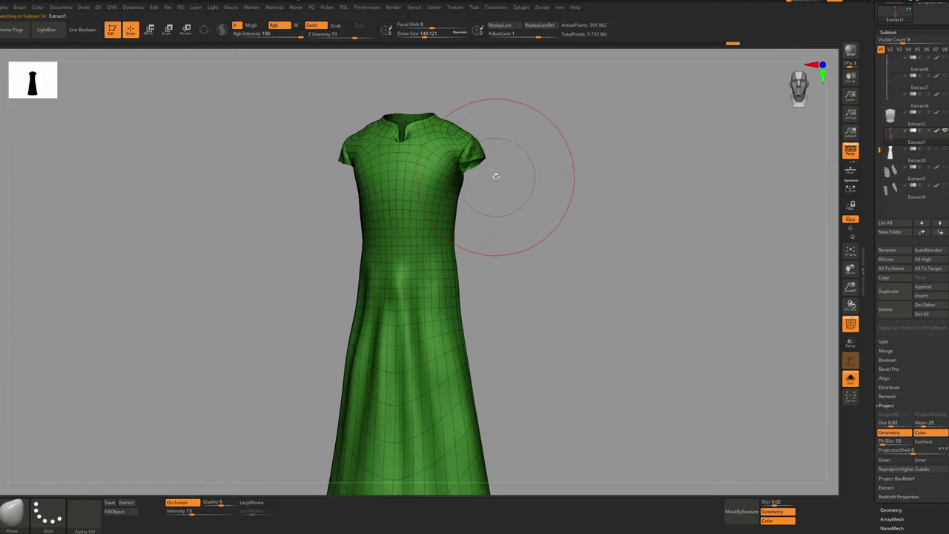
key("shift+f")
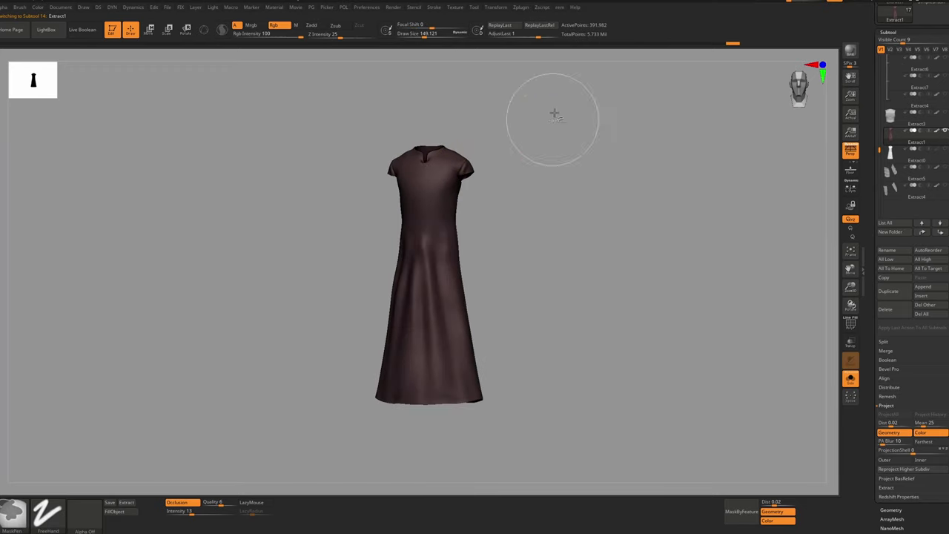
mouse_move(580, 86)
left_mouse_down("ctrl+shift")
mouse_move(250, 290)
mouse_move(564, 466)
left_mouse_up("ctrl+shift")
mouse_move(529, 99)
left_mouse_down("ctrl+alt+shift")
mouse_move(104, 423)
mouse_move(690, 319)
left_mouse_up("ctrl+alt+shift")
right_click_drag(487, 250, 507, 244, "ctrl")
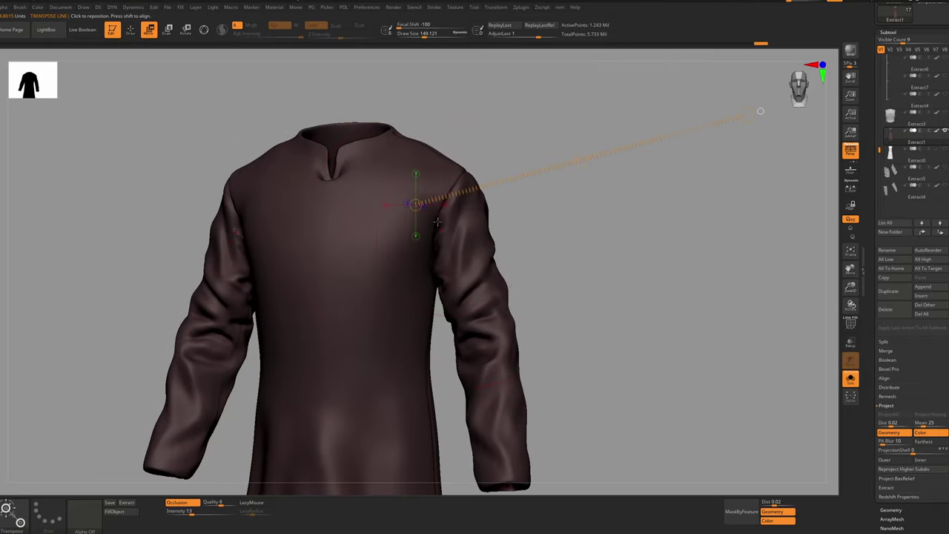
Mask the tunic body up to both sleeves using Transpose mask lines from front and back
left_click_drag(446, 195, 492, 278)
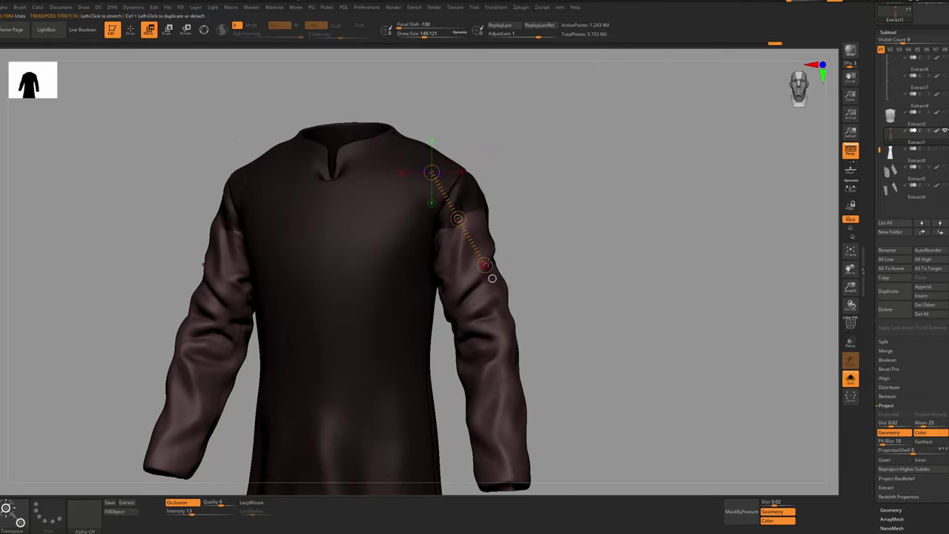
left_click_drag(530, 241, 543, 249, "ctrl")
key("shift+d")
key("shift+d")
left_click_drag(450, 183, 501, 255, "ctrl")
right_click_drag(498, 250, 697, 252)
left_click_drag(472, 206, 422, 282, "ctrl")
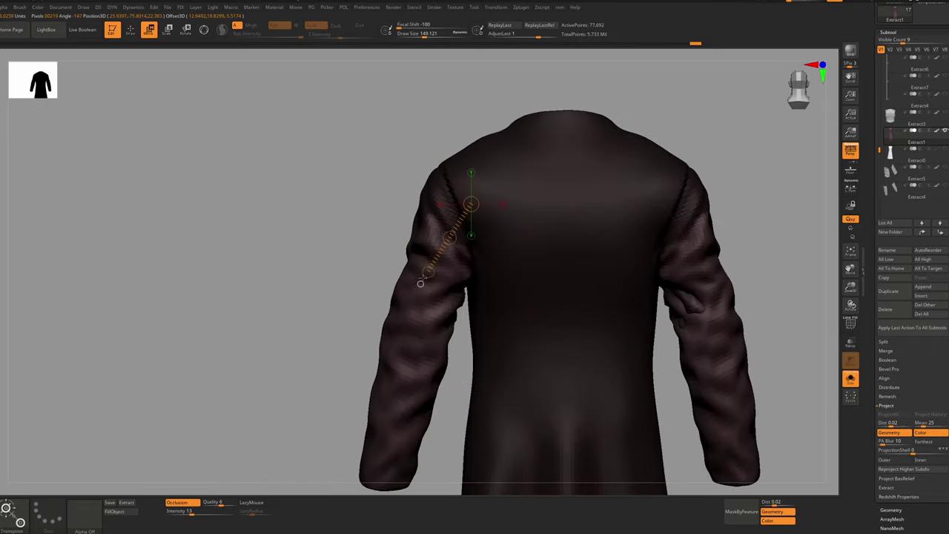
right_click_drag(421, 282, 638, 282)
left_click_drag(534, 204, 582, 287, "ctrl")
Subdivide the tunic once with Ctrl+D to about 1.24 million points
key("b")
key("m")
key("v")
left_click_drag(658, 451, 609, 461)
key("ctrl+d")
key("ctrl+d")
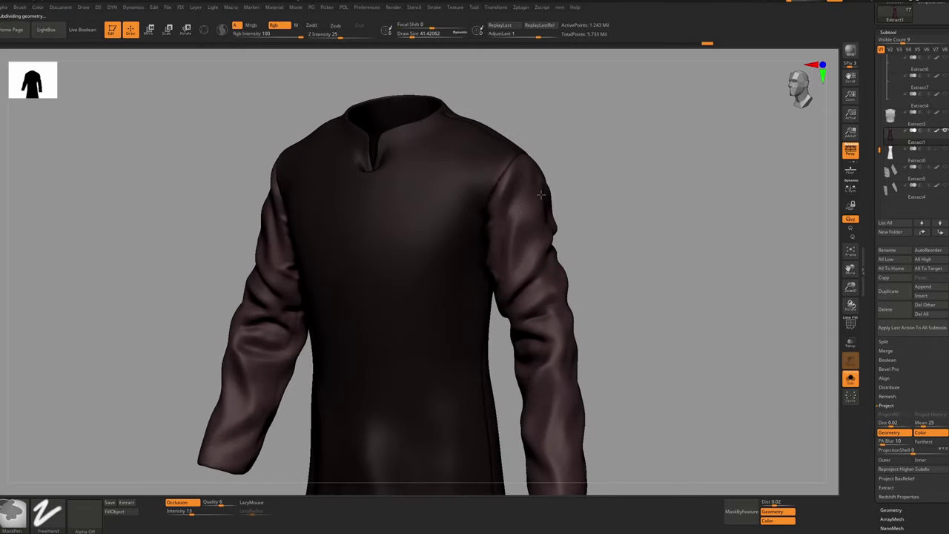
right_click_drag(549, 215, 502, 191)
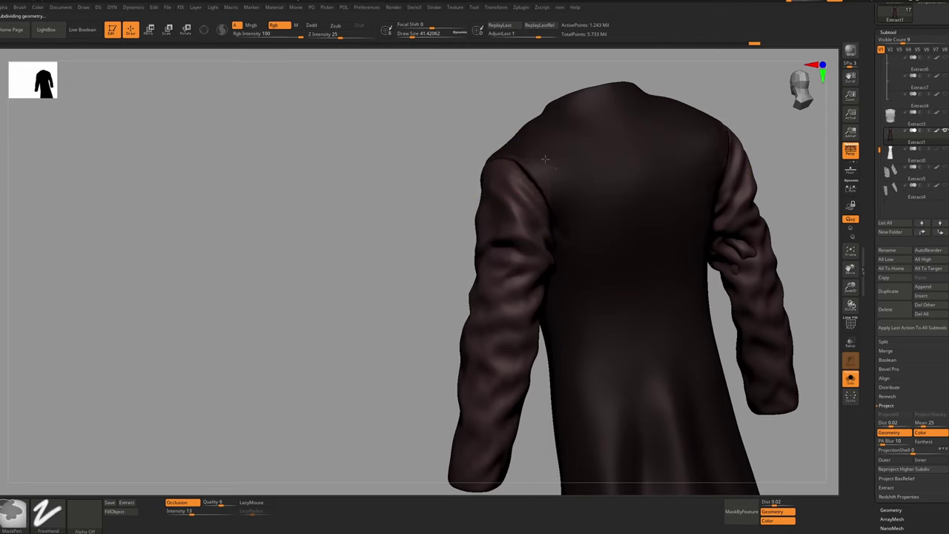
Touch up the sleeve mask along the shoulder seams with MaskPen
left_click(539, 206, "ctrl")
key("ctrl")
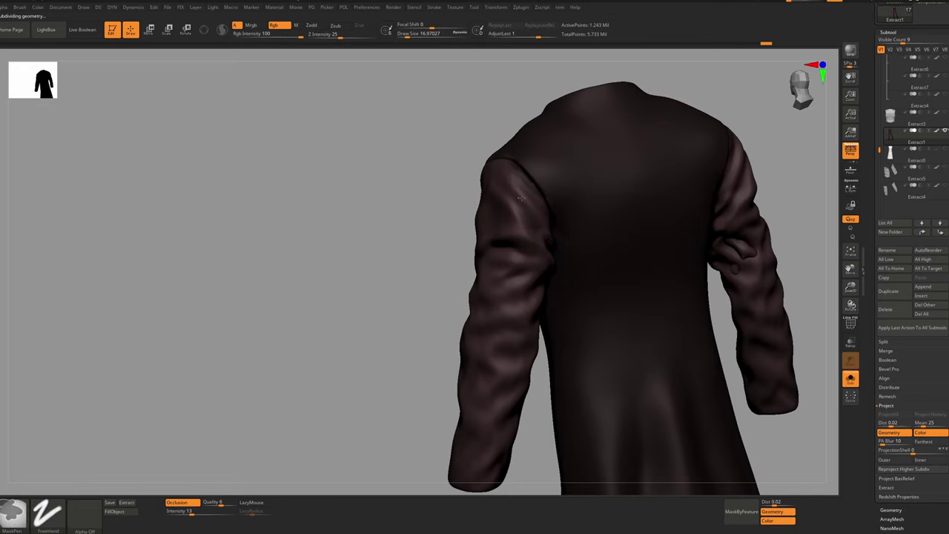
left_click(512, 173, "ctrl")
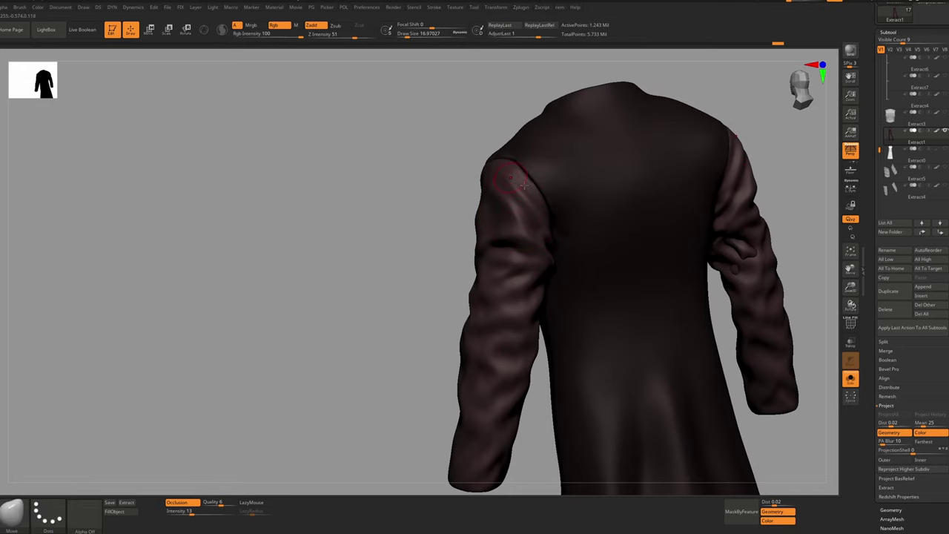
left_click_drag(441, 177, 505, 170)
right_click_drag(454, 171, 453, 172)
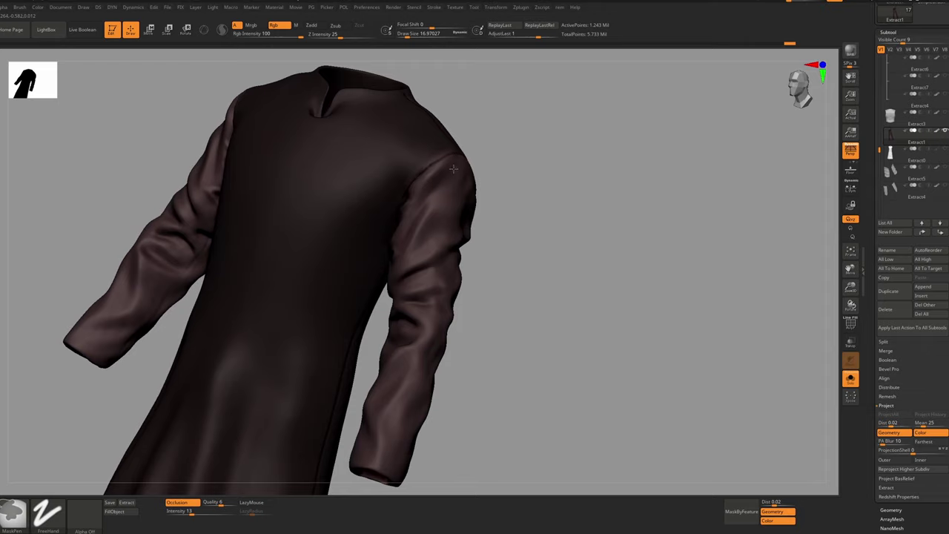
left_click(454, 169, "ctrl")
mouse_move(422, 210)
right_mouse_down()
mouse_move(450, 190)
mouse_move(403, 272)
mouse_move(457, 233)
mouse_move(444, 284)
mouse_move(457, 261)
right_mouse_up()
Invert the mask so the sleeves are masked, and pick the SelectRect brush
left_click(482, 241, "ctrl")
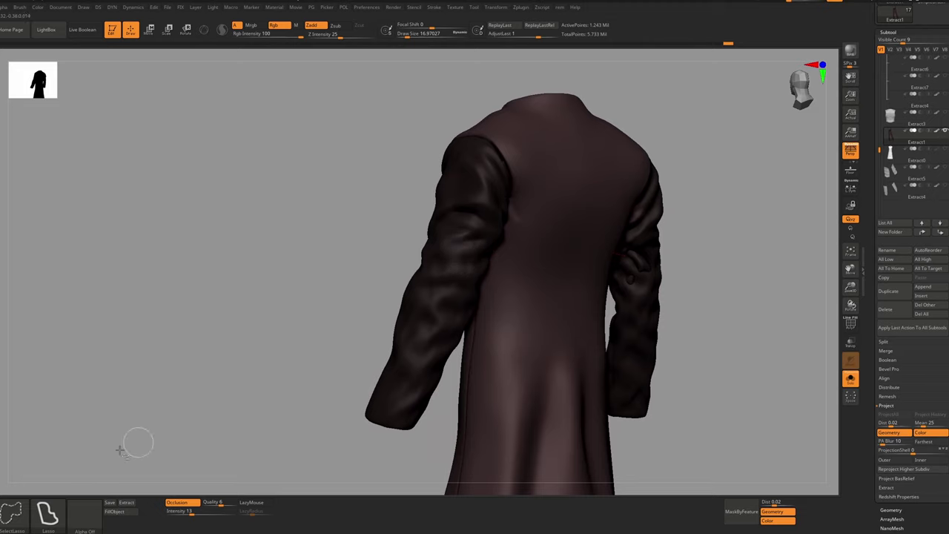
left_click(10, 519, "ctrl+shift")
left_click(10, 521, "ctrl+shift")
left_click(15, 513, "ctrl+shift")
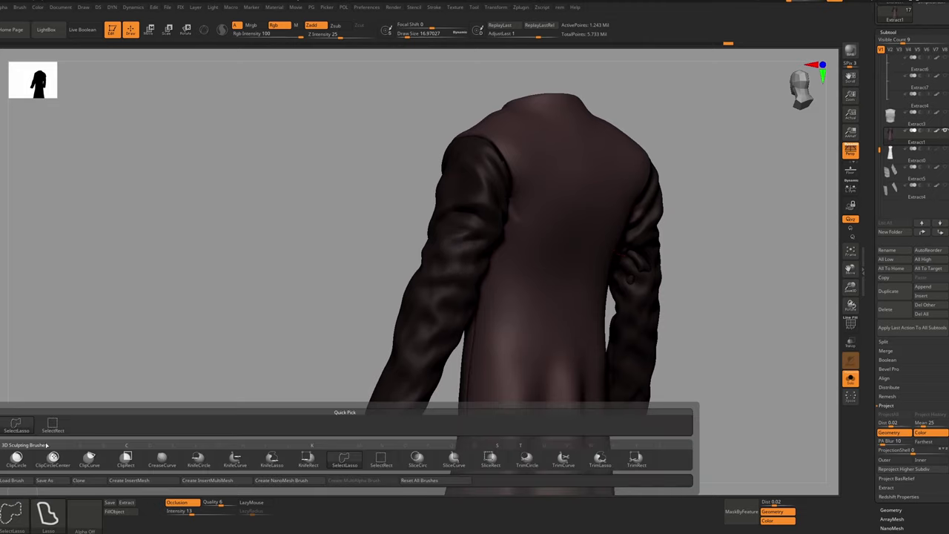
left_click(53, 425, "ctrl+shift")
right_click_drag(297, 245, 467, 204)
Briefly isolate the sleeves, unhide the tunic, and group the masked sleeves with Ctrl+W
left_click(476, 198, "ctrl+shift")
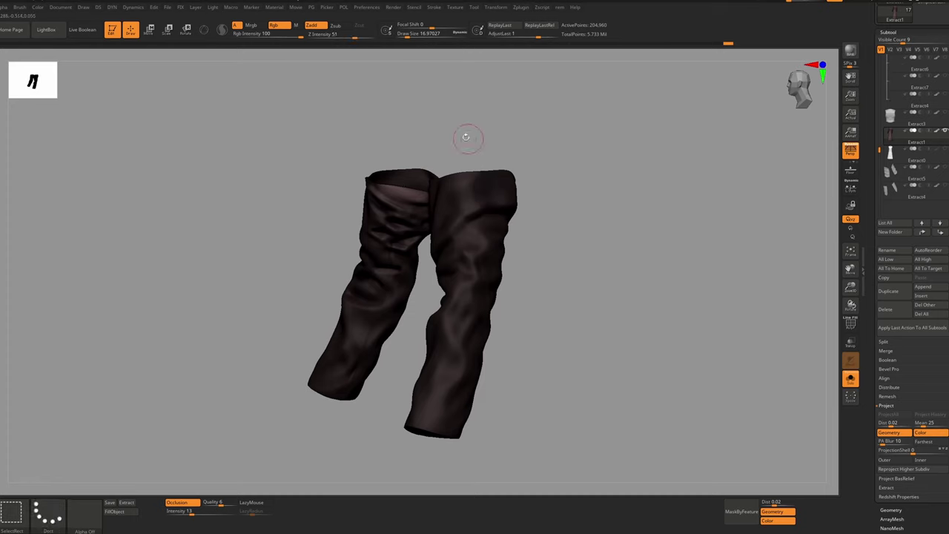
right_click_drag(356, 174, 502, 211)
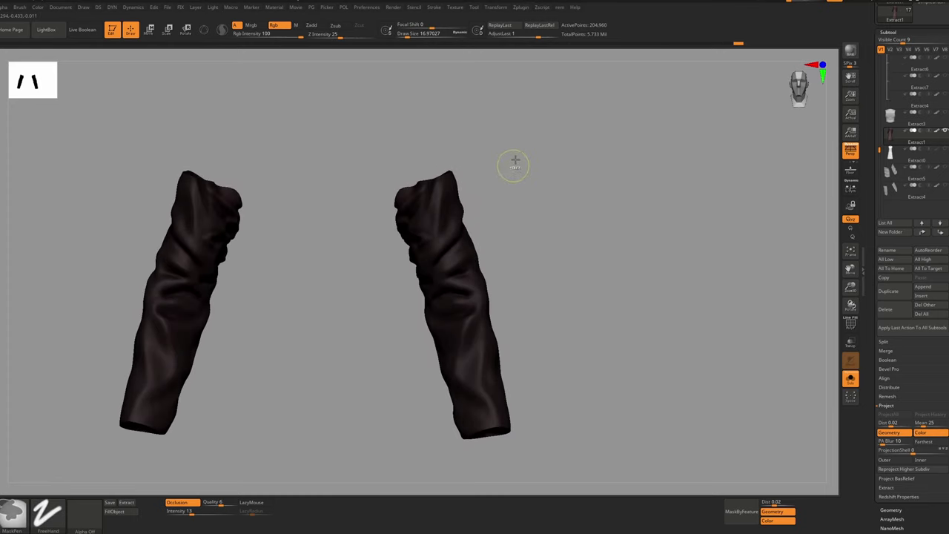
left_click(555, 141, "ctrl+shift")
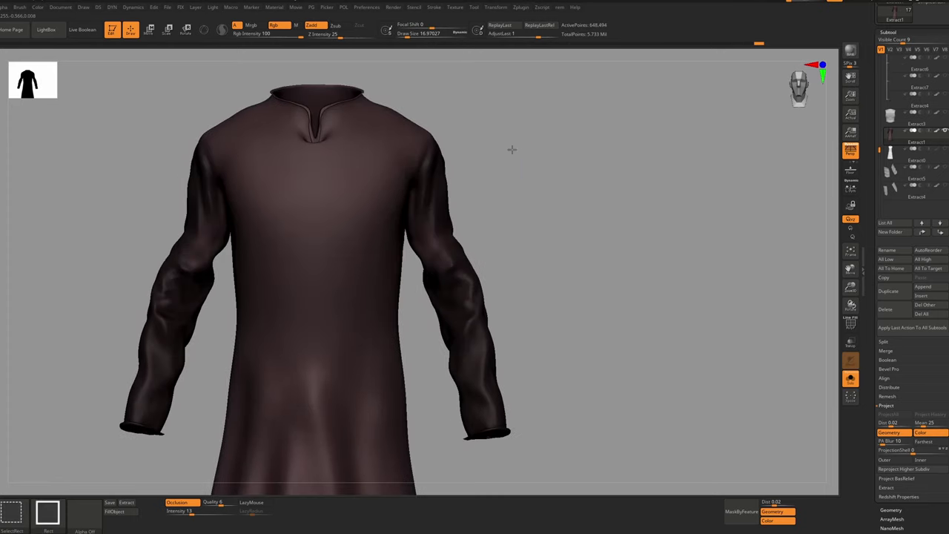
key("shift+f")
key("shift+f")
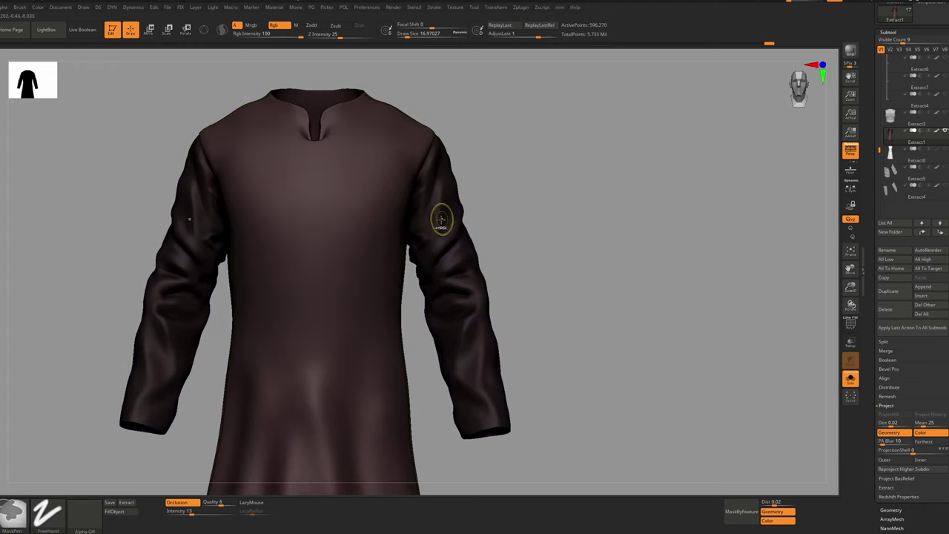
key("ctrl+w")
key("shift+f")
right_click_drag(446, 226, 484, 214)
right_click_drag(516, 185, 508, 269)
Refine the sleeve mask near the left armpit and on the far sleeve with MaskPen
left_click(557, 238, "ctrl")
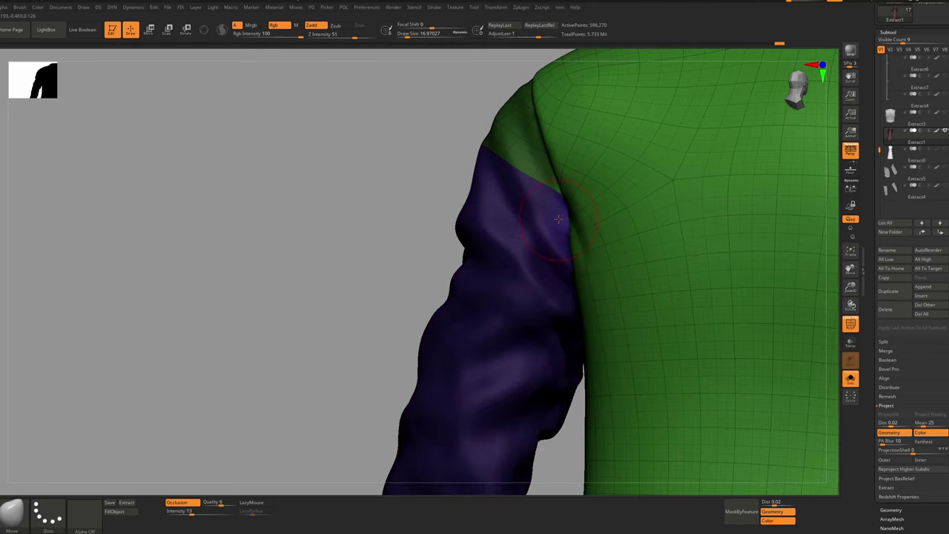
key("shift+f")
key("ctrl")
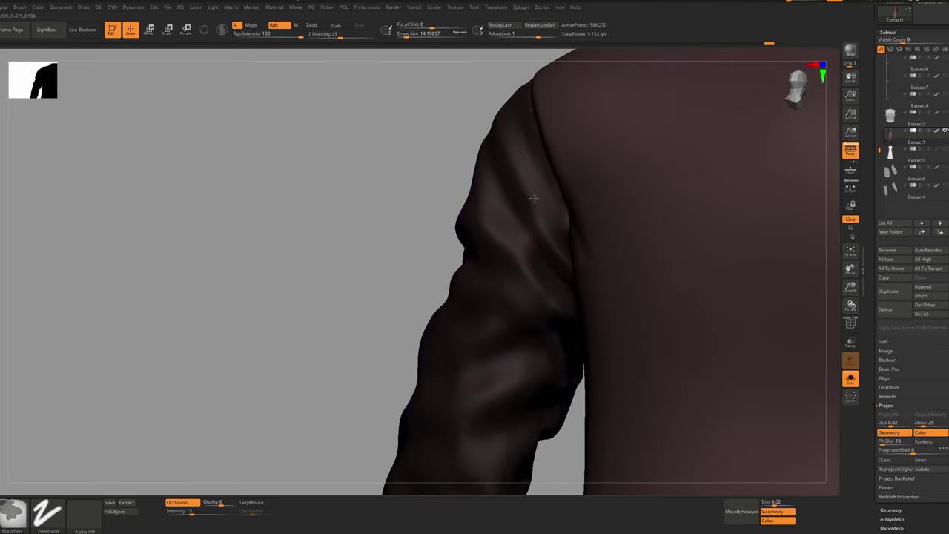
left_click(533, 219, "ctrl")
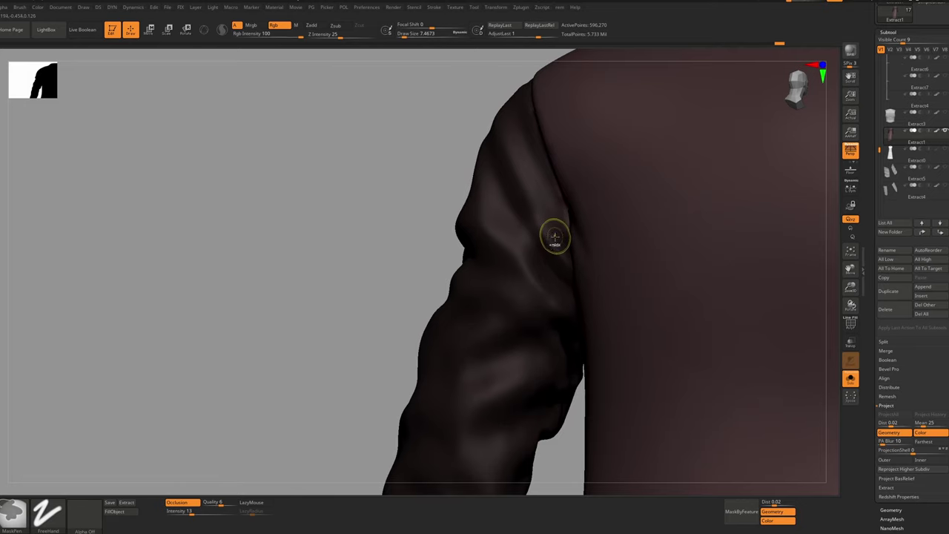
mouse_move(555, 236)
right_mouse_down("ctrl")
mouse_move(549, 175)
mouse_move(415, 167)
right_mouse_up("ctrl")
right_click_drag(538, 134, 539, 175, "ctrl")
left_click(539, 174, "ctrl")
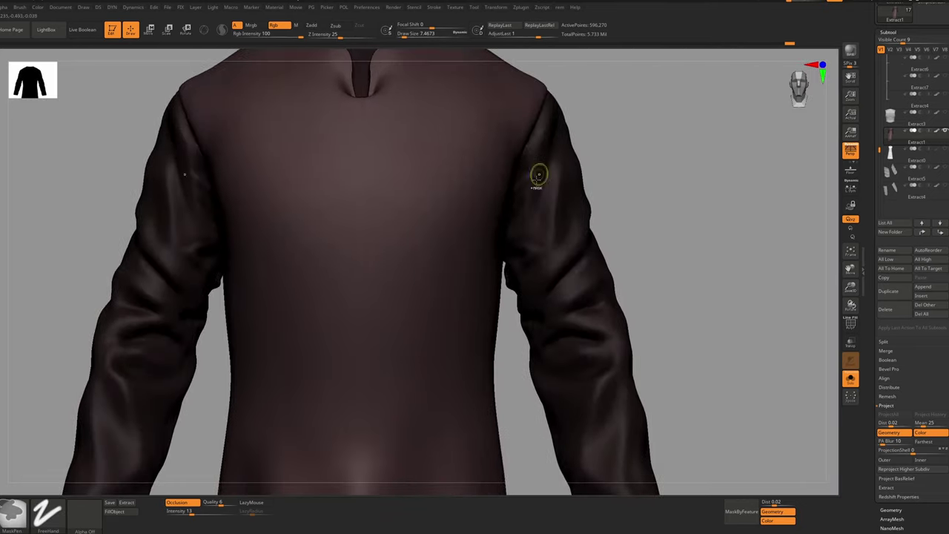
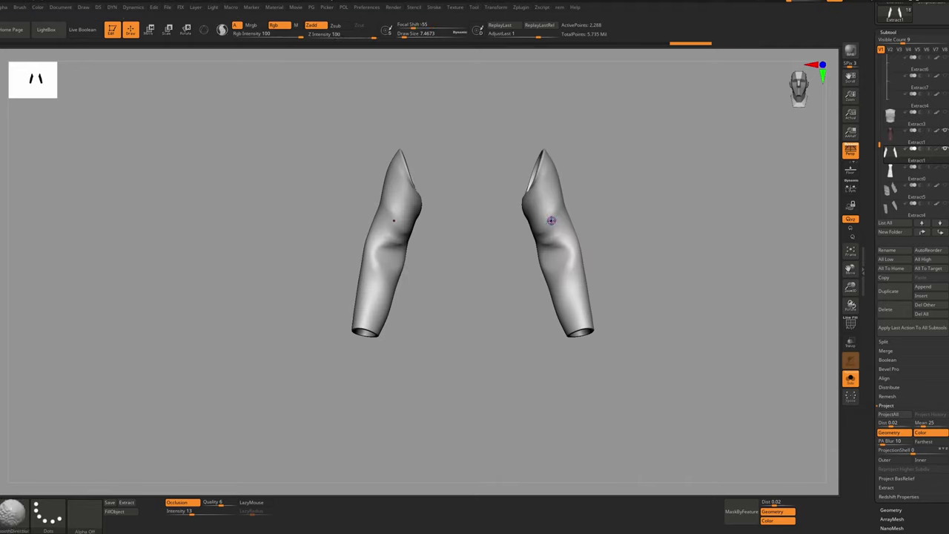
Show the sleeve wireframe and split the sleeves into separate polygroups
key("shift+f")
mouse_move(553, 229)
right_mouse_down("ctrl")
mouse_move(542, 220)
mouse_move(562, 232)
mouse_move(557, 224)
right_mouse_up("ctrl")
key("d")
right_click_drag(511, 193, 505, 213, "ctrl")
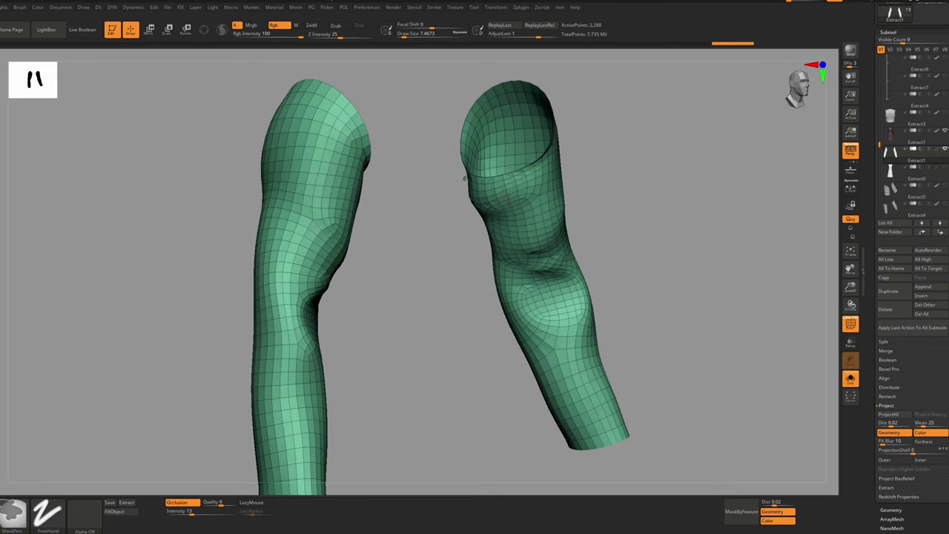
key("F1")
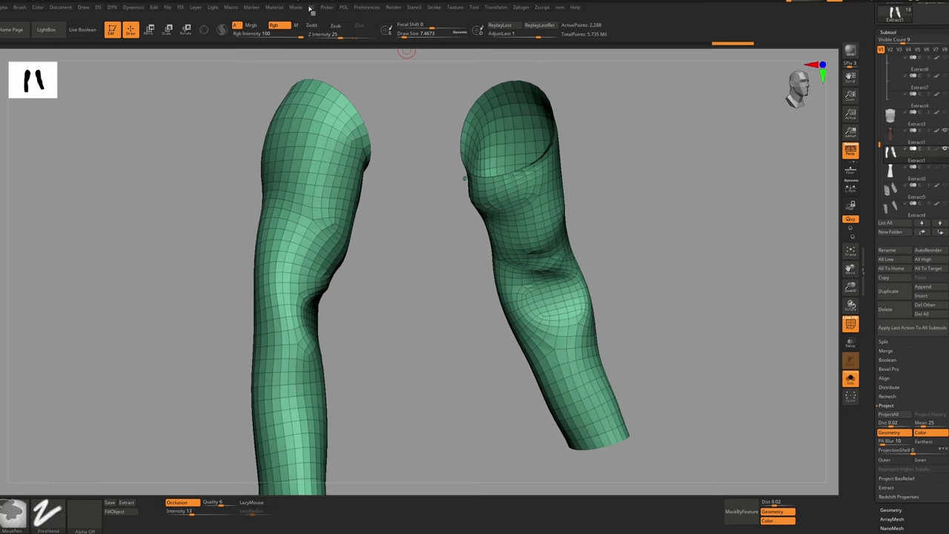
key("ctrl+w")
left_click(512, 262)
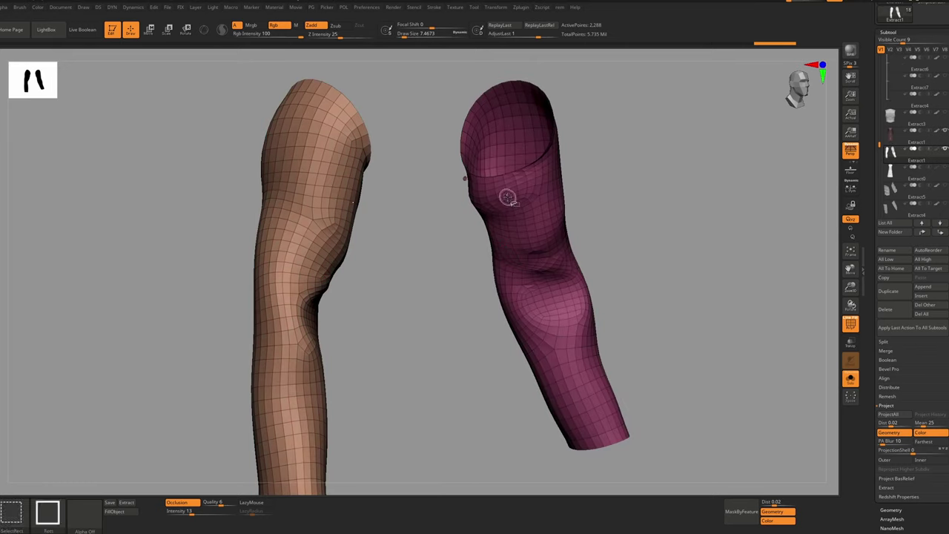
Keep the magenta sleeve visible, delete the hidden tan sleeve, and Mirror And Weld it across
left_click(509, 198, "ctrl+shift")
left_click(442, 175, "ctrl+shift")
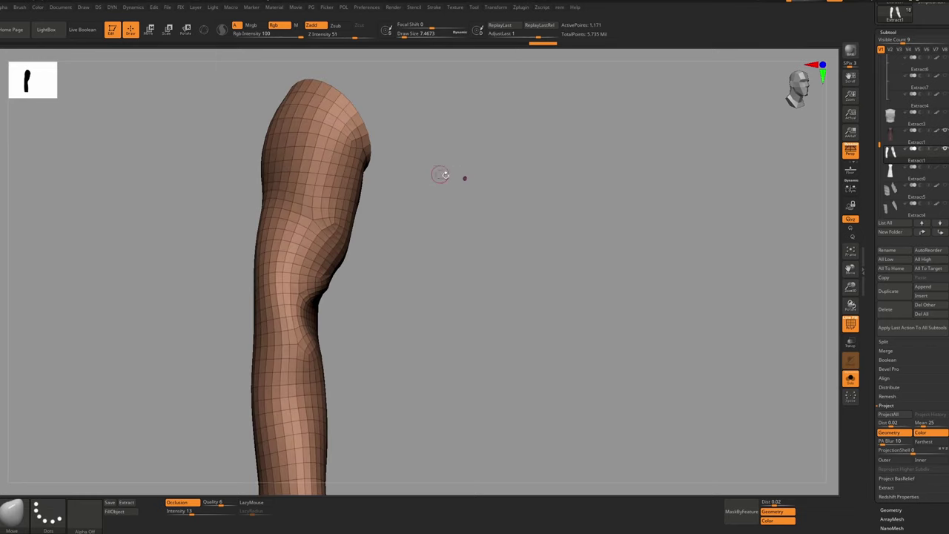
left_click_drag(508, 177, 586, 176, "ctrl+shift")
key("alt+f")
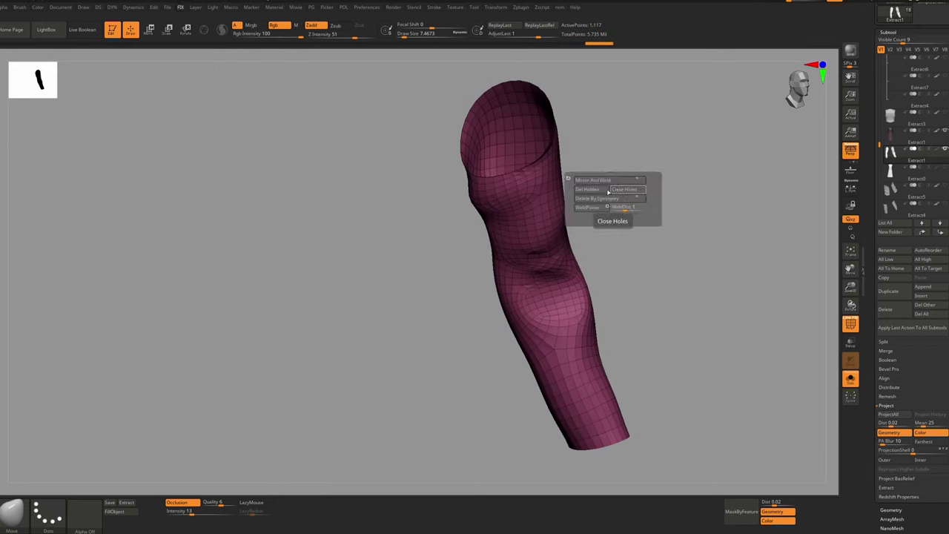
left_click(606, 191)
left_click(602, 181)
Compare the mirrored sleeve pair against the whole robe and enlarge the brush size
right_click_drag(509, 220, 507, 178, "ctrl")
right_click_drag(507, 178, 496, 203, "shift")
key("alt+s")
key("alt+s")
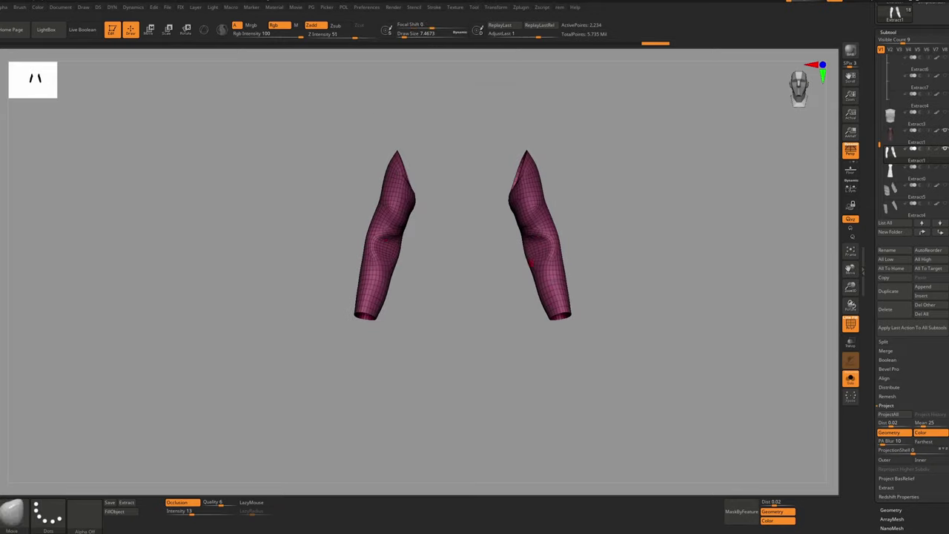
key("shift+f")
right_click_drag(545, 233, 530, 220, "ctrl")
key("shift+f")
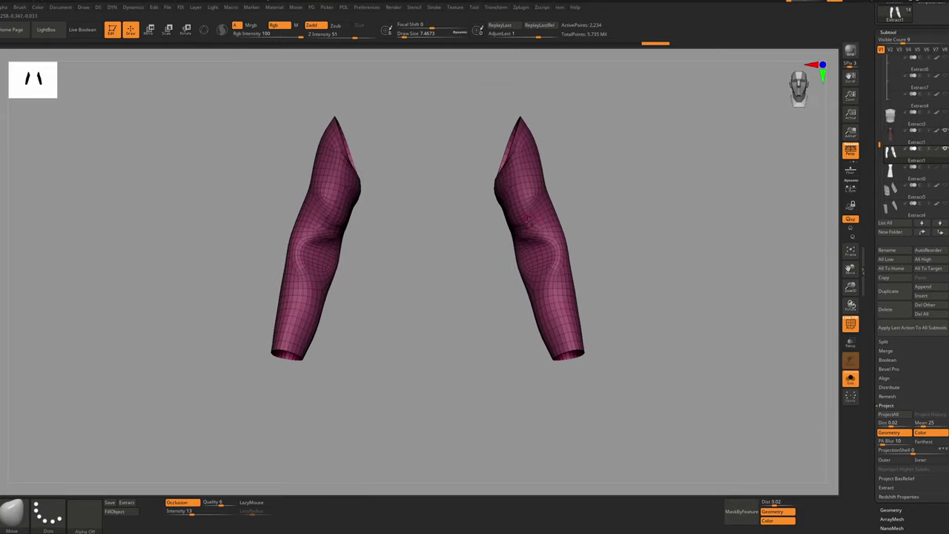
key("s")
left_click_drag(532, 222, 536, 221)
key("Print")
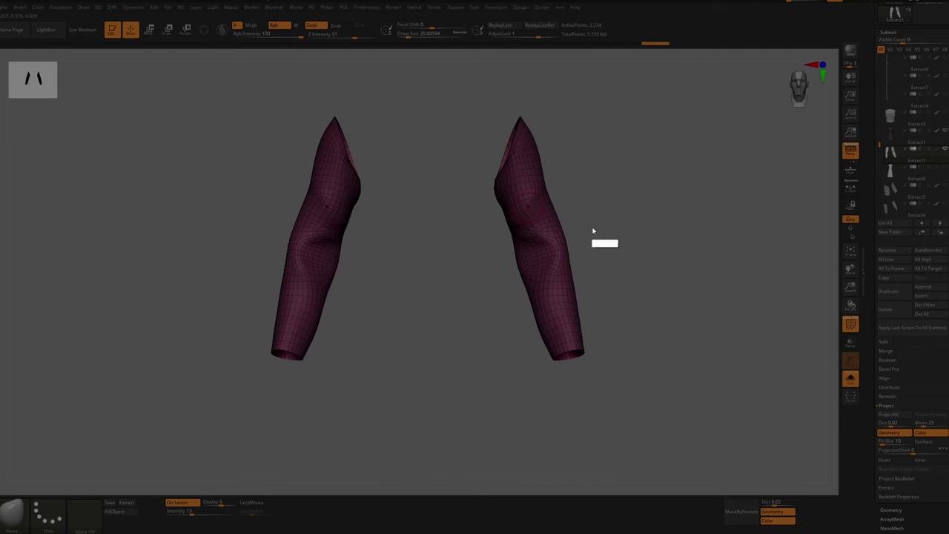
Annotate a screen capture of the right sleeve with a red guide line
left_click_drag(595, 108, 445, 441)
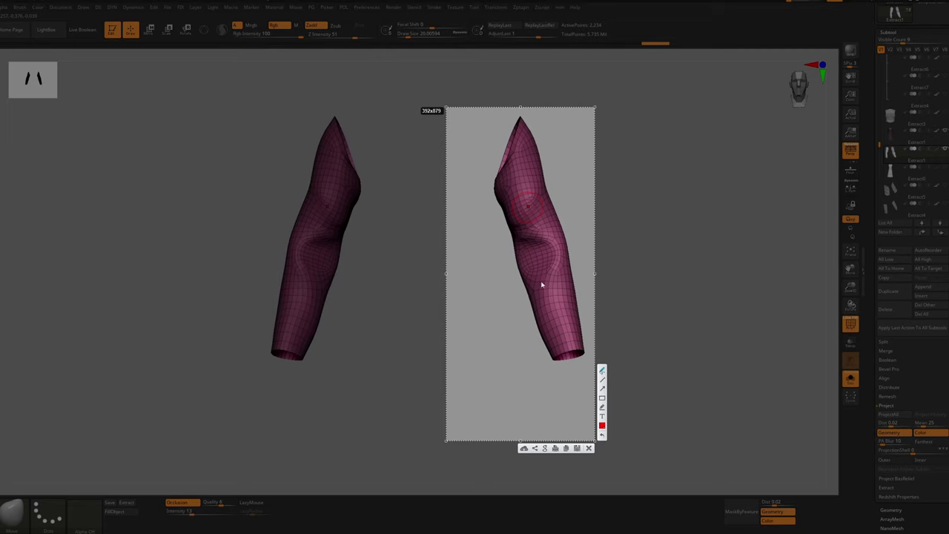
left_click_drag(541, 285, 553, 277)
left_click_drag(518, 235, 535, 157)
left_click_drag(502, 185, 548, 263)
key("Escape")
mouse_move(648, 251)
left_mouse_down()
mouse_move(655, 273)
mouse_move(626, 272)
left_mouse_up()
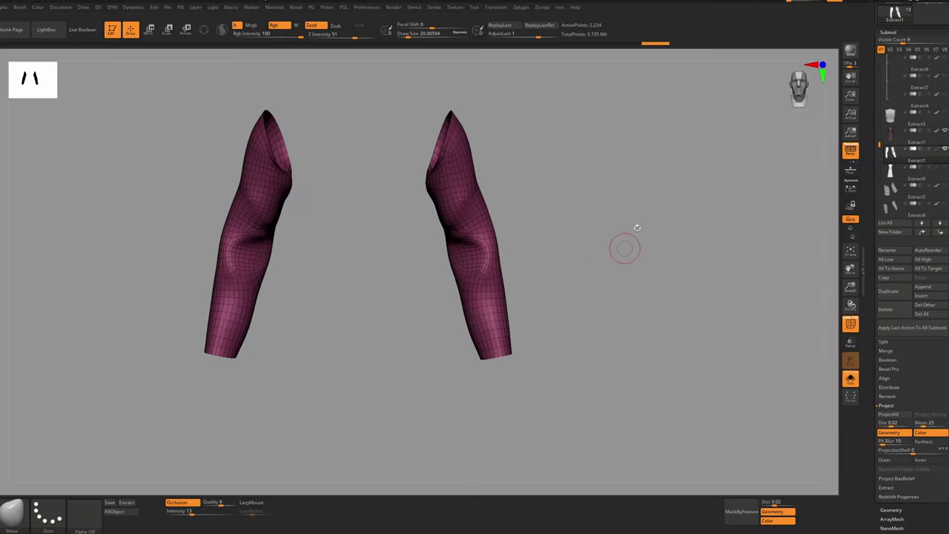
In a second capture, sketch red edge-loop lines across the forearm and up the sleeve
key("Print")
left_click_drag(725, 85, 307, 412)
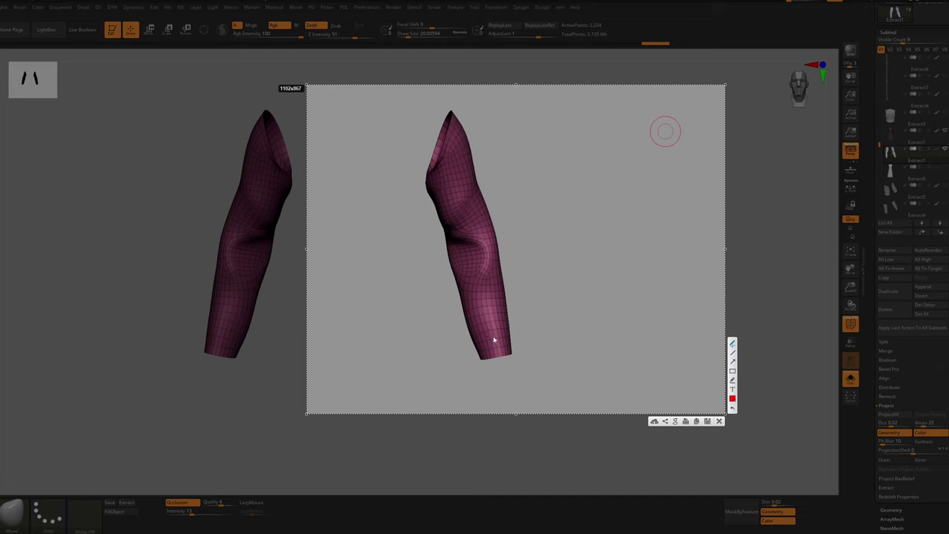
left_click_drag(514, 338, 454, 351)
left_click_drag(528, 323, 451, 327)
left_click_drag(518, 297, 448, 310)
left_click_drag(511, 278, 434, 297)
left_click_drag(502, 257, 434, 270)
mouse_move(498, 239)
left_mouse_down()
mouse_move(425, 251)
mouse_move(429, 241)
left_mouse_up()
left_click_drag(473, 202, 397, 217)
mouse_move(476, 176)
left_mouse_down()
mouse_move(413, 197)
mouse_move(470, 167)
mouse_move(449, 167)
mouse_move(481, 393)
left_mouse_up()
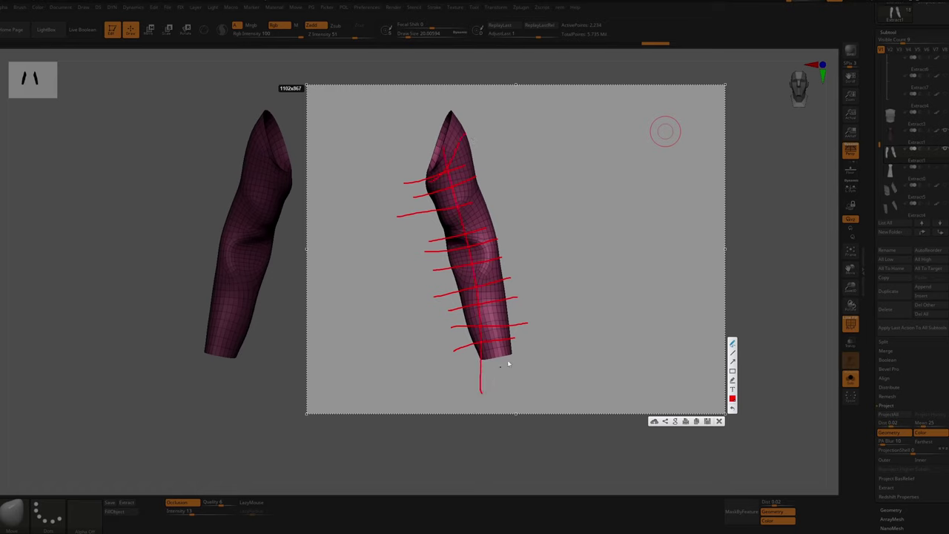
left_click(719, 422)
Mask both sleeves, apply Polish By Features, then clear the mask
mouse_move(490, 320)
right_mouse_down()
mouse_move(511, 299)
mouse_move(482, 286)
right_mouse_up()
mouse_move(428, 158)
right_mouse_down("ctrl")
mouse_move(445, 237)
mouse_move(512, 257)
right_mouse_up("ctrl")
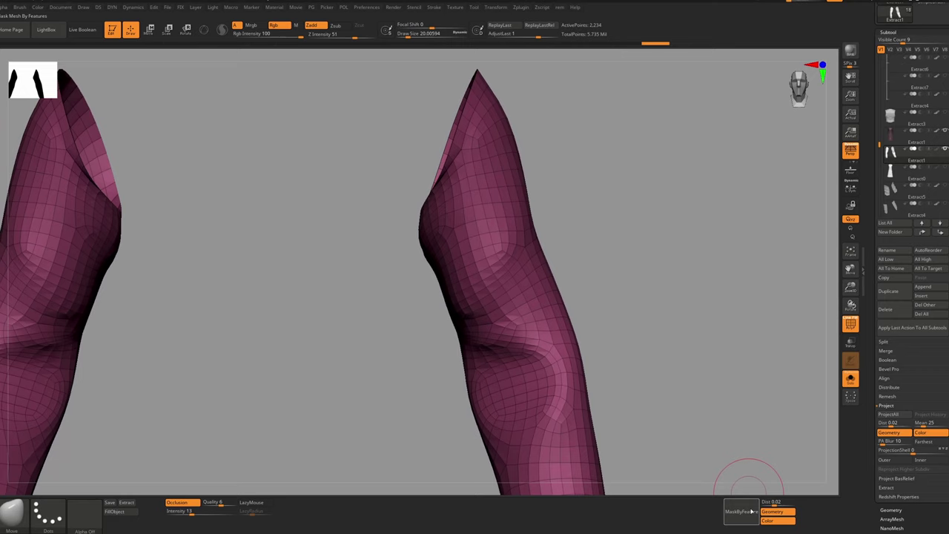
left_click(605, 267, "ctrl")
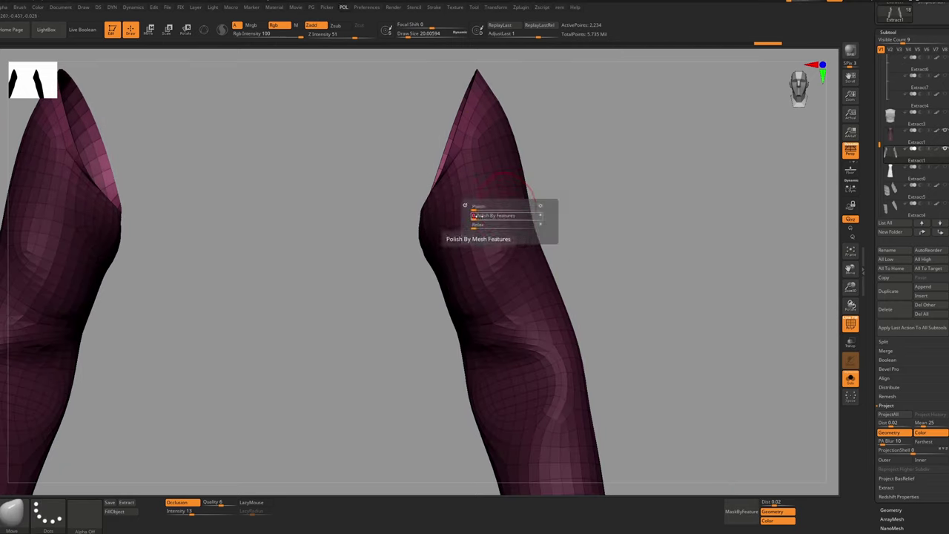
left_click(509, 218)
right_click_drag(519, 229, 522, 181, "ctrl")
mouse_move(522, 182)
right_mouse_down()
mouse_move(496, 208)
mouse_move(513, 191)
right_mouse_up()
left_click_drag(535, 218, 537, 219, "ctrl")
mouse_move(537, 219)
right_mouse_down()
mouse_move(486, 211)
mouse_move(485, 194)
right_mouse_up()
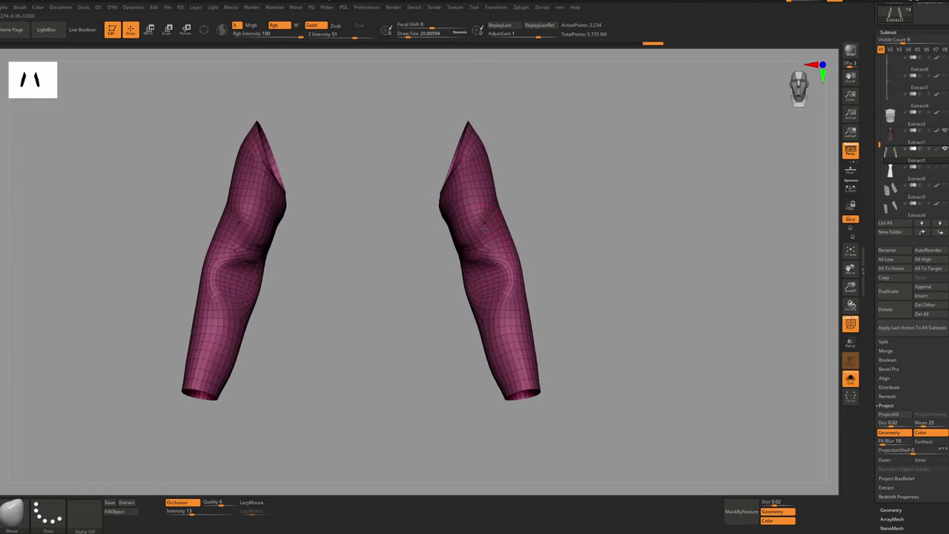
Remesh the sleeves with ZRemesher at Half density, down to about 1,134 points
key("r")
left_click(500, 317)
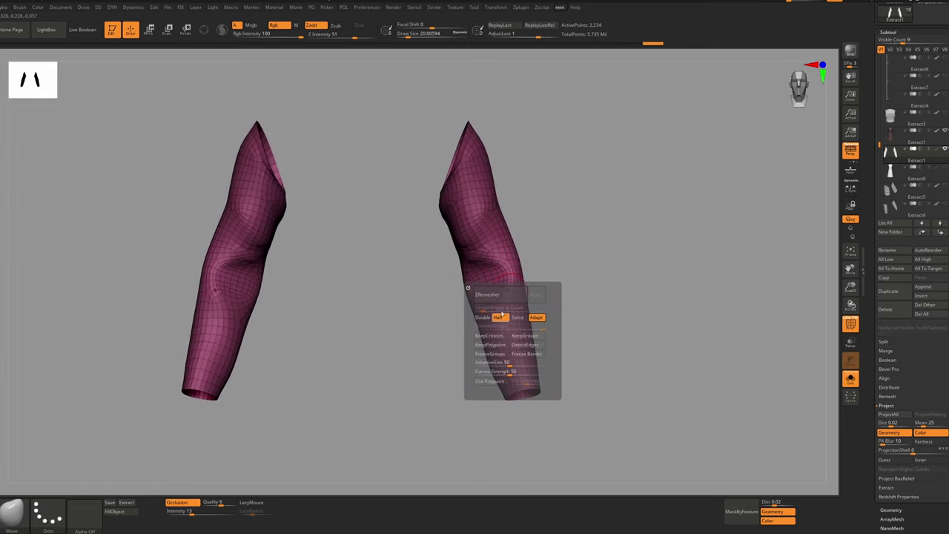
left_click(506, 295)
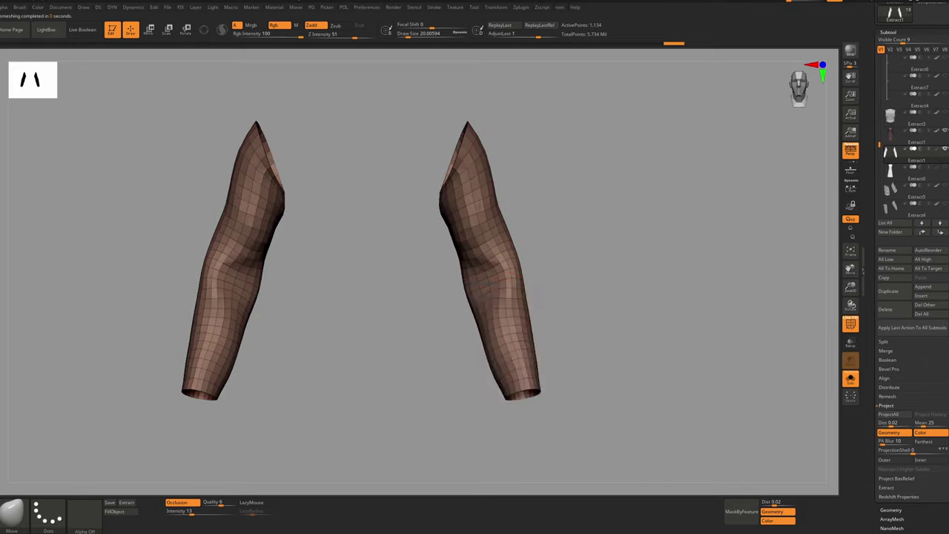
mouse_move(428, 192)
right_mouse_down()
mouse_move(508, 210)
mouse_move(428, 186)
right_mouse_up()
right_click_drag(511, 248, 455, 257)
key("s")
left_click(508, 286)
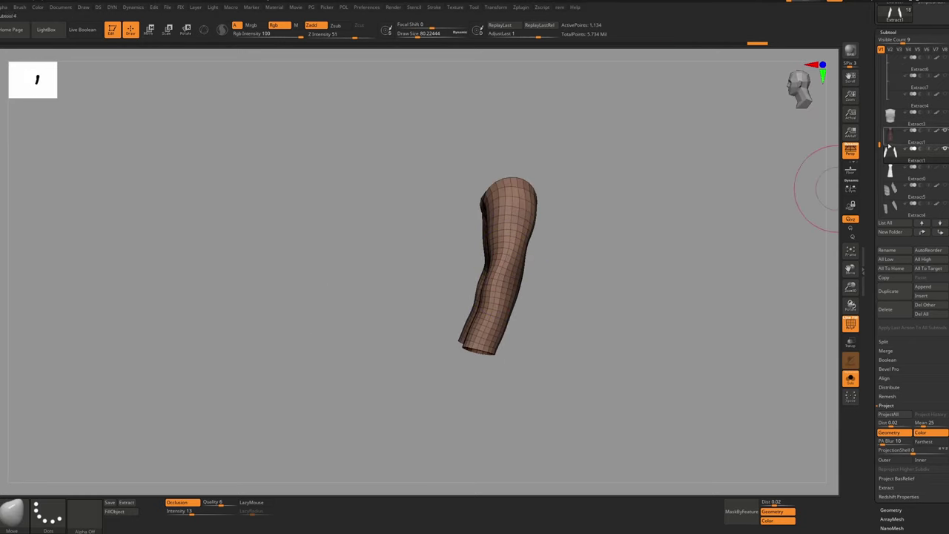
Select the Extract0 robe body and show the Extract1 sleeves alongside it to compare topology
left_click(896, 136)
left_click(894, 178)
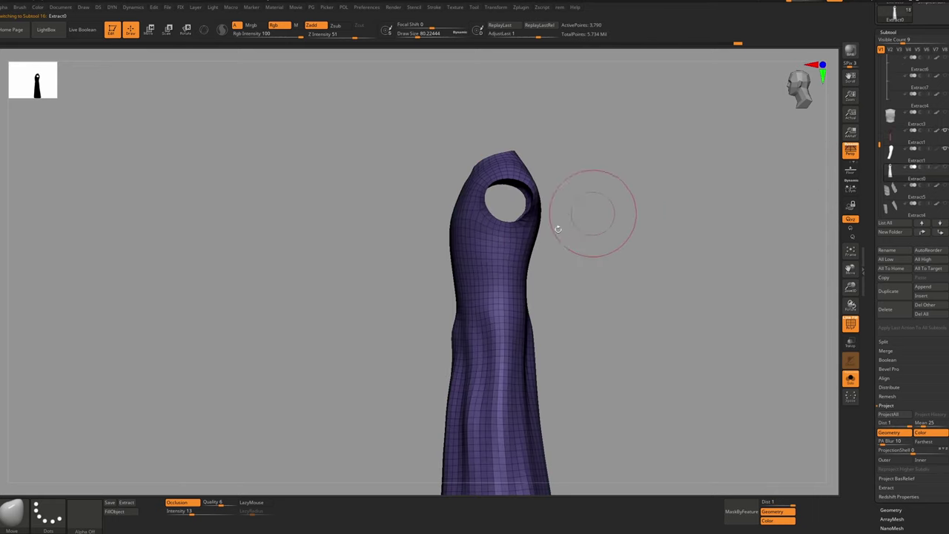
left_click_drag(595, 215, 566, 238)
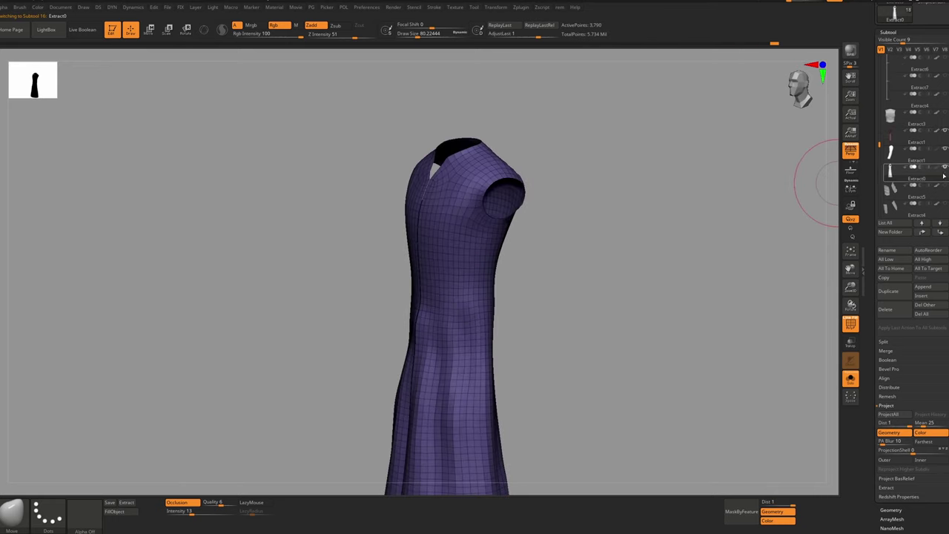
left_click(945, 167)
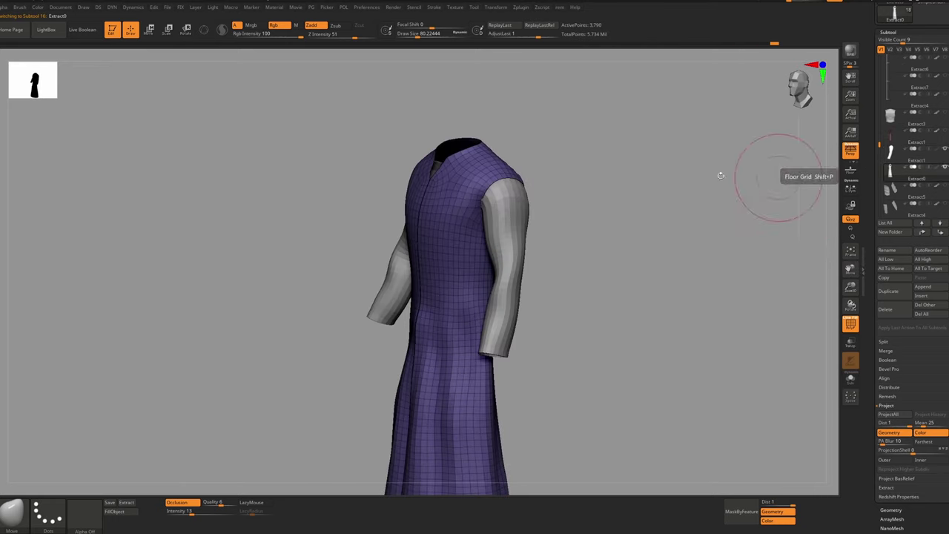
left_click(500, 219, "alt")
left_click(476, 256, "alt")
left_click(505, 268, "alt")
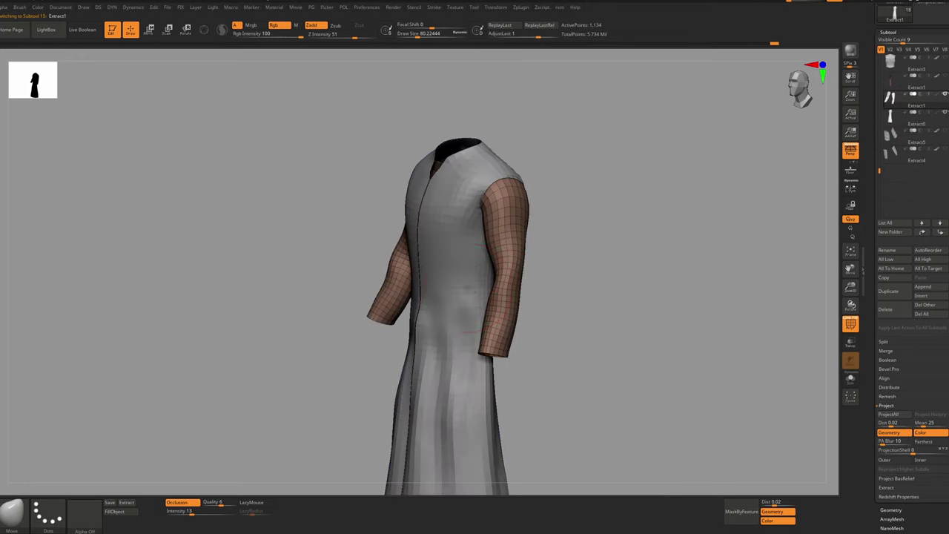
left_click(480, 305, "alt")
left_click(503, 319, "alt")
left_click(478, 281, "alt")
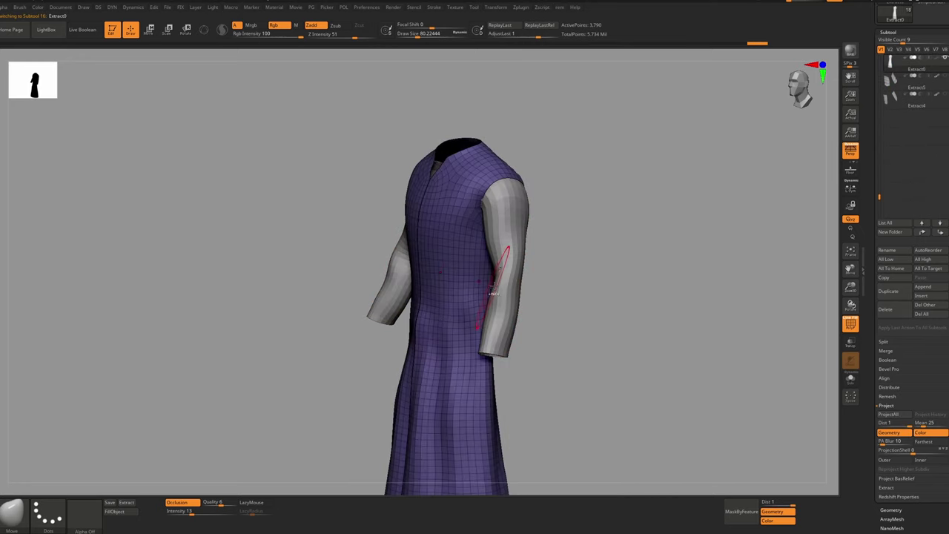
right_click_drag(500, 252, 547, 265, "ctrl")
mouse_move(511, 266)
right_mouse_down("ctrl")
mouse_move(495, 234)
mouse_move(508, 258)
right_mouse_up("ctrl")
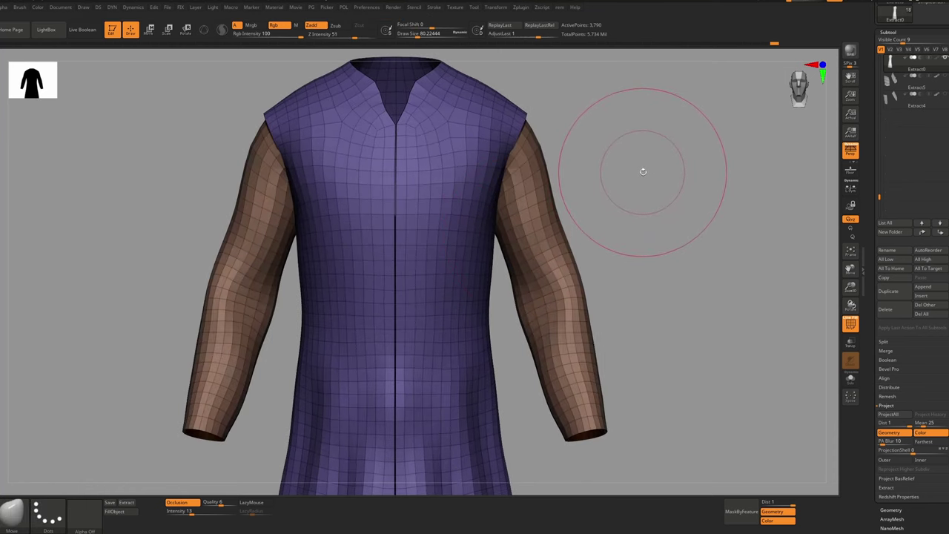
Mark two red boxes on the robe's chest in an annotated screen capture
key("Print")
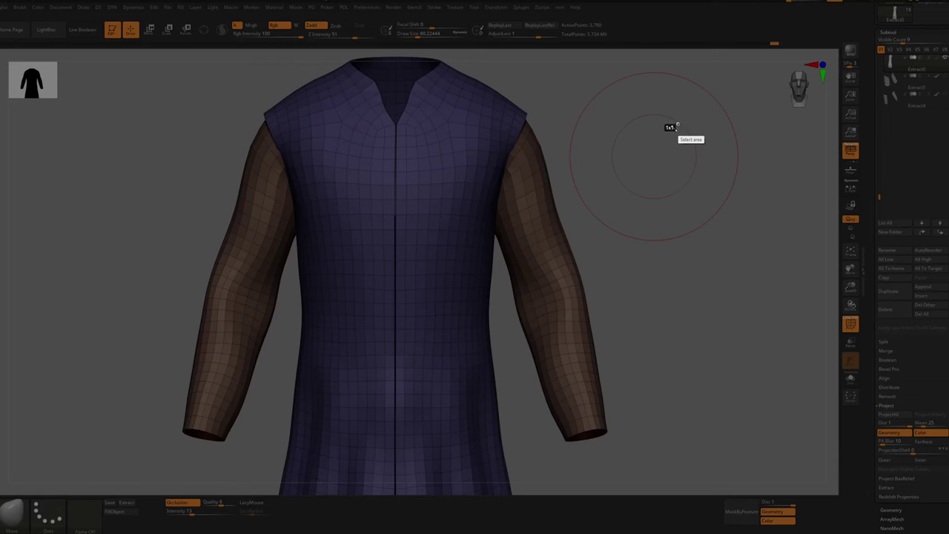
left_click_drag(678, 125, 208, 467)
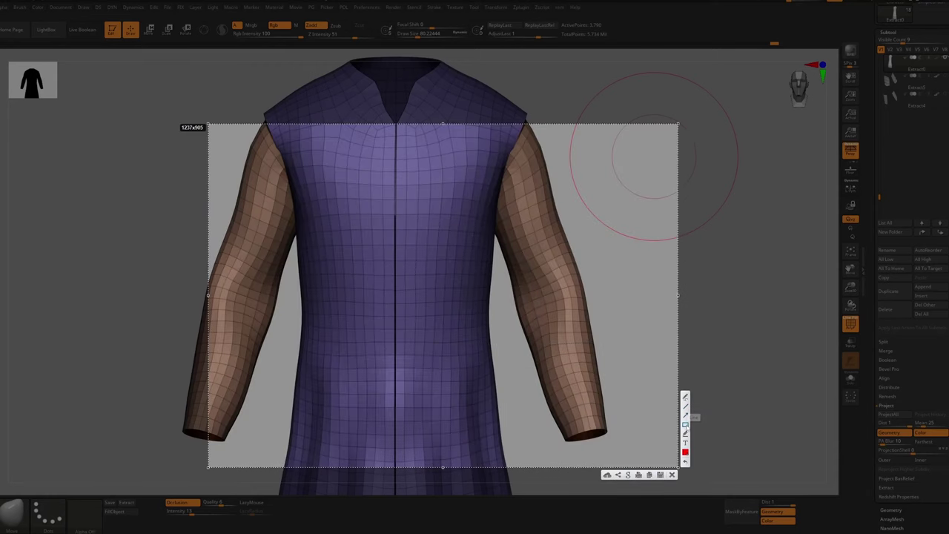
left_click_drag(436, 264, 446, 276)
left_click_drag(531, 246, 544, 256)
left_click(672, 475)
Turn off the sleeves' wireframe overlay and reselect the robe body
right_click_drag(546, 251, 474, 248)
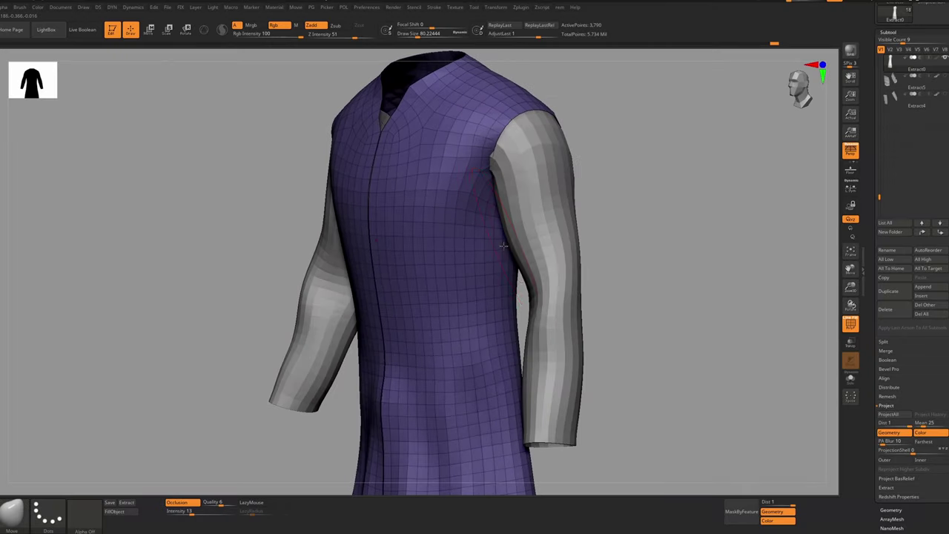
left_click(546, 217, "alt")
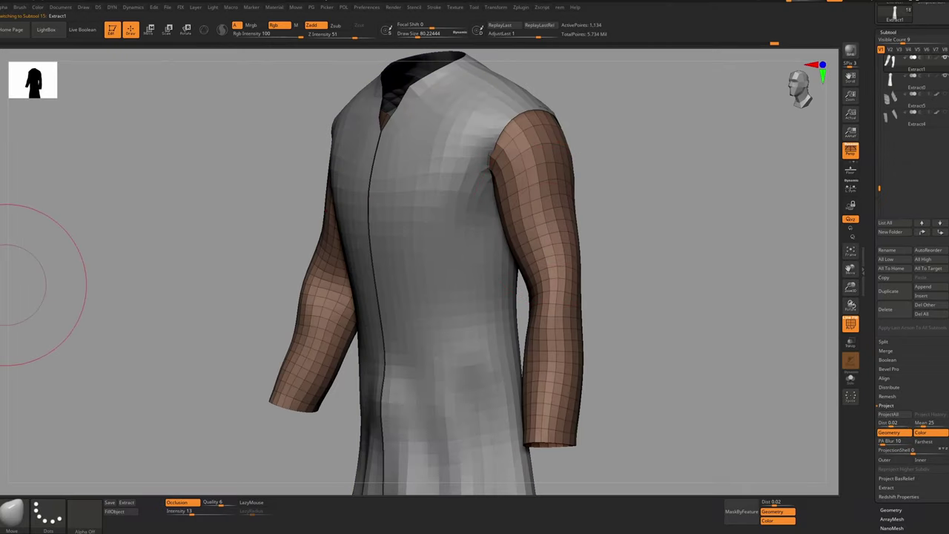
left_click_drag(573, 223, 582, 204, "shift")
key("shift+f")
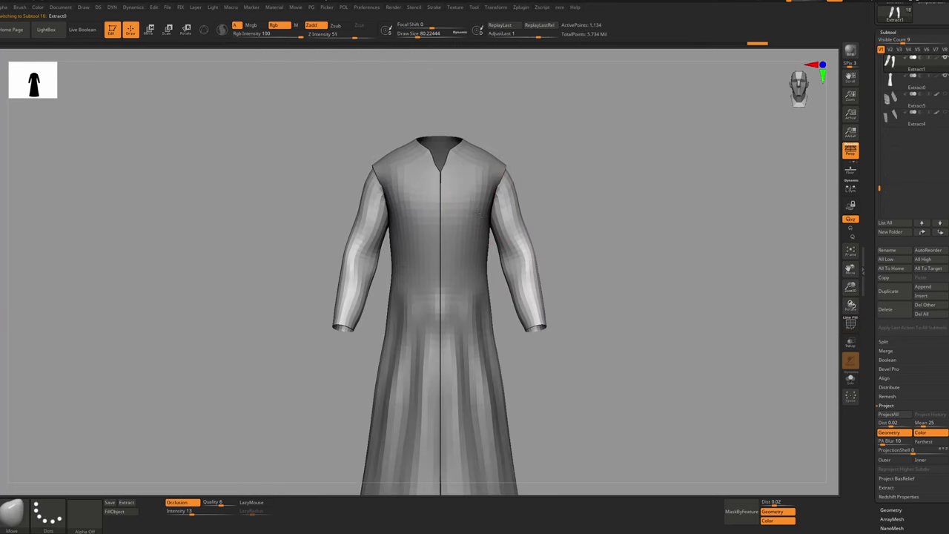
left_click(479, 213, "alt")
right_click_drag(480, 214, 455, 159, "ctrl")
Preview the robe body with dynamic subdivision and zoom in on the collar wireframe
key("d")
left_click(470, 166)
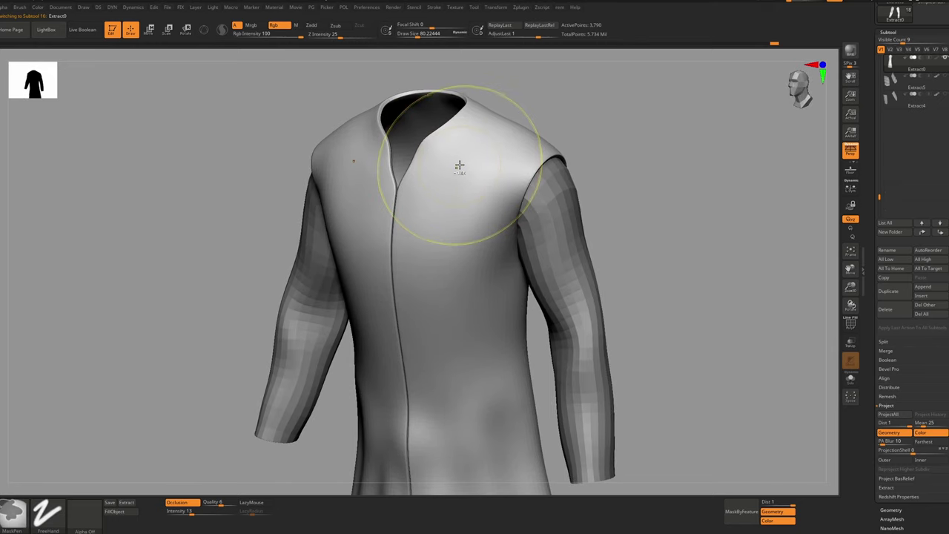
key("ctrl+d")
right_click_drag(317, 131, 475, 145)
key("d")
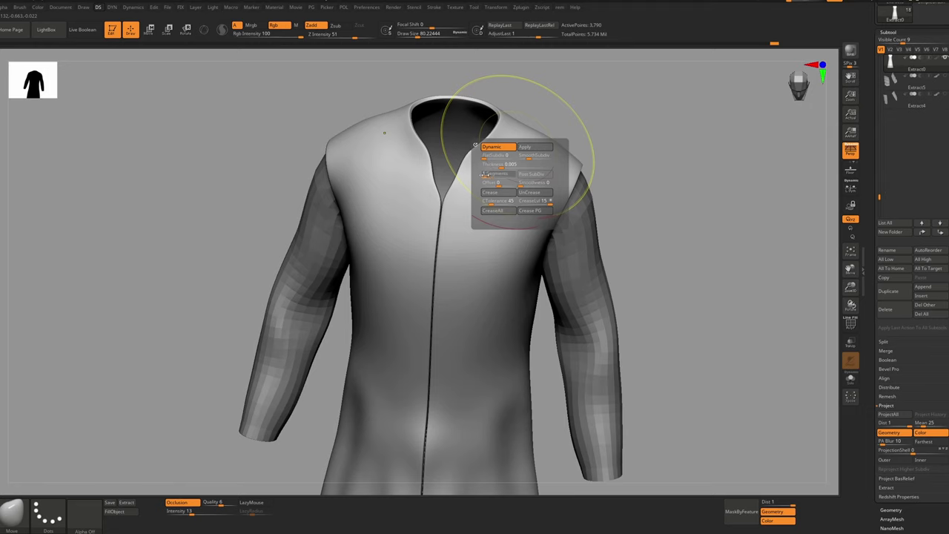
left_click_drag(483, 175, 486, 174)
right_click_drag(494, 122, 510, 170, "ctrl")
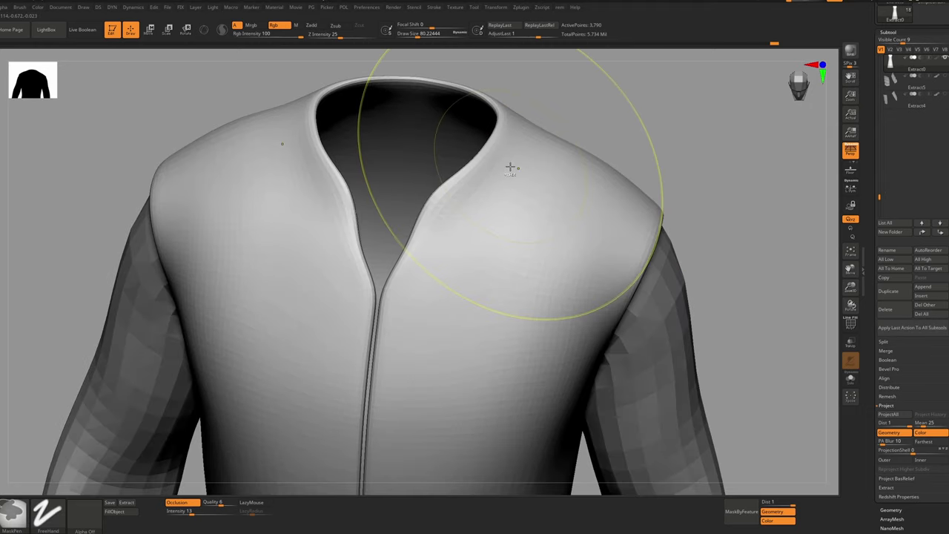
key("d")
key("shift+f")
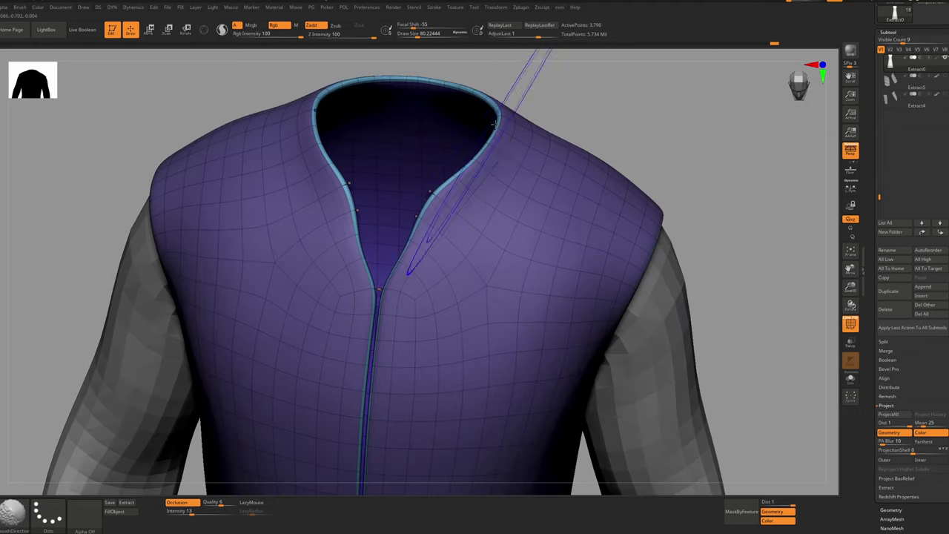
mouse_move(494, 135)
right_mouse_down("ctrl")
mouse_move(517, 167)
mouse_move(485, 128)
right_mouse_up("ctrl")
Try 6 thickness segments, settle on 1, set CTolerance to 180 and crease the border
key("d")
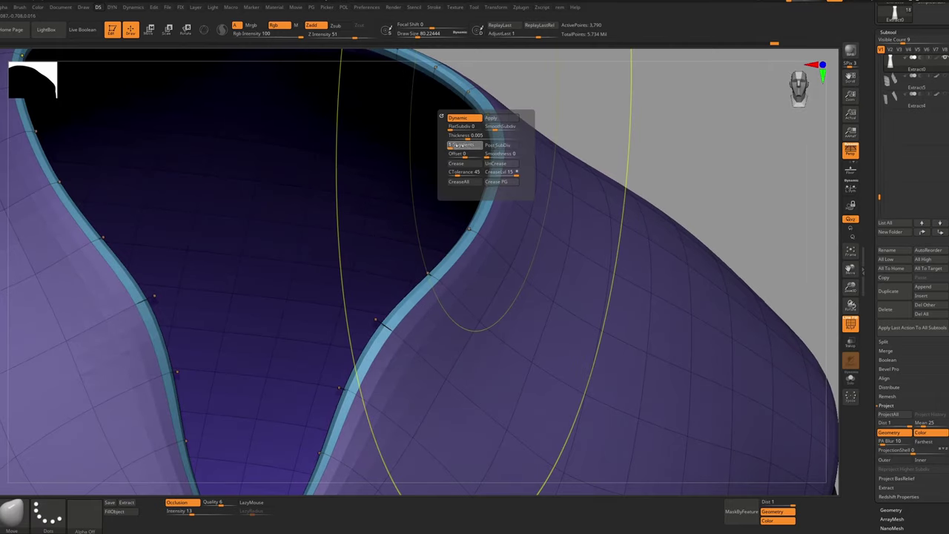
left_click_drag(462, 146, 473, 146)
key("d")
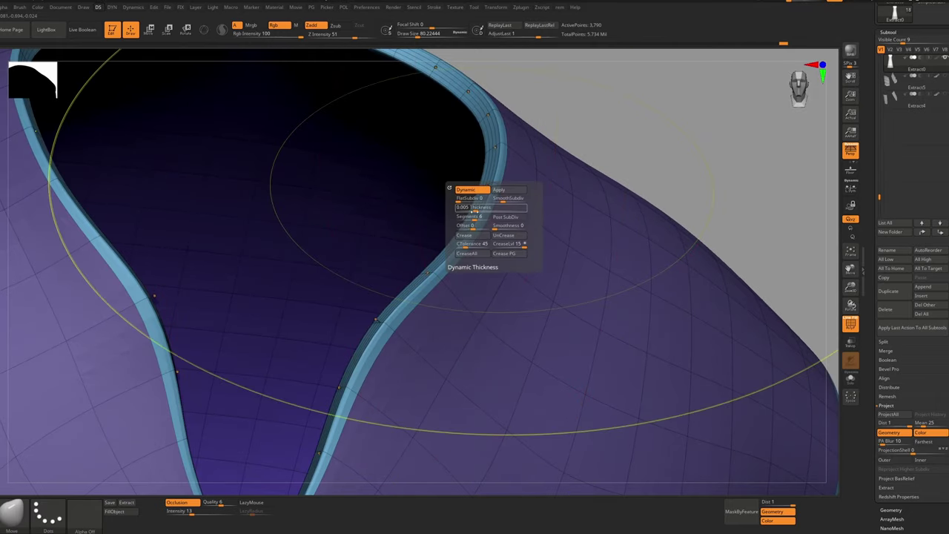
left_click(458, 219)
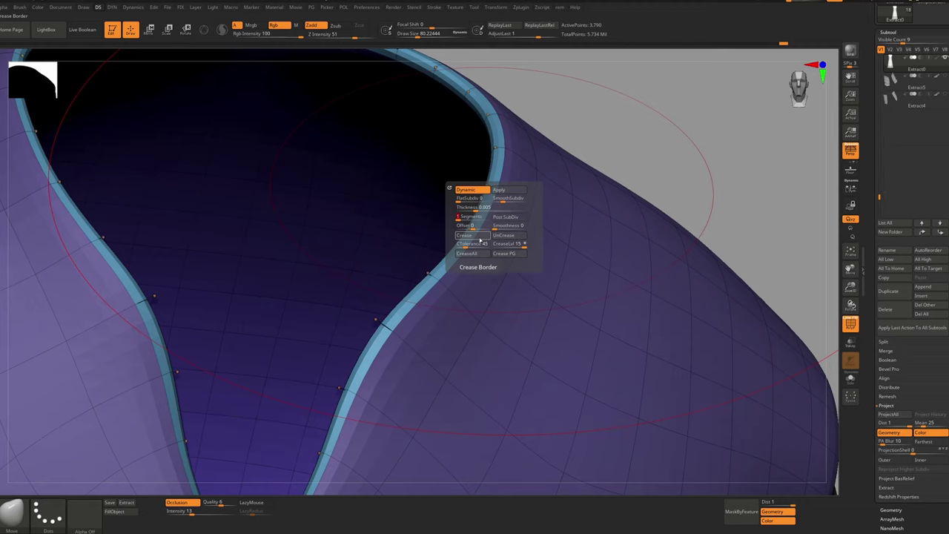
left_click_drag(482, 244, 491, 244)
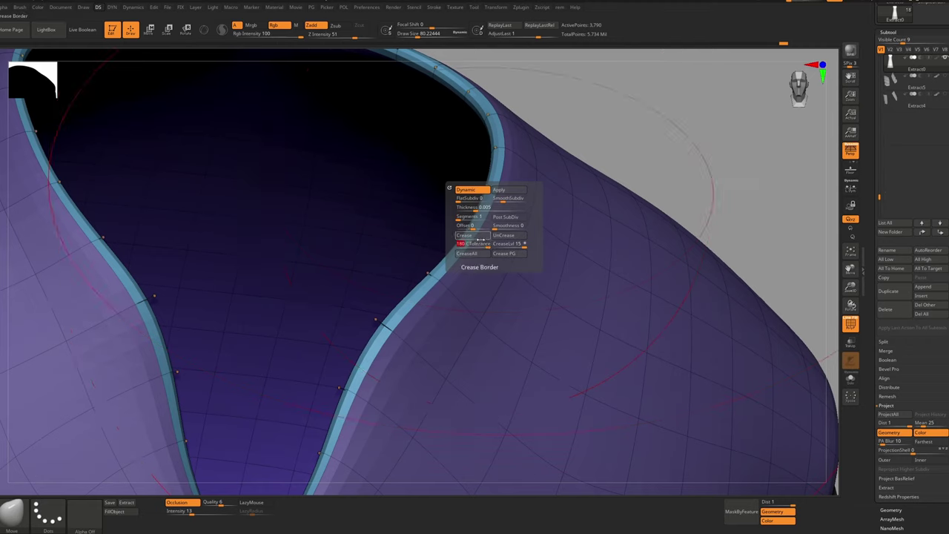
left_click(481, 239)
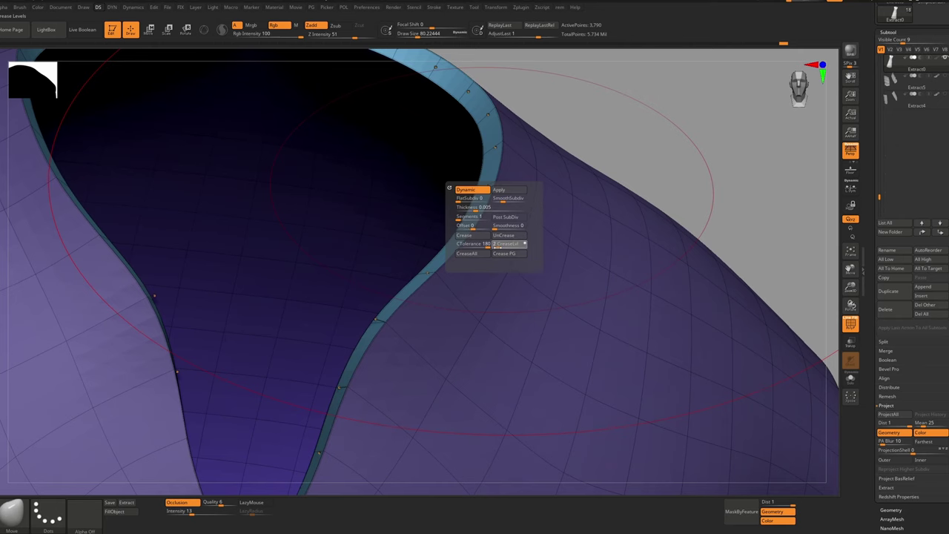
Set CreaseLvl to 1, Offset to -100, and thin the rim thickness to about 0.0033
right_click_drag(504, 210, 525, 261, "ctrl")
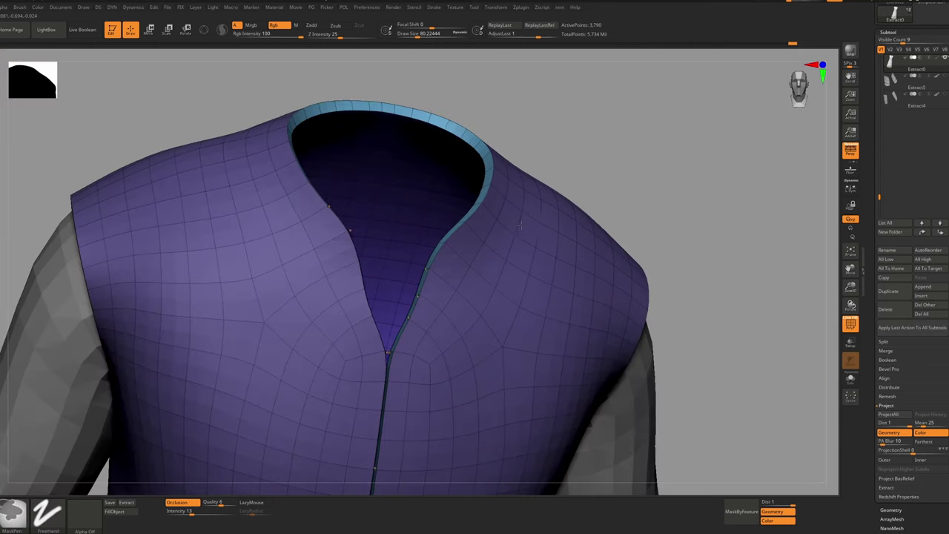
key("d")
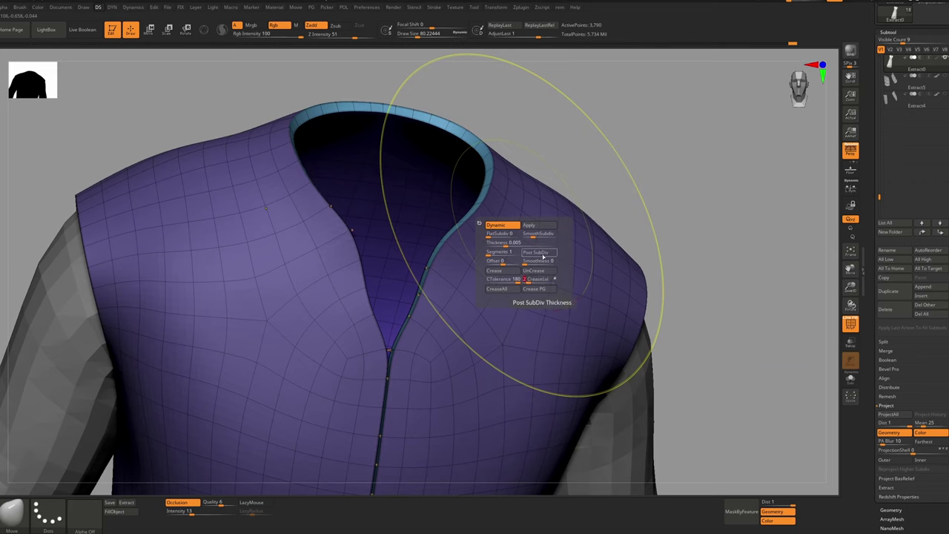
left_click(538, 252)
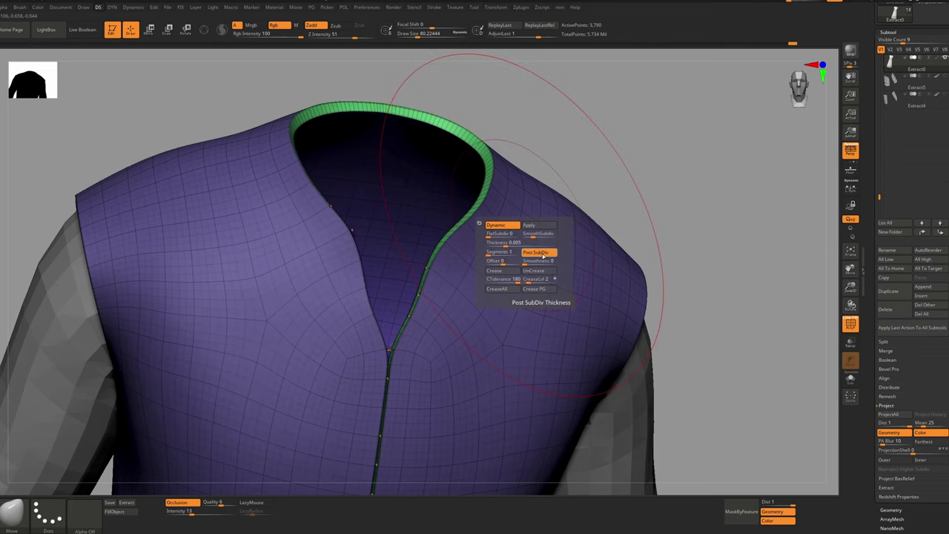
left_click(543, 256)
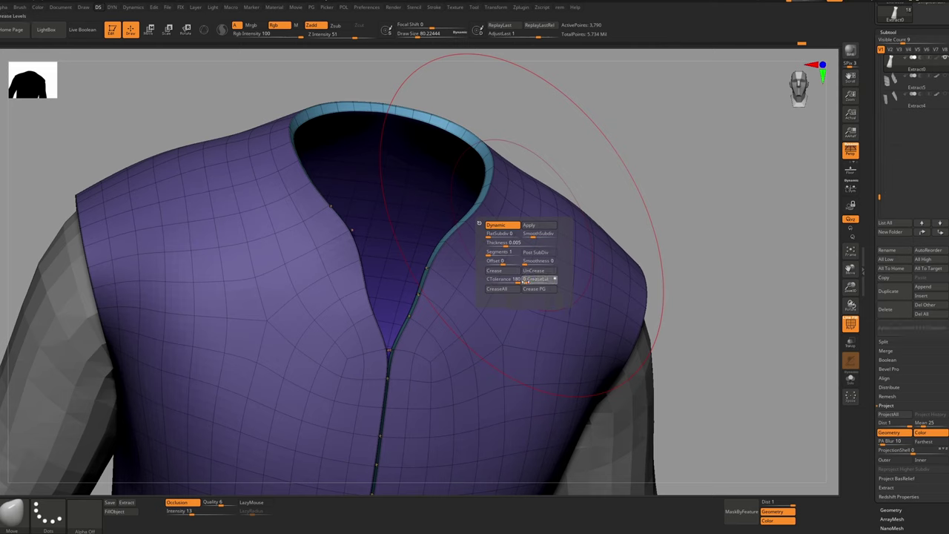
left_click(510, 243)
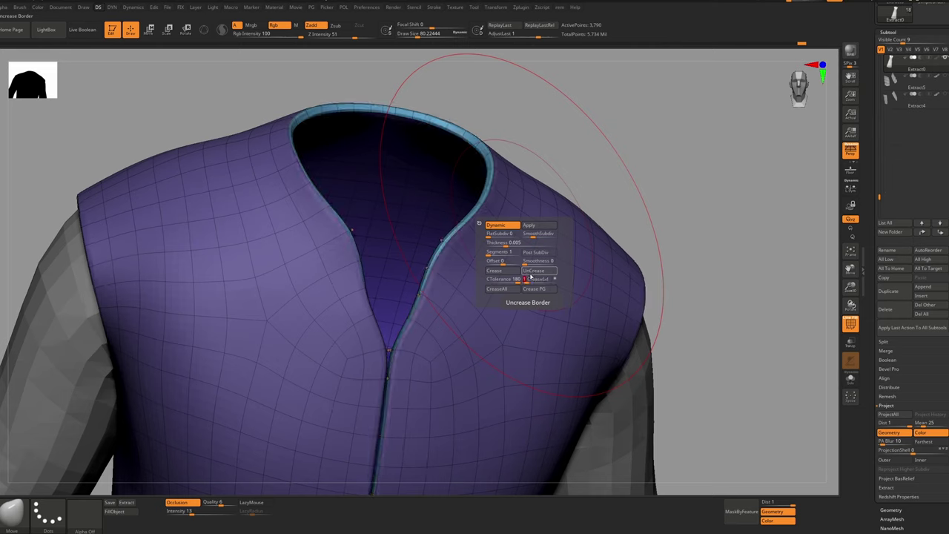
left_click(535, 234)
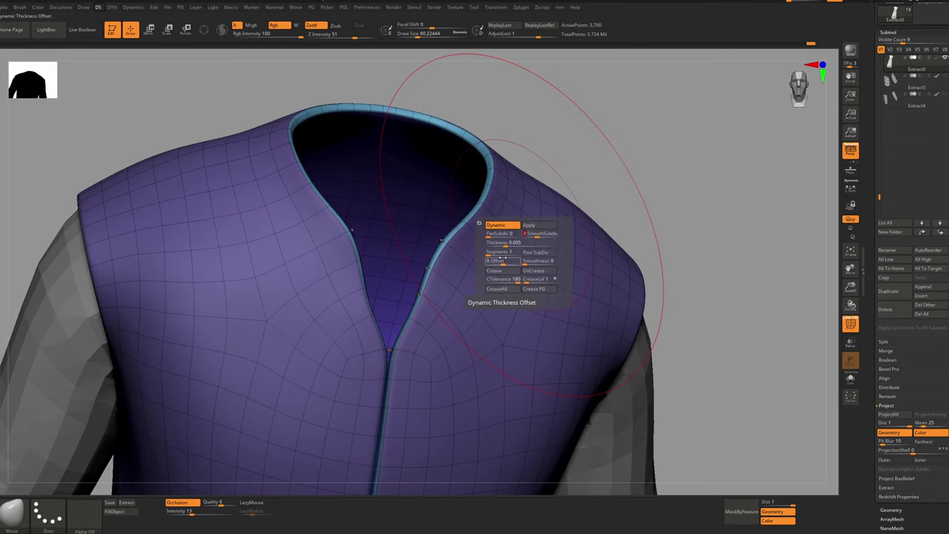
key("Return")
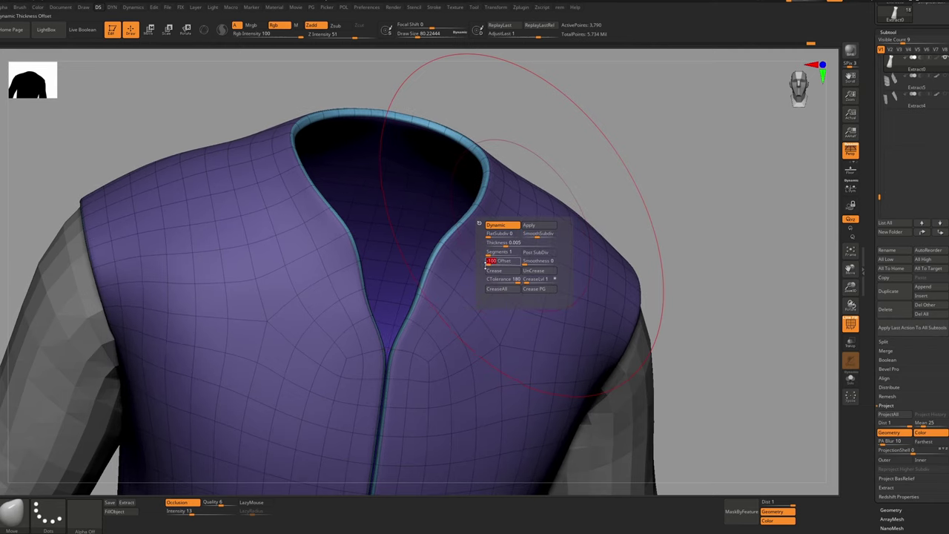
left_click_drag(511, 245, 505, 245)
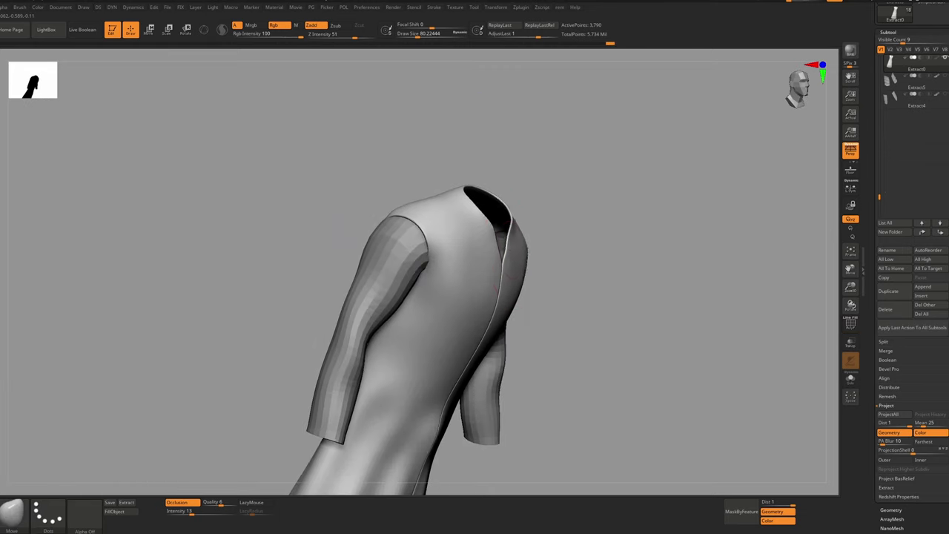
mouse_move(475, 267)
left_mouse_down()
mouse_move(509, 244)
mouse_move(386, 297)
mouse_move(235, 334)
left_mouse_up()
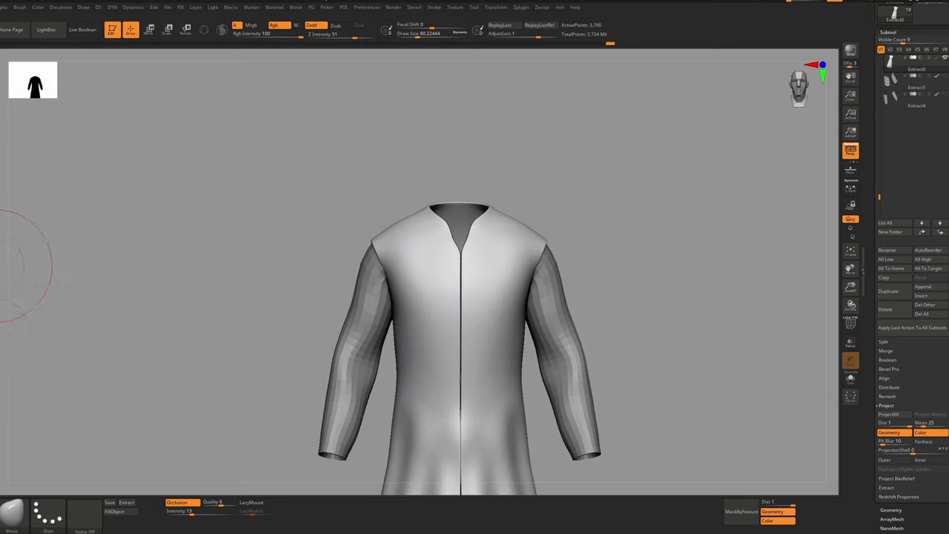
Select the Extract1 sleeves, enable Dynamic subdivision, and set thickness to 0.00339
right_click_drag(433, 268, 446, 275)
key("d")
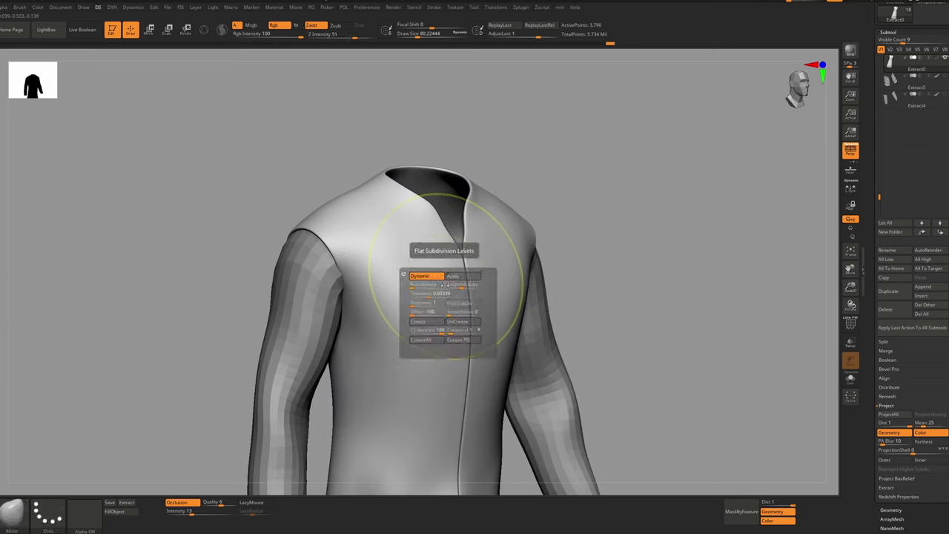
left_click(318, 301, "alt")
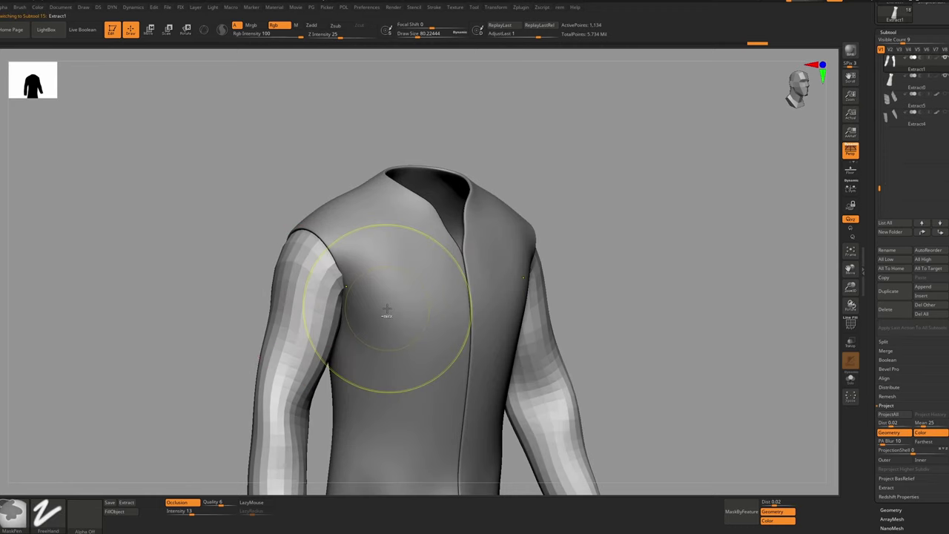
key("shift+d")
left_click(365, 310)
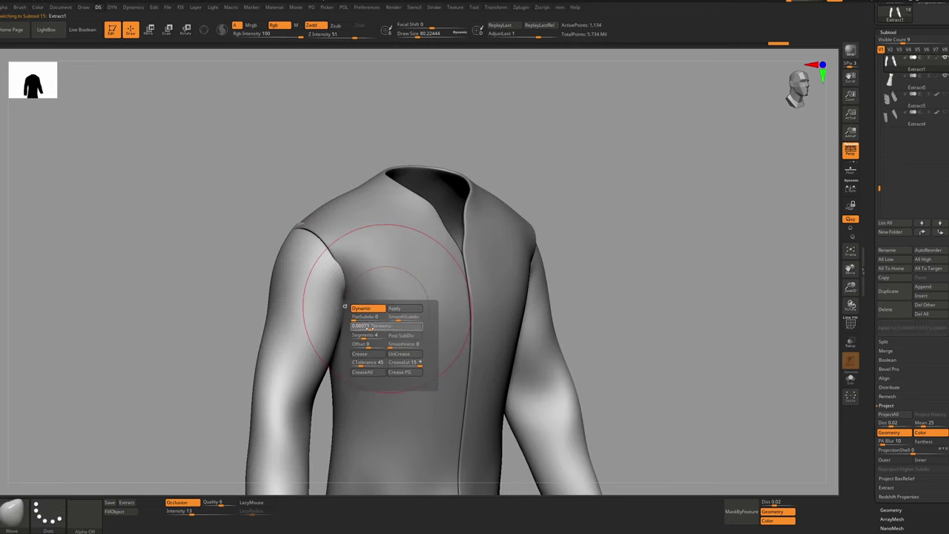
left_click_drag(369, 328, 368, 328)
mouse_move(362, 277)
right_mouse_down("ctrl")
mouse_move(364, 247)
mouse_move(386, 290)
right_mouse_up("ctrl")
Set the sleeves' Offset to -100, SmoothSubdiv to 3, and raise CTolerance
key("shift+d")
key("ctrl+d")
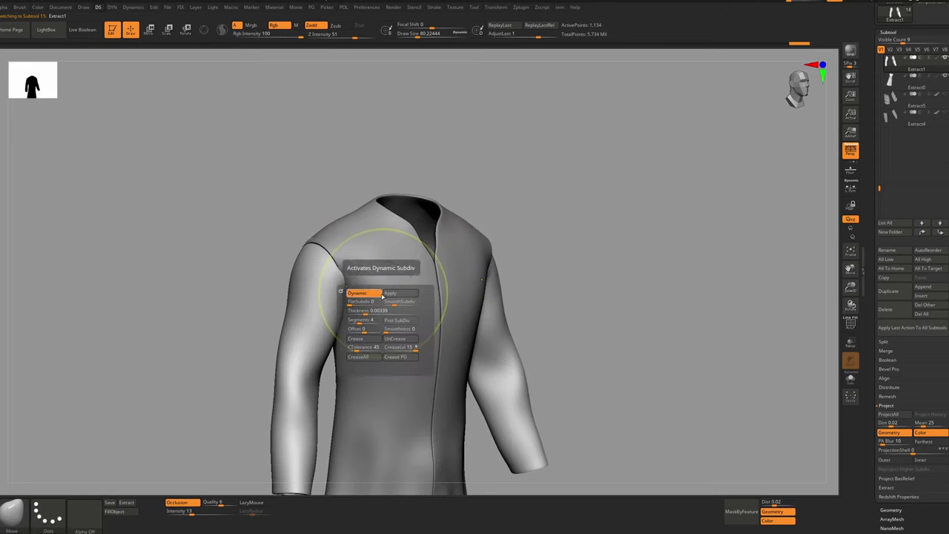
left_click(350, 329)
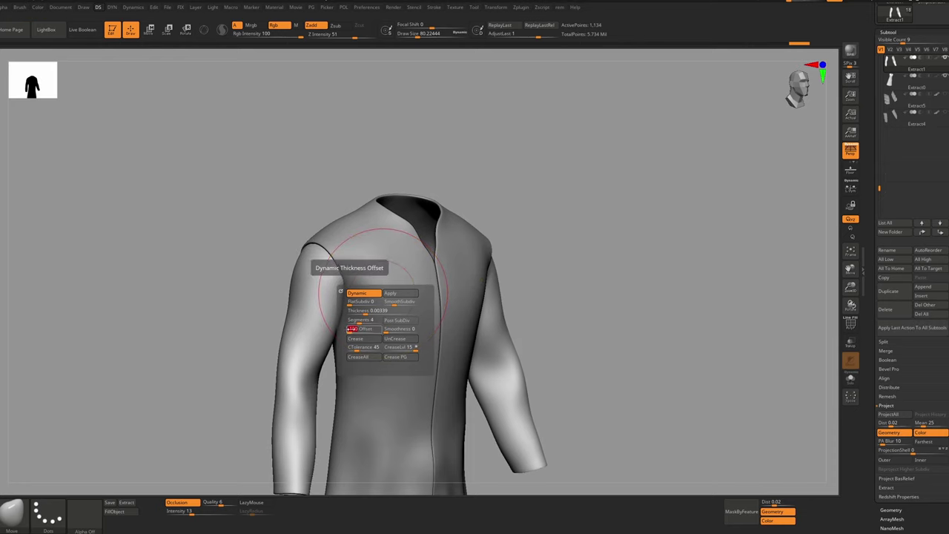
left_click(385, 302)
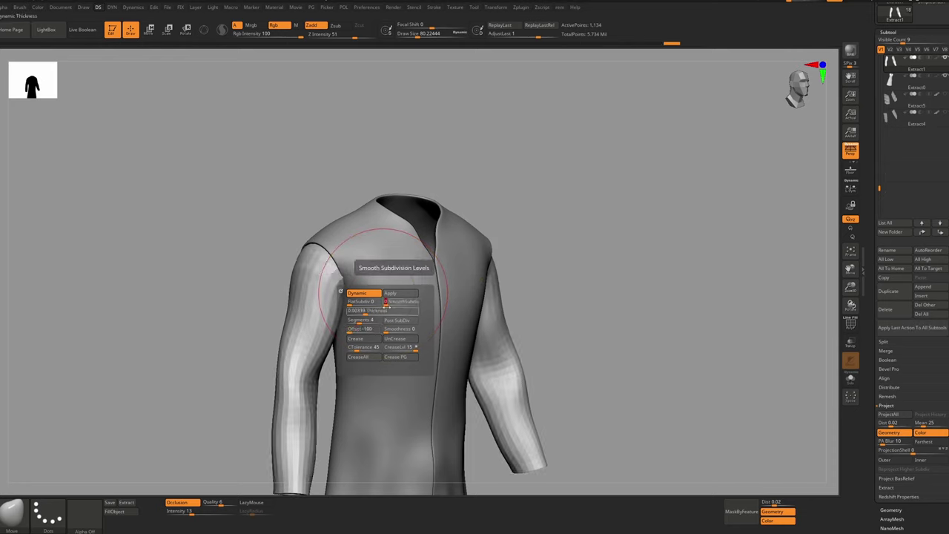
left_click(397, 303)
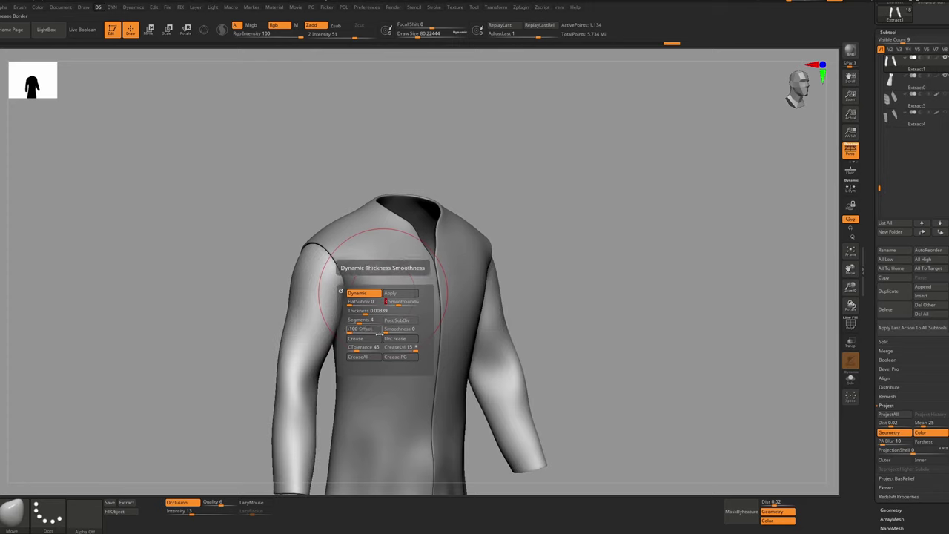
left_click_drag(355, 347, 395, 346)
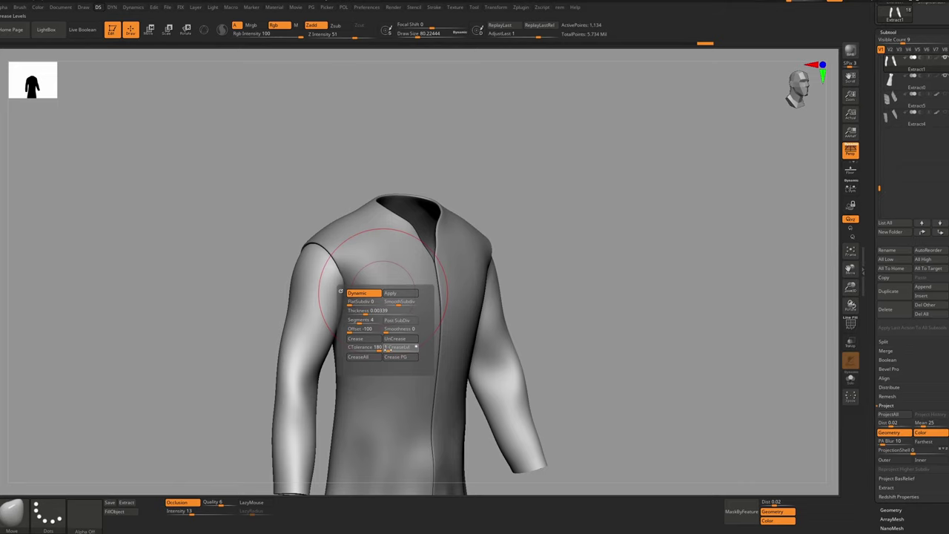
Orbit around the coat, briefly isolating the sleeves, to inspect the thick cuff rims
key("alt+s")
right_click_drag(337, 267, 361, 279)
key("alt+s")
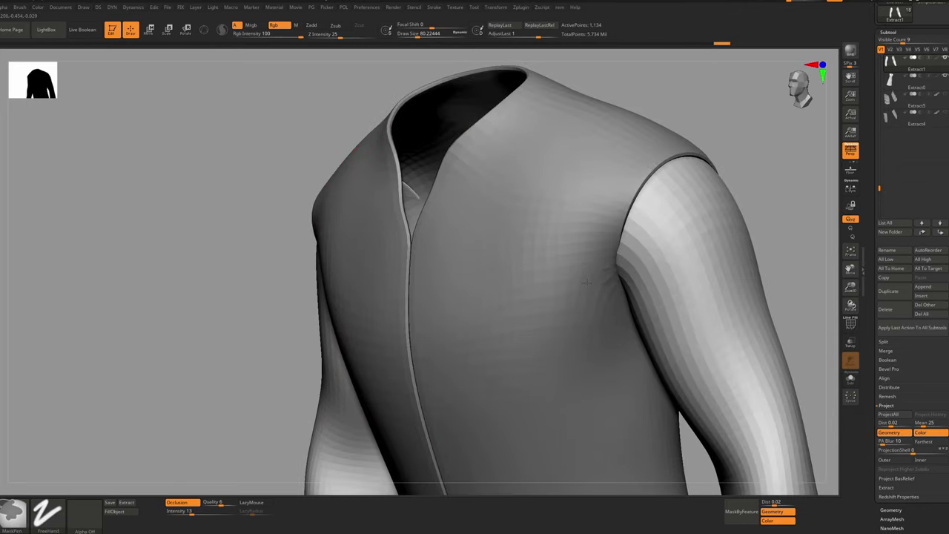
right_click_drag(533, 356, 527, 312, "ctrl")
right_click_drag(526, 312, 515, 296, "alt")
right_click_drag(514, 297, 508, 360)
right_click_drag(508, 360, 565, 403, "ctrl")
key("ctrl+d")
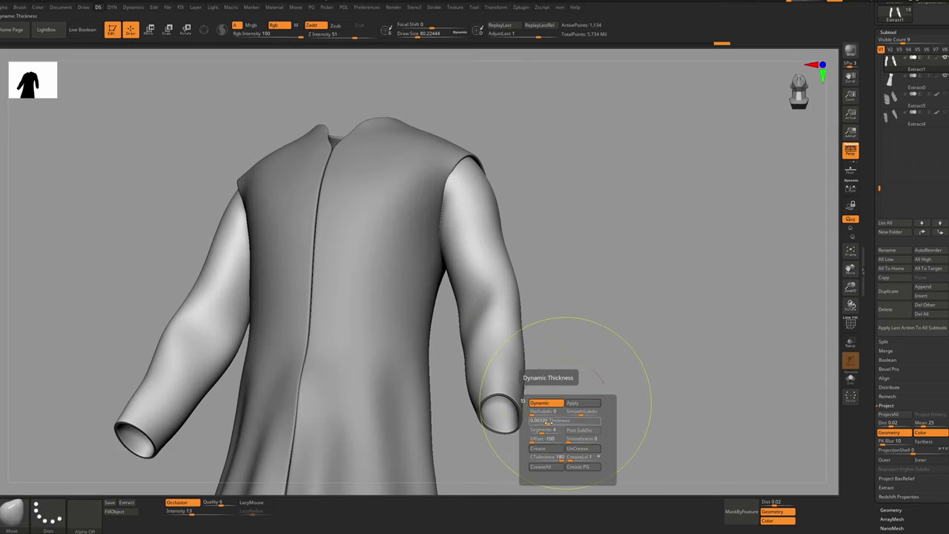
left_click(548, 422)
left_click(547, 422)
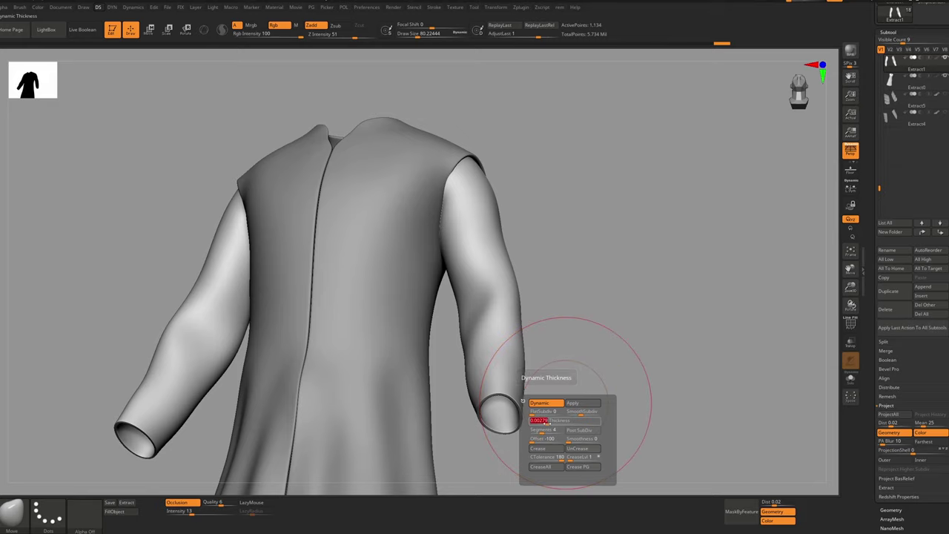
key("space")
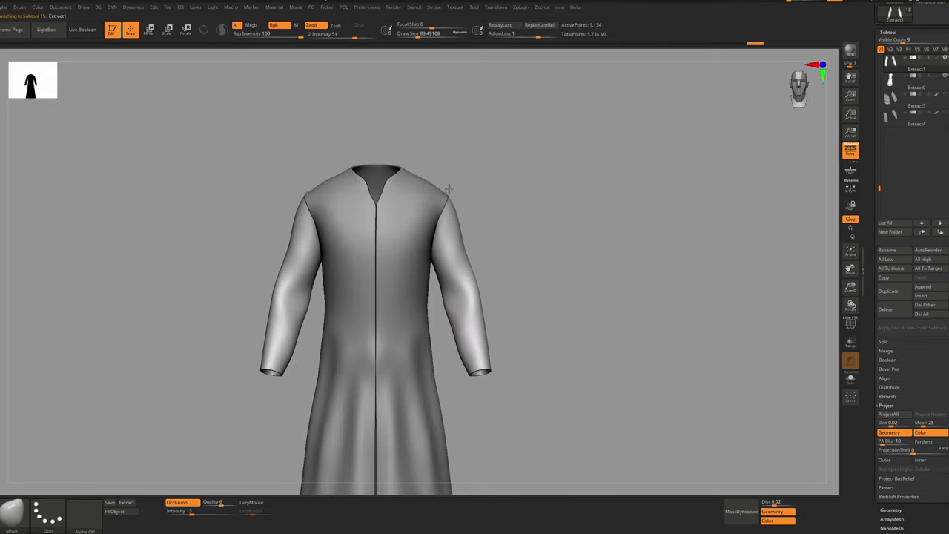
mouse_move(448, 188)
right_mouse_down()
mouse_move(479, 197)
mouse_move(416, 195)
right_mouse_up()
left_click_drag(519, 236, 542, 250)
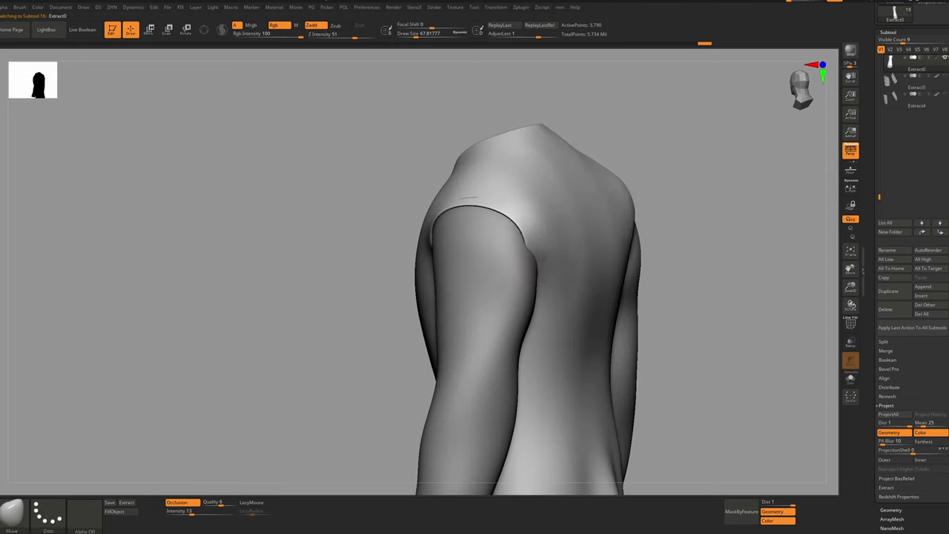
key("s")
left_click_drag(547, 265, 537, 266)
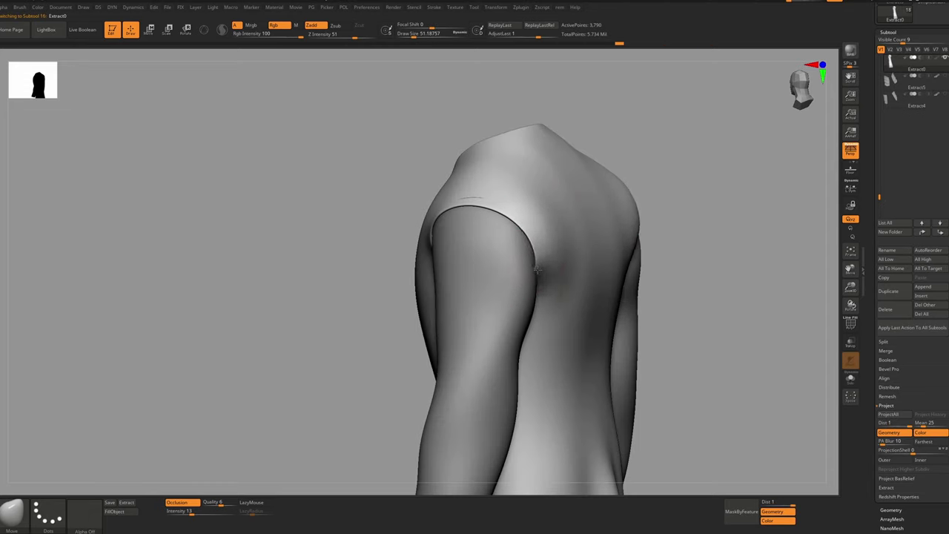
right_click_drag(512, 236, 549, 223)
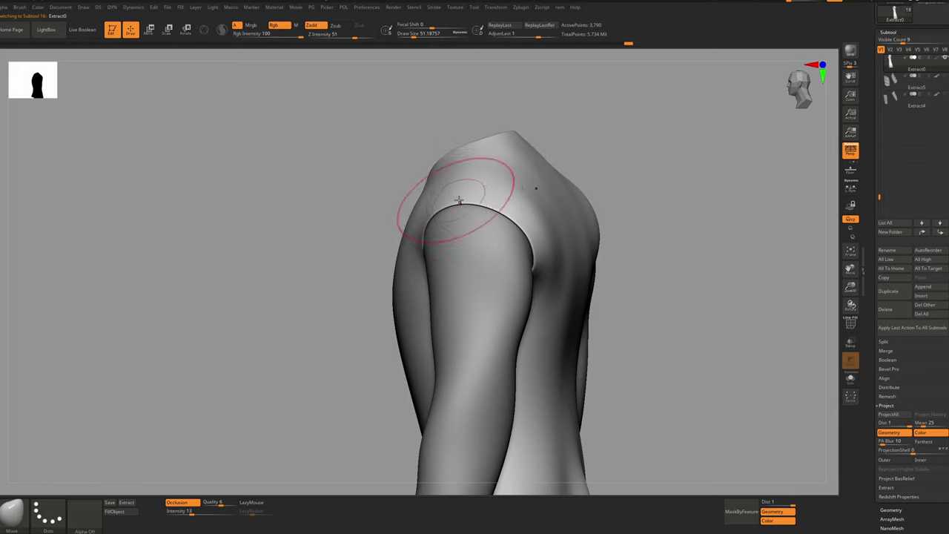
right_click_drag(459, 200, 485, 201)
right_click_drag(428, 252, 425, 254)
key("s")
left_click_drag(424, 254, 419, 256)
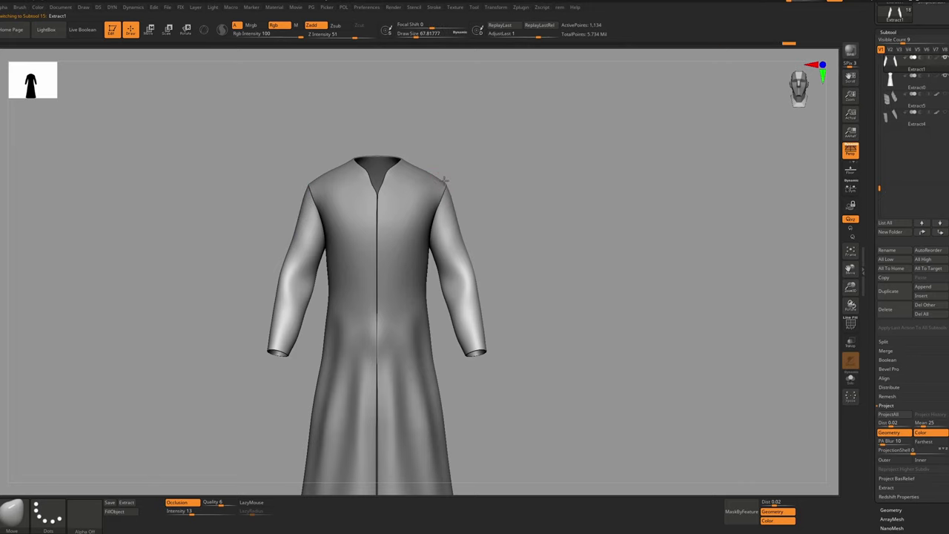
Lower the armhole's rim, then hide the robe's centre front strip from chest to hem
left_click_drag(444, 179, 441, 250)
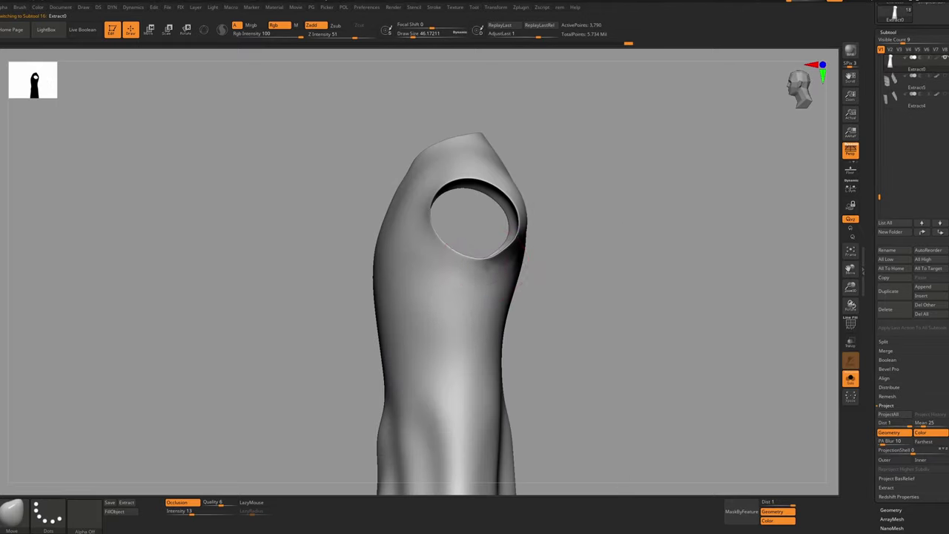
left_click_drag(477, 260, 474, 269)
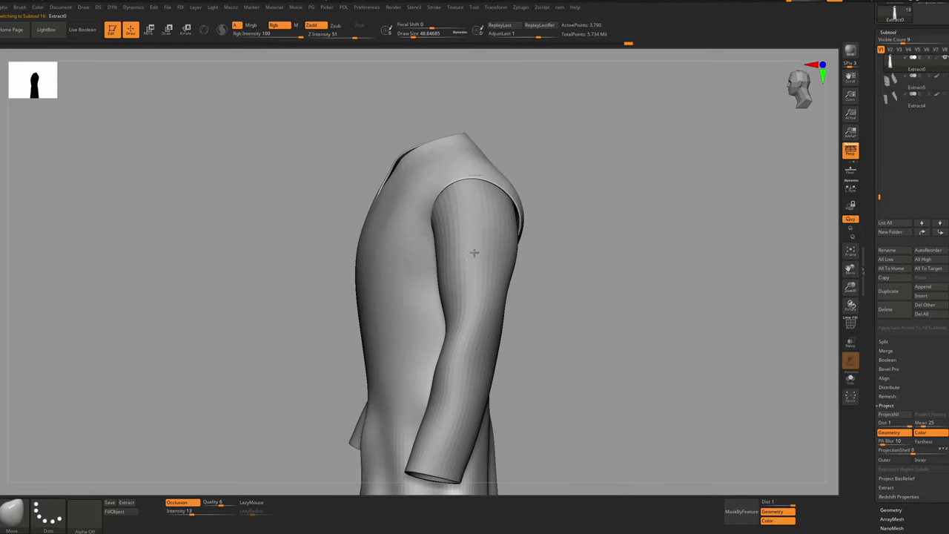
left_click_drag(564, 244, 464, 237)
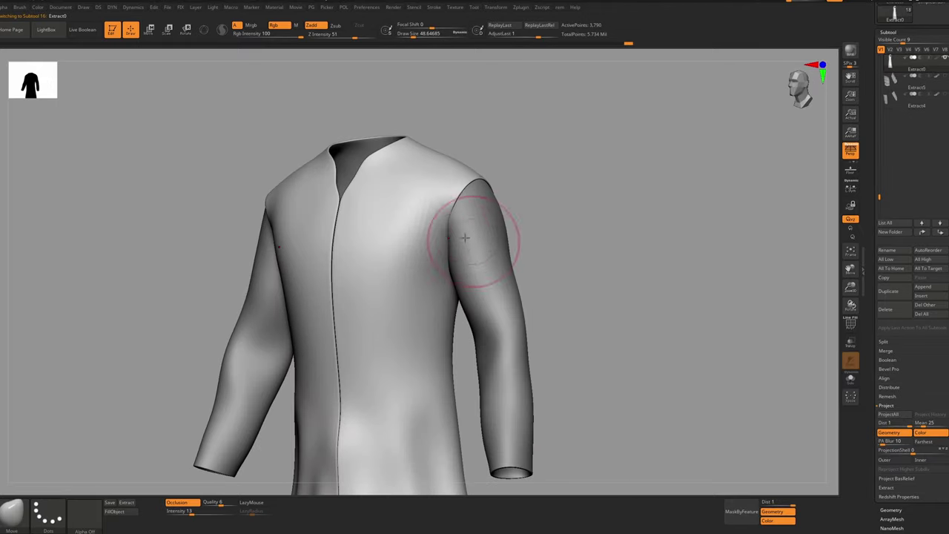
mouse_move(460, 215)
right_mouse_down("shift")
mouse_move(466, 233)
mouse_move(407, 163)
mouse_move(410, 116)
right_mouse_up("shift")
right_click_drag(422, 186, 418, 117, "ctrl")
left_click_drag(393, 276, 385, 435, "ctrl+alt+shift")
right_click_drag(418, 186, 411, 241, "ctrl")
Pull the sleeve's underarm edge up into the torso and raise the armhole edge, with a brush of about 59
mouse_move(356, 160)
right_mouse_down()
mouse_move(409, 155)
mouse_move(402, 188)
mouse_move(419, 219)
right_mouse_up()
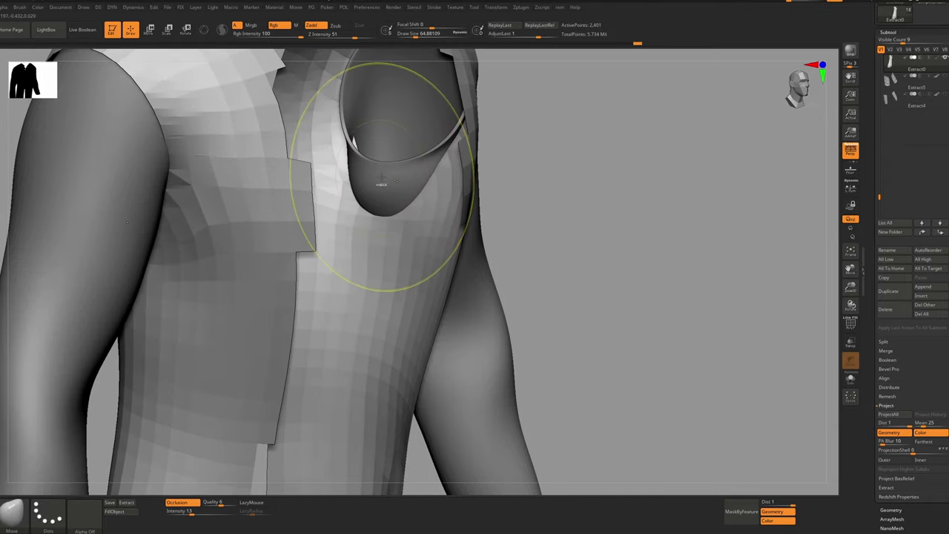
left_click(381, 176, "alt")
mouse_move(386, 210)
left_mouse_down()
mouse_move(376, 193)
mouse_move(349, 183)
left_mouse_up()
left_click(375, 187, "alt")
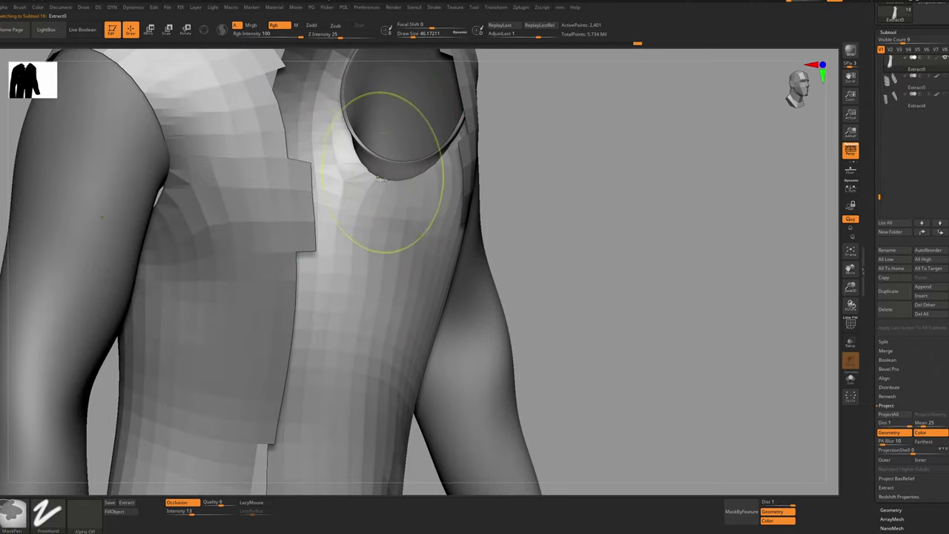
right_click_drag(385, 175, 376, 225, "ctrl")
key("s")
left_click_drag(358, 202, 384, 209)
left_click(385, 188, "alt")
right_click_drag(385, 188, 392, 221)
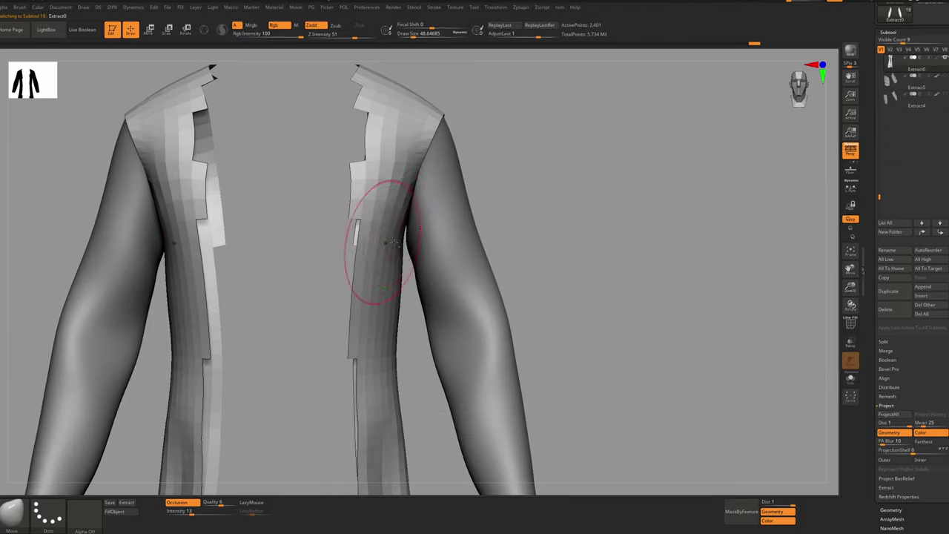
key("s")
left_click_drag(462, 225, 462, 225)
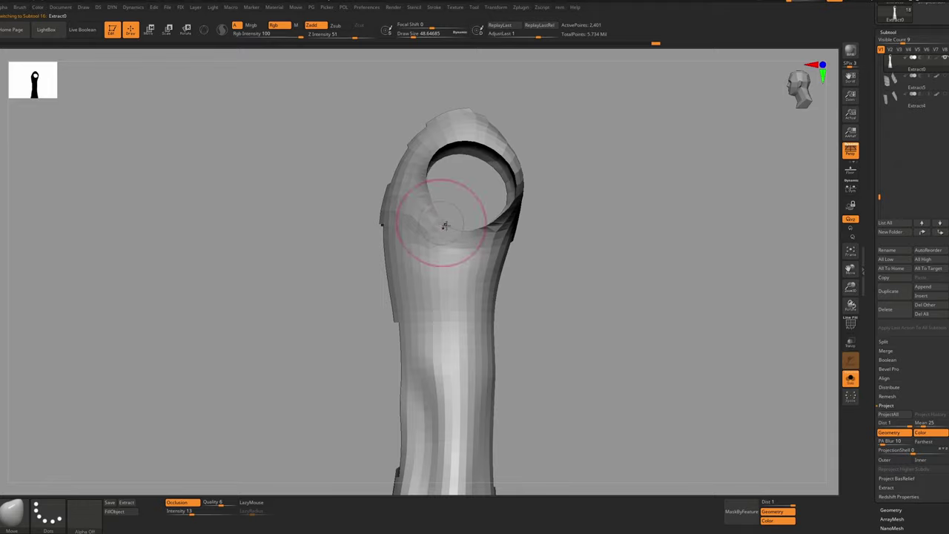
Orbit around both sleeves and the vest to check the underarm fit from front and below
mouse_move(476, 234)
right_mouse_down("ctrl")
mouse_move(475, 216)
mouse_move(499, 221)
right_mouse_up("ctrl")
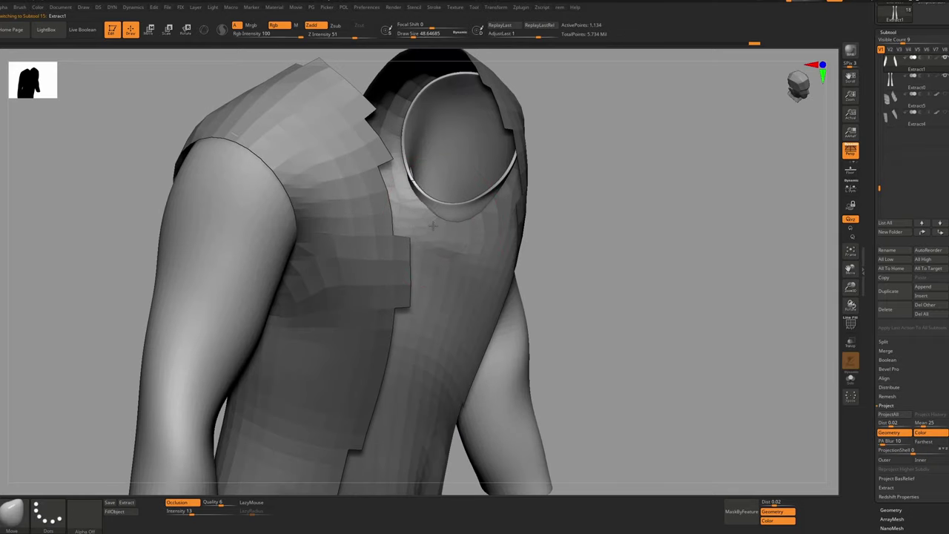
mouse_move(447, 218)
right_mouse_down()
mouse_move(450, 229)
mouse_move(454, 215)
right_mouse_up()
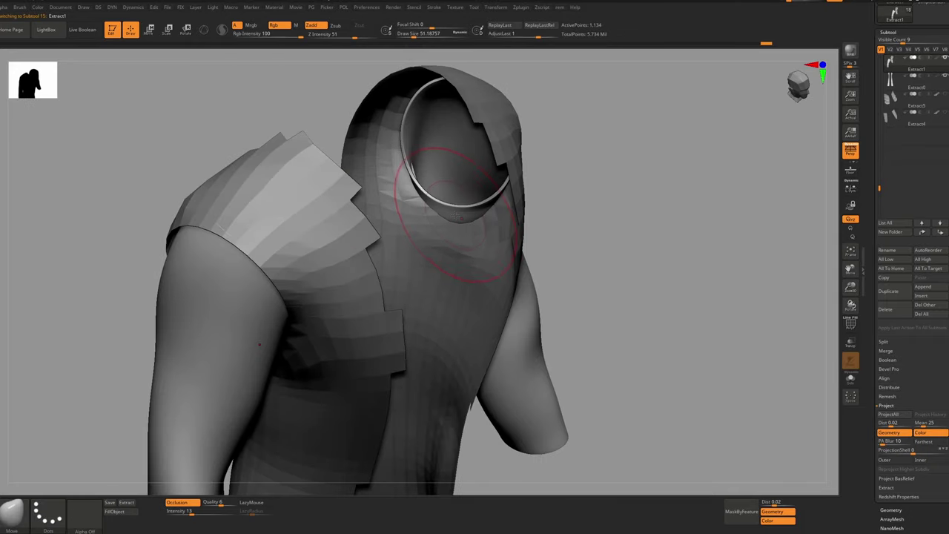
right_click_drag(449, 230, 451, 215)
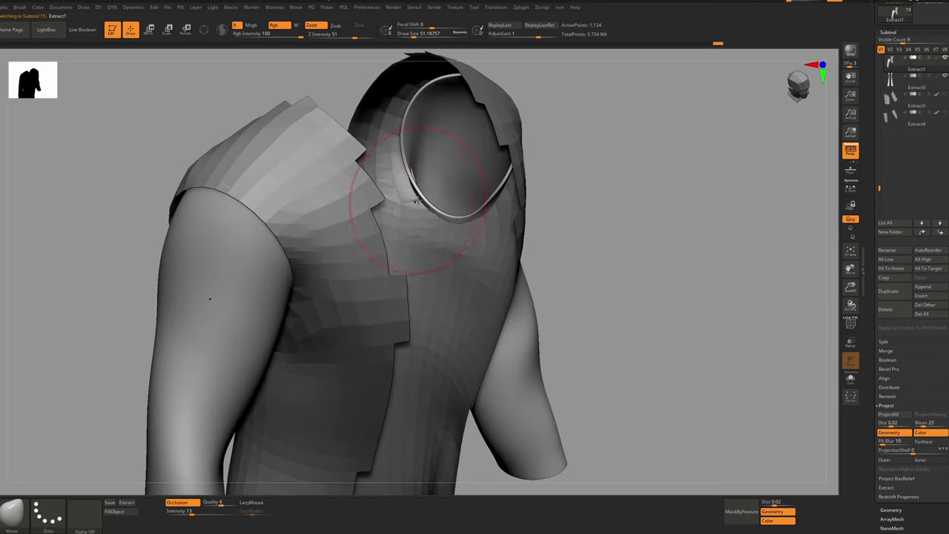
right_click_drag(412, 142, 408, 186)
Solo the torso with its wireframe to check the armholes, then show all pieces and refocus on the shoulder
left_click(435, 260, "alt")
key("alt+s")
key("shift+f")
right_click_drag(408, 186, 430, 252, "ctrl")
key("shift+f")
key("alt+s")
left_click(443, 201, "alt")
right_click_drag(430, 252, 406, 121)
left_click(439, 169, "alt")
left_click(405, 192, "alt")
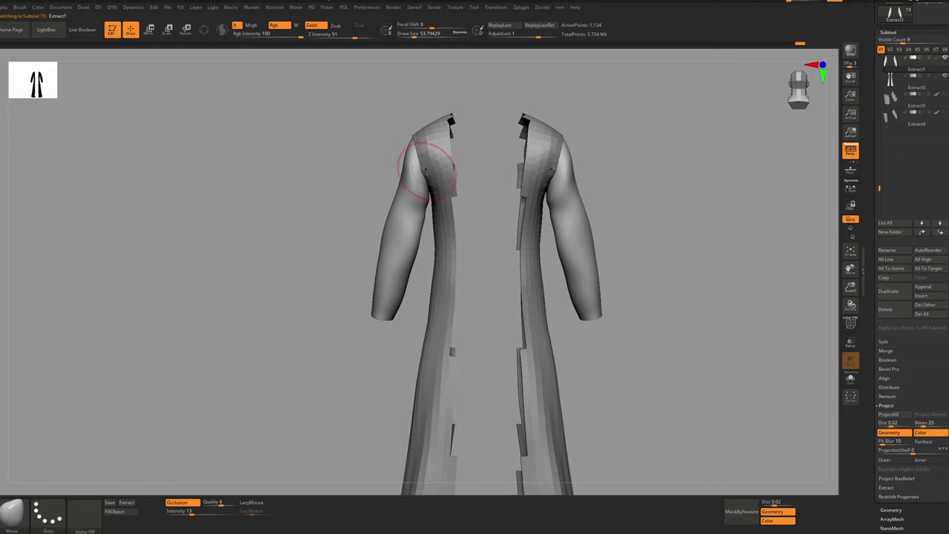
Reshape the armpit and shoulder on both sides of the torso and sleeves
left_click(425, 176, "alt")
left_click_drag(423, 178, 426, 181, "shift")
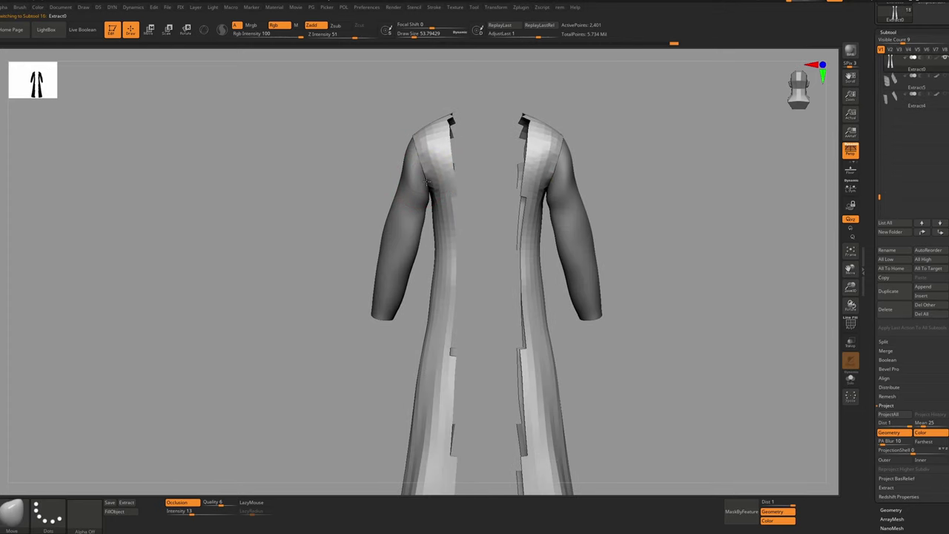
right_click_drag(429, 182, 485, 133)
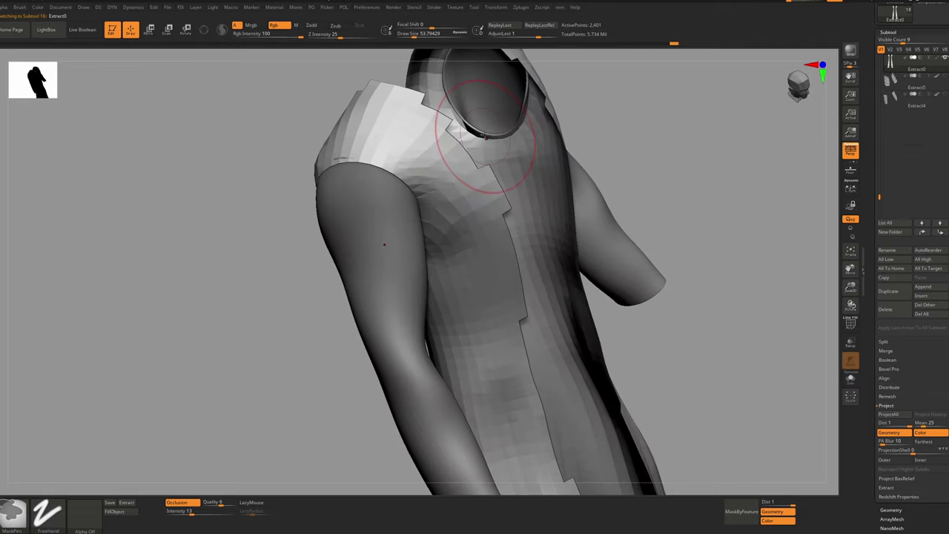
left_click(483, 135, "alt")
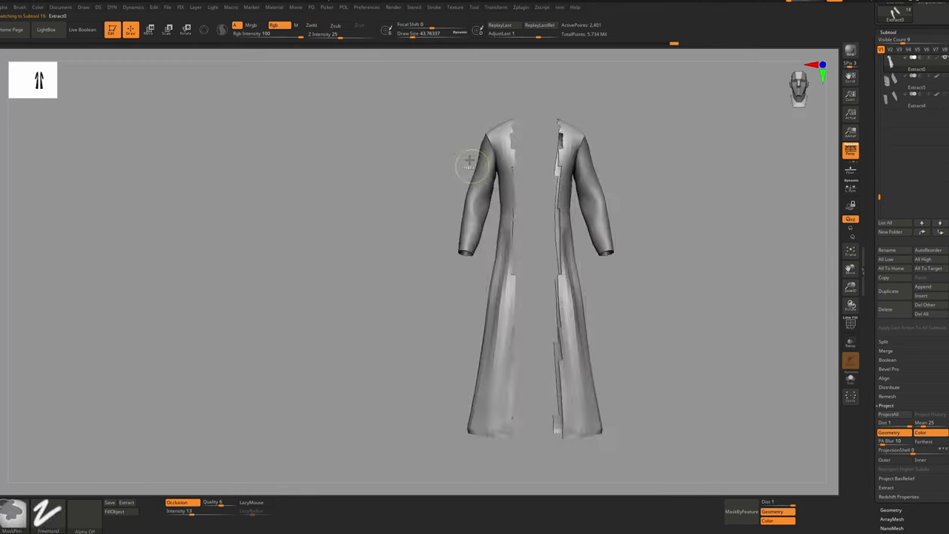
right_click_drag(462, 163, 485, 153, "shift")
Close the coat's front seam down the chest with Move brush sizes of about 136 and 158
key("s")
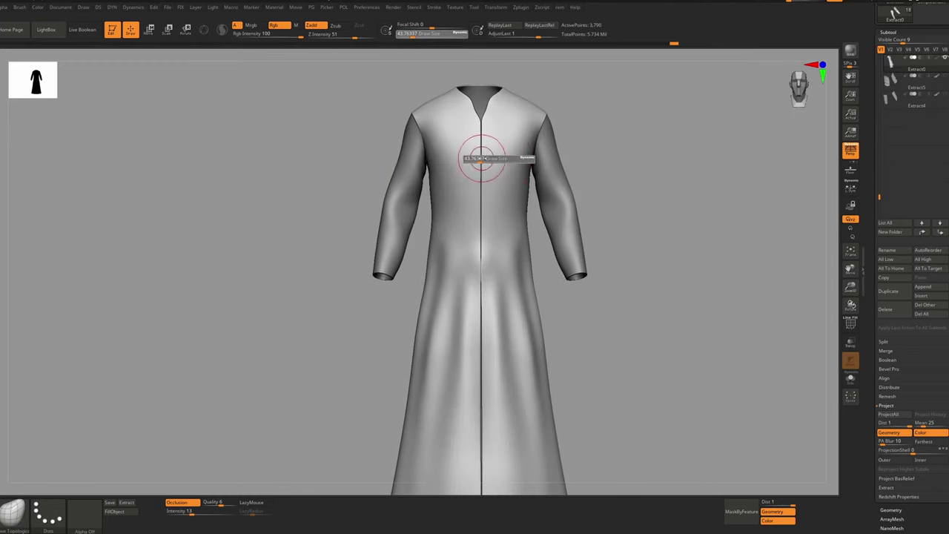
key("s")
left_click_drag(482, 159, 485, 141)
left_click_drag(476, 140, 480, 135)
key("s")
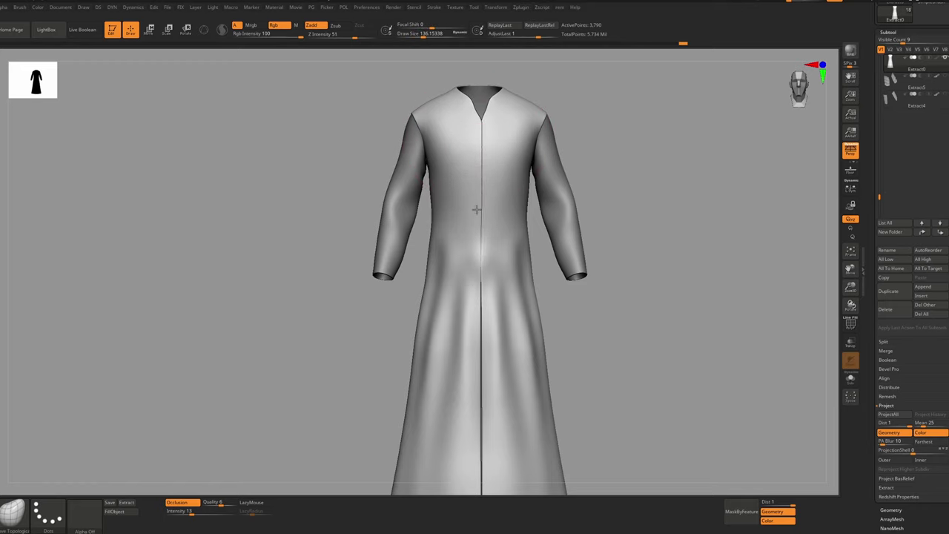
key("s")
left_click_drag(471, 266, 474, 266)
right_click_drag(479, 326, 475, 269, "alt")
left_click_drag(474, 269, 479, 270)
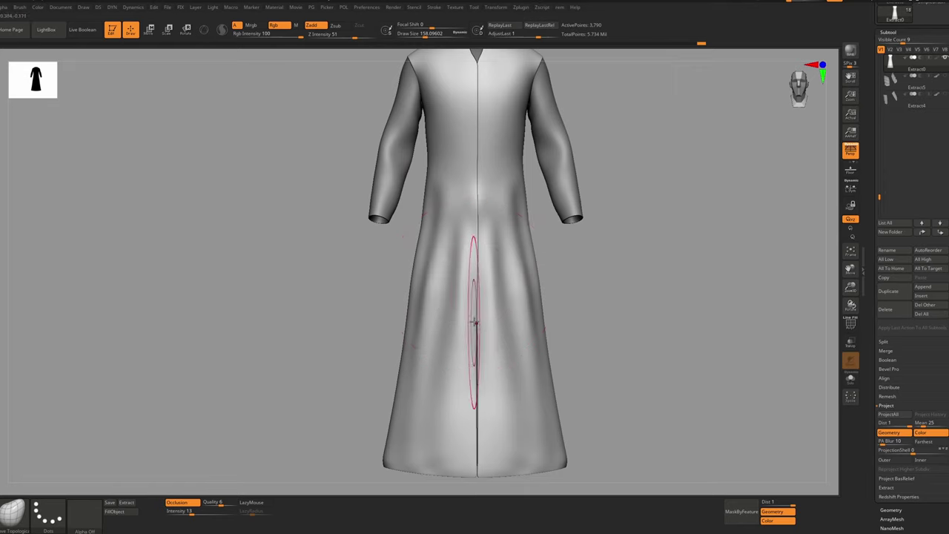
Pull a slit open at the coat's front hem using a brush of about 256
key("s")
left_click_drag(484, 356, 486, 357)
right_click_drag(487, 437, 469, 356, "alt")
left_click_drag(469, 356, 483, 356)
key("s")
left_click_drag(470, 390, 479, 389)
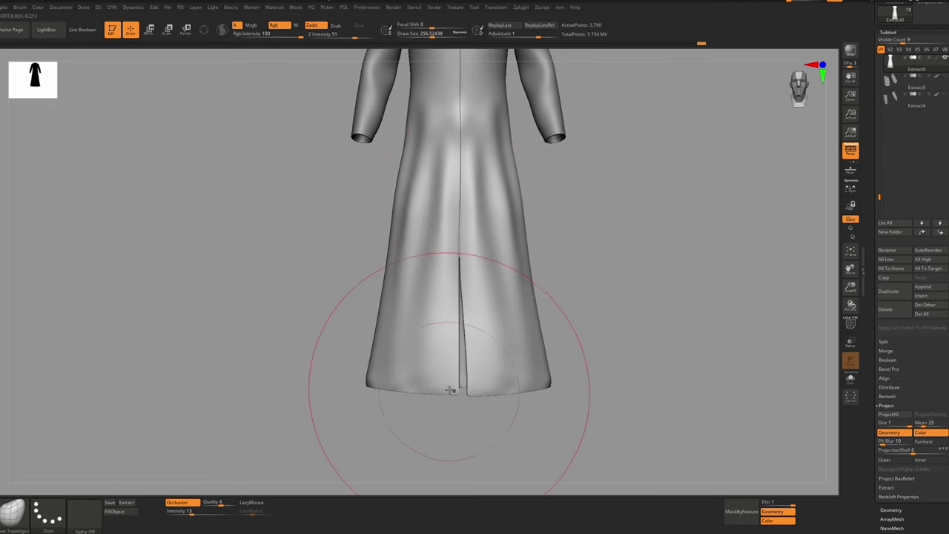
Reshape the coat's shoulders with brush sizes around 217–250, then shrink it to about 83
right_click_drag(451, 208, 445, 282, "alt")
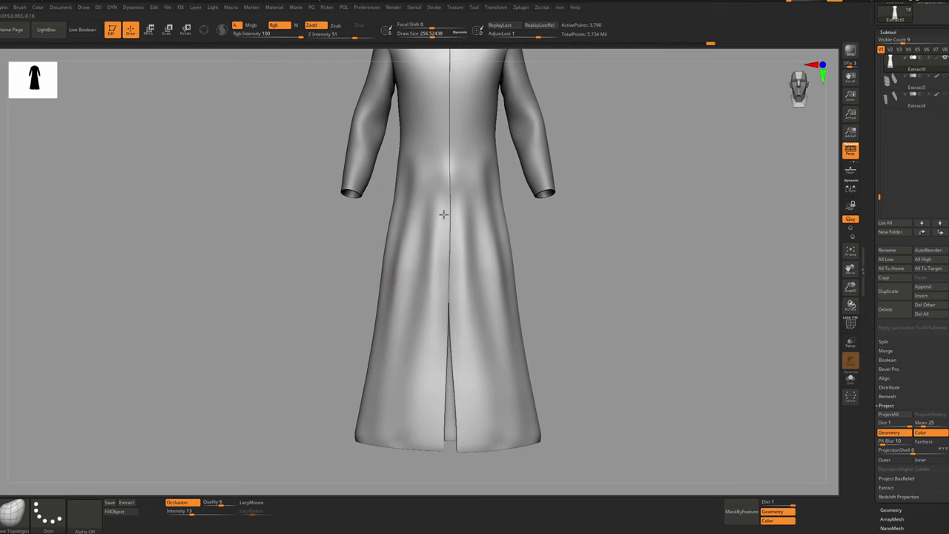
key("s")
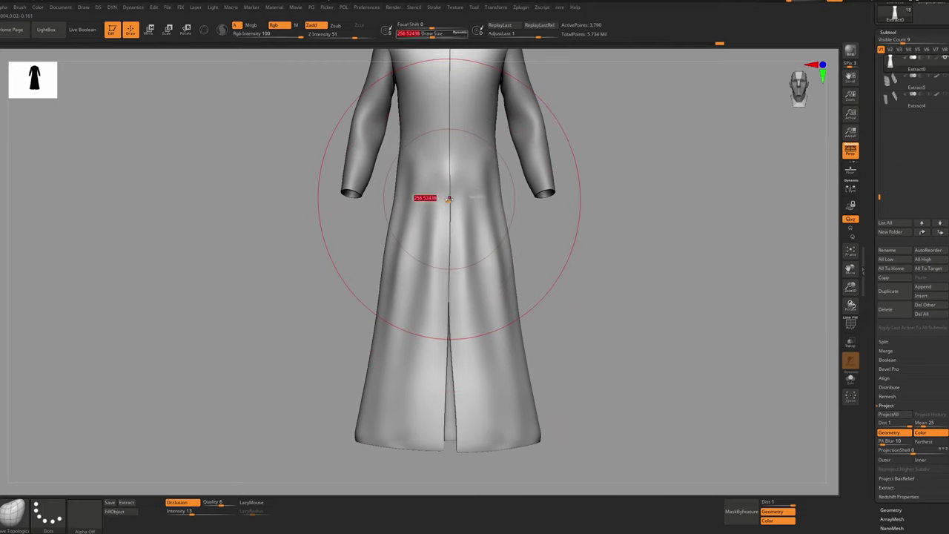
left_click_drag(444, 194, 427, 195)
right_click_drag(446, 193, 428, 170, "ctrl")
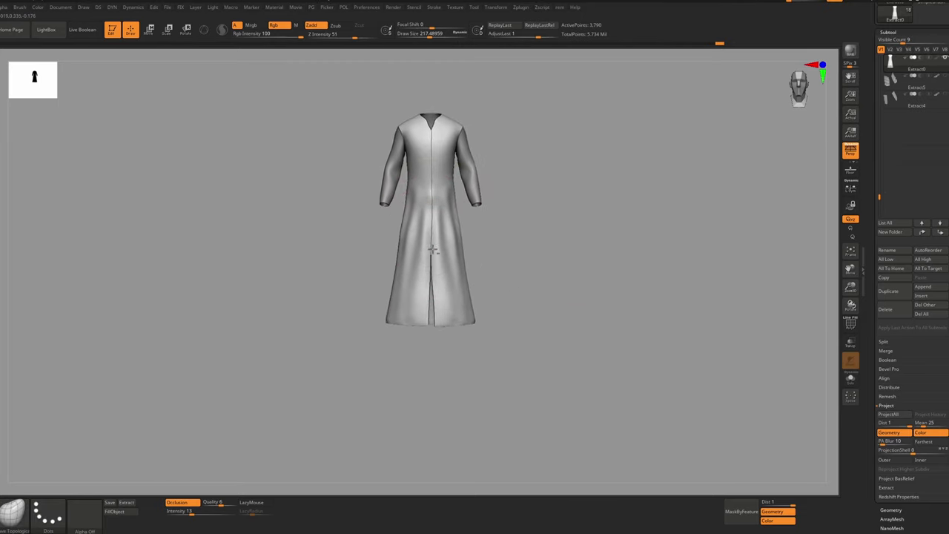
key("s")
left_click_drag(442, 325, 452, 324)
key("s")
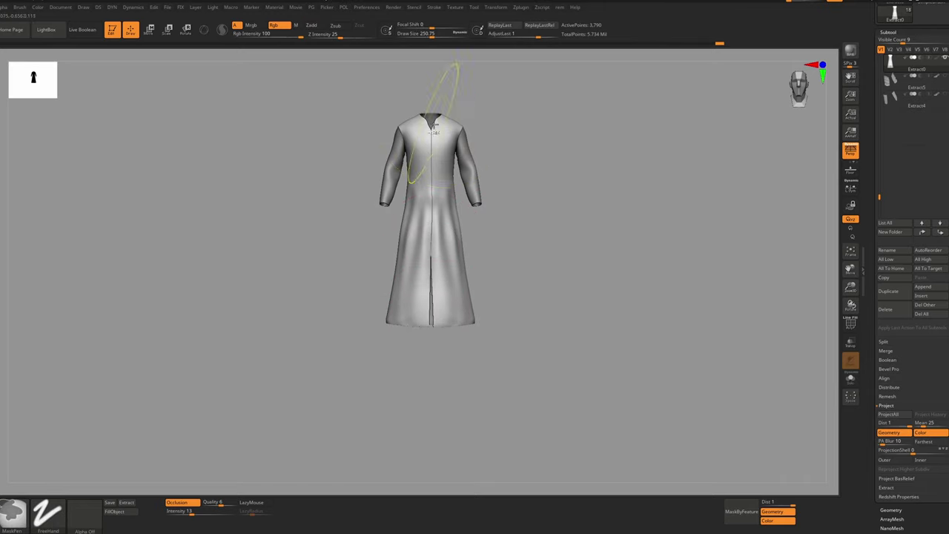
right_click_drag(436, 119, 439, 125, "ctrl")
key("s")
mouse_move(439, 125)
left_mouse_down()
mouse_move(430, 124)
mouse_move(442, 112)
left_mouse_up()
Check the coat's raw mesh with smoothing off, PolyFrame and Solo, then view the full coat
key("s")
key("shift+d")
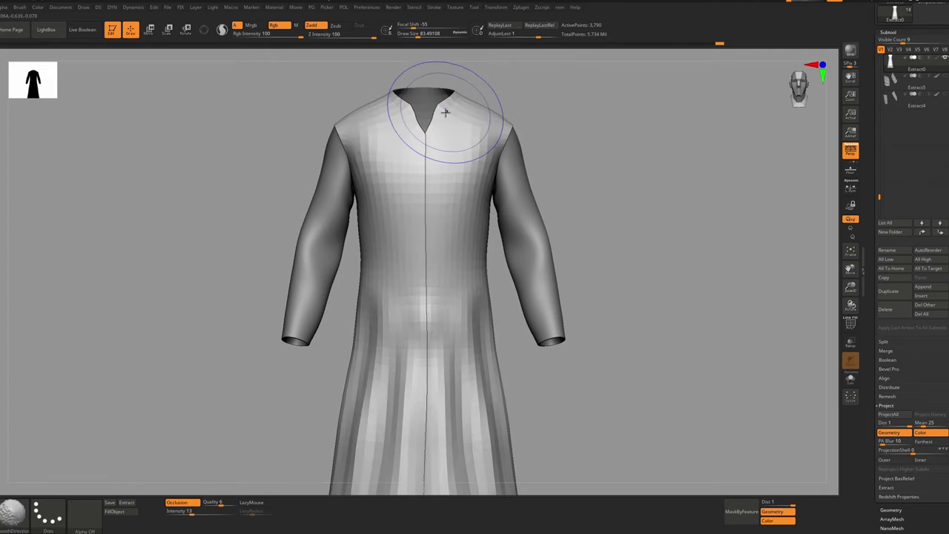
key("shift+f")
key("shift+f")
key("s")
key("shift+alt+s")
key("shift+alt+s")
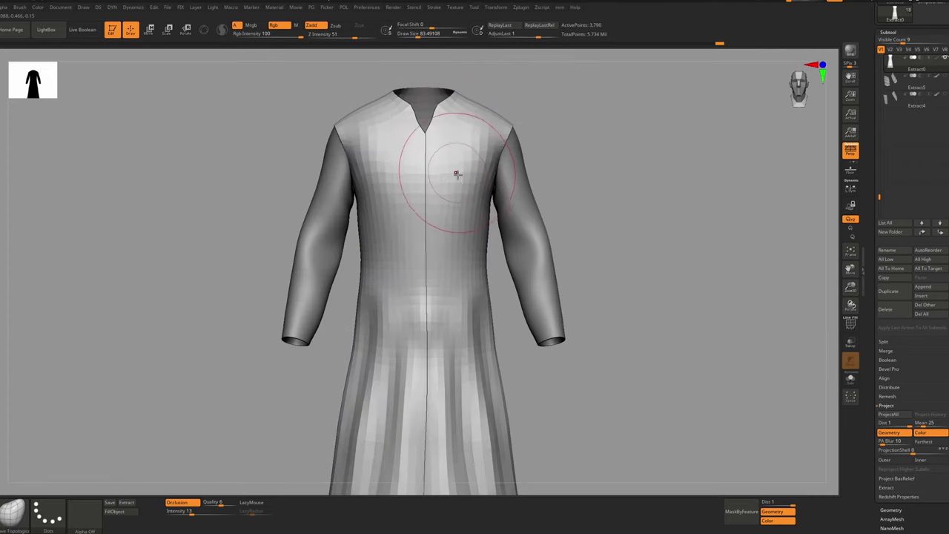
right_click_drag(455, 173, 473, 170, "ctrl")
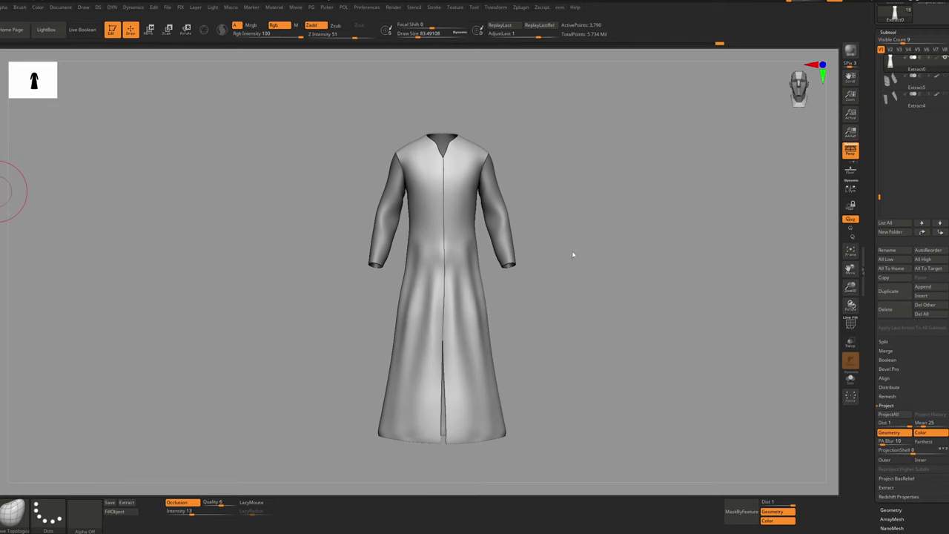
left_click_drag(601, 228, 690, 187)
left_click_drag(878, 195, 878, 145)
Solo Extract1, clear the mask from the sleeves and view the coat from the back
left_click(892, 136)
key("alt+s")
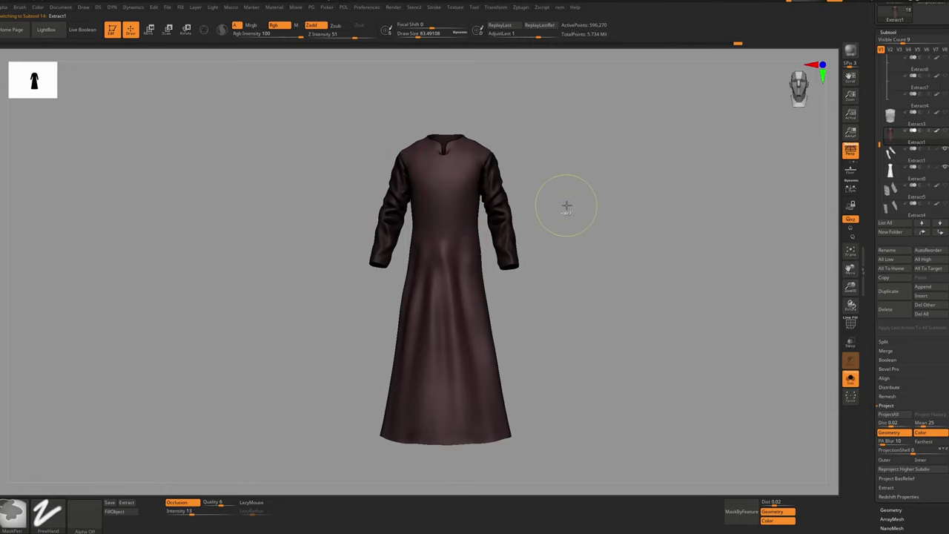
left_click_drag(567, 205, 583, 221, "ctrl")
mouse_move(467, 169)
right_mouse_down("ctrl")
mouse_move(486, 204)
mouse_move(541, 219)
mouse_move(458, 219)
right_mouse_up("ctrl")
mouse_move(561, 187)
right_mouse_down()
mouse_move(541, 191)
mouse_move(543, 200)
right_mouse_up()
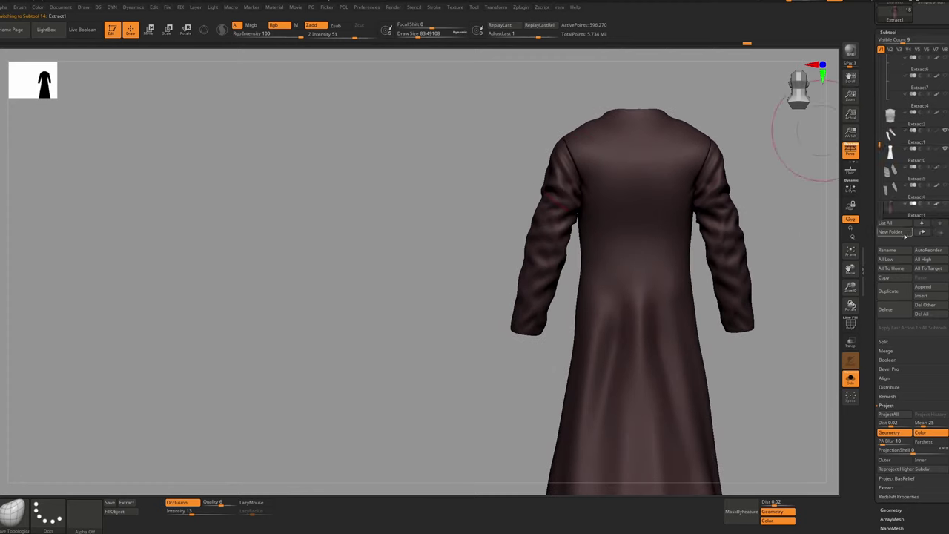
Create a new subtool folder named 'Blockout' and hide it
left_click(906, 236)
key("shift")
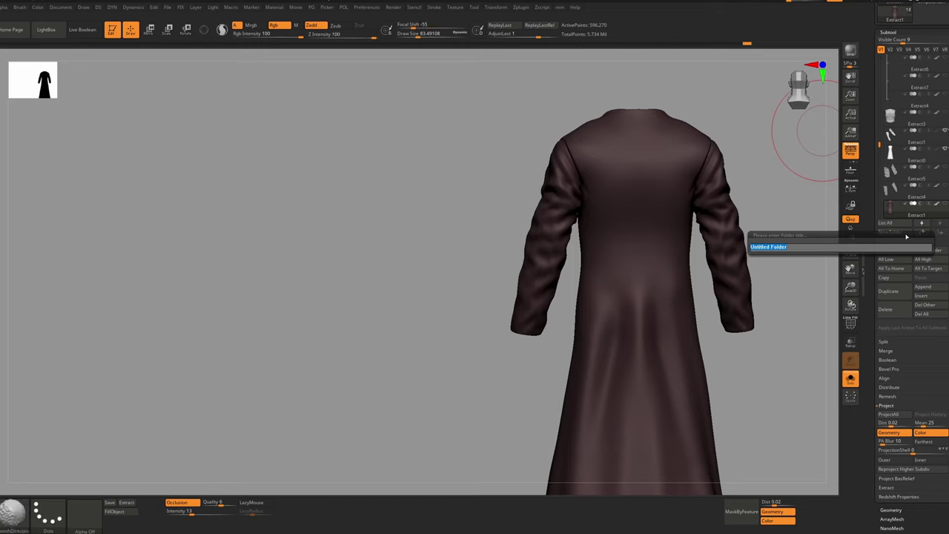
key("BackSpace")
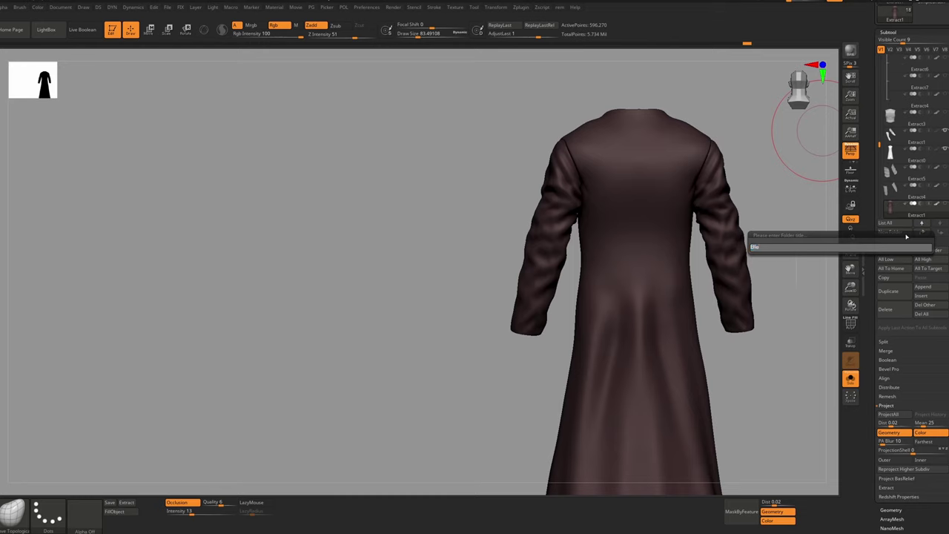
type("Blockout")
key("Return")
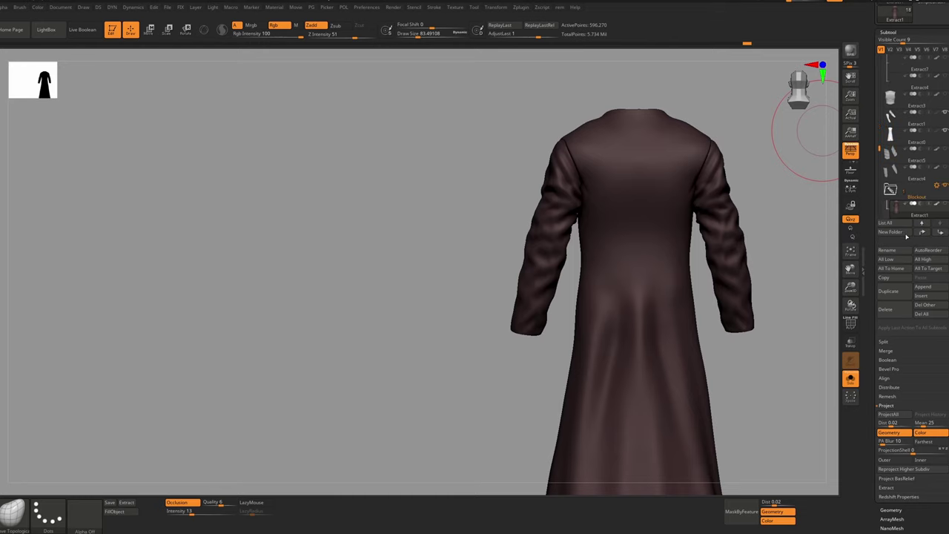
left_click(938, 186)
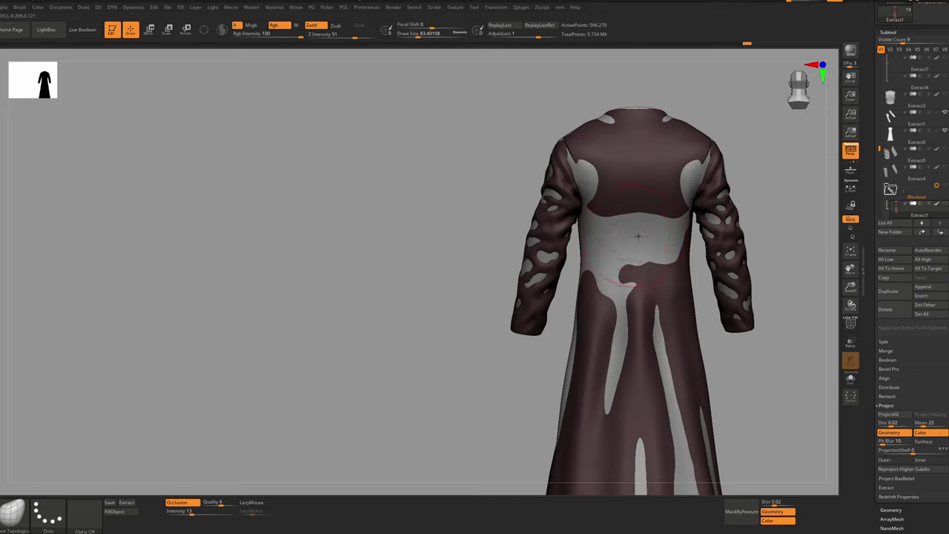
Fill the sleeves Extract1 with the current colour and view the robe with its wireframe
key("space")
left_click_drag(619, 177, 619, 178)
left_click(617, 231, "alt")
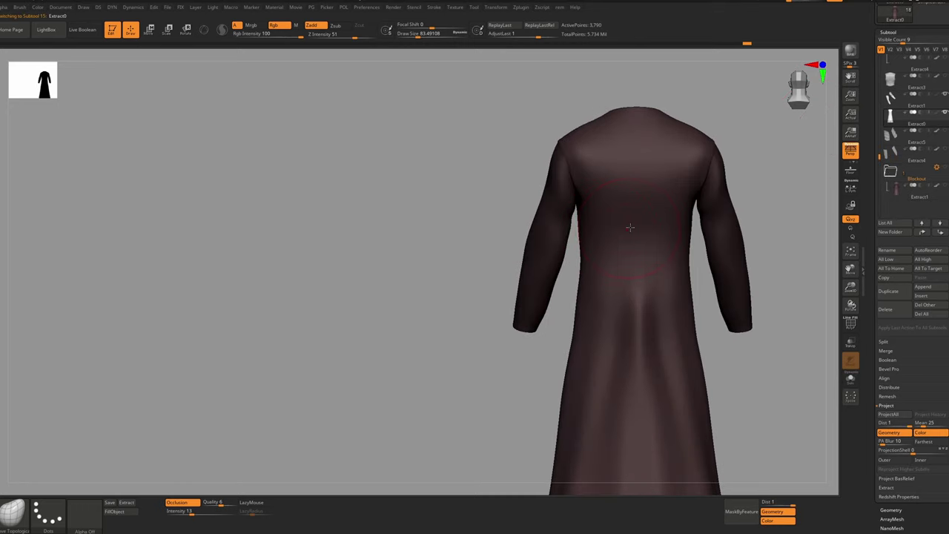
left_click_drag(445, 319, 252, 438, "shift")
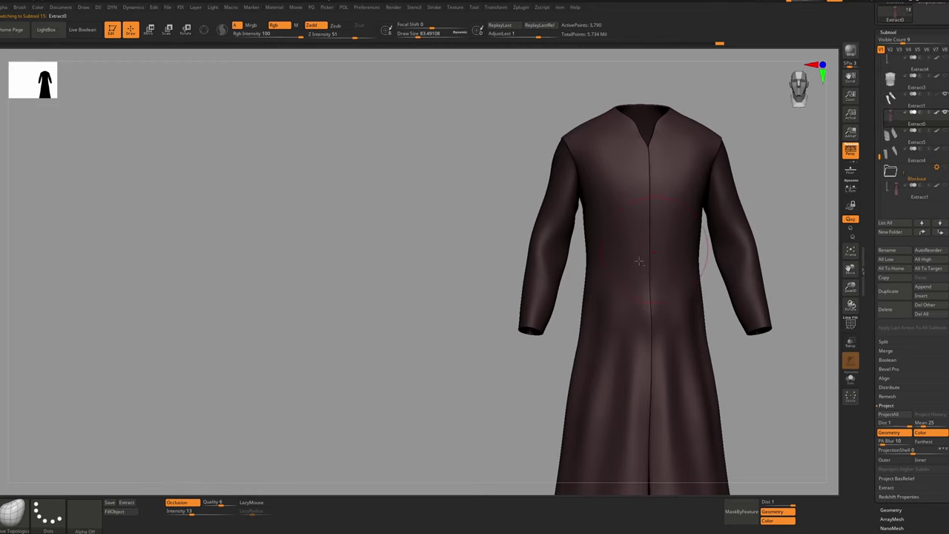
left_click(567, 253, "alt")
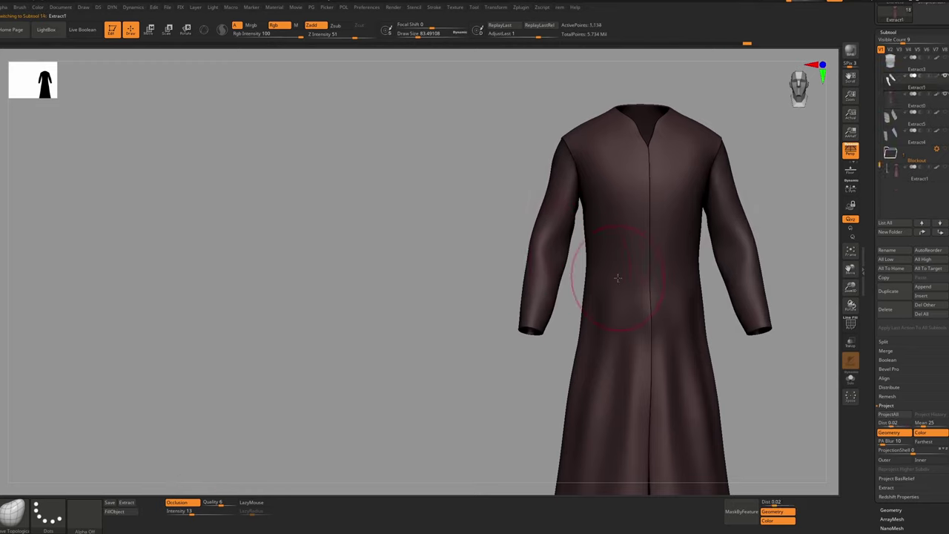
left_click(132, 511)
right_click_drag(674, 282, 628, 259, "ctrl")
right_click_drag(627, 260, 586, 228, "alt")
key("shift+f")
key("shift+f")
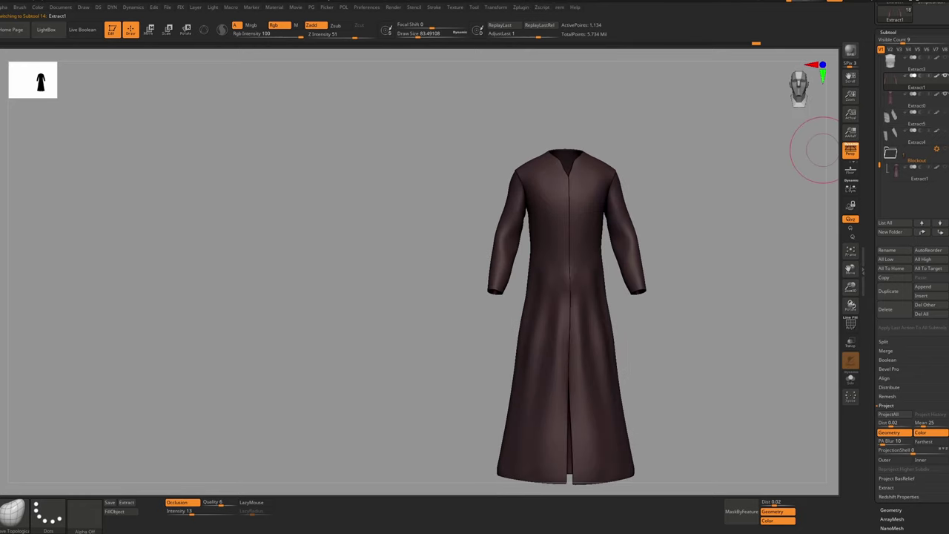
Show the leg armour plates, head, body, chest armour and straps, and collapse the Blockout folder
left_click(945, 131)
left_click(946, 114)
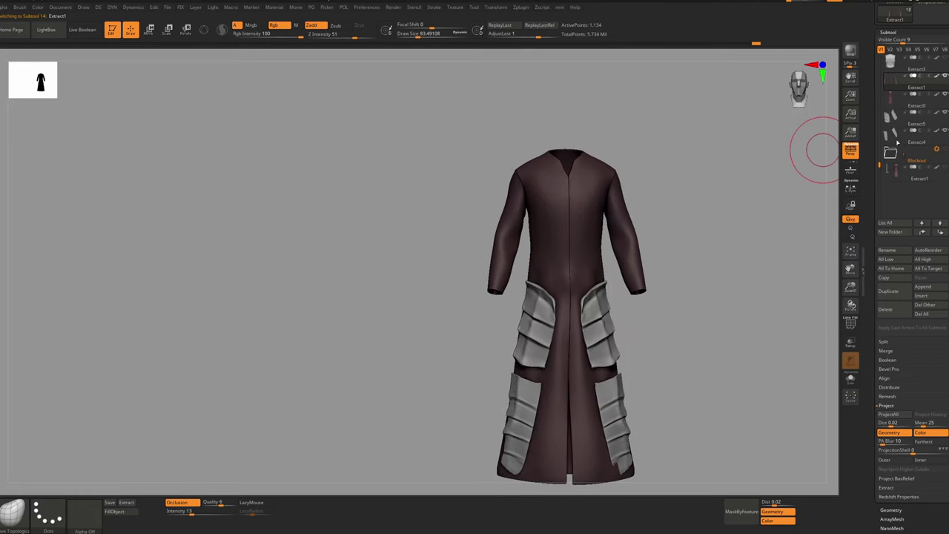
scroll(892, 95, "up", 3)
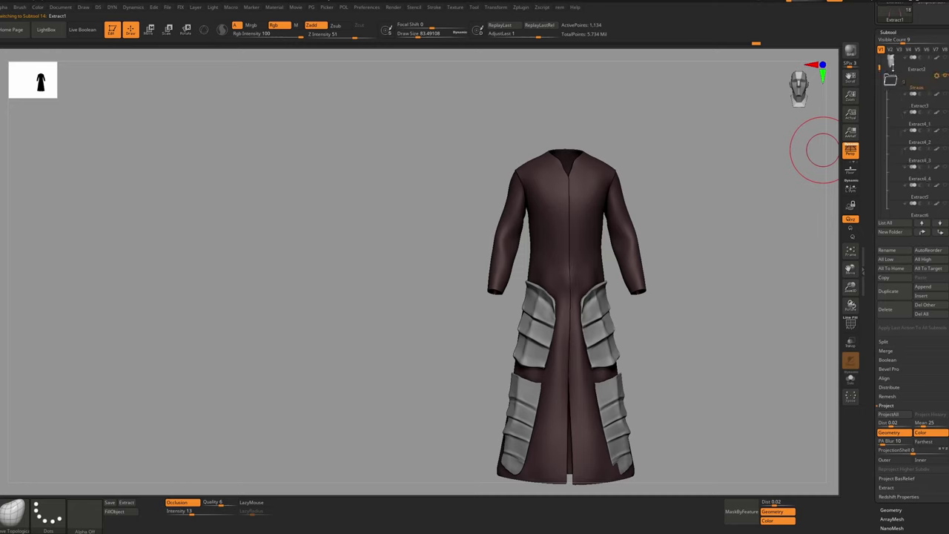
left_click(901, 86)
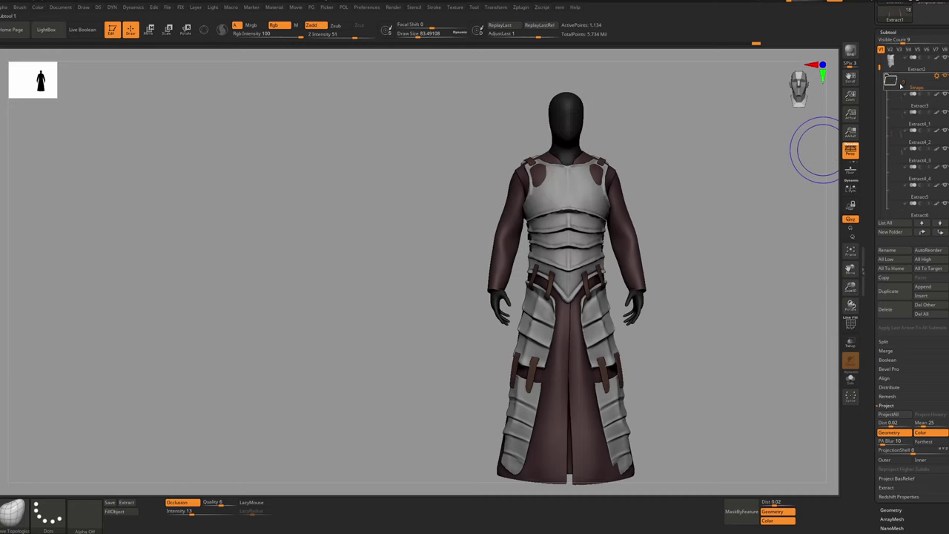
scroll(891, 116, "up", 2)
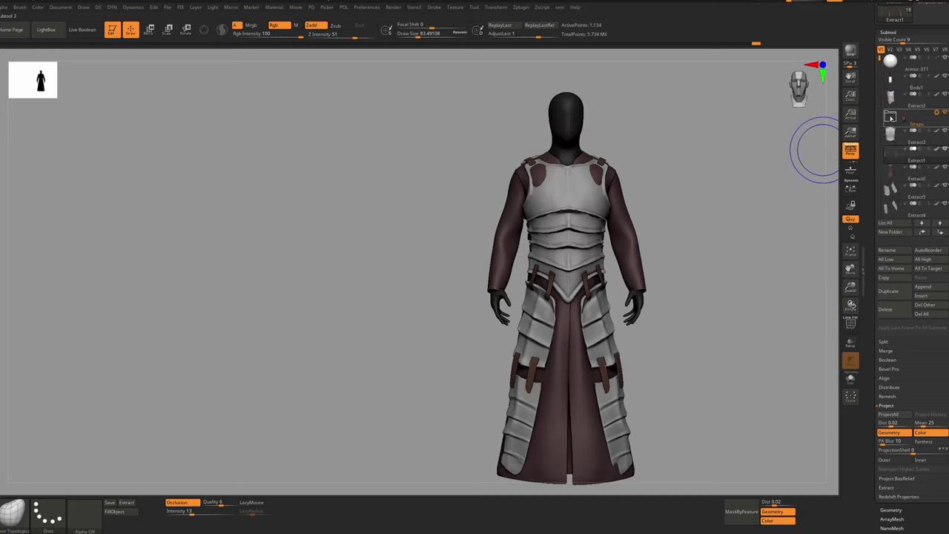
scroll(912, 126, "down", 2)
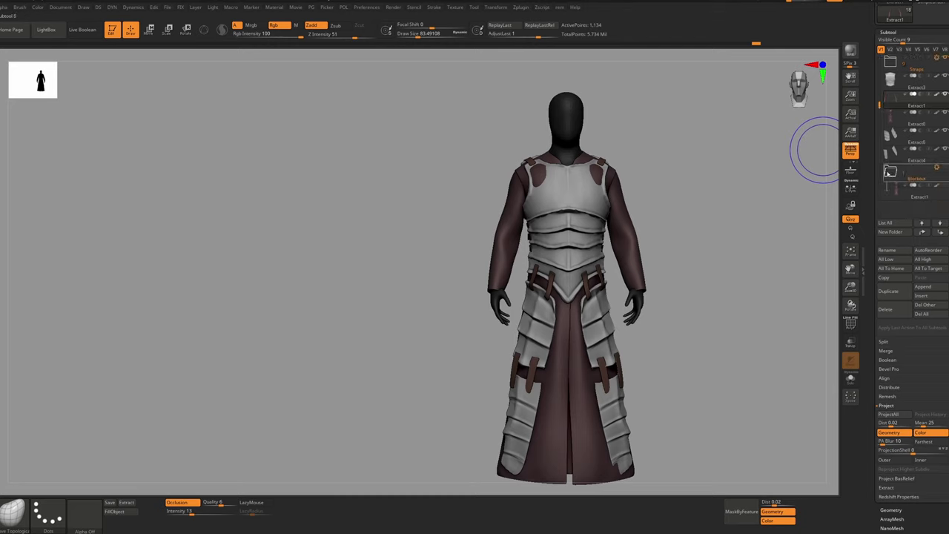
left_click(890, 172)
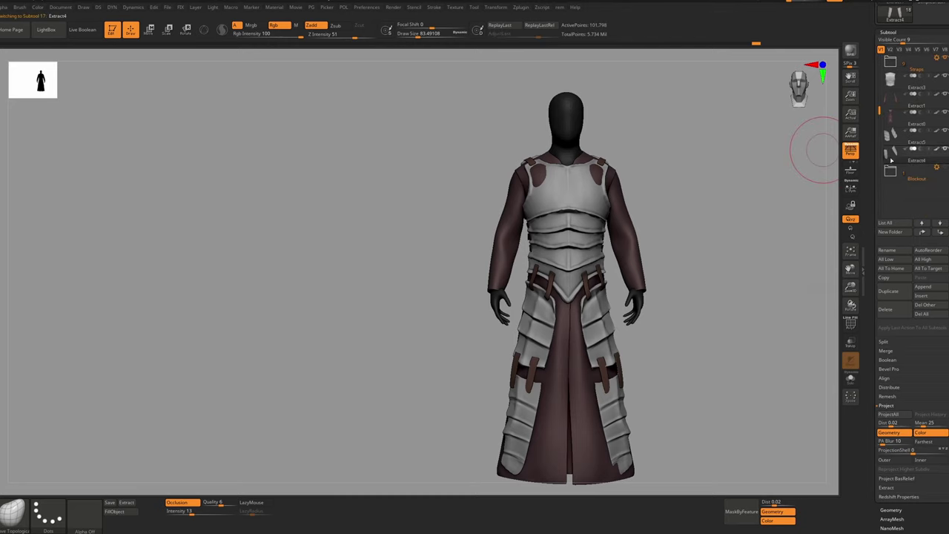
With a 48.6 brush, pull the chest plate Extract2's edge over the shoulder strap
left_click(596, 179, "alt")
key("s")
left_click_drag(596, 180, 591, 180)
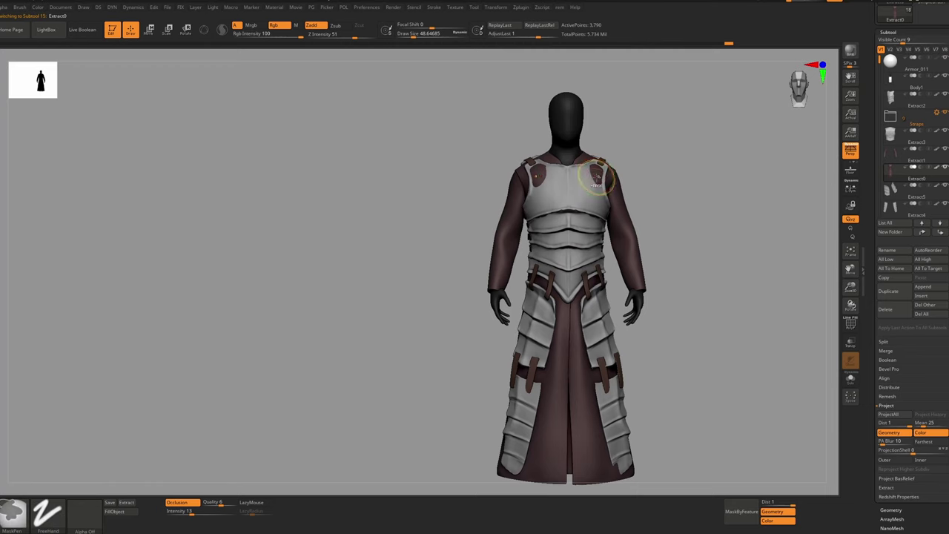
right_click_drag(594, 178, 588, 192, "ctrl")
left_click(586, 192, "alt")
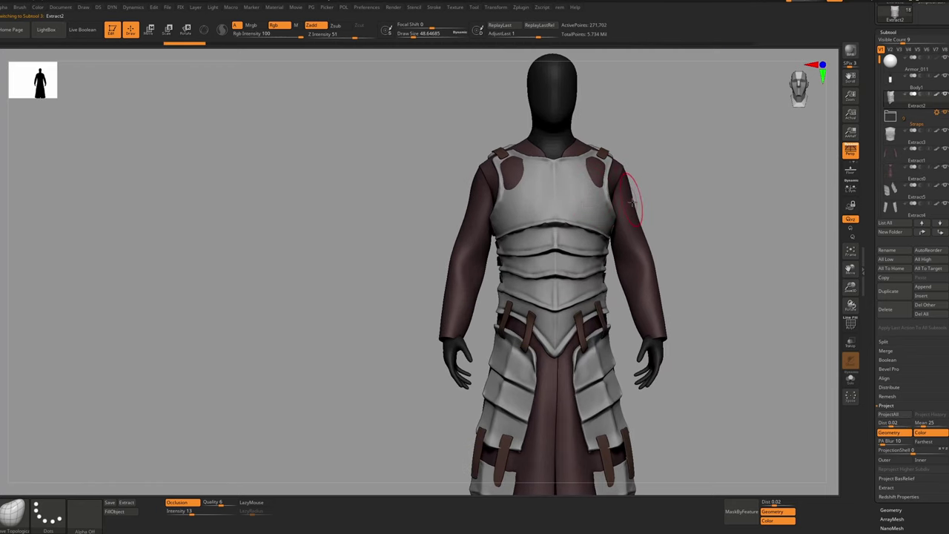
right_click_drag(633, 202, 608, 179)
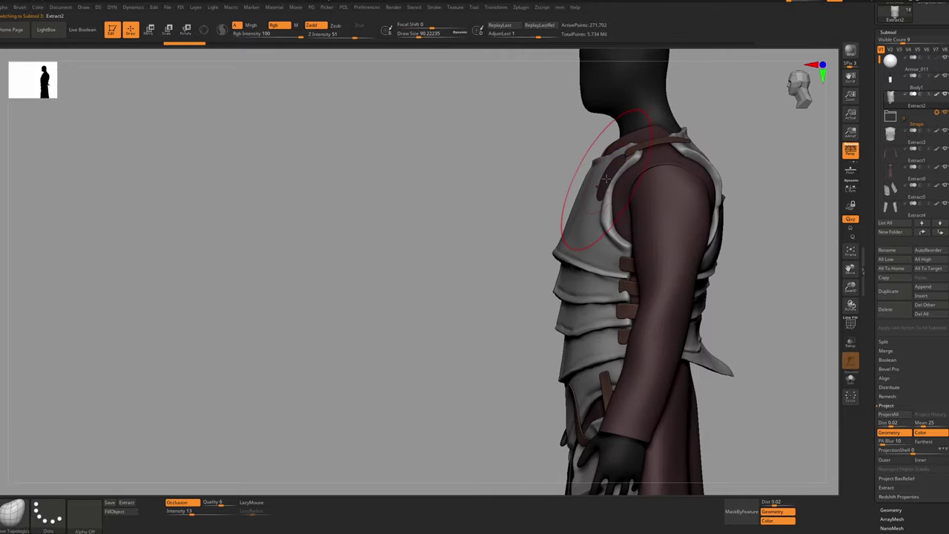
left_click_drag(607, 178, 618, 184)
mouse_move(619, 186)
right_mouse_down("ctrl")
mouse_move(618, 168)
mouse_move(660, 173)
right_mouse_up("ctrl")
right_click_drag(660, 174, 630, 204, "ctrl")
Hide Body1 and check the robe Extract0 from the front with its wireframe
left_click(944, 75)
right_click_drag(630, 204, 652, 212, "ctrl")
left_click(557, 153, "alt")
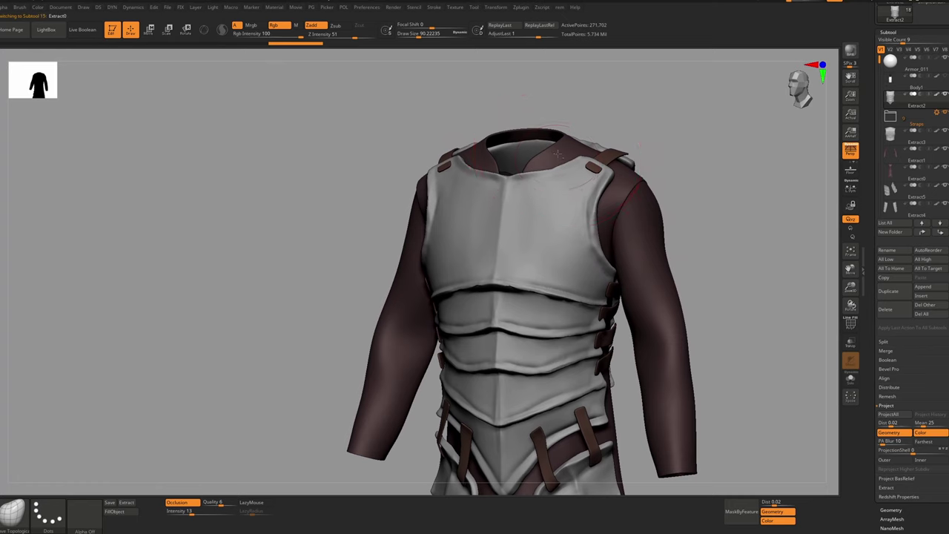
right_click_drag(561, 149, 591, 152, "shift")
key("shift+f")
key("shift+f")
right_click_drag(589, 189, 586, 174, "ctrl")
right_click_drag(586, 174, 537, 194)
mouse_move(537, 195)
right_mouse_down("ctrl")
mouse_move(545, 252)
mouse_move(522, 261)
right_mouse_up("ctrl")
Refine the chest plate and Extract5 with smaller brush sizes of 30.7 and 25.05
left_click(539, 233, "alt")
key("s")
left_click_drag(588, 282, 582, 282)
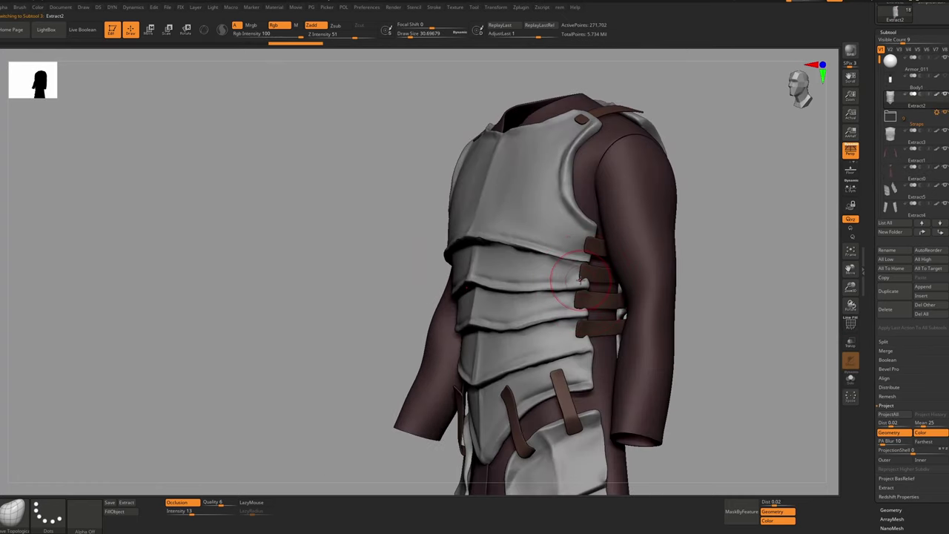
key("s")
left_click_drag(557, 250, 554, 250)
key("s")
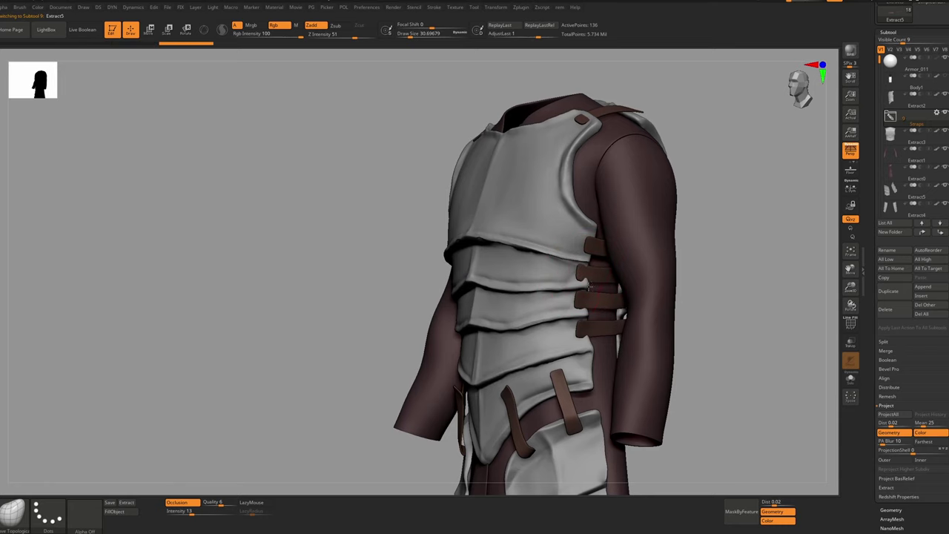
mouse_move(549, 278)
right_mouse_down()
mouse_move(591, 254)
mouse_move(549, 300)
mouse_move(558, 267)
mouse_move(567, 327)
right_mouse_up()
left_click(569, 388, "alt")
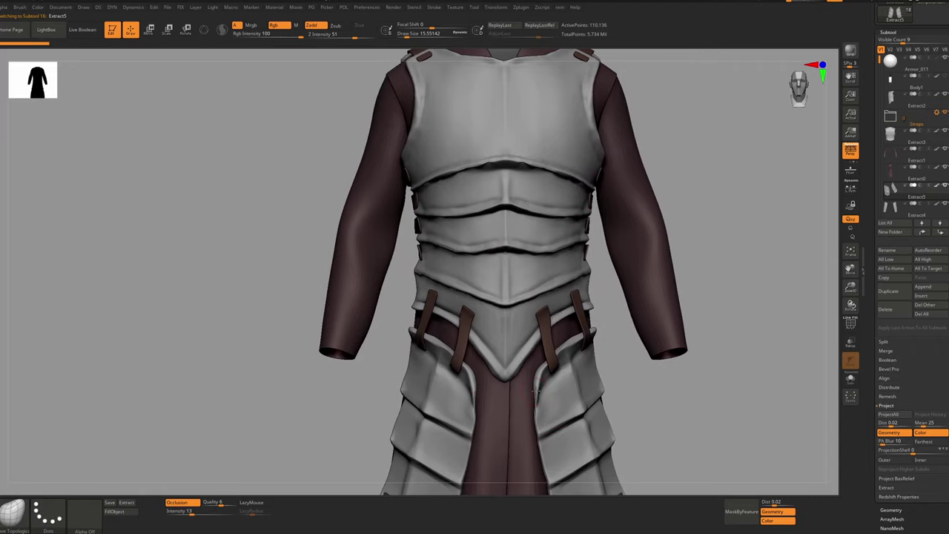
key("s")
left_click_drag(545, 374, 542, 373)
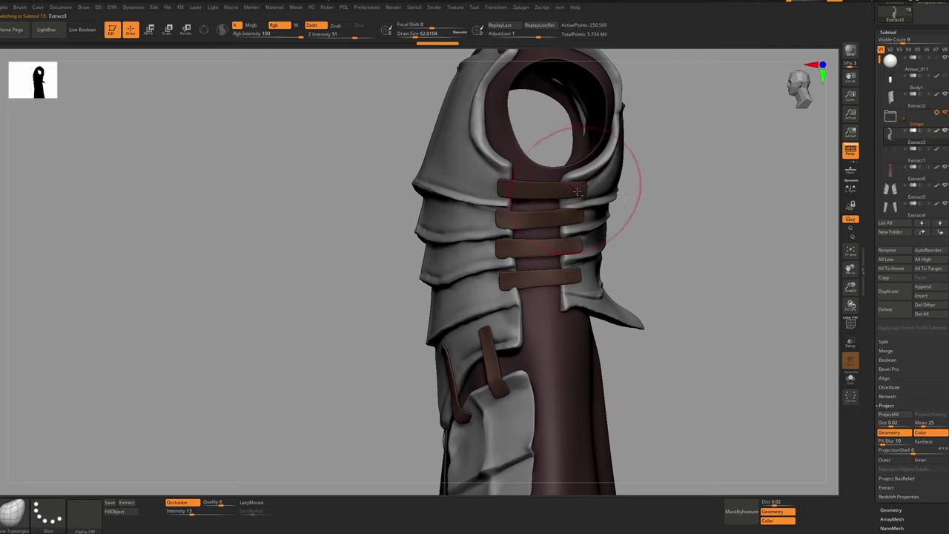
Switch to the DamStandard brush for detailing the chest plate Extract2
key("b")
key("d")
key("s")
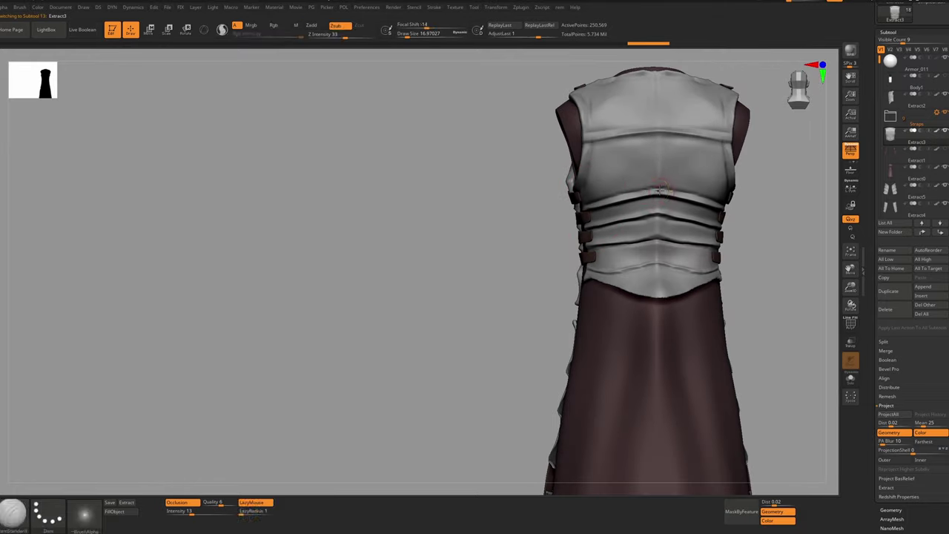
right_click_drag(661, 190, 786, 193)
left_click(599, 201, "alt")
key("s")
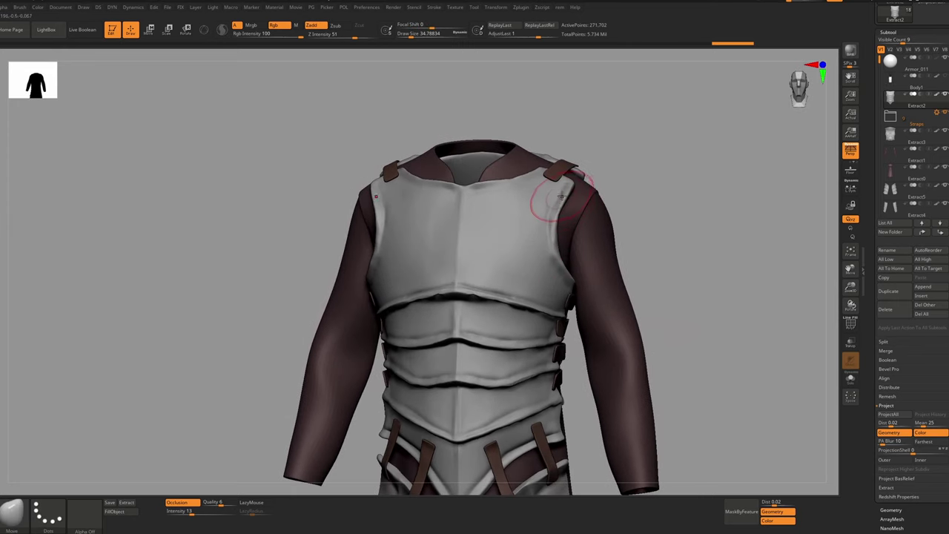
key("Print")
left_click_drag(148, 80, 711, 476)
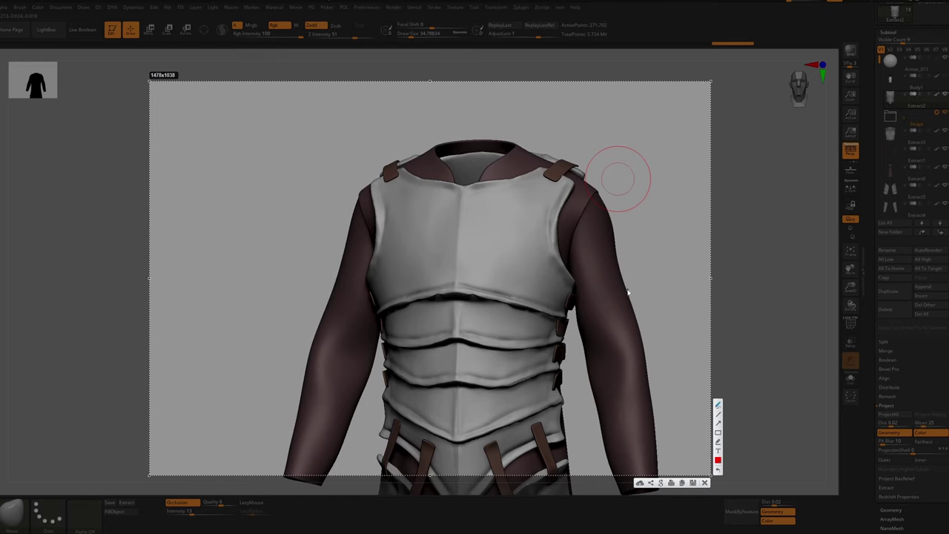
left_click_drag(562, 159, 646, 192)
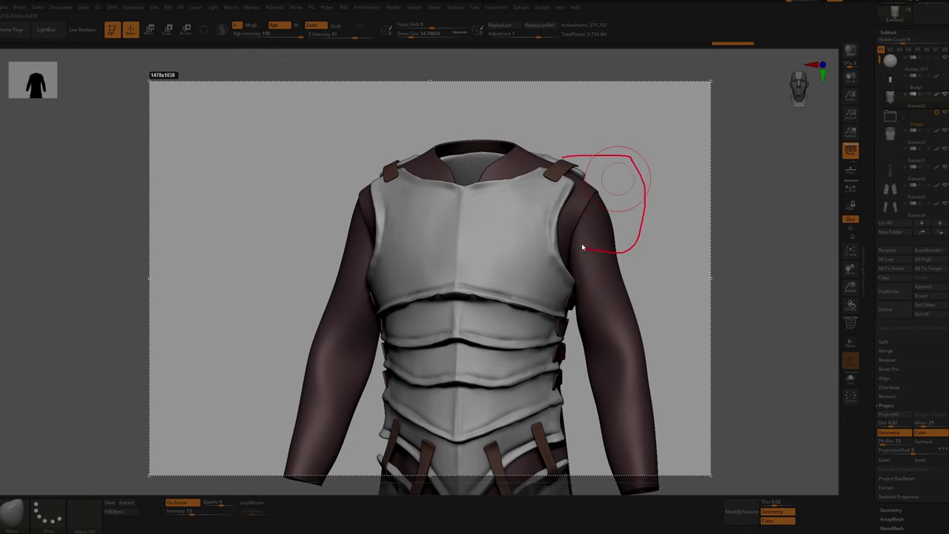
left_click_drag(583, 247, 553, 154)
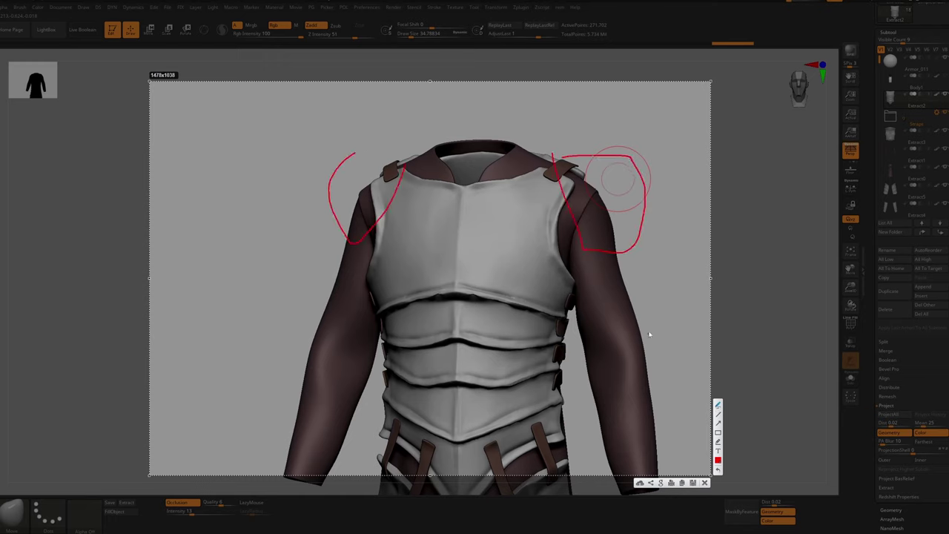
mouse_move(644, 321)
left_mouse_down()
mouse_move(626, 337)
mouse_move(648, 314)
left_mouse_up()
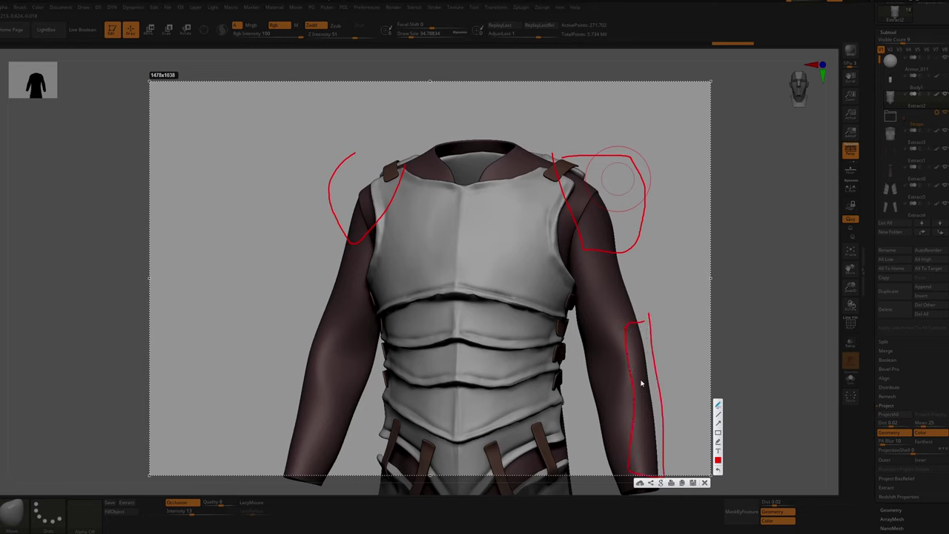
mouse_move(631, 371)
left_mouse_down()
mouse_move(608, 377)
mouse_move(608, 401)
mouse_move(606, 381)
left_mouse_up()
key("Escape")
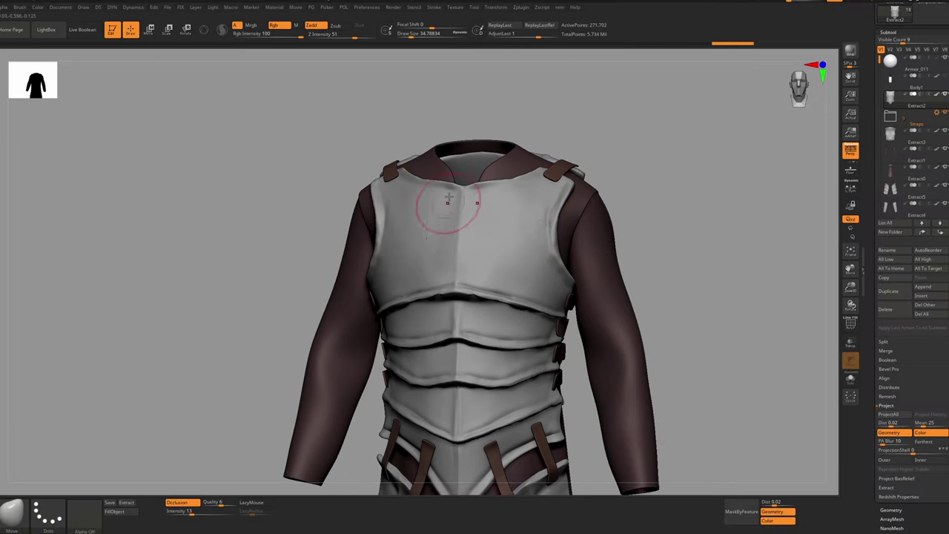
Select the belt strap Extract4_2 and try the Move Topological brush at size 28.75, then hPolish
mouse_move(448, 259)
right_mouse_down("ctrl")
mouse_move(471, 301)
mouse_move(465, 256)
mouse_move(422, 263)
mouse_move(496, 314)
right_mouse_up("ctrl")
mouse_move(493, 400)
right_mouse_down("alt")
mouse_move(457, 320)
mouse_move(437, 317)
mouse_move(467, 318)
mouse_move(464, 326)
right_mouse_up("alt")
left_click(460, 336, "alt")
key("b")
key("m")
key("t")
key("bracketleft")
key("bracketleft")
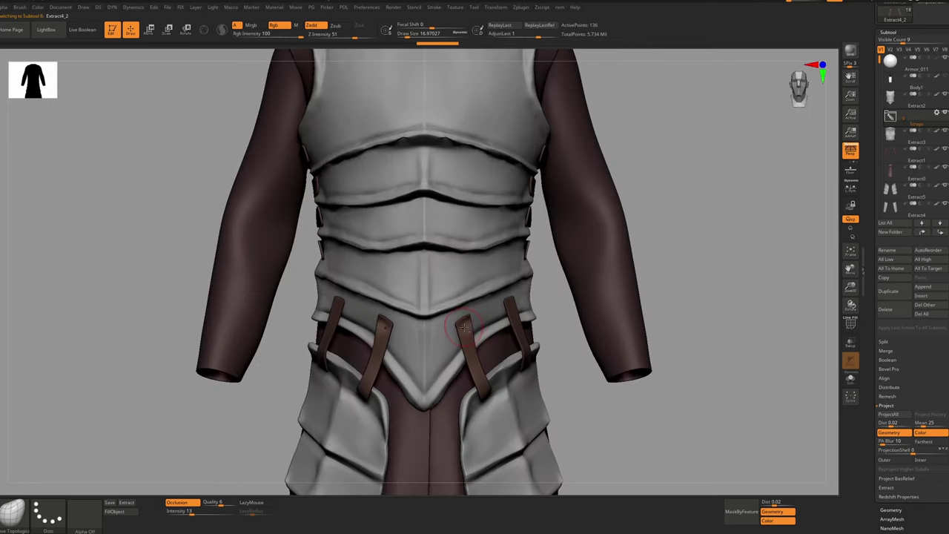
key("b")
key("h")
key("p")
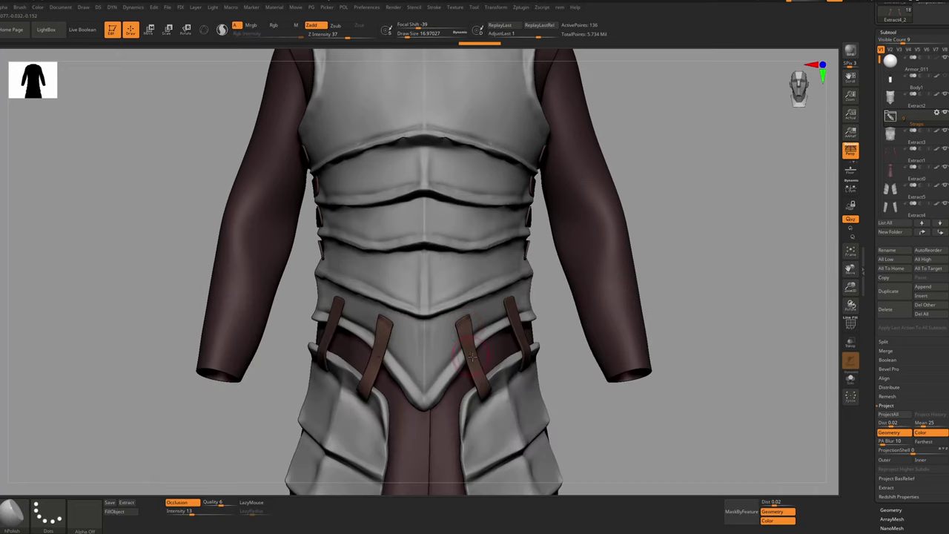
Pull the collar strap ends inward symmetrically with the Move brush
mouse_move(472, 357)
right_mouse_down("ctrl")
mouse_move(480, 278)
mouse_move(396, 302)
mouse_move(515, 375)
right_mouse_up("ctrl")
right_click_drag(515, 374, 479, 341)
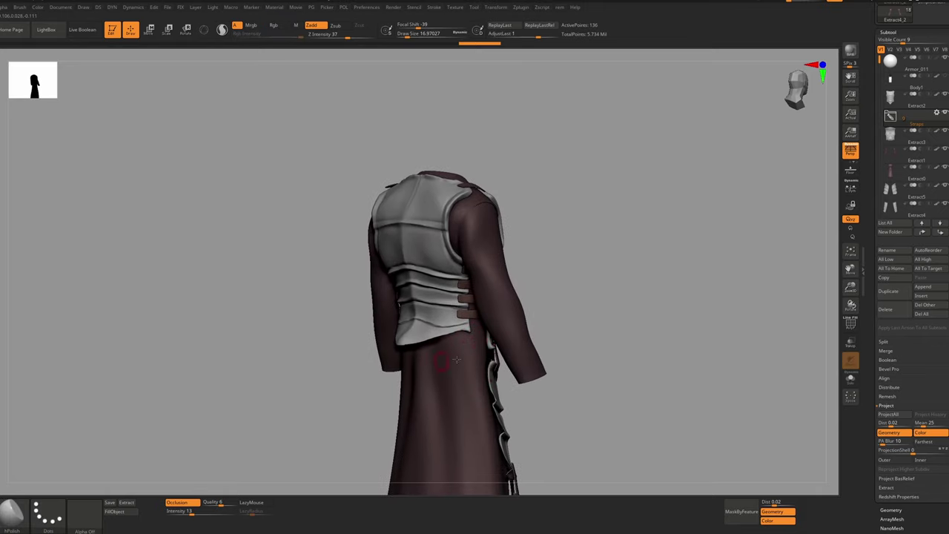
right_click_drag(450, 342, 417, 371)
right_click_drag(417, 141, 458, 227, "alt")
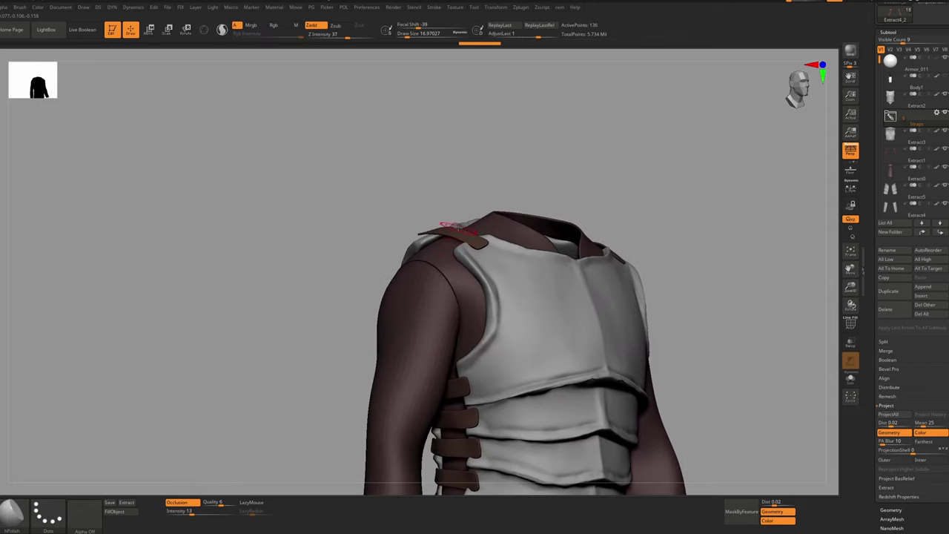
key("b")
key("m")
key("v")
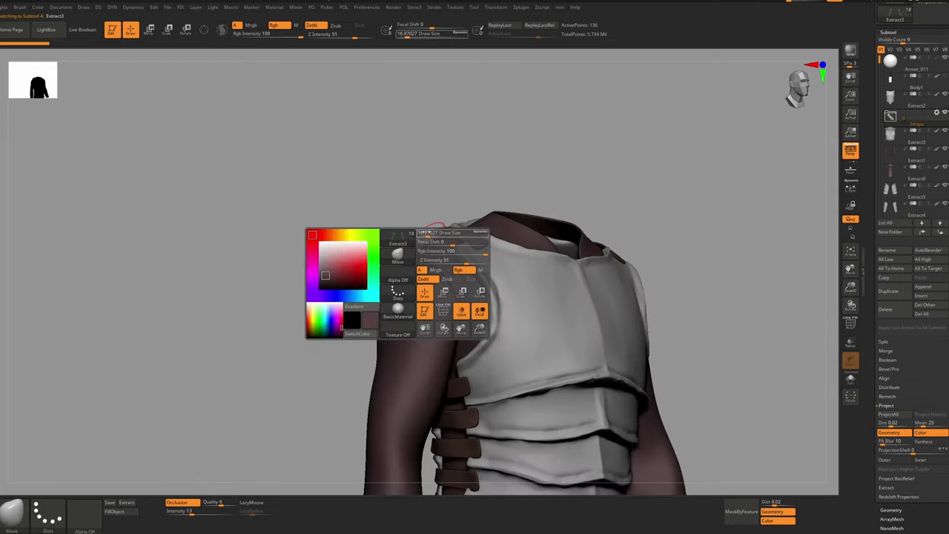
right_click_drag(398, 282, 512, 274)
key("bracketright")
key("bracketright")
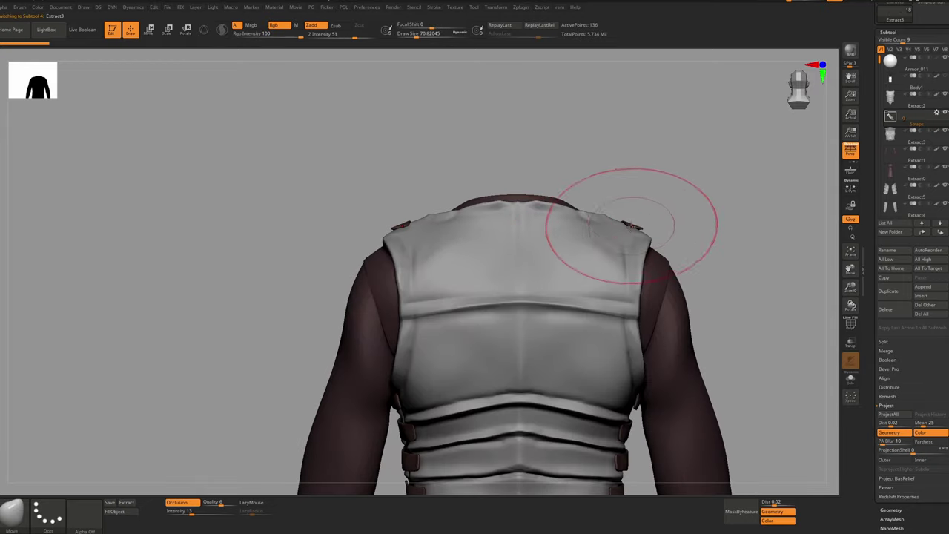
right_click_drag(632, 225, 624, 240)
mouse_move(489, 361)
right_mouse_down()
mouse_move(469, 415)
mouse_move(482, 434)
right_mouse_up()
key("s")
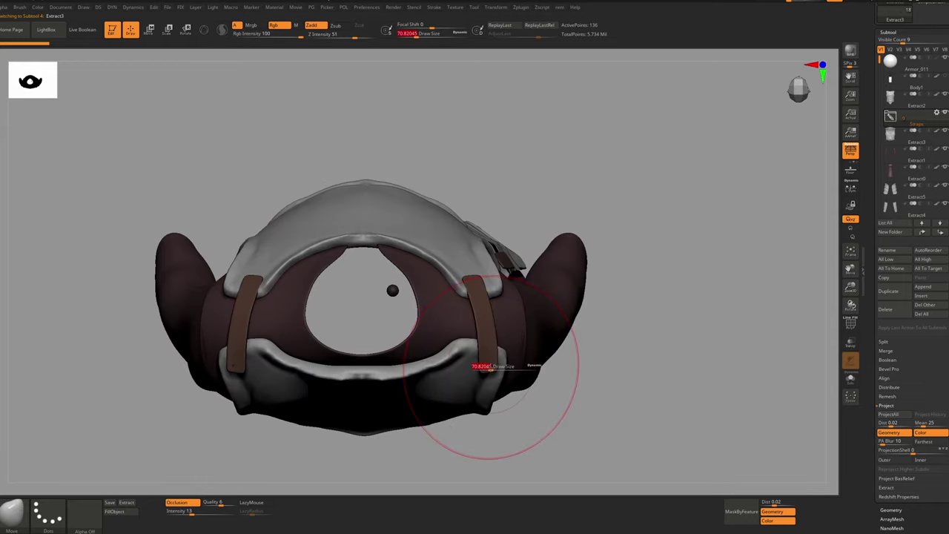
mouse_move(490, 366)
left_mouse_down()
mouse_move(478, 370)
mouse_move(481, 349)
left_mouse_up()
key("s")
Make the breastplate Extract2 the active subtool and show it solo
key("s")
key("s")
left_click_drag(480, 352, 478, 353)
mouse_move(482, 369)
right_mouse_down()
mouse_move(468, 285)
mouse_move(441, 312)
mouse_move(485, 292)
mouse_move(479, 278)
mouse_move(478, 302)
mouse_move(469, 293)
mouse_move(490, 262)
right_mouse_up()
left_click(443, 313, "alt")
key("s")
left_click_drag(489, 263, 472, 254)
key("s")
right_click_drag(472, 267, 492, 259, "shift")
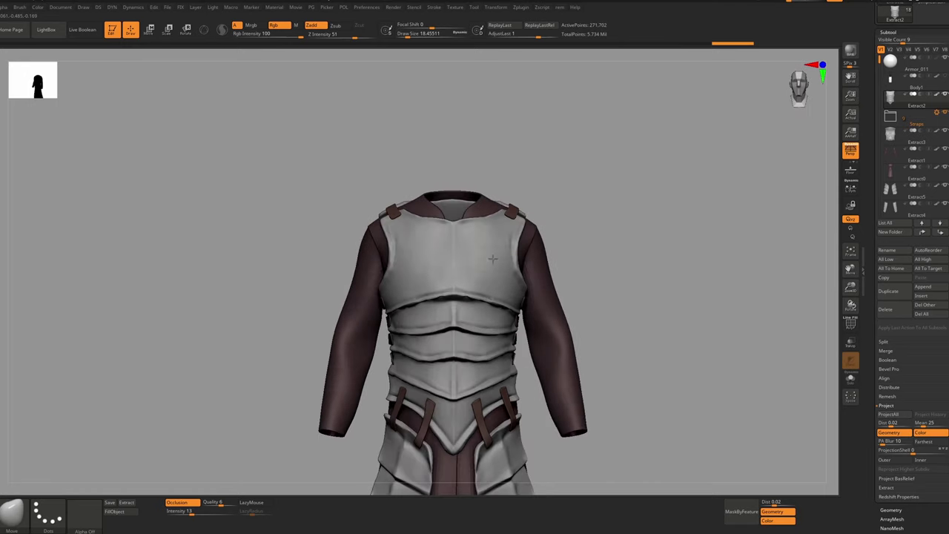
key("s")
left_click_drag(486, 258, 470, 255)
key("s")
right_click_drag(457, 273, 466, 230)
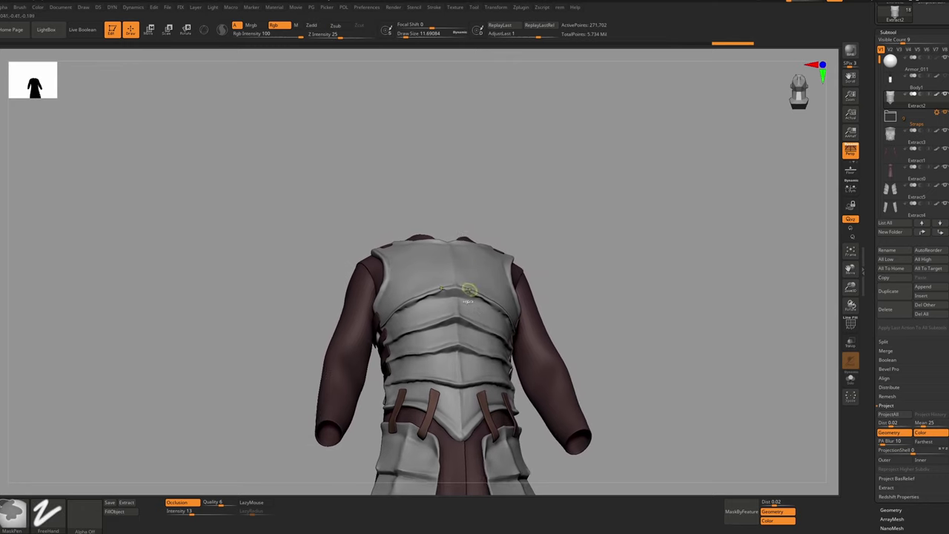
mouse_move(468, 289)
right_mouse_down("ctrl")
mouse_move(465, 319)
mouse_move(455, 269)
right_mouse_up("ctrl")
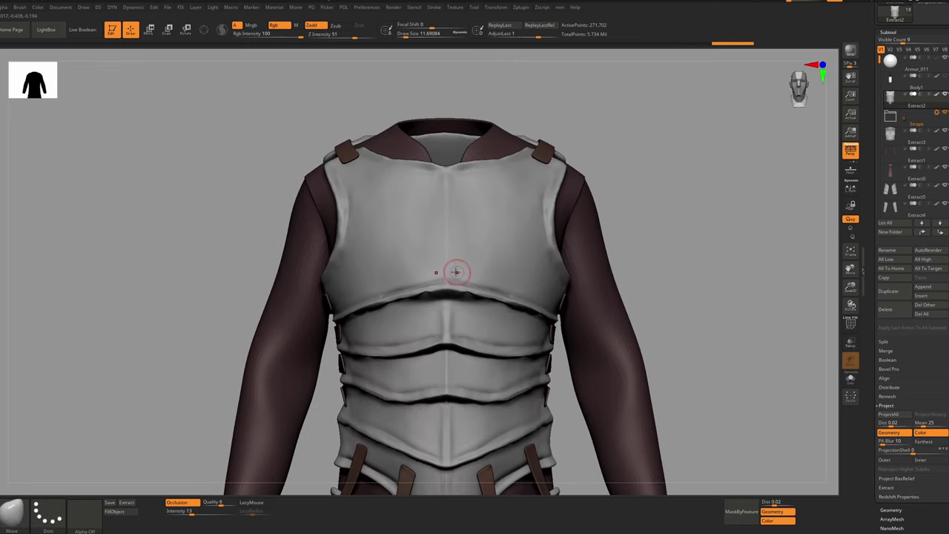
key("s")
mouse_move(457, 260)
left_mouse_down()
mouse_move(464, 233)
mouse_move(453, 221)
left_mouse_up()
key("alt+s")
key("s")
key("s")
Mask the collar band, chest sides and armholes, plus a round spot in each chest panel
mouse_move(454, 210)
left_mouse_down("ctrl")
mouse_move(454, 261)
mouse_move(486, 279)
left_mouse_up("ctrl")
right_click_drag(571, 272, 515, 273)
mouse_move(535, 289)
left_mouse_down("ctrl")
mouse_move(566, 275)
mouse_move(571, 182)
left_mouse_up("ctrl")
right_click_drag(523, 215, 586, 211)
left_click_drag(574, 175, 481, 188, "ctrl")
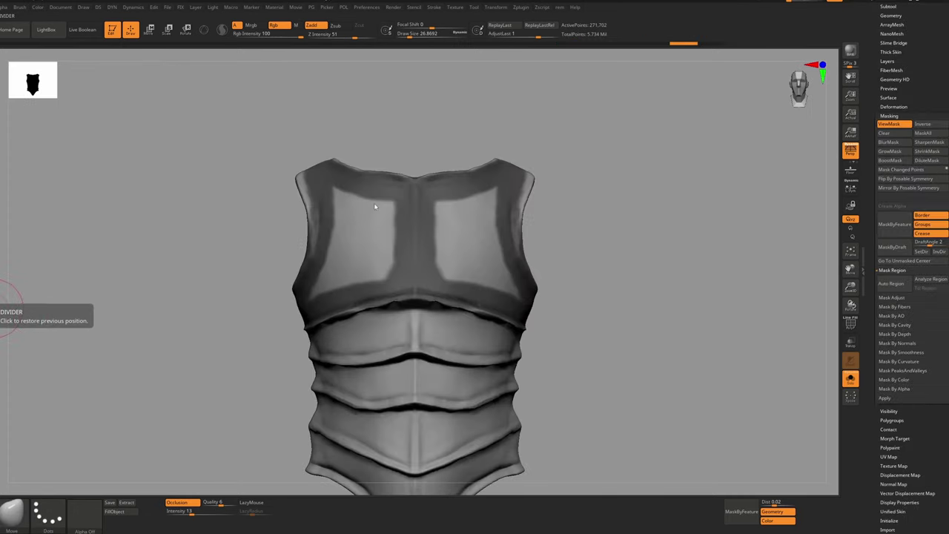
mouse_move(377, 205)
right_mouse_down()
mouse_move(369, 207)
mouse_move(346, 170)
mouse_move(391, 262)
mouse_move(422, 259)
right_mouse_up()
left_click_drag(428, 245, 427, 236, "ctrl")
right_click_drag(427, 234, 385, 244)
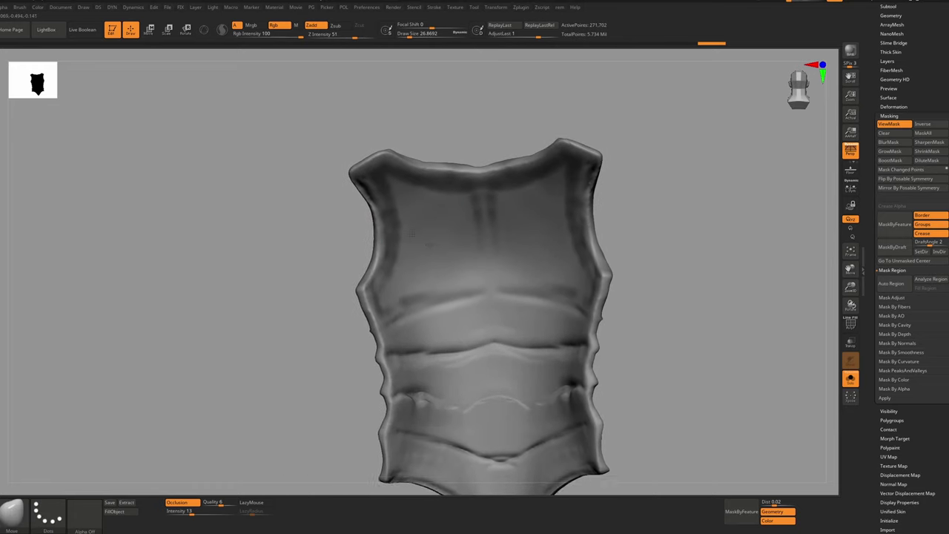
Check the breastplate's wireframe, then turn on Enable Customize in Preferences
key("shift+f")
right_click_drag(411, 234, 436, 244)
key("shift+f")
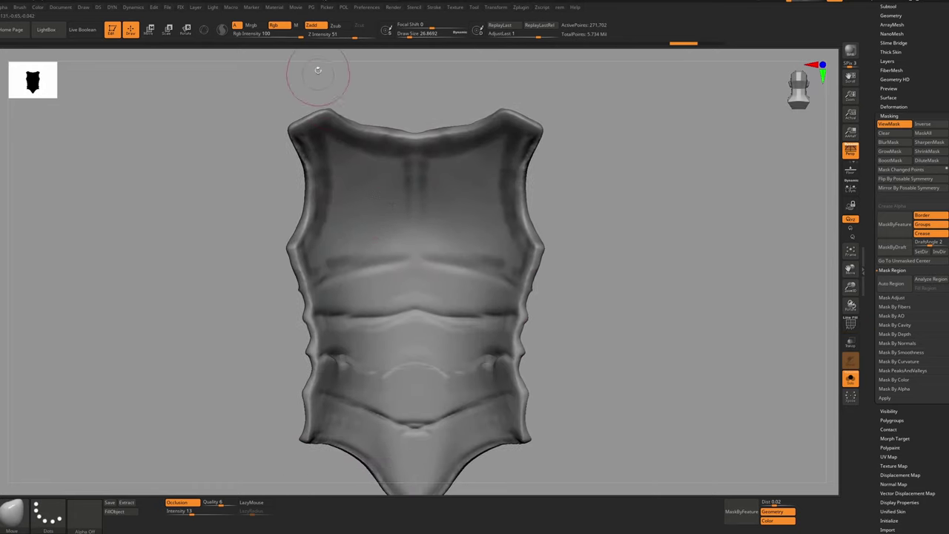
left_click(367, 7)
left_click(395, 80)
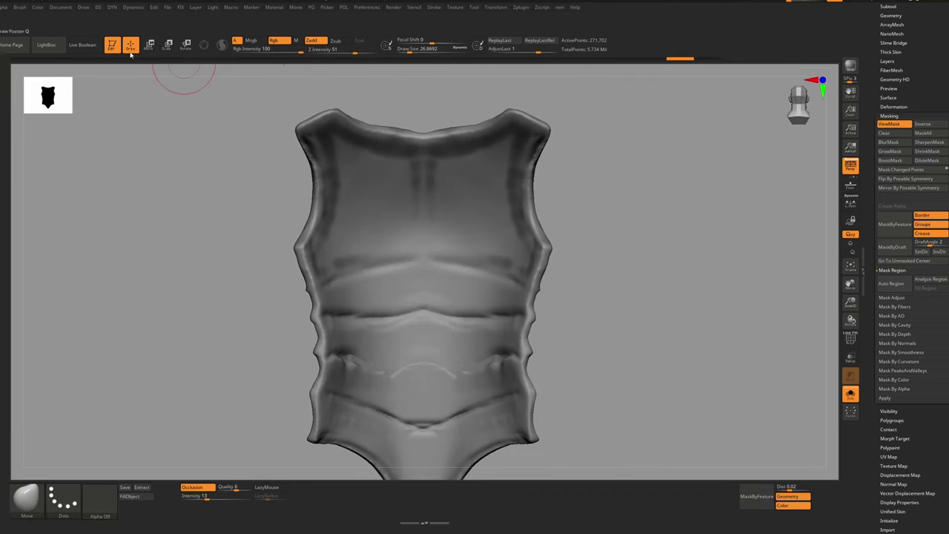
Drag BackfaceMask from Brush > Auto Masking onto the bottom shelf, then disable customizing
left_click(21, 8)
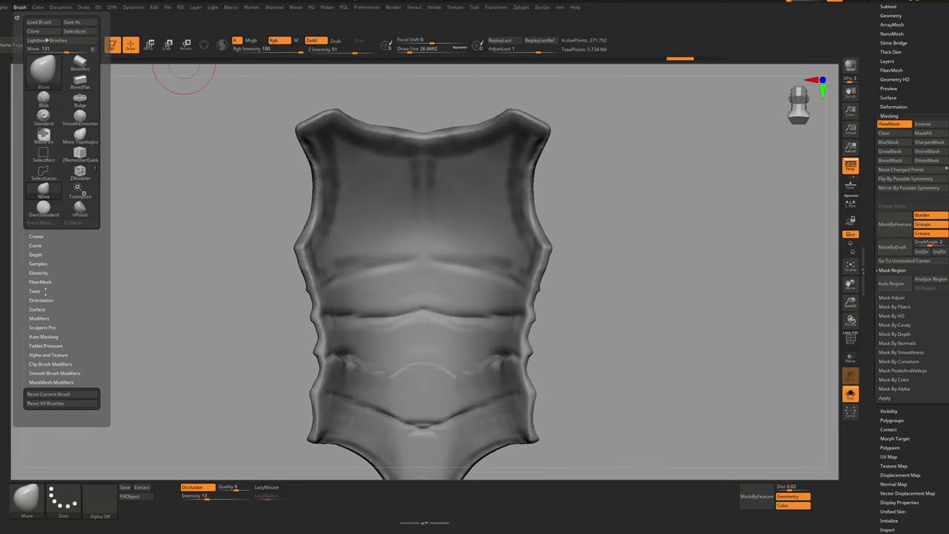
left_click(45, 336)
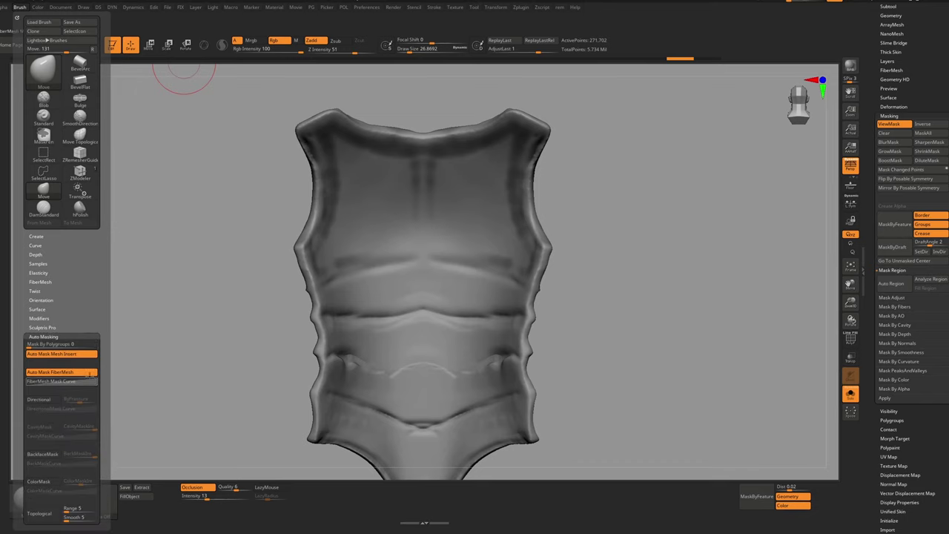
left_click_drag(104, 391, 105, 371)
key("ctrl")
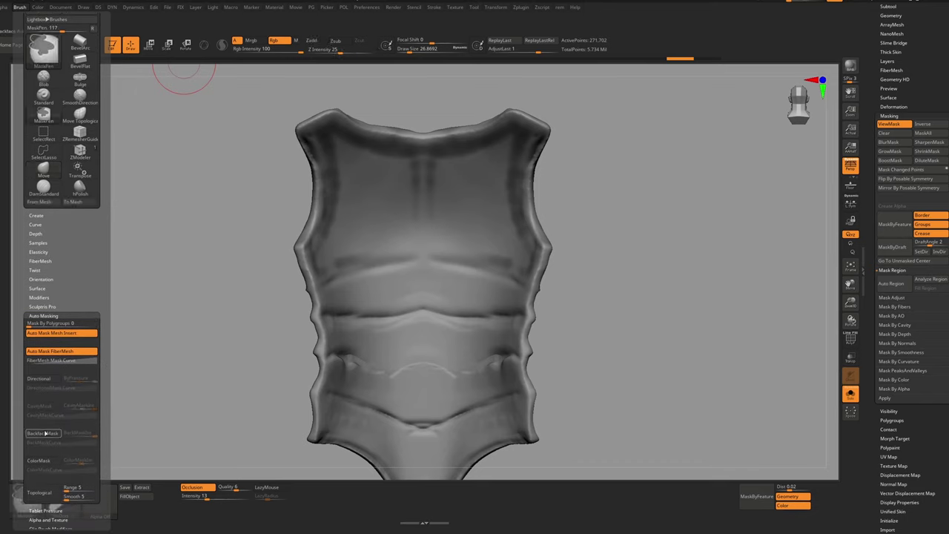
left_click_drag(44, 436, 319, 489, "ctrl+alt")
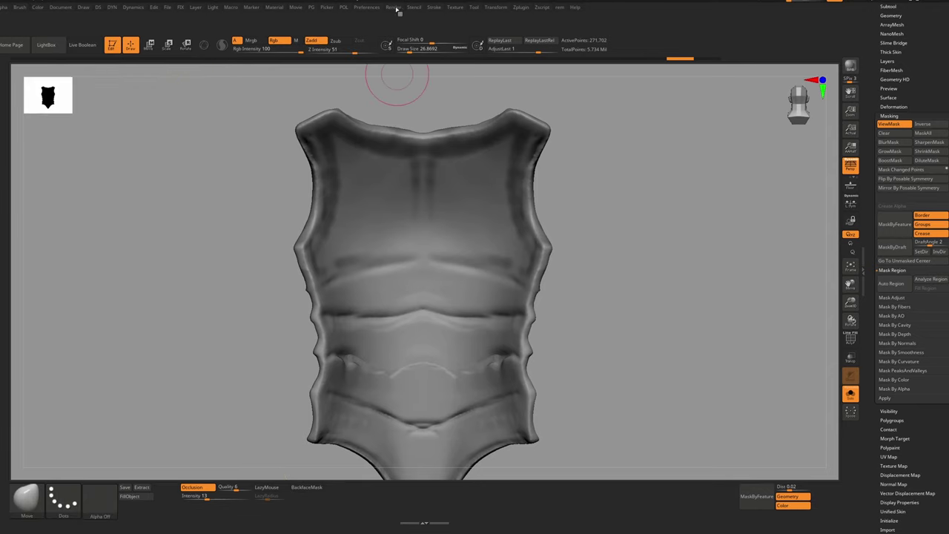
left_click(366, 7)
left_click(387, 79)
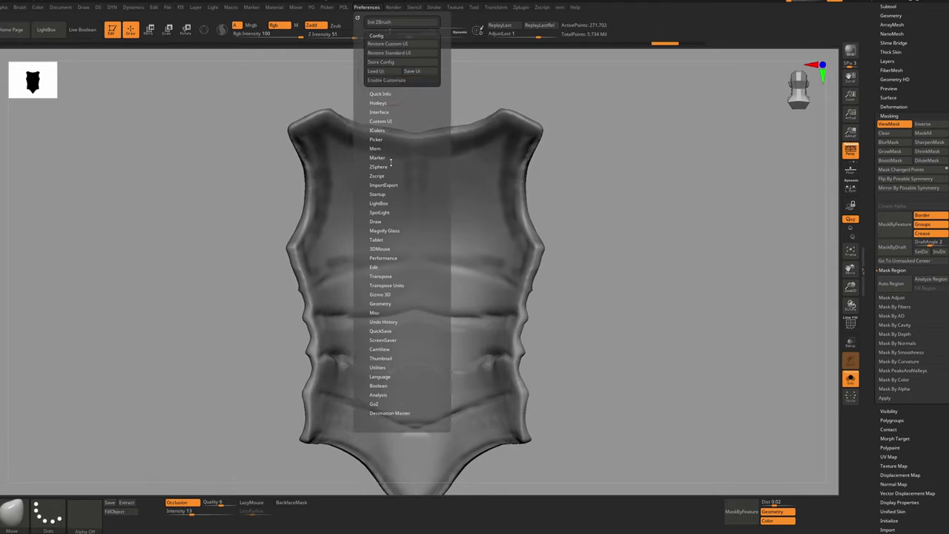
Toggle BackfaceMask and undo then restore the earlier mask strokes to compare them
left_click(291, 503)
key("ctrl")
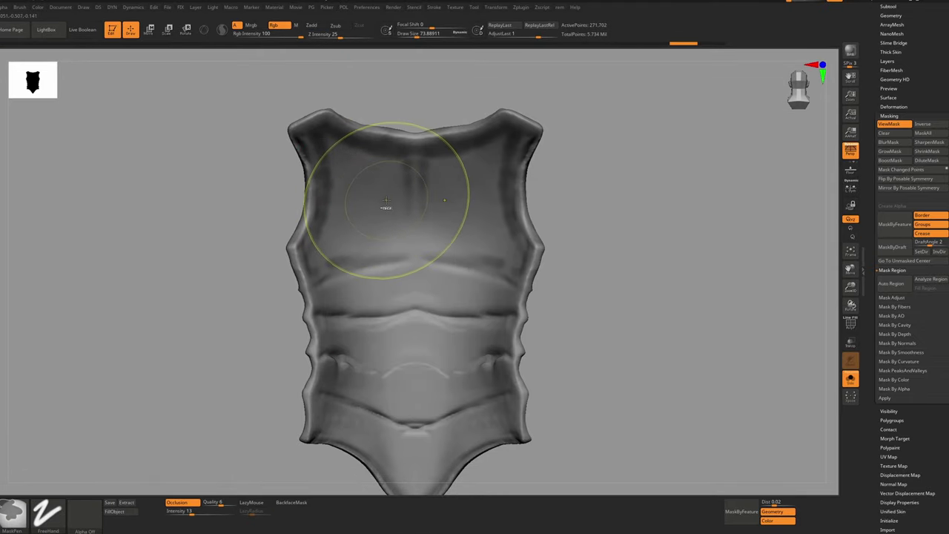
key("ctrl+z")
key("ctrl+z")
key("ctrl+z")
key("ctrl+z")
key("ctrl+z")
key("ctrl+z")
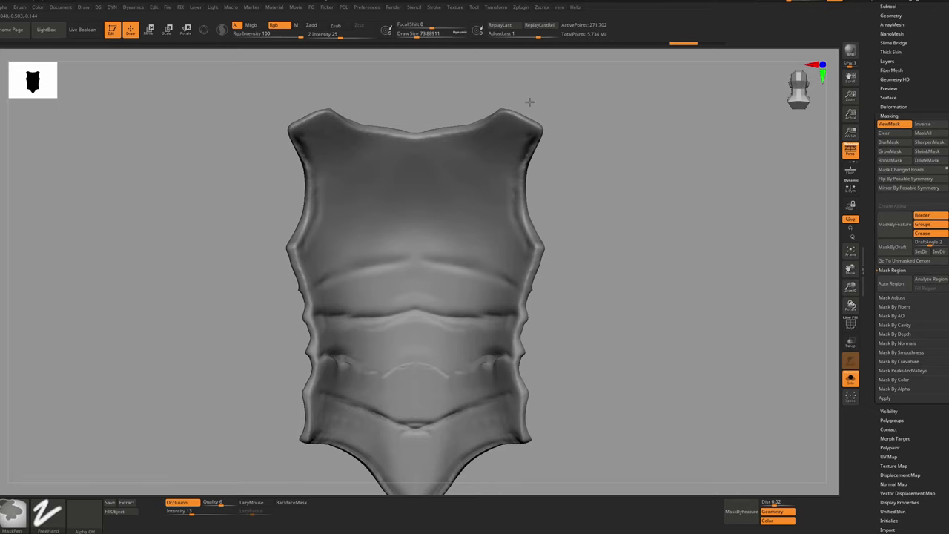
mouse_move(390, 264)
right_mouse_down()
mouse_move(453, 222)
mouse_move(341, 216)
right_mouse_up()
key("s")
key("ctrl+z")
right_click_drag(458, 206, 341, 326)
right_click_drag(423, 201, 378, 223)
left_click(291, 502)
With BackfaceMask on, mask the whole upper chest down to the first horizontal ridge
left_click_drag(381, 370, 348, 334)
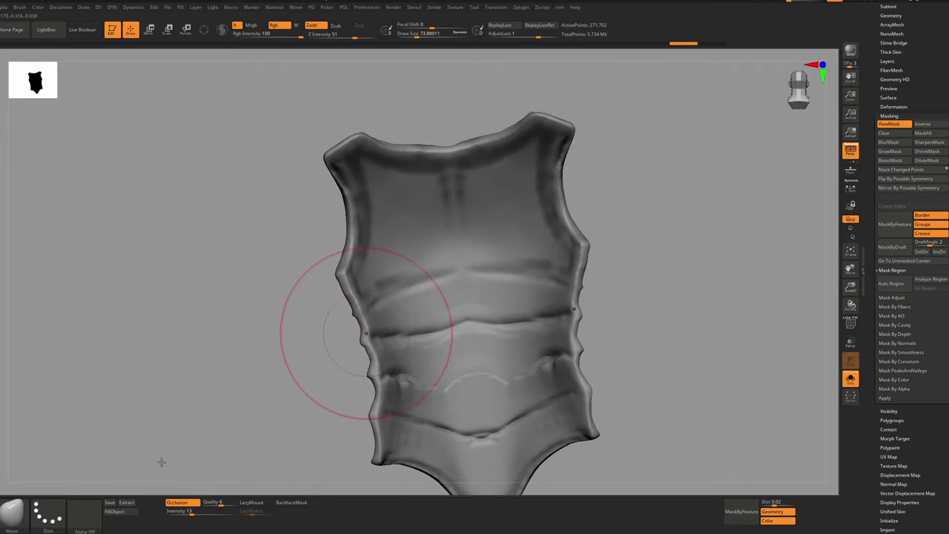
key("ctrl")
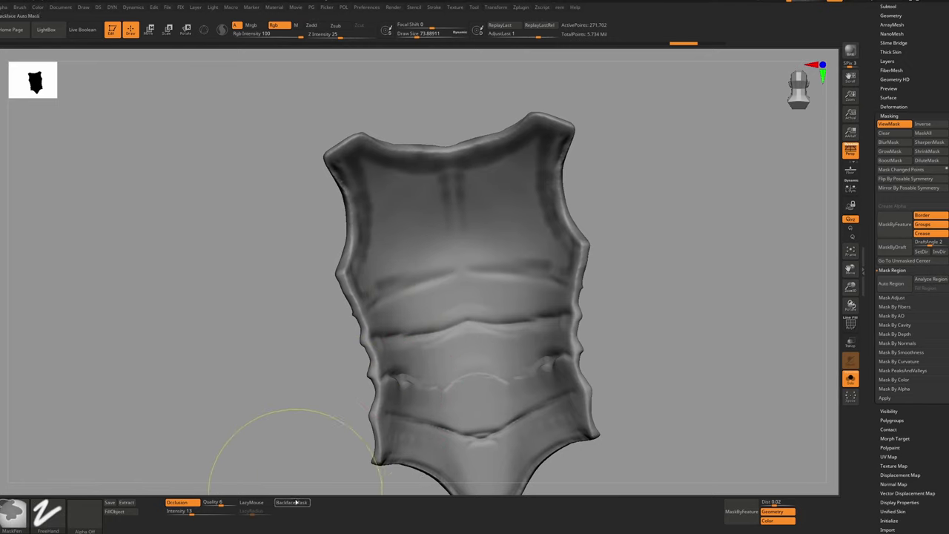
left_click(292, 502)
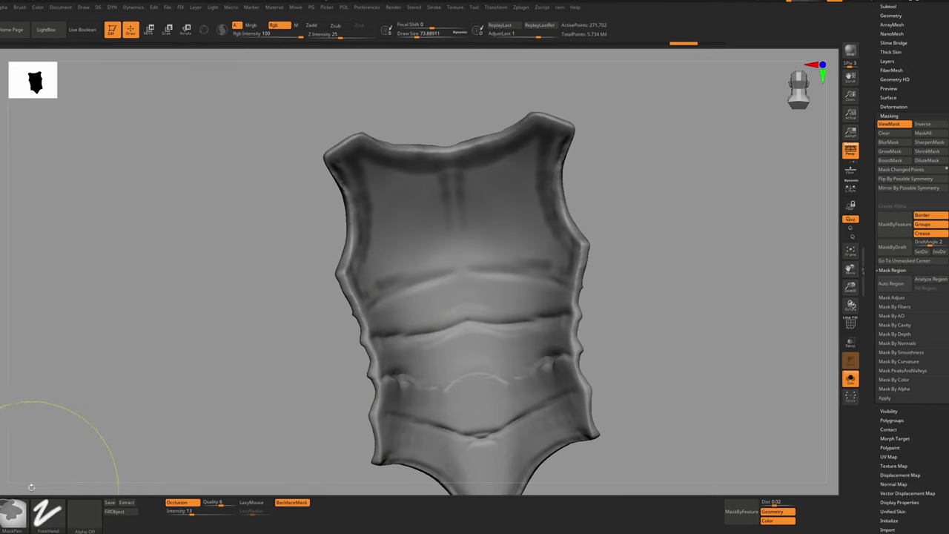
mouse_move(457, 222)
left_mouse_down("ctrl+alt")
mouse_move(434, 189)
mouse_move(420, 245)
left_mouse_up("ctrl+alt")
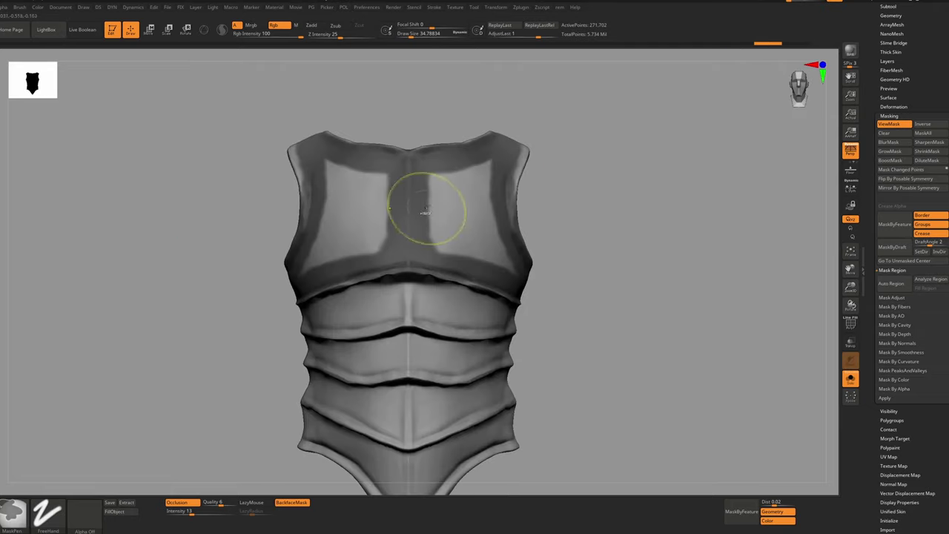
mouse_move(430, 215)
left_mouse_down()
mouse_move(486, 186)
mouse_move(502, 275)
left_mouse_up()
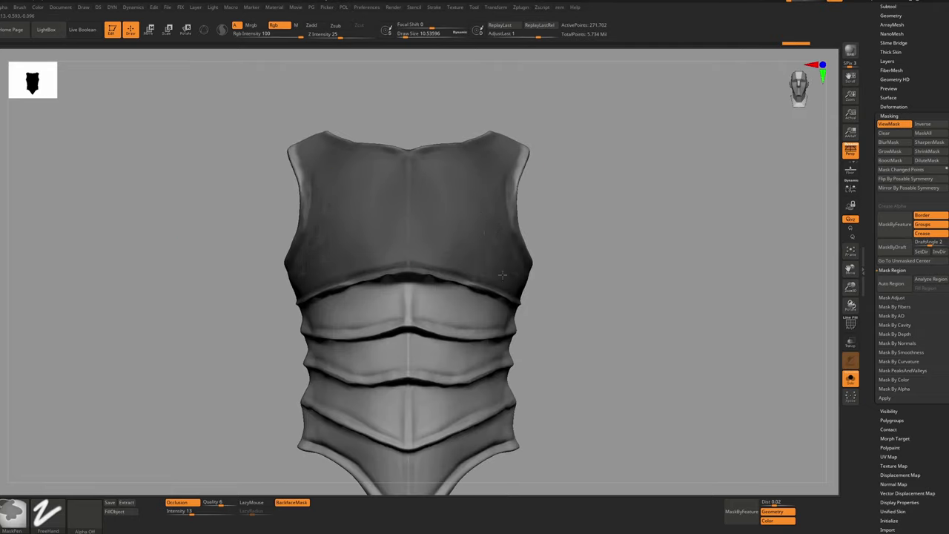
mouse_move(502, 275)
right_mouse_down()
mouse_move(521, 275)
mouse_move(518, 225)
right_mouse_up()
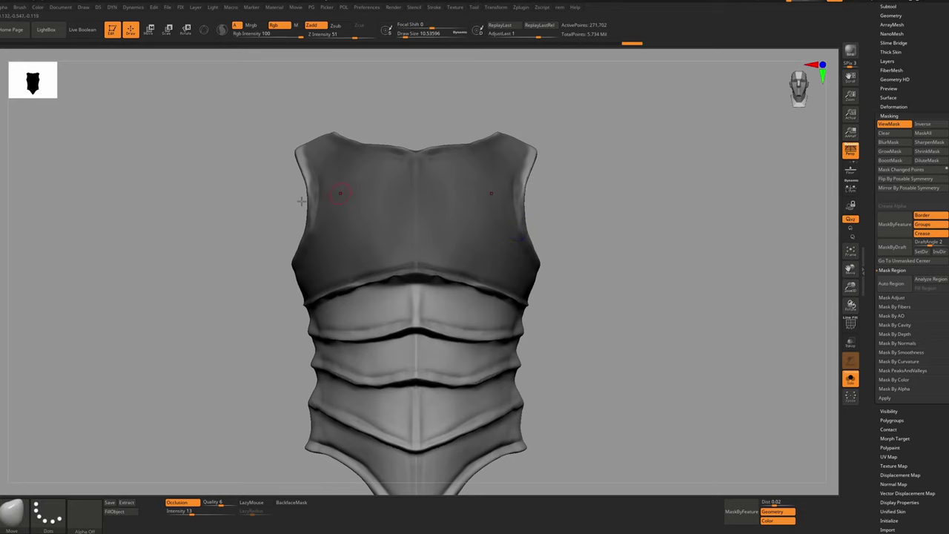
left_click(2, 278)
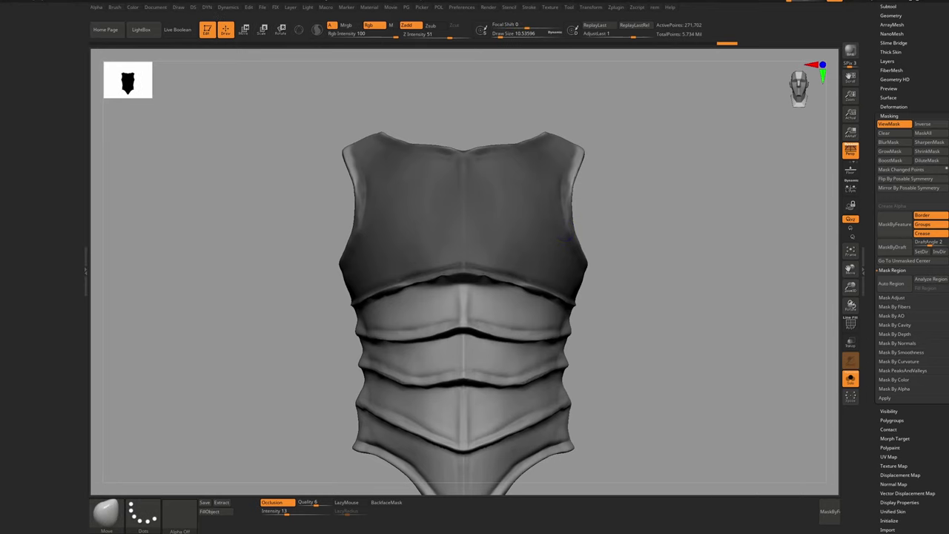
Dock Zplugin in the left tray and expand Trigon Toolbox's Quick Extract settings (Polycount 31, Thickness 5)
left_click(456, 9)
left_click_drag(453, 13, 44, 205)
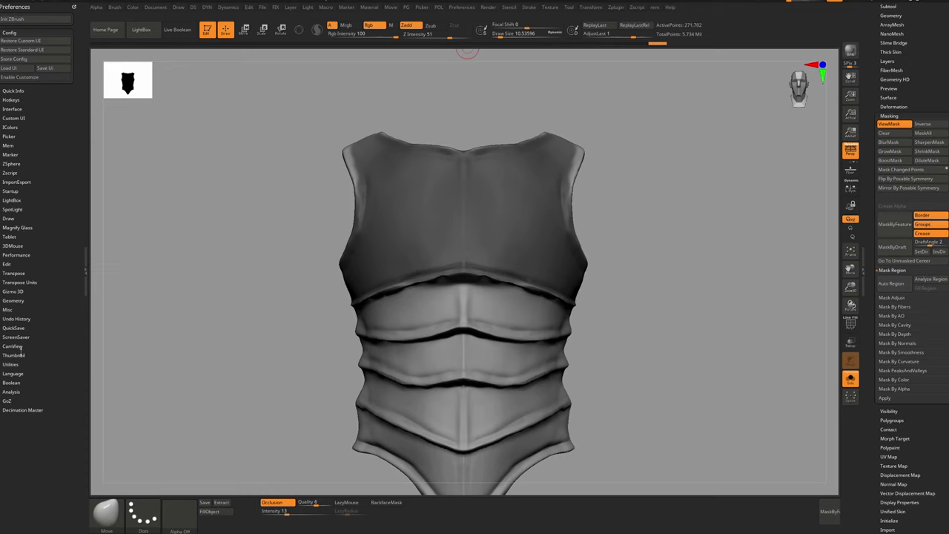
left_click(52, 201)
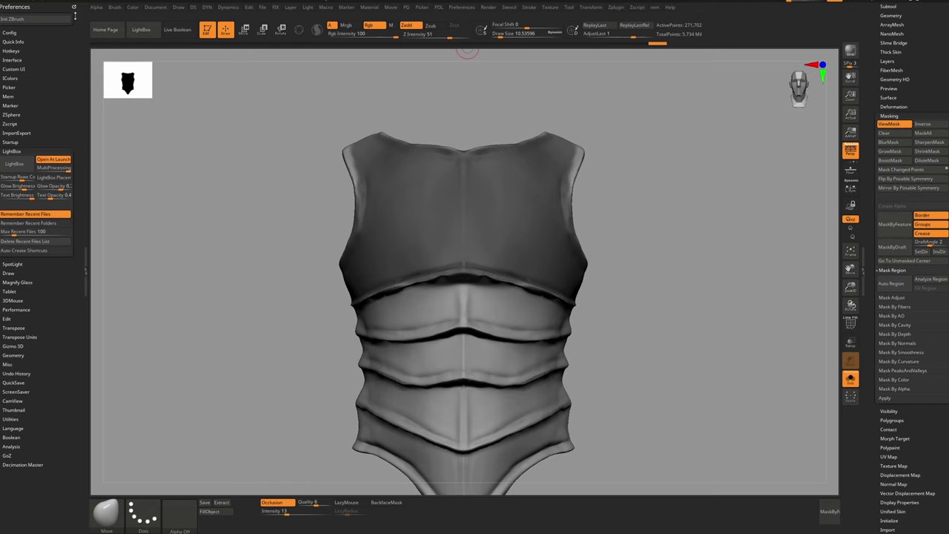
left_click(73, 6)
left_click(615, 8)
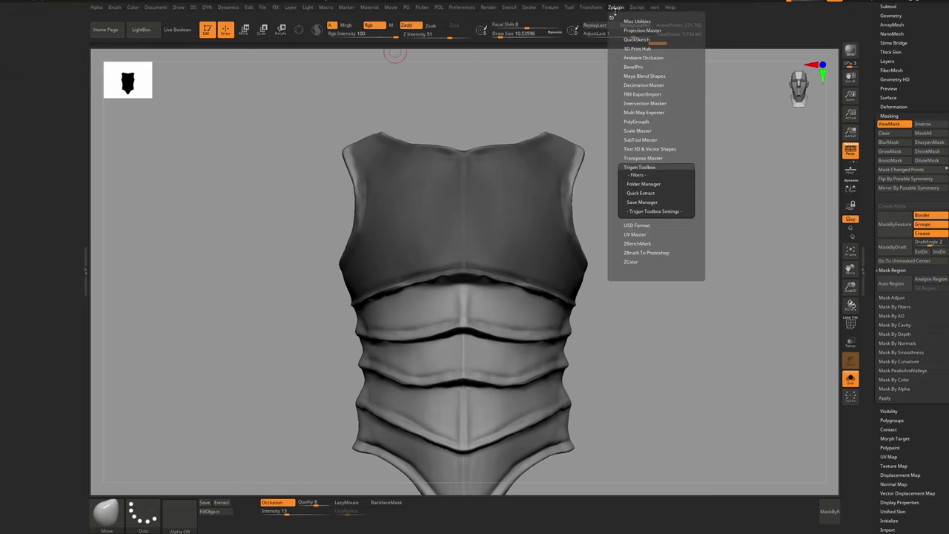
left_click_drag(621, 13, 27, 189)
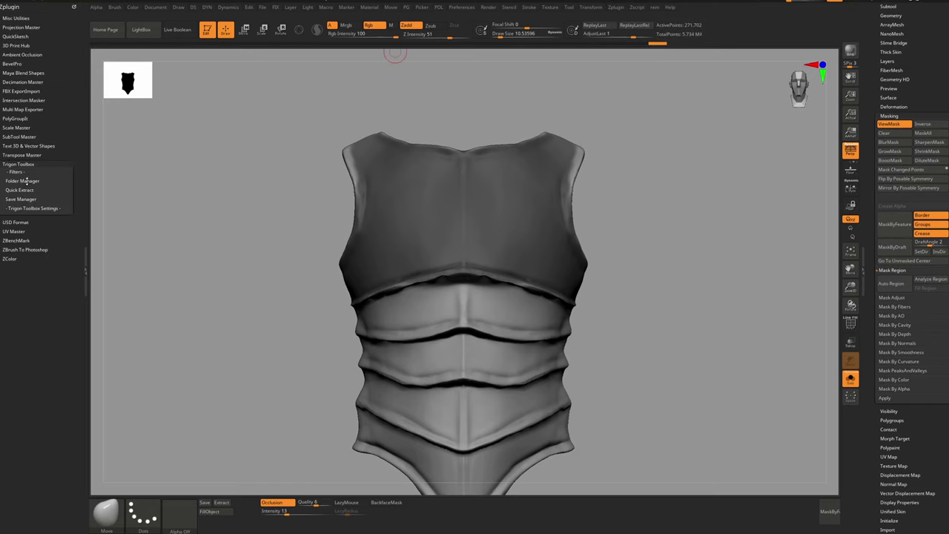
left_click(26, 189)
left_click(21, 206)
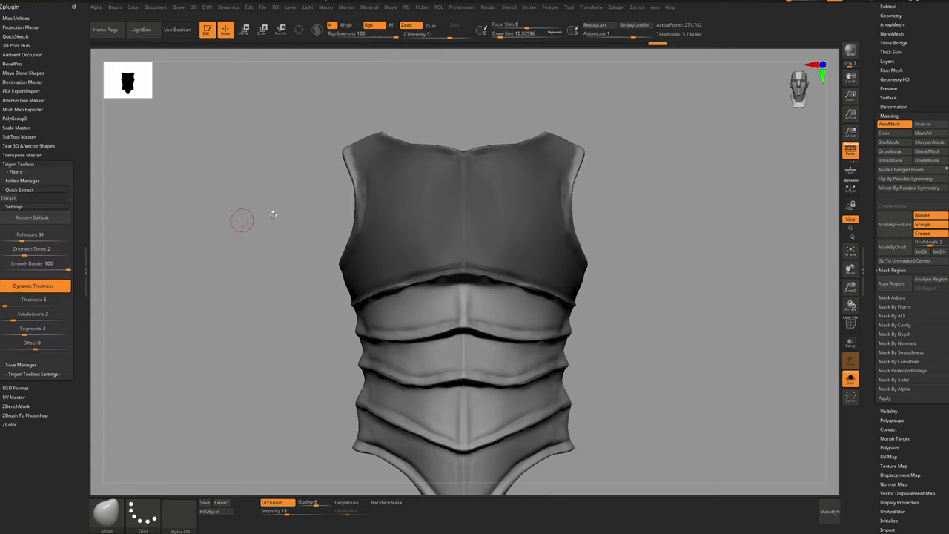
right_click_drag(454, 237, 482, 218)
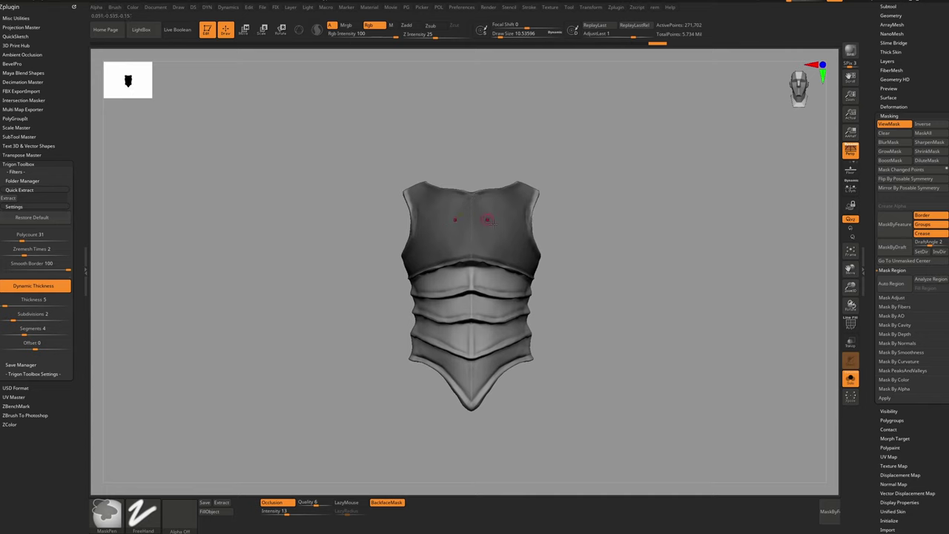
Check the upper-chest mask on the breastplate, toggling the solo view on and off
key("alt+s")
right_click_drag(499, 424, 515, 408, "ctrl")
right_click_drag(482, 346, 509, 378, "ctrl")
key("alt+s")
key("ctrl")
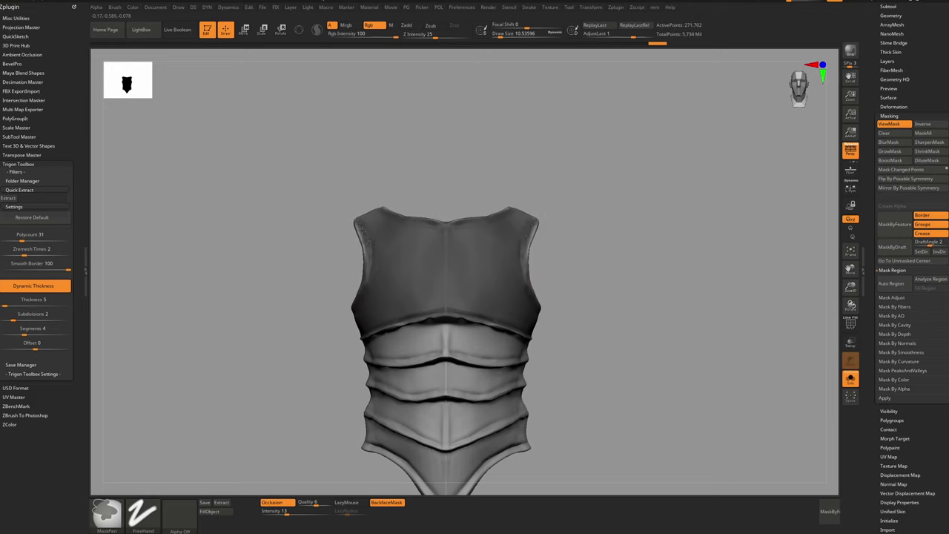
left_click_drag(367, 248, 367, 281, "ctrl")
key("alt+s")
right_click_drag(571, 285, 502, 294)
key("alt+s")
left_click_drag(502, 295, 490, 275, "shift")
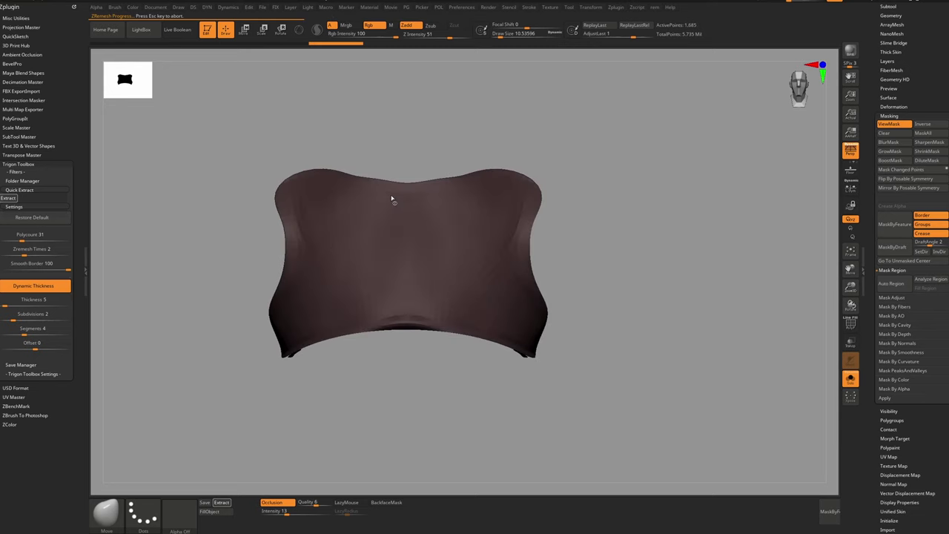
Inspect the extracted Extract3 plate's wireframe and lower the Quick Extract Polycount to 18
key("shift+f")
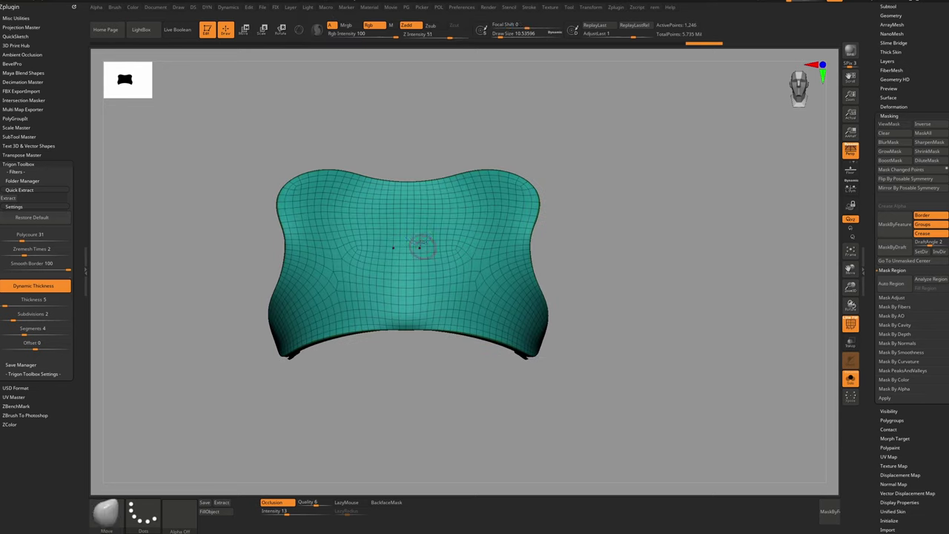
right_click_drag(423, 247, 437, 282)
right_click(410, 298)
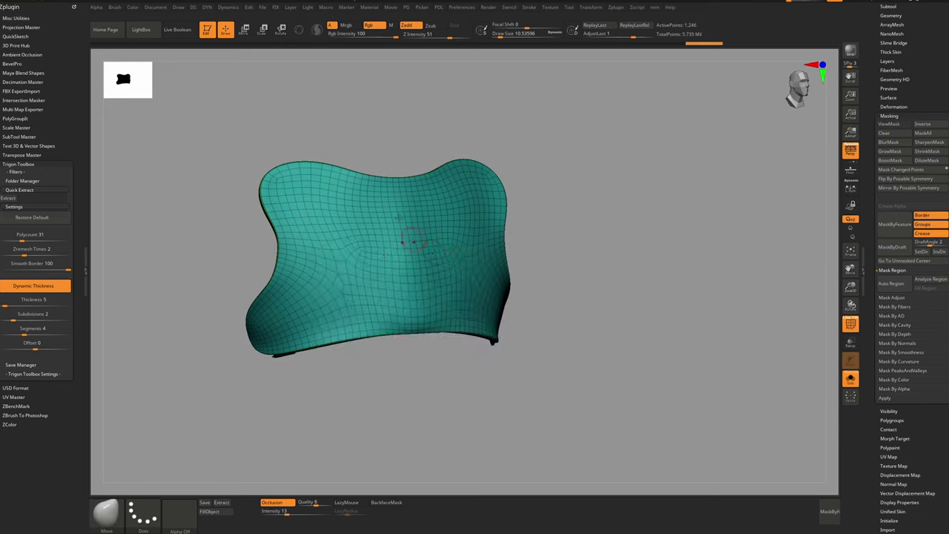
left_click(46, 239)
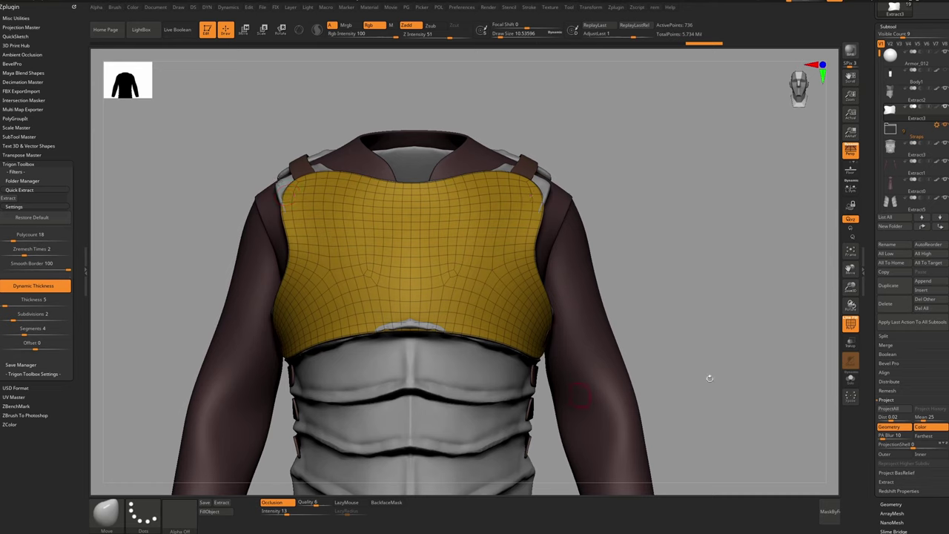
Delete the yellow extracted plate and set Smooth Border 20, Zremesh Times 1, Segments 1
left_click(892, 306)
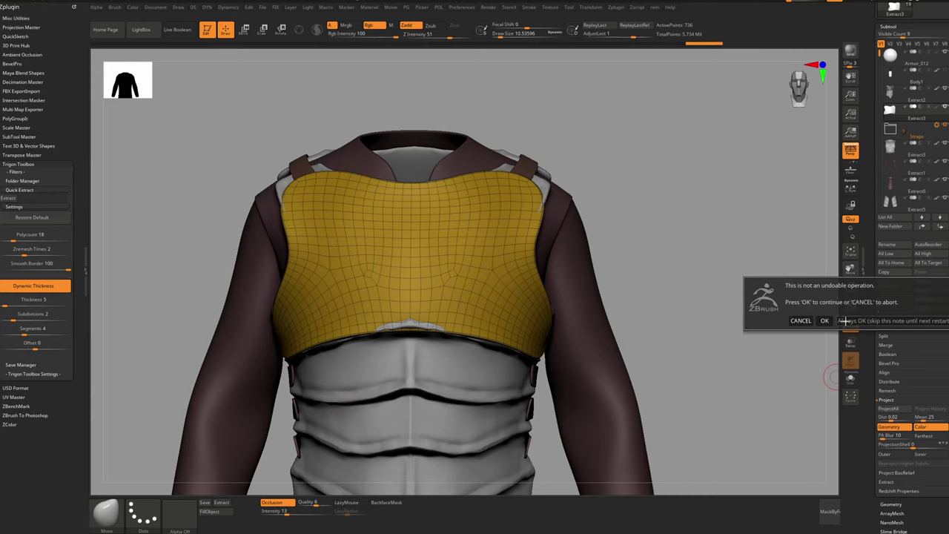
left_click(826, 320)
left_click_drag(32, 267, 21, 269)
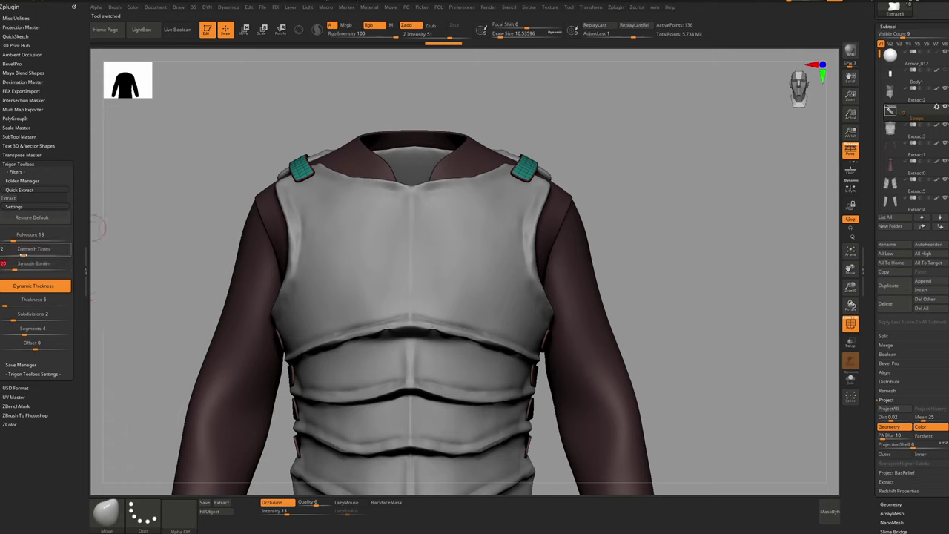
left_click(19, 255)
left_click_drag(10, 254, 9, 255)
left_click_drag(193, 246, 224, 248)
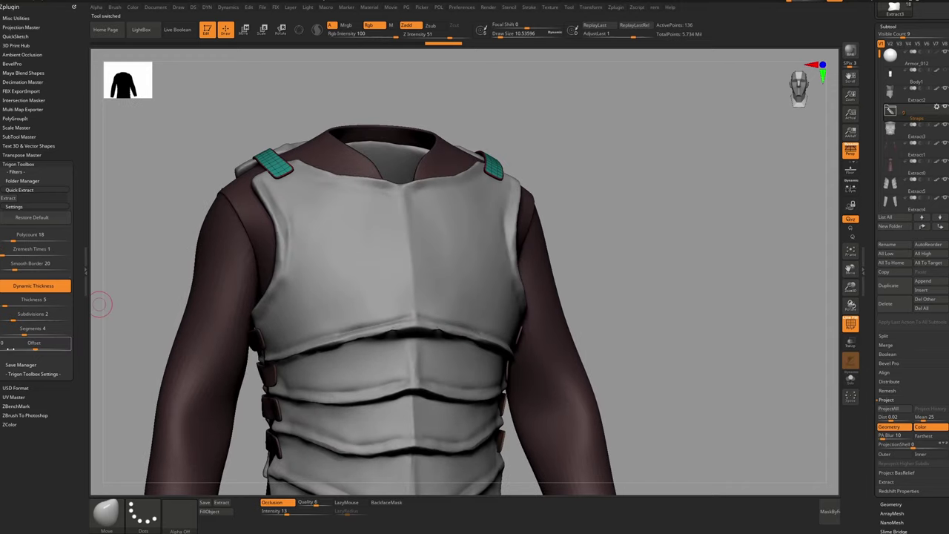
mouse_move(23, 330)
left_mouse_down()
mouse_move(5, 328)
mouse_move(26, 331)
left_mouse_up()
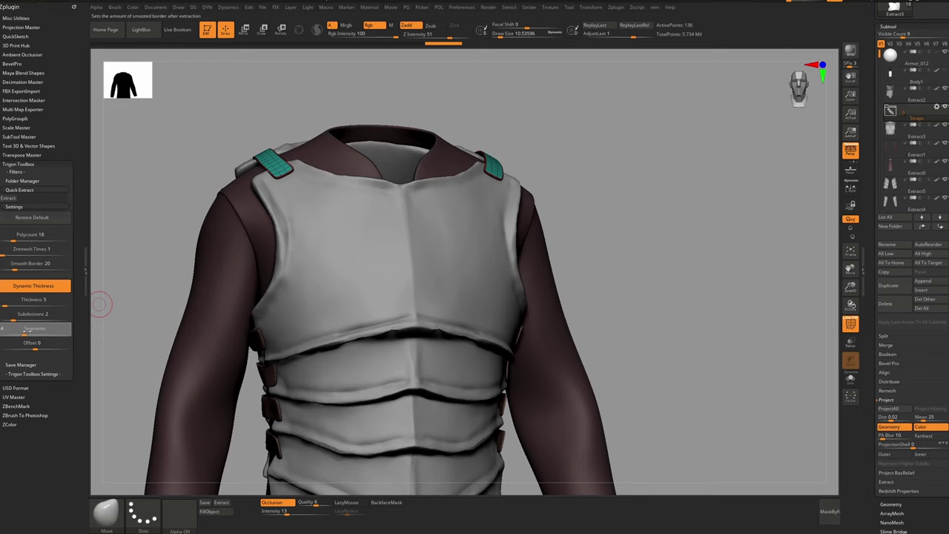
left_click_drag(5, 333, 25, 315)
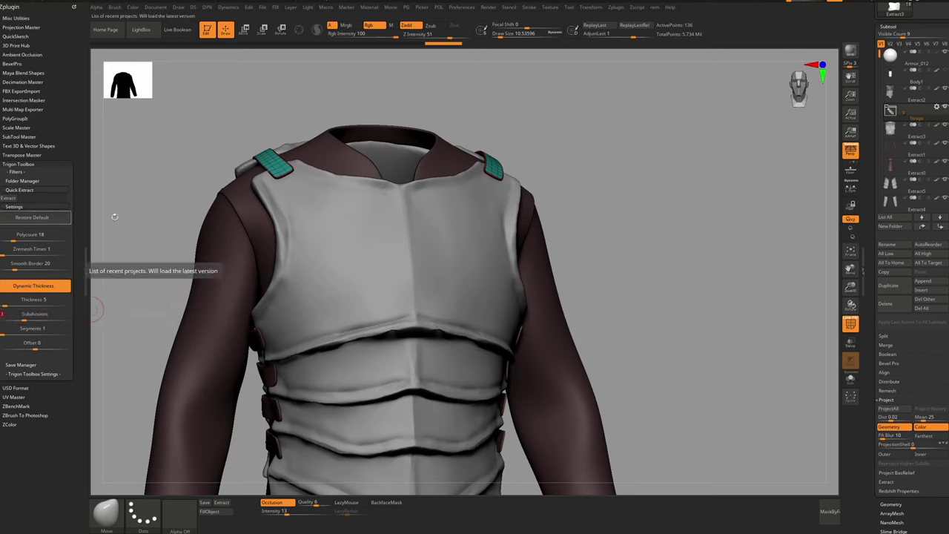
left_click(399, 238, "alt")
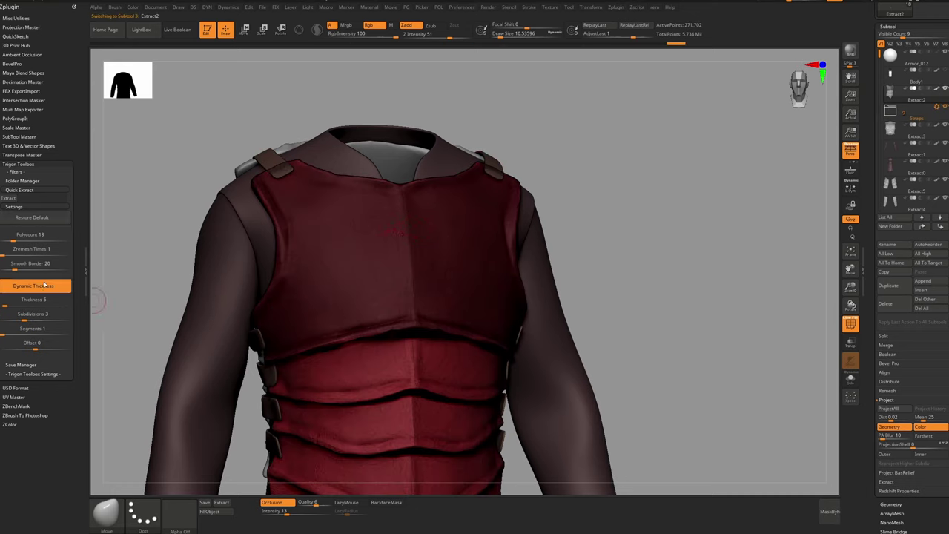
Set Polycount to 15 and extract a test plate, viewing it solo
left_click(12, 235)
type("1")
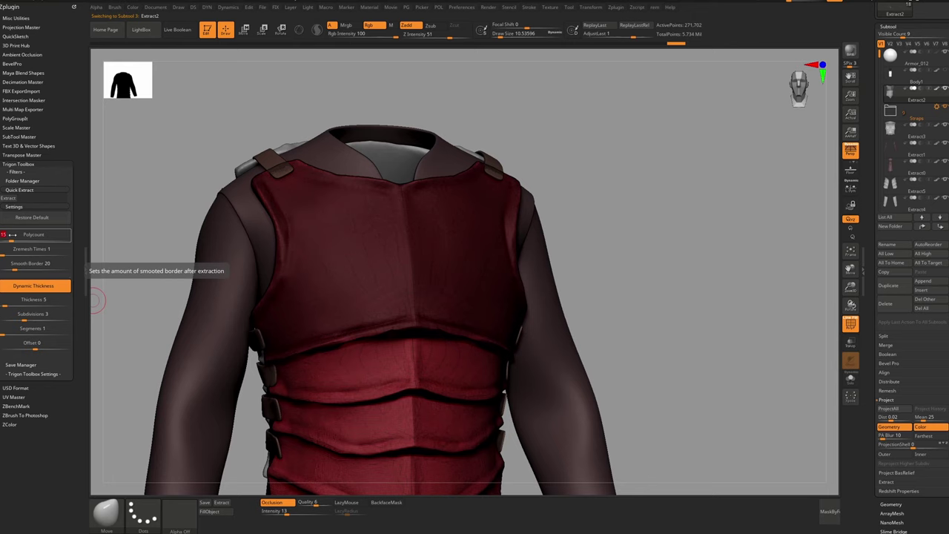
key("Return")
left_click(13, 199)
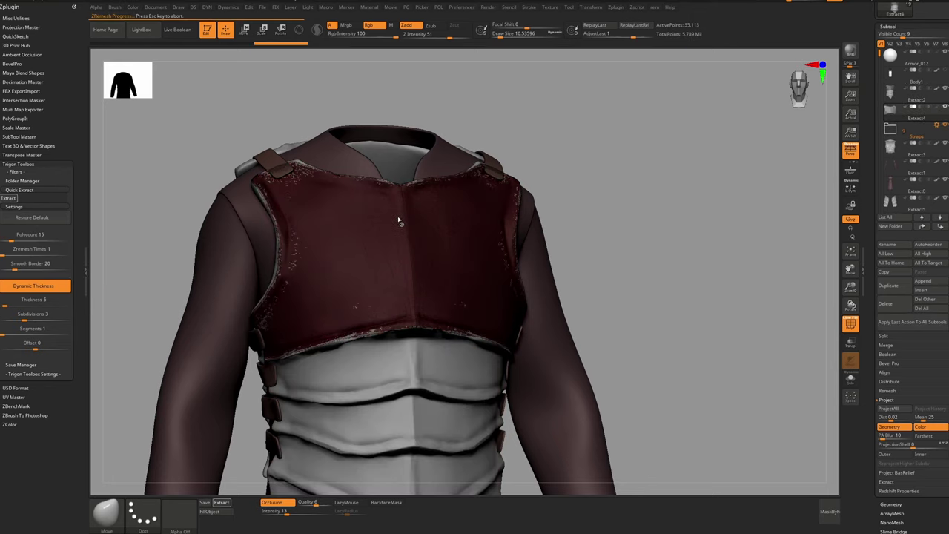
key("shift+s")
right_click_drag(371, 195, 497, 273)
left_click_drag(496, 273, 522, 282)
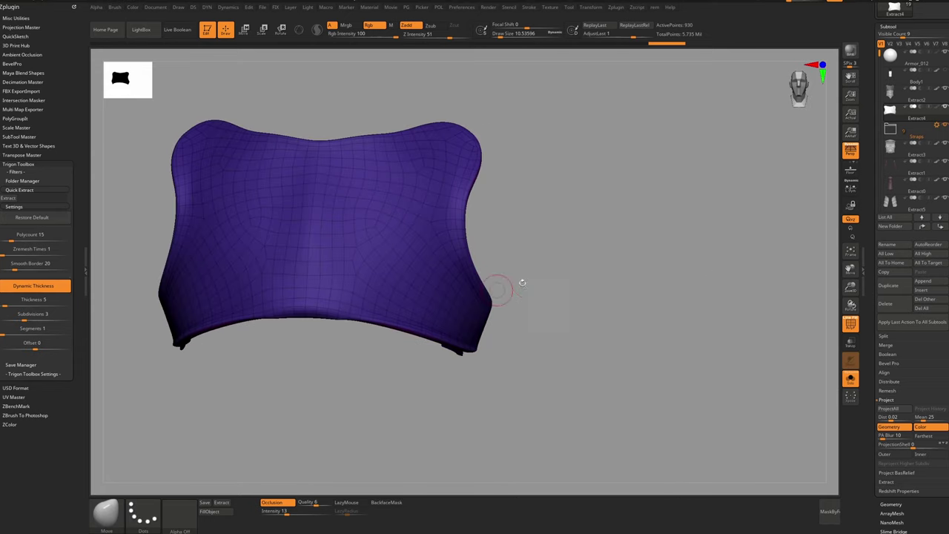
Delete the purple test plate, reselect the red armor, and set Zremesh Times 2, Smooth Border 60
left_click(888, 304)
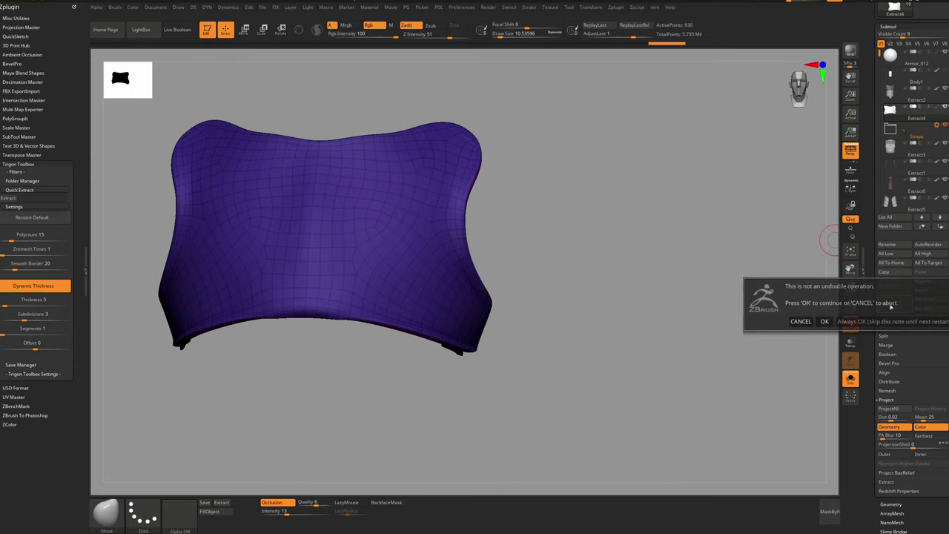
left_click(825, 321)
key("Up")
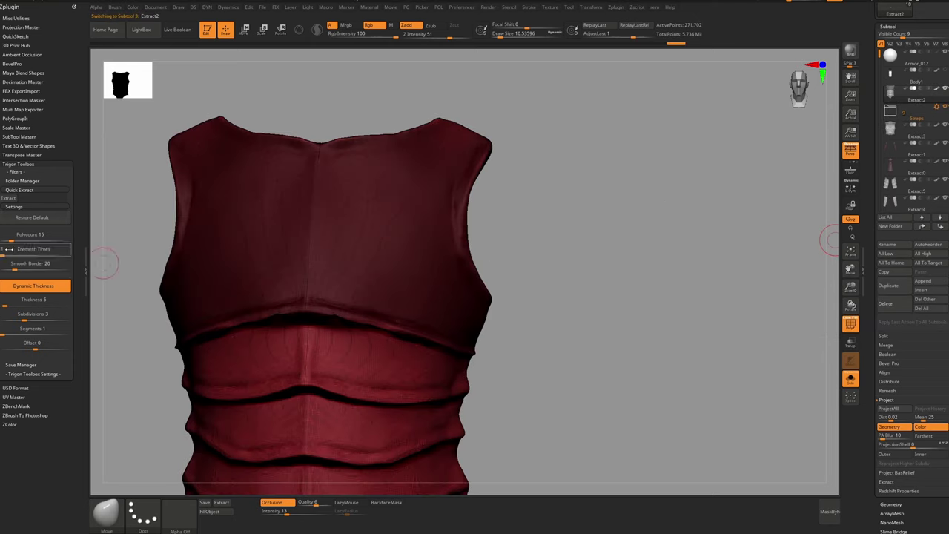
left_click(10, 251)
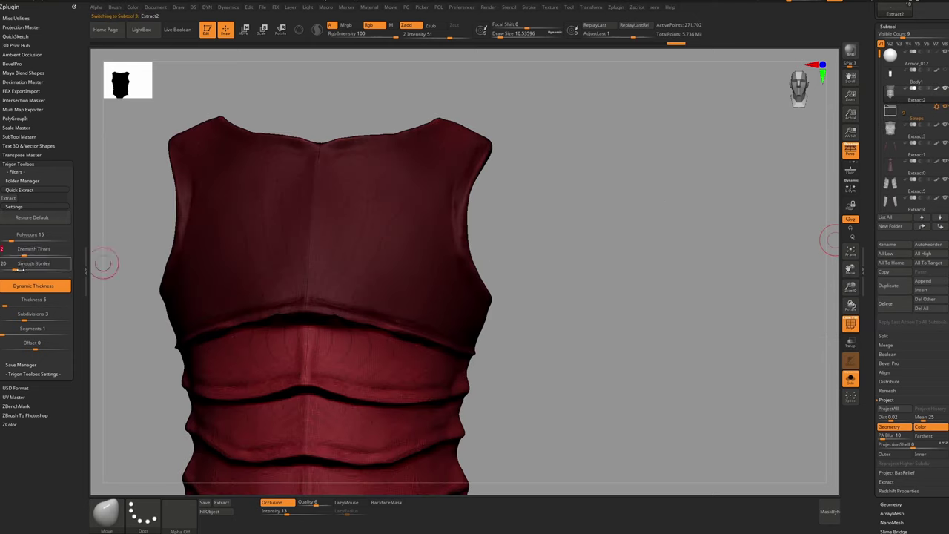
left_click_drag(16, 268, 38, 268)
right_click_drag(350, 231, 398, 228)
Mask the upper chest and extract it as the new plate Extract5
right_click_drag(502, 314, 489, 416, "ctrl")
right_click_drag(490, 415, 453, 263)
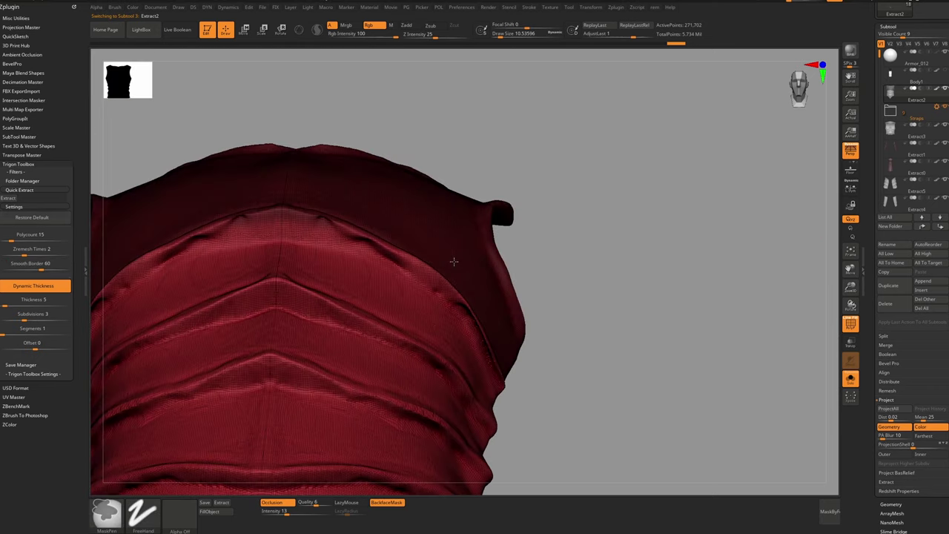
key("shift+f")
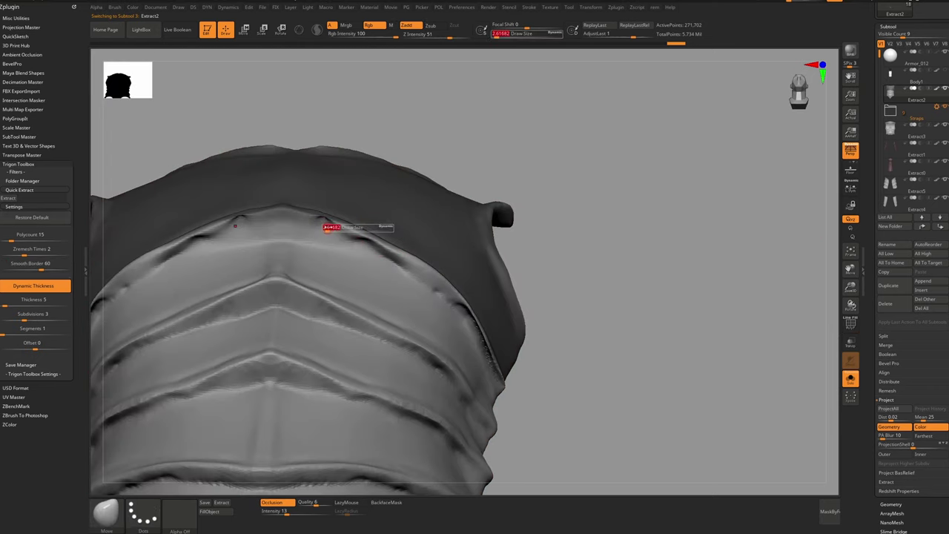
key("ctrl")
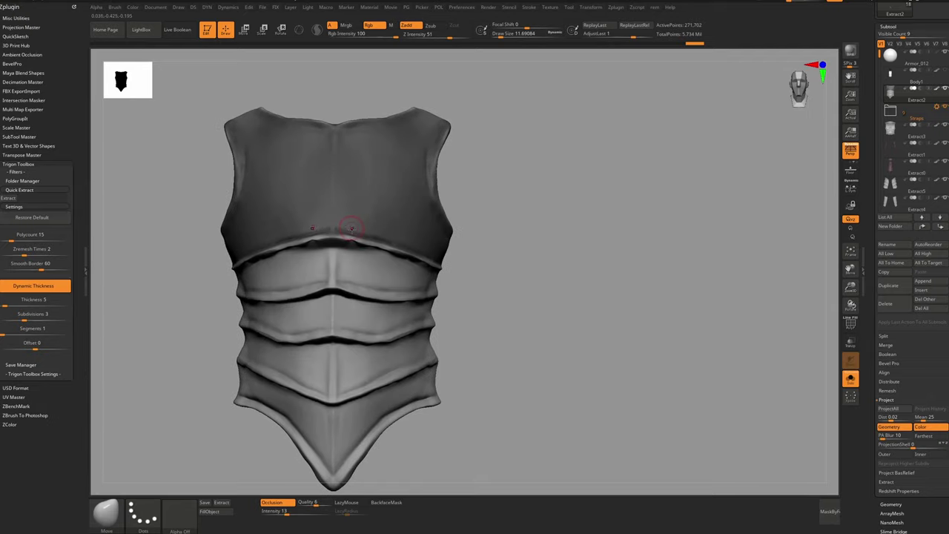
left_click(11, 199)
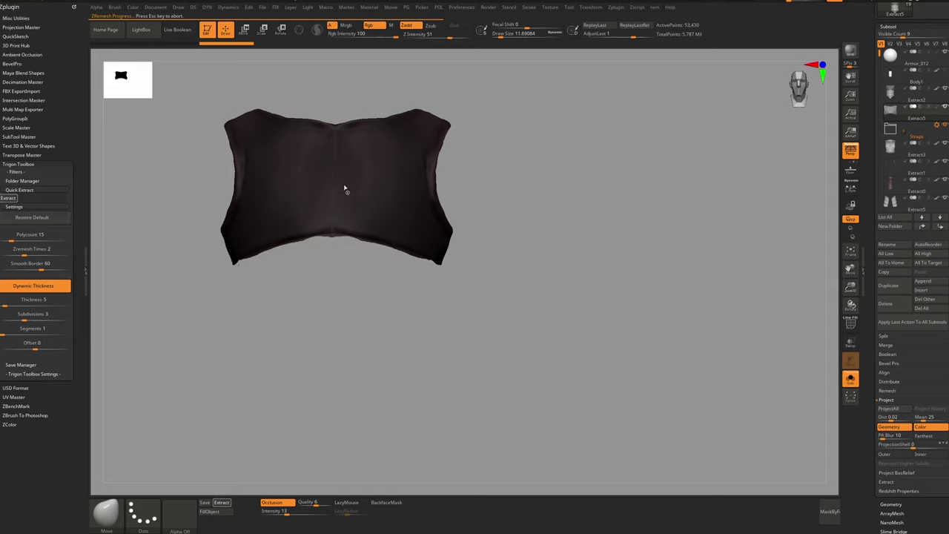
Delete the blue piece and re-extract the chest plate at Polycount 10, giving Extract6 with 481 points
key("shift+f")
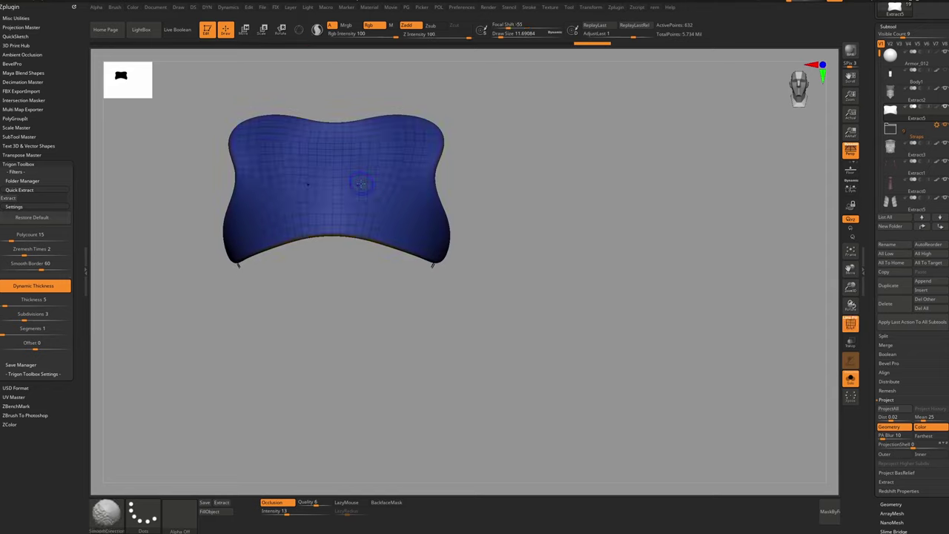
right_click_drag(389, 196, 399, 203)
key("shift+s")
key("shift+s")
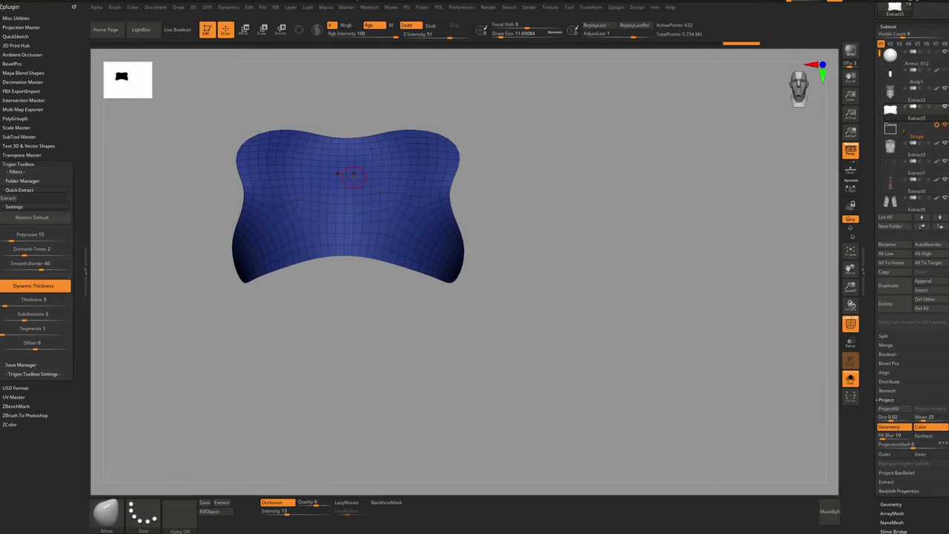
left_click(41, 234)
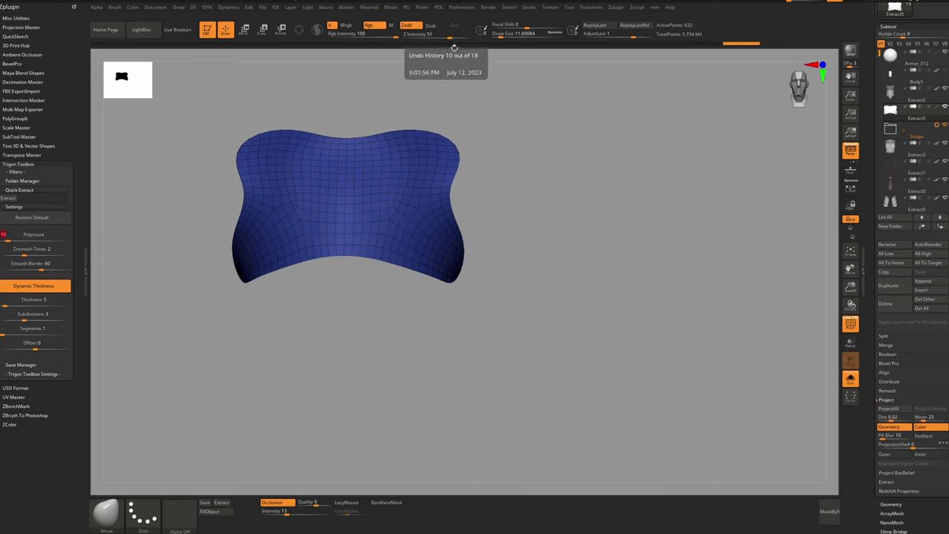
left_click(888, 306)
left_click(825, 324)
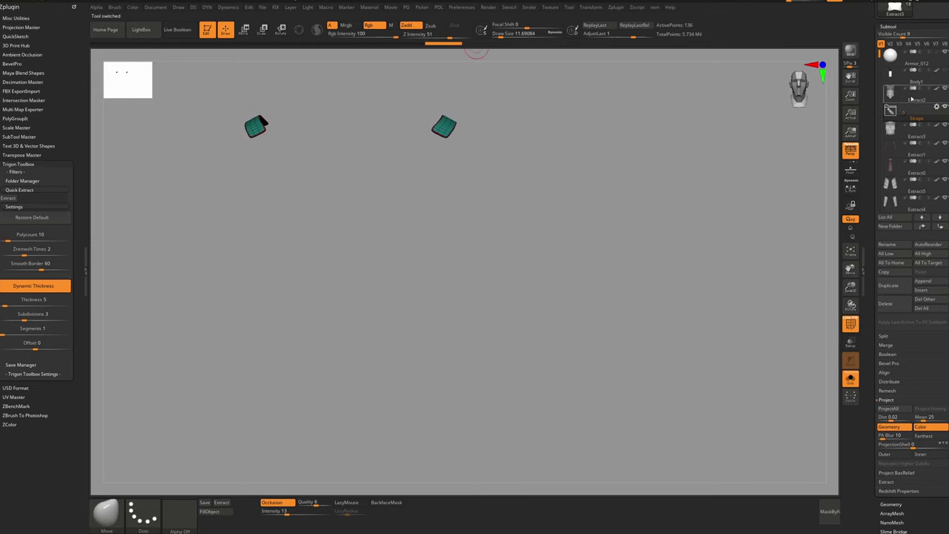
left_click(10, 199)
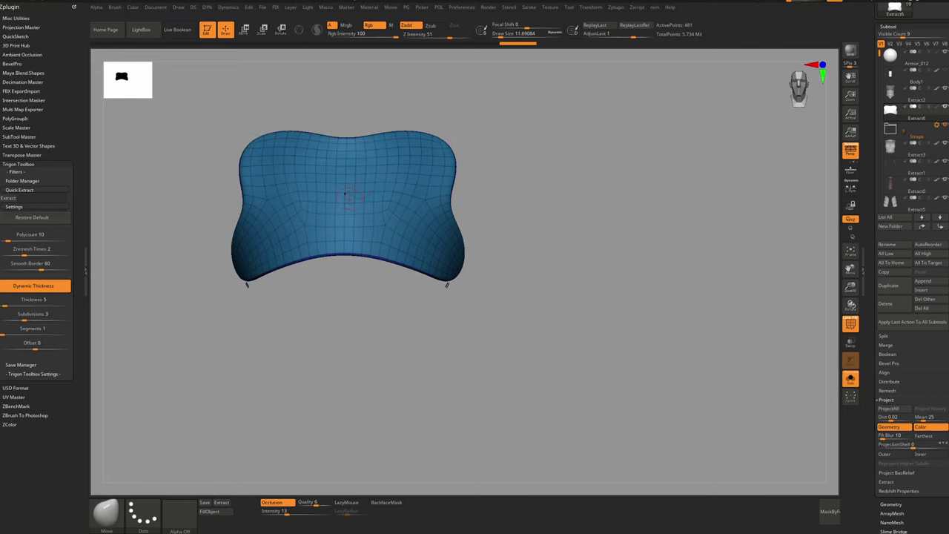
key("shift+d")
right_click_drag(419, 165, 408, 165)
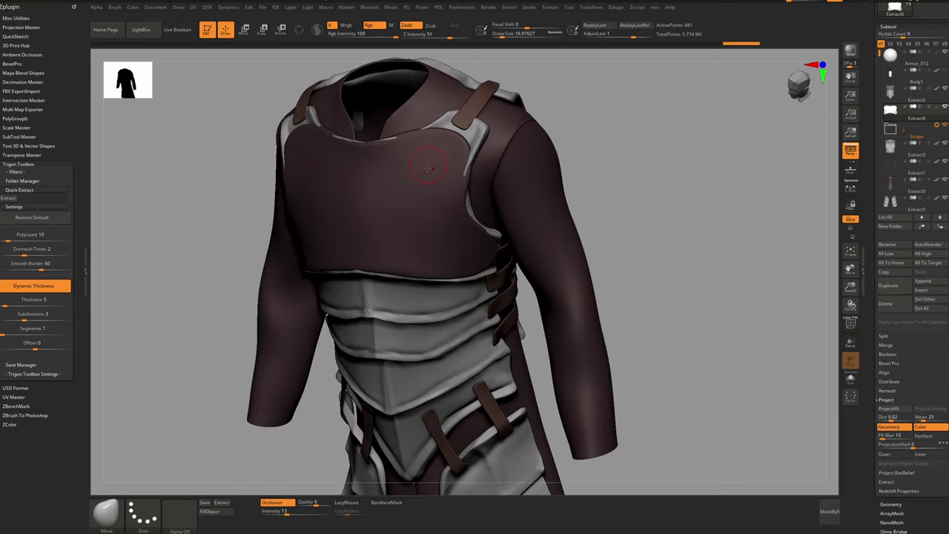
Raise the chest plate's crease tolerance to 125 and its thickness segments to 4
key("ctrl+d")
left_click_drag(399, 271, 402, 274)
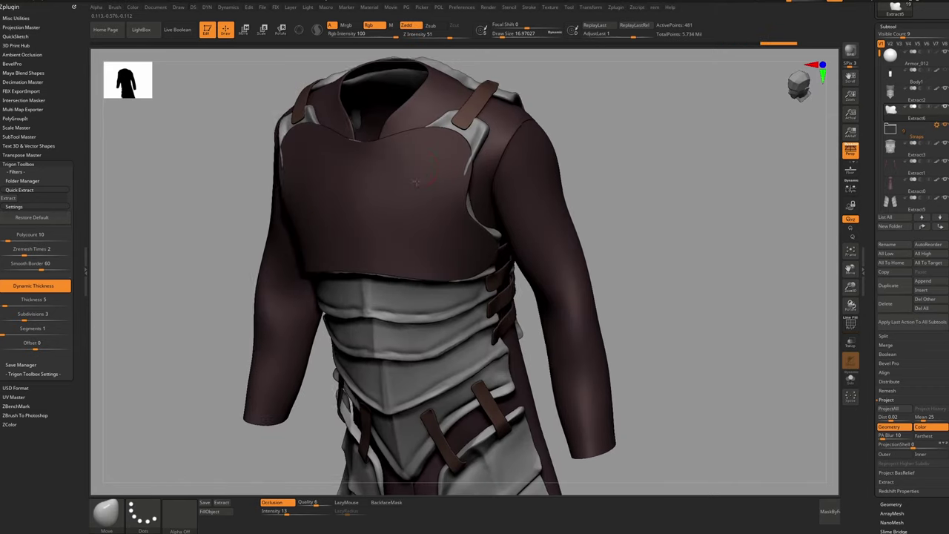
left_click_drag(653, 245, 697, 267)
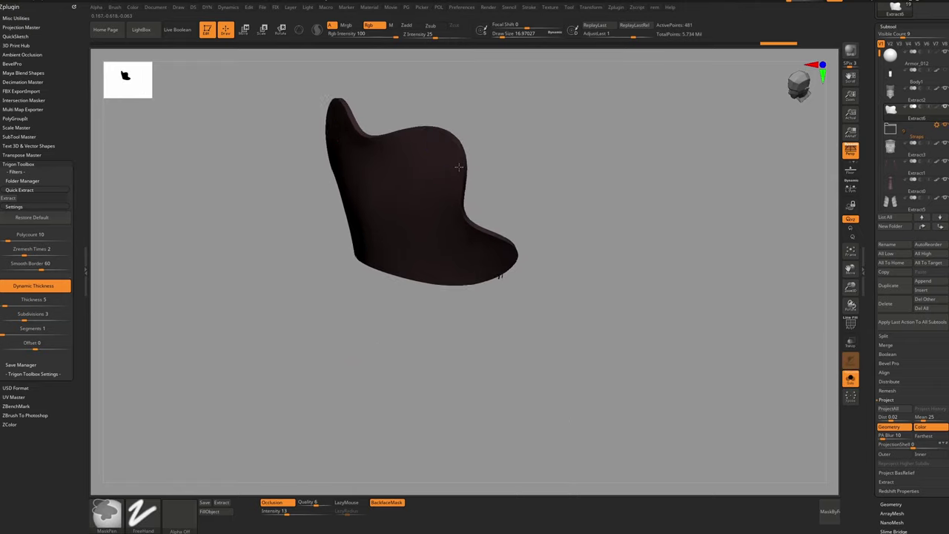
mouse_move(459, 167)
right_mouse_down("ctrl")
mouse_move(442, 161)
mouse_move(451, 149)
mouse_move(448, 166)
right_mouse_up("ctrl")
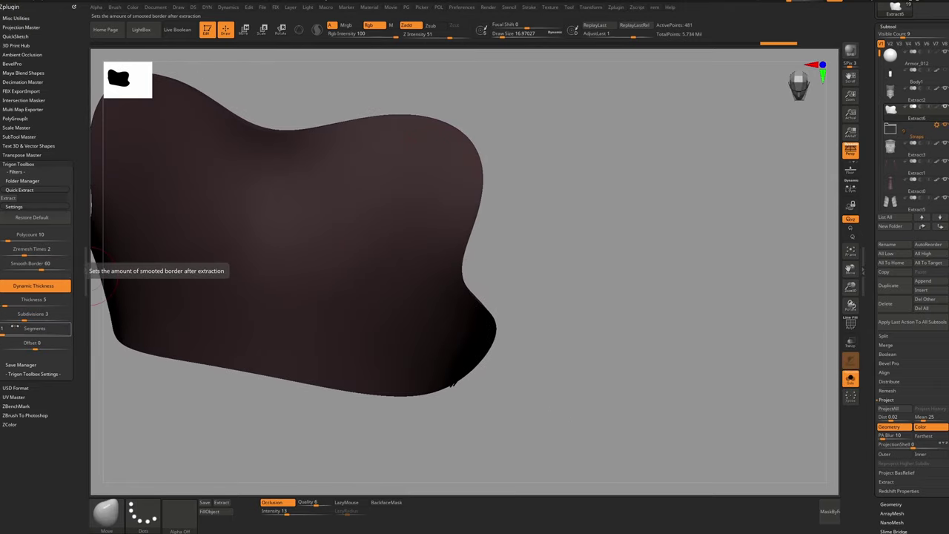
left_click_drag(13, 334, 24, 334)
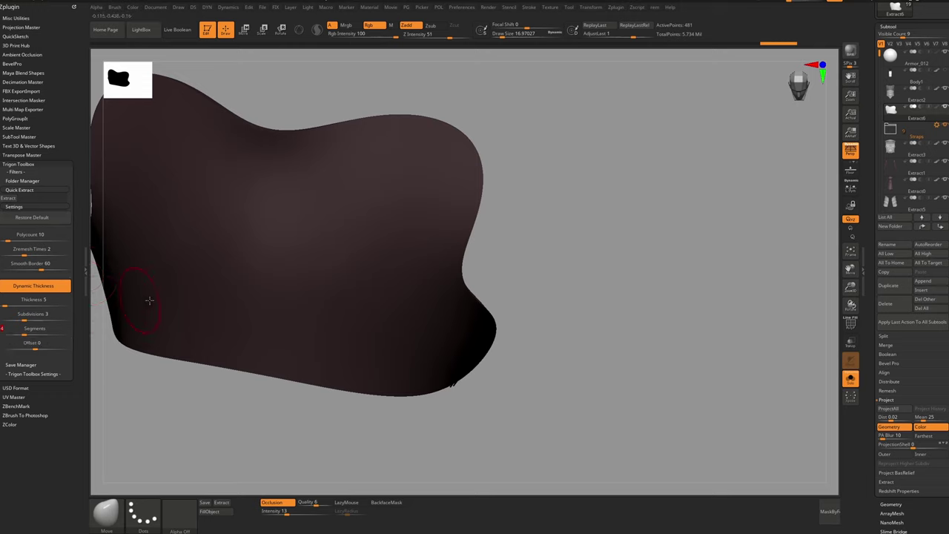
right_click_drag(251, 210, 260, 221, "ctrl")
Uncrease the plate's border, apply the segment count, and show the full figure again
key("ctrl+d")
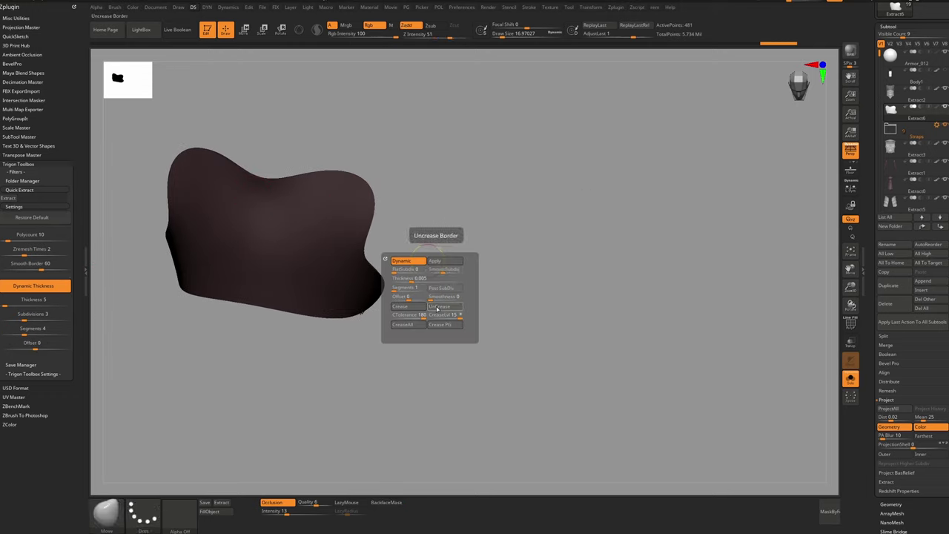
left_click(439, 307)
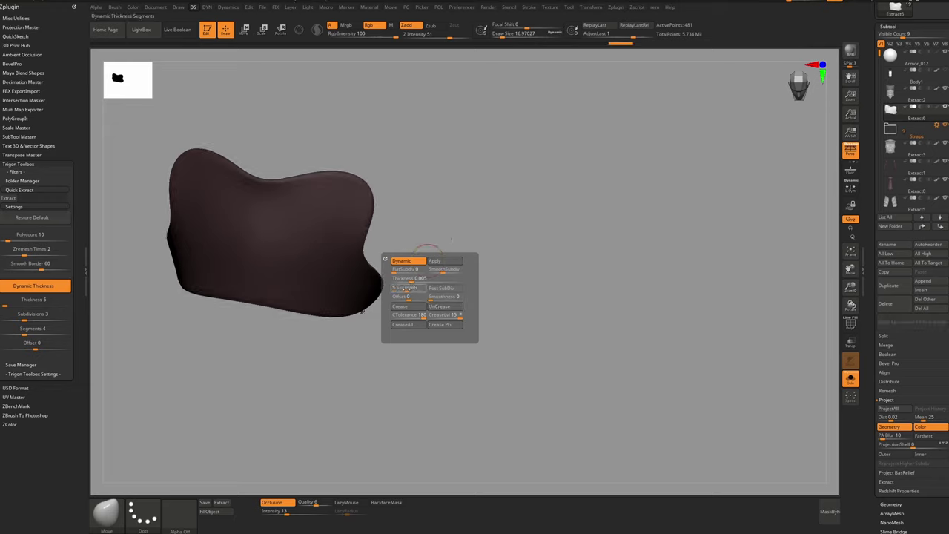
key("Return")
mouse_move(348, 197)
right_mouse_down()
mouse_move(354, 206)
mouse_move(339, 159)
mouse_move(393, 218)
right_mouse_up()
key("alt+s")
key("space")
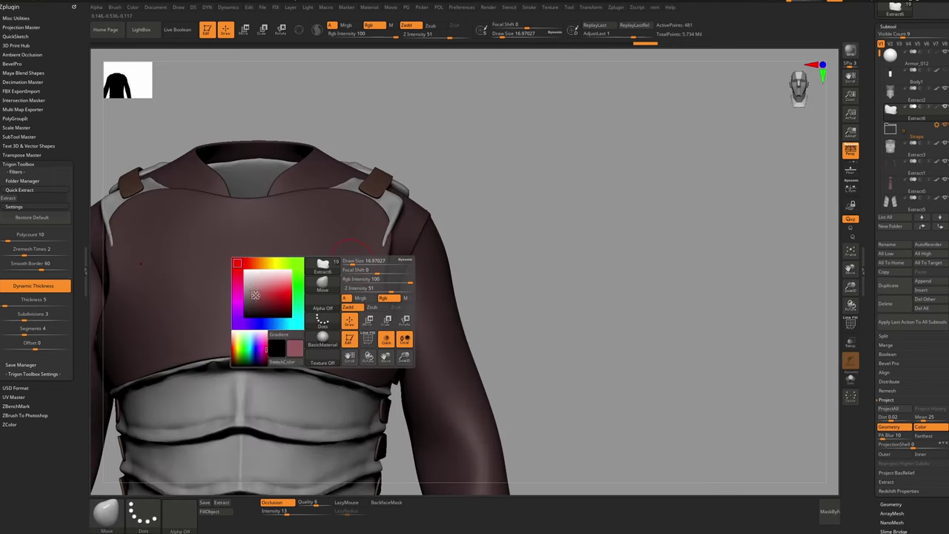
Recolour the chest plate from dark red to light grey, then darken it slightly
left_click_drag(238, 284, 239, 278)
right_click_drag(324, 254, 428, 223, "alt")
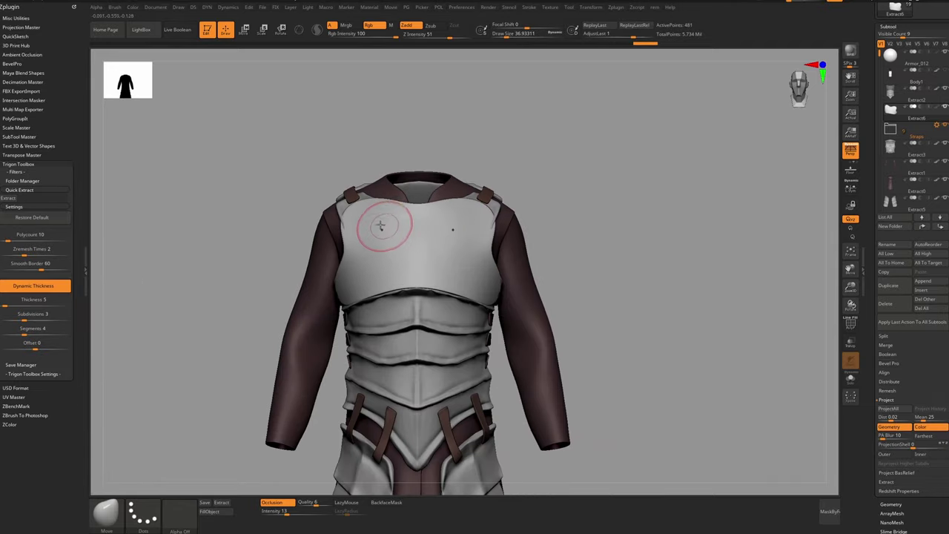
key("space")
left_click_drag(255, 291, 255, 293)
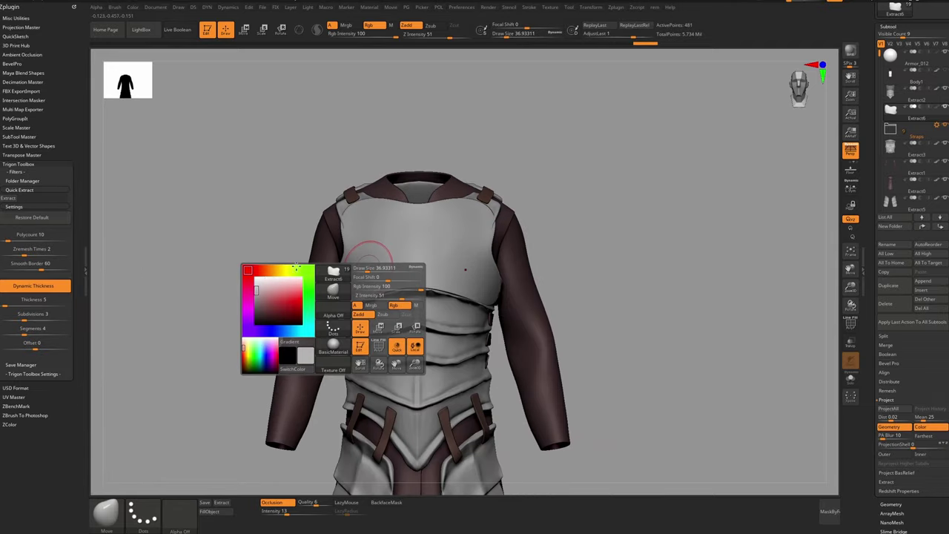
right_click_drag(449, 252, 381, 245)
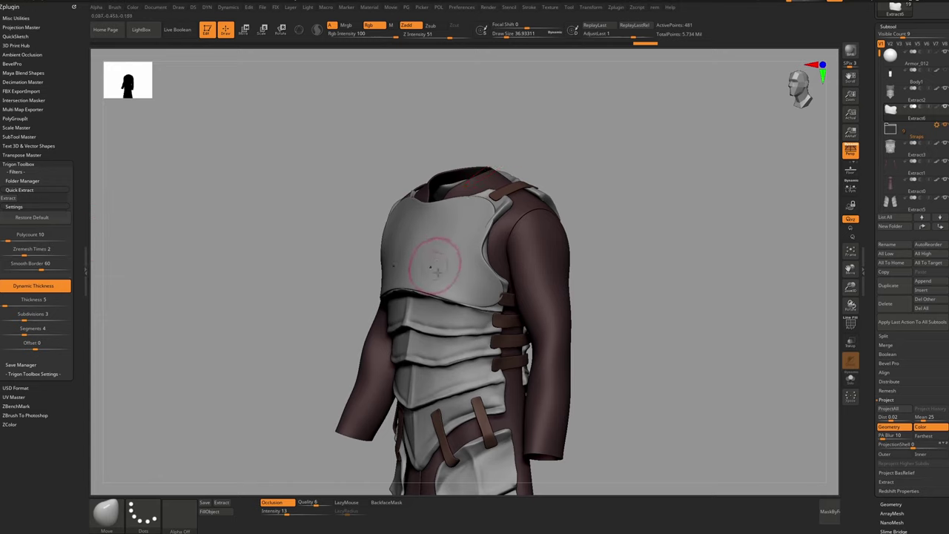
left_click(448, 312, "alt")
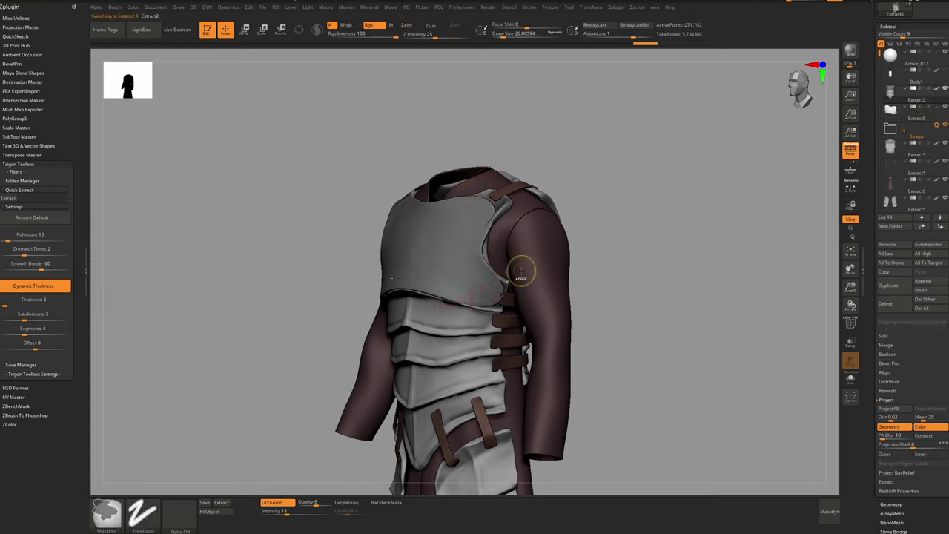
Mask the belly armor's top band, isolate it, and extract the band as Extract7
key("s")
mouse_move(428, 318)
right_mouse_down("ctrl")
mouse_move(415, 326)
mouse_move(417, 314)
right_mouse_up("ctrl")
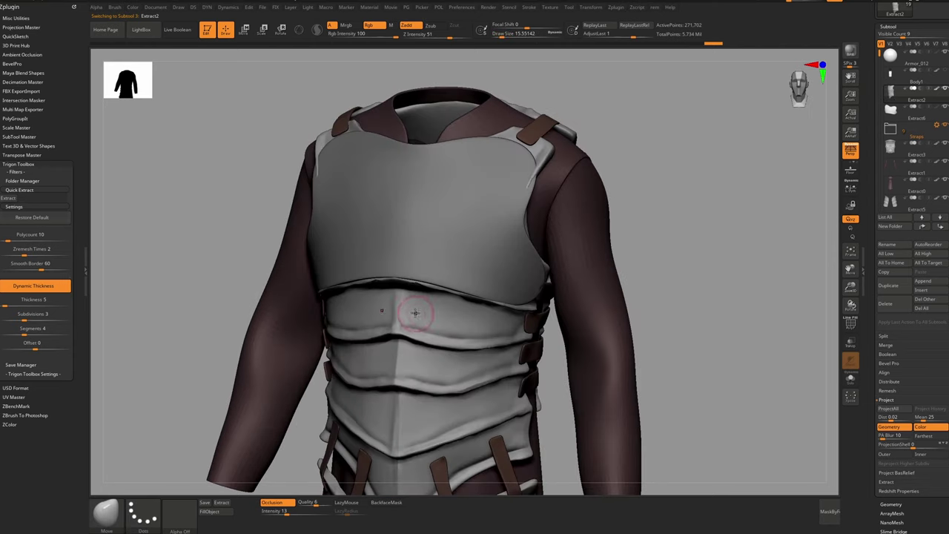
mouse_move(411, 299)
left_mouse_down("ctrl")
mouse_move(410, 322)
mouse_move(409, 297)
mouse_move(408, 320)
mouse_move(448, 335)
mouse_move(515, 331)
mouse_move(452, 315)
left_mouse_up("ctrl")
key("alt+s")
key("s")
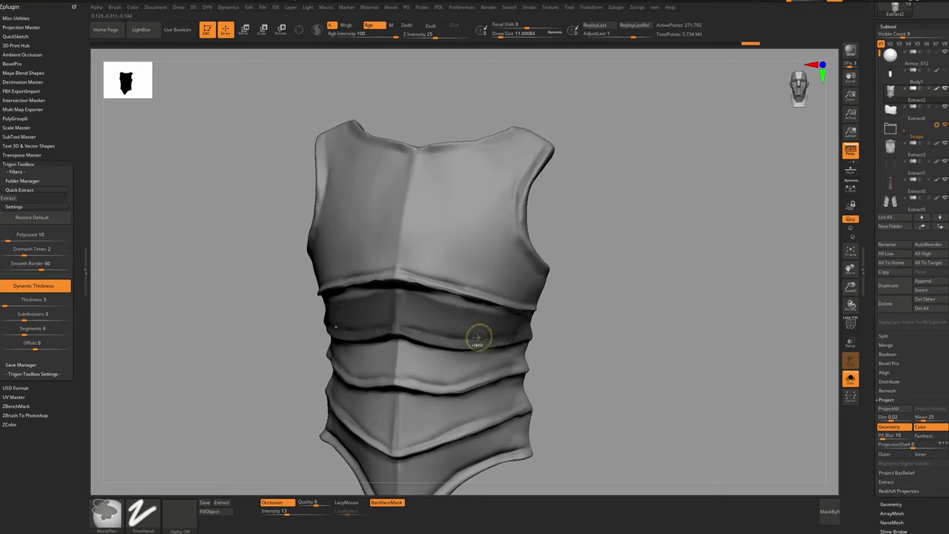
right_click_drag(477, 338, 422, 304)
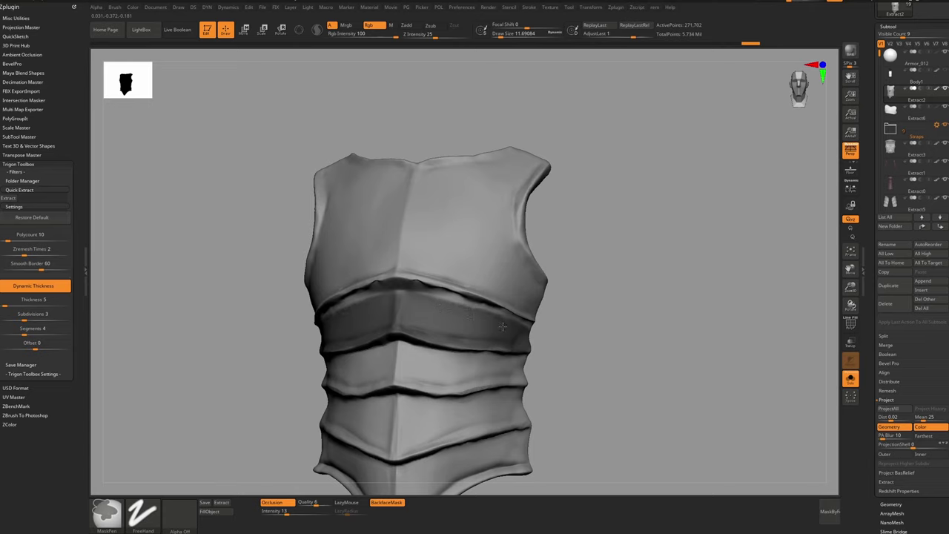
right_click_drag(490, 338, 441, 321, "alt")
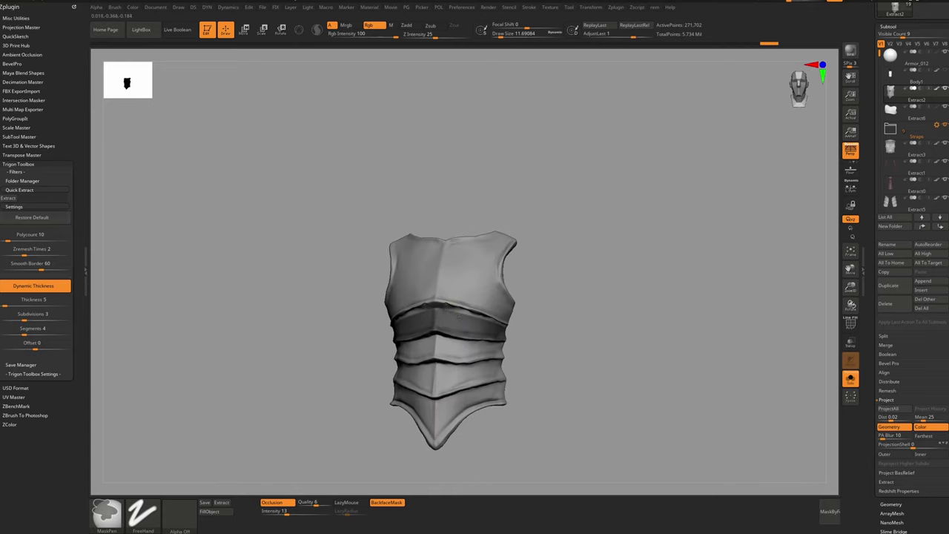
left_click(13, 199)
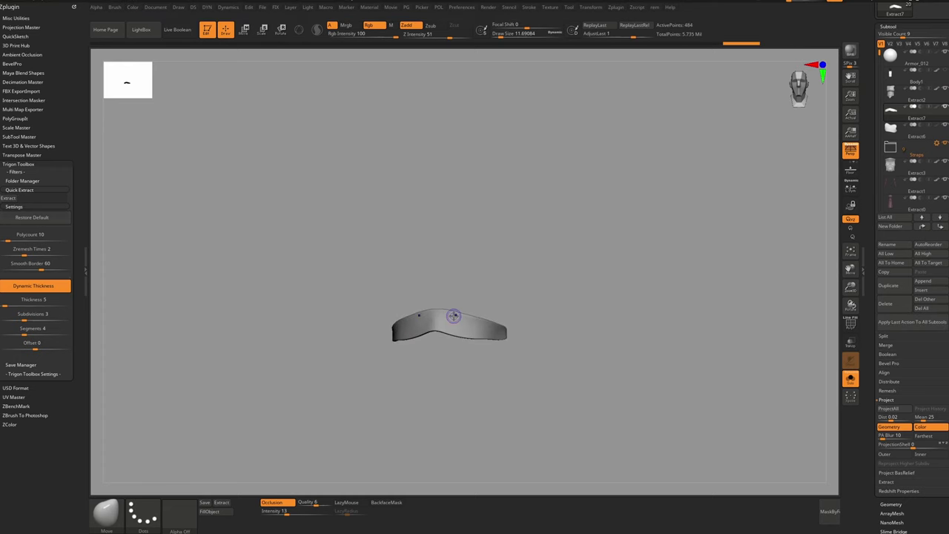
Reselect the chest plate, nudge its neckline, and turn off dynamic subdivision
left_click(465, 281, "alt")
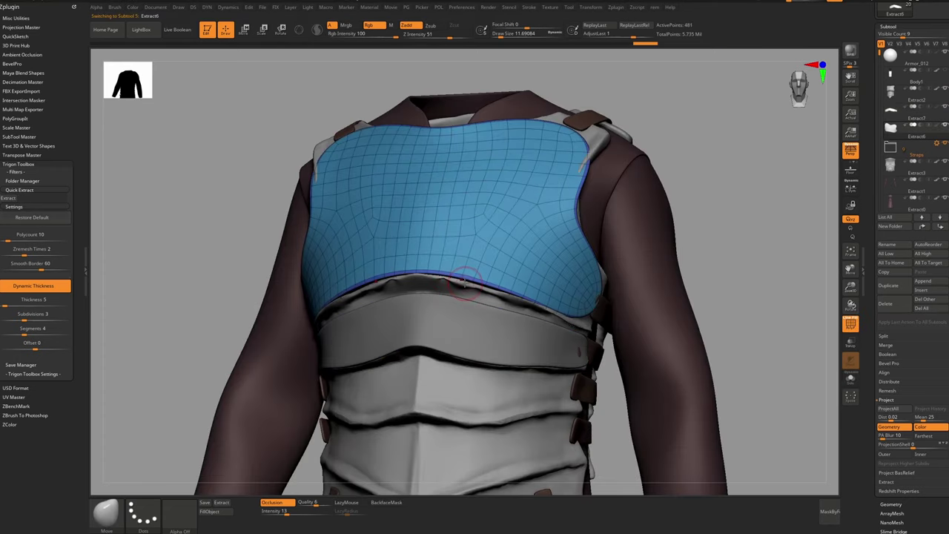
right_click_drag(459, 310, 458, 245, "ctrl")
left_click(423, 294, "alt")
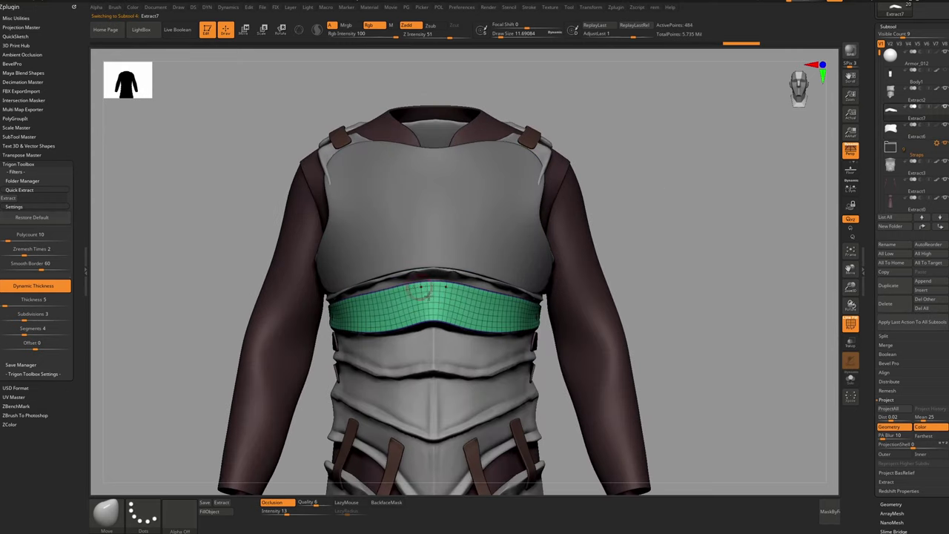
right_click(443, 377)
right_click_drag(445, 296, 445, 245, "ctrl")
left_click(453, 238, "alt")
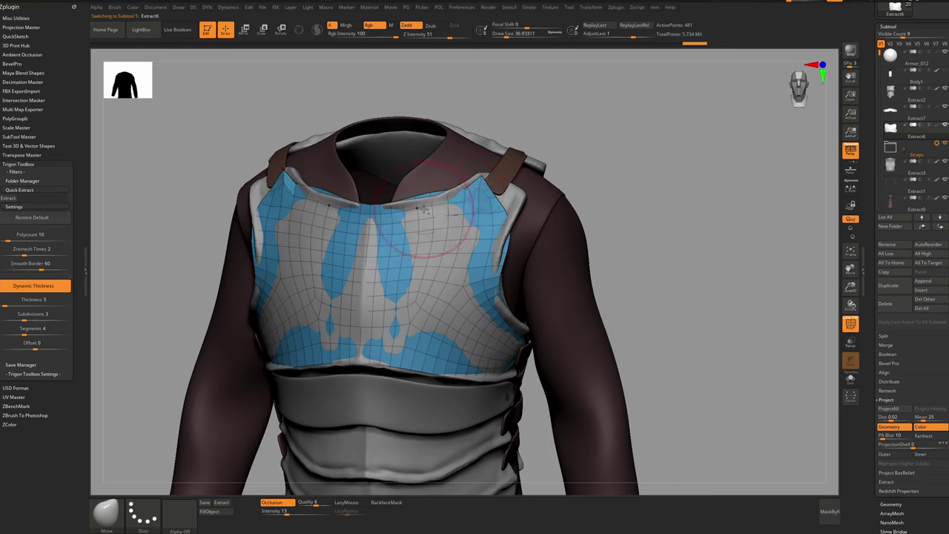
left_click_drag(420, 203, 418, 206)
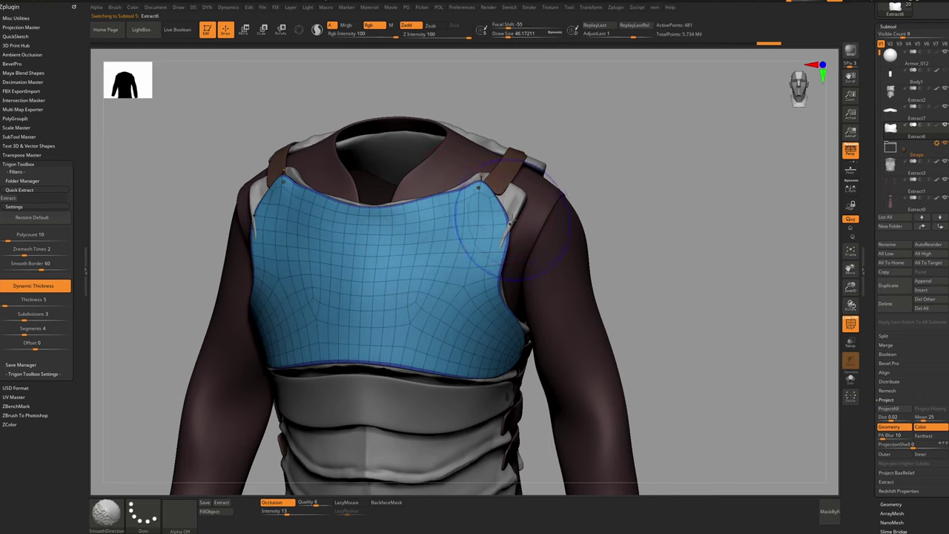
key("shift+d")
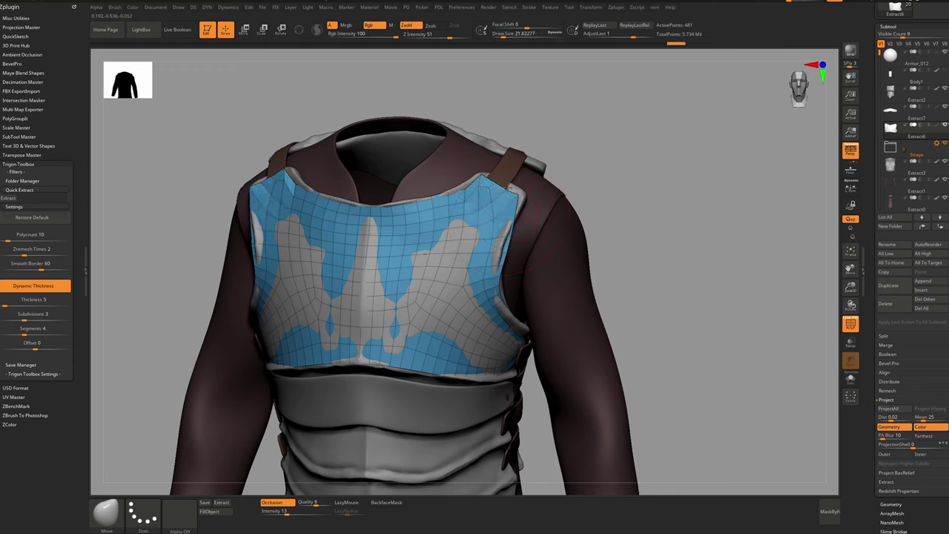
key("s")
Pull the plate's shoulder corners outward with the Move brush
left_click_drag(509, 206, 515, 194)
mouse_move(519, 194)
left_mouse_down()
mouse_move(532, 192)
mouse_move(511, 186)
left_mouse_up()
key("s")
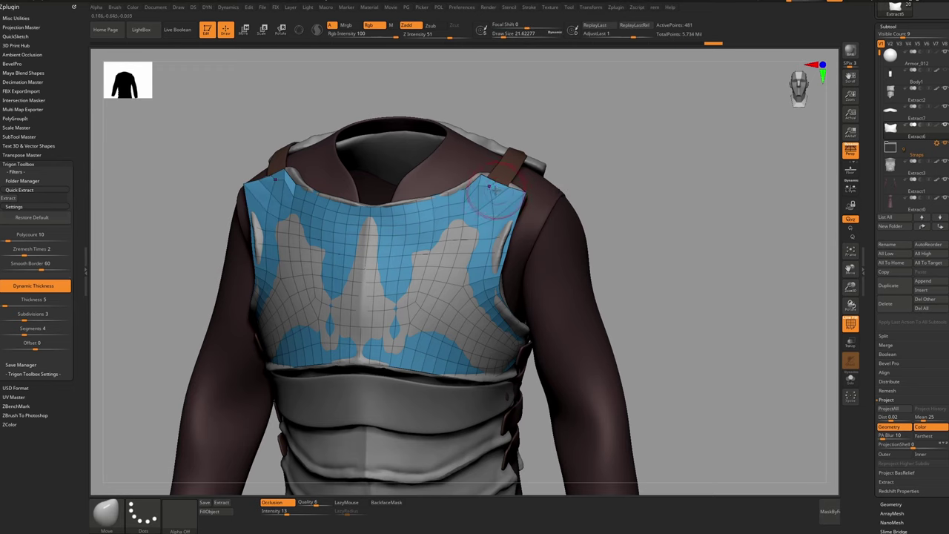
right_click_drag(470, 189, 493, 180, "shift")
left_click_drag(453, 215, 477, 180)
key("s")
mouse_move(477, 181)
left_mouse_down()
mouse_move(473, 193)
mouse_move(518, 197)
left_mouse_up()
key("s")
left_click_drag(514, 194, 512, 199)
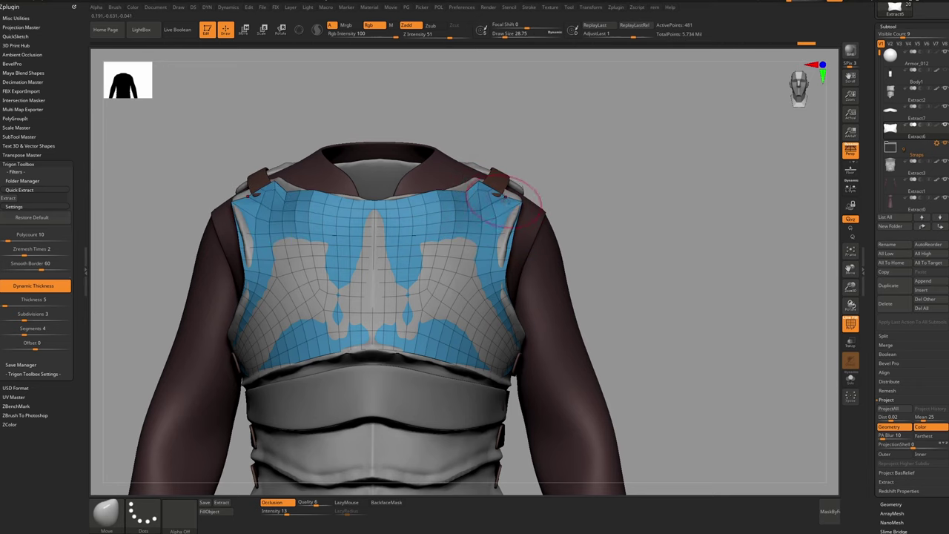
Refine the shoulder corners from a three-quarter view, smooth the surface, and isolate the plate
right_click_drag(512, 199, 452, 215)
key("s")
mouse_move(519, 191)
left_mouse_down()
mouse_move(530, 192)
mouse_move(503, 193)
left_mouse_up()
right_click_drag(452, 200, 472, 196, "shift")
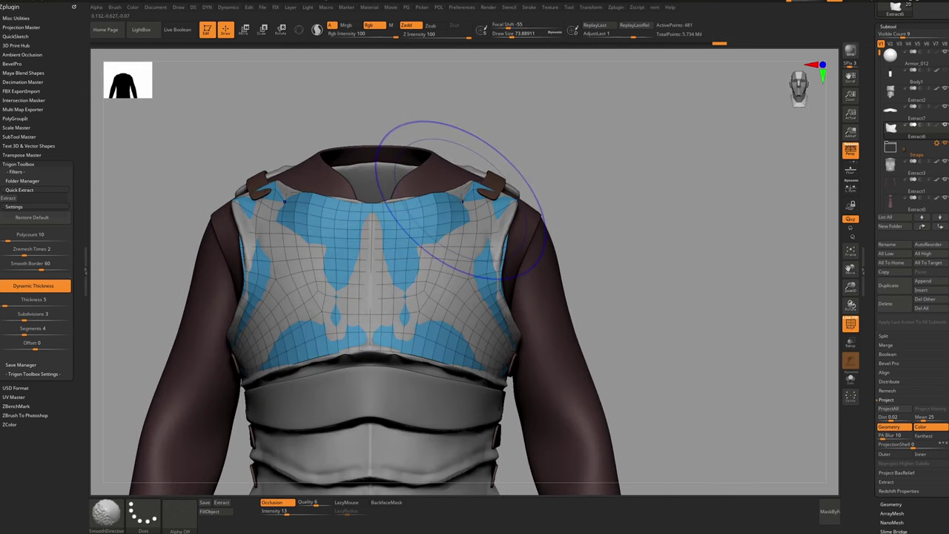
mouse_move(450, 222)
left_mouse_down("shift")
mouse_move(470, 248)
mouse_move(436, 203)
mouse_move(412, 206)
left_mouse_up("shift")
key("alt+s")
Polish the shoulder tips with Polish By Features, then clear the mask
key("s")
left_click(496, 133, "ctrl")
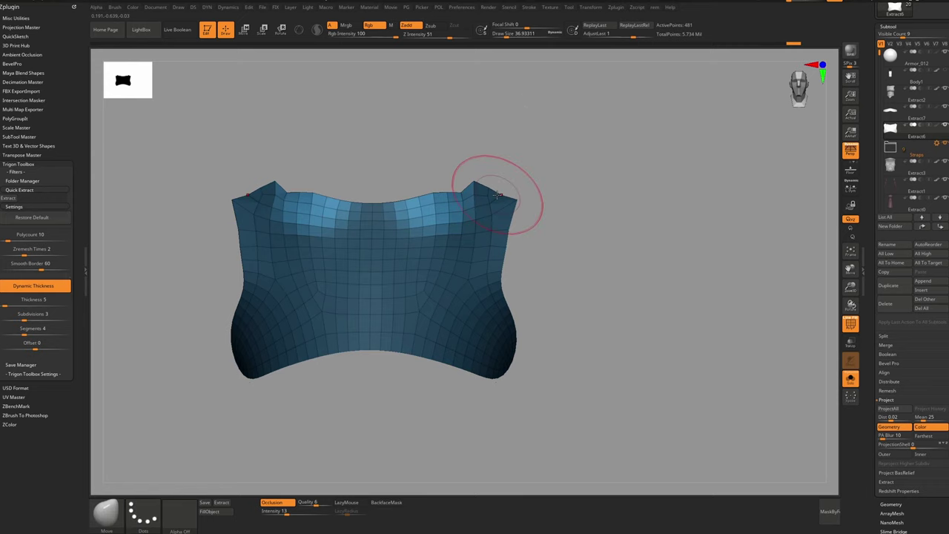
key("p")
left_click(465, 204)
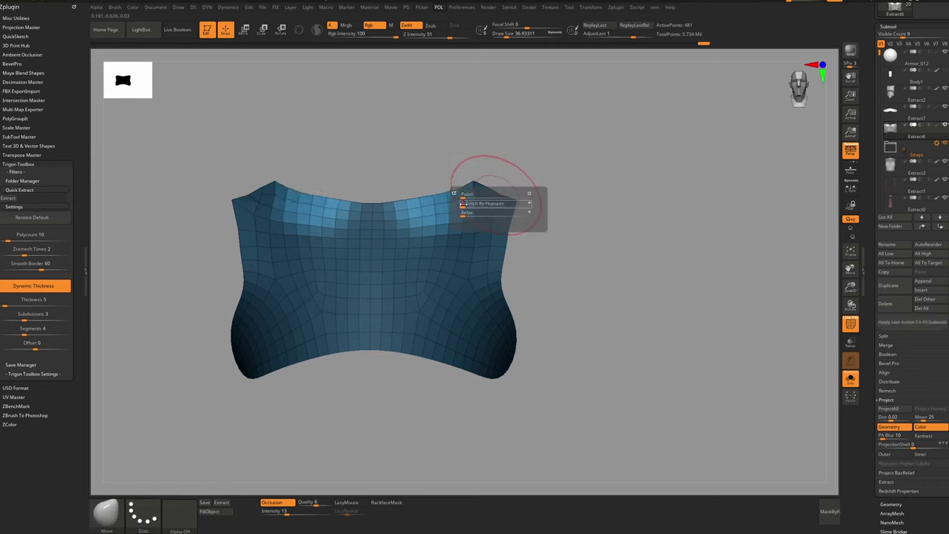
left_click_drag(498, 143, 519, 157, "ctrl")
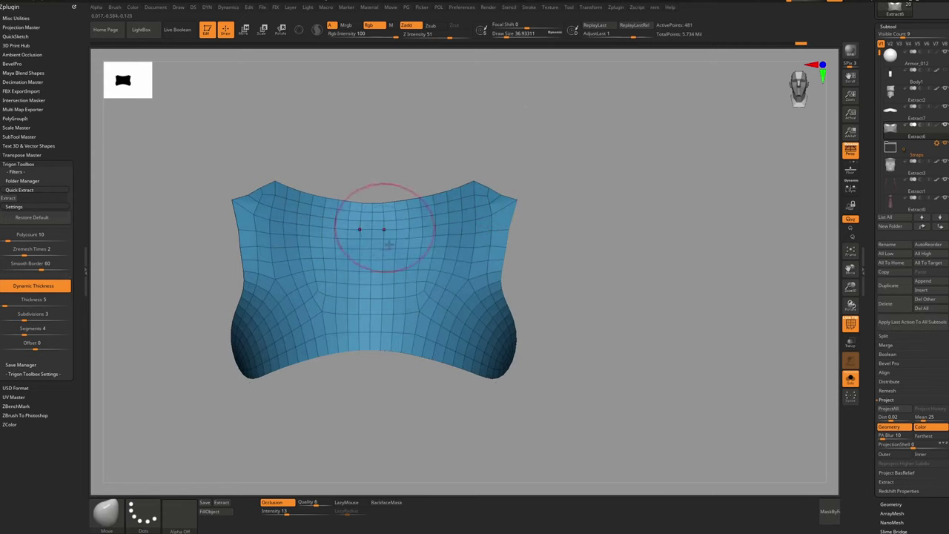
key("alt+s")
Reshape the plate's lower-right corner outward so it wraps the torso
right_click_drag(498, 249, 545, 233, "ctrl")
right_click_drag(545, 234, 507, 249)
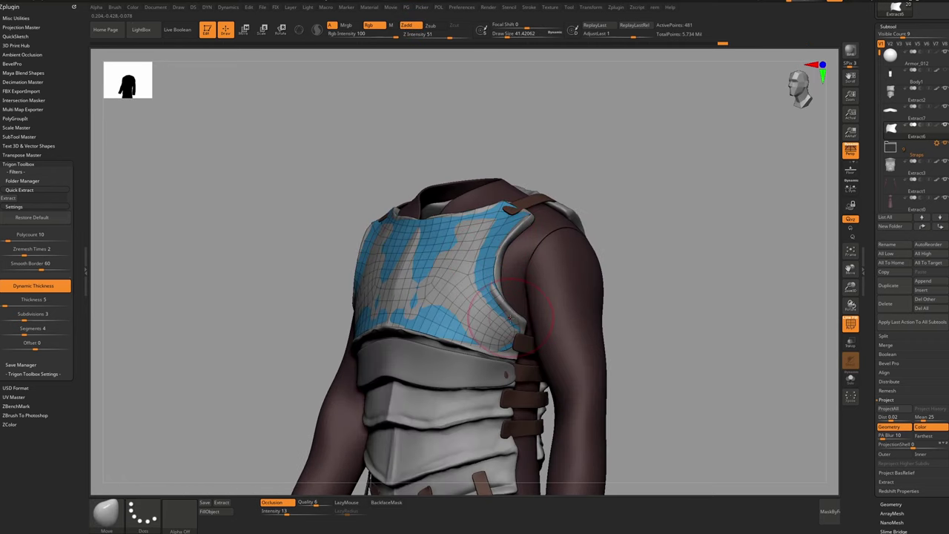
key("alt+s")
key("s")
left_click_drag(511, 350, 502, 353)
mouse_move(502, 356)
right_mouse_down("ctrl")
mouse_move(505, 405)
mouse_move(480, 368)
right_mouse_up("ctrl")
left_click_drag(484, 378, 489, 386)
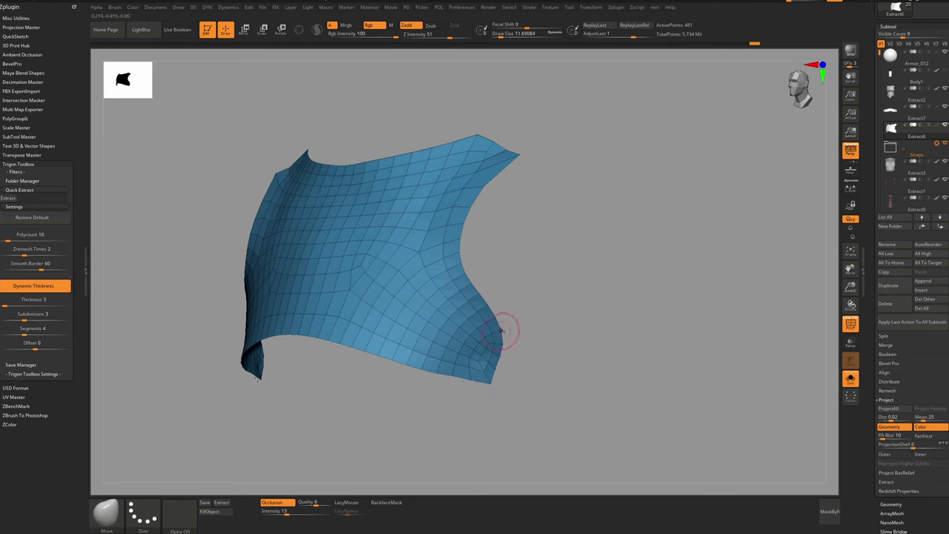
key("s")
left_click_drag(501, 330, 513, 331)
Try masking and inverting the plate's border edges, then clear the masks
mouse_move(503, 329)
left_mouse_down()
mouse_move(515, 325)
mouse_move(467, 276)
left_mouse_up()
left_click(534, 296, "ctrl")
left_click(494, 315, "ctrl")
left_click_drag(536, 253, 606, 335, "ctrl")
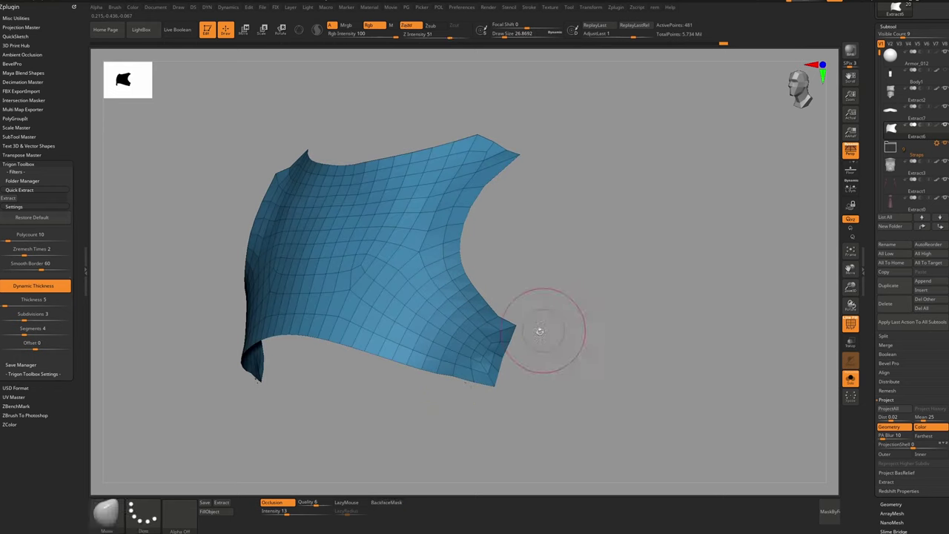
left_click(829, 513)
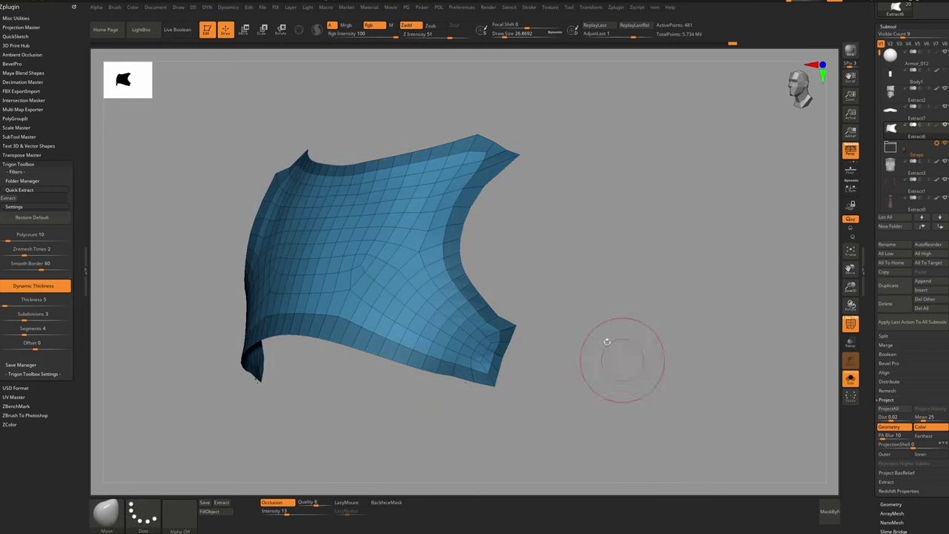
key("ctrl")
left_click(569, 315, "ctrl")
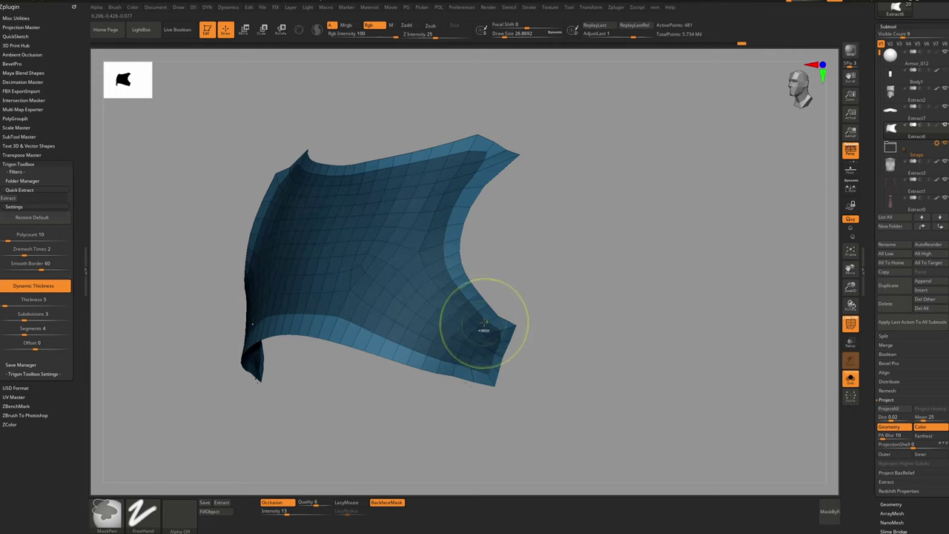
mouse_move(532, 347)
left_mouse_down("ctrl")
mouse_move(516, 340)
mouse_move(513, 324)
left_mouse_up("ctrl")
Mask the lower-right corner and upper-right tip, polish the right-hand edge three times, and unmask
key("s")
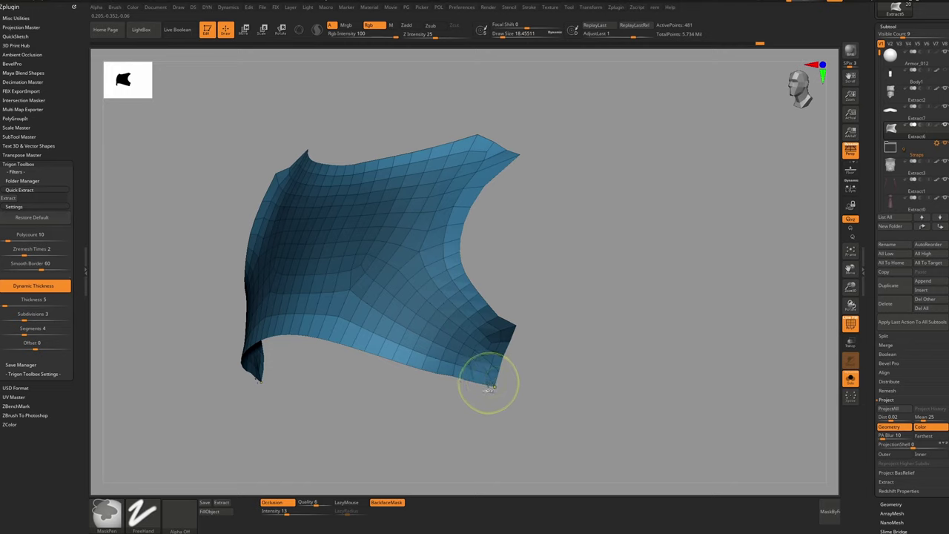
left_click_drag(490, 387, 486, 382, "ctrl")
mouse_move(503, 171)
left_mouse_down("ctrl")
mouse_move(512, 157)
mouse_move(479, 140)
mouse_move(517, 158)
left_mouse_up("ctrl")
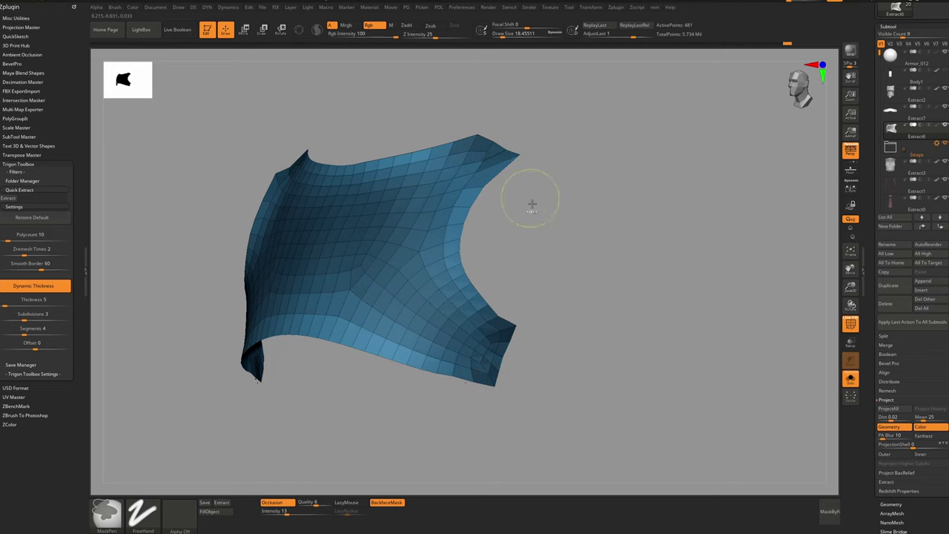
key("p")
left_click(489, 266)
left_click(489, 266)
left_click(490, 266)
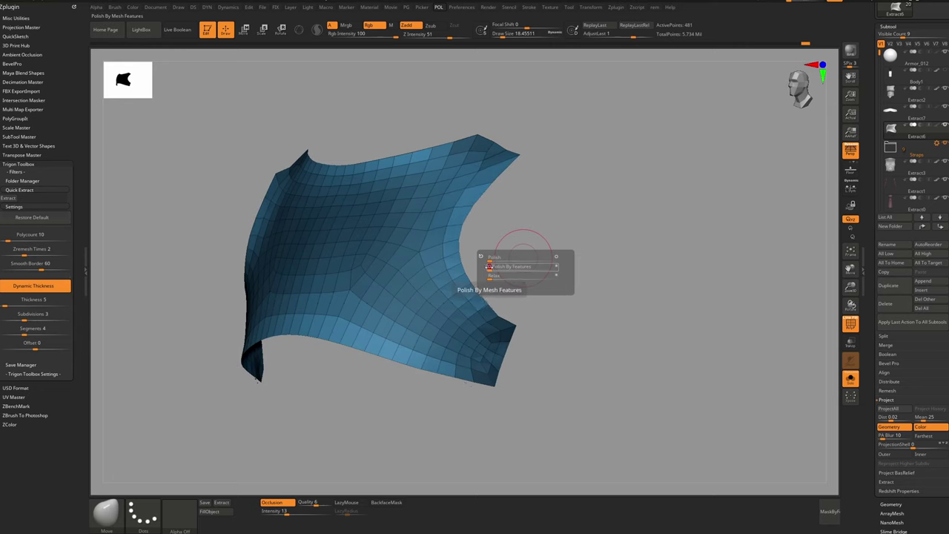
left_click(489, 266)
left_click_drag(511, 200, 521, 215, "ctrl")
Face the view front, shrink the brush, and show the full armored body again
mouse_move(488, 273)
right_mouse_down()
mouse_move(481, 277)
mouse_move(443, 230)
right_mouse_up()
mouse_move(486, 179)
right_mouse_down()
mouse_move(465, 130)
mouse_move(478, 178)
right_mouse_up()
key("bracketleft")
key("bracketleft")
key("bracketleft")
key("bracketleft")
key("alt+s")
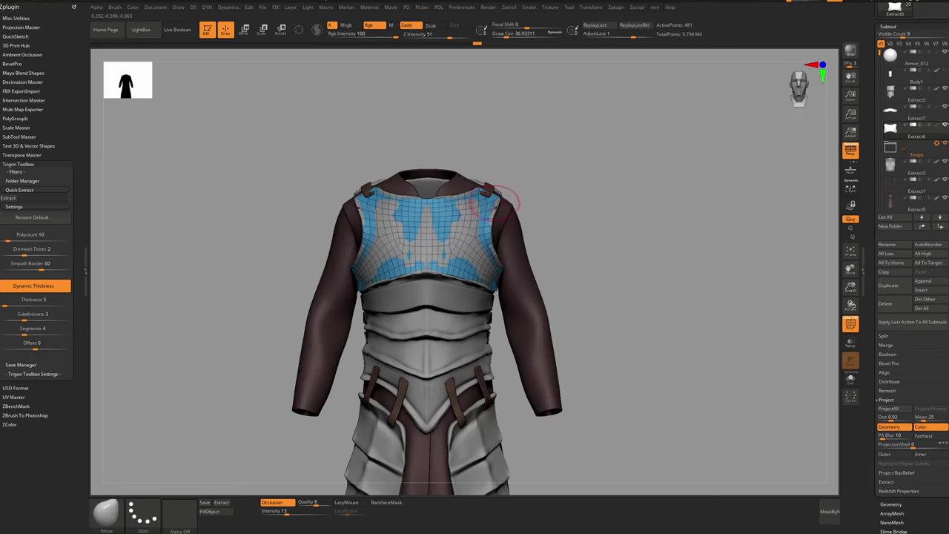
Retopologize the isolated chest plate with ZRemesher at the same polygon density, undoing a second pass
key("ctrl+shift+f")
key("ctrl+r")
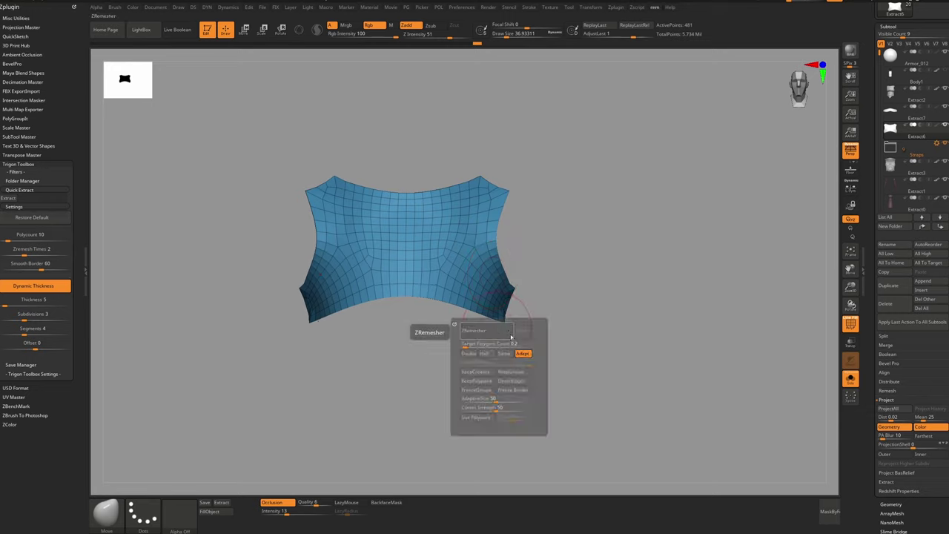
left_click(507, 355)
left_click(495, 328)
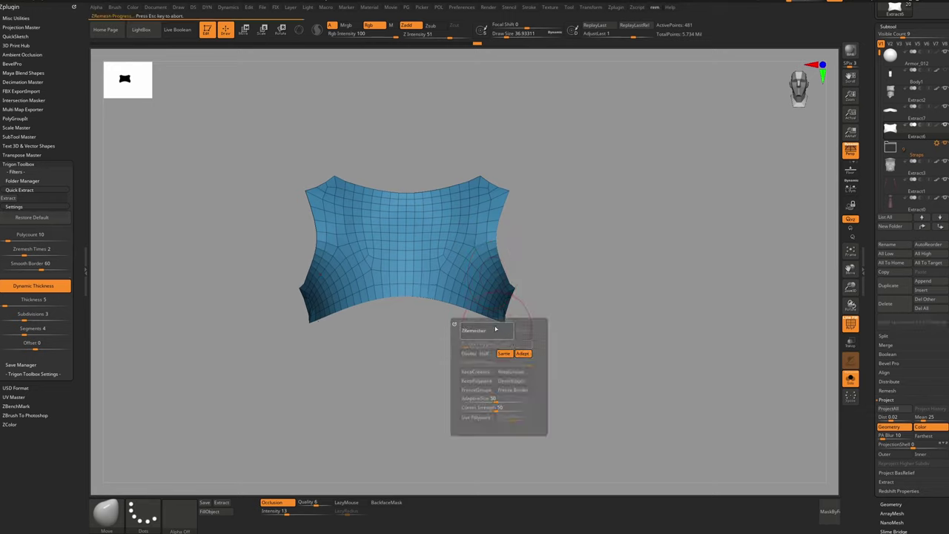
mouse_move(468, 227)
right_mouse_down()
mouse_move(426, 234)
mouse_move(457, 222)
right_mouse_up()
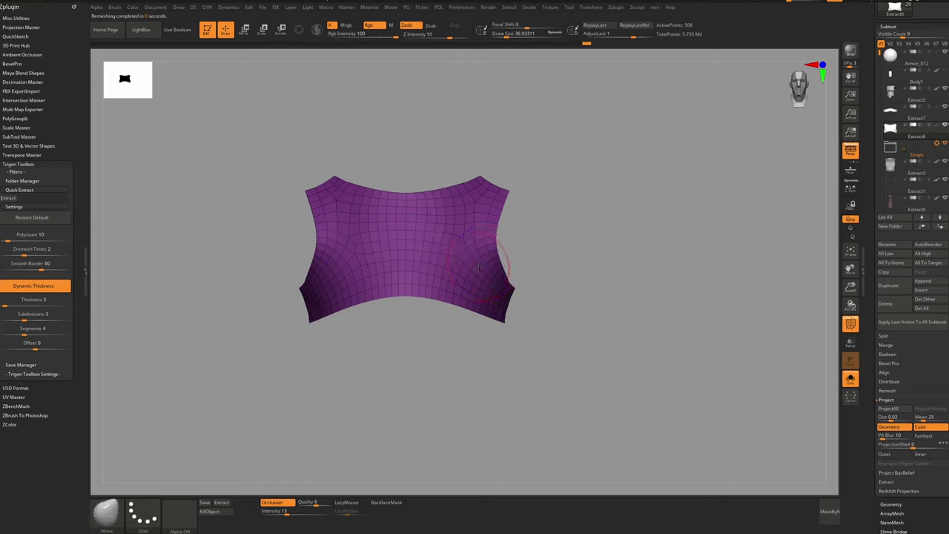
key("r")
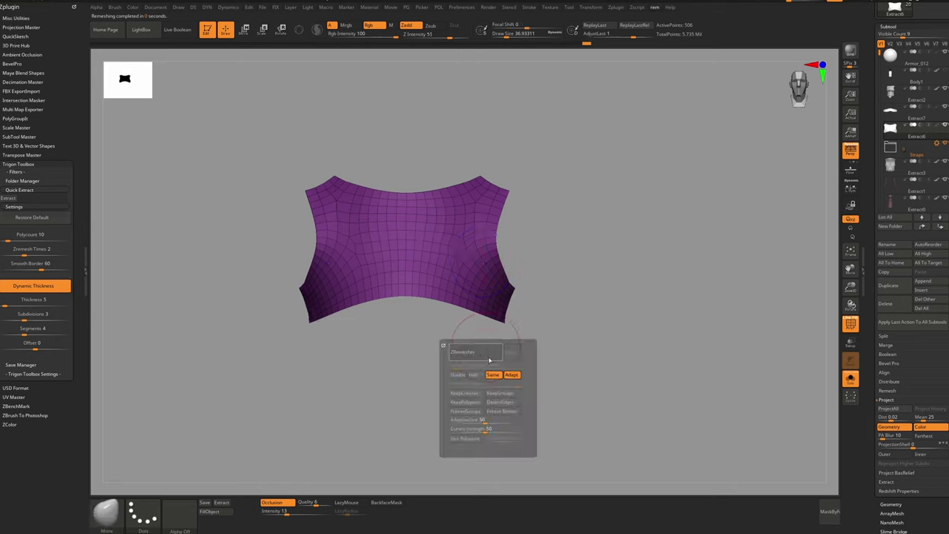
left_click(488, 357)
key("ctrl+z")
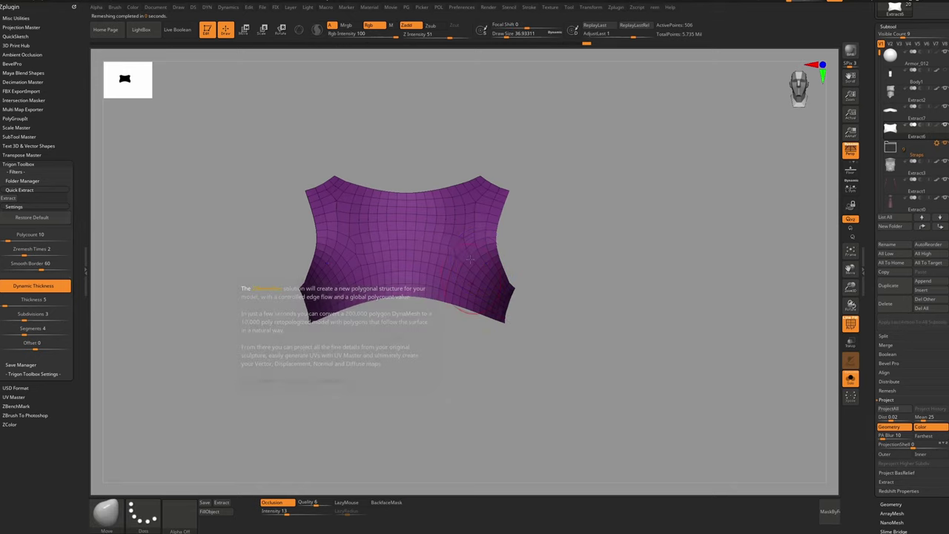
Filter the brush palette to brushes starting with Z
key("b")
key("z")
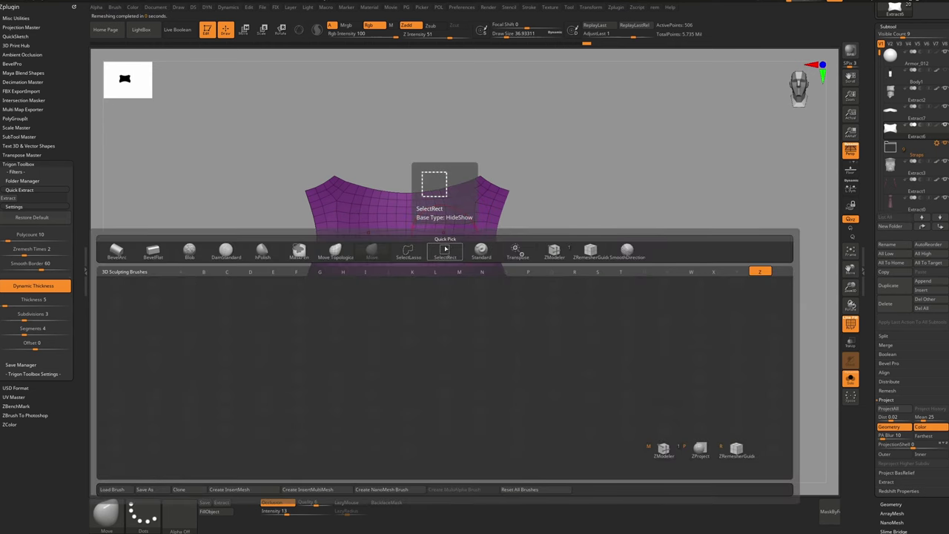
key("Escape")
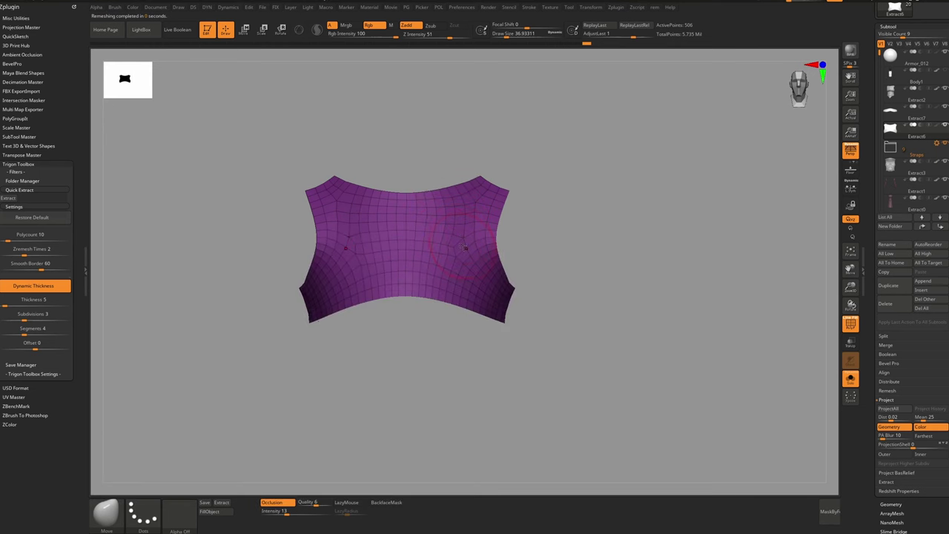
Load the ZRemesherGuide brush and shrink its draw size to about 21.6
key("b")
key("z")
left_click(749, 459)
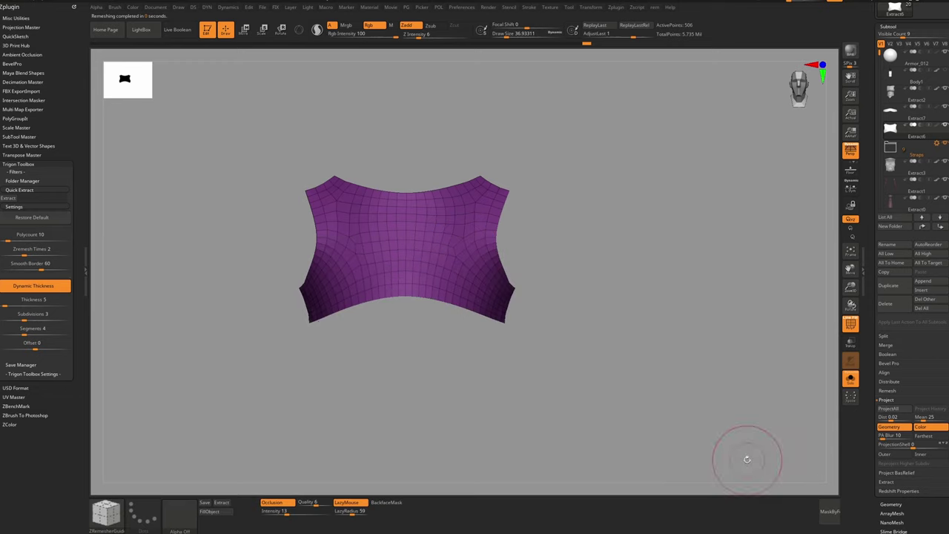
key("s")
left_click_drag(336, 205, 331, 205)
right_click_drag(313, 190, 340, 176)
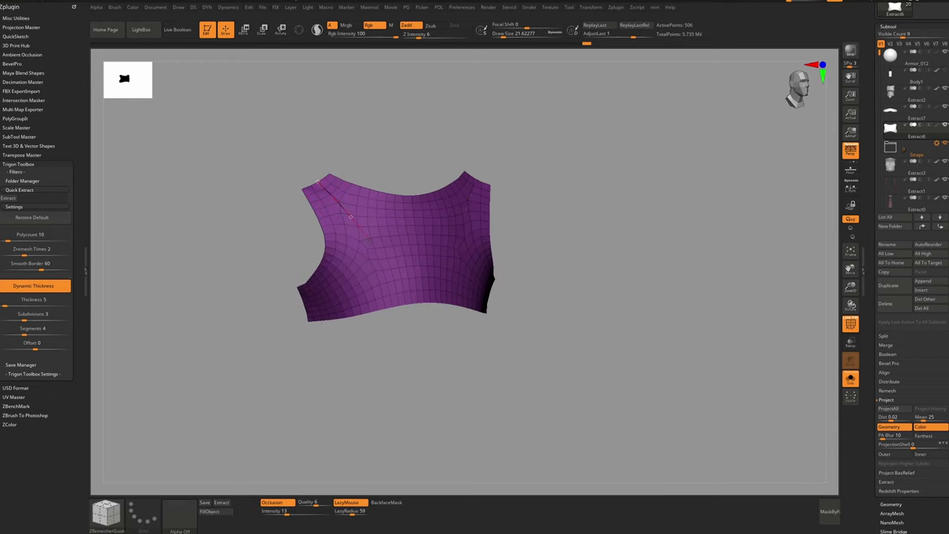
Draw guide curves across the chest plate, including one down the chest centre
right_click_drag(346, 244, 354, 230)
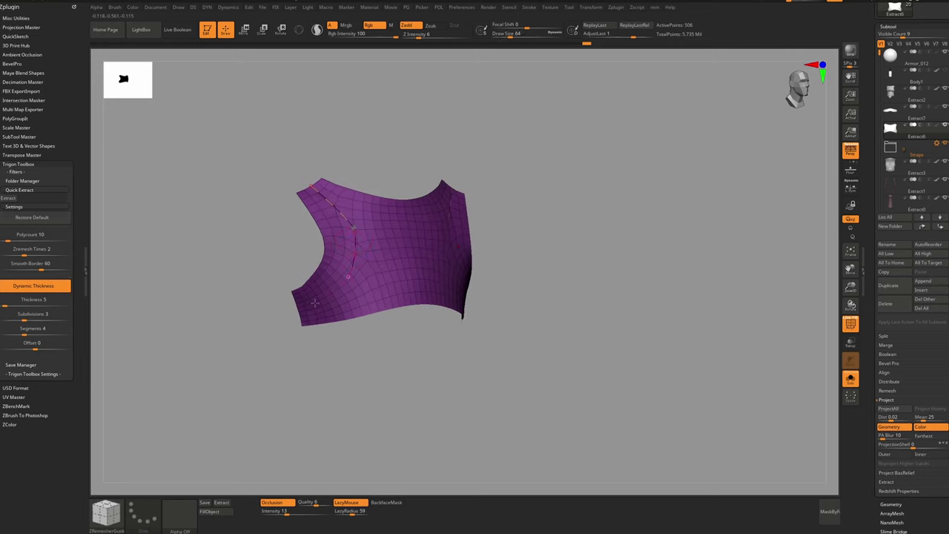
right_click_drag(373, 238, 314, 248)
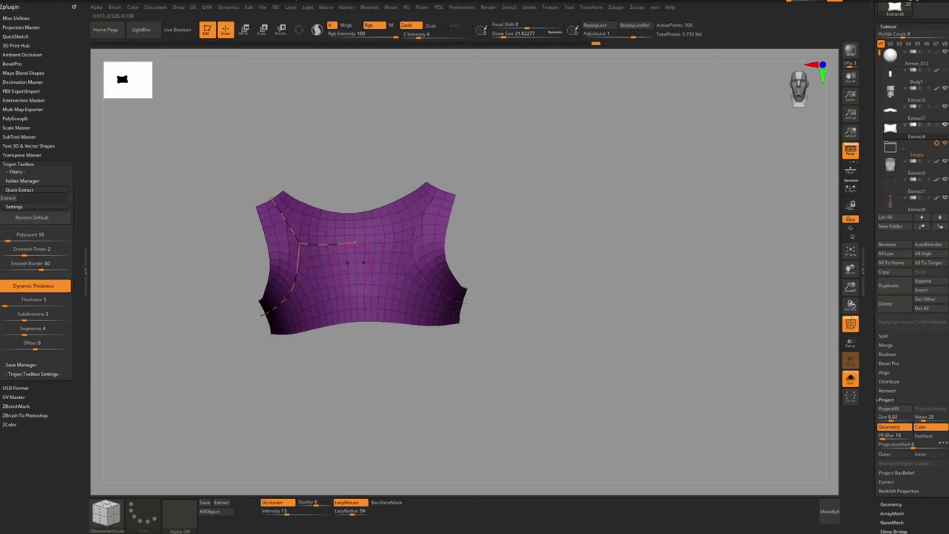
right_click_drag(317, 254, 263, 238)
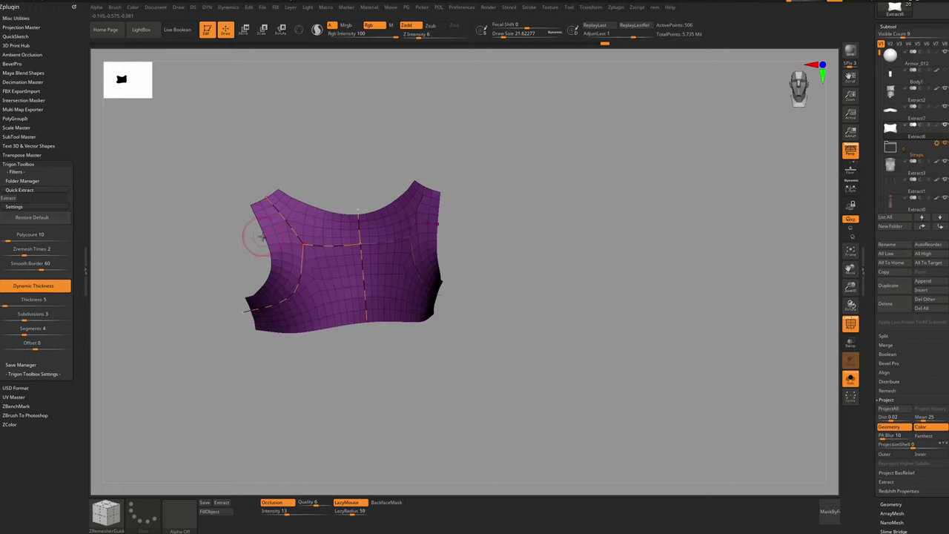
right_click_drag(324, 281, 293, 355)
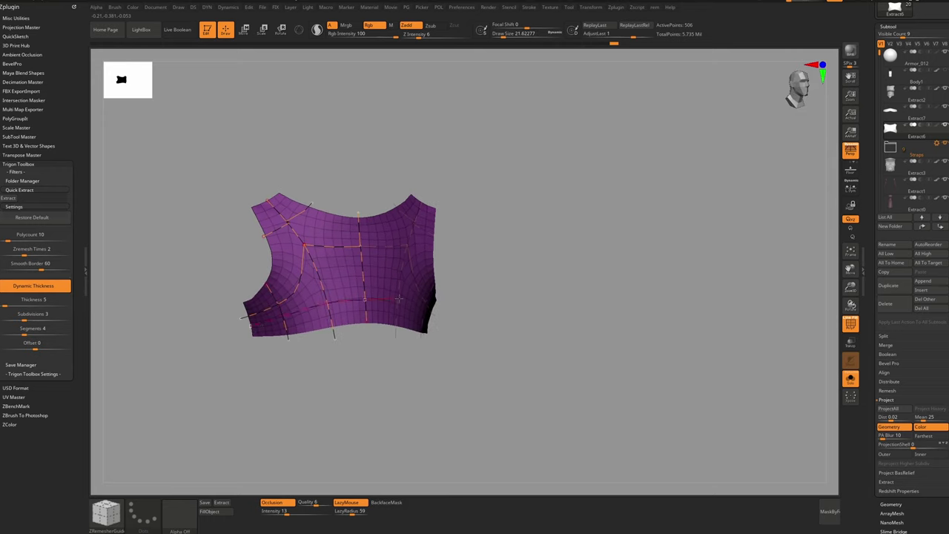
mouse_move(236, 278)
right_mouse_down()
mouse_move(418, 269)
mouse_move(378, 275)
right_mouse_up()
Run ZRemesher following the guides, undo, and re-run it, leaving about 501 points
key("r")
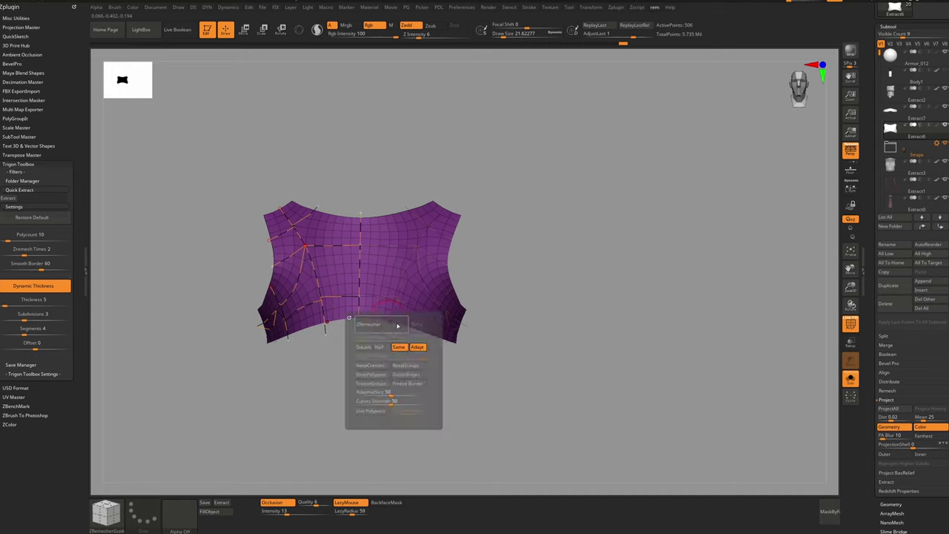
left_click(391, 322)
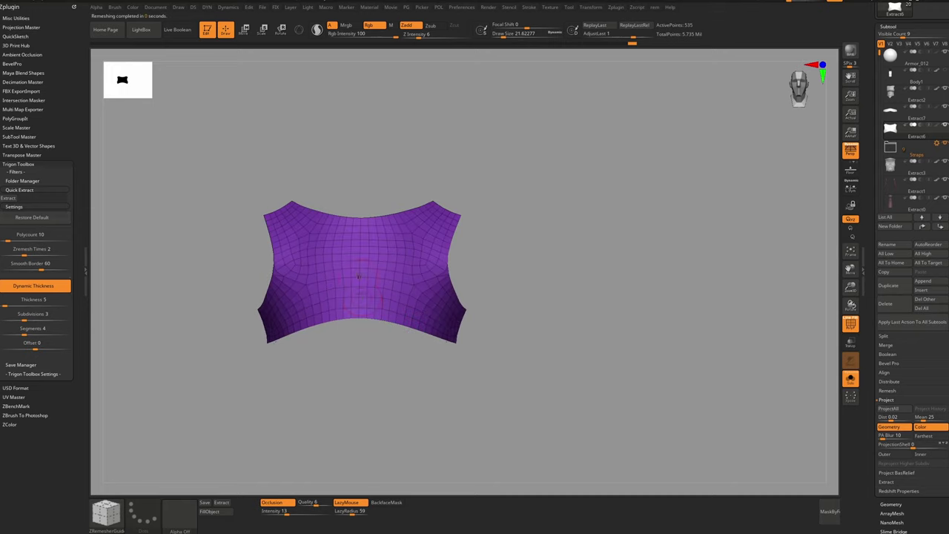
key("shift")
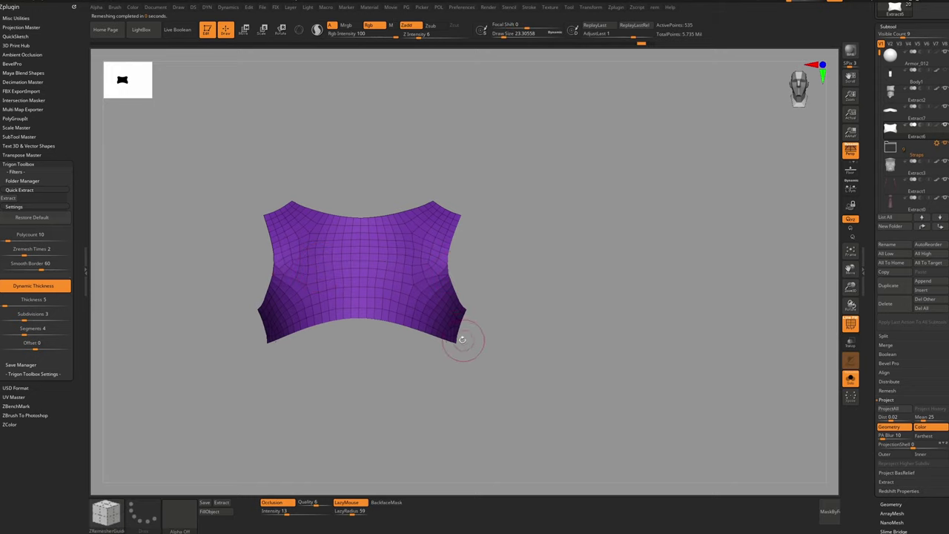
key("ctrl+z")
key("ctrl+z")
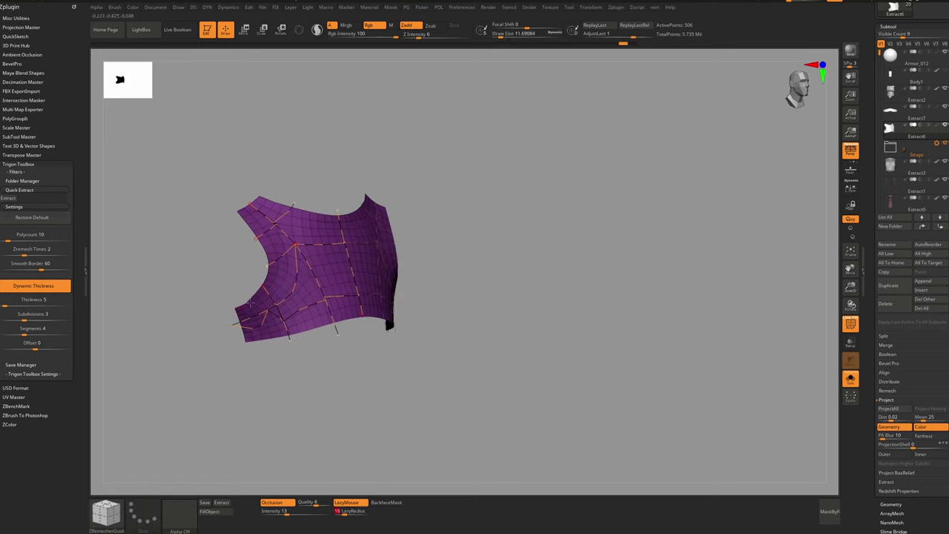
left_click_drag(258, 236, 293, 249, "shift")
key("r")
left_click(298, 290)
key("r")
left_click(299, 332)
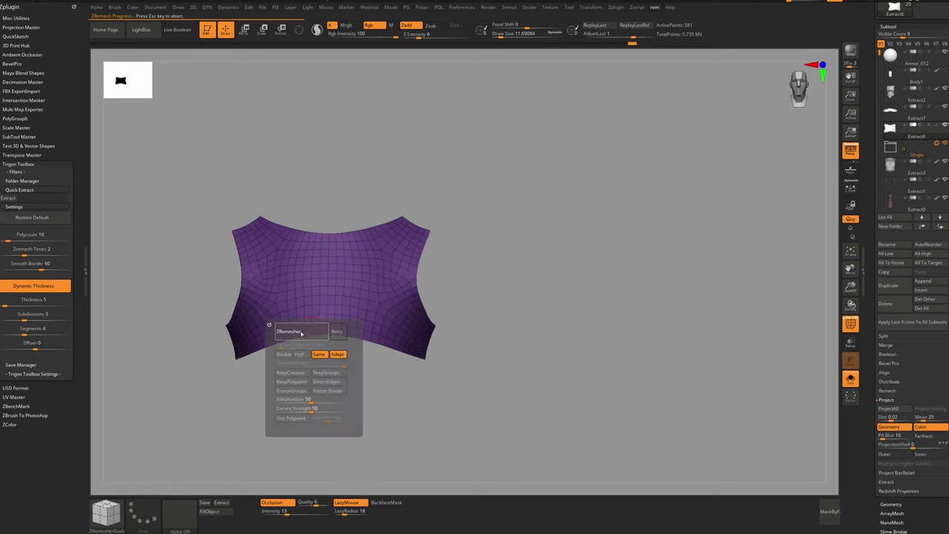
left_click(299, 331)
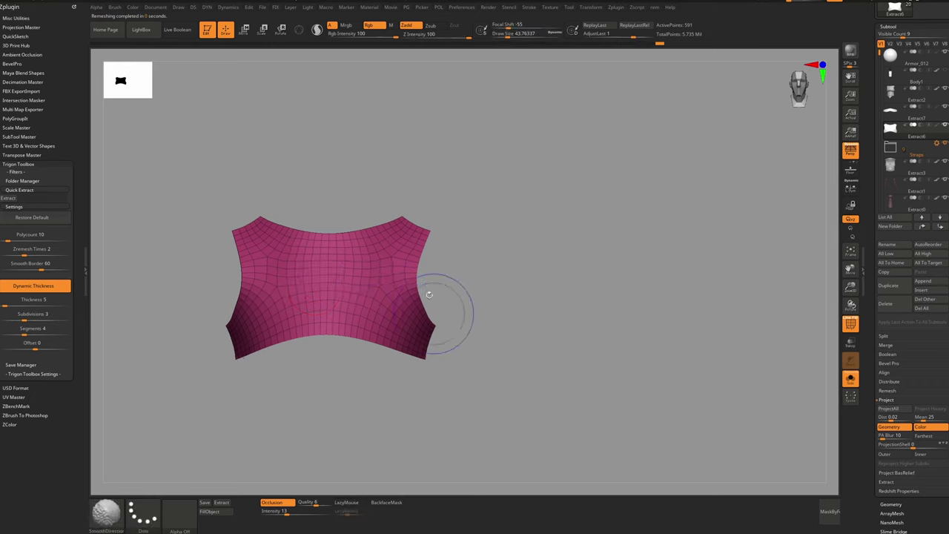
Smooth the remeshed chest plate's polygons and give its surface a first polish
mouse_move(412, 315)
left_mouse_down("shift")
mouse_move(332, 251)
mouse_move(402, 288)
mouse_move(414, 312)
left_mouse_up("shift")
mouse_move(396, 255)
left_mouse_down("shift")
mouse_move(409, 290)
mouse_move(356, 301)
mouse_move(380, 326)
left_mouse_up("shift")
left_click_drag(460, 319, 393, 302)
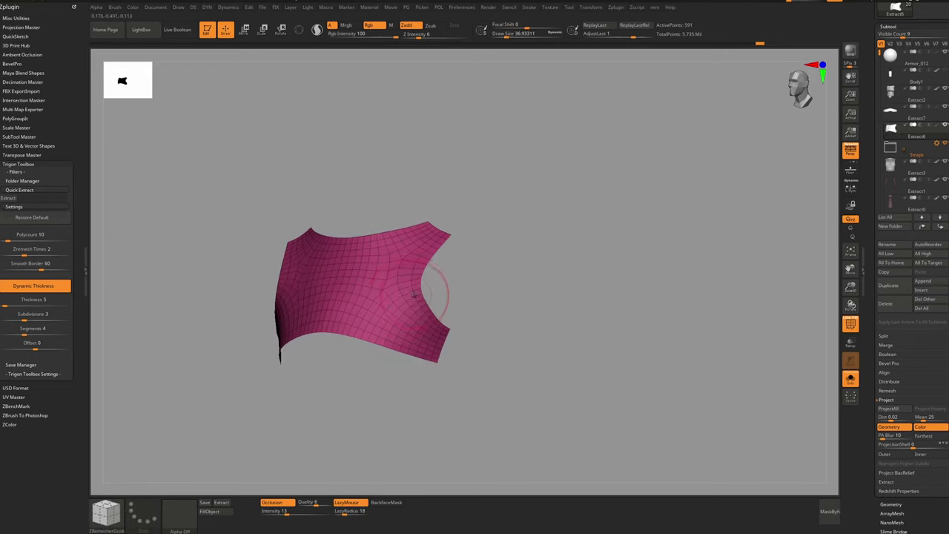
key("ctrl")
key("ctrl+d")
key("space")
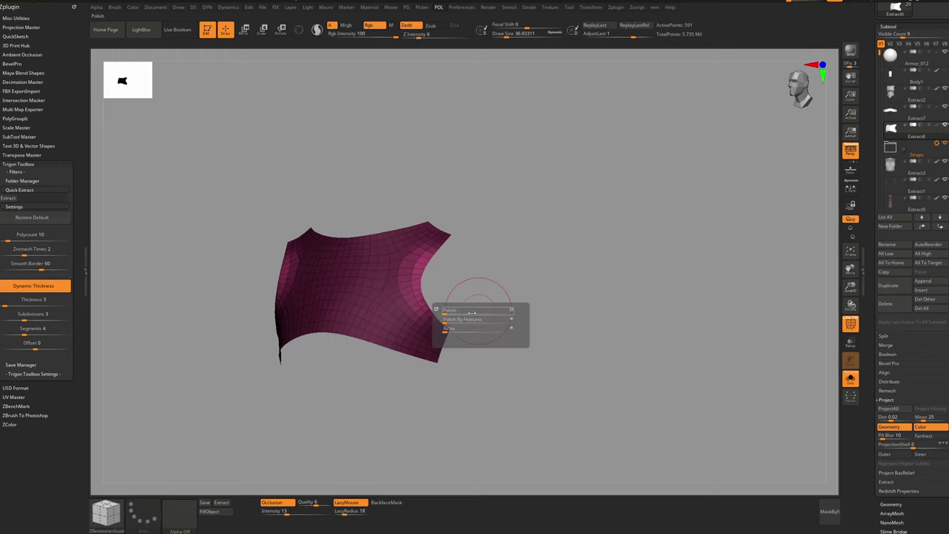
left_click(513, 322)
key("shift+d")
left_click_drag(512, 322, 564, 319, "shift")
right_click_drag(413, 275, 412, 256, "ctrl")
Mask the plate by its features and invert the mask to protect the border
left_click_drag(412, 255, 415, 284, "shift")
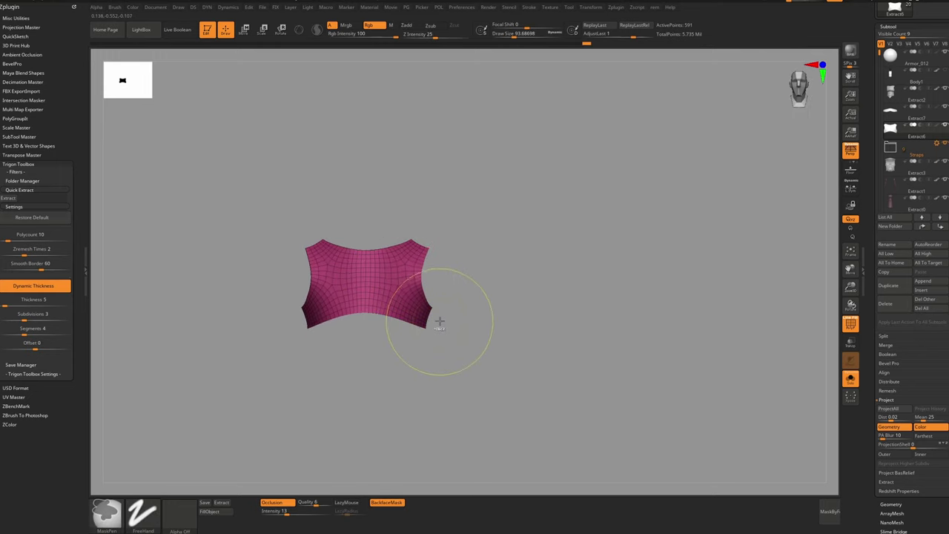
left_click(830, 511)
left_click(489, 297, "ctrl")
right_click_drag(490, 296, 479, 272, "ctrl")
left_click(480, 275, "ctrl")
Polish the unmasked interior of the chest plate in several passes from different angles
key("space")
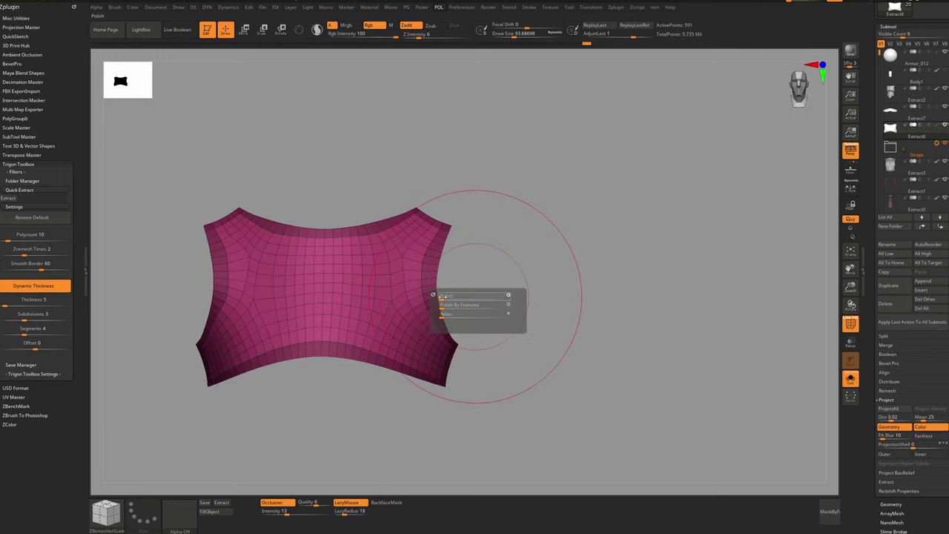
right_click(440, 296, "shift")
left_click_drag(409, 297, 438, 297)
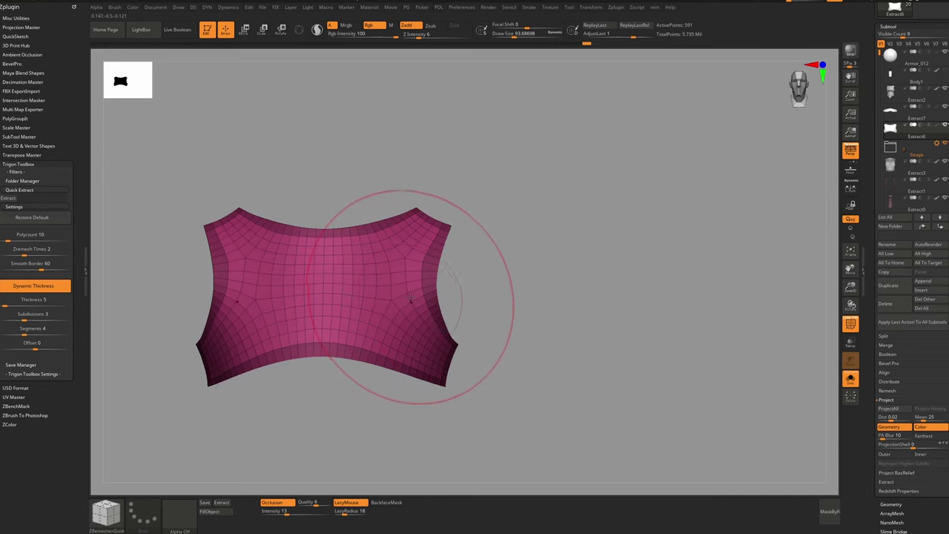
right_click_drag(437, 298, 423, 297)
key("space")
left_click_drag(392, 295, 423, 295)
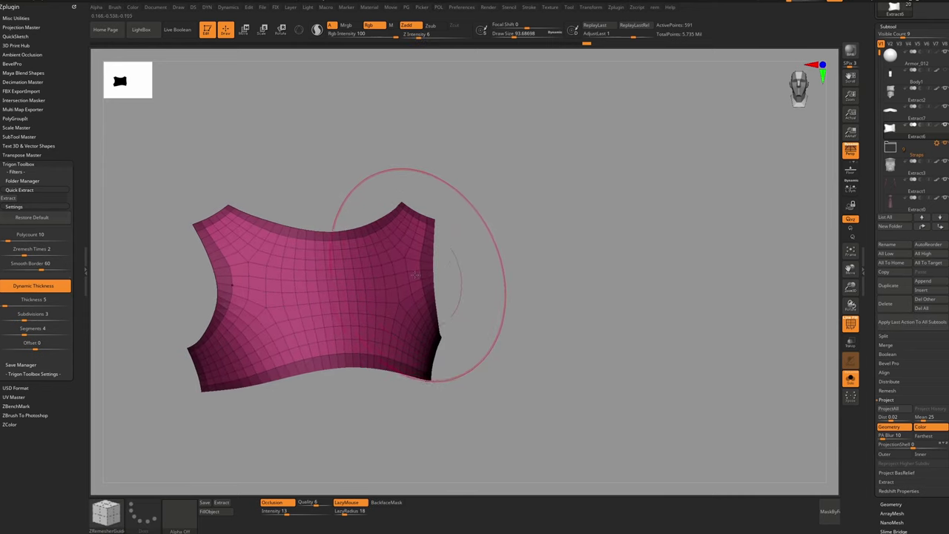
right_click_drag(436, 276, 408, 275)
key("space")
left_click_drag(392, 275, 400, 274)
Clear the mask, turn off Solo to show the full armor from the front, and select the Move brush
left_click_drag(485, 257, 500, 271, "ctrl")
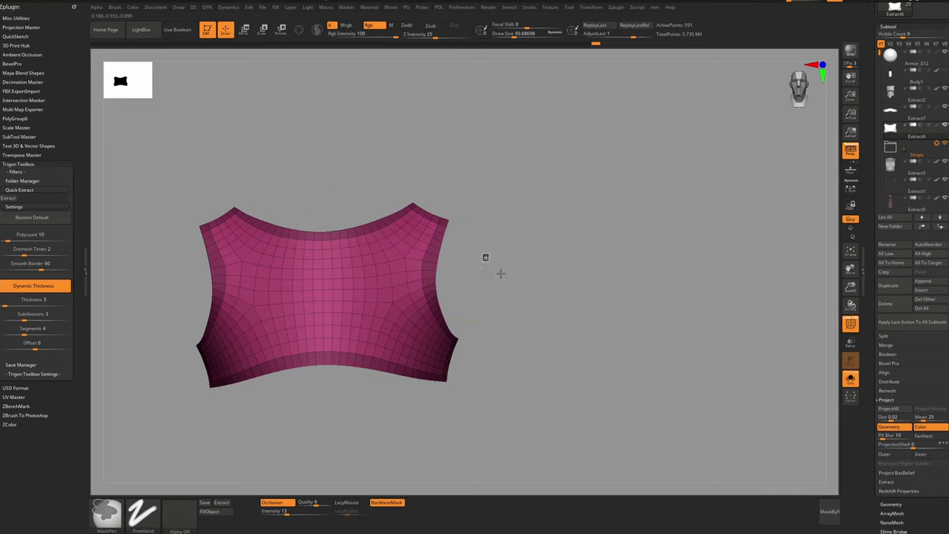
mouse_move(500, 272)
right_mouse_down("ctrl")
mouse_move(423, 288)
mouse_move(420, 307)
mouse_move(400, 311)
mouse_move(400, 290)
mouse_move(424, 291)
right_mouse_up("ctrl")
key("alt+shift+s")
key("s")
key("b")
key("m")
key("v")
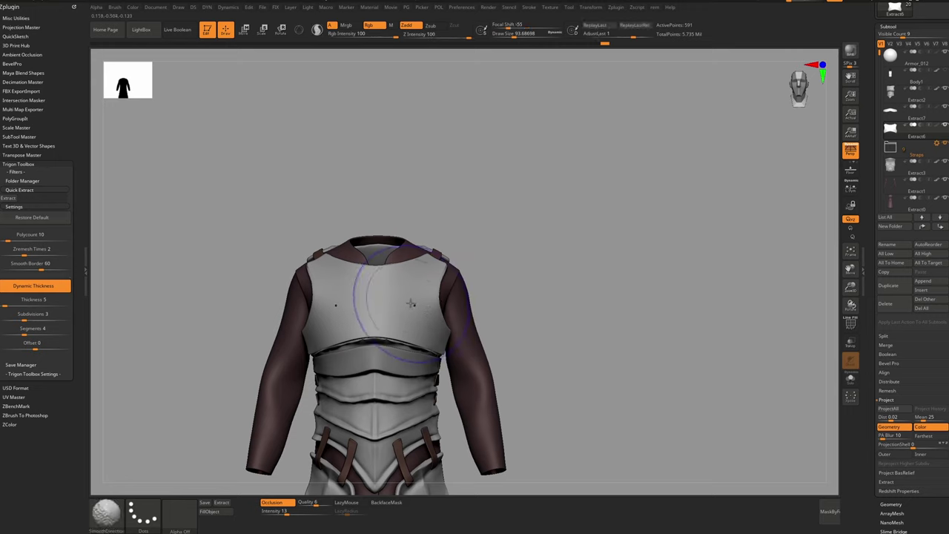
Solo the chest plate, check its polygroups in PolyF, and rotate to an angled side view
key("shift+f")
key("ctrl+shift+s")
mouse_move(411, 302)
right_mouse_down()
mouse_move(382, 326)
mouse_move(371, 296)
mouse_move(397, 285)
mouse_move(414, 297)
mouse_move(435, 283)
mouse_move(381, 279)
right_mouse_up()
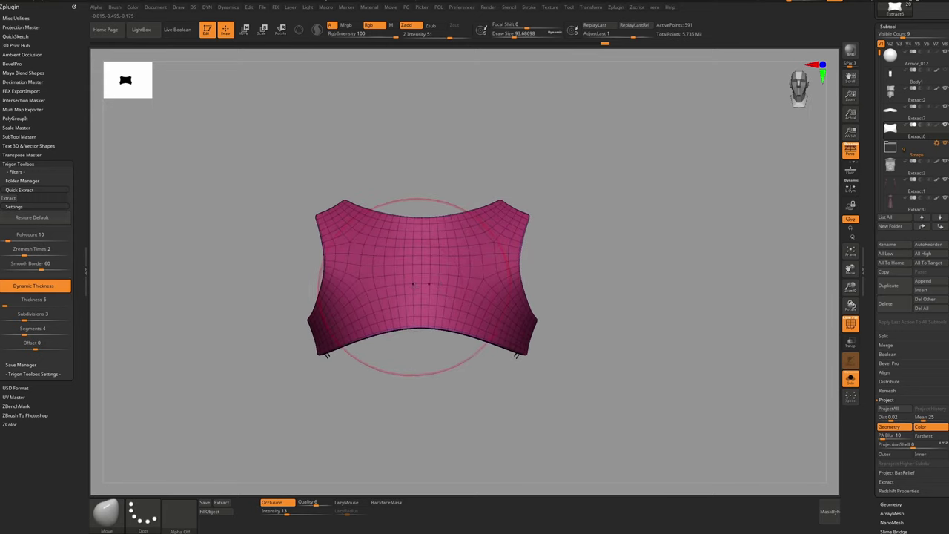
key("shift+f")
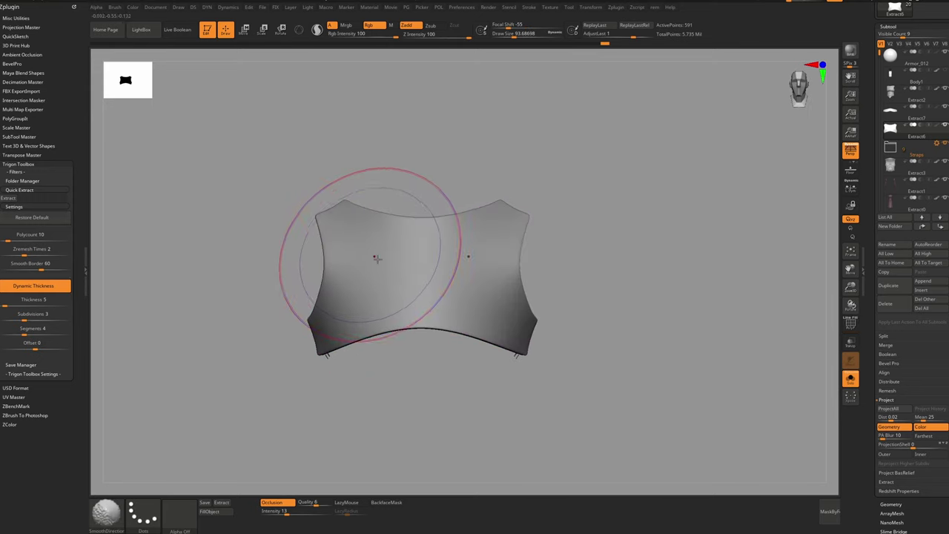
mouse_move(382, 257)
right_mouse_down()
mouse_move(414, 270)
mouse_move(415, 282)
mouse_move(440, 283)
right_mouse_up()
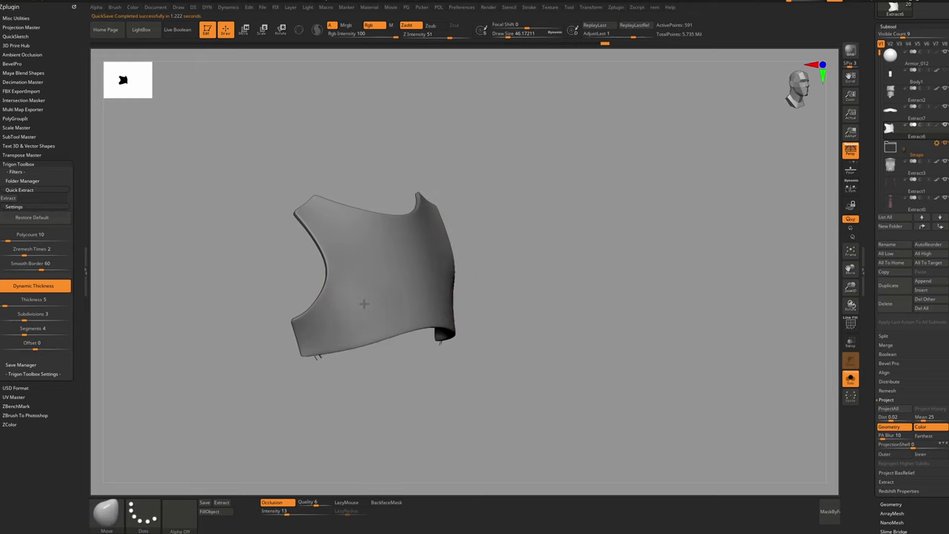
Set Draw Size to about 56 and open the sculpting brush palette
key("s")
left_click_drag(364, 308, 369, 311)
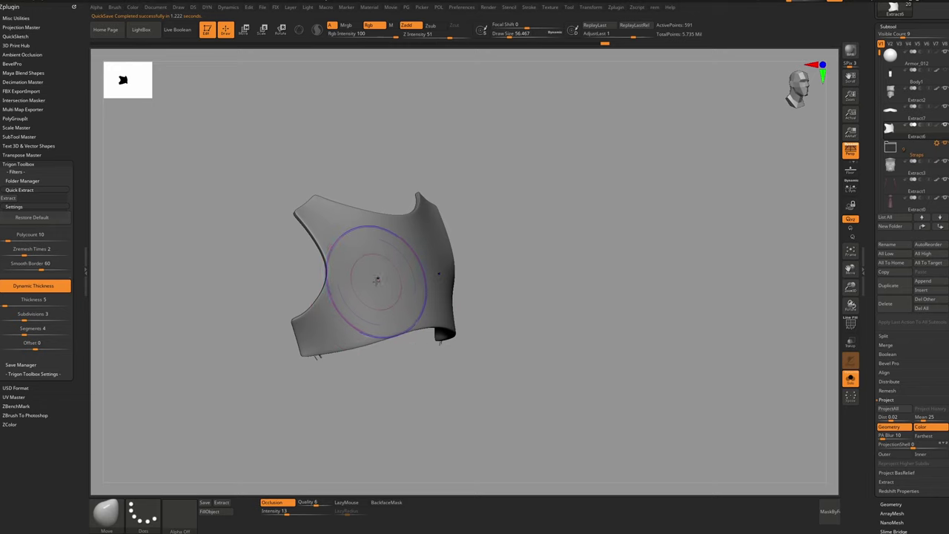
key("shift+f")
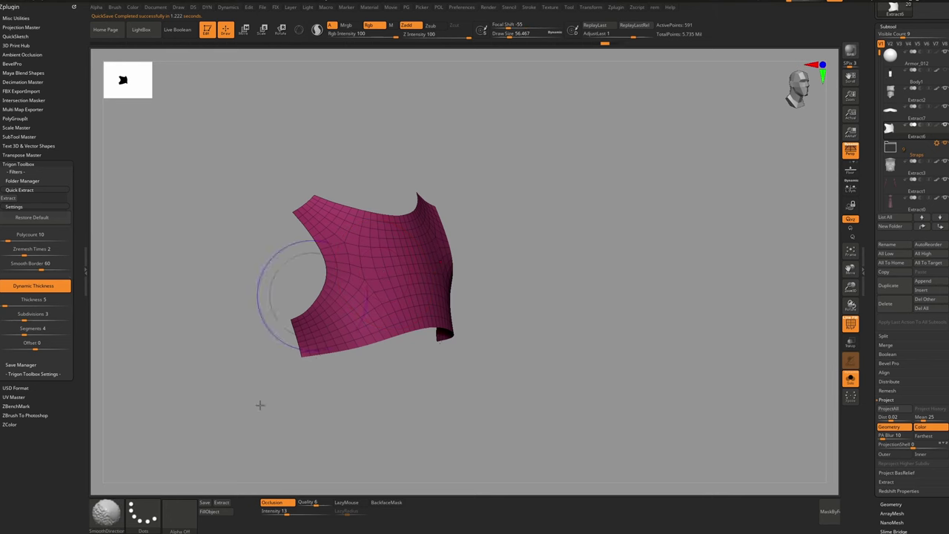
left_click(105, 510)
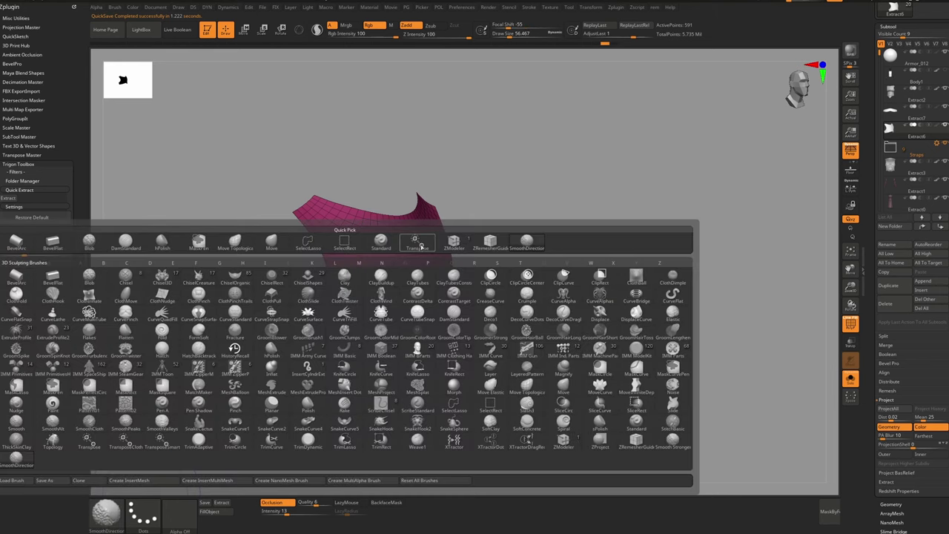
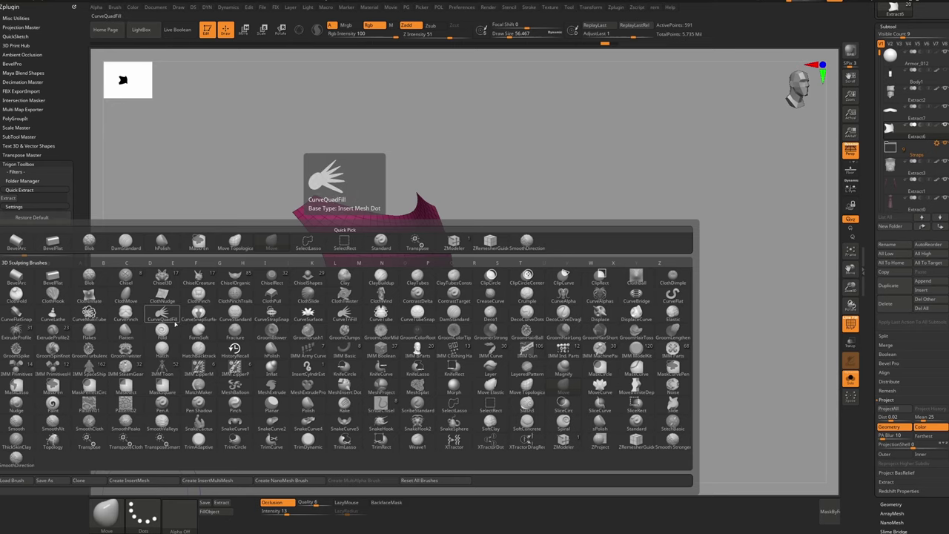
Close the brush palette and briefly solo the chest armor piece before showing everything again
key("s")
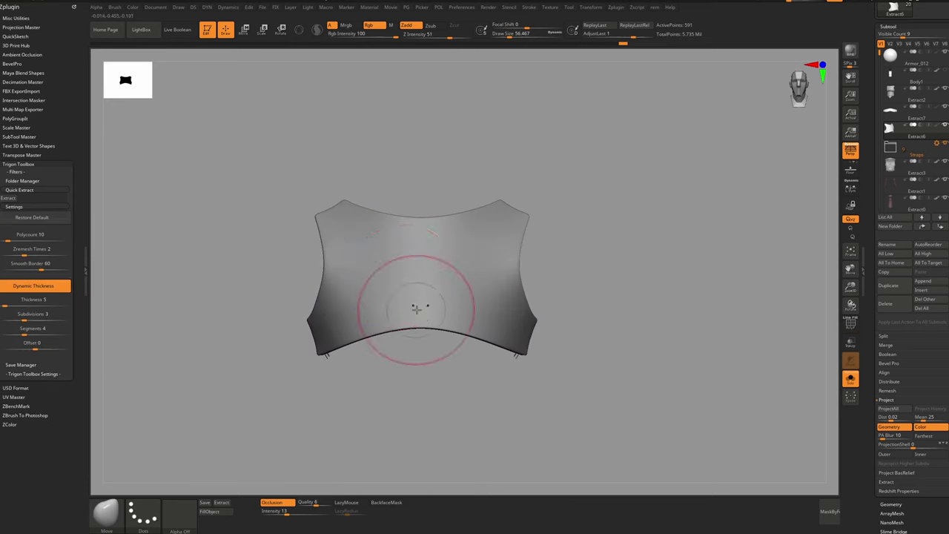
key("alt+s")
left_click(400, 270, "alt")
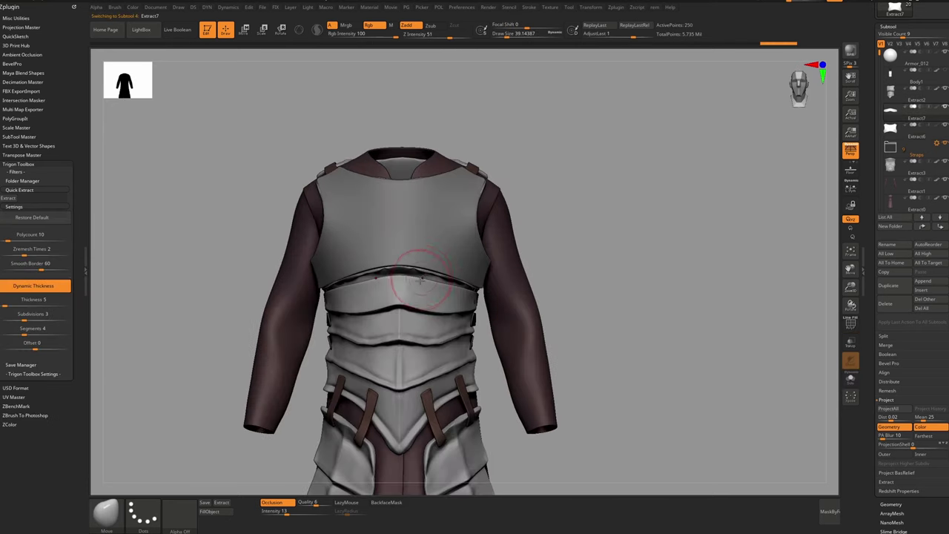
right_click_drag(400, 269, 446, 268)
key("alt+s")
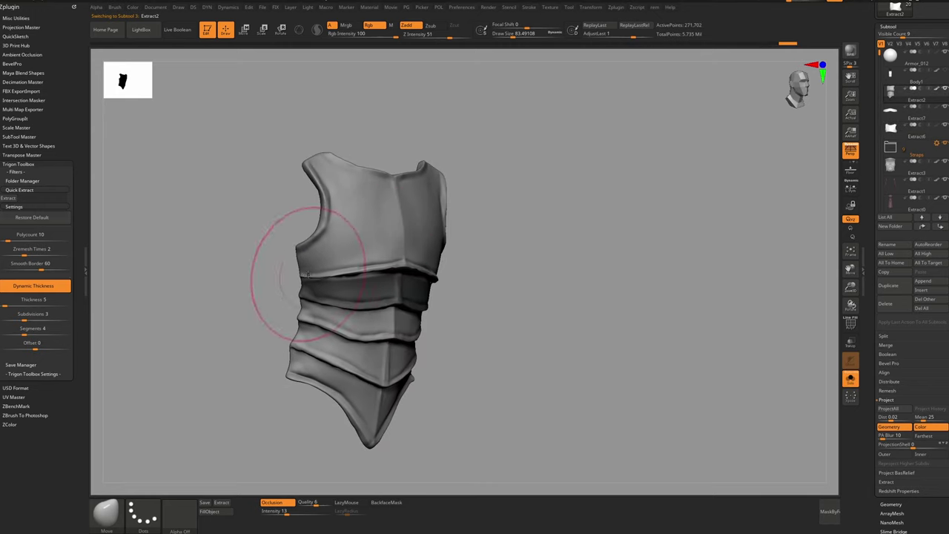
key("alt+s")
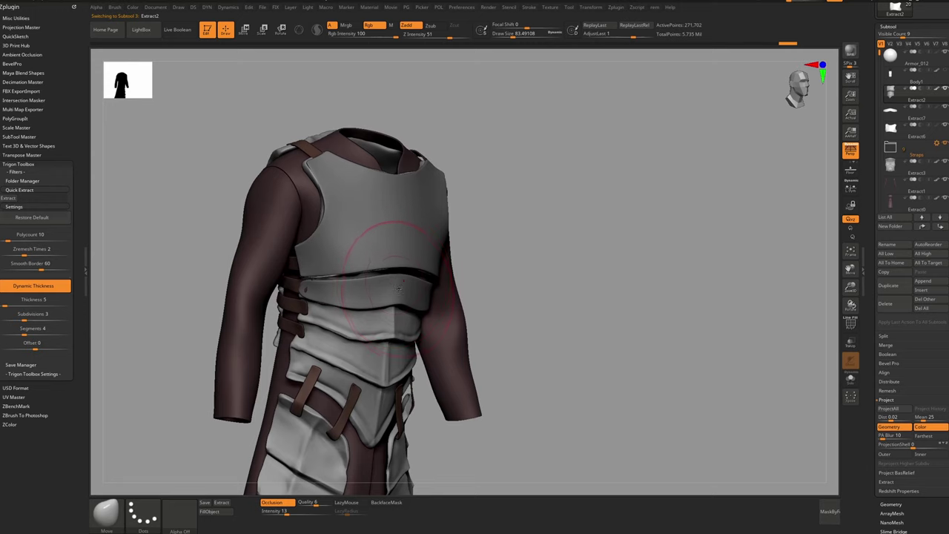
Select the Extract7 waist band, solo and frame it, and turn off Dynamic Thickness
left_click(394, 285, "alt")
key("shift+f")
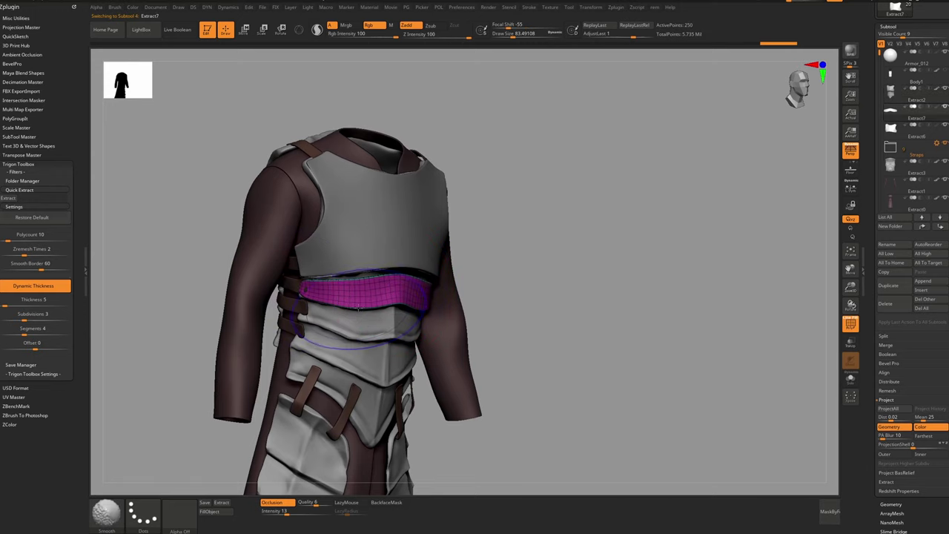
key("ctrl+shift+s")
key("f")
key("shift+d")
Resize the Move brush and make a small stroke nudging the band's end
key("s")
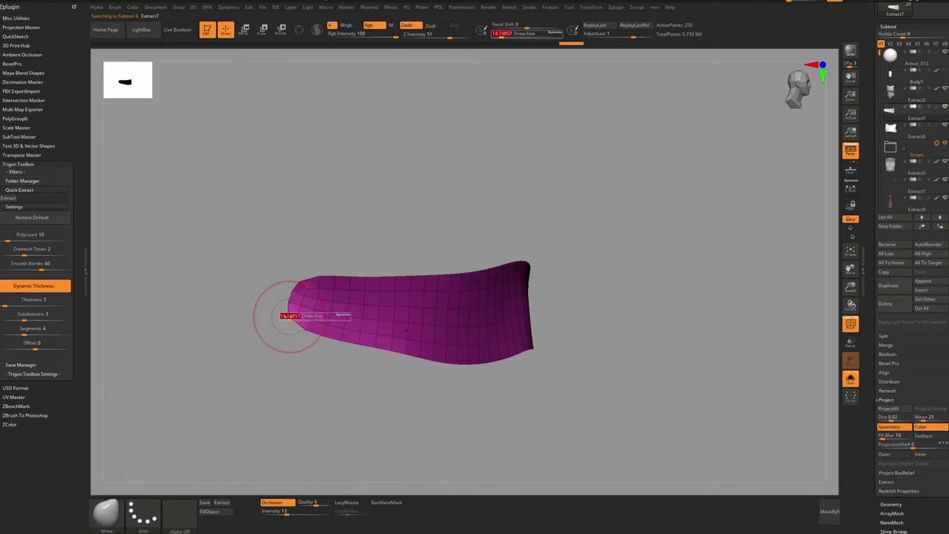
left_click(287, 316)
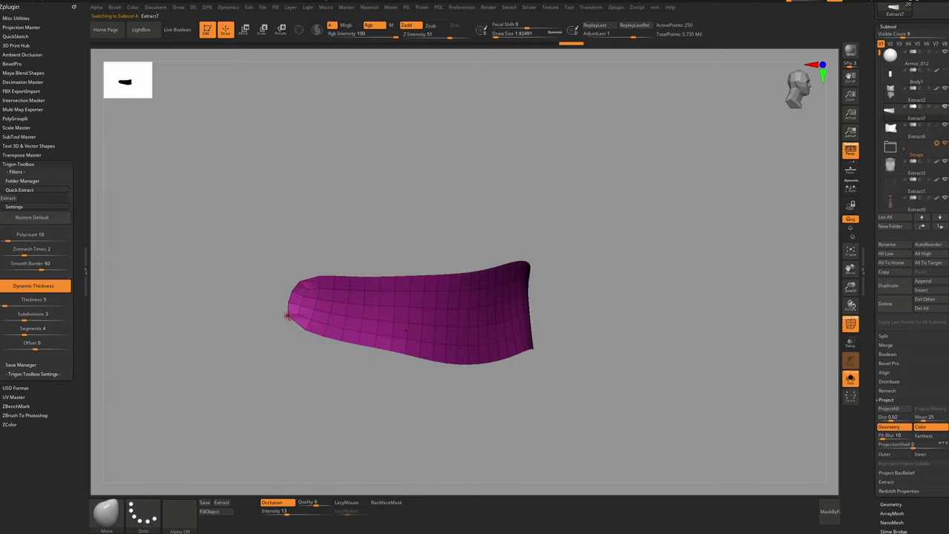
key("s")
left_click_drag(289, 263, 292, 294)
left_click(292, 269)
mouse_move(291, 294)
right_mouse_down("ctrl")
mouse_move(299, 254)
mouse_move(383, 286)
right_mouse_up("ctrl")
mouse_move(383, 286)
right_mouse_down("shift")
mouse_move(321, 295)
mouse_move(274, 276)
right_mouse_up("shift")
Run a first ZRemesher pass on the waist band and reselect it on the full armor
key("z")
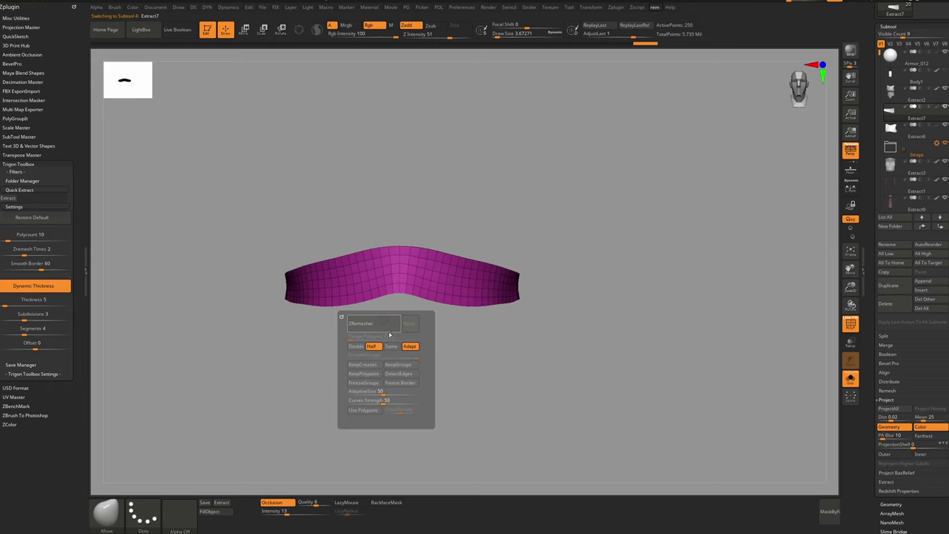
left_click(384, 325)
right_click_drag(344, 295, 390, 290)
key("alt+s")
left_click(451, 222, "alt")
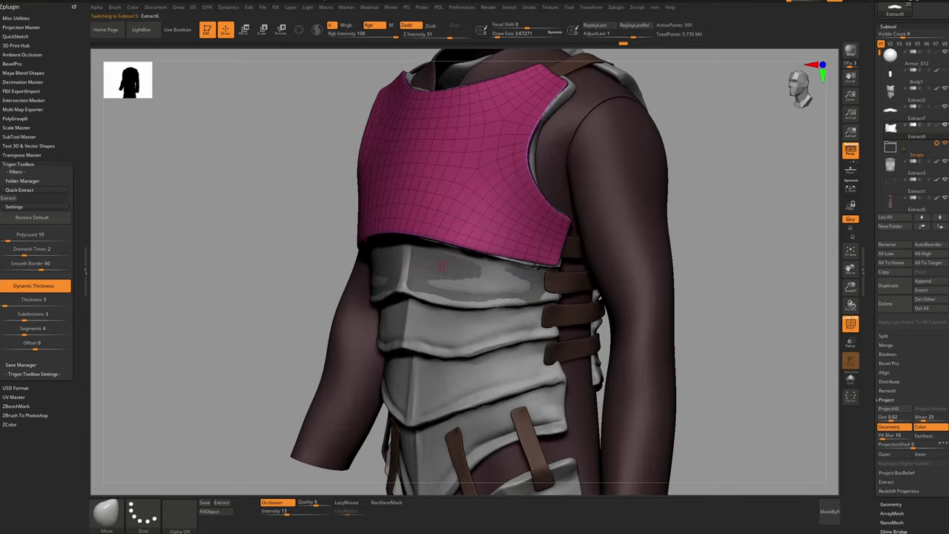
left_click(454, 275, "alt")
Enable Half and ZRemesh the waist band again into a lighter, even grid
key("ctrl+r")
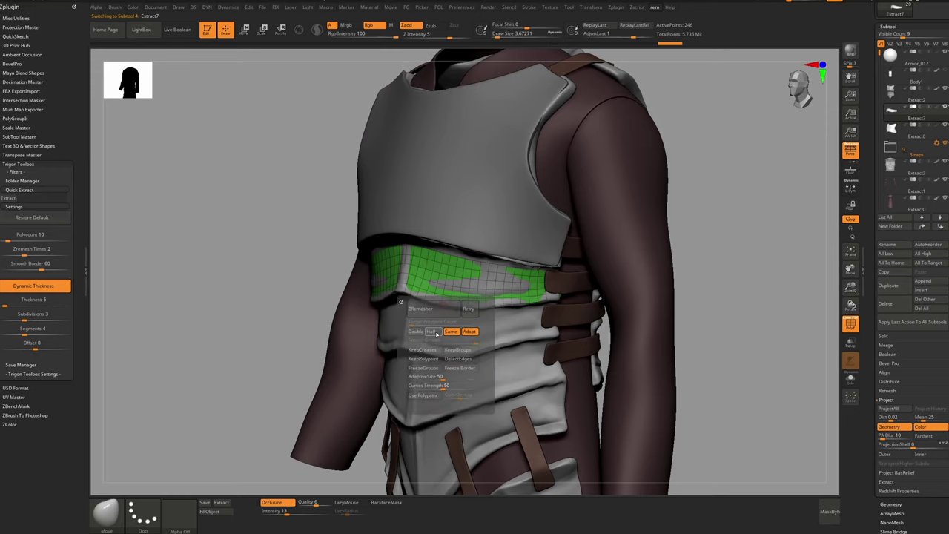
left_click(432, 332)
left_click(428, 308)
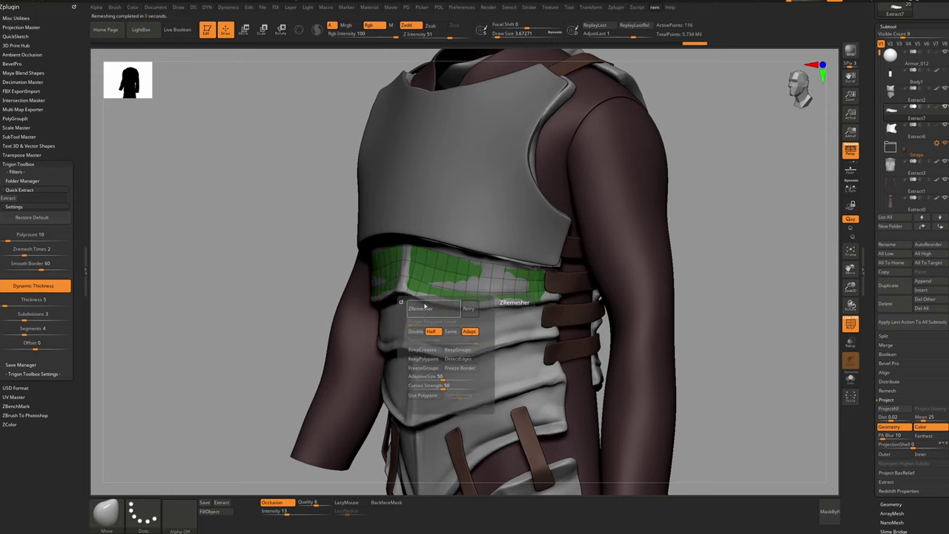
right_click_drag(442, 271, 447, 269, "shift")
key("s")
left_click(413, 264)
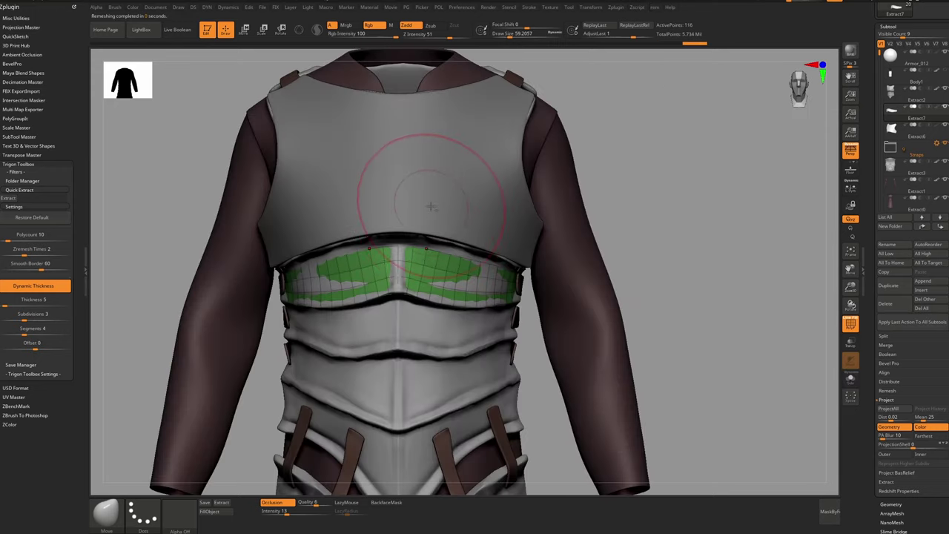
left_click(430, 206, "alt")
Turn off PolyF and orbit the full armor to check the band's fit under the chest plate
key("f")
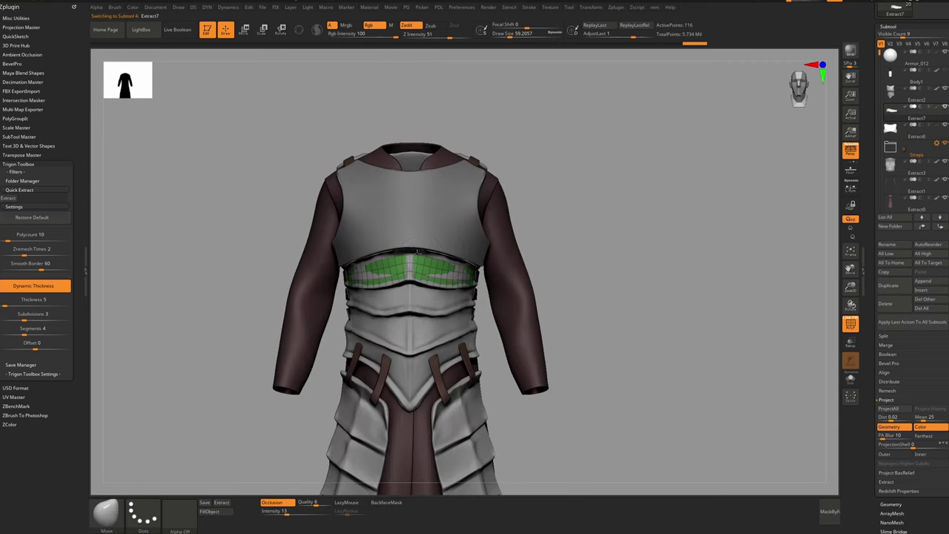
right_click_drag(417, 252, 387, 254)
key("s")
left_click(424, 255)
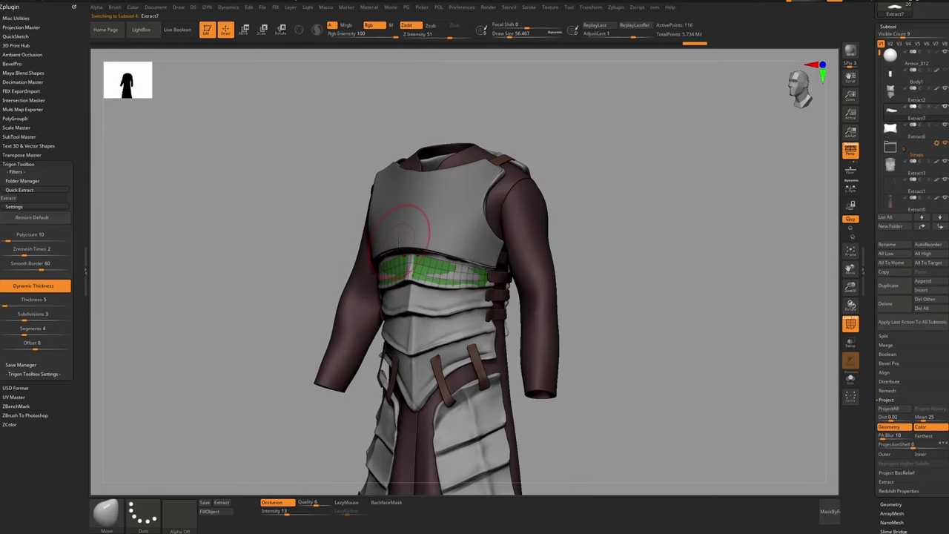
left_click_drag(413, 247, 440, 253, "shift")
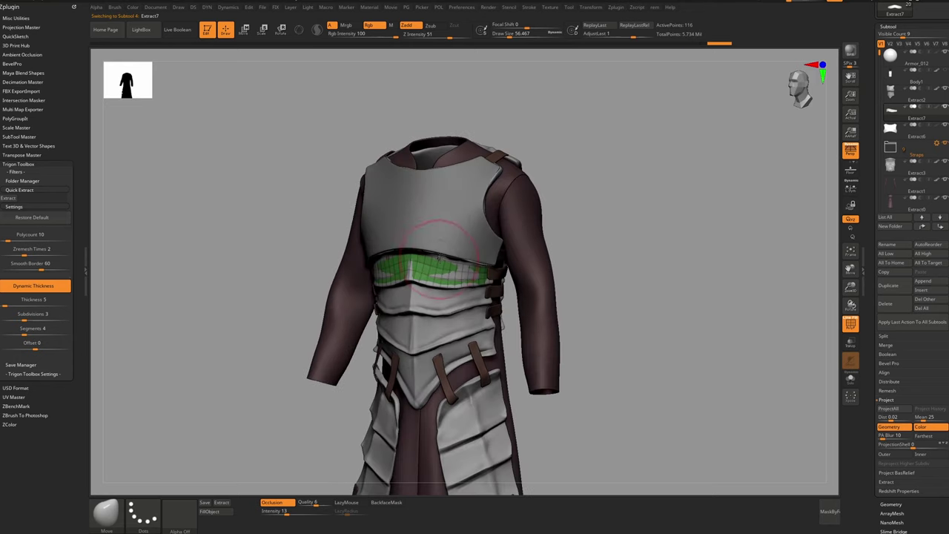
key("shift+f")
right_click_drag(467, 260, 438, 281)
key("alt+s")
key("alt+s")
right_click_drag(421, 349, 418, 319, "alt")
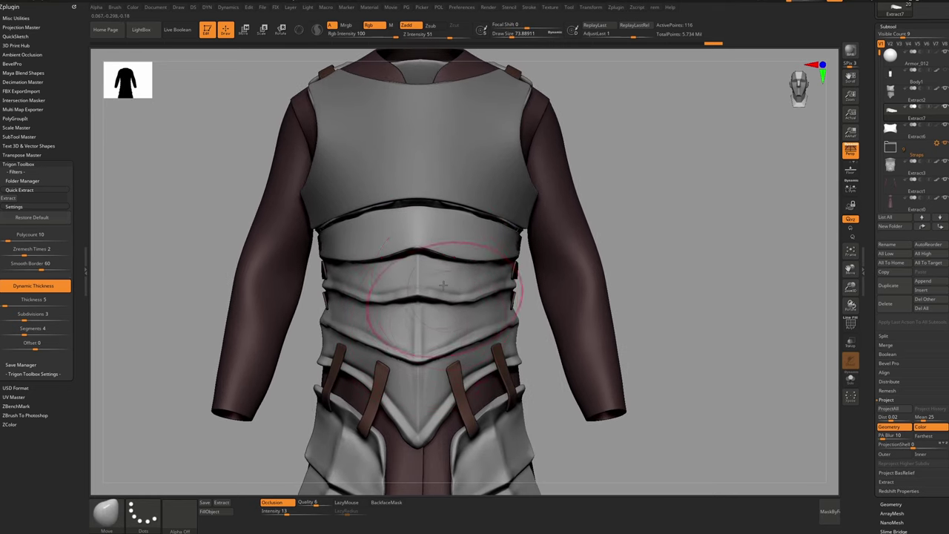
left_click_drag(443, 286, 437, 239)
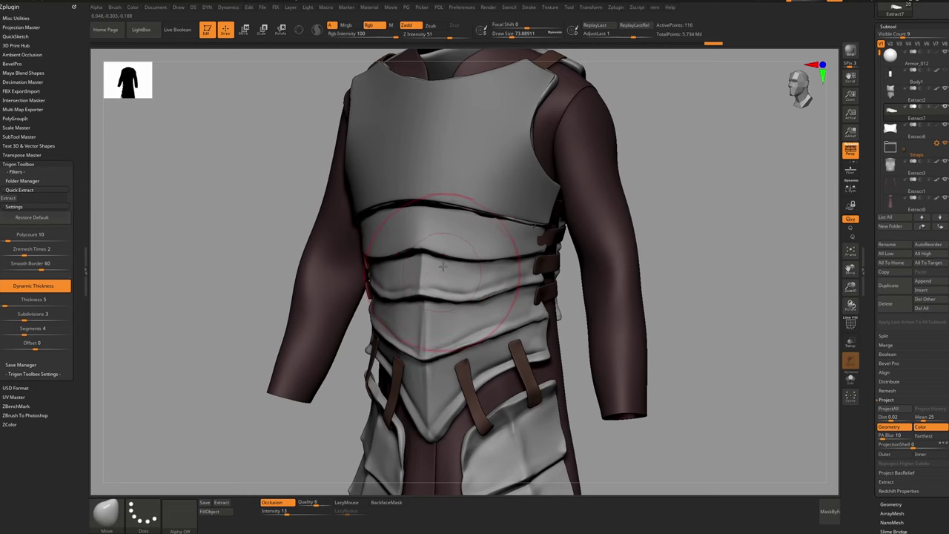
left_click_drag(451, 342, 434, 280)
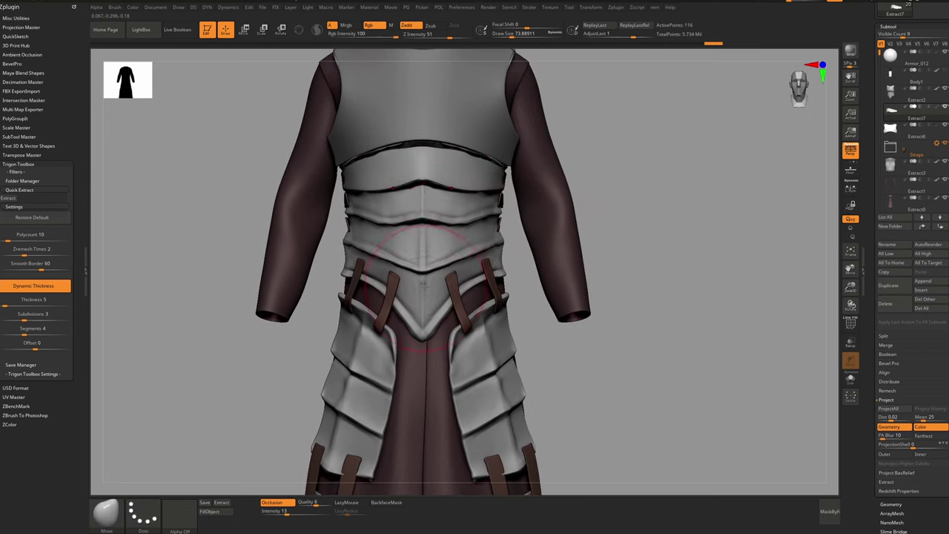
Duplicate the waist band and Transpose-move the copy down to the hips
left_click(895, 286)
key("w")
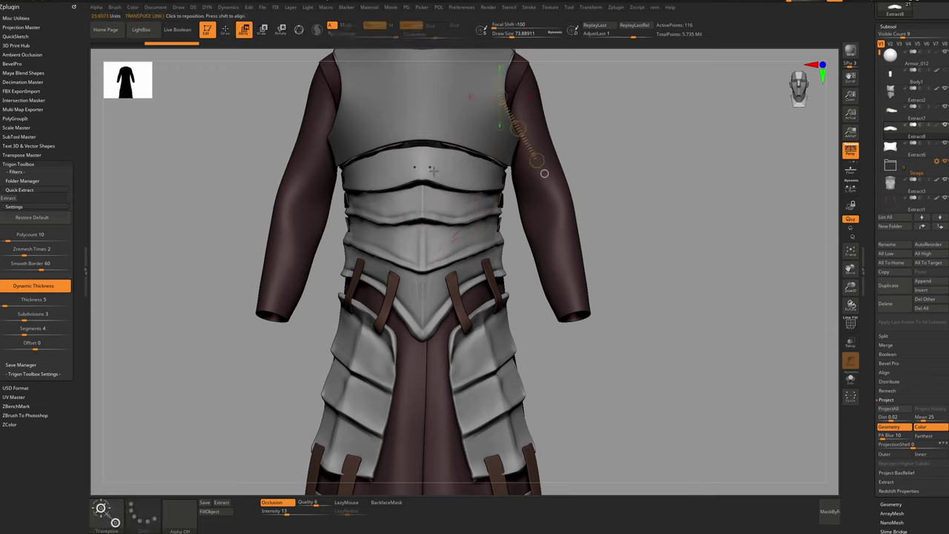
left_click_drag(426, 217, 430, 309)
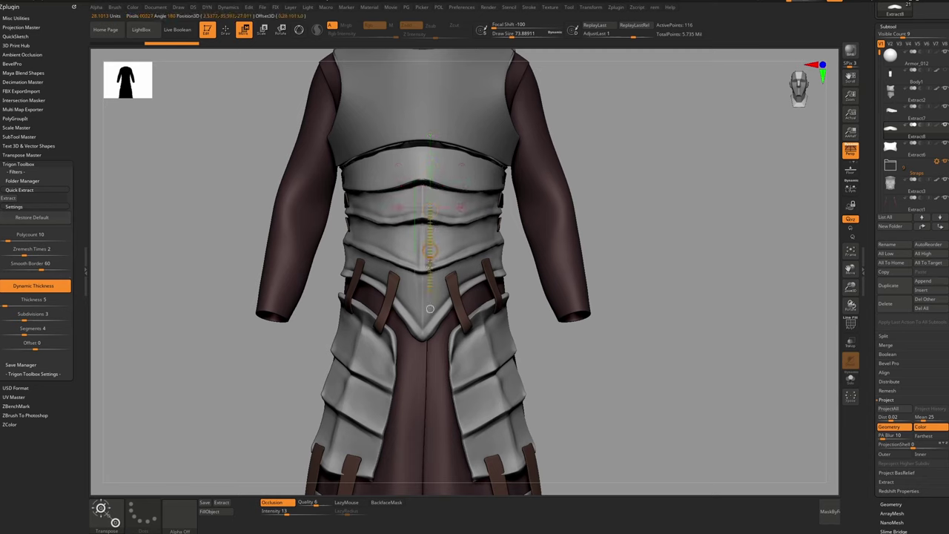
left_click_drag(427, 209, 427, 249)
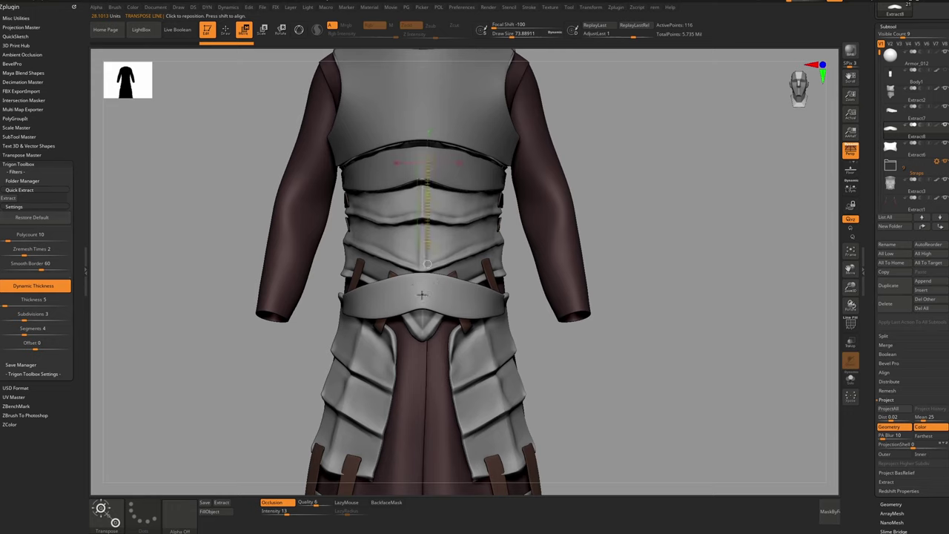
Flip the duplicate band 180° with the Gizmo so it sits level at the hips
left_click_drag(421, 295, 494, 282)
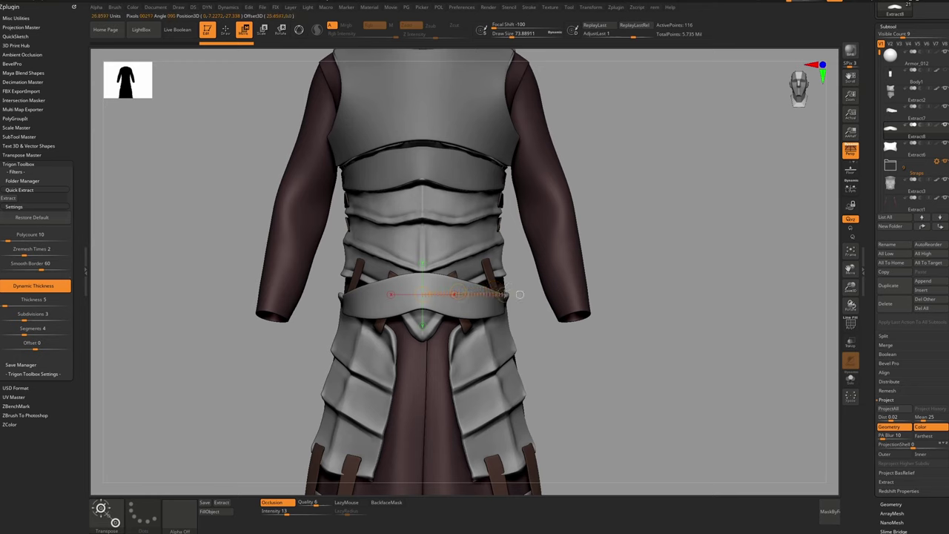
key("r")
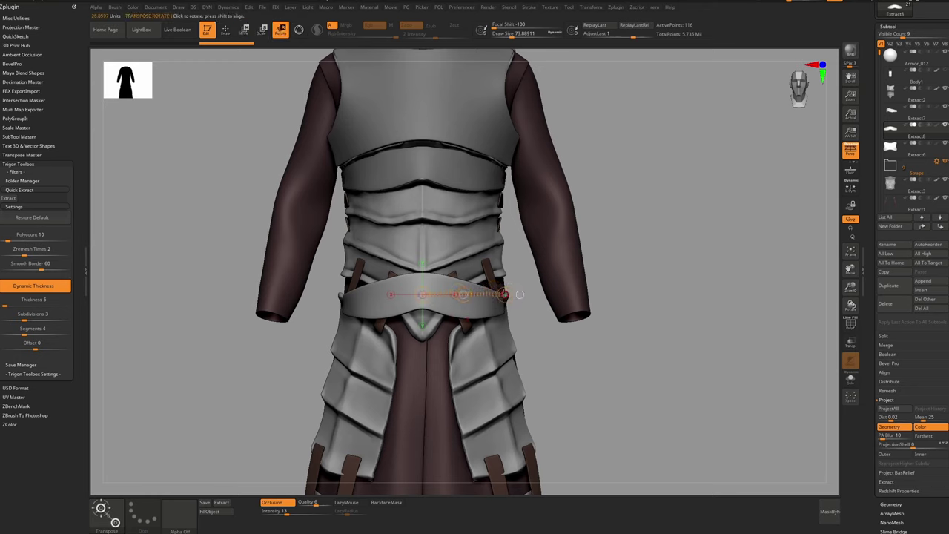
left_click_drag(463, 294, 344, 293)
left_click_drag(505, 295, 294, 298)
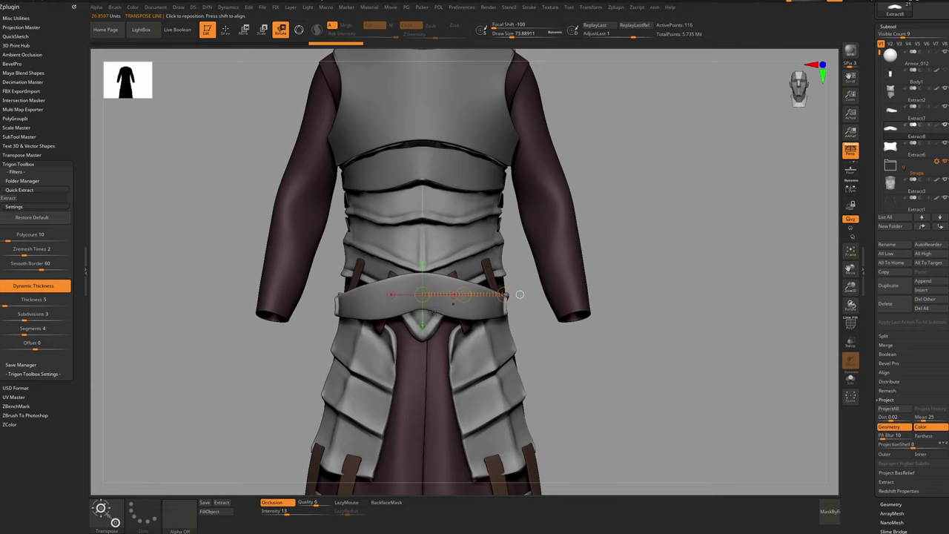
key("ctrl+z")
key("ctrl+z")
right_click_drag(437, 283, 436, 309, "ctrl")
left_click(433, 310)
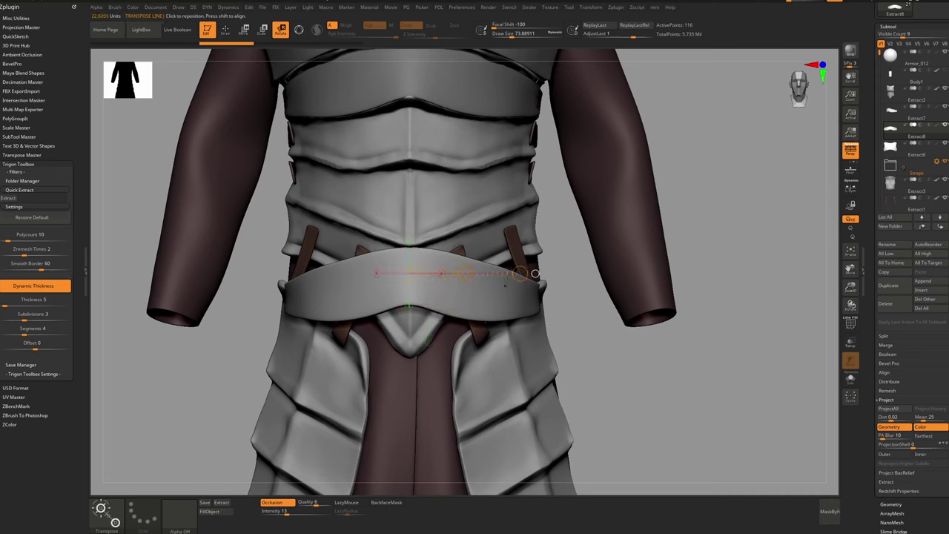
key("y")
left_click_drag(439, 288, 522, 265)
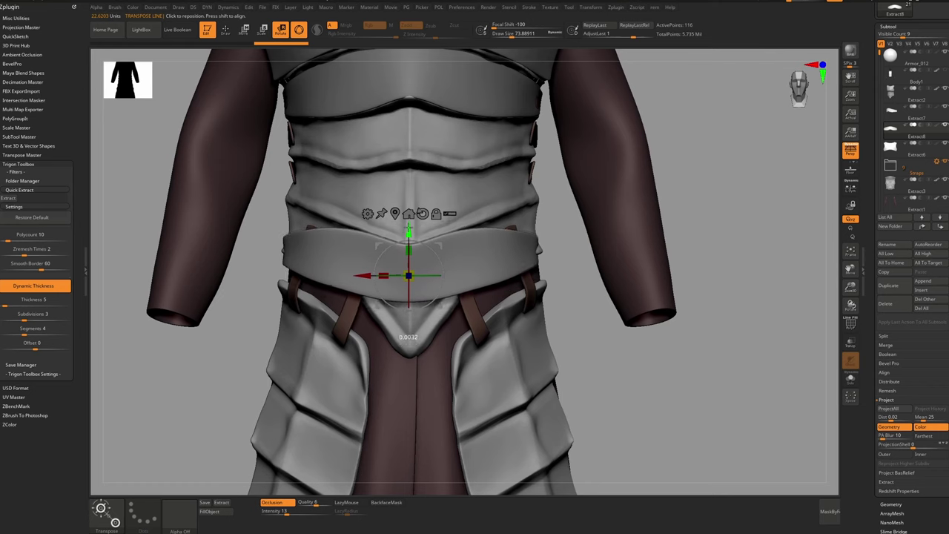
Select the Move brush and set its size to about 37
key("b")
key("v")
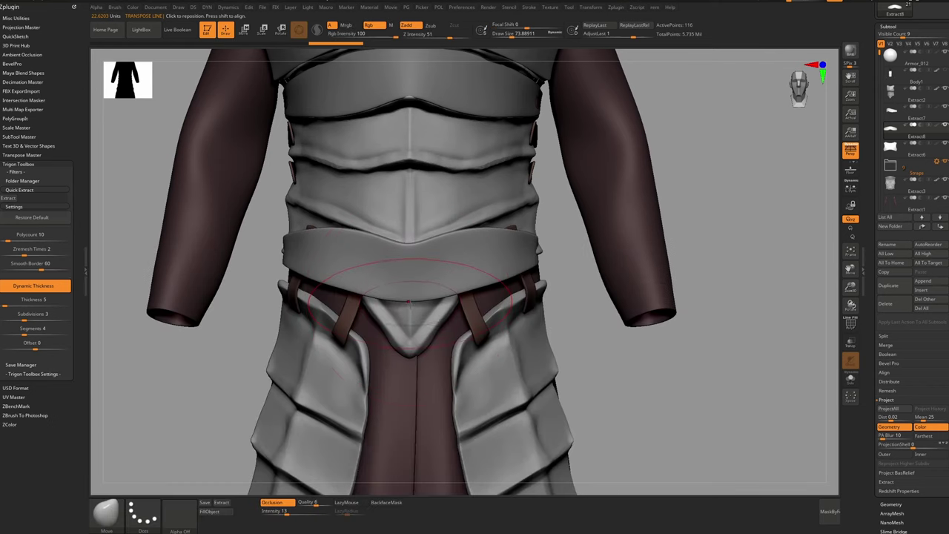
key("bracketleft")
key("bracketleft")
key("bracketleft")
key("s")
left_click_drag(403, 305, 409, 305)
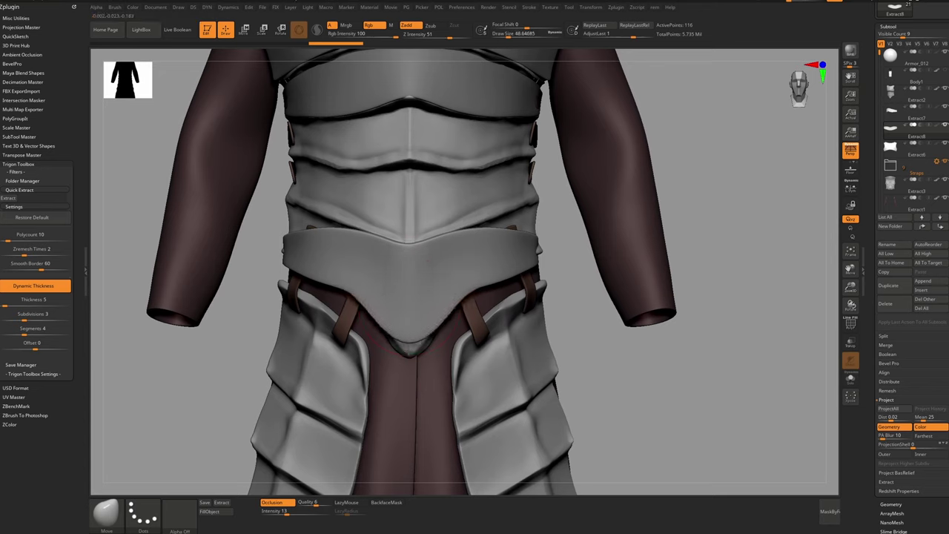
Pull the belt's front tip and hip section into shape with Move, then smooth it
mouse_move(410, 347)
left_mouse_down()
mouse_move(429, 339)
mouse_move(423, 331)
mouse_move(413, 345)
mouse_move(426, 314)
left_mouse_up()
key("s")
key("s")
key("s")
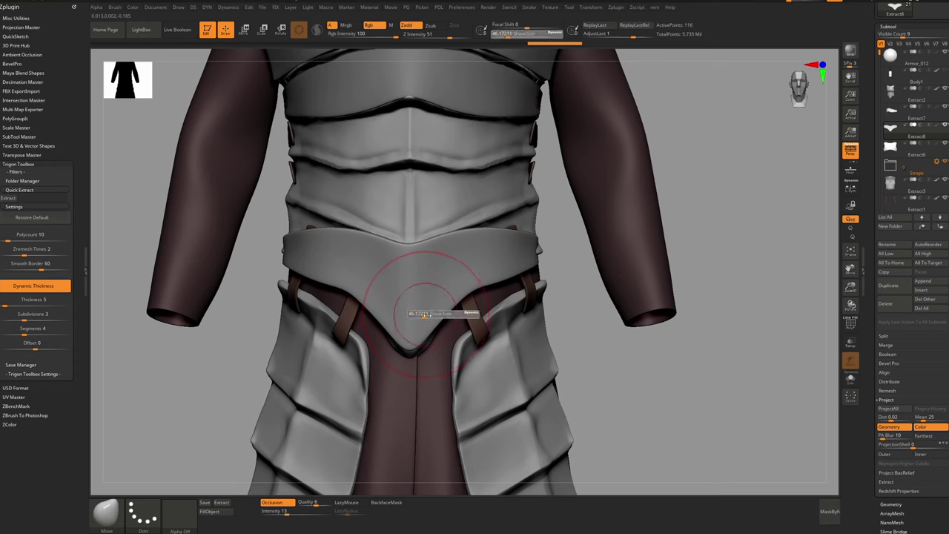
key("s")
left_click_drag(411, 247, 413, 248)
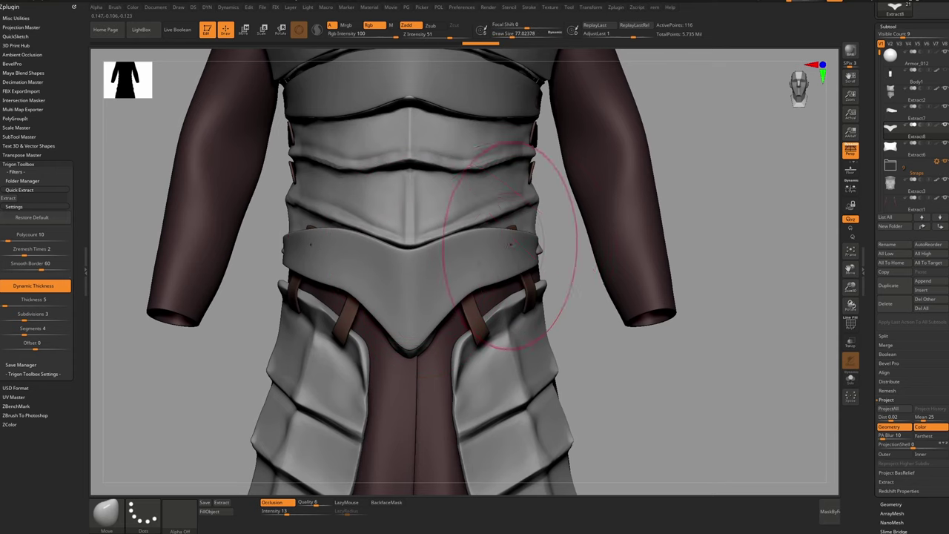
right_click_drag(516, 246, 454, 238)
left_click_drag(523, 224, 517, 221)
key("s")
left_click_drag(534, 210, 538, 211, "shift")
key("shift+f")
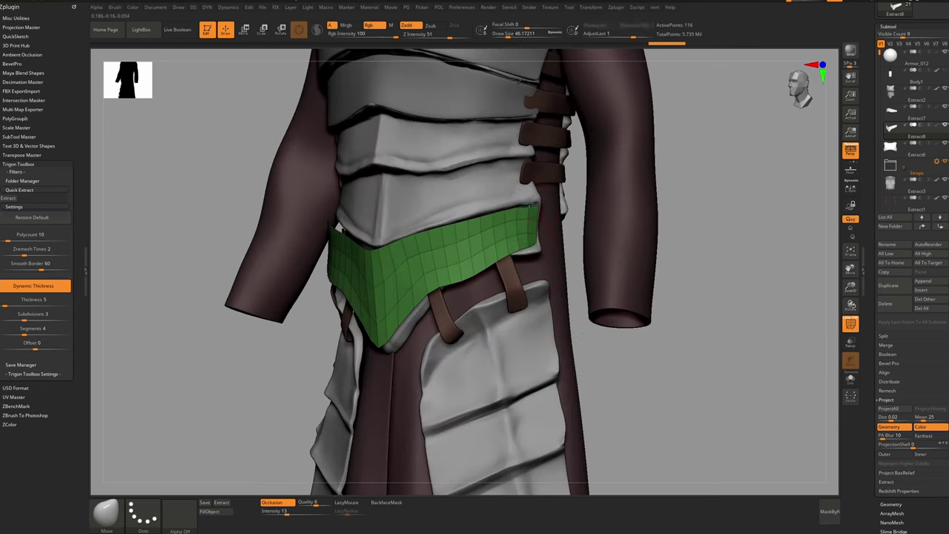
left_click_drag(318, 201, 423, 261)
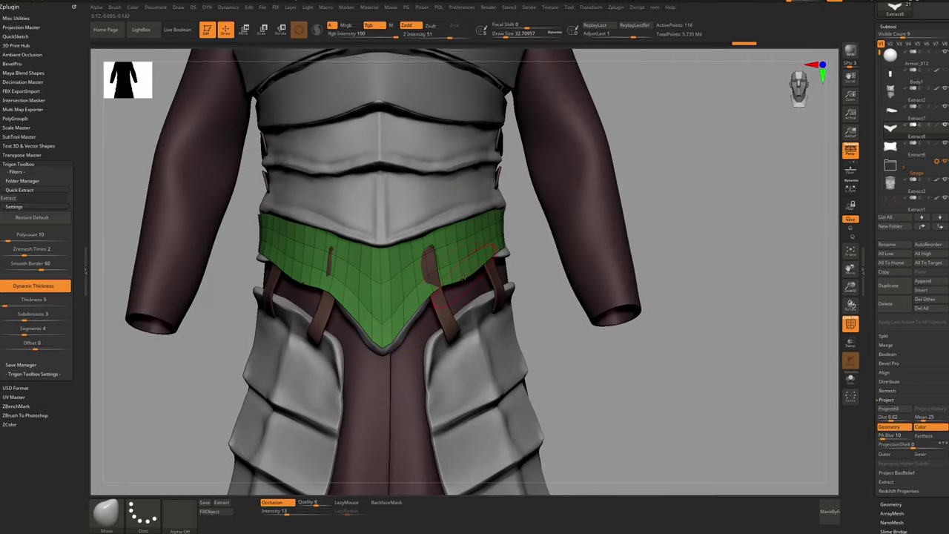
Reselect the waist belt, adjust it with Transpose Move, Move and Smooth, then select Extract7
left_click(514, 258, "alt")
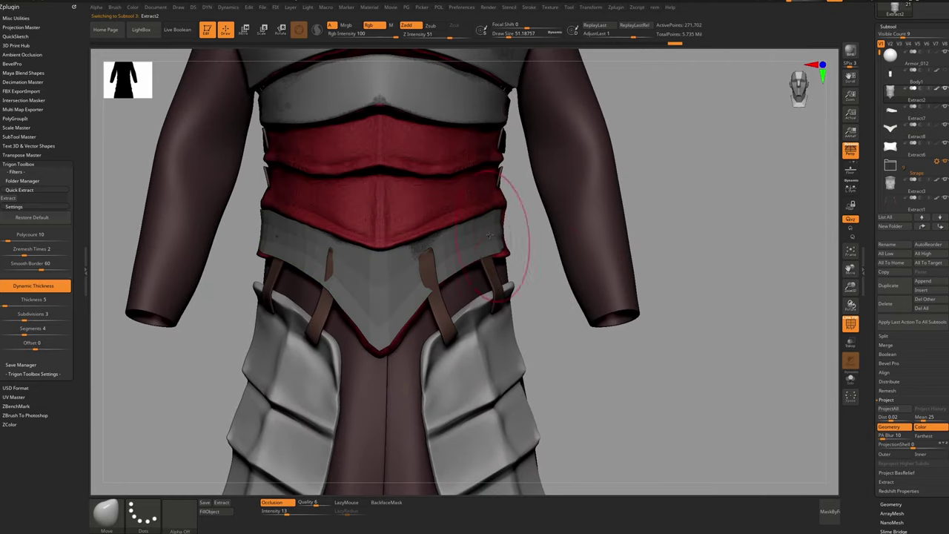
left_click(494, 239, "alt")
left_click(386, 286, "alt")
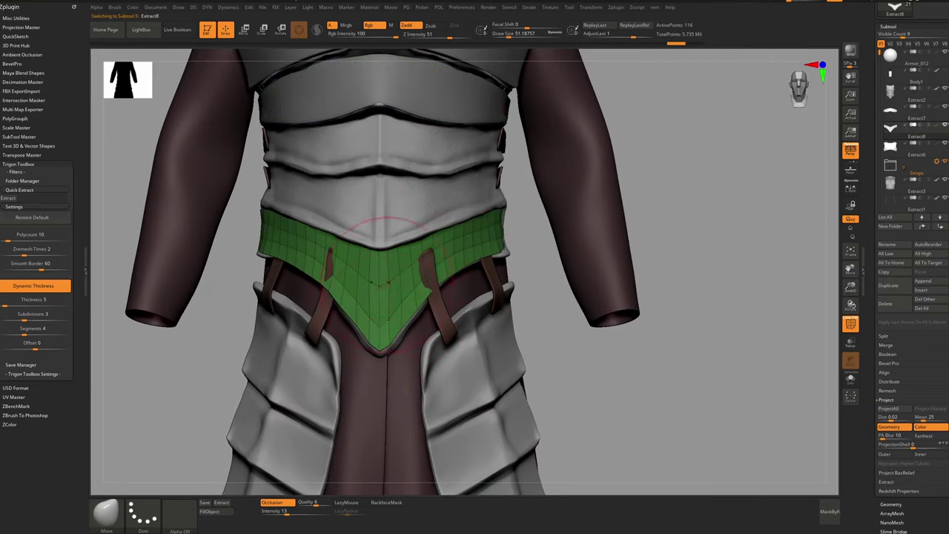
key("w")
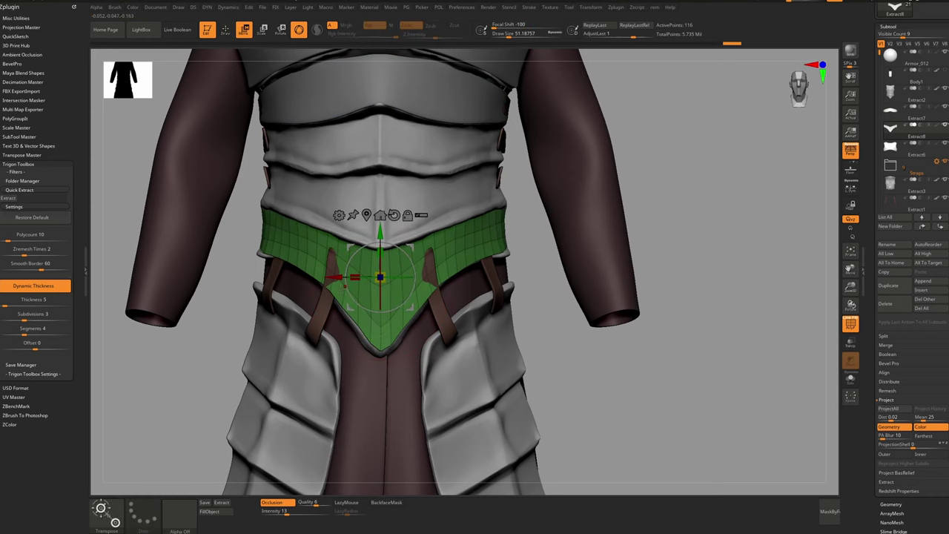
key("q")
key("shift")
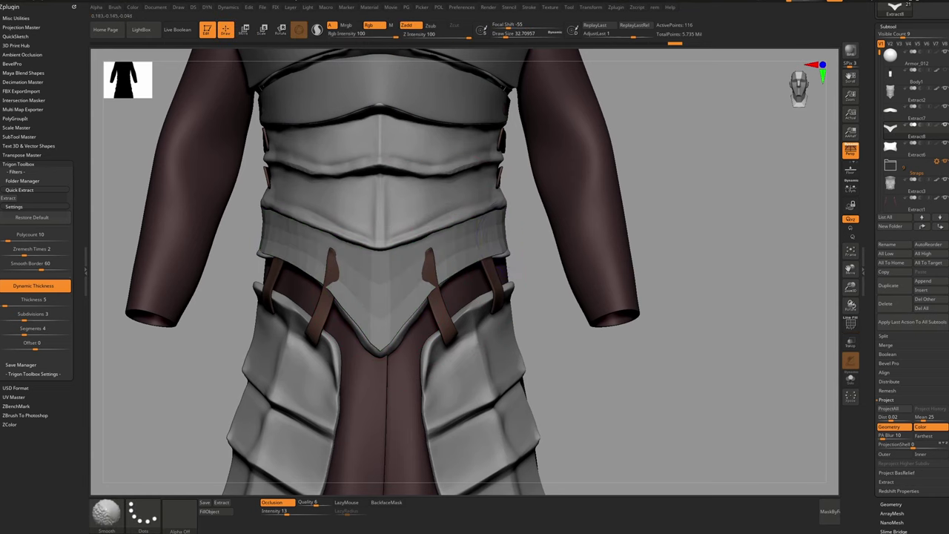
key("shift+f")
right_click_drag(417, 330, 467, 248, "ctrl")
left_click(401, 213, "alt")
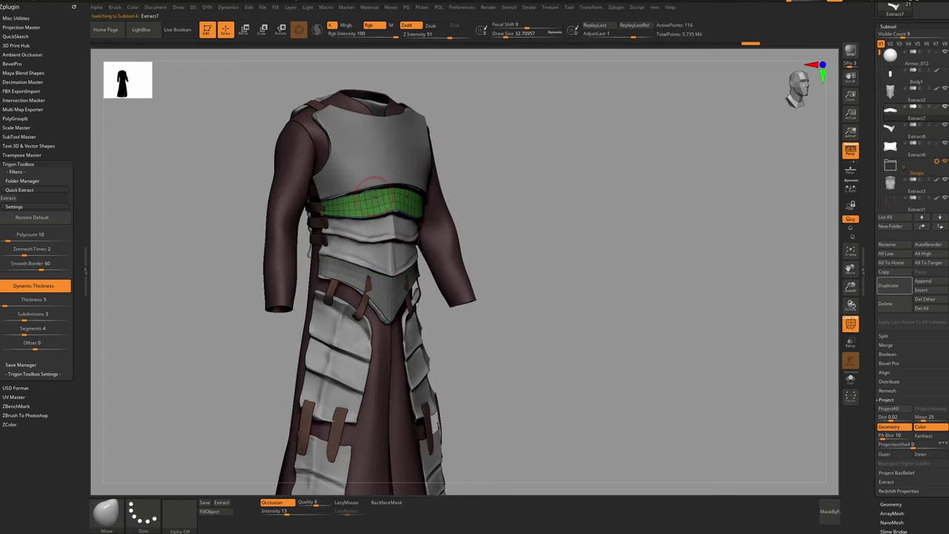
Hide the lower chest band pieces (Extract2) to expose the strip beneath the chest plate
left_click_drag(407, 210, 412, 185, "shift")
mouse_move(437, 204)
right_mouse_down()
mouse_move(394, 211)
mouse_move(413, 208)
right_mouse_up()
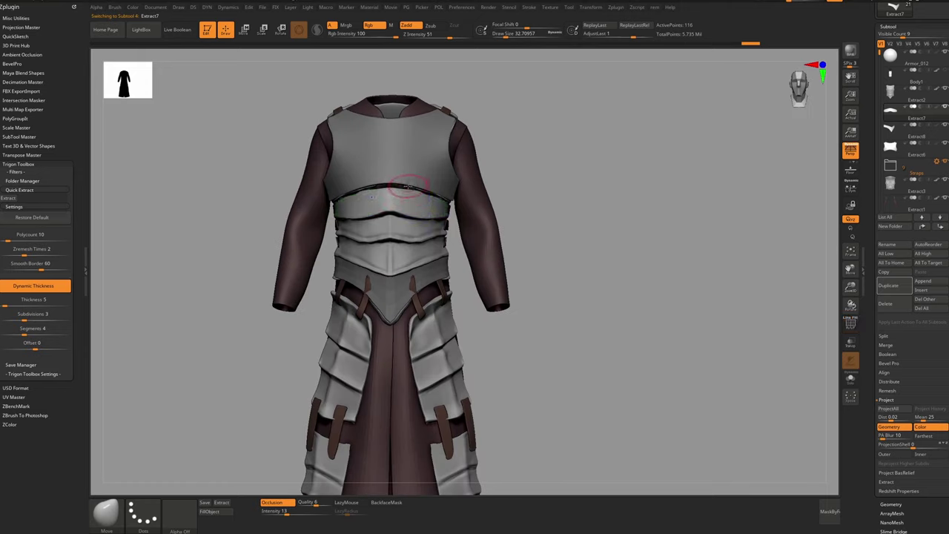
left_click(434, 215, "alt")
left_click(944, 104)
mouse_move(468, 229)
left_mouse_down()
mouse_move(366, 193)
mouse_move(399, 195)
mouse_move(413, 144)
mouse_move(401, 180)
mouse_move(414, 201)
left_mouse_up()
Turn on PolyF and solo the green Extract7 strip to inspect it
key("shift+f")
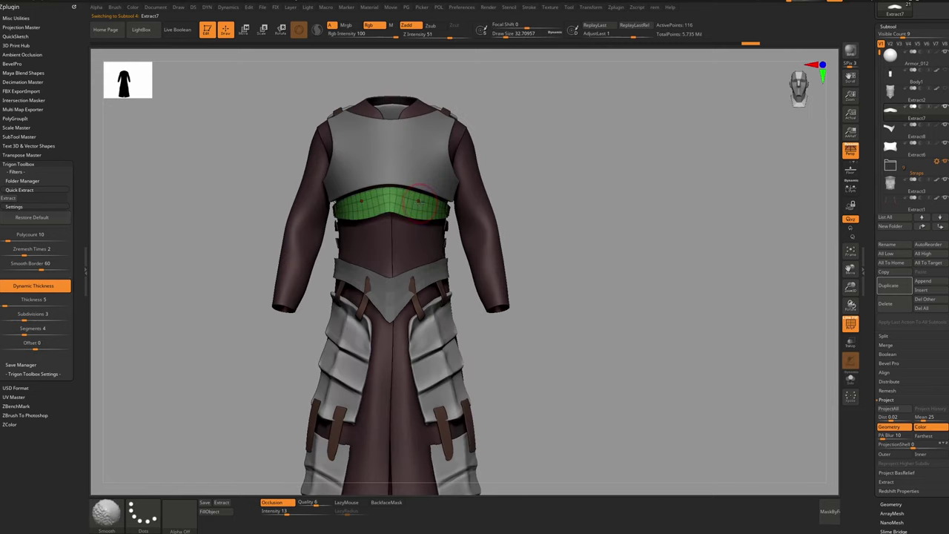
key("shift+s")
right_click_drag(422, 207, 450, 256, "ctrl")
right_click_drag(378, 182, 444, 247, "alt")
right_click_drag(384, 243, 401, 247)
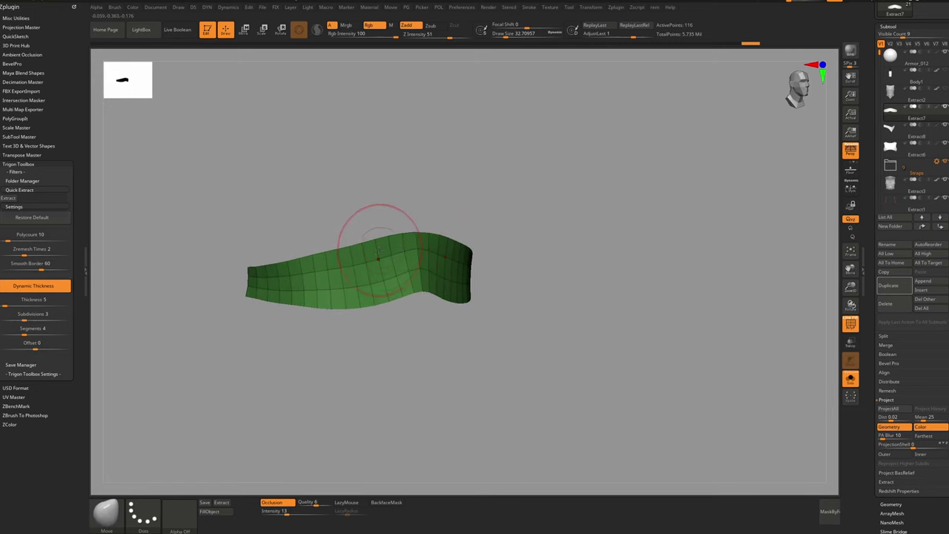
key("shift+s")
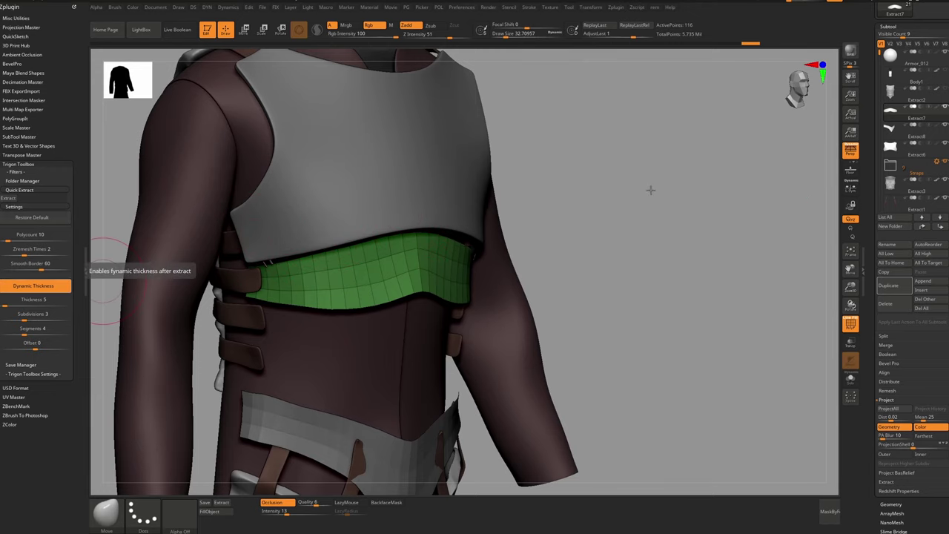
right_click_drag(650, 190, 568, 200)
key("shift+s")
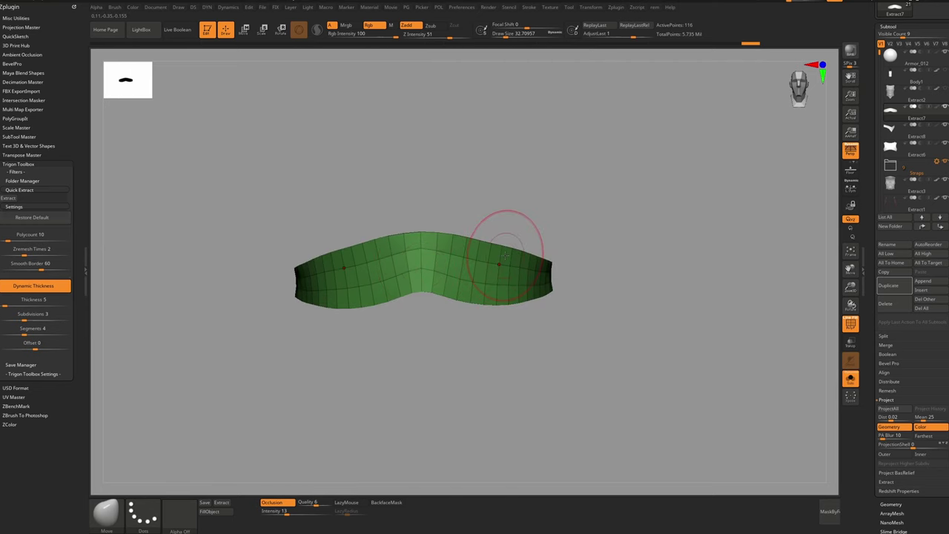
Switch to the ZModeler brush and set its edge action to Extrude EdgeLoop
key("b")
key("m")
key("v")
right_click_drag(304, 235, 324, 247)
key("b")
key("z")
key("m")
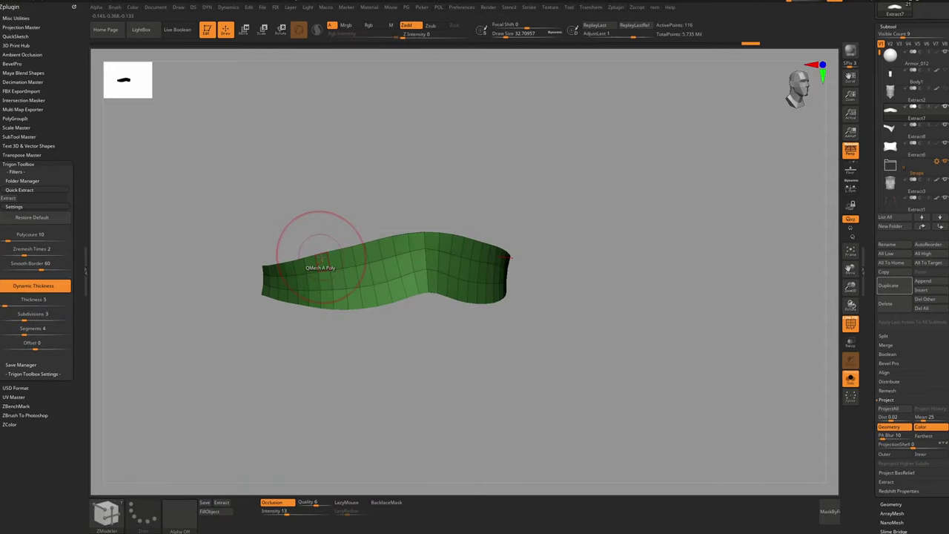
left_click_drag(127, 275, 383, 168)
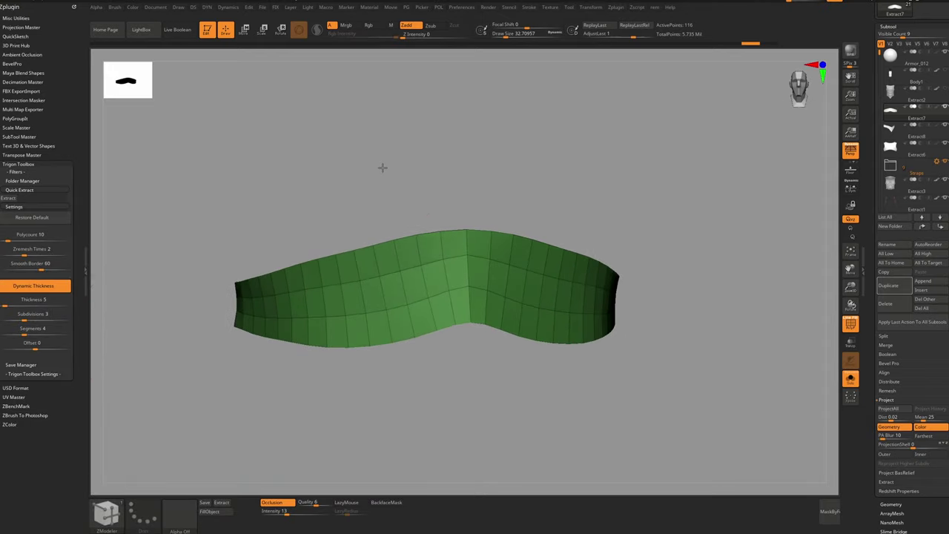
key("b")
key("Escape")
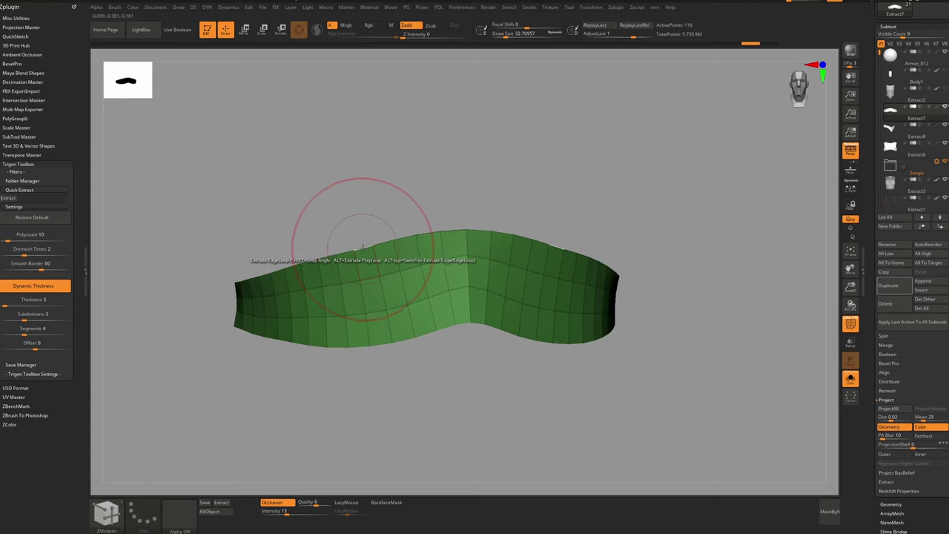
key("space")
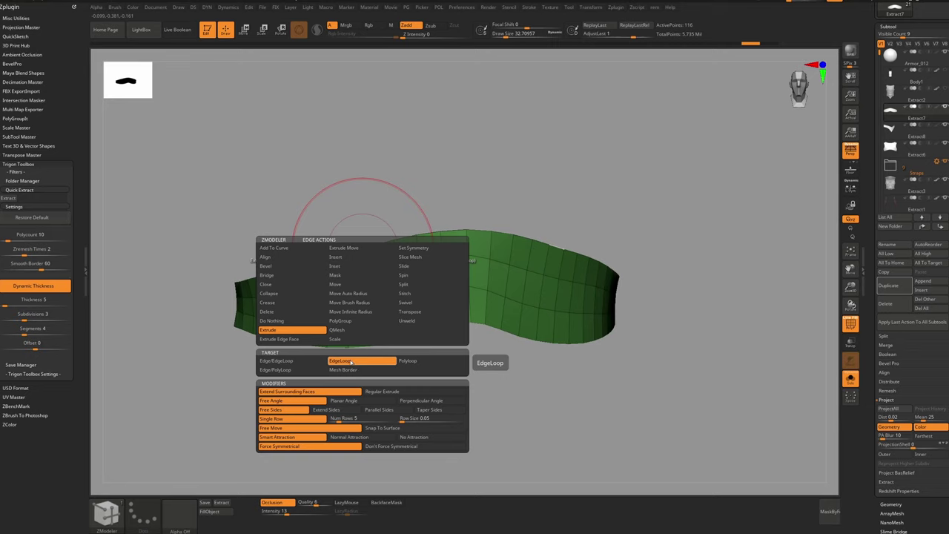
left_click(352, 361)
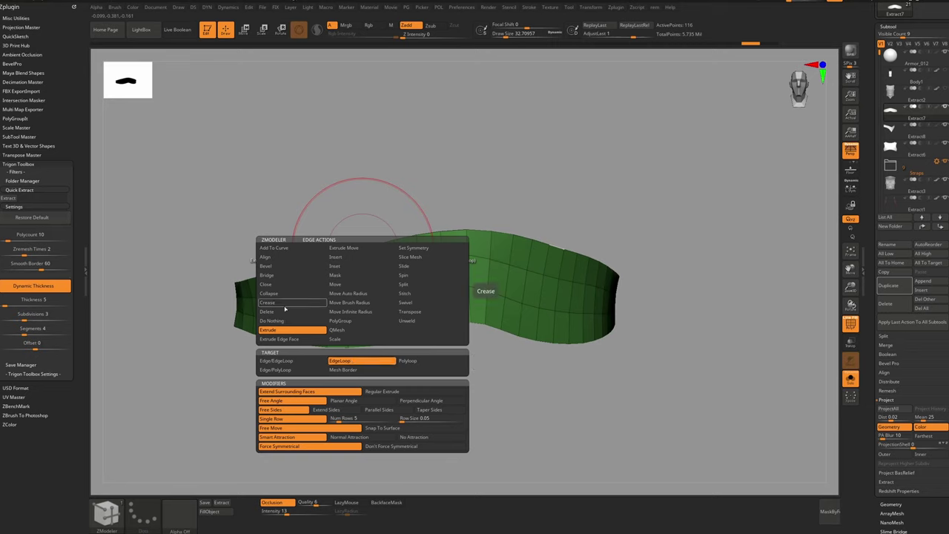
Extrude the strip's top edge loop upward twice to make it taller
right_click_drag(290, 250, 281, 268)
left_click_drag(280, 267, 282, 239)
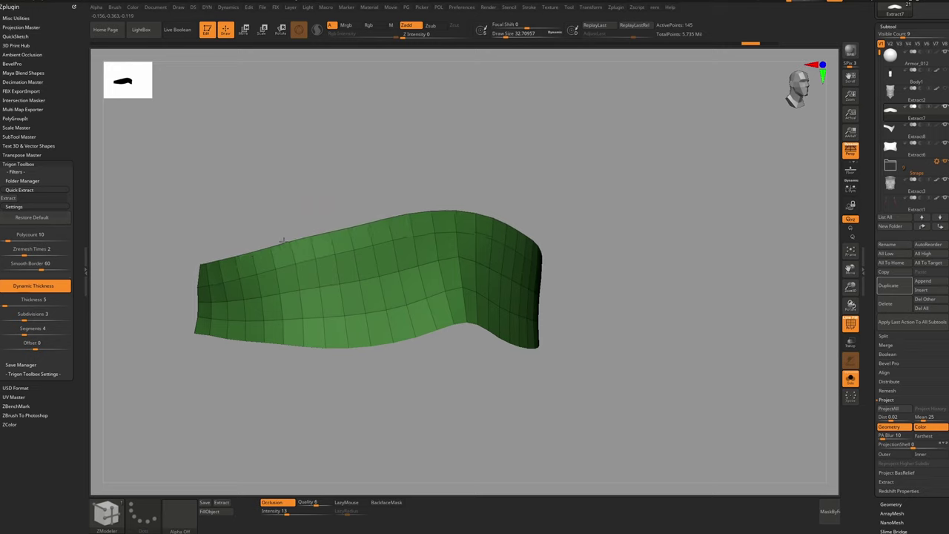
right_click_drag(285, 237, 283, 186, "ctrl")
key("alt+s")
mouse_move(330, 276)
right_mouse_down()
mouse_move(304, 204)
mouse_move(304, 242)
mouse_move(326, 267)
right_mouse_up()
key("alt+s")
right_click_drag(344, 210, 350, 250, "ctrl")
left_click_drag(343, 227, 341, 210)
right_click_drag(338, 213, 380, 228)
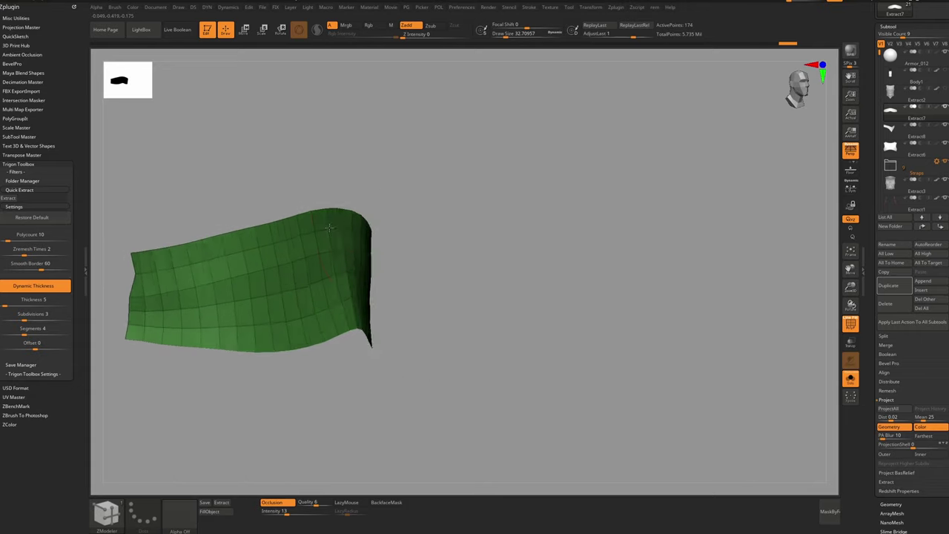
Set the brush size to about 15 and Polish By Features the unmasked part of the strip
right_click_drag(213, 314, 288, 319, "alt")
right_click_drag(244, 298, 249, 286)
key("s")
left_click_drag(249, 286, 242, 286)
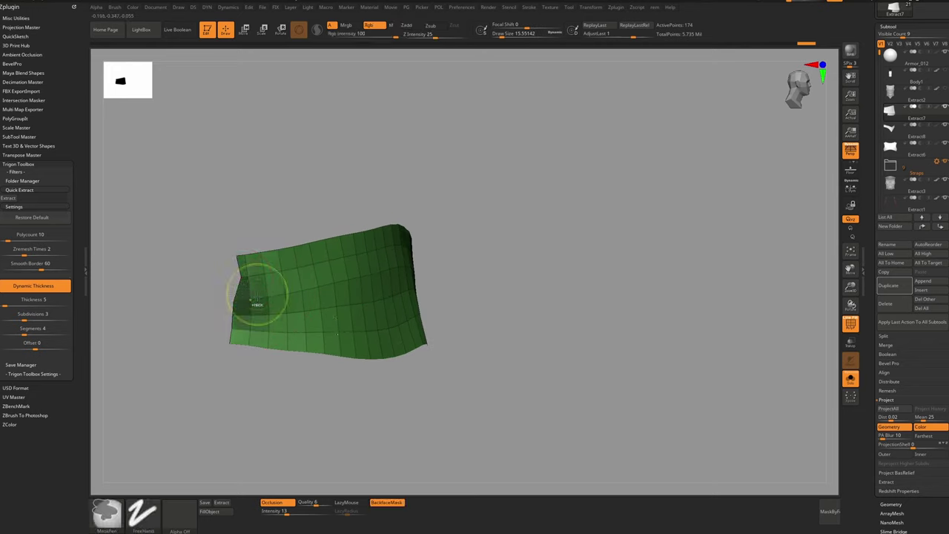
left_click(315, 220, "ctrl")
key("p")
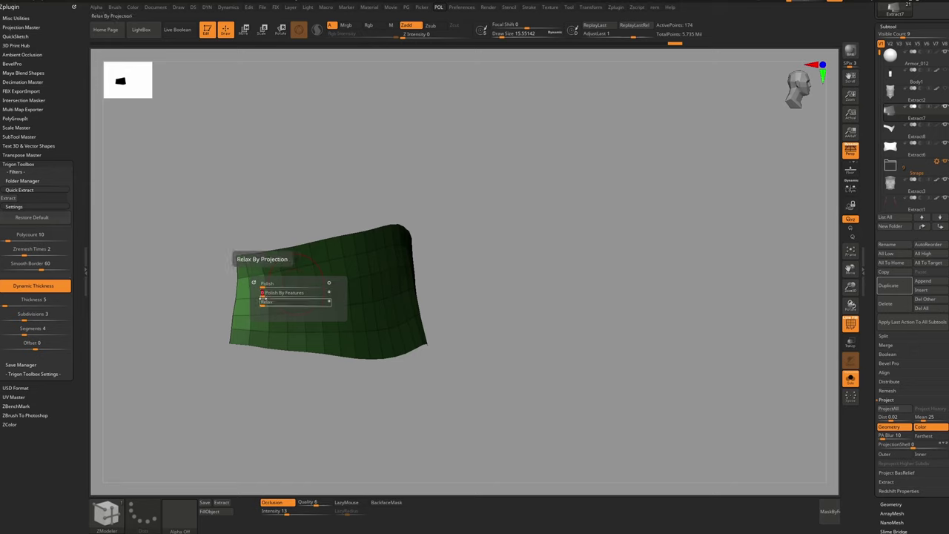
left_click_drag(261, 215, 270, 225, "ctrl")
Mask the strip's left part, invert, Polish By Features the rest, then clear the mask
key("s")
left_click_drag(280, 295, 364, 321)
key("ctrl")
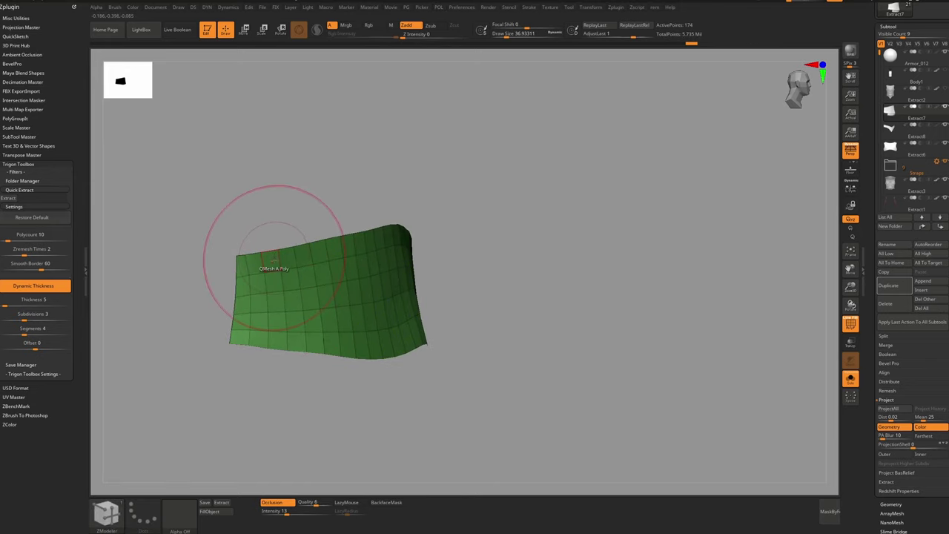
left_click_drag(268, 261, 274, 340, "ctrl")
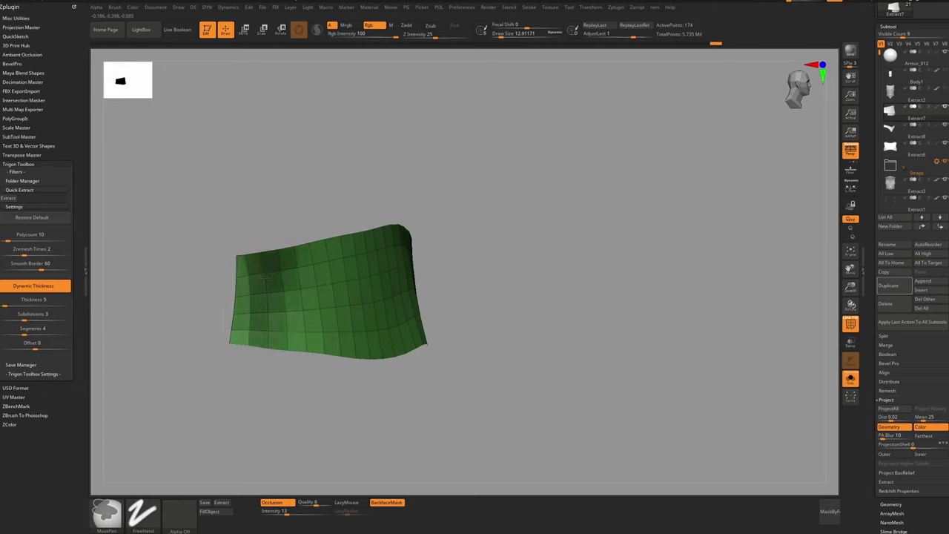
left_click(315, 187, "ctrl")
key("p")
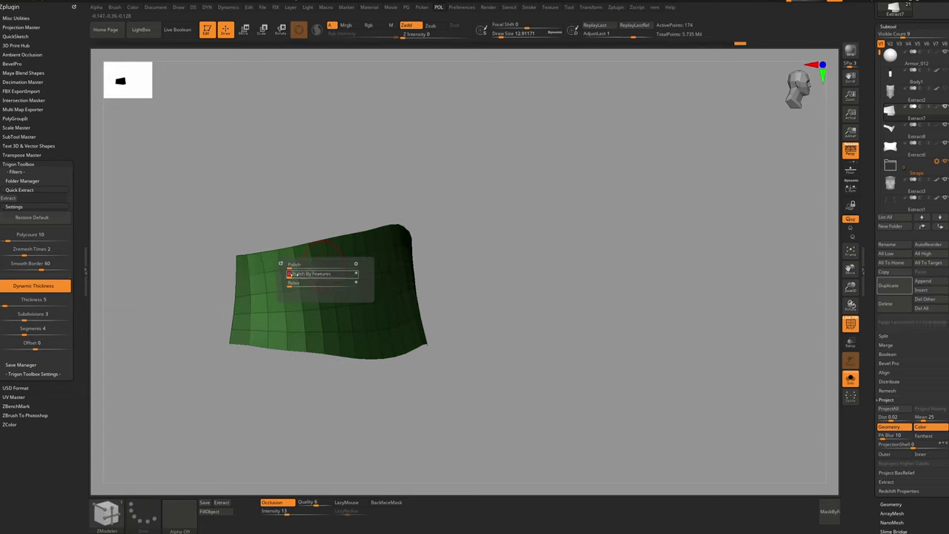
left_click_drag(293, 275, 296, 275)
left_click_drag(308, 208, 326, 214, "ctrl")
mouse_move(322, 209)
right_mouse_down("ctrl")
mouse_move(333, 223)
mouse_move(326, 245)
right_mouse_up("ctrl")
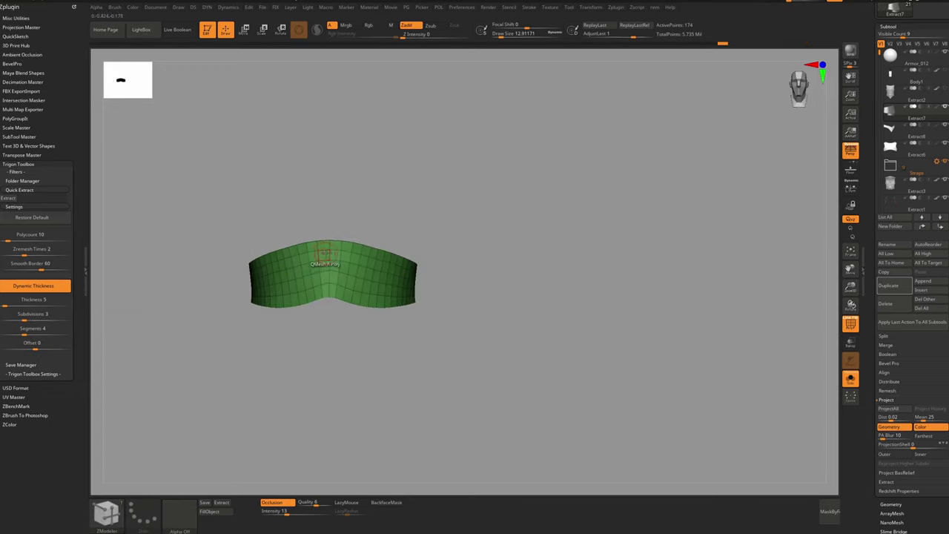
Give the strip thickness and check it with the full character showing
key("alt+s")
key("d")
right_click_drag(402, 292, 368, 251)
left_click_drag(367, 251, 368, 347)
Show PolyFrame on the V-shaped belt and pull its top edge upward
key("shift+f")
right_click_drag(357, 345, 350, 334, "ctrl")
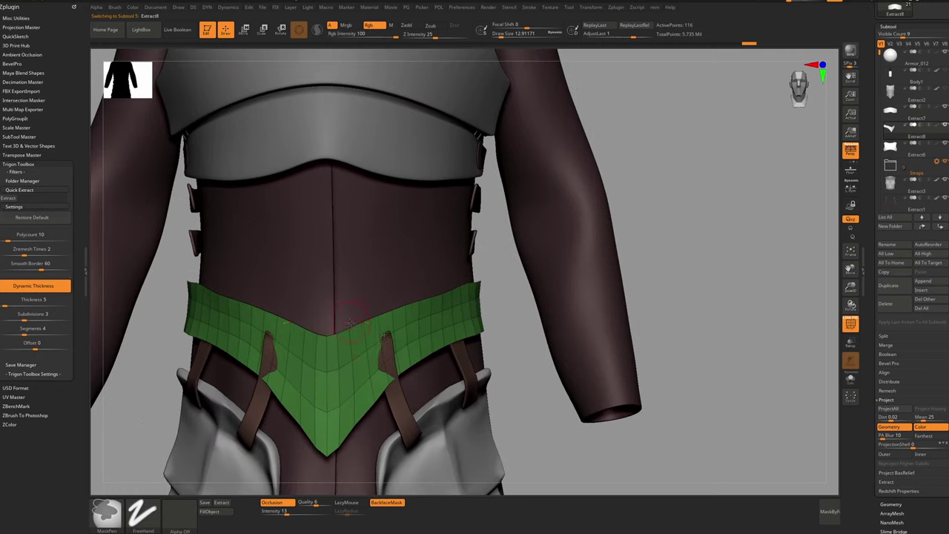
mouse_move(351, 316)
left_mouse_down()
mouse_move(354, 294)
mouse_move(355, 306)
mouse_move(343, 307)
mouse_move(478, 265)
left_mouse_up()
Mask the belt and apply Polish By Features to its top edge, then clear the mask
left_click(566, 191, "ctrl")
key("p")
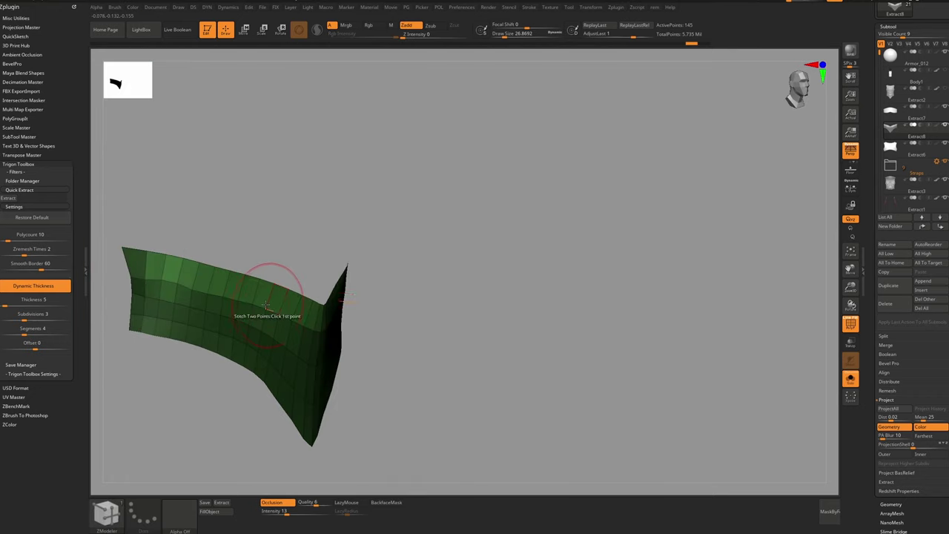
key("p")
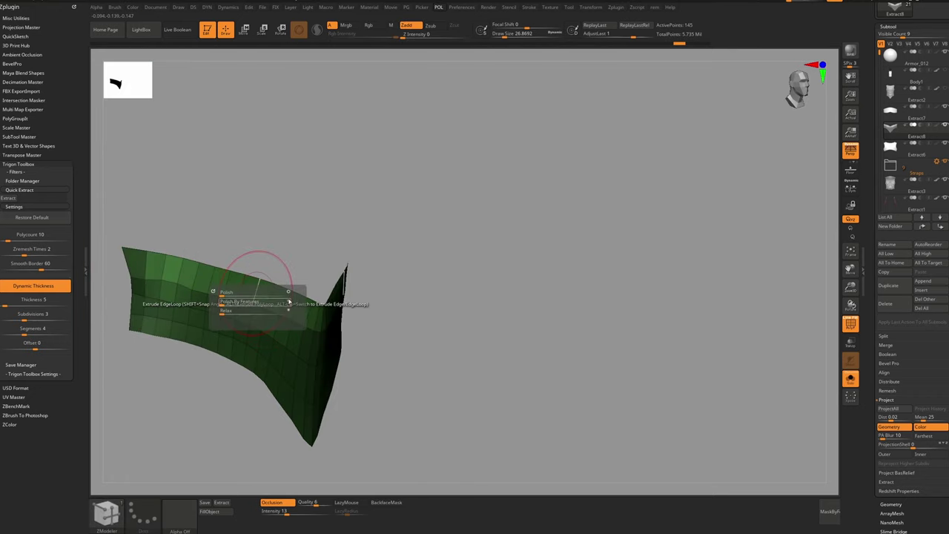
key("p")
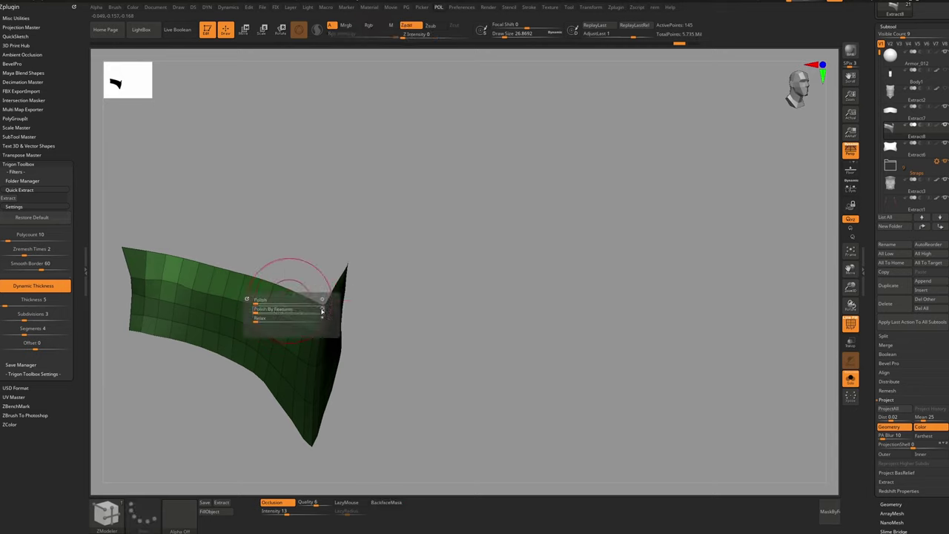
left_click_drag(257, 310, 274, 310)
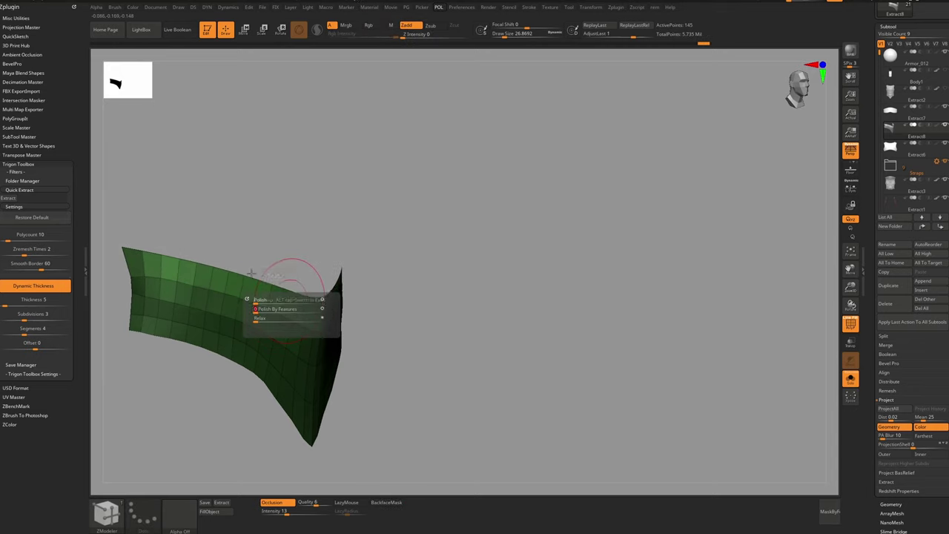
left_click_drag(250, 218, 240, 245, "ctrl")
Switch back to ZModeler, exit Solo and turn the full character to face front
key("p")
left_click_drag(386, 237, 474, 237, "shift")
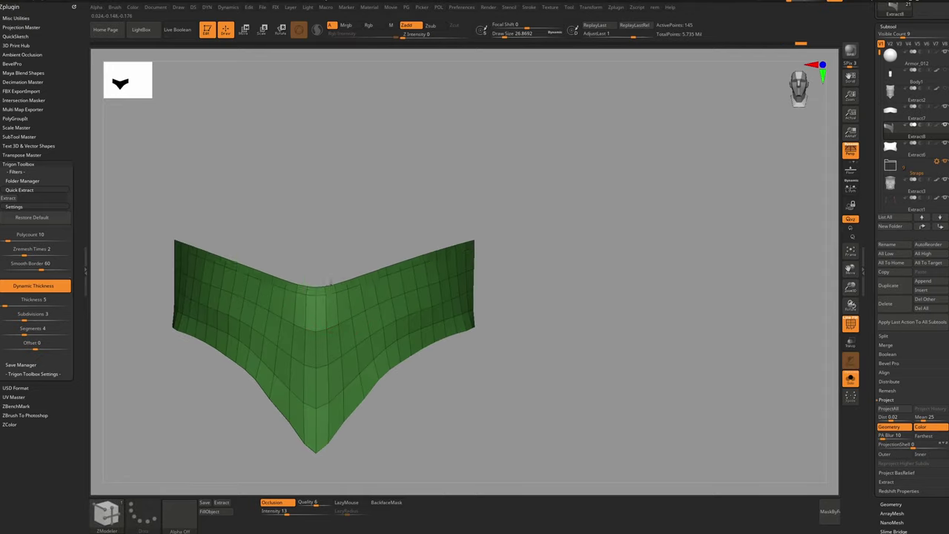
key("ctrl+z")
key("b")
key("z")
key("m")
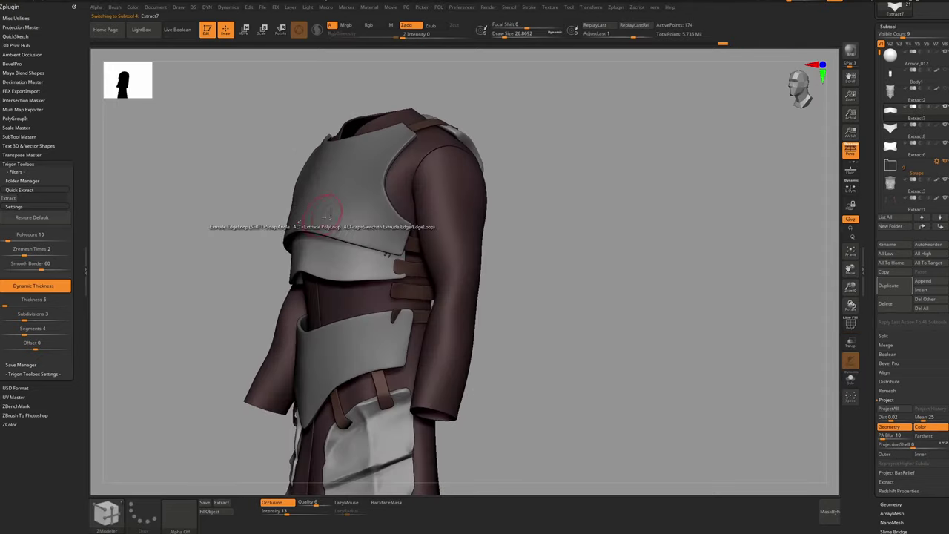
right_click_drag(327, 213, 360, 212, "shift")
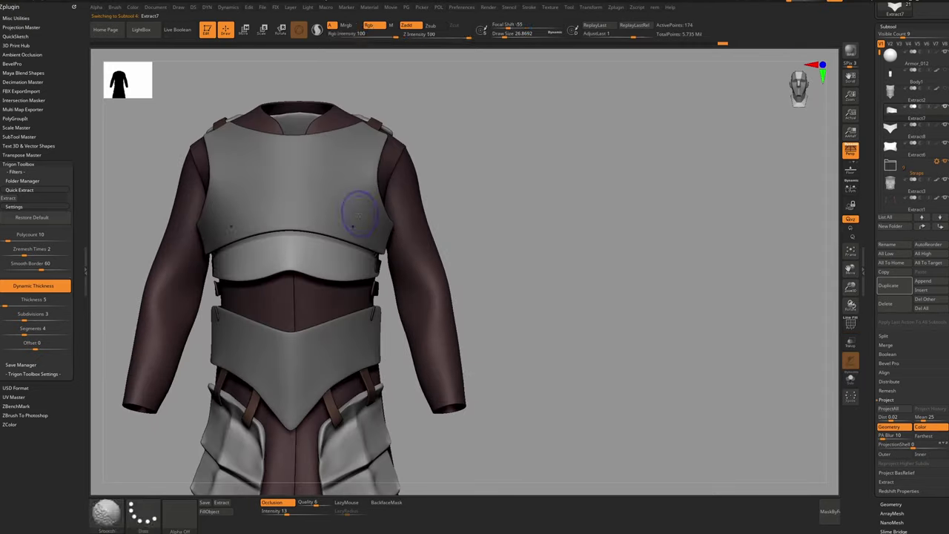
Select Extract2, solo the breastplate and orbit it to a near-front view
left_click(891, 184)
left_click(896, 101)
key("alt+s")
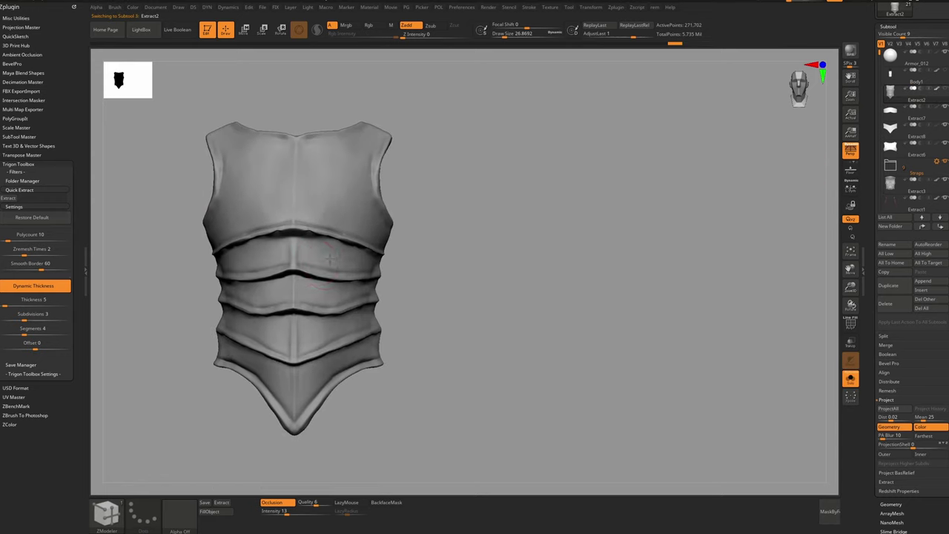
right_click_drag(450, 259, 492, 260, "alt")
right_click_drag(491, 259, 433, 255, "ctrl")
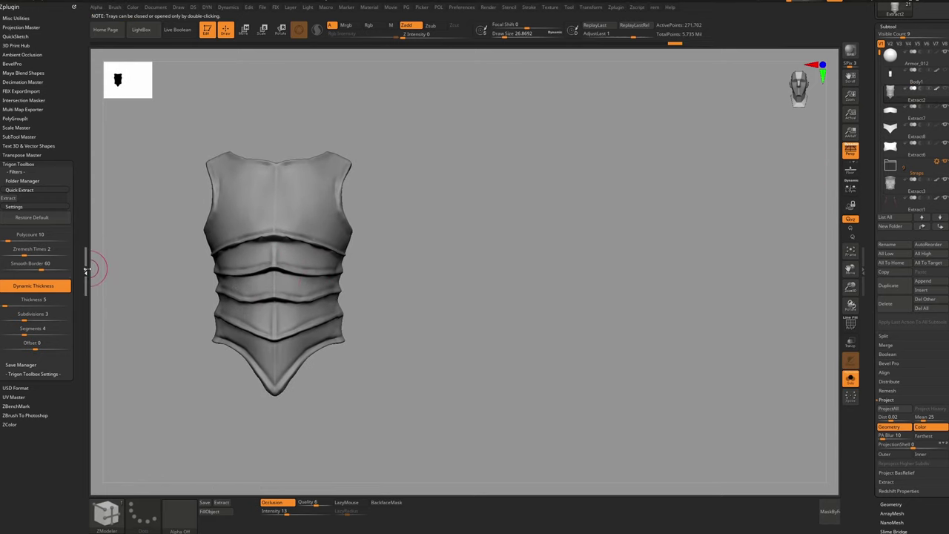
double_click(86, 272)
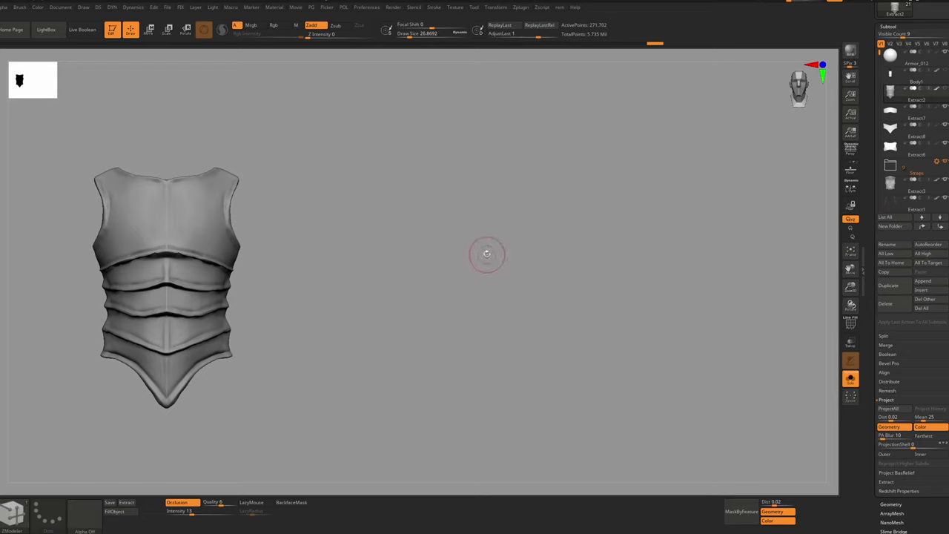
left_click_drag(486, 253, 414, 261)
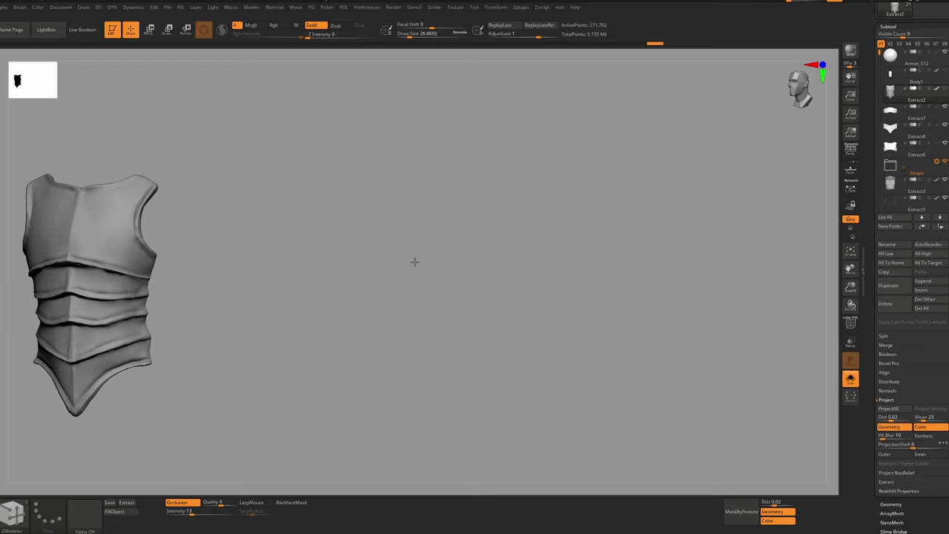
right_click_drag(415, 262, 428, 256)
right_click(424, 254)
Leave a snapshot of the breastplate and make Extract6 the framed active panel with PolyFrame
key("shift+s")
right_click_drag(128, 237, 463, 257, "alt")
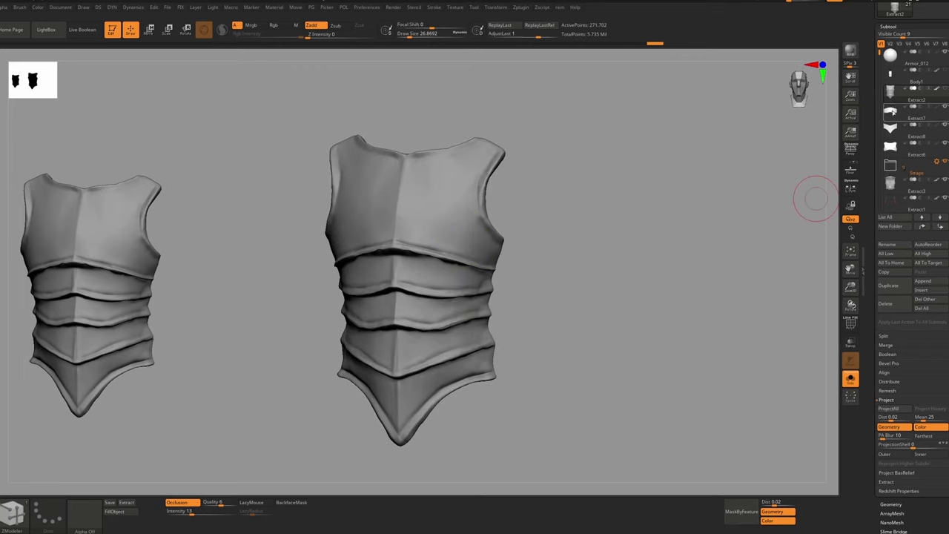
left_click(892, 148)
right_click_drag(470, 203, 453, 240, "alt")
right_click_drag(453, 240, 491, 223, "ctrl")
key("shift+f")
Turn off dynamic thickness and group the whole Extract6 panel into one polygroup
right_click_drag(495, 296, 531, 438, "ctrl")
key("shift+d")
right_click_drag(482, 386, 447, 221, "ctrl")
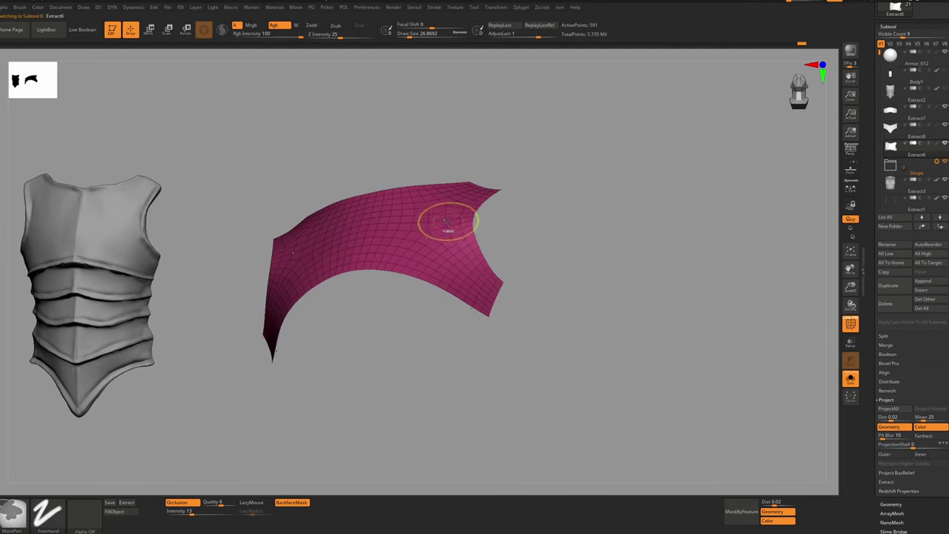
key("ctrl+shift")
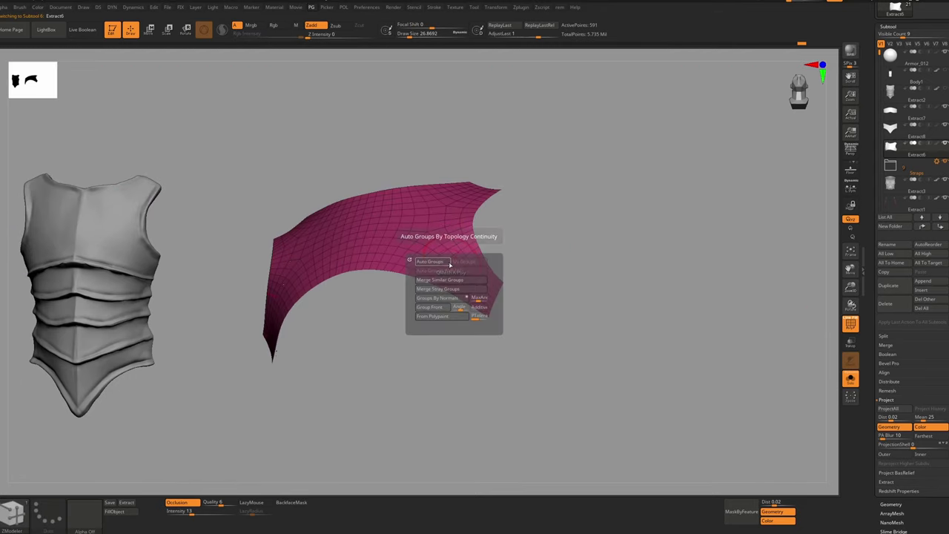
key("ctrl+w")
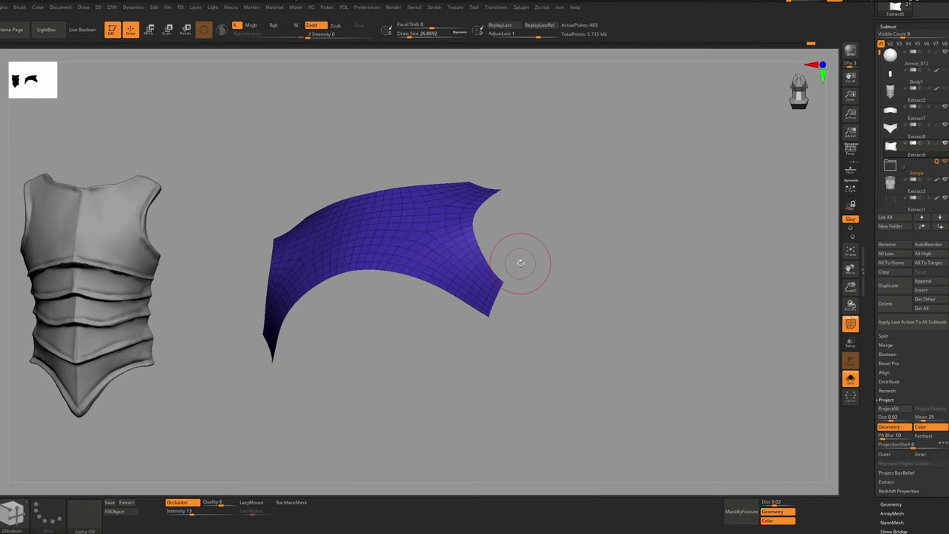
Delete the hidden polygons from the Extract6 panel with Del Hidden
key("f")
key("ctrl+shift")
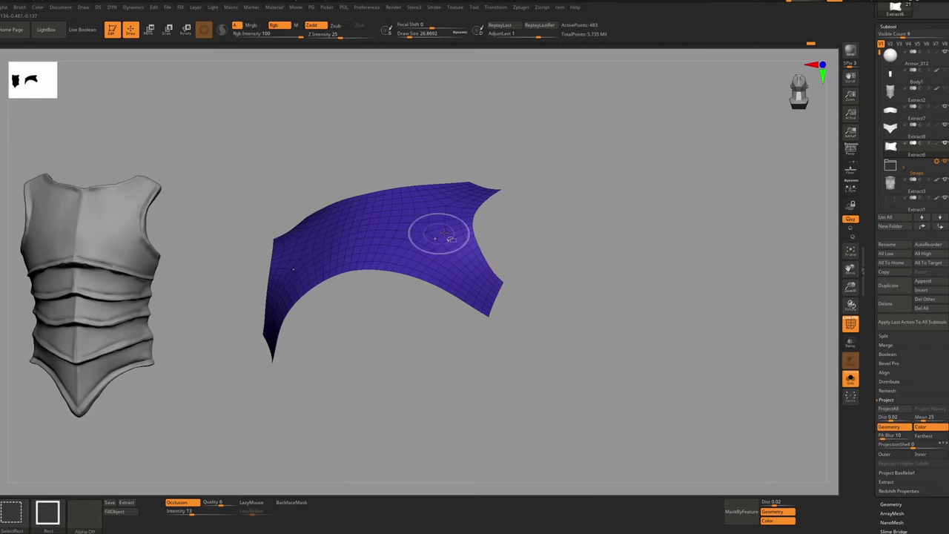
left_click_drag(488, 223, 485, 261)
key("shift+f")
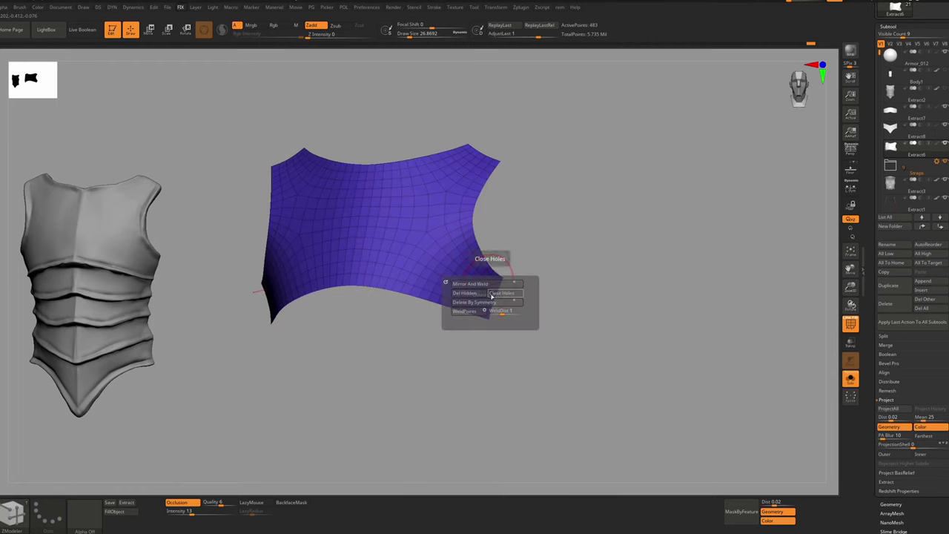
left_click(477, 297)
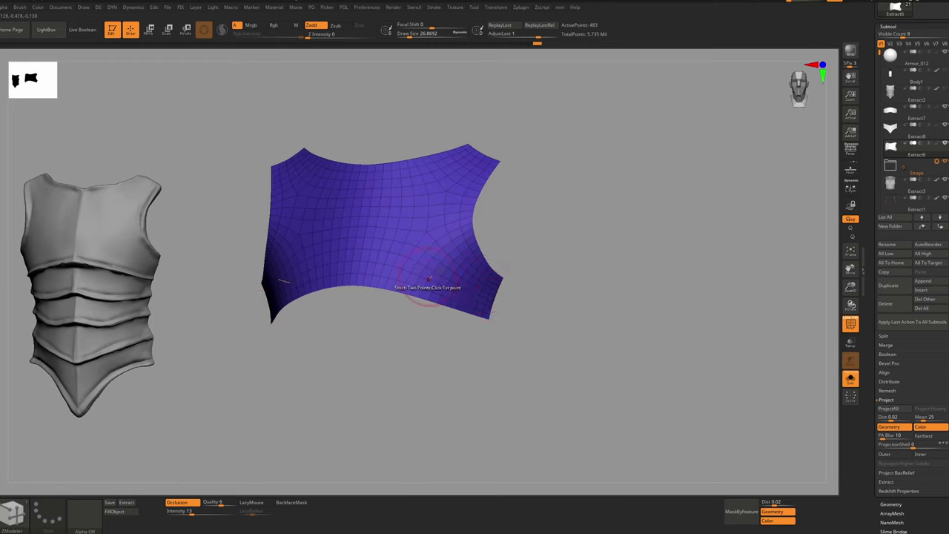
Restore dynamic thickness, hide PolyFrame and capture a screenshot of the panel
key("d")
key("shift+f")
right_click_drag(449, 241, 449, 249)
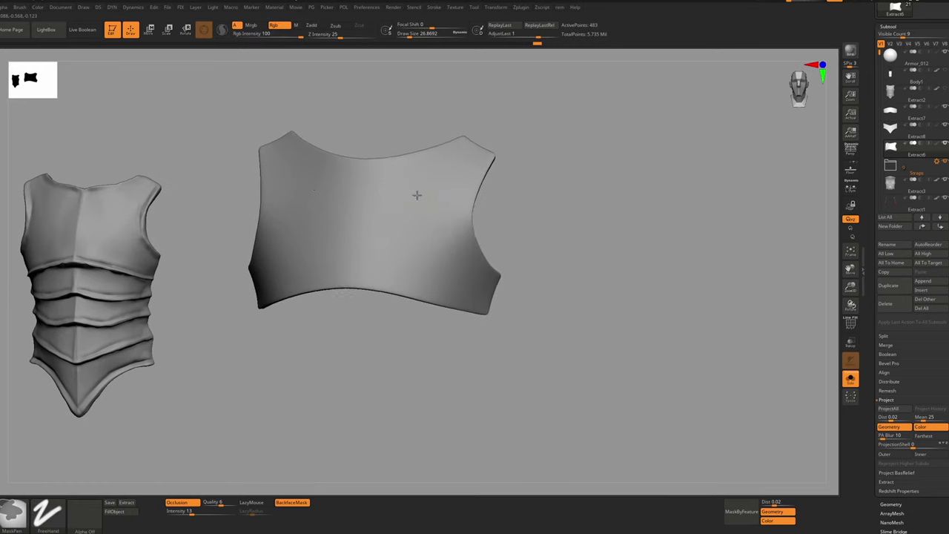
right_click_drag(417, 195, 425, 157, "ctrl")
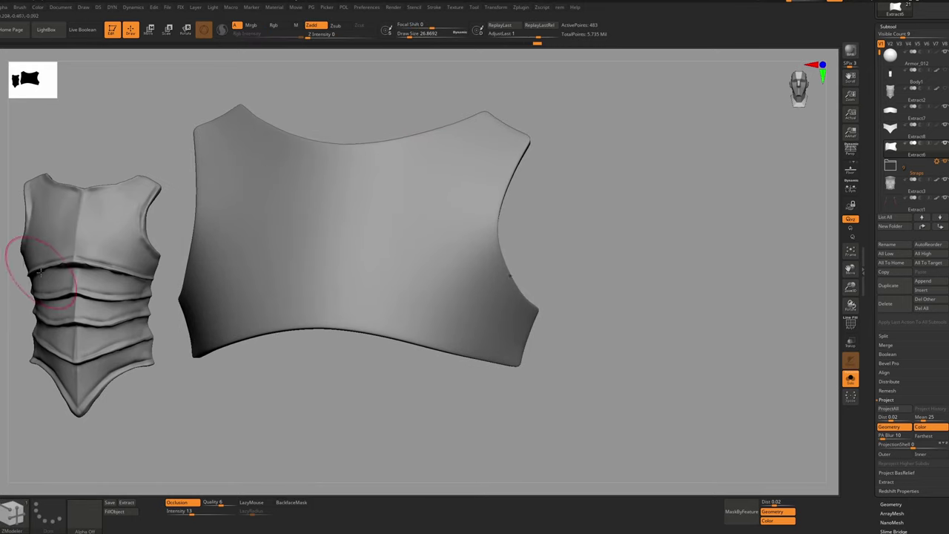
key("Print")
mouse_move(664, 70)
left_mouse_down()
mouse_move(365, 250)
mouse_move(89, 450)
left_mouse_up()
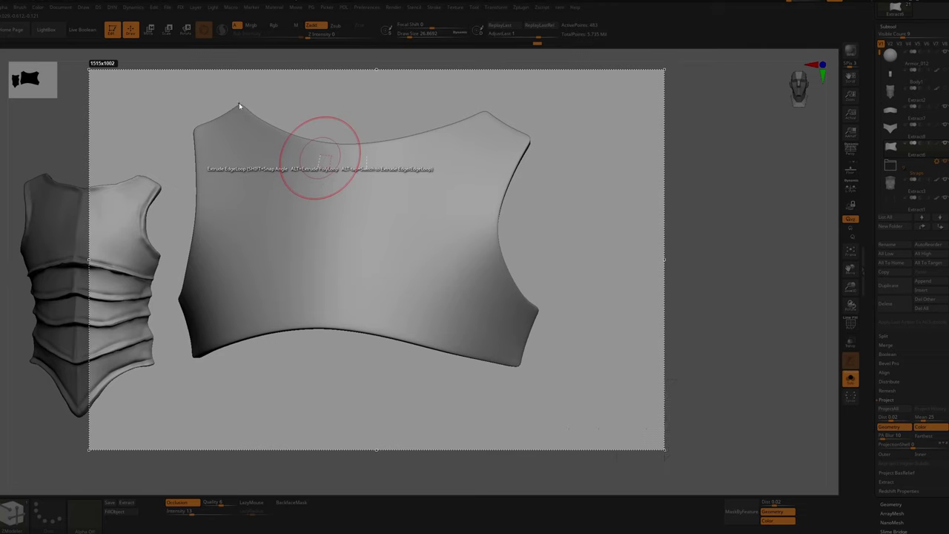
Annotate a screen capture with red lines along the panel's top, right and bottom edges
left_click_drag(238, 105, 234, 98)
left_click_drag(485, 113, 481, 106)
left_click_drag(229, 97, 228, 94)
left_click_drag(528, 134, 524, 137)
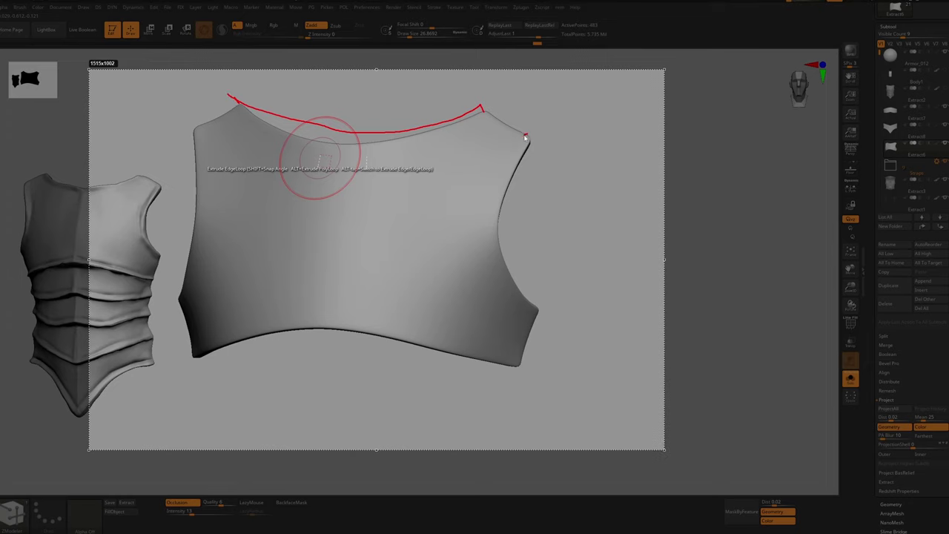
left_click_drag(532, 321, 535, 322)
left_click_drag(523, 360, 457, 347)
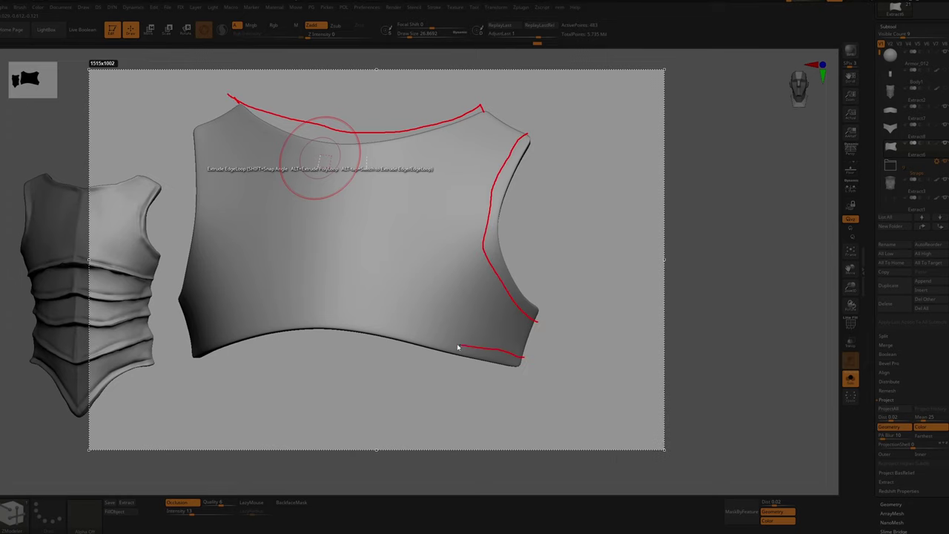
left_click_drag(228, 342, 222, 340)
left_click(658, 457)
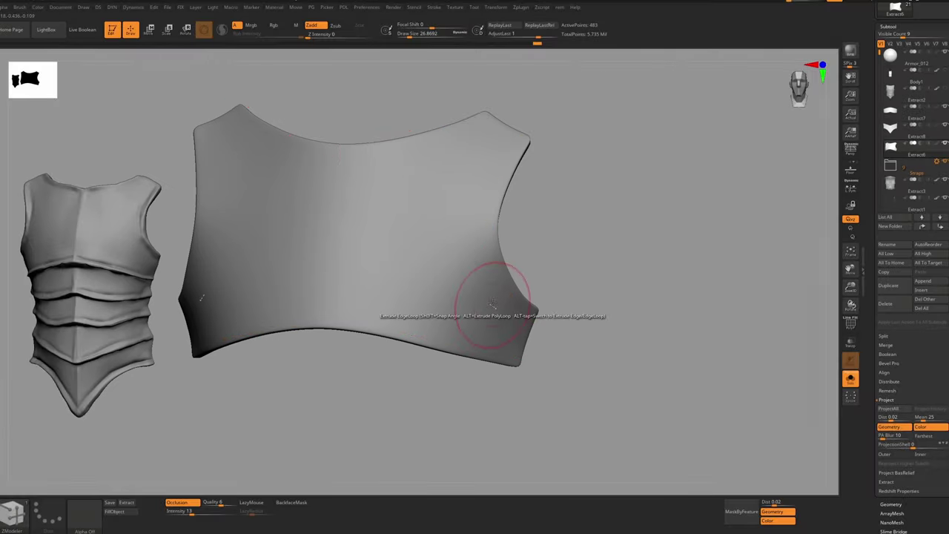
Hide and trim the panel's top and bottom polygon rows, stepping through undo/redo history
key("shift+f")
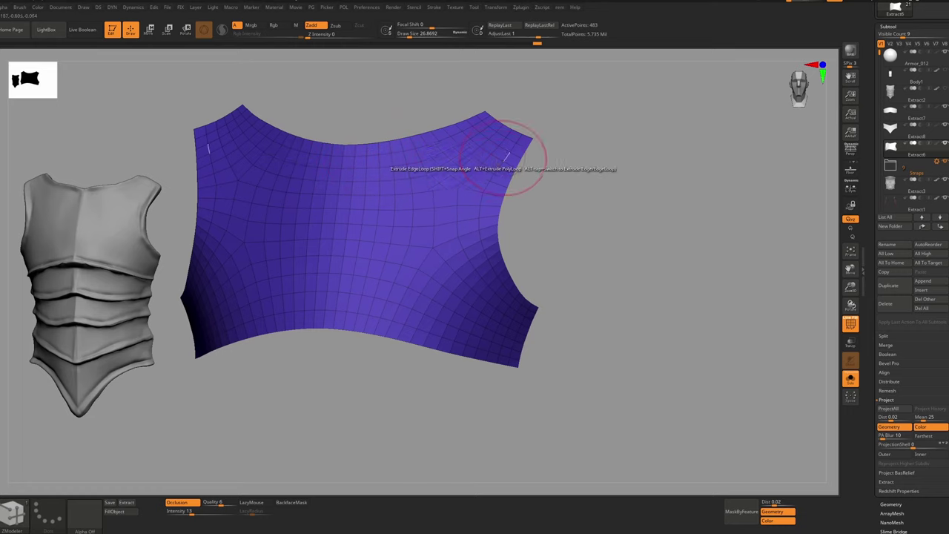
right_click_drag(366, 283, 361, 260, "alt")
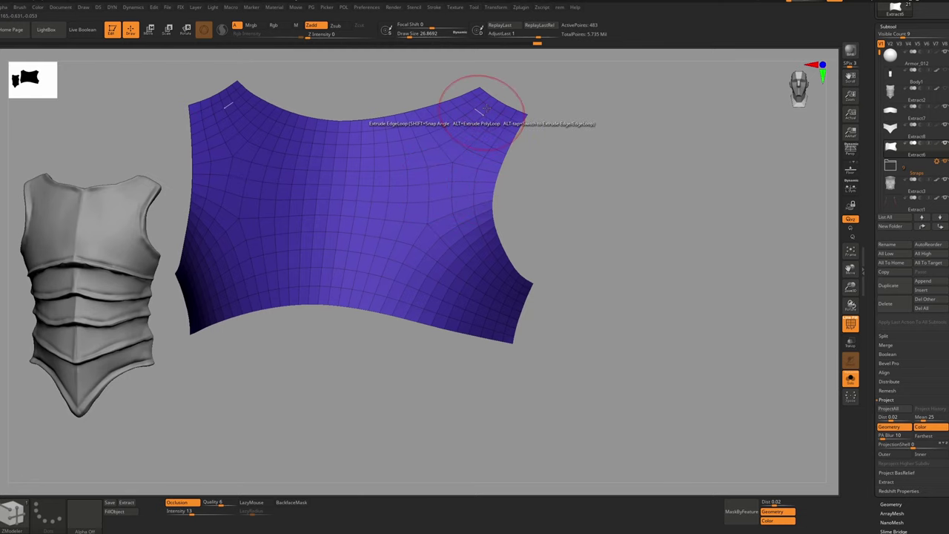
right_click_drag(460, 118, 469, 141, "alt")
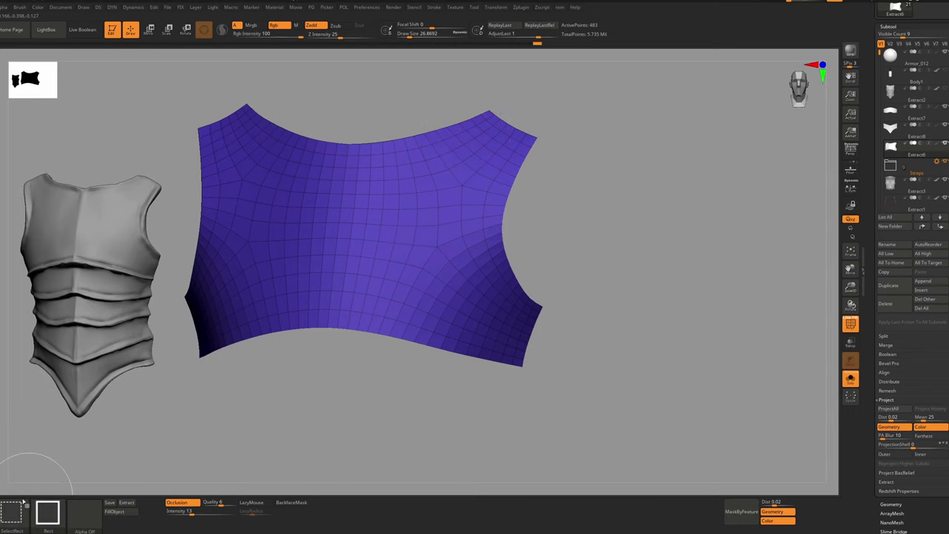
left_click(14, 512, "ctrl+shift")
left_click(16, 423)
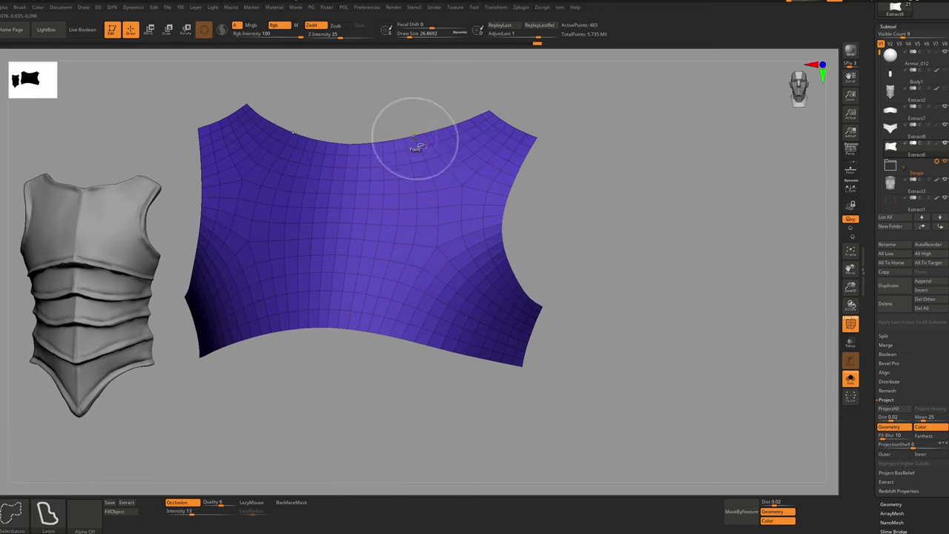
left_click(417, 141, "ctrl+shift")
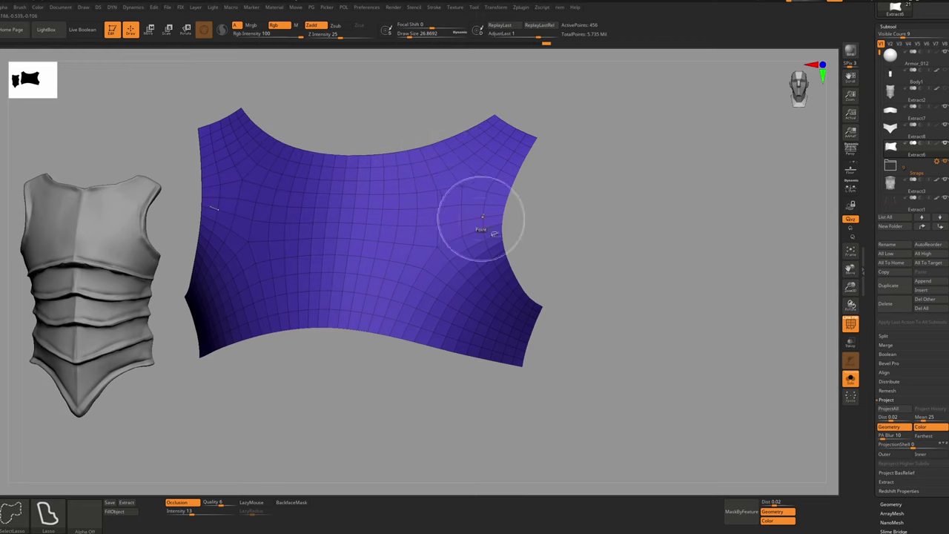
key("ctrl+shift+z")
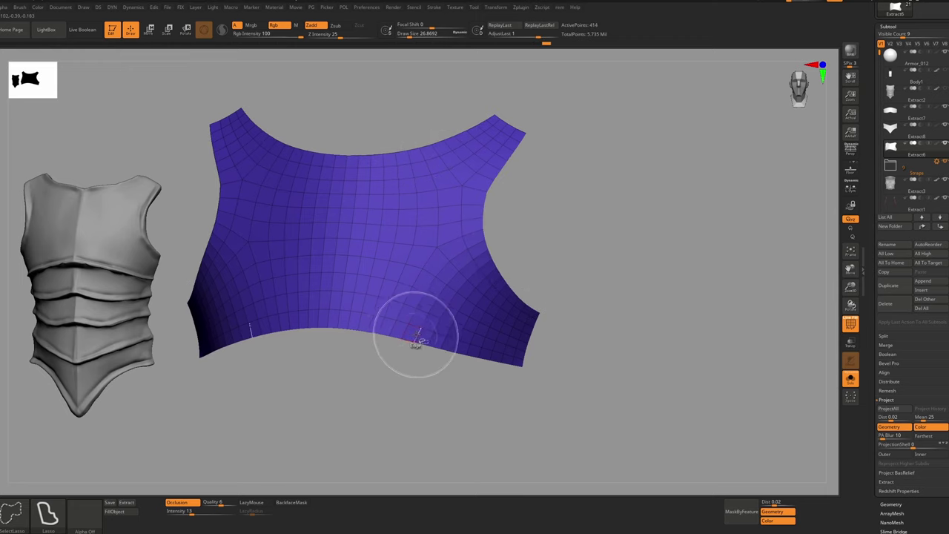
left_click(417, 335, "ctrl+shift")
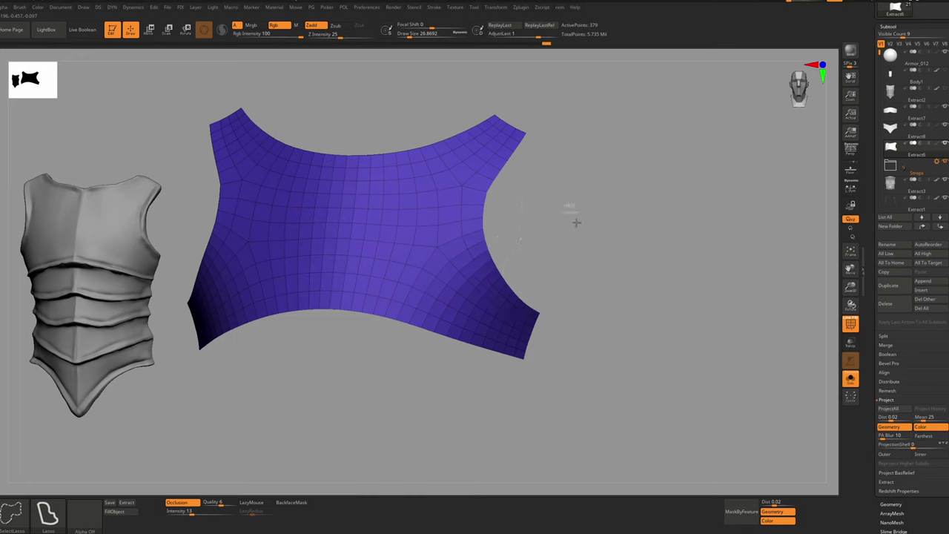
key("ctrl+shift+z")
key("ctrl+z")
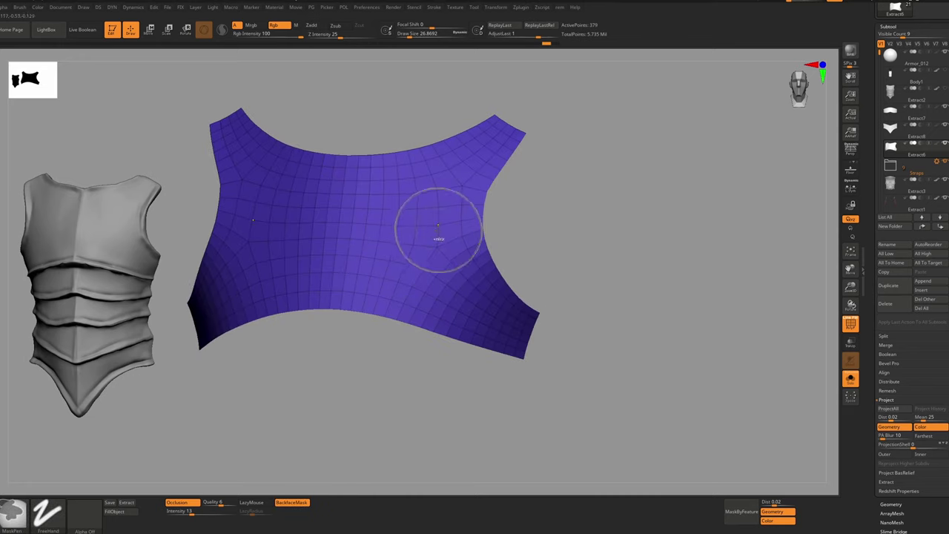
key("ctrl+shift+z")
key("ctrl+shift+z")
right_click_drag(435, 241, 436, 215, "ctrl")
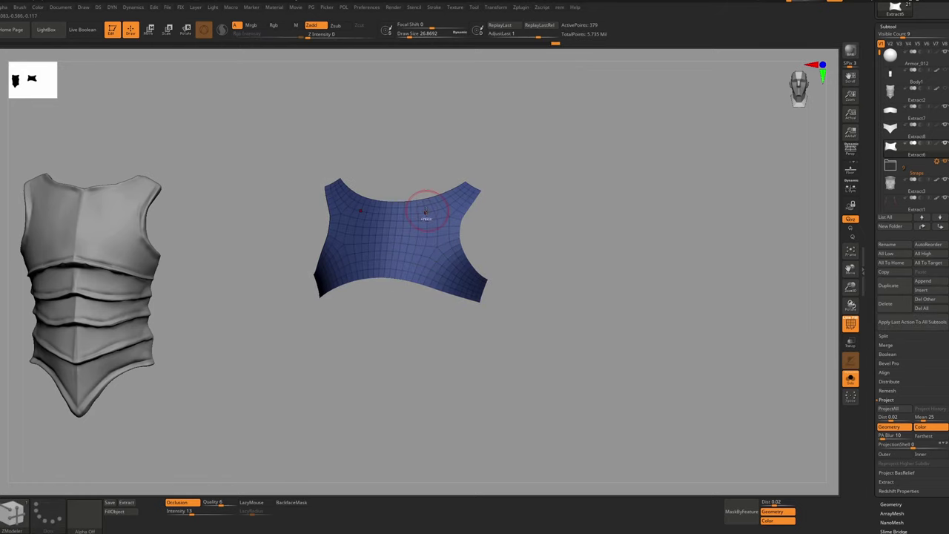
Add border loops around the whole panel, restoring its symmetrical shape
mouse_move(516, 128)
left_mouse_down("ctrl+alt+shift")
mouse_move(235, 387)
mouse_move(592, 226)
left_mouse_up("ctrl+alt+shift")
right_click_drag(406, 252, 425, 268, "ctrl")
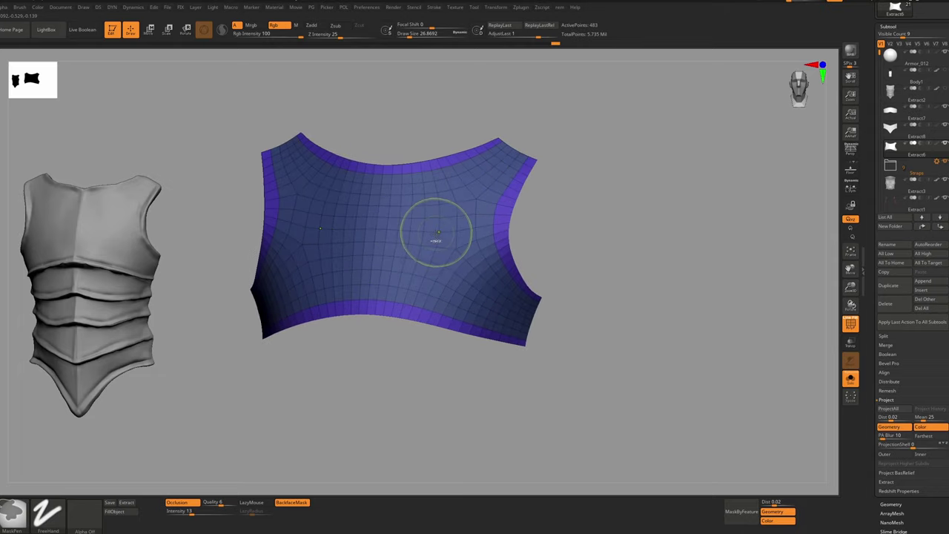
key("ctrl+z")
key("ctrl+w")
mouse_move(617, 108)
left_mouse_down("ctrl+alt+shift")
mouse_move(167, 294)
mouse_move(569, 273)
left_mouse_up("ctrl+alt+shift")
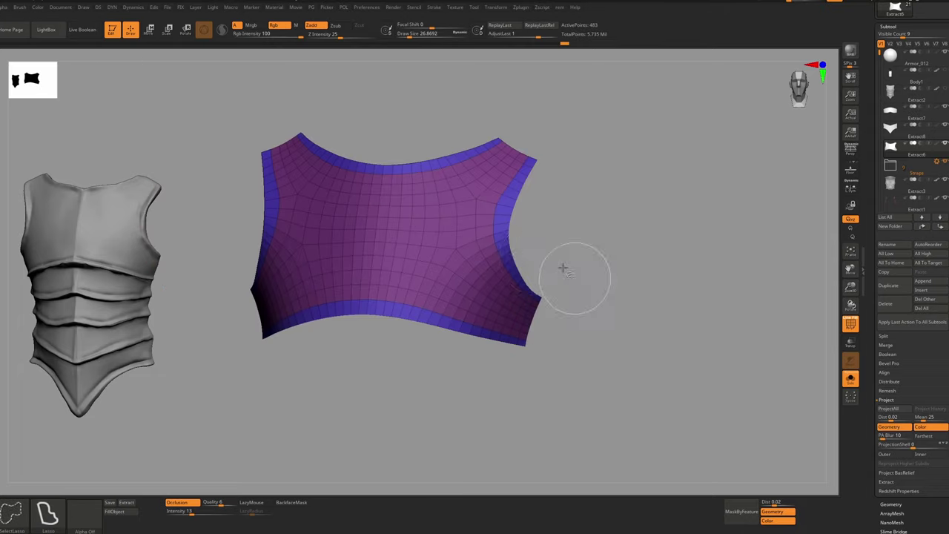
key("ctrl+shift+z")
key("ctrl+shift+z")
key("ctrl+shift+z")
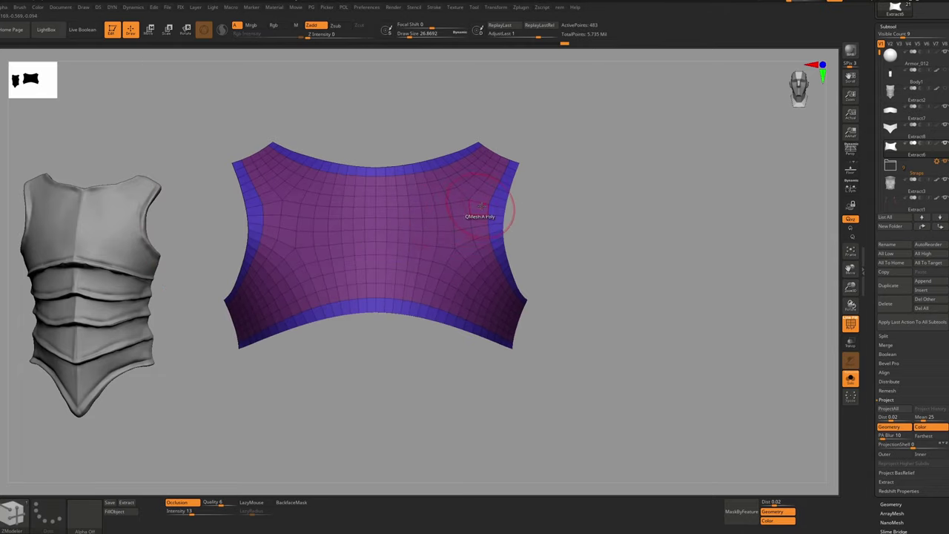
mouse_move(482, 206)
right_mouse_down()
mouse_move(386, 205)
mouse_move(475, 194)
right_mouse_up()
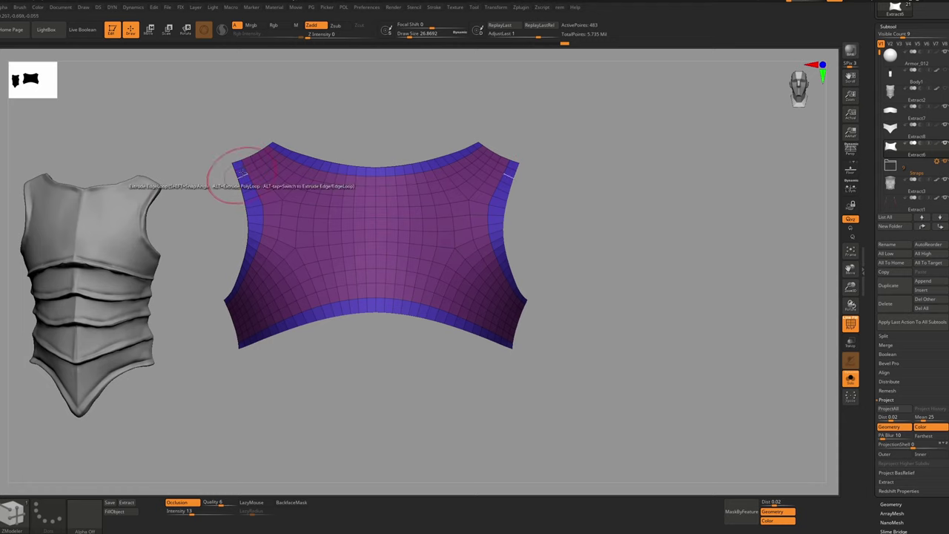
Switch to the Move brush with draw size about 7.5 for the panel's left corner
key("]")
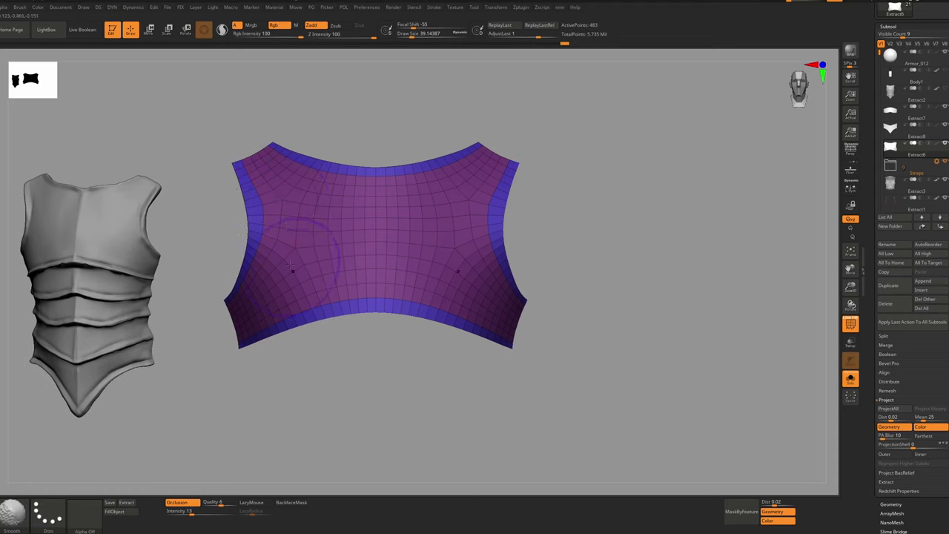
mouse_move(268, 198)
right_mouse_down()
mouse_move(334, 214)
mouse_move(310, 210)
right_mouse_up()
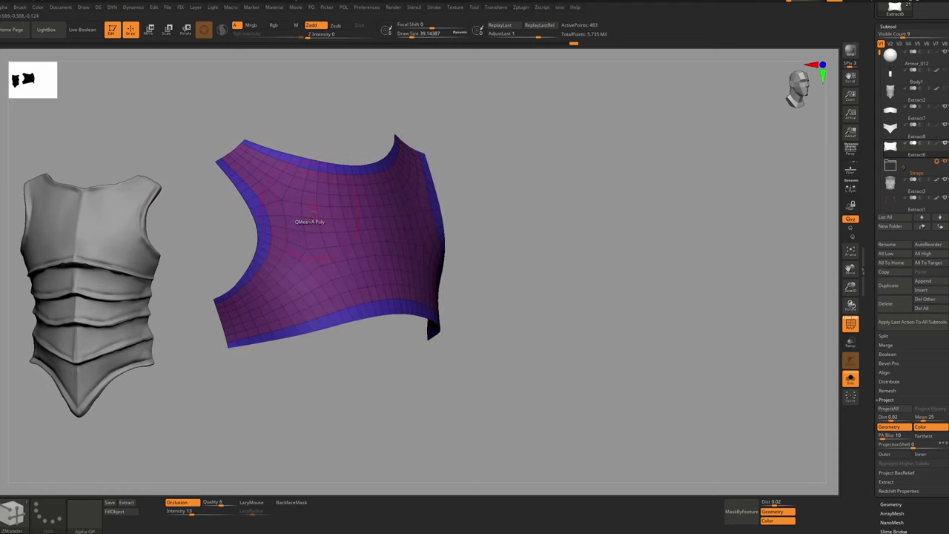
mouse_move(251, 307)
right_mouse_down()
mouse_move(274, 261)
mouse_move(249, 226)
right_mouse_up()
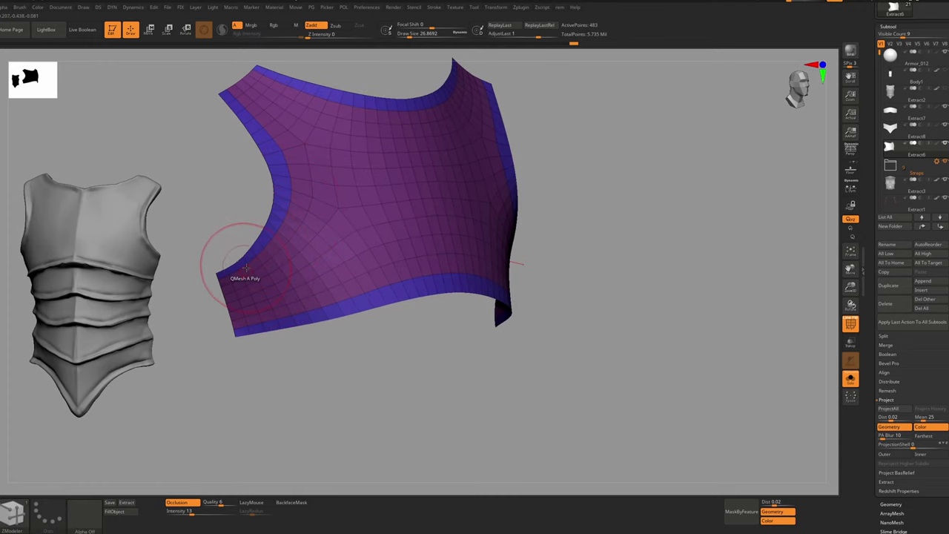
key("b")
key("m")
key("v")
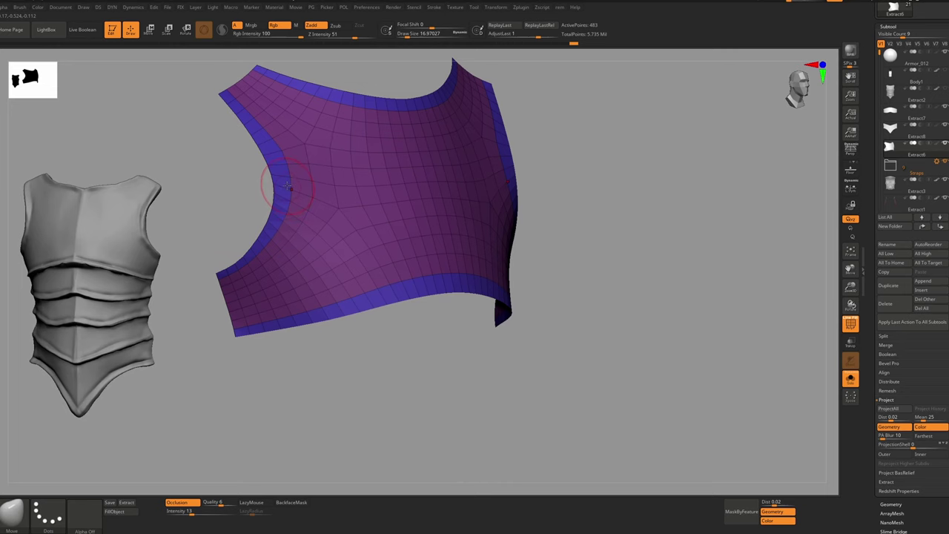
key("s")
left_click_drag(228, 280, 224, 280)
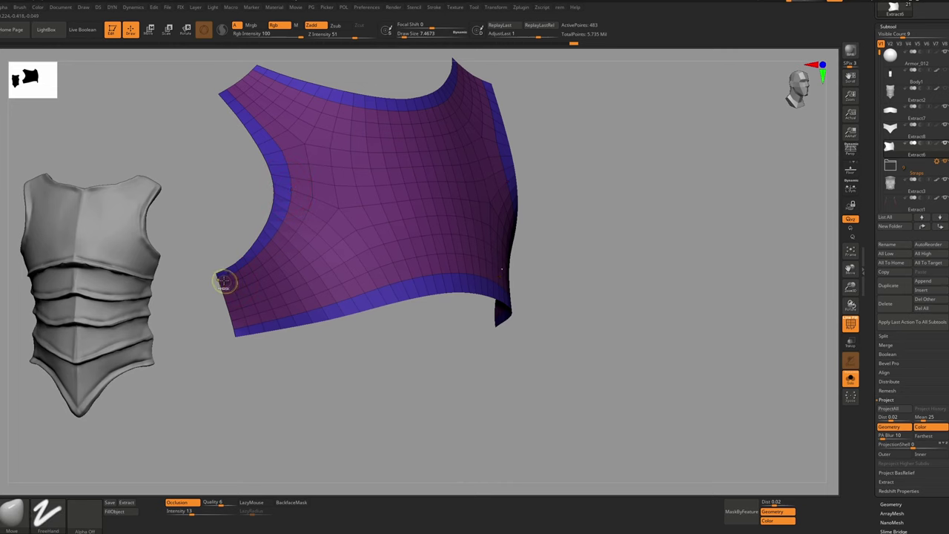
right_click_drag(225, 284, 236, 278, "ctrl")
Return to ZModeler, choose the Slide point action and slide points along the panel's left edge
key("b")
key("z")
key("m")
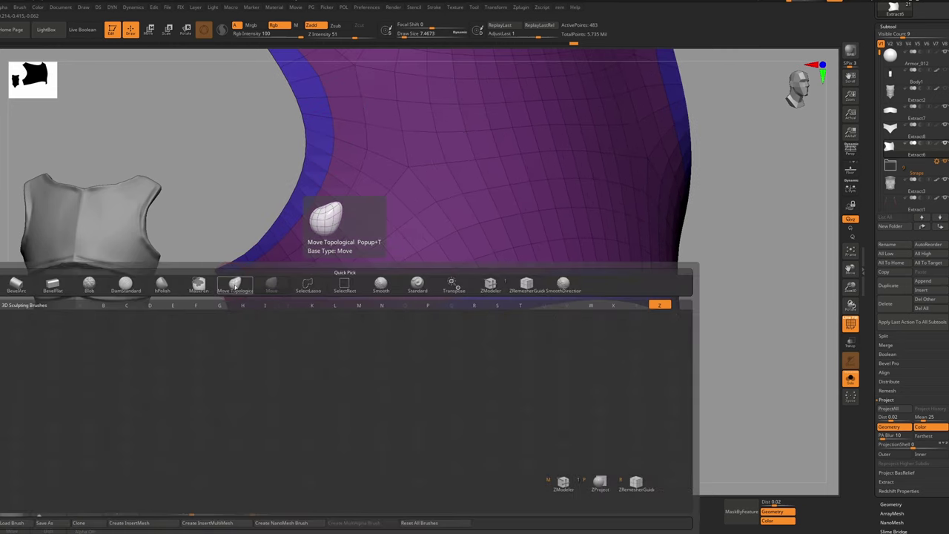
key("space")
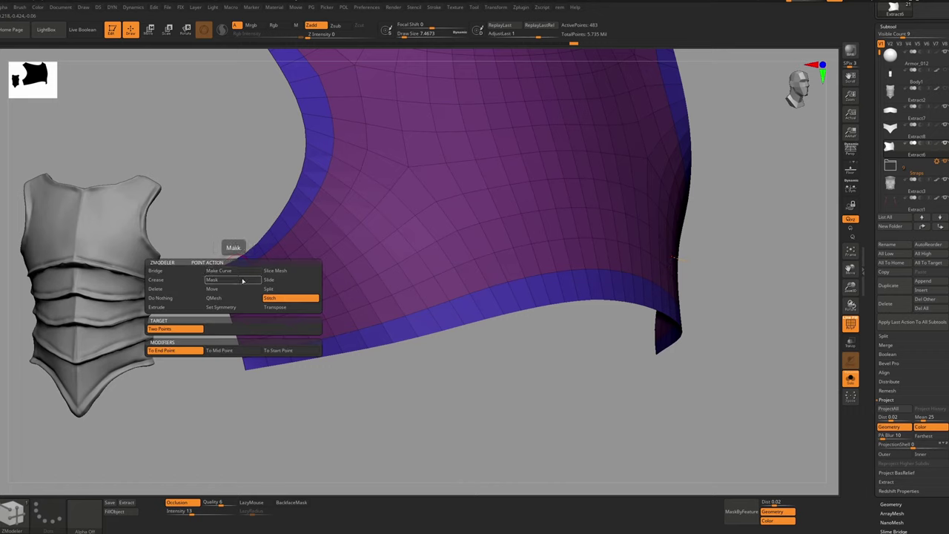
left_click(278, 281)
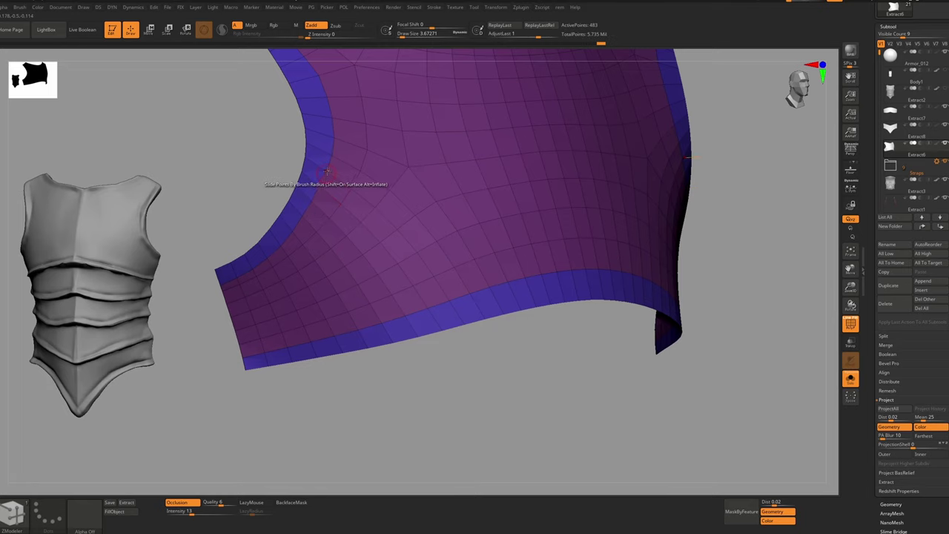
left_click(336, 138)
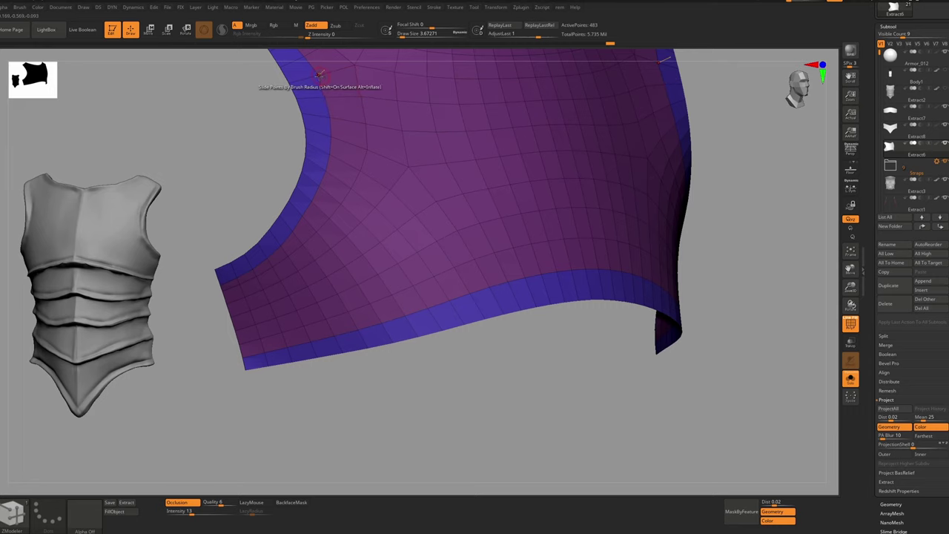
Slide points at the bottom-left corner, then orbit to check the edges from every side
right_click_drag(305, 59, 313, 174, "alt")
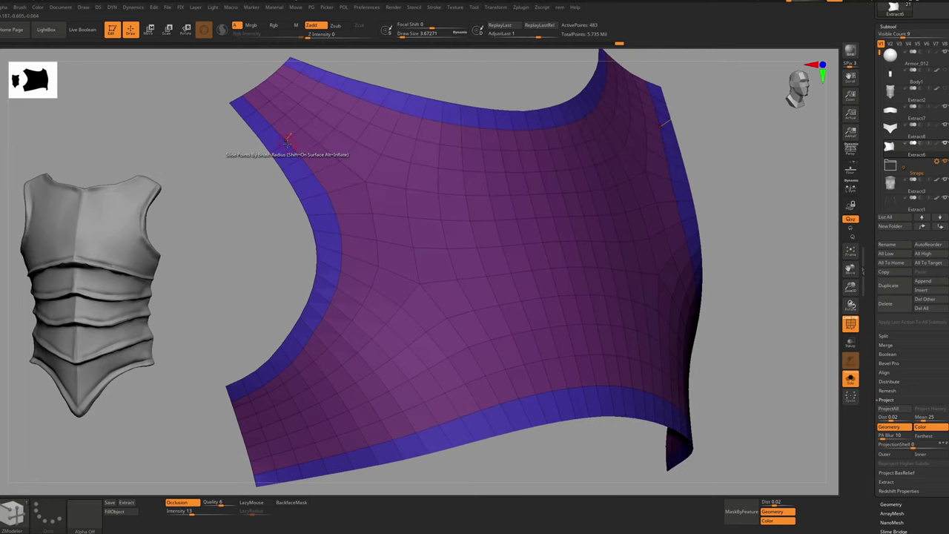
right_click_drag(287, 142, 324, 252, "ctrl")
key("space")
left_click(326, 256)
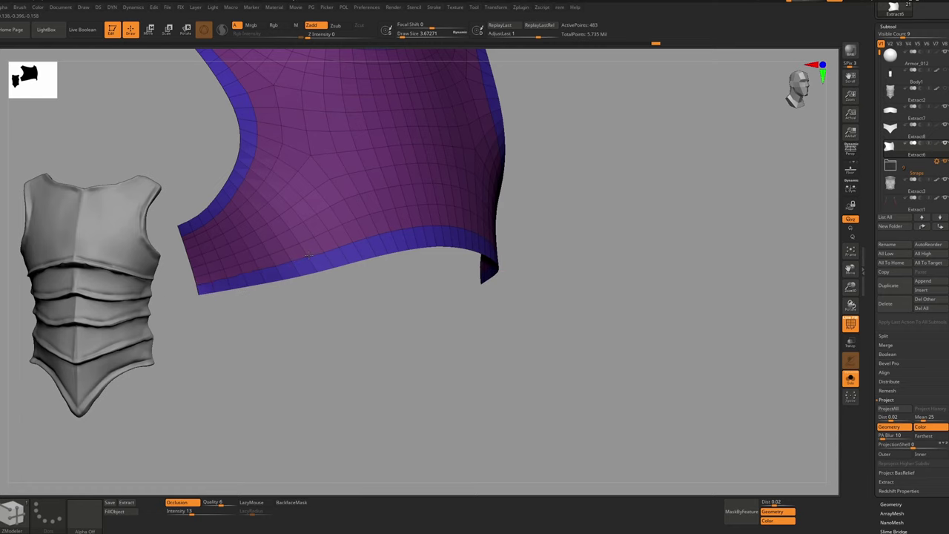
right_click_drag(496, 244, 364, 241)
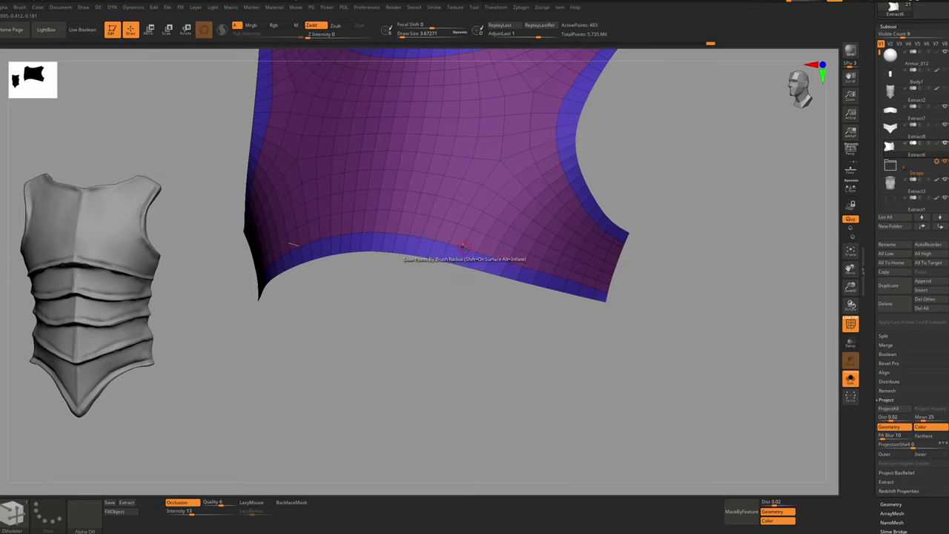
right_click_drag(525, 283, 449, 231, "alt")
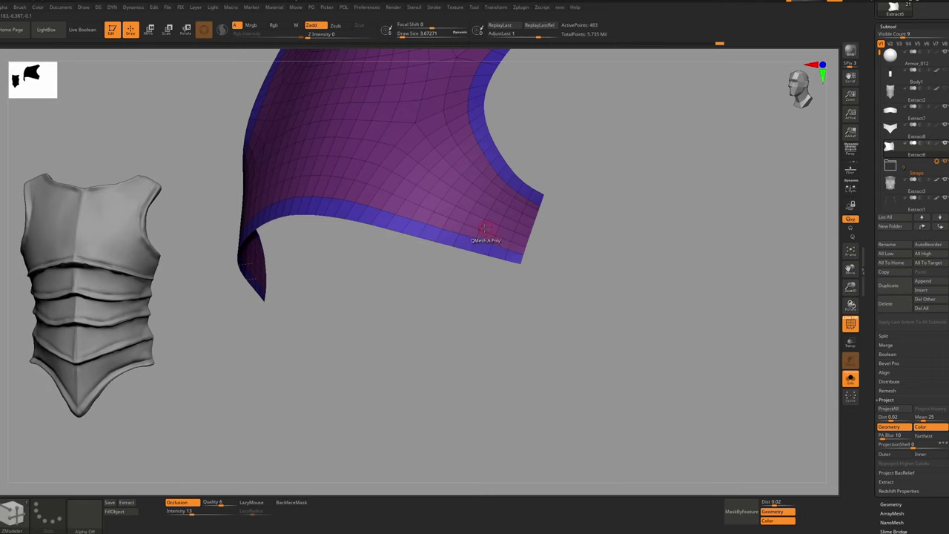
right_click_drag(483, 239, 461, 186)
right_click_drag(461, 186, 472, 201)
right_click_drag(319, 123, 270, 113, "ctrl")
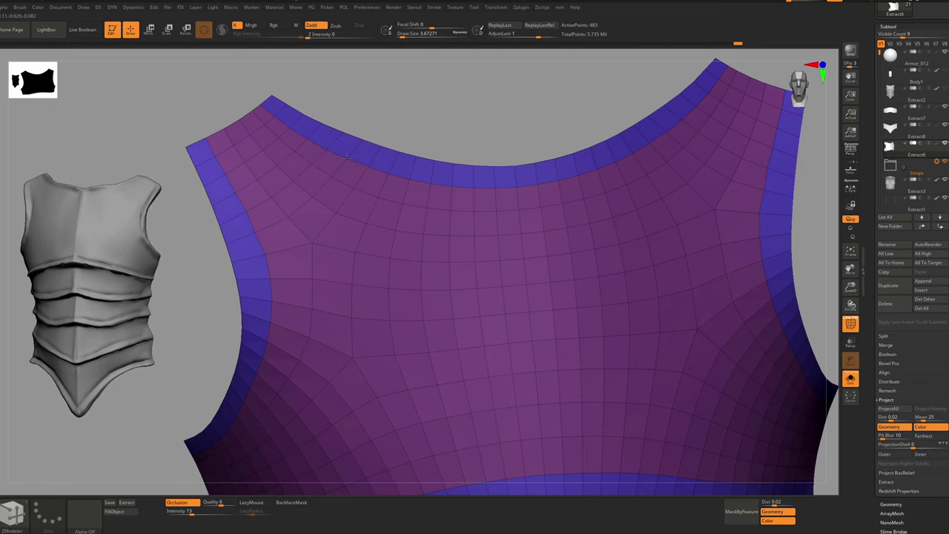
Mask the panel's border rows by features and invert the mask to protect the border
key("f")
right_click_drag(400, 193, 407, 209)
key("s")
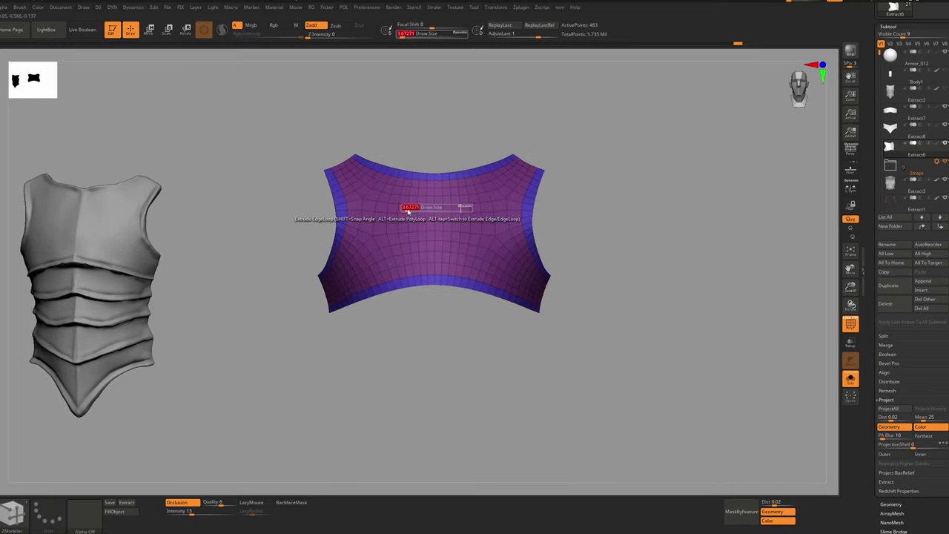
left_click_drag(407, 209, 421, 210)
right_click_drag(421, 211, 447, 274)
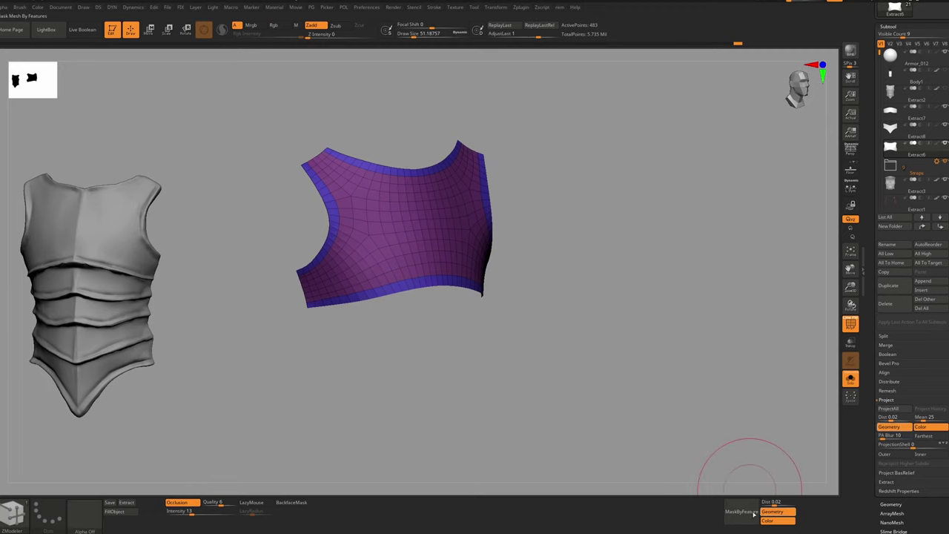
left_click(741, 511)
left_click(489, 302, "ctrl")
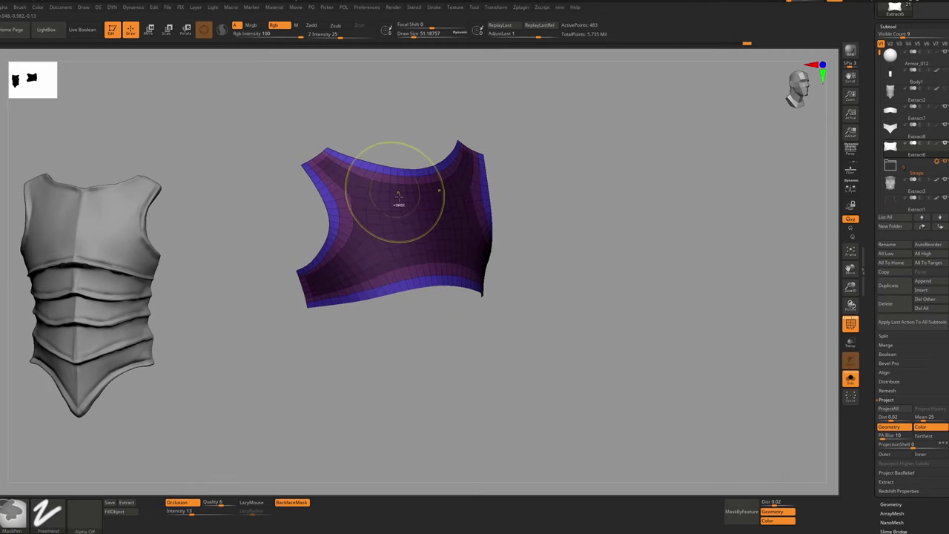
left_click(564, 201, "ctrl")
Polish the panel's unmasked interior twice, then clear the mask from the border
key("p")
left_click(423, 221)
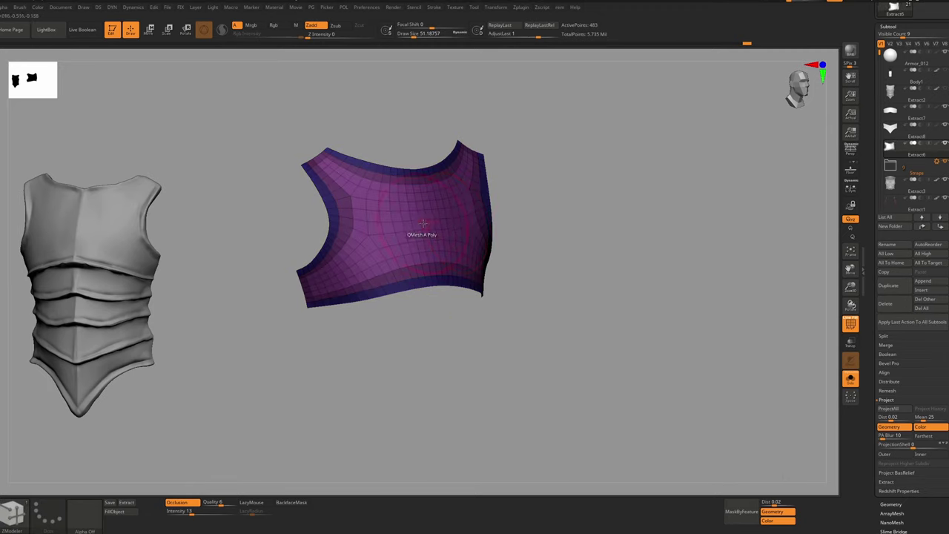
mouse_move(423, 225)
right_mouse_down()
mouse_move(436, 225)
mouse_move(415, 209)
right_mouse_up()
key("p")
left_click(407, 225)
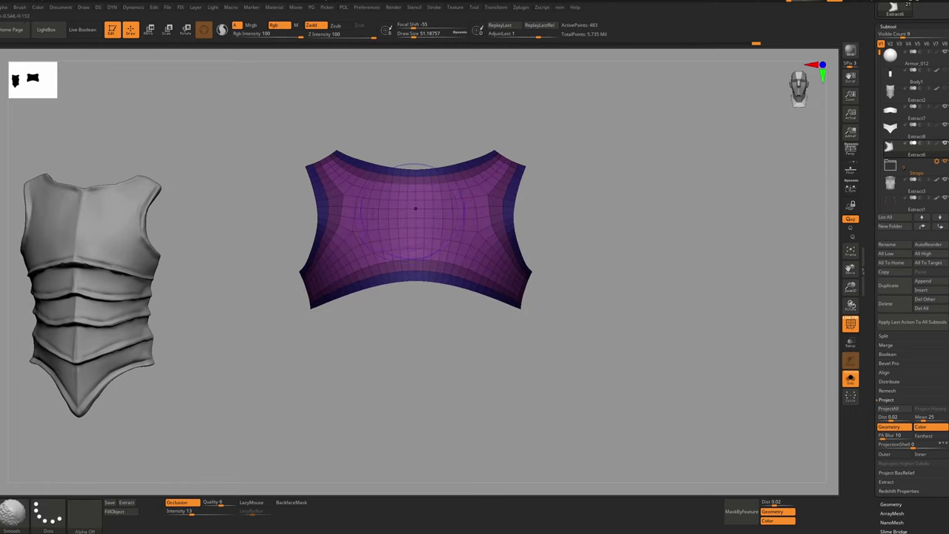
key("b")
key("s")
key("t")
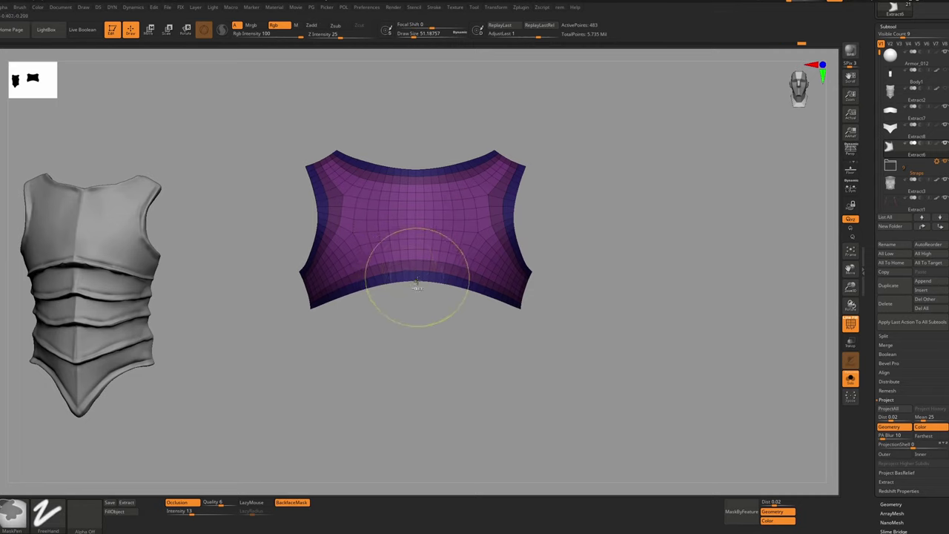
left_click_drag(419, 286, 425, 284, "ctrl")
mouse_move(423, 283)
right_mouse_down()
mouse_move(432, 255)
mouse_move(356, 214)
mouse_move(445, 212)
right_mouse_up()
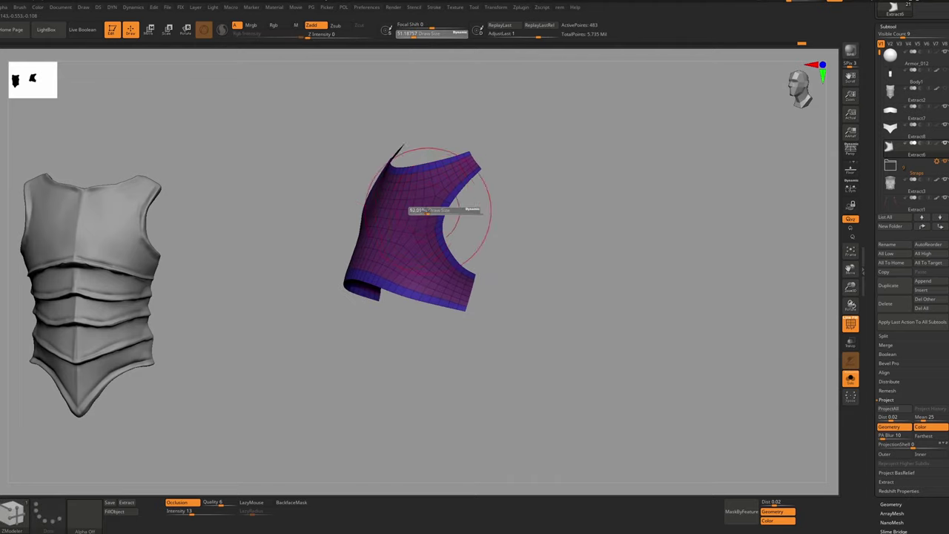
Nudge the panel's upper edge into shape with the Move brush at size about 56, then reduce to 14
right_click_drag(445, 163, 419, 198)
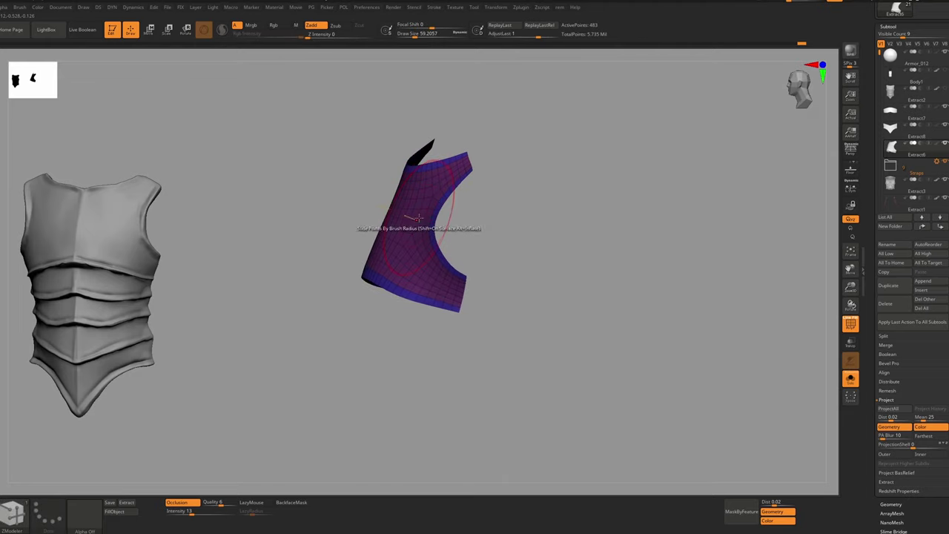
key("b")
key("m")
key("v")
key("s")
left_click(421, 216)
key("s")
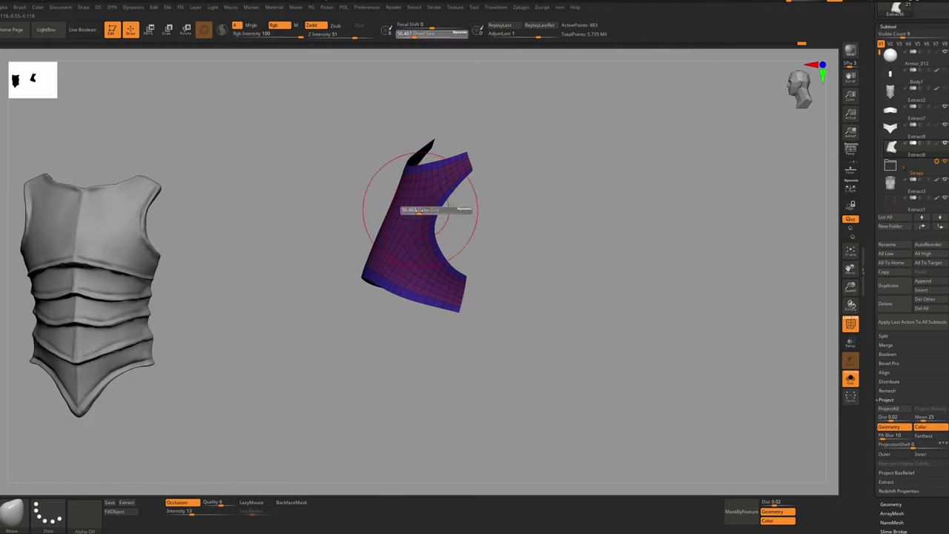
left_click(420, 211)
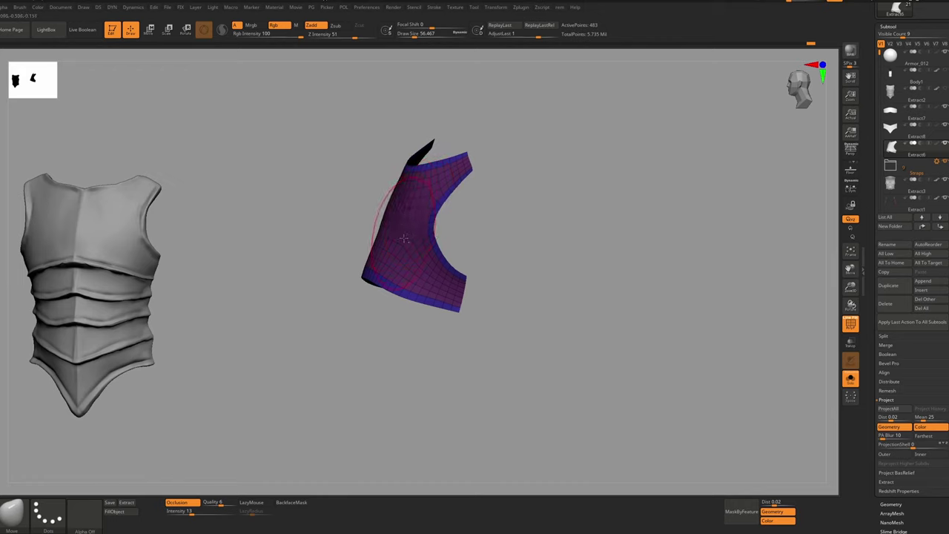
left_click_drag(401, 263, 398, 262)
right_click_drag(396, 260, 431, 271, "shift")
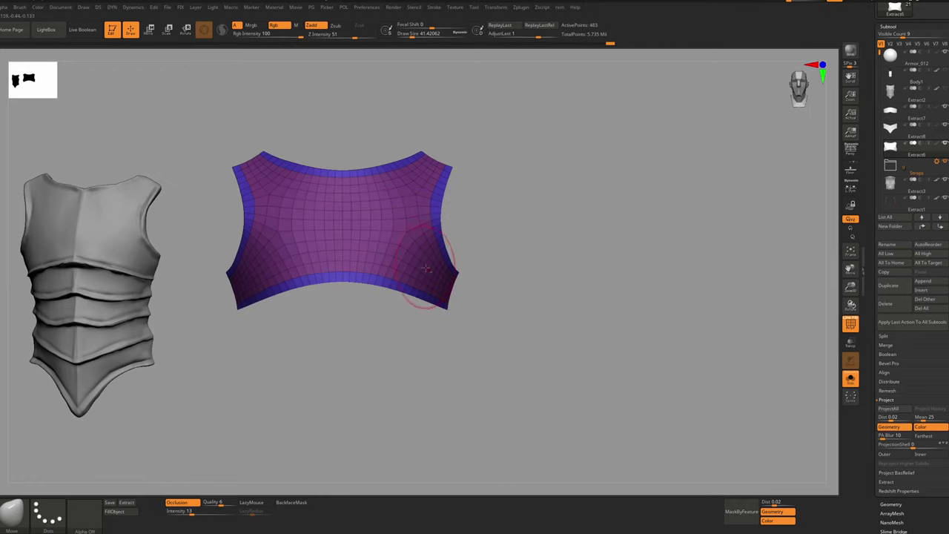
key("s")
left_click(450, 165)
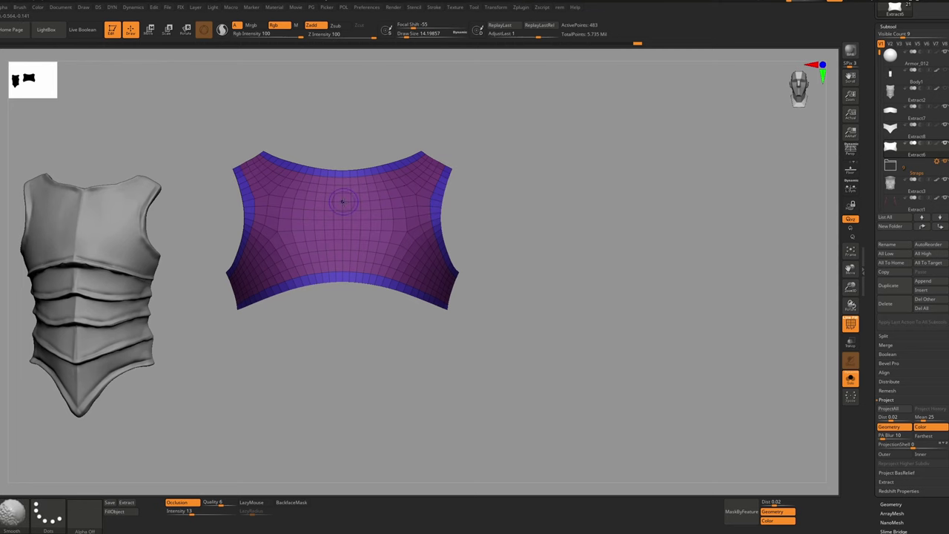
Tidy the panel's edge corners with StitchBasic and Shift-smoothing
key("b")
key("s")
key("b")
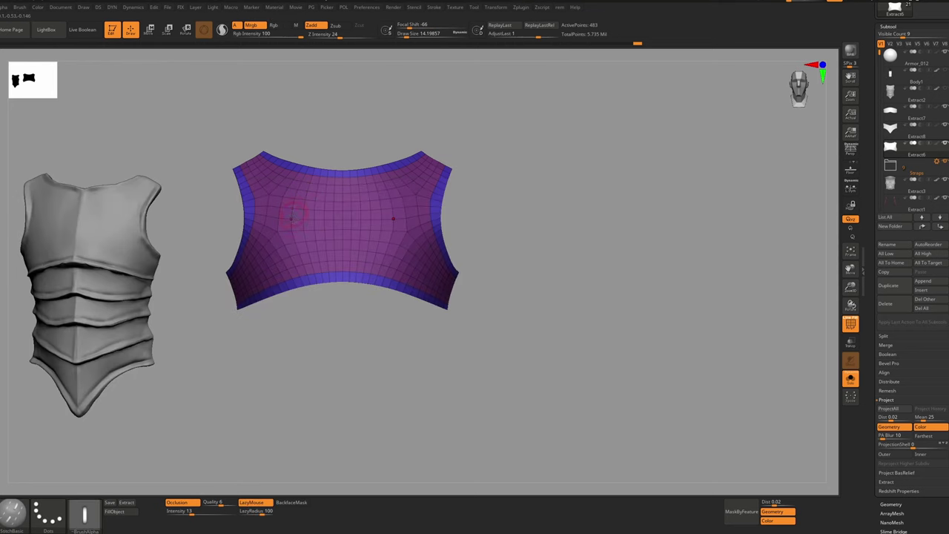
key("b")
key("s")
key("b")
key("space")
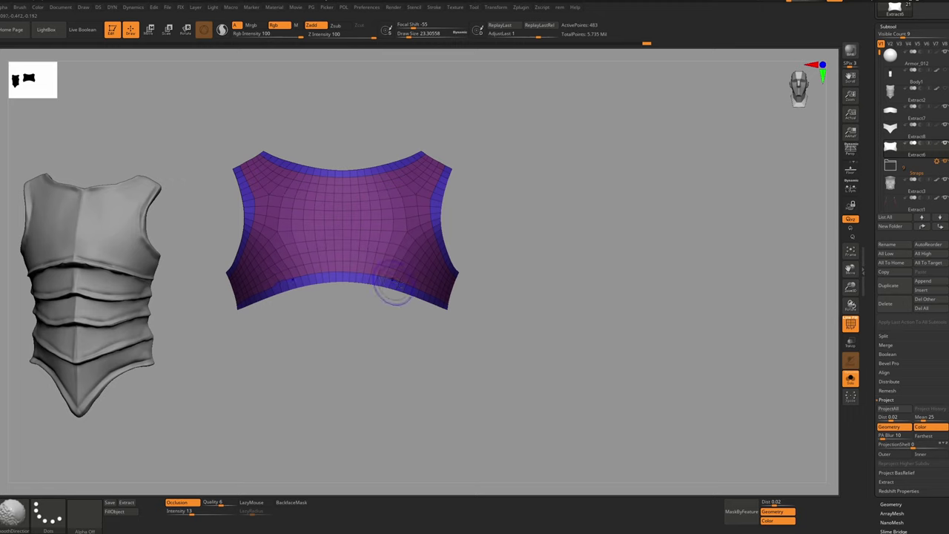
key("ctrl")
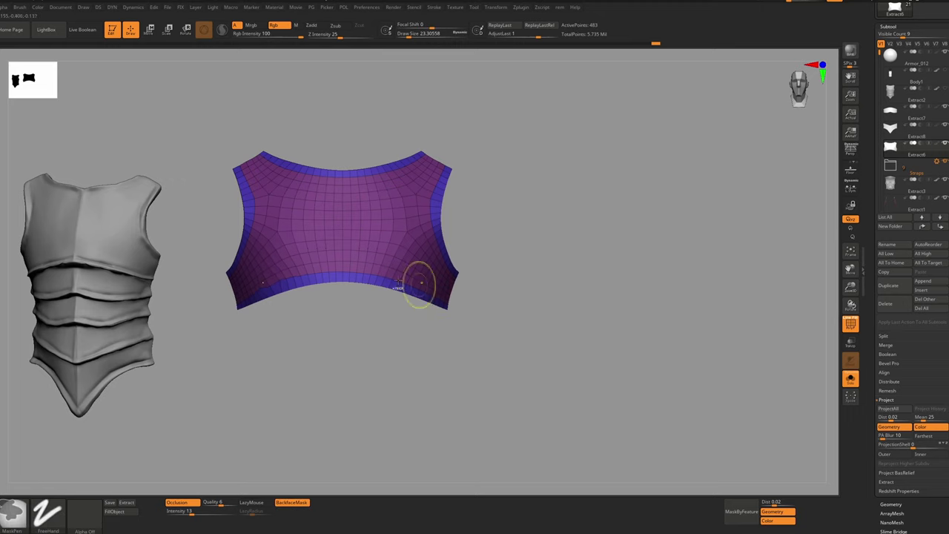
key("shift")
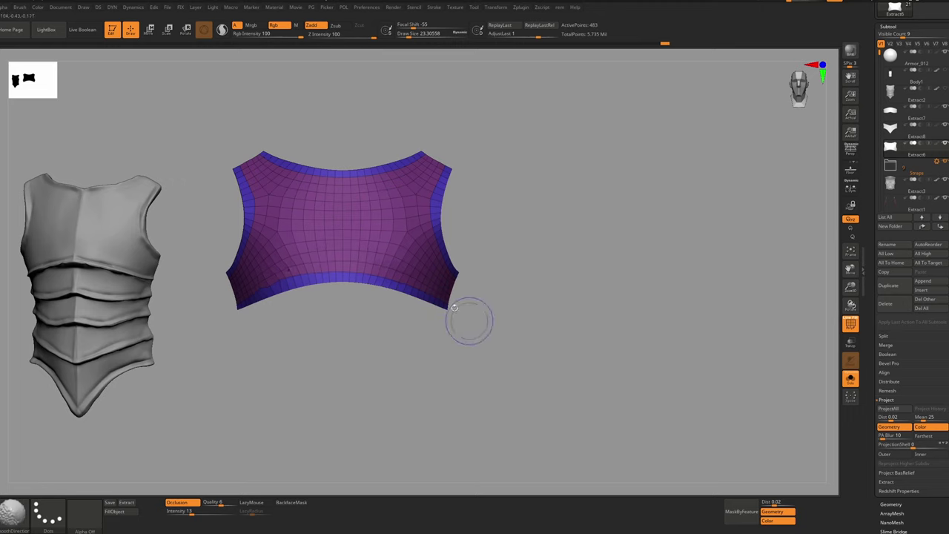
key("shift")
key("f")
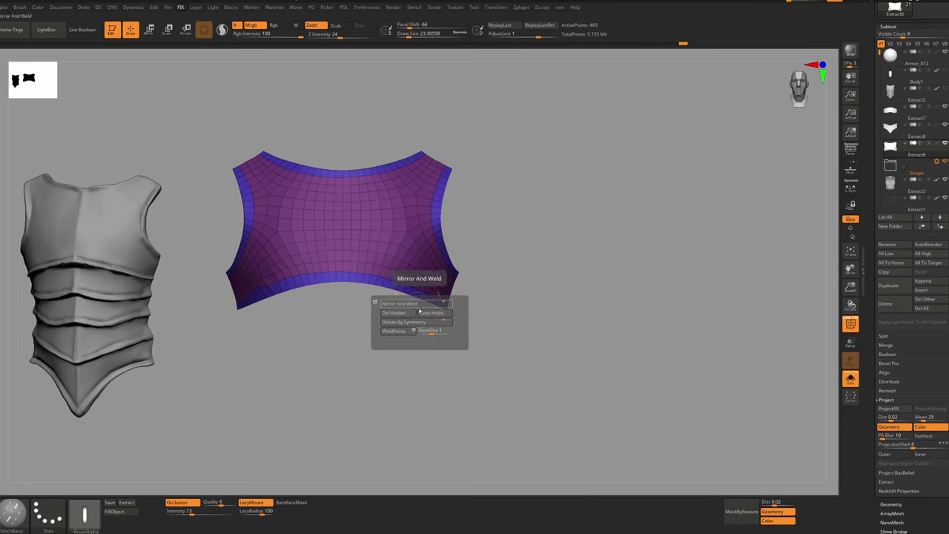
Run Smart ReSym from the Deformation palette to mirror Extract6 into a symmetric plate
key("g")
scroll(906, 460, "down", 5)
left_click(893, 415)
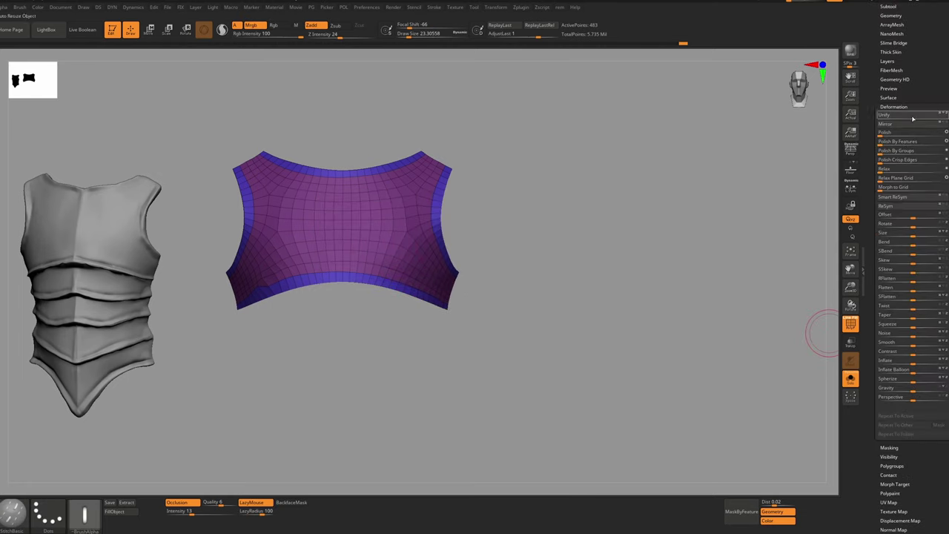
key("alt+f")
right_click_drag(341, 183, 341, 200, "ctrl")
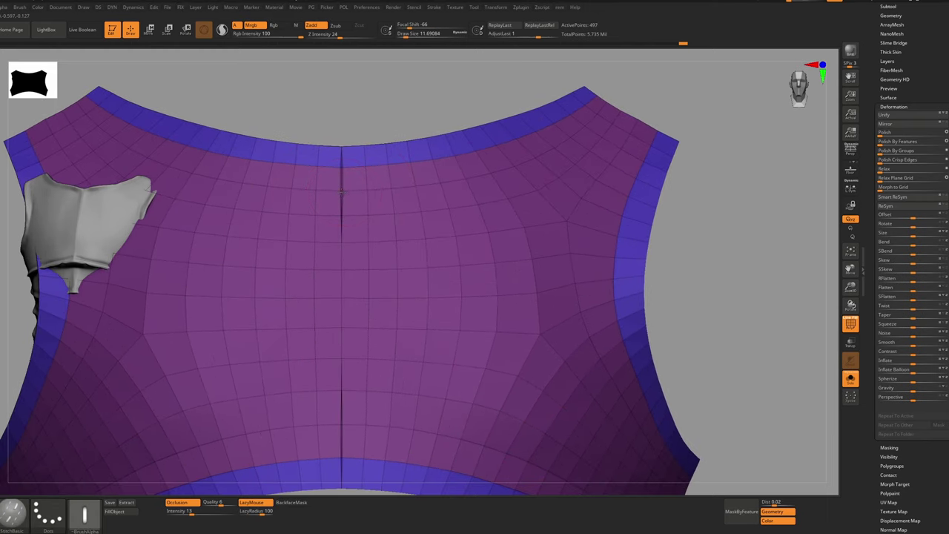
scroll(342, 222, "down", 4)
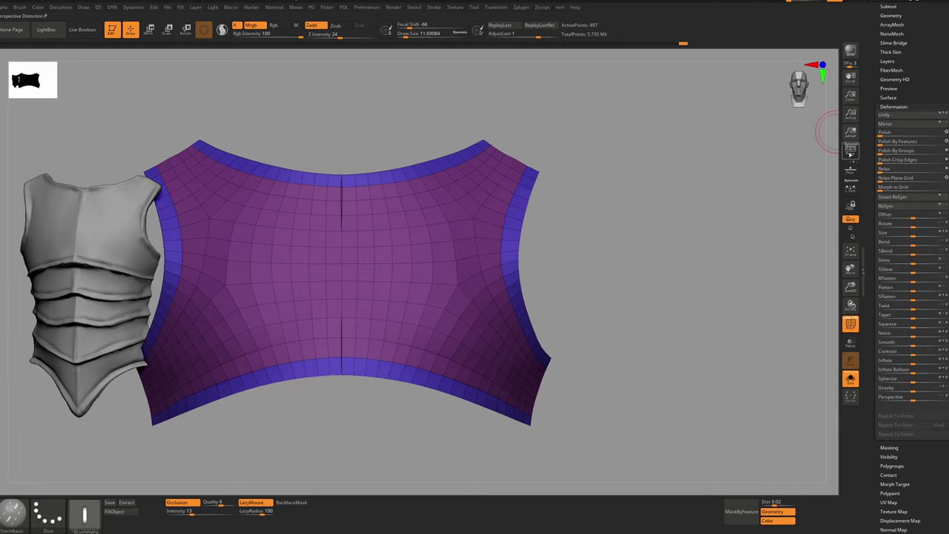
left_click(895, 197)
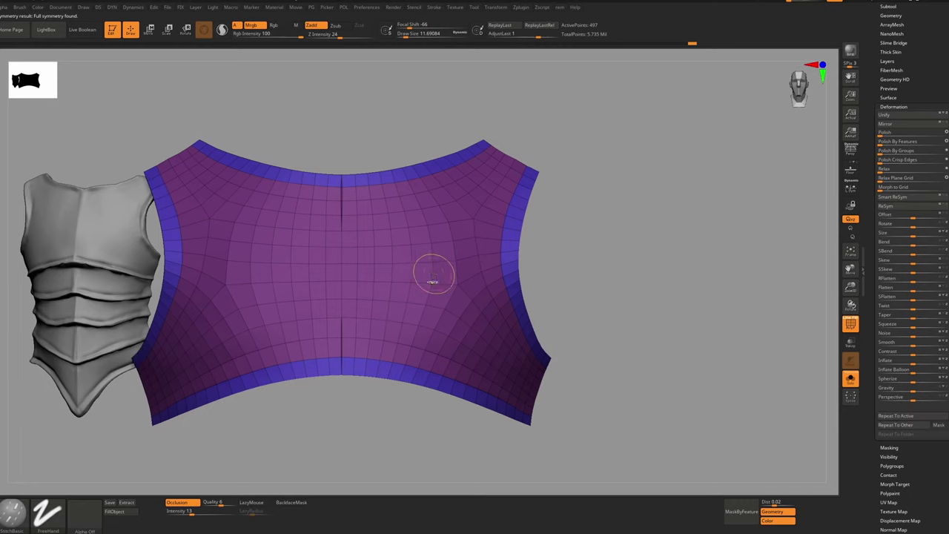
Mask around the centre seam, nudge the seam right, then Mirror And Weld the plate
left_click_drag(384, 209, 376, 369, "ctrl")
left_click(381, 394, "ctrl")
key("w")
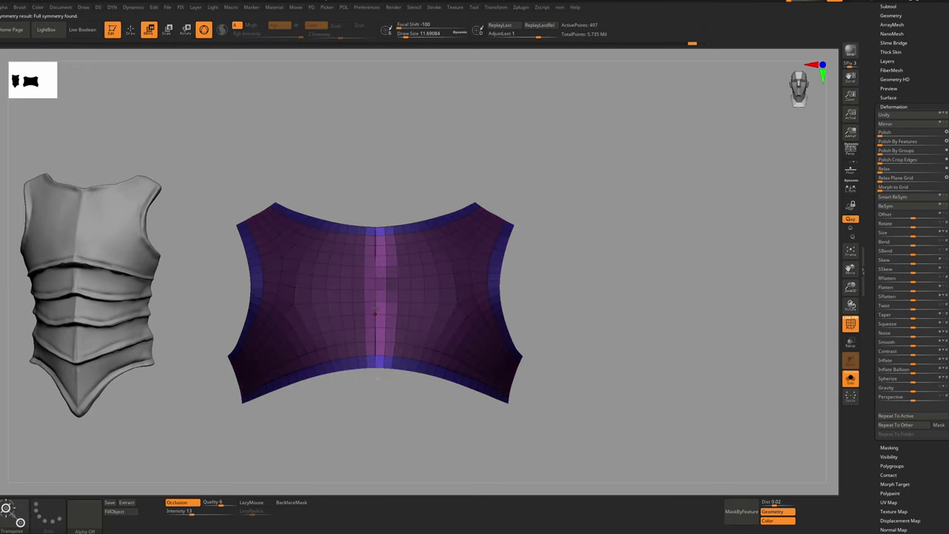
key("q")
key("w")
key("y")
mouse_move(376, 301)
left_mouse_down("shift")
mouse_move(439, 301)
mouse_move(410, 302)
left_mouse_up("shift")
left_click_drag(412, 401, 416, 406, "ctrl")
key("f")
left_click(417, 405)
Paint a vertical MaskPen band down the middle and Polish By Features along it
key("q")
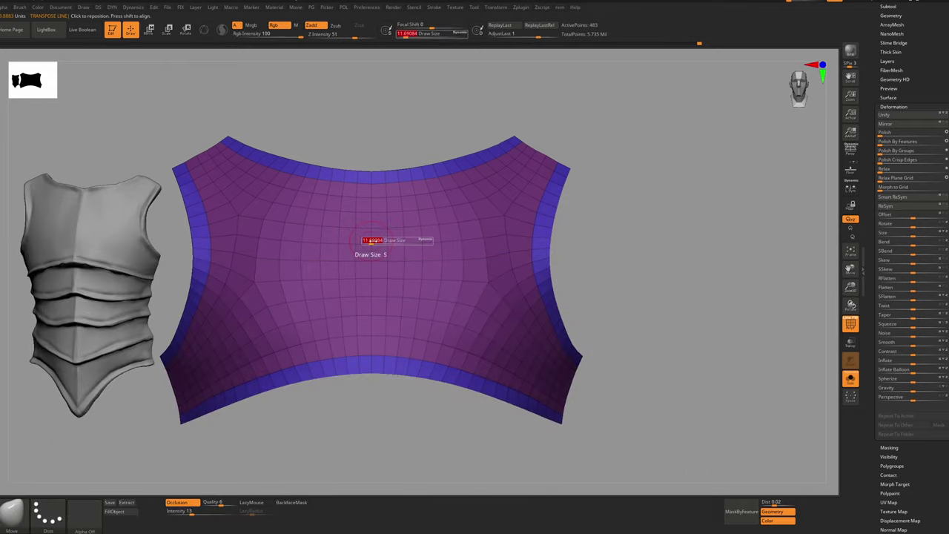
key("bracketleft")
key("ctrl")
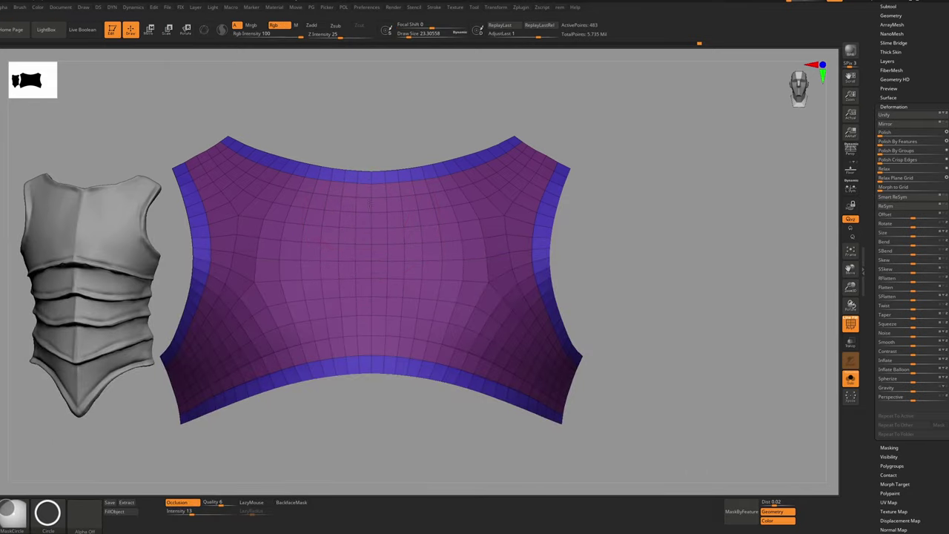
left_click_drag(369, 324, 387, 384, "ctrl")
key("ctrl+z")
left_click(12, 513, "ctrl")
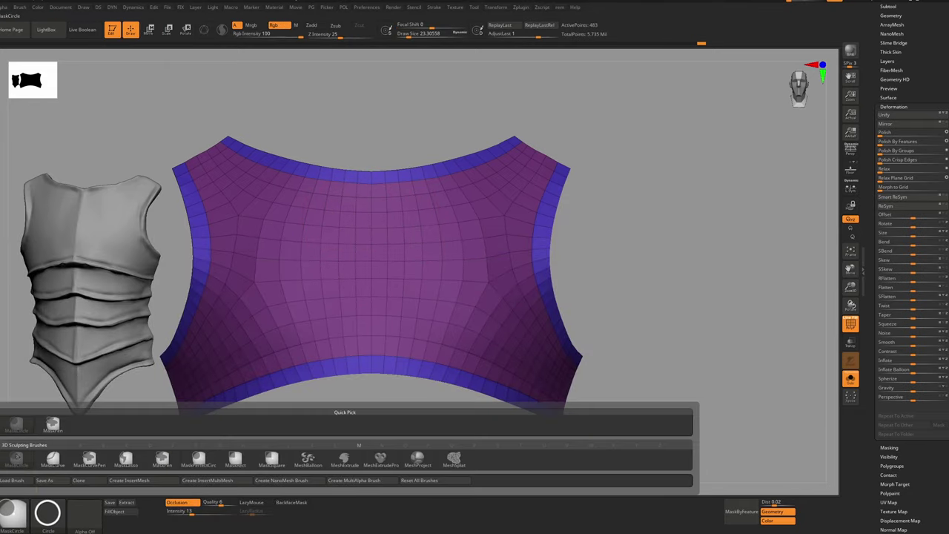
left_click(54, 426, "ctrl")
left_click_drag(361, 200, 364, 386, "ctrl")
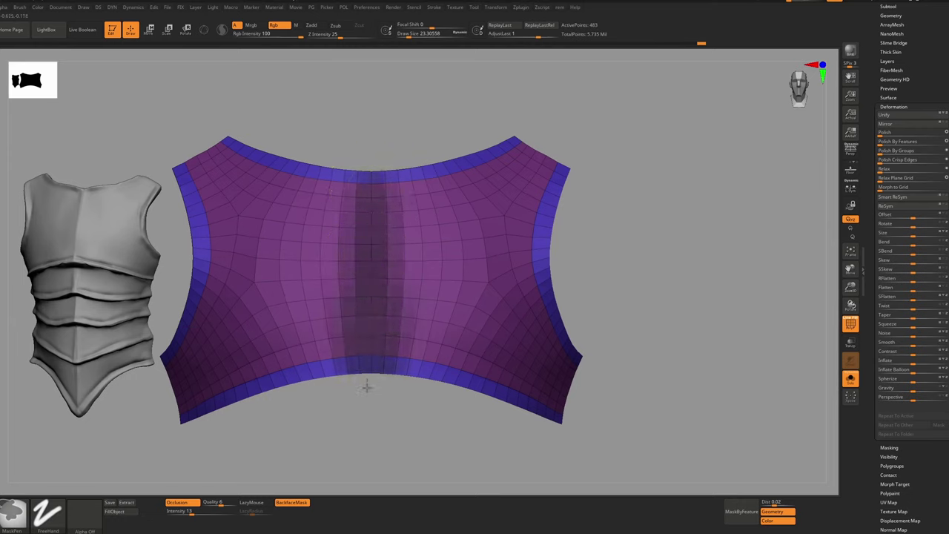
left_click(390, 408, "ctrl")
left_click(404, 266, "ctrl")
key("p")
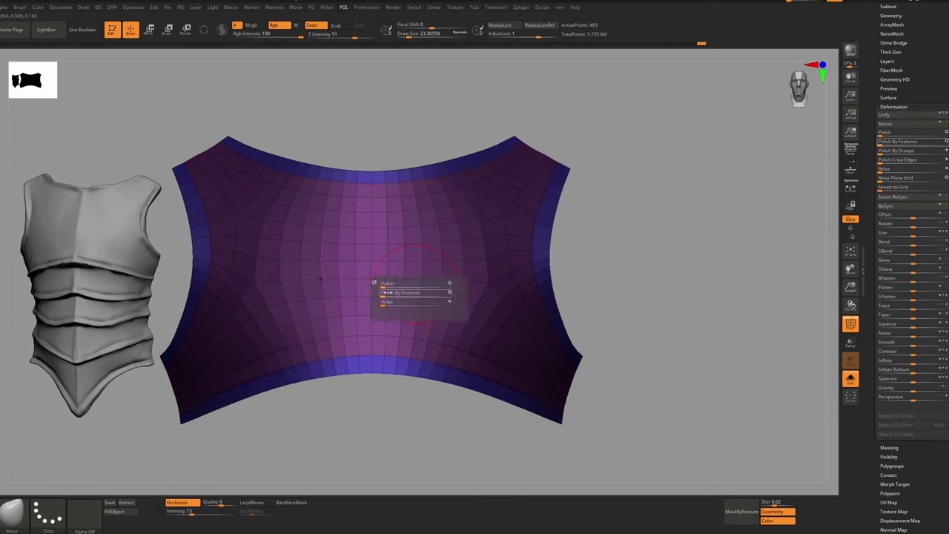
left_click_drag(386, 294, 412, 295)
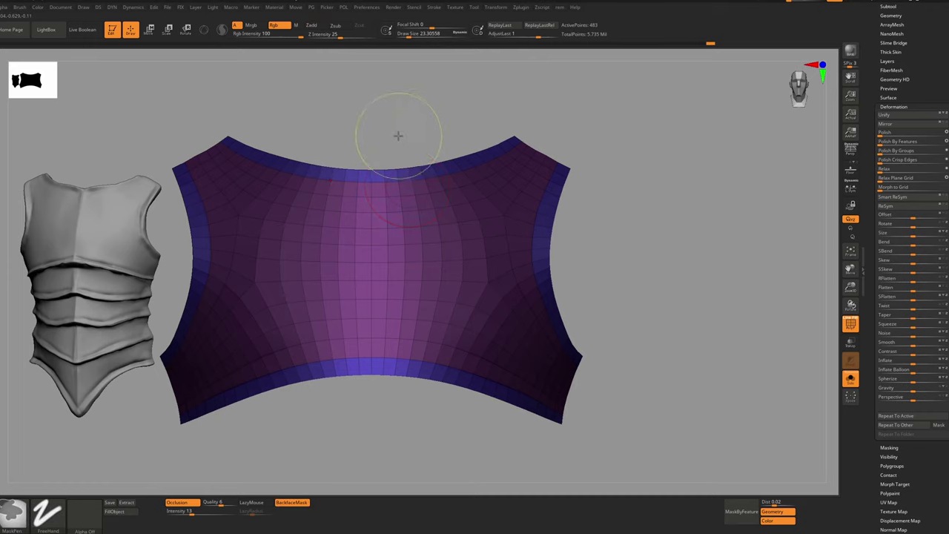
Smooth the plate, Mirror And Weld it again, and show the full character
left_click_drag(399, 137, 405, 147, "ctrl")
right_click_drag(405, 146, 388, 227, "ctrl")
mouse_move(389, 227)
left_mouse_down()
mouse_move(464, 291)
mouse_move(439, 306)
left_mouse_up()
mouse_move(465, 340)
left_mouse_down("shift")
mouse_move(509, 386)
mouse_move(467, 319)
left_mouse_up("shift")
key("f")
left_click(460, 376)
left_click_drag(371, 318, 372, 333, "shift")
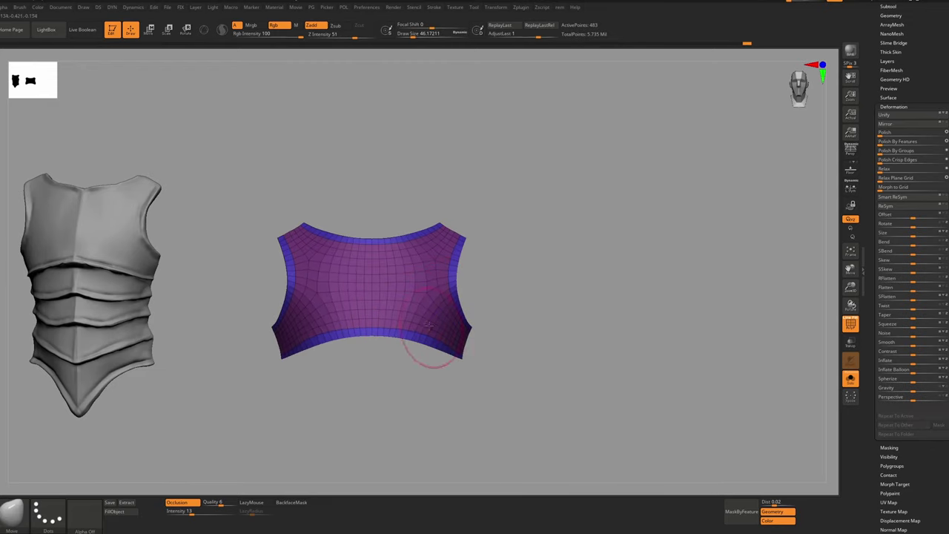
mouse_move(429, 349)
left_mouse_down()
mouse_move(434, 324)
mouse_move(329, 348)
mouse_move(394, 371)
left_mouse_up()
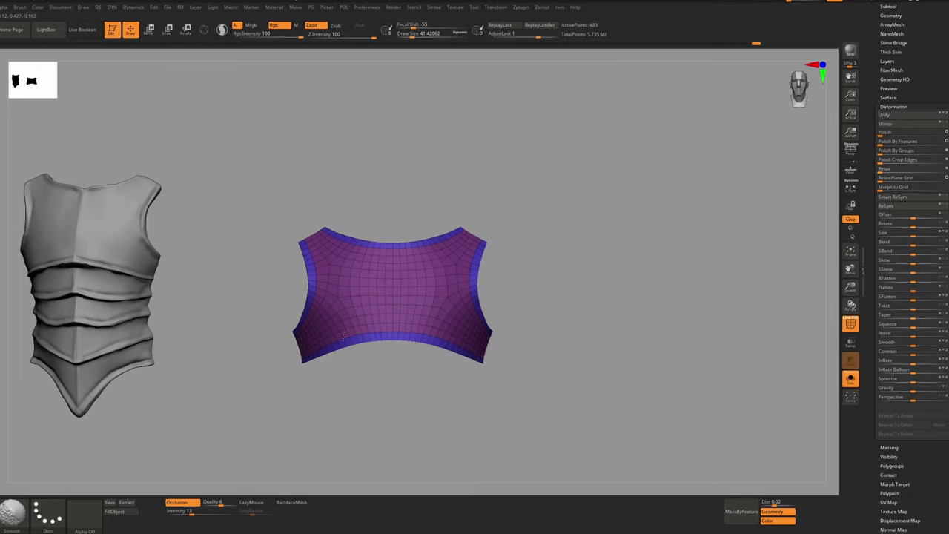
left_click_drag(343, 338, 386, 319, "shift")
left_click_drag(452, 297, 336, 314, "shift")
left_click_drag(350, 367, 457, 263)
key("alt+s")
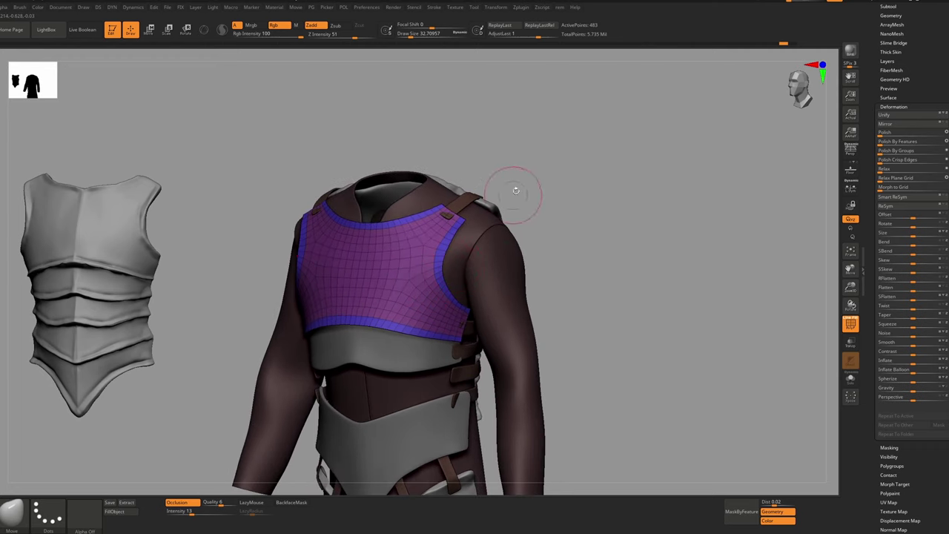
Annotate a screenshot of the chest plate with red guide lines toward the shoulder strap and armhole
key("Print")
left_click_drag(557, 153, 309, 386)
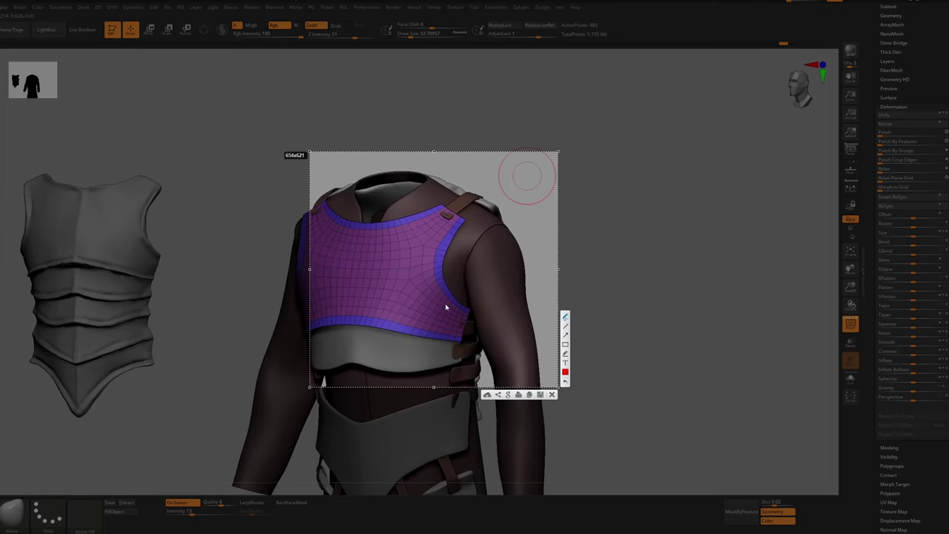
left_click_drag(449, 296, 430, 340)
mouse_move(442, 270)
left_mouse_down()
mouse_move(427, 283)
mouse_move(405, 347)
mouse_move(401, 207)
left_mouse_up()
mouse_move(410, 246)
left_mouse_down()
mouse_move(451, 212)
mouse_move(475, 279)
left_mouse_up()
left_click(553, 395)
Enlarge the brush to about 56, orbit to a front view, and bring up the ZRemesher options
mouse_move(304, 308)
right_mouse_down()
mouse_move(364, 297)
mouse_move(382, 323)
right_mouse_up()
key("s")
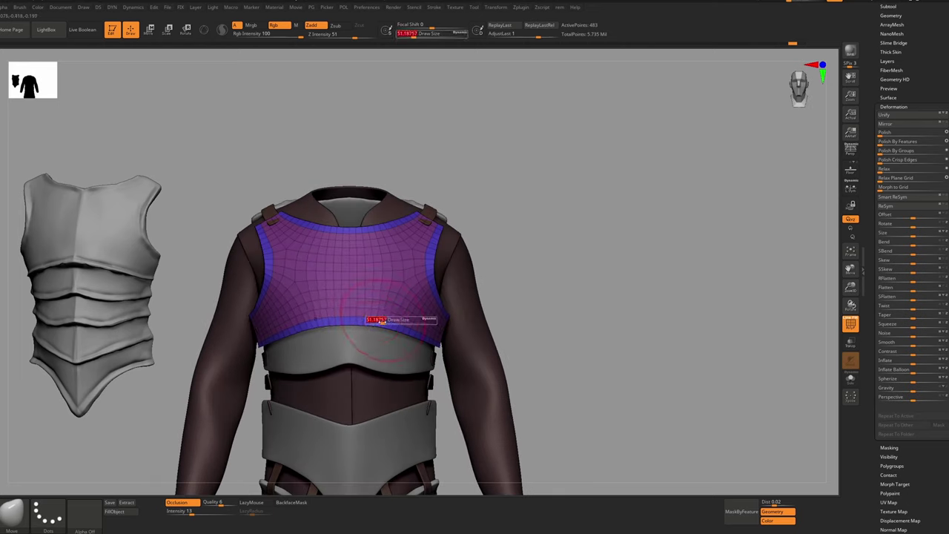
left_click_drag(377, 324, 379, 324)
right_click_drag(402, 331, 406, 327)
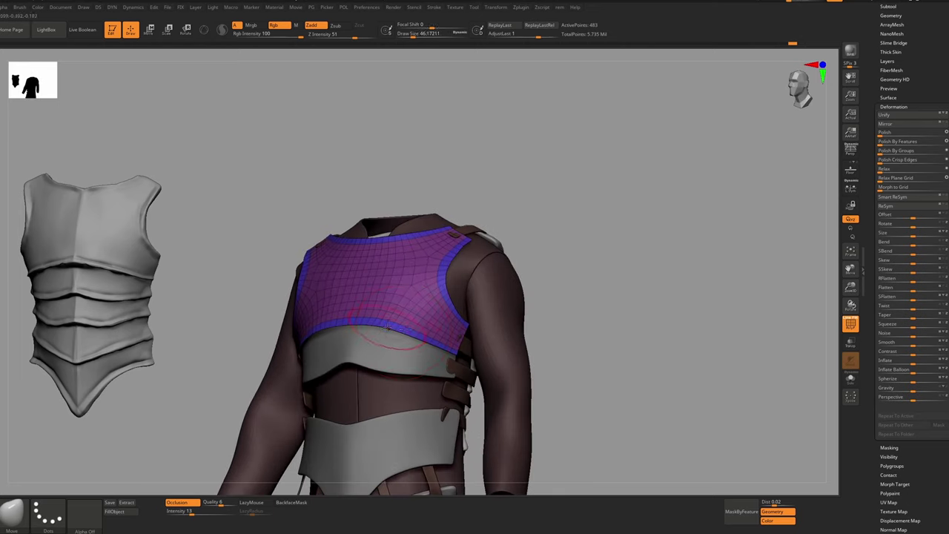
key("shift")
mouse_move(416, 301)
right_mouse_down("shift")
mouse_move(436, 320)
mouse_move(486, 292)
right_mouse_up("shift")
key("r")
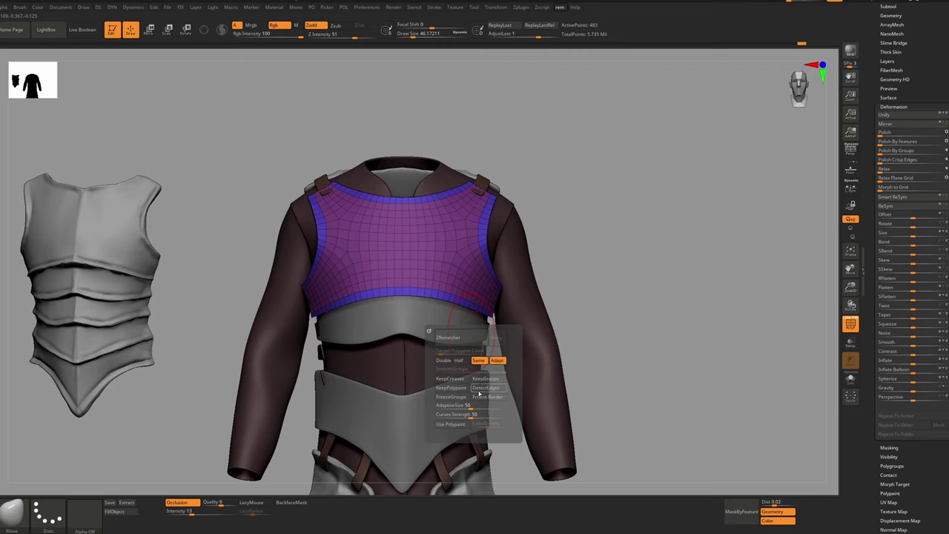
Enable KeepGroups and ZRemesh the chest plate, then isolate it and undo the remesh
left_click(497, 379)
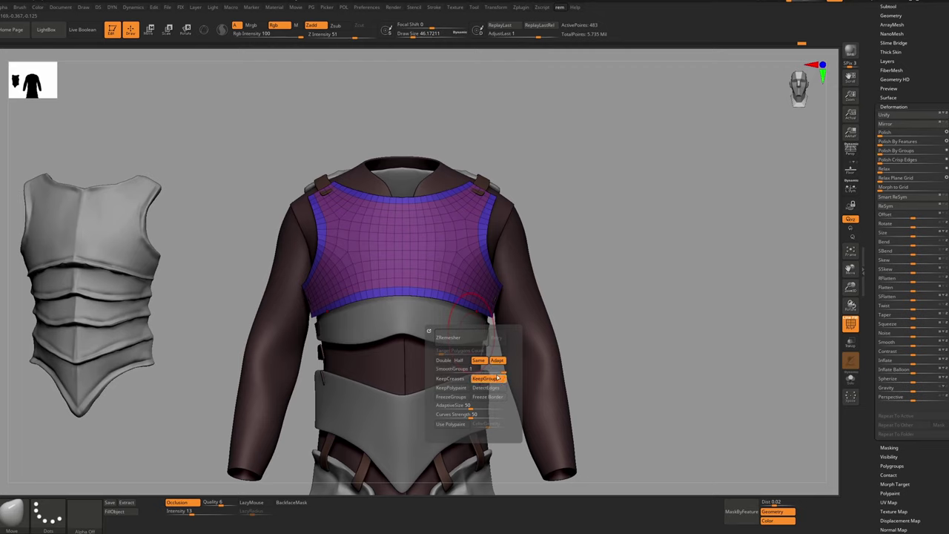
left_click(475, 346)
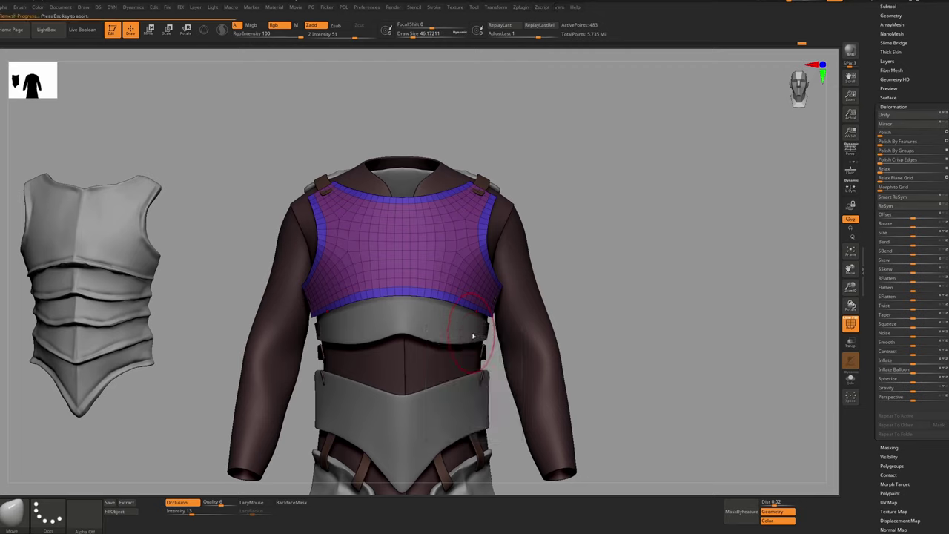
right_click_drag(403, 276, 459, 275)
key("alt+s")
key("ctrl+z")
Rerun ZRemesher on the chest plate with KeepGroups and DetectEdges enabled
key("shift+f")
key("shift+f")
key("shift+d")
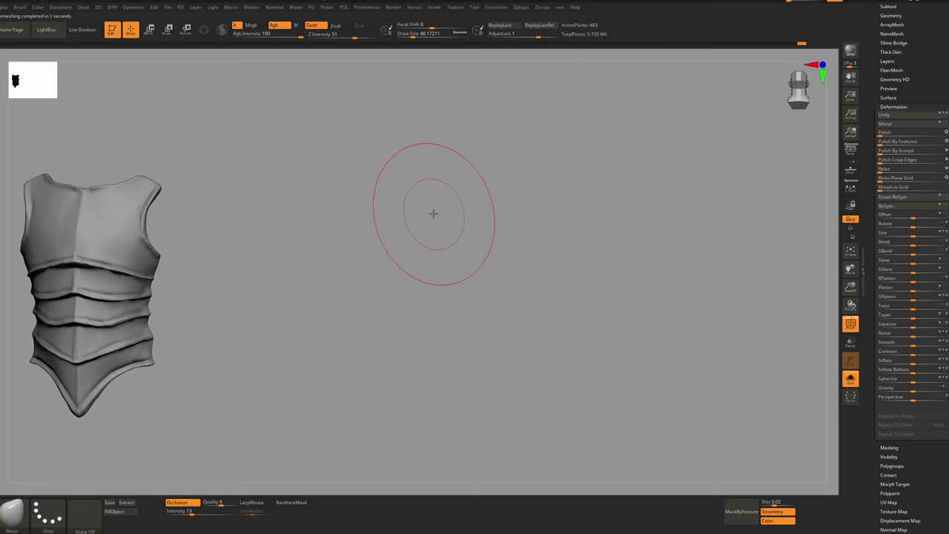
key("d")
key("shift+d")
key("alt+f")
right_click_drag(470, 260, 450, 260)
key("alt+r")
left_click(486, 319)
left_click(485, 319)
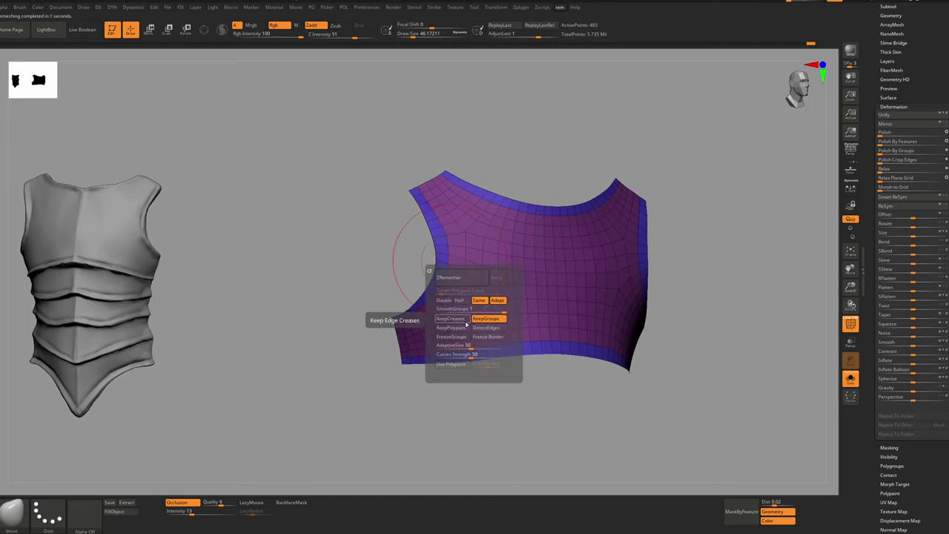
left_click(474, 328)
left_click(458, 278)
Show the whole character and select the Extract7 band beneath the plate, smooth preview off
right_click_drag(428, 194, 478, 204, "shift")
key("shift+f")
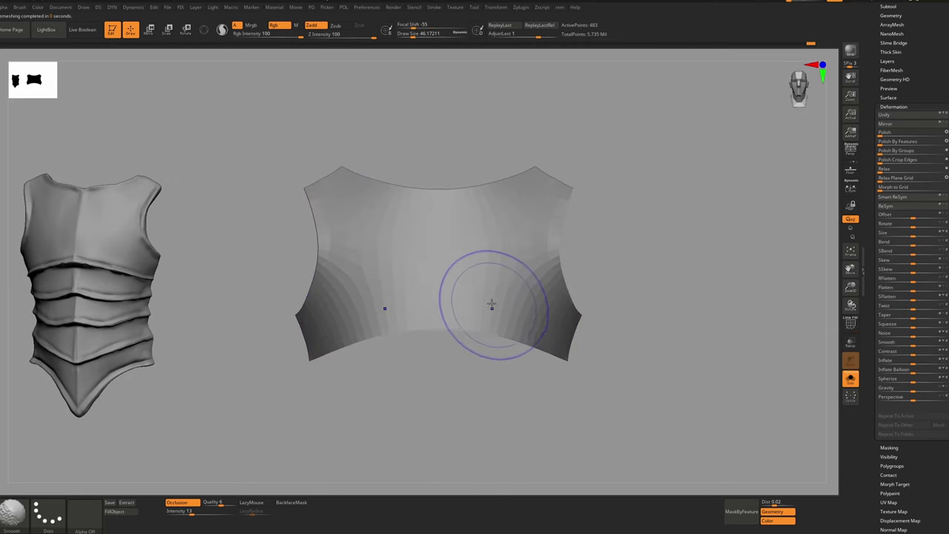
key("shift+f")
key("alt+s")
right_click_drag(502, 318, 511, 282, "ctrl")
mouse_move(511, 282)
right_mouse_down()
mouse_move(486, 279)
mouse_move(510, 306)
right_mouse_up()
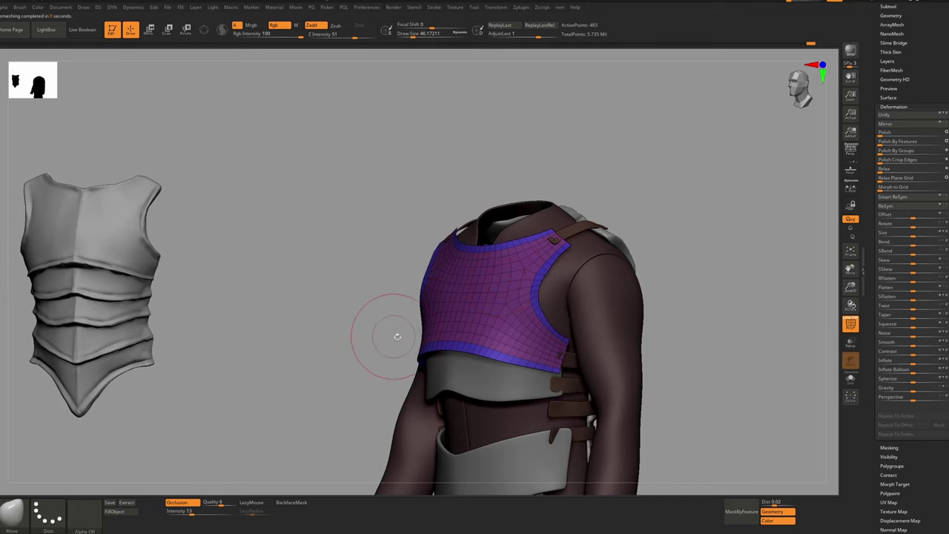
right_click_drag(398, 336, 486, 383)
left_click(489, 368, "alt")
key("shift+d")
Select the Extract7 band and slide one edge loop down with ZModeler Edge > Slide EdgeLoop
right_click_drag(467, 312, 438, 276, "alt")
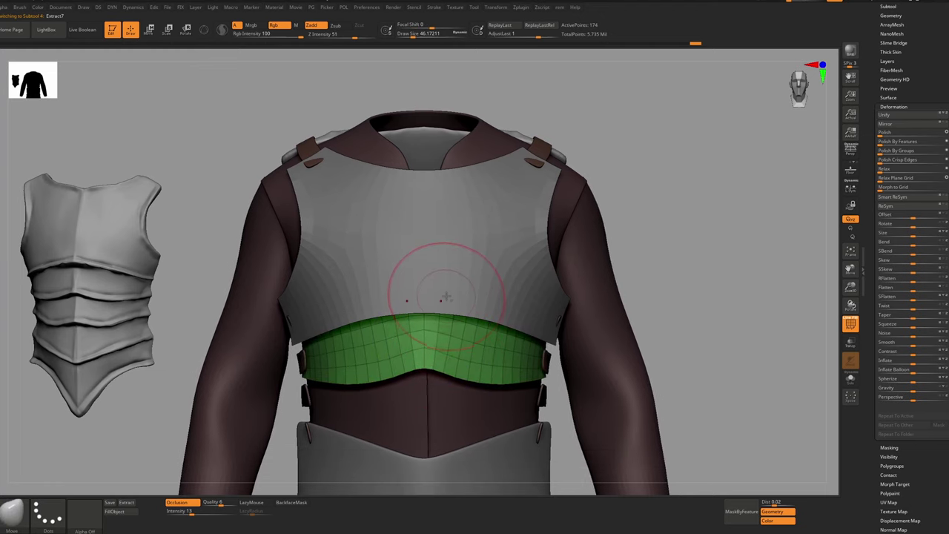
left_click(460, 317, "alt")
left_click(437, 360, "alt")
right_click_drag(447, 354, 432, 328, "alt")
key("b")
key("z")
key("m")
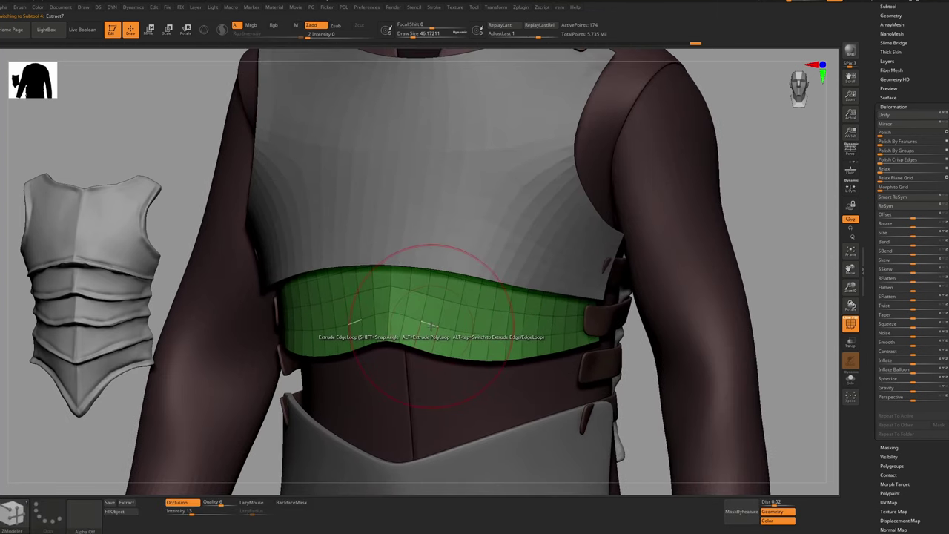
key("space")
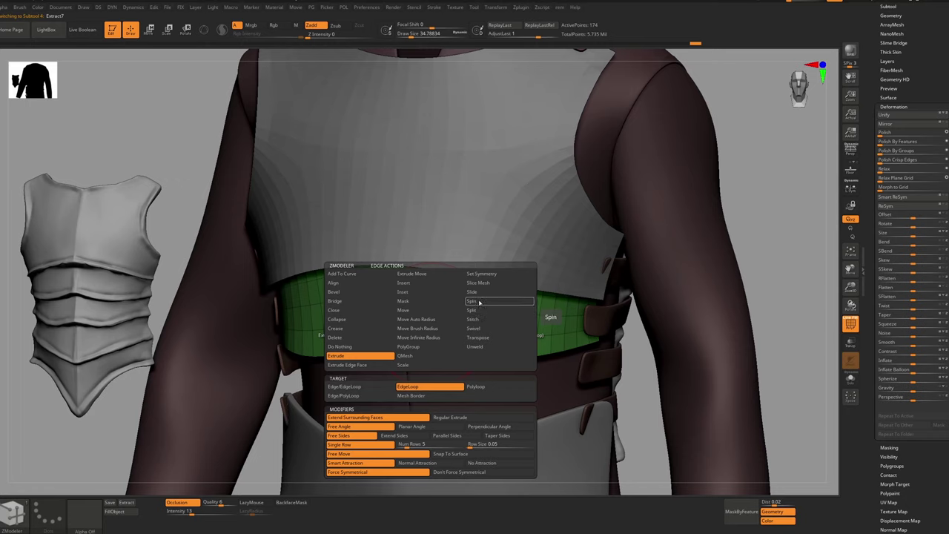
left_click(481, 294)
left_click(424, 387)
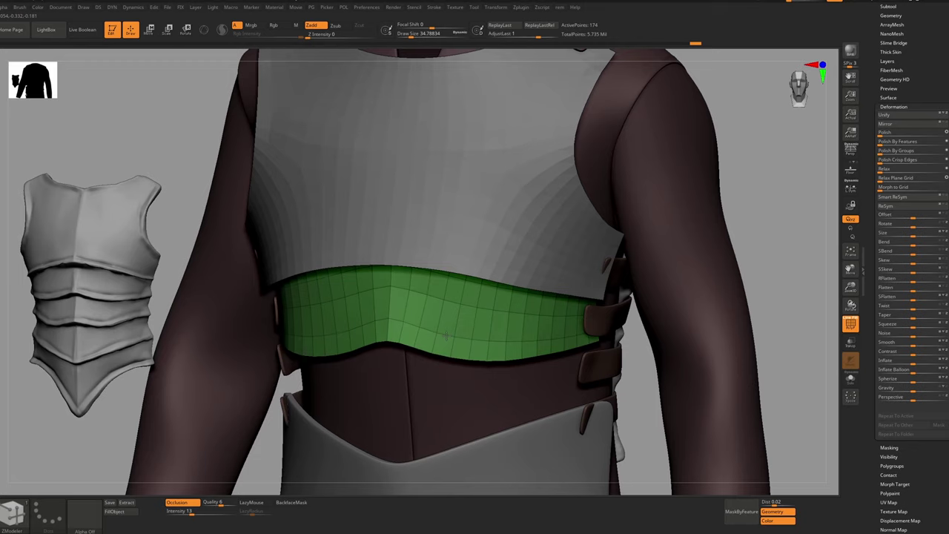
left_click_drag(453, 302, 465, 263)
Hide the band's bottom row, regroup the upper rows with Ctrl+W, unhide, and exit Solo
key("alt+s")
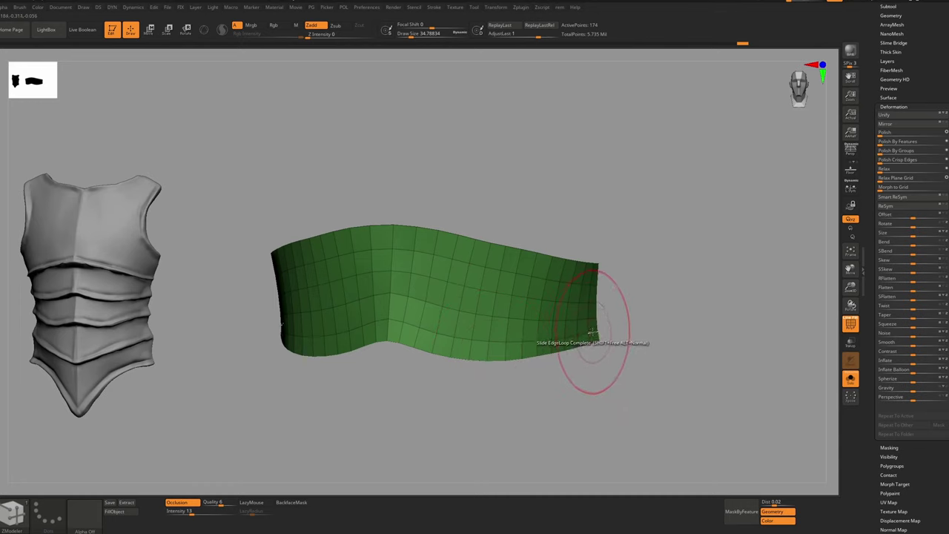
key("space")
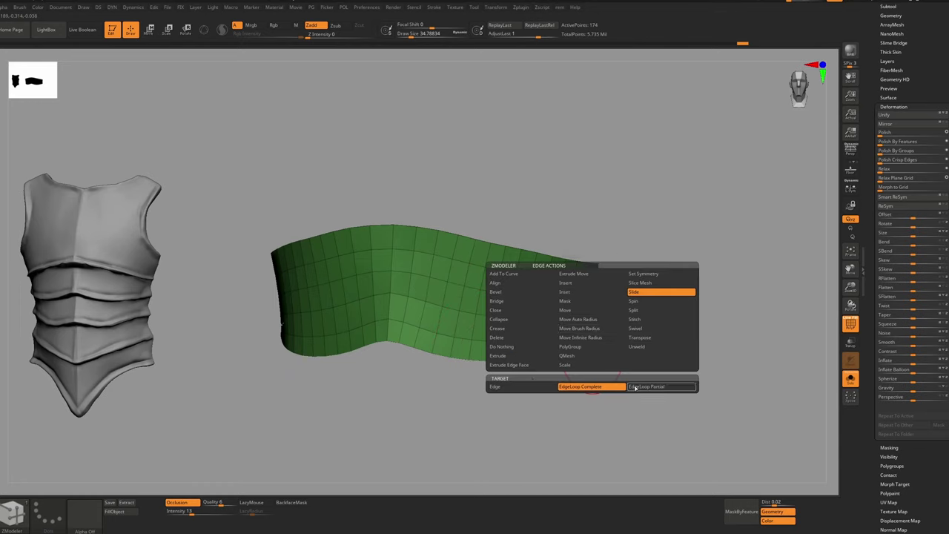
left_click(636, 387)
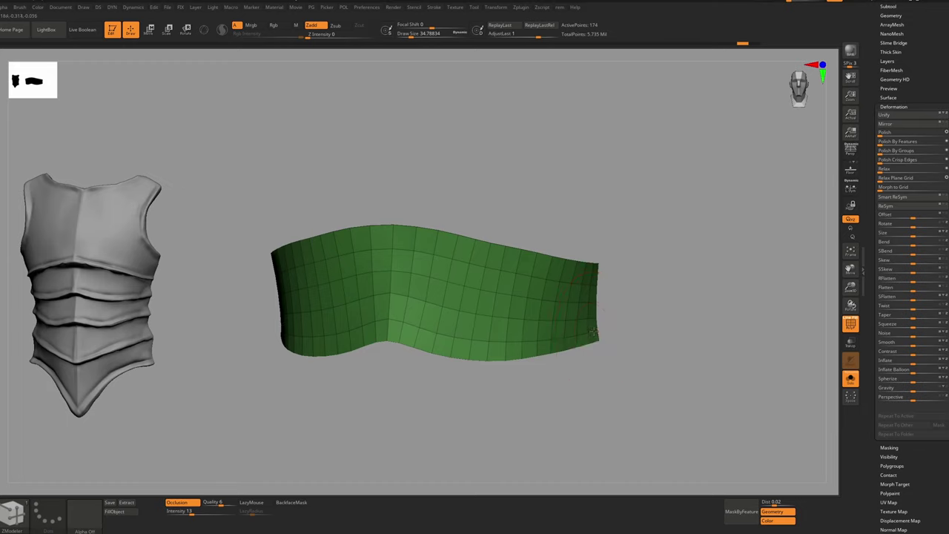
left_click(598, 333, "ctrl+shift")
key("ctrl+w")
mouse_move(664, 178)
left_mouse_down("ctrl+alt+shift")
mouse_move(155, 260)
mouse_move(723, 415)
left_mouse_up("ctrl+alt+shift")
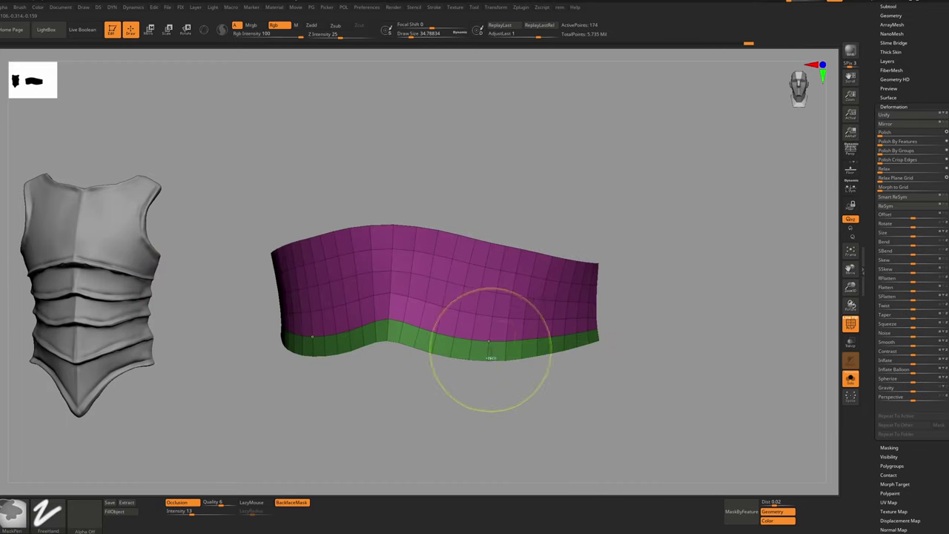
right_click_drag(492, 352, 475, 326, "ctrl")
mouse_move(475, 326)
right_mouse_down()
mouse_move(495, 348)
mouse_move(496, 304)
mouse_move(479, 260)
mouse_move(492, 284)
right_mouse_up()
key("alt+s")
left_click_drag(490, 284, 476, 281)
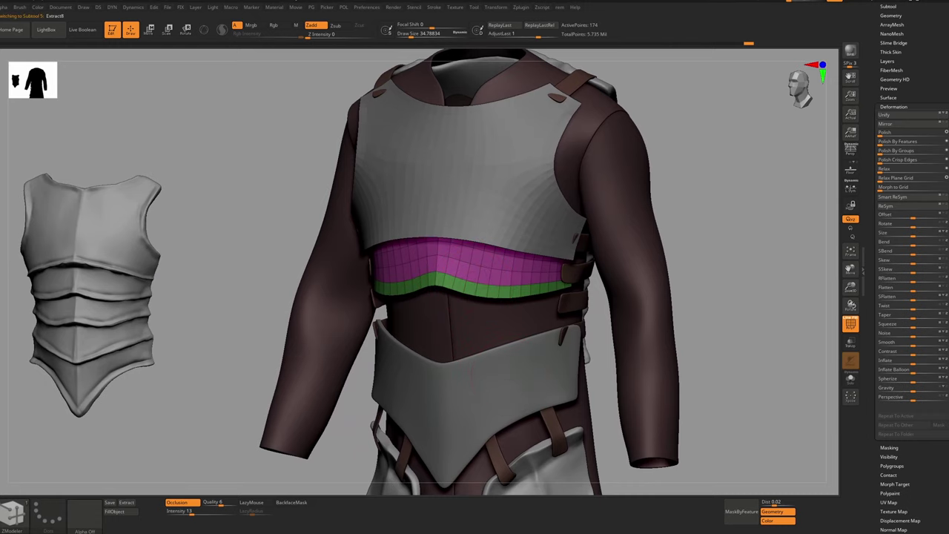
Select and isolate the waist plate, regrouping part of it with Ctrl+W before unhiding
left_click(470, 375, "alt")
right_click_drag(445, 436, 435, 393, "alt")
right_click_drag(434, 393, 445, 387, "shift")
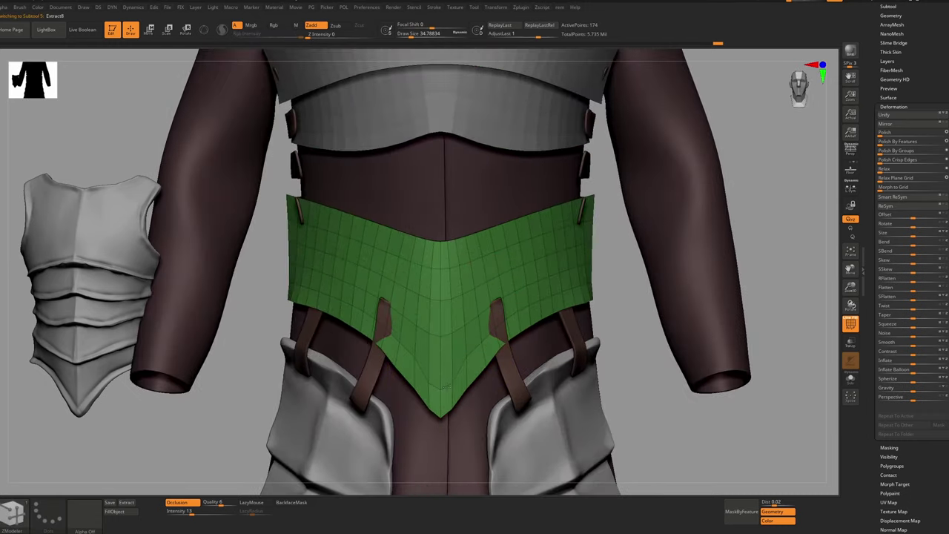
key("shift+s")
left_click(447, 396, "ctrl+shift")
mouse_move(665, 178)
left_mouse_down("ctrl+alt+shift")
mouse_move(618, 423)
mouse_move(660, 393)
left_mouse_up("ctrl+alt+shift")
key("ctrl+w")
mouse_move(671, 145)
left_mouse_down("ctrl+alt+shift")
mouse_move(290, 381)
mouse_move(604, 374)
left_mouse_up("ctrl+alt+shift")
left_click_drag(385, 359, 324, 311, "shift")
mouse_move(460, 445)
right_mouse_down("ctrl")
mouse_move(454, 385)
mouse_move(459, 393)
right_mouse_up("ctrl")
right_click_drag(498, 369, 512, 427, "ctrl")
right_click_drag(512, 426, 475, 419)
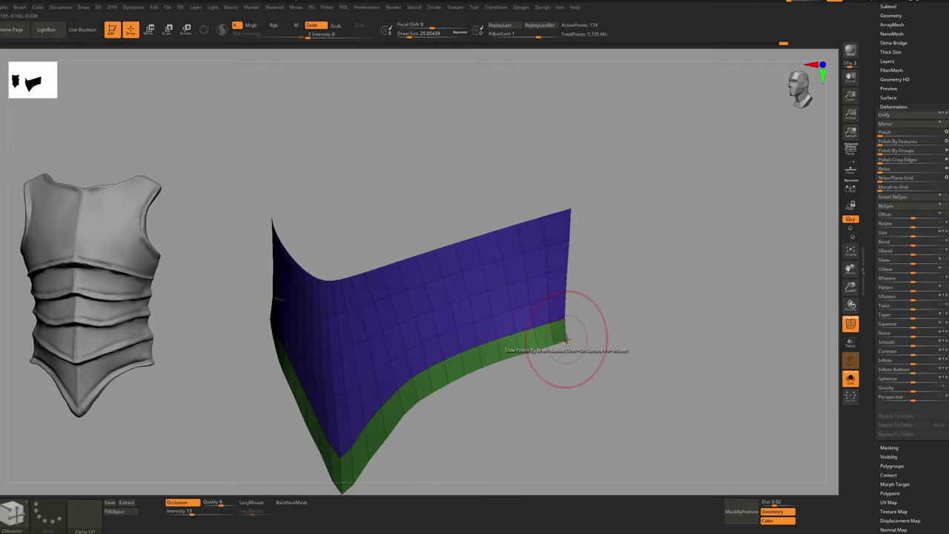
Mask parts of the waist plate and relax its unmasked edges with the Relax slider
left_click_drag(540, 350, 431, 367, "ctrl")
left_click(576, 405, "ctrl")
left_click_drag(549, 421, 586, 421)
right_click_drag(549, 423, 575, 406)
left_click_drag(445, 343, 404, 371, "ctrl")
left_click(463, 390, "ctrl")
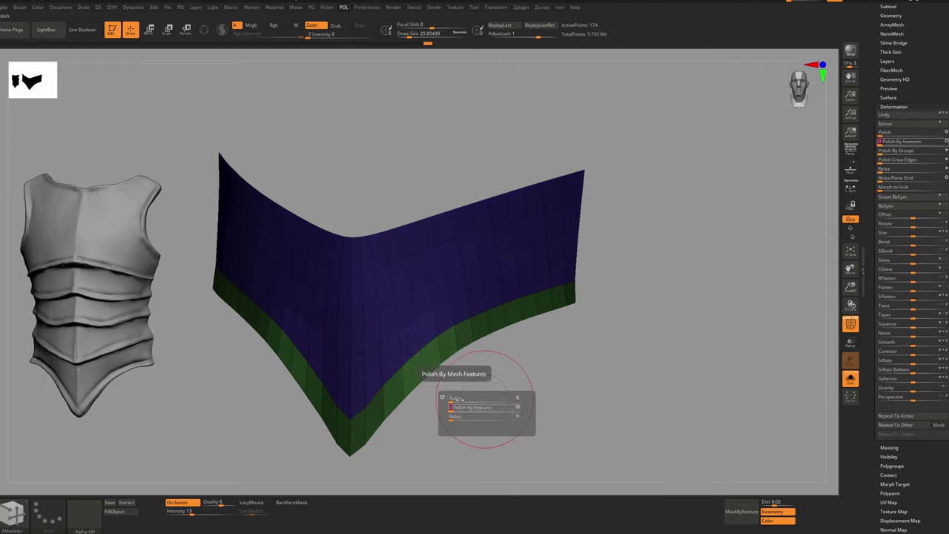
left_click_drag(456, 418, 493, 417)
Polish By Features on each inverted-mask region of the plate, then clear the mask
left_click_drag(530, 300, 390, 393, "ctrl")
left_click(577, 355, "ctrl")
left_click_drag(546, 356, 576, 356)
left_click_drag(557, 296, 559, 273, "ctrl")
left_click(615, 311, "ctrl")
left_click_drag(582, 309, 616, 310)
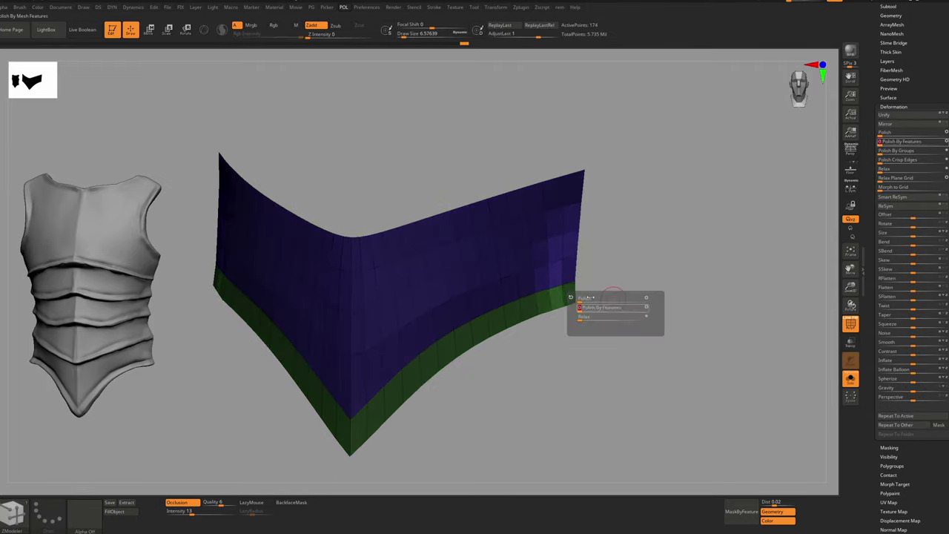
right_click_drag(617, 349, 620, 308, "ctrl")
left_click_drag(538, 259, 528, 301, "ctrl")
left_click(623, 311, "ctrl")
left_click_drag(590, 311, 623, 310)
left_click_drag(623, 327, 649, 352, "ctrl")
right_click_drag(622, 319, 586, 312, "shift")
right_click_drag(586, 326, 557, 286, "ctrl")
Hide the polyframe display and select the ZModeler brush
key("shift+f")
key("shift+f")
key("shift+f")
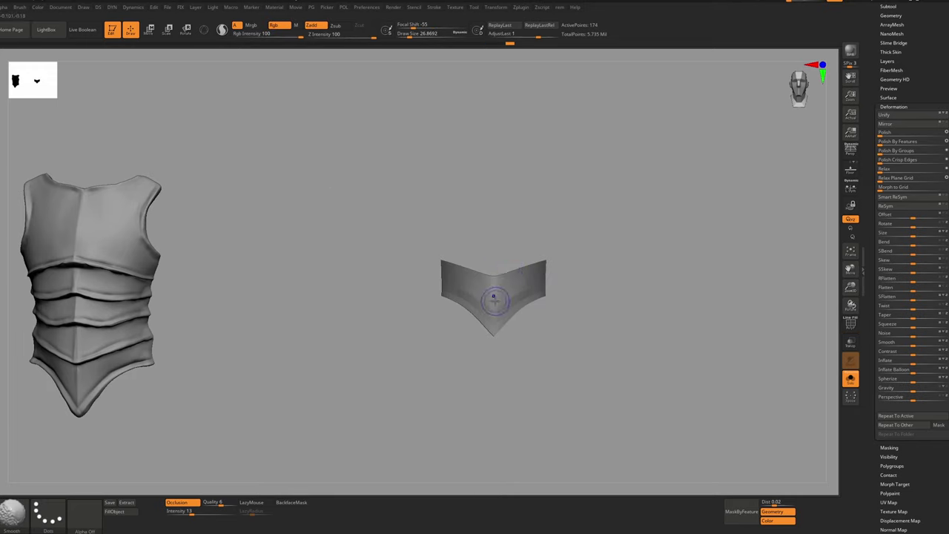
key("b")
key("z")
key("m")
key("shift")
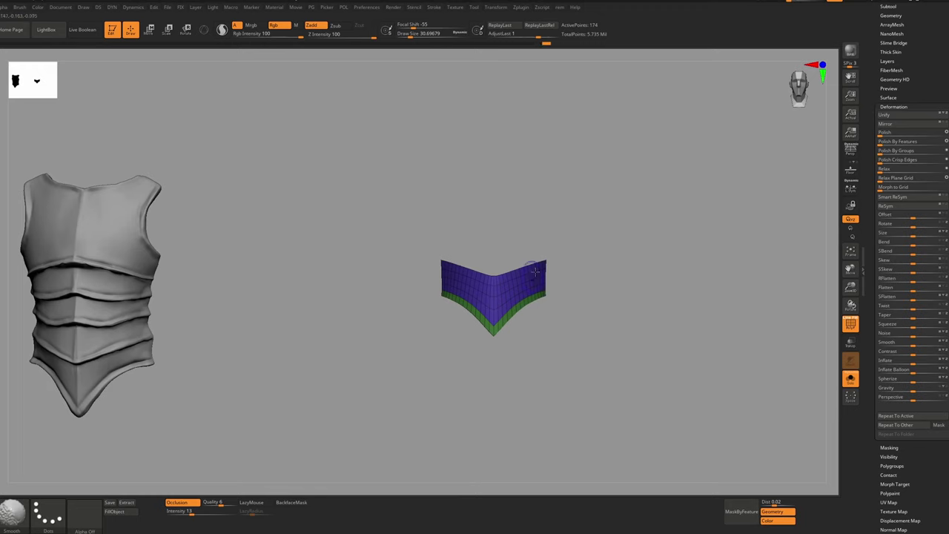
Show the whole outfit again and make the chest plate active, orbiting between front and side views
key("alt+s")
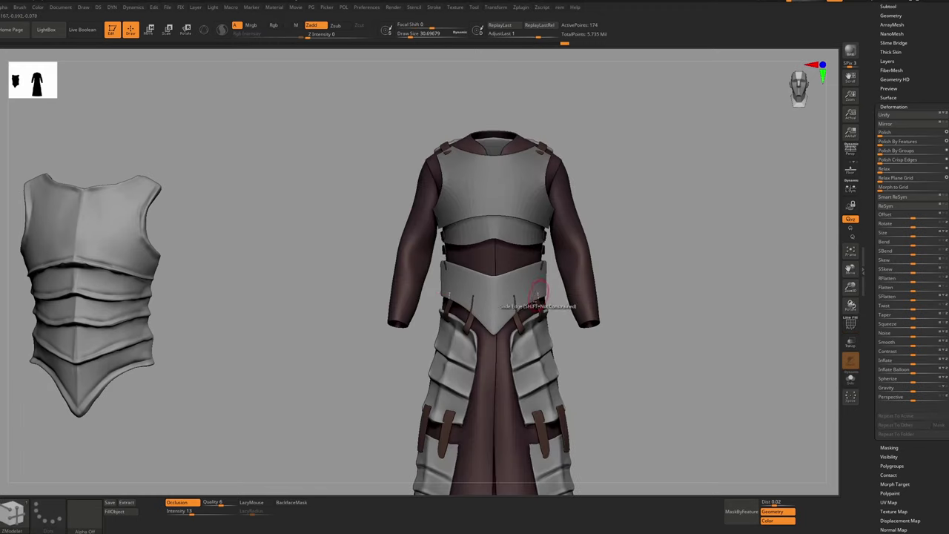
mouse_move(534, 297)
right_mouse_down("ctrl")
mouse_move(529, 256)
mouse_move(518, 298)
mouse_move(531, 283)
mouse_move(501, 290)
mouse_move(534, 279)
right_mouse_up("ctrl")
left_click(523, 211, "alt")
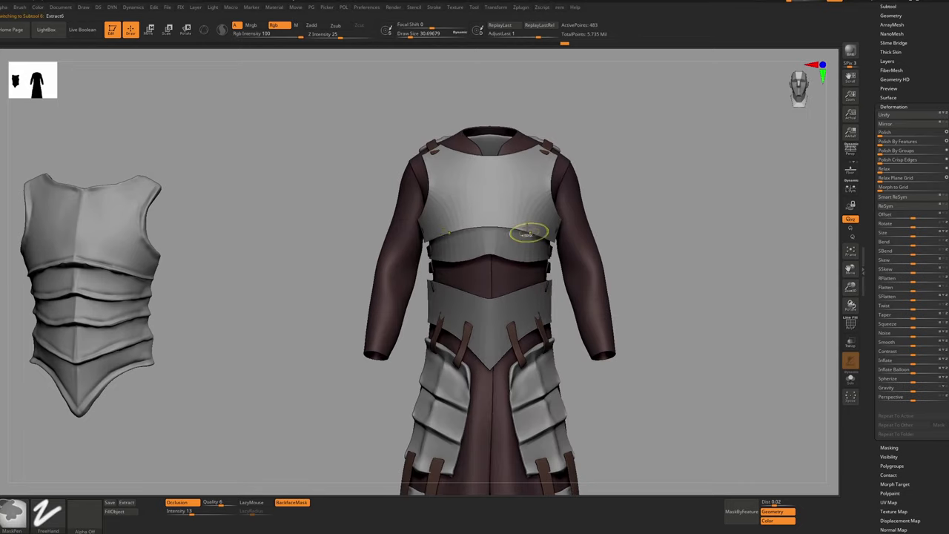
right_click_drag(529, 233, 499, 235, "ctrl")
right_click_drag(596, 181, 636, 174, "shift")
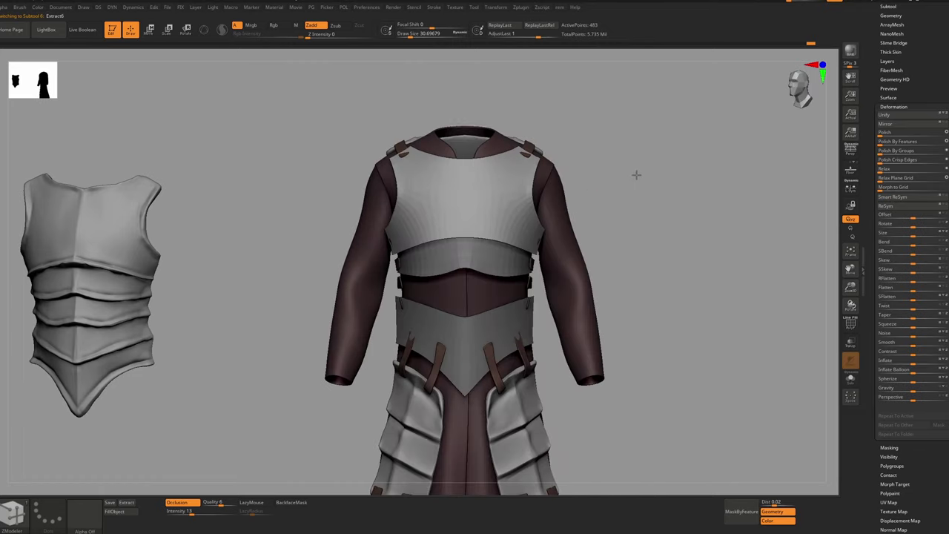
right_click_drag(506, 214, 500, 209, "ctrl")
right_click_drag(500, 210, 515, 210)
right_click_drag(448, 196, 380, 224, "ctrl")
Select the back armor and mask both shoulders and the upper back with the Move brush
left_click(403, 194, "alt")
key("b")
key("m")
key("v")
mouse_move(408, 197)
left_mouse_down("ctrl")
mouse_move(419, 226)
mouse_move(415, 215)
left_mouse_up("ctrl")
key("ctrl+z")
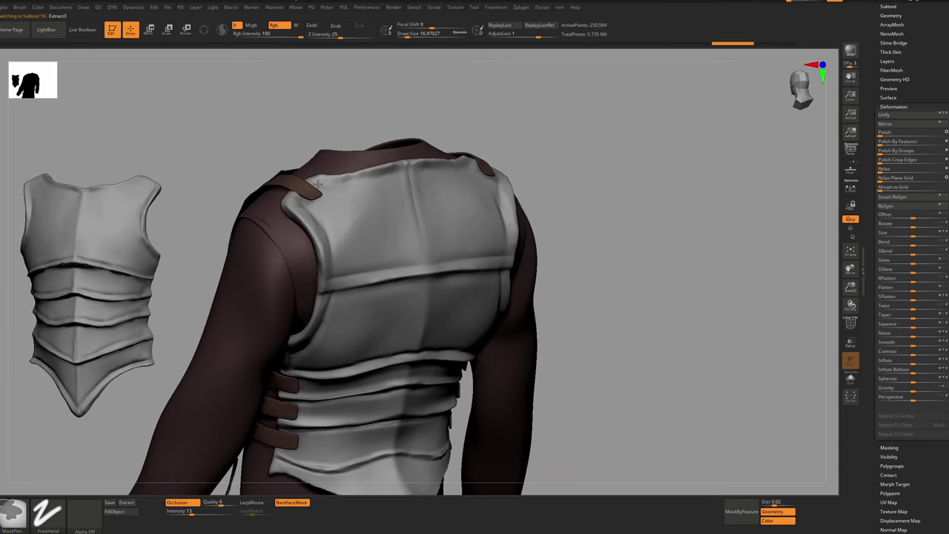
left_click_drag(311, 193, 330, 211, "ctrl")
right_click_drag(342, 212, 386, 227, "ctrl")
mouse_move(354, 229)
left_mouse_down("ctrl")
mouse_move(353, 241)
mouse_move(393, 249)
mouse_move(410, 234)
left_mouse_up("ctrl")
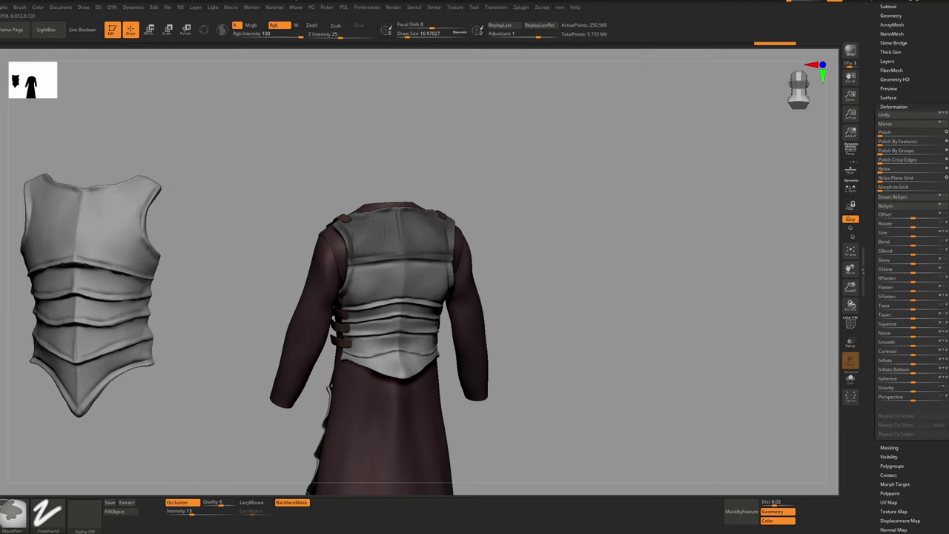
Inspect the masked back plate from side and front three-quarter views, briefly toggling polygroup colouring
right_click_drag(370, 253, 393, 270, "ctrl")
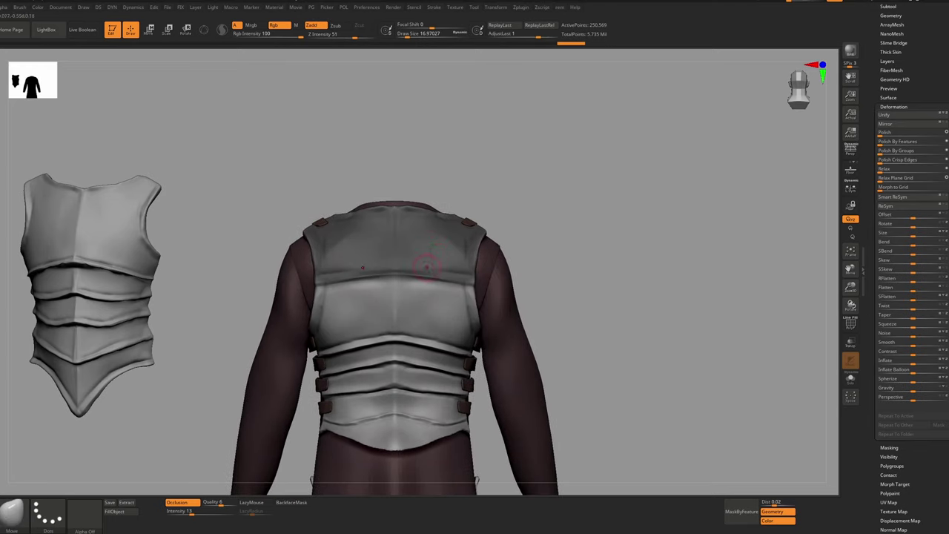
left_click_drag(482, 268, 431, 269)
right_click_drag(430, 269, 475, 267)
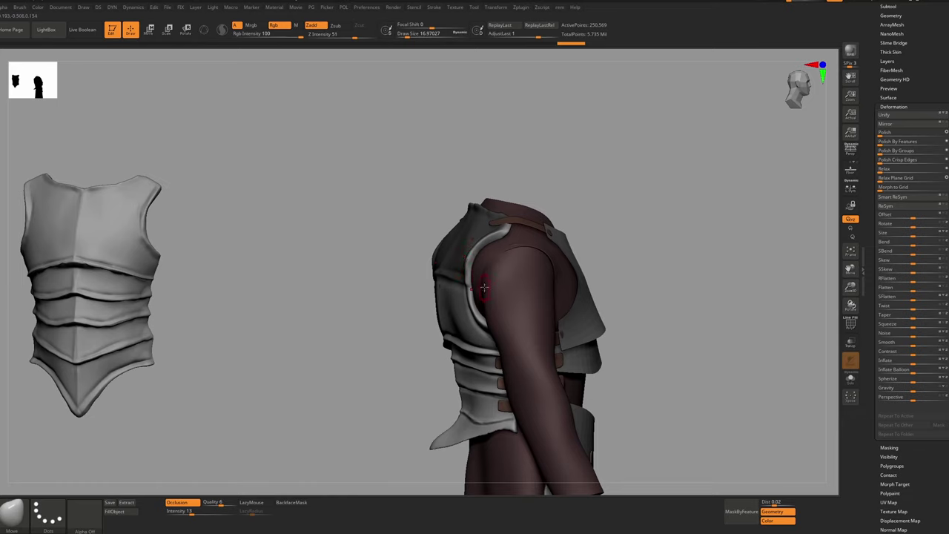
right_click_drag(578, 314, 479, 271)
key("shift+f")
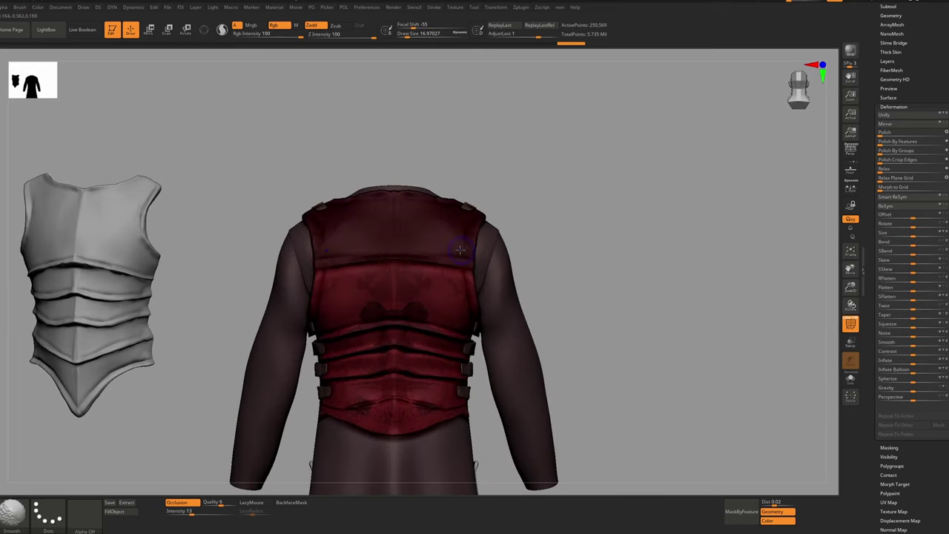
key("shift+f")
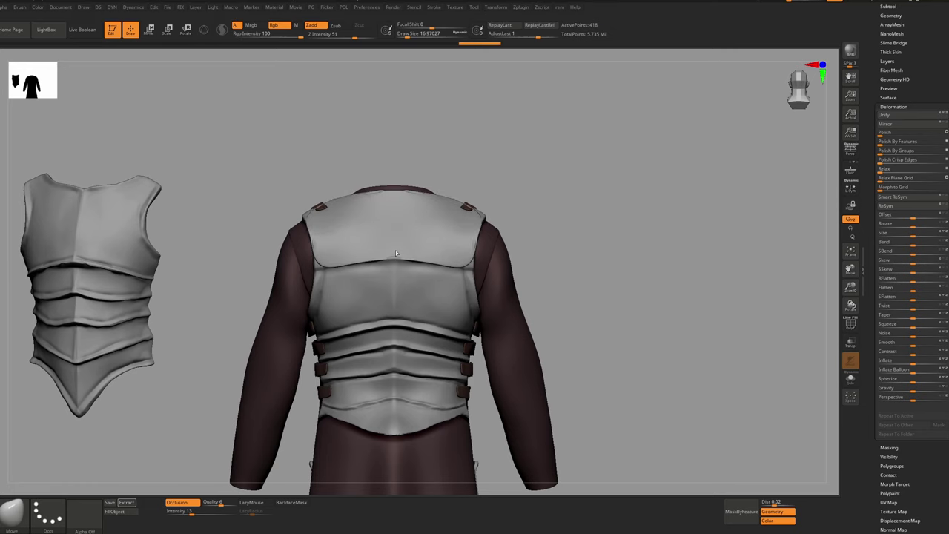
Accept the extracted upper-back panel and display its polygon wireframe
key("f")
key("shift+f")
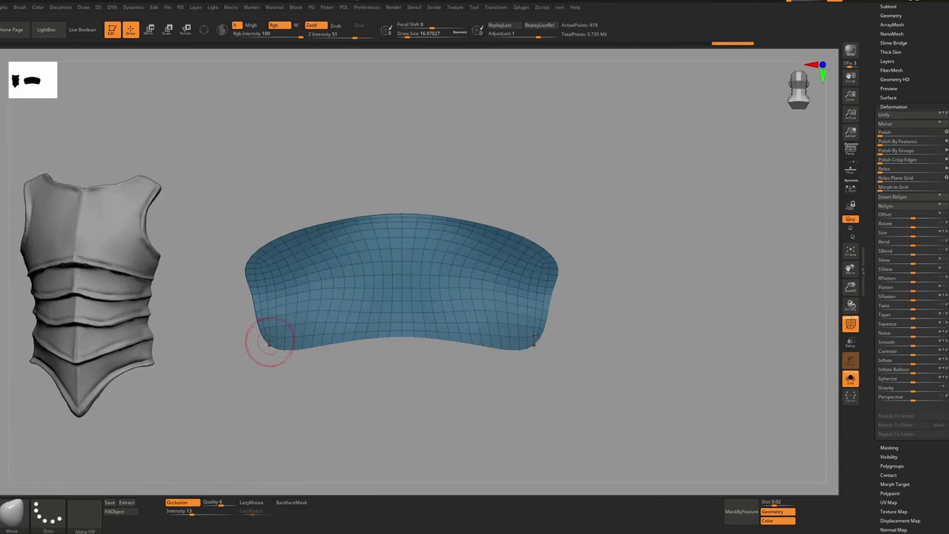
scroll(269, 340, "up", 3)
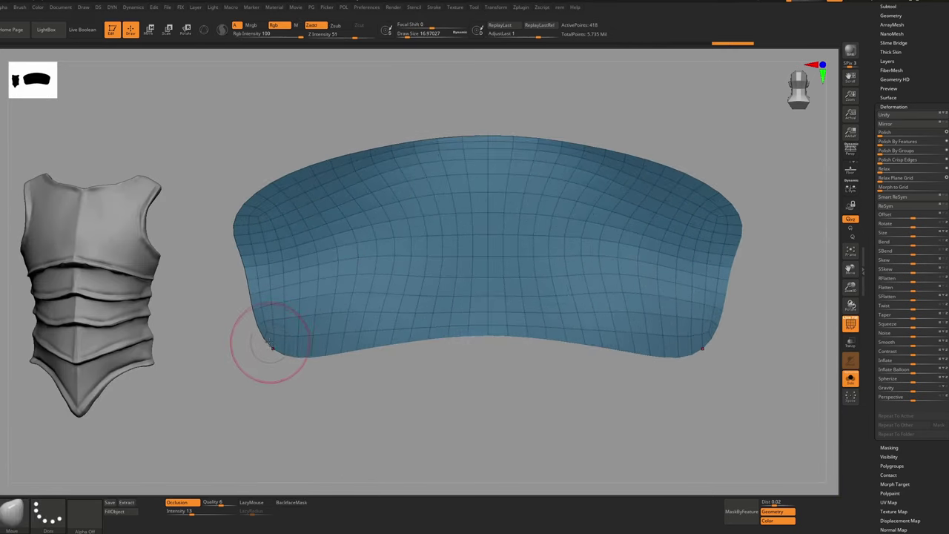
Shrink the brush, pull the panel's lower corners downward and mask its bottom edge
key("s")
left_click(265, 339)
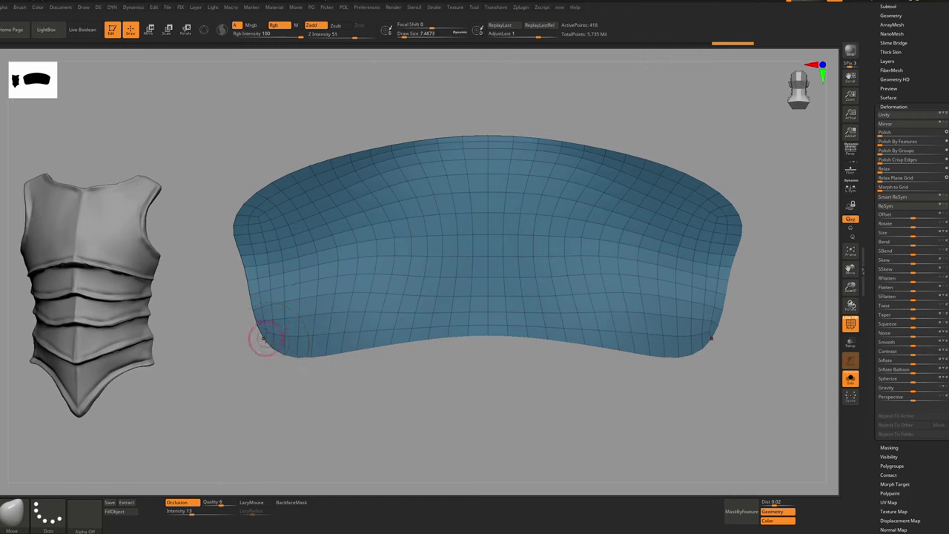
key("s")
mouse_move(263, 350)
left_mouse_down()
mouse_move(261, 363)
mouse_move(386, 343)
mouse_move(445, 345)
left_mouse_up()
left_click(451, 365, "ctrl")
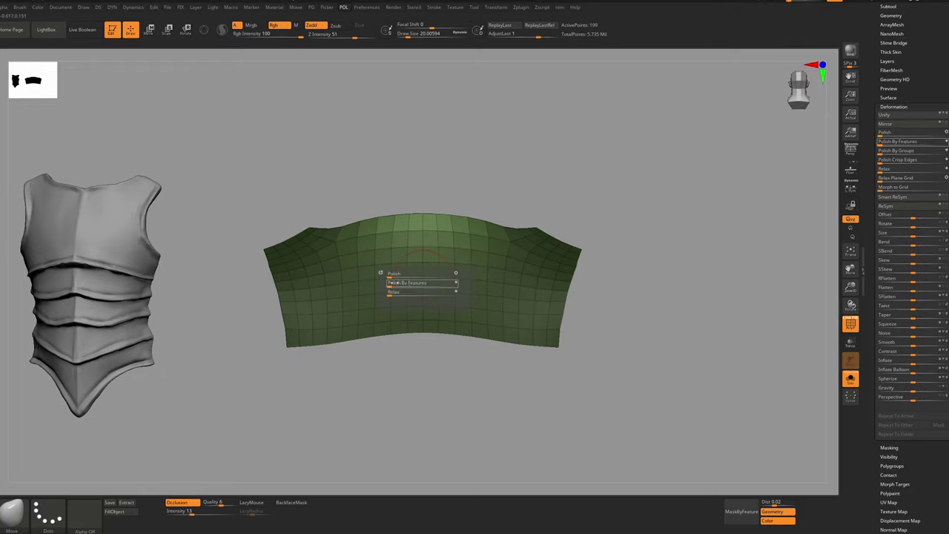
Polish the unmasked panel surface and make the upper-back panel active in a straight back view
left_click_drag(388, 284, 423, 284)
mouse_move(245, 259)
right_mouse_down()
mouse_move(289, 274)
mouse_move(371, 278)
right_mouse_up()
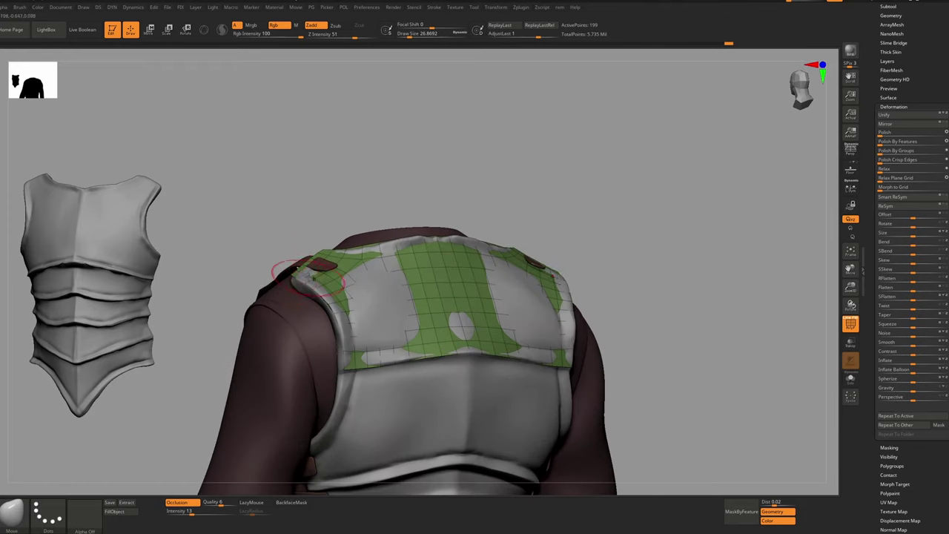
left_click(308, 277, "alt")
left_click_drag(488, 189, 485, 187, "shift")
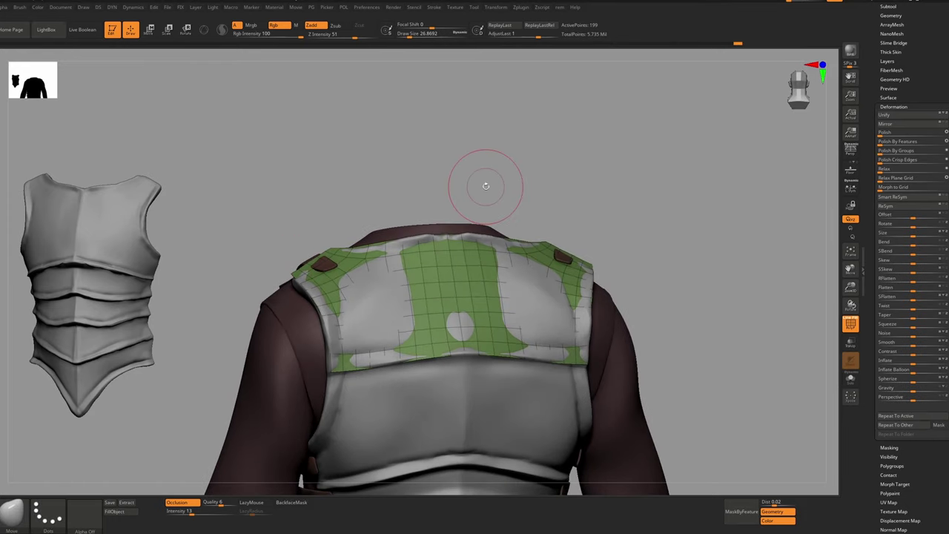
right_click_drag(423, 284, 322, 273)
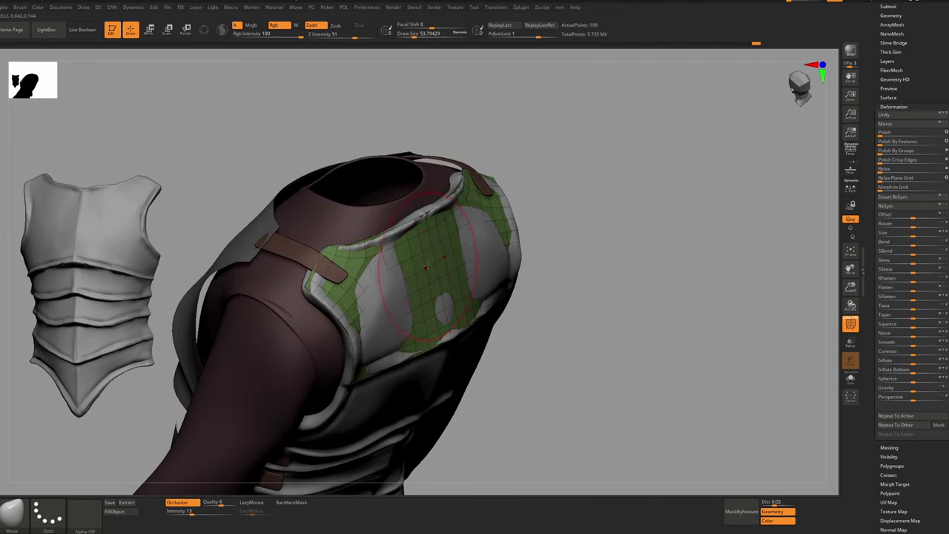
right_click_drag(428, 266, 453, 271, "shift")
Push the panel flush against the back armor and reshape its edge over the shoulders
key("bracketright")
mouse_move(425, 278)
left_mouse_down("alt")
mouse_move(385, 277)
mouse_move(363, 293)
left_mouse_up("alt")
key("bracketleft")
key("s")
left_click_drag(362, 294, 359, 296, "alt")
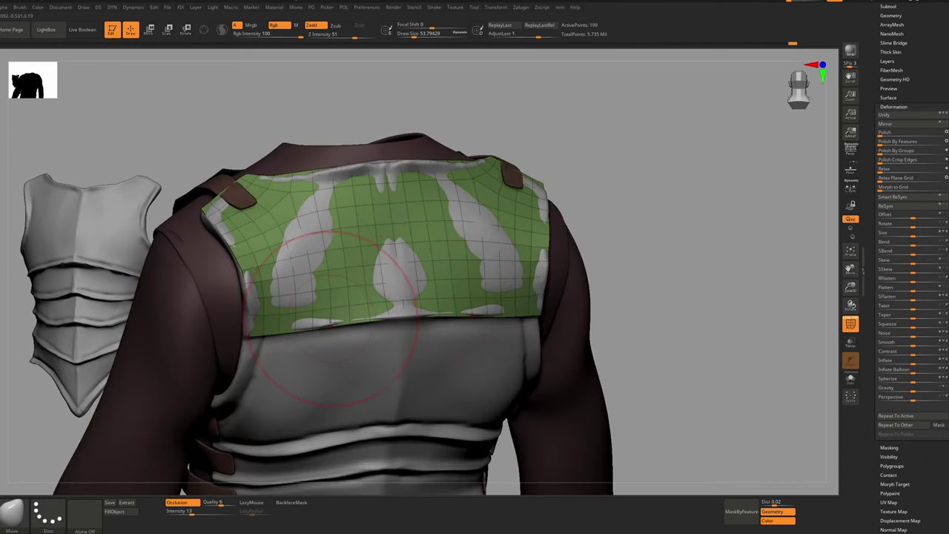
left_click_drag(331, 319, 303, 295)
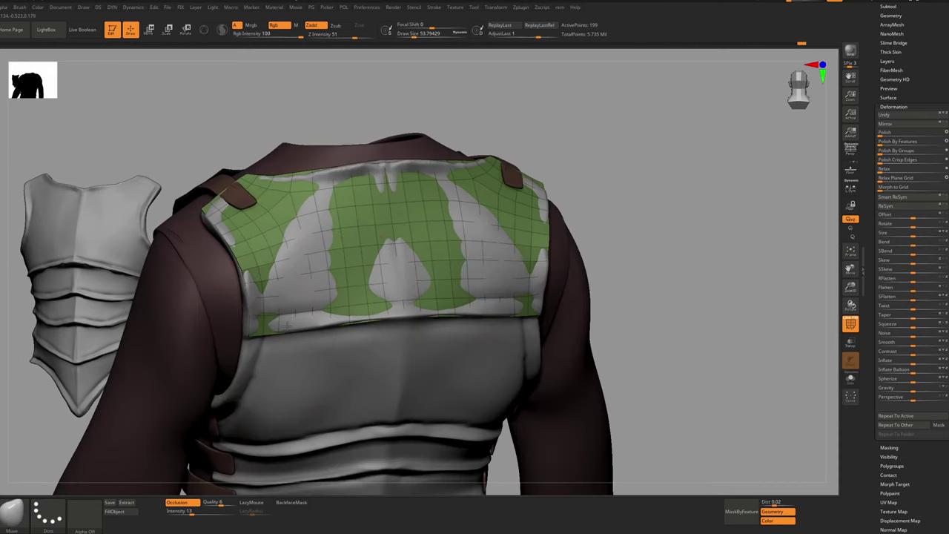
right_click_drag(319, 312, 327, 246, "ctrl")
Switch between the vest and the upper-back panel to check the fit, ending on the panel
left_click(352, 327, "alt")
left_click(352, 256, "alt")
mouse_move(464, 223)
right_mouse_down()
mouse_move(534, 230)
mouse_move(438, 230)
mouse_move(534, 223)
right_mouse_up()
left_click(352, 297, "alt")
left_click(349, 216, "alt")
left_click(899, 12)
Flip the panel upside down with the gizmo, move it down the back and turn it outward
key("r")
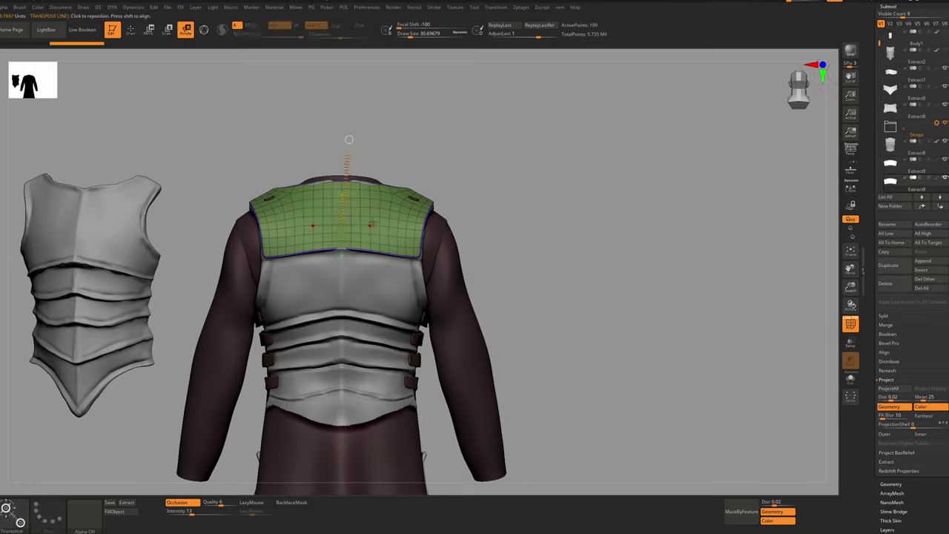
key("y")
left_click_drag(342, 200, 342, 311)
left_click_drag(342, 192, 341, 250)
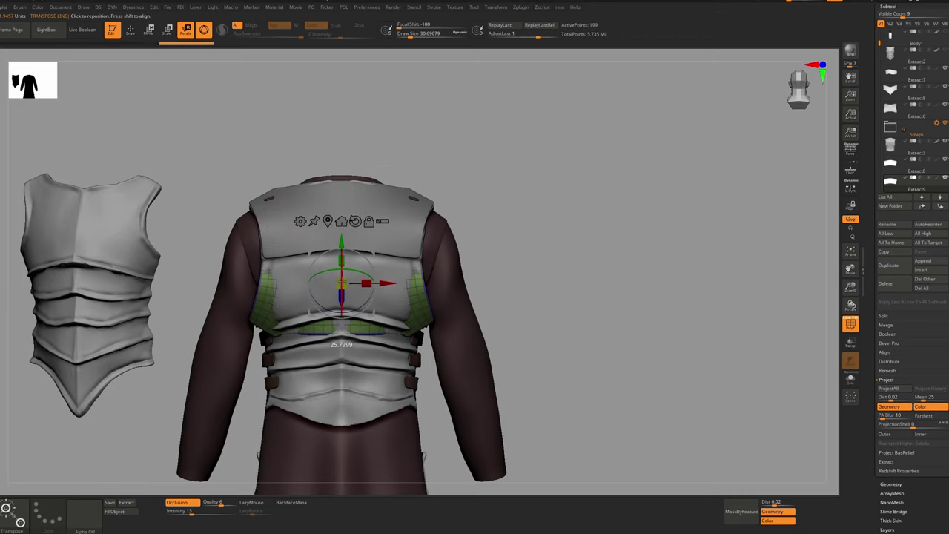
left_click_drag(326, 291, 393, 293)
right_click_drag(400, 295, 346, 296)
Add a Bend deformer and adjust its handles to curve the panel around the back
left_click(290, 215)
left_click(359, 239)
left_click_drag(346, 294, 281, 276)
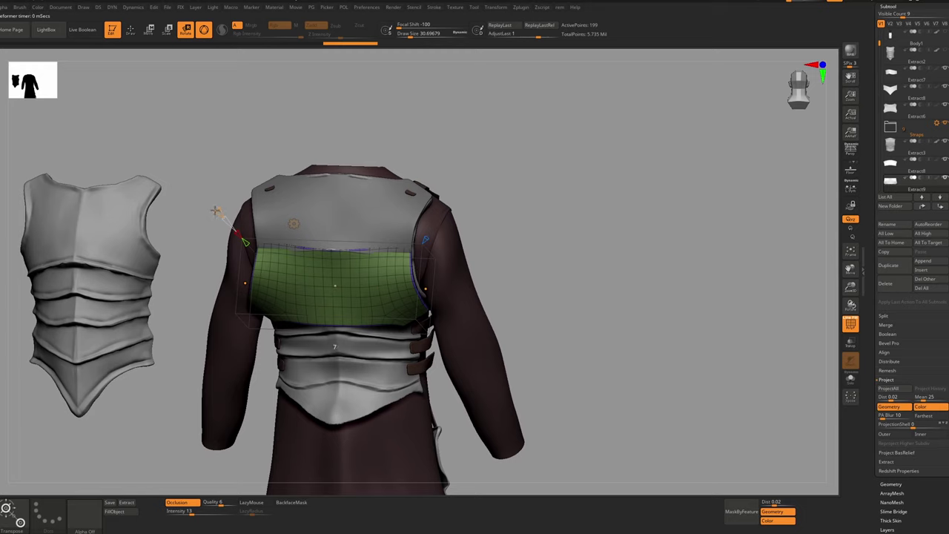
right_click_drag(434, 308, 384, 303)
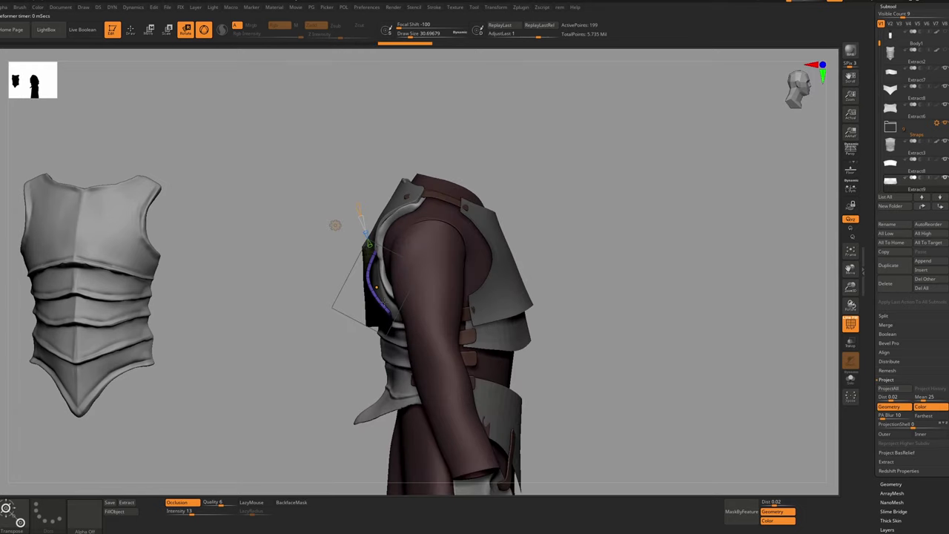
left_click_drag(375, 348, 399, 272)
right_click_drag(309, 275, 330, 273, "shift")
mouse_move(292, 278)
left_mouse_down()
mouse_move(289, 286)
mouse_move(294, 266)
mouse_move(290, 280)
left_mouse_up()
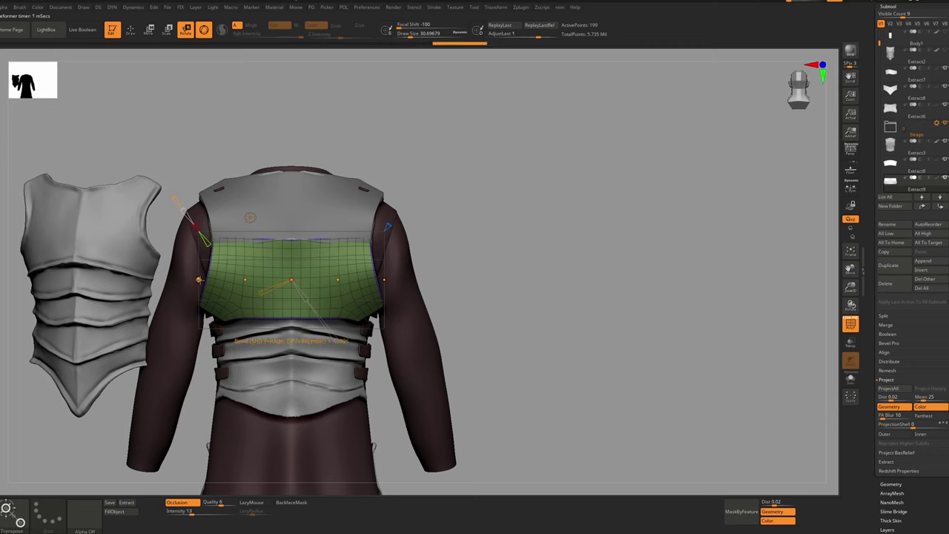
mouse_move(199, 280)
left_mouse_down()
mouse_move(203, 246)
mouse_move(202, 278)
left_mouse_up()
right_click_drag(204, 279, 445, 272)
Nudge the bent panel slightly upward on the back
mouse_move(348, 276)
right_mouse_down()
mouse_move(307, 277)
mouse_move(340, 275)
right_mouse_up()
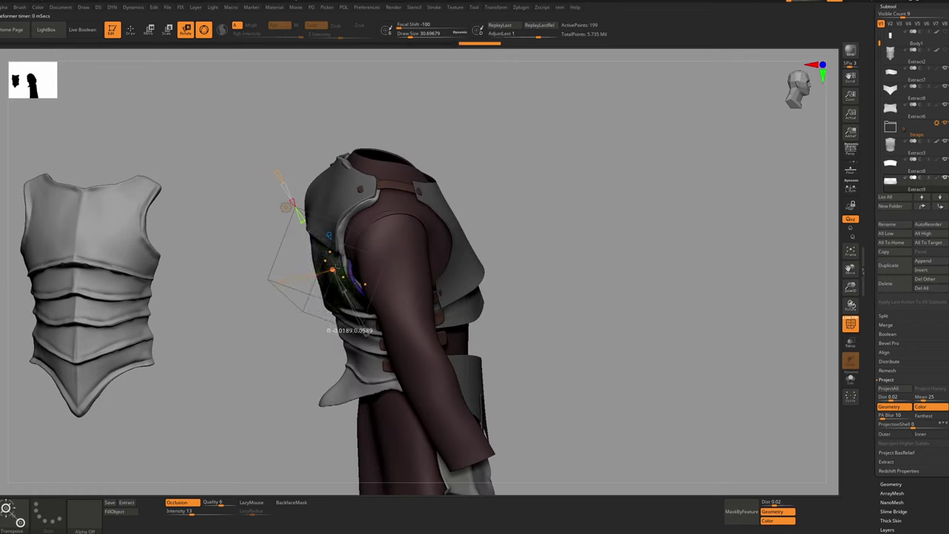
left_click_drag(297, 253, 357, 253)
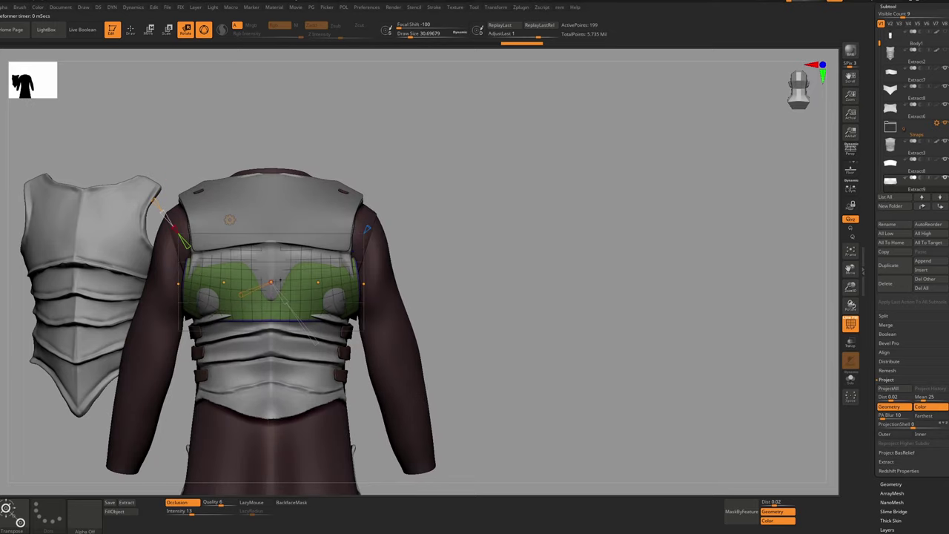
left_click_drag(273, 280, 358, 286)
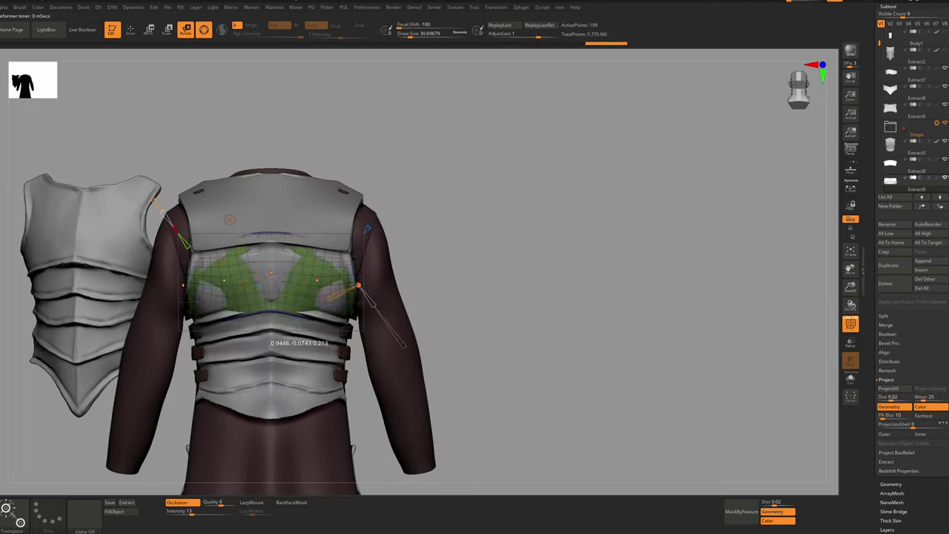
mouse_move(288, 282)
right_mouse_down()
mouse_move(241, 281)
mouse_move(271, 282)
right_mouse_up()
With the Move brush, pull the panel's upper-left edge and lower-left corner outward
key("b")
key("m")
key("v")
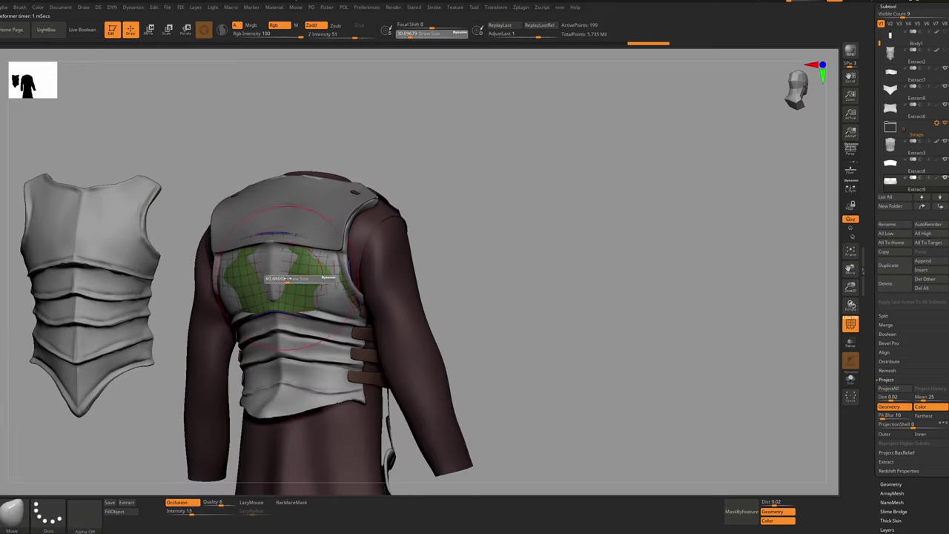
right_click_drag(274, 270, 293, 271, "shift")
left_click_drag(271, 278, 272, 260)
key("s")
key("ctrl+z")
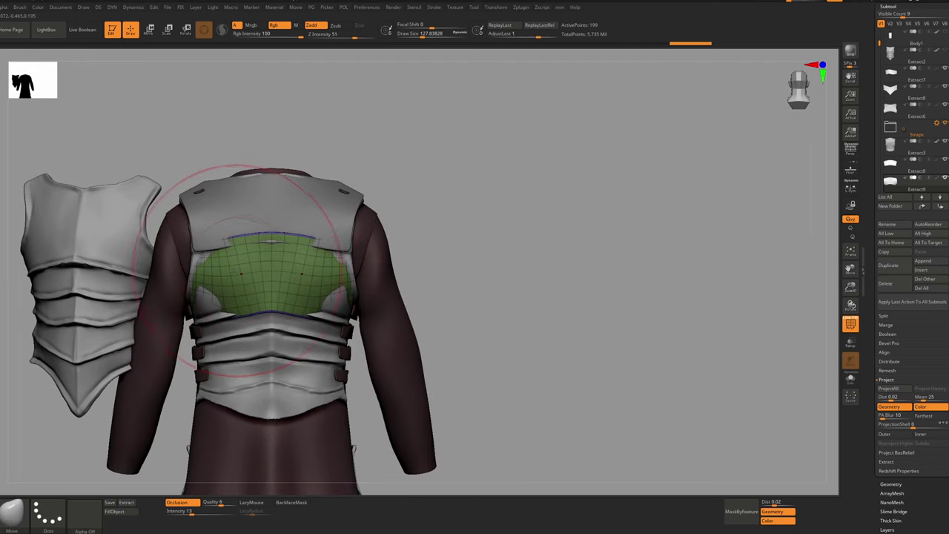
left_click_drag(207, 259, 196, 255)
right_click_drag(197, 297, 243, 327)
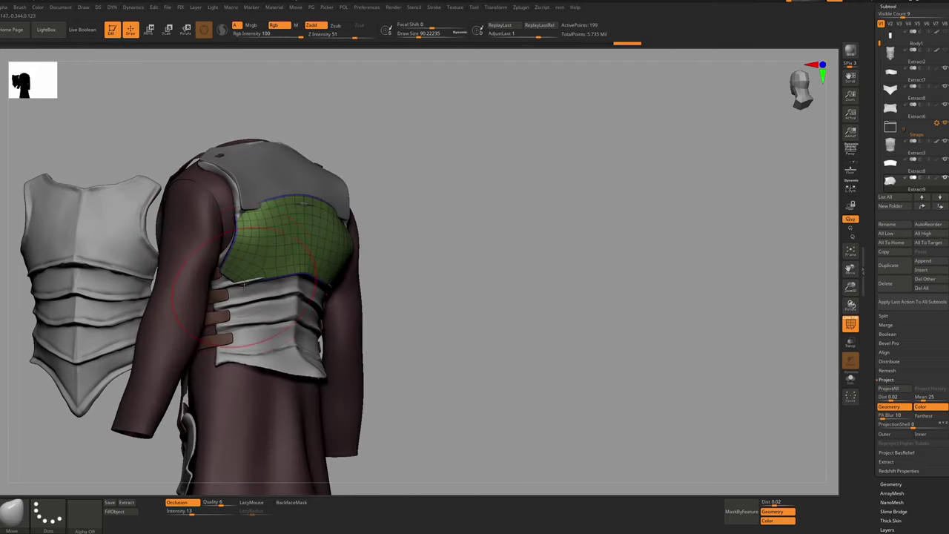
key("s")
left_click_drag(244, 319, 235, 319)
left_click_drag(228, 284, 214, 288)
Hide the sleeve piece, reselect the upper back panel and pull its side edge outward
left_click(186, 276, "alt")
left_click(945, 177)
left_click(238, 260, "alt")
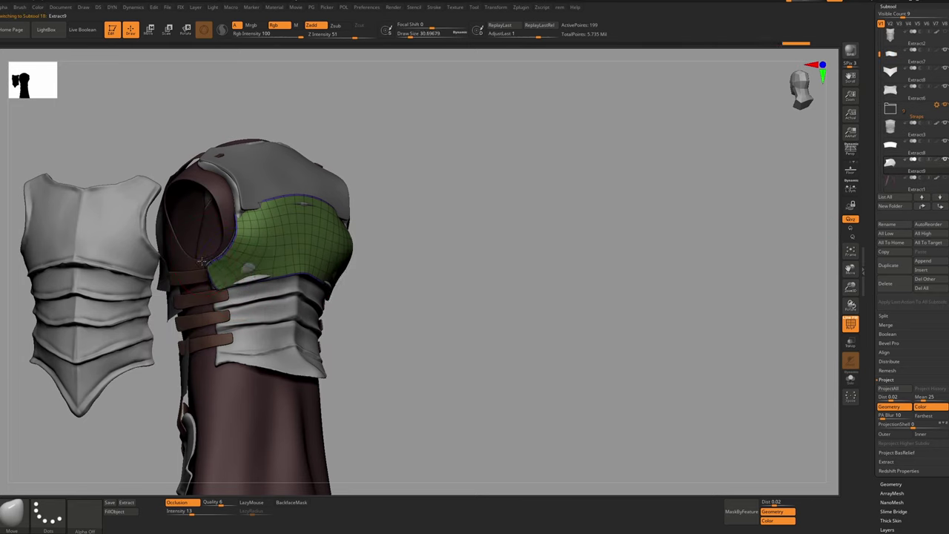
mouse_move(201, 261)
right_mouse_down("alt")
mouse_move(244, 223)
mouse_move(275, 218)
mouse_move(254, 212)
mouse_move(341, 222)
right_mouse_up("alt")
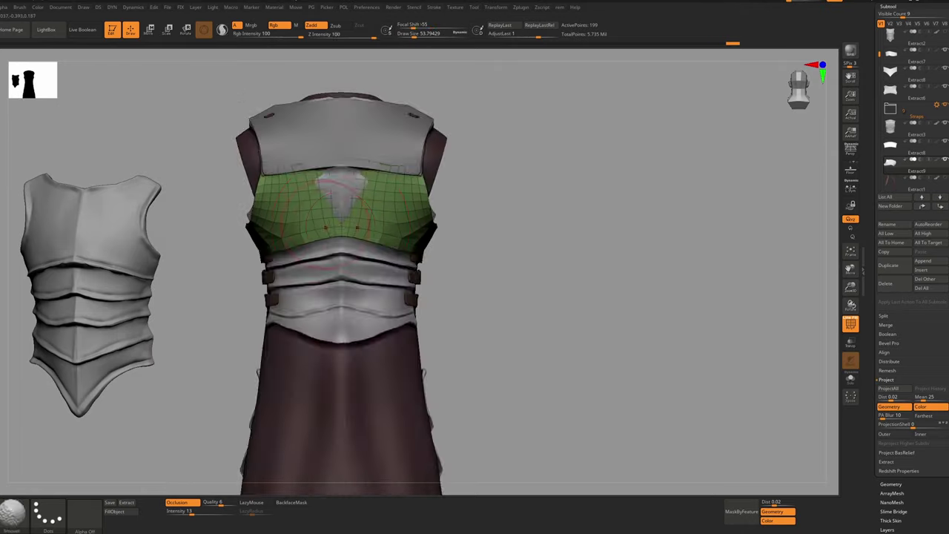
right_click(319, 307)
right_click_drag(393, 235, 341, 230)
left_click_drag(382, 215, 364, 186)
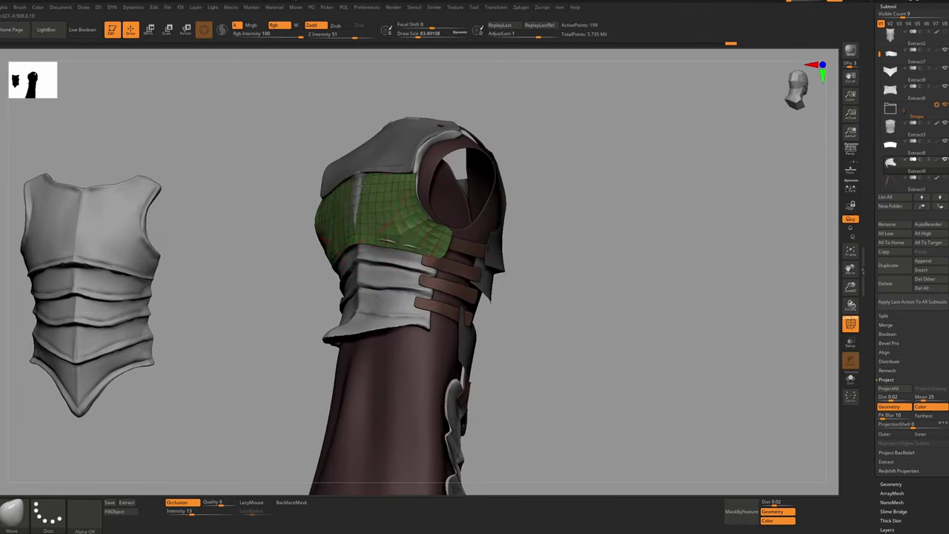
mouse_move(364, 186)
right_mouse_down()
mouse_move(404, 204)
mouse_move(447, 248)
mouse_move(400, 251)
right_mouse_up()
Clear the panel's mask, solo it and remesh it
left_click(447, 256, "ctrl")
left_click(447, 257, "ctrl")
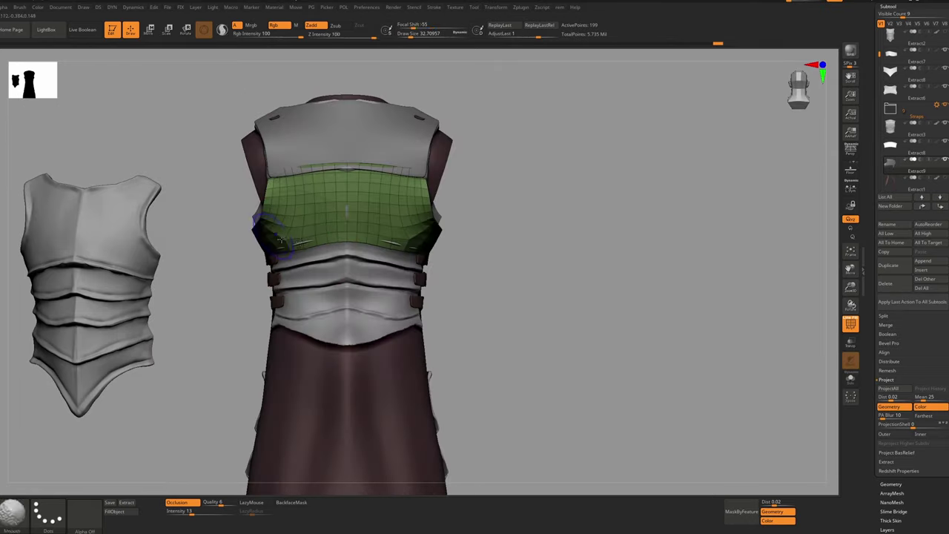
key("shift+alt+s")
key("z")
left_click(375, 322)
Undo the remesh and draw a ZRemesherGuide curve along the panel's flap
key("ctrl+z")
key("b")
key("m")
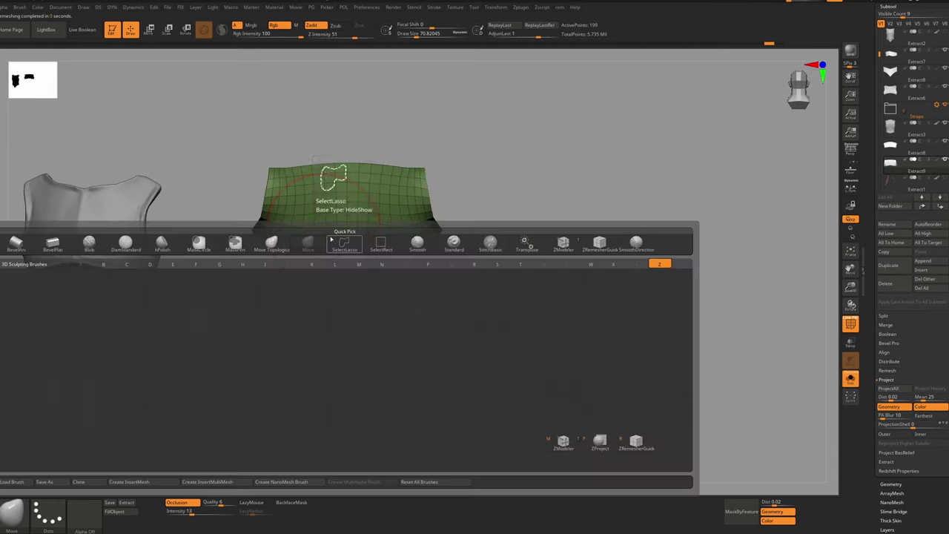
key("v")
key("b")
key("z")
key("r")
right_click_drag(297, 237, 322, 249)
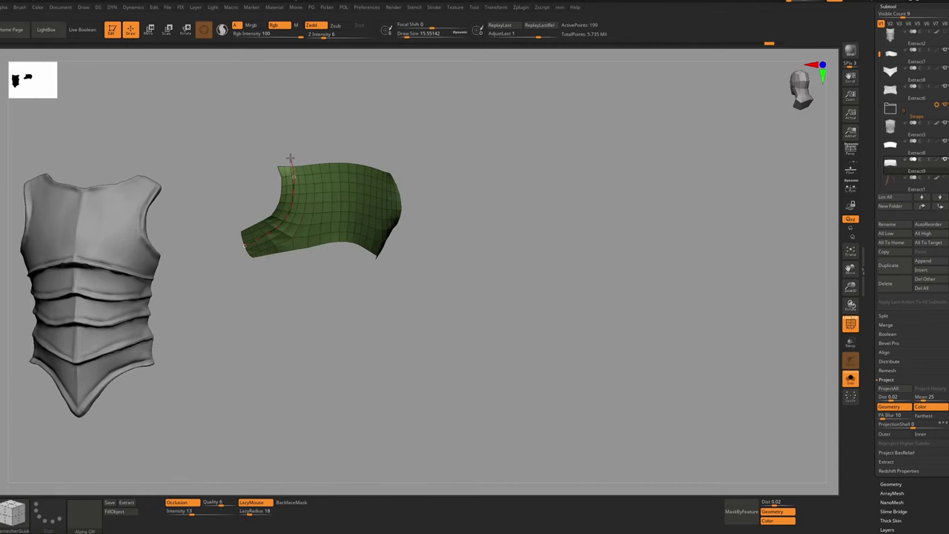
left_click_drag(290, 158, 290, 157)
right_click_drag(280, 179, 263, 220)
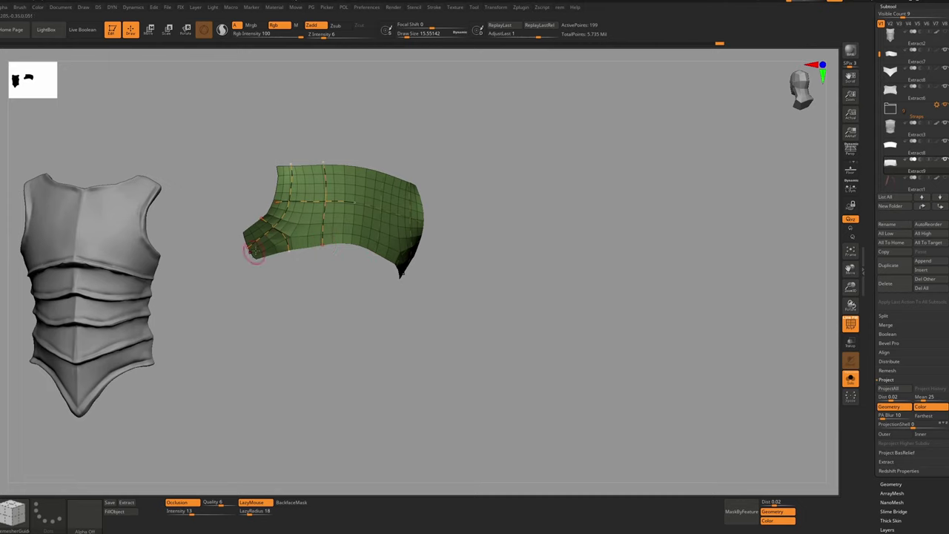
Run ZRemesher to rebuild the panel with even quad topology
key("z")
left_click(350, 330)
right_click_drag(378, 233, 356, 216, "shift")
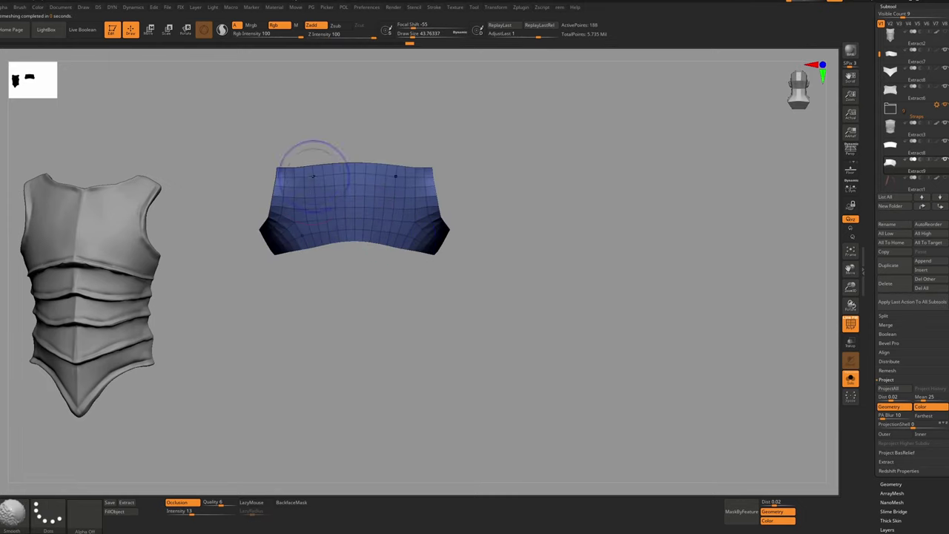
Mask the panel's lower corners with the Move brush and invert the mask
key("b")
key("m")
key("v")
mouse_move(346, 271)
right_mouse_down()
mouse_move(475, 252)
mouse_move(455, 250)
mouse_move(445, 272)
mouse_move(451, 258)
right_mouse_up()
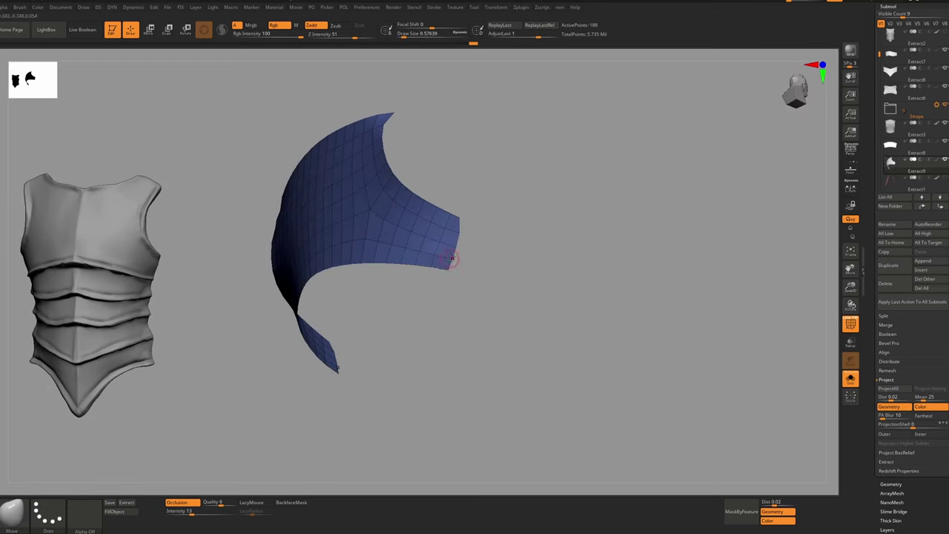
right_click_drag(465, 221, 443, 207, "shift")
left_click_drag(426, 194, 417, 178, "ctrl")
left_click(455, 210, "ctrl")
right_click(456, 216)
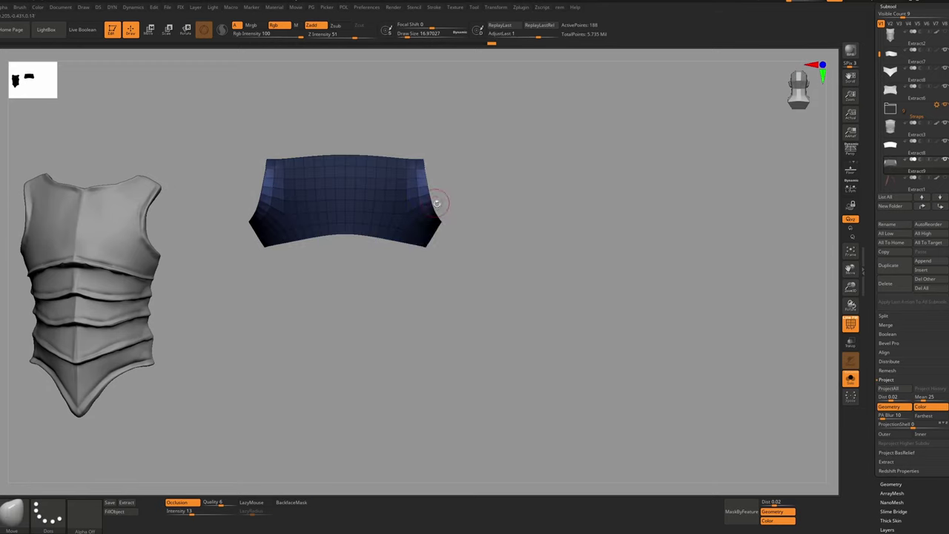
mouse_move(441, 203)
right_mouse_down()
mouse_move(463, 191)
mouse_move(424, 159)
right_mouse_up()
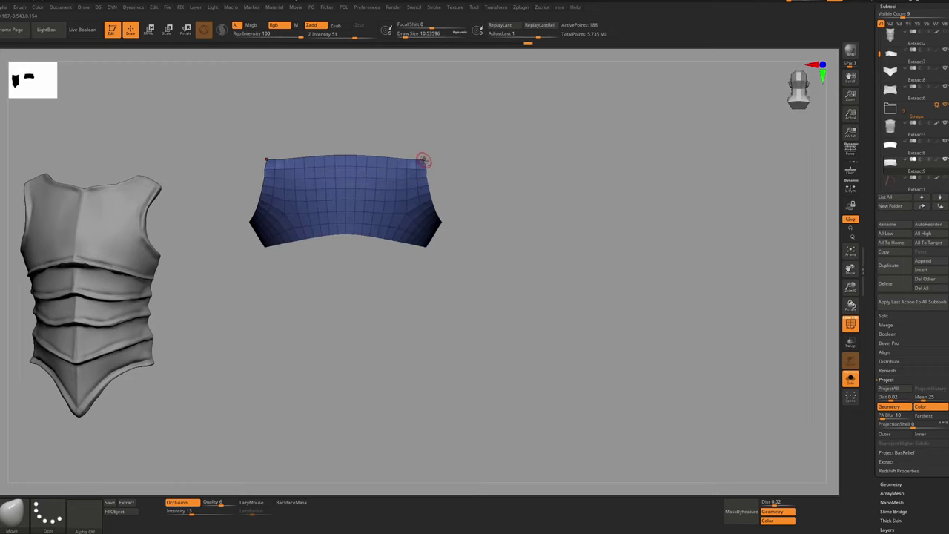
Smooth the panel's top edge, then preview it subdivided with thickness
left_click_drag(425, 161, 346, 155, "shift")
left_click(452, 224, "ctrl")
right_click(453, 224)
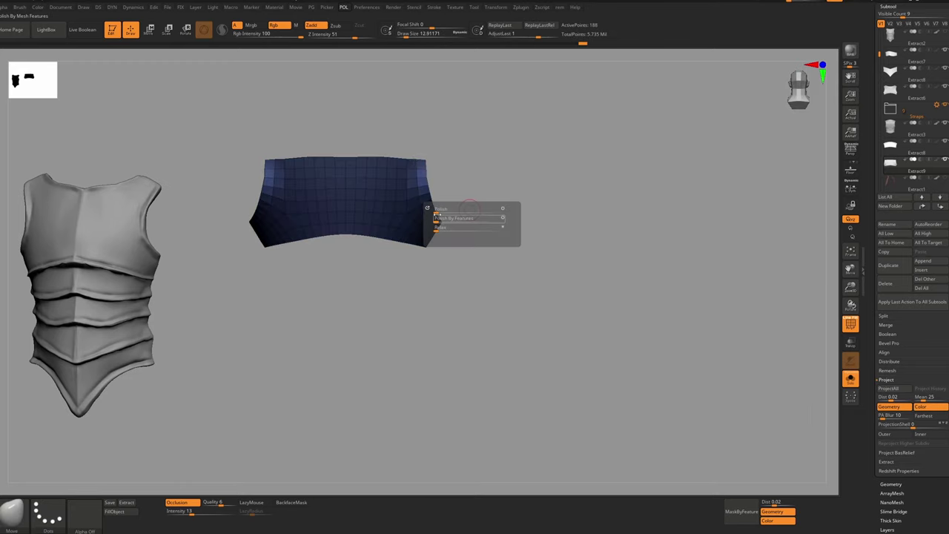
key("shift+f")
key("d")
right_click_drag(452, 224, 435, 245)
Show the whole outfit again and select the banded back armor
key("shift+s")
right_click_drag(435, 244, 422, 178)
right_click_drag(412, 138, 412, 111, "ctrl")
right_click_drag(412, 111, 419, 215)
left_click(386, 201, "alt")
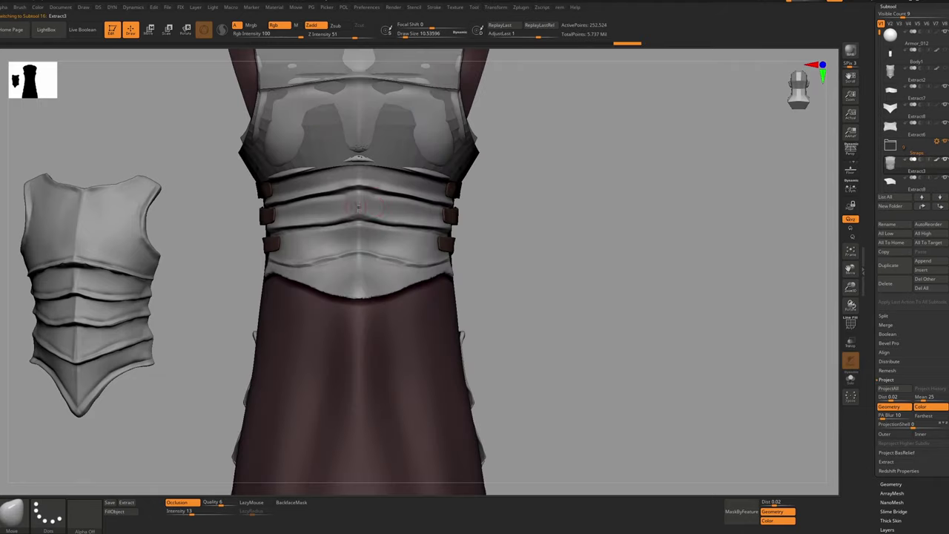
Isolate the banded armor, mask the third back band and extract it as a new strip
key("shift+s")
right_click_drag(385, 178, 360, 193, "ctrl")
right_click_drag(362, 242, 361, 222, "ctrl")
mouse_move(361, 247)
left_mouse_down("ctrl")
mouse_move(463, 250)
mouse_move(364, 236)
mouse_move(391, 233)
left_mouse_up("ctrl")
left_click(126, 502)
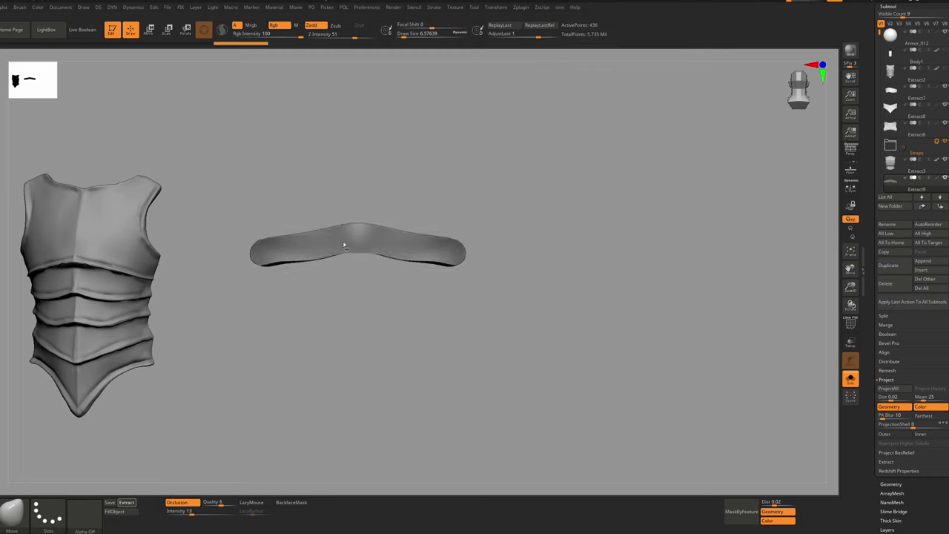
Remesh the extracted strip at half density, then rerun the remesh
left_click_drag(420, 298, 453, 280, "ctrl")
key("ctrl+r")
left_click(440, 307)
left_click(445, 286)
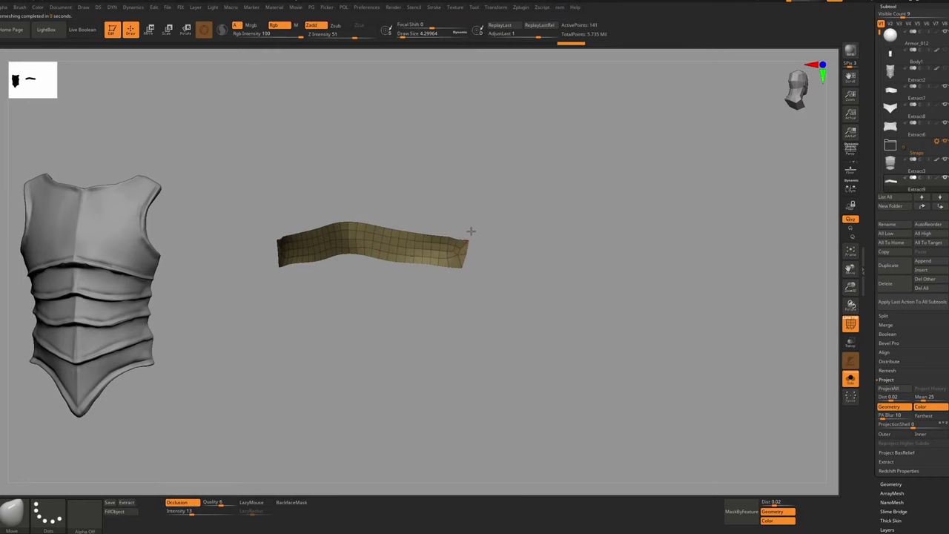
key("shift+r")
left_click(475, 333)
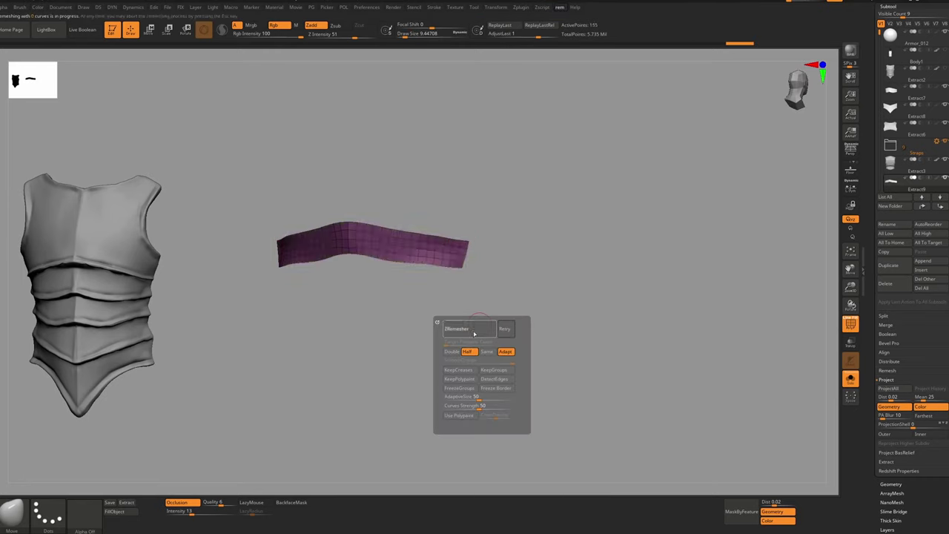
Turn the strip to face front and adjust the brush and polish options
left_click_drag(413, 327, 438, 325, "shift")
key("s")
left_click_drag(406, 245, 413, 246)
key("shift+p")
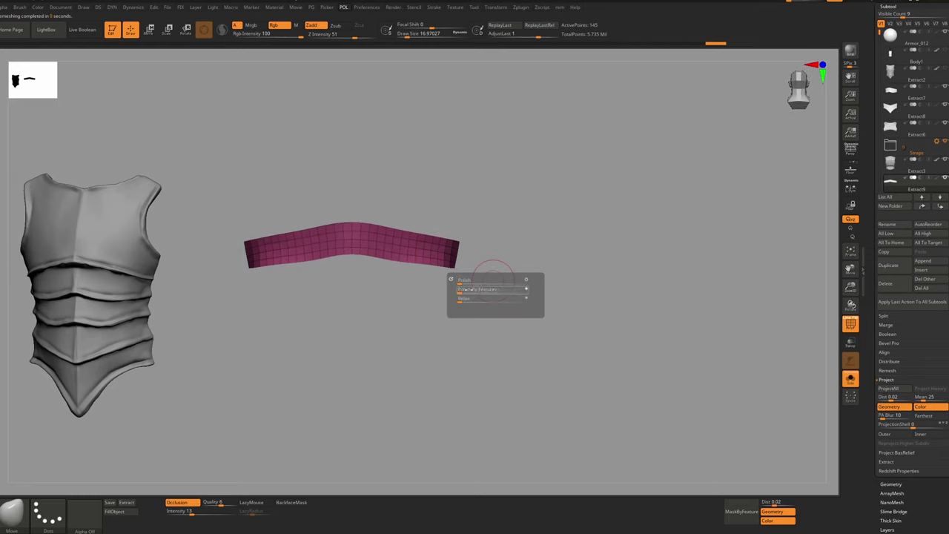
left_click_drag(460, 291, 470, 290)
key("shift+r")
left_click(460, 314)
Switch to the ZModeler brush with edge actions targeting complete loops
key("b")
key("z")
key("m")
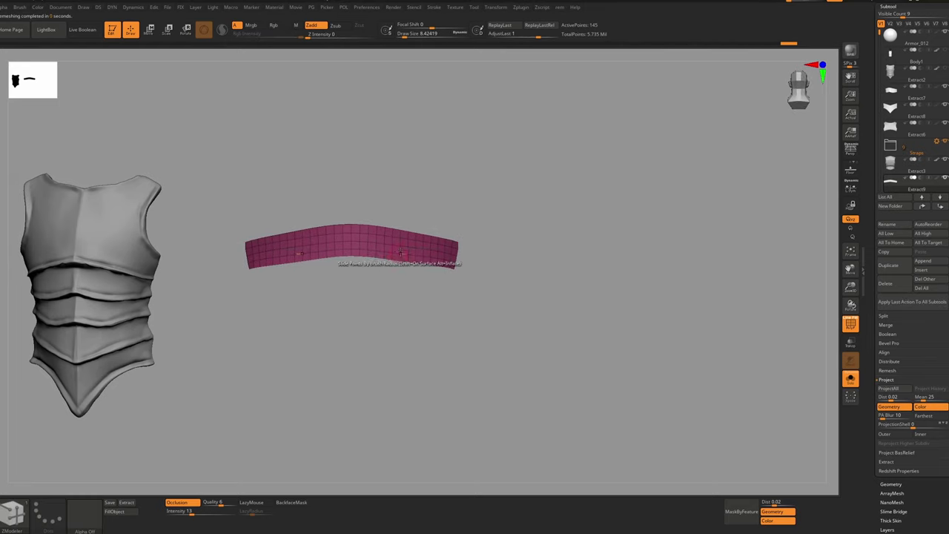
key("space")
left_click(389, 359)
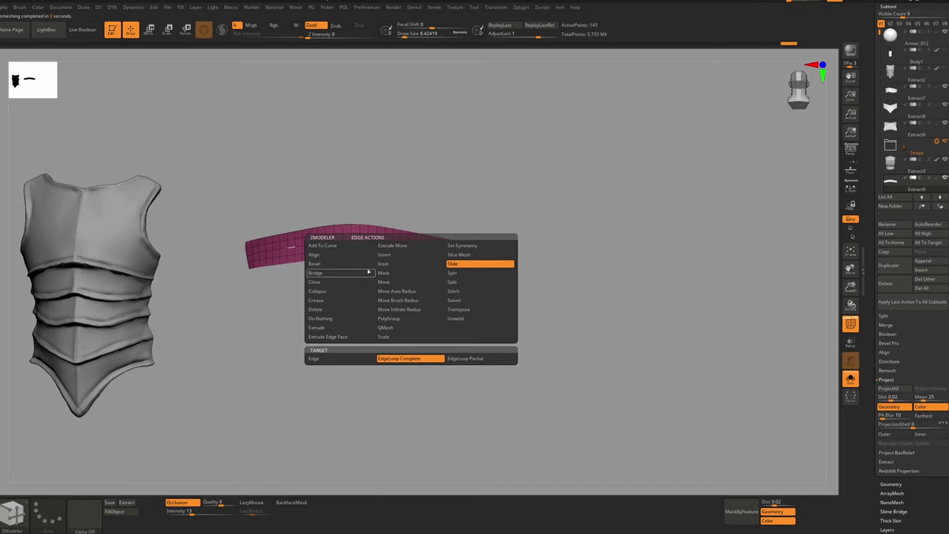
Set the edge action to Delete EdgeLoop Complete and remove one loop from the strip
right_click_drag(407, 240, 409, 250, "ctrl")
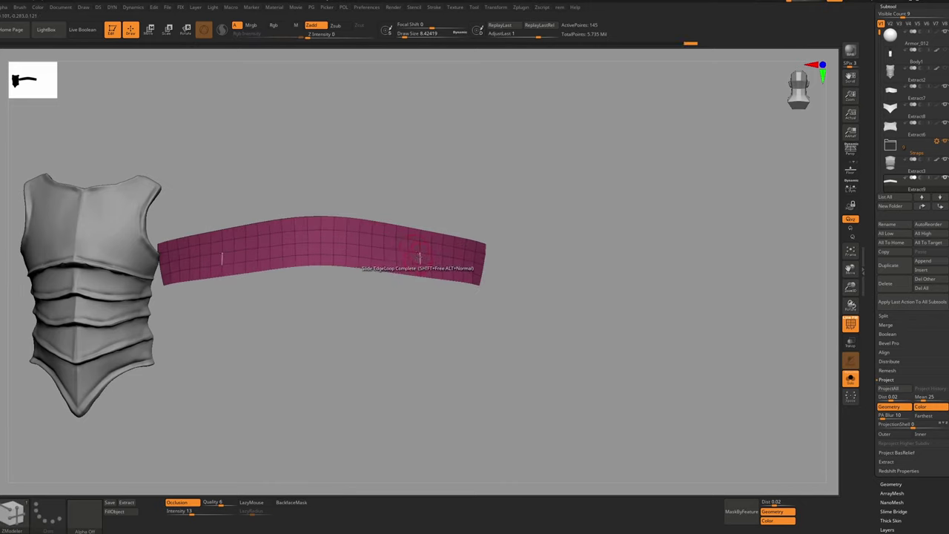
key("space")
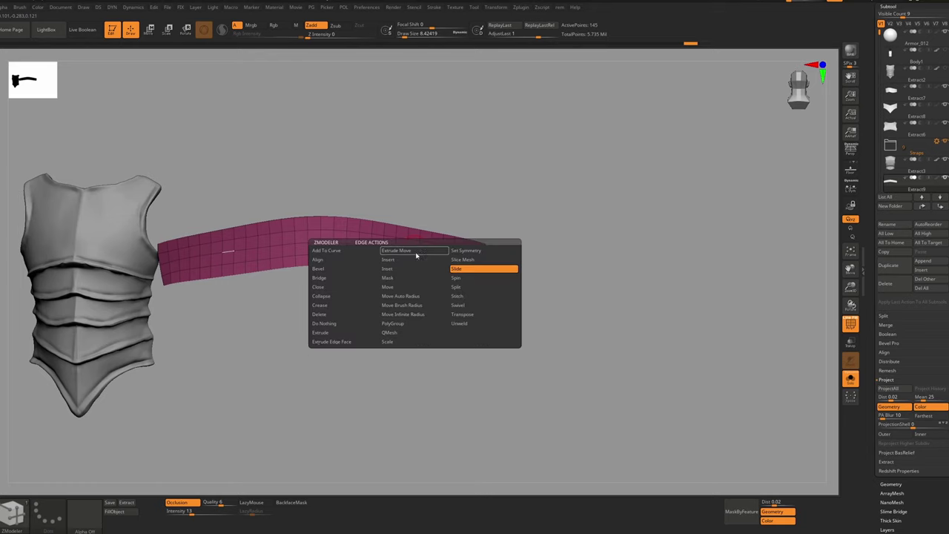
left_click(345, 315)
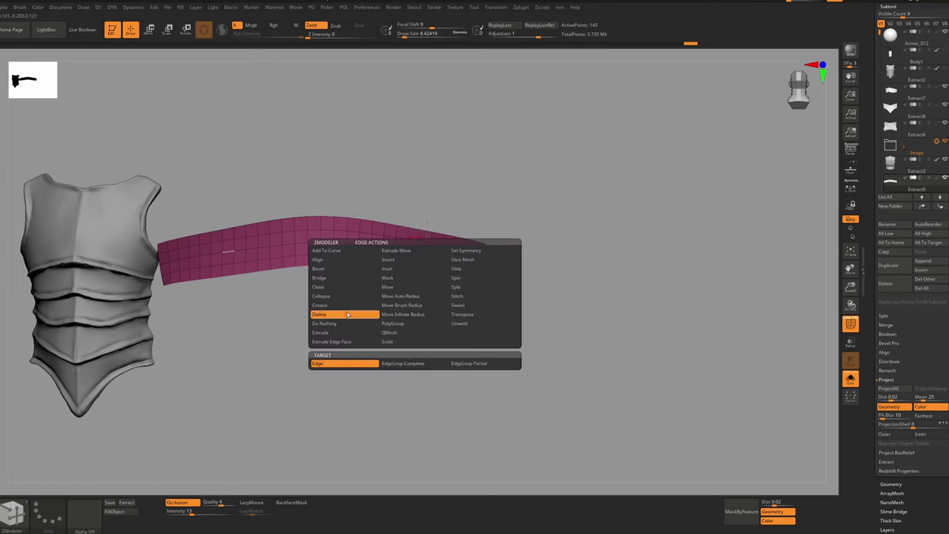
left_click(398, 363)
left_click(390, 246)
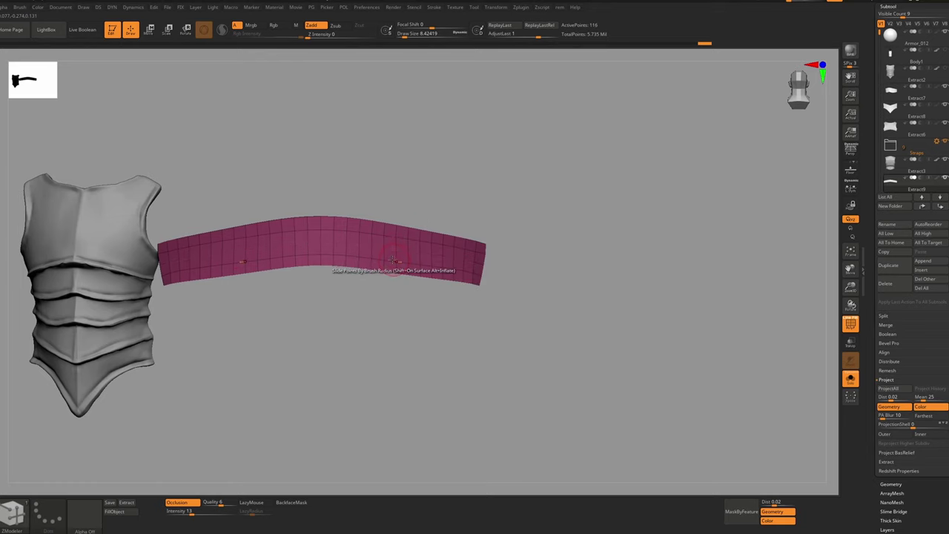
Slide an edge loop along the strip, then remesh it with finer topology
key("space")
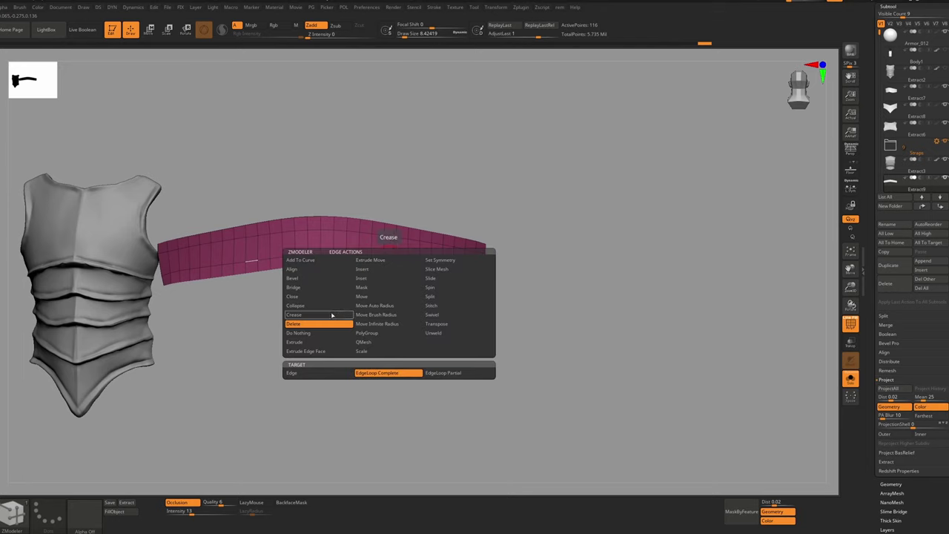
left_click(432, 278)
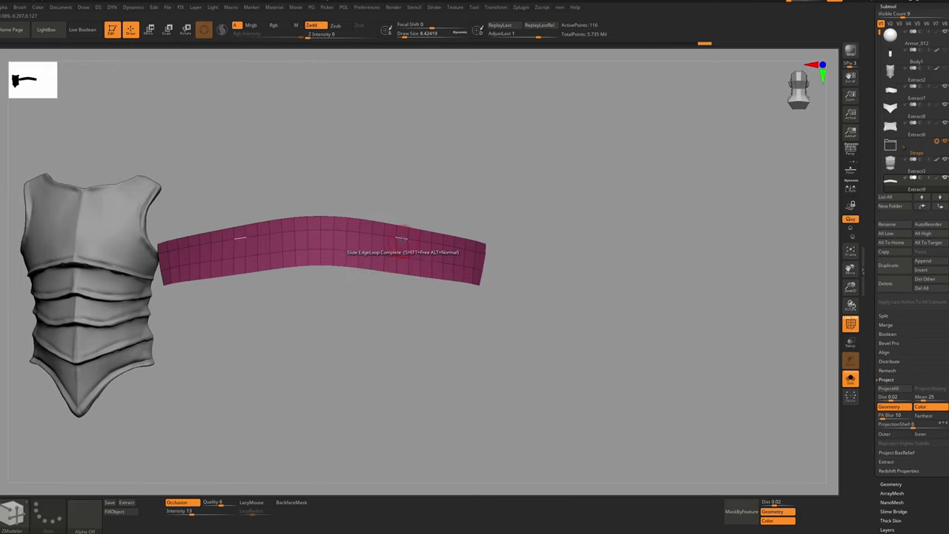
left_click_drag(404, 239, 410, 256)
right_click_drag(424, 276, 435, 298, "ctrl")
key("r")
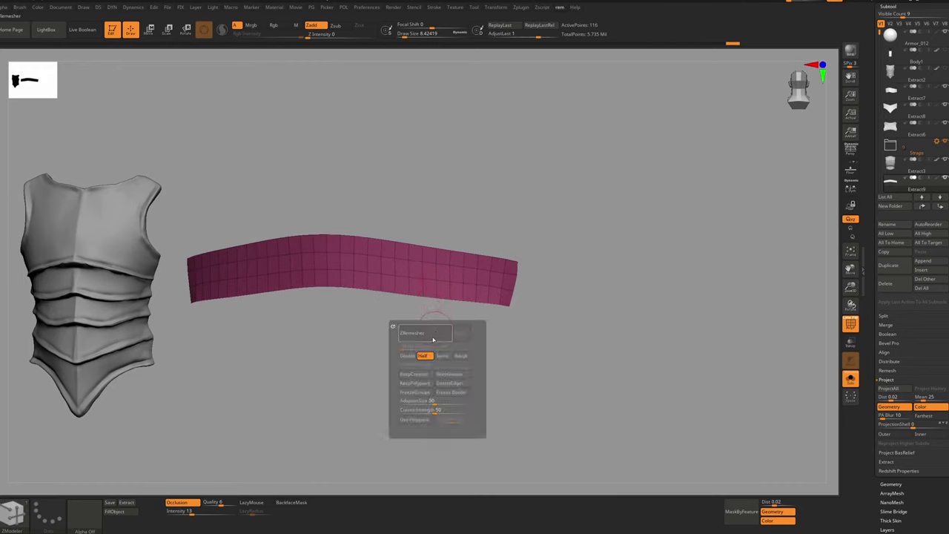
left_click(425, 338)
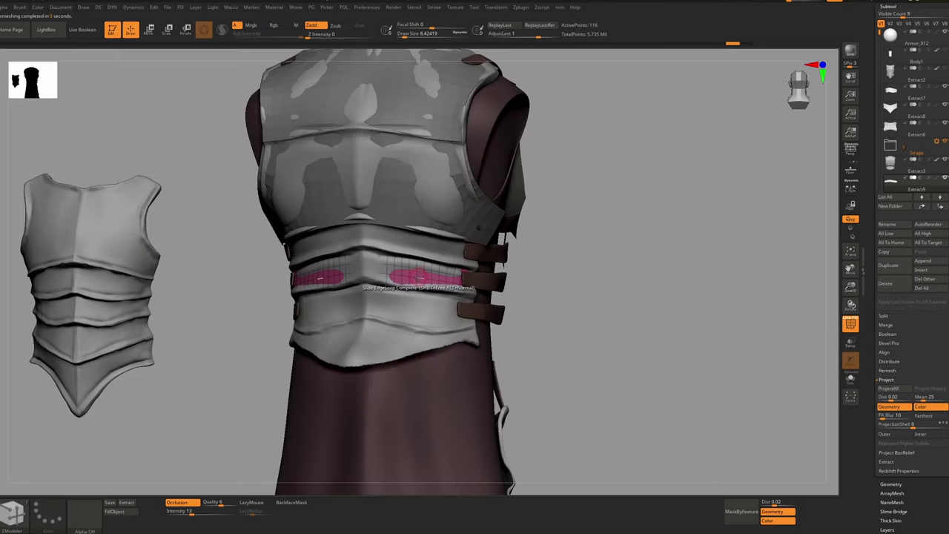
Select the new band strip, solo it and remesh it
left_click(412, 222, "alt")
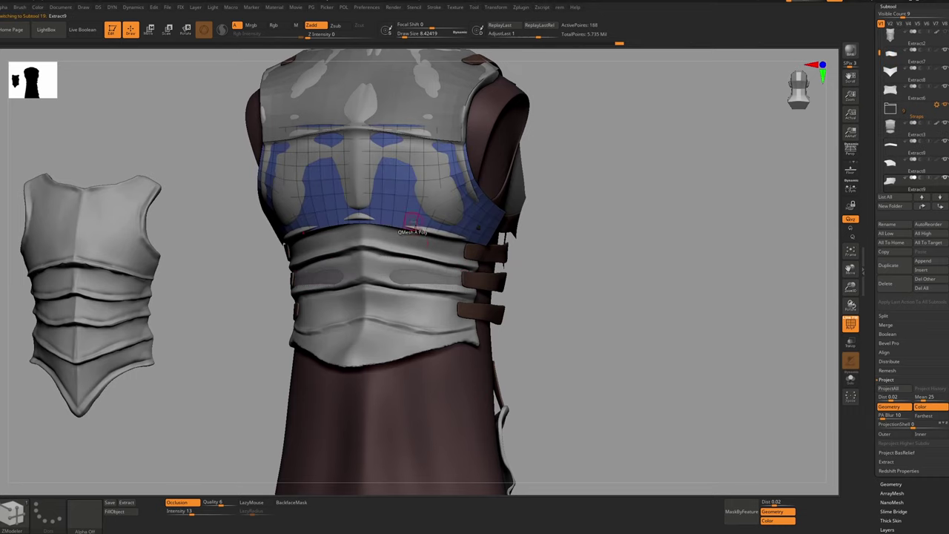
left_click(414, 269, "alt")
left_click(415, 280, "alt")
key("alt+s")
right_click_drag(415, 287, 423, 324, "ctrl")
key("ctrl+r")
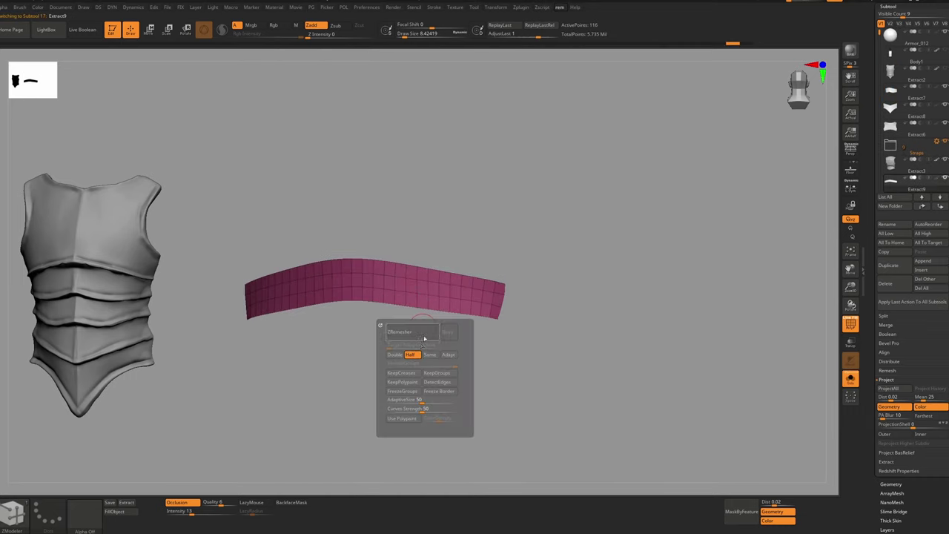
left_click(421, 333)
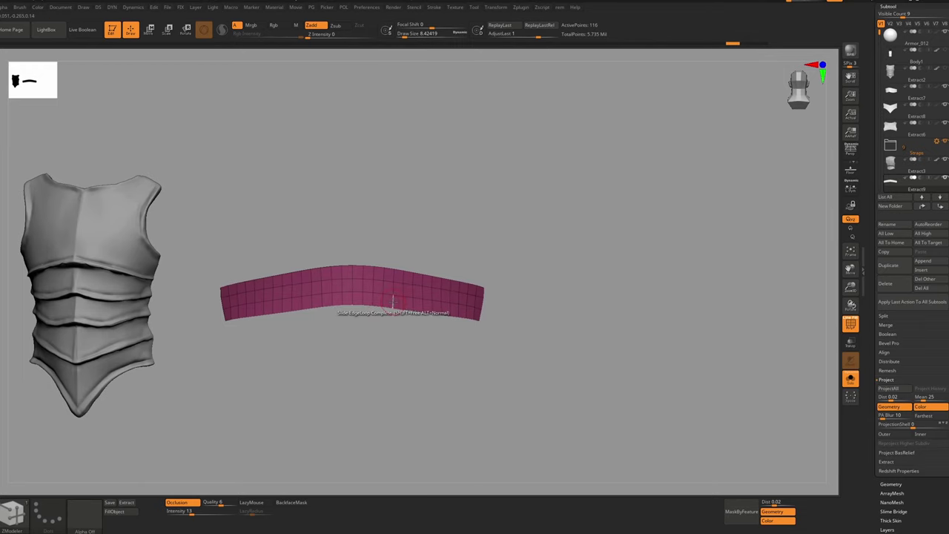
Delete another edge loop from the band strip with Delete EdgeLoop
key("space")
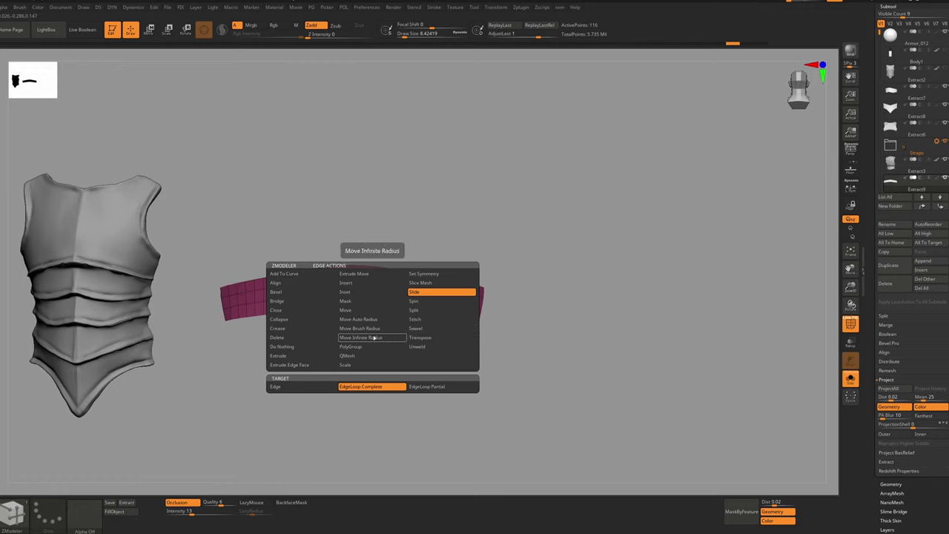
left_click(302, 340)
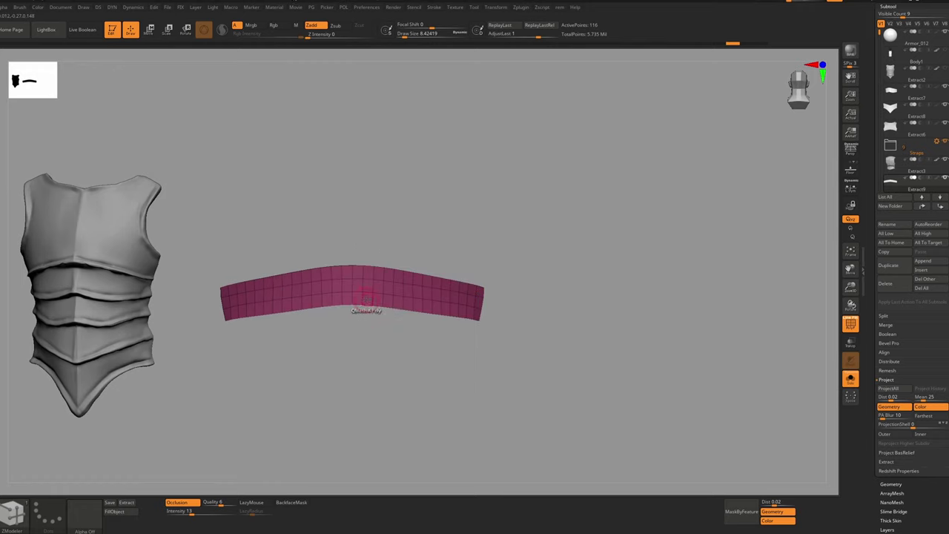
left_click(363, 296)
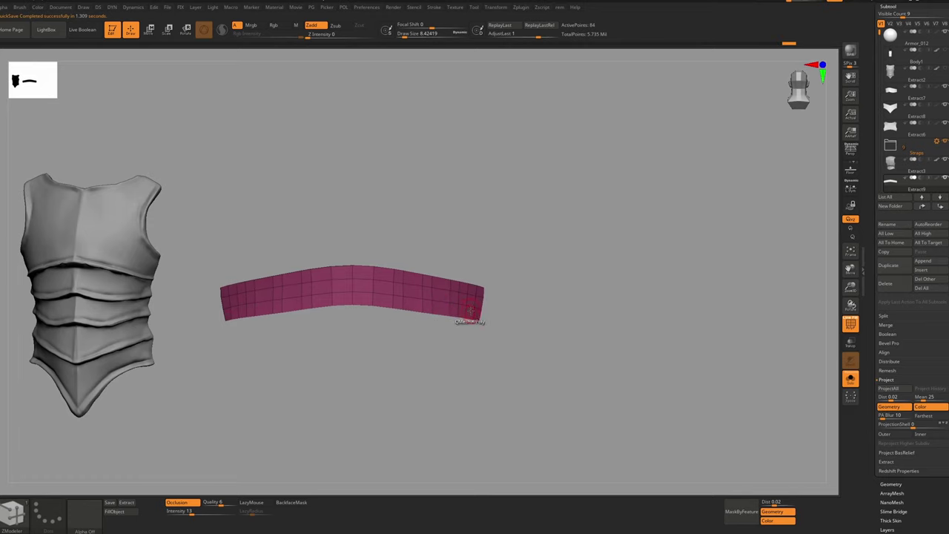
Mask the strip's middle, invert, apply Polish By Features three times, then clear the mask
key("s")
left_click(471, 308)
mouse_move(433, 287)
left_mouse_down("ctrl")
mouse_move(391, 324)
mouse_move(435, 279)
mouse_move(451, 308)
left_mouse_up("ctrl")
left_click(519, 245, "ctrl")
key("p")
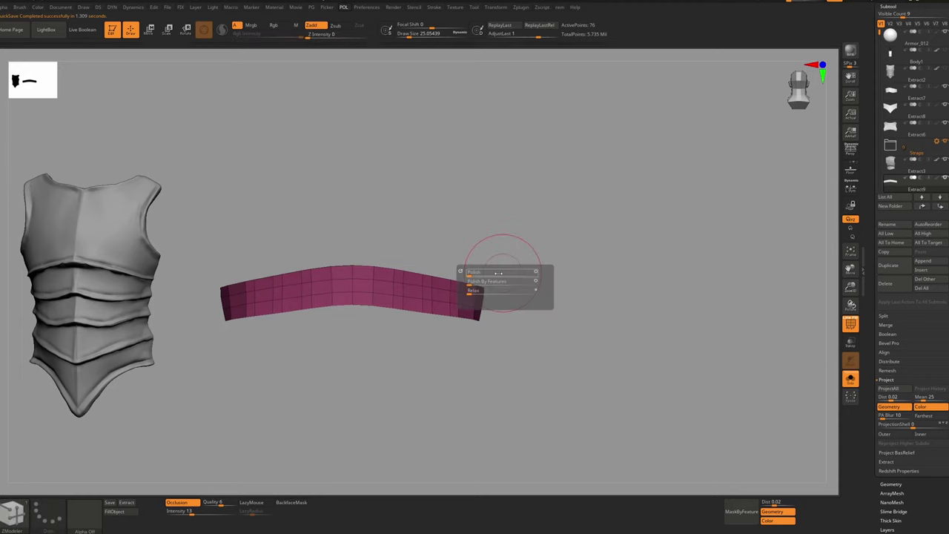
left_click(474, 281)
left_click(474, 281)
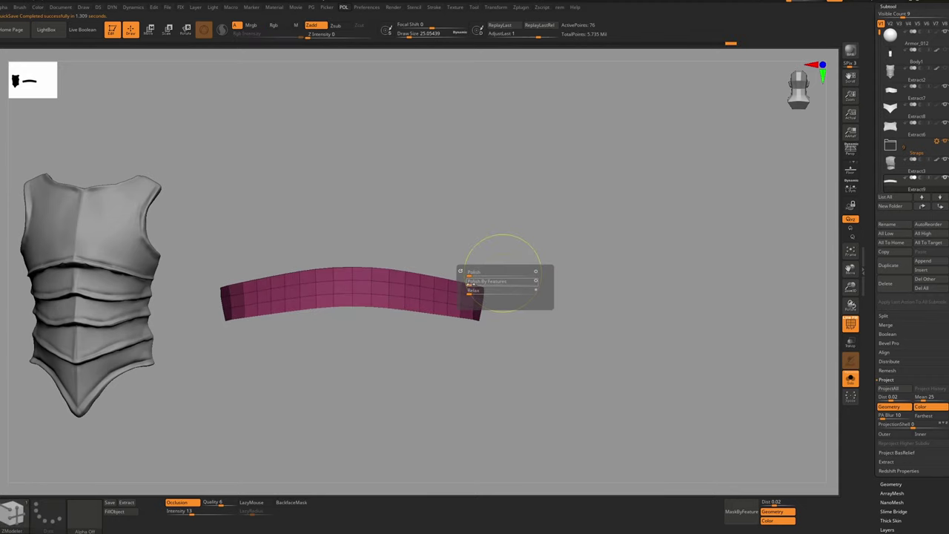
left_click(474, 281)
left_click_drag(474, 238, 475, 246, "ctrl")
Mask the strip's right end, invert and polish it by features twice more
mouse_move(475, 245)
right_mouse_down("ctrl")
mouse_move(437, 283)
mouse_move(462, 317)
right_mouse_up("ctrl")
key("s")
left_click_drag(462, 317, 449, 316)
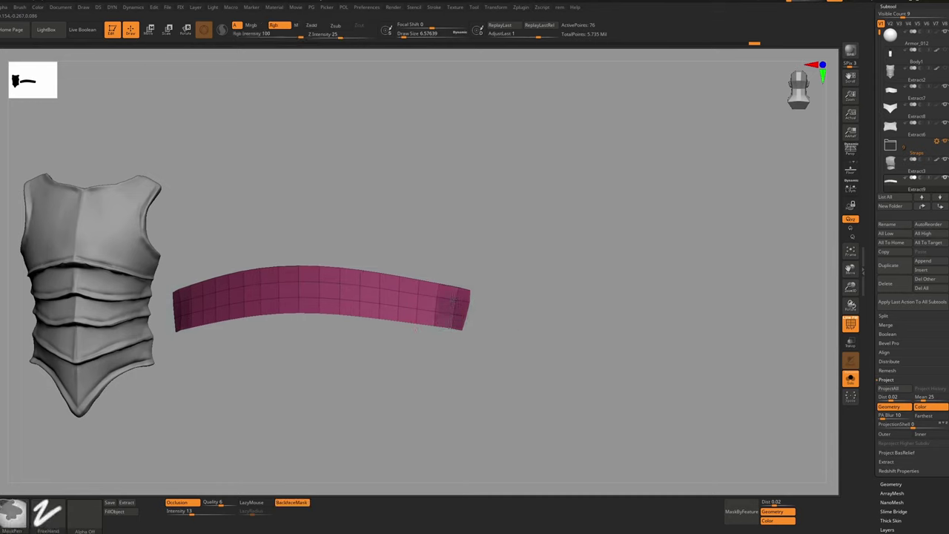
left_click(503, 290, "ctrl")
key("p")
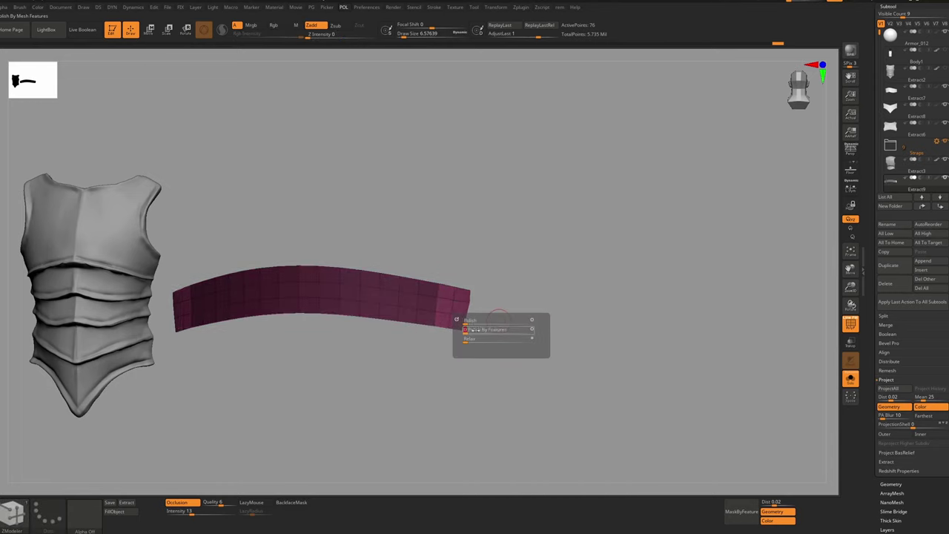
left_click(471, 330)
left_click(430, 279)
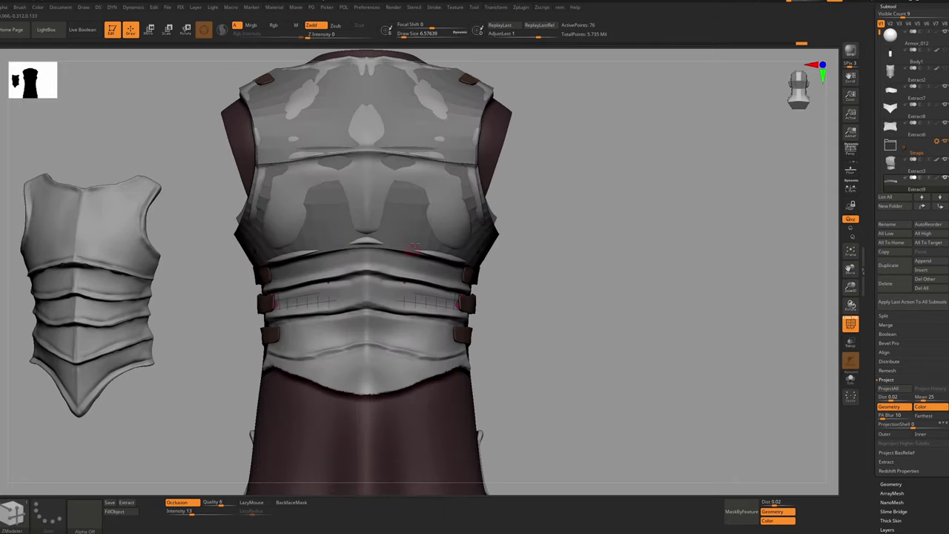
Cycle through the subtools and make the Extract9 back panel active
left_click(413, 248, "alt")
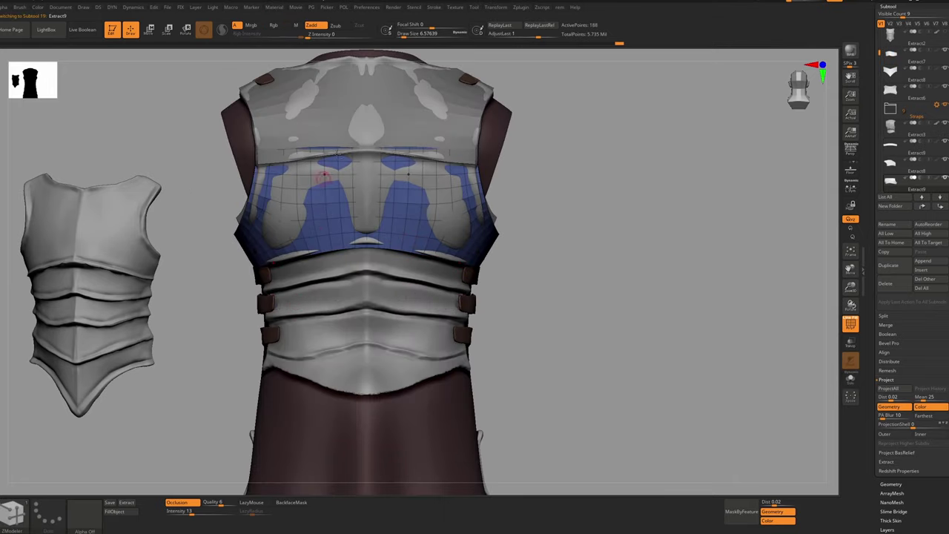
left_click(342, 128, "alt")
left_click(317, 264, "alt")
left_click(289, 304, "alt")
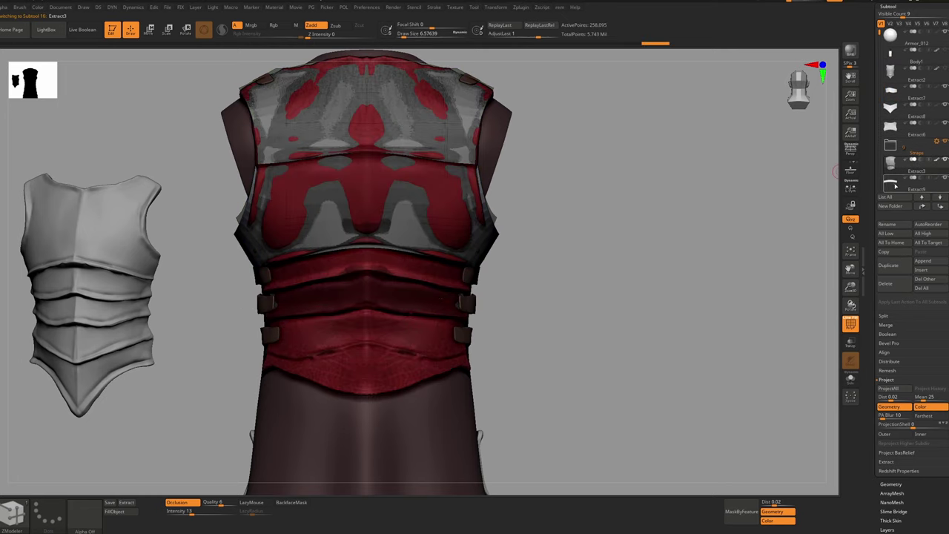
left_click(895, 186)
Pick the Move brush at size about 80, clear Extract3's mask, and return to Extract9
key("b")
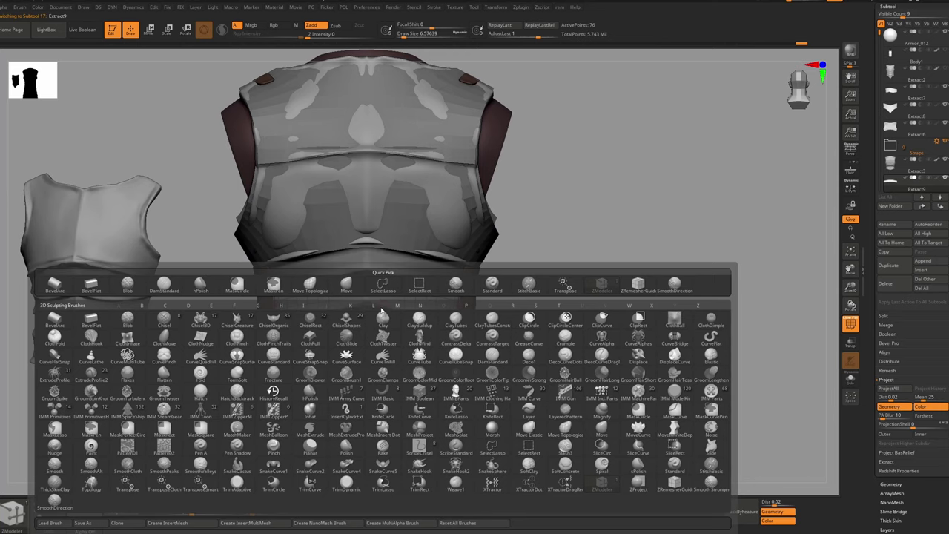
key("m")
key("v")
key("s")
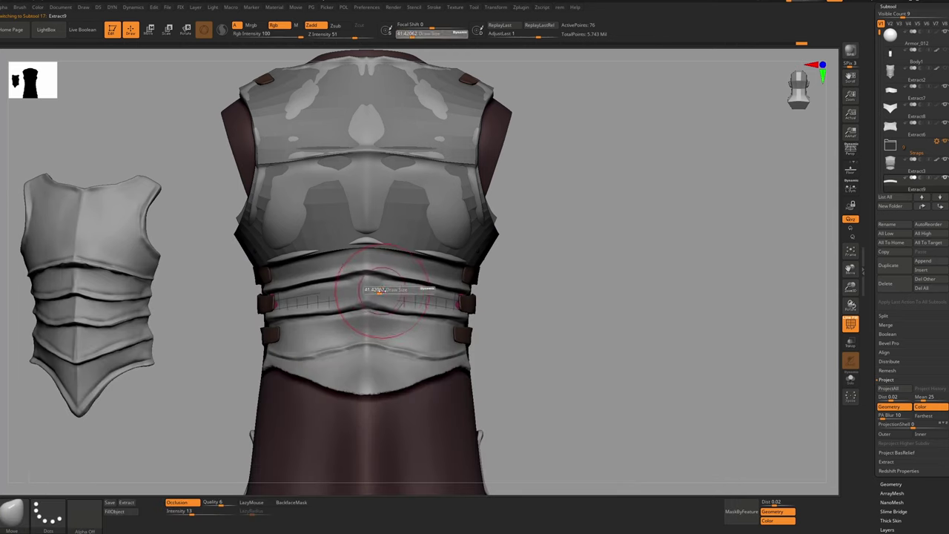
left_click_drag(381, 290, 386, 290)
left_click(389, 292, "alt")
left_click_drag(522, 281, 602, 297, "ctrl")
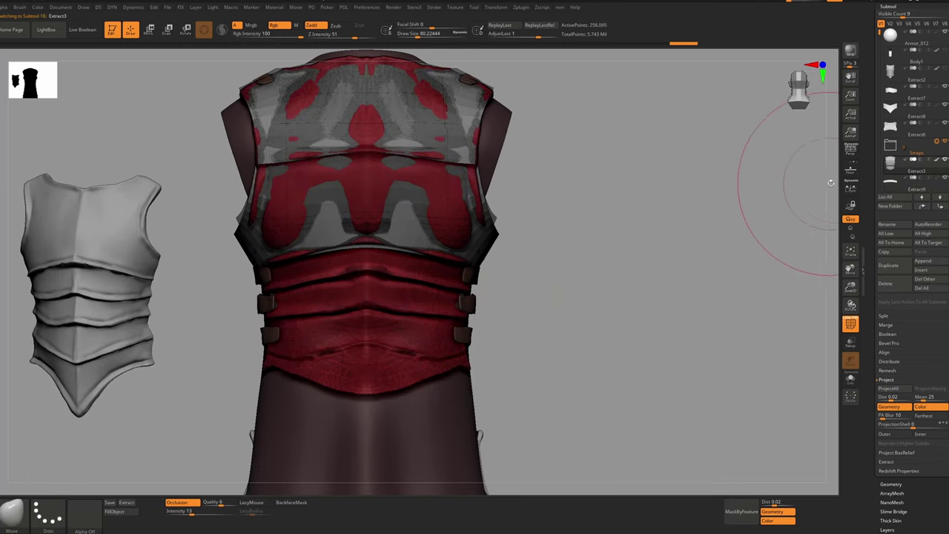
key("Down")
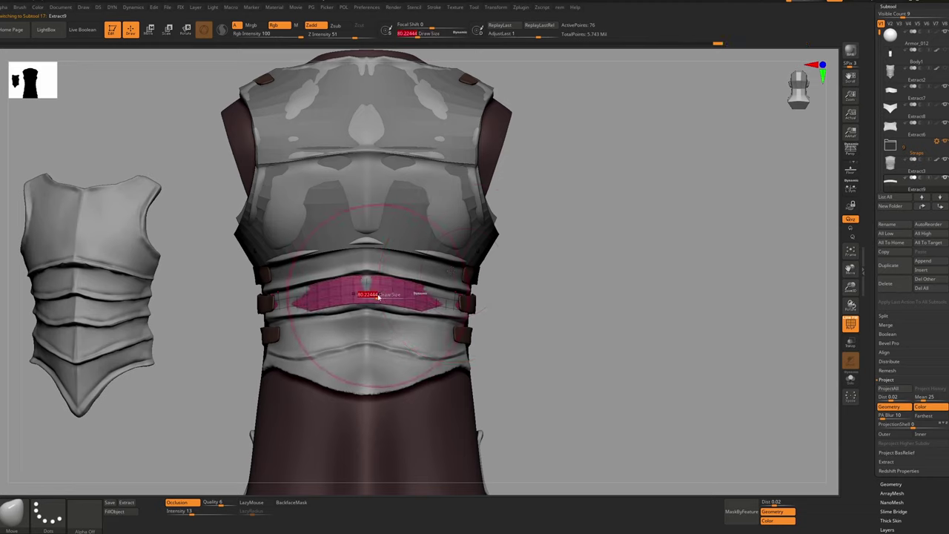
Pull the Extract9 panel's ends with the Move brush to fit around the side straps
left_click_drag(434, 301, 460, 308)
key("shift+f")
key("s")
right_click_drag(512, 315, 465, 318)
key("s")
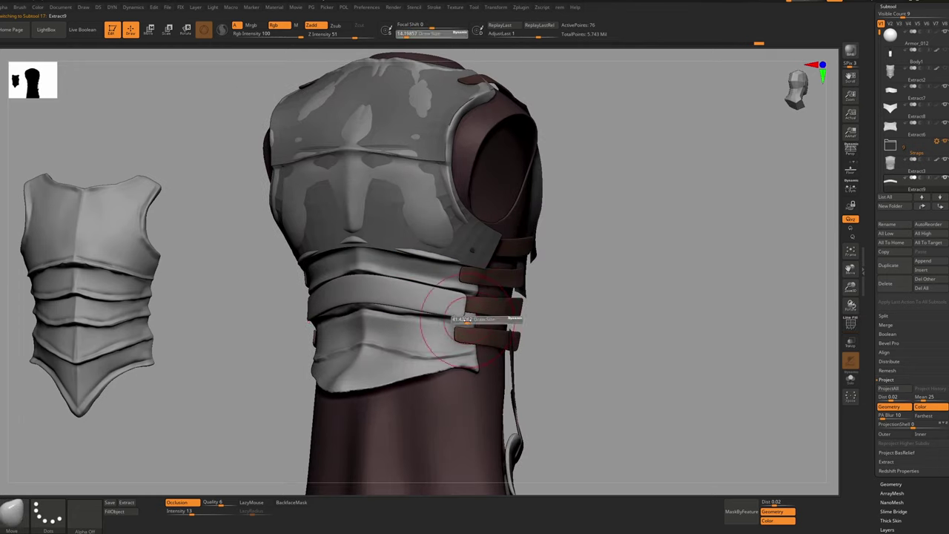
left_click_drag(449, 317, 467, 319)
right_click_drag(467, 315, 512, 304)
key("s")
left_click_drag(438, 296, 378, 300)
key("shift+f")
key("shift+f")
key("s")
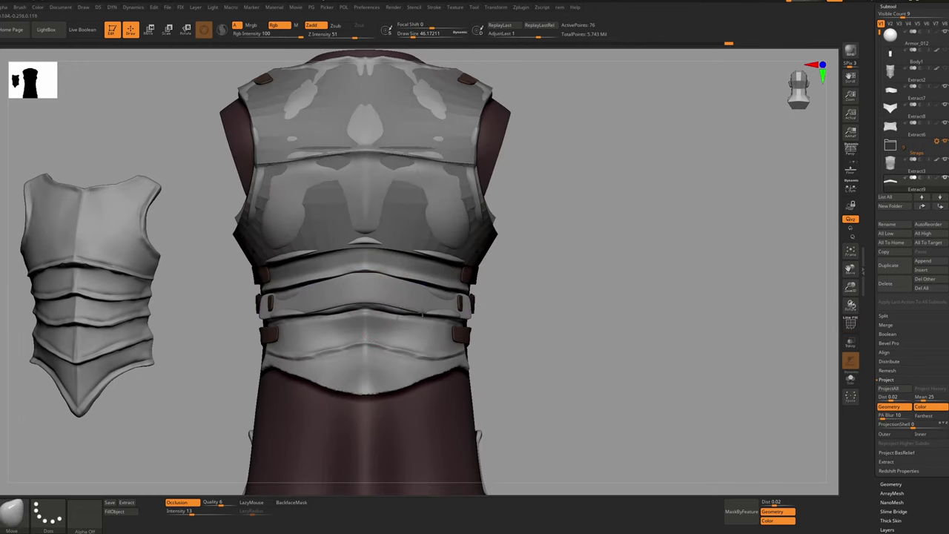
key("shift+f")
left_click(851, 379)
Solo the strip, put its bottom row in its own polygroup, and select ZModeler
left_click(424, 288, "ctrl+shift")
key("ctrl+w")
left_click(526, 265, "ctrl+shift")
key("b")
key("z")
key("m")
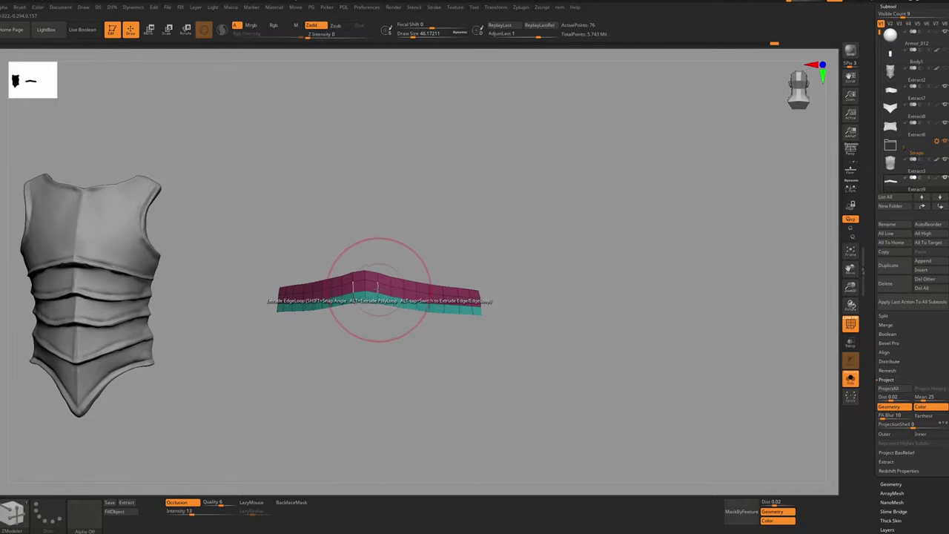
Extrude the strip's top edge loop into a new row using Planar Angle
key("space")
left_click(383, 413)
left_click_drag(372, 275, 384, 261)
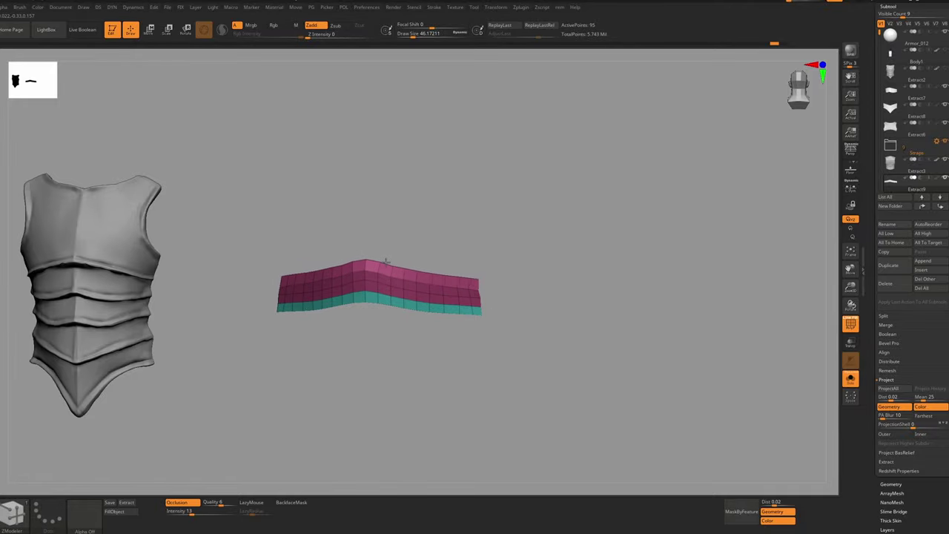
key("ctrl+z")
key("space")
key("space")
left_click(430, 424)
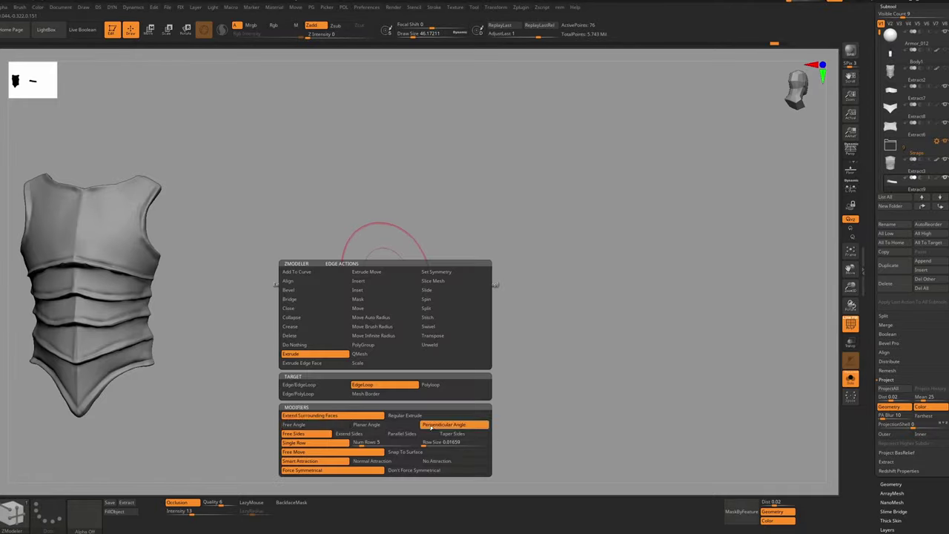
key("space")
left_click(407, 427)
left_click_drag(408, 278, 412, 269)
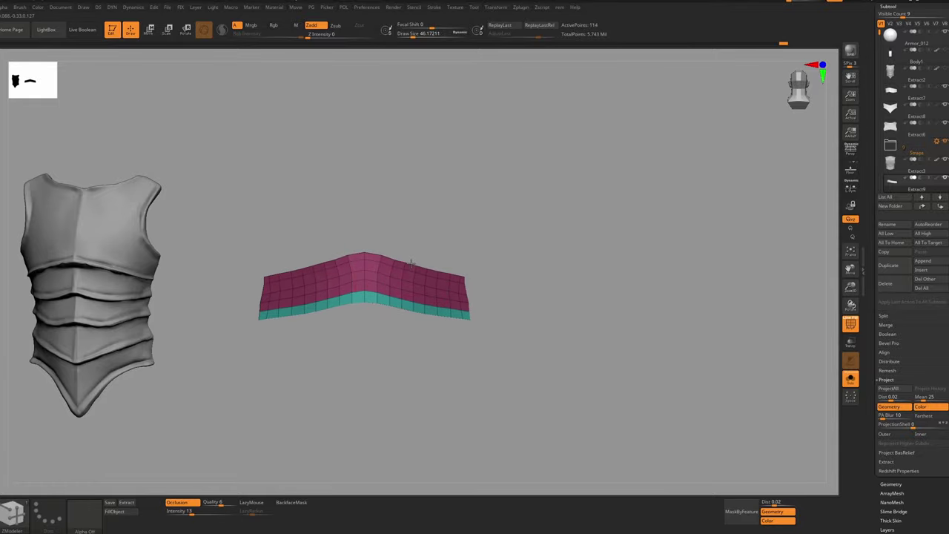
Inspect the extruded strap from the front, switch to the Move brush at about size 56, and un-solo
key("space")
mouse_move(411, 264)
right_mouse_down()
mouse_move(396, 277)
mouse_move(386, 267)
right_mouse_up()
right_click(500, 271)
key("ctrl+z")
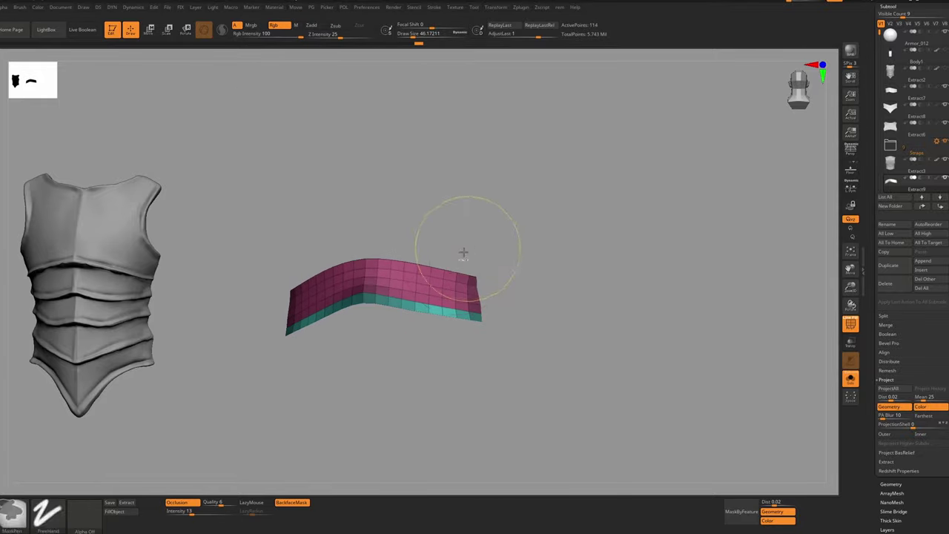
right_click_drag(463, 253, 378, 247)
key("b")
key("m")
key("v")
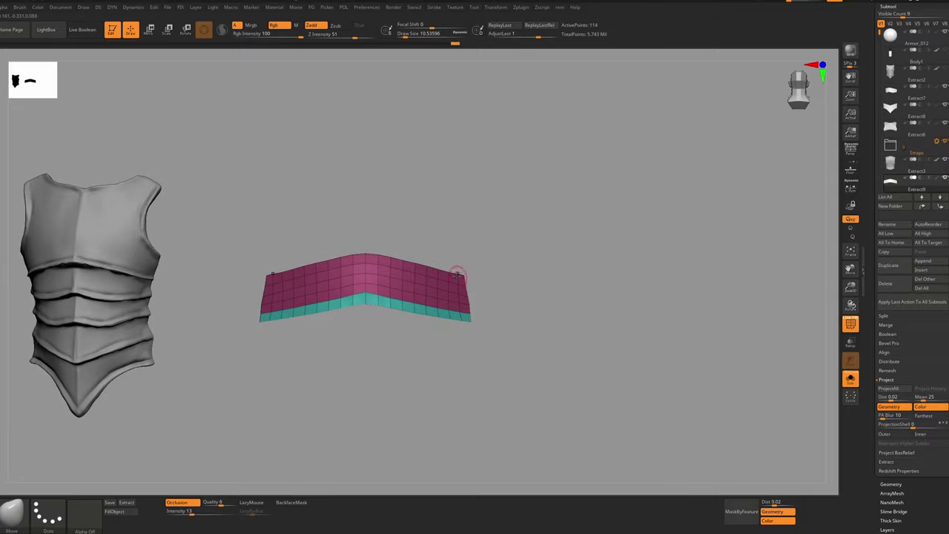
key("ctrl+z")
key("s")
left_click_drag(458, 282, 468, 285)
key("ctrl+z")
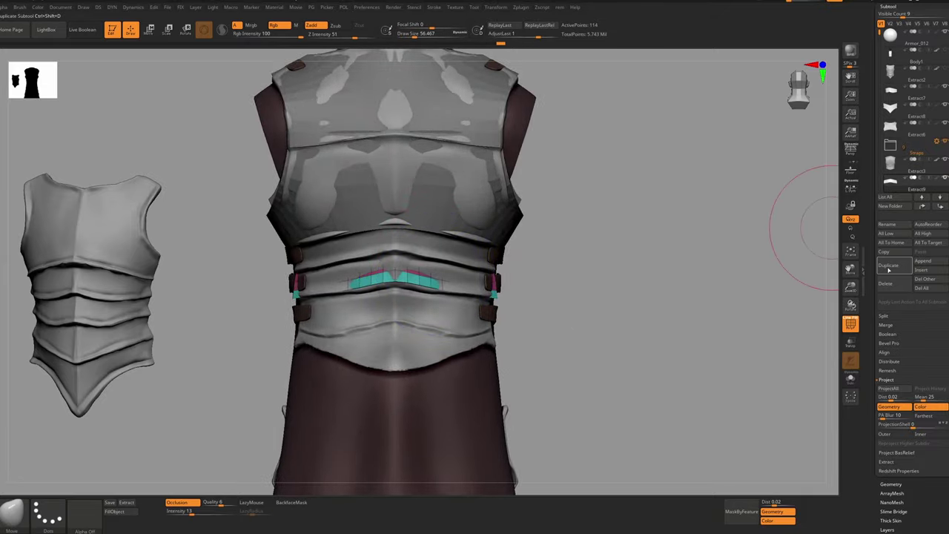
Duplicate the band strip and move the copy down over the waist with the Transpose line
left_click(888, 270)
key("w")
key("y")
key("ctrl+z")
left_click_drag(407, 300, 422, 363)
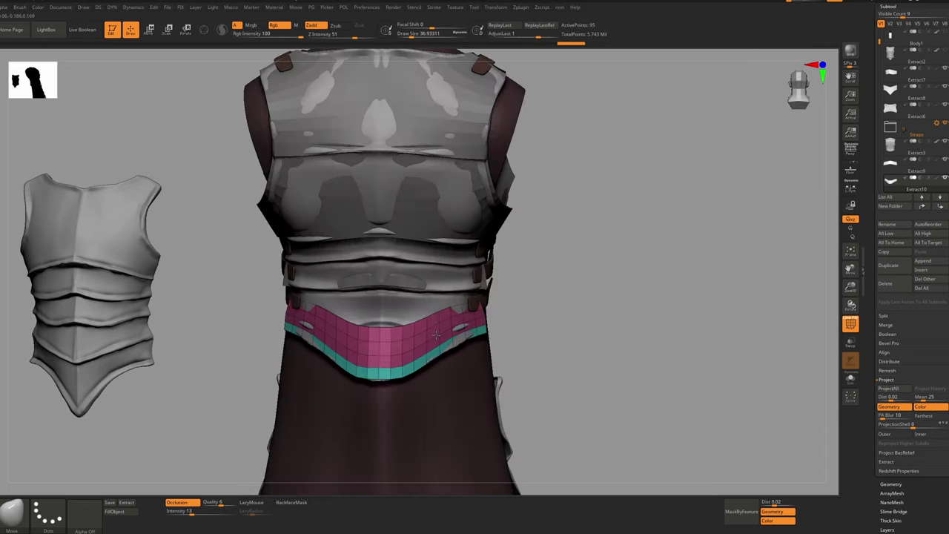
Push the new band out over the lower armor and smooth its edge near the side straps
key("s")
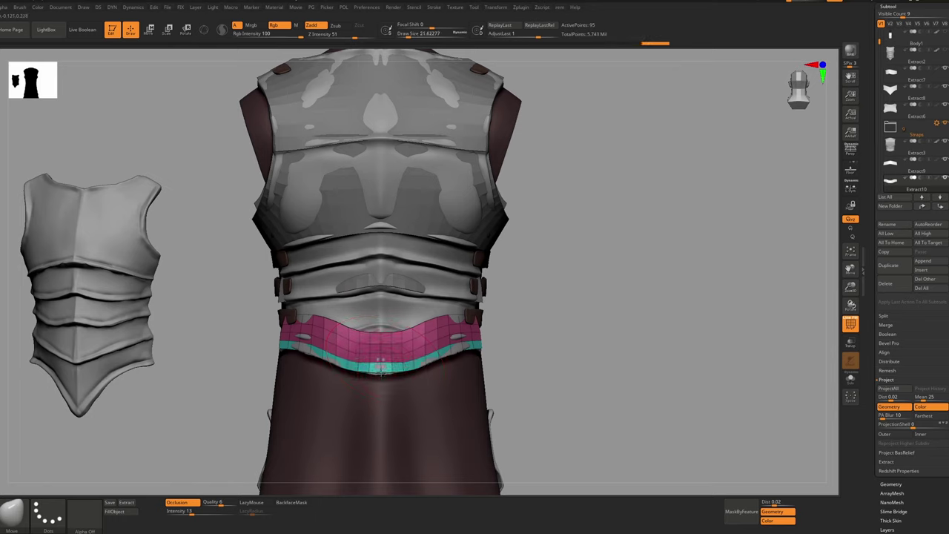
key("s")
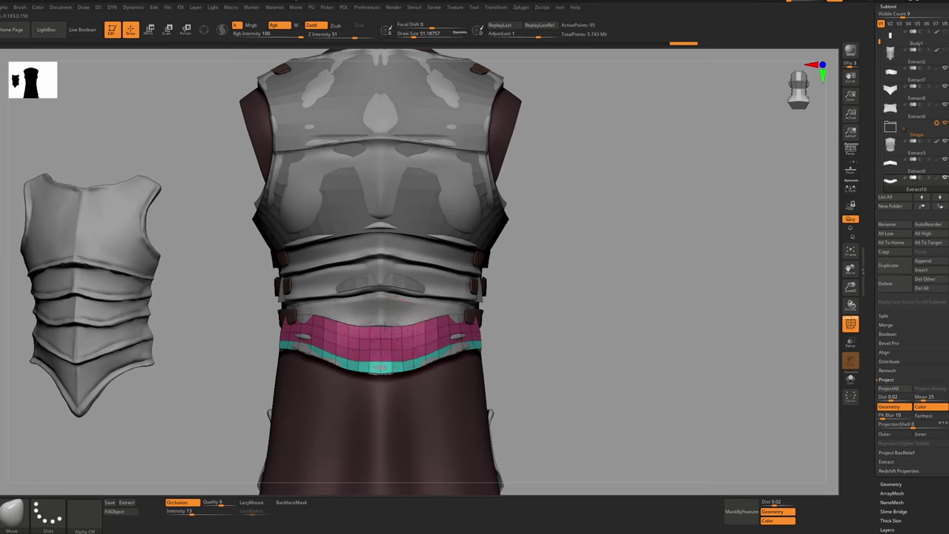
right_click_drag(394, 326, 431, 322)
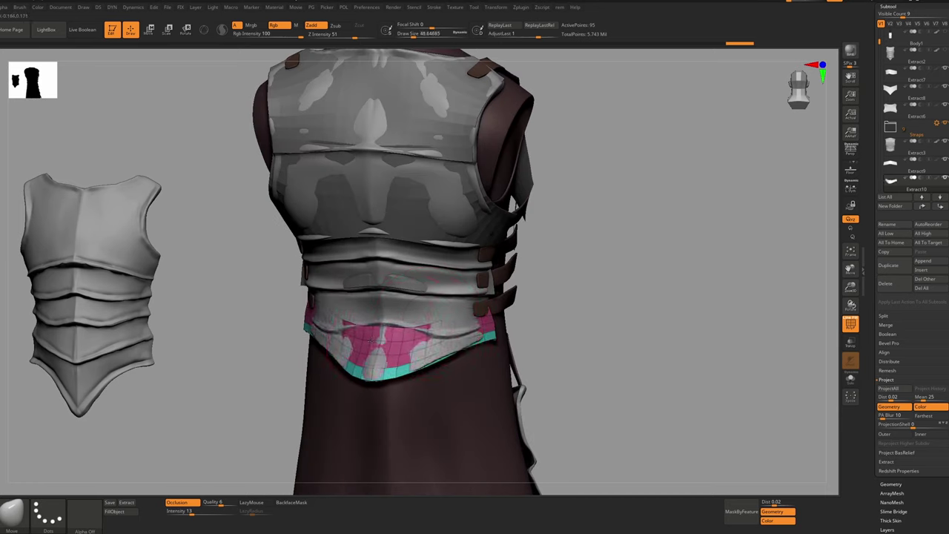
left_click_drag(383, 363, 385, 368)
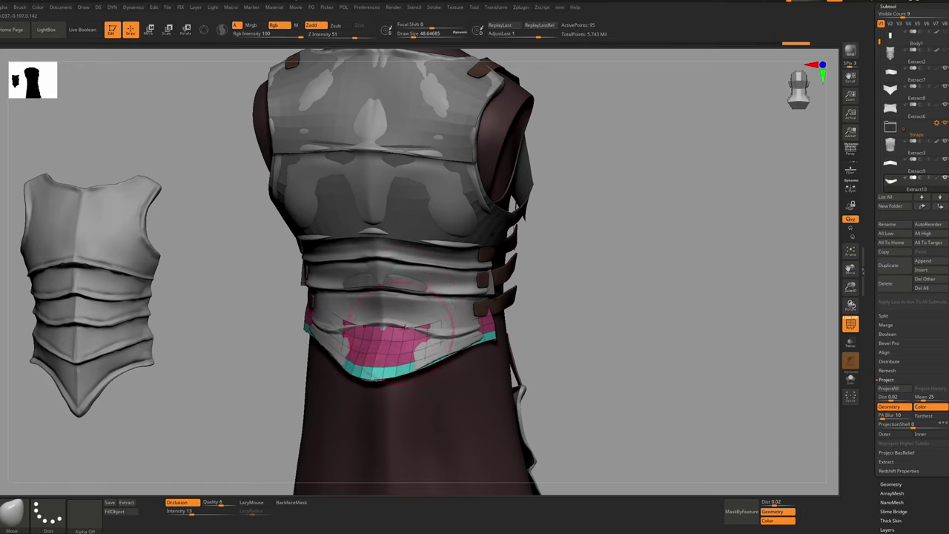
mouse_move(484, 334)
right_mouse_down()
mouse_move(333, 329)
mouse_move(335, 385)
right_mouse_up()
key("s")
left_click_drag(500, 332, 493, 333)
right_click_drag(495, 341, 490, 337)
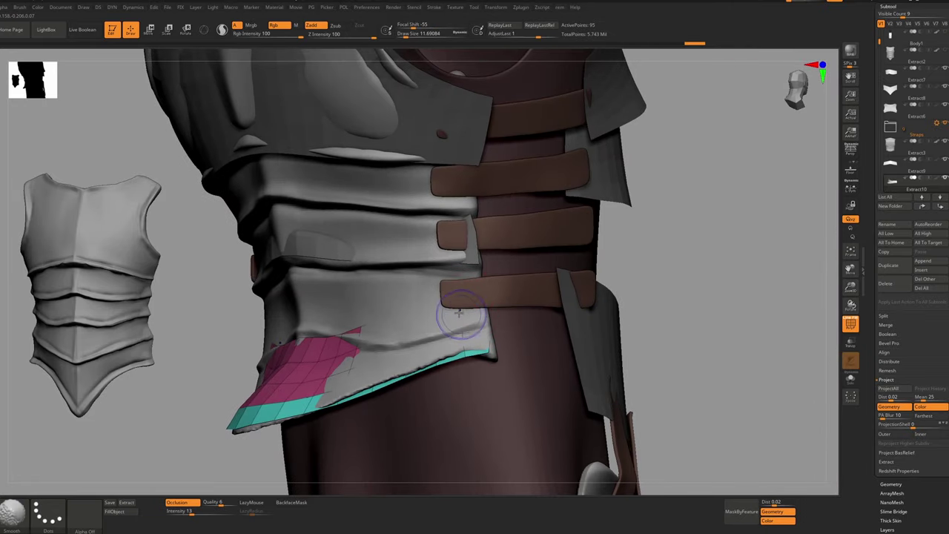
left_click_drag(459, 313, 469, 320, "shift")
From the back view, set brush size 25, isolate the strip and smooth it
right_click_drag(471, 356, 467, 300, "ctrl")
right_click_drag(467, 300, 519, 304)
key("s")
left_click_drag(377, 348, 383, 347)
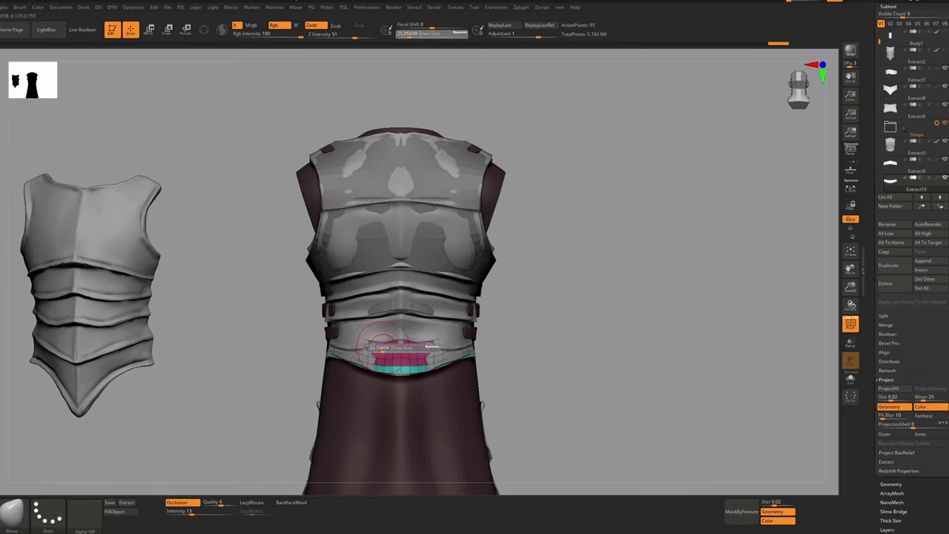
mouse_move(384, 347)
right_mouse_down()
mouse_move(341, 356)
mouse_move(385, 349)
right_mouse_up()
key("shift+s")
key("s")
mouse_move(428, 336)
left_mouse_down()
mouse_move(404, 343)
mouse_move(486, 339)
left_mouse_up()
Polish the strip, then extrude its top edge with polygon edge modelling
key("p")
left_click_drag(475, 297, 452, 311, "ctrl")
key("b")
key("z")
key("m")
left_click_drag(409, 336, 470, 335)
Mask the strip's ends, polish the unmasked middle, and exit isolation to view the whole model
left_click(485, 308, "ctrl")
key("p")
left_click_drag(489, 296, 511, 312, "ctrl")
right_click_drag(475, 319, 482, 349, "ctrl")
key("p")
mouse_move(486, 345)
left_mouse_down("ctrl")
mouse_move(486, 379)
mouse_move(515, 377)
left_mouse_up("ctrl")
right_click_drag(512, 371, 445, 378, "ctrl")
left_click(495, 296, "alt")
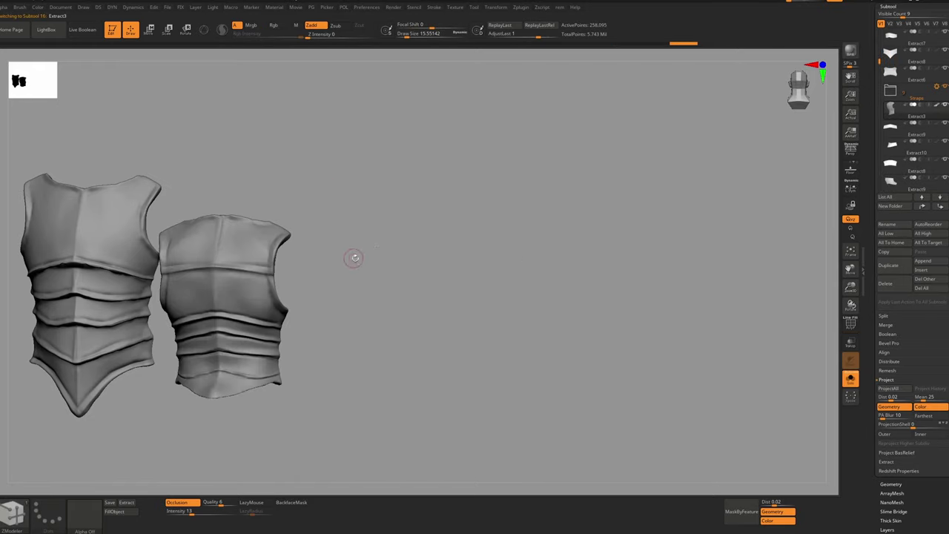
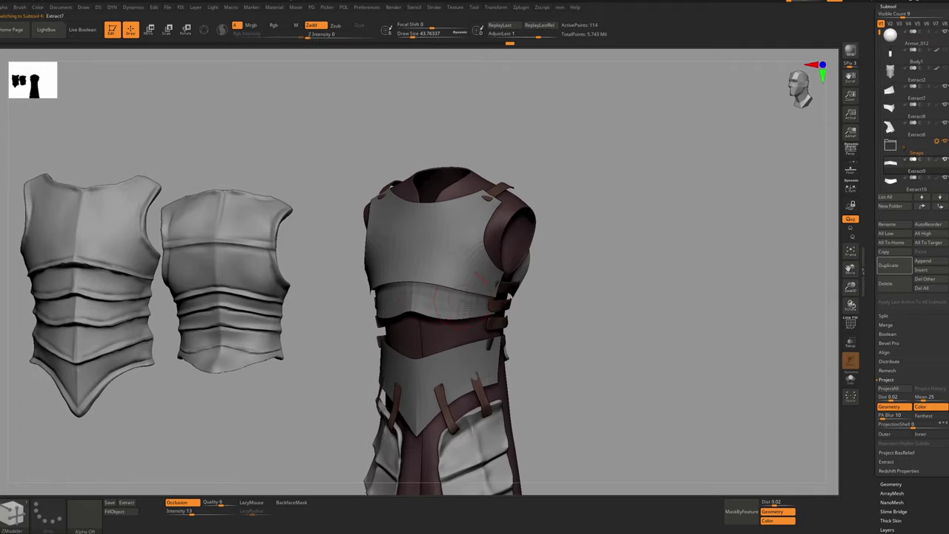
Select the Extract6 chest plate subtool and show its wireframe and polygroups
left_click_drag(608, 319, 441, 319)
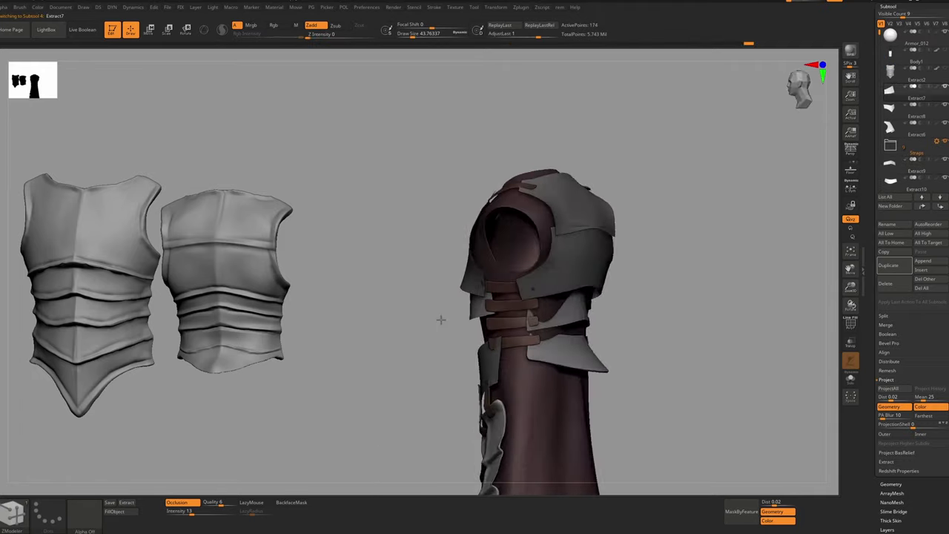
mouse_move(561, 295)
left_mouse_down()
mouse_move(445, 293)
mouse_move(604, 279)
left_mouse_up()
left_click(466, 259, "alt")
key("shift+f")
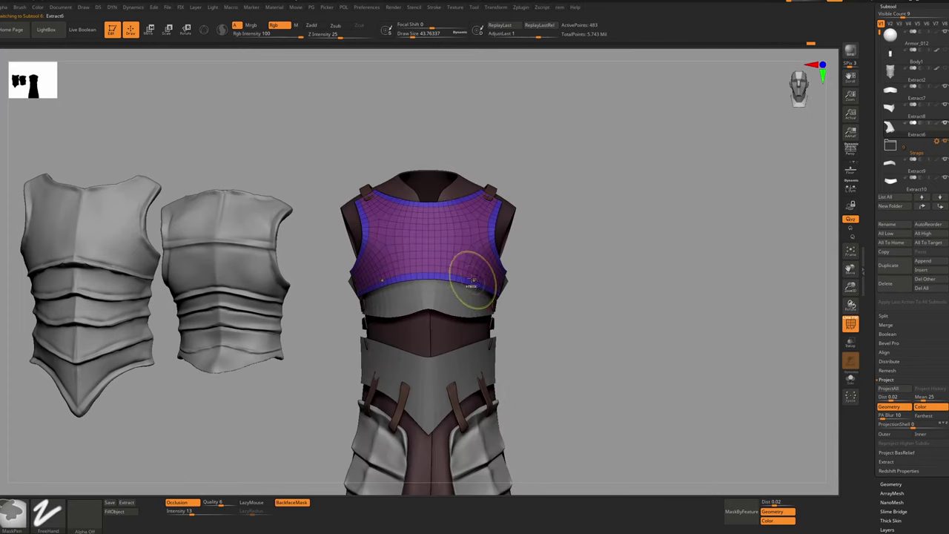
right_click_drag(471, 278, 505, 282, "ctrl")
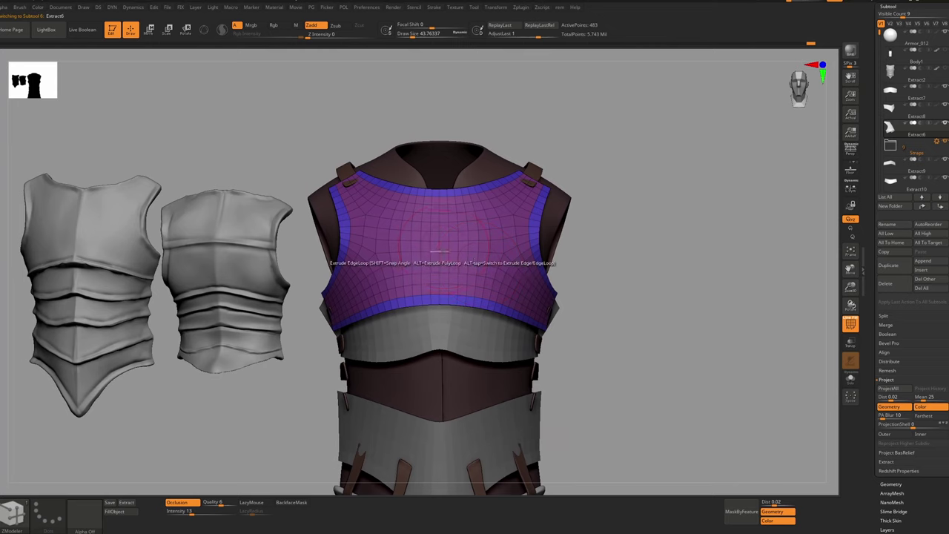
Inspect the chest plate from the side, return to front view, and isolate its polygroup
right_click_drag(445, 256, 387, 261)
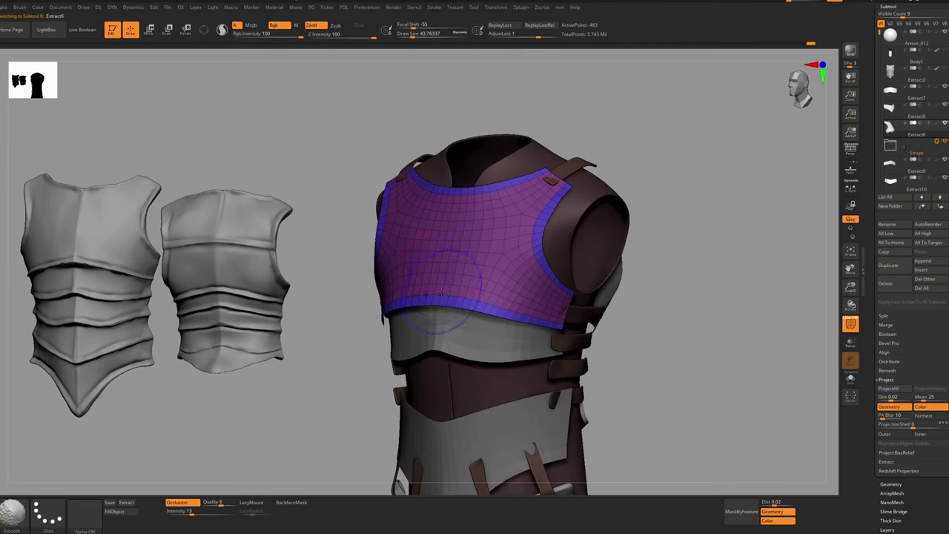
key("shift+f")
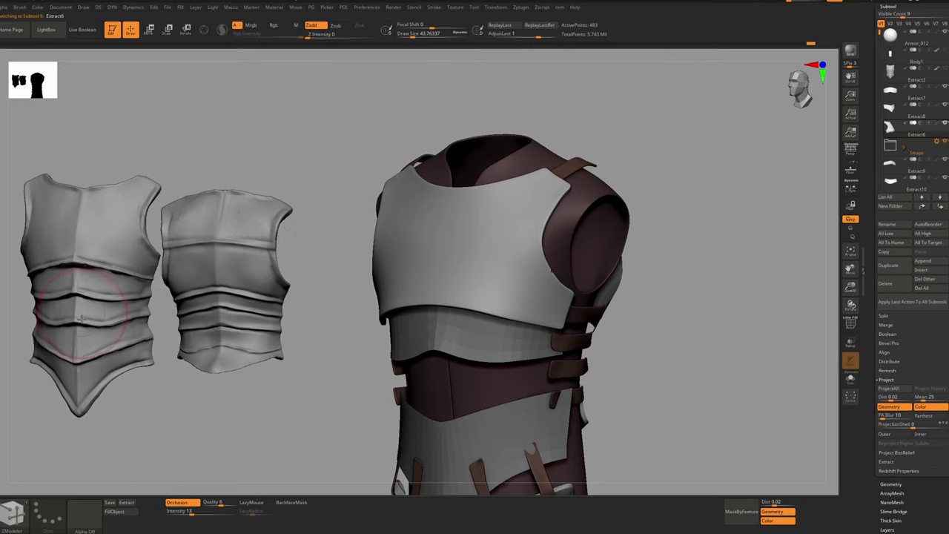
right_click_drag(460, 244, 446, 222)
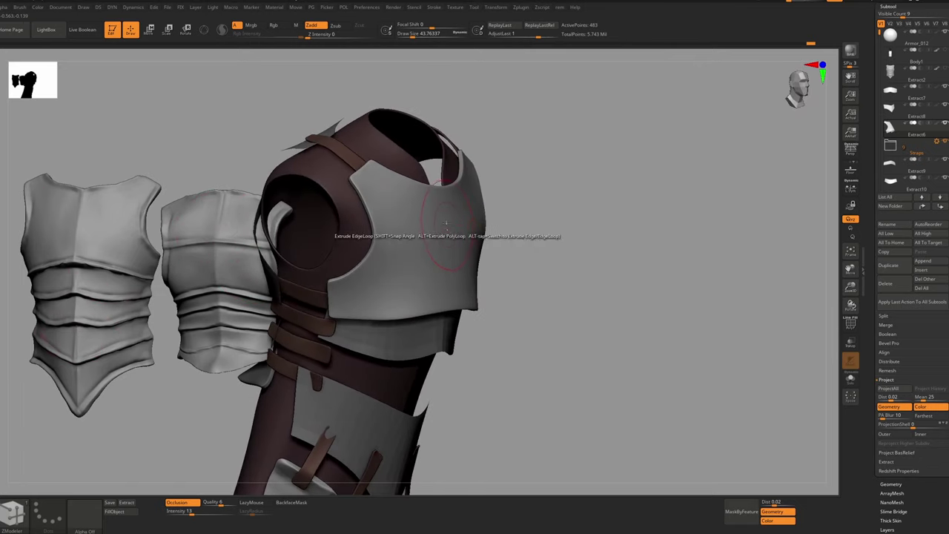
key("shift+f")
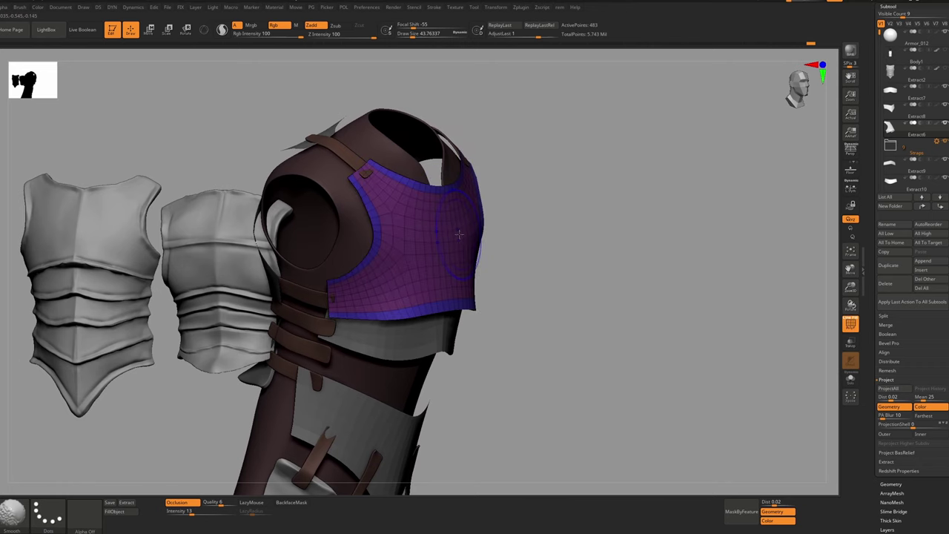
right_click_drag(459, 243, 449, 225)
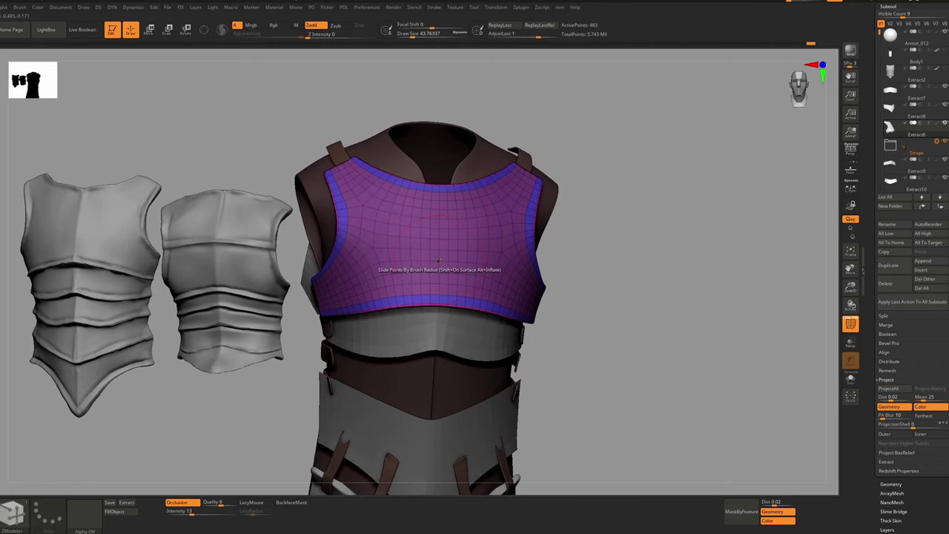
right_click_drag(439, 260, 443, 263, "shift")
scroll(445, 244, "down", 5)
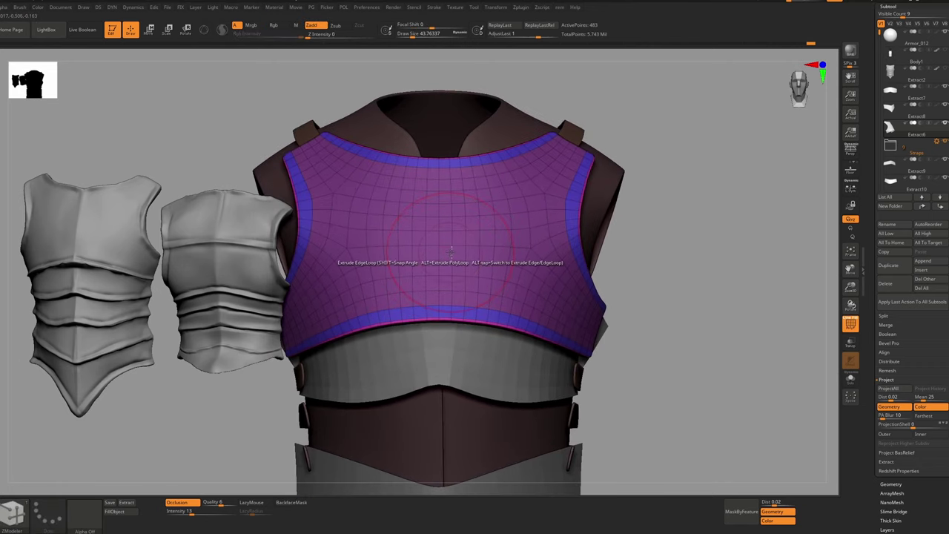
left_click(448, 200, "ctrl+shift")
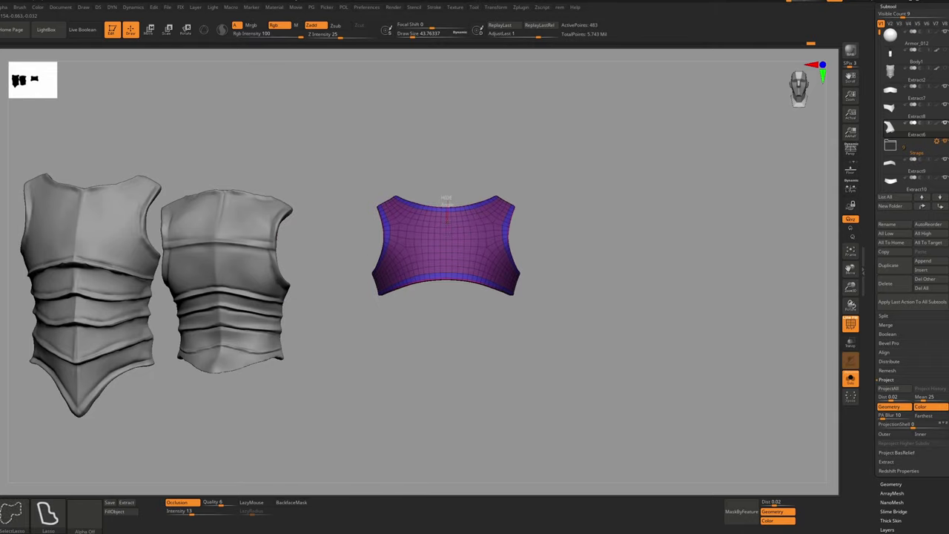
mouse_move(458, 300)
left_mouse_down("ctrl+alt+shift")
mouse_move(586, 272)
mouse_move(523, 178)
left_mouse_up("ctrl+alt+shift")
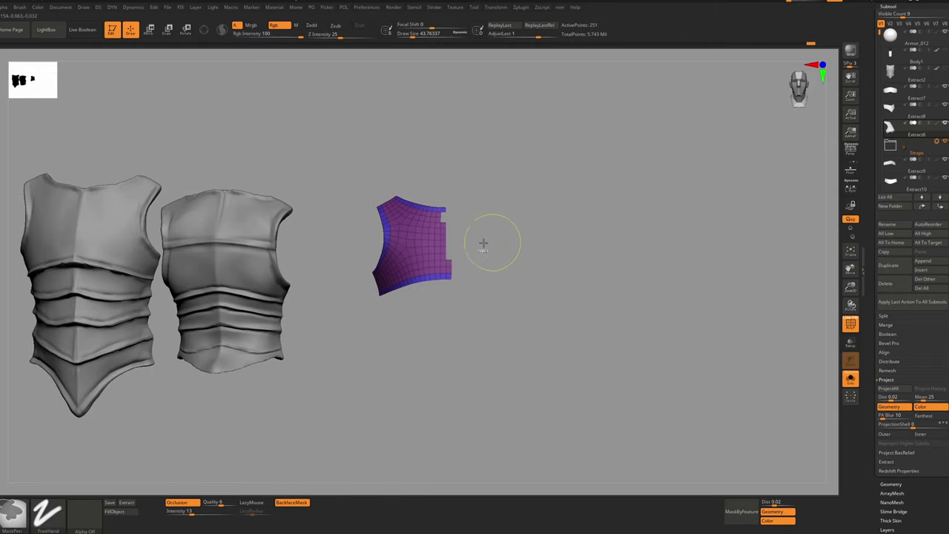
right_click_drag(483, 243, 477, 252, "ctrl")
key("ctrl+z")
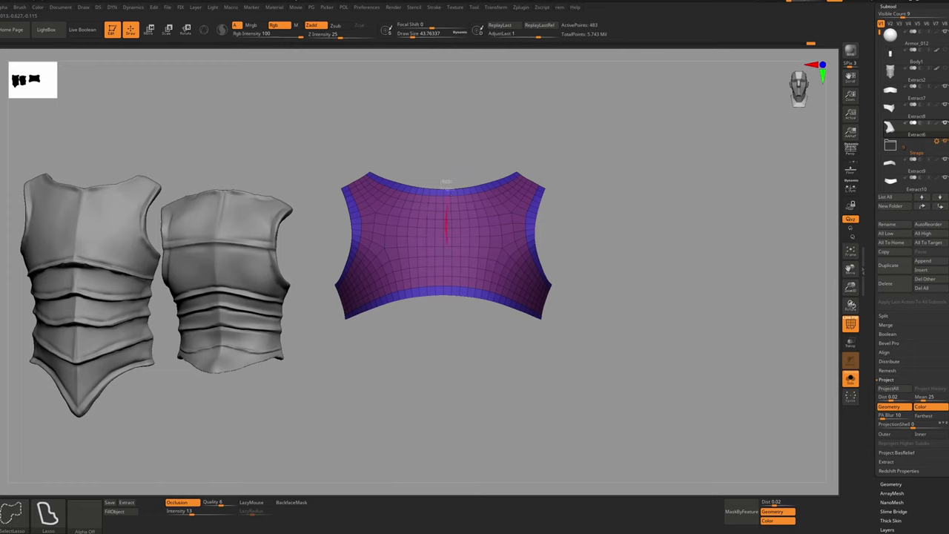
mouse_move(460, 333)
left_mouse_down("ctrl+shift")
mouse_move(625, 134)
mouse_move(542, 187)
left_mouse_up("ctrl+shift")
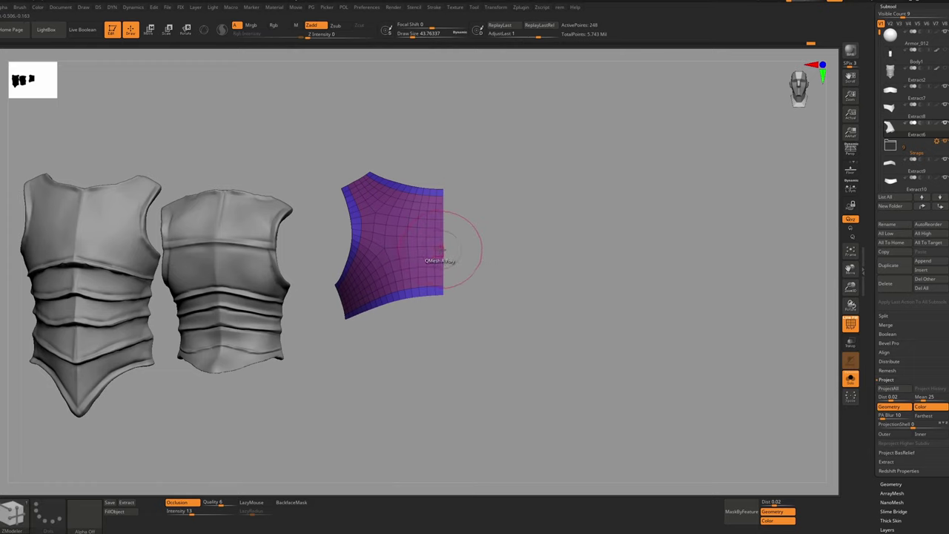
left_click_drag(442, 259, 465, 259)
right_click_drag(465, 259, 451, 257)
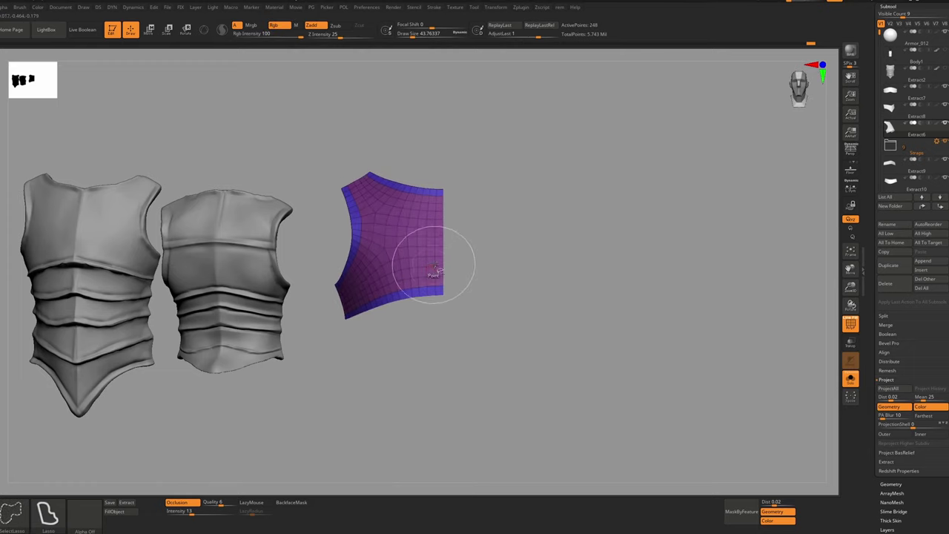
key("ctrl")
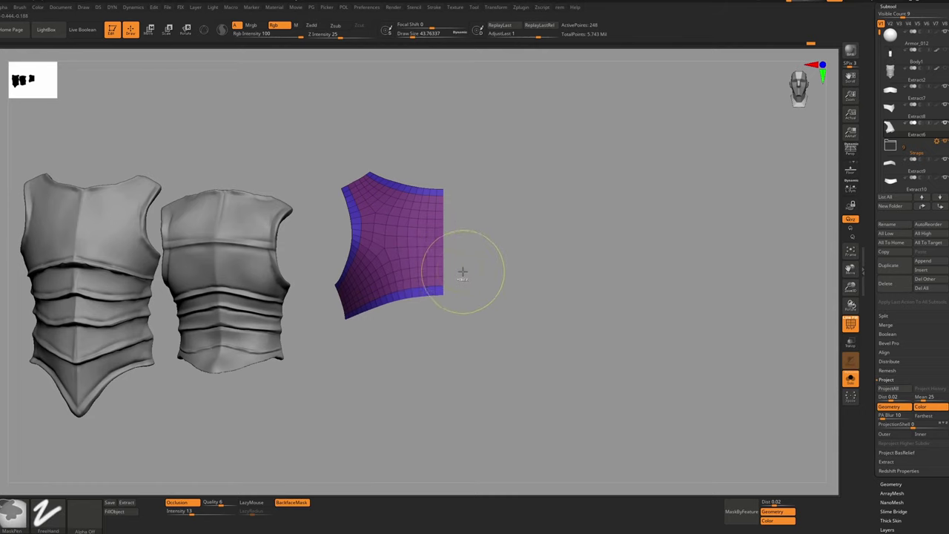
left_click_drag(402, 377, 430, 322, "ctrl")
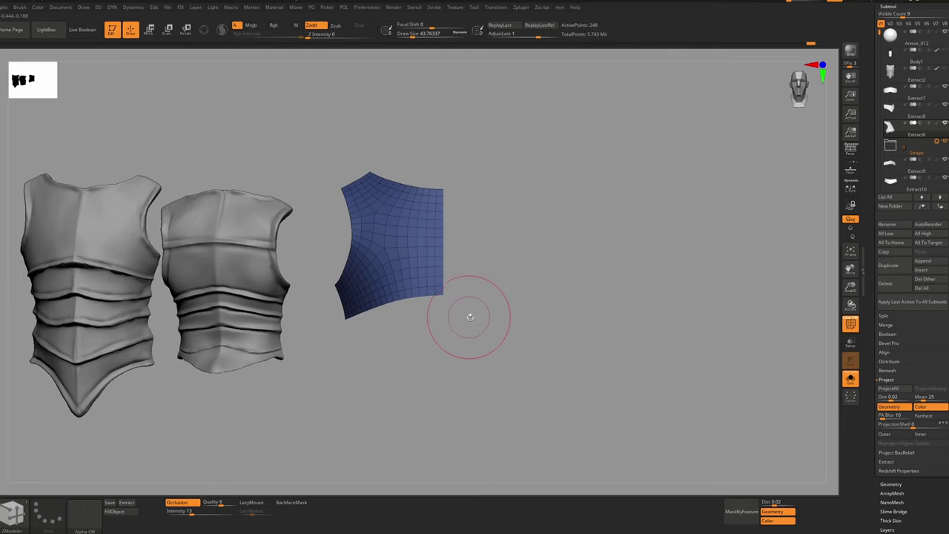
key("ctrl+d")
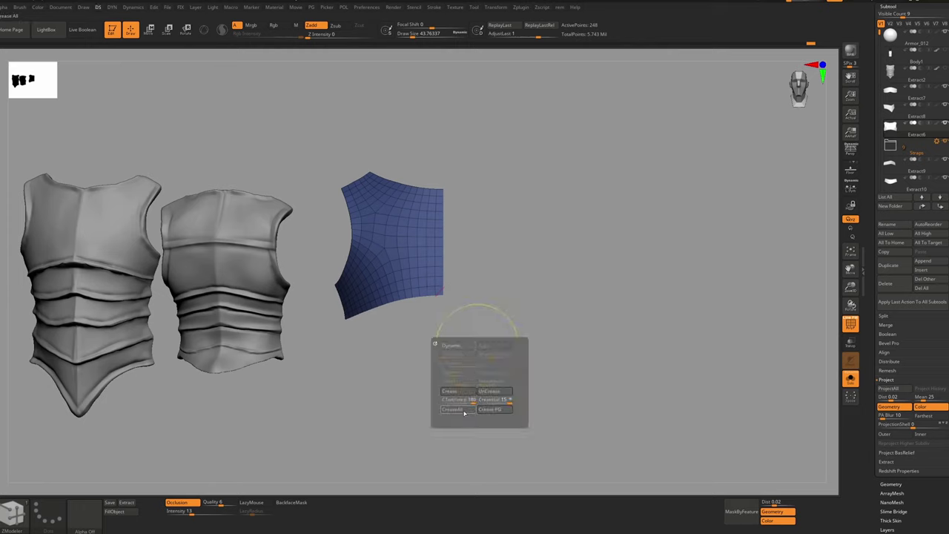
left_click(466, 395)
mouse_move(444, 271)
right_mouse_down("ctrl")
mouse_move(447, 286)
mouse_move(458, 277)
mouse_move(478, 285)
mouse_move(460, 303)
mouse_move(457, 282)
right_mouse_up("ctrl")
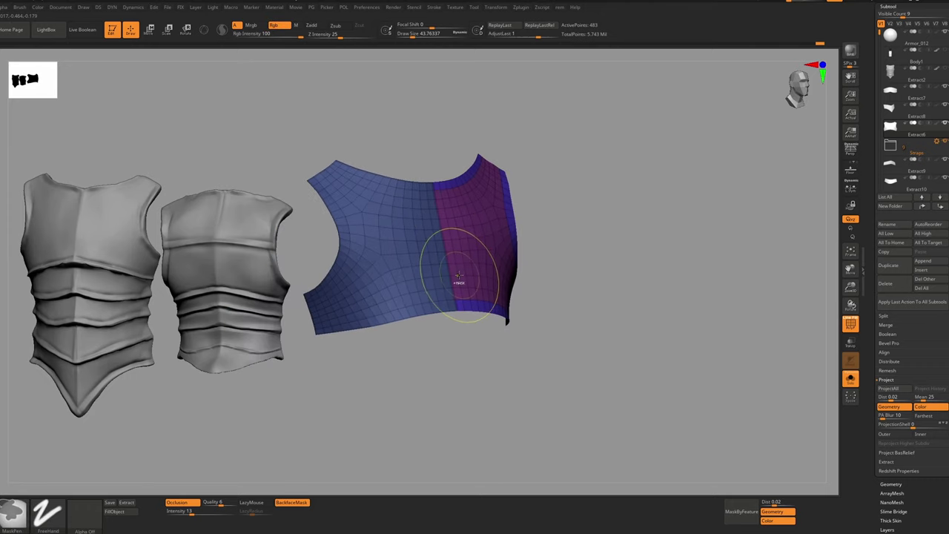
key("ctrl+z")
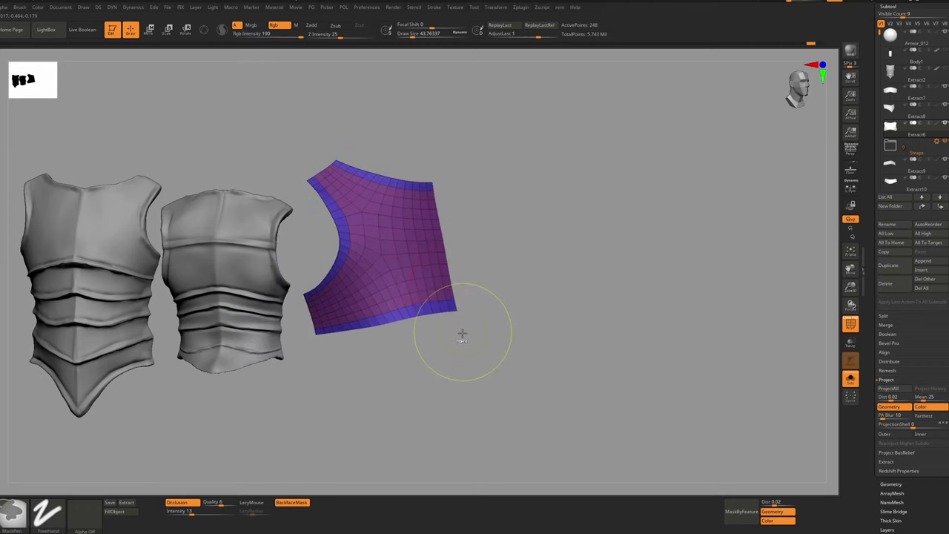
key("d")
left_click(443, 392)
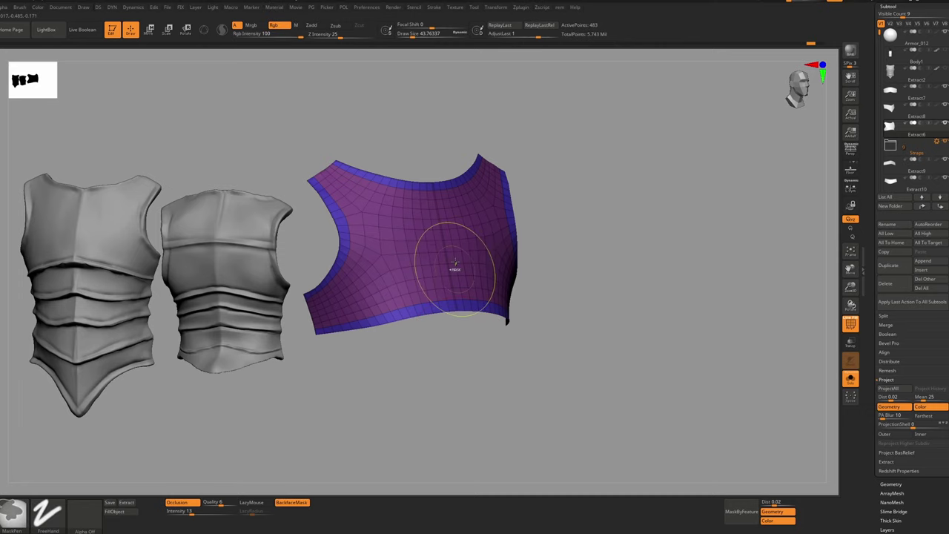
mouse_move(453, 266)
right_mouse_down("ctrl")
mouse_move(455, 280)
mouse_move(441, 279)
right_mouse_up("ctrl")
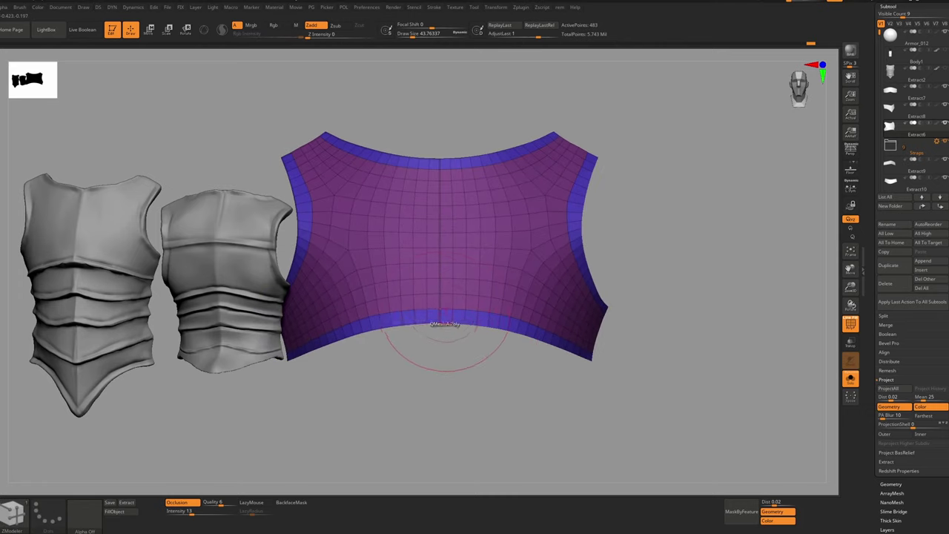
key("d")
mouse_move(445, 324)
right_mouse_down("ctrl")
mouse_move(446, 343)
mouse_move(448, 281)
mouse_move(445, 320)
right_mouse_up("ctrl")
key("ctrl+z")
right_click_drag(445, 320, 451, 275)
key("d")
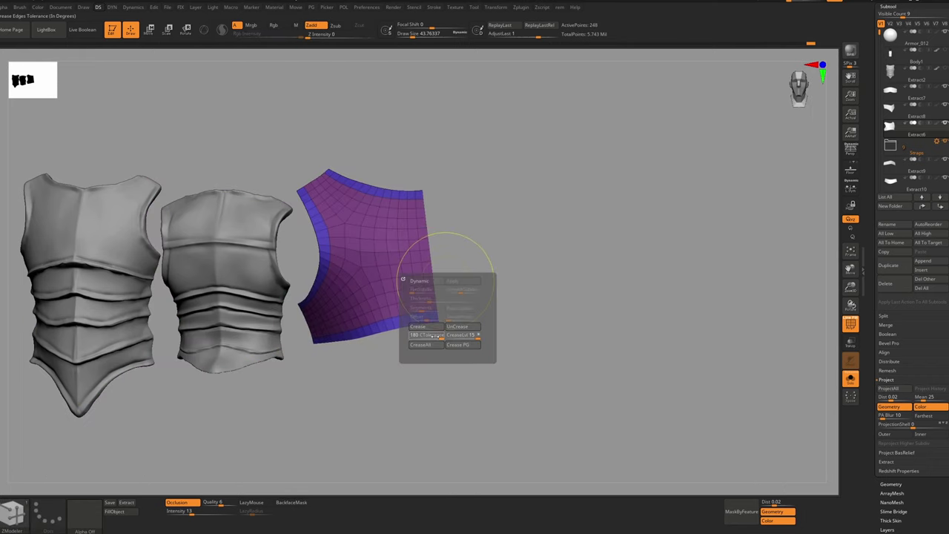
key("ctrl+shift+z")
right_click_drag(420, 160, 422, 188, "ctrl")
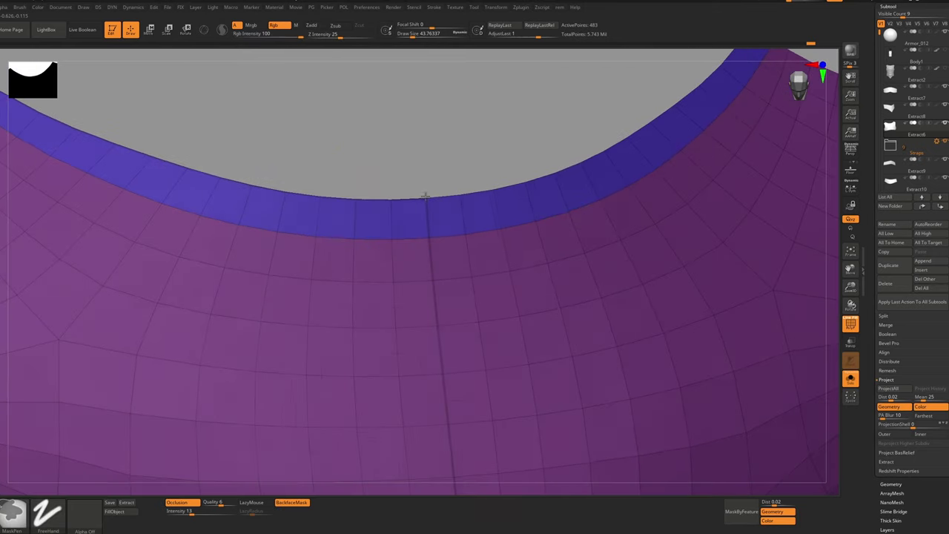
right_click_drag(425, 197, 423, 186)
right_click_drag(420, 233, 416, 199, "ctrl")
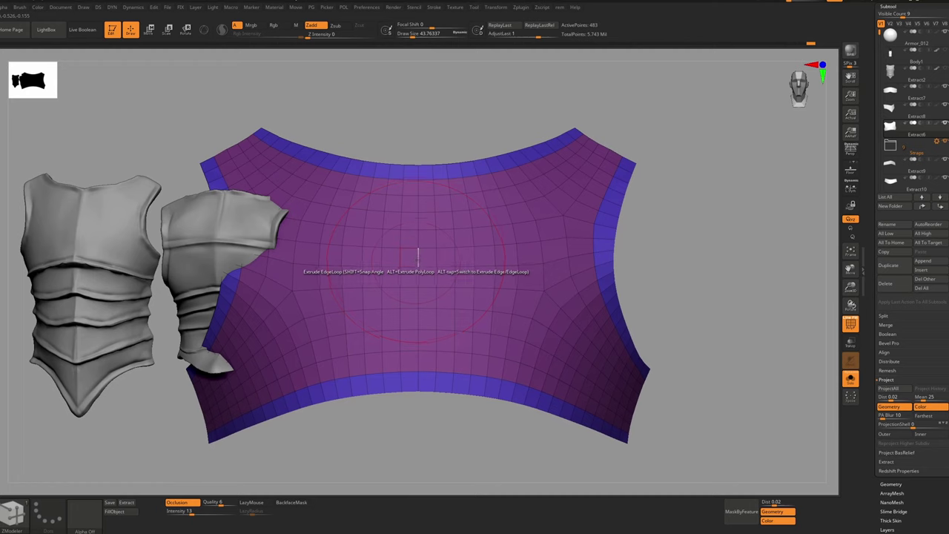
key("space")
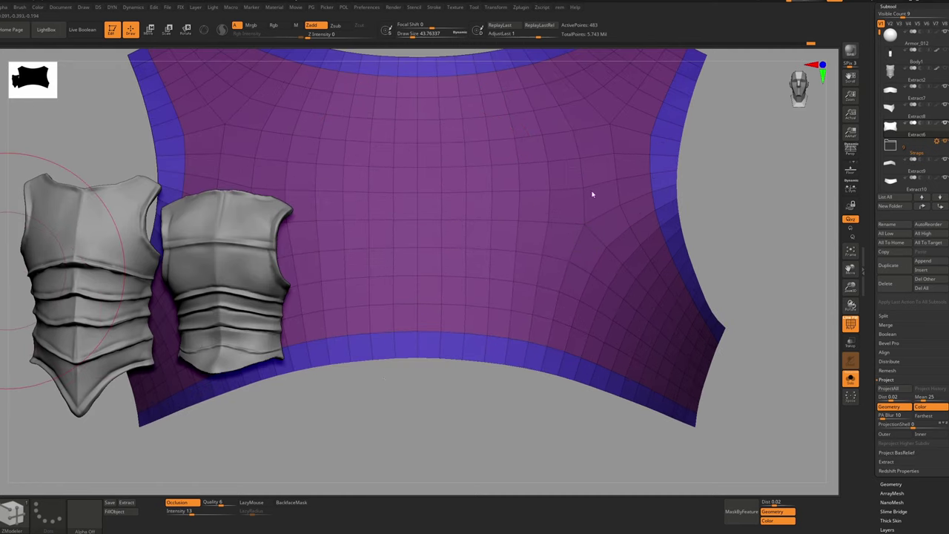
key("space")
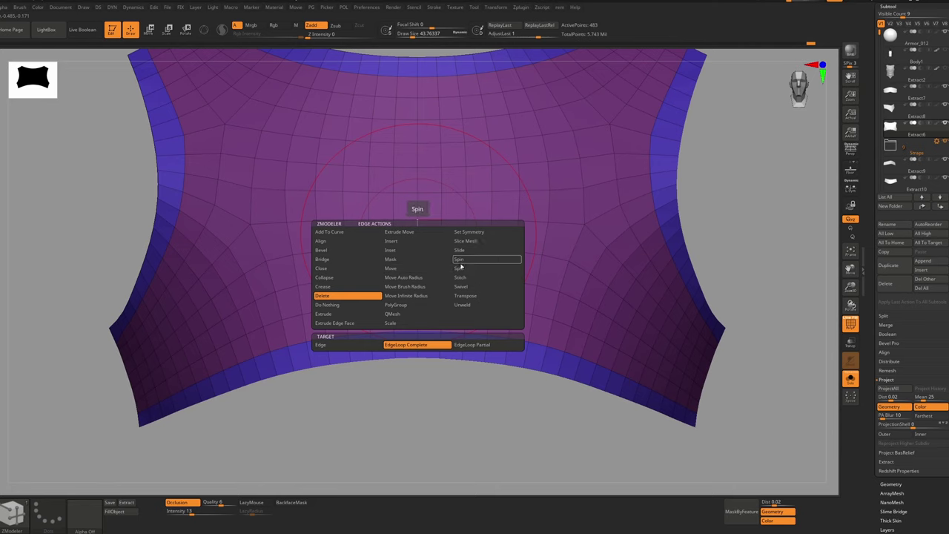
Test a ZModeler Swivel EdgeLoop fold along the panel's central loop, comparing with undo and redo
left_click(467, 286)
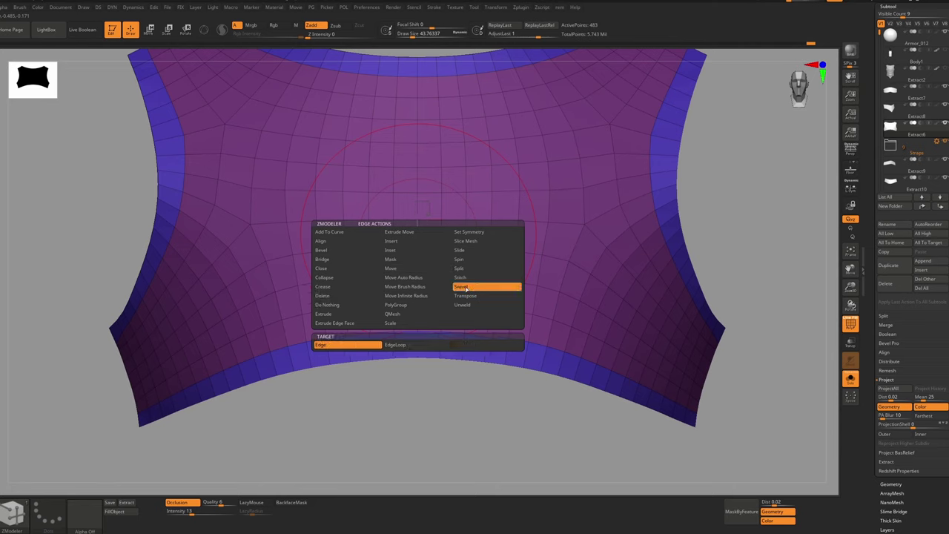
left_click(412, 346)
left_click_drag(415, 272, 413, 241)
key("ctrl+z")
key("ctrl+shift+z")
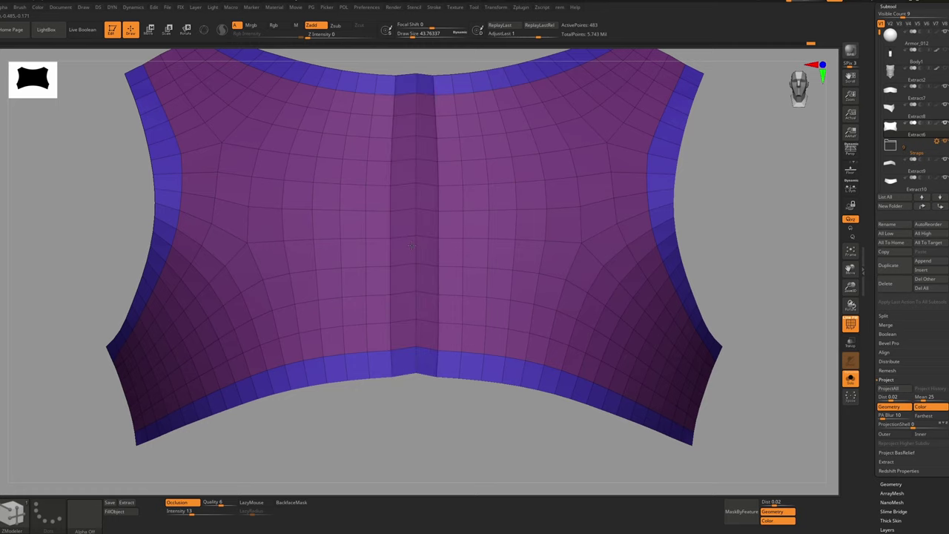
key("ctrl+z")
key("ctrl+shift+z")
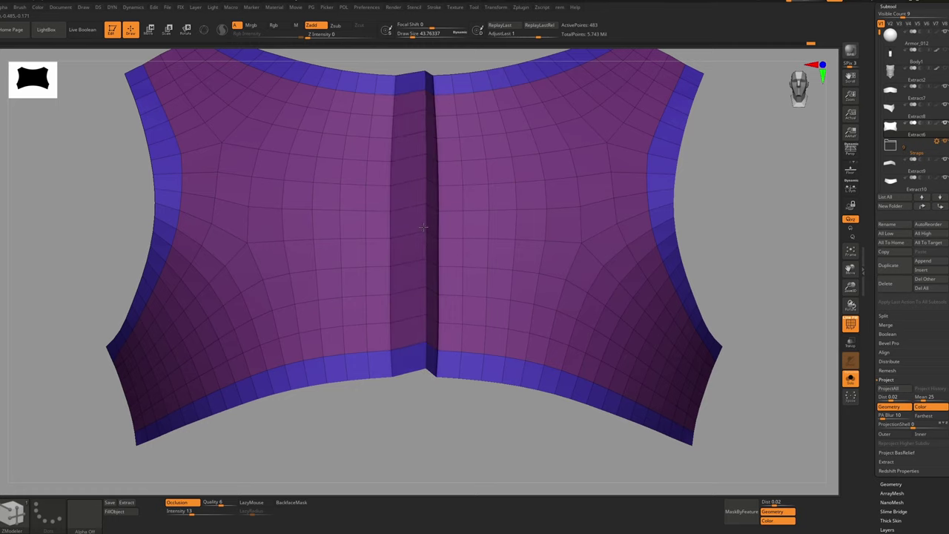
right_click_drag(419, 255, 426, 242, "ctrl")
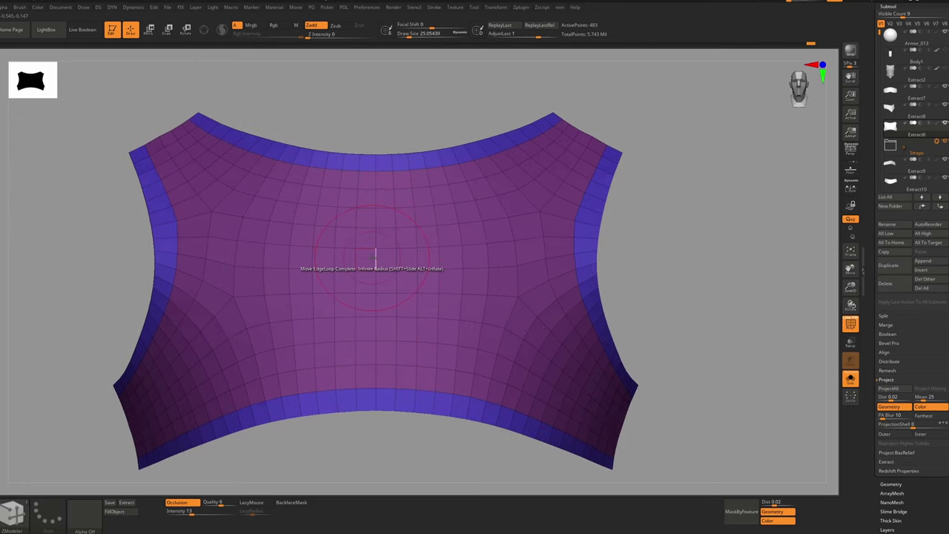
Push the centre edge loop out with Move Infinite Radius to form a vertical ridge
key("space")
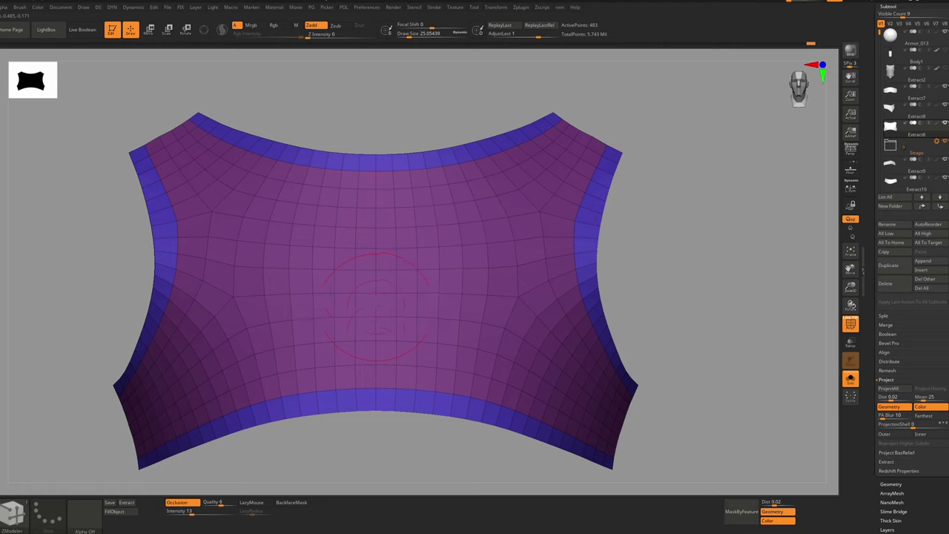
left_click_drag(346, 287, 369, 290)
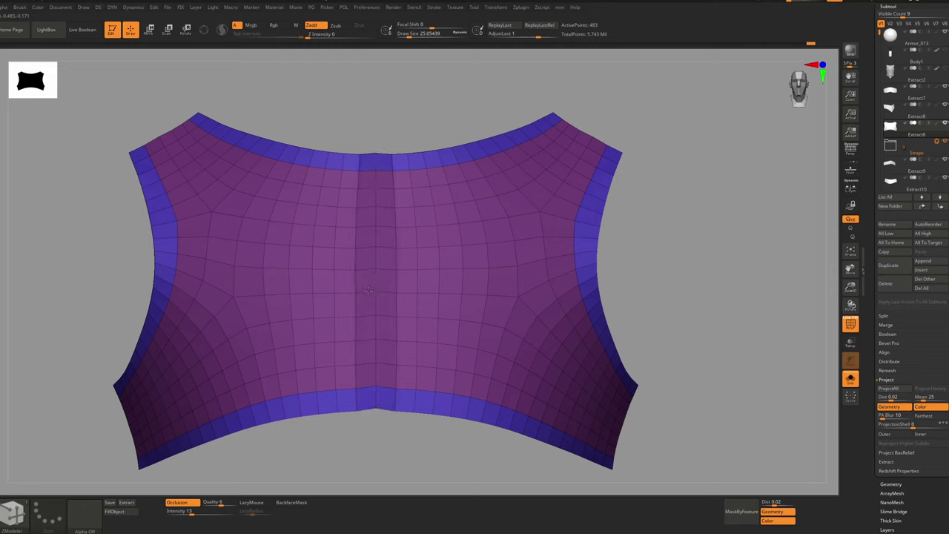
key("ctrl+shift+z")
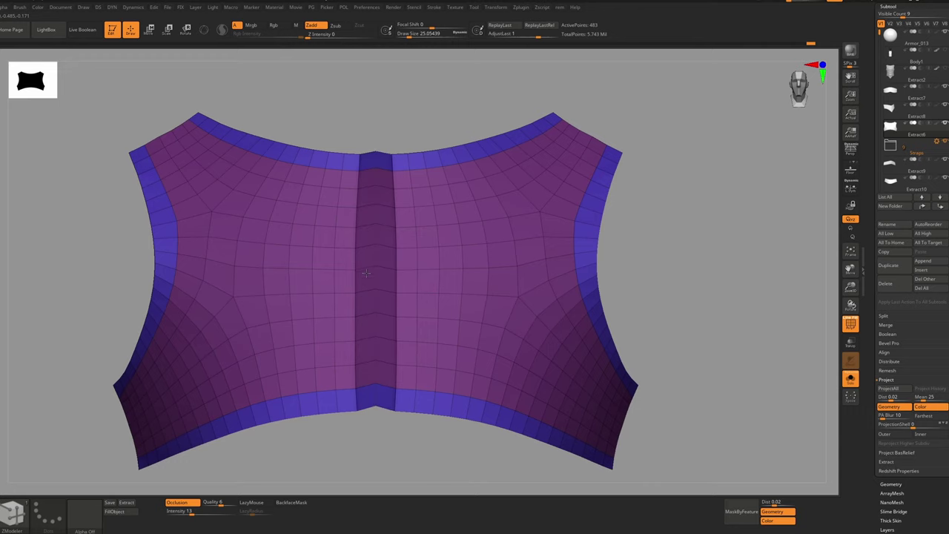
mouse_move(378, 290)
right_mouse_down()
mouse_move(358, 282)
mouse_move(376, 292)
right_mouse_up()
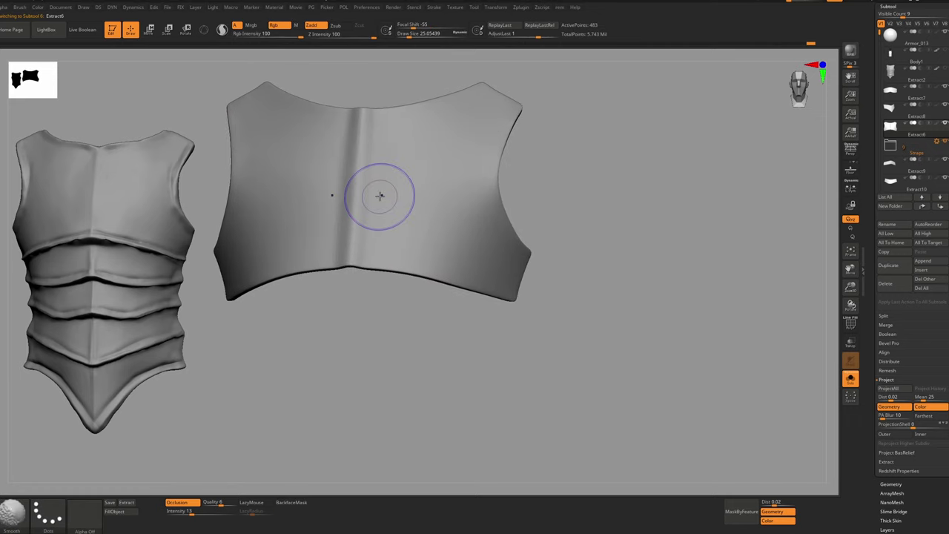
With PolyFrame back on, widen the central ridge and inspect the panel from several angles
key("shift+f")
right_click_drag(362, 245, 368, 221)
left_click_drag(366, 221, 365, 208)
right_click_drag(367, 220, 369, 213)
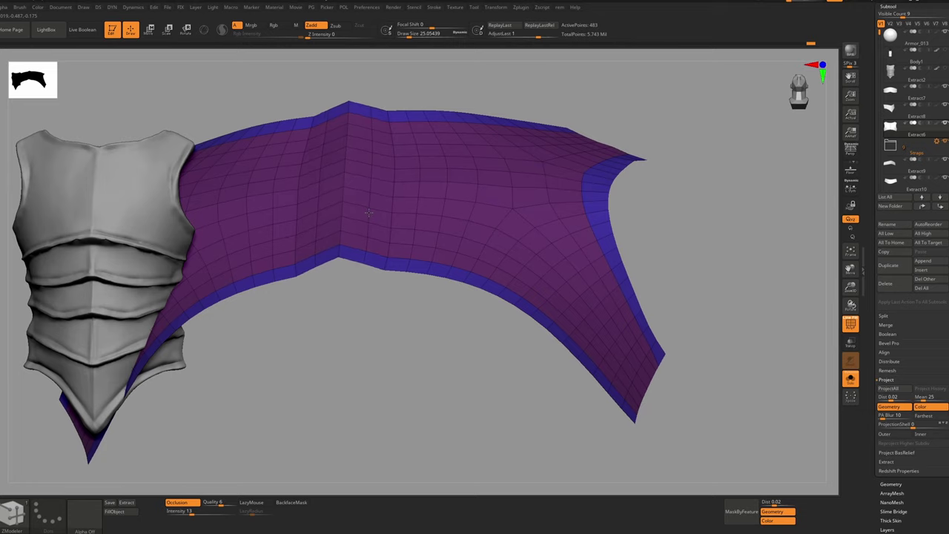
right_click_drag(388, 215, 391, 234)
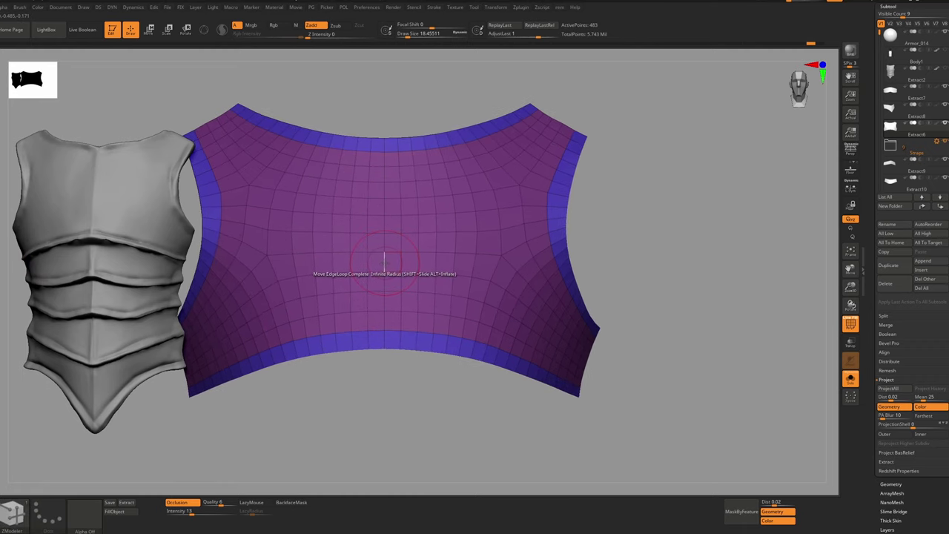
Enlarge the draw size and raise the centre edge loop into a wide vertical band
key("bracketright")
key("space")
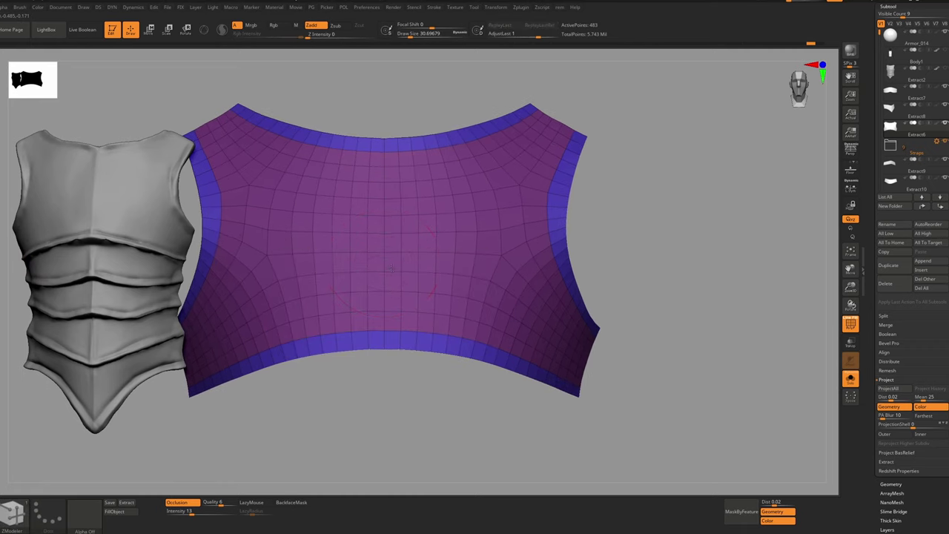
left_click_drag(383, 259, 404, 203)
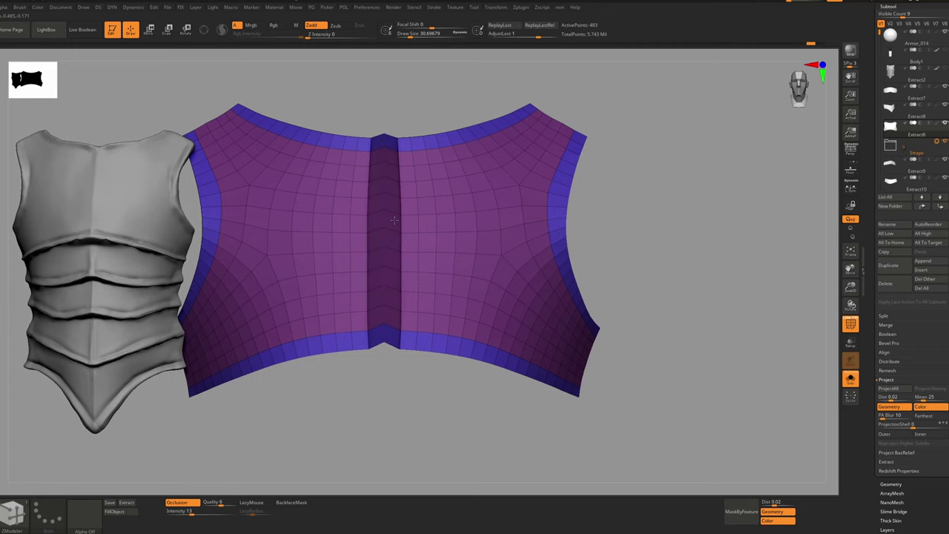
right_click_drag(396, 215, 406, 194)
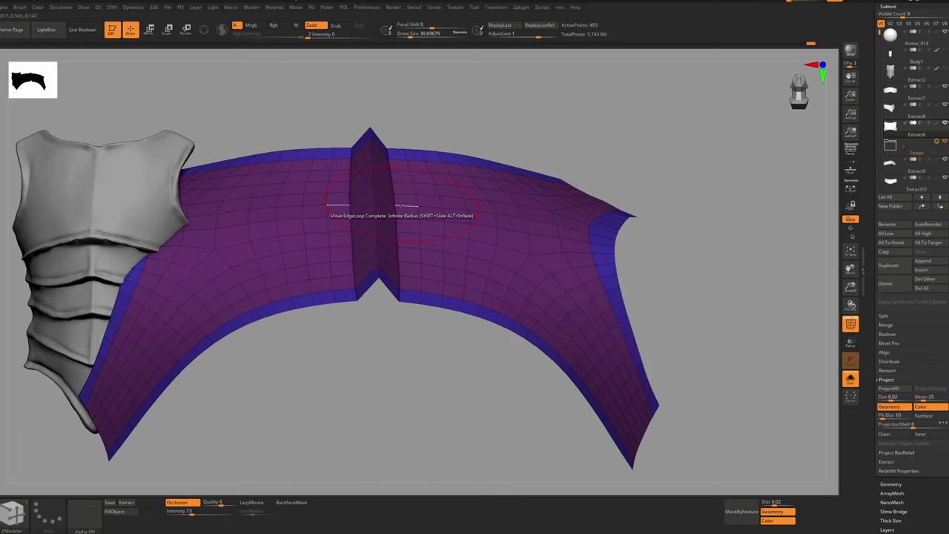
left_click_drag(376, 214, 401, 184)
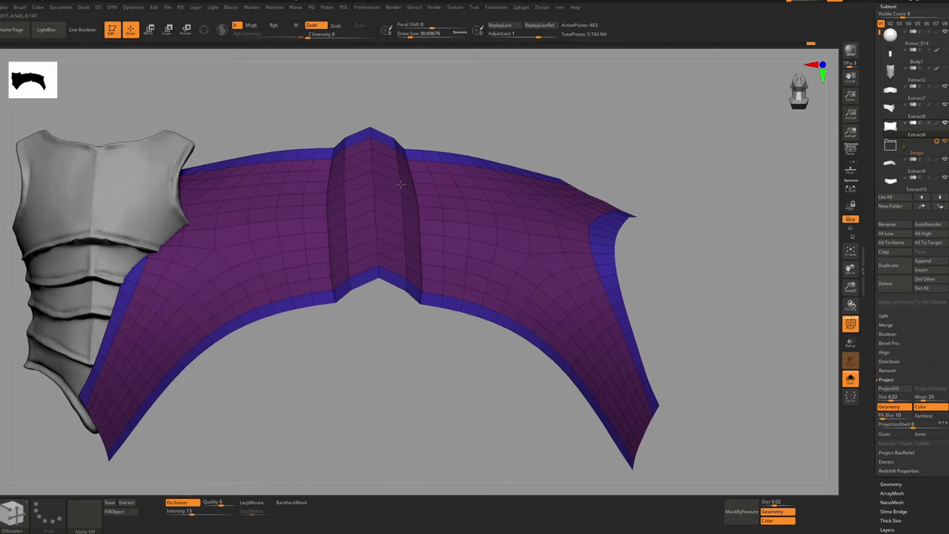